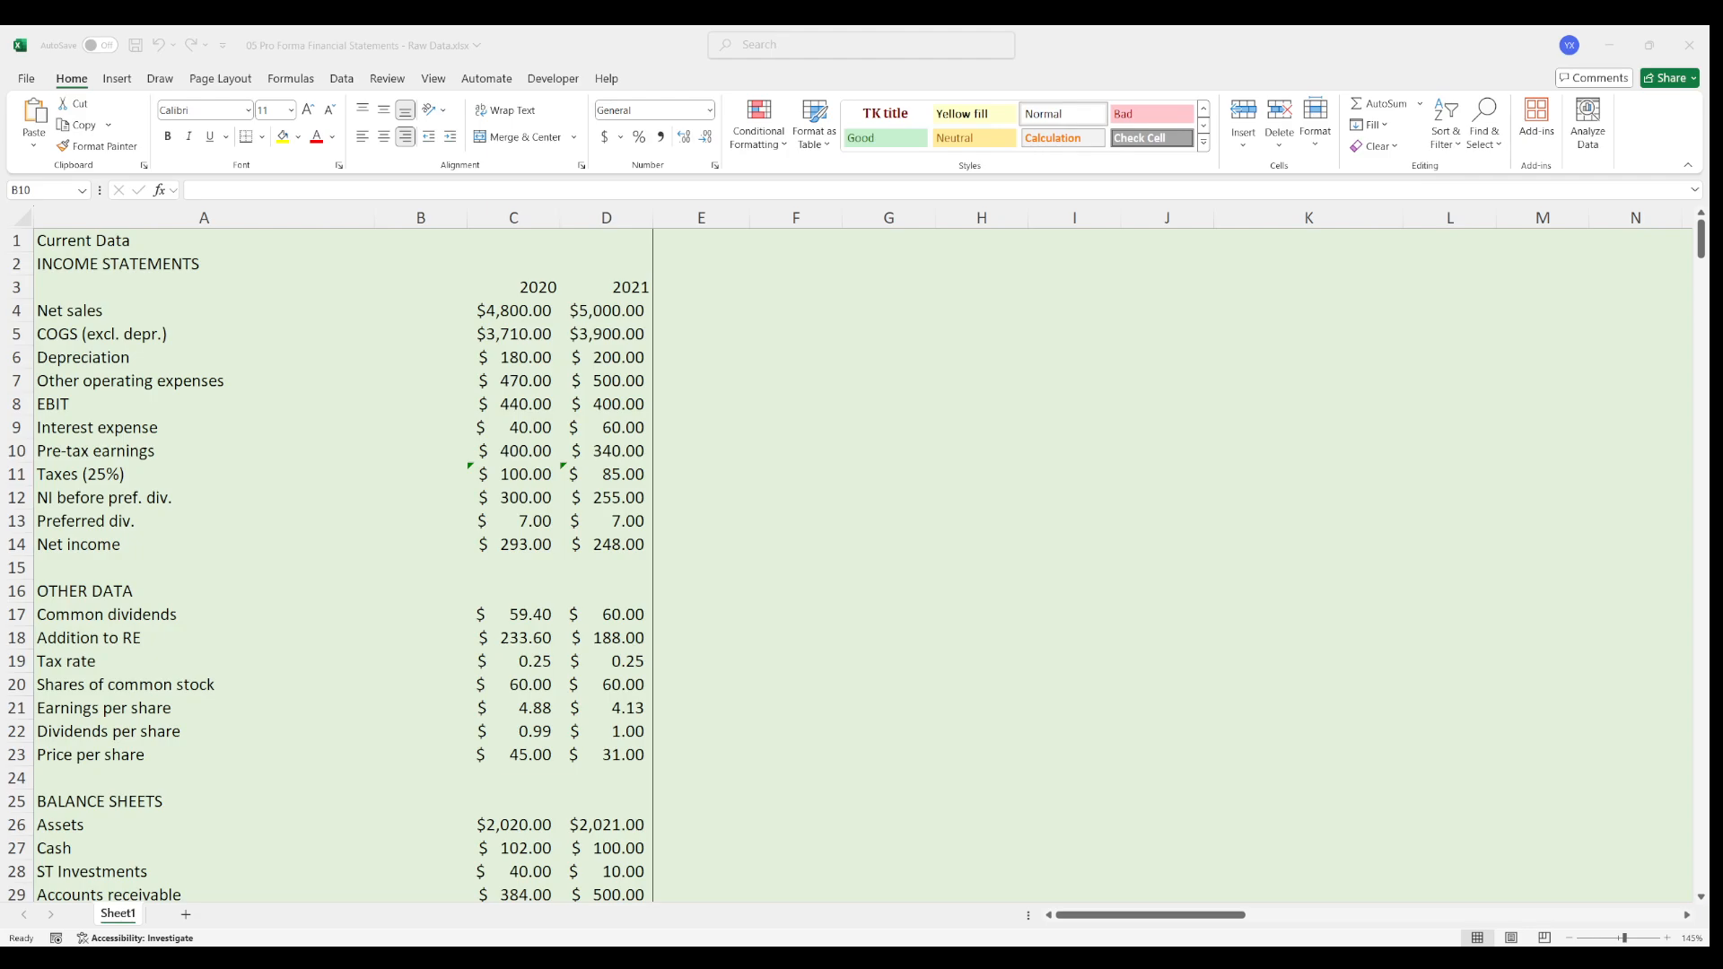
- Examine the current financial statements and the model inputs down to the Forecast of Operations section
{"action": "key", "text": "Up"}
{"action": "key", "text": "Up"}
{"action": "key", "text": "Up"}
{"action": "key", "text": "Right"}
{"action": "key", "text": "Right"}
{"action": "key", "text": "Right"}
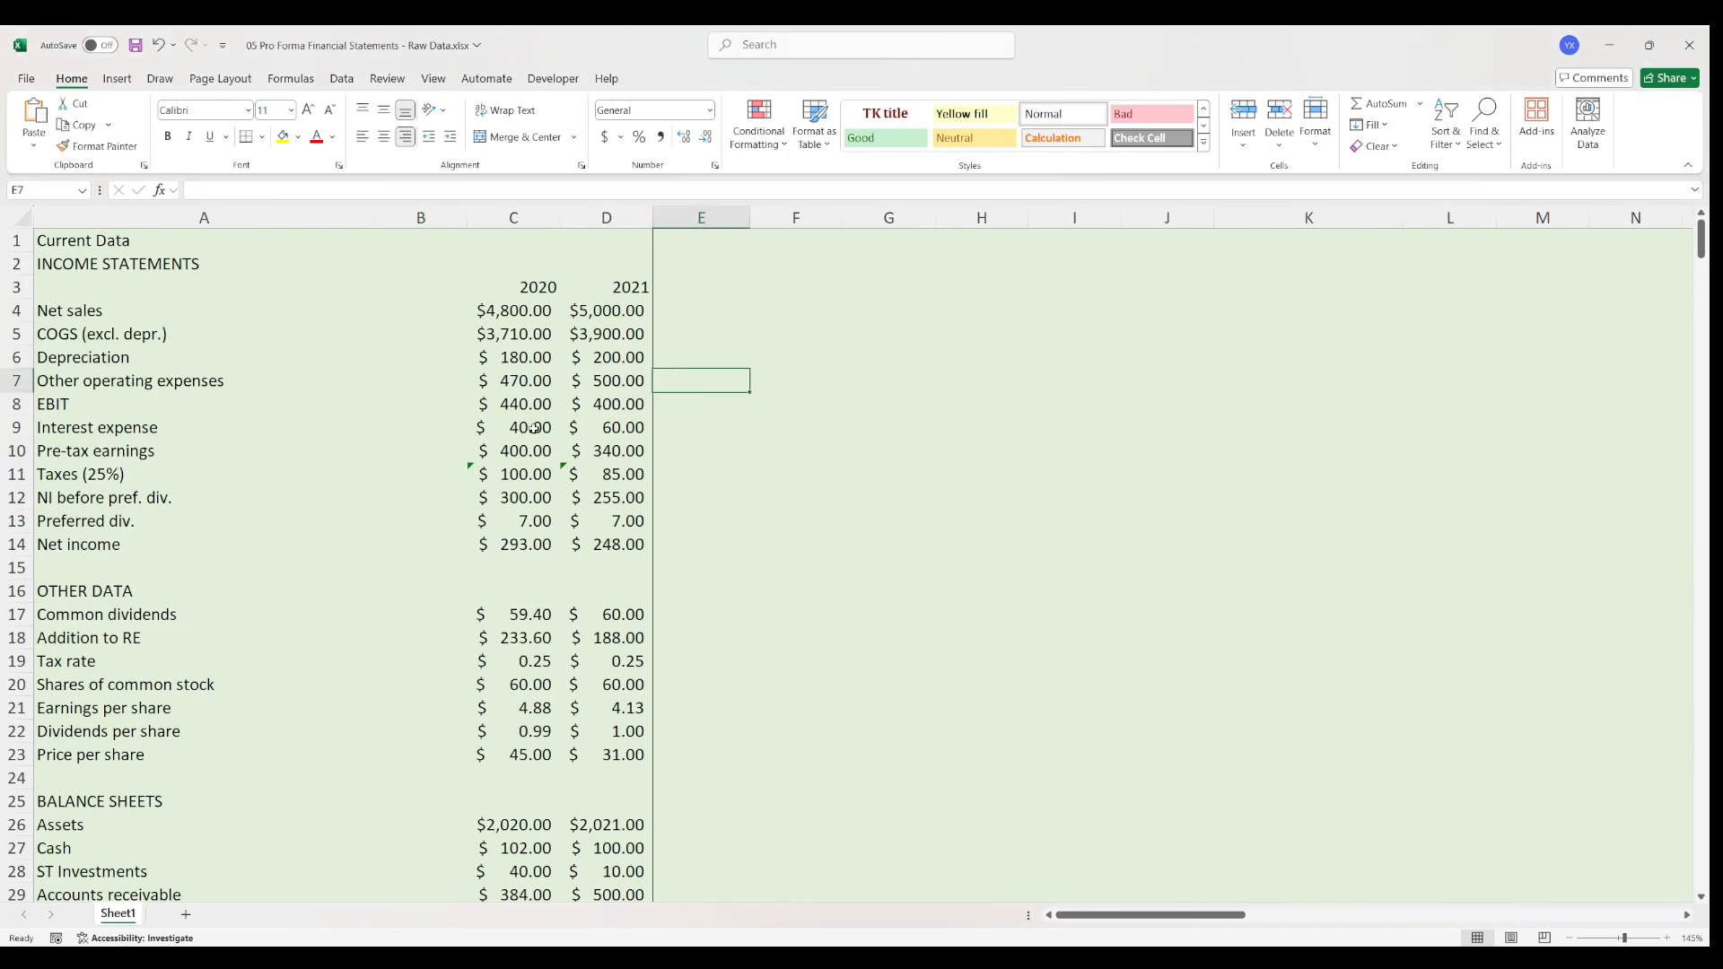
{"action": "left_click", "coordinate": [550, 427]}
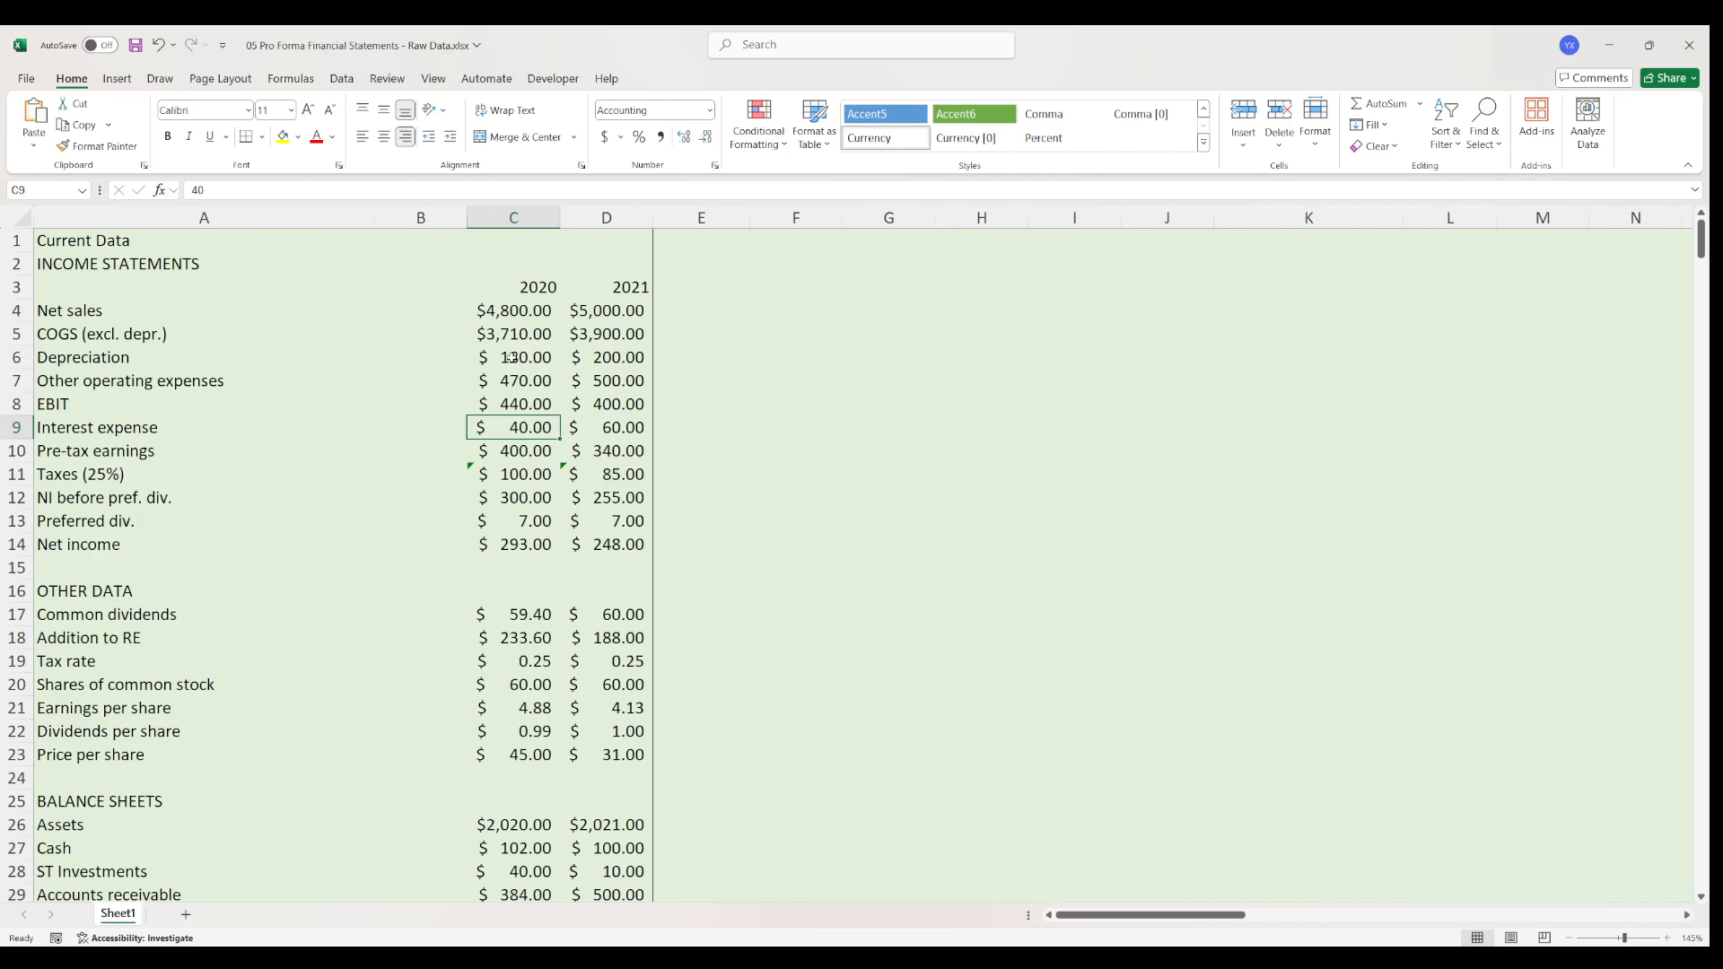
{"action": "scroll", "coordinate": [510, 357], "scroll_direction": "down", "scroll_amount": 13}
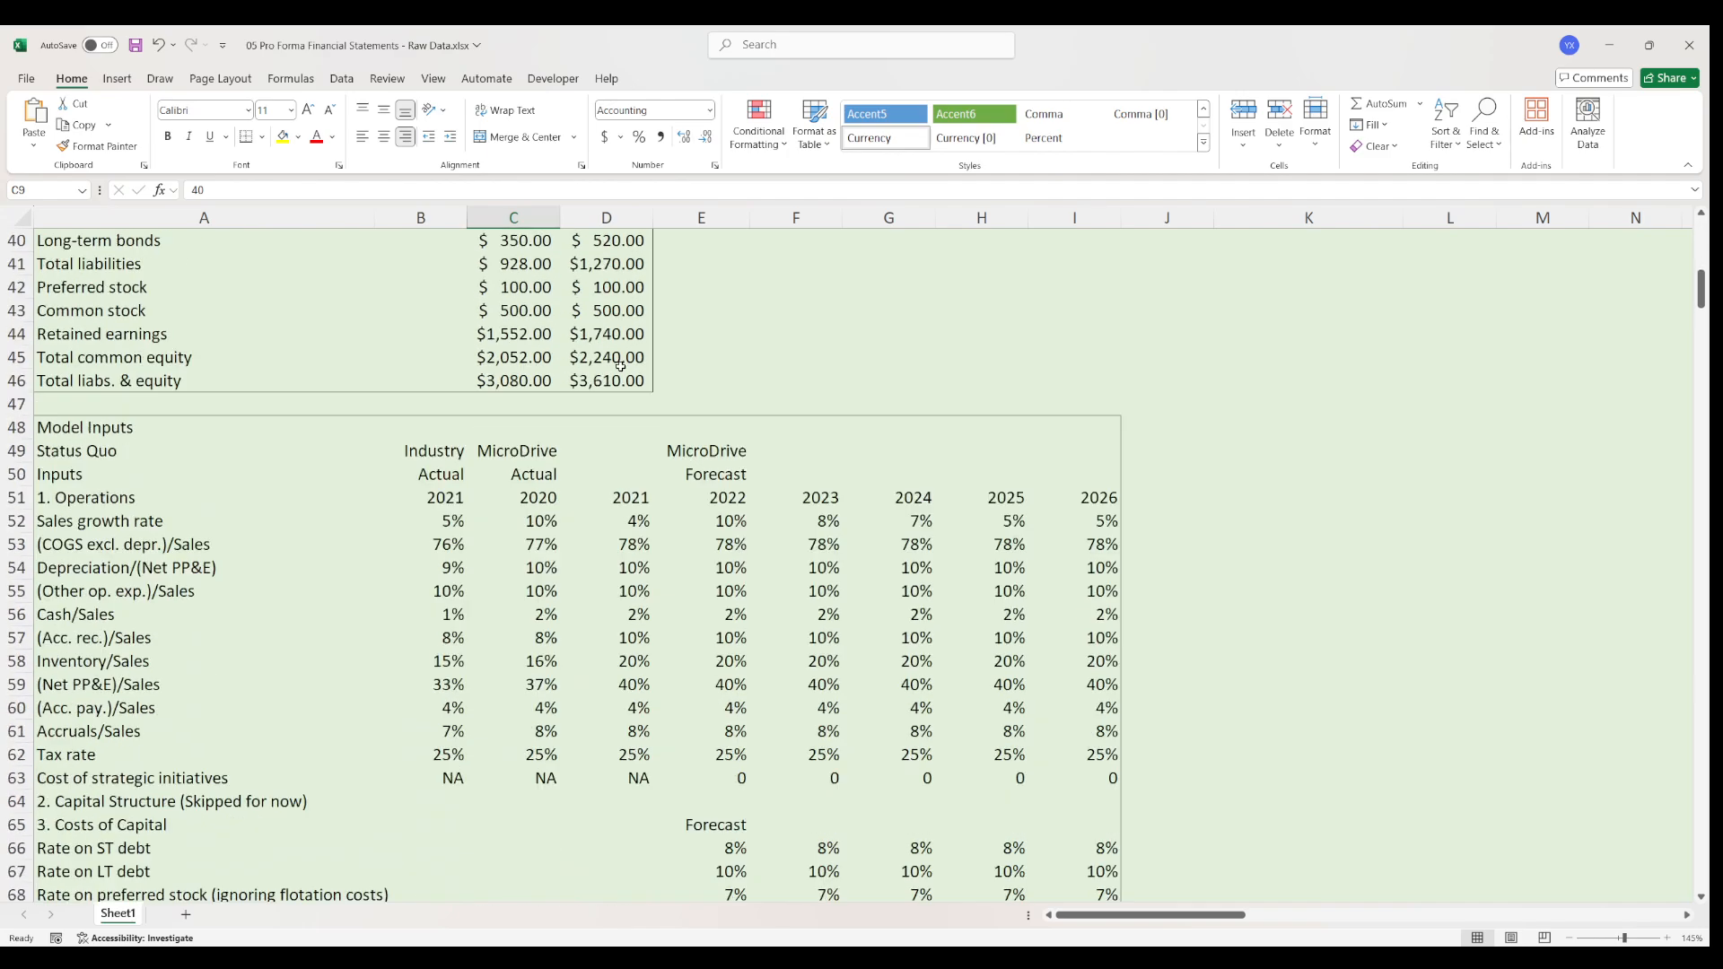
{"action": "scroll", "coordinate": [620, 366], "scroll_direction": "down", "scroll_amount": 3}
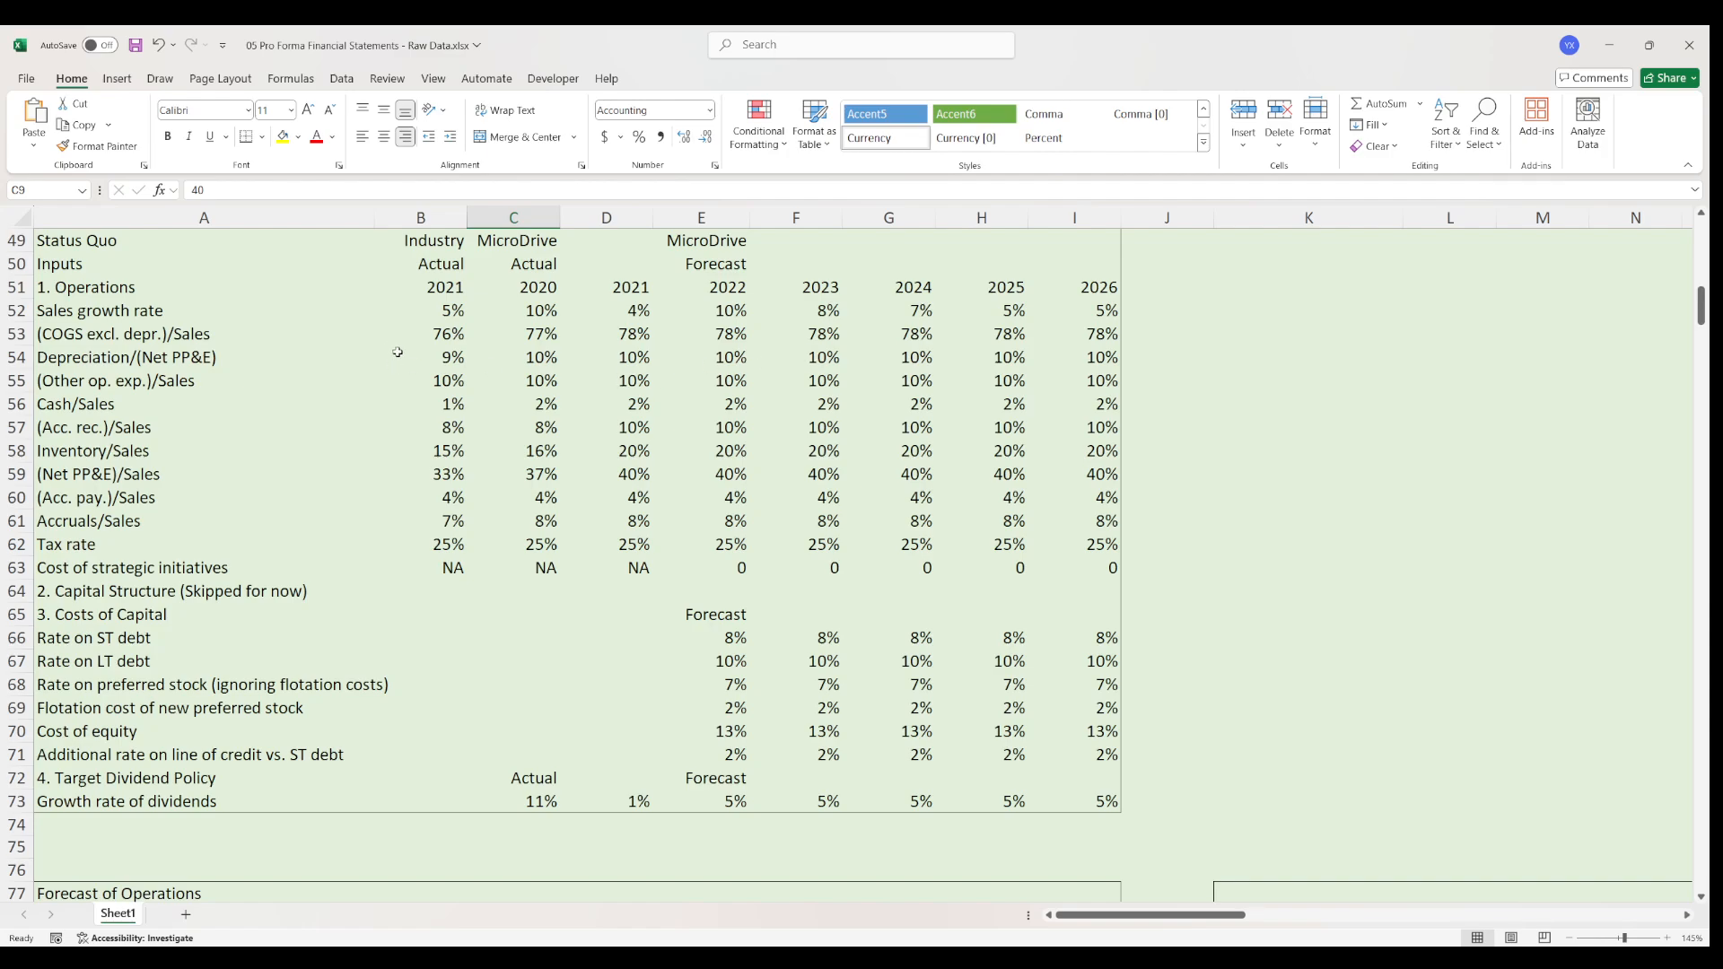
{"action": "scroll", "coordinate": [397, 353], "scroll_direction": "up", "scroll_amount": 1}
{"action": "scroll", "coordinate": [411, 351], "scroll_direction": "down", "scroll_amount": 10}
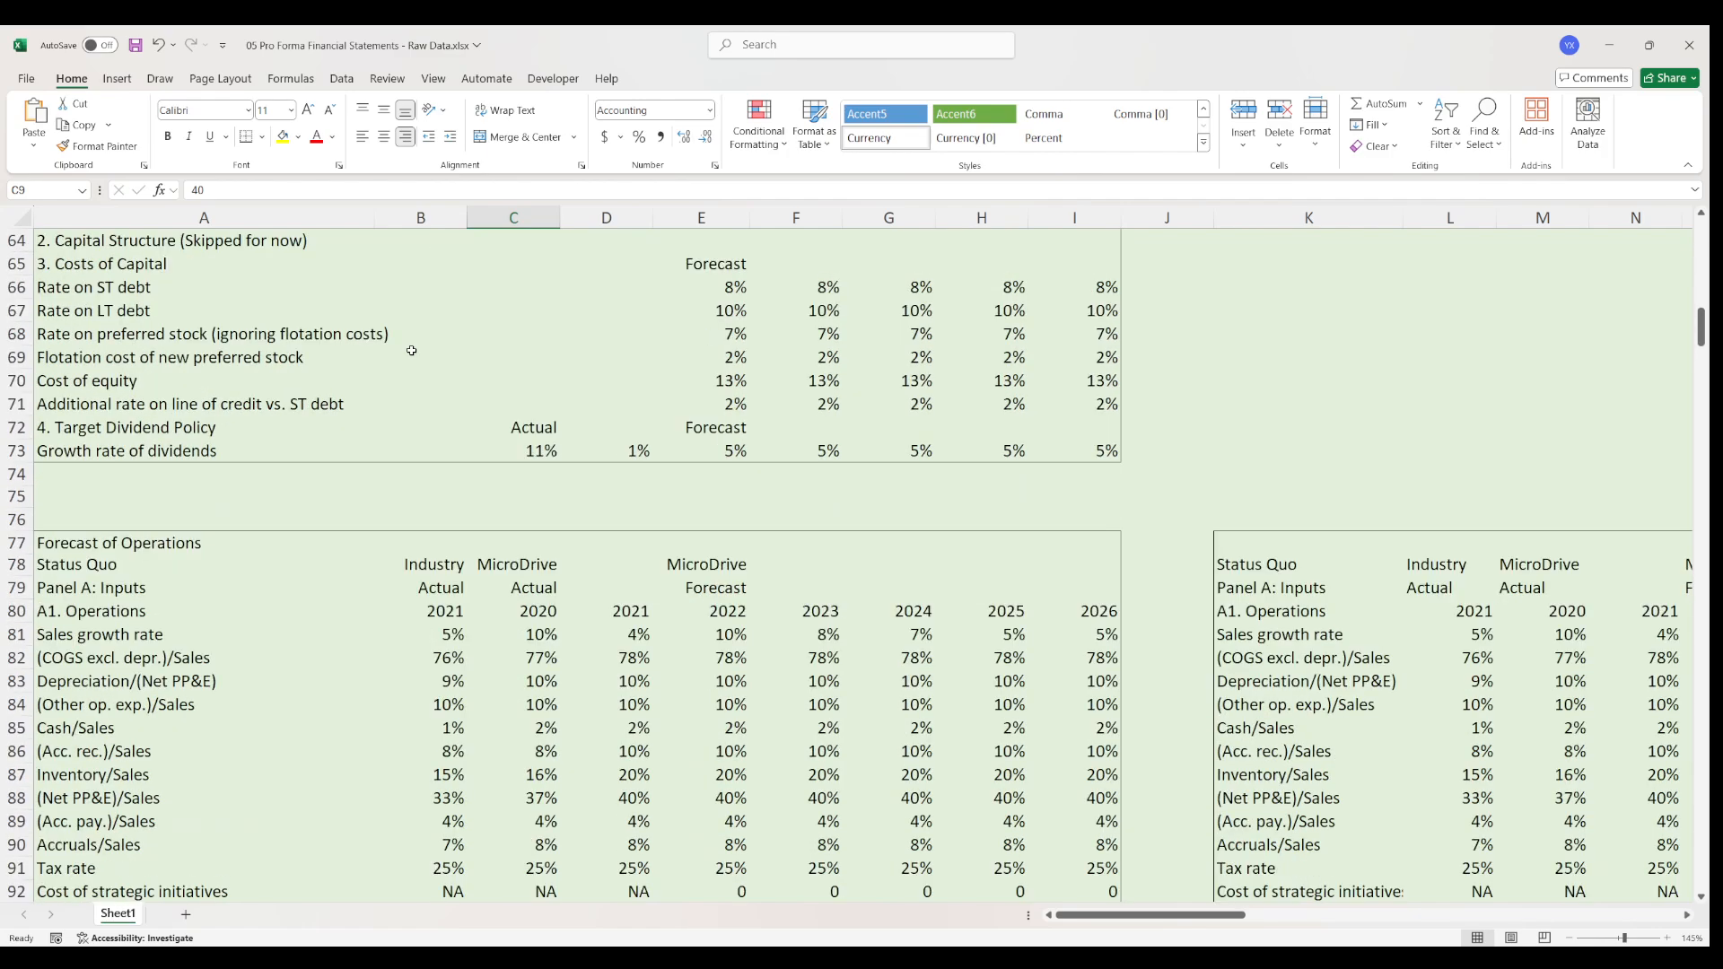
- Hide rows 75 through 95, which hold the Forecast of Operations blocks
{"action": "left_click", "coordinate": [797, 495]}
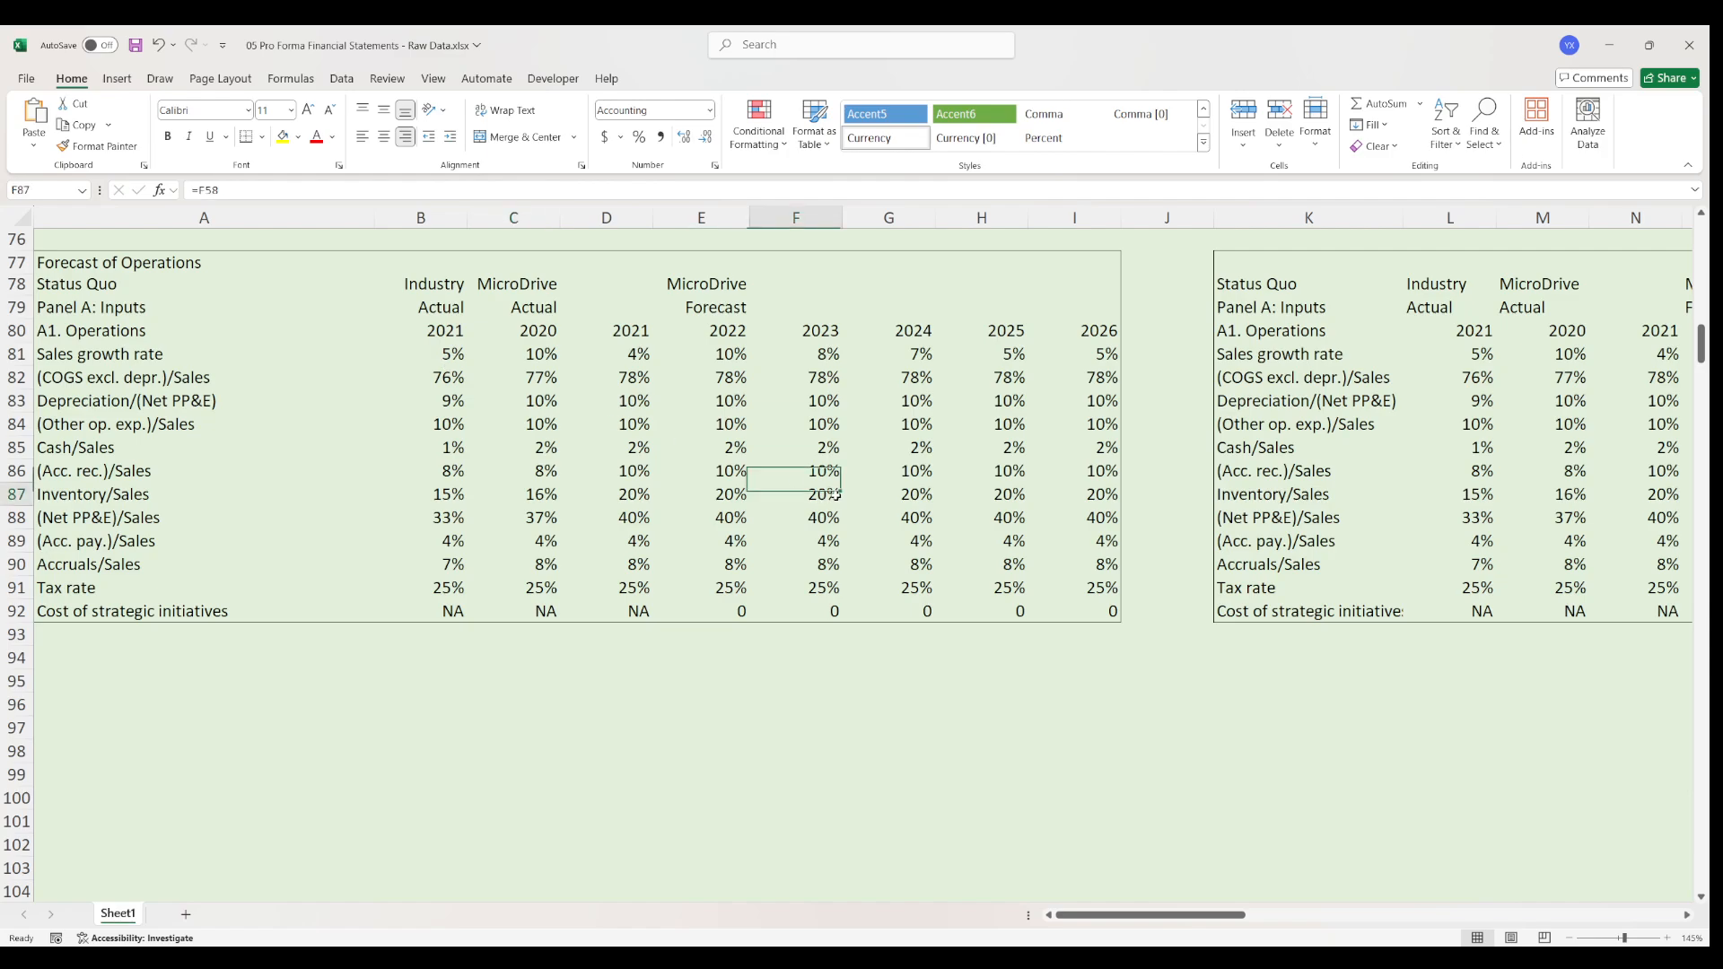
{"action": "left_click_drag", "start_coordinate": [43, 260], "coordinate": [1238, 598]}
{"action": "left_click", "coordinate": [1366, 630]}
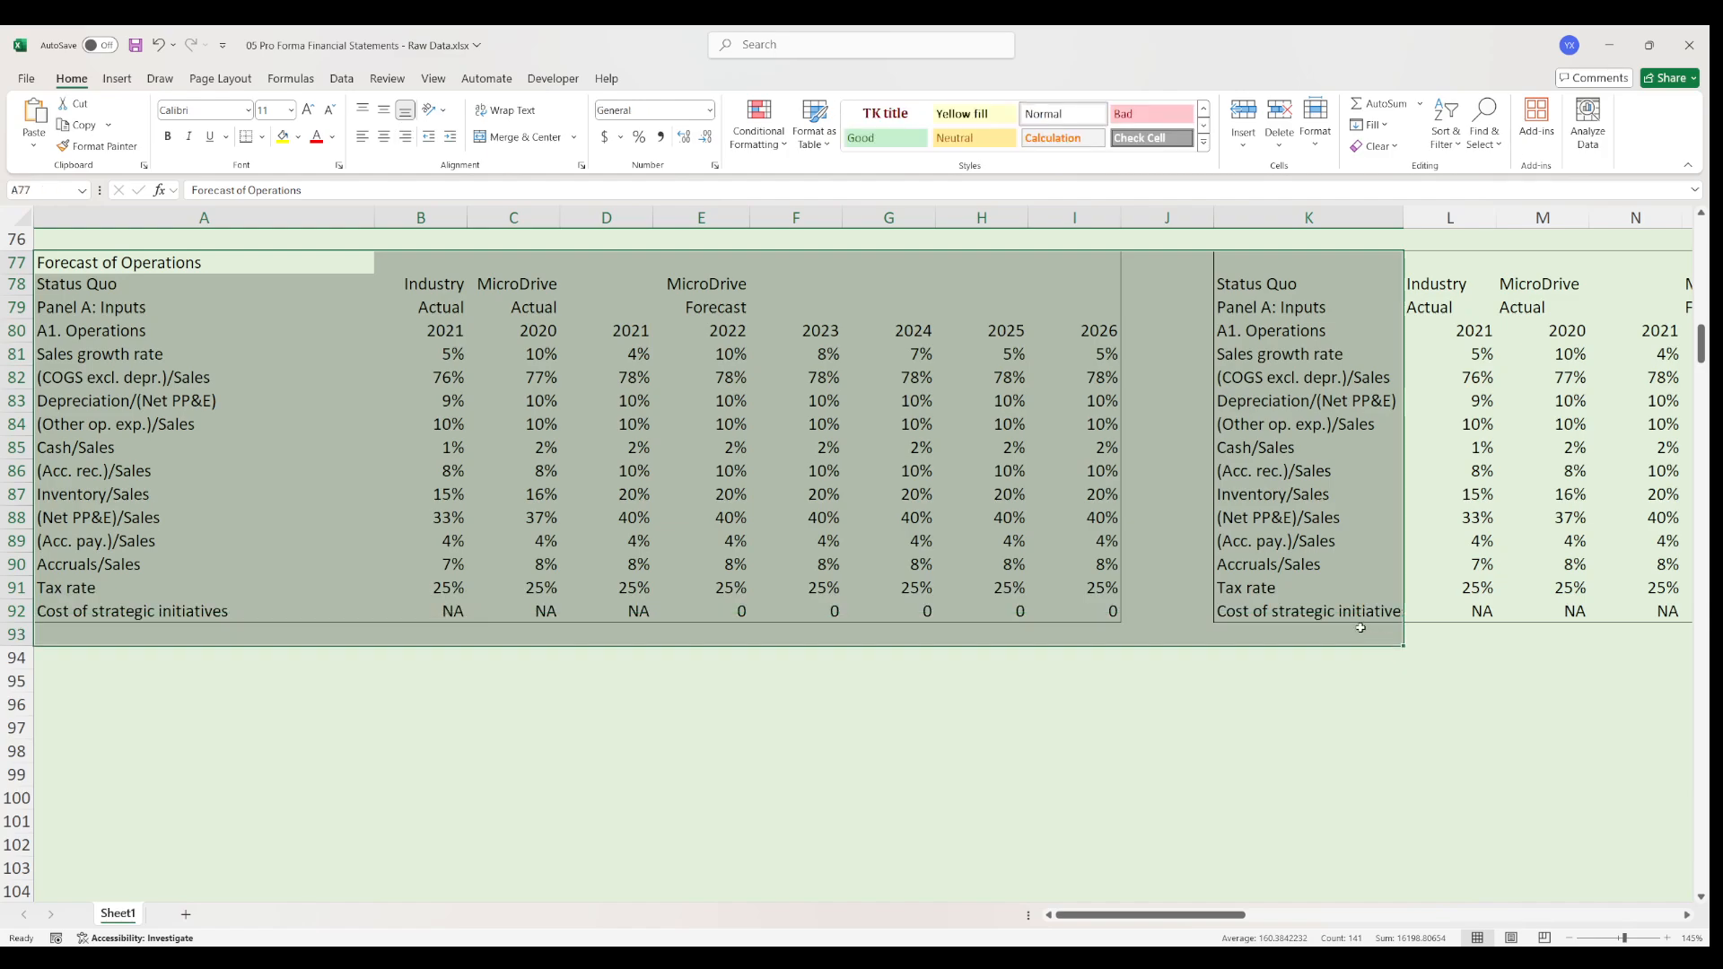
{"action": "scroll", "coordinate": [369, 470], "scroll_direction": "up", "scroll_amount": 1}
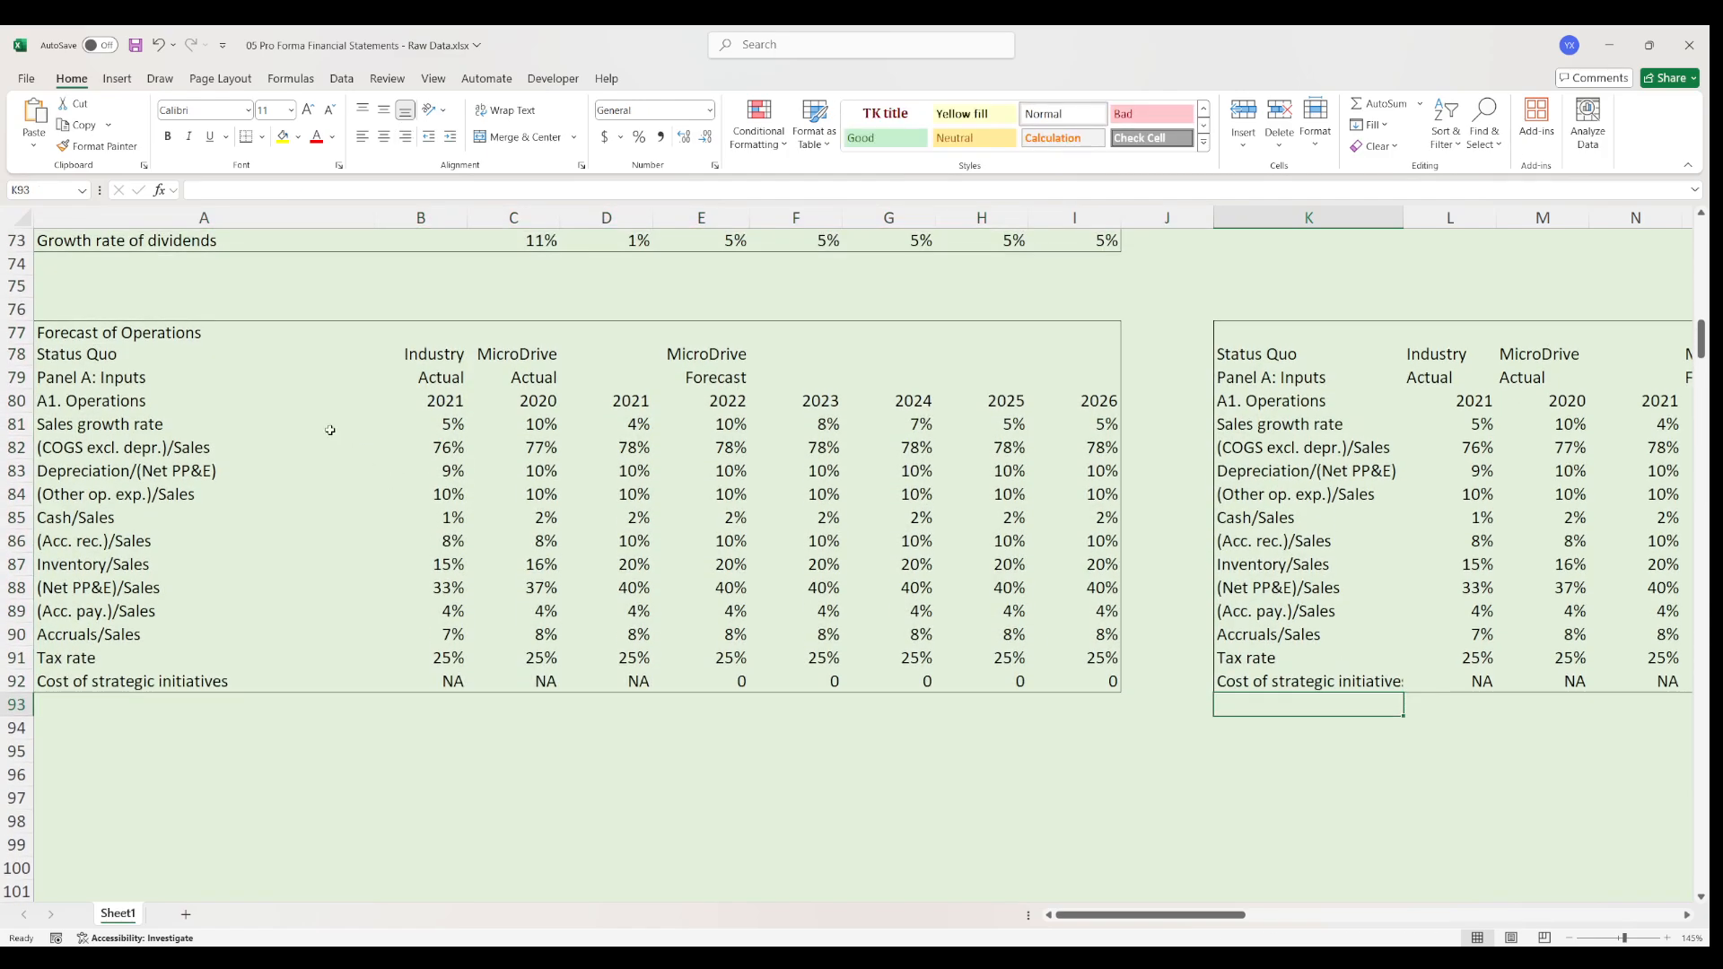
{"action": "left_click_drag", "start_coordinate": [18, 285], "coordinate": [58, 754]}
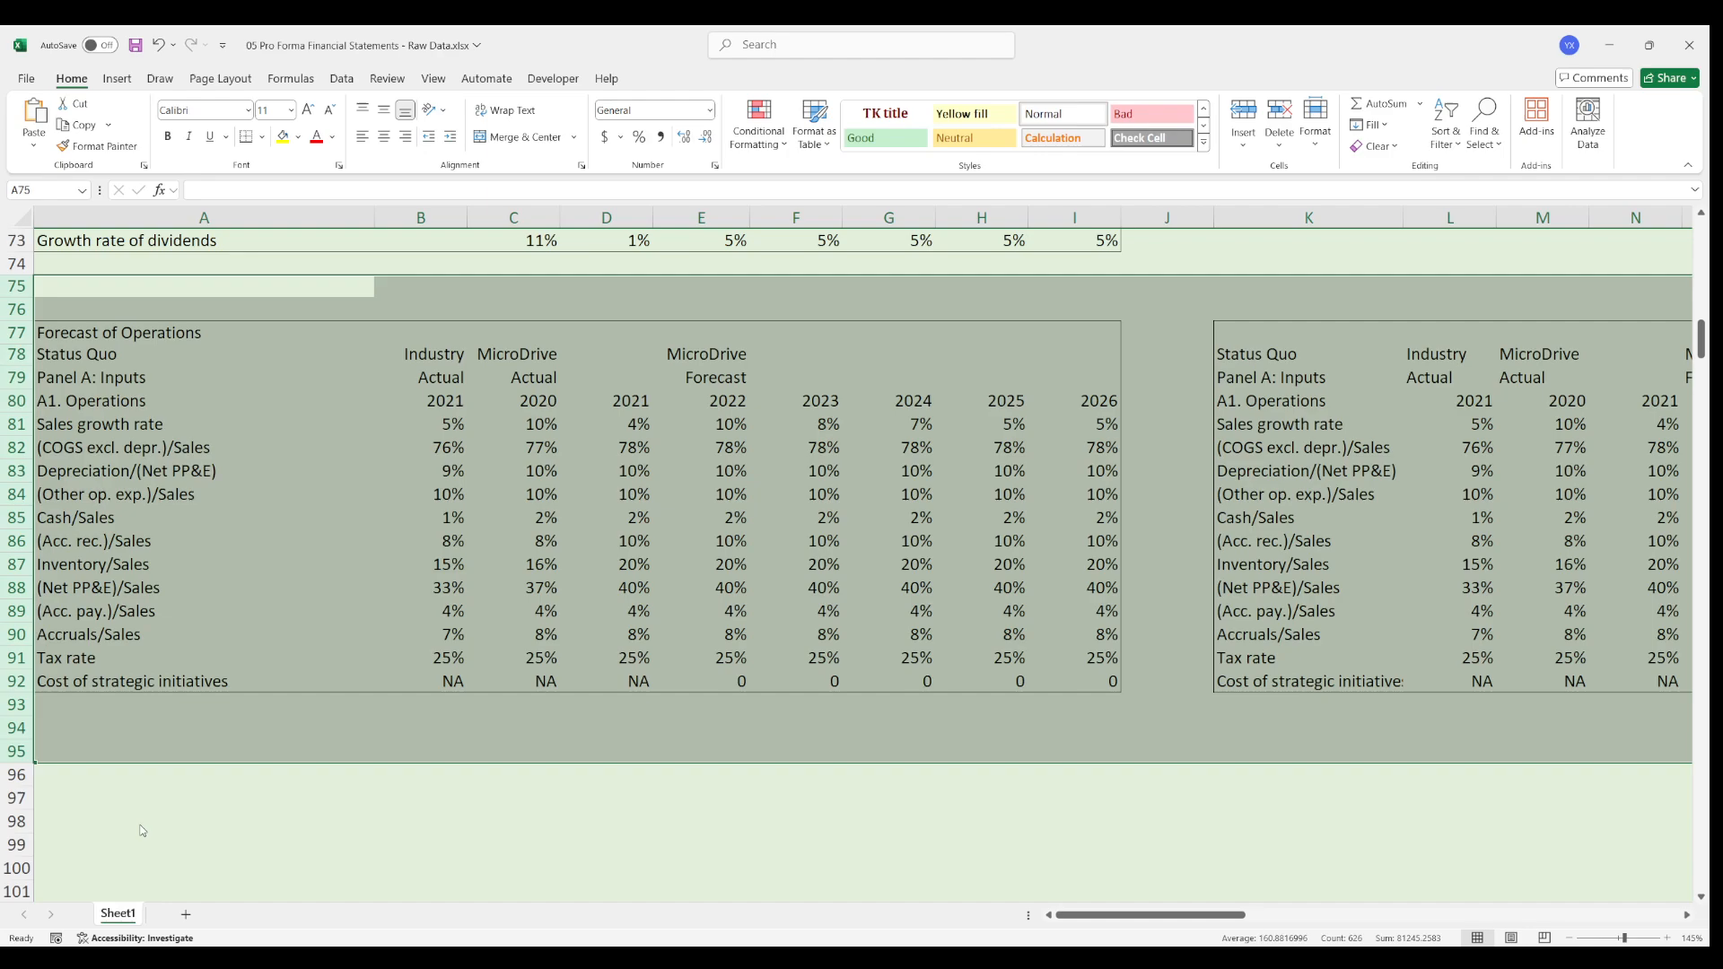
{"action": "key", "text": "ctrl+9"}
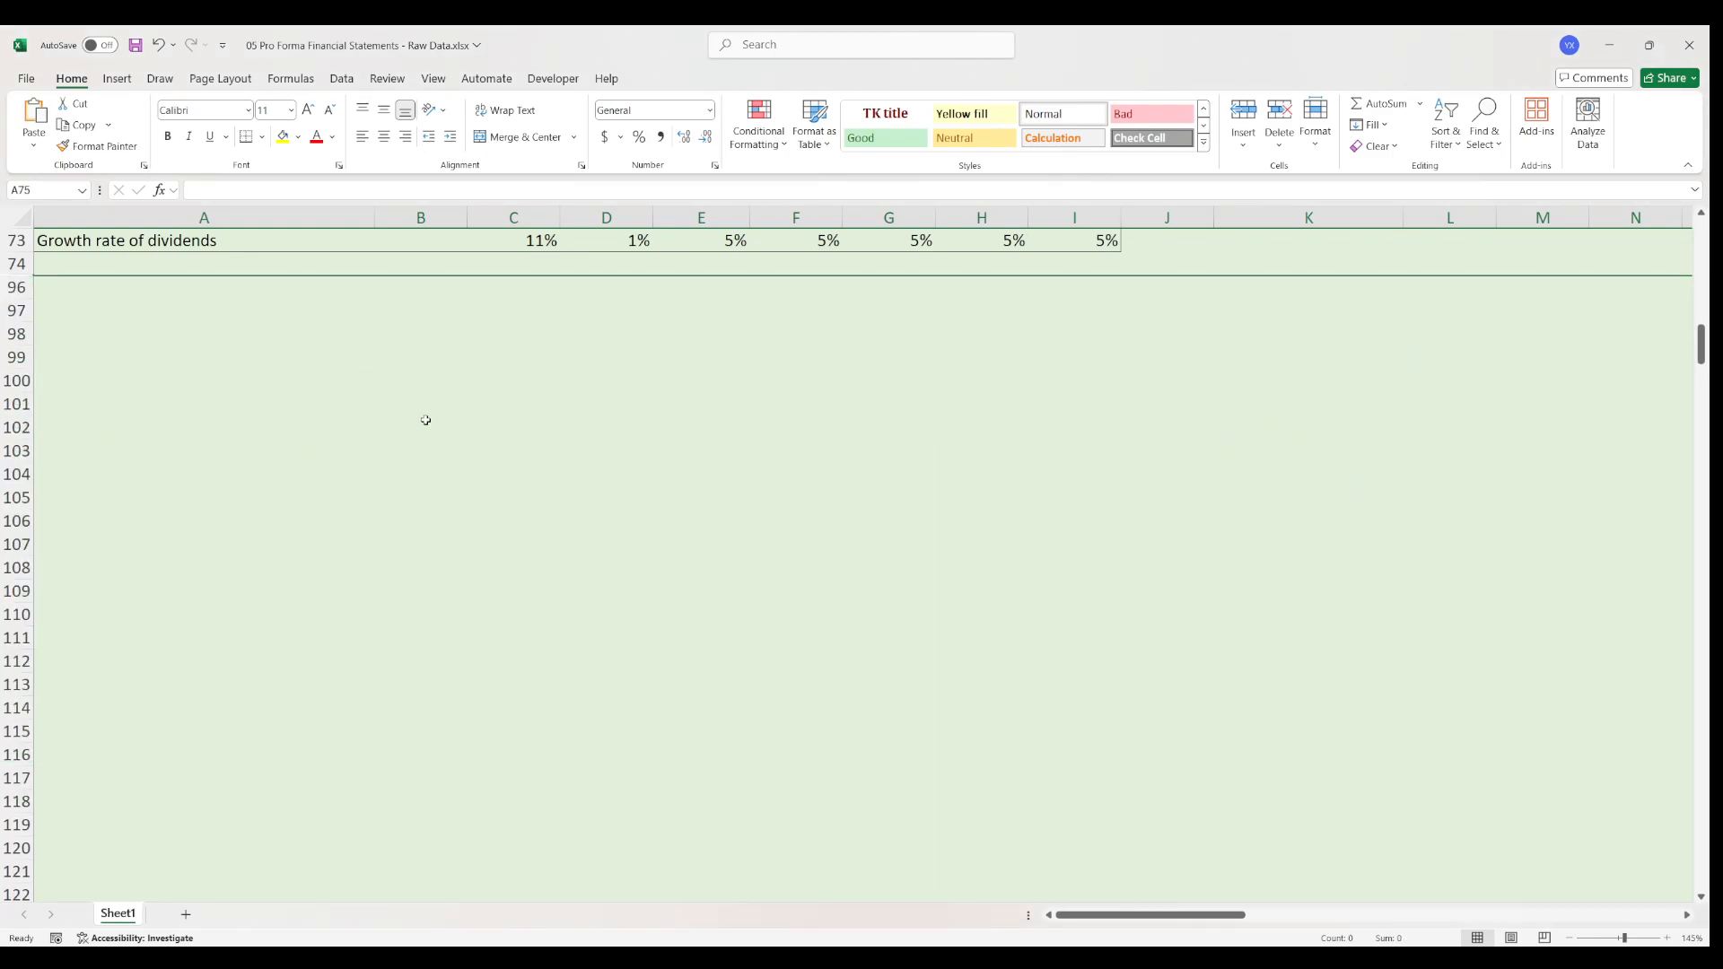
- Copy the balance sheet labels in A25:A46, from the BALANCE SHEETS heading through Total liabs. & equity
{"action": "scroll", "coordinate": [384, 385], "scroll_direction": "up", "scroll_amount": 1}
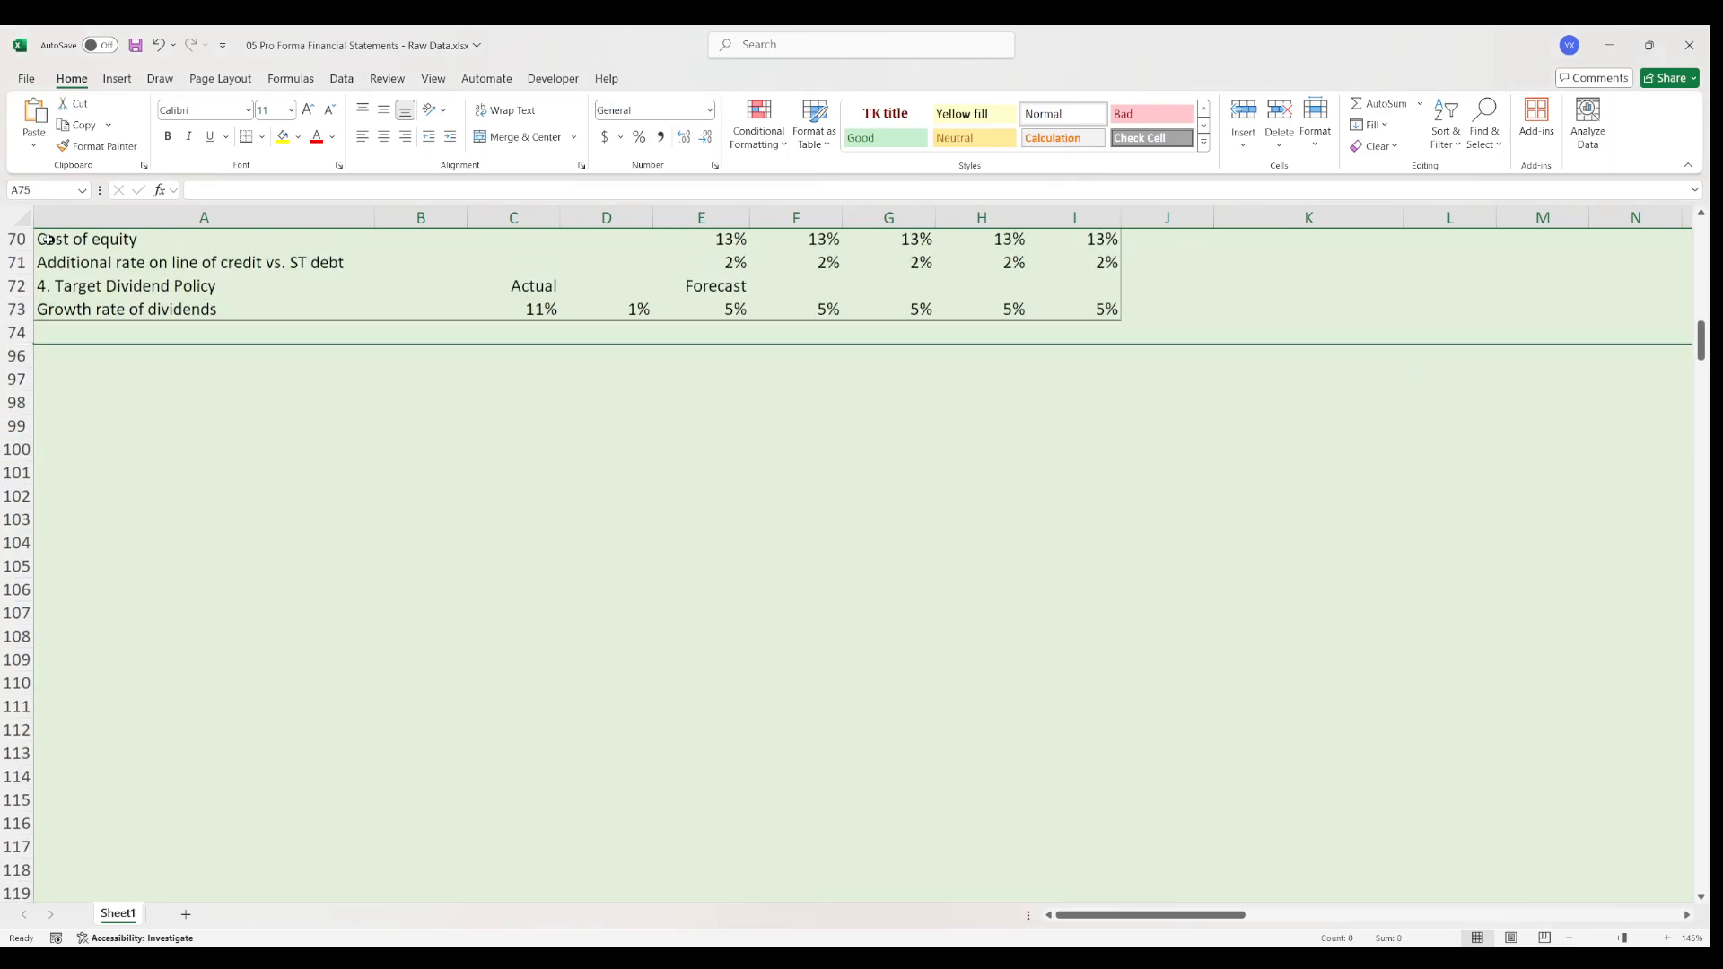
{"action": "scroll", "coordinate": [287, 453], "scroll_direction": "up", "scroll_amount": 9}
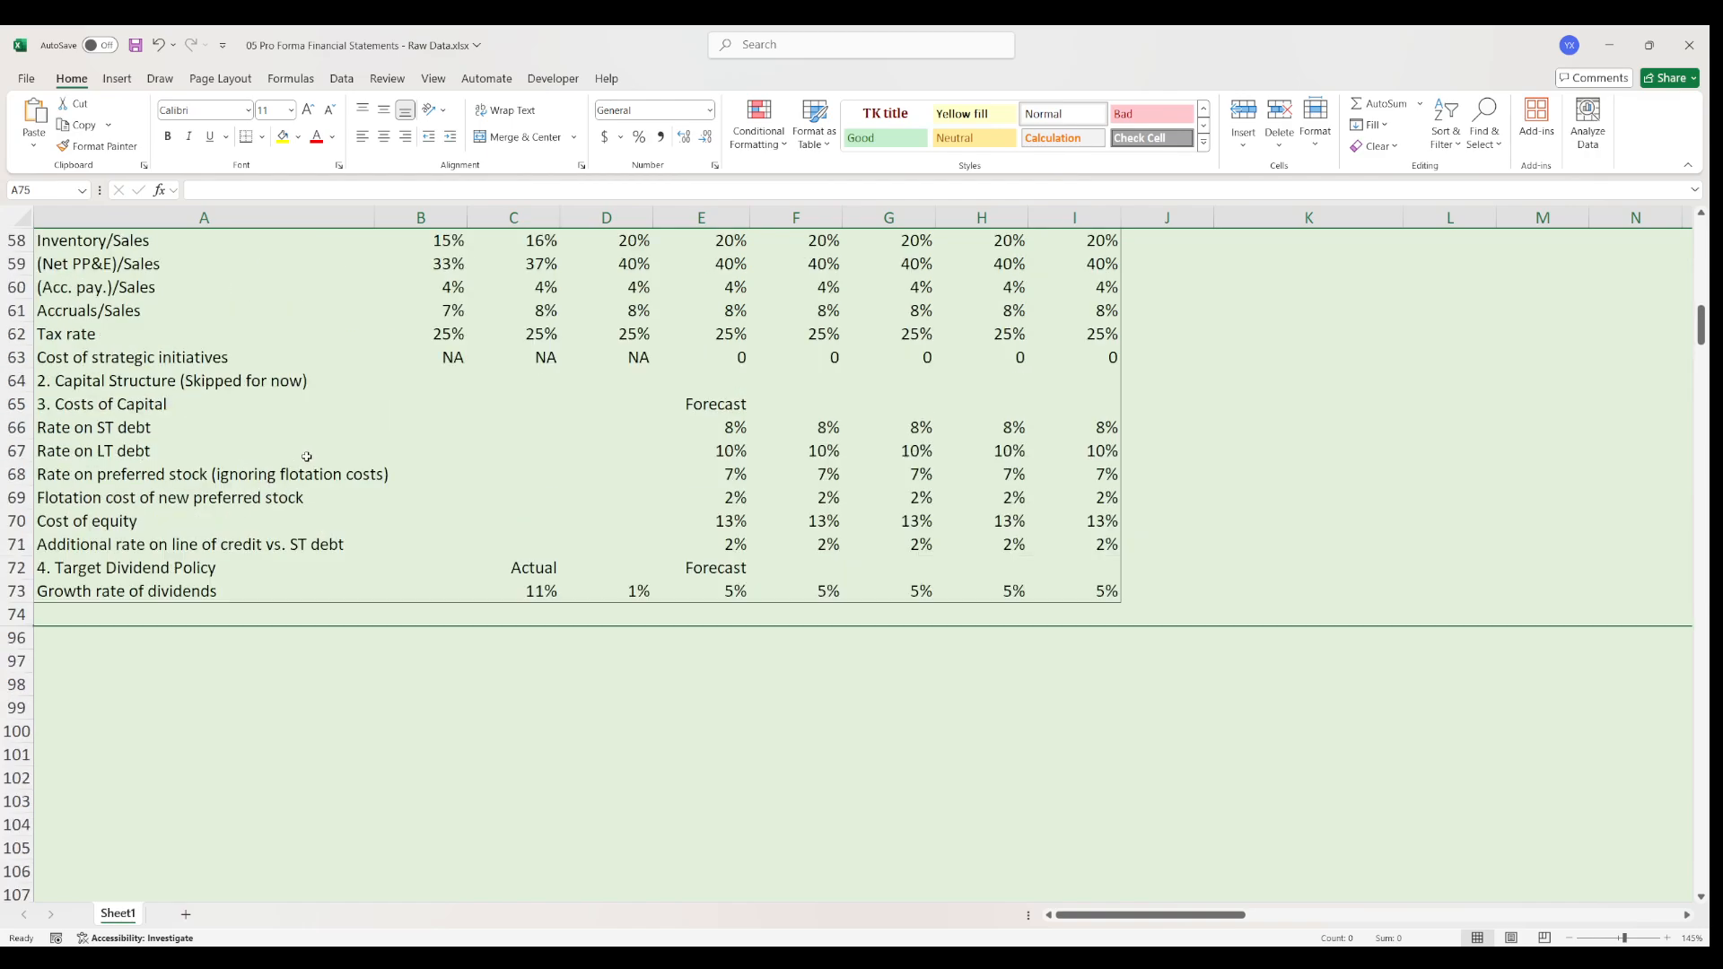
{"action": "left_click_drag", "start_coordinate": [193, 358], "coordinate": [897, 613]}
{"action": "left_click", "coordinate": [898, 613]}
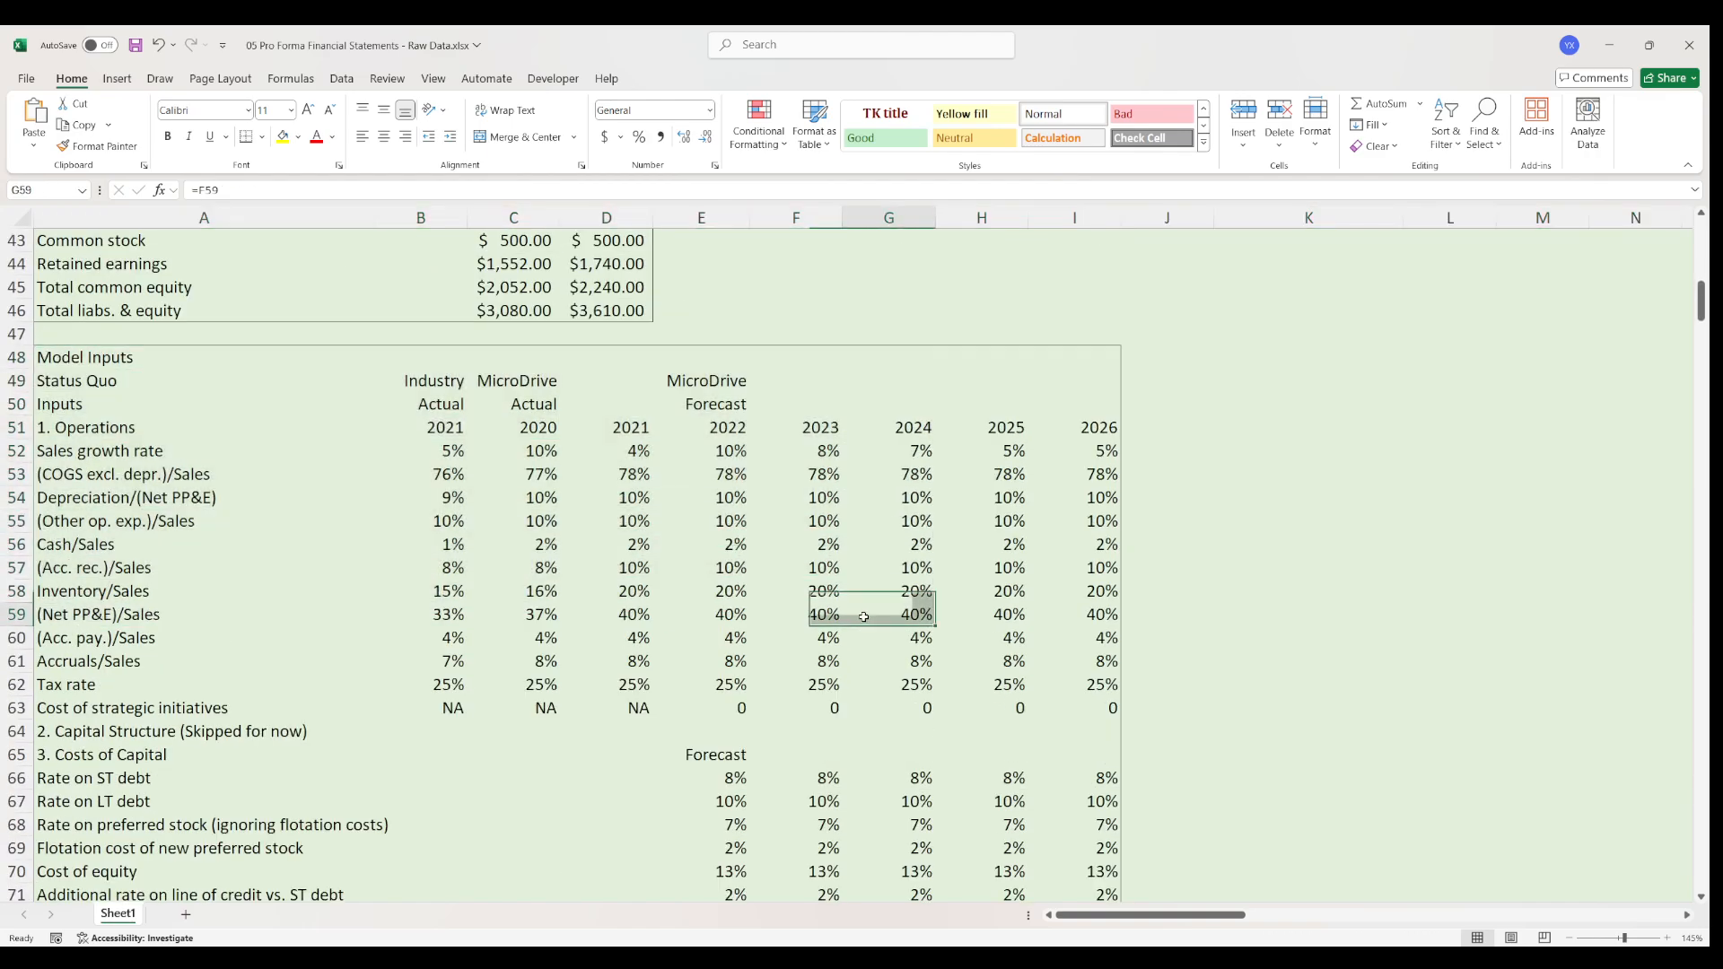
{"action": "scroll", "coordinate": [394, 626], "scroll_direction": "up", "scroll_amount": 5}
{"action": "scroll", "coordinate": [415, 627], "scroll_direction": "up", "scroll_amount": 3}
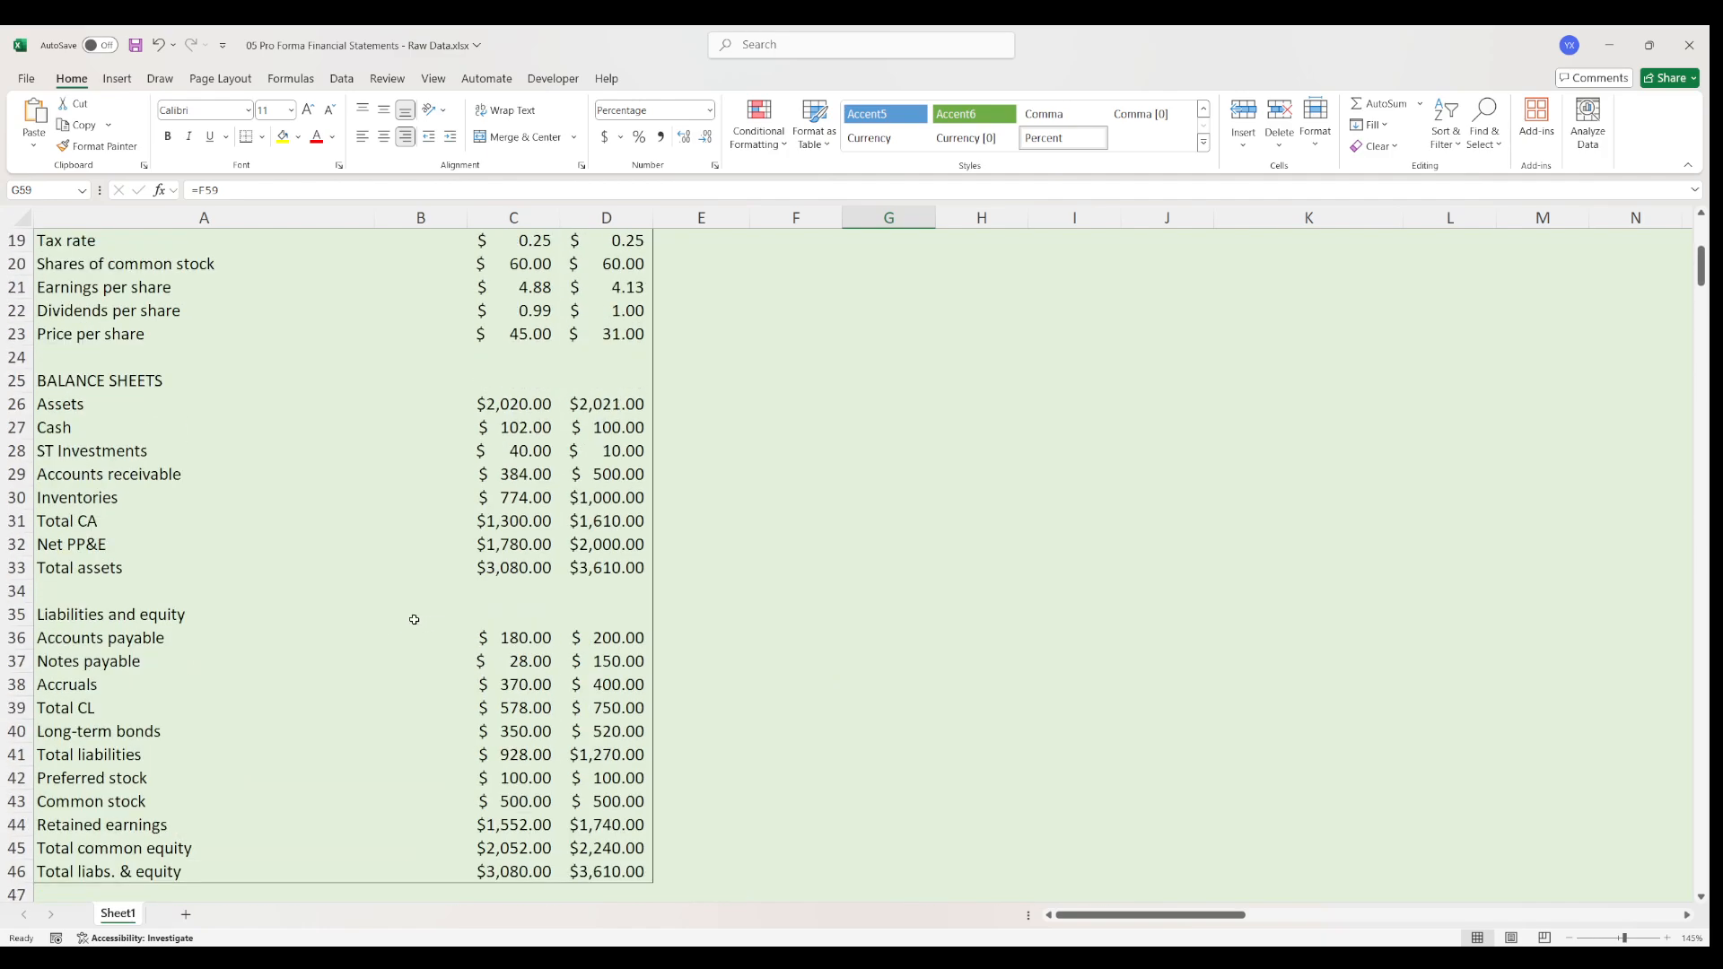
{"action": "left_click_drag", "start_coordinate": [78, 389], "coordinate": [163, 869]}
{"action": "key", "text": "ctrl+c"}
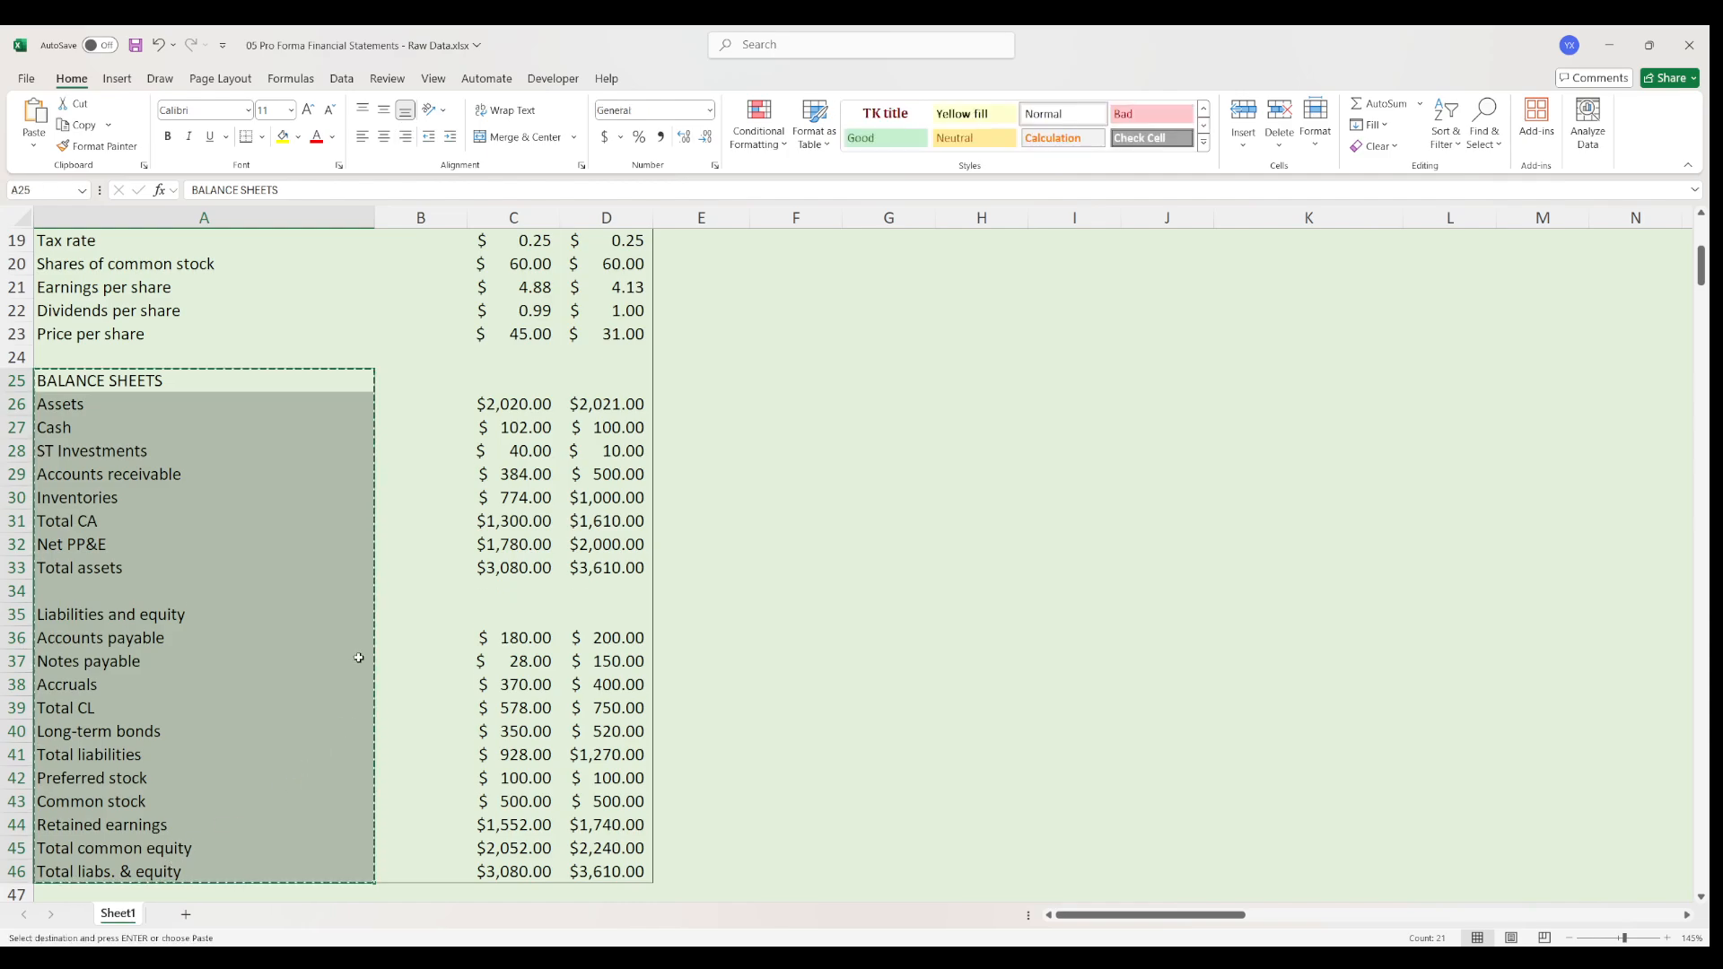
- Paste the copied balance sheet labels below the model inputs, starting at cell A100
{"action": "scroll", "coordinate": [351, 646], "scroll_direction": "down", "scroll_amount": 6}
{"action": "scroll", "coordinate": [350, 645], "scroll_direction": "down", "scroll_amount": 7}
{"action": "left_click", "coordinate": [93, 664]}
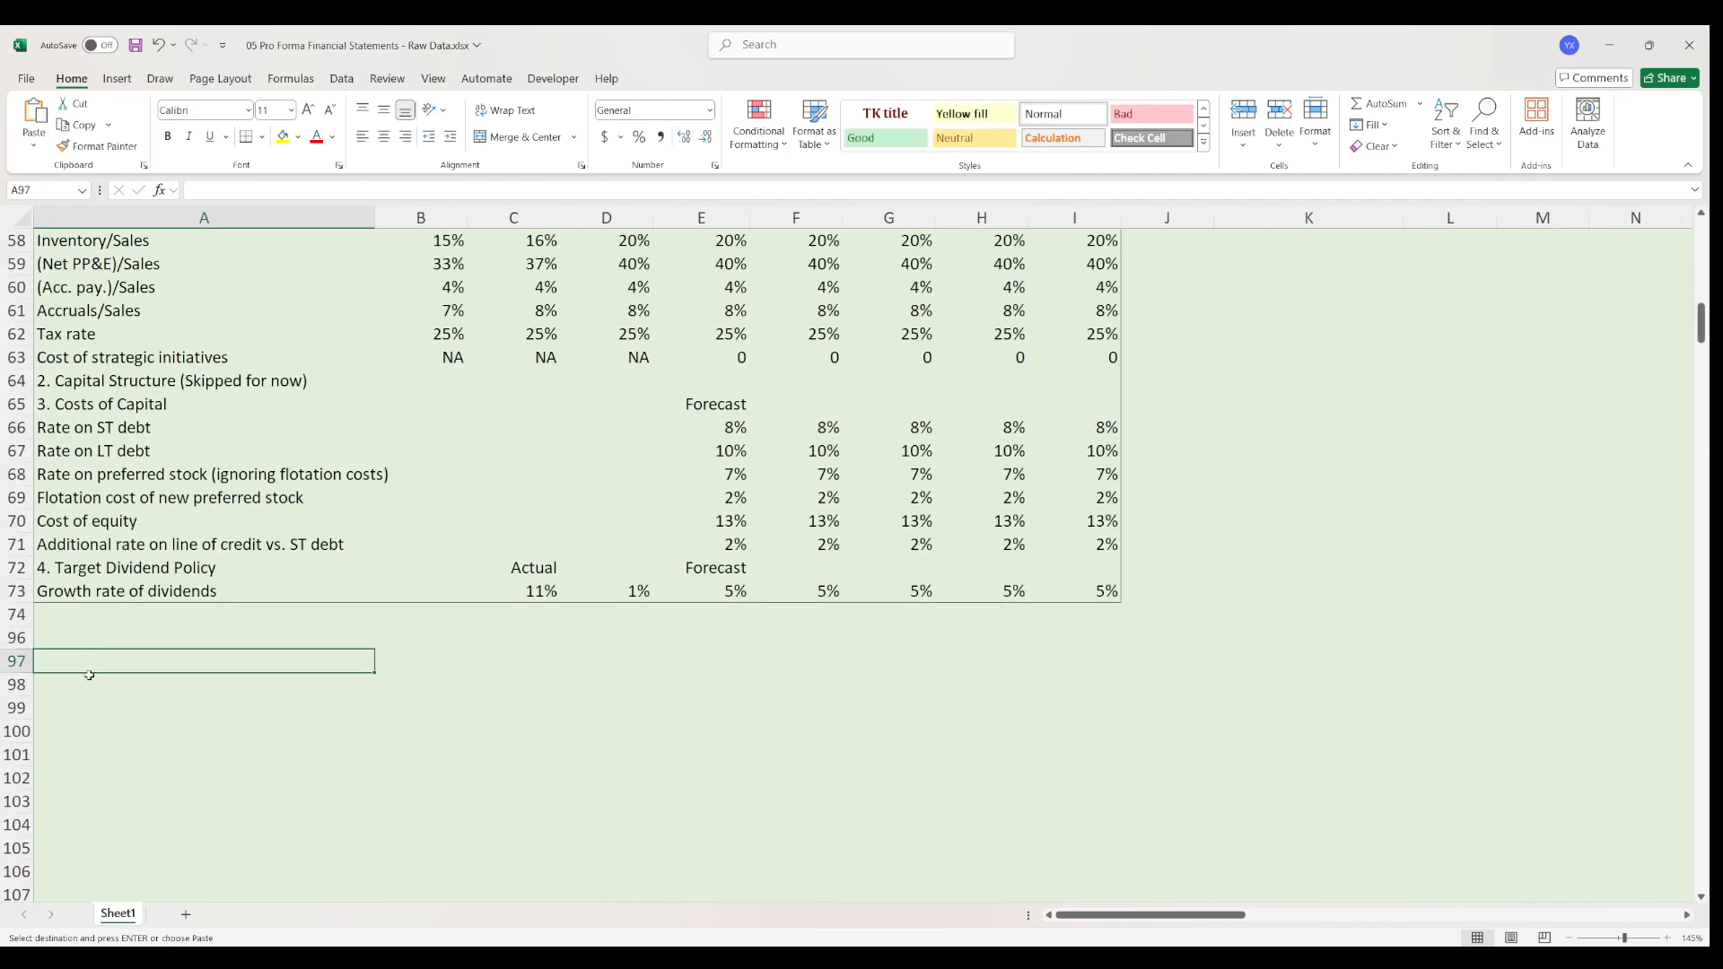
{"action": "left_click", "coordinate": [96, 708]}
{"action": "left_click", "coordinate": [97, 731]}
{"action": "left_click", "coordinate": [149, 759]}
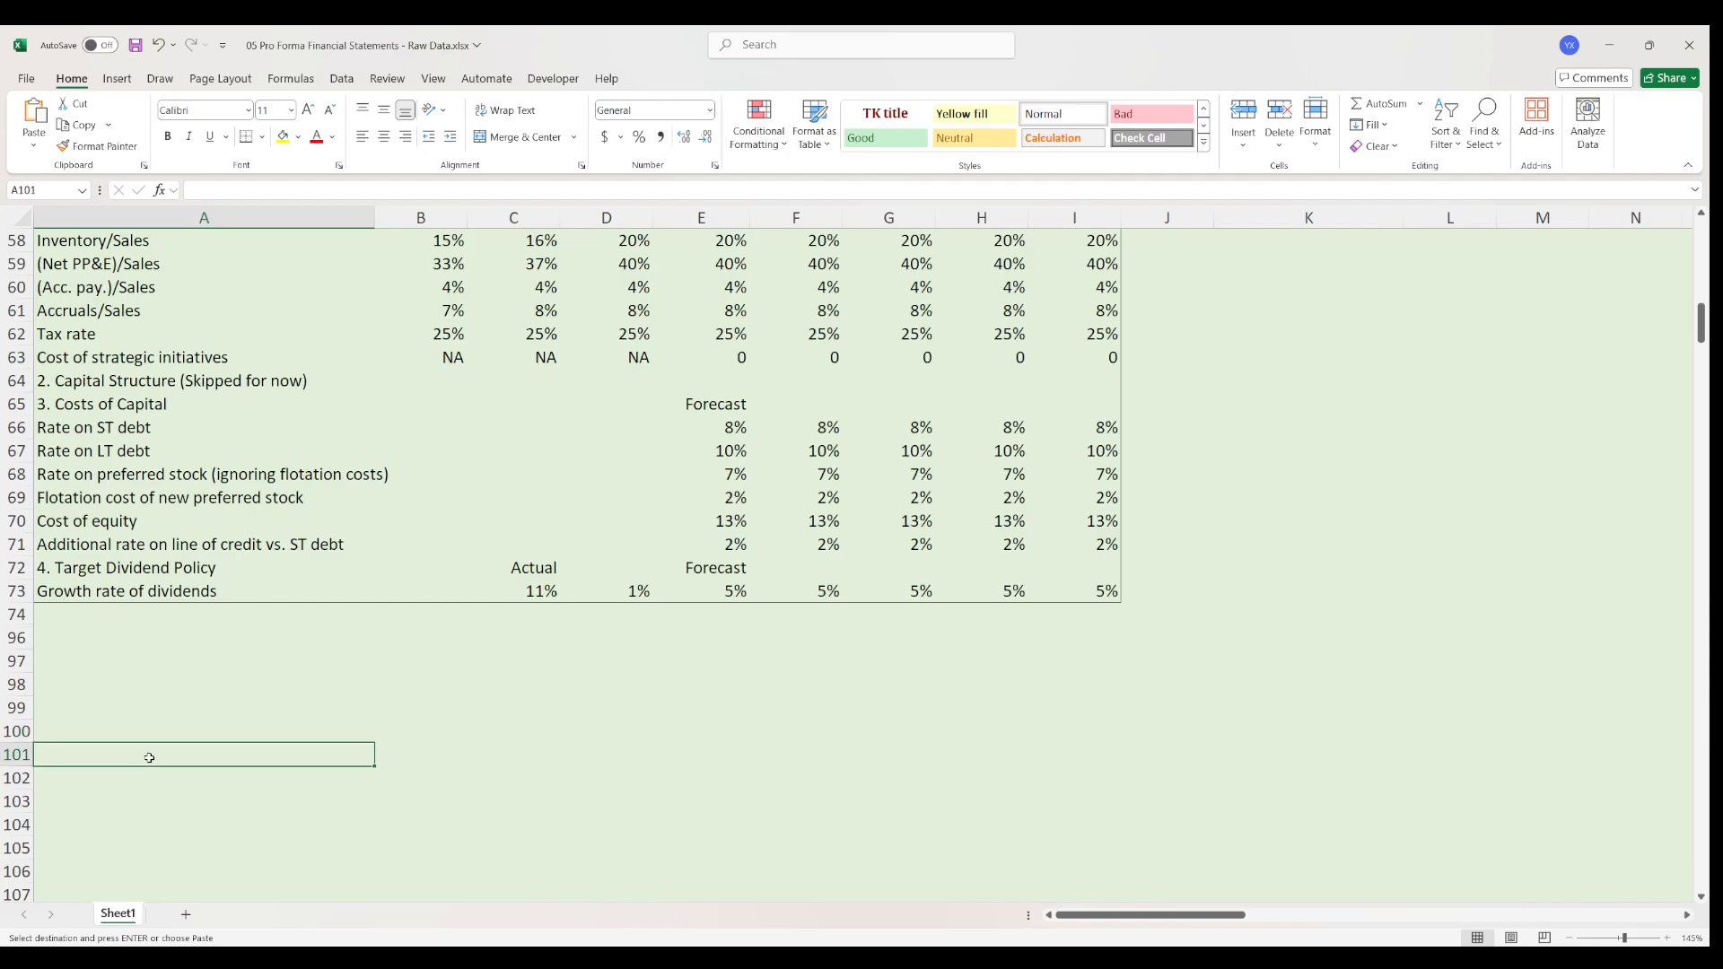
{"action": "left_click", "coordinate": [161, 734]}
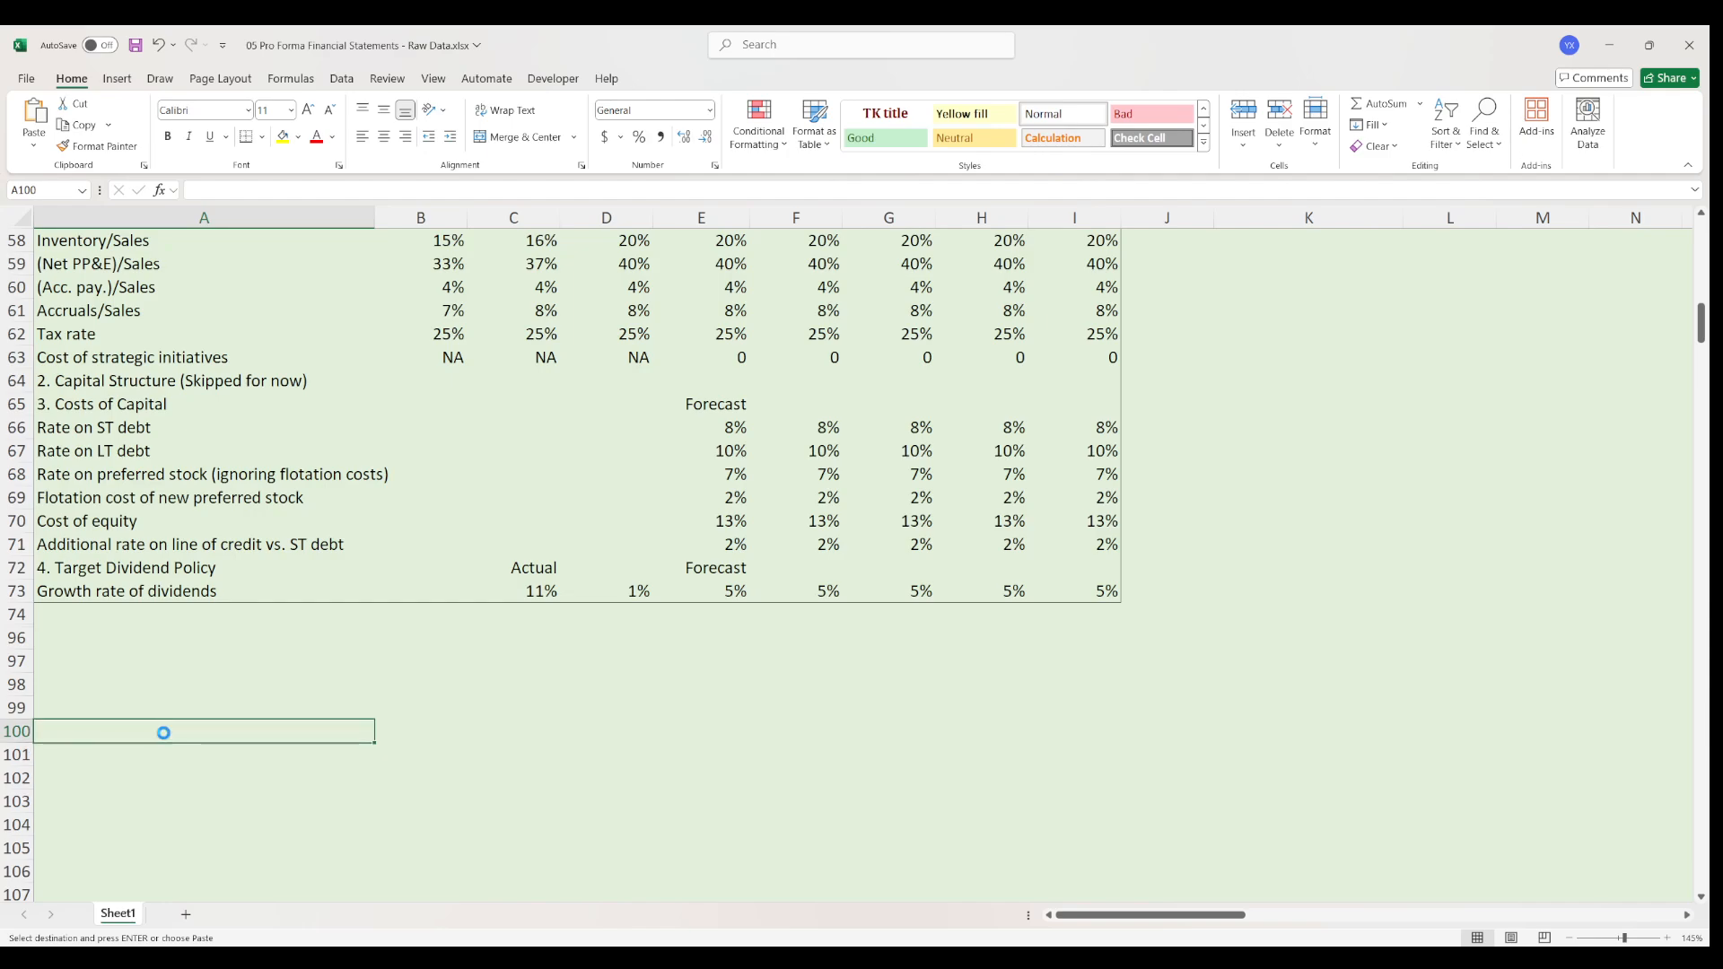
{"action": "key", "text": "ctrl+v"}
{"action": "scroll", "coordinate": [190, 609], "scroll_direction": "down", "scroll_amount": 6}
- Copy the 2021 balance sheet values from D27:D46 to the new balance sheet, starting at D102 beside Cash
{"action": "scroll", "coordinate": [190, 609], "scroll_direction": "up", "scroll_amount": 20}
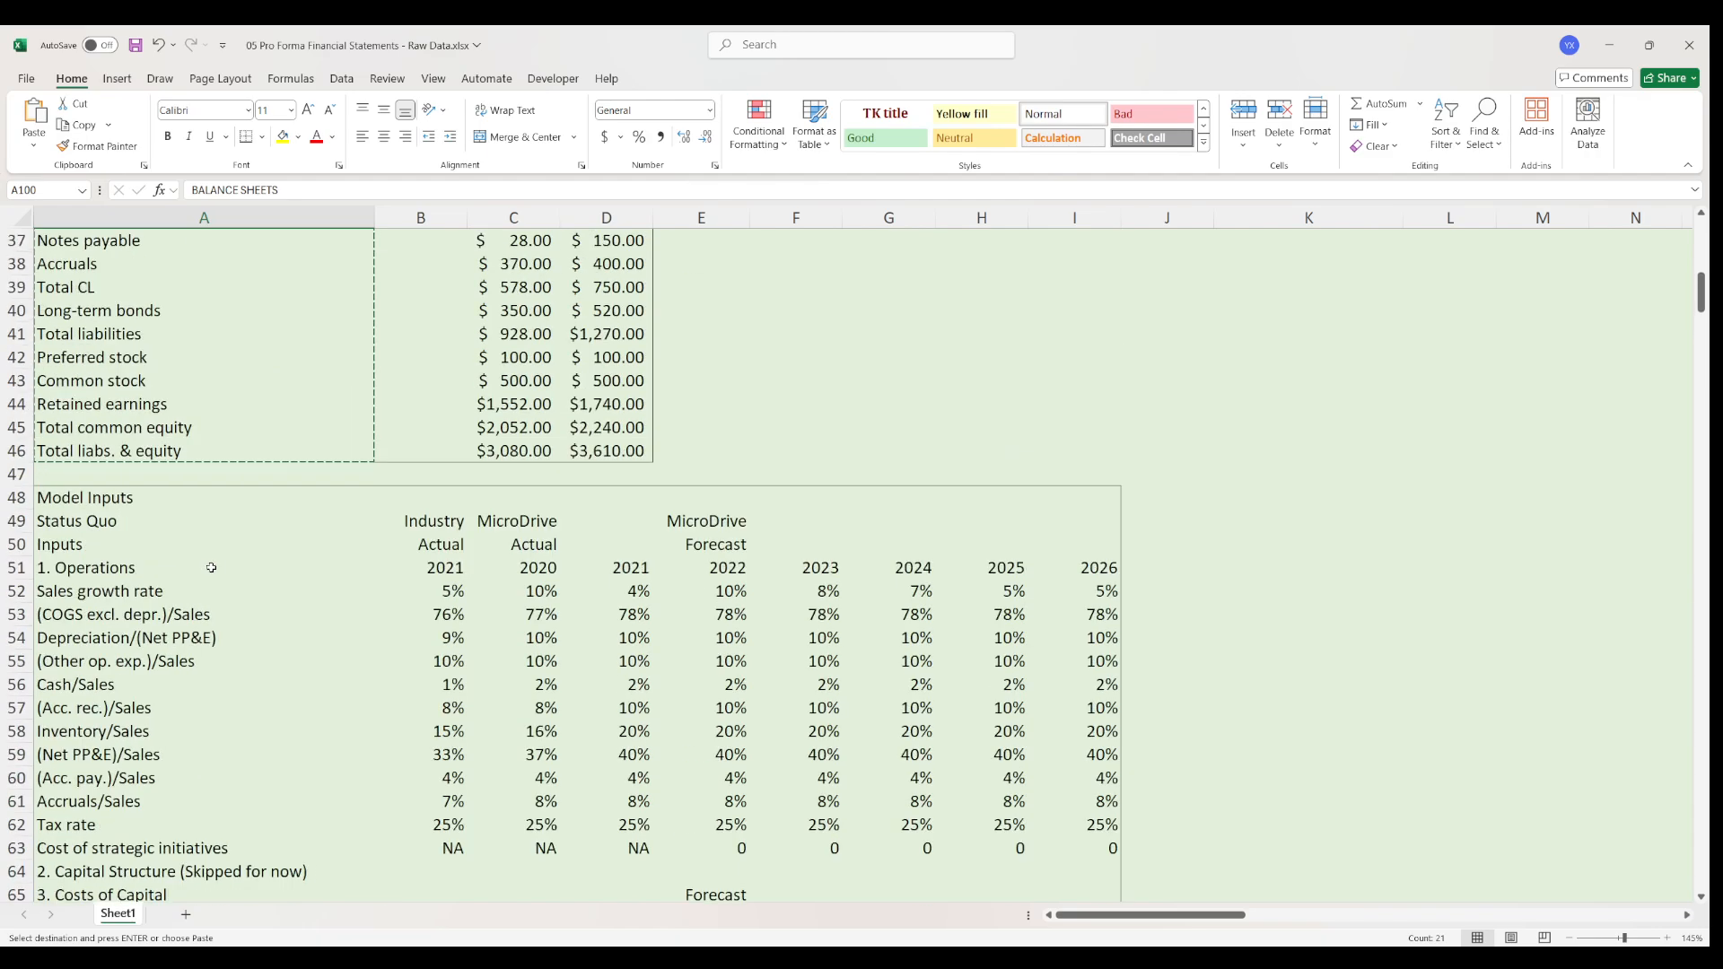
{"action": "left_click_drag", "start_coordinate": [606, 429], "coordinate": [597, 865]}
{"action": "scroll", "coordinate": [302, 644], "scroll_direction": "down", "scroll_amount": 16}
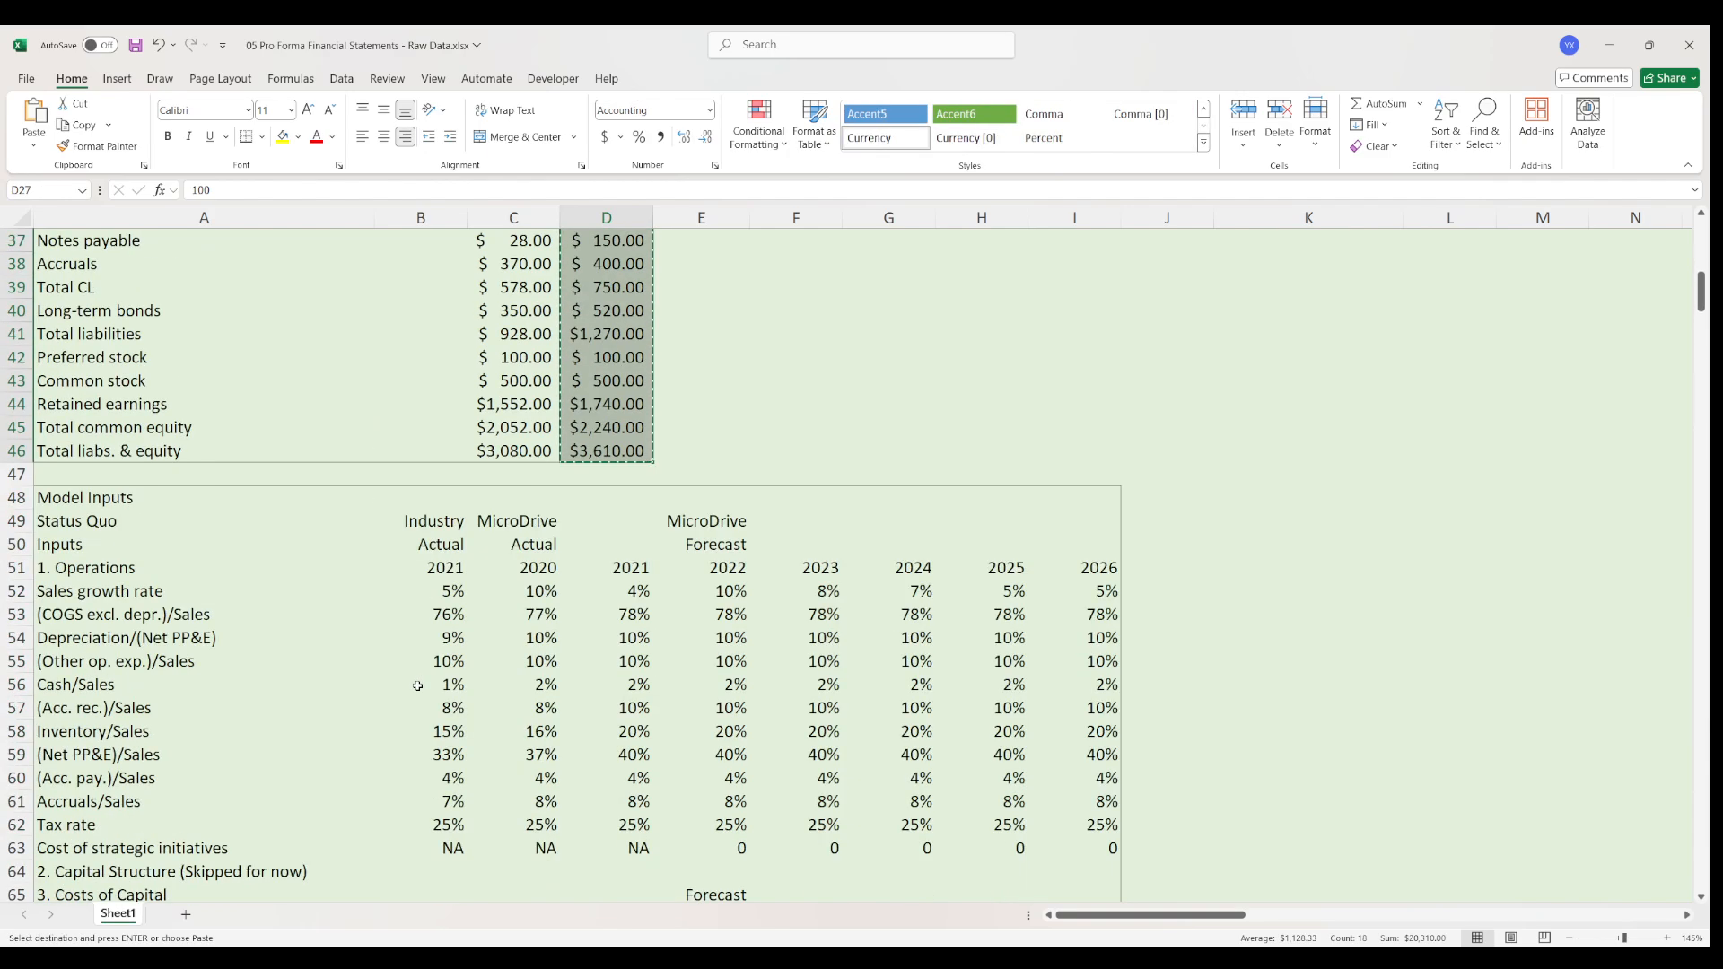
{"action": "left_click_drag", "start_coordinate": [56, 565], "coordinate": [620, 567]}
{"action": "left_click", "coordinate": [623, 569]}
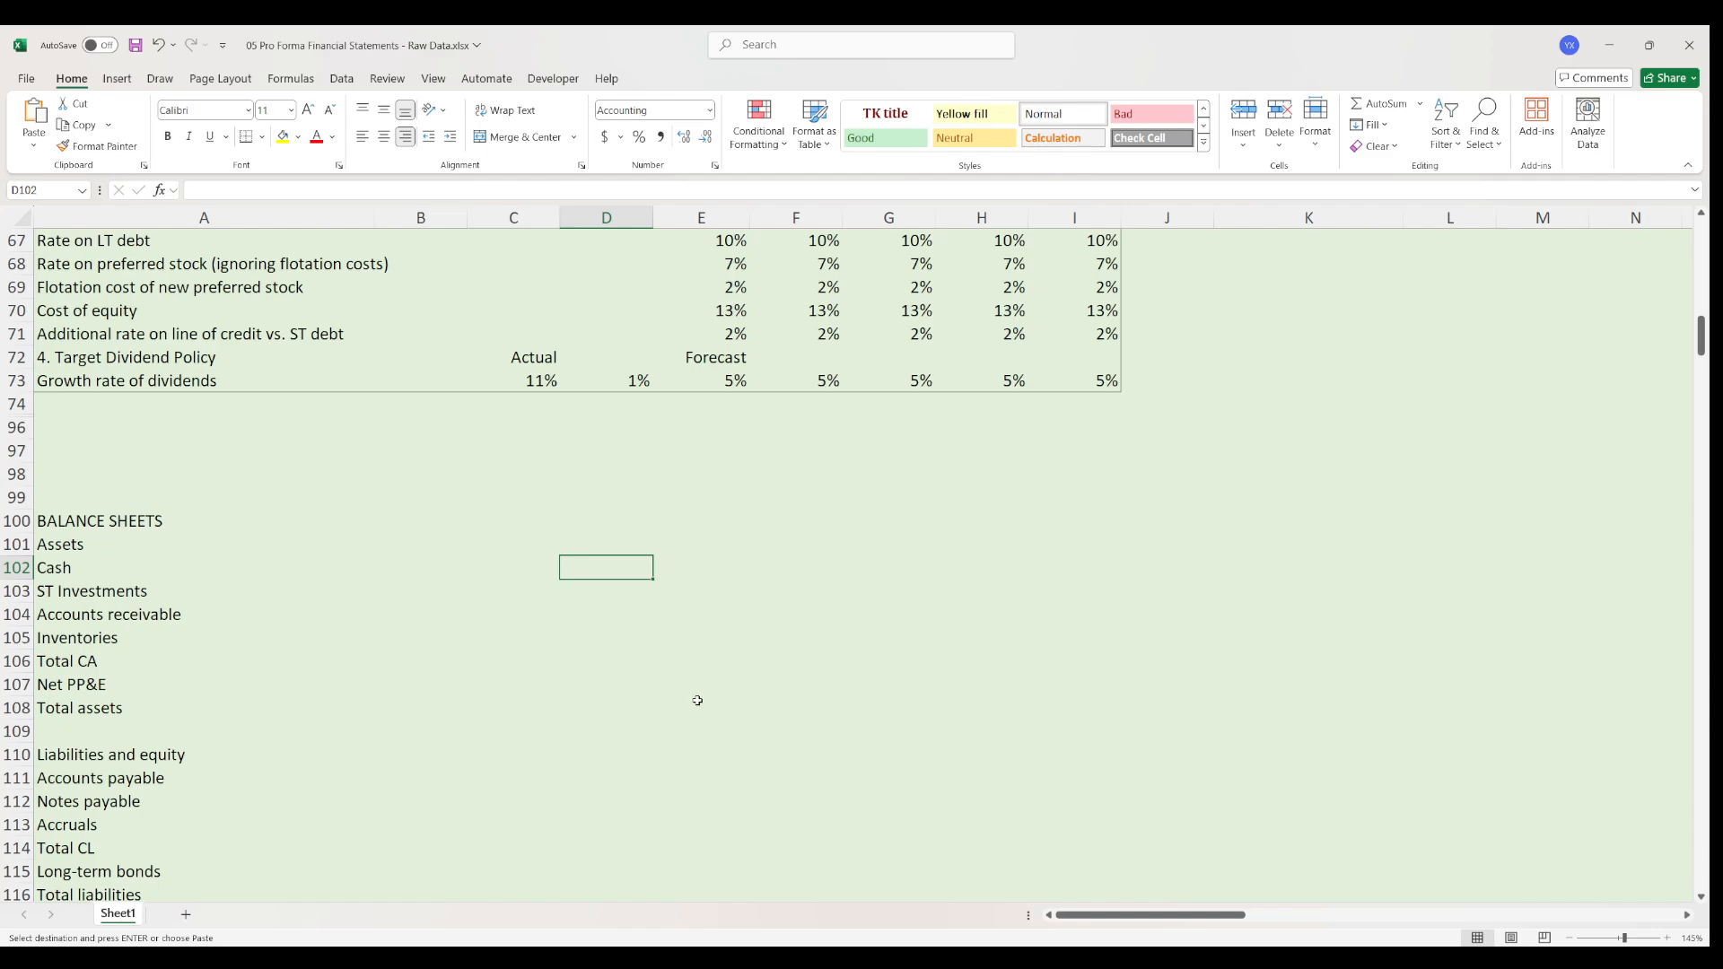
{"action": "scroll", "coordinate": [699, 691], "scroll_direction": "up", "scroll_amount": 9}
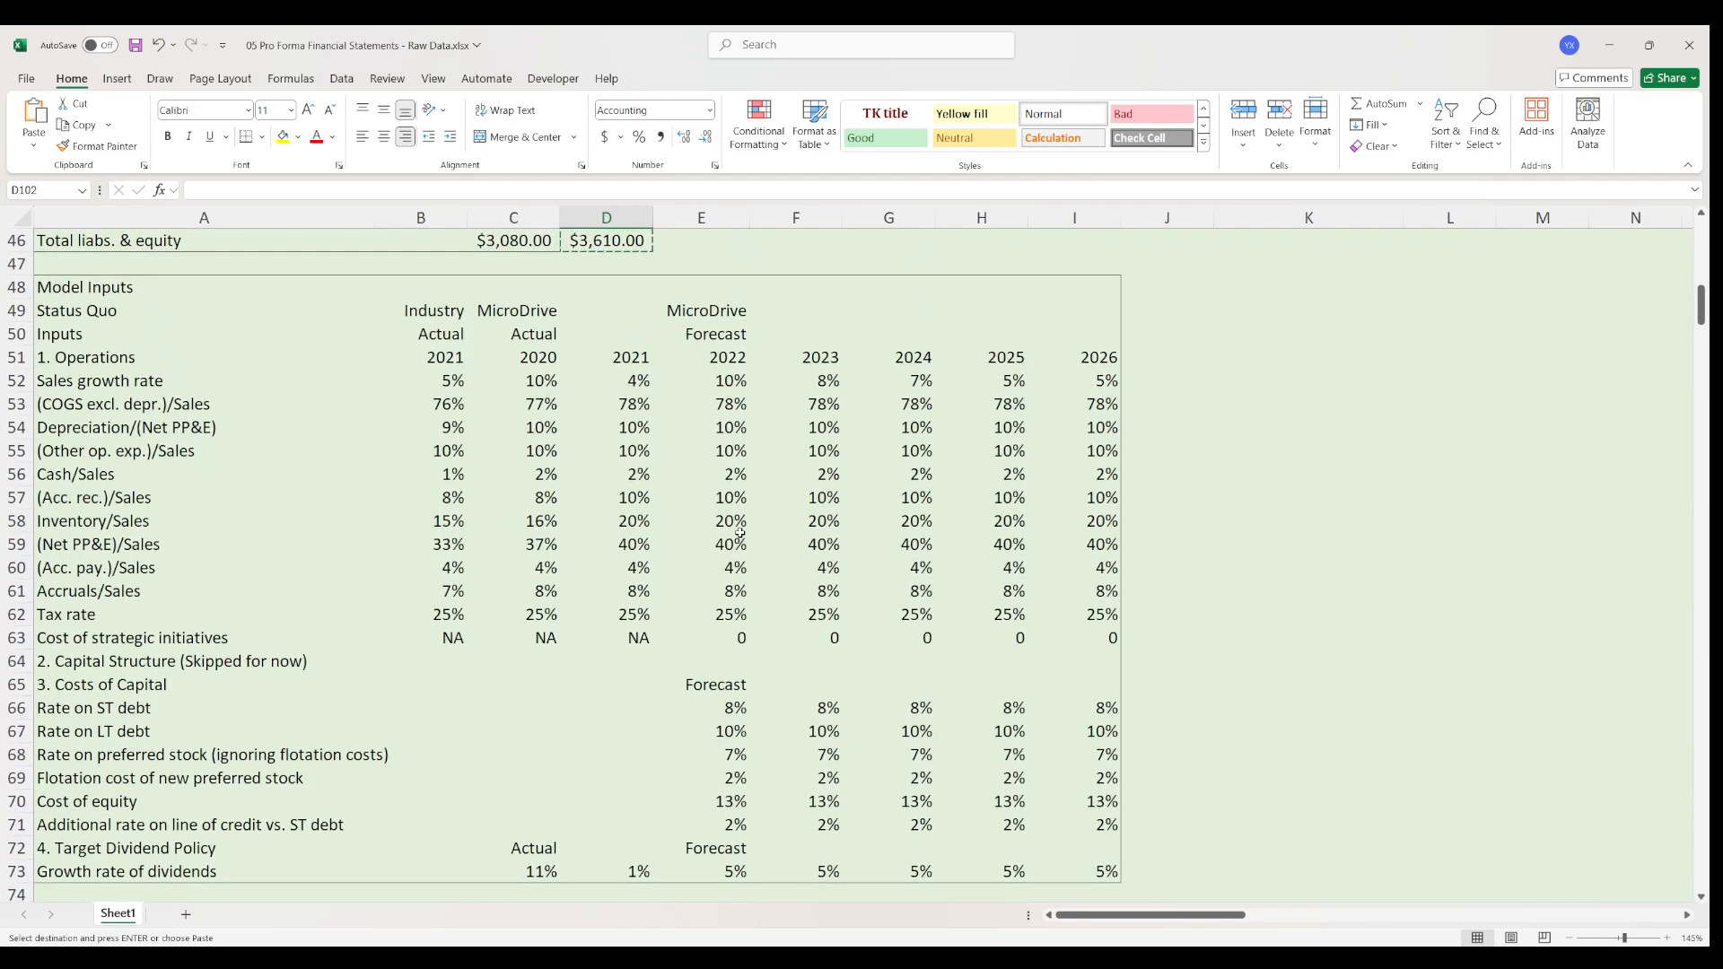
{"action": "scroll", "coordinate": [774, 612], "scroll_direction": "down", "scroll_amount": 8}
{"action": "key", "text": "ctrl+v"}
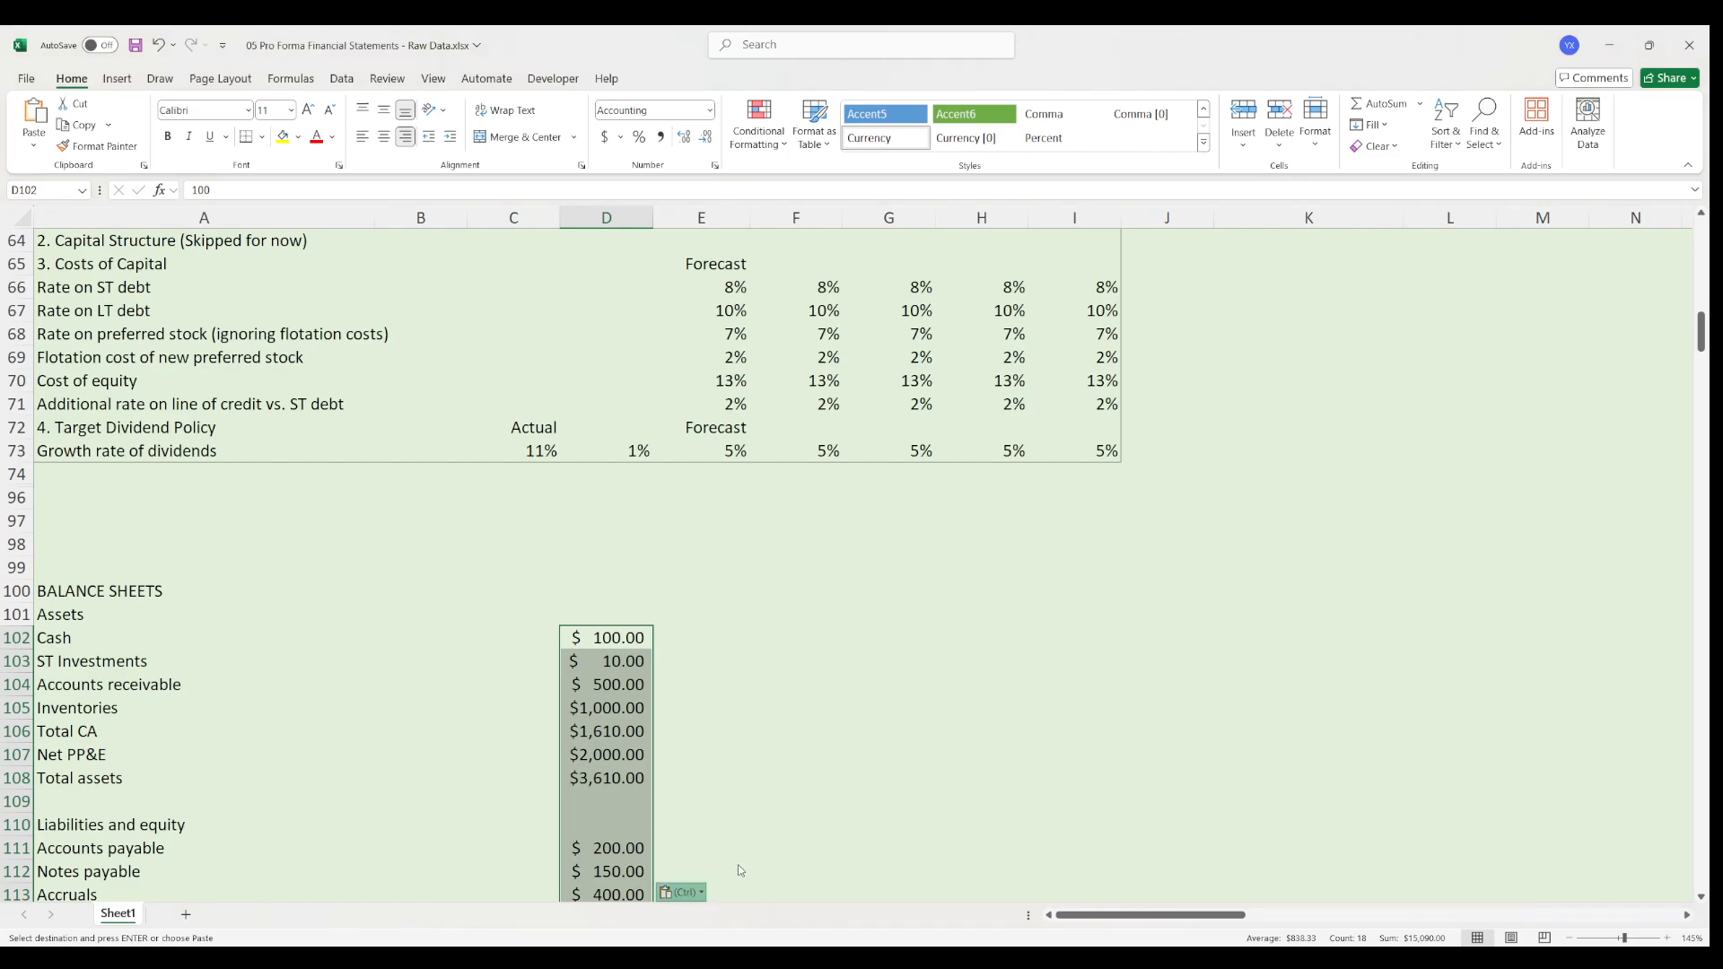
{"action": "scroll", "coordinate": [944, 691], "scroll_direction": "down", "scroll_amount": 4}
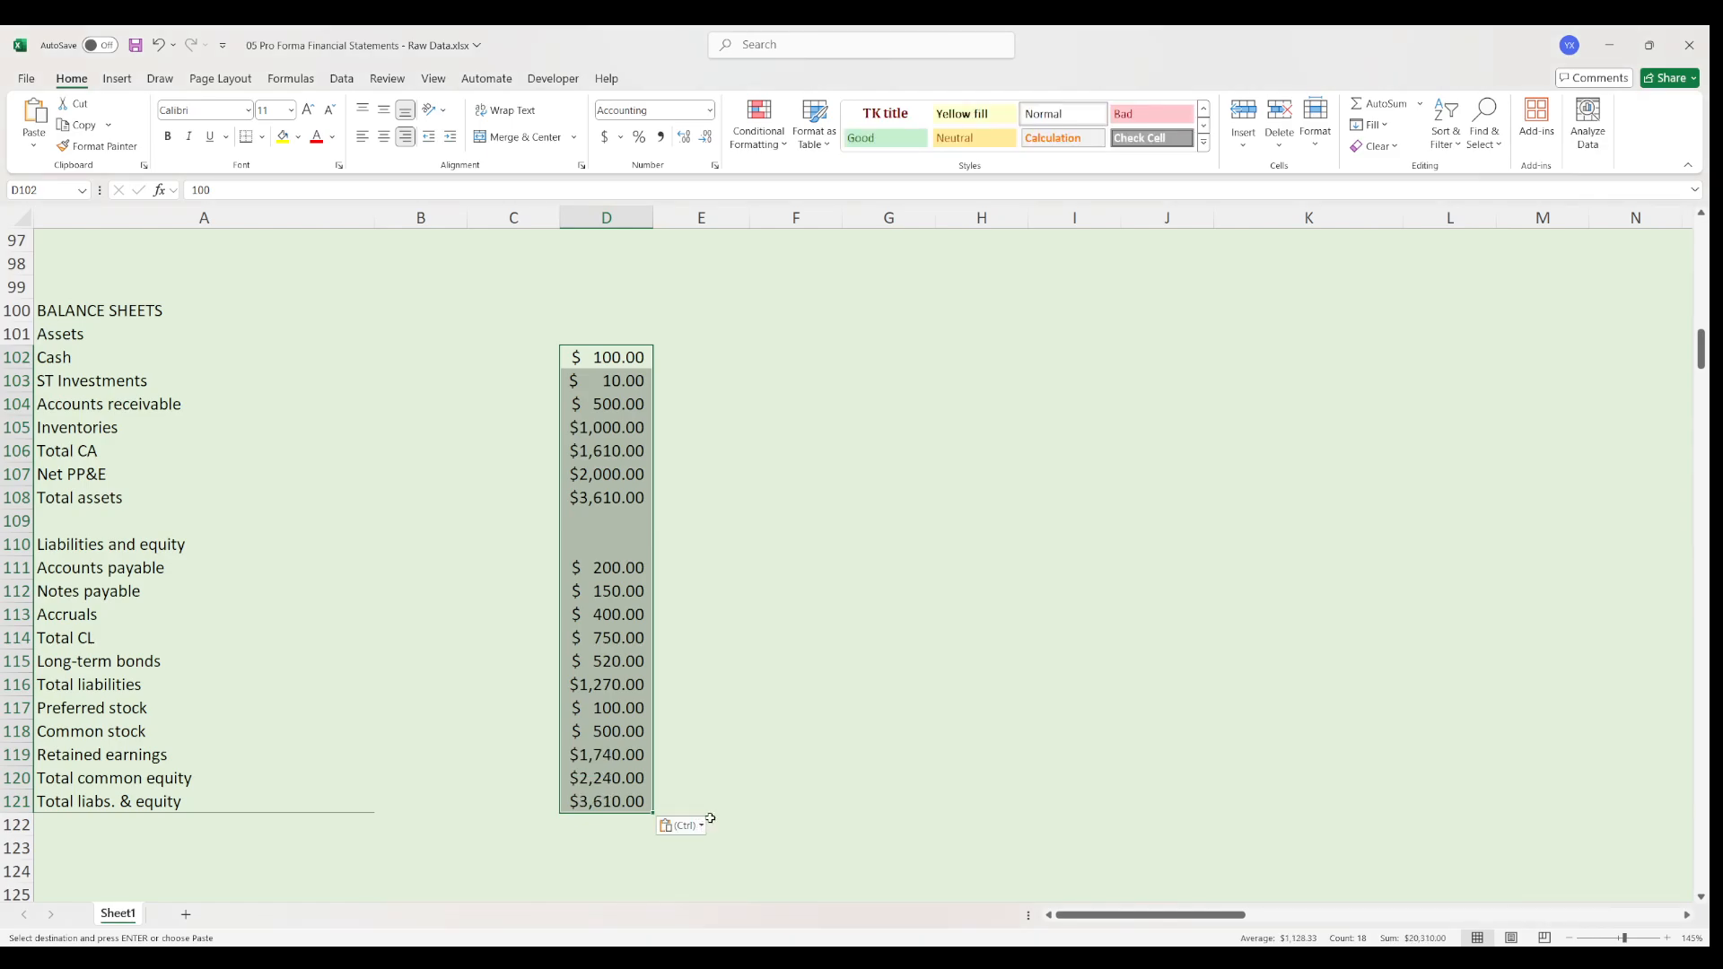
- Remove the bottom border from the Total liabs. & equity label in cell A121
{"action": "left_click", "coordinate": [595, 754]}
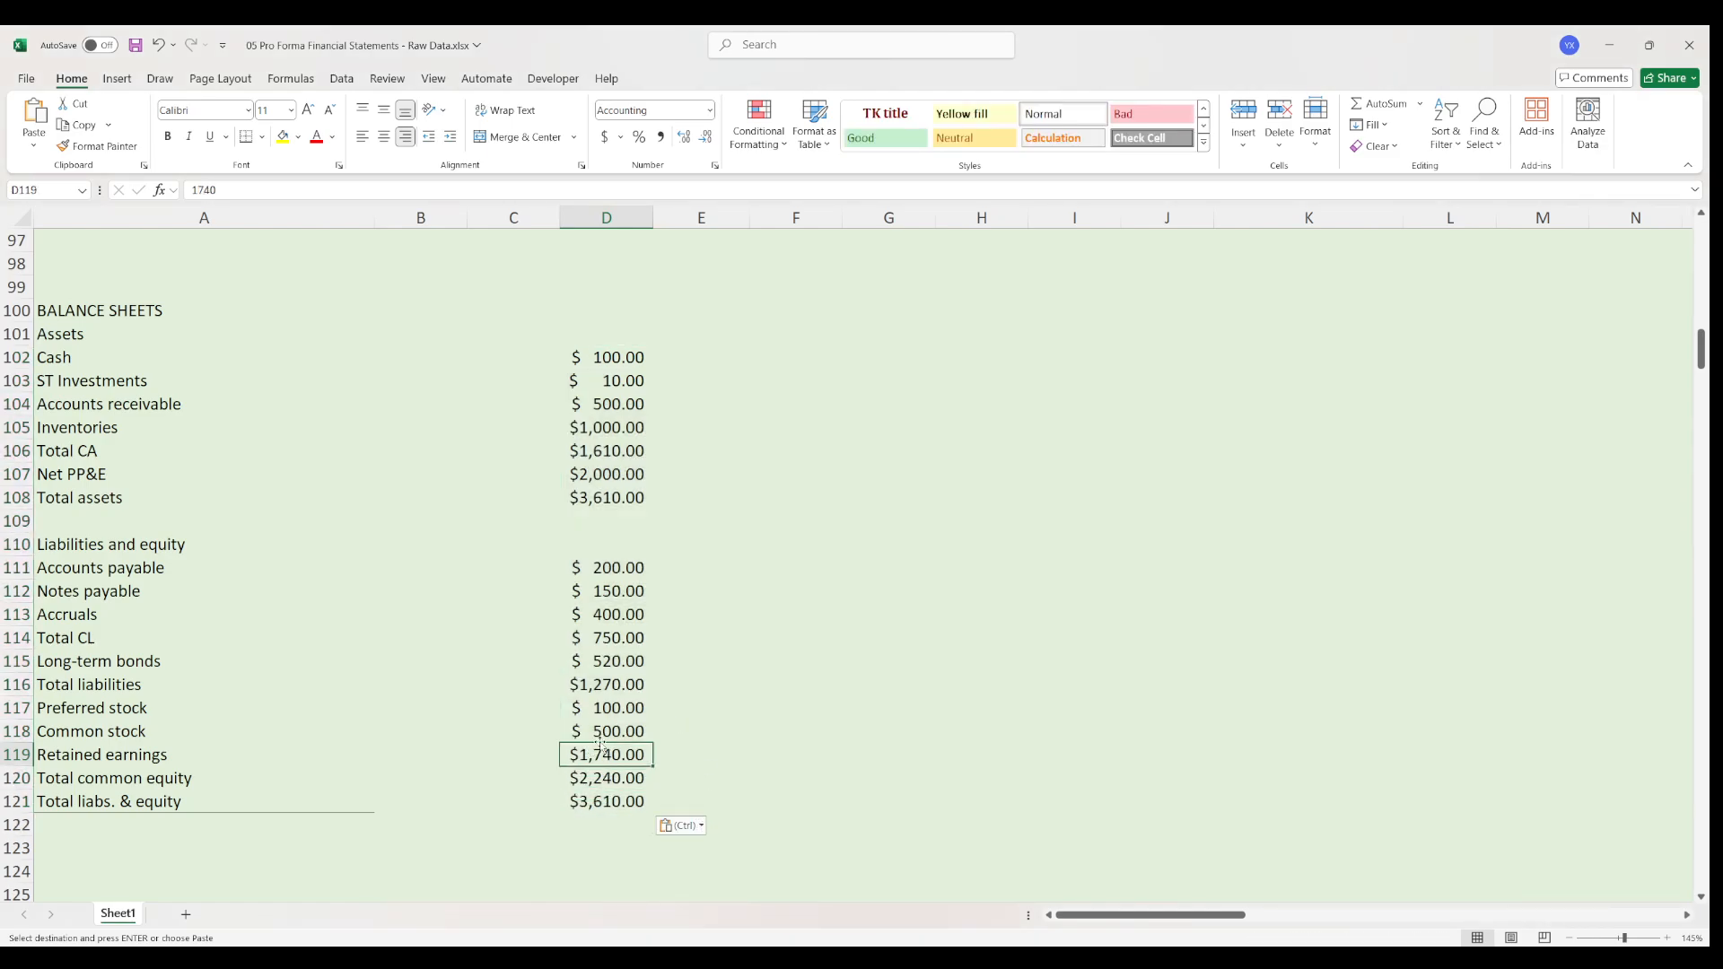
{"action": "left_click", "coordinate": [242, 801]}
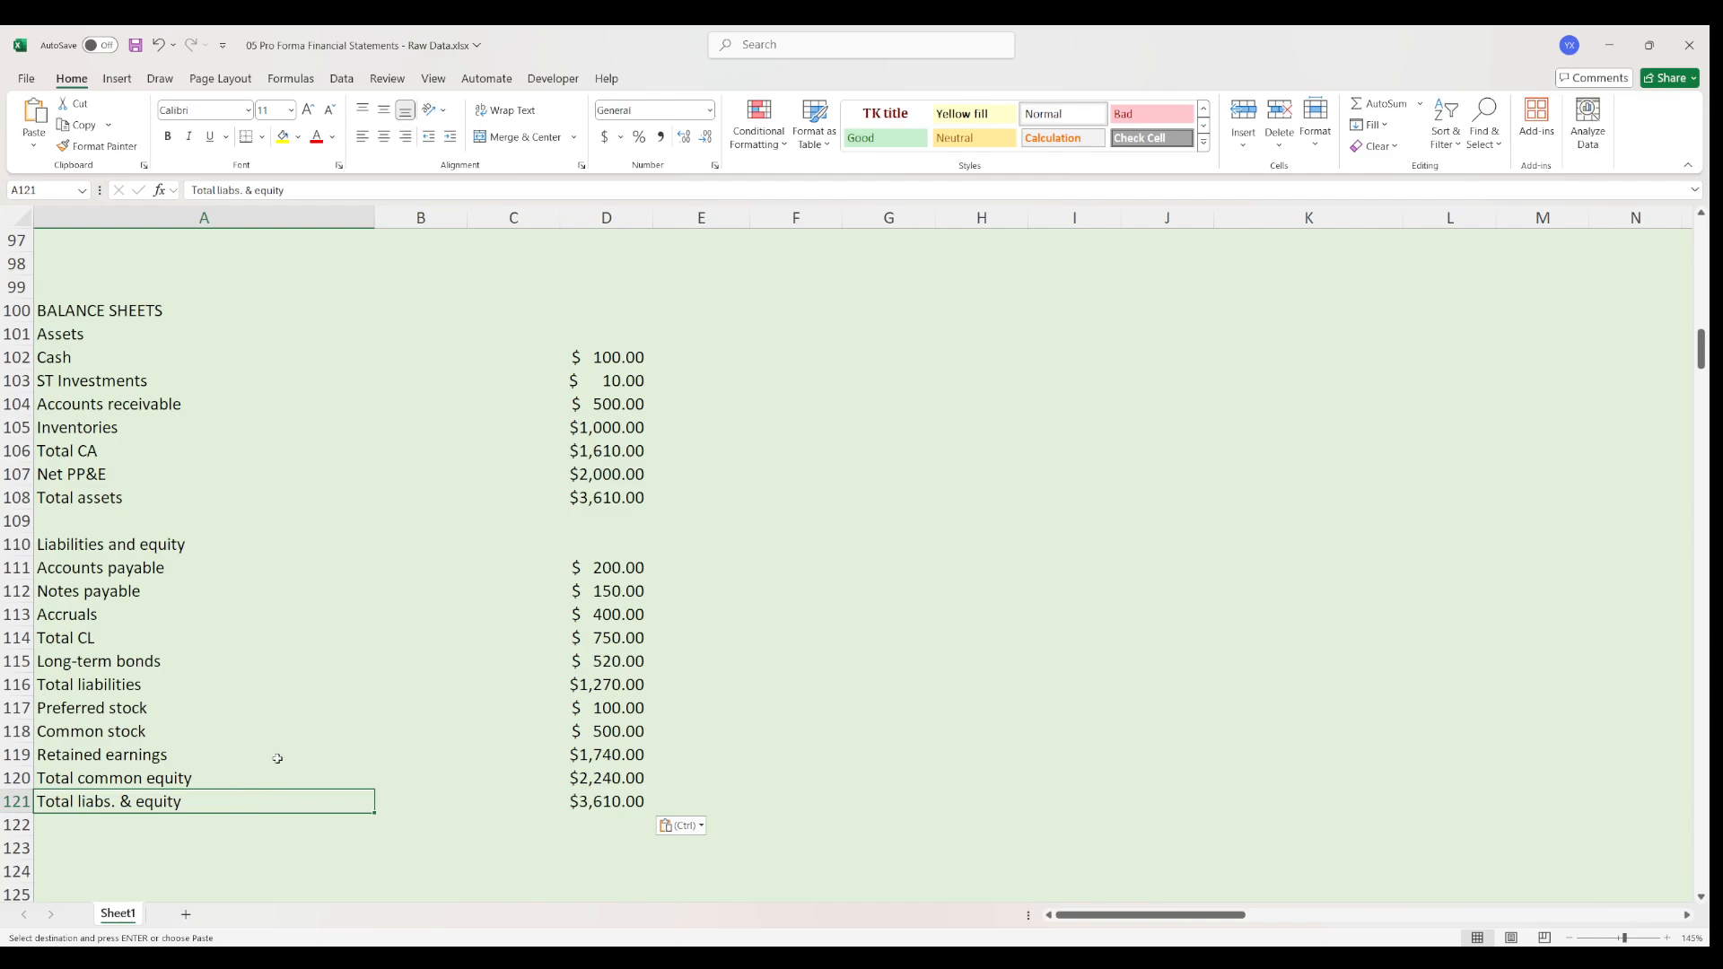
{"action": "left_click", "coordinate": [246, 136]}
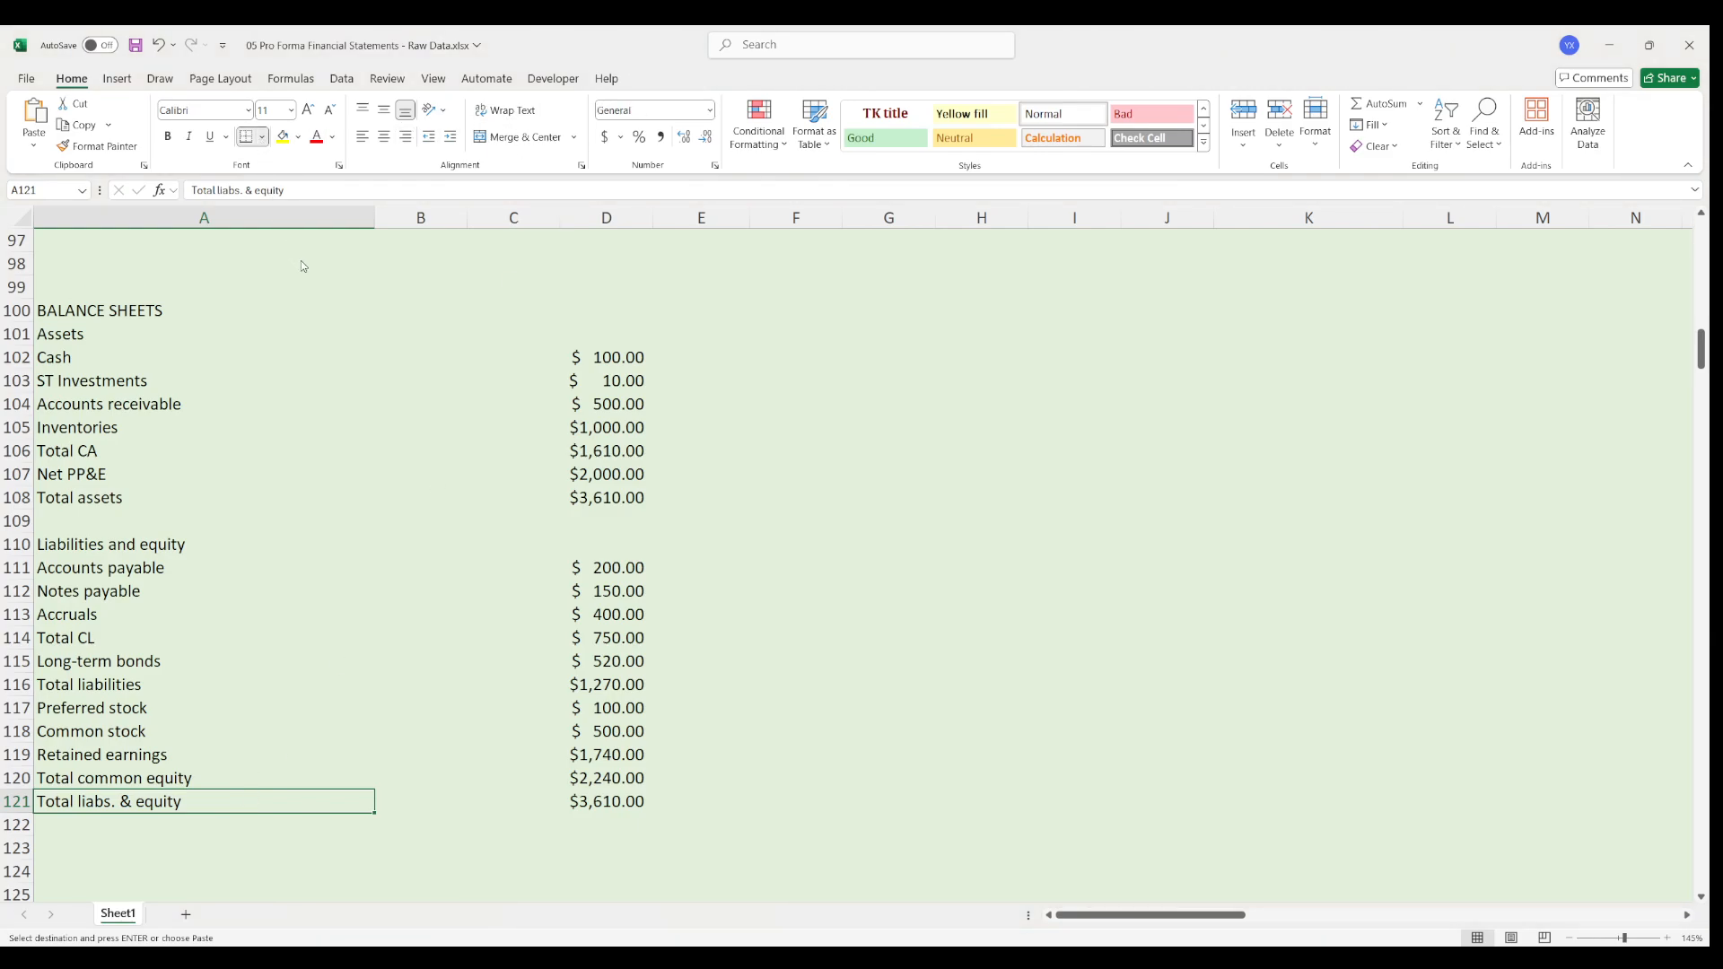
{"action": "left_click", "coordinate": [225, 497]}
{"action": "left_click", "coordinate": [224, 474]}
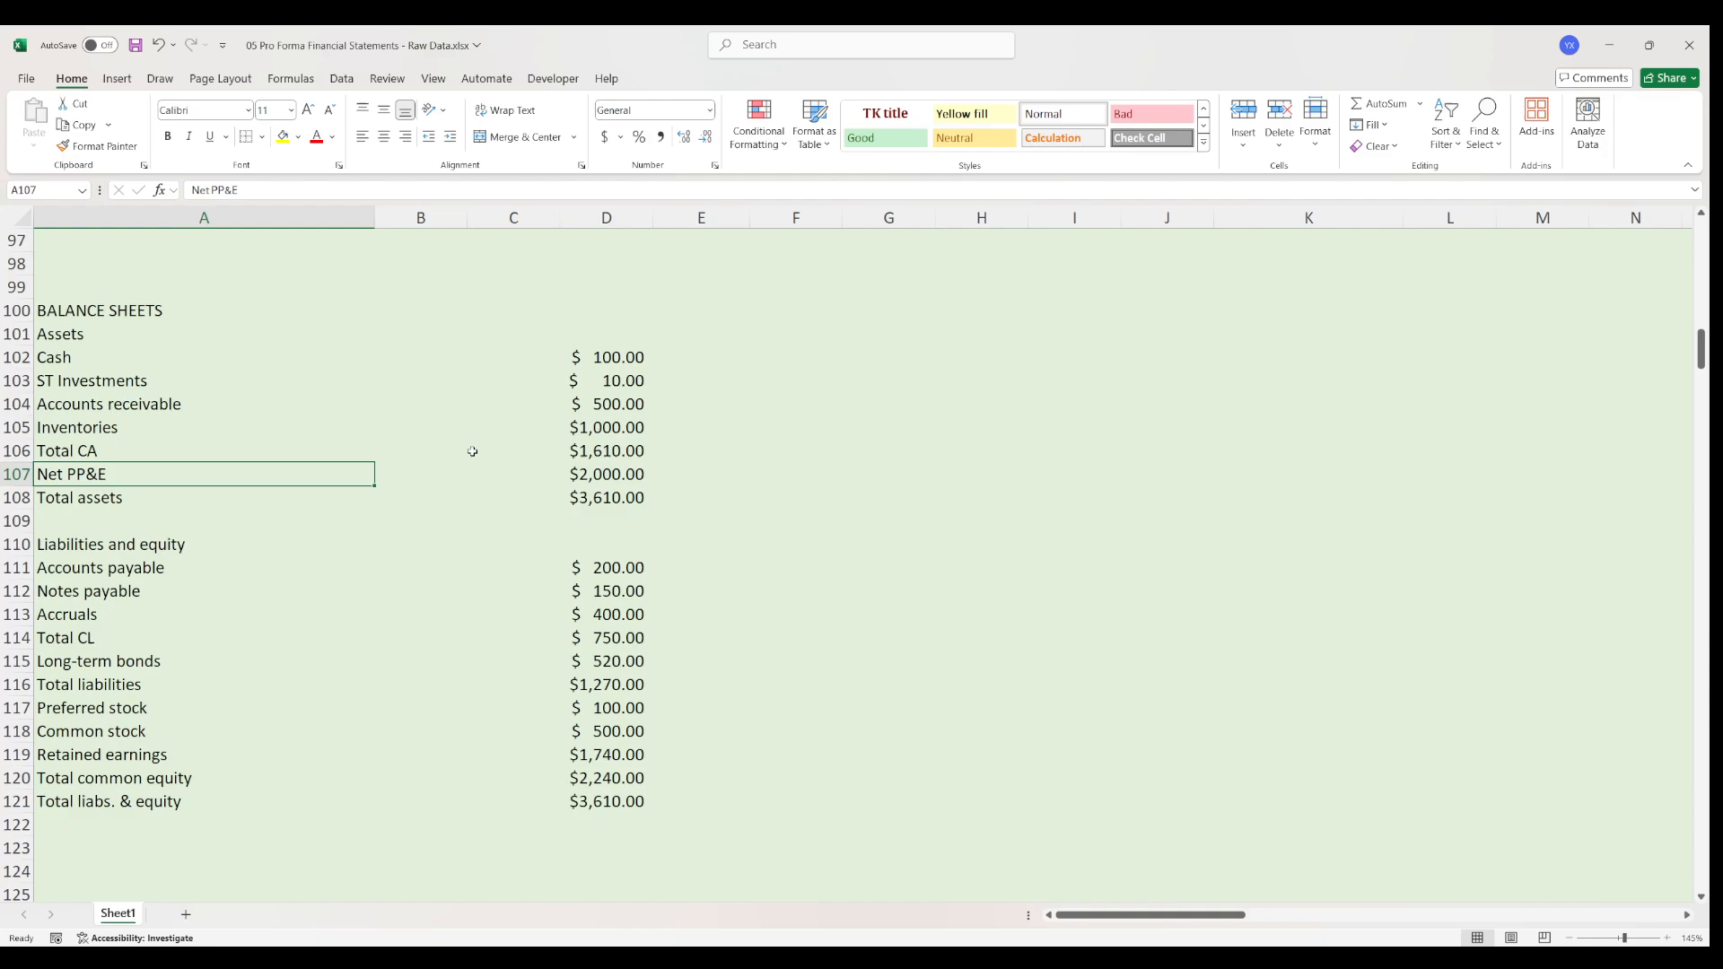
- Copy the income statement labels from A2:A14 to the area below the new balance sheet, starting at A123
{"action": "scroll", "coordinate": [472, 452], "scroll_direction": "up", "scroll_amount": 20}
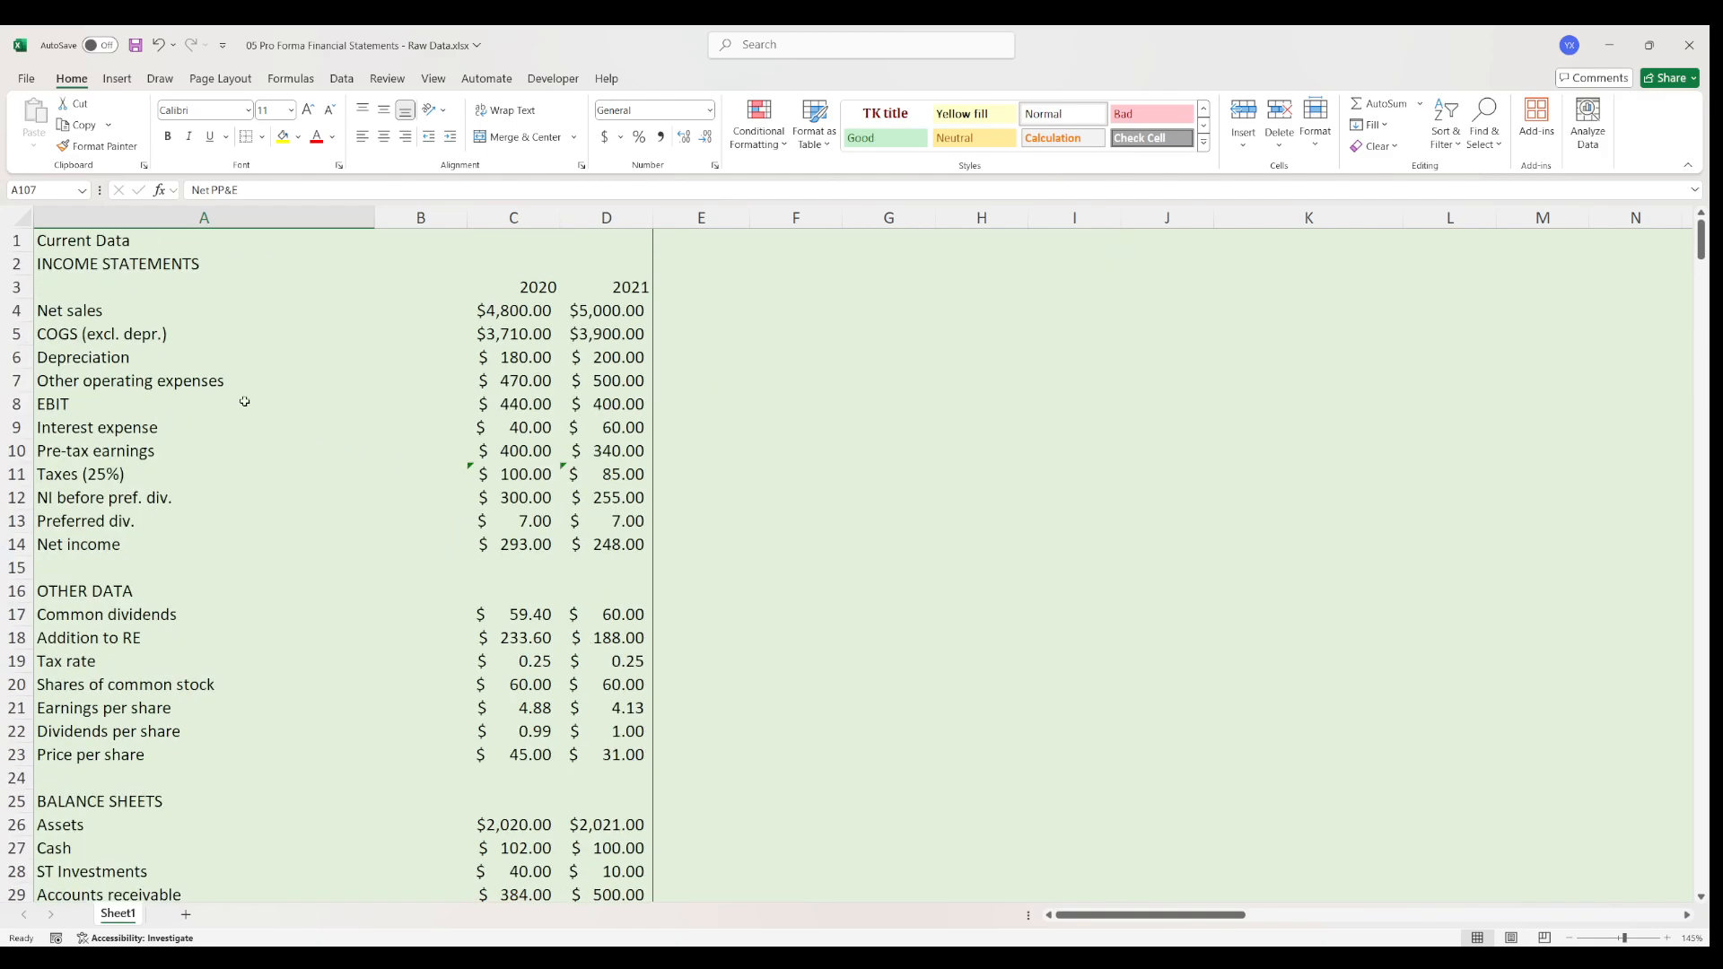
{"action": "left_click_drag", "start_coordinate": [114, 267], "coordinate": [109, 545]}
{"action": "key", "text": "ctrl+c"}
{"action": "scroll", "coordinate": [296, 530], "scroll_direction": "down", "scroll_amount": 19}
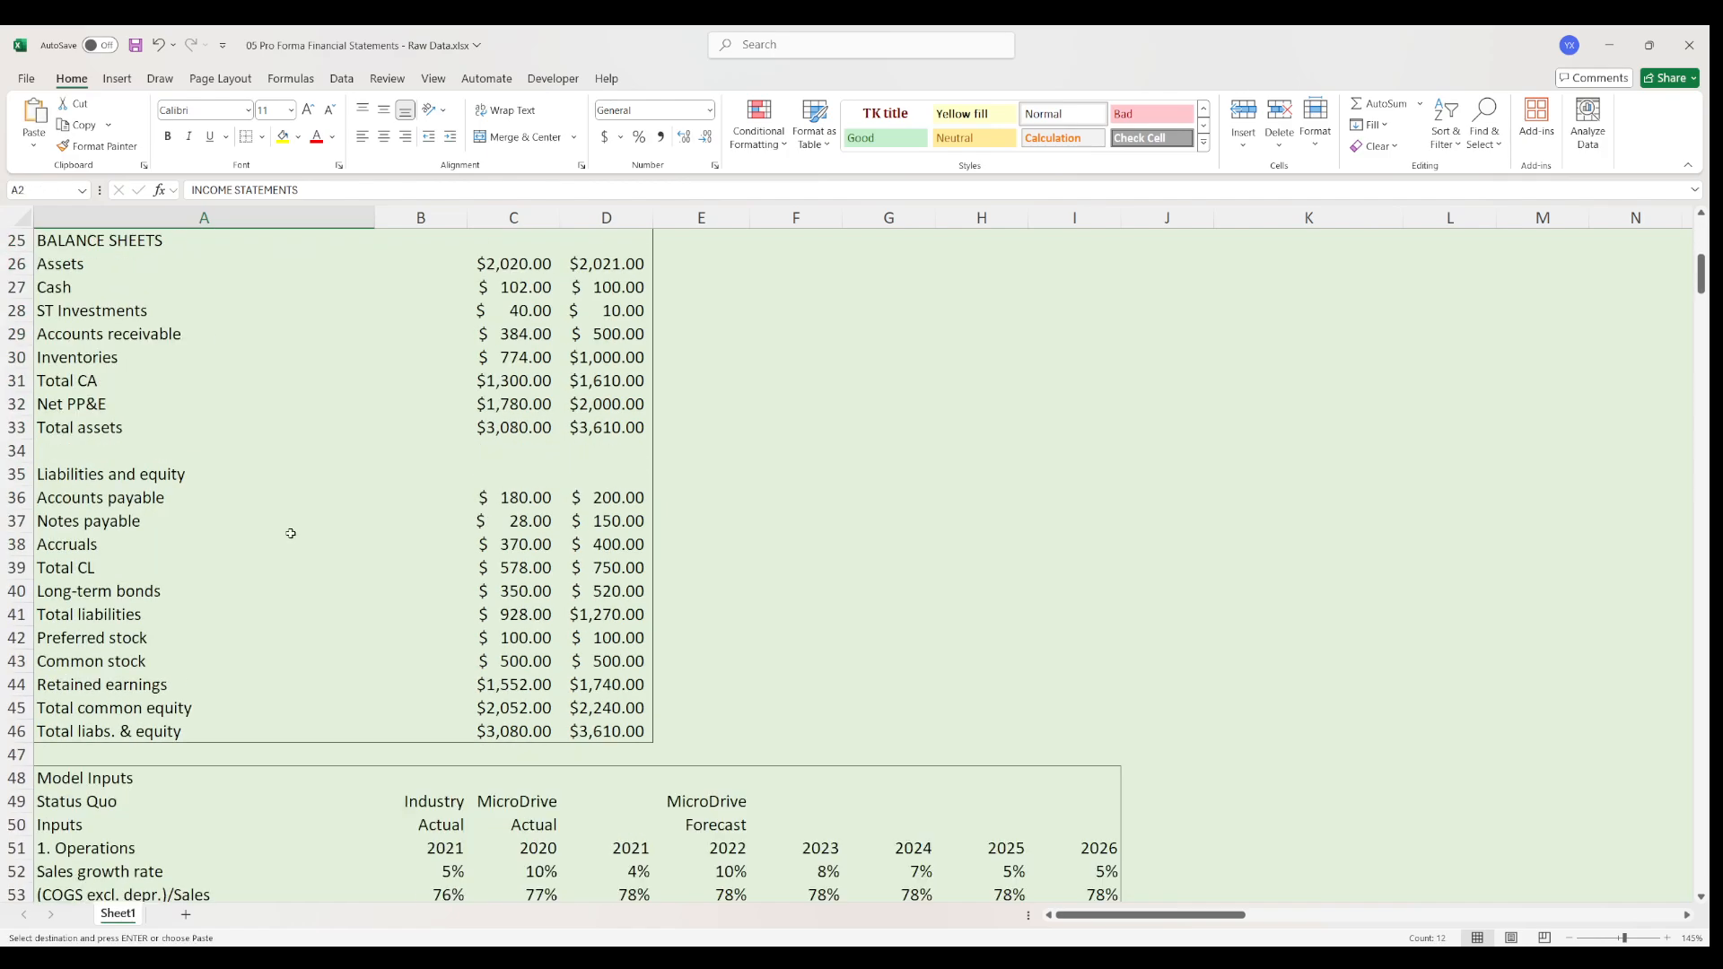
{"action": "scroll", "coordinate": [296, 530], "scroll_direction": "down", "scroll_amount": 10}
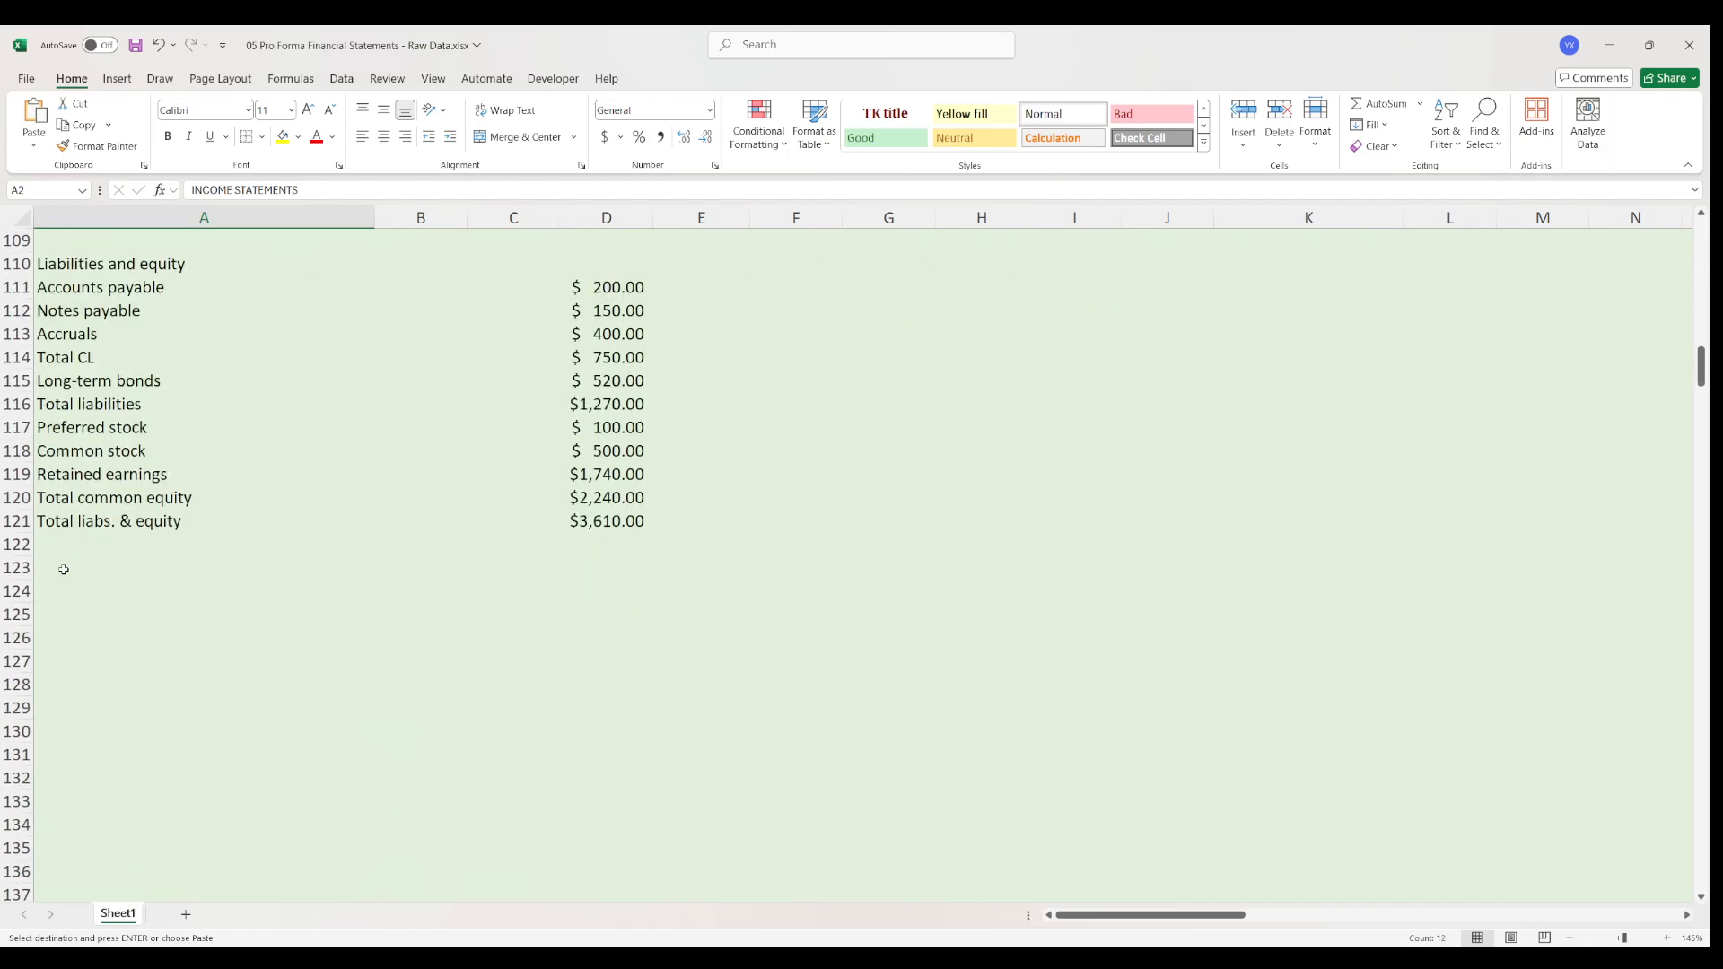
{"action": "left_click", "coordinate": [85, 589]}
{"action": "left_click", "coordinate": [94, 567]}
{"action": "key", "text": "ctrl+v"}
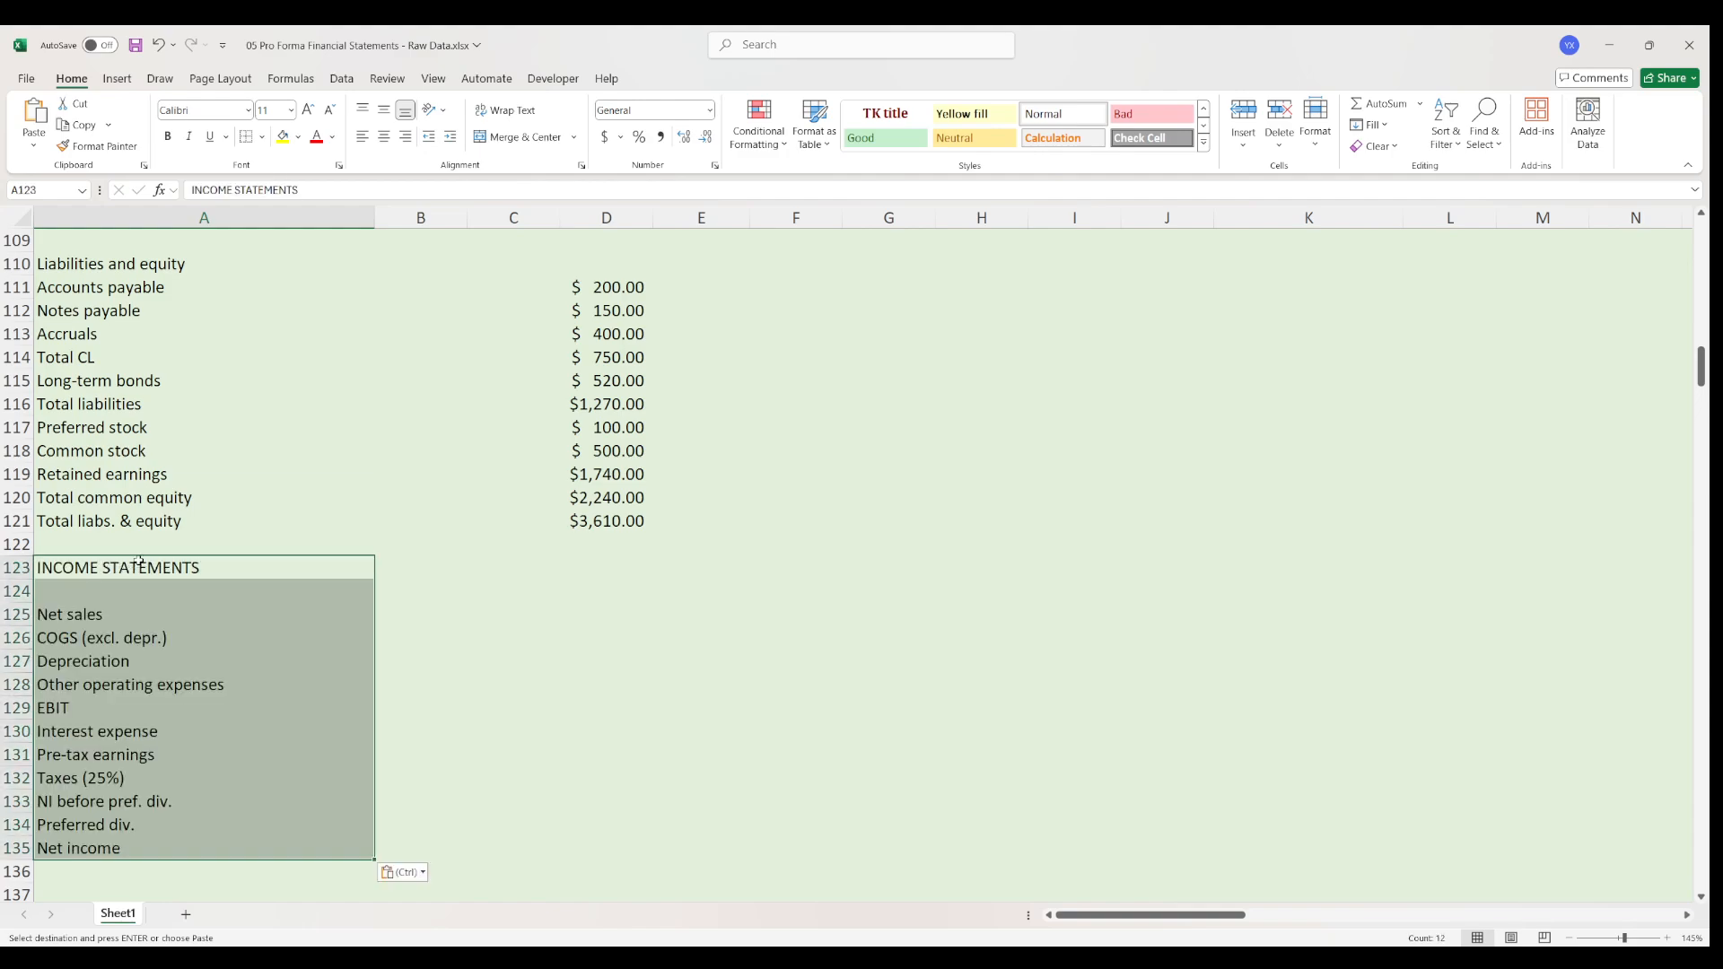
- Move the INCOME STATEMENTS heading from A123 to A124, directly above Net sales
{"action": "left_click", "coordinate": [140, 561]}
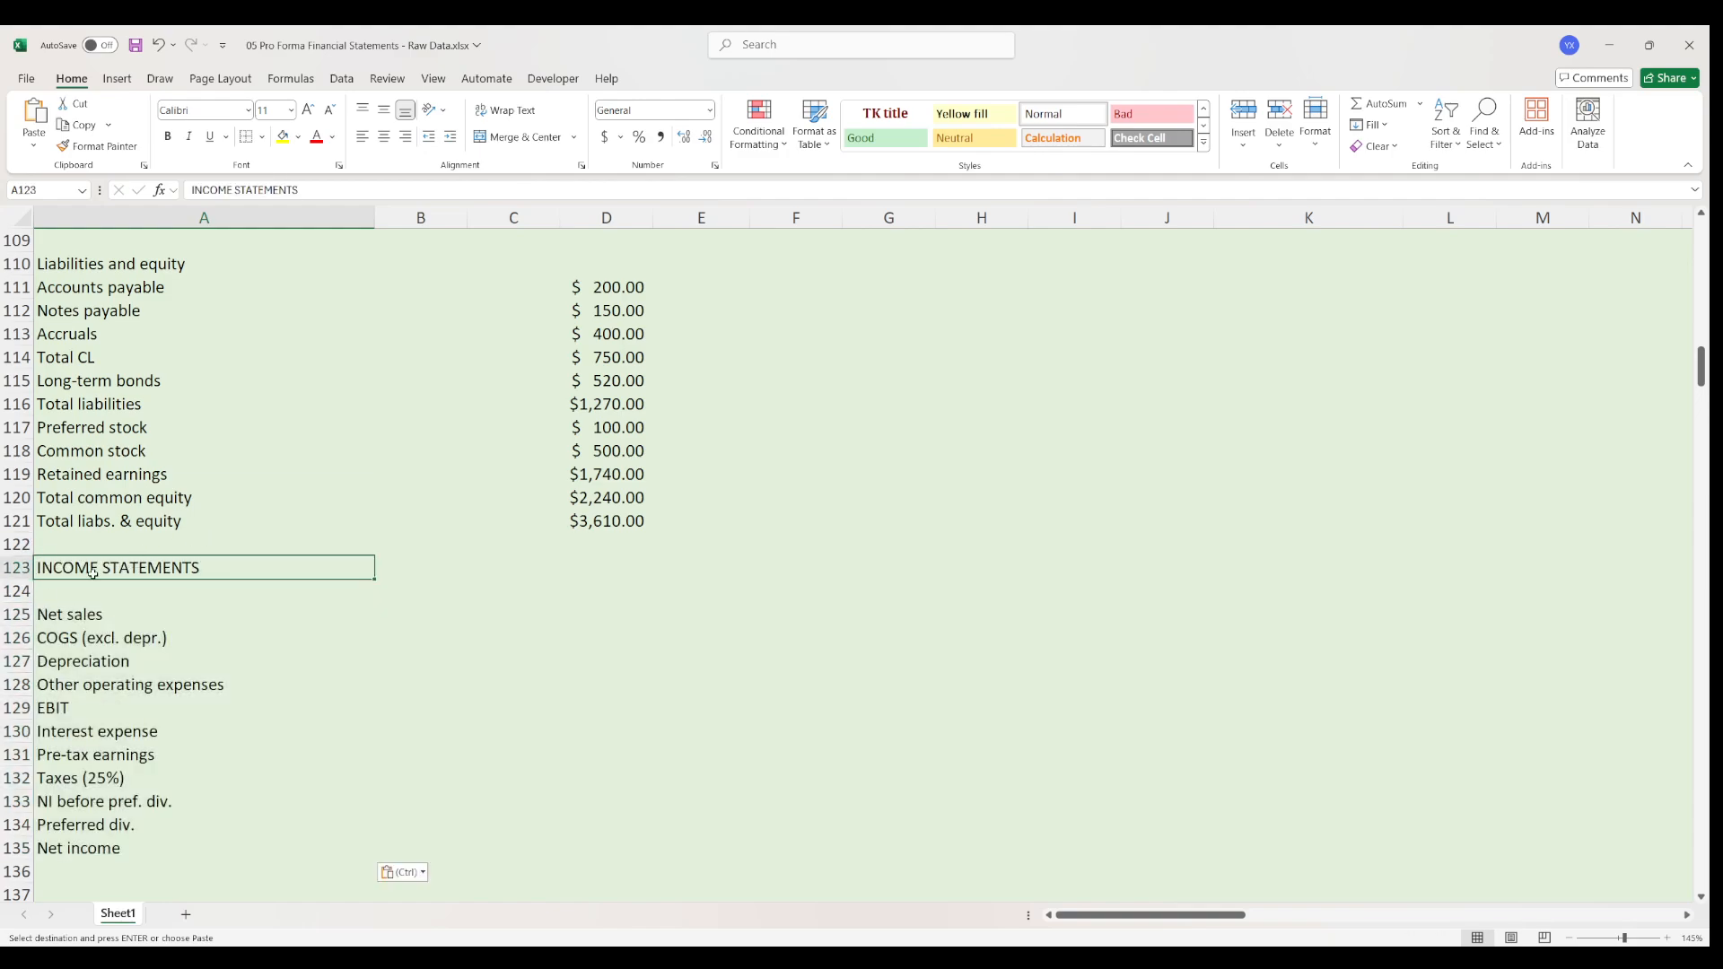
{"action": "left_click_drag", "start_coordinate": [99, 567], "coordinate": [131, 602]}
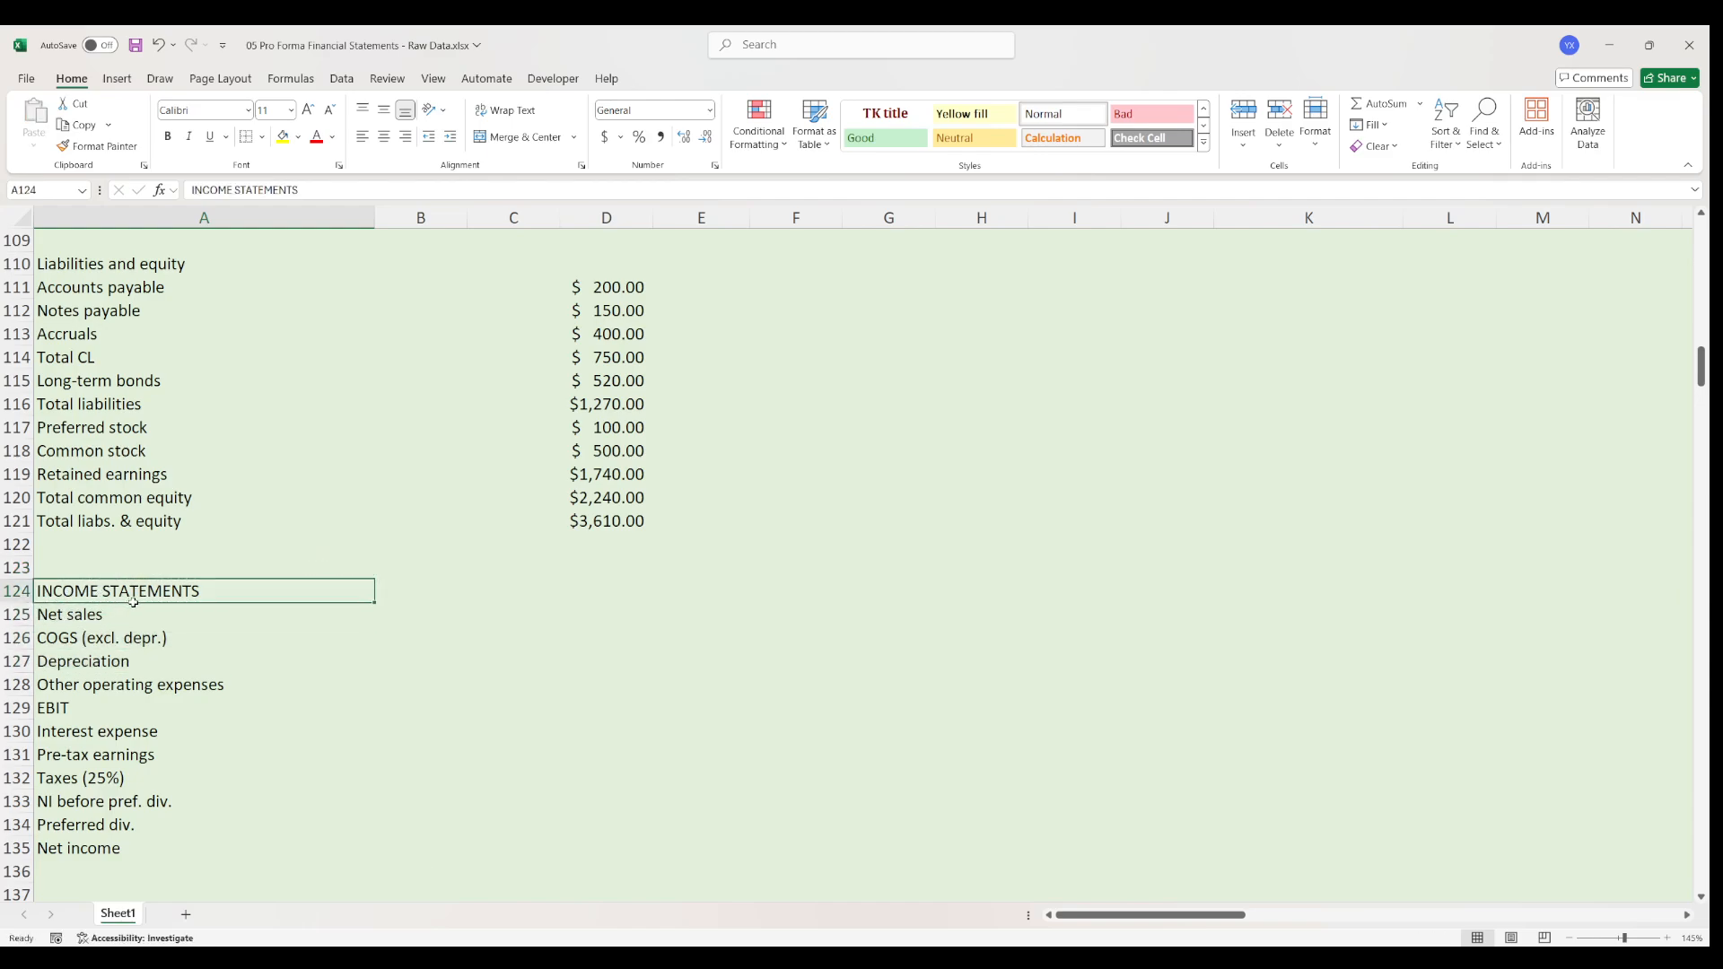
- Insert a blank row at row 99, above the new BALANCE SHEETS heading
{"action": "left_click", "coordinate": [18, 567]}
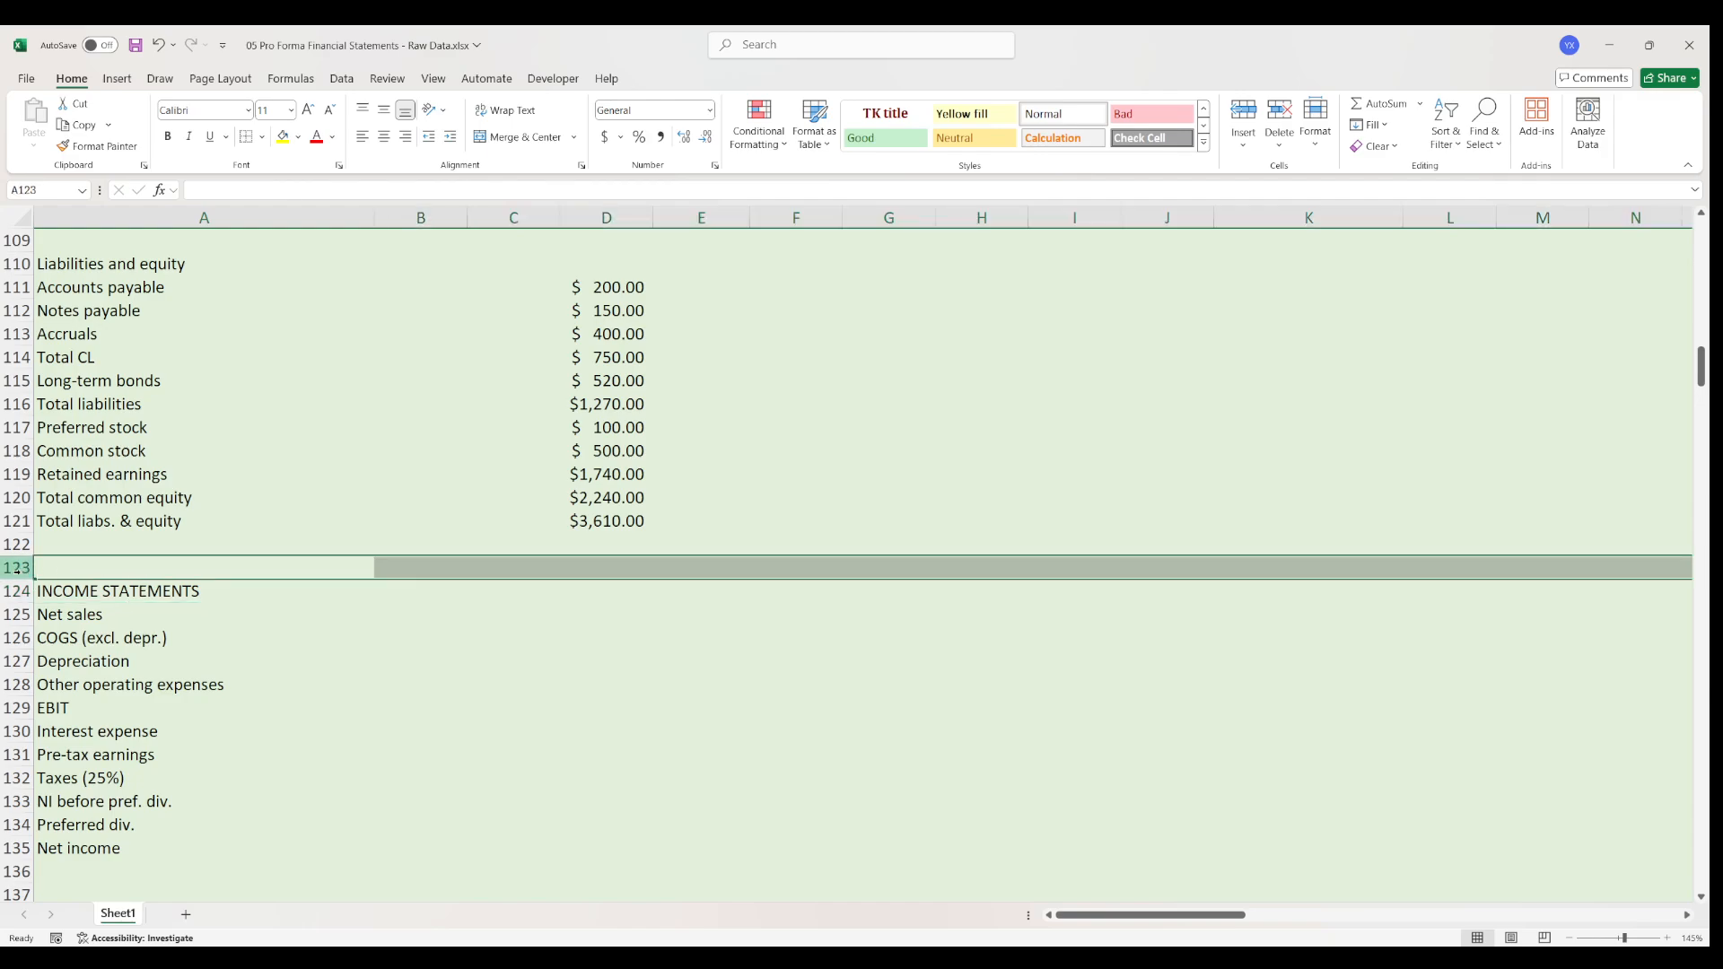
{"action": "scroll", "coordinate": [125, 561], "scroll_direction": "up", "scroll_amount": 3}
{"action": "scroll", "coordinate": [127, 562], "scroll_direction": "up", "scroll_amount": 5}
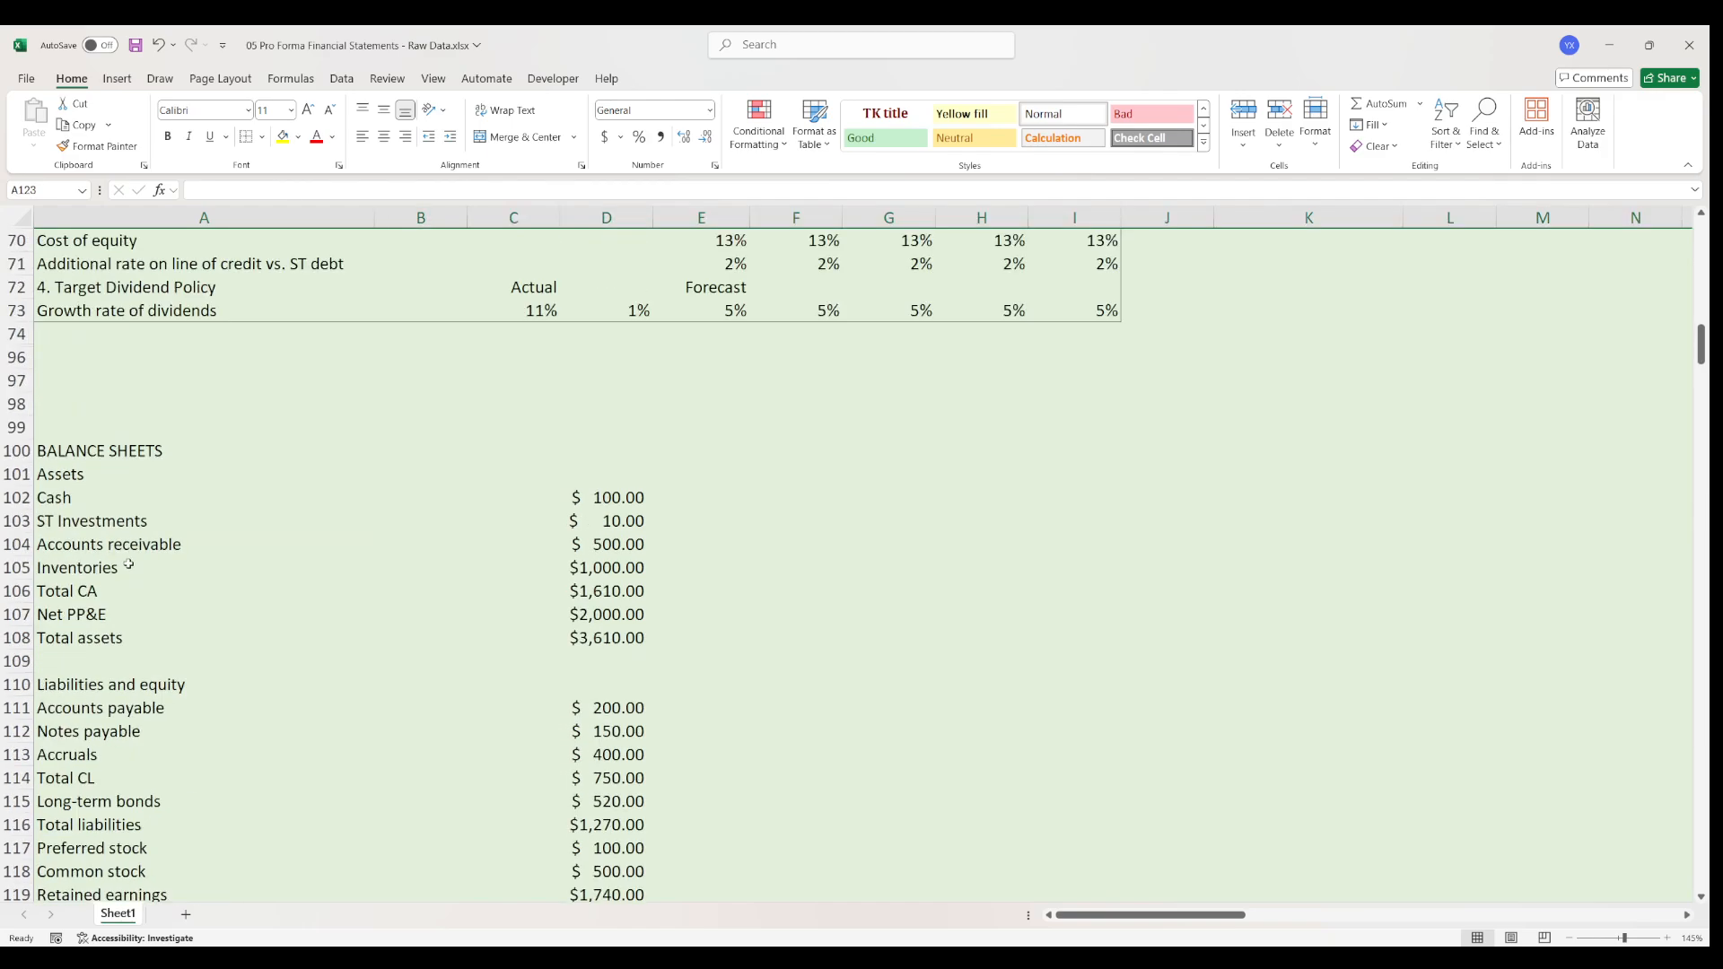
{"action": "left_click", "coordinate": [18, 567]}
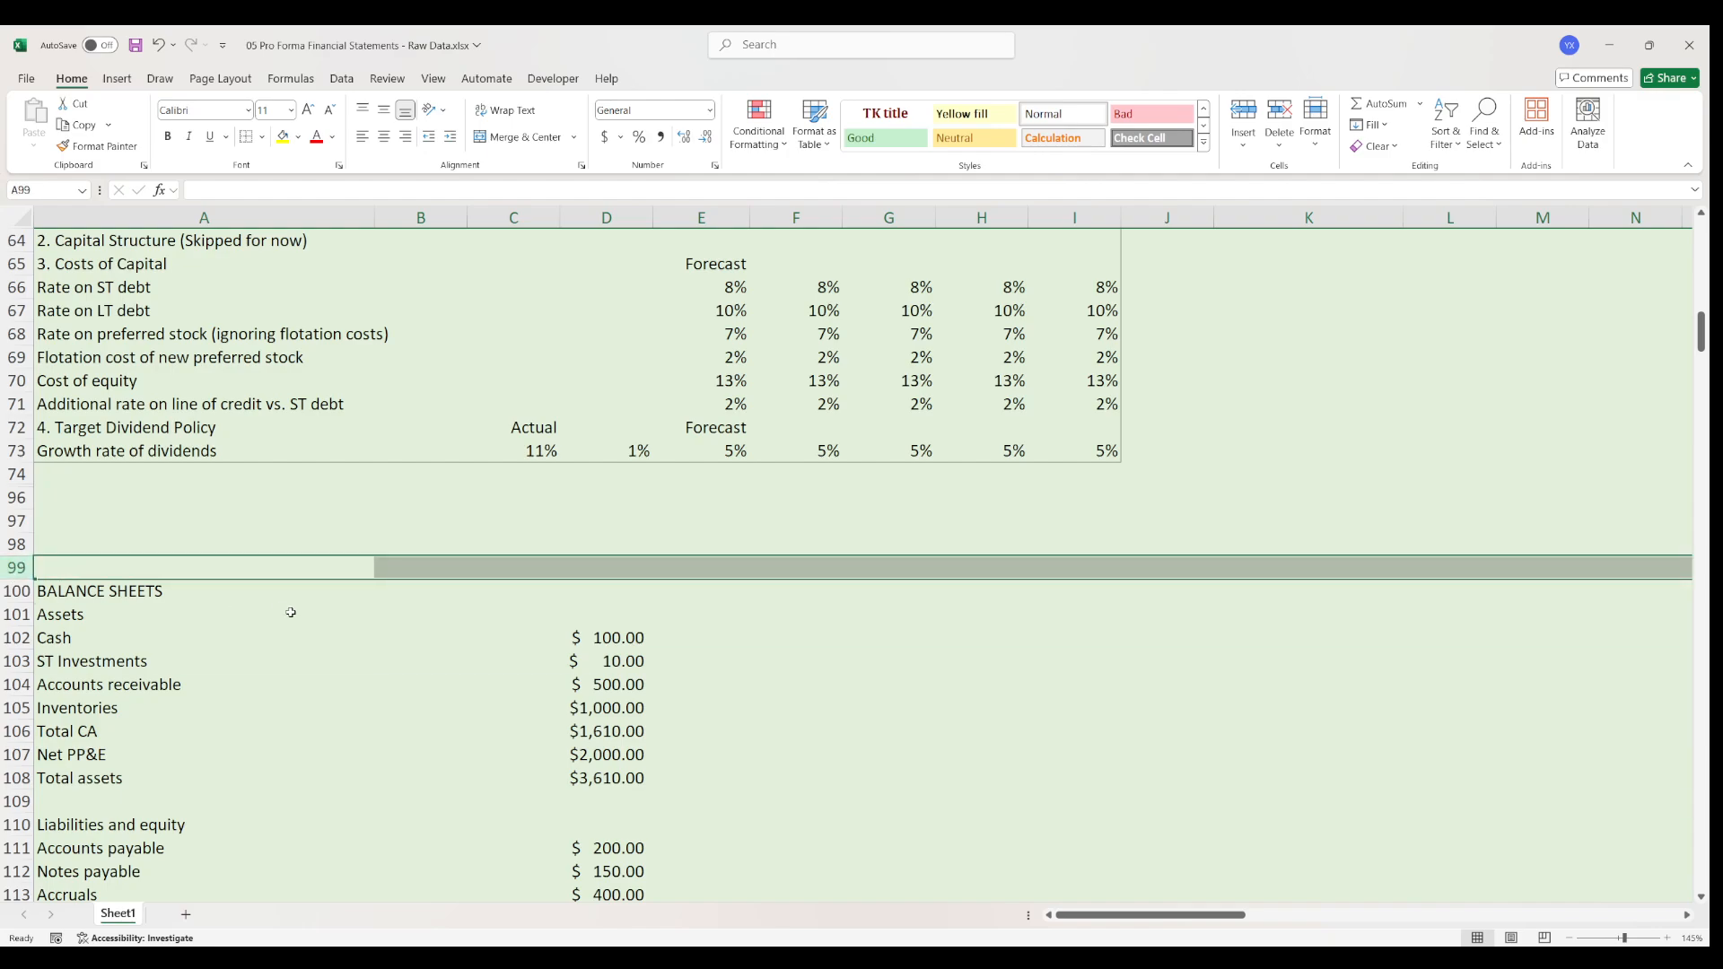
{"action": "key", "text": "ctrl+plus"}
{"action": "scroll", "coordinate": [343, 578], "scroll_direction": "down", "scroll_amount": 2}
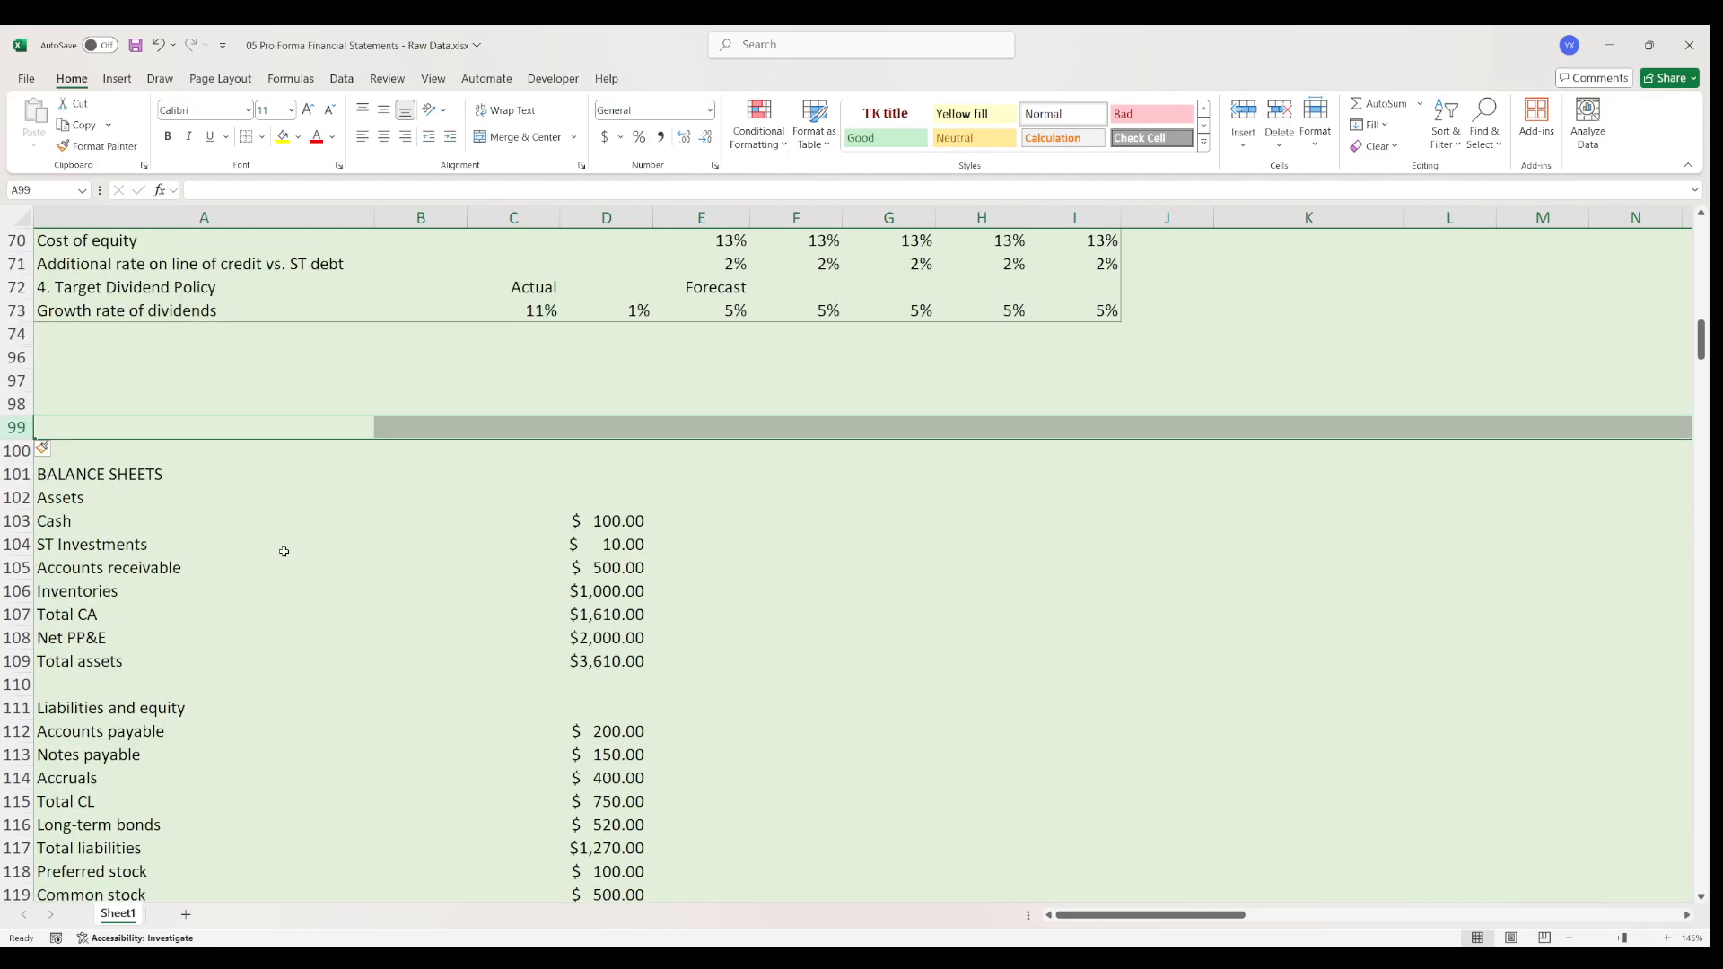
- Delete the extra blank row 124 directly above the new INCOME STATEMENTS heading
{"action": "left_click", "coordinate": [87, 474]}
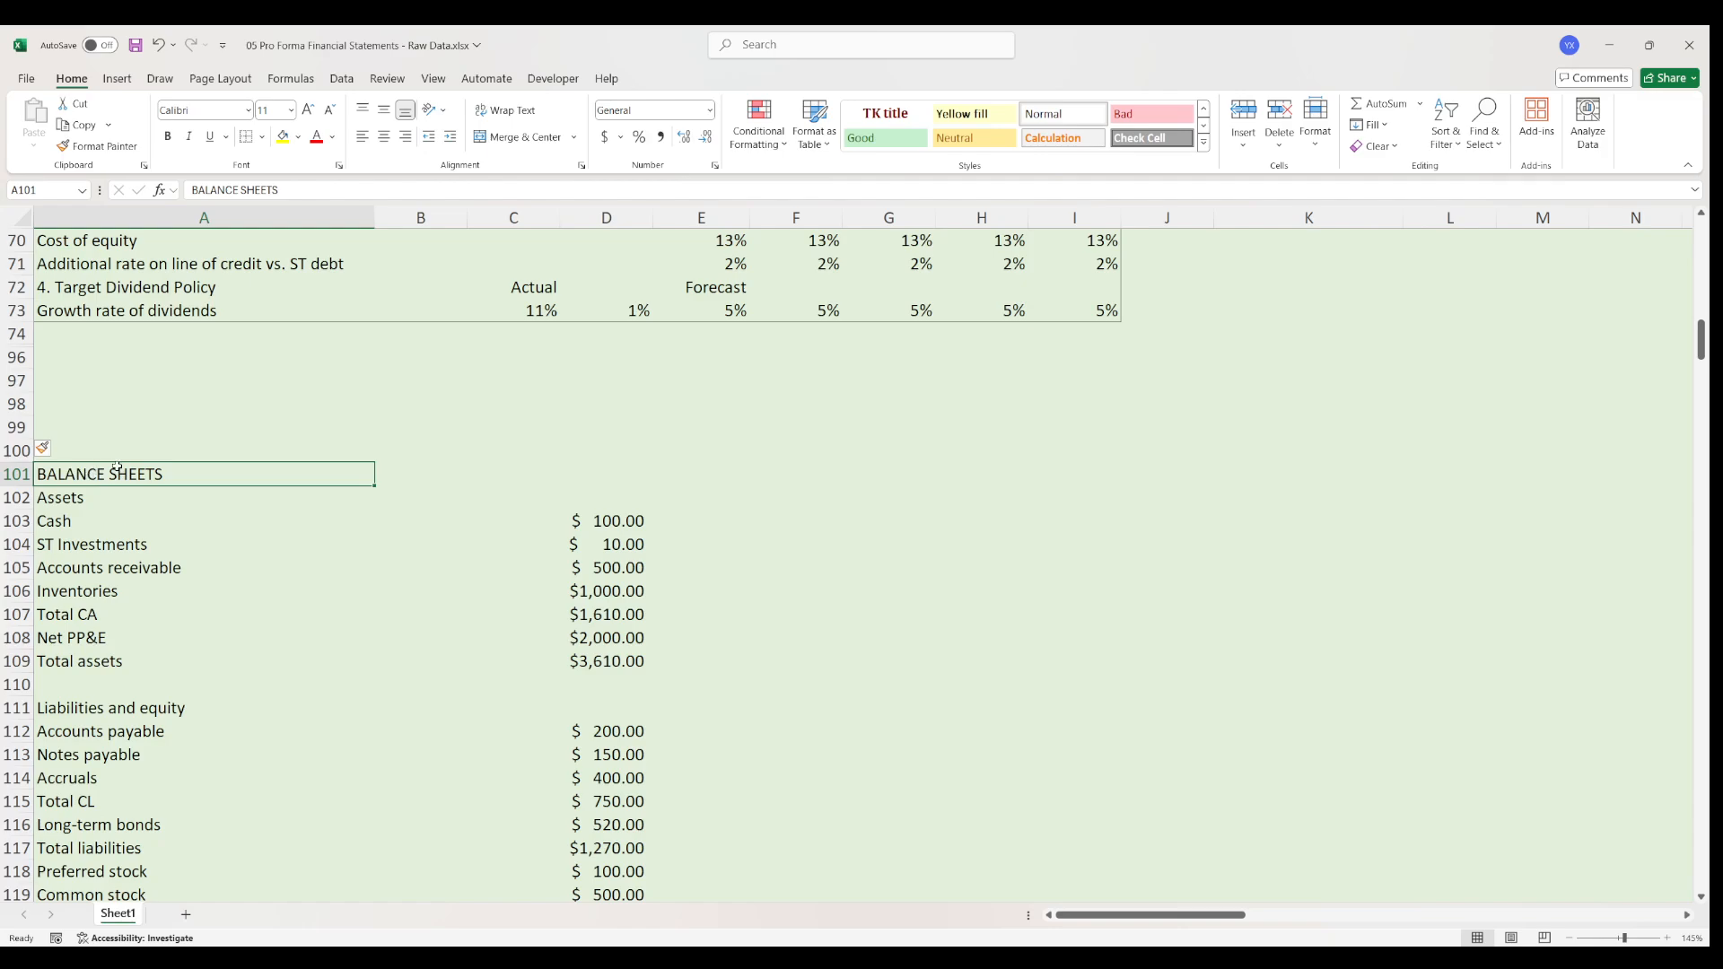
{"action": "key", "text": "shift+space"}
{"action": "scroll", "coordinate": [177, 529], "scroll_direction": "down", "scroll_amount": 5}
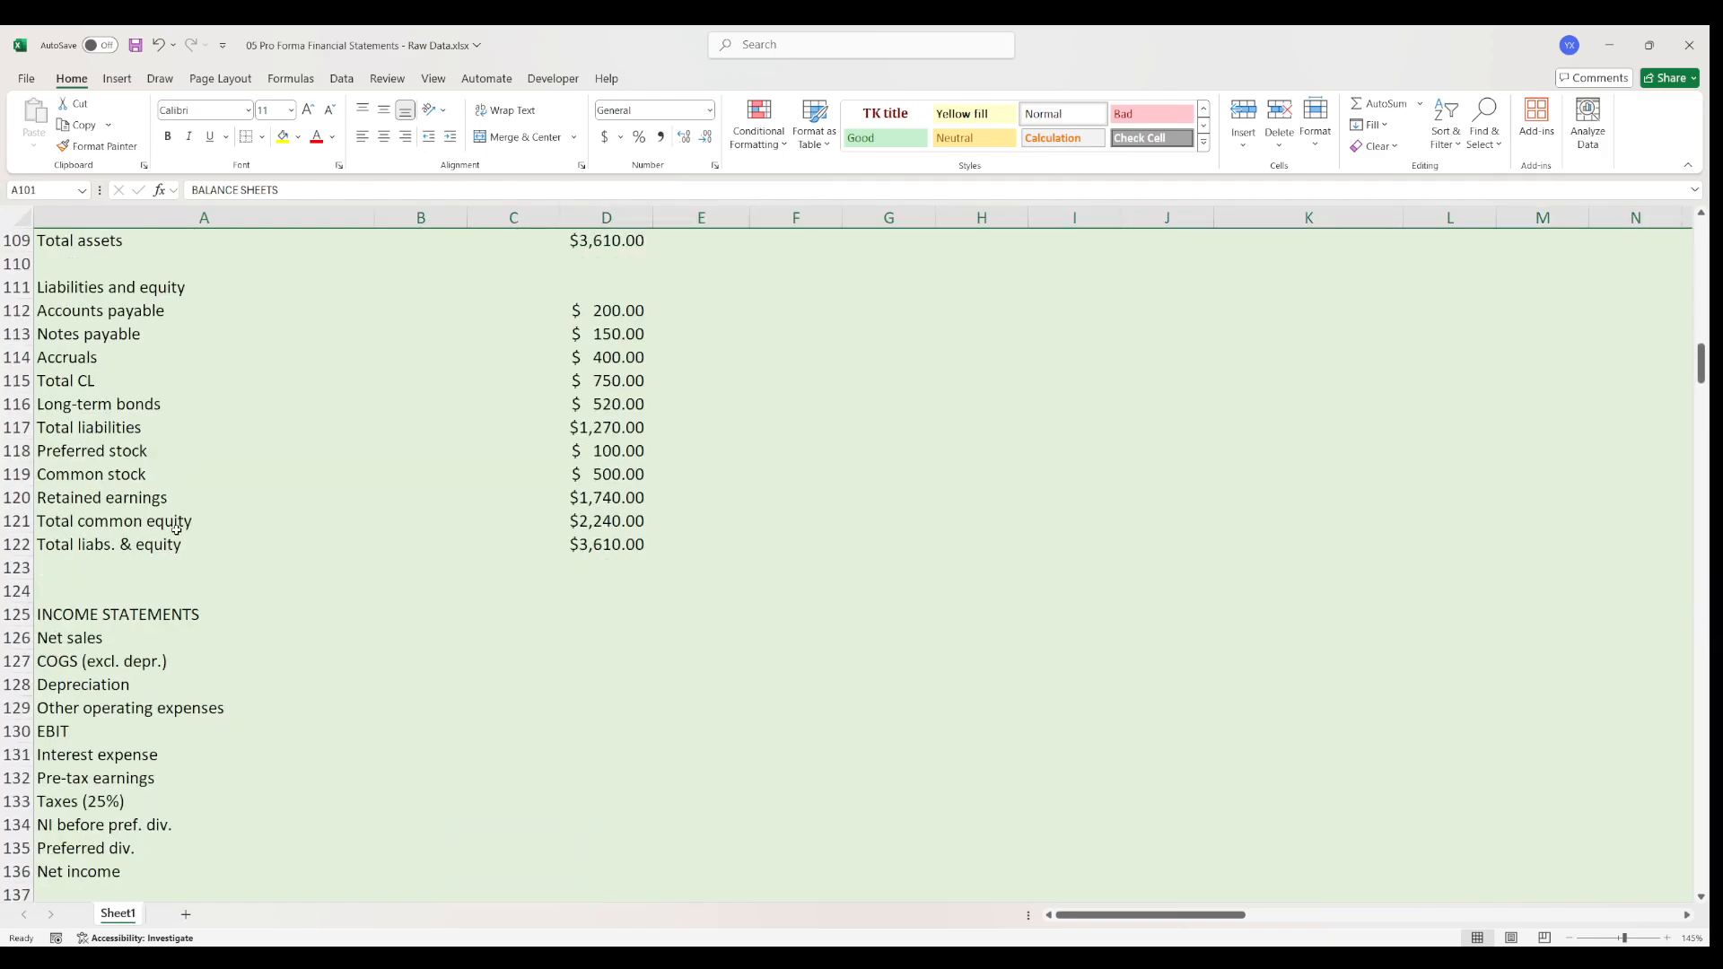
{"action": "left_click", "coordinate": [18, 588]}
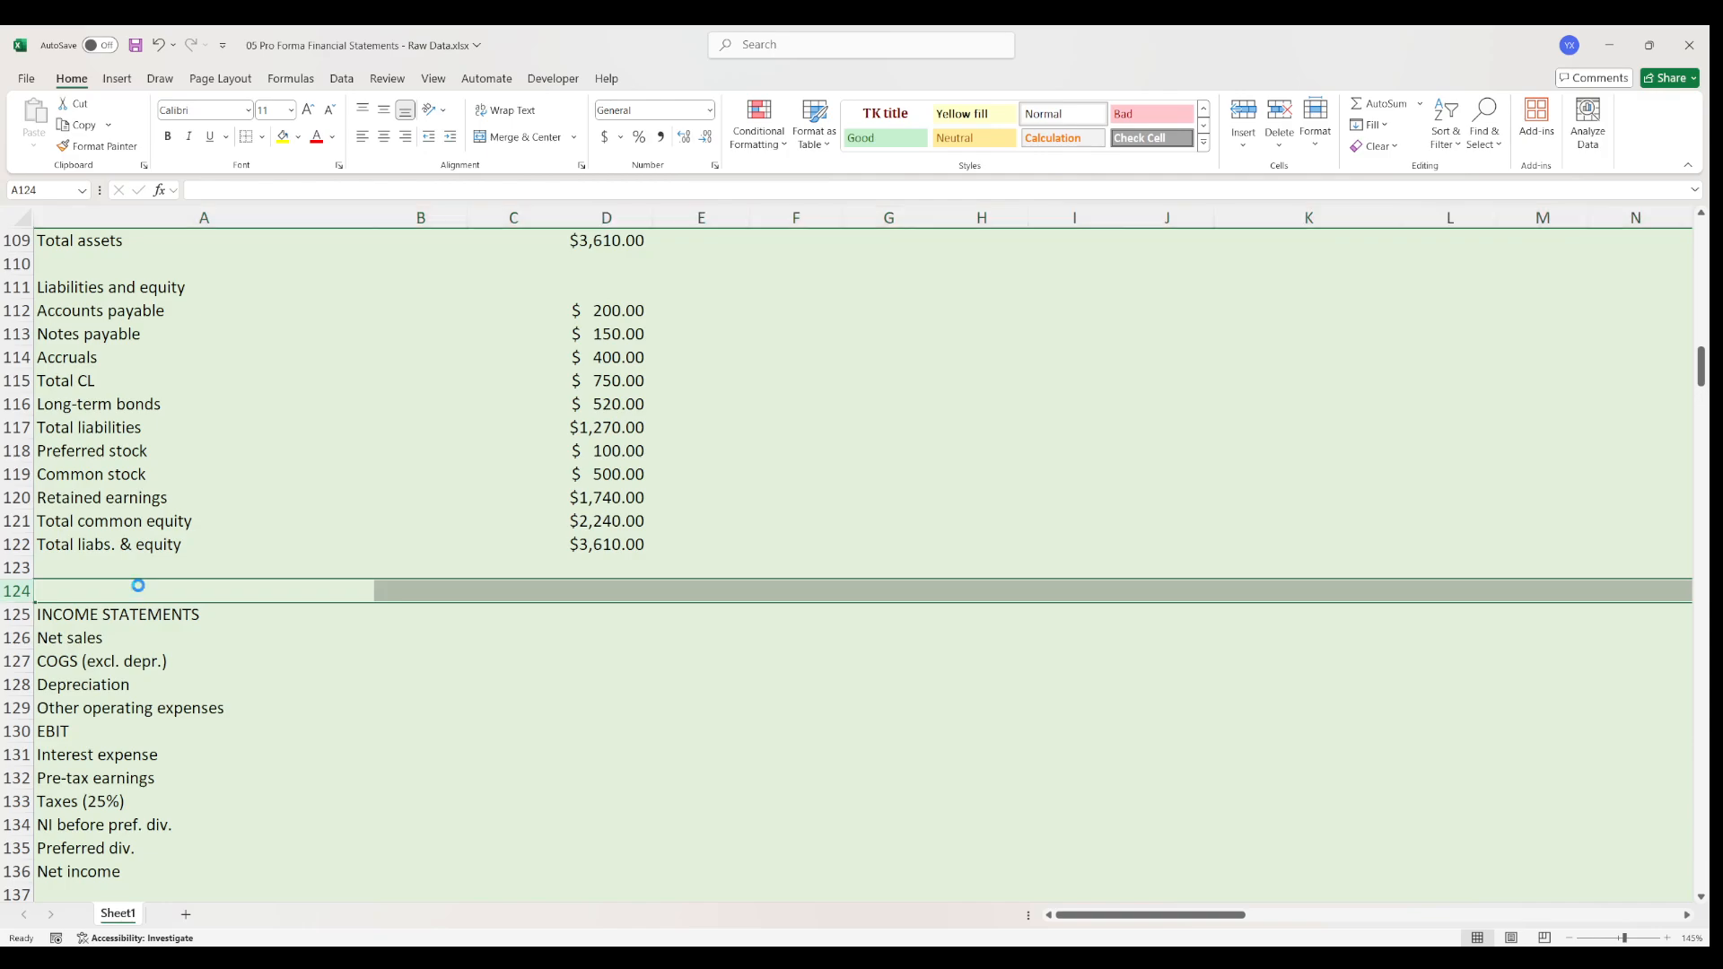
{"action": "key", "text": "ctrl+minus"}
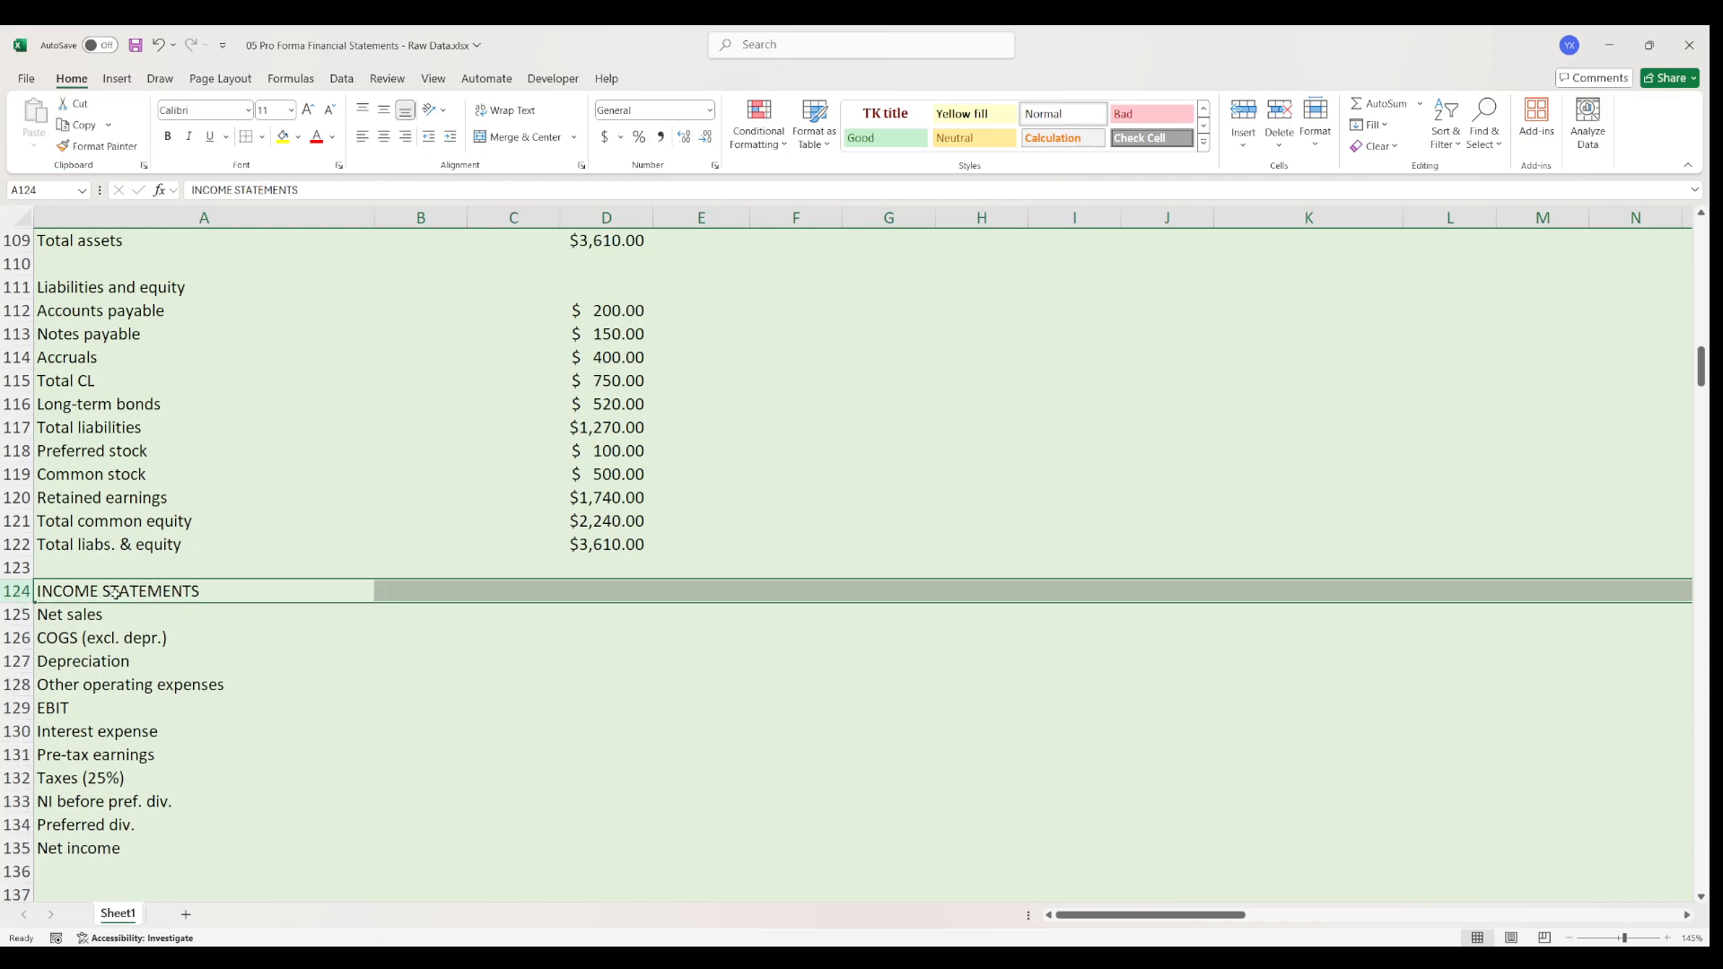
{"action": "left_click", "coordinate": [126, 585]}
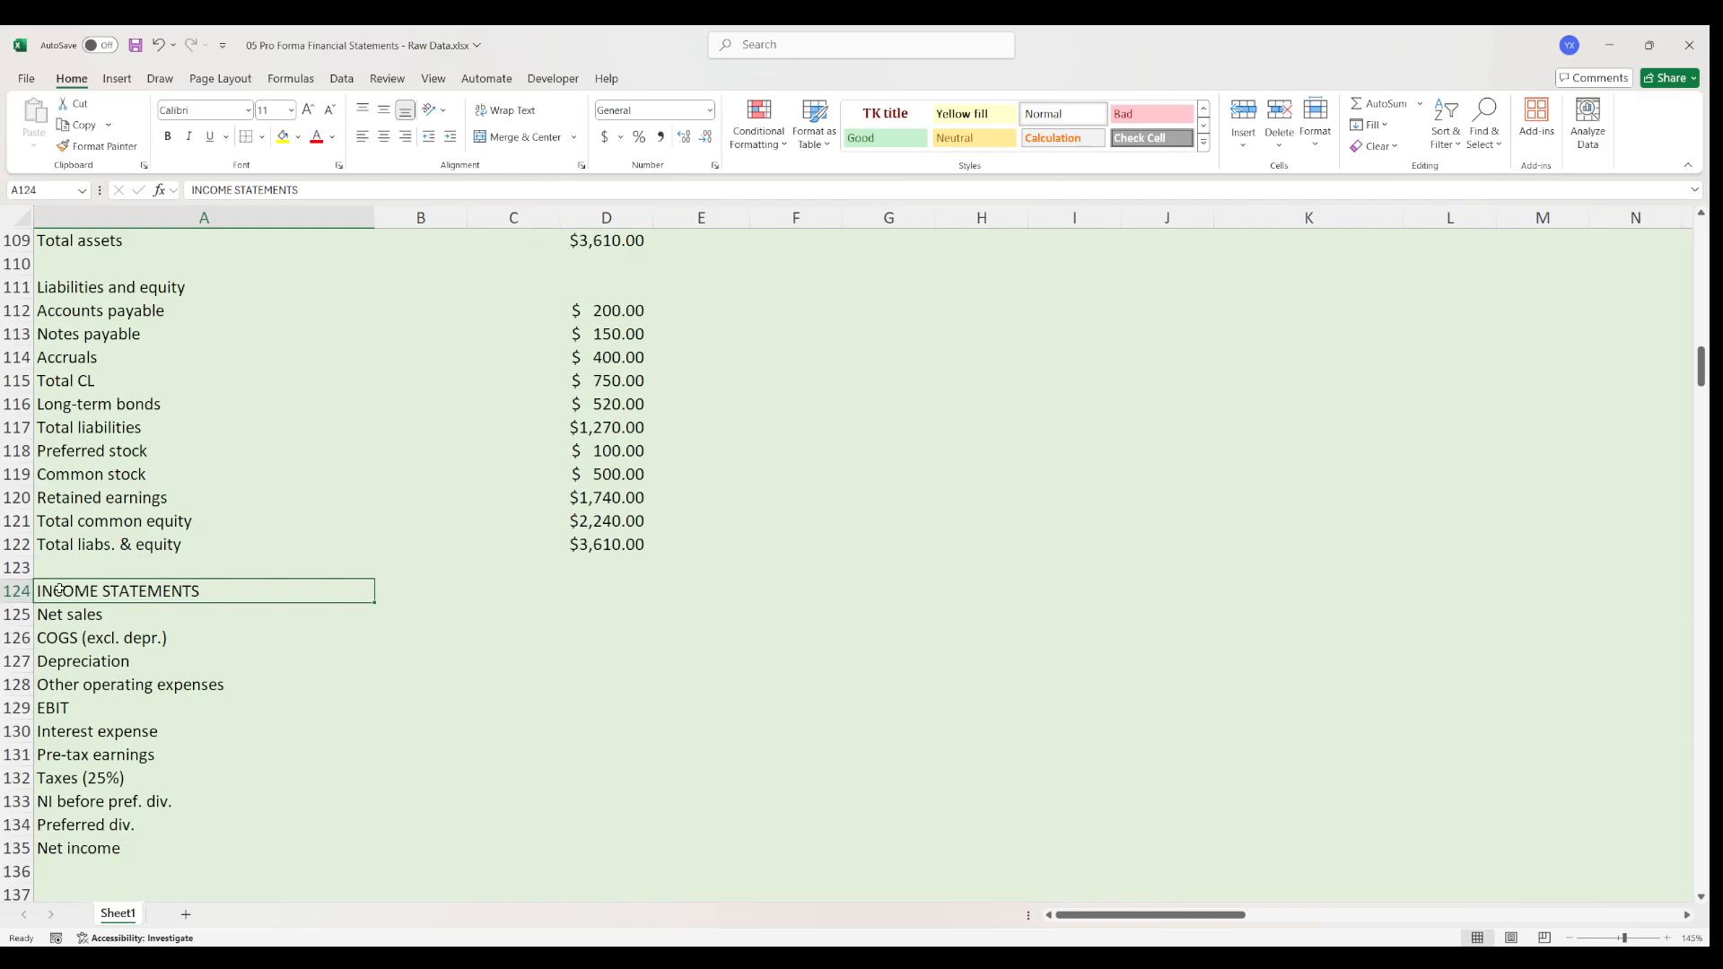
- Enter the year 2021 in D101 as the column header of the new balance sheet
{"action": "scroll", "coordinate": [283, 586], "scroll_direction": "up", "scroll_amount": 4}
{"action": "left_click_drag", "start_coordinate": [170, 333], "coordinate": [615, 332]}
{"action": "left_click", "coordinate": [616, 333]}
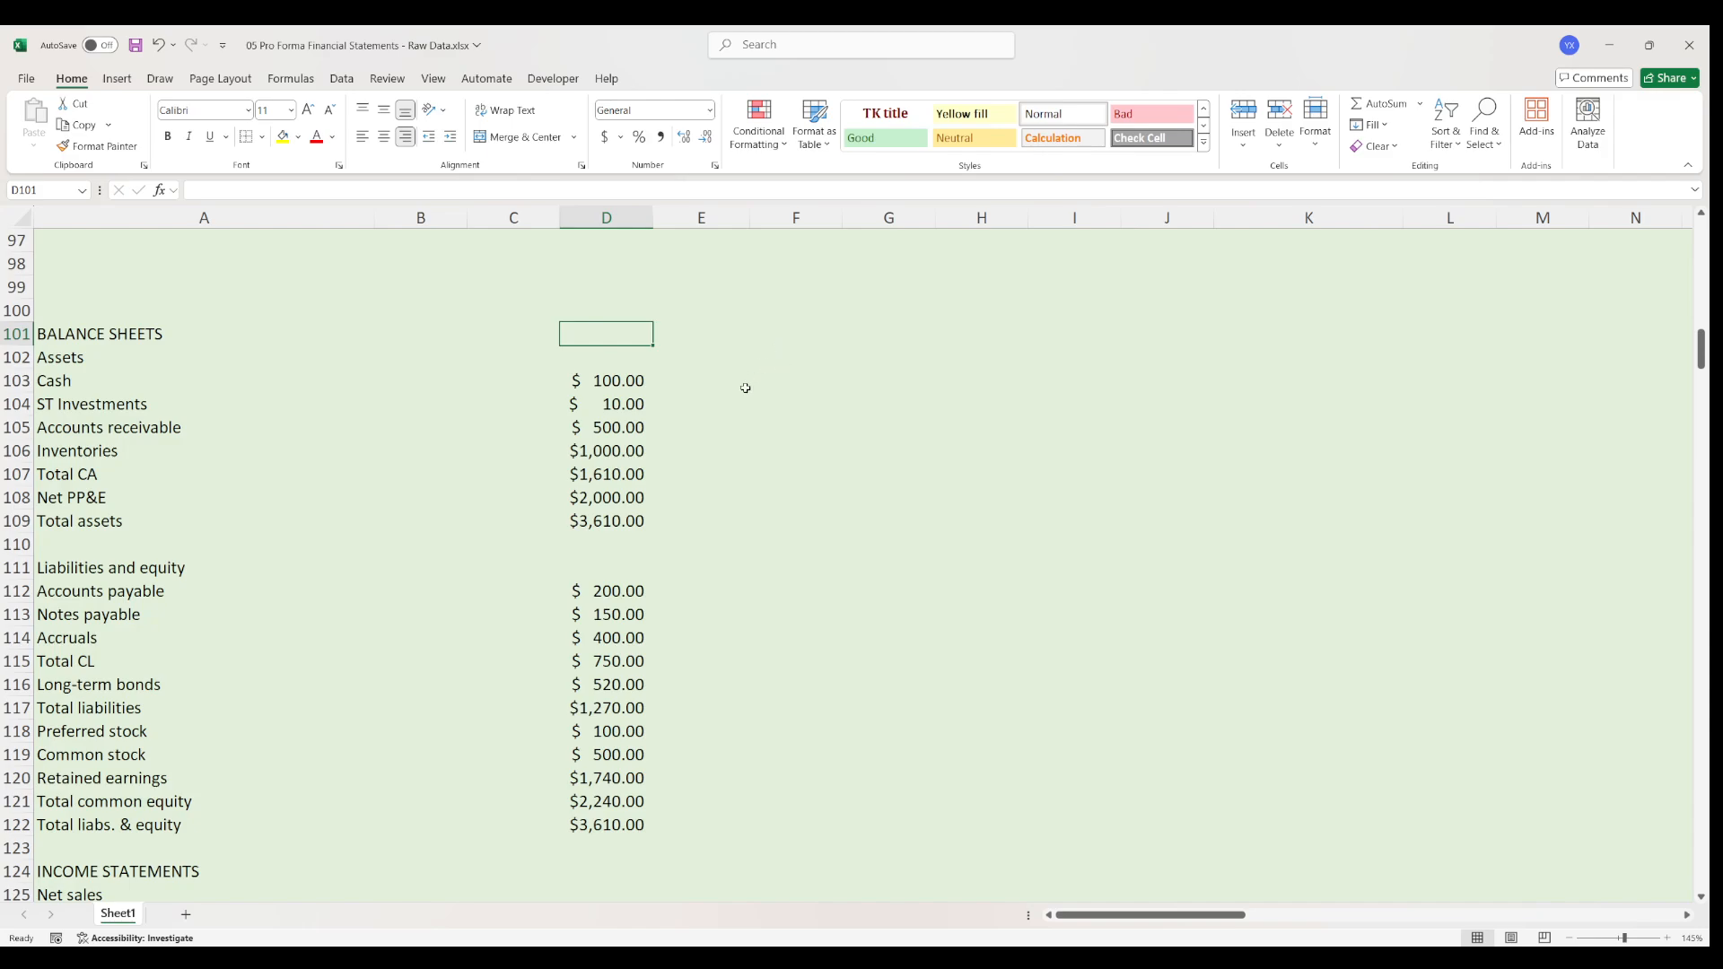
{"action": "type", "text": "2021"}
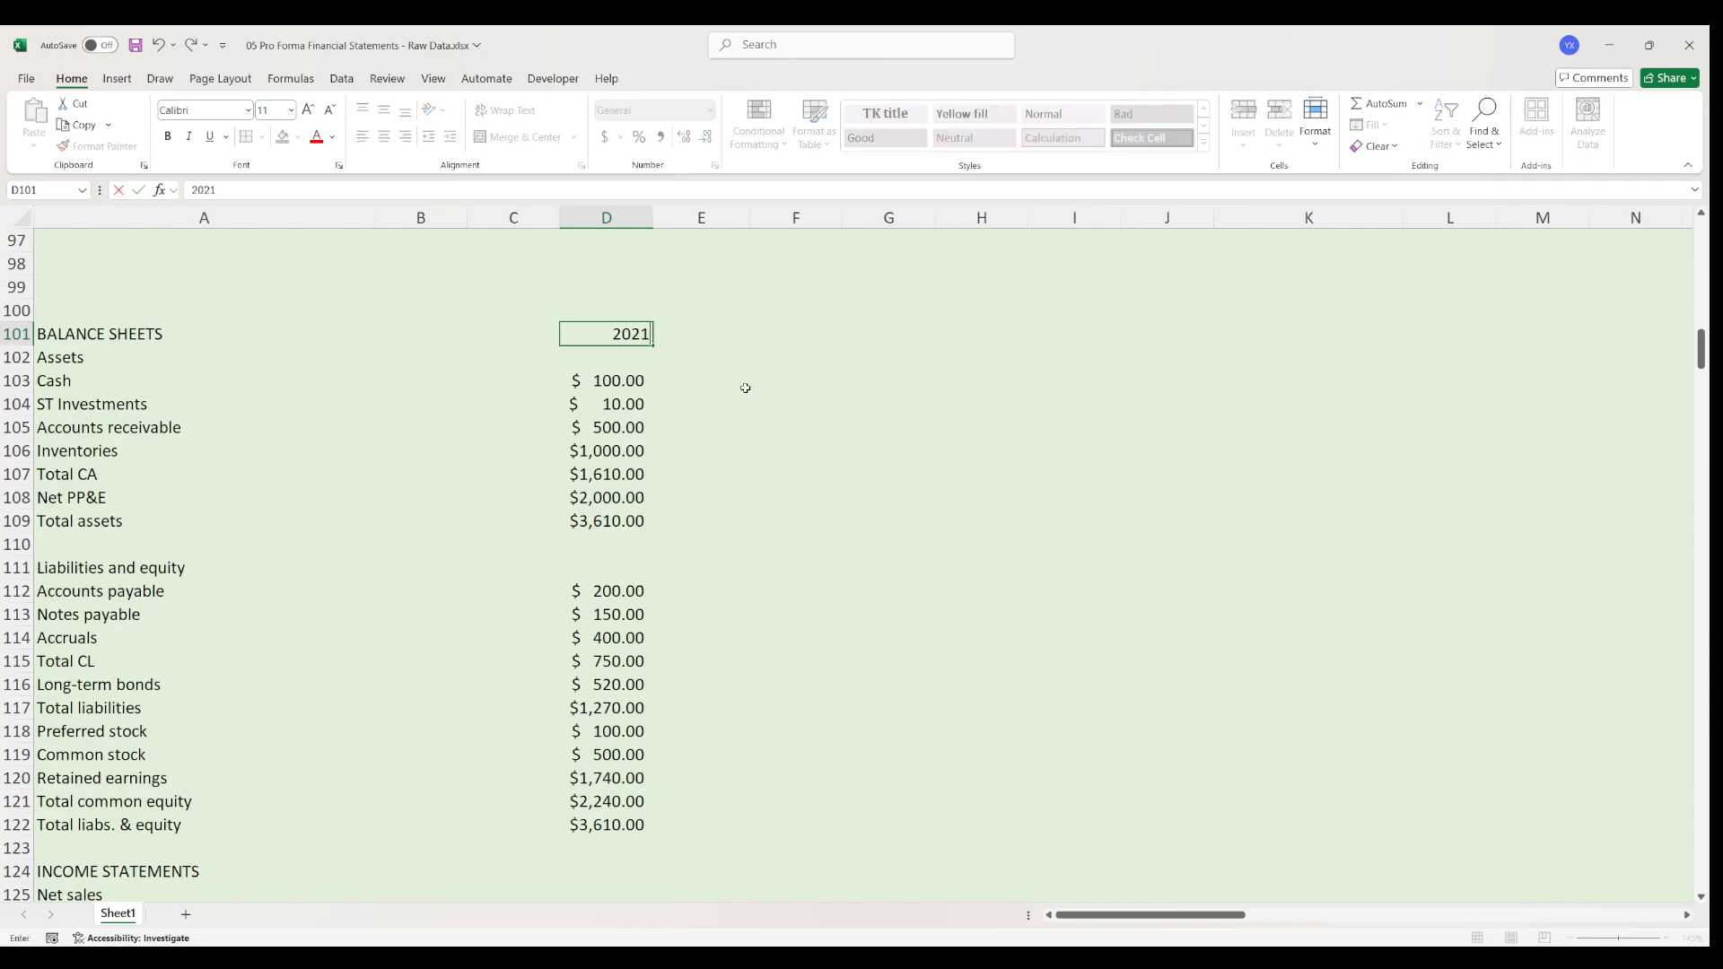
{"action": "key", "text": "Return"}
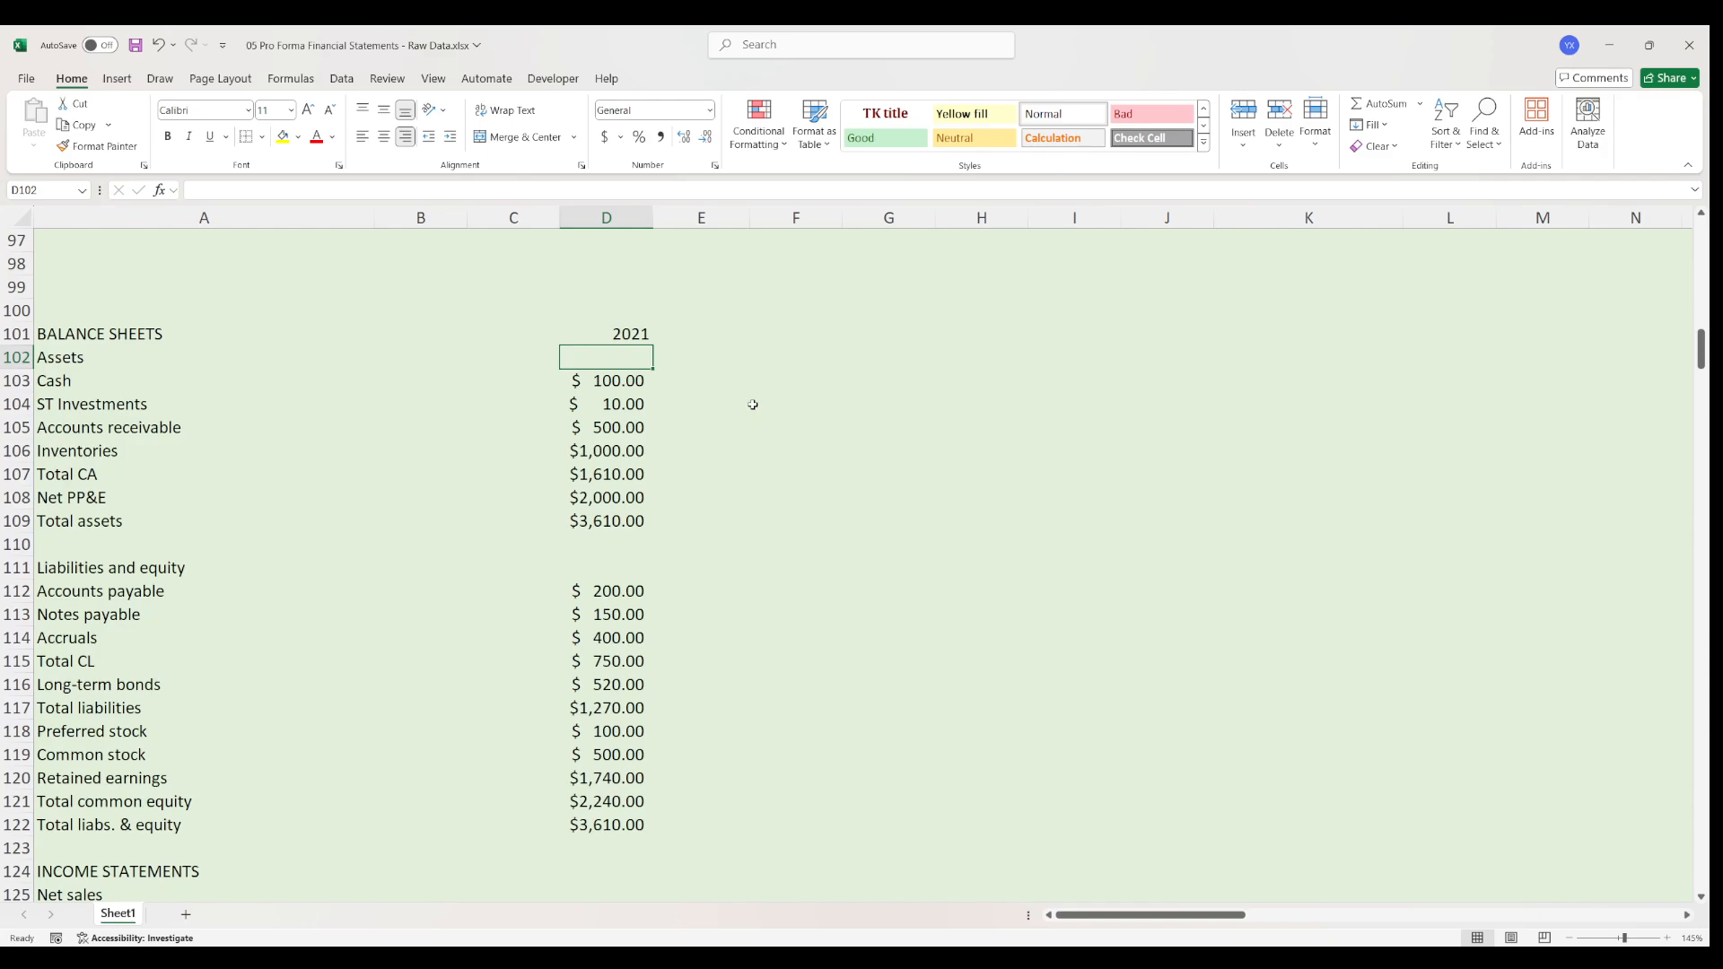
- Enter the formula =D101+1 in E101 to calculate the first forecast year
{"action": "scroll", "coordinate": [749, 404], "scroll_direction": "up", "scroll_amount": 3}
{"action": "left_click", "coordinate": [732, 543]}
{"action": "type", "text": "="}
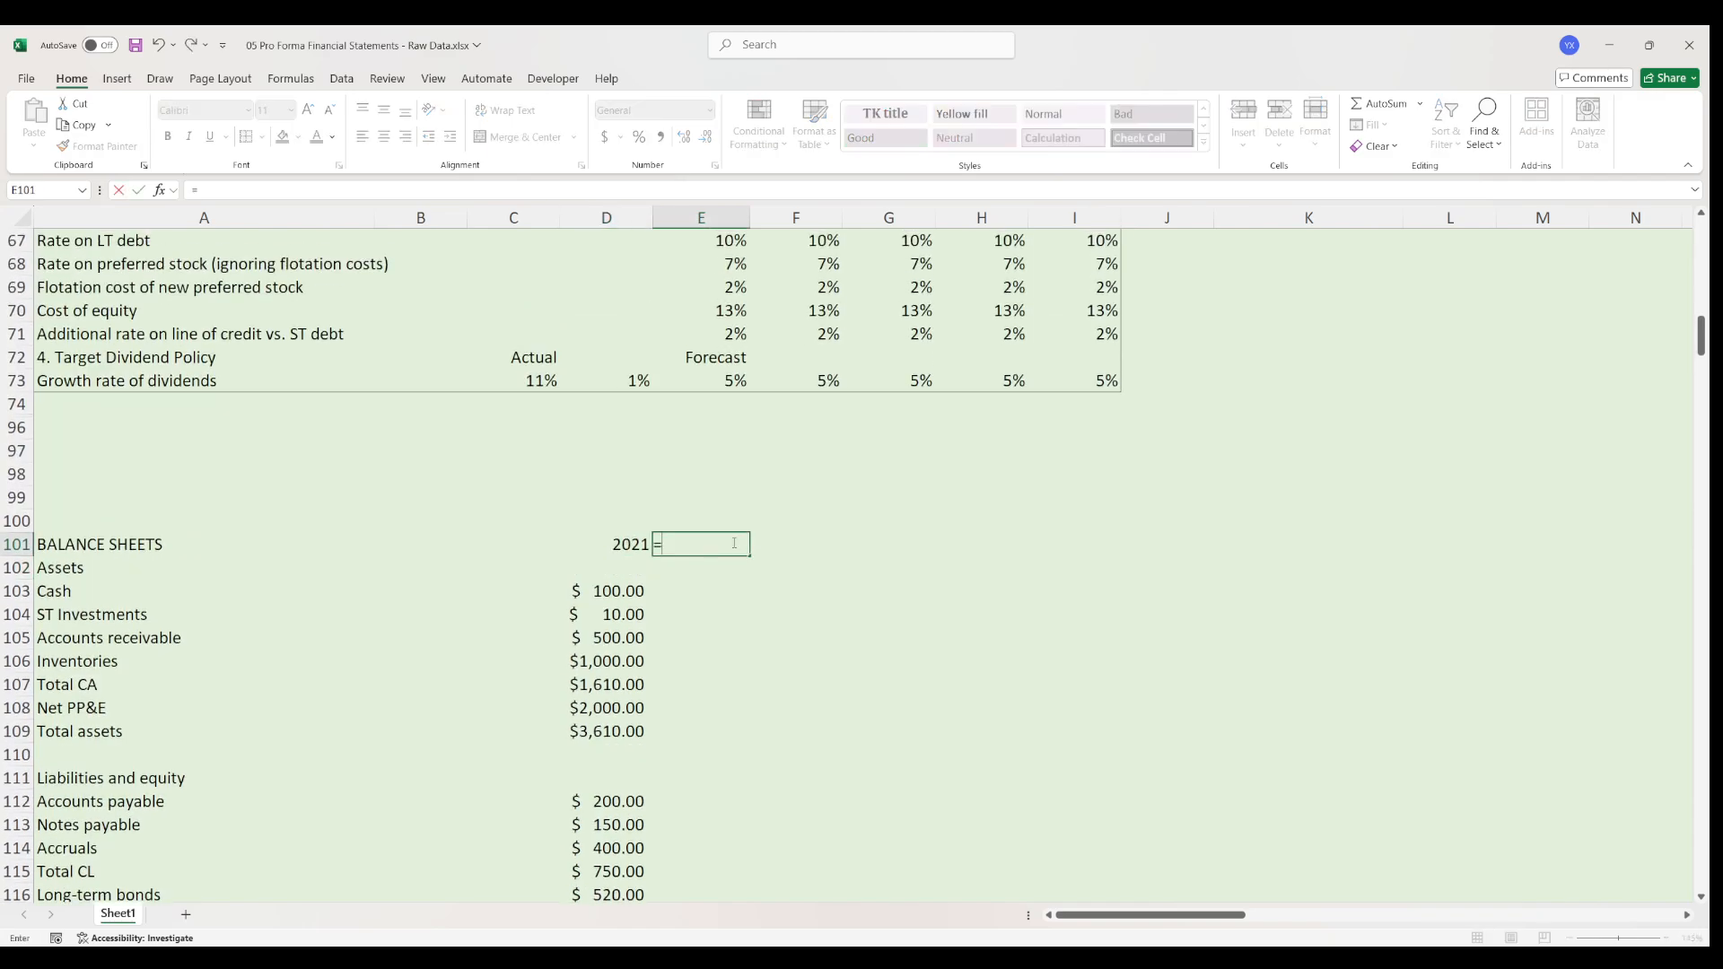
{"action": "key", "text": "Left"}
{"action": "type", "text": "+1"}
{"action": "key", "text": "Return"}
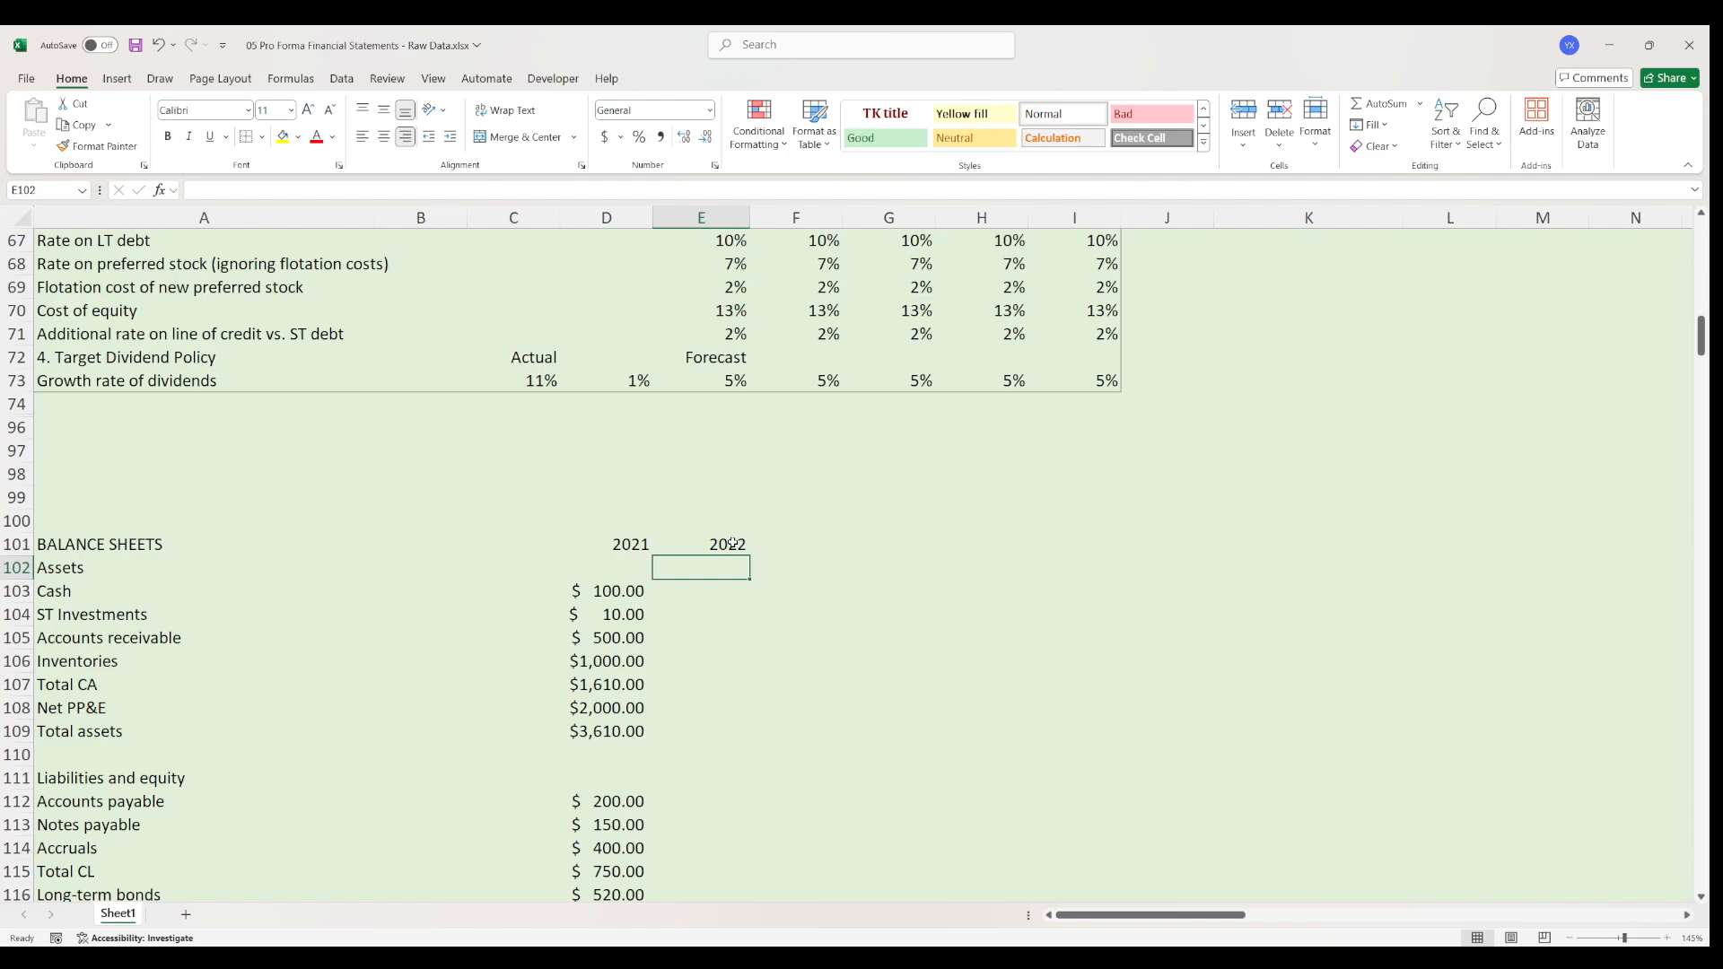
- Copy the year formula in E101 across to I101 so the headers run through 2026
{"action": "left_click", "coordinate": [734, 543]}
{"action": "key", "text": "ctrl+c"}
{"action": "left_click", "coordinate": [784, 550], "text": "shift"}
{"action": "key", "text": "shift+Right"}
{"action": "key", "text": "shift+Right"}
{"action": "key", "text": "shift+Right"}
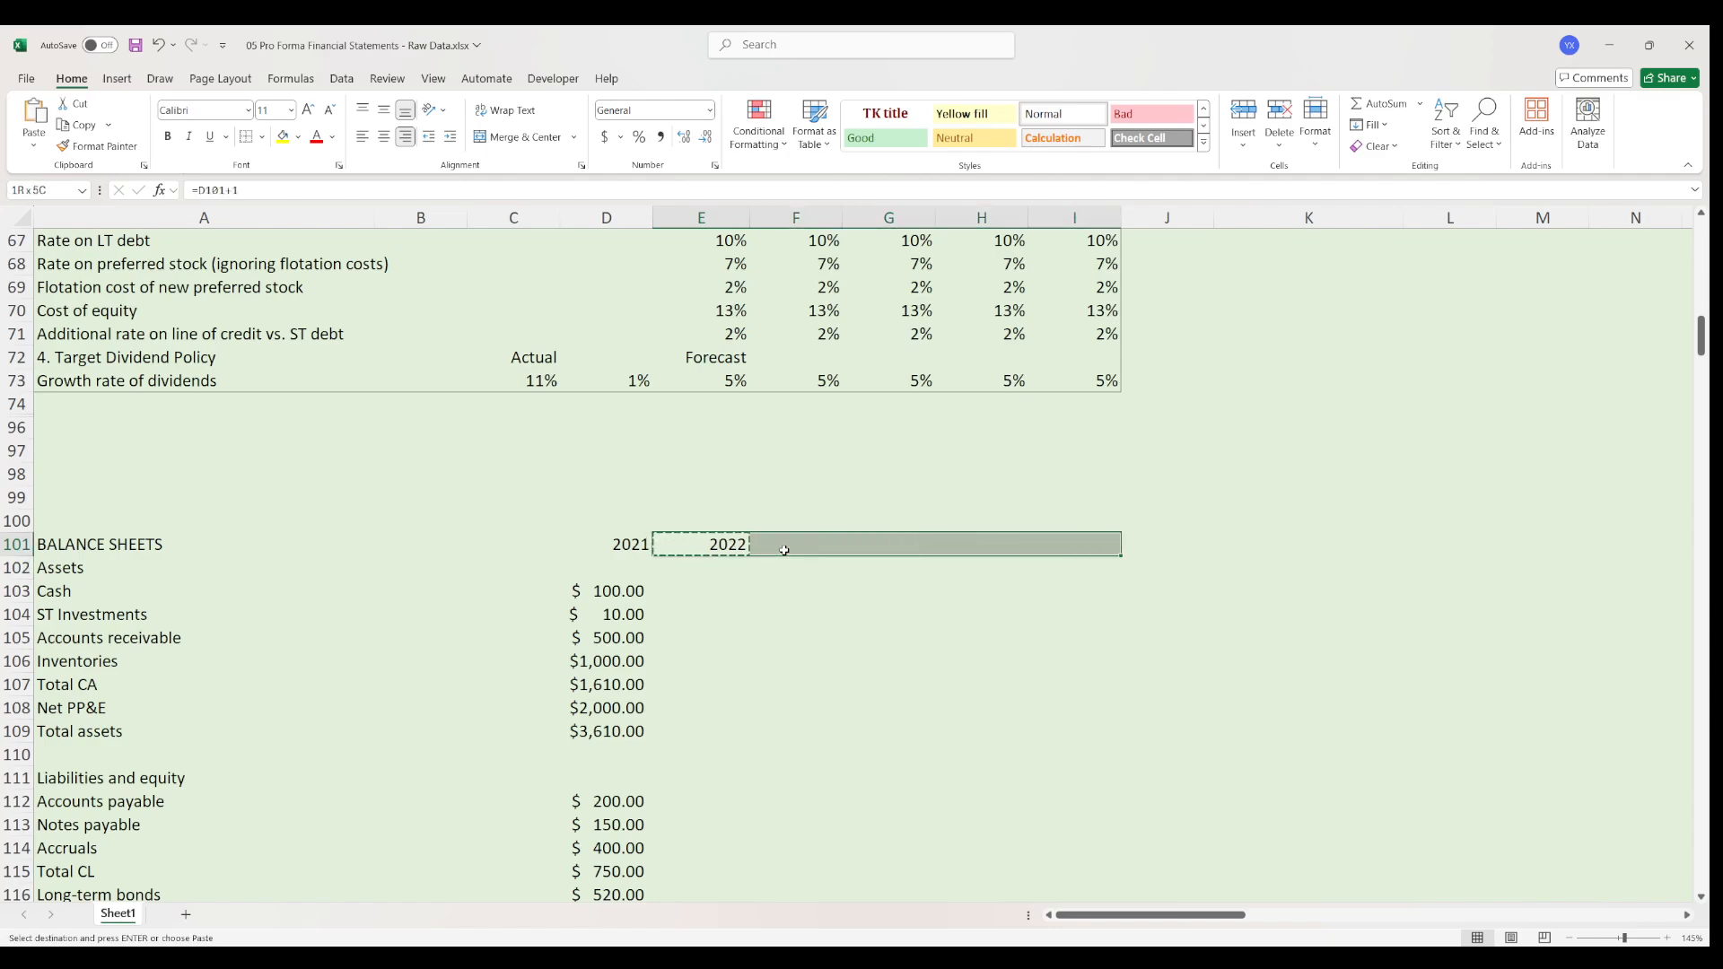
{"action": "key", "text": "ctrl+v"}
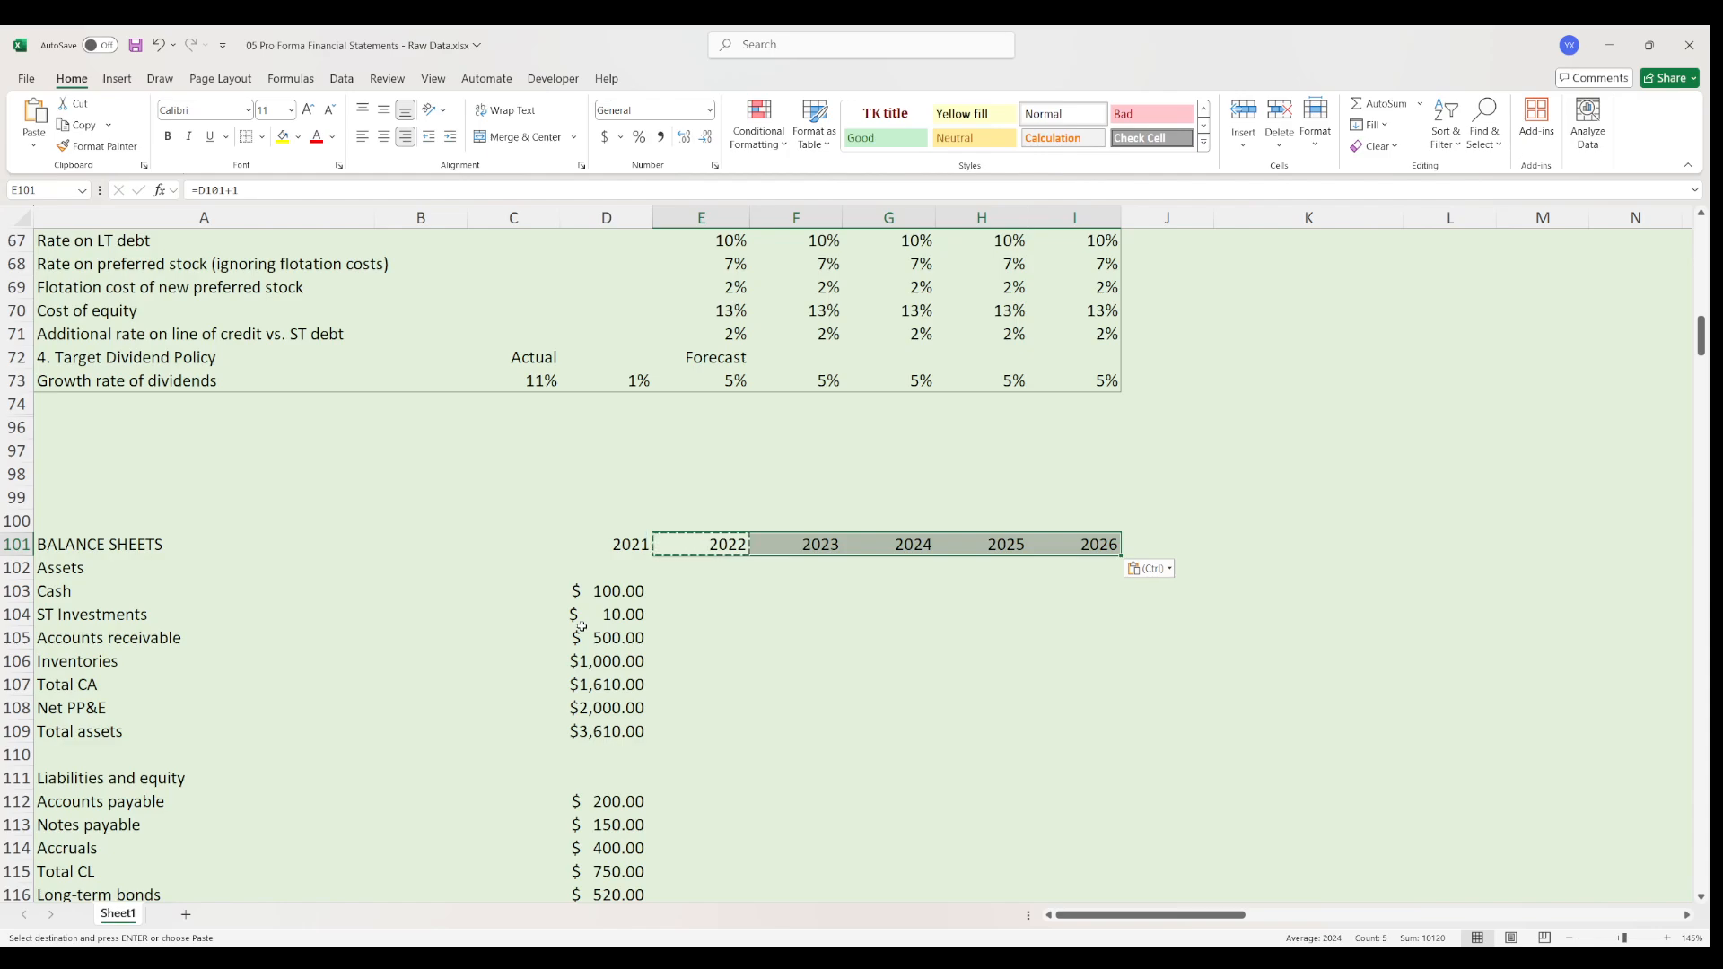
- Copy the 2021 income statement values from D4:D14 to the new income statement, starting at D125 beside Net sales
{"action": "scroll", "coordinate": [582, 626], "scroll_direction": "down", "scroll_amount": 8}
{"action": "left_click_drag", "start_coordinate": [135, 554], "coordinate": [318, 749]}
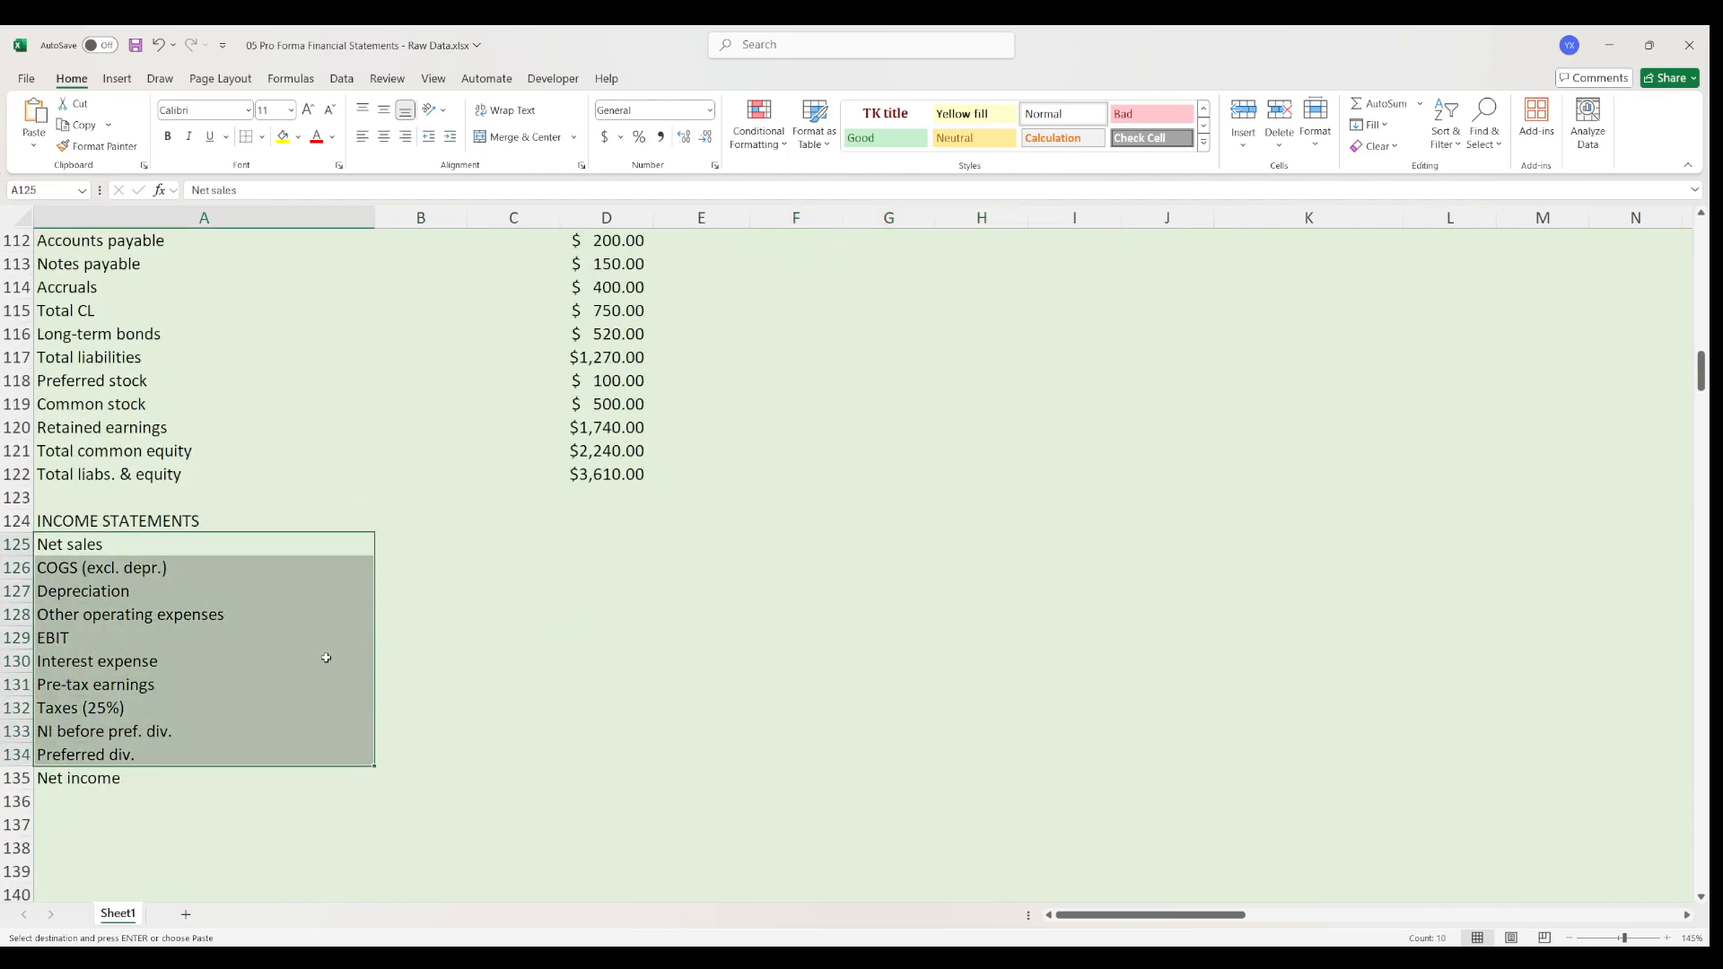
{"action": "scroll", "coordinate": [341, 651], "scroll_direction": "up", "scroll_amount": 6}
{"action": "scroll", "coordinate": [341, 651], "scroll_direction": "up", "scroll_amount": 15}
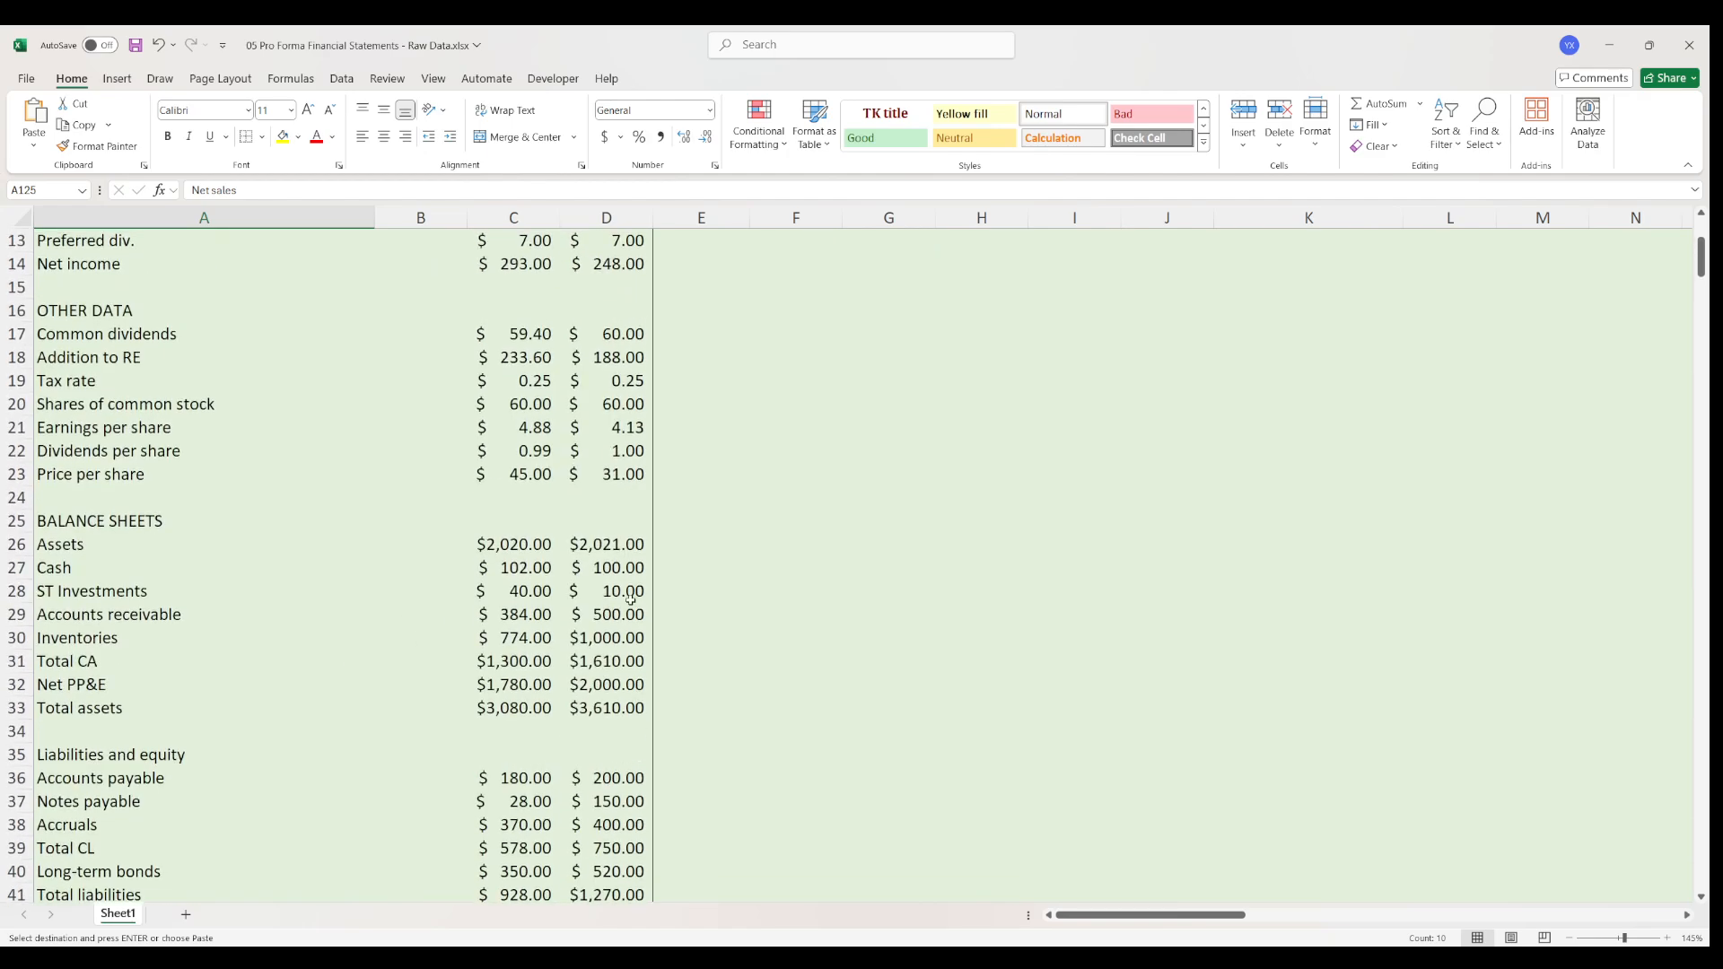
{"action": "scroll", "coordinate": [587, 520], "scroll_direction": "up", "scroll_amount": 4}
{"action": "left_click_drag", "start_coordinate": [591, 315], "coordinate": [604, 549]}
{"action": "scroll", "coordinate": [526, 713], "scroll_direction": "down", "scroll_amount": 14}
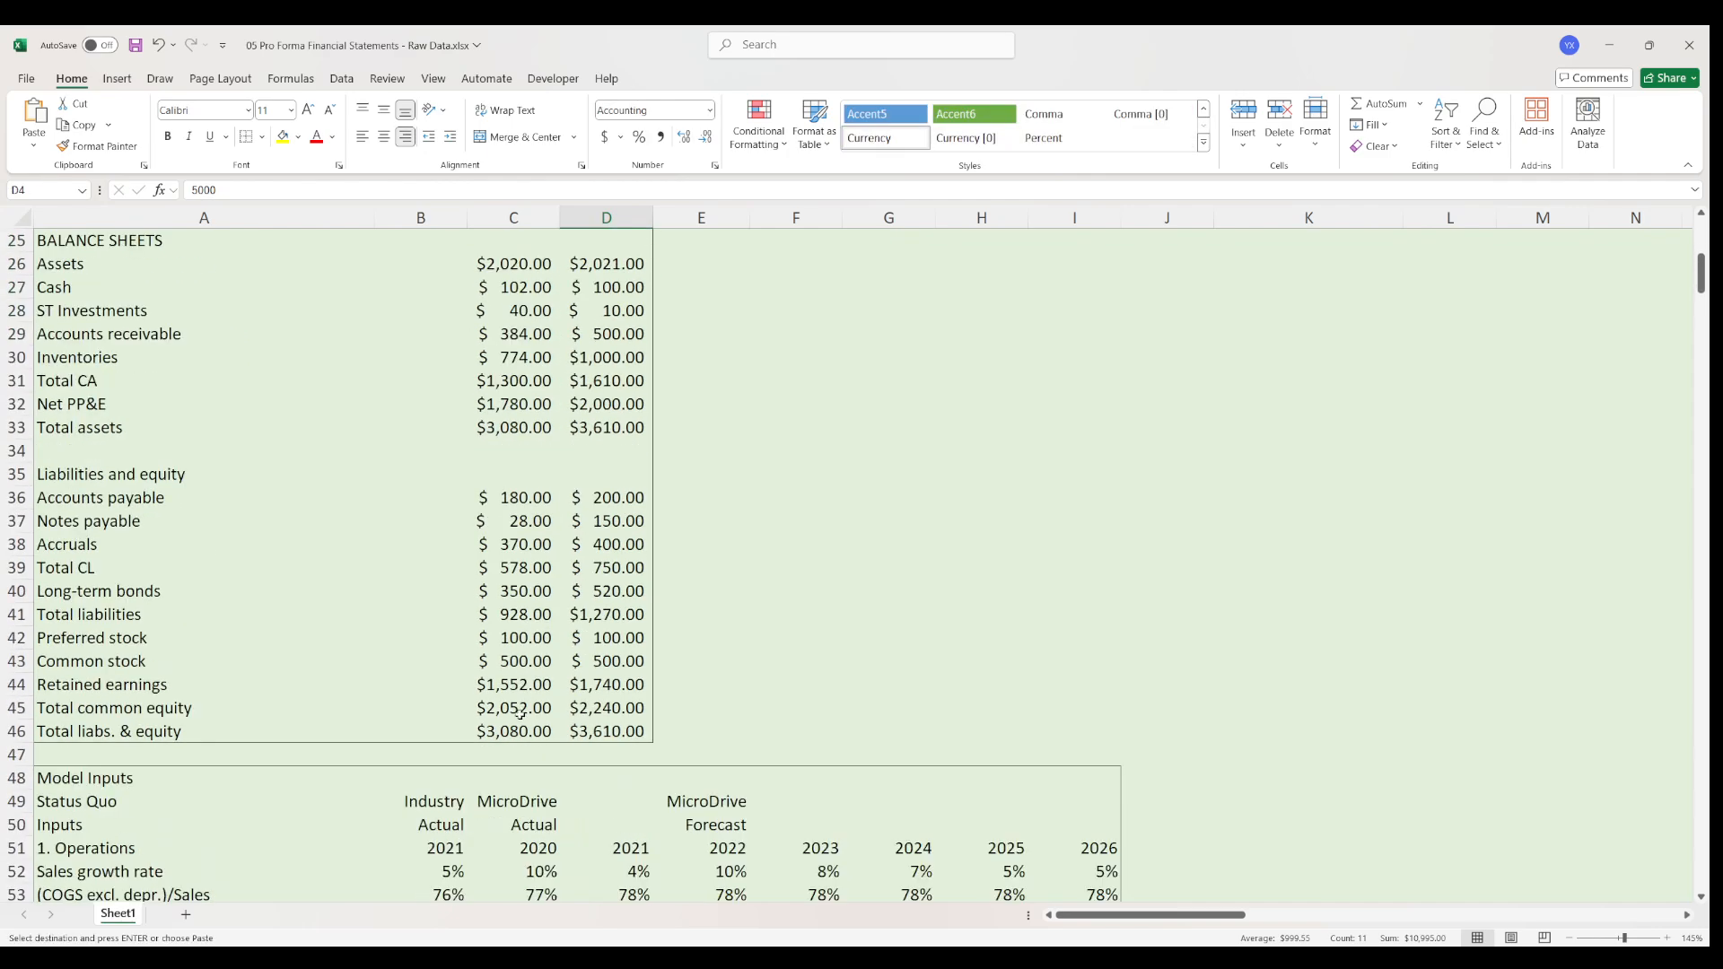
{"action": "scroll", "coordinate": [526, 714], "scroll_direction": "down", "scroll_amount": 20}
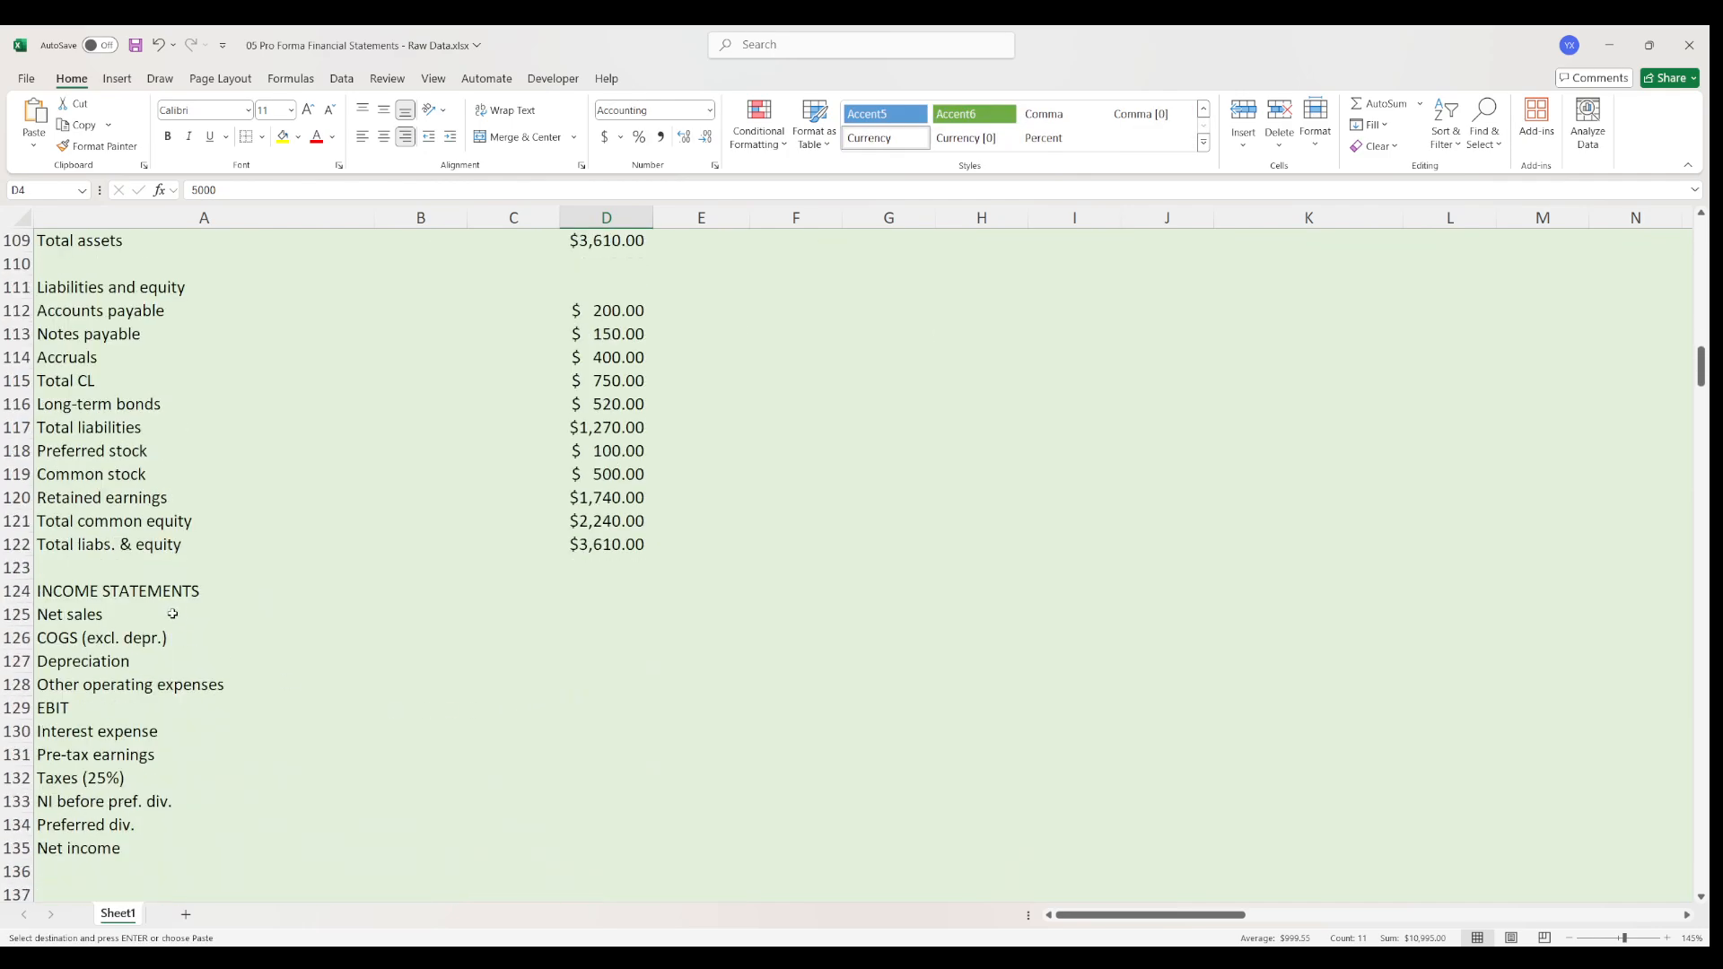
{"action": "left_click_drag", "start_coordinate": [179, 592], "coordinate": [628, 592]}
{"action": "left_click", "coordinate": [605, 614]}
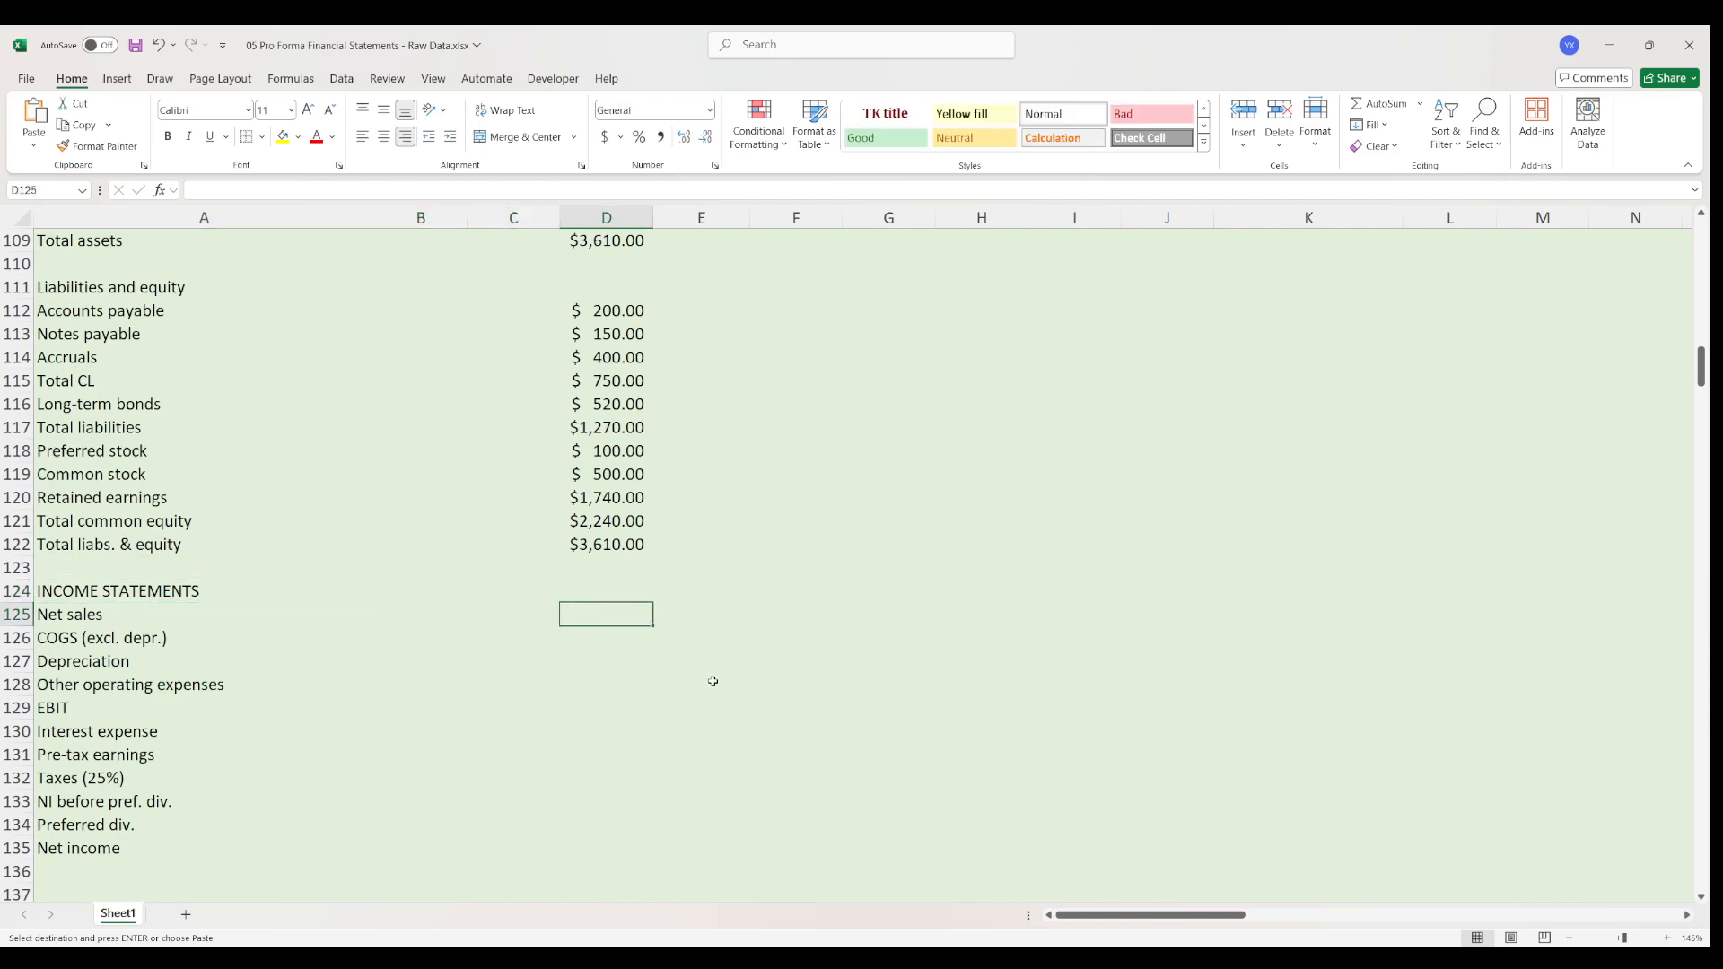
{"action": "key", "text": "ctrl+v"}
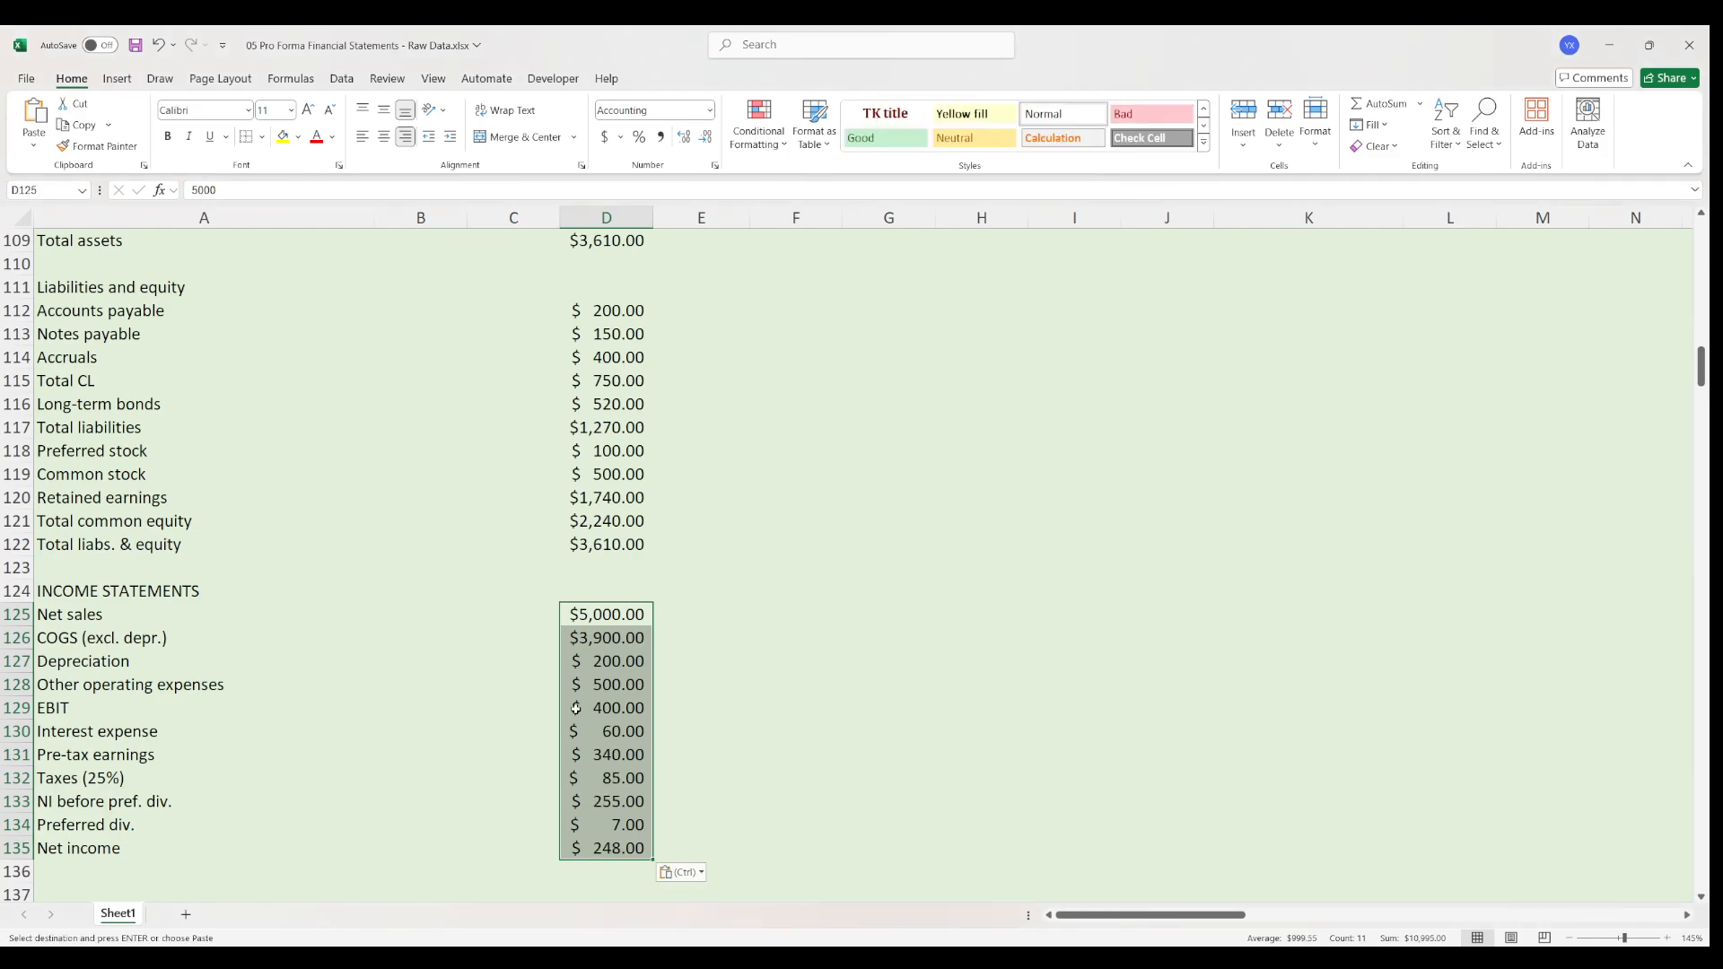
- Add the label "Common div." in A136 below Net income
{"action": "left_click", "coordinate": [471, 844]}
{"action": "scroll", "coordinate": [430, 774], "scroll_direction": "down", "scroll_amount": 2}
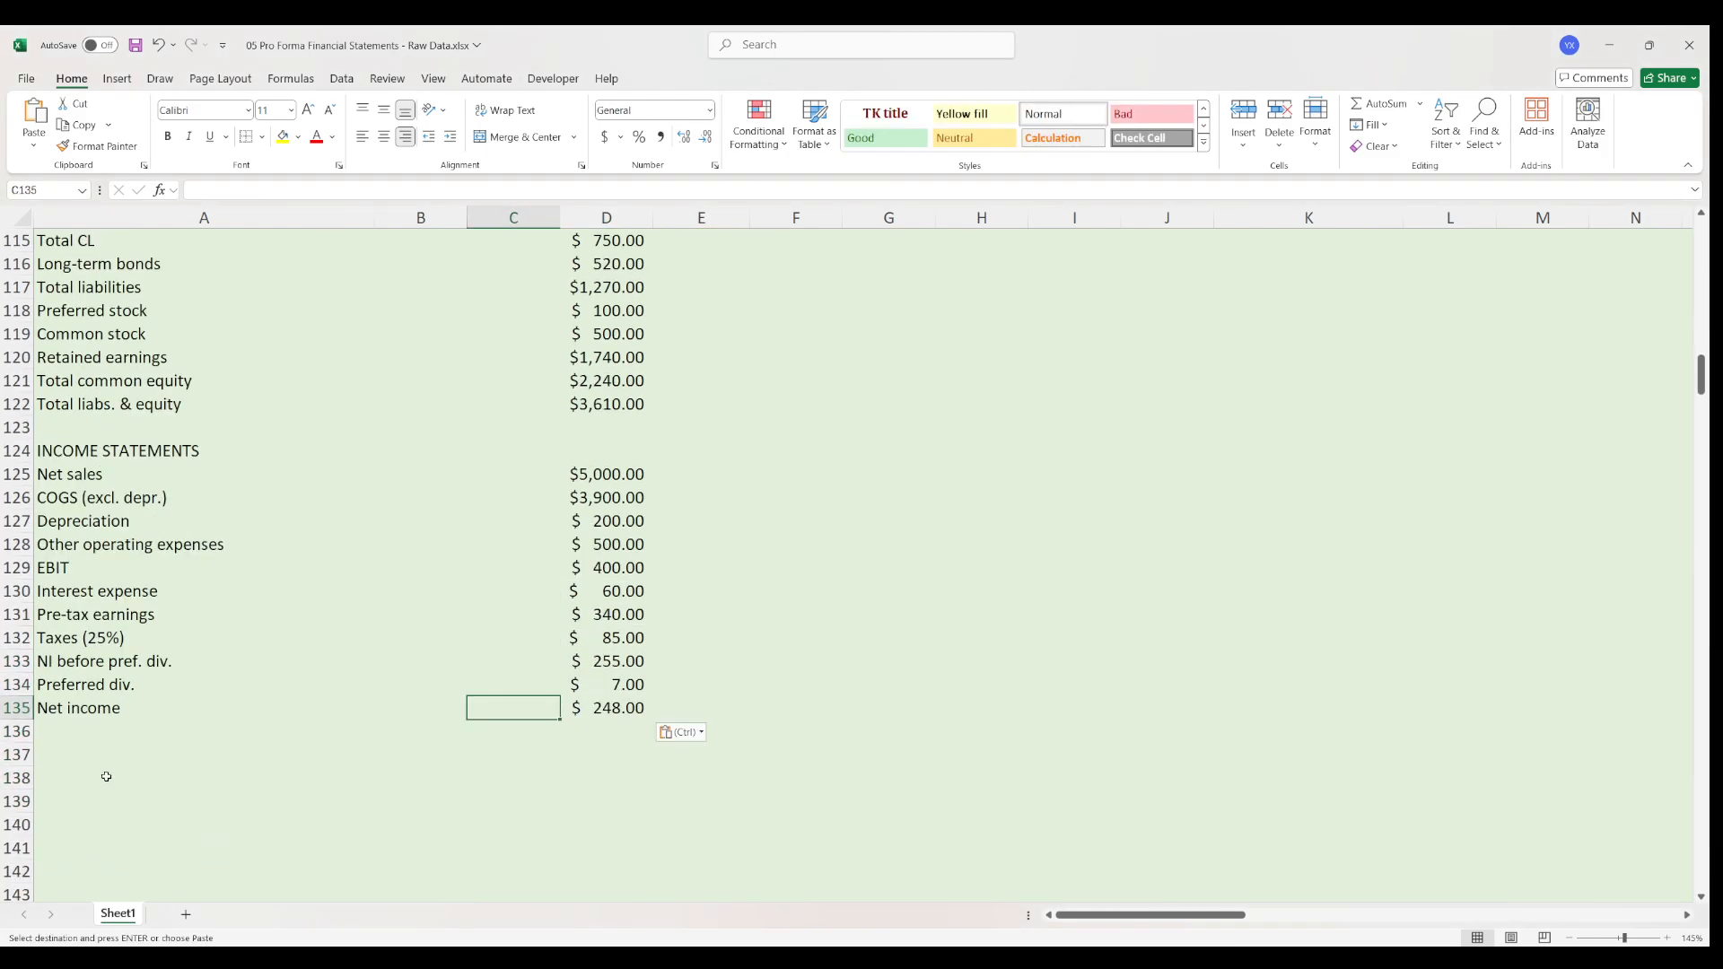
{"action": "left_click", "coordinate": [290, 736]}
{"action": "type", "text": "Comm"}
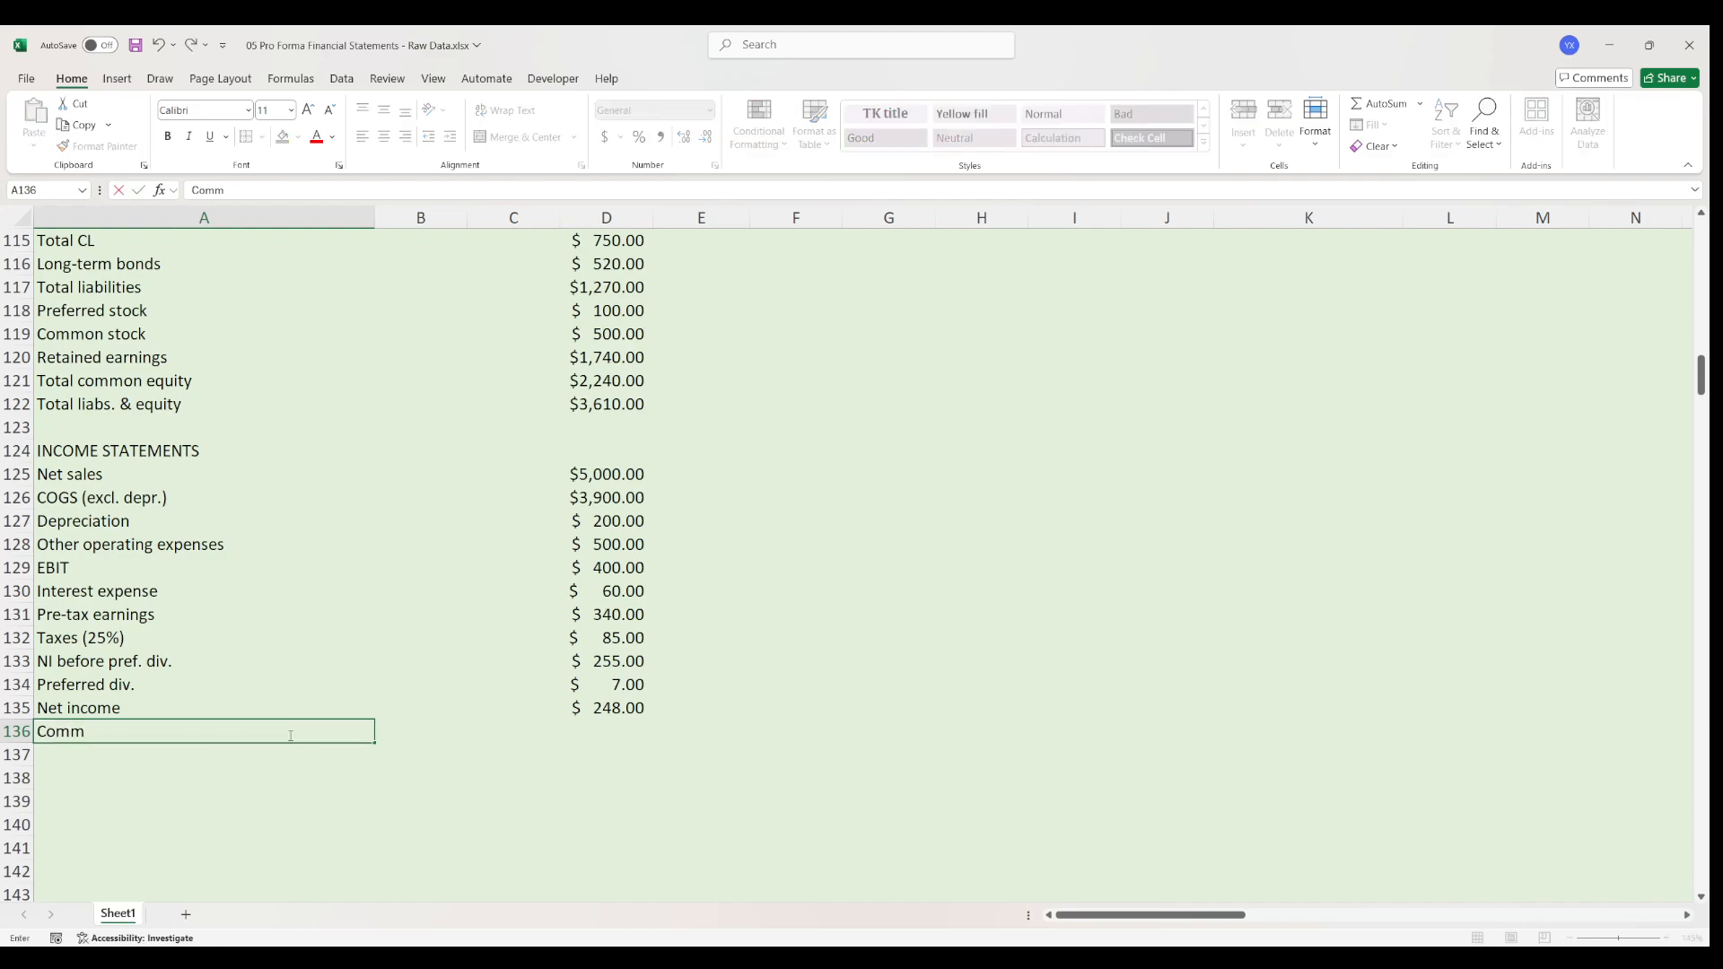
{"action": "type", "text": "on div."}
{"action": "key", "text": "Return"}
- Copy the 2021 common dividends value from D17 to D136 beside Common div
{"action": "left_click", "coordinate": [626, 715]}
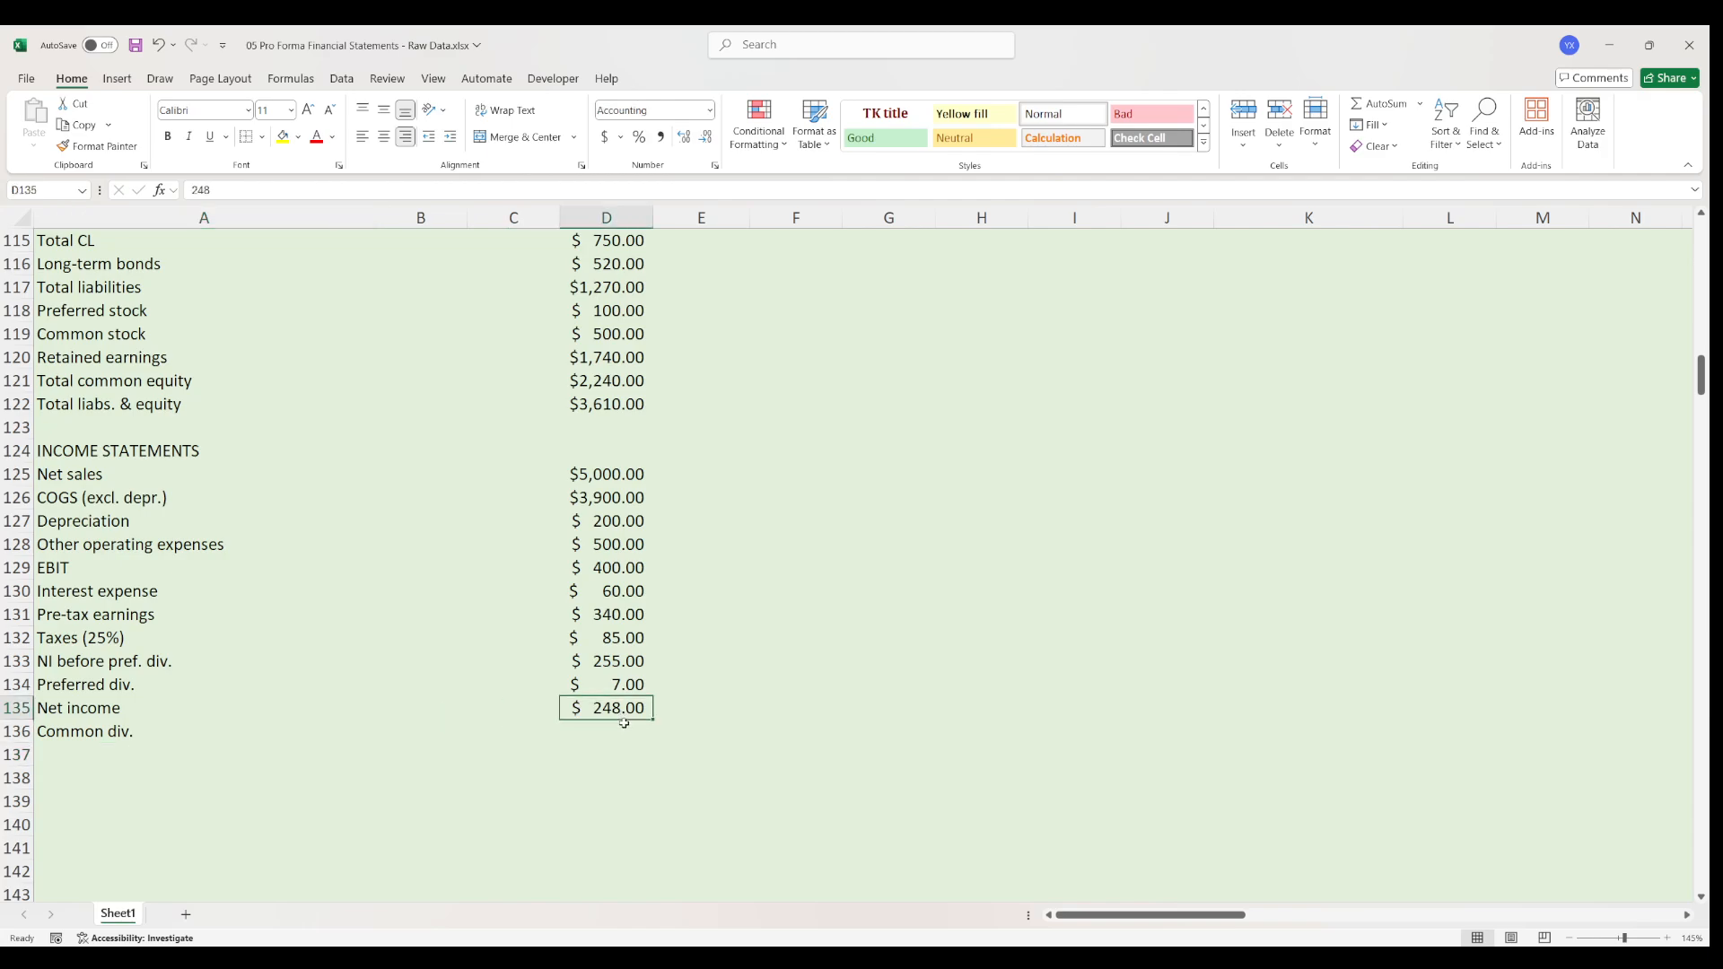
{"action": "left_click", "coordinate": [634, 726]}
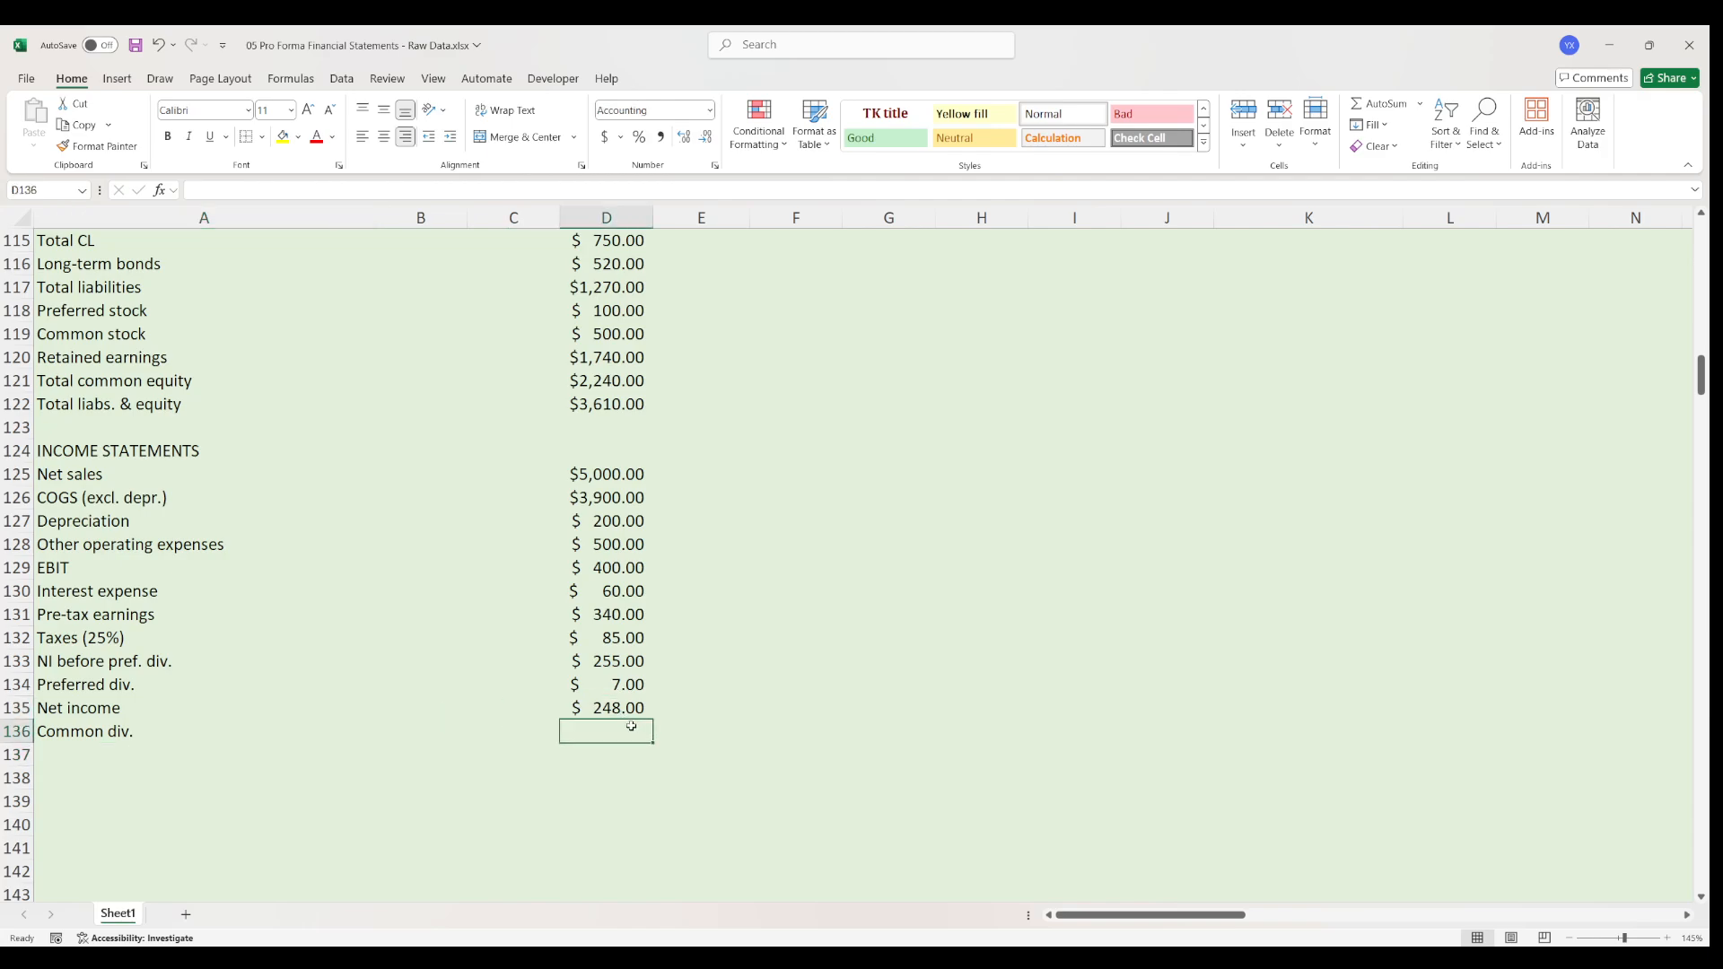
{"action": "scroll", "coordinate": [631, 726], "scroll_direction": "up", "scroll_amount": 15}
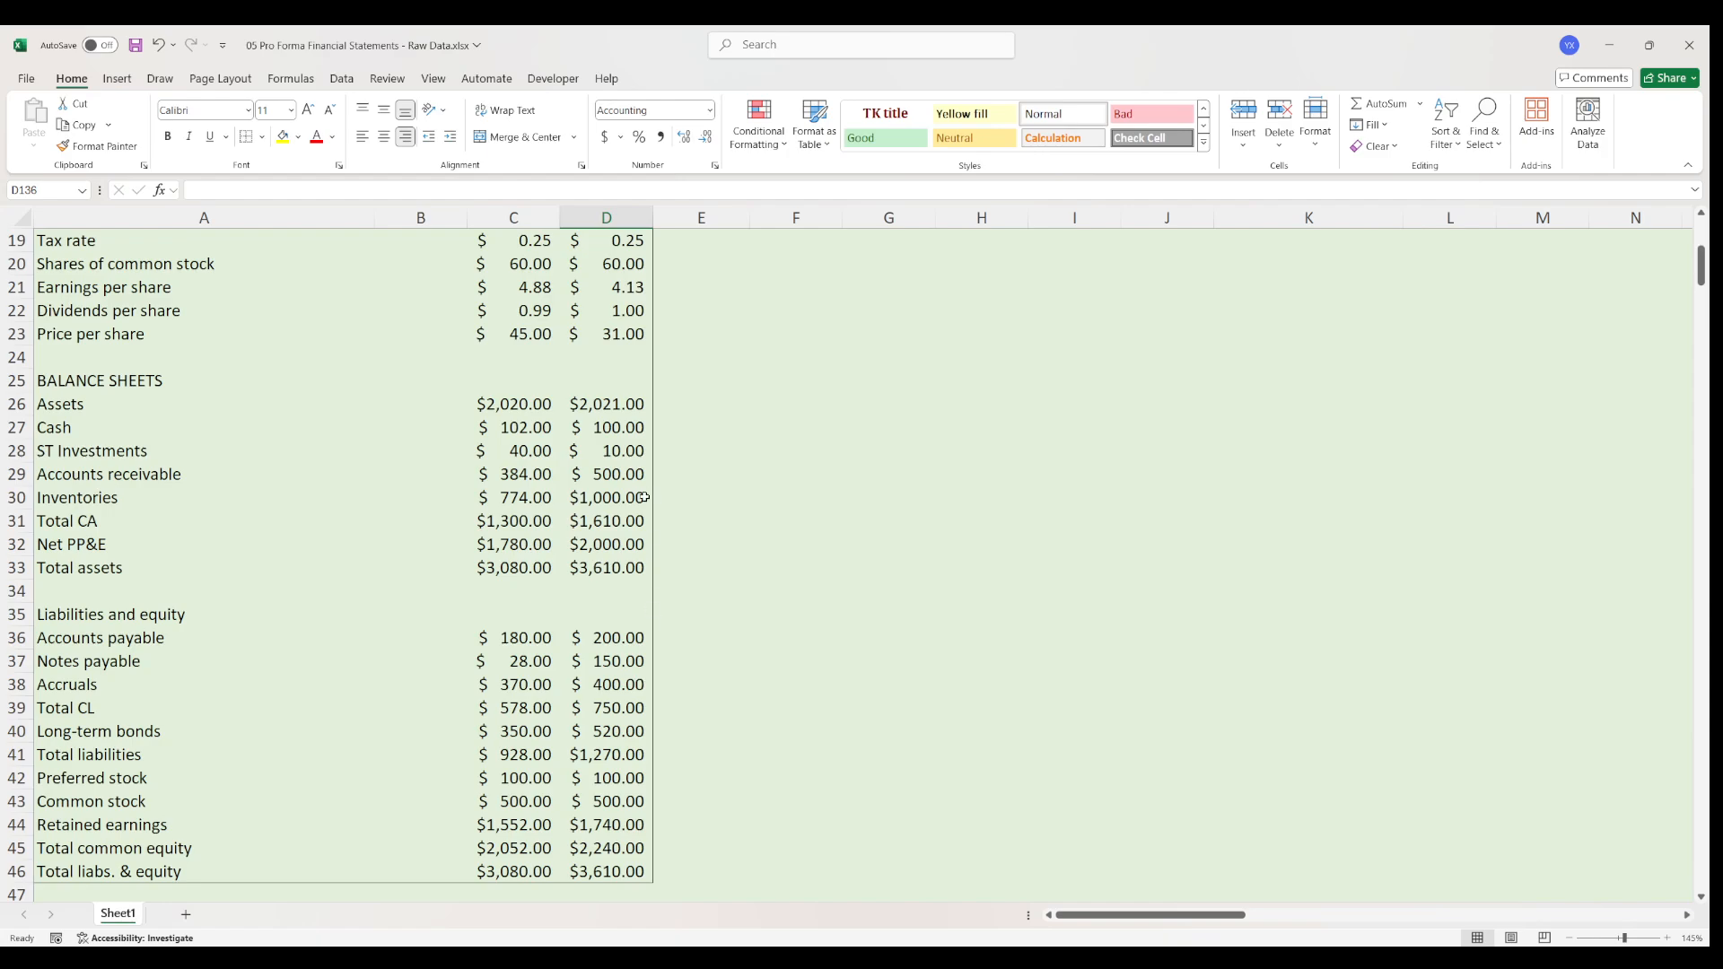
{"action": "scroll", "coordinate": [285, 431], "scroll_direction": "up", "scroll_amount": 3}
{"action": "left_click", "coordinate": [107, 404]}
{"action": "left_click_drag", "start_coordinate": [107, 403], "coordinate": [606, 404]}
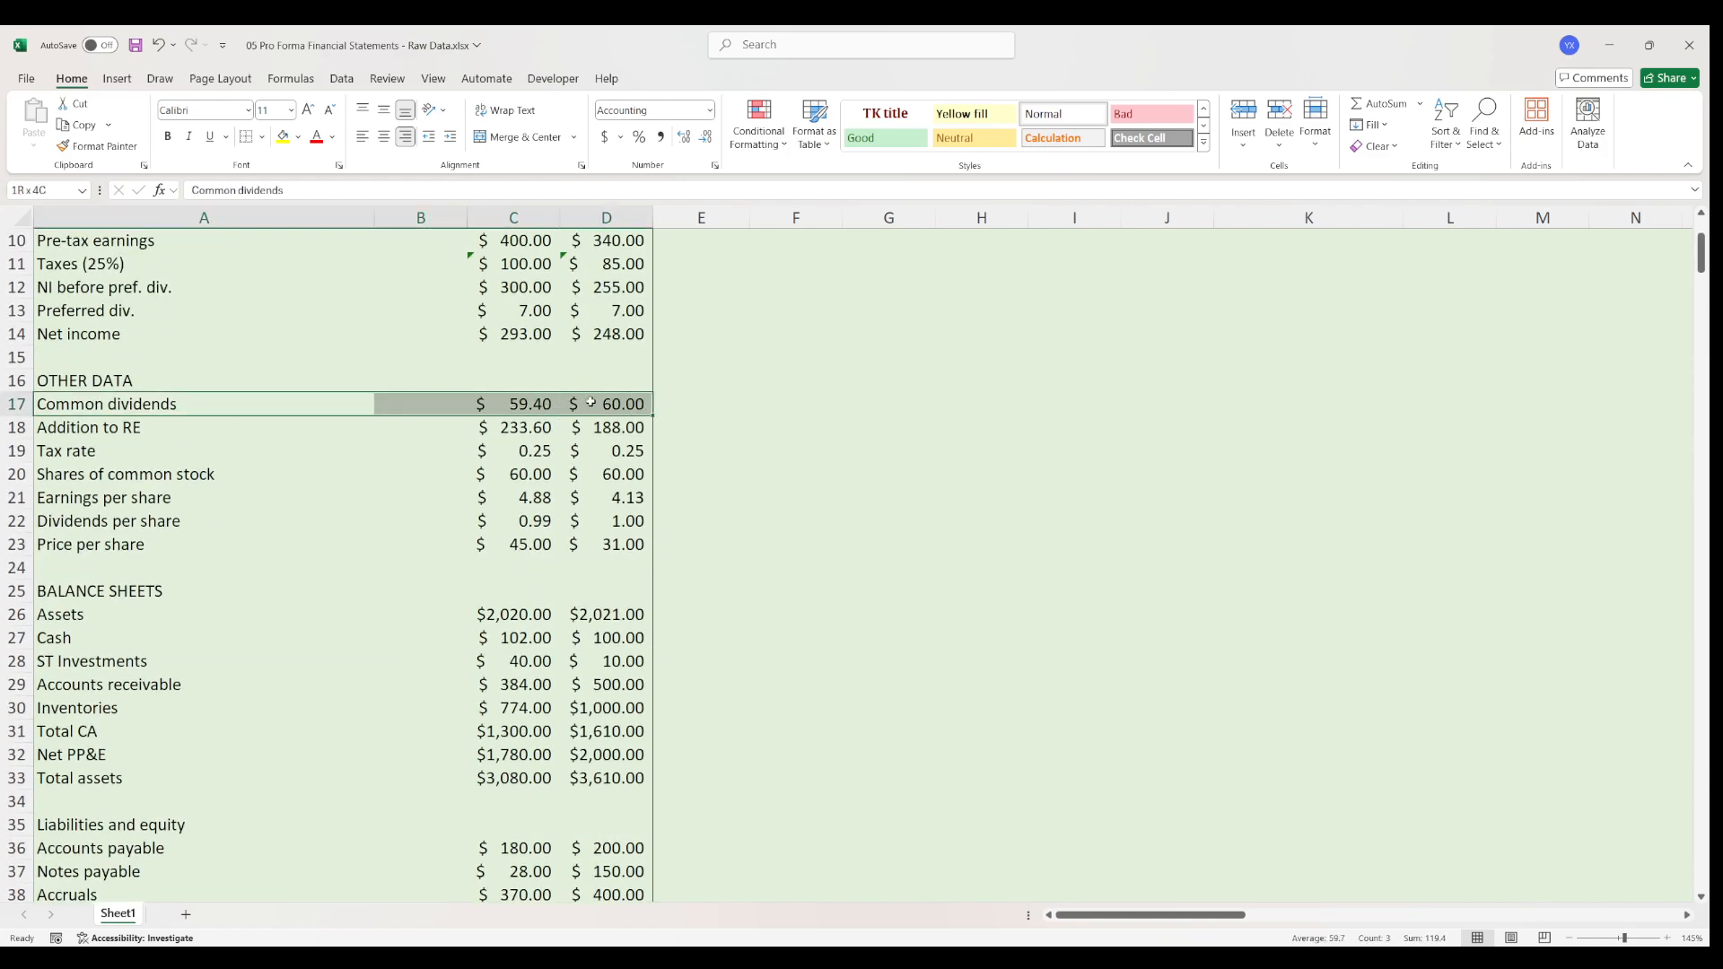
{"action": "left_click", "coordinate": [607, 404]}
{"action": "key", "text": "ctrl+c"}
{"action": "scroll", "coordinate": [601, 664], "scroll_direction": "down", "scroll_amount": 2}
{"action": "scroll", "coordinate": [601, 664], "scroll_direction": "down", "scroll_amount": 20}
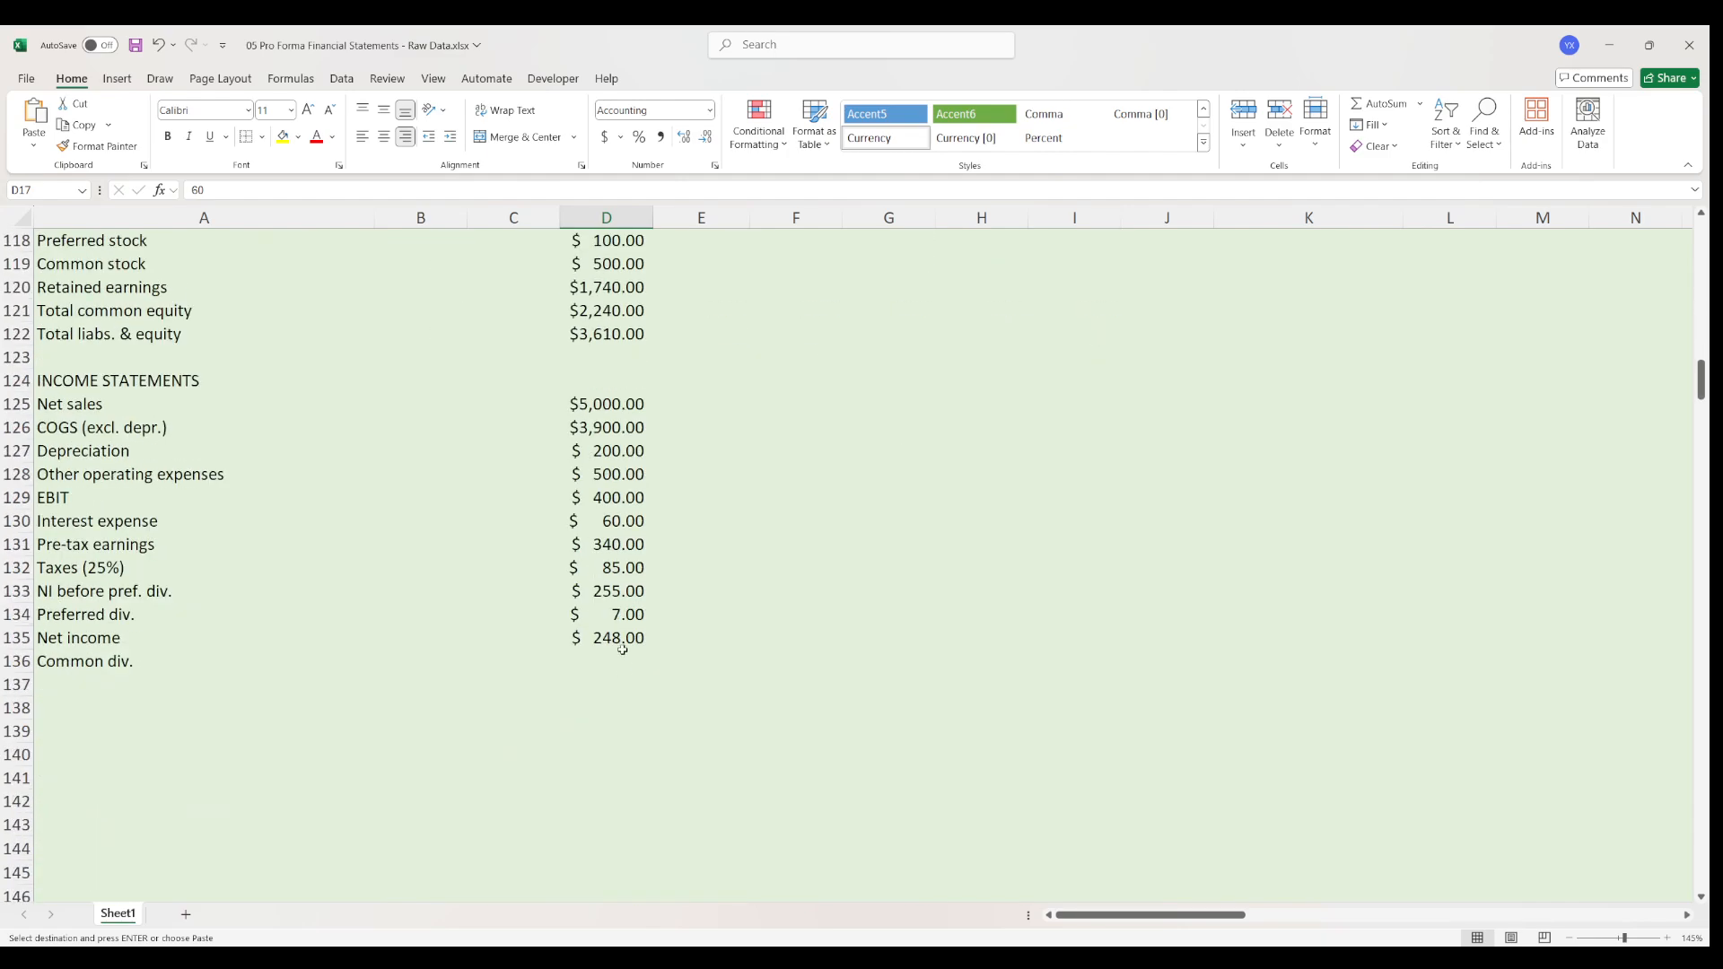
{"action": "left_click", "coordinate": [617, 662]}
{"action": "key", "text": "ctrl+v"}
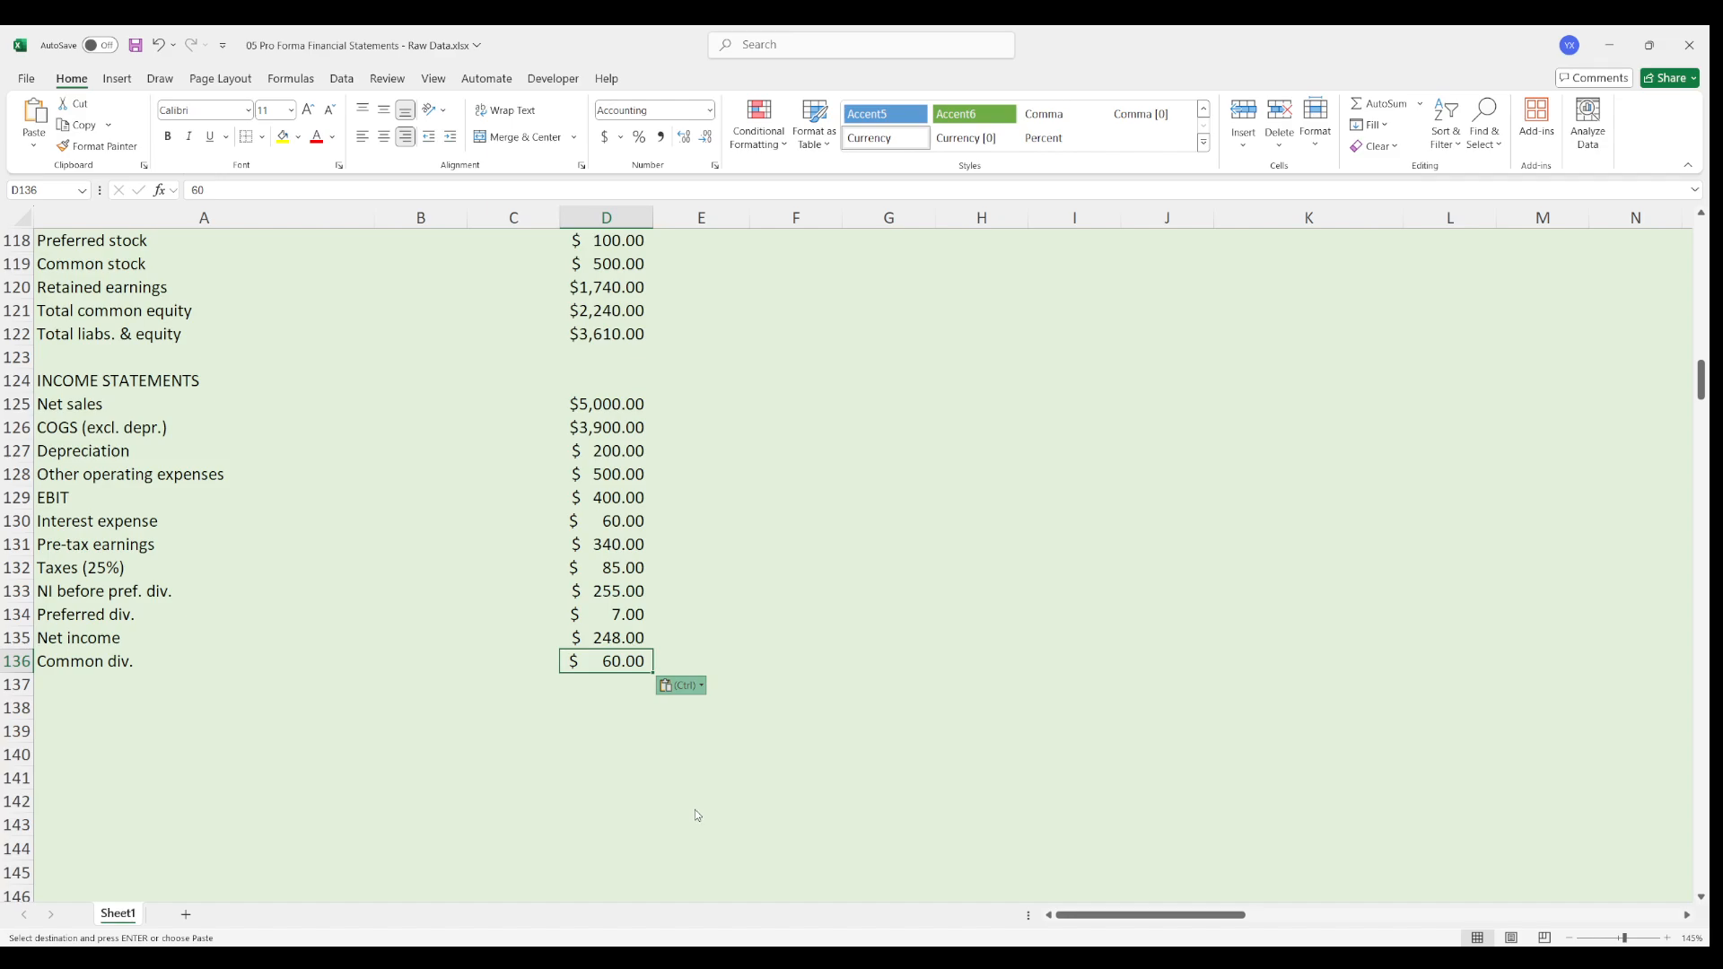
- Review the layout of the new balance sheet and income statement and the forecast ratios in Model Inputs
{"action": "left_click", "coordinate": [528, 496]}
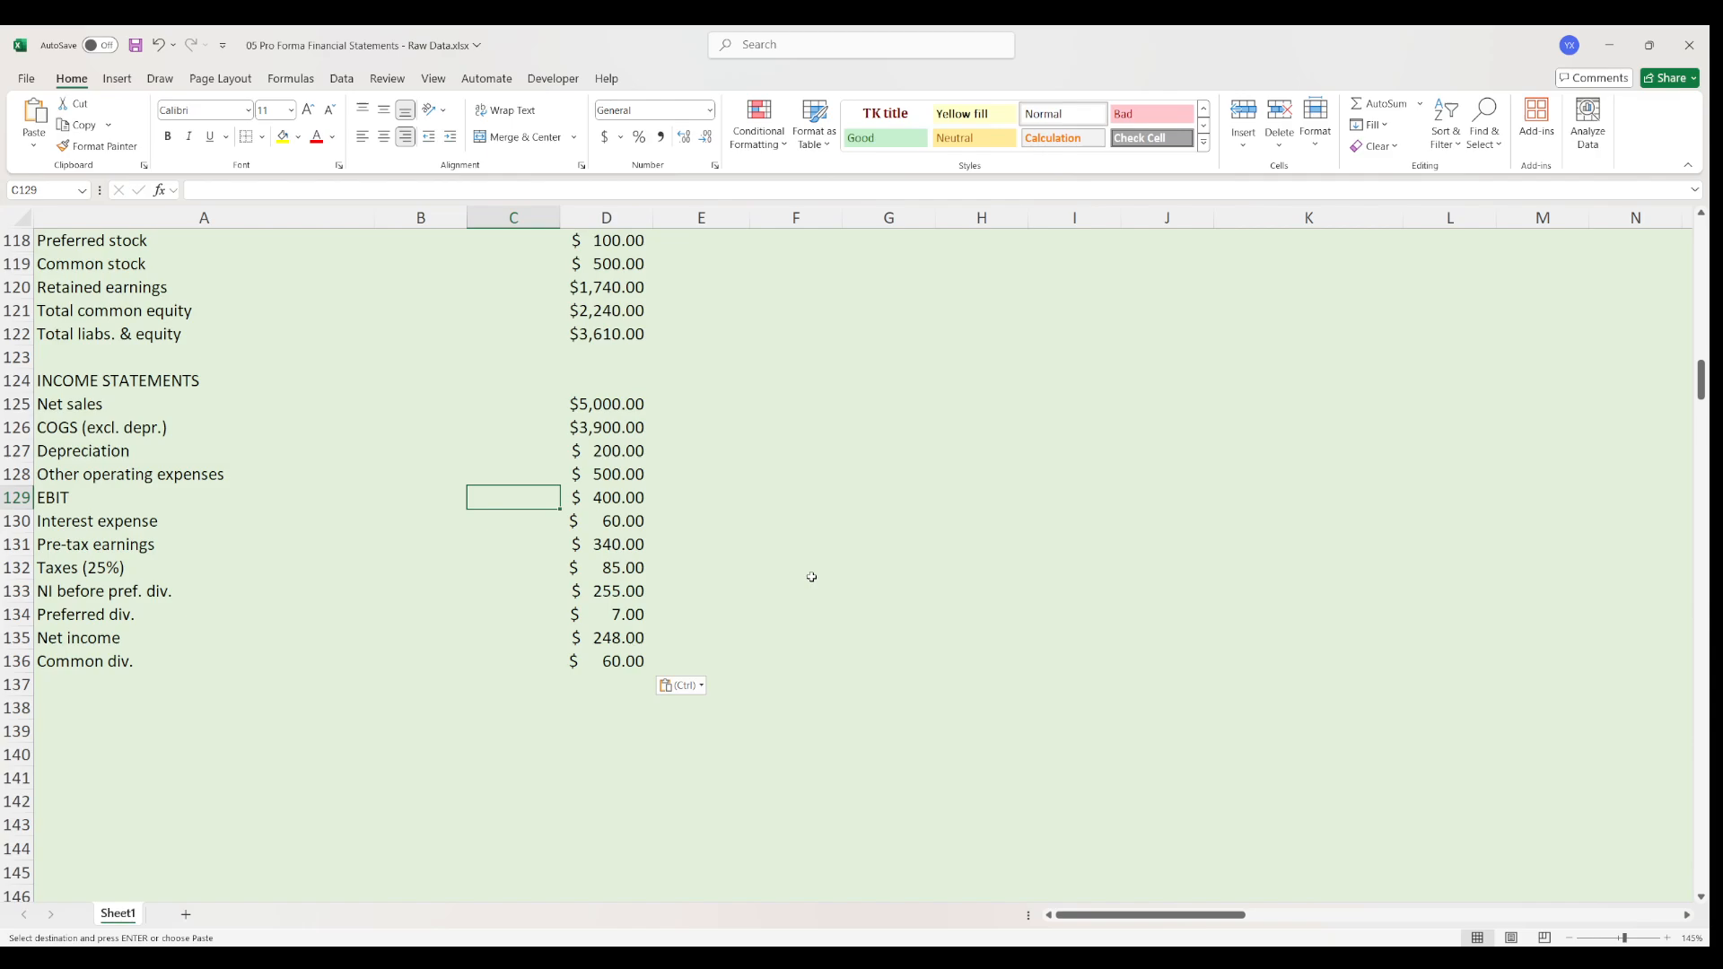
{"action": "scroll", "coordinate": [396, 506], "scroll_direction": "up", "scroll_amount": 2}
{"action": "scroll", "coordinate": [411, 531], "scroll_direction": "up", "scroll_amount": 5}
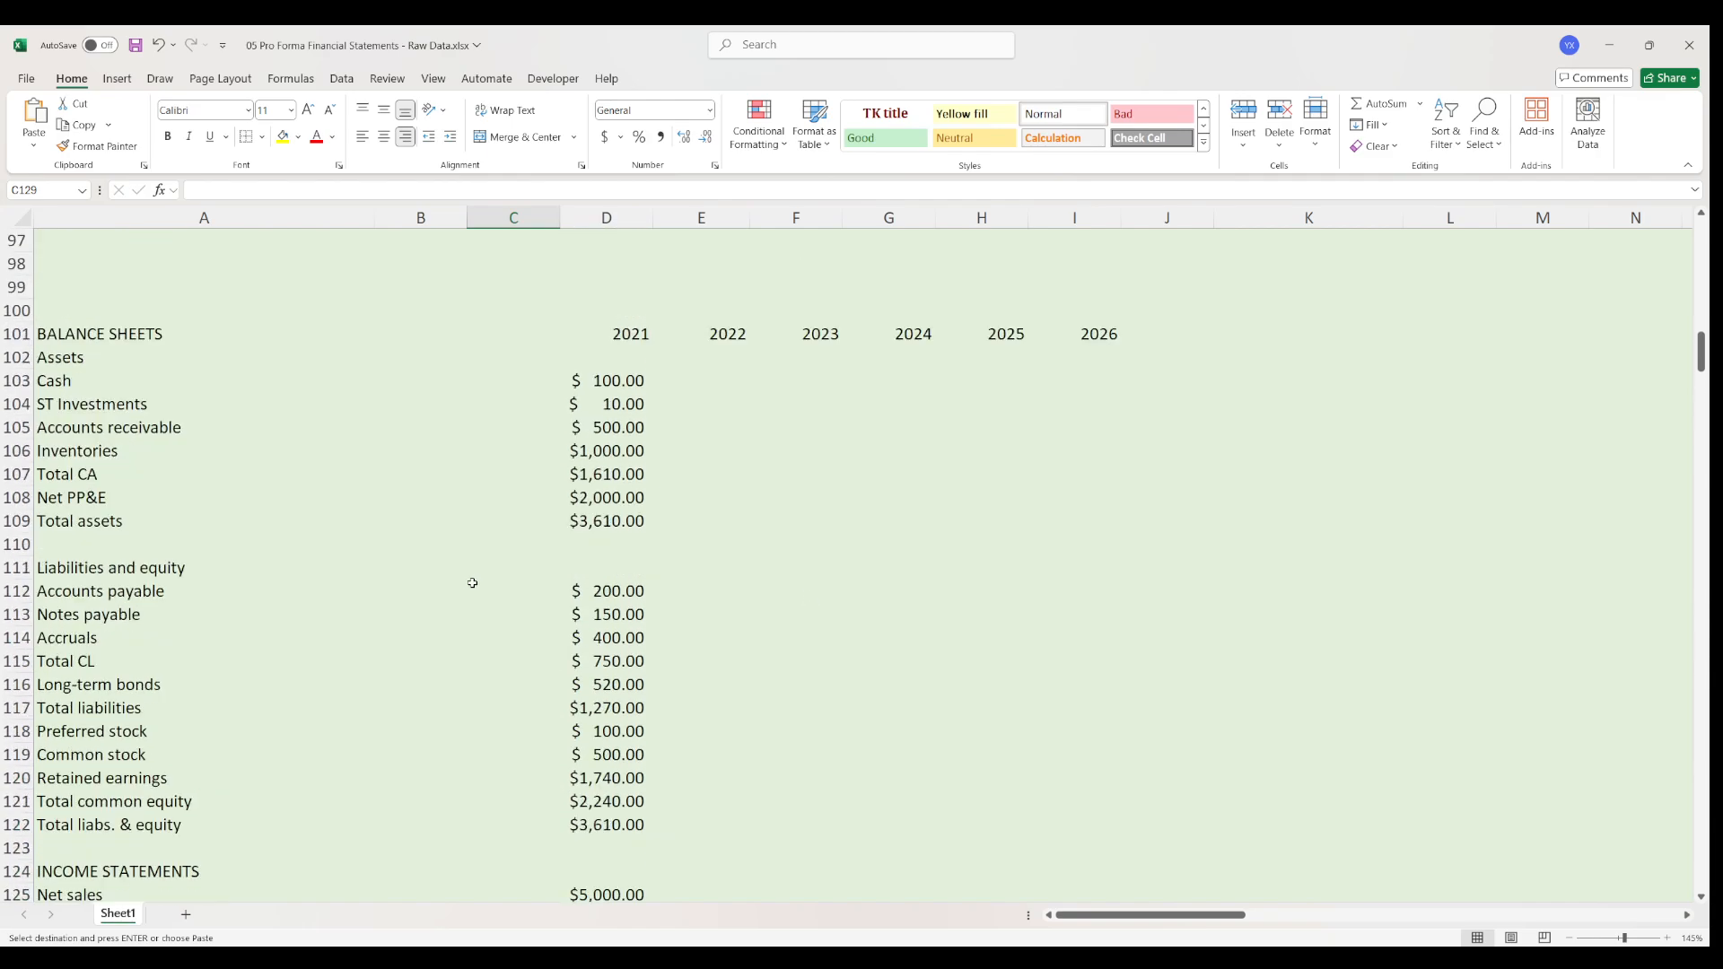
{"action": "scroll", "coordinate": [570, 614], "scroll_direction": "down", "scroll_amount": 7}
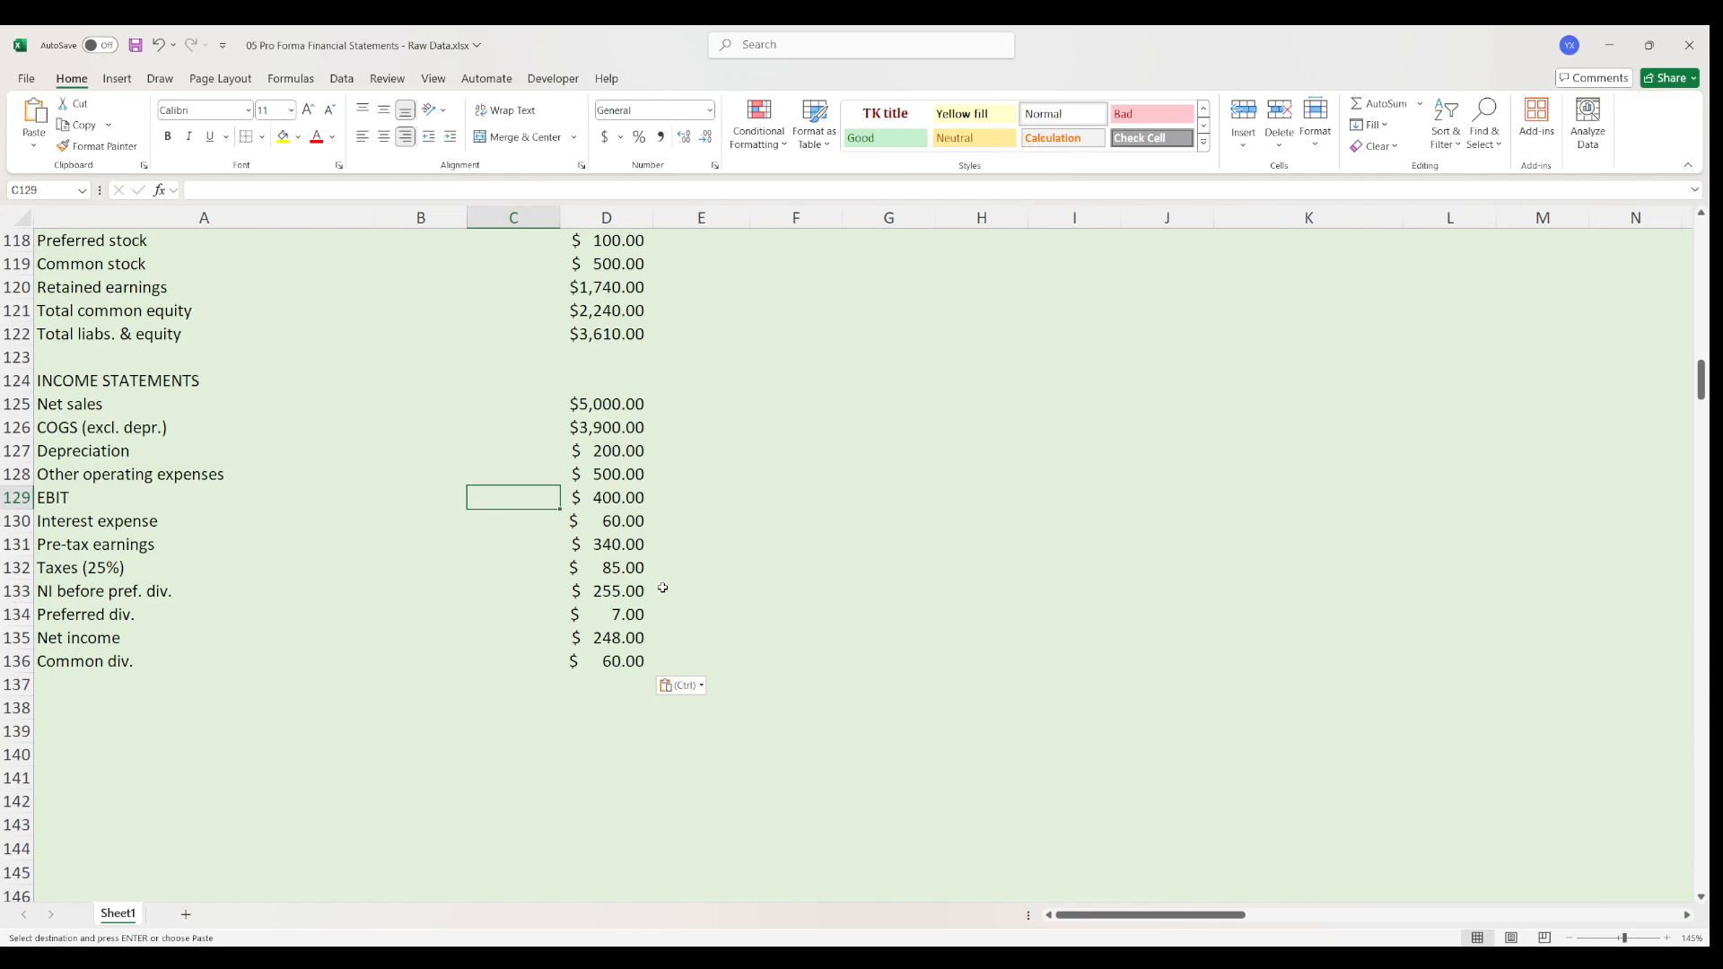
{"action": "scroll", "coordinate": [663, 587], "scroll_direction": "up", "scroll_amount": 20}
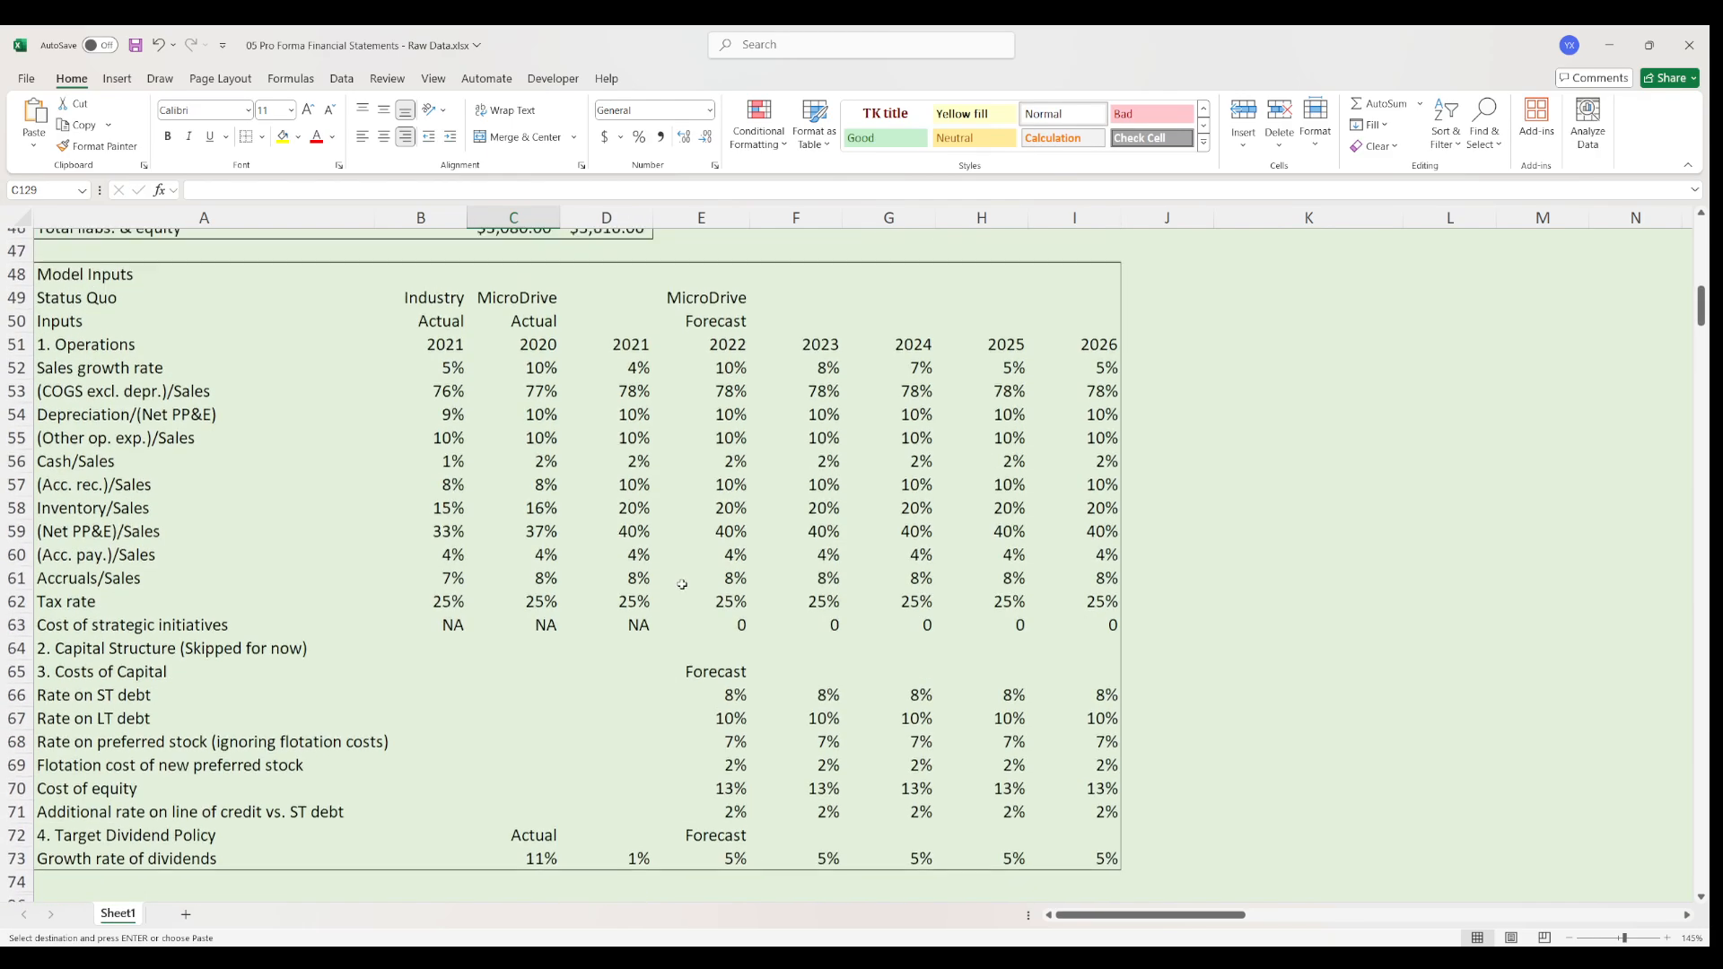
{"action": "scroll", "coordinate": [669, 574], "scroll_direction": "up", "scroll_amount": 1}
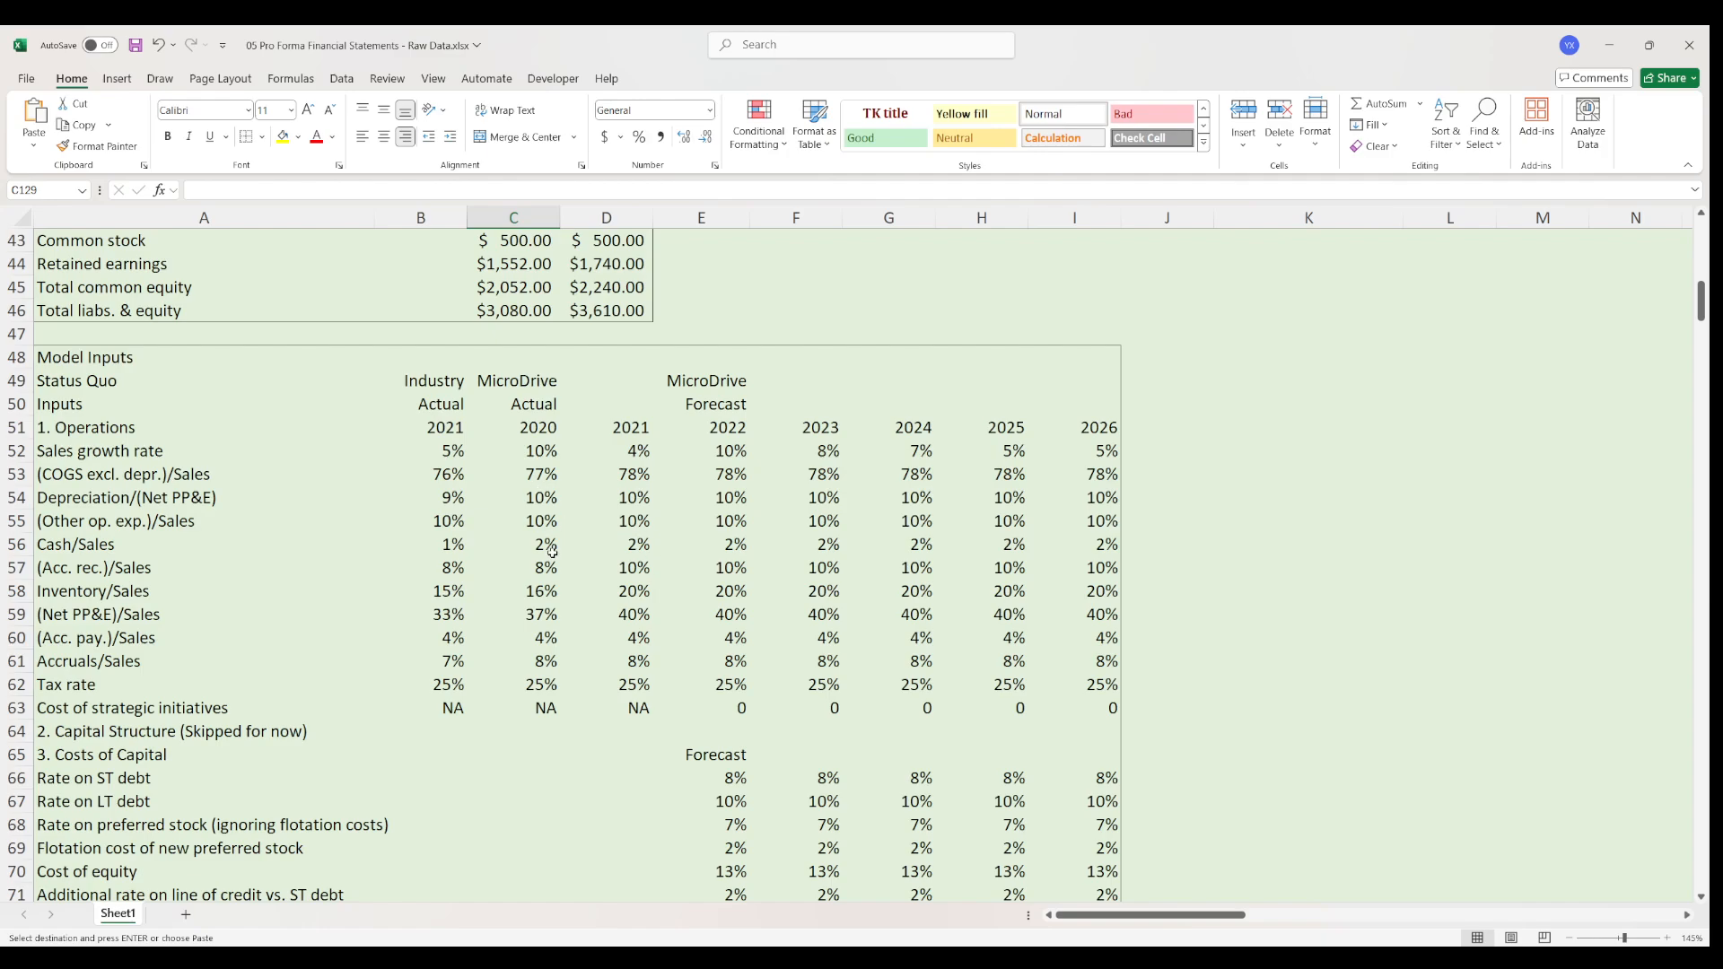
- Review the blank forecast area of the new balance sheet and the income statement rows below it
{"action": "scroll", "coordinate": [553, 552], "scroll_direction": "down", "scroll_amount": 10}
{"action": "left_click_drag", "start_coordinate": [606, 427], "coordinate": [938, 838]}
{"action": "scroll", "coordinate": [731, 745], "scroll_direction": "down", "scroll_amount": 5}
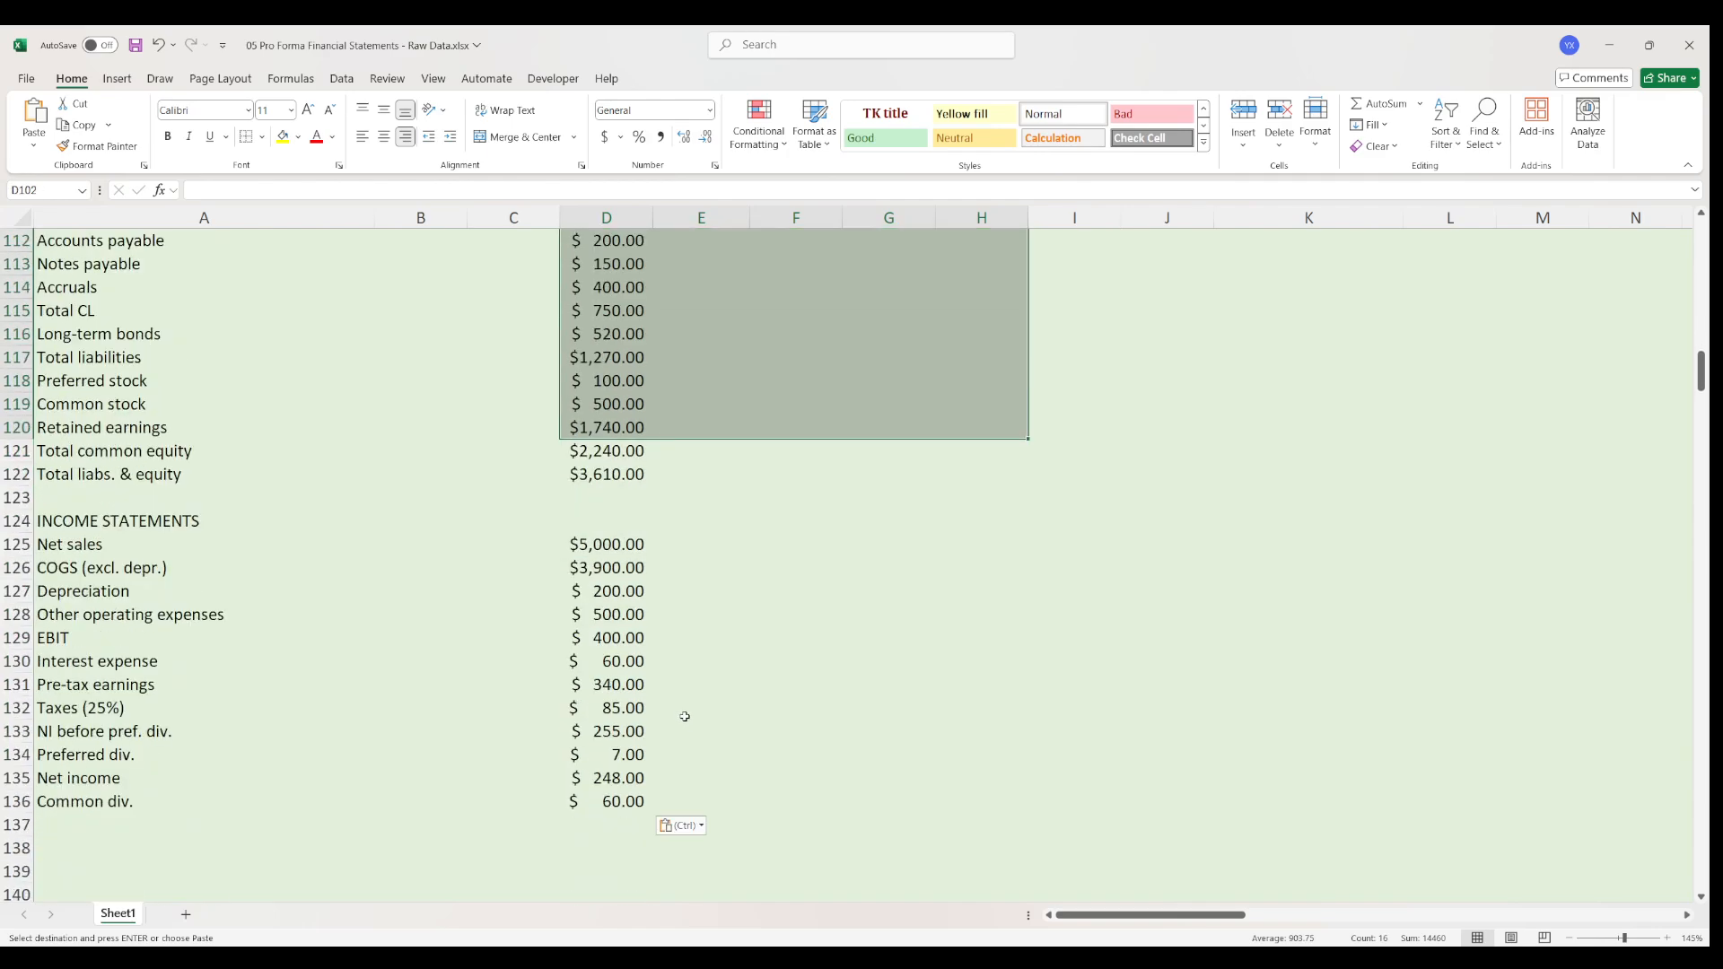
{"action": "scroll", "coordinate": [666, 719], "scroll_direction": "up", "scroll_amount": 5}
{"action": "left_click_drag", "start_coordinate": [164, 449], "coordinate": [798, 569]}
{"action": "scroll", "coordinate": [772, 580], "scroll_direction": "down", "scroll_amount": 4}
{"action": "scroll", "coordinate": [770, 585], "scroll_direction": "up", "scroll_amount": 20}
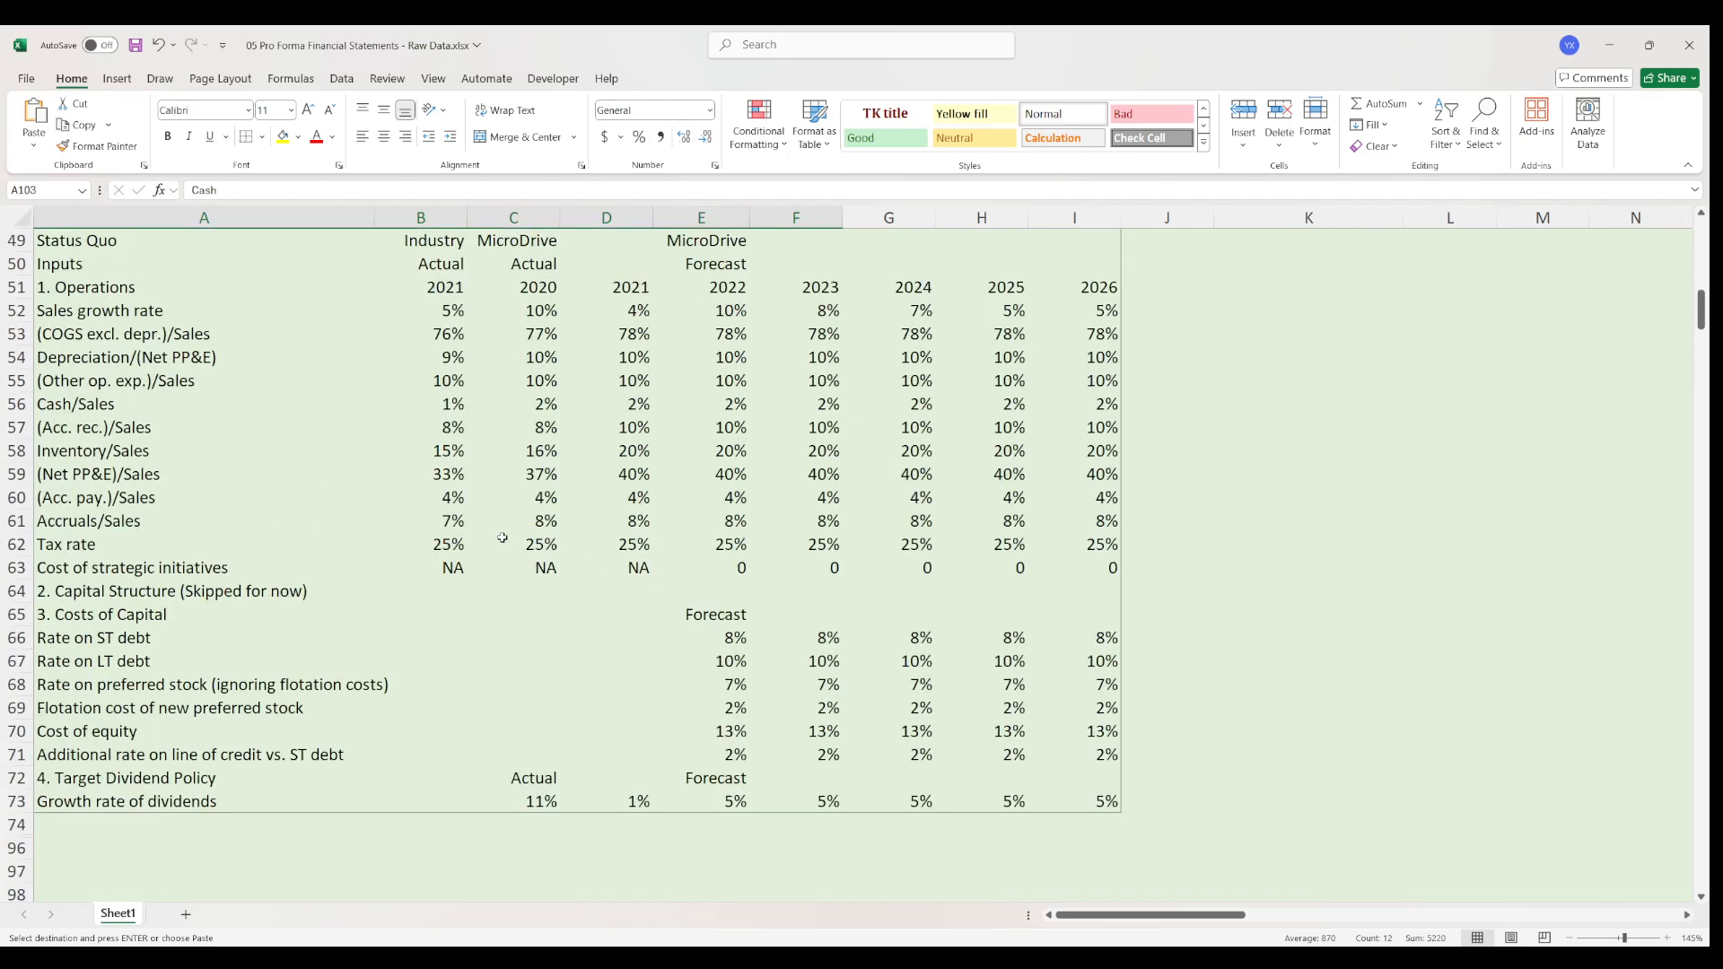
- Examine the operations ratios in Model Inputs one by one, from Sales growth rate to Accruals/Sales
{"action": "left_click_drag", "start_coordinate": [94, 456], "coordinate": [1085, 702]}
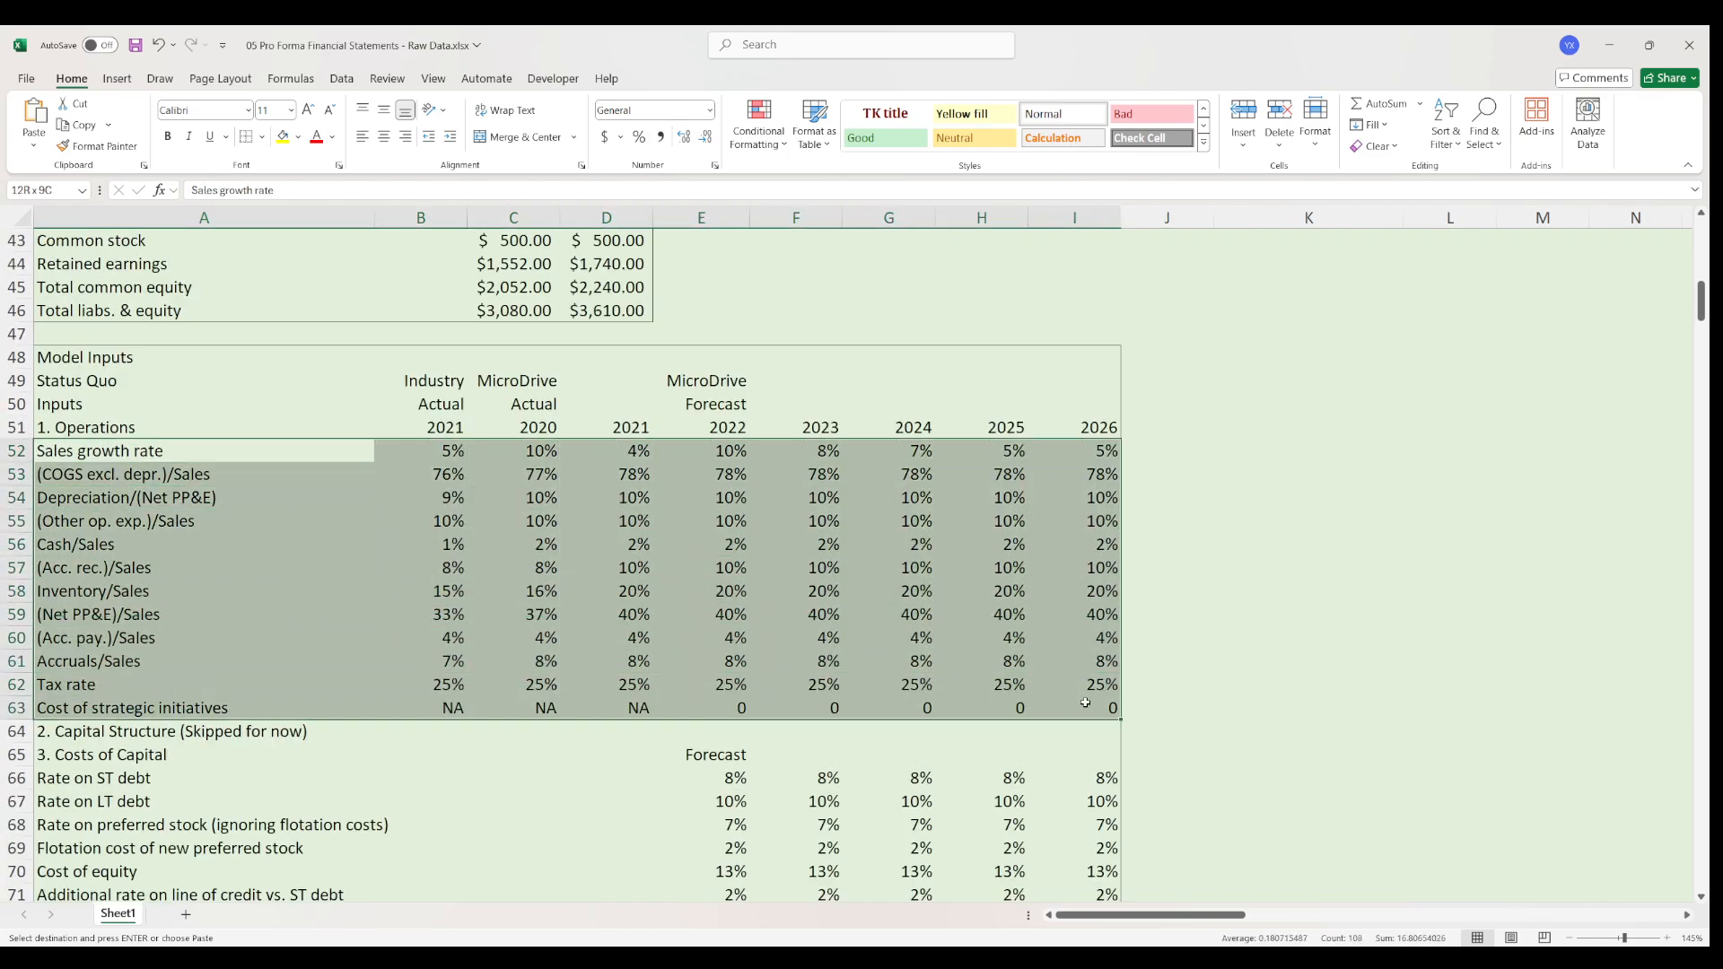
{"action": "left_click", "coordinate": [152, 450]}
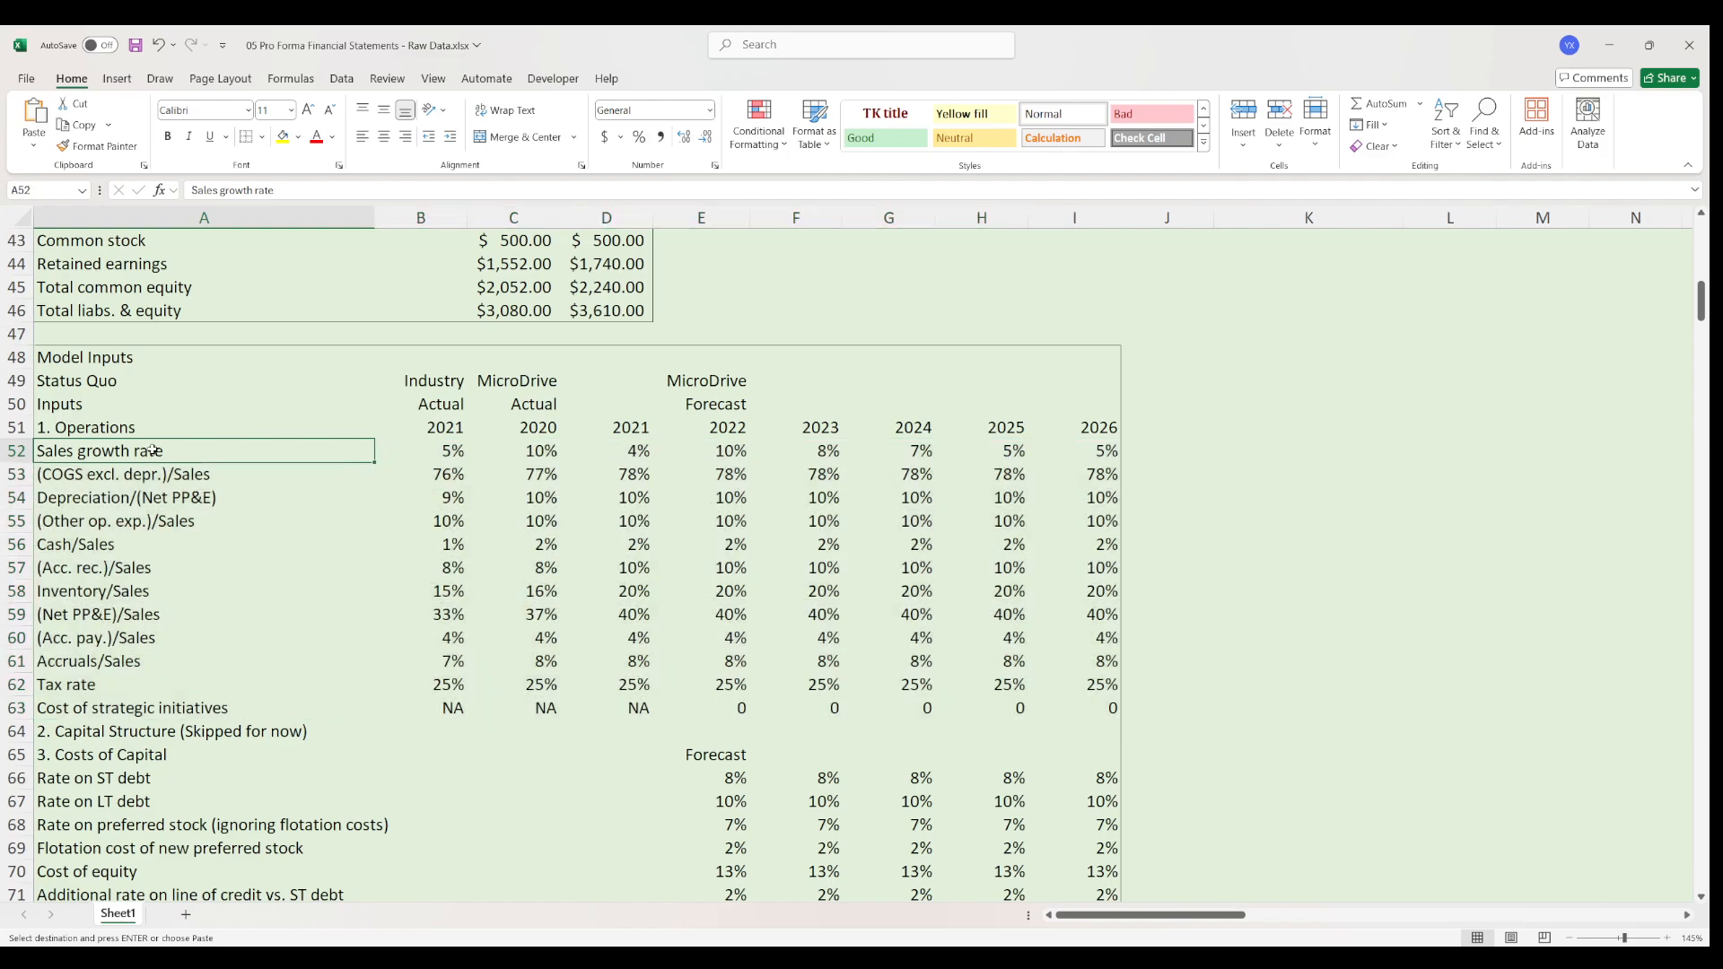
{"action": "left_click", "coordinate": [176, 473]}
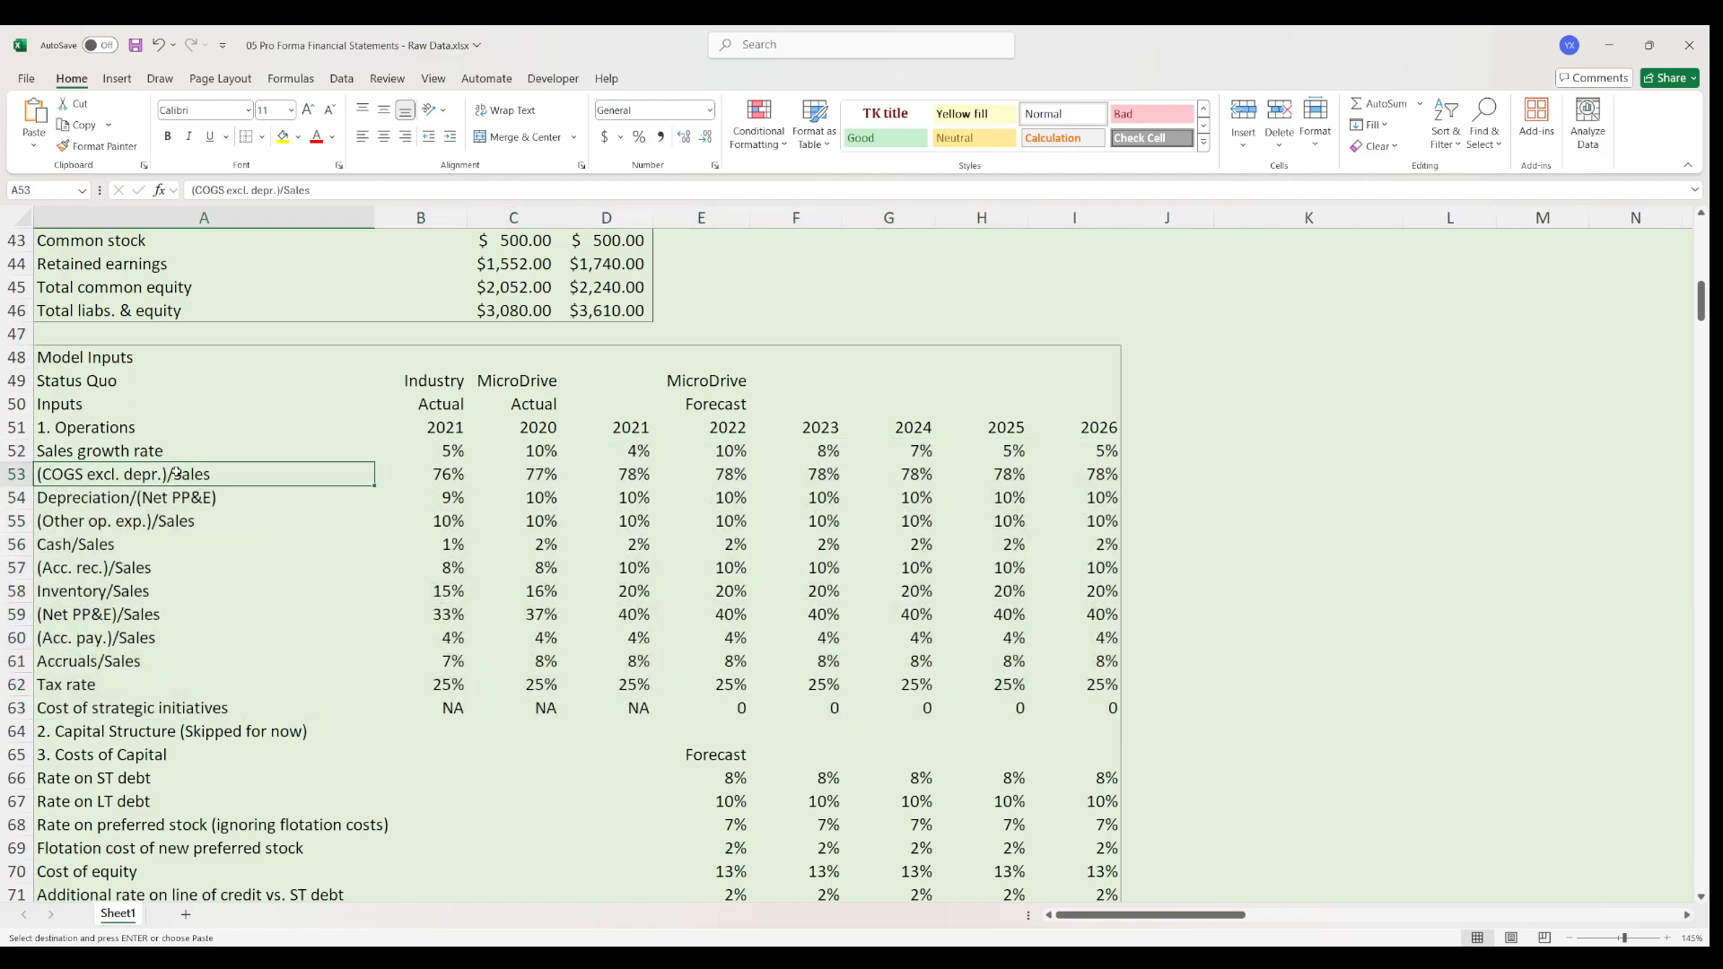
{"action": "left_click", "coordinate": [168, 493]}
{"action": "left_click", "coordinate": [135, 526]}
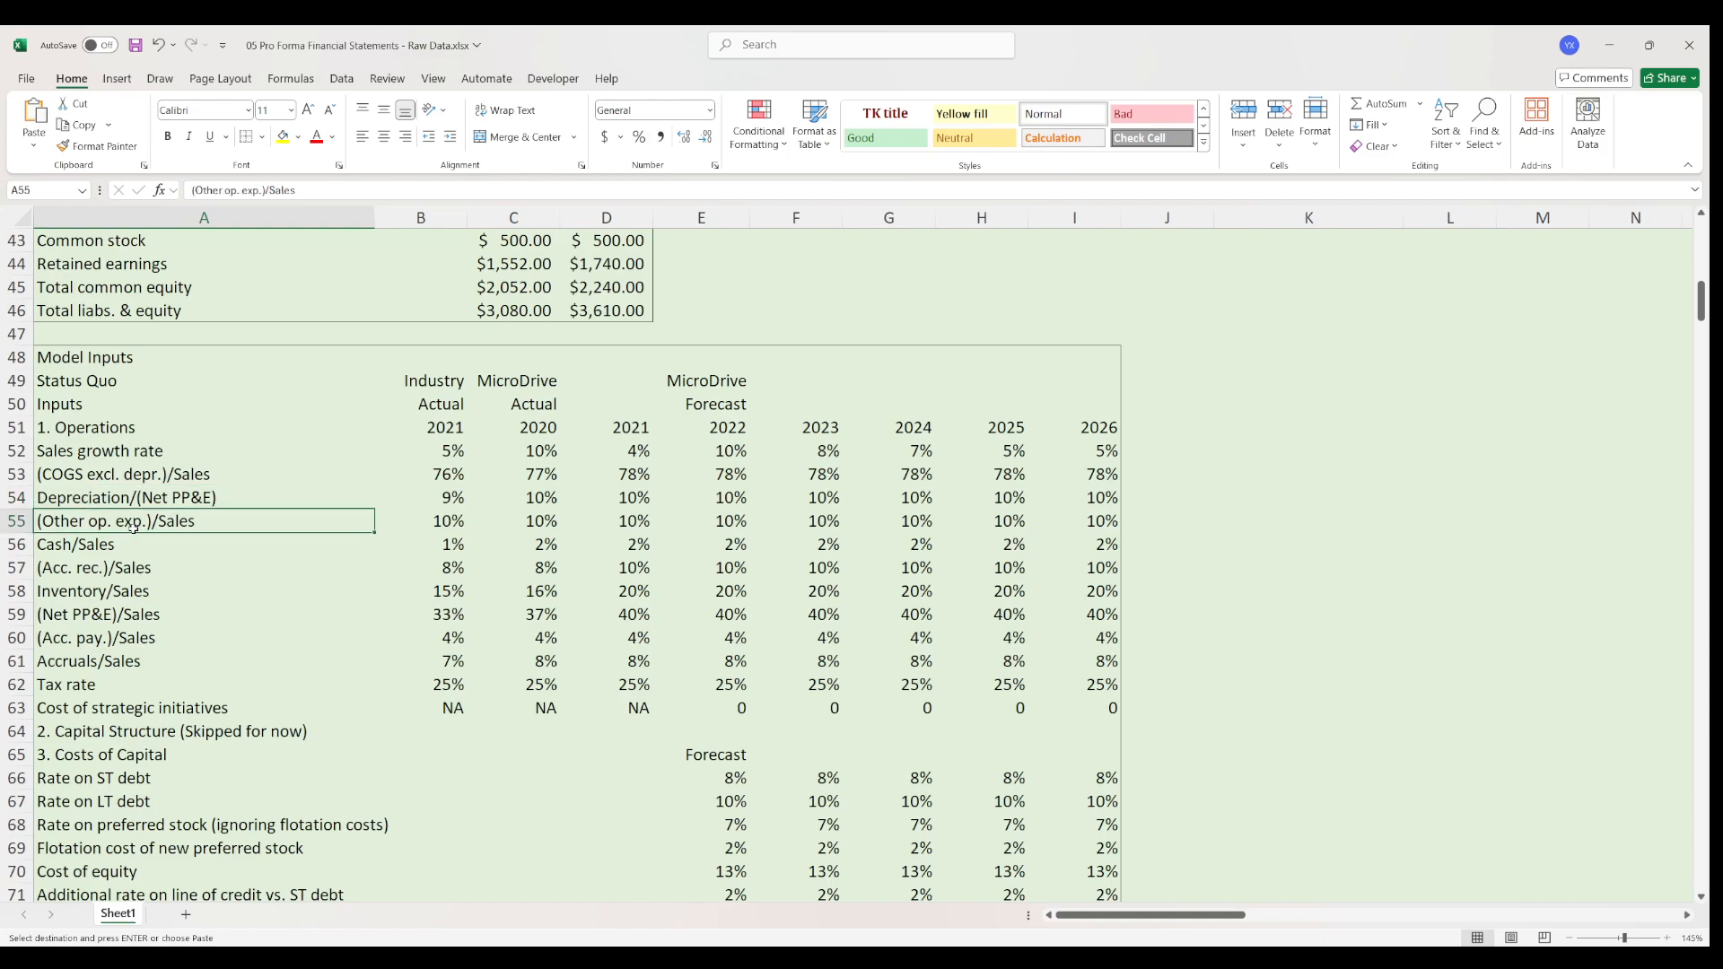
{"action": "left_click", "coordinate": [168, 548]}
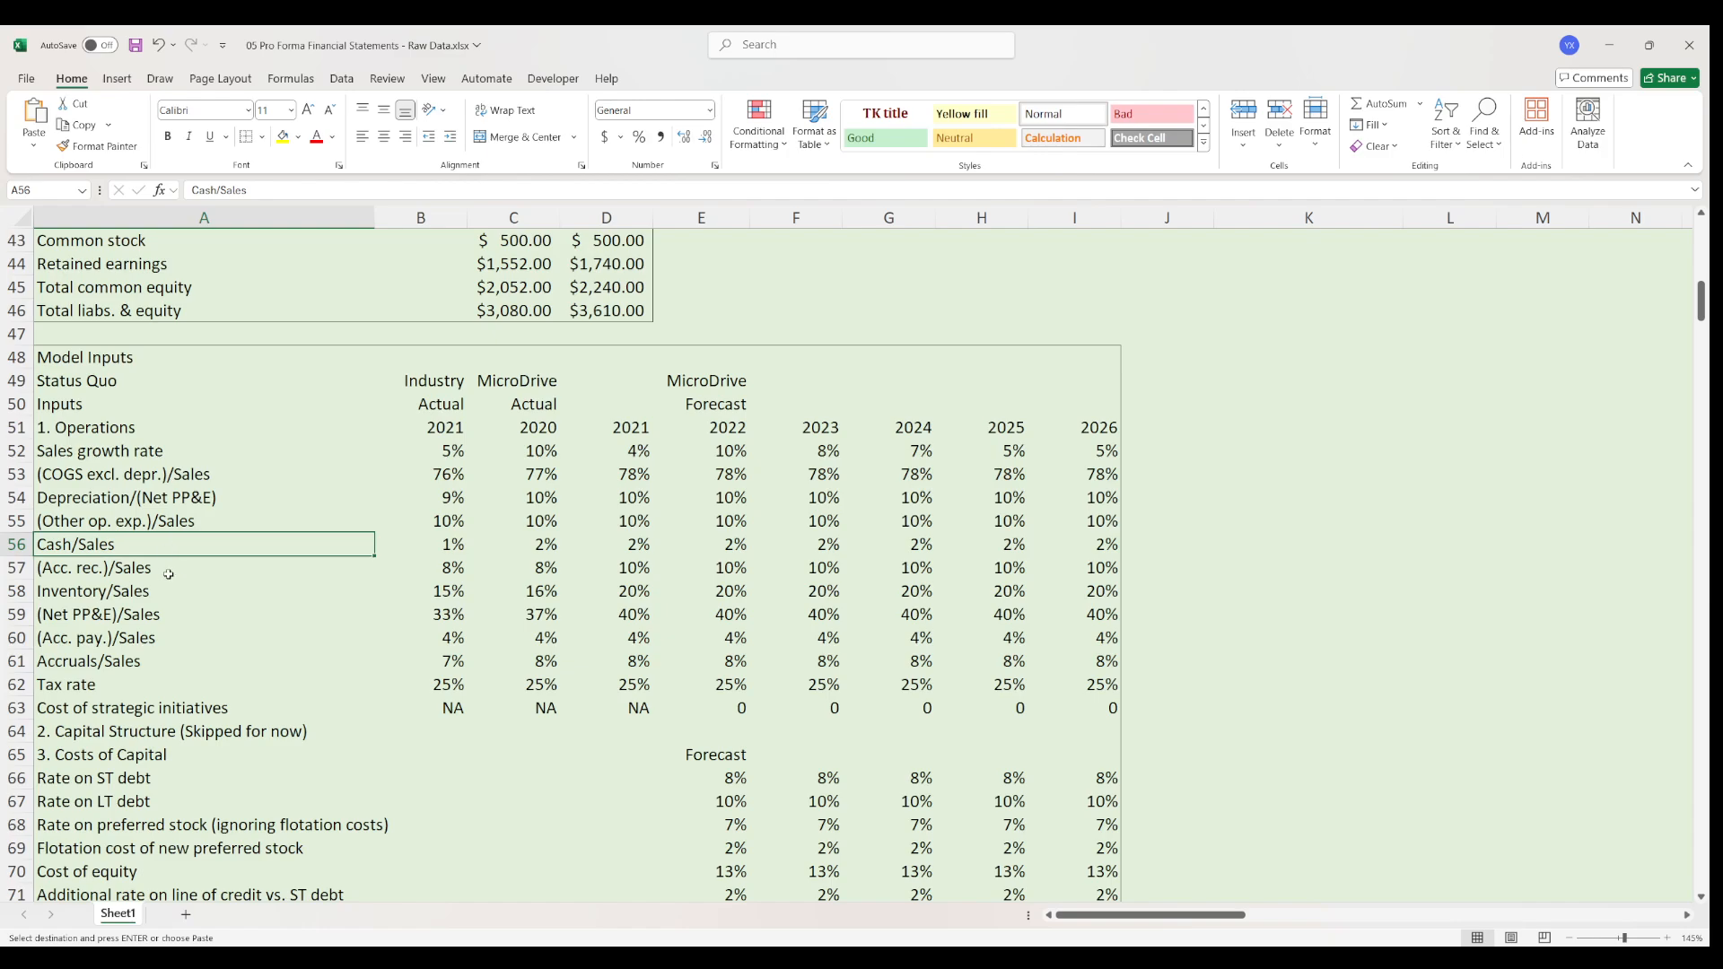
{"action": "left_click", "coordinate": [167, 574]}
{"action": "left_click", "coordinate": [170, 594]}
{"action": "left_click", "coordinate": [173, 619]}
{"action": "left_click", "coordinate": [167, 634]}
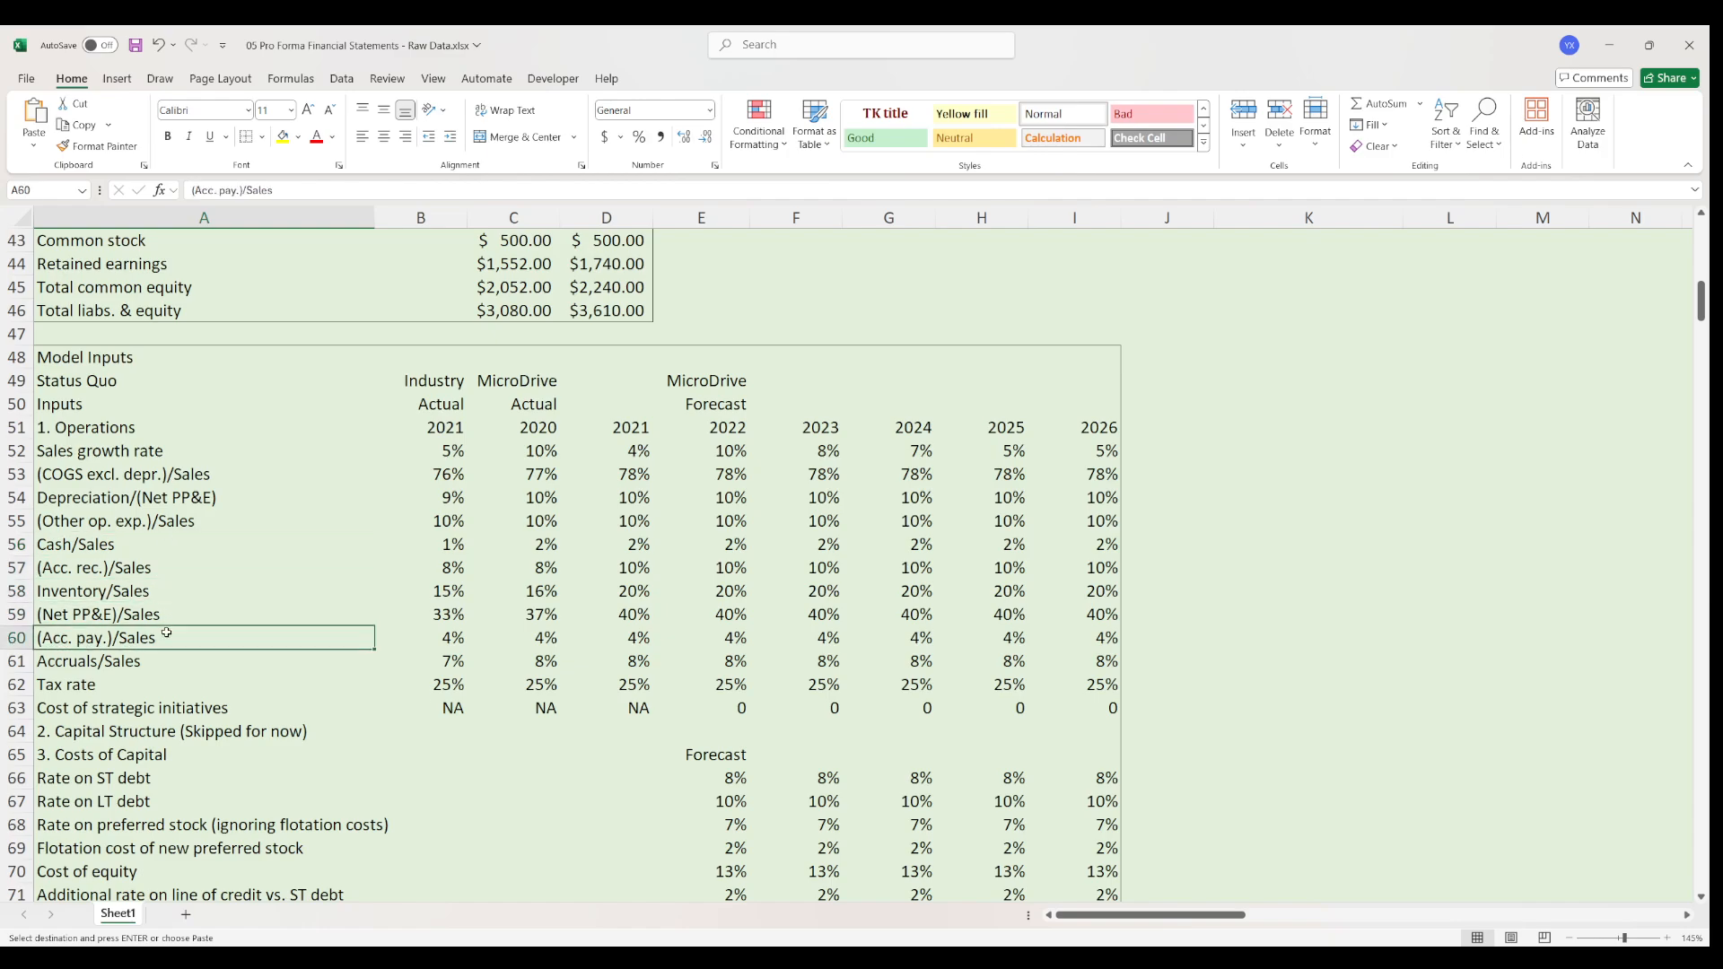
{"action": "left_click", "coordinate": [188, 662]}
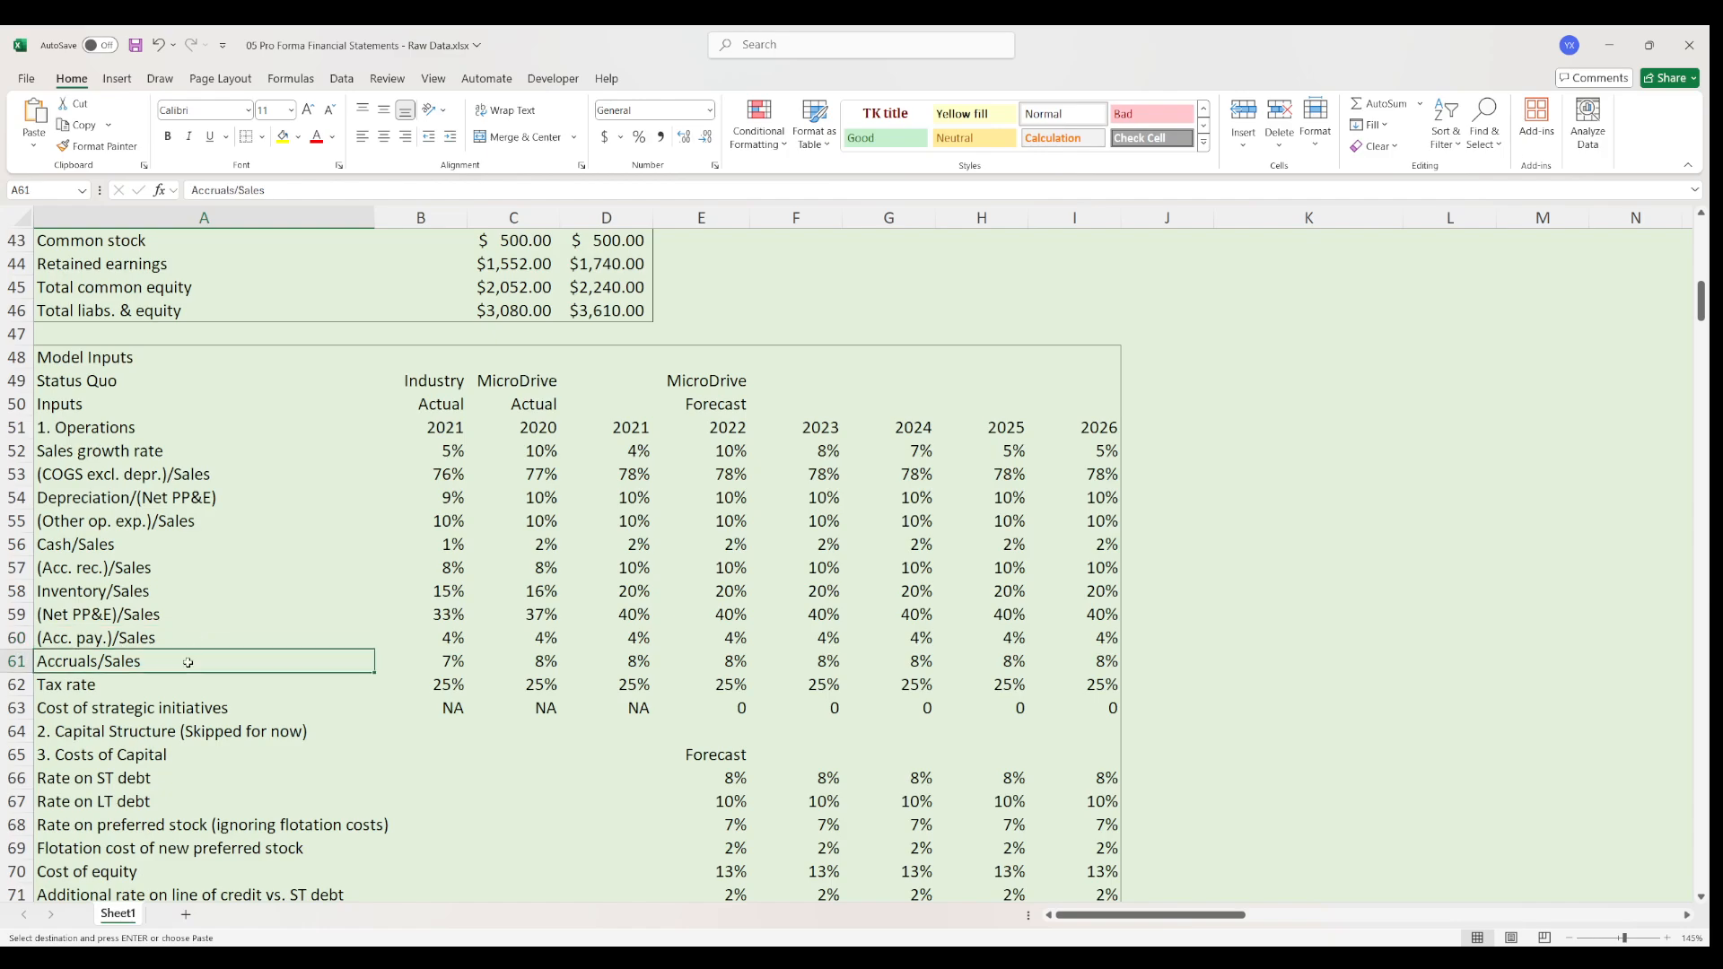
{"action": "left_click_drag", "start_coordinate": [204, 652], "coordinate": [211, 640]}
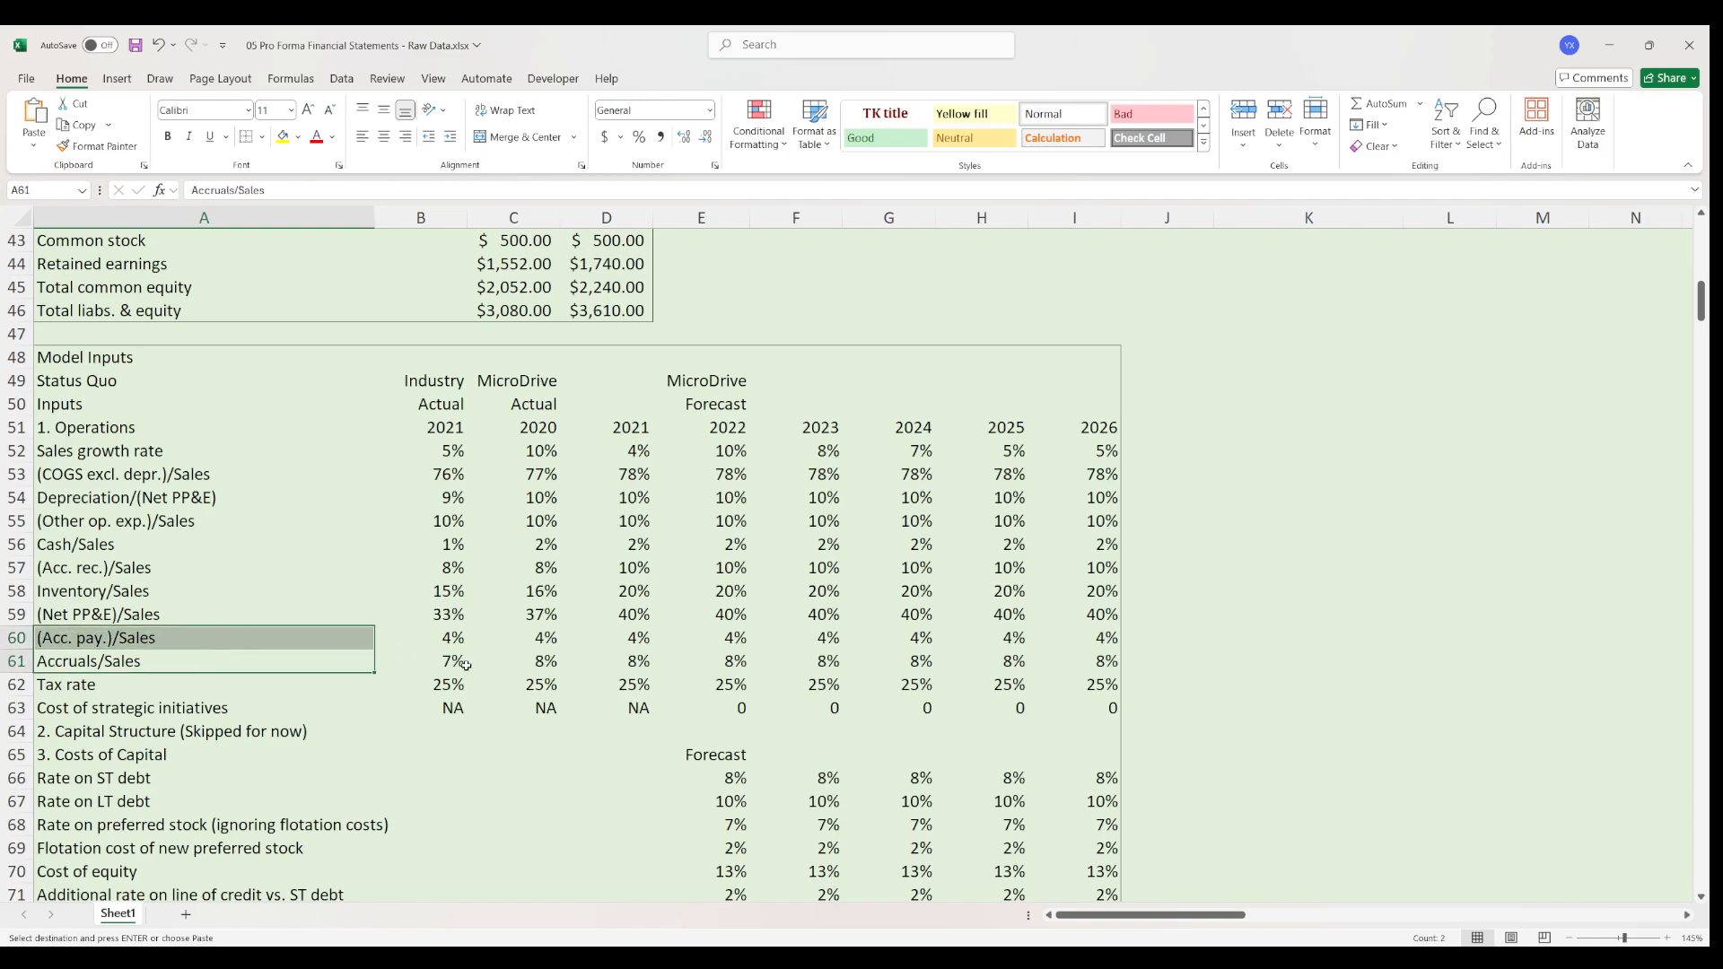
- Calculate 2022 Net sales in E125 from 2021 sales and the forecast growth rate with =D125*(1+E52)
{"action": "scroll", "coordinate": [574, 644], "scroll_direction": "down", "scroll_amount": 20}
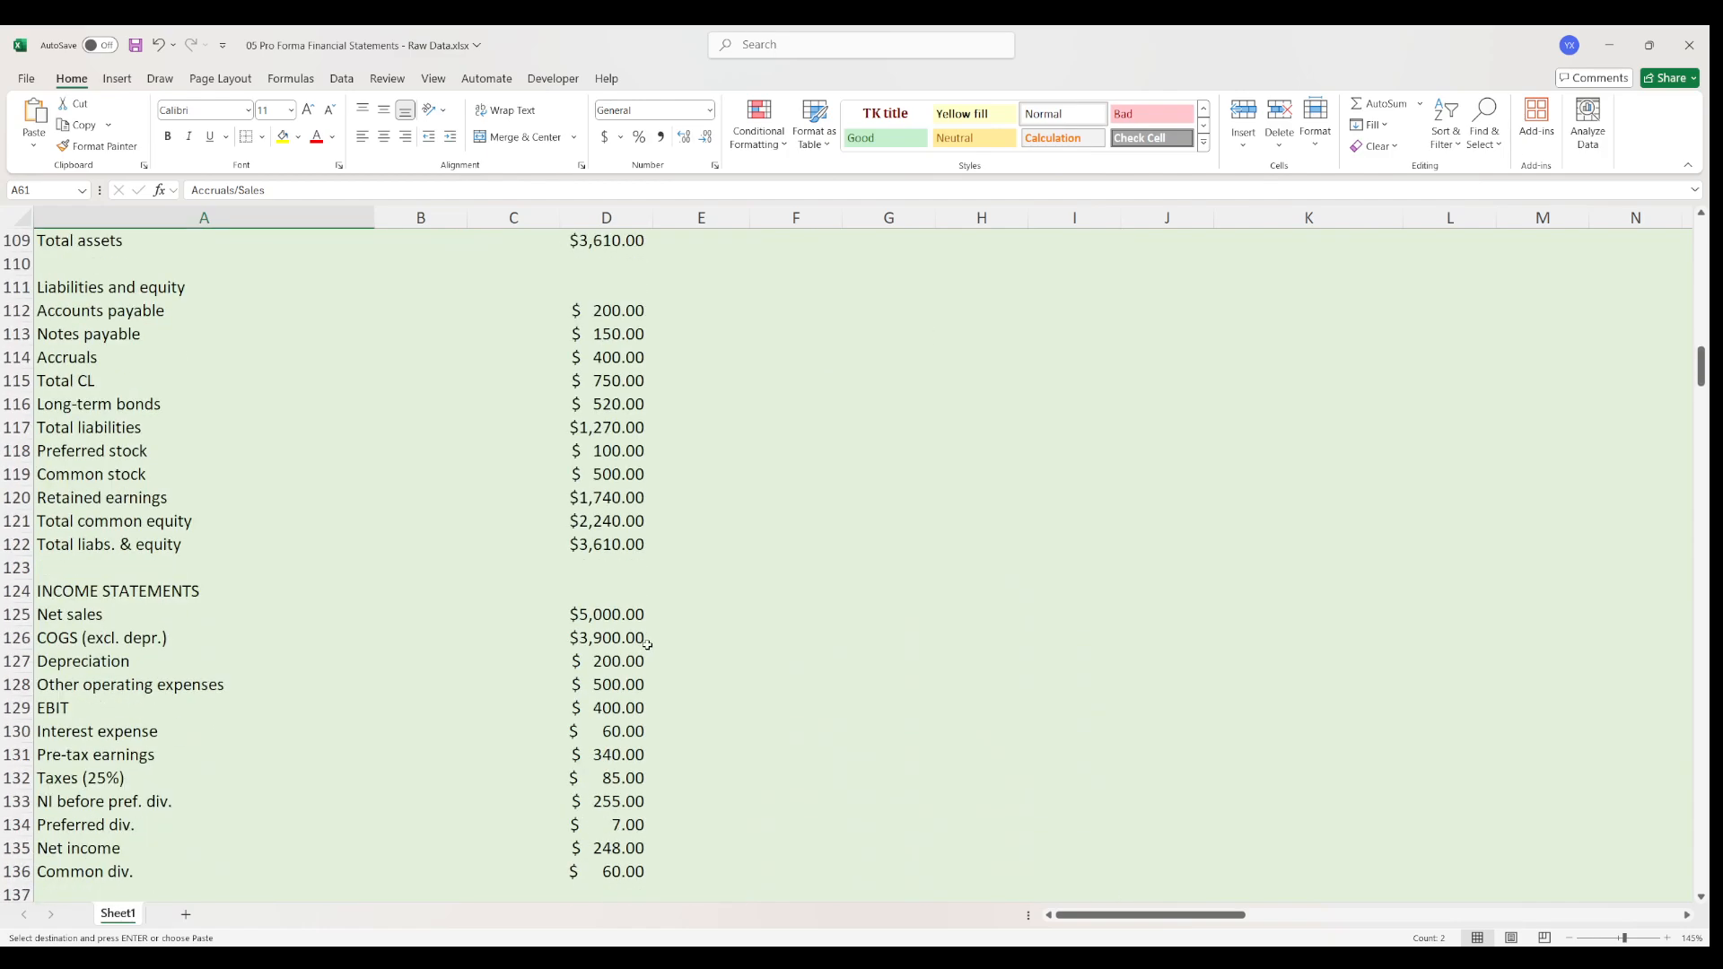
{"action": "left_click", "coordinate": [721, 615]}
{"action": "type", "text": "="}
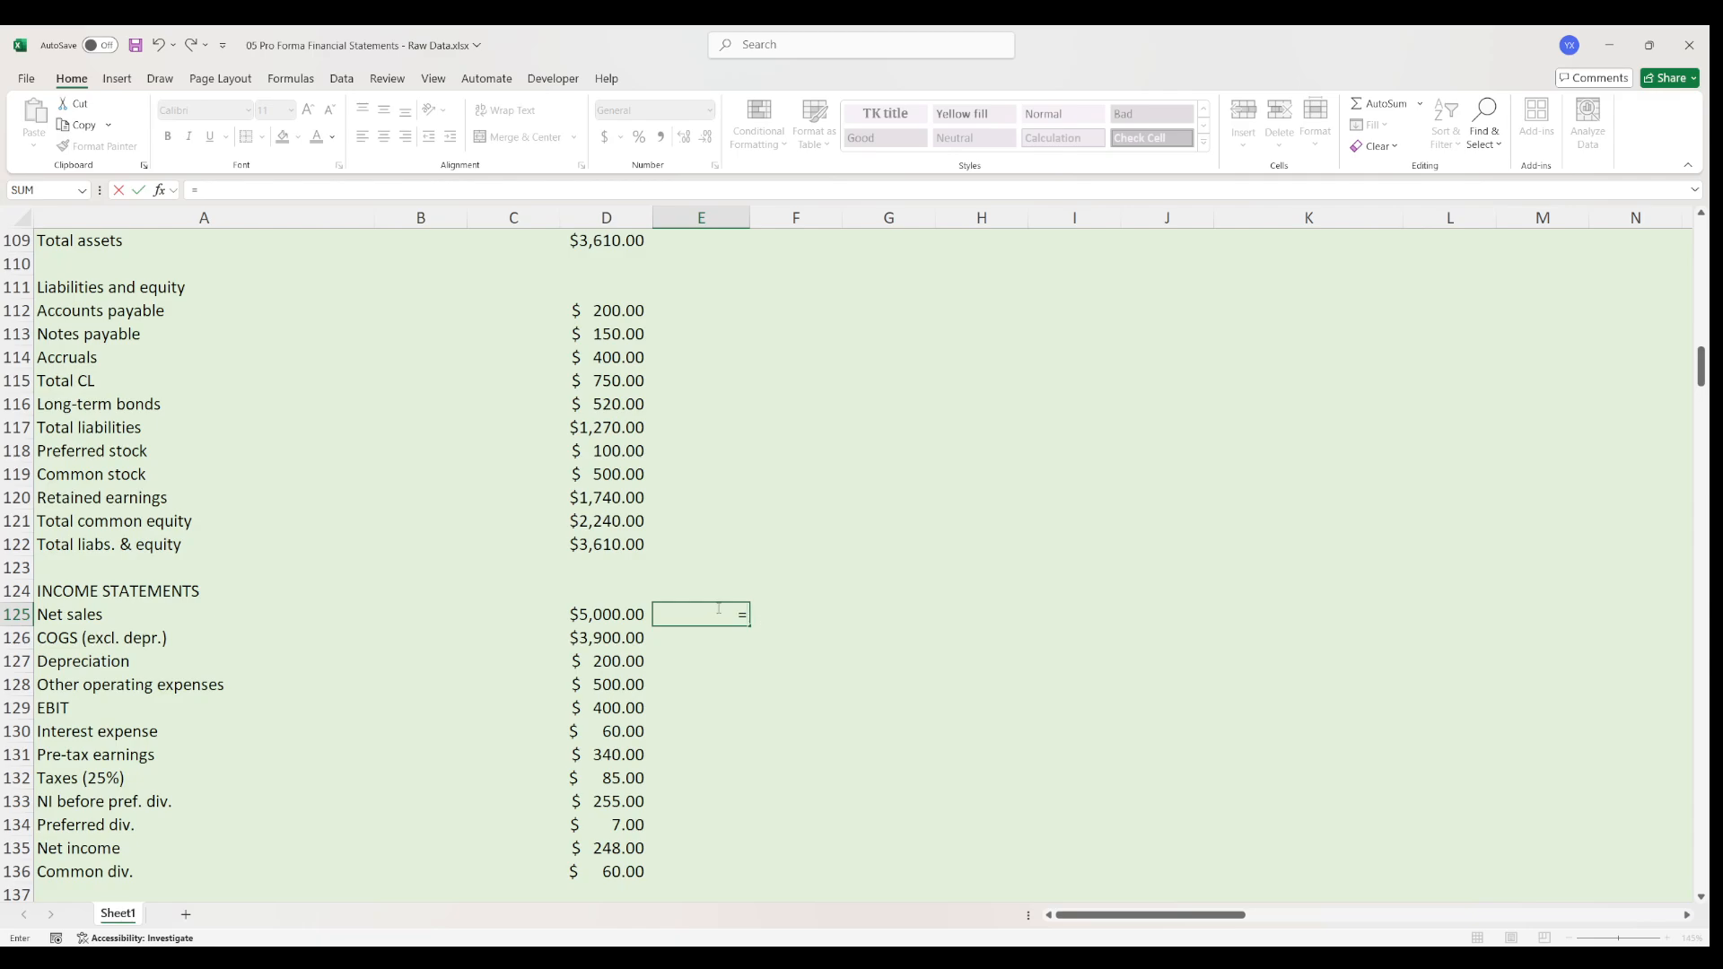
{"action": "left_click", "coordinate": [617, 617]}
{"action": "type", "text": "*"}
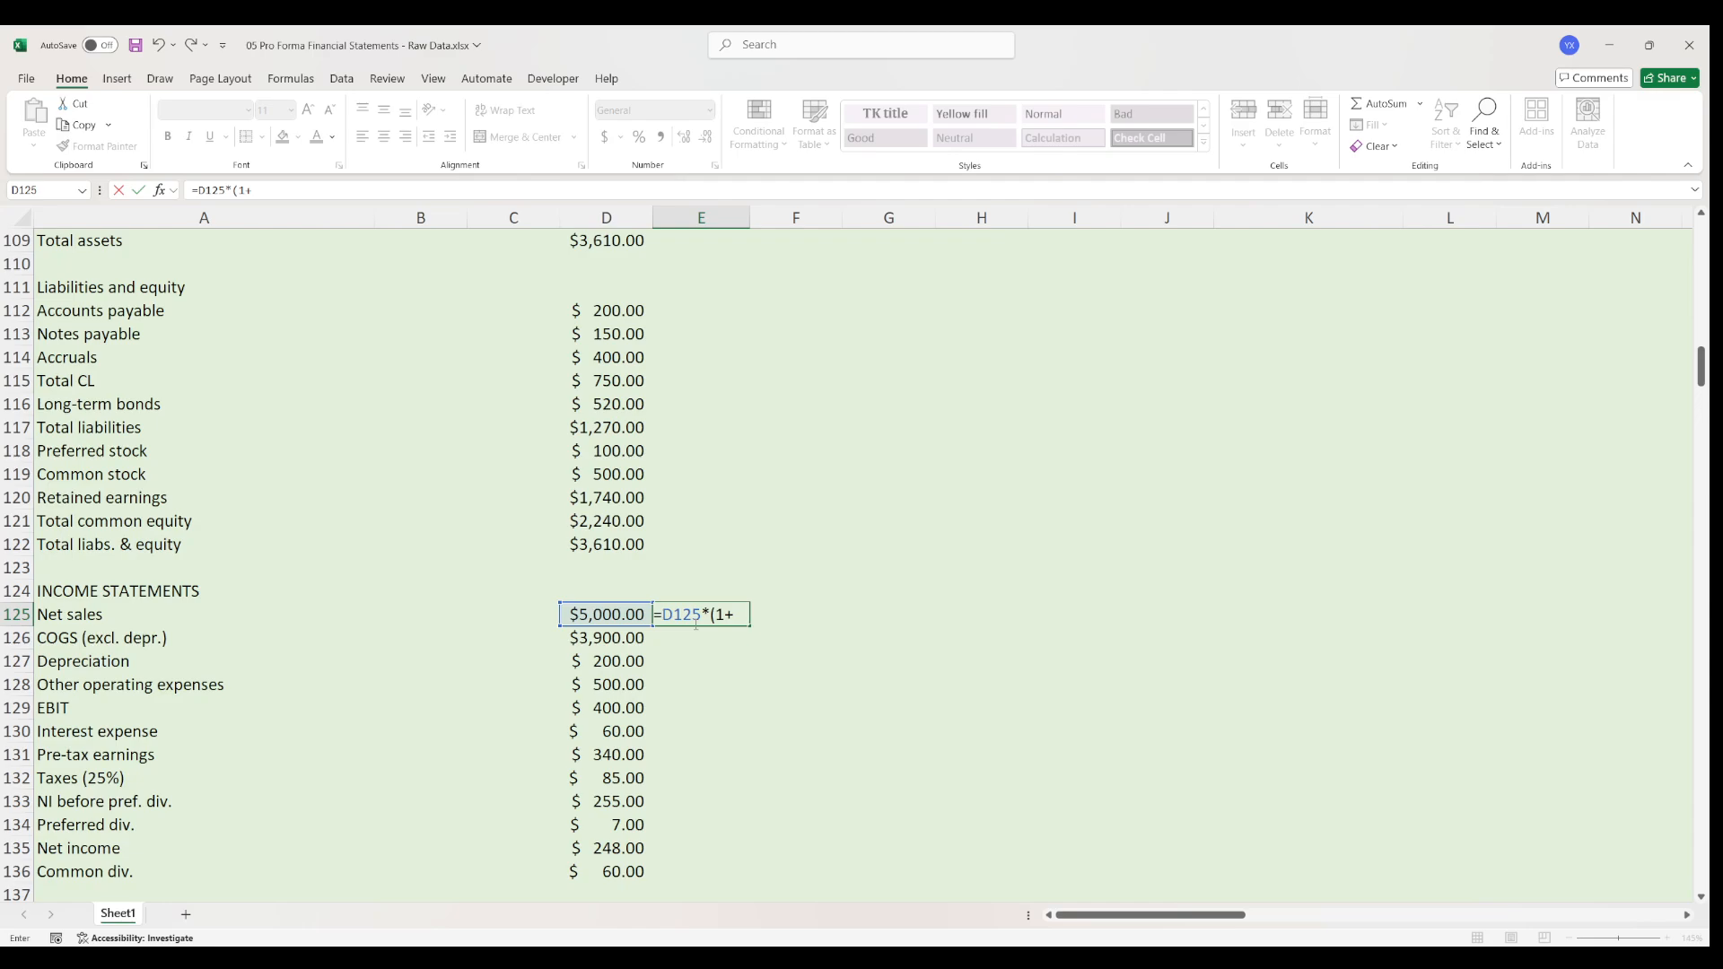
{"action": "scroll", "coordinate": [722, 598], "scroll_direction": "up", "scroll_amount": 1}
{"action": "scroll", "coordinate": [677, 561], "scroll_direction": "up", "scroll_amount": 20}
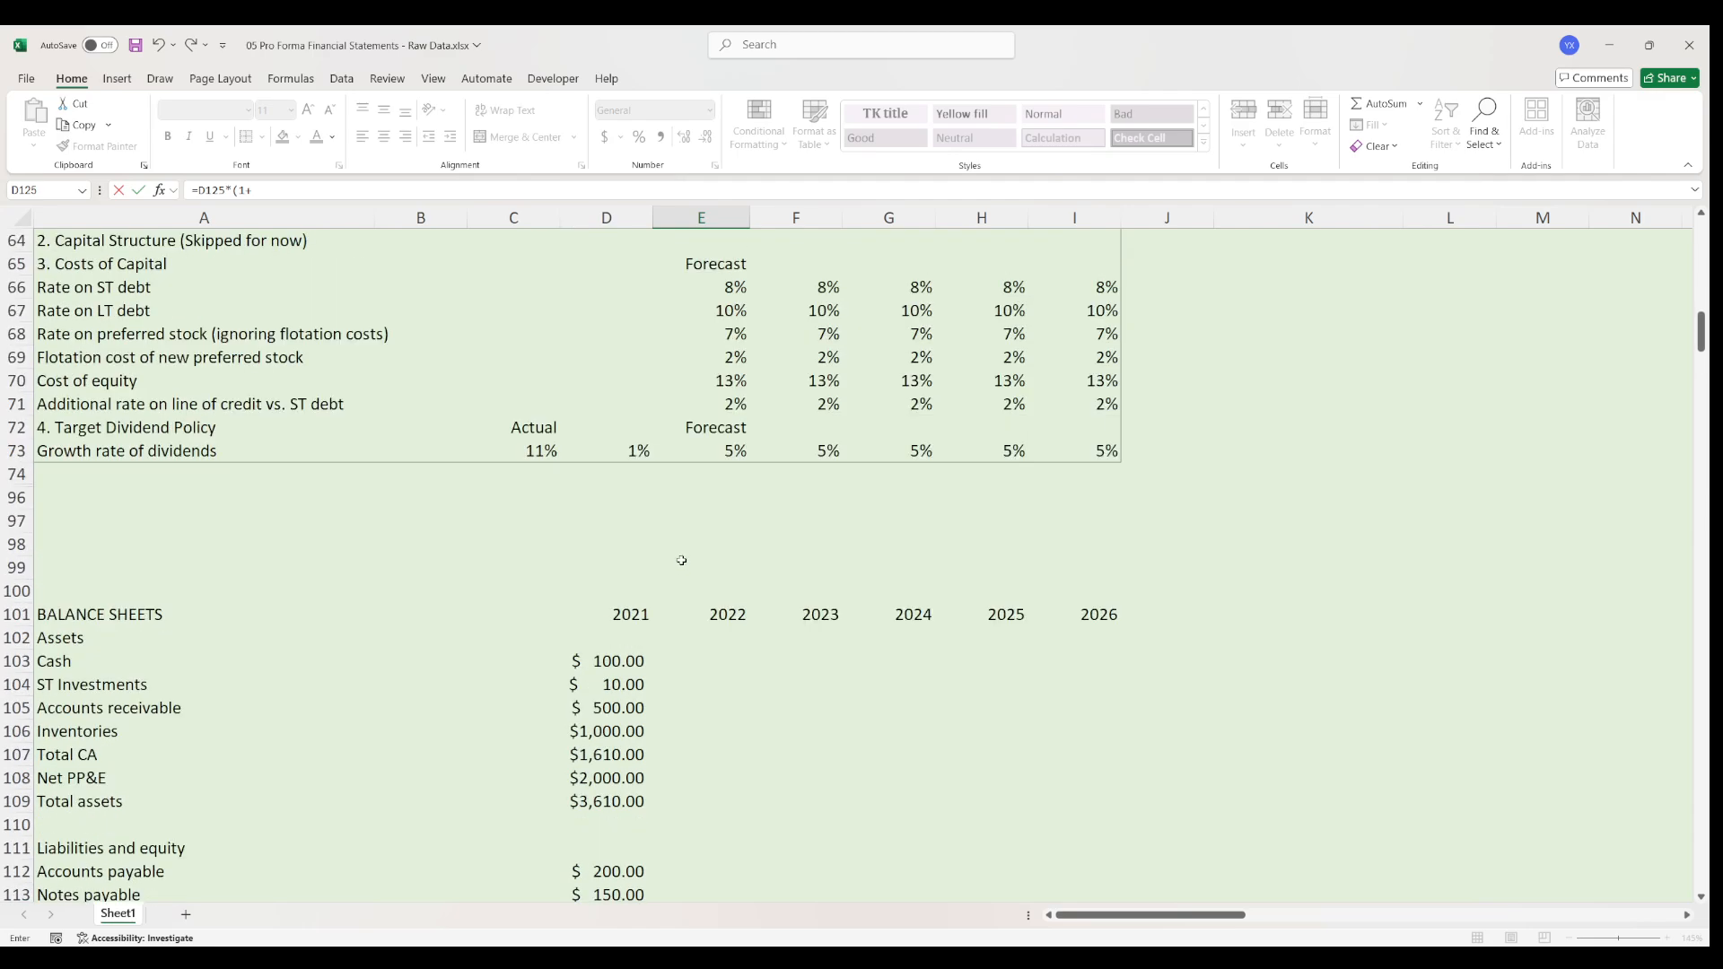
{"action": "left_click", "coordinate": [725, 449]}
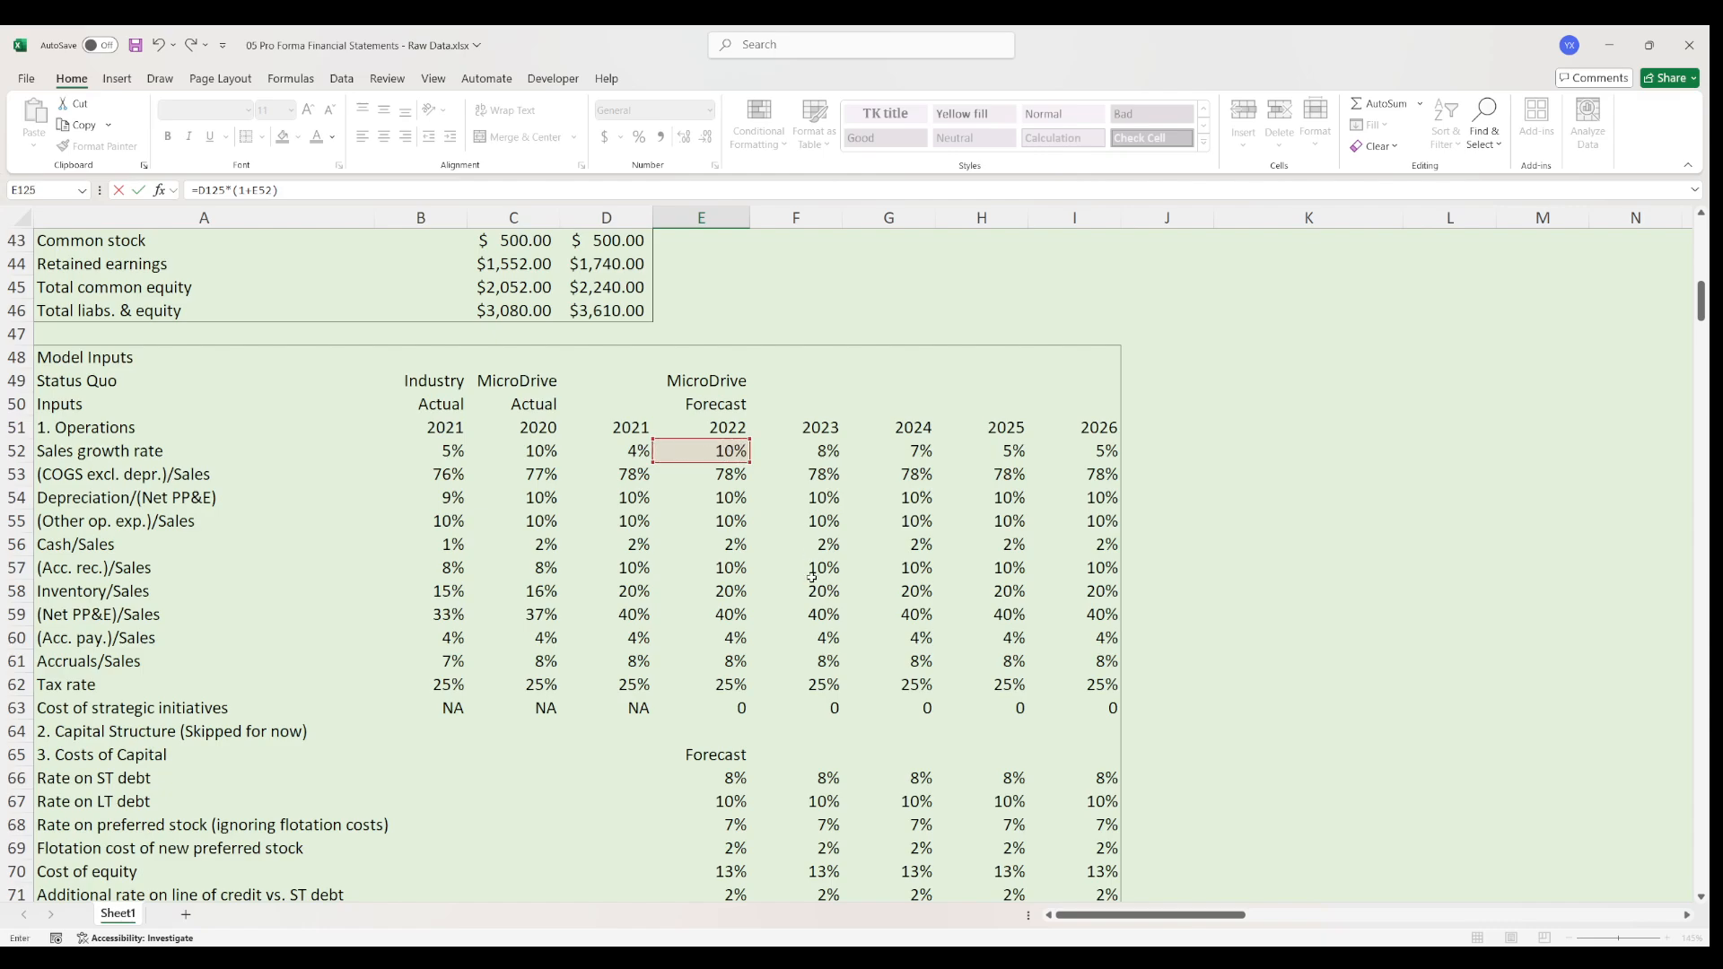
{"action": "scroll", "coordinate": [811, 583], "scroll_direction": "down", "scroll_amount": 20}
{"action": "type", "text": ")"}
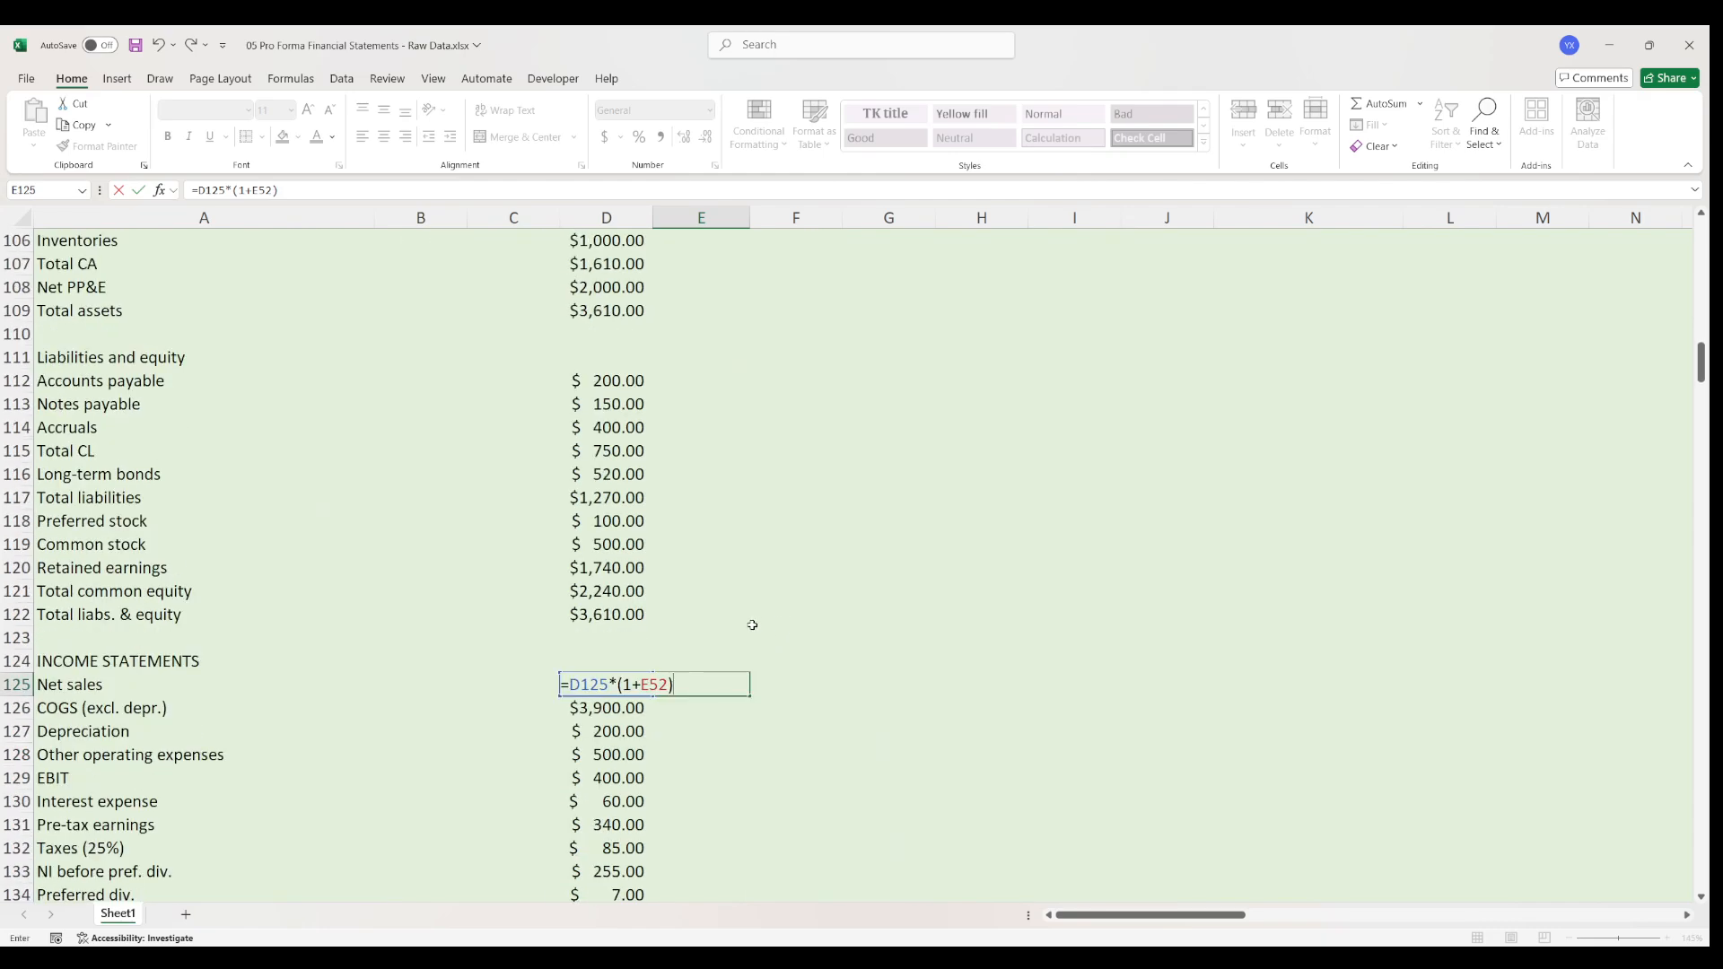
{"action": "left_click_drag", "start_coordinate": [675, 685], "coordinate": [487, 693]}
{"action": "left_click", "coordinate": [676, 685]}
{"action": "scroll", "coordinate": [696, 677], "scroll_direction": "up", "scroll_amount": 10}
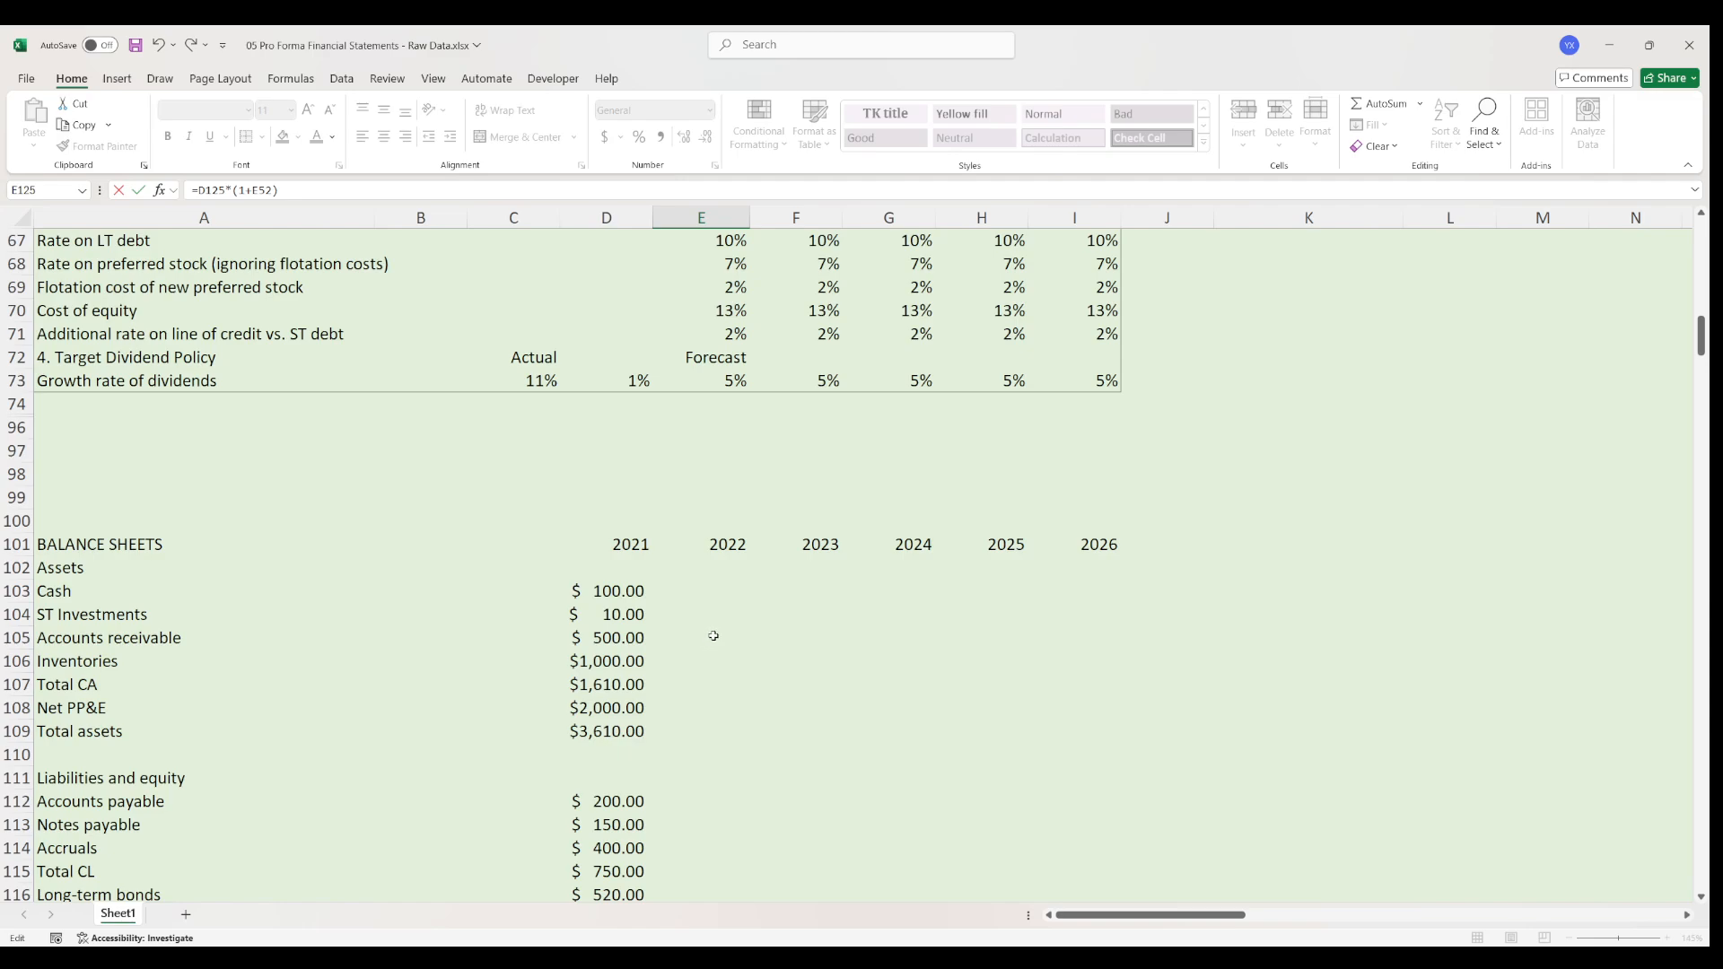
{"action": "scroll", "coordinate": [713, 635], "scroll_direction": "up", "scroll_amount": 5}
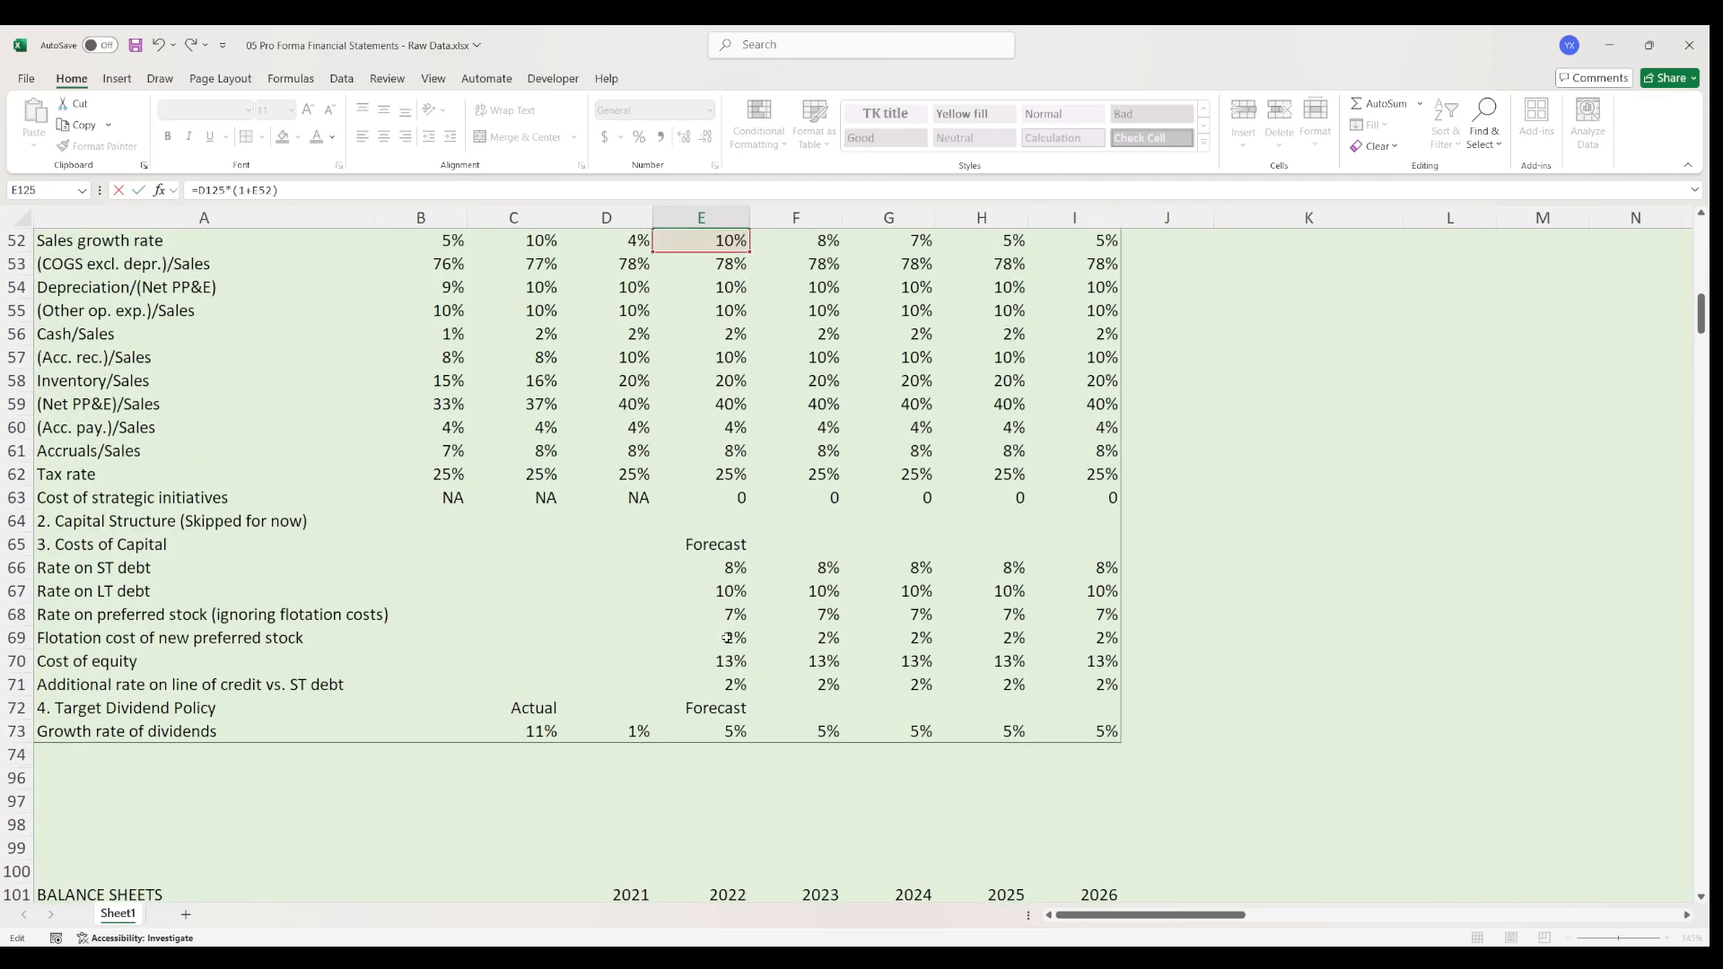
{"action": "scroll", "coordinate": [723, 647], "scroll_direction": "up", "scroll_amount": 1}
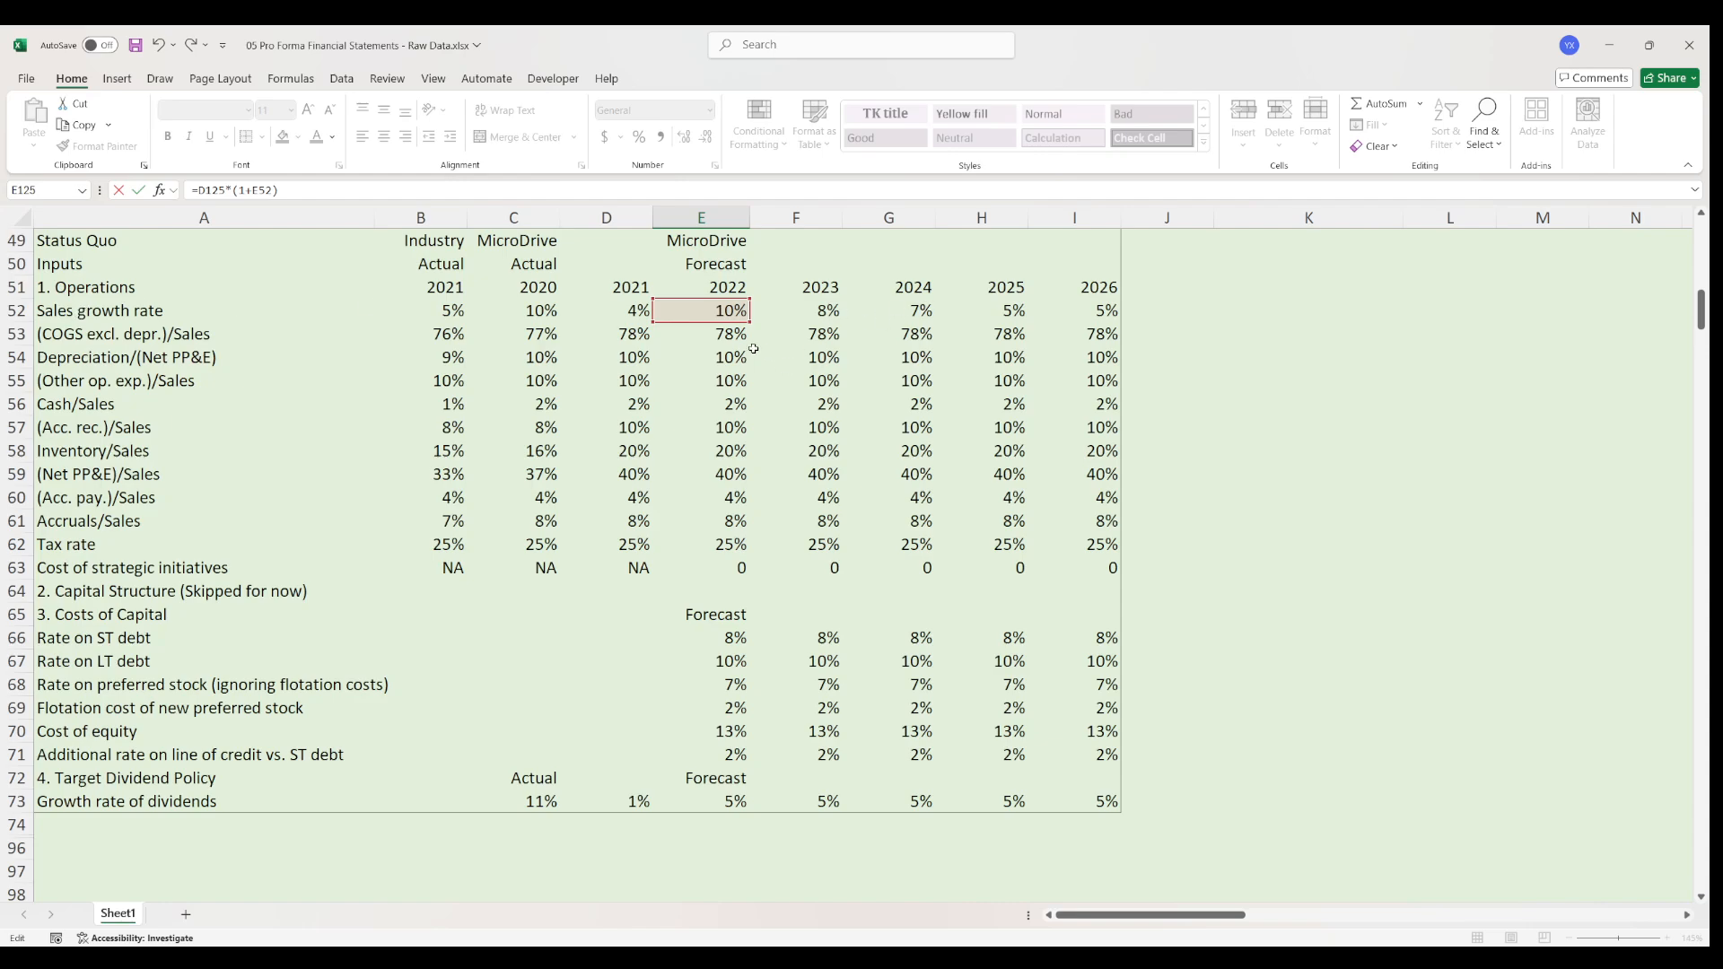
{"action": "key", "text": "Return"}
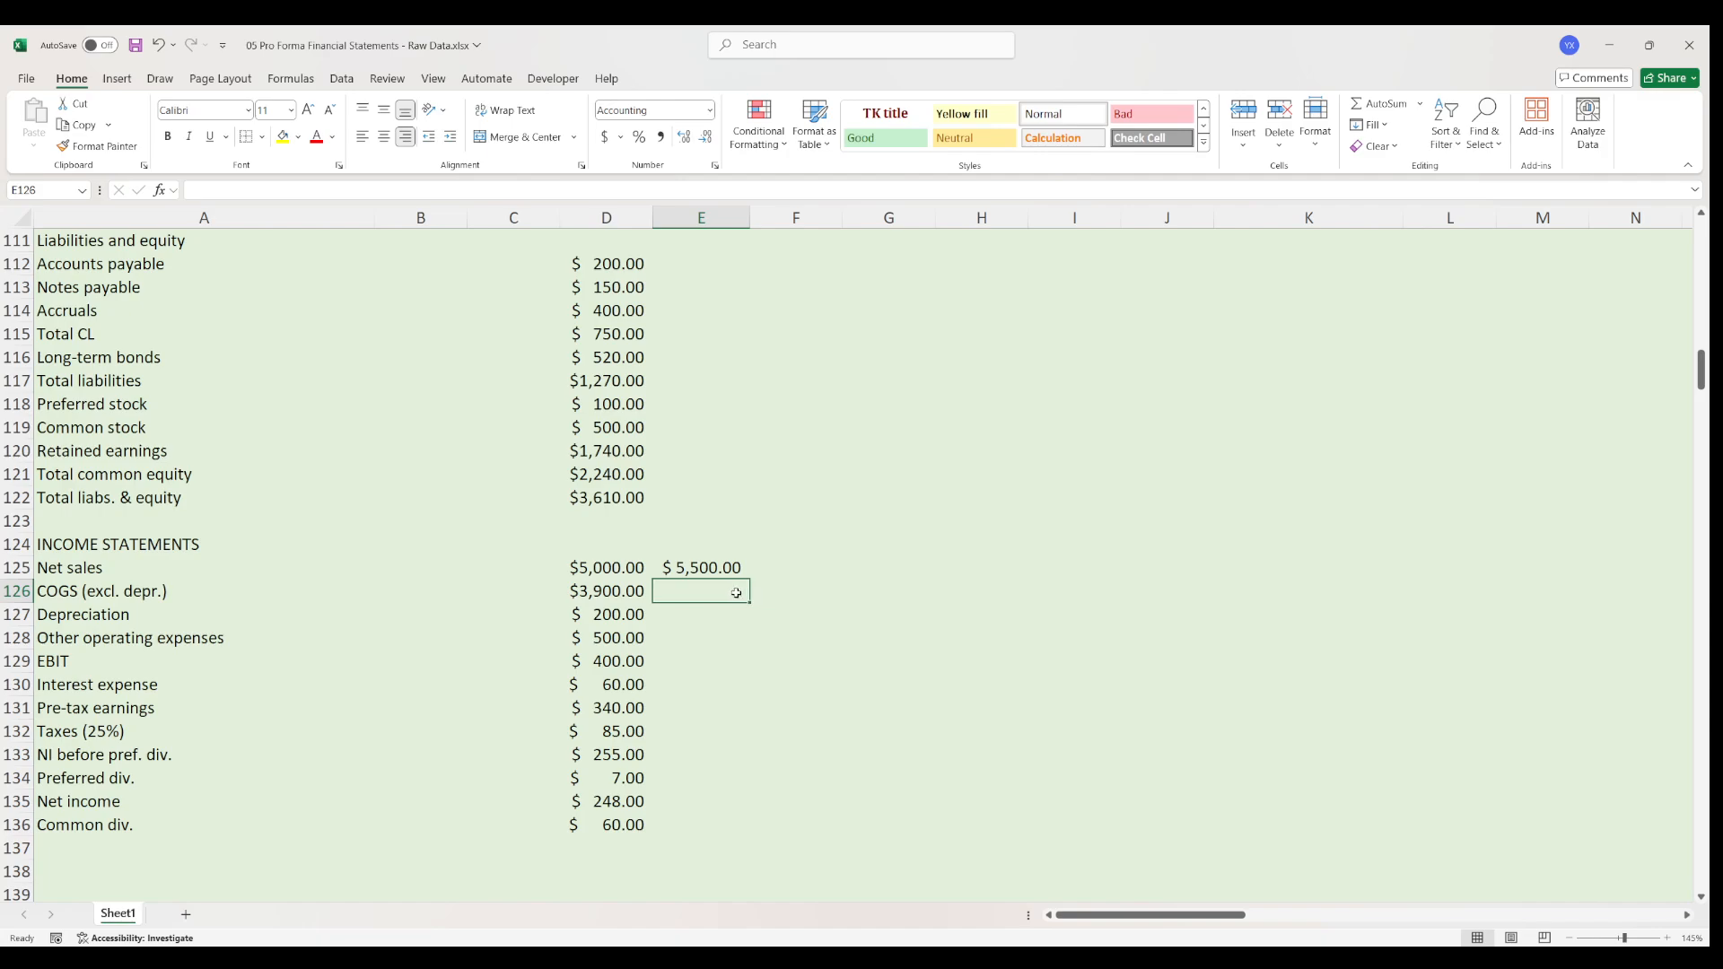
- Calculate 2022 COGS (excl. depr.) in E126 from net sales and its forecast ratio with =E125*E53
{"action": "type", "text": "="}
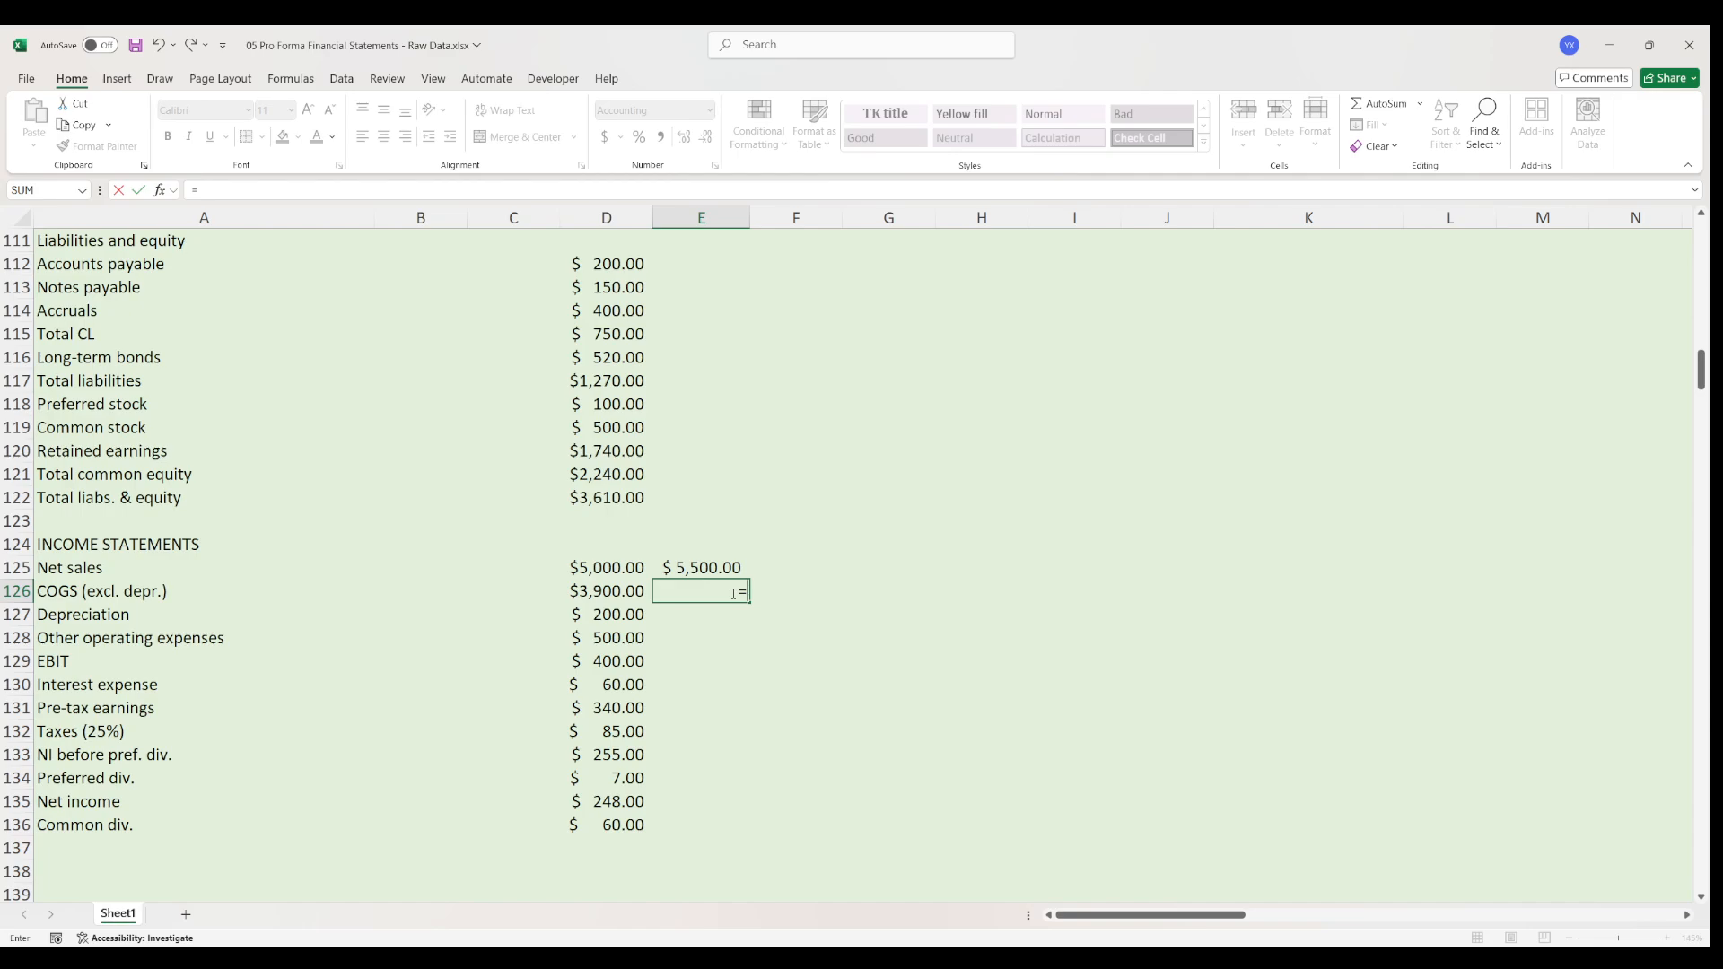
{"action": "key", "text": "Up"}
{"action": "type", "text": "*"}
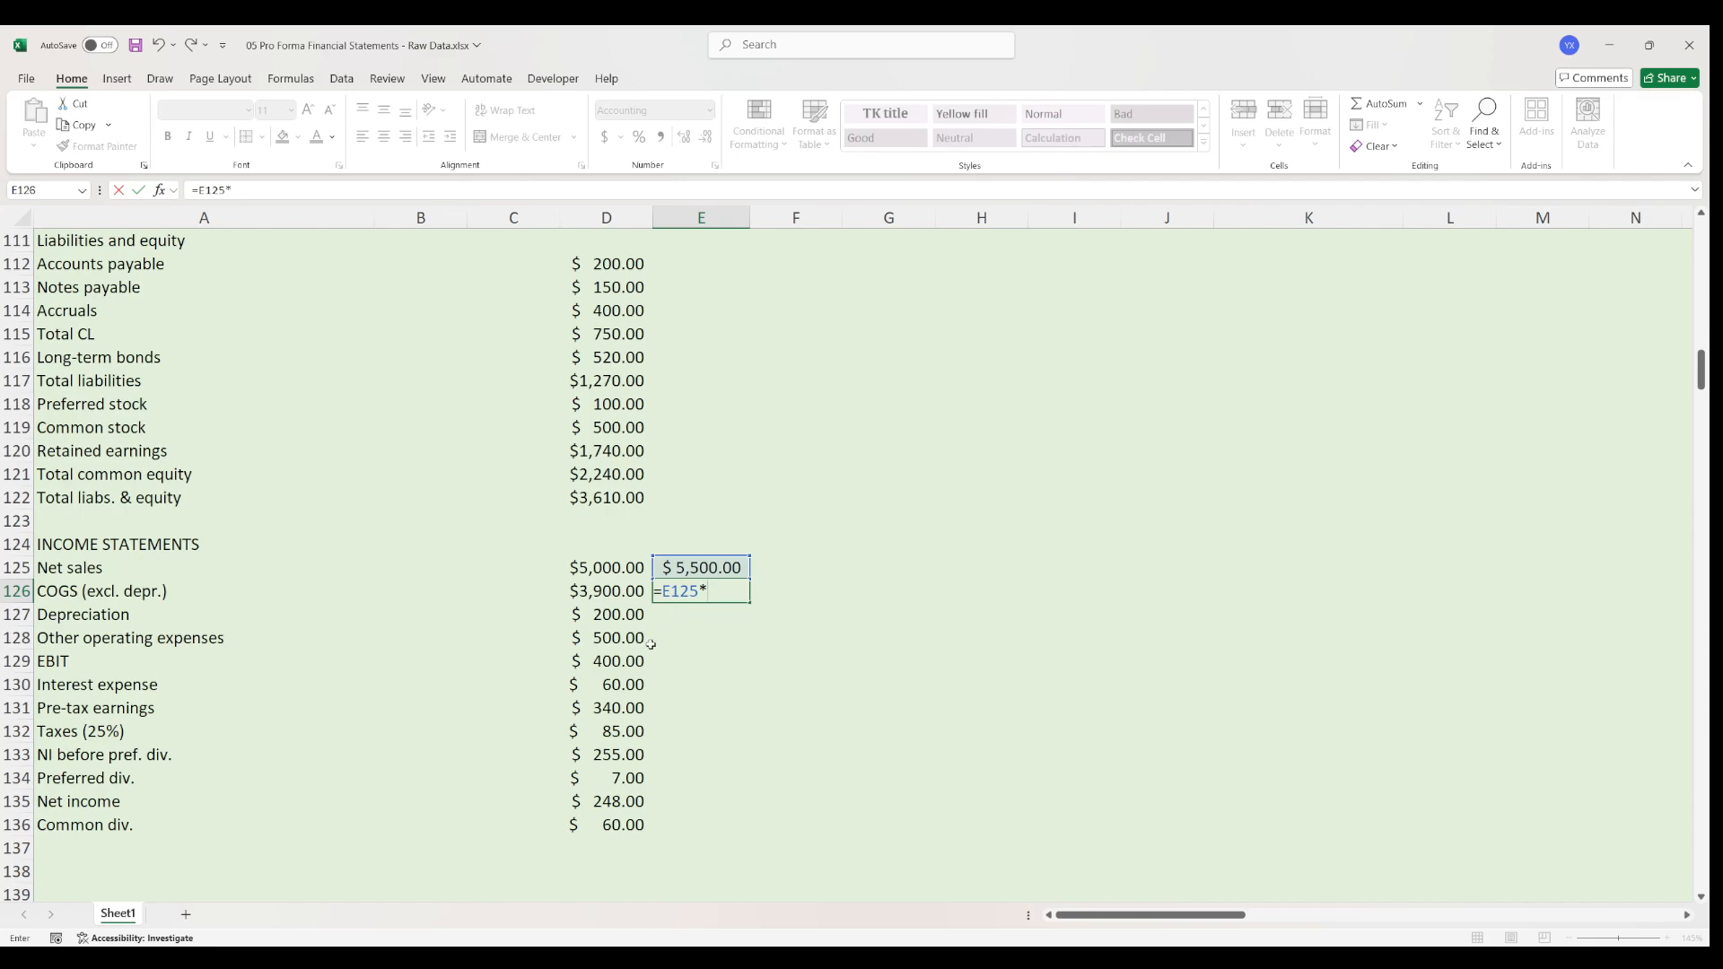
{"action": "scroll", "coordinate": [790, 543], "scroll_direction": "up", "scroll_amount": 15}
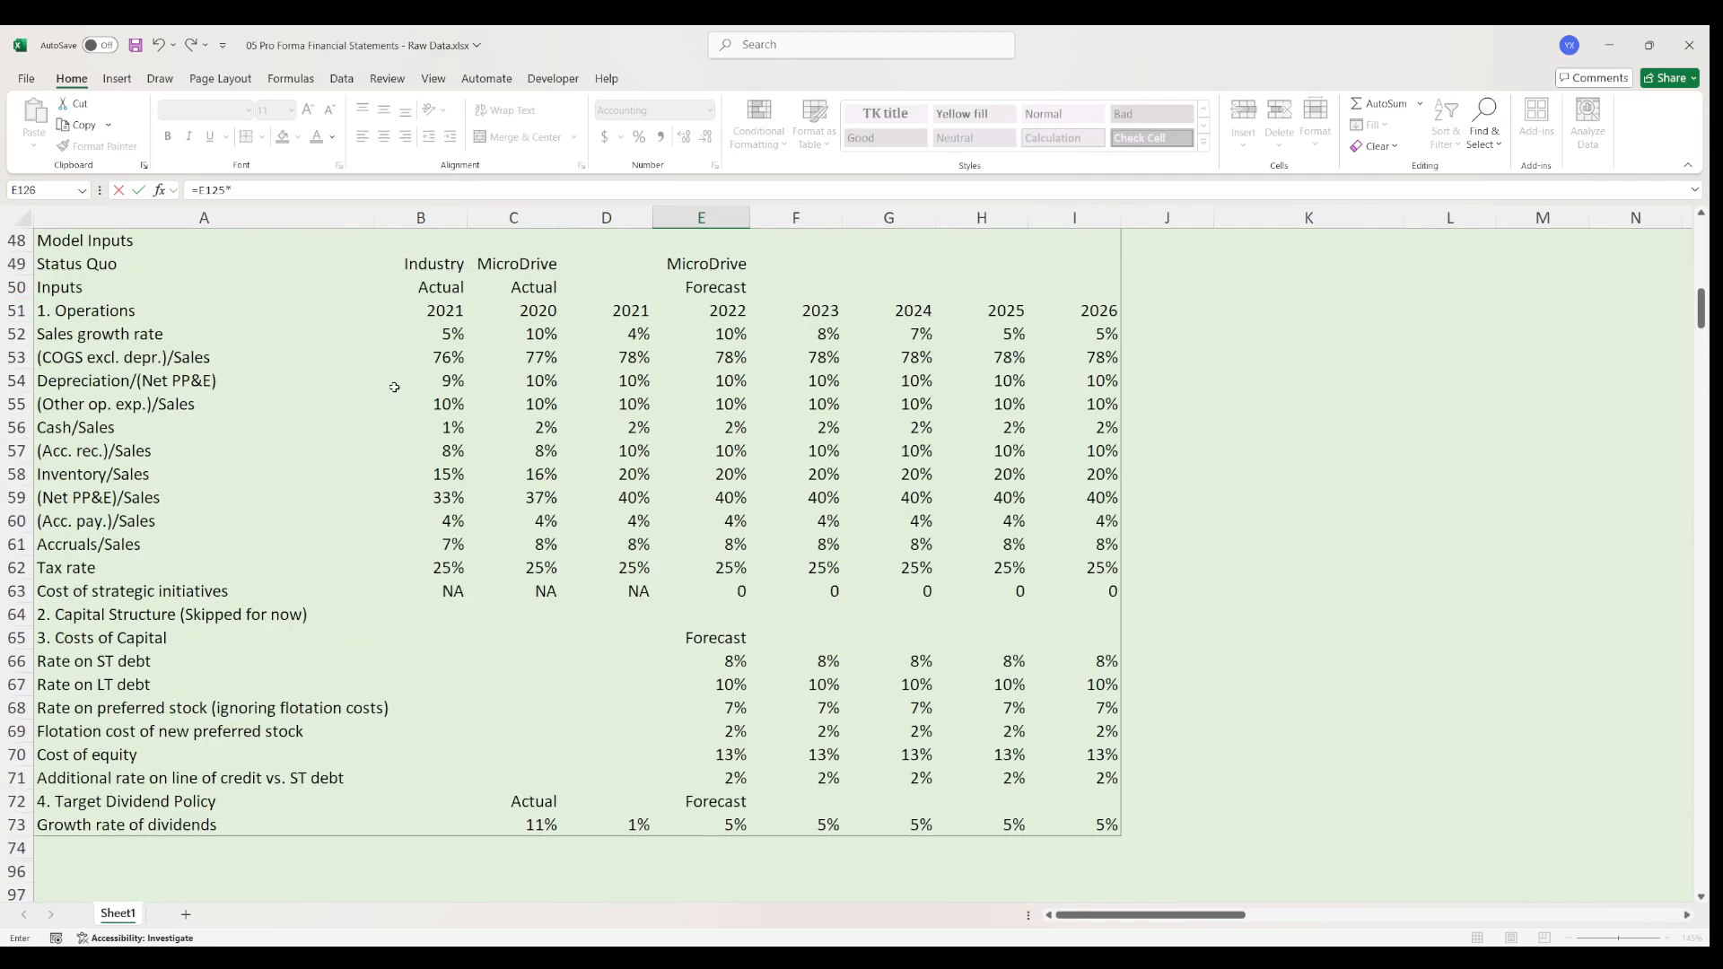
{"action": "left_click", "coordinate": [733, 356]}
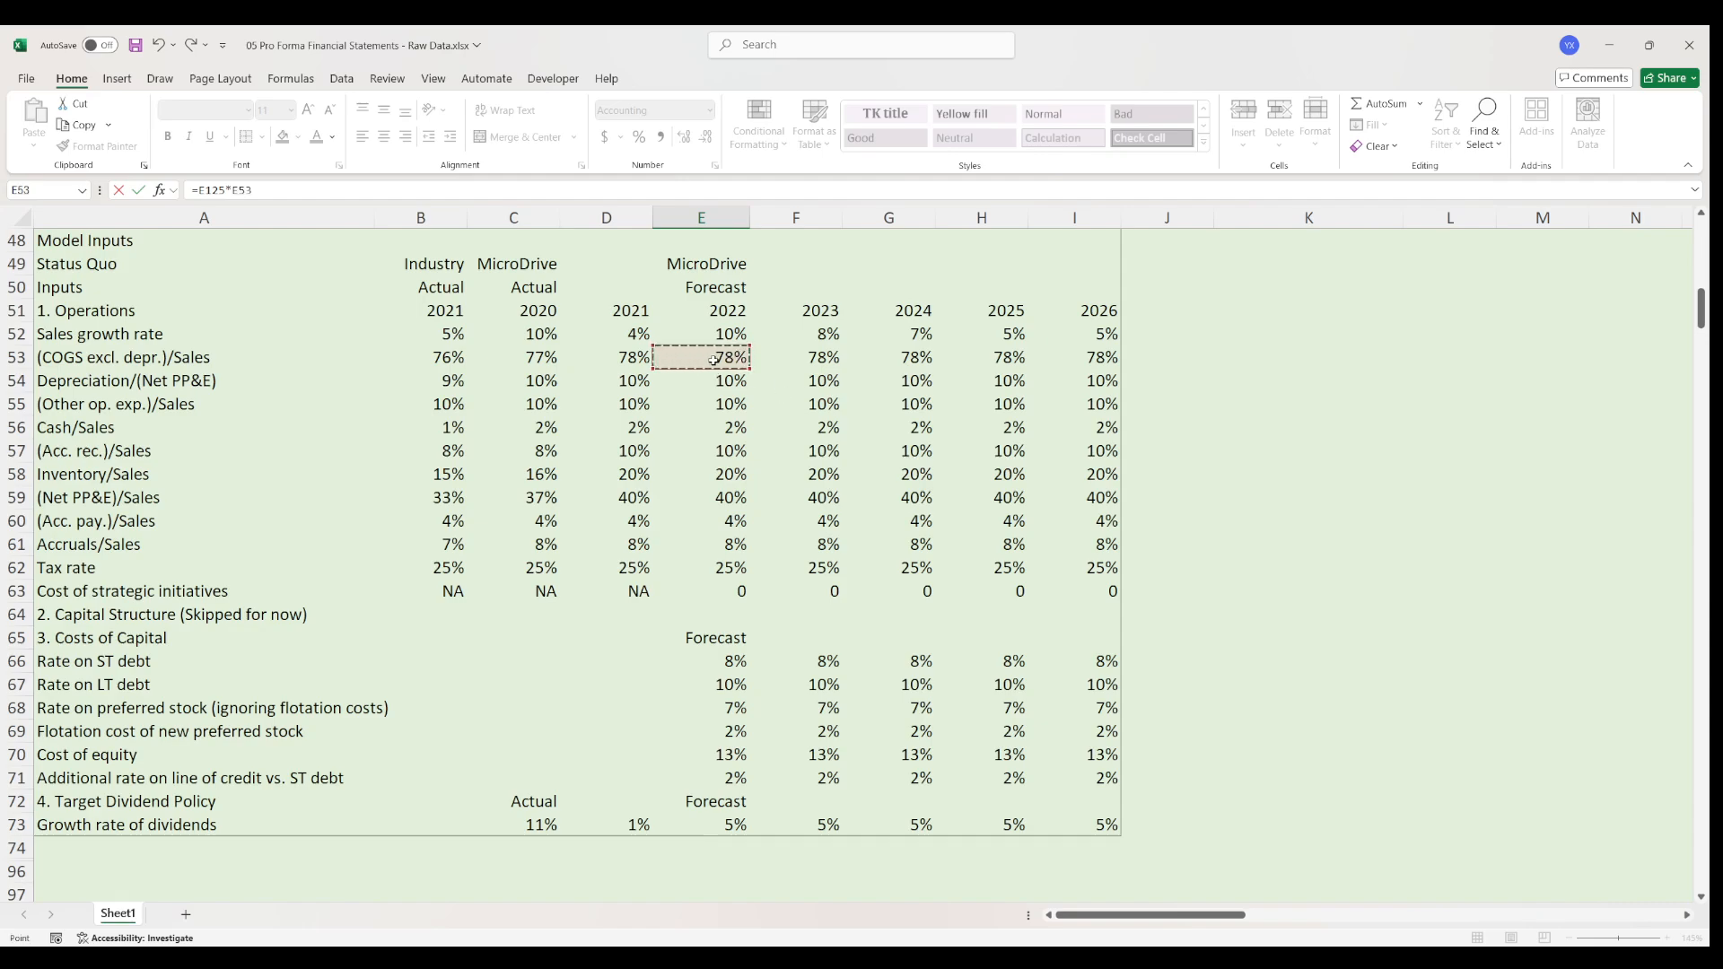
{"action": "scroll", "coordinate": [722, 362], "scroll_direction": "down", "scroll_amount": 8}
{"action": "scroll", "coordinate": [726, 362], "scroll_direction": "down", "scroll_amount": 5}
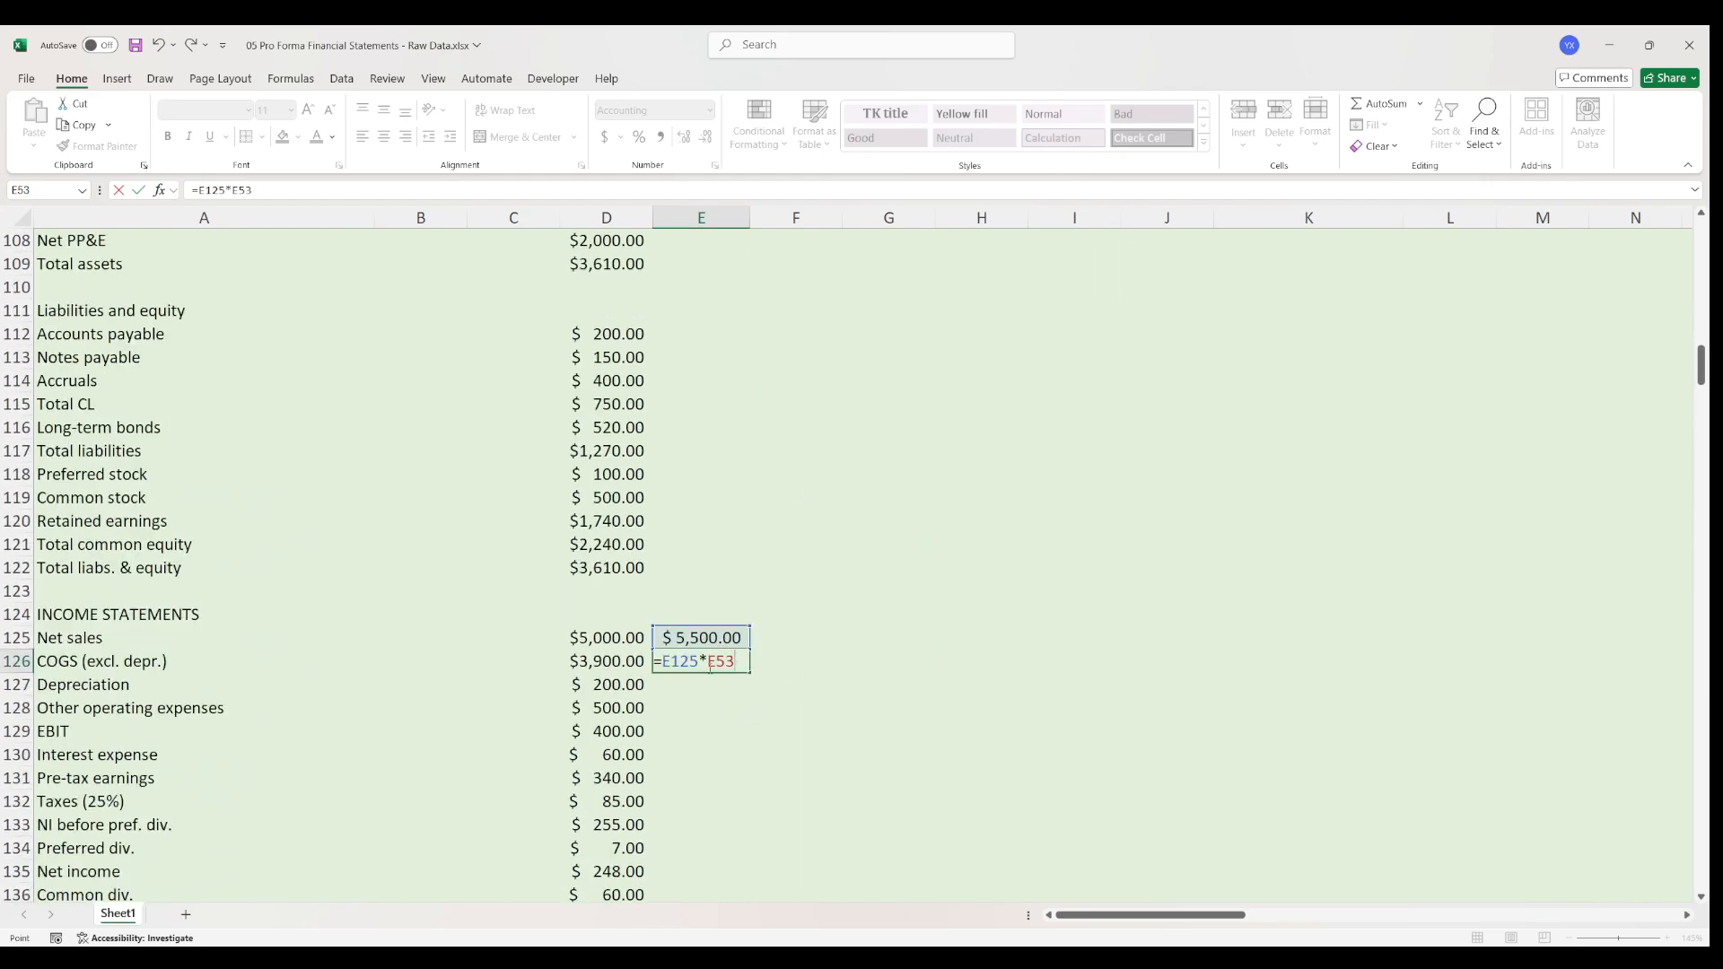
{"action": "key", "text": "Return"}
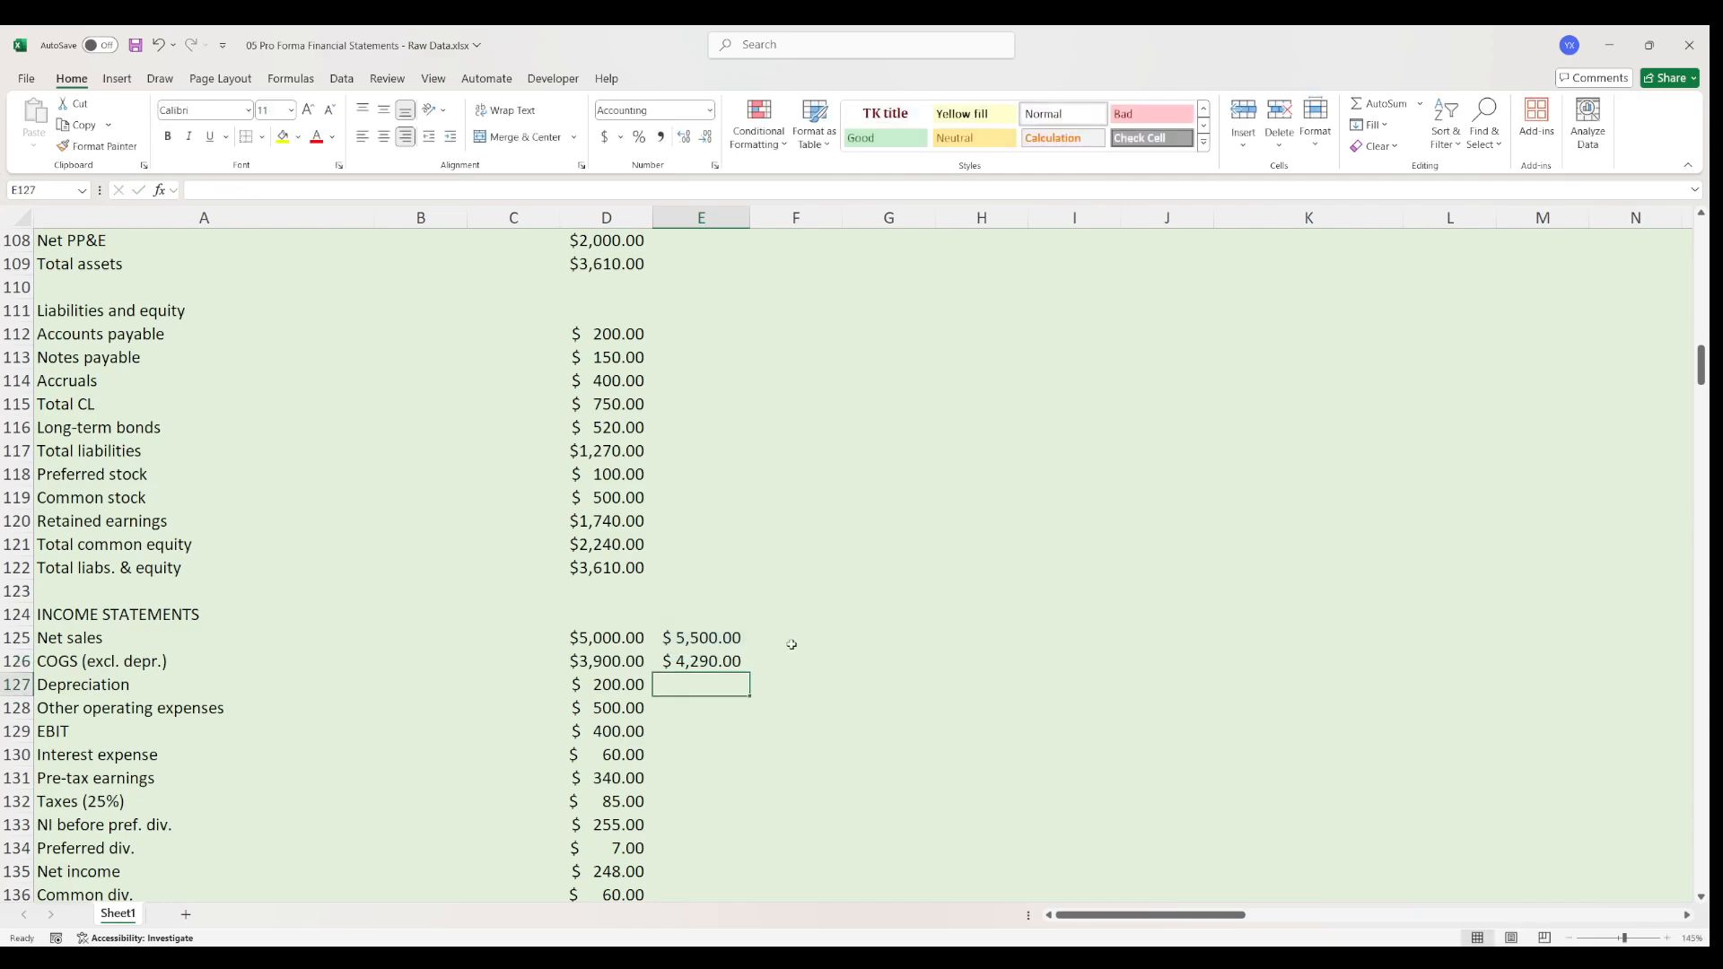
- Calculate 2022 Depreciation in E127 from its forecast ratio and the 2022 Net PP&E cell with =E54*E108
{"action": "type", "text": "="}
{"action": "scroll", "coordinate": [844, 623], "scroll_direction": "up", "scroll_amount": 20}
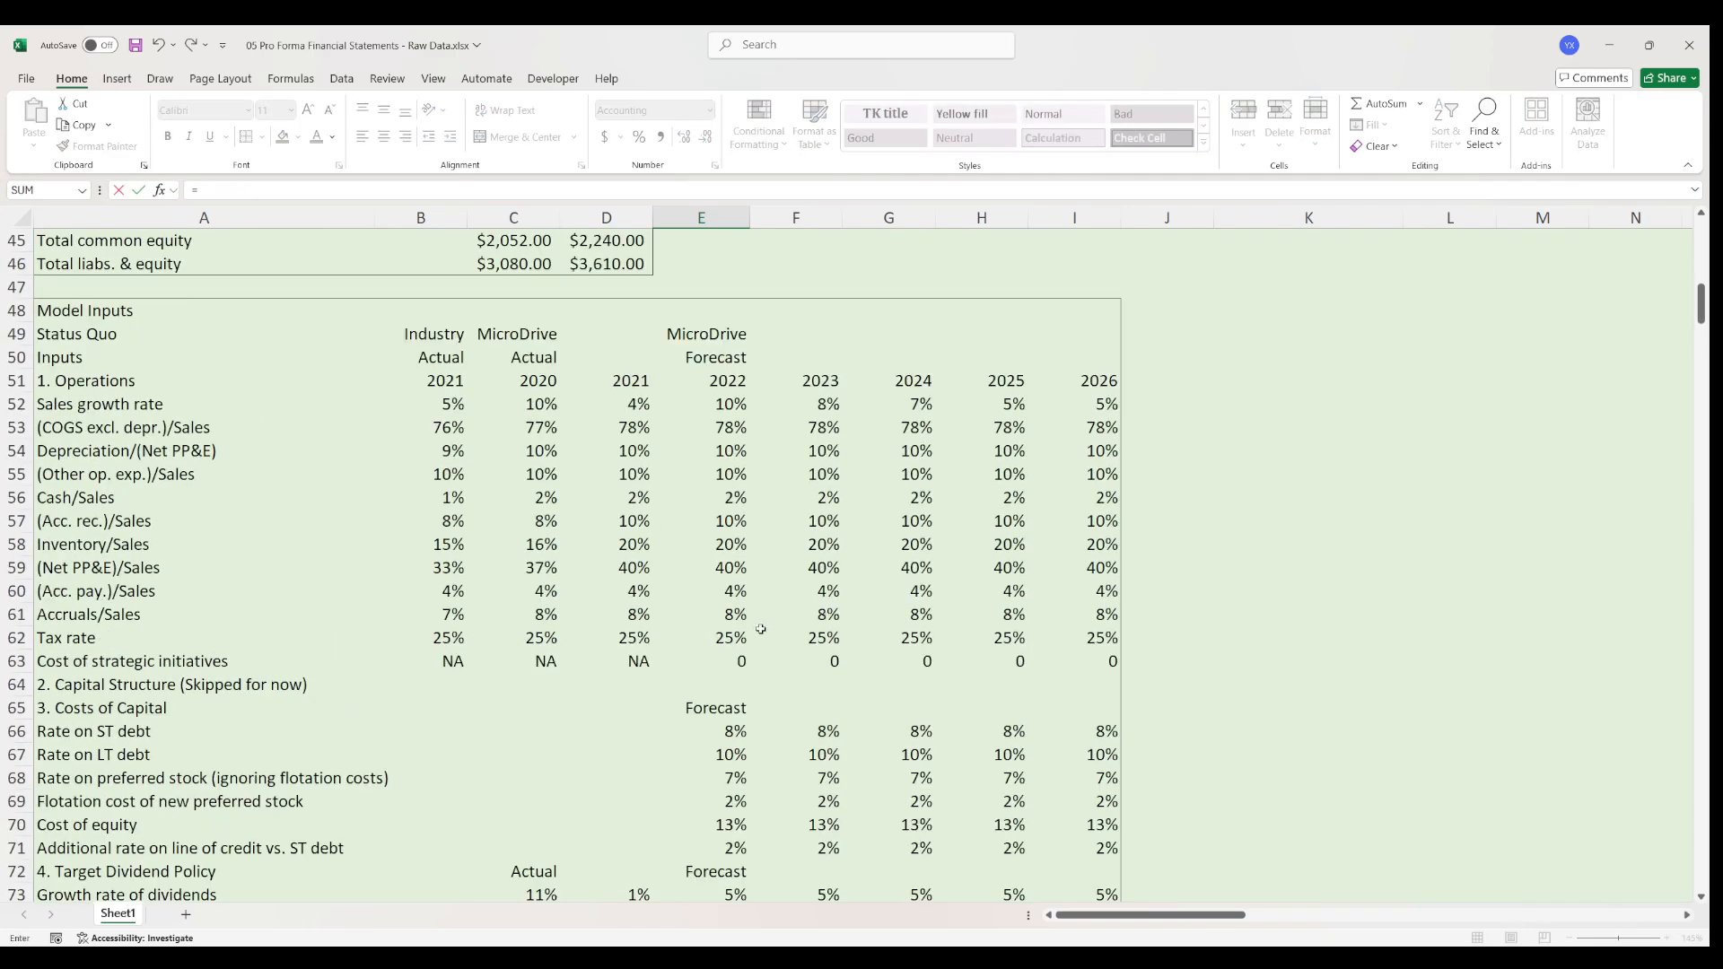
{"action": "left_click", "coordinate": [715, 451]}
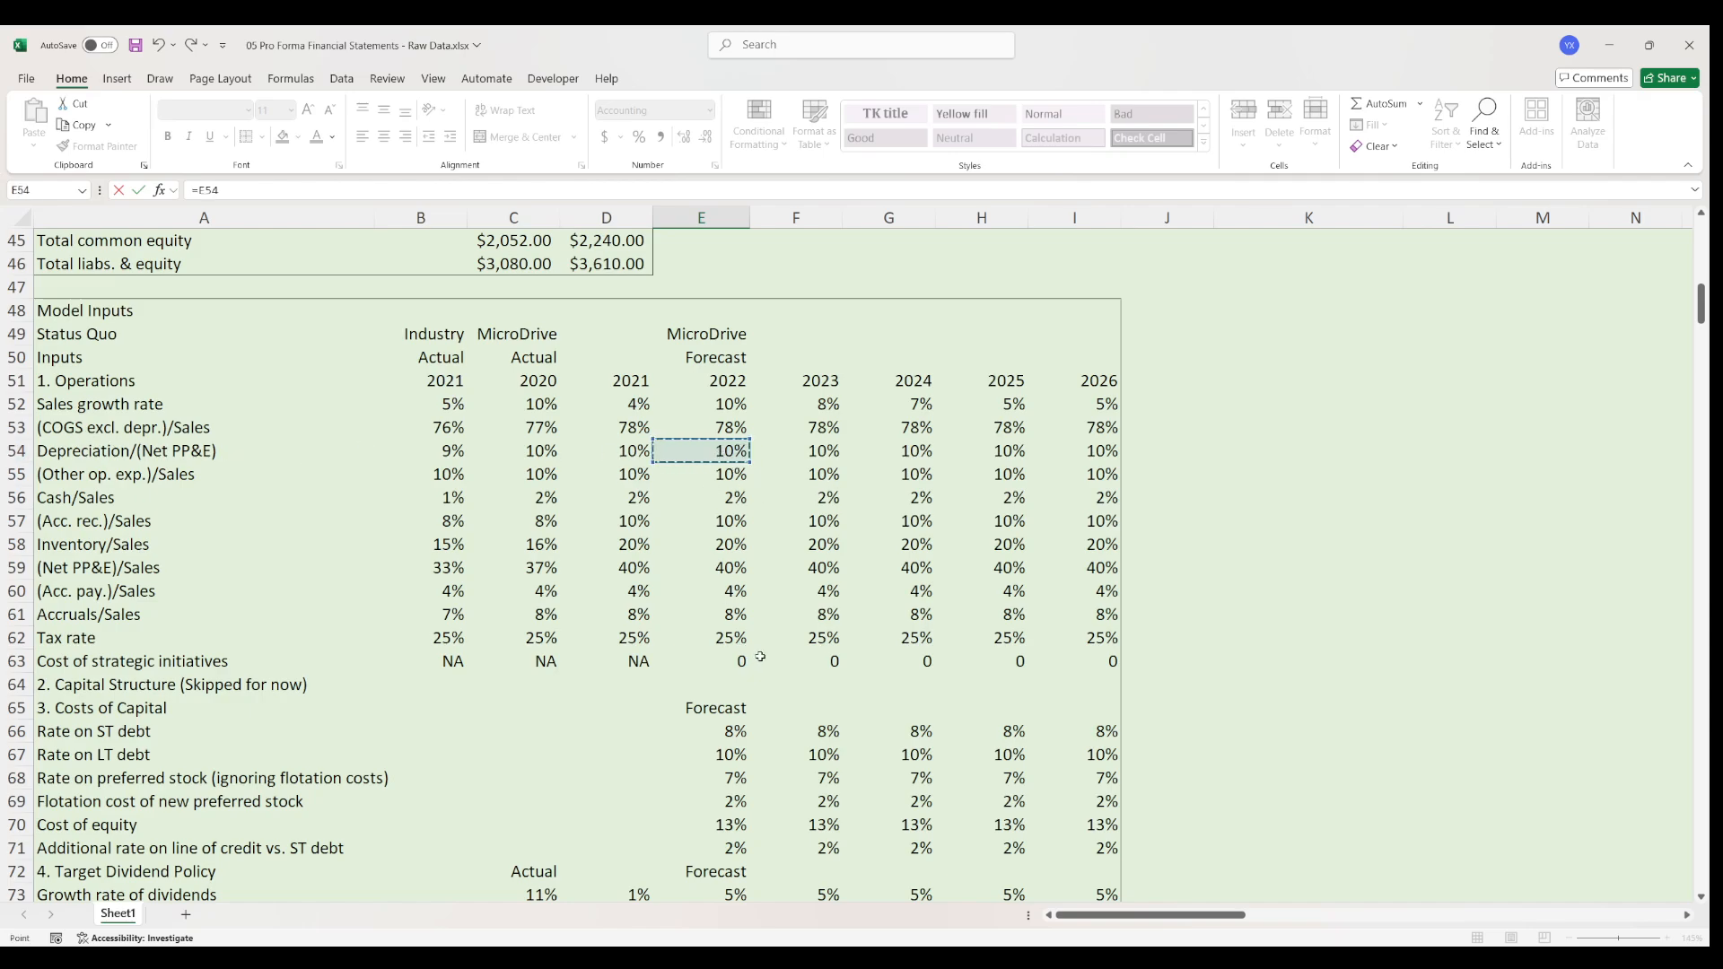
{"action": "scroll", "coordinate": [759, 651], "scroll_direction": "down", "scroll_amount": 17}
{"action": "scroll", "coordinate": [761, 642], "scroll_direction": "up", "scroll_amount": 8}
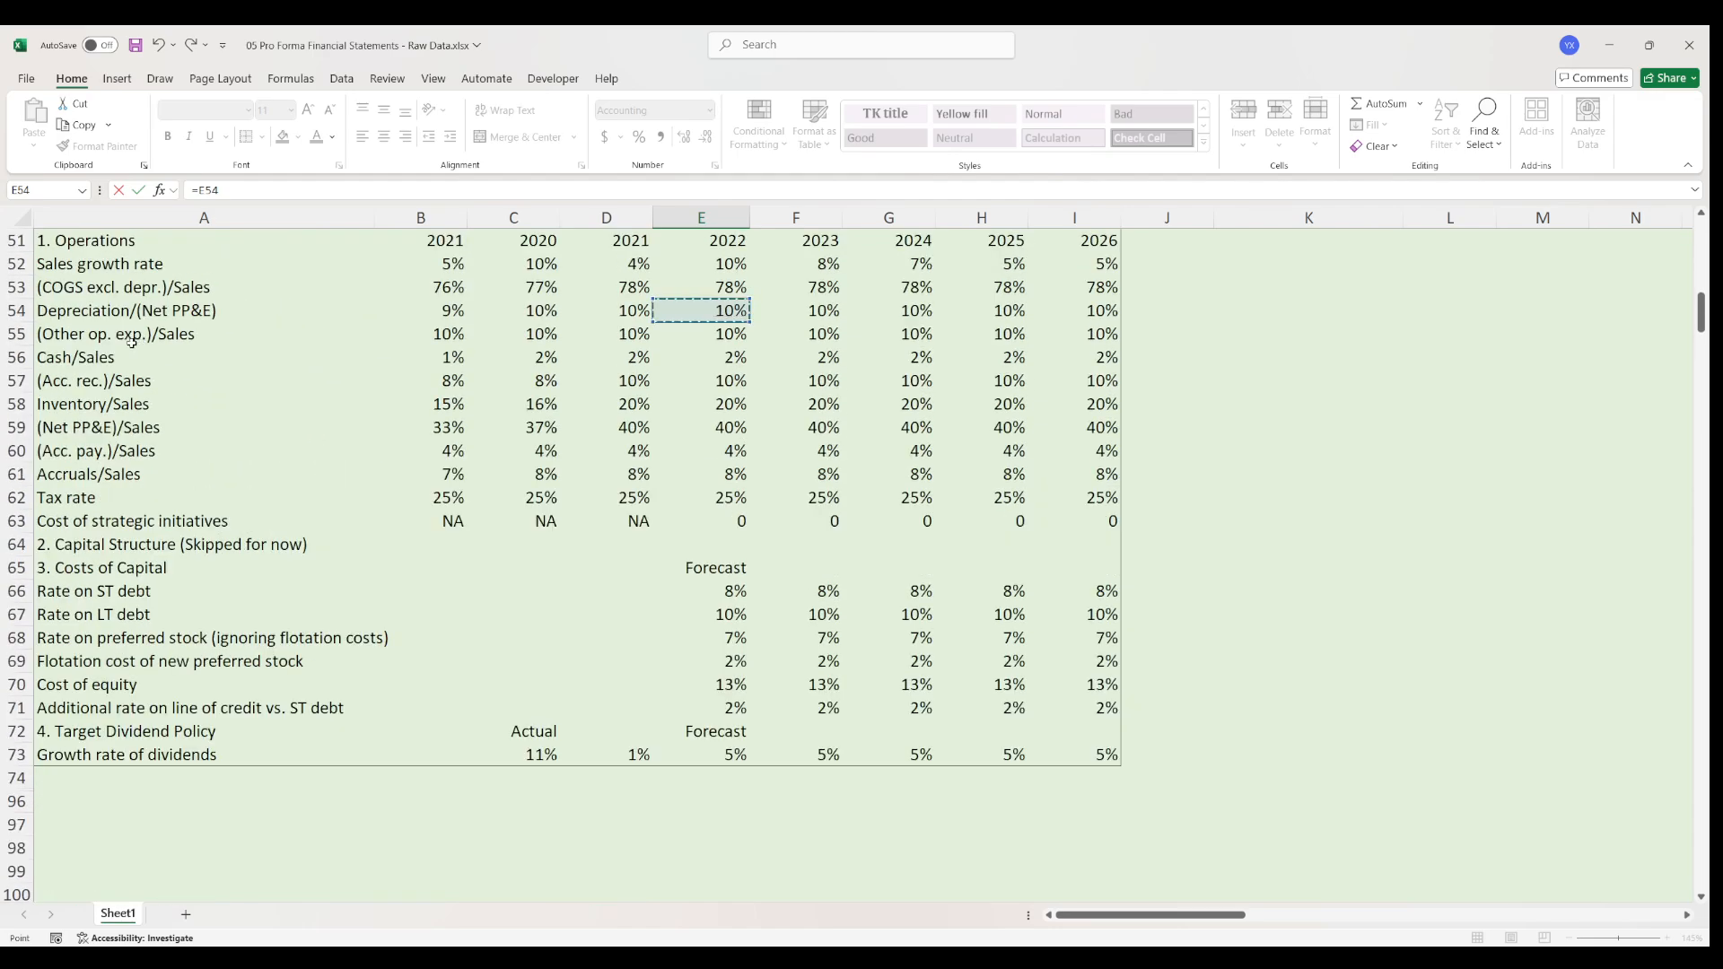
{"action": "scroll", "coordinate": [788, 546], "scroll_direction": "down", "scroll_amount": 11}
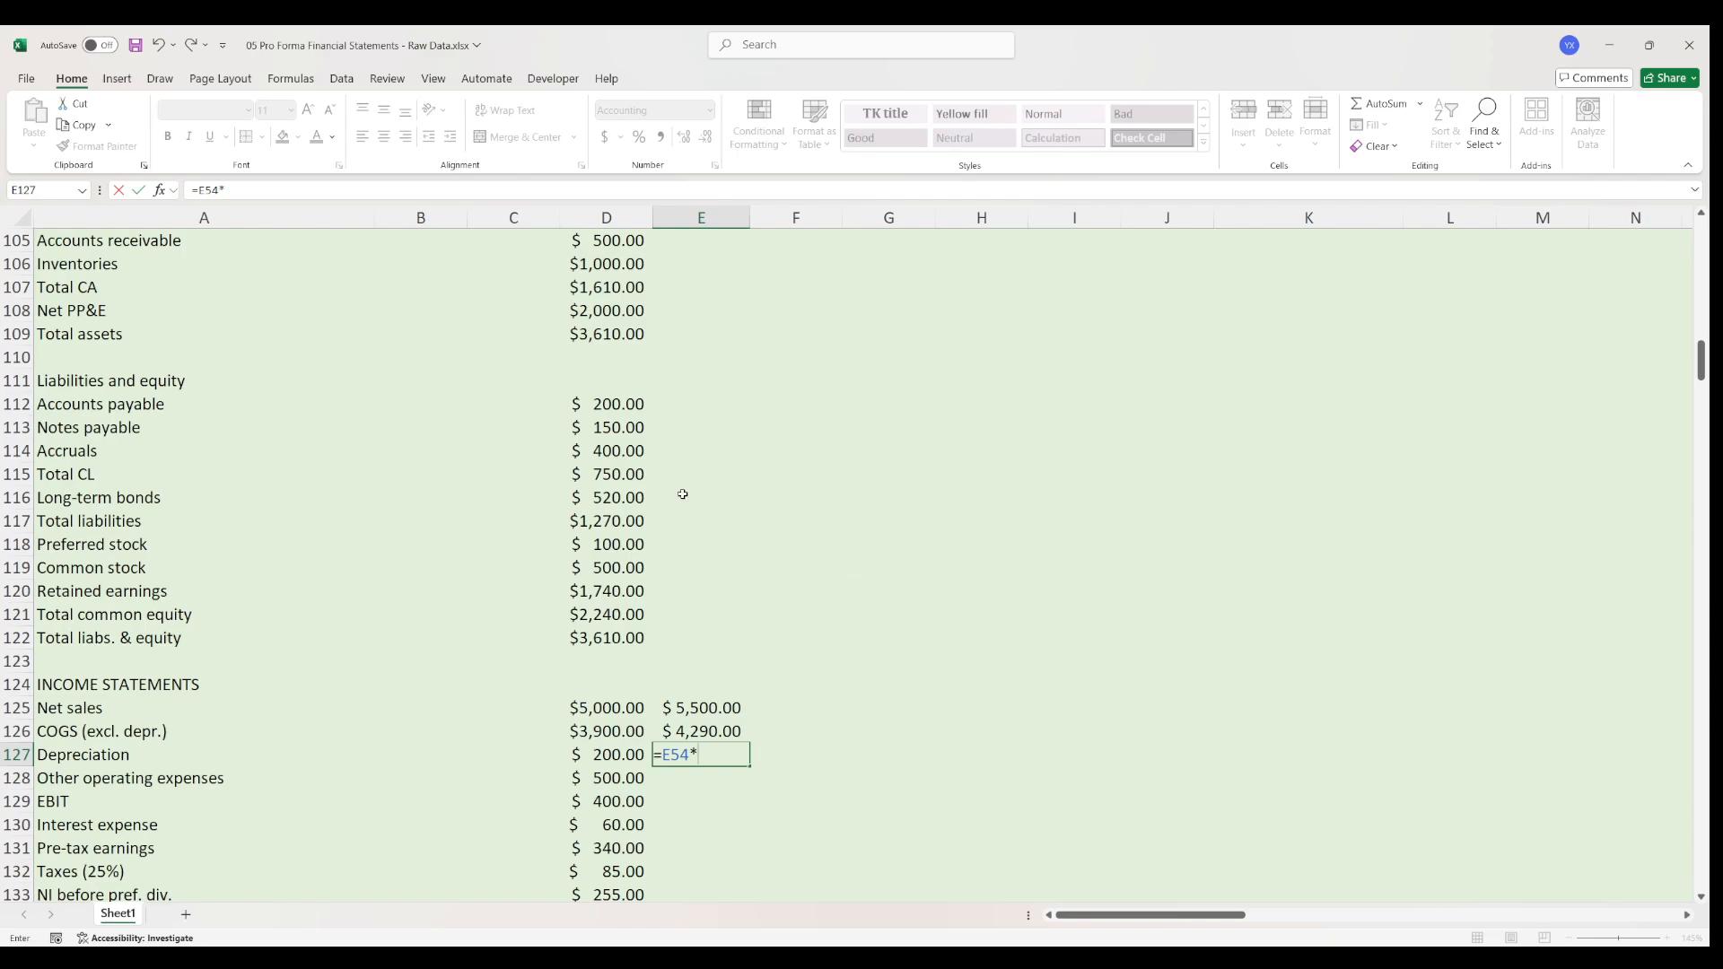
{"action": "scroll", "coordinate": [678, 471], "scroll_direction": "up", "scroll_amount": 1}
{"action": "left_click", "coordinate": [684, 376]}
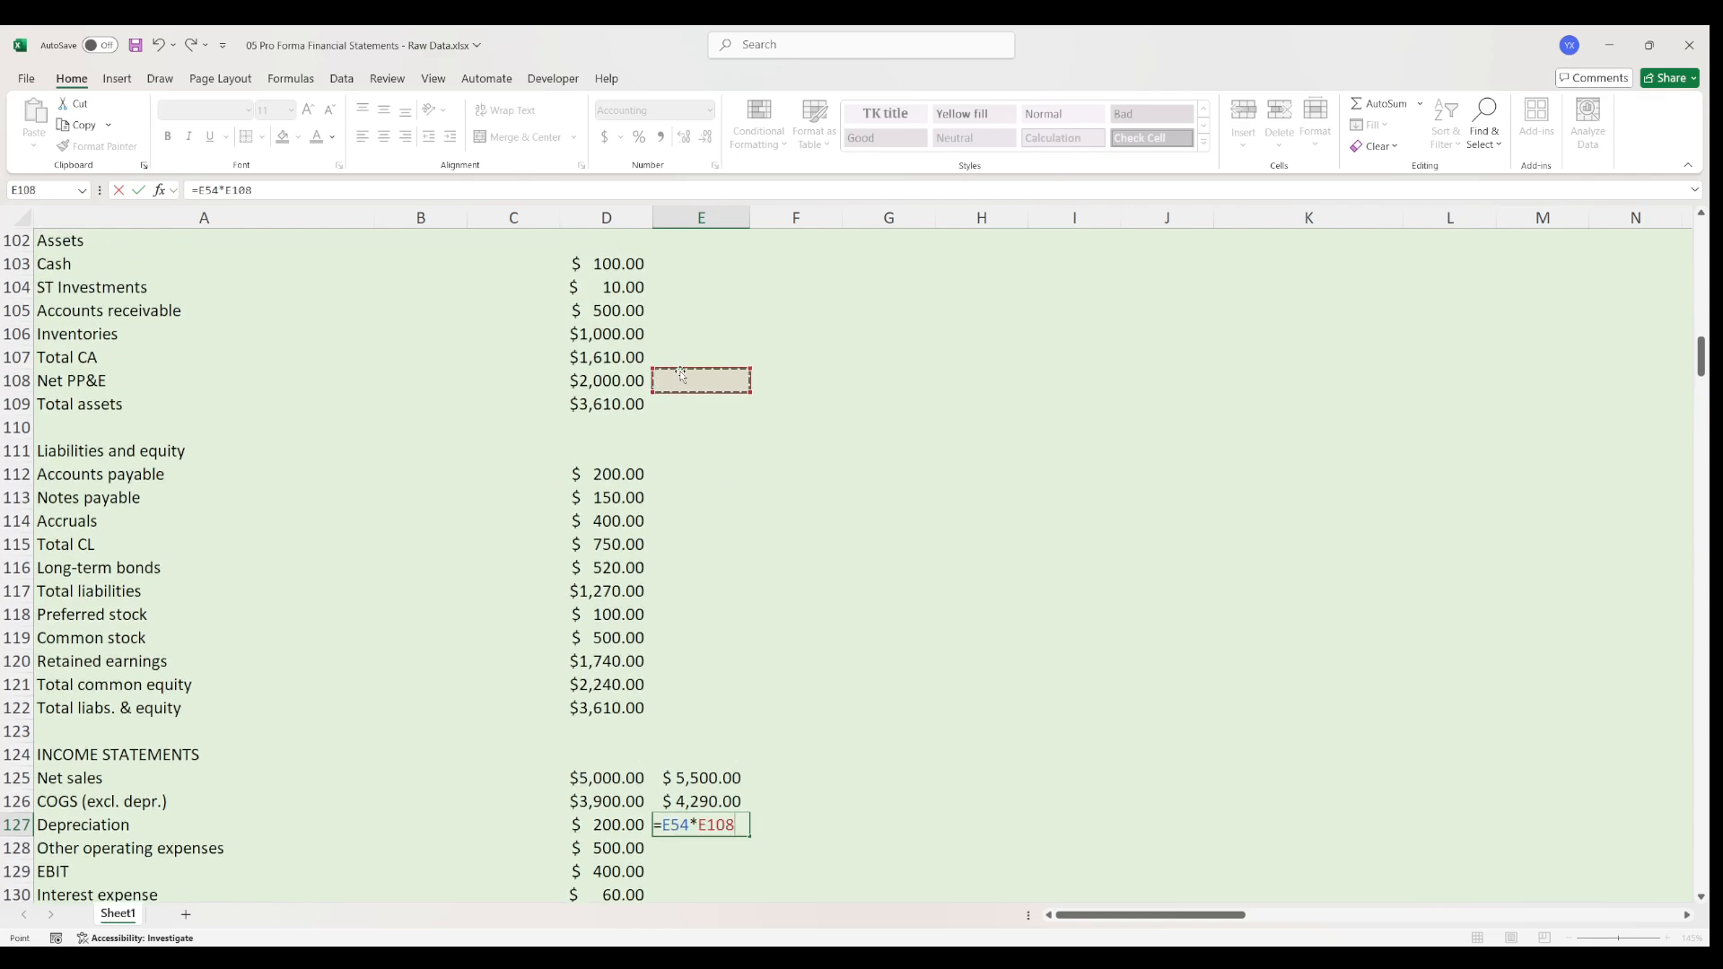
{"action": "key", "text": "Return"}
- Calculate 2022 Other operating expenses in E128 from their forecast ratio and 2022 net sales with =E55*E125
{"action": "scroll", "coordinate": [826, 449], "scroll_direction": "down", "scroll_amount": 3}
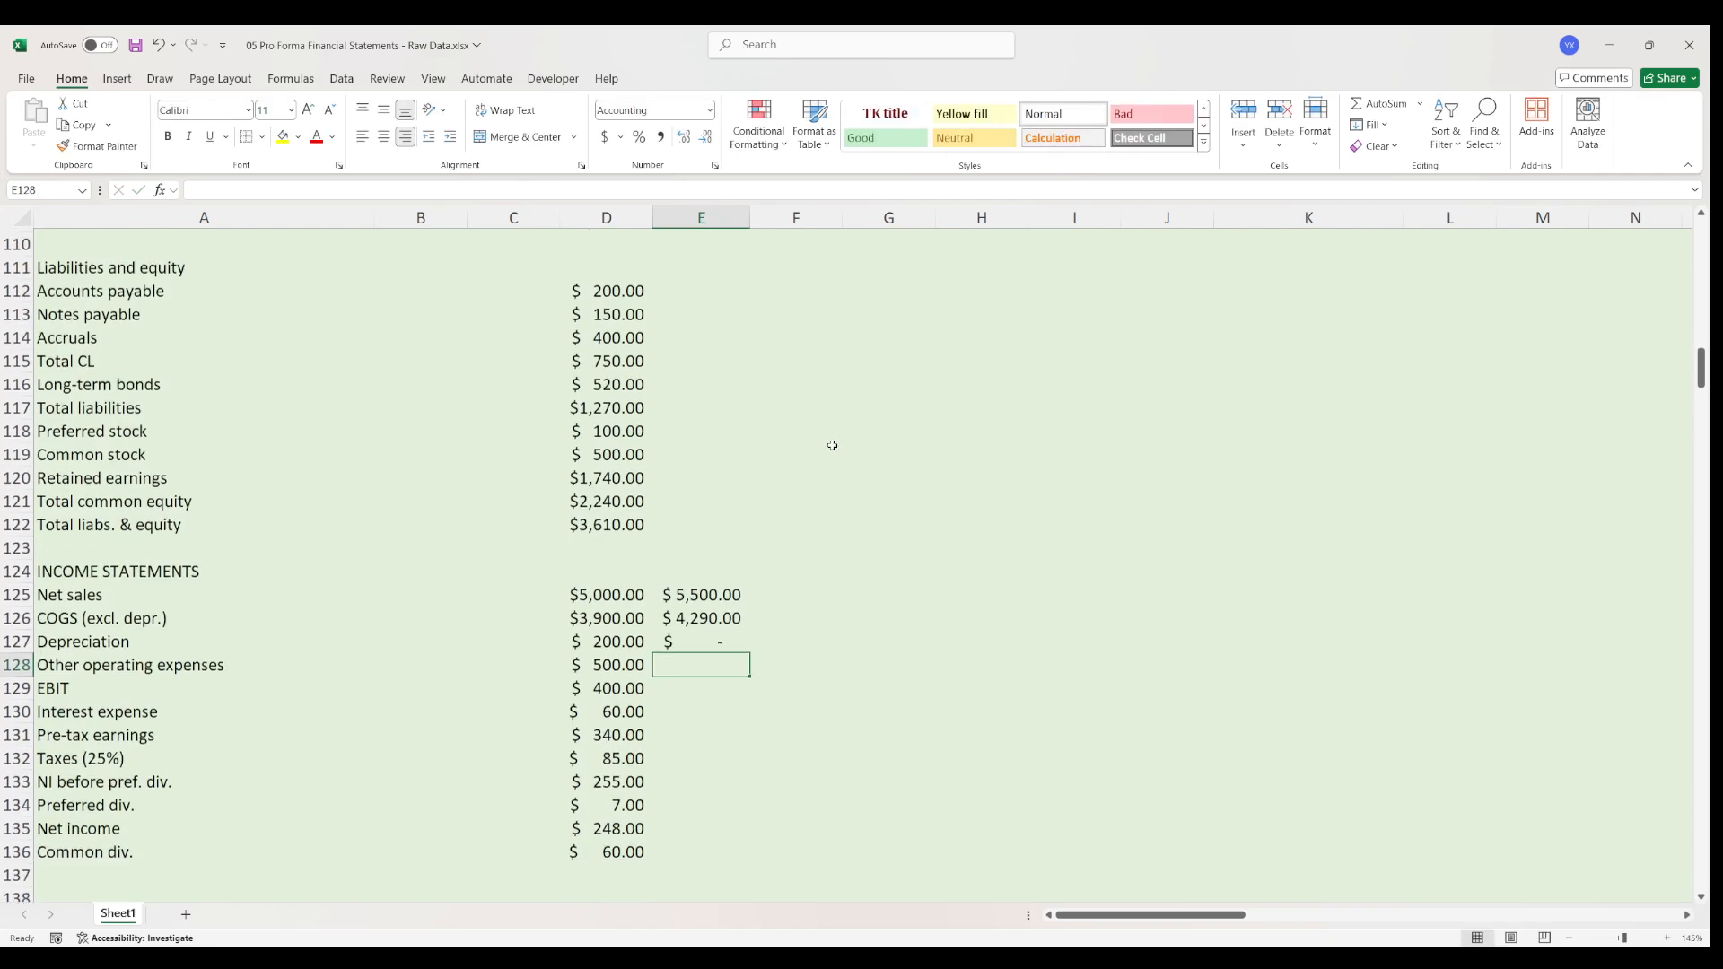
{"action": "type", "text": "="}
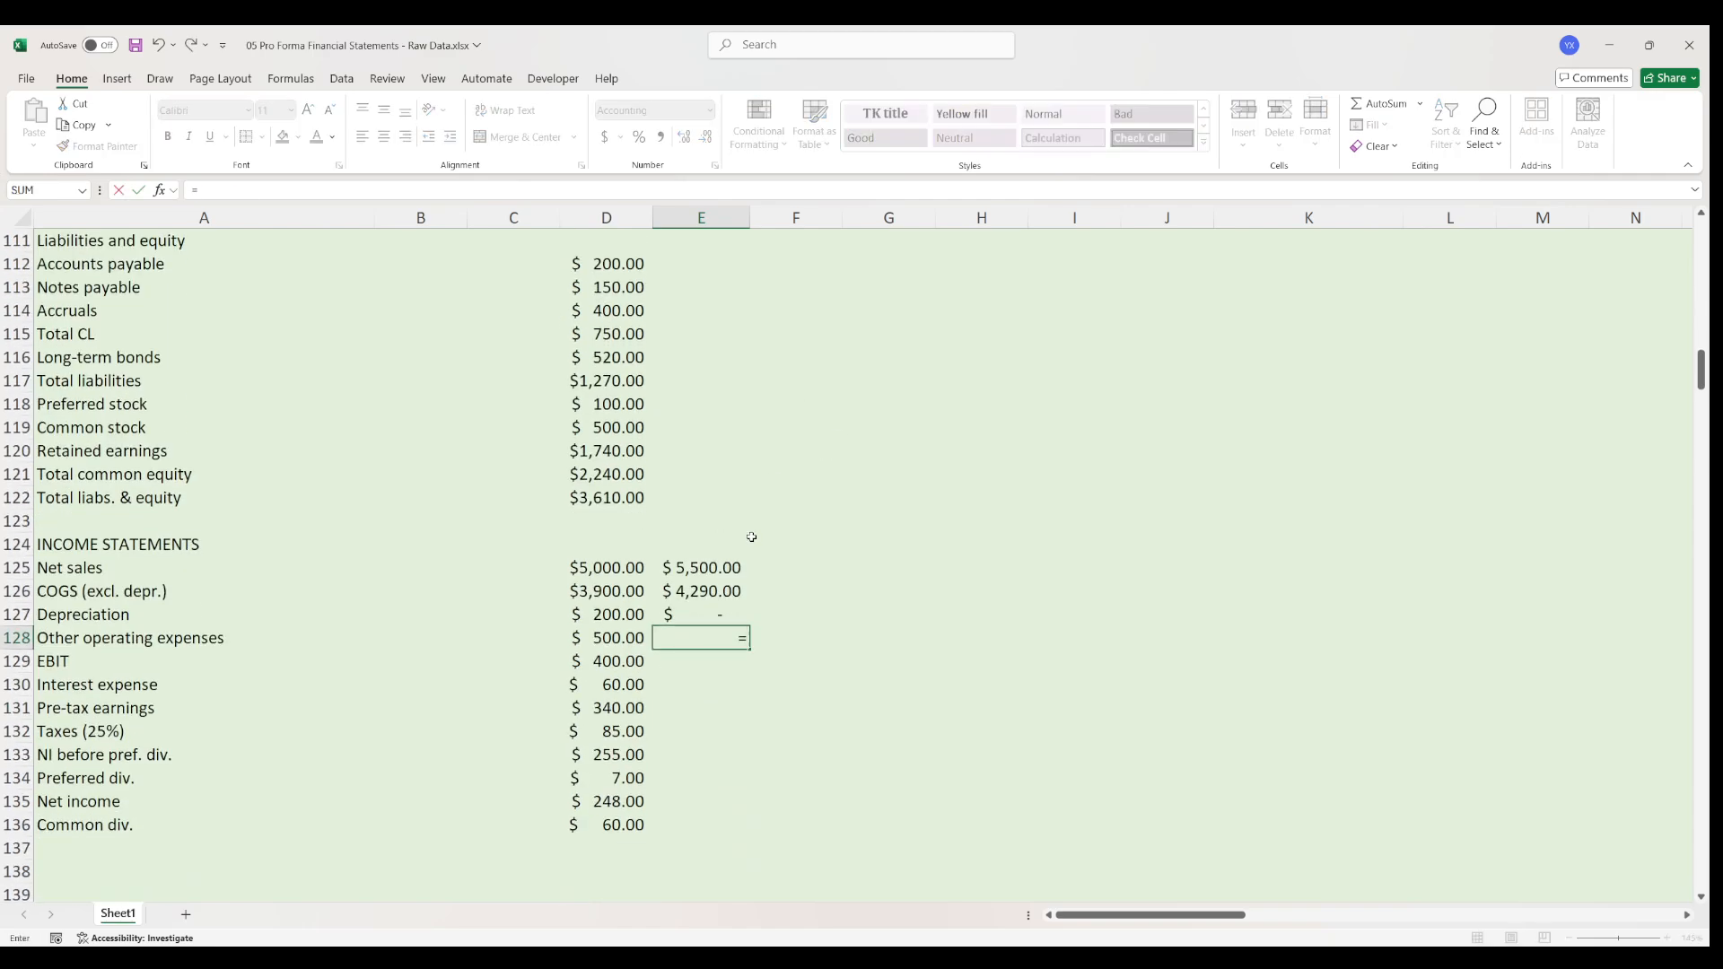
{"action": "scroll", "coordinate": [797, 544], "scroll_direction": "up", "scroll_amount": 7}
{"action": "scroll", "coordinate": [797, 544], "scroll_direction": "up", "scroll_amount": 6}
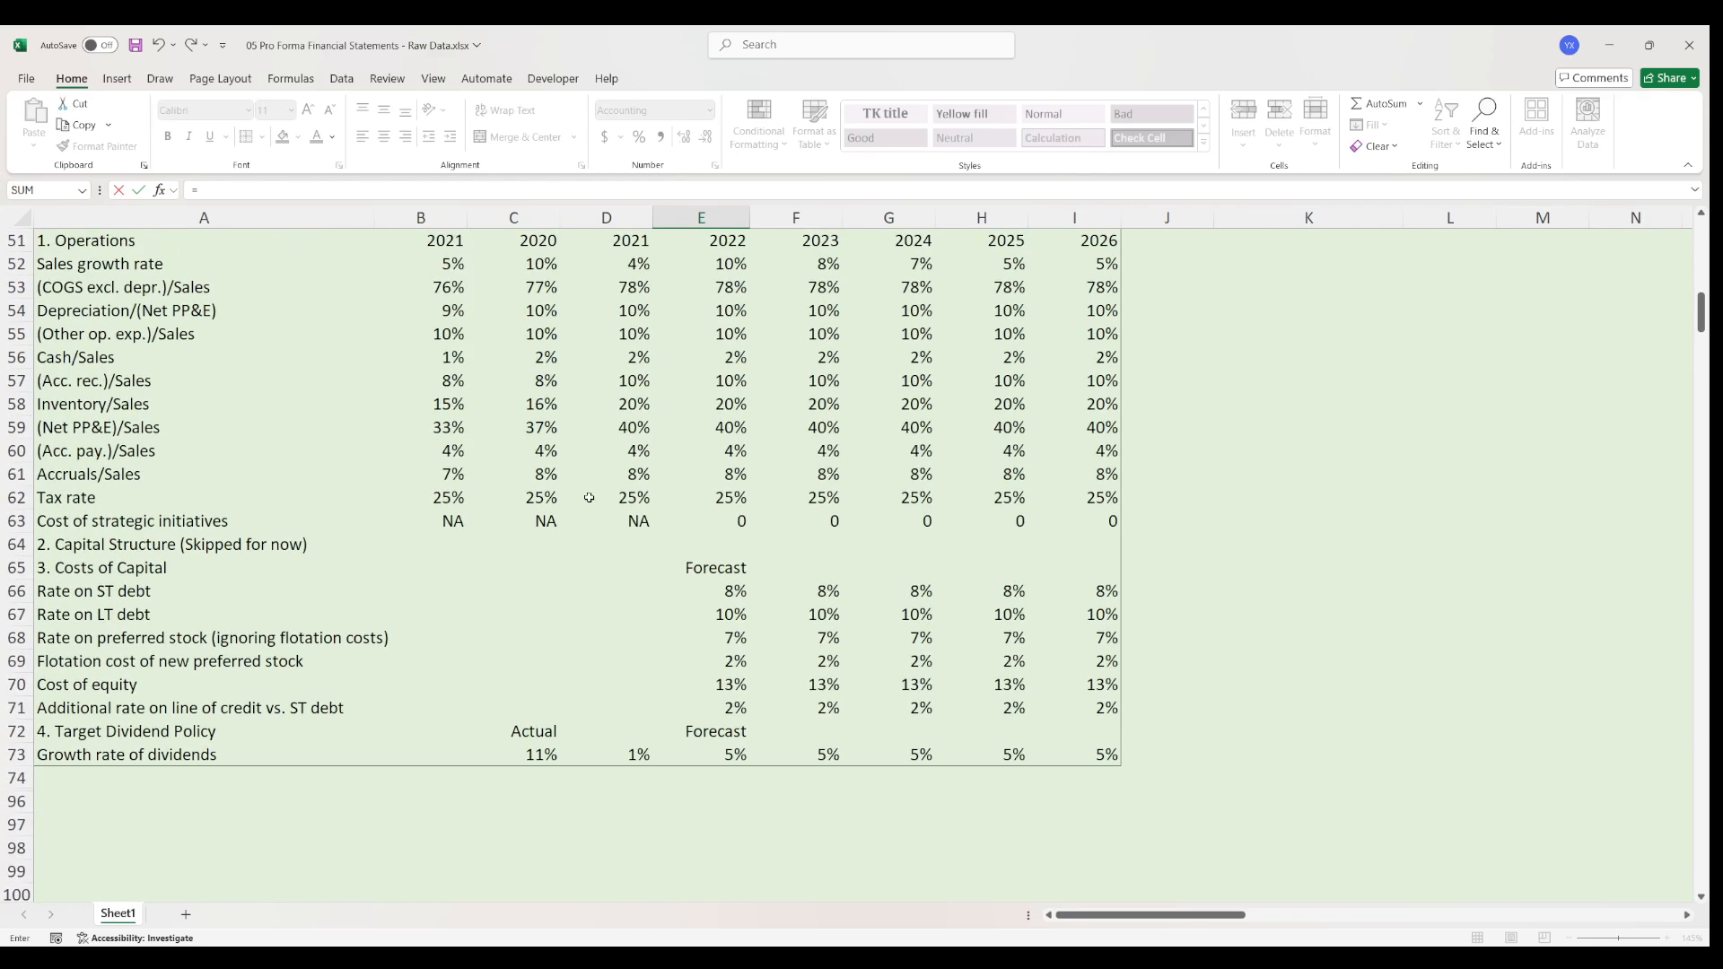
{"action": "left_click", "coordinate": [713, 333]}
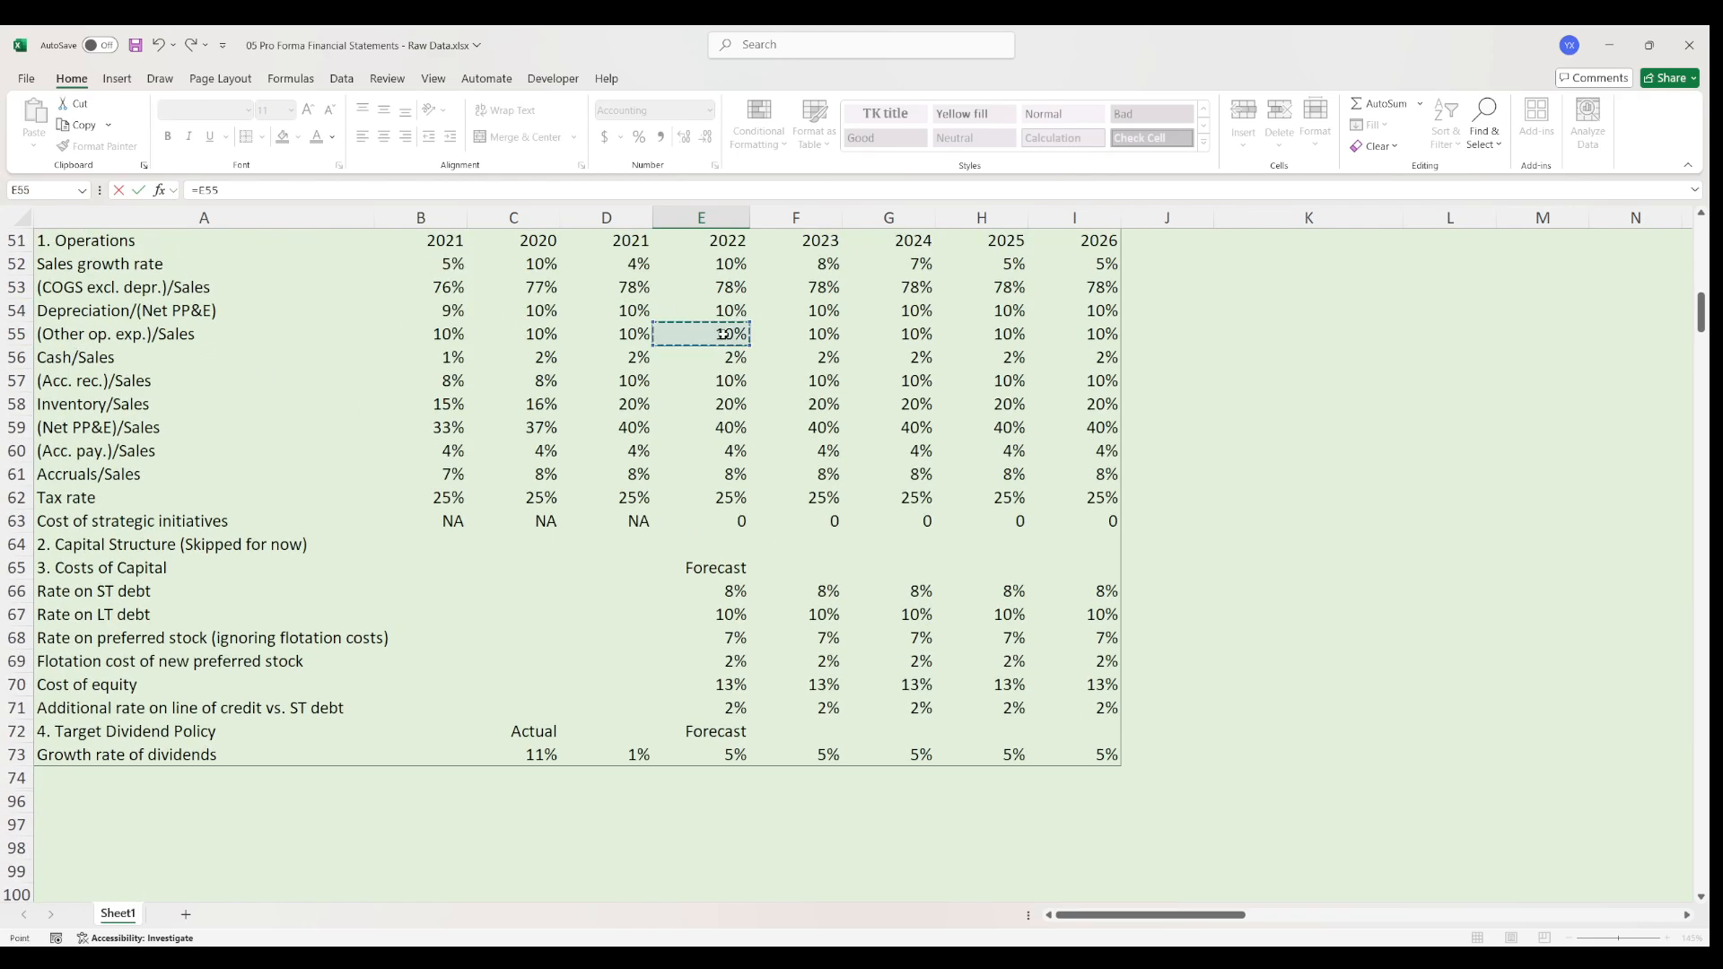
{"action": "type", "text": "*"}
{"action": "scroll", "coordinate": [760, 419], "scroll_direction": "down", "scroll_amount": 11}
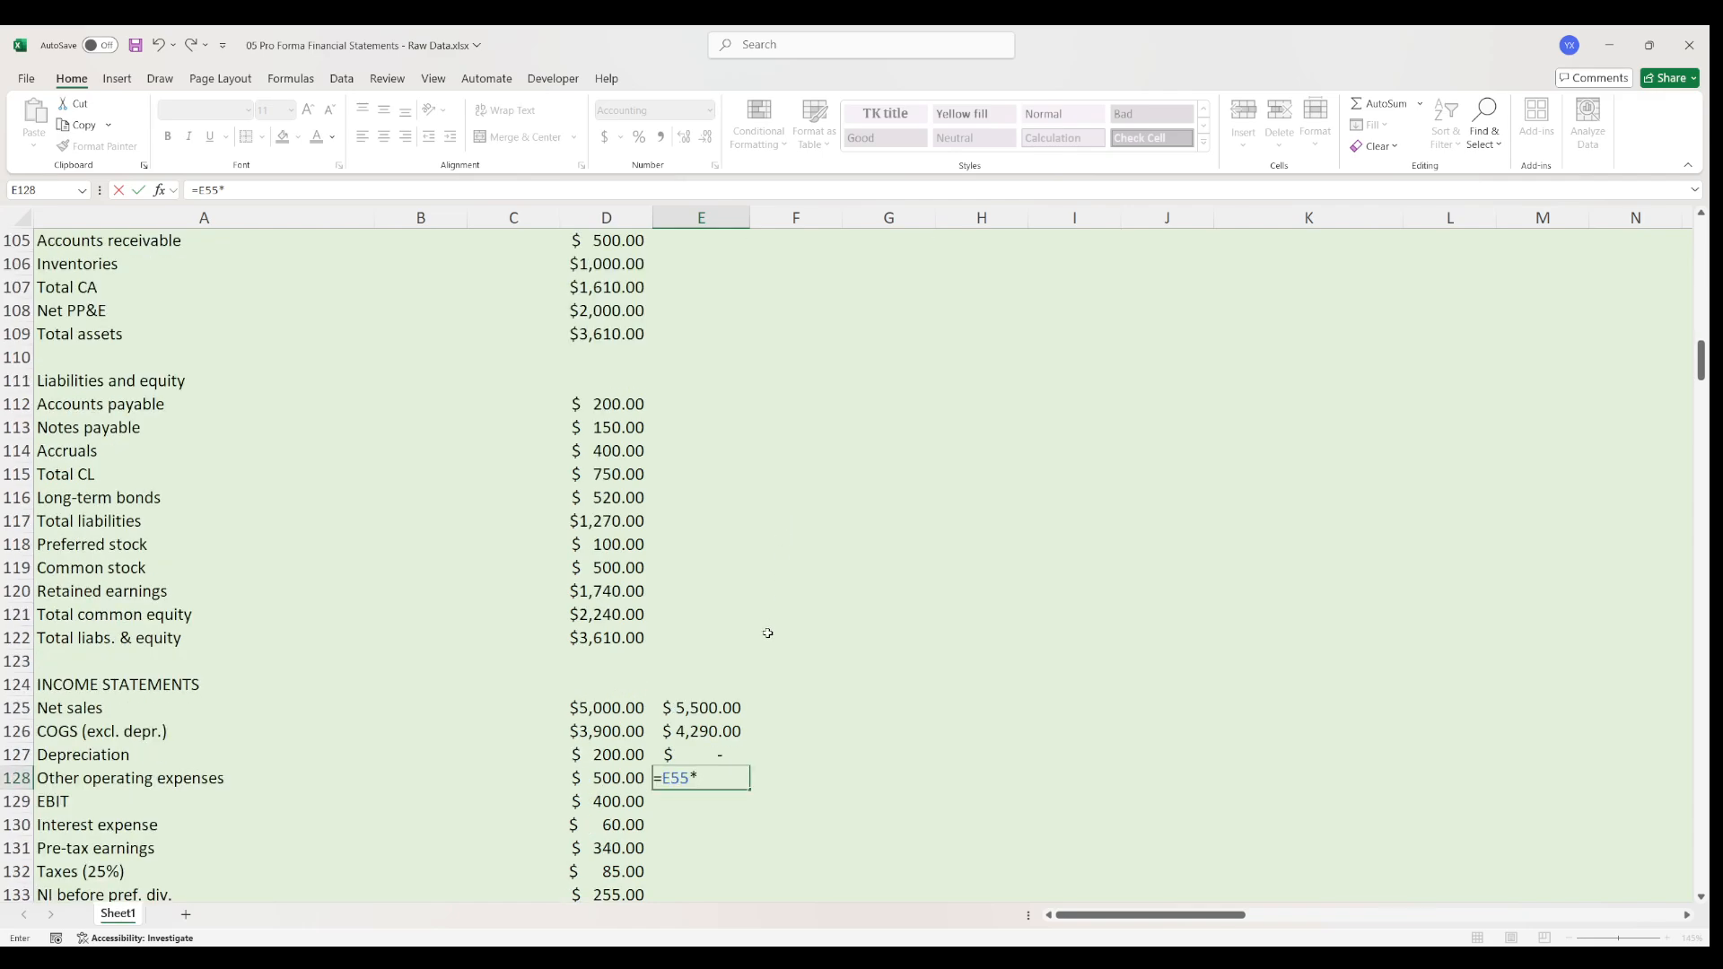
{"action": "key", "text": "Up"}
{"action": "key", "text": "Up"}
{"action": "key", "text": "Up"}
{"action": "scroll", "coordinate": [808, 611], "scroll_direction": "down", "scroll_amount": 3}
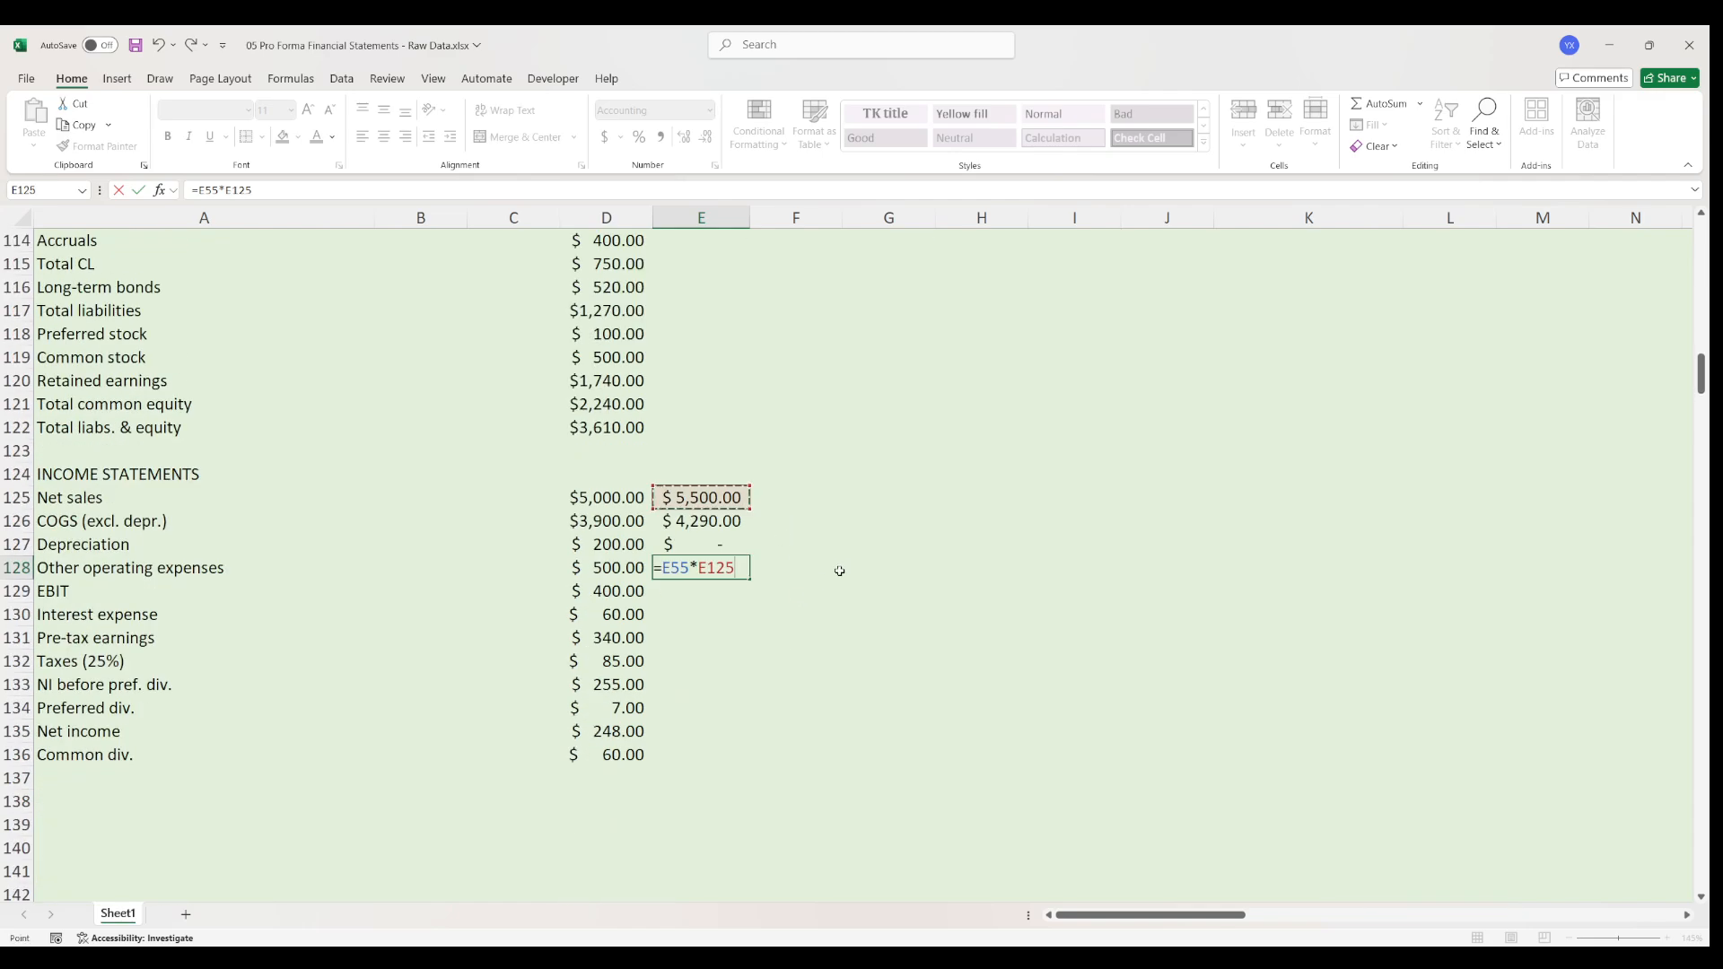
{"action": "key", "text": "Return"}
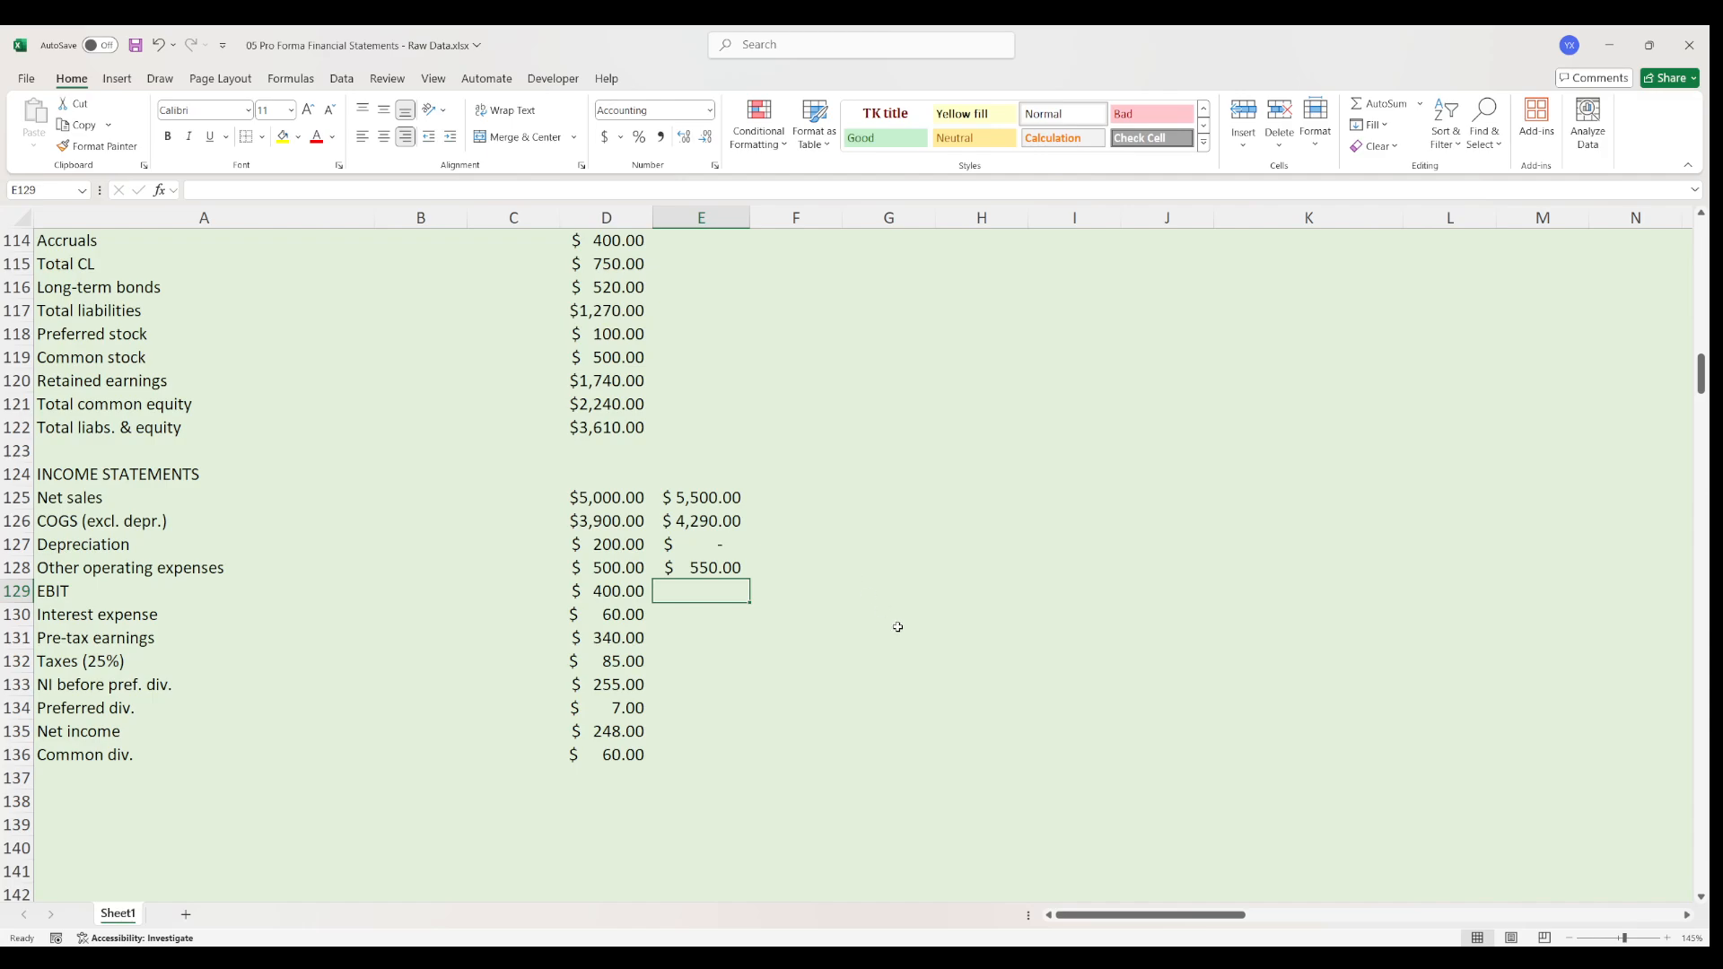
- Calculate 2022 Cash in E103 from its forecast ratio and net sales with =E56*E125, copying the *E125 part of the formula
{"action": "scroll", "coordinate": [886, 554], "scroll_direction": "up", "scroll_amount": 3}
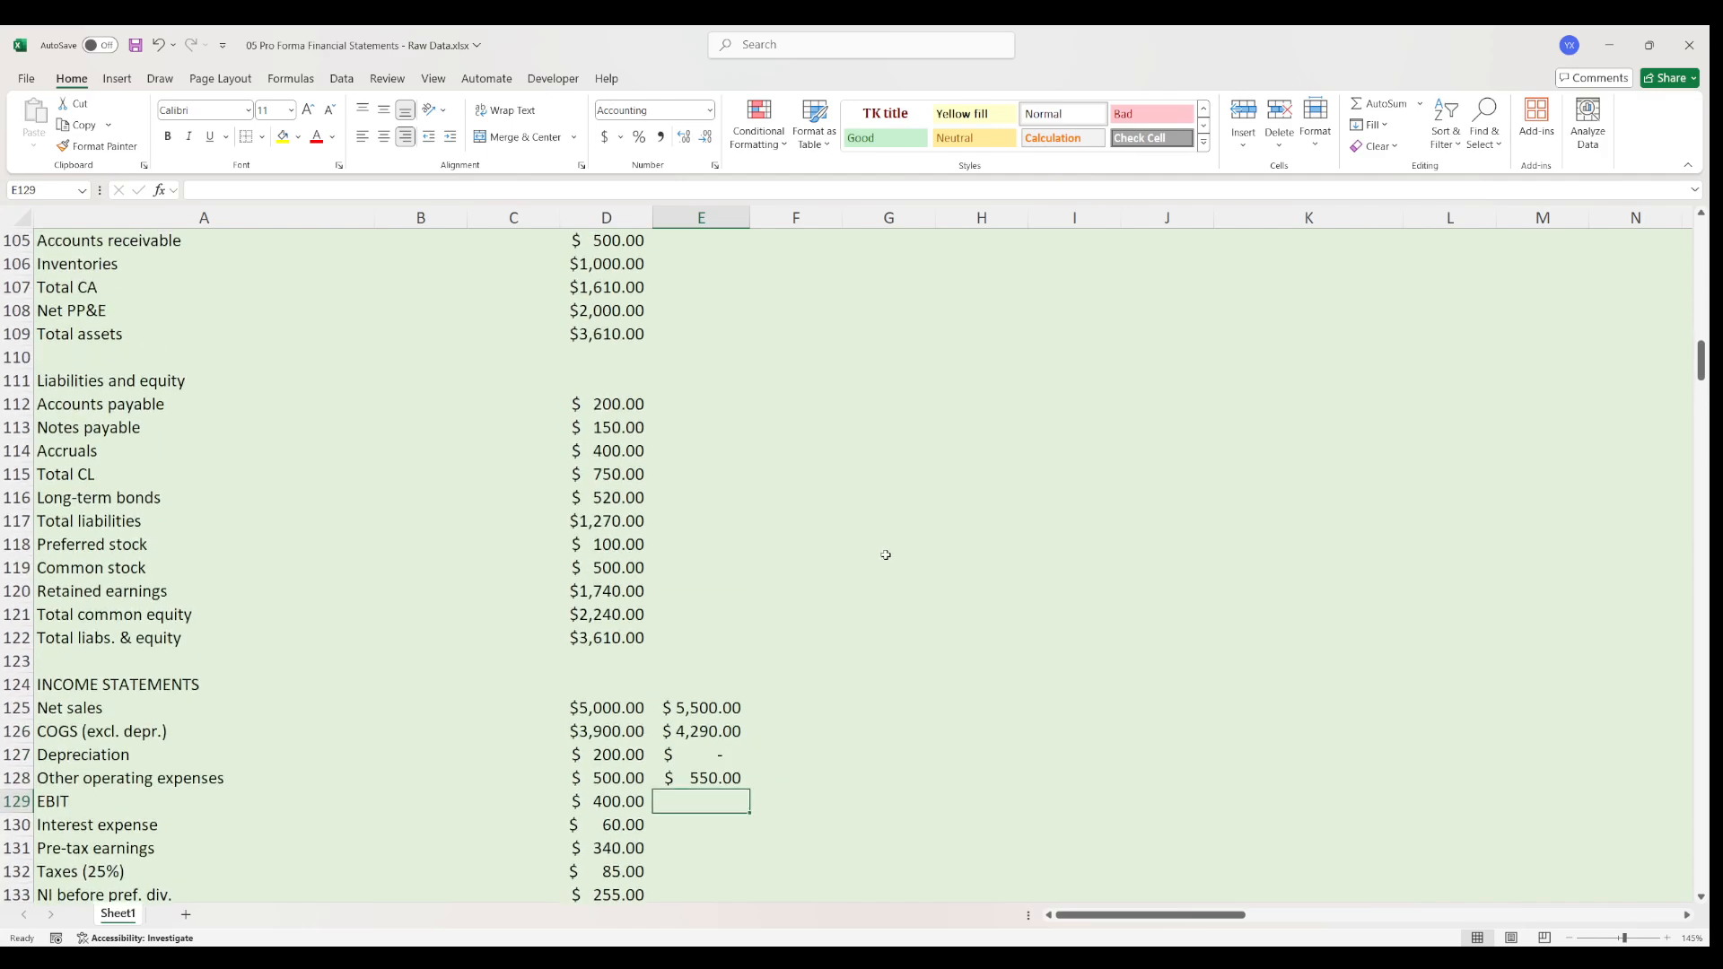
{"action": "scroll", "coordinate": [885, 555], "scroll_direction": "up", "scroll_amount": 3}
{"action": "left_click", "coordinate": [593, 428]}
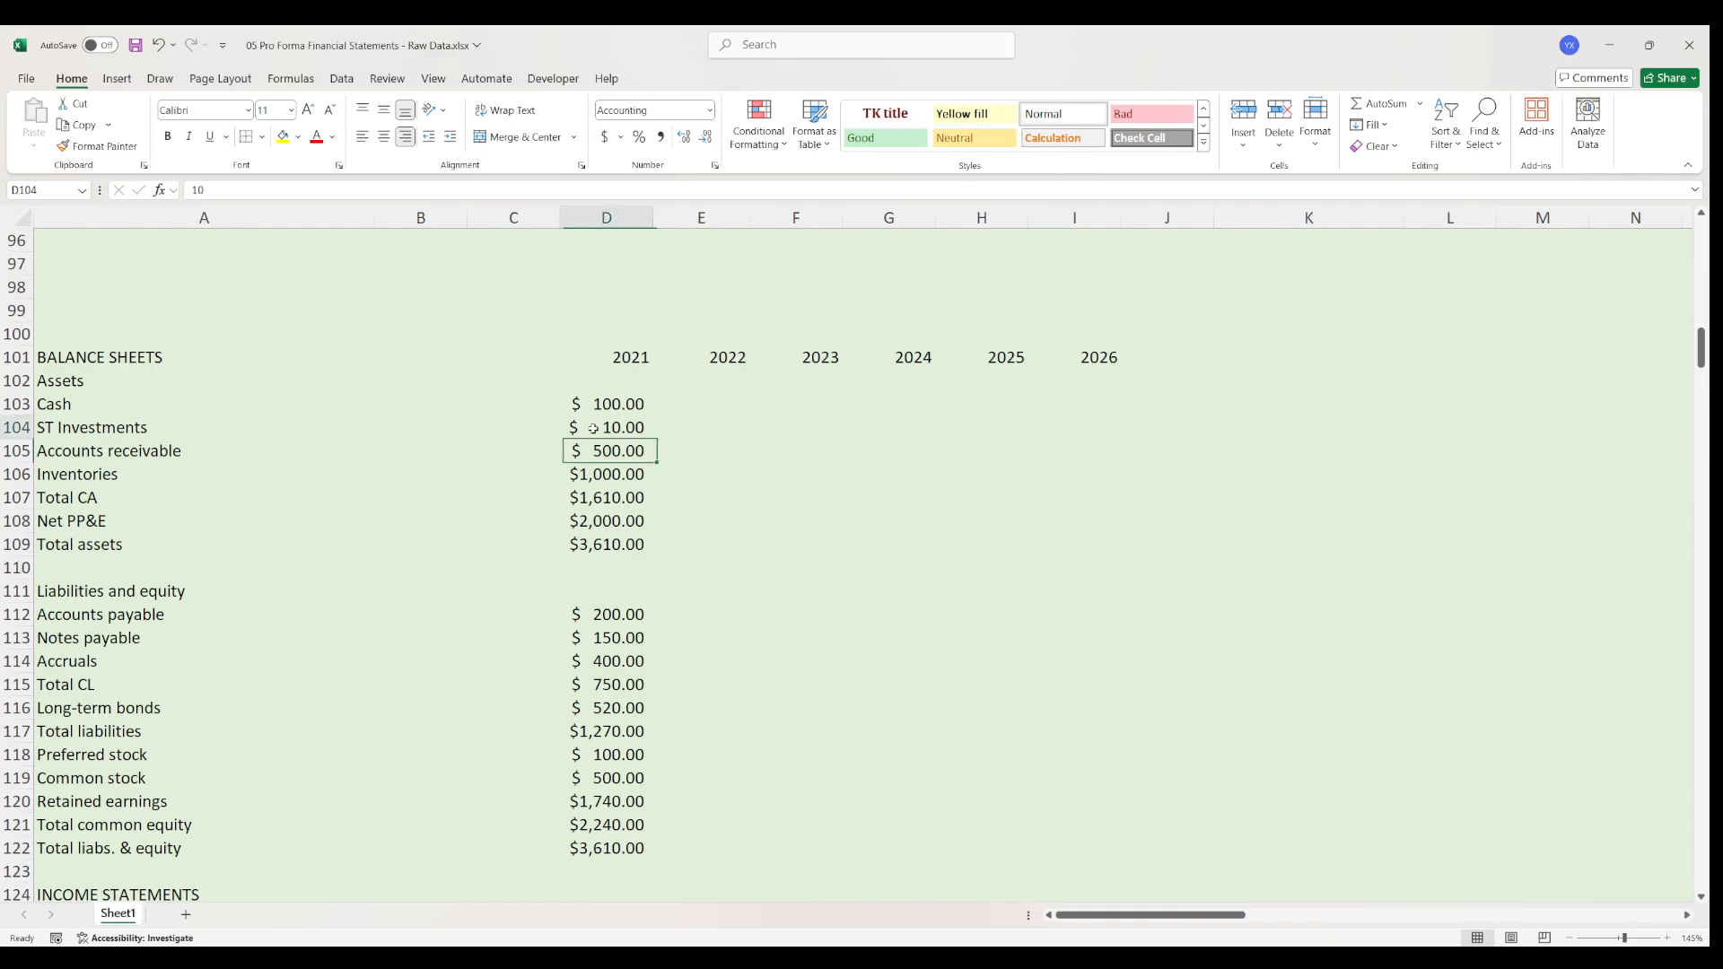
{"action": "left_click", "coordinate": [596, 396]}
{"action": "left_click", "coordinate": [726, 405]}
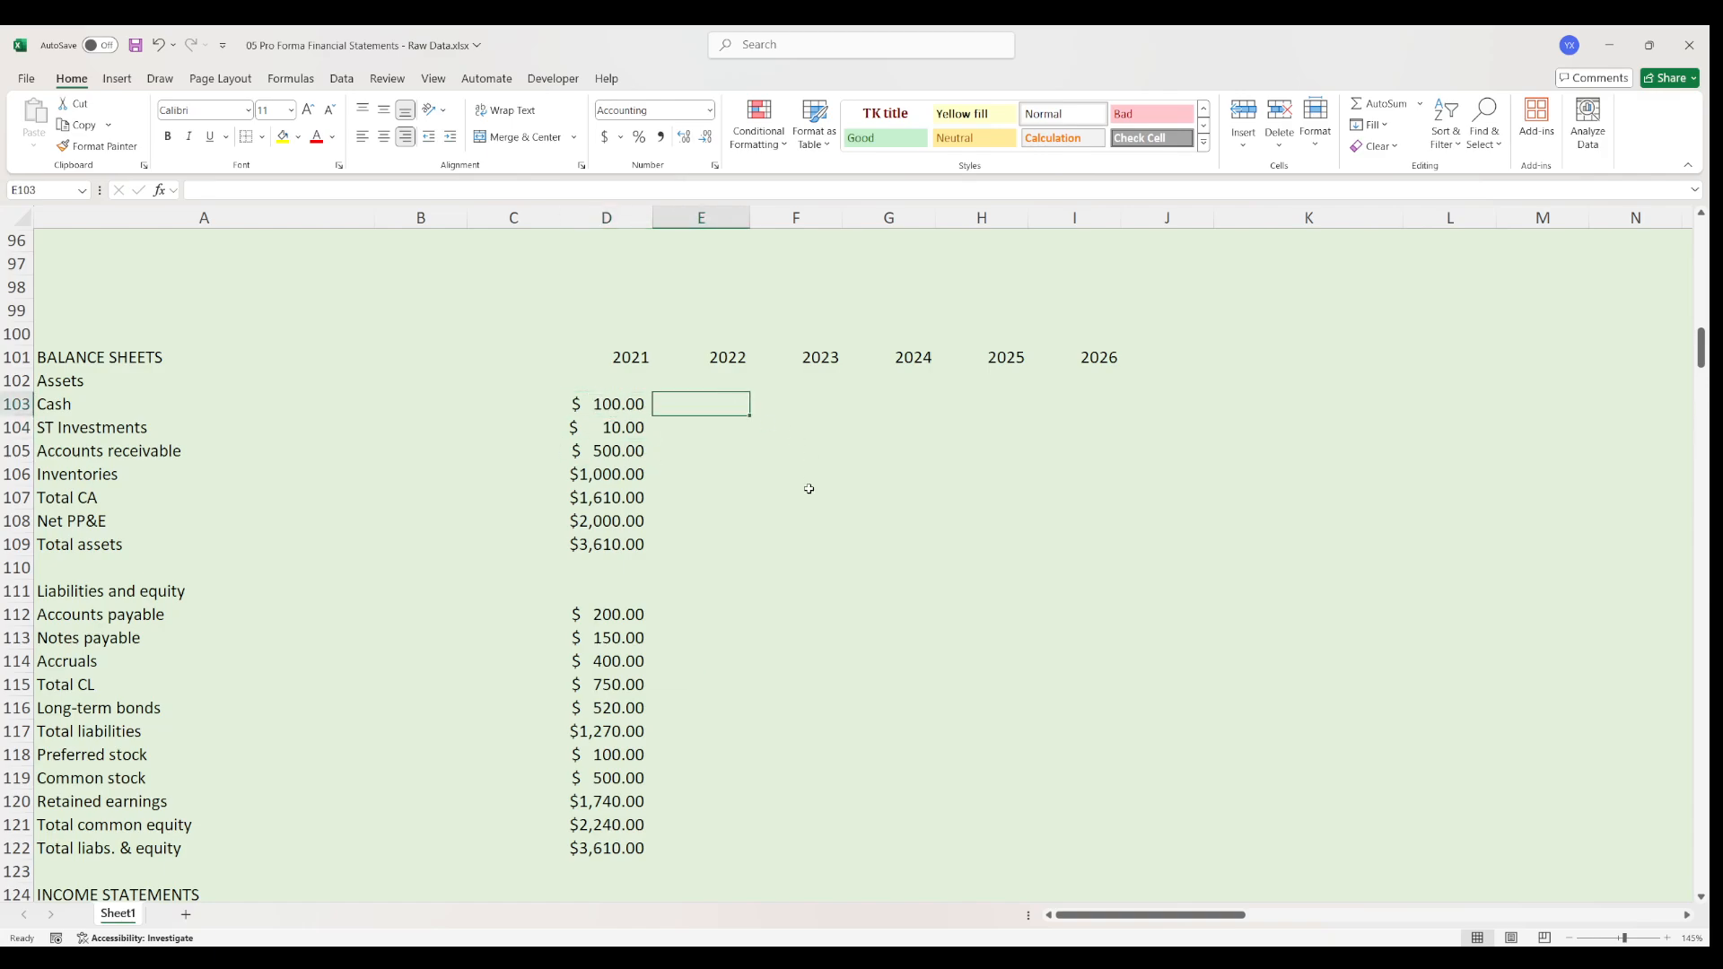
{"action": "type", "text": "="}
{"action": "scroll", "coordinate": [808, 498], "scroll_direction": "up", "scroll_amount": 8}
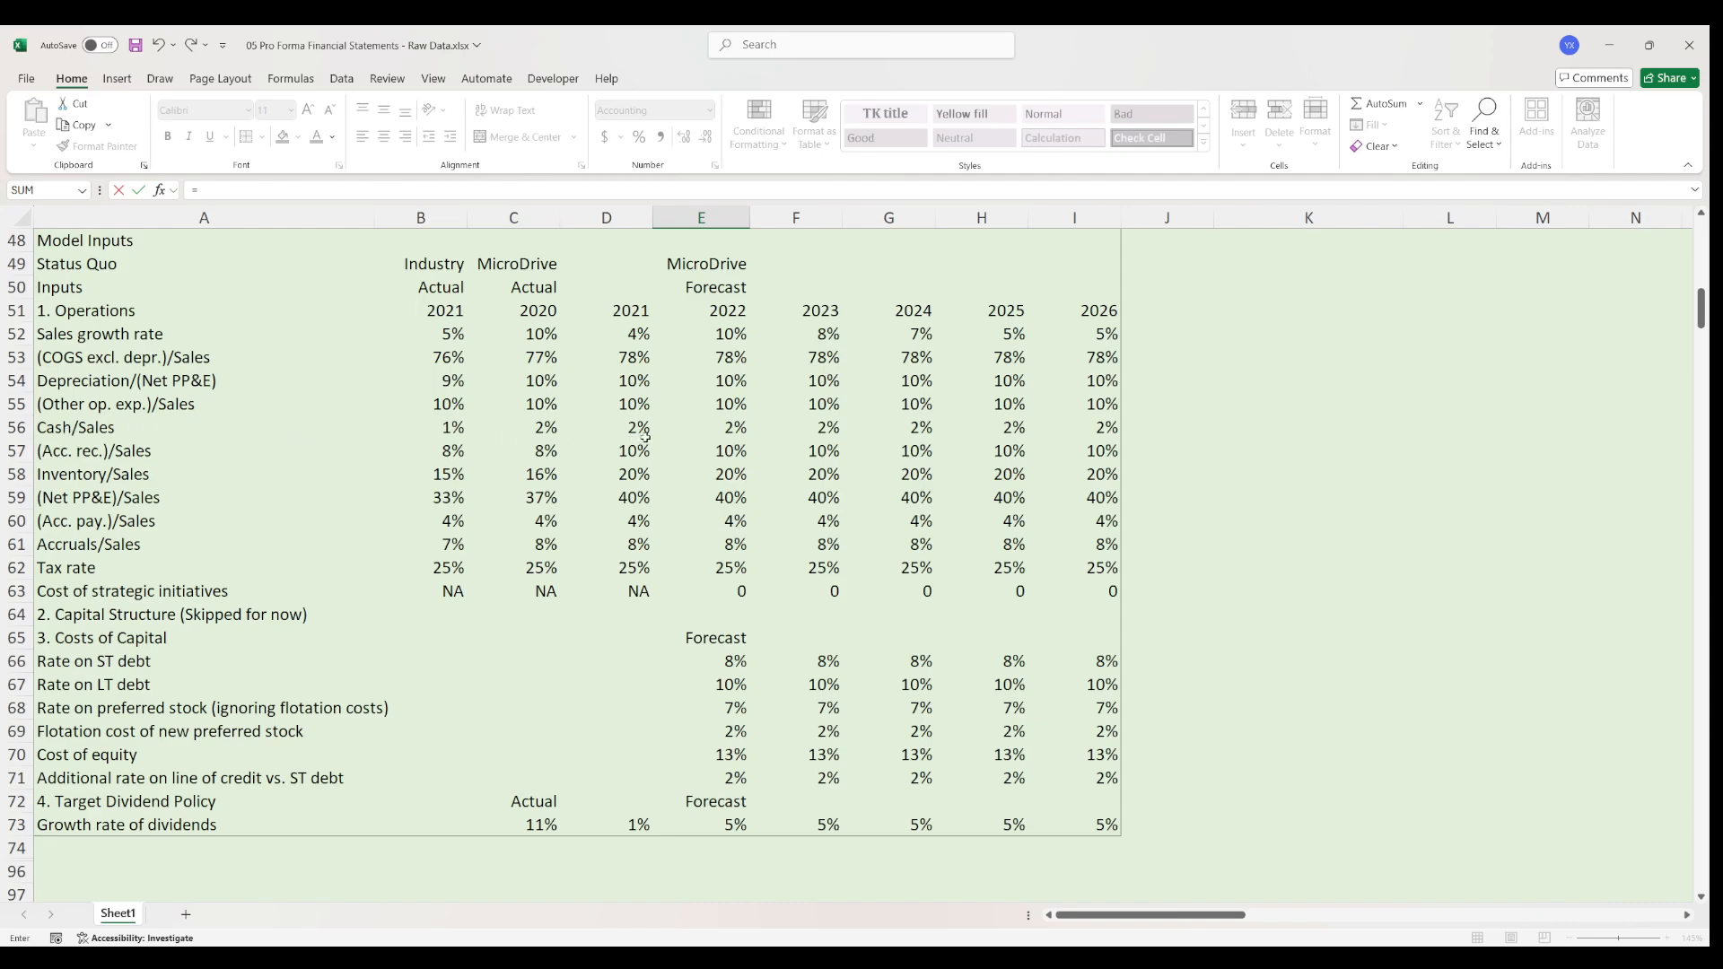
{"action": "left_click", "coordinate": [711, 424]}
{"action": "type", "text": "*"}
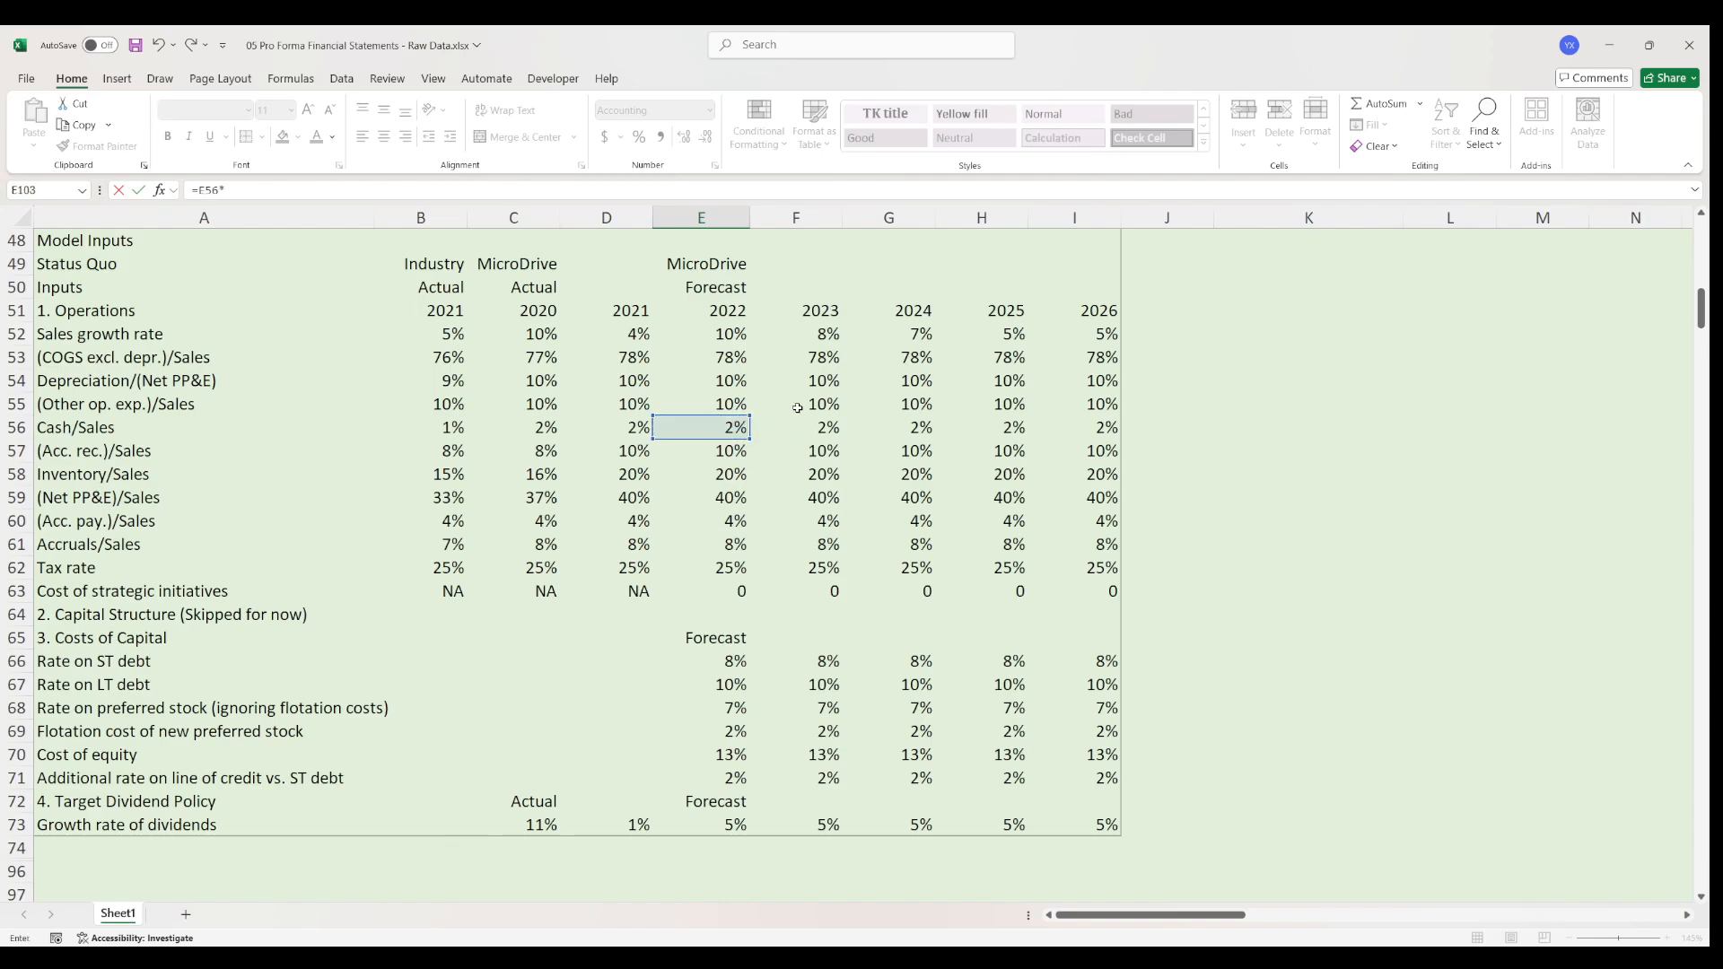
{"action": "scroll", "coordinate": [929, 505], "scroll_direction": "down", "scroll_amount": 20}
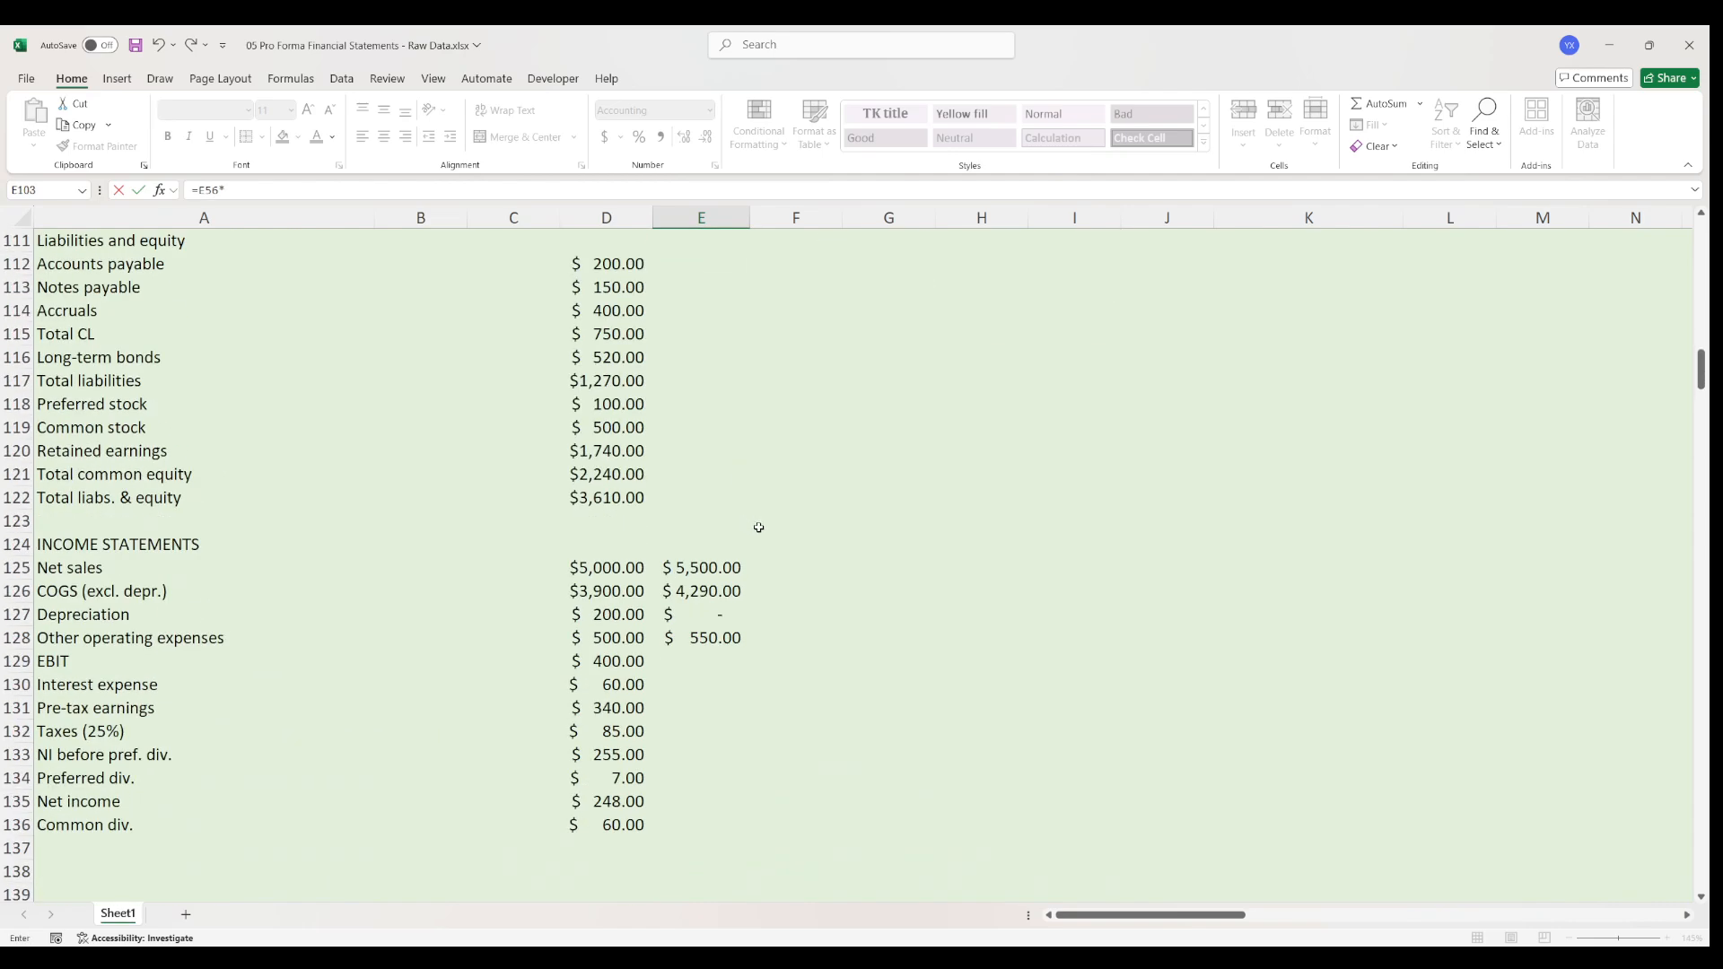
{"action": "left_click", "coordinate": [709, 568]}
{"action": "scroll", "coordinate": [677, 511], "scroll_direction": "up", "scroll_amount": 10}
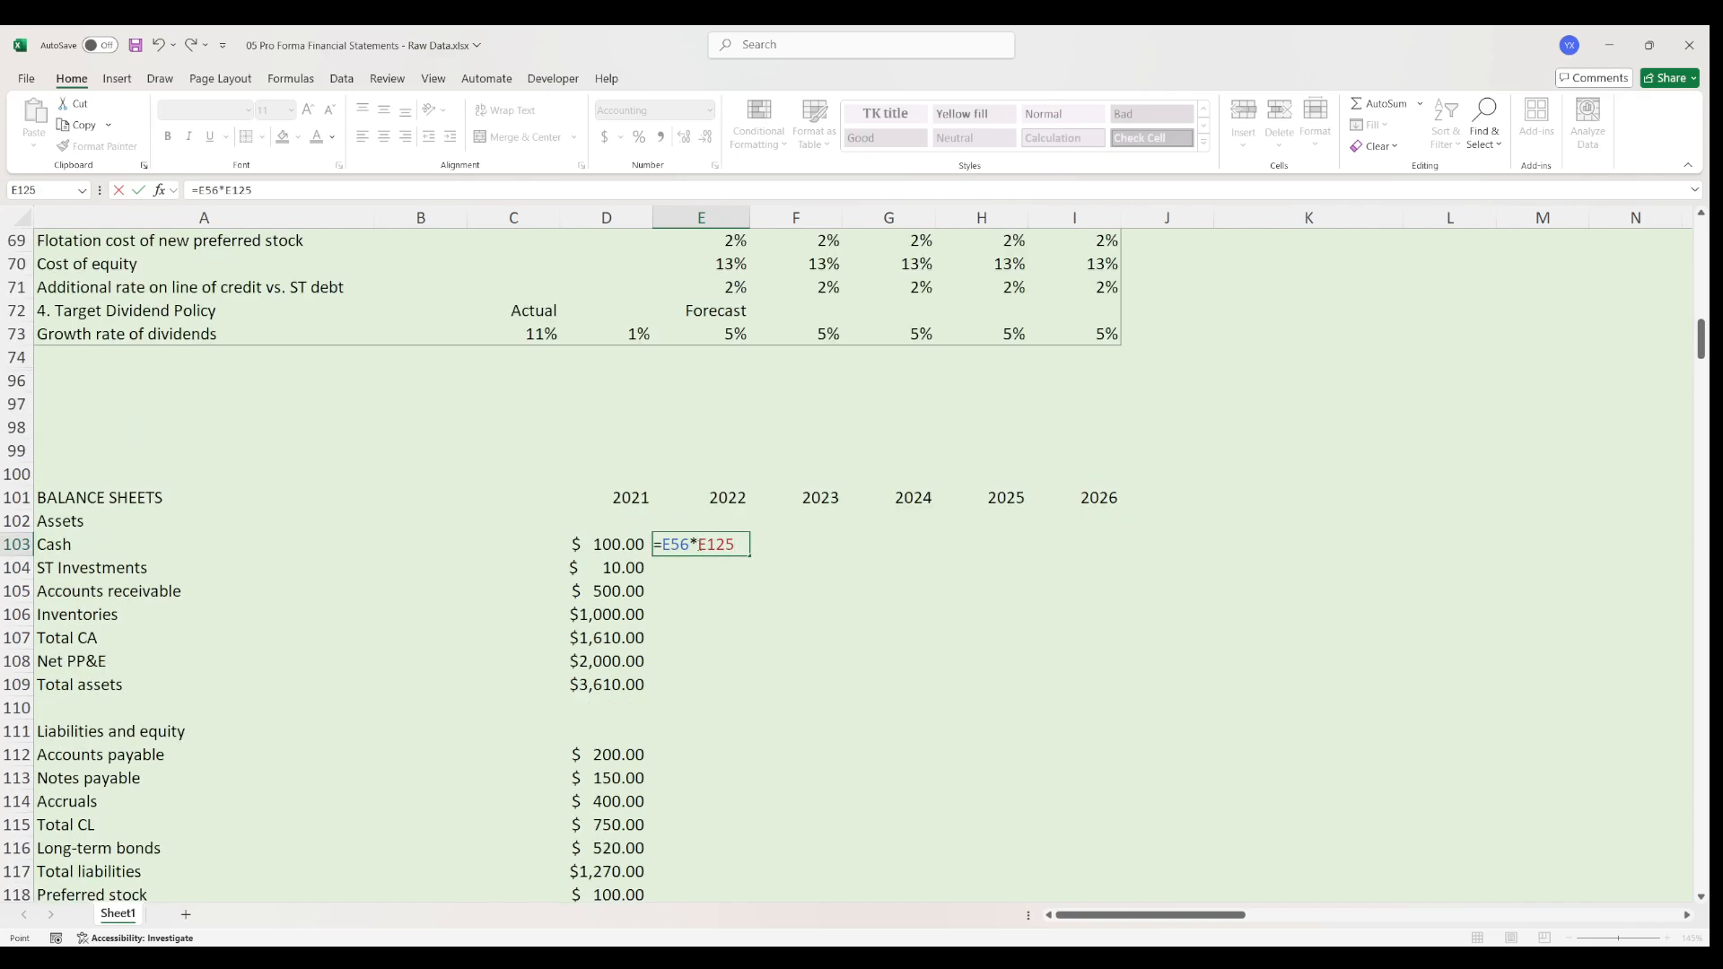
{"action": "left_click_drag", "start_coordinate": [692, 545], "coordinate": [781, 551]}
{"action": "key", "text": "ctrl+c"}
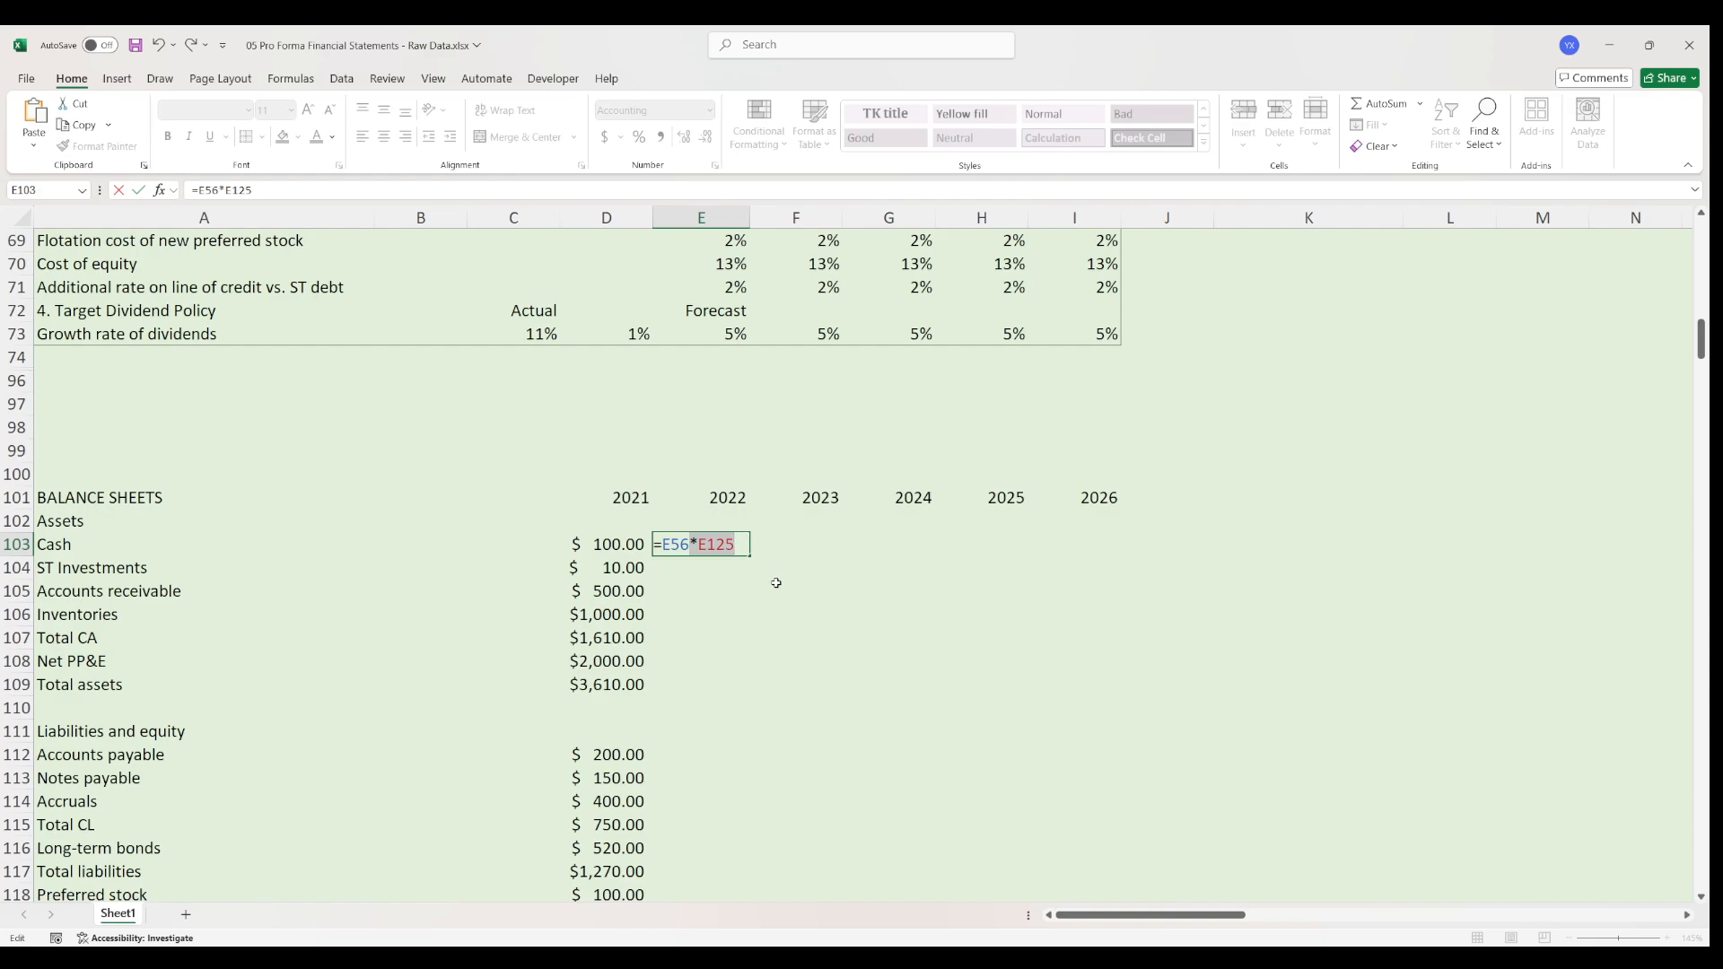
{"action": "key", "text": "Return"}
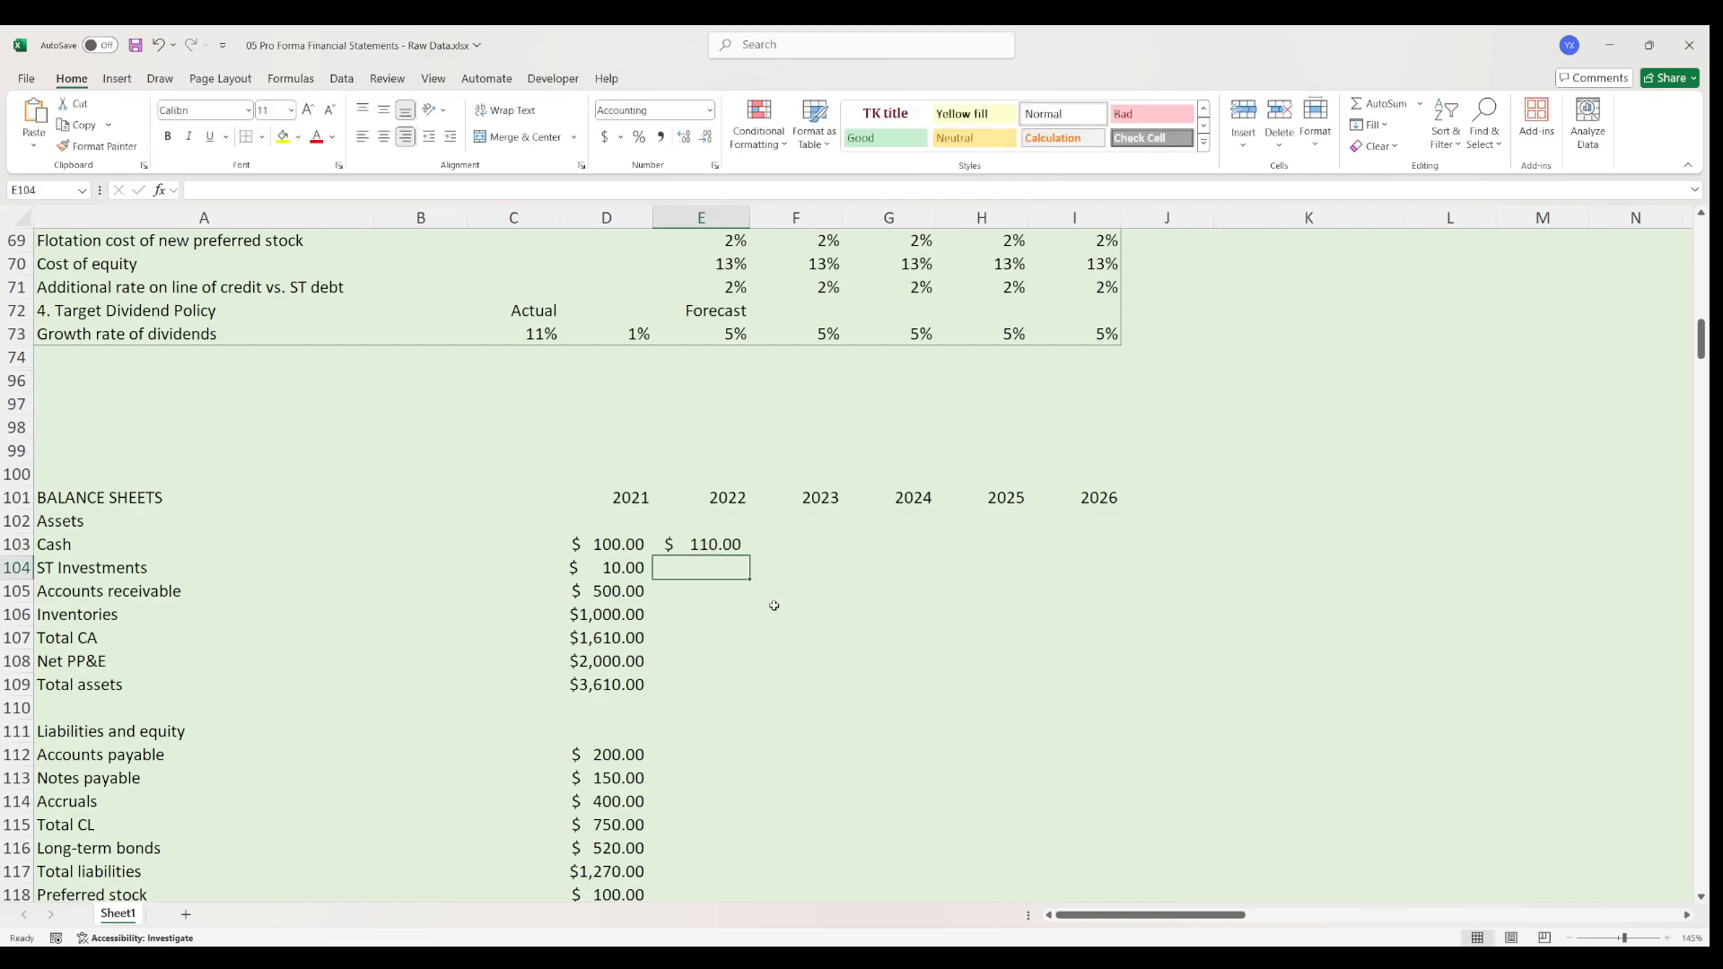
- Calculate 2022 Accounts receivable in E105 from its forecast ratio and net sales with =E57*E125
{"action": "left_click", "coordinate": [681, 590]}
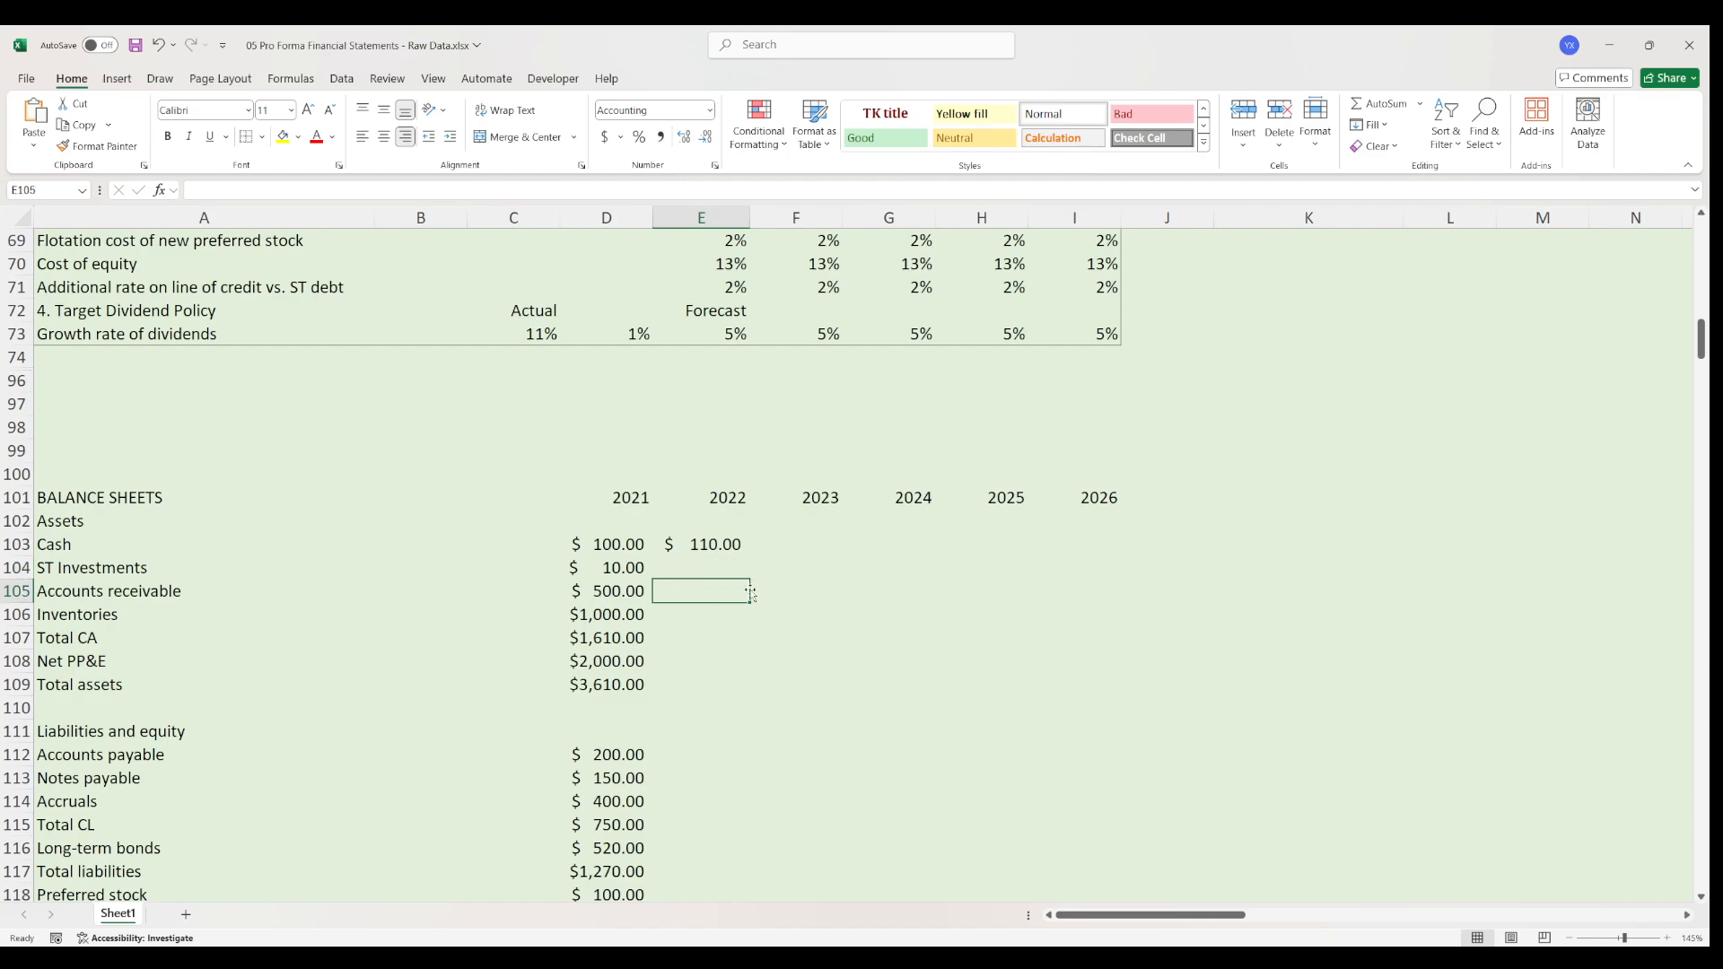
{"action": "type", "text": "="}
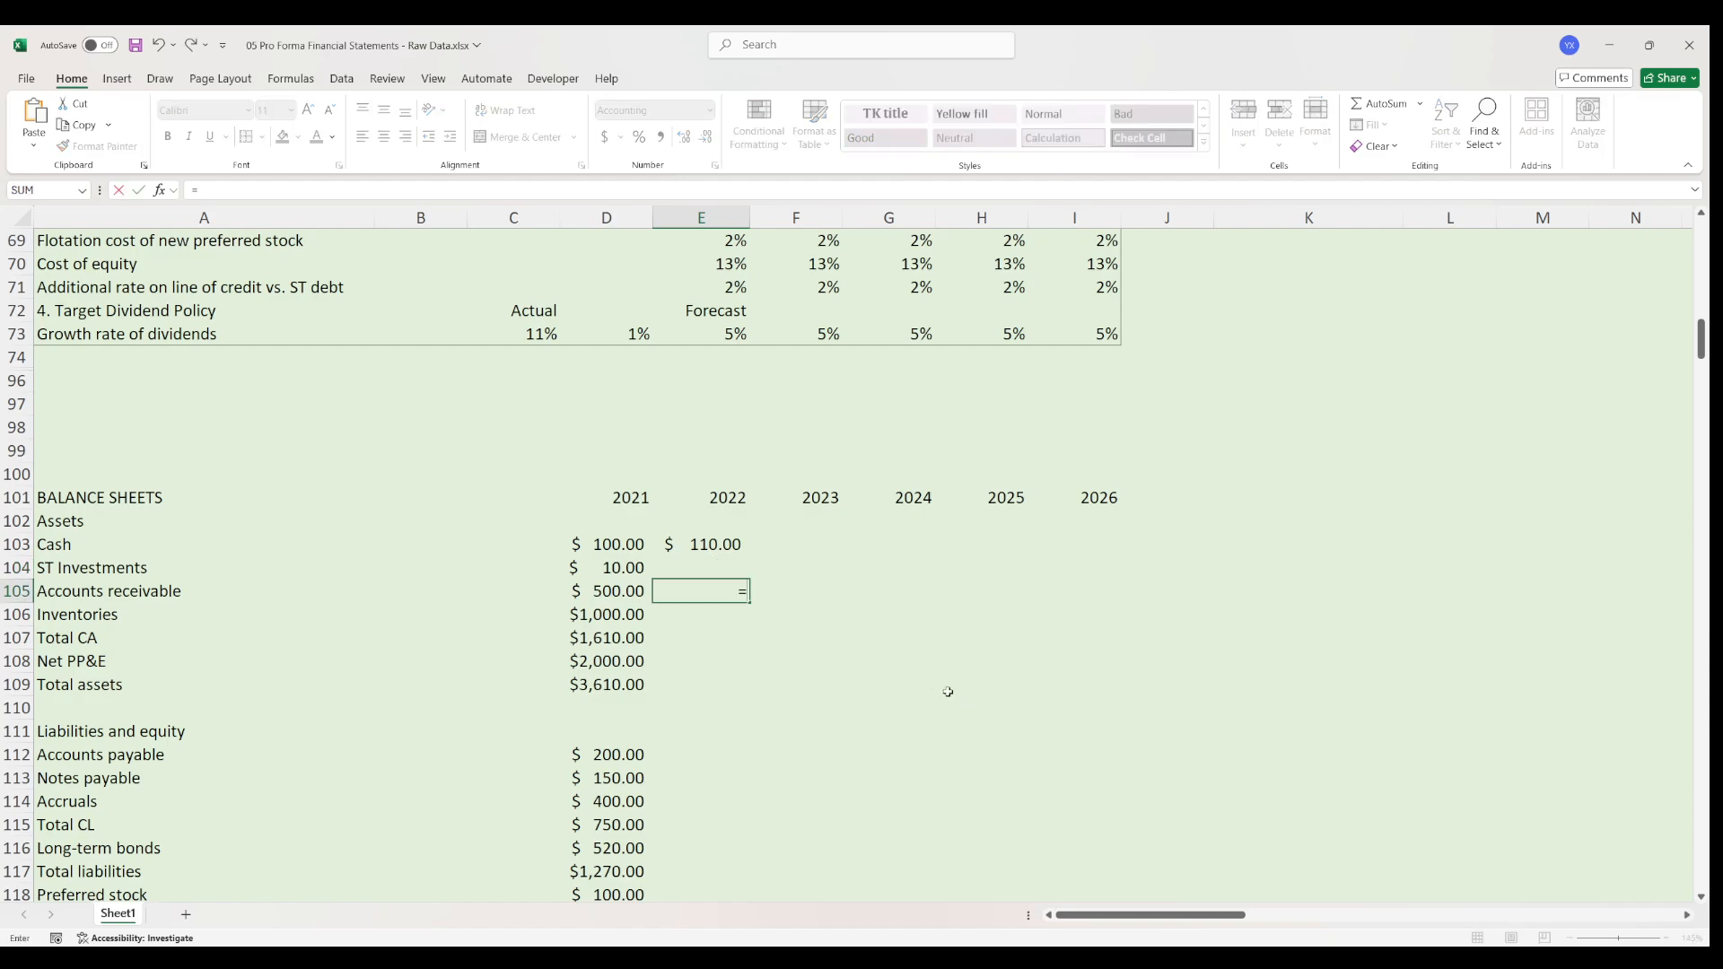
{"action": "scroll", "coordinate": [948, 692], "scroll_direction": "up", "scroll_amount": 7}
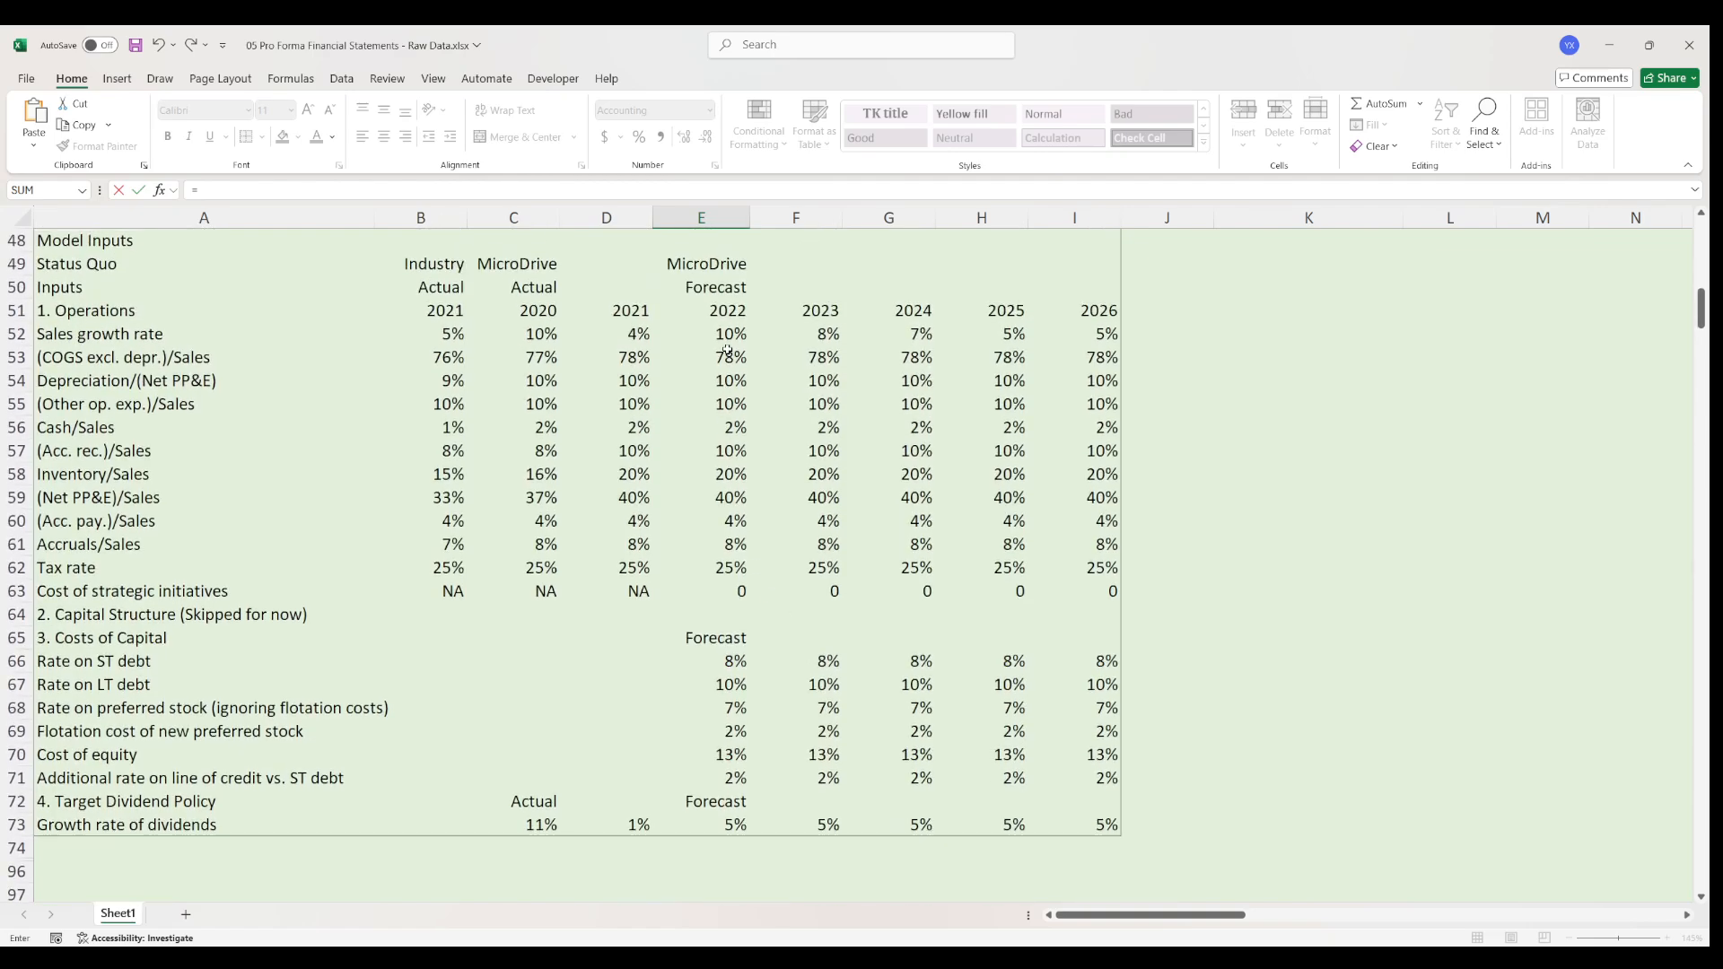
{"action": "left_click", "coordinate": [730, 443]}
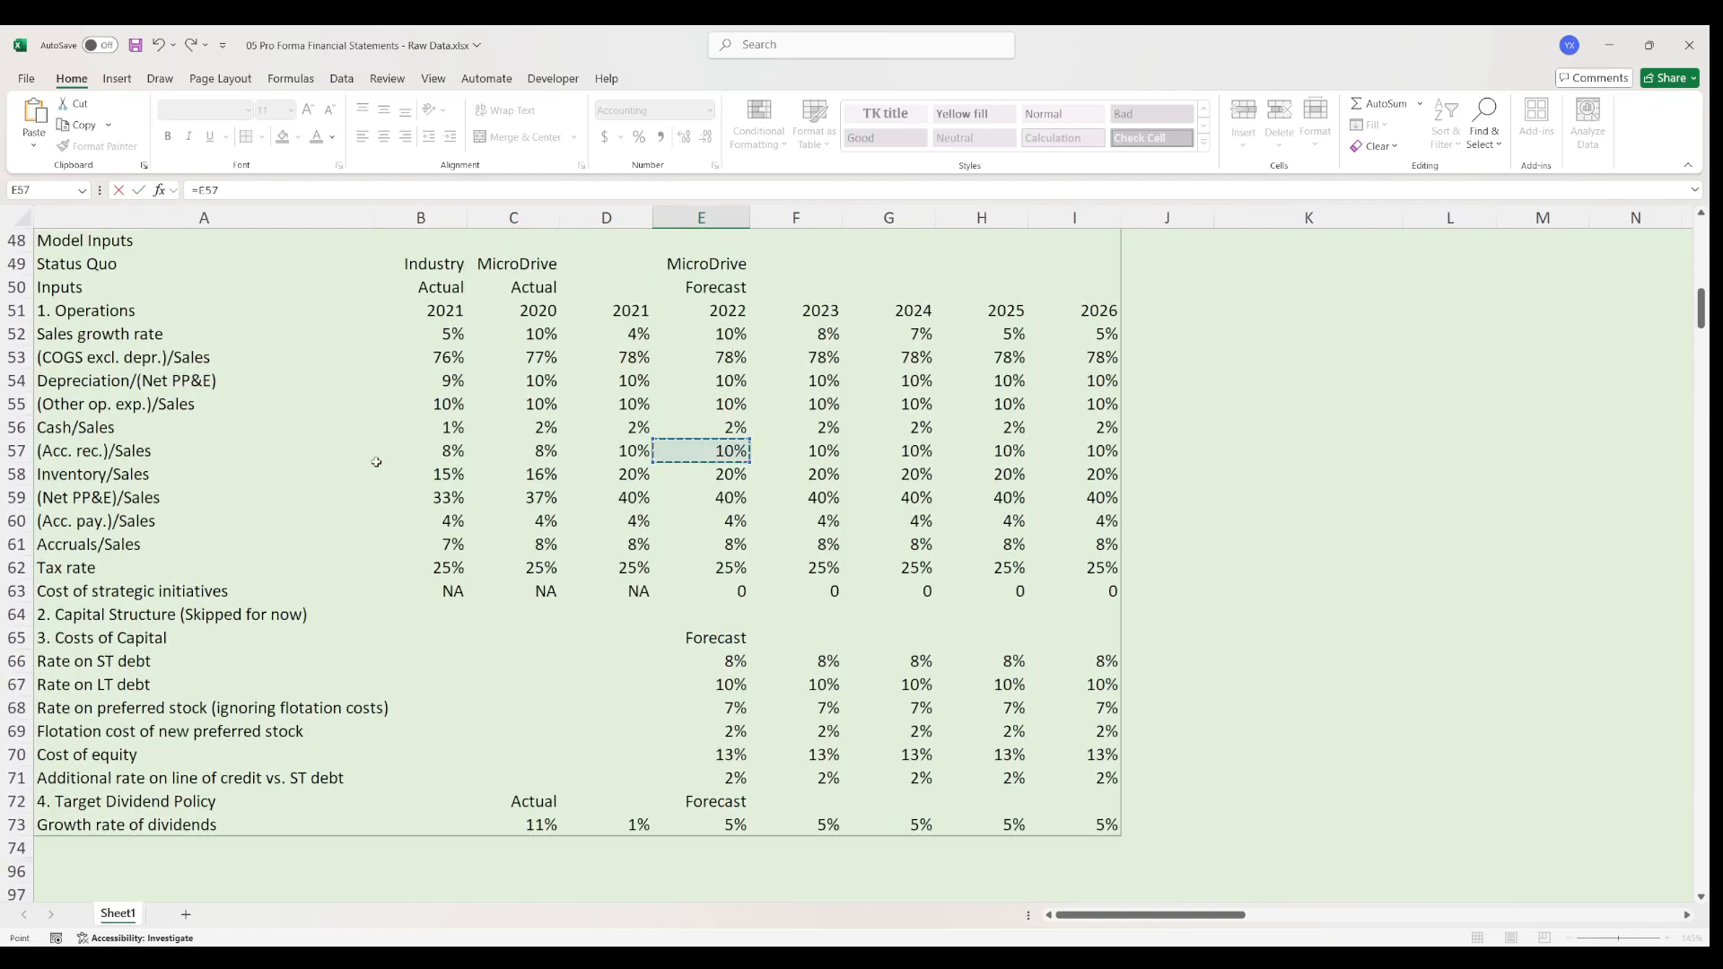
{"action": "type", "text": "*E125"}
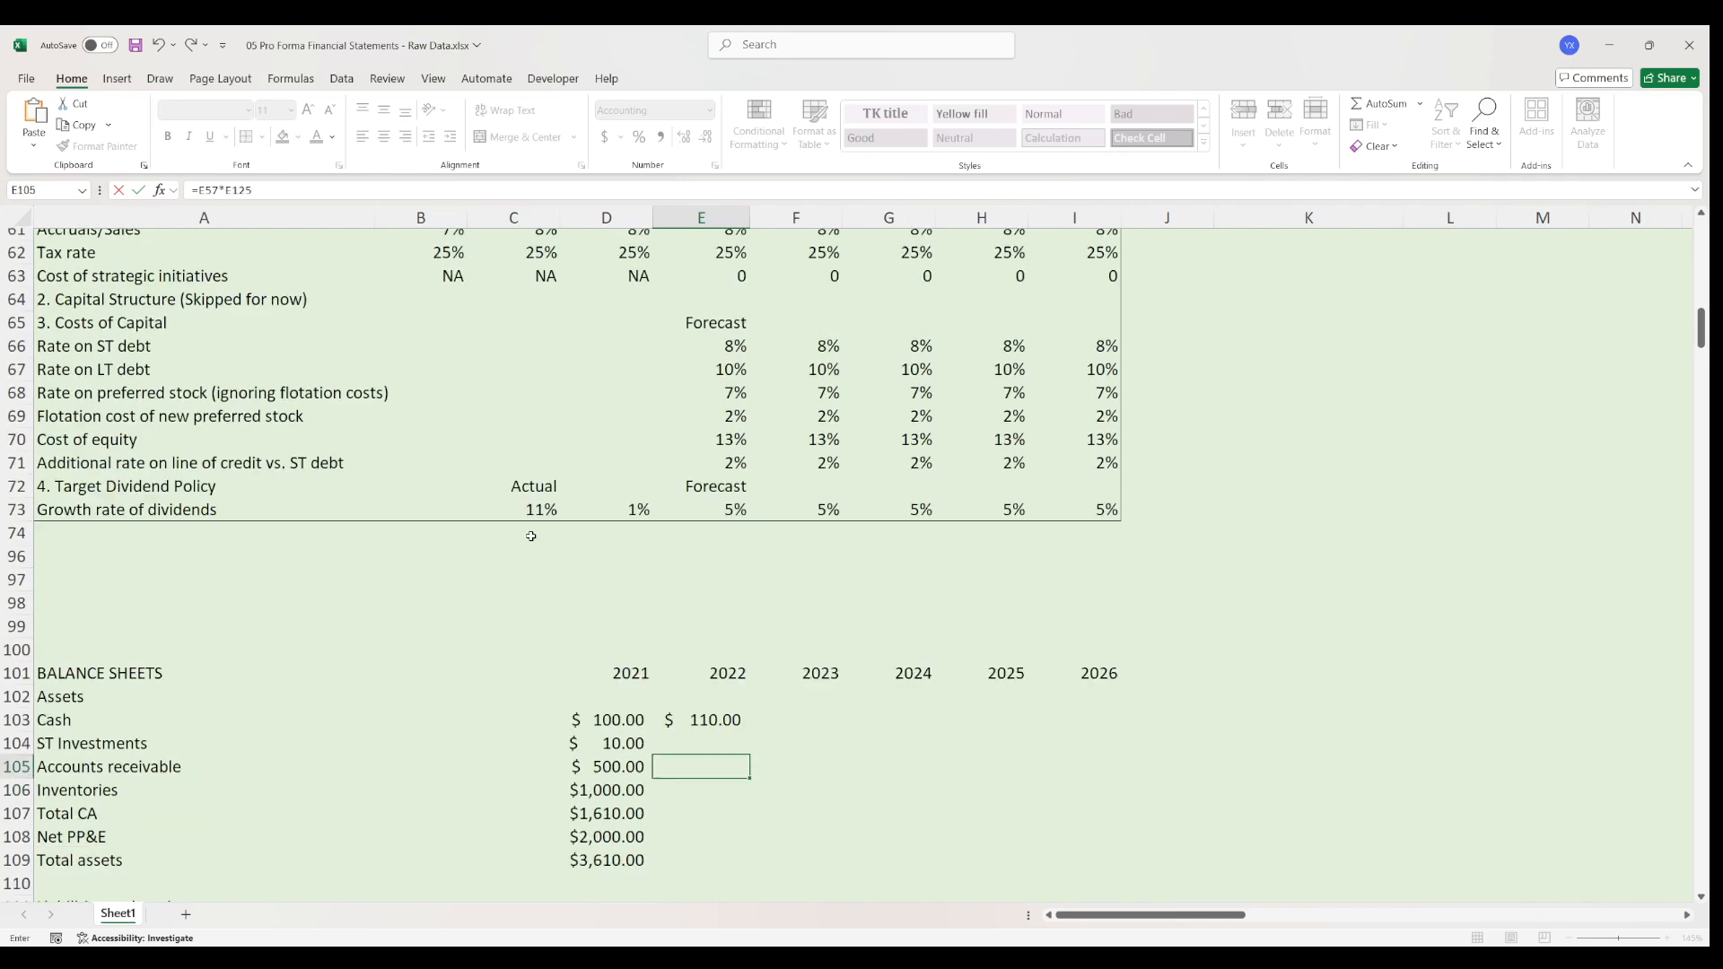
{"action": "left_click_drag", "start_coordinate": [664, 568], "coordinate": [770, 568]}
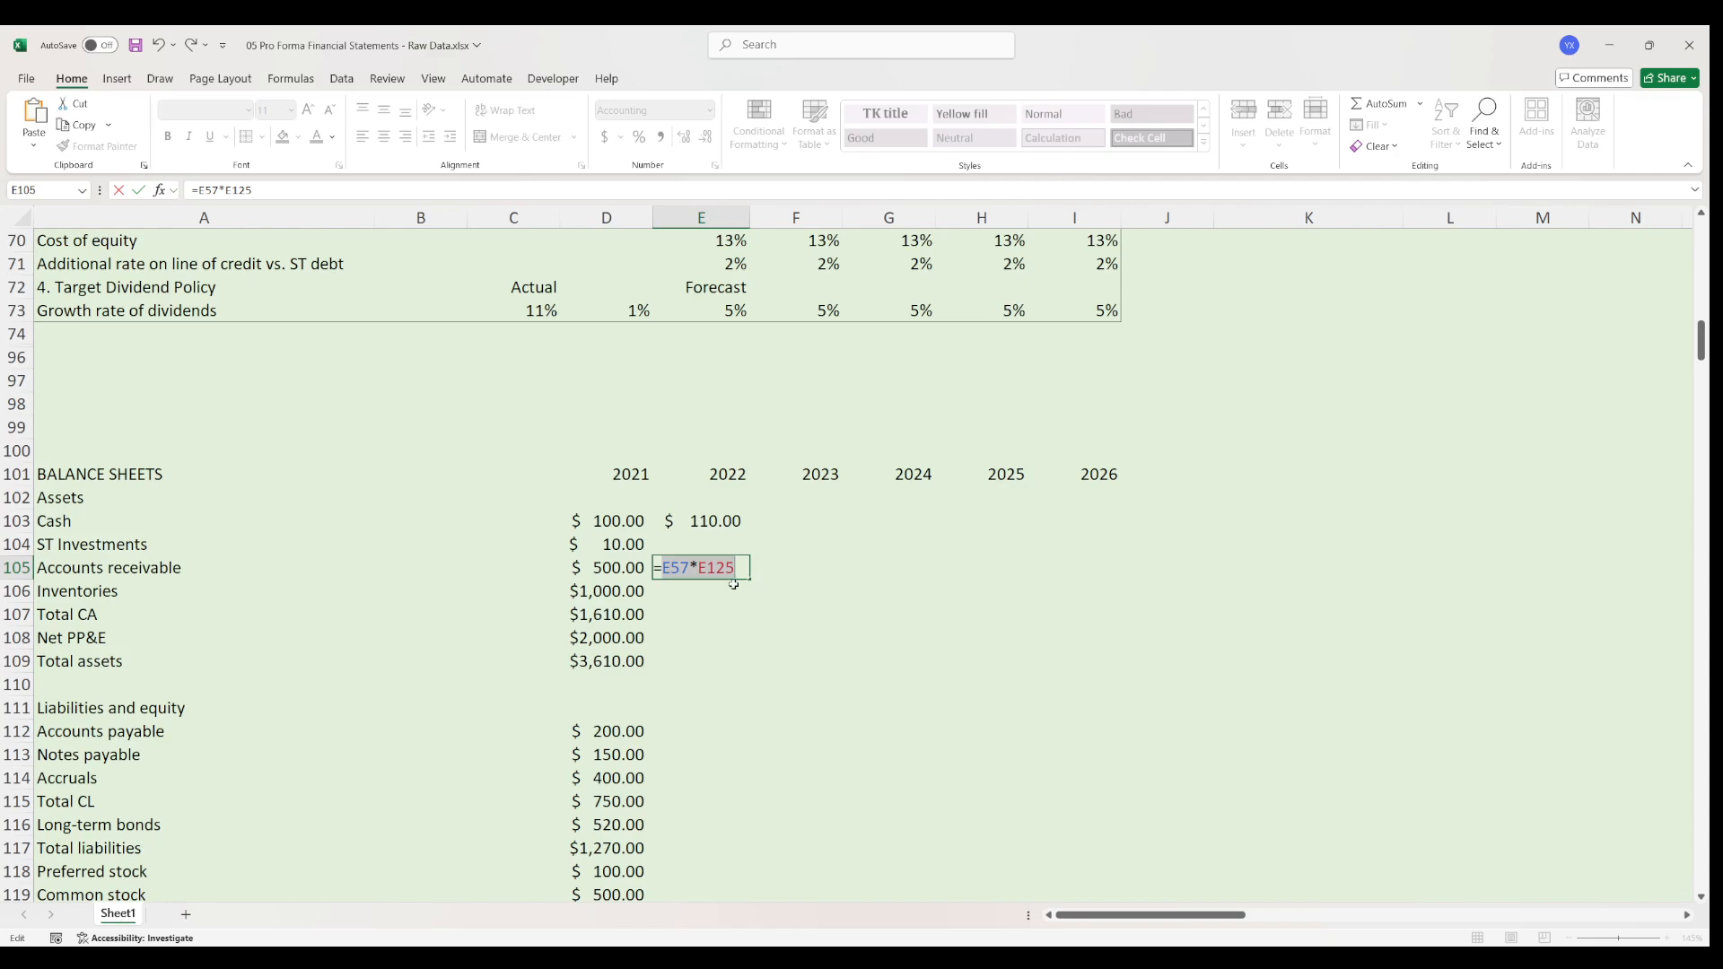
{"action": "key", "text": "Return"}
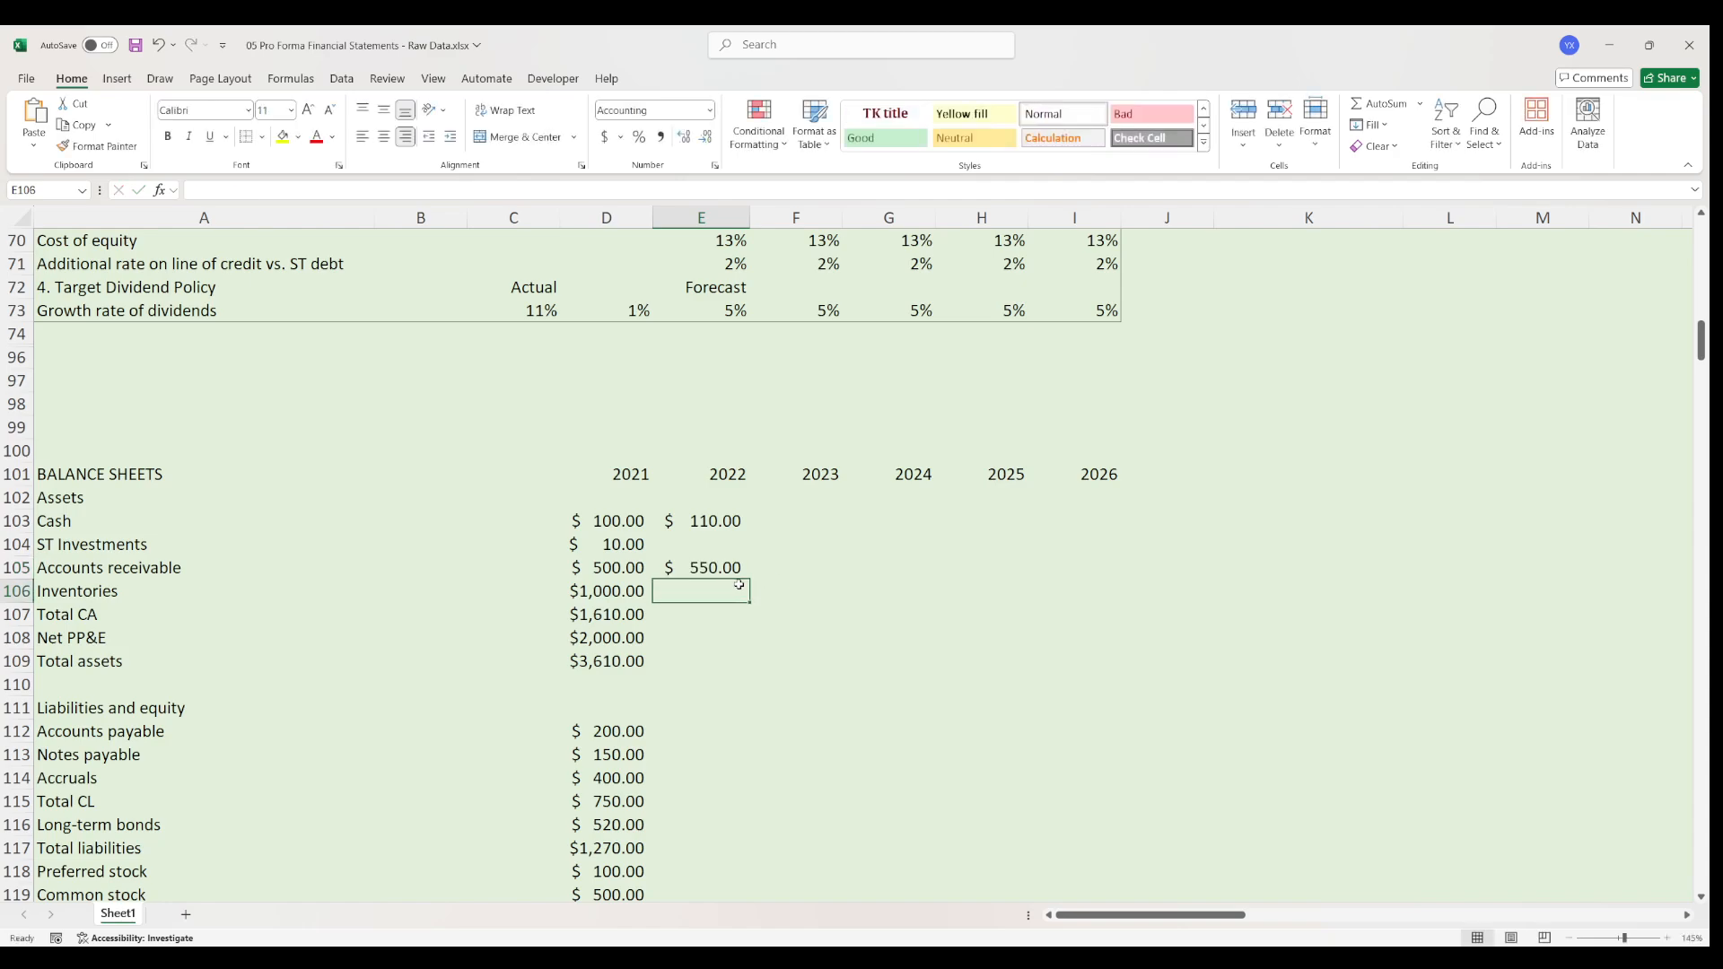
- Calculate 2022 Inventories in E106 from the forecast Inventory/Sales ratio and net sales with =E58*E125
{"action": "type", "text": "="}
{"action": "scroll", "coordinate": [742, 588], "scroll_direction": "up", "scroll_amount": 7}
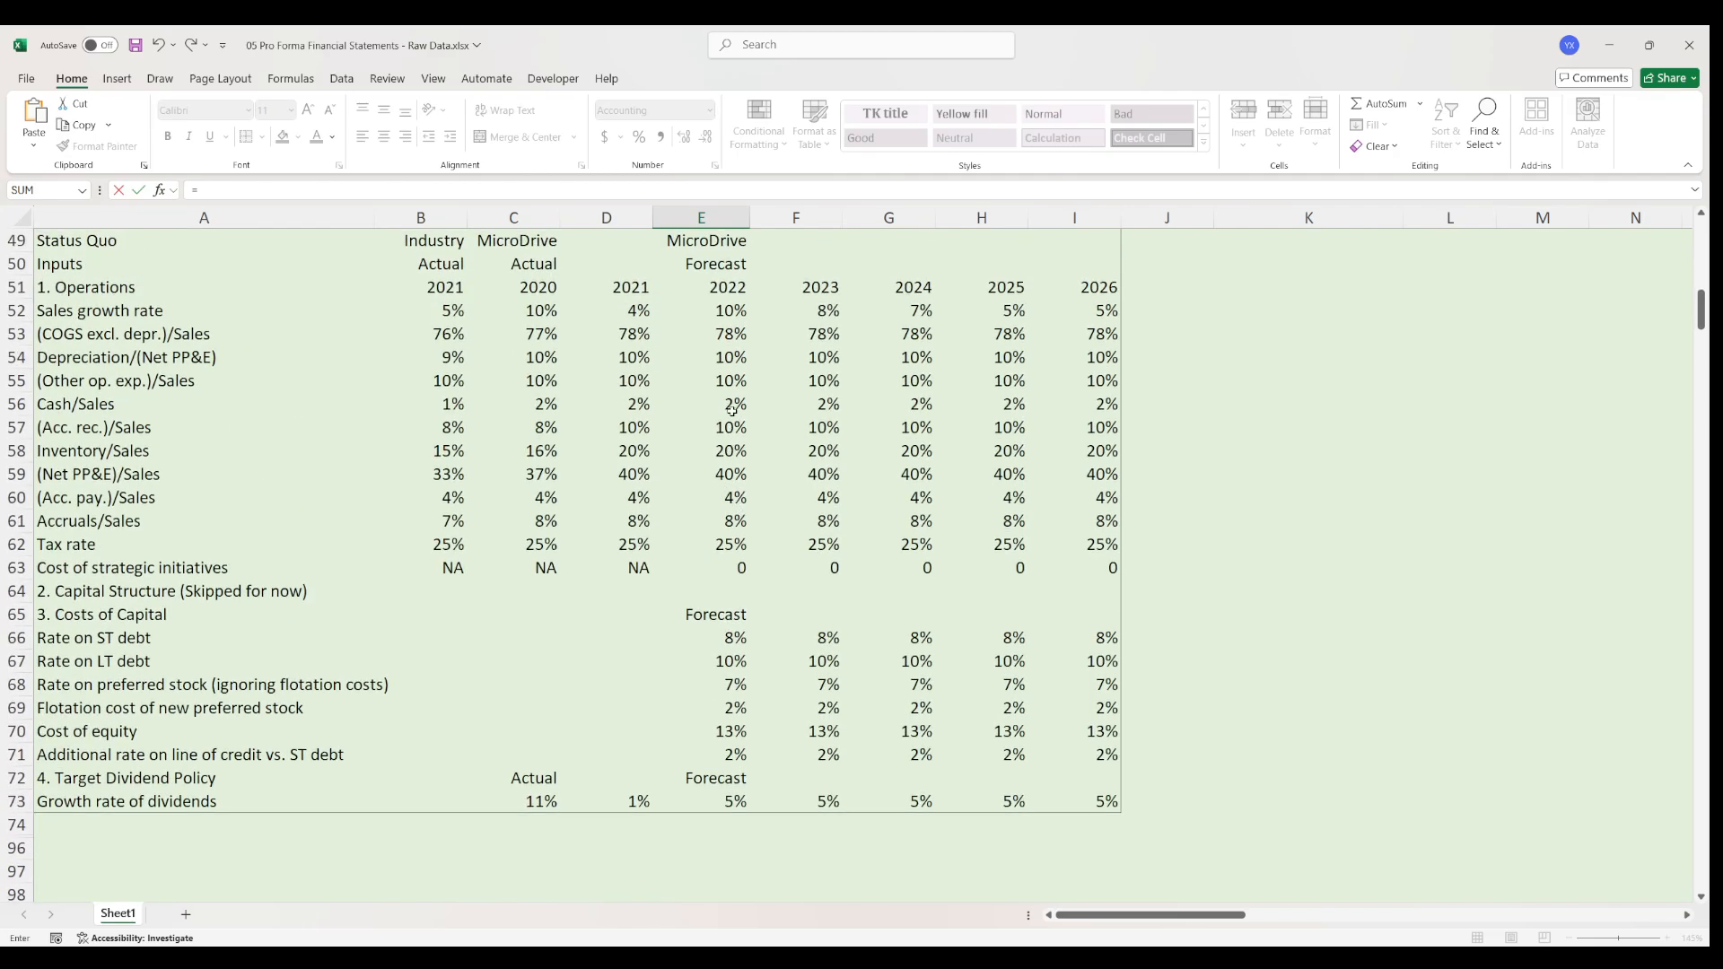
{"action": "mouse_move", "coordinate": [734, 452]}
{"action": "left_mouse_down"}
{"action": "mouse_move", "coordinate": [125, 453]}
{"action": "mouse_move", "coordinate": [741, 454]}
{"action": "left_mouse_up"}
{"action": "scroll", "coordinate": [748, 587], "scroll_direction": "down", "scroll_amount": 6}
{"action": "type", "text": "*E125"}
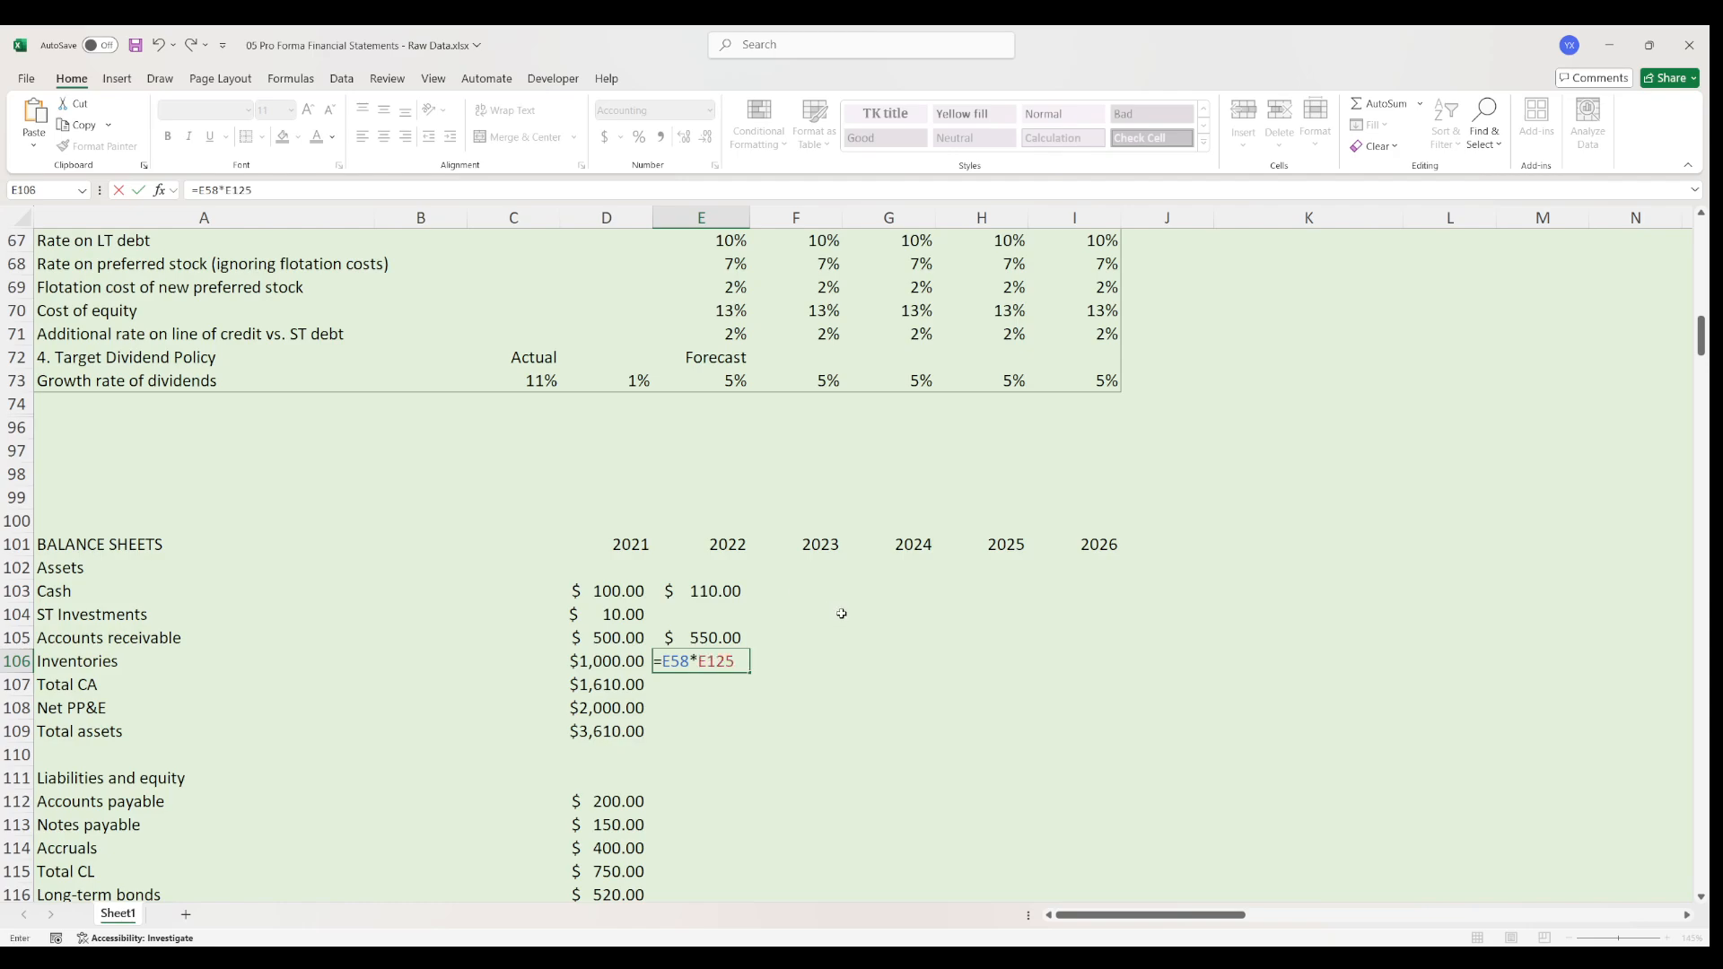
{"action": "key", "text": "Return"}
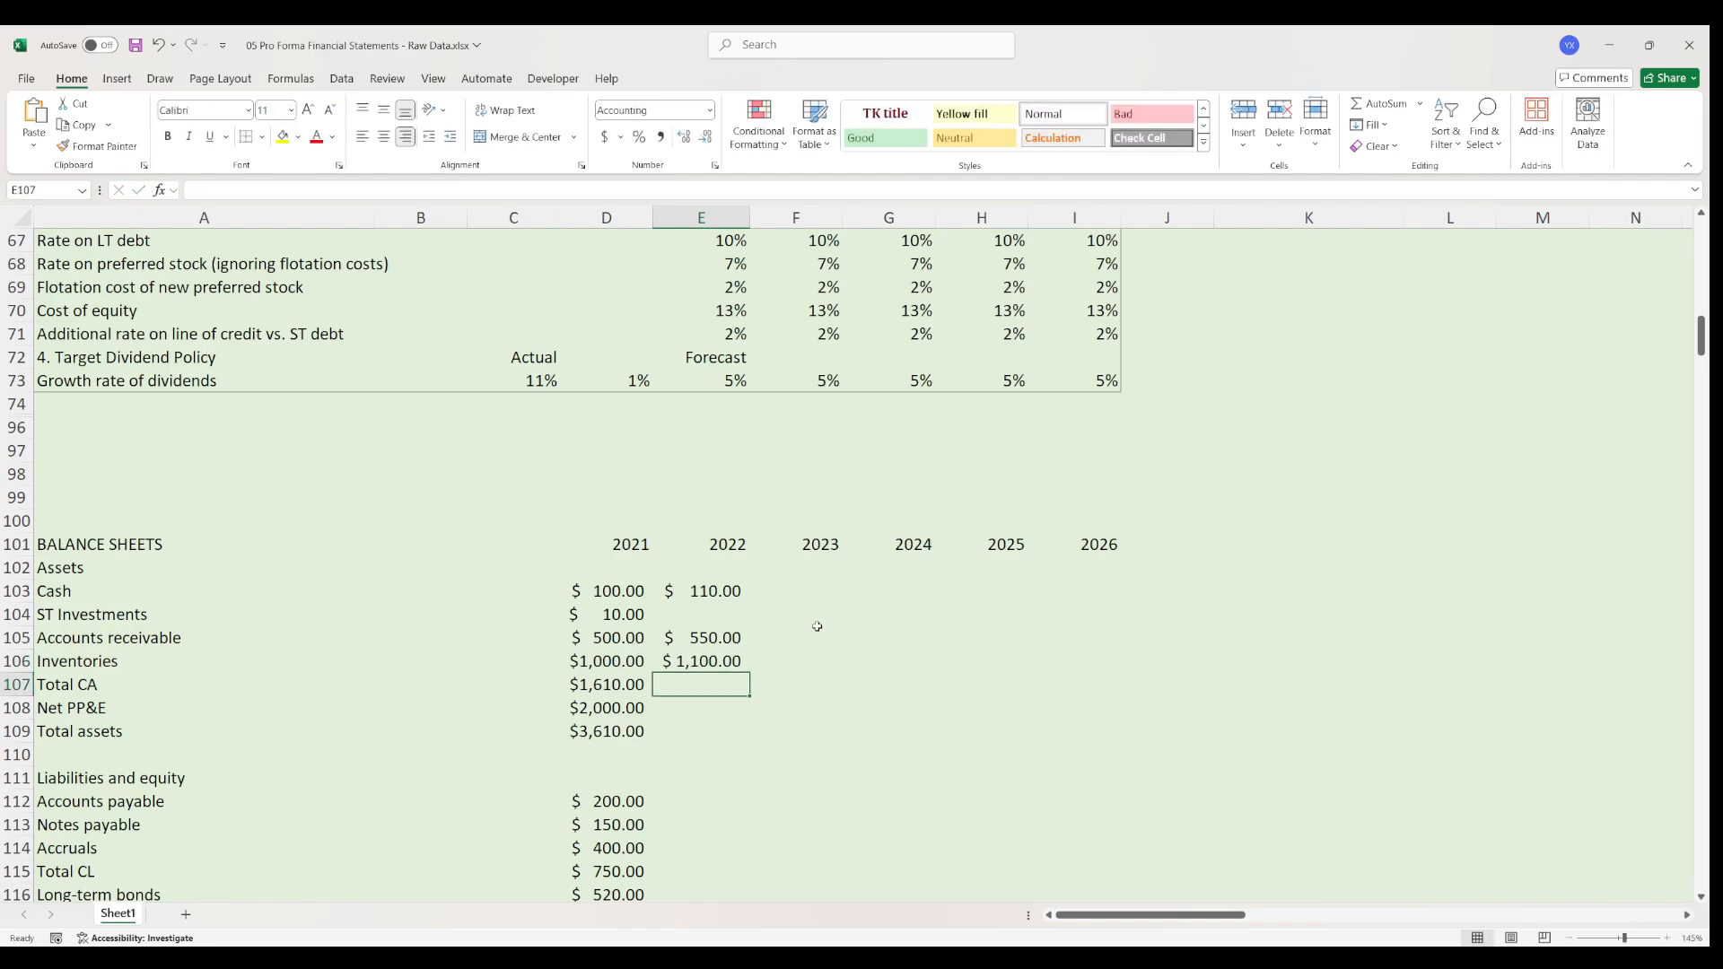
- Calculate 2022 Net PP&E in E108 from its forecast ratio and net sales with =E59*E125
{"action": "key", "text": "Down"}
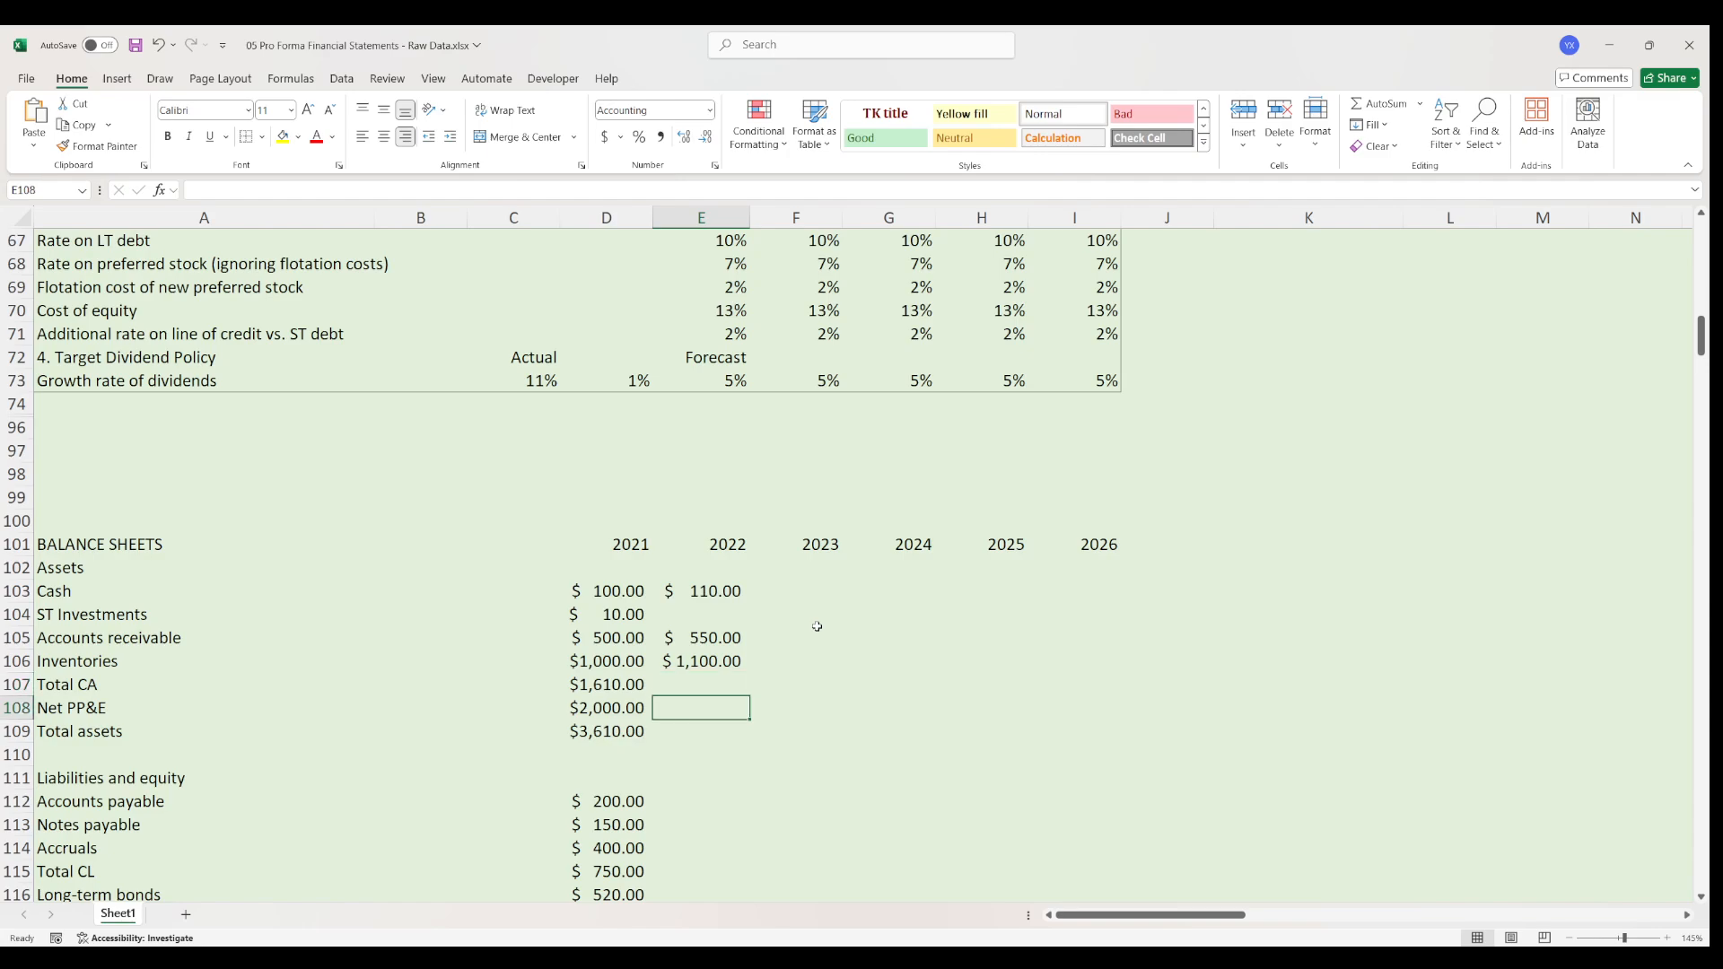
{"action": "type", "text": "="}
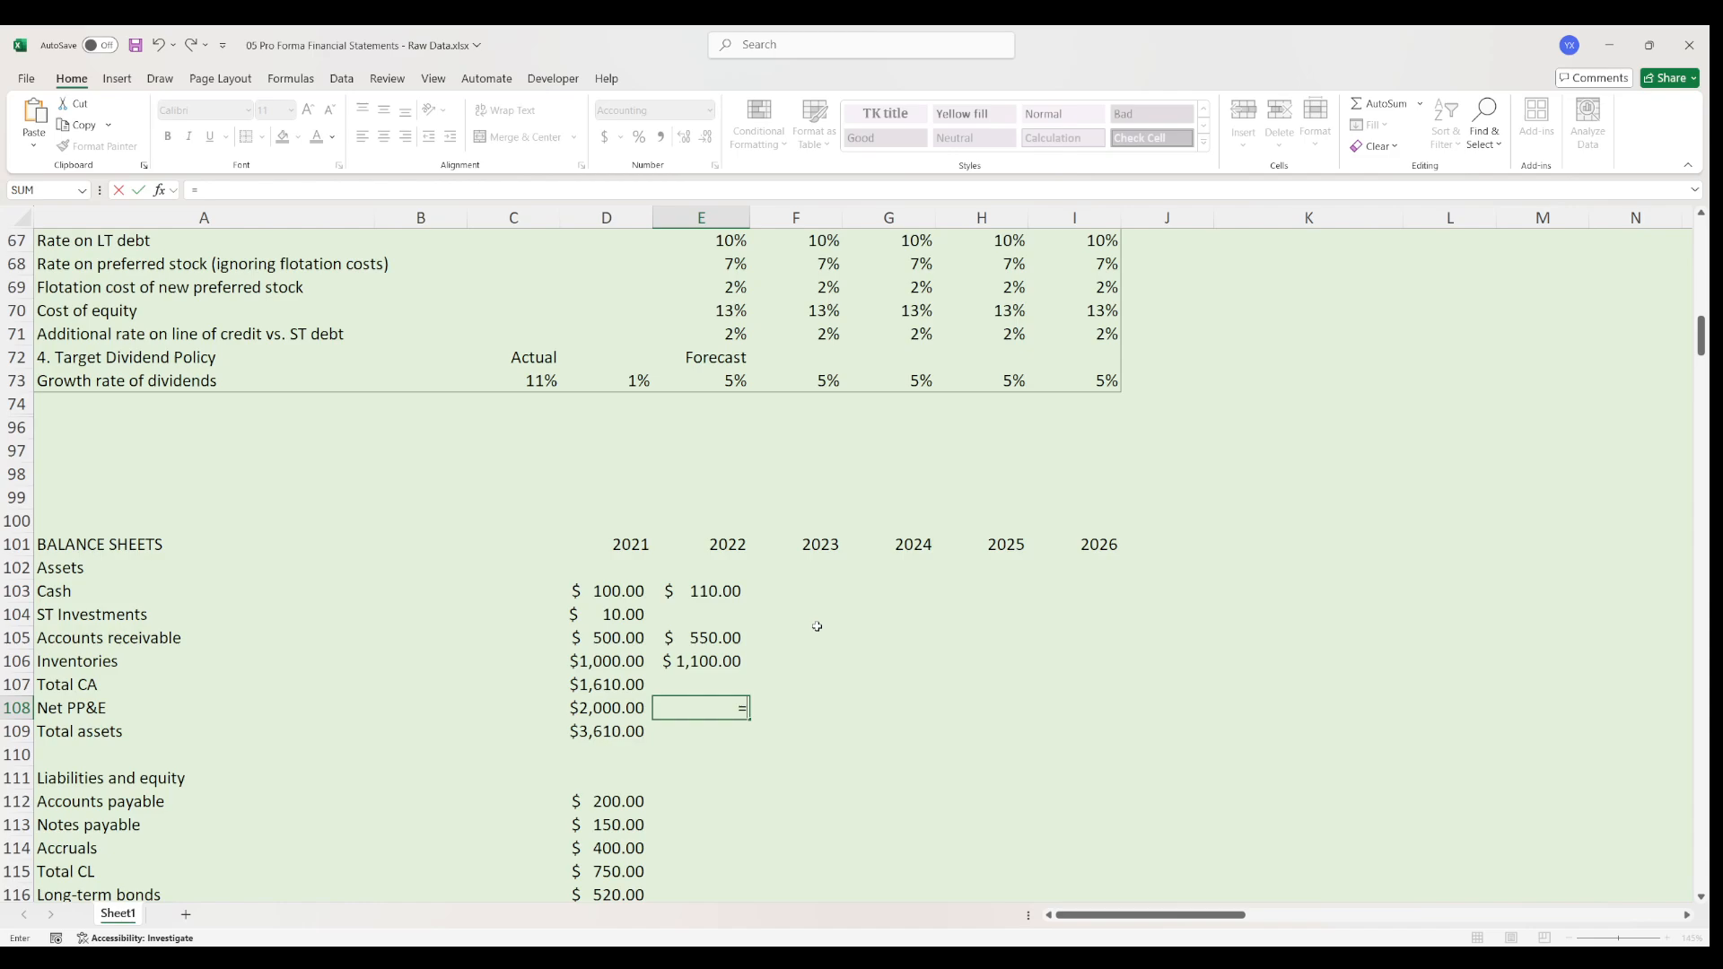
{"action": "scroll", "coordinate": [817, 626], "scroll_direction": "up", "scroll_amount": 7}
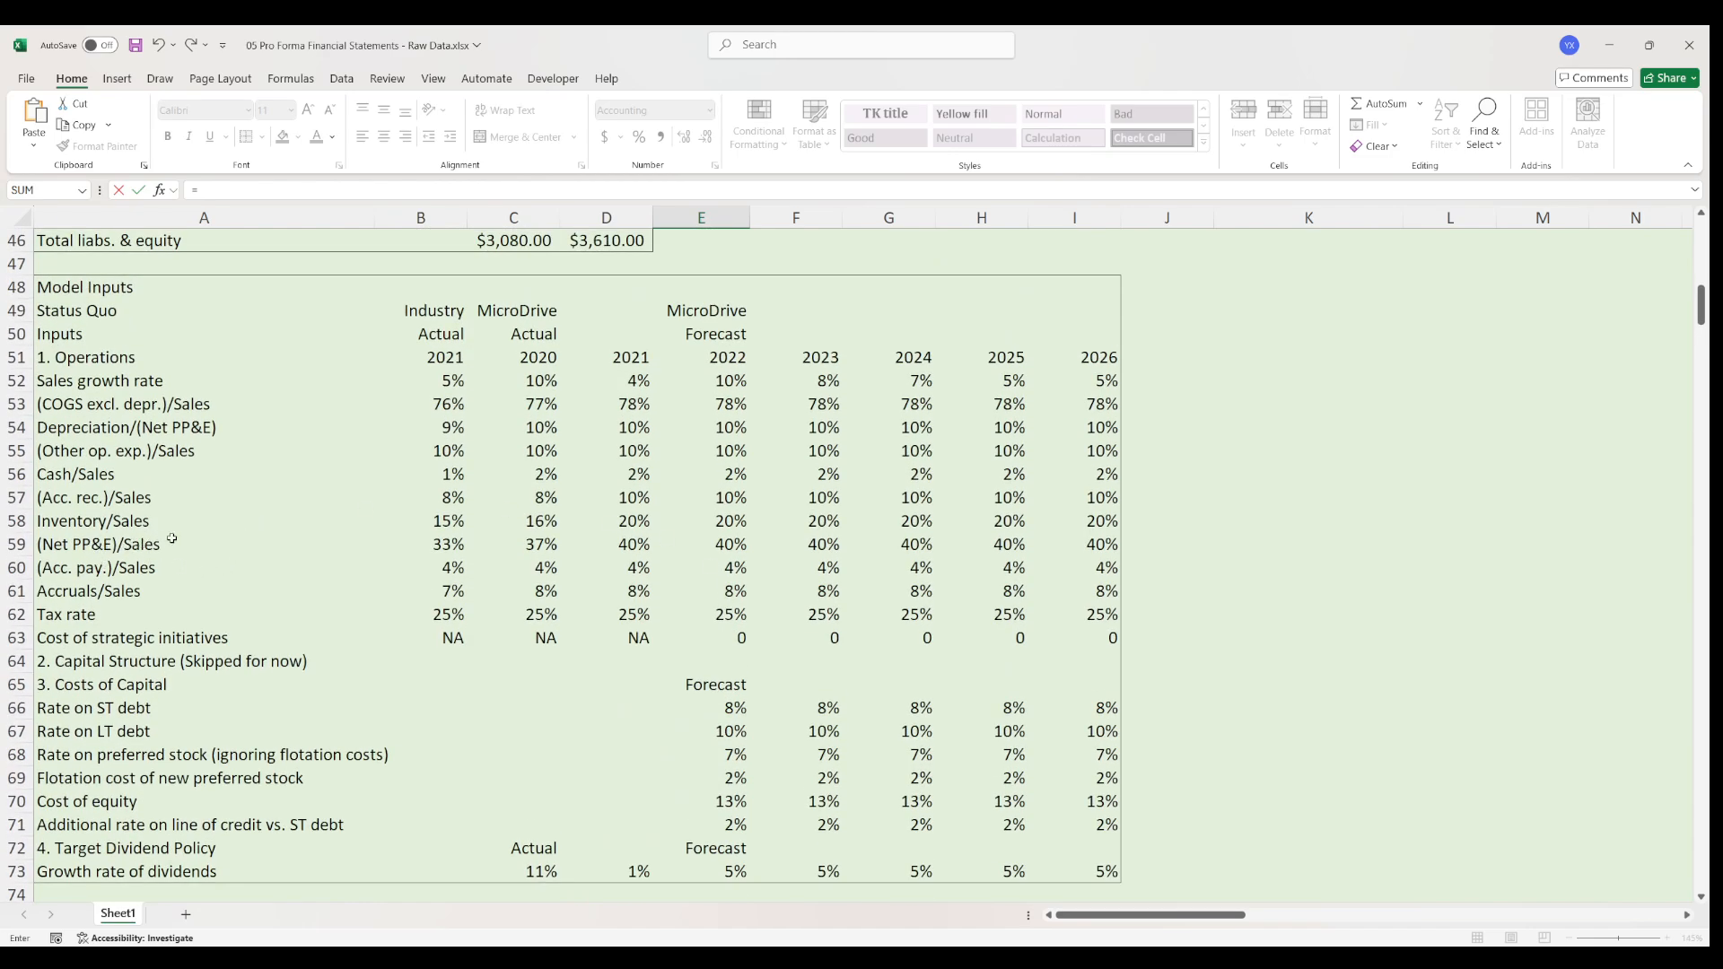
{"action": "left_click", "coordinate": [738, 539]}
{"action": "type", "text": "*E125"}
{"action": "scroll", "coordinate": [745, 574], "scroll_direction": "down", "scroll_amount": 9}
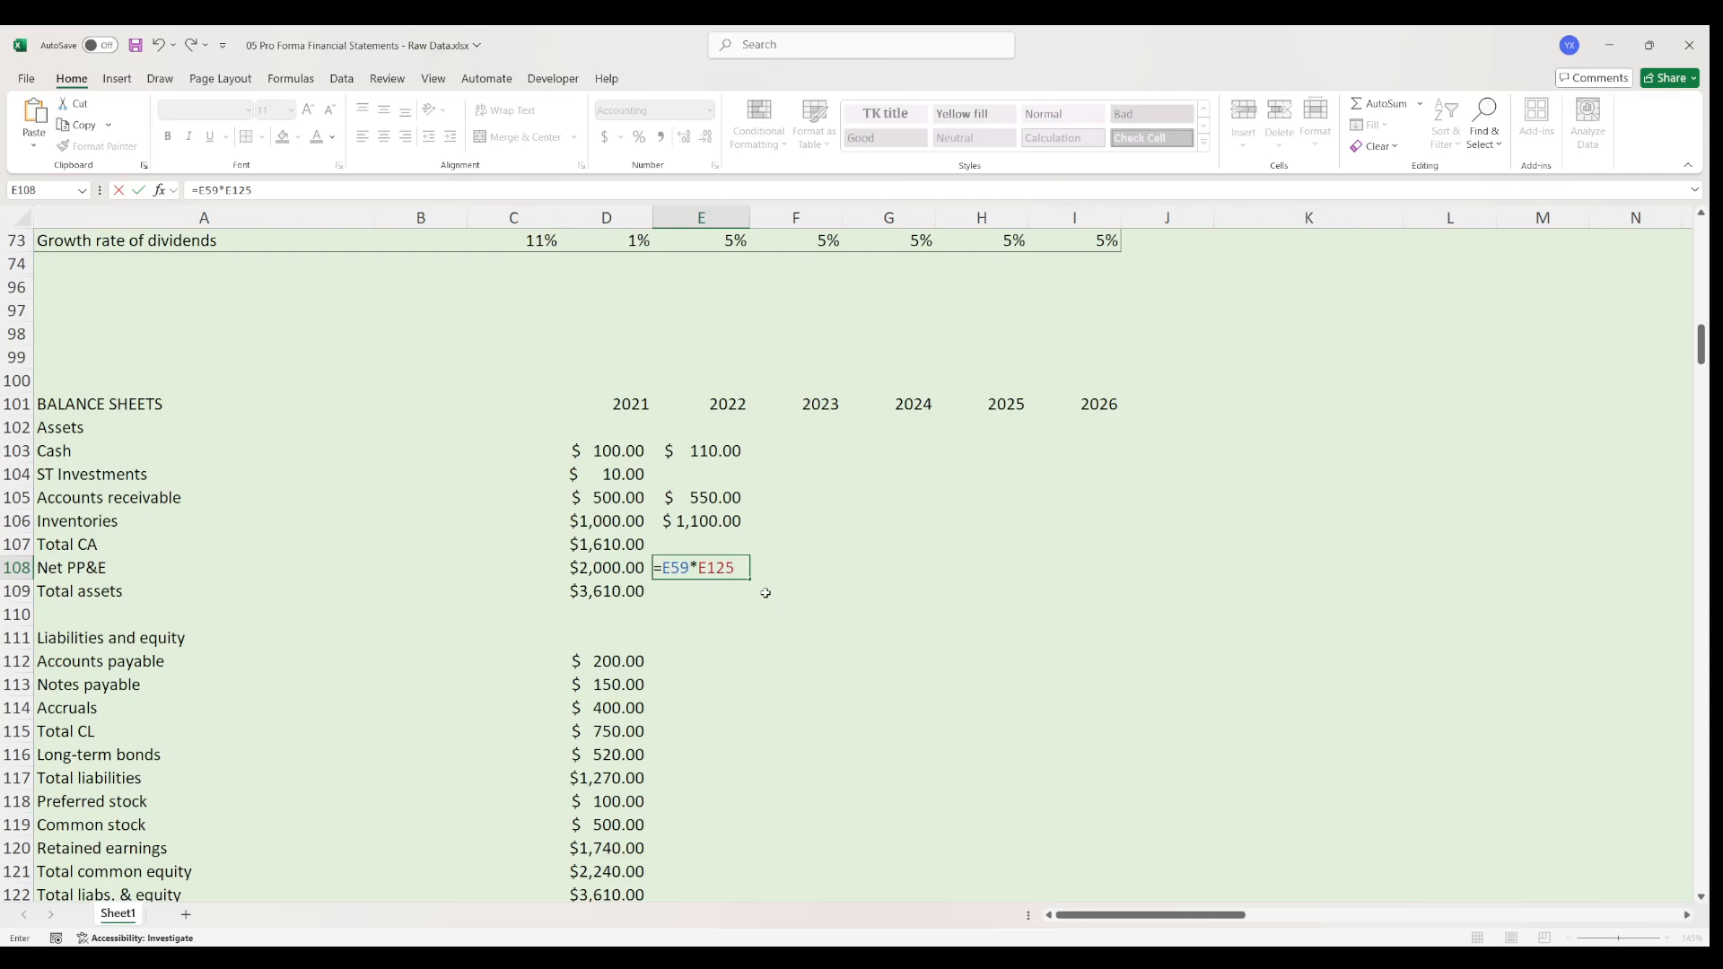
{"action": "key", "text": "Return"}
- Calculate 2022 Accounts payable in E112 from its forecast ratio and net sales with =E60*E125
{"action": "left_click", "coordinate": [706, 669]}
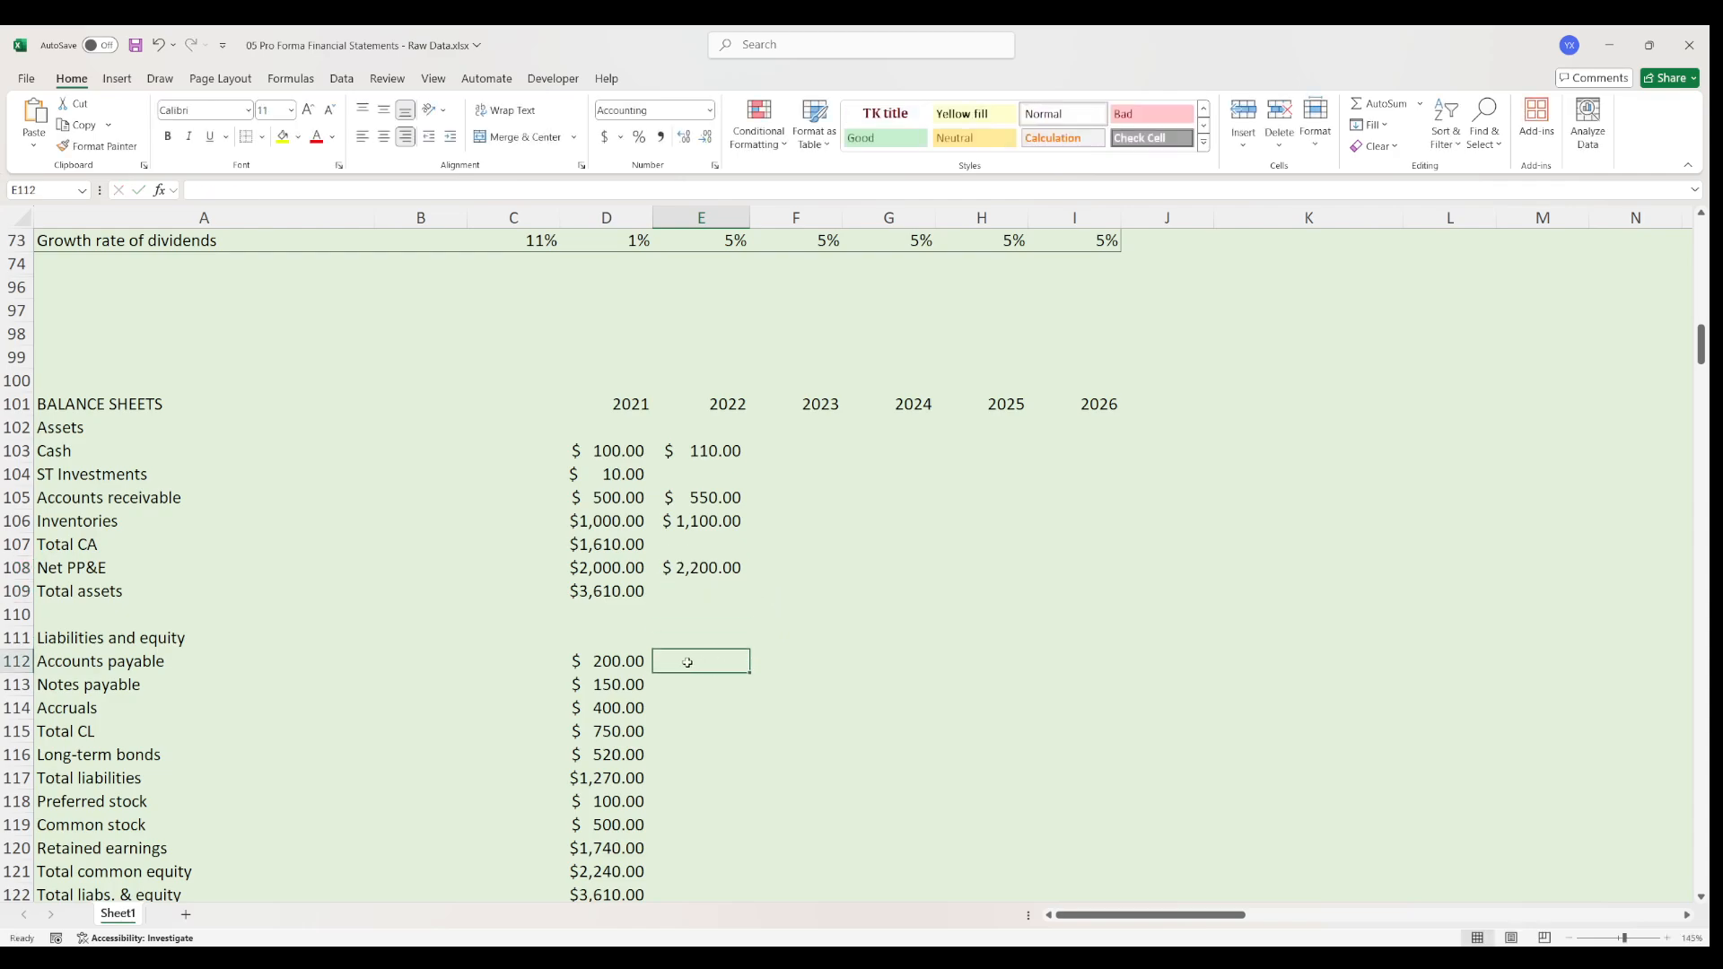
{"action": "type", "text": "="}
{"action": "scroll", "coordinate": [704, 571], "scroll_direction": "up", "scroll_amount": 7}
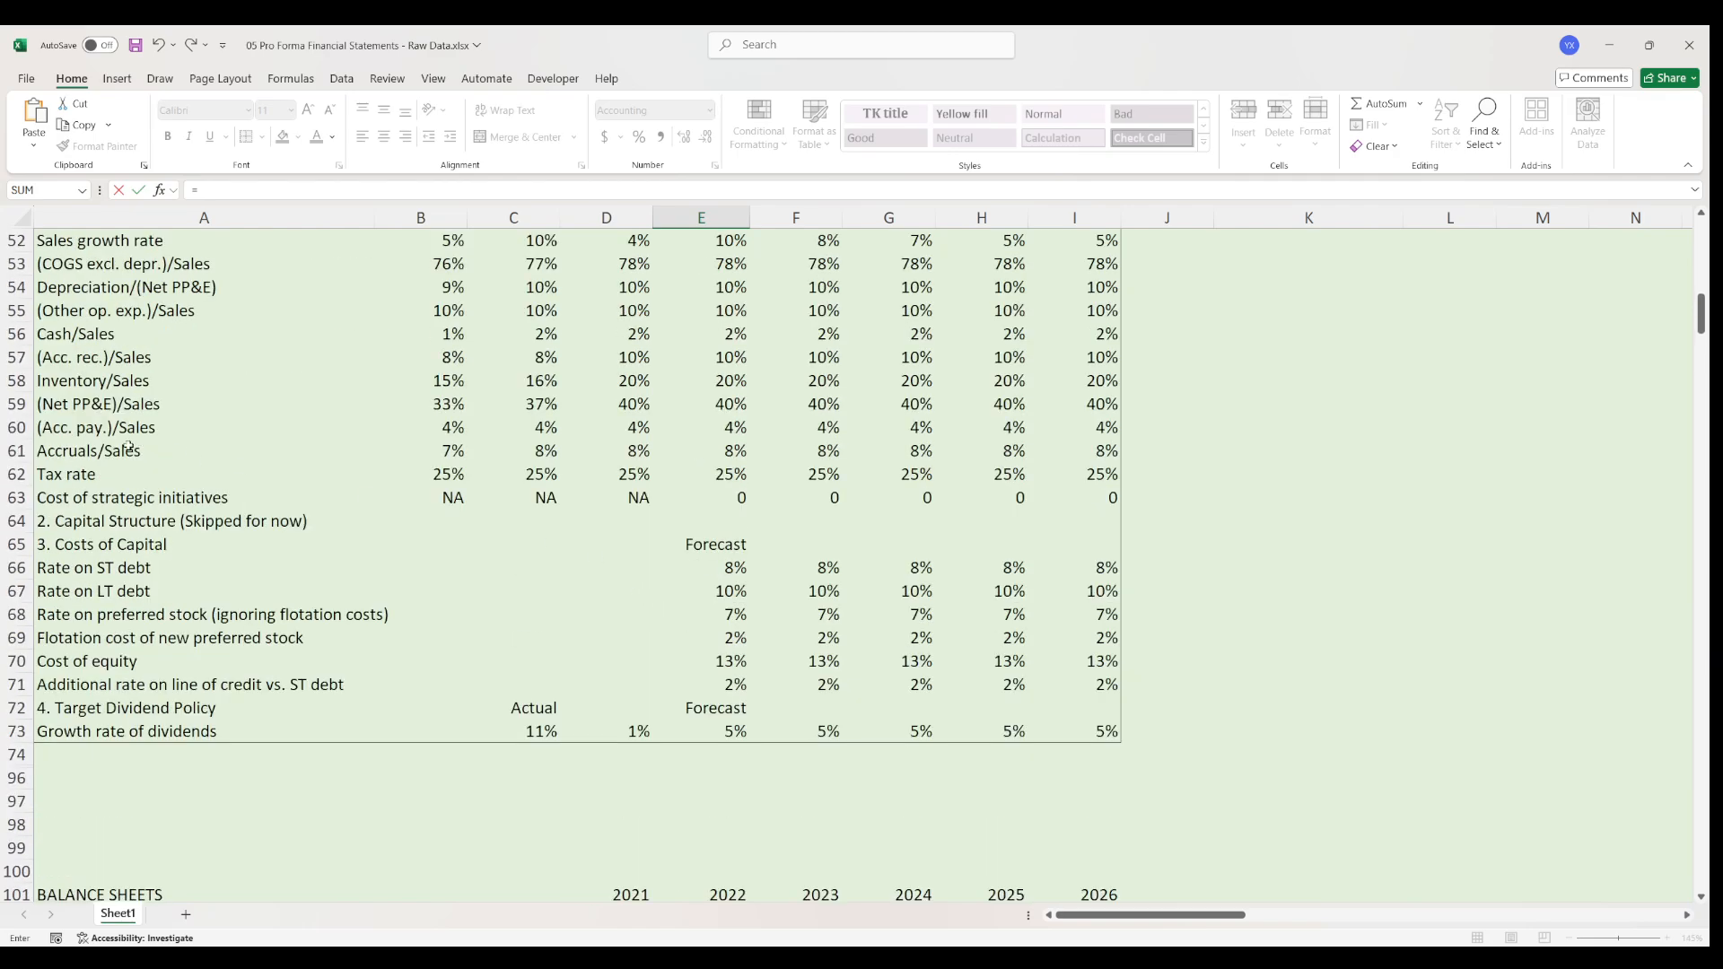
{"action": "left_click", "coordinate": [735, 433]}
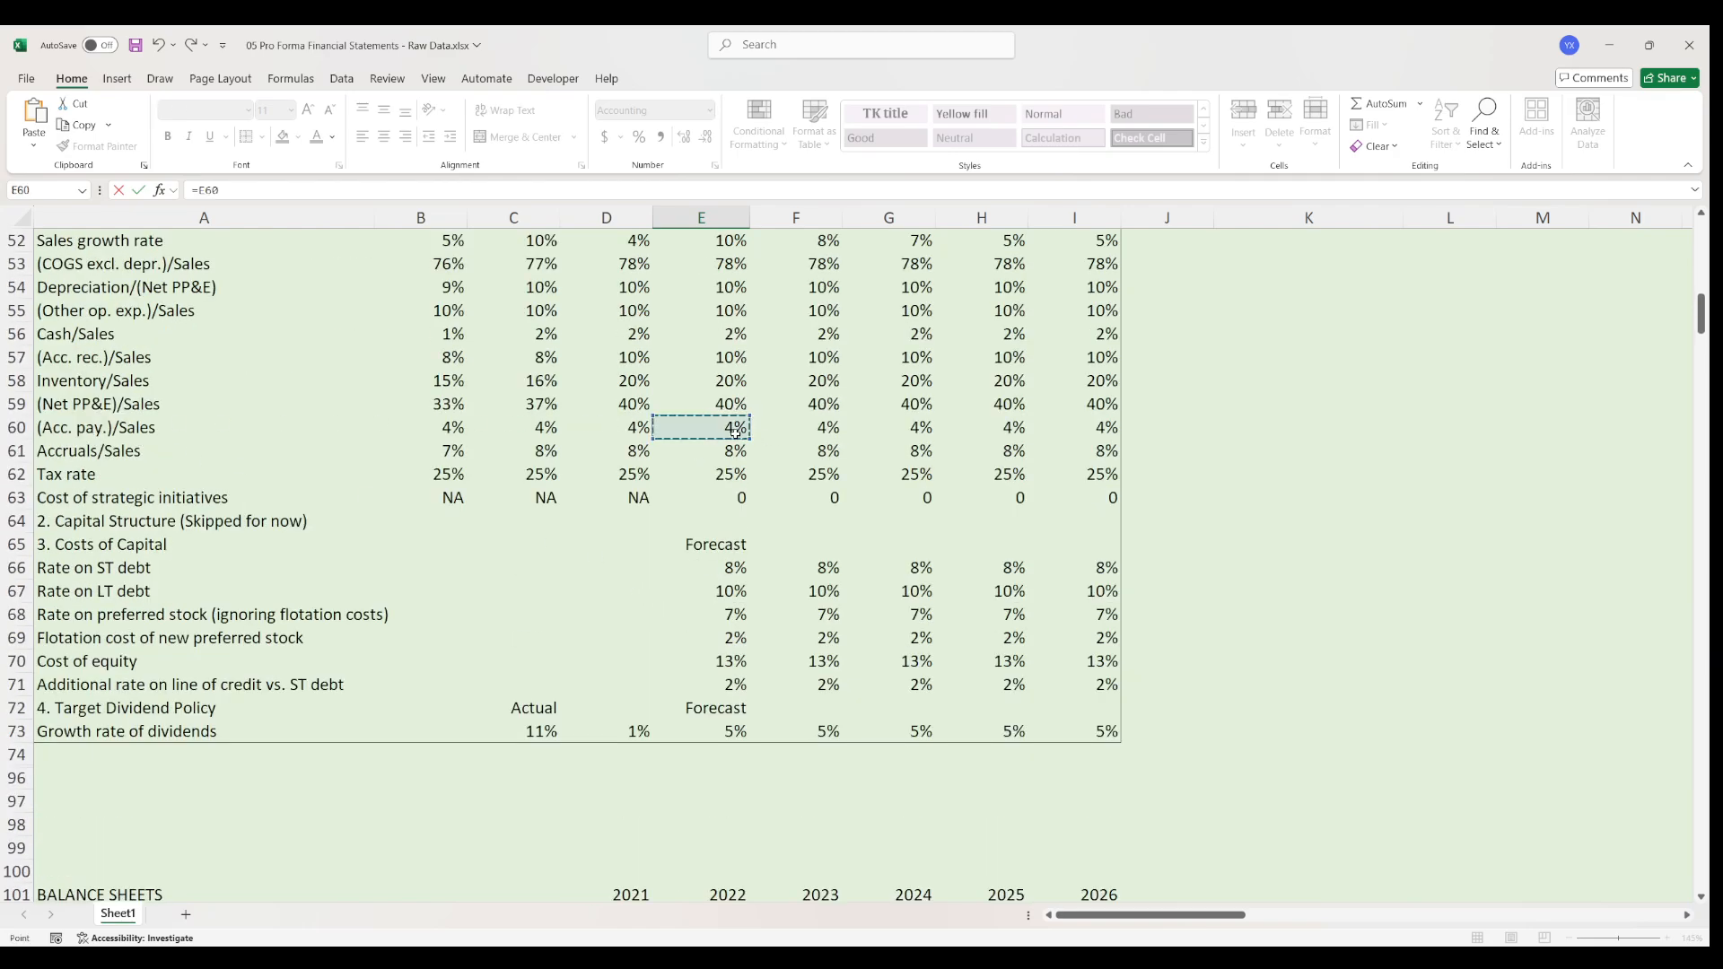
{"action": "scroll", "coordinate": [831, 573], "scroll_direction": "down", "scroll_amount": 10}
{"action": "type", "text": "*E125"}
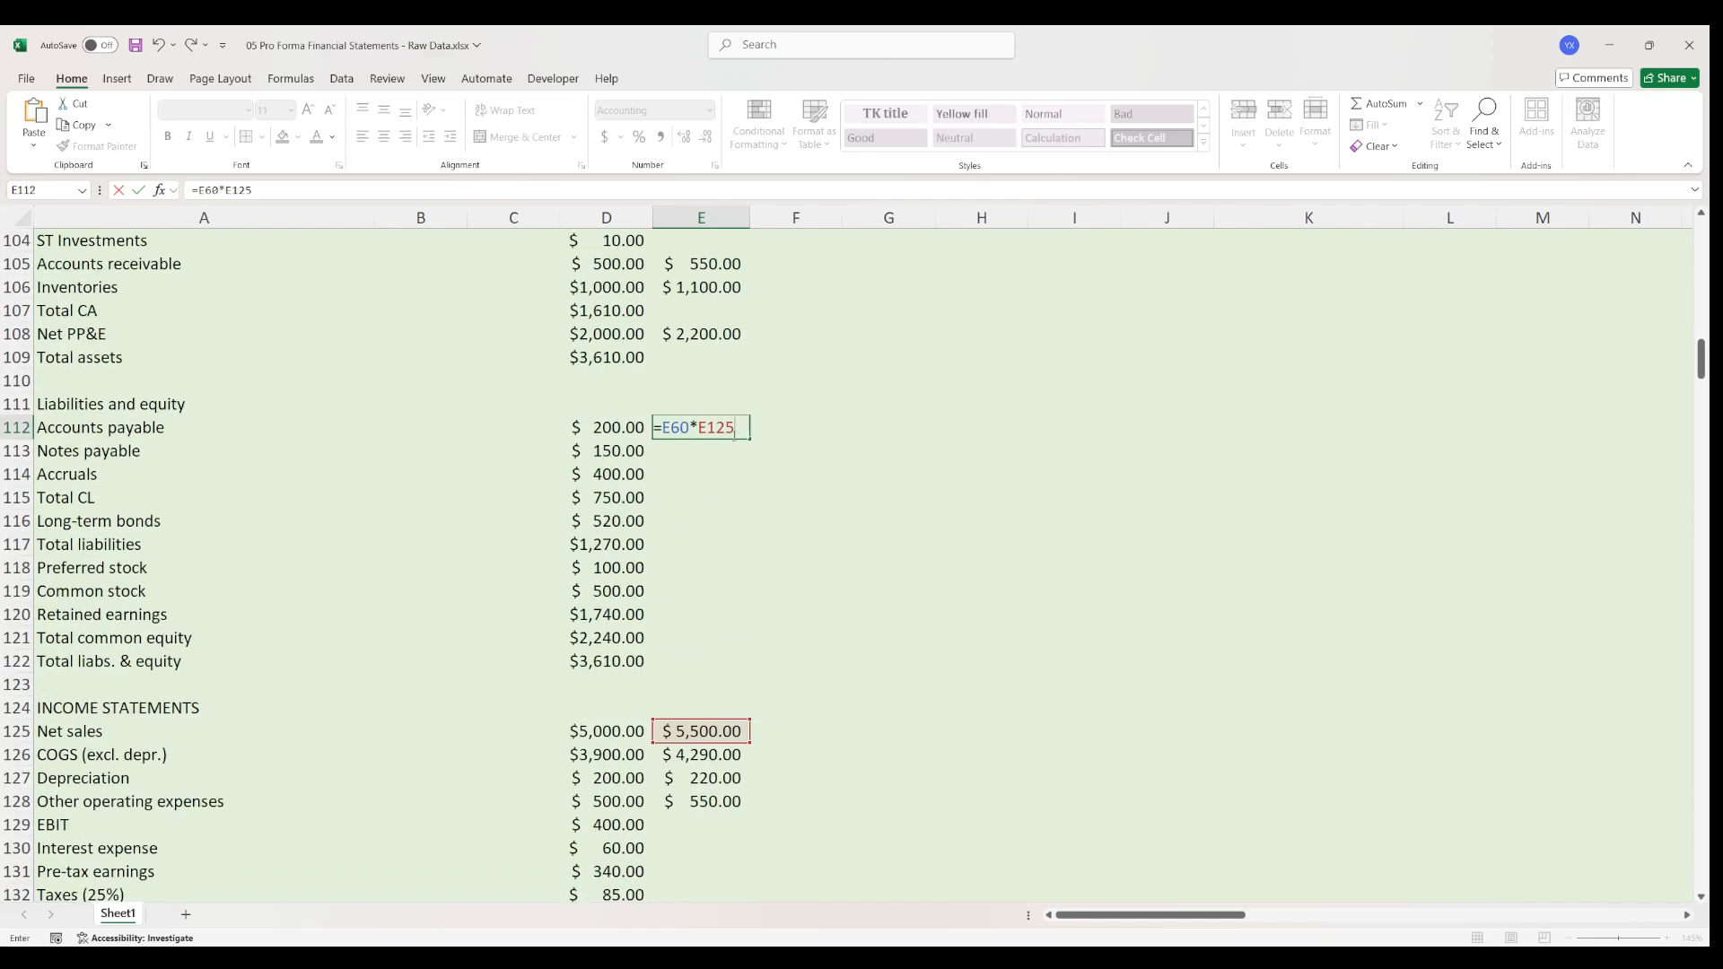
{"action": "key", "text": "Return"}
- Calculate 2022 Accruals in E114 from the forecast Accruals/Sales ratio and net sales with =E61*E125
{"action": "left_click", "coordinate": [721, 473]}
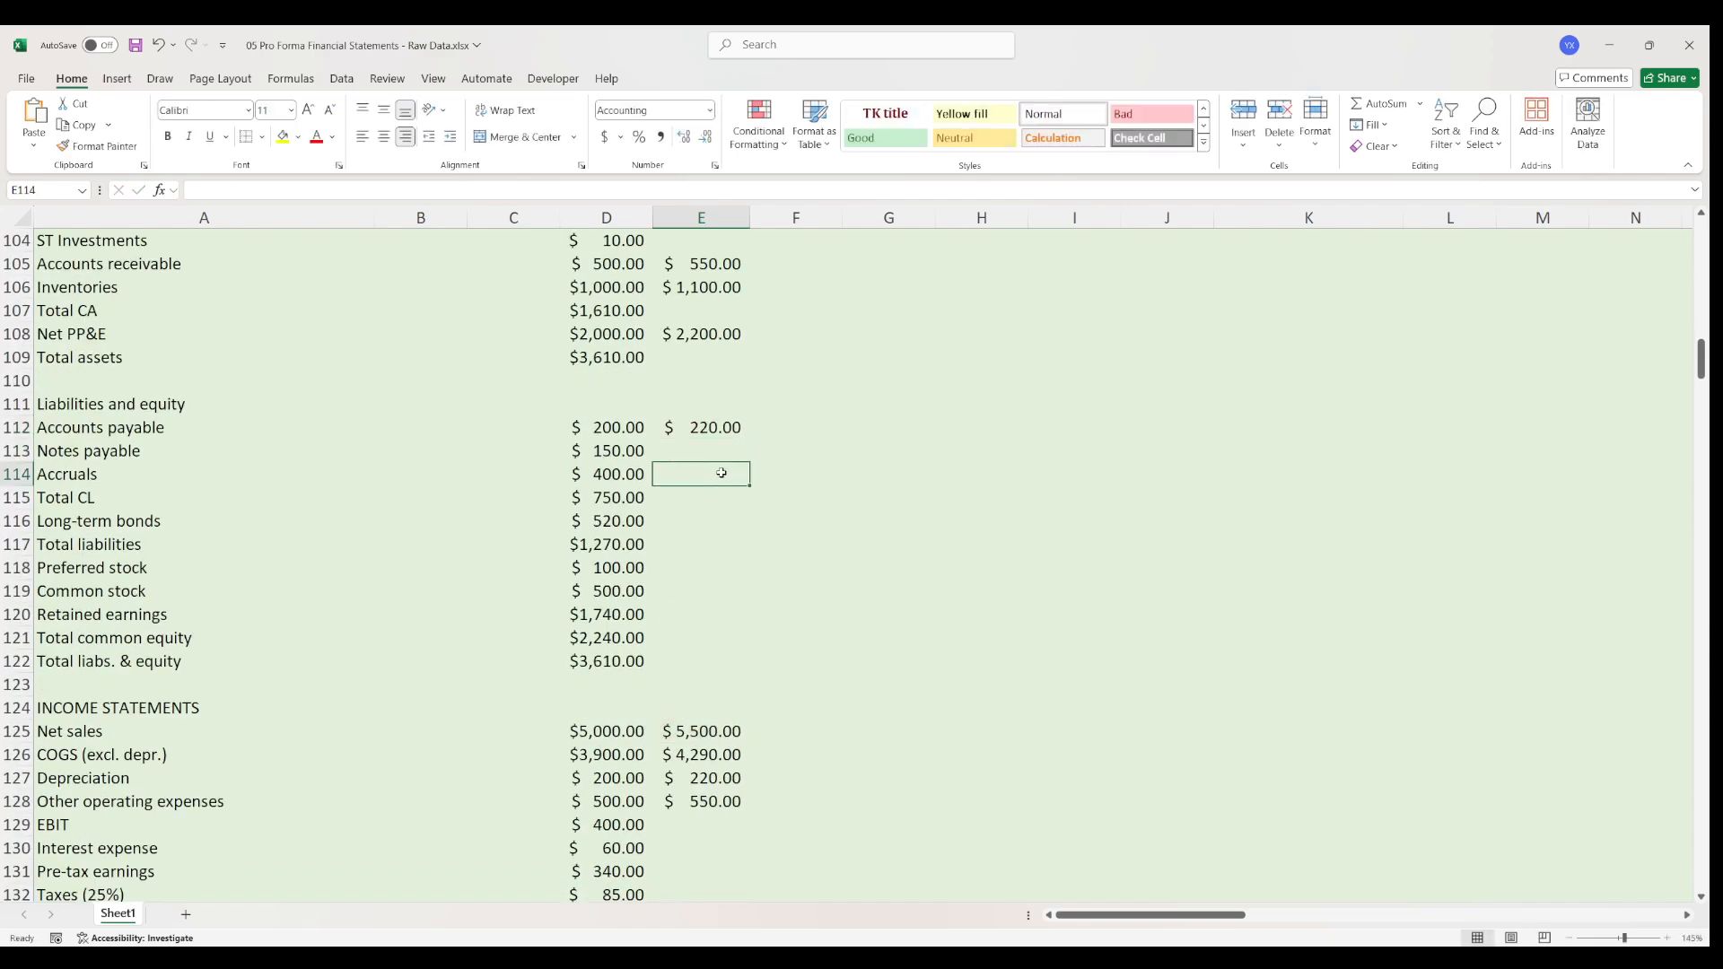
{"action": "scroll", "coordinate": [769, 488], "scroll_direction": "up", "scroll_amount": 12}
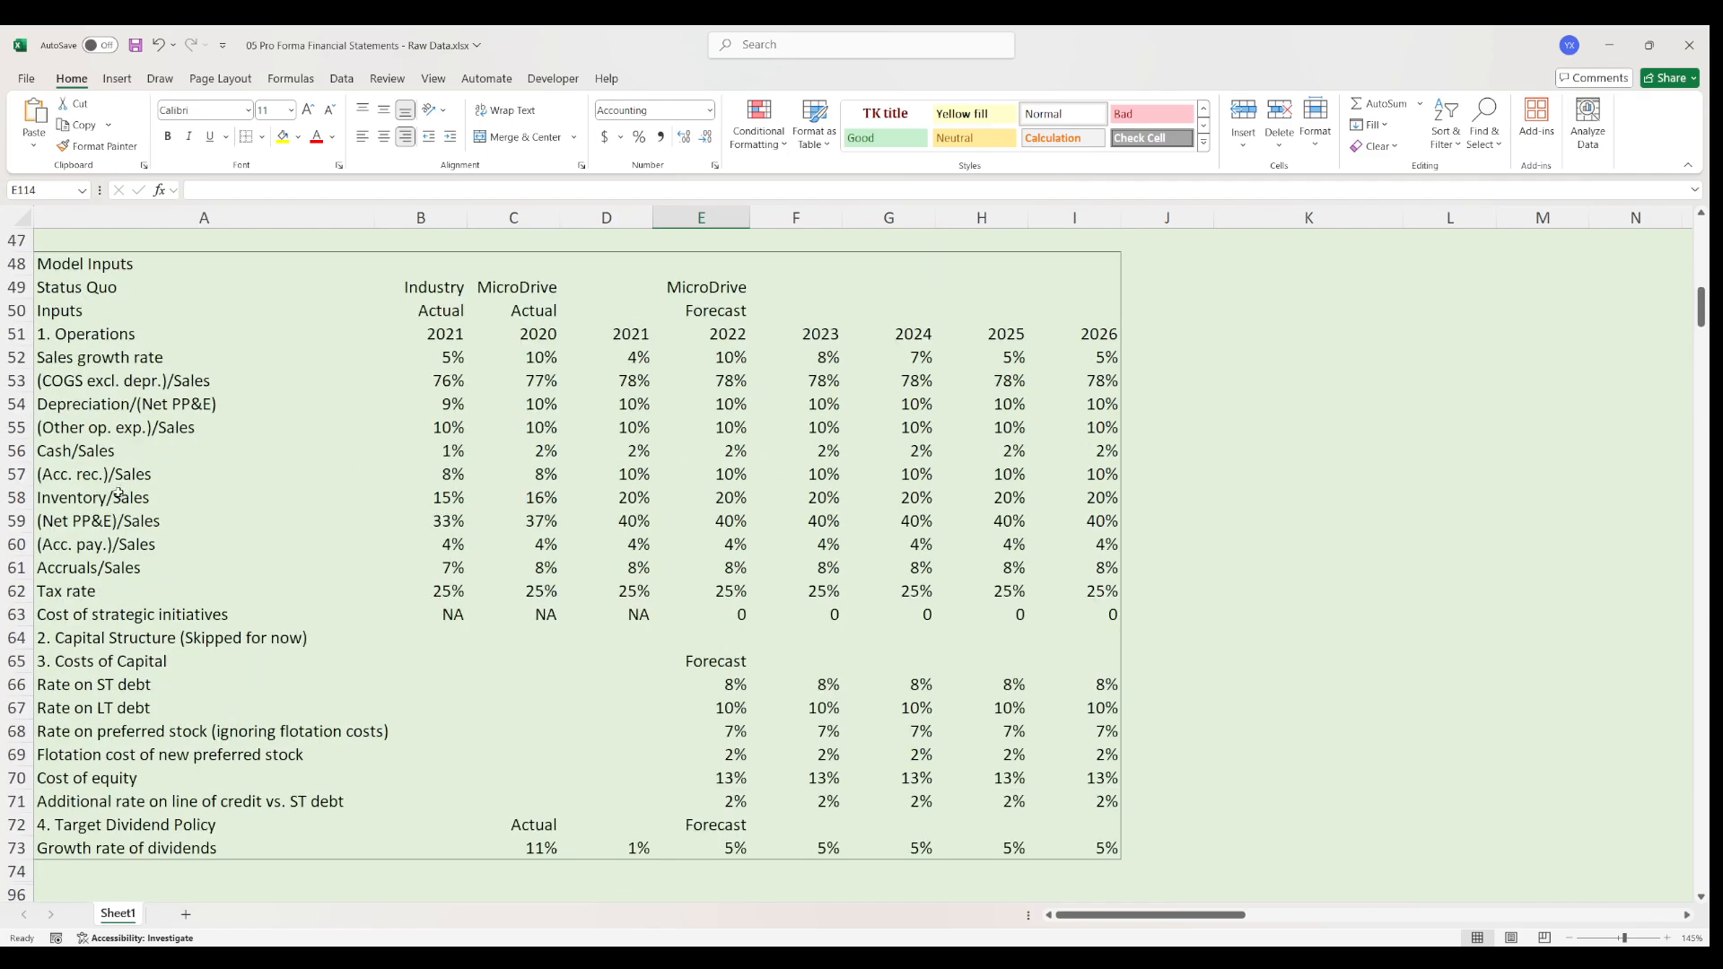
{"action": "left_click", "coordinate": [724, 566]}
{"action": "scroll", "coordinate": [724, 565], "scroll_direction": "down", "scroll_amount": 18}
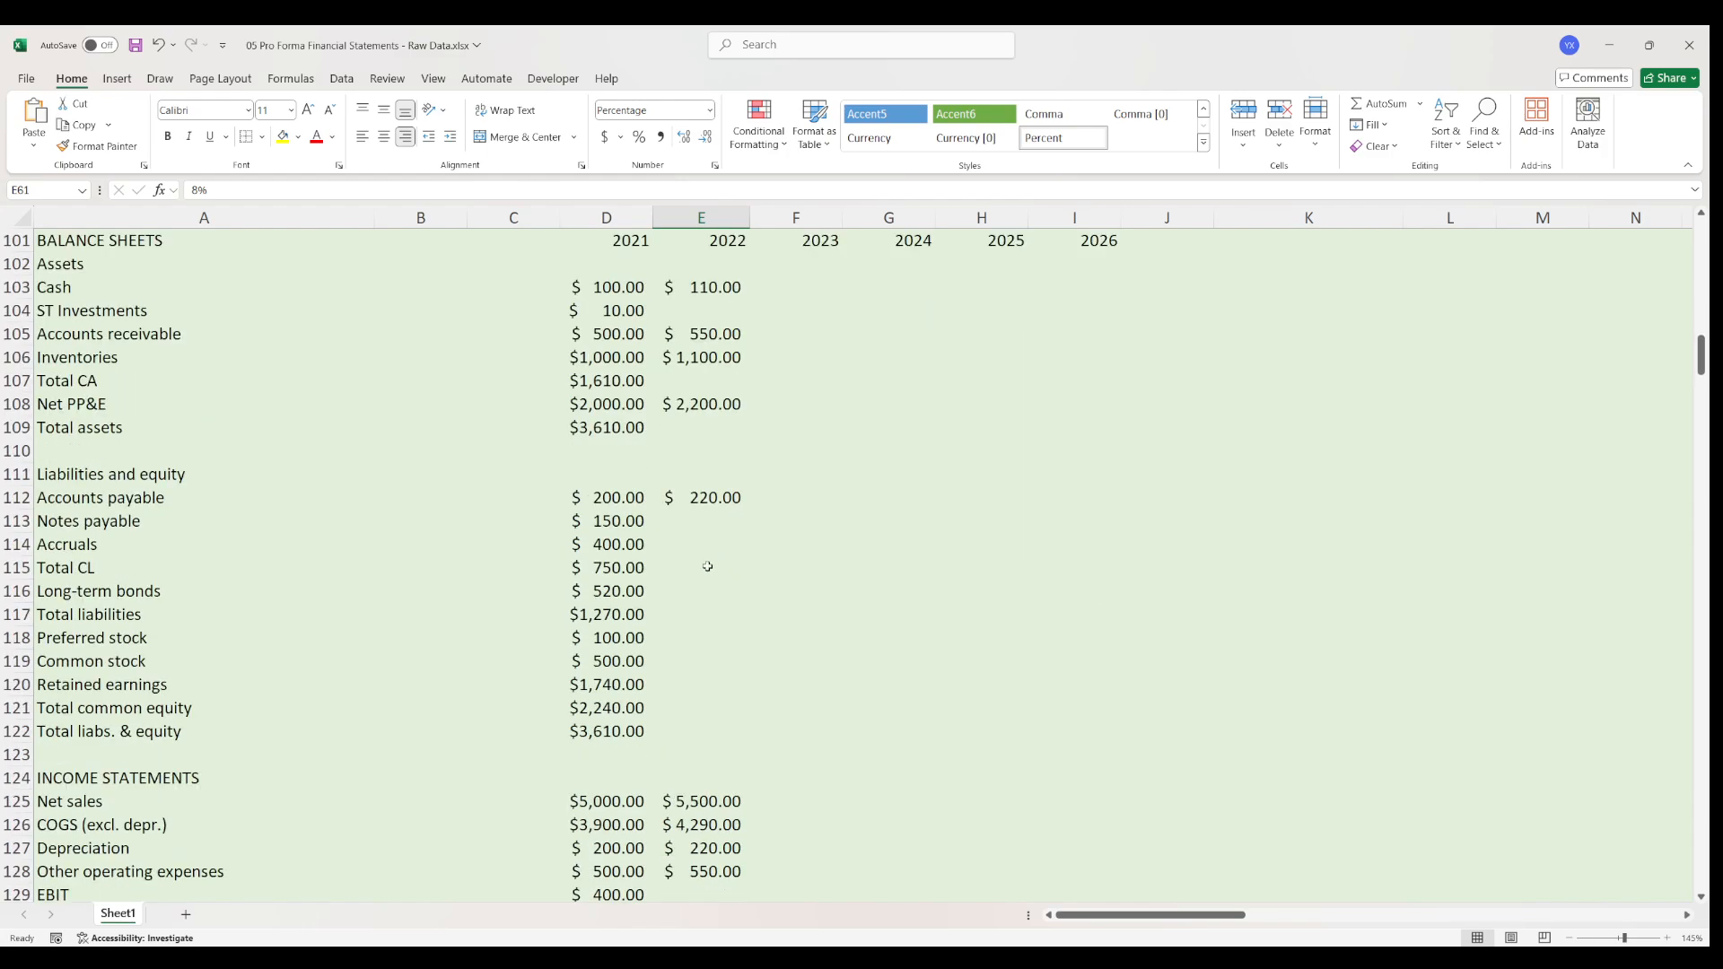
{"action": "left_click", "coordinate": [683, 546]}
{"action": "type", "text": "="}
{"action": "scroll", "coordinate": [772, 574], "scroll_direction": "up", "scroll_amount": 17}
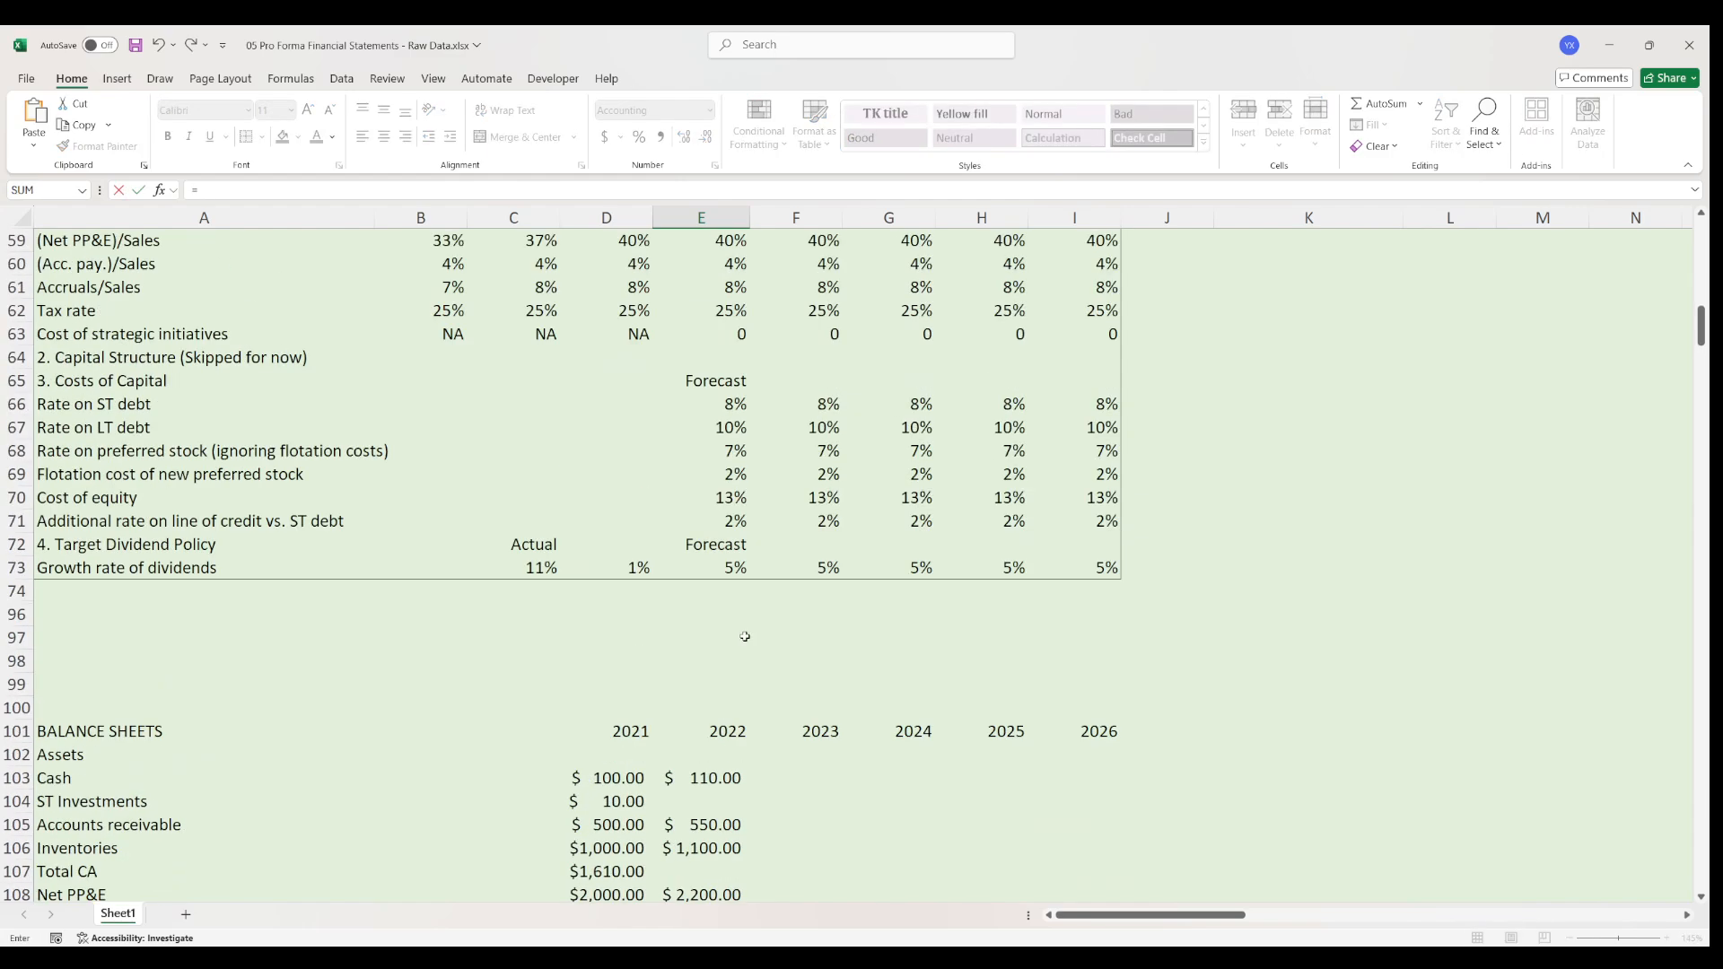
{"action": "left_click", "coordinate": [722, 492]}
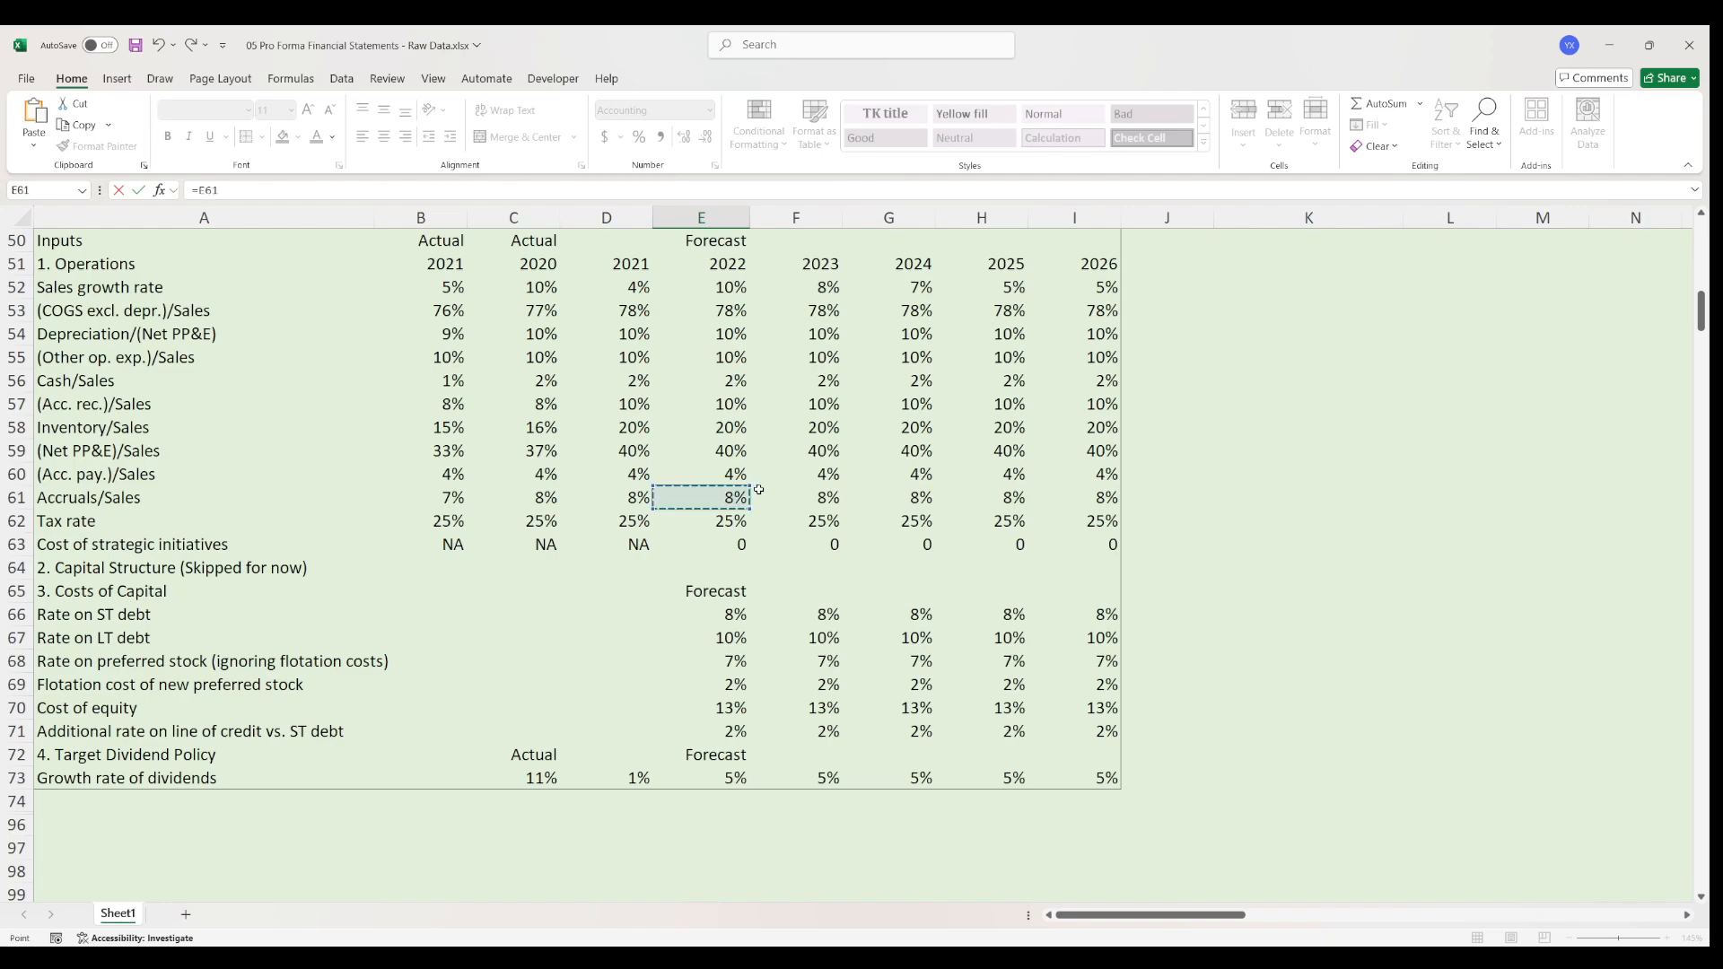
{"action": "type", "text": "*E125"}
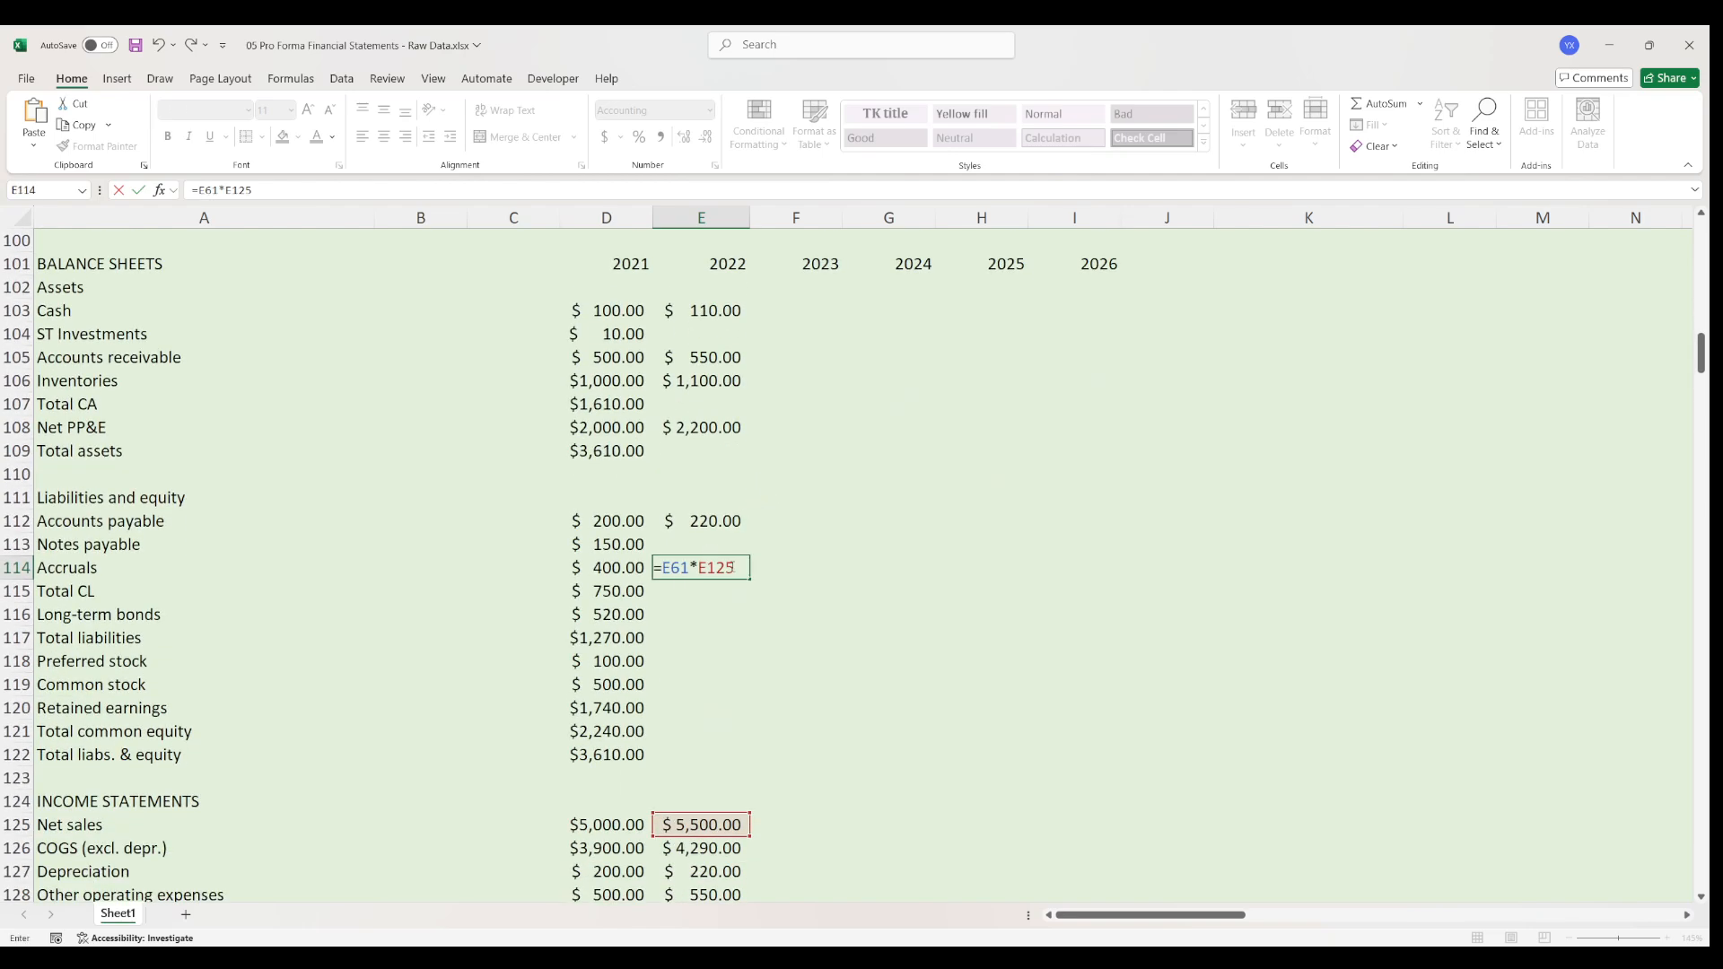
{"action": "key", "text": "Return"}
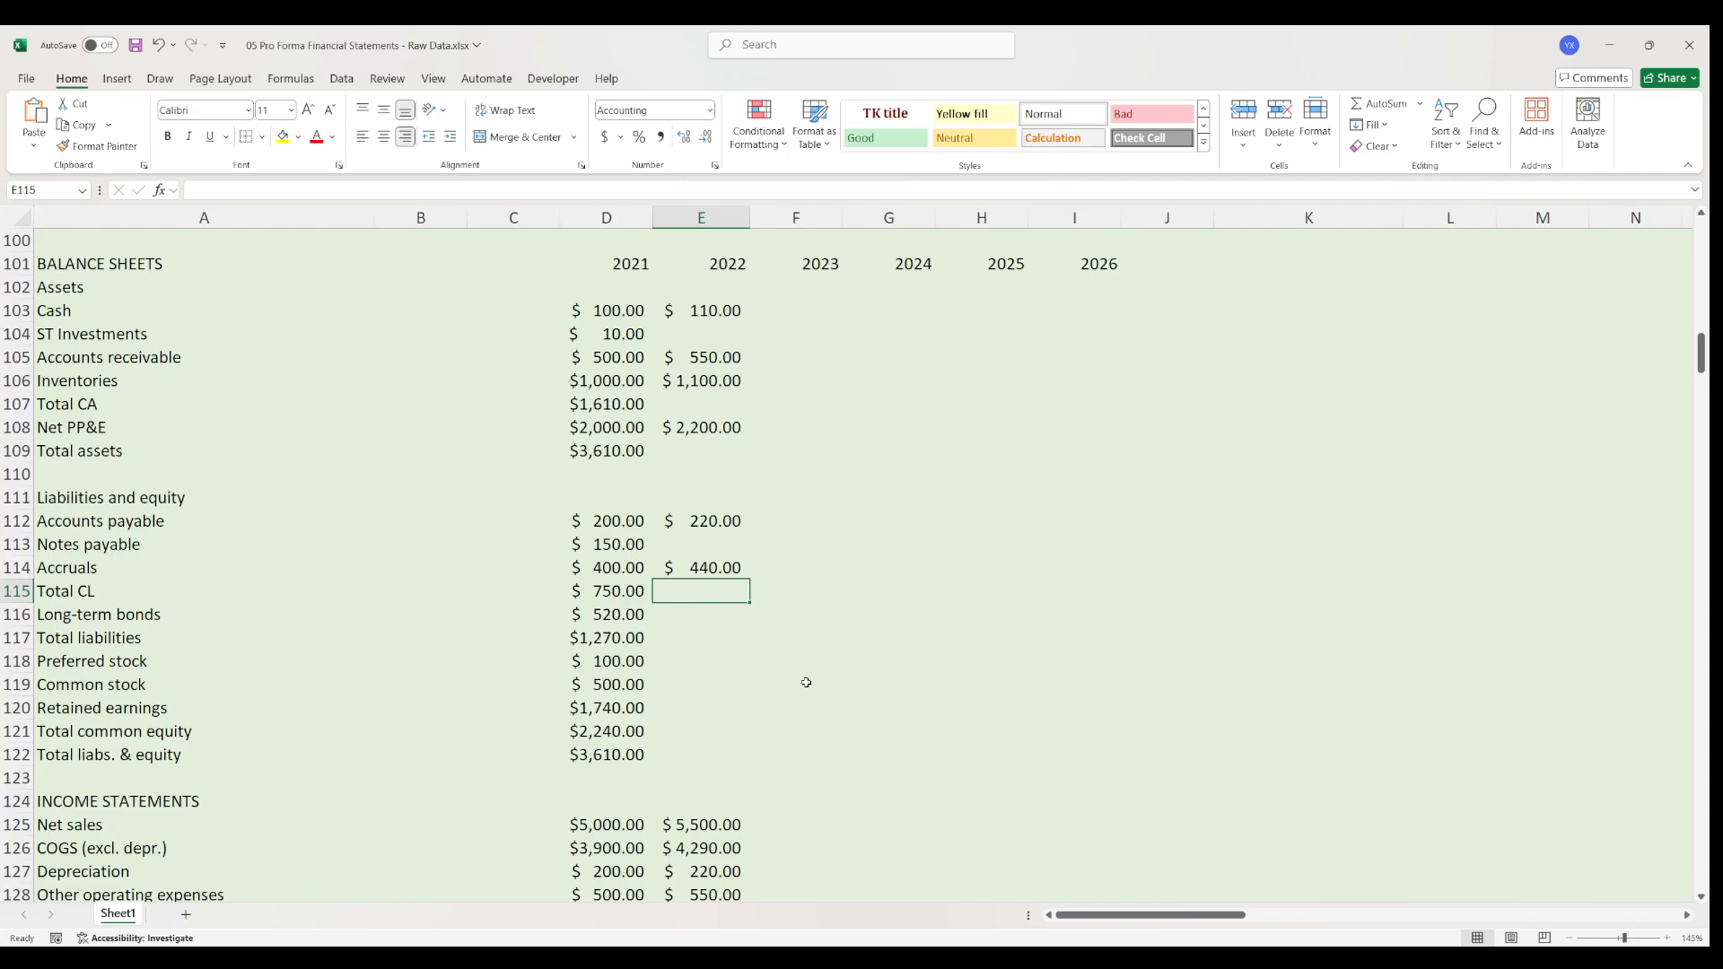
- Review the remaining 2022 forecast inputs: accruals ratio, tax rate, costs of capital and the growth rate of dividends
{"action": "scroll", "coordinate": [798, 643], "scroll_direction": "up", "scroll_amount": 6}
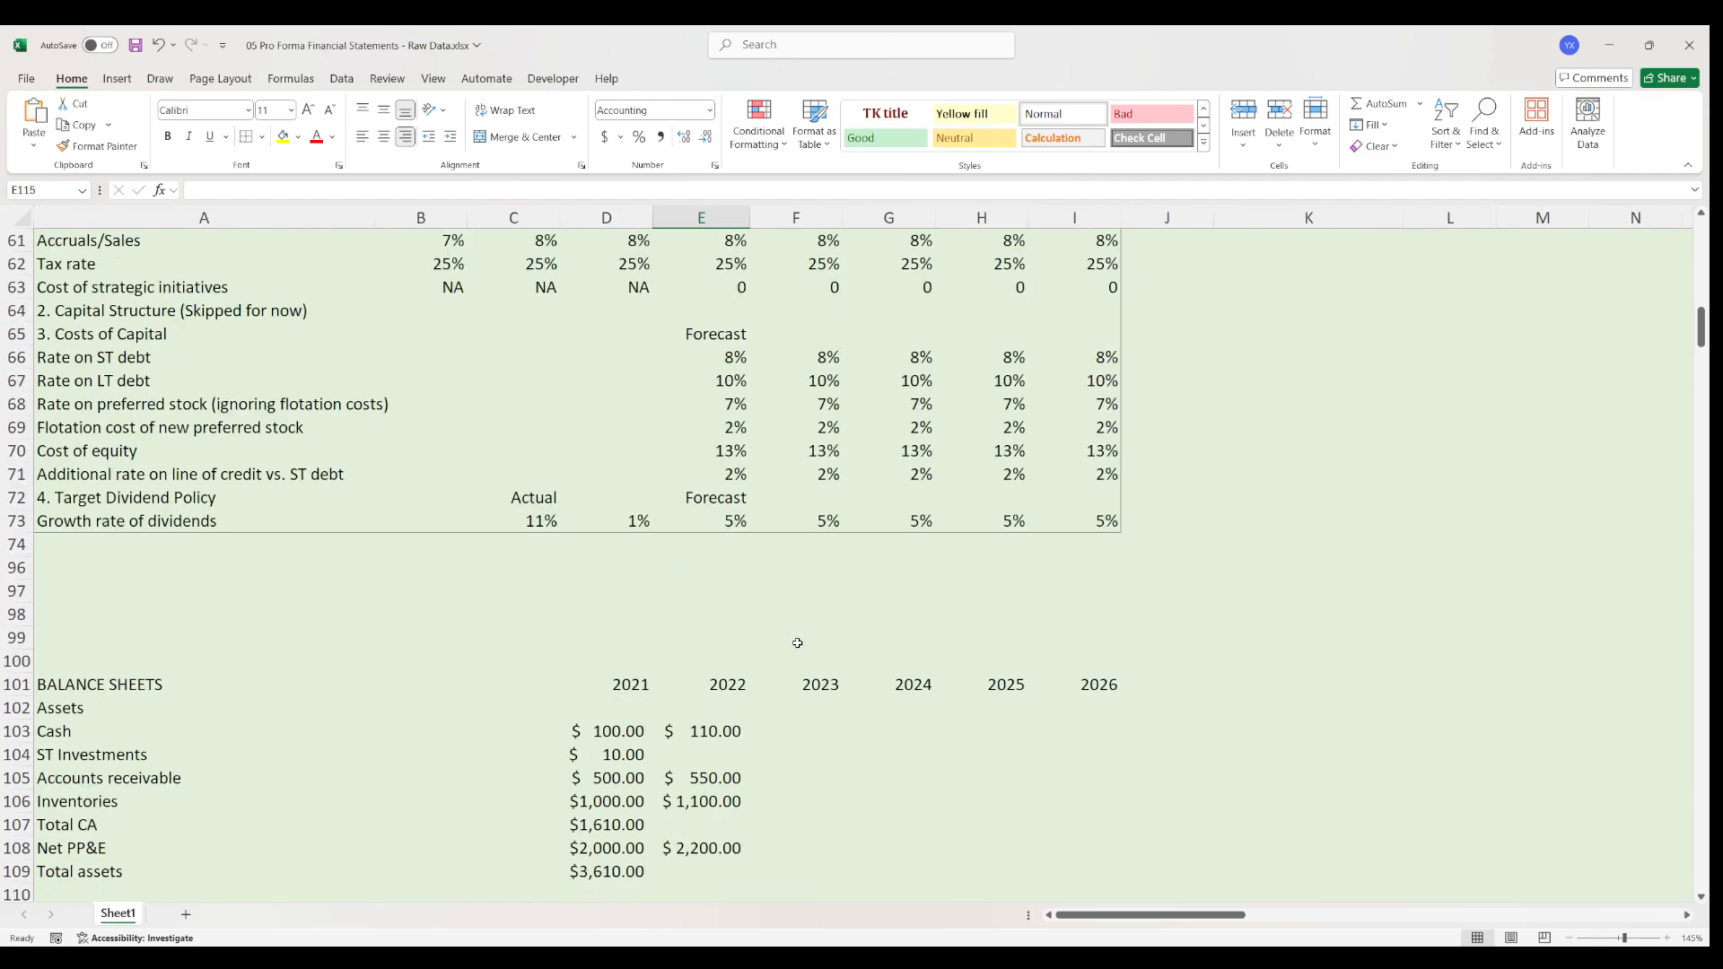
{"action": "scroll", "coordinate": [765, 583], "scroll_direction": "up", "scroll_amount": 1}
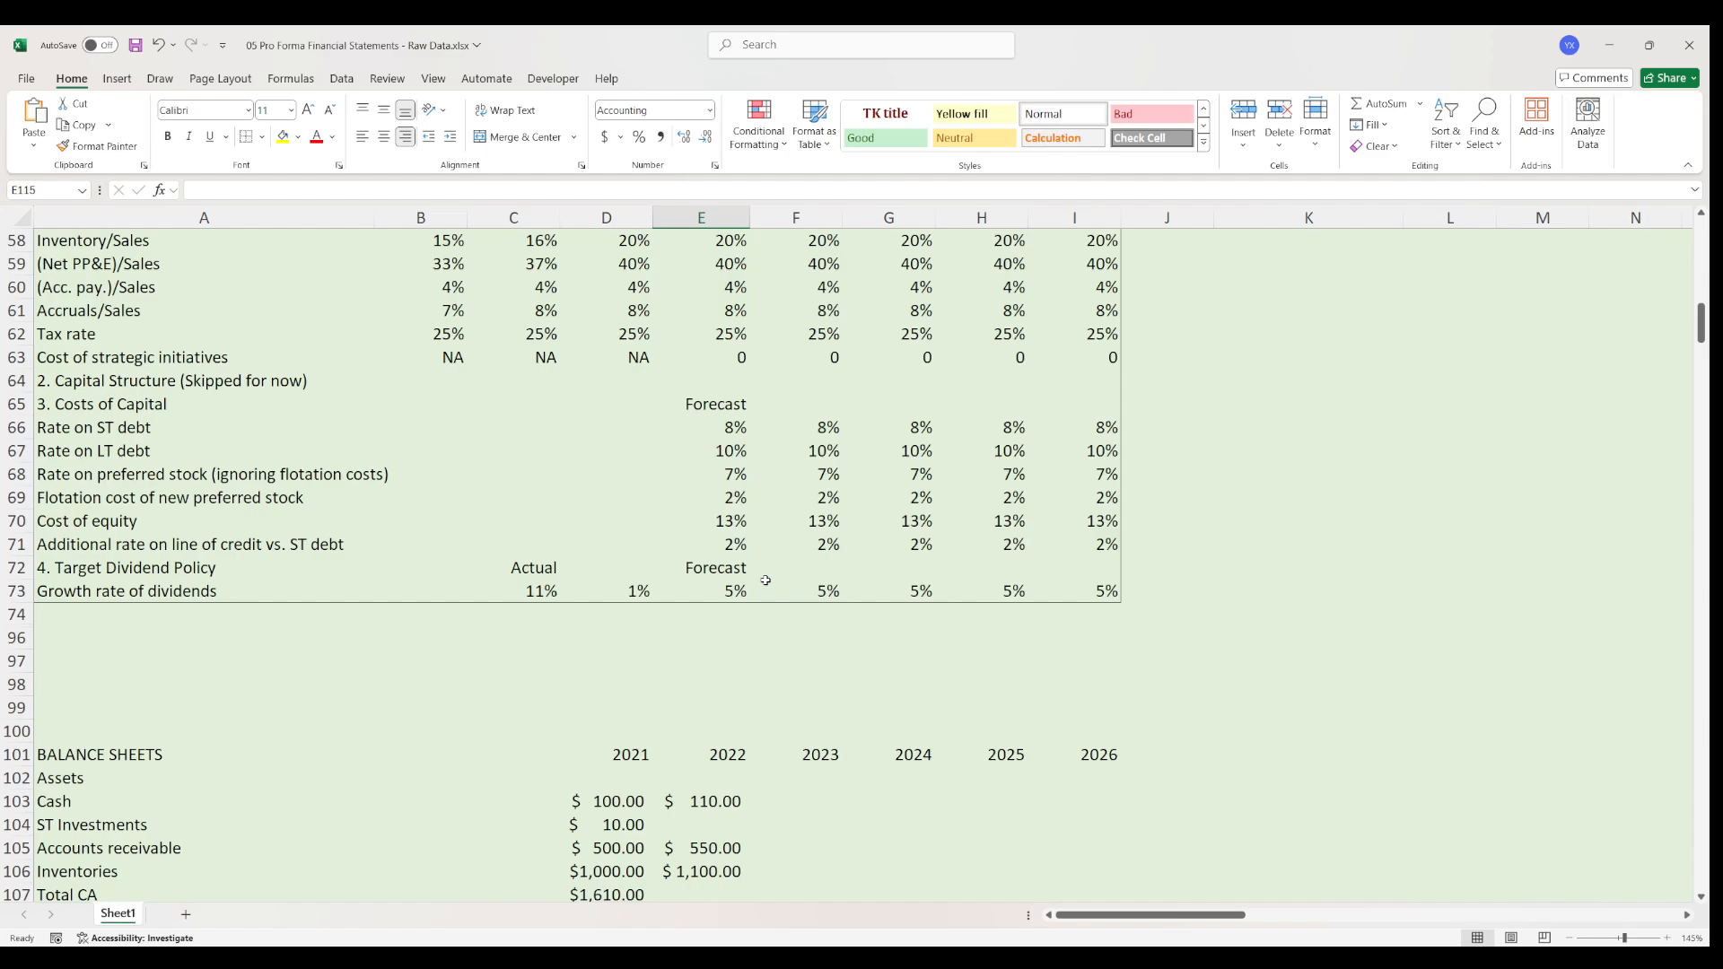
{"action": "scroll", "coordinate": [766, 581], "scroll_direction": "up", "scroll_amount": 2}
{"action": "left_click", "coordinate": [718, 457]}
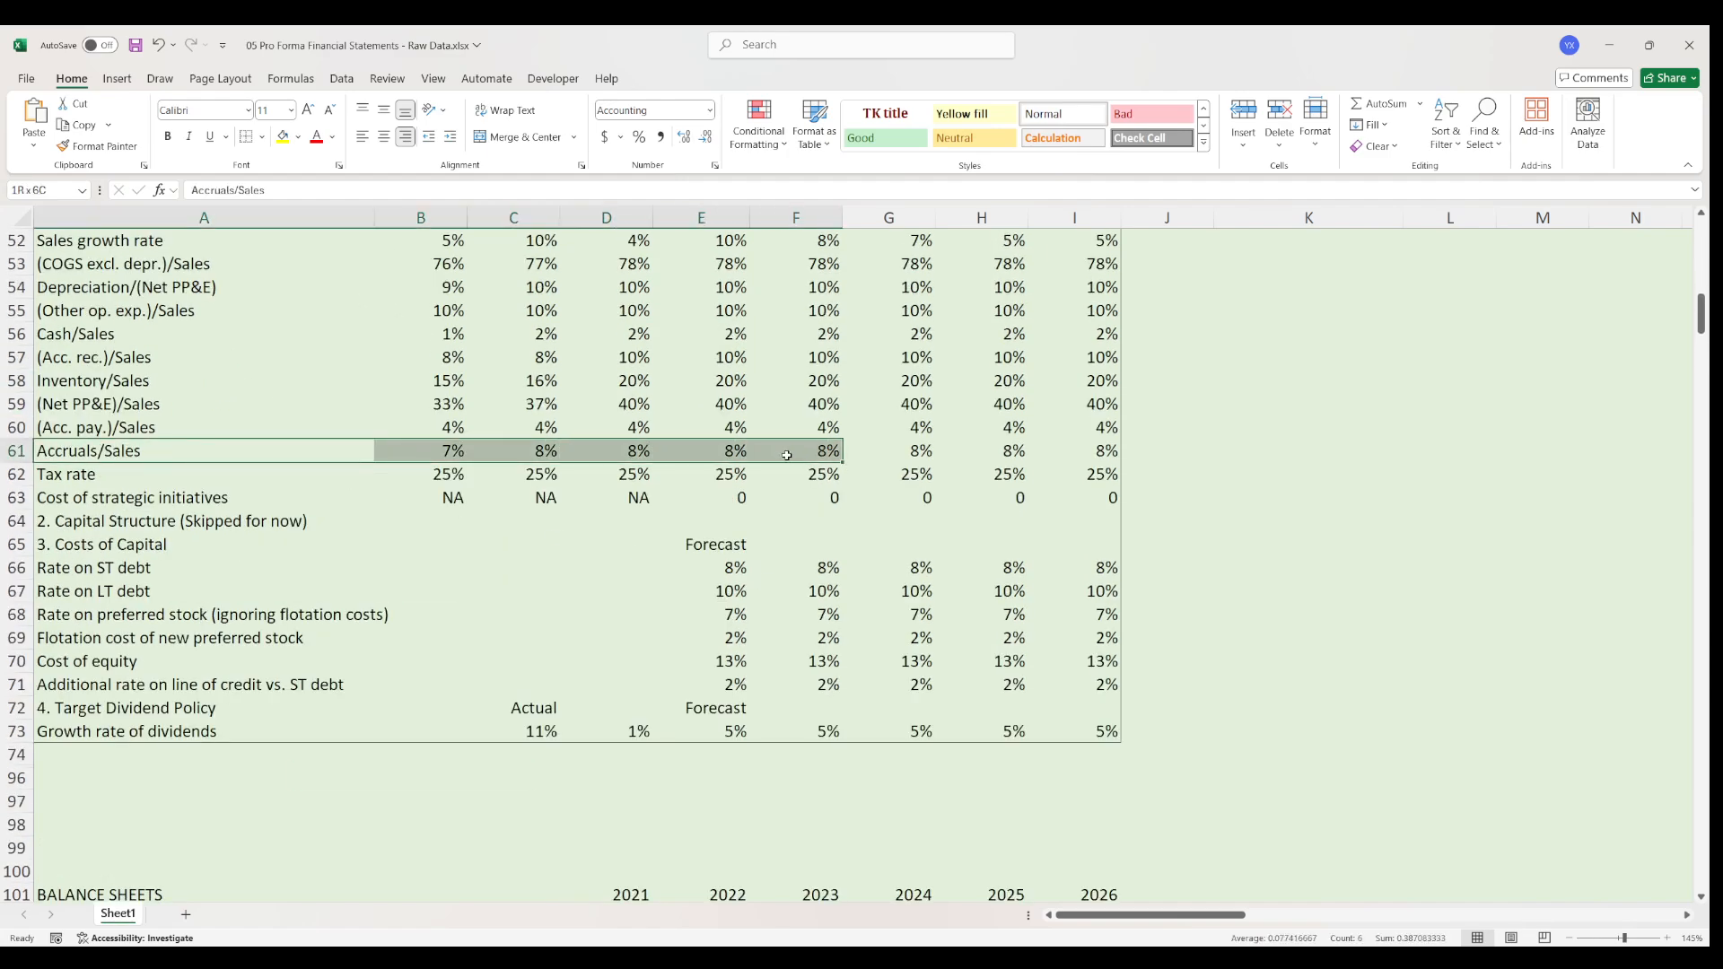
{"action": "left_click", "coordinate": [722, 468]}
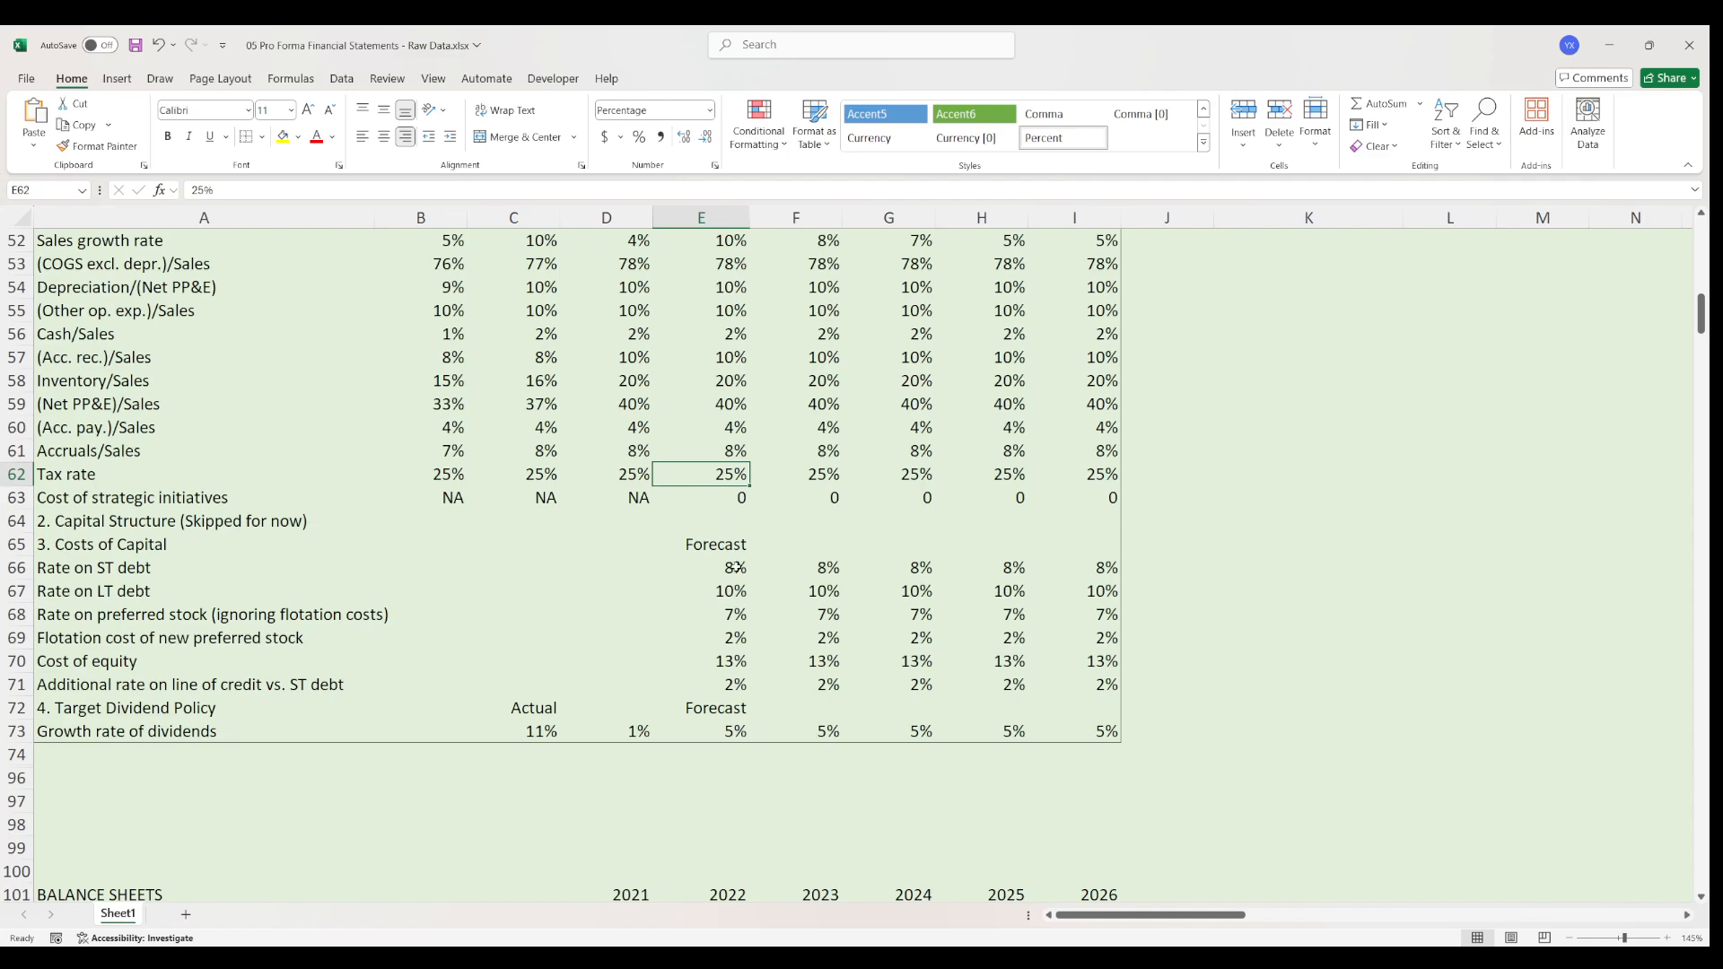
{"action": "left_click_drag", "start_coordinate": [734, 567], "coordinate": [733, 590]}
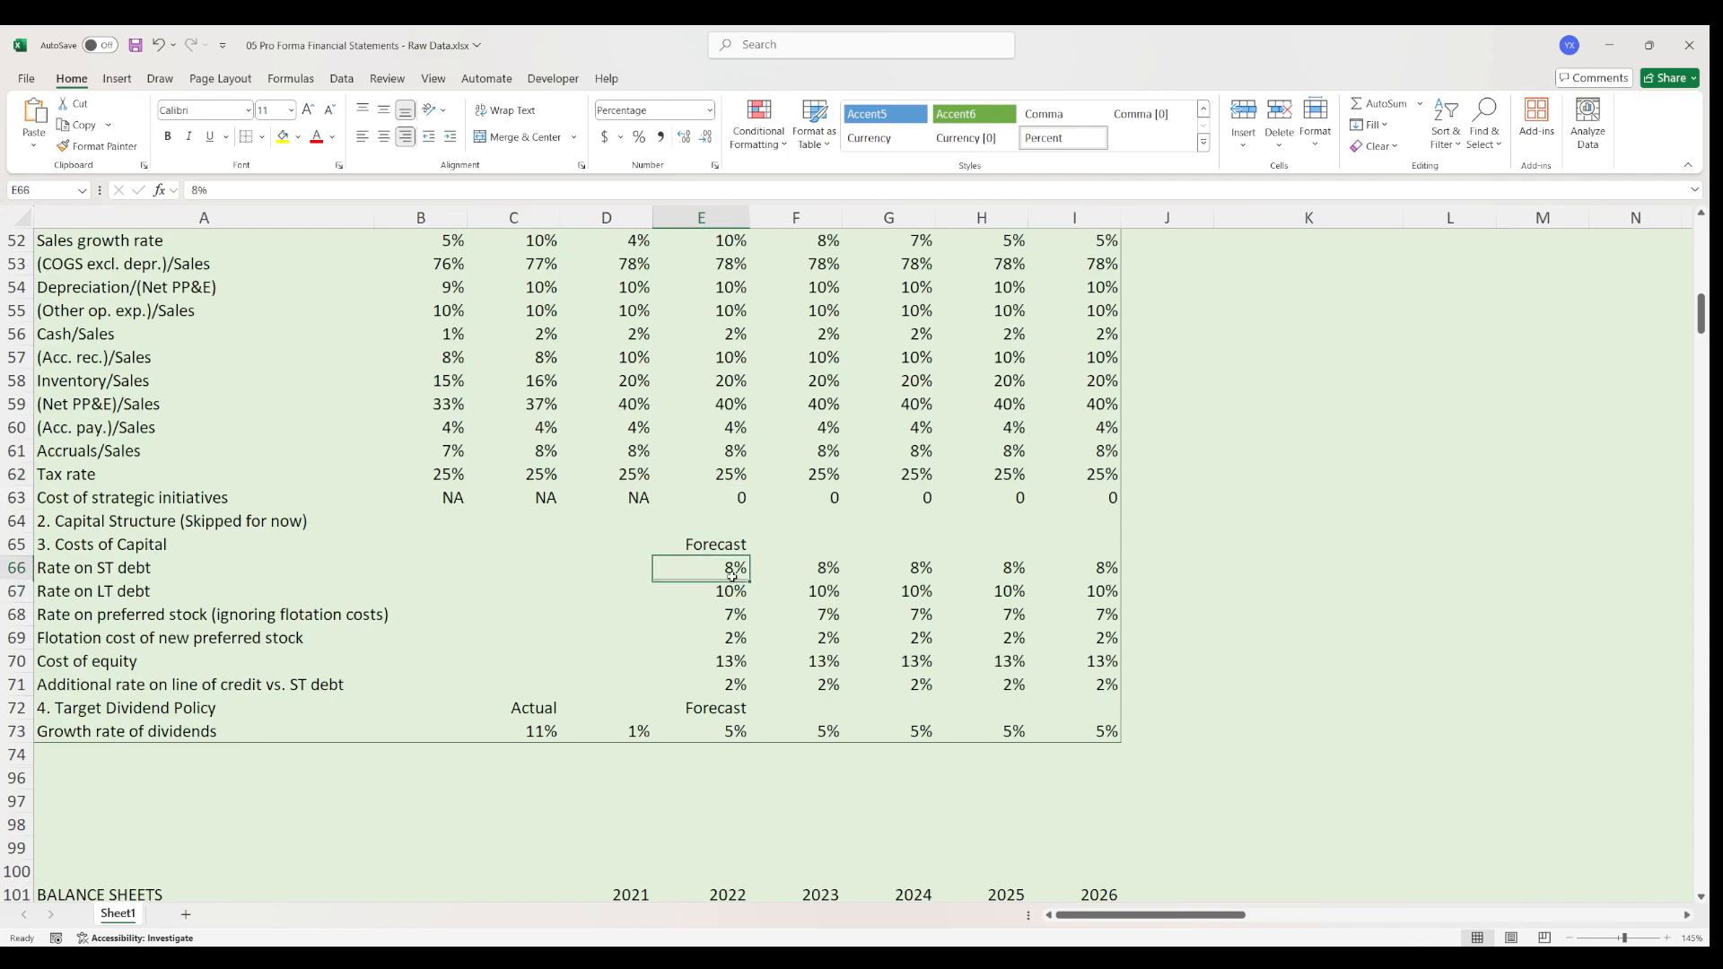
{"action": "left_click", "coordinate": [734, 614]}
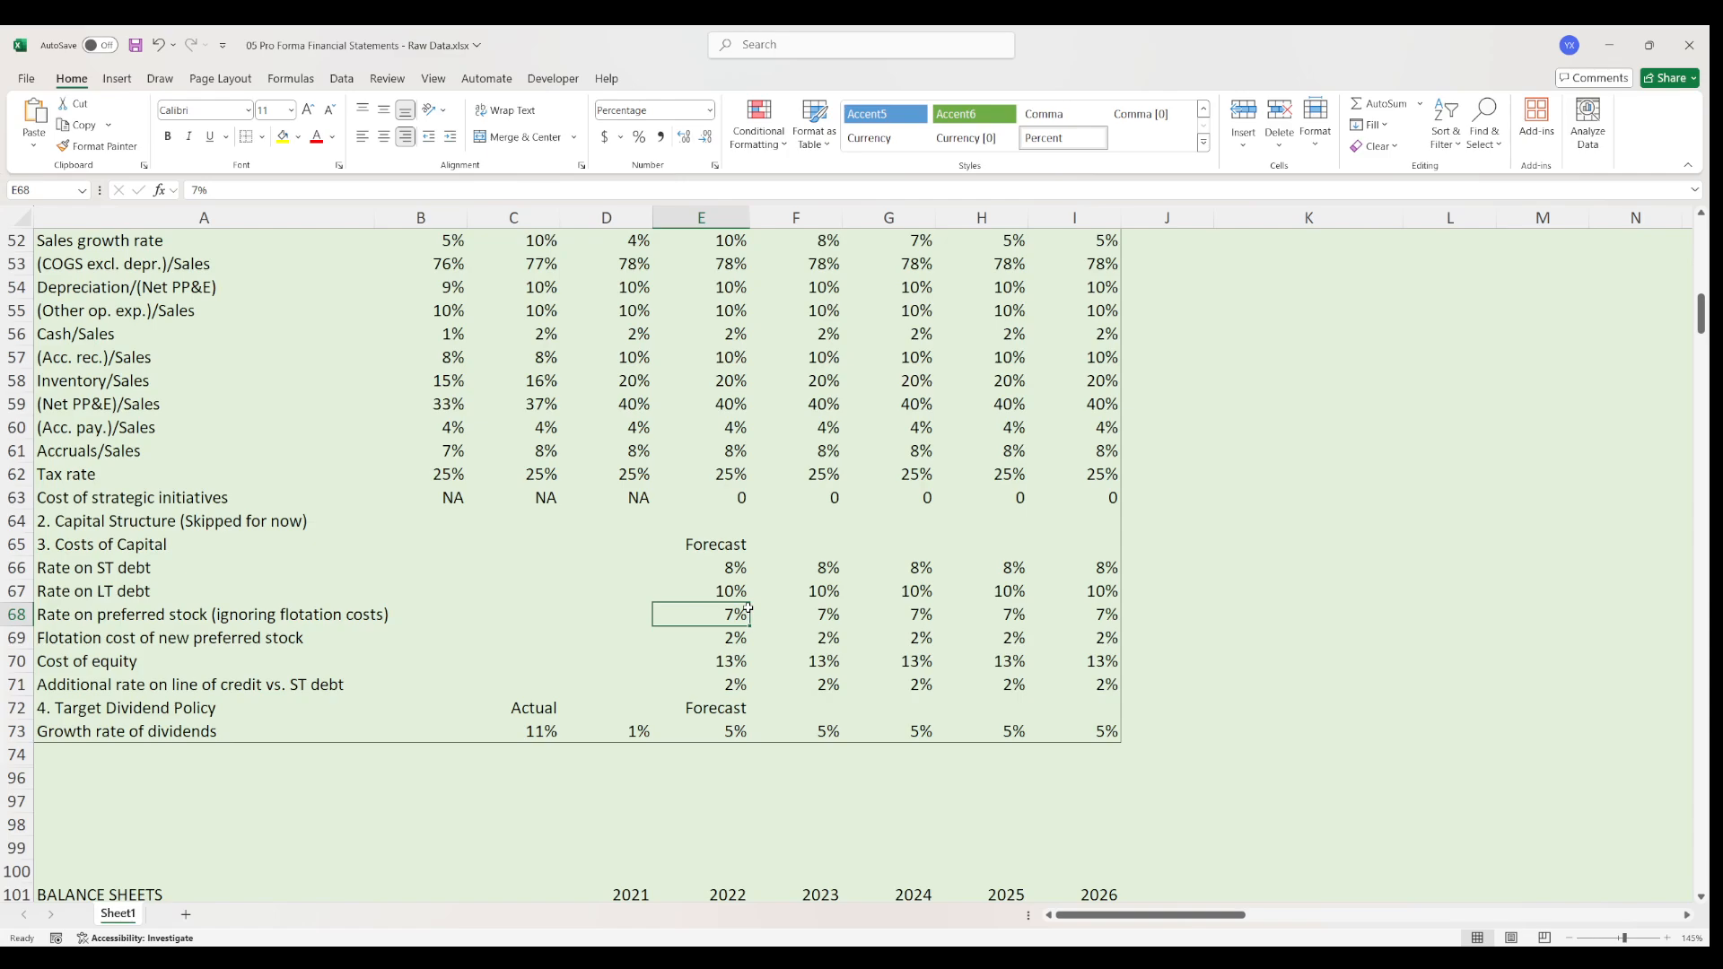
{"action": "left_click", "coordinate": [738, 639]}
{"action": "left_click", "coordinate": [730, 661]}
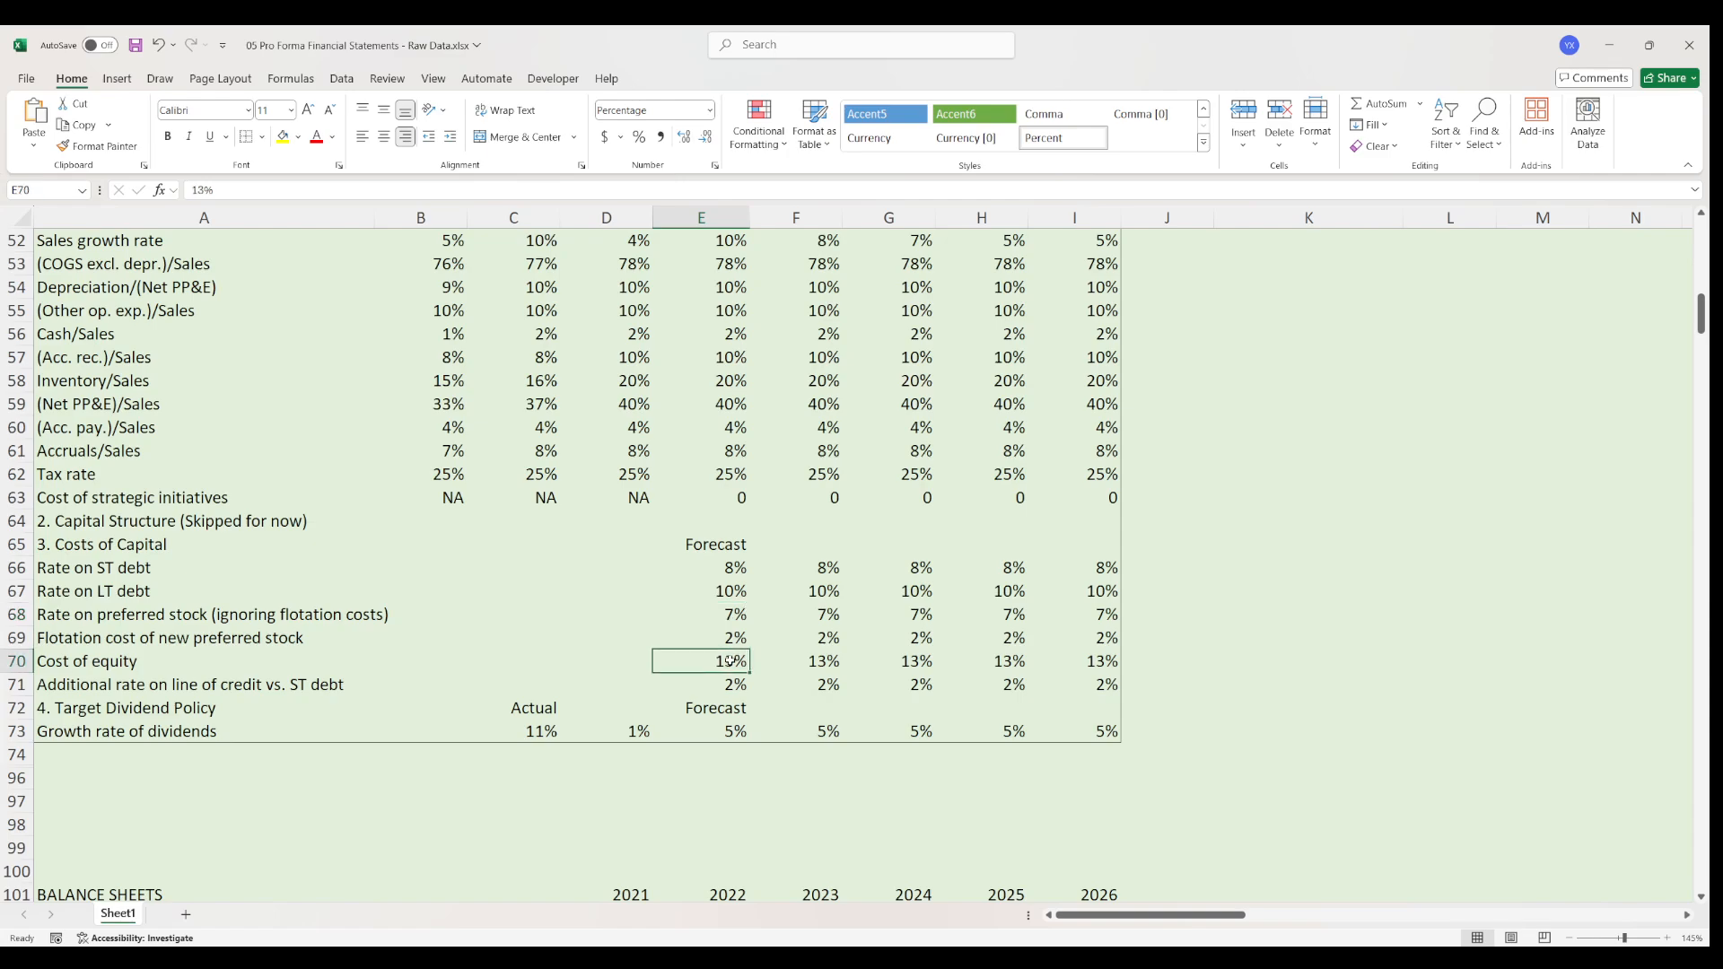
{"action": "mouse_move", "coordinate": [727, 682]}
{"action": "left_mouse_down"}
{"action": "mouse_move", "coordinate": [258, 687]}
{"action": "mouse_move", "coordinate": [741, 687]}
{"action": "left_mouse_up"}
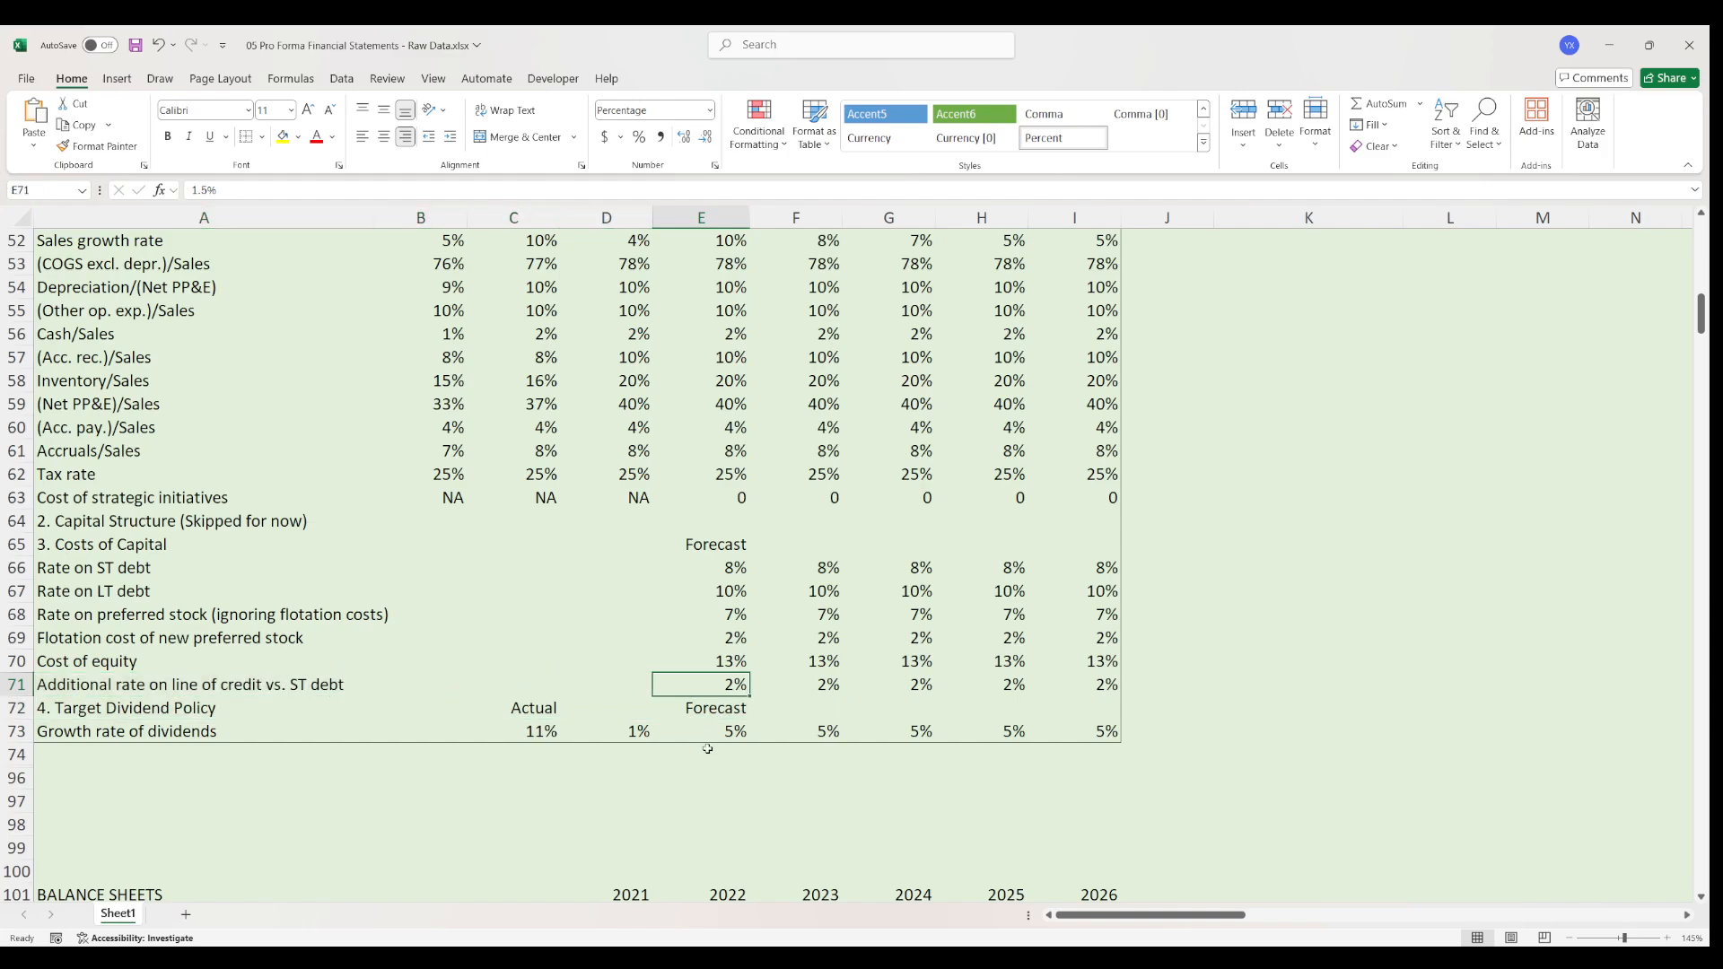
{"action": "left_click_drag", "start_coordinate": [125, 731], "coordinate": [721, 720]}
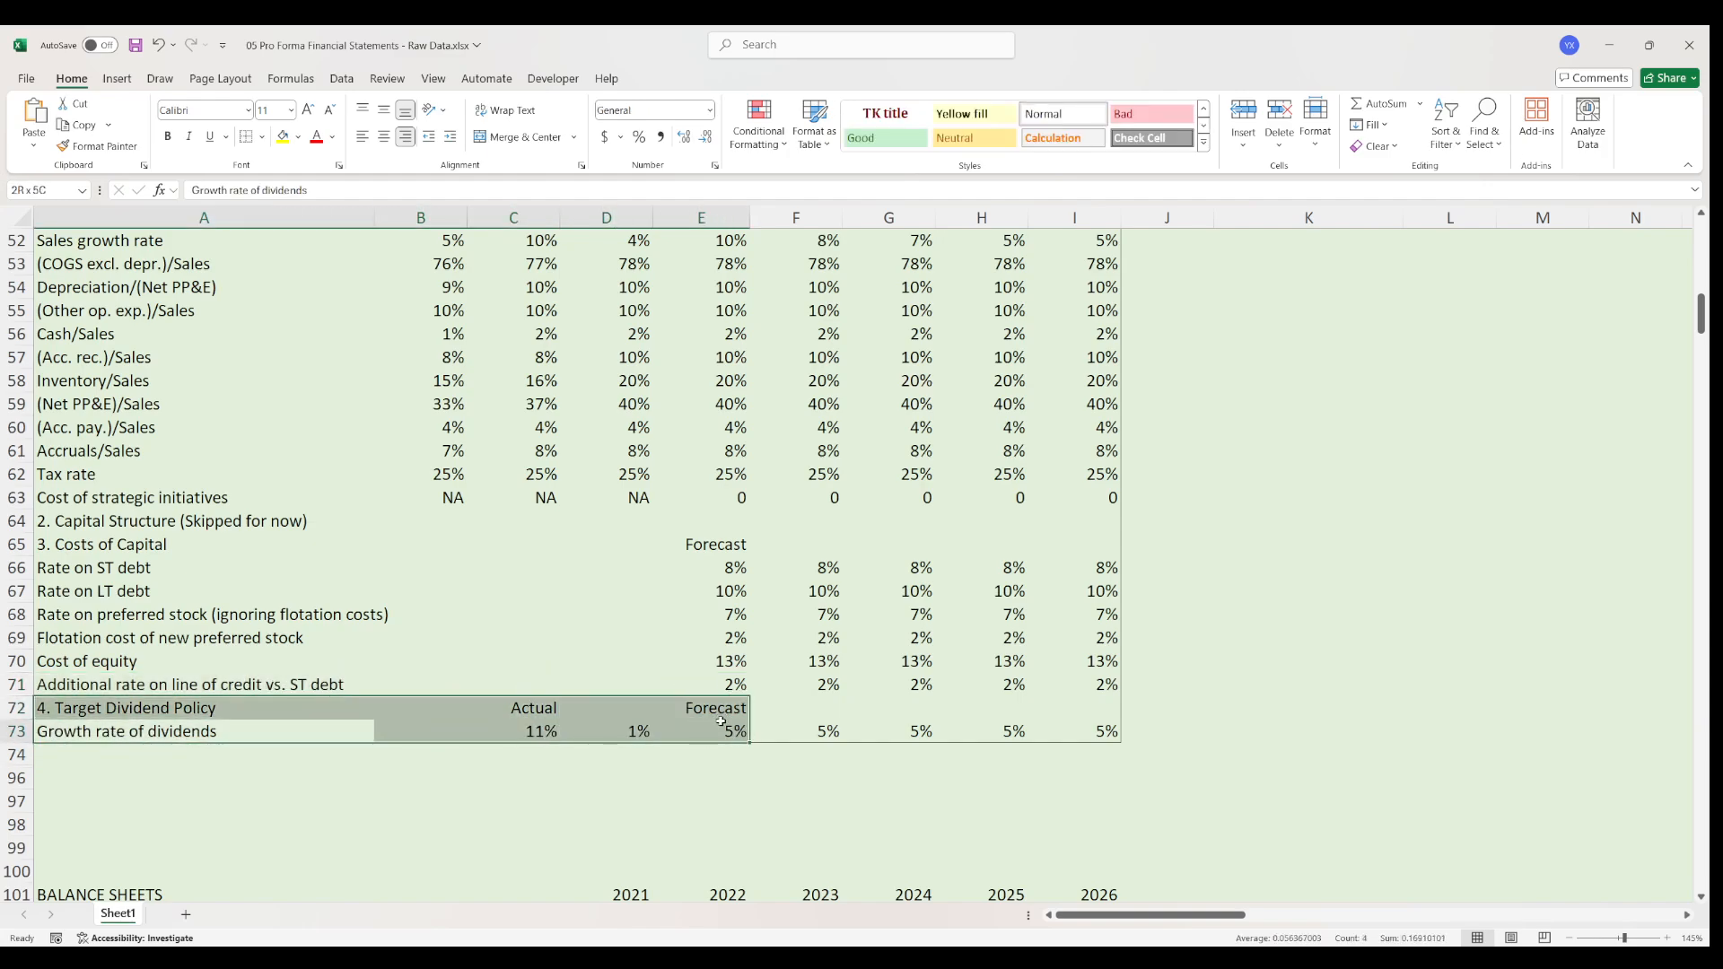
{"action": "left_click", "coordinate": [722, 727]}
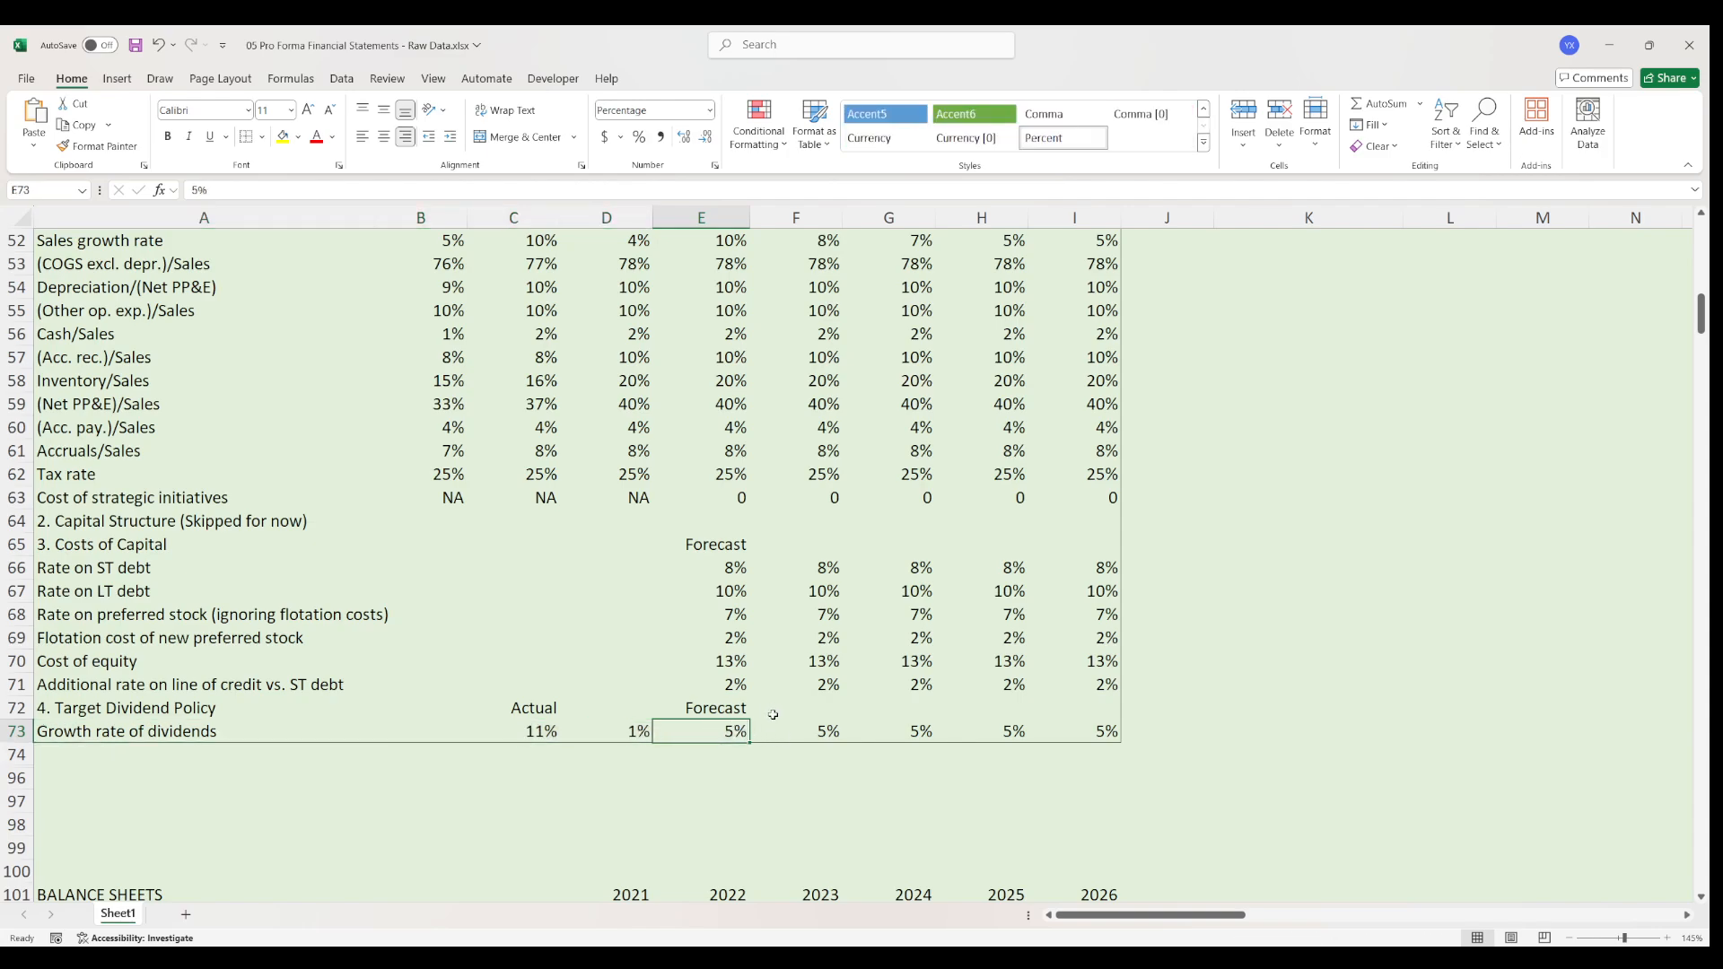
- Calculate 2022 Common div. in E136 by growing the 2021 dividend at the forecast rate with =D136*(1+E73)
{"action": "scroll", "coordinate": [783, 693], "scroll_direction": "down", "scroll_amount": 7}
{"action": "scroll", "coordinate": [782, 690], "scroll_direction": "down", "scroll_amount": 7}
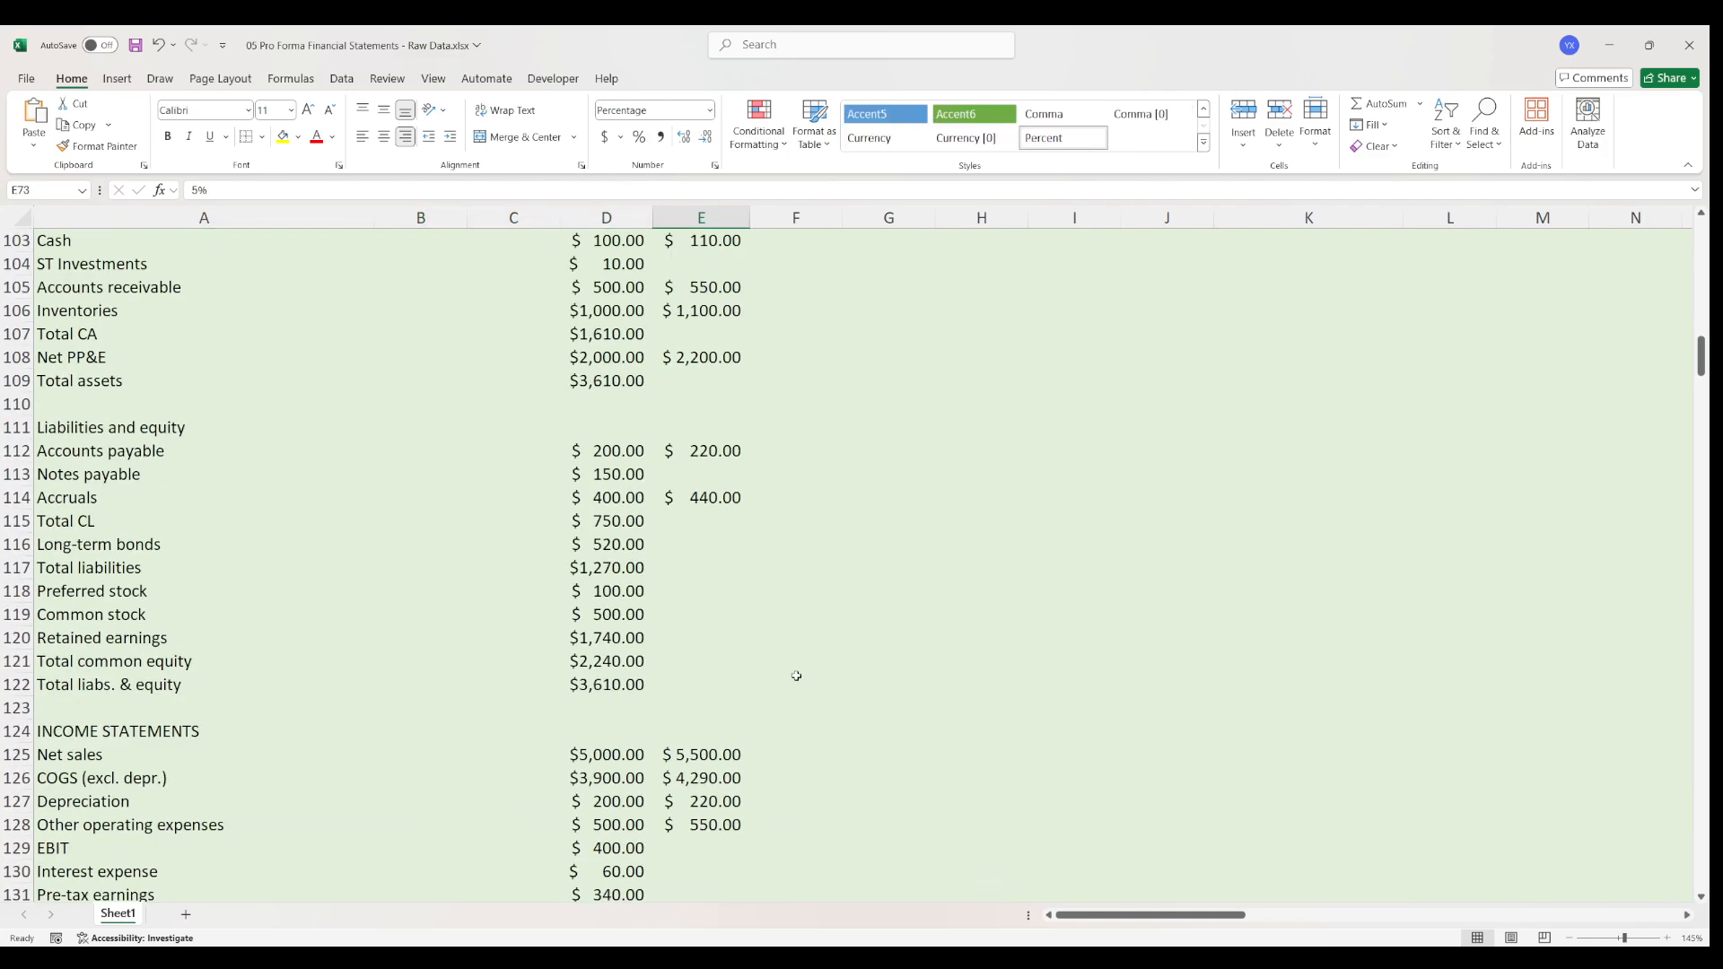
{"action": "left_click", "coordinate": [699, 713]}
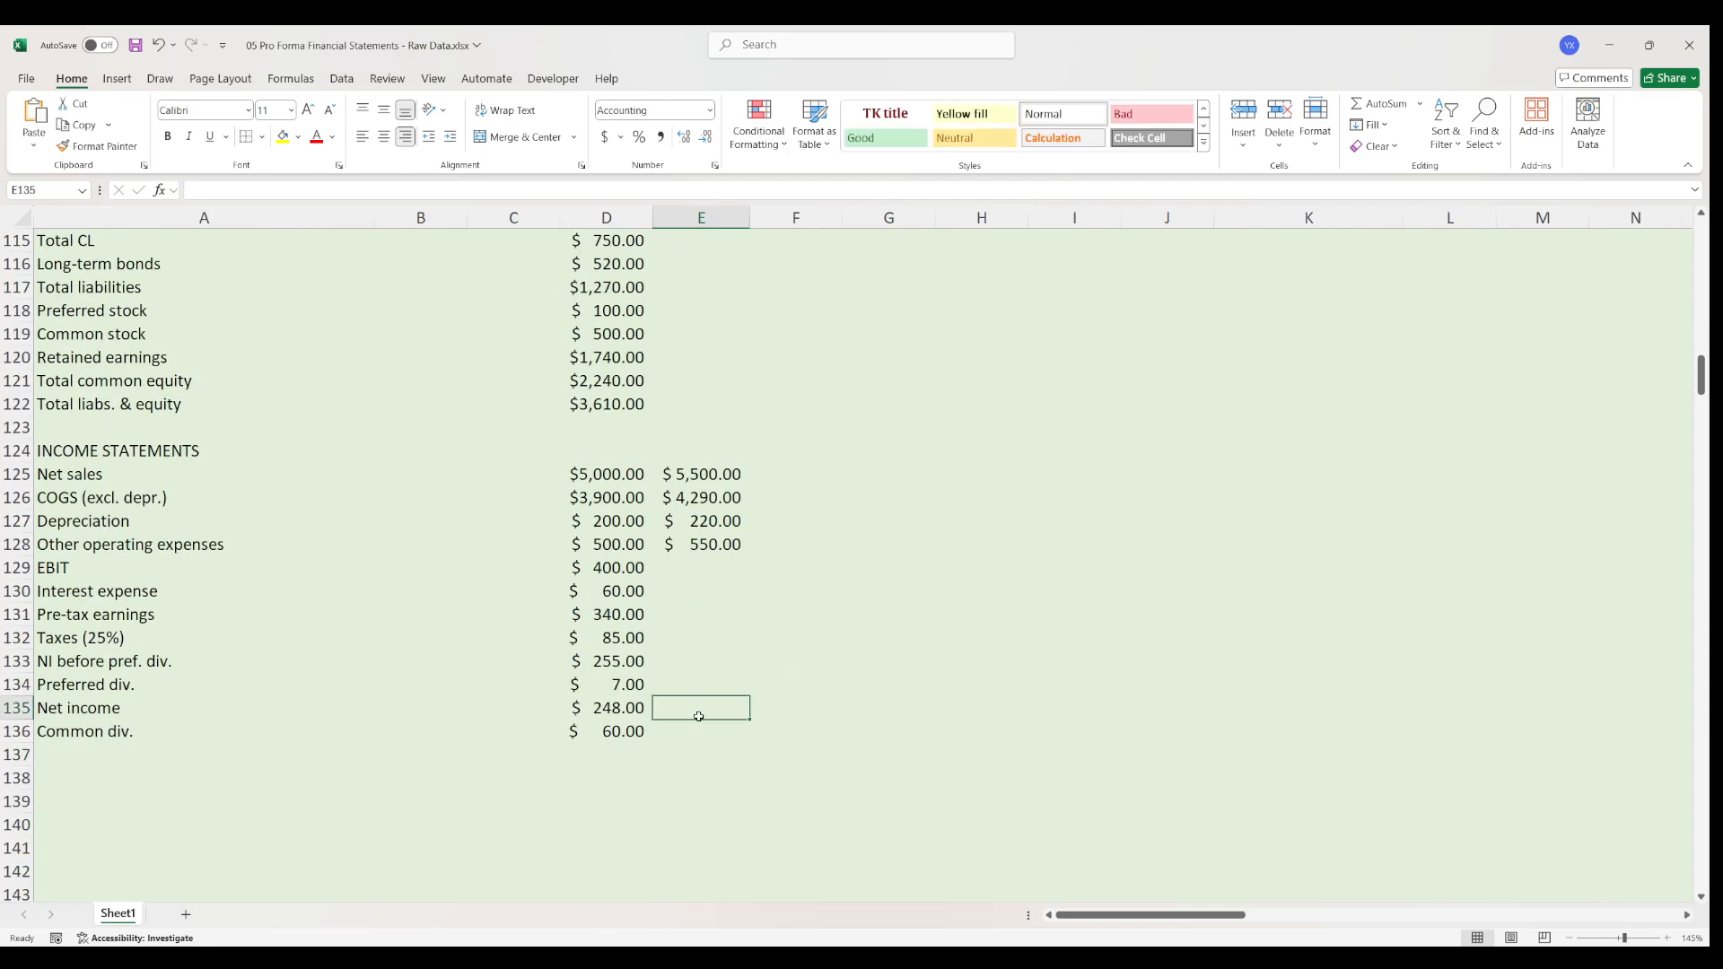
{"action": "left_click", "coordinate": [729, 727]}
{"action": "type", "text": "="}
{"action": "key", "text": "Left"}
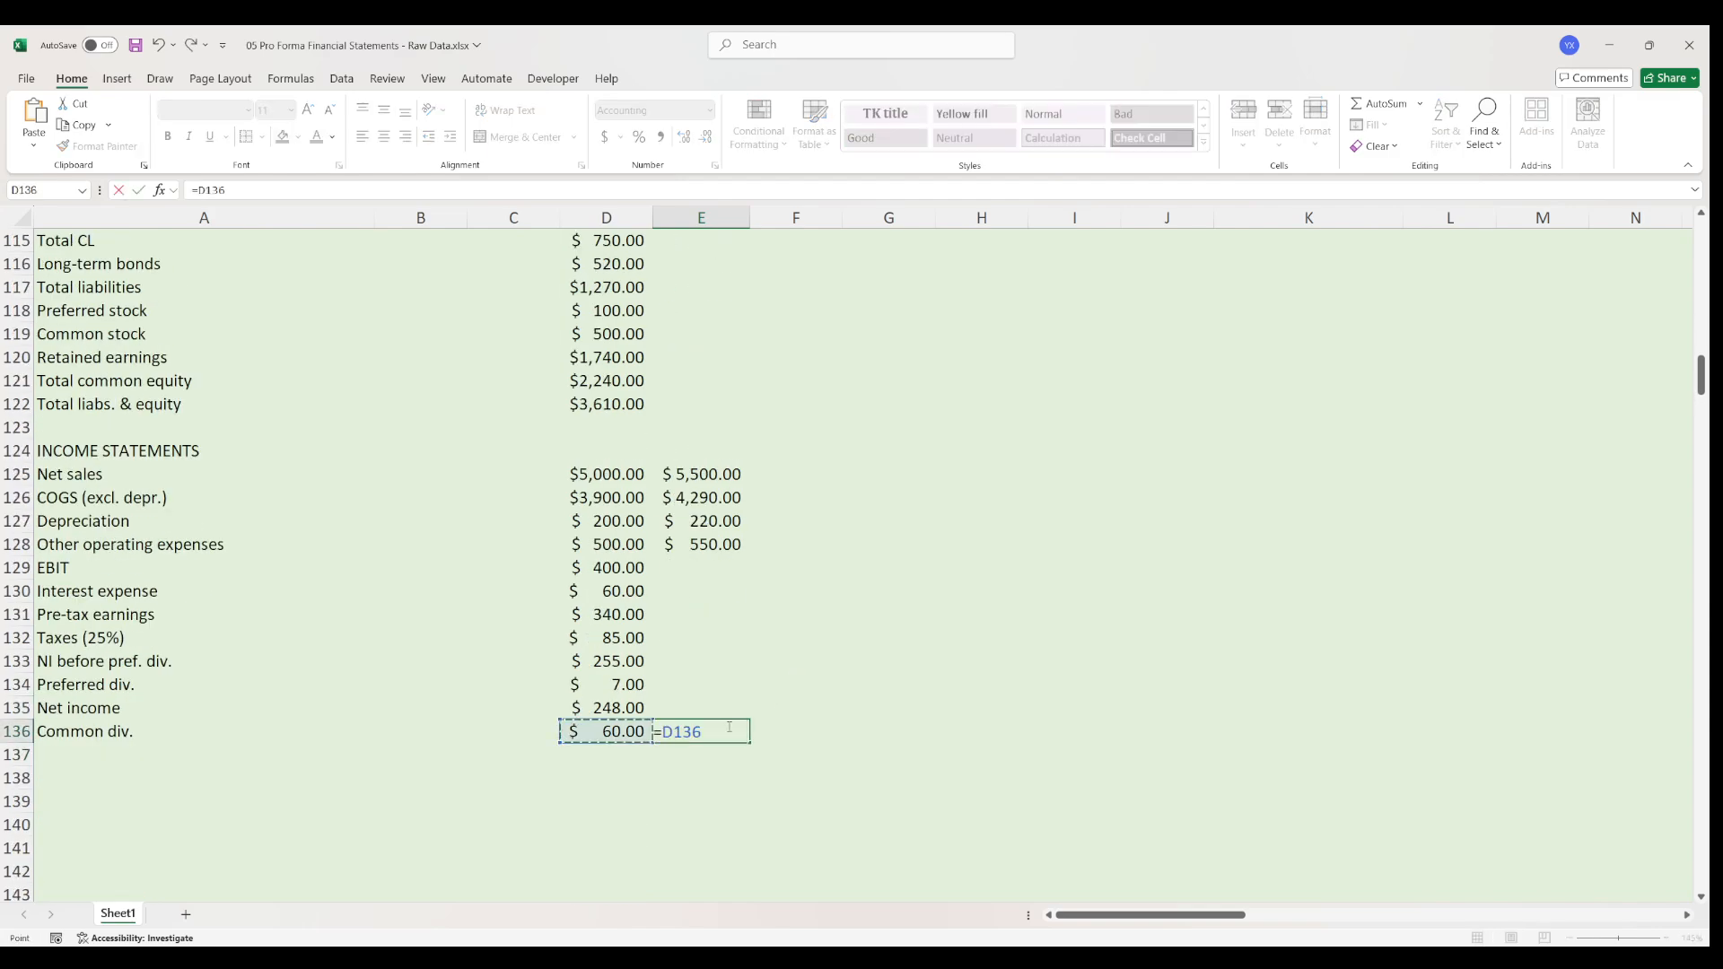
{"action": "type", "text": "*(1+"}
{"action": "scroll", "coordinate": [728, 610], "scroll_direction": "up", "scroll_amount": 11}
{"action": "left_click", "coordinate": [727, 518]}
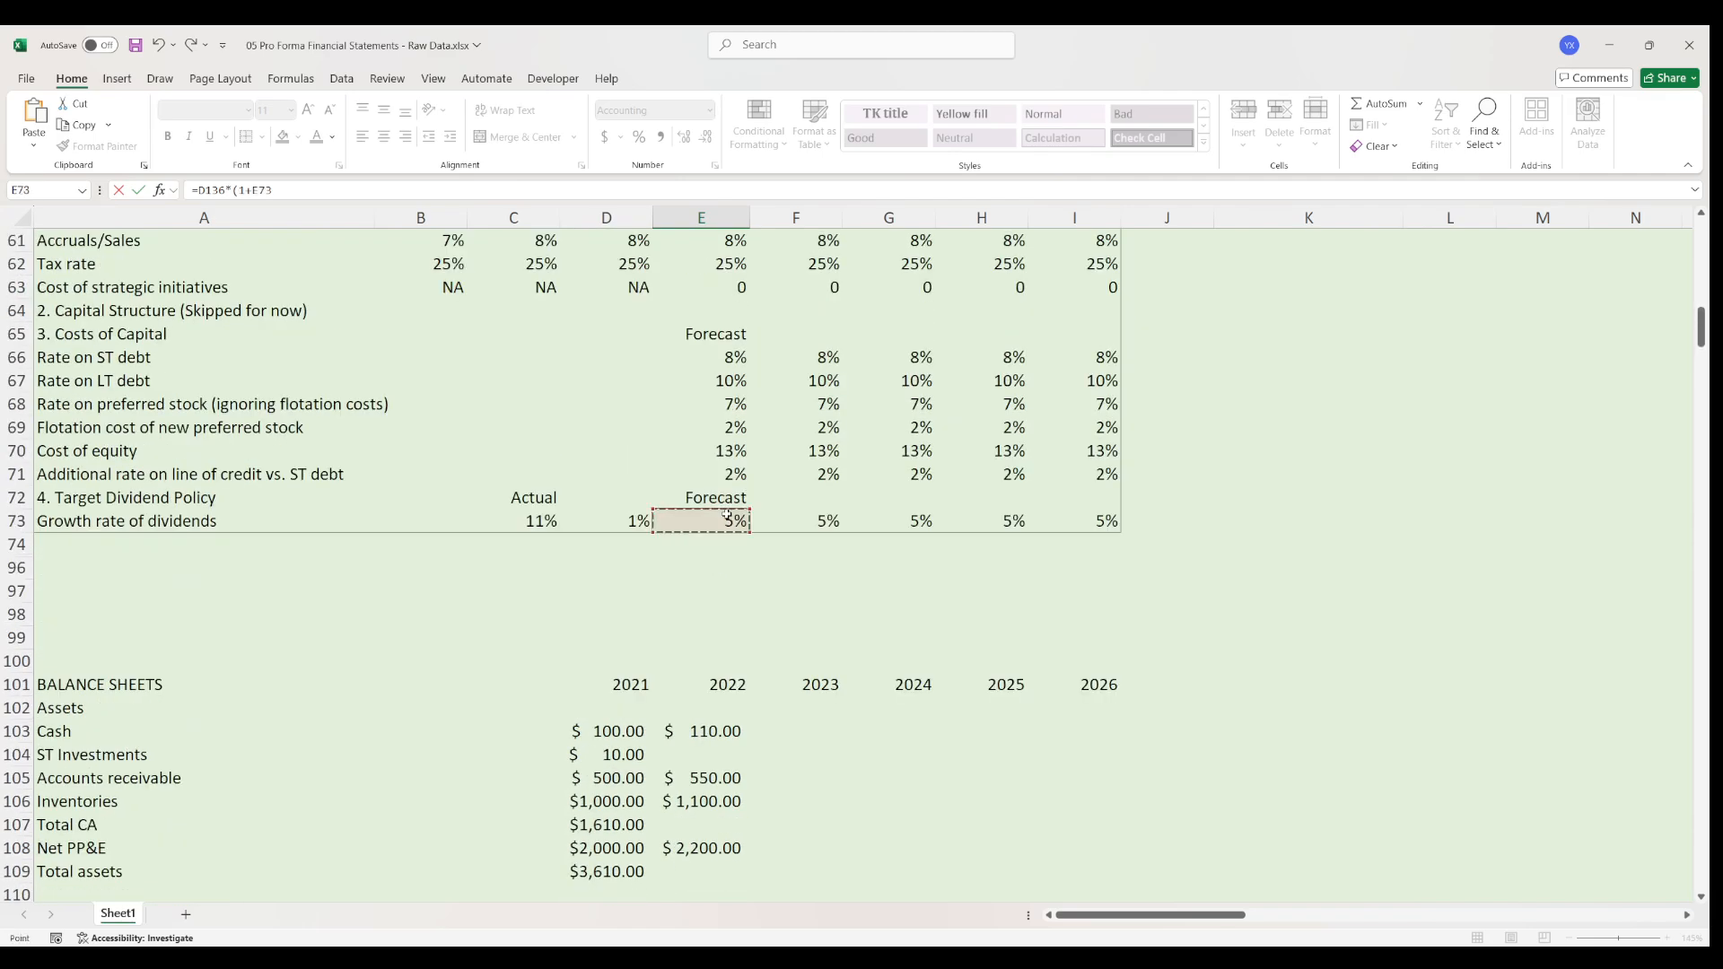
{"action": "scroll", "coordinate": [754, 538], "scroll_direction": "down", "scroll_amount": 10}
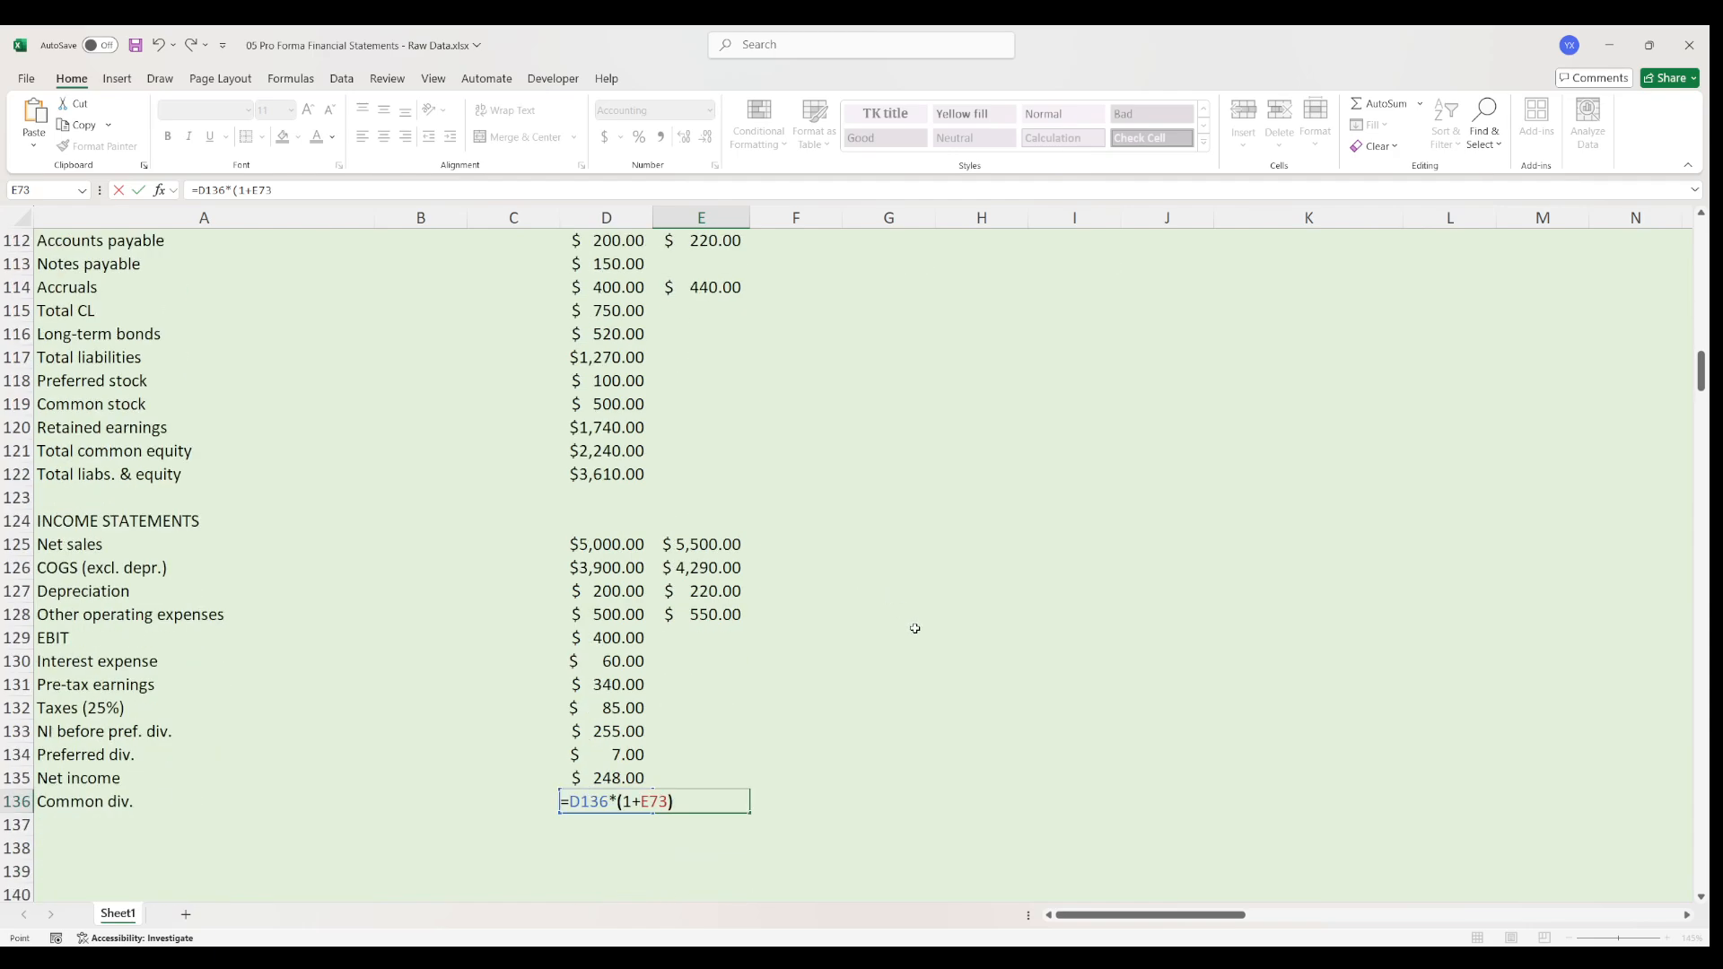
{"action": "type", "text": ")"}
{"action": "key", "text": "Return"}
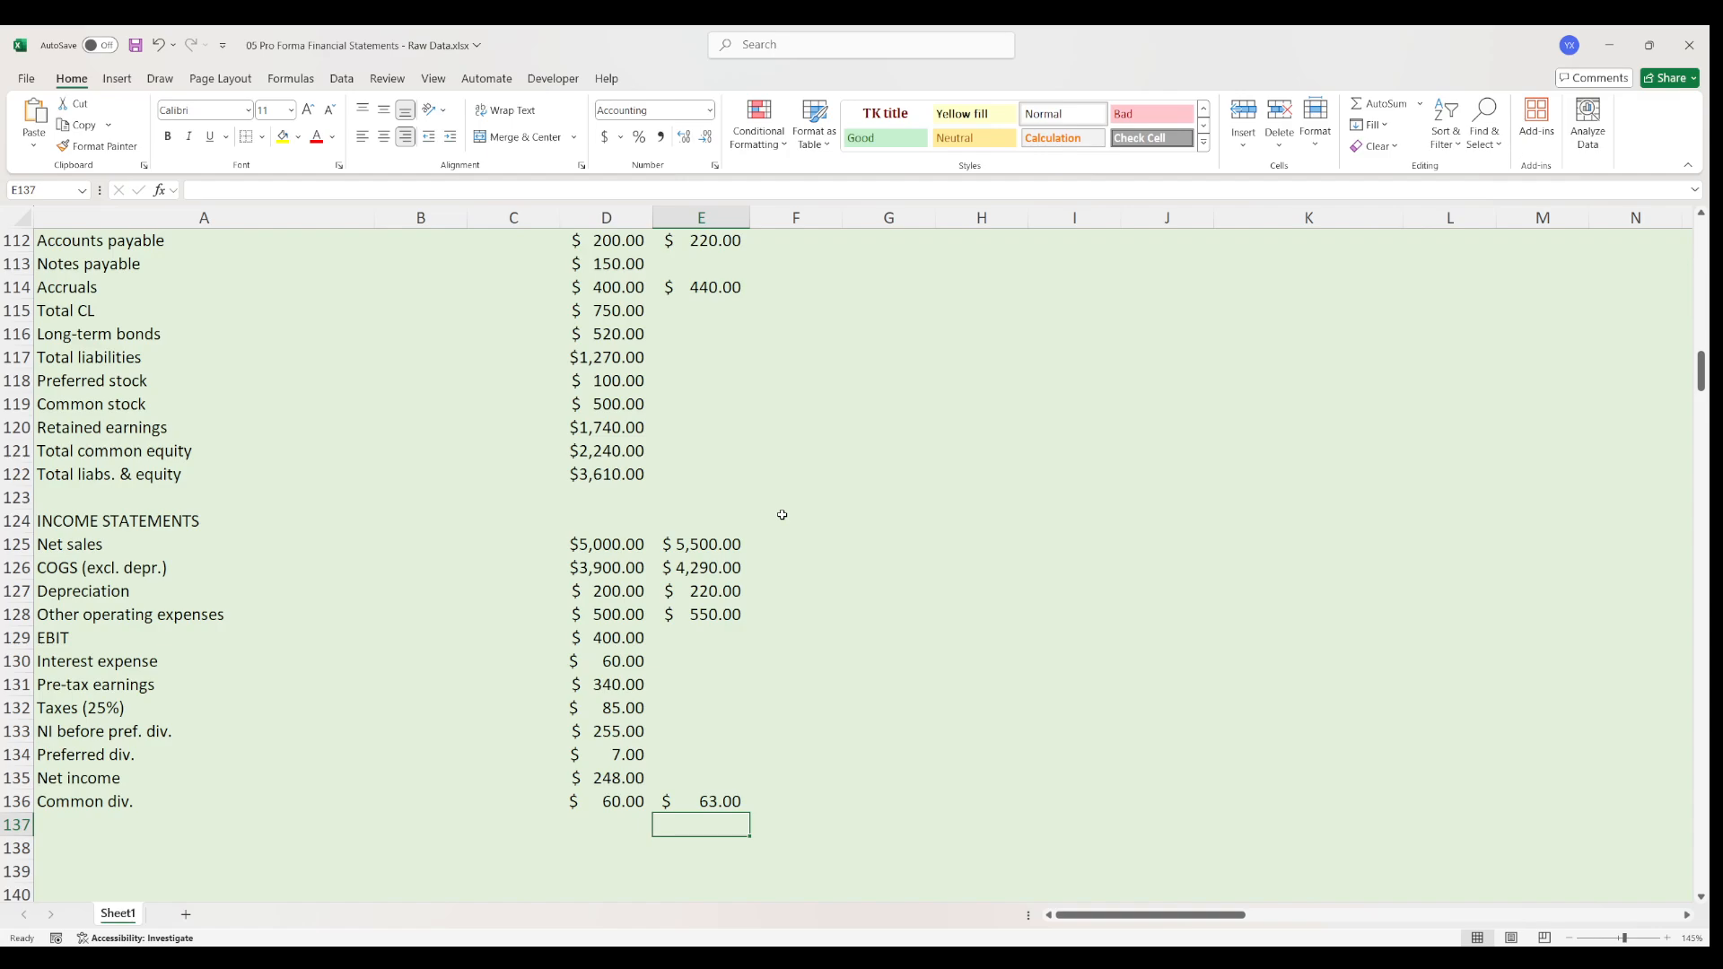
- Carry the 2021 ST Investments balance forward to 2022 in E104 with =D104
{"action": "scroll", "coordinate": [773, 479], "scroll_direction": "up", "scroll_amount": 5}
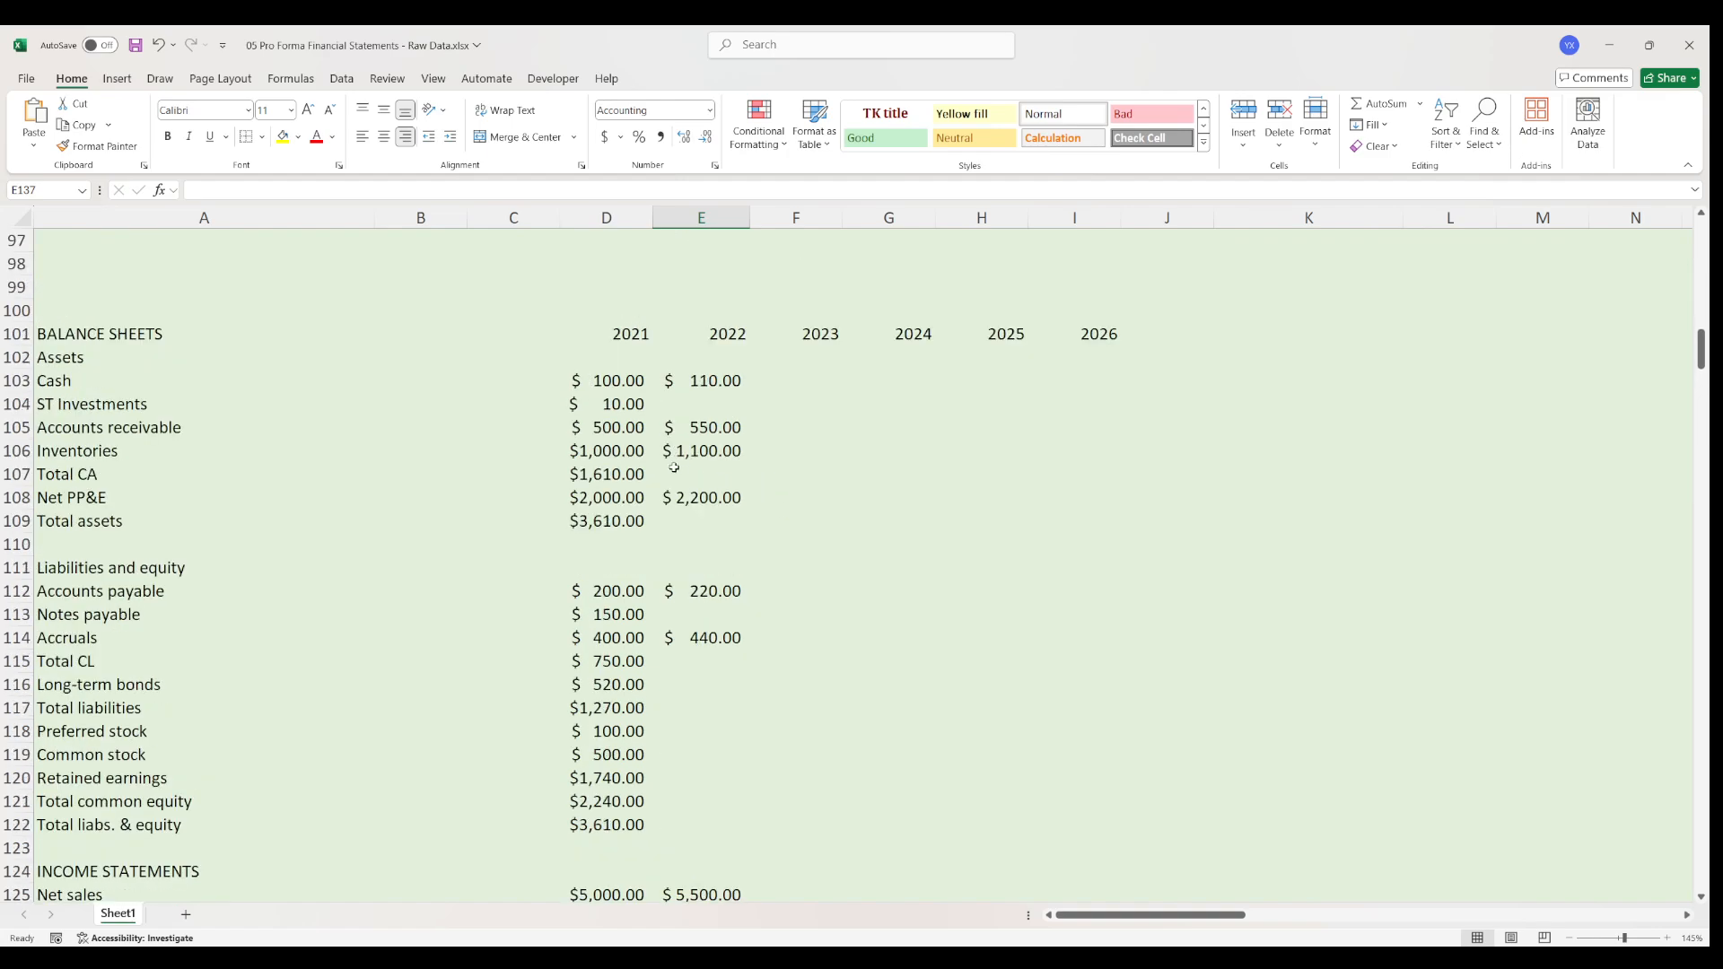
{"action": "left_click", "coordinate": [709, 405]}
{"action": "type", "text": "="}
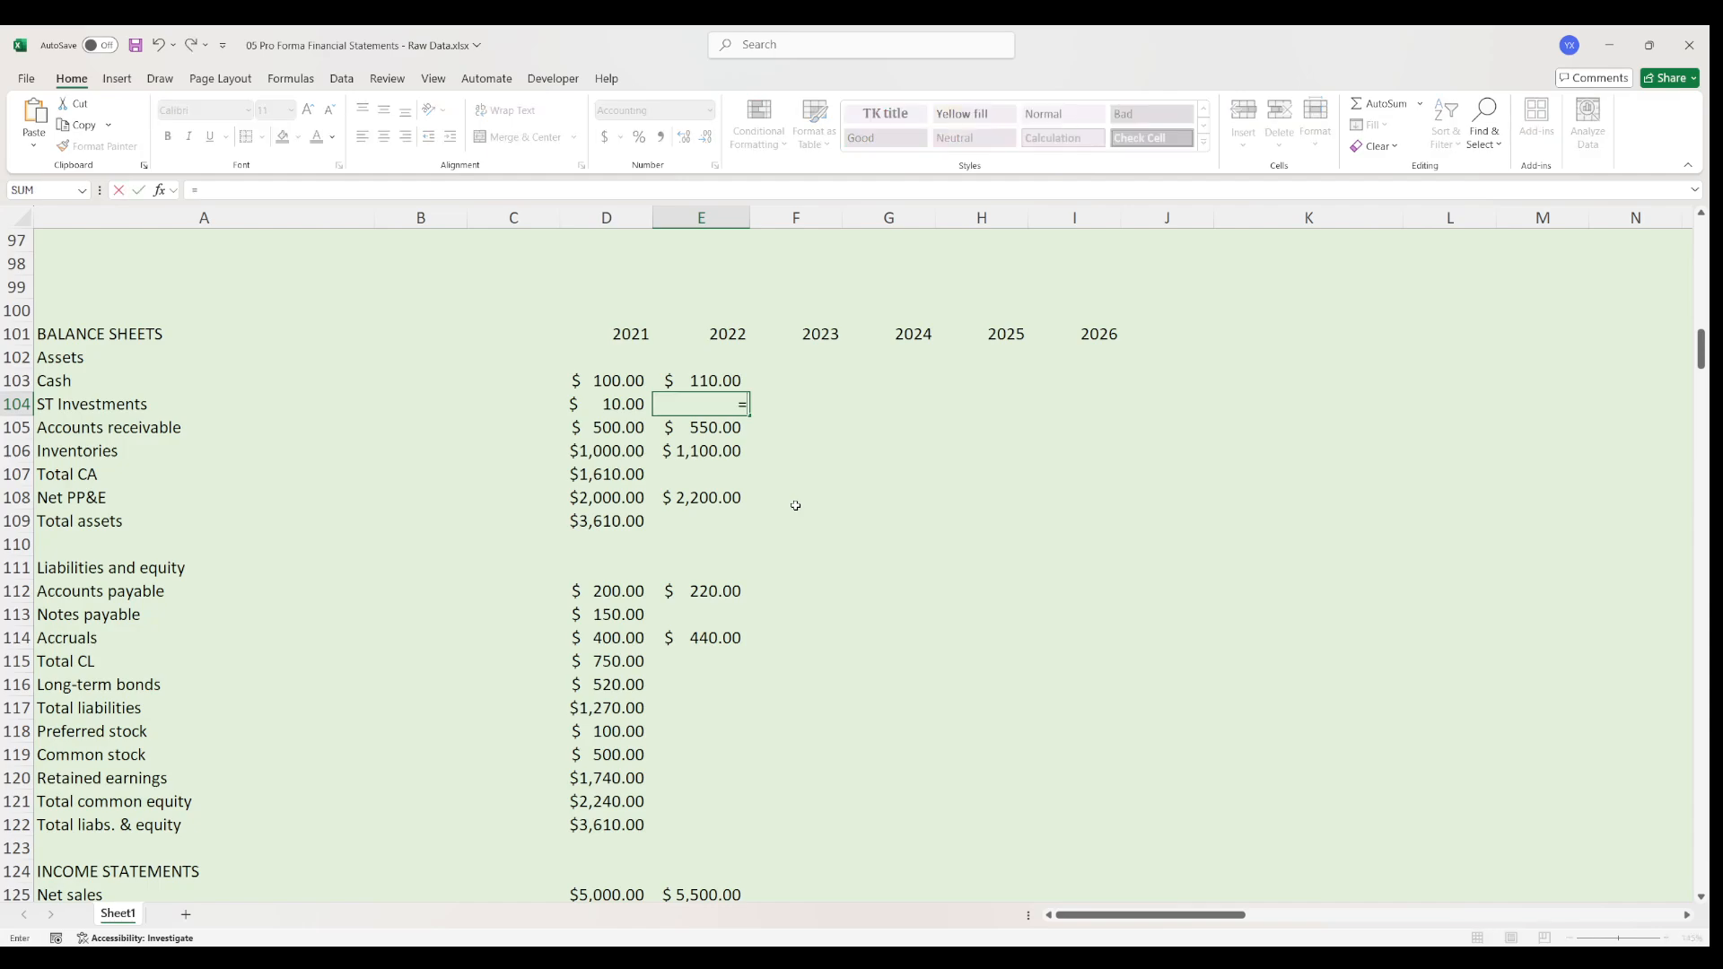
{"action": "key", "text": "Left"}
{"action": "key", "text": "Return"}
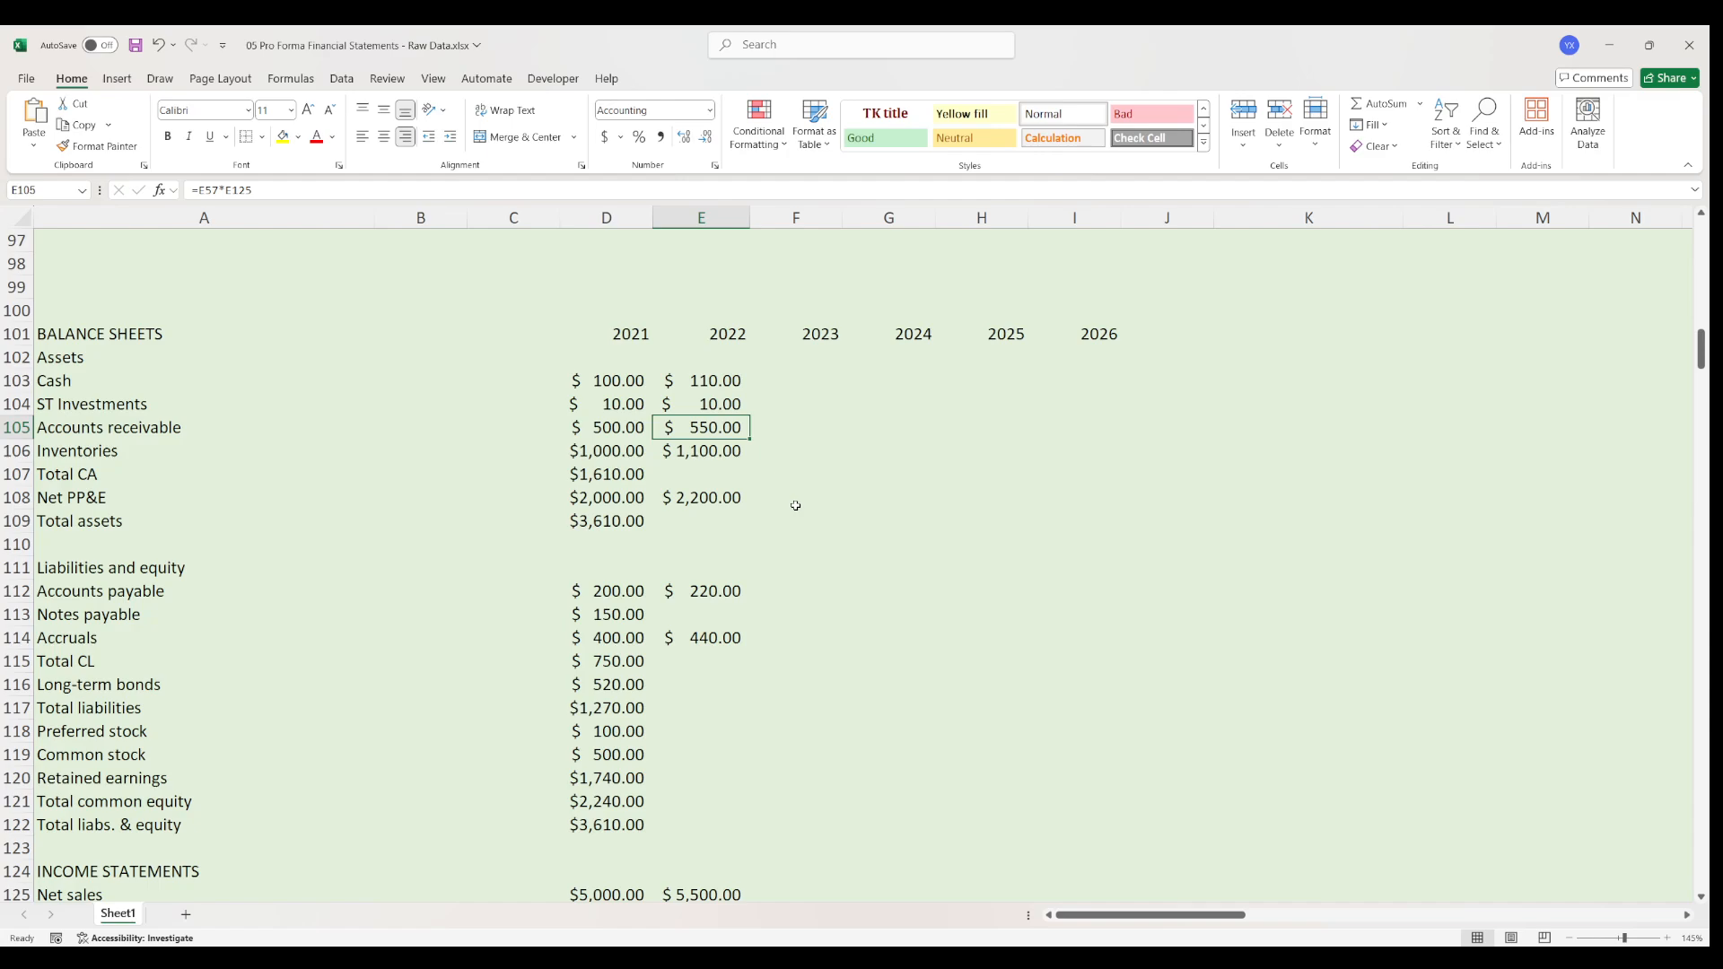
- Total the 2022 current assets in E107 with =SUM(E103:E106)
{"action": "key", "text": "Down"}
{"action": "key", "text": "Down"}
{"action": "type", "text": "=s"}
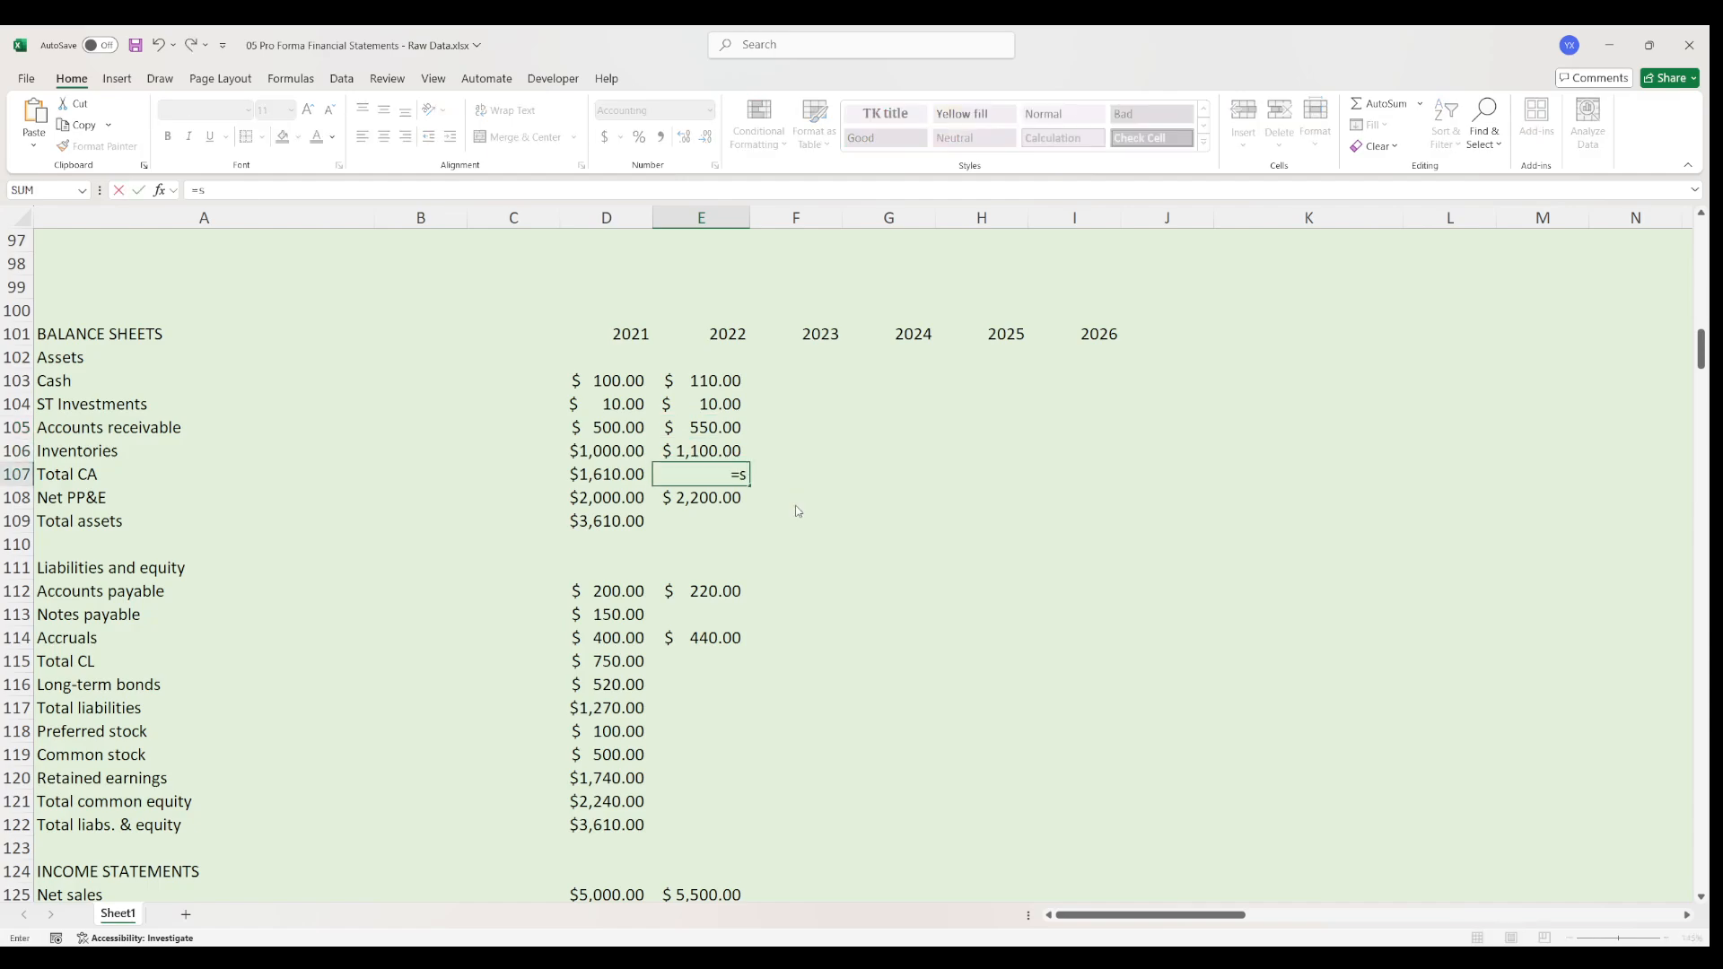
{"action": "type", "text": "um("}
{"action": "key", "text": "Up"}
{"action": "key", "text": "shift+Up"}
{"action": "key", "text": "shift+Up"}
{"action": "key", "text": "shift+Up"}
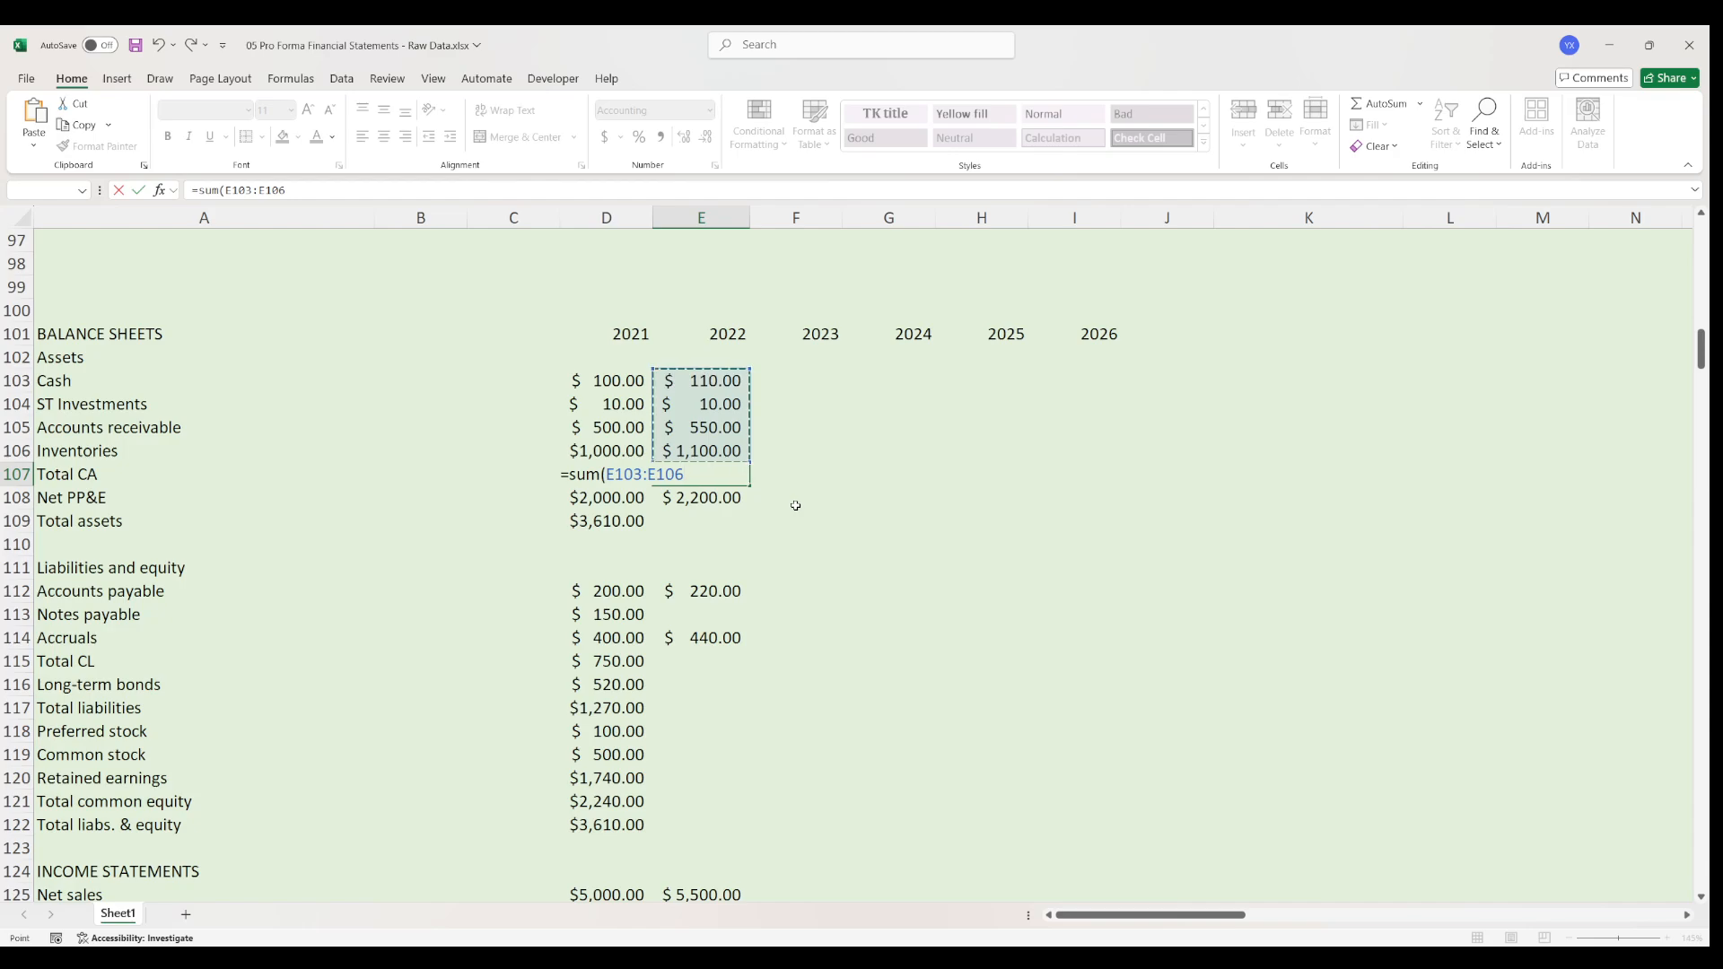
{"action": "type", "text": ")"}
{"action": "key", "text": "Return"}
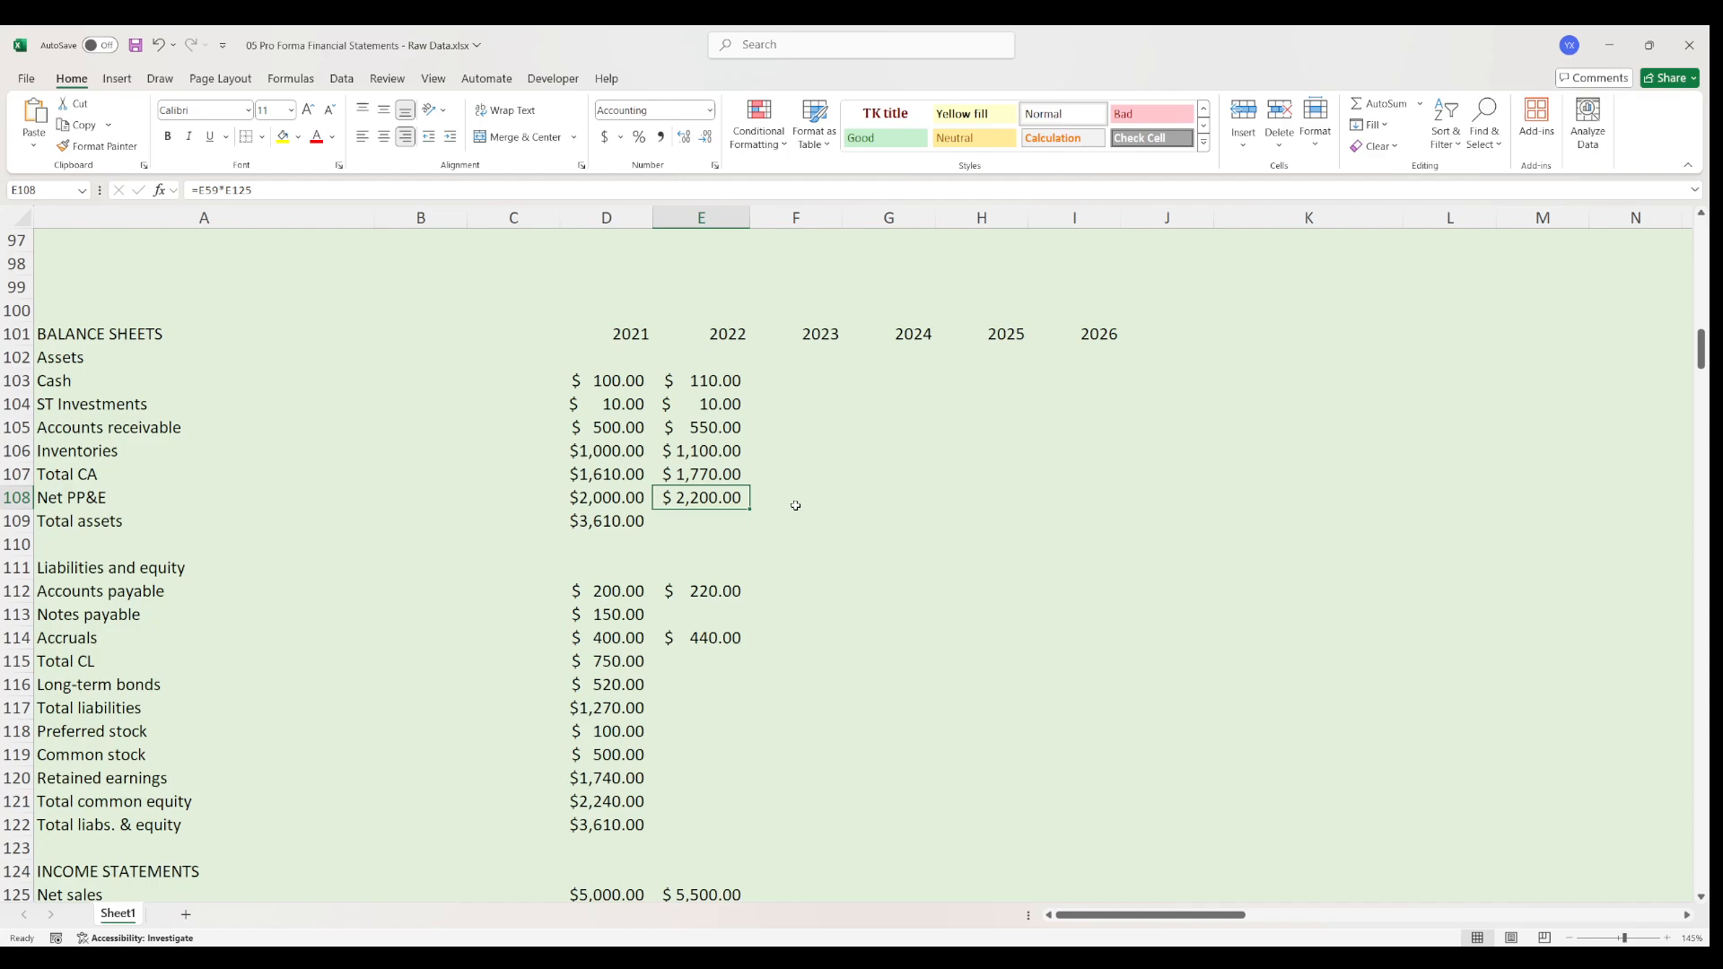
- Calculate 2022 Total assets in E109 by adding Total CA and Net PP&E with =E107+E108
{"action": "key", "text": "Down"}
{"action": "type", "text": "=="}
{"action": "key", "text": "Up"}
{"action": "key", "text": "Up"}
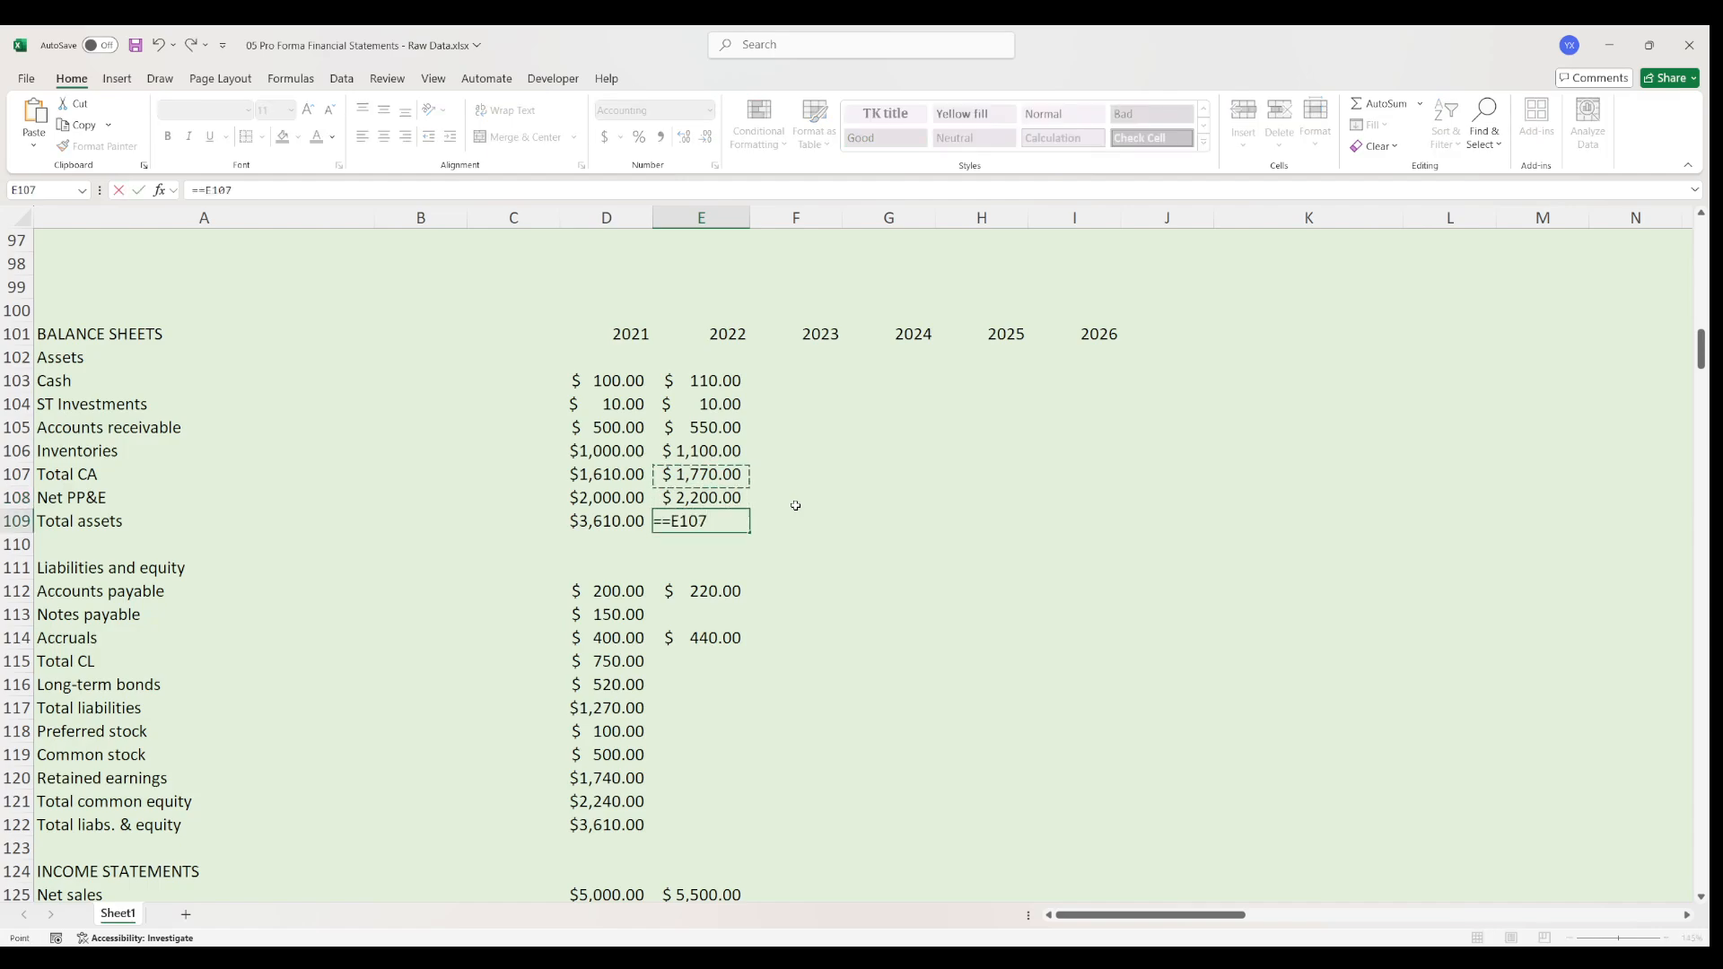
{"action": "type", "text": "+"}
{"action": "key", "text": "Up"}
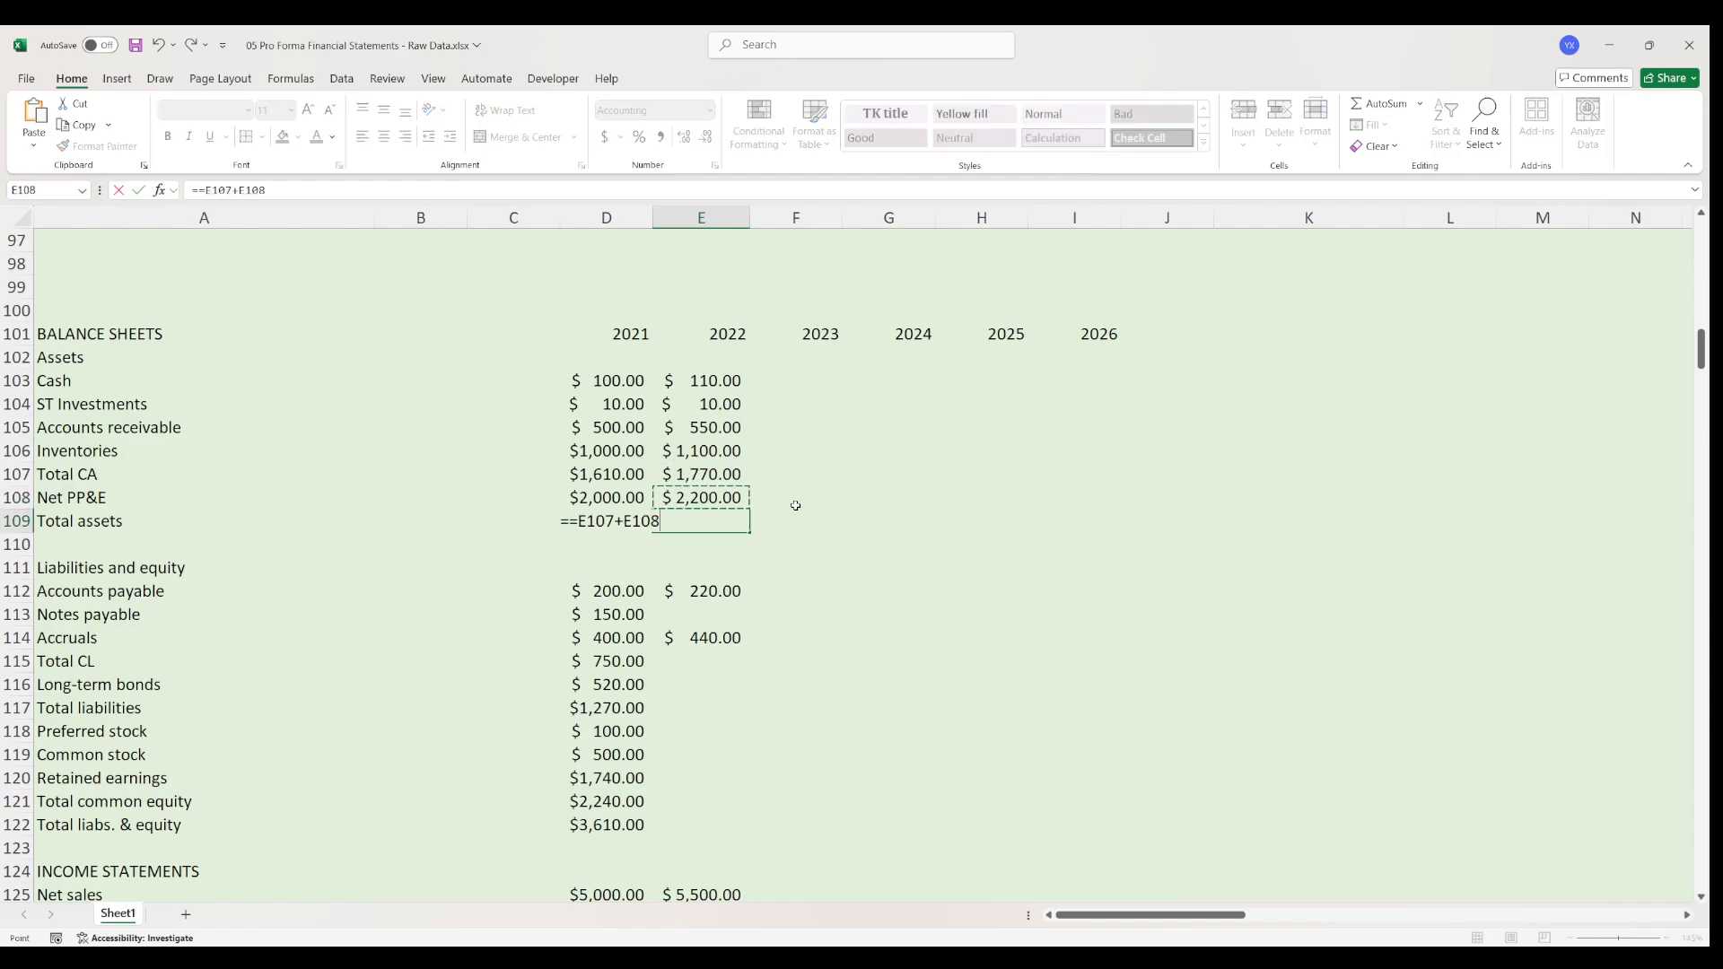
{"action": "key", "text": "F2"}
{"action": "key", "text": "BackSpace"}
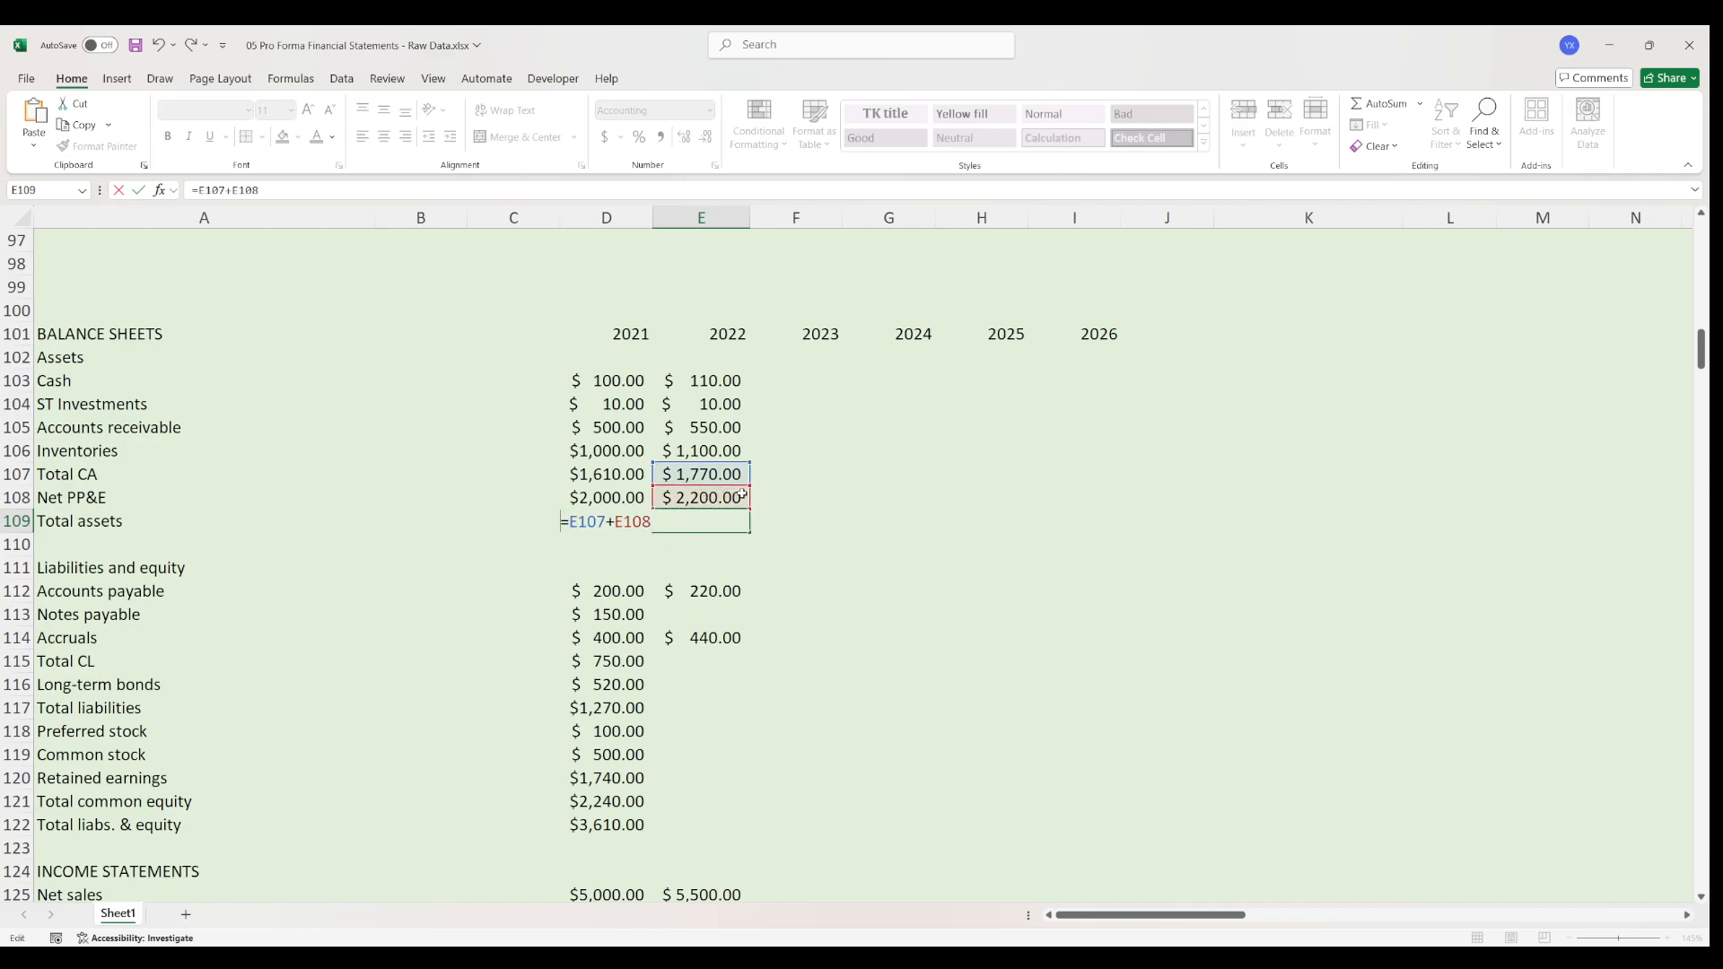
{"action": "key", "text": "Return"}
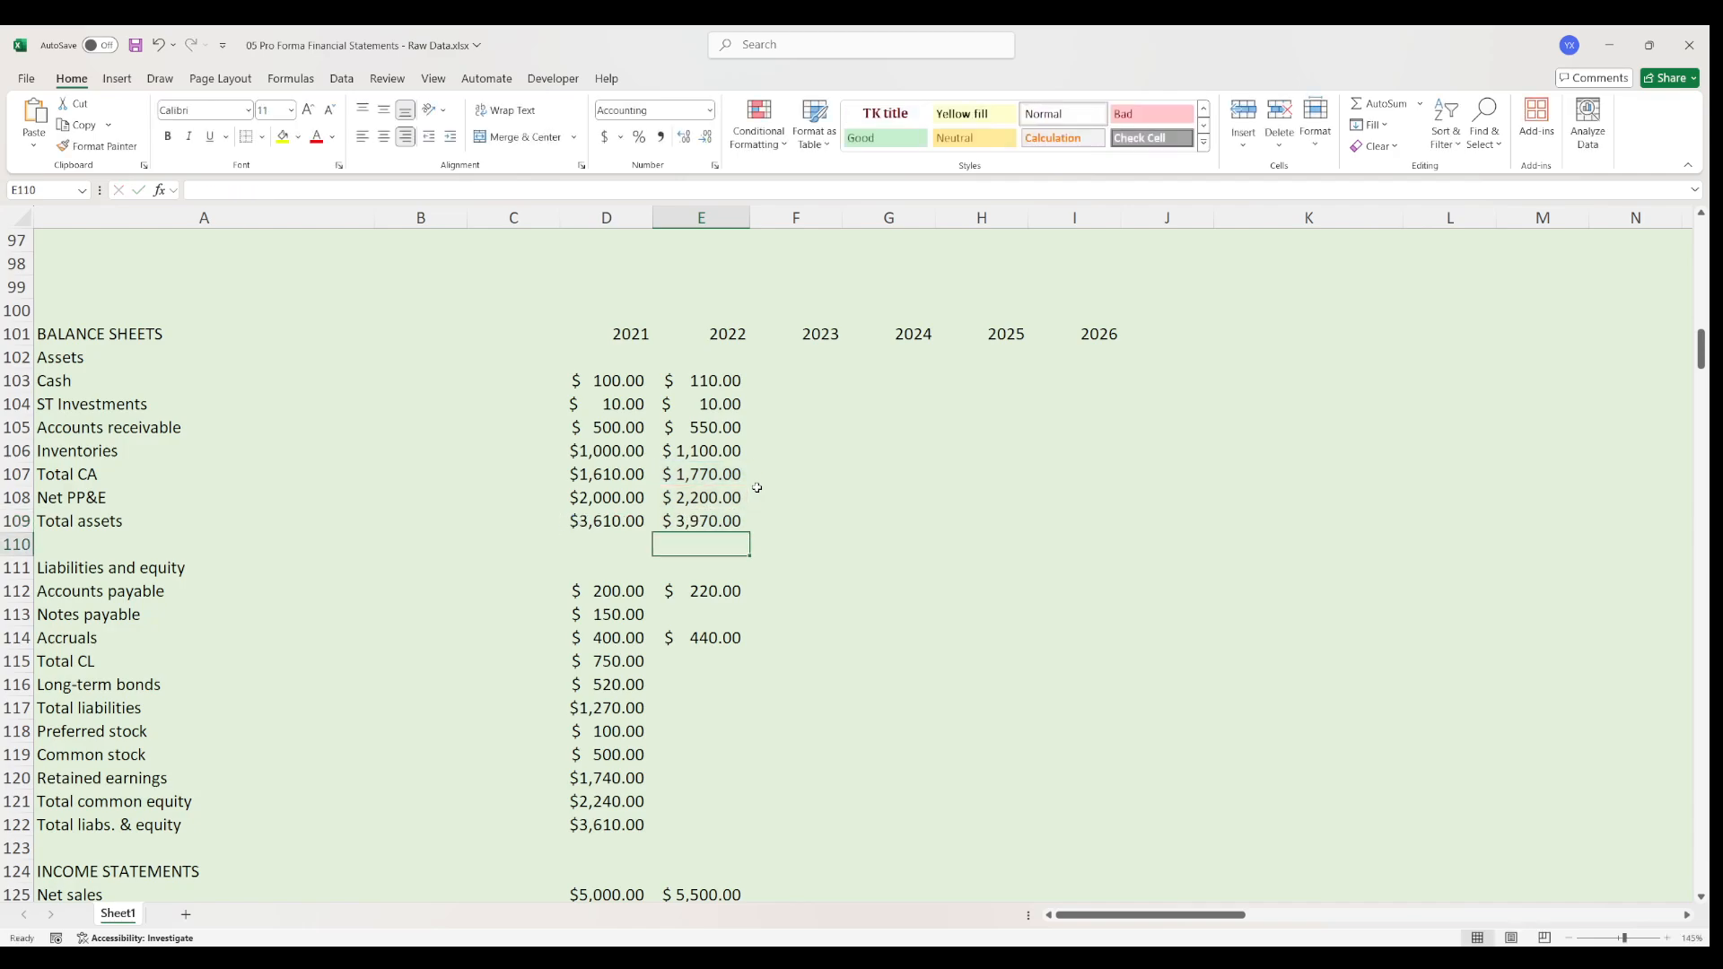
- Carry the 2021 Notes payable balance forward to 2022 in E113 with =D113
{"action": "left_click", "coordinate": [692, 611]}
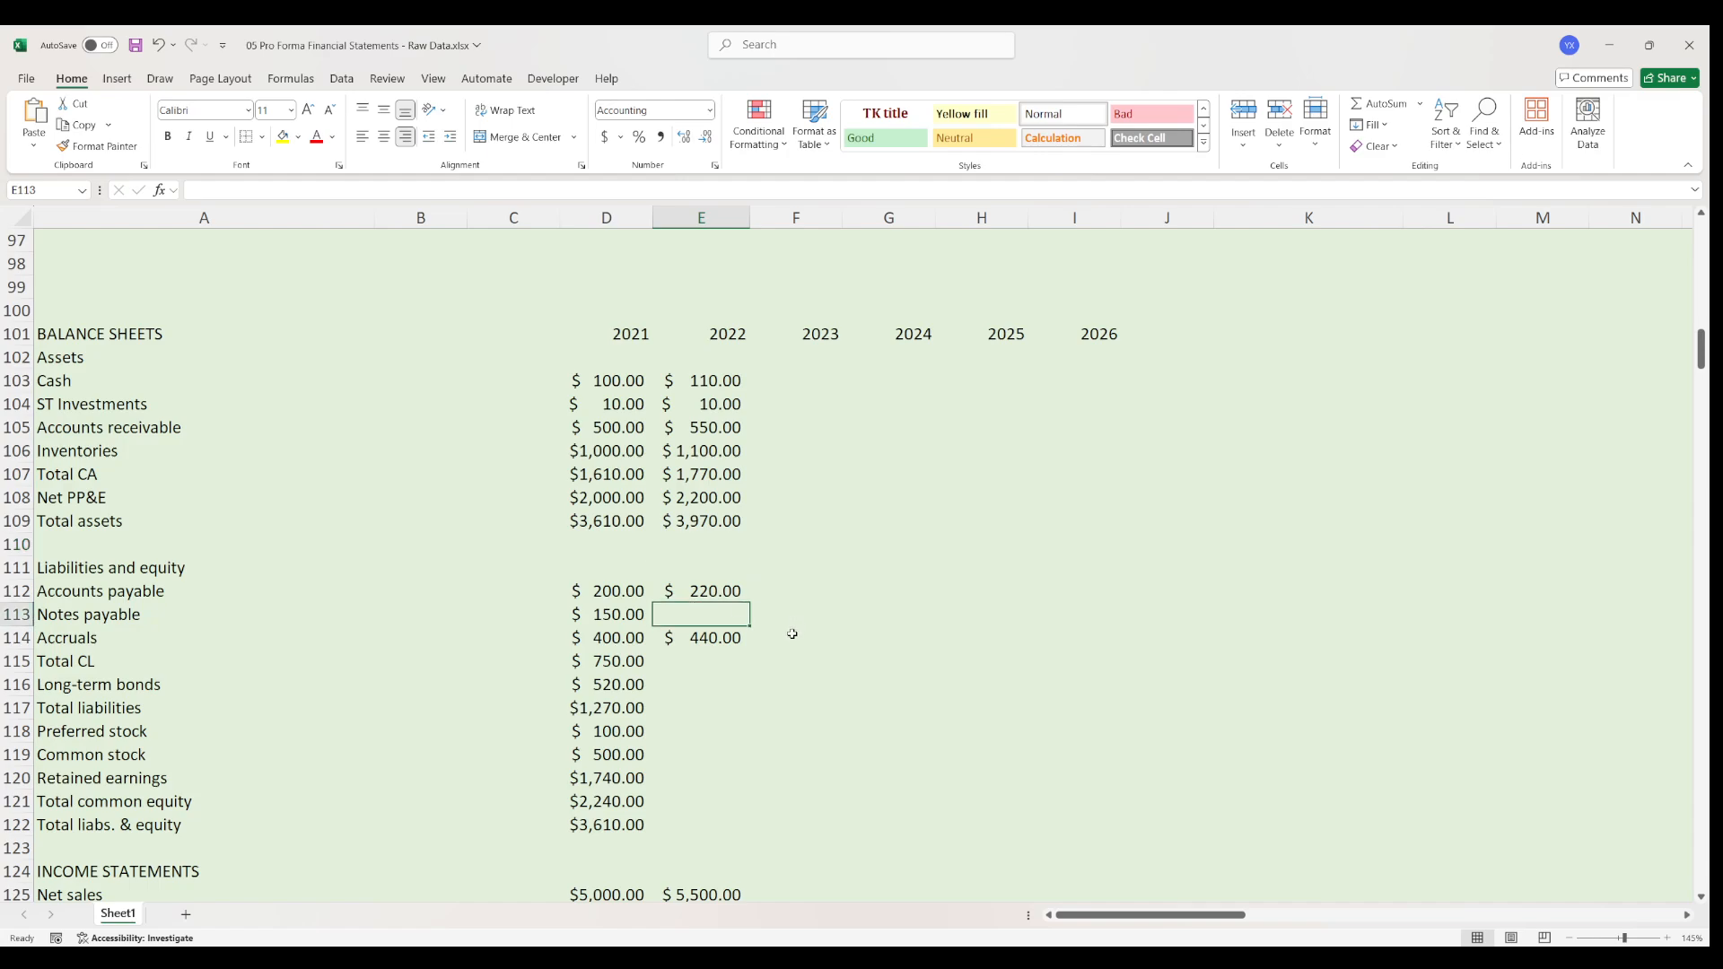
{"action": "type", "text": "="}
{"action": "key", "text": "Left"}
{"action": "key", "text": "Return"}
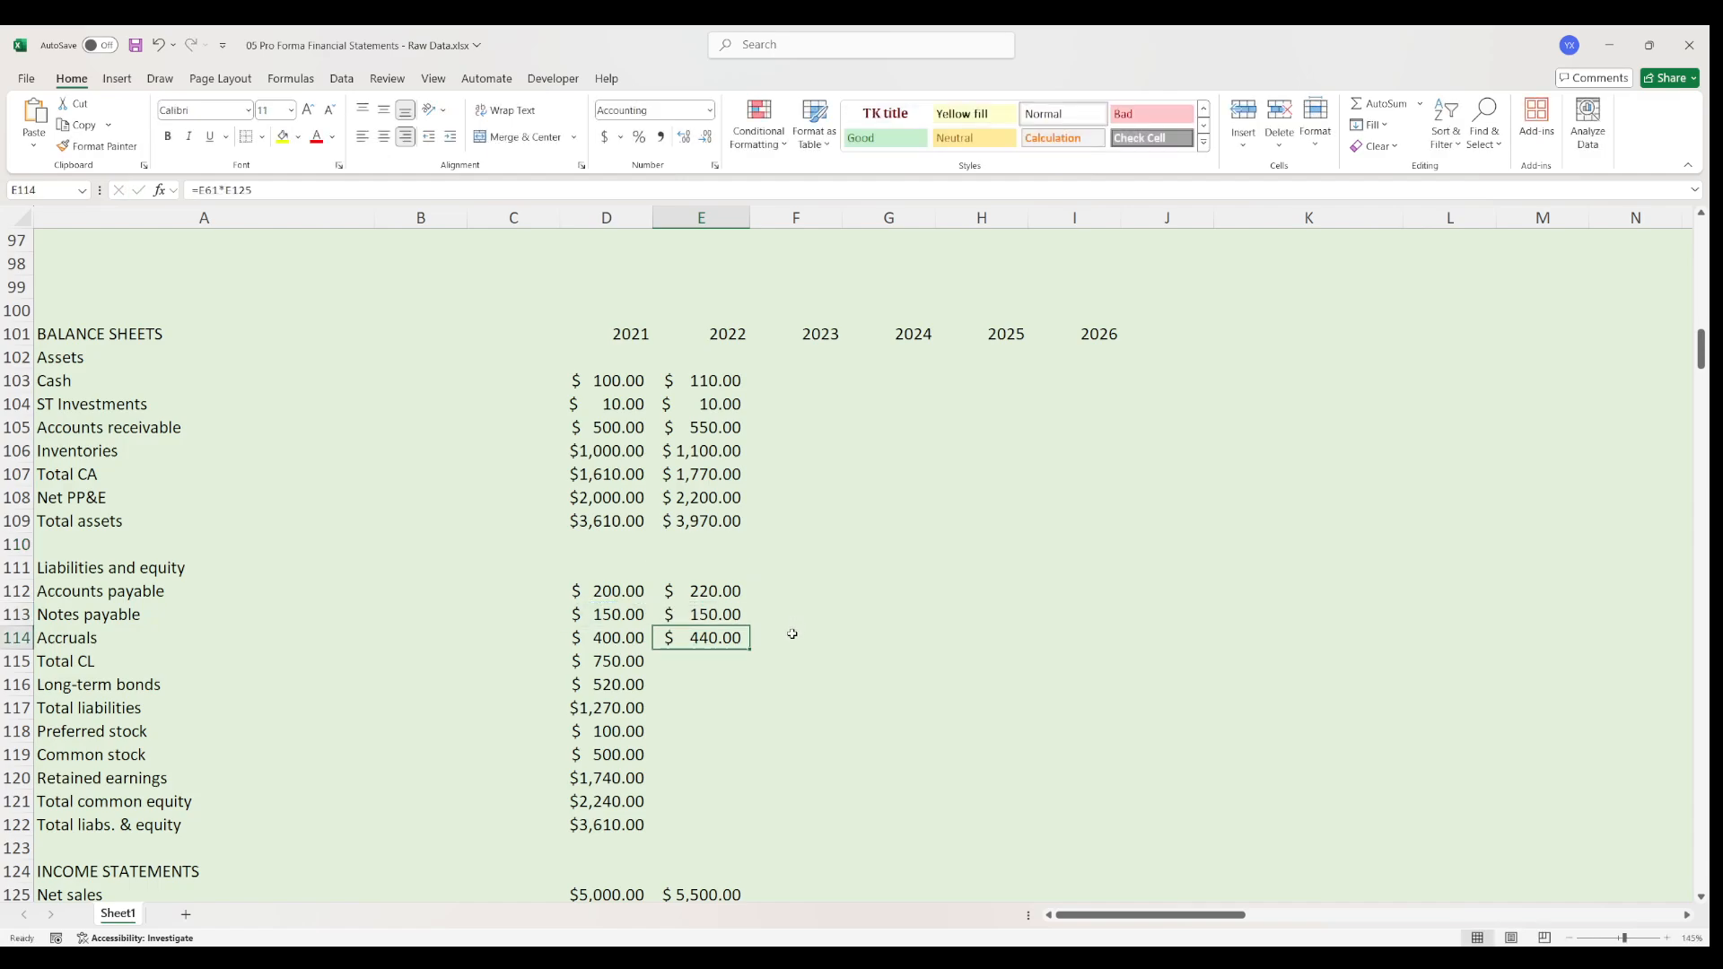
- Total the 2022 current liabilities in E115 with =SUM(E112:E114)
{"action": "key", "text": "Return"}
{"action": "type", "text": "=sum("}
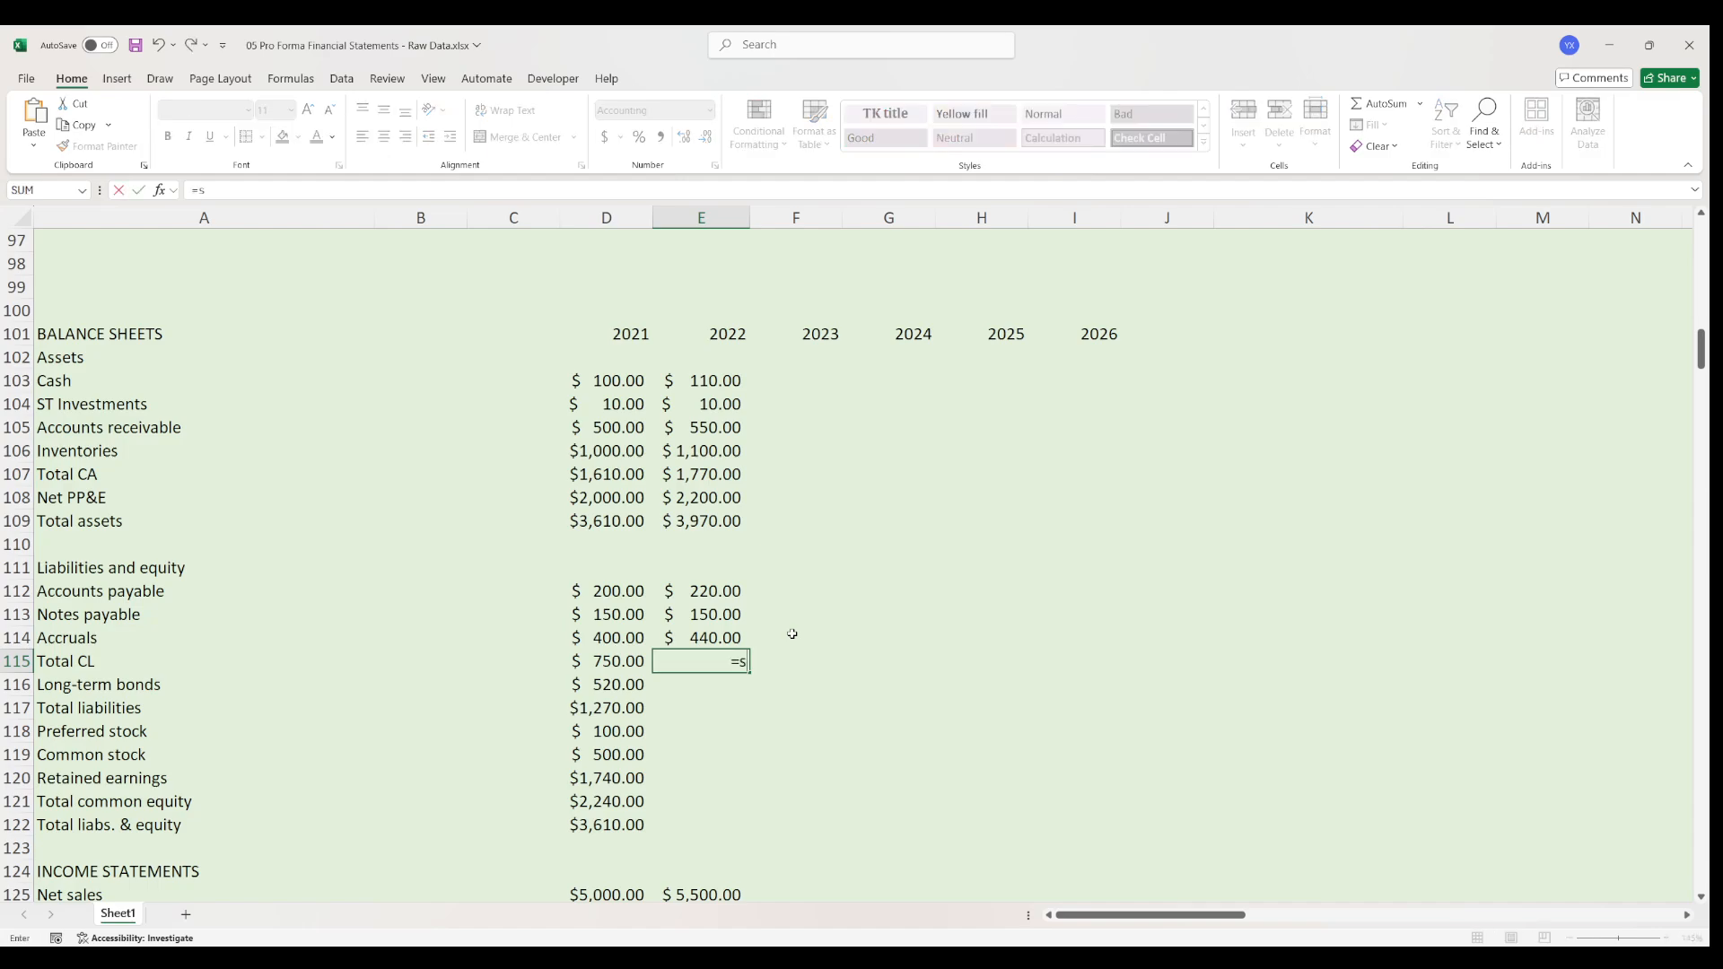
{"action": "key", "text": "Up"}
{"action": "key", "text": "shift+Up"}
{"action": "key", "text": "shift+Up"}
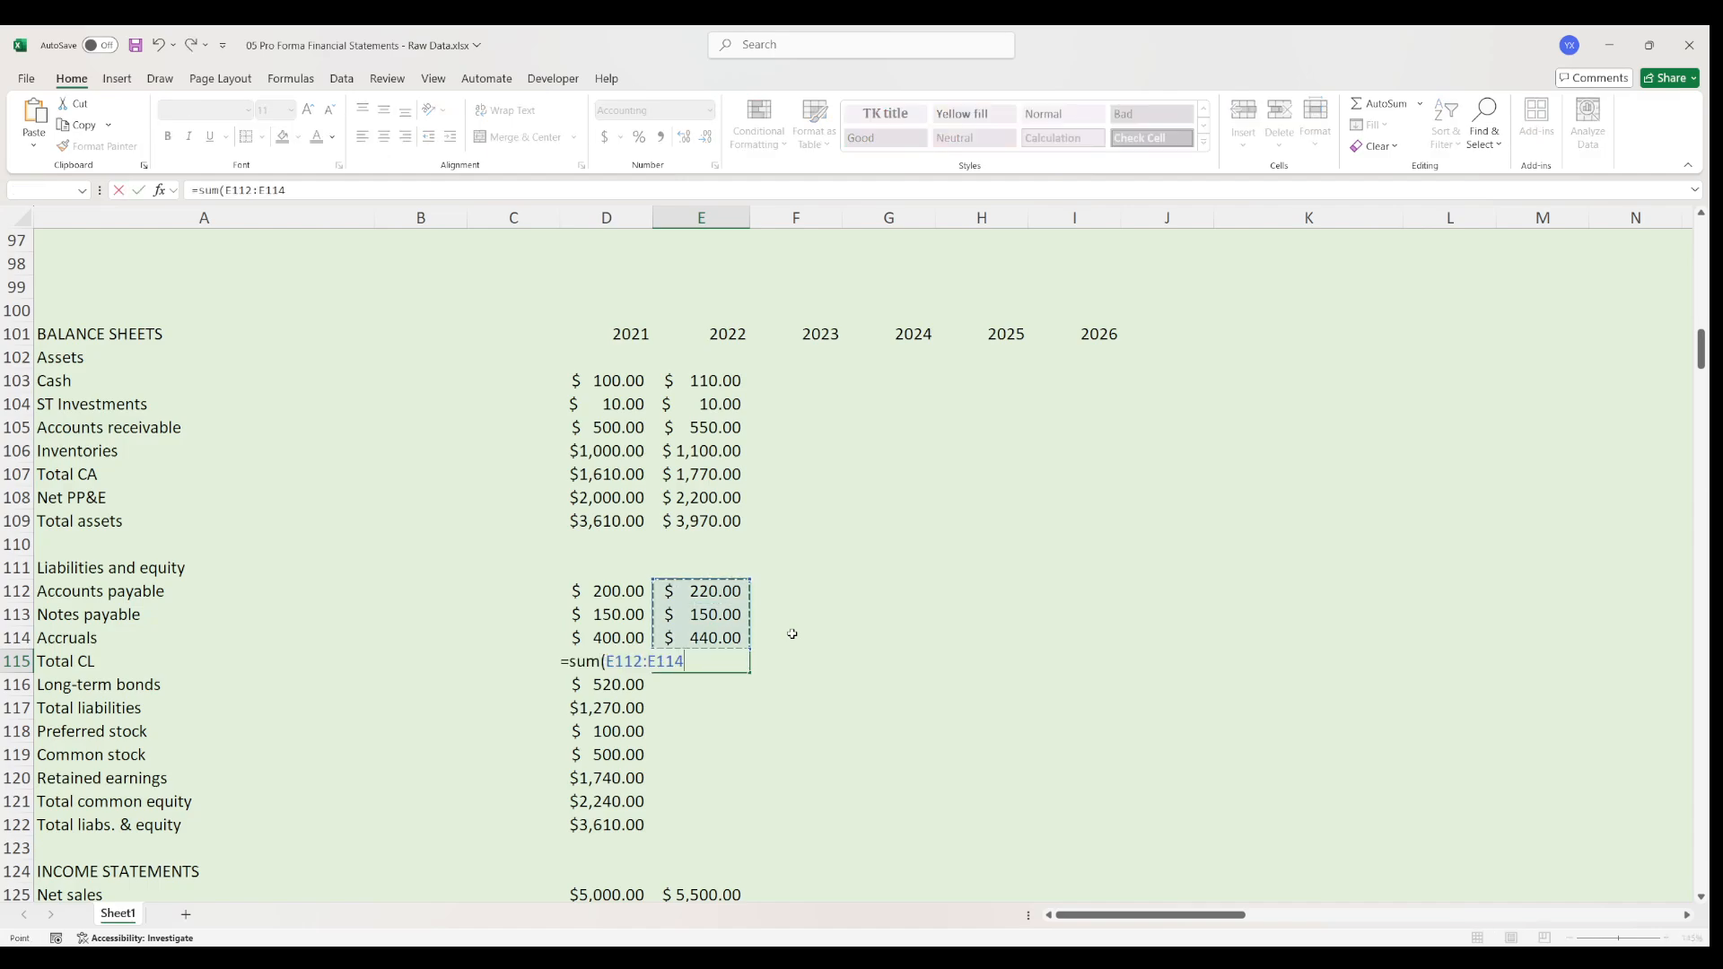
{"action": "key", "text": "Return"}
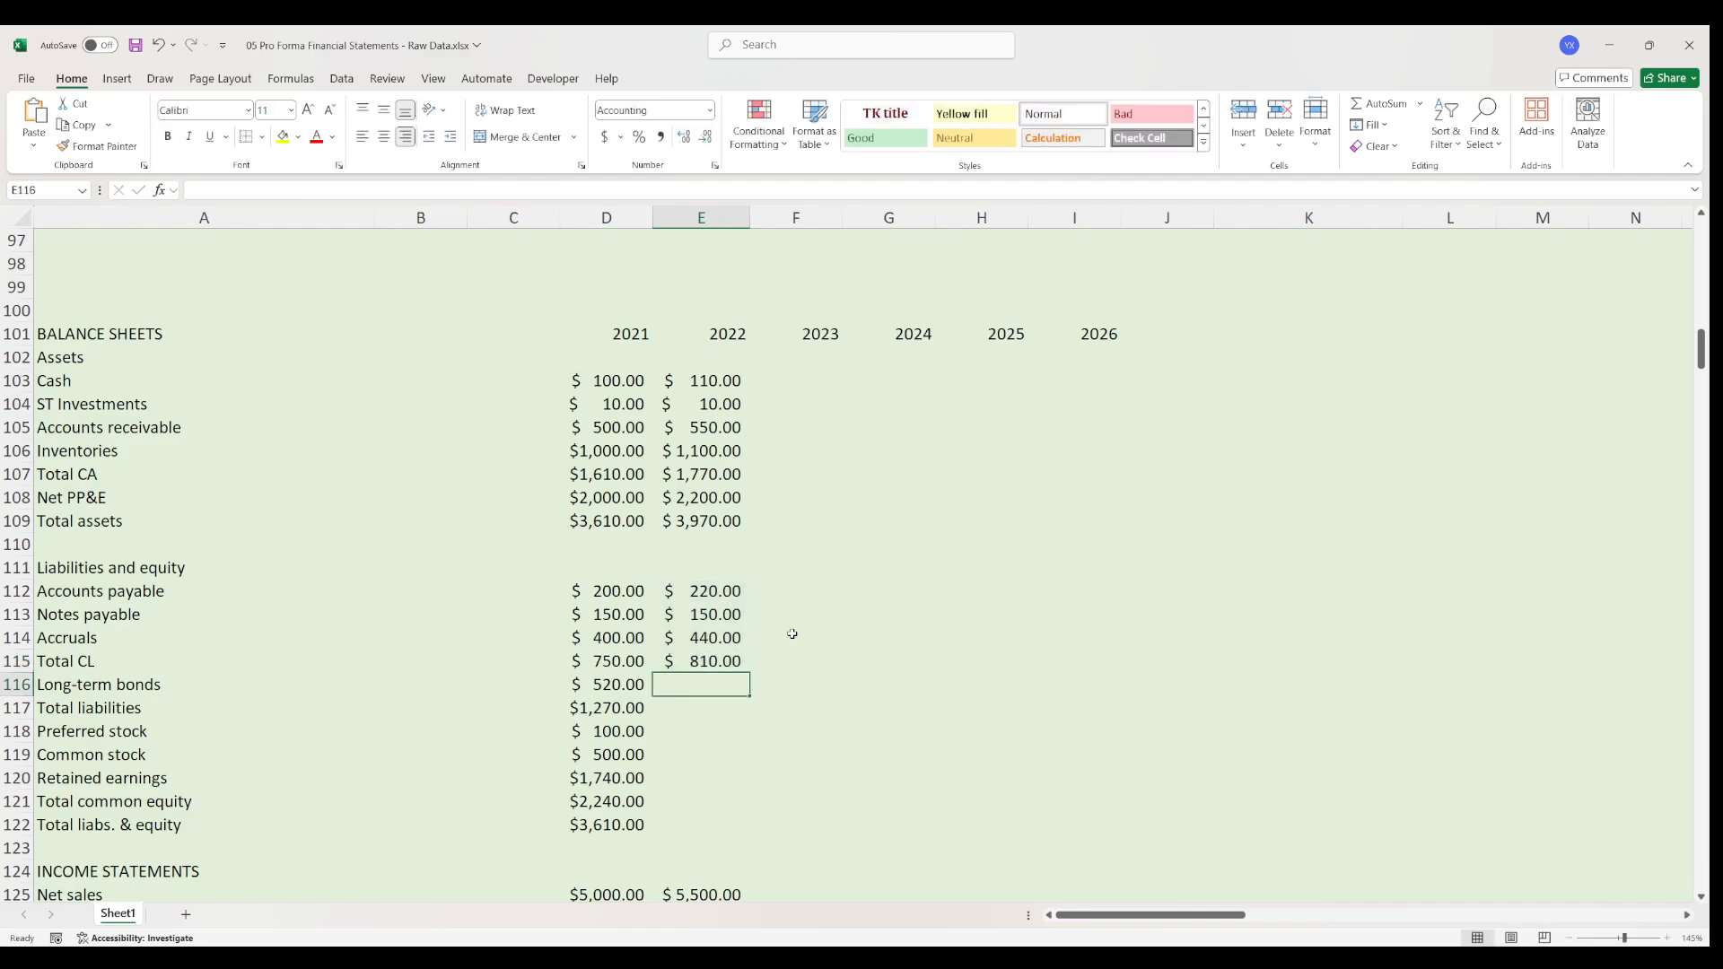
- Carry the 2021 Long-term bonds balance forward to 2022 in E116 with =D116
{"action": "type", "text": "="}
{"action": "key", "text": "Left"}
{"action": "key", "text": "Return"}
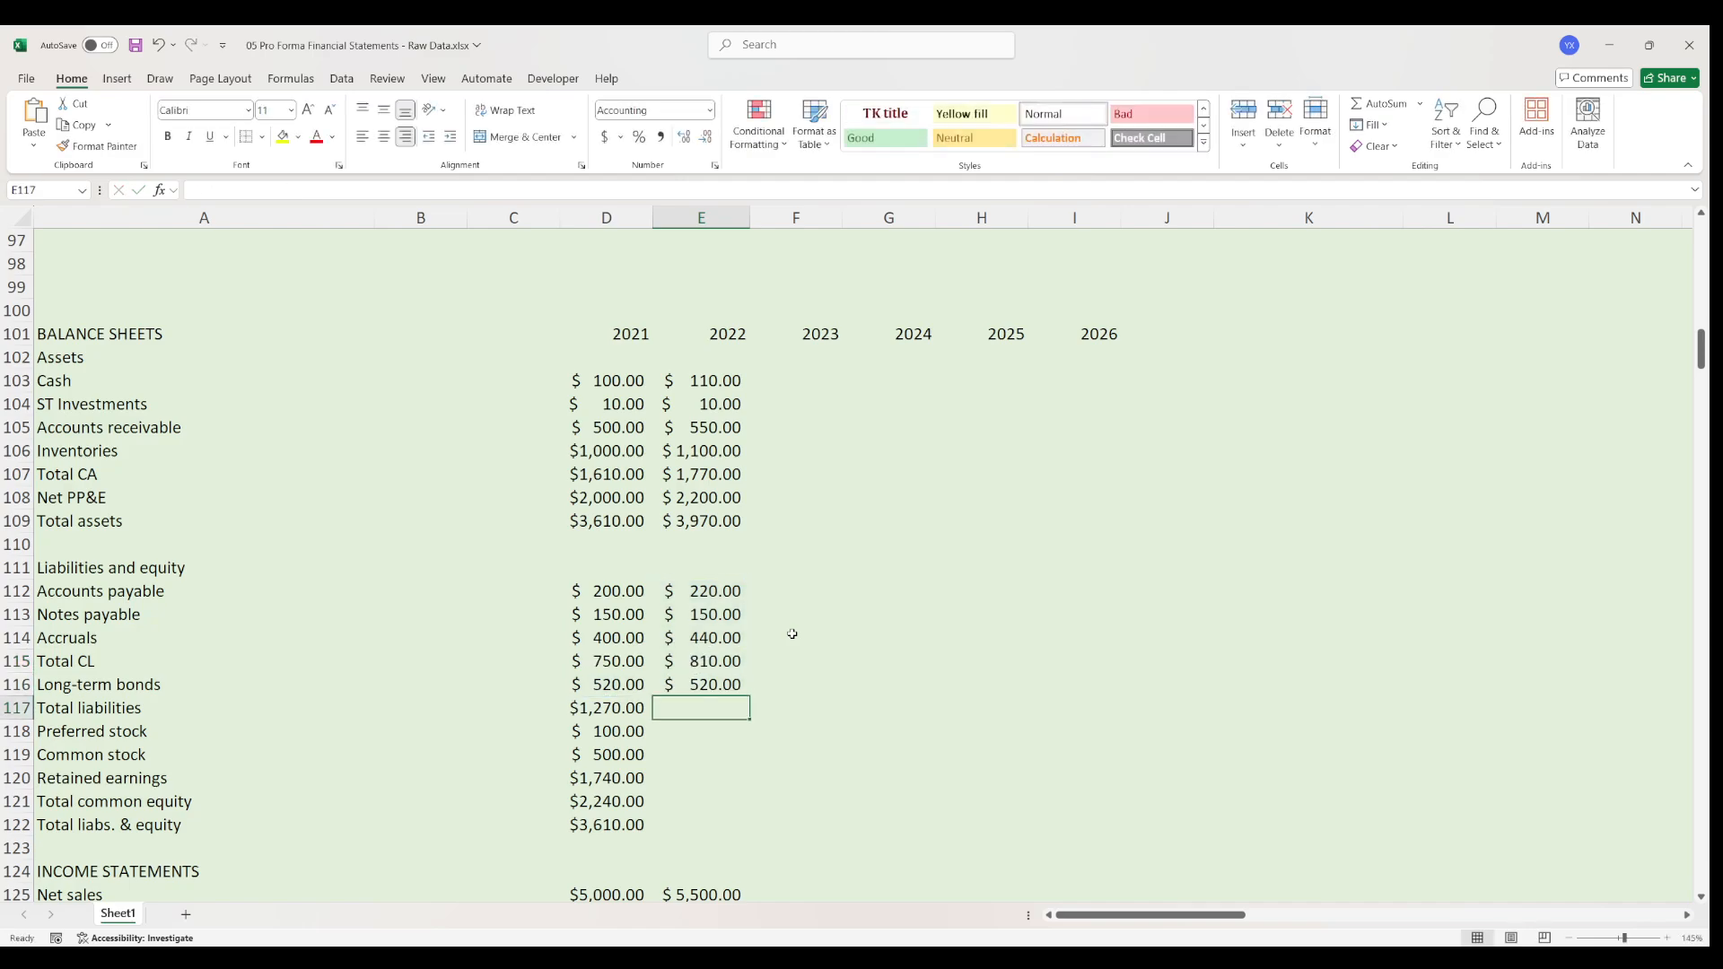
- Calculate 2022 Total liabilities in E117 by adding Total CL and Long-term bonds with =E115+E116
{"action": "type", "text": "="}
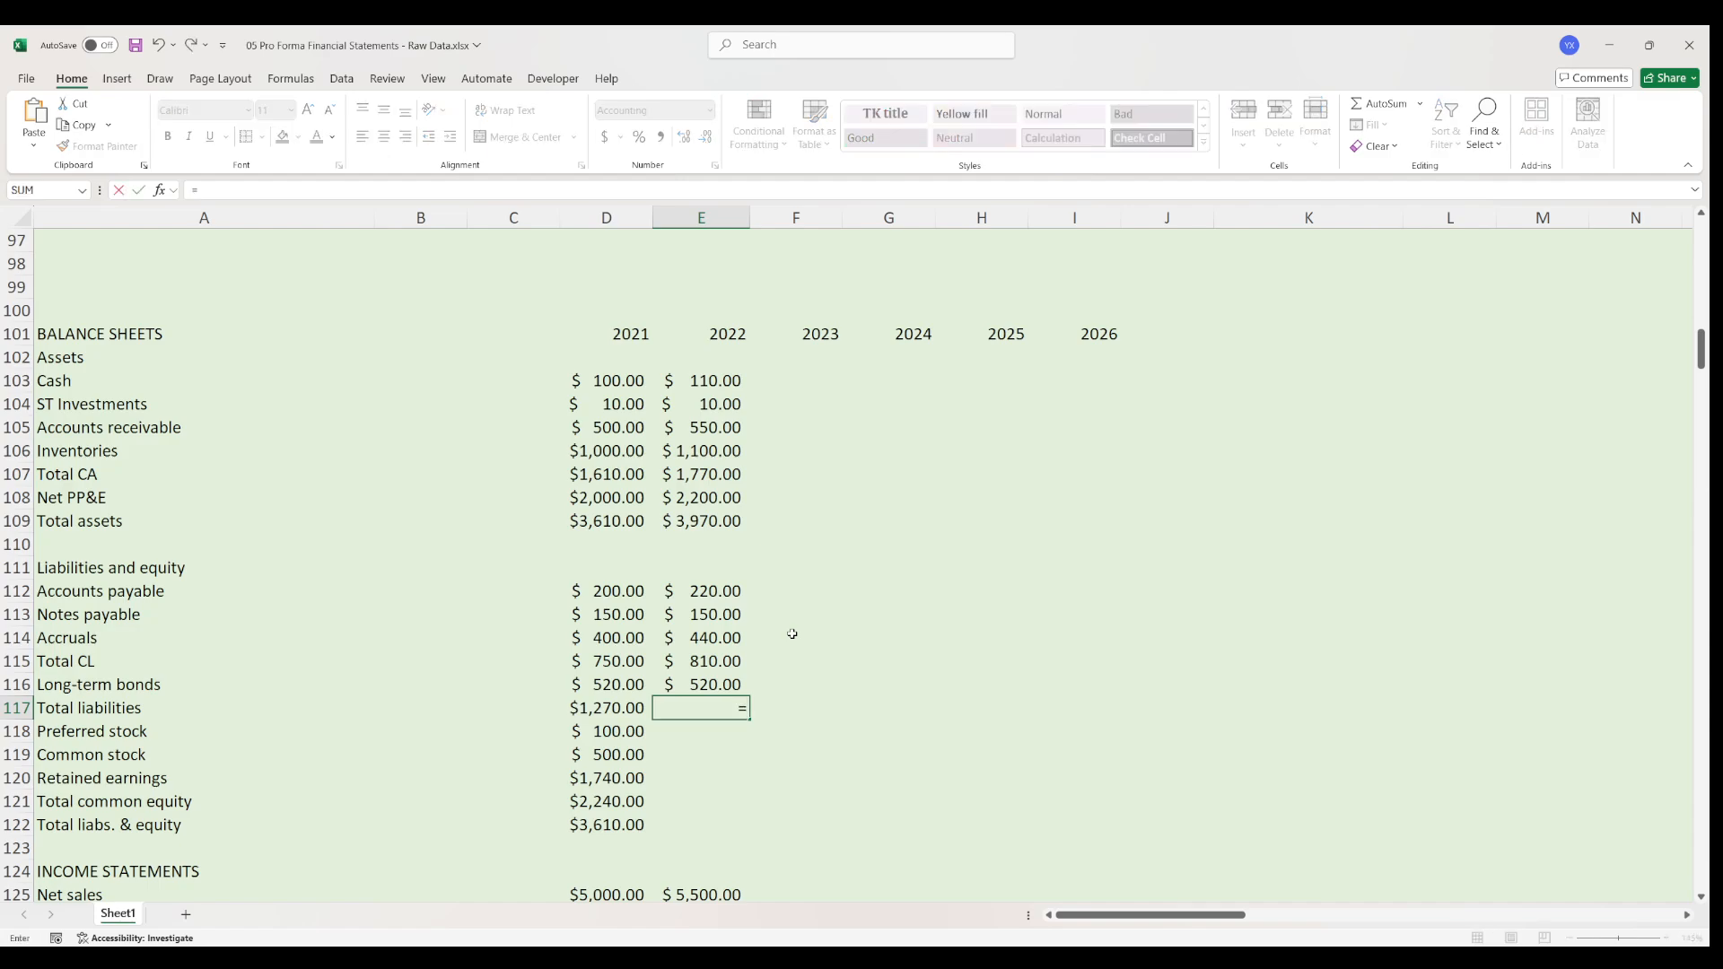
{"action": "key", "text": "Up"}
{"action": "key", "text": "Up"}
{"action": "type", "text": "+"}
{"action": "key", "text": "Up"}
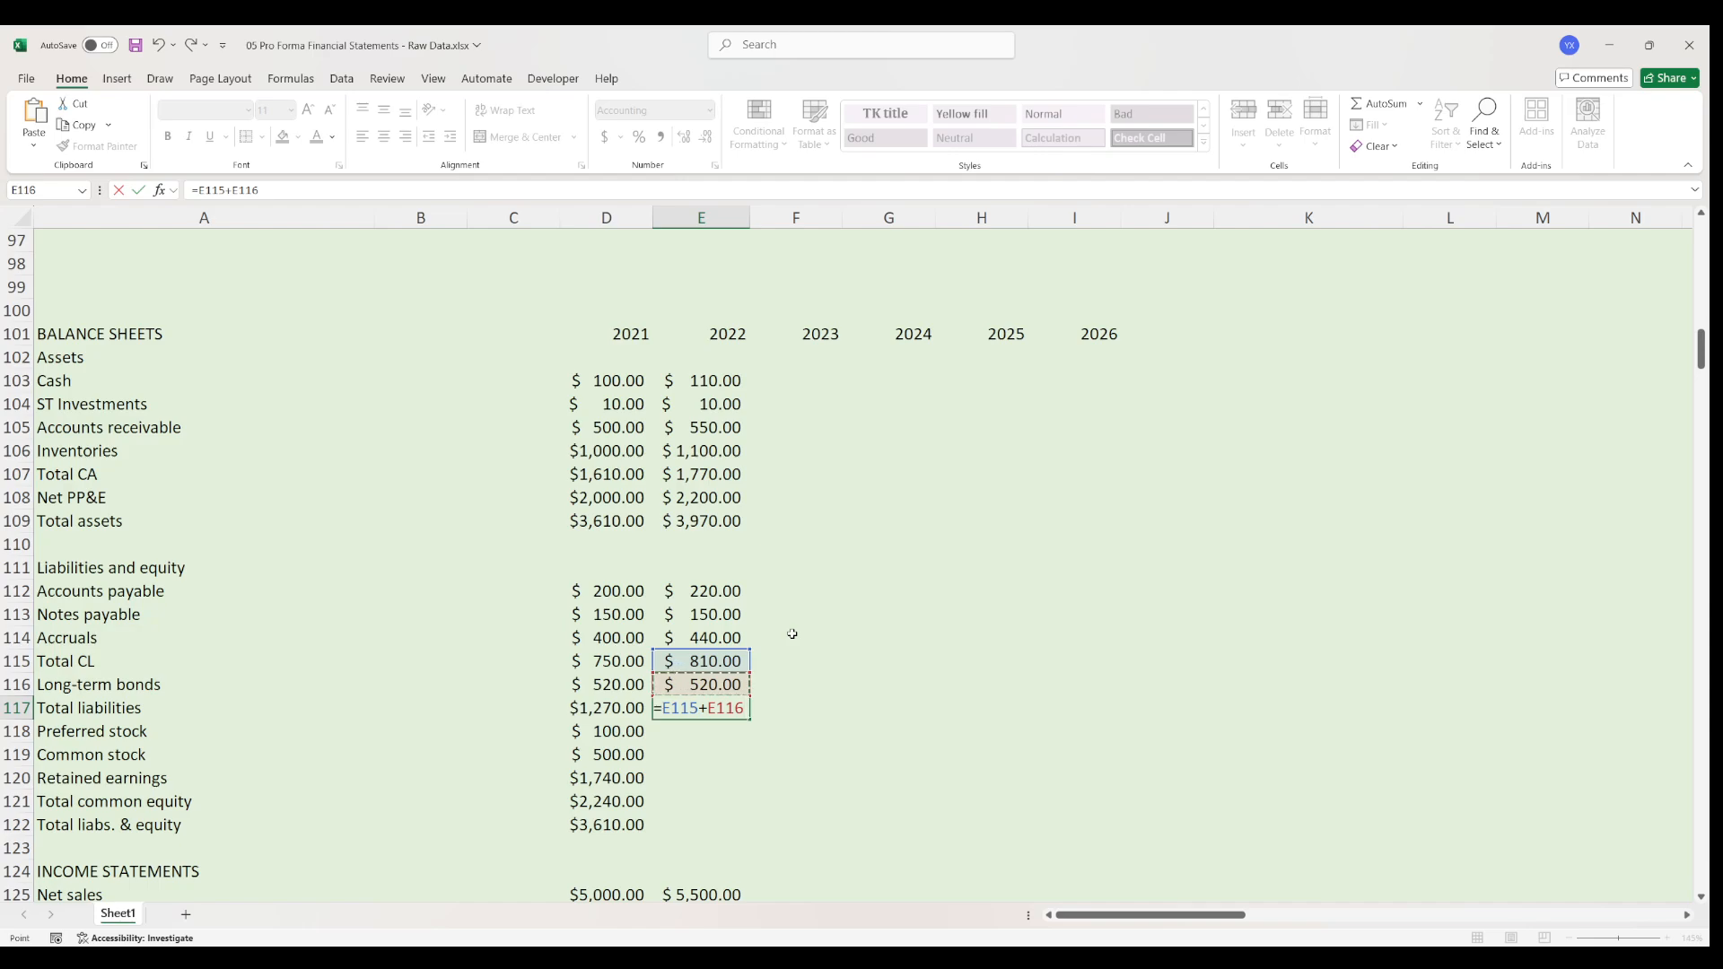
{"action": "key", "text": "Return"}
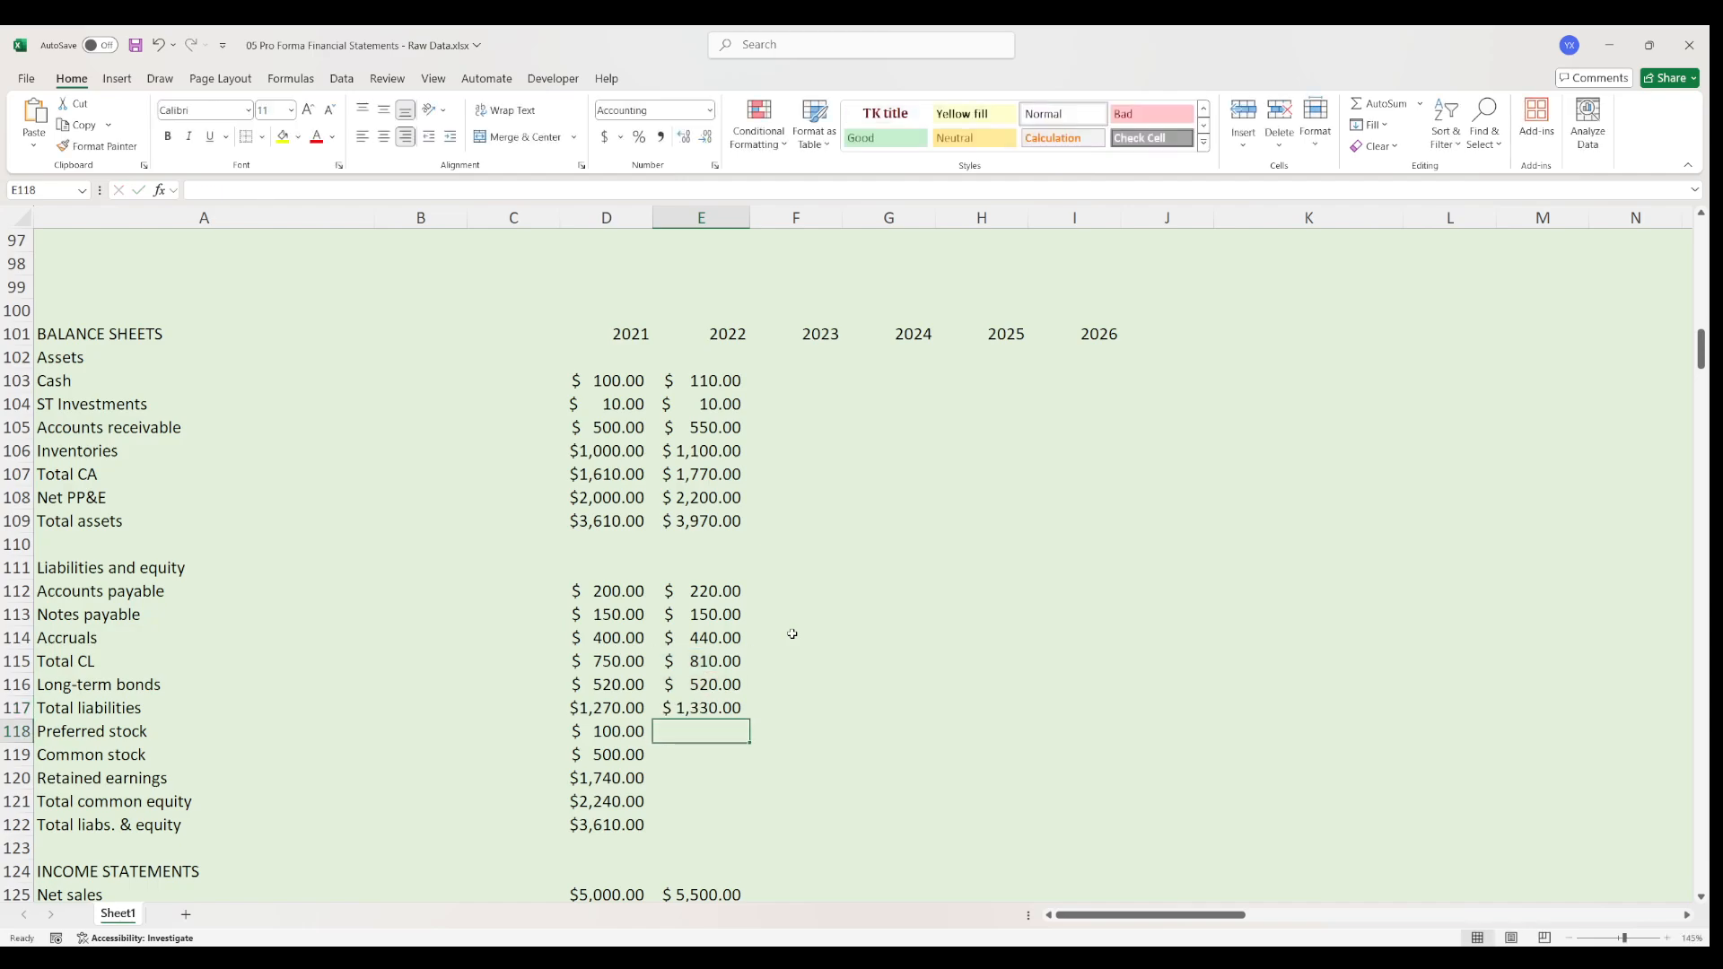
- Carry the 2021 Preferred stock and Common stock balances forward to 2022 with =D118 in E118 and =D119 in E119
{"action": "type", "text": "="}
{"action": "key", "text": "Left"}
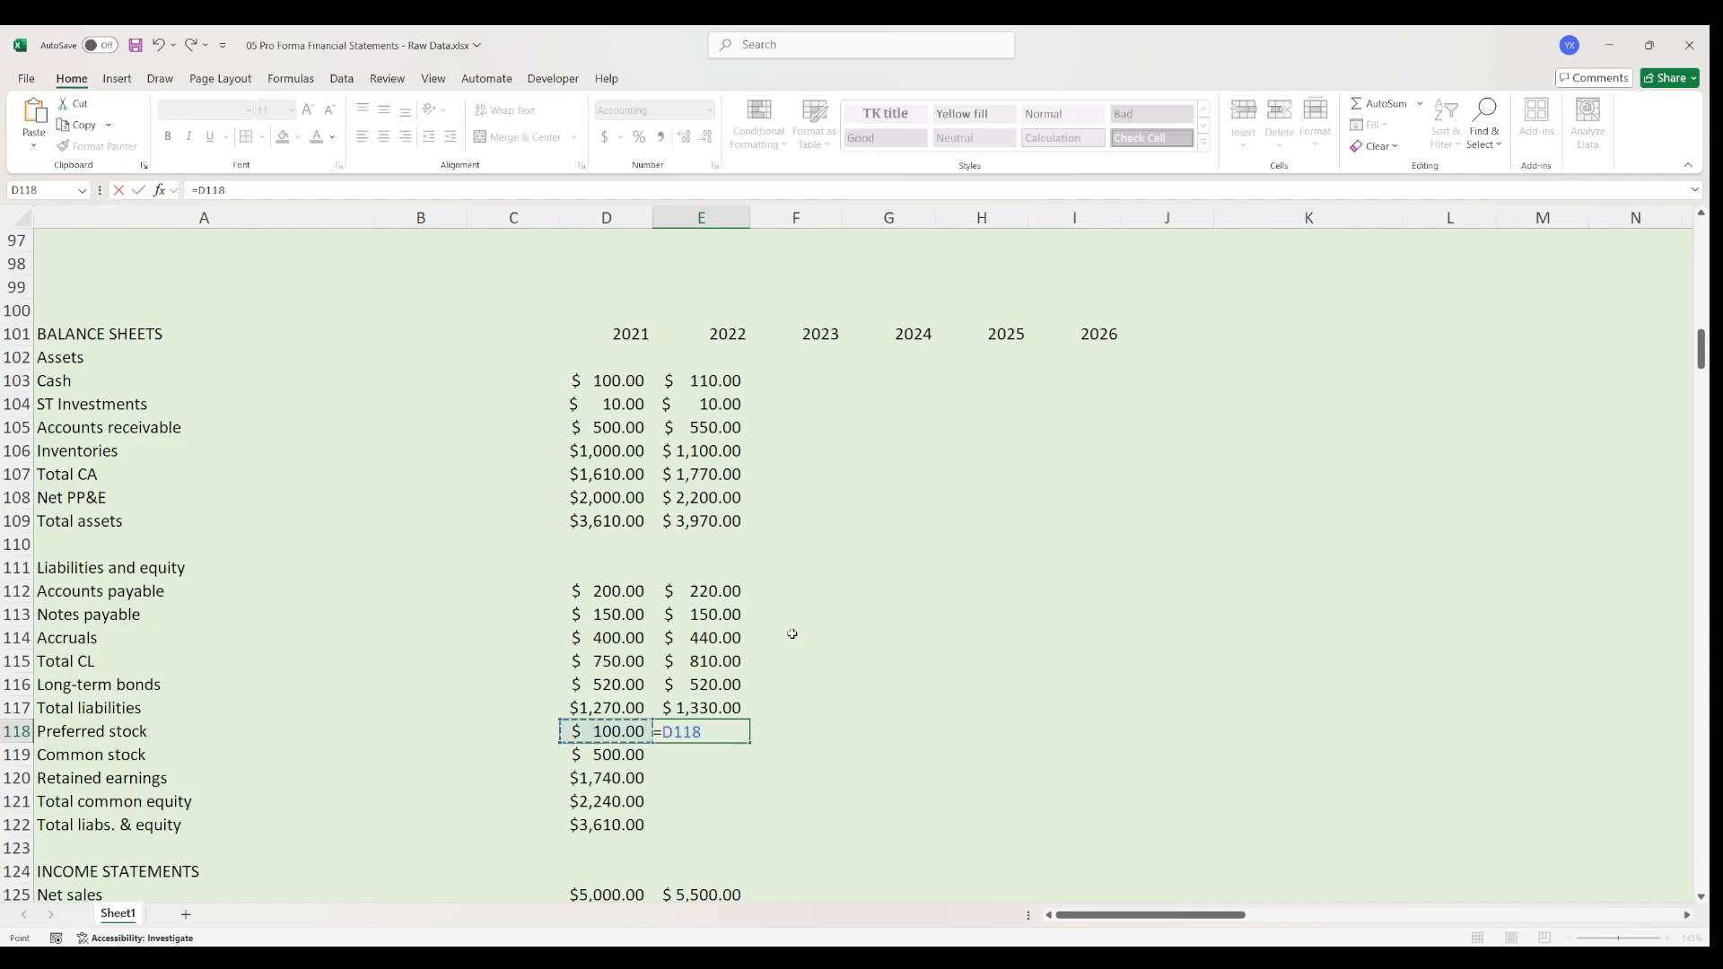
{"action": "key", "text": "Return"}
{"action": "type", "text": "="}
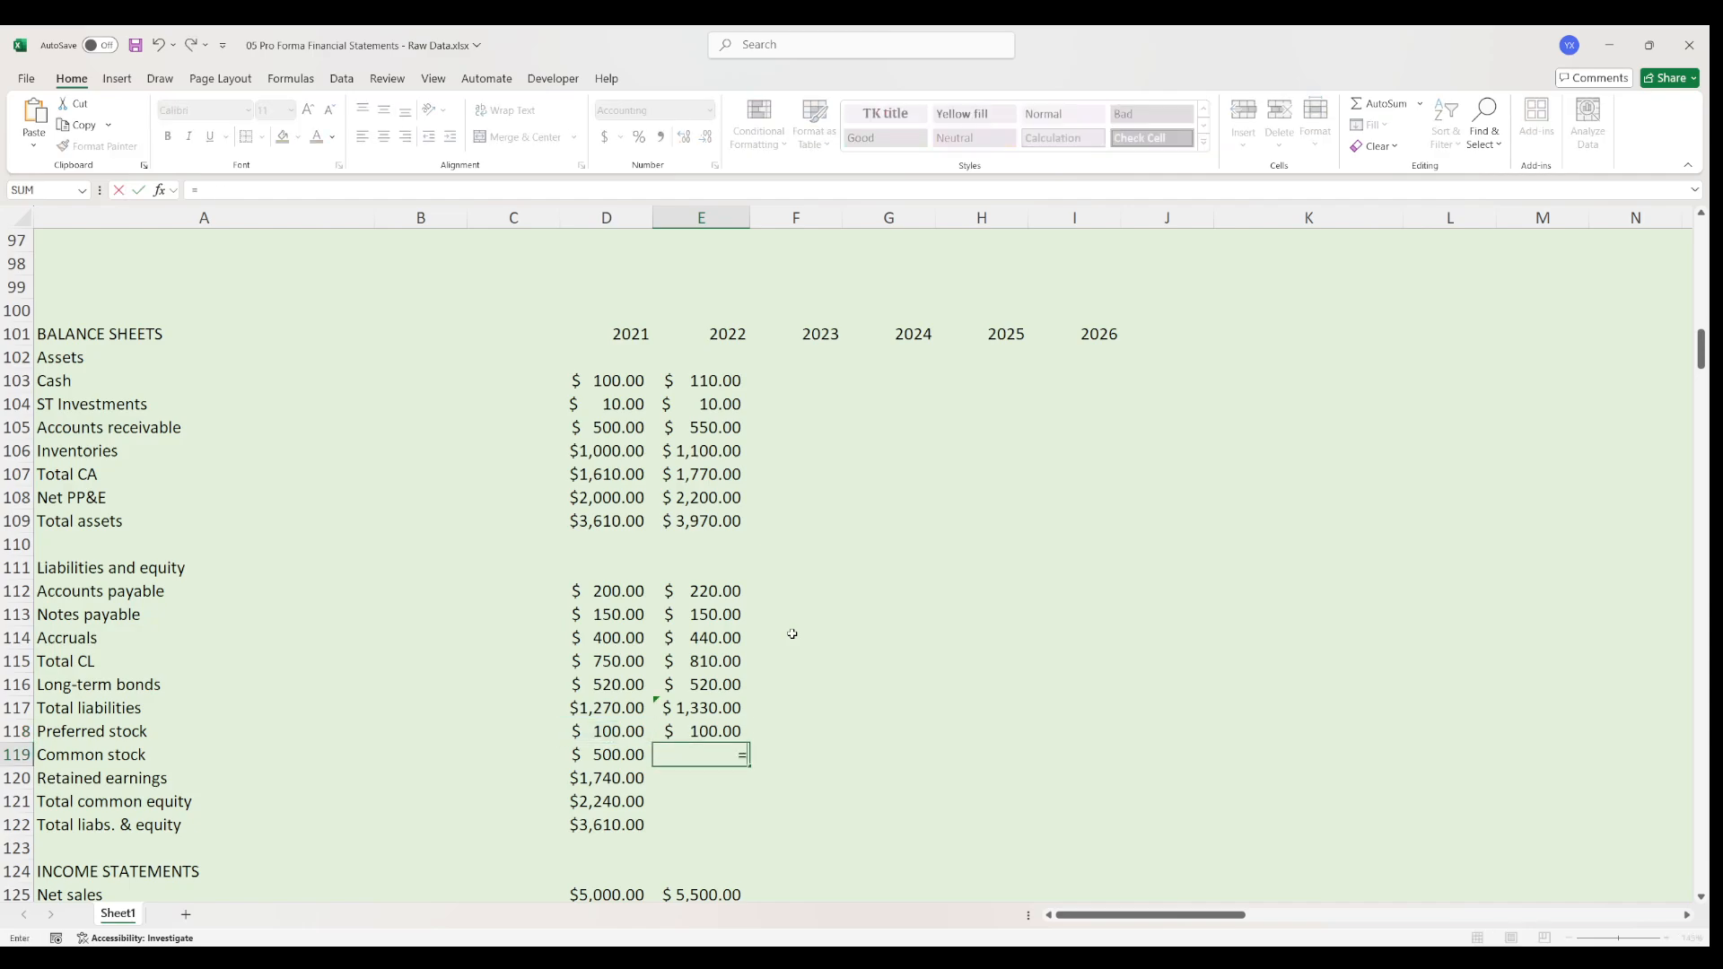
{"action": "key", "text": "Left"}
{"action": "key", "text": "Return"}
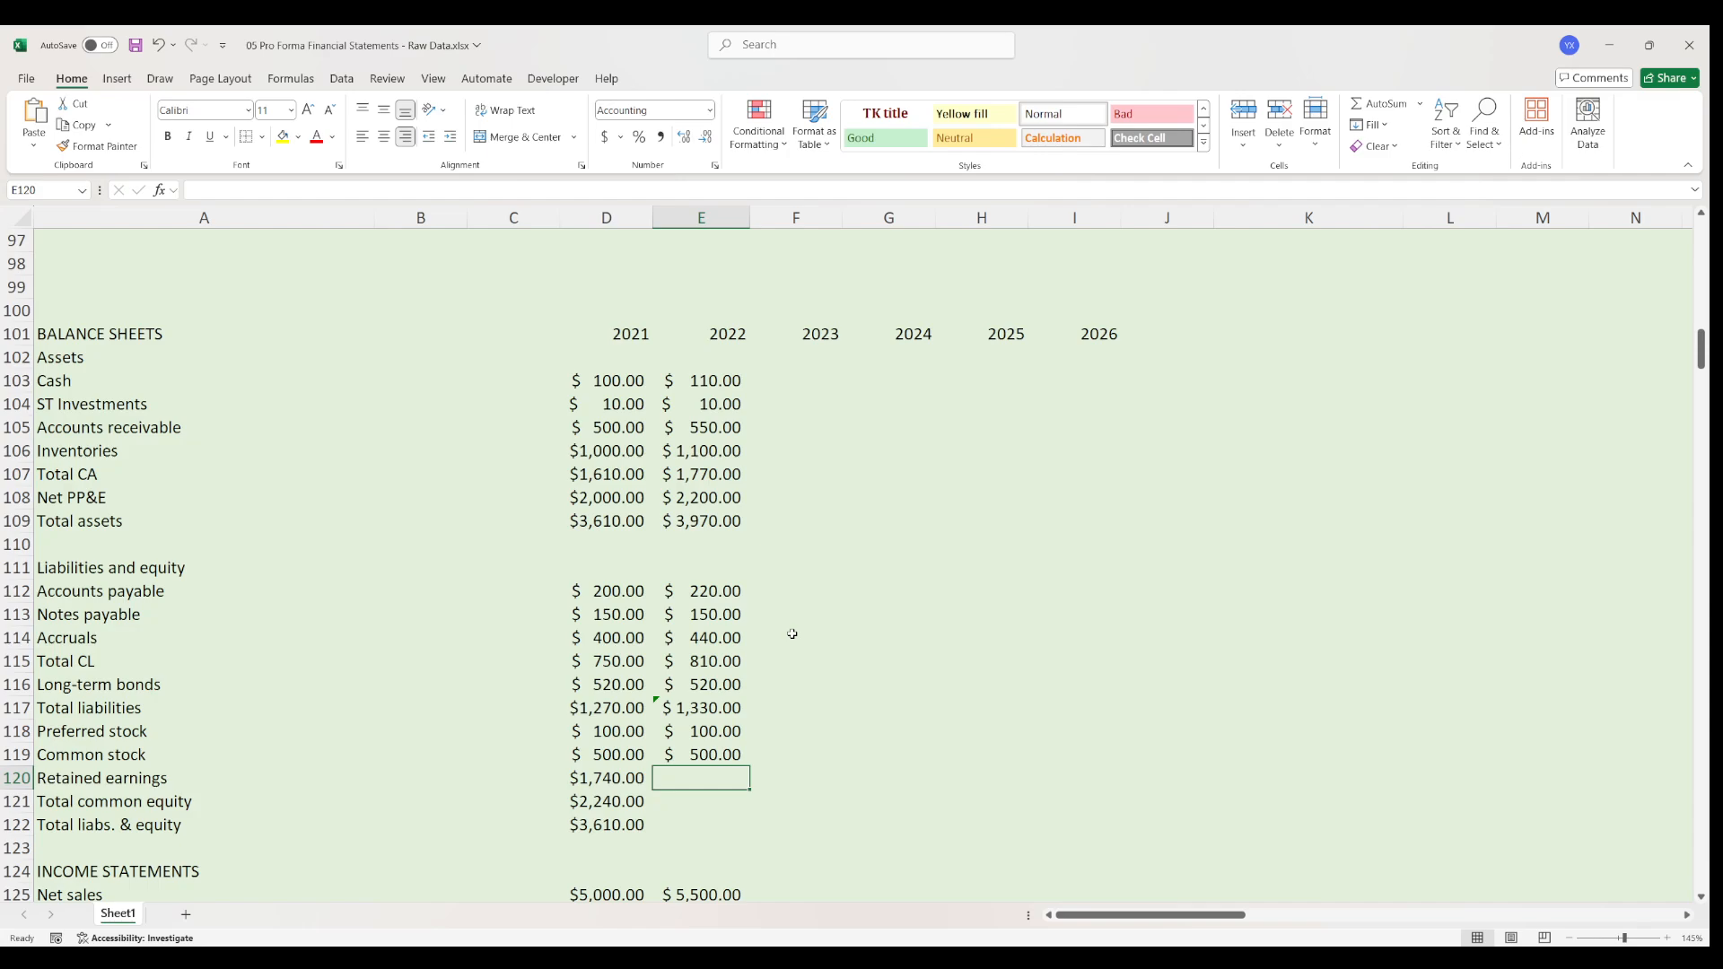
- Calculate 2022 Retained earnings in E120 as the prior balance plus net income minus common dividends with =D120+E135-E136
{"action": "type", "text": "="}
{"action": "key", "text": "Left"}
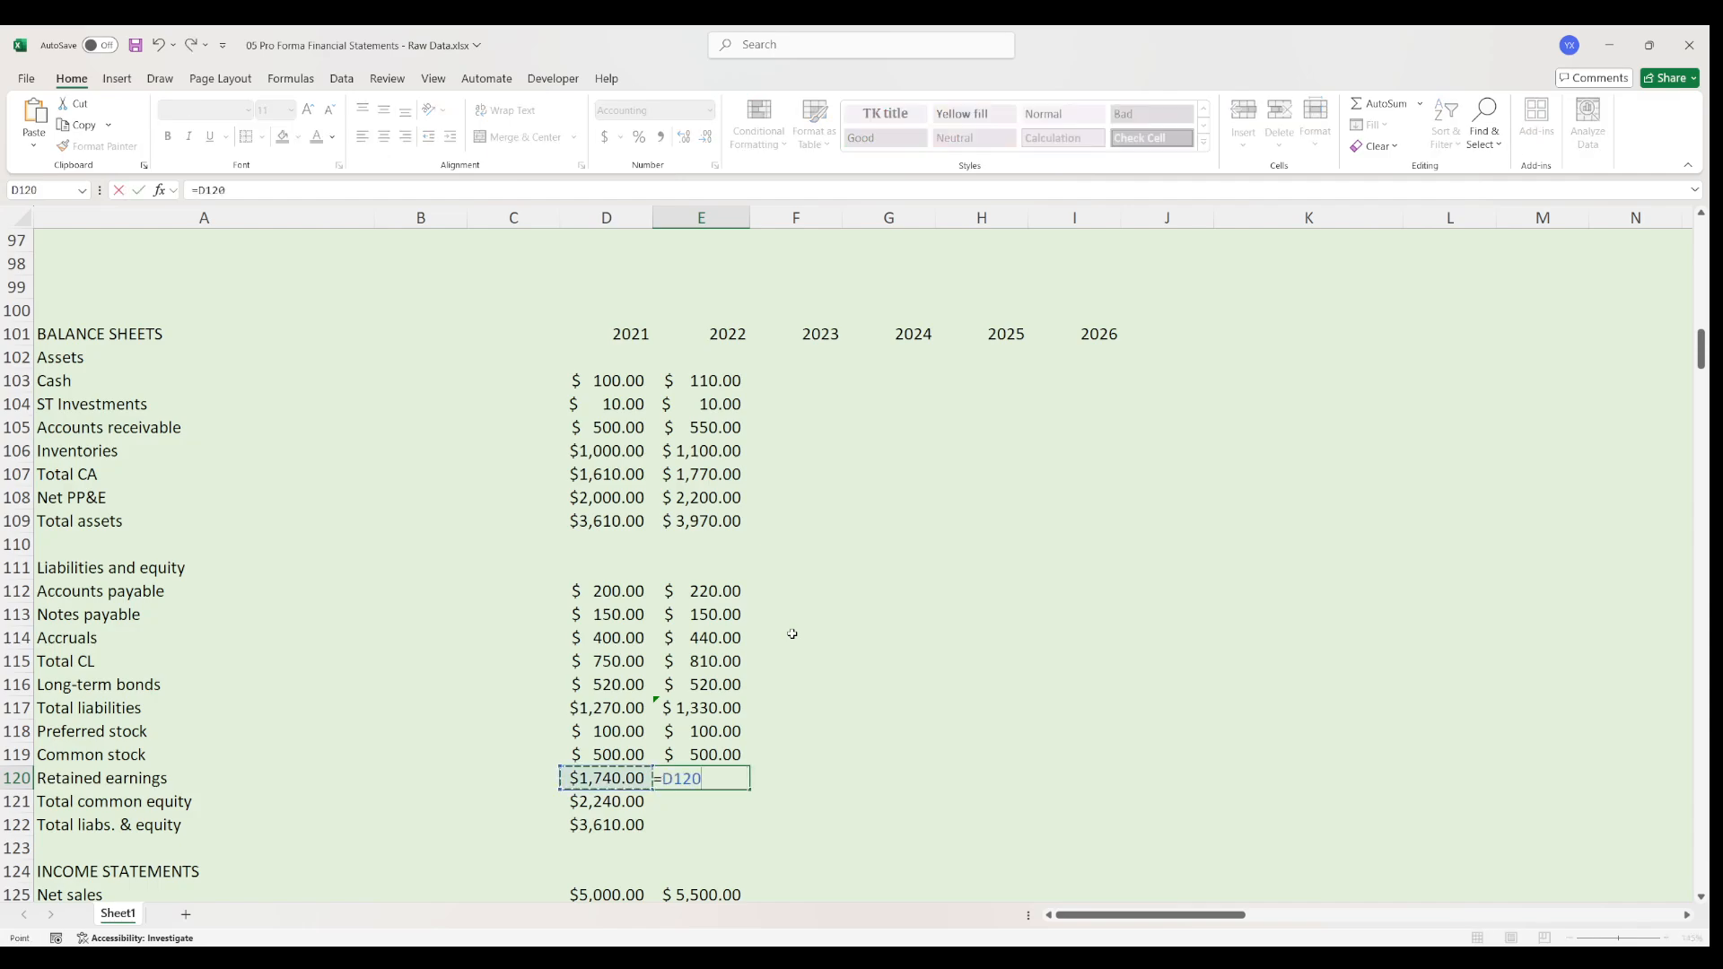
{"action": "scroll", "coordinate": [762, 718], "scroll_direction": "down", "scroll_amount": 5}
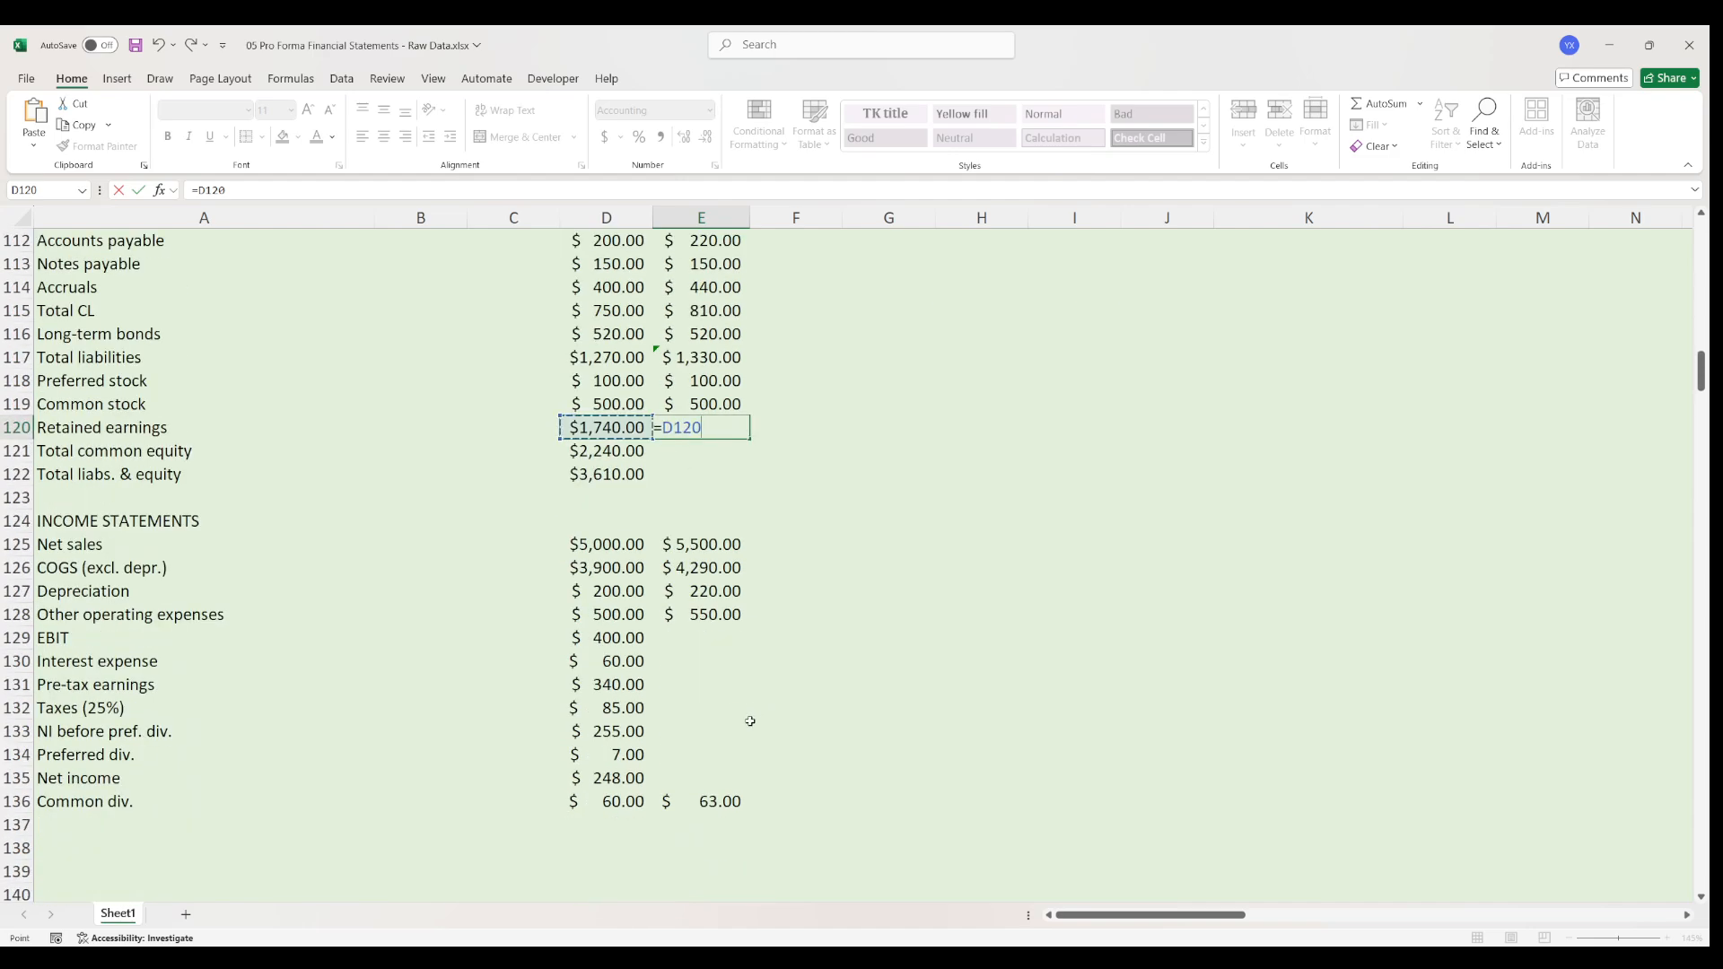
{"action": "type", "text": "+"}
{"action": "left_click", "coordinate": [700, 777]}
{"action": "type", "text": "-"}
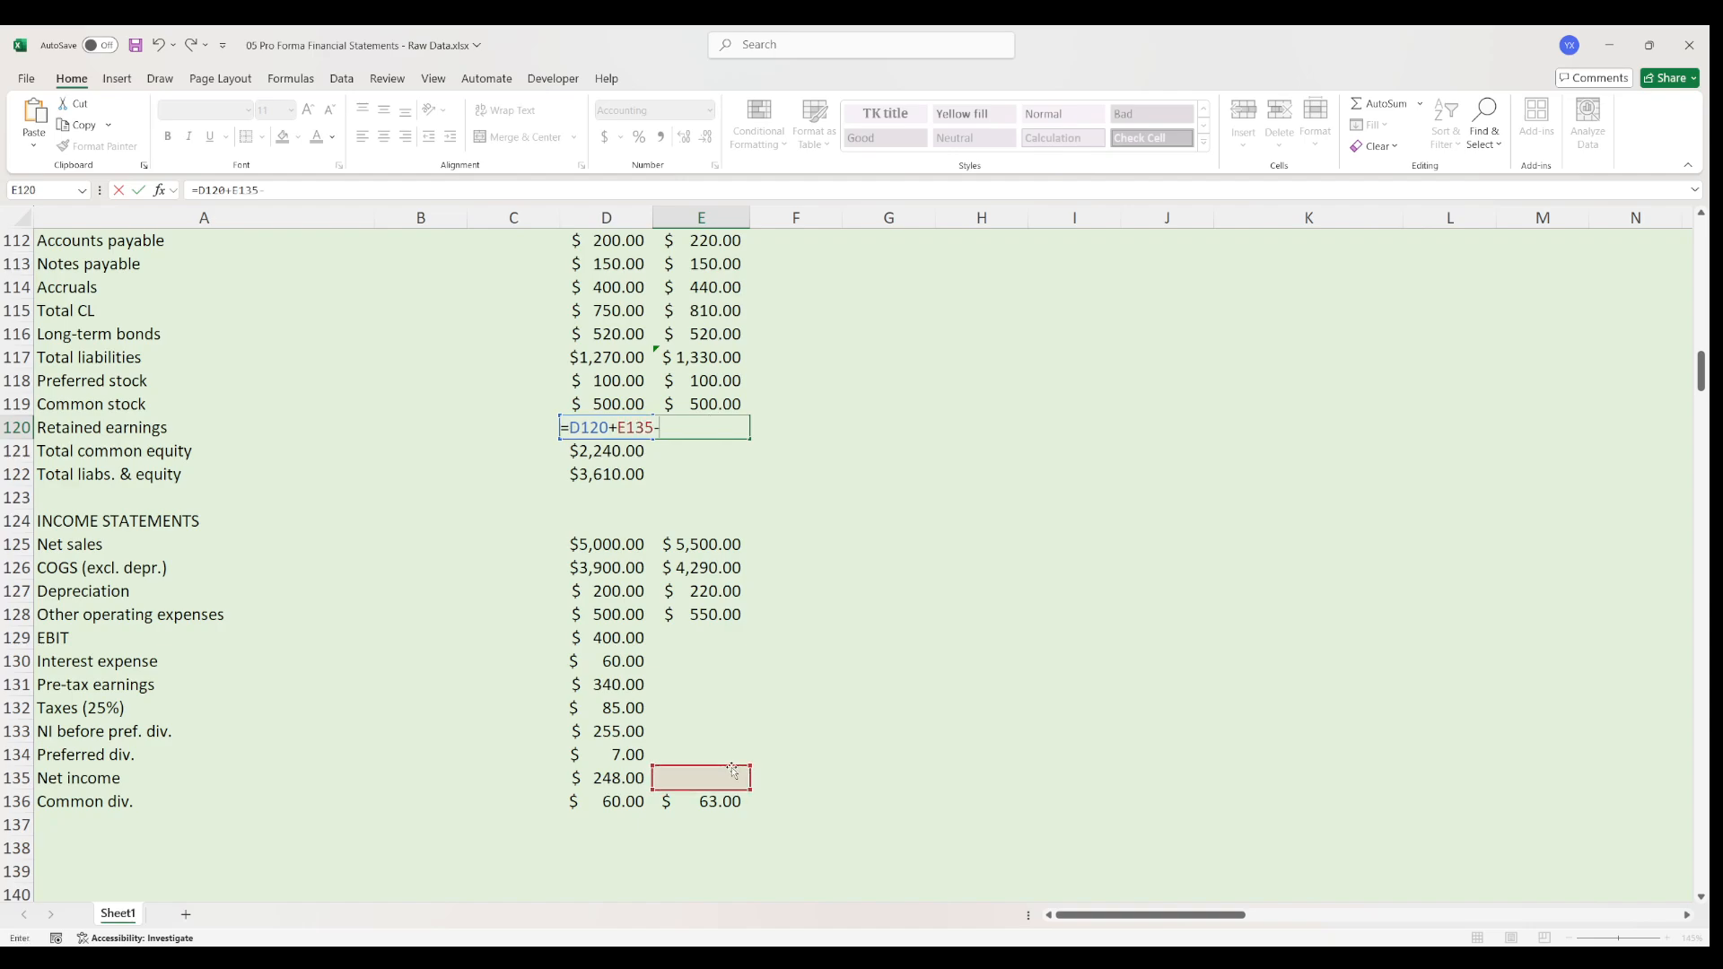
{"action": "left_click", "coordinate": [737, 800]}
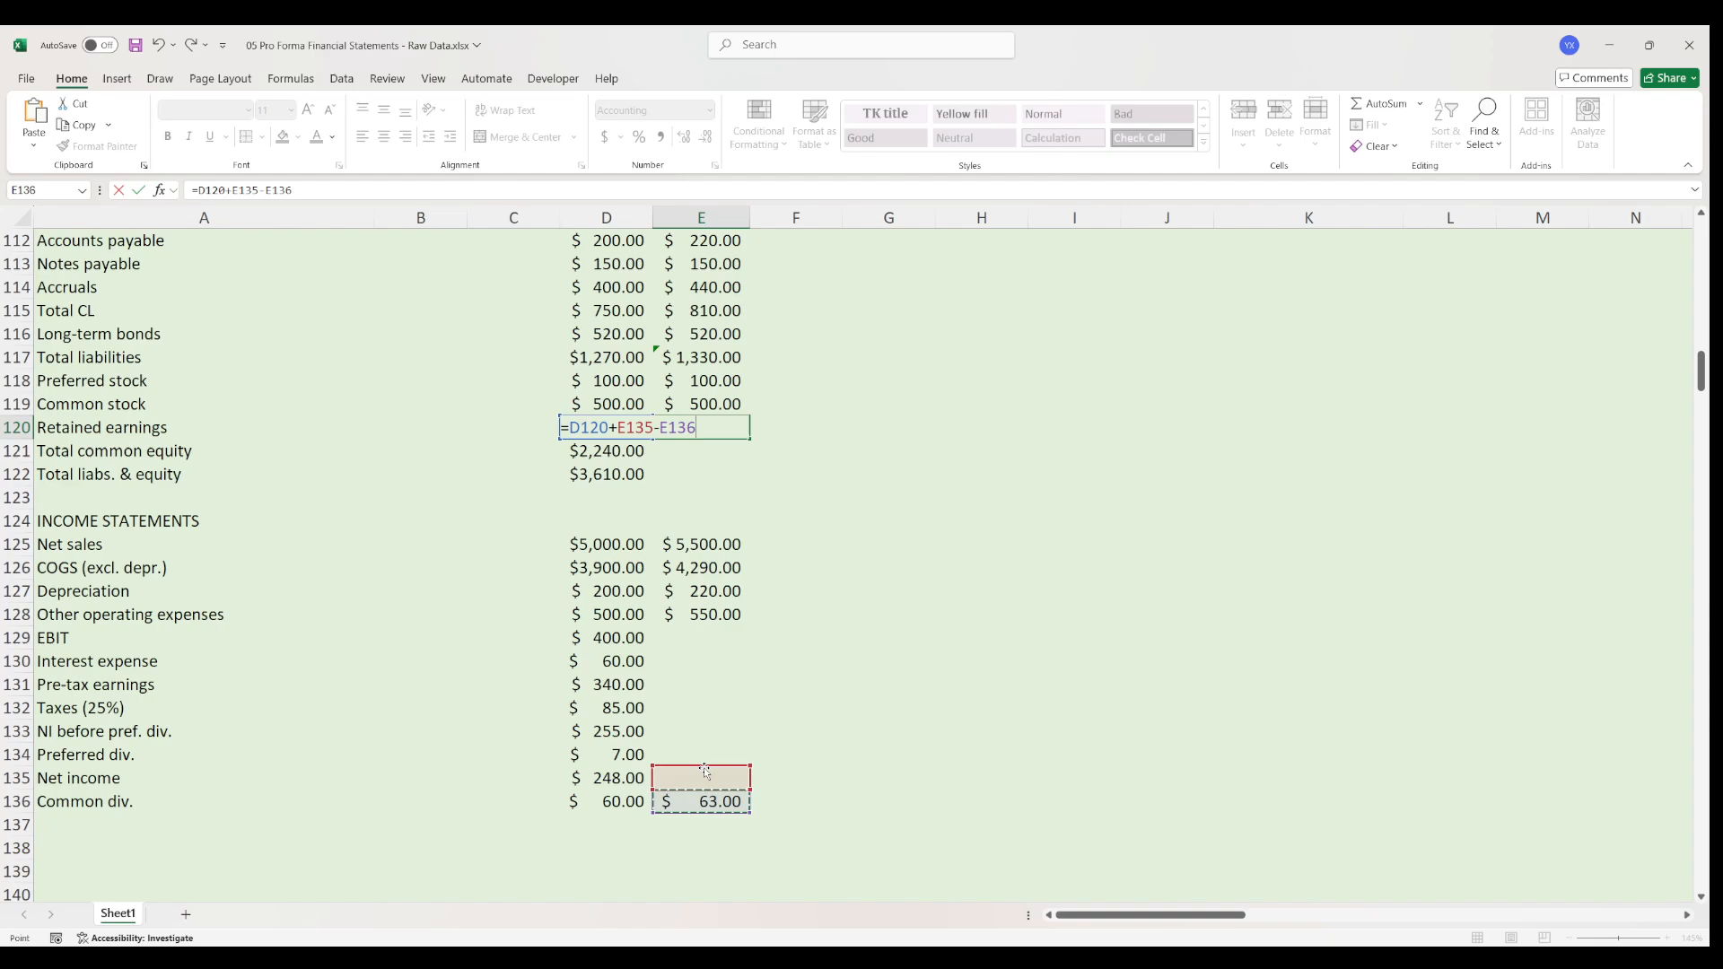
{"action": "key", "text": "Return"}
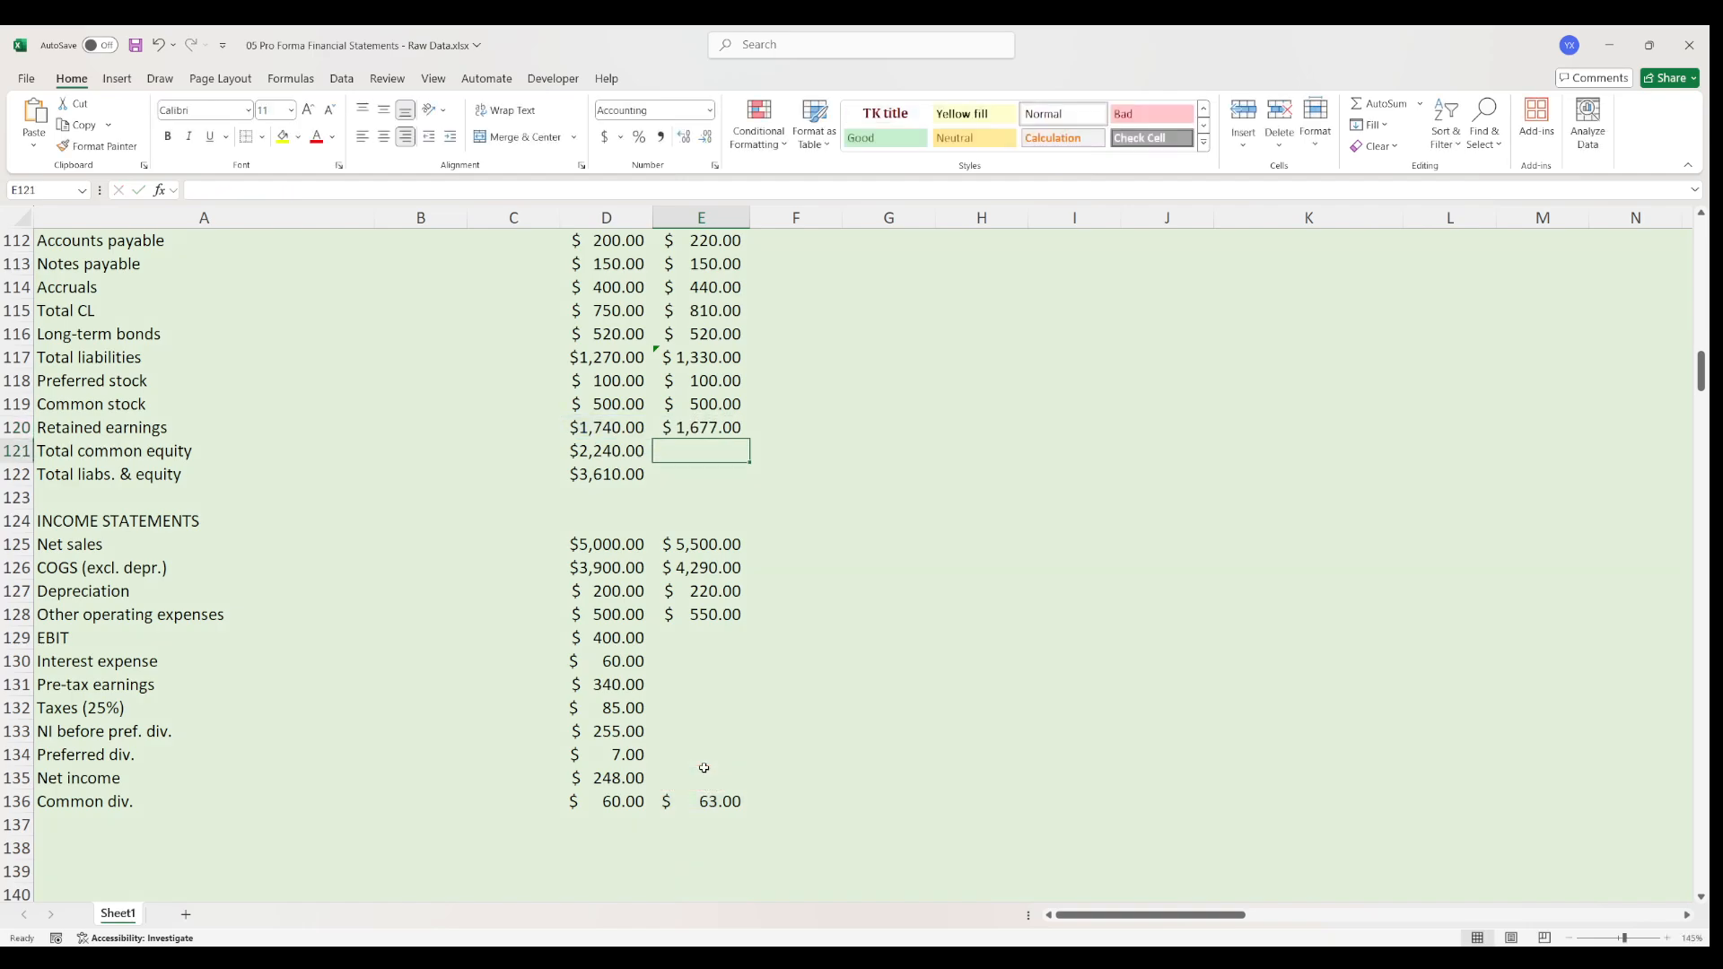
- Calculate 2022 Total common equity in E121 by adding Common stock and Retained earnings with =E119+E120
{"action": "scroll", "coordinate": [750, 691], "scroll_direction": "up", "scroll_amount": 1}
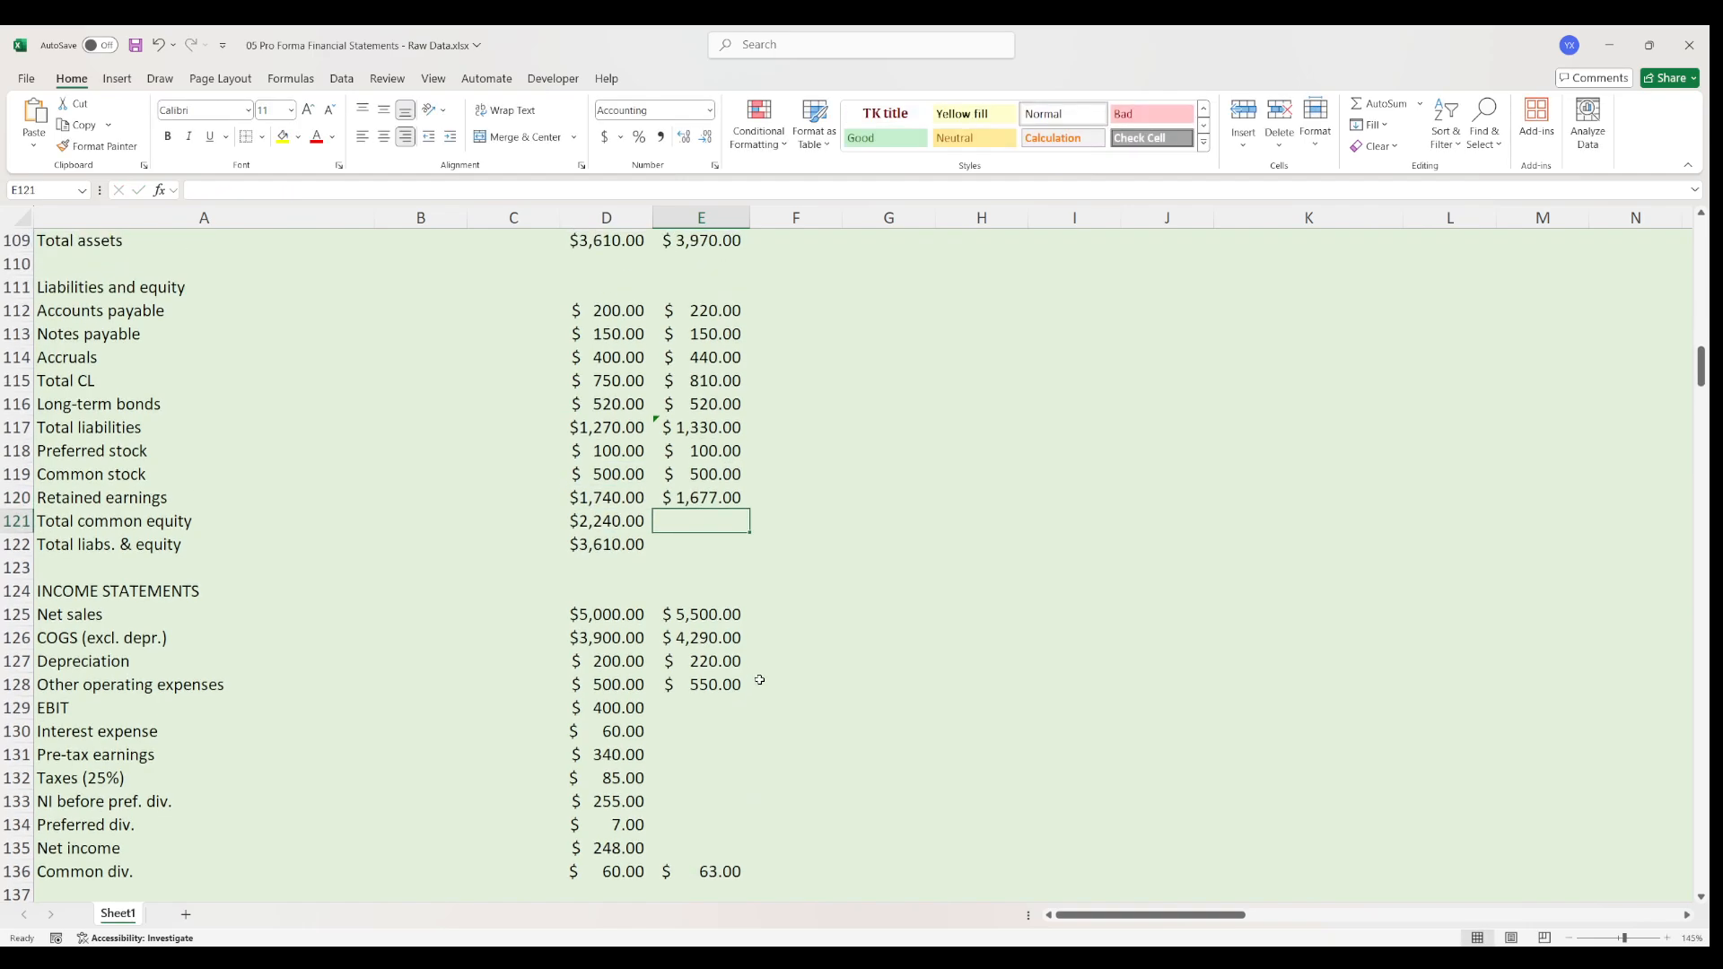
{"action": "type", "text": "="}
{"action": "key", "text": "Up"}
{"action": "key", "text": "Up"}
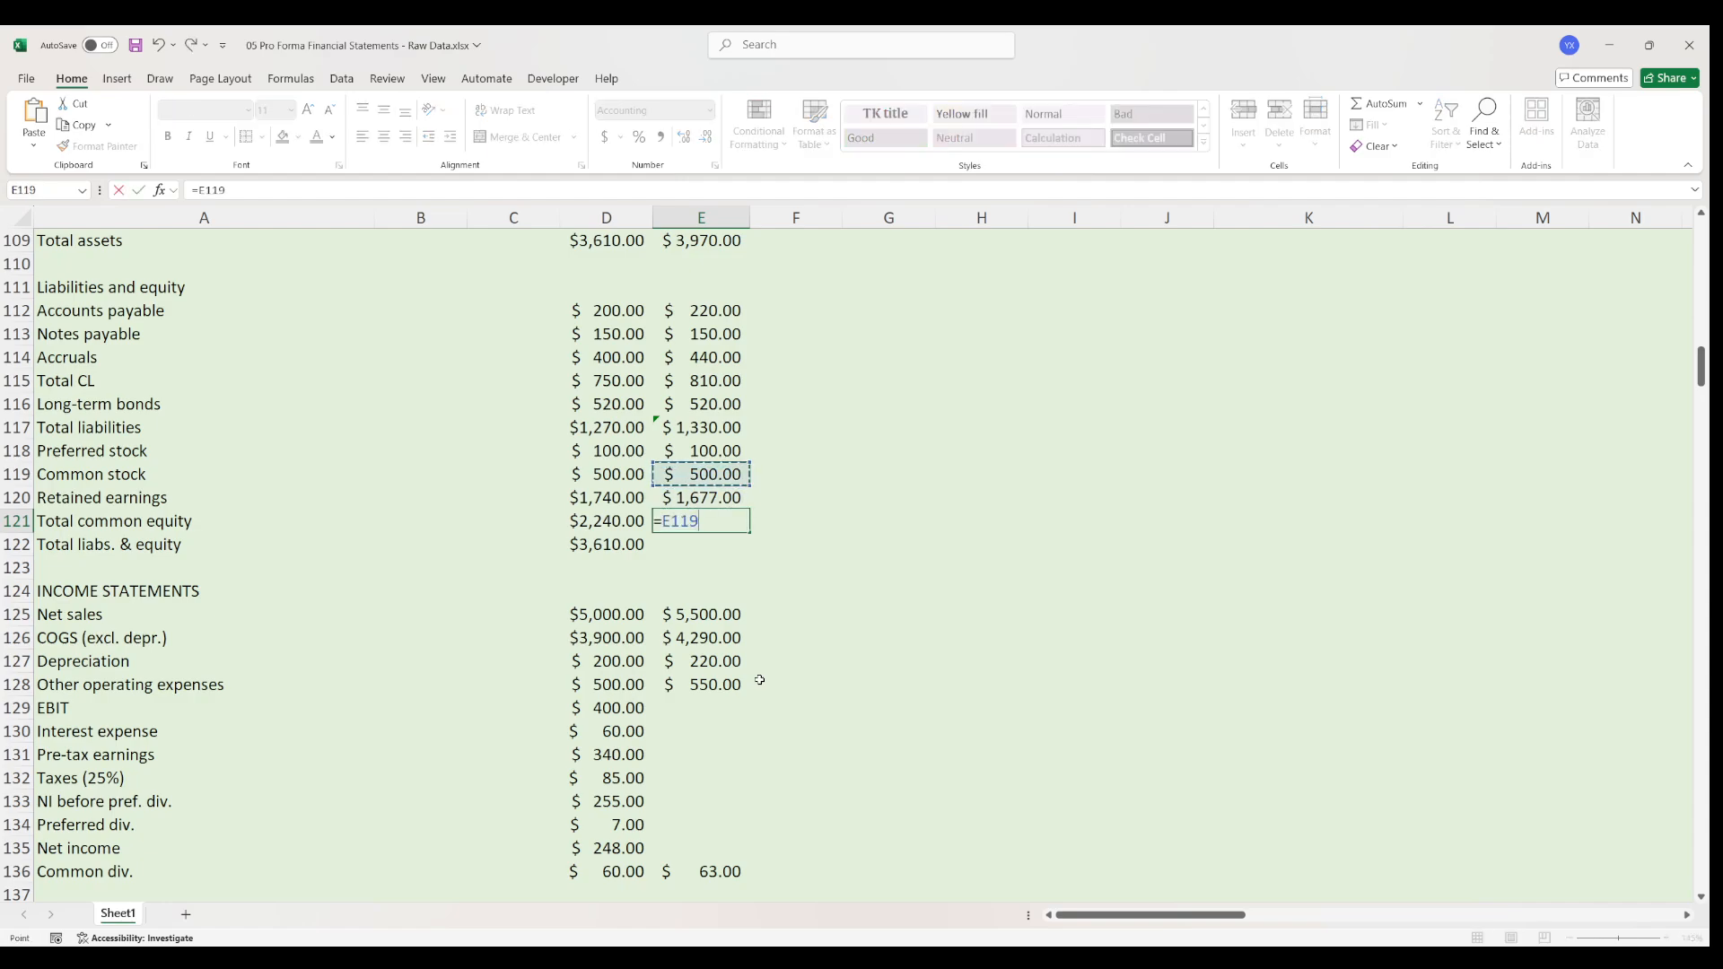
{"action": "type", "text": "+"}
{"action": "key", "text": "Up"}
{"action": "key", "text": "Right"}
{"action": "key", "text": "Left"}
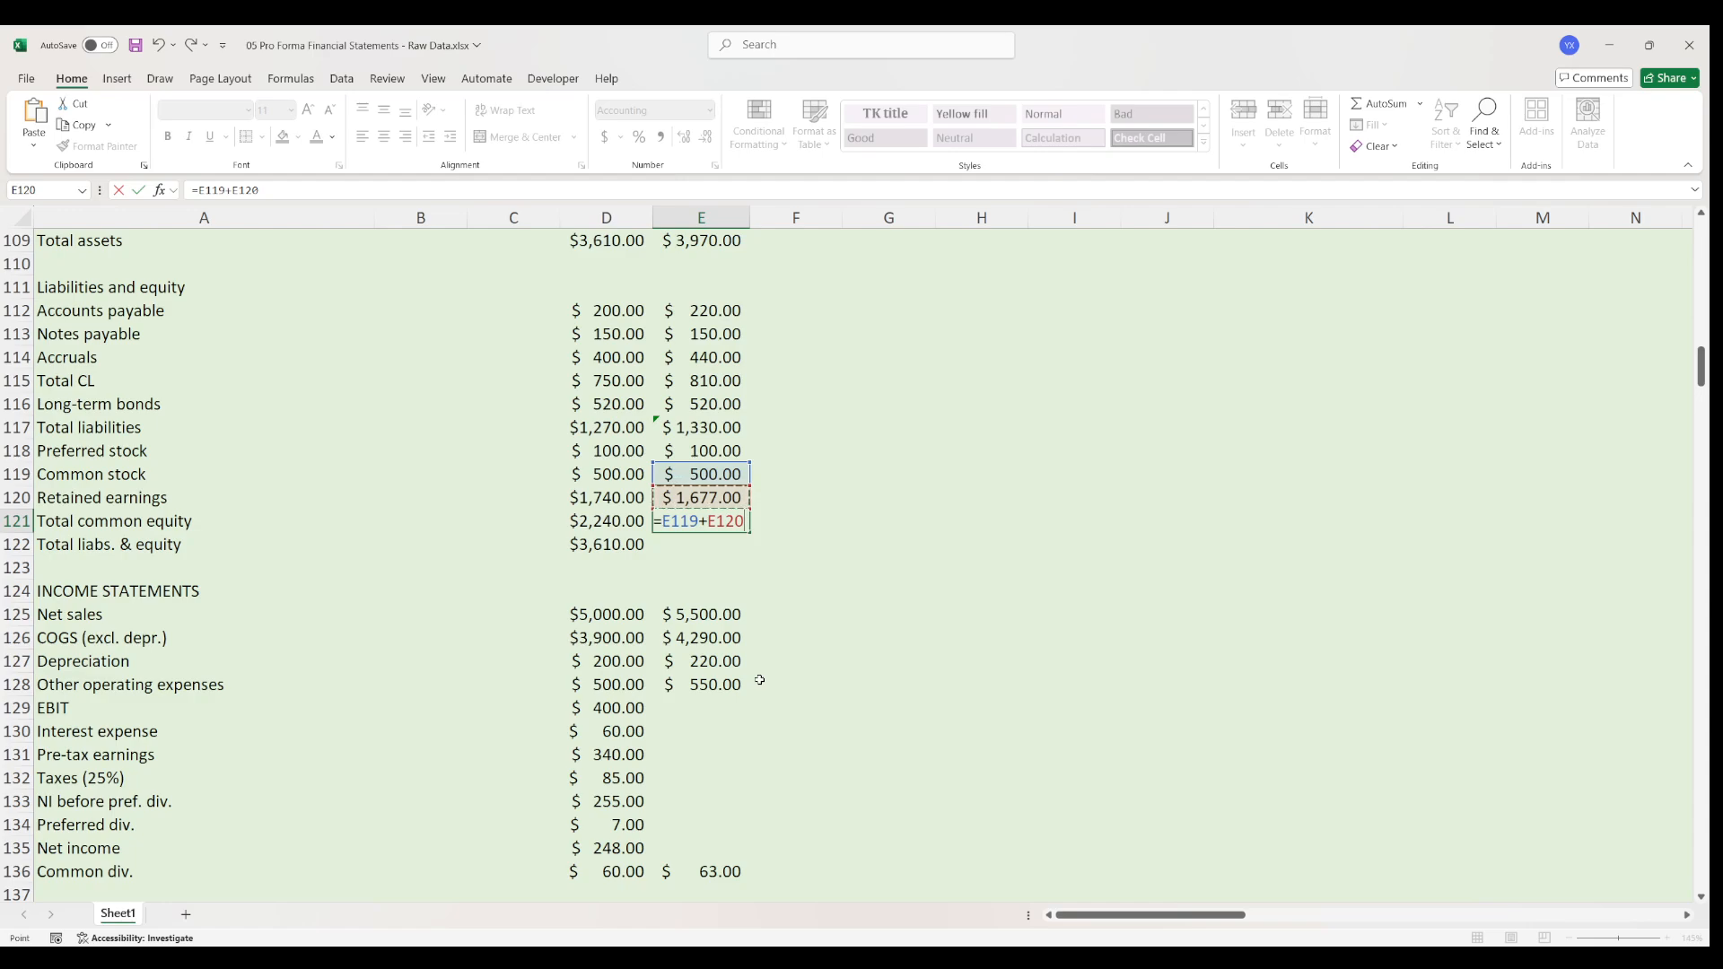
{"action": "key", "text": "Return"}
- Calculate 2022 Total liabilities and equity in E122 from total liabilities, preferred stock and common equity with =E117+E118+E121
{"action": "type", "text": "="}
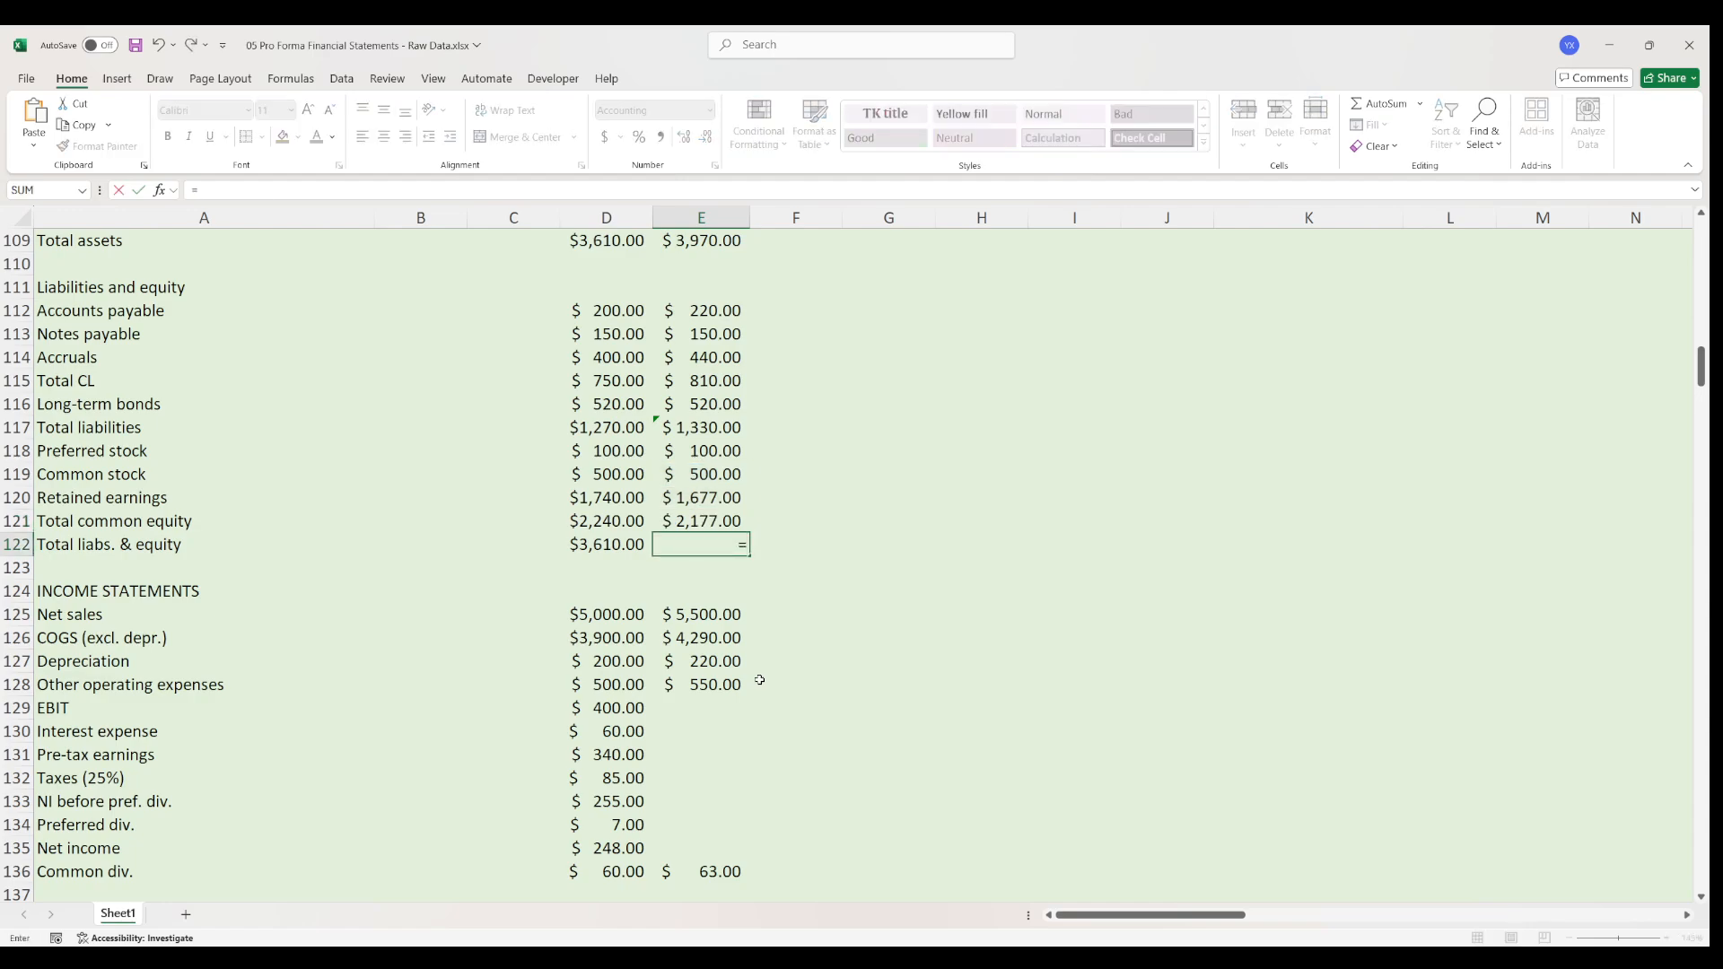
{"action": "key", "text": "Up"}
{"action": "key", "text": "Up"}
{"action": "key", "text": "Up"}
{"action": "key", "text": "Up"}
{"action": "key", "text": "Up"}
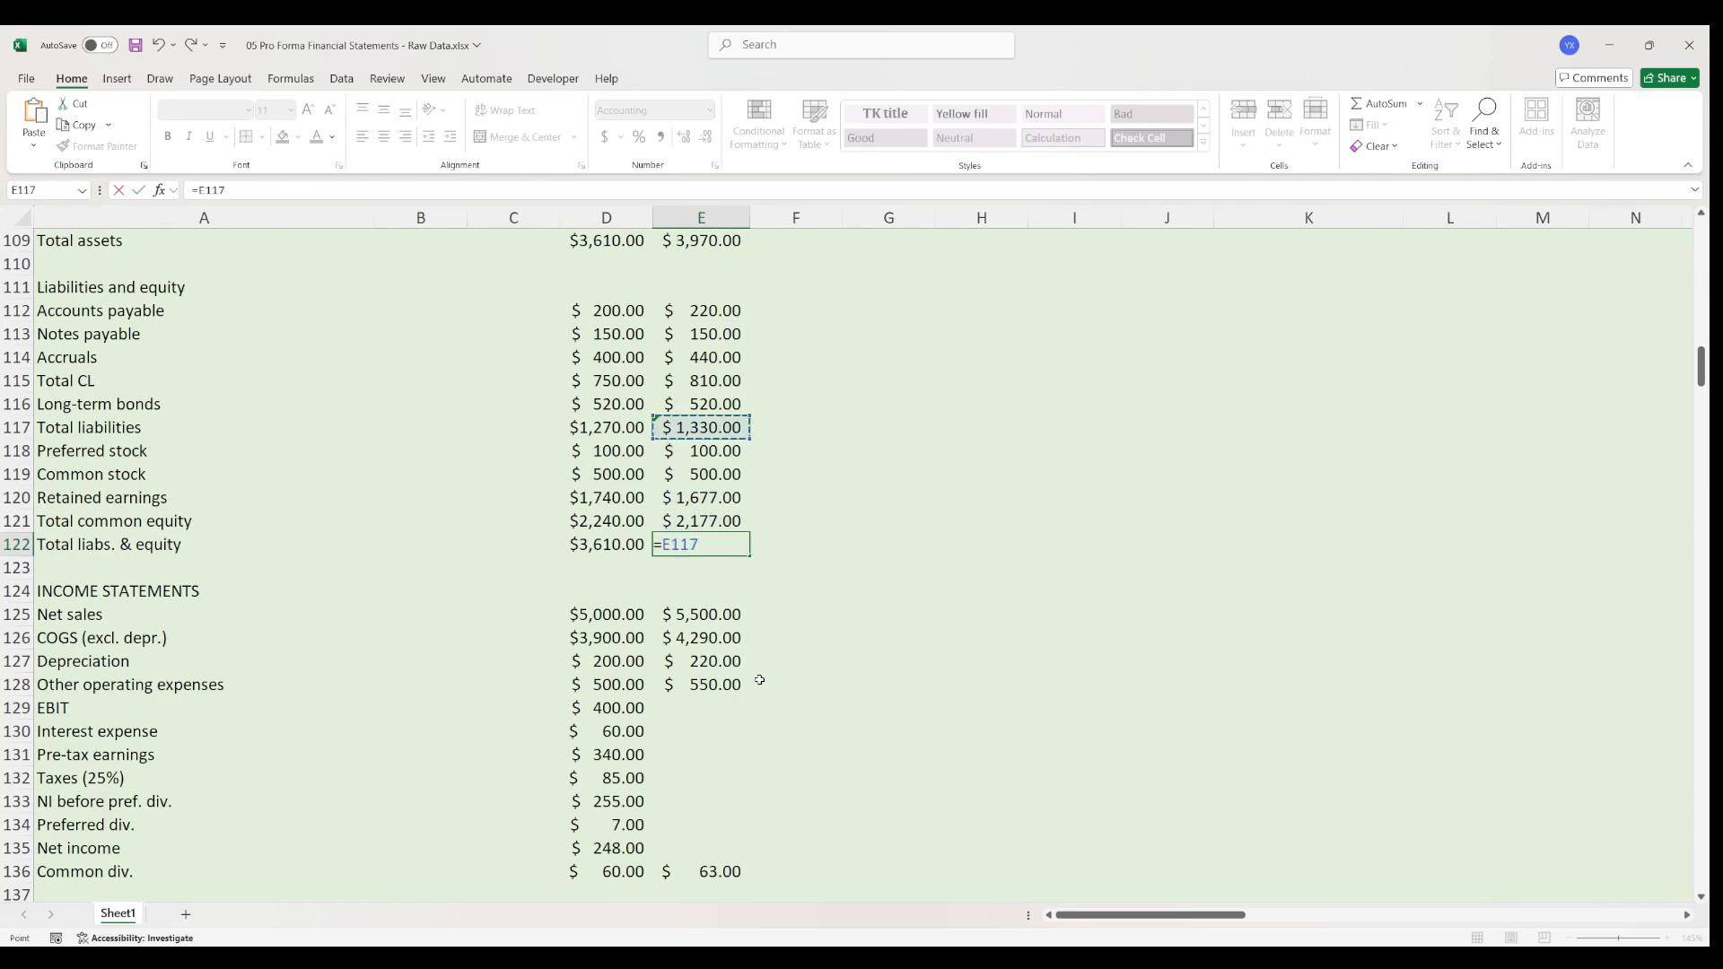
{"action": "type", "text": "+"}
{"action": "key", "text": "Up"}
{"action": "key", "text": "Up"}
{"action": "key", "text": "Up"}
{"action": "key", "text": "Up"}
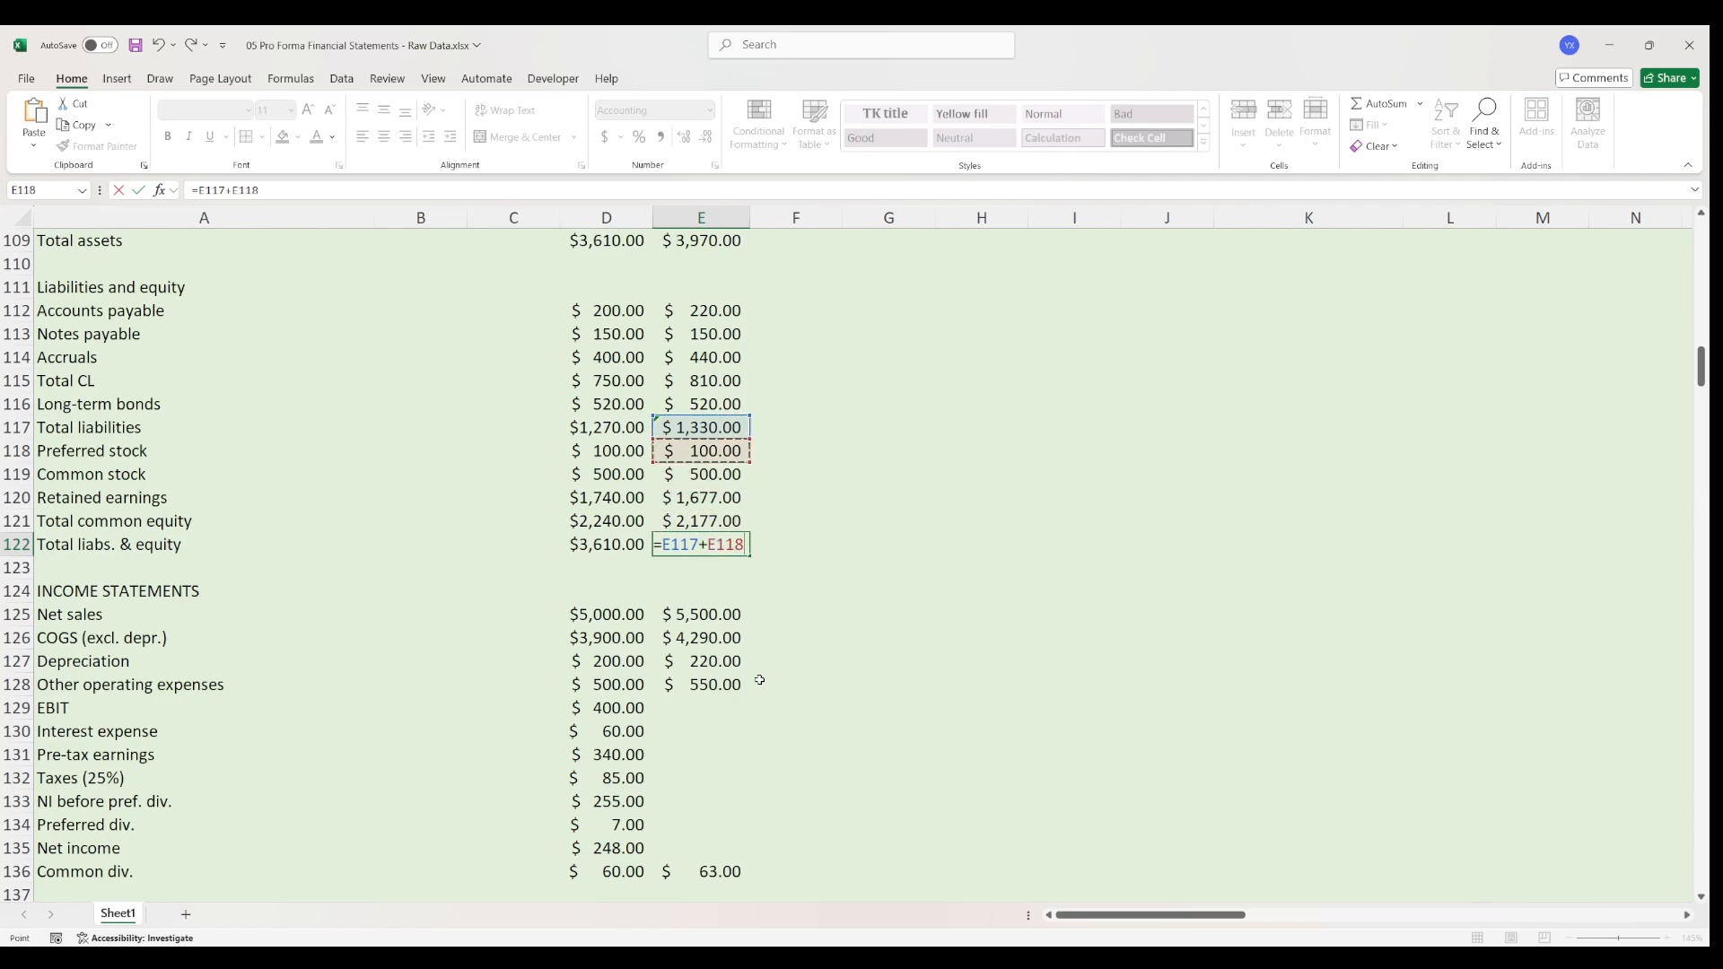
{"action": "type", "text": "+"}
{"action": "key", "text": "Up"}
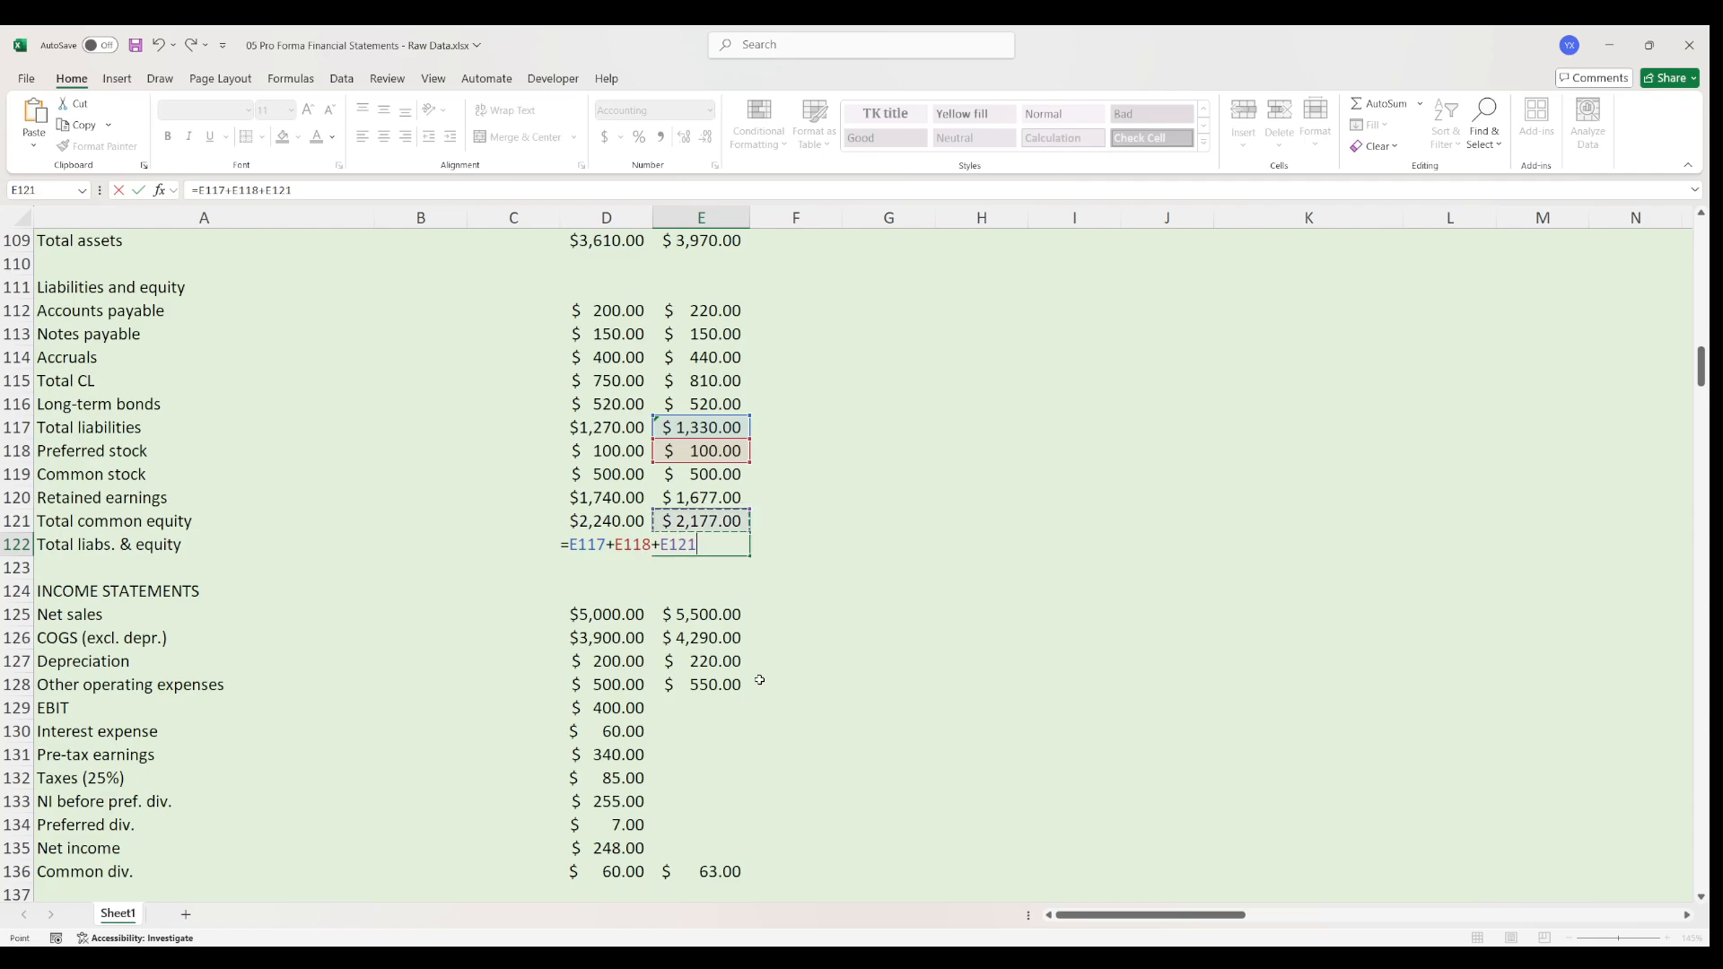
{"action": "key", "text": "Return"}
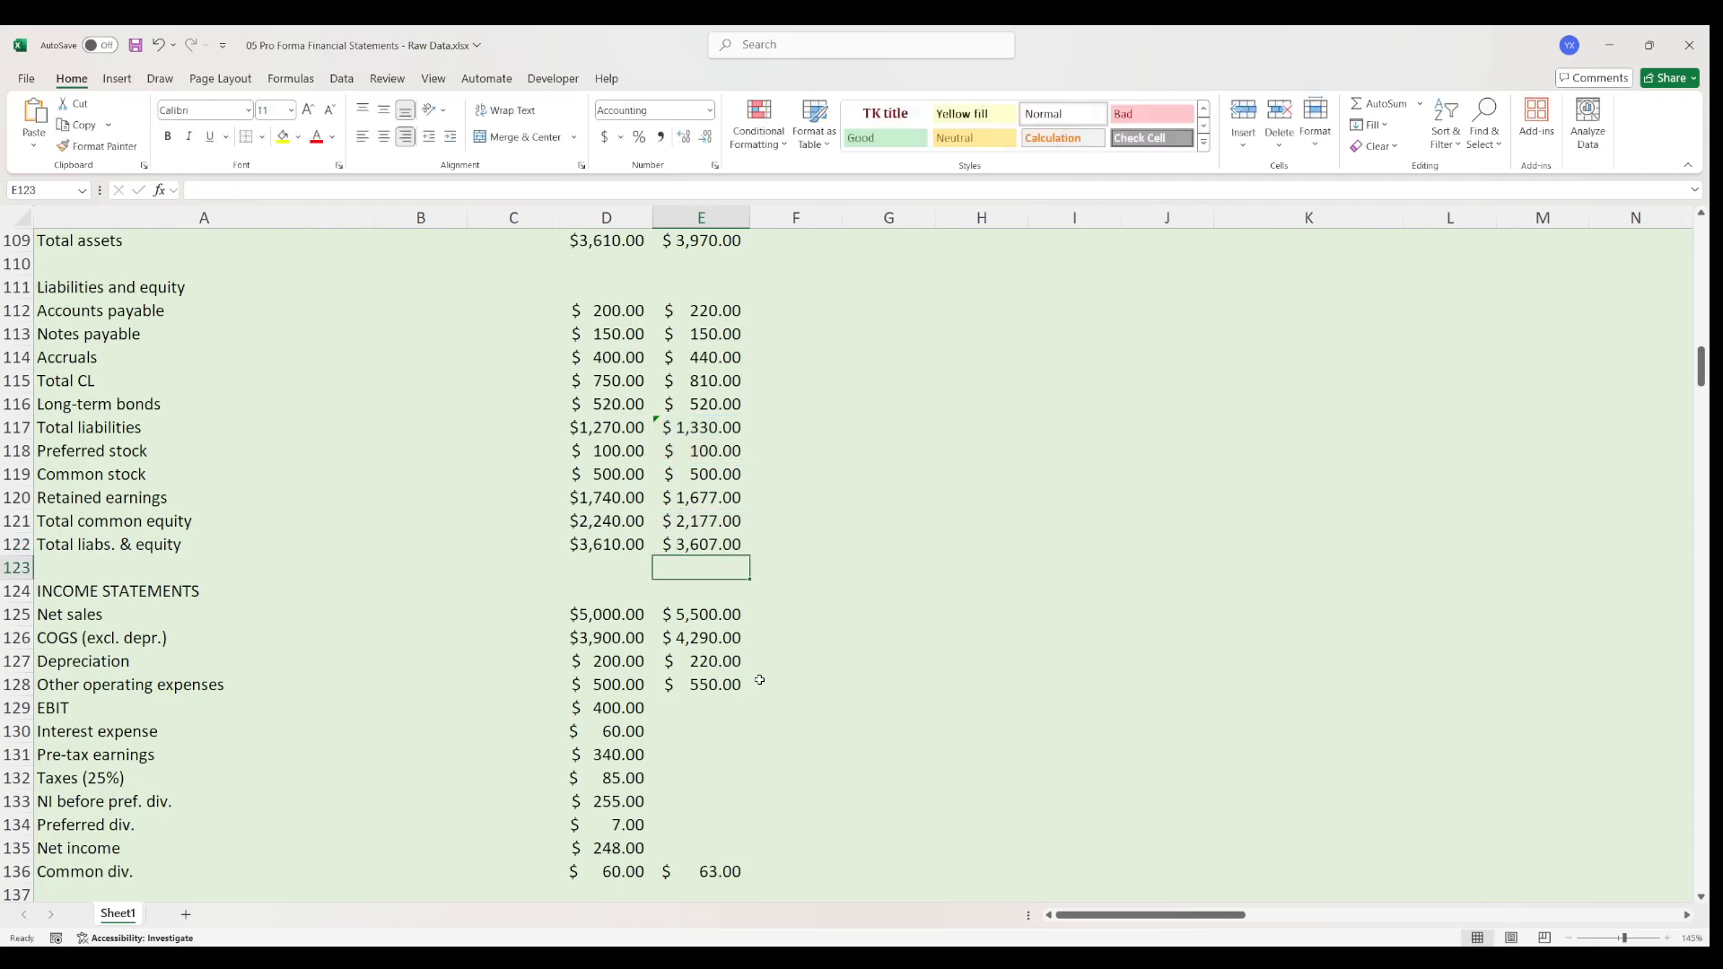
- Calculate 2022 EBIT in E129 as Net sales minus the operating costs with =E125-SUM(E126:E128)
{"action": "left_click", "coordinate": [705, 707]}
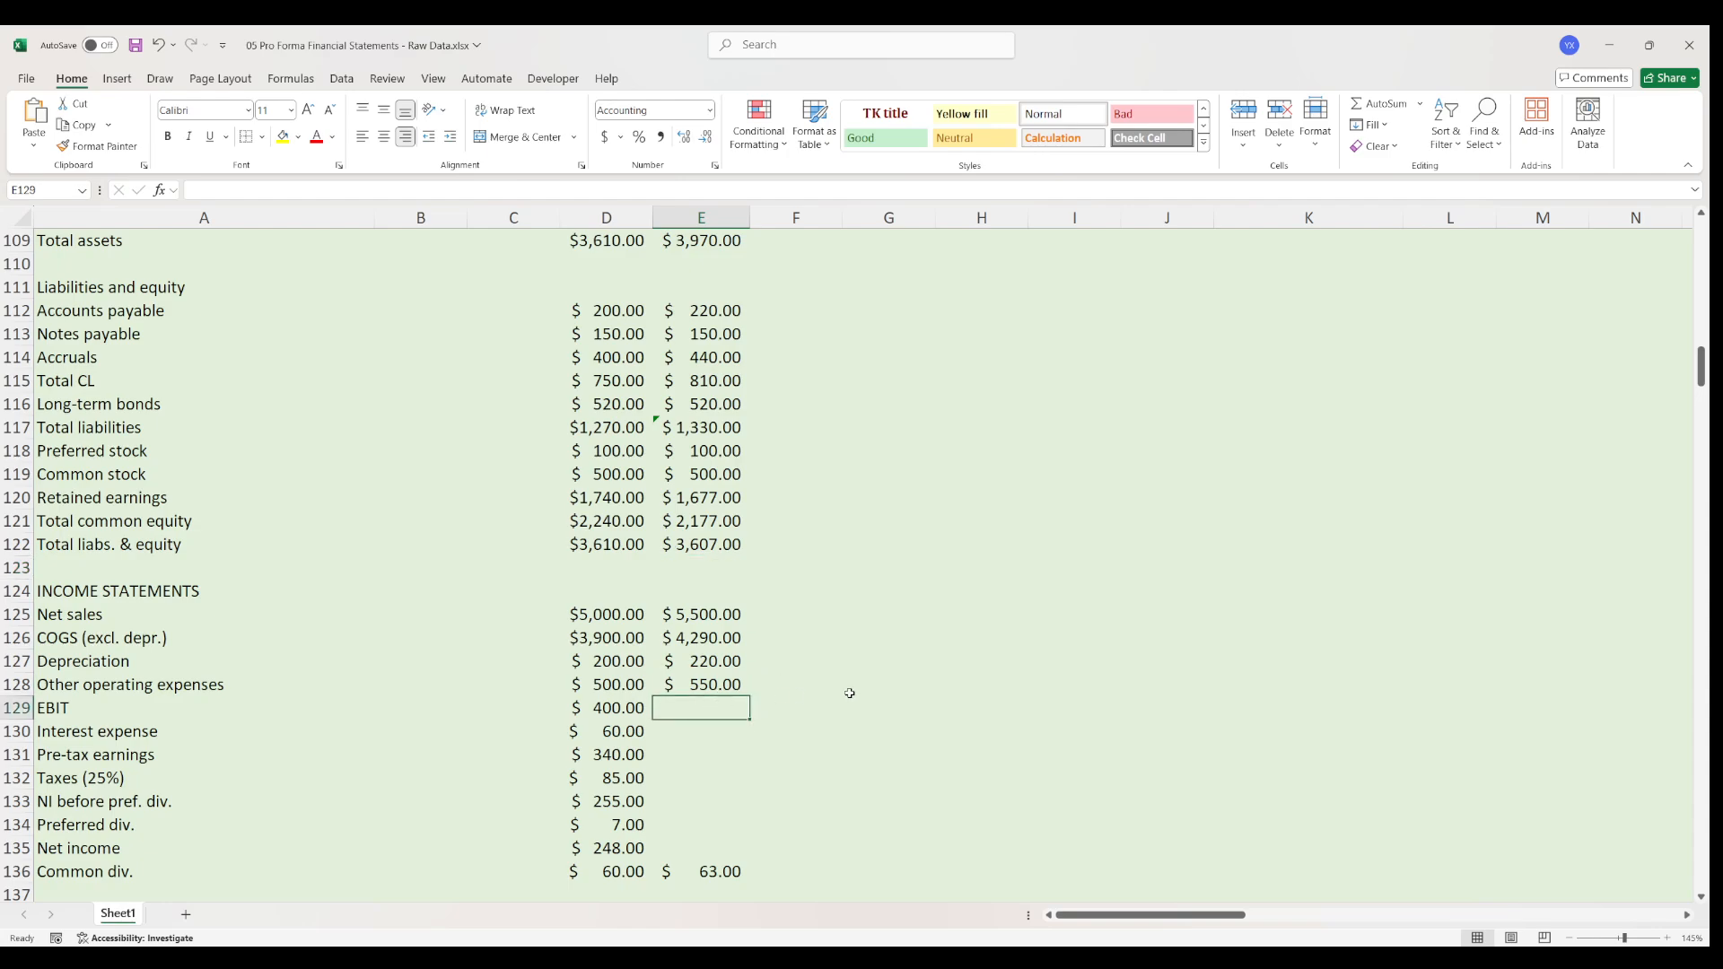
{"action": "type", "text": "="}
{"action": "key", "text": "Up"}
{"action": "key", "text": "Up"}
{"action": "key", "text": "Up"}
{"action": "key", "text": "Up"}
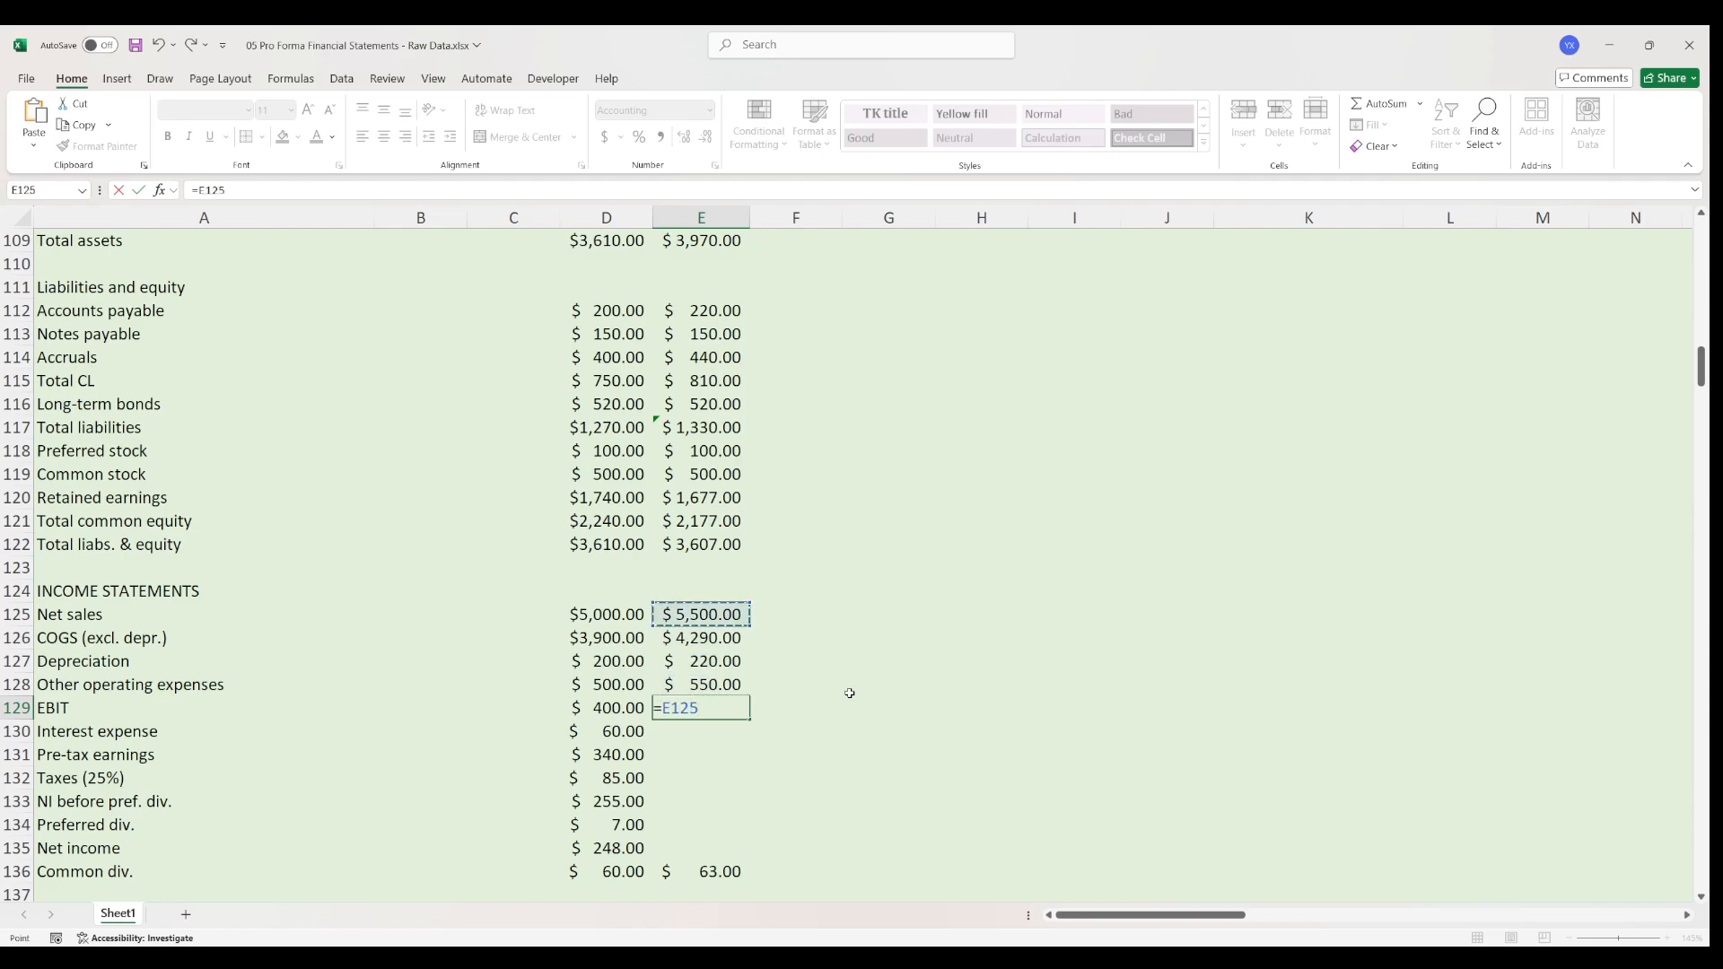
{"action": "type", "text": "-sum("}
{"action": "key", "text": "Up"}
{"action": "key", "text": "shift+Up"}
{"action": "key", "text": "shift+Up"}
{"action": "type", "text": ")"}
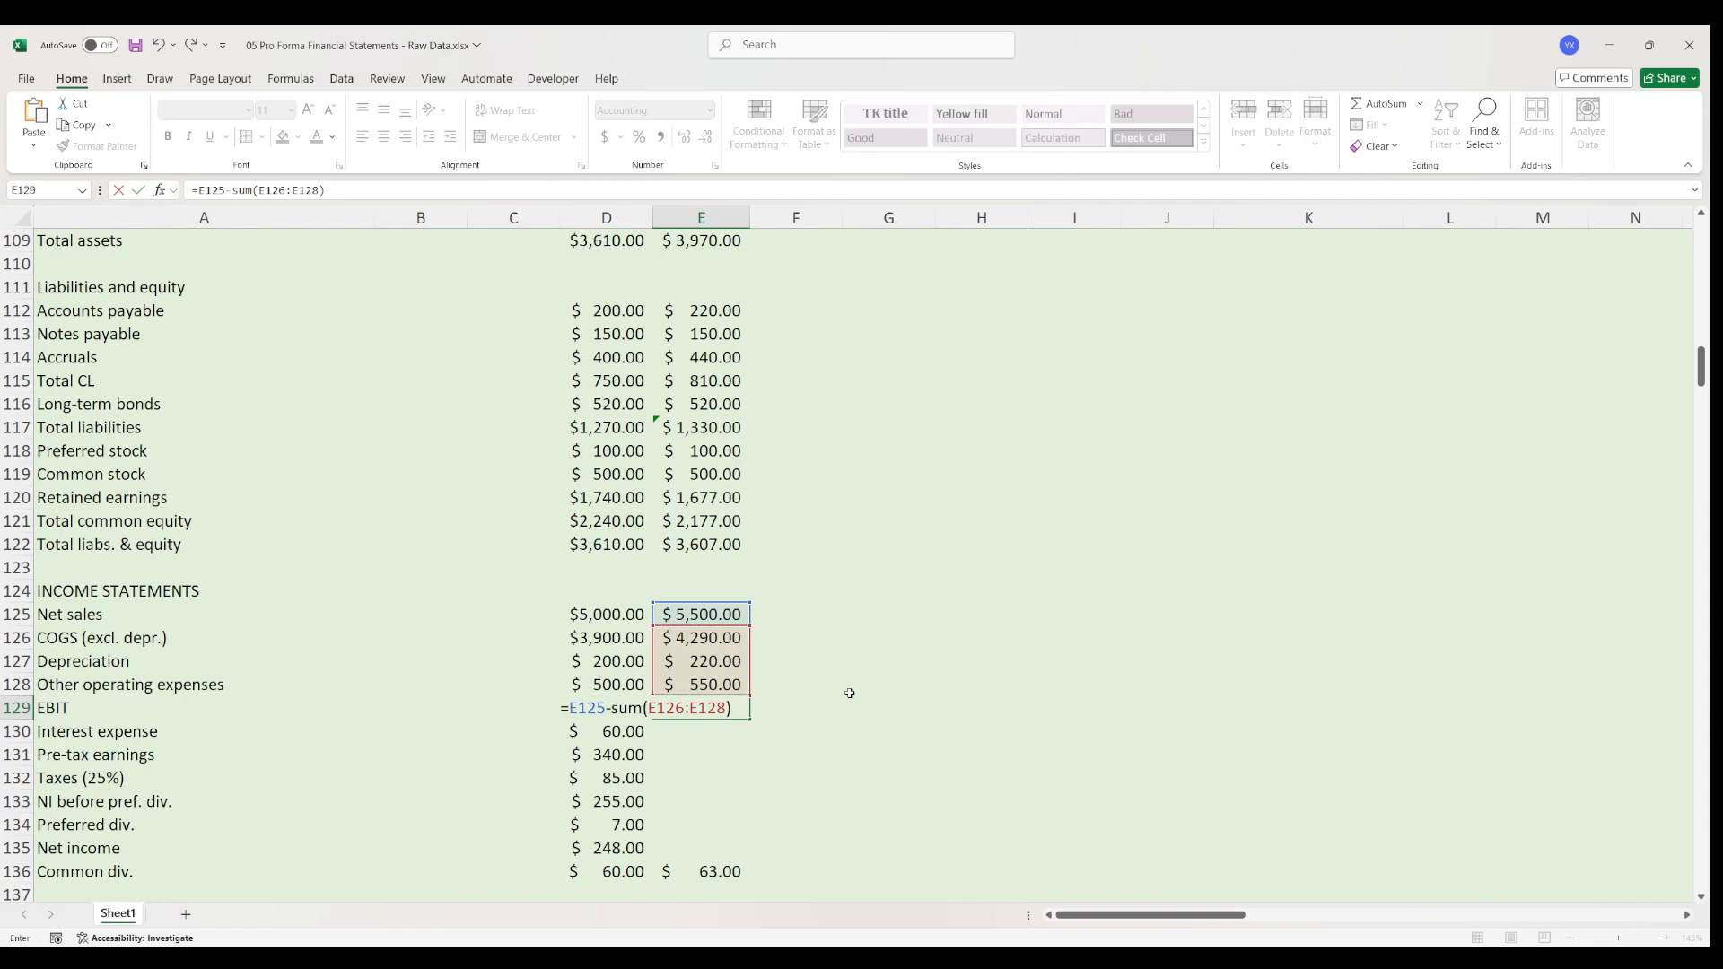
{"action": "key", "text": "Return"}
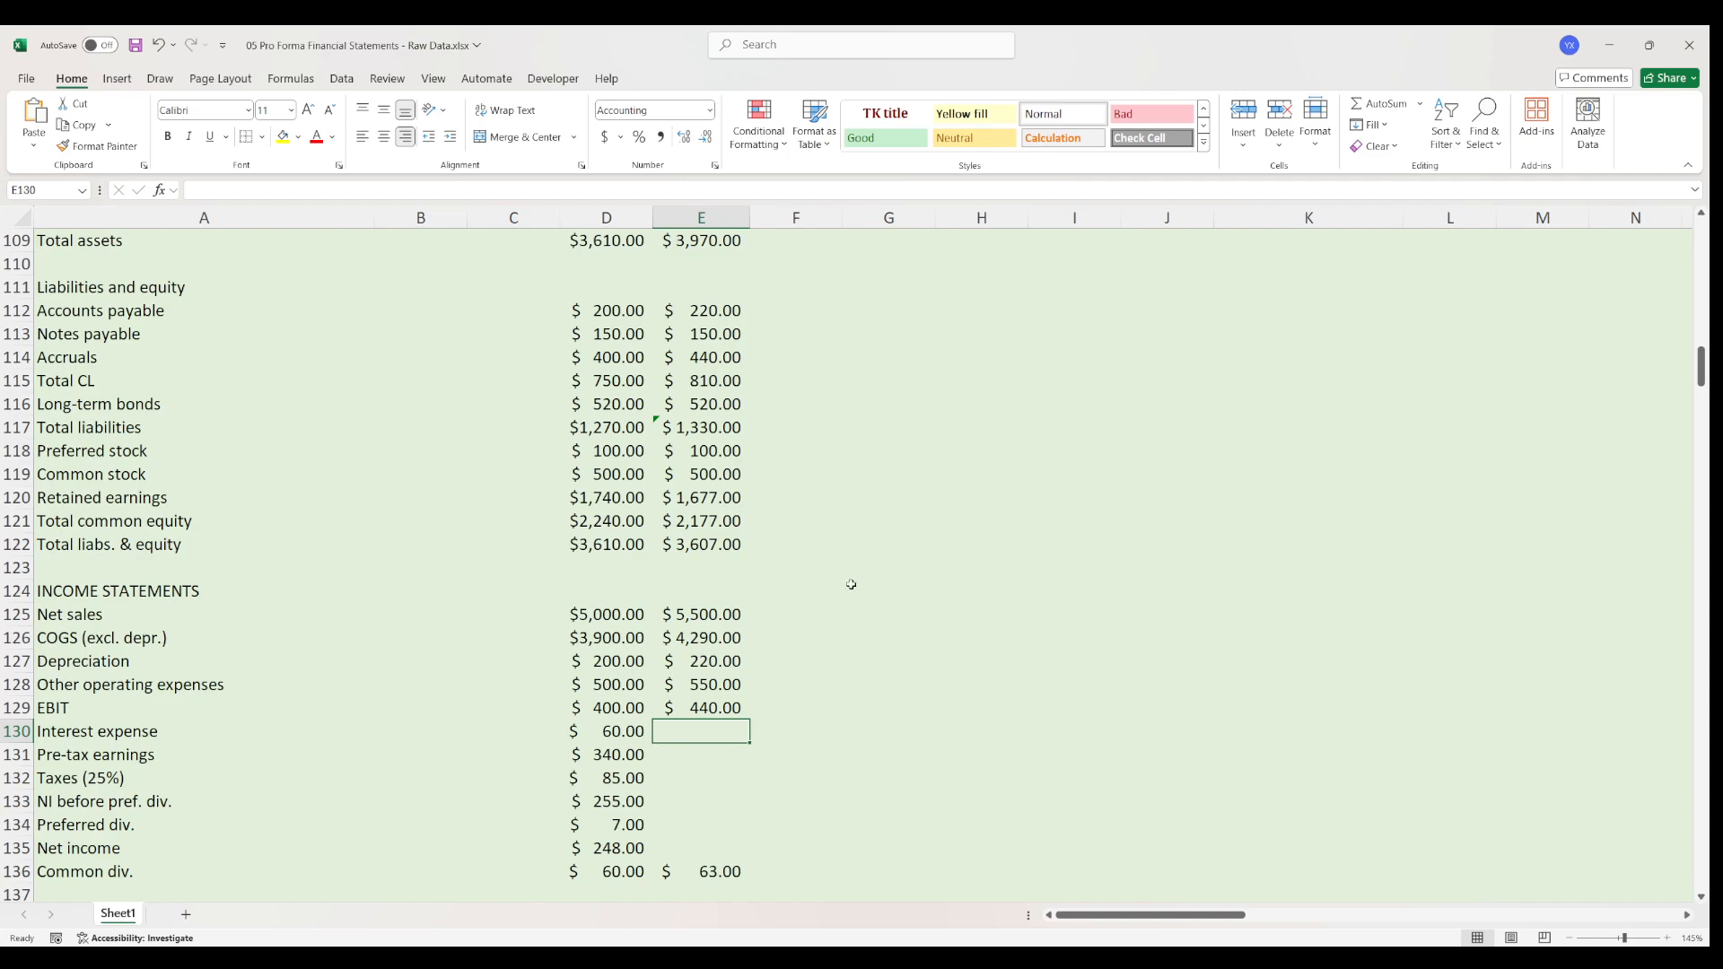
- Insert two blank rows above Interest expense in the income statement, at rows 130 and 131
{"action": "scroll", "coordinate": [812, 719], "scroll_direction": "up", "scroll_amount": 1}
{"action": "left_click_drag", "start_coordinate": [144, 404], "coordinate": [731, 404]}
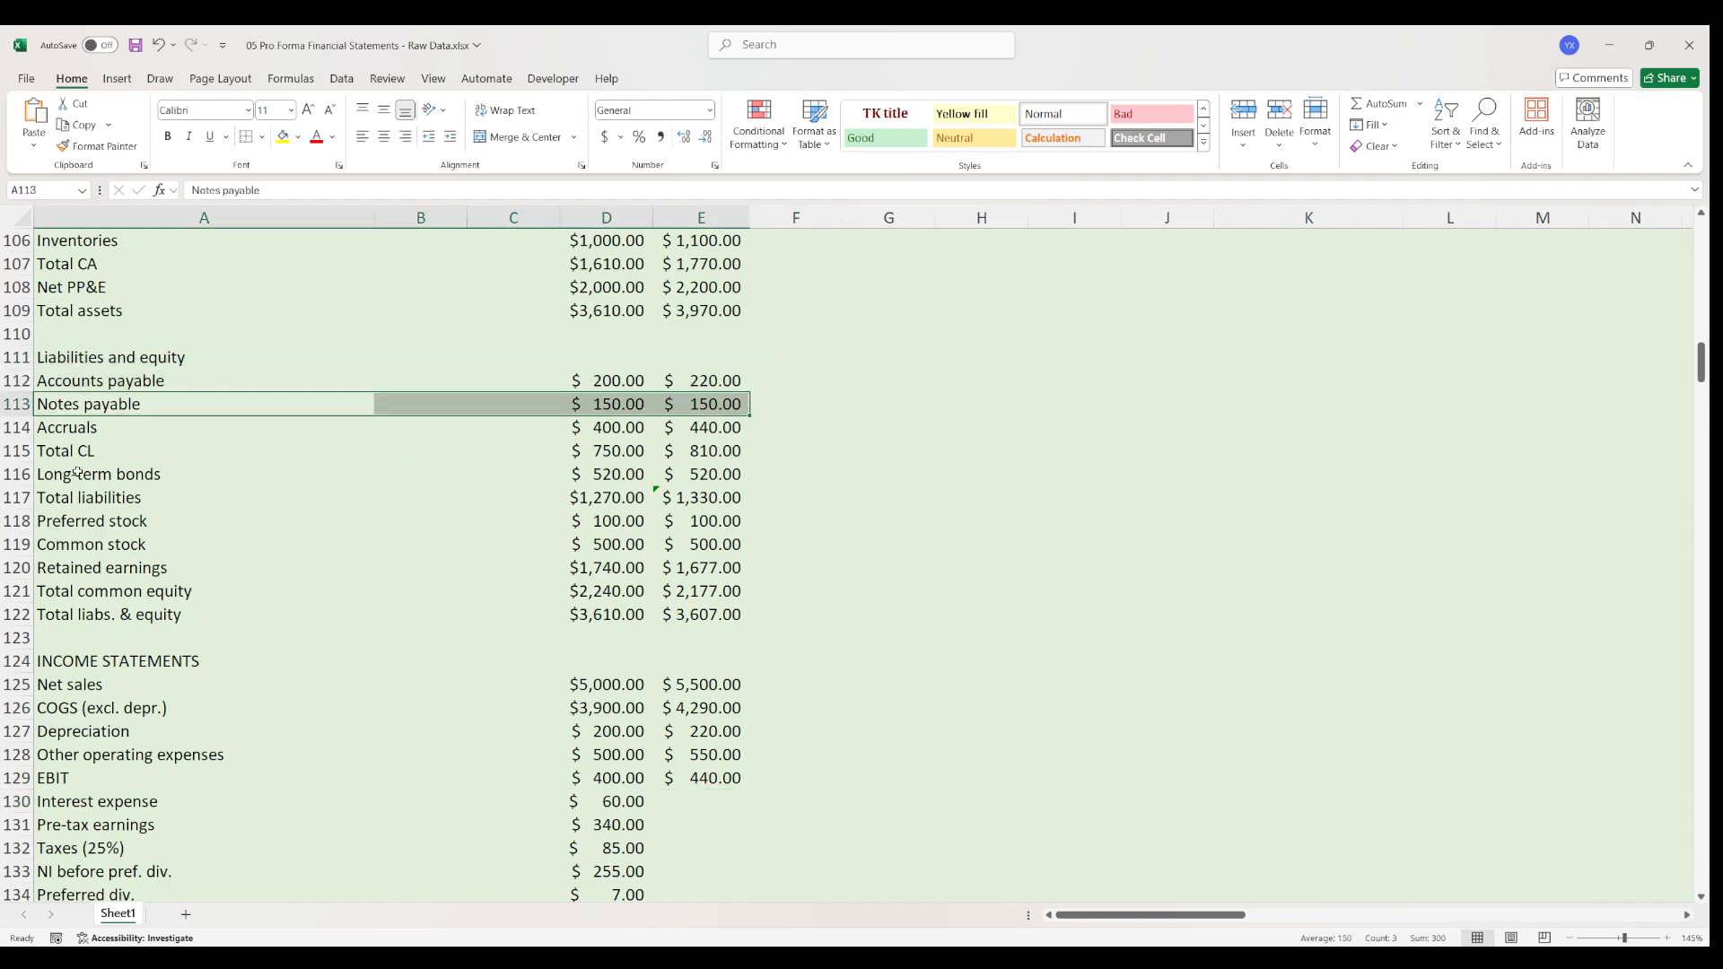
{"action": "left_click_drag", "start_coordinate": [79, 473], "coordinate": [682, 470]}
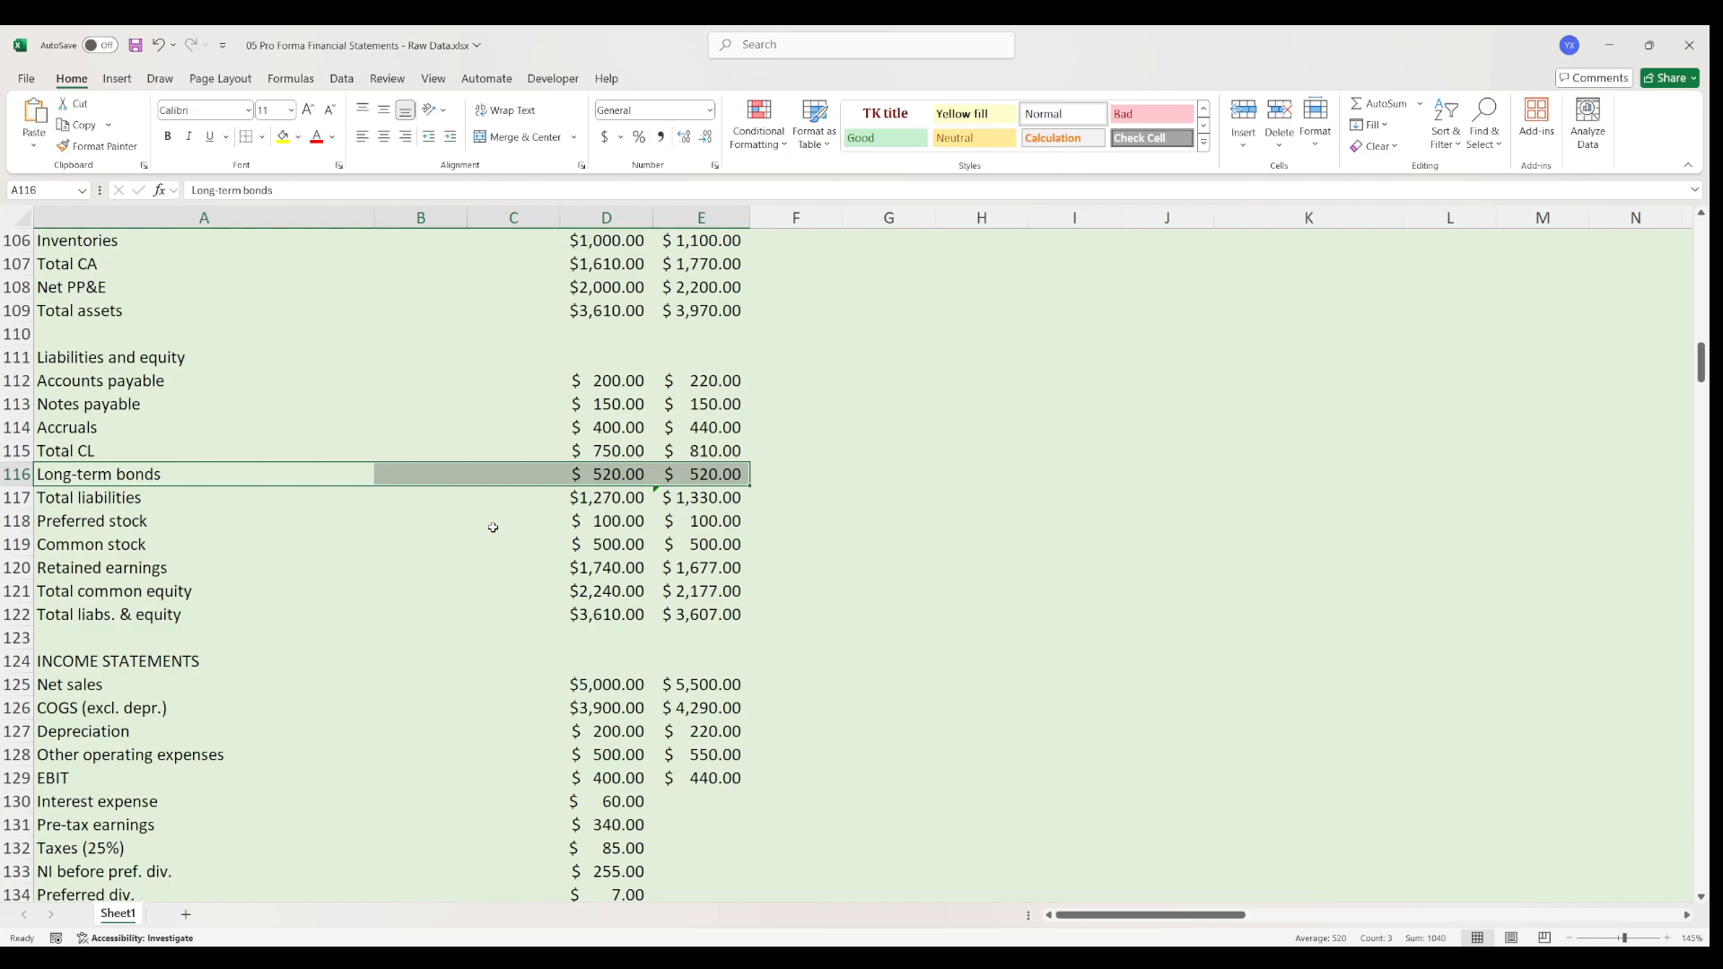
{"action": "scroll", "coordinate": [492, 527], "scroll_direction": "down", "scroll_amount": 2}
{"action": "left_click_drag", "start_coordinate": [53, 662], "coordinate": [569, 653]}
{"action": "left_click", "coordinate": [16, 662]}
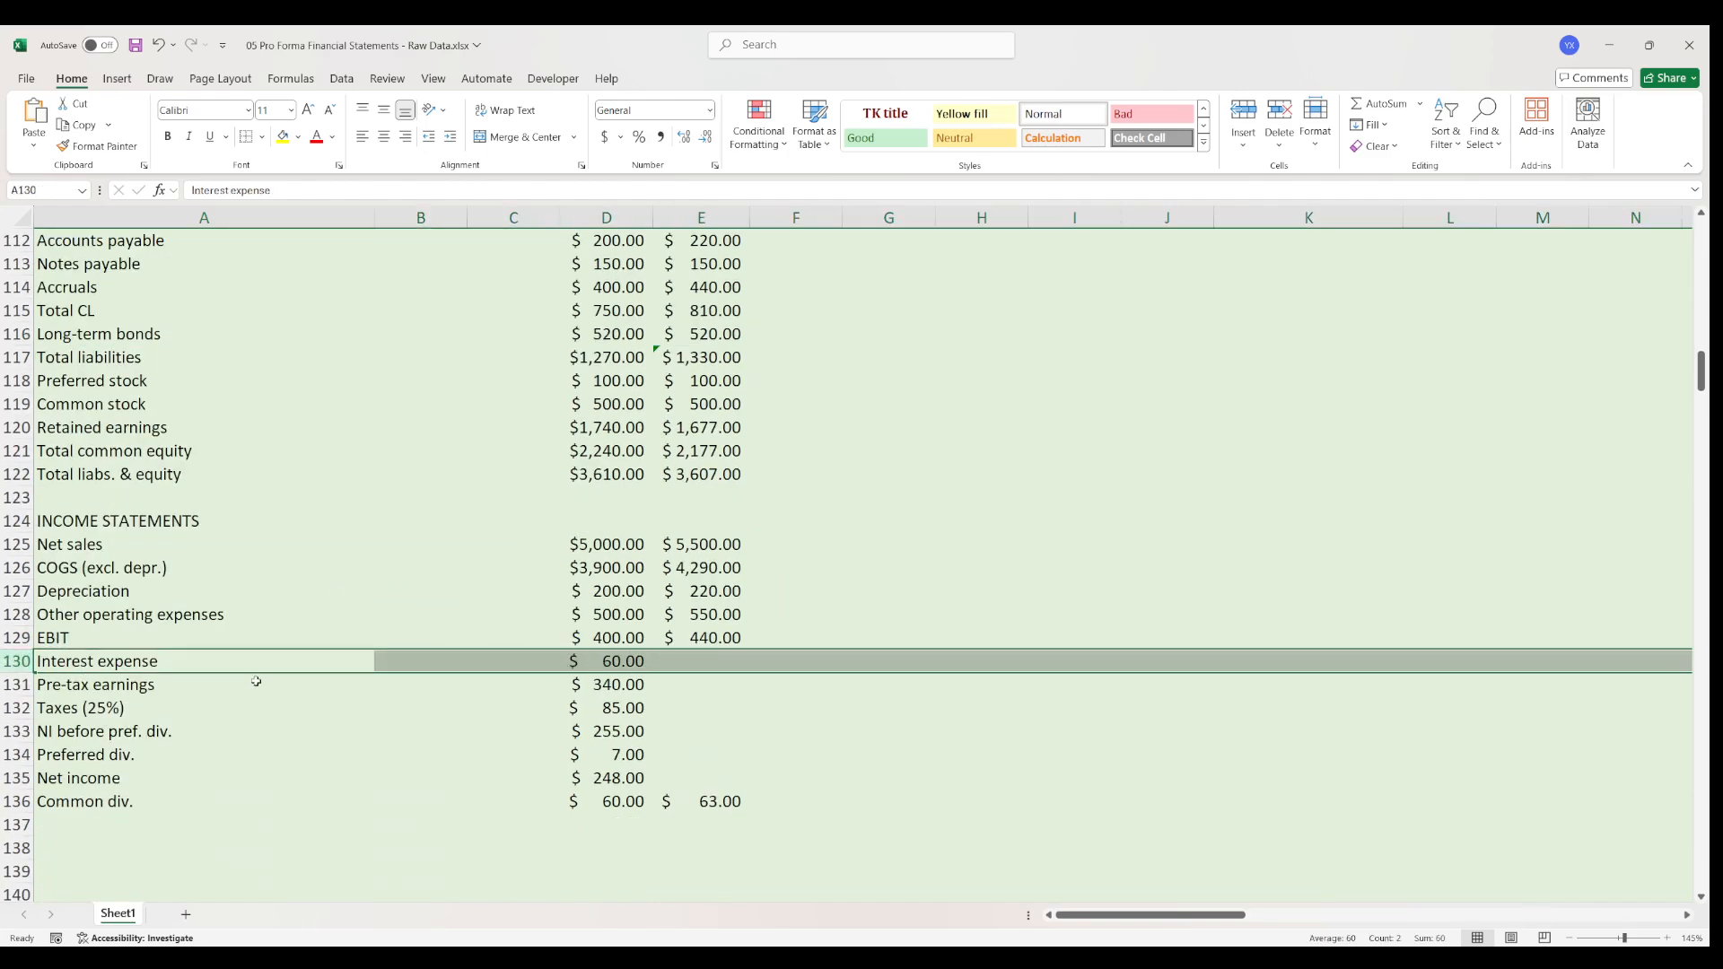
{"action": "key", "text": "ctrl+shift+plus"}
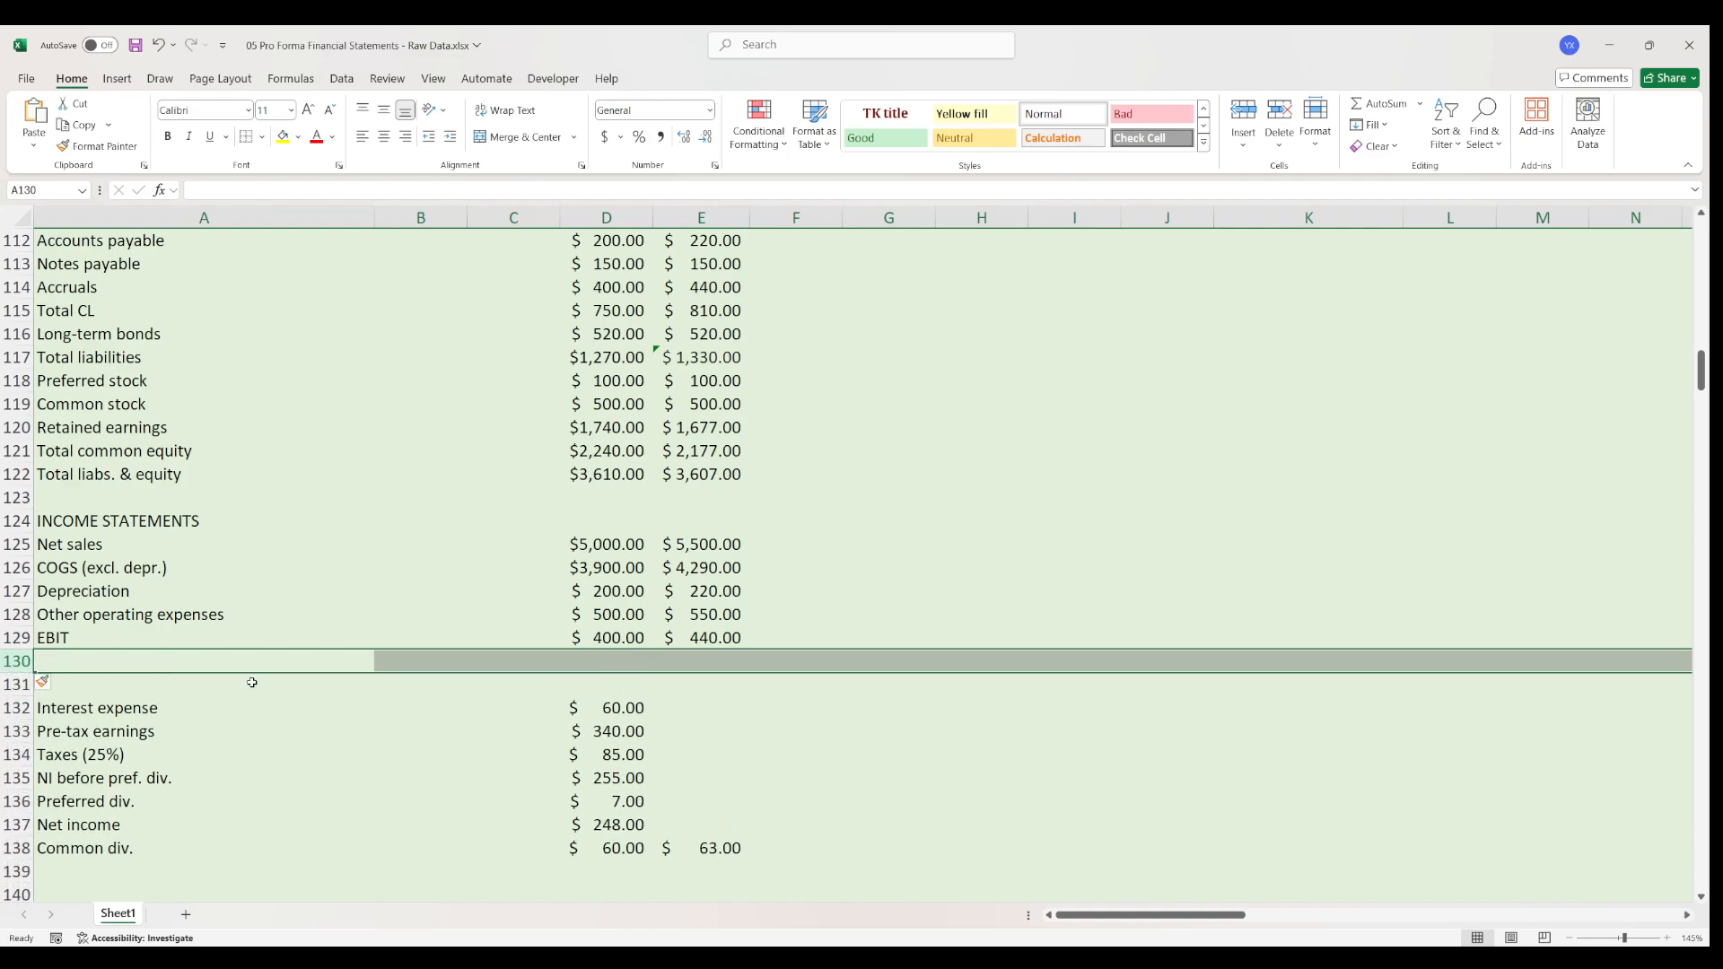
- Label the new income statement rows "Interest ST Debt" in A130 and "Interest LT Debt" in A131
{"action": "left_click", "coordinate": [251, 659]}
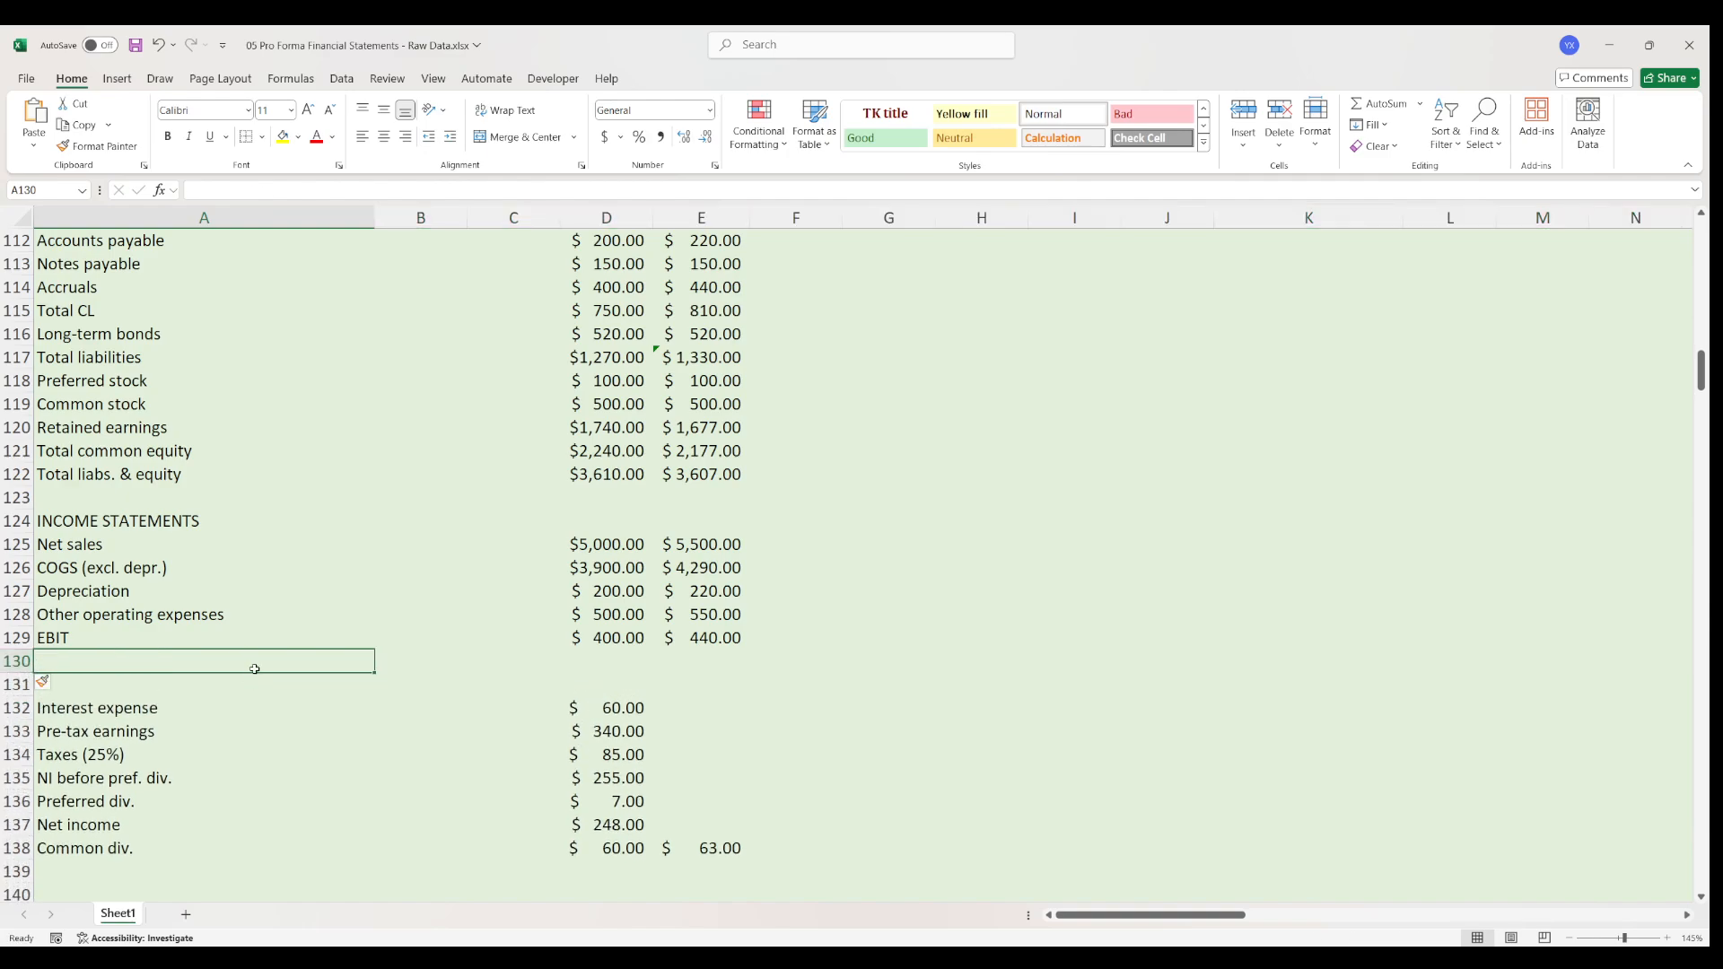
{"action": "type", "text": "Int"}
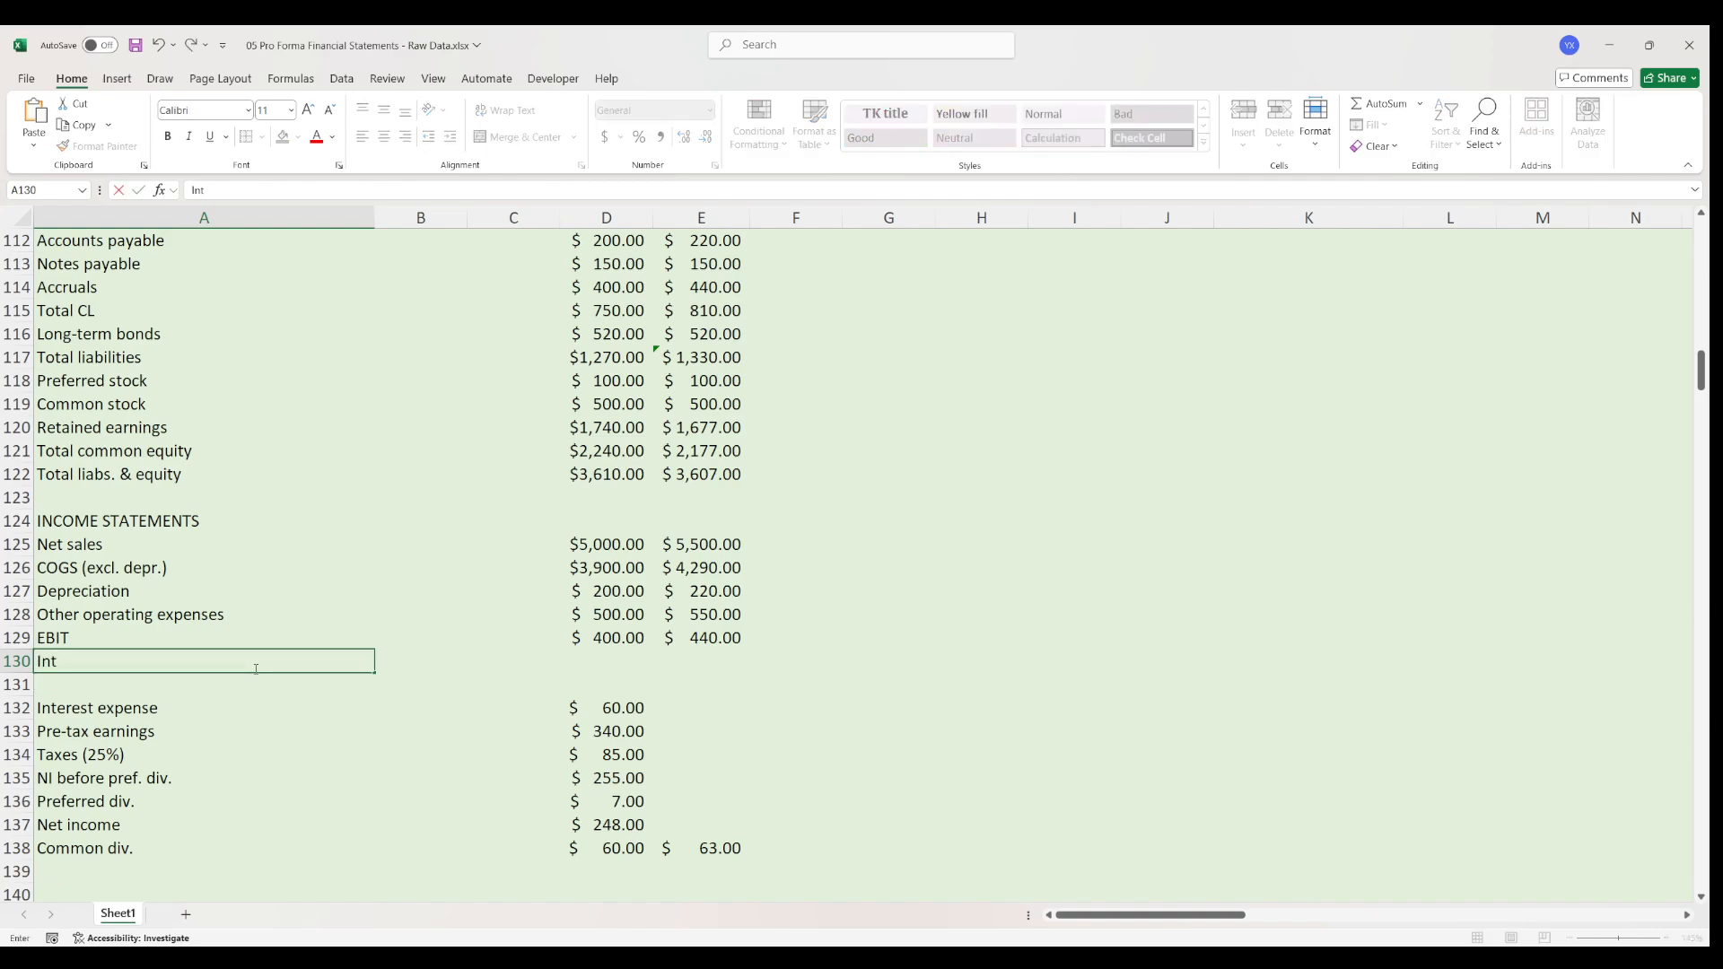
{"action": "type", "text": "erest ST Debt"}
{"action": "key", "text": "Return"}
{"action": "type", "text": "Interest "}
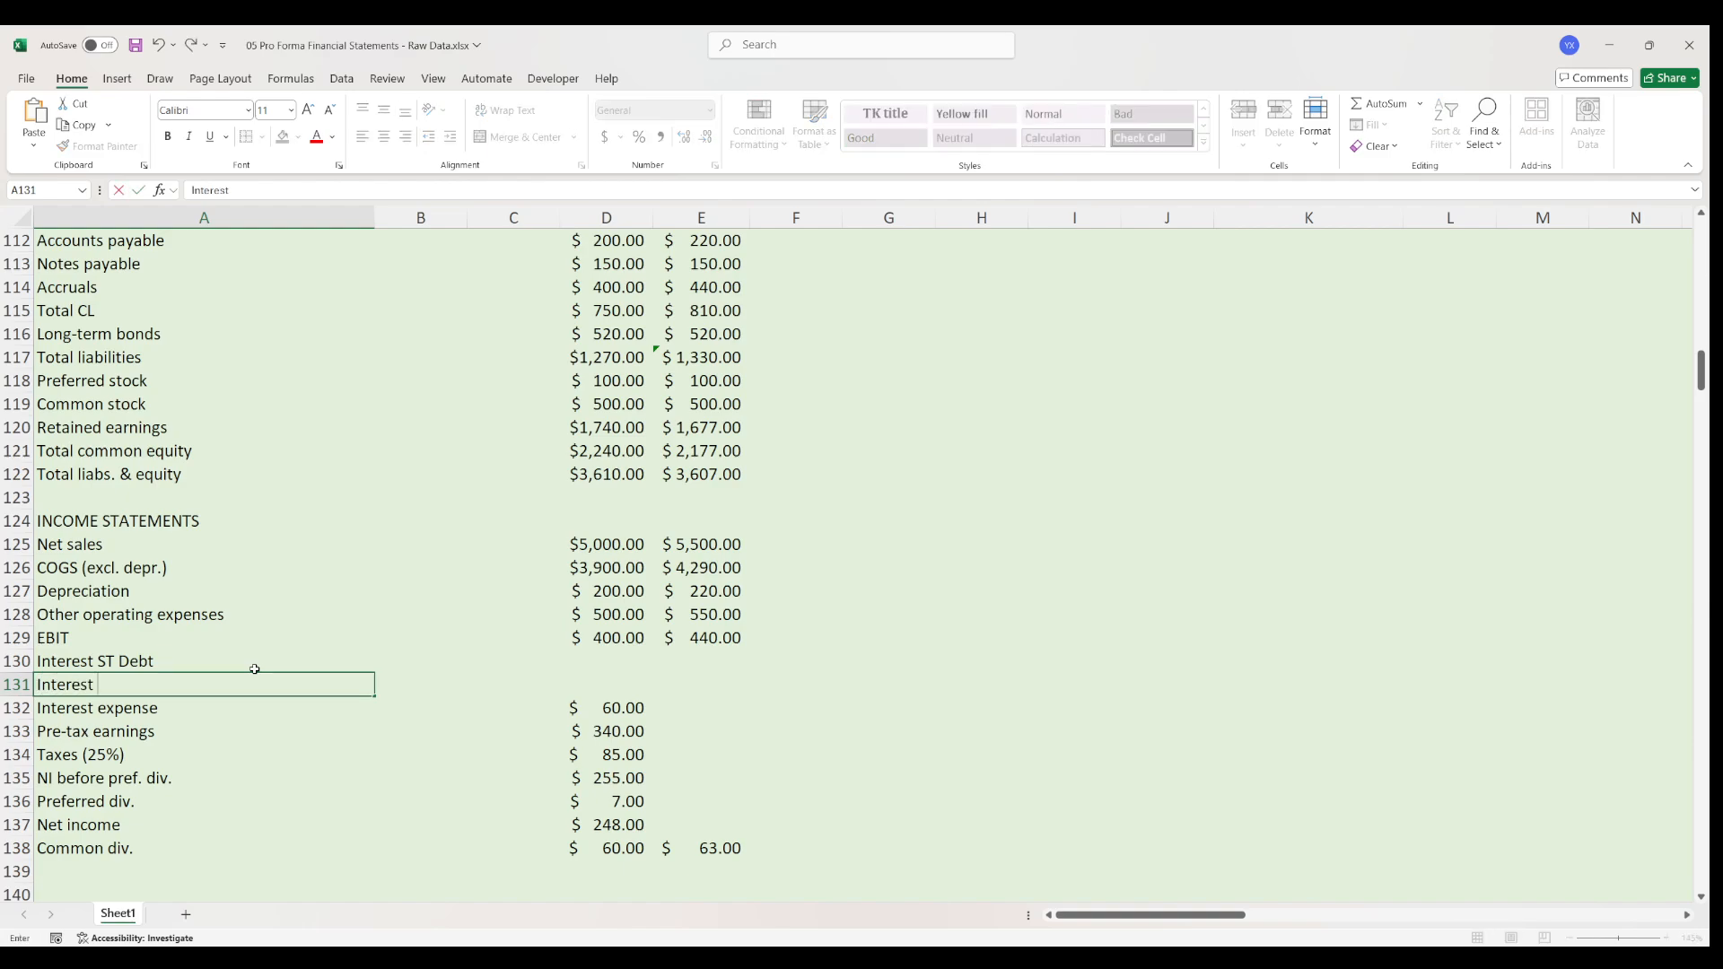
{"action": "type", "text": "LT Debt"}
{"action": "key", "text": "Tab"}
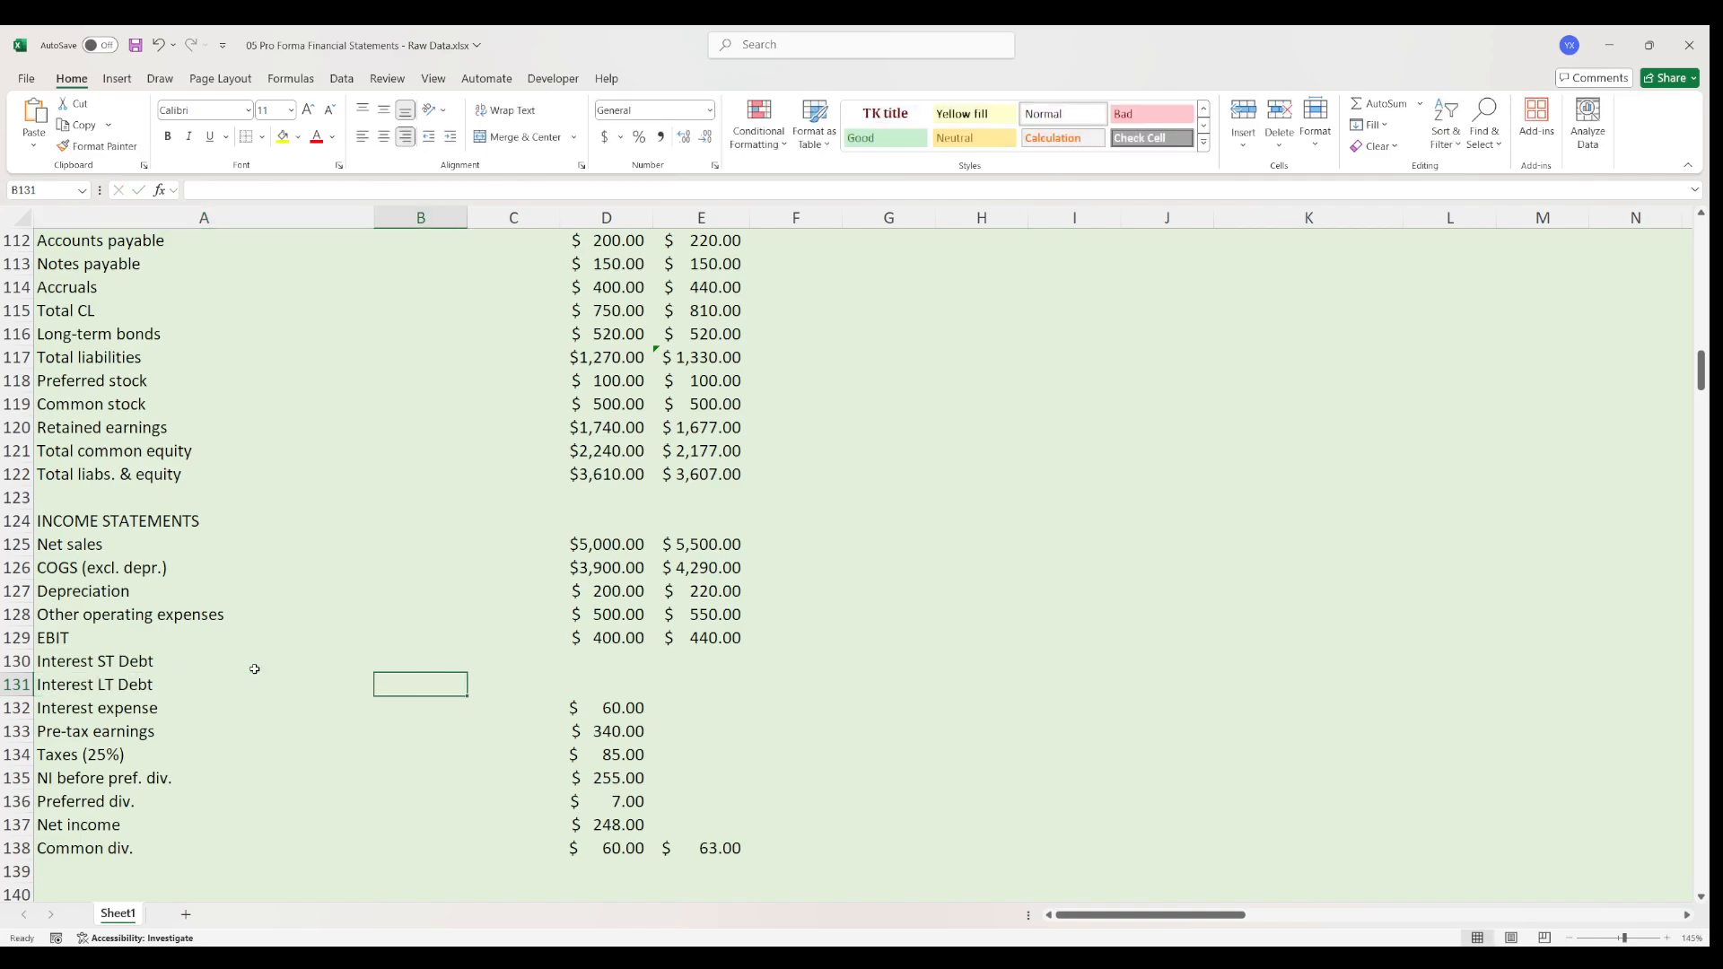
- Calculate 2022 interest on short-term debt in E130 as notes payable times the ST debt rate with =E113*E66
{"action": "key", "text": "Up"}
{"action": "key", "text": "Right"}
{"action": "key", "text": "Right"}
{"action": "key", "text": "Right"}
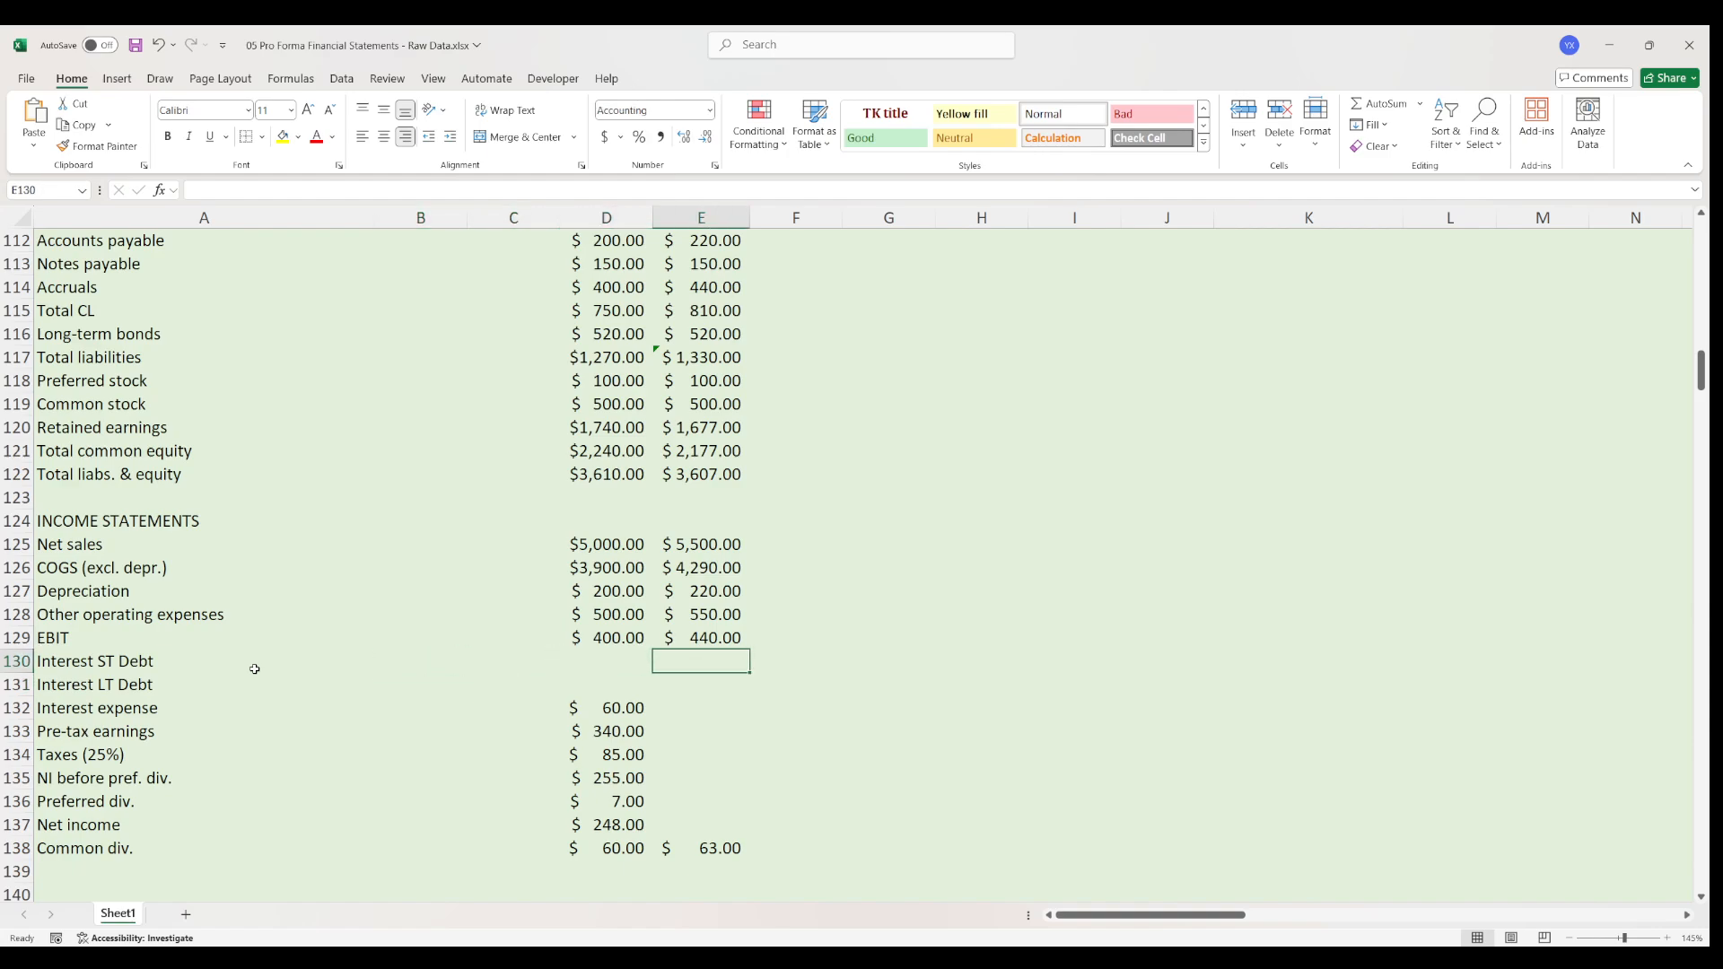
{"action": "type", "text": "="}
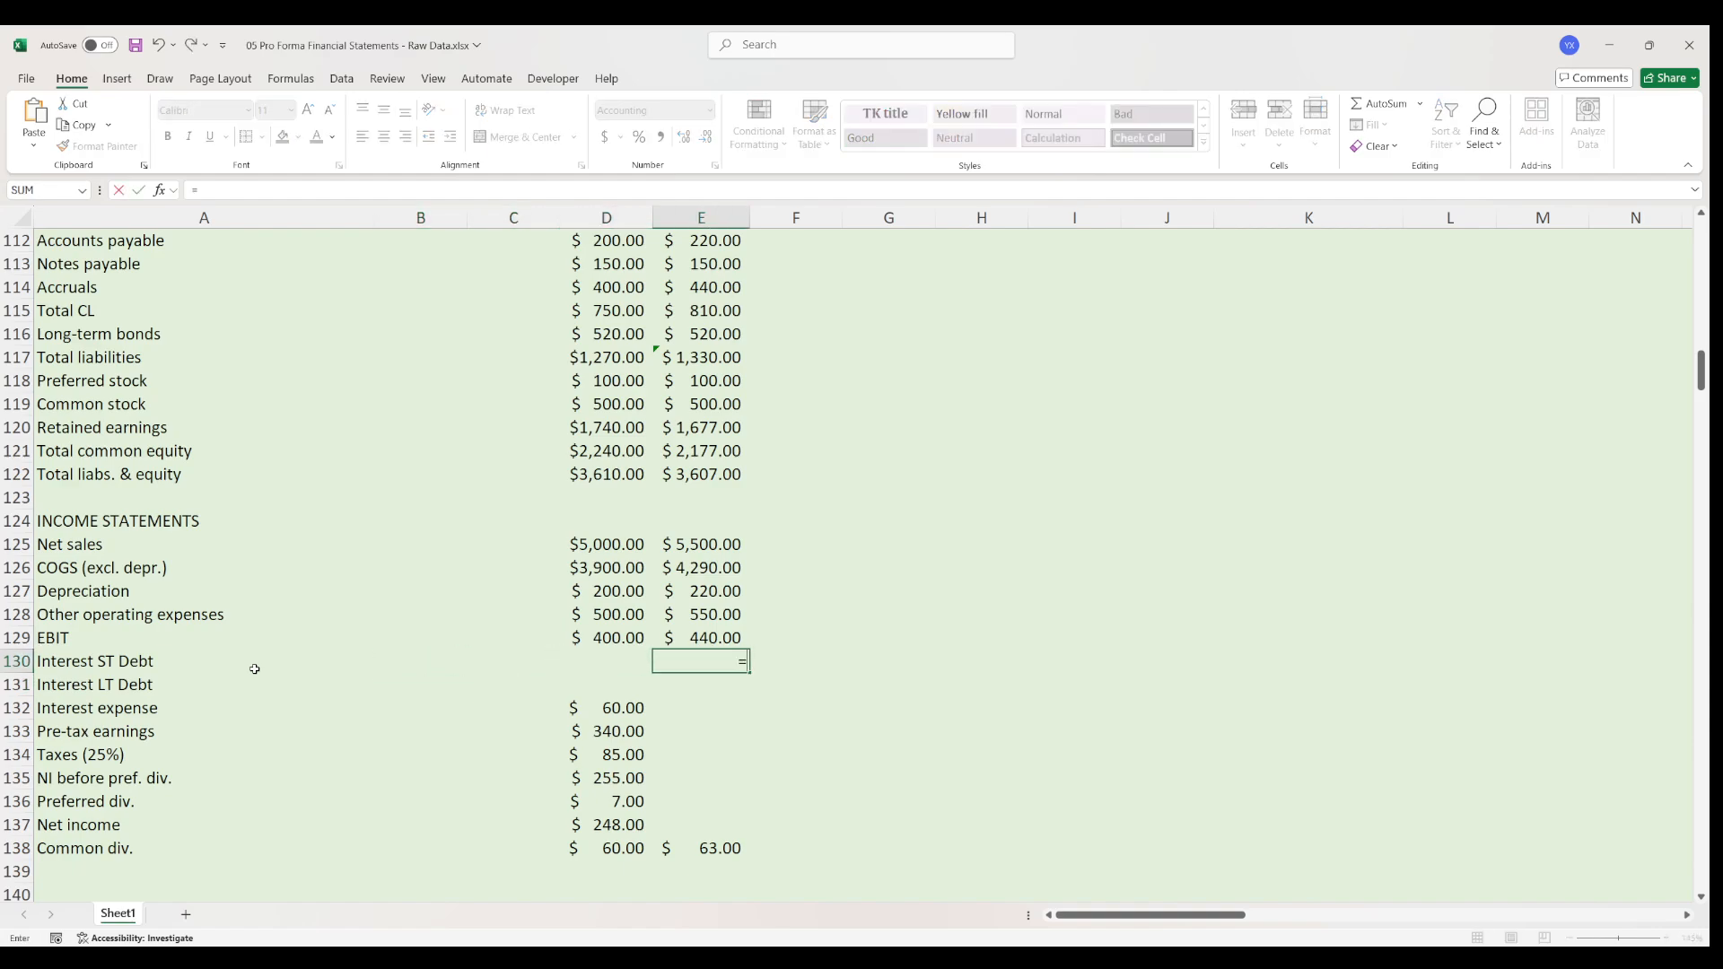
{"action": "left_click", "coordinate": [701, 266]}
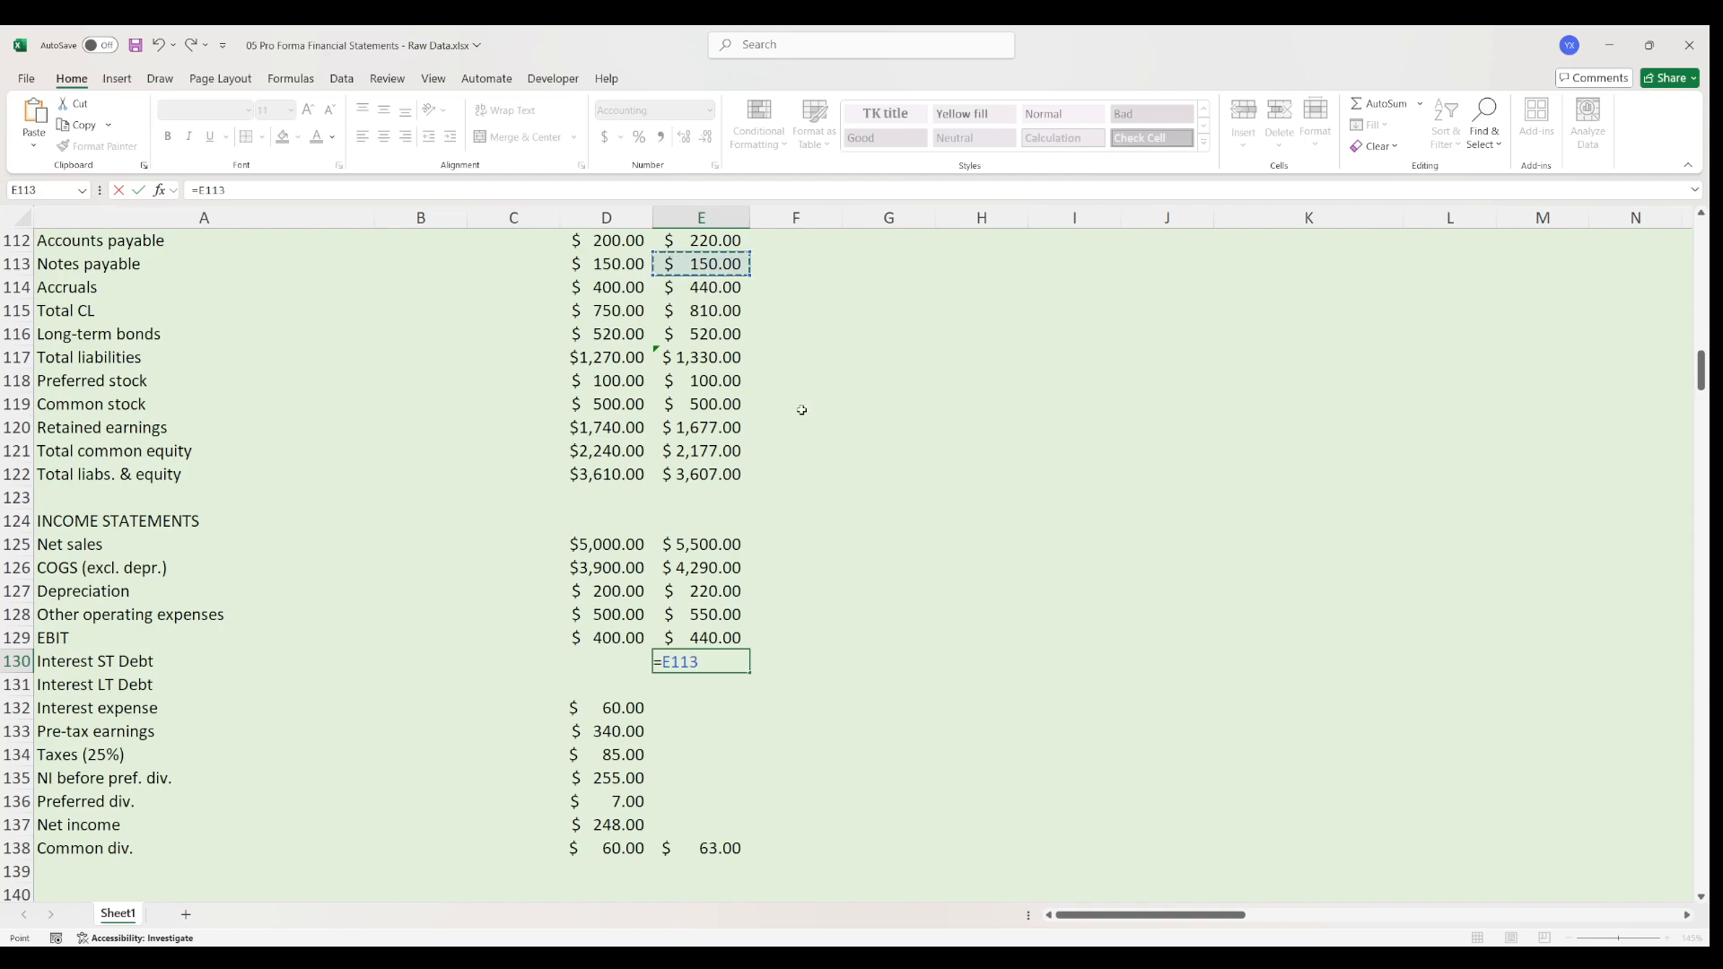
{"action": "type", "text": "*"}
{"action": "scroll", "coordinate": [771, 476], "scroll_direction": "up", "scroll_amount": 10}
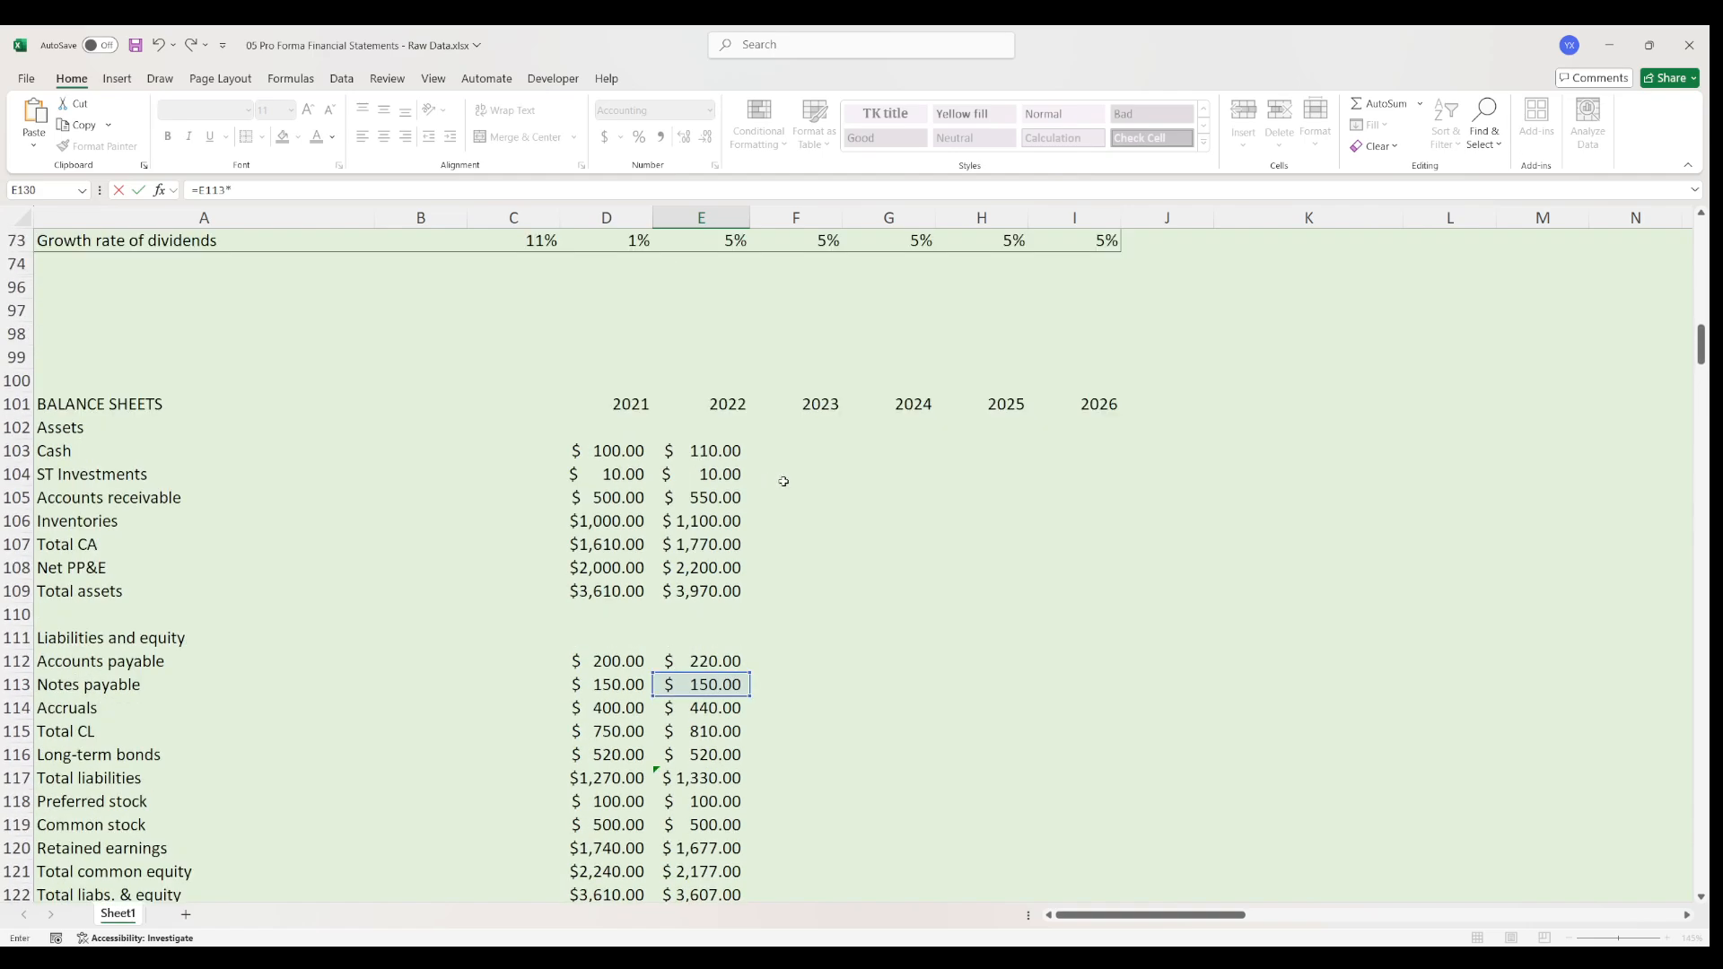
{"action": "scroll", "coordinate": [778, 460], "scroll_direction": "up", "scroll_amount": 1}
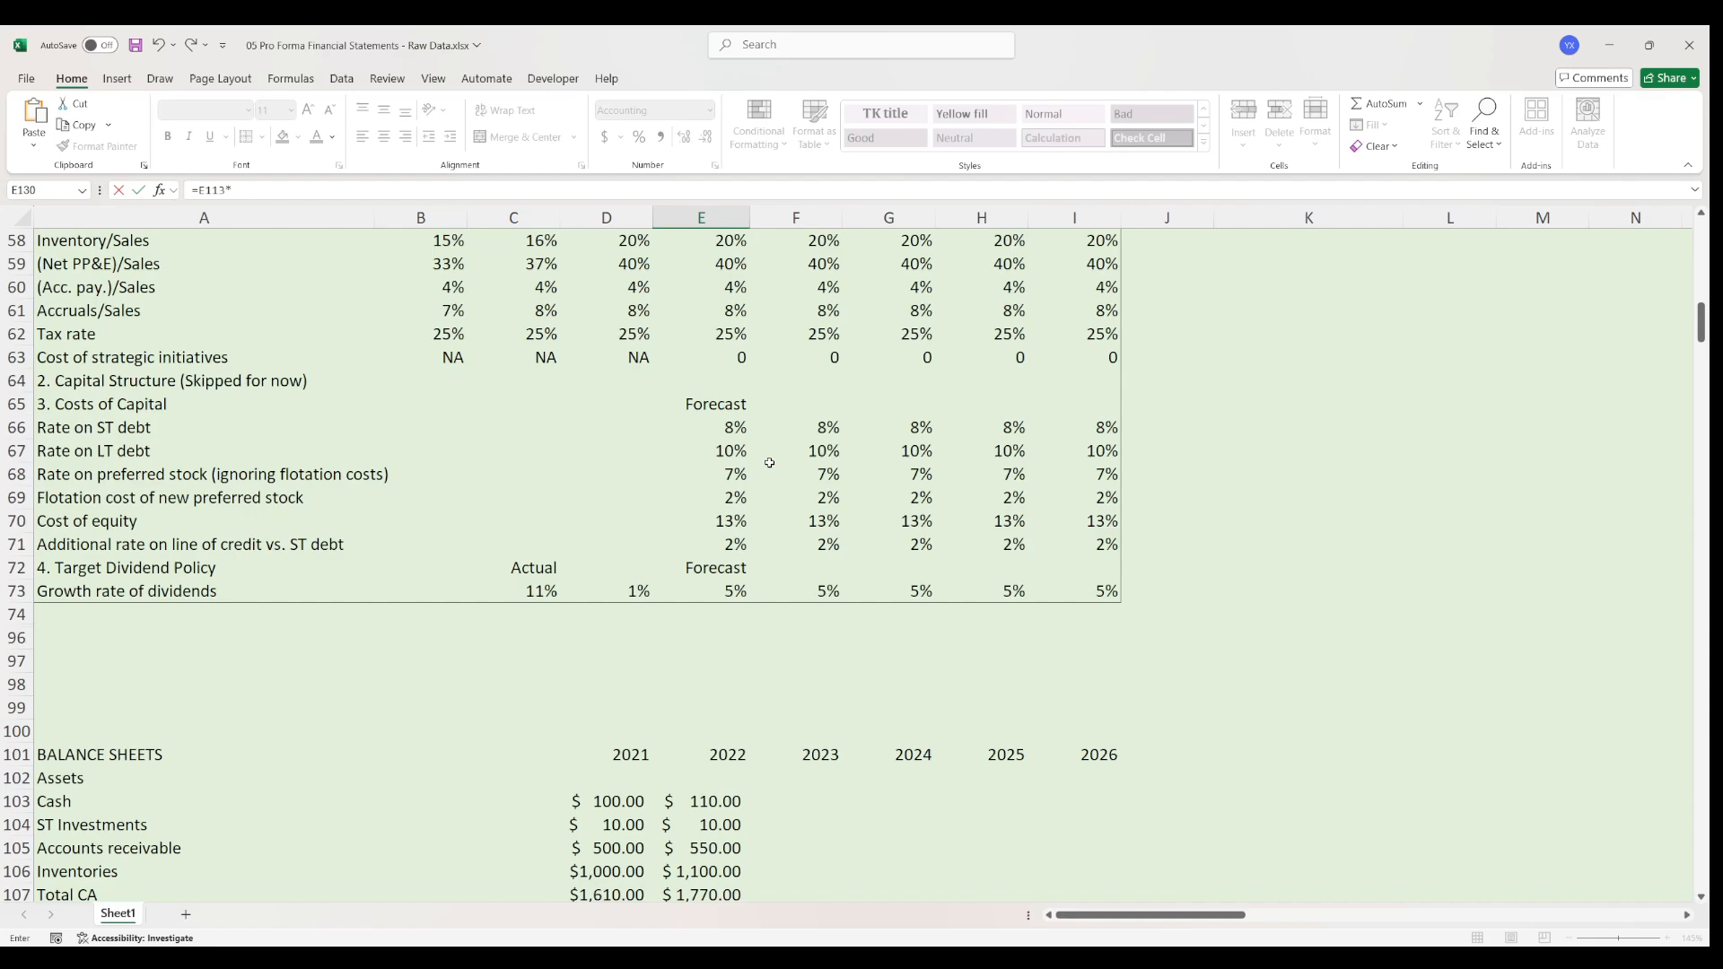
{"action": "left_click", "coordinate": [730, 433]}
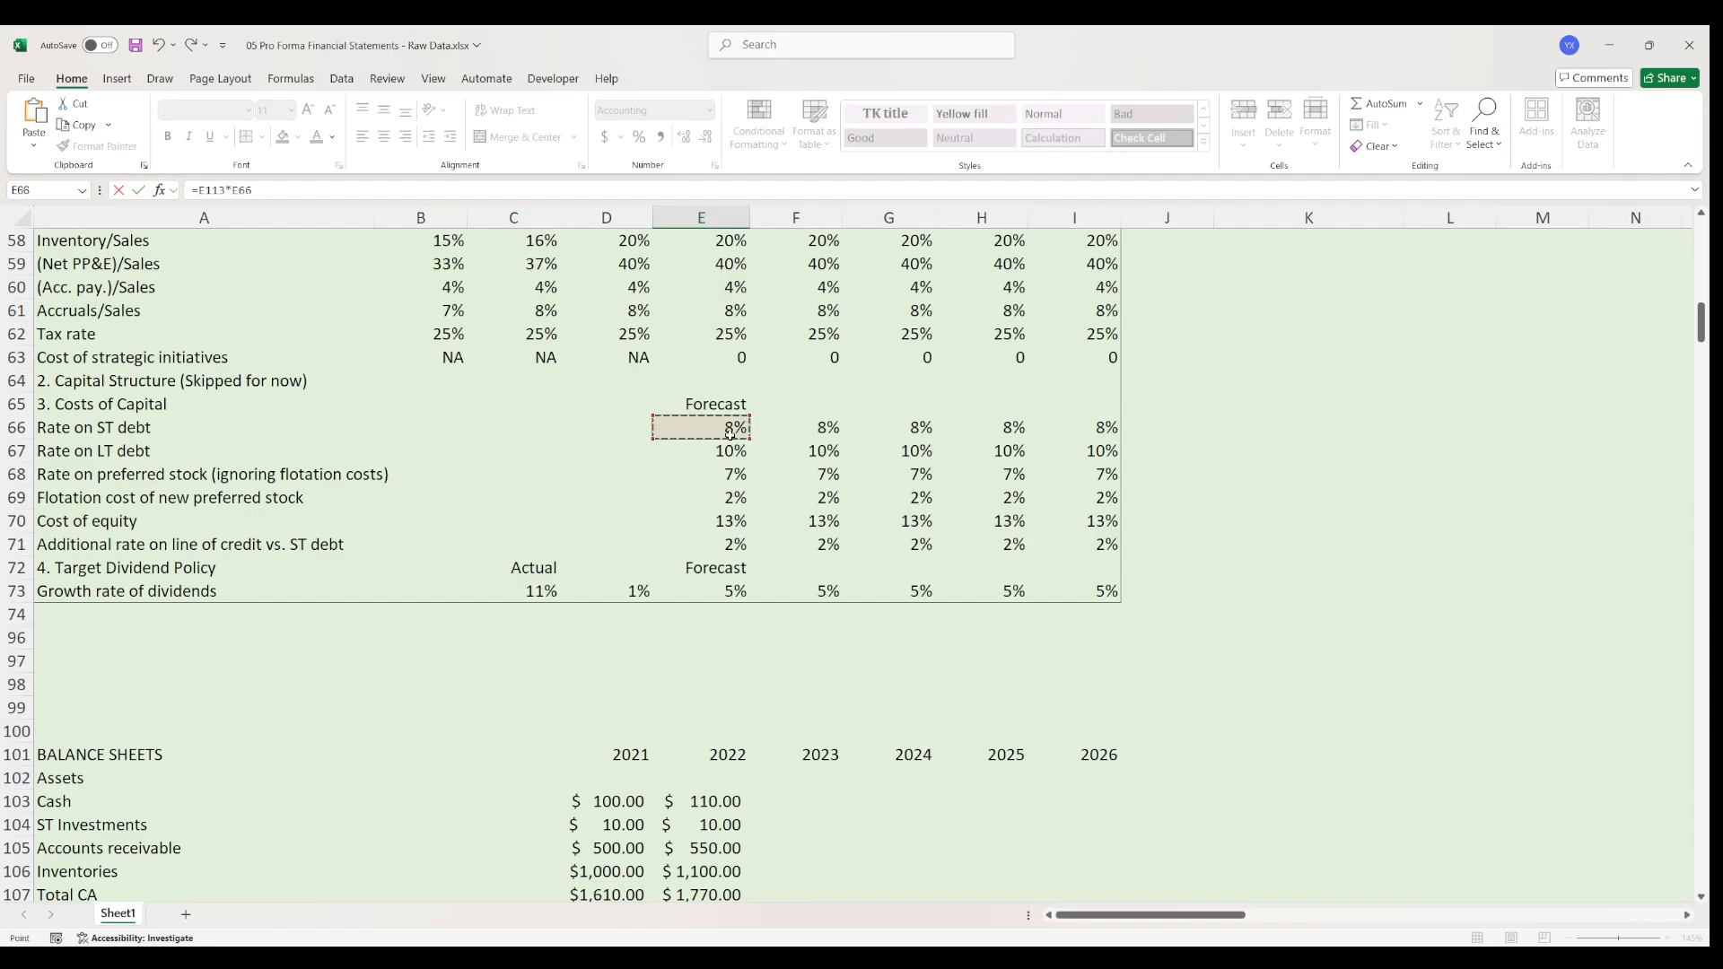
{"action": "scroll", "coordinate": [732, 435], "scroll_direction": "down", "scroll_amount": 7}
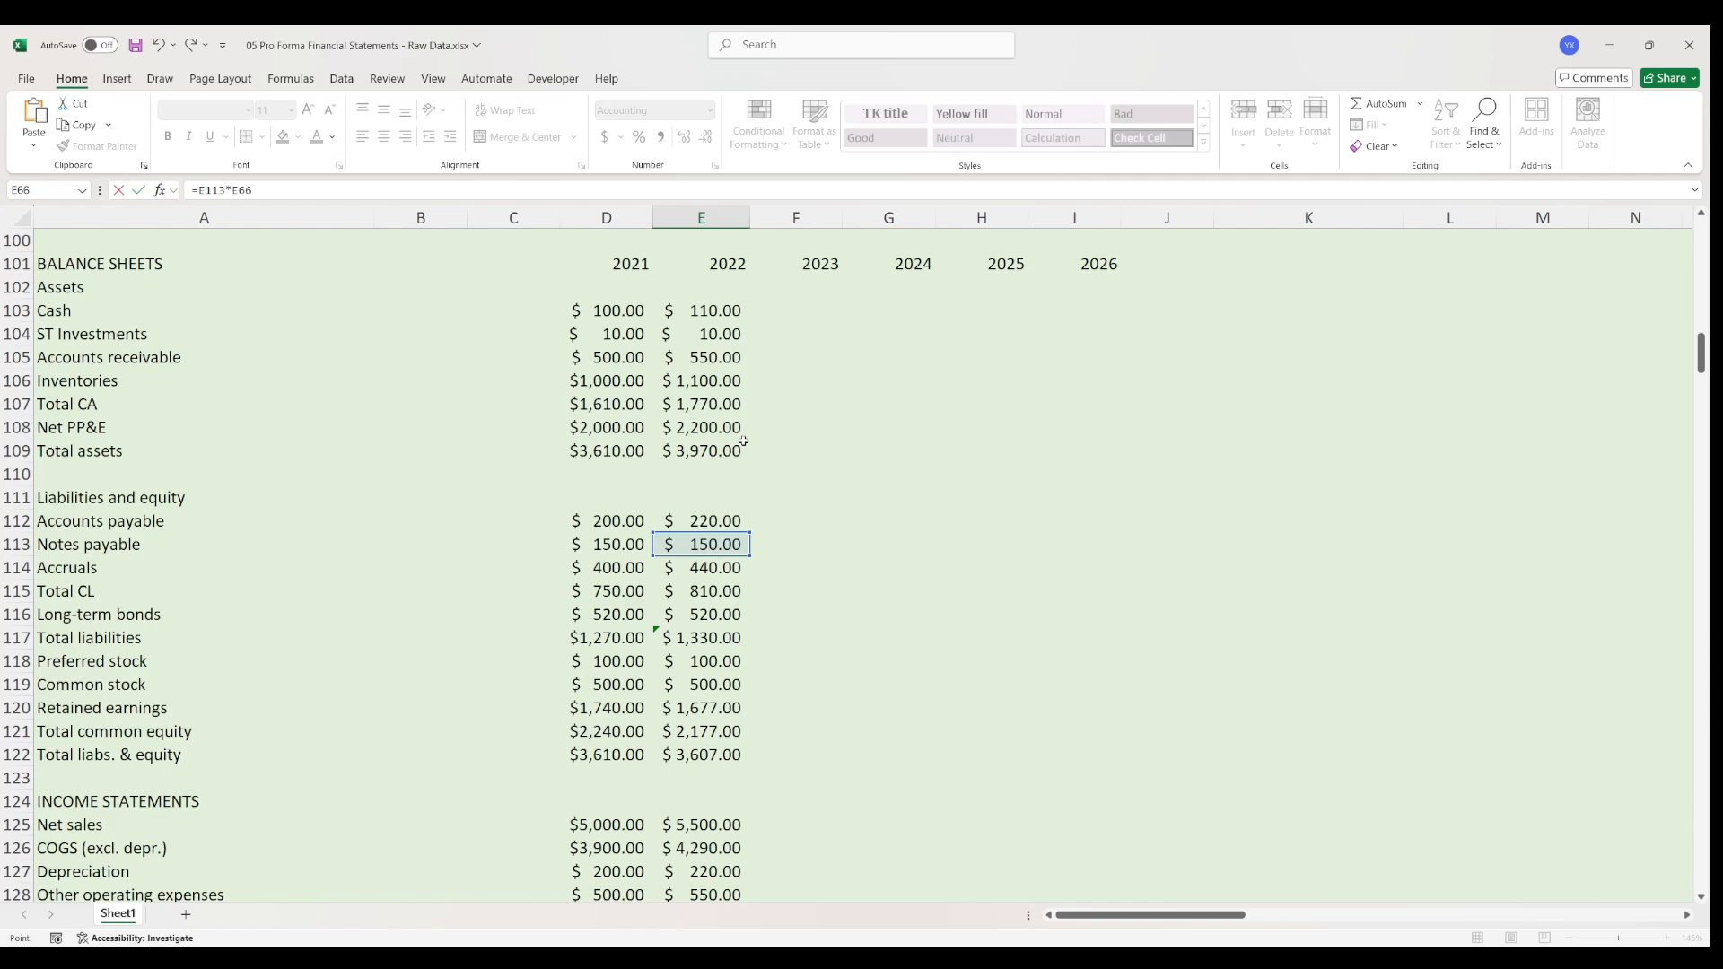
{"action": "key", "text": "Return"}
- Calculate 2022 interest on long-term debt in E131 as the LT debt rate times long-term bonds with =E67*E116
{"action": "scroll", "coordinate": [795, 709], "scroll_direction": "down", "scroll_amount": 1}
{"action": "type", "text": "="}
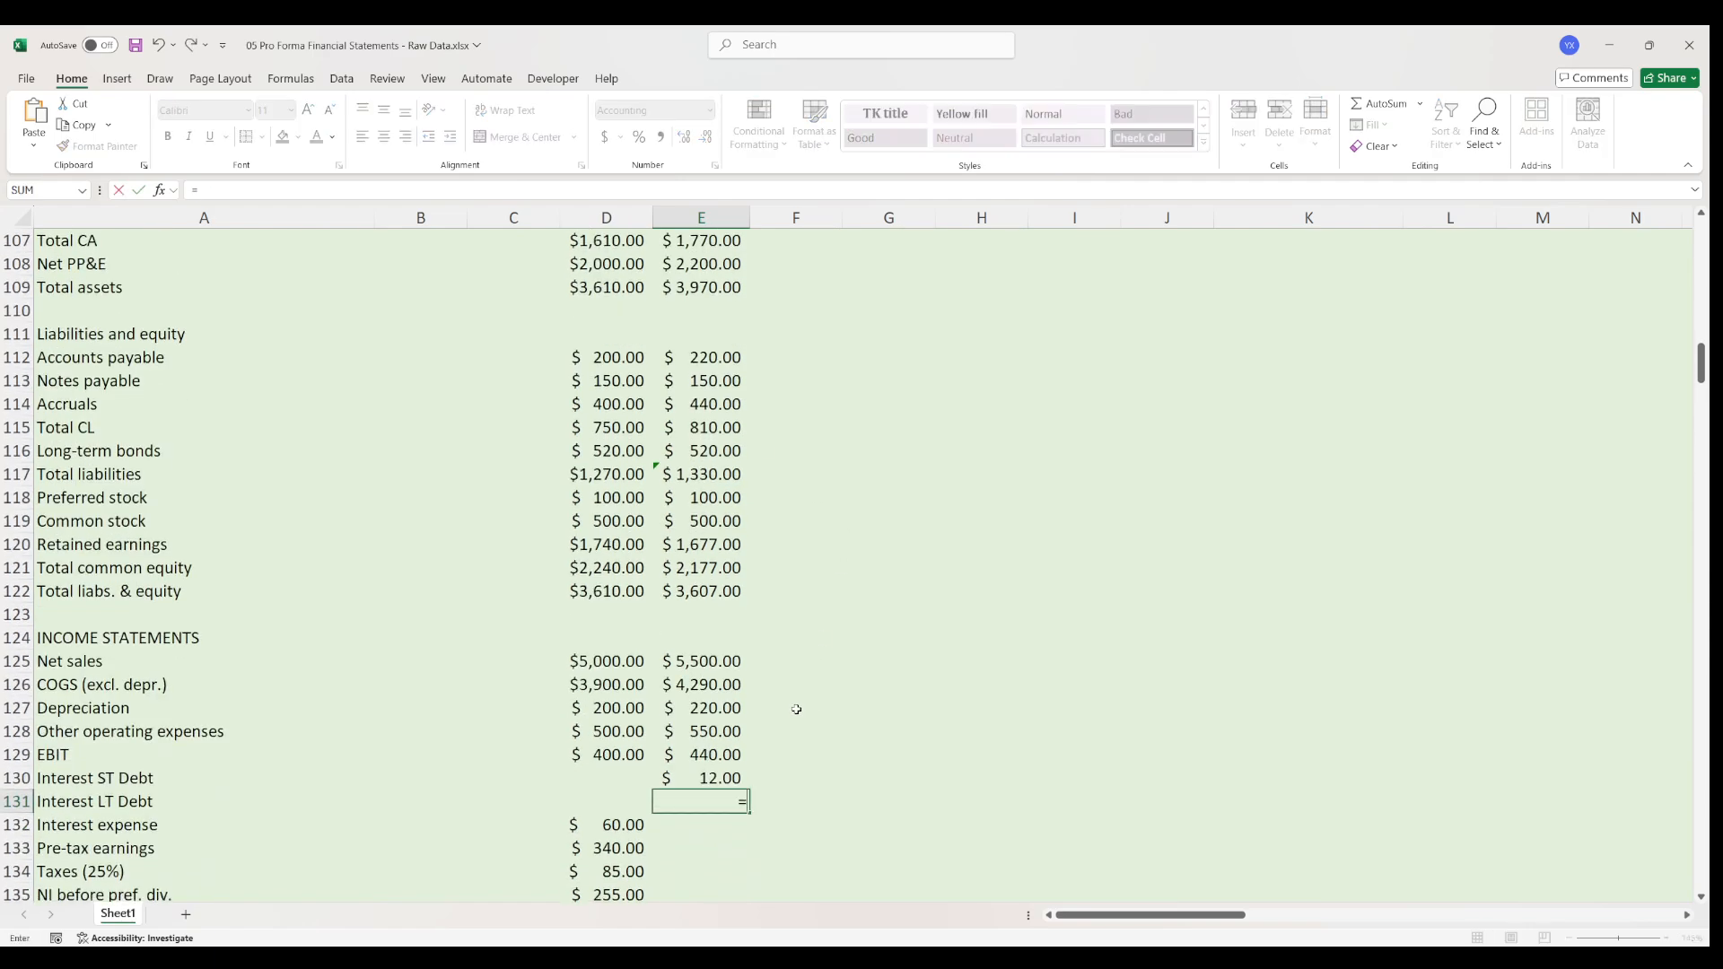
{"action": "scroll", "coordinate": [826, 687], "scroll_direction": "up", "scroll_amount": 9}
{"action": "left_click", "coordinate": [740, 428]}
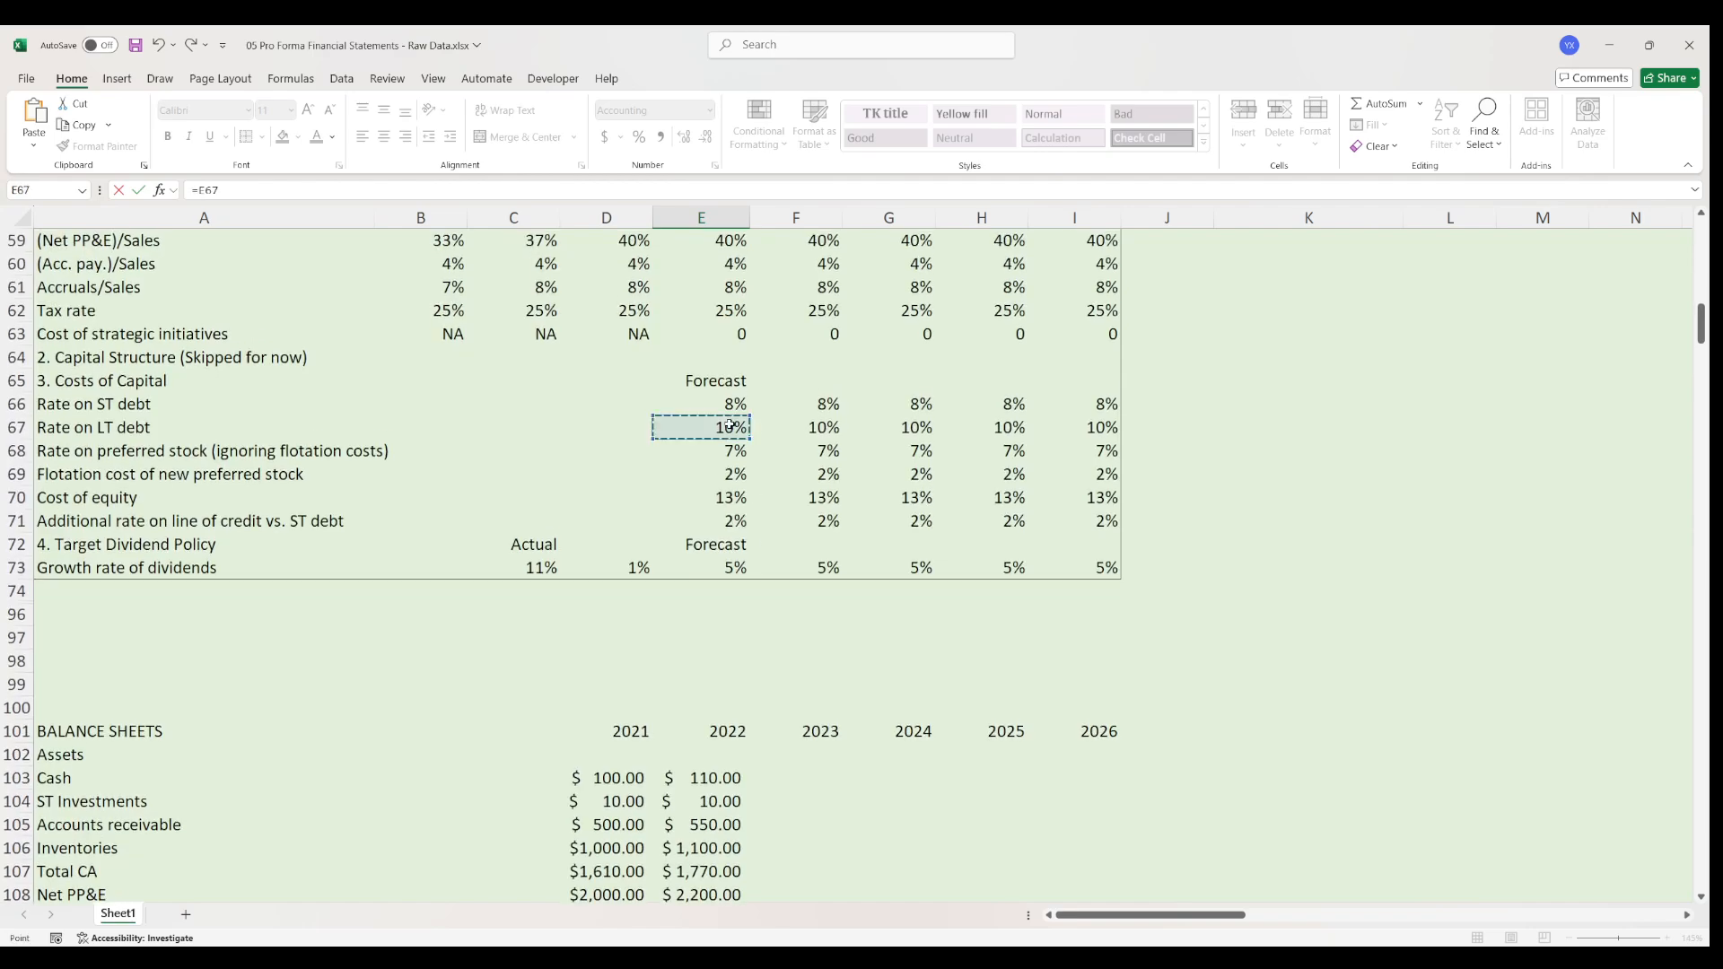
{"action": "type", "text": "*"}
{"action": "scroll", "coordinate": [866, 530], "scroll_direction": "down", "scroll_amount": 13}
{"action": "left_click", "coordinate": [699, 662]}
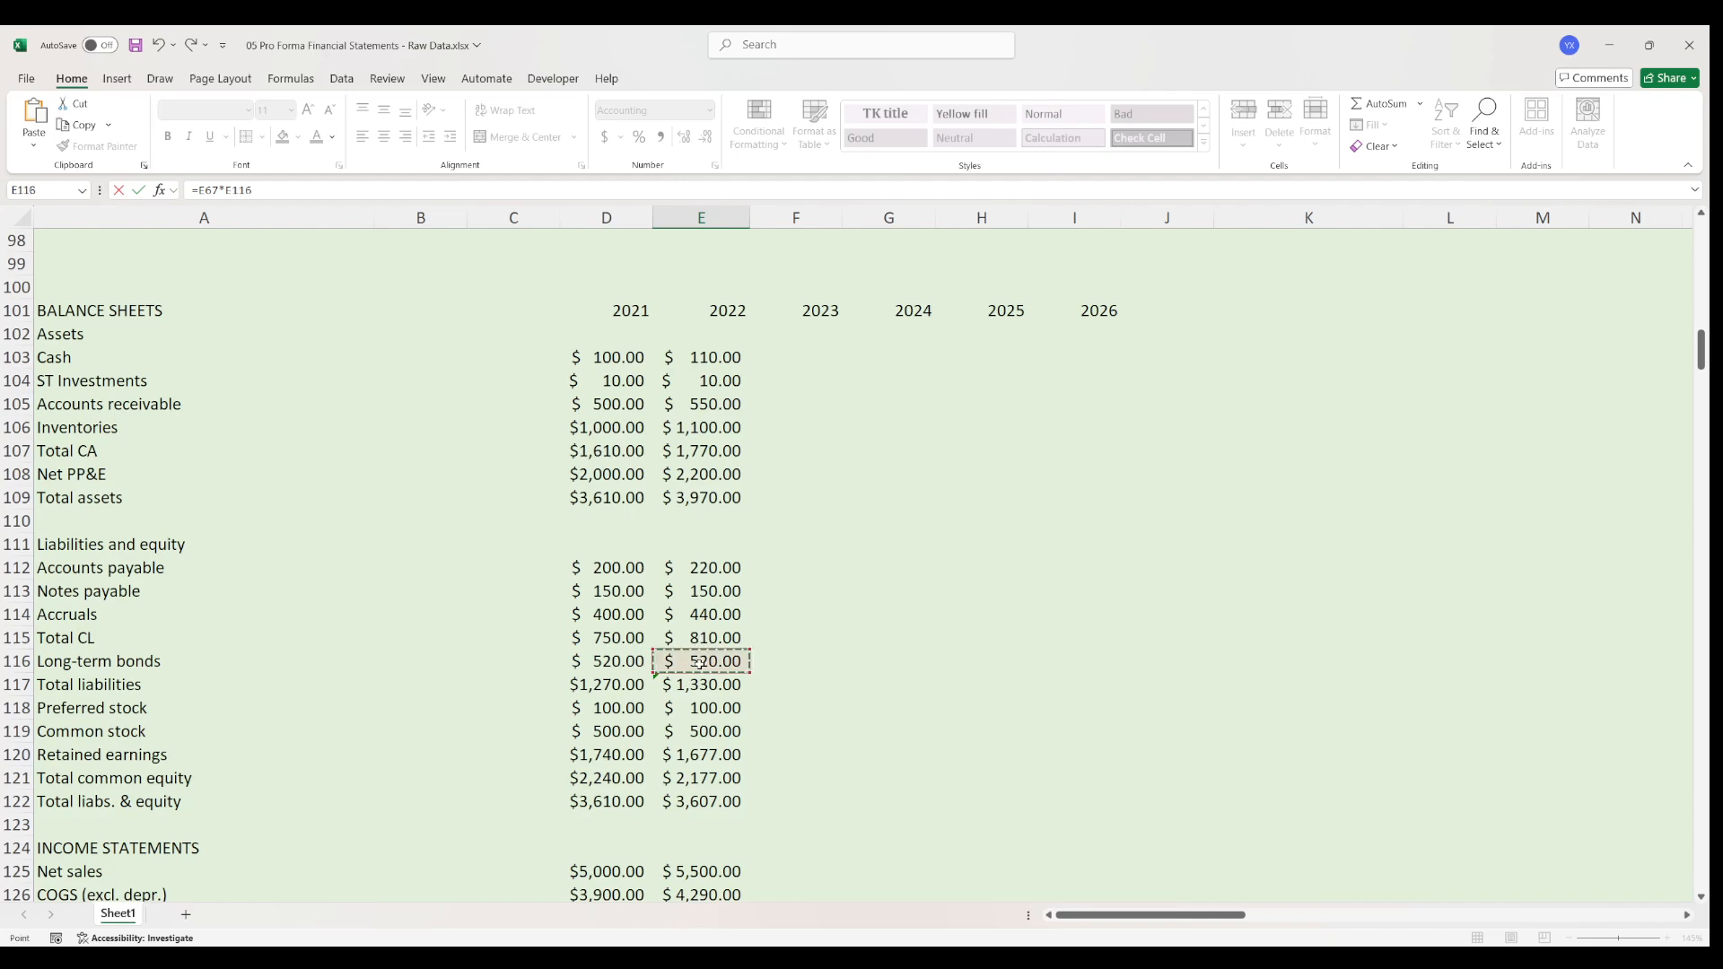
{"action": "scroll", "coordinate": [772, 691], "scroll_direction": "down", "scroll_amount": 5}
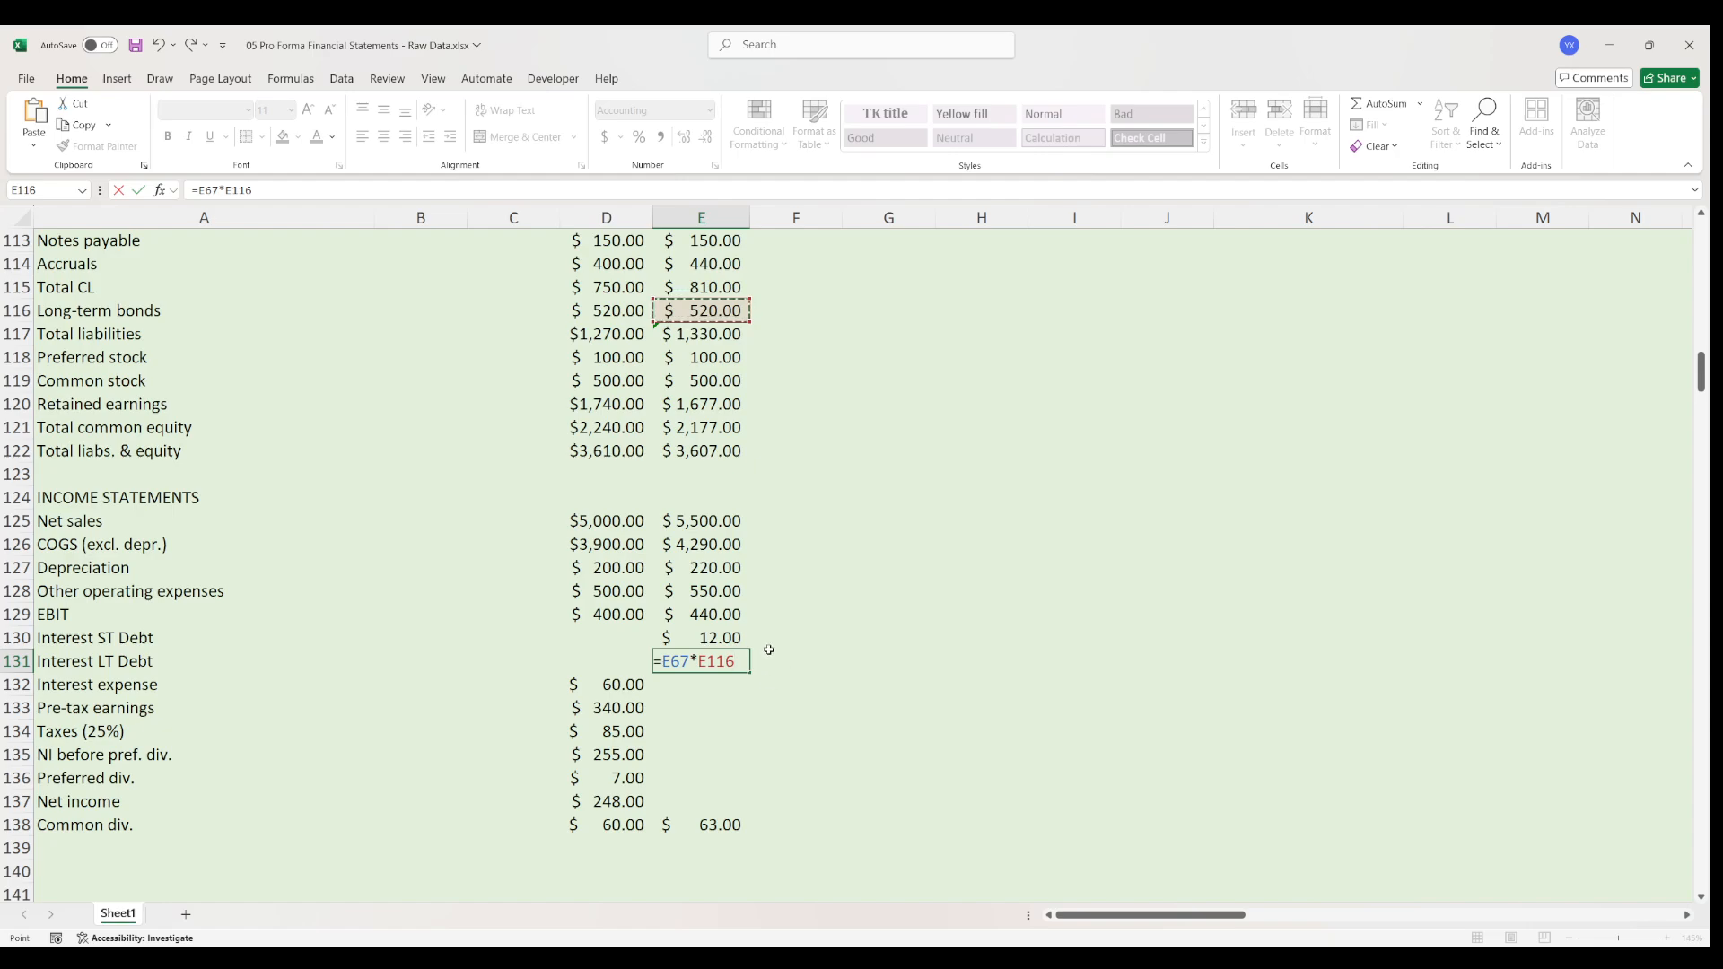
{"action": "scroll", "coordinate": [767, 646], "scroll_direction": "up", "scroll_amount": 4}
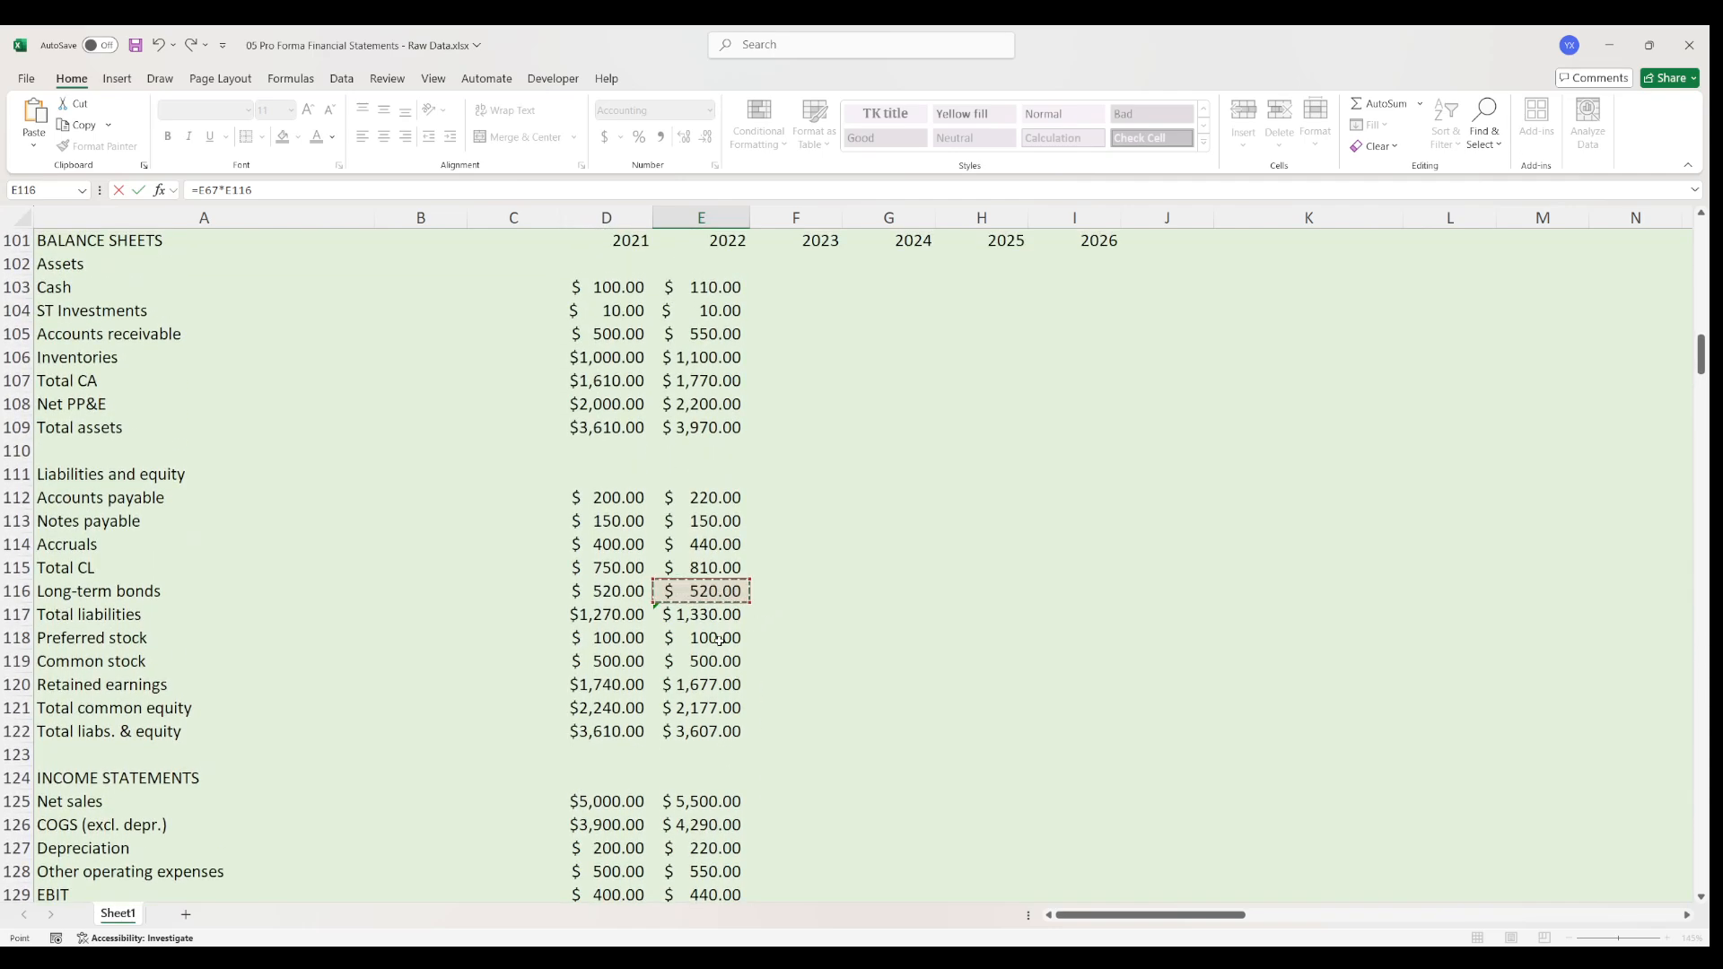
{"action": "scroll", "coordinate": [719, 640], "scroll_direction": "down", "scroll_amount": 3}
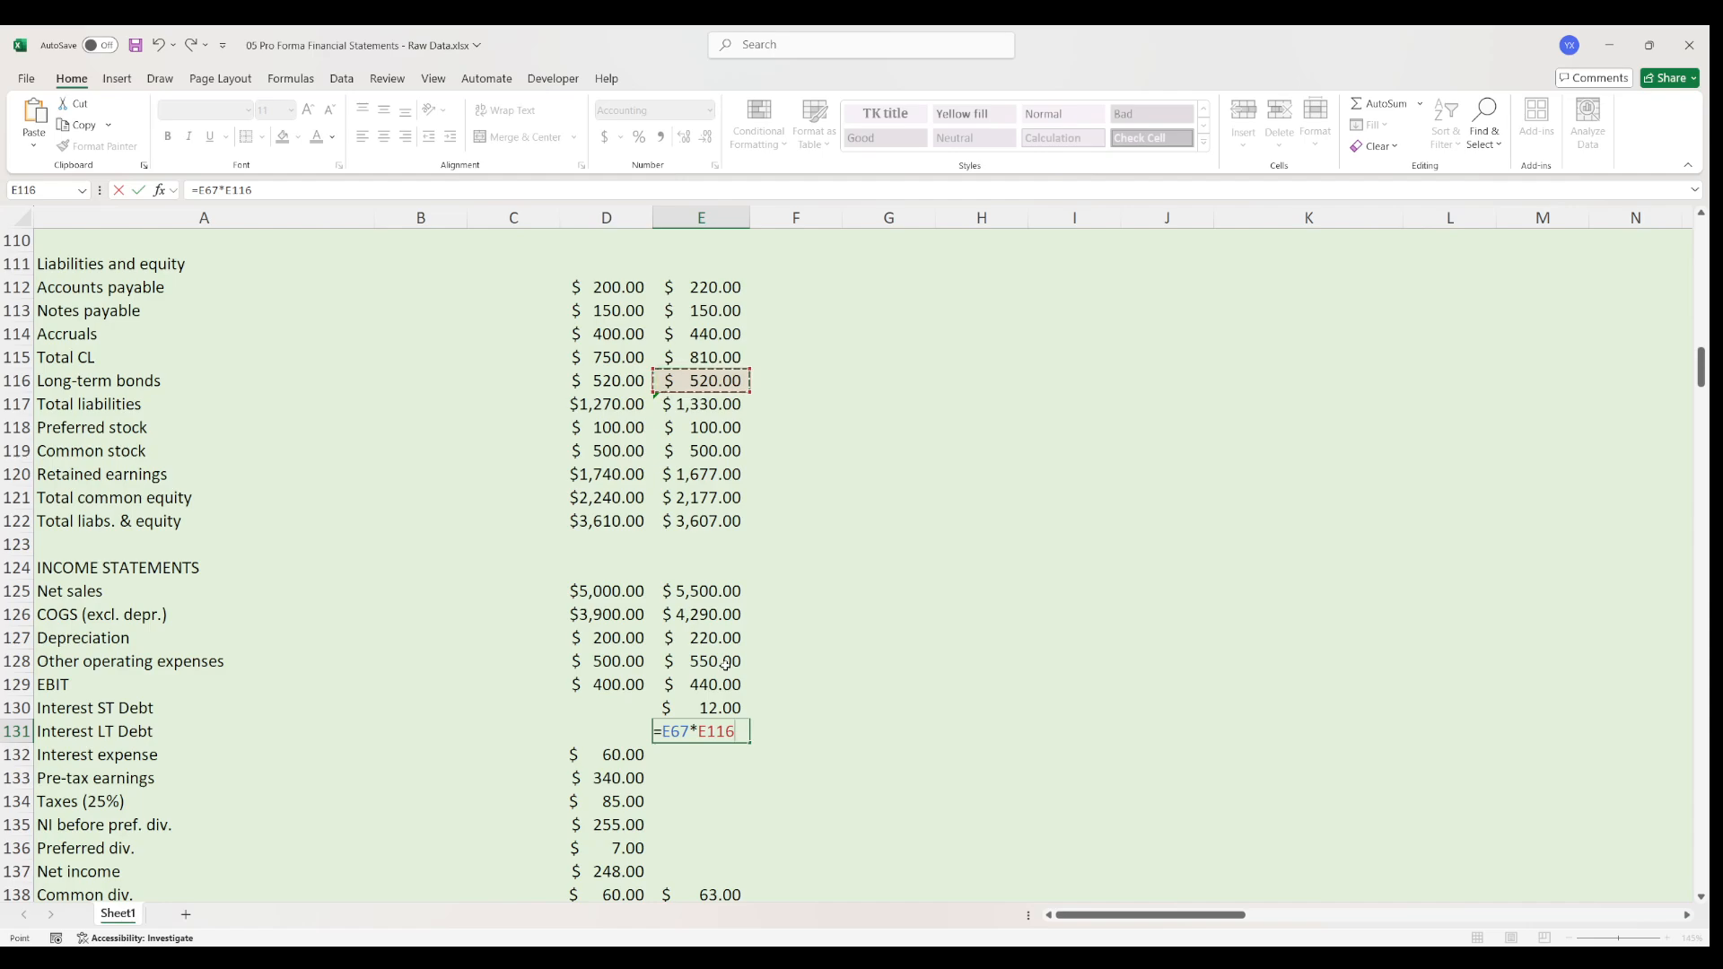
{"action": "key", "text": "Return"}
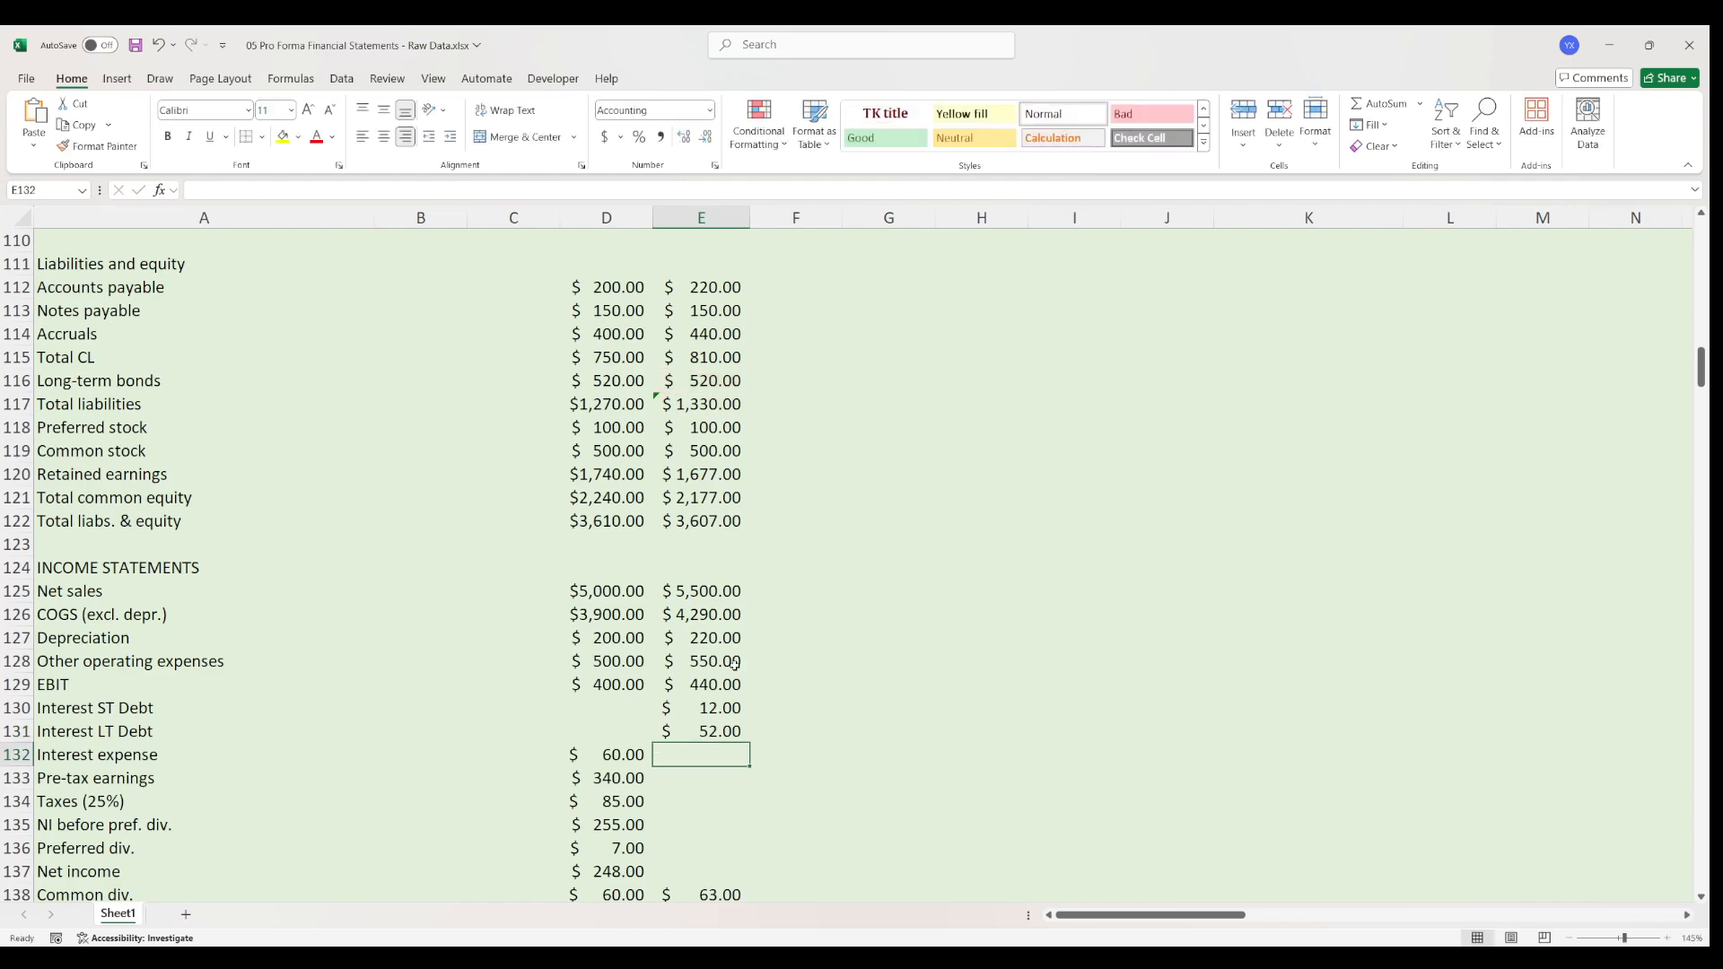
- Calculate 2022 Interest expense in E132 by adding the short-term and long-term debt interest with =E130+E131
{"action": "type", "text": "="}
{"action": "key", "text": "Up"}
{"action": "key", "text": "Up"}
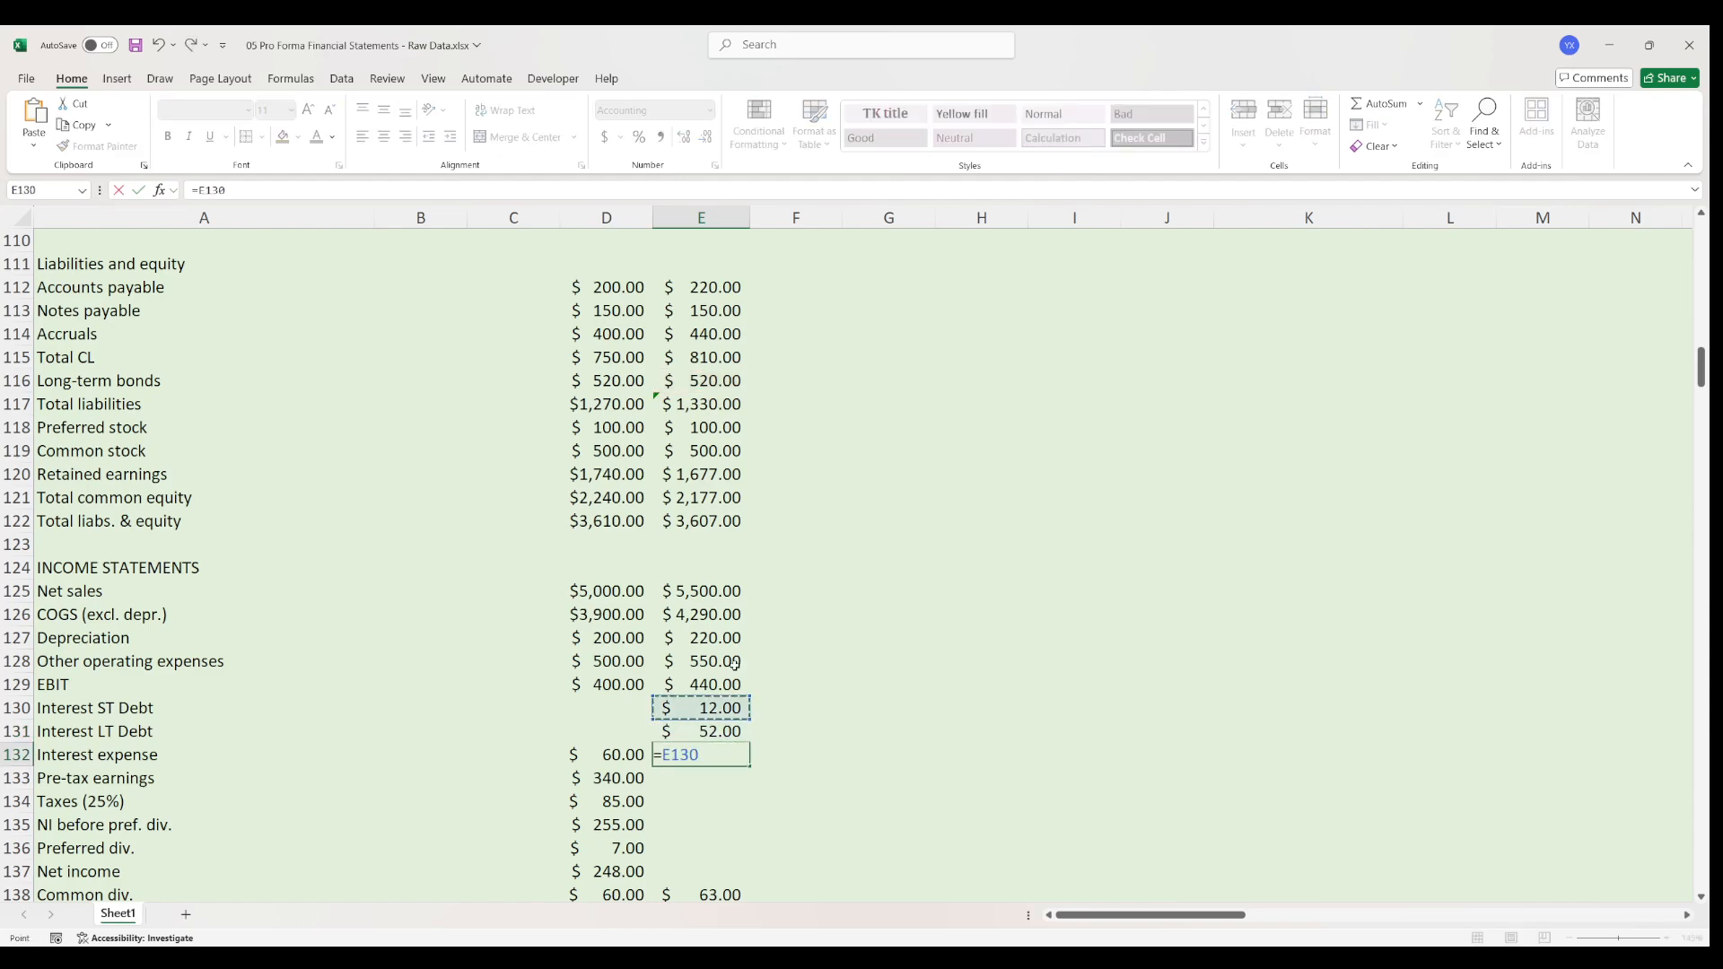
{"action": "type", "text": "+"}
{"action": "key", "text": "Up"}
{"action": "key", "text": "Return"}
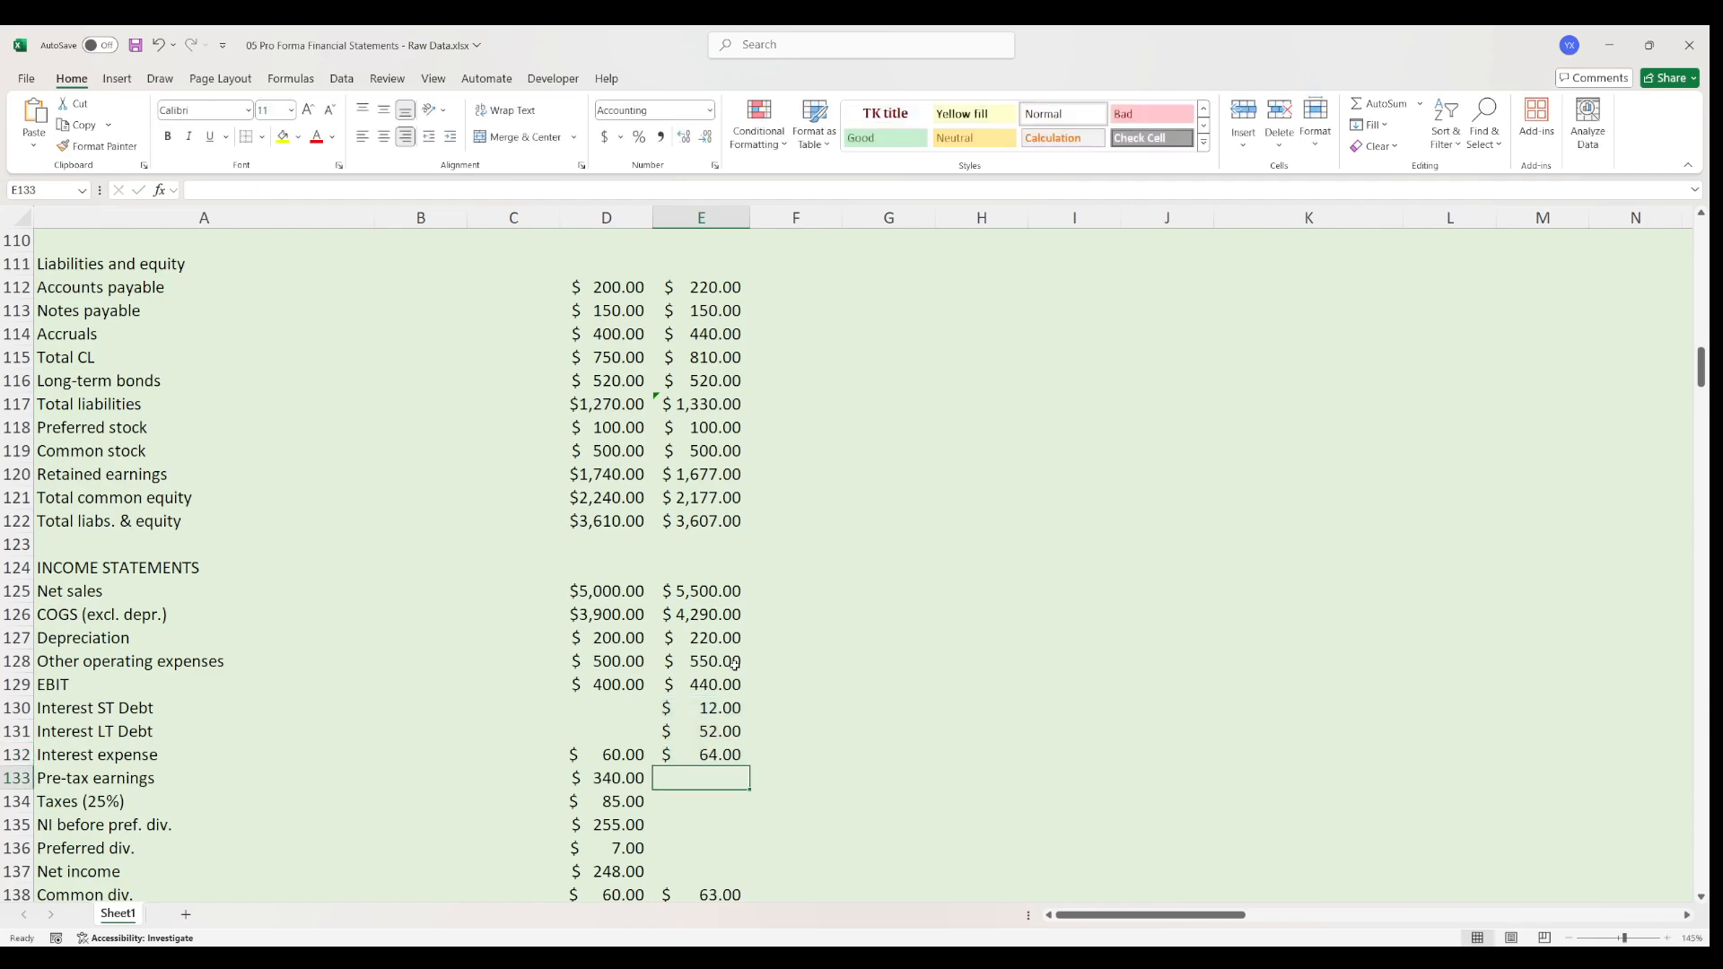
- Calculate 2022 Pre-tax earnings in E133 as EBIT minus interest expense with =E129-E132
{"action": "type", "text": "="}
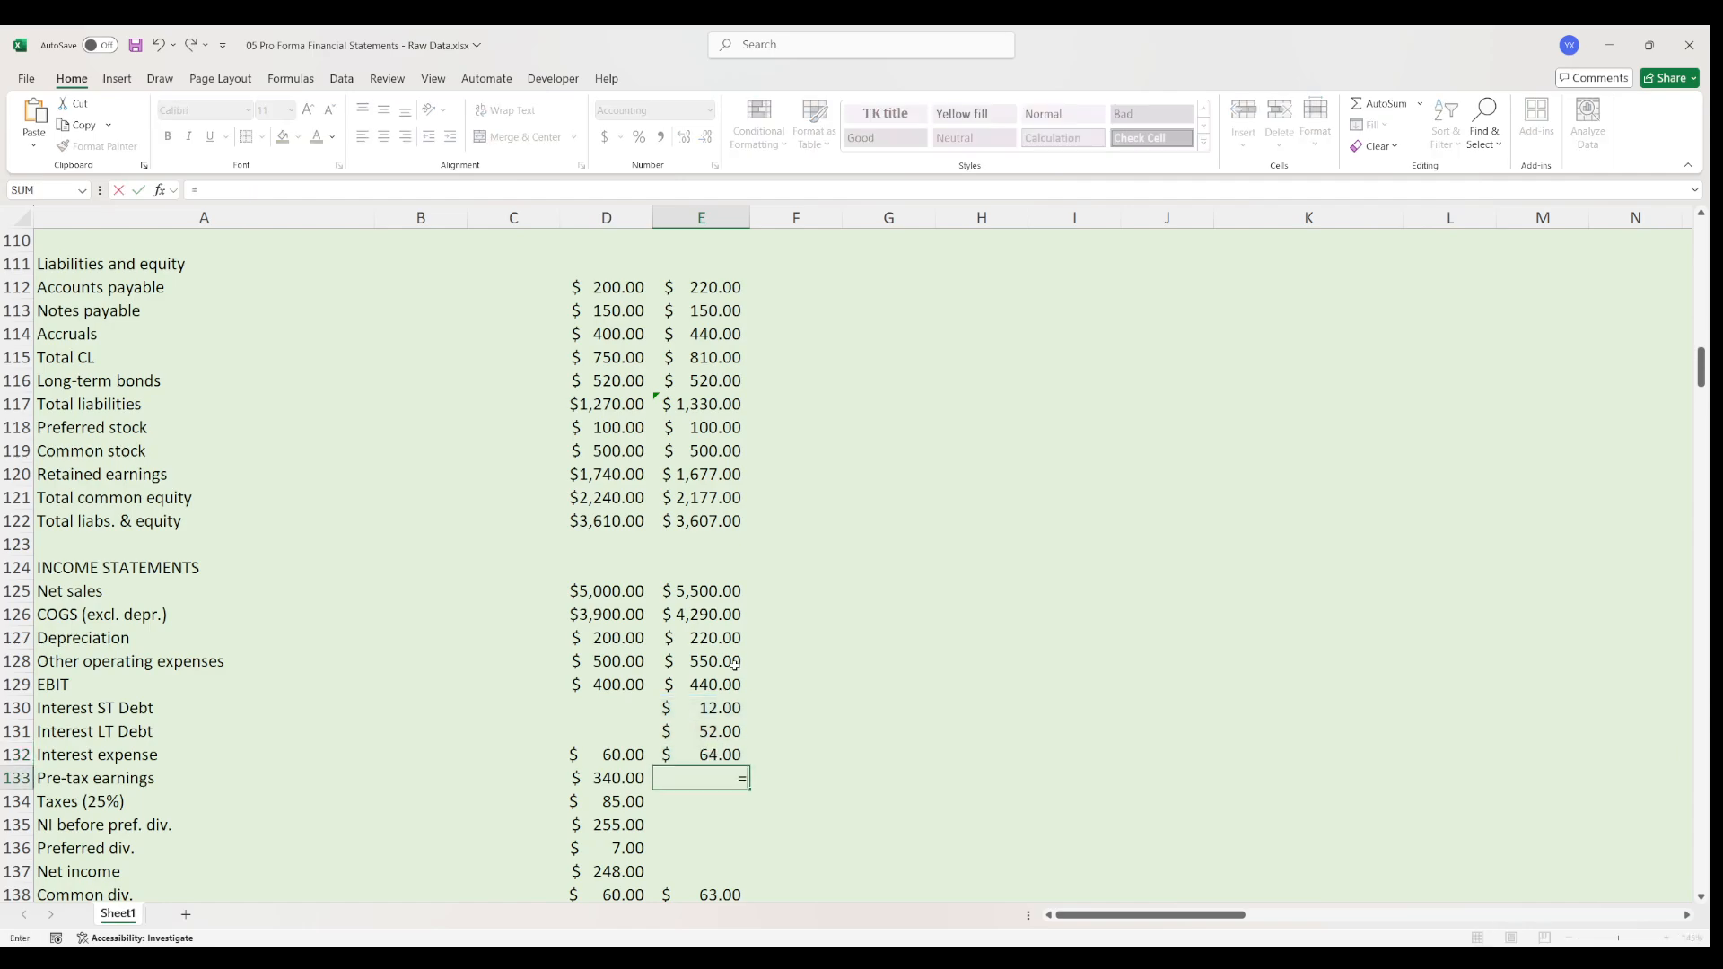
{"action": "key", "text": "Up"}
{"action": "key", "text": "Up"}
{"action": "key", "text": "Up"}
{"action": "key", "text": "Up"}
{"action": "type", "text": "-"}
{"action": "key", "text": "Up"}
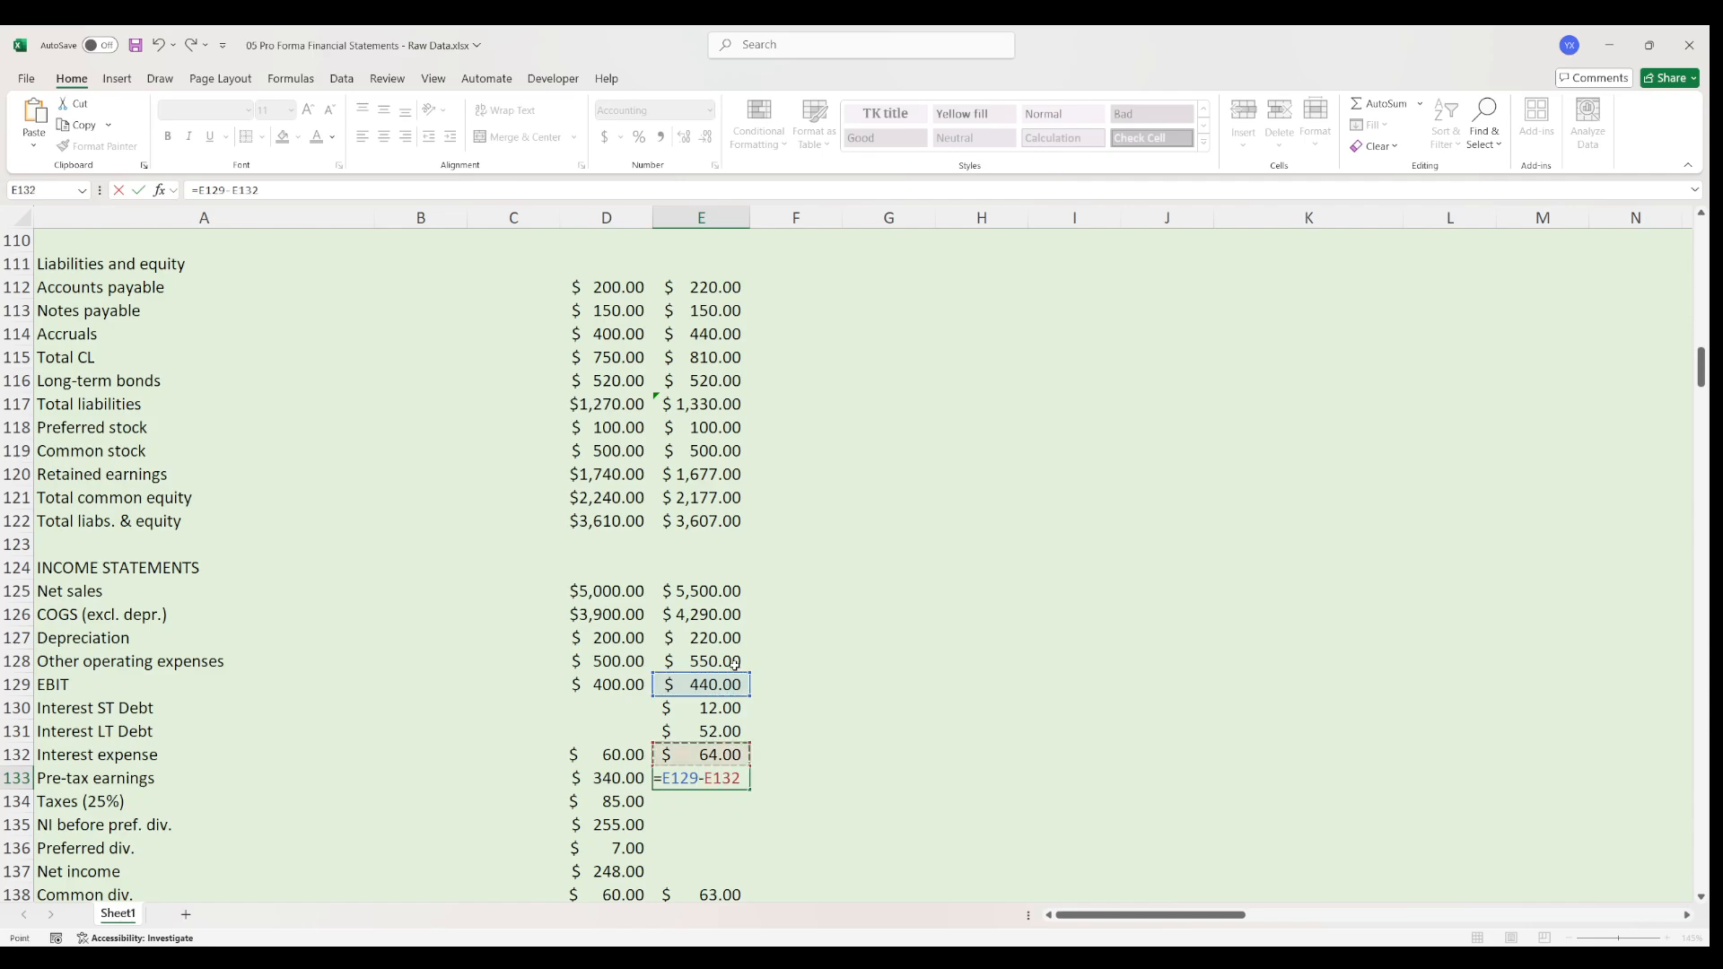
{"action": "key", "text": "Return"}
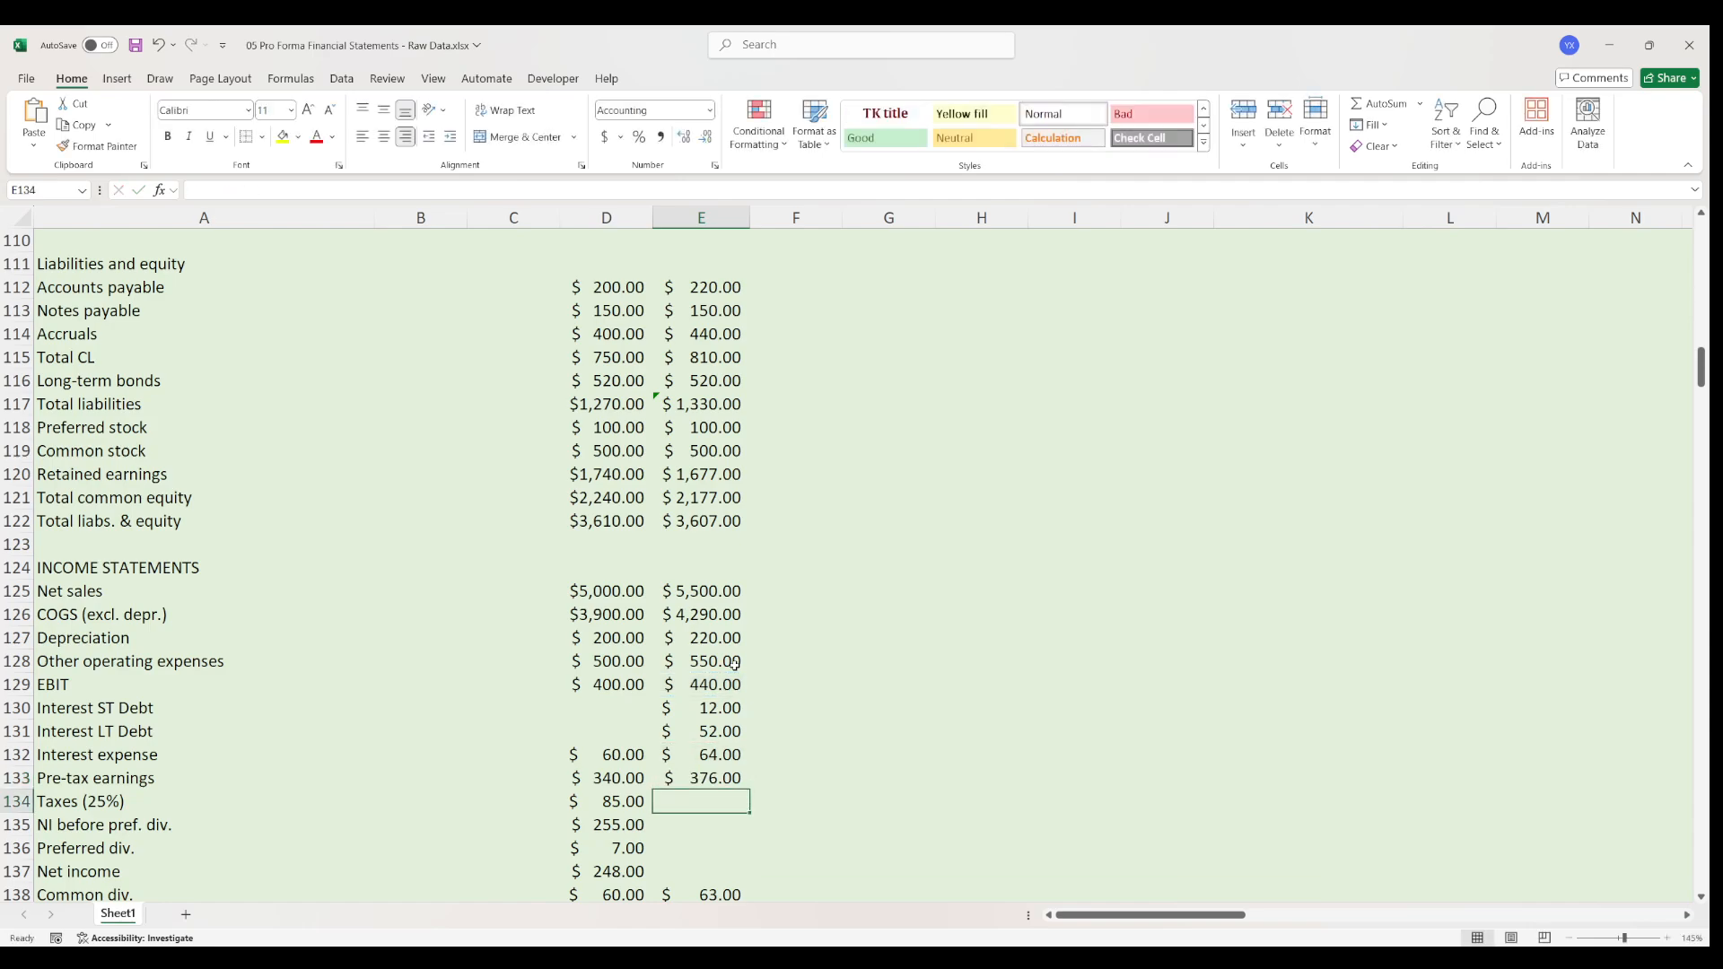
- Calculate 2022 Taxes in E134 as pre-tax earnings times the 2022 tax rate input with =E133*E62
{"action": "type", "text": "="}
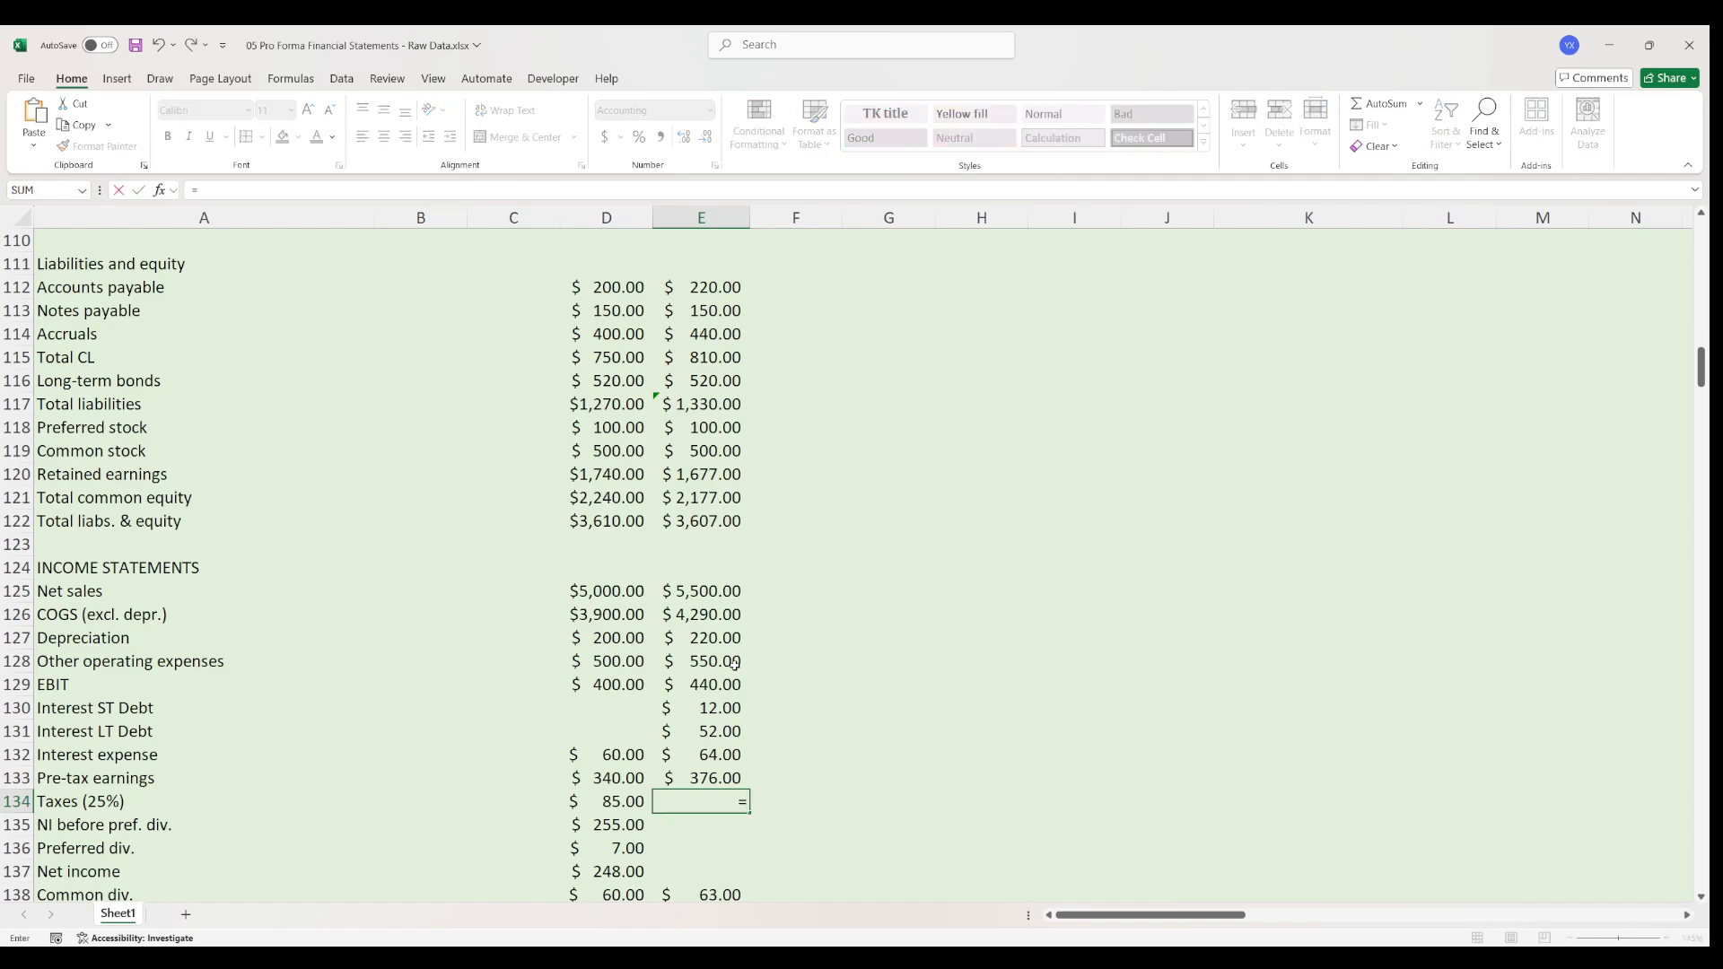
{"action": "key", "text": "Up"}
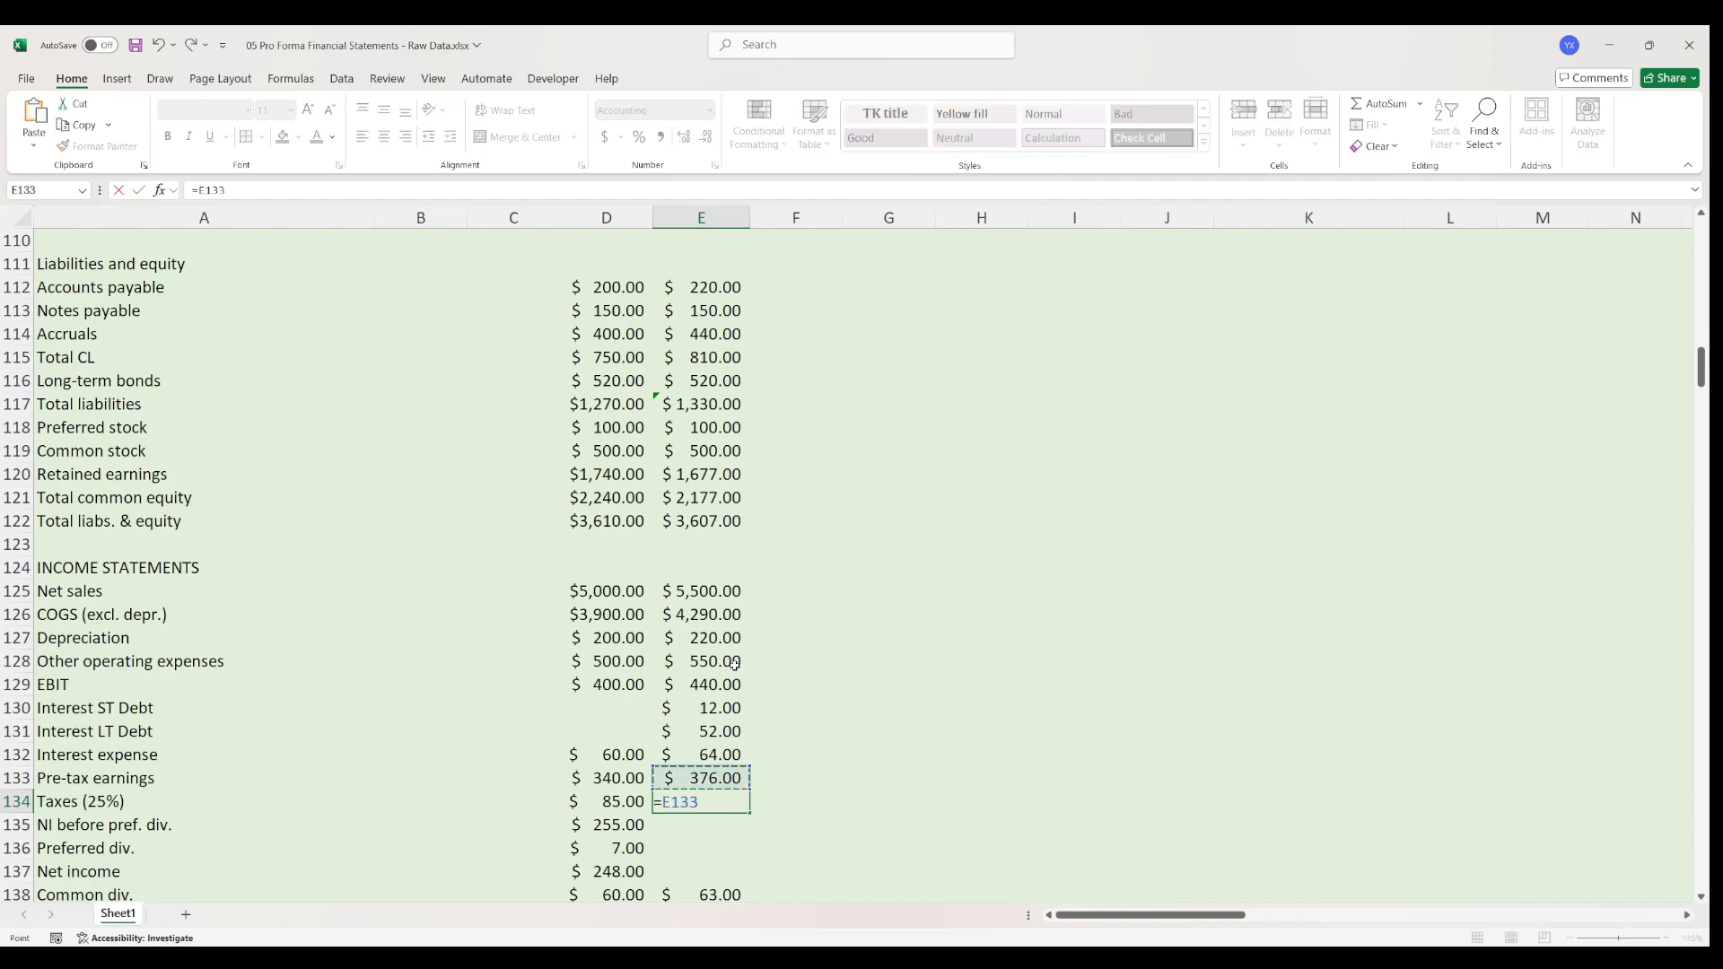
{"action": "type", "text": "*"}
{"action": "scroll", "coordinate": [744, 600], "scroll_direction": "up", "scroll_amount": 7}
{"action": "scroll", "coordinate": [744, 601], "scroll_direction": "up", "scroll_amount": 6}
{"action": "left_click", "coordinate": [728, 518]}
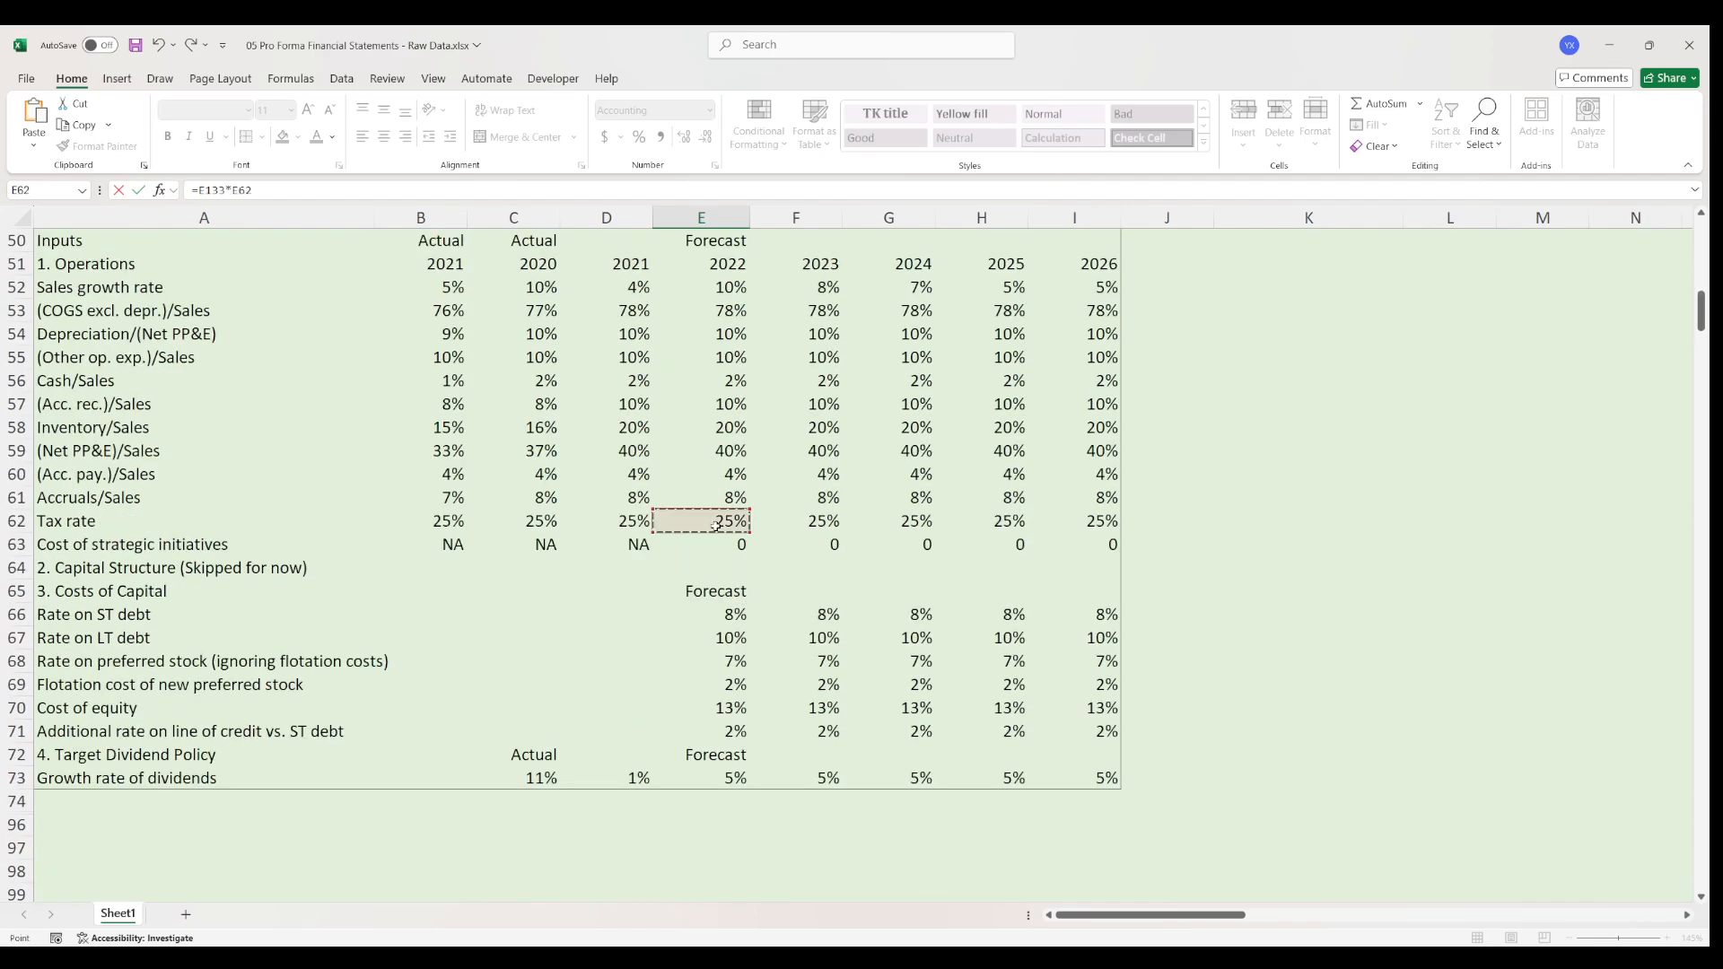
{"action": "scroll", "coordinate": [862, 684], "scroll_direction": "down", "scroll_amount": 15}
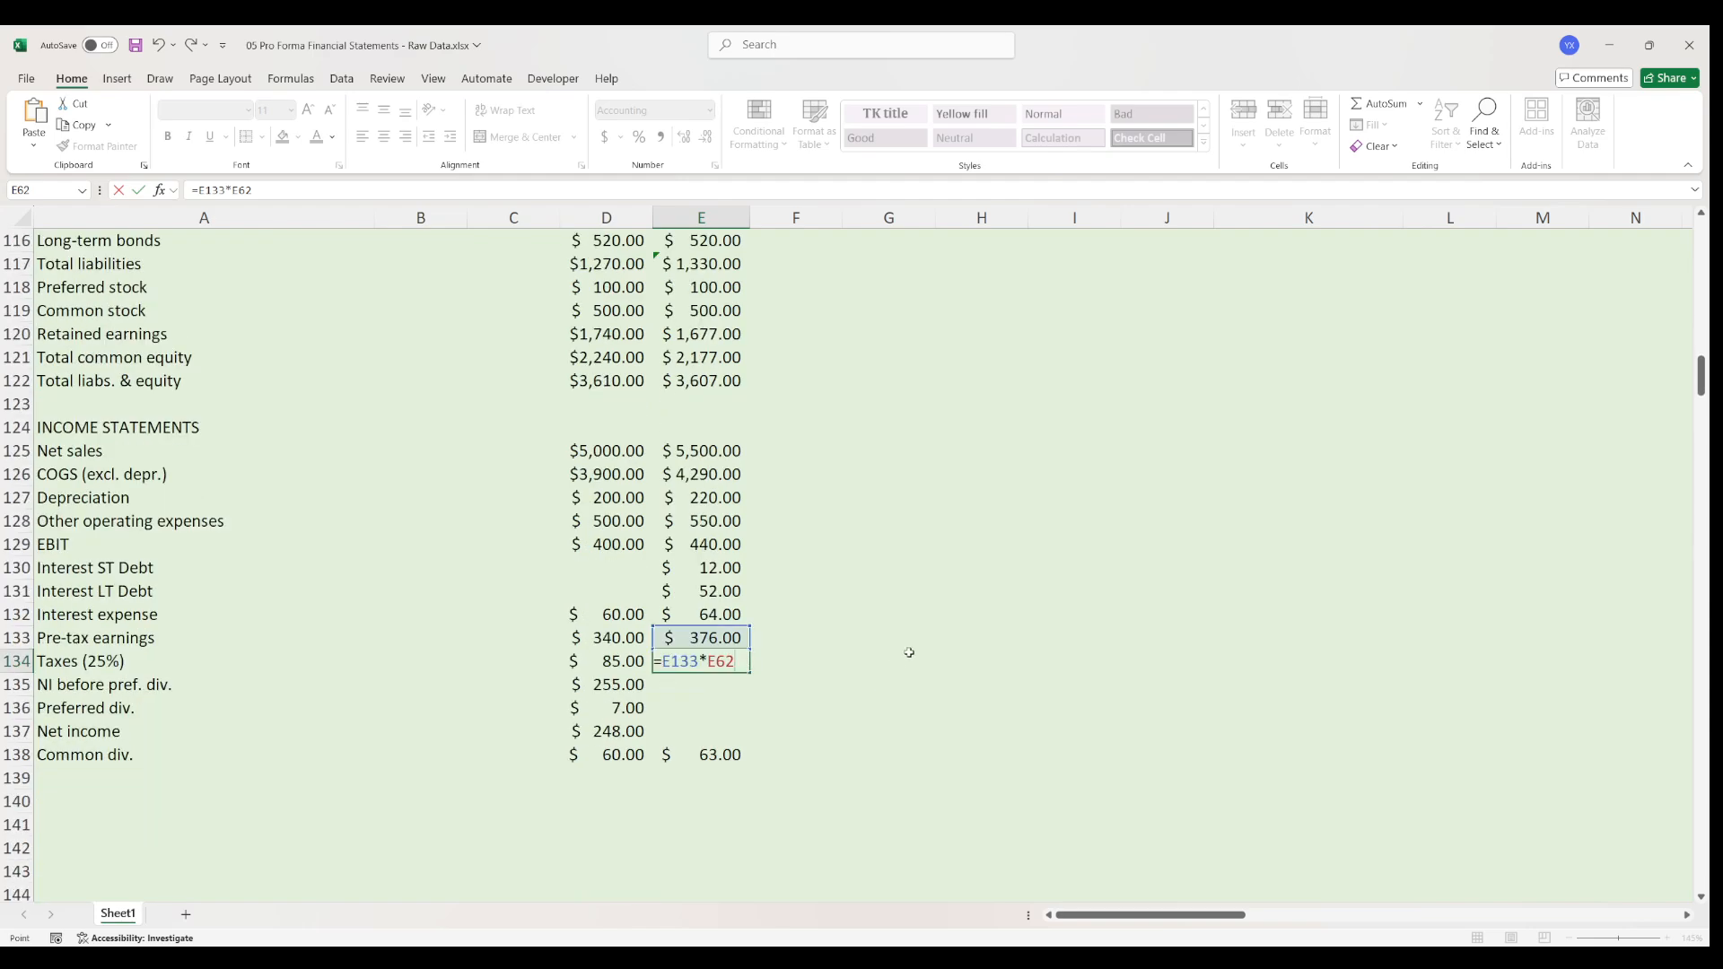
{"action": "key", "text": "Return"}
- Calculate 2022 net income before preferred dividends in E135 as pre-tax earnings minus taxes with =E133-E134
{"action": "type", "text": "="}
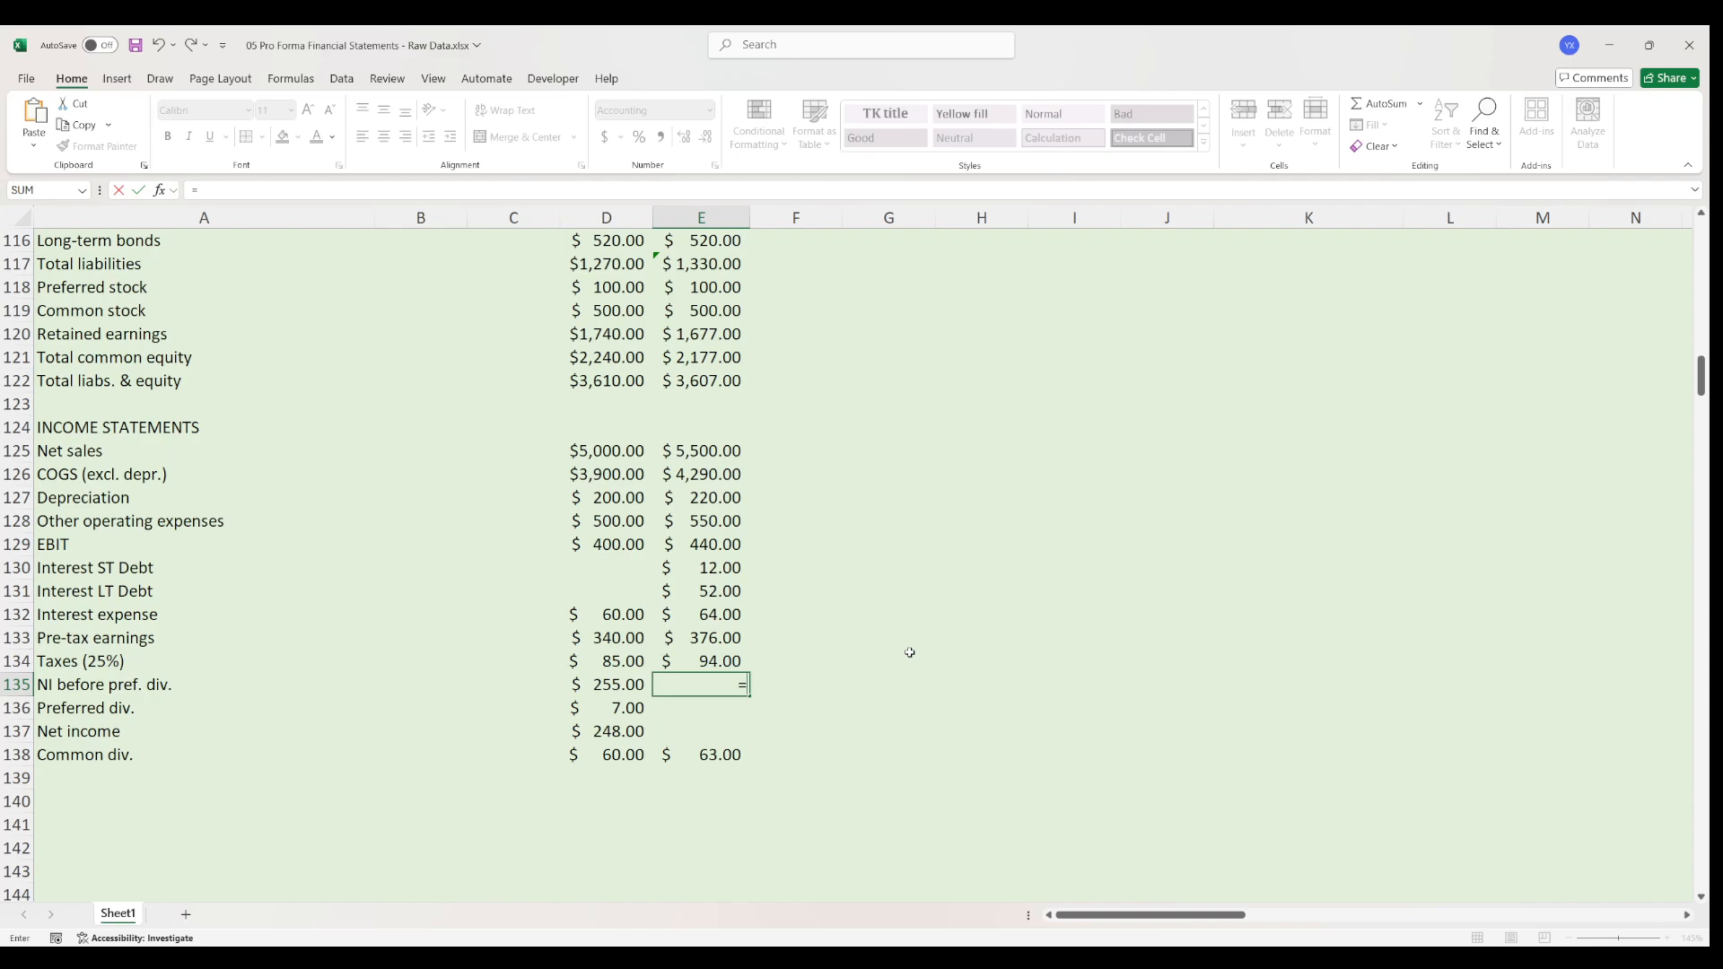
{"action": "key", "text": "Up"}
{"action": "key", "text": "Up"}
{"action": "type", "text": "-"}
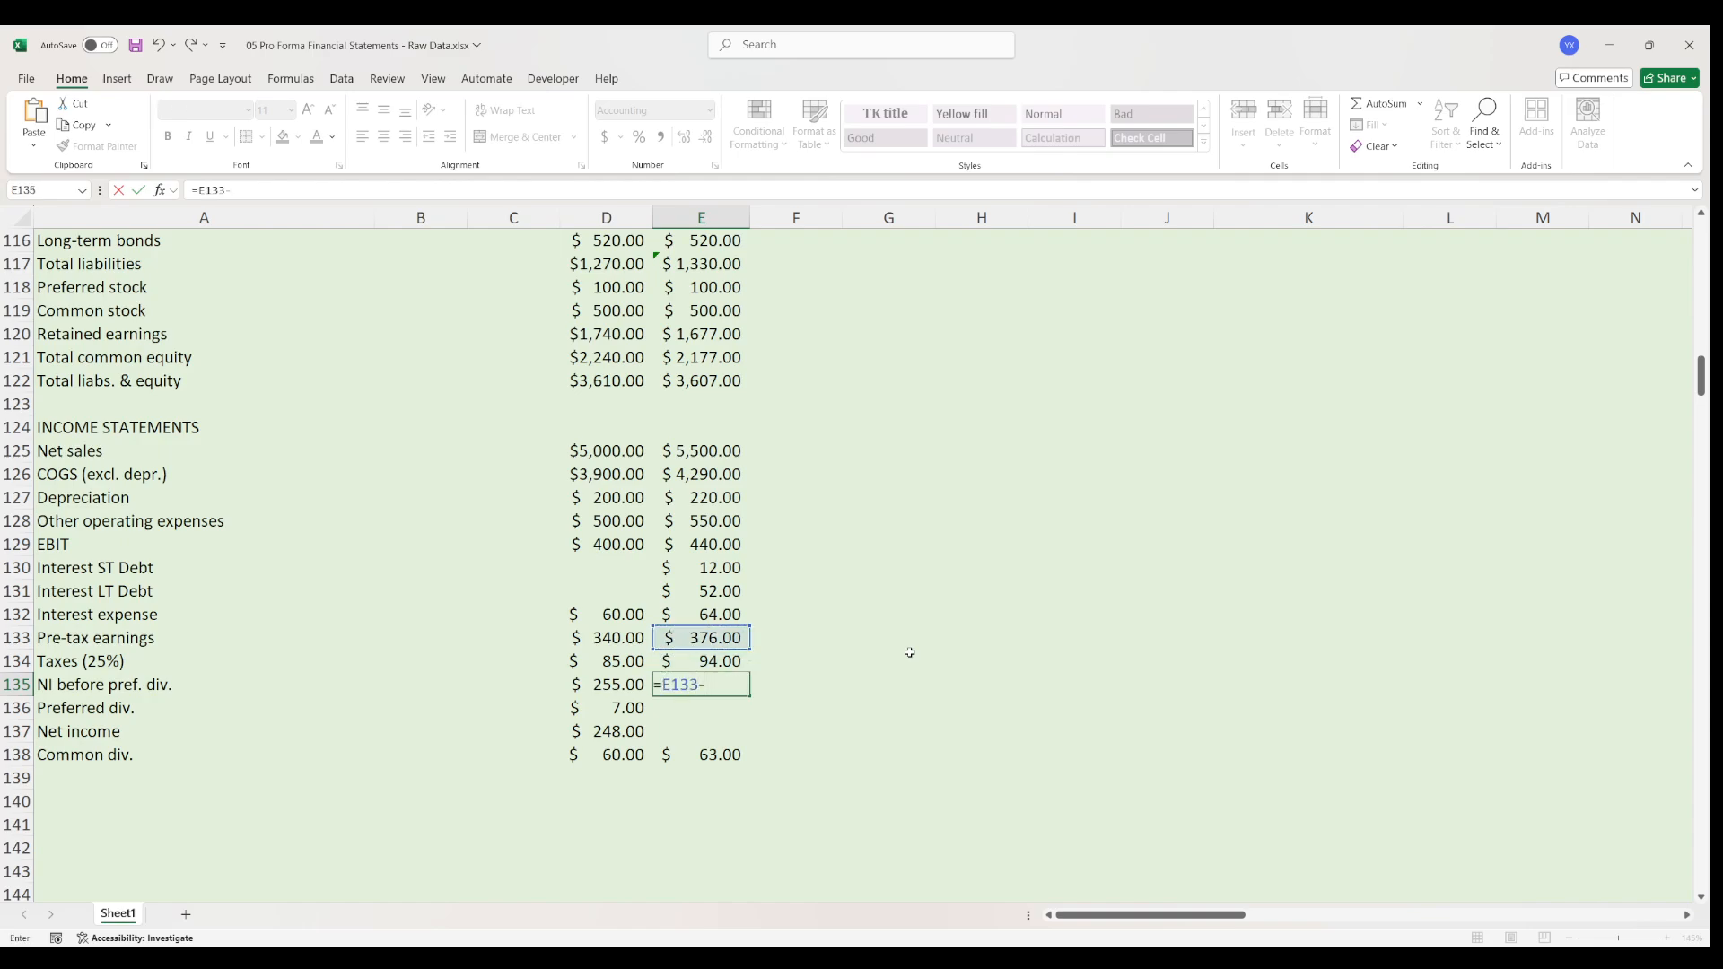
{"action": "key", "text": "Down"}
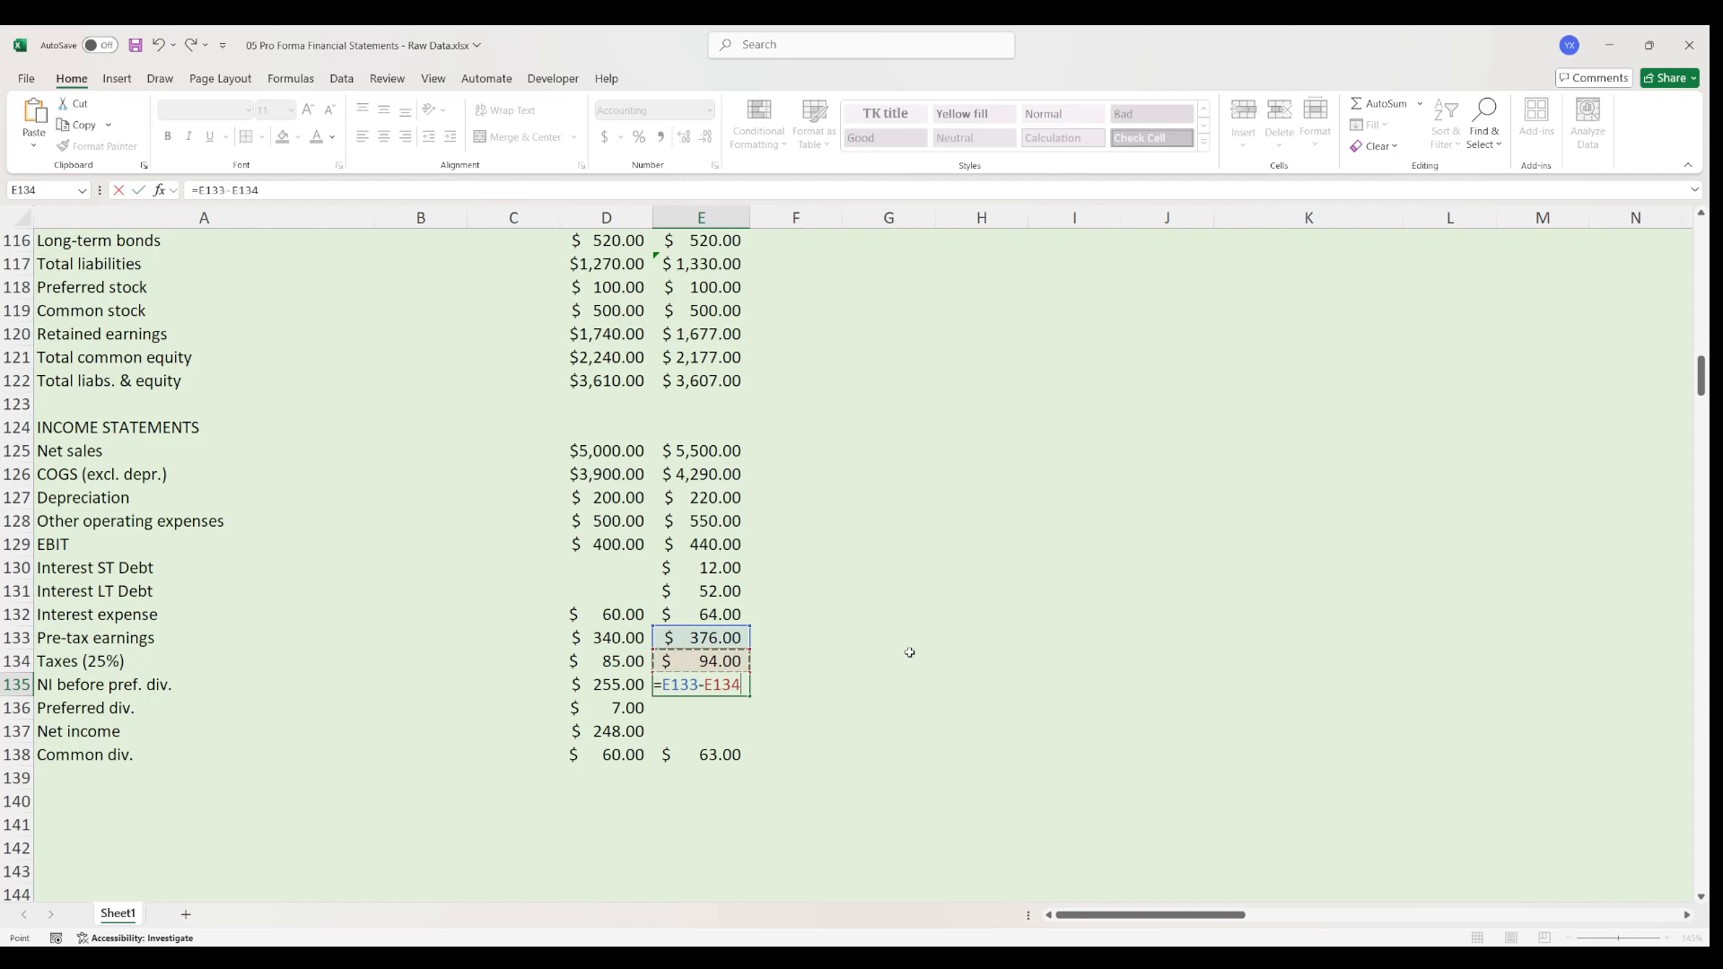
{"action": "key", "text": "Return"}
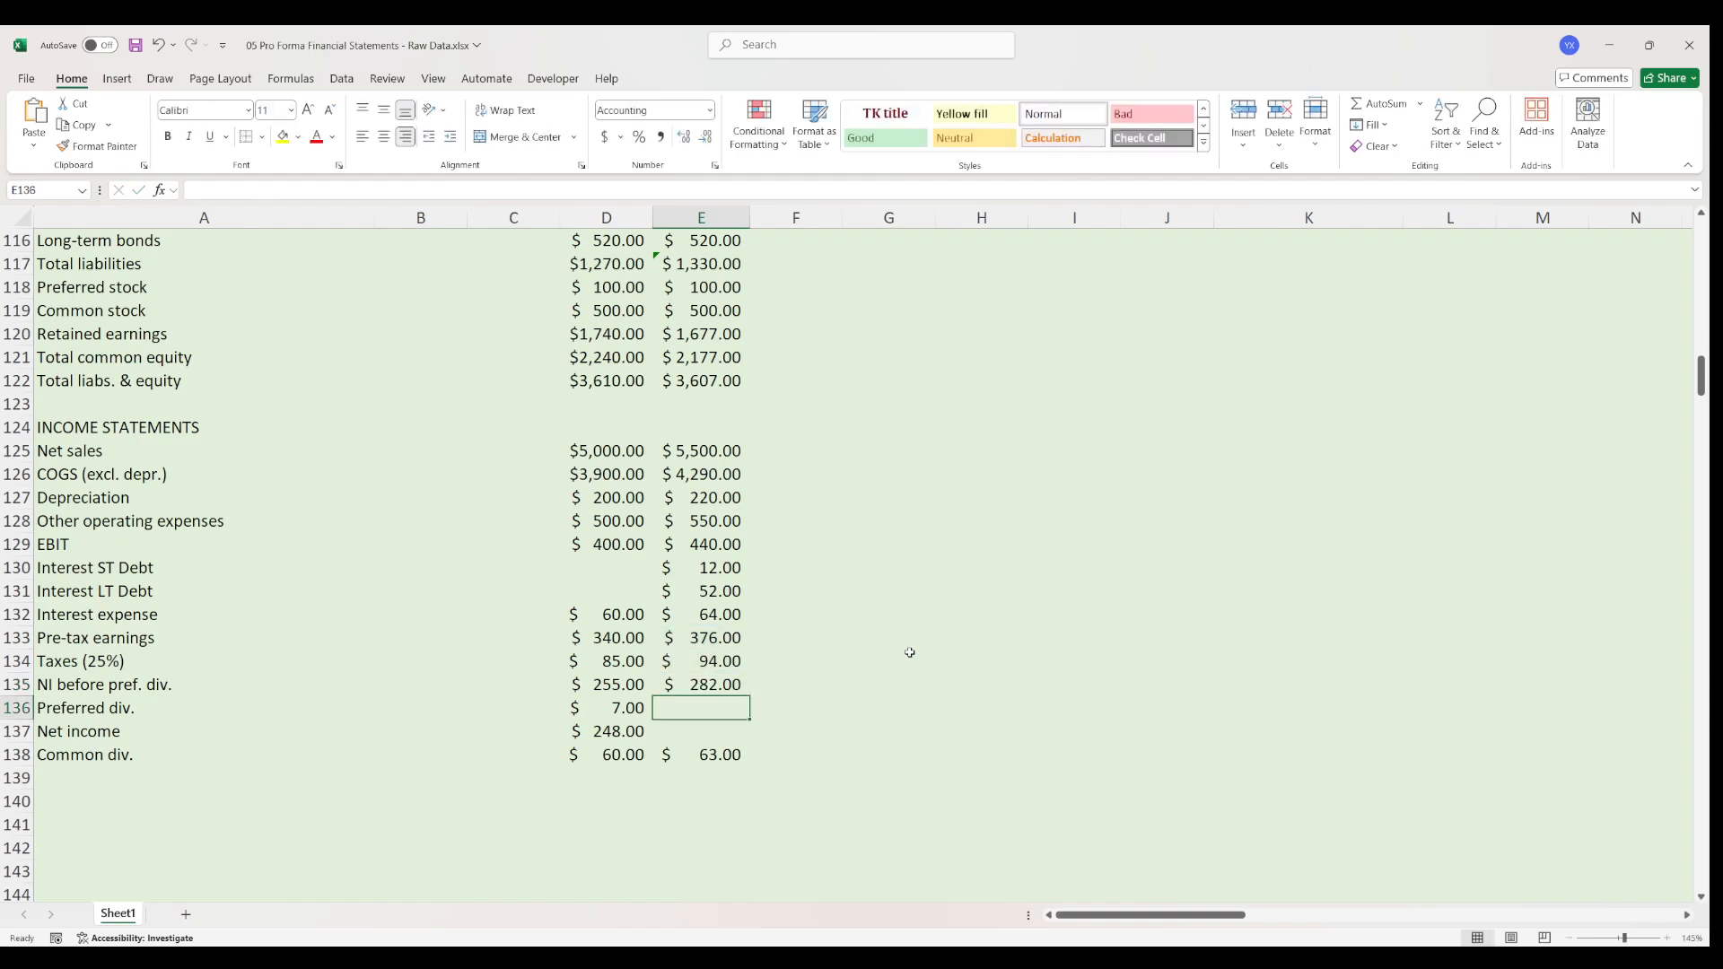
- Calculate 2022 preferred dividends in E136 as the preferred stock rate times the preferred stock balance with =E68*E118
{"action": "type", "text": "="}
{"action": "scroll", "coordinate": [789, 611], "scroll_direction": "up", "scroll_amount": 12}
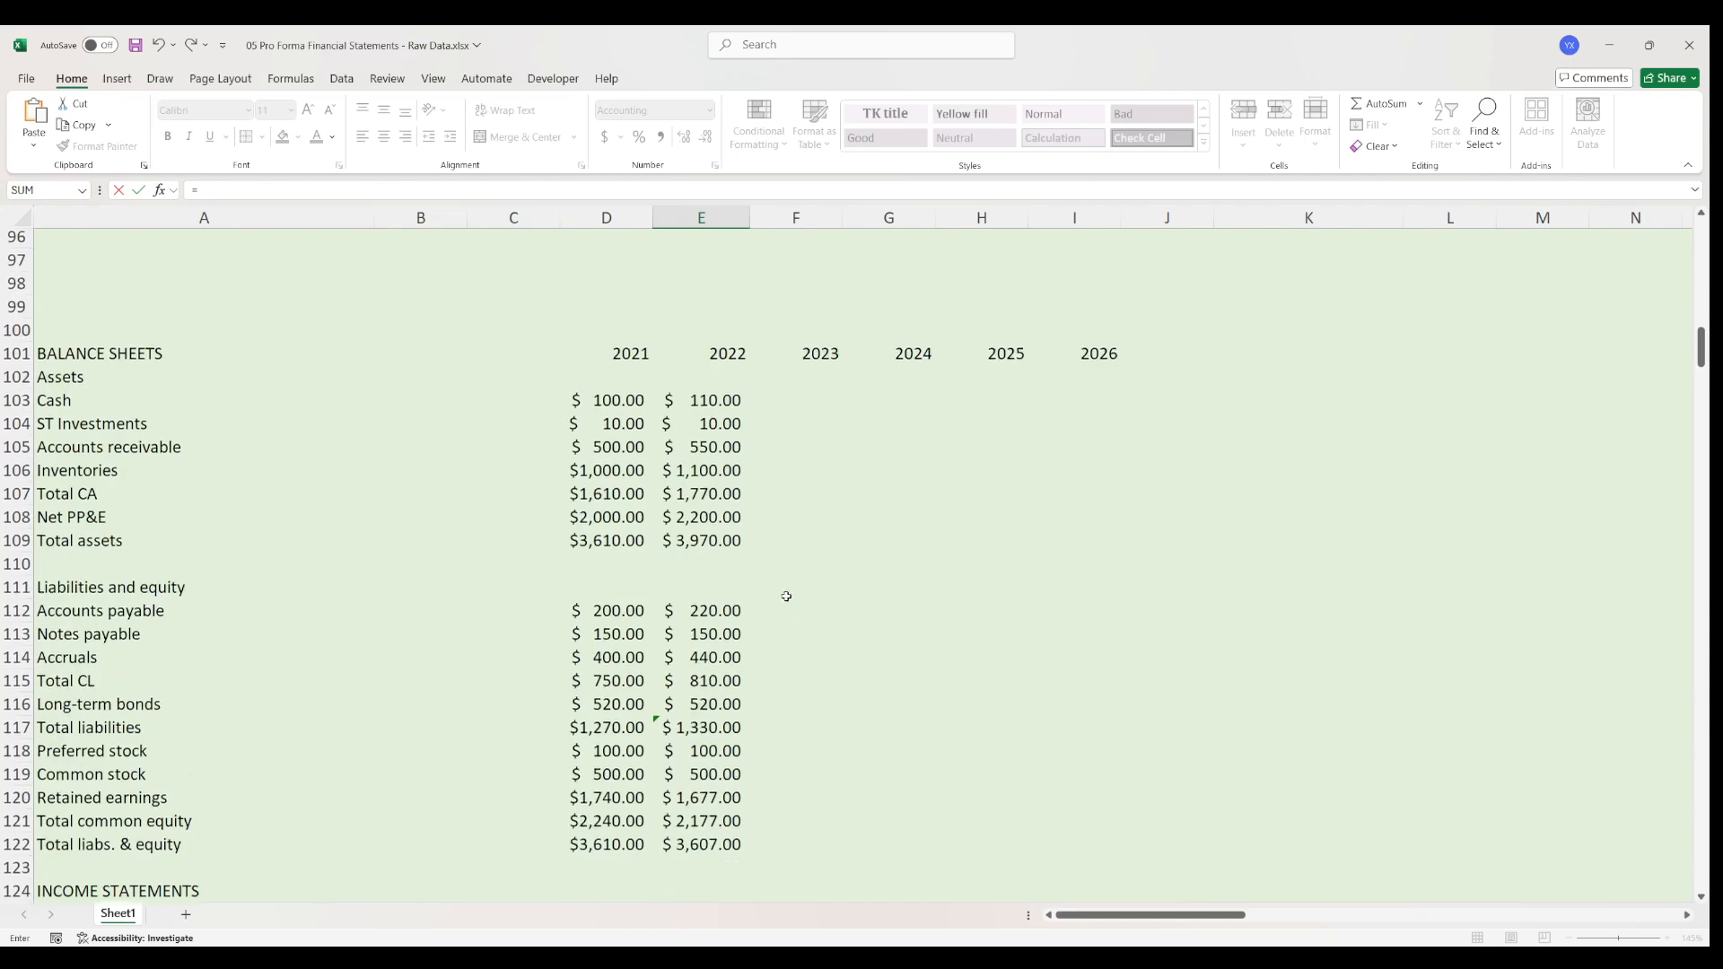
{"action": "left_click", "coordinate": [737, 453]}
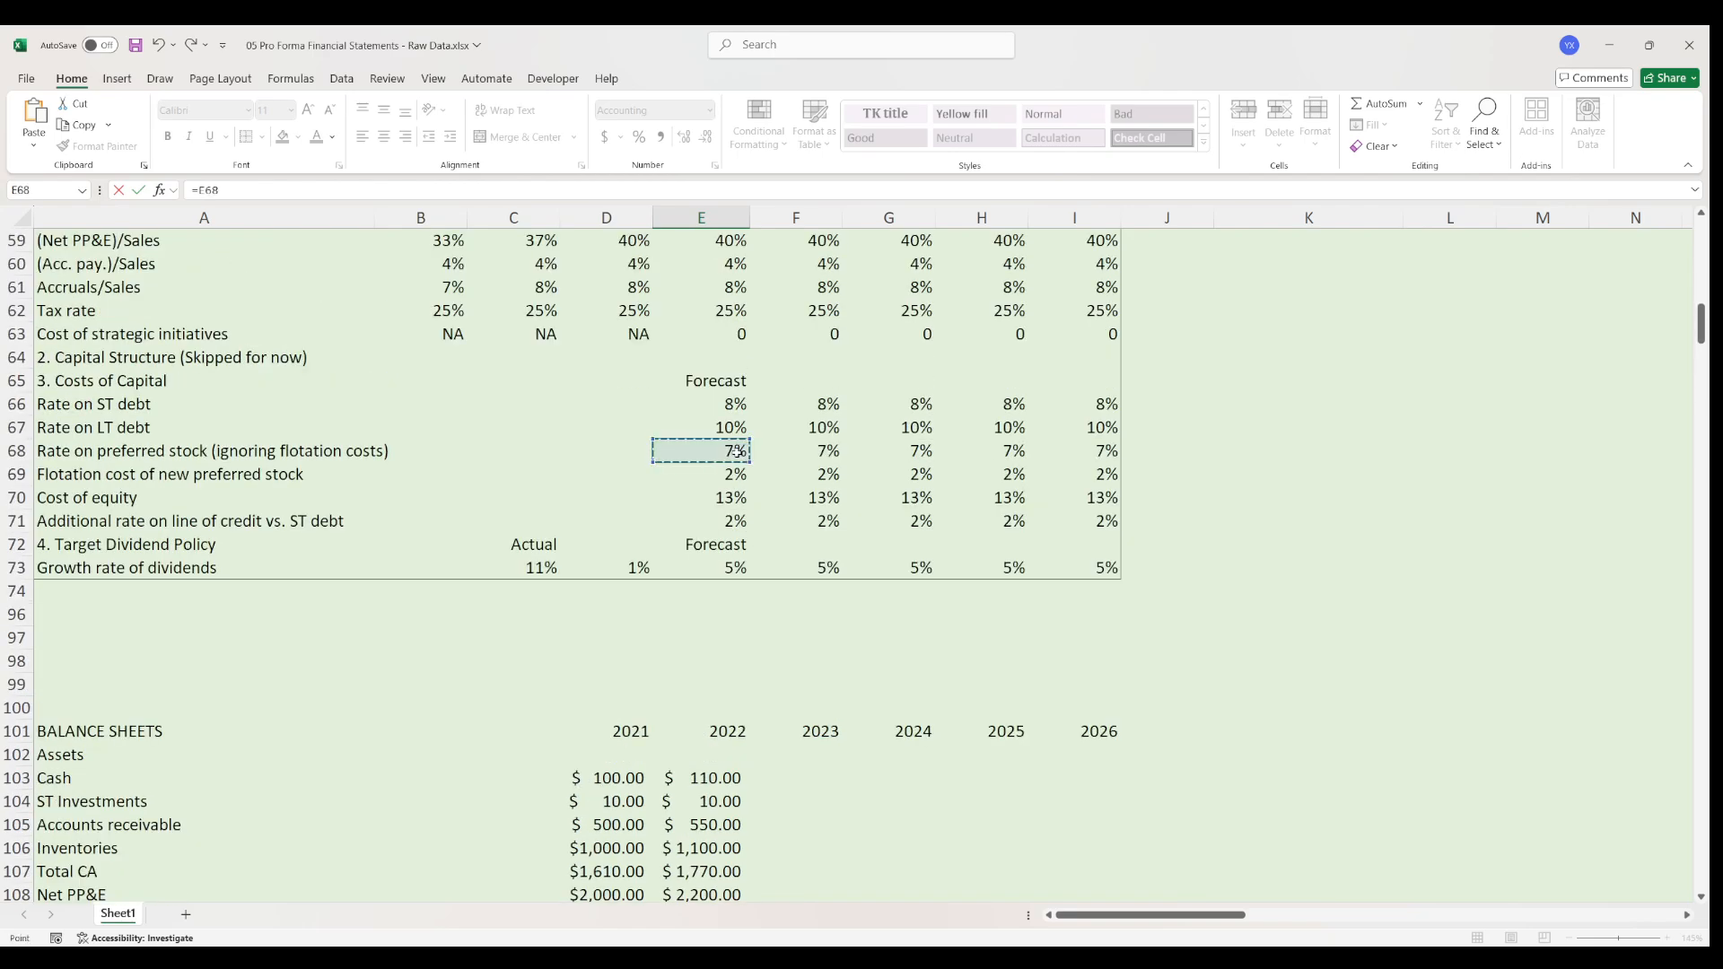
{"action": "type", "text": "*"}
{"action": "scroll", "coordinate": [664, 431], "scroll_direction": "down", "scroll_amount": 8}
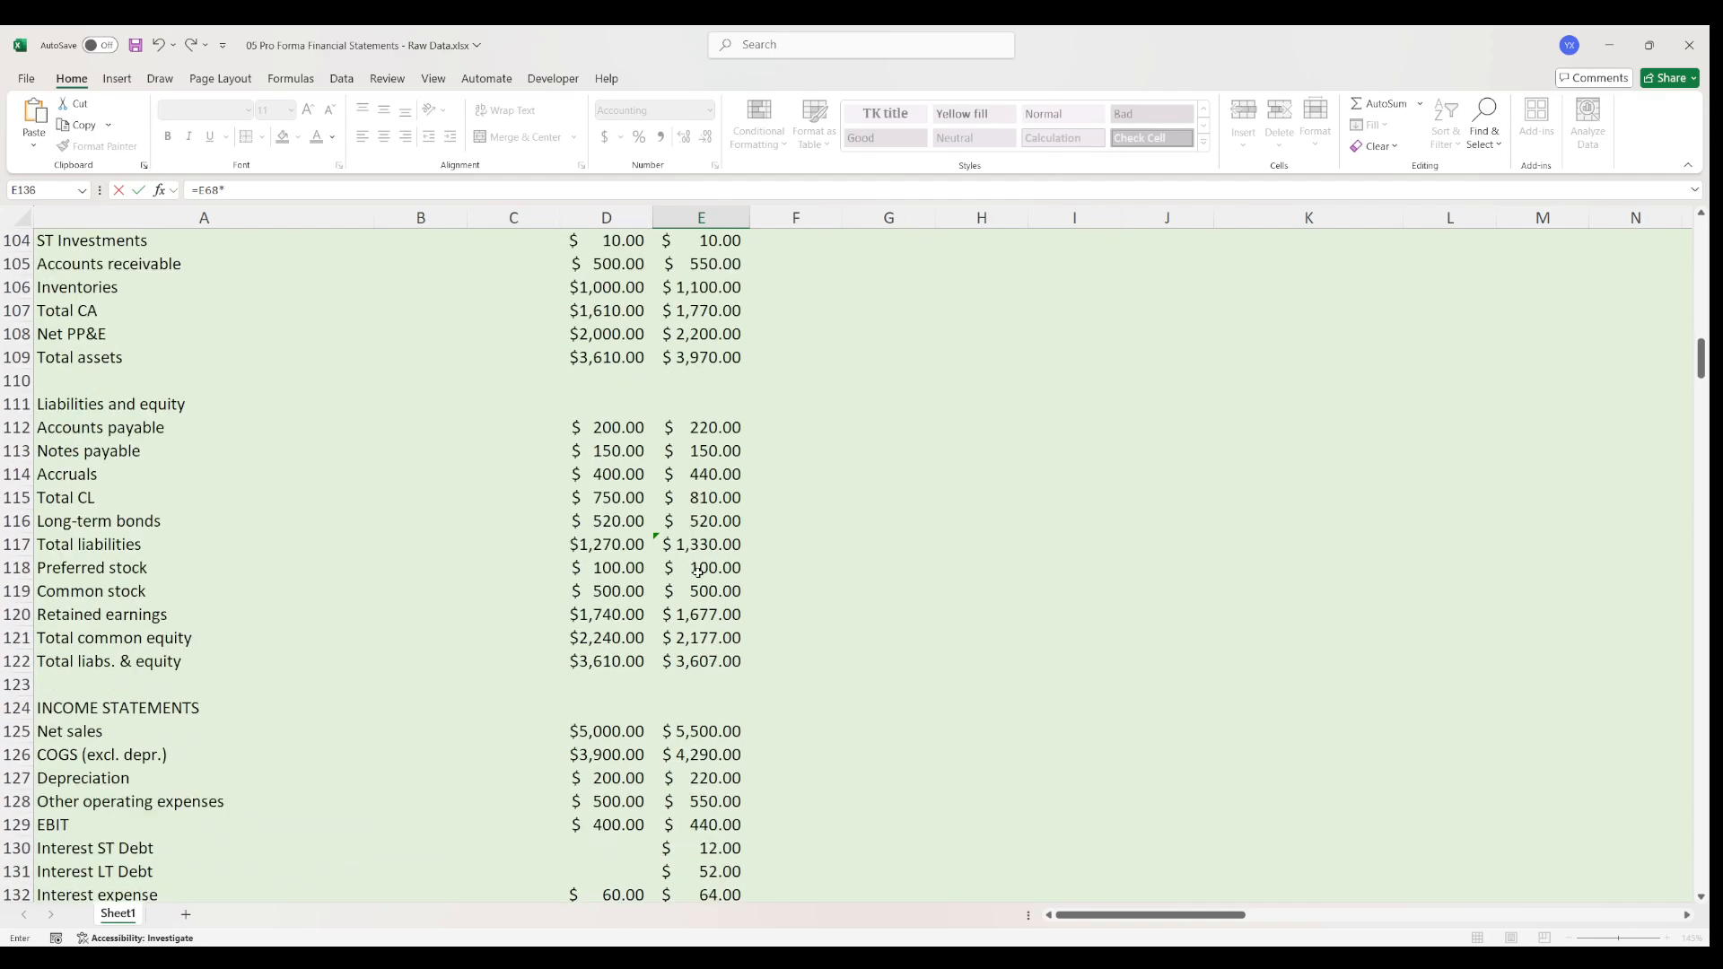
{"action": "left_click", "coordinate": [704, 568]}
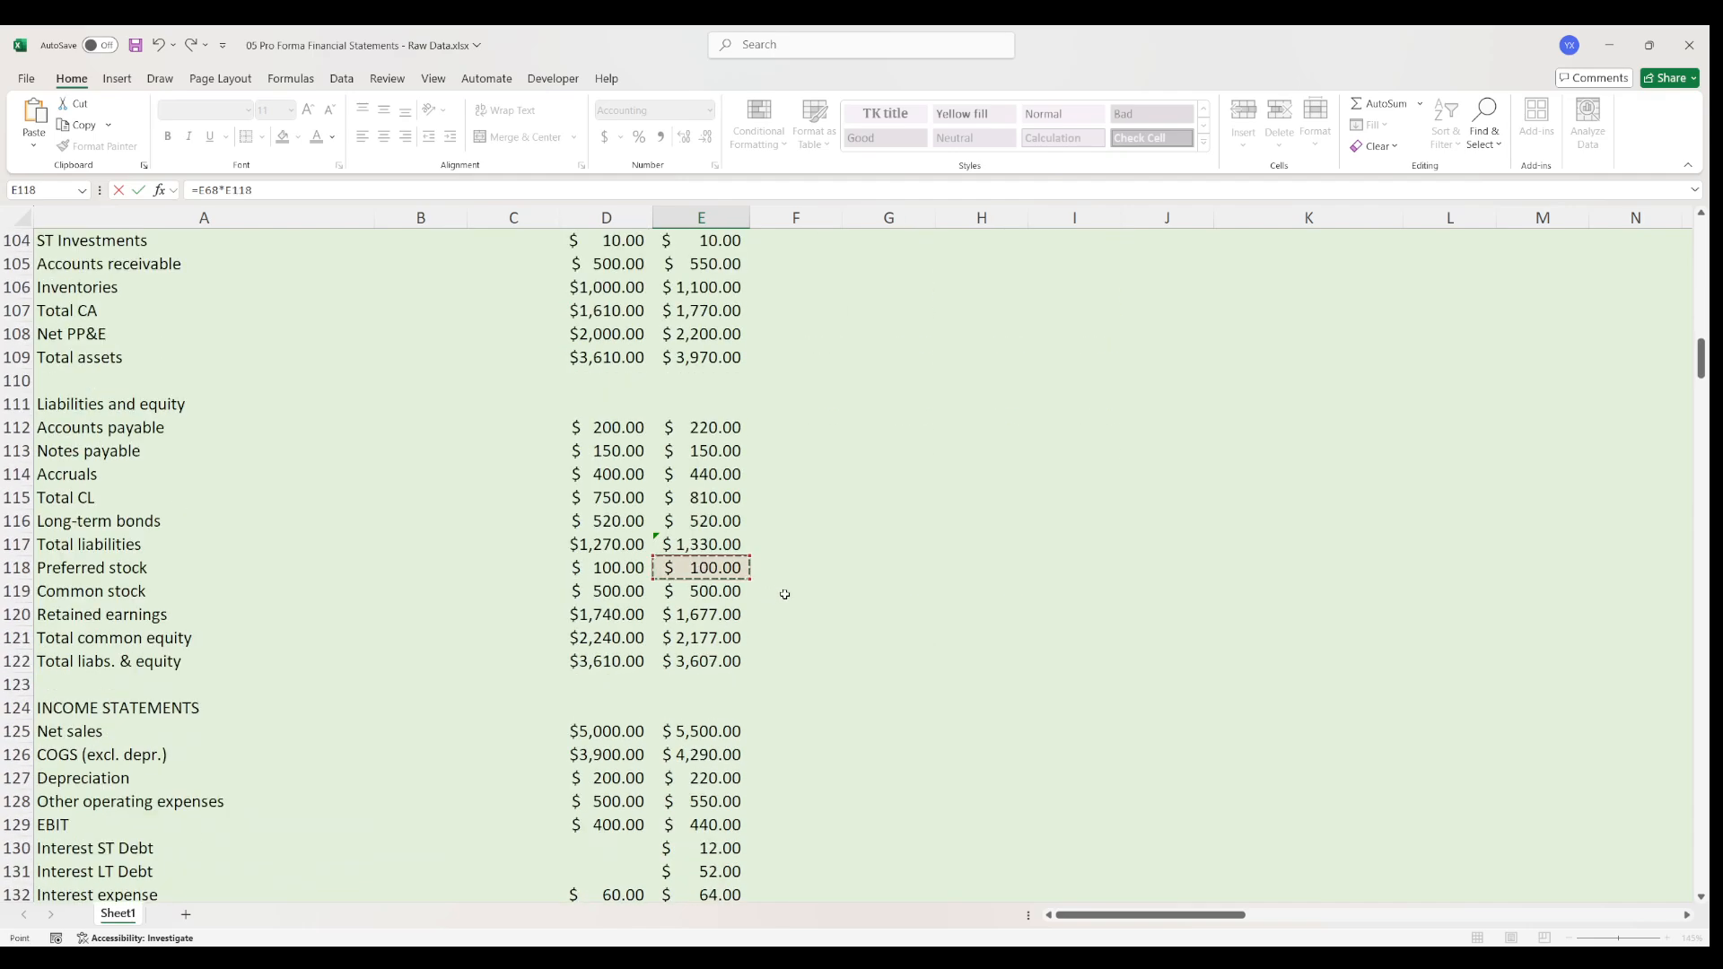
{"action": "scroll", "coordinate": [771, 565], "scroll_direction": "down", "scroll_amount": 5}
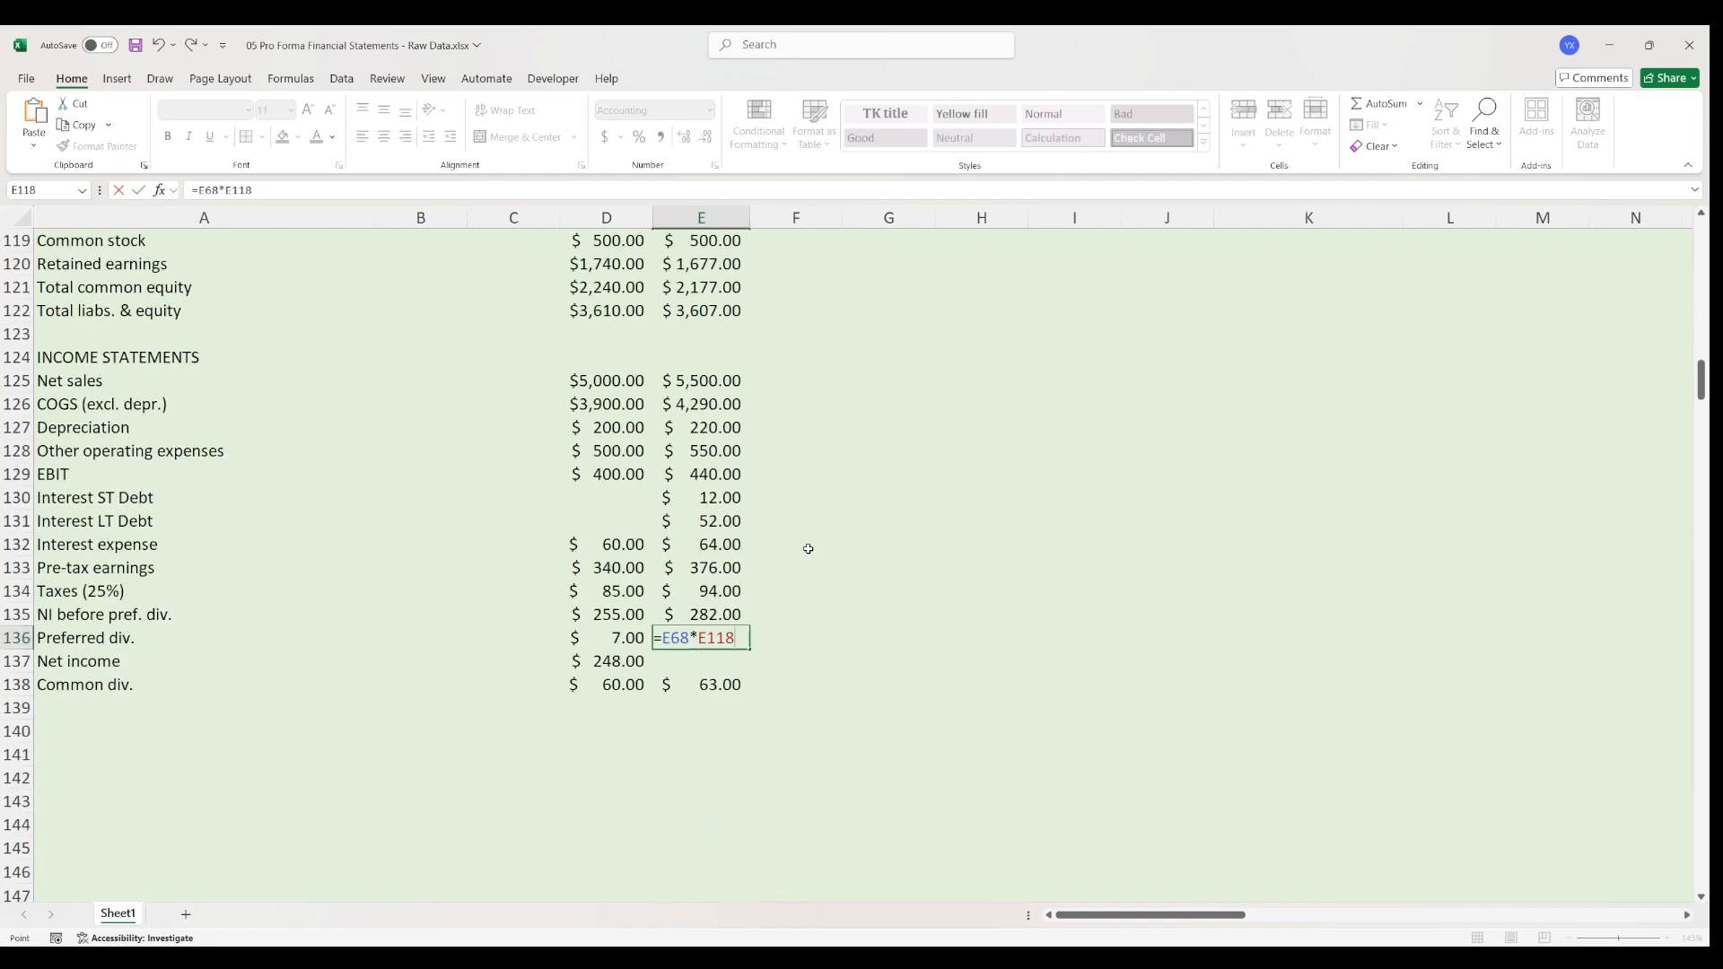
{"action": "key", "text": "Return"}
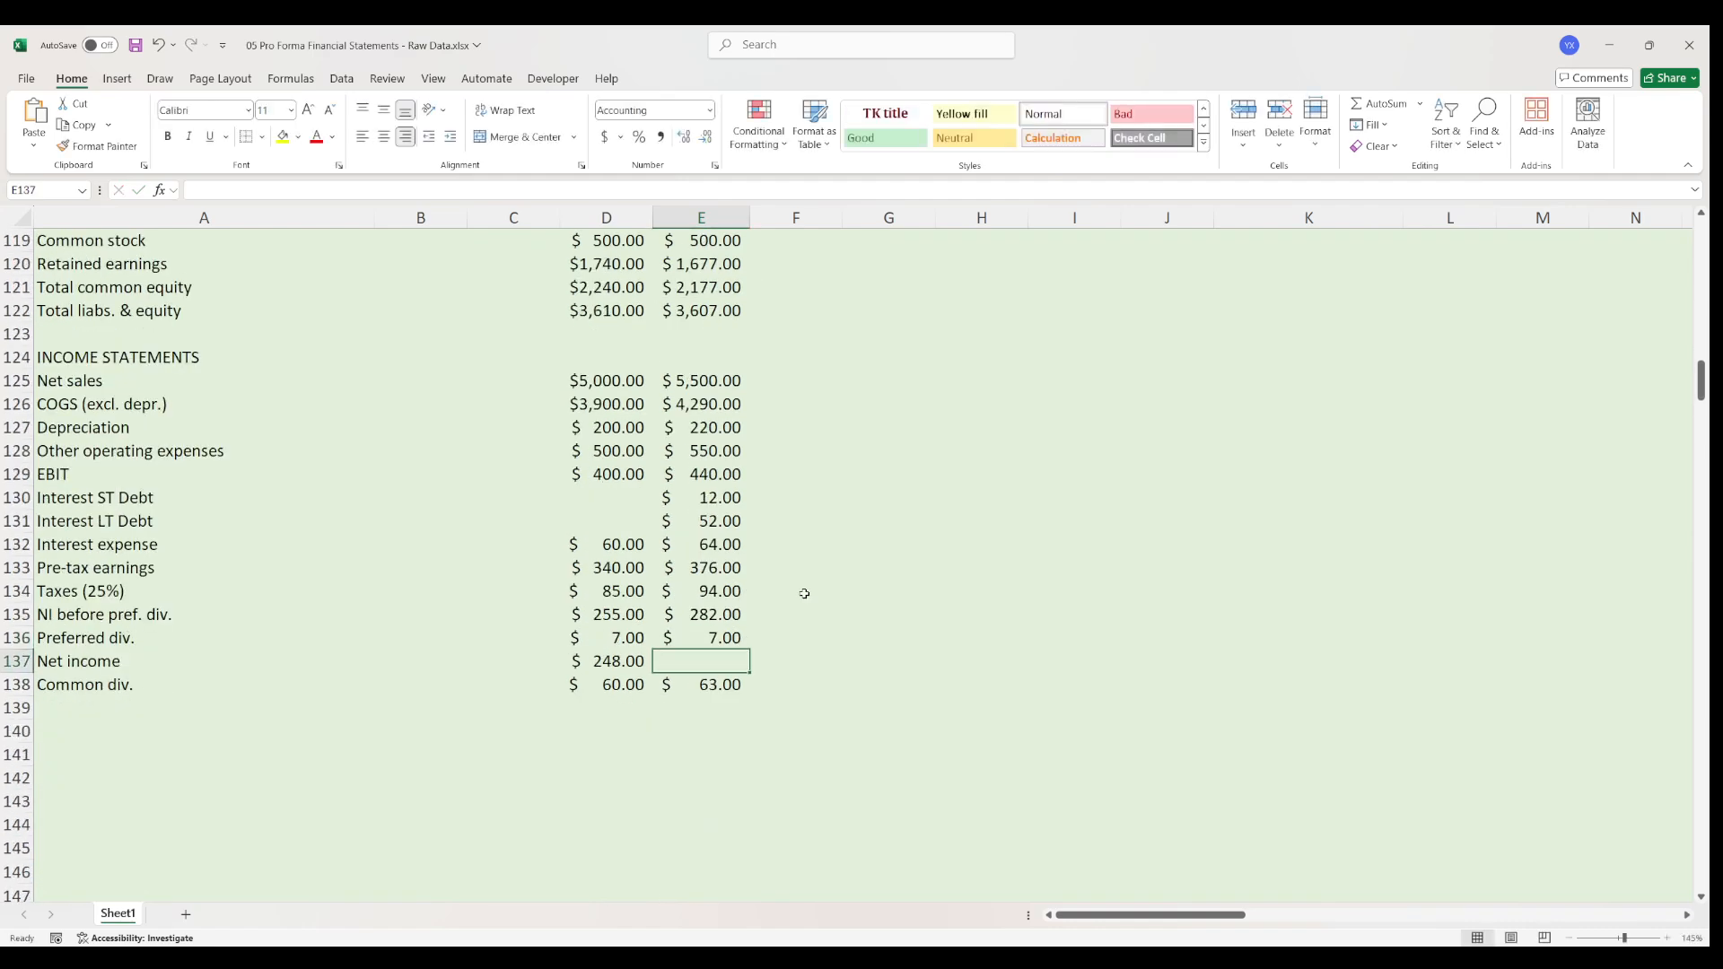
- Calculate 2022 net income in E137 with =E135-E136, and compare 2022 total liabilities and equity with total assets
{"action": "type", "text": "="}
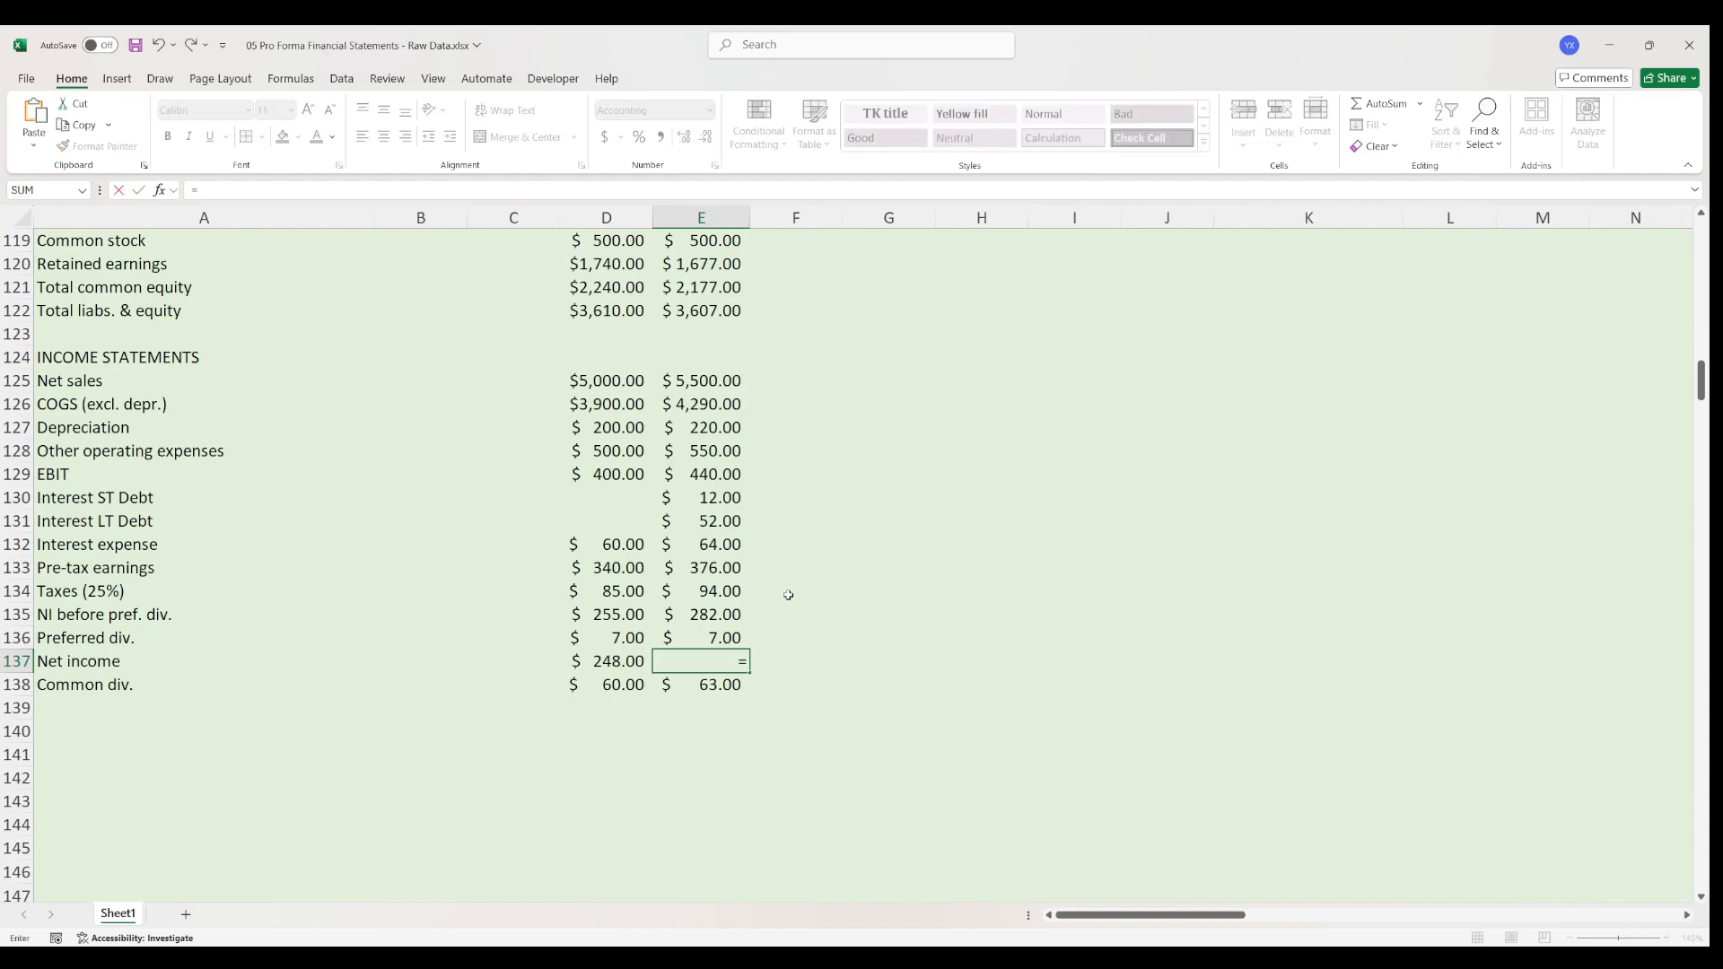
{"action": "key", "text": "Up"}
{"action": "key", "text": "Up"}
{"action": "type", "text": "-"}
{"action": "key", "text": "Up"}
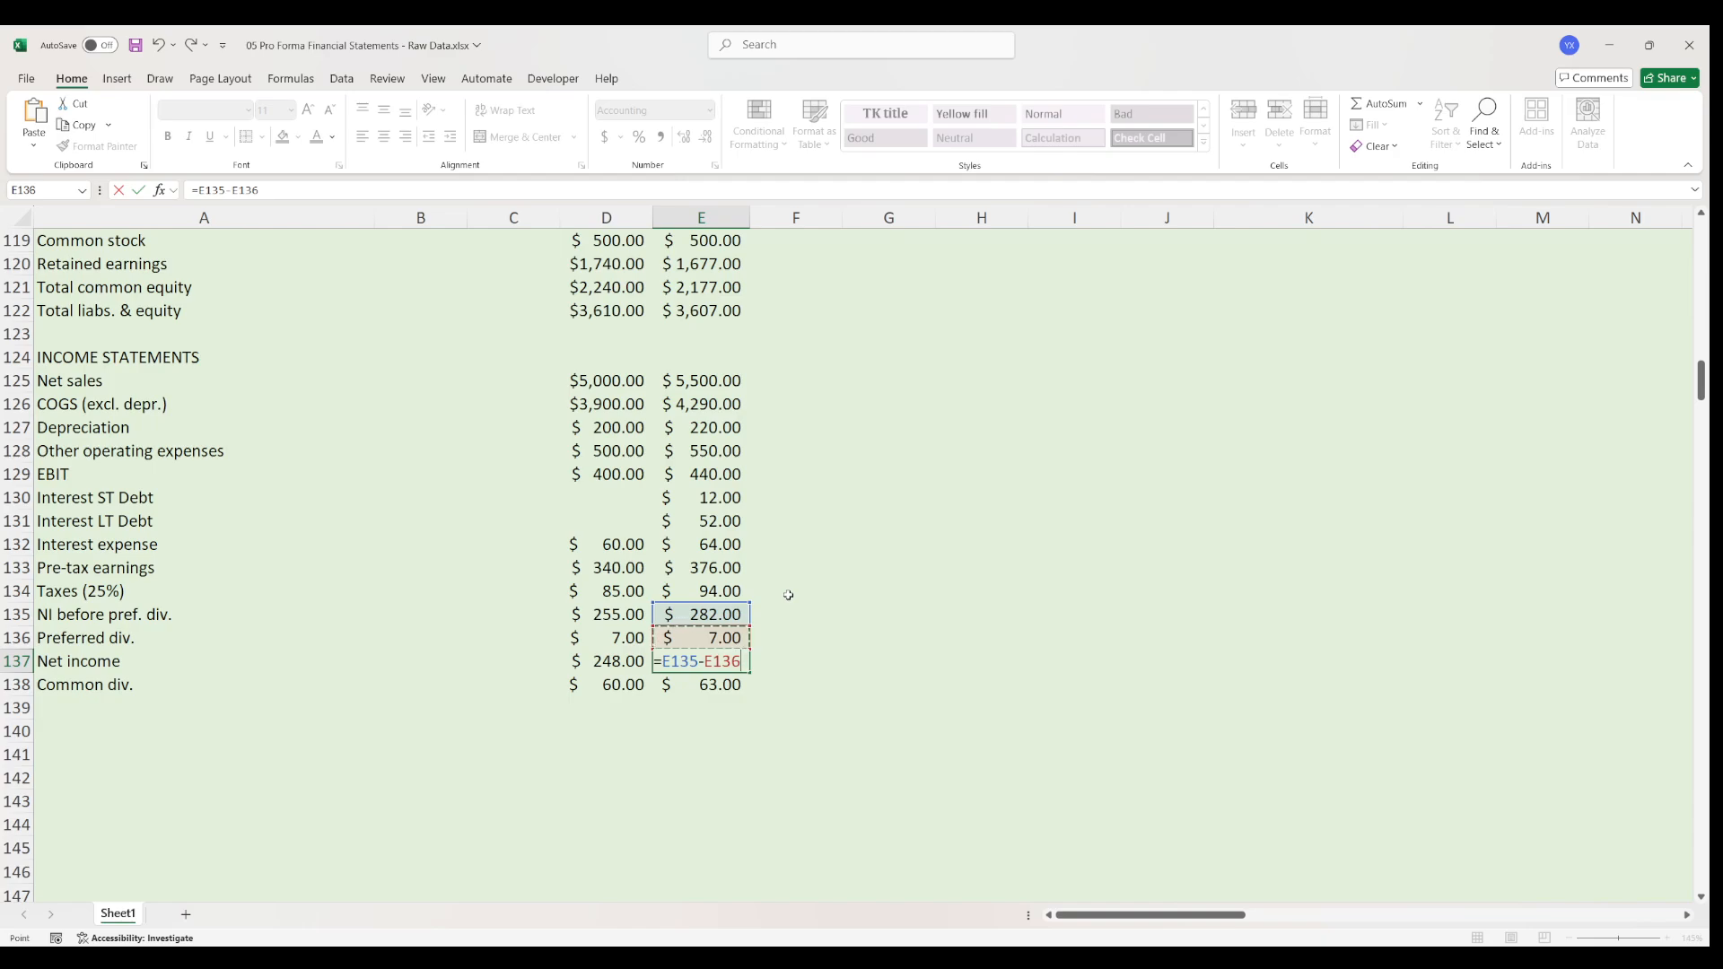
{"action": "key", "text": "Return"}
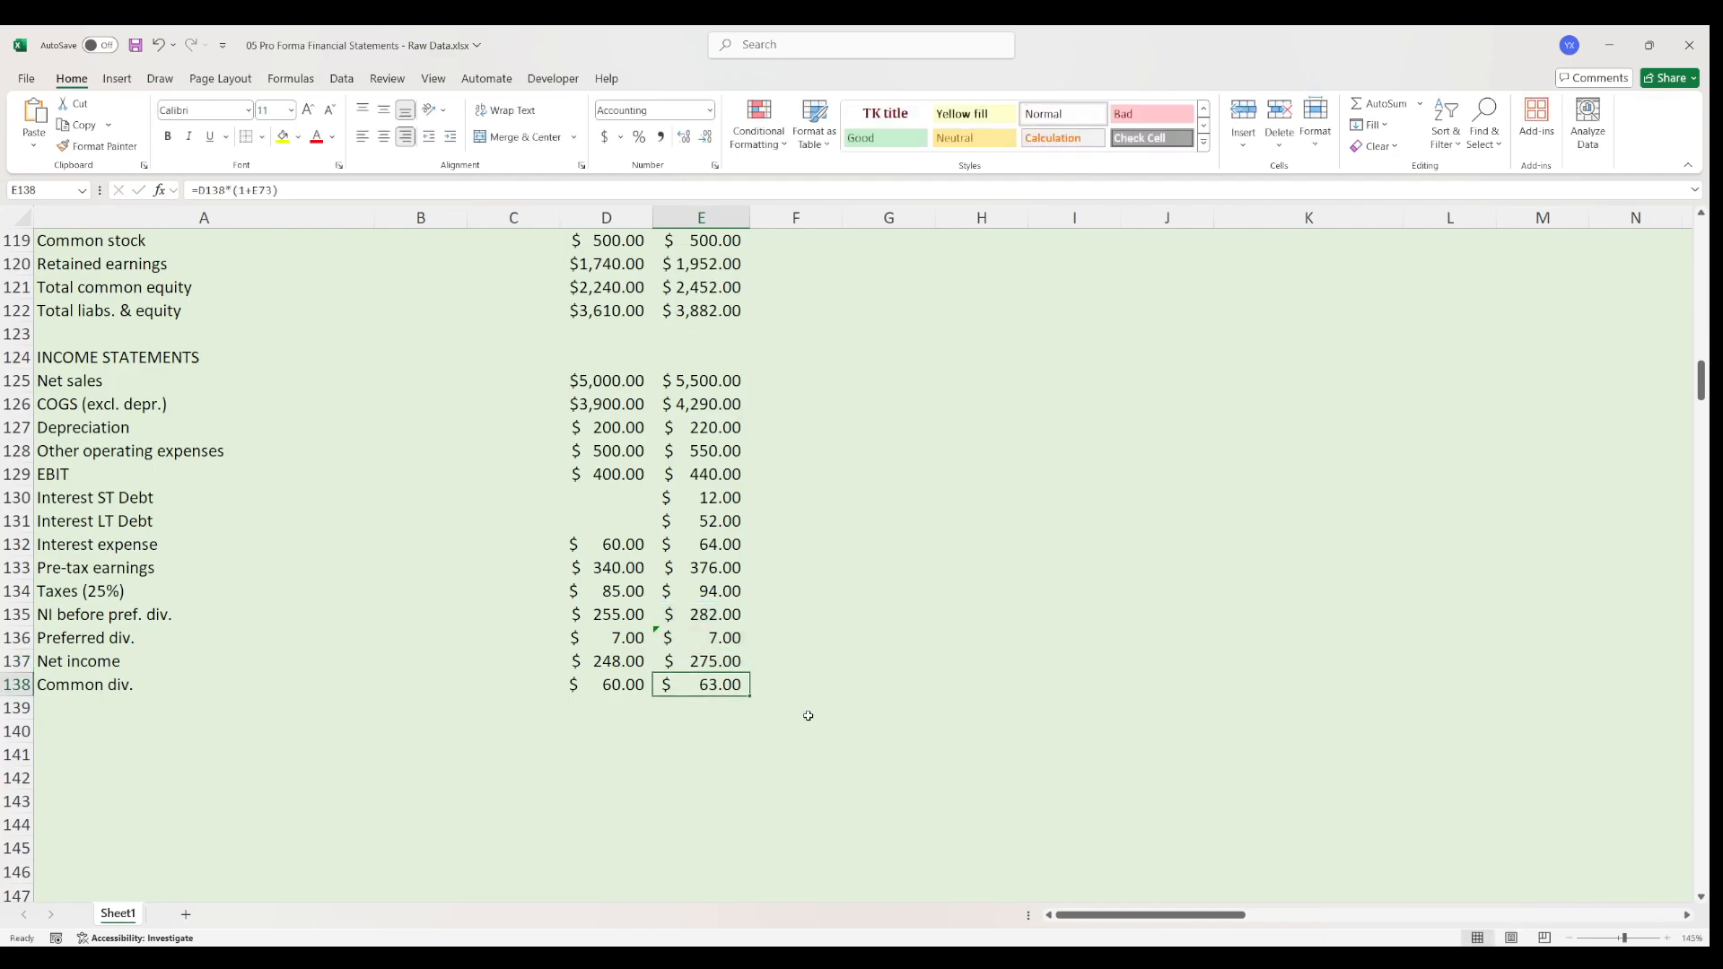
{"action": "scroll", "coordinate": [843, 606], "scroll_direction": "up", "scroll_amount": 2}
{"action": "left_click", "coordinate": [684, 450]}
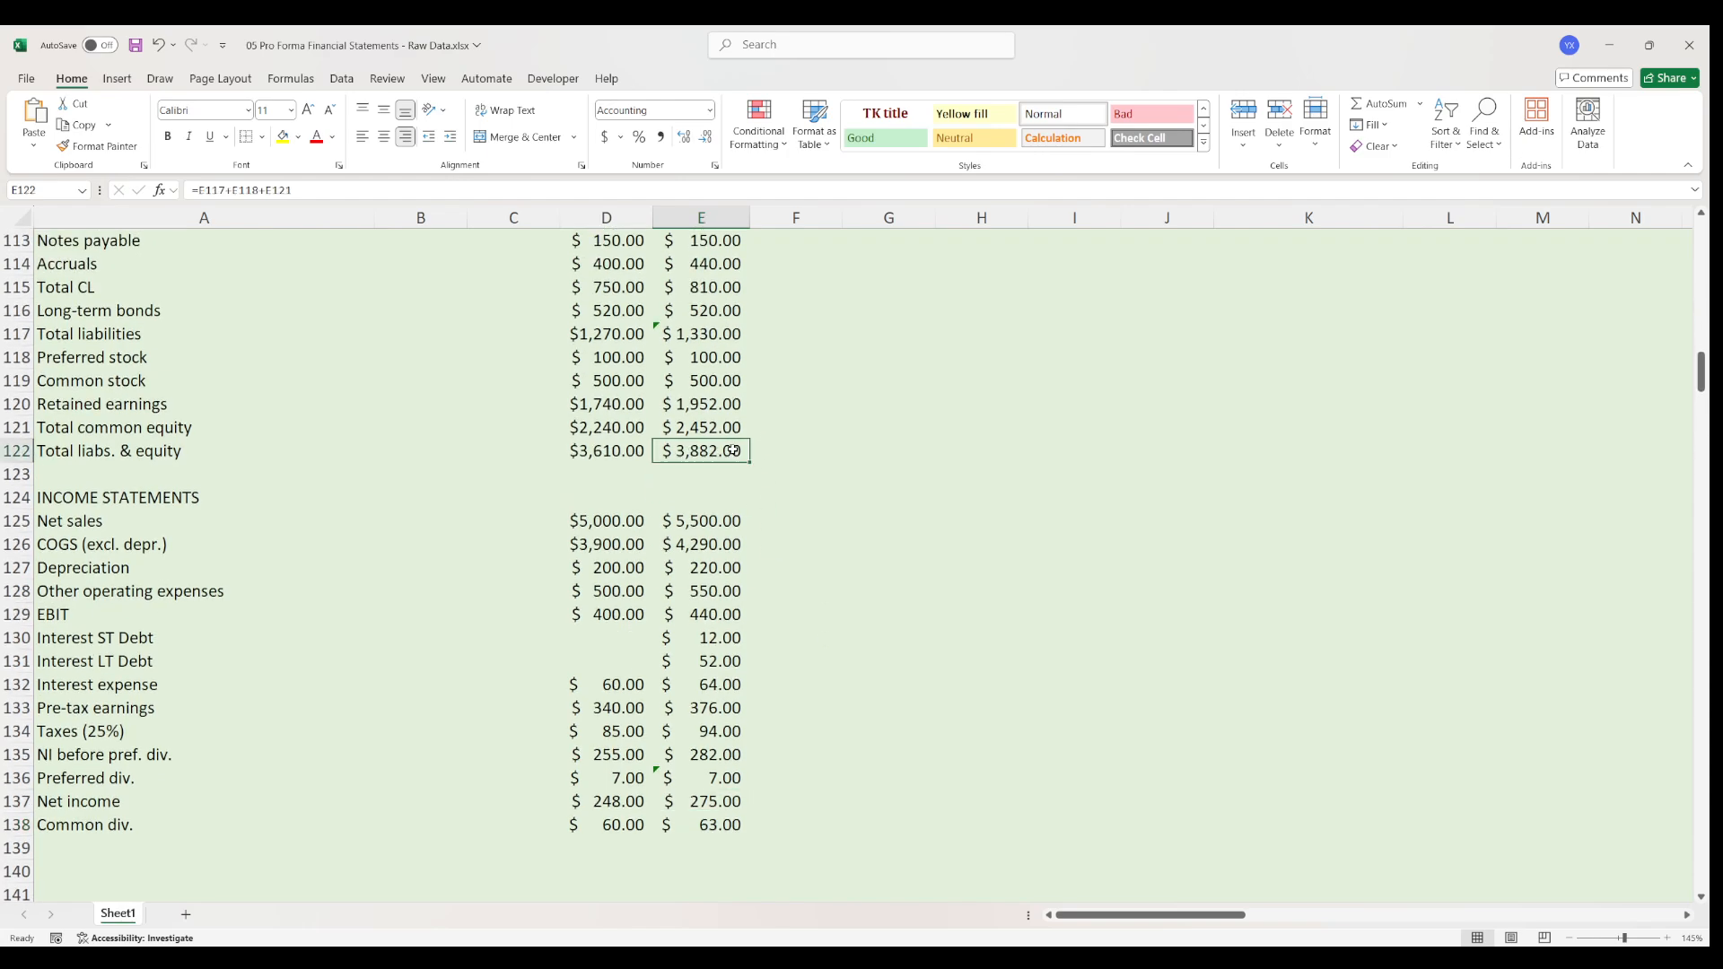
{"action": "scroll", "coordinate": [734, 451], "scroll_direction": "up", "scroll_amount": 4}
{"action": "left_click", "coordinate": [713, 425]}
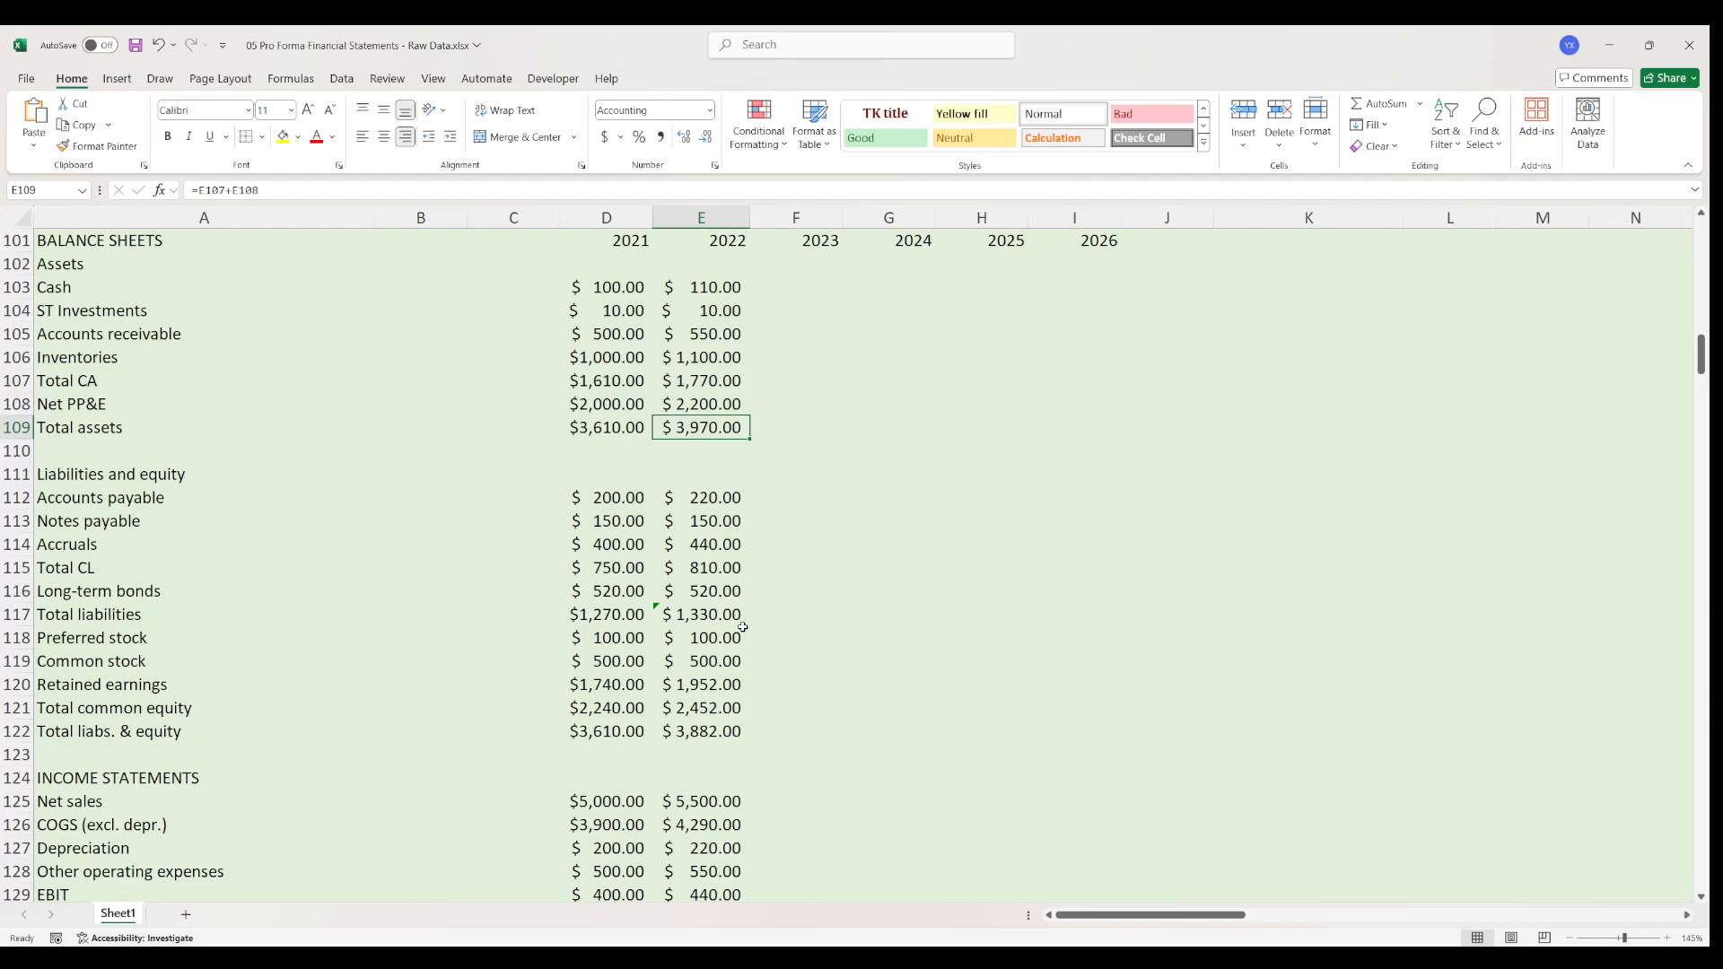
- Below the income statement, enter the heading "Financing Deficit/Surplus" in A140 and the label "Increase in Assets" in A141
{"action": "scroll", "coordinate": [743, 627], "scroll_direction": "down", "scroll_amount": 8}
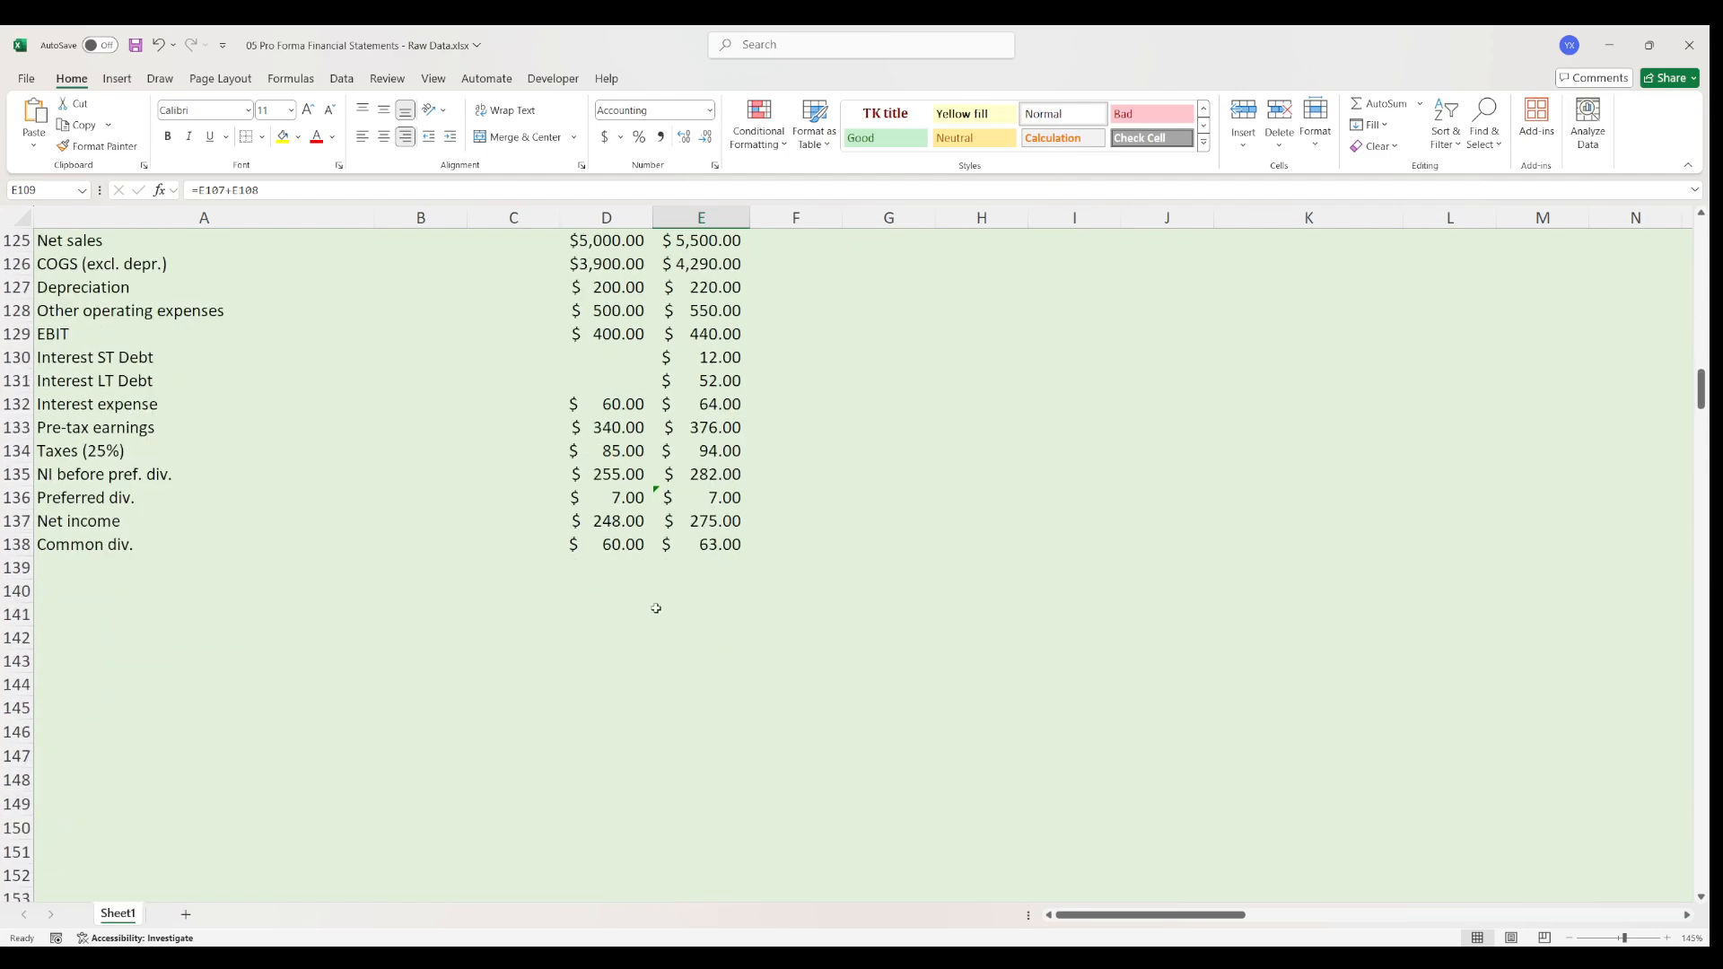
{"action": "left_click", "coordinate": [130, 592]}
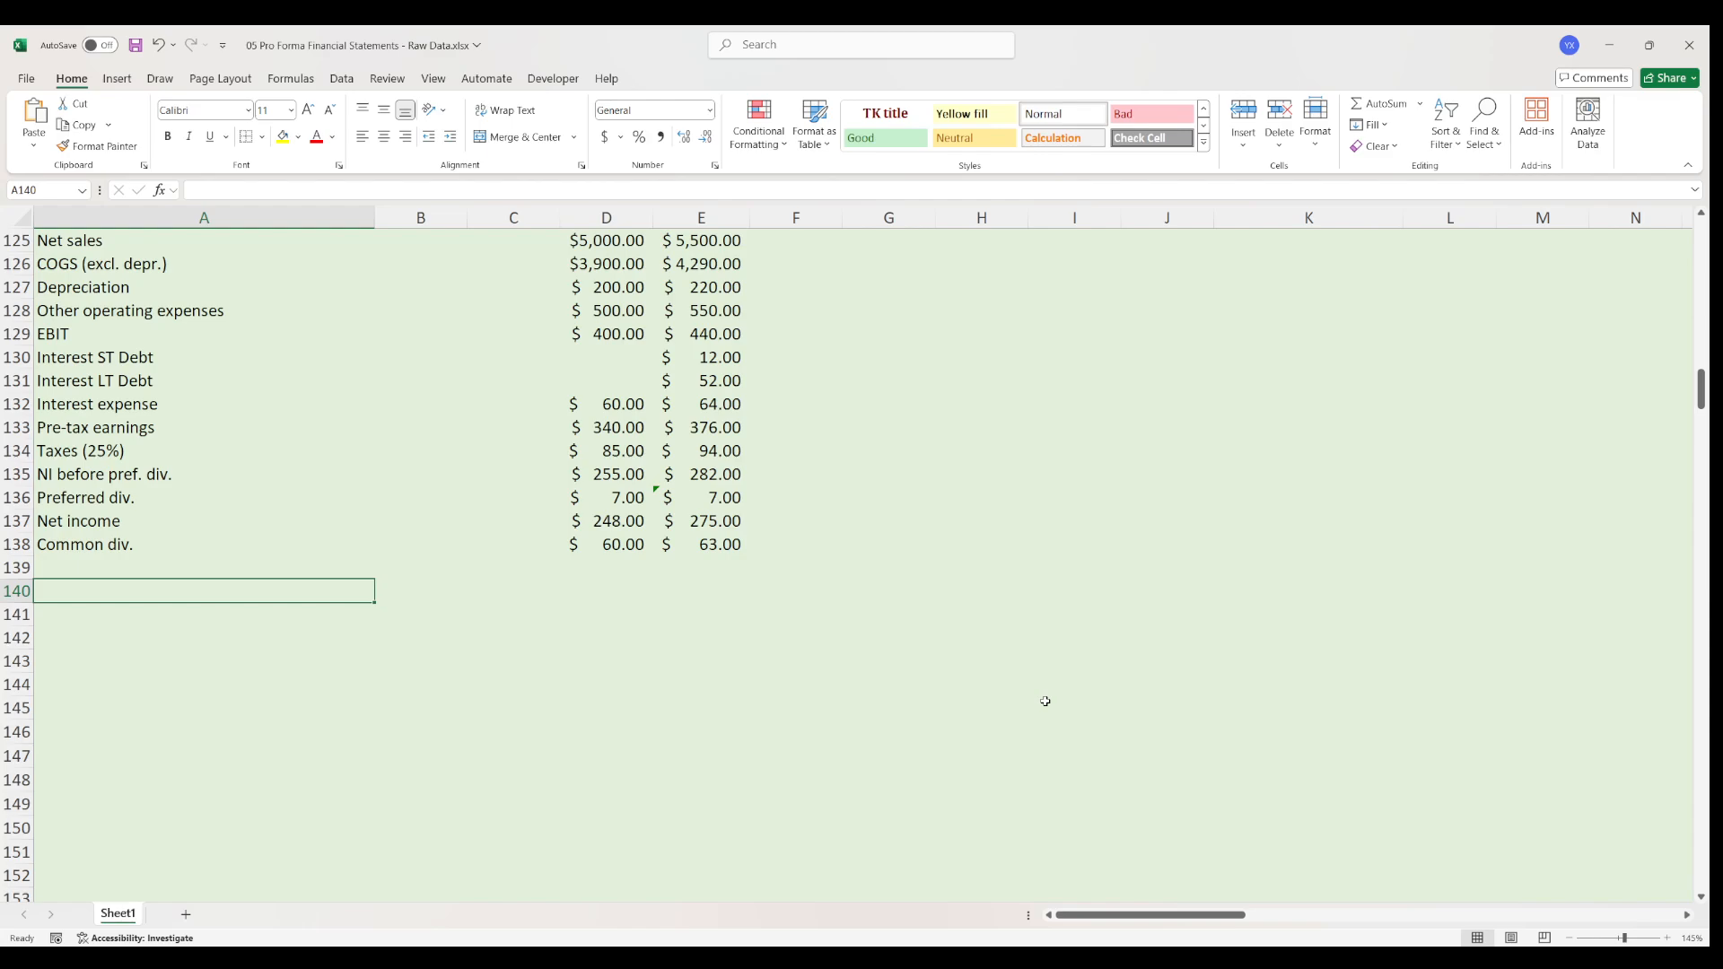
{"action": "type", "text": "Financing"}
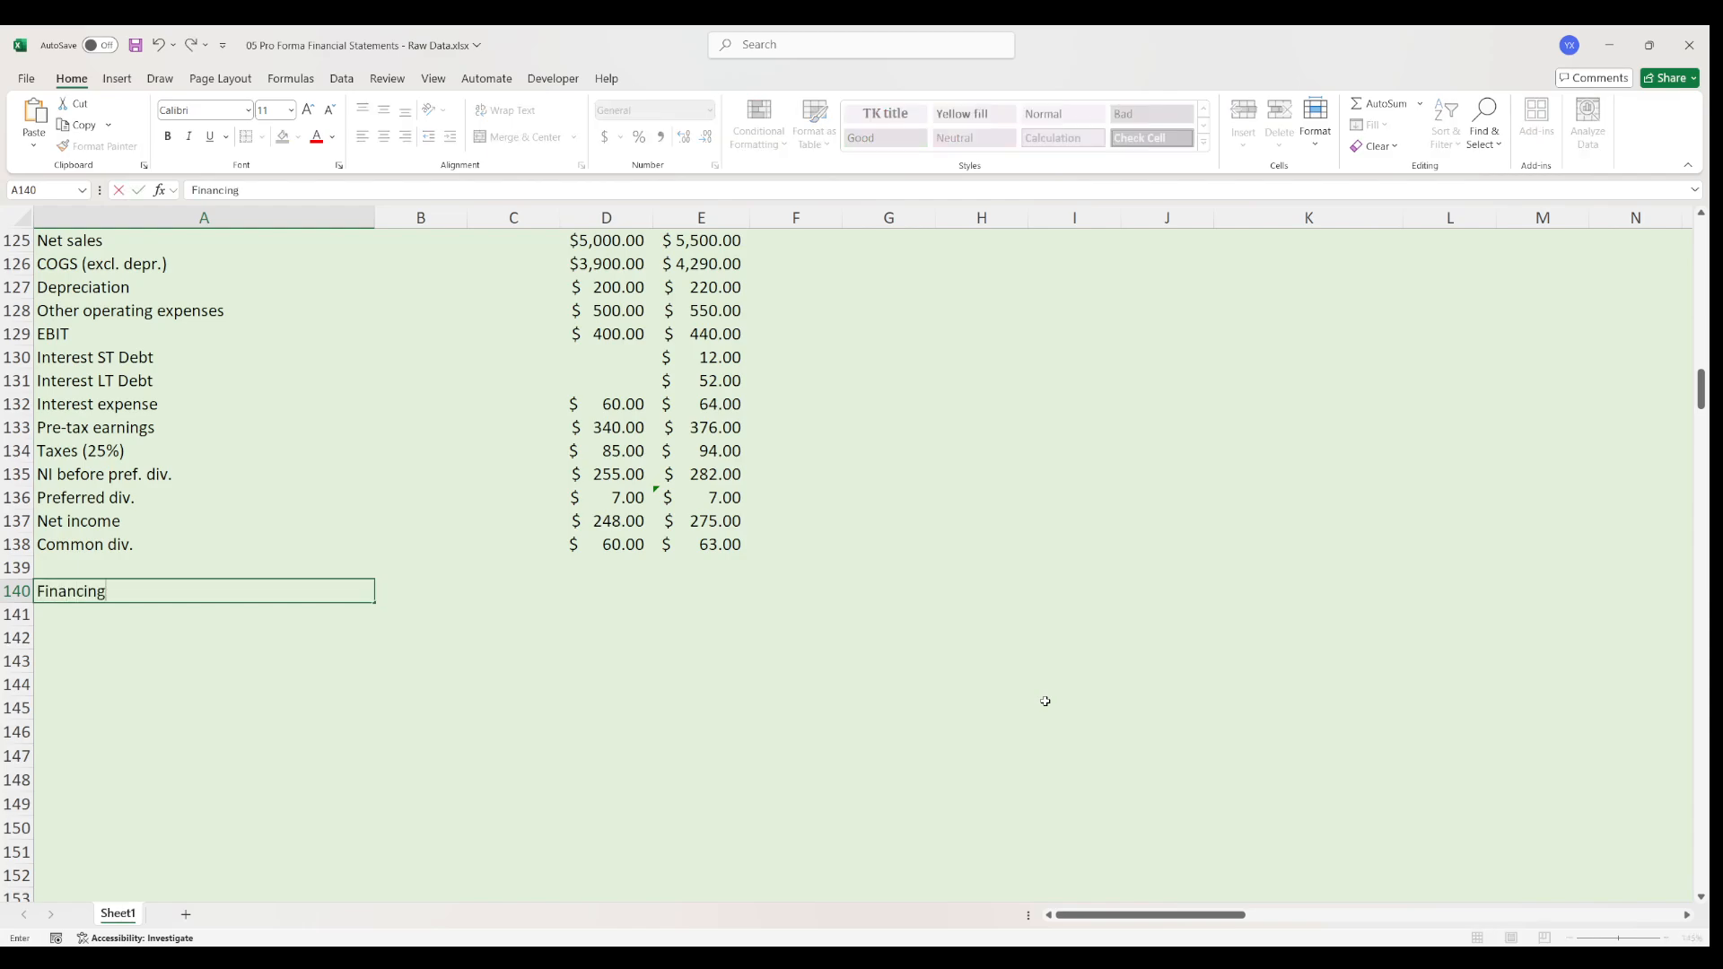
{"action": "type", "text": " Deficit/Surplus"}
{"action": "key", "text": "Return"}
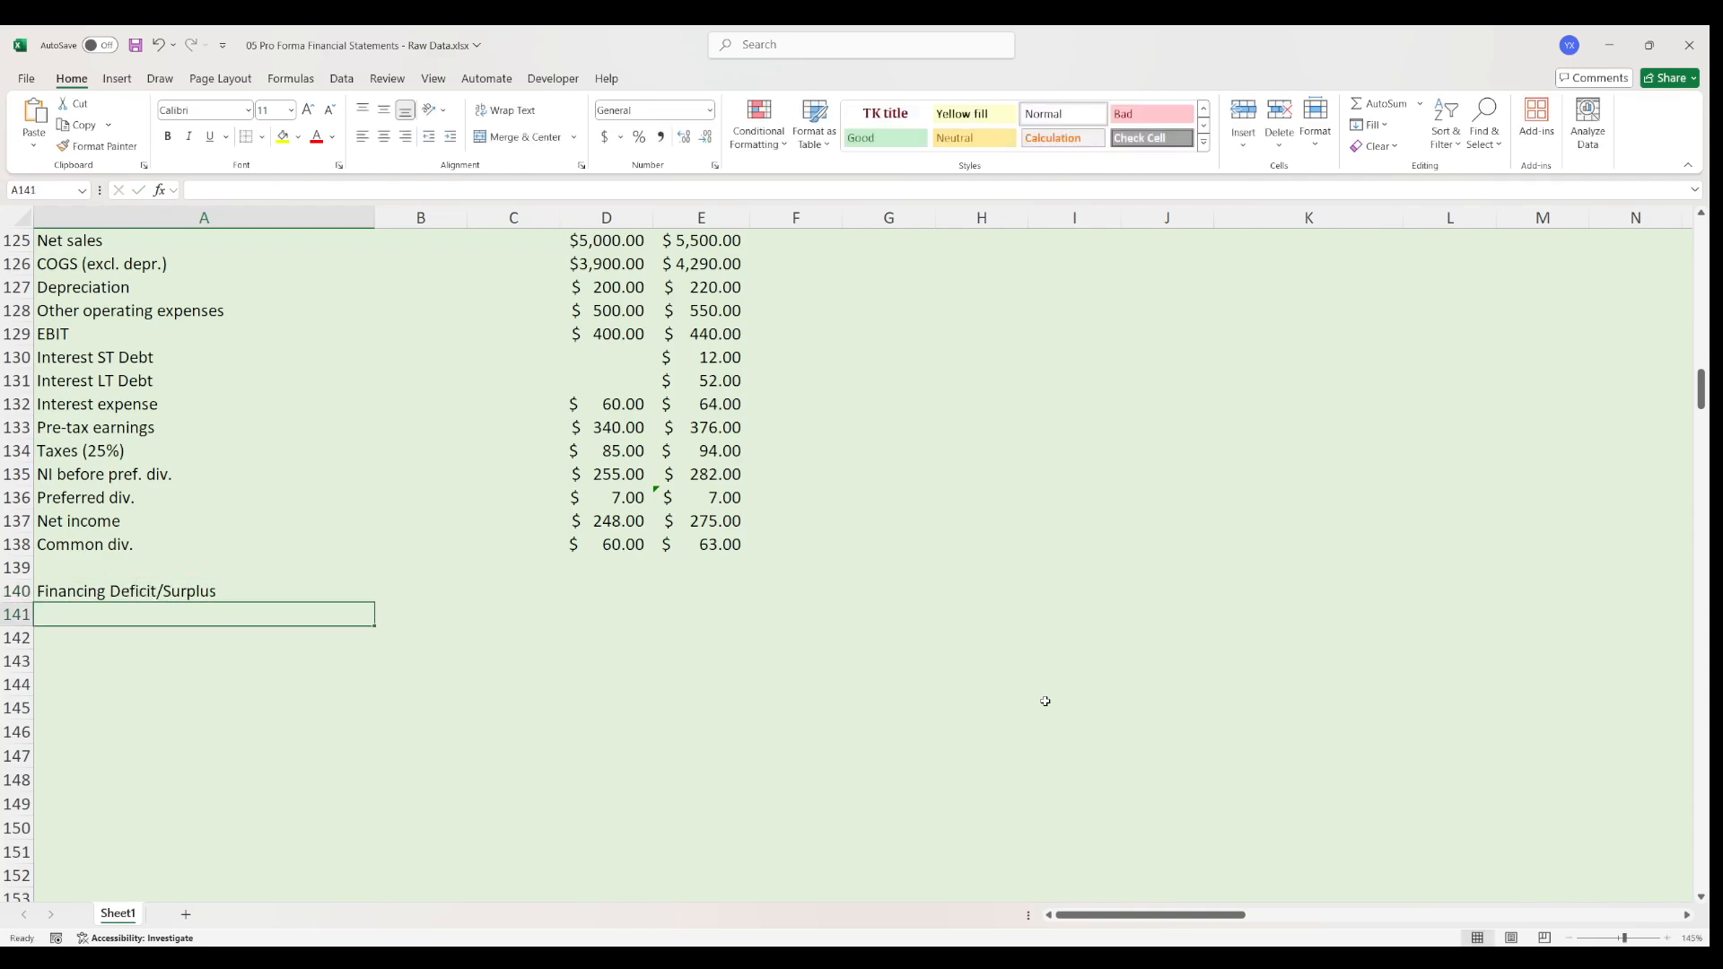
{"action": "type", "text": "Increa"}
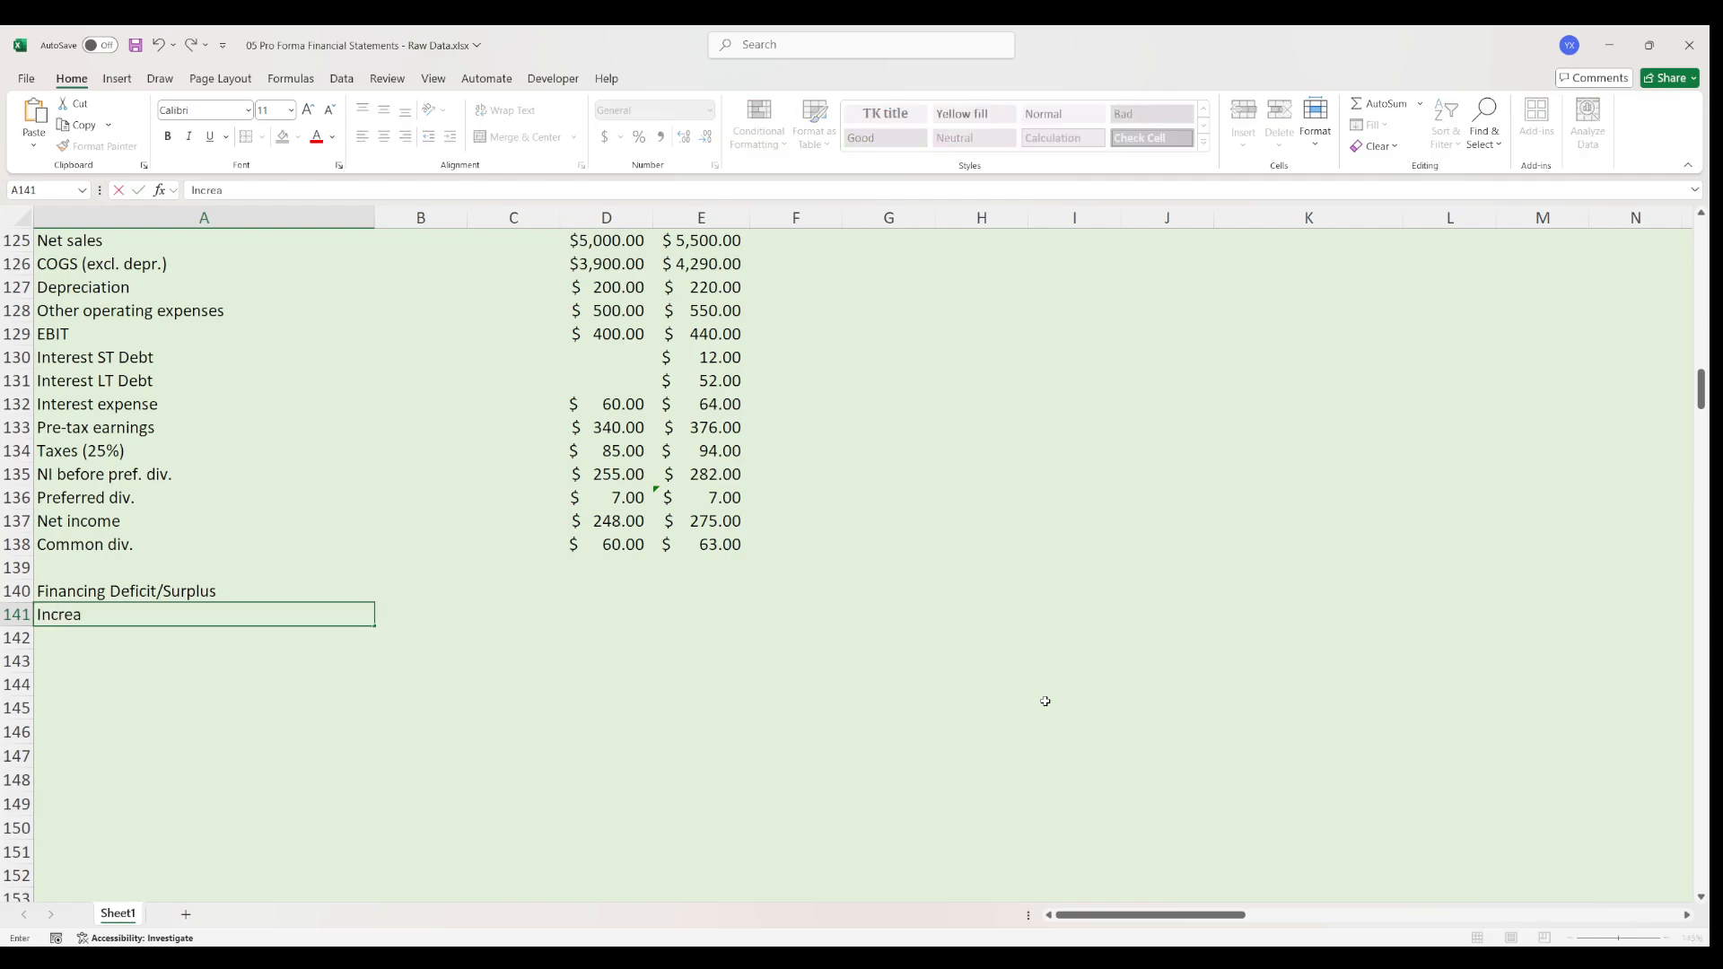
{"action": "type", "text": "se in Assets"}
- Calculate the 2022 increase in assets in E141 as 2022 minus 2021 total assets with =E109-D109
{"action": "key", "text": "Right"}
{"action": "key", "text": "Right"}
{"action": "key", "text": "Right"}
{"action": "key", "text": "Right"}
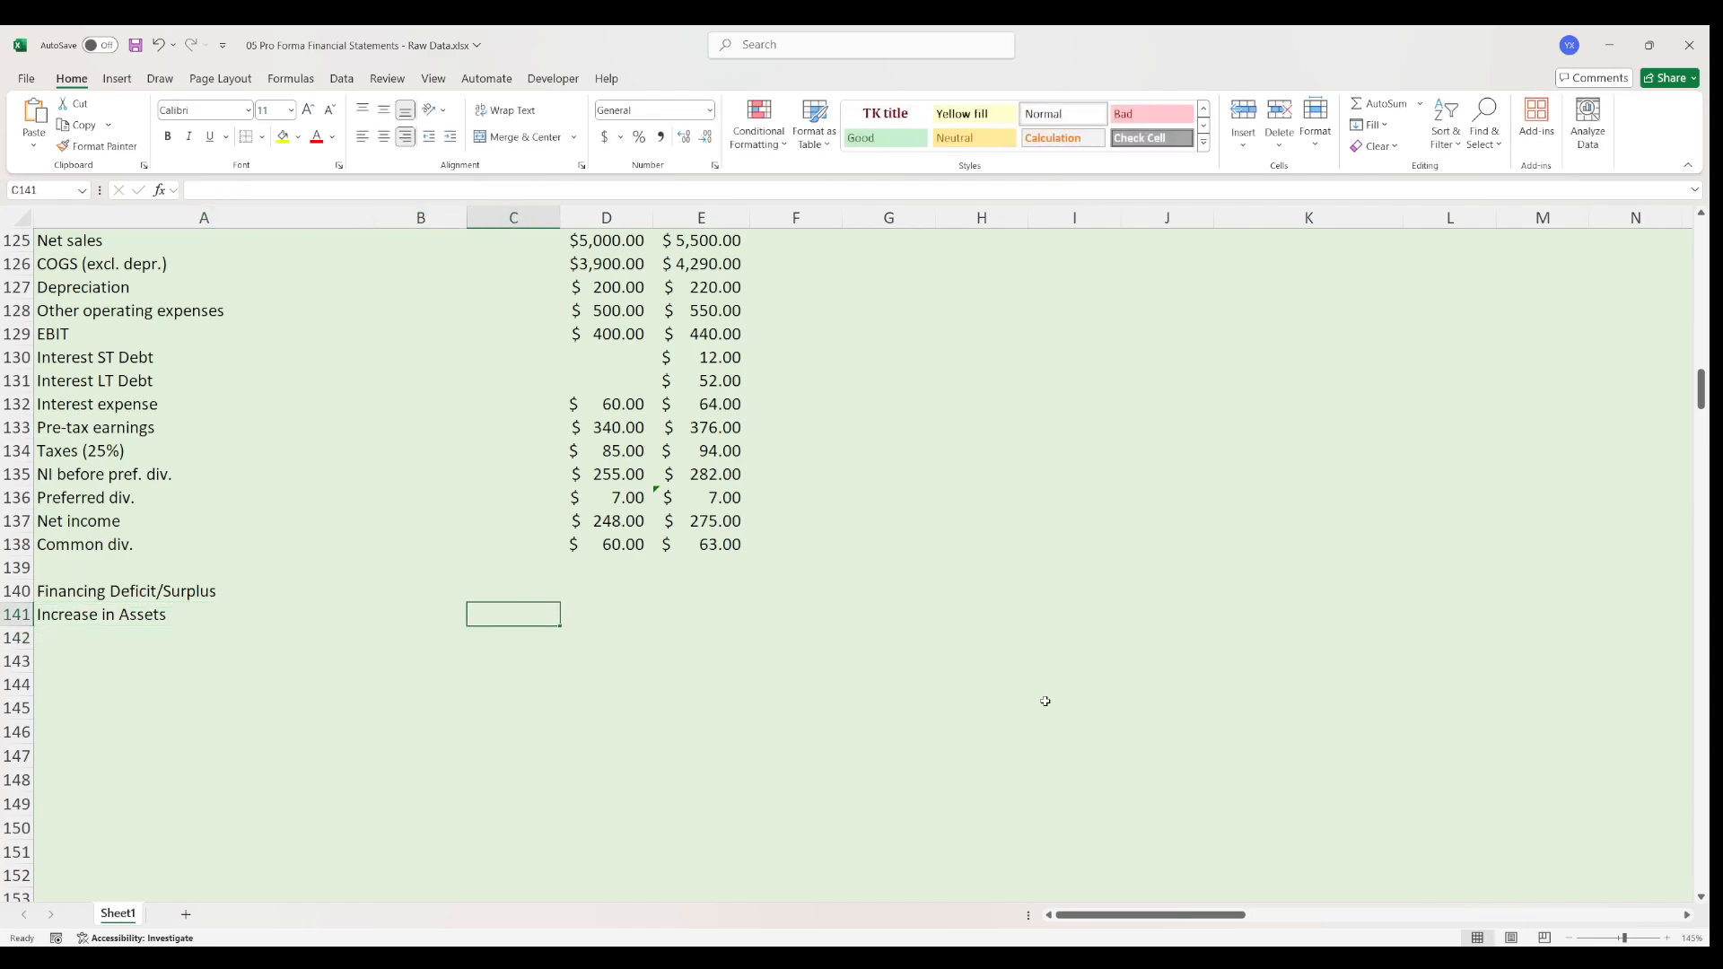
{"action": "type", "text": "="}
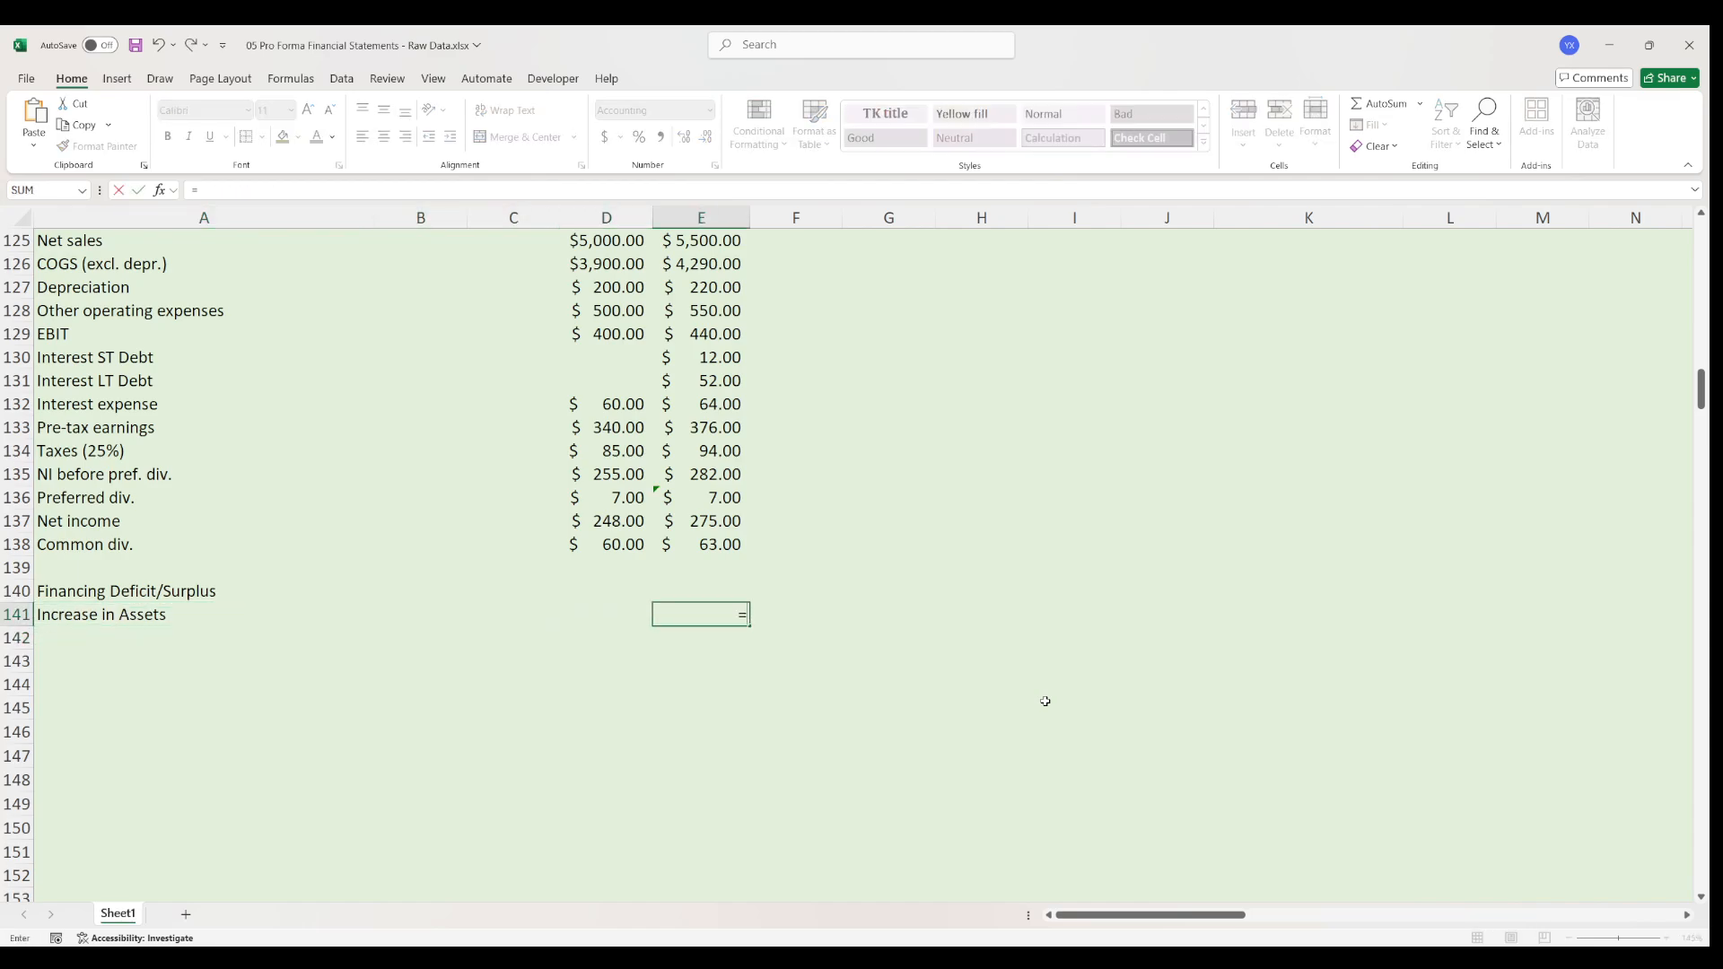
{"action": "scroll", "coordinate": [1023, 682], "scroll_direction": "up", "scroll_amount": 7}
{"action": "left_click", "coordinate": [708, 357]}
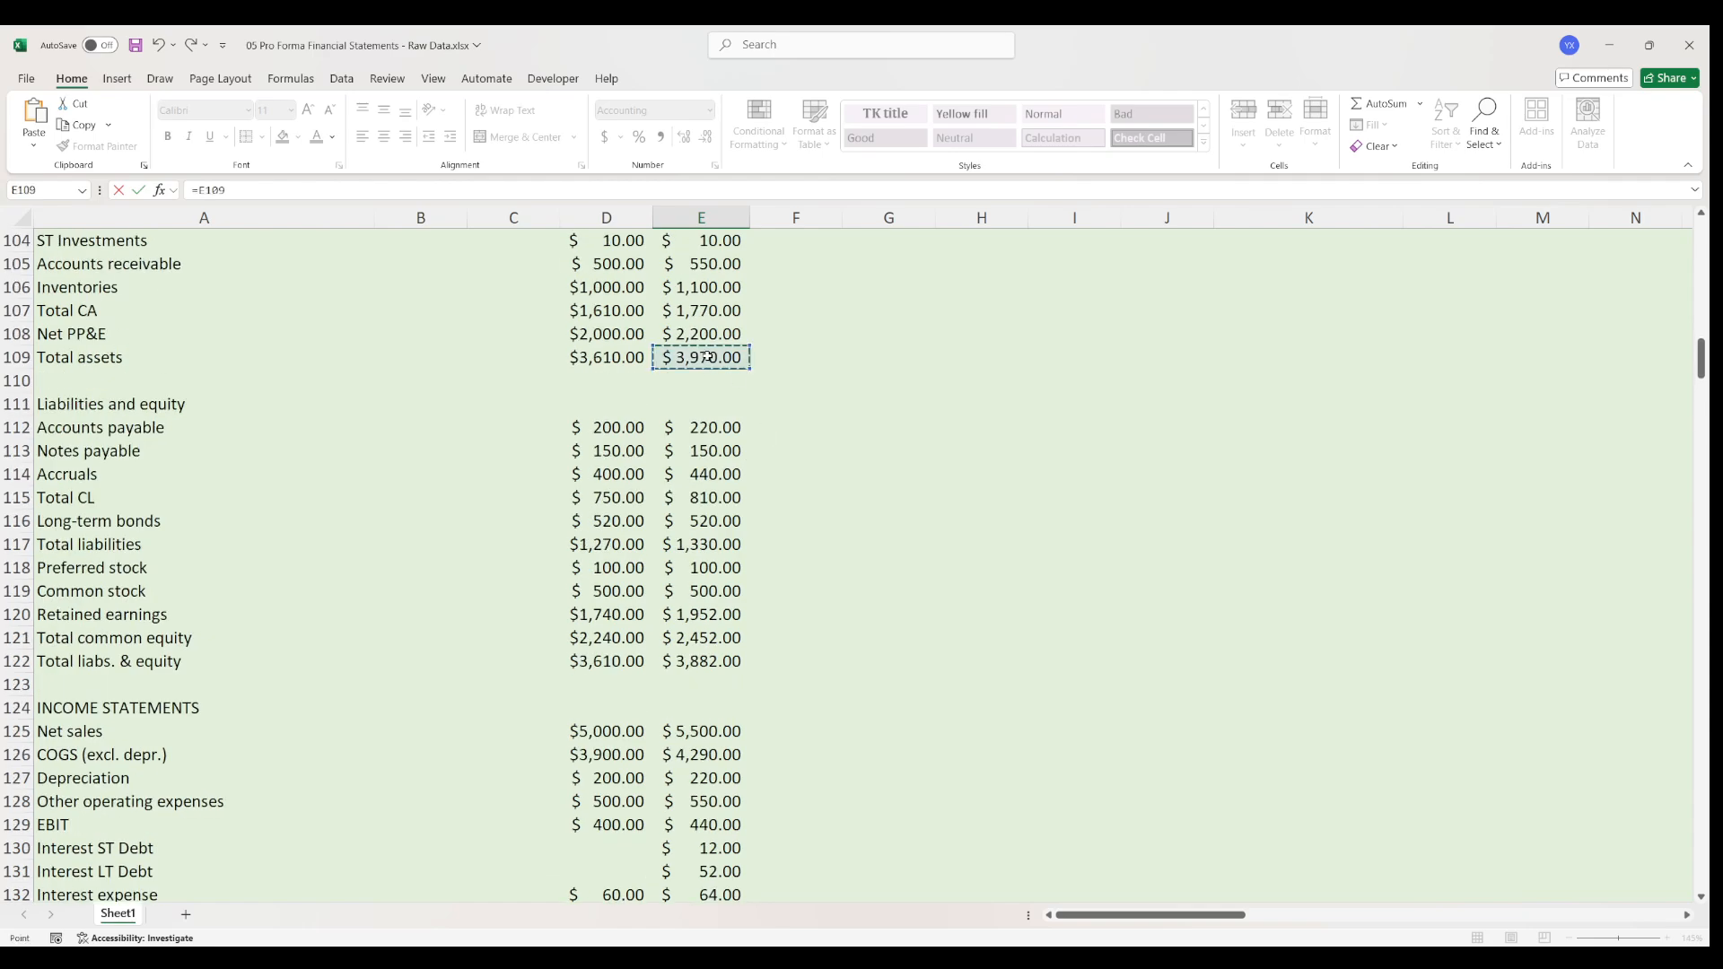
{"action": "type", "text": "-"}
{"action": "left_click", "coordinate": [625, 363]}
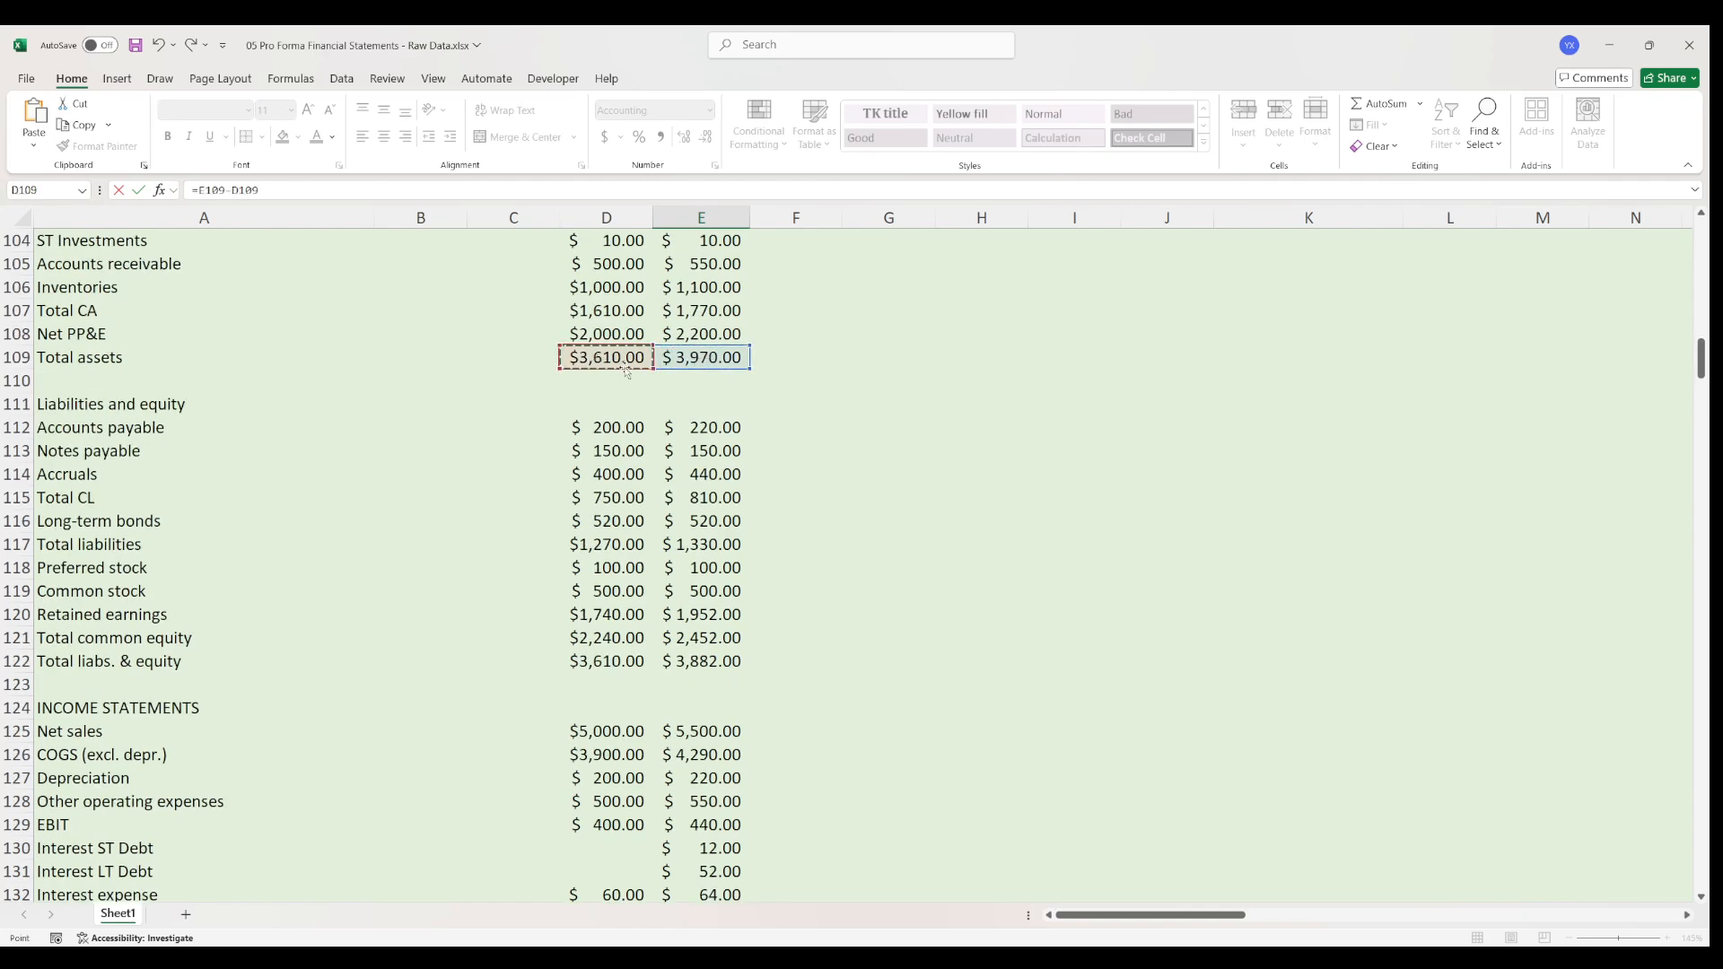
{"action": "scroll", "coordinate": [831, 482], "scroll_direction": "down", "scroll_amount": 6}
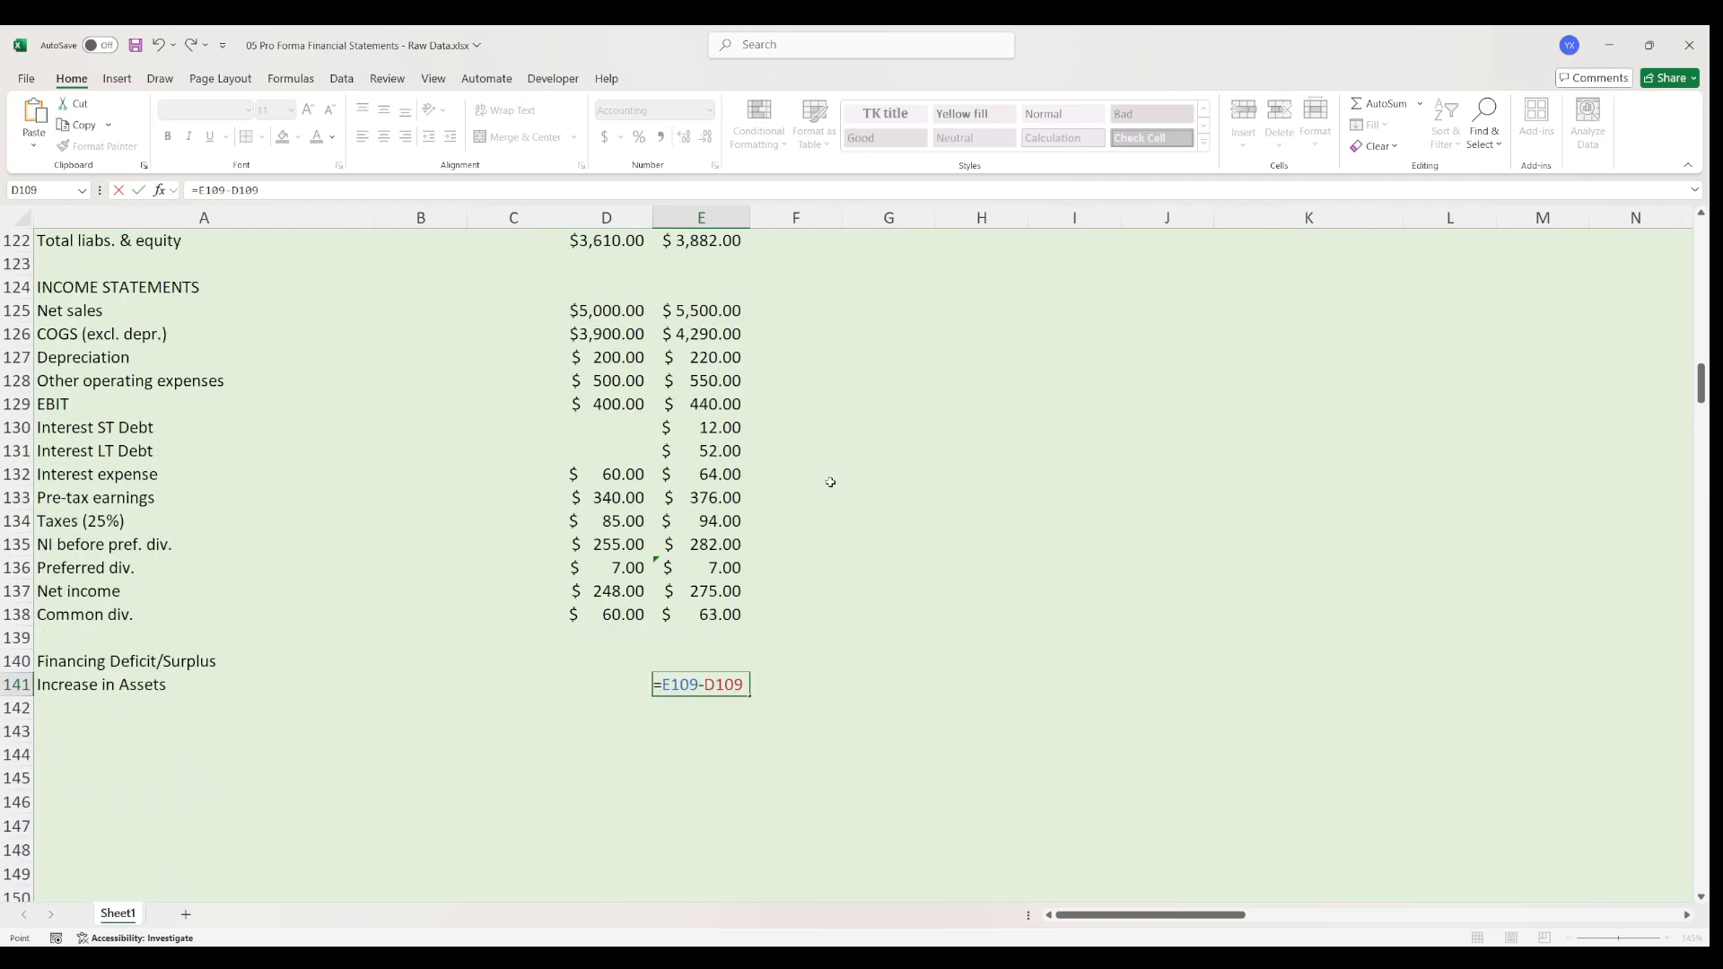
{"action": "key", "text": "Return"}
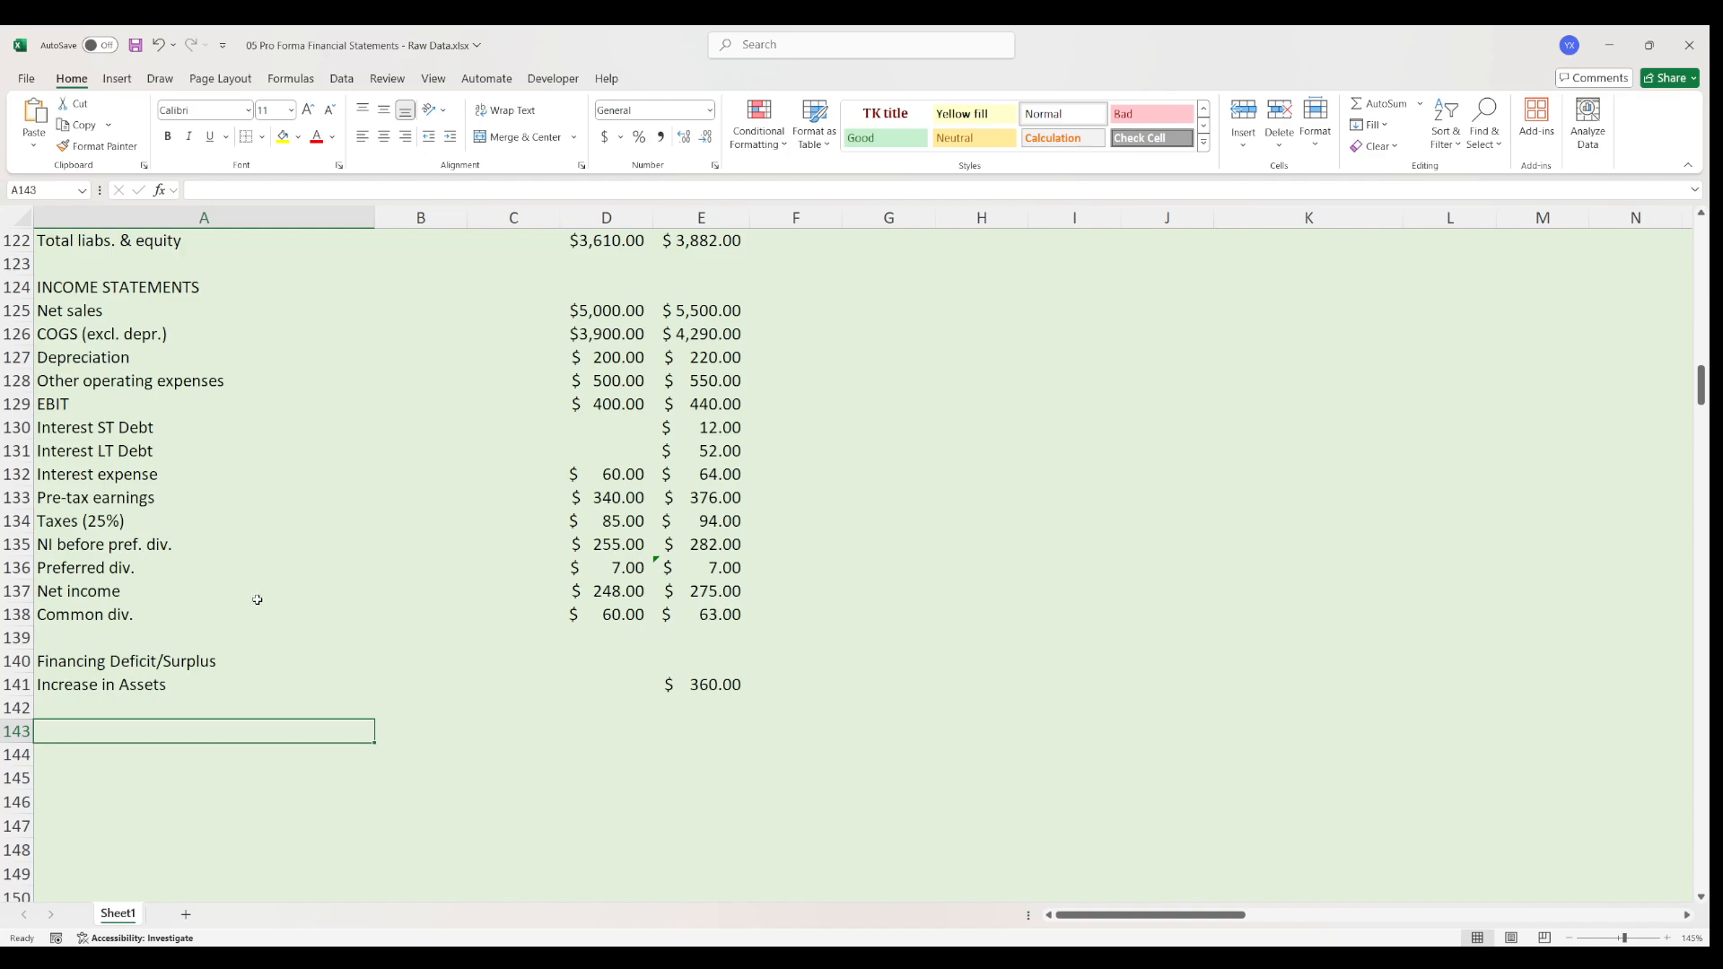
- Label A143 "Spon. Liab." and A144 "Increase in Spon. Liab." in the financing deficit section
{"action": "type", "text": "Increase"}
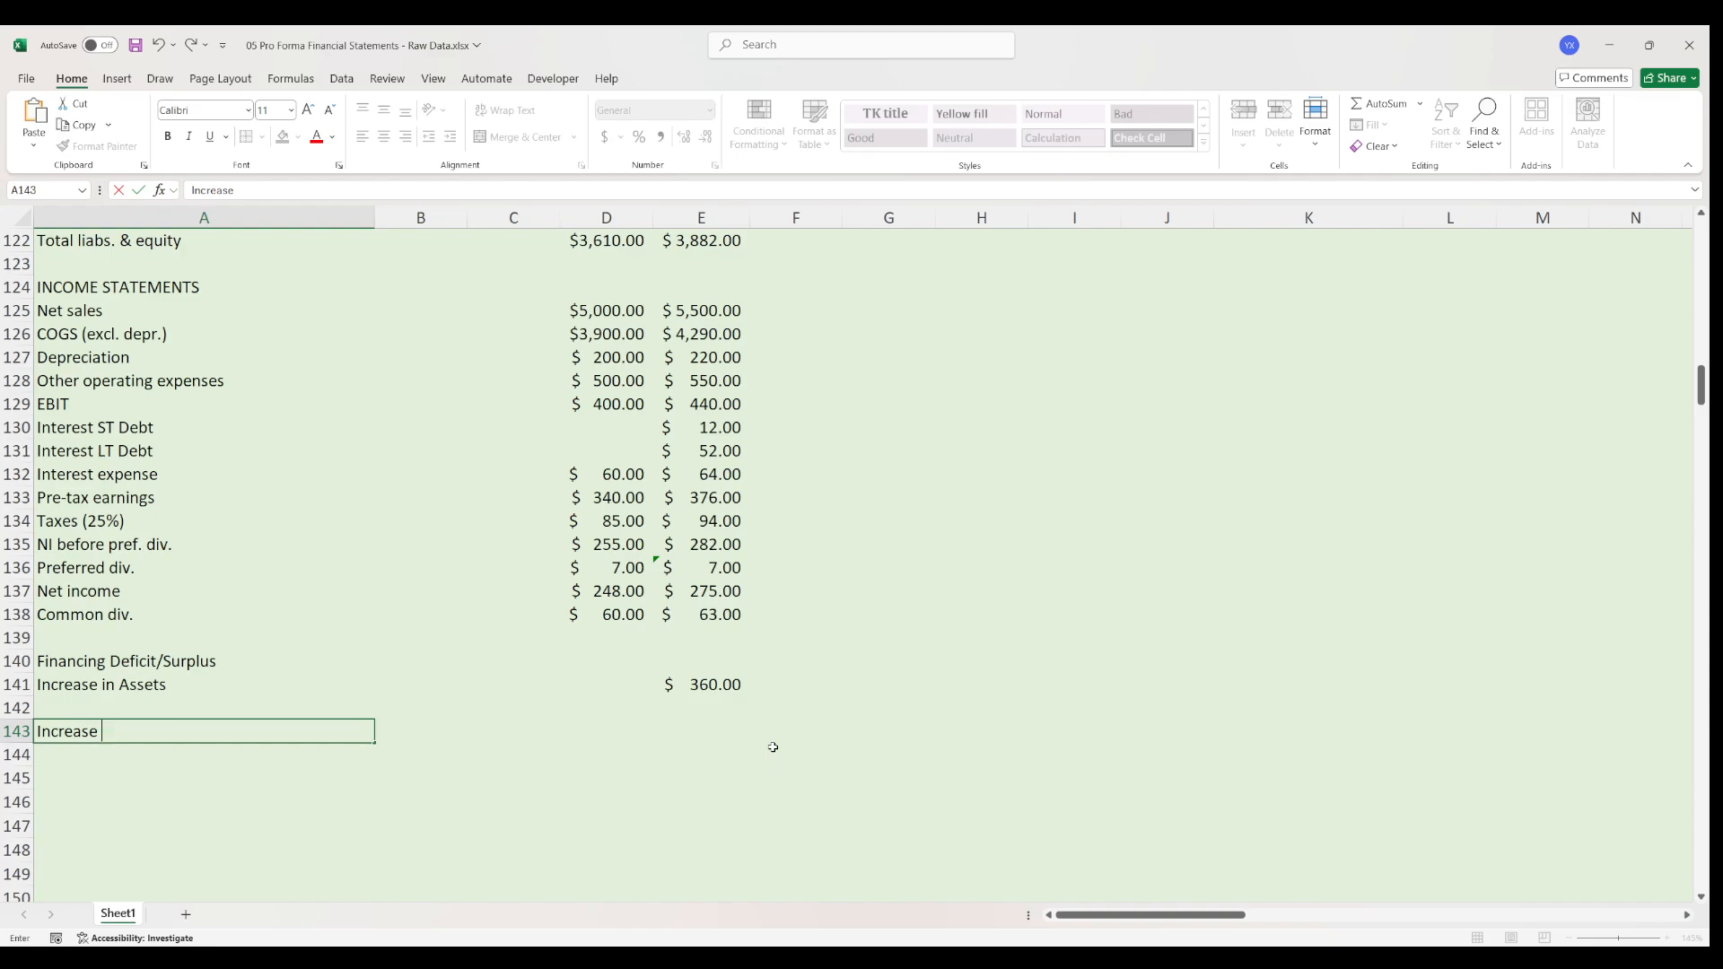
{"action": "key", "text": "Escape"}
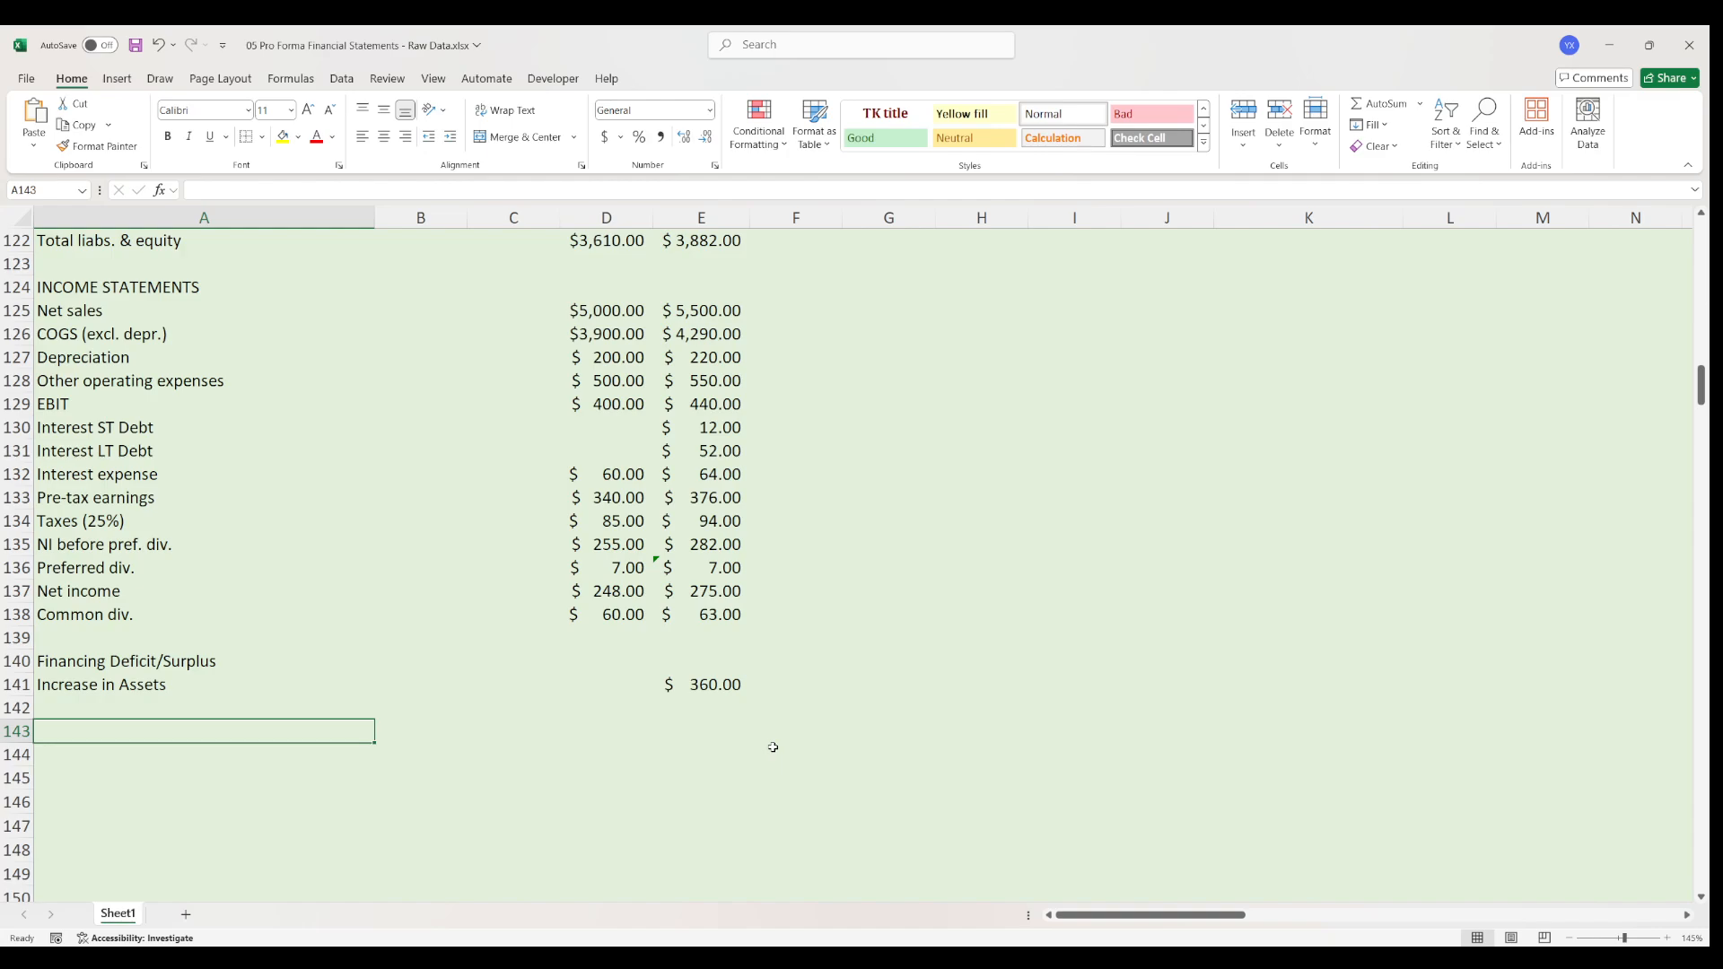
{"action": "type", "text": "Spon"}
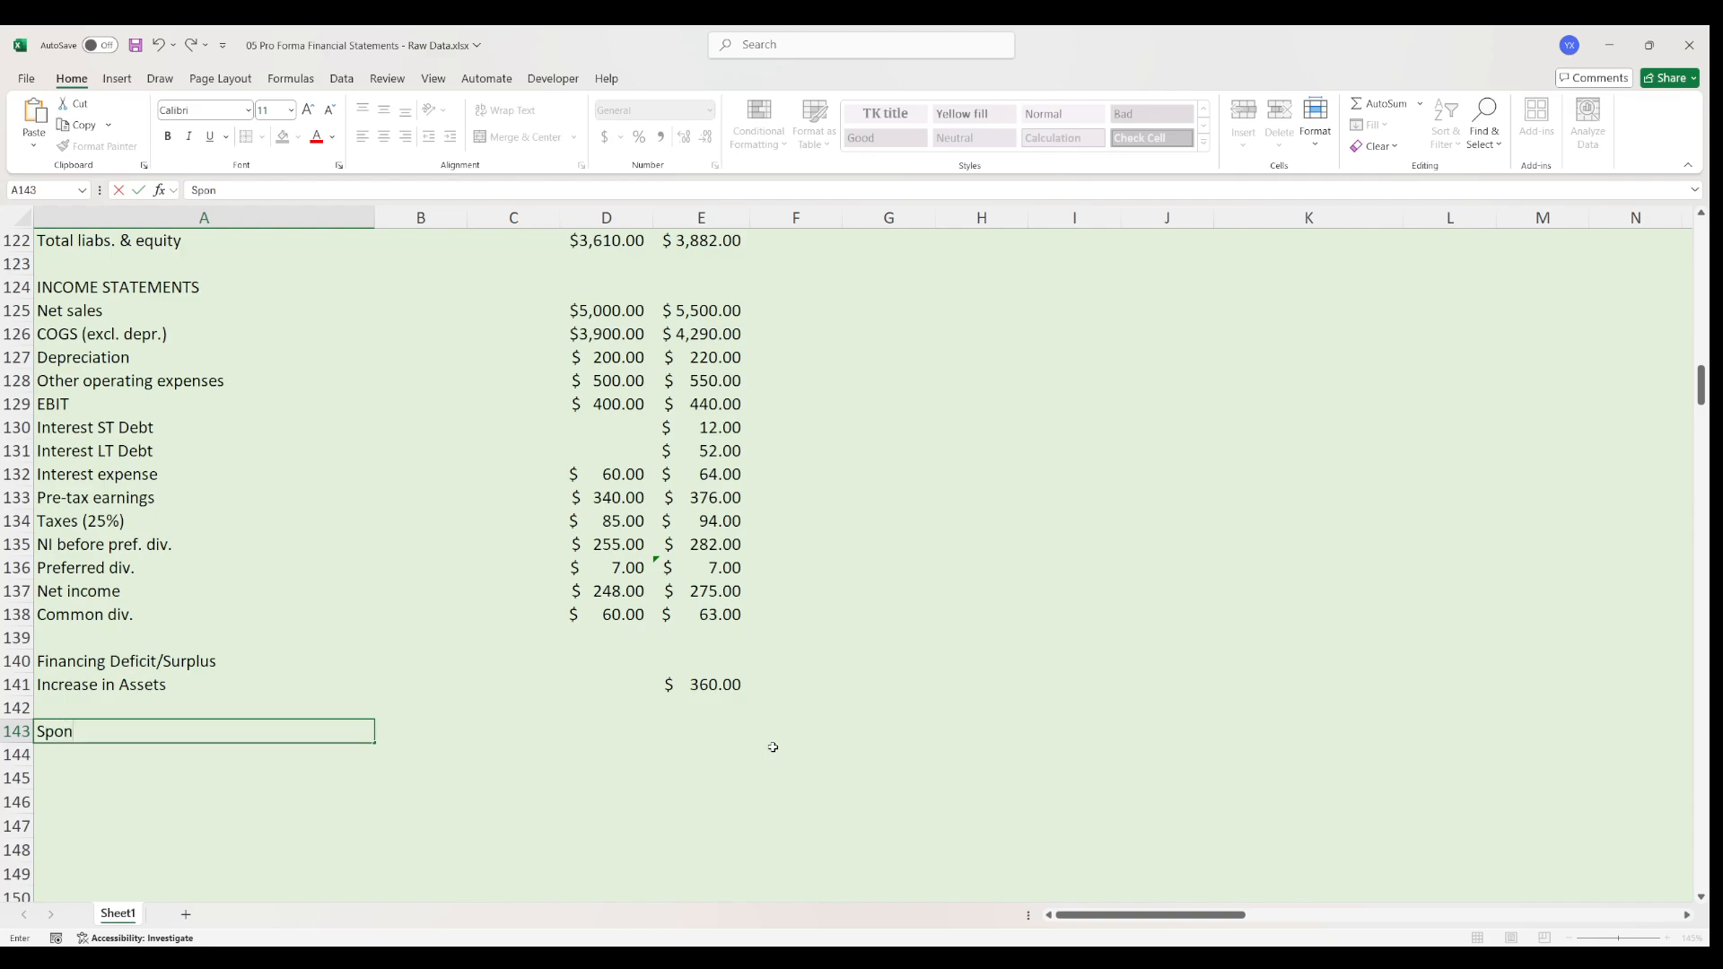
{"action": "type", "text": ". Liab."}
{"action": "key", "text": "Return"}
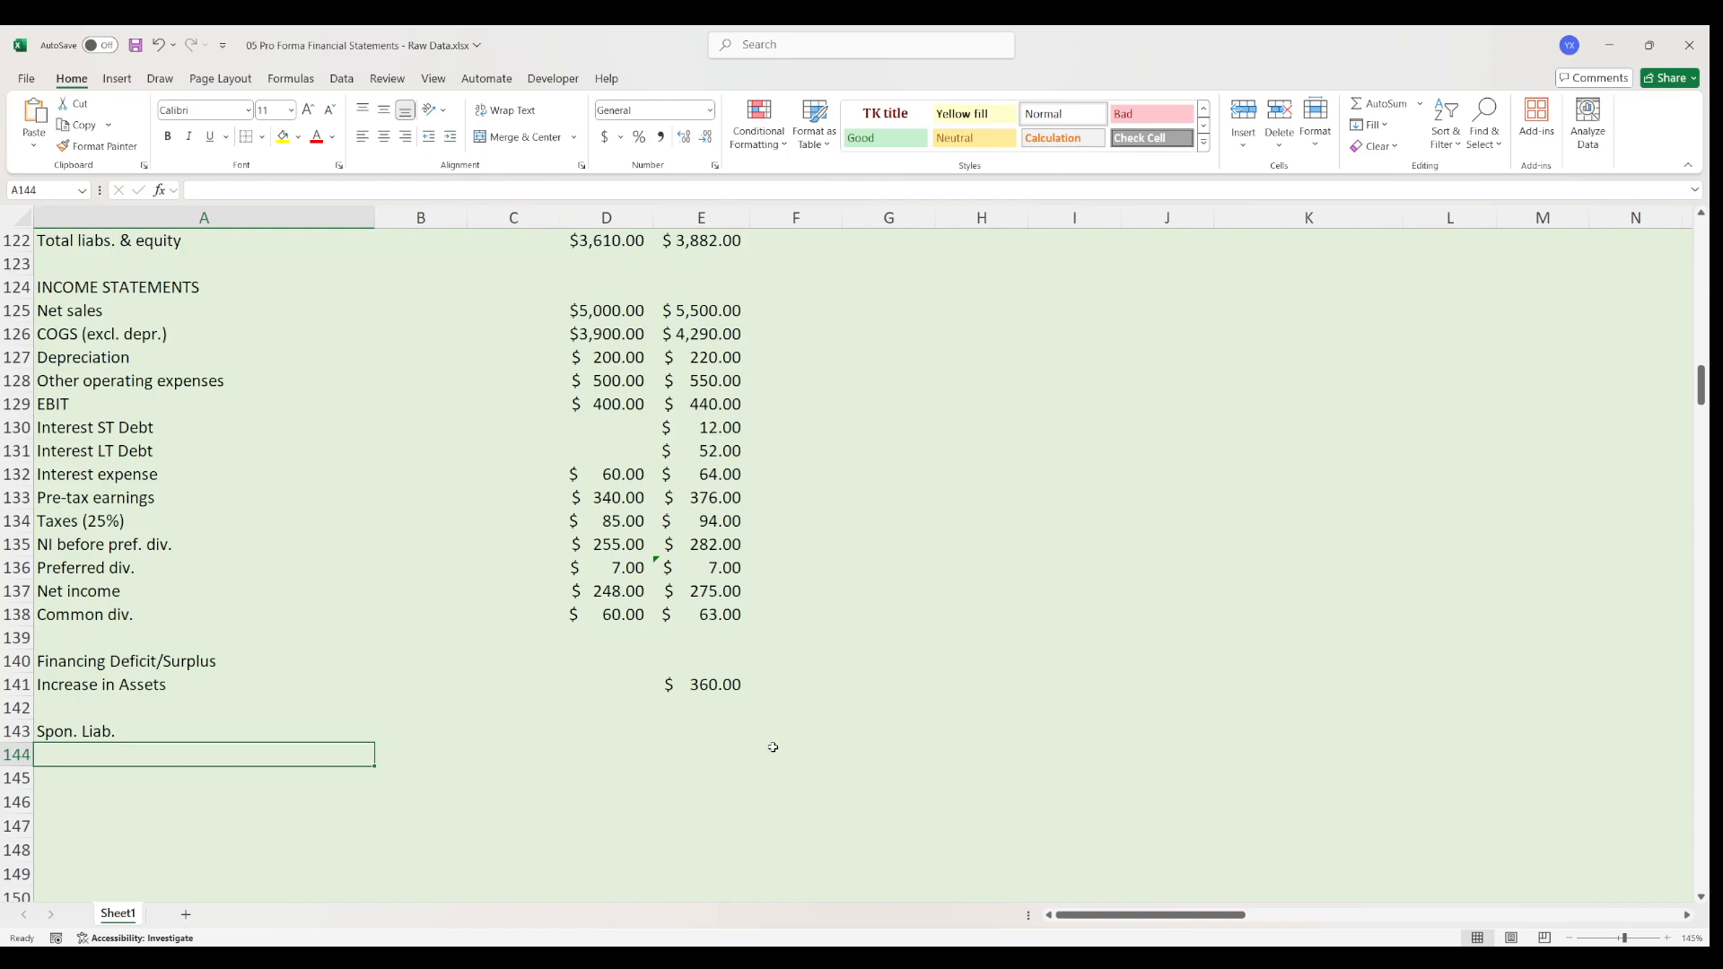
{"action": "type", "text": "Incr"}
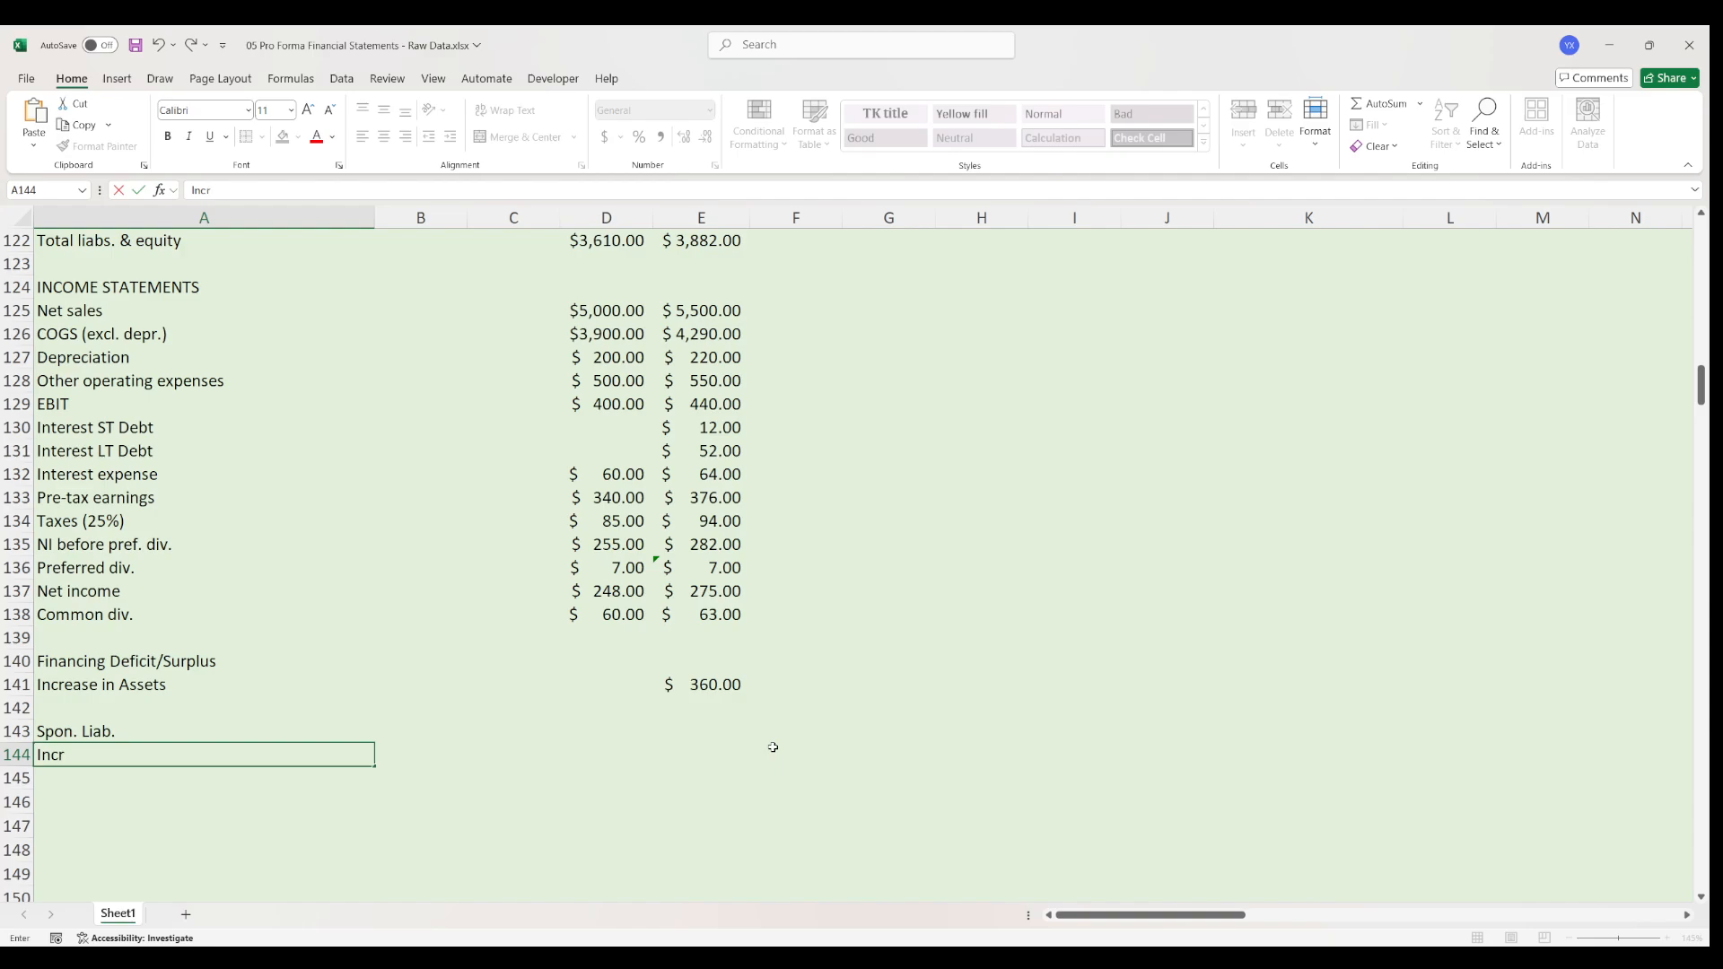
{"action": "type", "text": "ease in"}
{"action": "key", "text": "BackSpace"}
{"action": "key", "text": "BackSpace"}
{"action": "key", "text": "BackSpace"}
{"action": "key", "text": "BackSpace"}
{"action": "type", "text": "Spon. Liab."}
{"action": "key", "text": "Return"}
{"action": "key", "text": "Return"}
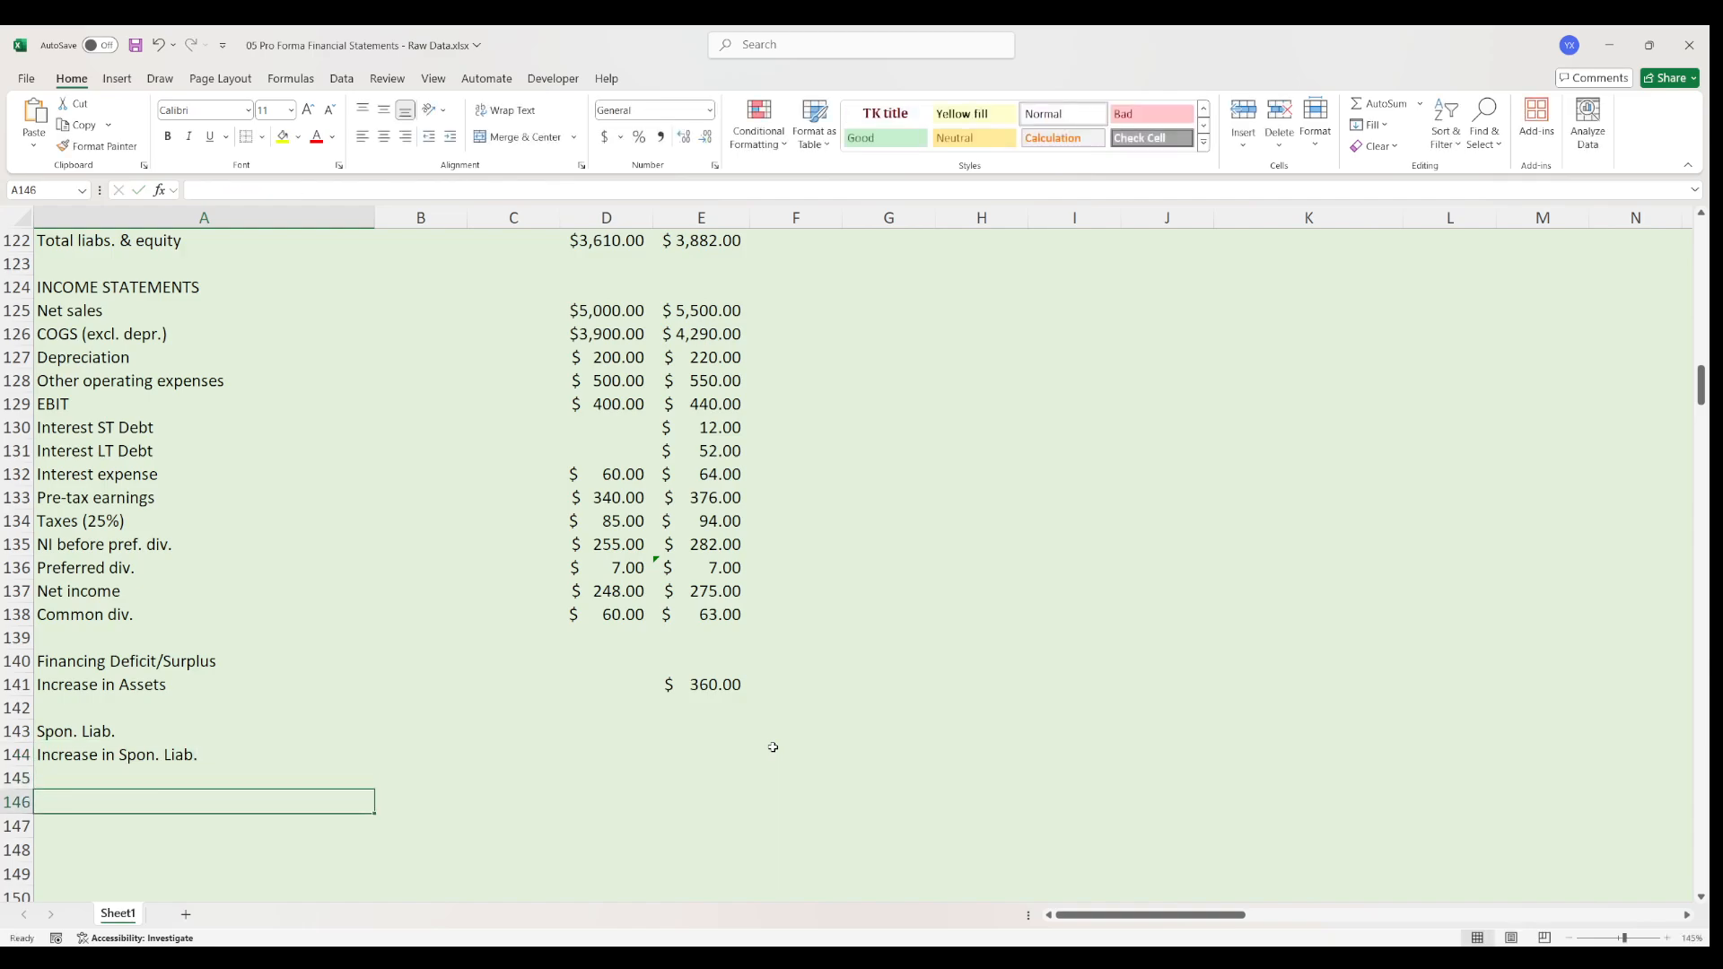
- Enter the row labels "Debt" in A146 and "Increase in Debt" in A147
{"action": "type", "text": "Debt"}
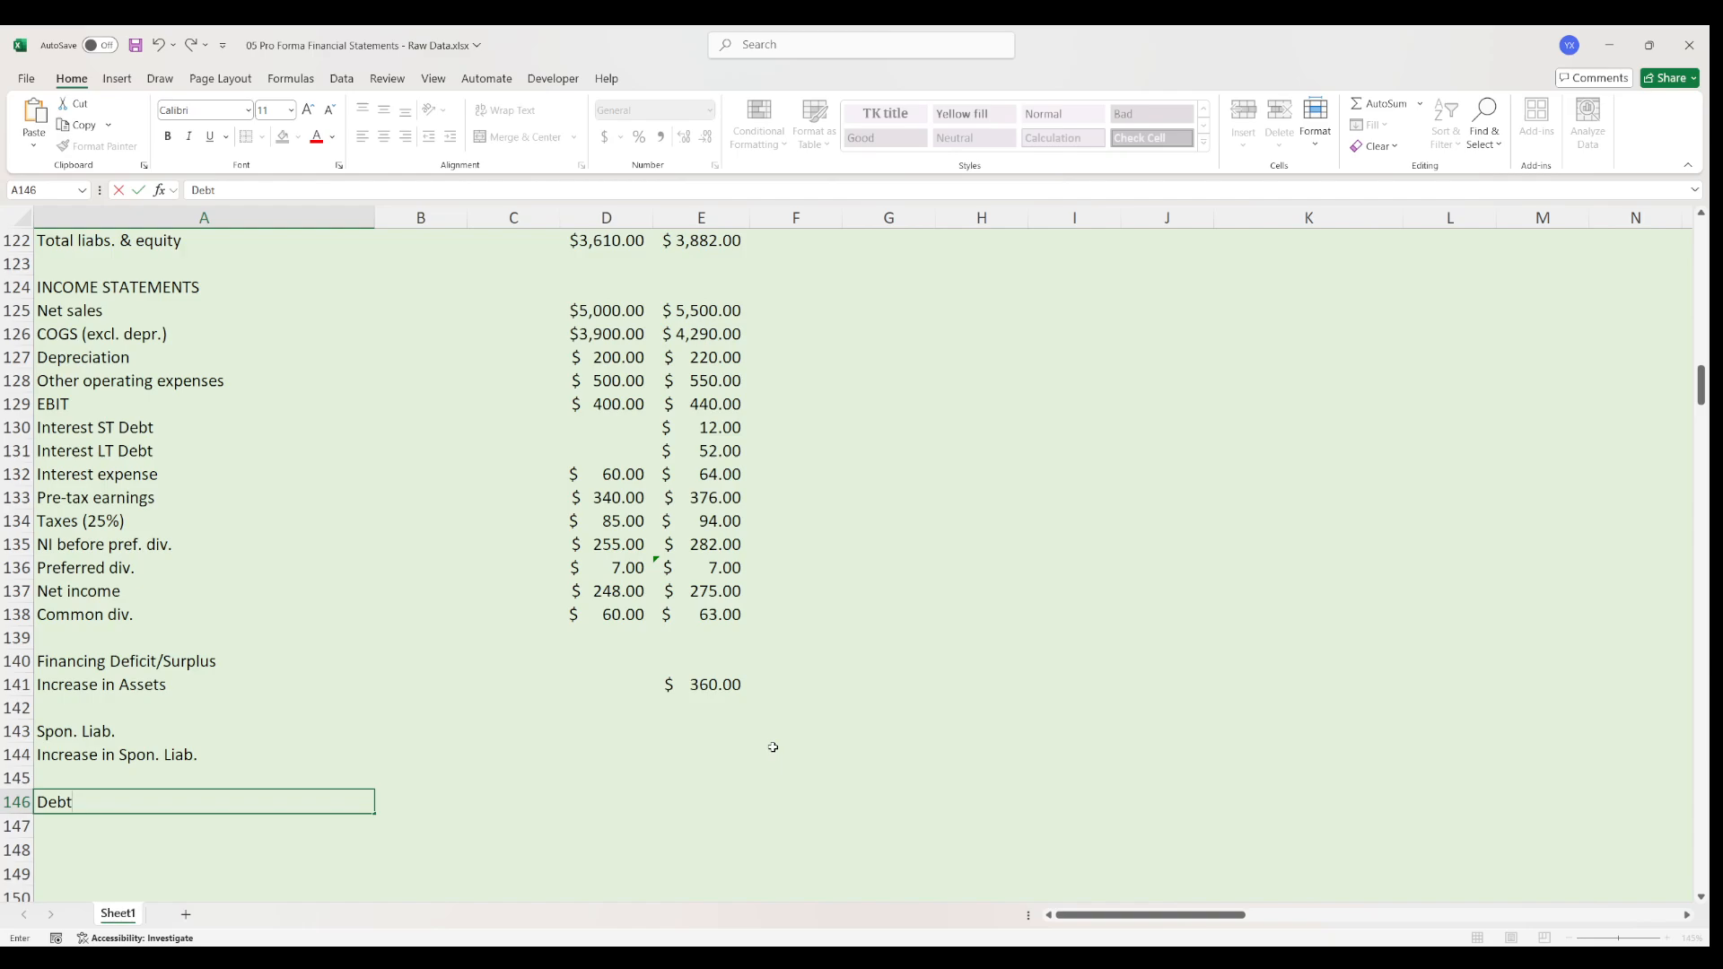
{"action": "key", "text": "Return"}
{"action": "type", "text": "In"}
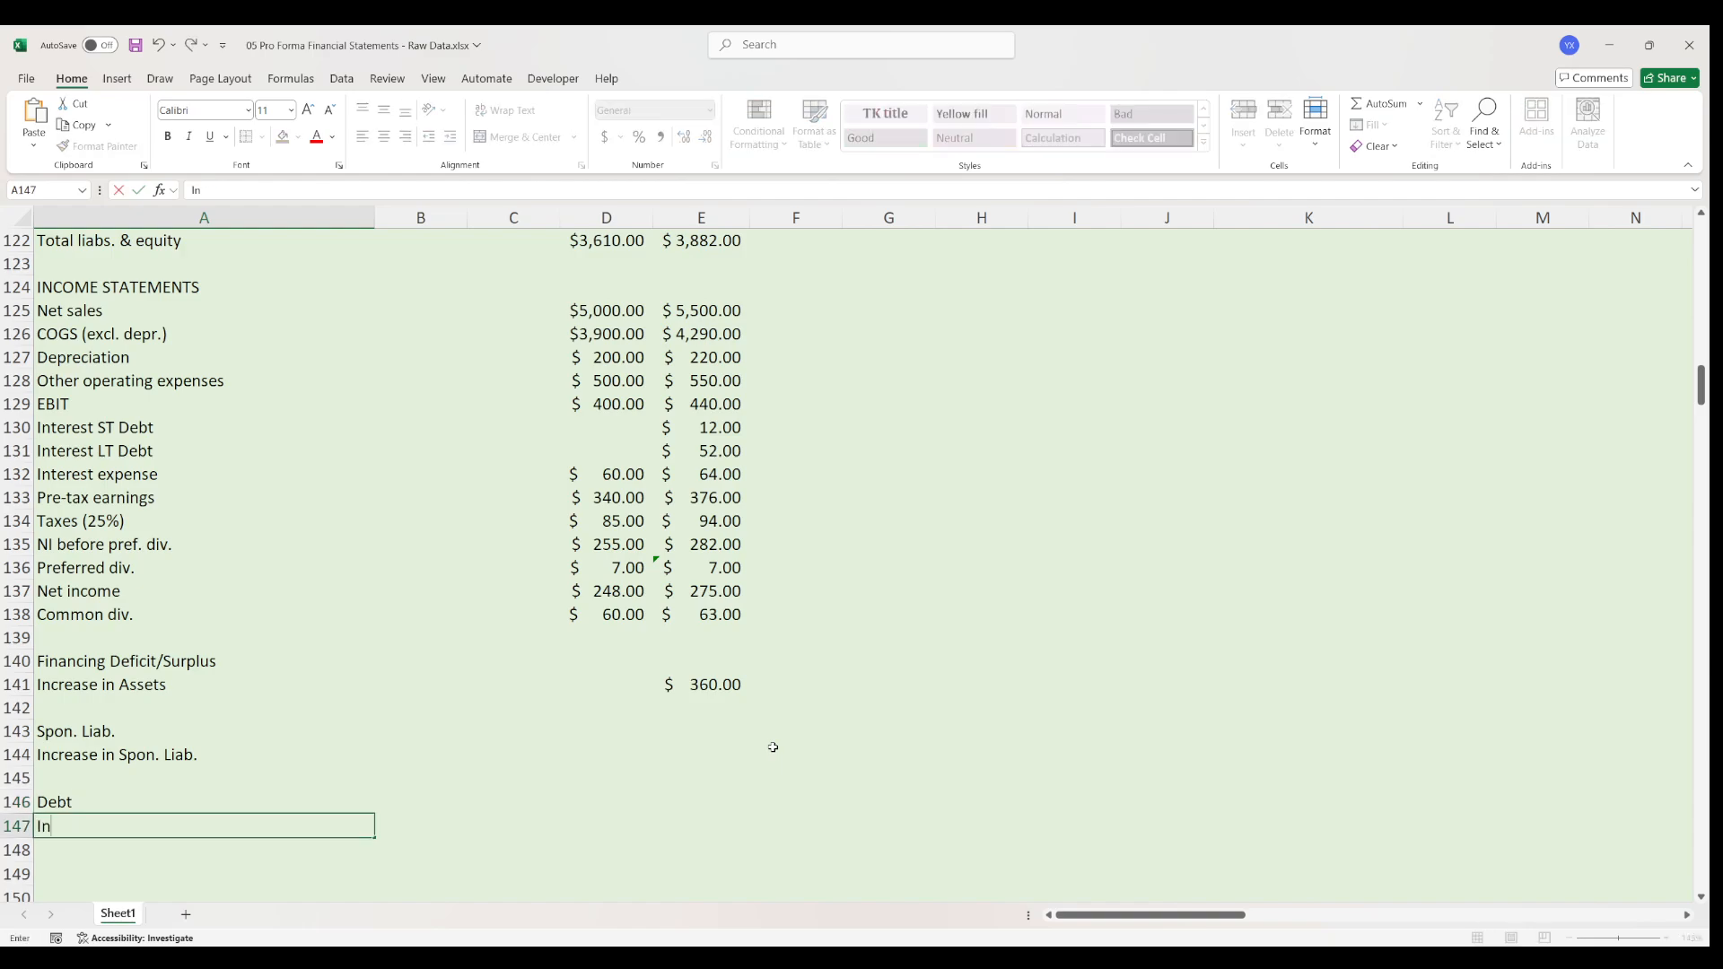
{"action": "type", "text": "crease in Debt"}
{"action": "key", "text": "Return"}
{"action": "key", "text": "Return"}
- Enter the row labels "Stock" in A149 and "Increase in Stock" in A150
{"action": "type", "text": "E"}
{"action": "key", "text": "BackSpace"}
{"action": "type", "text": "Stock"}
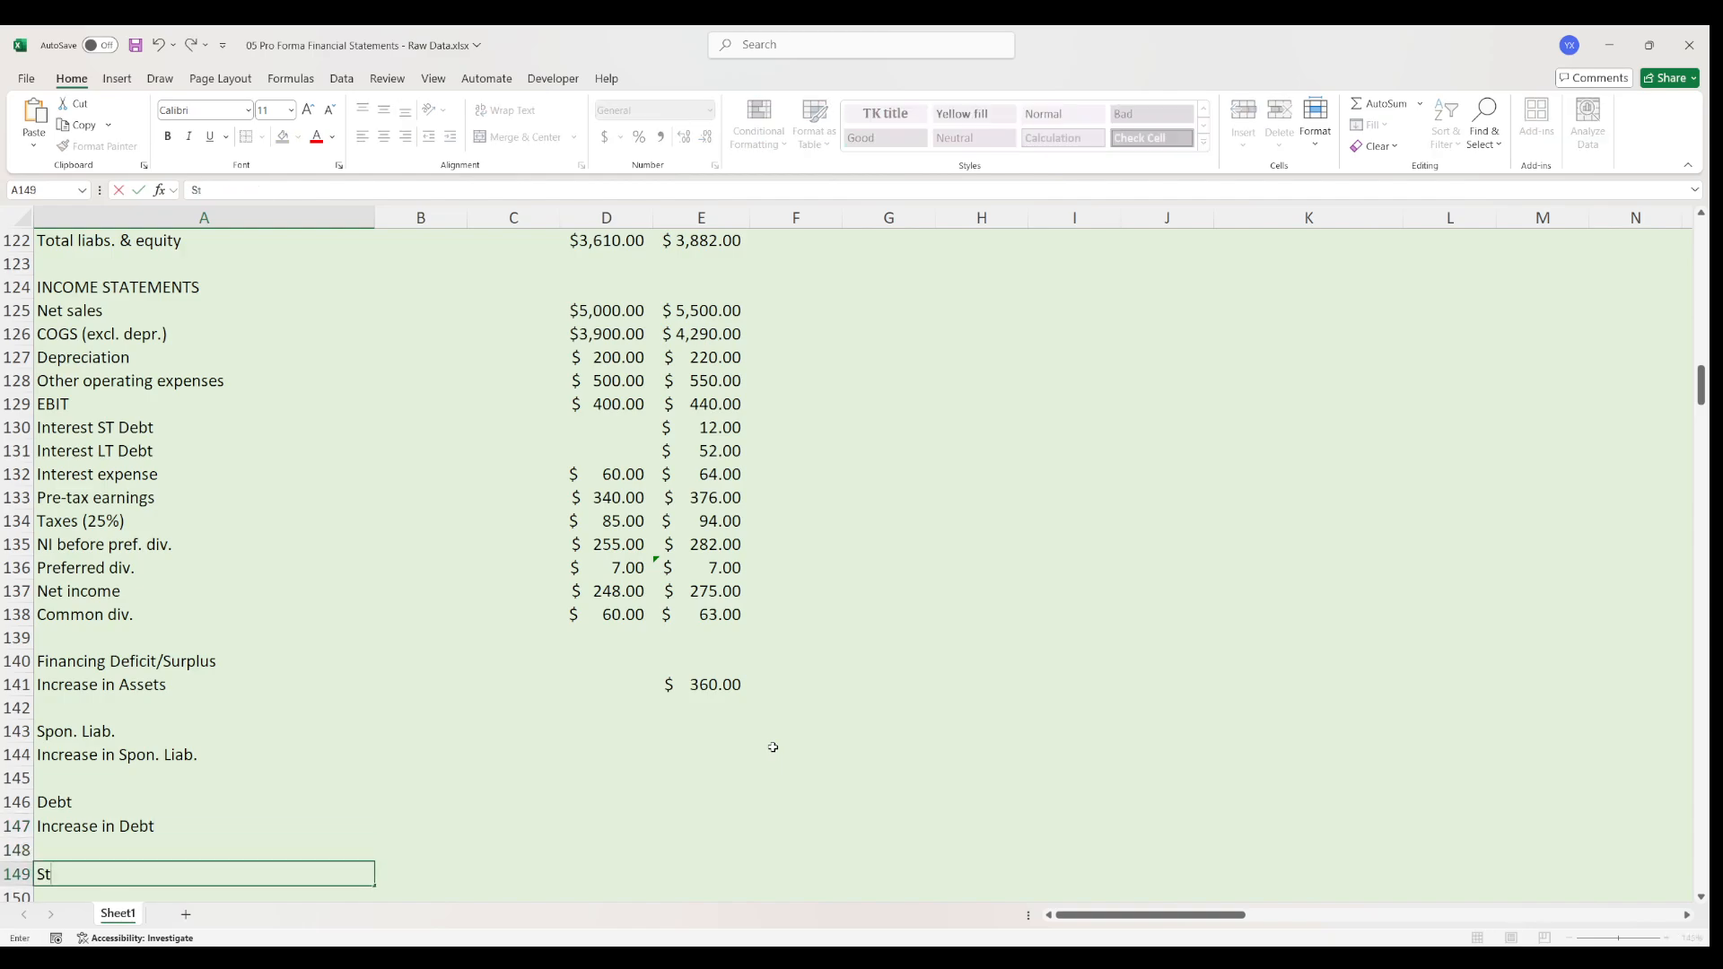
{"action": "key", "text": "Return"}
{"action": "type", "text": "Increas"}
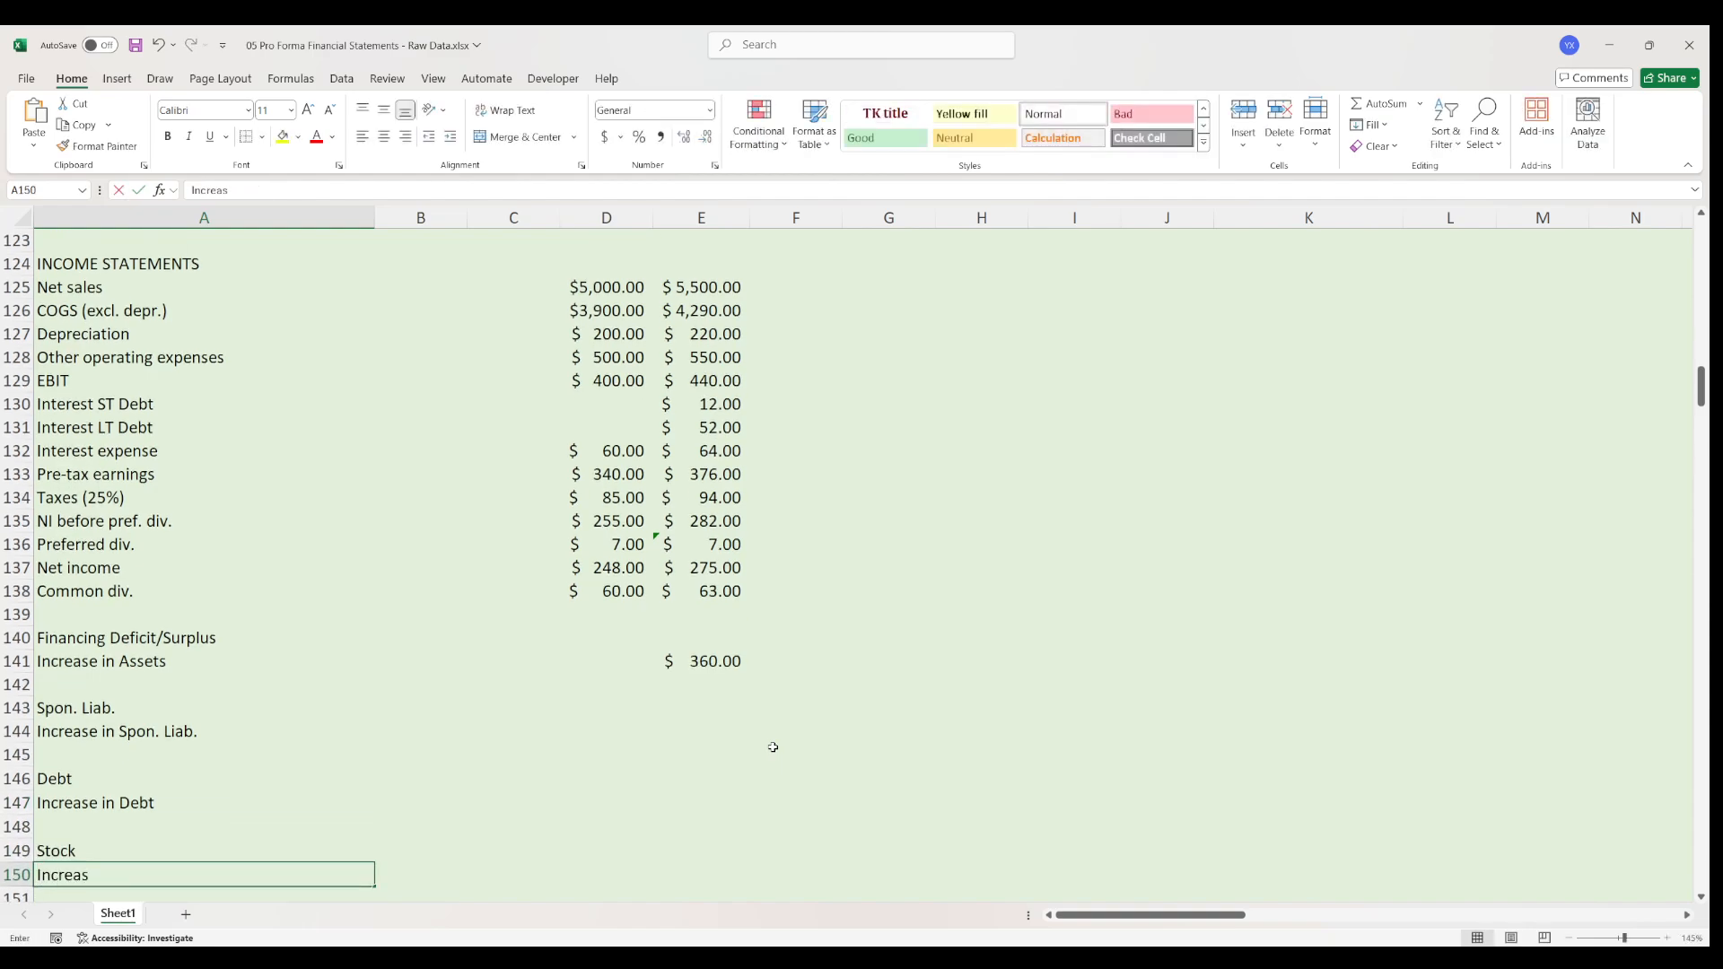
{"action": "type", "text": "e in Stock"}
{"action": "key", "text": "Return"}
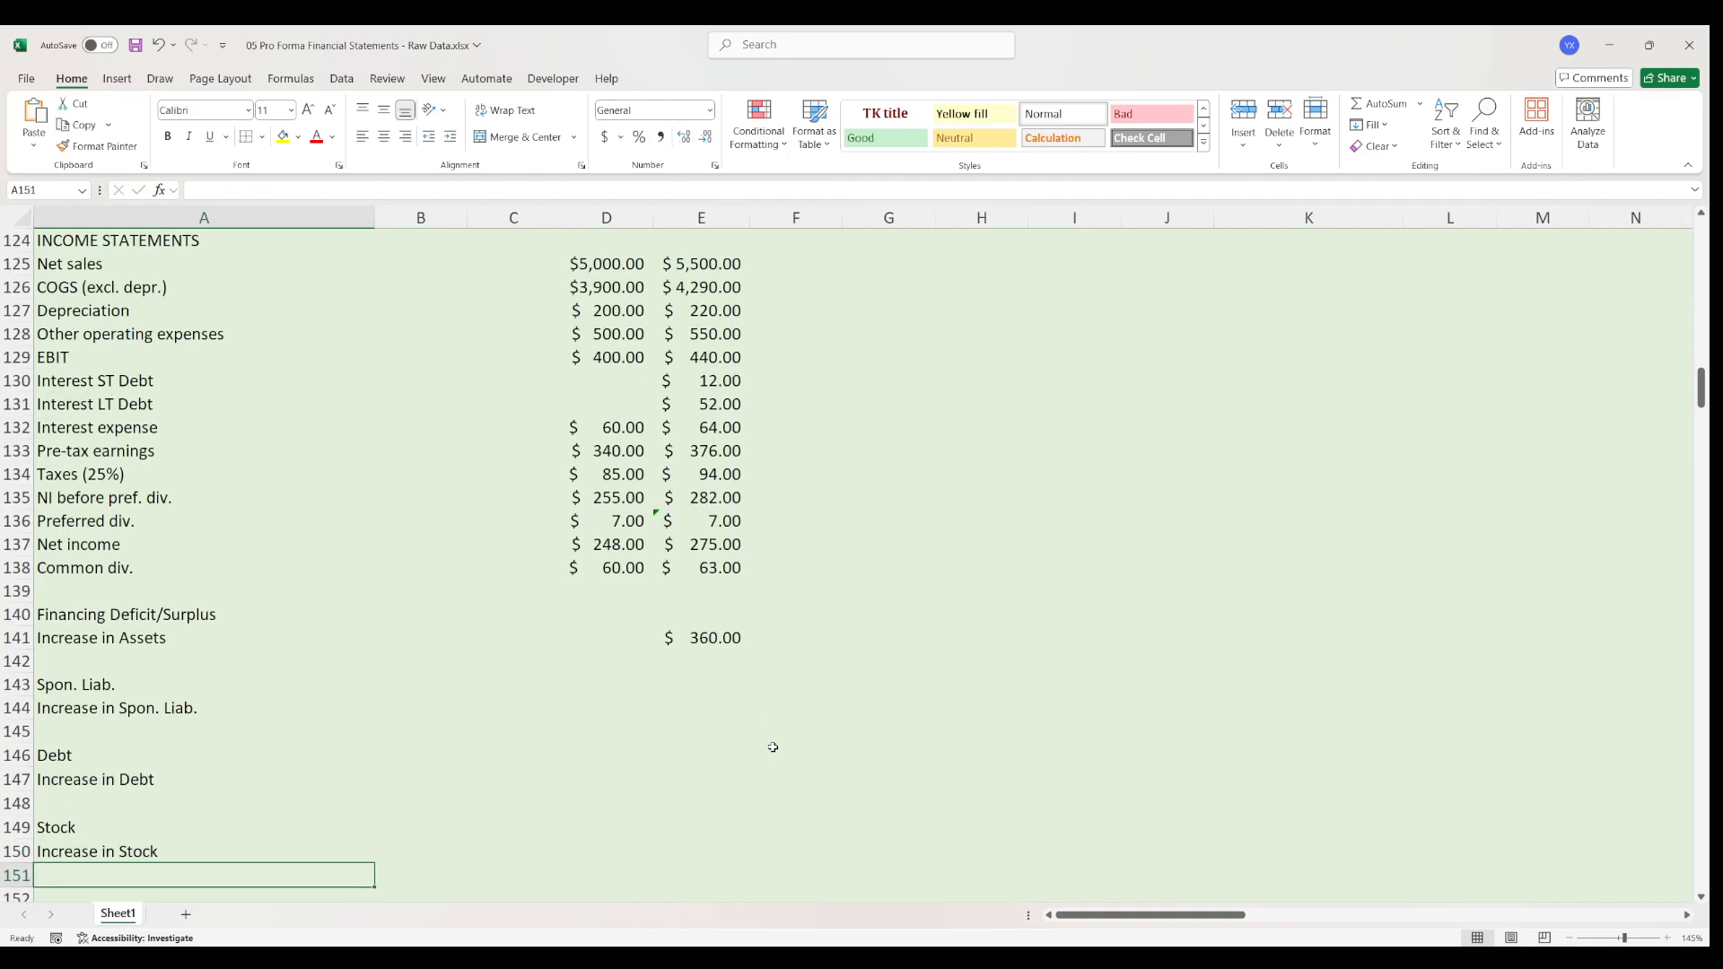
- Leave a blank row below the stock labels and enter the label "Net income - common div." in A152
{"action": "key", "text": "Return"}
{"action": "type", "text": "I"}
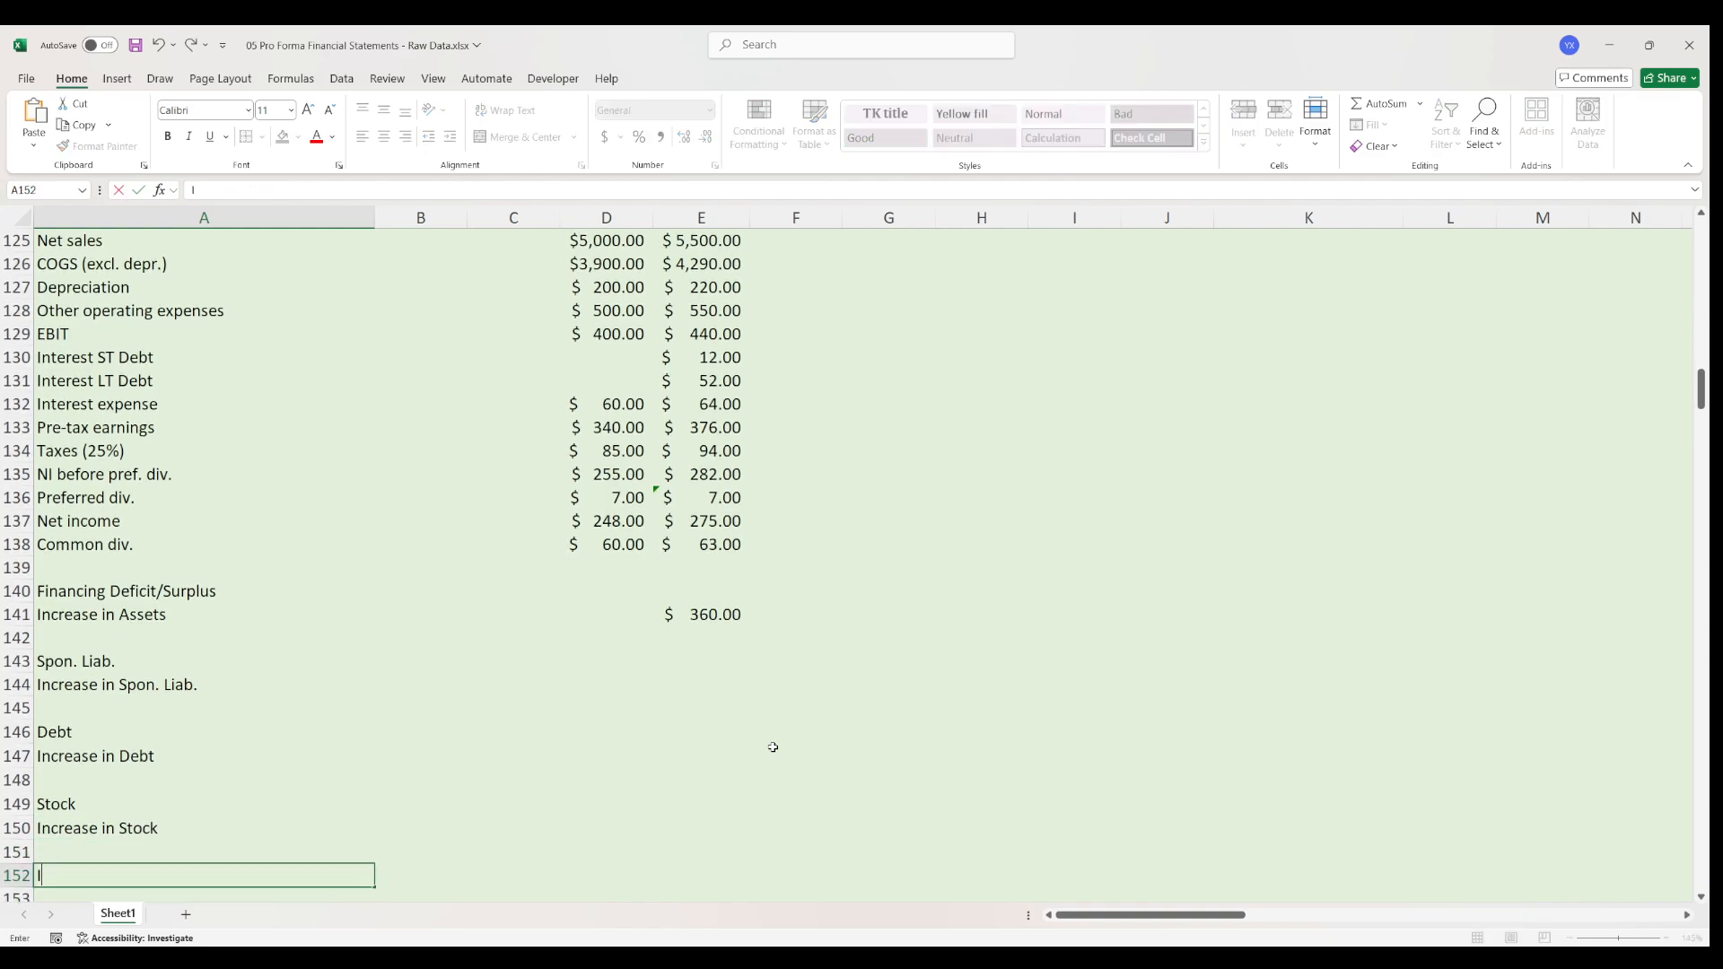
{"action": "type", "text": "Net income - common div."}
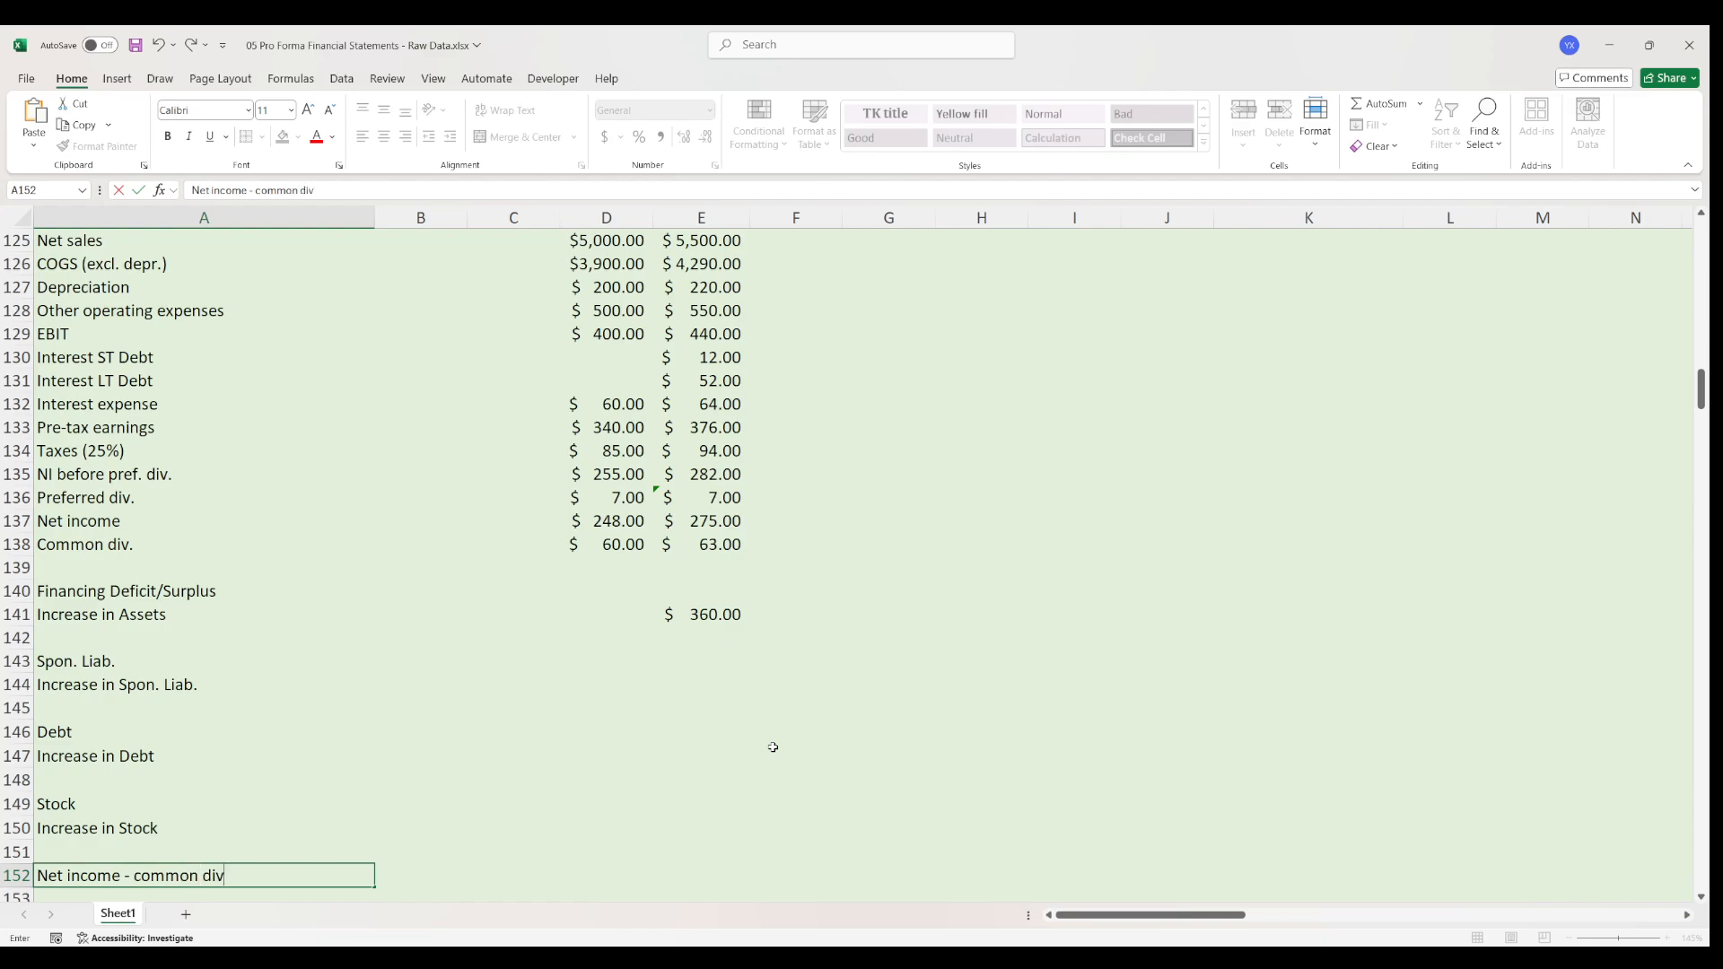
{"action": "key", "text": "Return"}
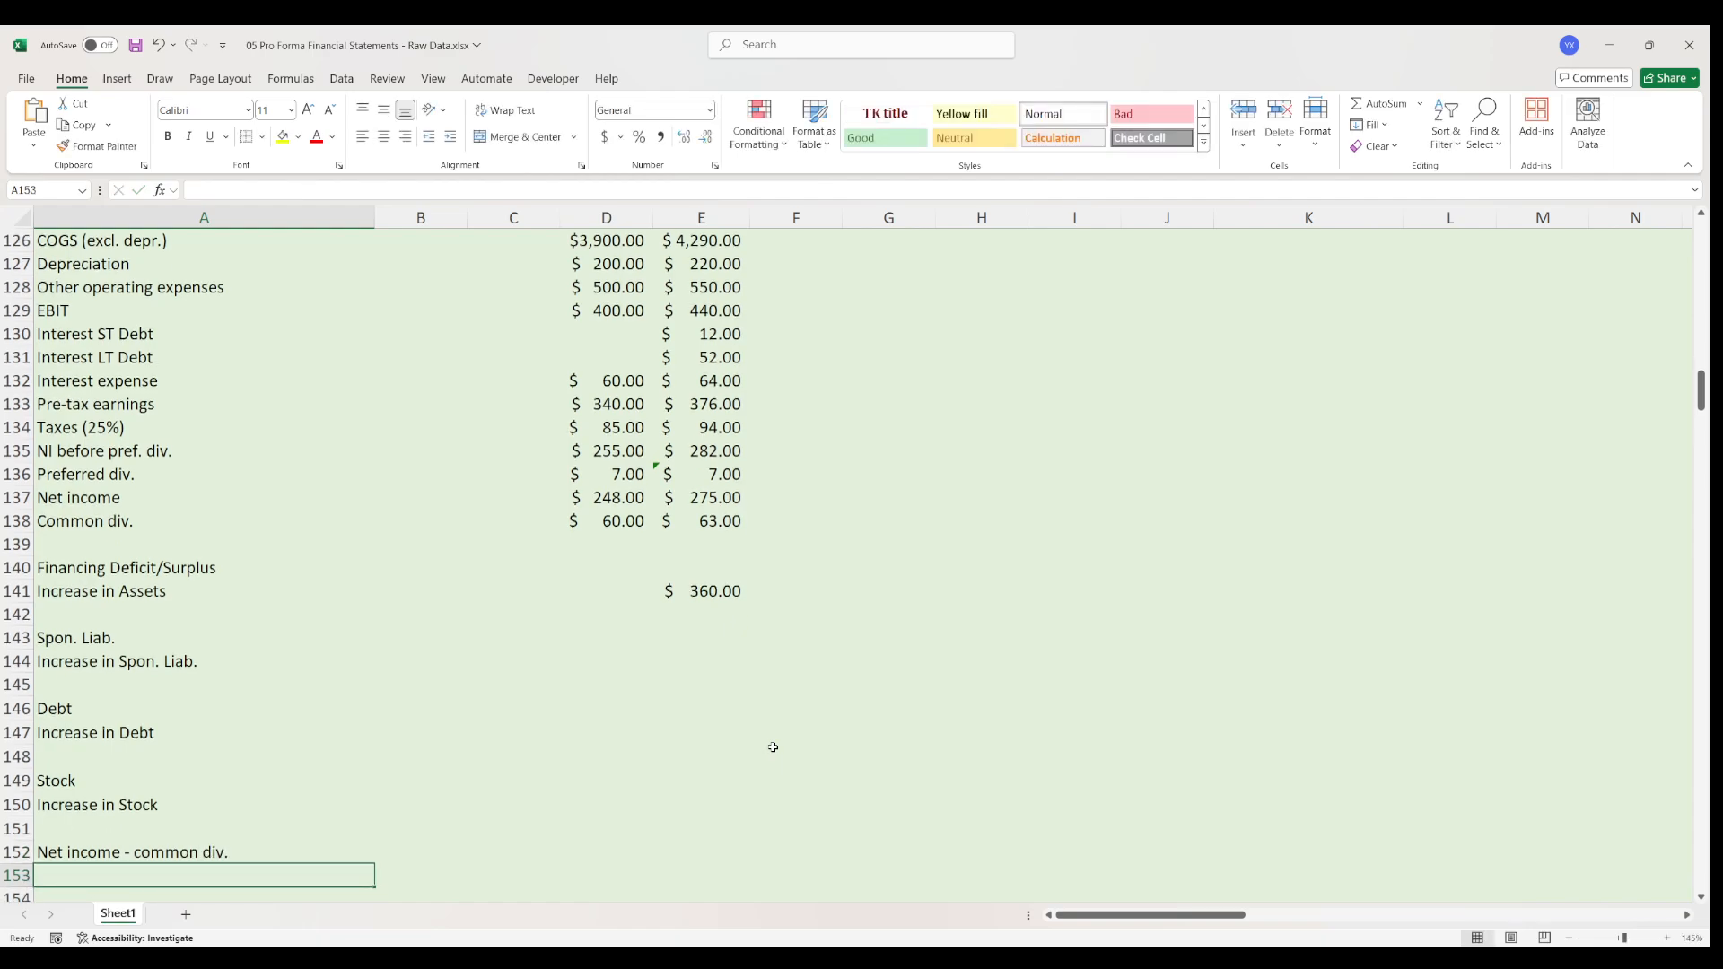
- Calculate the projected spontaneous liabilities in E143 as accounts payable plus accruals, using =E112+E114
{"action": "key", "text": "Up"}
{"action": "key", "text": "Up"}
{"action": "key", "text": "Up"}
{"action": "key", "text": "Up"}
{"action": "key", "text": "Up"}
{"action": "key", "text": "Up"}
{"action": "key", "text": "Up"}
{"action": "key", "text": "Up"}
{"action": "key", "text": "Up"}
{"action": "key", "text": "Up"}
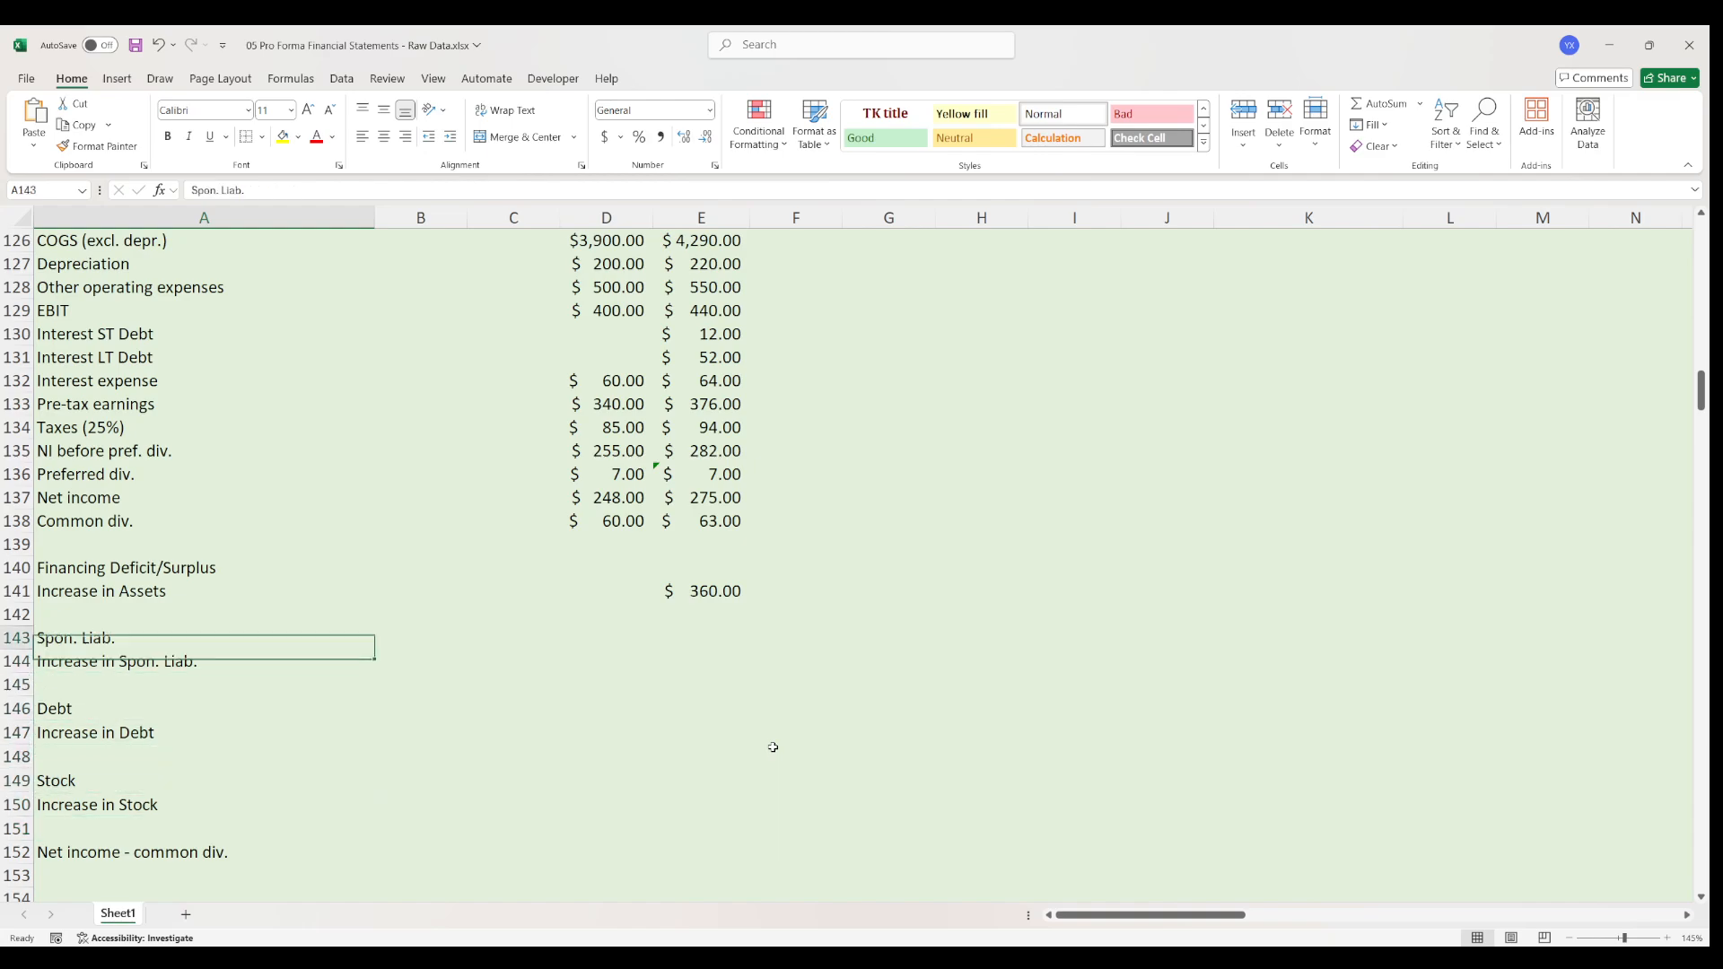
{"action": "key", "text": "Right"}
{"action": "key", "text": "Right"}
{"action": "key", "text": "Right"}
{"action": "key", "text": "Right"}
{"action": "type", "text": "="}
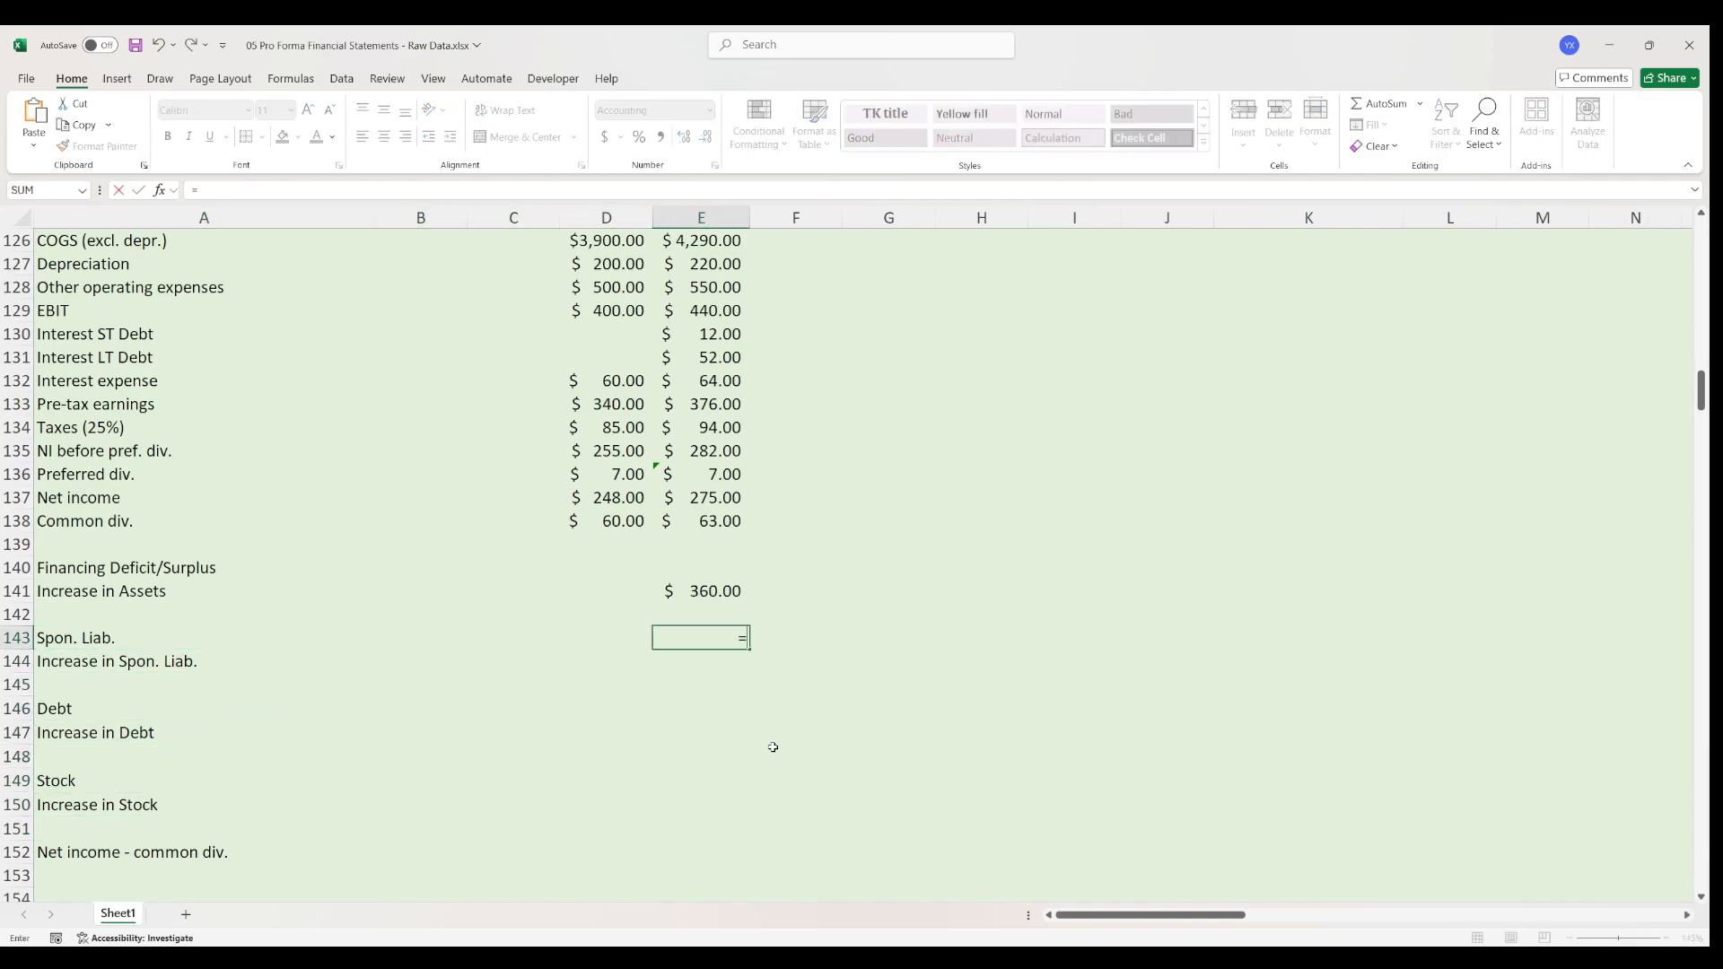
{"action": "key", "text": "Up"}
{"action": "key", "text": "Up"}
{"action": "key", "text": "Up"}
{"action": "key", "text": "Up"}
{"action": "key", "text": "Up"}
{"action": "key", "text": "Up"}
{"action": "key", "text": "Up"}
{"action": "key", "text": "Up"}
{"action": "key", "text": "Up"}
{"action": "key", "text": "Up"}
{"action": "key", "text": "Up"}
{"action": "key", "text": "Up"}
{"action": "key", "text": "Up"}
{"action": "key", "text": "Up"}
{"action": "key", "text": "Up"}
{"action": "key", "text": "Up"}
{"action": "key", "text": "Up"}
{"action": "key", "text": "Up"}
{"action": "key", "text": "Up"}
{"action": "key", "text": "Up"}
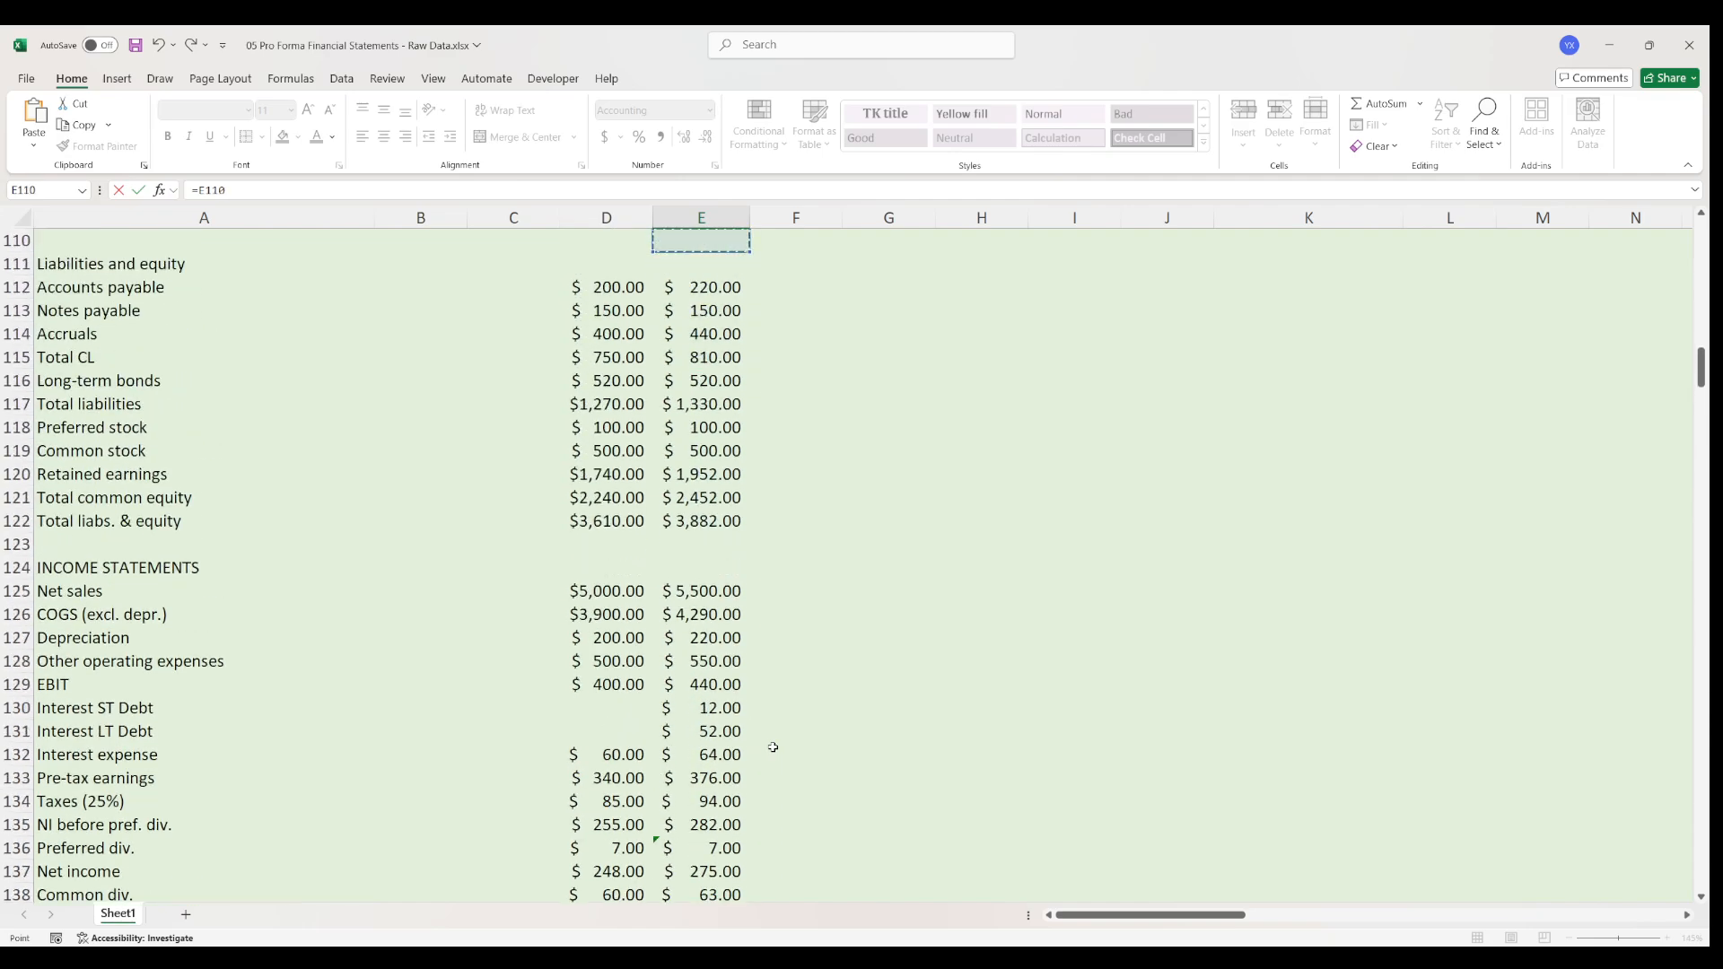
{"action": "key", "text": "Down"}
{"action": "key", "text": "Down"}
{"action": "type", "text": "+"}
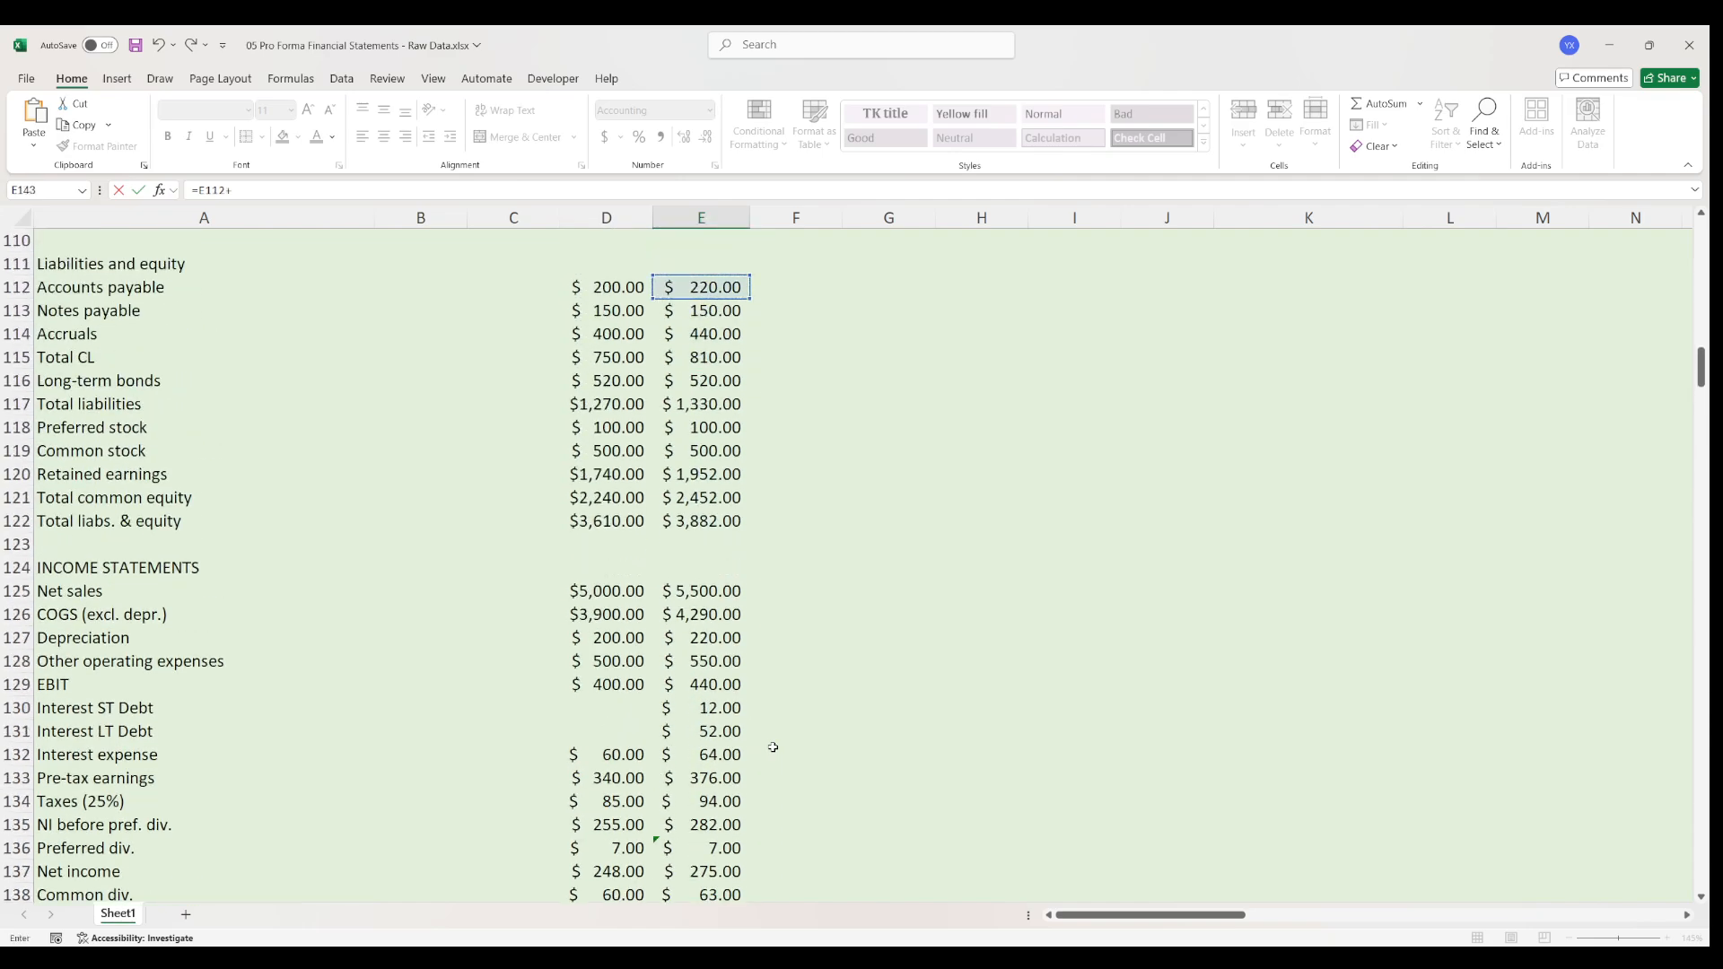
{"action": "left_click_drag", "start_coordinate": [175, 332], "coordinate": [754, 338]}
{"action": "left_click", "coordinate": [731, 337]}
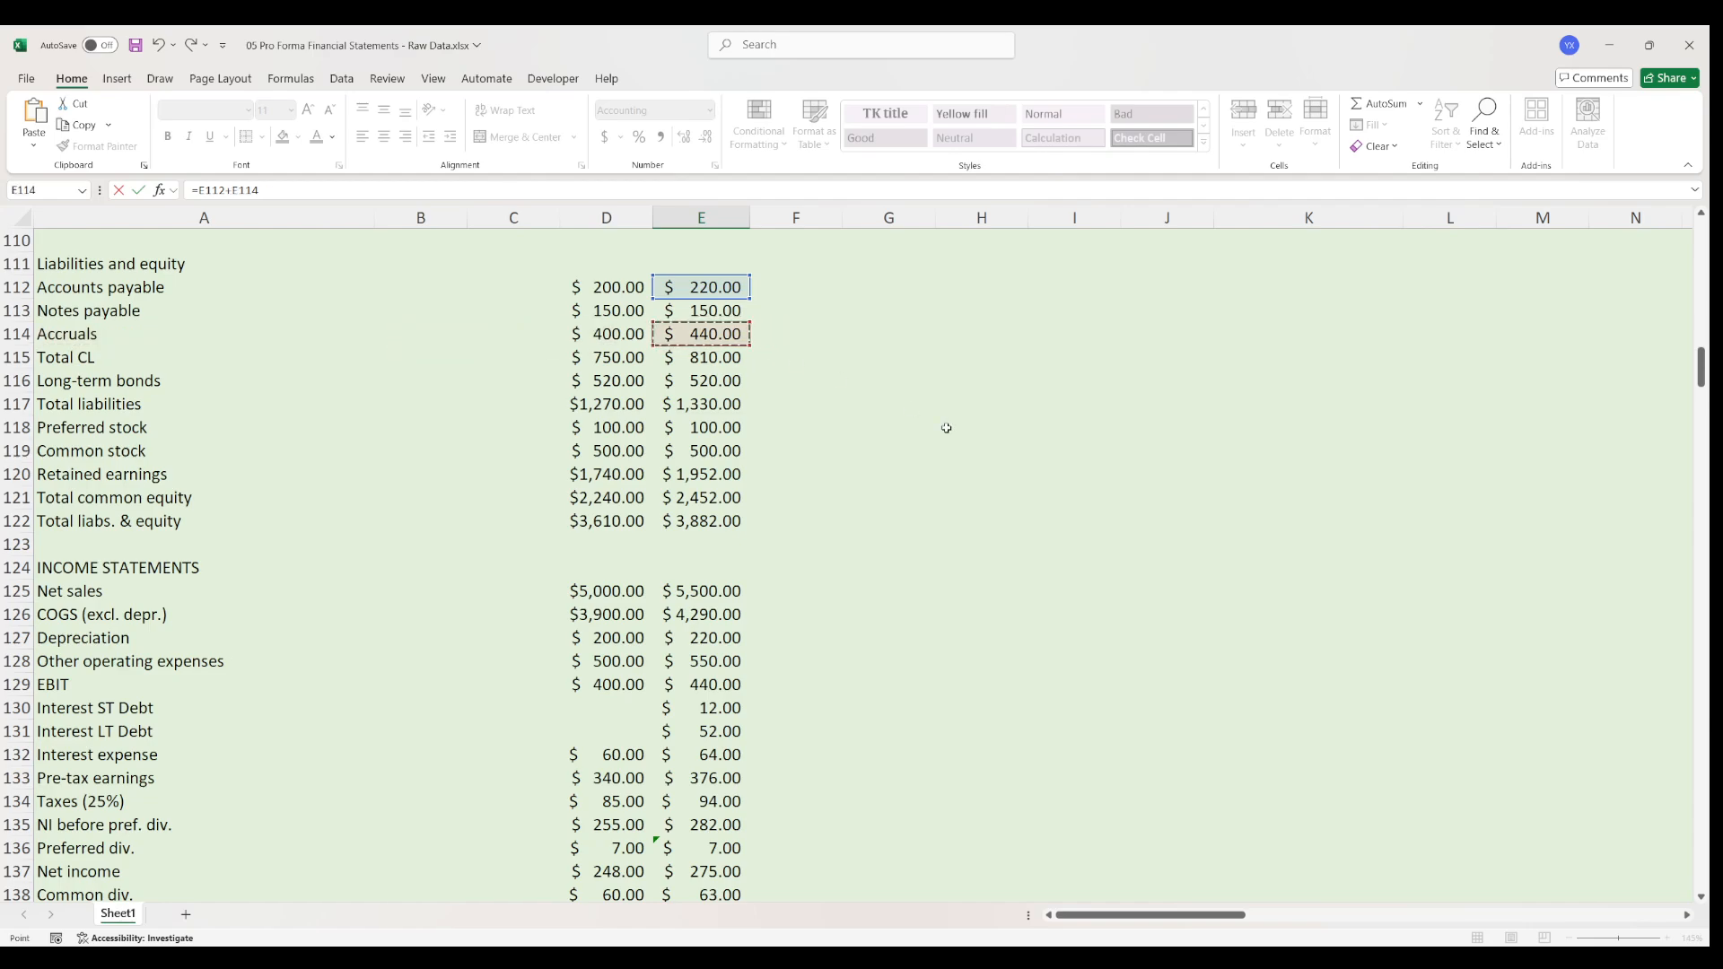
{"action": "key", "text": "Return"}
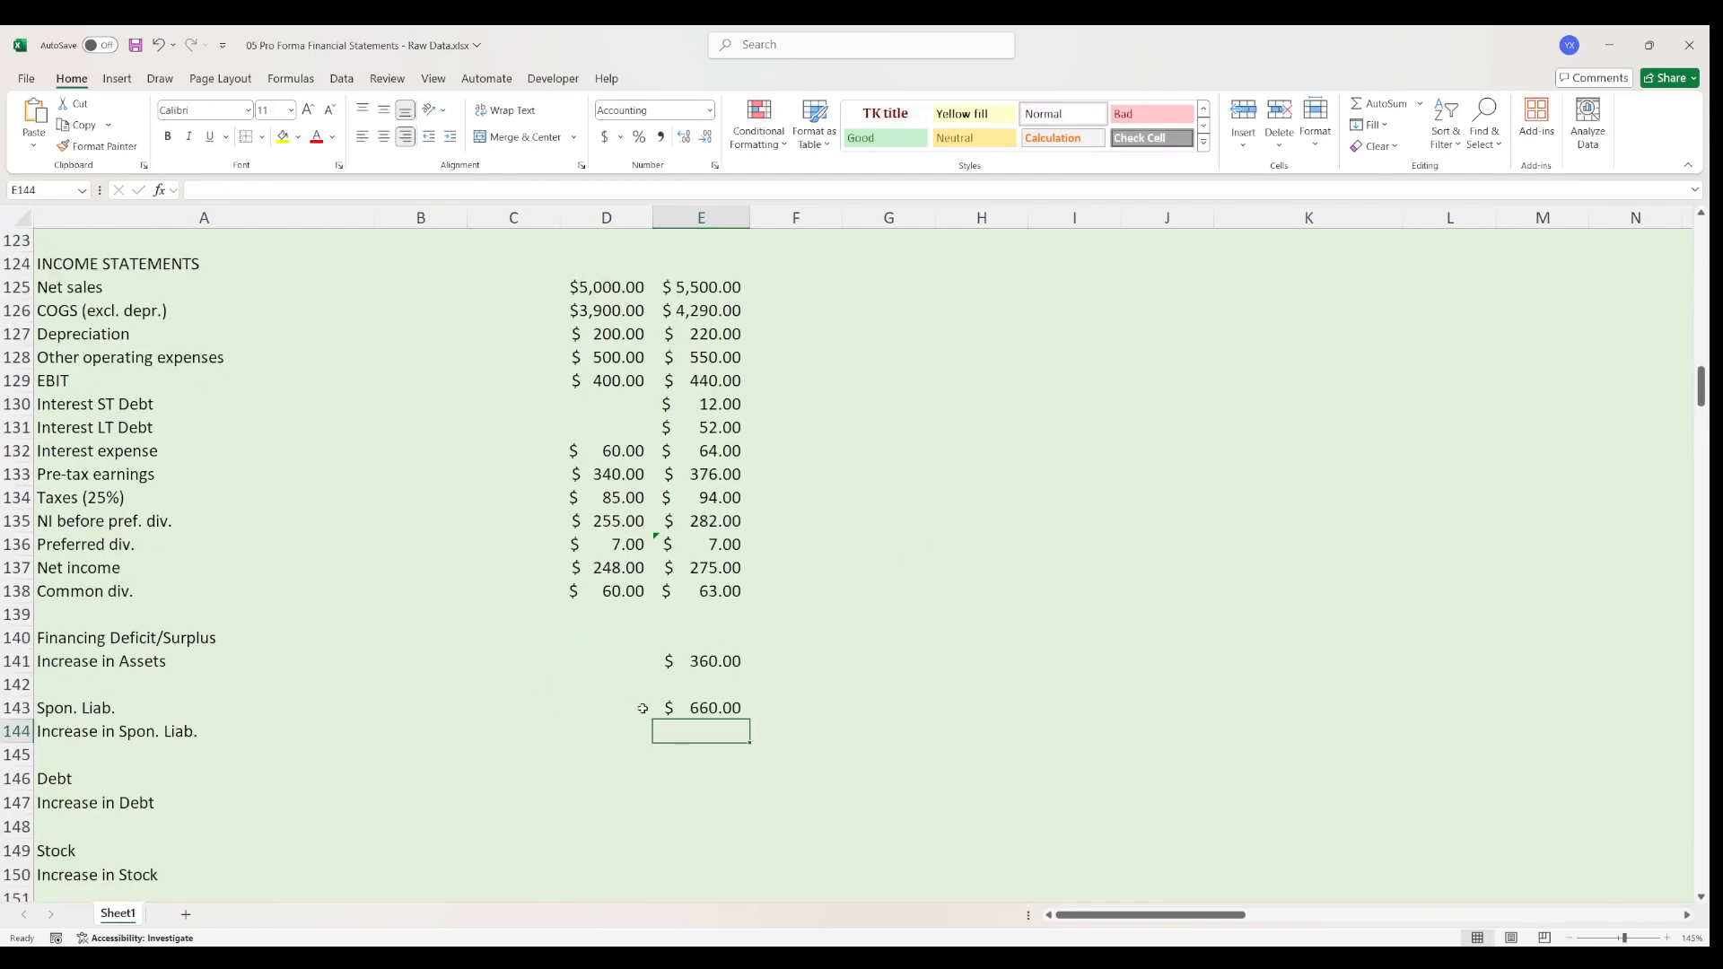
- Copy the spontaneous liabilities formula from E143 into D143 and check the cells it references
{"action": "left_click", "coordinate": [709, 715]}
{"action": "key", "text": "ctrl+c"}
{"action": "left_click", "coordinate": [642, 709]}
{"action": "key", "text": "ctrl+v"}
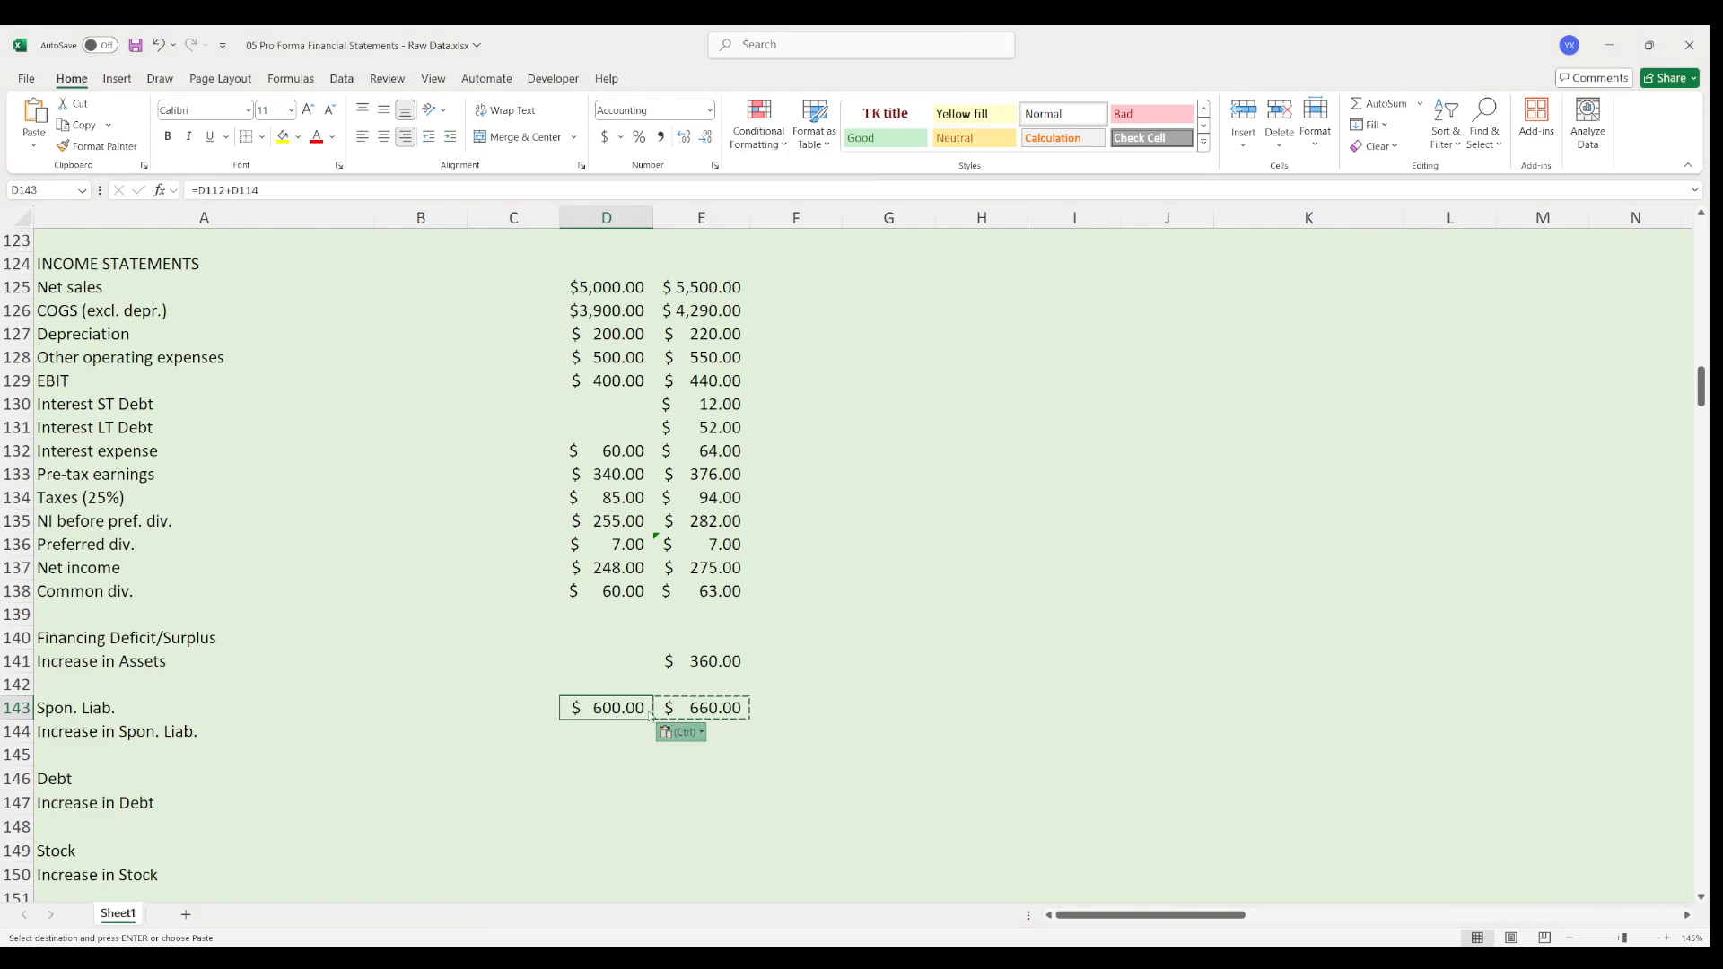
{"action": "double_click", "coordinate": [633, 709]}
{"action": "scroll", "coordinate": [598, 404], "scroll_direction": "up", "scroll_amount": 6}
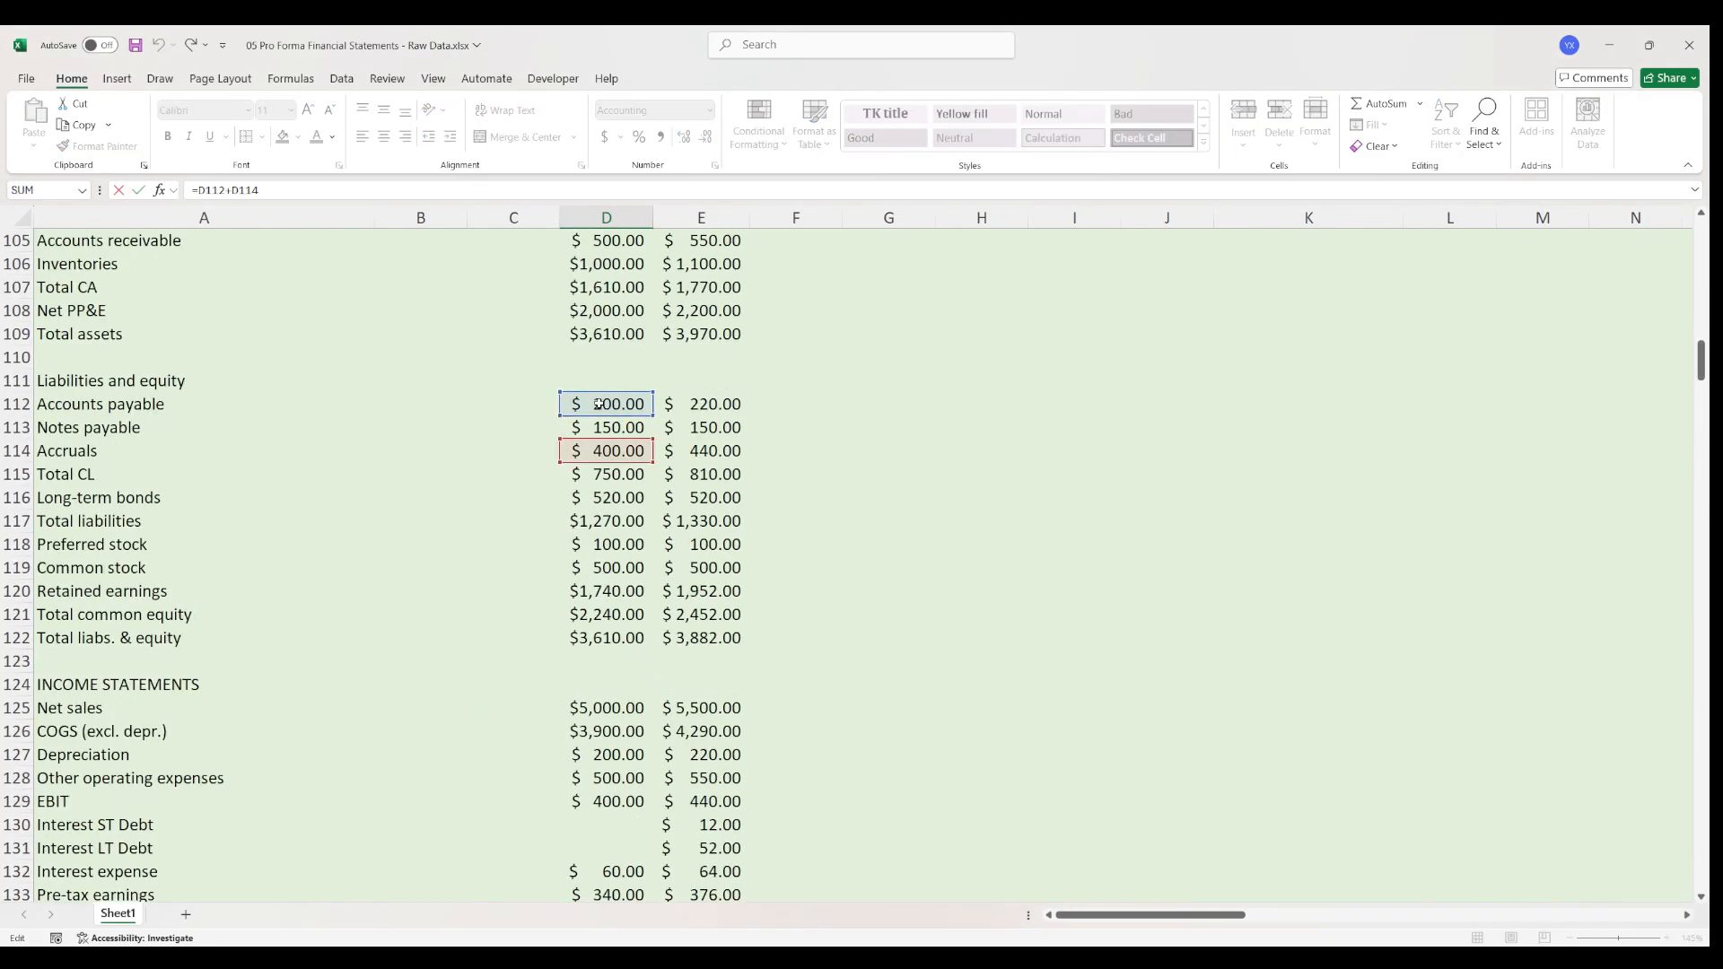
- Calculate the increase in spontaneous liabilities in E144 with =E143-D143, and review the formulas in E143 and E144
{"action": "scroll", "coordinate": [598, 405], "scroll_direction": "down", "scroll_amount": 5}
{"action": "left_click", "coordinate": [713, 801]}
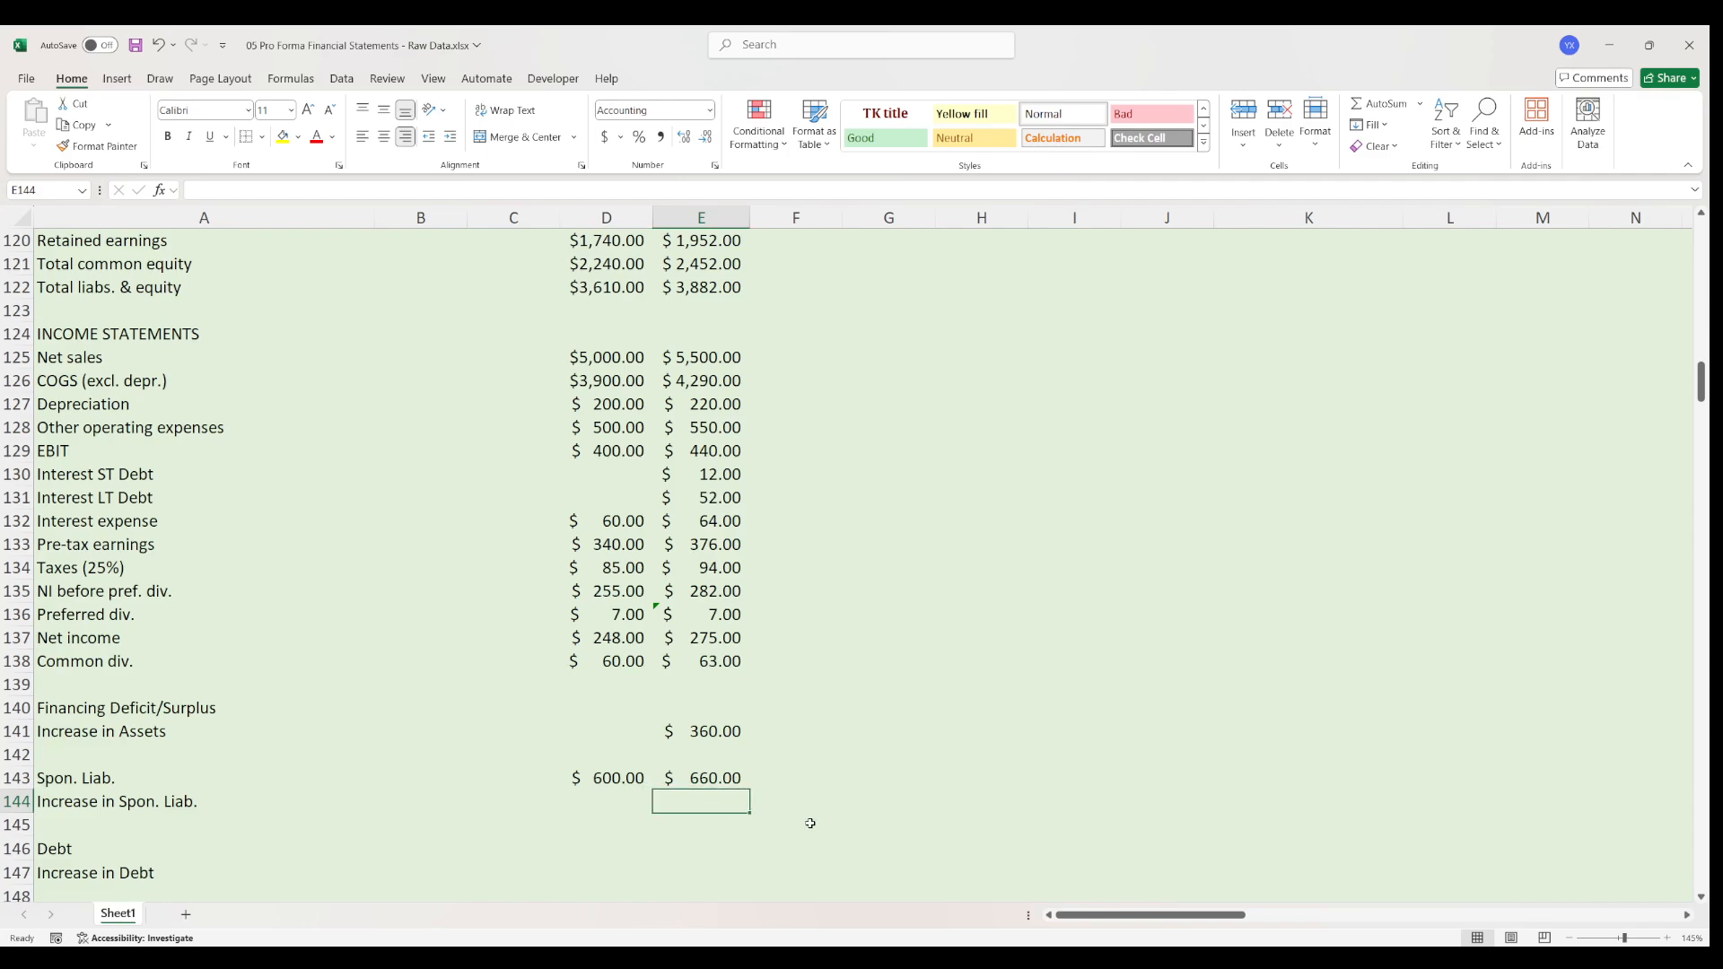
{"action": "type", "text": "="}
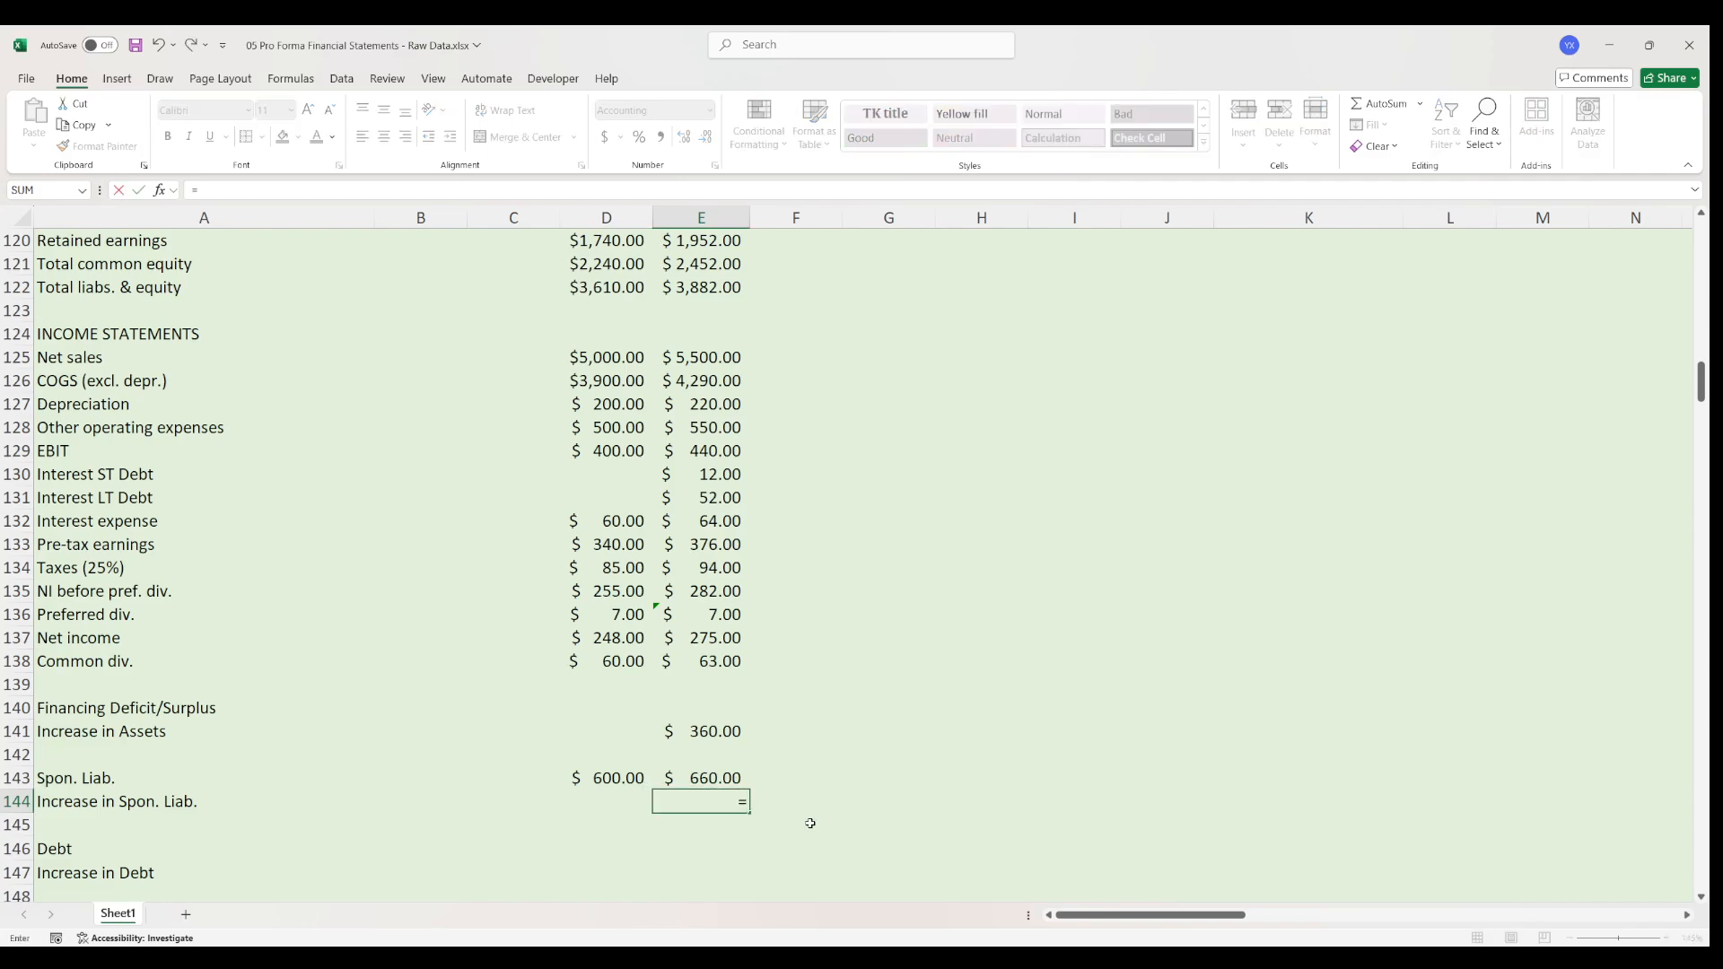
{"action": "key", "text": "Up"}
{"action": "type", "text": "-"}
{"action": "key", "text": "Left"}
{"action": "key", "text": "Up"}
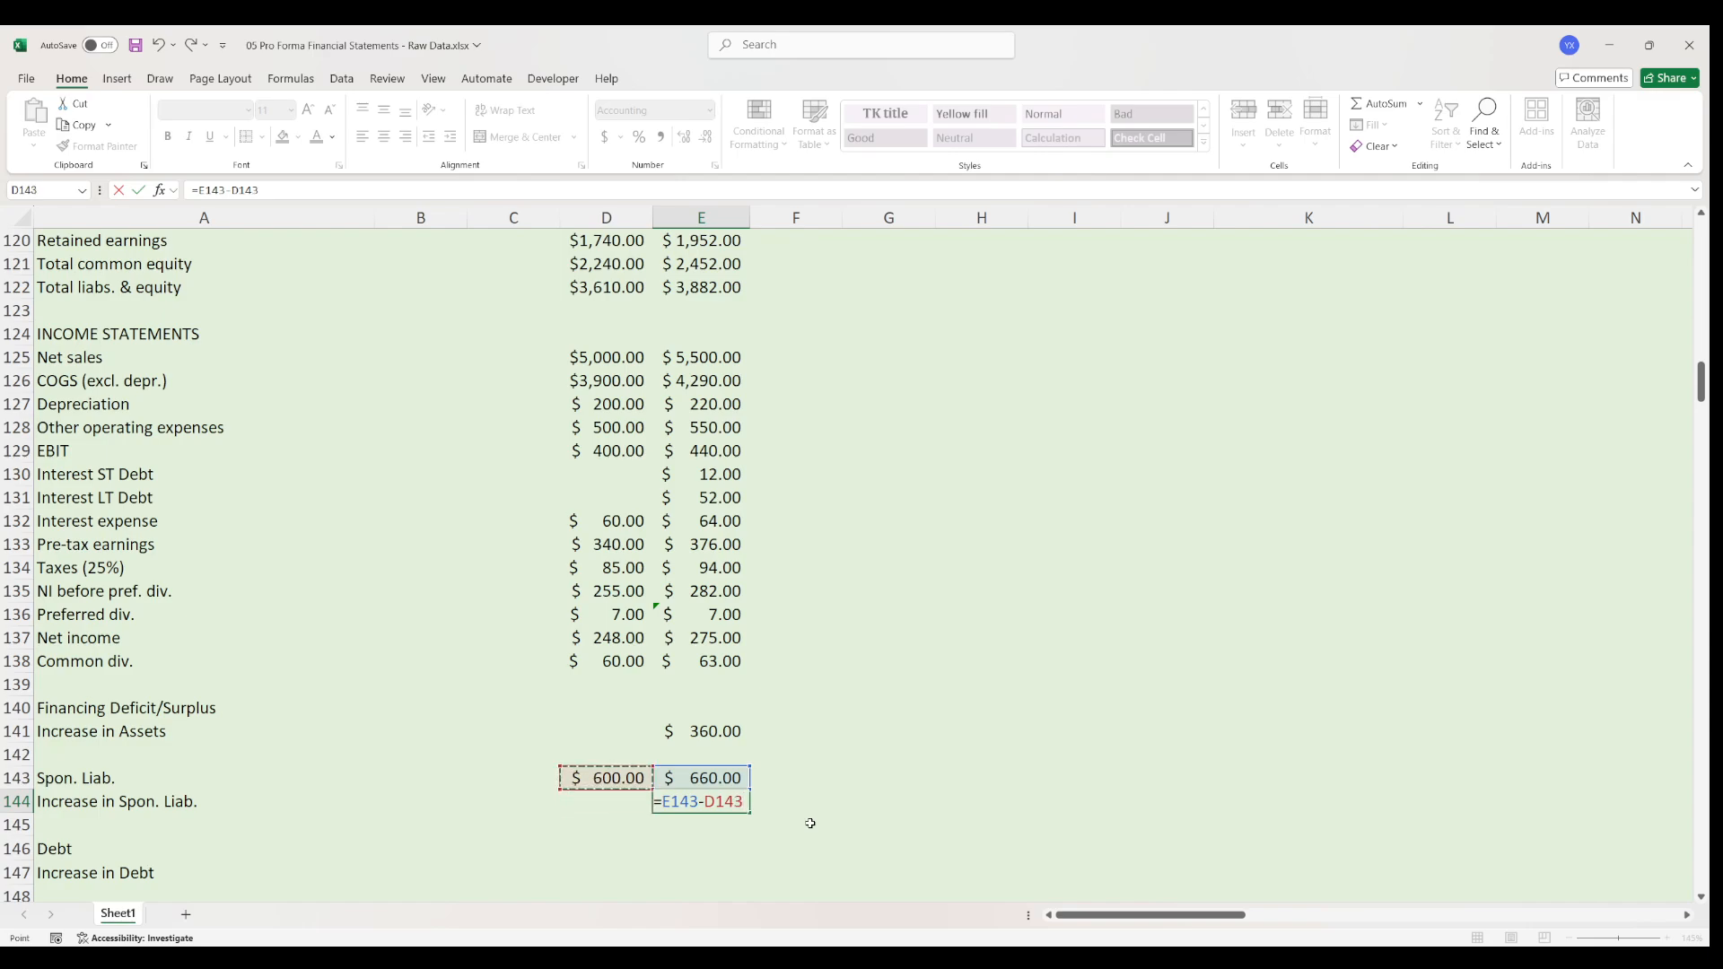
{"action": "key", "text": "Return"}
{"action": "left_click", "coordinate": [704, 778]}
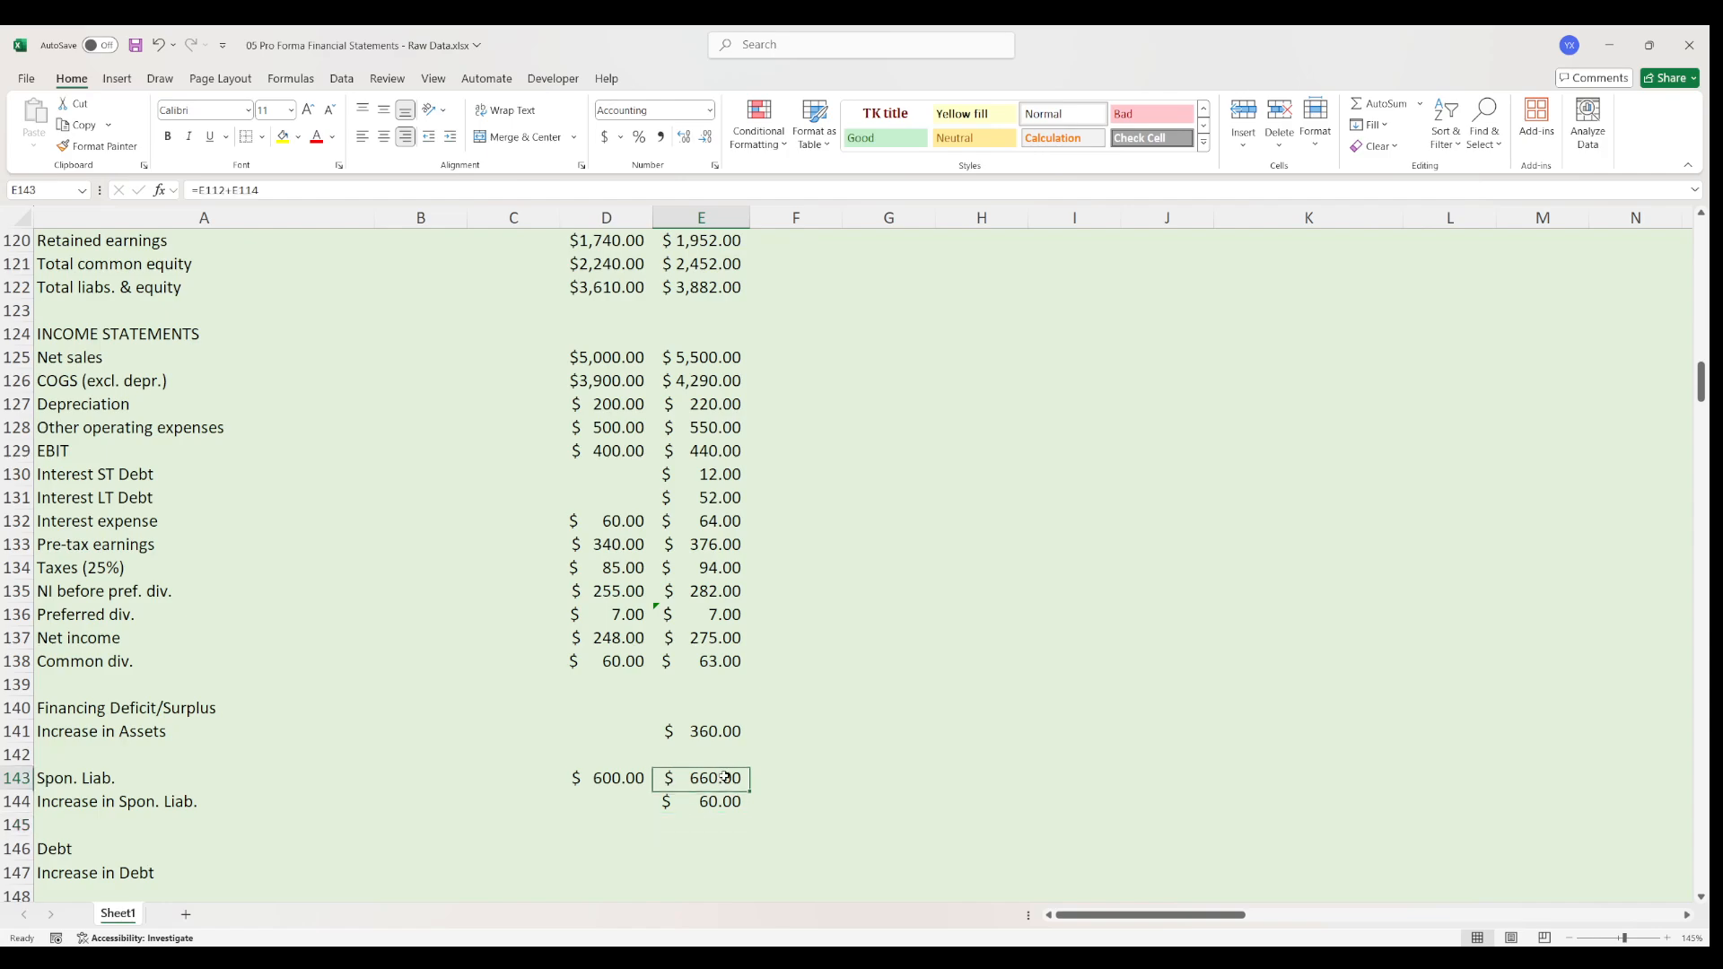
{"action": "double_click", "coordinate": [718, 778]}
{"action": "left_click", "coordinate": [662, 770]}
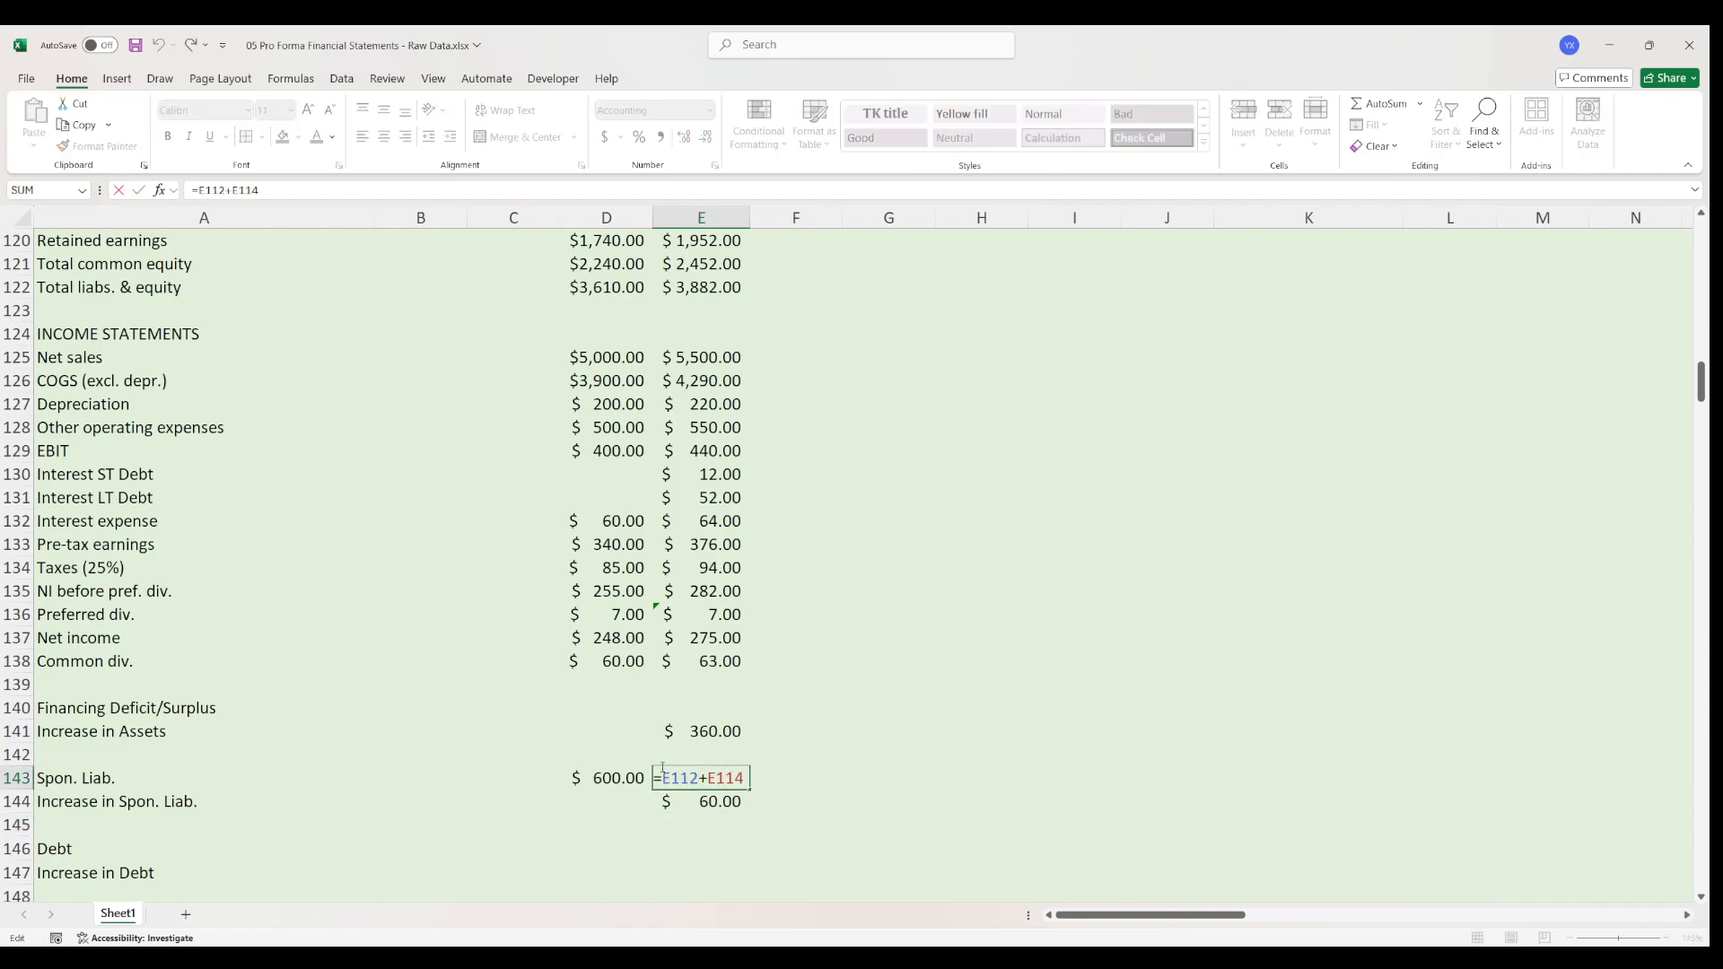
{"action": "key", "text": "Escape"}
{"action": "double_click", "coordinate": [718, 799]}
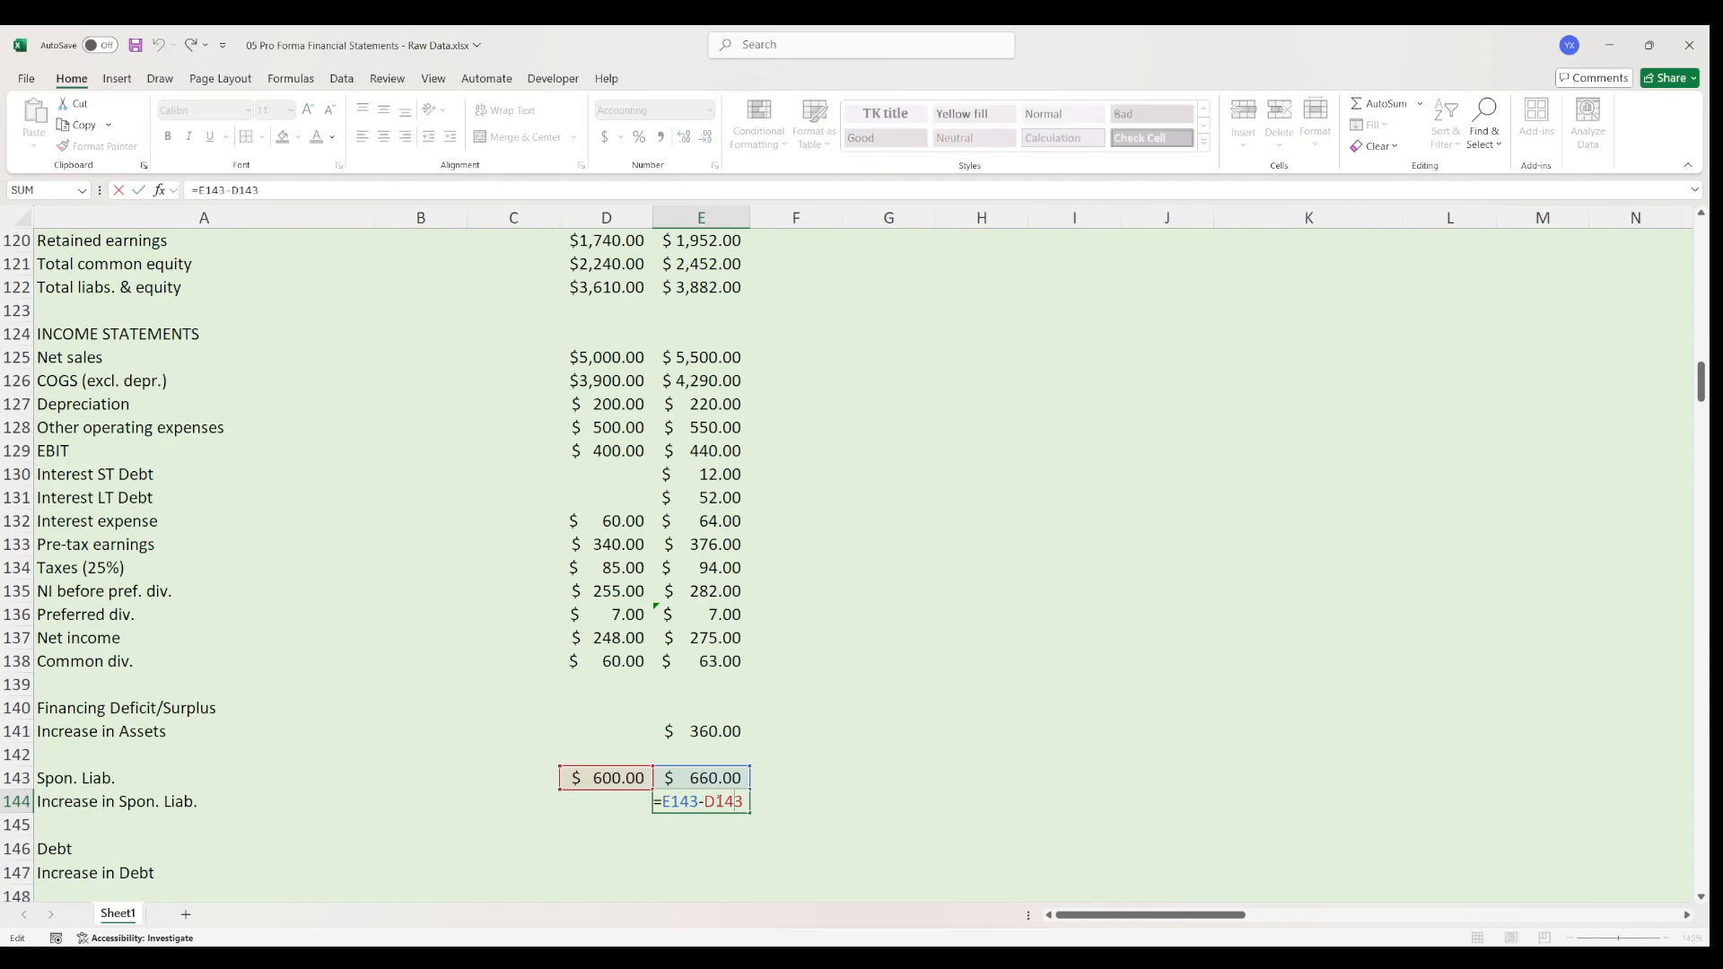
{"action": "key", "text": "ctrl+Return"}
- Calculate the projected debt in E146 as notes payable plus long-term bonds, using =E113+E116
{"action": "scroll", "coordinate": [739, 765], "scroll_direction": "down", "scroll_amount": 2}
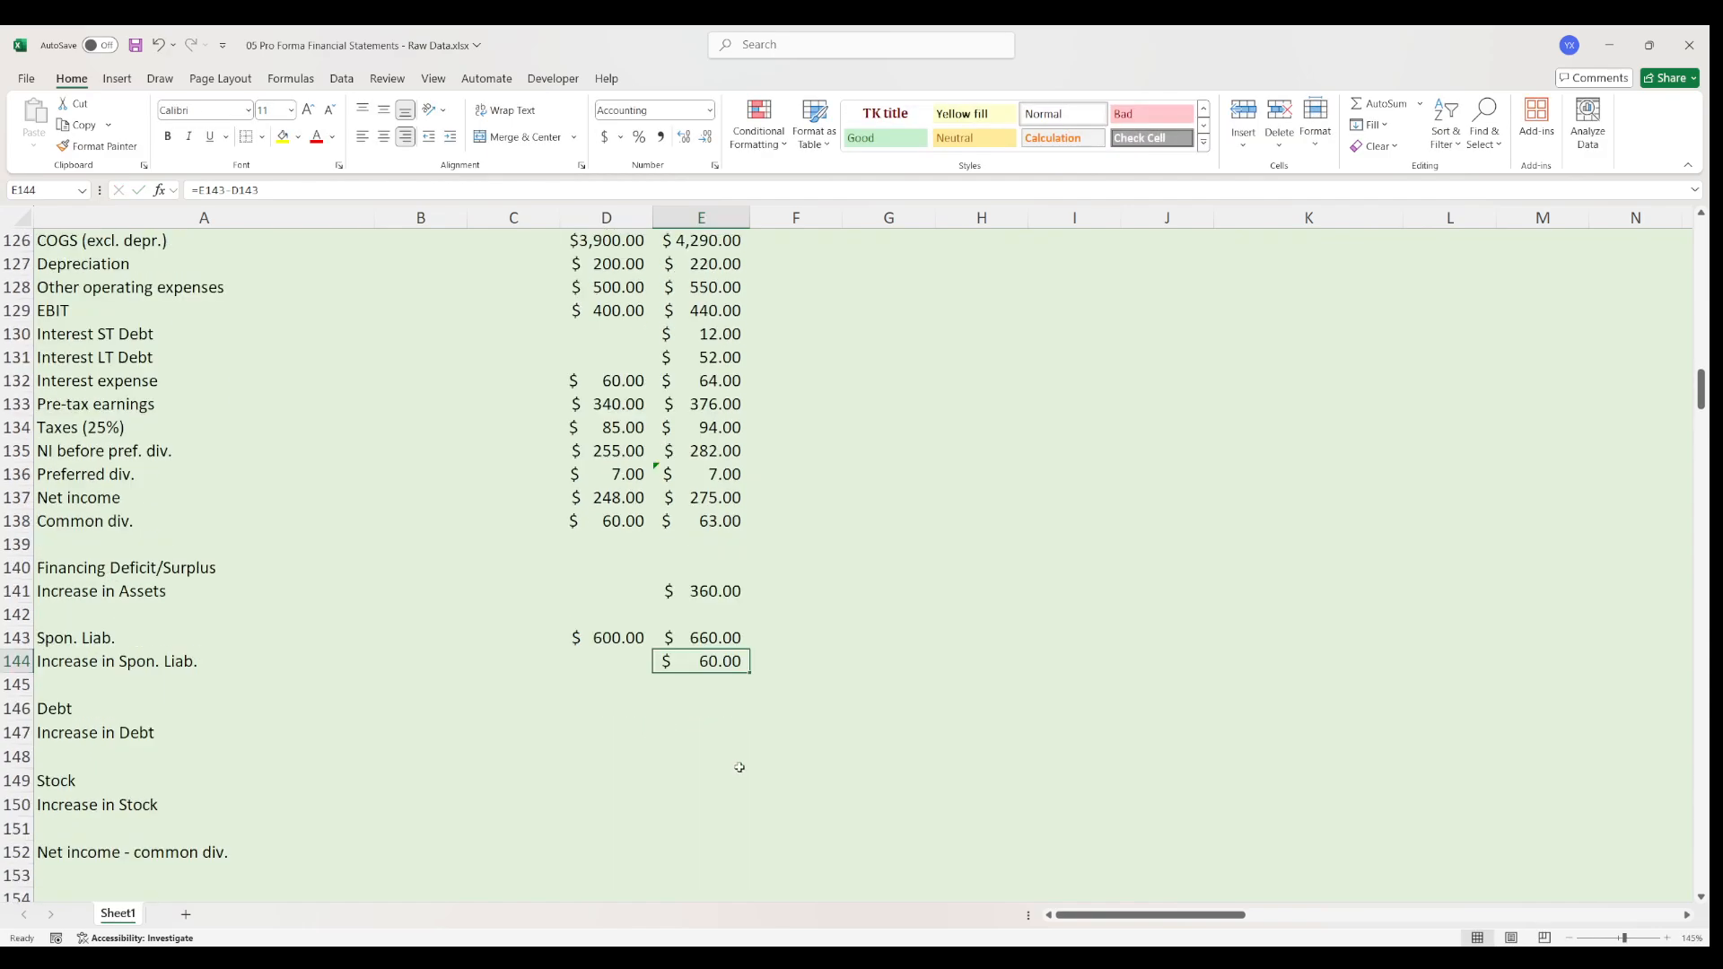
{"action": "left_click", "coordinate": [722, 712]}
{"action": "type", "text": "="}
{"action": "scroll", "coordinate": [570, 808], "scroll_direction": "up", "scroll_amount": 7}
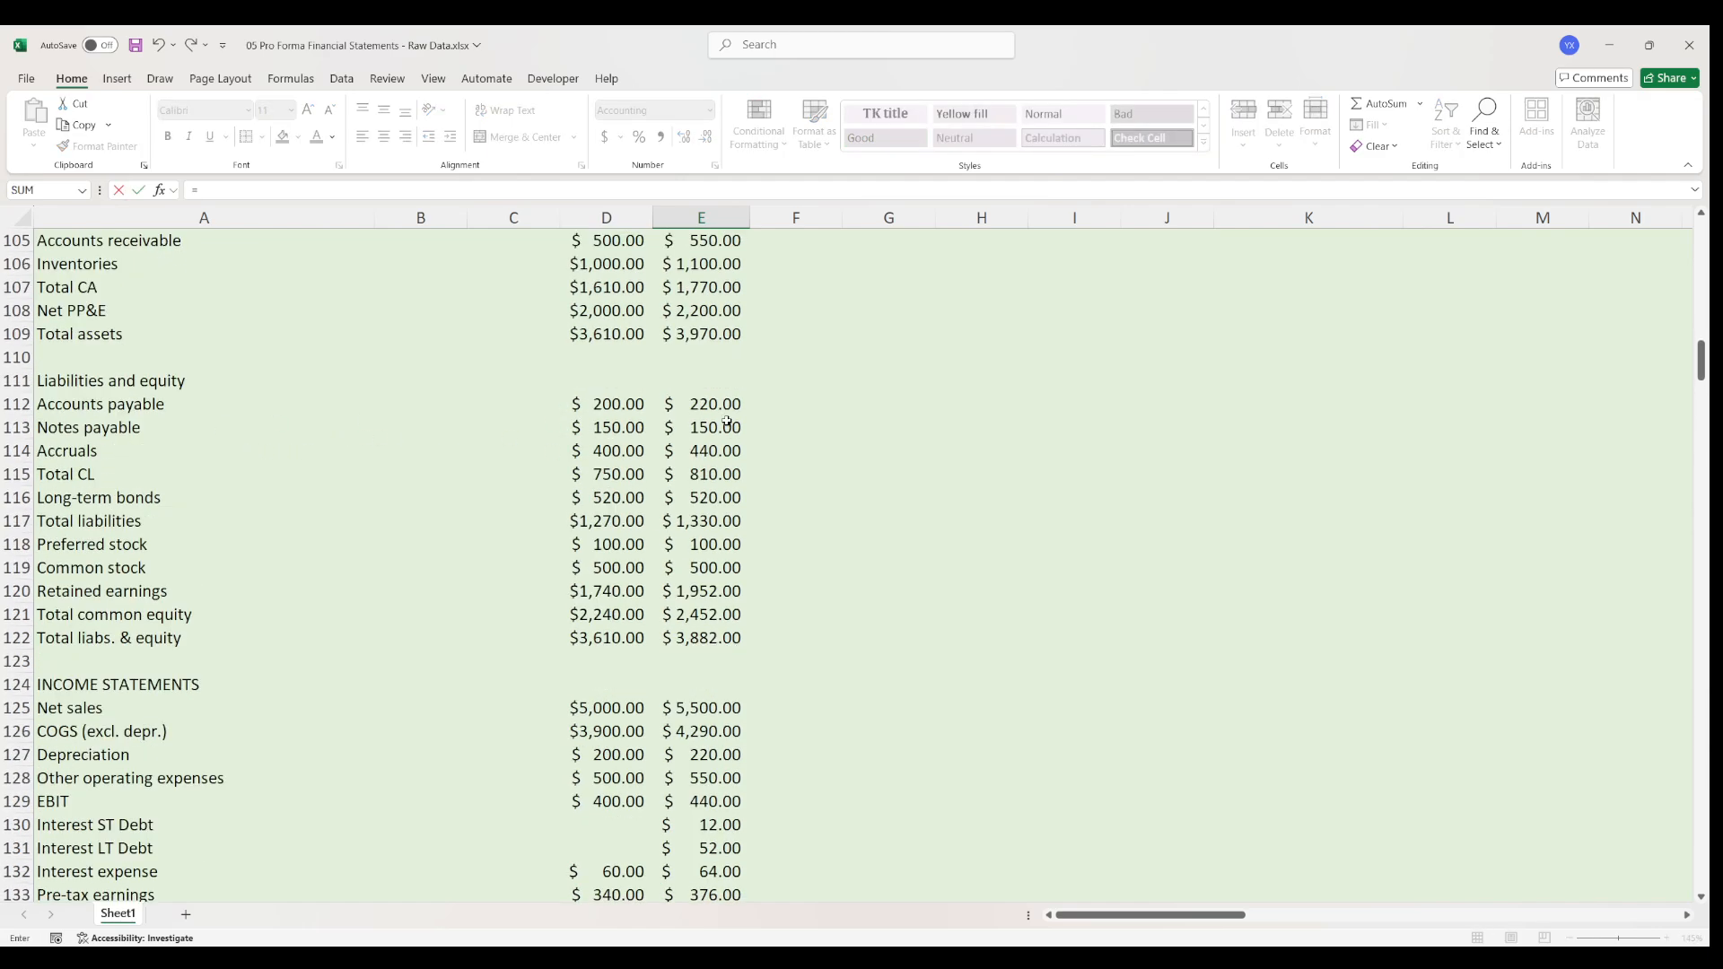
{"action": "left_click", "coordinate": [727, 422]}
{"action": "type", "text": "+"}
{"action": "left_click", "coordinate": [724, 500]}
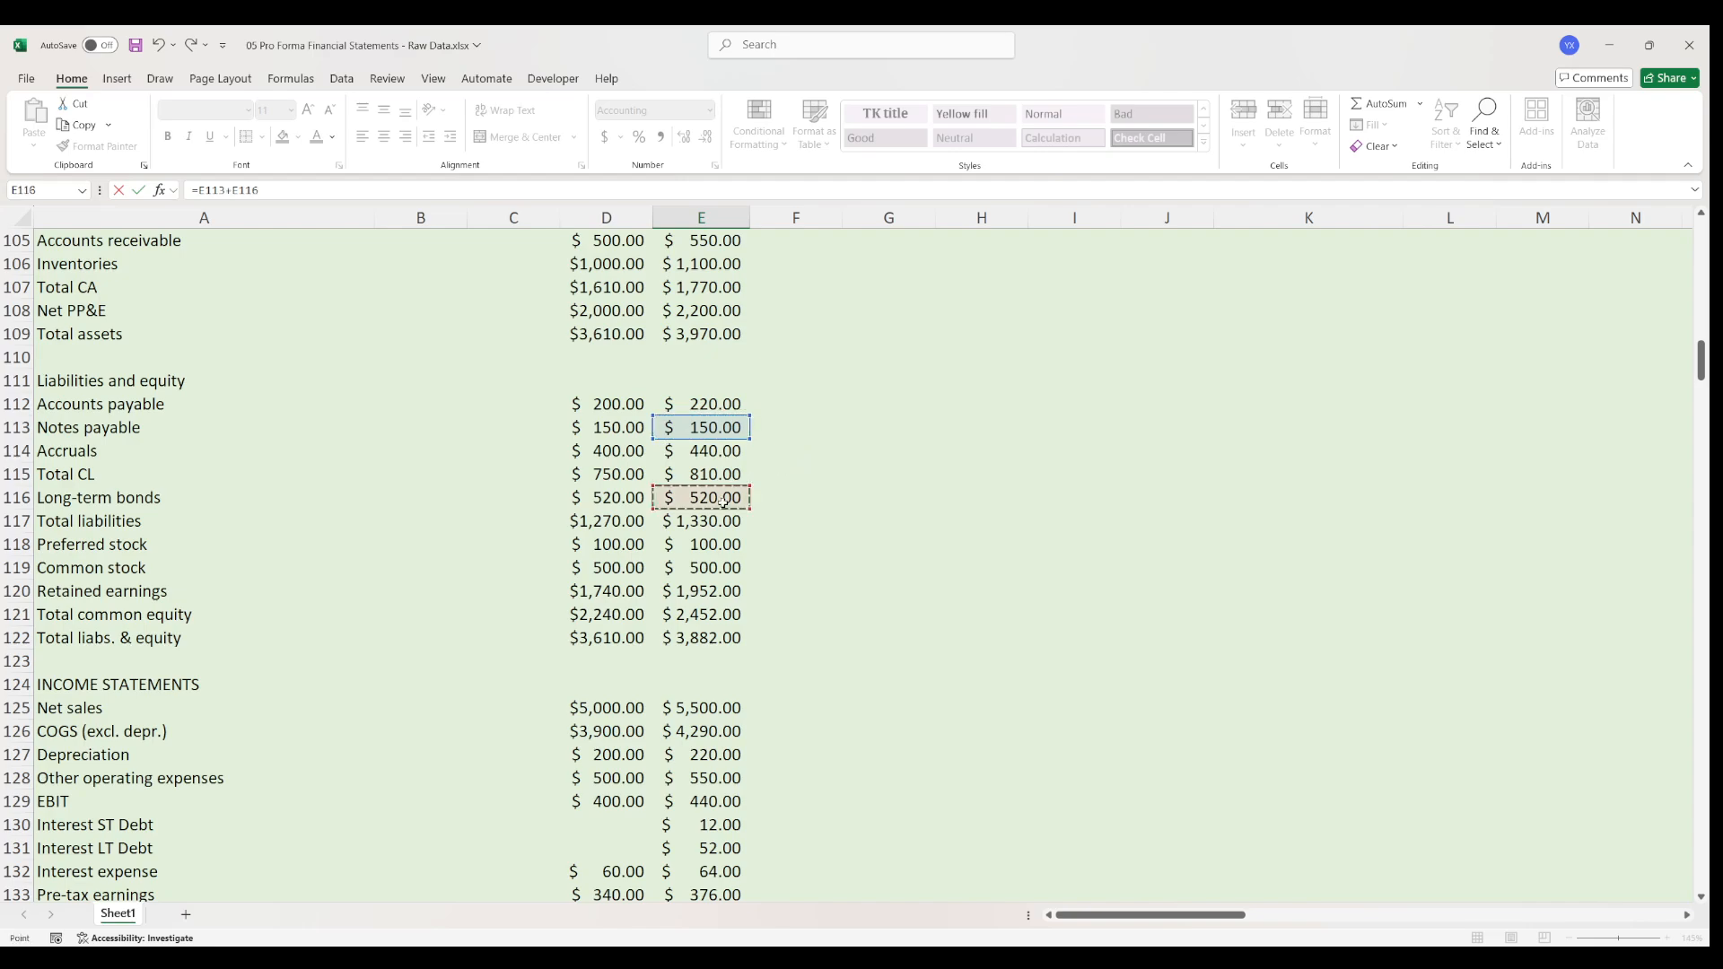
{"action": "key", "text": "Return"}
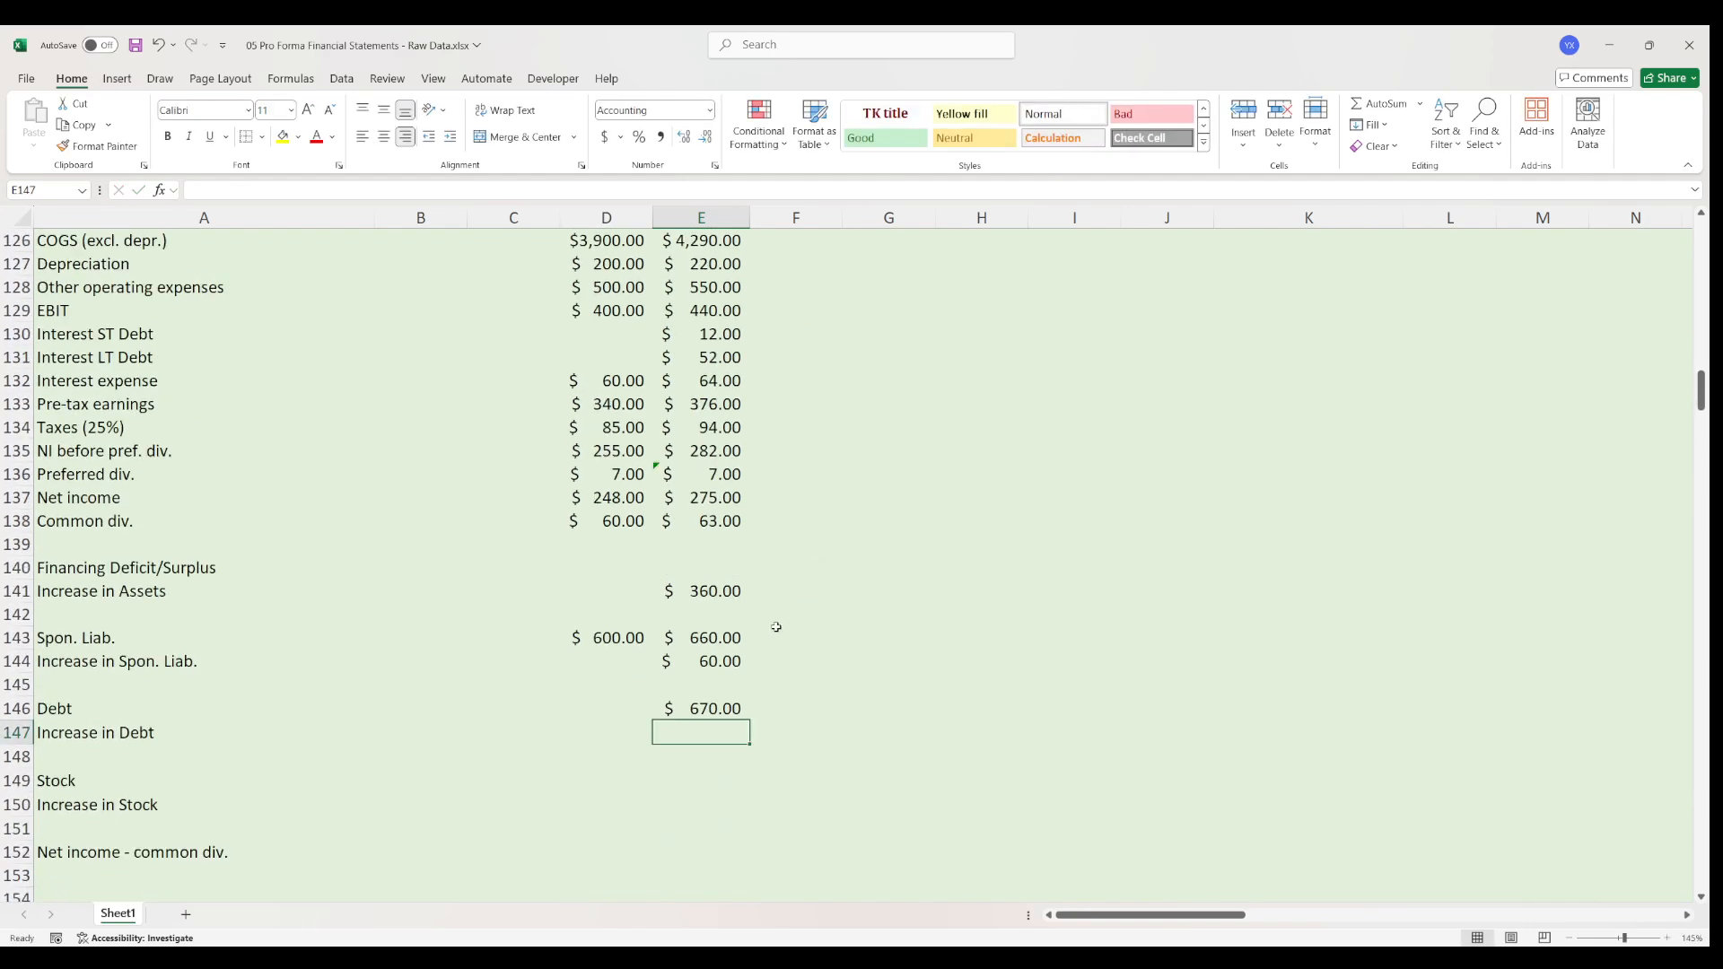
- Copy the debt formula from E146 into D146 for the prior year
{"action": "key", "text": "Up"}
{"action": "key", "text": "ctrl+c"}
{"action": "key", "text": "Left"}
{"action": "key", "text": "ctrl+v"}
- Copy the increase formula from E144 into E147 to compute the increase in debt, and check its references
{"action": "key", "text": "Right"}
{"action": "key", "text": "Up"}
{"action": "key", "text": "Up"}
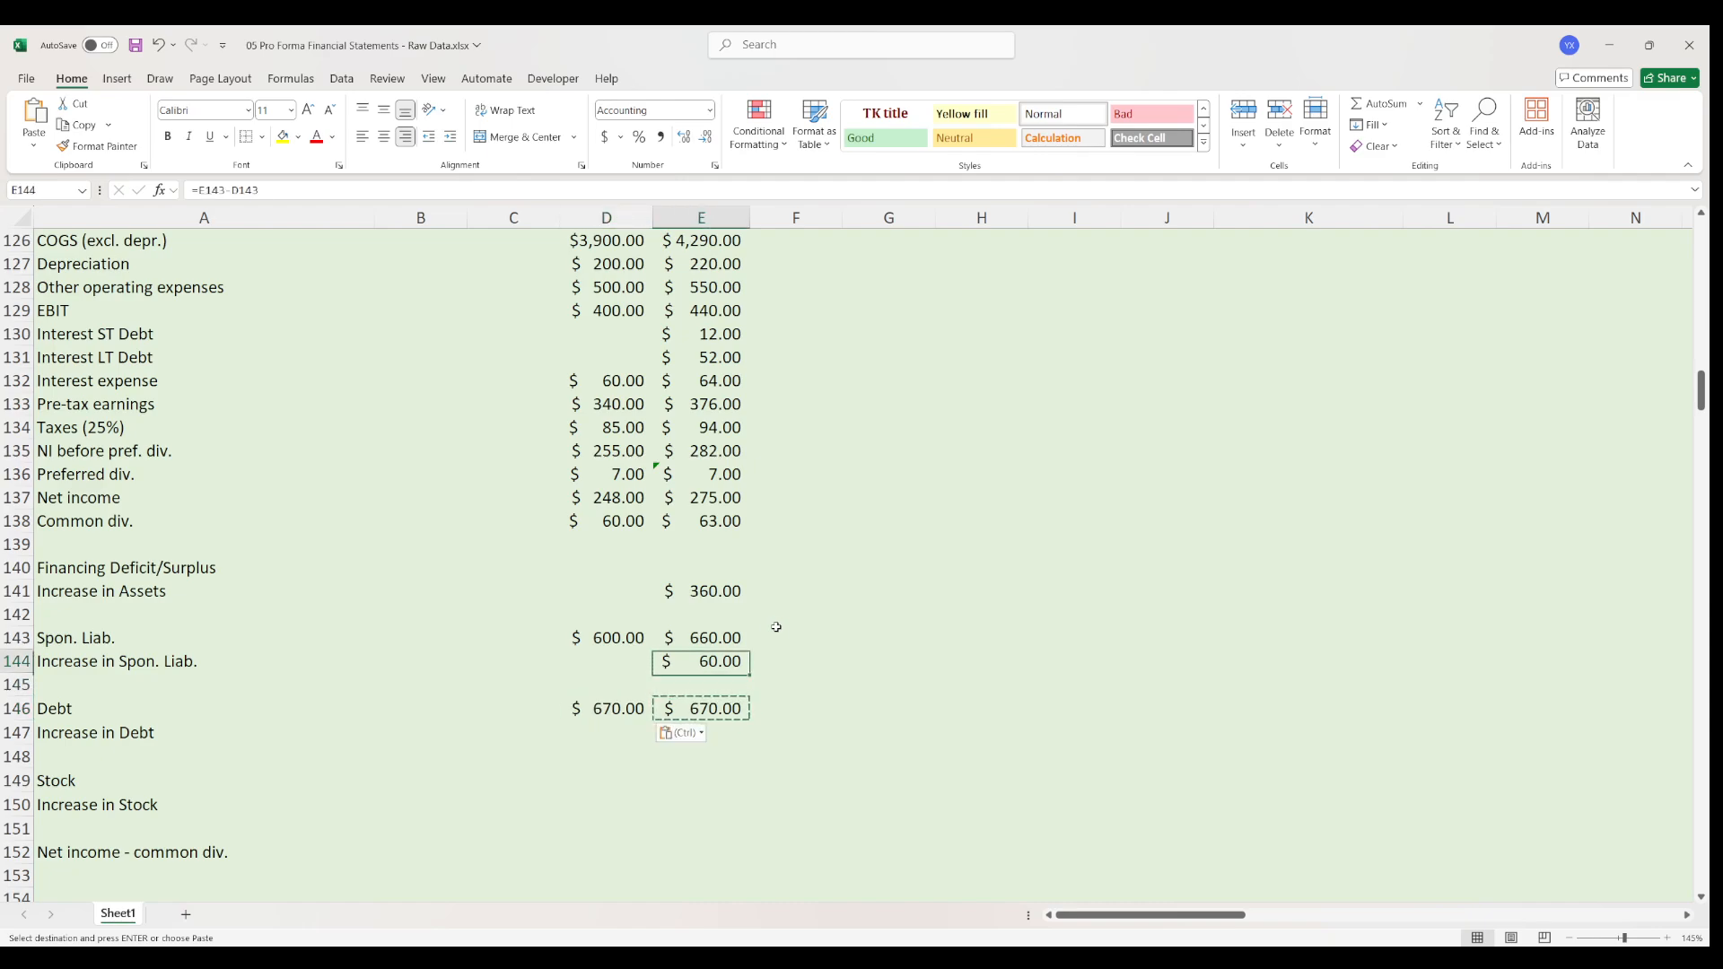
{"action": "key", "text": "ctrl+c"}
{"action": "key", "text": "Down"}
{"action": "key", "text": "Down"}
{"action": "key", "text": "Down"}
{"action": "key", "text": "ctrl+v"}
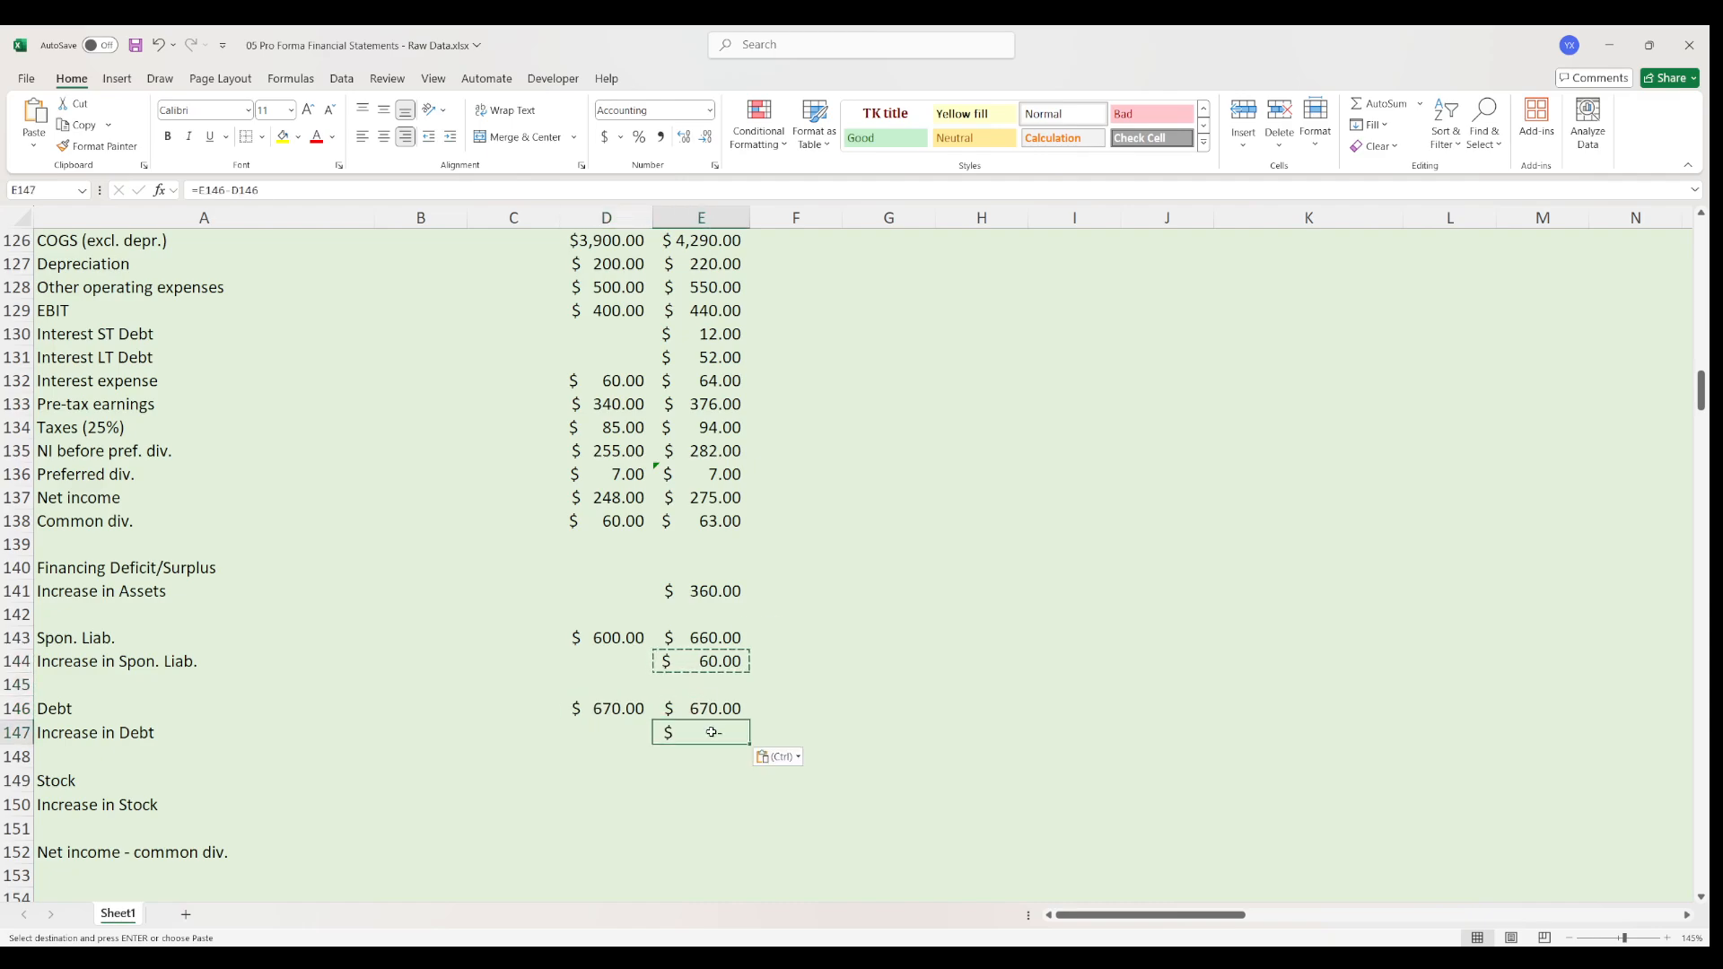
{"action": "key", "text": "F2"}
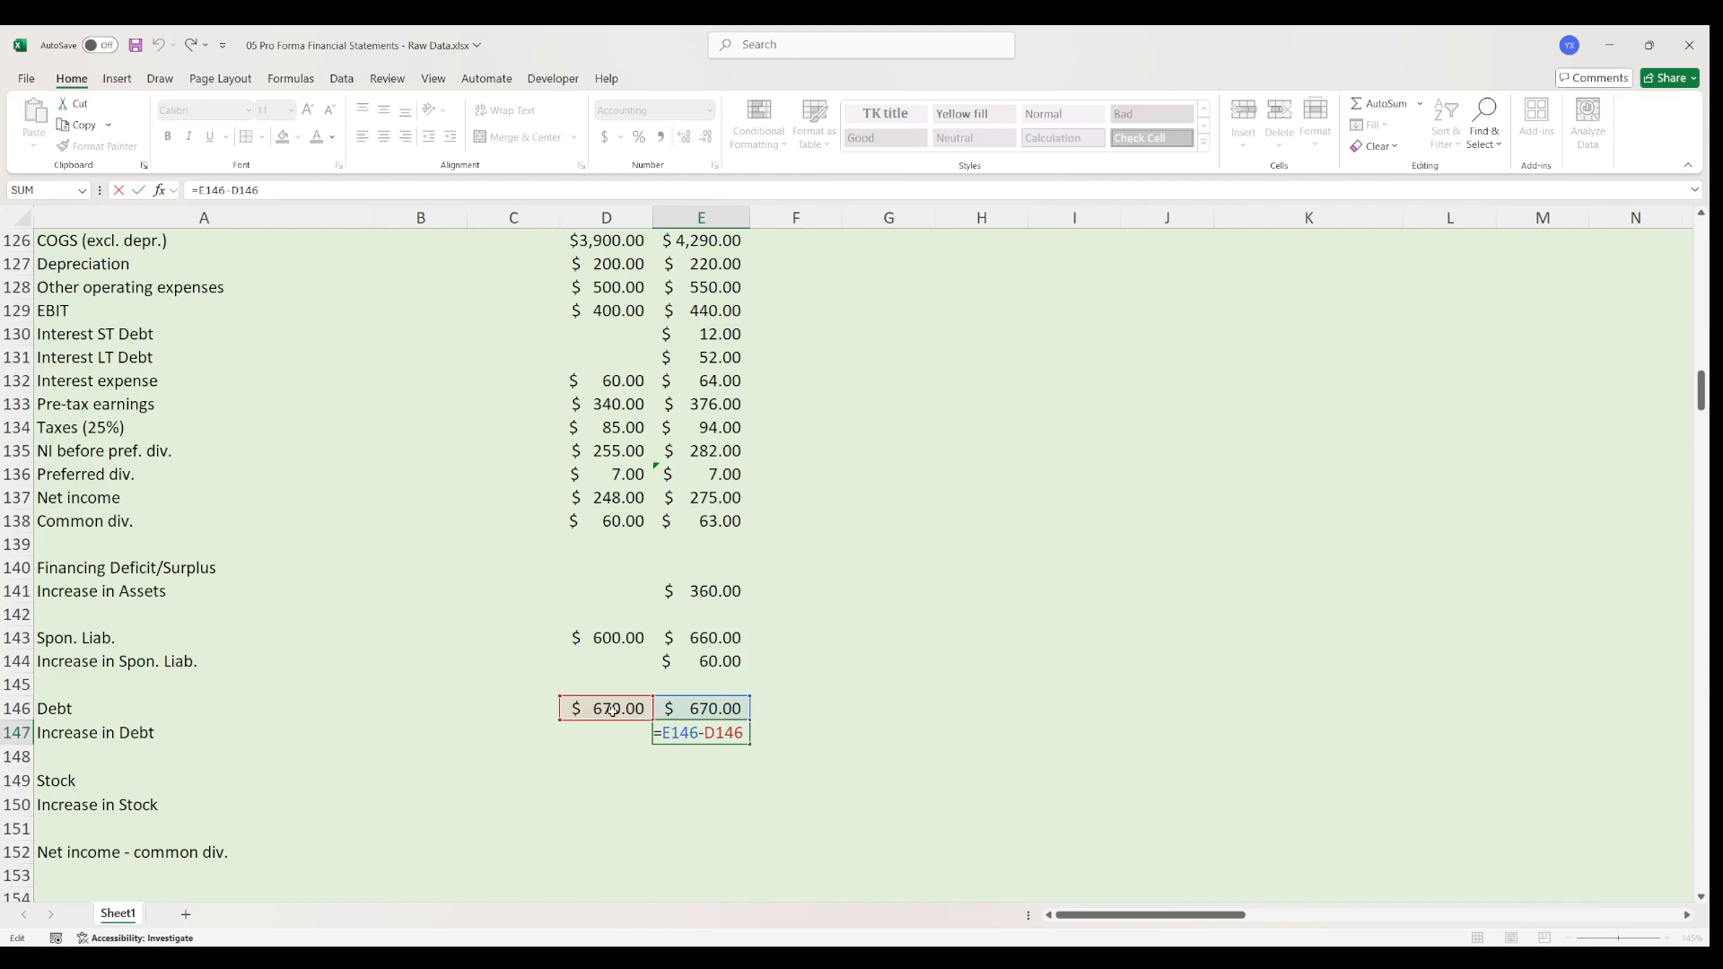
- Calculate the projected stock in E149 as preferred stock plus common stock, using =E118+E119
{"action": "left_click", "coordinate": [726, 780]}
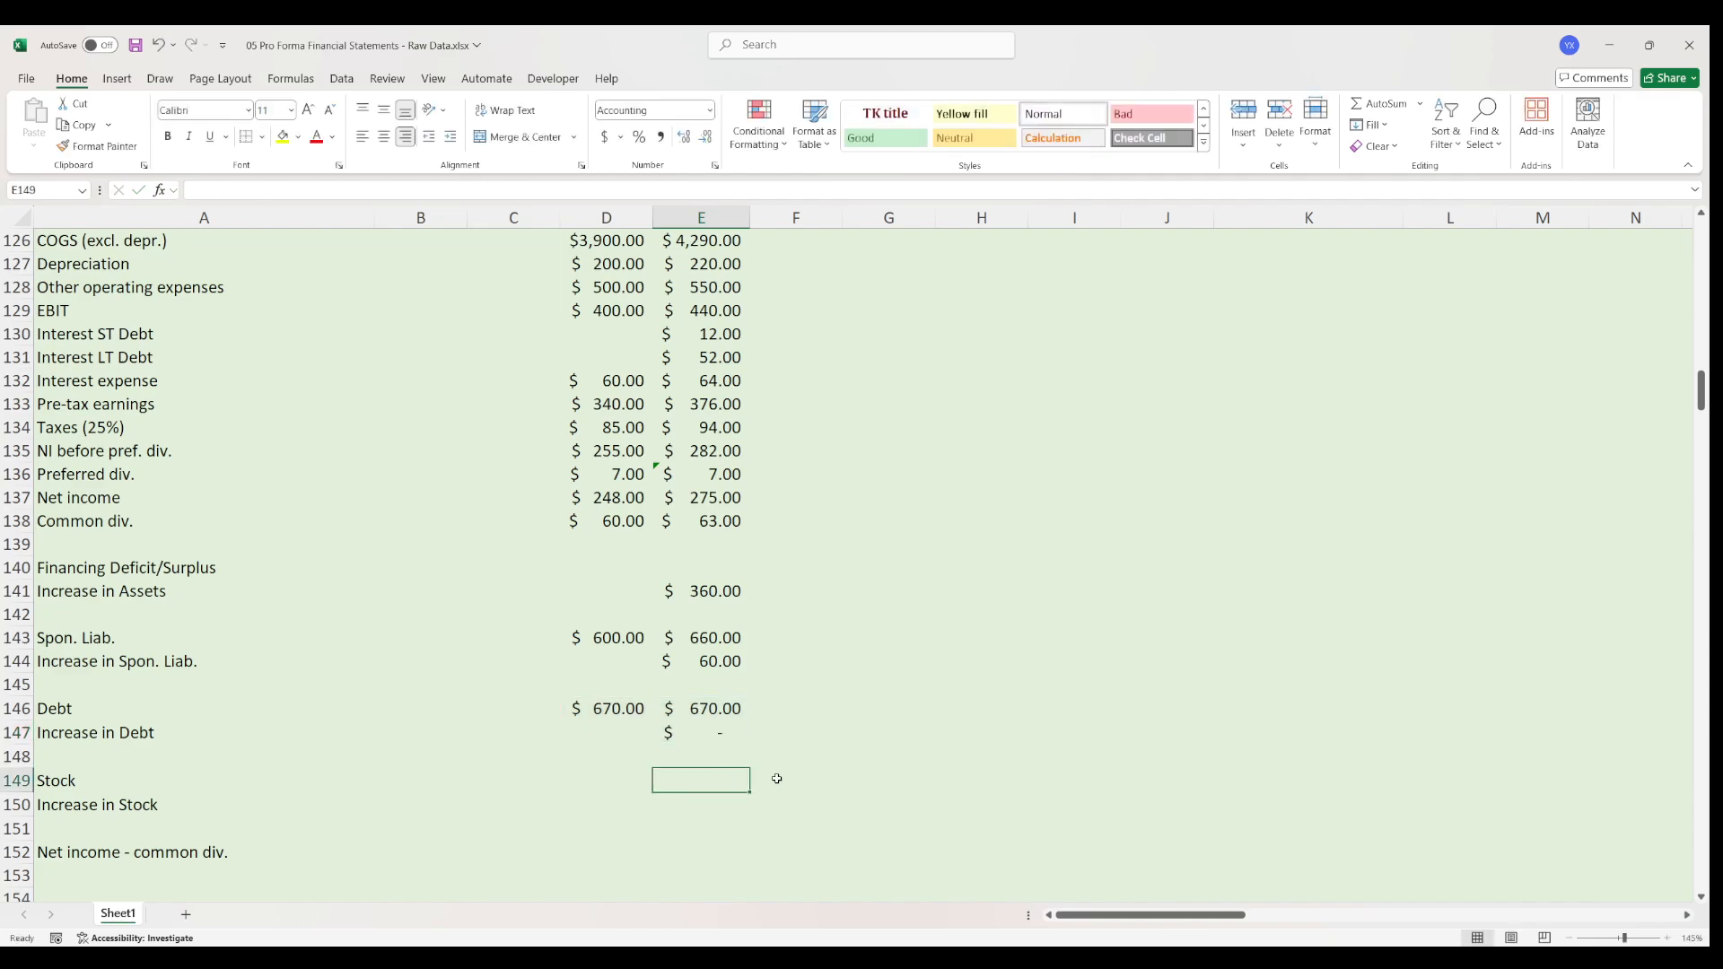
{"action": "type", "text": "="}
{"action": "key", "text": "Up"}
{"action": "key", "text": "Up"}
{"action": "key", "text": "Up"}
{"action": "key", "text": "Up"}
{"action": "key", "text": "Up"}
{"action": "key", "text": "Up"}
{"action": "key", "text": "Up"}
{"action": "key", "text": "Up"}
{"action": "key", "text": "Up"}
{"action": "key", "text": "Up"}
{"action": "key", "text": "Up"}
{"action": "key", "text": "Up"}
{"action": "key", "text": "Up"}
{"action": "key", "text": "Up"}
{"action": "key", "text": "Up"}
{"action": "key", "text": "Up"}
{"action": "key", "text": "Up"}
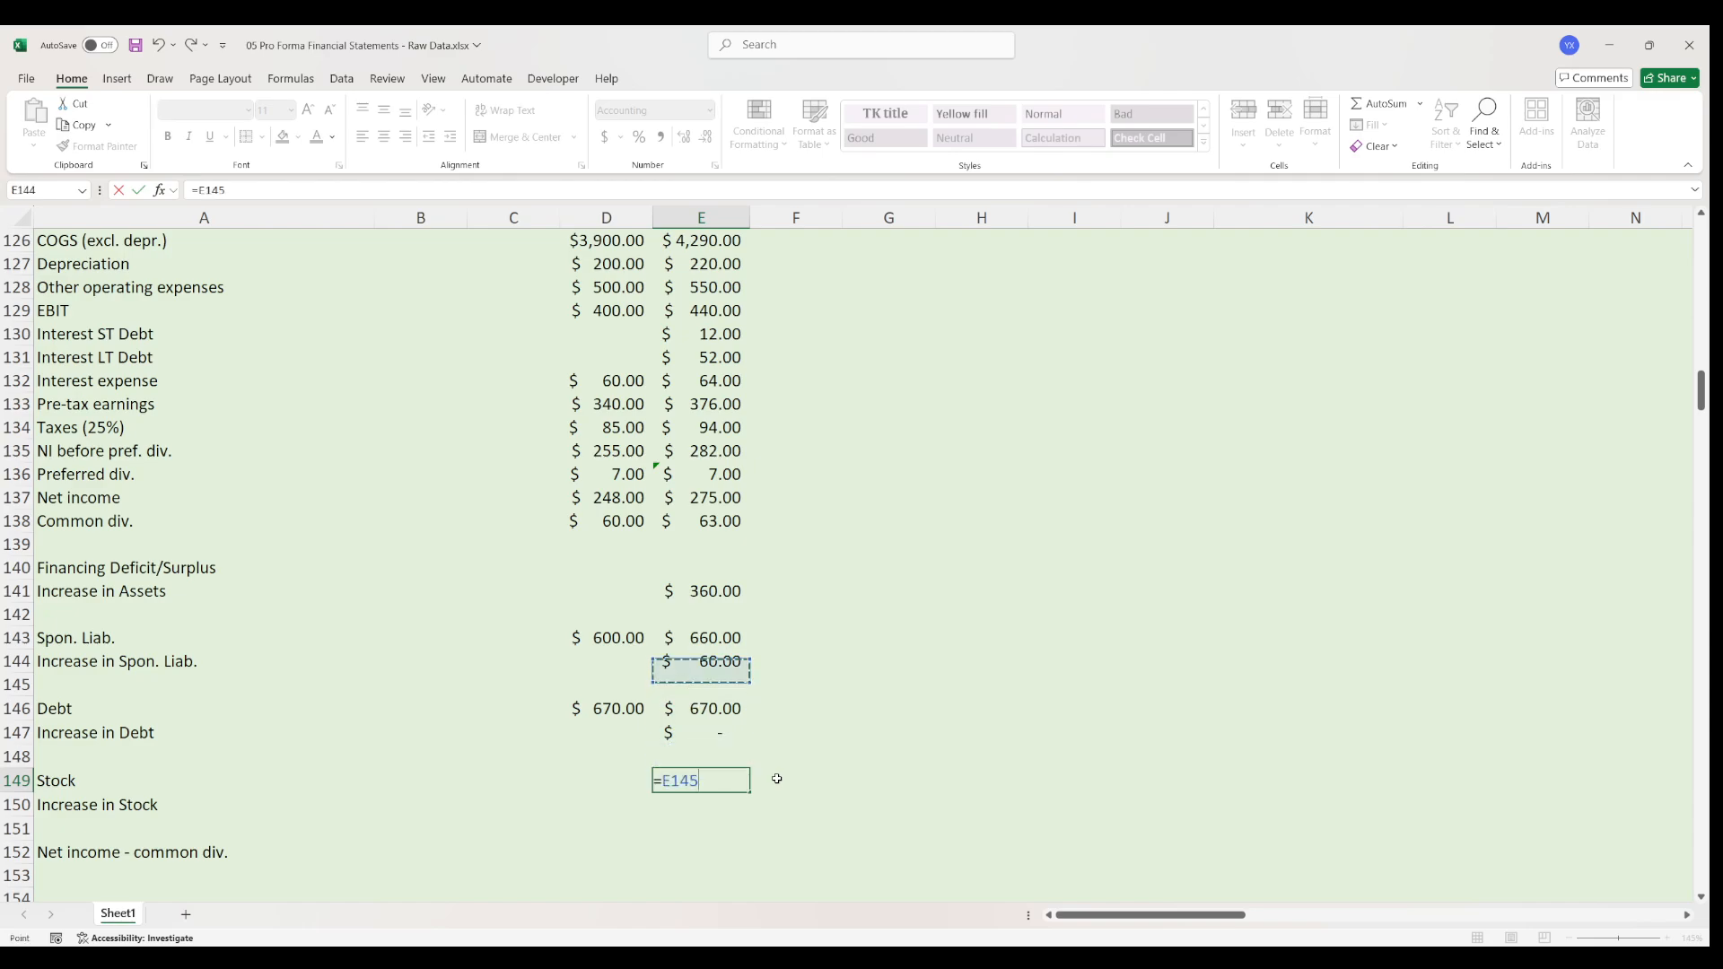
{"action": "key", "text": "Up"}
{"action": "key", "text": "Up"}
{"action": "key", "text": "Up"}
{"action": "key", "text": "Up"}
{"action": "key", "text": "Up"}
{"action": "key", "text": "Up"}
{"action": "key", "text": "Up"}
{"action": "key", "text": "Up"}
{"action": "key", "text": "Up"}
{"action": "key", "text": "Up"}
{"action": "key", "text": "Up"}
{"action": "key", "text": "Up"}
{"action": "key", "text": "Up"}
{"action": "key", "text": "Up"}
{"action": "key", "text": "Up"}
{"action": "key", "text": "Up"}
{"action": "key", "text": "Up"}
{"action": "key", "text": "Up"}
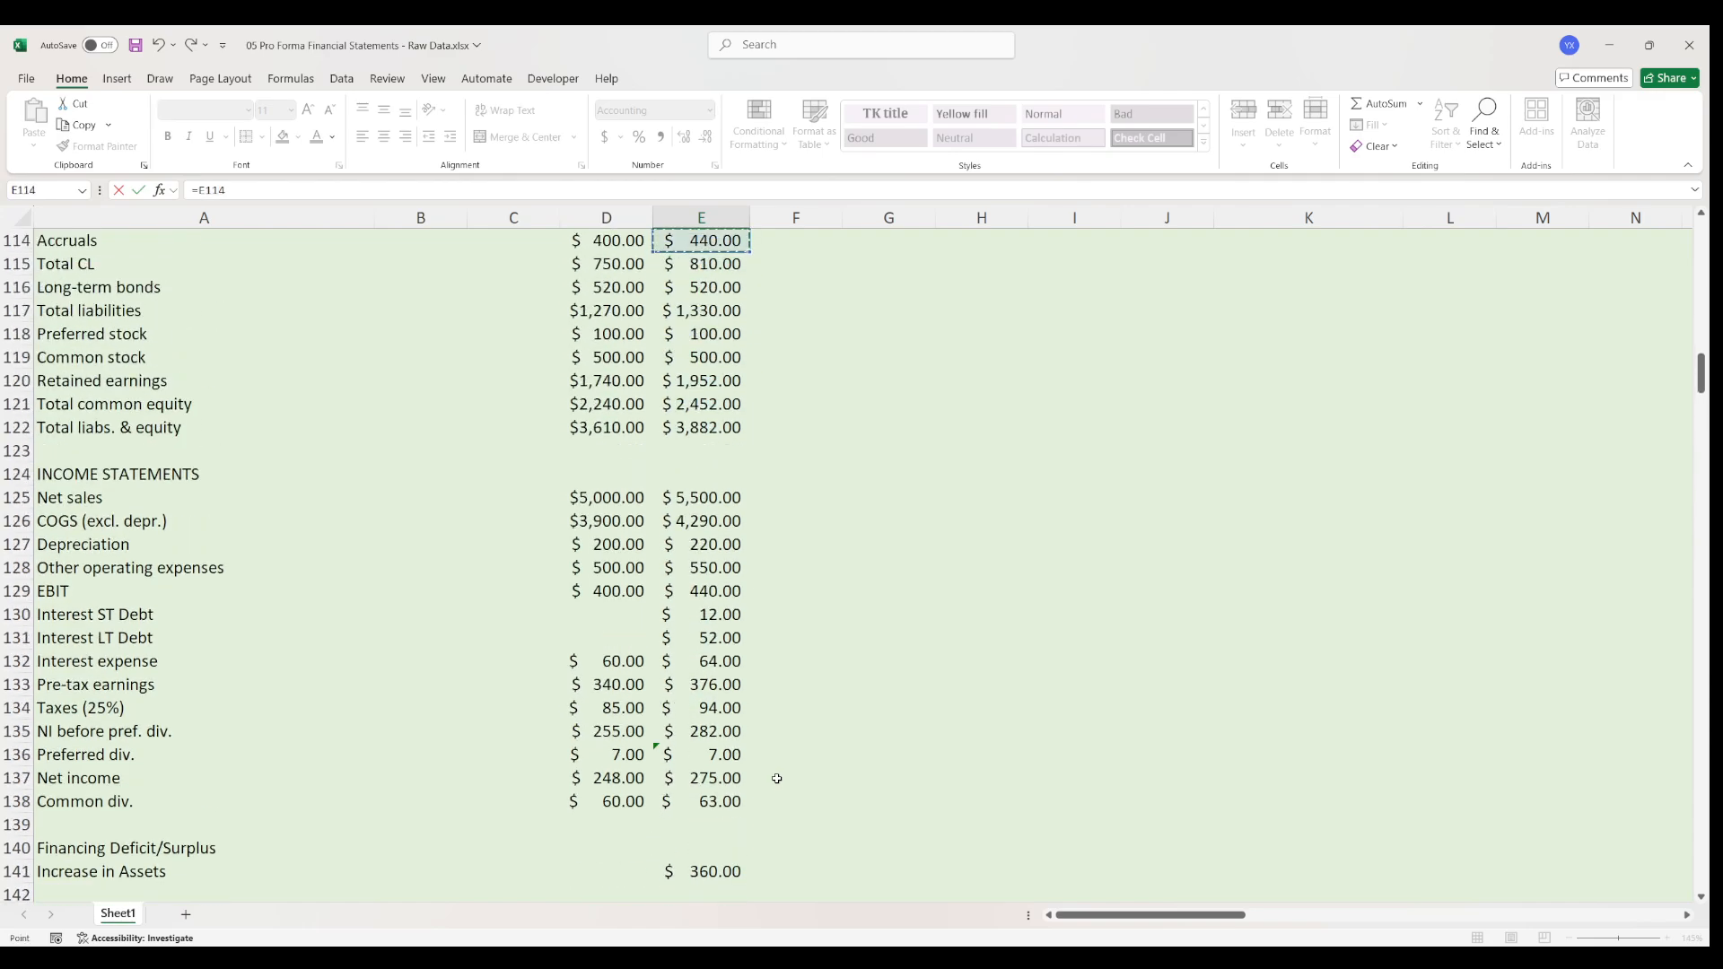
{"action": "key", "text": "Down"}
{"action": "key", "text": "Down"}
{"action": "key", "text": "Down"}
{"action": "key", "text": "Down"}
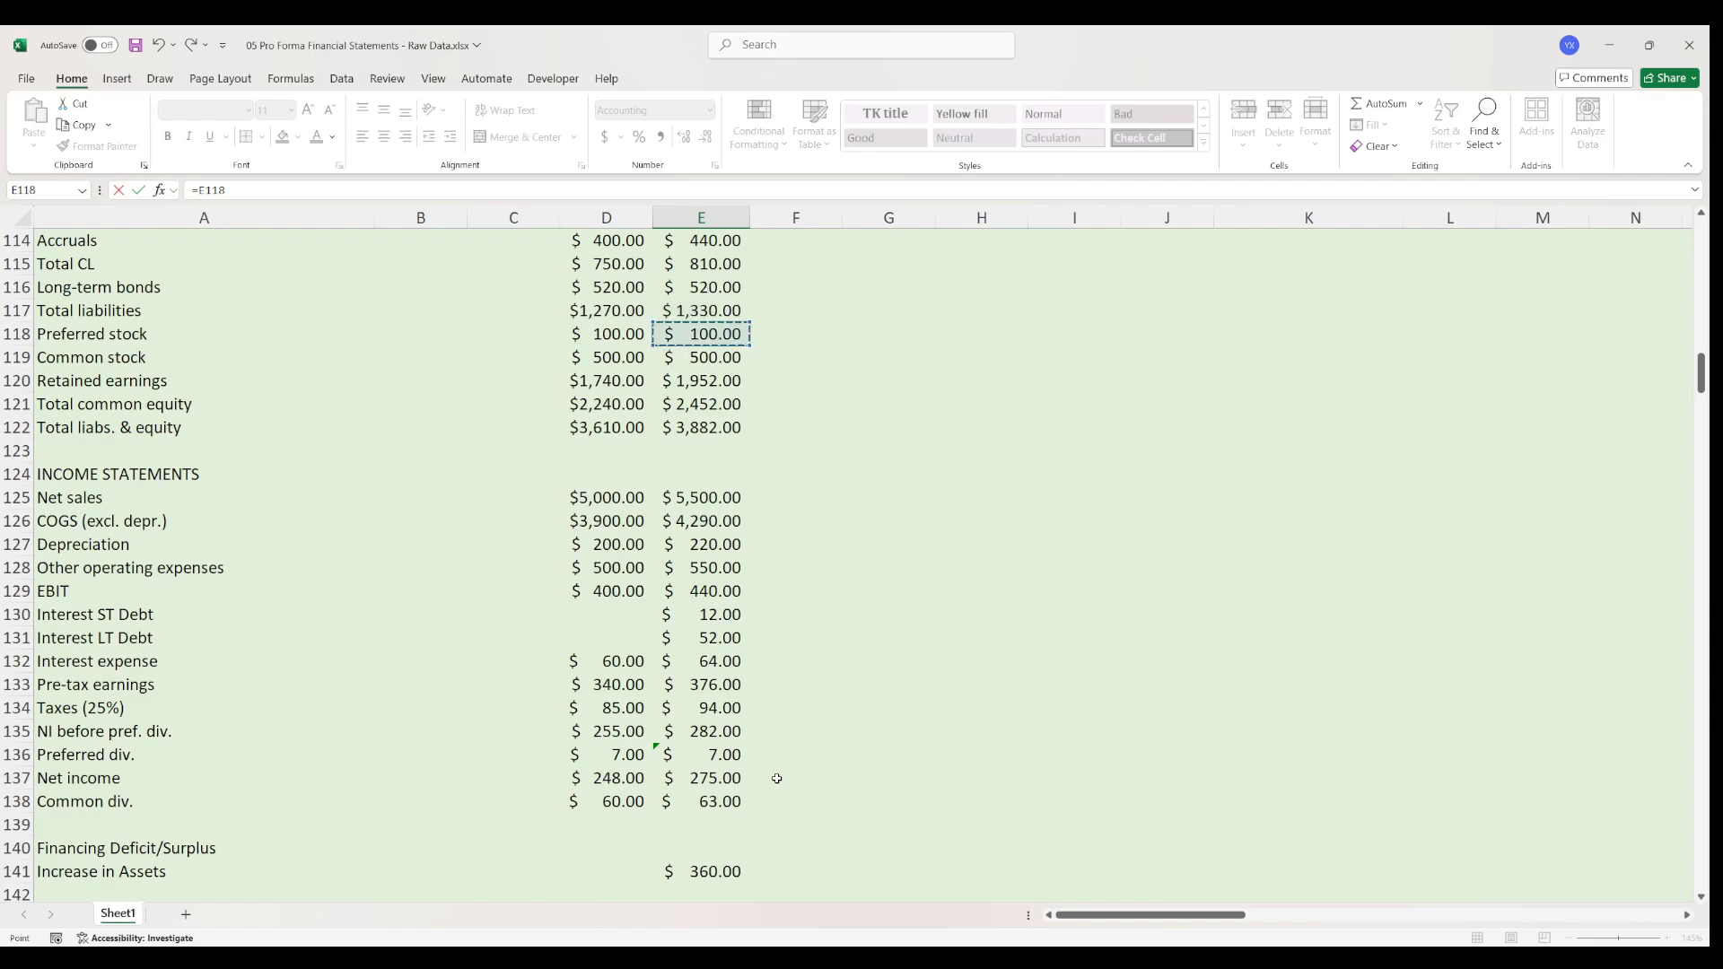
{"action": "type", "text": "+"}
{"action": "left_click", "coordinate": [710, 357]}
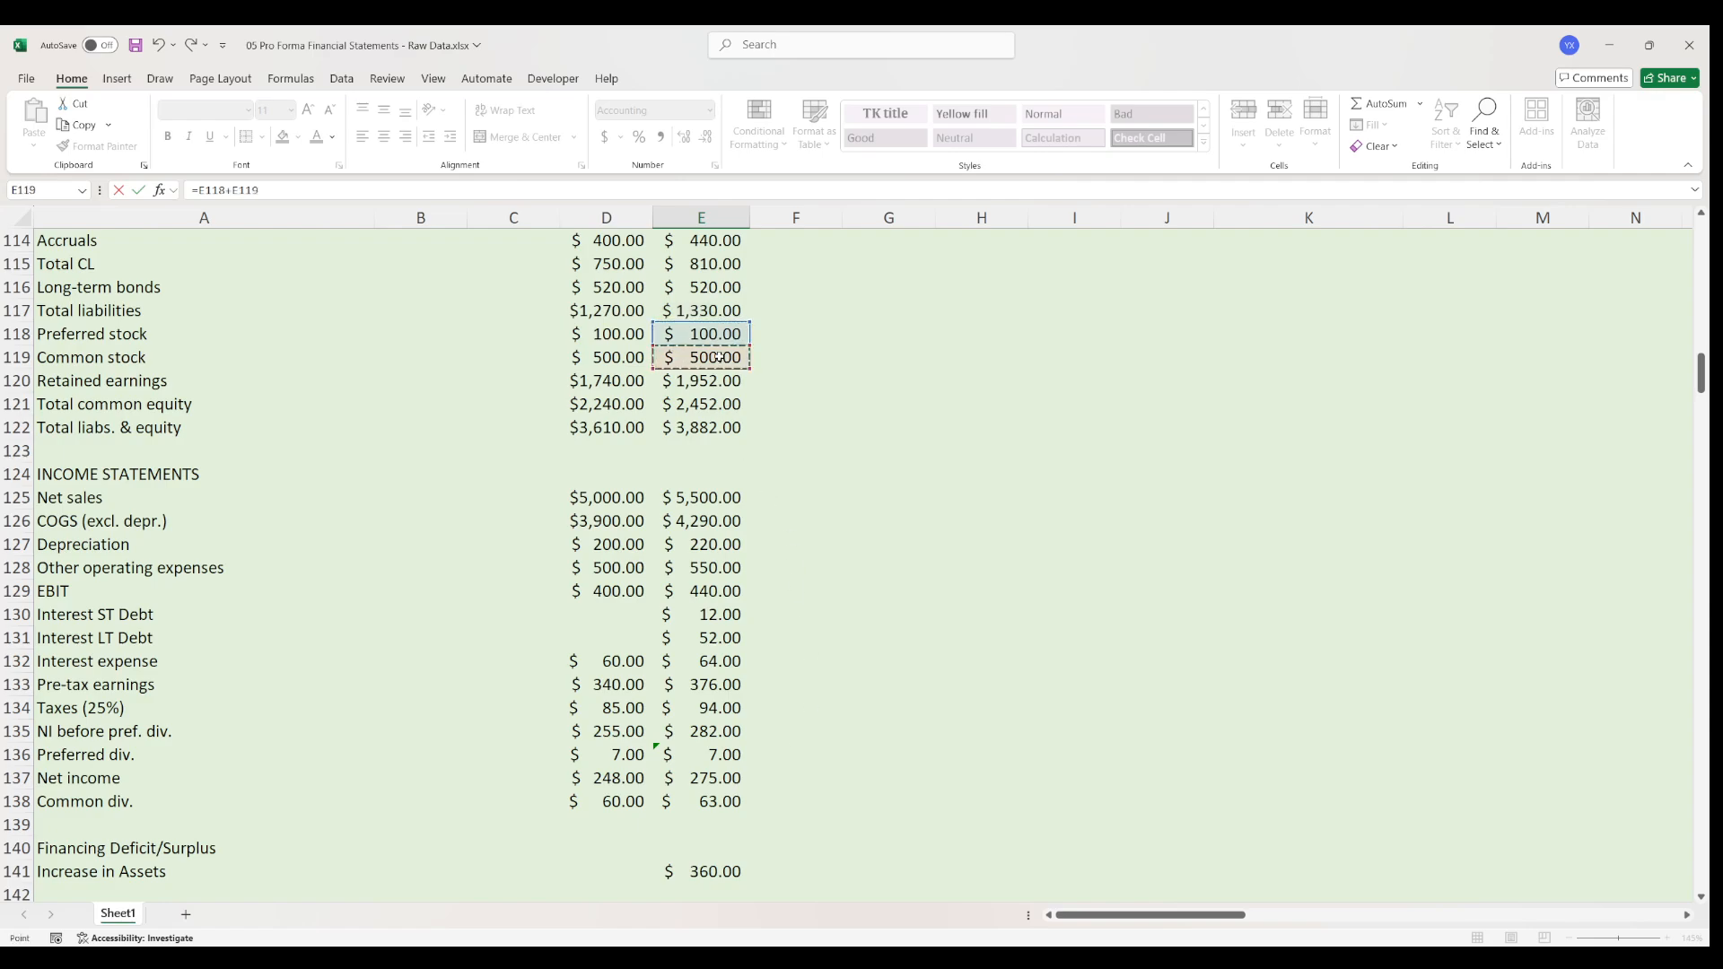
{"action": "key", "text": "Return"}
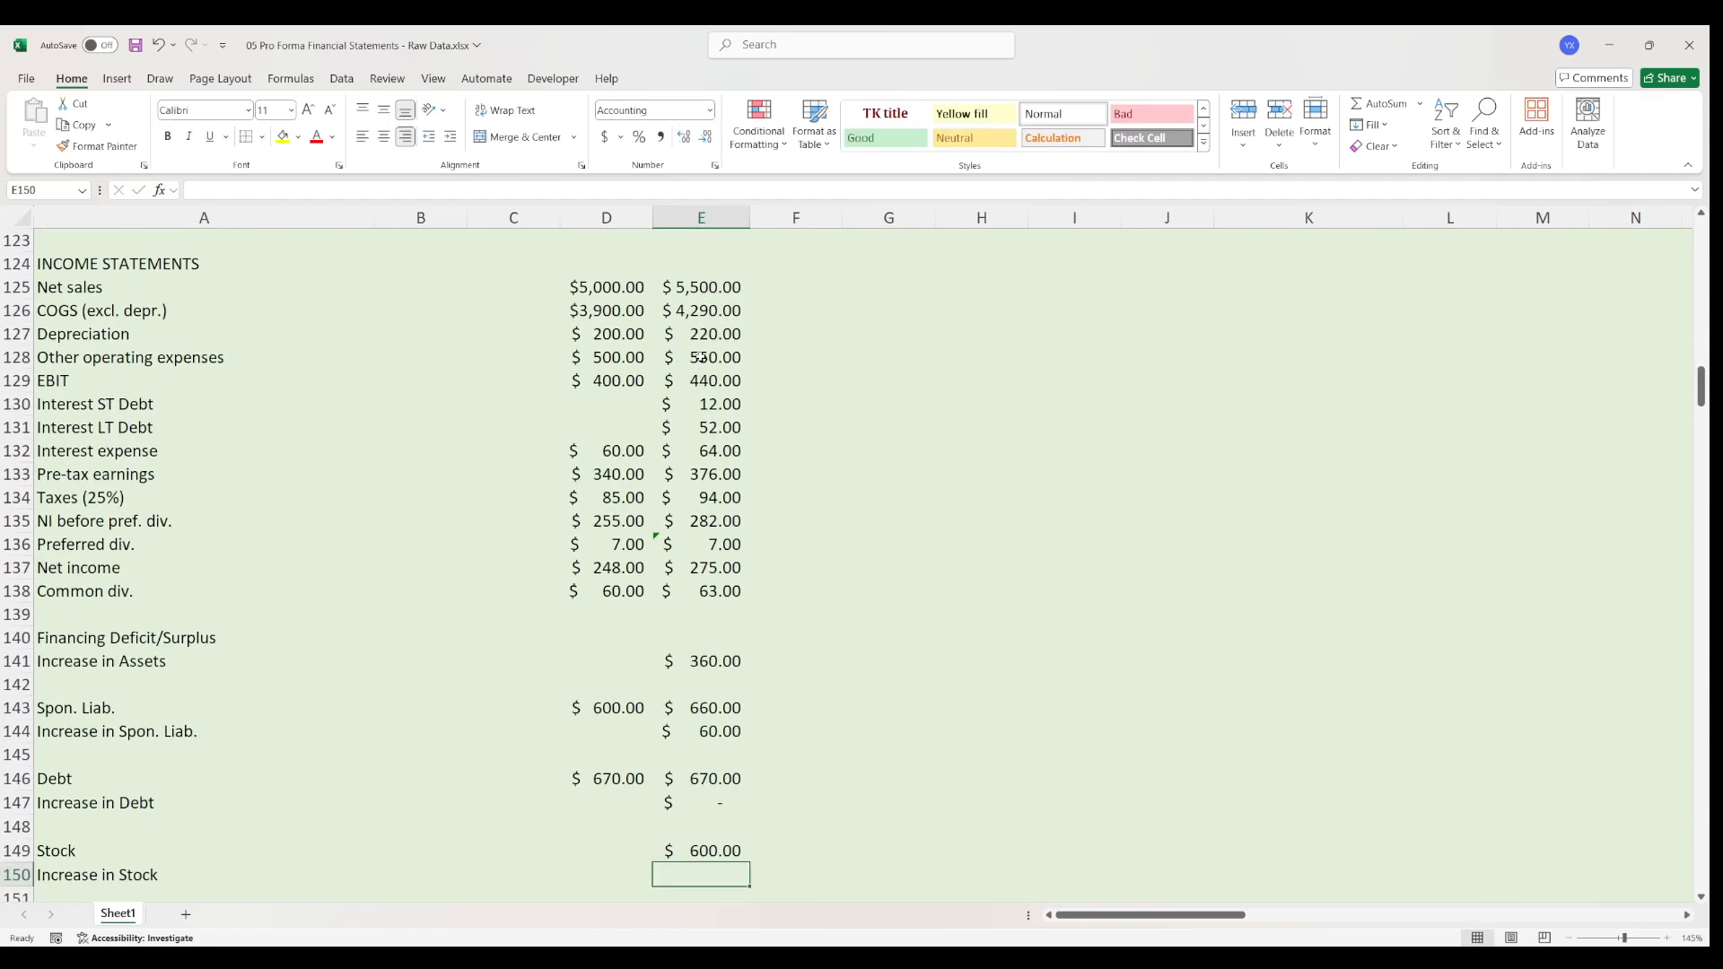
- Copy the stock formula from E149 into D149 for the prior year and check its references
{"action": "left_click", "coordinate": [709, 710]}
{"action": "key", "text": "ctrl+c"}
{"action": "left_click", "coordinate": [610, 710]}
{"action": "key", "text": "ctrl+v"}
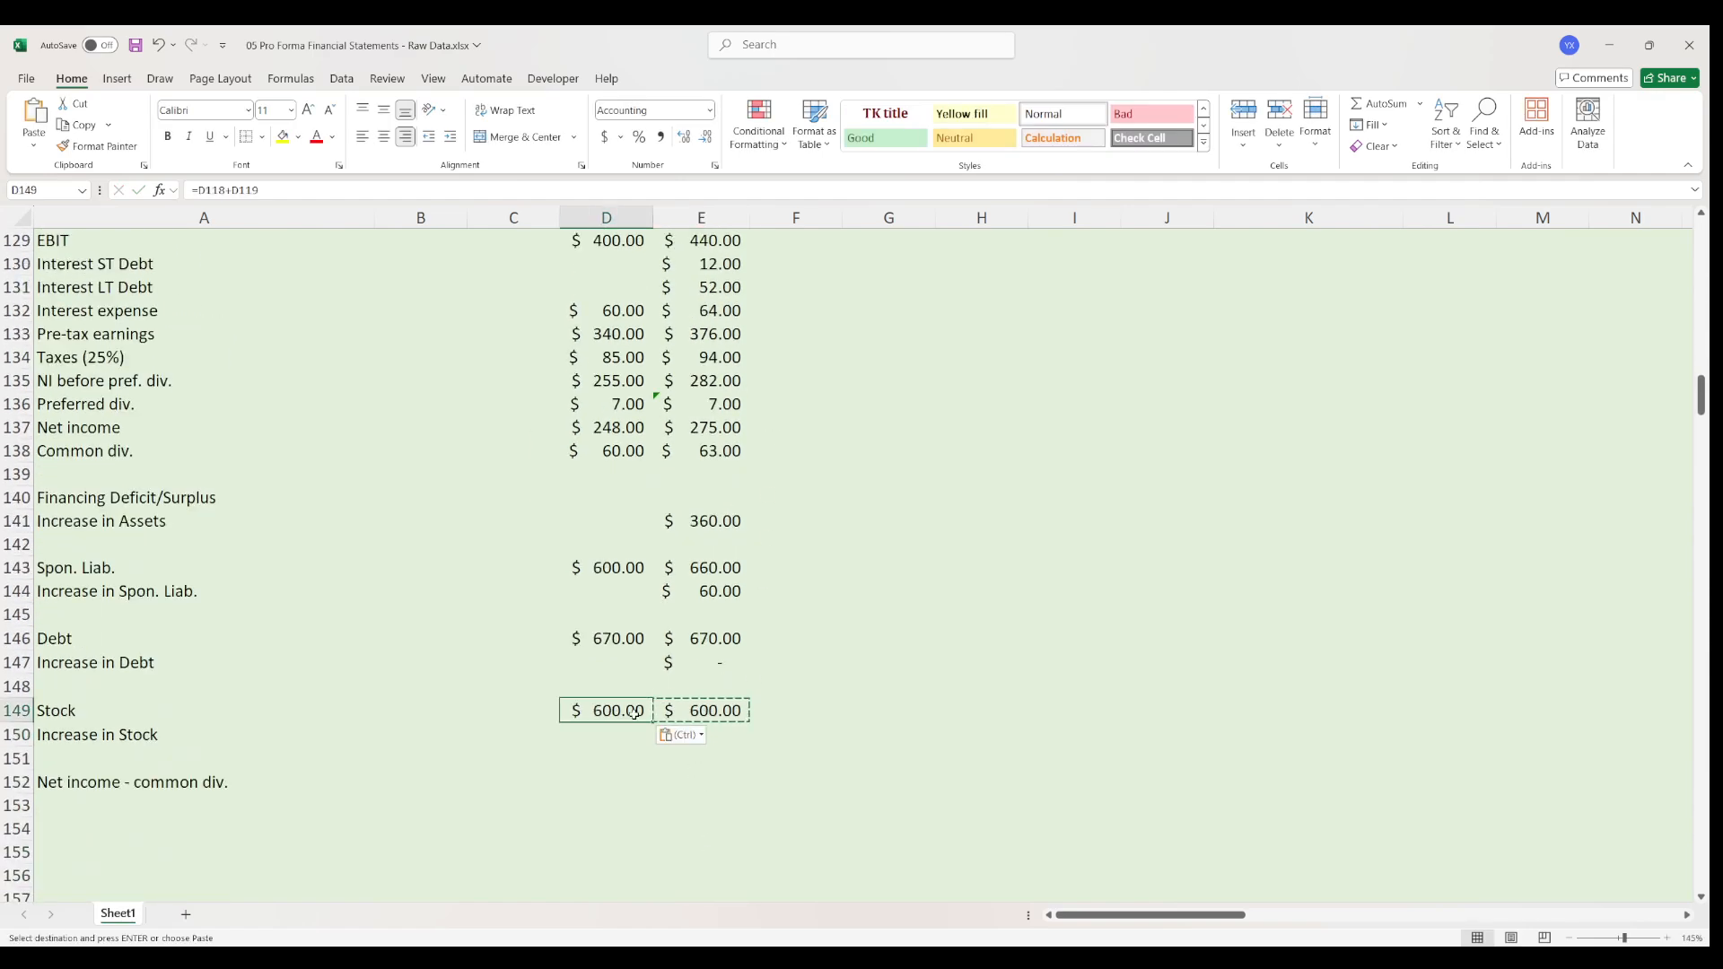
{"action": "double_click", "coordinate": [608, 713]}
{"action": "key", "text": "Escape"}
- Calculate the increase in stock in E150 with =E149-D149
{"action": "left_click", "coordinate": [724, 736]}
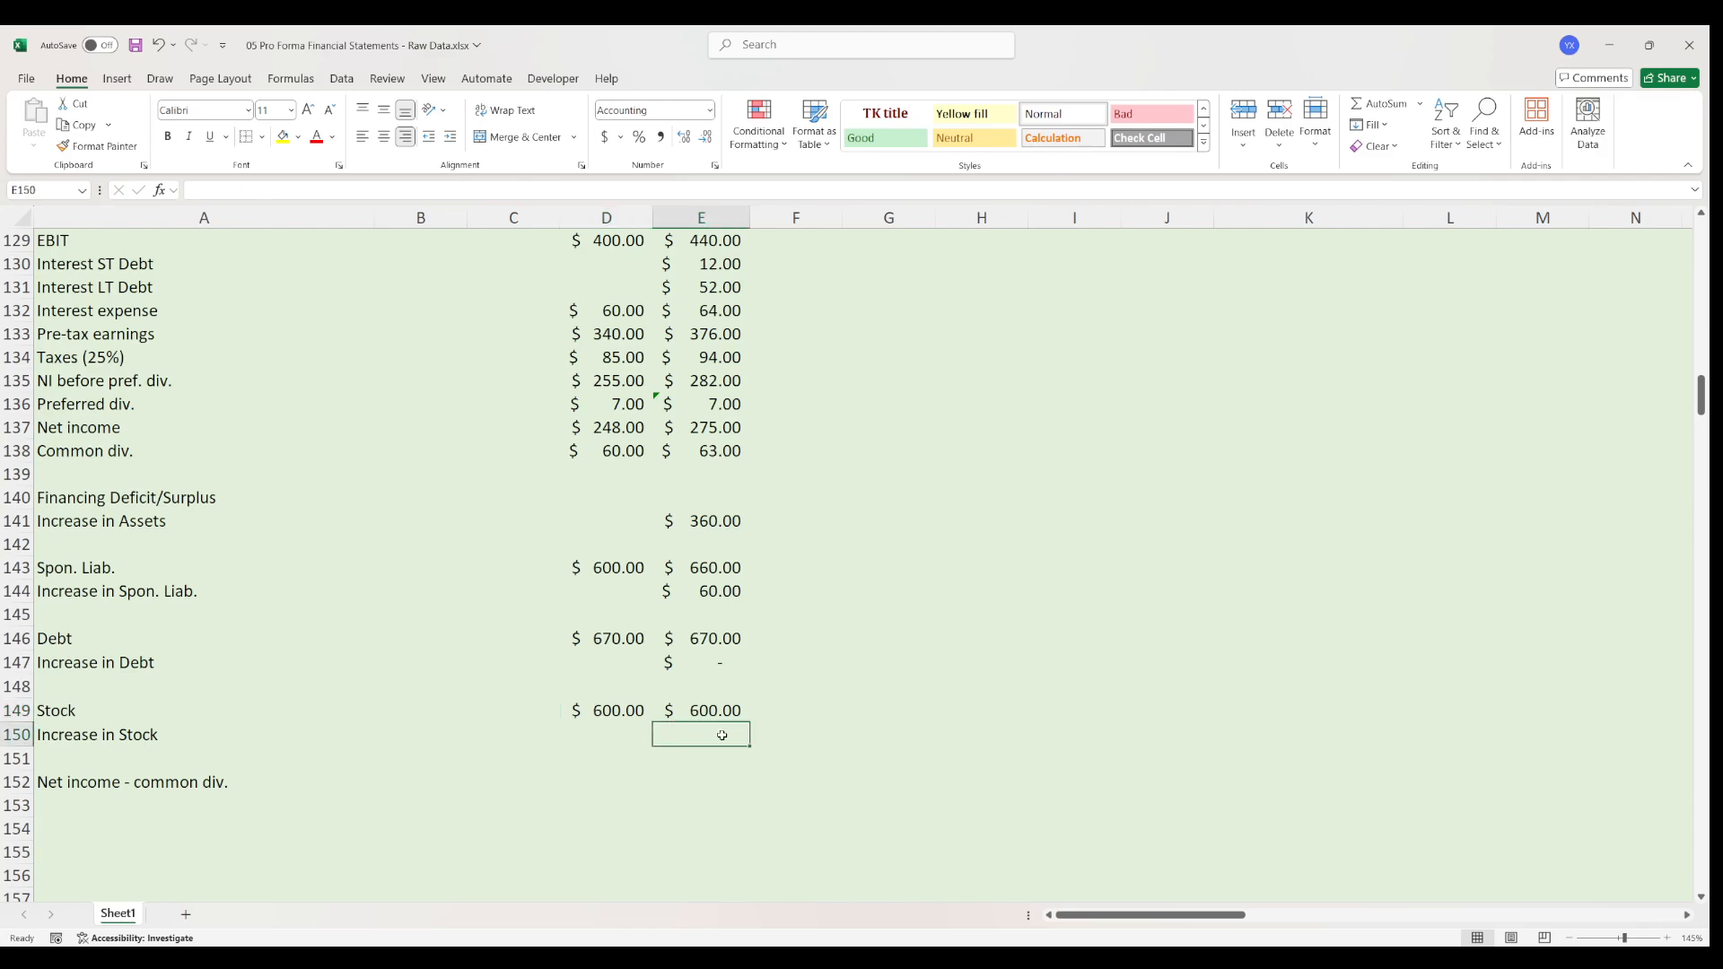
{"action": "type", "text": "="}
{"action": "key", "text": "Up"}
{"action": "type", "text": "-"}
{"action": "key", "text": "Up"}
{"action": "key", "text": "Left"}
{"action": "key", "text": "Return"}
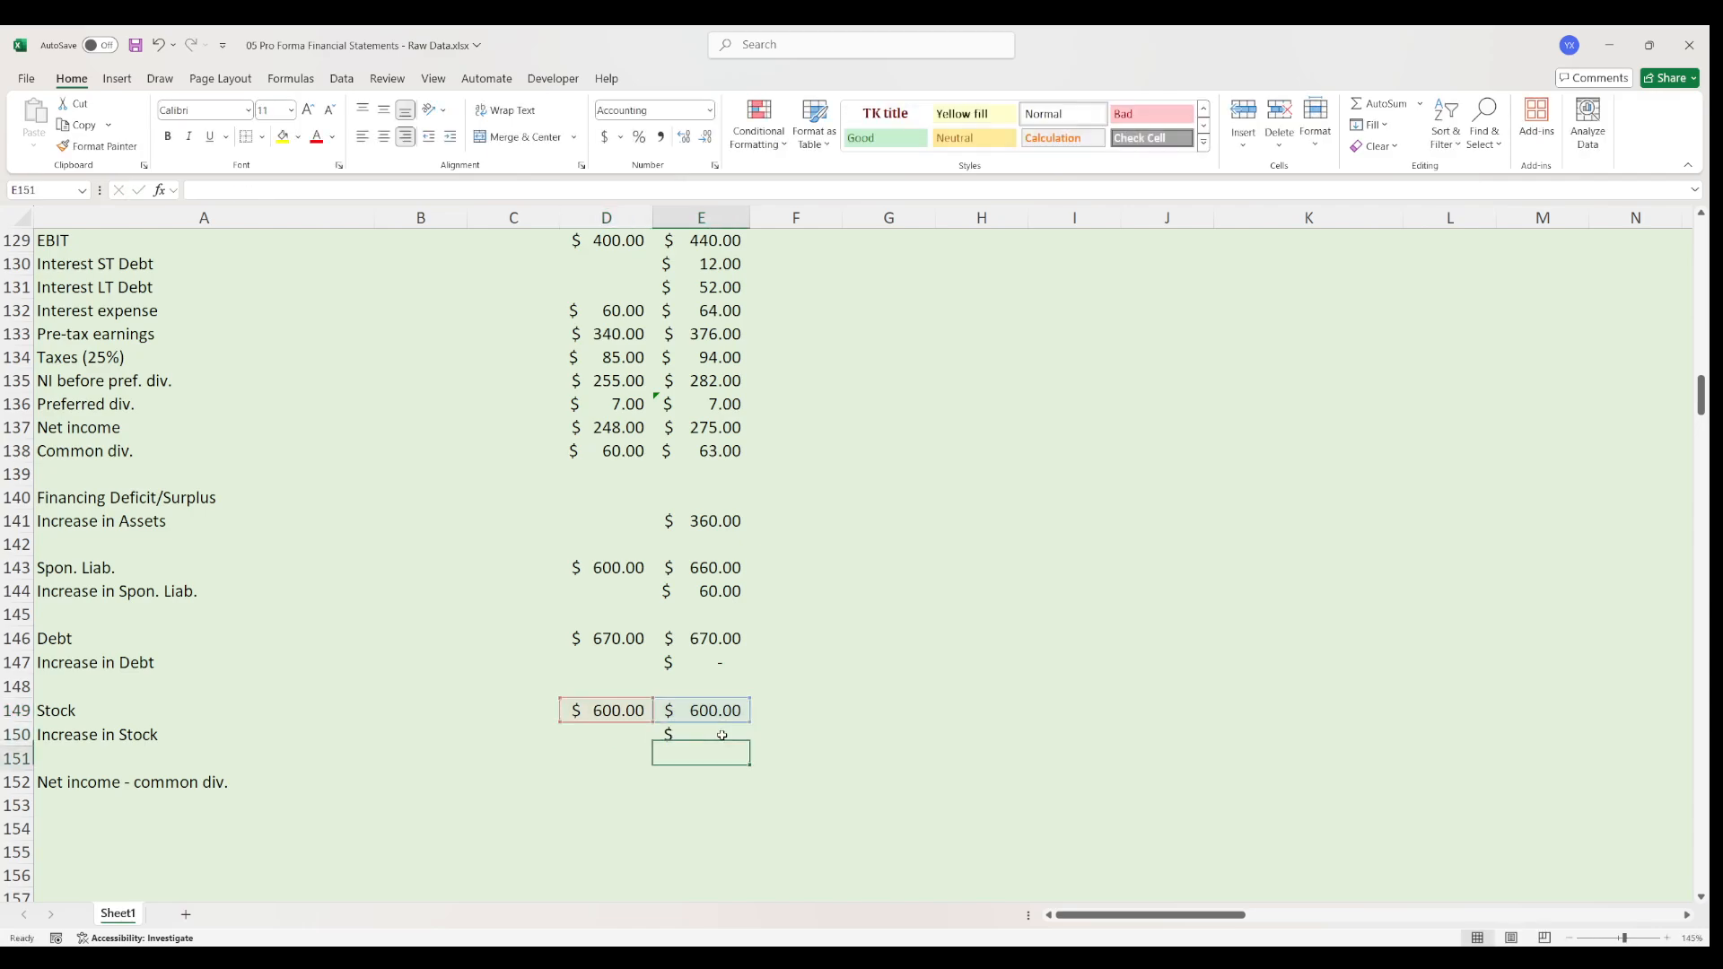
- Calculate net income minus common dividends in E152 with =E137-E138
{"action": "key", "text": "Down"}
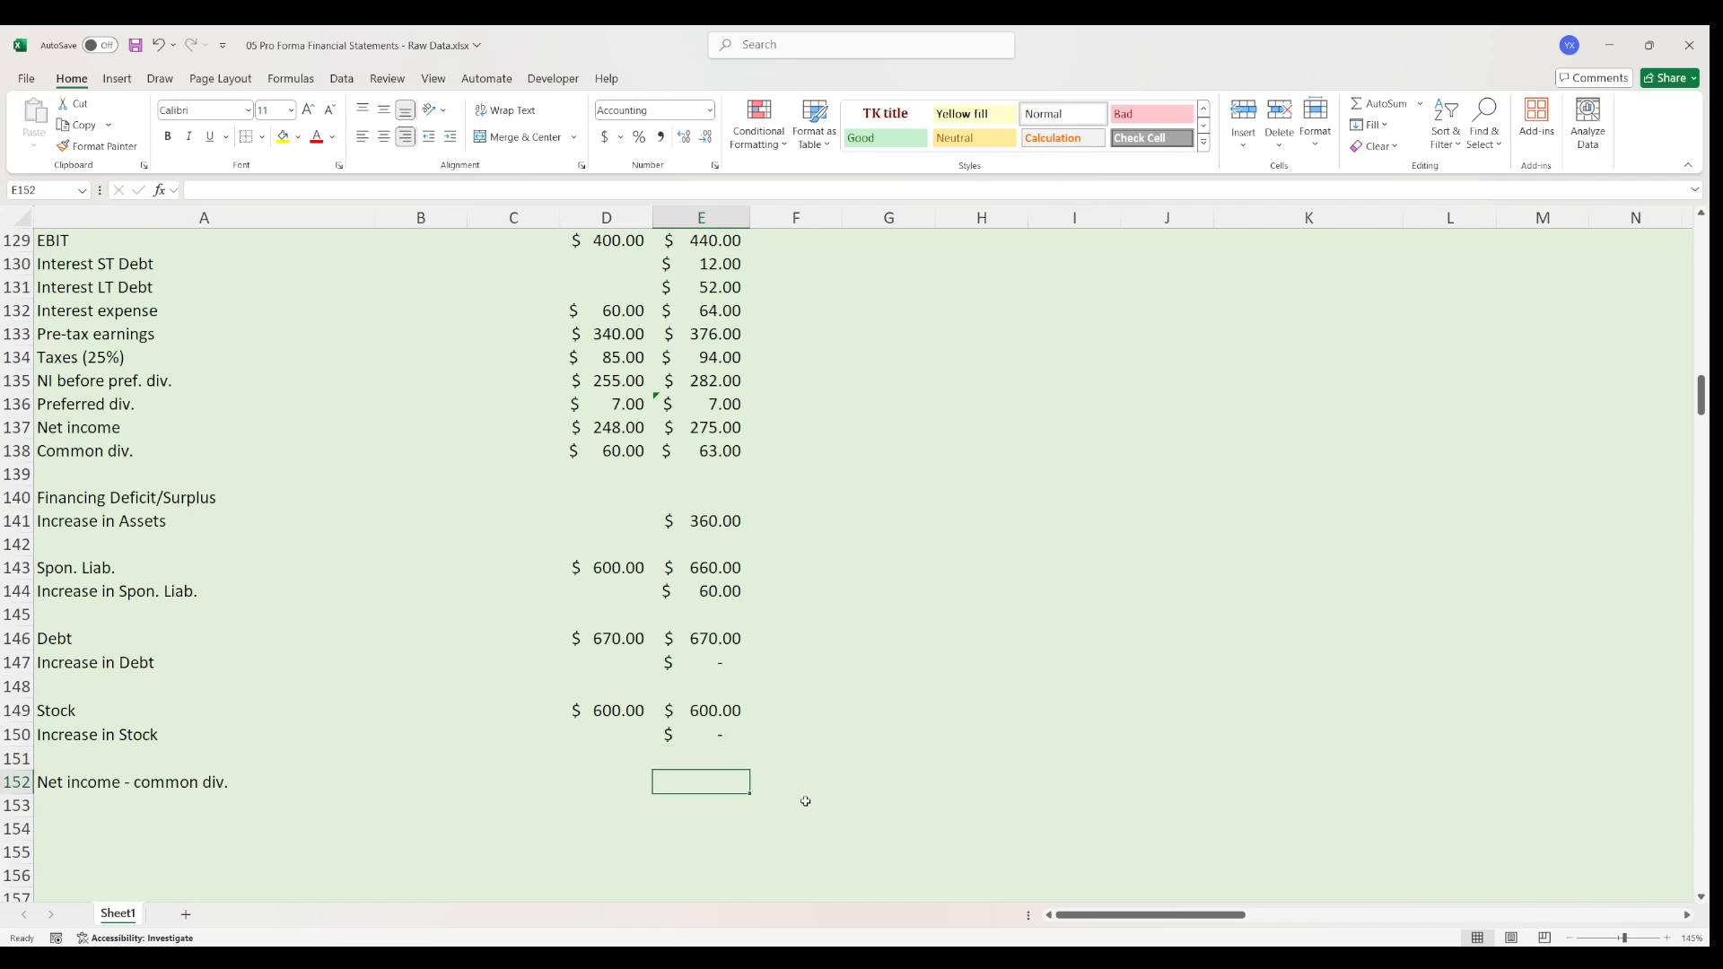
{"action": "type", "text": "="}
{"action": "scroll", "coordinate": [799, 682], "scroll_direction": "up", "scroll_amount": 5}
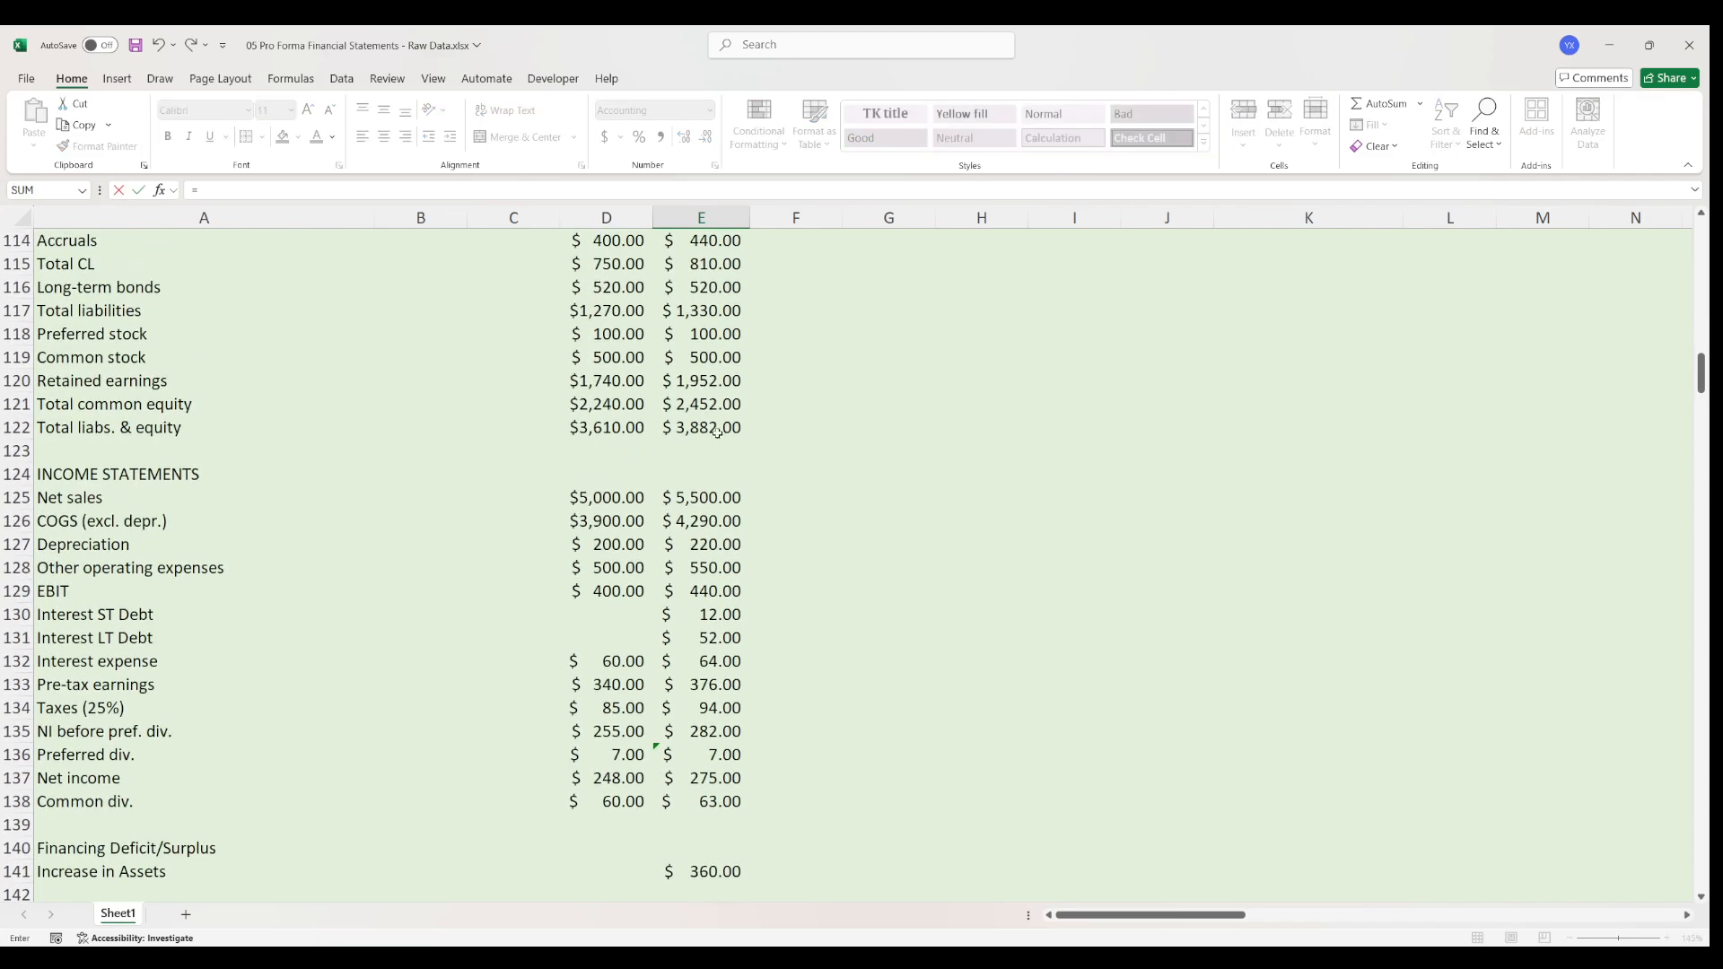
{"action": "left_click", "coordinate": [722, 795]}
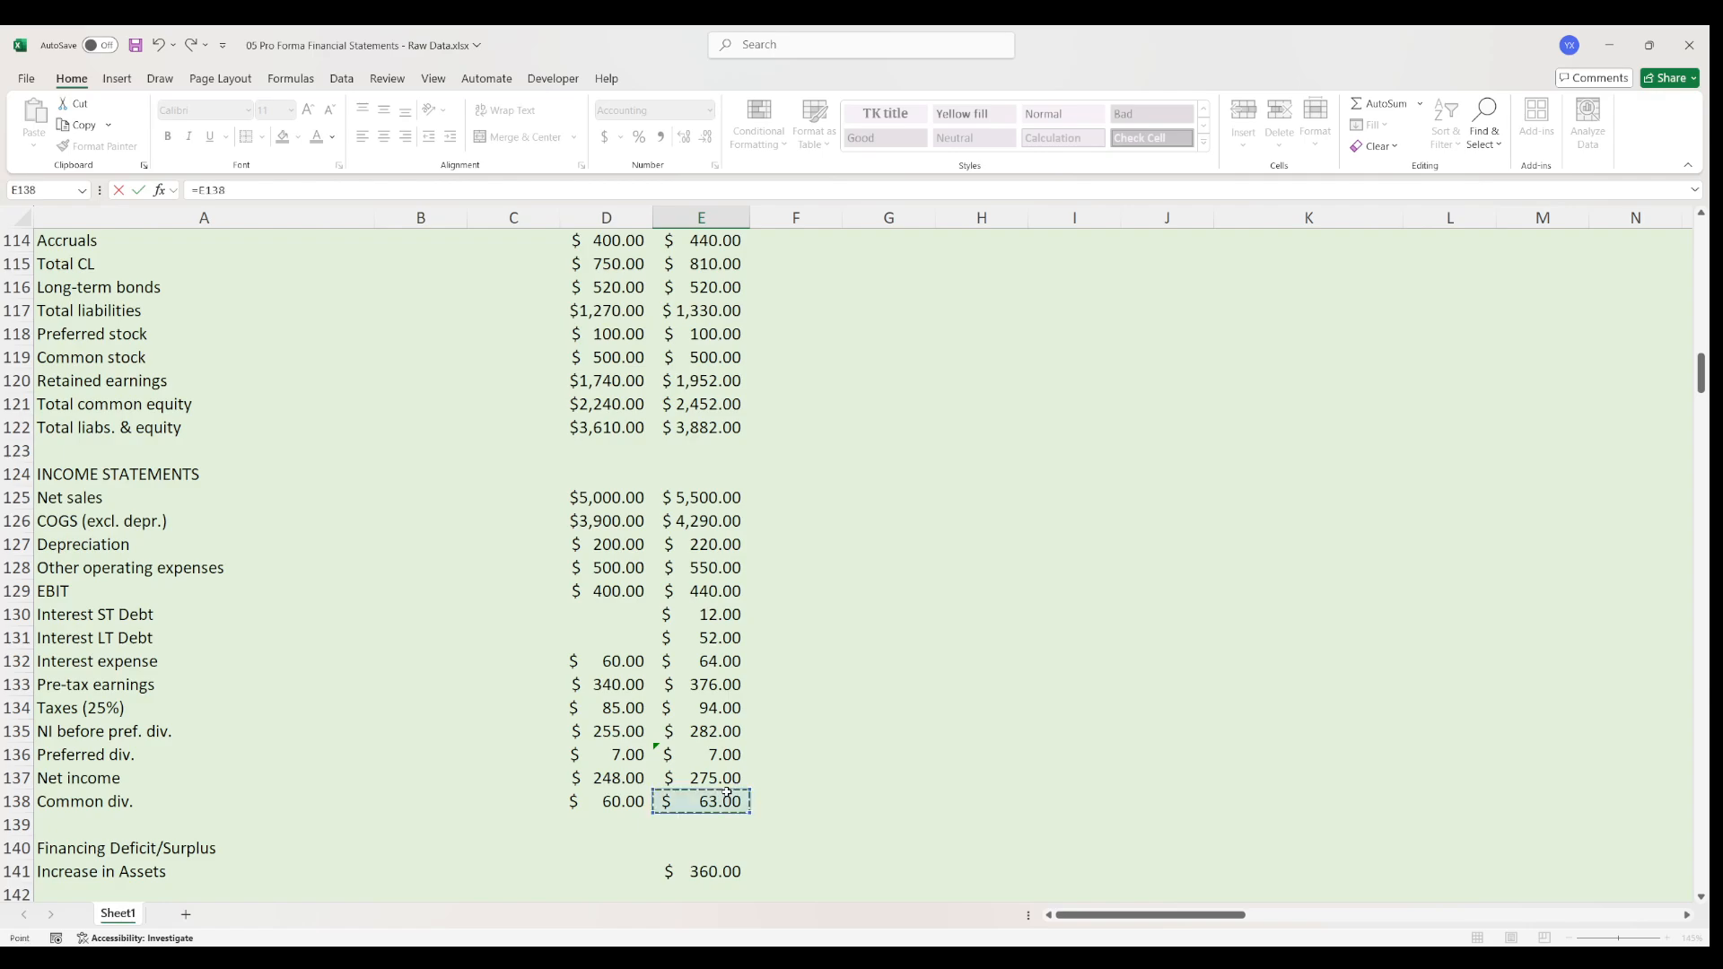
{"action": "left_click", "coordinate": [733, 778]}
{"action": "type", "text": "-"}
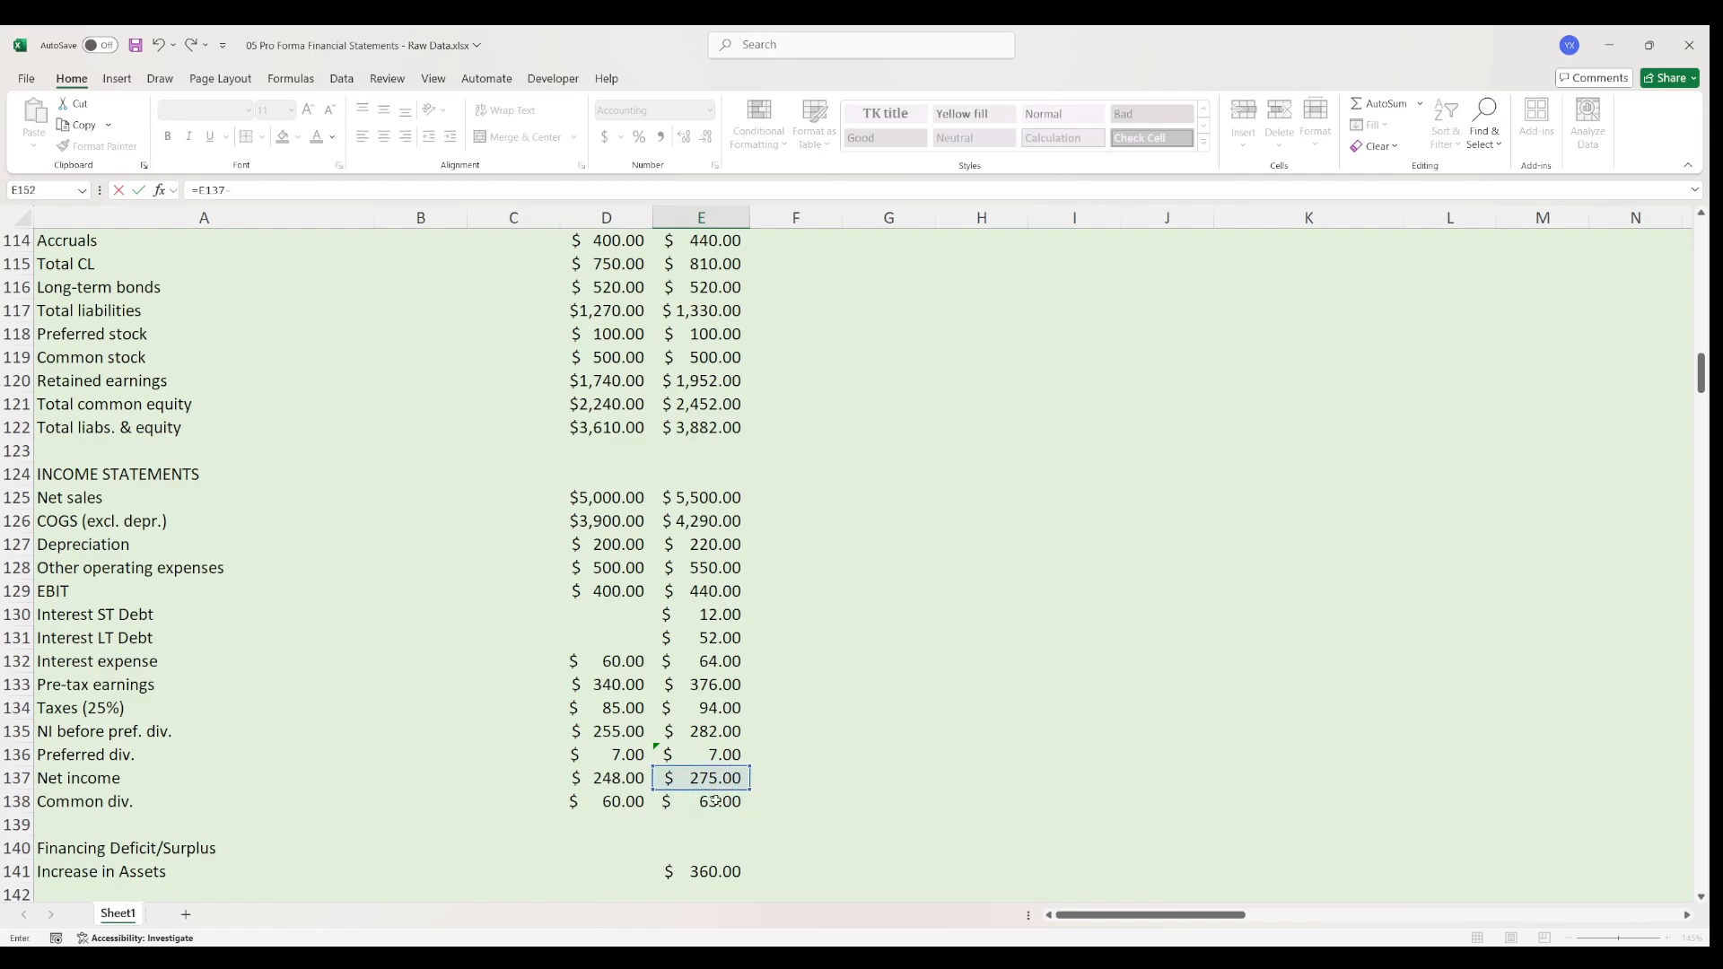
{"action": "left_click", "coordinate": [717, 798]}
{"action": "scroll", "coordinate": [853, 776], "scroll_direction": "down", "scroll_amount": 5}
{"action": "key", "text": "Return"}
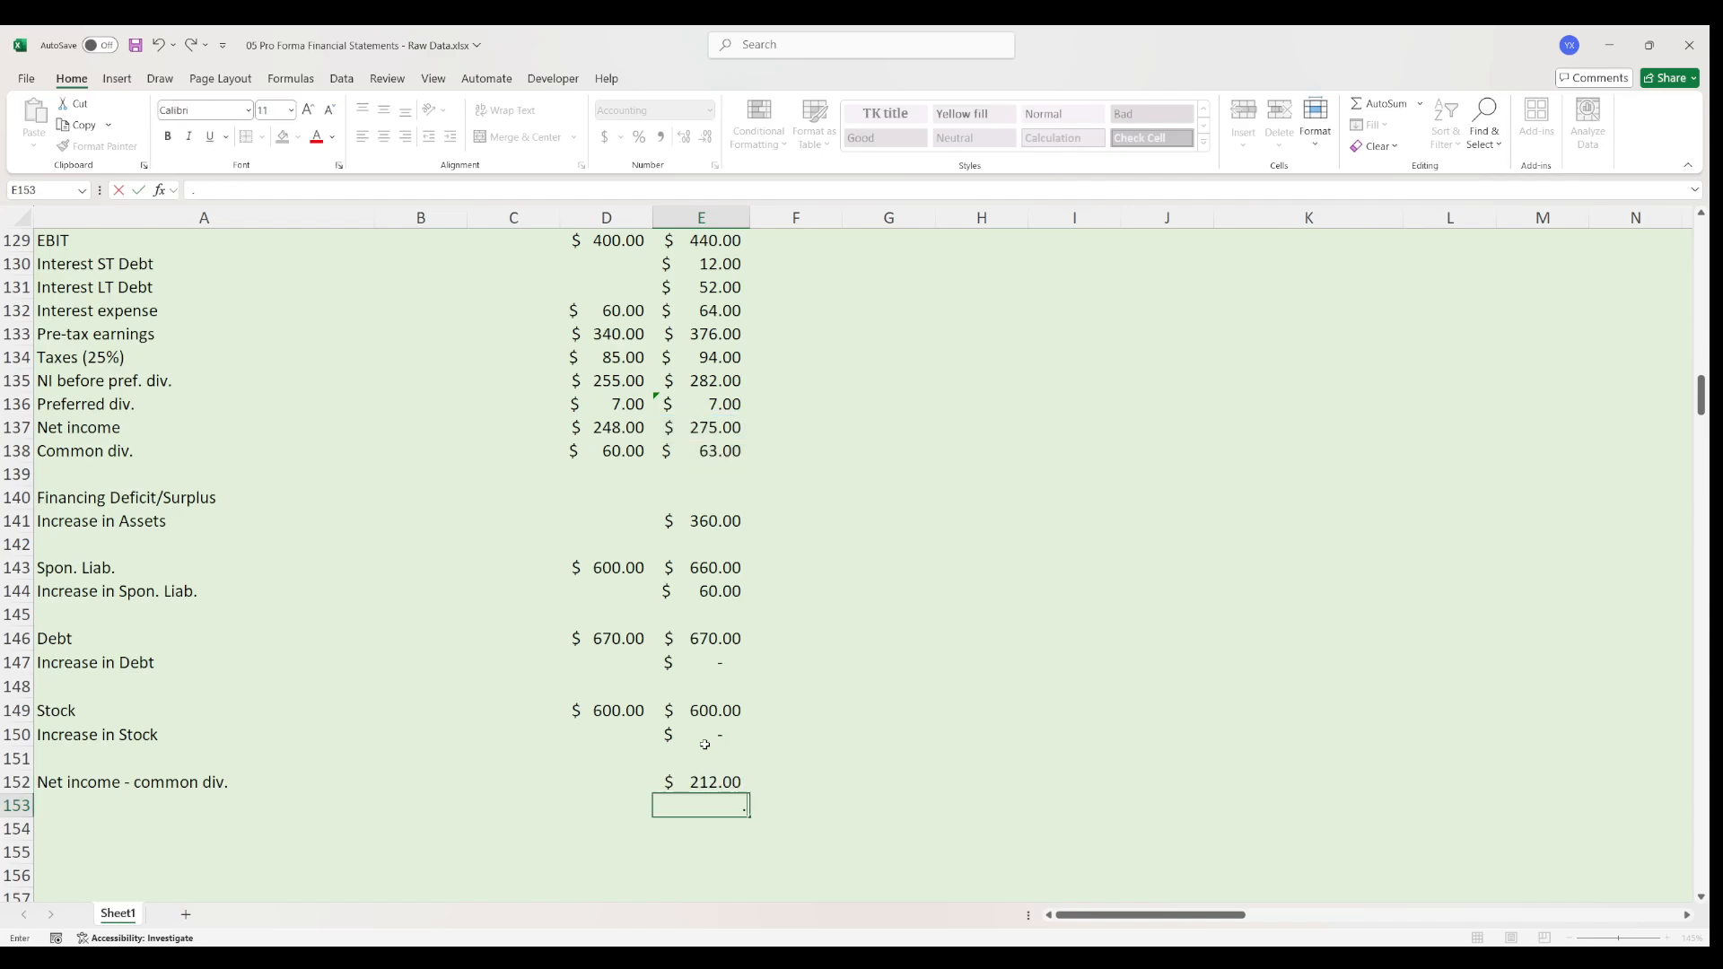
- Add the label "Increase in Assets - Increase in Financing" in A154, leaving row 153 blank
{"action": "key", "text": "Escape"}
{"action": "key", "text": "Up"}
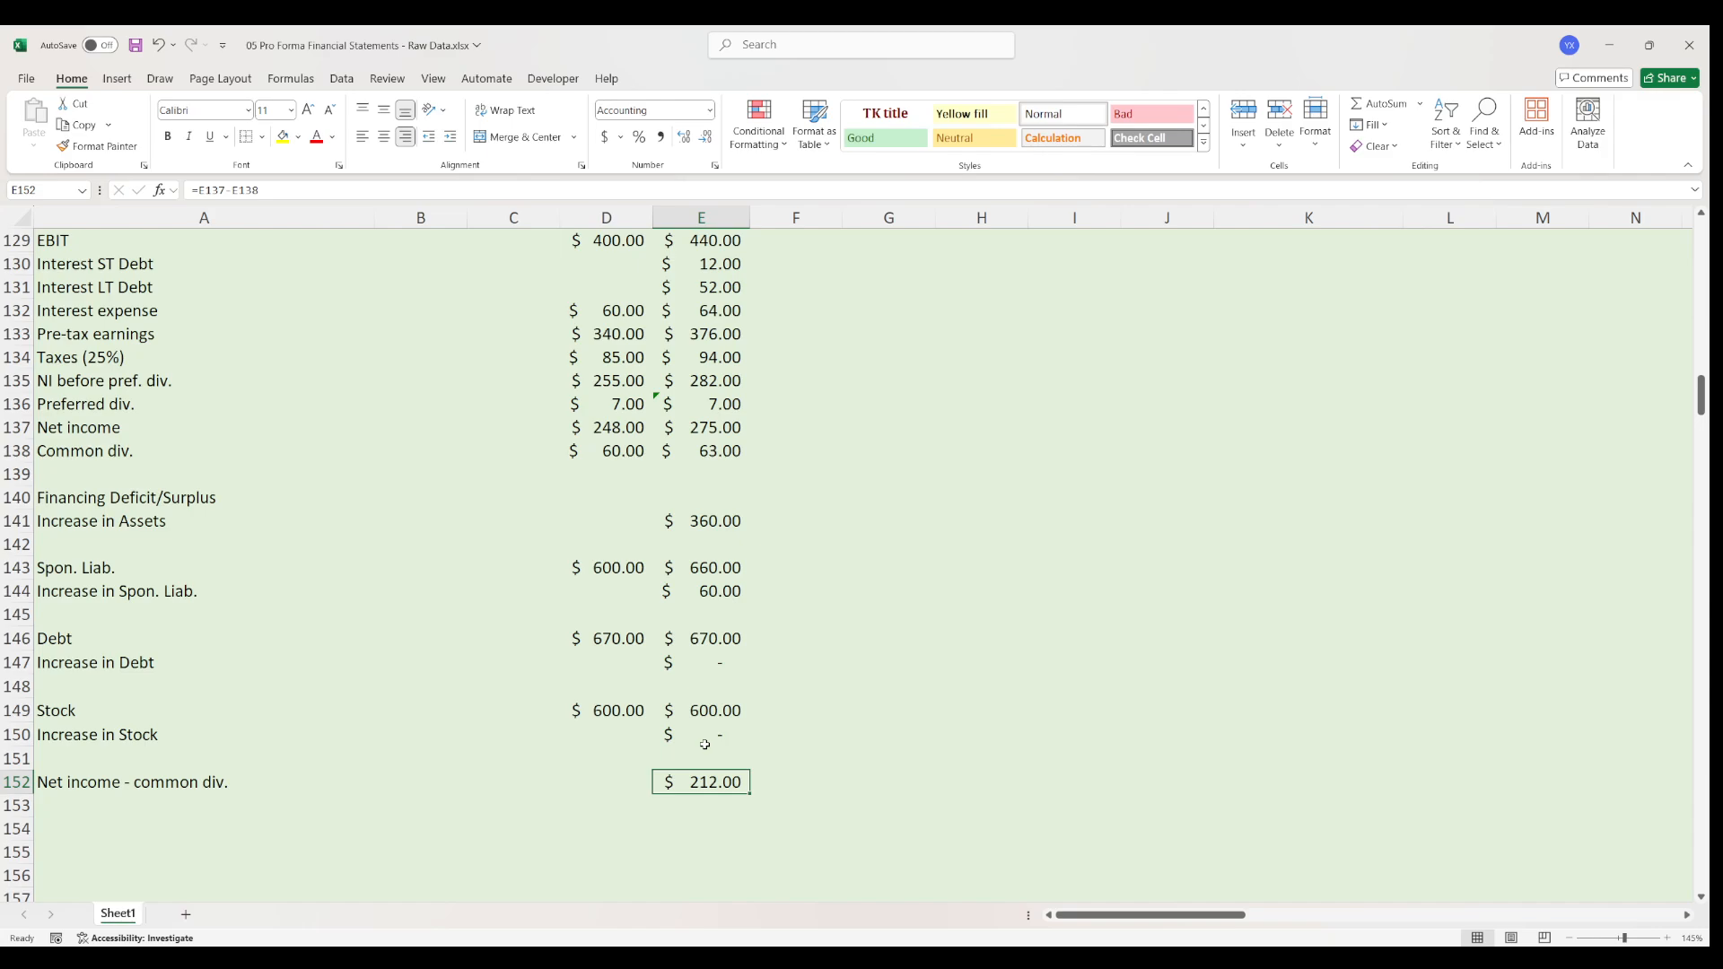
{"action": "key", "text": "Down"}
{"action": "key", "text": "Down"}
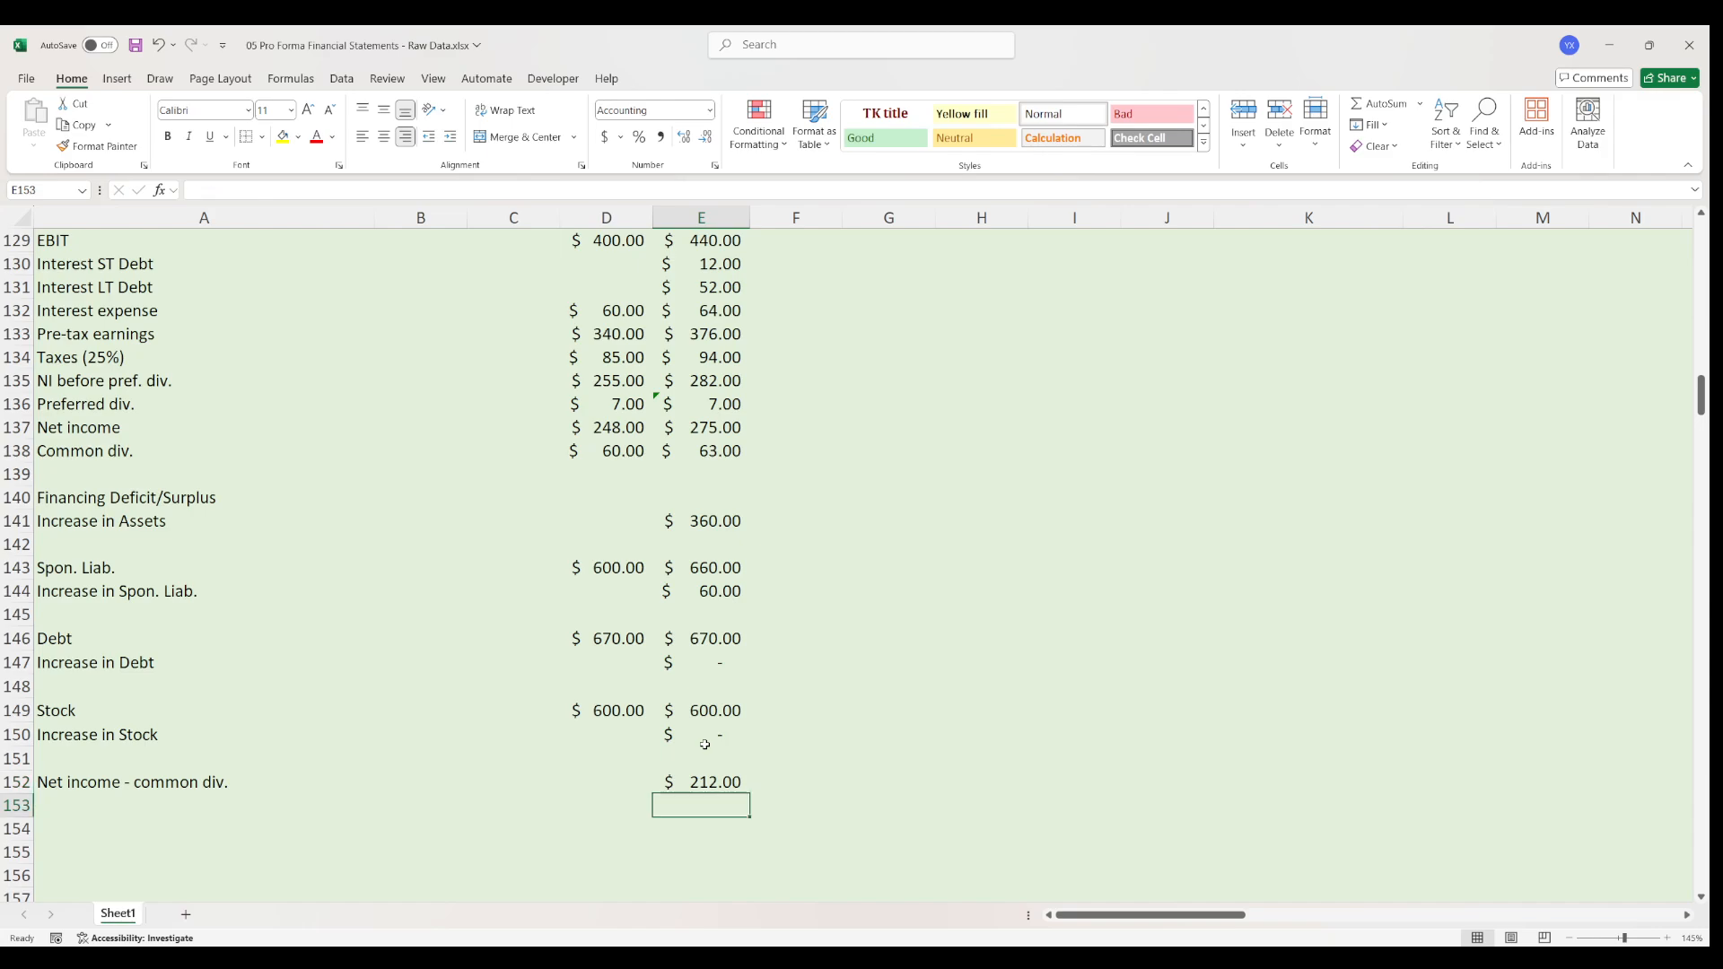
{"action": "key", "text": "Left"}
{"action": "key", "text": "Left"}
{"action": "key", "text": "Left"}
{"action": "key", "text": "Left"}
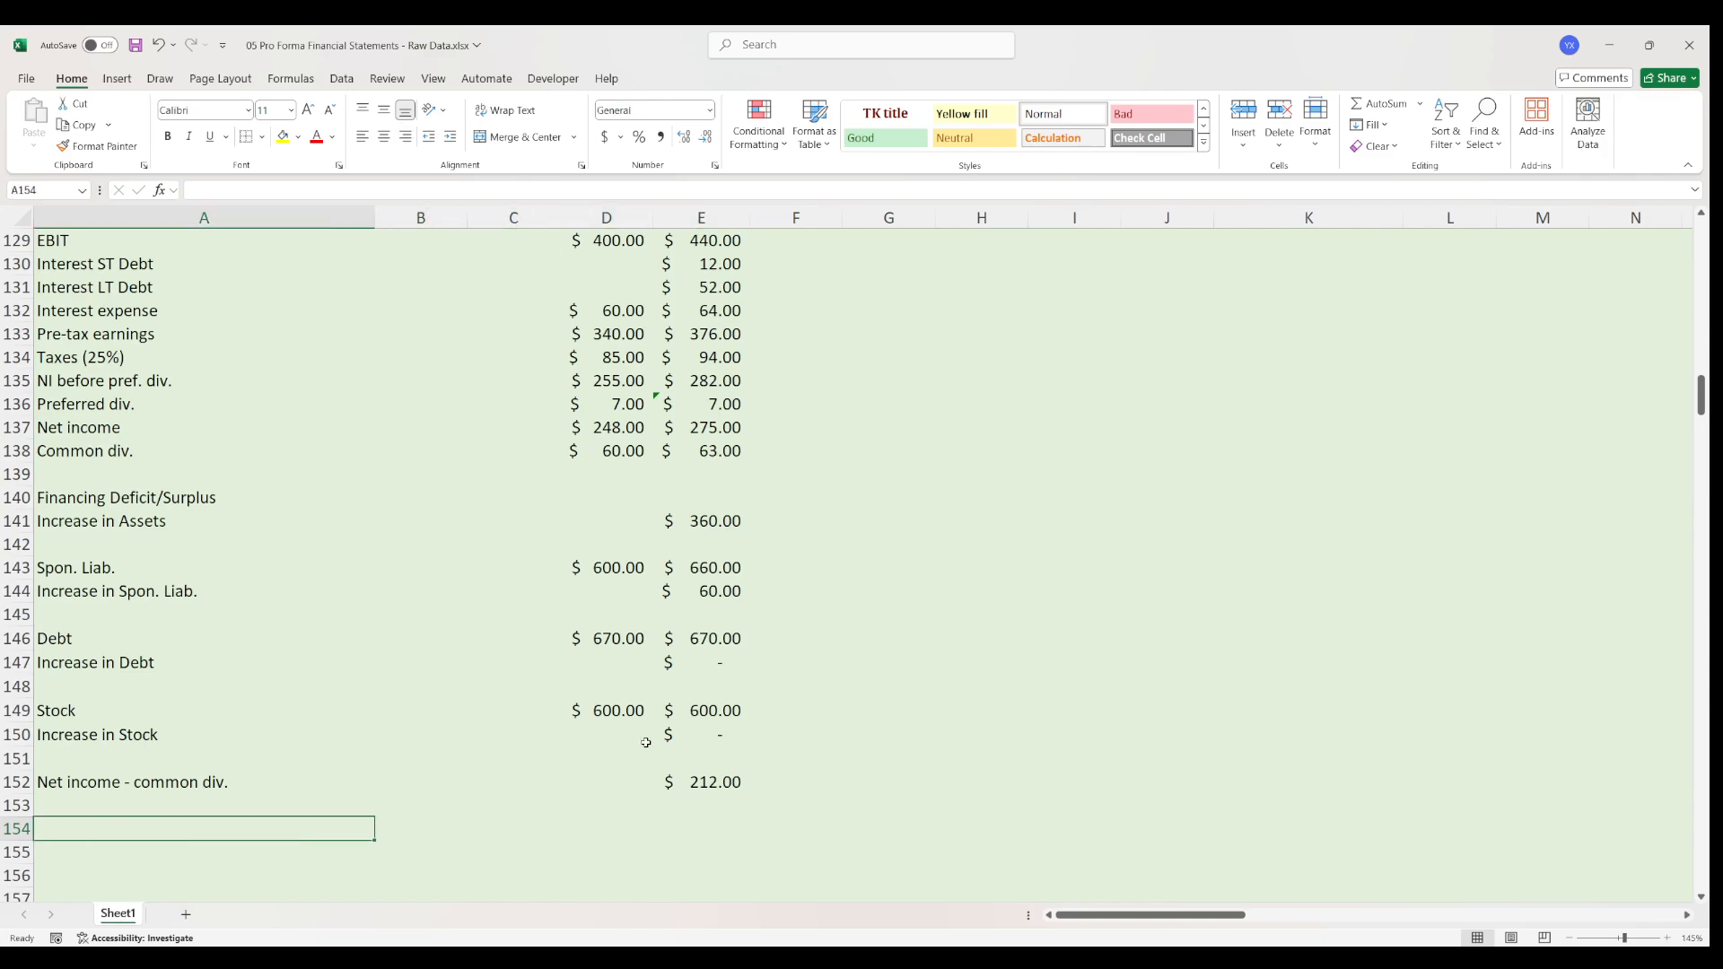
{"action": "scroll", "coordinate": [645, 742], "scroll_direction": "down", "scroll_amount": 2}
{"action": "type", "text": "Incre"}
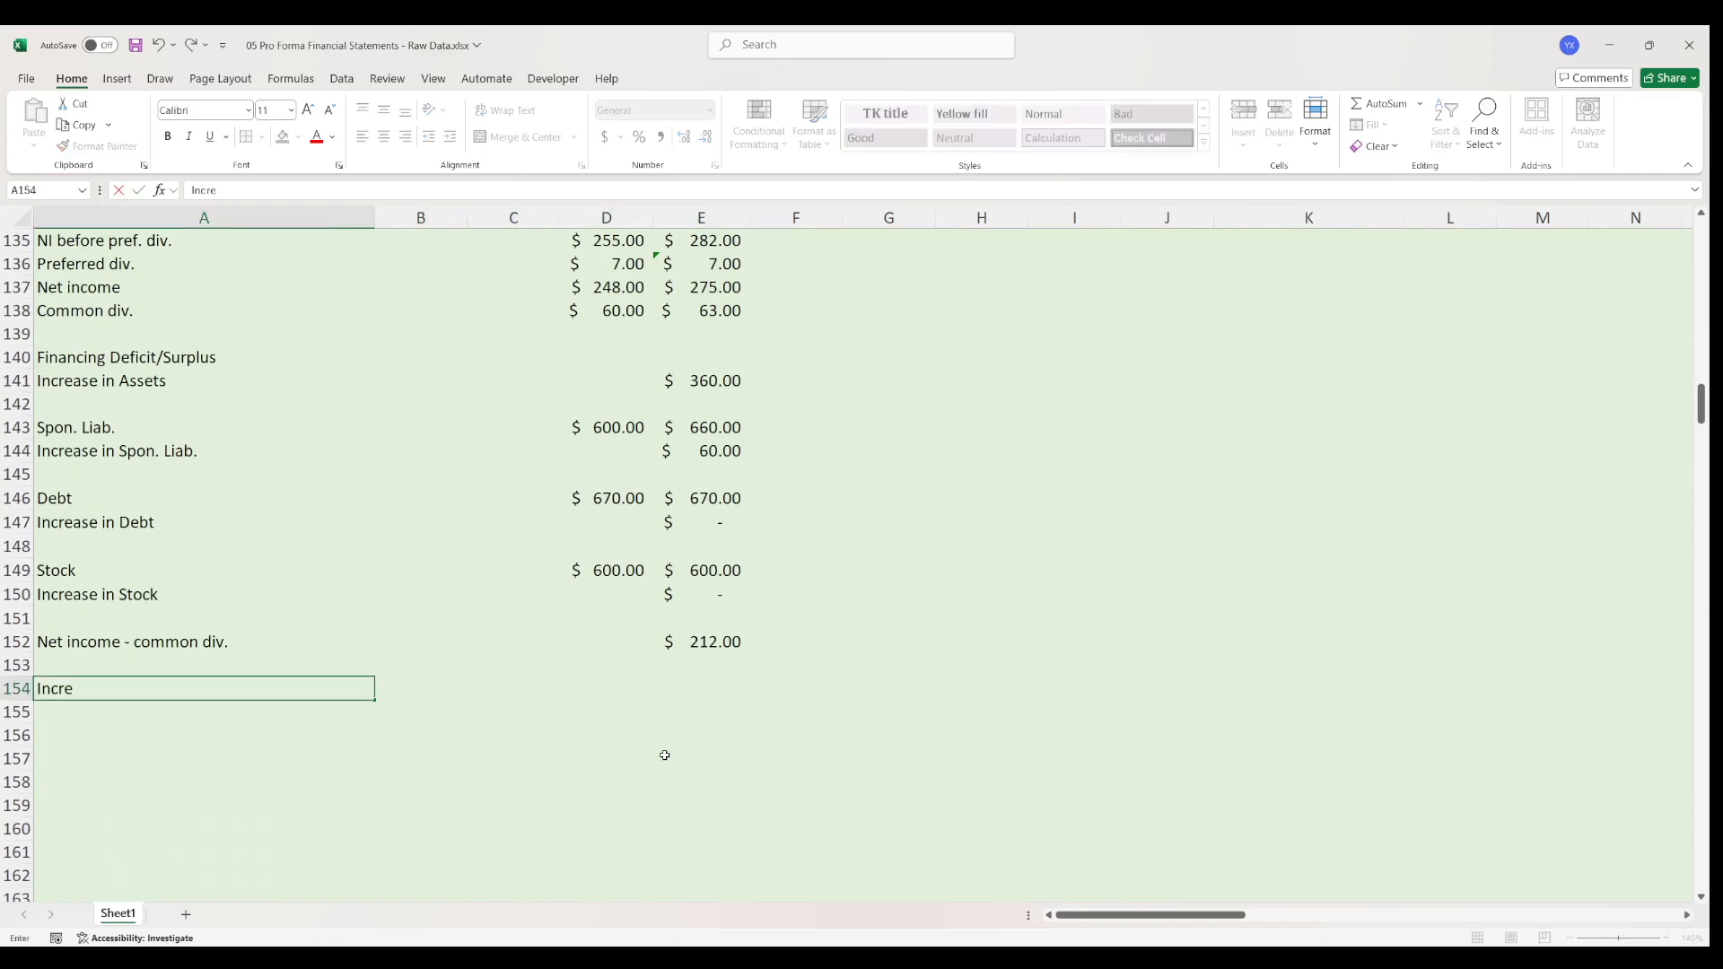
{"action": "type", "text": "ase in Assets - Increase in F"}
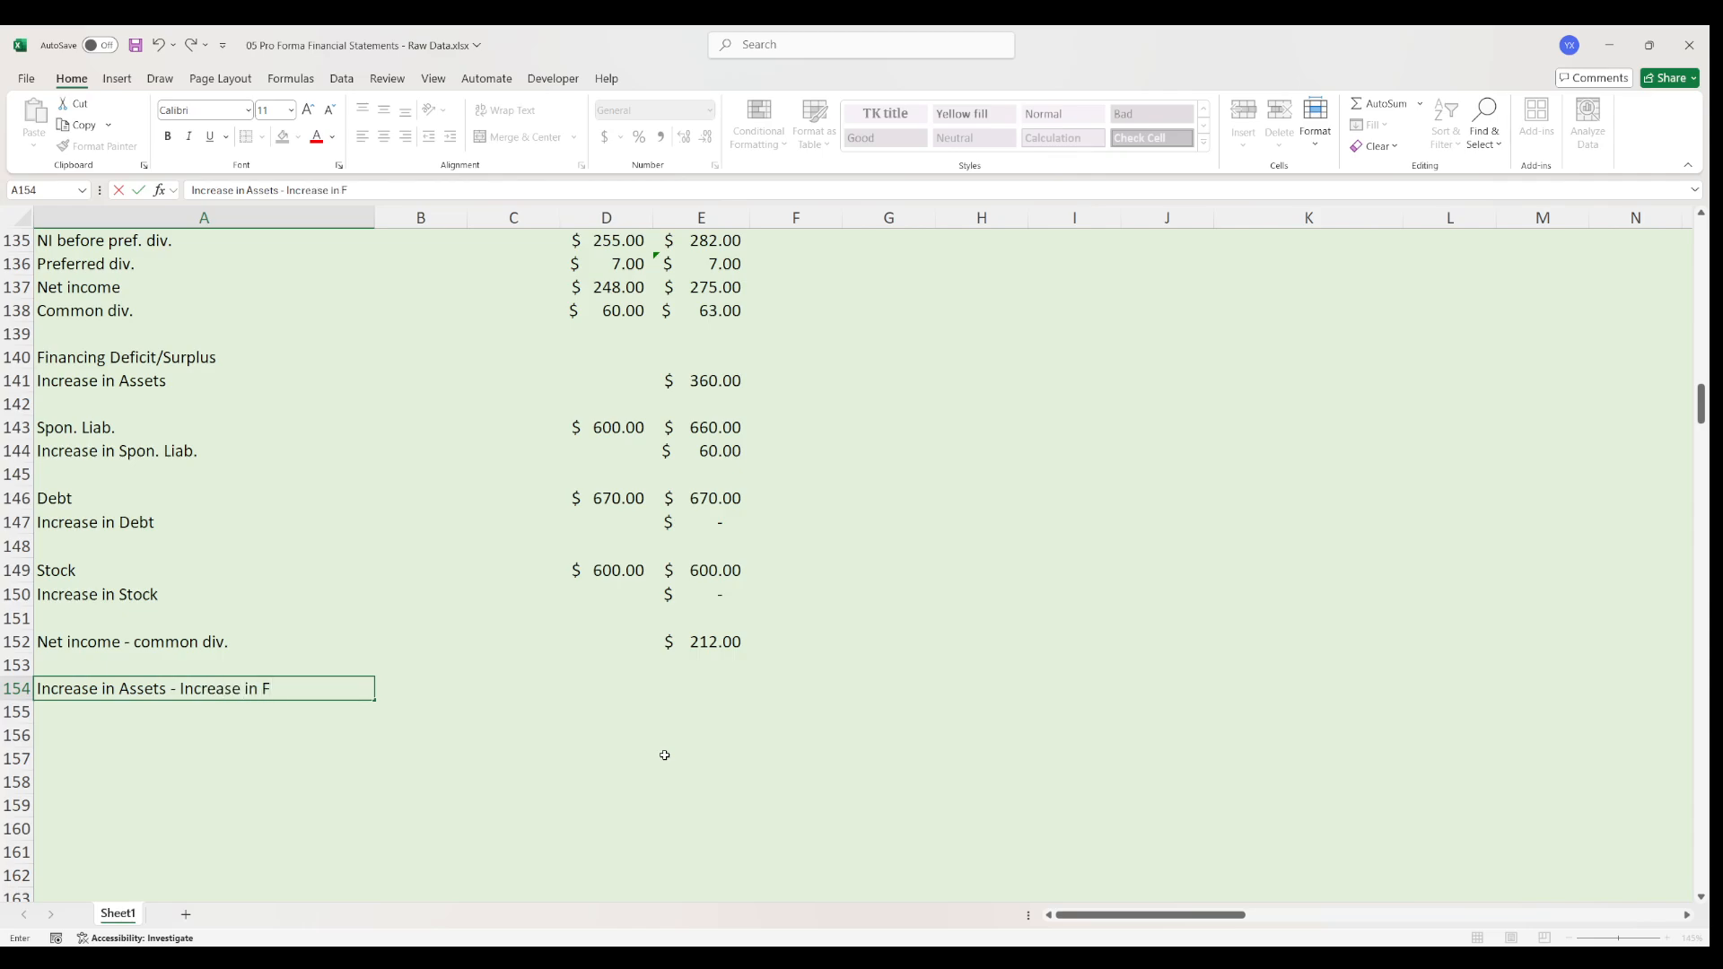
{"action": "type", "text": "inancing"}
- Calculate the increase in assets minus the increase in financing in E154 with =E141-E144-E147-E150-E152
{"action": "key", "text": "Tab"}
{"action": "key", "text": "Tab"}
{"action": "key", "text": "Tab"}
{"action": "key", "text": "Tab"}
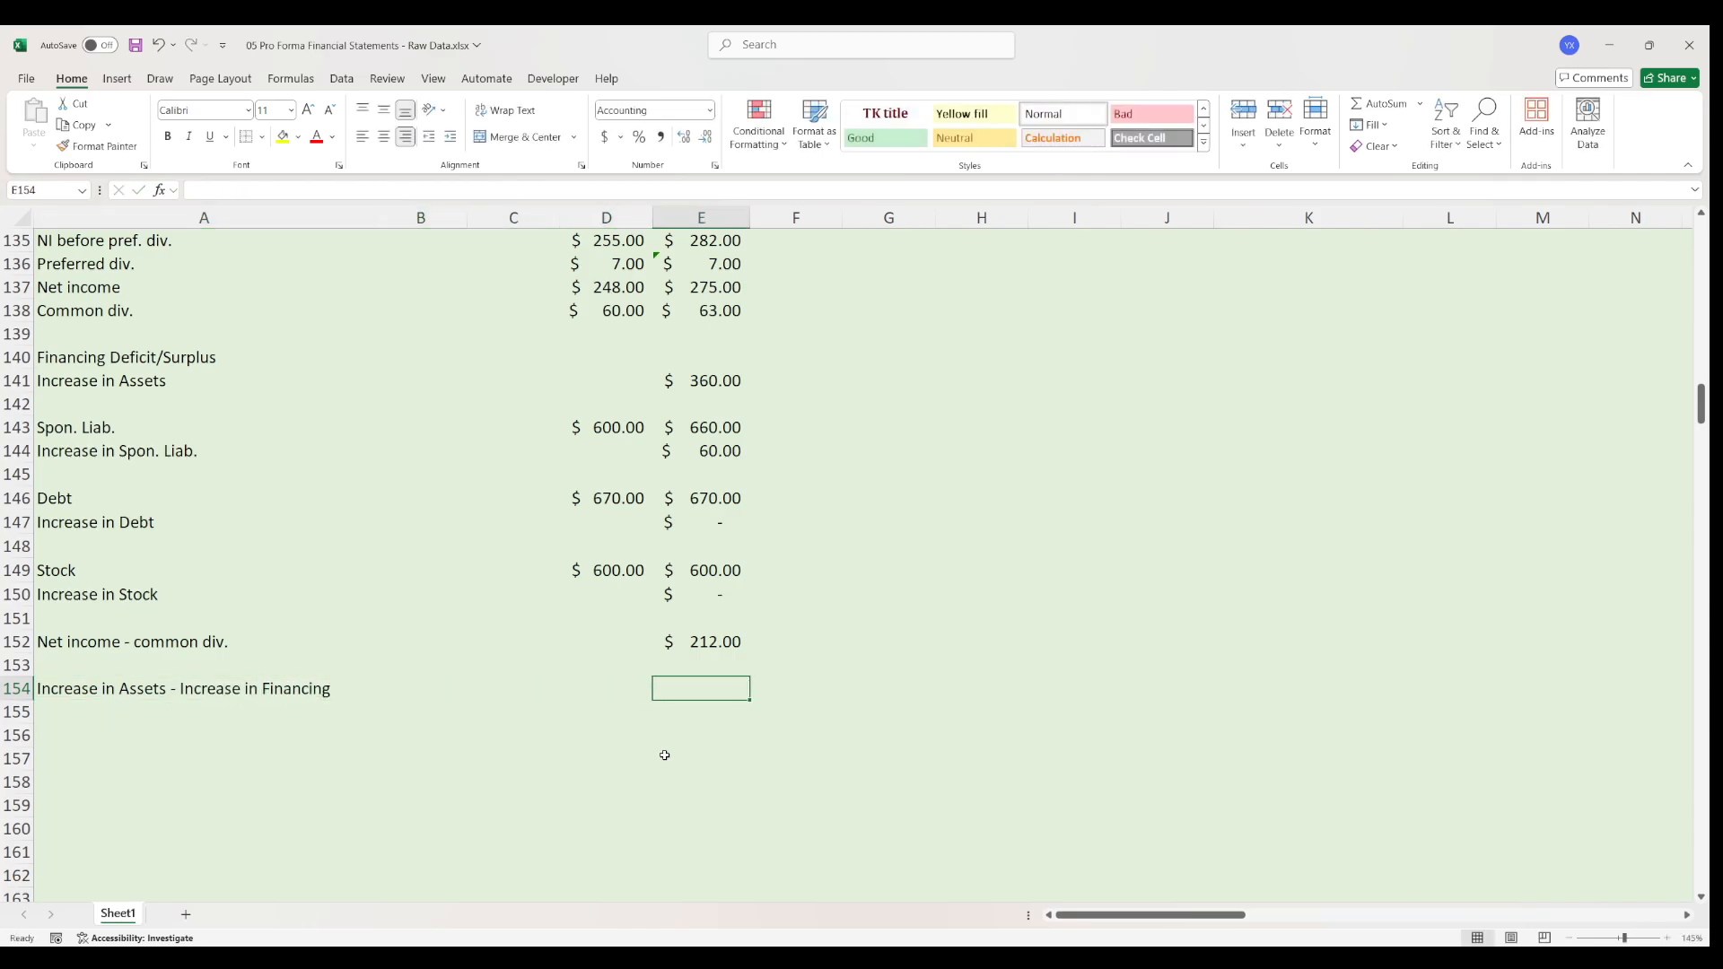
{"action": "type", "text": "="}
{"action": "key", "text": "Up"}
{"action": "key", "text": "Up"}
{"action": "key", "text": "Up"}
{"action": "key", "text": "Up"}
{"action": "key", "text": "Up"}
{"action": "key", "text": "Up"}
{"action": "key", "text": "Up"}
{"action": "key", "text": "Up"}
{"action": "key", "text": "Up"}
{"action": "key", "text": "Up"}
{"action": "key", "text": "Up"}
{"action": "key", "text": "Up"}
{"action": "key", "text": "Up"}
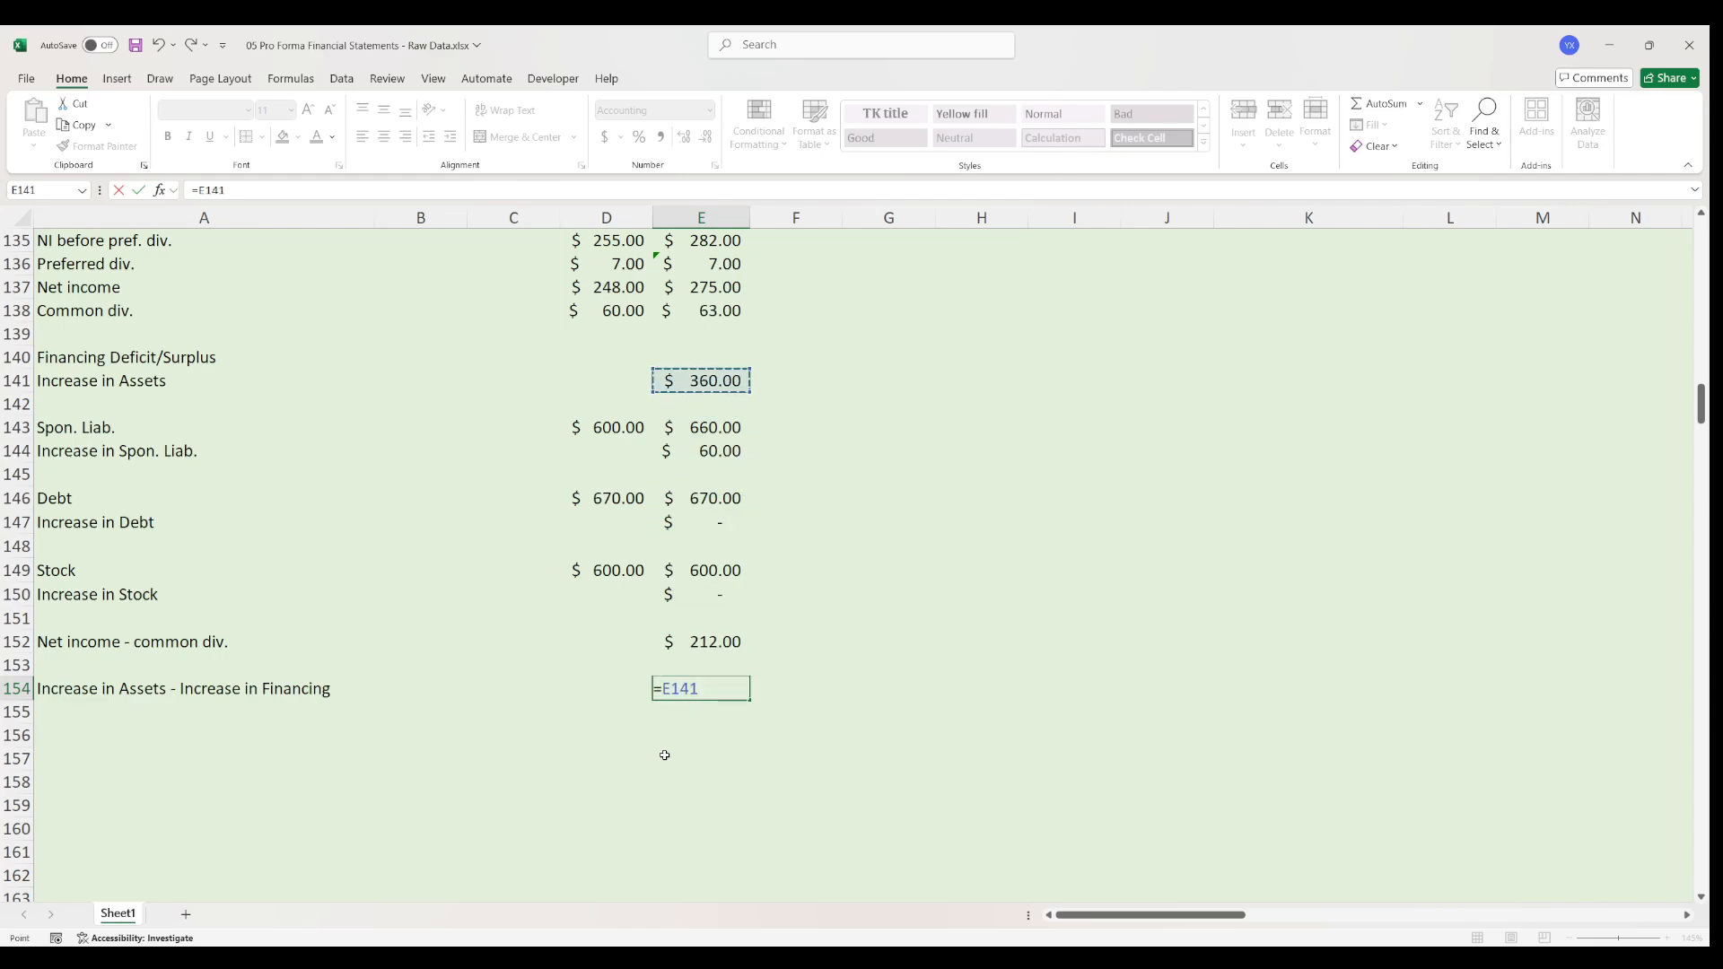
{"action": "type", "text": "-"}
{"action": "key", "text": "Up"}
{"action": "key", "text": "Up"}
{"action": "key", "text": "Up"}
{"action": "key", "text": "Up"}
{"action": "key", "text": "Up"}
{"action": "key", "text": "Up"}
{"action": "key", "text": "Up"}
{"action": "key", "text": "Up"}
{"action": "key", "text": "Up"}
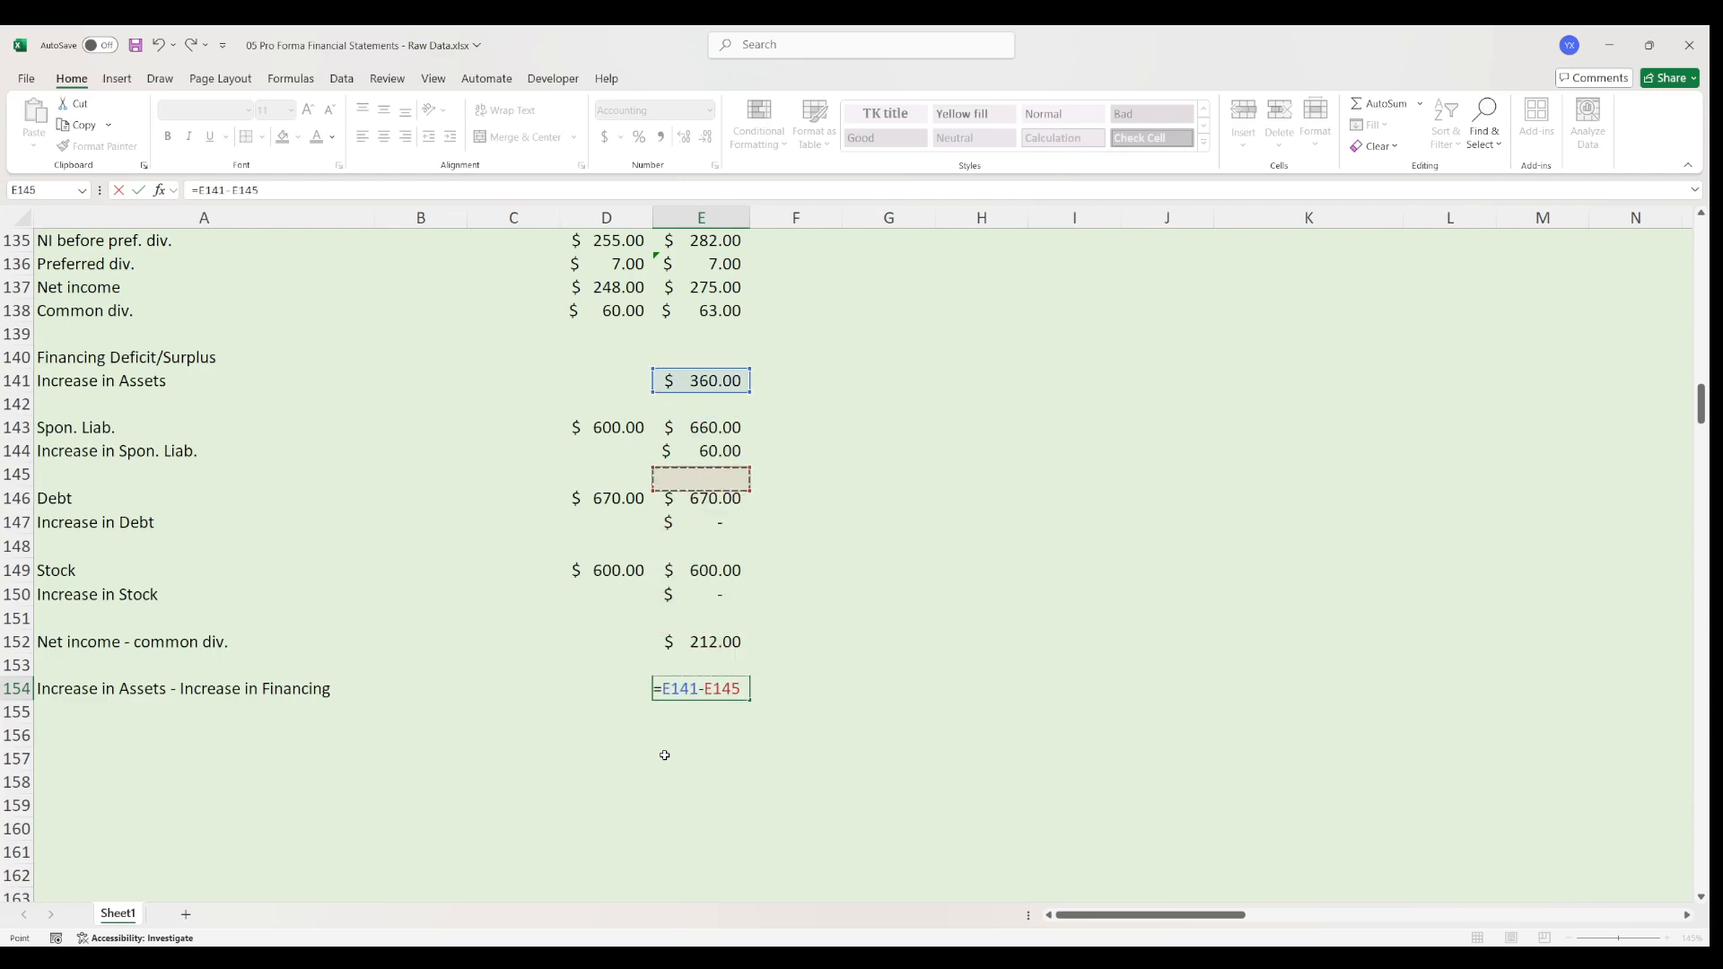
{"action": "key", "text": "Up"}
{"action": "type", "text": "-"}
{"action": "left_click", "coordinate": [727, 513]}
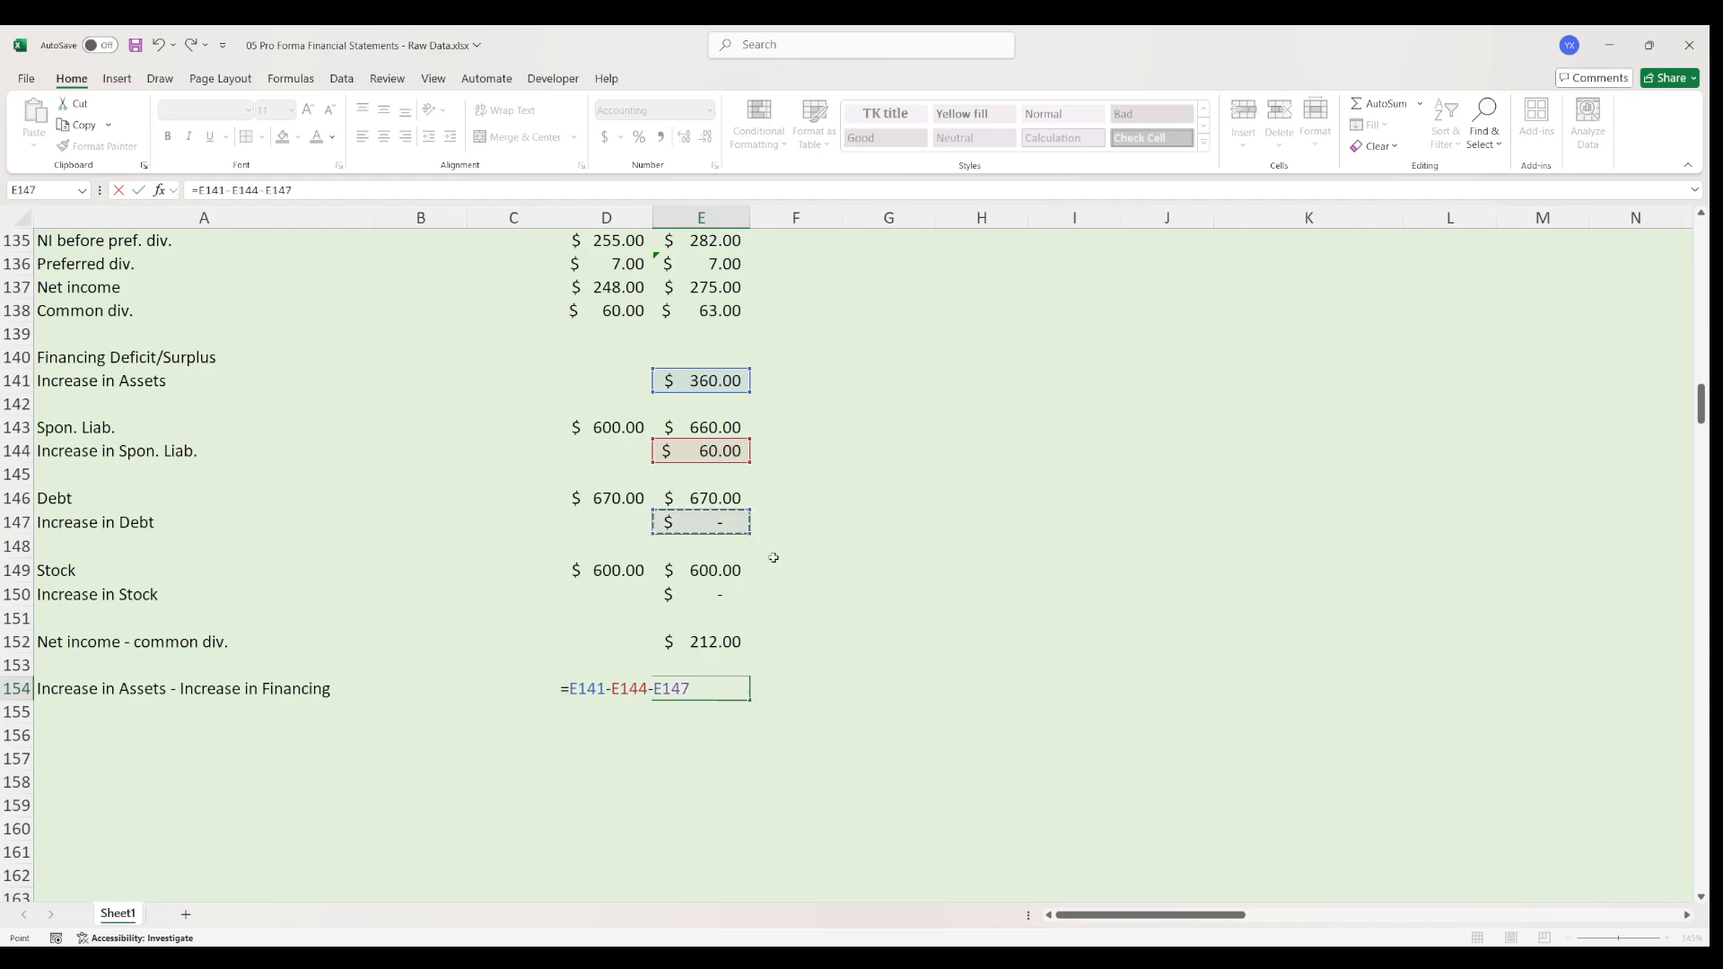
{"action": "type", "text": "-"}
{"action": "left_click", "coordinate": [727, 595]}
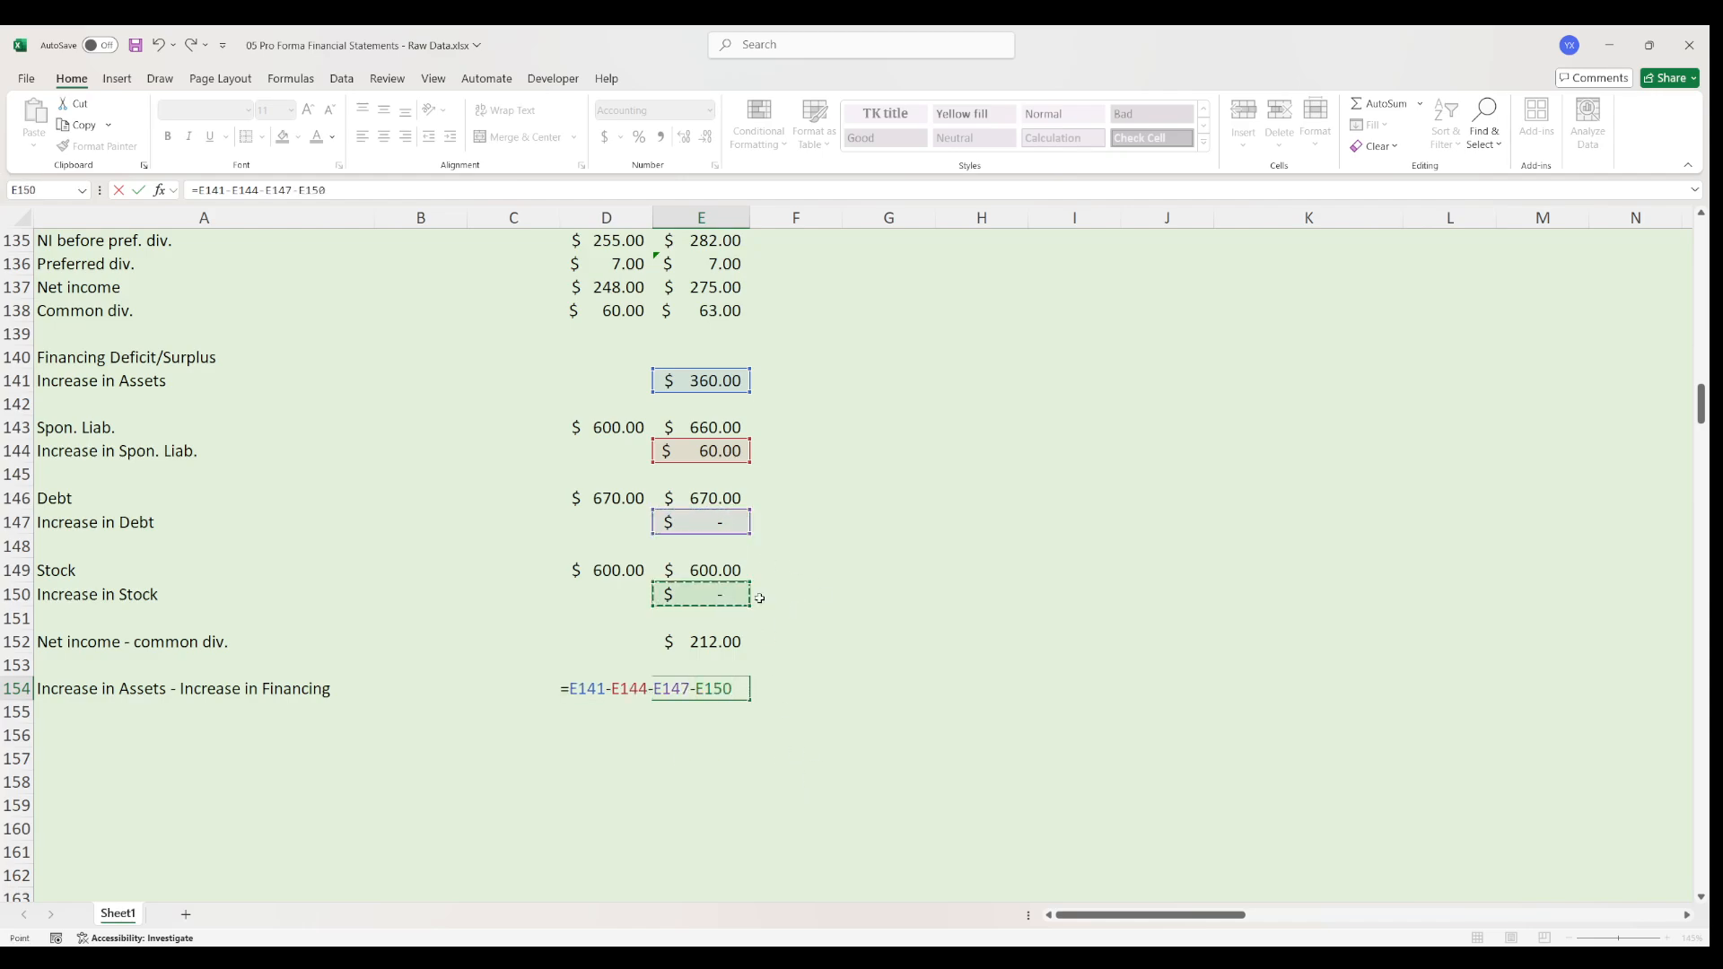
{"action": "type", "text": "-"}
{"action": "left_click", "coordinate": [734, 646]}
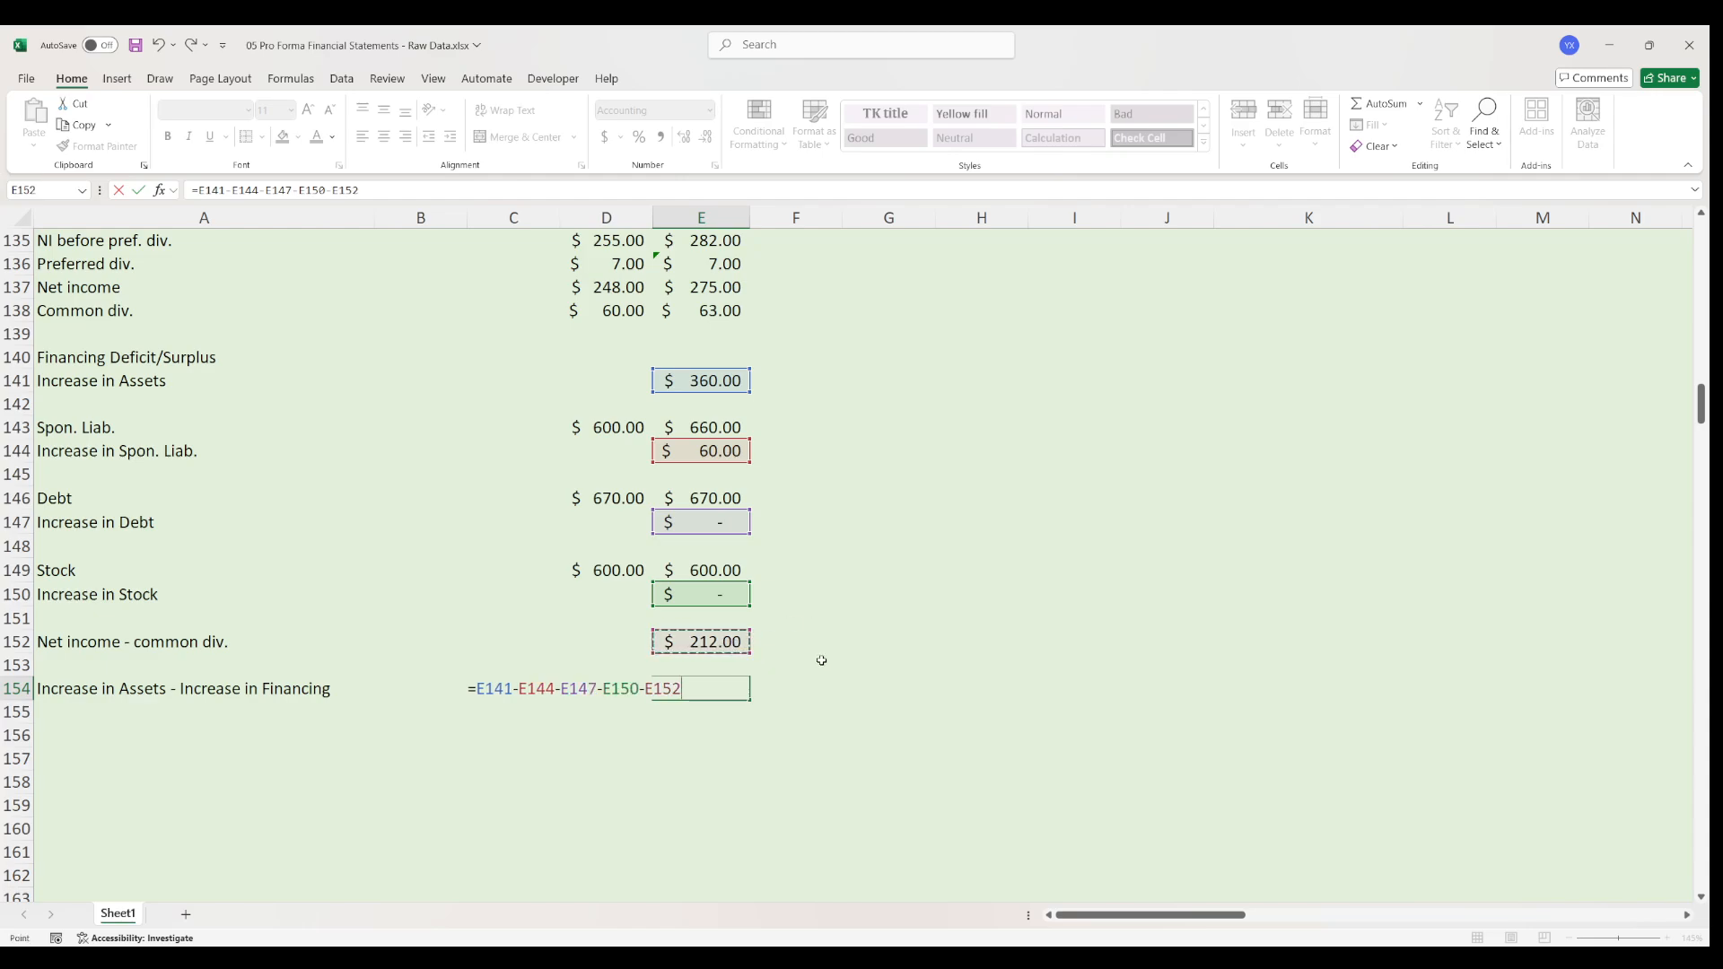
{"action": "key", "text": "Return"}
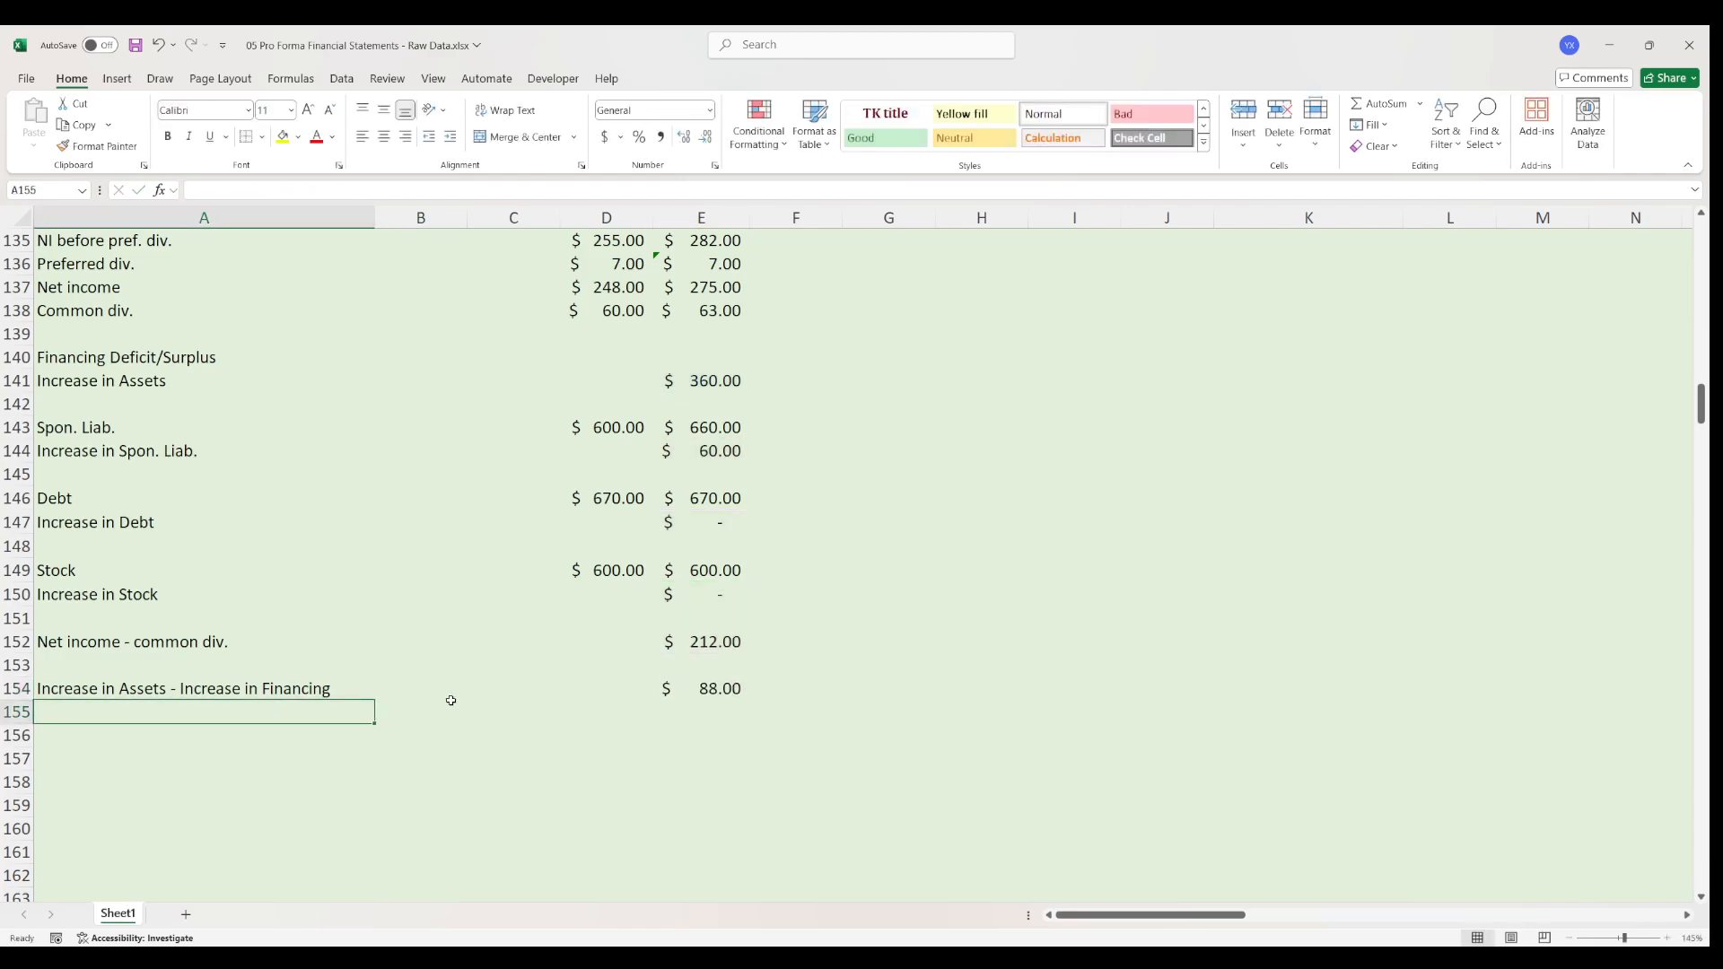
- Add the label "Financing Deficit/Surplus" in A155
{"action": "type", "text": "Financing D"}
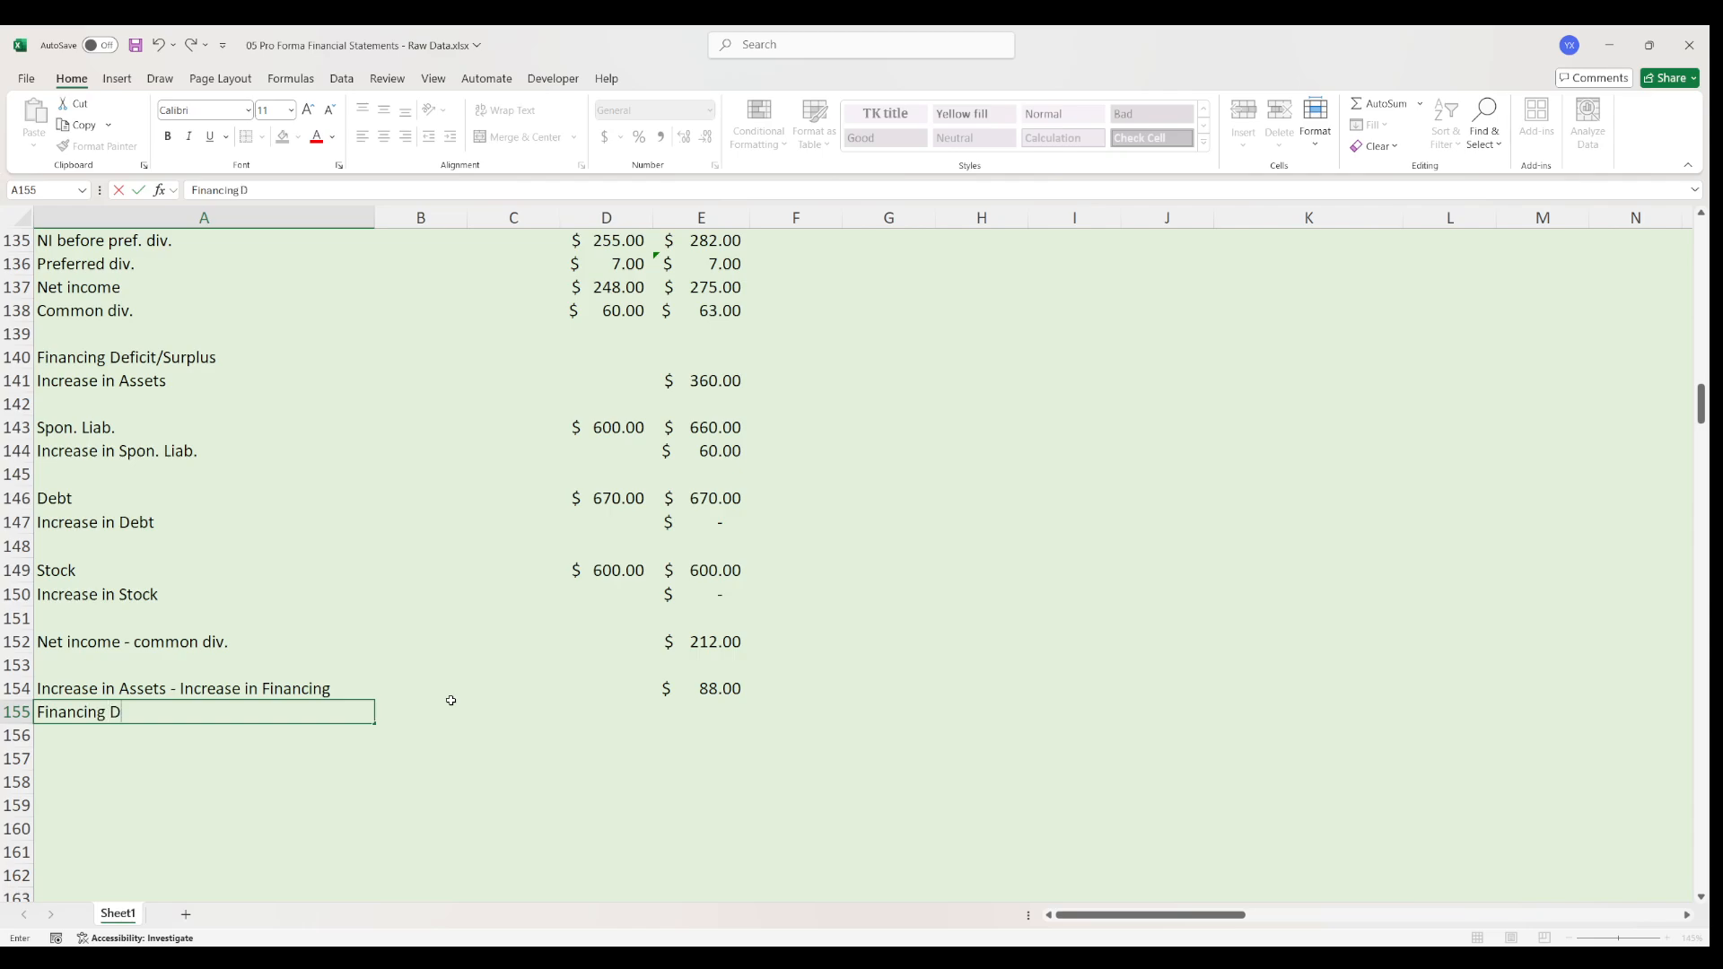
{"action": "type", "text": "eficit/S"}
{"action": "type", "text": "lus"}
{"action": "key", "text": "Tab"}
{"action": "key", "text": "Tab"}
{"action": "key", "text": "Tab"}
{"action": "key", "text": "Tab"}
{"action": "type", "text": "="}
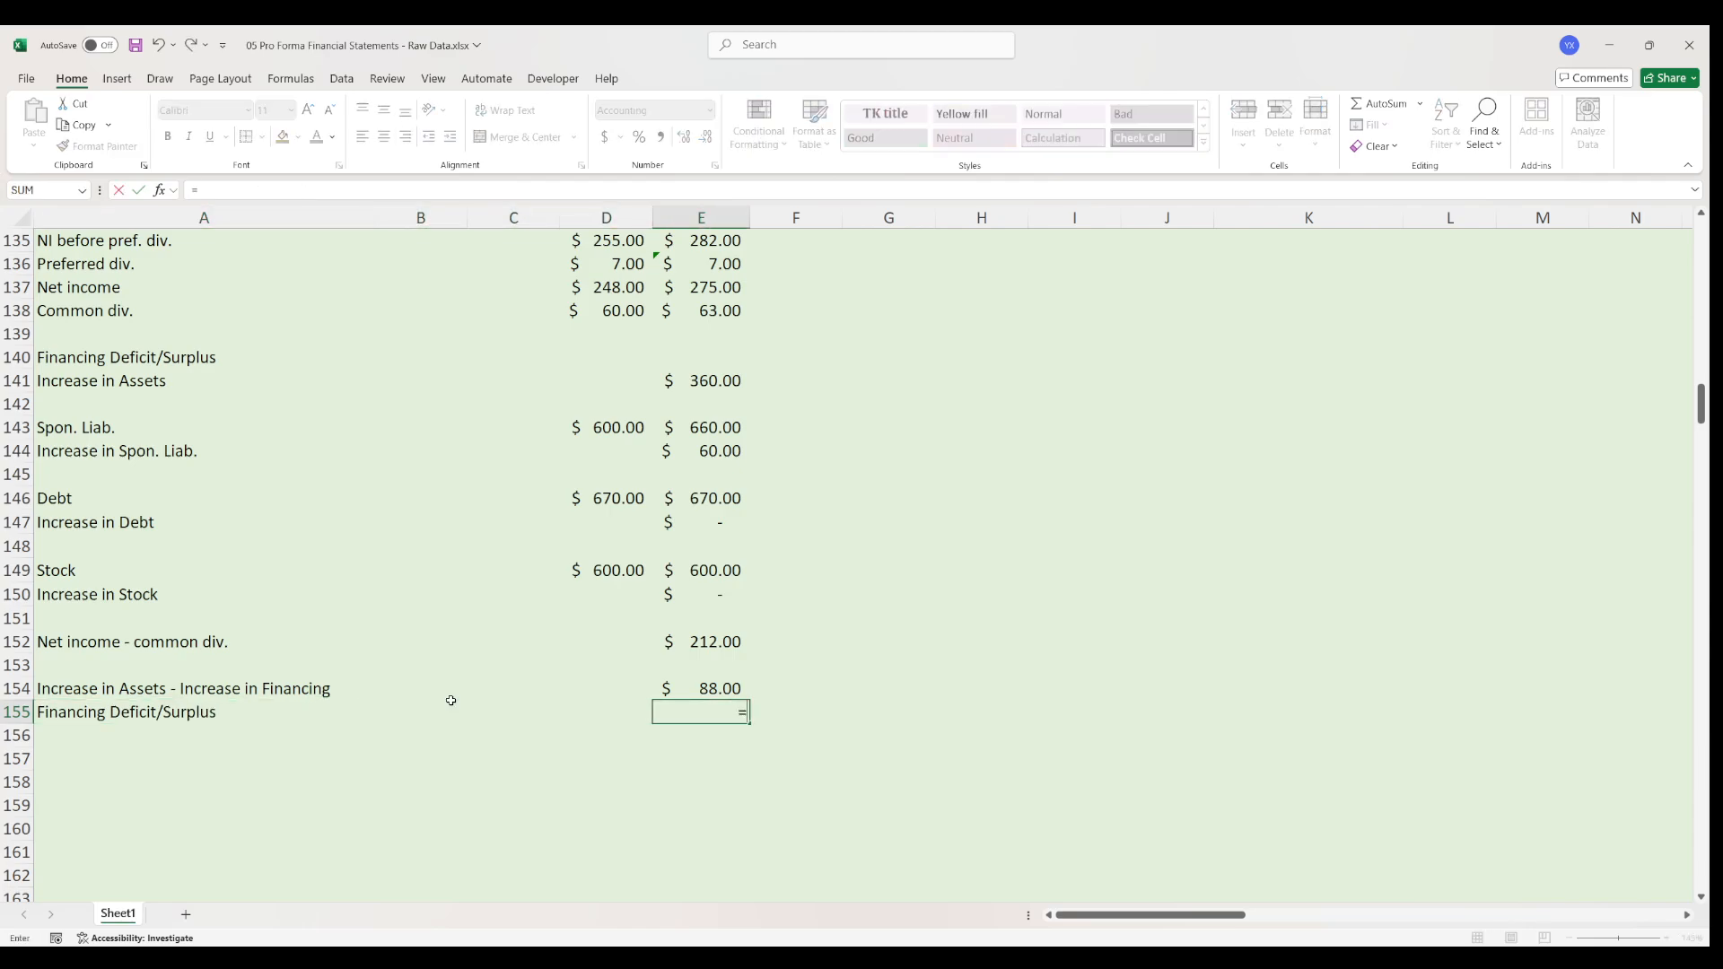
{"action": "key", "text": "Up"}
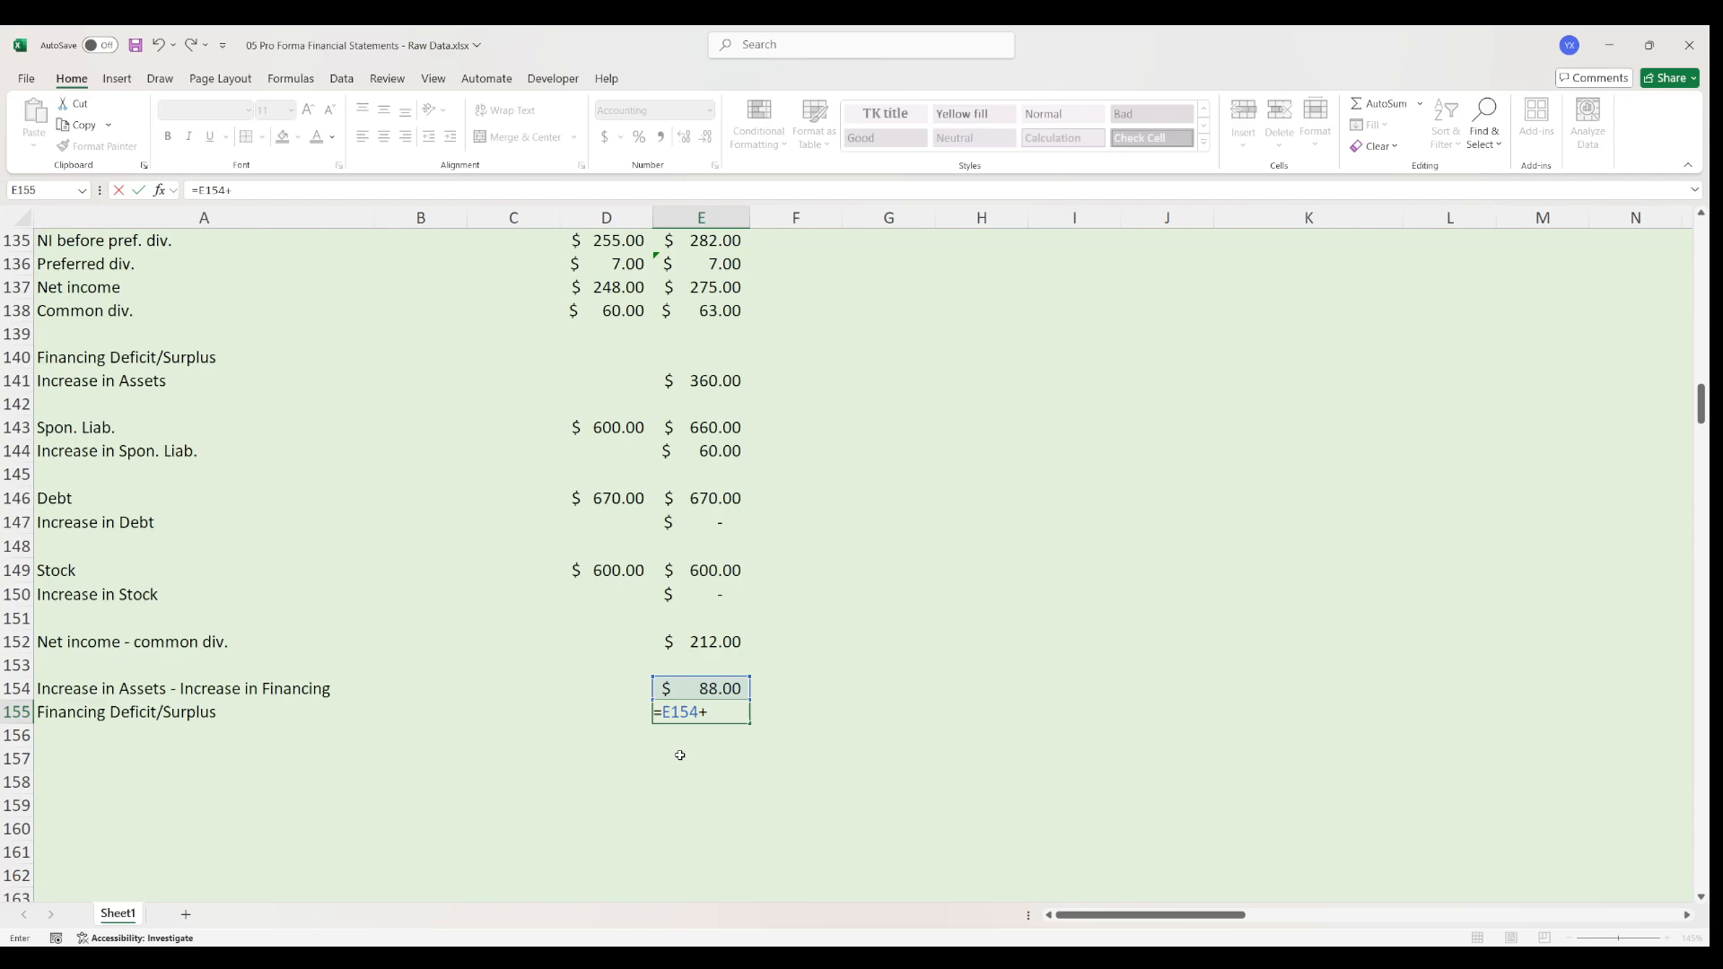
{"action": "scroll", "coordinate": [661, 744], "scroll_direction": "up", "scroll_amount": 6}
{"action": "scroll", "coordinate": [661, 742], "scroll_direction": "up", "scroll_amount": 4}
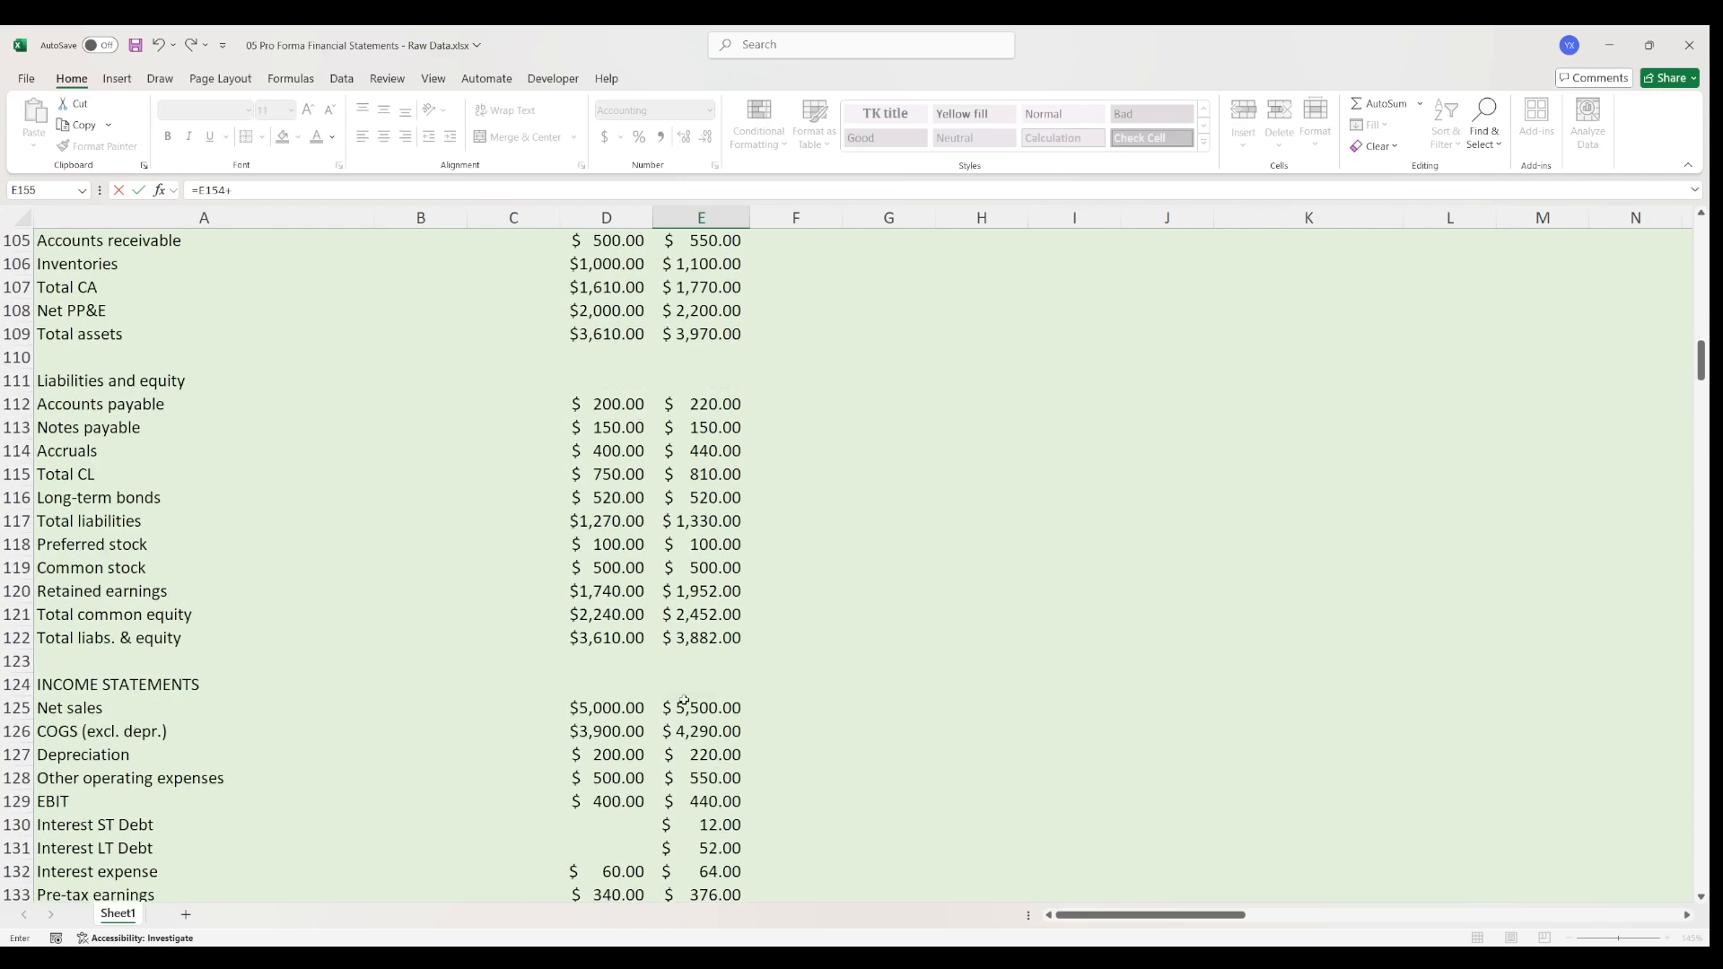
{"action": "scroll", "coordinate": [749, 742], "scroll_direction": "down", "scroll_amount": 10}
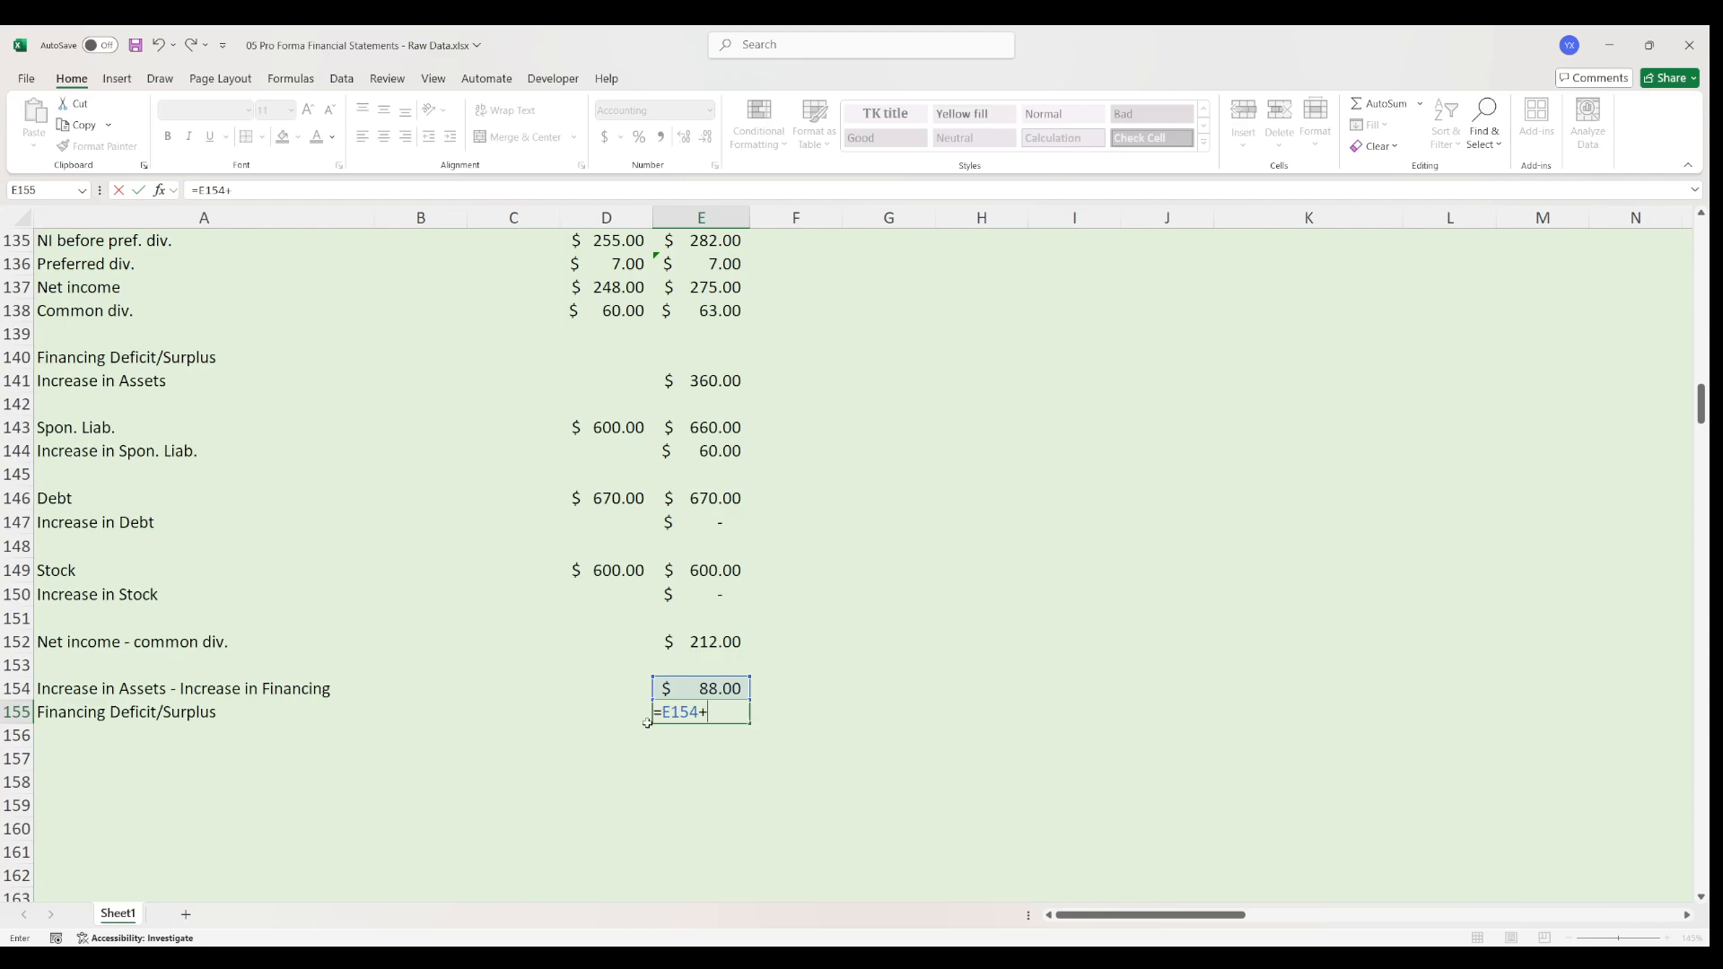
{"action": "scroll", "coordinate": [663, 705], "scroll_direction": "up", "scroll_amount": 8}
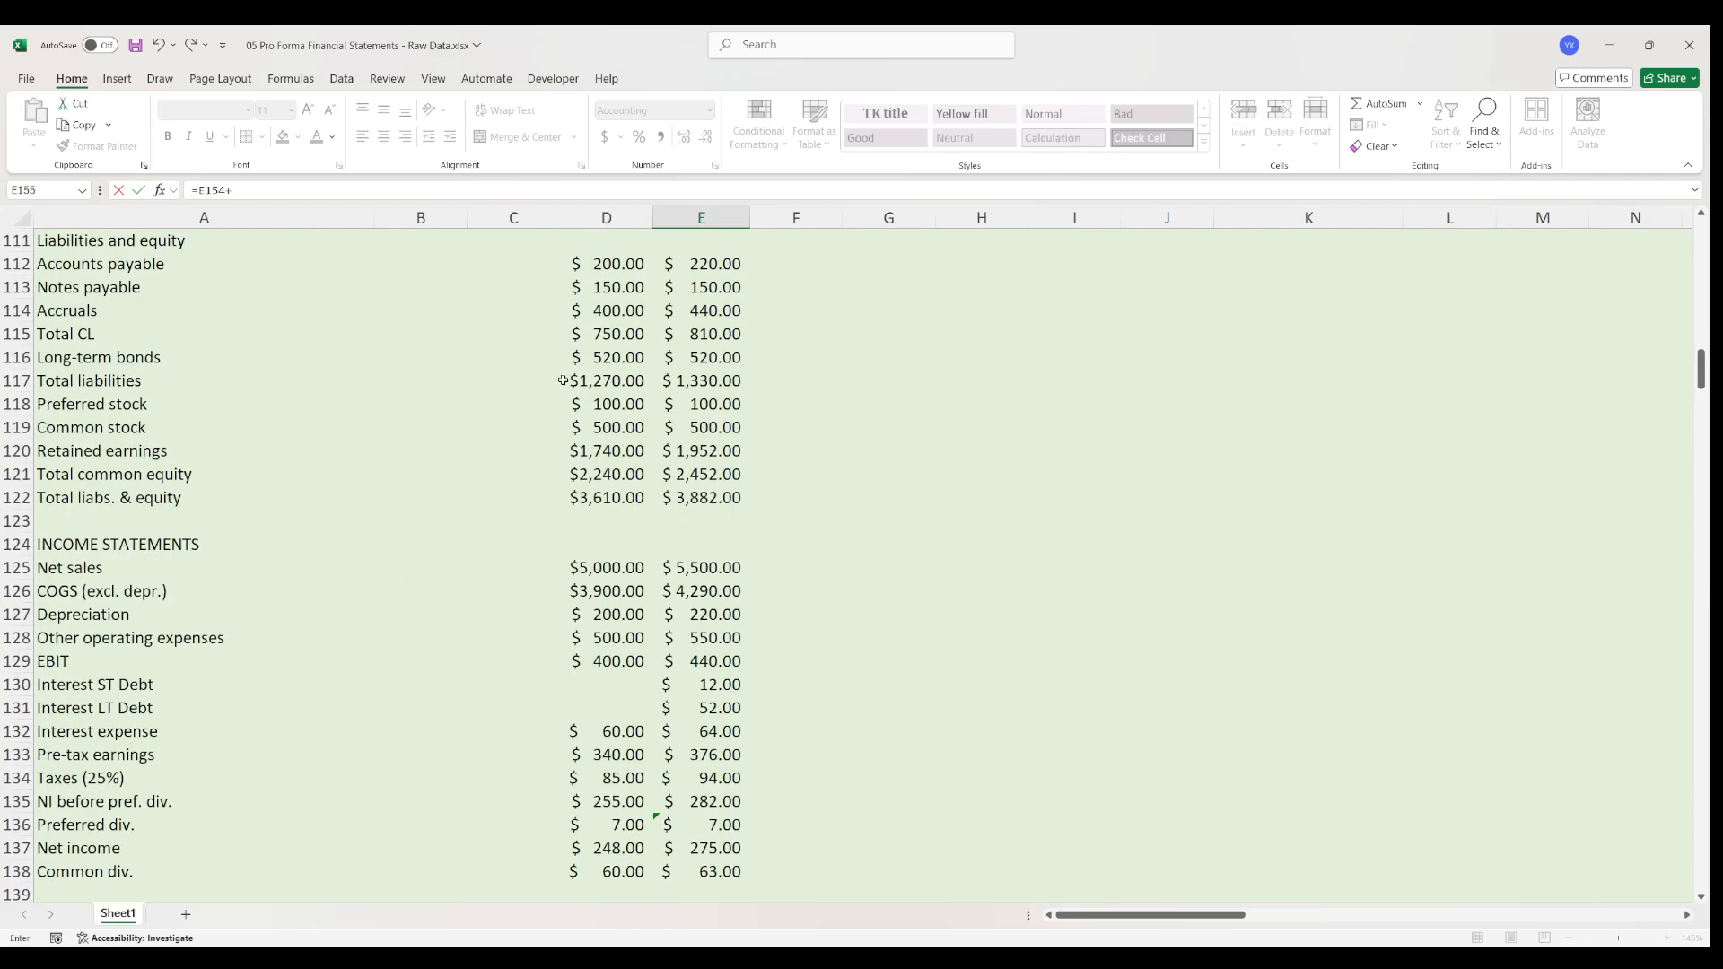
{"action": "scroll", "coordinate": [545, 652], "scroll_direction": "down", "scroll_amount": 2}
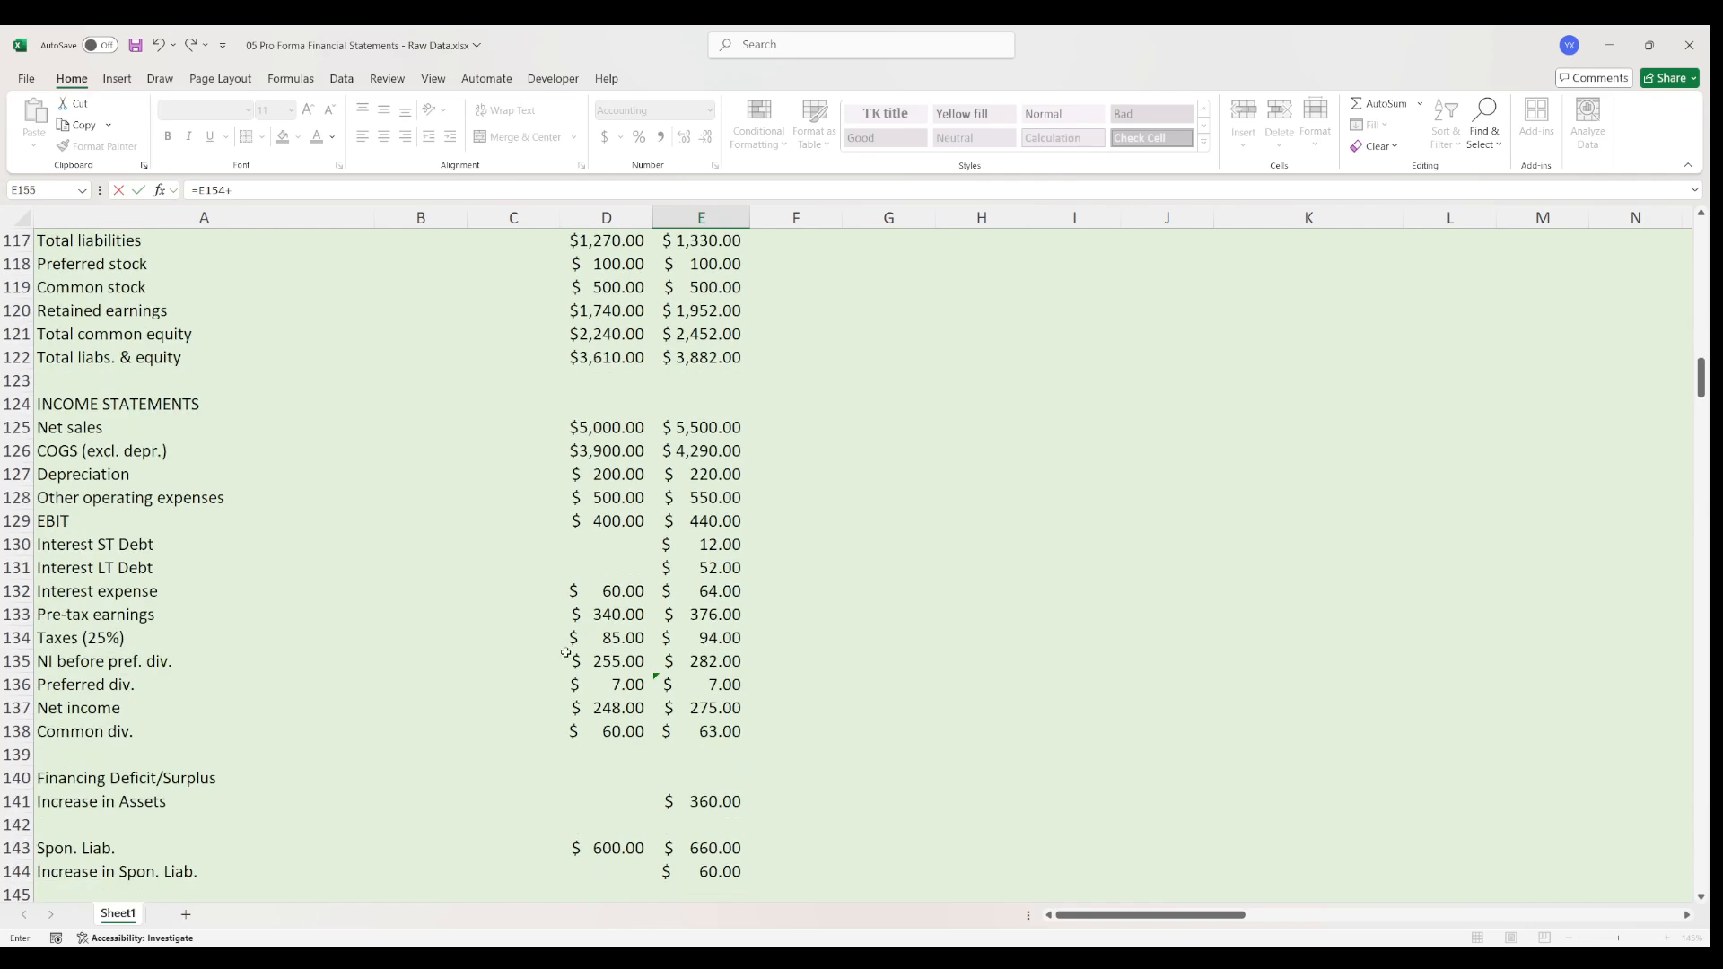
{"action": "key", "text": "Escape"}
- Insert a blank row above Notes payable in the liabilities section of the projected balance sheet
{"action": "scroll", "coordinate": [593, 674], "scroll_direction": "down", "scroll_amount": 6}
{"action": "left_click_drag", "start_coordinate": [206, 735], "coordinate": [665, 732]}
{"action": "scroll", "coordinate": [620, 734], "scroll_direction": "up", "scroll_amount": 5}
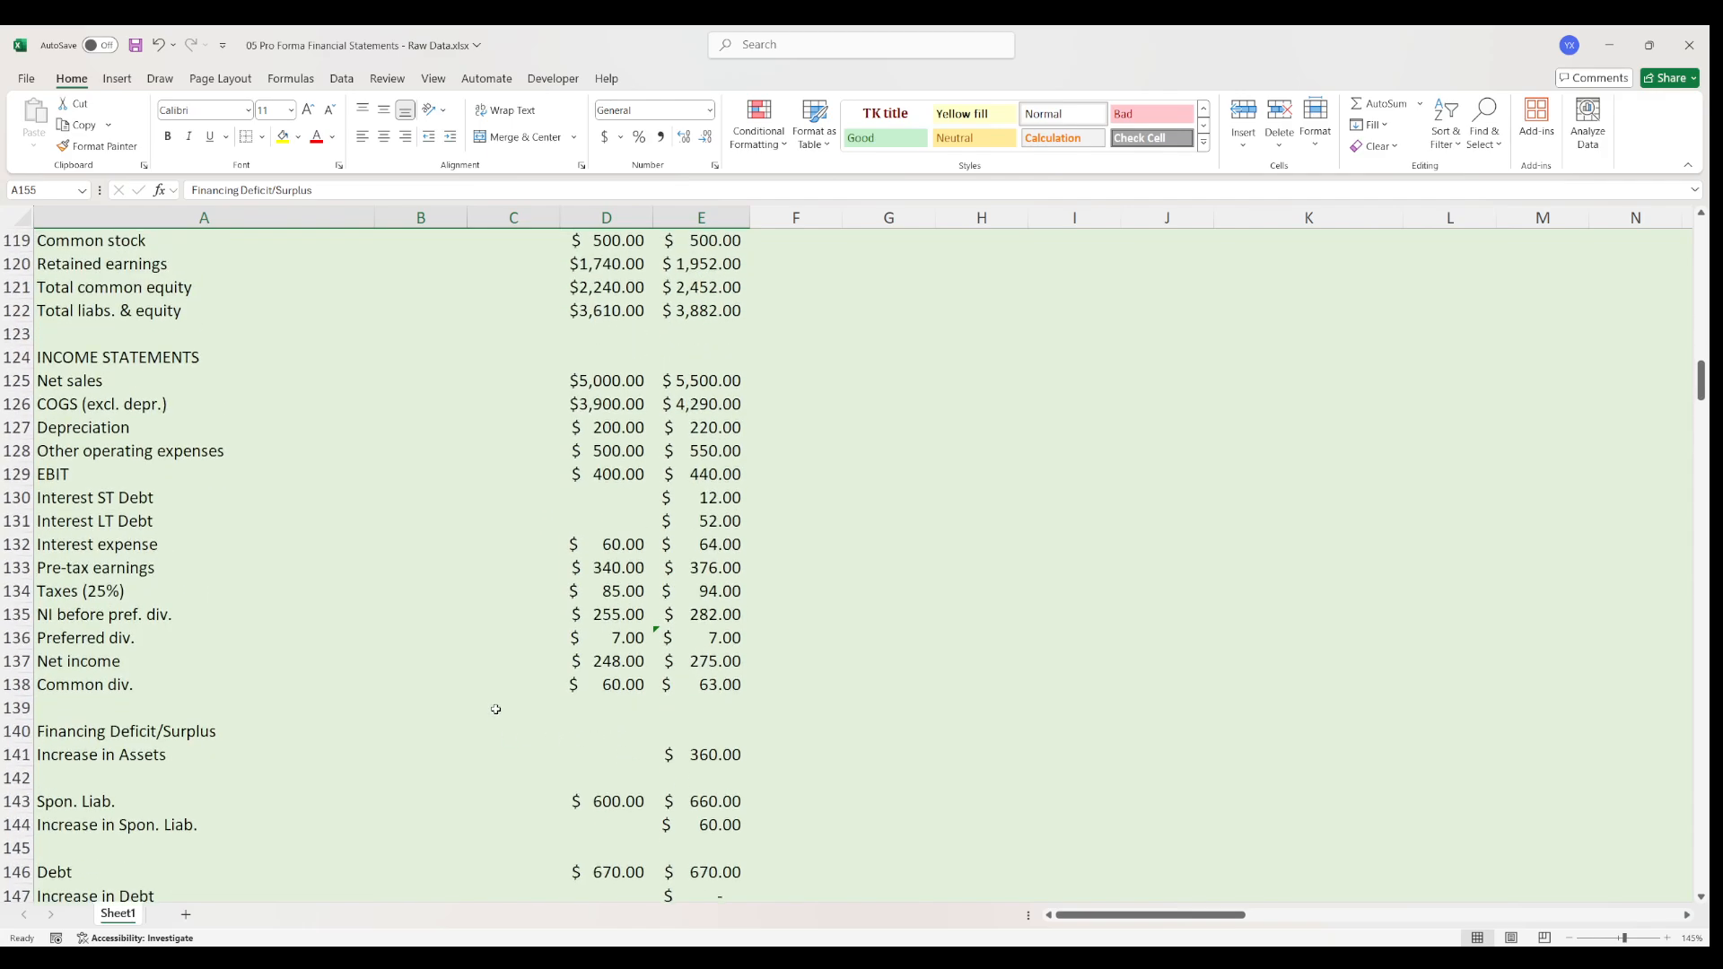
{"action": "scroll", "coordinate": [522, 644], "scroll_direction": "up", "scroll_amount": 3}
{"action": "scroll", "coordinate": [522, 644], "scroll_direction": "up", "scroll_amount": 2}
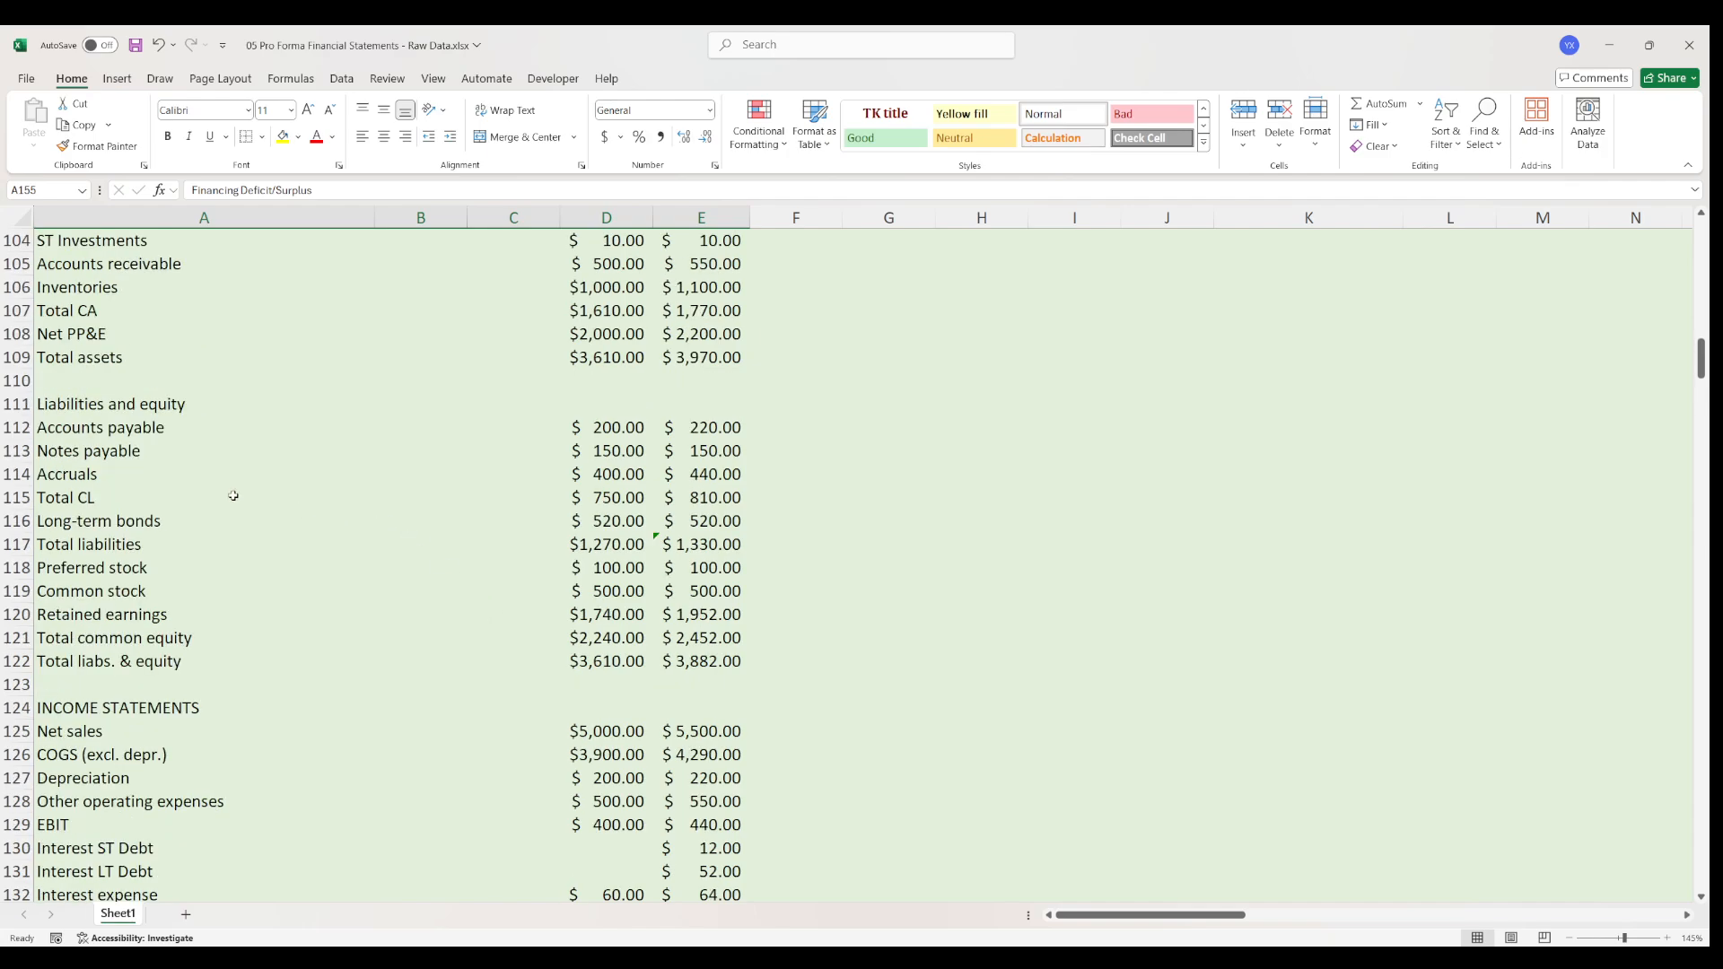
{"action": "left_click", "coordinate": [130, 450]}
{"action": "key", "text": "shift+space"}
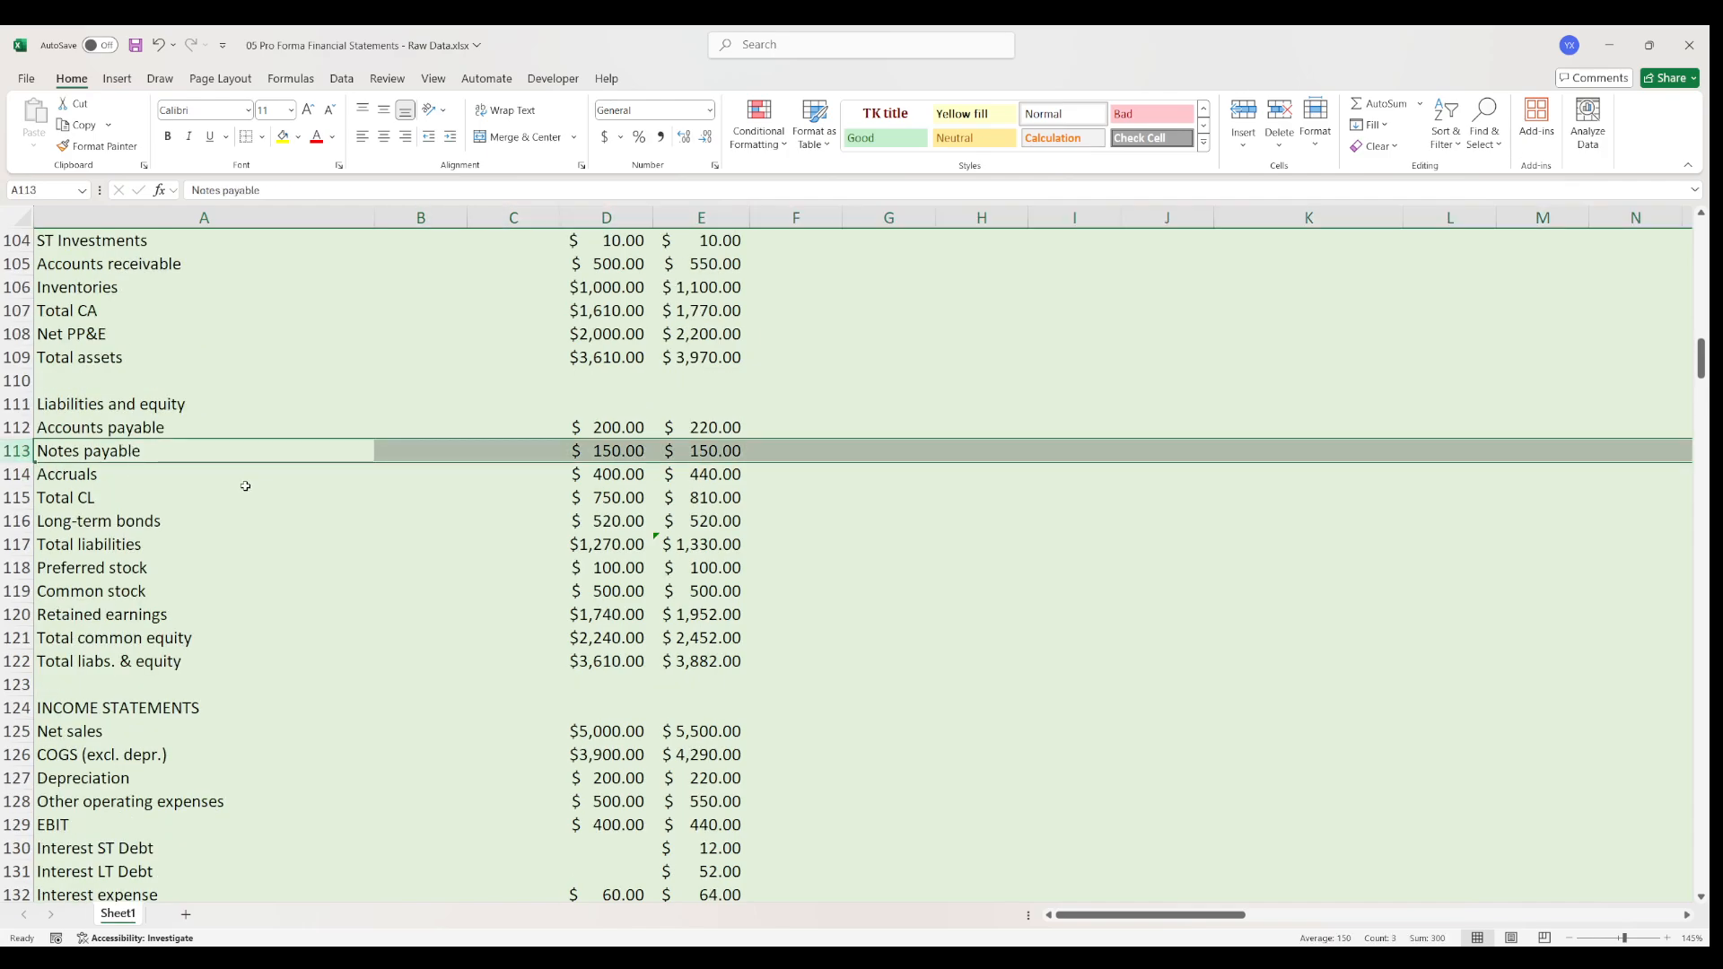
{"action": "key", "text": "ctrl+shift+plus"}
{"action": "left_click", "coordinate": [244, 448]}
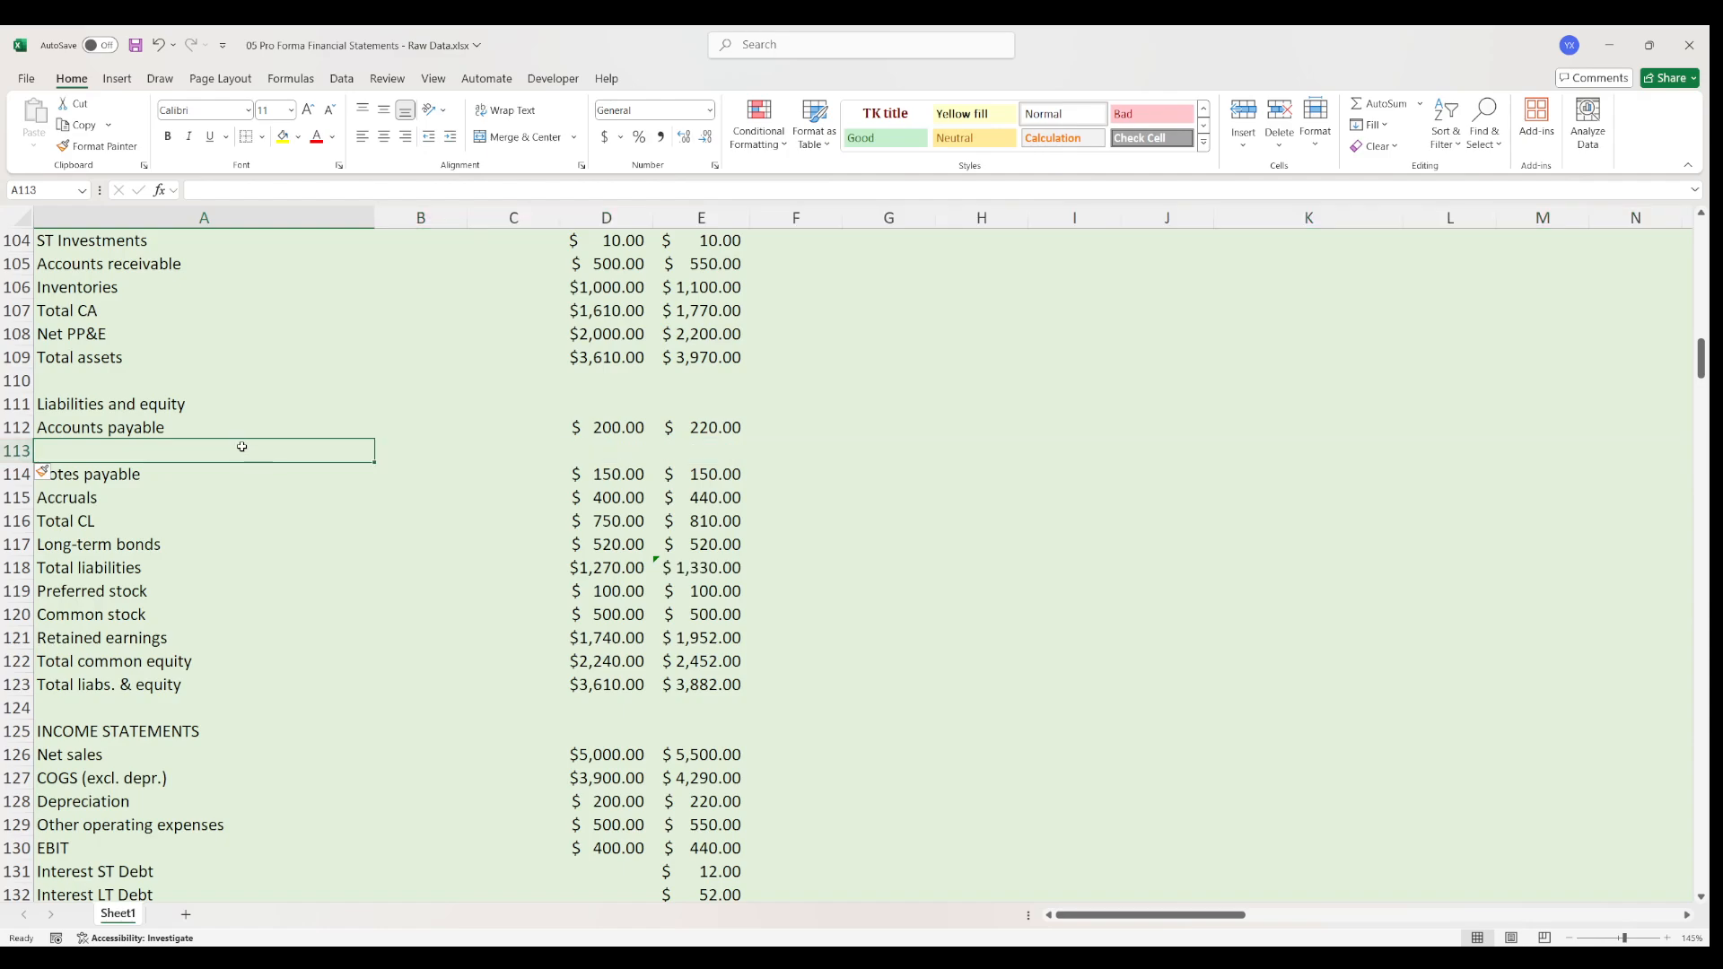
- Label the new row 113 "LoC" and enter 0 for the prior year in D113
{"action": "type", "text": "LoC"}
{"action": "key", "text": "Tab"}
{"action": "key", "text": "Tab"}
{"action": "key", "text": "Tab"}
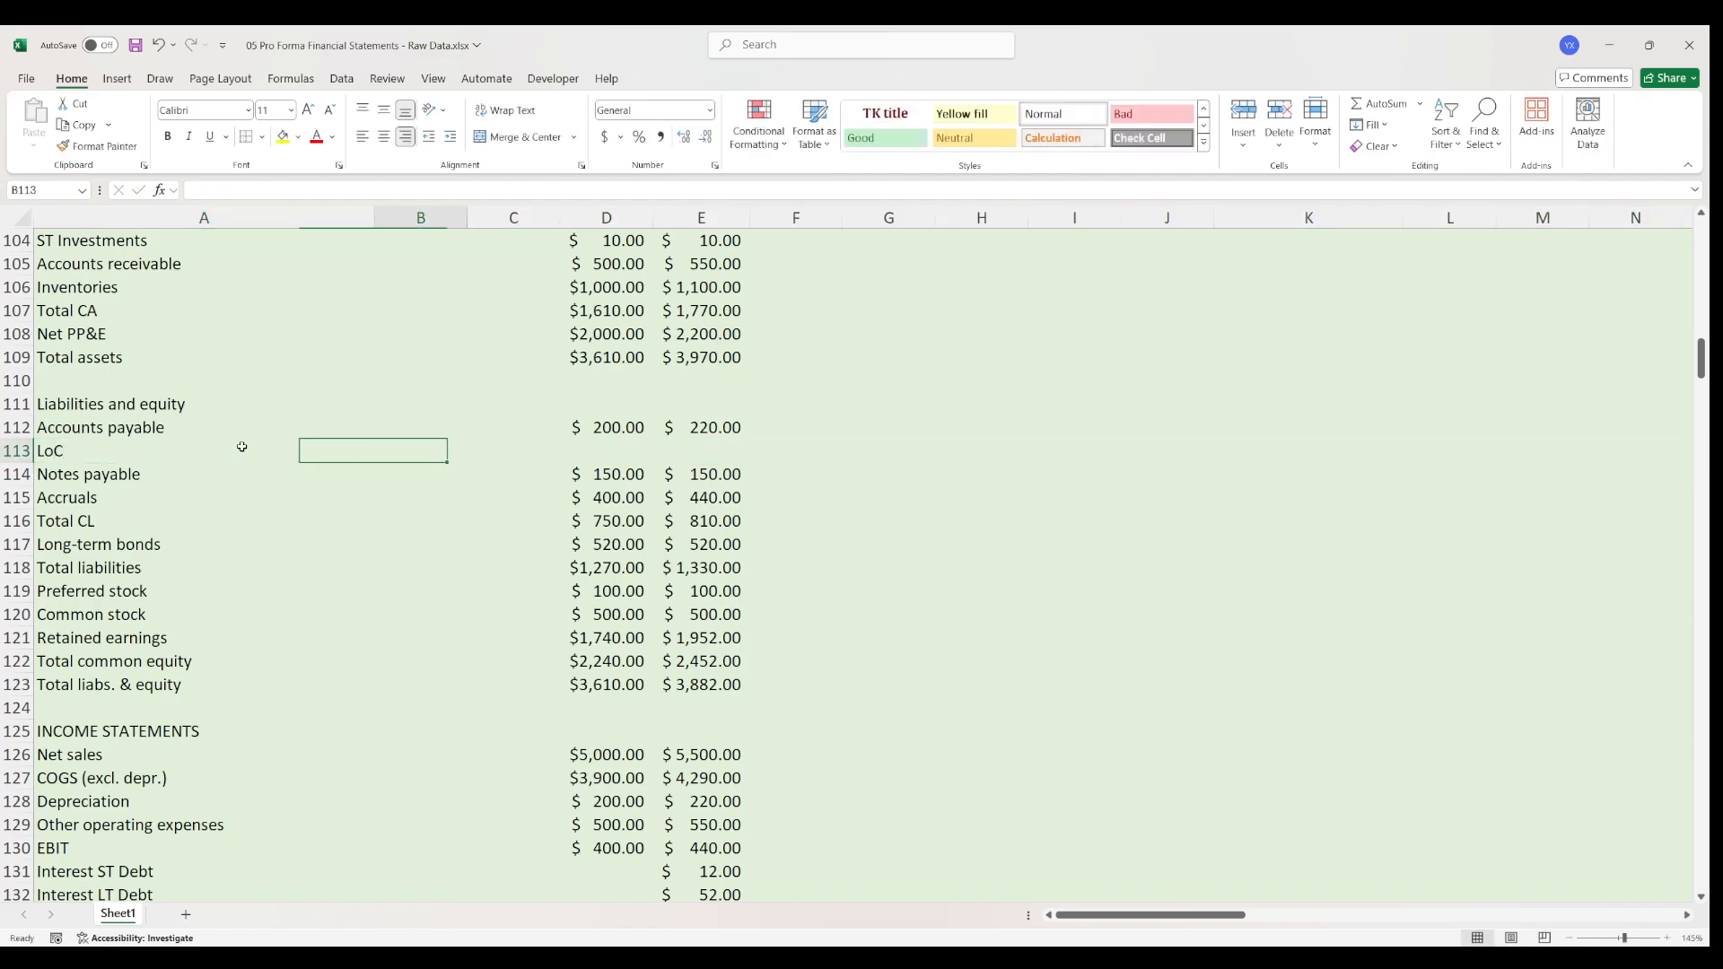
{"action": "type", "text": "0"}
{"action": "key", "text": "Return"}
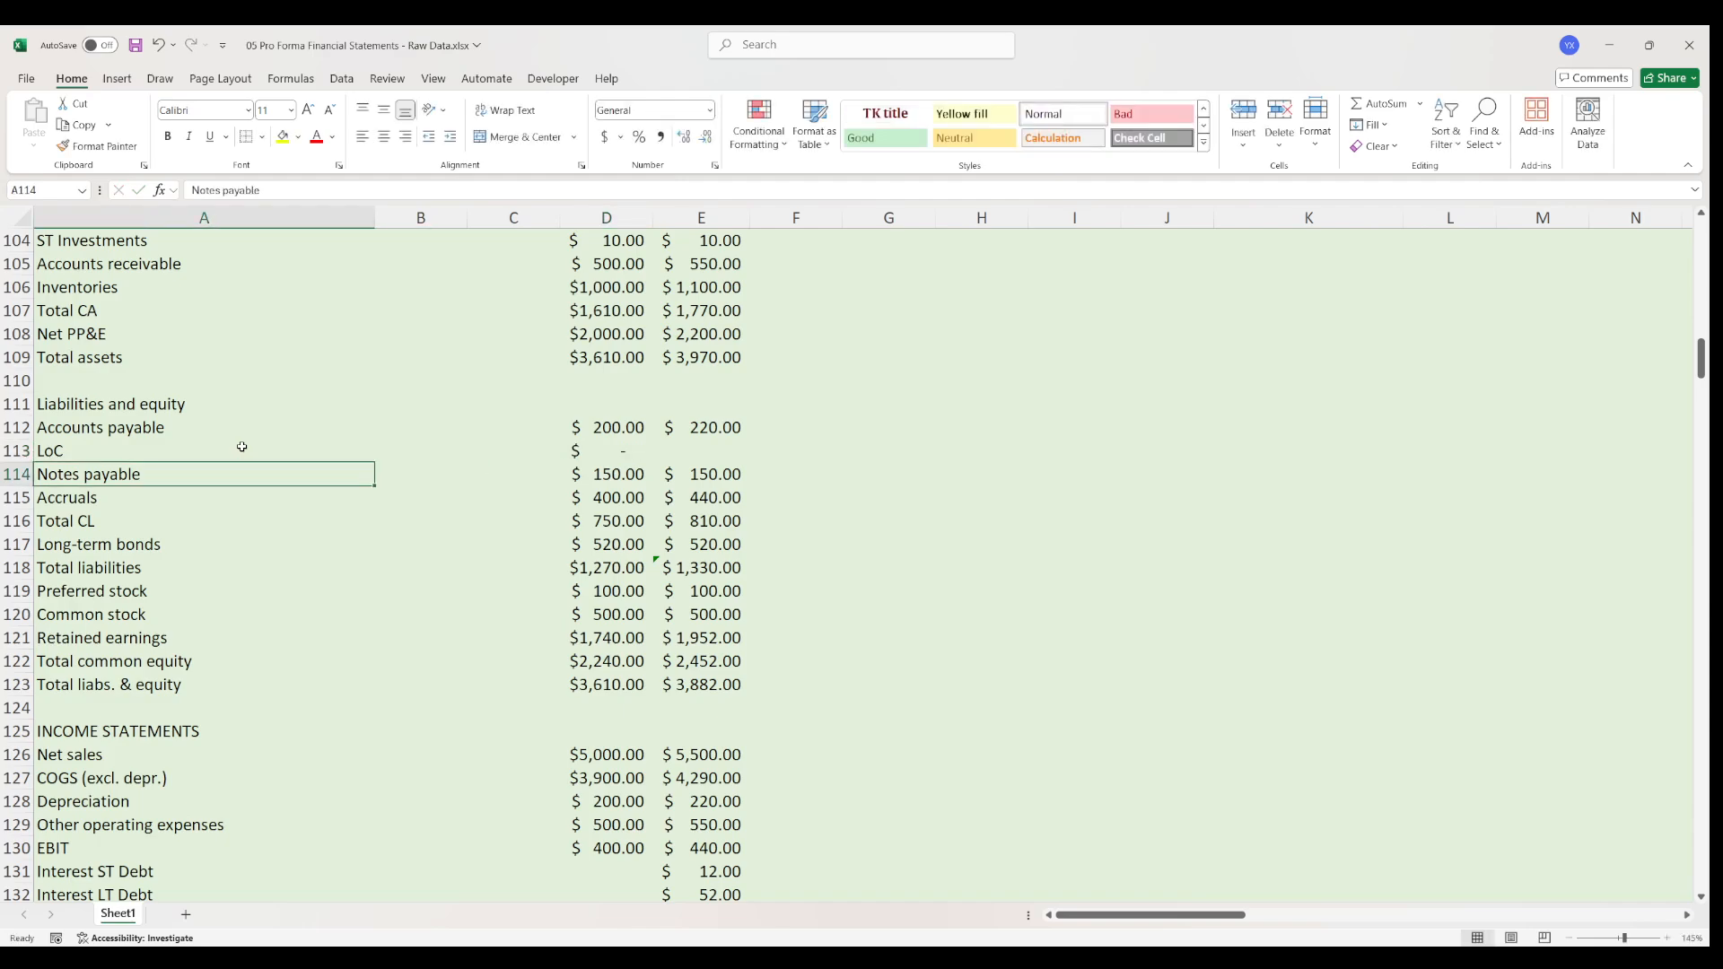
{"action": "left_click", "coordinate": [696, 451]}
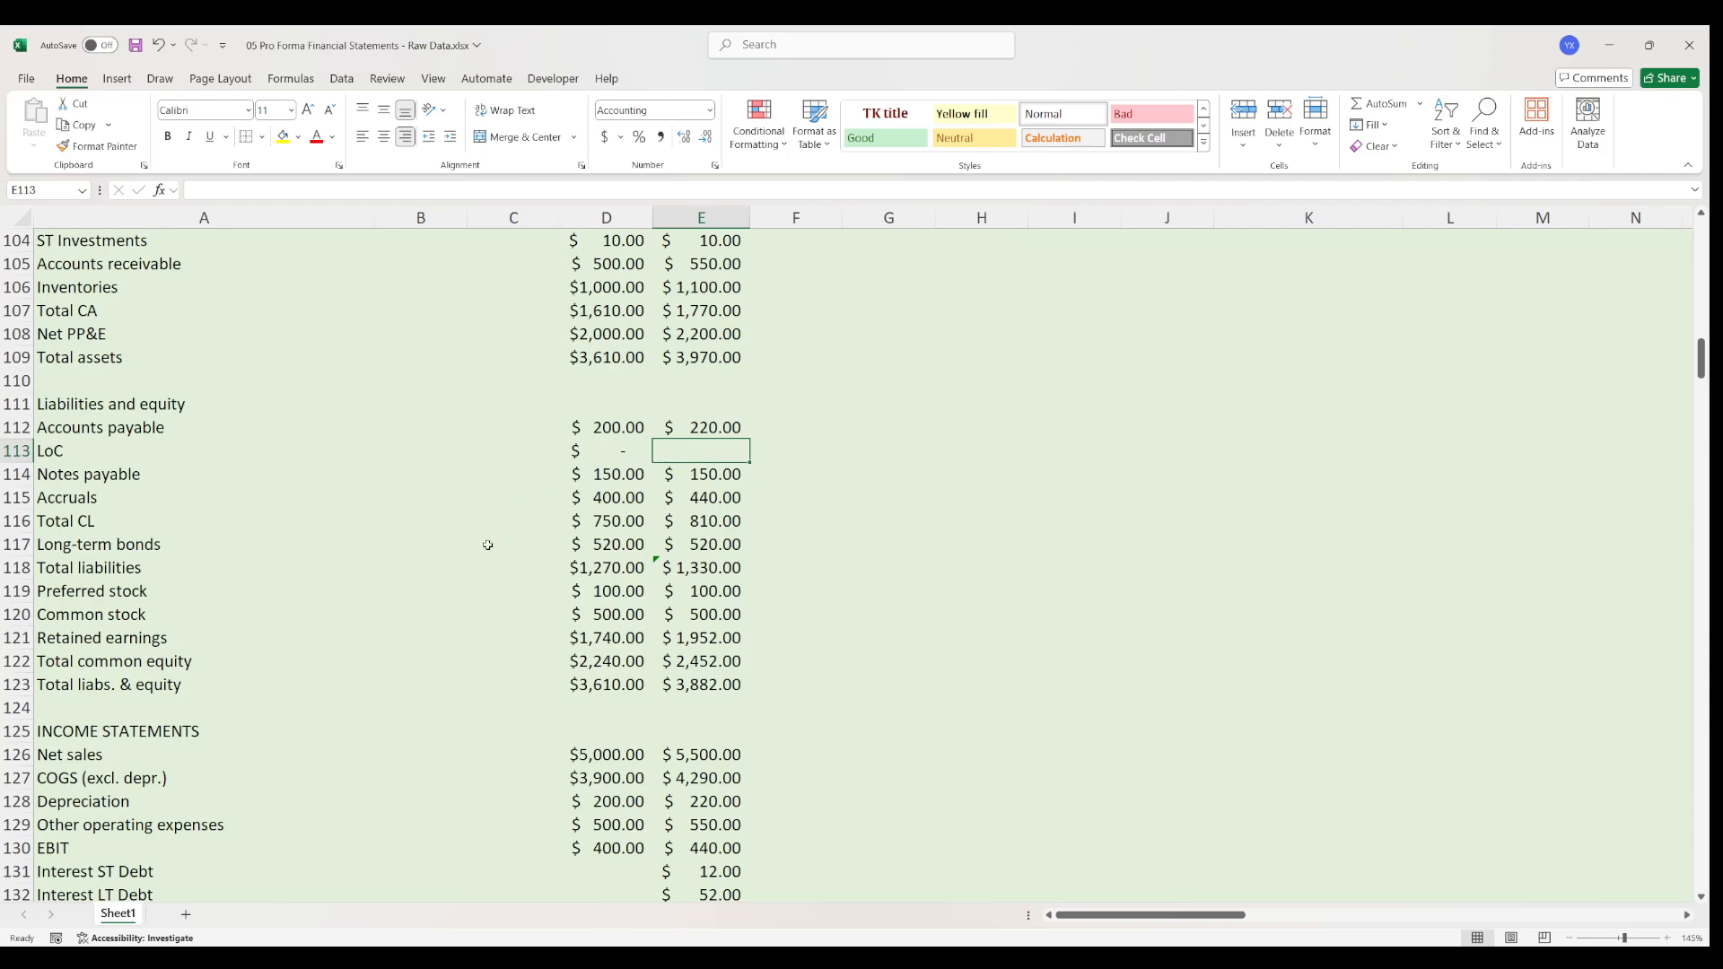
- Add a "Special div." line in row 140 below Common div., with 0 for the prior year in D140
{"action": "scroll", "coordinate": [488, 542], "scroll_direction": "down", "scroll_amount": 5}
{"action": "left_click", "coordinate": [161, 713]}
{"action": "left_click", "coordinate": [166, 732]}
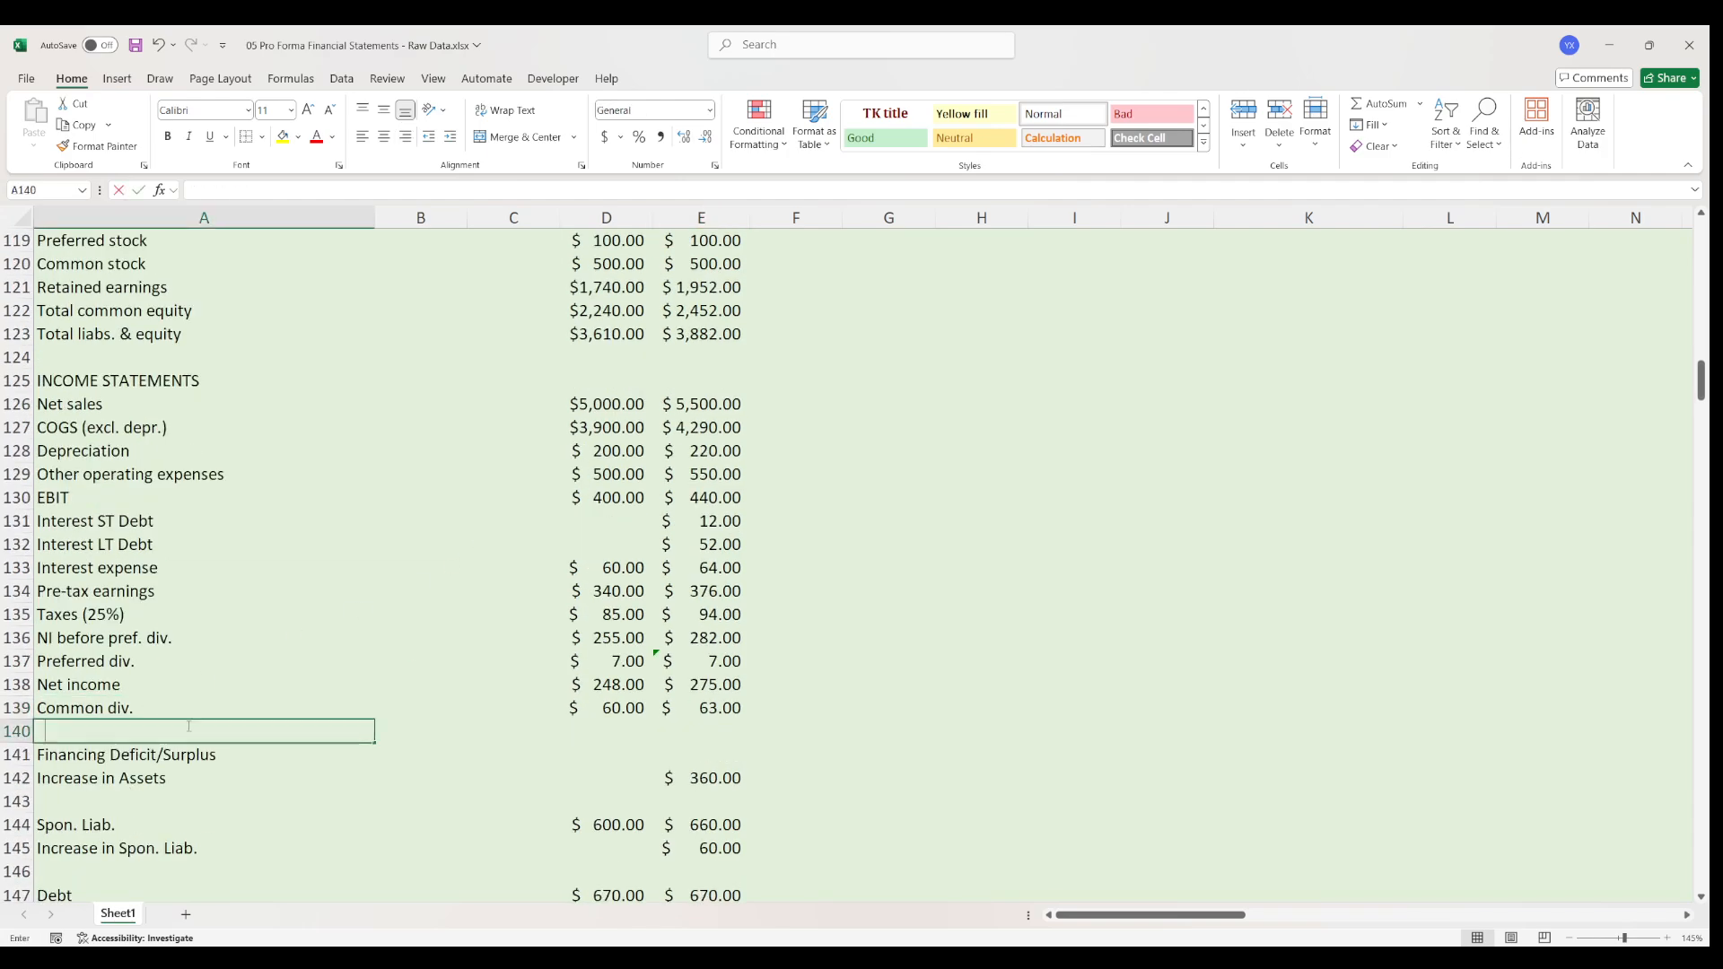
{"action": "type", "text": "Special div."}
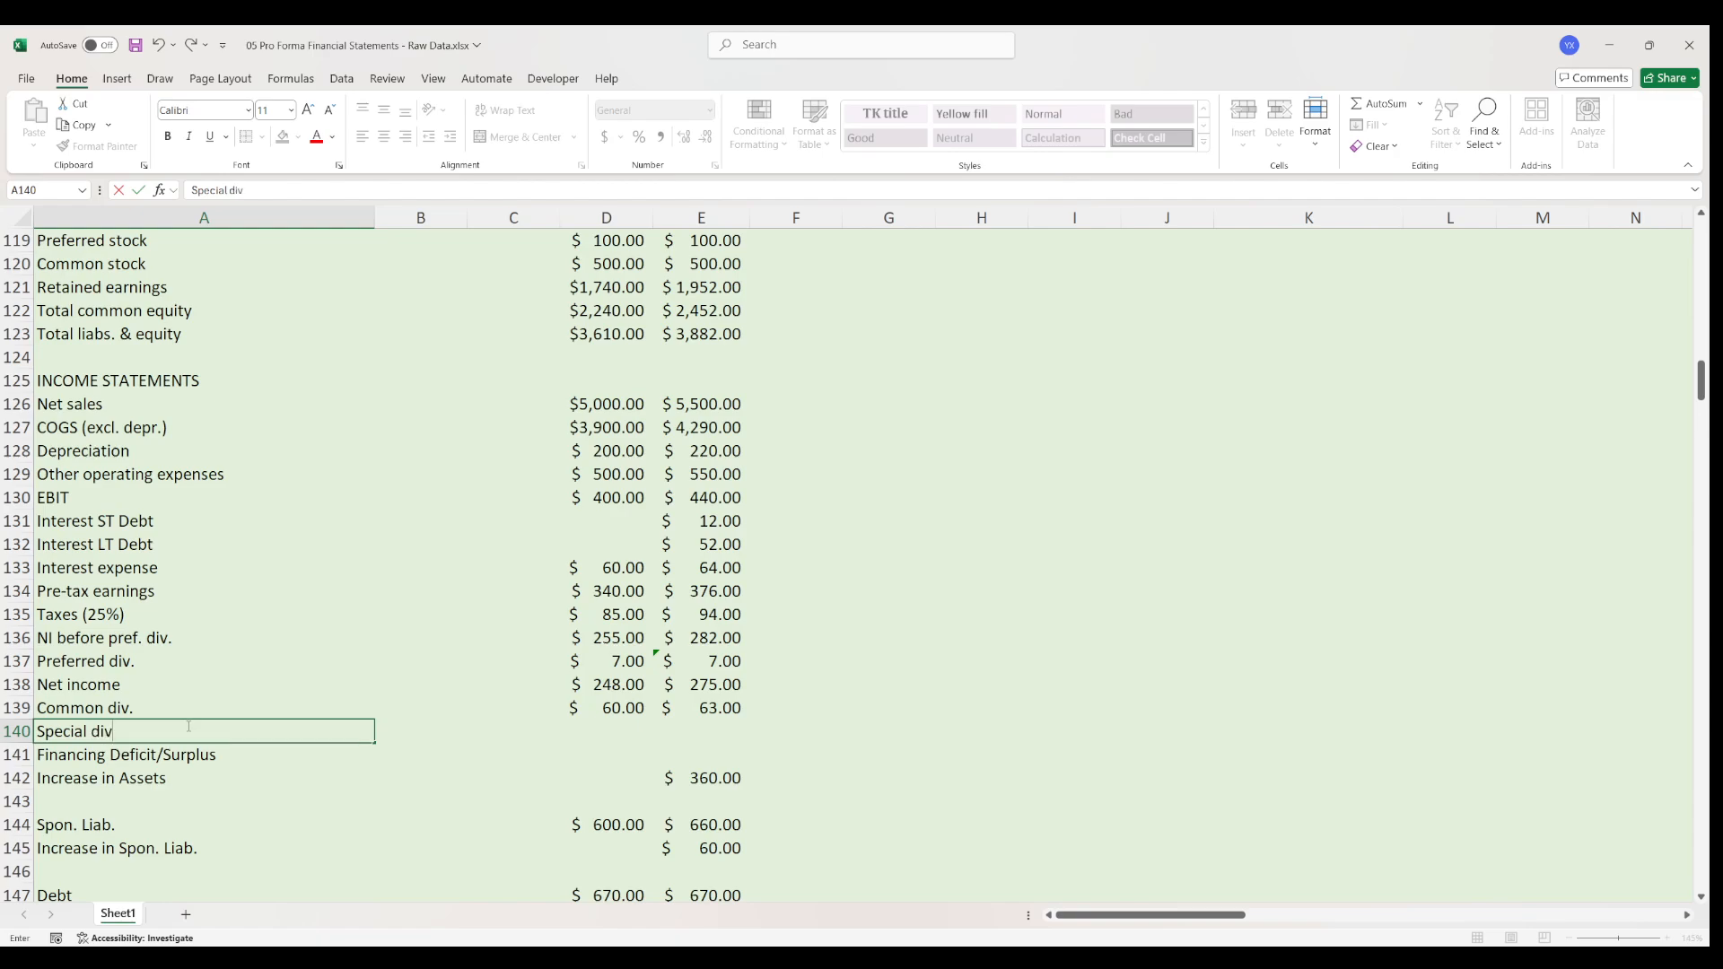
{"action": "key", "text": "Tab"}
{"action": "key", "text": "Tab"}
{"action": "key", "text": "Tab"}
{"action": "key", "text": "Tab"}
{"action": "key", "text": "Left"}
{"action": "type", "text": "0"}
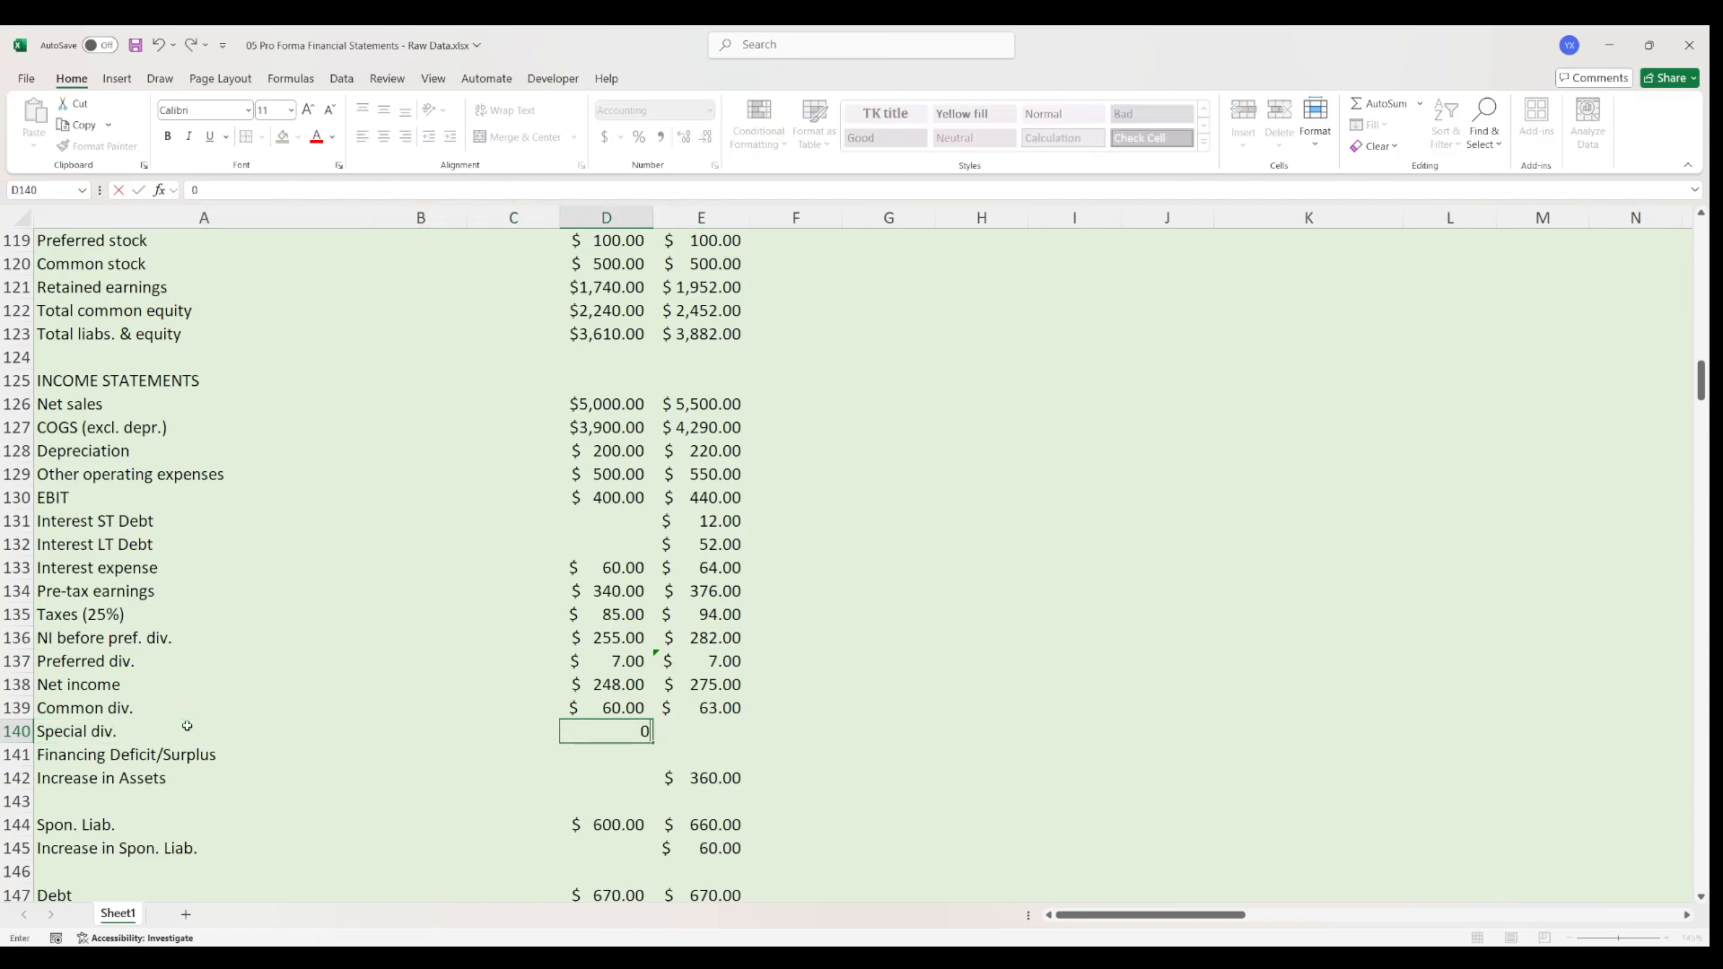
{"action": "key", "text": "Return"}
{"action": "key", "text": "Up"}
{"action": "key", "text": "Right"}
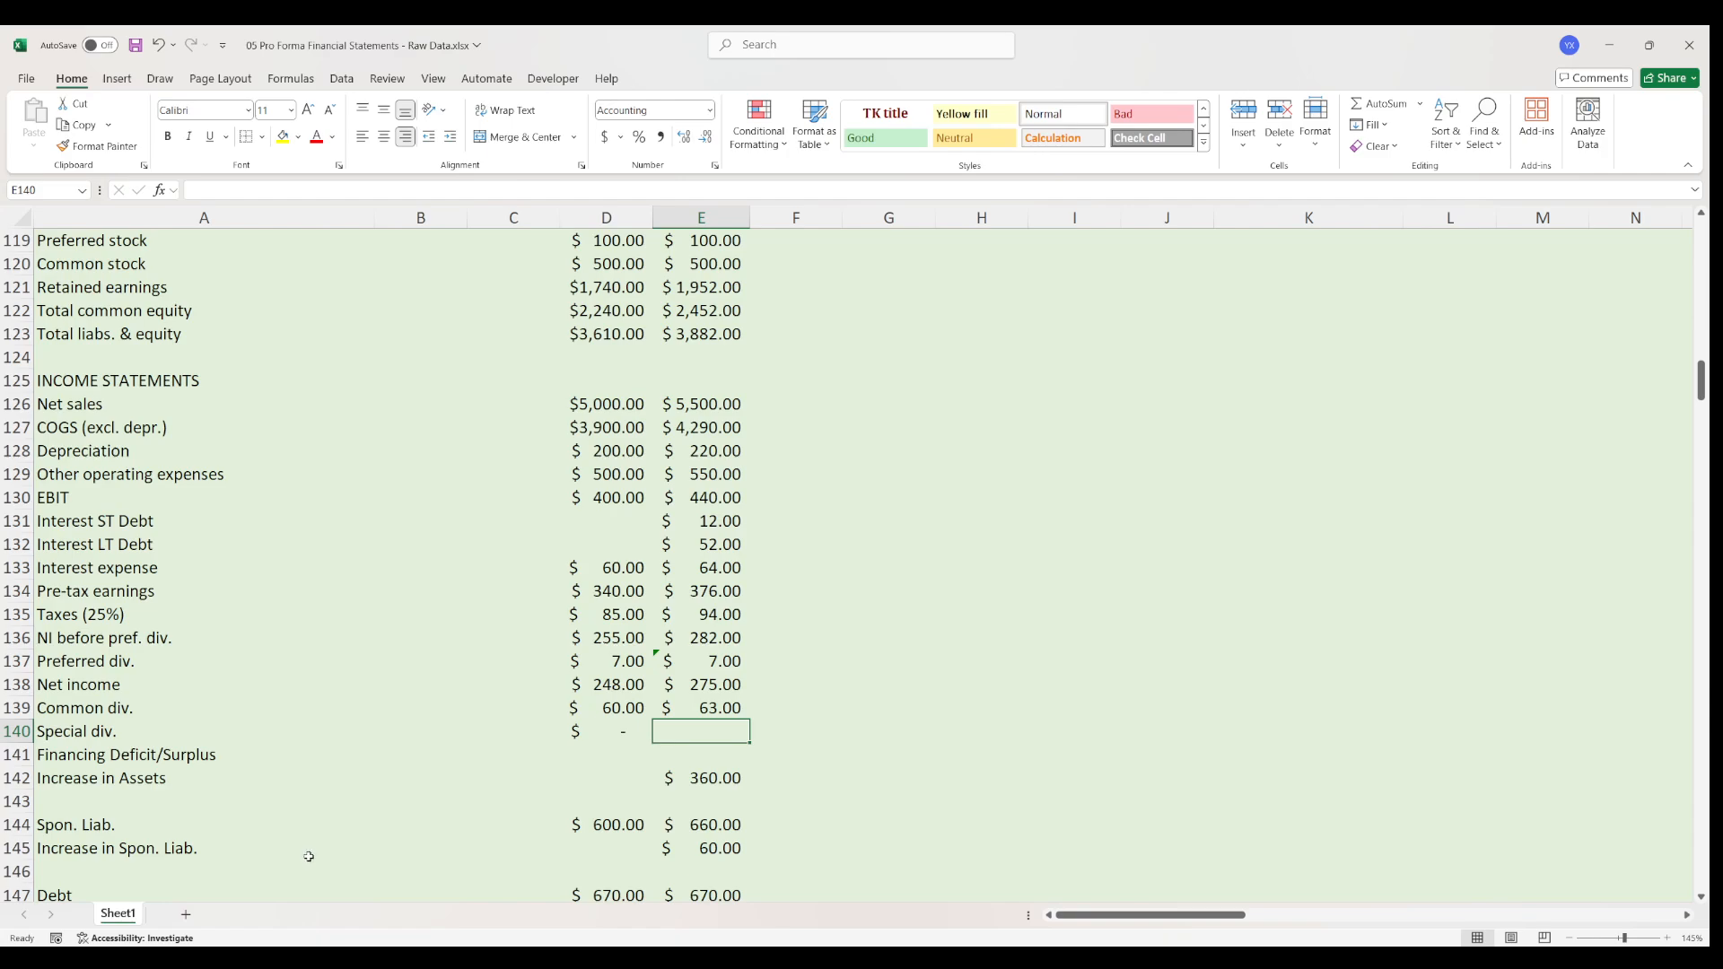
- Insert a blank row between the Special div. line and the Financing Deficit/Surplus heading
{"action": "left_click", "coordinate": [27, 755]}
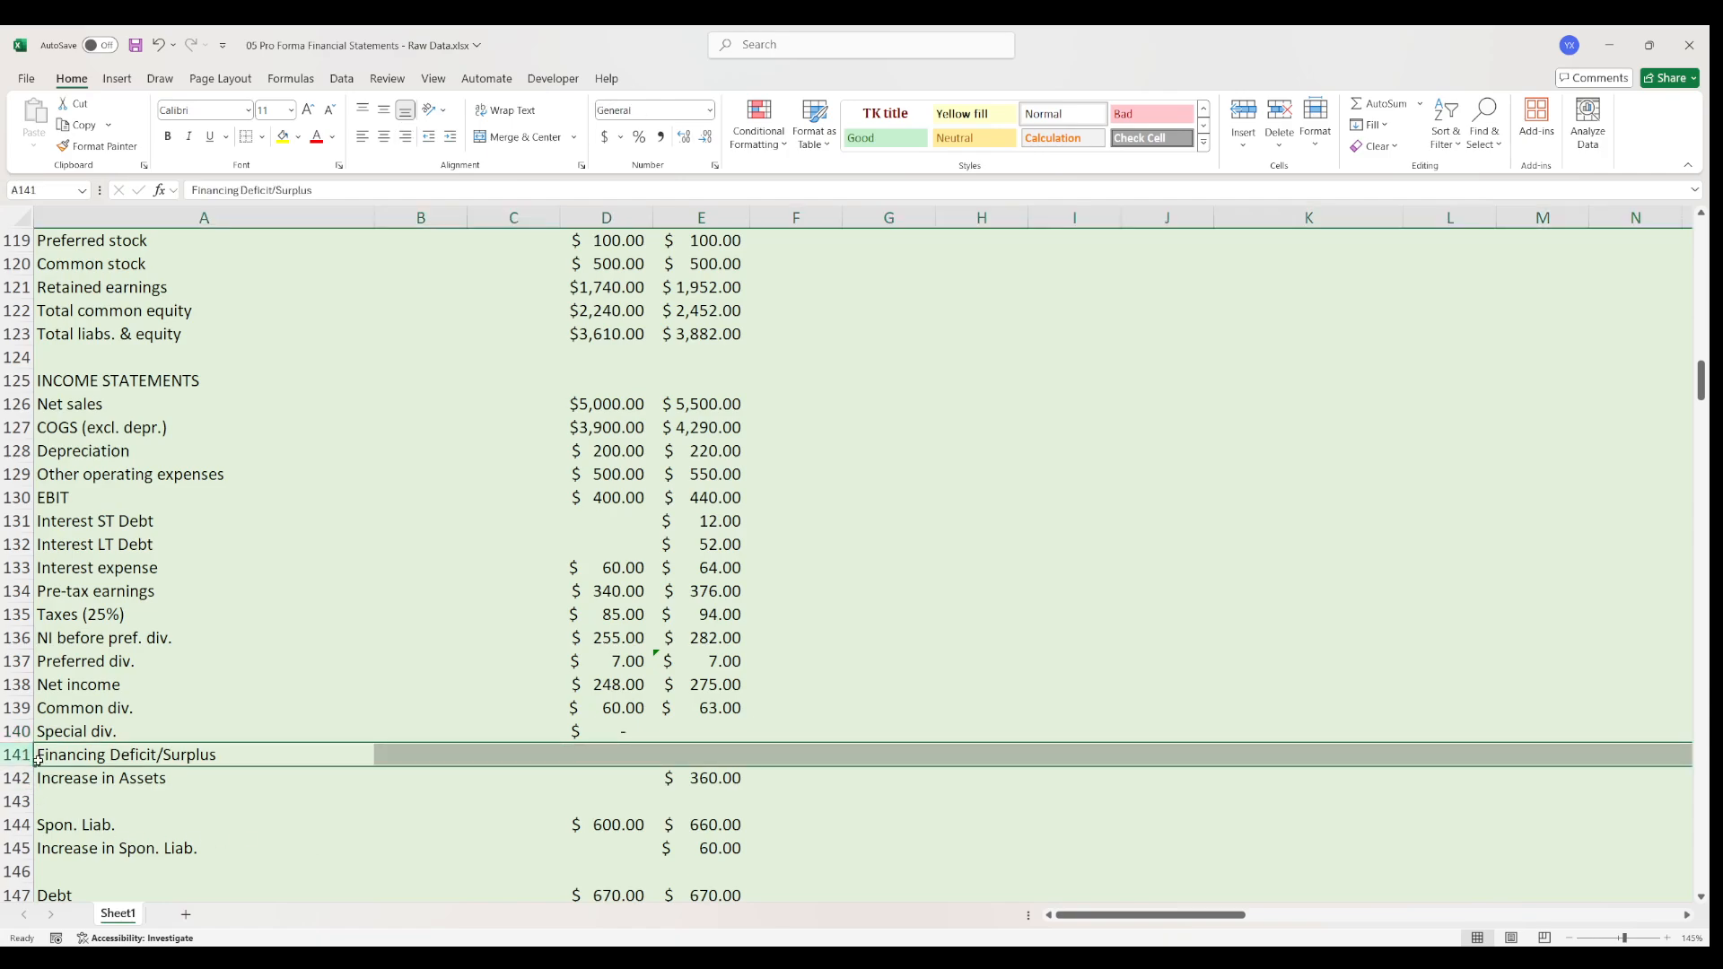
{"action": "scroll", "coordinate": [256, 664], "scroll_direction": "down", "scroll_amount": 2}
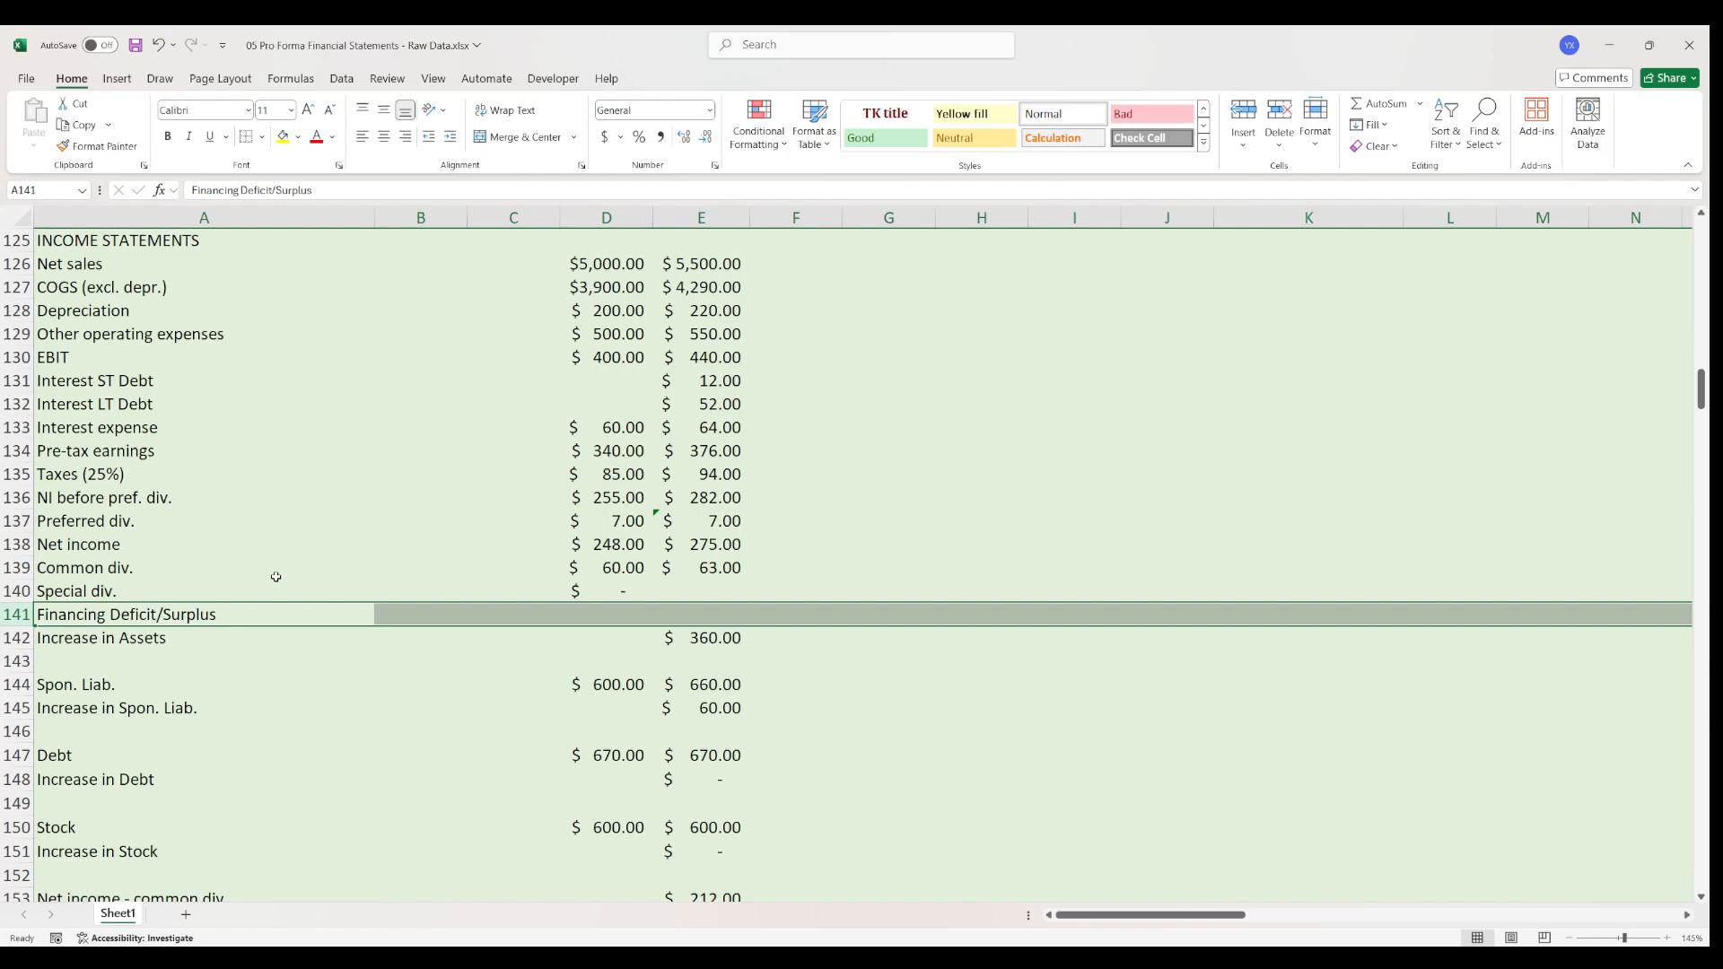
{"action": "key", "text": "ctrl+shift+plus"}
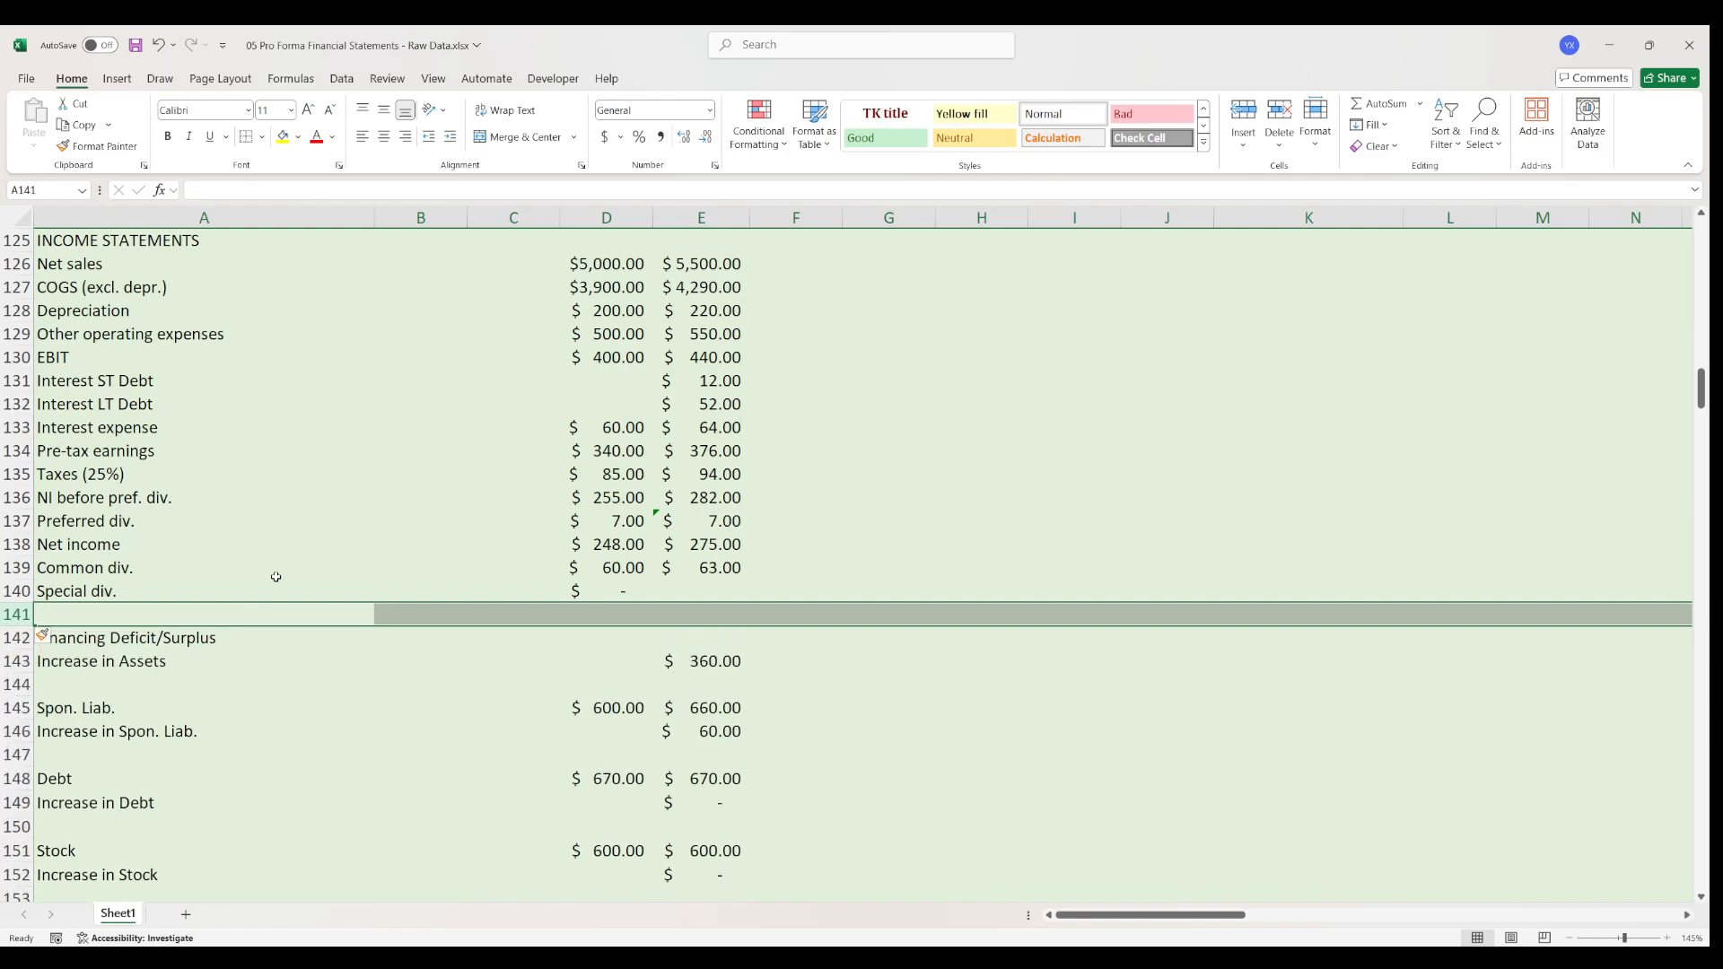
- Extend the 2022 Retained earnings formula in E121 to also subtract the special dividend: =D121+E138-E139-E140
{"action": "left_click", "coordinate": [709, 568]}
{"action": "left_click", "coordinate": [715, 585]}
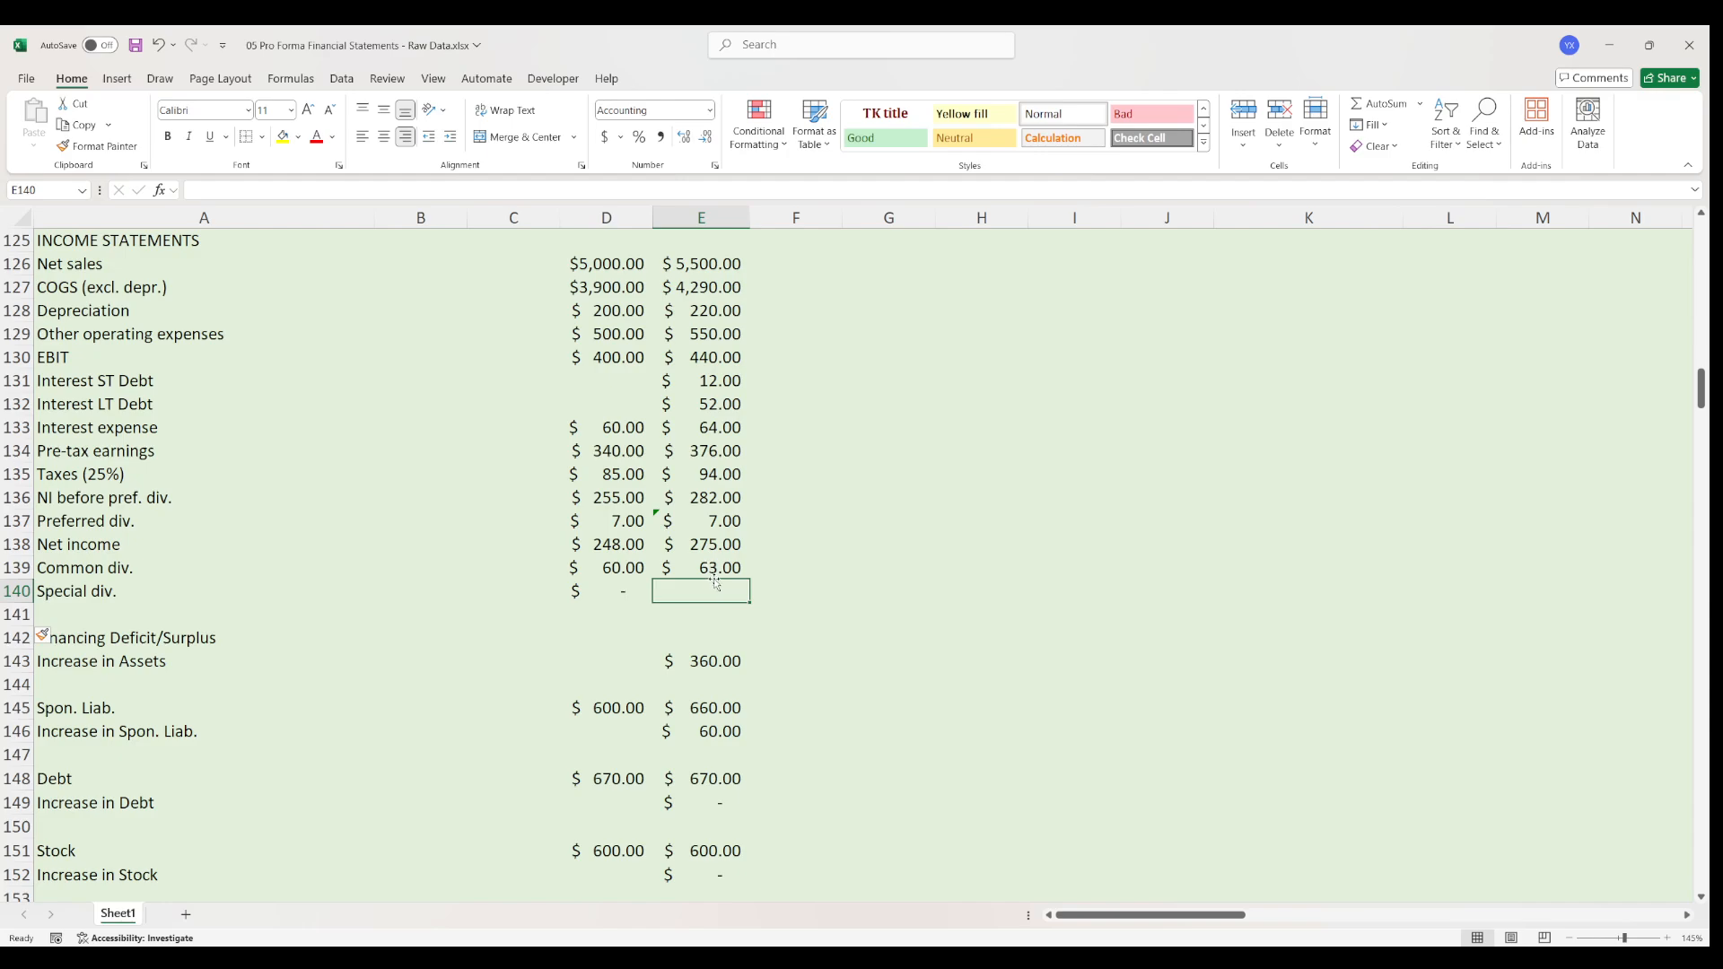
{"action": "scroll", "coordinate": [722, 568], "scroll_direction": "up", "scroll_amount": 2}
{"action": "scroll", "coordinate": [722, 565], "scroll_direction": "up", "scroll_amount": 1}
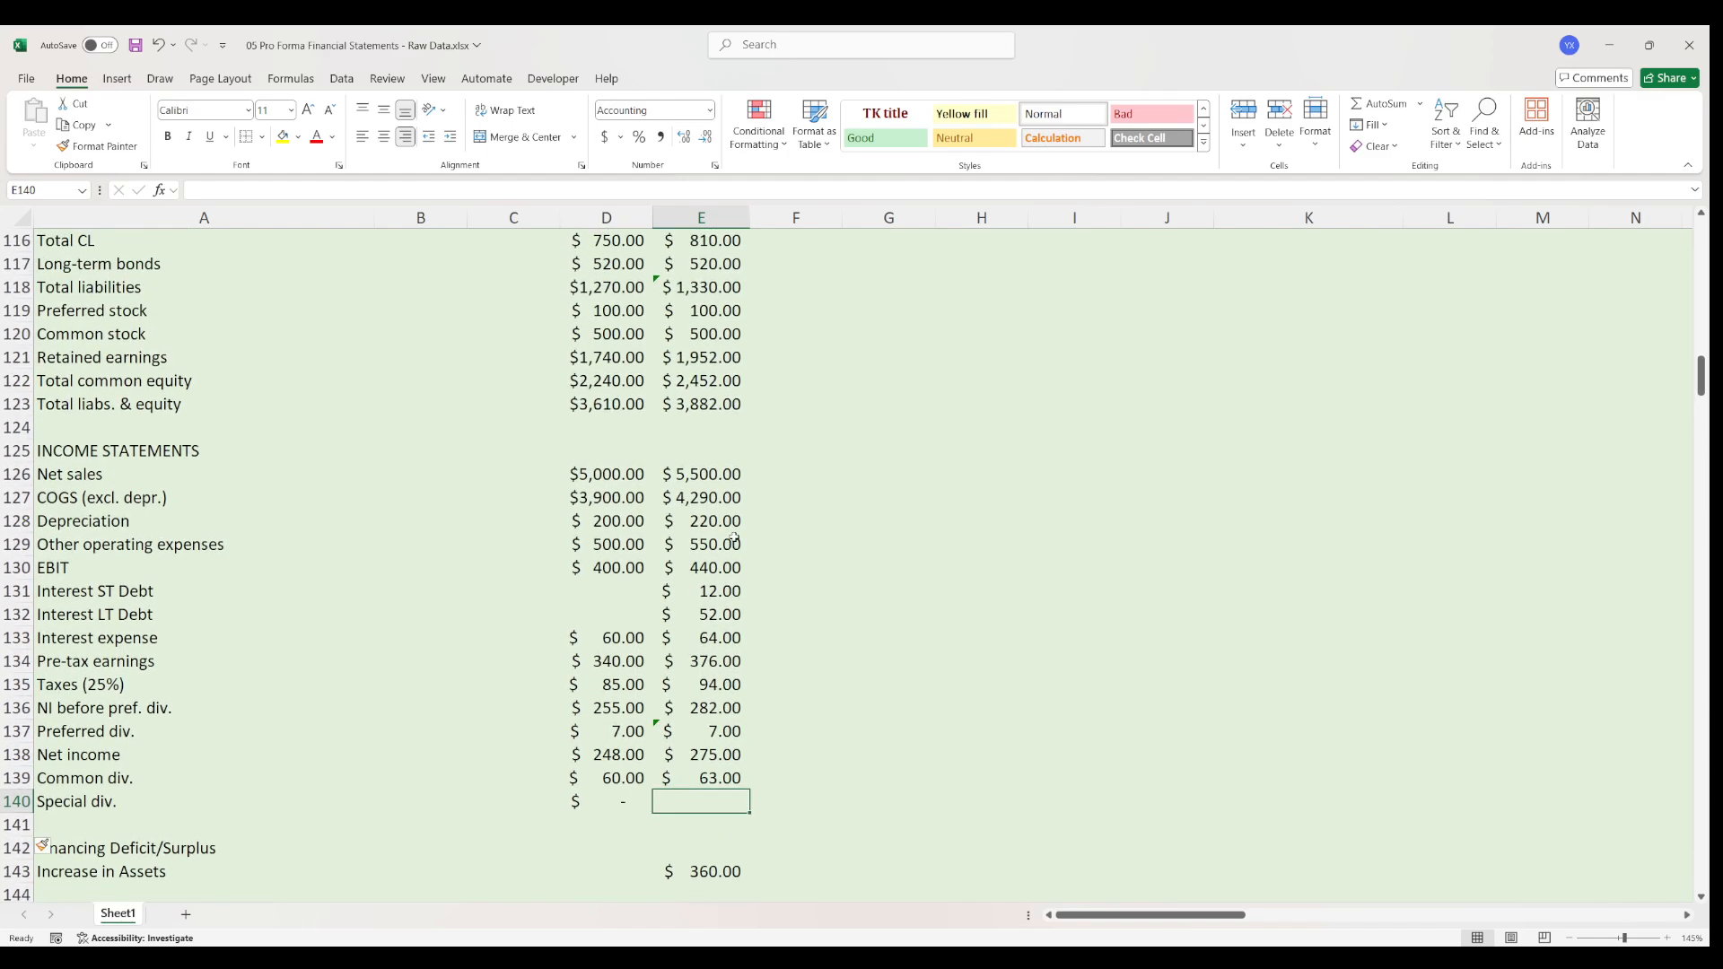
{"action": "left_click", "coordinate": [698, 357]}
{"action": "double_click", "coordinate": [709, 361]}
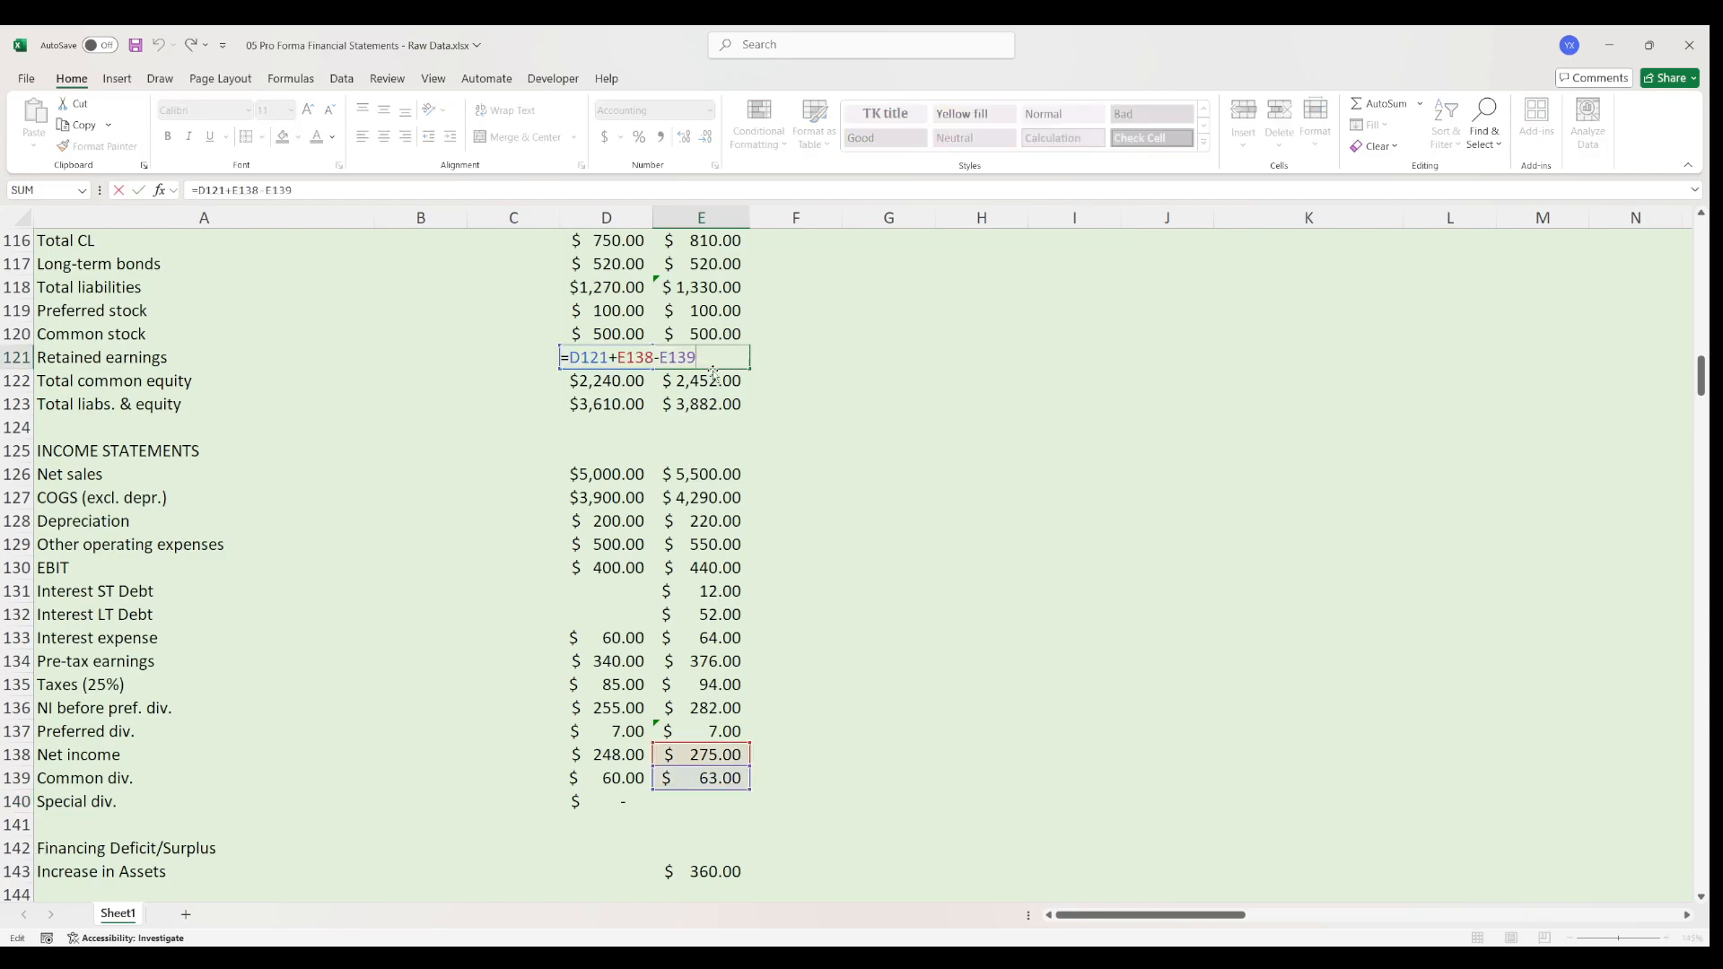
{"action": "type", "text": "-"}
{"action": "left_click_drag", "start_coordinate": [669, 359], "coordinate": [687, 358]}
{"action": "left_click", "coordinate": [703, 360]}
{"action": "left_click", "coordinate": [725, 800]}
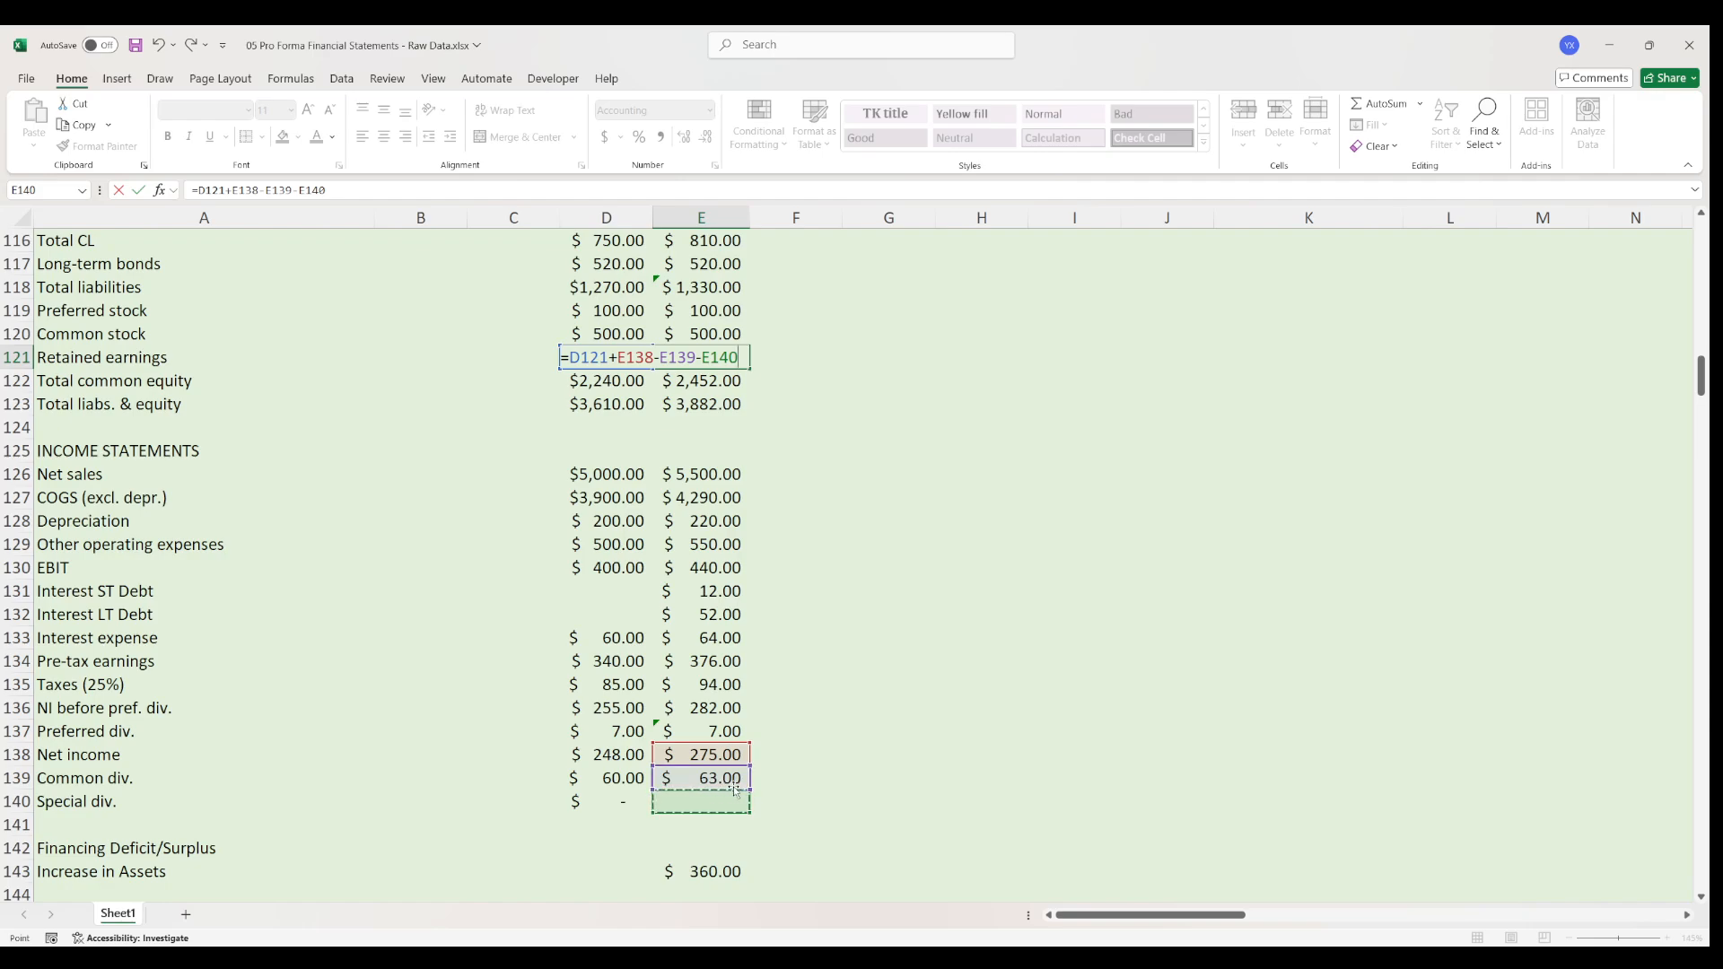
{"action": "key", "text": "Return"}
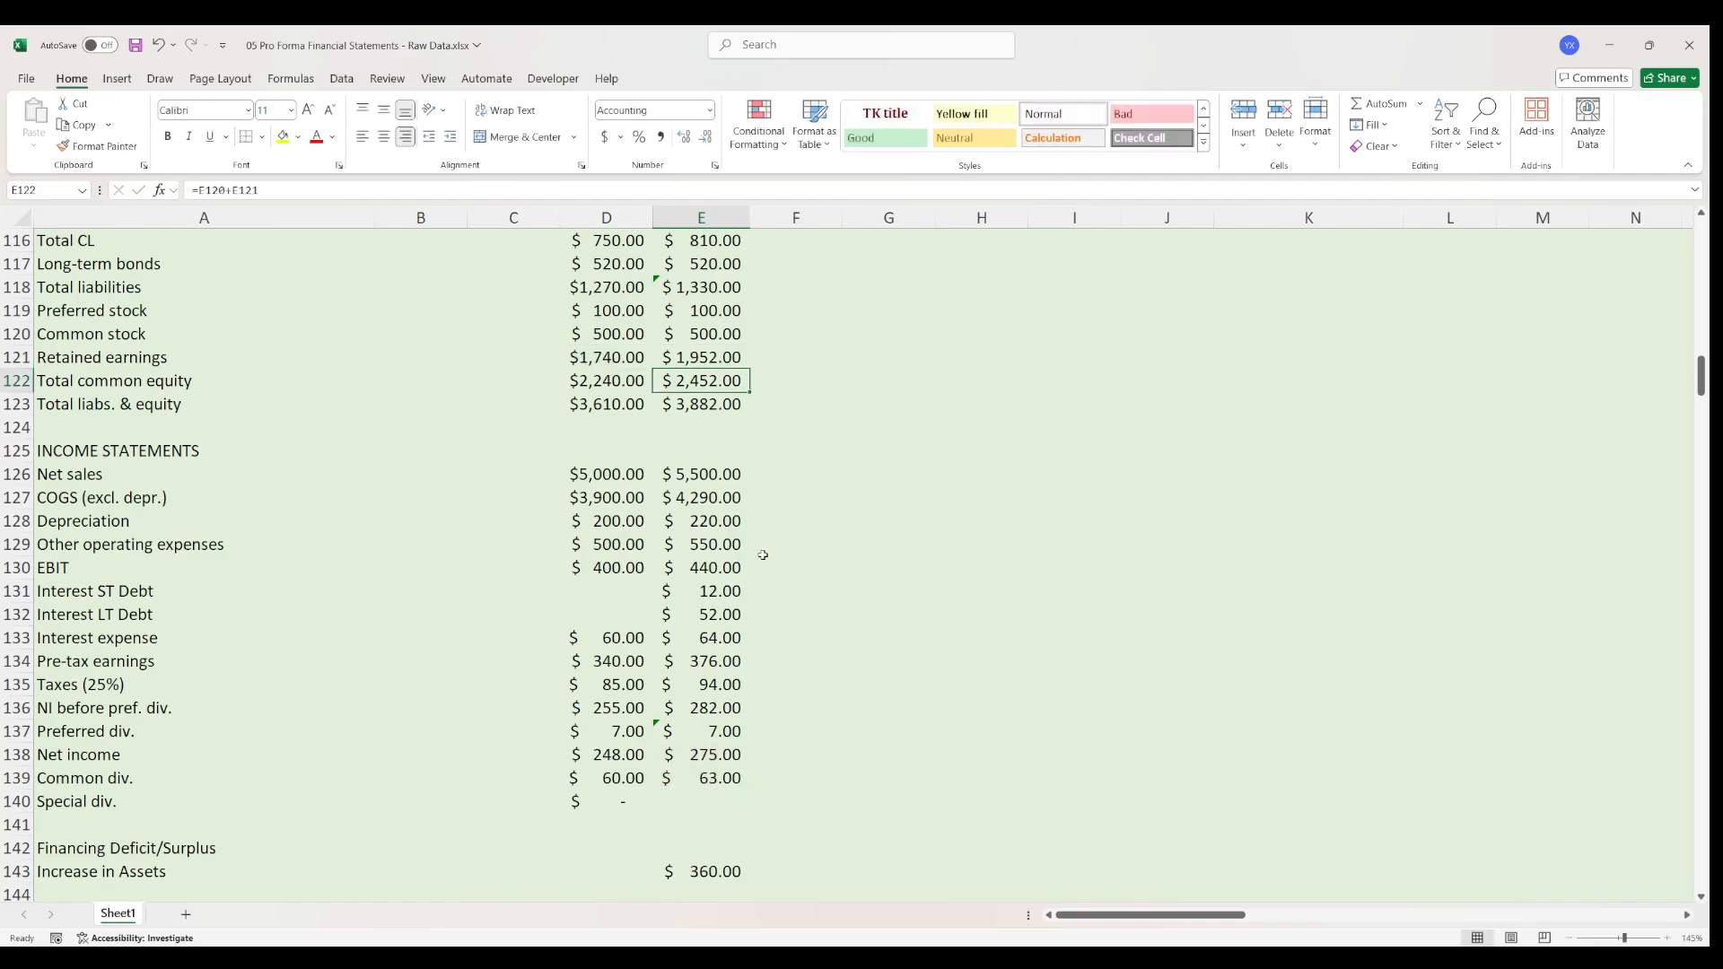
- Insert a blank row above Interest expense in the projected income statement
{"action": "scroll", "coordinate": [738, 520], "scroll_direction": "up", "scroll_amount": 1}
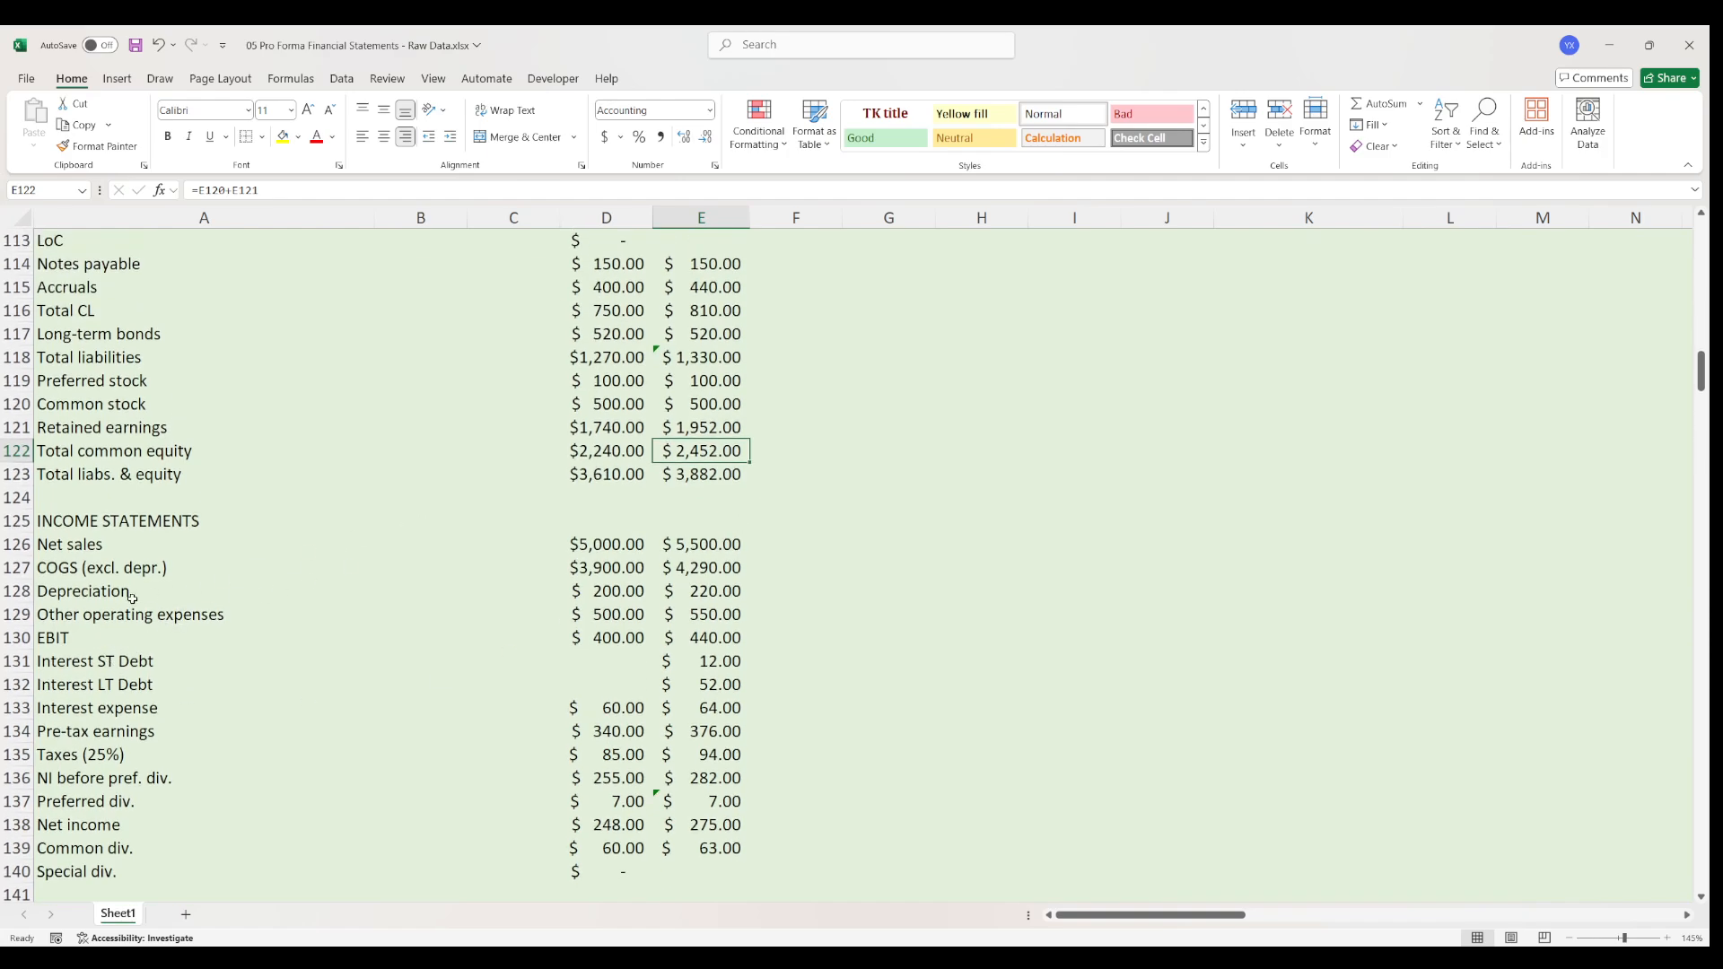
{"action": "scroll", "coordinate": [218, 301], "scroll_direction": "up", "scroll_amount": 1}
{"action": "left_click", "coordinate": [725, 313]}
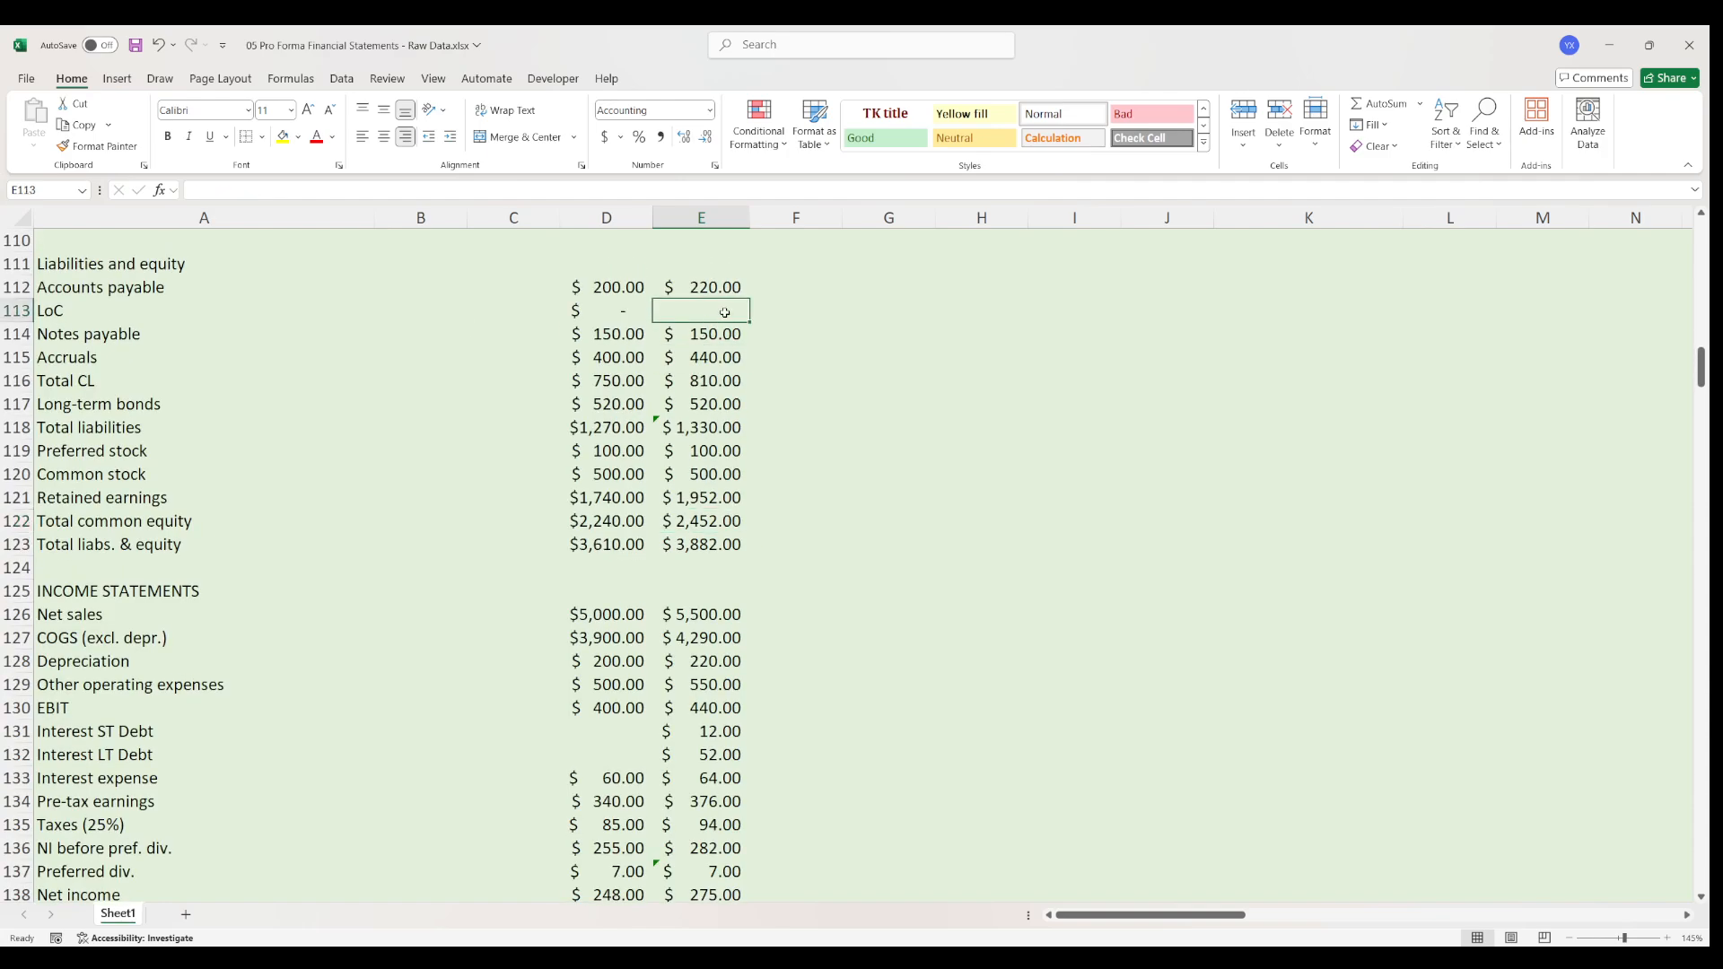
{"action": "left_click", "coordinate": [606, 313]}
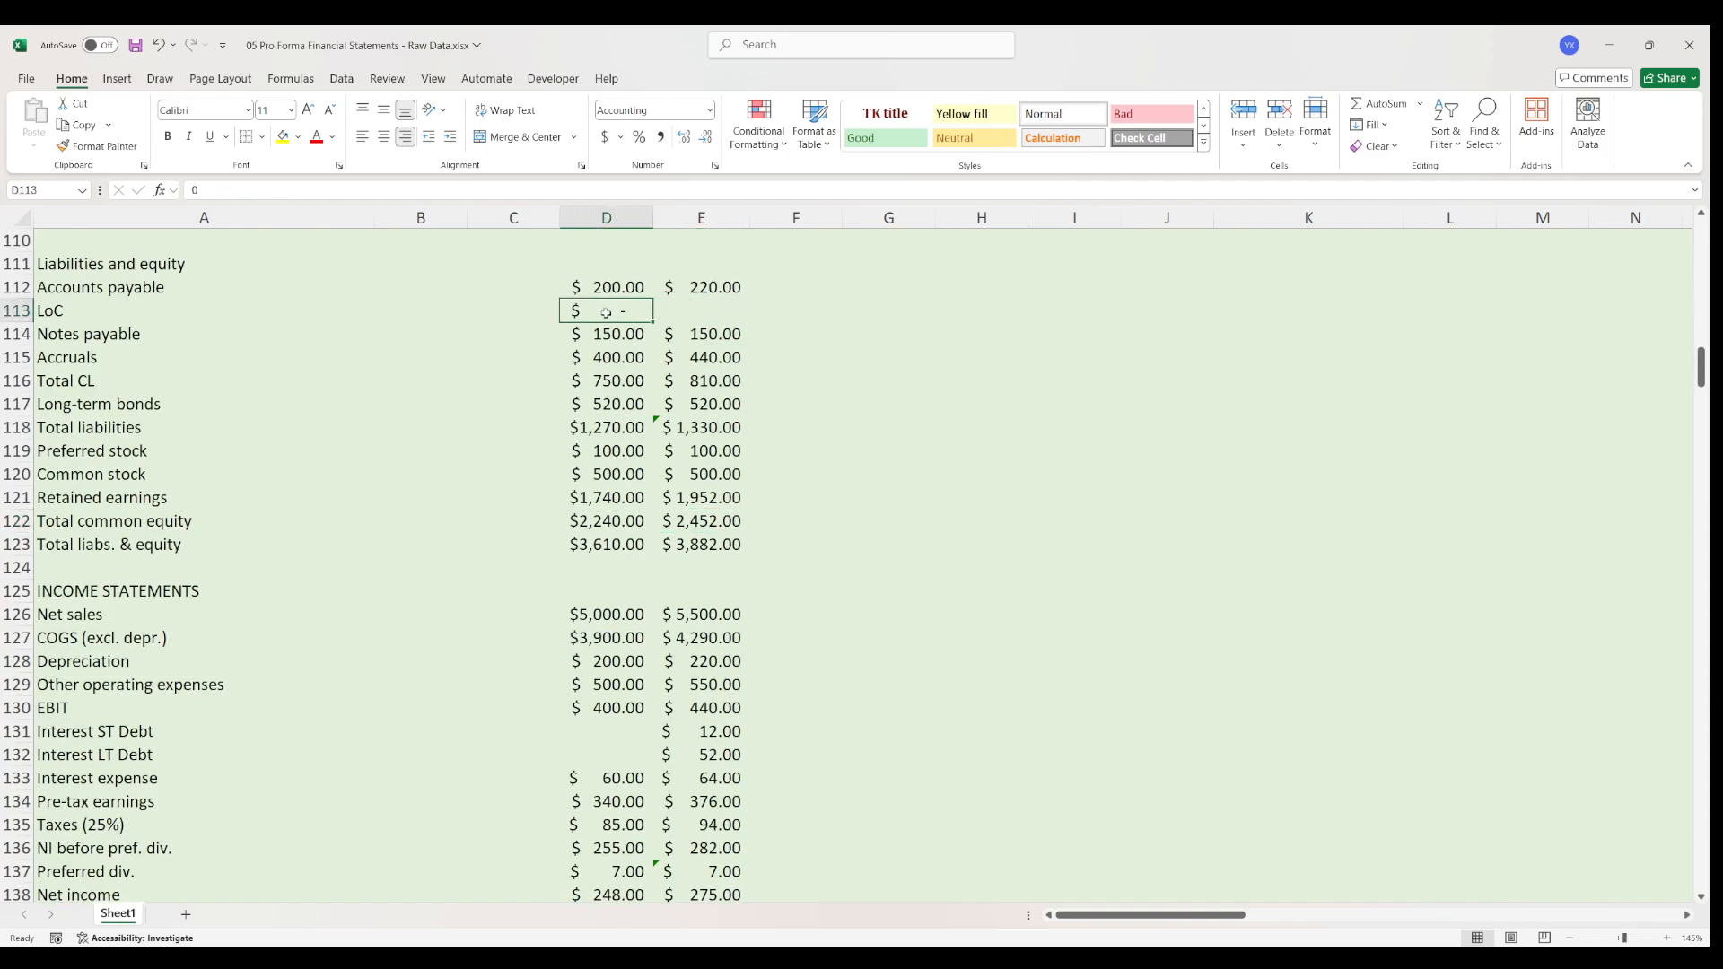
{"action": "scroll", "coordinate": [633, 423], "scroll_direction": "down", "scroll_amount": 3}
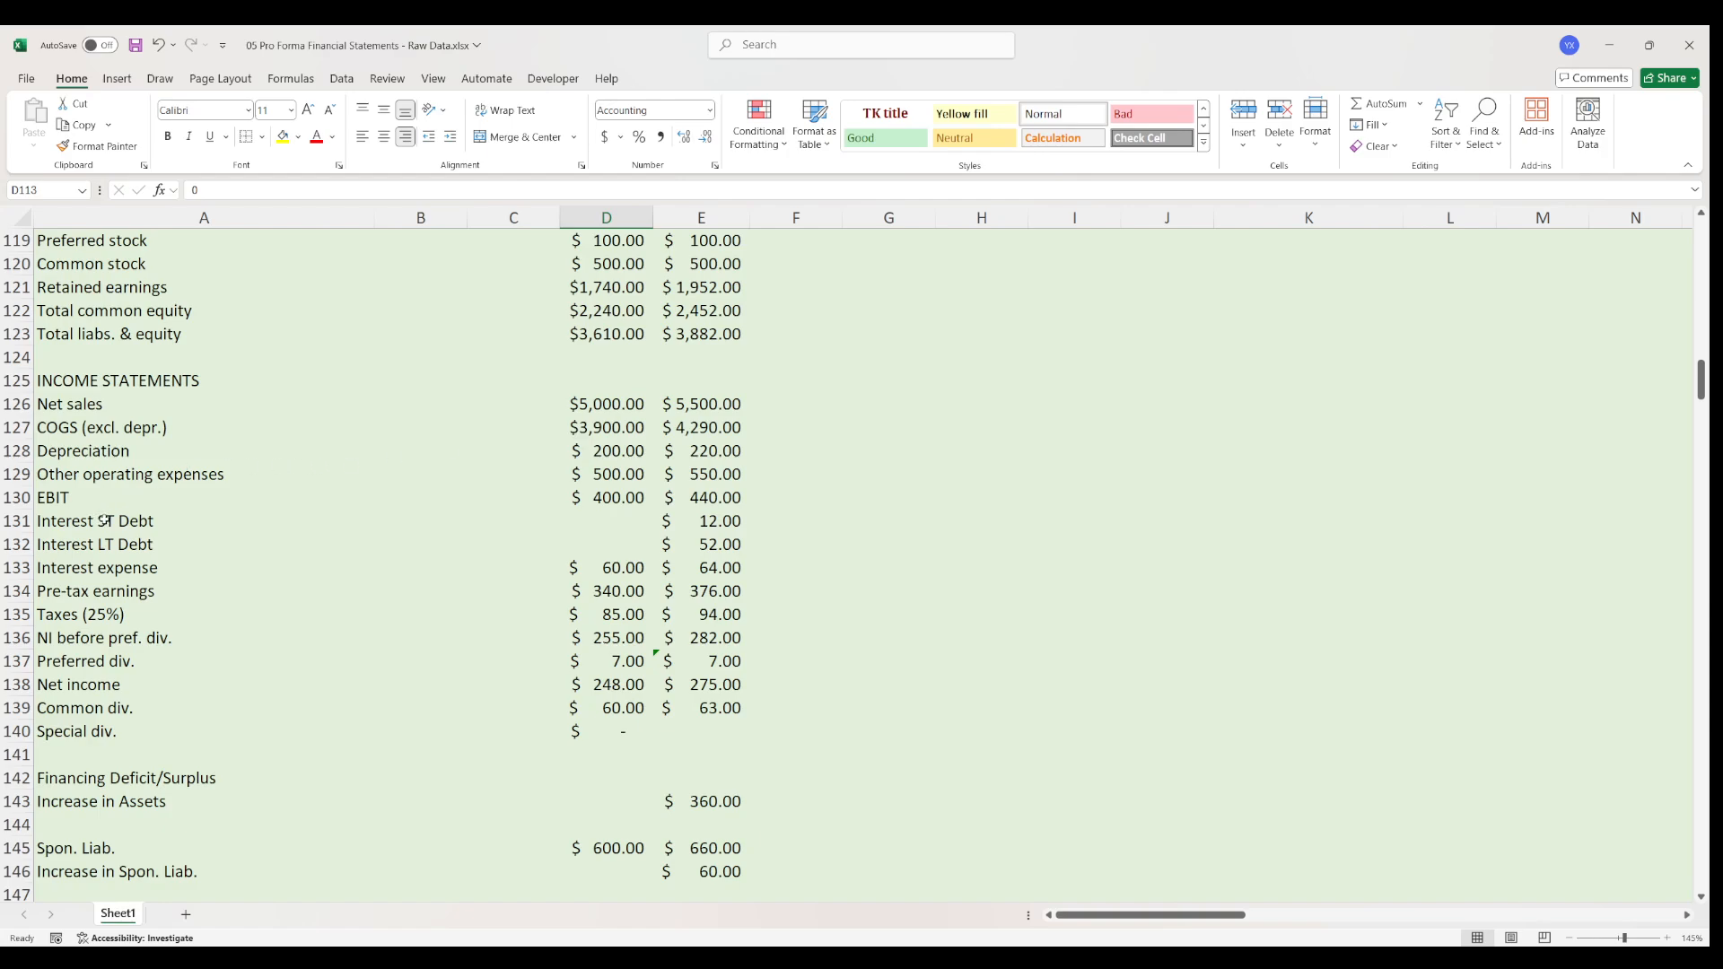
{"action": "left_click", "coordinate": [98, 520]}
{"action": "left_click_drag", "start_coordinate": [107, 567], "coordinate": [29, 520]}
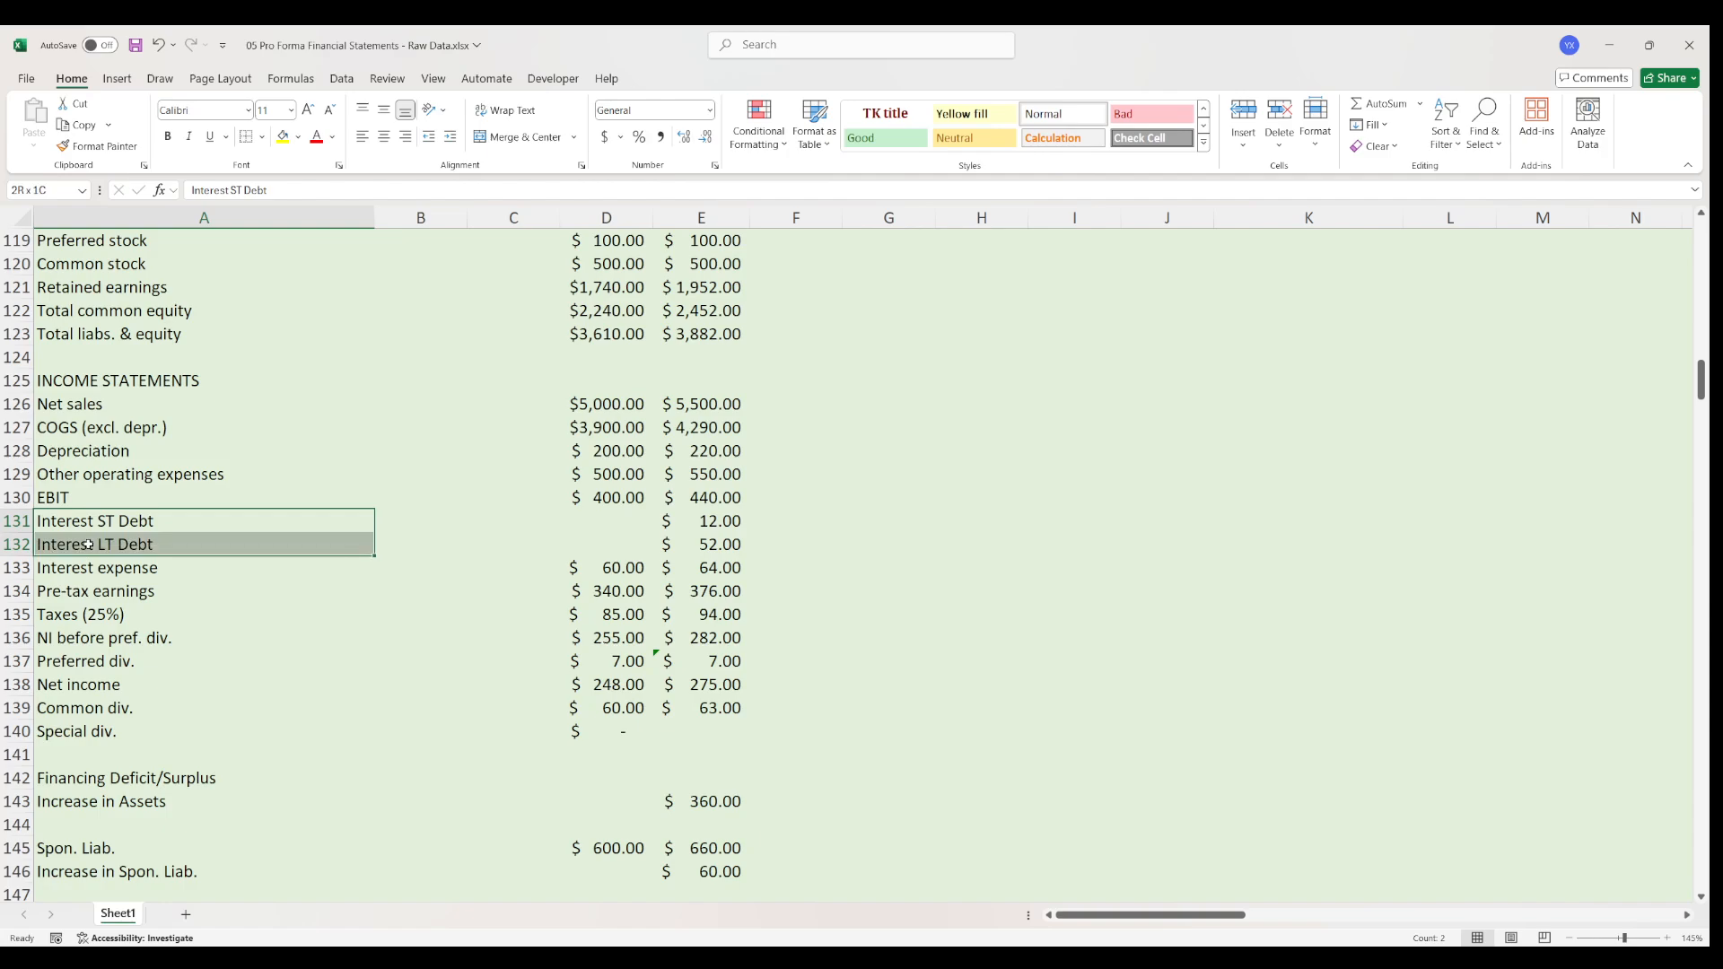
{"action": "left_click", "coordinate": [32, 568]}
{"action": "key", "text": "ctrl+shift+plus"}
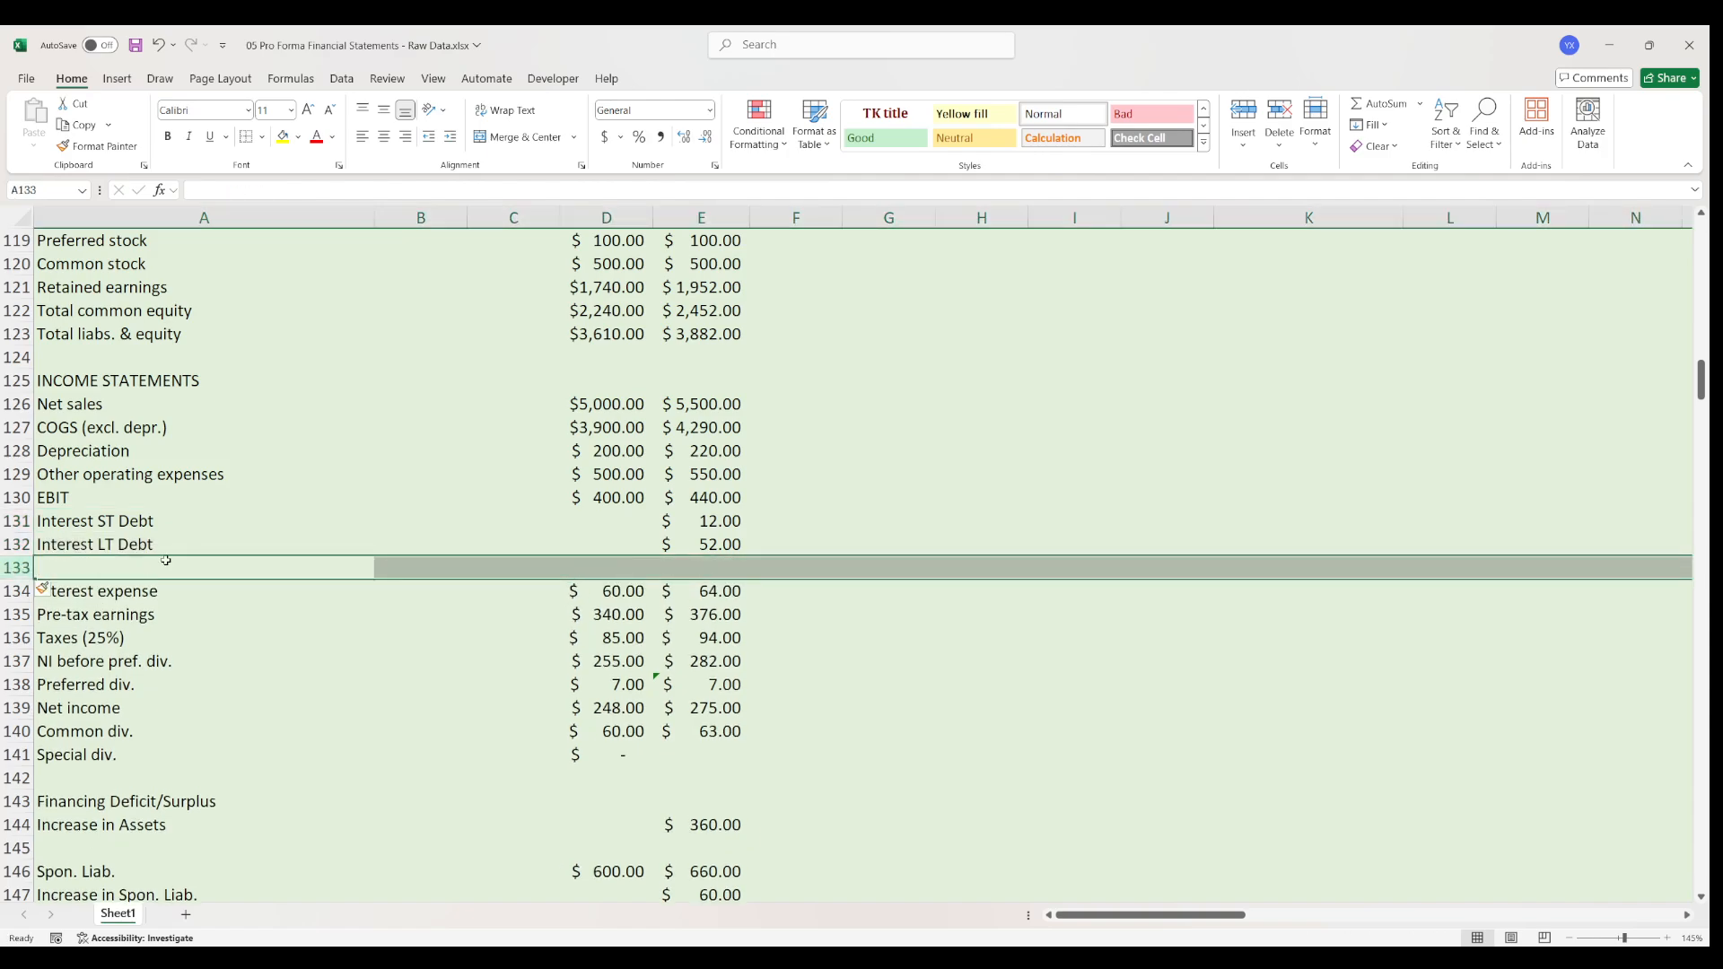
- Label the new row 133 "Interest on LoC"
{"action": "left_click", "coordinate": [152, 571]}
{"action": "type", "text": "Intr"}
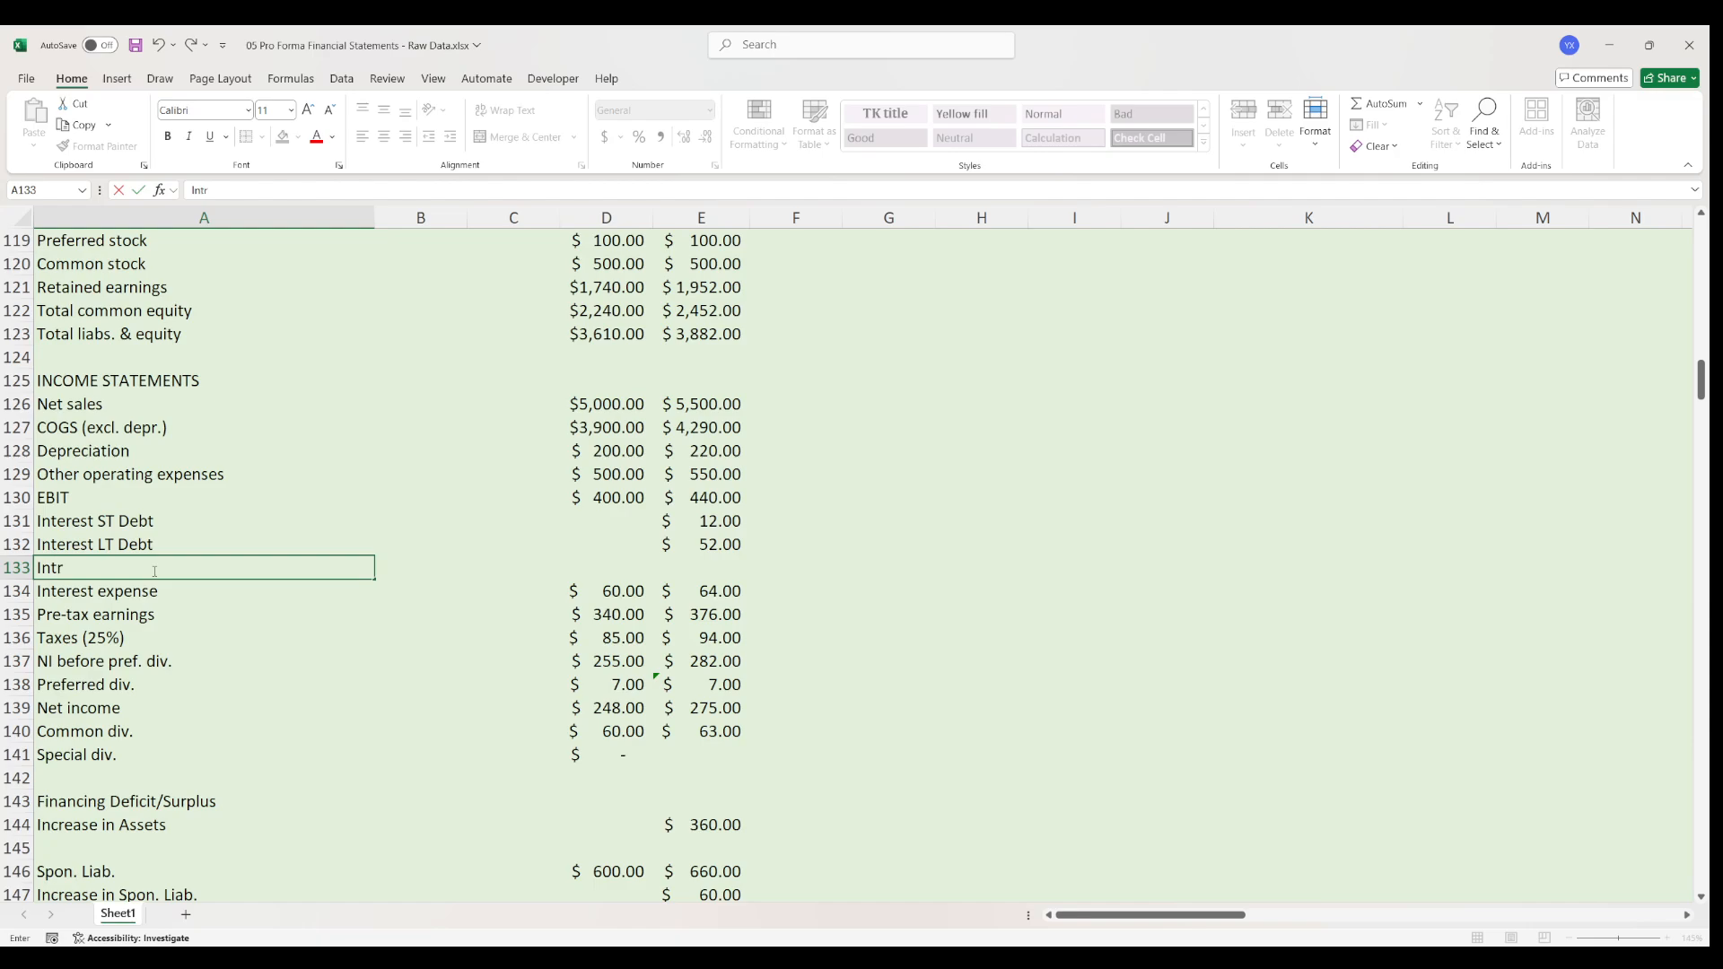
{"action": "key", "text": "BackSpace"}
{"action": "type", "text": "erest on LoC"}
- Calculate 2022 interest on the line of credit in E133 from the prior-year LoC balance and combined rates: =D113*(E66+E71)
{"action": "key", "text": "Right"}
{"action": "key", "text": "Right"}
{"action": "key", "text": "Right"}
{"action": "key", "text": "Right"}
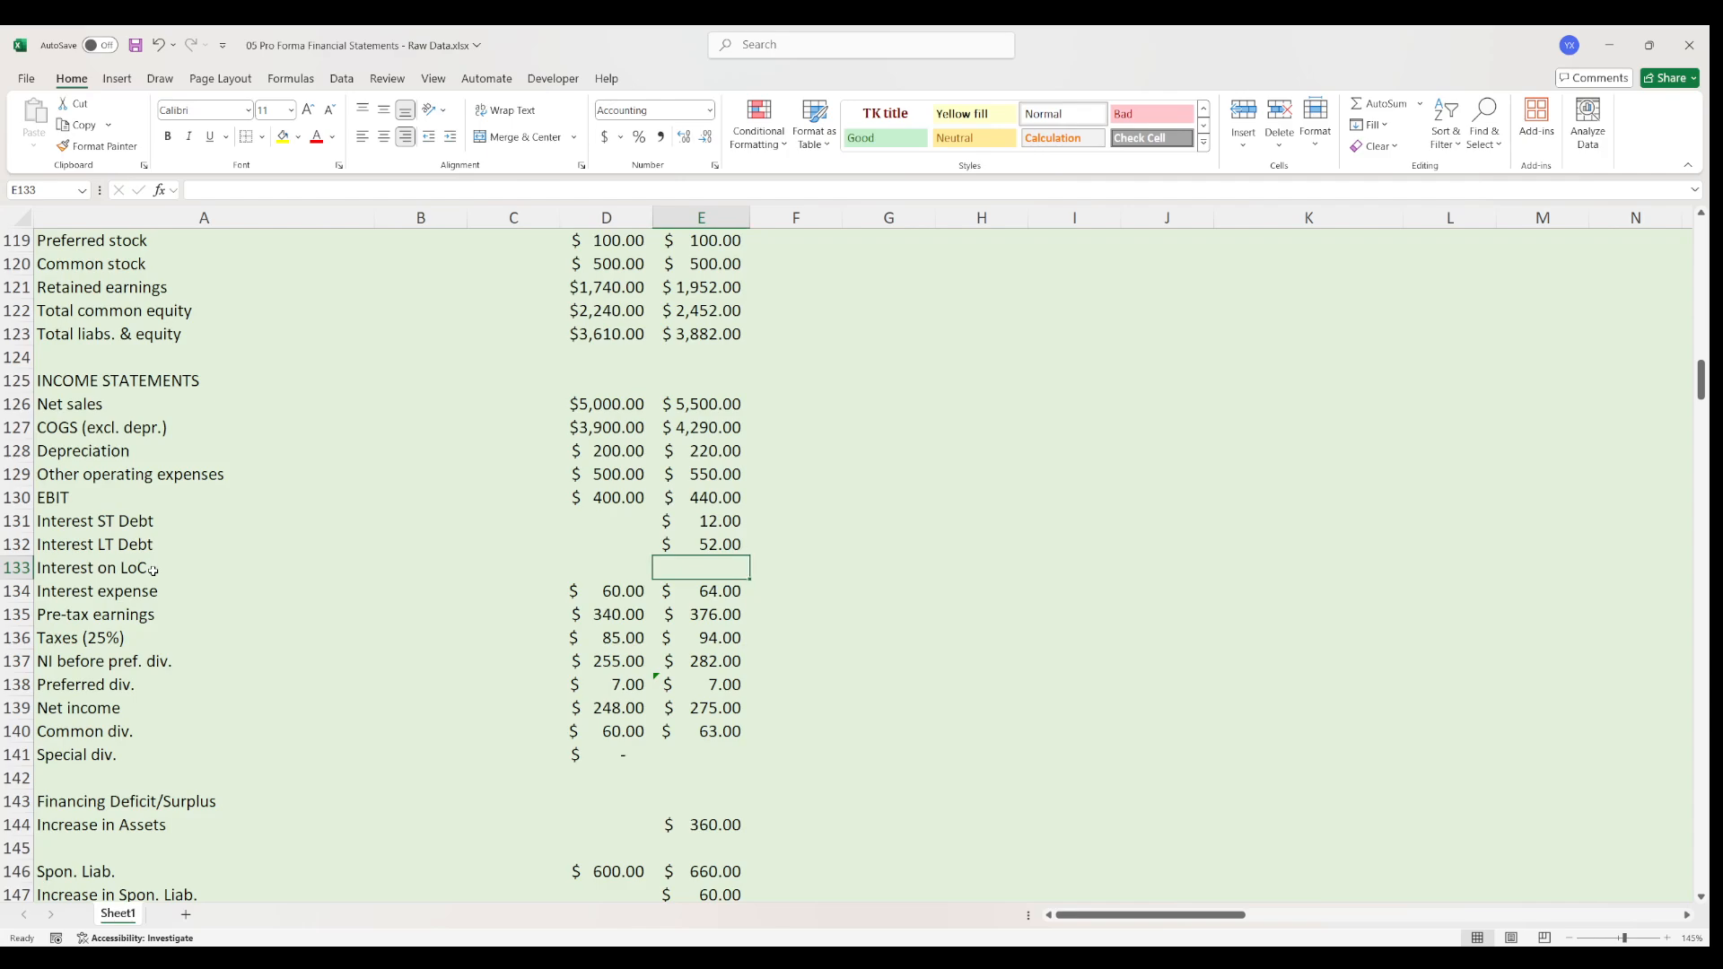
{"action": "type", "text": "="}
{"action": "scroll", "coordinate": [178, 570], "scroll_direction": "up", "scroll_amount": 3}
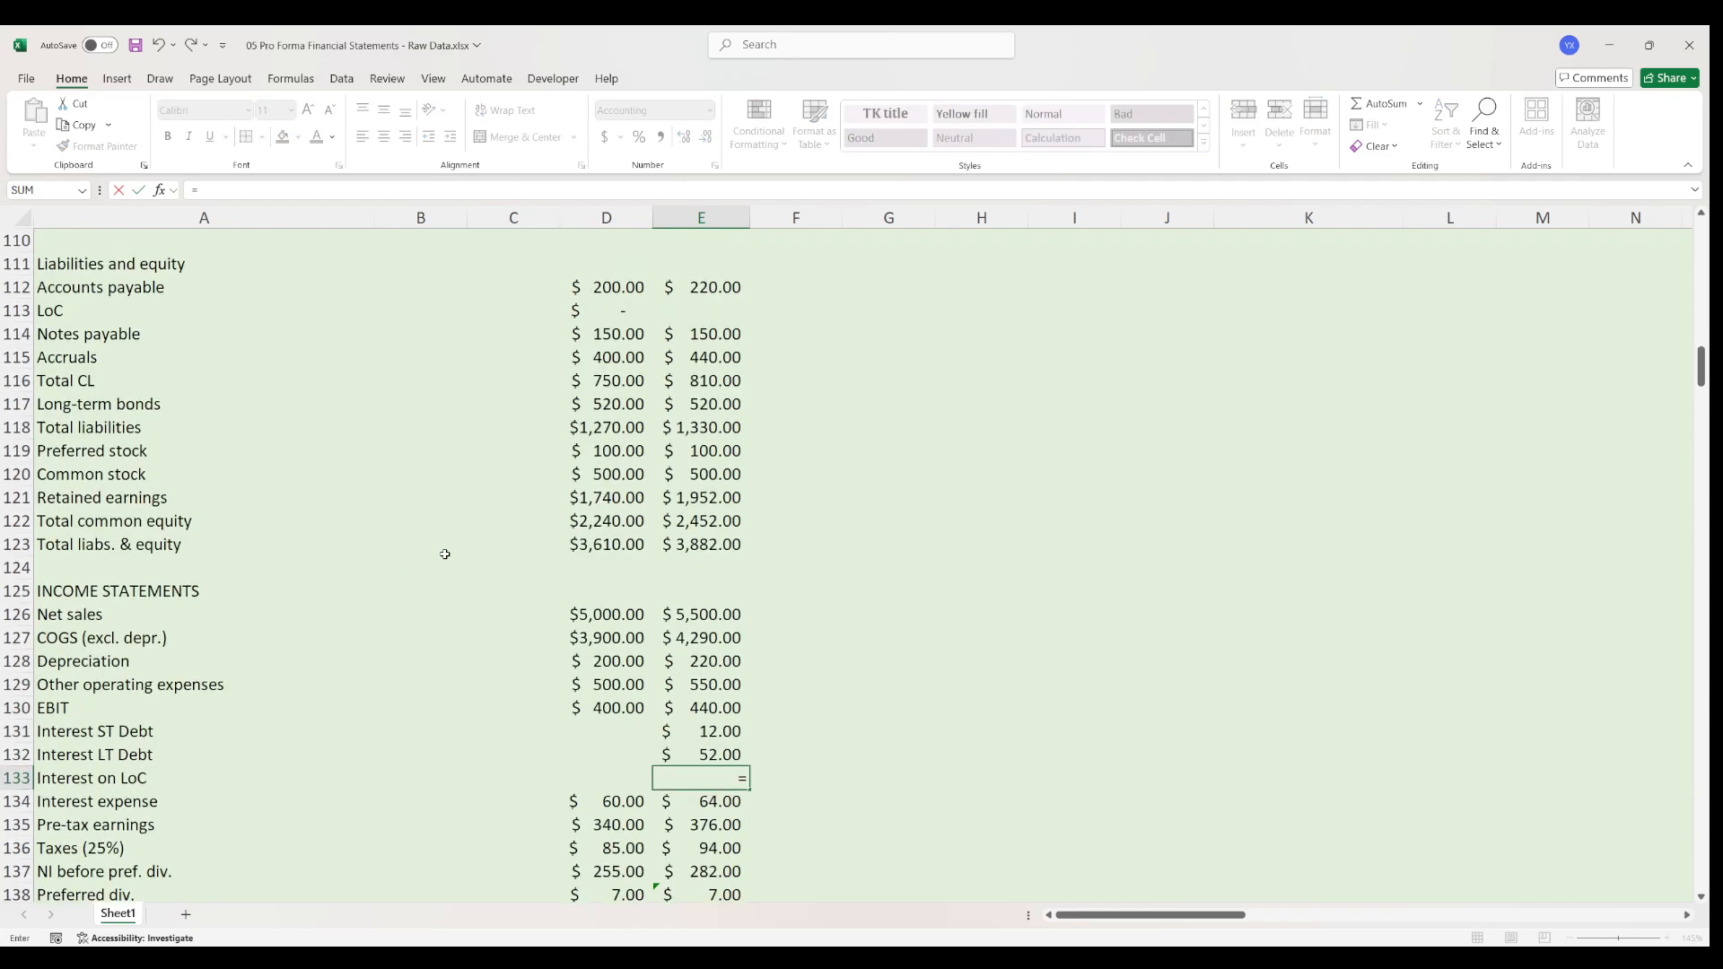
{"action": "left_click", "coordinate": [605, 309]}
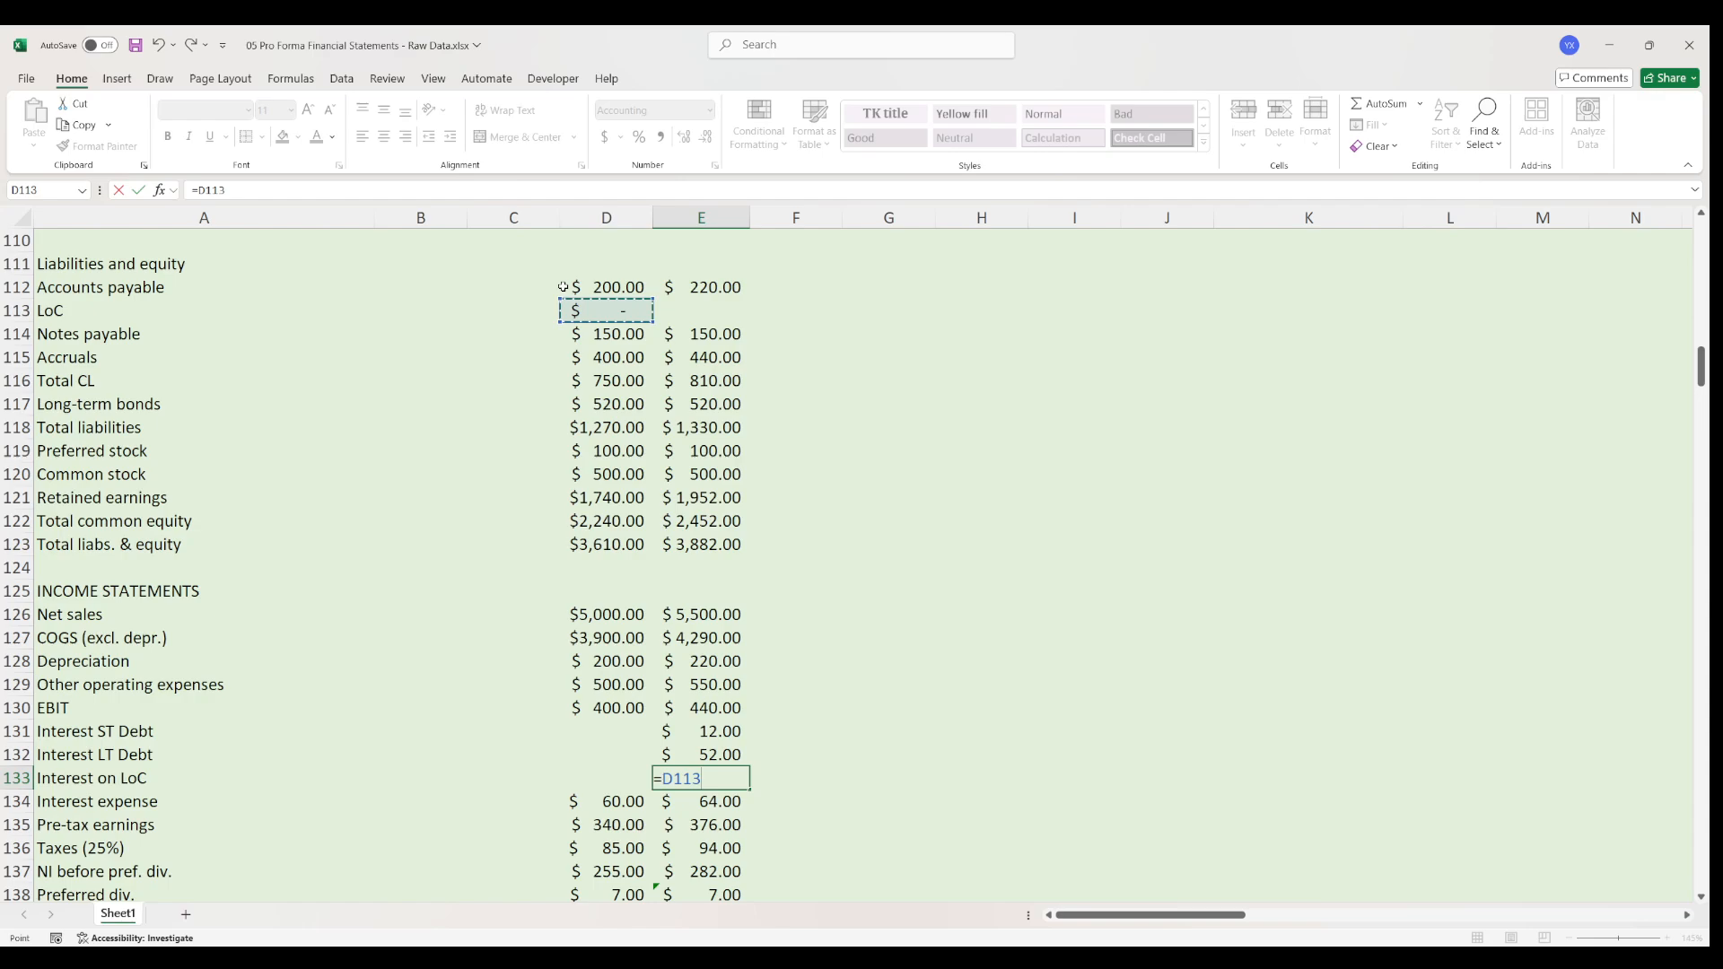
{"action": "type", "text": "*"}
{"action": "scroll", "coordinate": [817, 362], "scroll_direction": "up", "scroll_amount": 10}
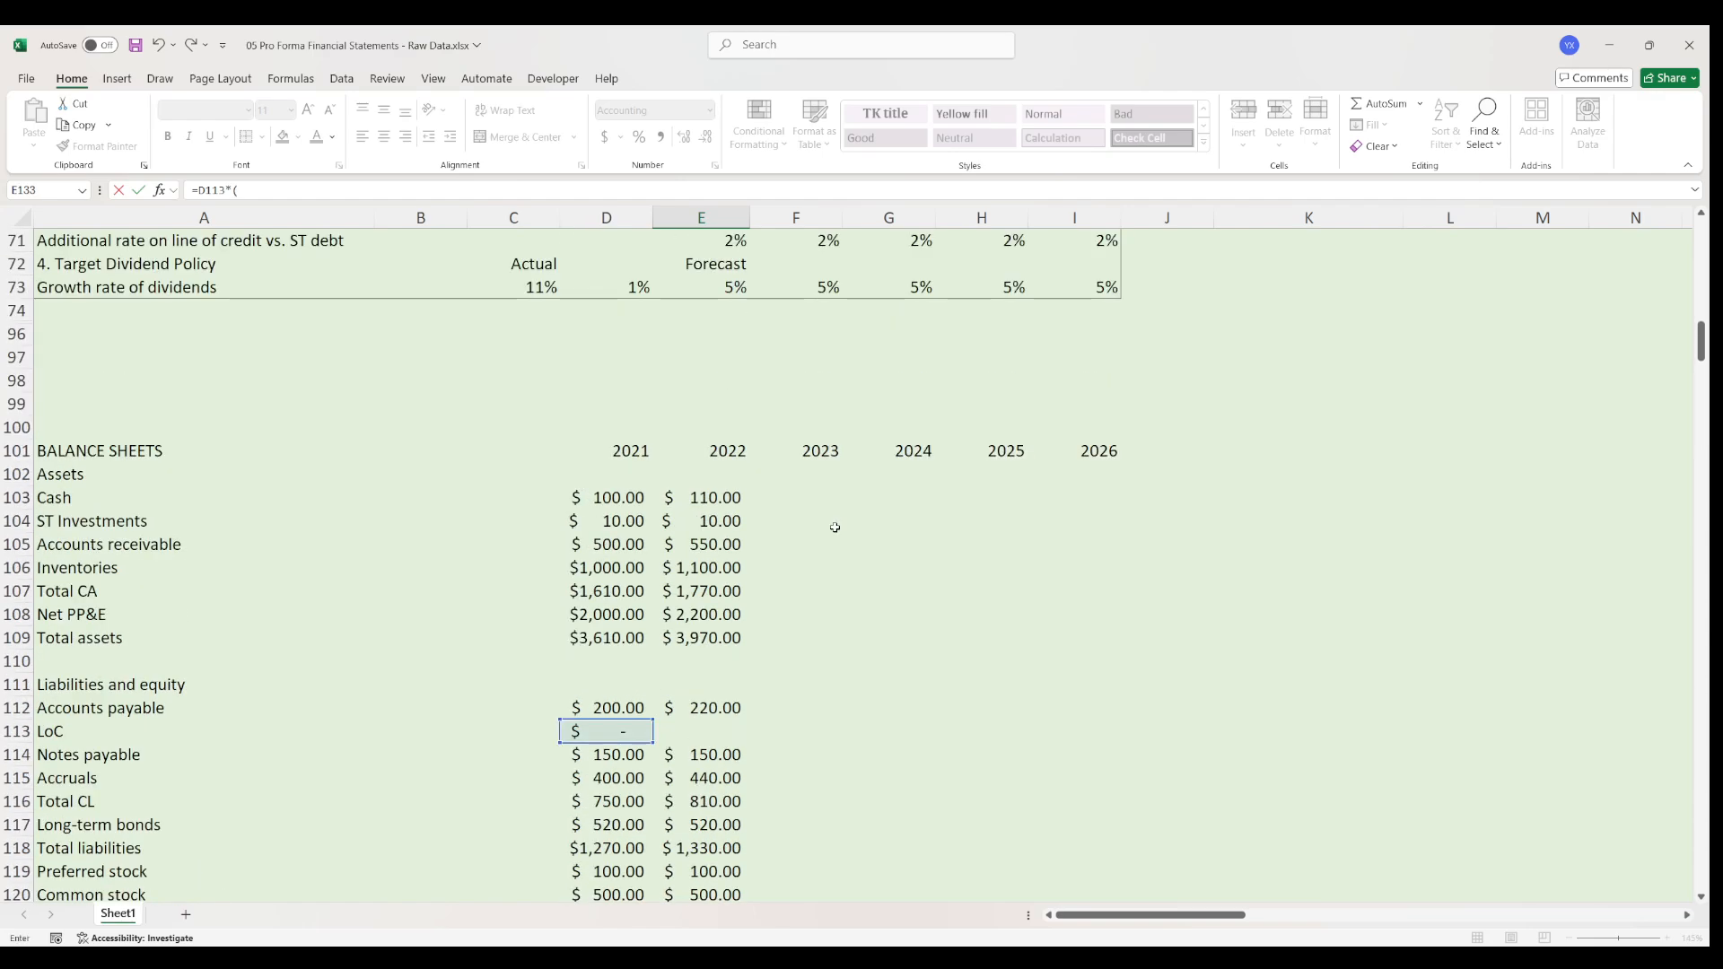
{"action": "type", "text": "("}
{"action": "left_click", "coordinate": [743, 408]}
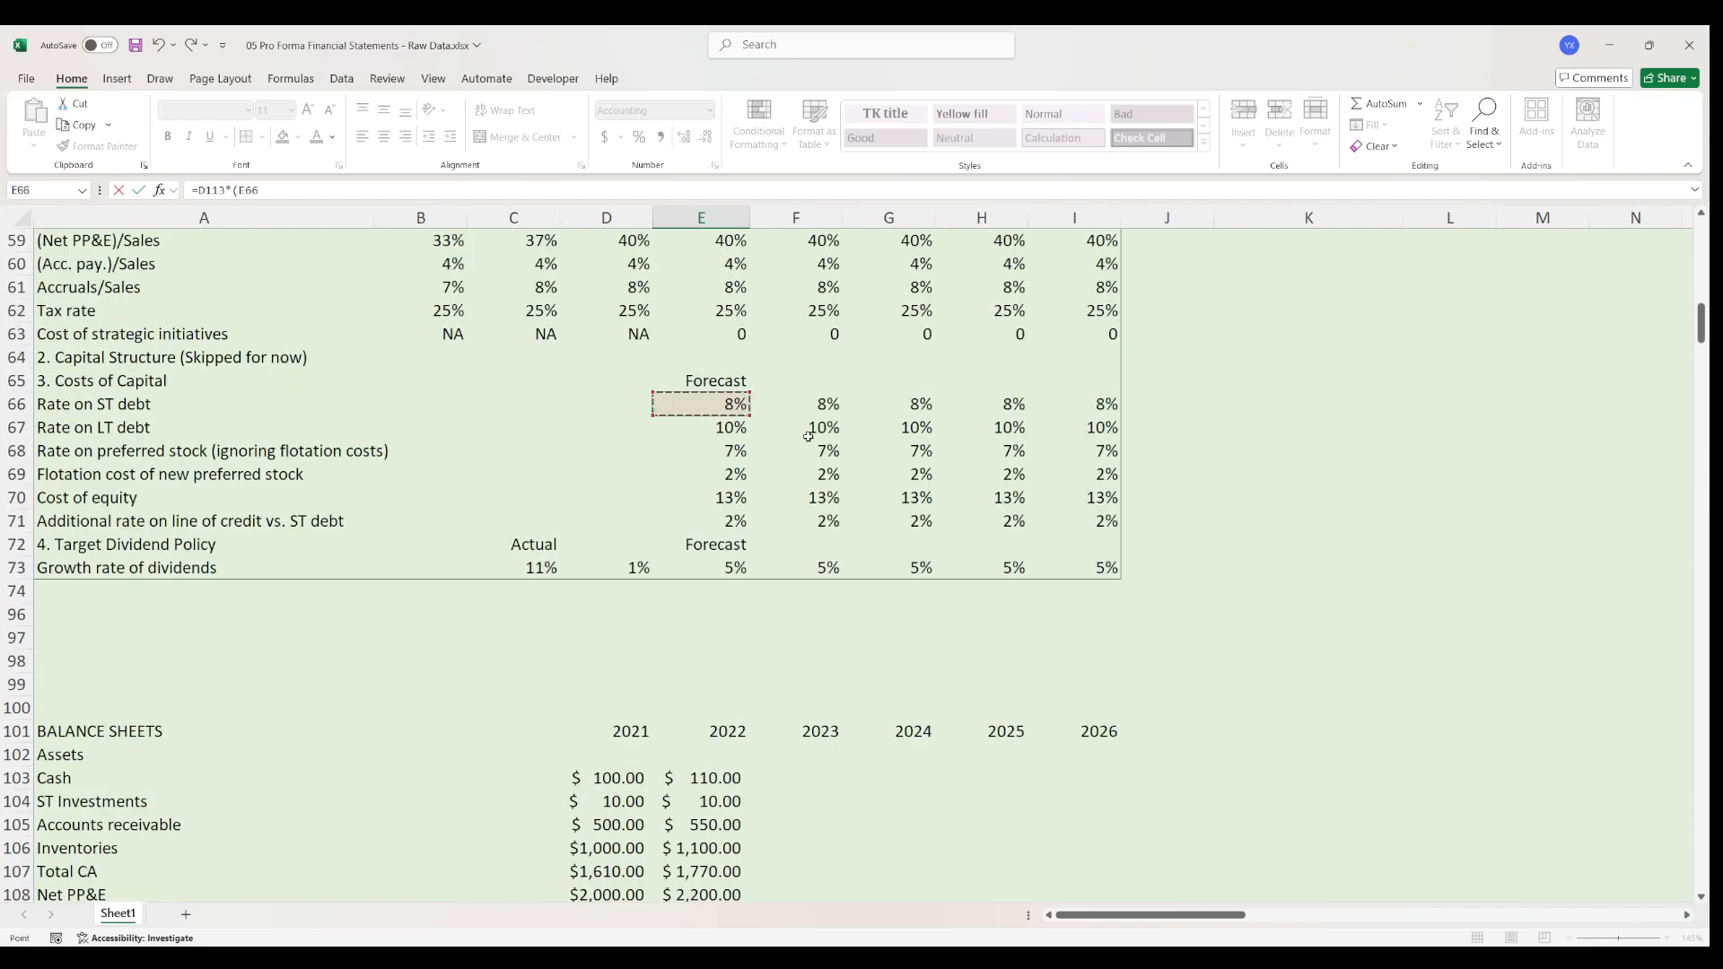
{"action": "type", "text": "+"}
{"action": "left_click", "coordinate": [740, 518]}
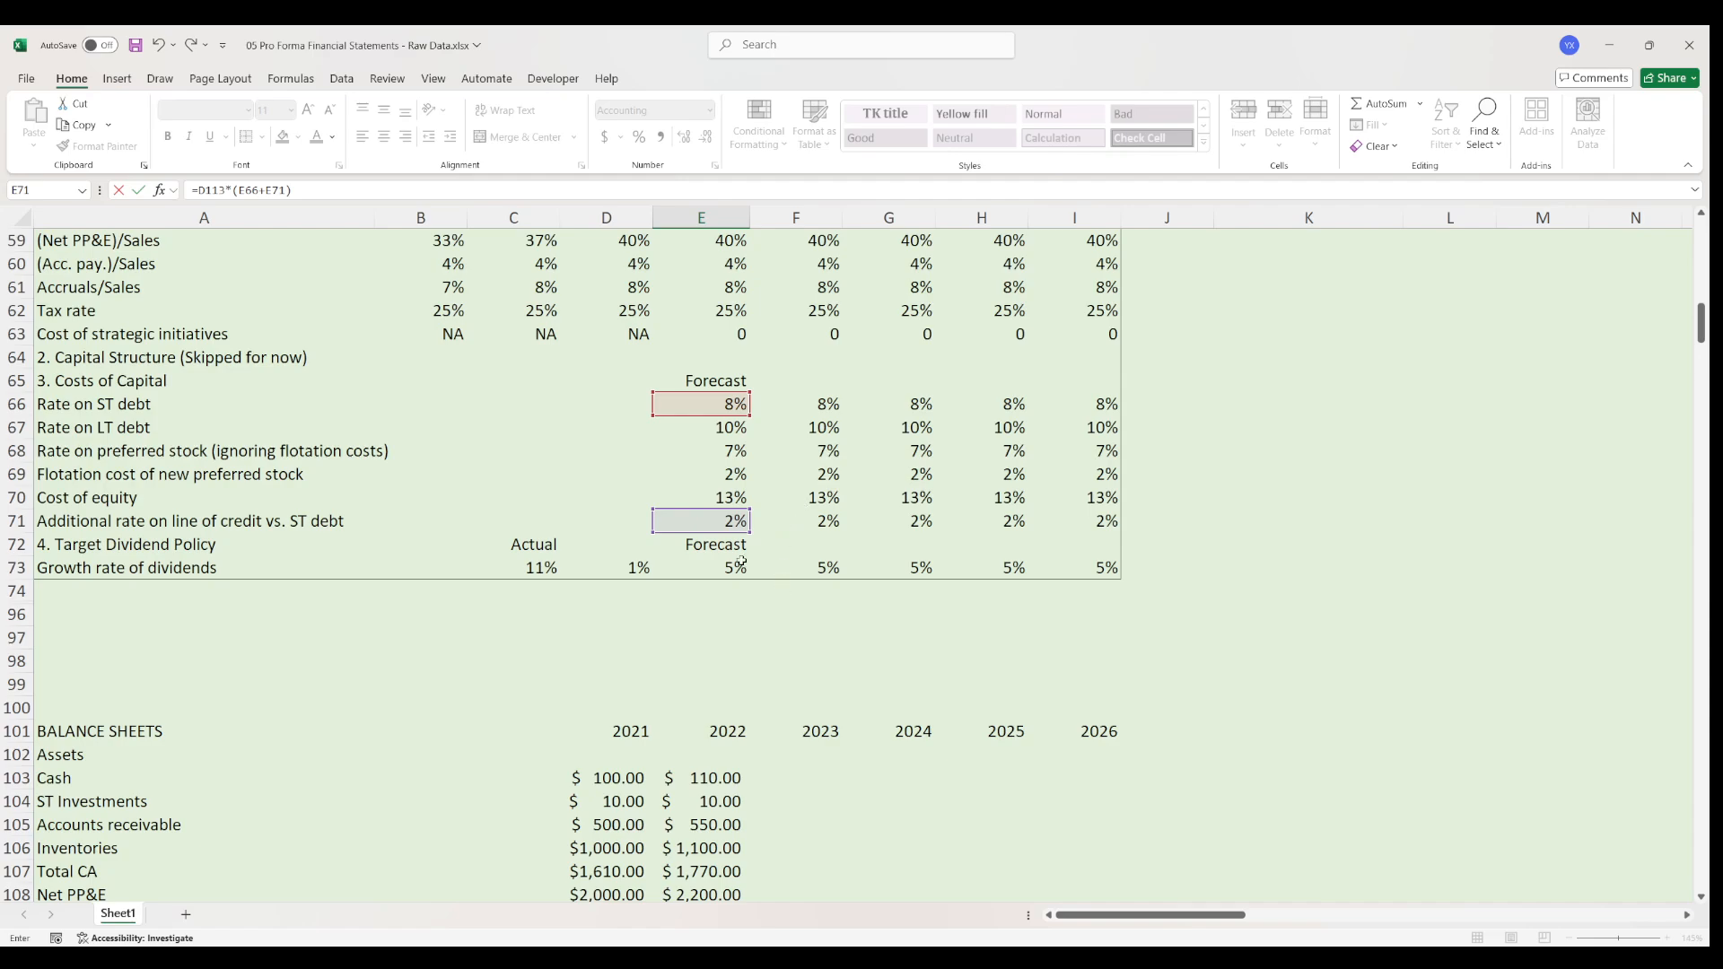
{"action": "scroll", "coordinate": [709, 587], "scroll_direction": "down", "scroll_amount": 4}
{"action": "scroll", "coordinate": [688, 574], "scroll_direction": "down", "scroll_amount": 7}
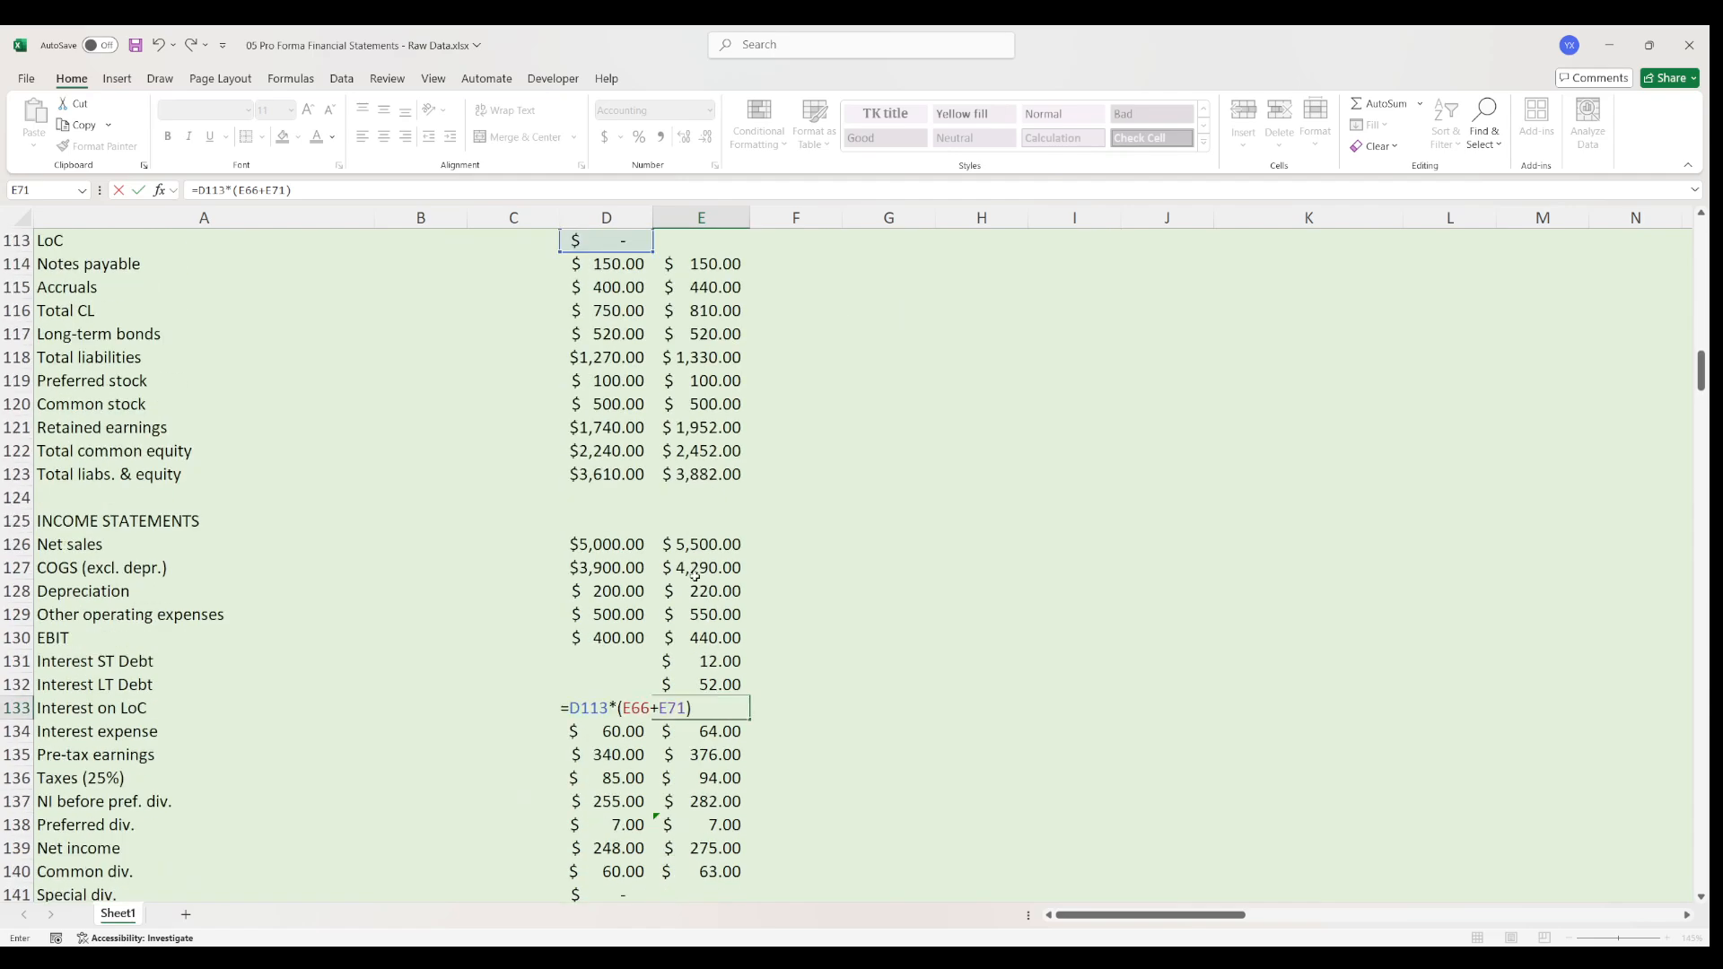
{"action": "scroll", "coordinate": [710, 638], "scroll_direction": "down", "scroll_amount": 2}
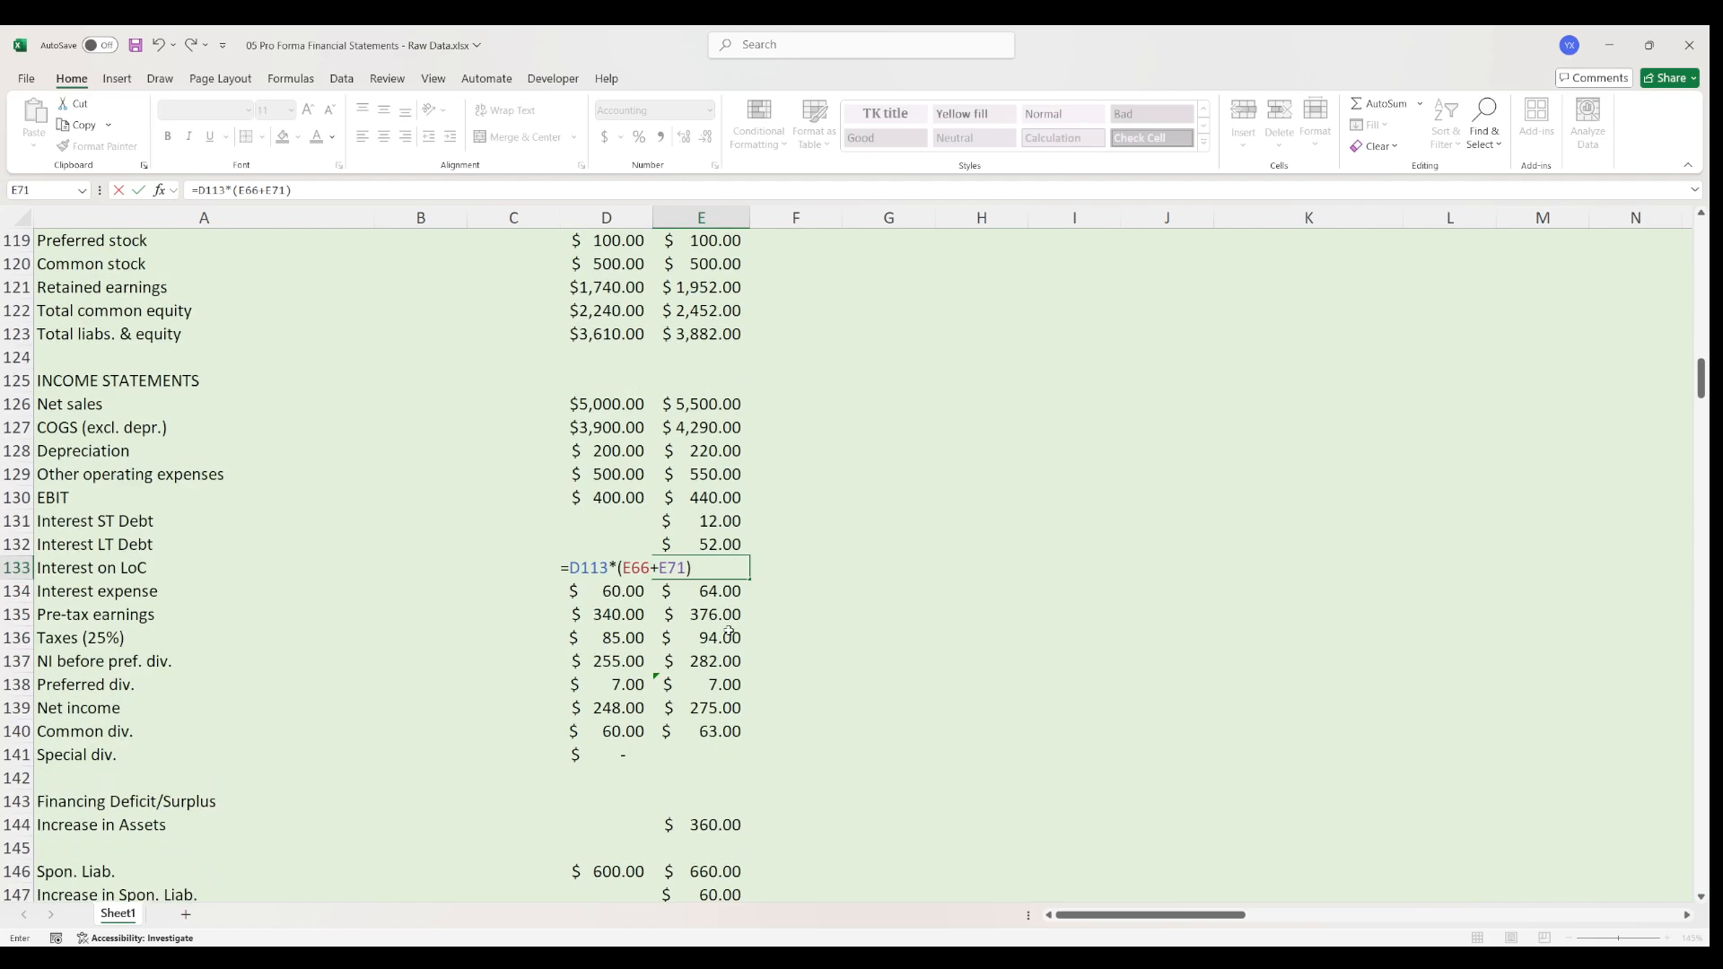
{"action": "left_click_drag", "start_coordinate": [718, 567], "coordinate": [667, 567]}
{"action": "left_click", "coordinate": [706, 562]}
{"action": "key", "text": "Return"}
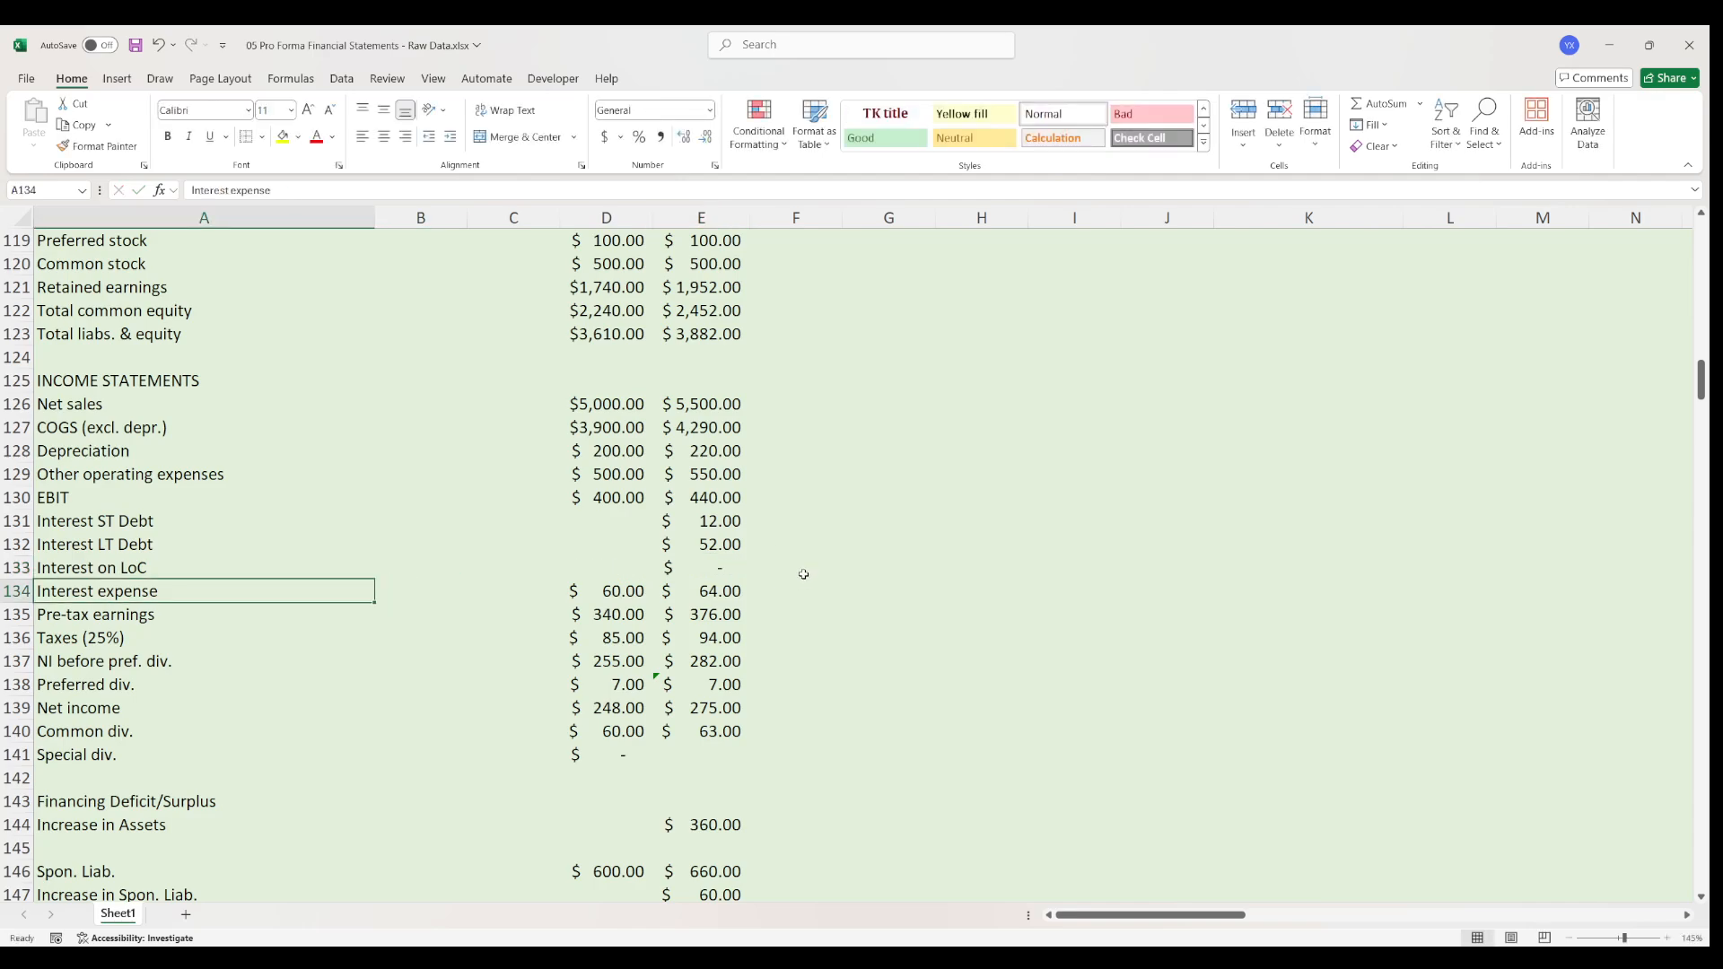
- Add the LoC interest to the 2022 Interest expense formula in E134: =E131+E132+E133
{"action": "double_click", "coordinate": [733, 590]}
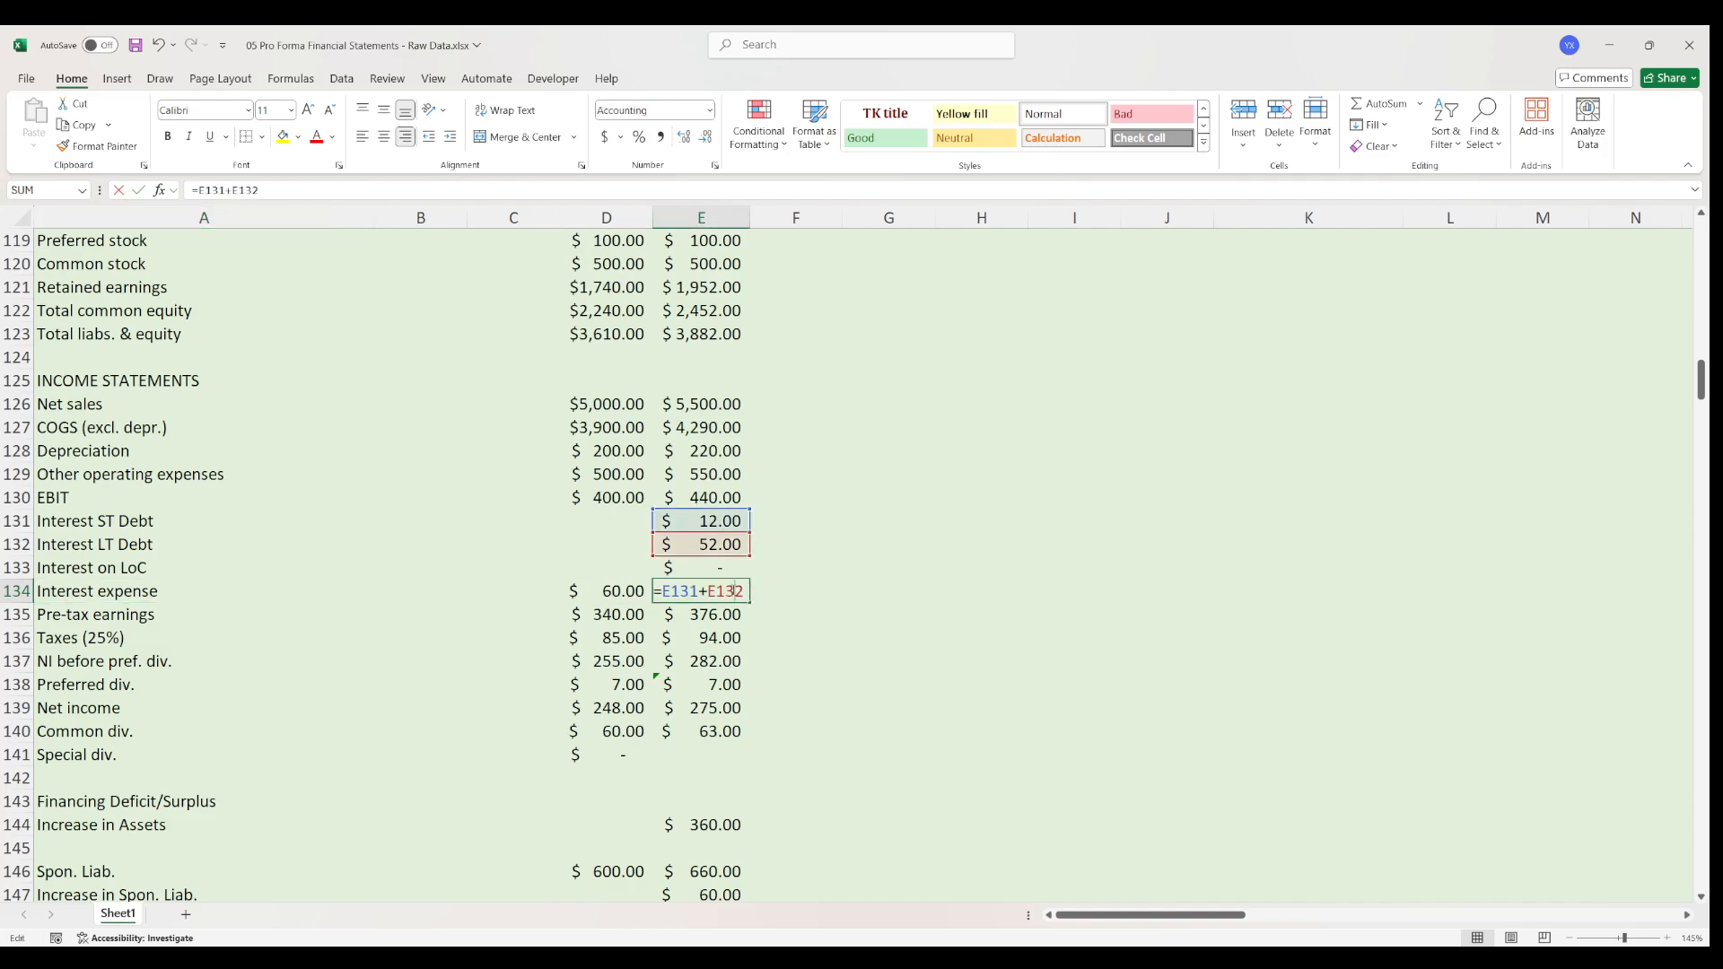
{"action": "type", "text": "+"}
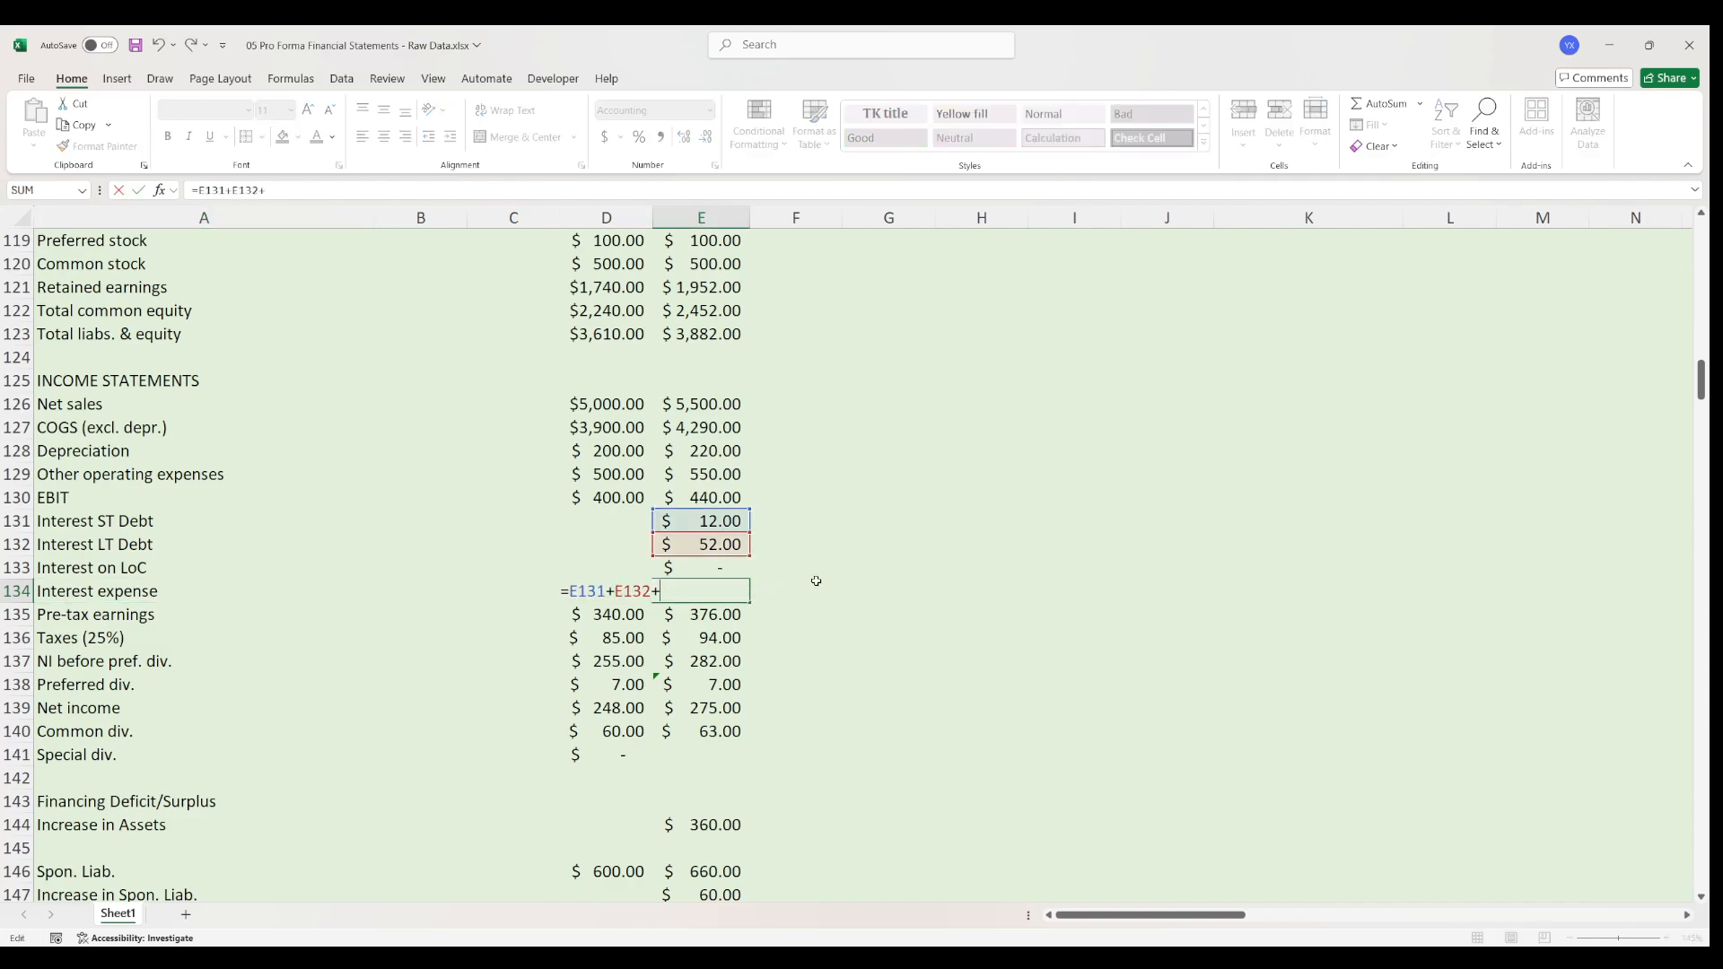
{"action": "left_click", "coordinate": [731, 568]}
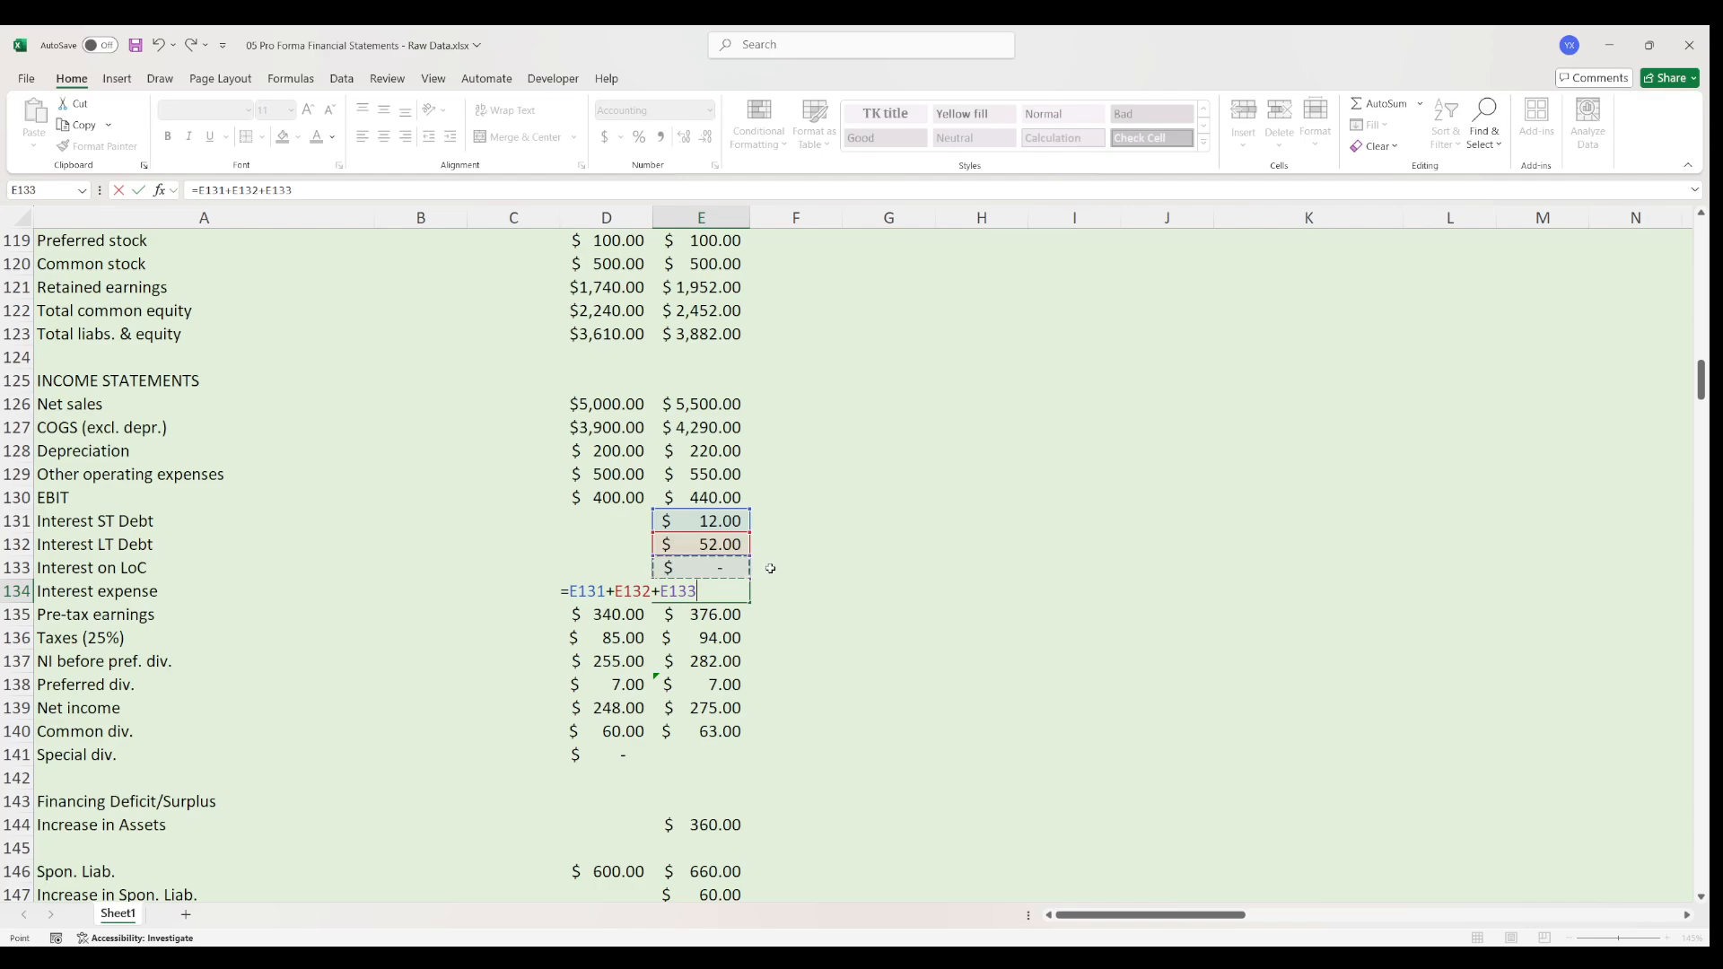
{"action": "key", "text": "Return"}
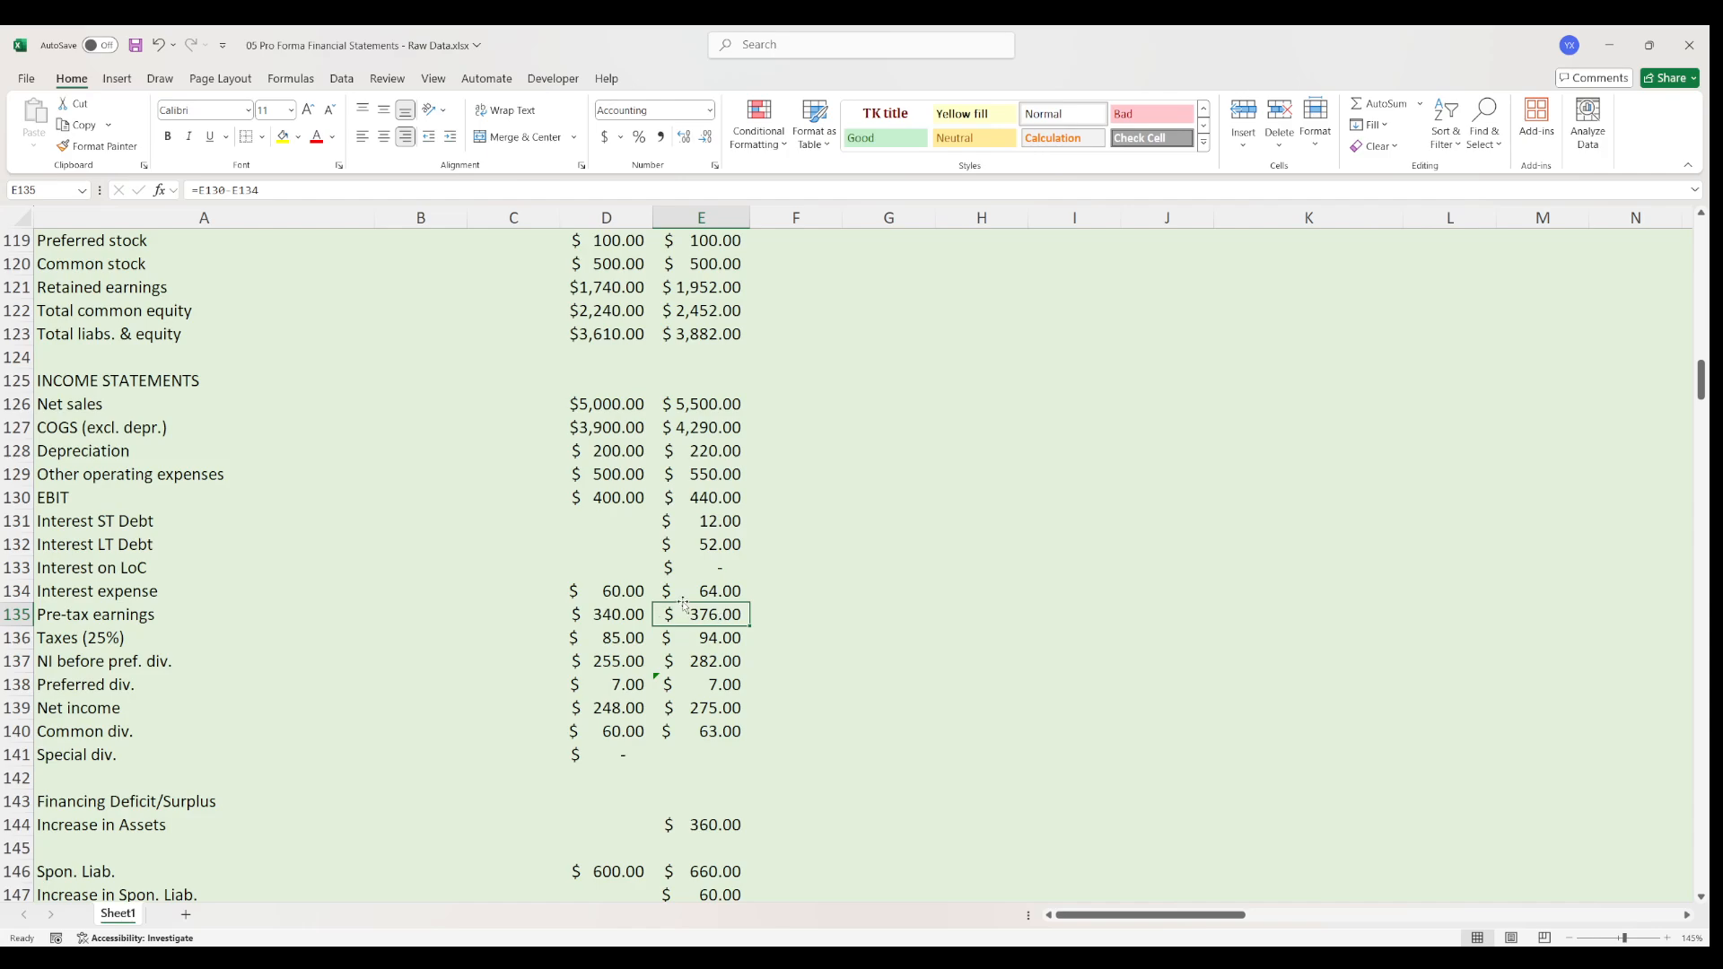
- Open the 2022 Total CL formula in E116 to check whether its sum range covers the LoC row
{"action": "scroll", "coordinate": [722, 632], "scroll_direction": "down", "scroll_amount": 4}
{"action": "scroll", "coordinate": [730, 633], "scroll_direction": "down", "scroll_amount": 3}
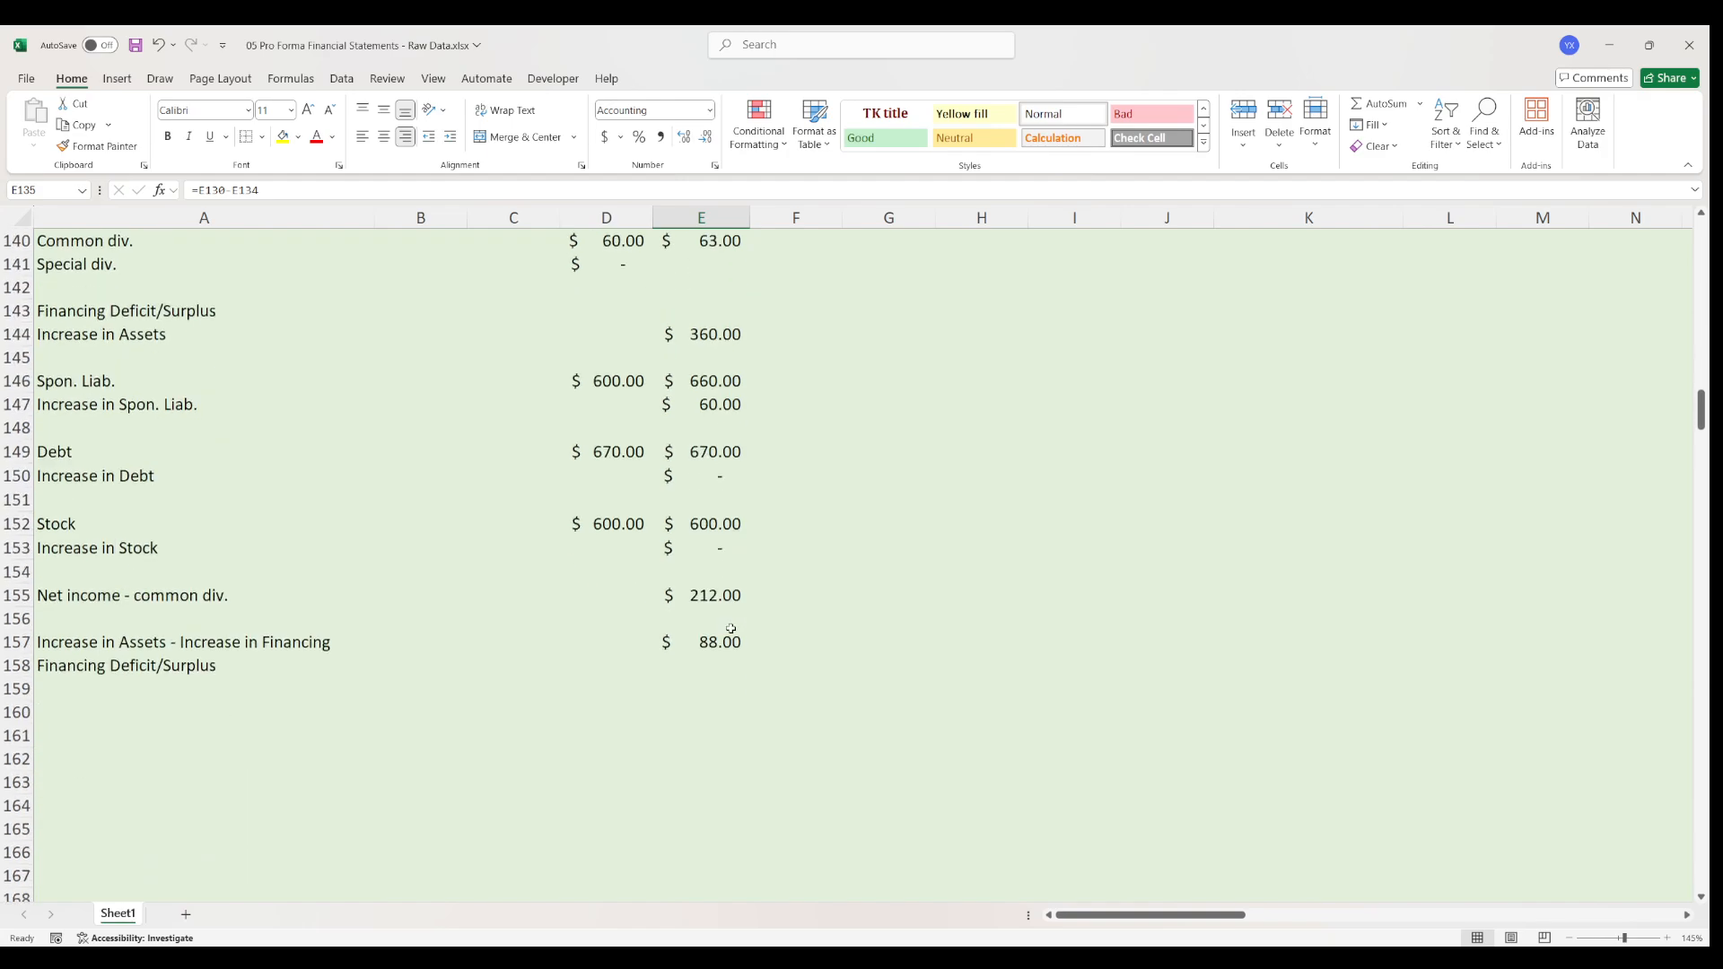
{"action": "scroll", "coordinate": [730, 632], "scroll_direction": "up", "scroll_amount": 4}
{"action": "scroll", "coordinate": [729, 632], "scroll_direction": "up", "scroll_amount": 6}
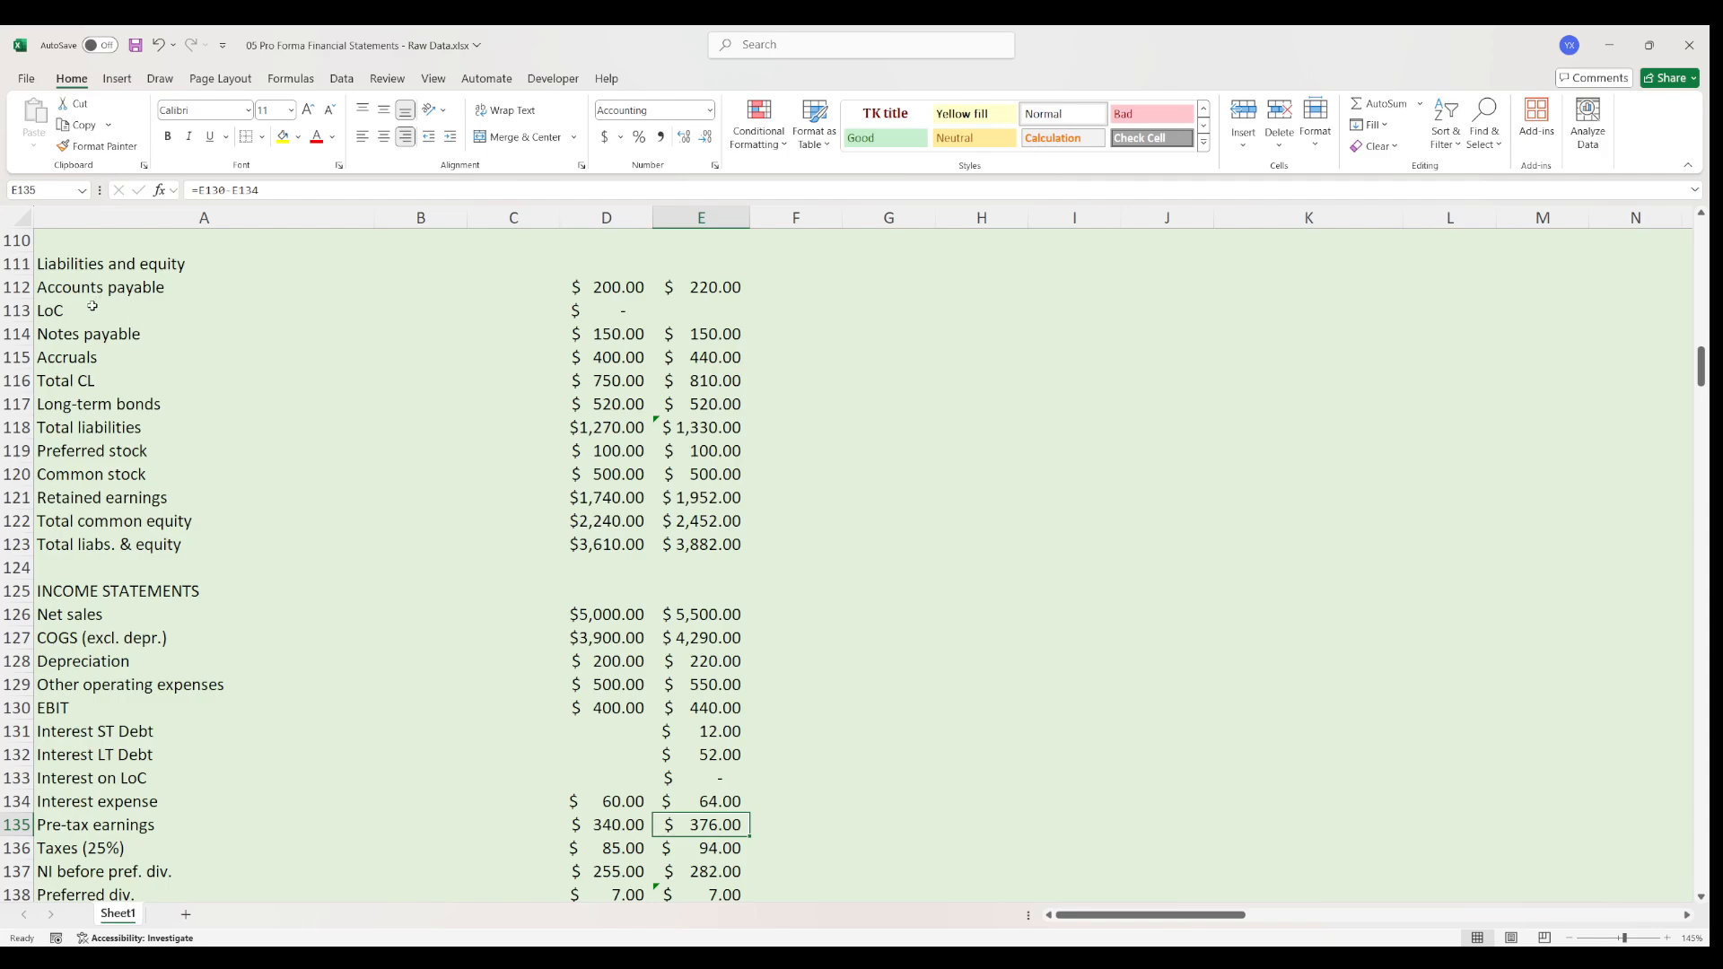
{"action": "left_click_drag", "start_coordinate": [92, 305], "coordinate": [719, 310]}
{"action": "left_click", "coordinate": [714, 366]}
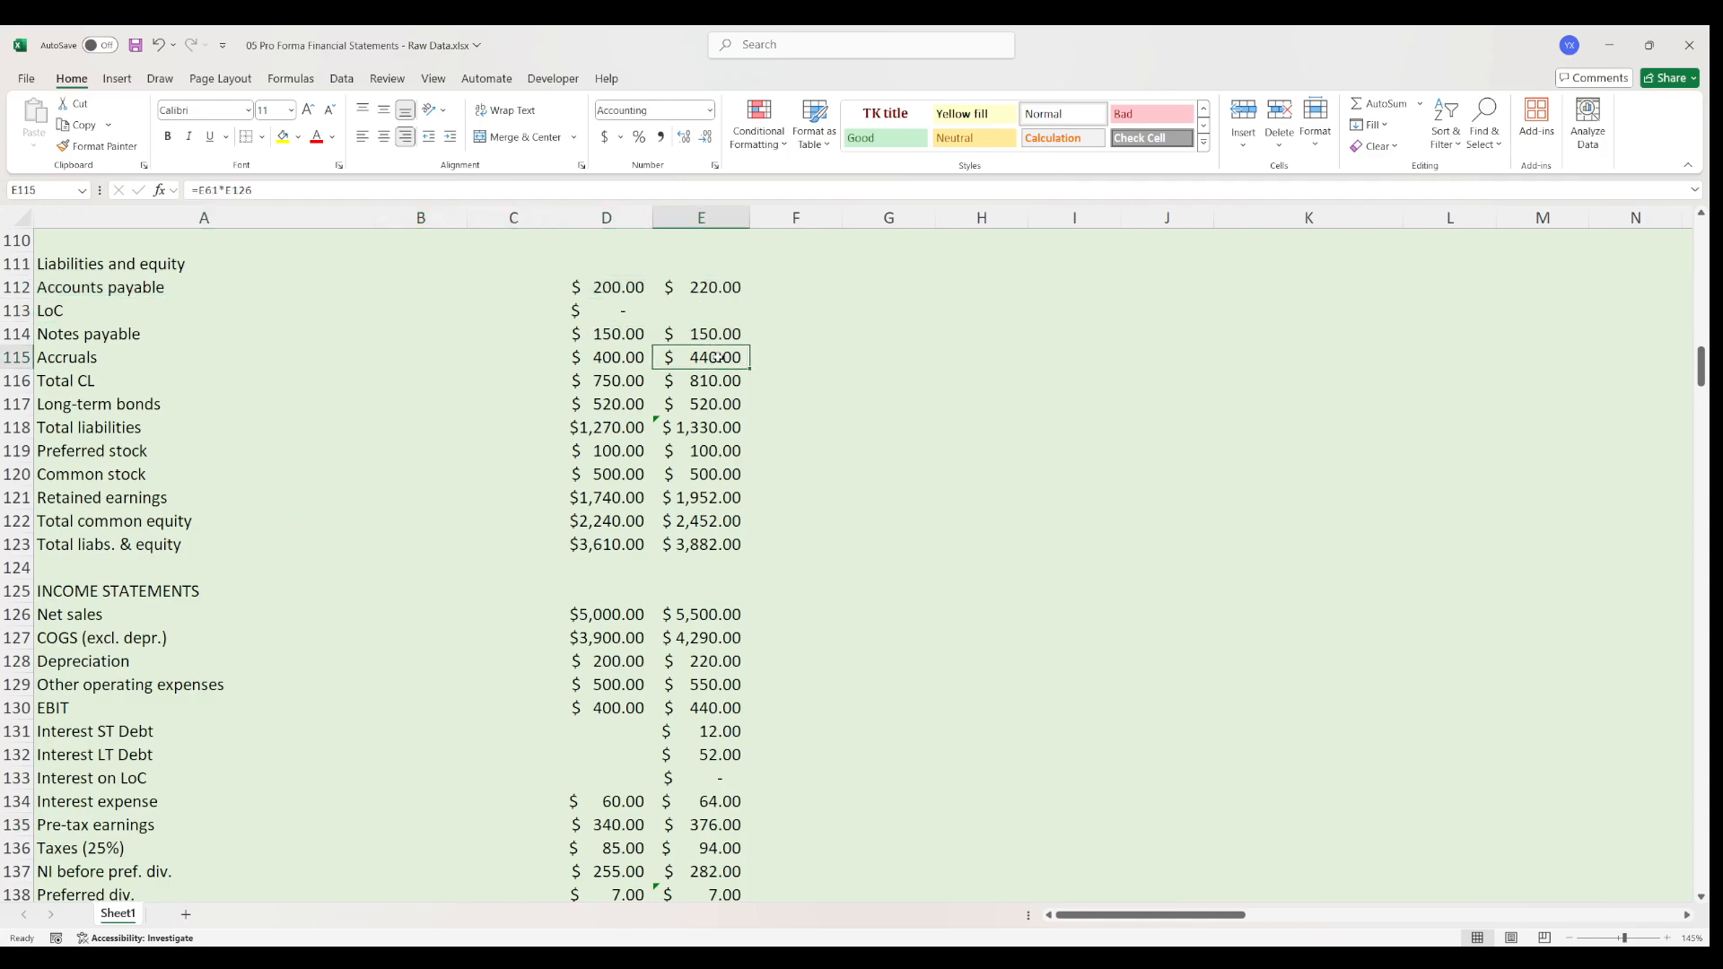
{"action": "left_click", "coordinate": [716, 380]}
{"action": "key", "text": "alt+equal"}
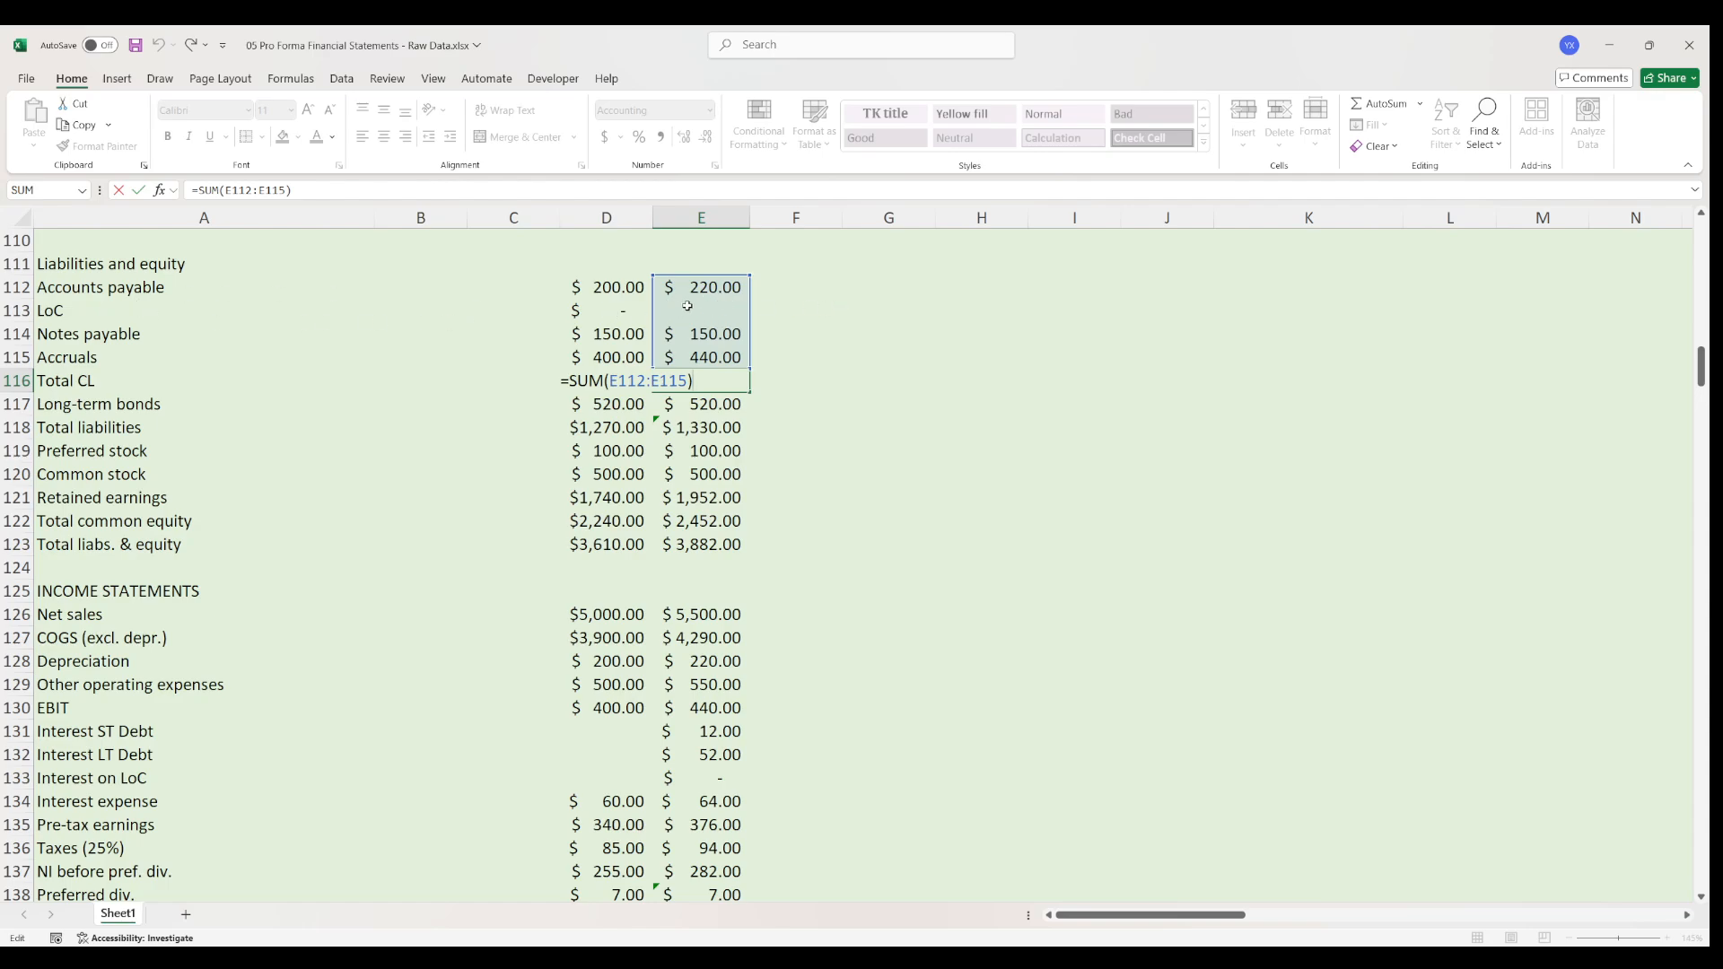
- Enter =SUM(E112:E115) as the 2022 Total CL in E116
{"action": "key", "text": "ctrl+Return"}
{"action": "scroll", "coordinate": [701, 492], "scroll_direction": "up", "scroll_amount": 15}
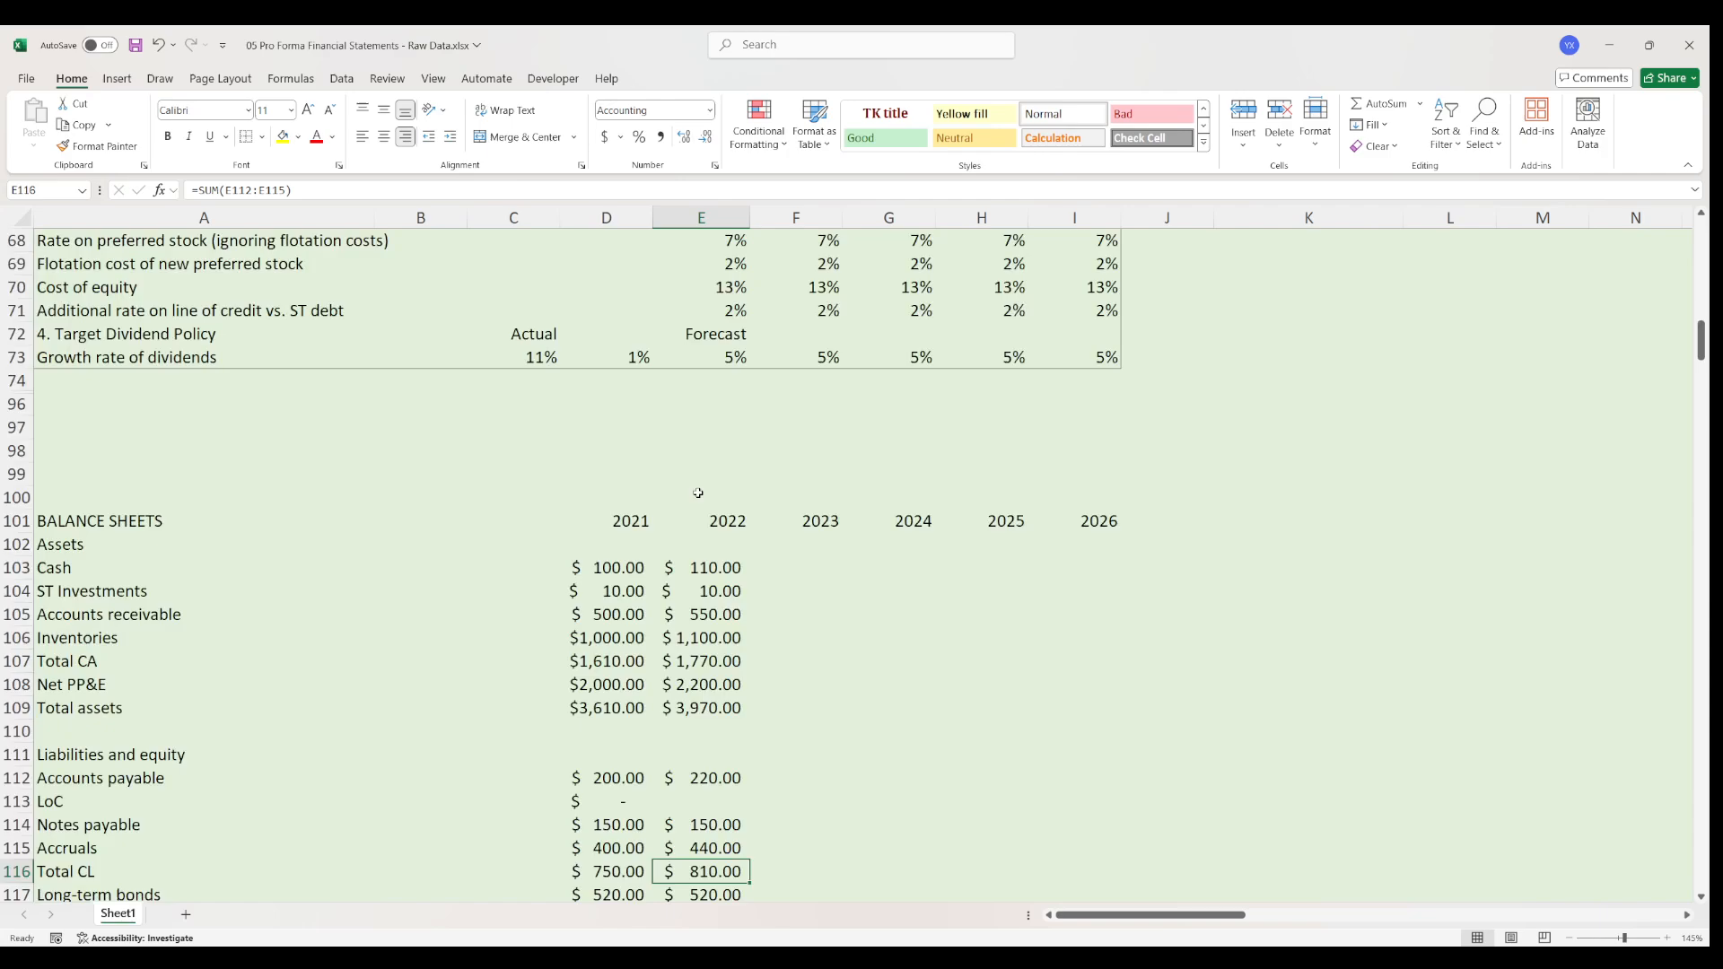
- Calculate the 2022 Financing Deficit/Surplus in E158 by adding the 2021 LoC balance to E157, using =E157+D113
{"action": "scroll", "coordinate": [700, 492], "scroll_direction": "down", "scroll_amount": 12}
{"action": "scroll", "coordinate": [701, 492], "scroll_direction": "down", "scroll_amount": 13}
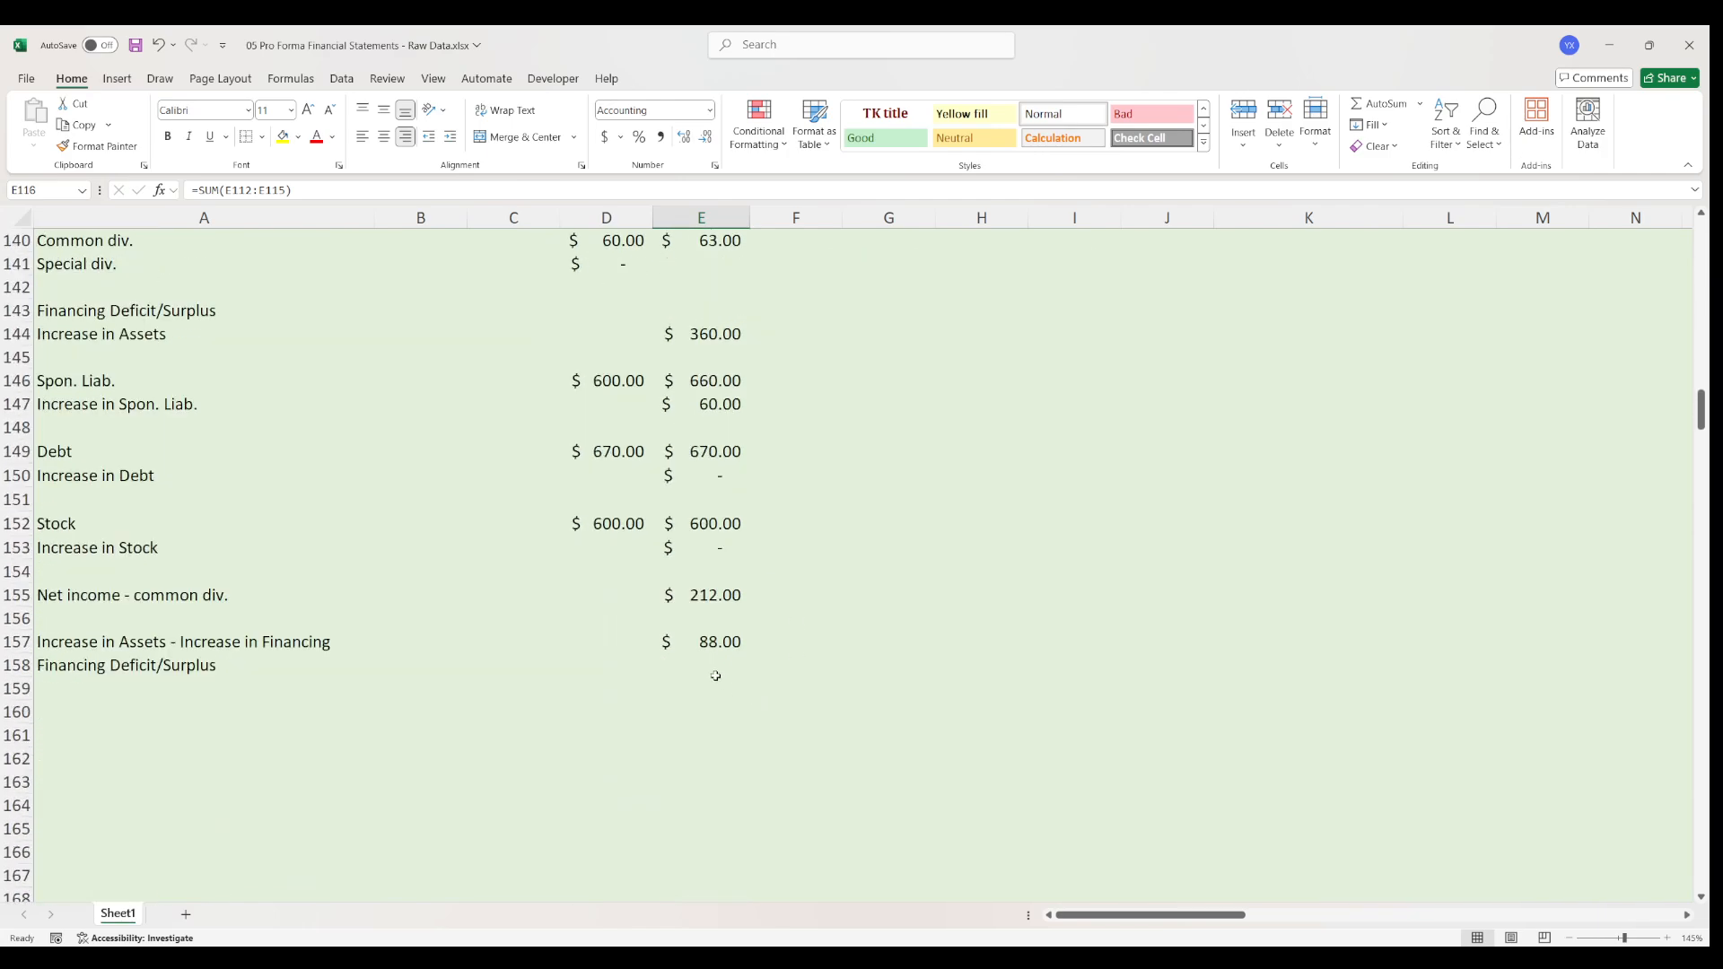
{"action": "left_click", "coordinate": [715, 668]}
{"action": "type", "text": "="}
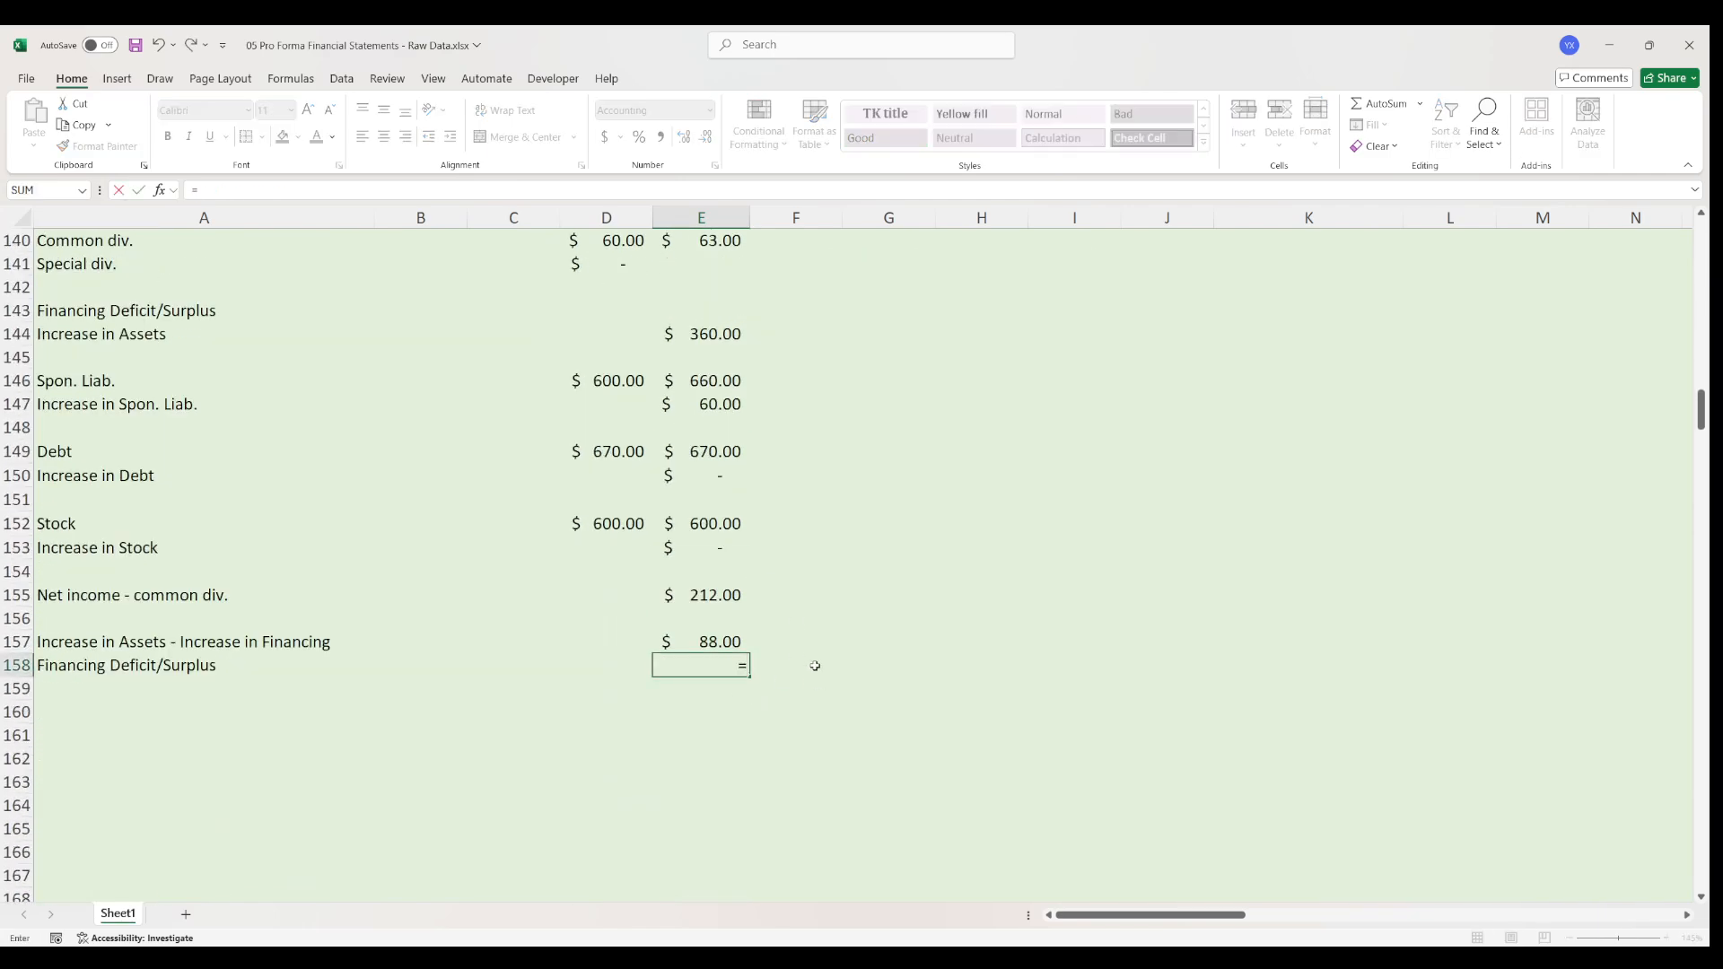
{"action": "key", "text": "Up"}
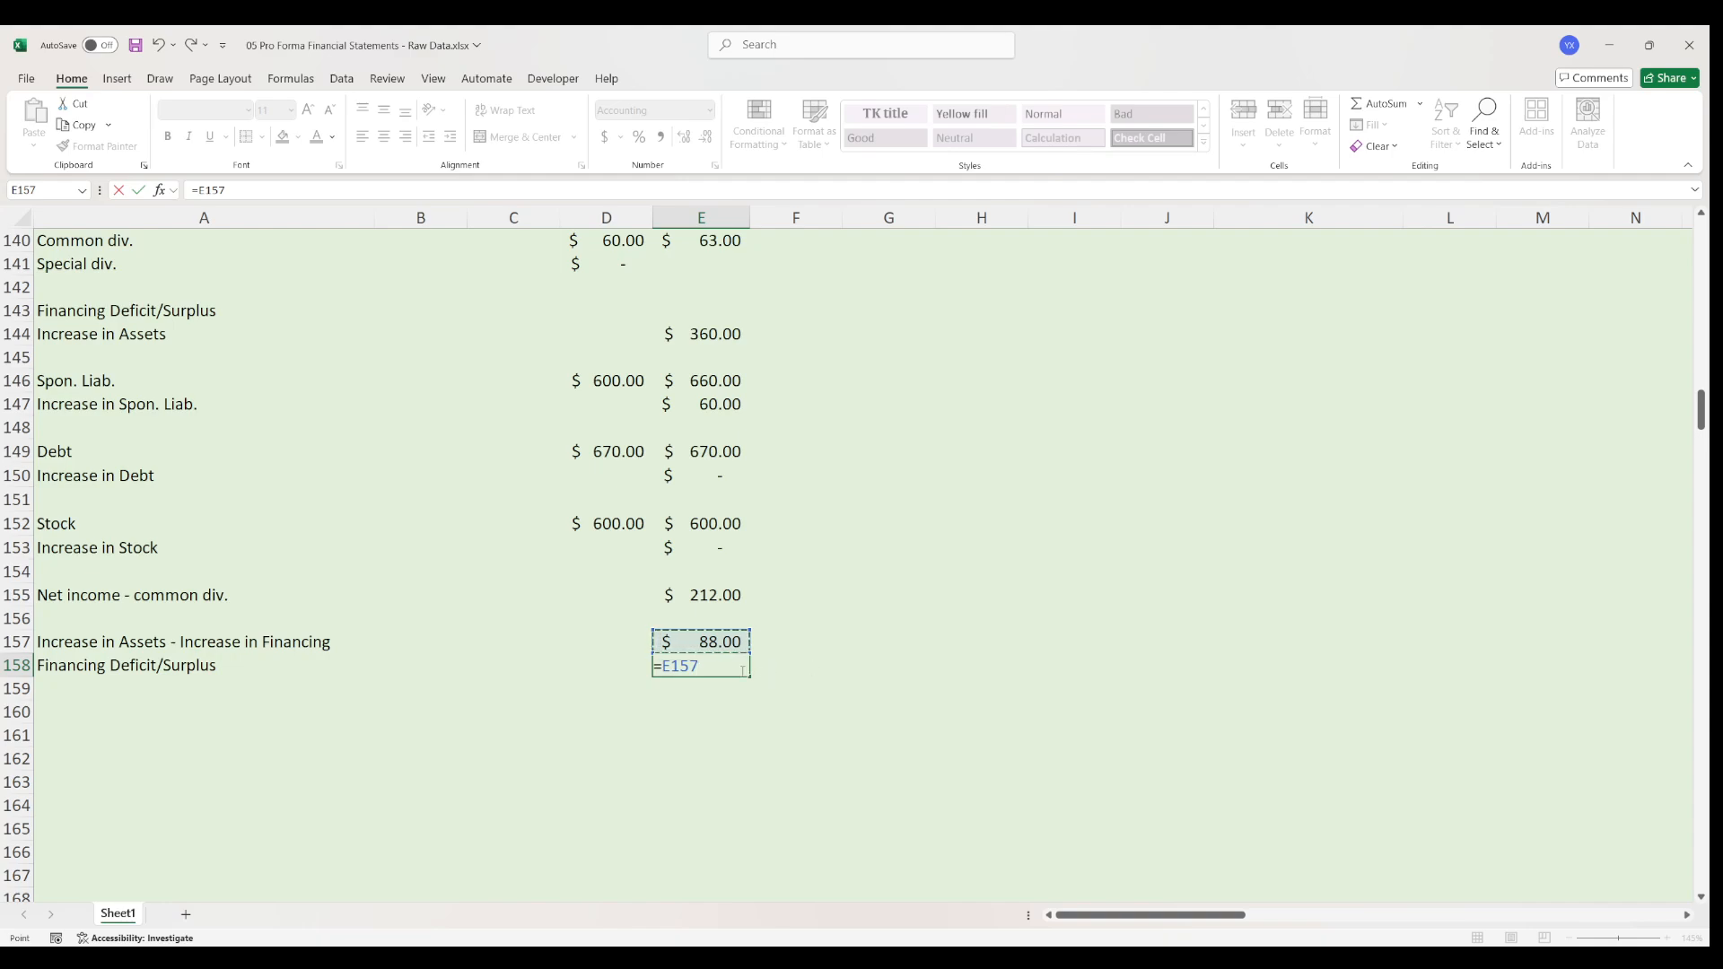
{"action": "type", "text": "+"}
{"action": "scroll", "coordinate": [741, 664], "scroll_direction": "up", "scroll_amount": 11}
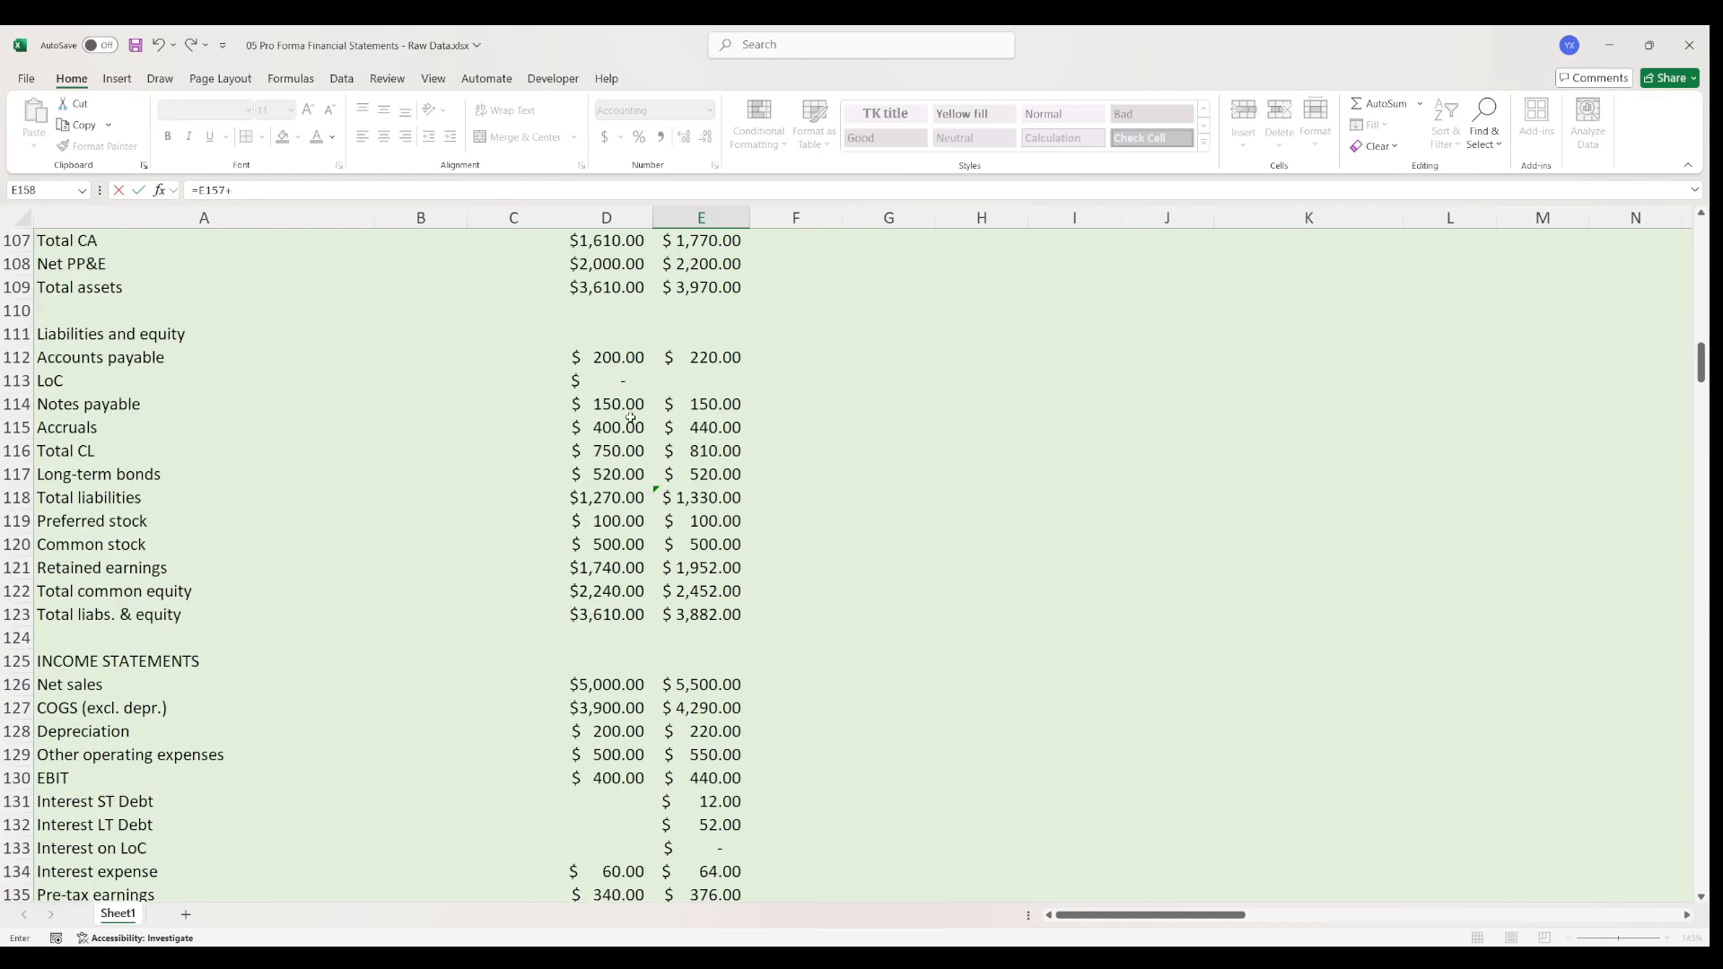
{"action": "left_click", "coordinate": [619, 381]}
{"action": "scroll", "coordinate": [838, 549], "scroll_direction": "down", "scroll_amount": 6}
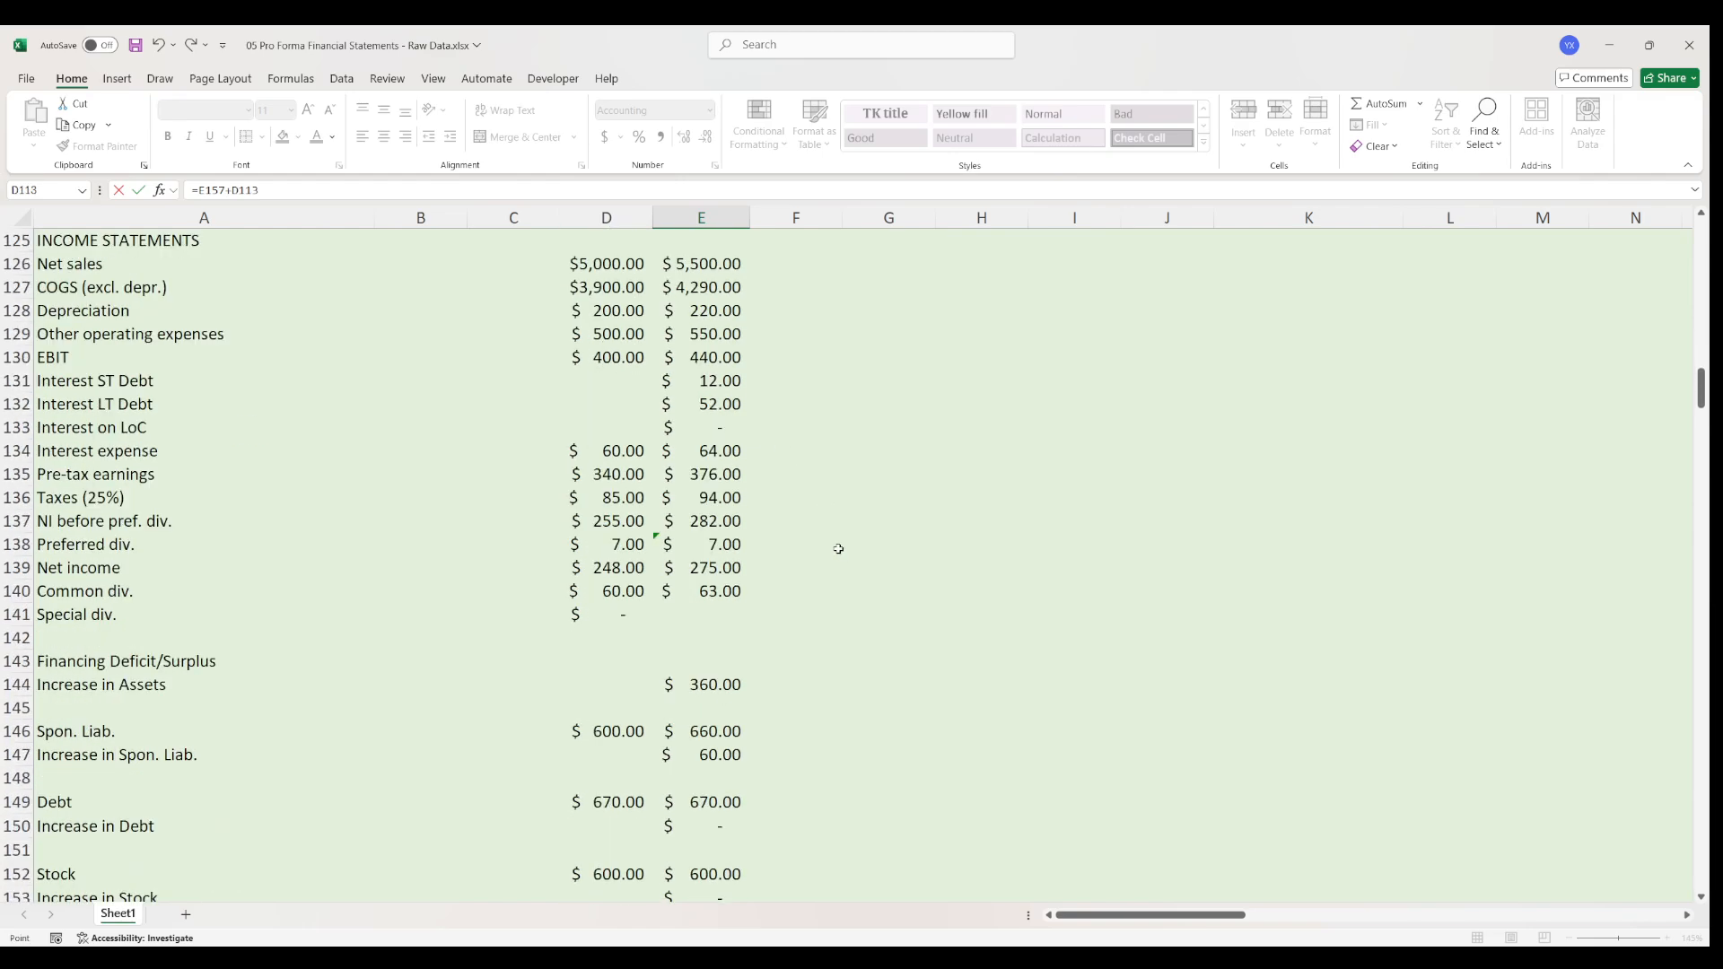
{"action": "scroll", "coordinate": [838, 548], "scroll_direction": "down", "scroll_amount": 3}
{"action": "key", "text": "Return"}
{"action": "scroll", "coordinate": [935, 588], "scroll_direction": "down", "scroll_amount": 1}
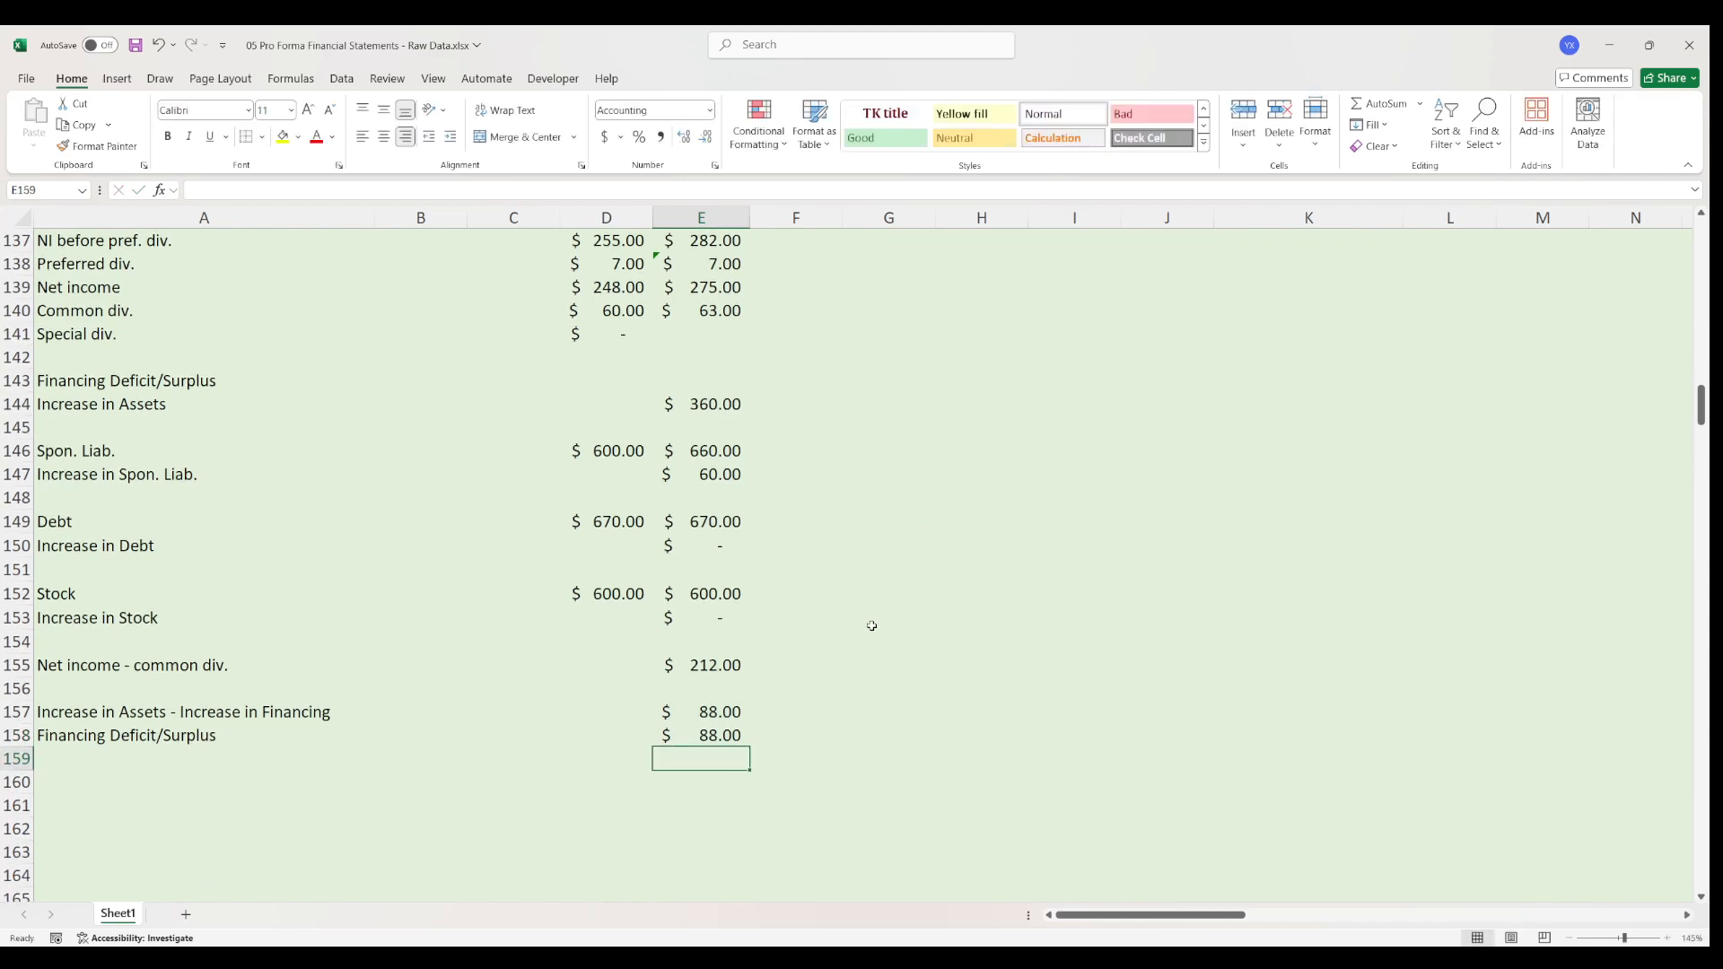
- Add the row labels LoC in A159 and Special div. in A160, right-aligning the LoC label
{"action": "left_click", "coordinate": [135, 761]}
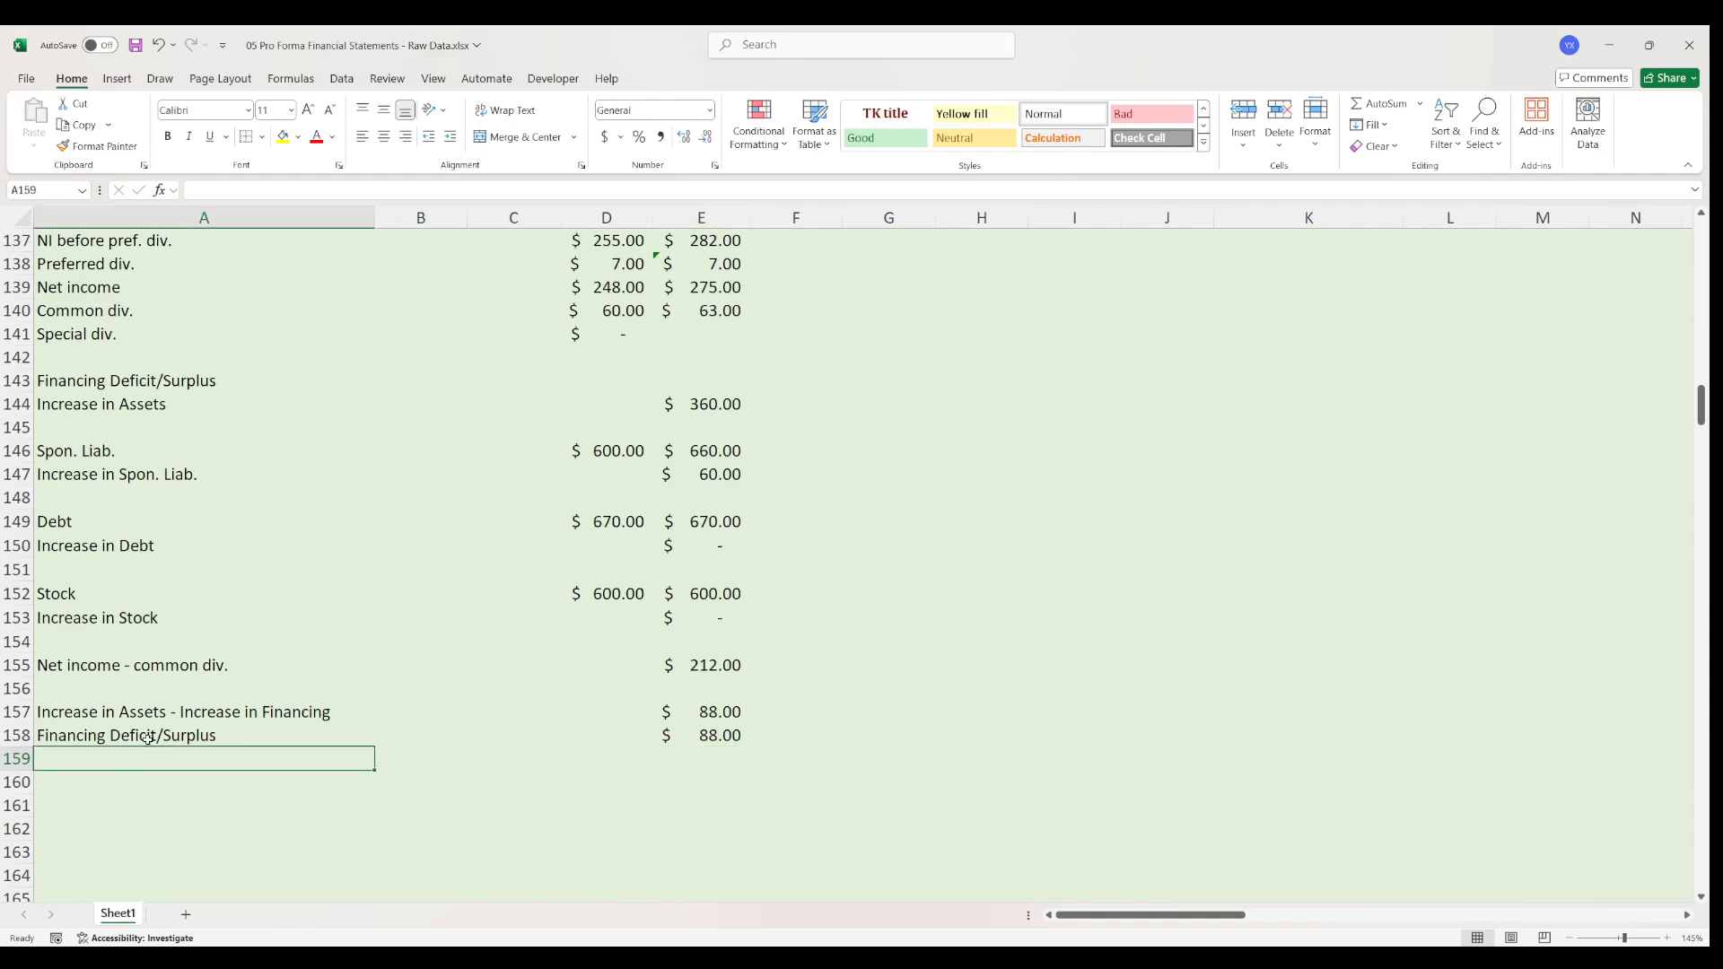
{"action": "type", "text": "LoC"}
{"action": "key", "text": "Return"}
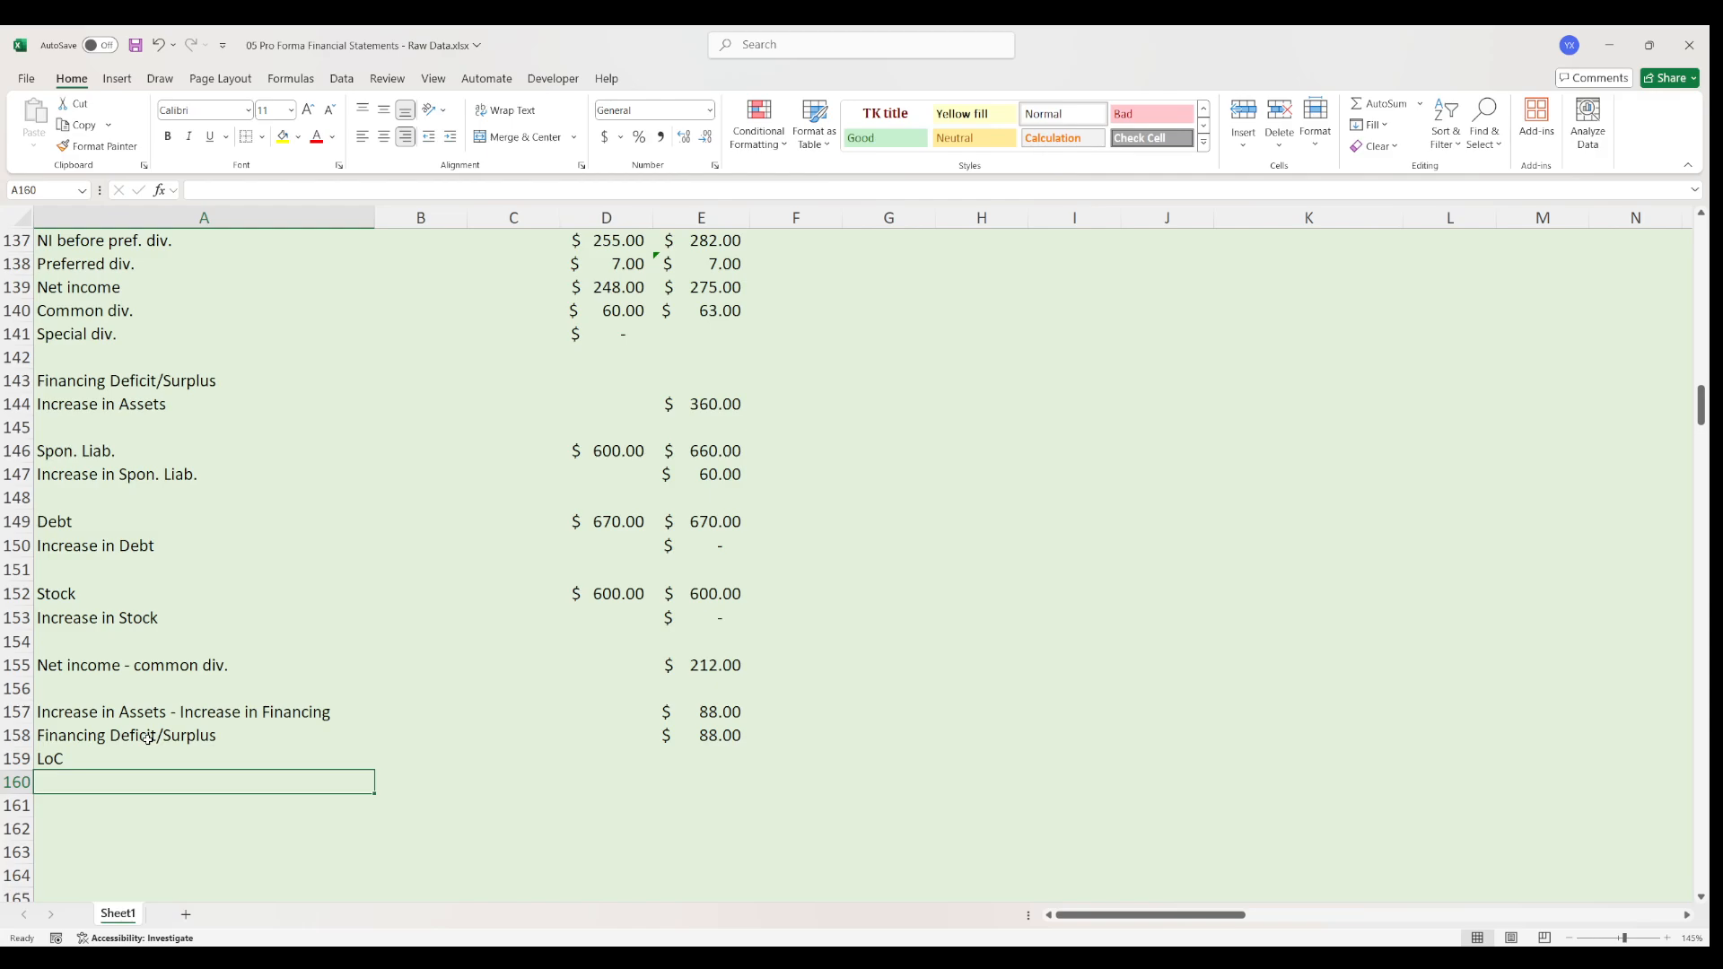
{"action": "type", "text": "Special"}
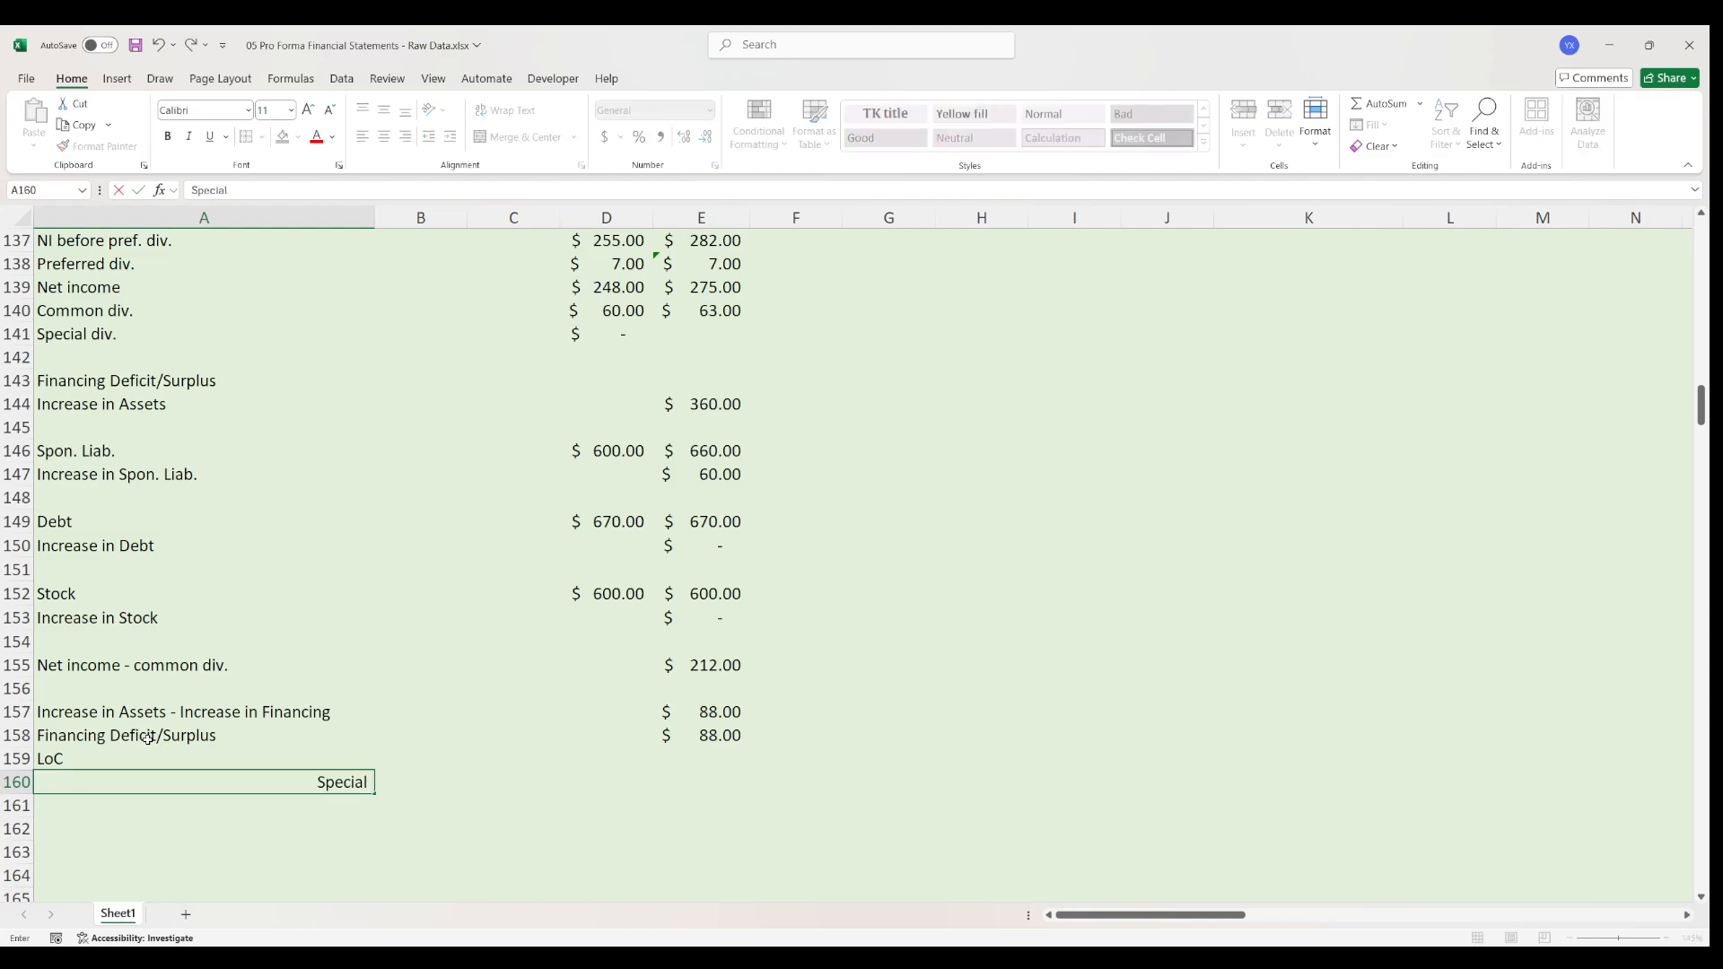
{"action": "type", "text": " div."}
{"action": "key", "text": "Return"}
{"action": "key", "text": "Up"}
{"action": "key", "text": "Up"}
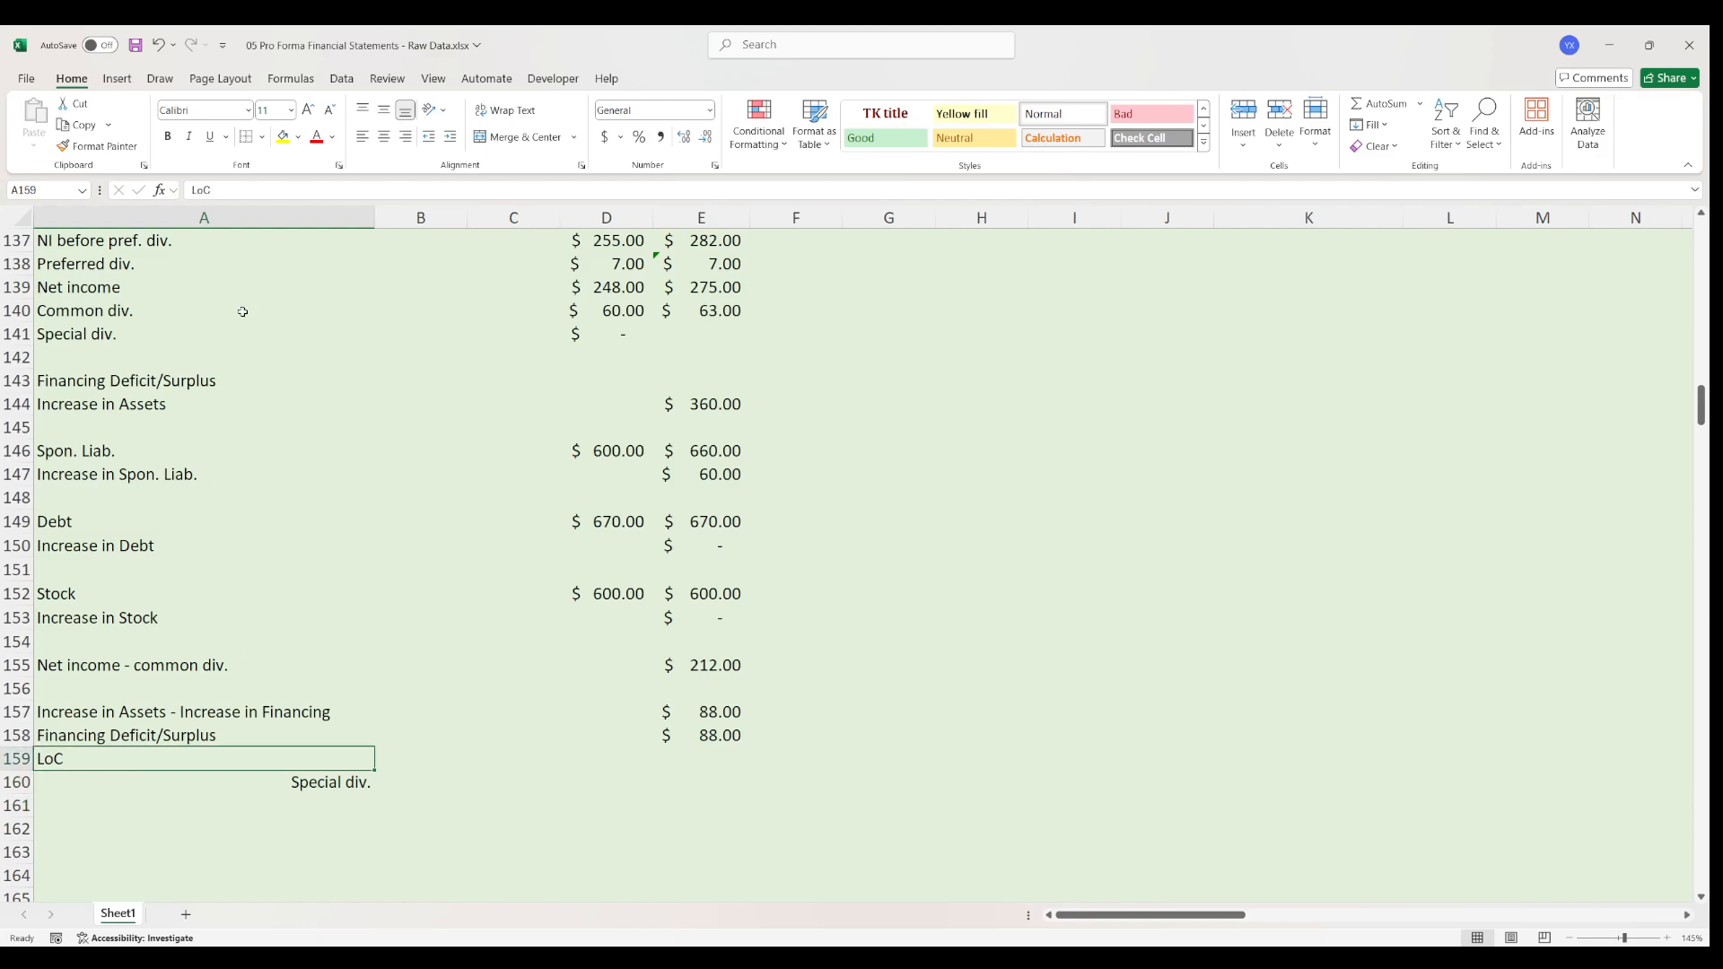
{"action": "left_click", "coordinate": [406, 136]}
- Enter the 2022 LoC formula in E159 as =IF(E158>0,E158,0)
{"action": "left_click", "coordinate": [723, 766]}
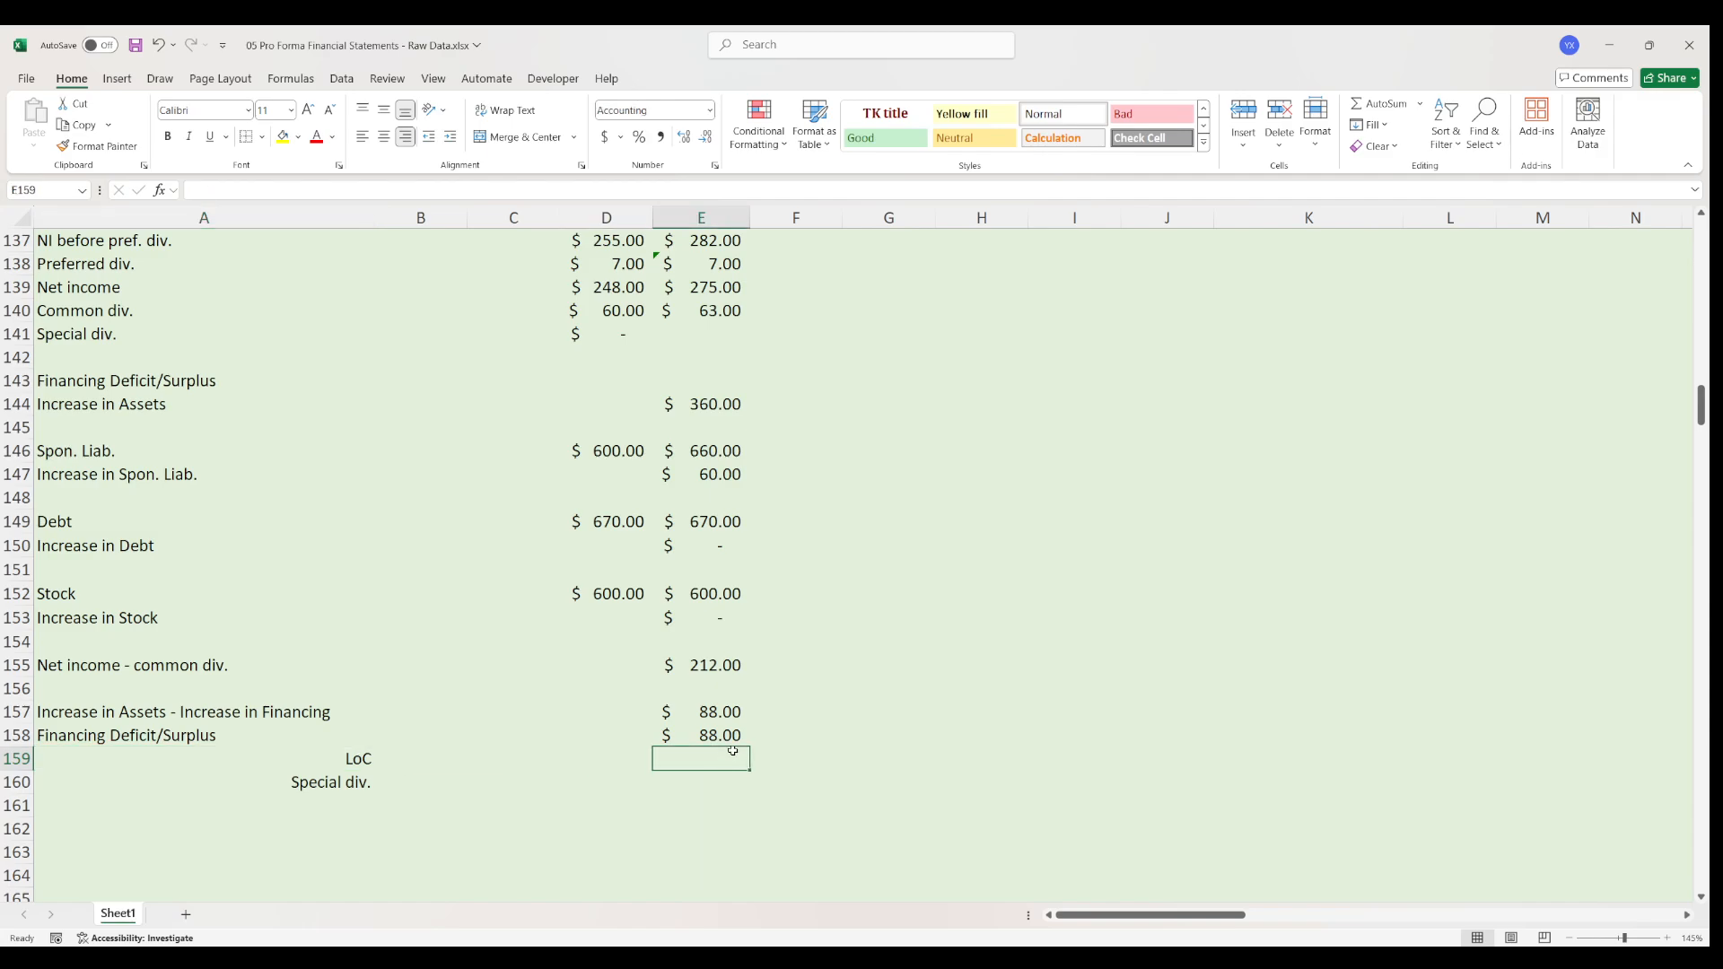
{"action": "type", "text": "=if("}
{"action": "key", "text": "Up"}
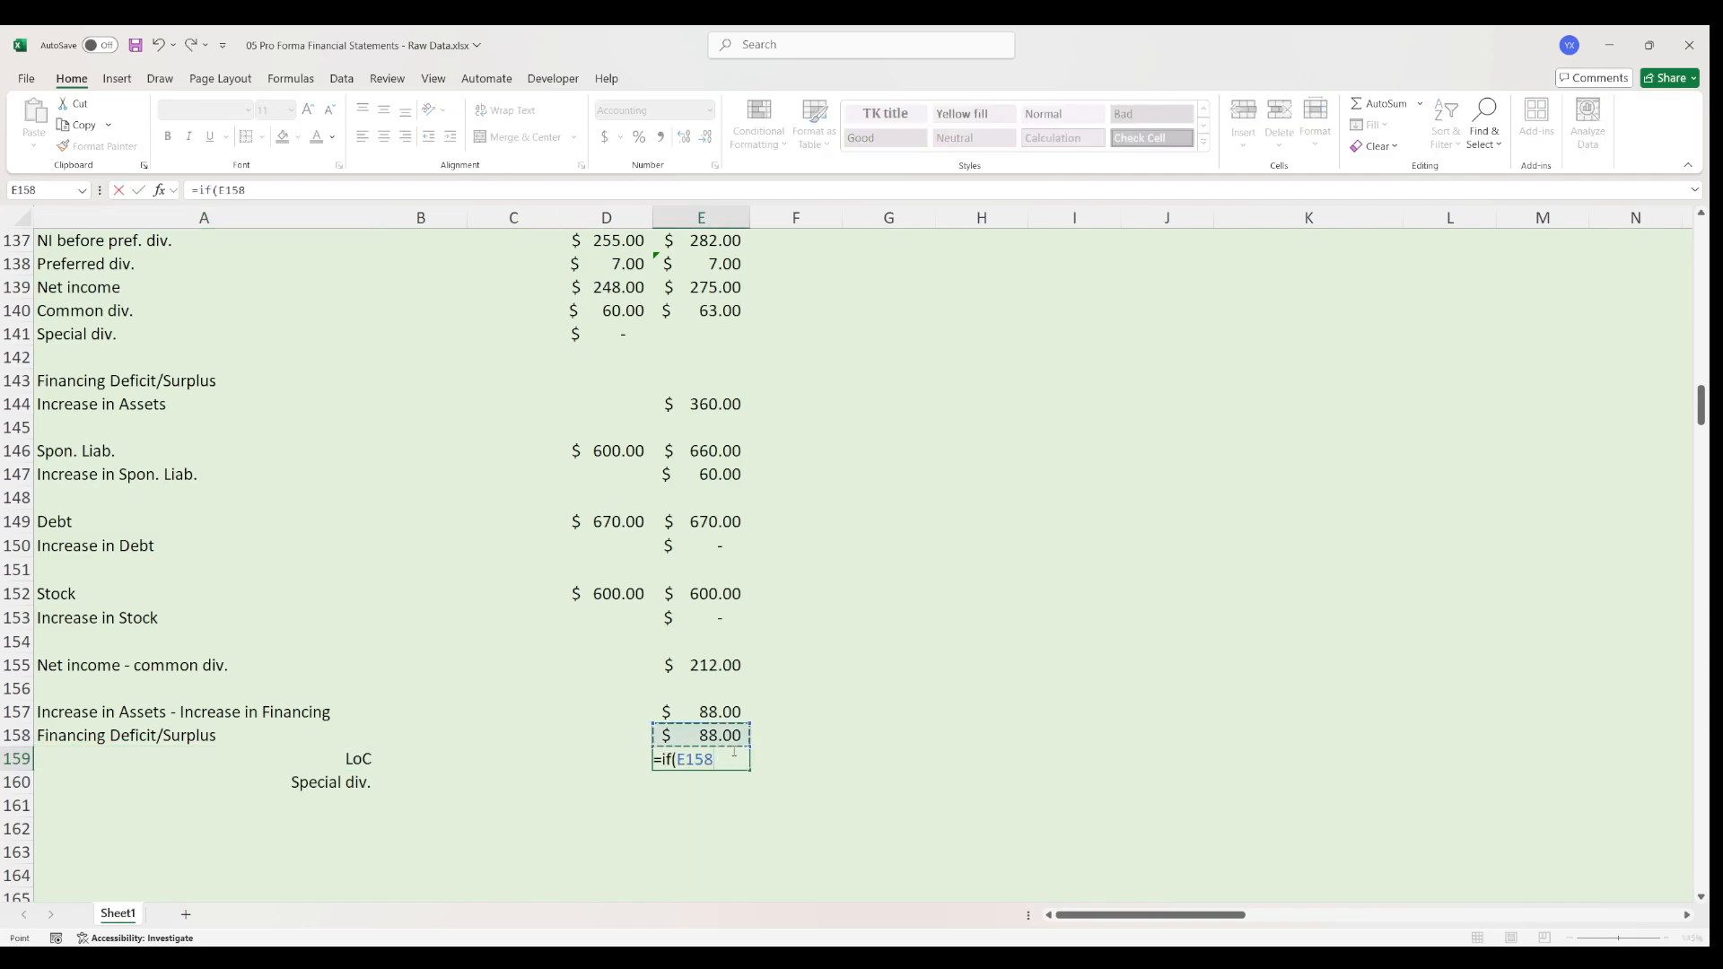
{"action": "type", "text": ">0,"}
{"action": "key", "text": "Up"}
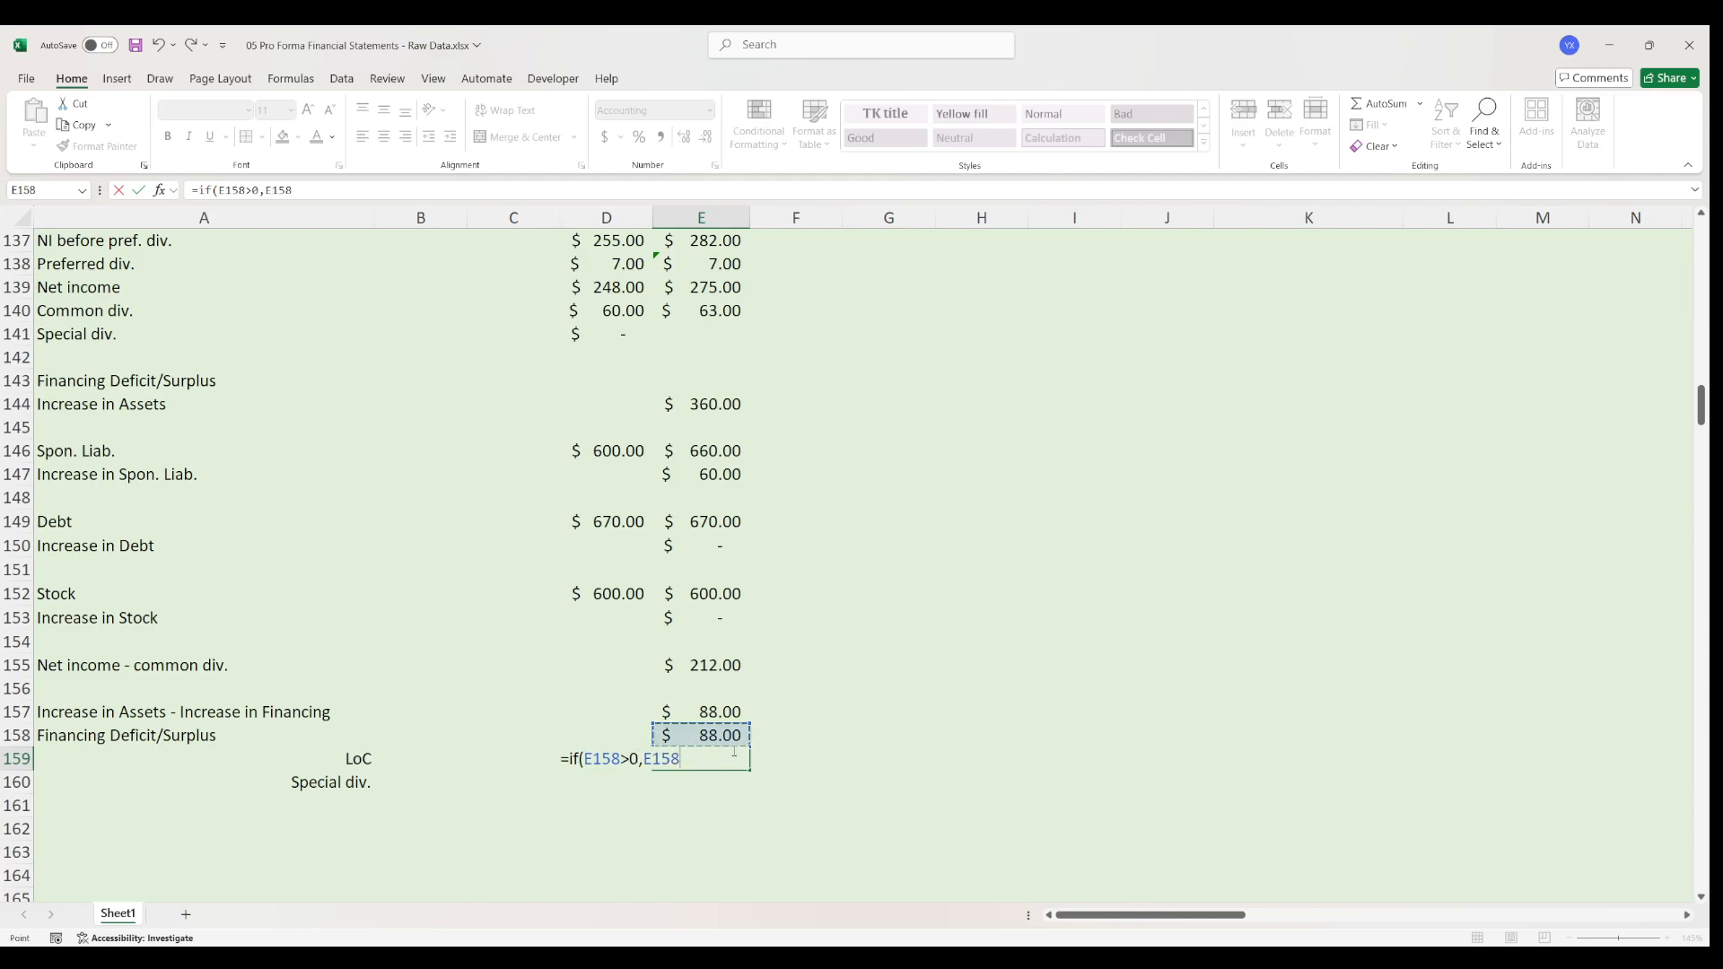
{"action": "type", "text": ","}
{"action": "type", "text": "0)"}
{"action": "key", "text": "Return"}
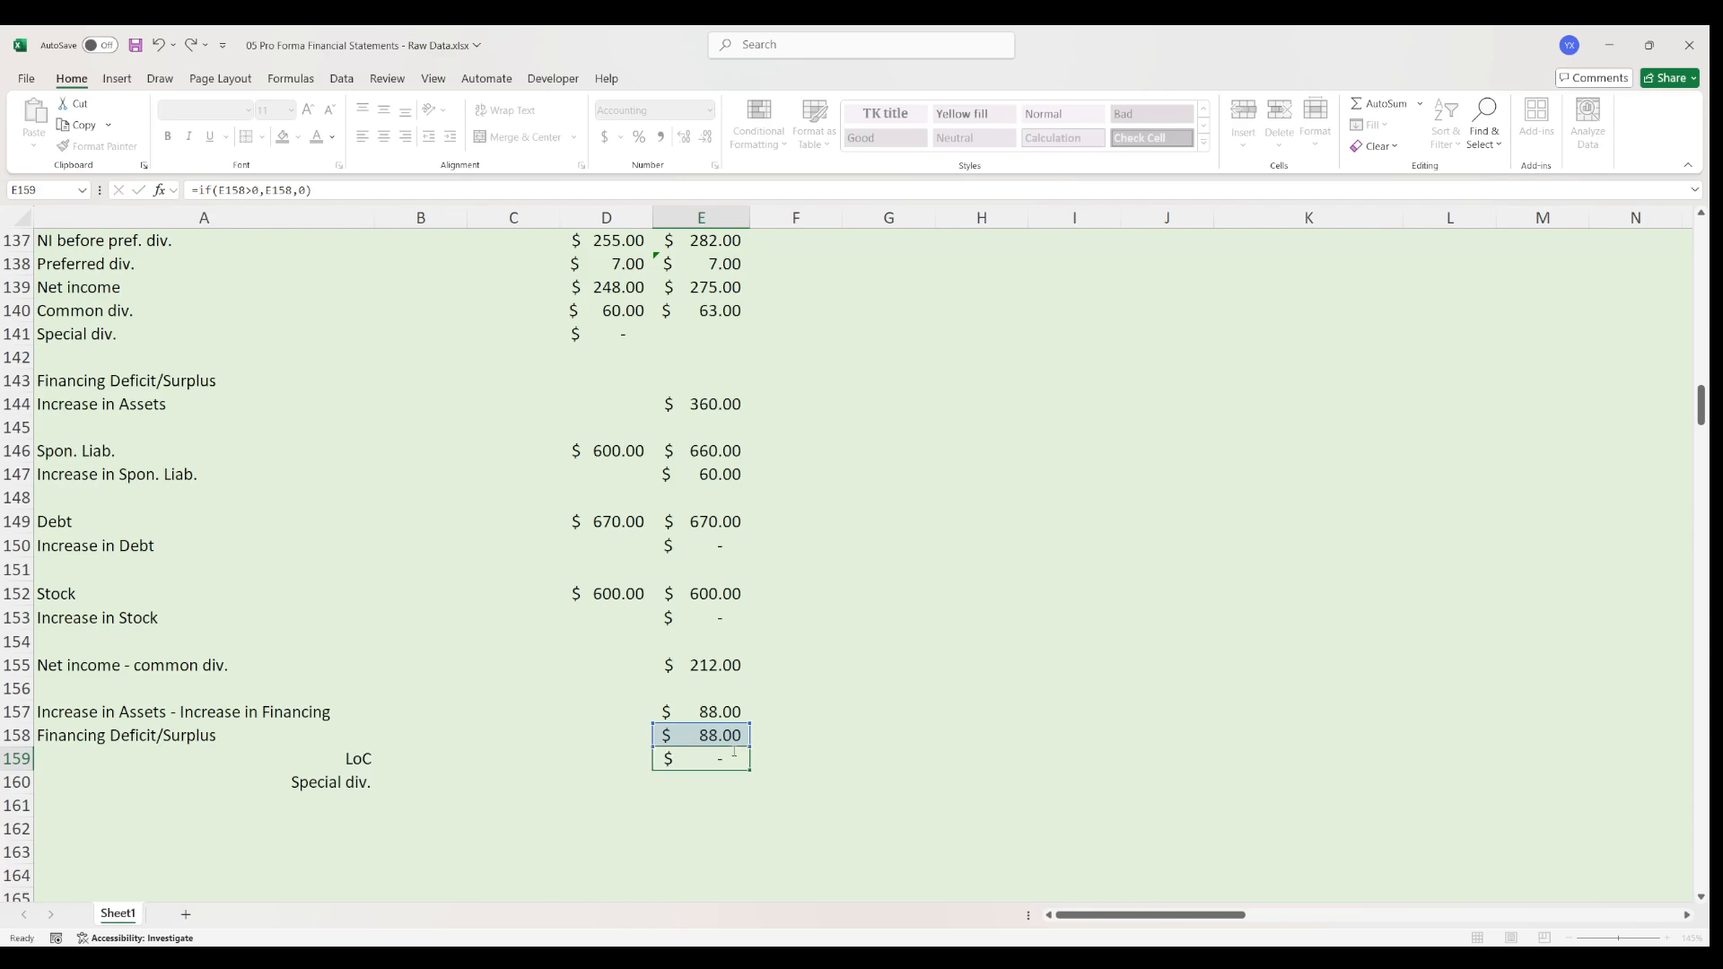
- Enter the 2022 Special div. formula in E160 as =IF(E158<0,-E158,0)
{"action": "type", "text": "=if("}
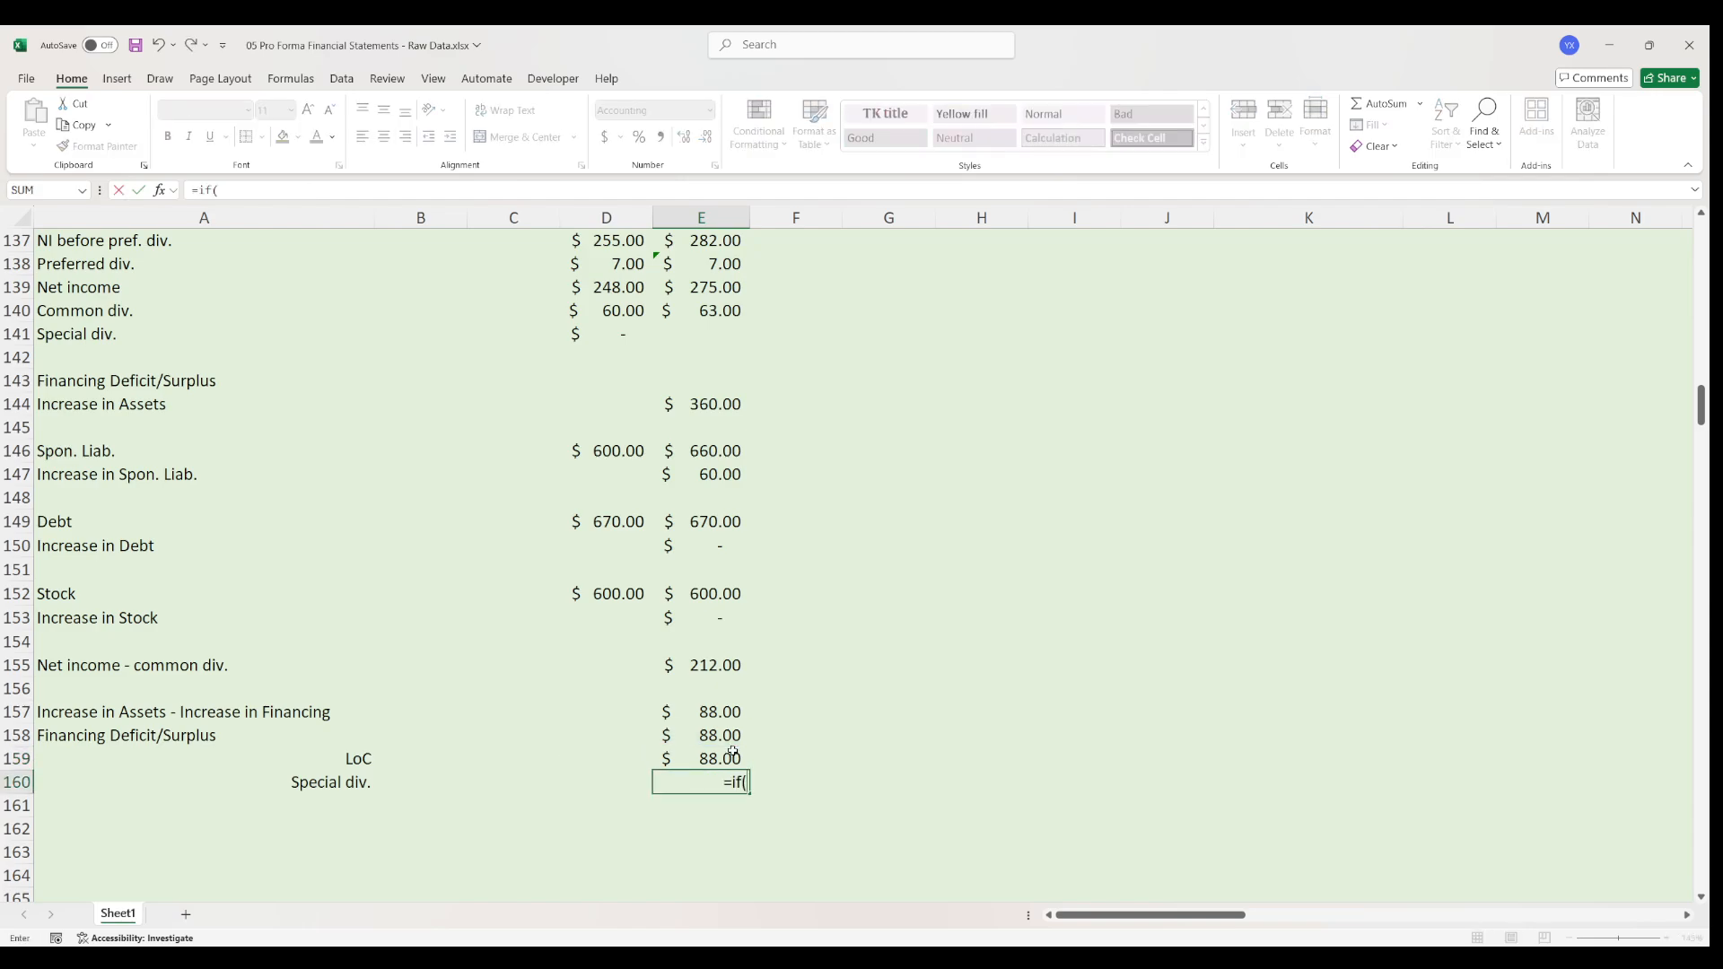
{"action": "key", "text": "Up"}
{"action": "key", "text": "Up"}
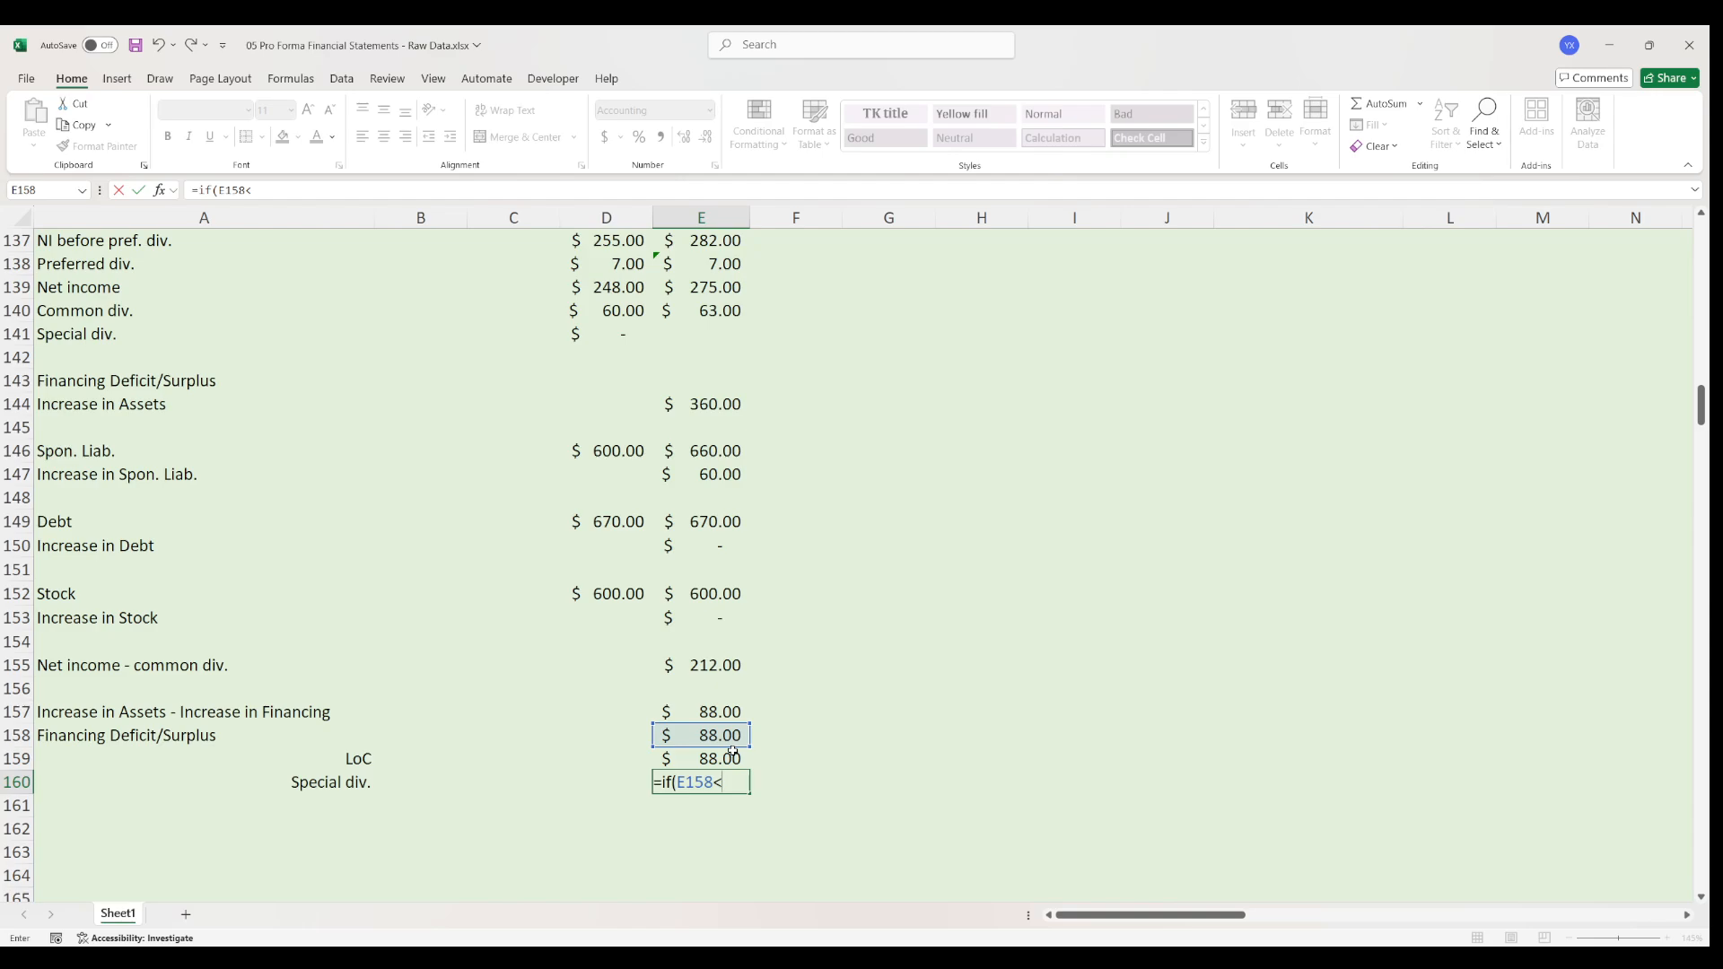
{"action": "type", "text": "<0,-"}
{"action": "key", "text": "Up"}
{"action": "key", "text": "Up"}
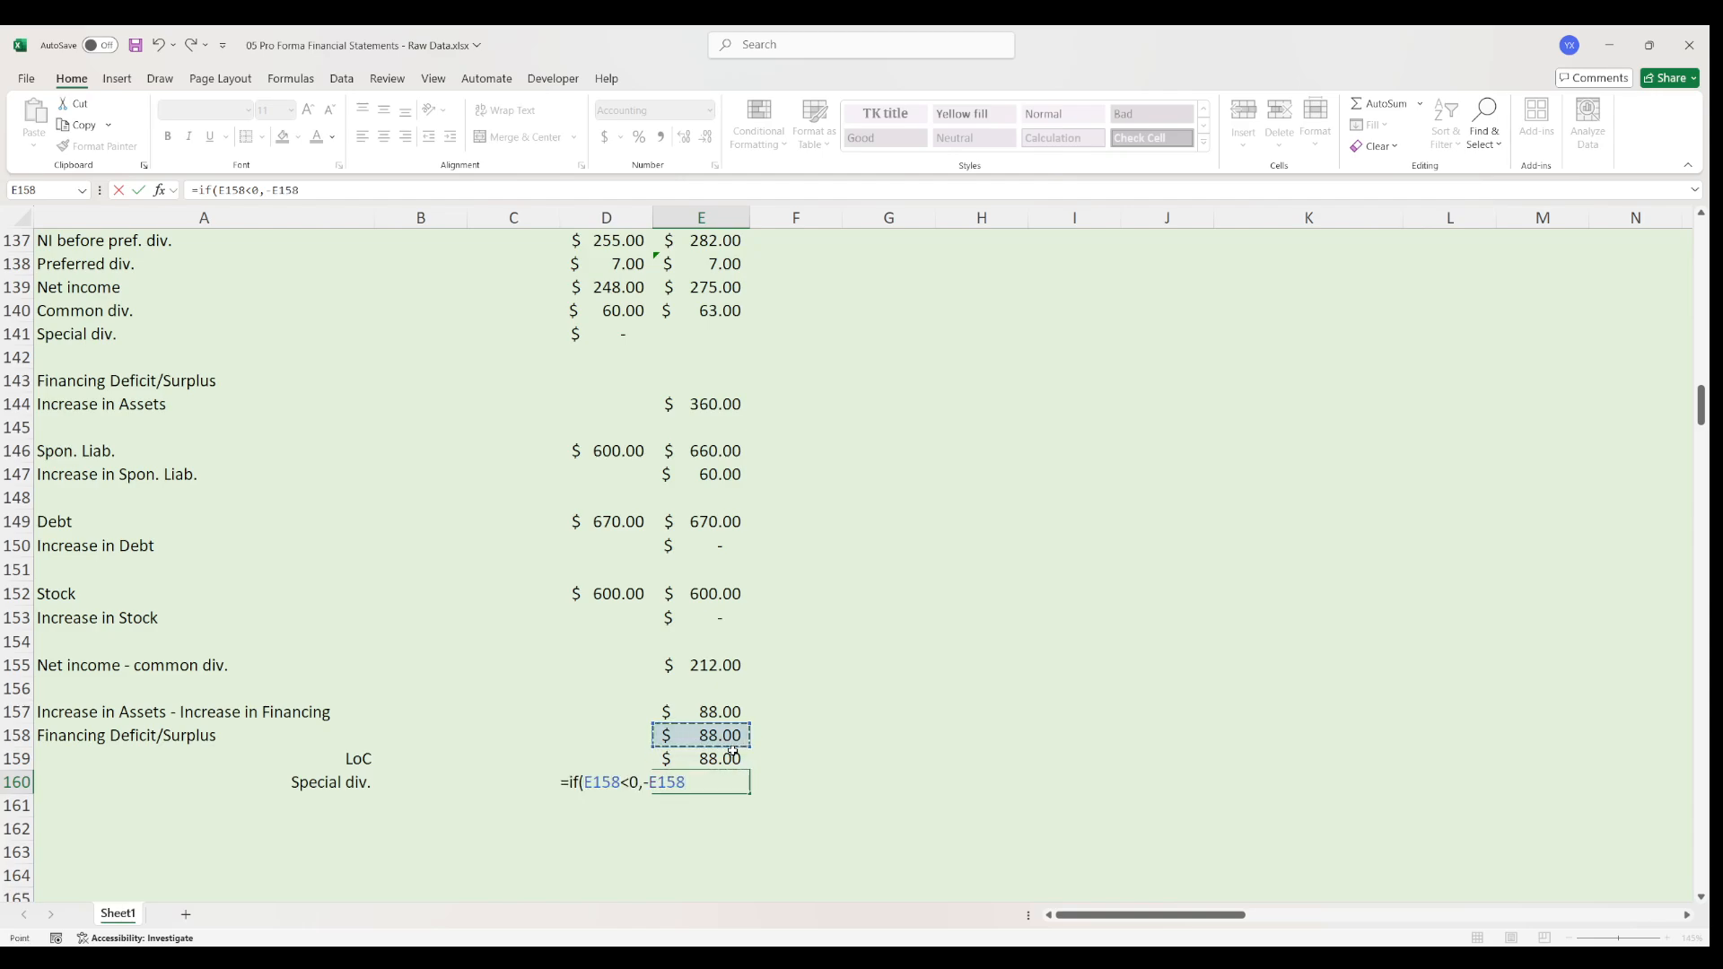
{"action": "type", "text": ",0)"}
{"action": "key", "text": "Return"}
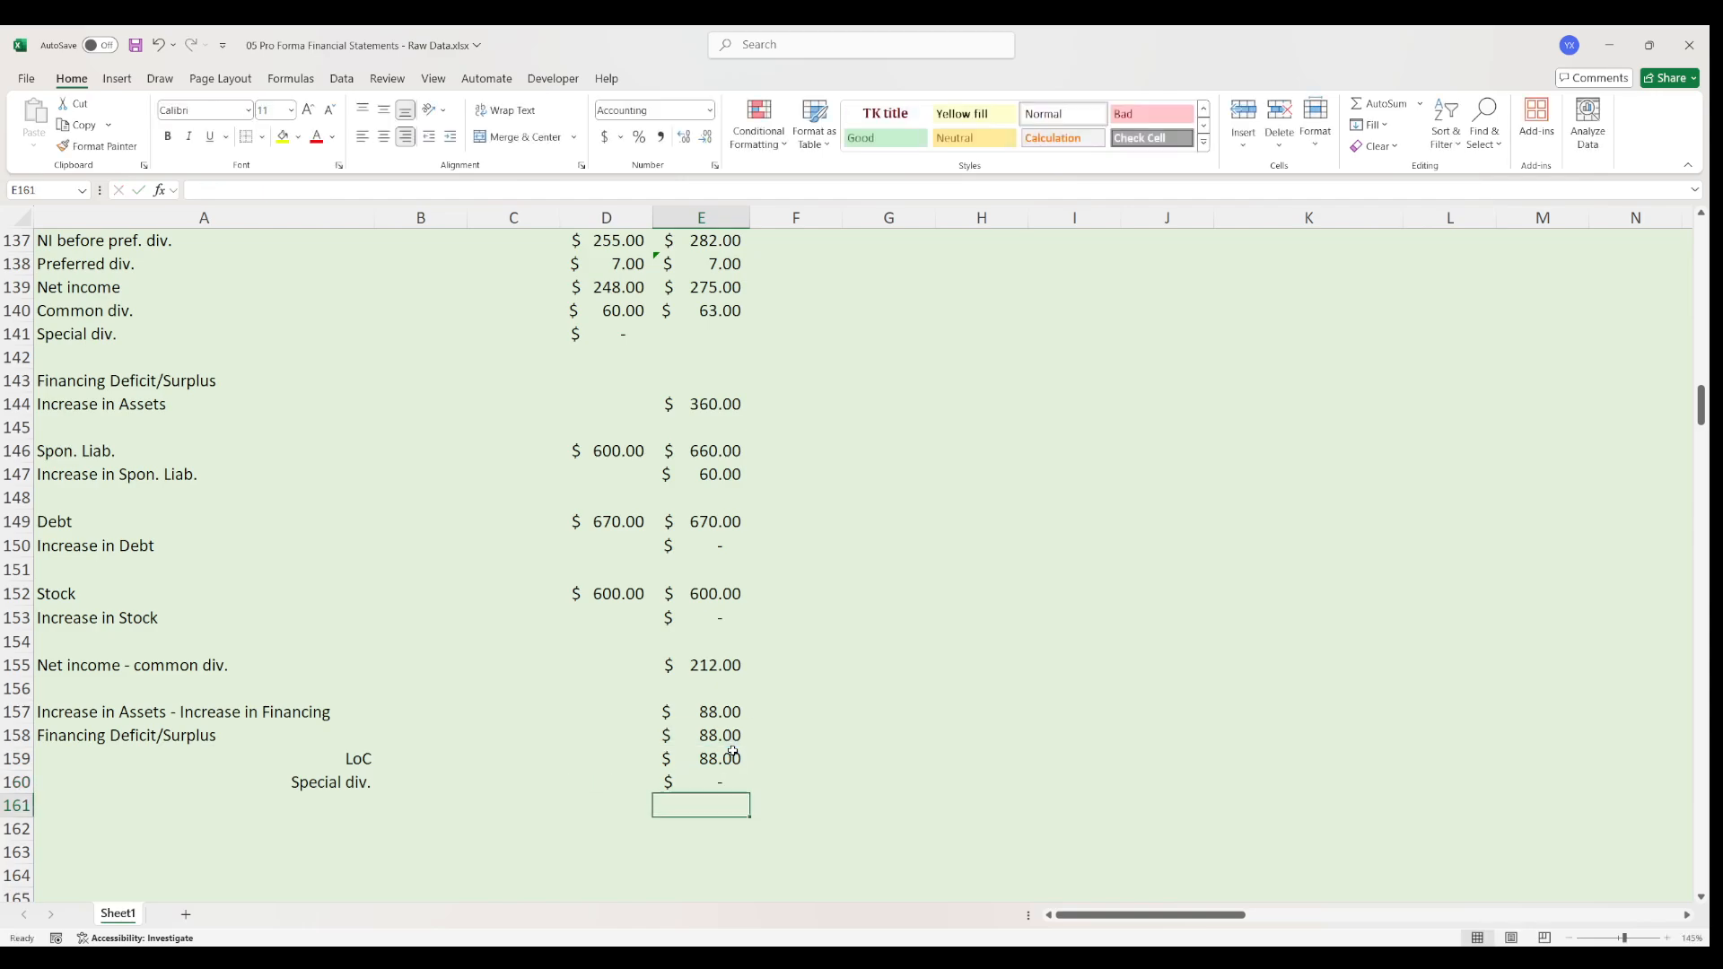
- Link the 2022 LoC balance in E113 of the balance sheet to the LoC result with =E159
{"action": "left_click", "coordinate": [725, 734]}
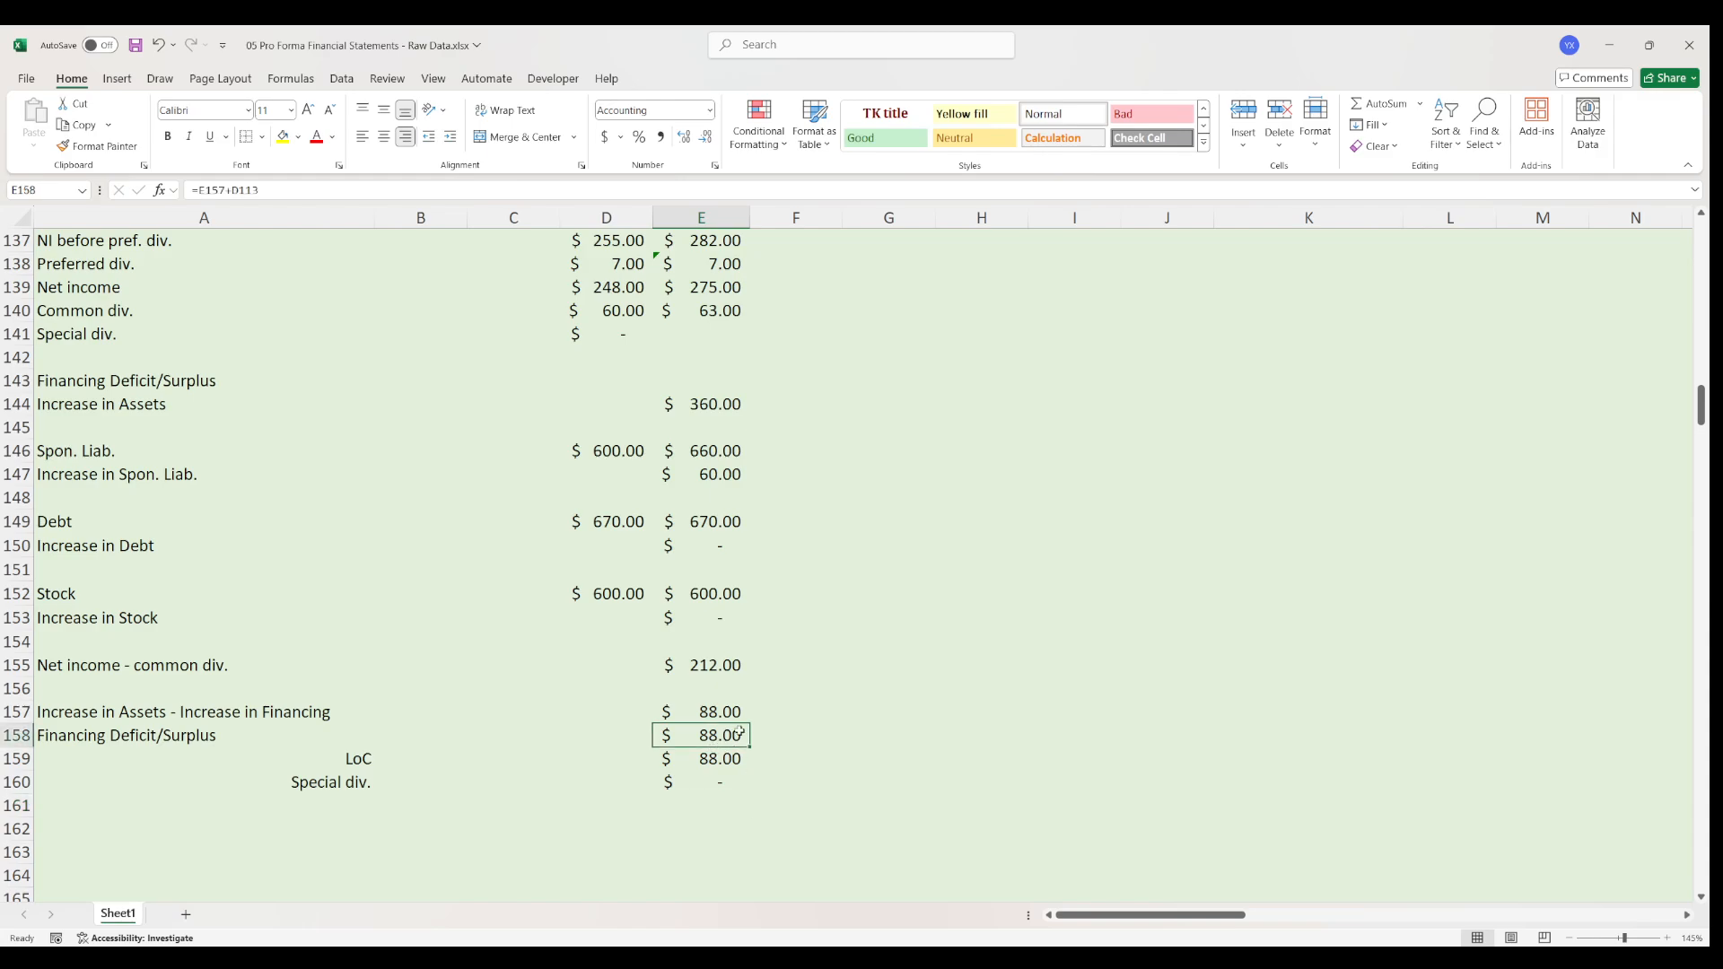
{"action": "scroll", "coordinate": [789, 738], "scroll_direction": "up", "scroll_amount": 10}
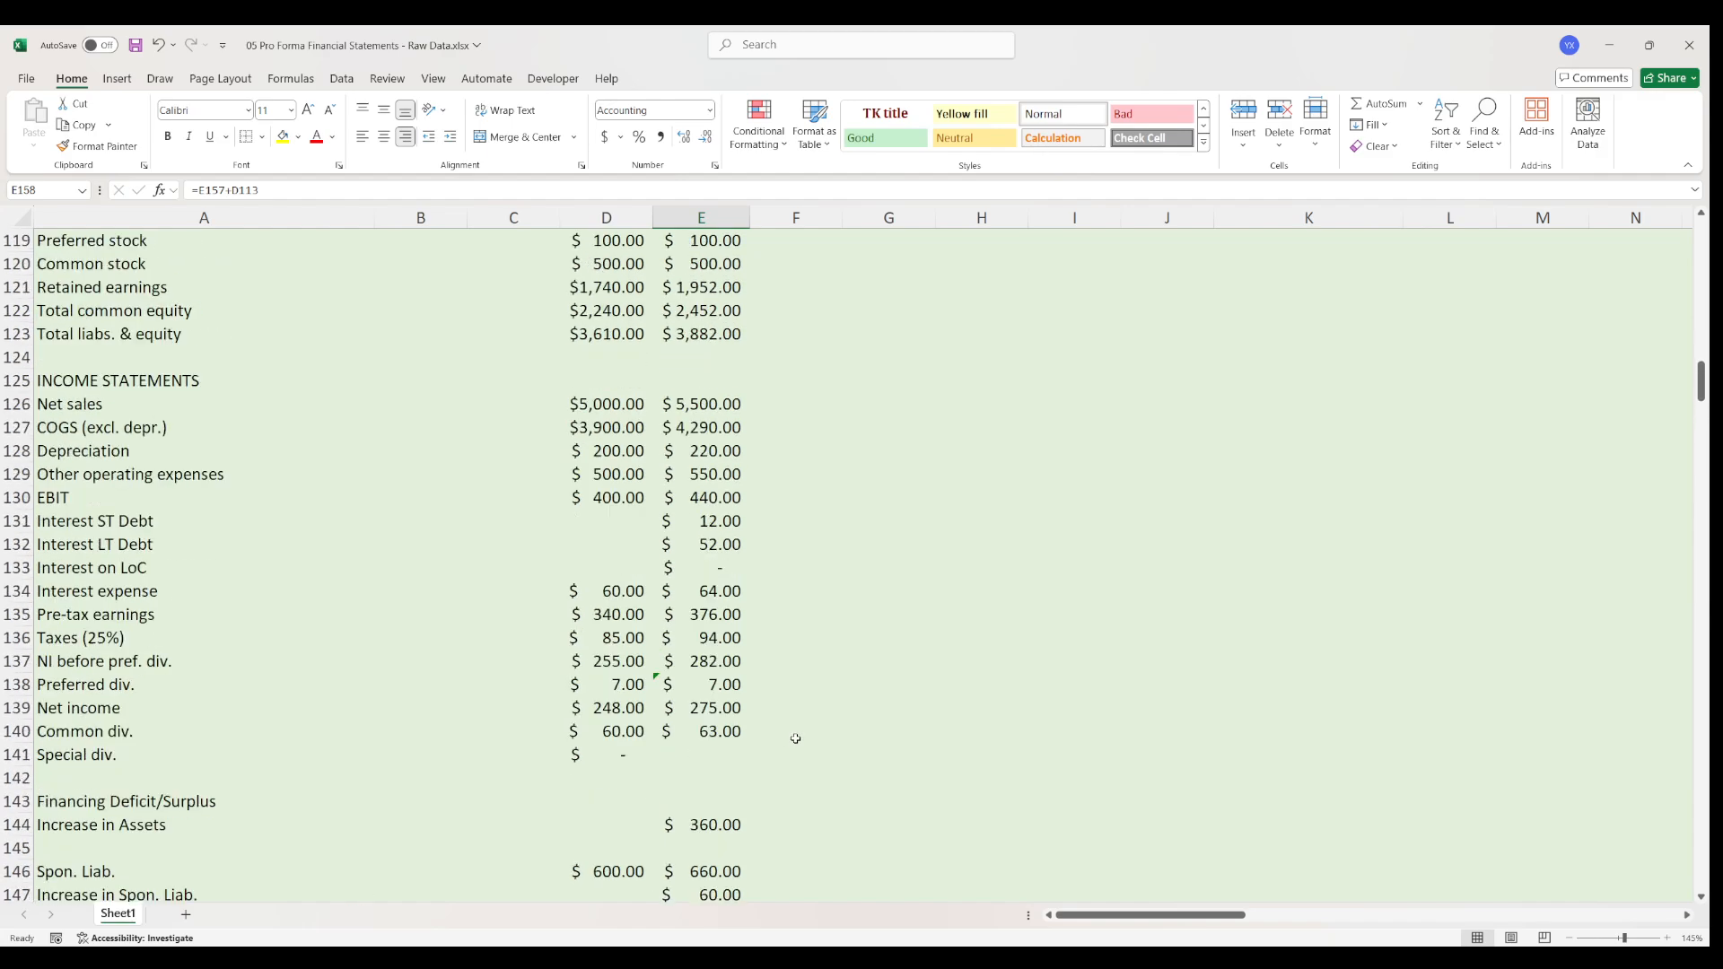
{"action": "scroll", "coordinate": [786, 718], "scroll_direction": "up", "scroll_amount": 1}
{"action": "left_click", "coordinate": [706, 447]}
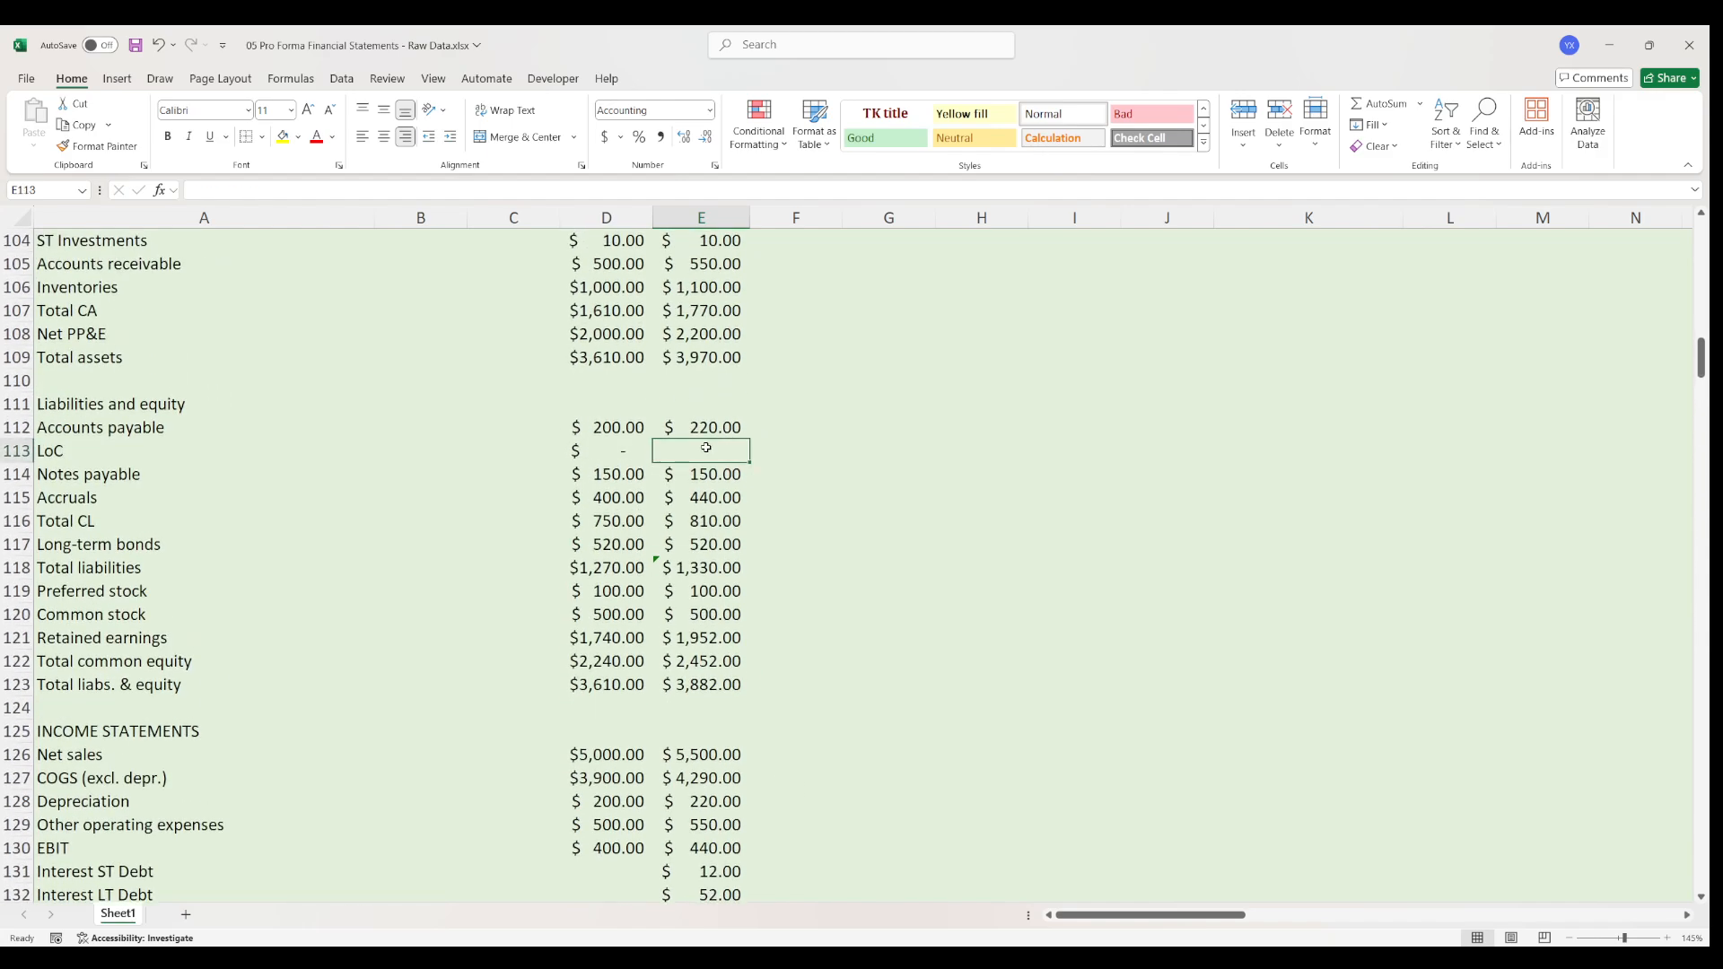
{"action": "type", "text": "="}
{"action": "scroll", "coordinate": [831, 596], "scroll_direction": "down", "scroll_amount": 9}
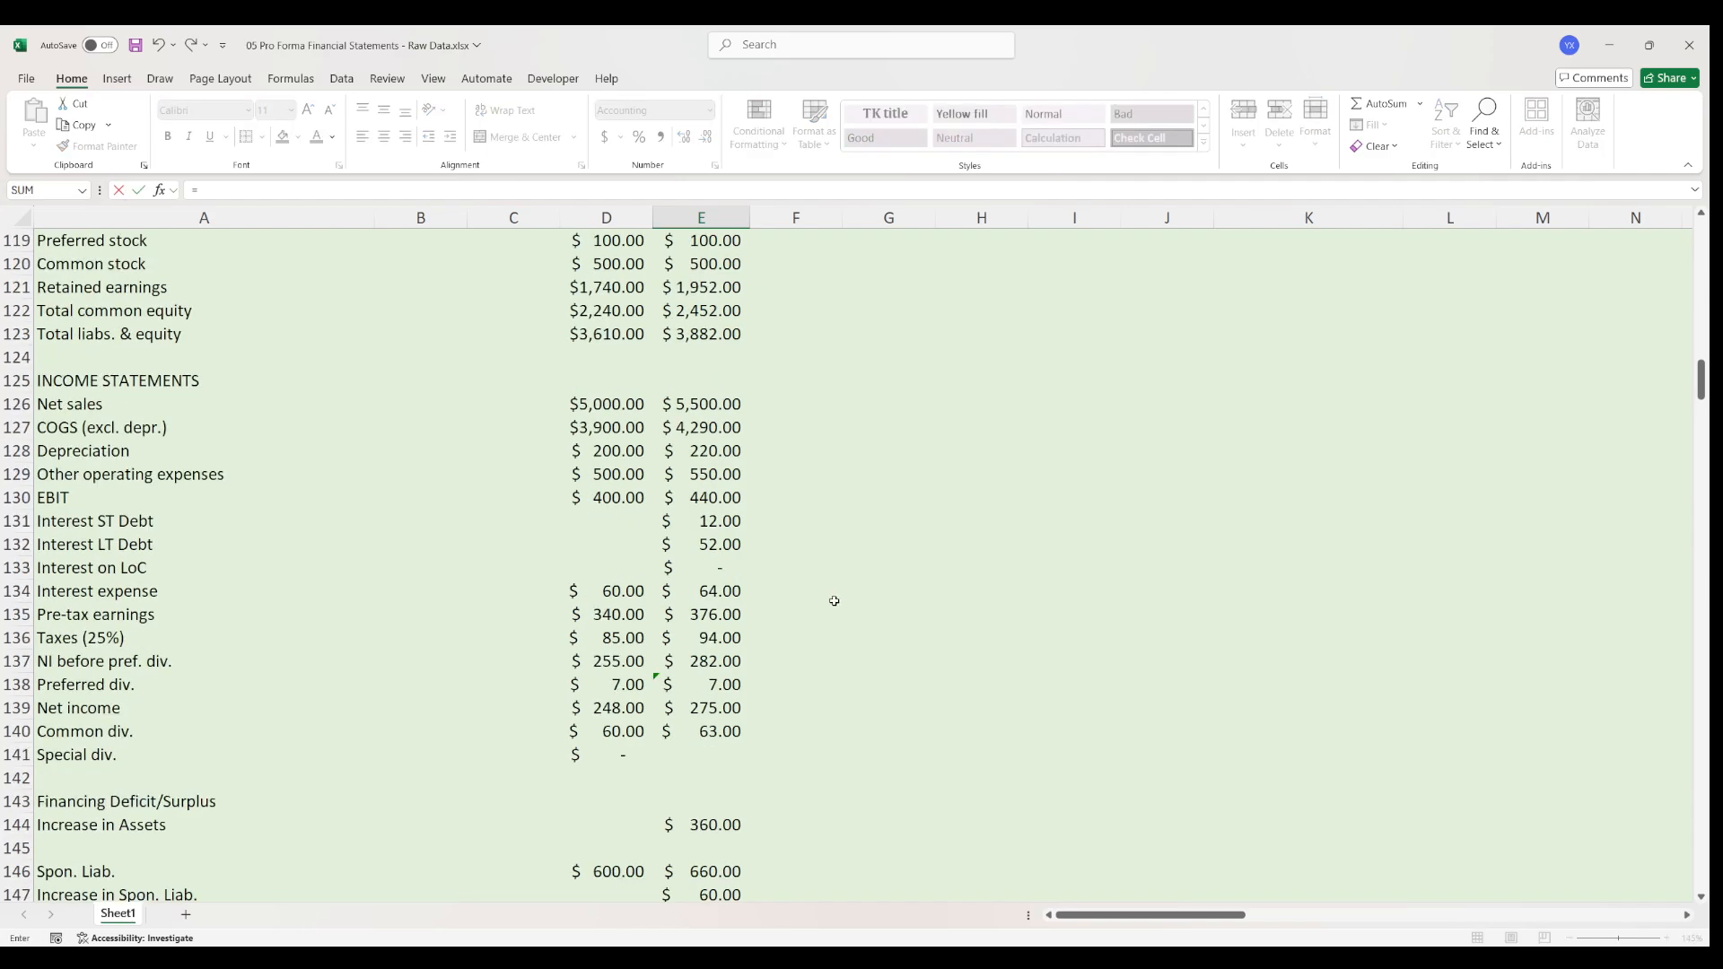
{"action": "scroll", "coordinate": [819, 587], "scroll_direction": "down", "scroll_amount": 3}
{"action": "left_click", "coordinate": [746, 688]}
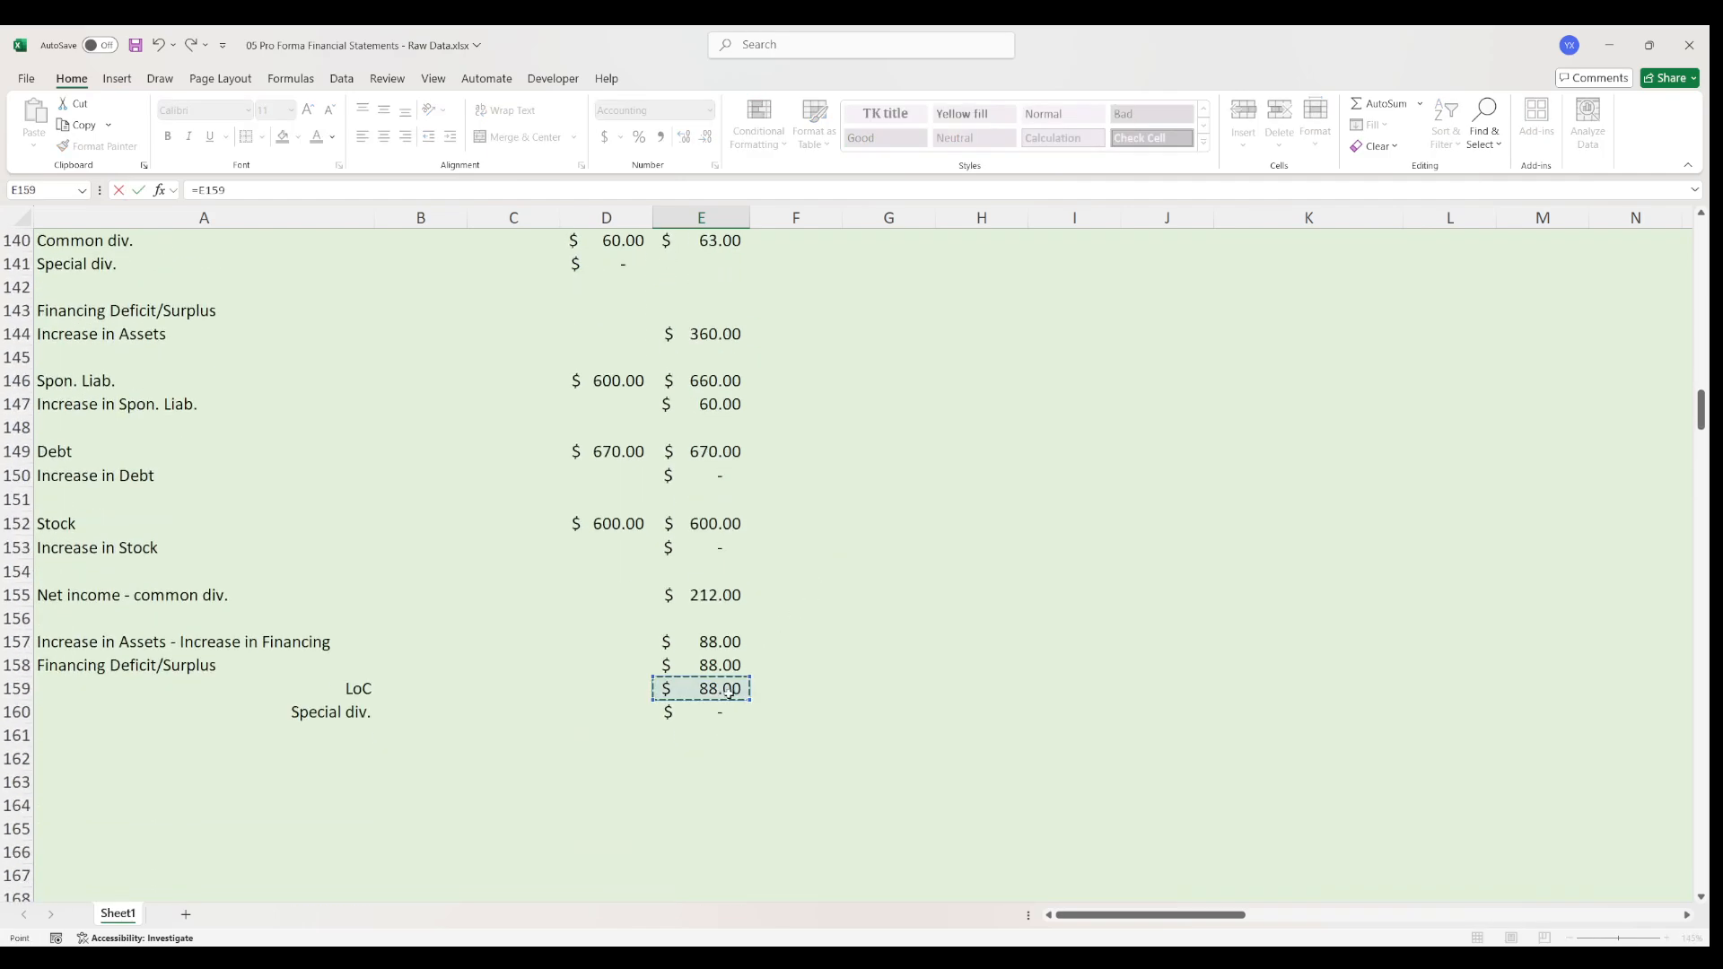
{"action": "key", "text": "Return"}
- Link the 2022 Special div. in E141 of the income statement to the financing section with =E160
{"action": "scroll", "coordinate": [812, 705], "scroll_direction": "down", "scroll_amount": 2}
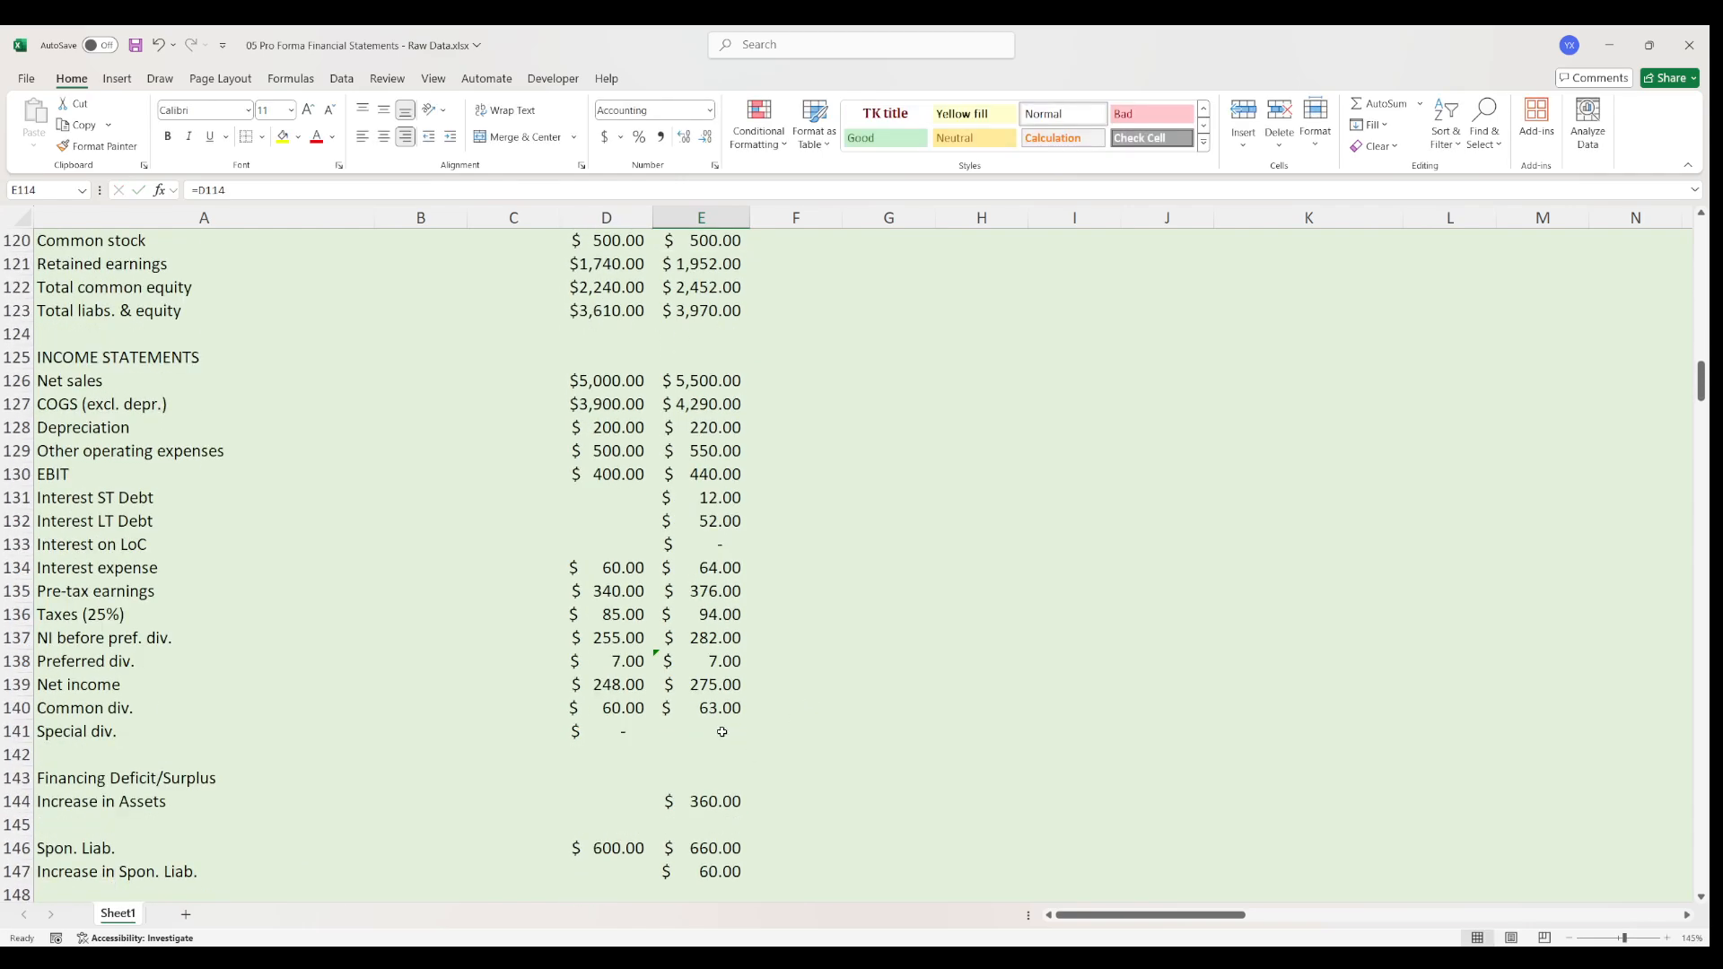
{"action": "left_click", "coordinate": [723, 732]}
{"action": "type", "text": "="}
{"action": "scroll", "coordinate": [727, 728], "scroll_direction": "down", "scroll_amount": 5}
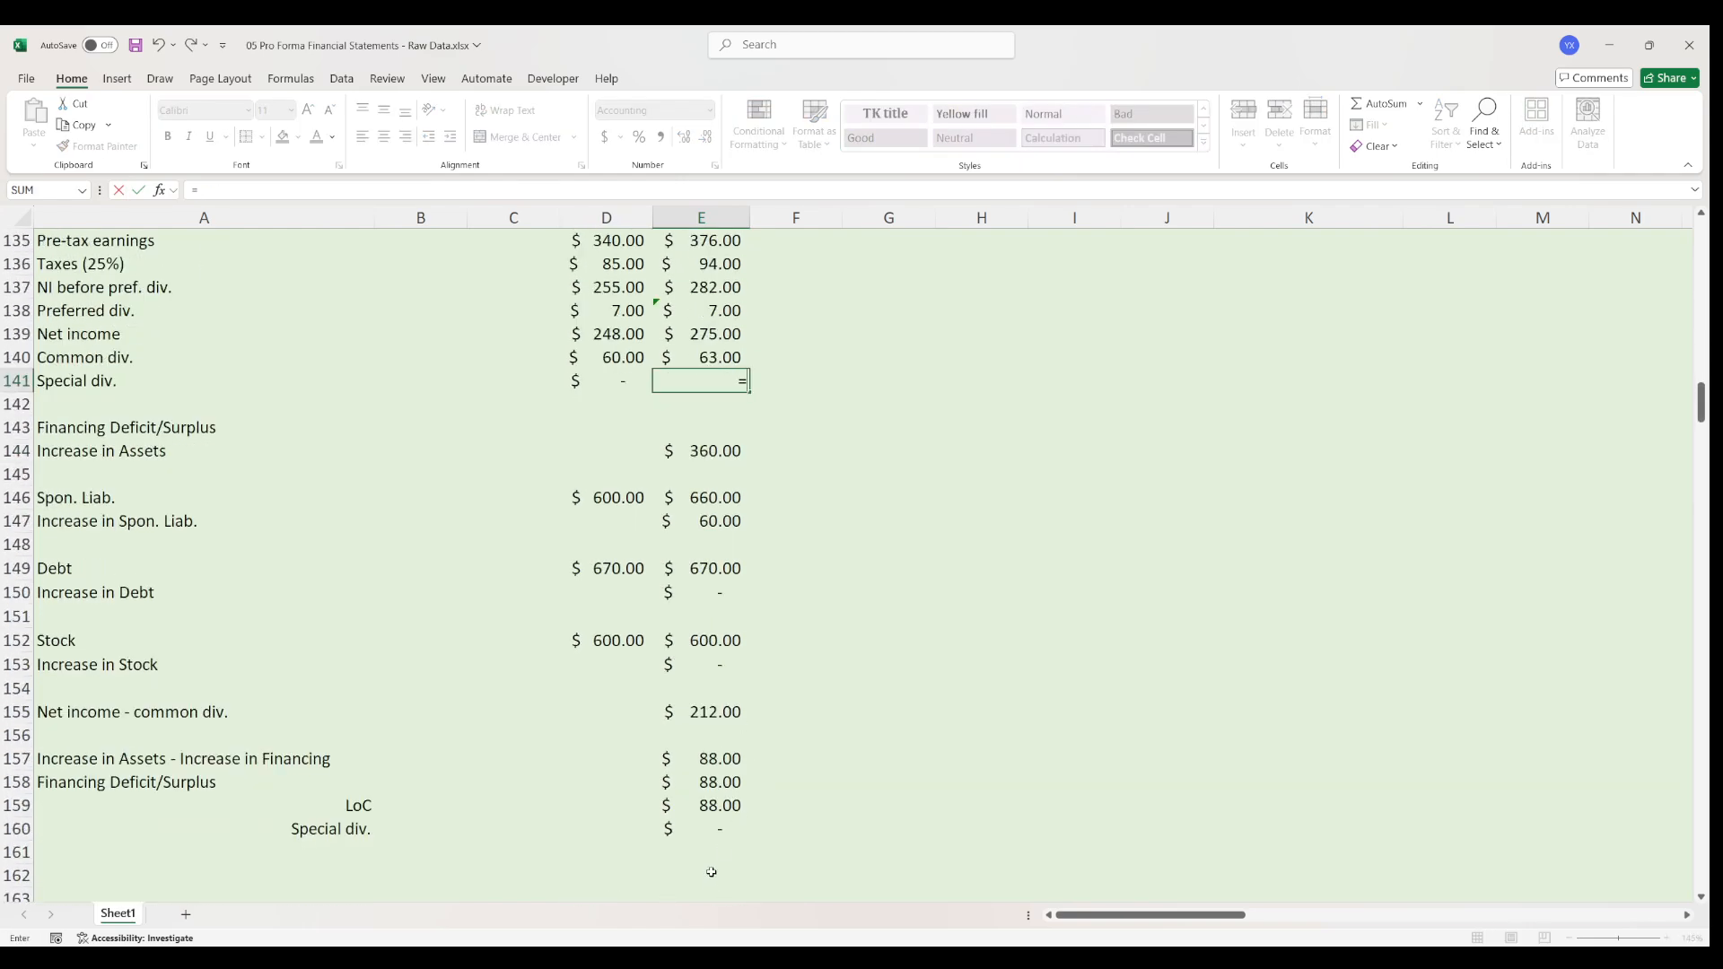
{"action": "left_click", "coordinate": [739, 825]}
{"action": "key", "text": "Return"}
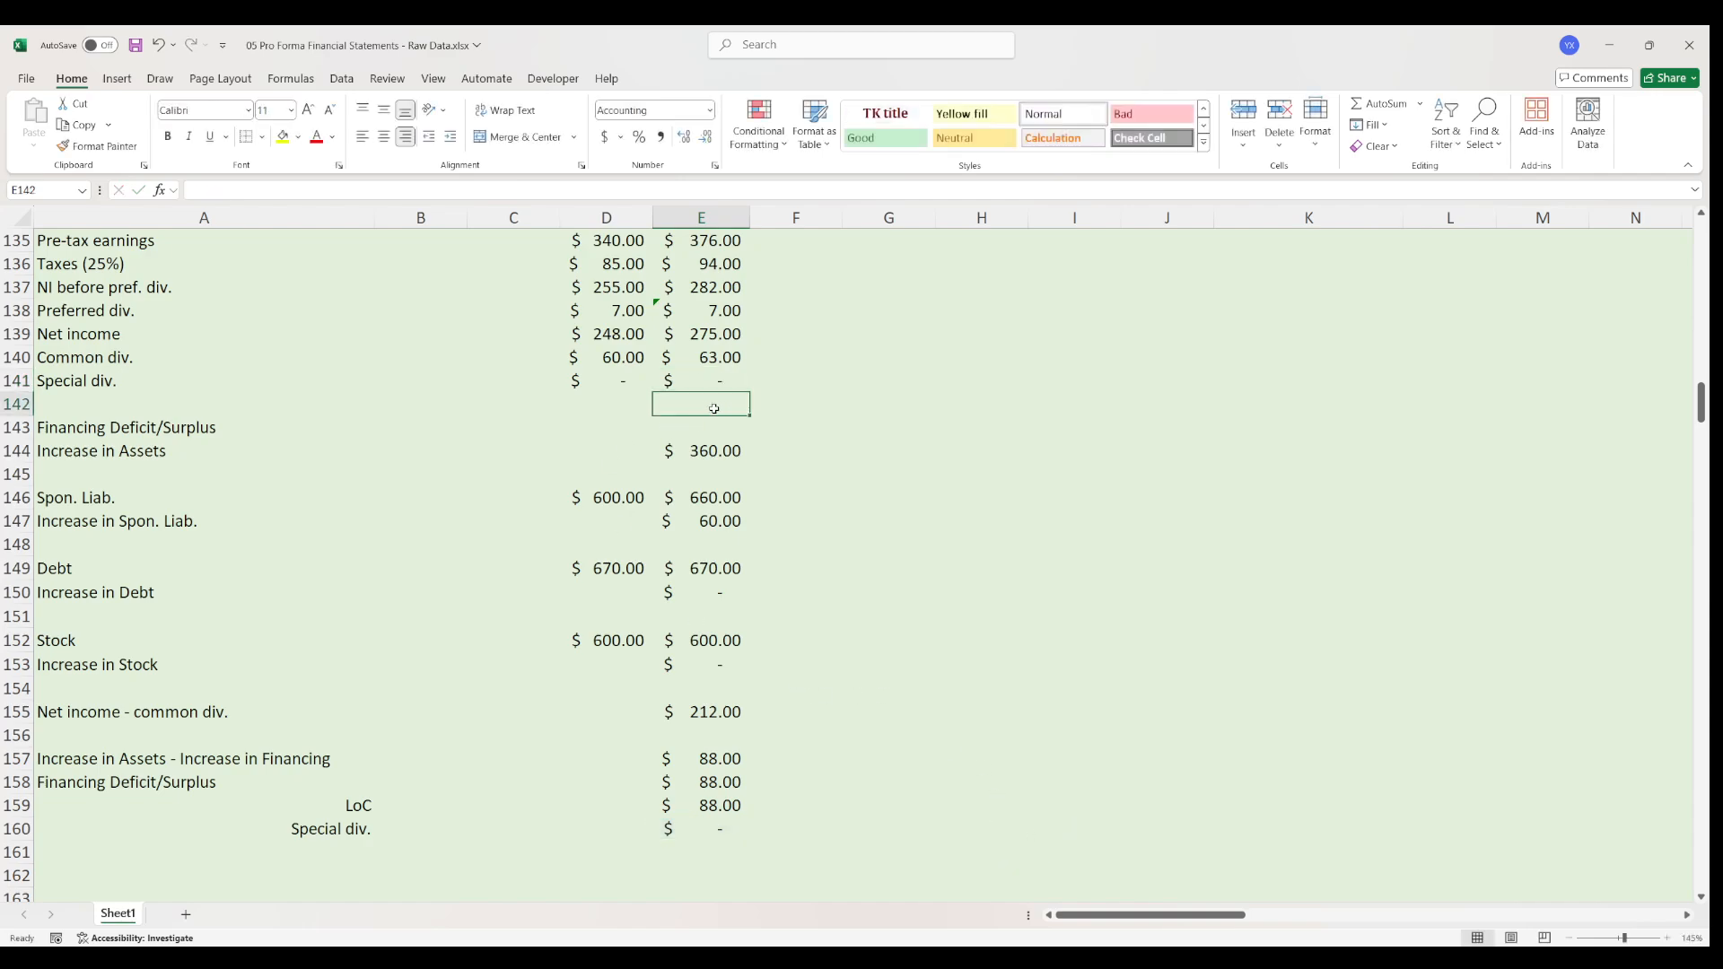
- Compare the 2022 Total assets with the 2022 Total liabs. & equity on the balance sheet
{"action": "scroll", "coordinate": [696, 556], "scroll_direction": "up", "scroll_amount": 10}
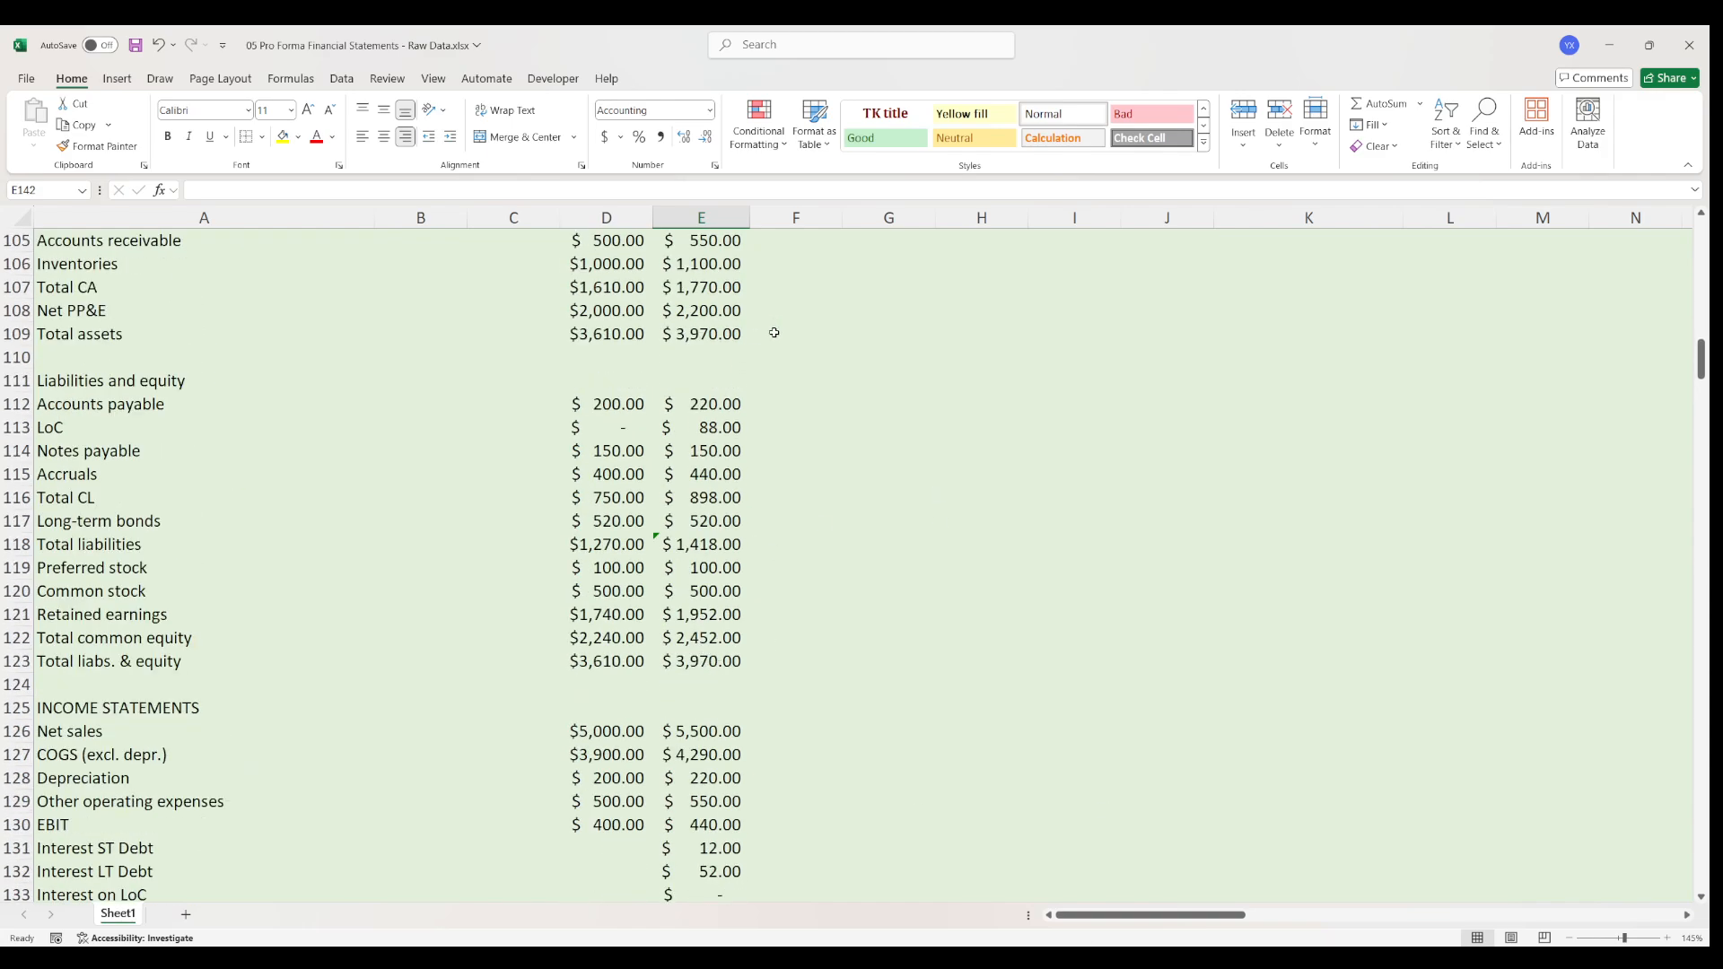
{"action": "scroll", "coordinate": [744, 415], "scroll_direction": "up", "scroll_amount": 3}
{"action": "left_click_drag", "start_coordinate": [722, 405], "coordinate": [704, 758]}
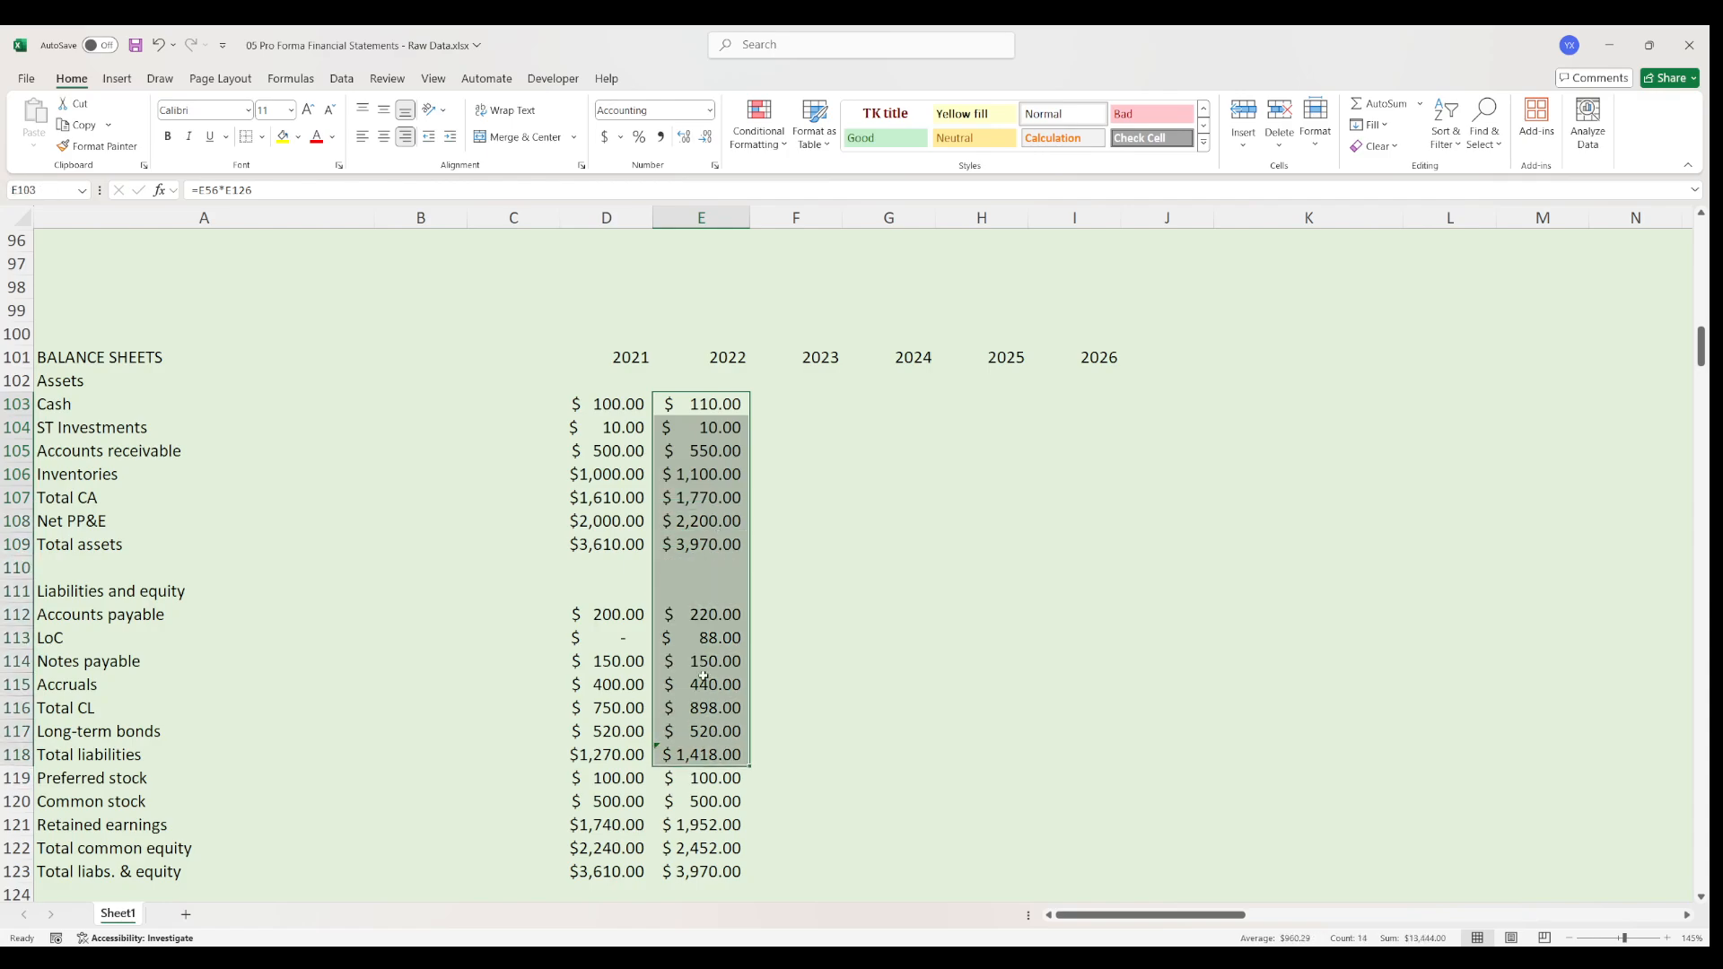
{"action": "left_click", "coordinate": [732, 545]}
{"action": "scroll", "coordinate": [751, 767], "scroll_direction": "down", "scroll_amount": 2}
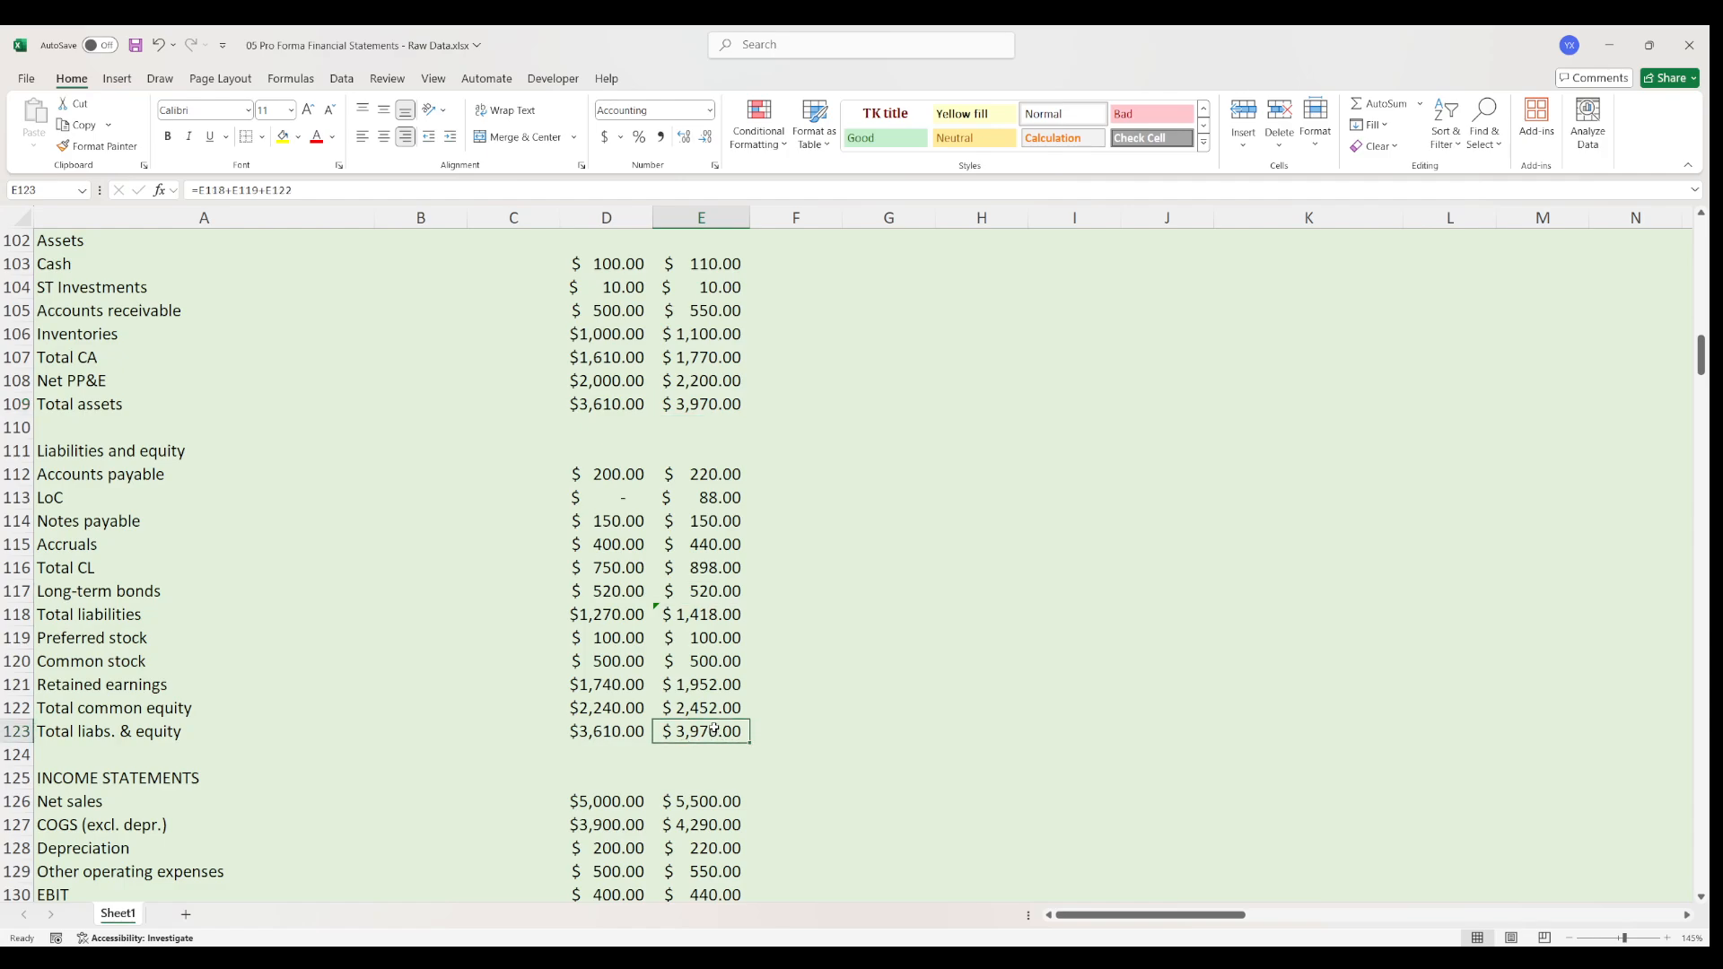
{"action": "scroll", "coordinate": [746, 422], "scroll_direction": "up", "scroll_amount": 2}
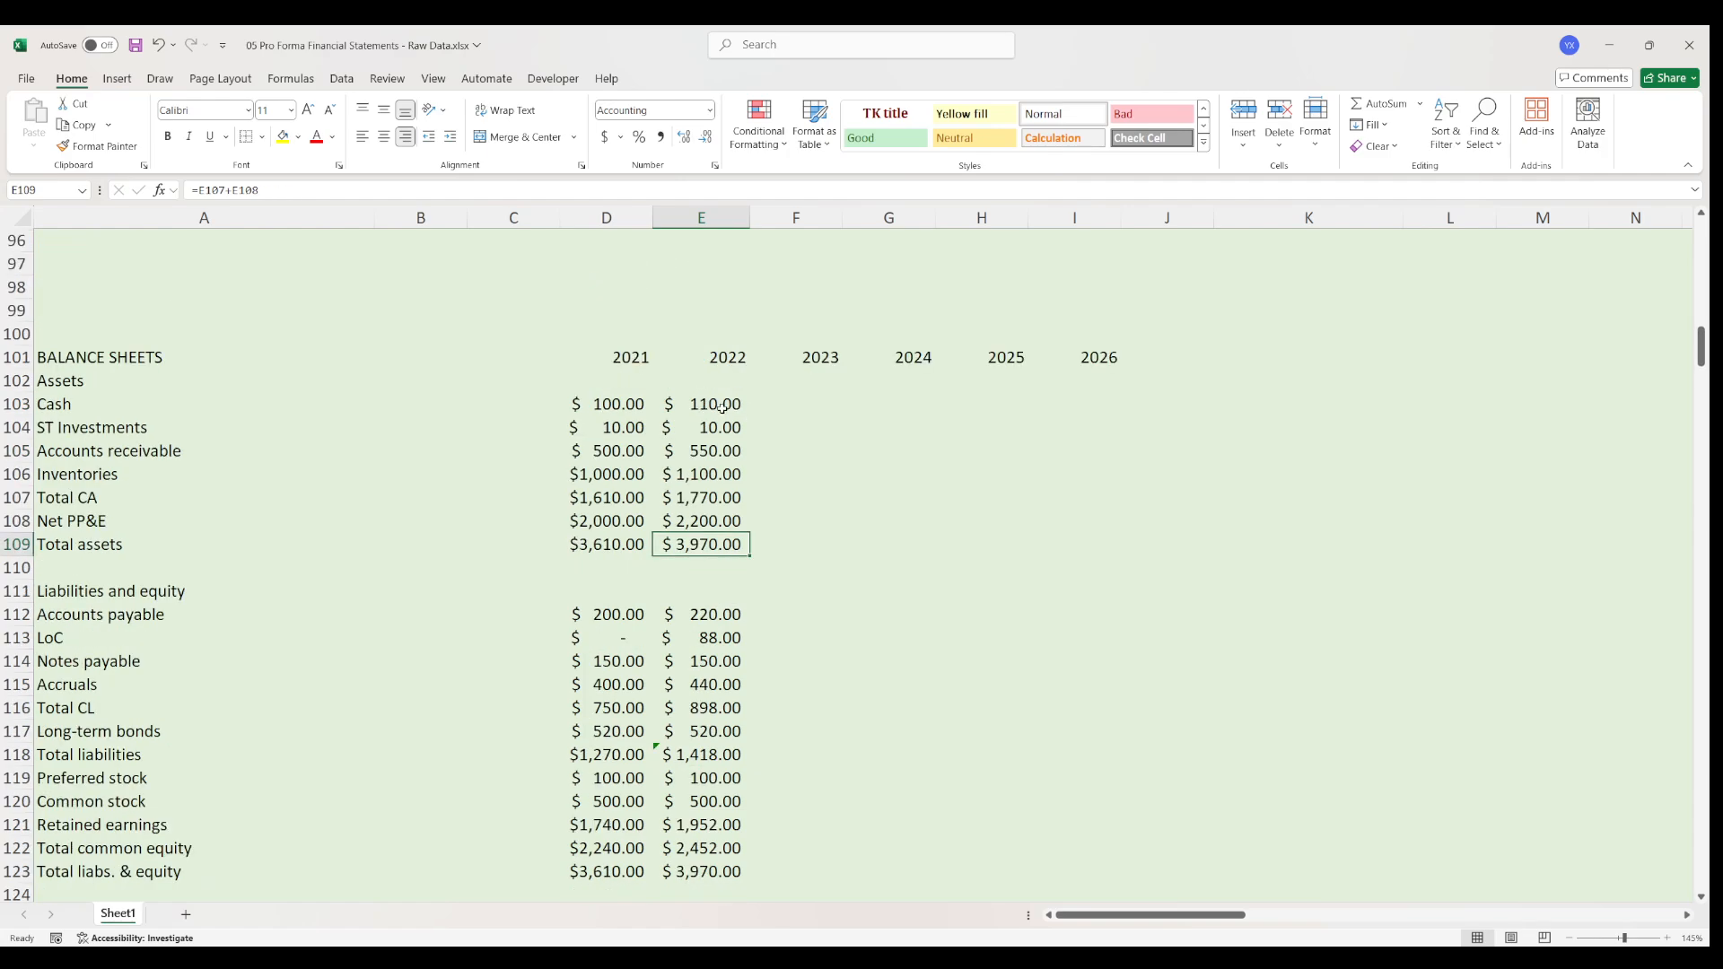
- Copy the 2022 formulas in E103:E160 into the 2023 column starting at F103
{"action": "left_click_drag", "start_coordinate": [722, 409], "coordinate": [738, 872]}
{"action": "scroll", "coordinate": [812, 718], "scroll_direction": "down", "scroll_amount": 6}
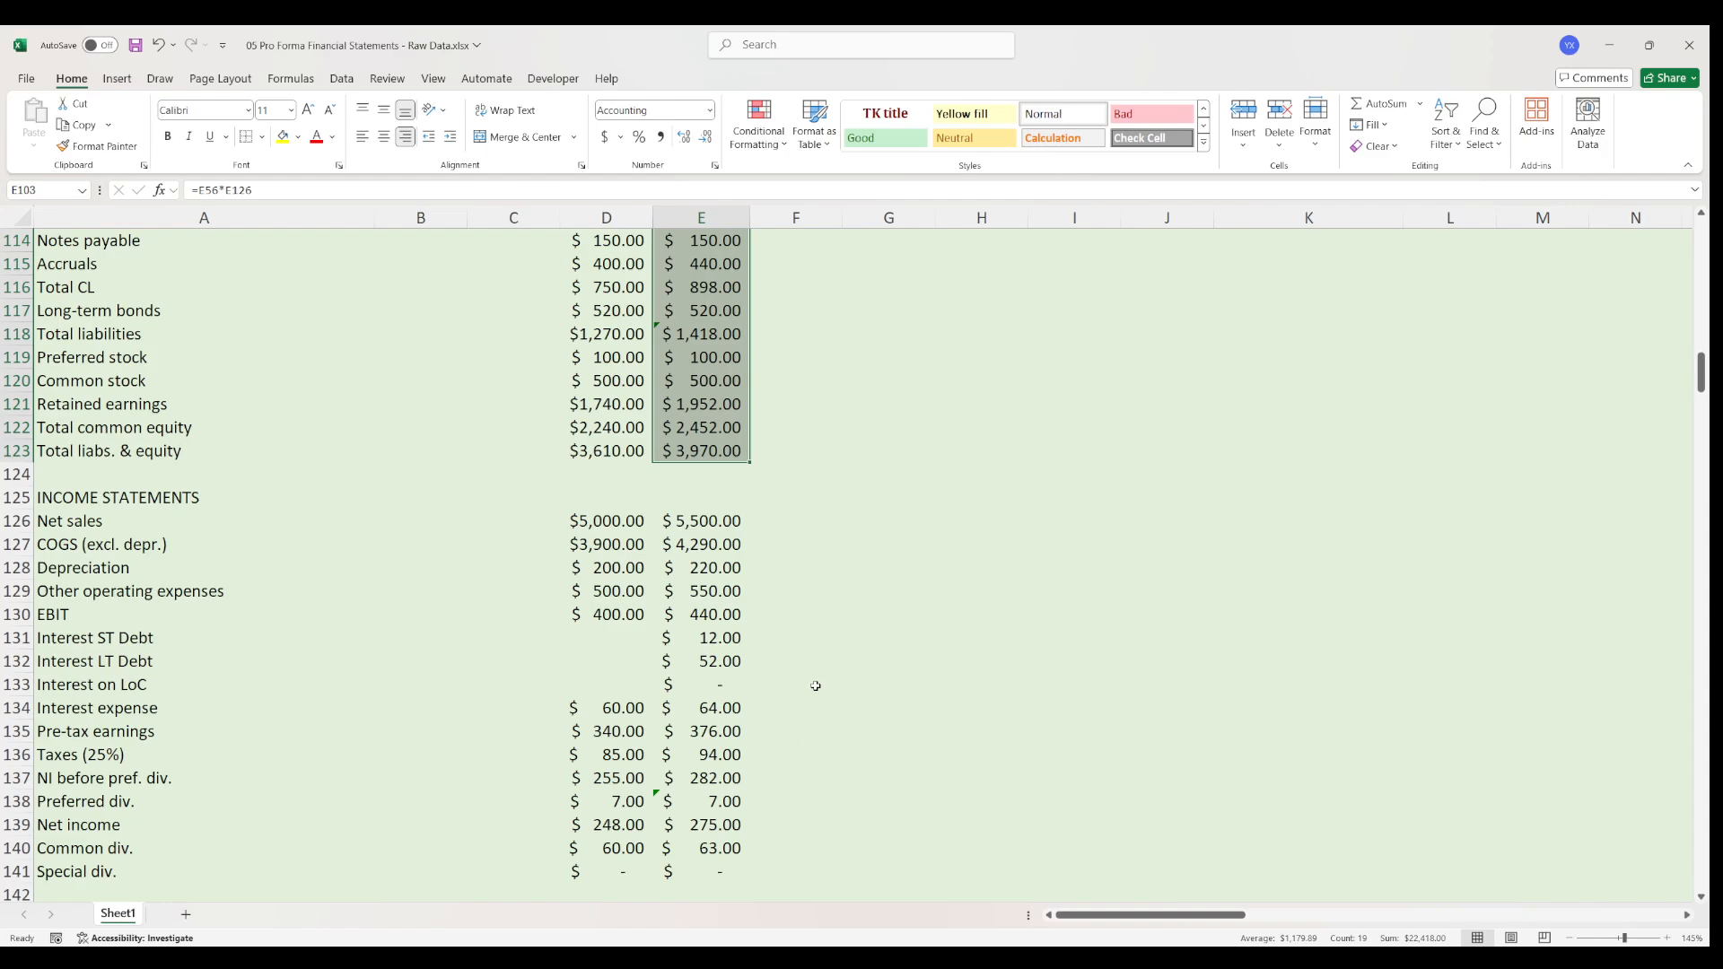
{"action": "scroll", "coordinate": [815, 686], "scroll_direction": "up", "scroll_amount": 4}
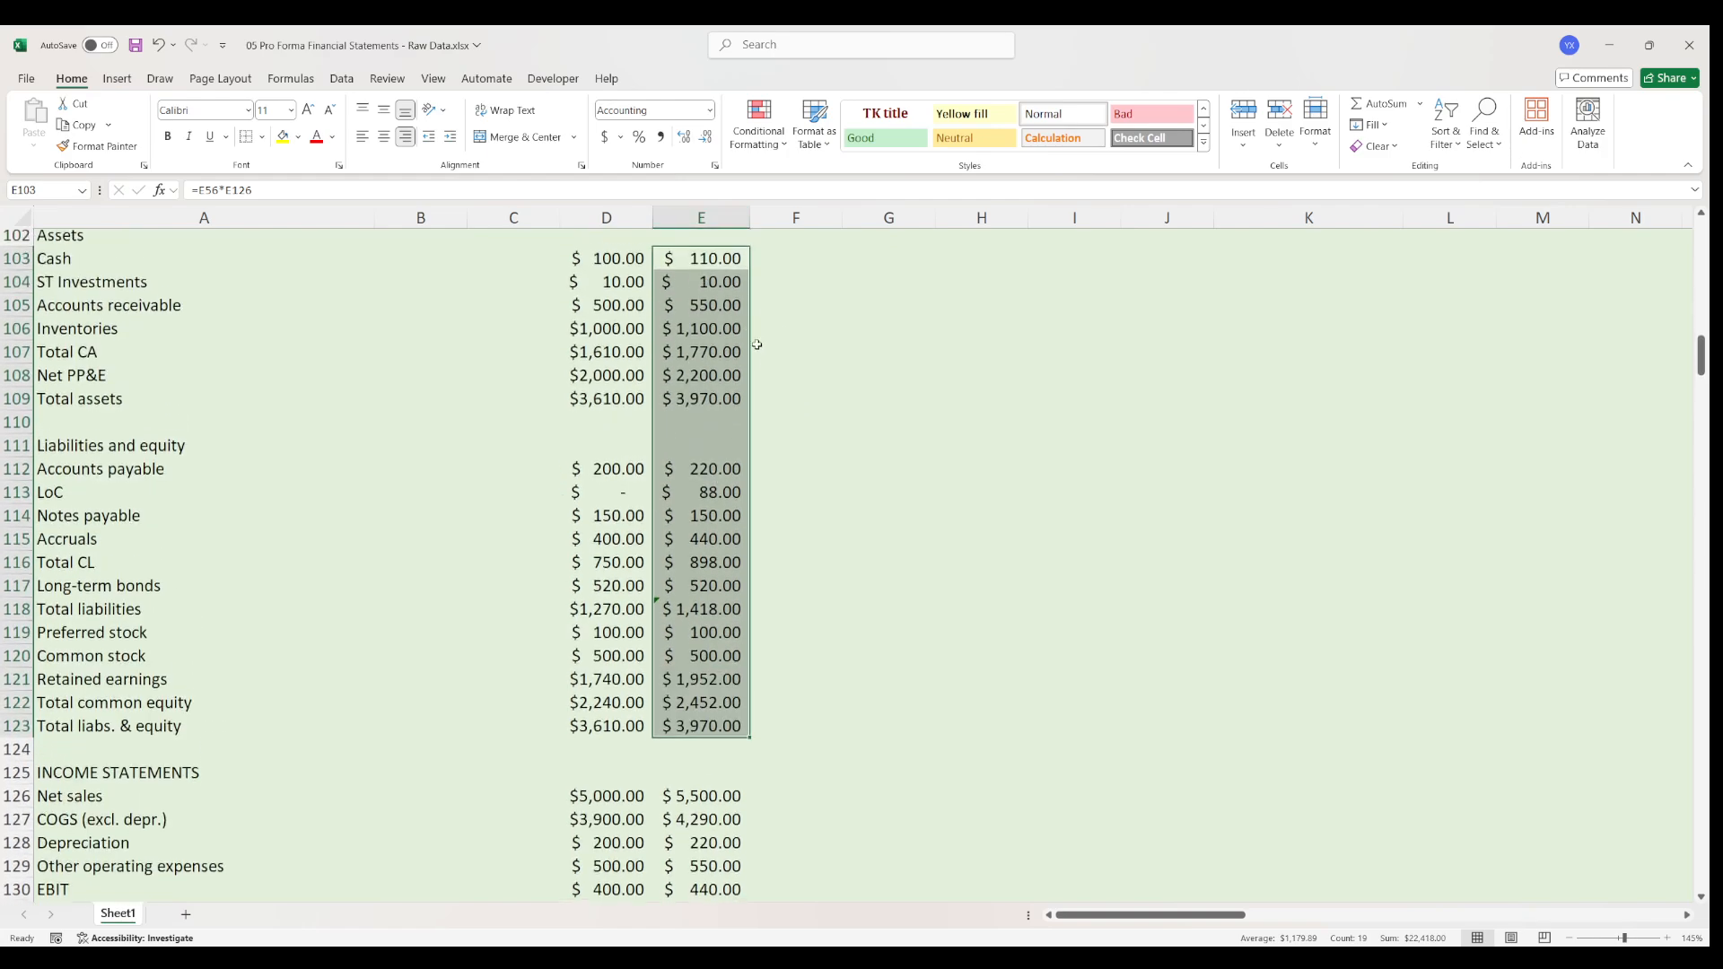
{"action": "left_click_drag", "start_coordinate": [718, 259], "coordinate": [714, 804]}
{"action": "key", "text": "ctrl+c"}
{"action": "scroll", "coordinate": [843, 715], "scroll_direction": "up", "scroll_amount": 11}
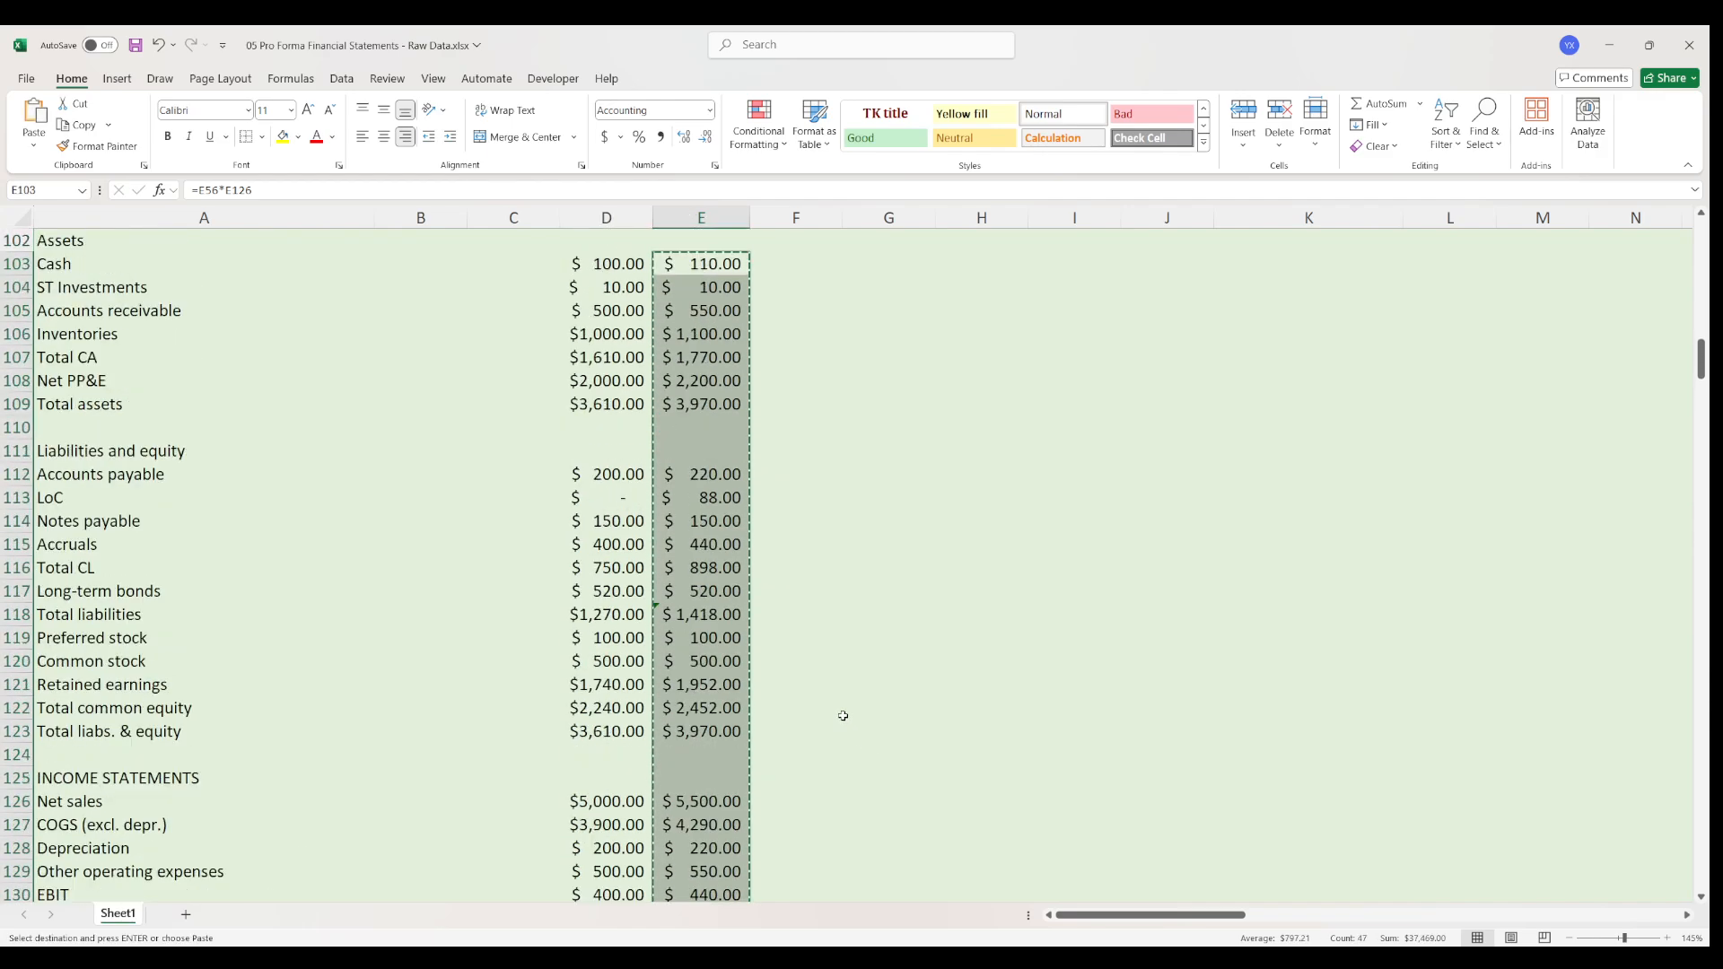
{"action": "scroll", "coordinate": [823, 708], "scroll_direction": "down", "scroll_amount": 6}
{"action": "scroll", "coordinate": [811, 708], "scroll_direction": "up", "scroll_amount": 6}
{"action": "left_click", "coordinate": [800, 261]}
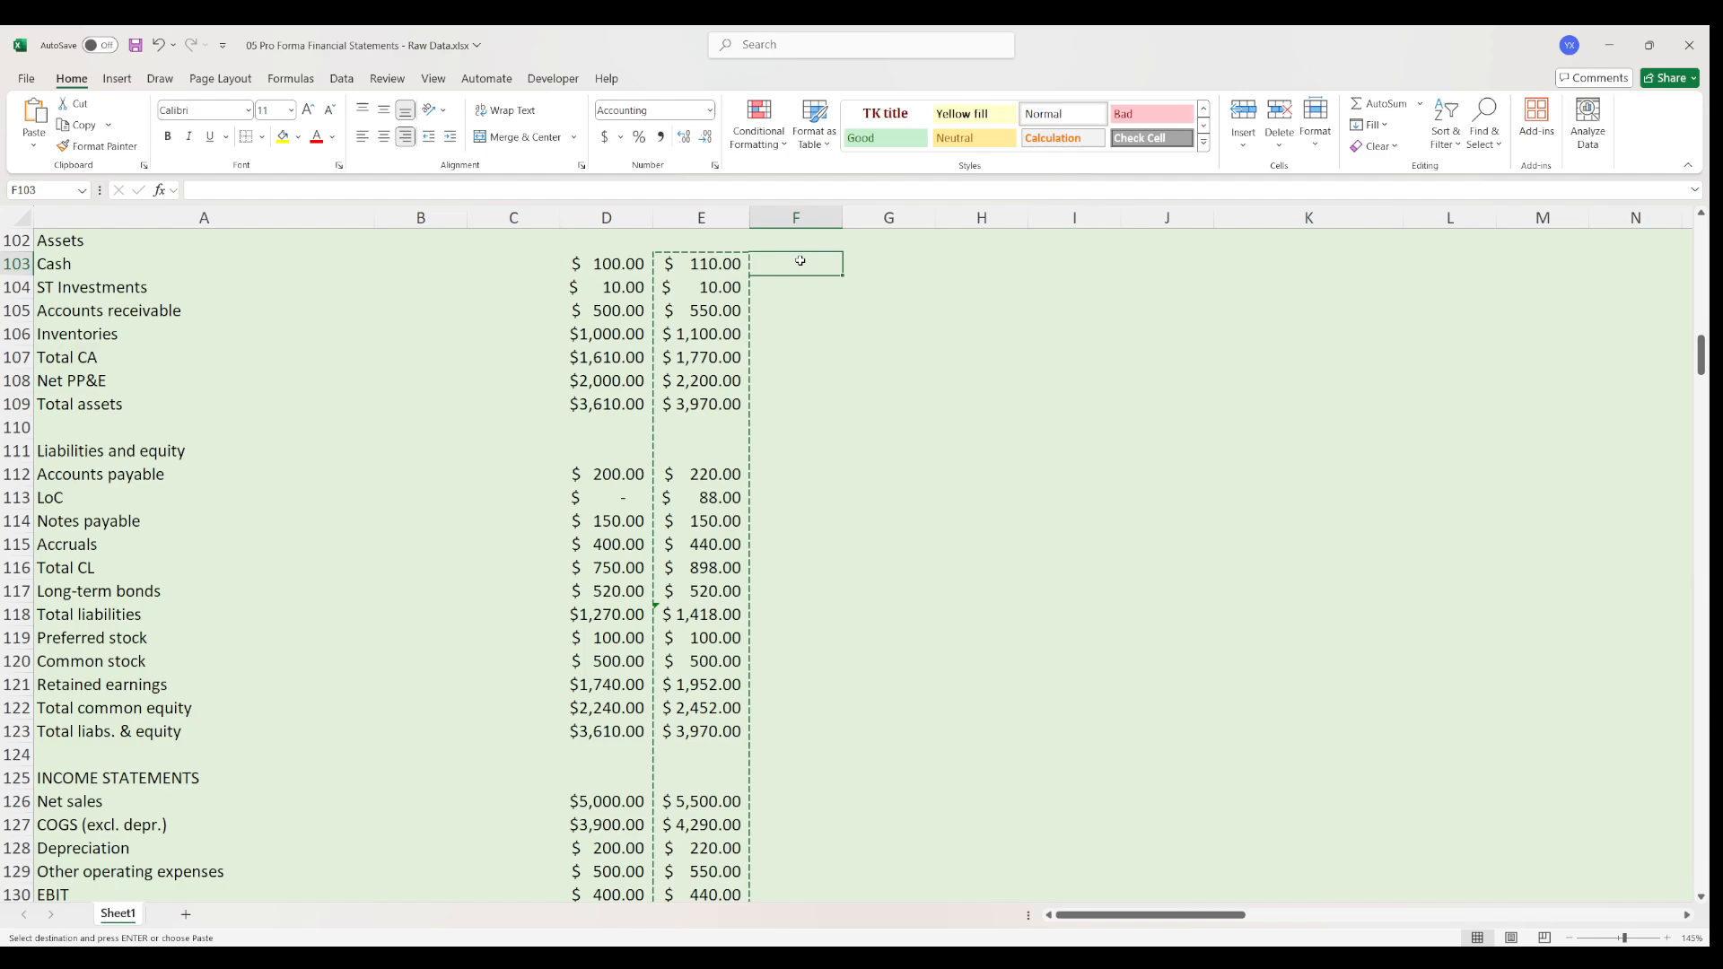
{"action": "key", "text": "ctrl+v"}
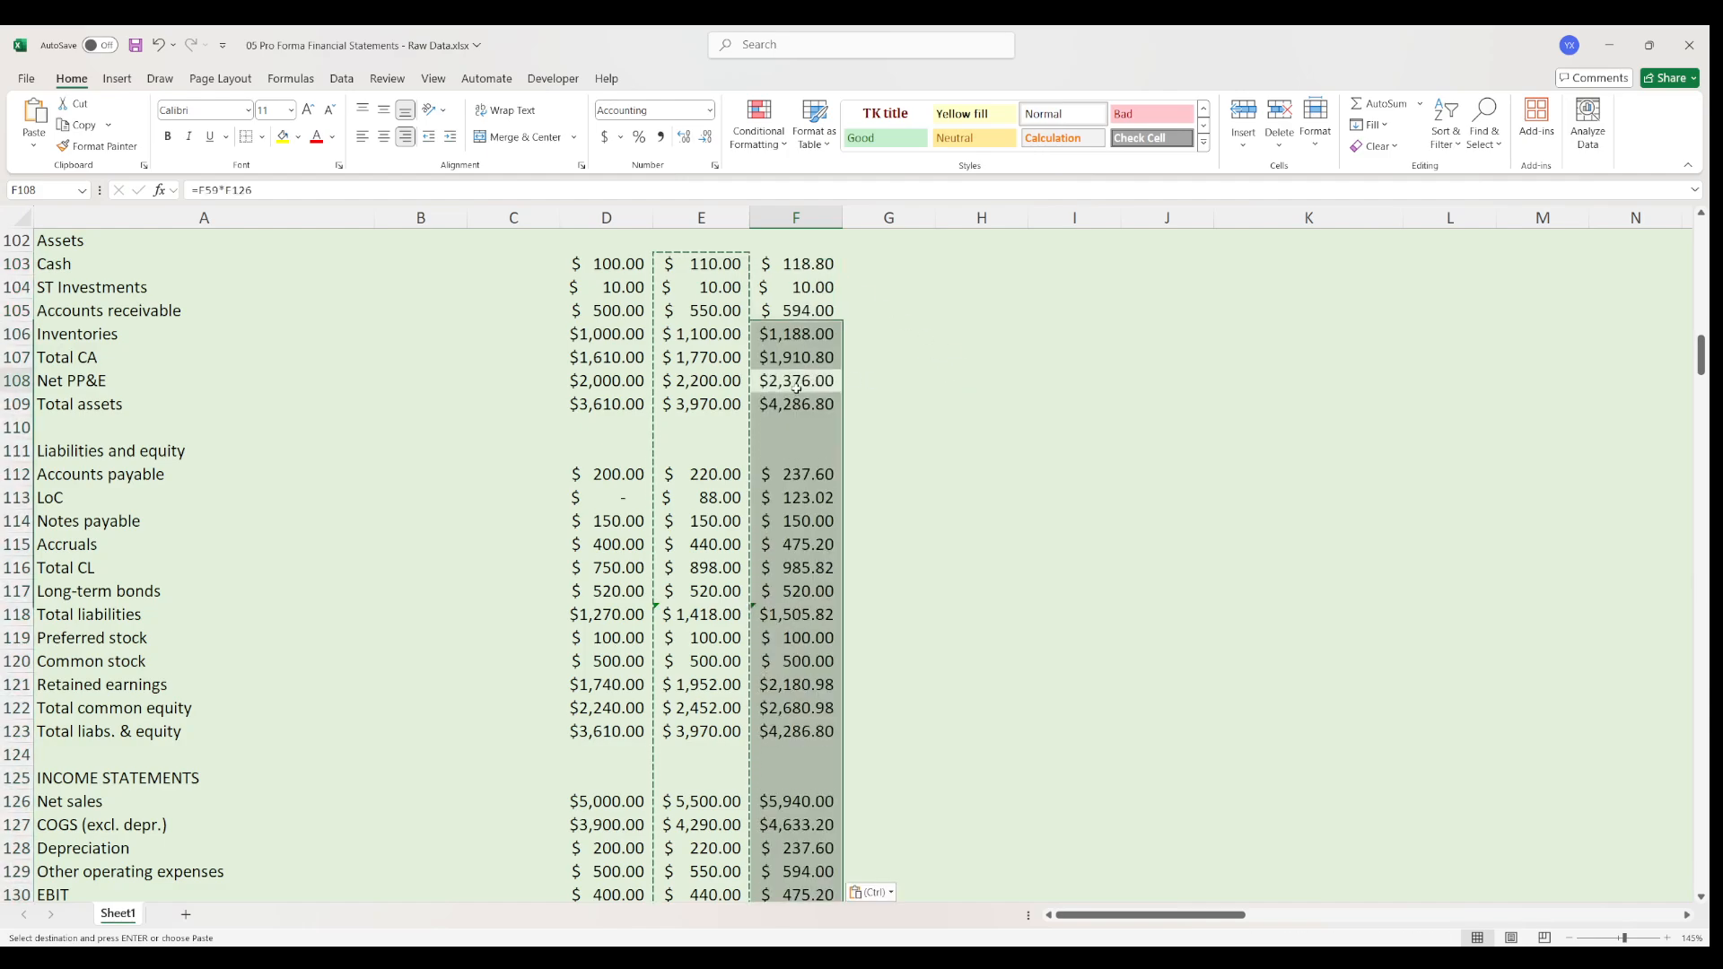
- Examine the 2023 totals, LoC, Special div. and financing deficit/surplus rows in column F
{"action": "left_click", "coordinate": [797, 403]}
{"action": "left_click", "coordinate": [824, 729]}
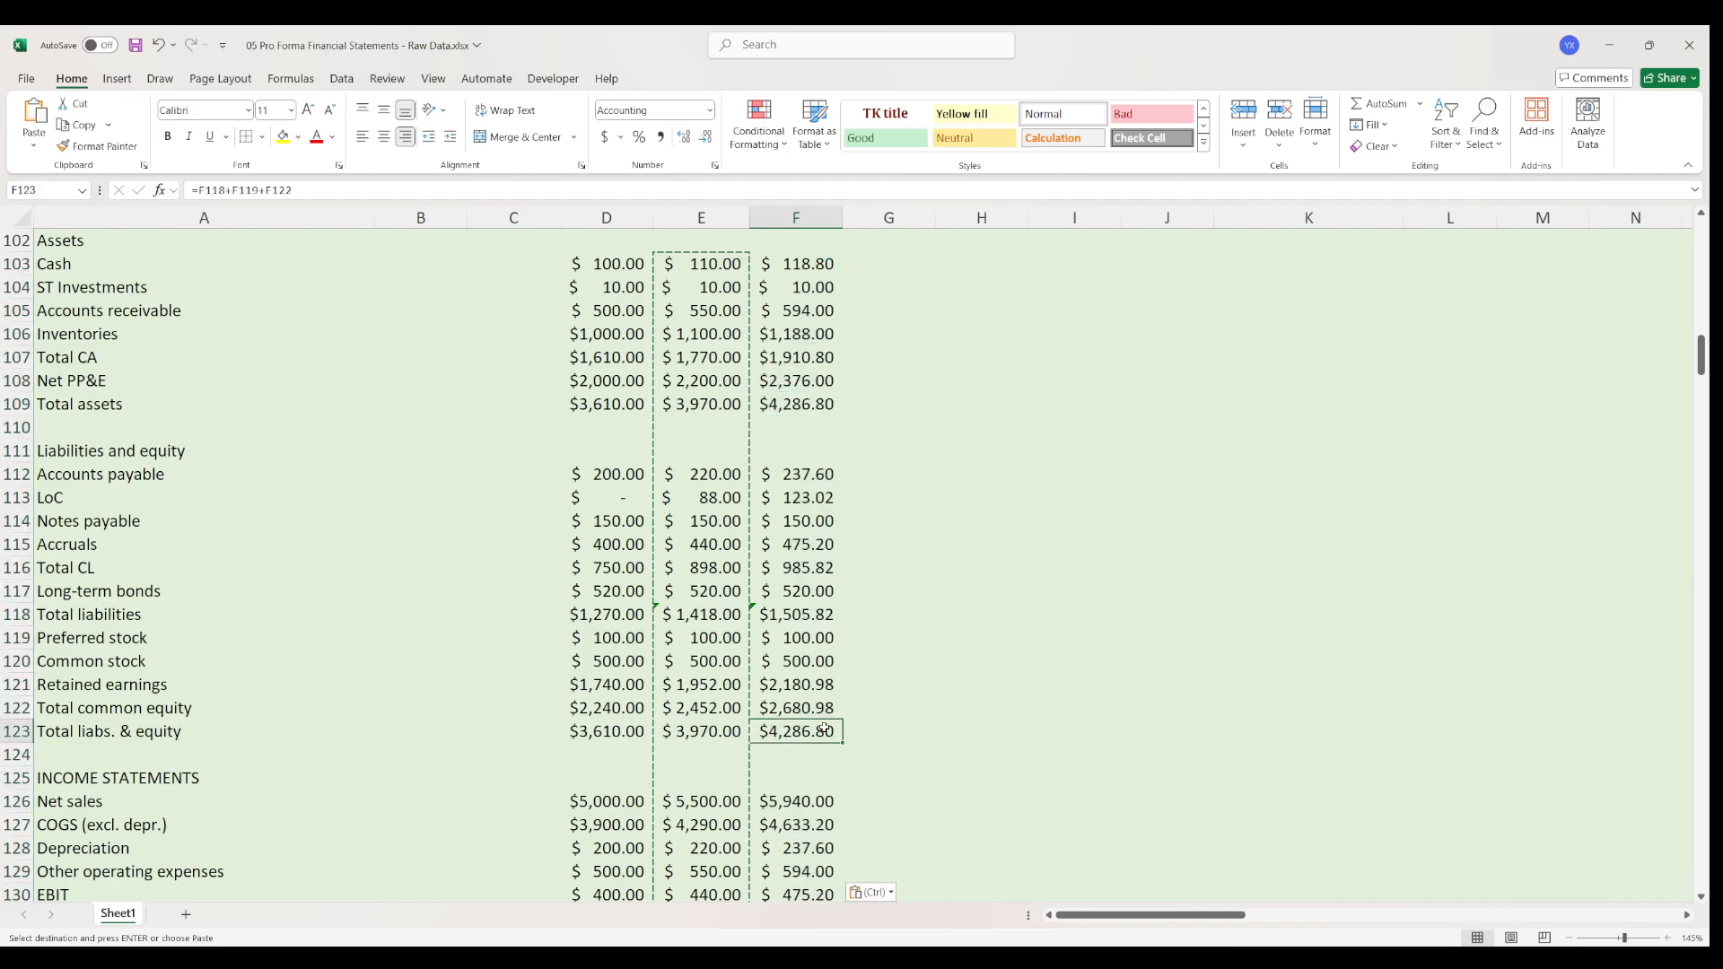
{"action": "left_click", "coordinate": [816, 497]}
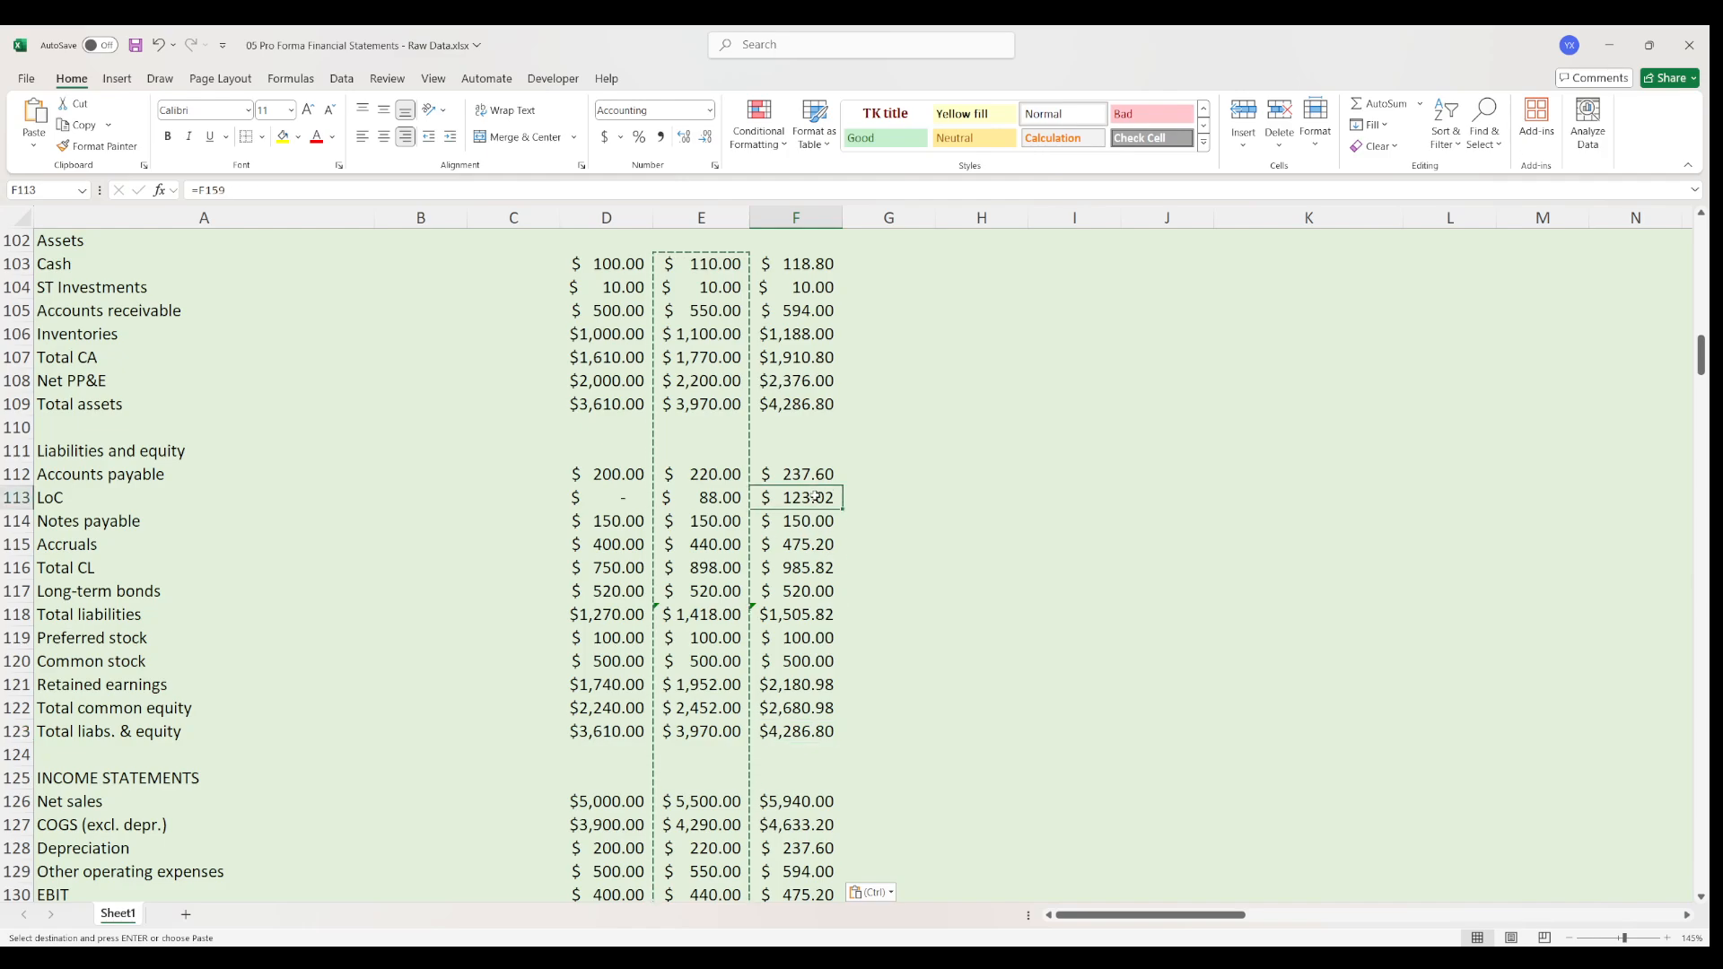
{"action": "scroll", "coordinate": [877, 591], "scroll_direction": "down", "scroll_amount": 5}
{"action": "left_click_drag", "start_coordinate": [830, 824], "coordinate": [805, 801]}
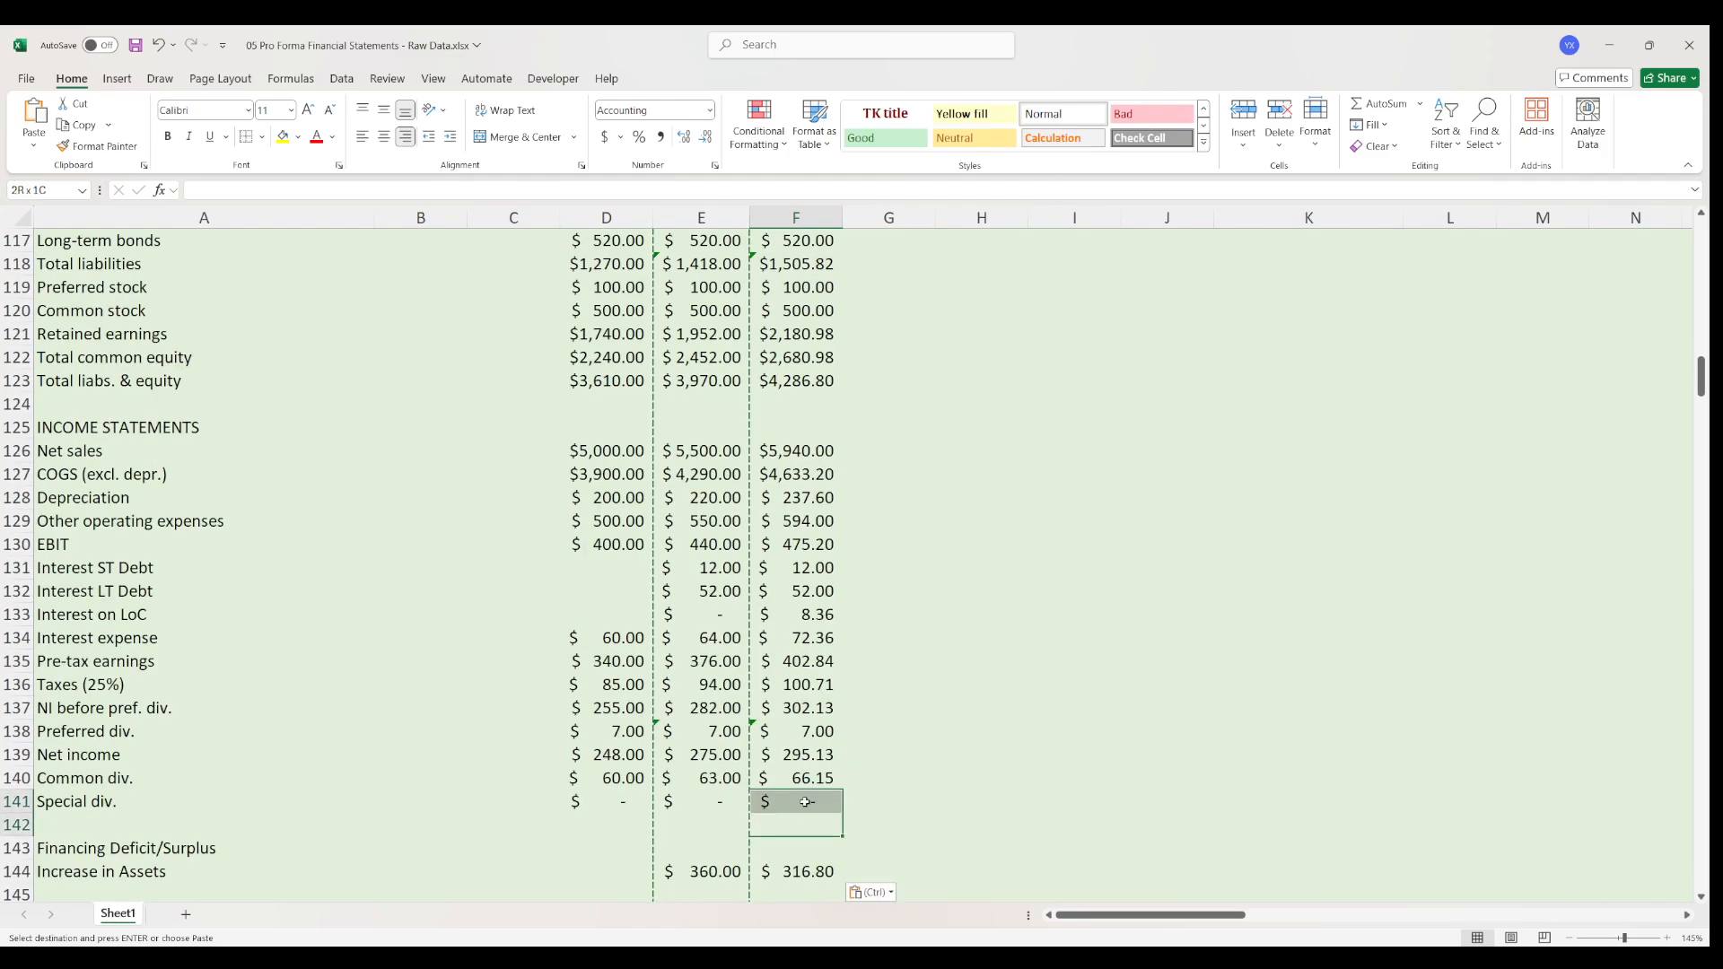
{"action": "left_click", "coordinate": [805, 801]}
{"action": "scroll", "coordinate": [812, 789], "scroll_direction": "down", "scroll_amount": 7}
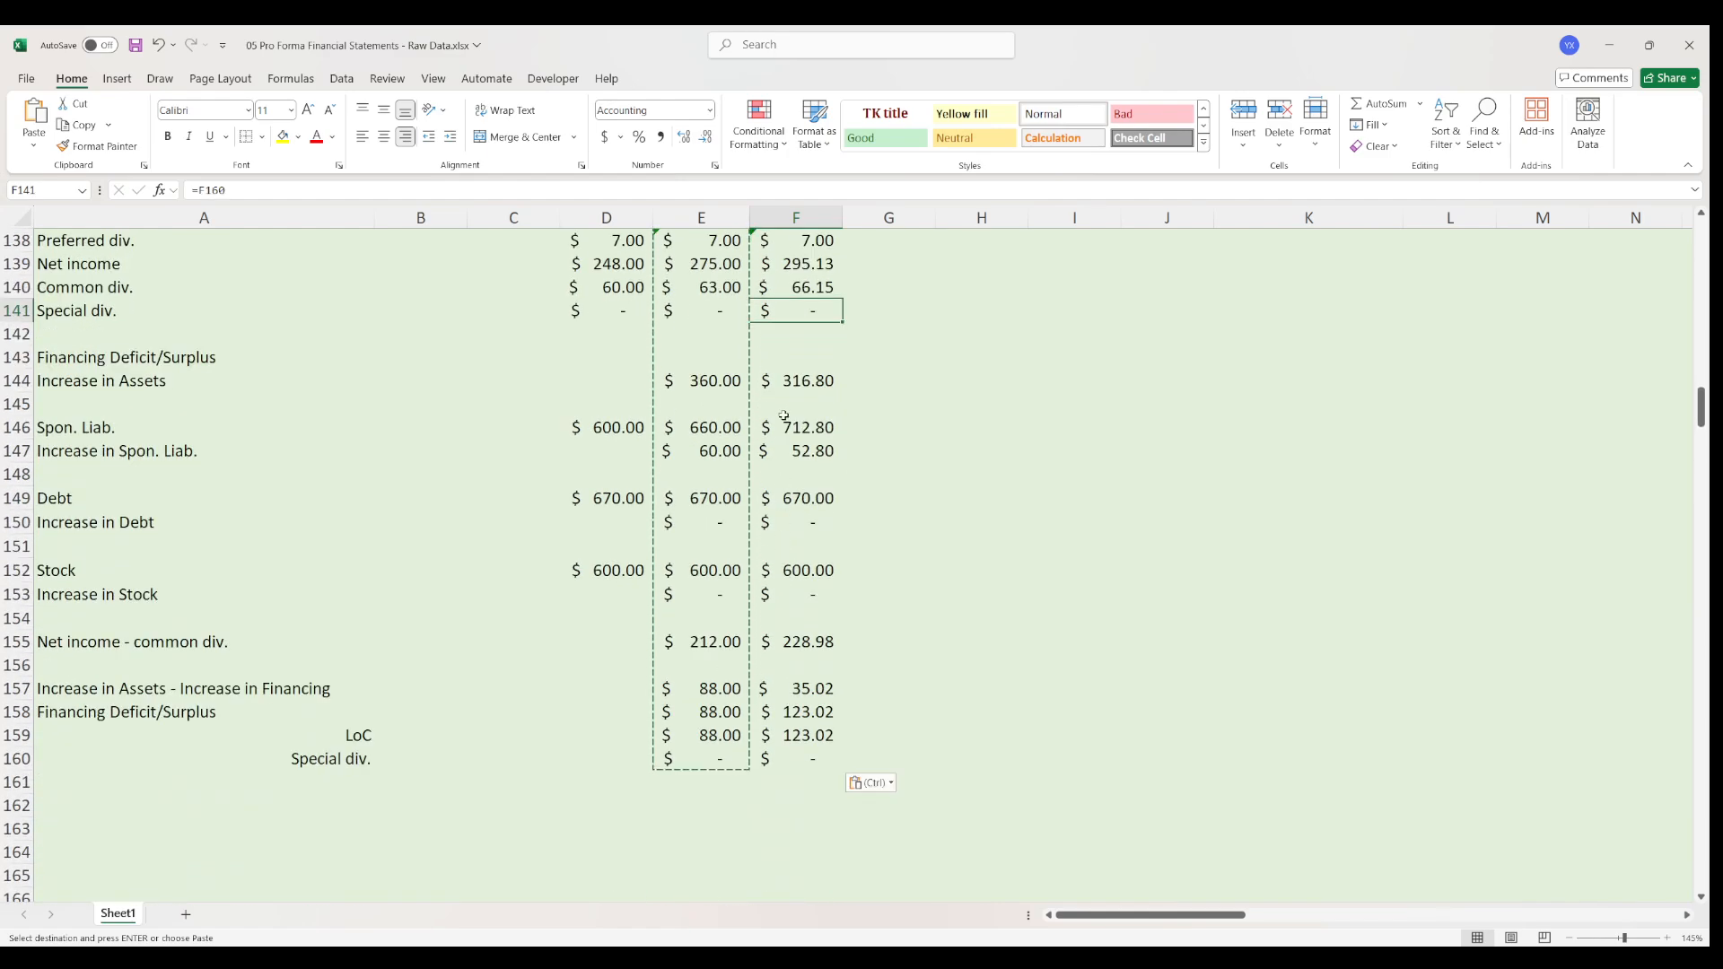
{"action": "left_click_drag", "start_coordinate": [784, 413], "coordinate": [818, 756]}
- Paste the copied 2022 formulas into the 2024 to 2026 columns starting at G103:I103
{"action": "scroll", "coordinate": [801, 729], "scroll_direction": "up", "scroll_amount": 15}
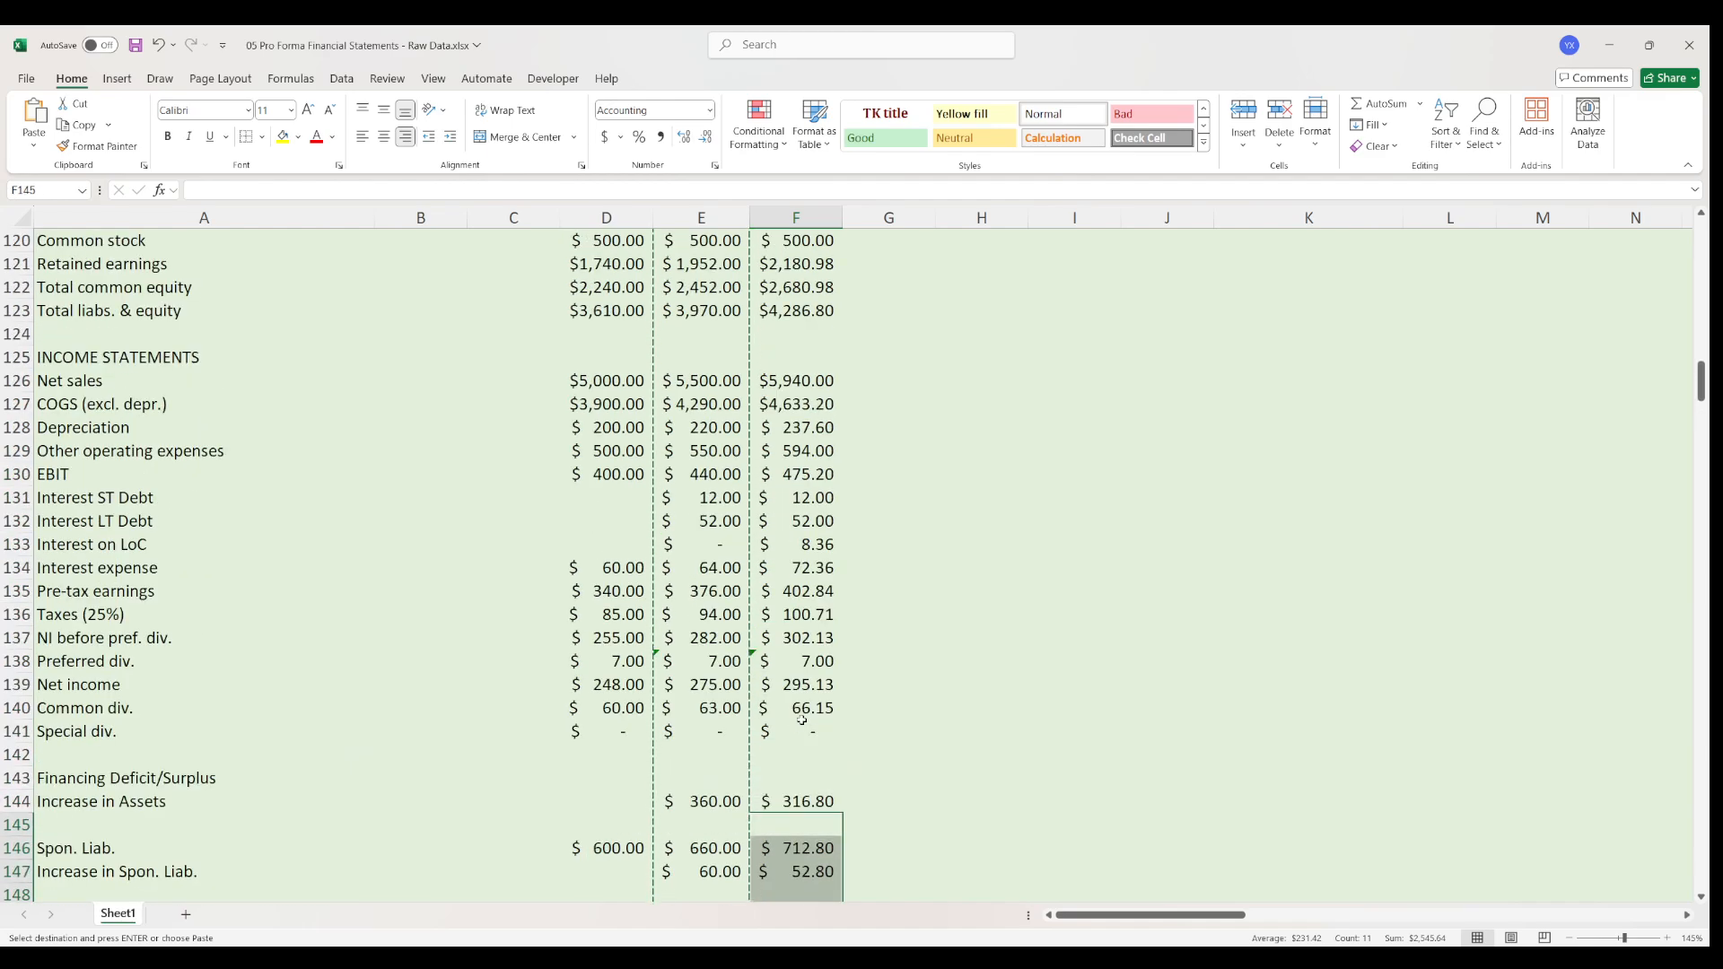
{"action": "left_click_drag", "start_coordinate": [902, 473], "coordinate": [1092, 469]}
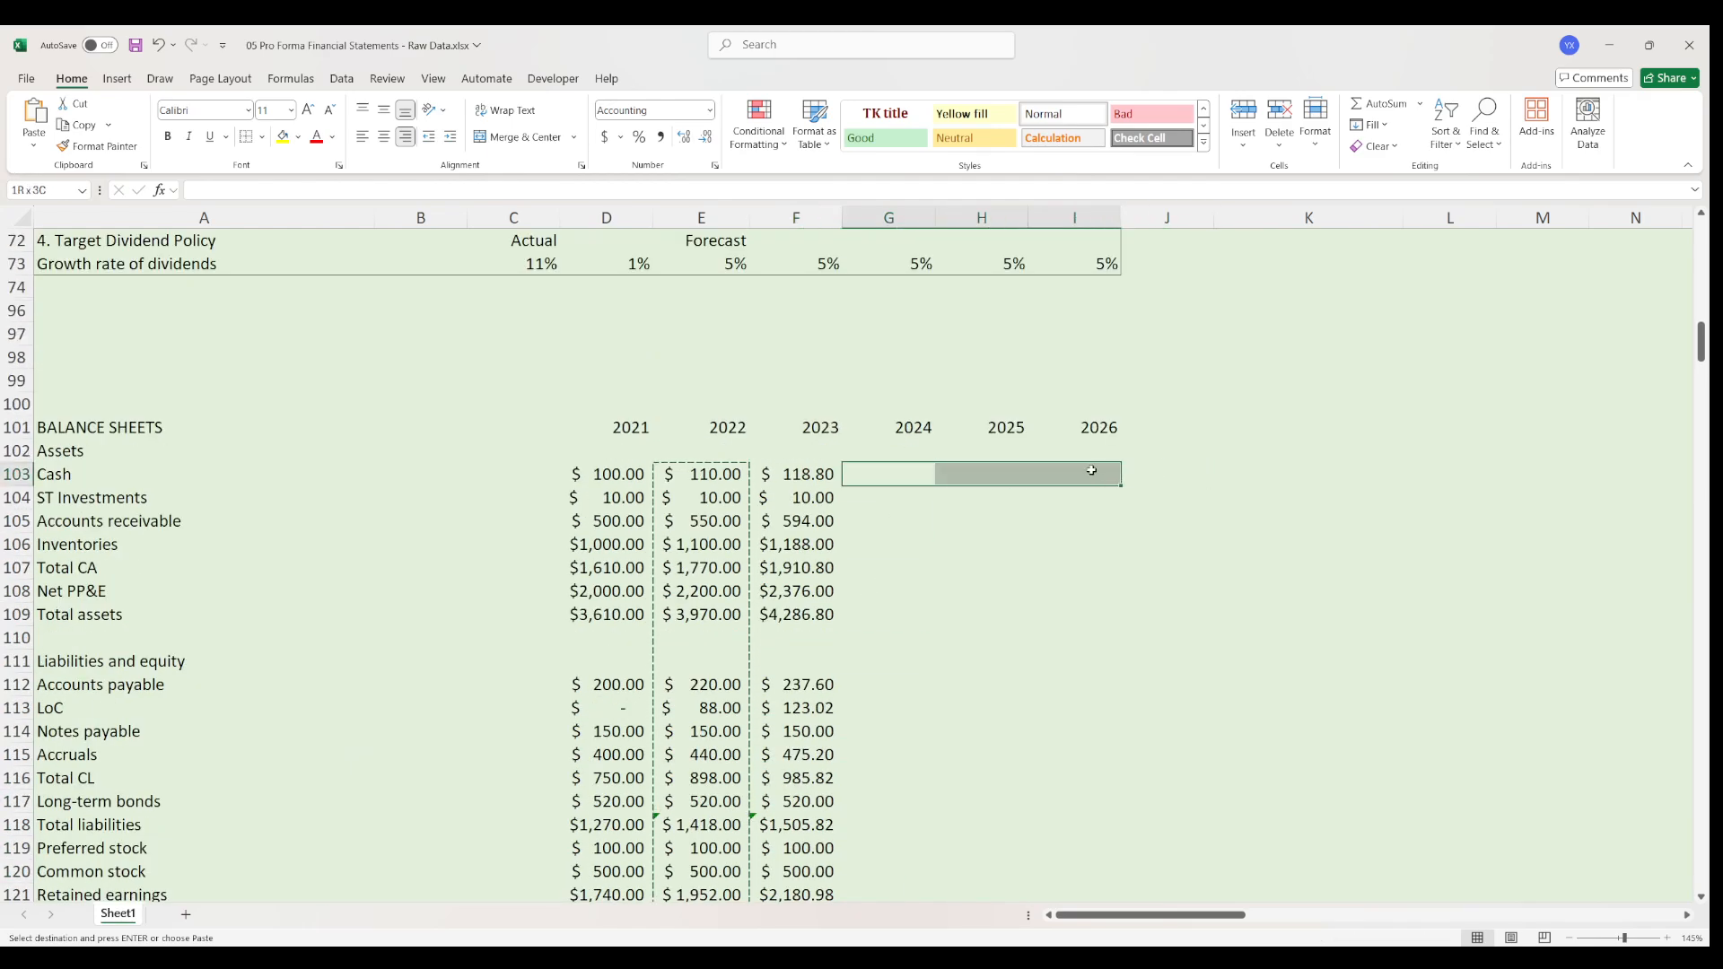
{"action": "key", "text": "ctrl+v"}
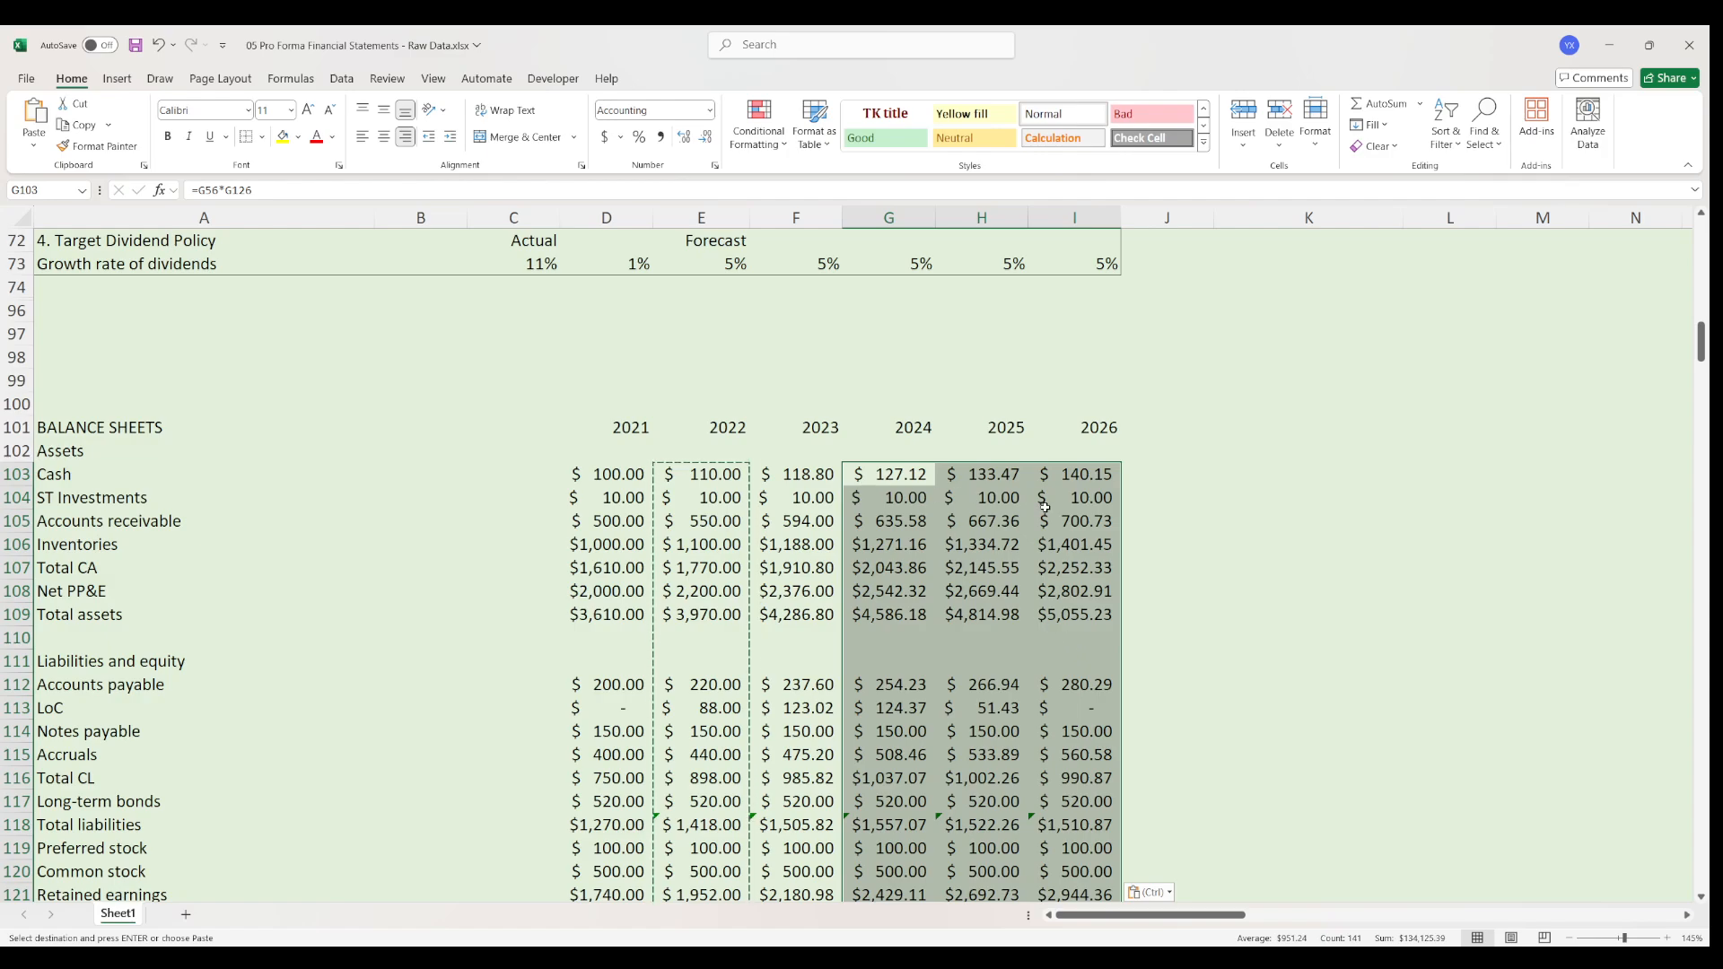
- Review the LoC and Special div. rows of the financing section across 2022 to 2026
{"action": "scroll", "coordinate": [1045, 507], "scroll_direction": "down", "scroll_amount": 9}
{"action": "scroll", "coordinate": [1057, 522], "scroll_direction": "down", "scroll_amount": 7}
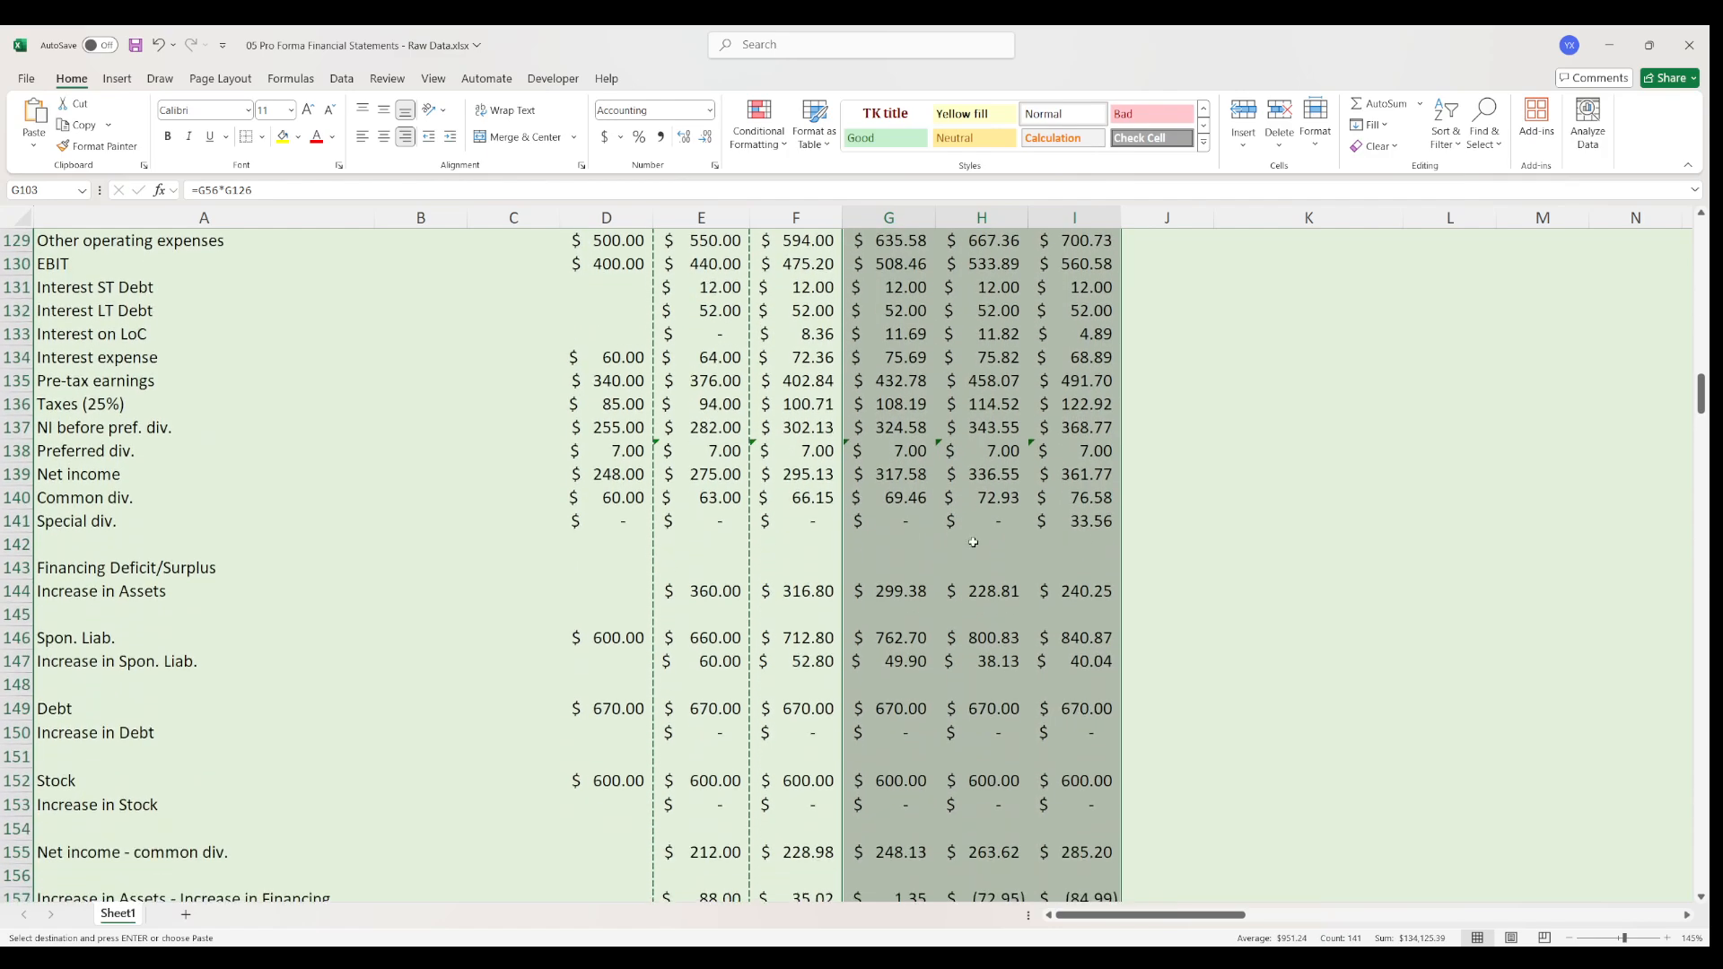
{"action": "left_click", "coordinate": [981, 264]}
{"action": "left_click_drag", "start_coordinate": [709, 688], "coordinate": [1090, 665]}
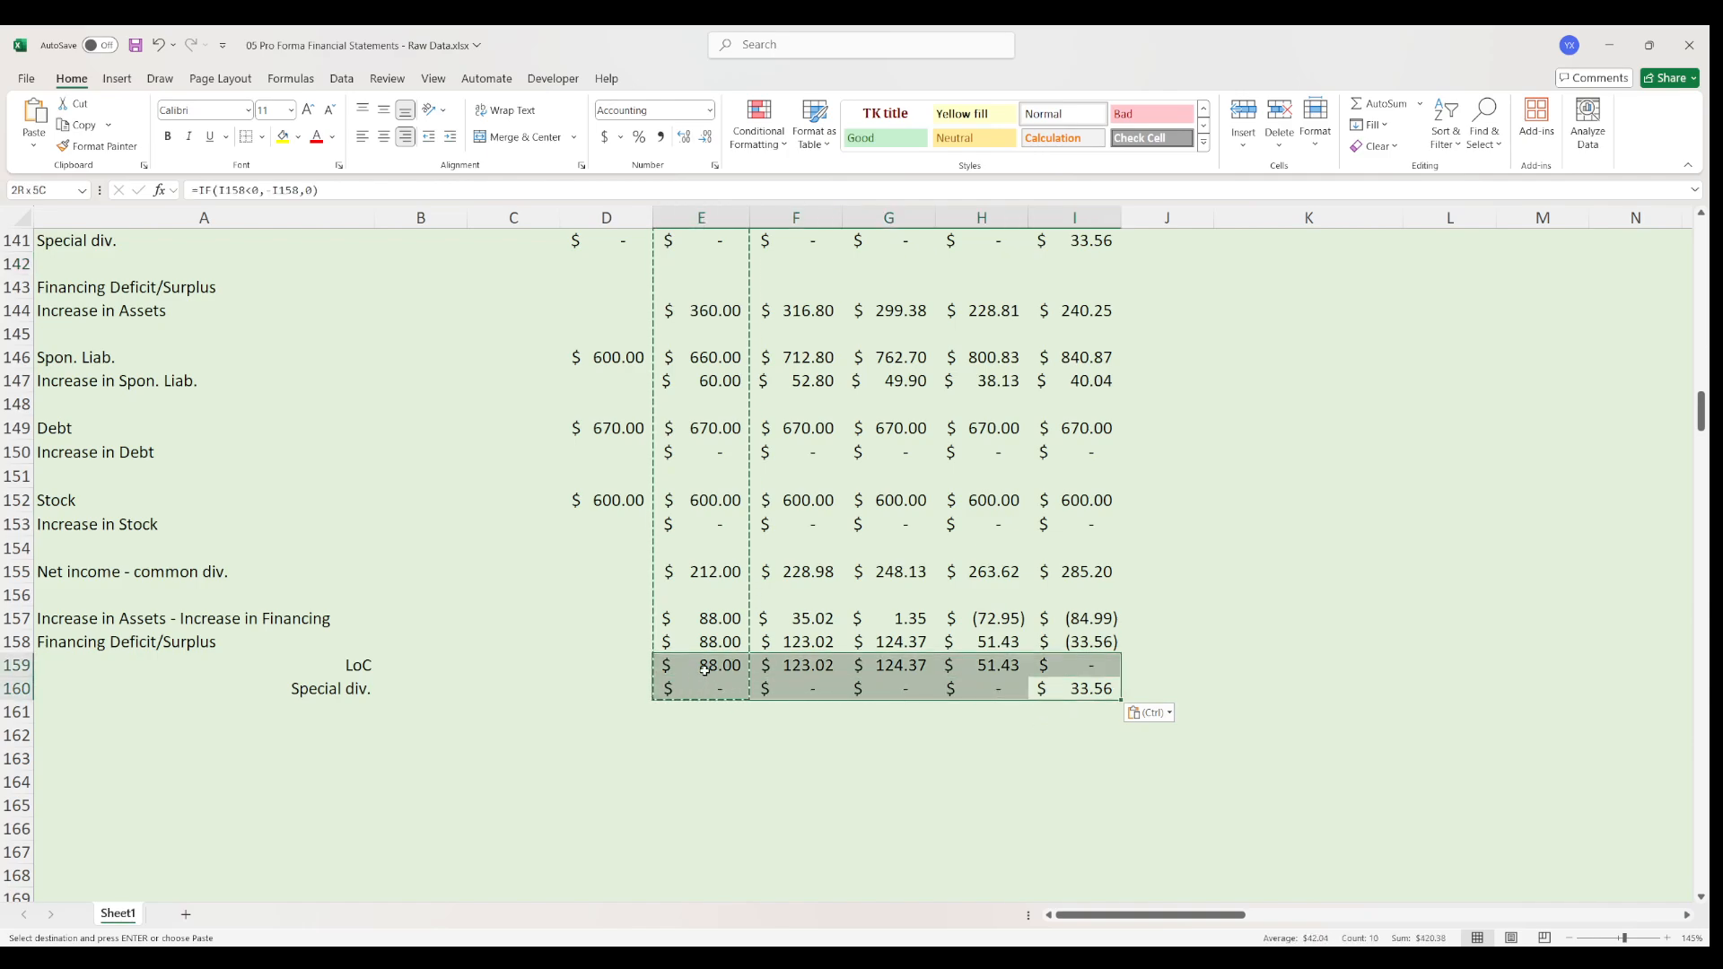
{"action": "left_click_drag", "start_coordinate": [709, 665], "coordinate": [1107, 673]}
{"action": "scroll", "coordinate": [703, 568], "scroll_direction": "up", "scroll_amount": 6}
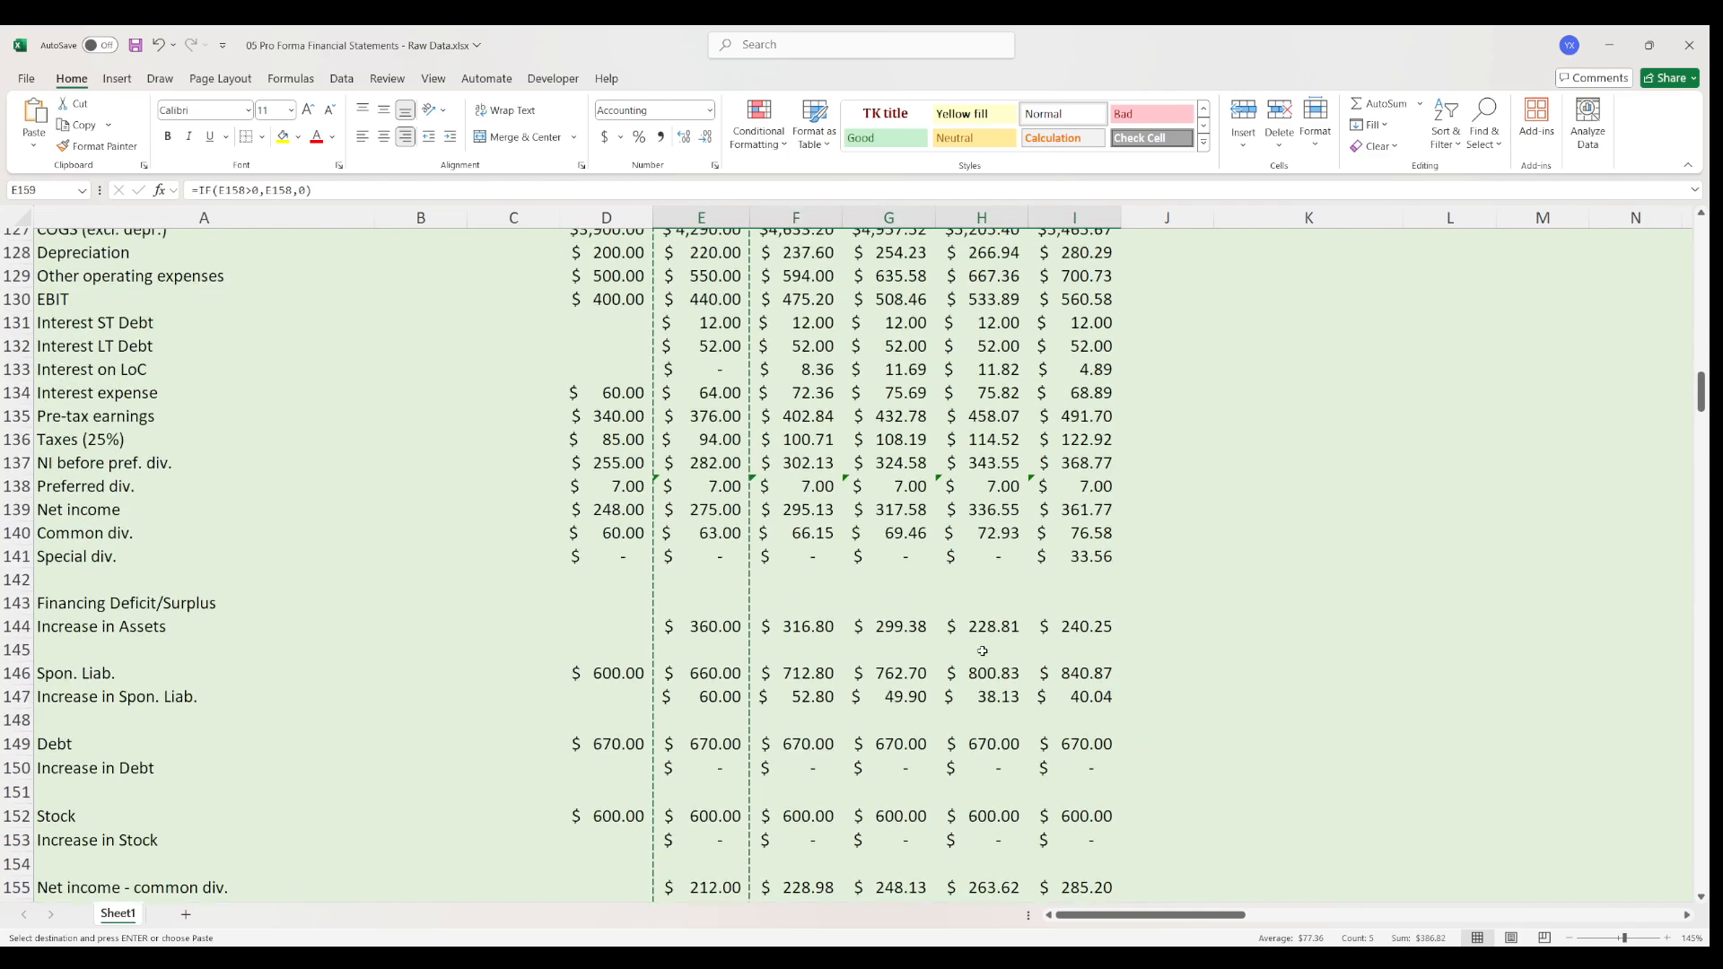
{"action": "scroll", "coordinate": [908, 626], "scroll_direction": "up", "scroll_amount": 2}
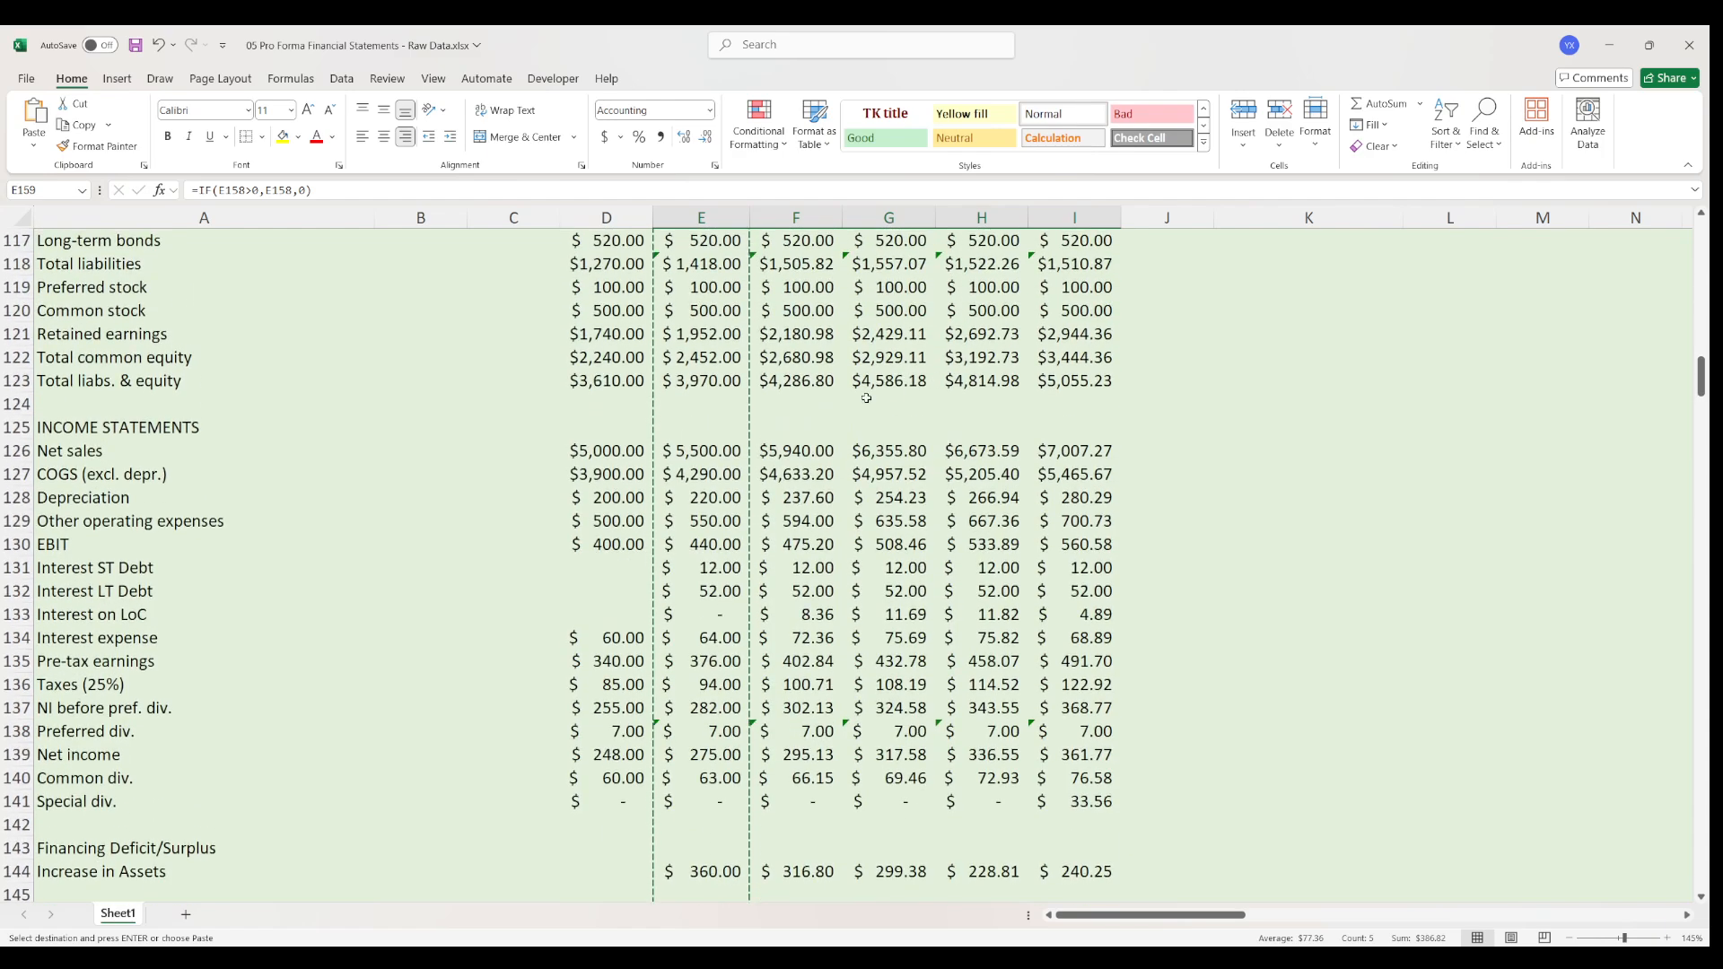
- Compare Total liabs. & equity with Total assets across 2021 to 2026 and clear the copy selection
{"action": "left_click_drag", "start_coordinate": [616, 384], "coordinate": [1090, 408]}
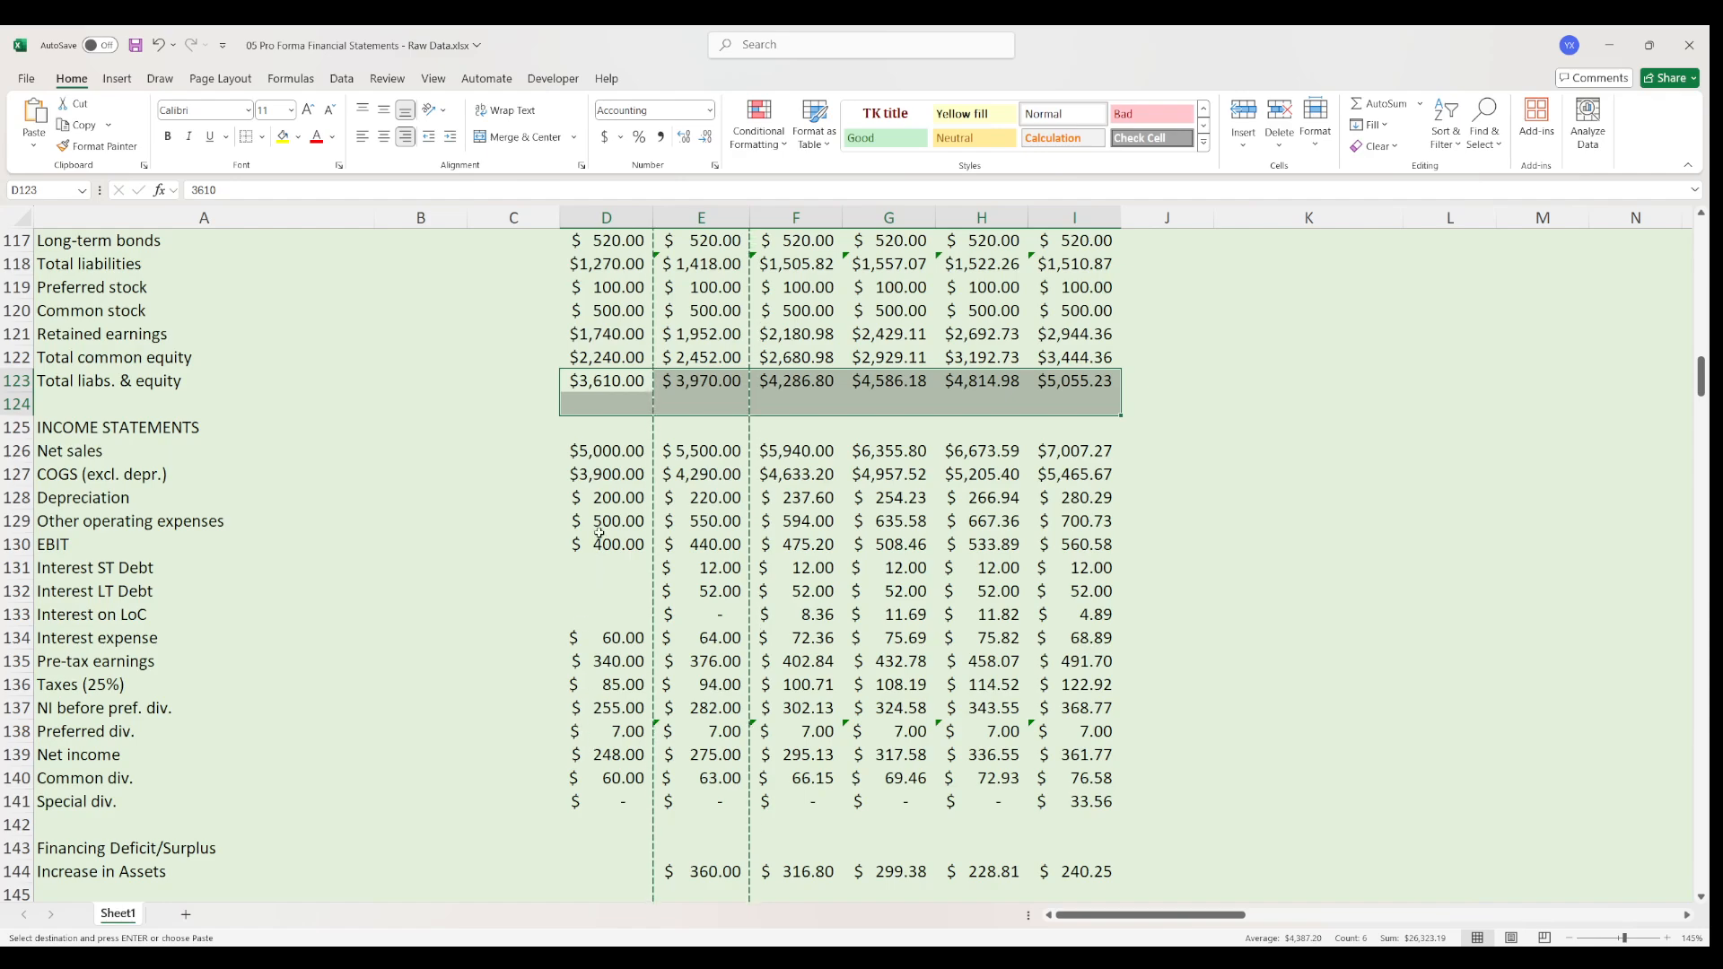
{"action": "scroll", "coordinate": [606, 539], "scroll_direction": "up", "scroll_amount": 4}
{"action": "left_click_drag", "start_coordinate": [607, 334], "coordinate": [1087, 334]}
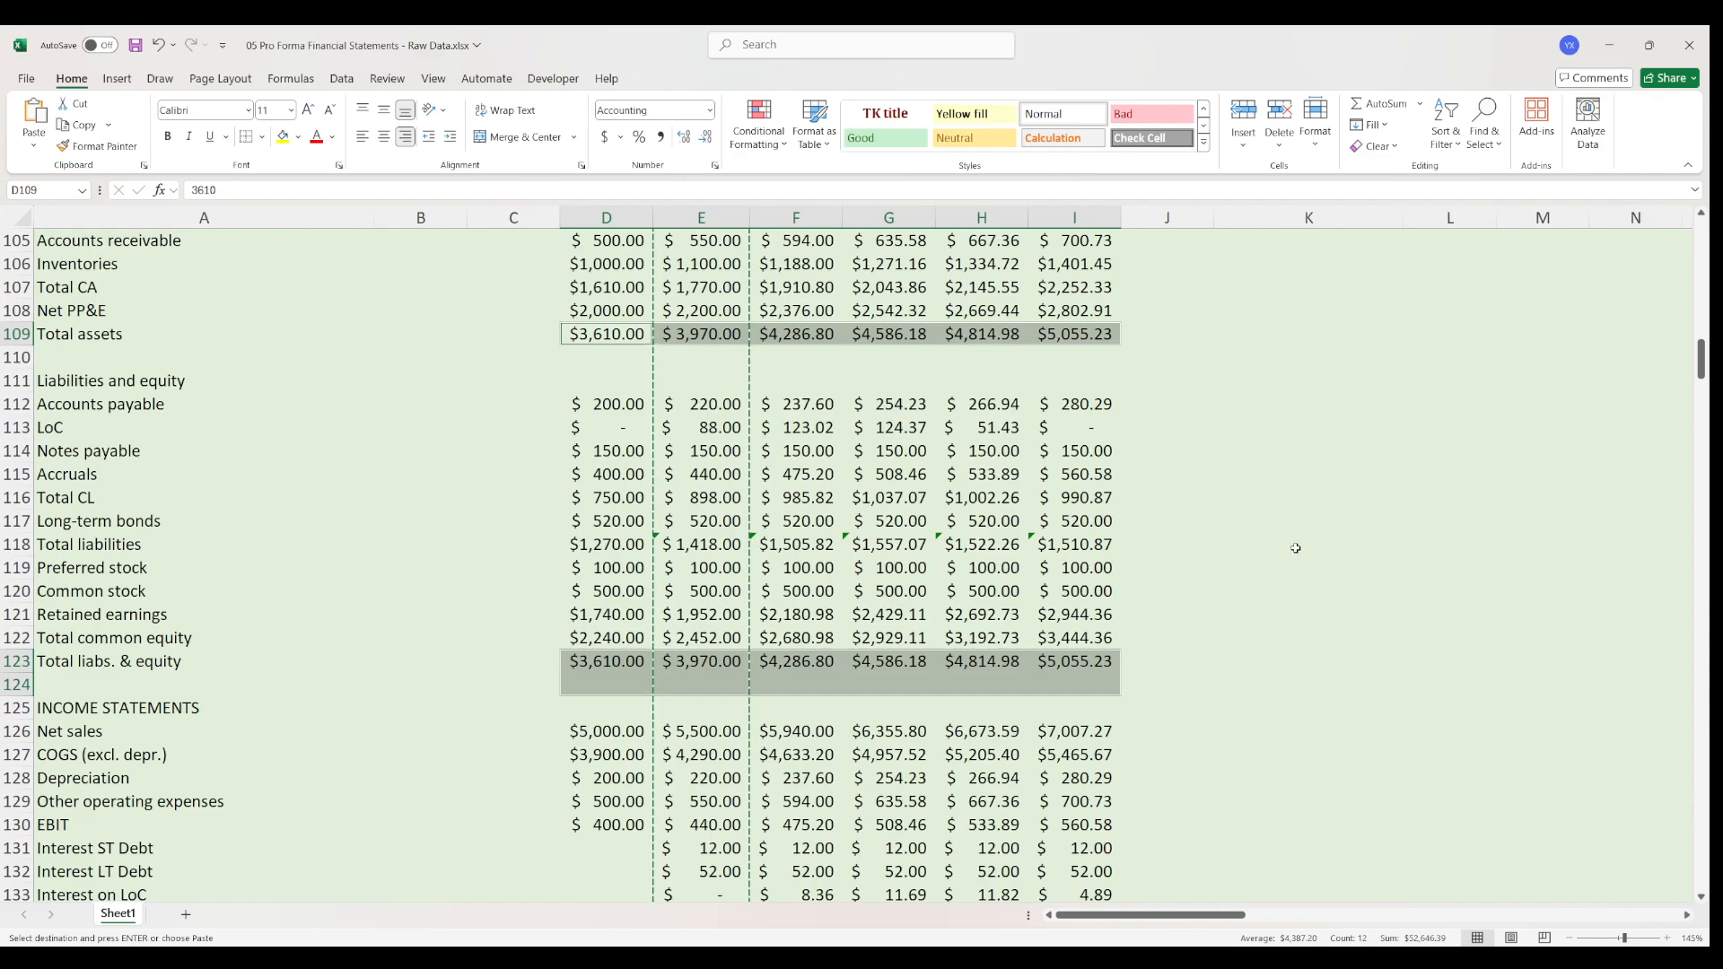
{"action": "left_click", "coordinate": [1164, 508]}
{"action": "key", "text": "Escape"}
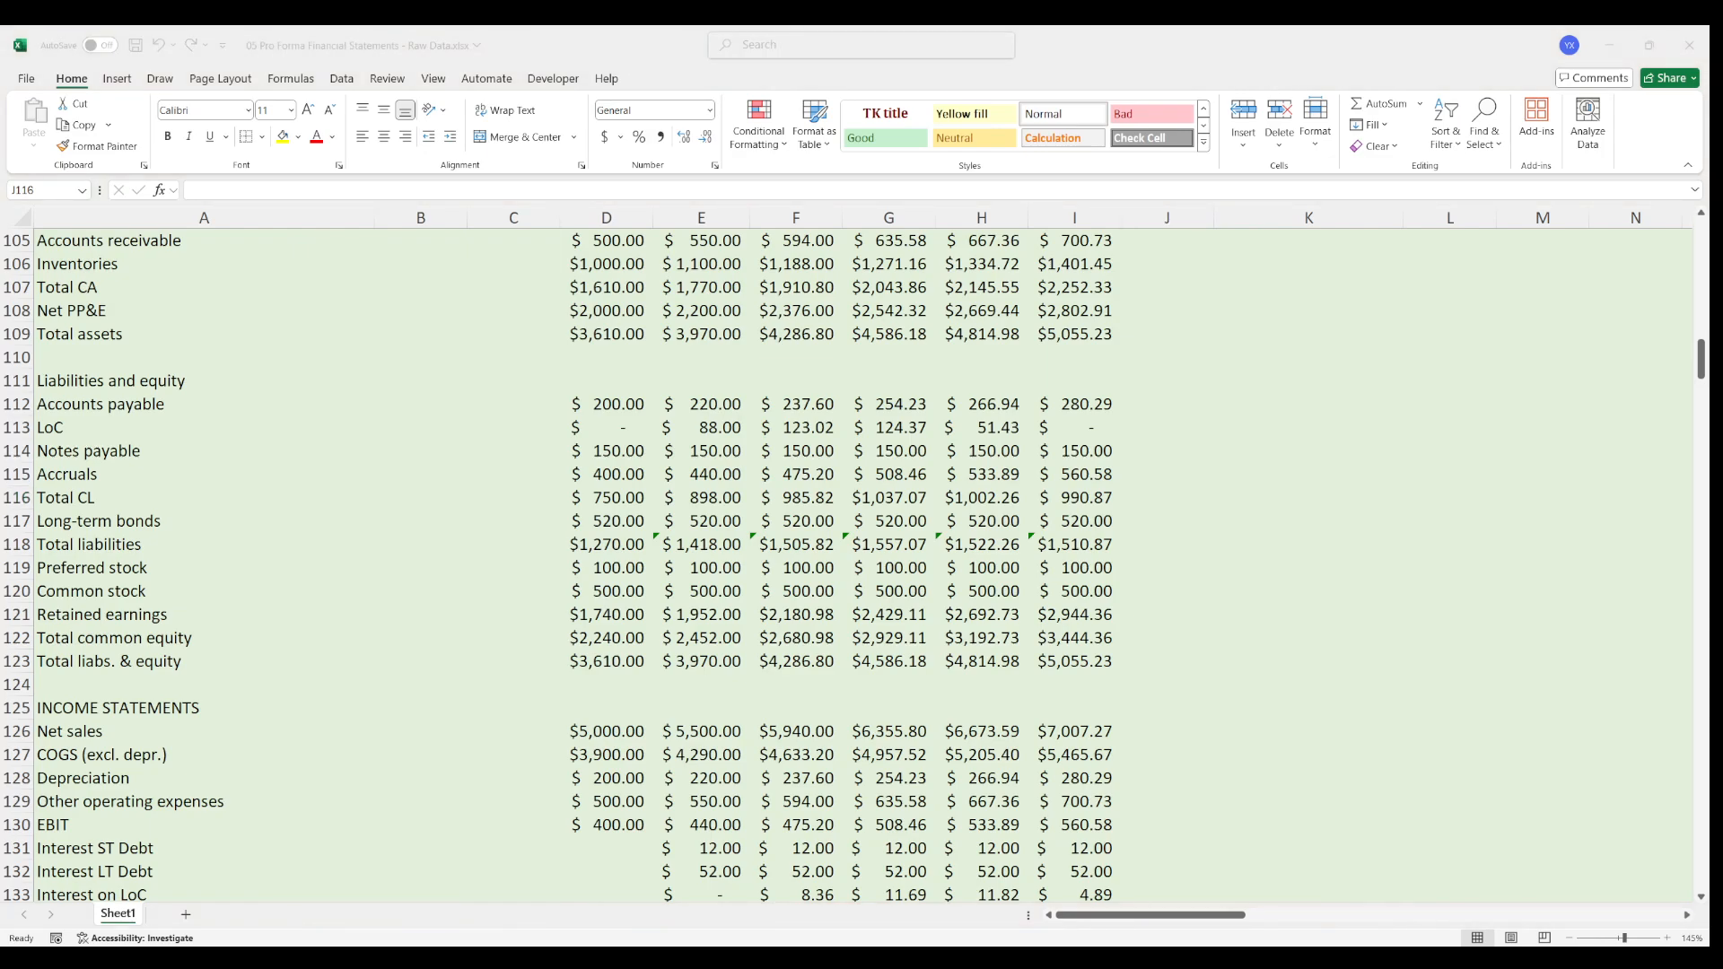
- Switch to the MindTap assignment in the browser and open its Ch09 P10 Build a Model-7201de.xlsx spreadsheet in Excel
{"action": "key", "text": "alt+Tab"}
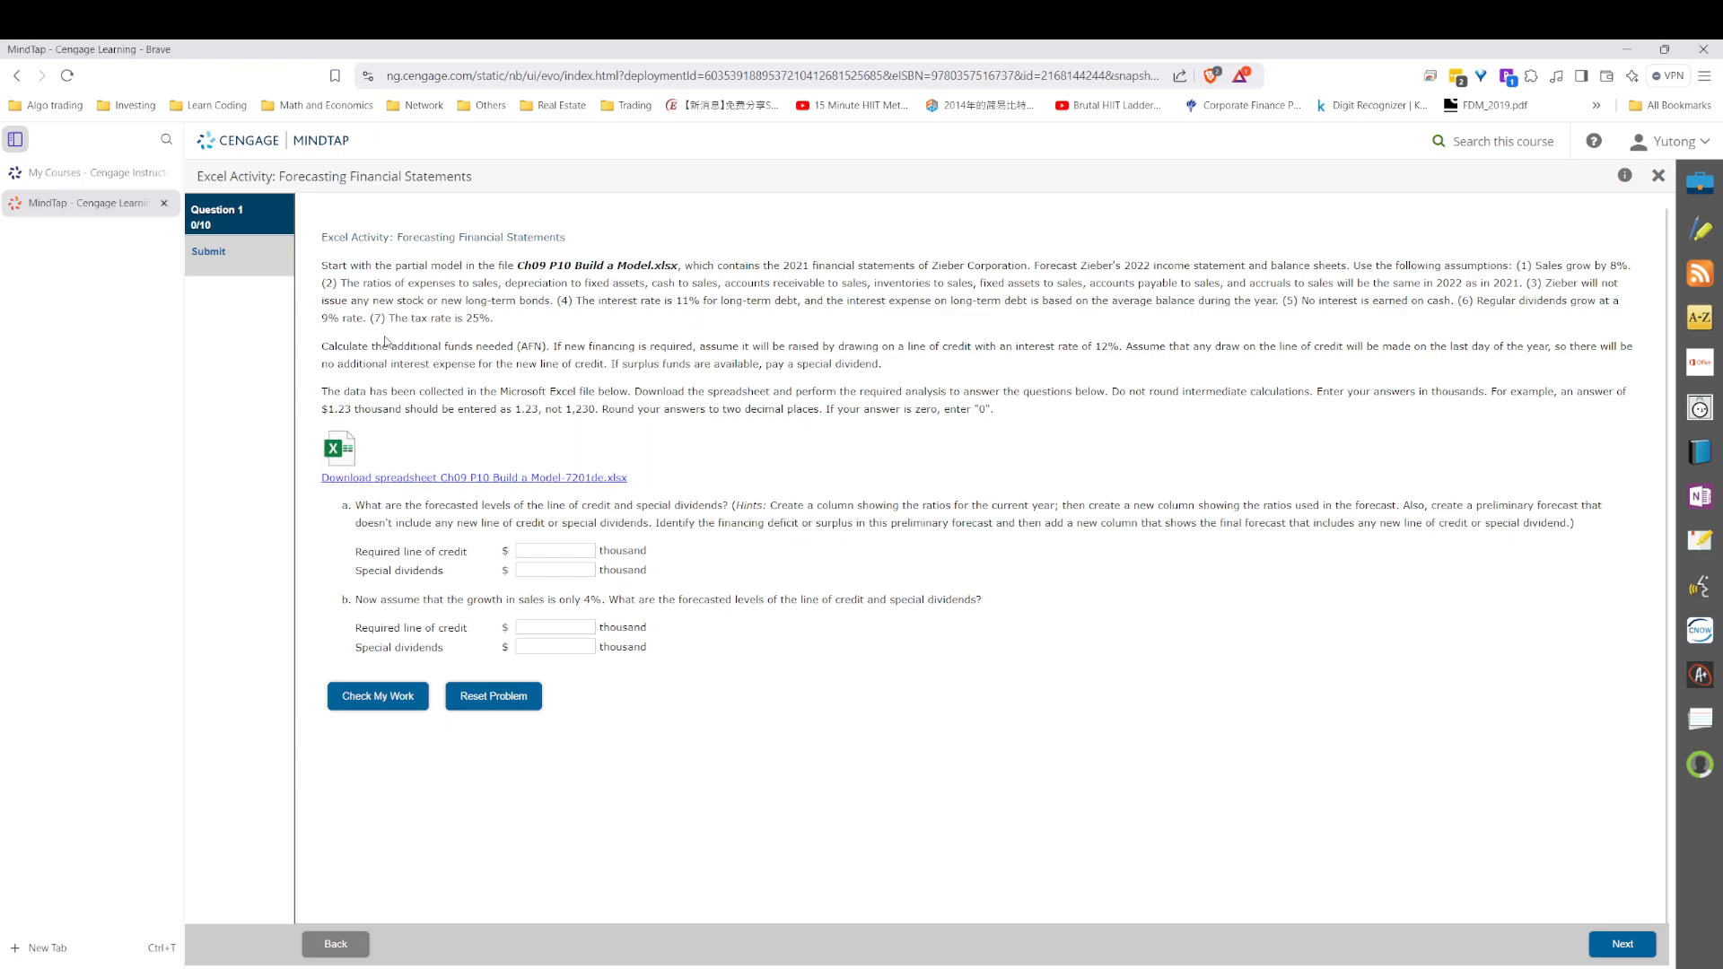
{"action": "left_click", "coordinate": [497, 476]}
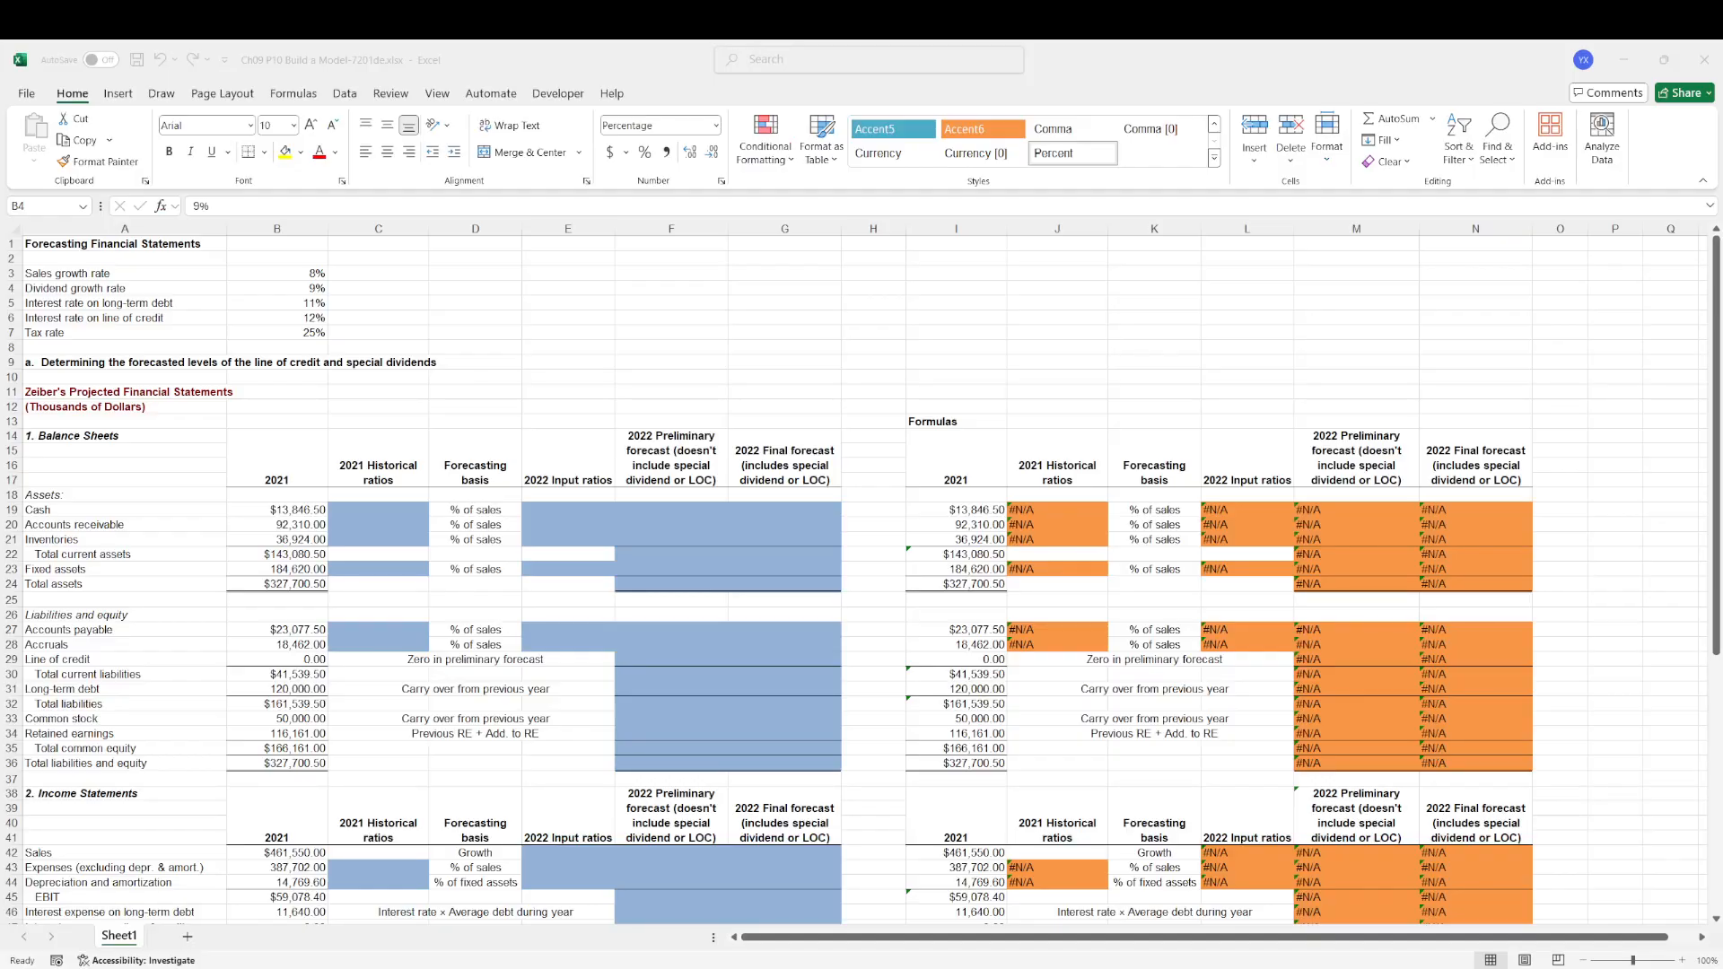
{"action": "left_click", "coordinate": [248, 386]}
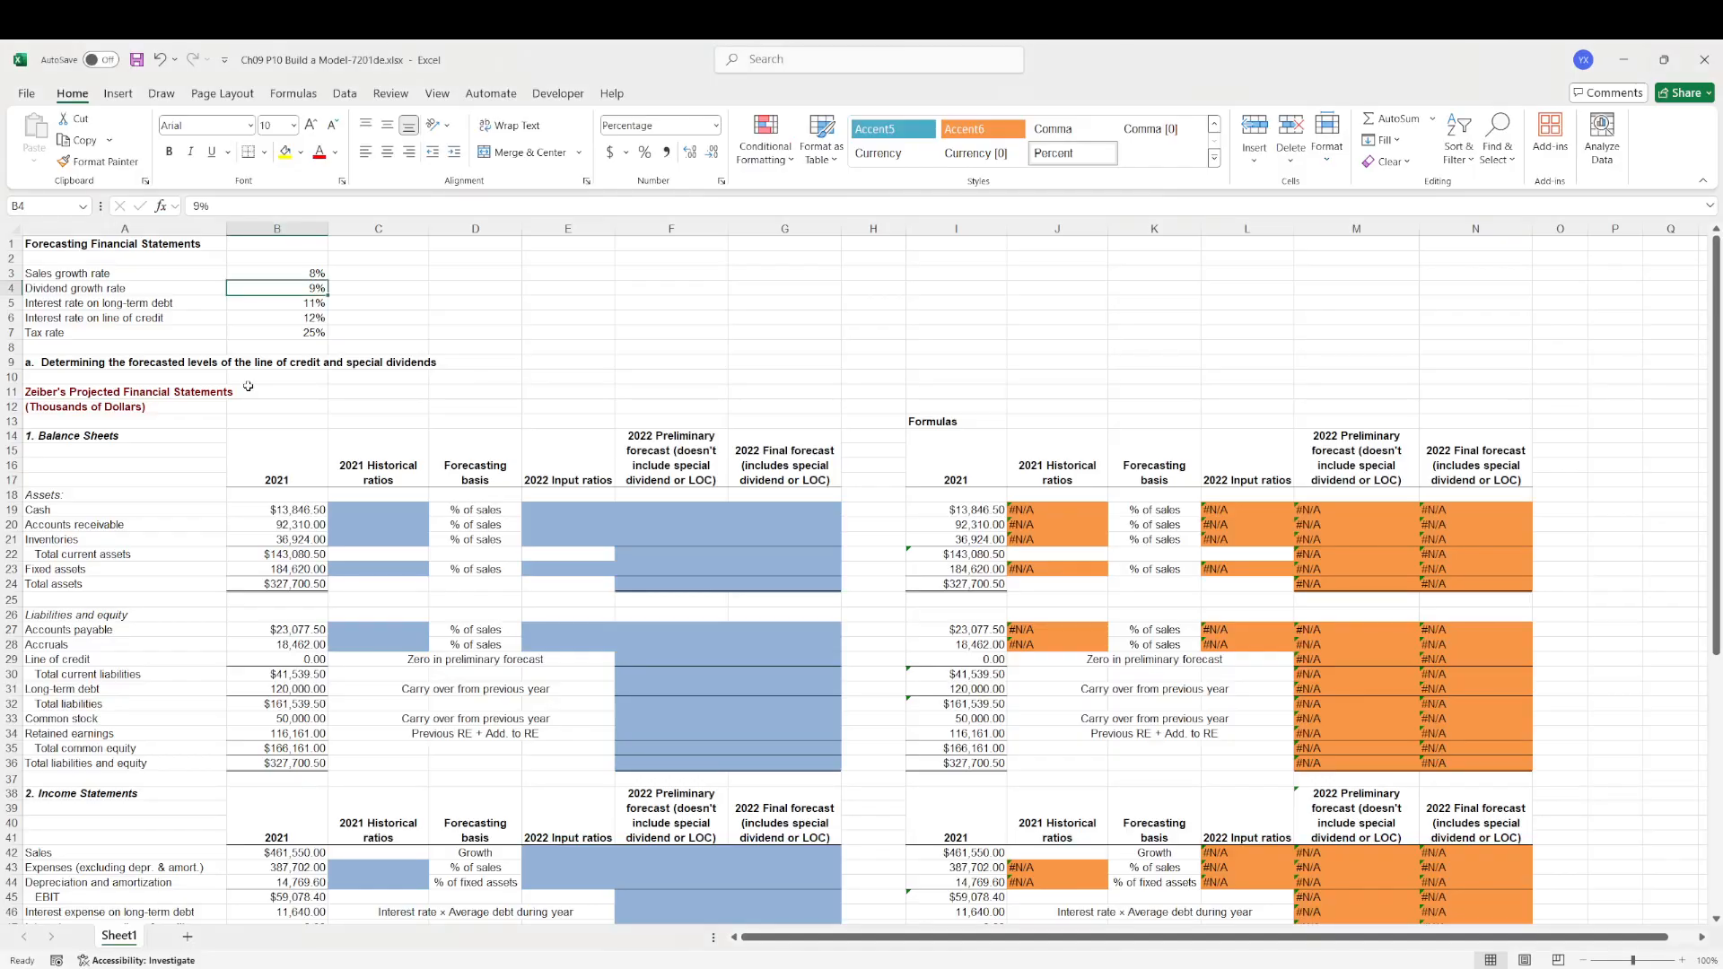
- Enter the 2021 historical ratio for Cash in C19 as =B19/$B$42, with an absolute reference to Sales
{"action": "scroll", "coordinate": [668, 515], "scroll_direction": "down", "scroll_amount": 4}
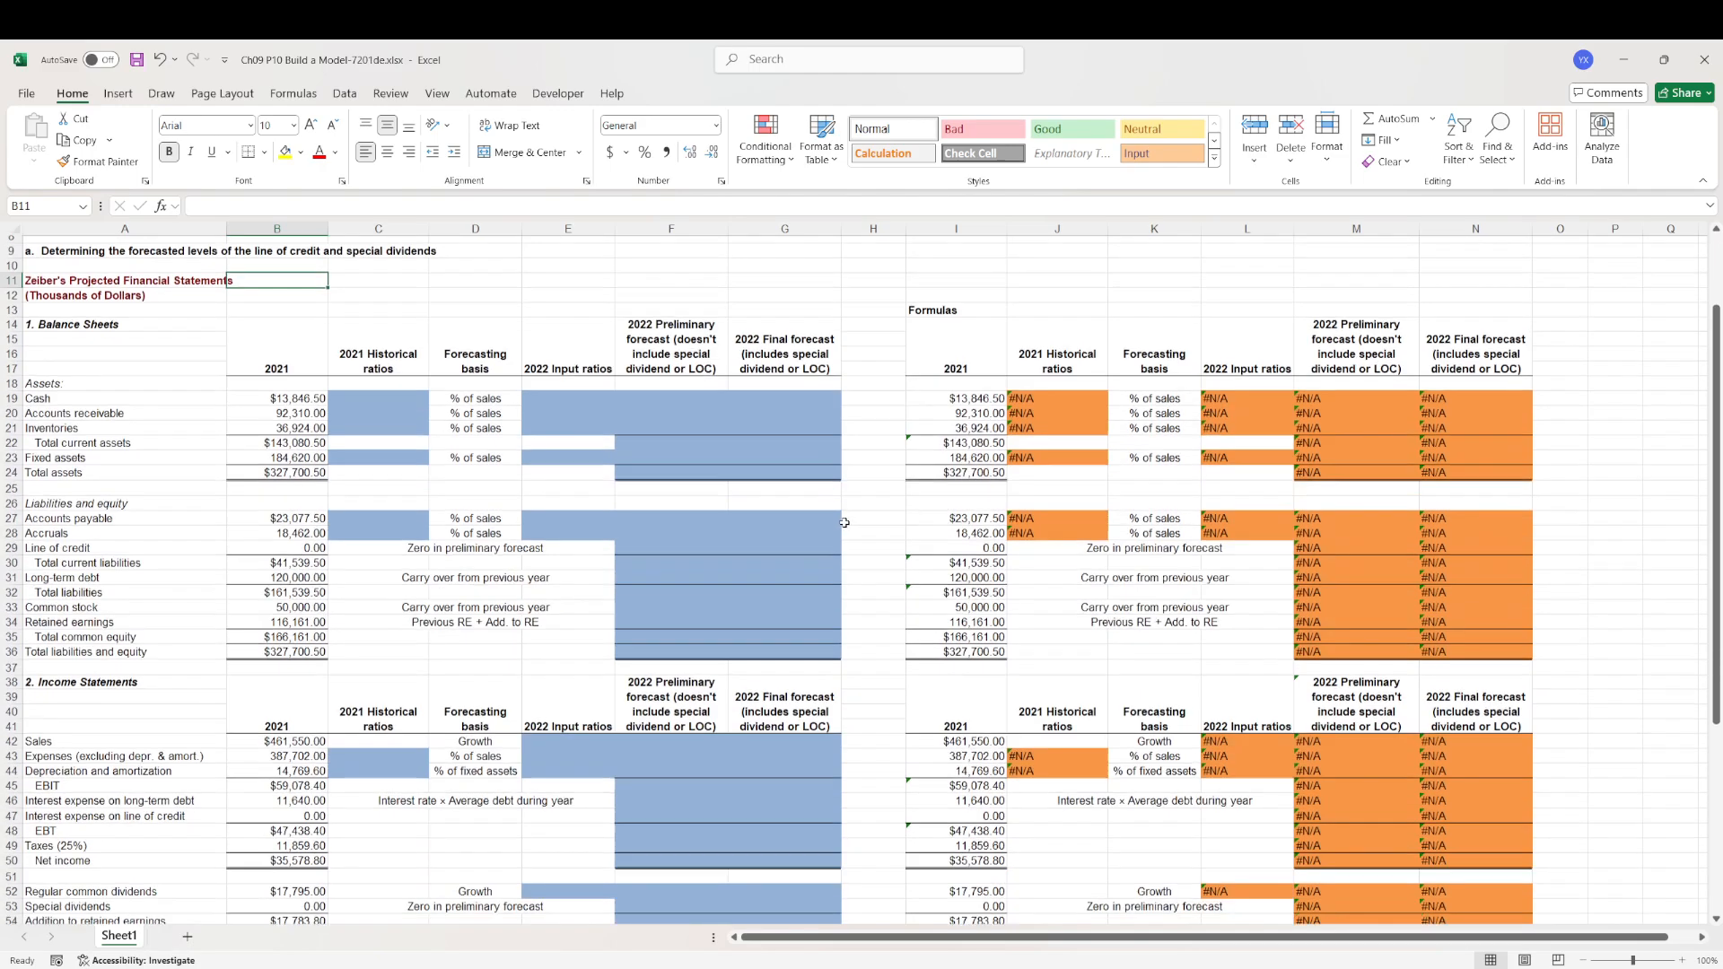
{"action": "scroll", "coordinate": [842, 509], "scroll_direction": "up", "scroll_amount": 2}
{"action": "scroll", "coordinate": [843, 509], "scroll_direction": "up", "scroll_amount": 1}
{"action": "left_click", "coordinate": [367, 417]}
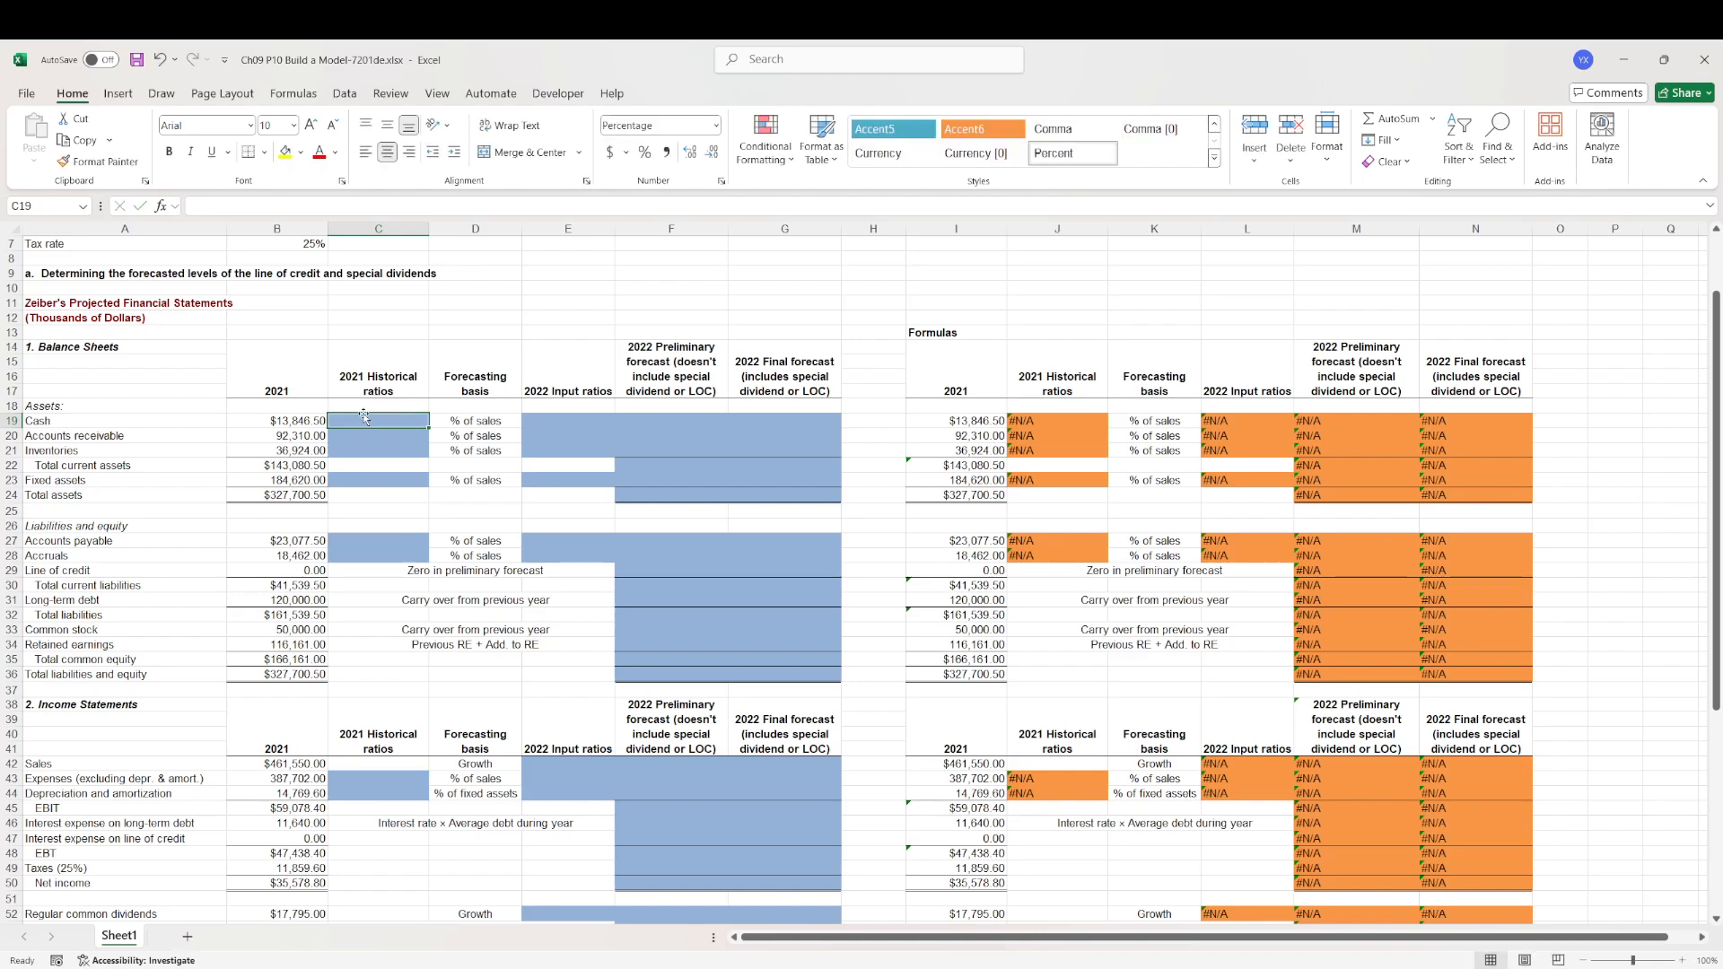
{"action": "type", "text": "="}
{"action": "key", "text": "Left"}
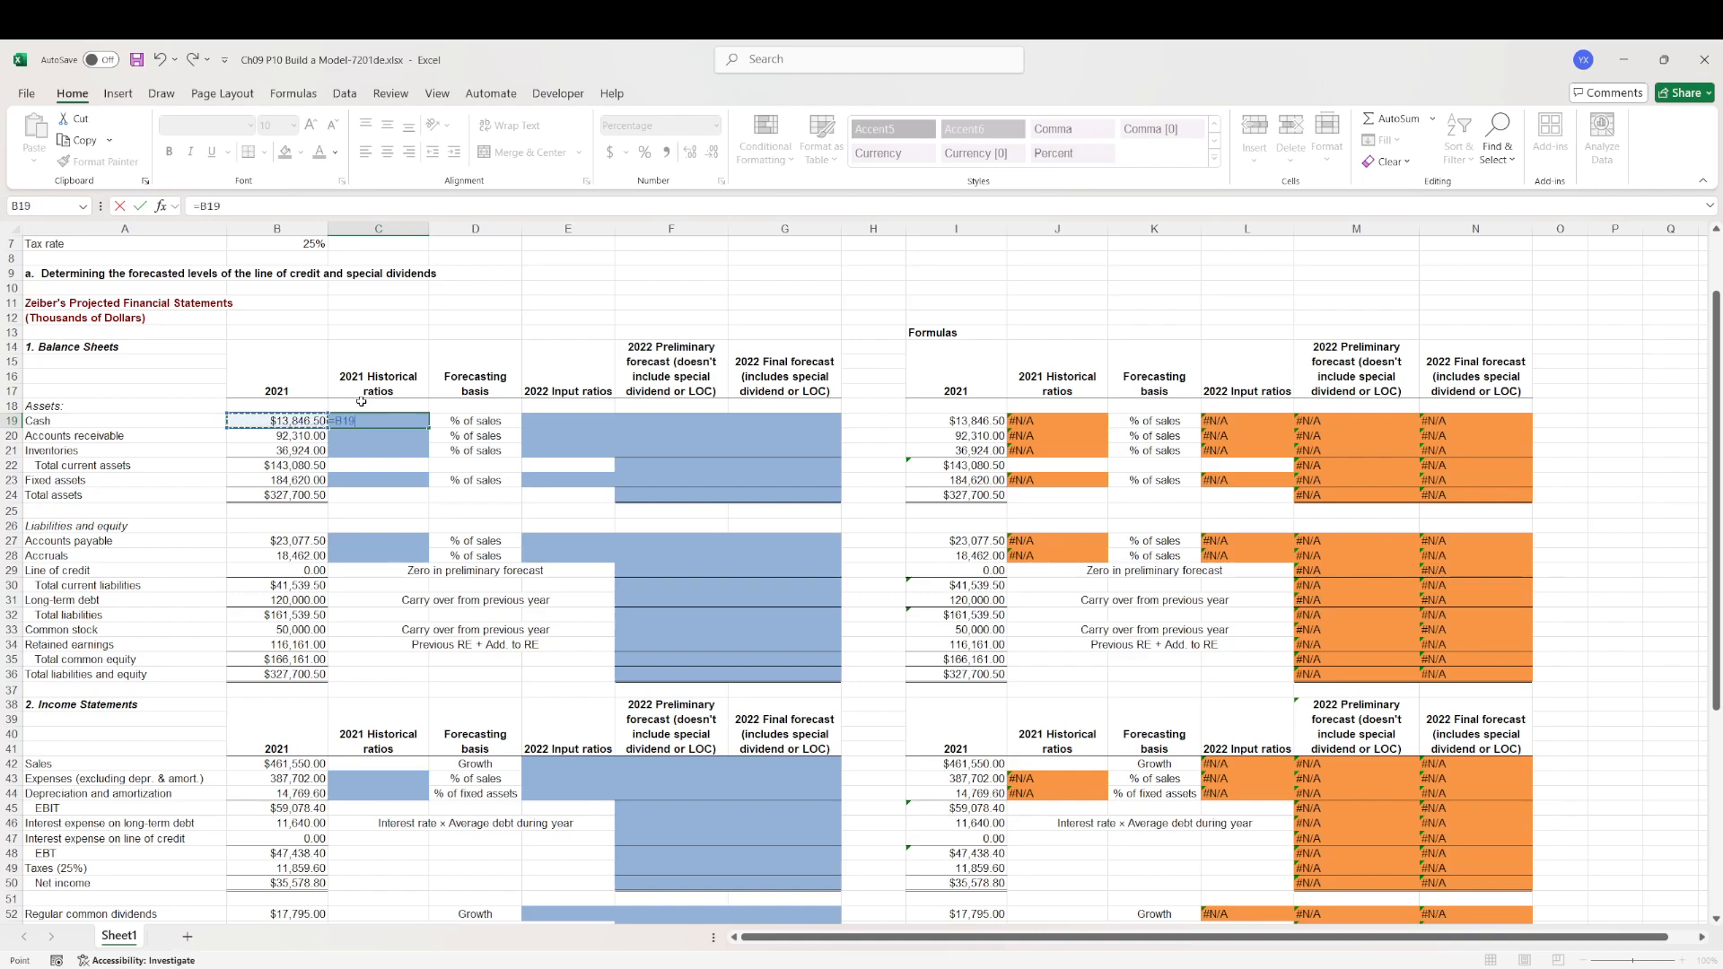
{"action": "type", "text": "/"}
{"action": "key", "text": "Down"}
{"action": "key", "text": "Down"}
{"action": "key", "text": "Down"}
{"action": "key", "text": "Down"}
{"action": "key", "text": "Down"}
{"action": "key", "text": "Down"}
{"action": "key", "text": "Down"}
{"action": "key", "text": "Down"}
{"action": "key", "text": "Down"}
{"action": "key", "text": "Down"}
{"action": "key", "text": "Down"}
{"action": "key", "text": "Down"}
{"action": "key", "text": "Down"}
{"action": "key", "text": "Down"}
{"action": "key", "text": "Down"}
{"action": "key", "text": "Down"}
{"action": "key", "text": "Down"}
{"action": "key", "text": "Down"}
{"action": "key", "text": "Down"}
{"action": "key", "text": "Down"}
{"action": "key", "text": "Left"}
{"action": "key", "text": "Up"}
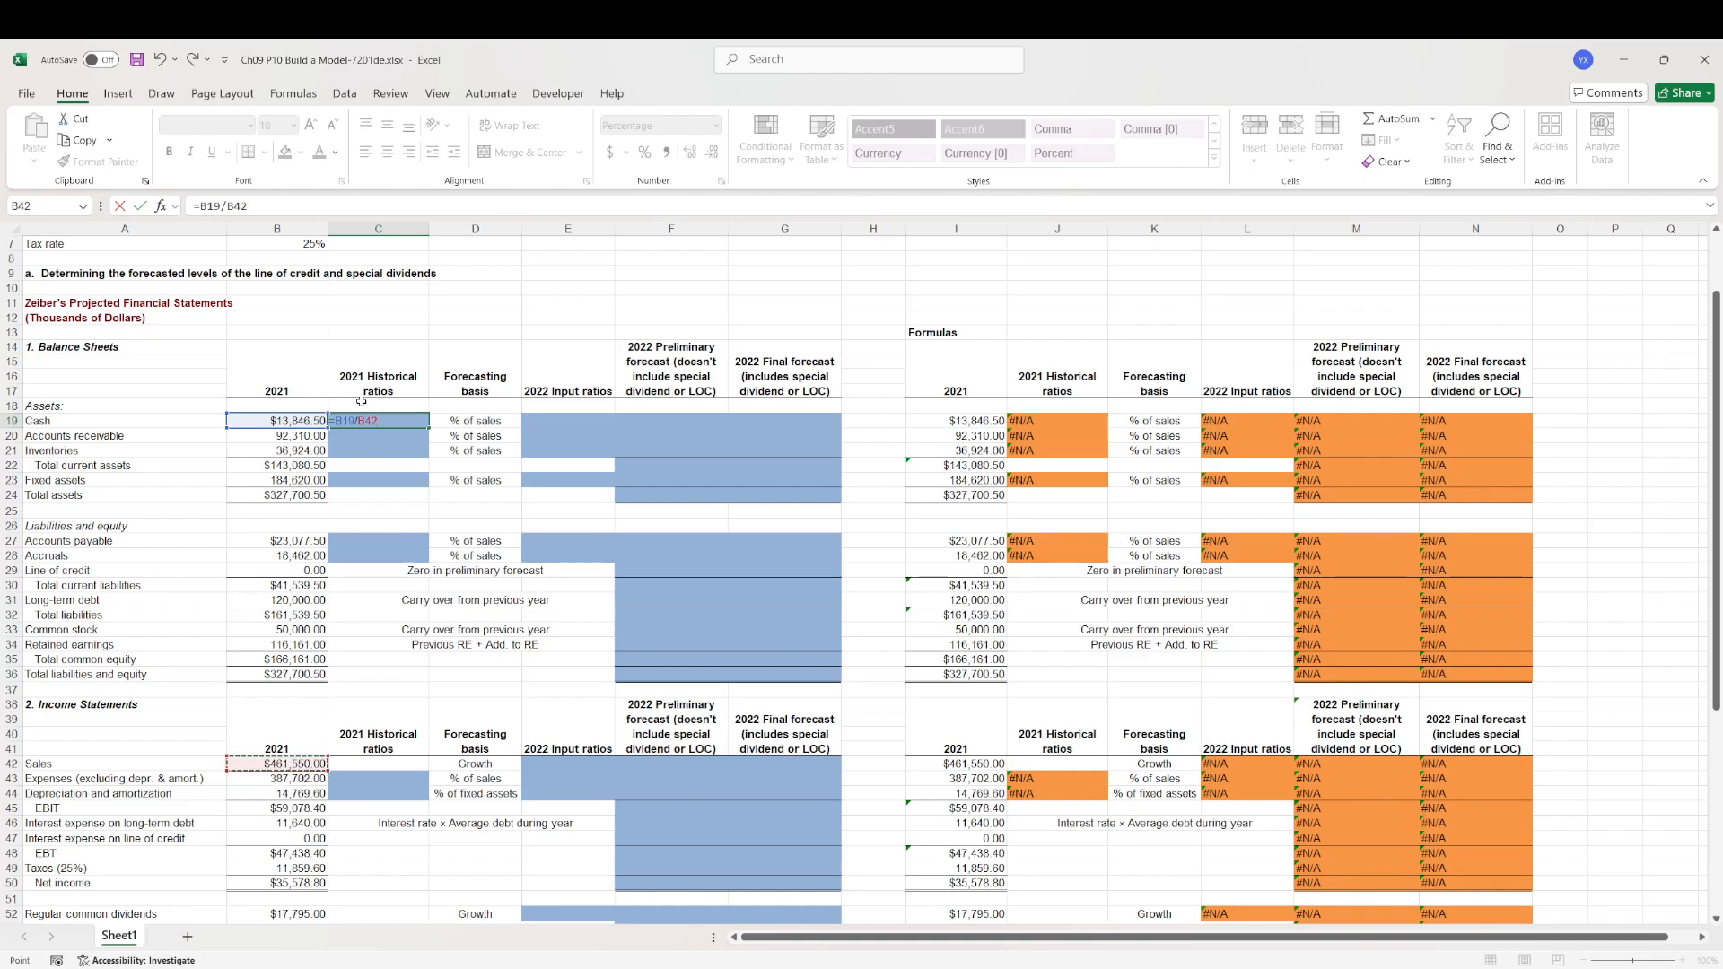
{"action": "key", "text": "F4"}
{"action": "key", "text": "Return"}
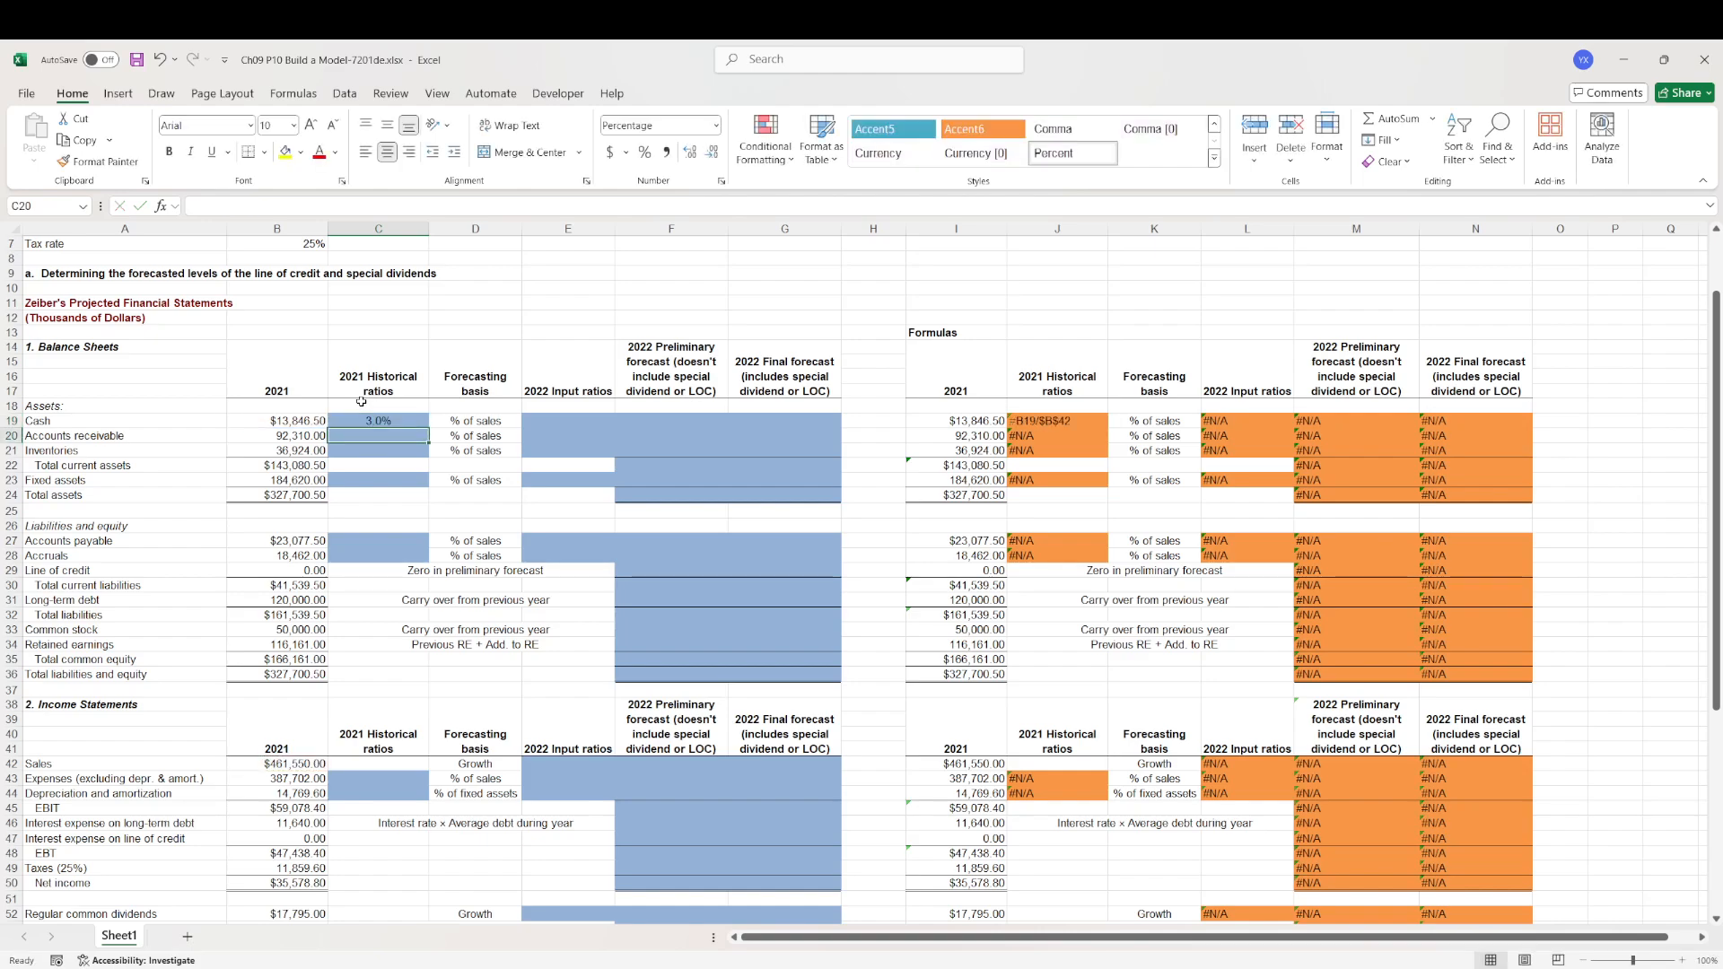
- Copy the Cash ratio formula from C19 to Accounts receivable in C20 and check its cell references
{"action": "key", "text": "Up"}
{"action": "key", "text": "F2"}
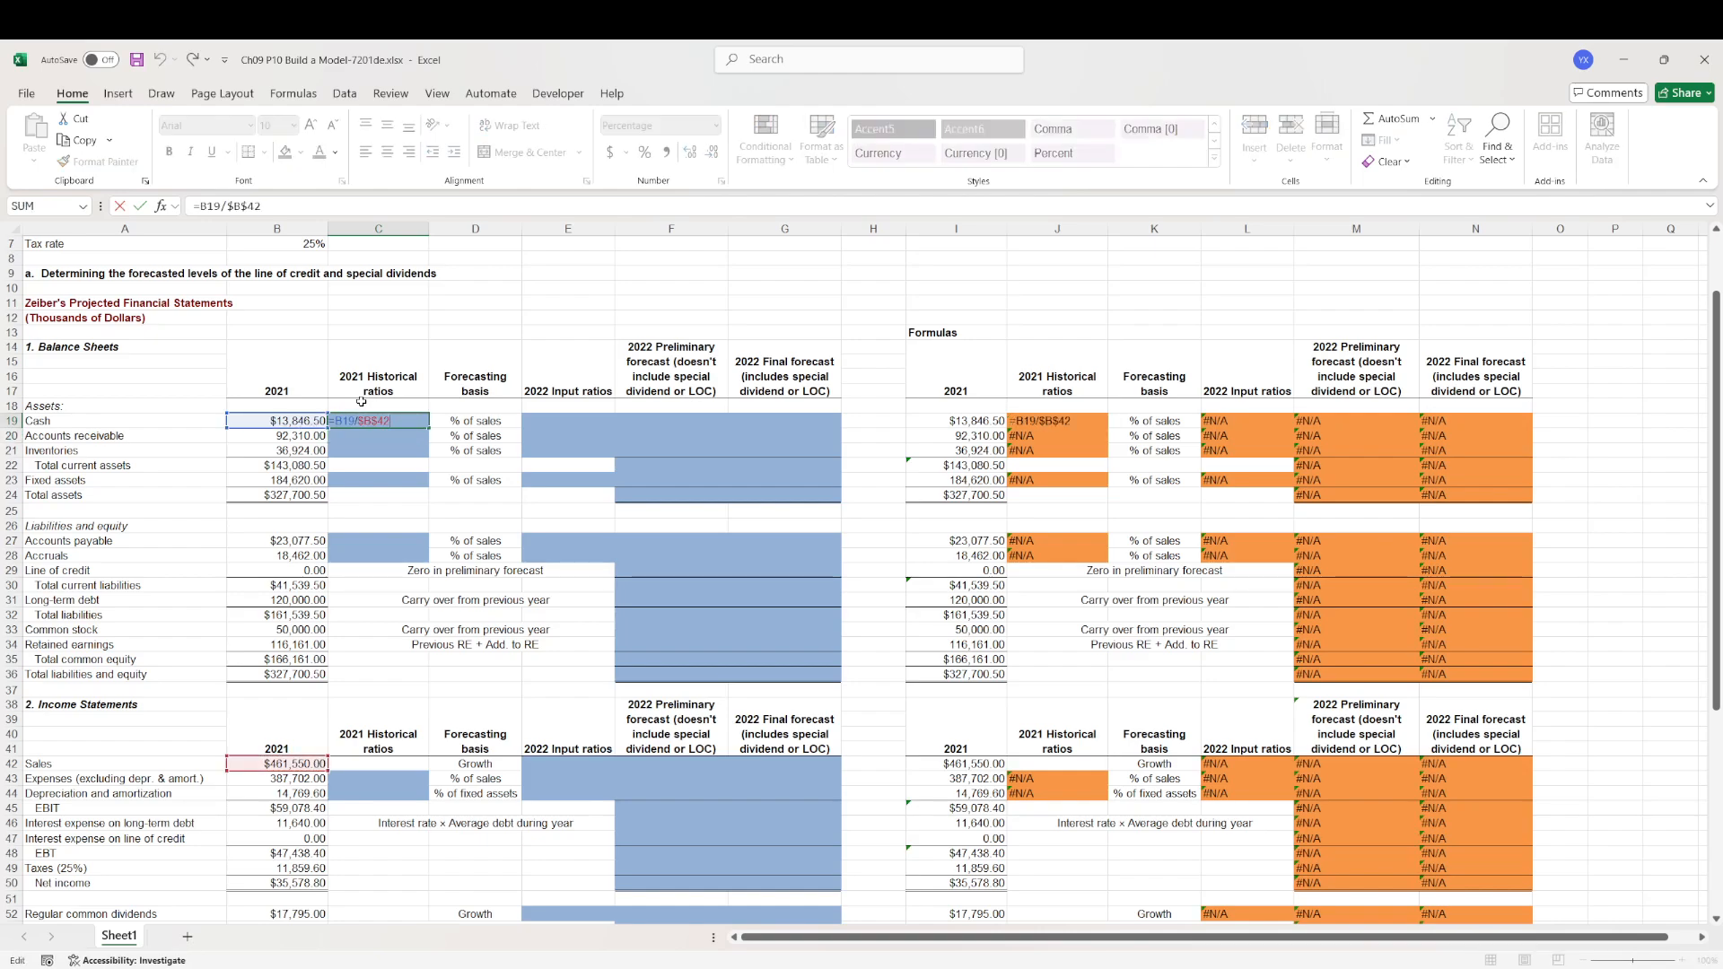
{"action": "key", "text": "ctrl+Return"}
{"action": "key", "text": "ctrl+c"}
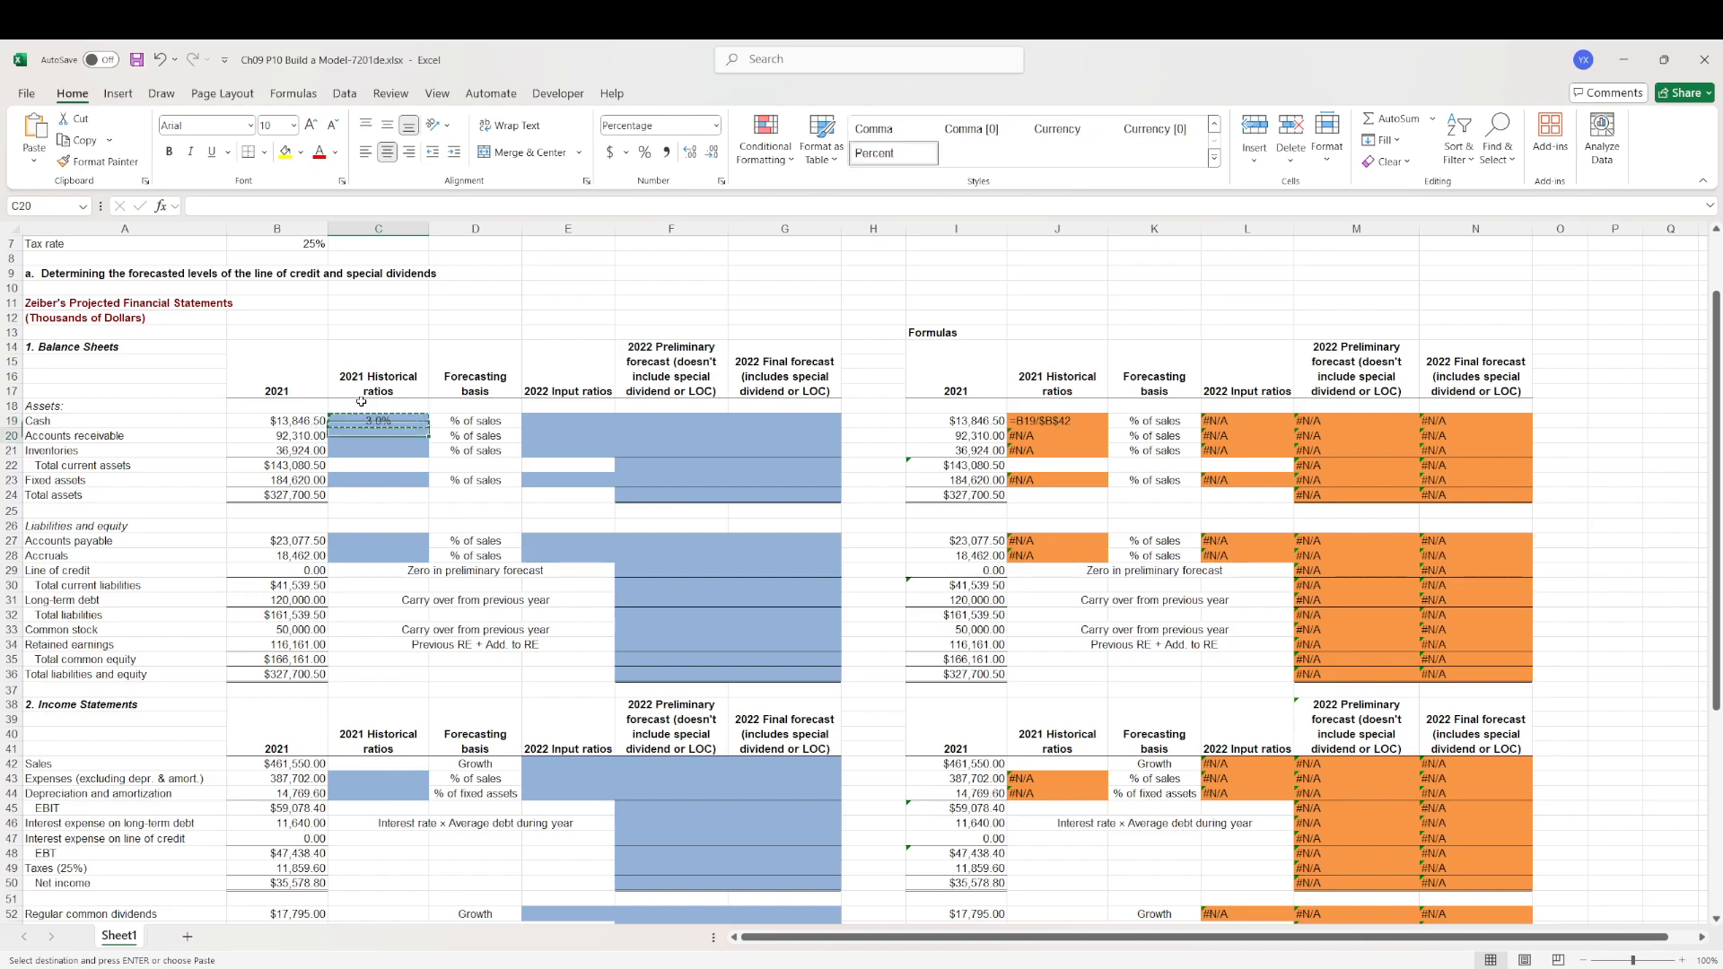
{"action": "key", "text": "Down"}
{"action": "key", "text": "Up"}
{"action": "key", "text": "Down"}
{"action": "key", "text": "Return"}
{"action": "key", "text": "F2"}
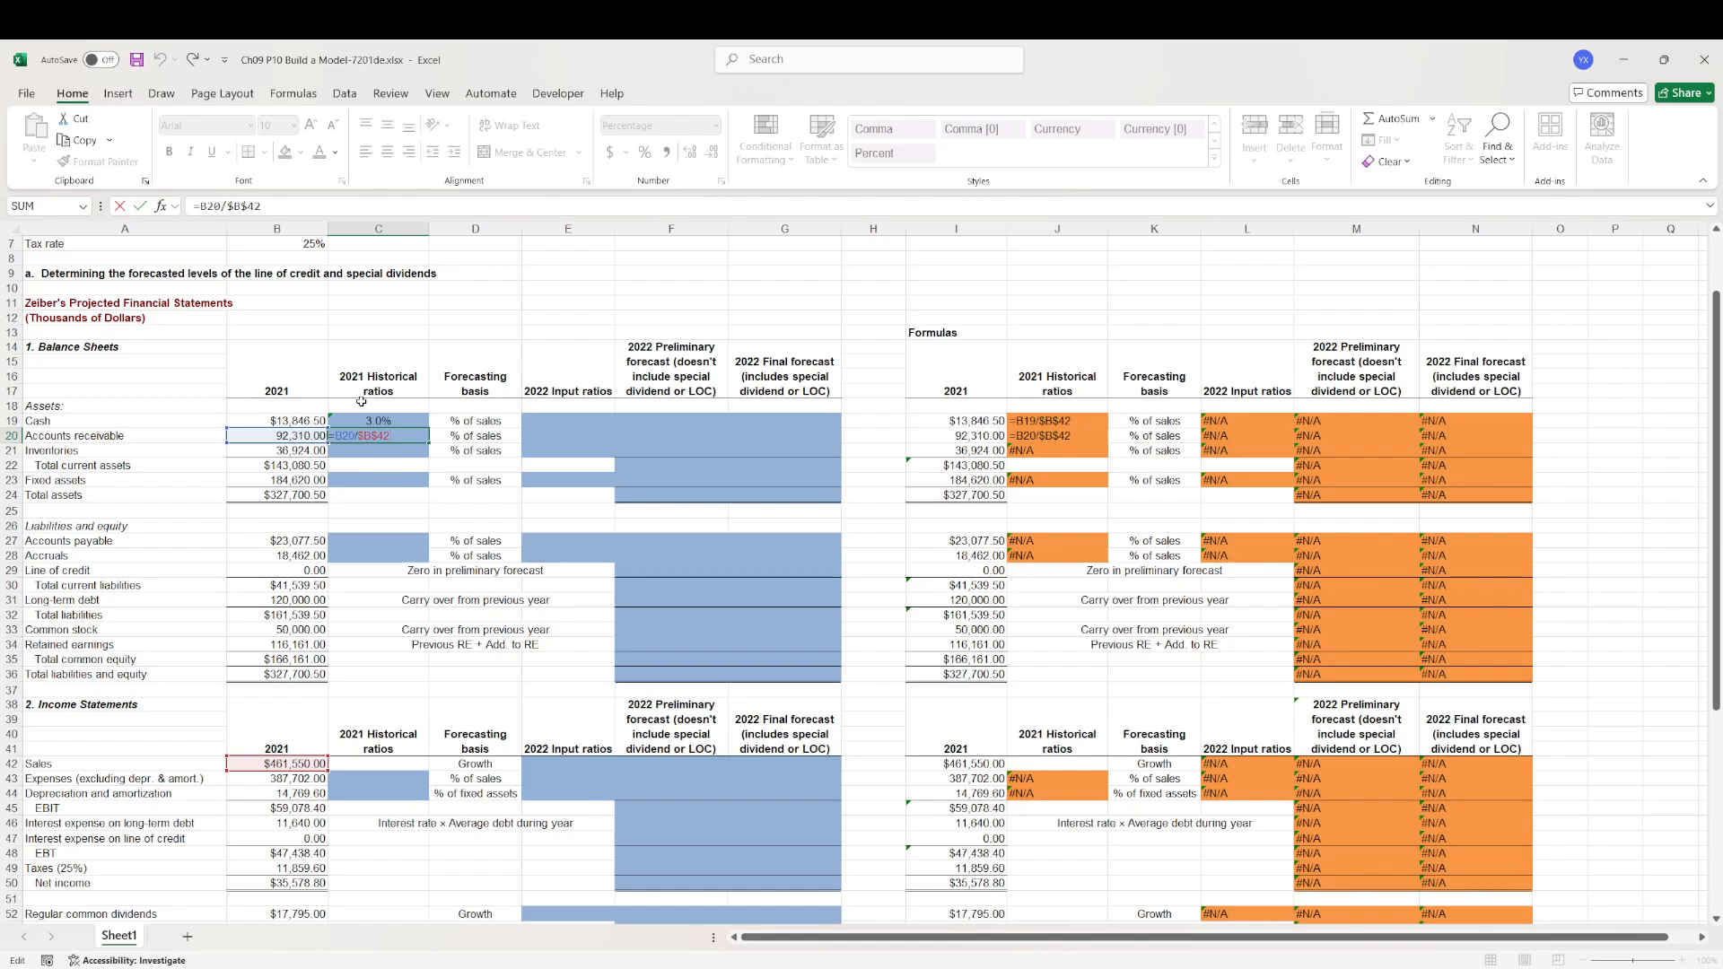
{"action": "key", "text": "Escape"}
- Copy the Accounts receivable ratio formula from C20 to Inventories in C21
{"action": "key", "text": "ctrl+c"}
{"action": "key", "text": "Down"}
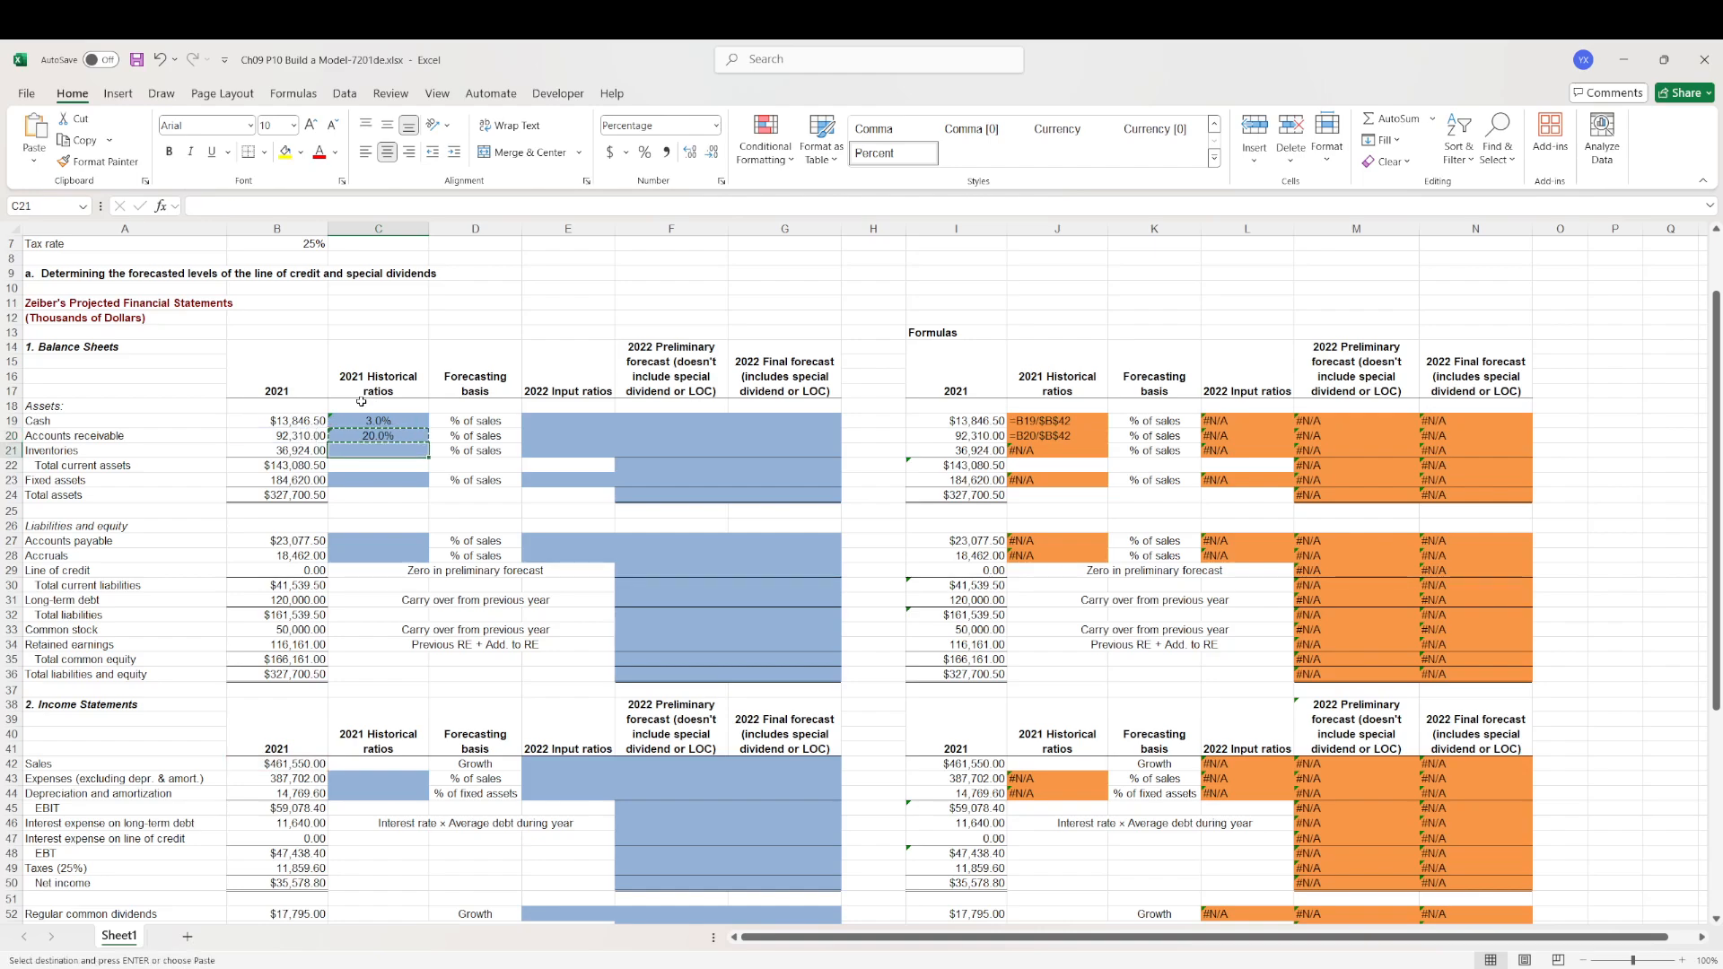
{"action": "key", "text": "ctrl+v"}
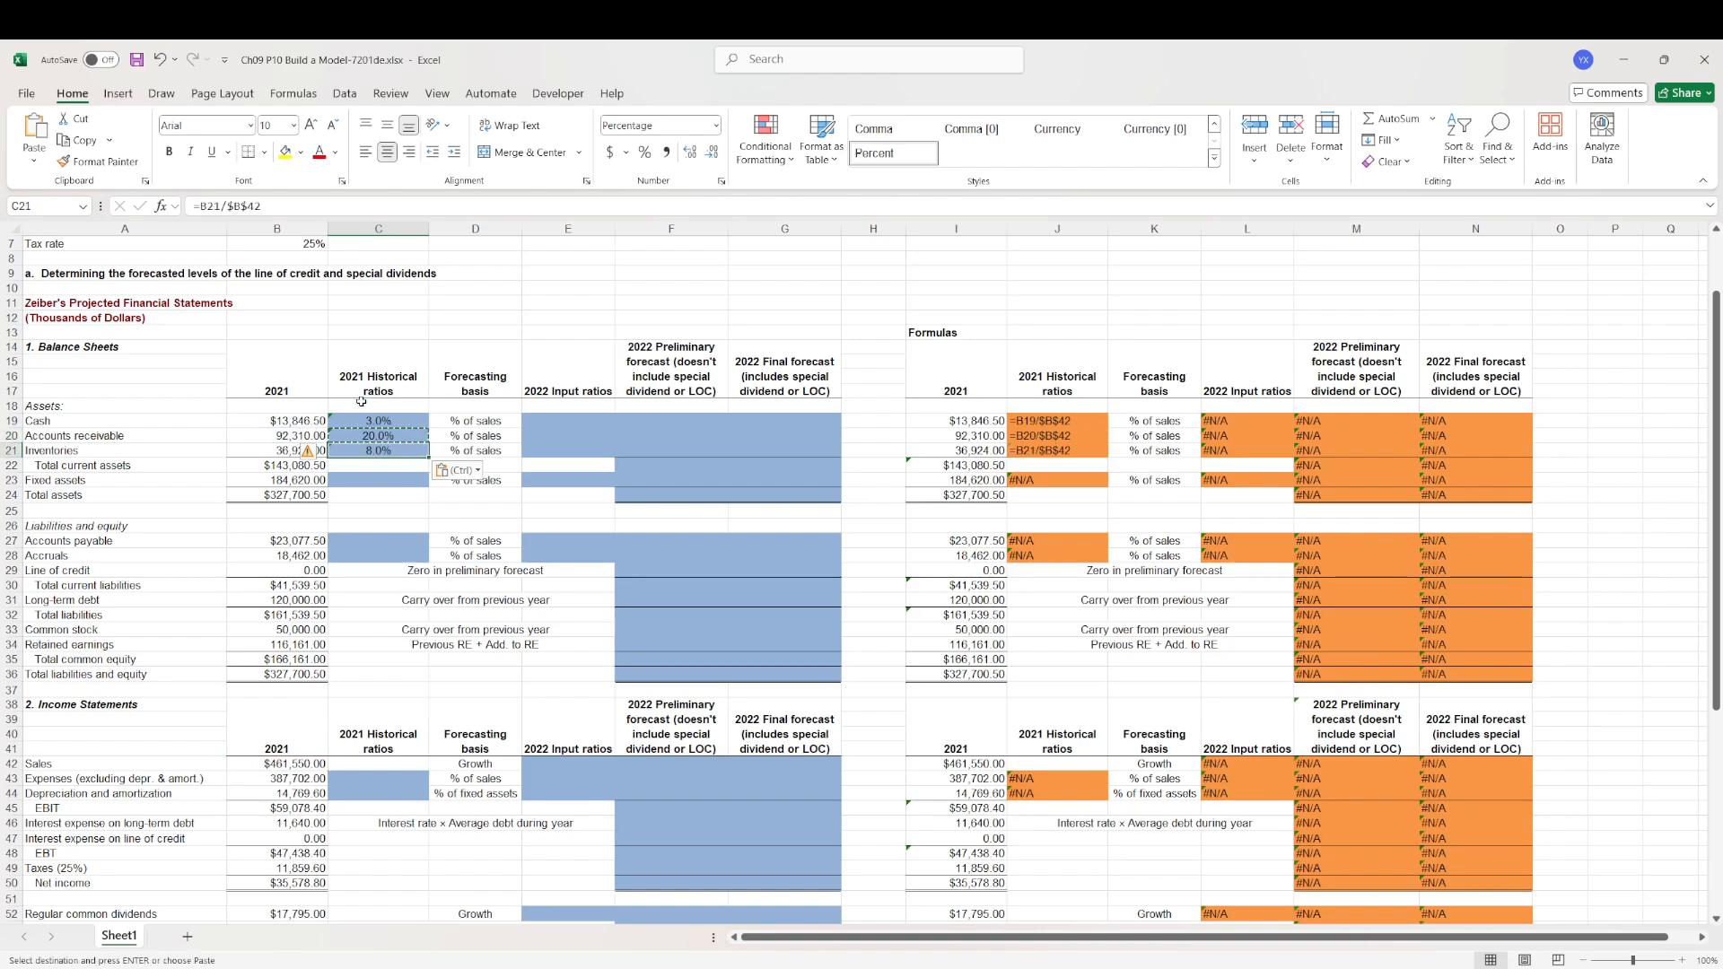
{"action": "key", "text": "Escape"}
- Copy the Inventories ratio formula from C21 to Fixed assets in C23 and check its cell references
{"action": "key", "text": "ctrl+c"}
{"action": "key", "text": "Down"}
{"action": "key", "text": "Down"}
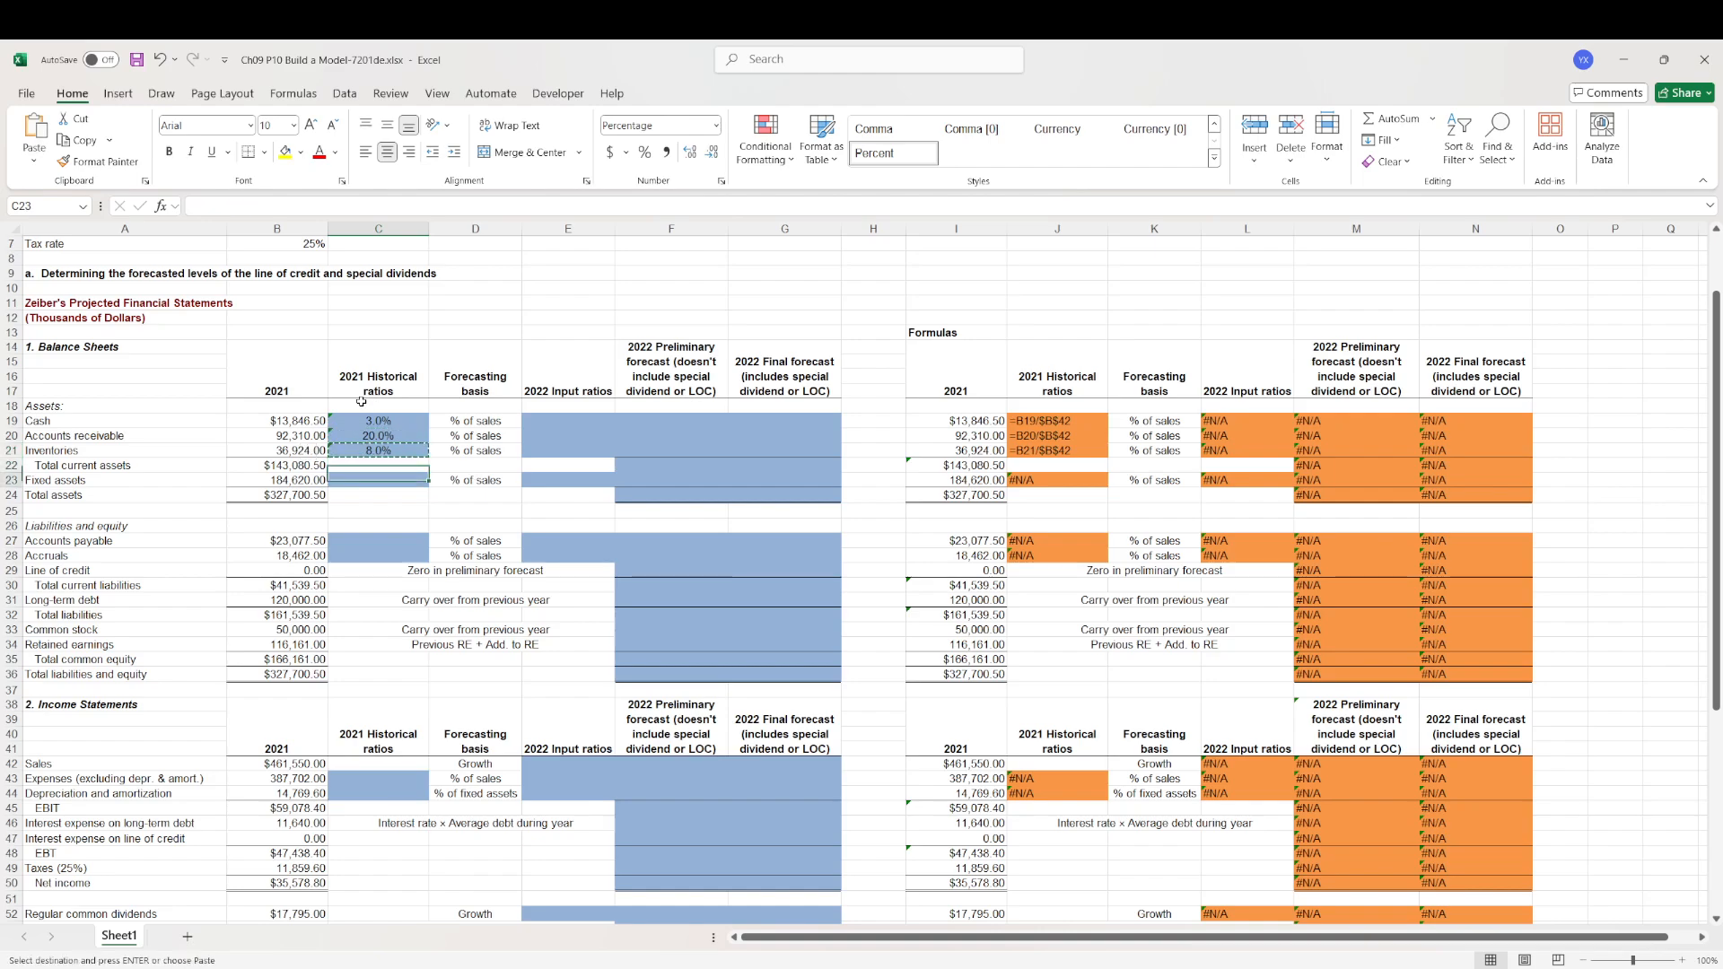
{"action": "key", "text": "ctrl+v"}
{"action": "key", "text": "F2"}
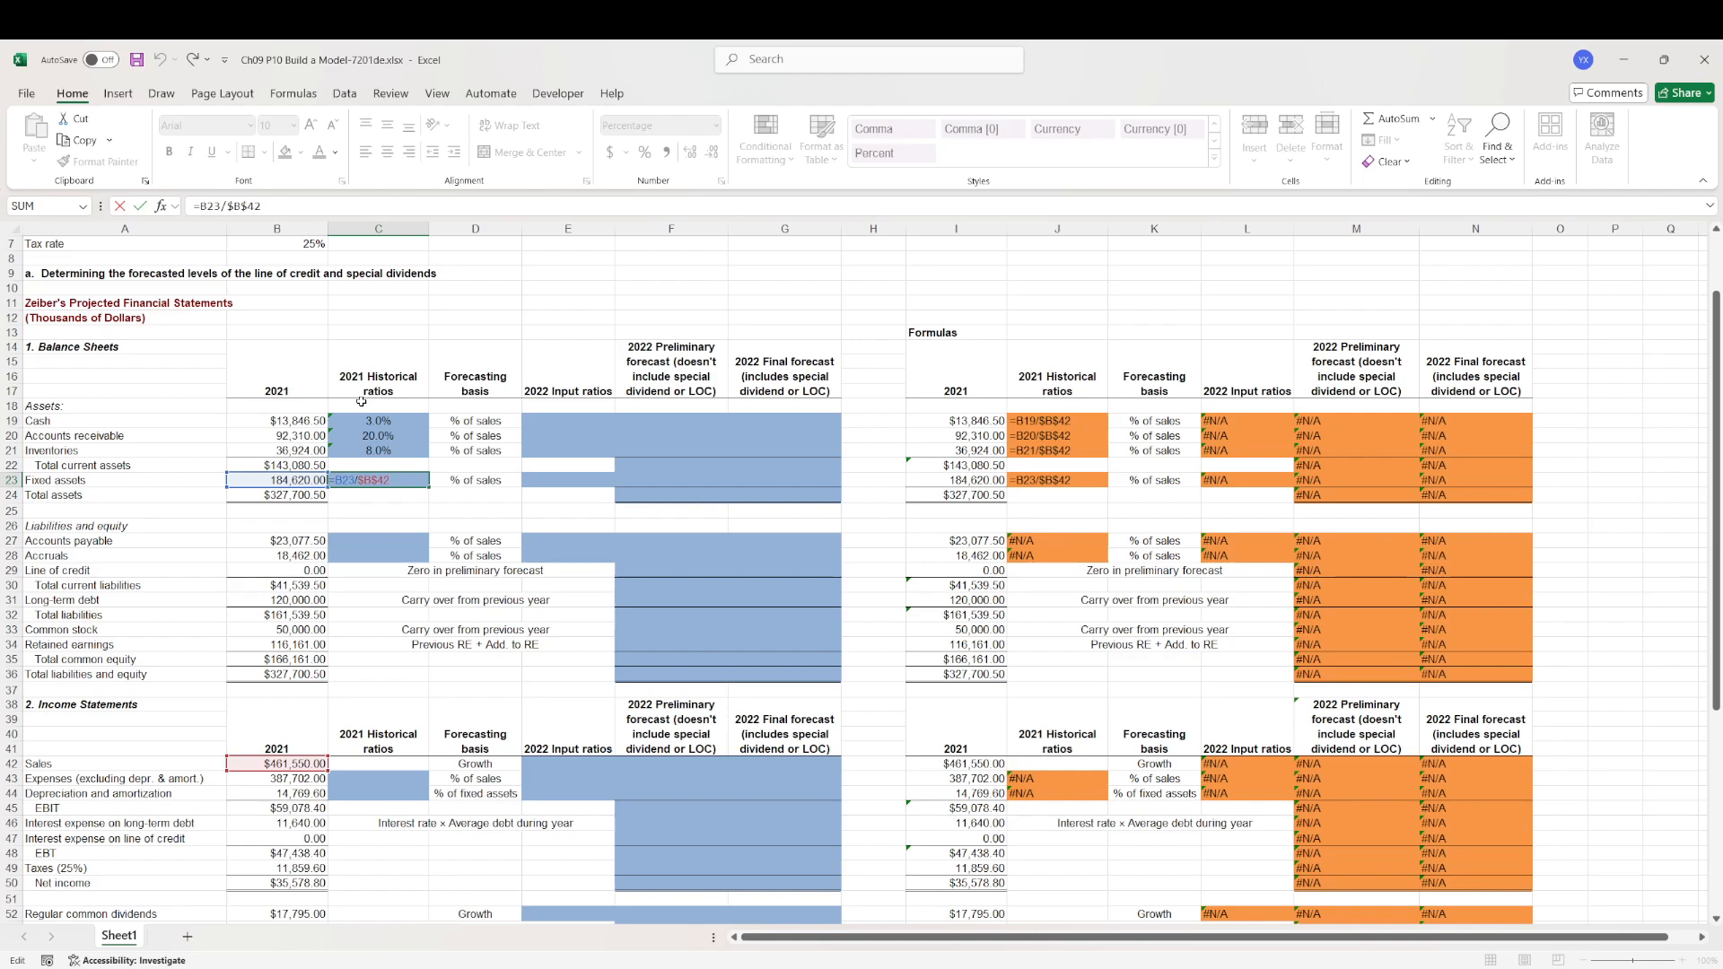
{"action": "key", "text": "Return"}
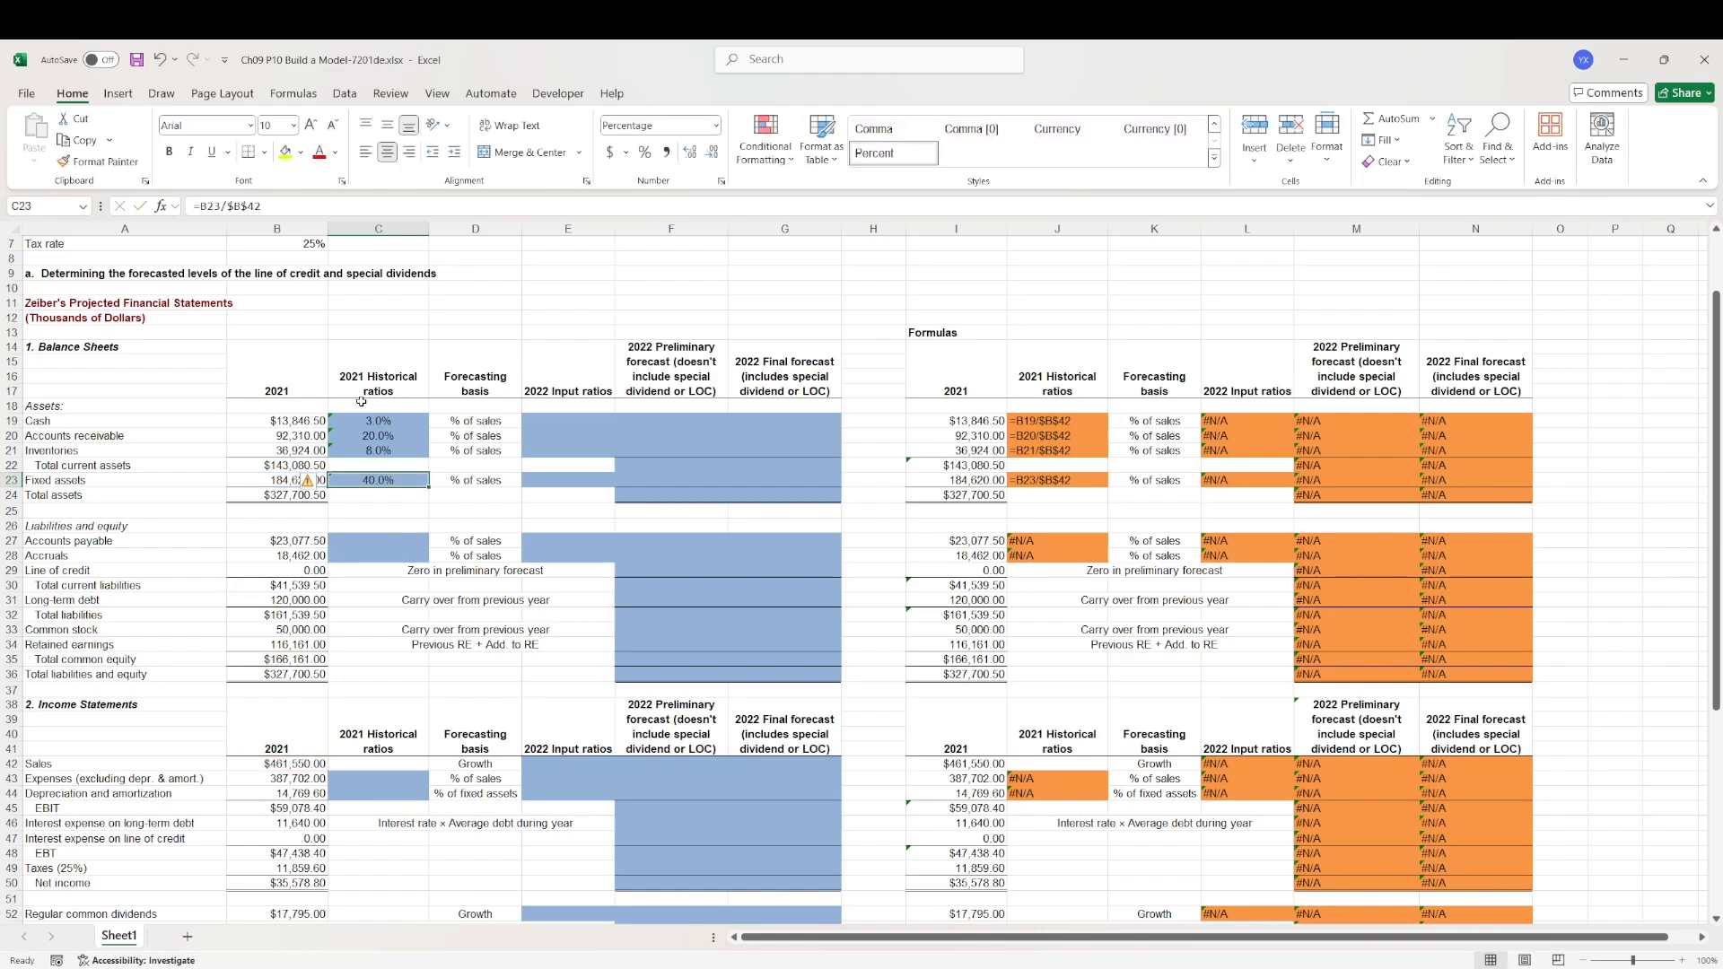
- Copy the Fixed assets ratio formula from C23 to Accounts payable in C27
{"action": "key", "text": "Down"}
{"action": "key", "text": "Up"}
{"action": "key", "text": "Up"}
{"action": "key", "text": "ctrl+c"}
{"action": "key", "text": "Down"}
{"action": "key", "text": "Down"}
{"action": "key", "text": "Down"}
{"action": "key", "text": "Down"}
{"action": "key", "text": "ctrl+v"}
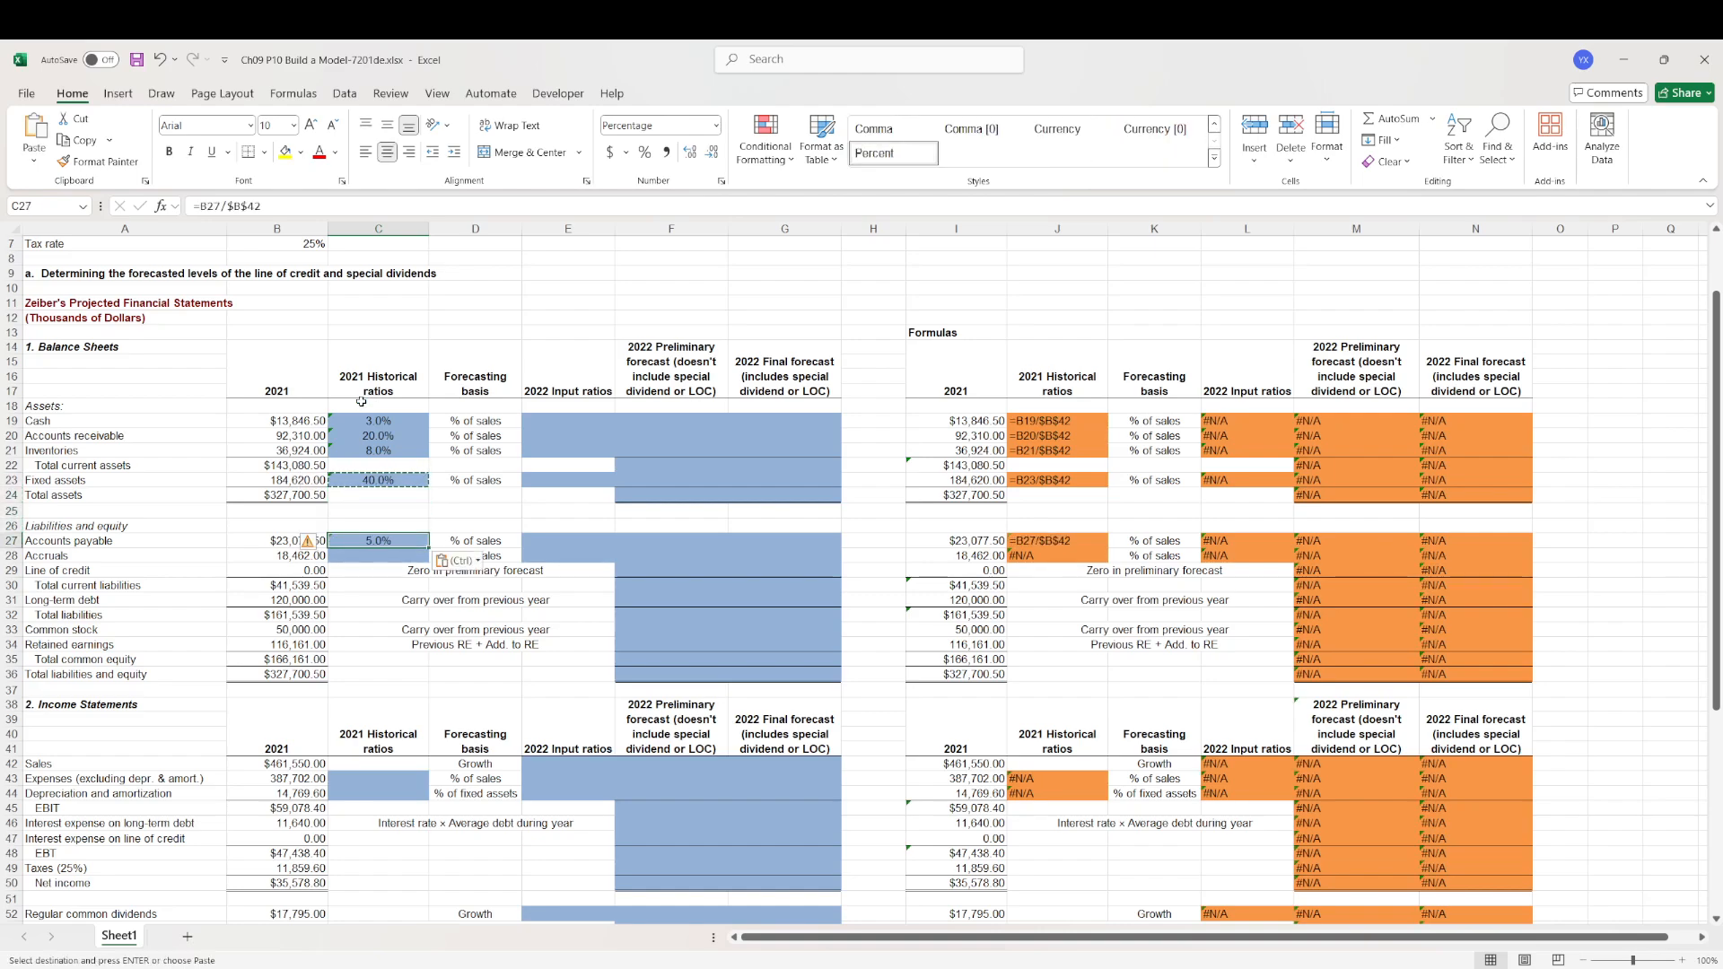
- Fill the Accounts payable ratio formula into Accruals in C28 and check its cell references
{"action": "key", "text": "Escape"}
{"action": "key", "text": "Down"}
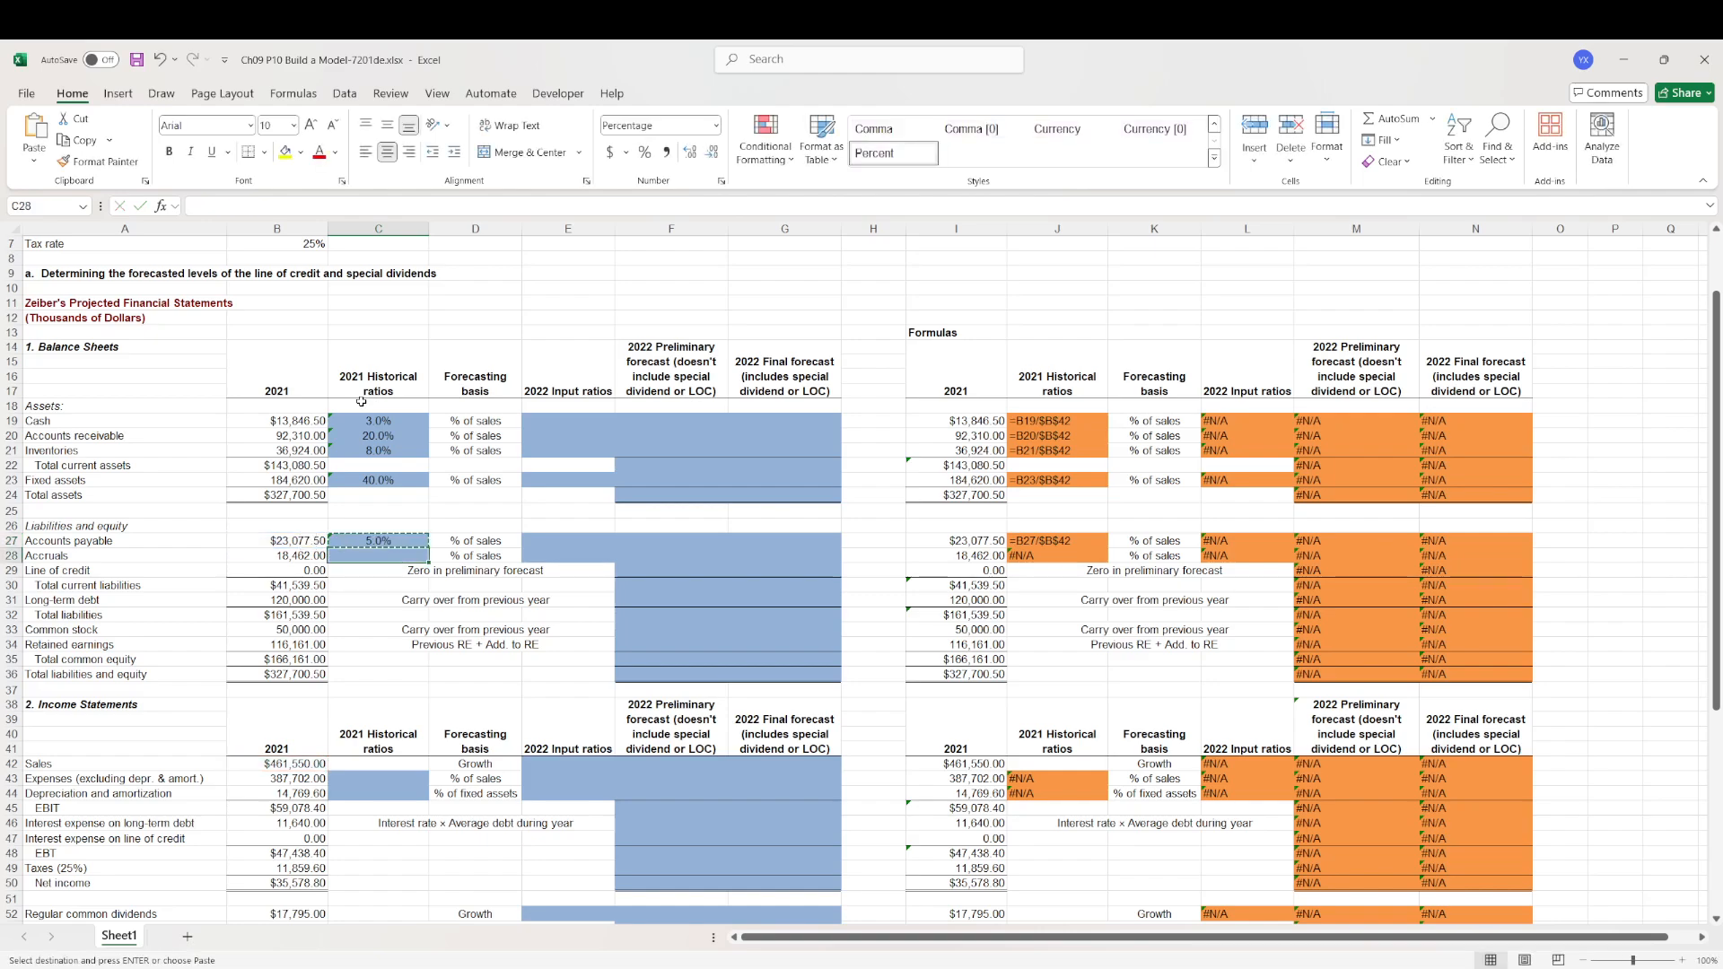
{"action": "key", "text": "ctrl+d"}
{"action": "key", "text": "F2"}
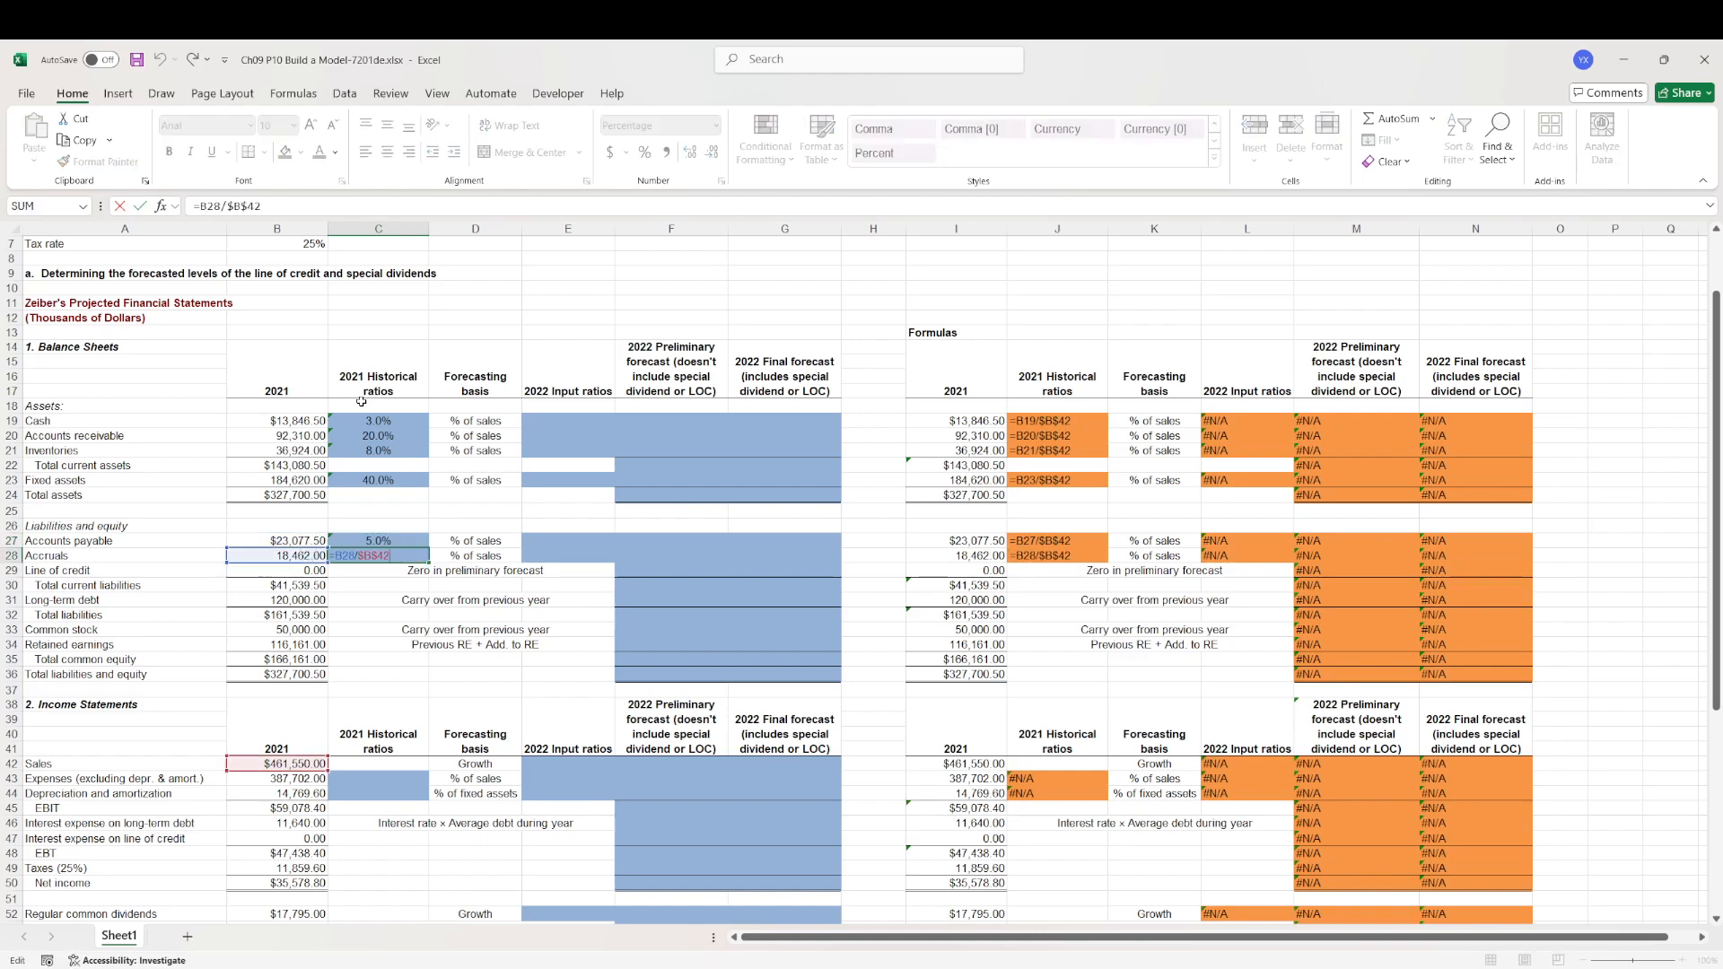
{"action": "key", "text": "Escape"}
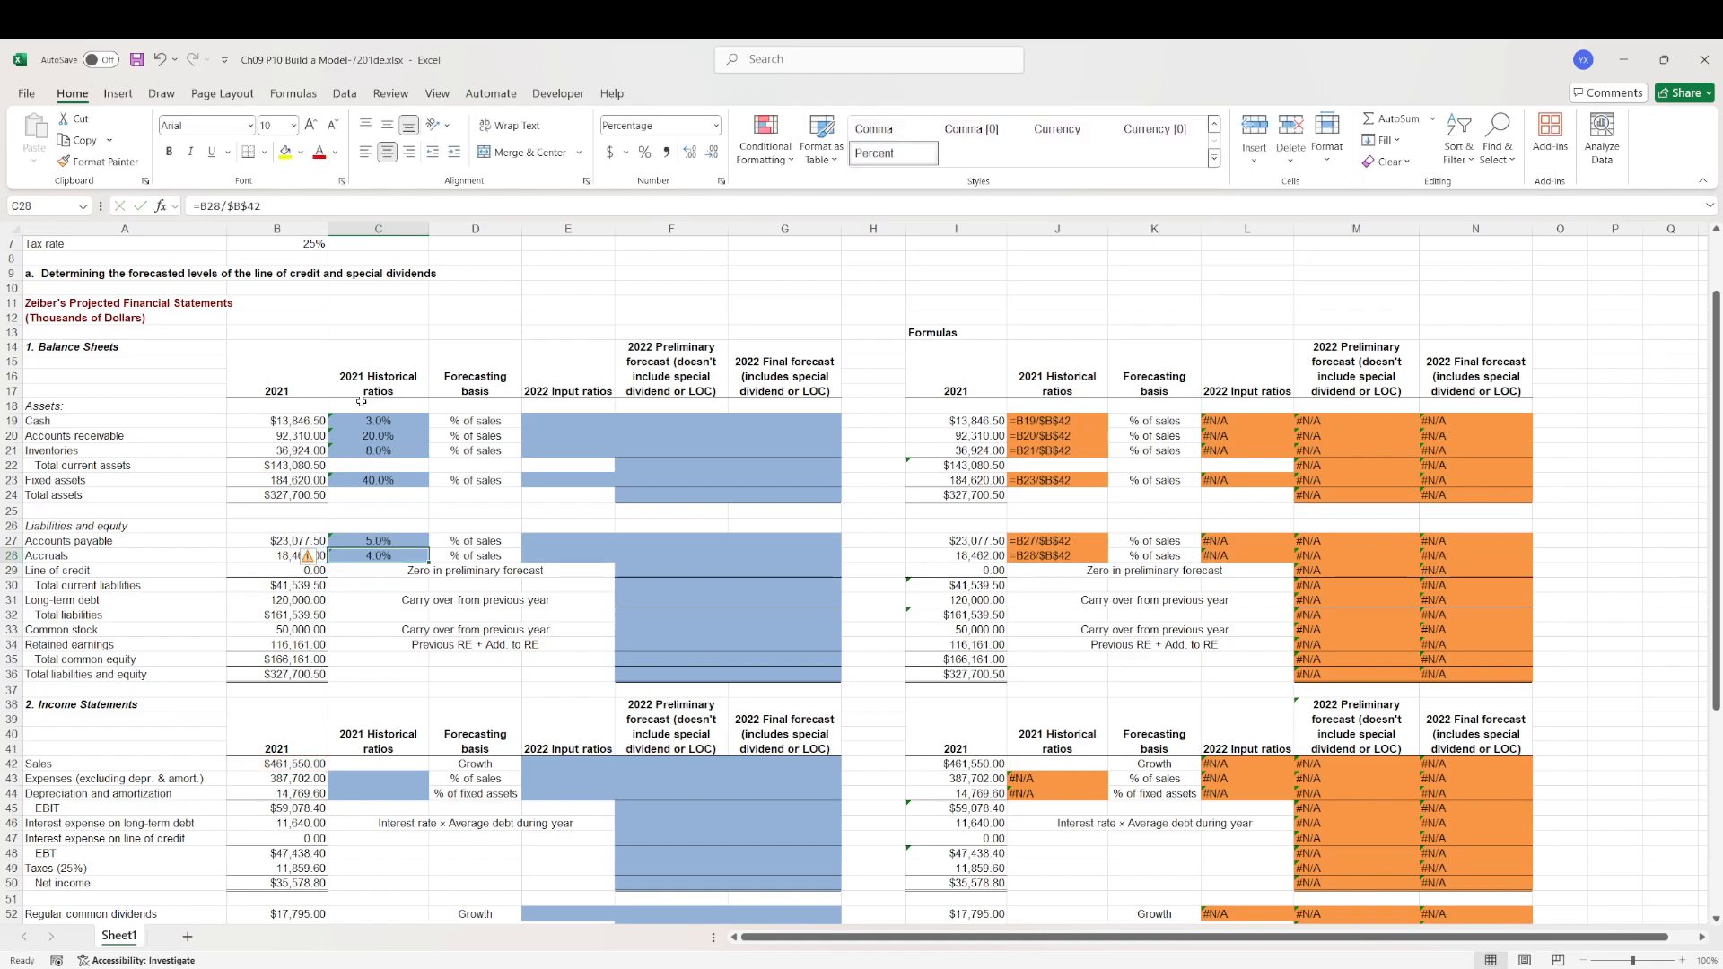
- Copy the Accruals ratio formula from C28 to Expenses (excluding depr. & amort.) in C43 and check its cell references
{"action": "key", "text": "ctrl+c"}
{"action": "key", "text": "Down"}
{"action": "key", "text": "Down"}
{"action": "key", "text": "Down"}
{"action": "key", "text": "Down"}
{"action": "key", "text": "Down"}
{"action": "key", "text": "Down"}
{"action": "key", "text": "Down"}
{"action": "key", "text": "Down"}
{"action": "key", "text": "Down"}
{"action": "key", "text": "Down"}
{"action": "key", "text": "Down"}
{"action": "key", "text": "Down"}
{"action": "key", "text": "Down"}
{"action": "key", "text": "Down"}
{"action": "key", "text": "Down"}
{"action": "key", "text": "ctrl+v"}
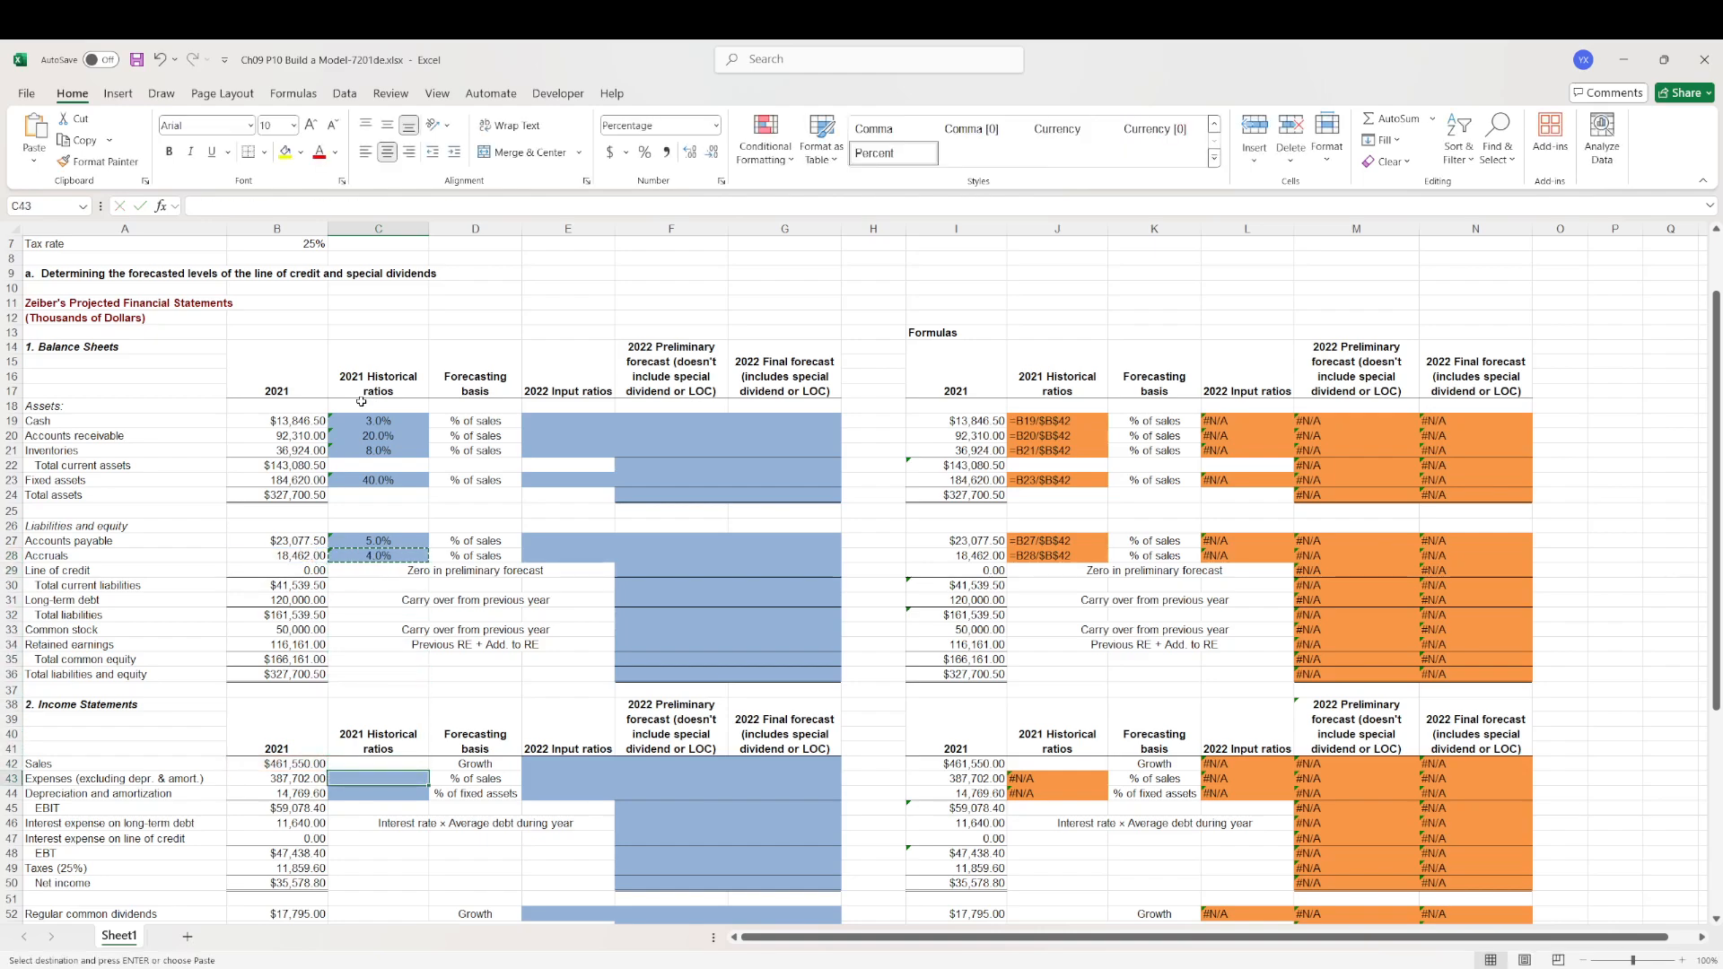
{"action": "key", "text": "F2"}
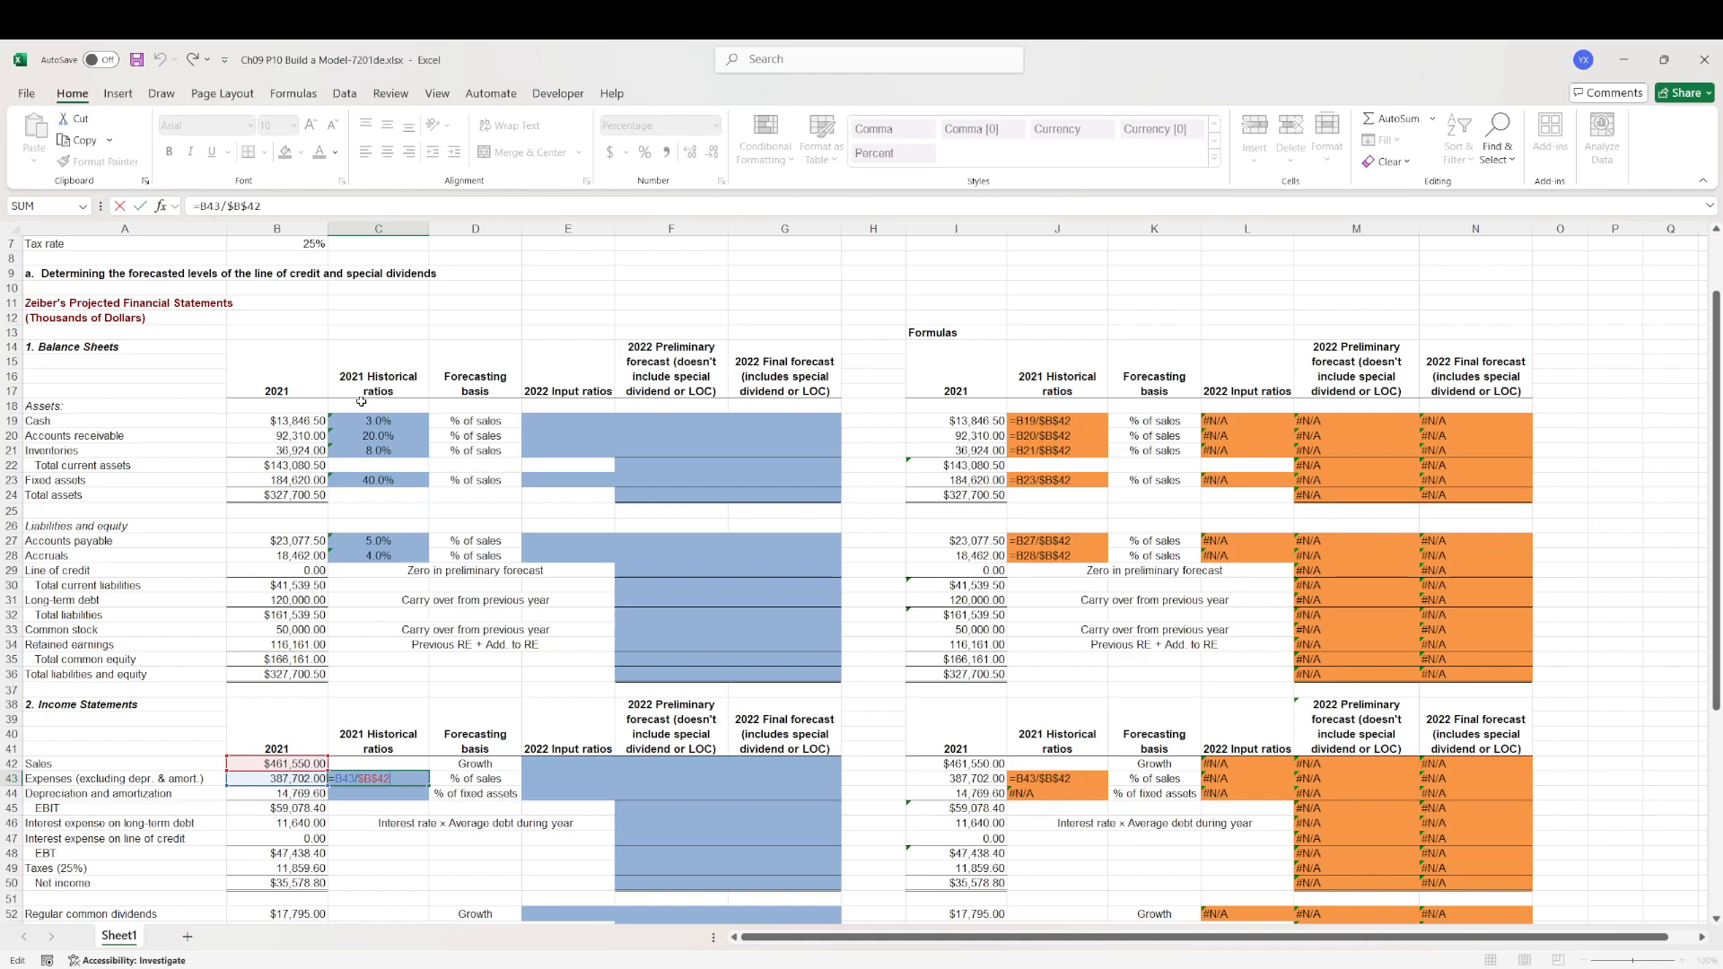
{"action": "key", "text": "Escape"}
- Copy the Expenses ratio formula to Depreciation and amortization in C44 and change its denominator to Fixed assets, giving =B44/$B$23
{"action": "key", "text": "ctrl+c"}
{"action": "key", "text": "Down"}
{"action": "key", "text": "ctrl+v"}
{"action": "key", "text": "F2"}
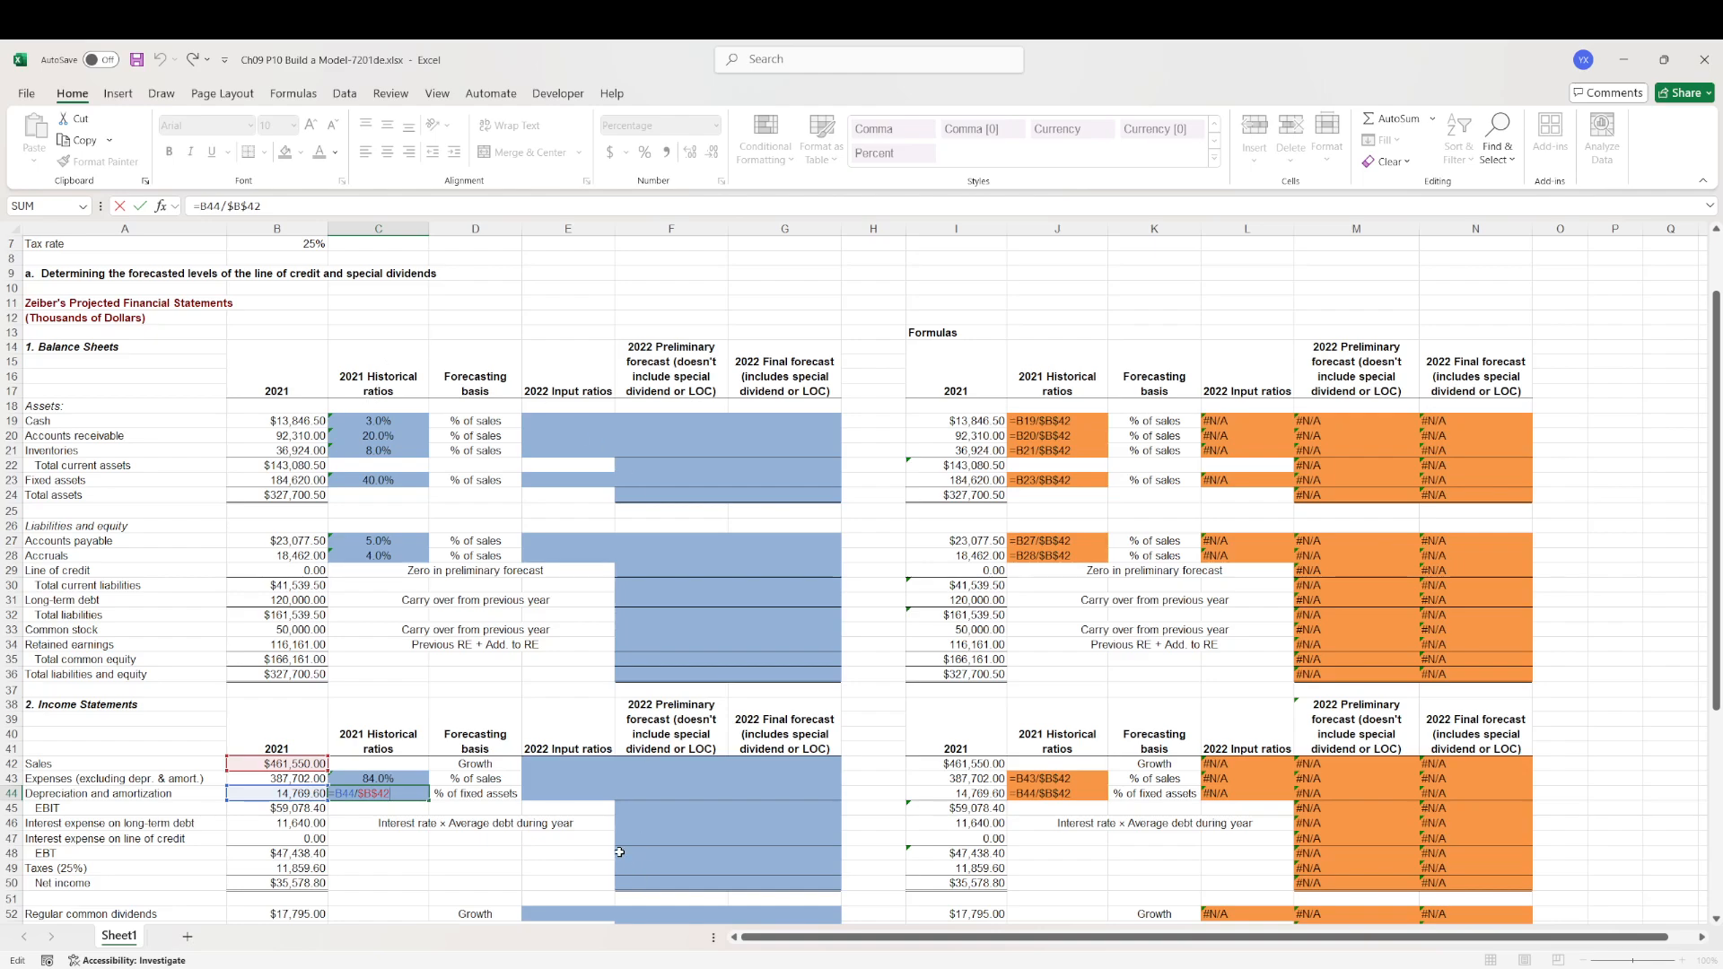
{"action": "left_click", "coordinate": [288, 731]}
{"action": "left_click_drag", "start_coordinate": [284, 764], "coordinate": [292, 485]}
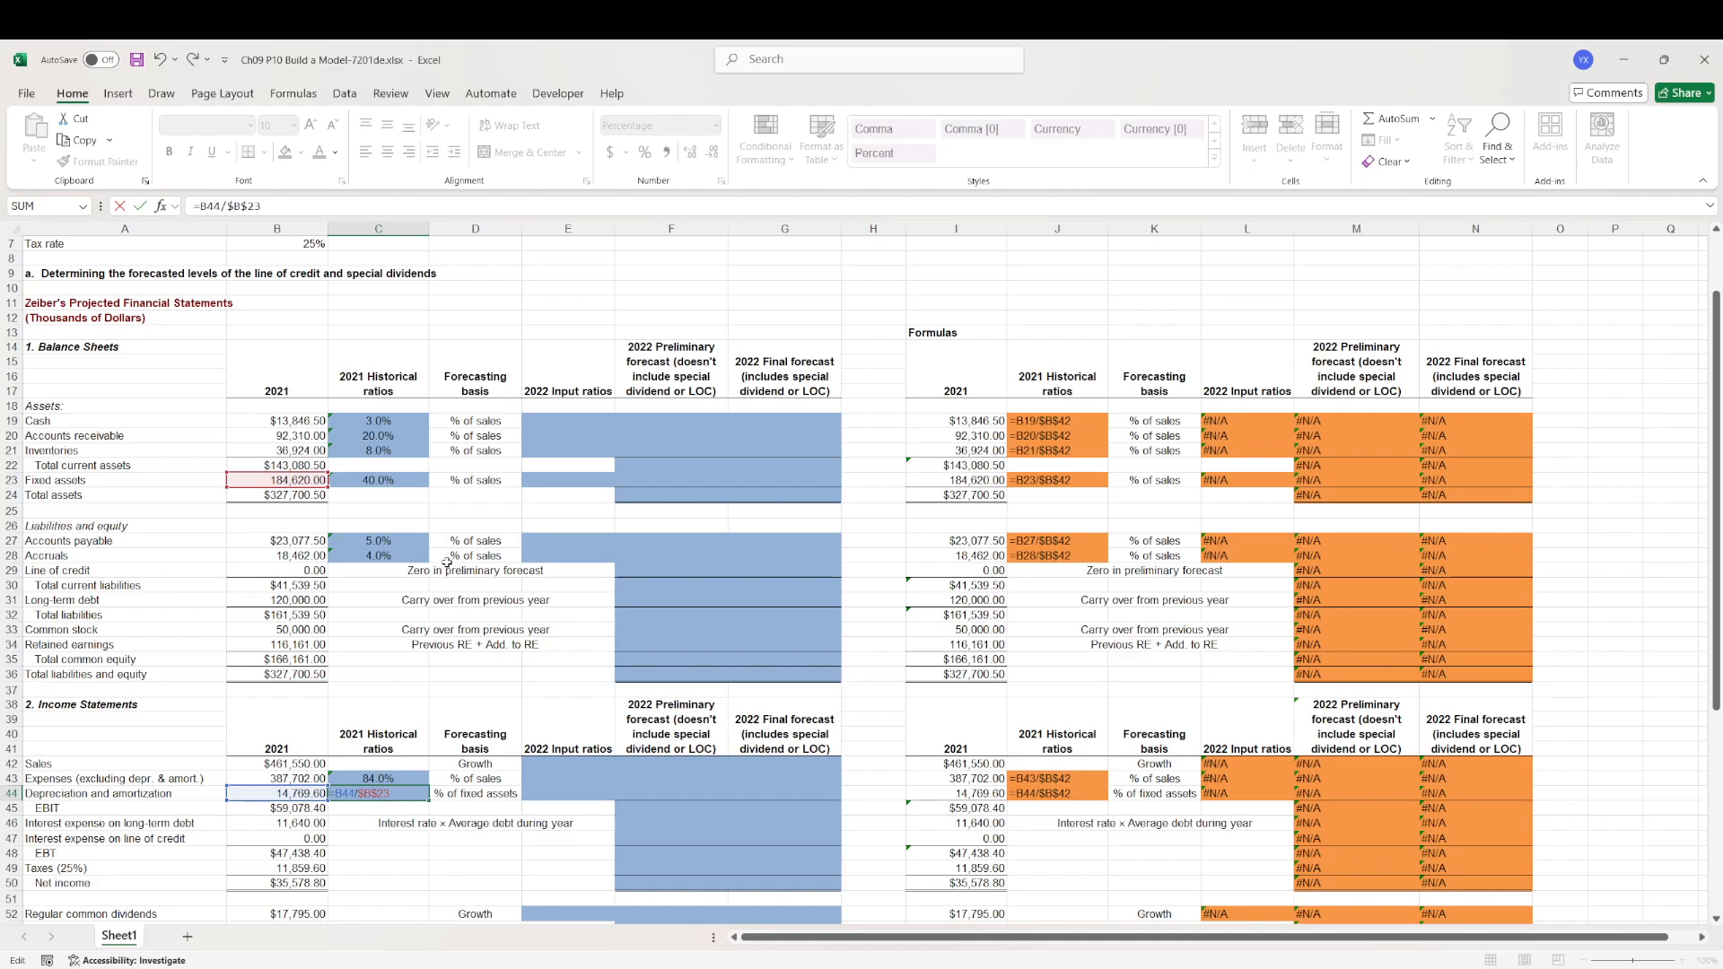
{"action": "key", "text": "Return"}
- Link the 2022 input ratio for Cash in E19 to its historical ratio with =C19
{"action": "scroll", "coordinate": [538, 756], "scroll_direction": "down", "scroll_amount": 3}
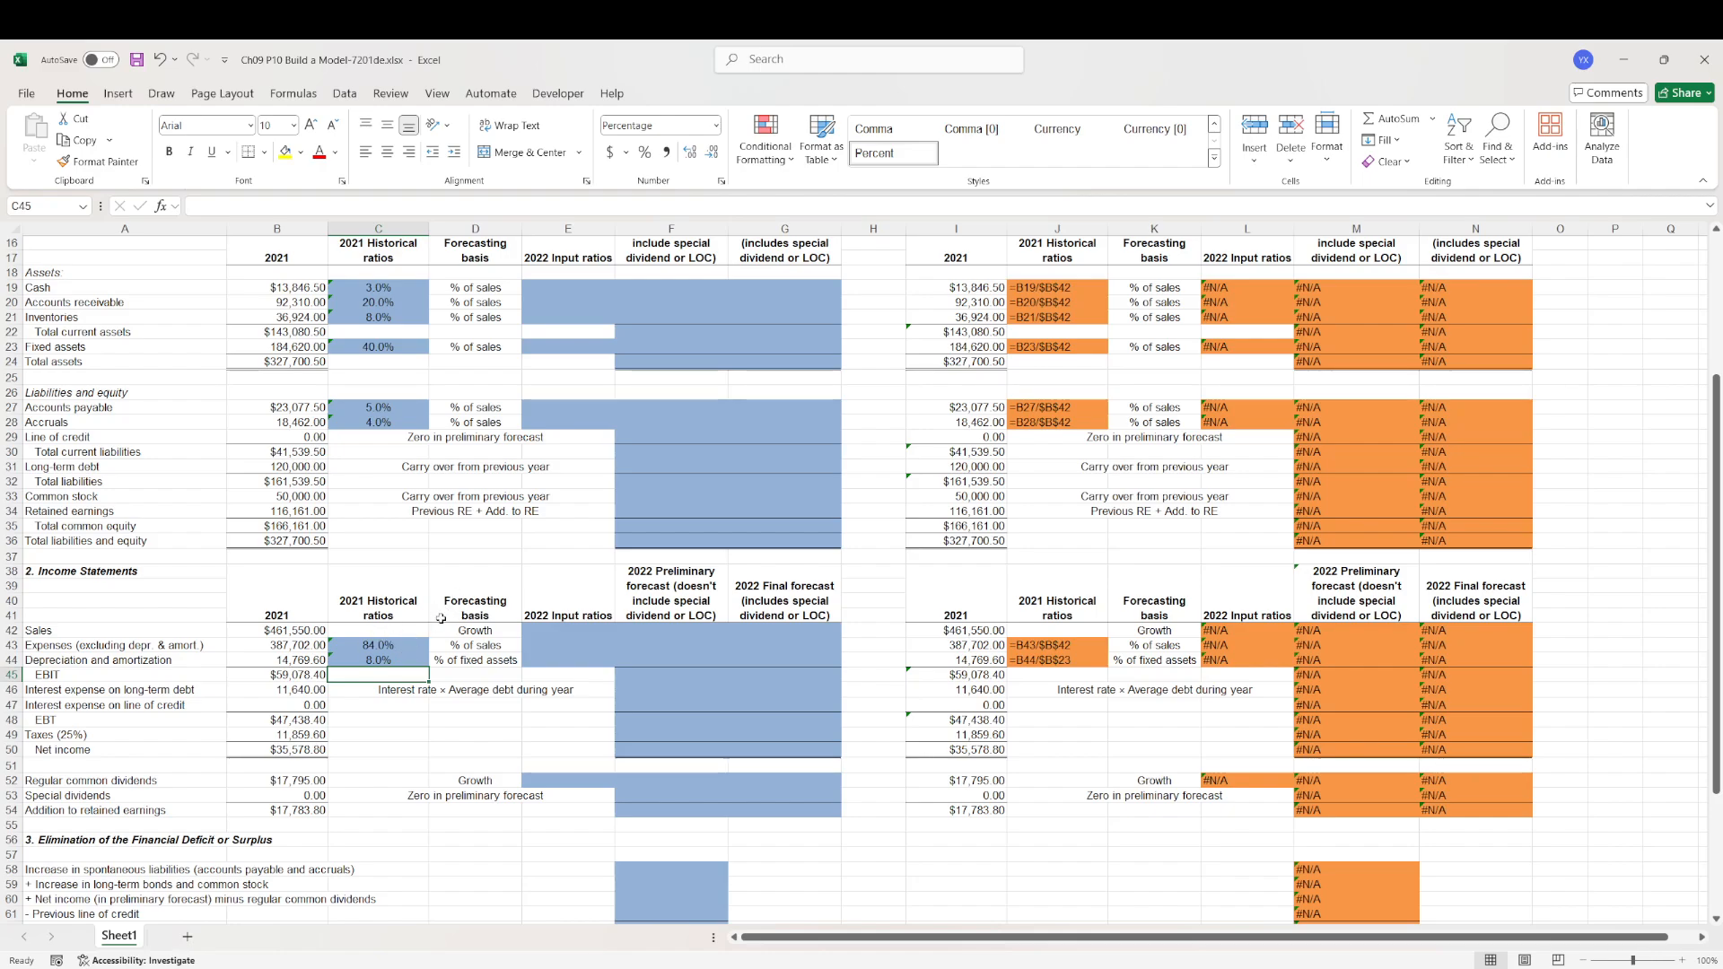
{"action": "scroll", "coordinate": [480, 438], "scroll_direction": "up", "scroll_amount": 2}
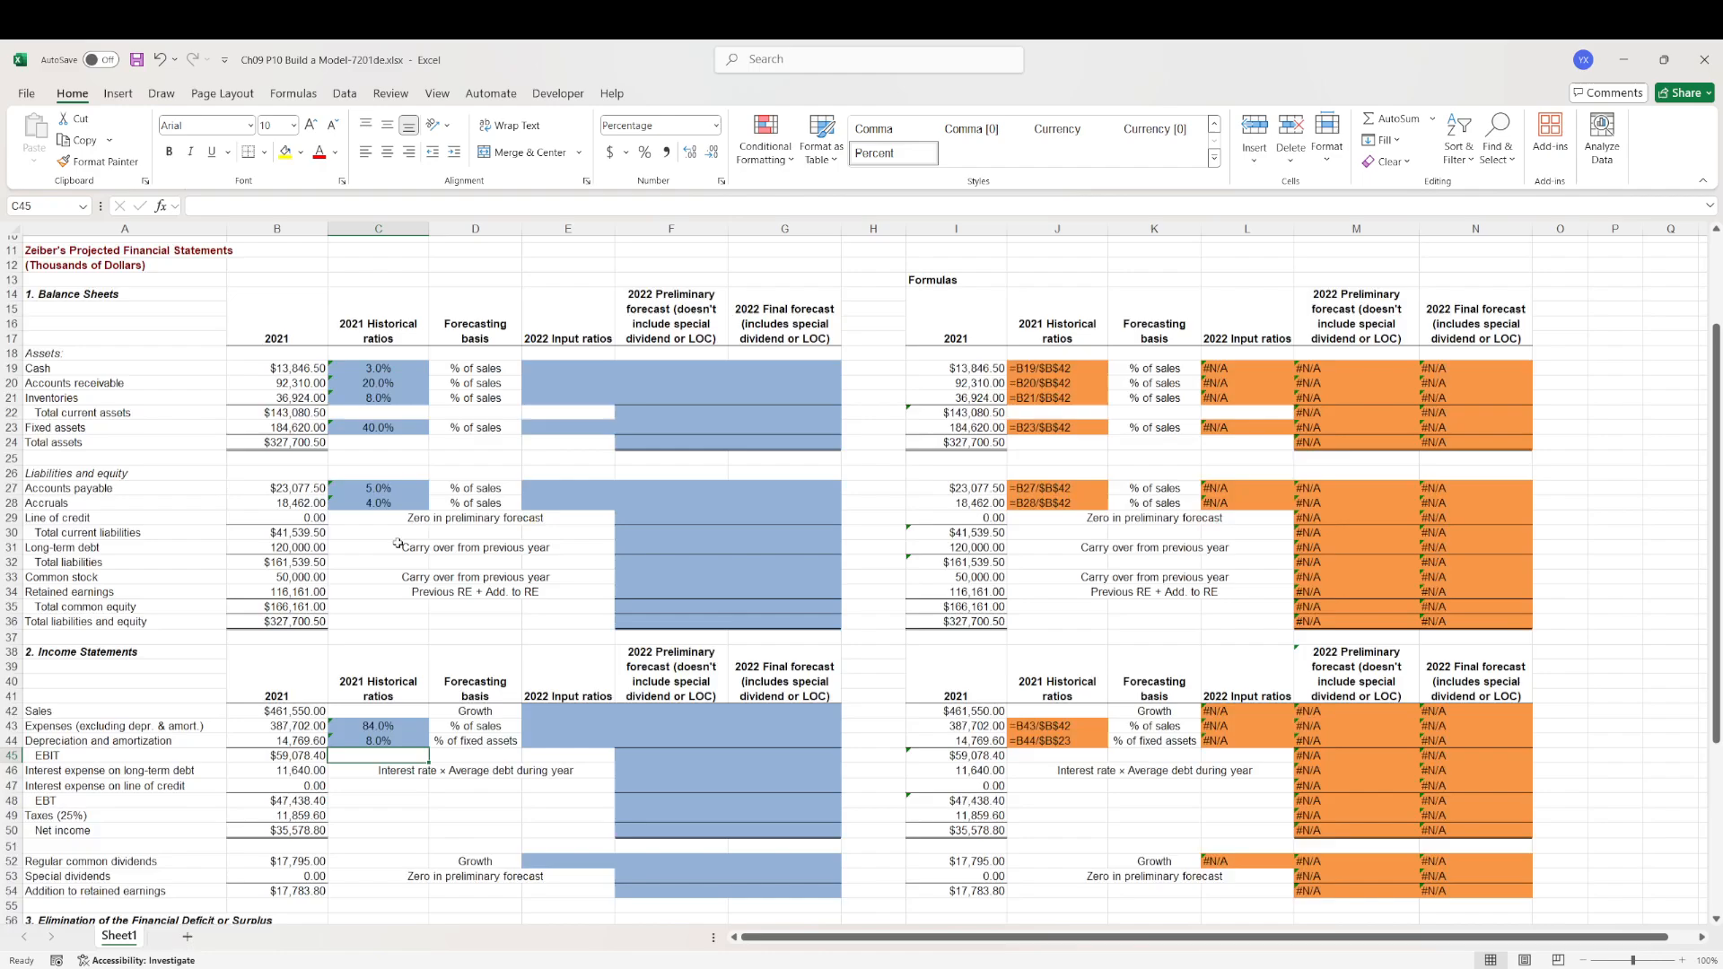
{"action": "left_click", "coordinate": [556, 380]}
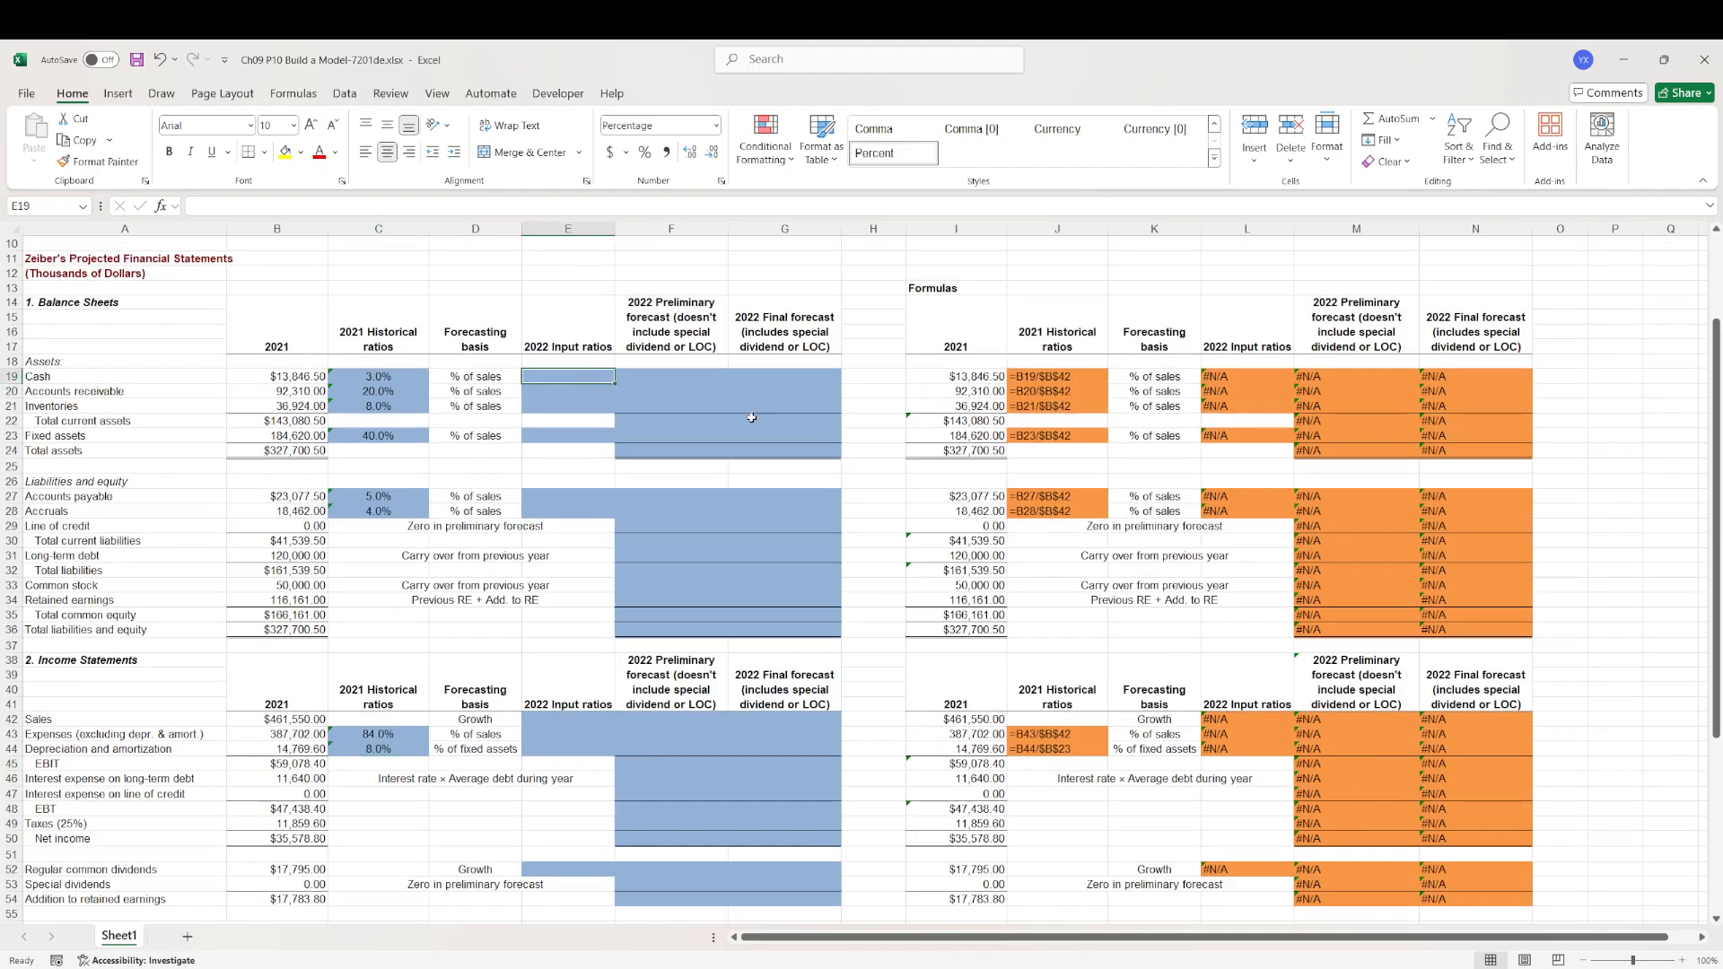
{"action": "type", "text": "="}
{"action": "key", "text": "Left"}
{"action": "key", "text": "Left"}
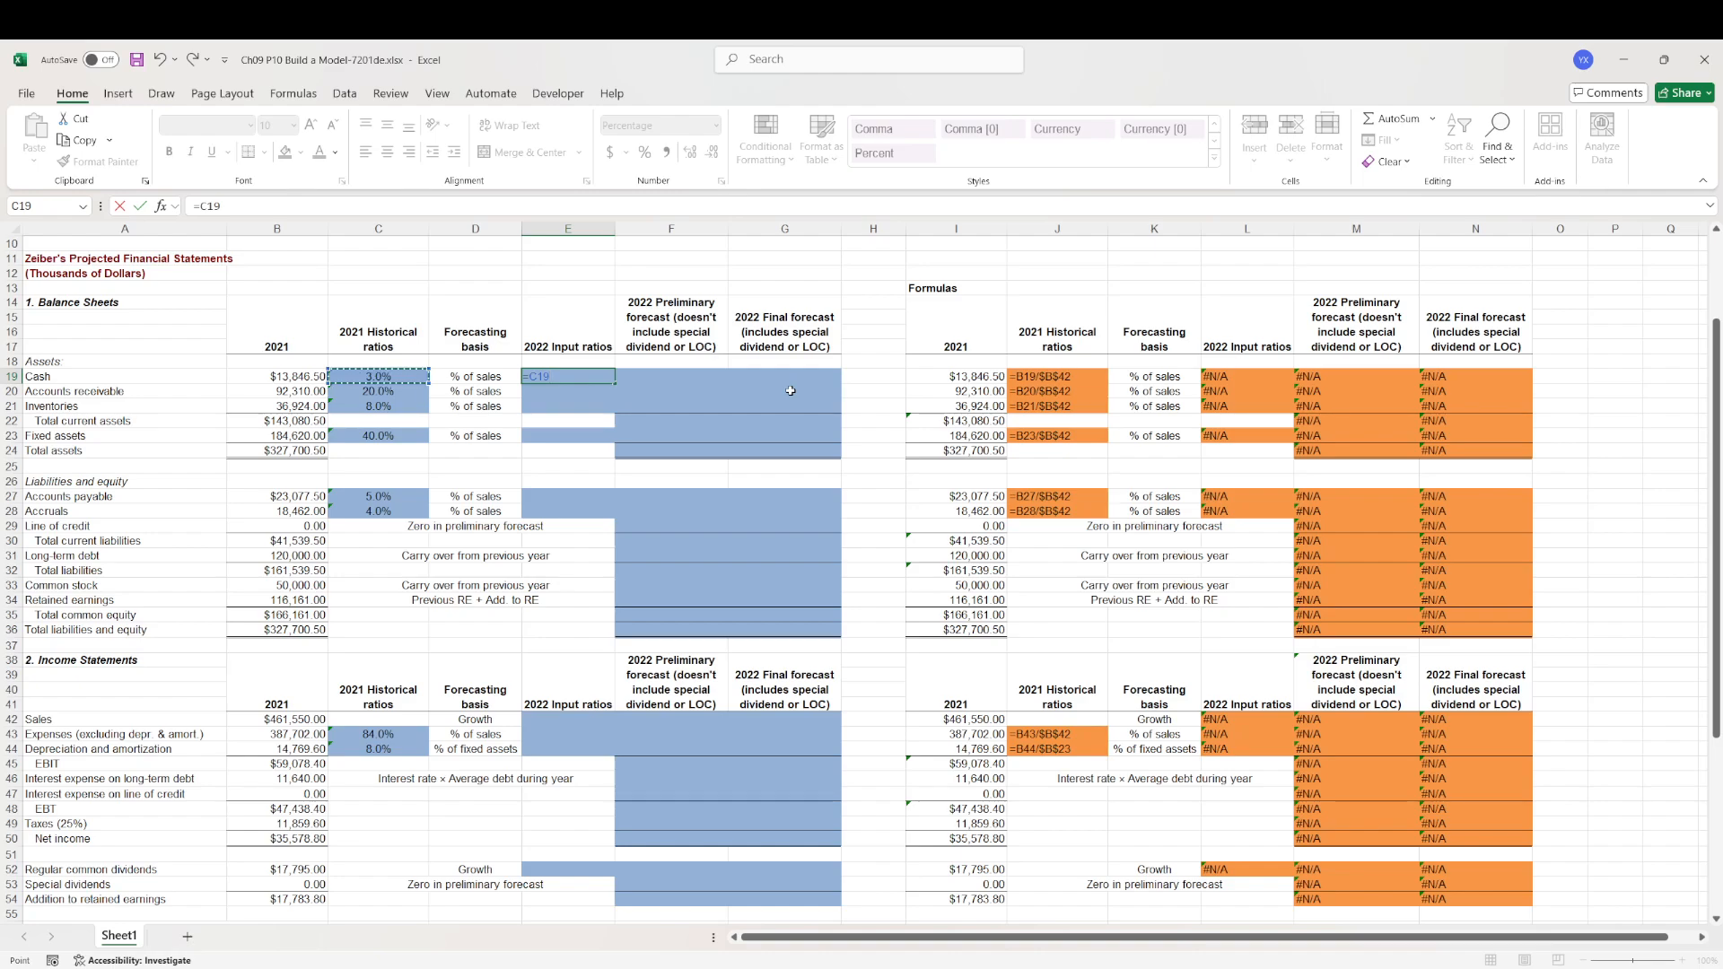
{"action": "key", "text": "ctrl+Return"}
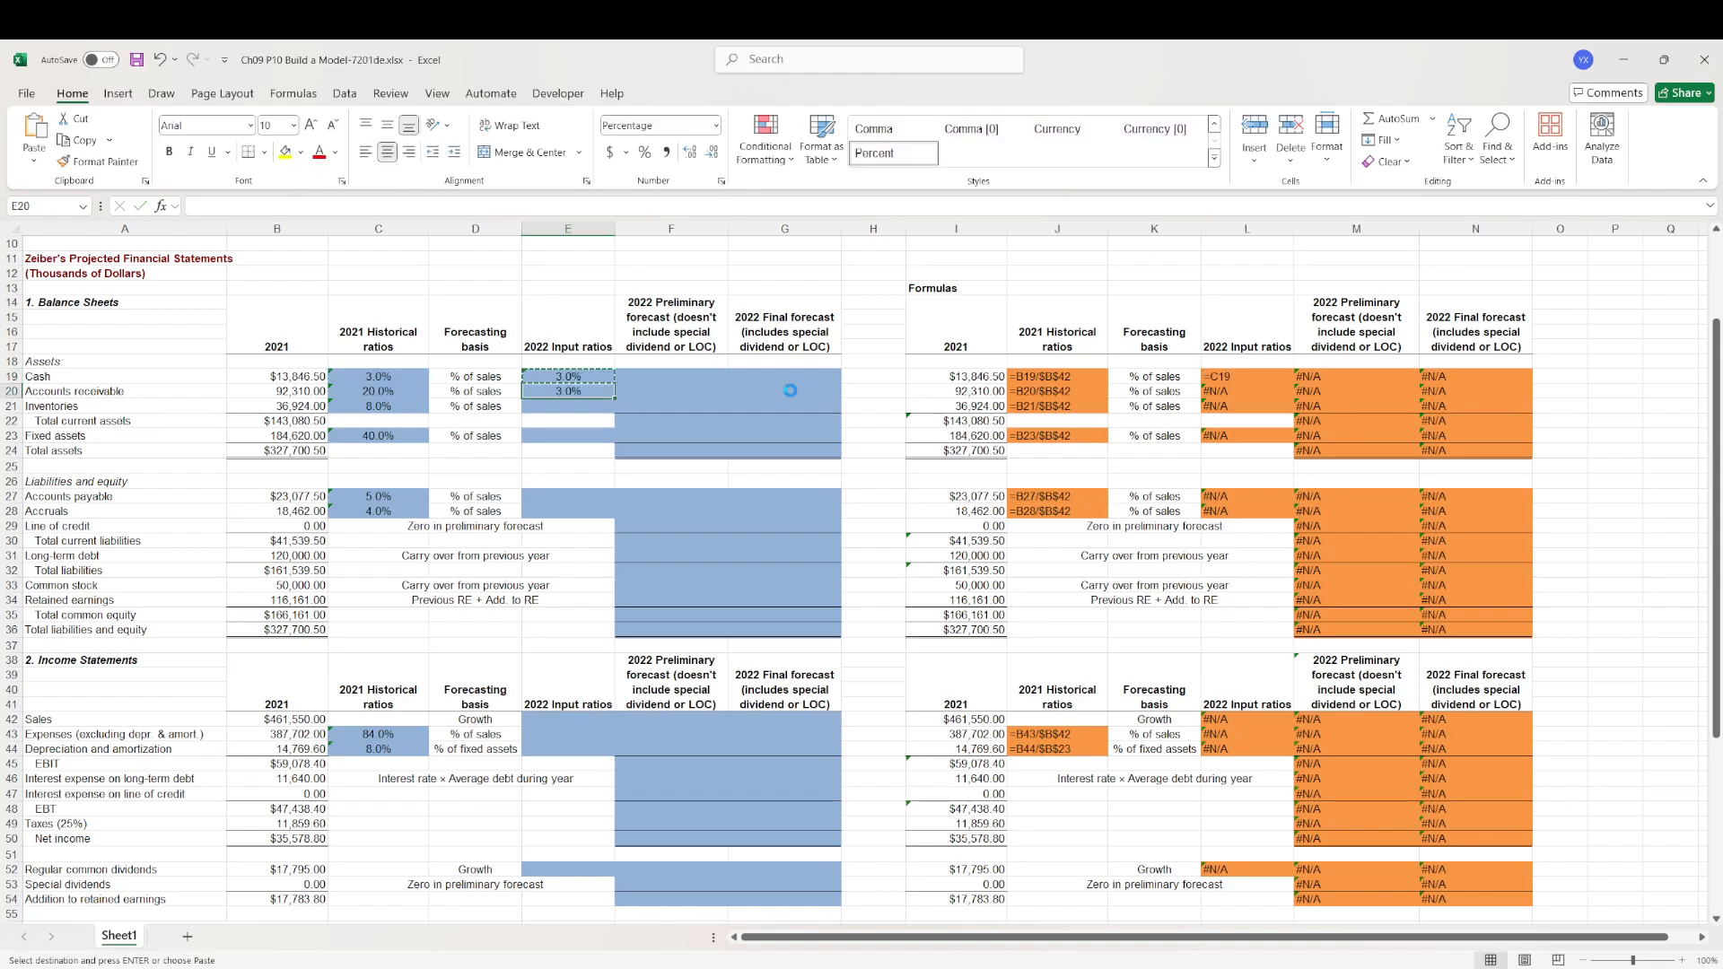
- Copy the Cash input ratio formula to Accounts receivable in E20 and Inventories in E21, checking the references
{"action": "key", "text": "Down"}
{"action": "key", "text": "F2"}
{"action": "key", "text": "Return"}
{"action": "key", "text": "F2"}
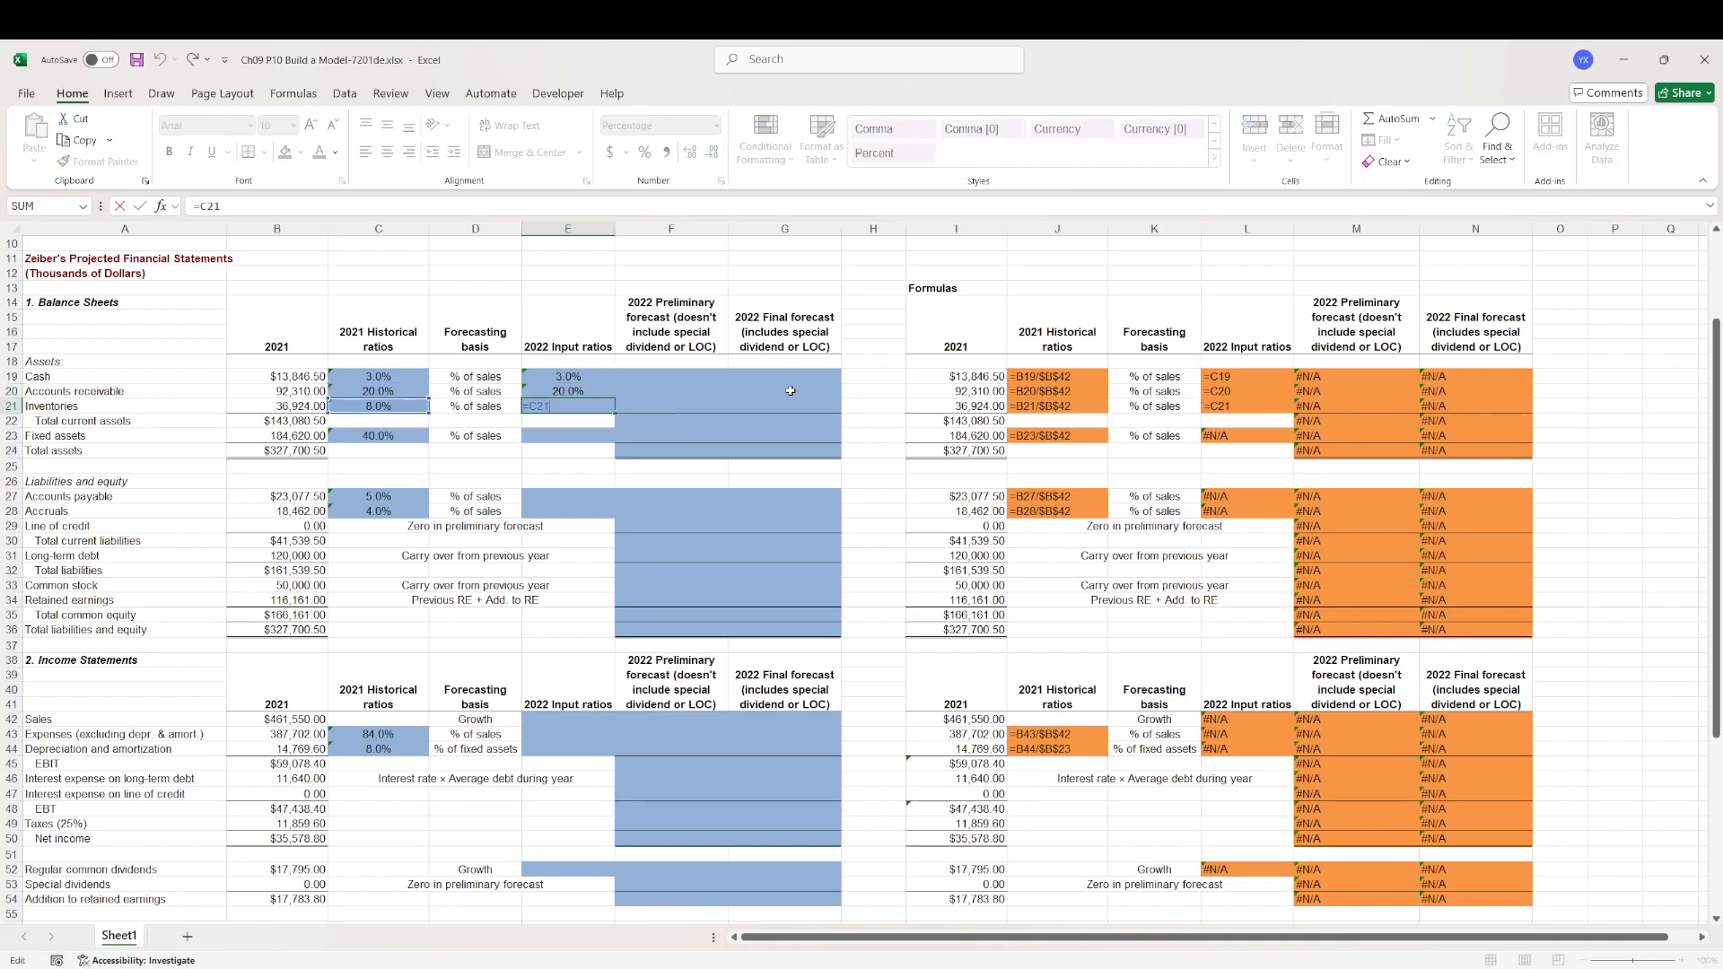
{"action": "key", "text": "Return"}
- Copy the input ratio formula to Fixed assets in E23 and check that it refers to C23
{"action": "key", "text": "Down"}
{"action": "key", "text": "ctrl+v"}
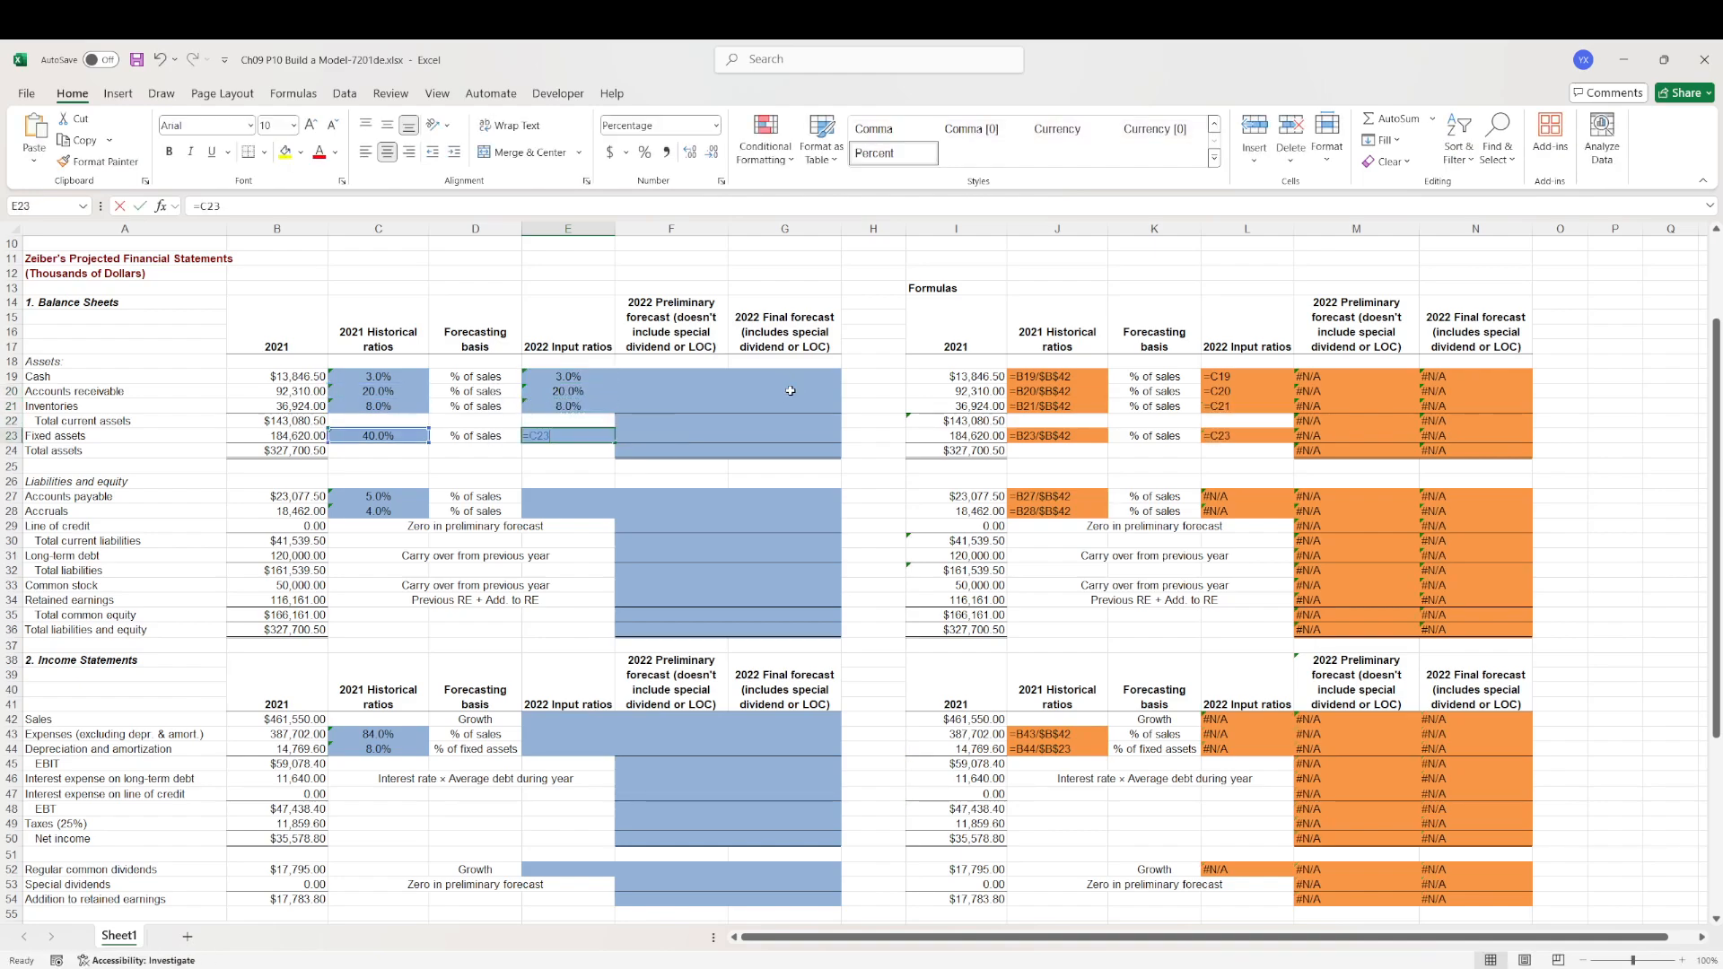
{"action": "key", "text": "F2"}
{"action": "key", "text": "ctrl+Return"}
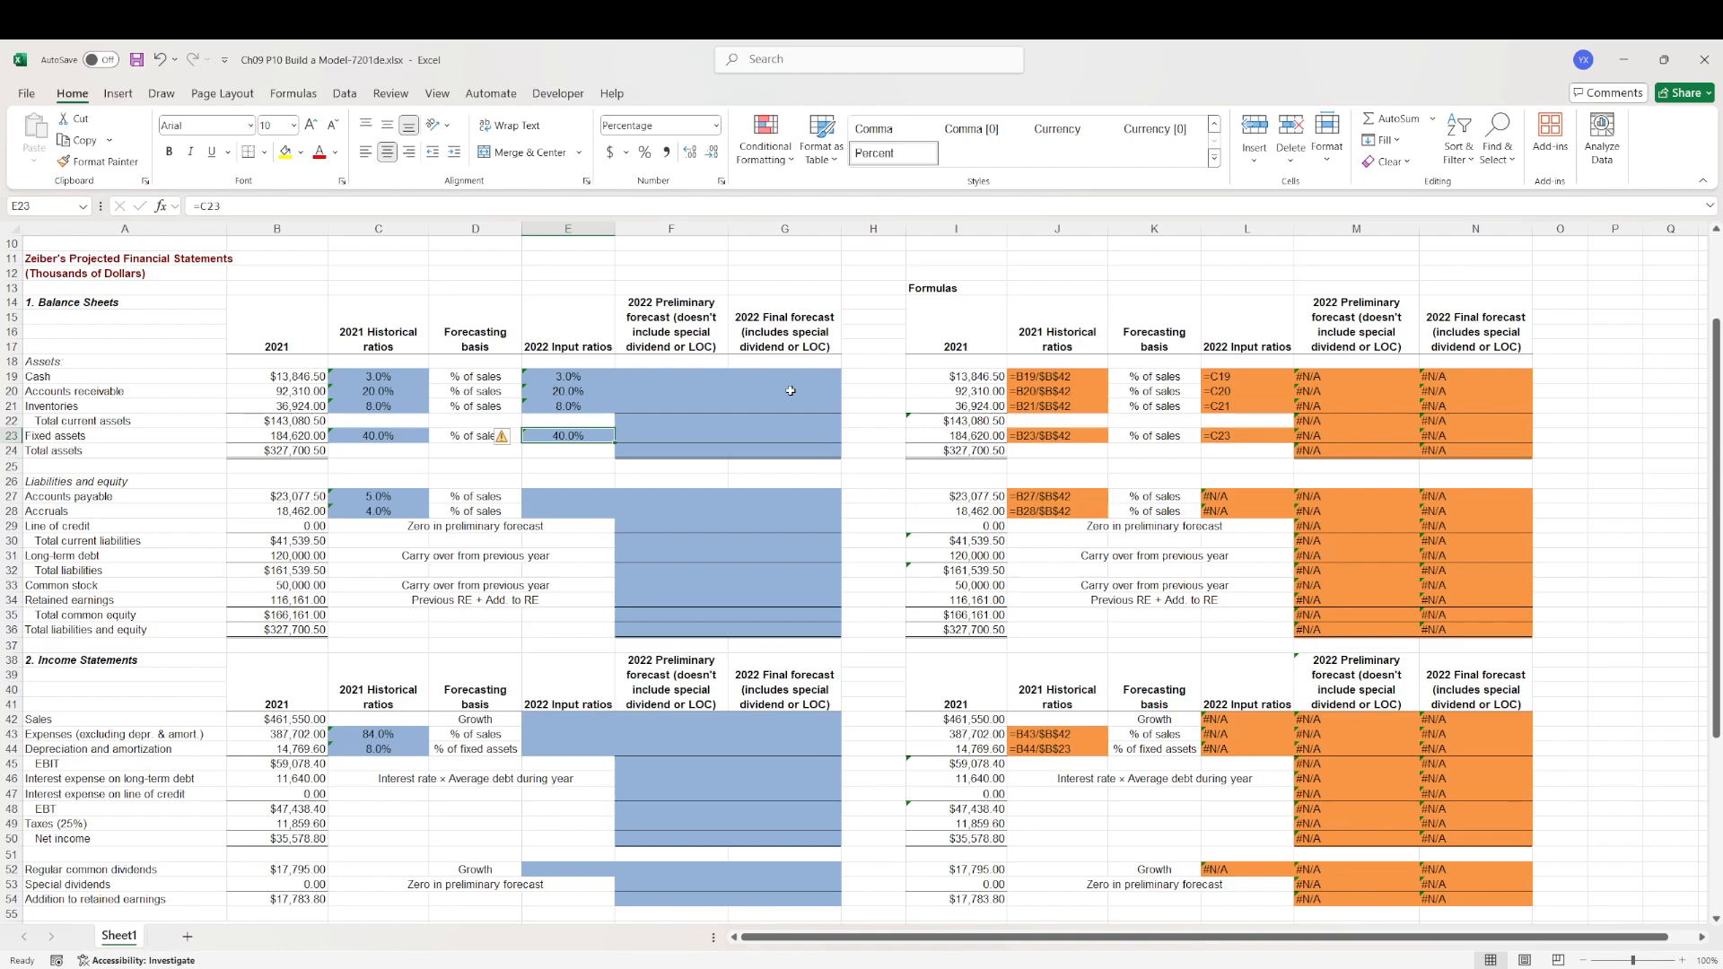
- Set the 2022 input ratios for Accounts payable in E27 to =C27 and Accruals in E28 to =C28
{"action": "key", "text": "ctrl+c"}
{"action": "key", "text": "Down"}
{"action": "key", "text": "Down"}
{"action": "key", "text": "Down"}
{"action": "key", "text": "Down"}
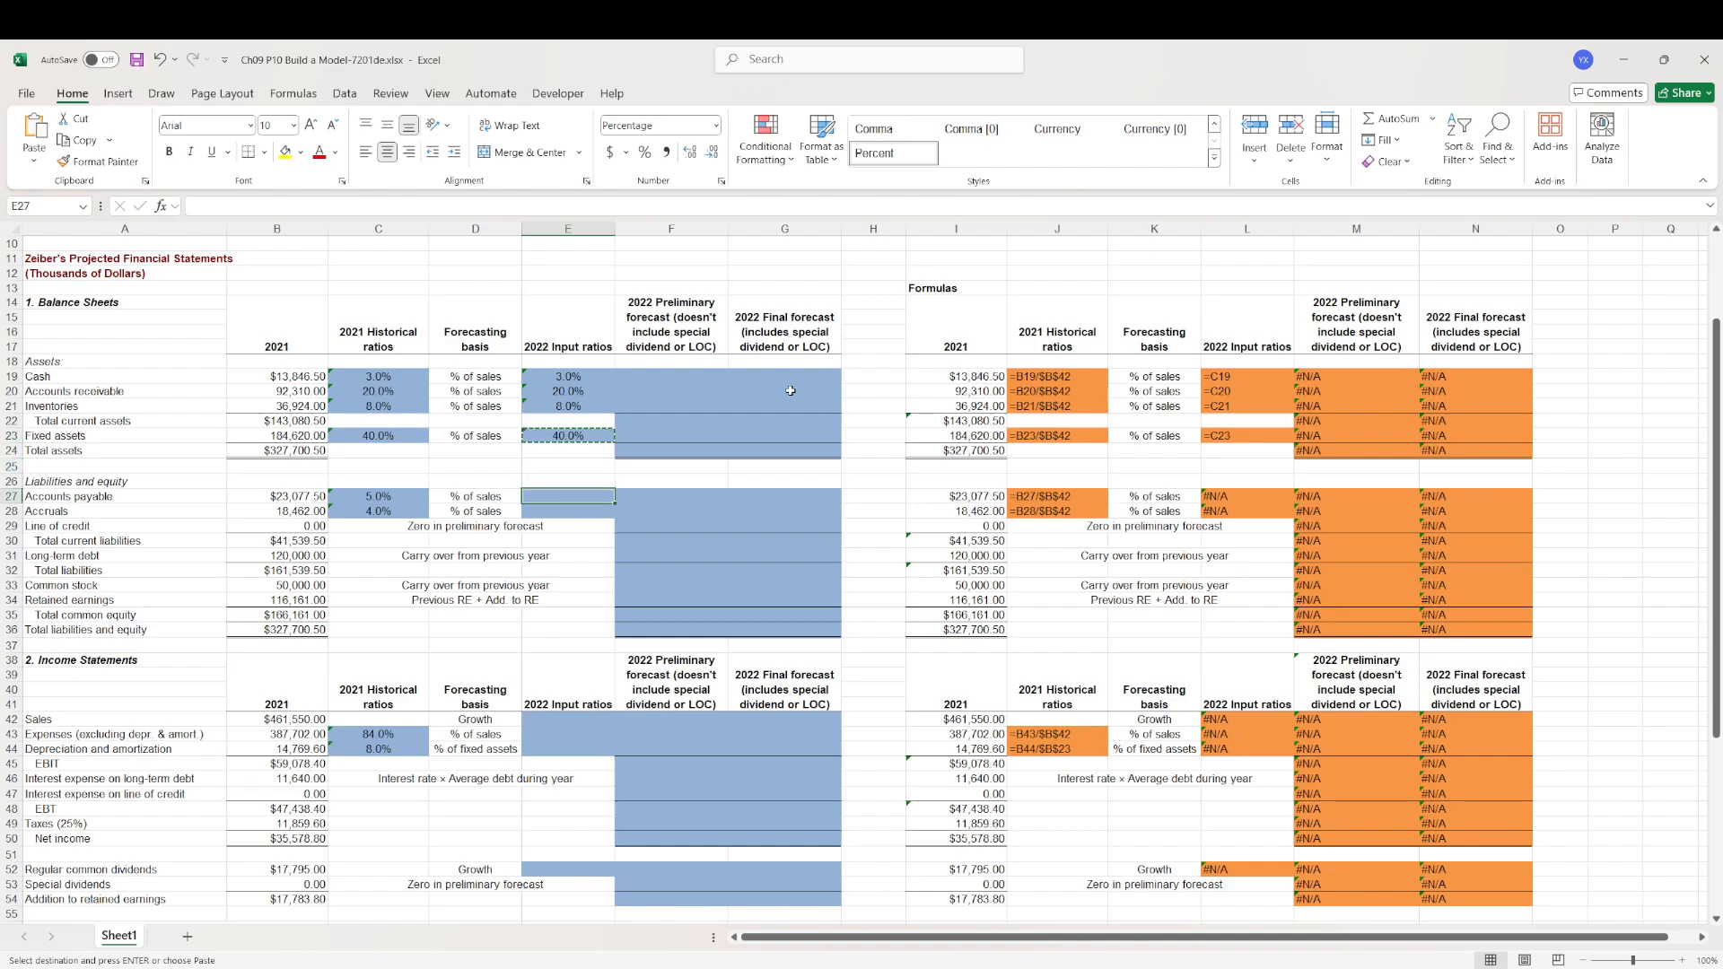
{"action": "key", "text": "ctrl+v"}
{"action": "key", "text": "Down"}
{"action": "type", "text": "="}
{"action": "key", "text": "Left"}
{"action": "key", "text": "Left"}
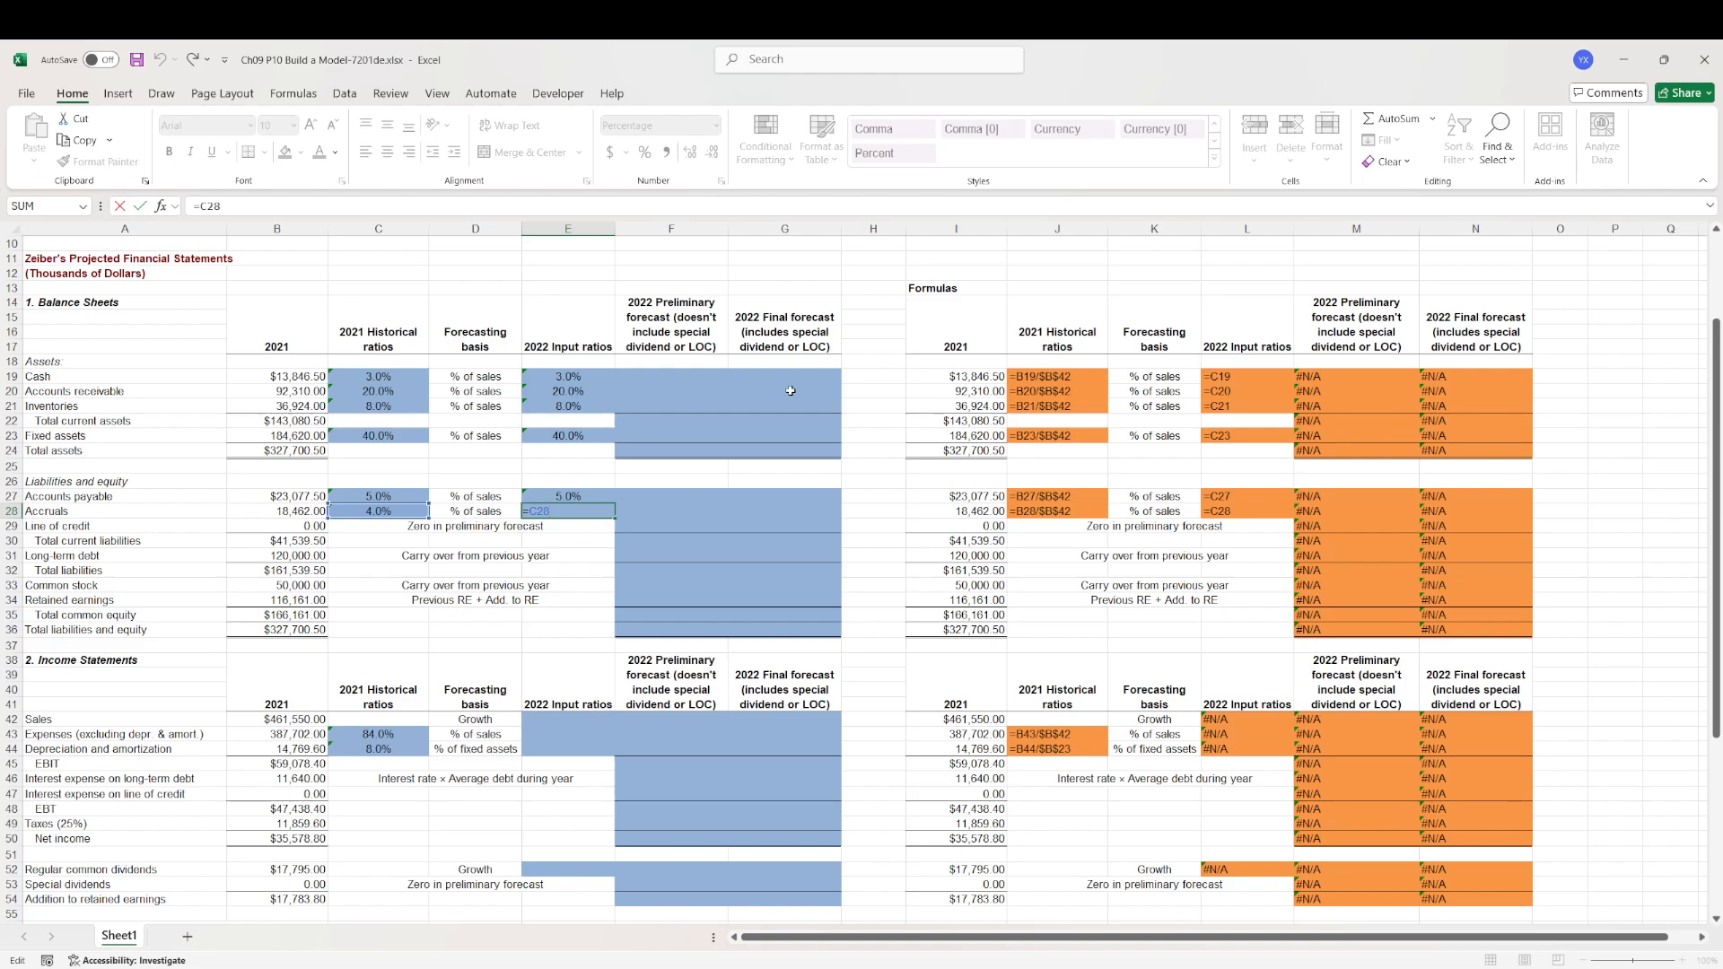
{"action": "key", "text": "Return"}
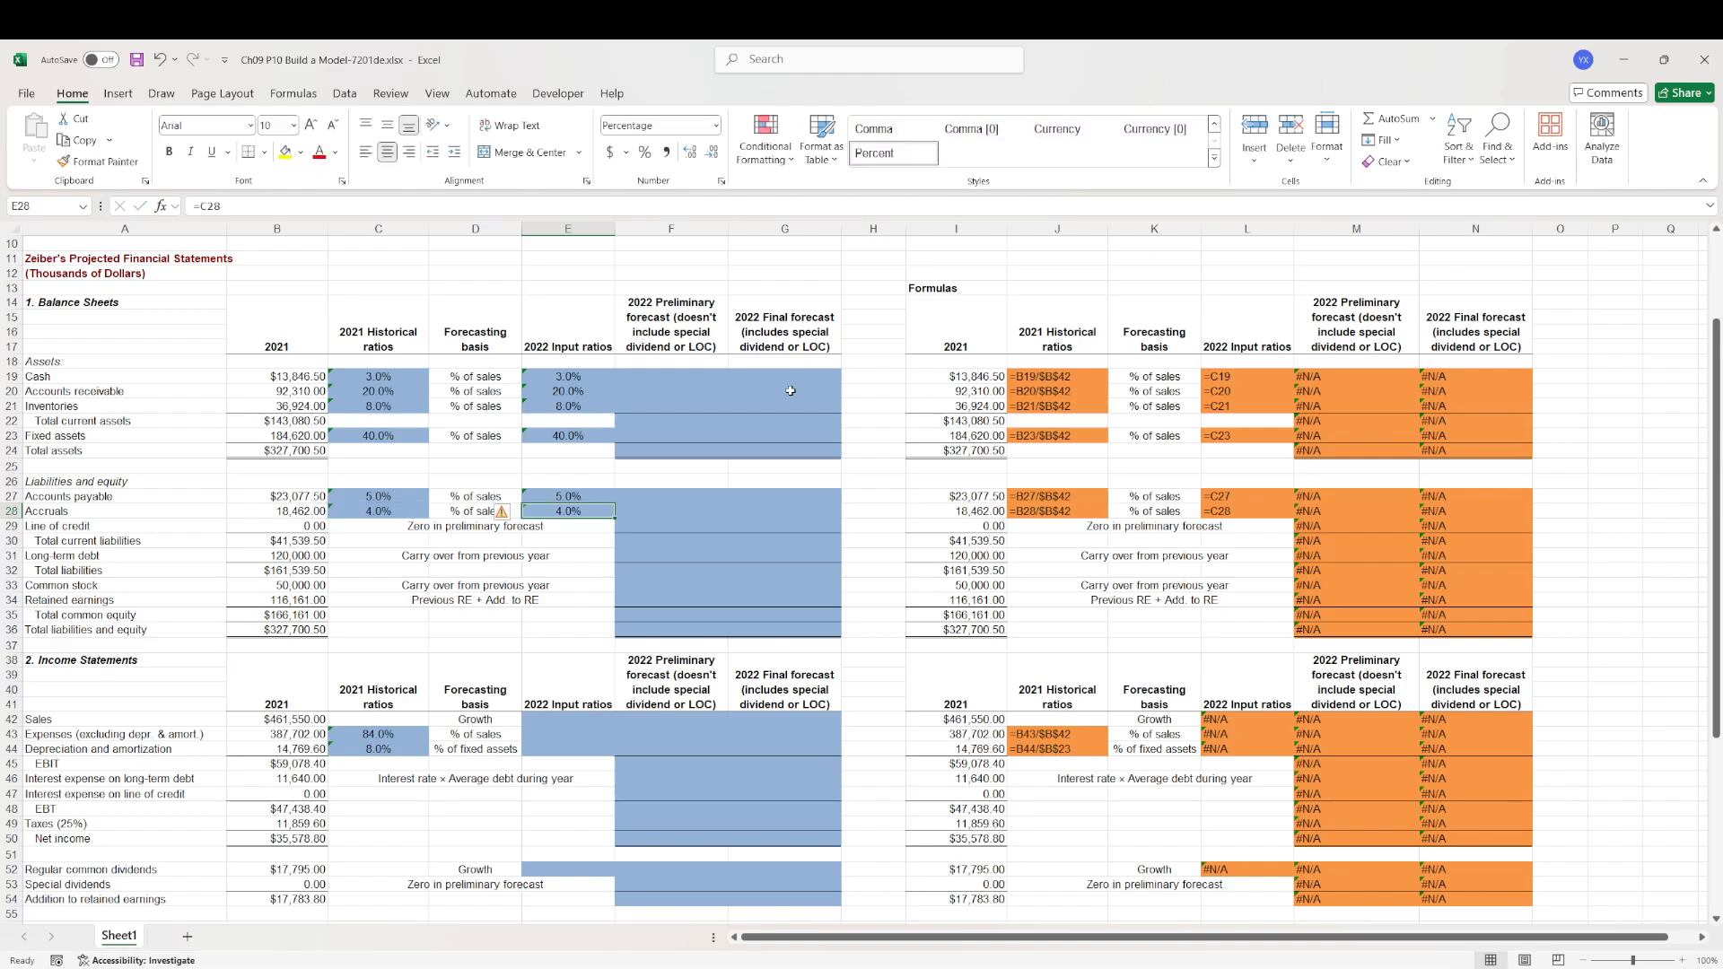
- Link the 2022 input ratio for Expenses (excluding depr. & amort.) in E43 to its historical ratio with =C43
{"action": "key", "text": "Down"}
{"action": "key", "text": "Down"}
{"action": "key", "text": "Down"}
{"action": "key", "text": "Down"}
{"action": "key", "text": "Down"}
{"action": "key", "text": "Down"}
{"action": "key", "text": "Down"}
{"action": "key", "text": "Down"}
{"action": "key", "text": "Down"}
{"action": "key", "text": "Down"}
{"action": "key", "text": "Down"}
{"action": "key", "text": "Down"}
{"action": "key", "text": "Down"}
{"action": "key", "text": "Down"}
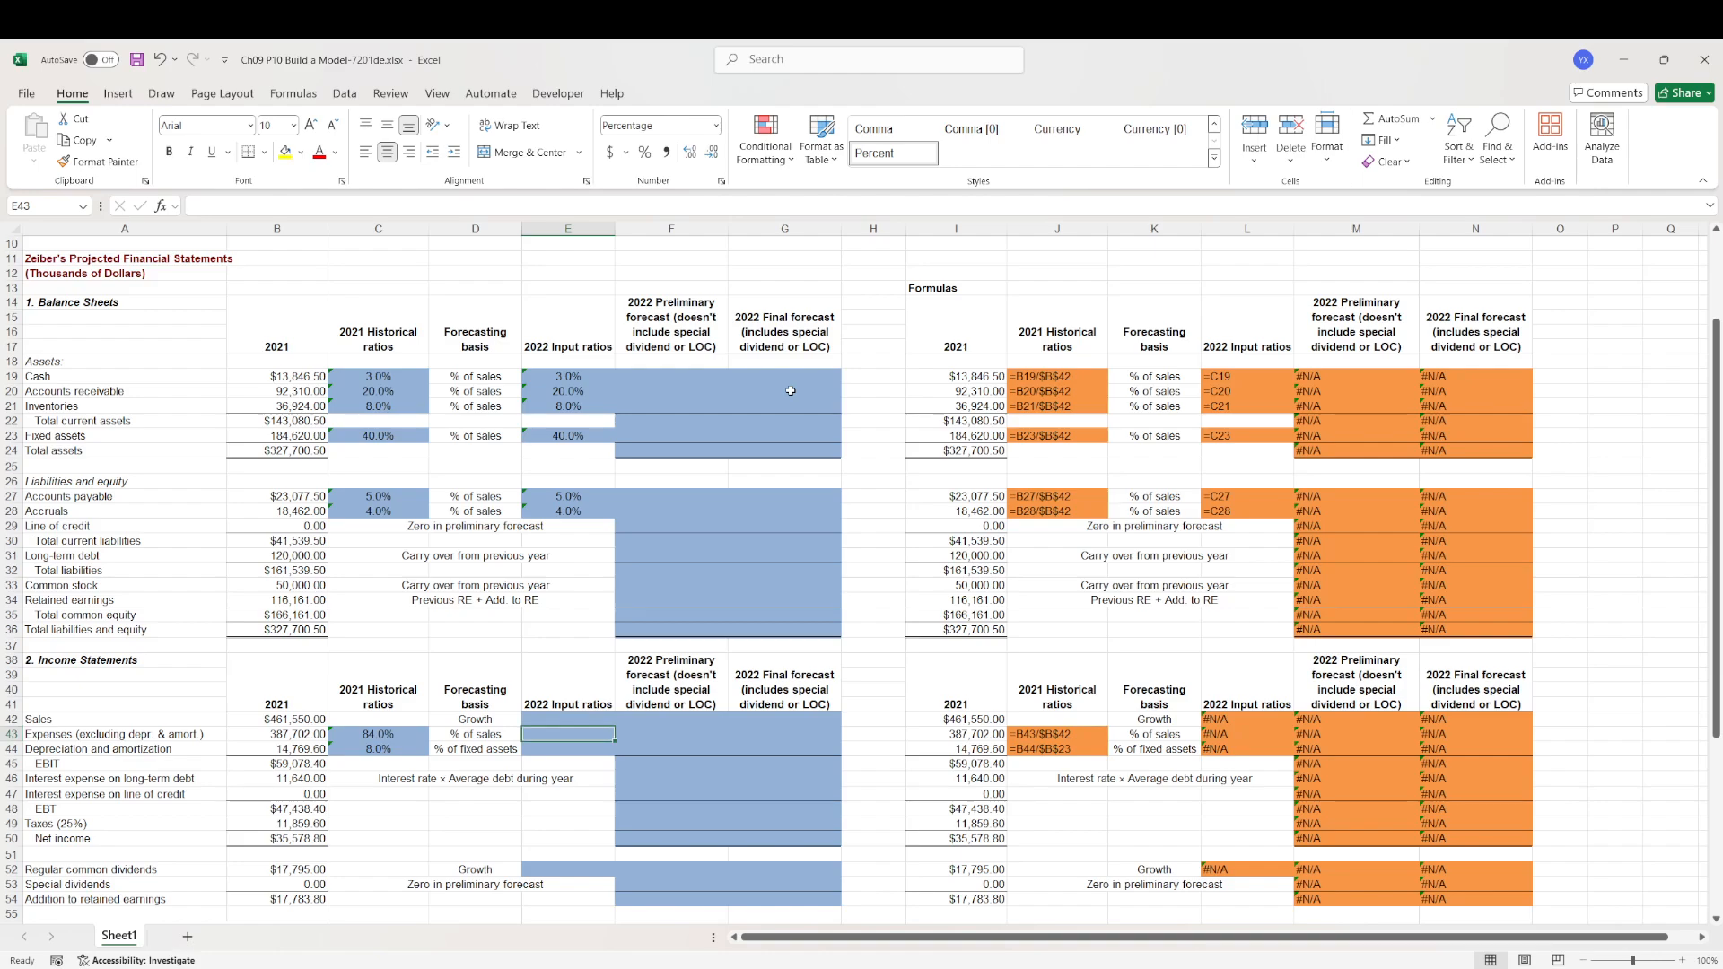
{"action": "type", "text": "="}
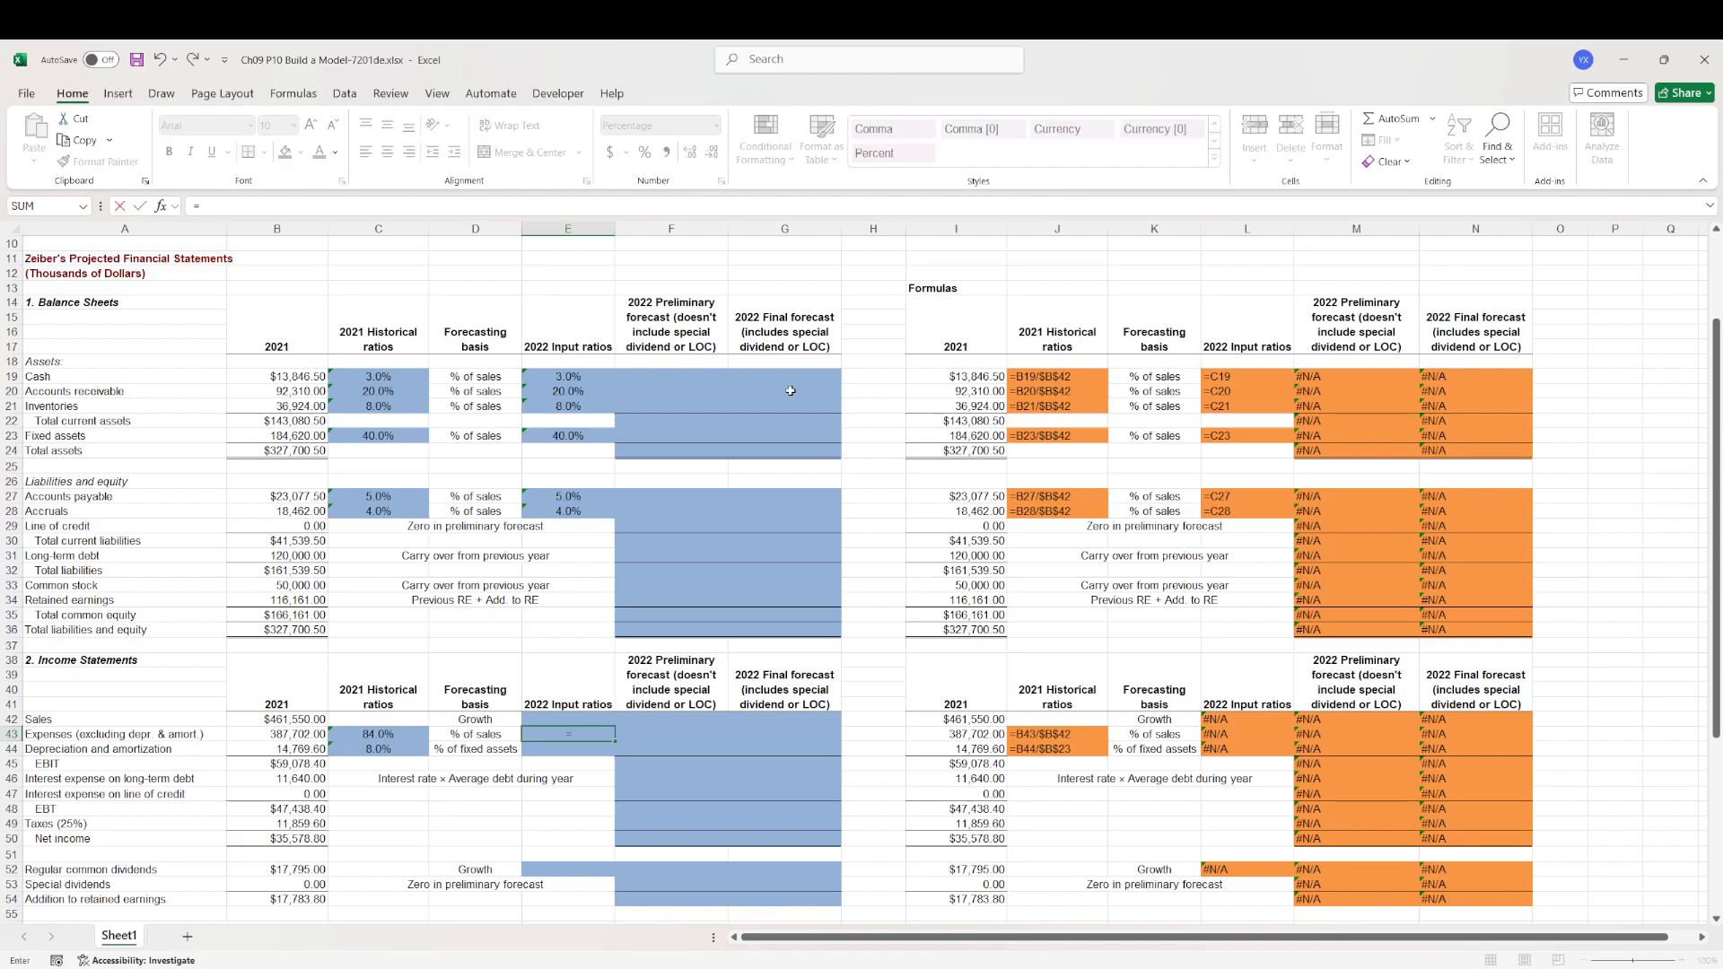
{"action": "key", "text": "Left"}
{"action": "key", "text": "Left"}
{"action": "key", "text": "Return"}
{"action": "key", "text": "Up"}
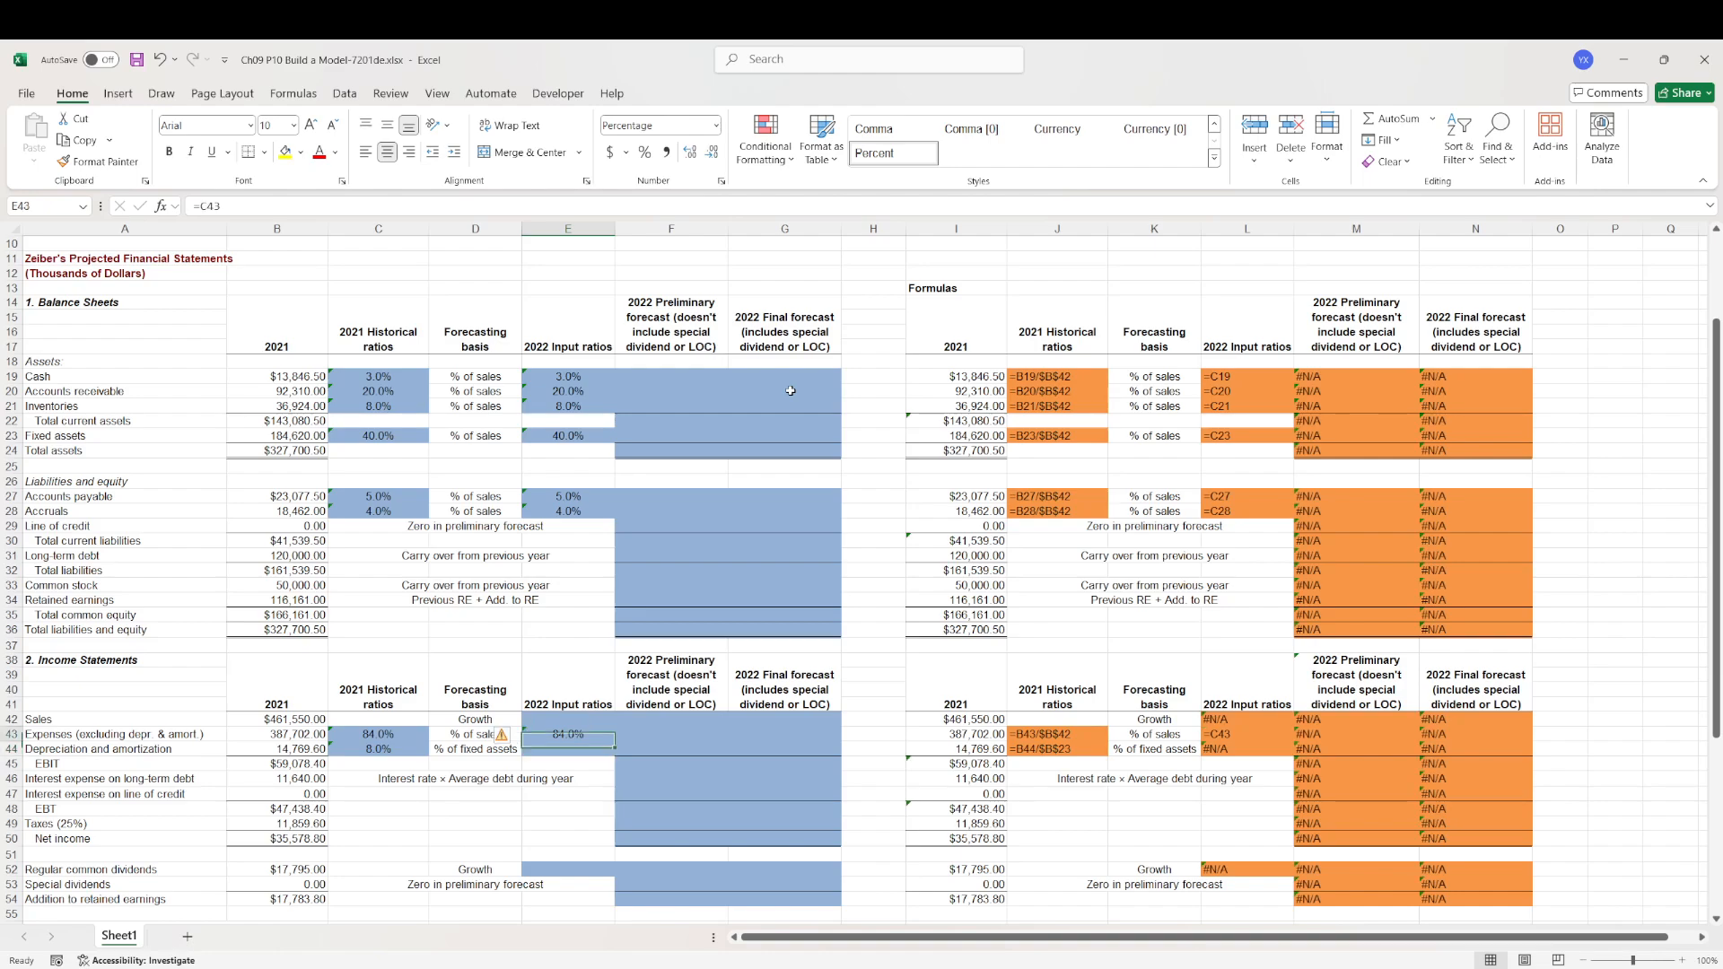
- Copy the Expenses input ratio formula from E43 to Depreciation and amortization in E44
{"action": "key", "text": "ctrl+c"}
{"action": "key", "text": "Down"}
{"action": "key", "text": "ctrl+v"}
- Link the 2022 input ratio for Sales in E42 to the sales growth rate with =B3
{"action": "key", "text": "Up"}
{"action": "key", "text": "Up"}
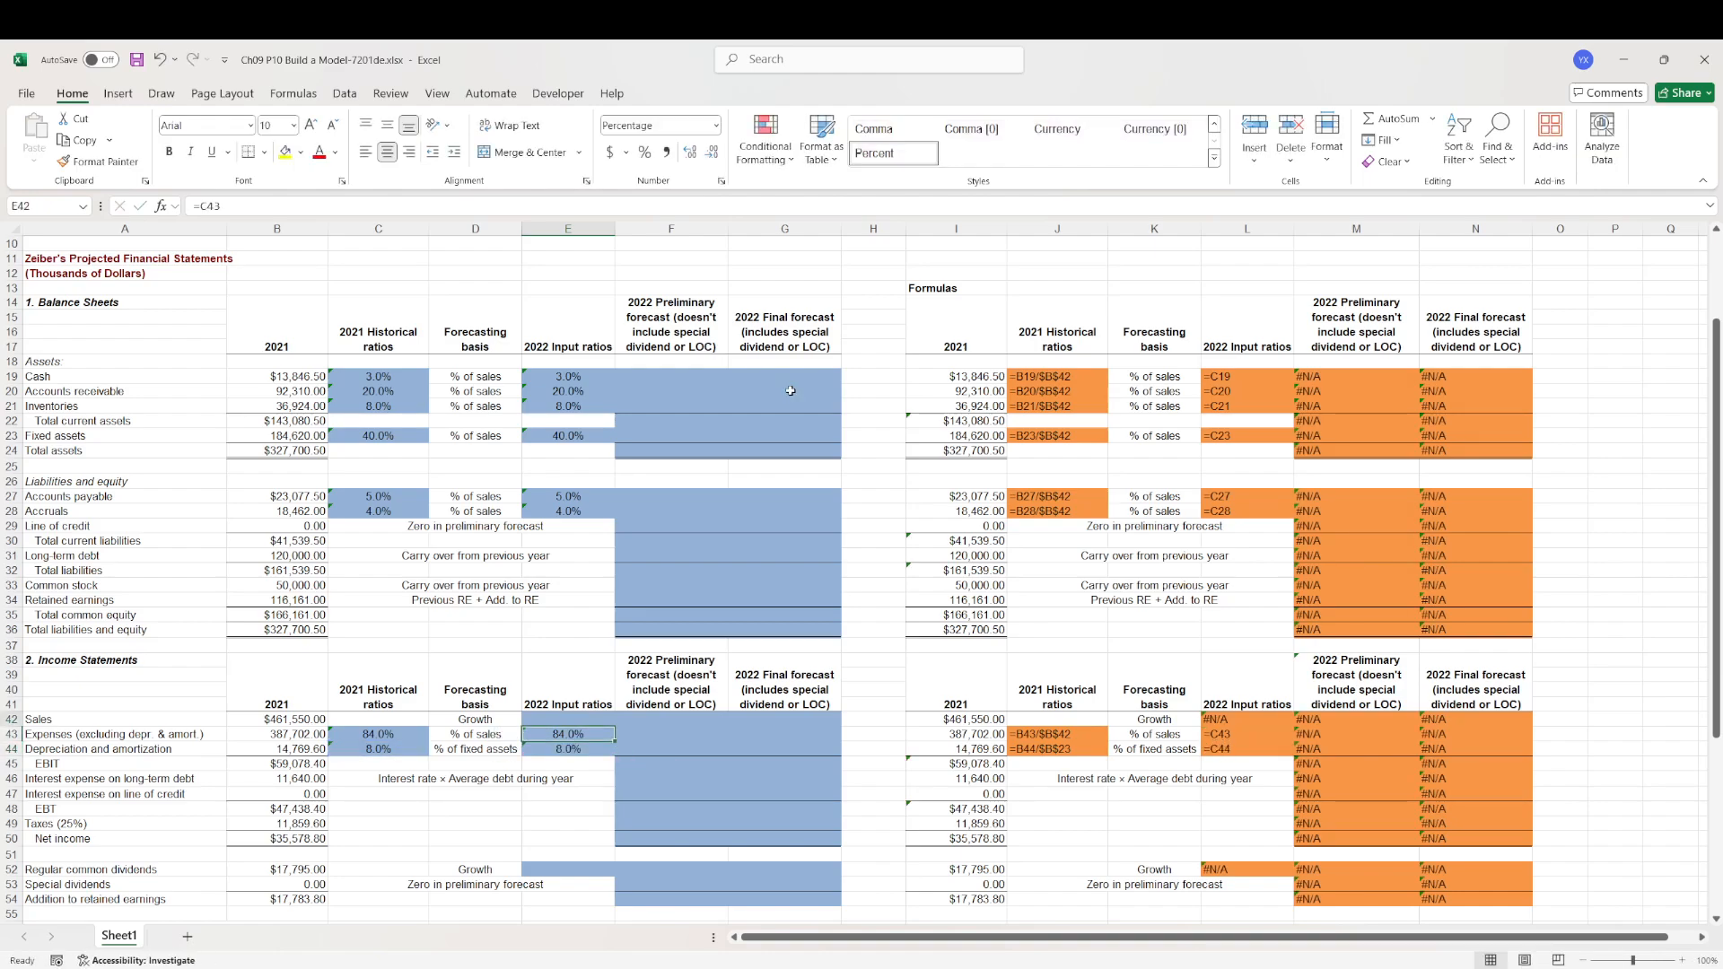
{"action": "type", "text": "="}
{"action": "scroll", "coordinate": [441, 351], "scroll_direction": "up", "scroll_amount": 3}
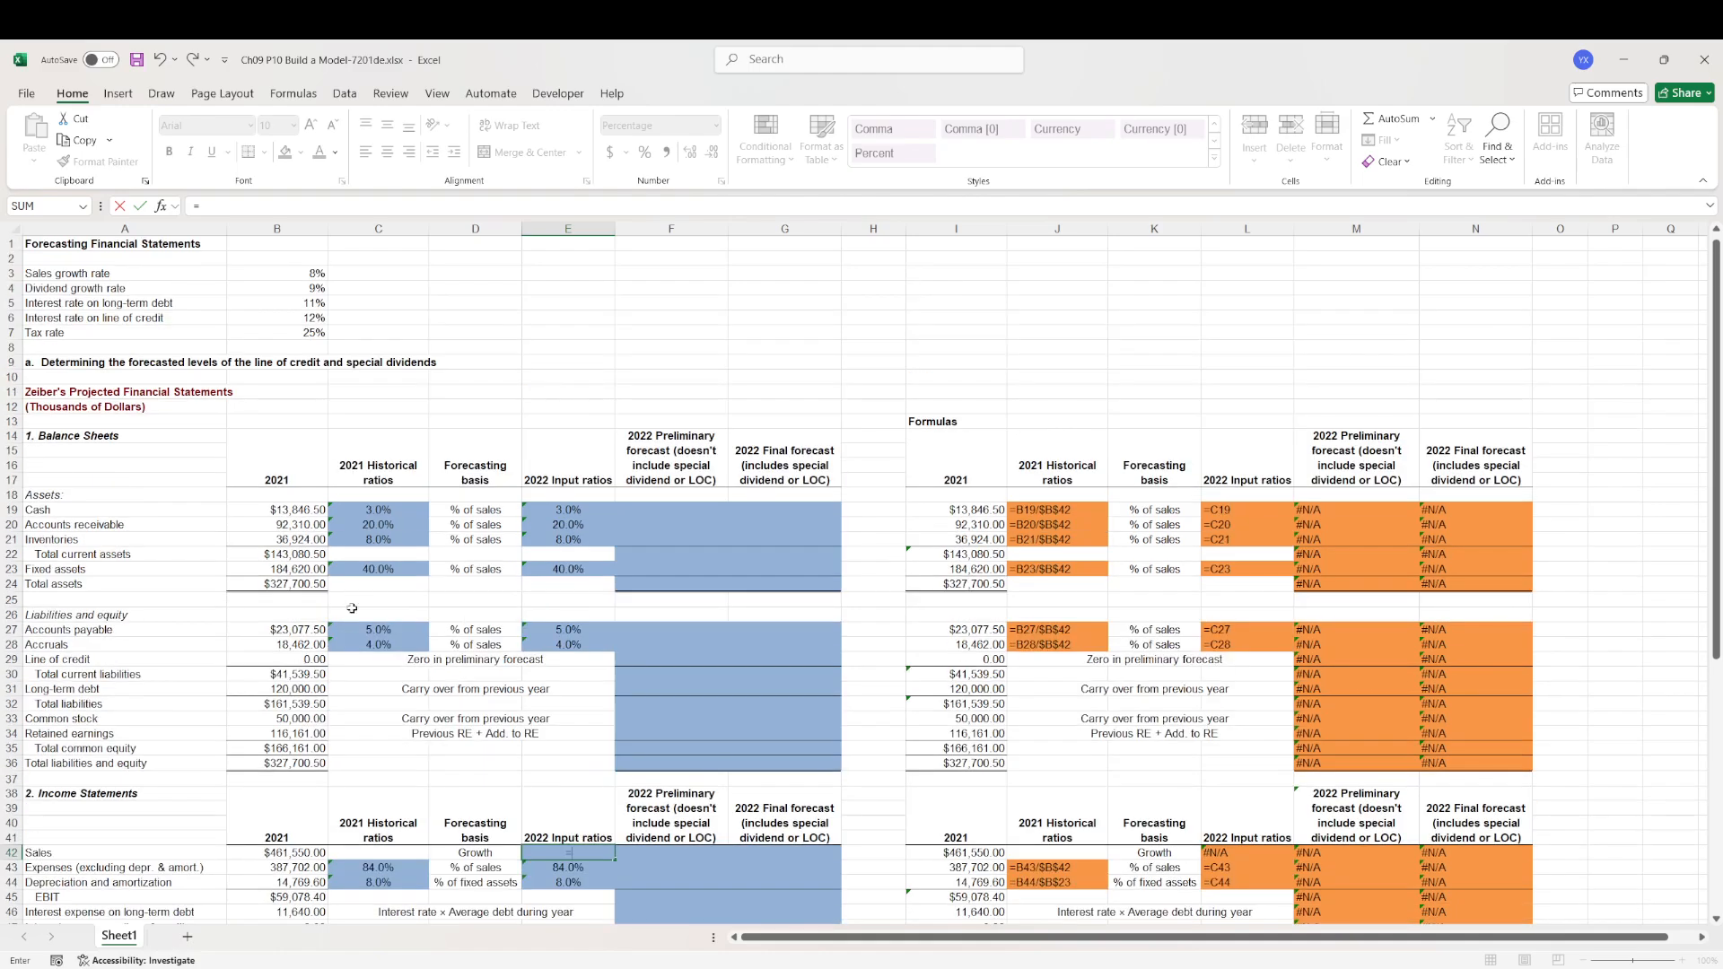
{"action": "left_click", "coordinate": [295, 273]}
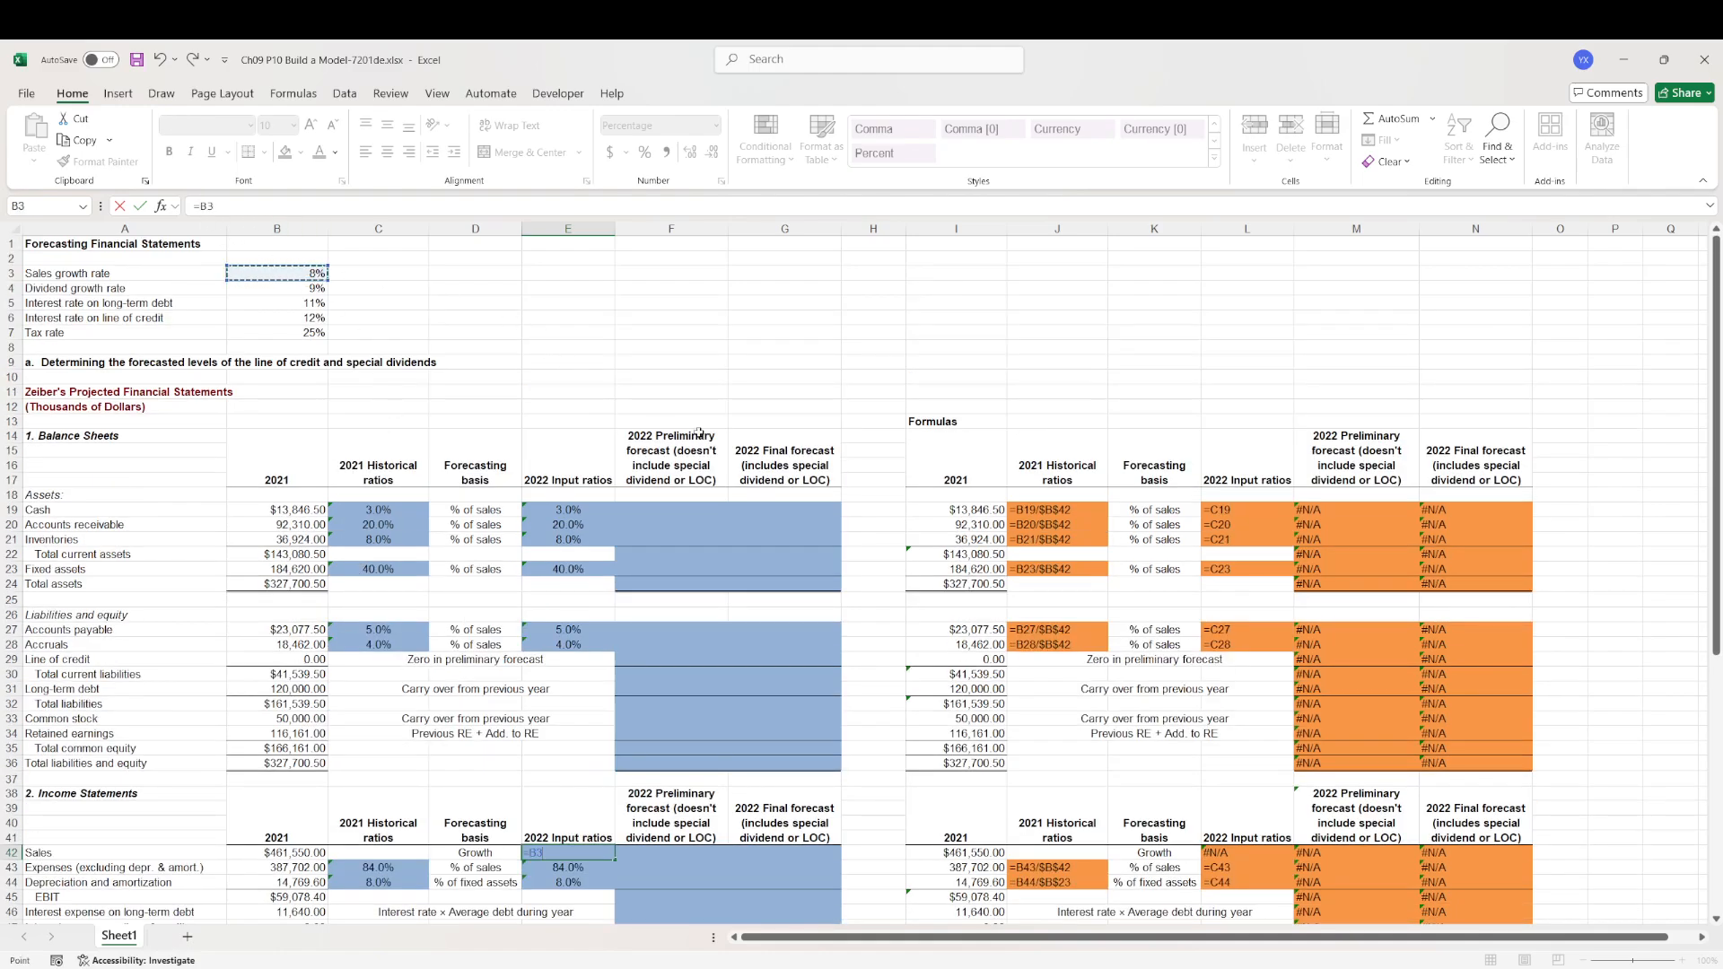
{"action": "scroll", "coordinate": [800, 429], "scroll_direction": "down", "scroll_amount": 8}
{"action": "key", "text": "Return"}
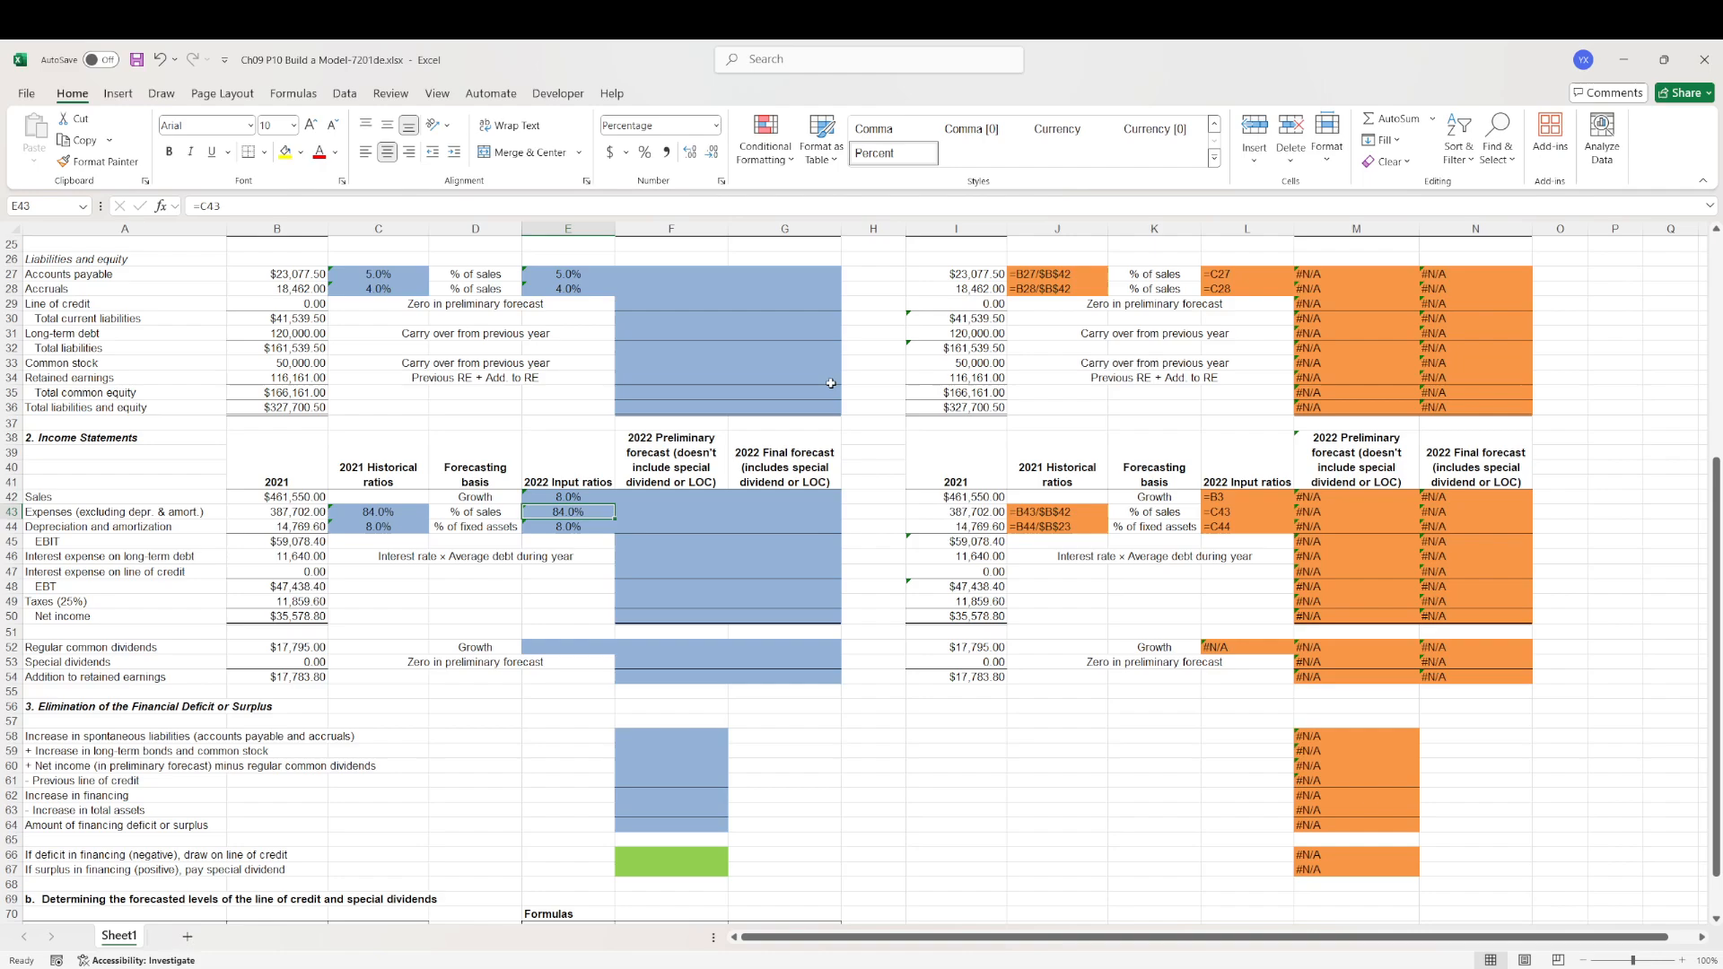
- Link the 2022 input ratio for Regular common dividends in E52 to the dividend growth rate with =B4
{"action": "left_click", "coordinate": [565, 633]}
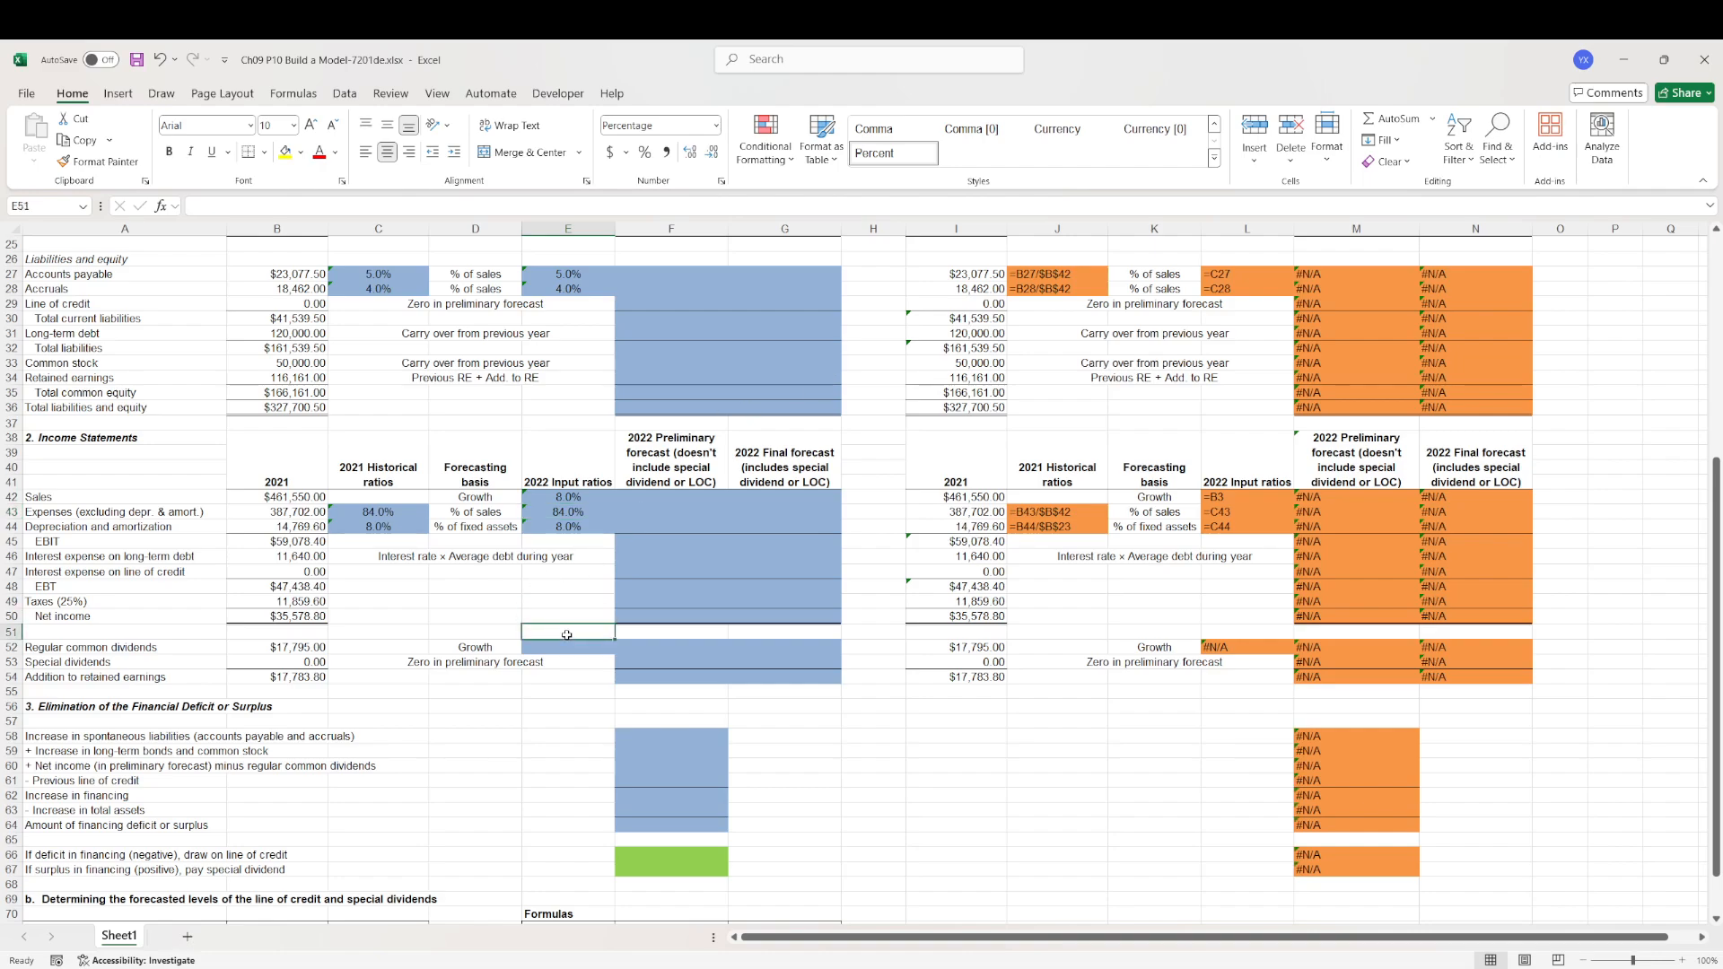
{"action": "left_click", "coordinate": [577, 647]}
{"action": "type", "text": "="}
{"action": "scroll", "coordinate": [579, 624], "scroll_direction": "up", "scroll_amount": 8}
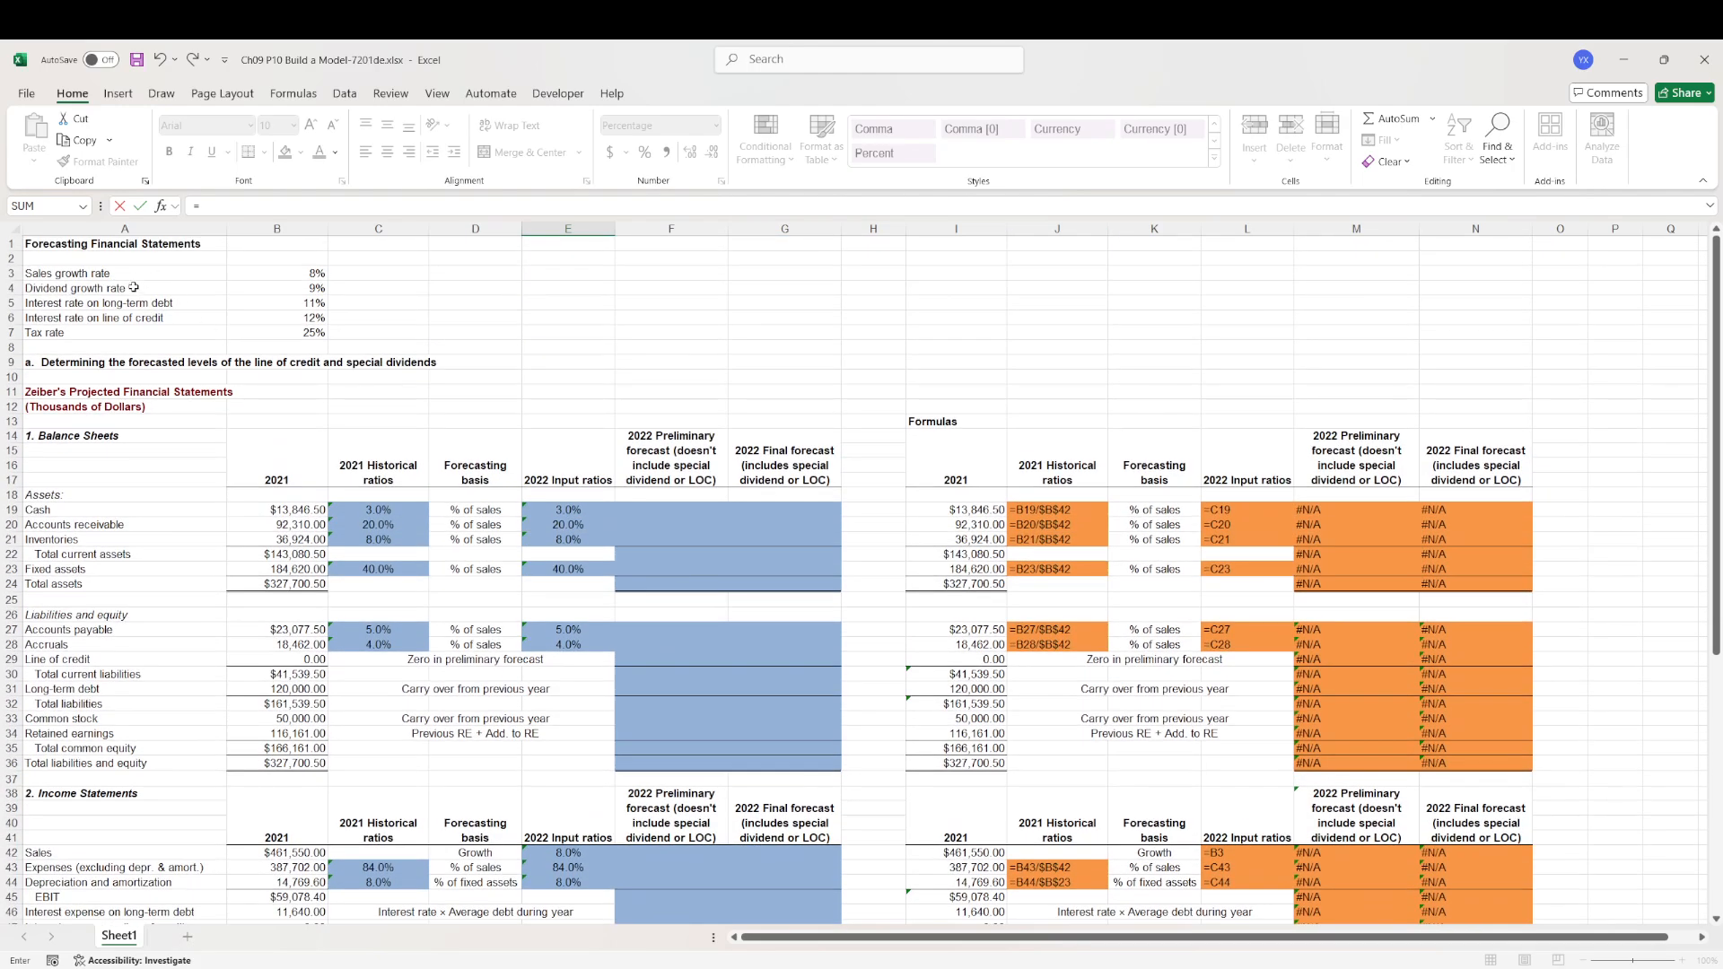
{"action": "left_click", "coordinate": [269, 288]}
{"action": "scroll", "coordinate": [555, 562], "scroll_direction": "down", "scroll_amount": 7}
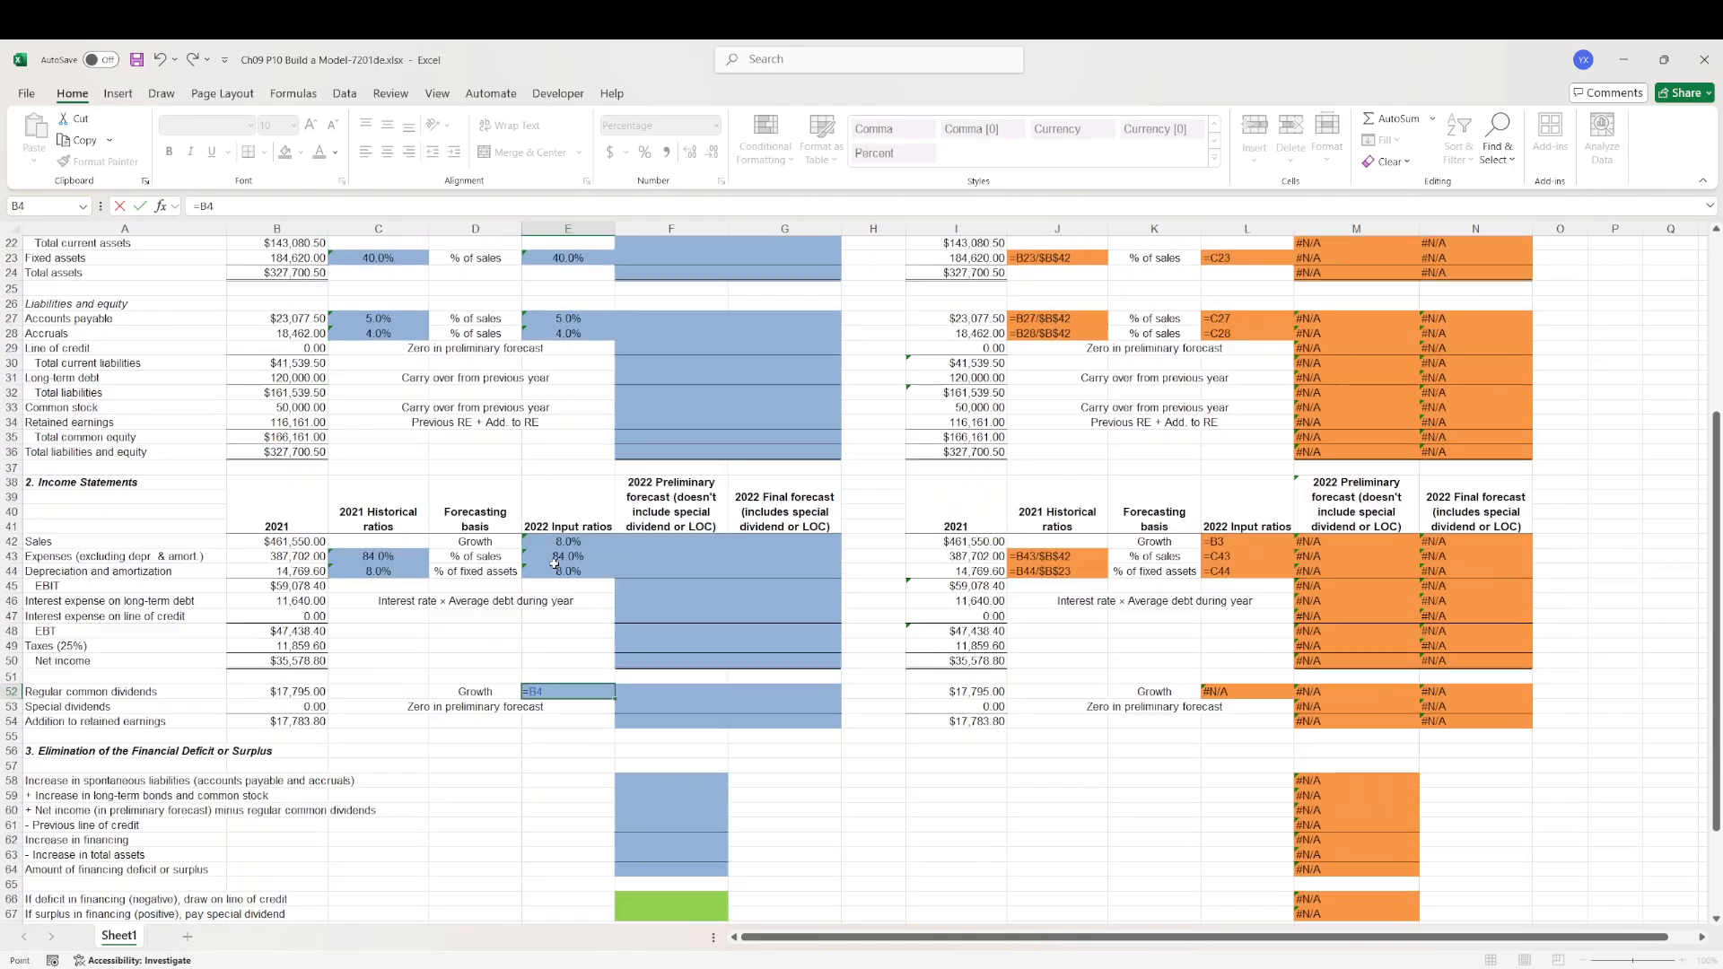
{"action": "scroll", "coordinate": [555, 563], "scroll_direction": "down", "scroll_amount": 2}
{"action": "key", "text": "Return"}
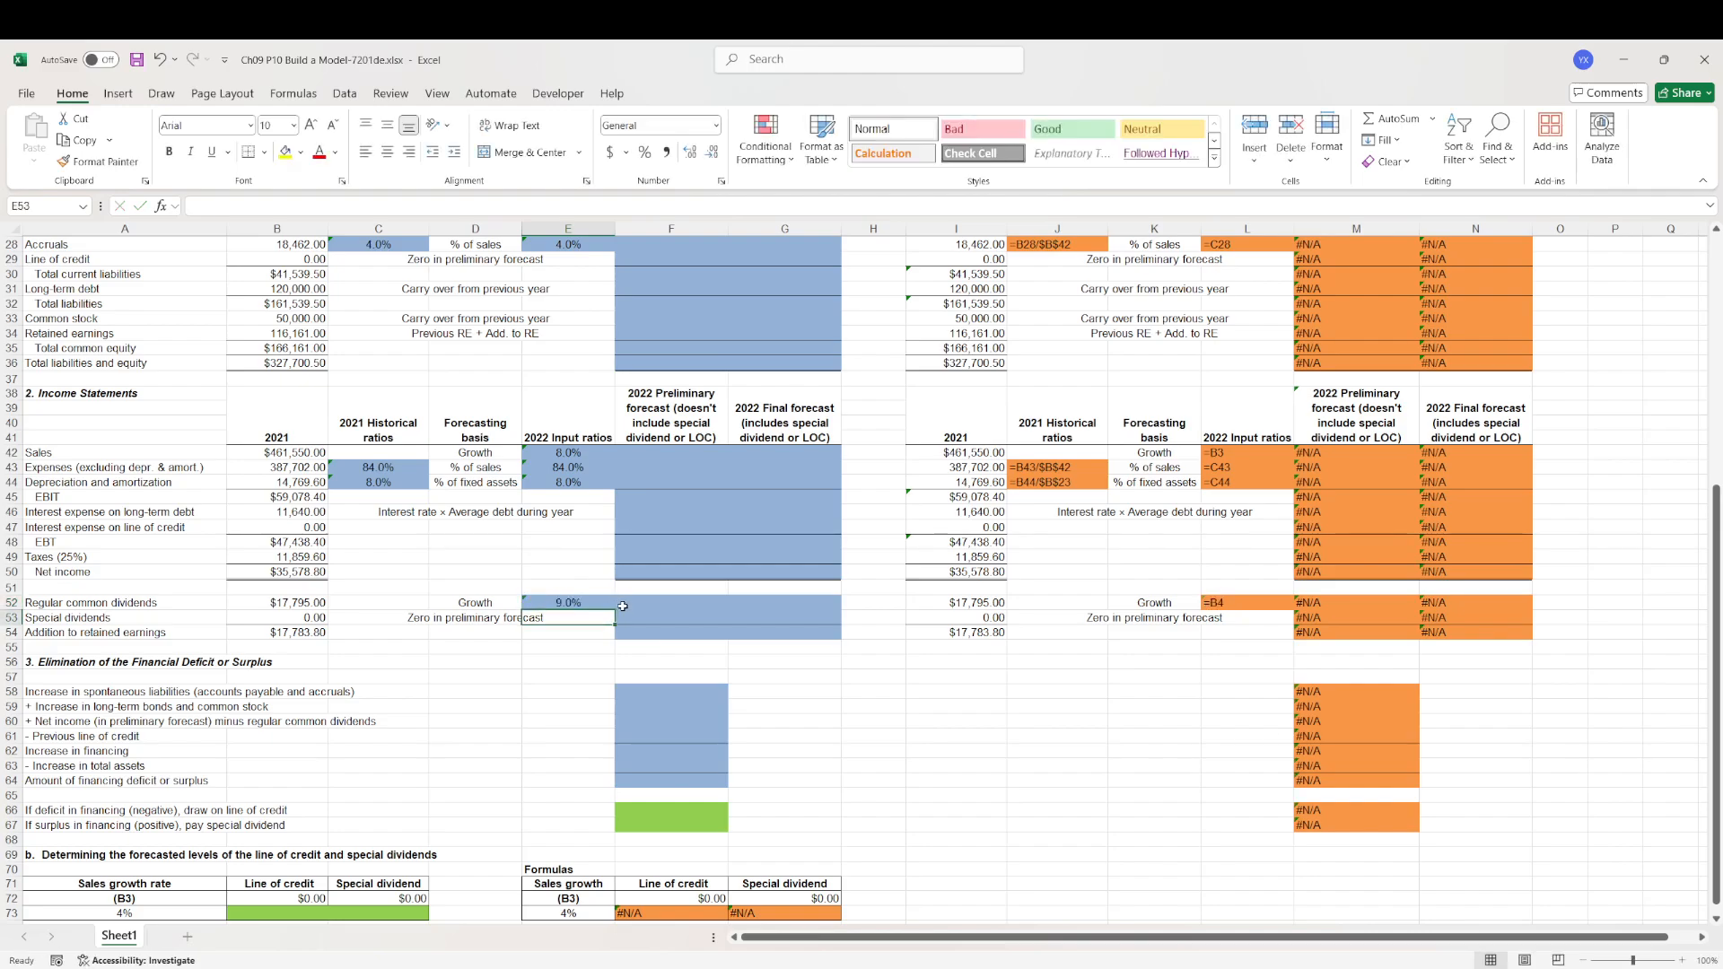
- Forecast 2022 preliminary Sales in F42 by growing 2021 sales at the input growth rate with =B42*(1+E42)
{"action": "scroll", "coordinate": [523, 626], "scroll_direction": "up", "scroll_amount": 4}
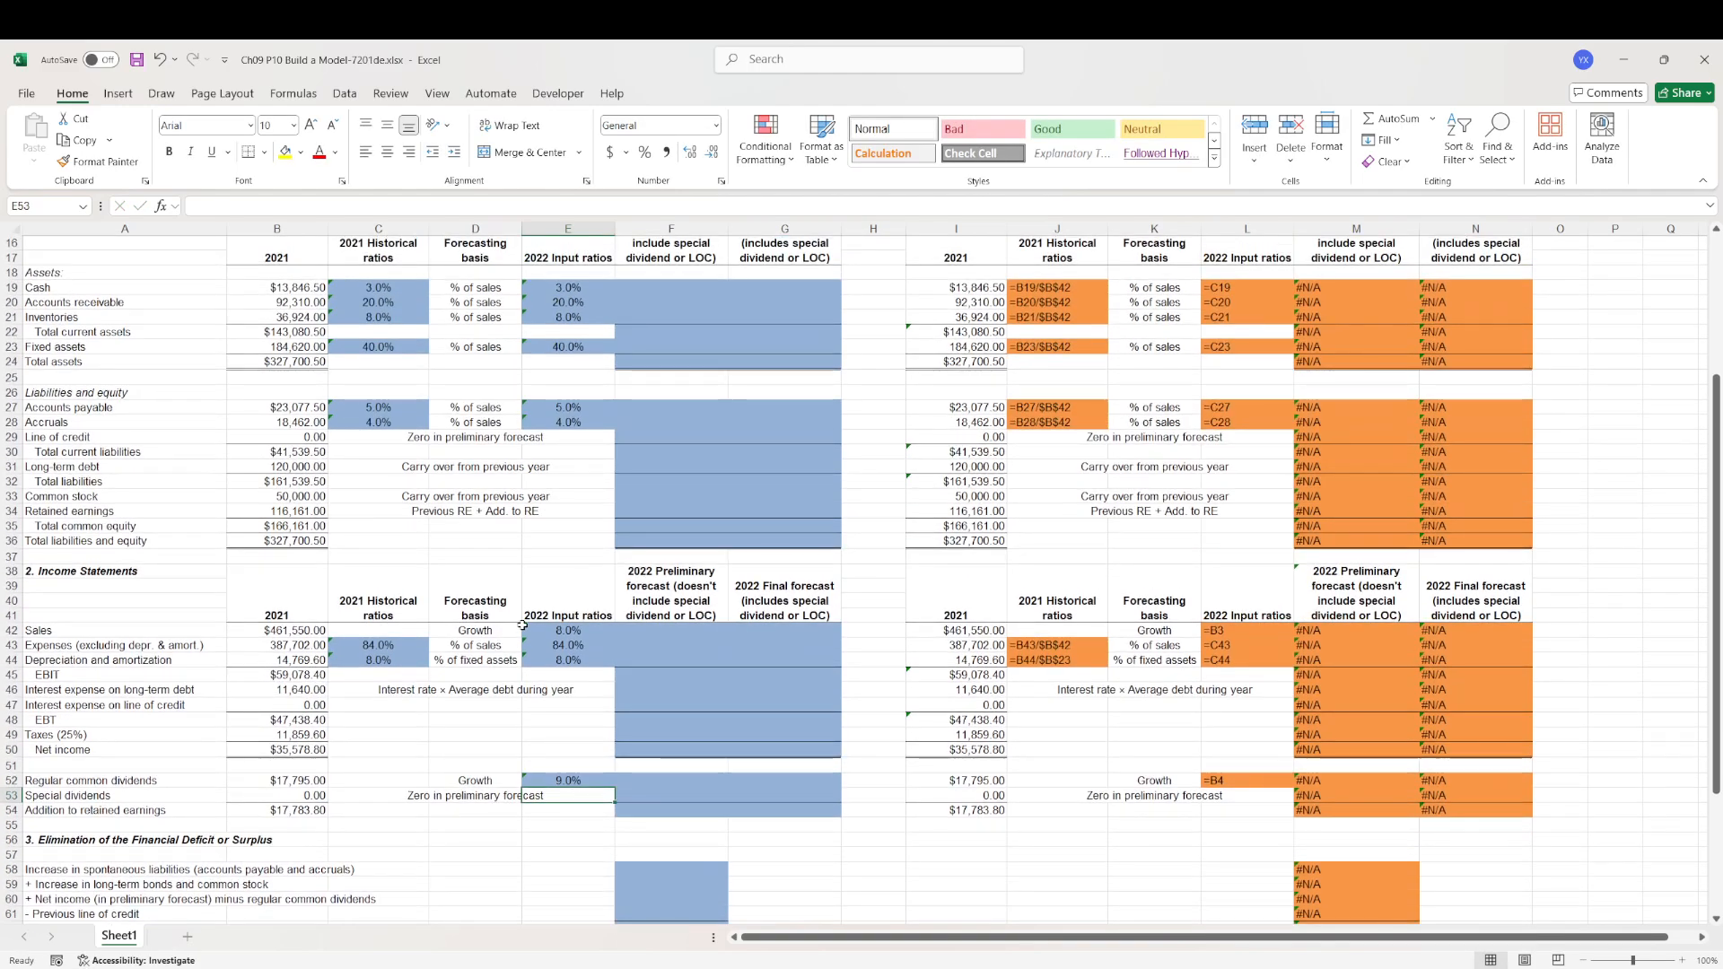
{"action": "scroll", "coordinate": [523, 626], "scroll_direction": "up", "scroll_amount": 3}
{"action": "scroll", "coordinate": [699, 359], "scroll_direction": "down", "scroll_amount": 1}
{"action": "scroll", "coordinate": [699, 360], "scroll_direction": "up", "scroll_amount": 1}
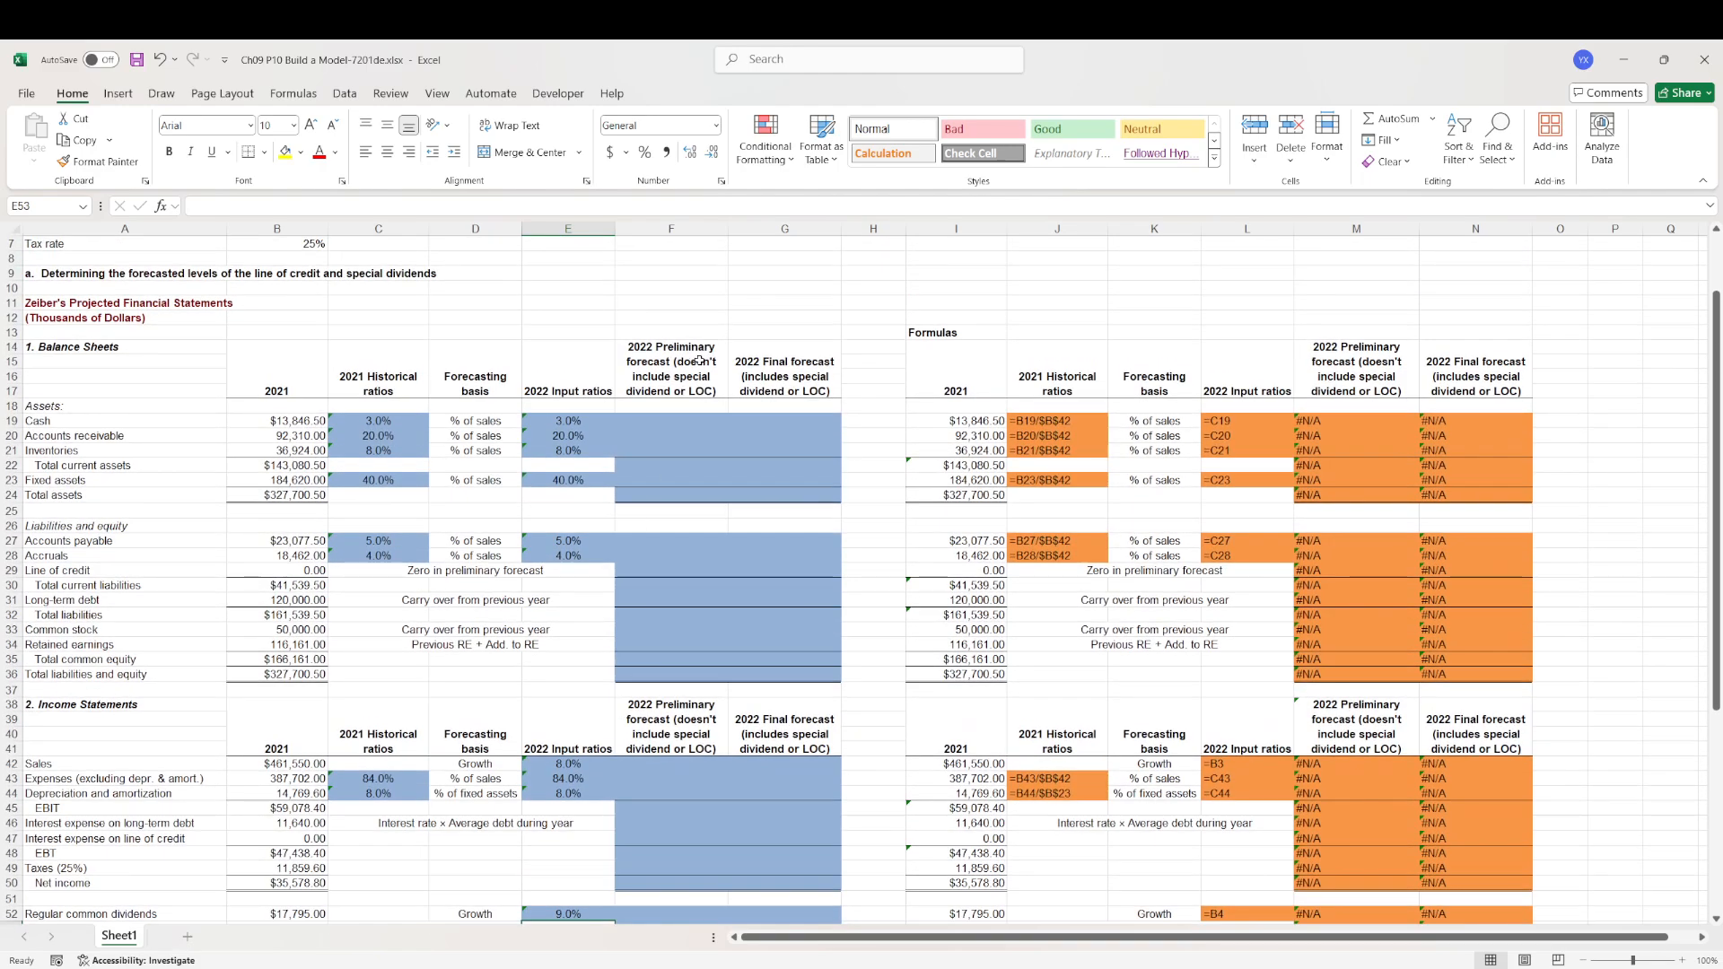
{"action": "left_click", "coordinate": [679, 422]}
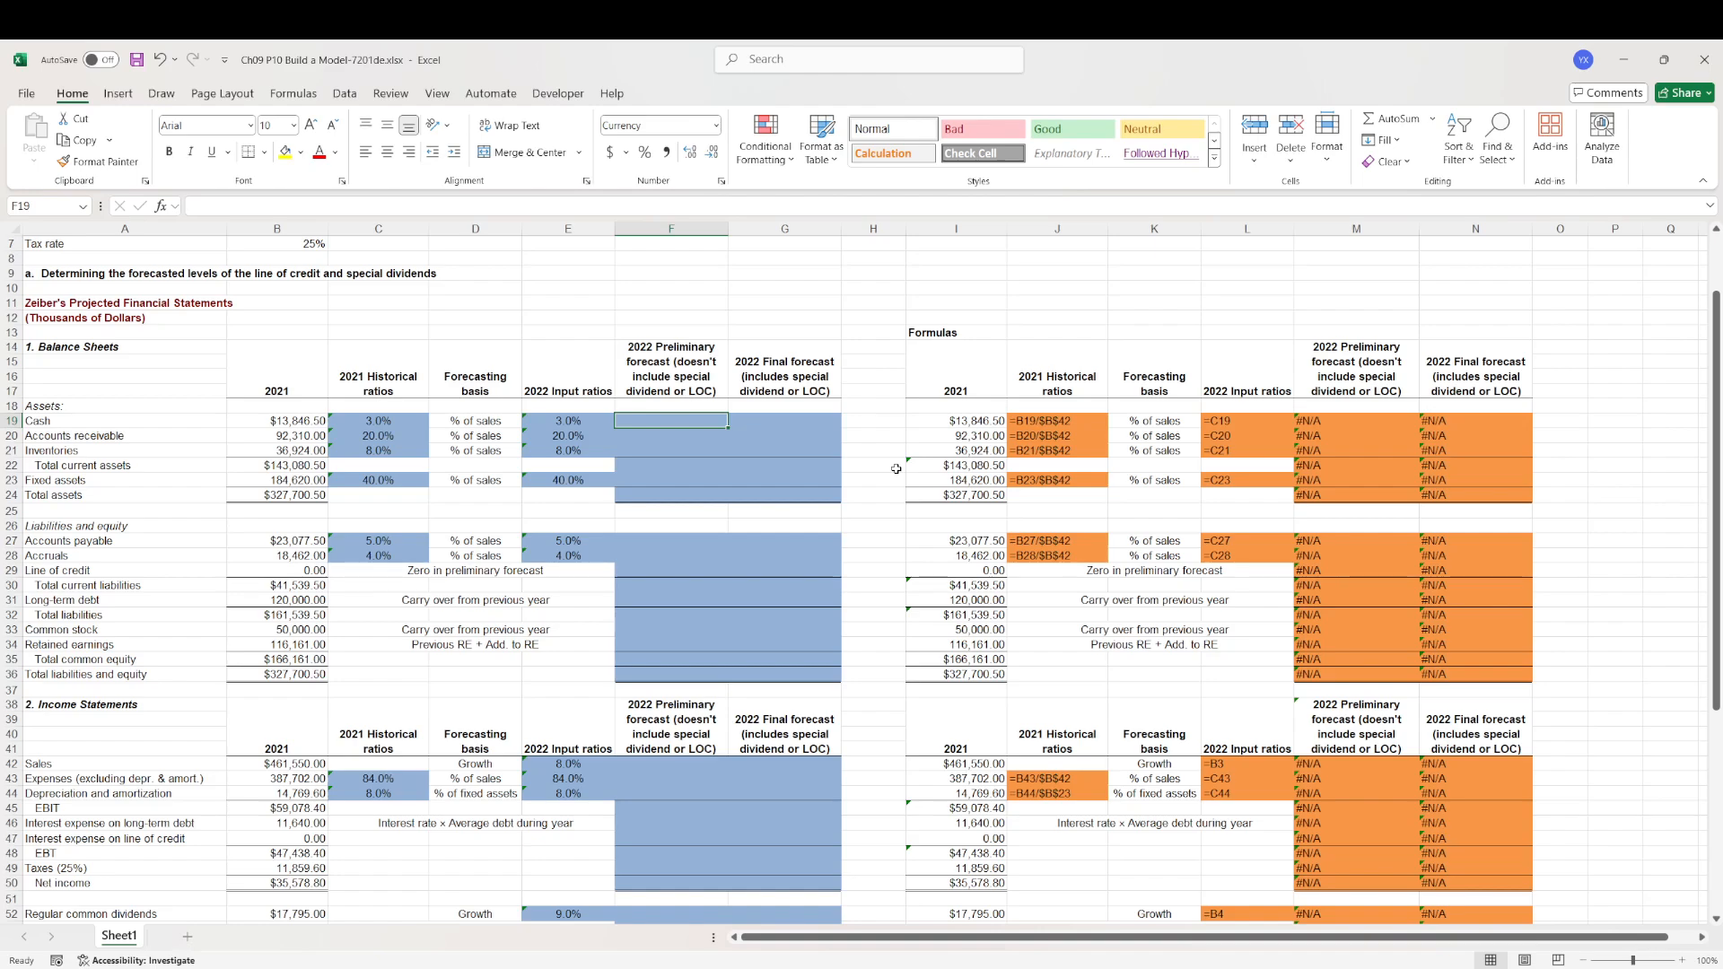
{"action": "key", "text": "Down"}
{"action": "key", "text": "Down"}
{"action": "key", "text": "Down"}
{"action": "key", "text": "Down"}
{"action": "key", "text": "Down"}
{"action": "key", "text": "Down"}
{"action": "key", "text": "Down"}
{"action": "key", "text": "Down"}
{"action": "key", "text": "Down"}
{"action": "key", "text": "Down"}
{"action": "key", "text": "Down"}
{"action": "key", "text": "Down"}
{"action": "key", "text": "Down"}
{"action": "key", "text": "Down"}
{"action": "key", "text": "Down"}
{"action": "key", "text": "Down"}
{"action": "key", "text": "Down"}
{"action": "key", "text": "Down"}
{"action": "key", "text": "Down"}
{"action": "key", "text": "Down"}
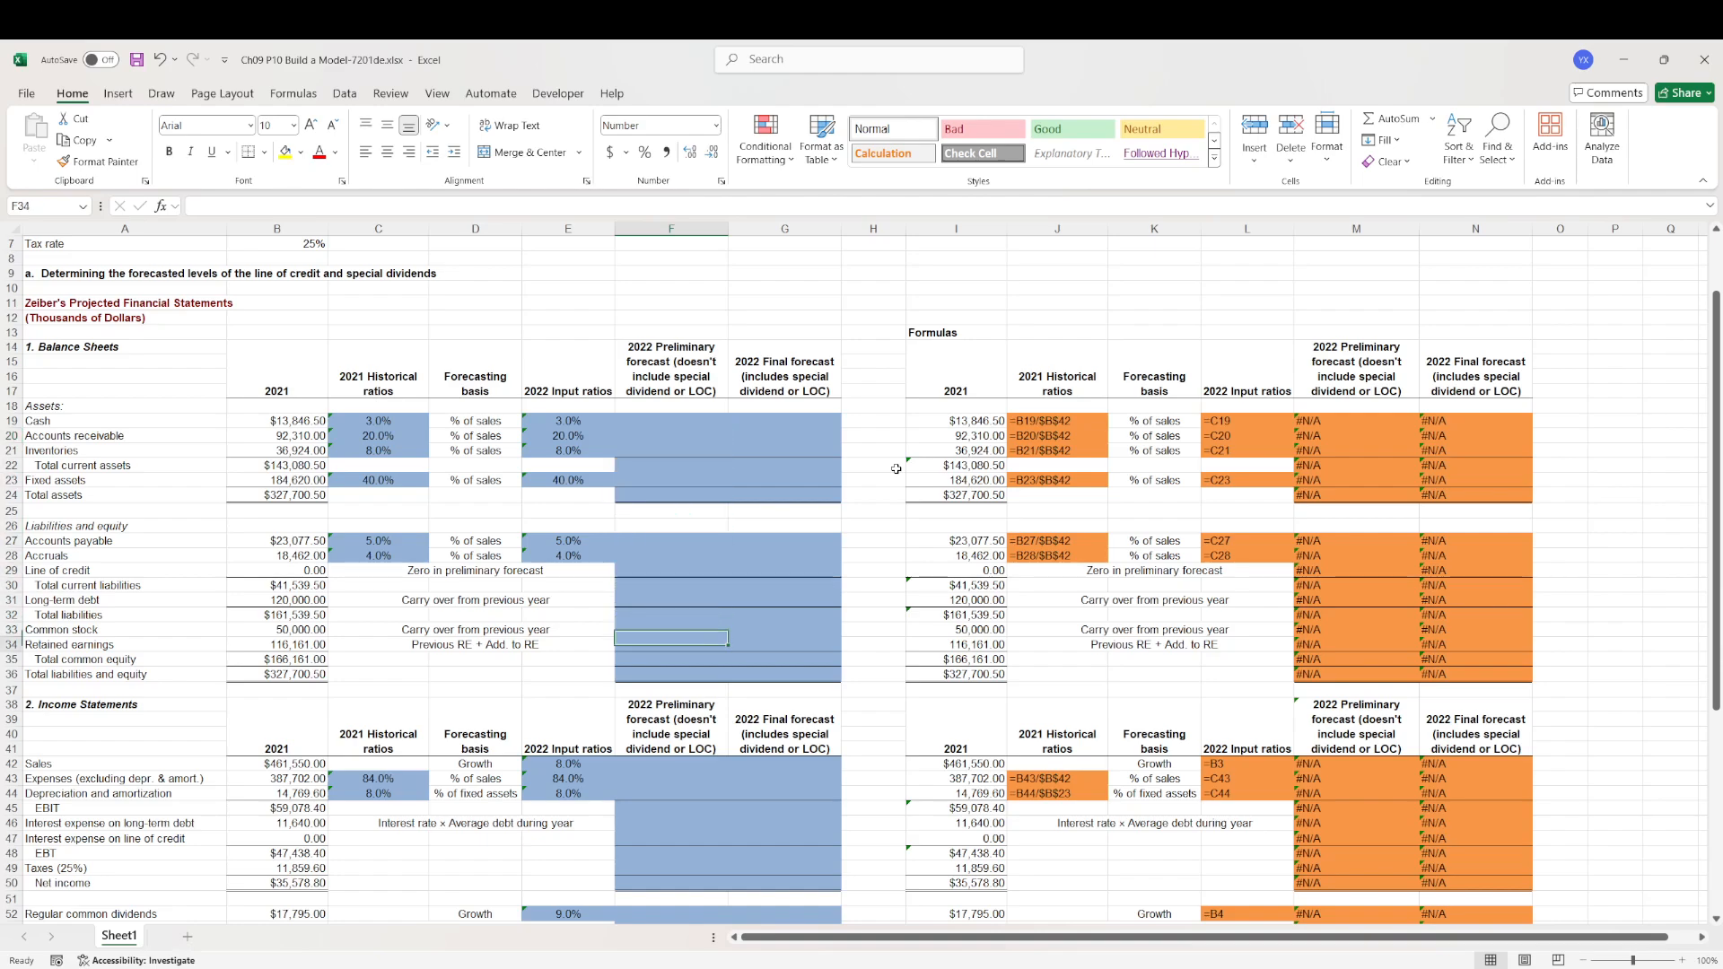
{"action": "type", "text": "="}
{"action": "key", "text": "Left"}
{"action": "key", "text": "Left"}
{"action": "key", "text": "Left"}
{"action": "key", "text": "Left"}
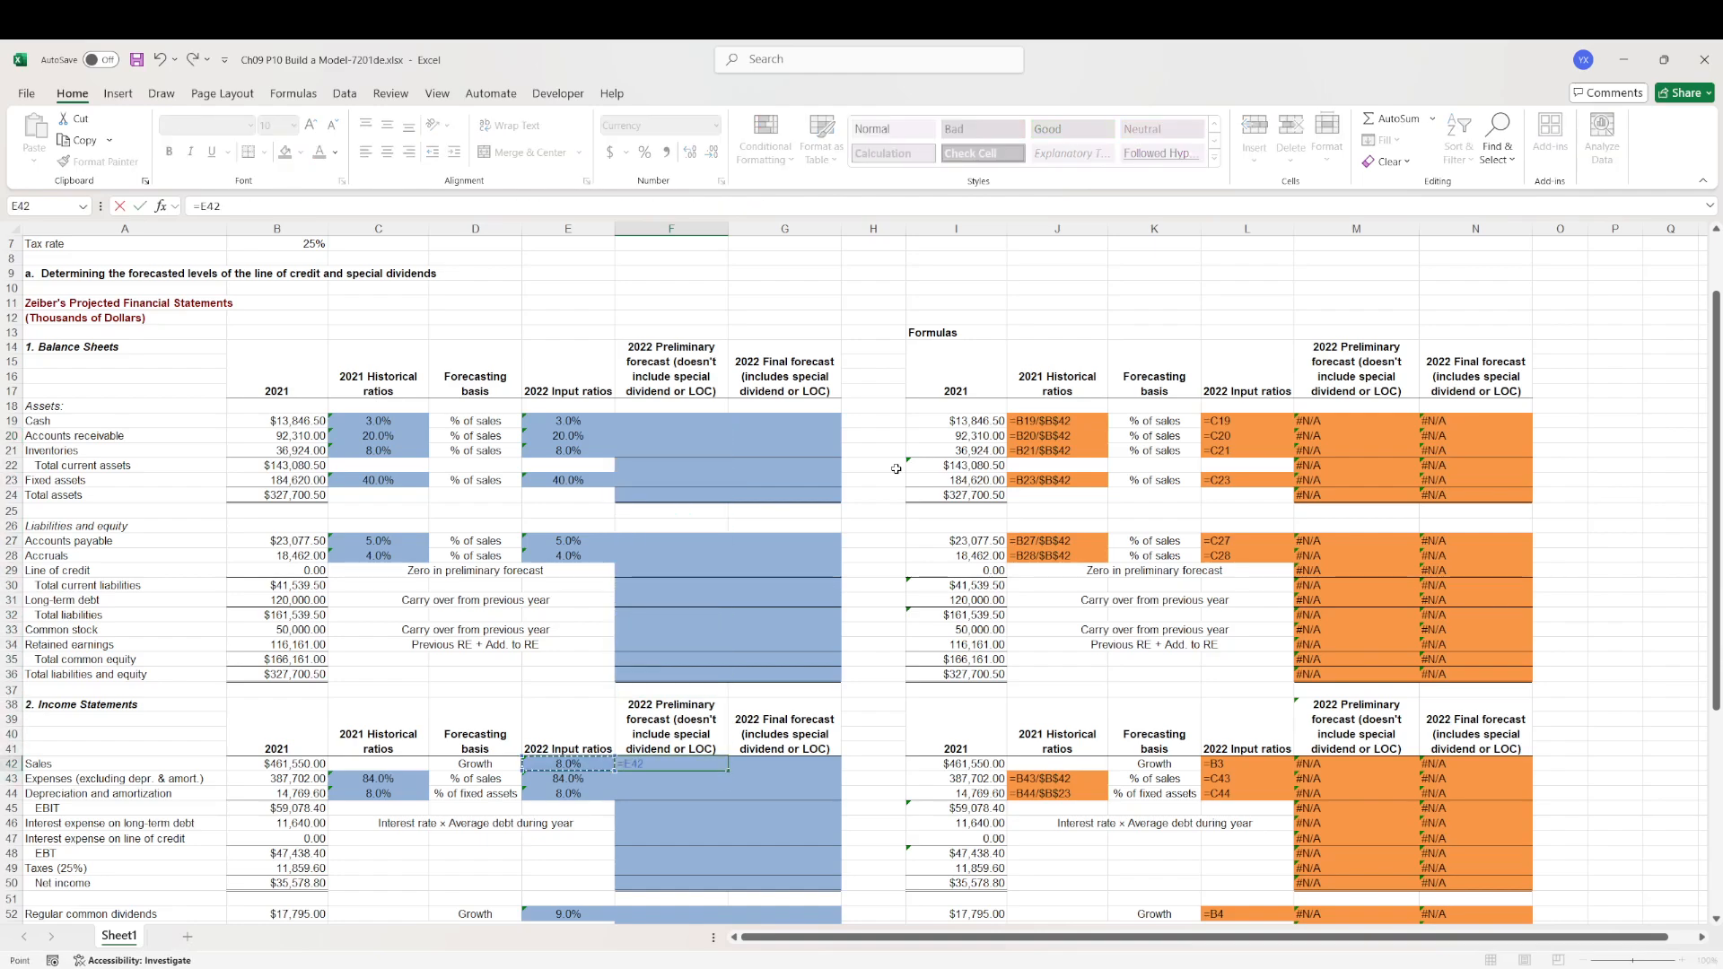
{"action": "type", "text": "*"}
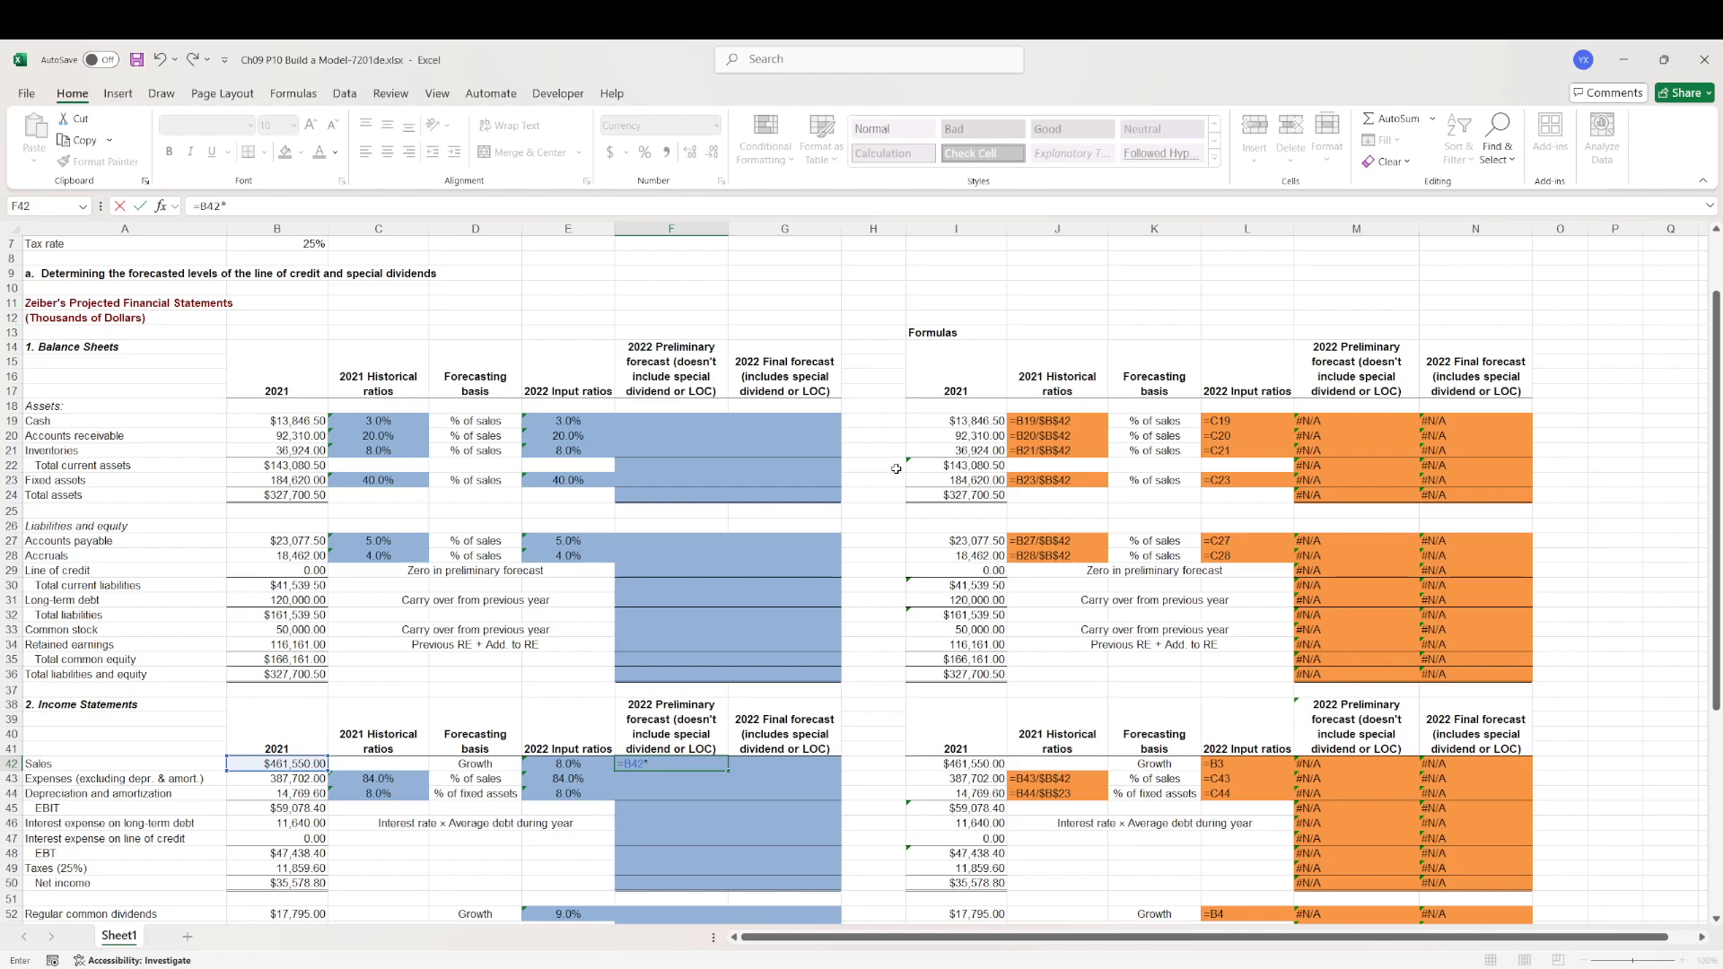
{"action": "type", "text": "E"}
{"action": "type", "text": "1+E42)"}
{"action": "key", "text": "Return"}
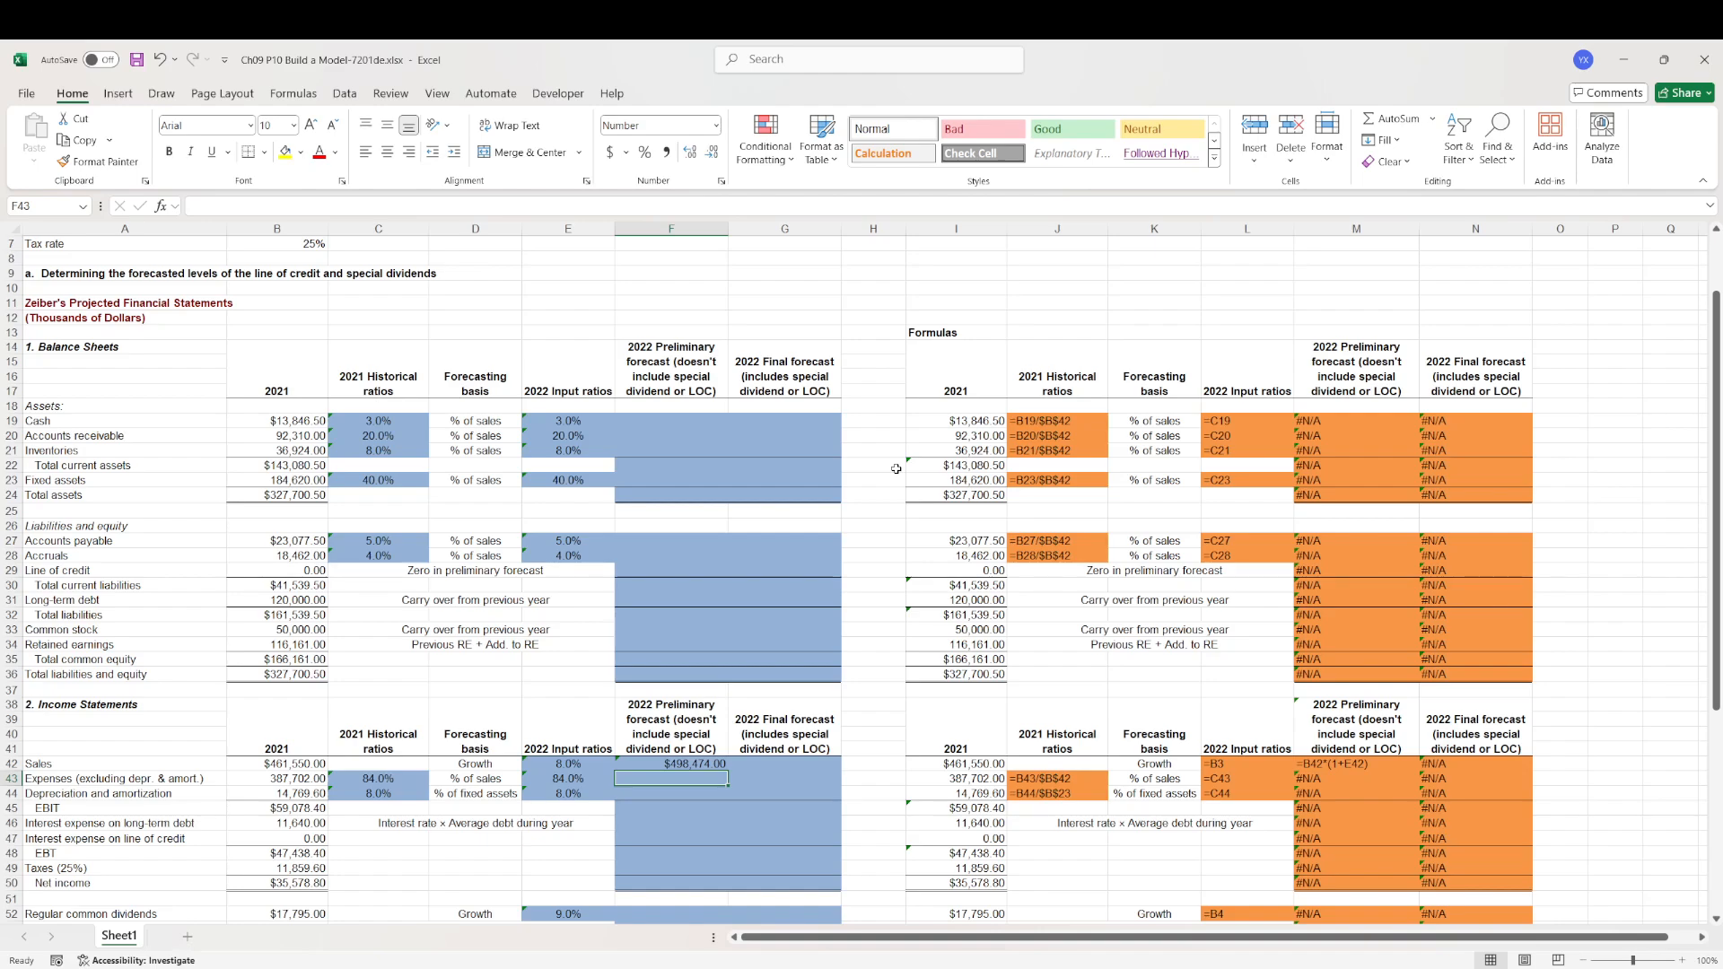
- Calculate the 2022 preliminary Expenses (excluding depr. & amort.) in F43 as a percentage of forecast sales with =E43*$F$42
{"action": "type", "text": "="}
{"action": "key", "text": "Left"}
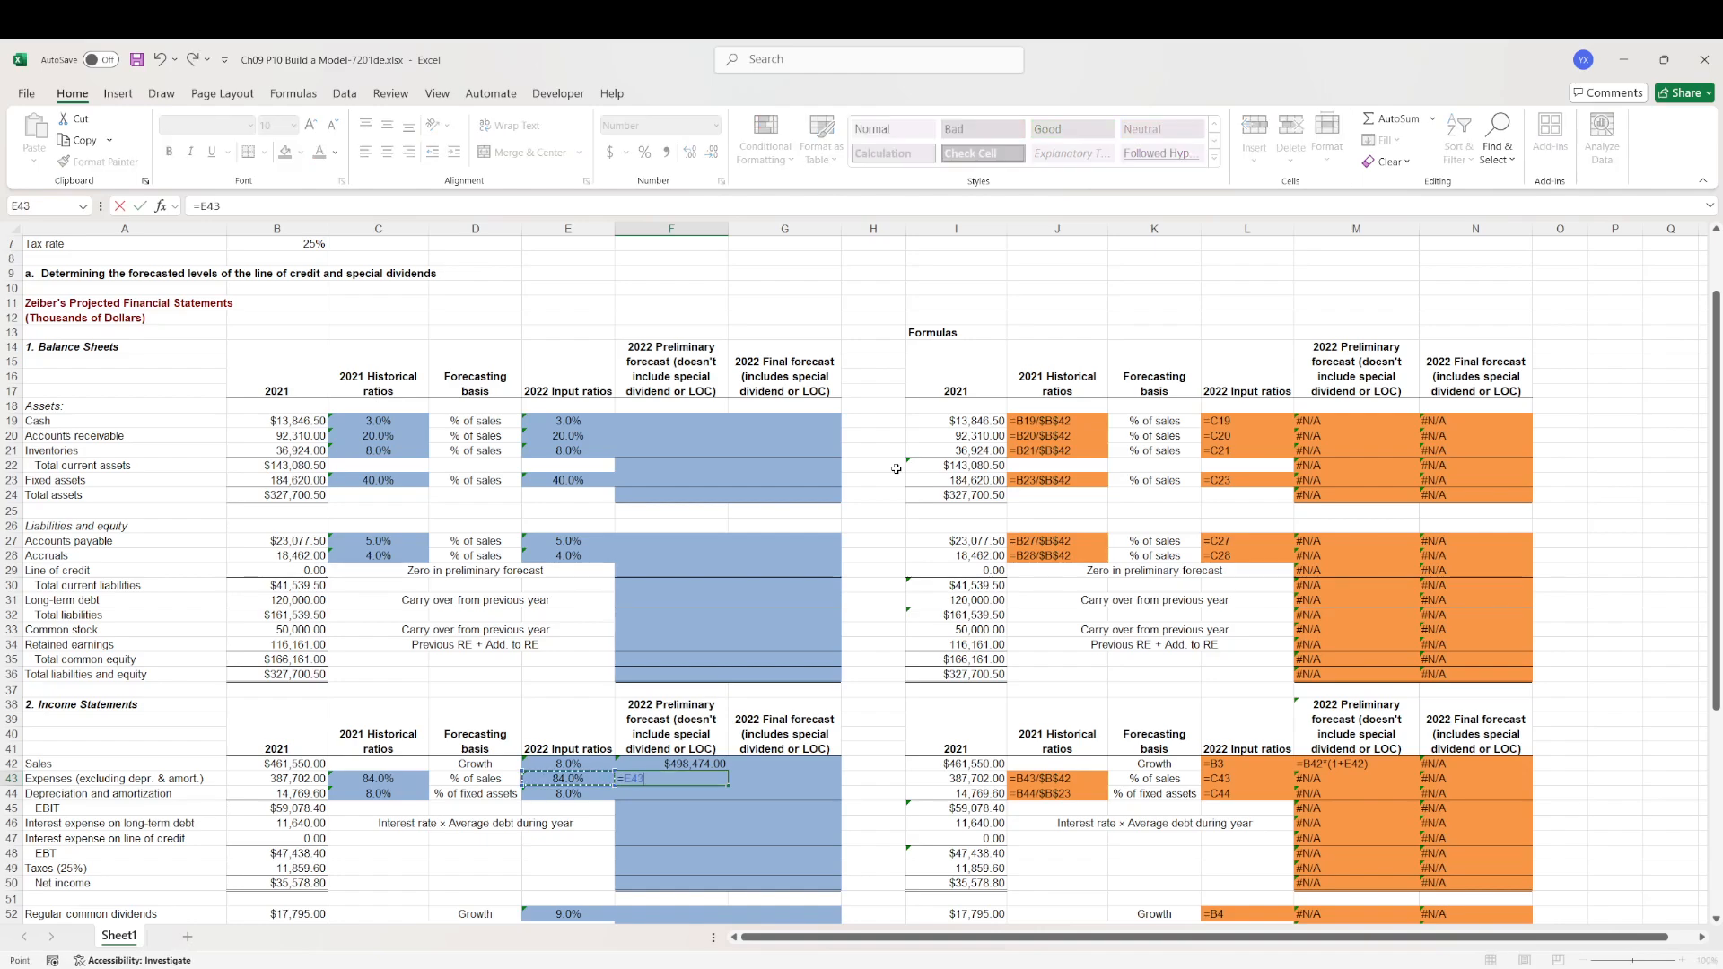
{"action": "type", "text": "*"}
{"action": "key", "text": "Up"}
{"action": "key", "text": "F4"}
{"action": "key", "text": "Return"}
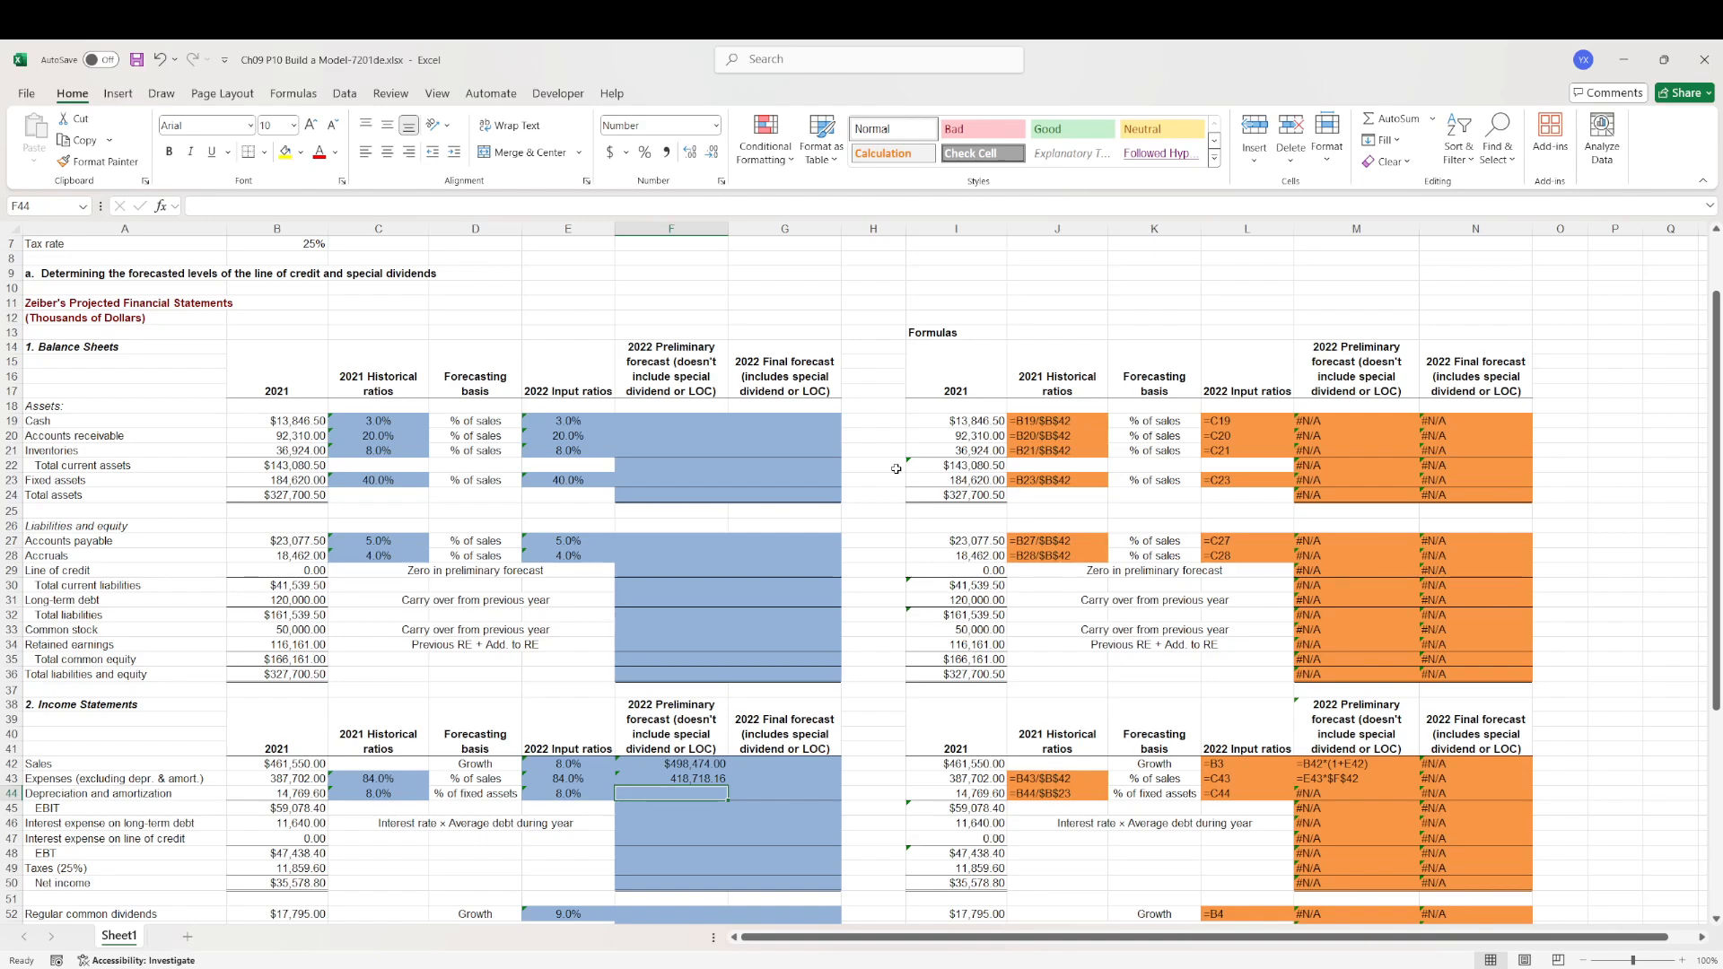
- Copy the preliminary Expenses formula from F43 to Depreciation and amortization in F44
{"action": "key", "text": "Up"}
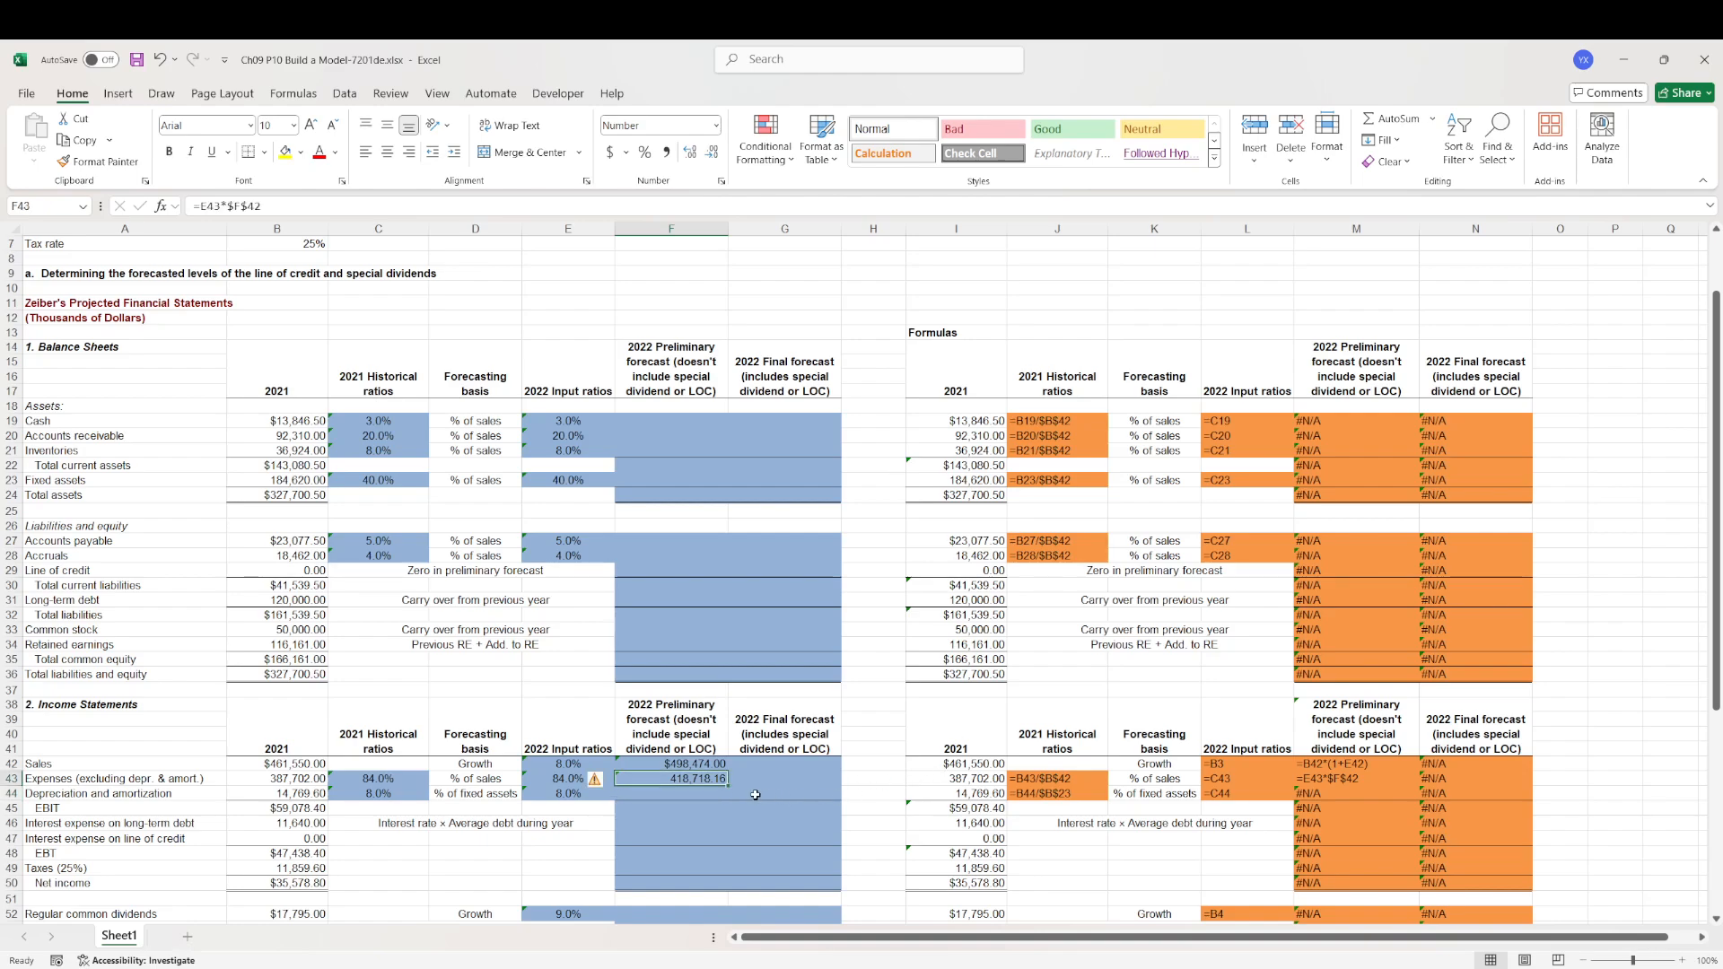
{"action": "left_click_drag", "start_coordinate": [728, 786], "coordinate": [730, 800]}
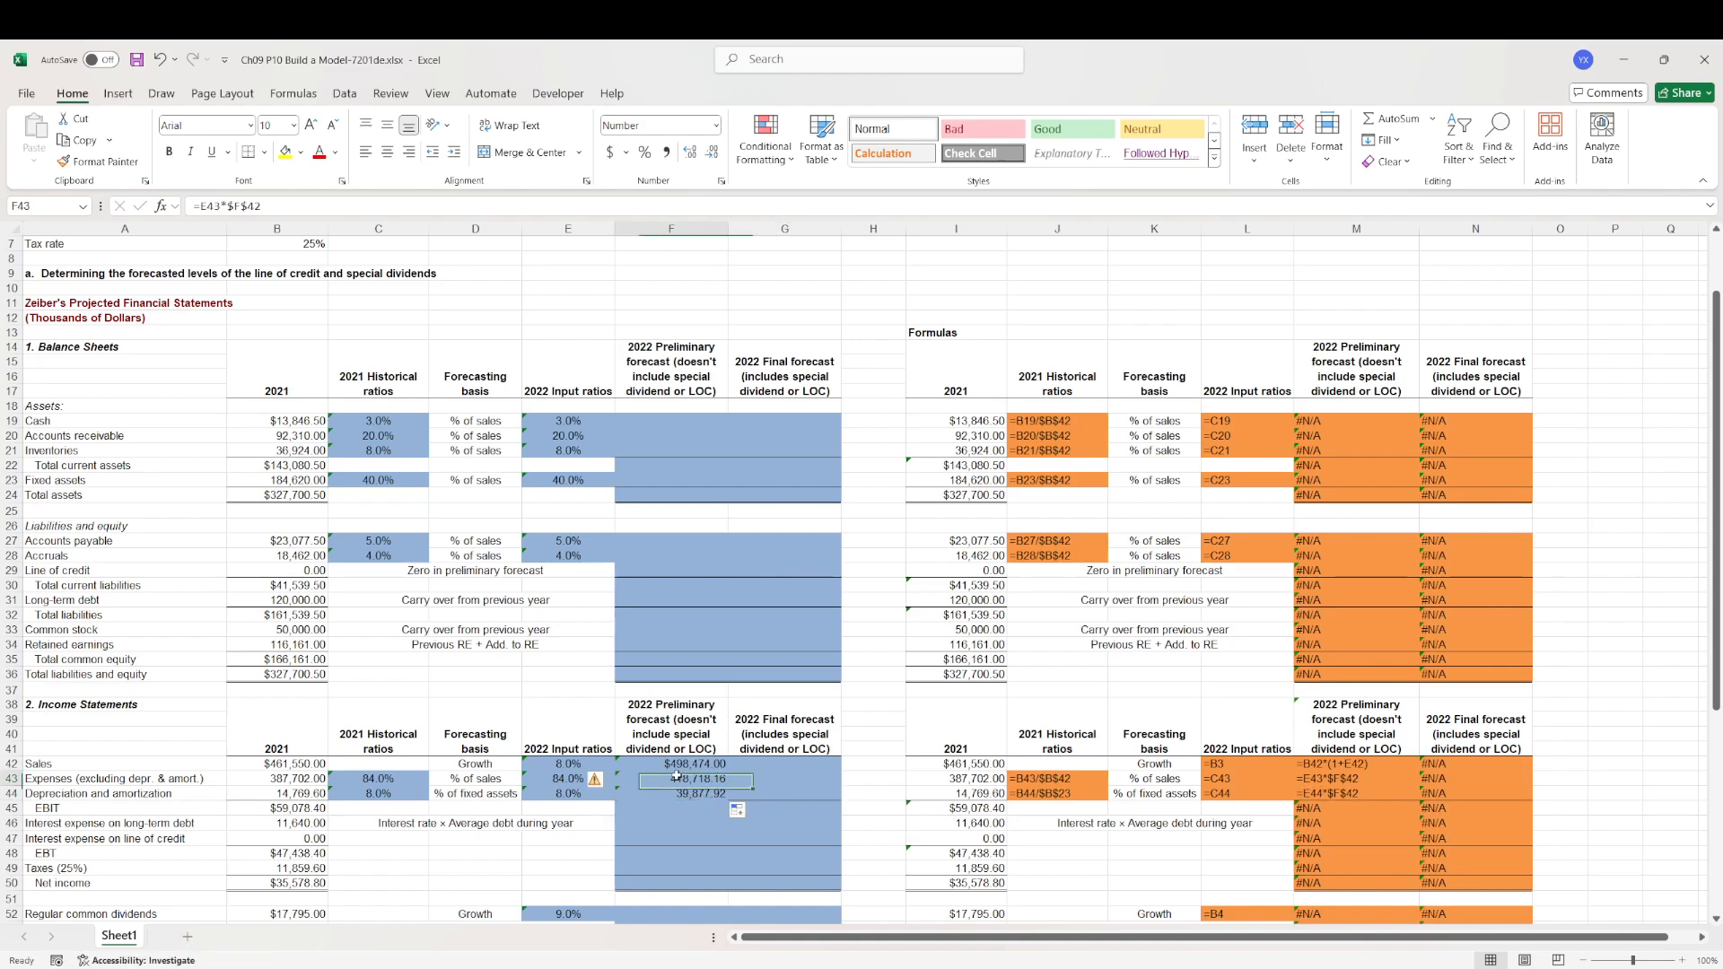
{"action": "key", "text": "ctrl+z"}
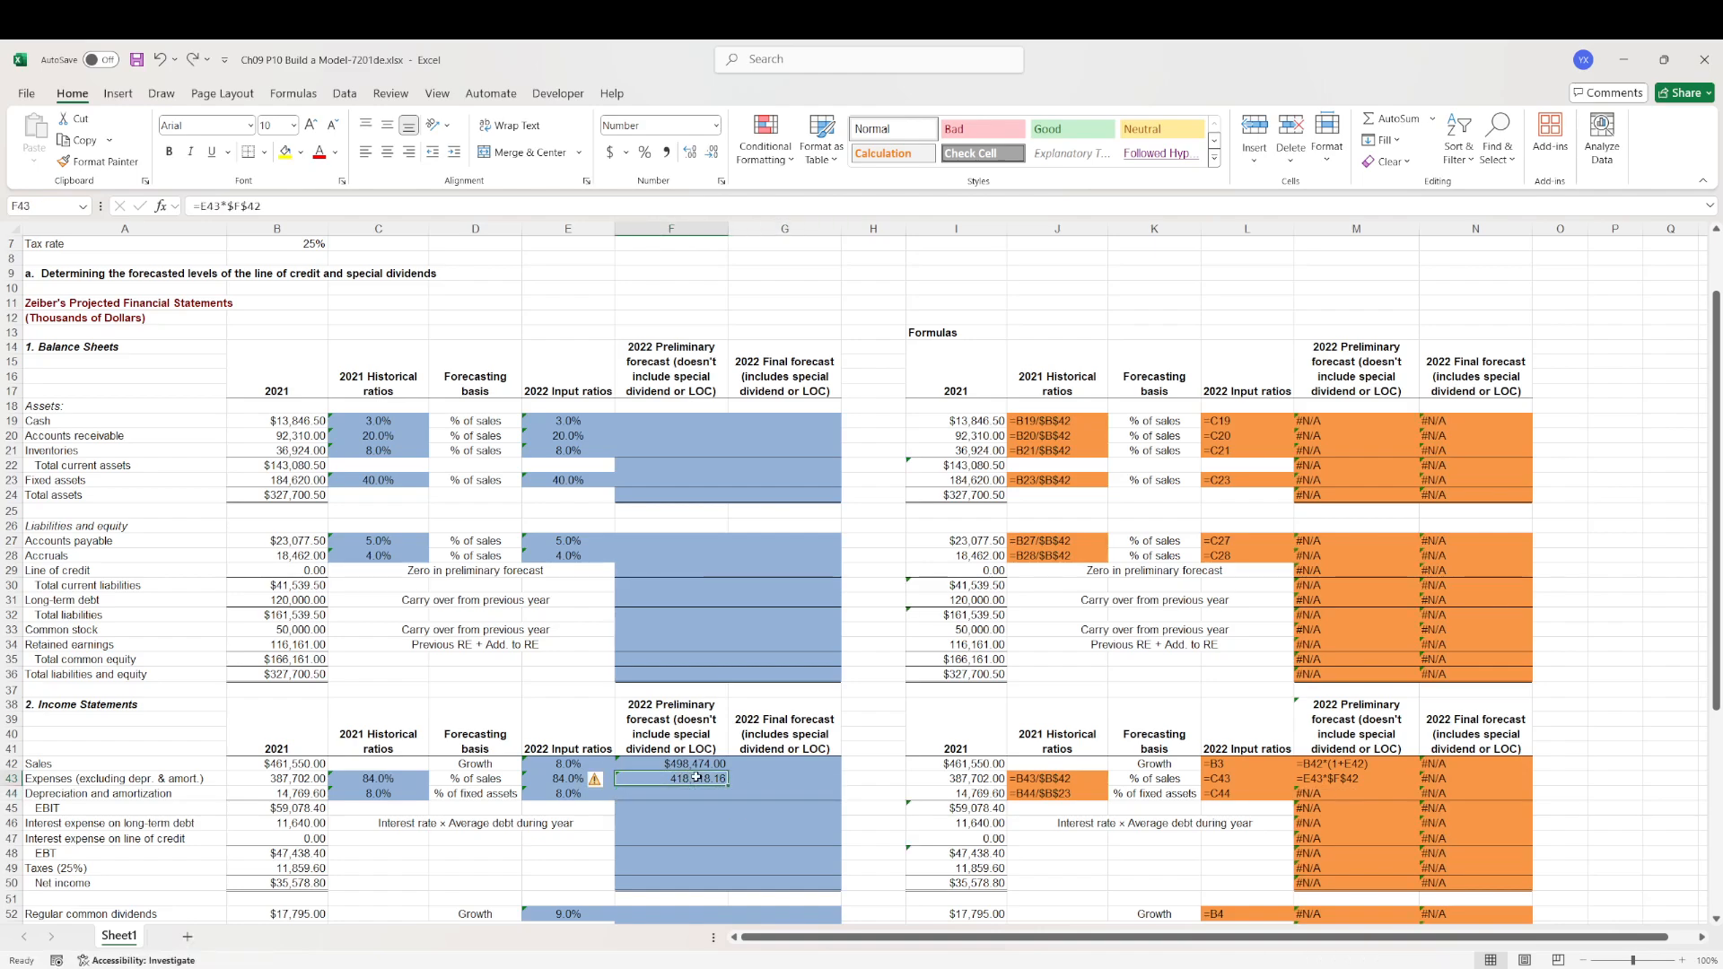
{"action": "key", "text": "ctrl+c"}
{"action": "key", "text": "Down"}
{"action": "key", "text": "ctrl+v"}
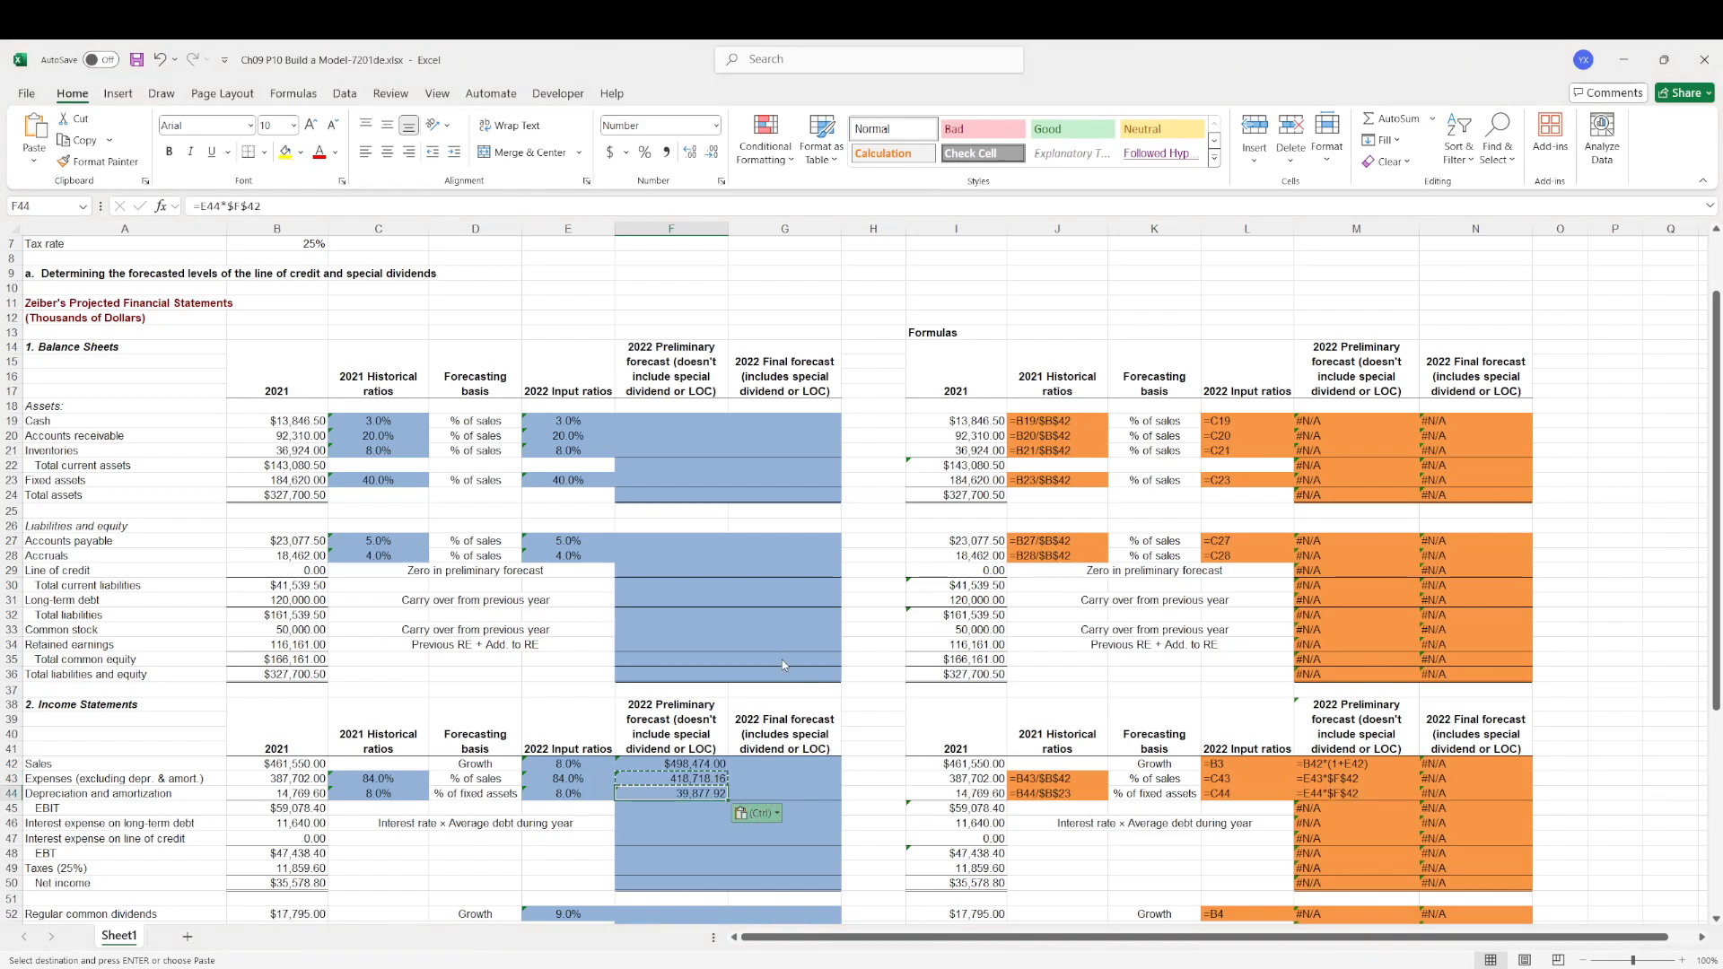
- Change the Depreciation and amortization formula in F44 to use forecast fixed assets instead of sales, giving =E44*$F$23
{"action": "left_click", "coordinate": [772, 790]}
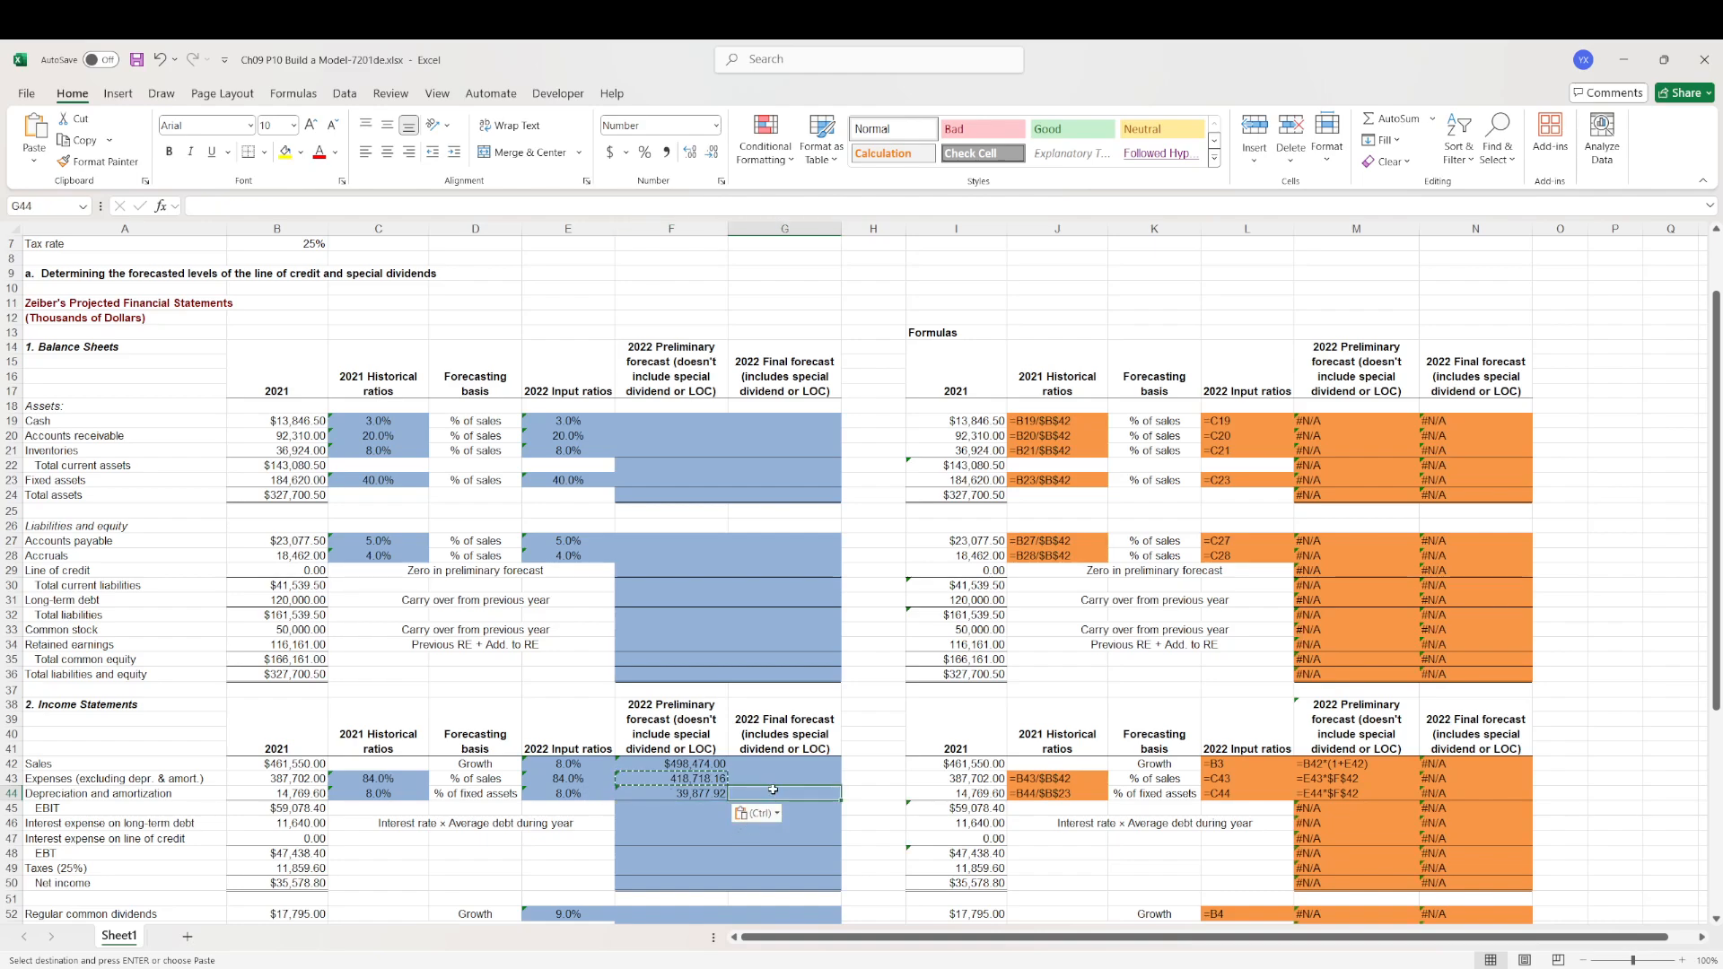
{"action": "left_click", "coordinate": [714, 791]}
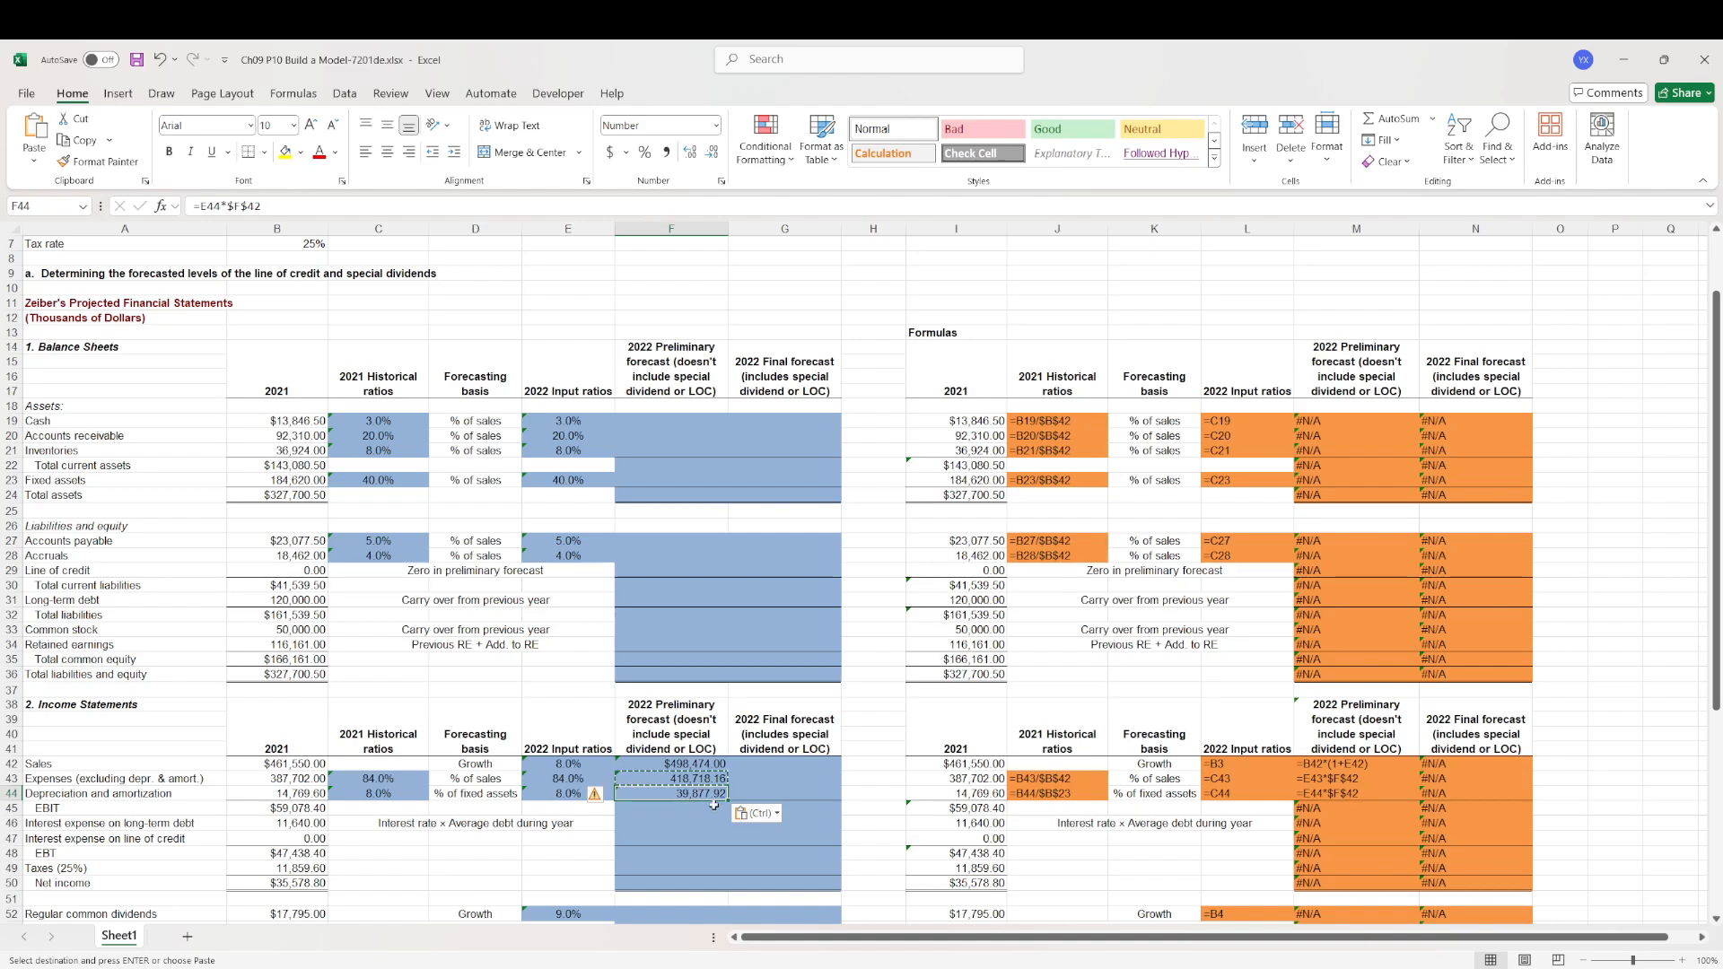
{"action": "double_click", "coordinate": [709, 795]}
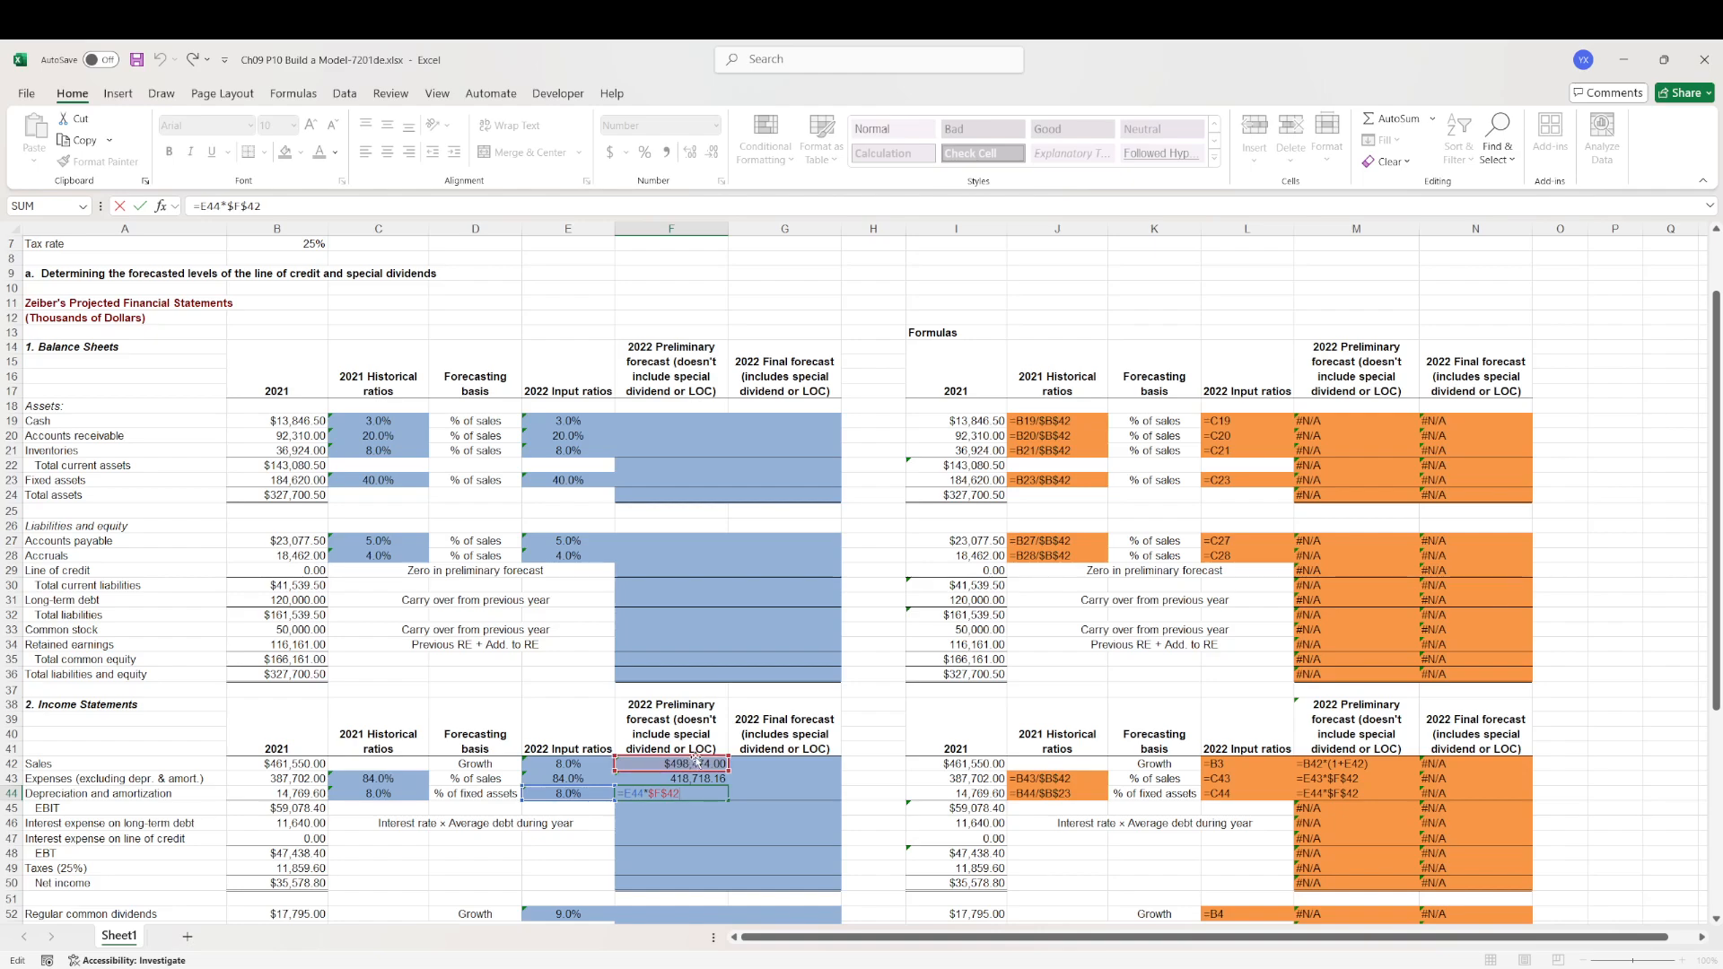
{"action": "left_click_drag", "start_coordinate": [698, 763], "coordinate": [725, 489]}
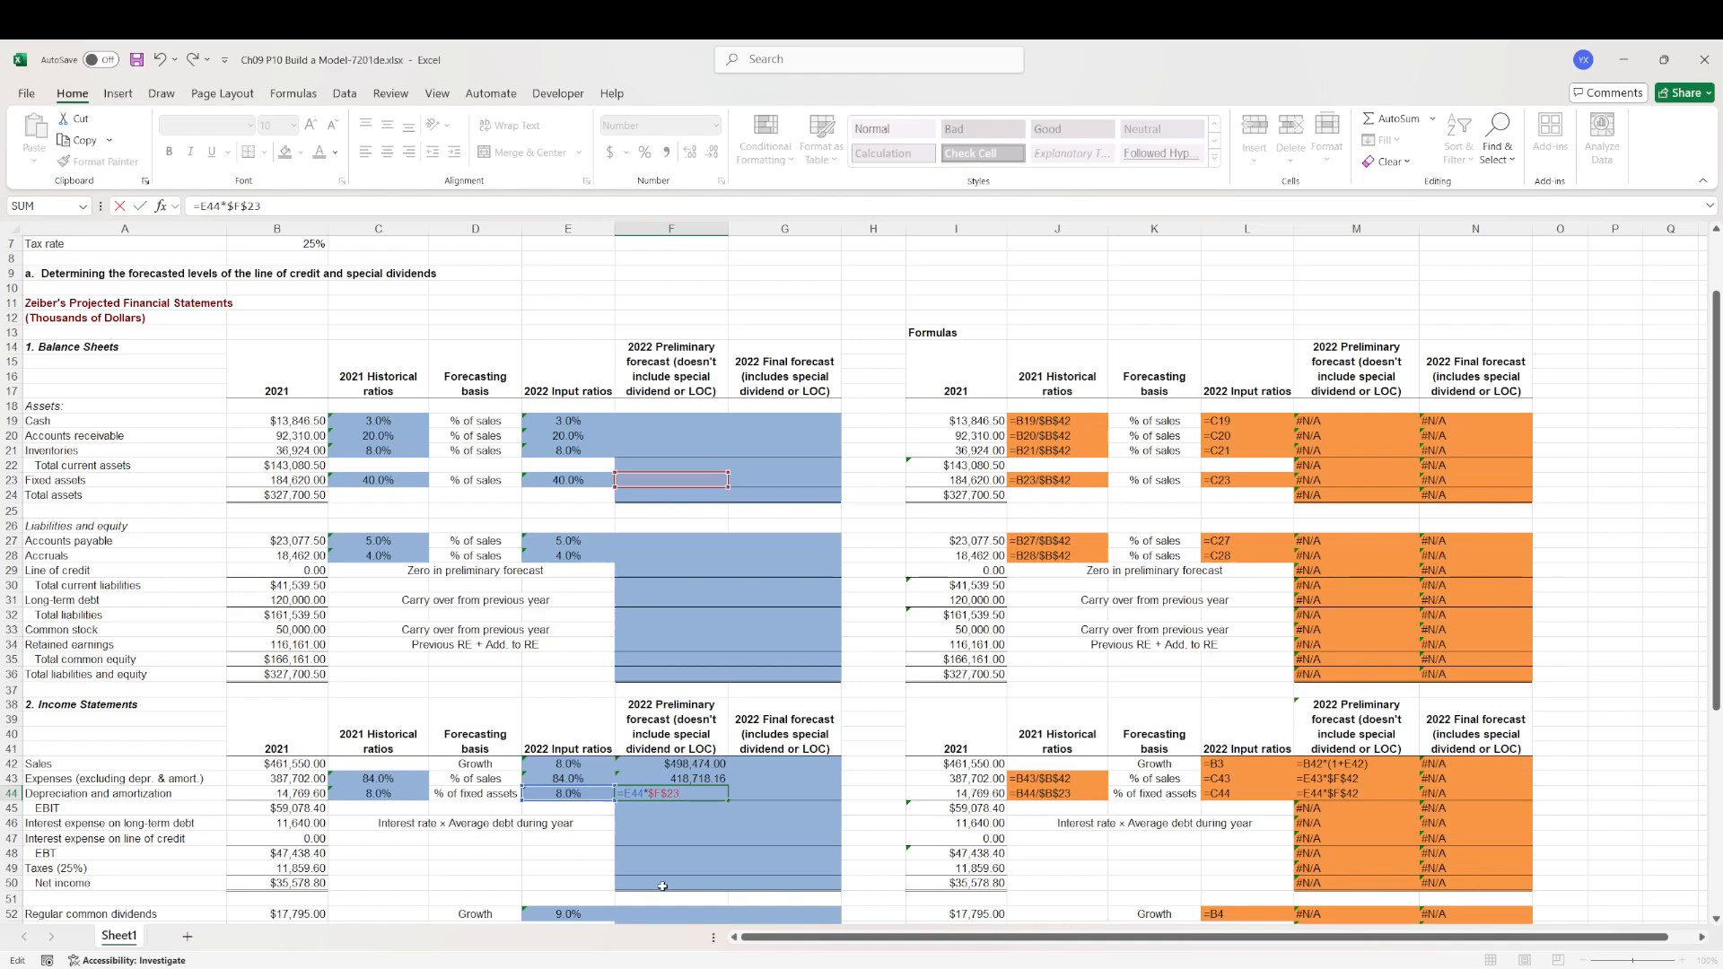
{"action": "key", "text": "Return"}
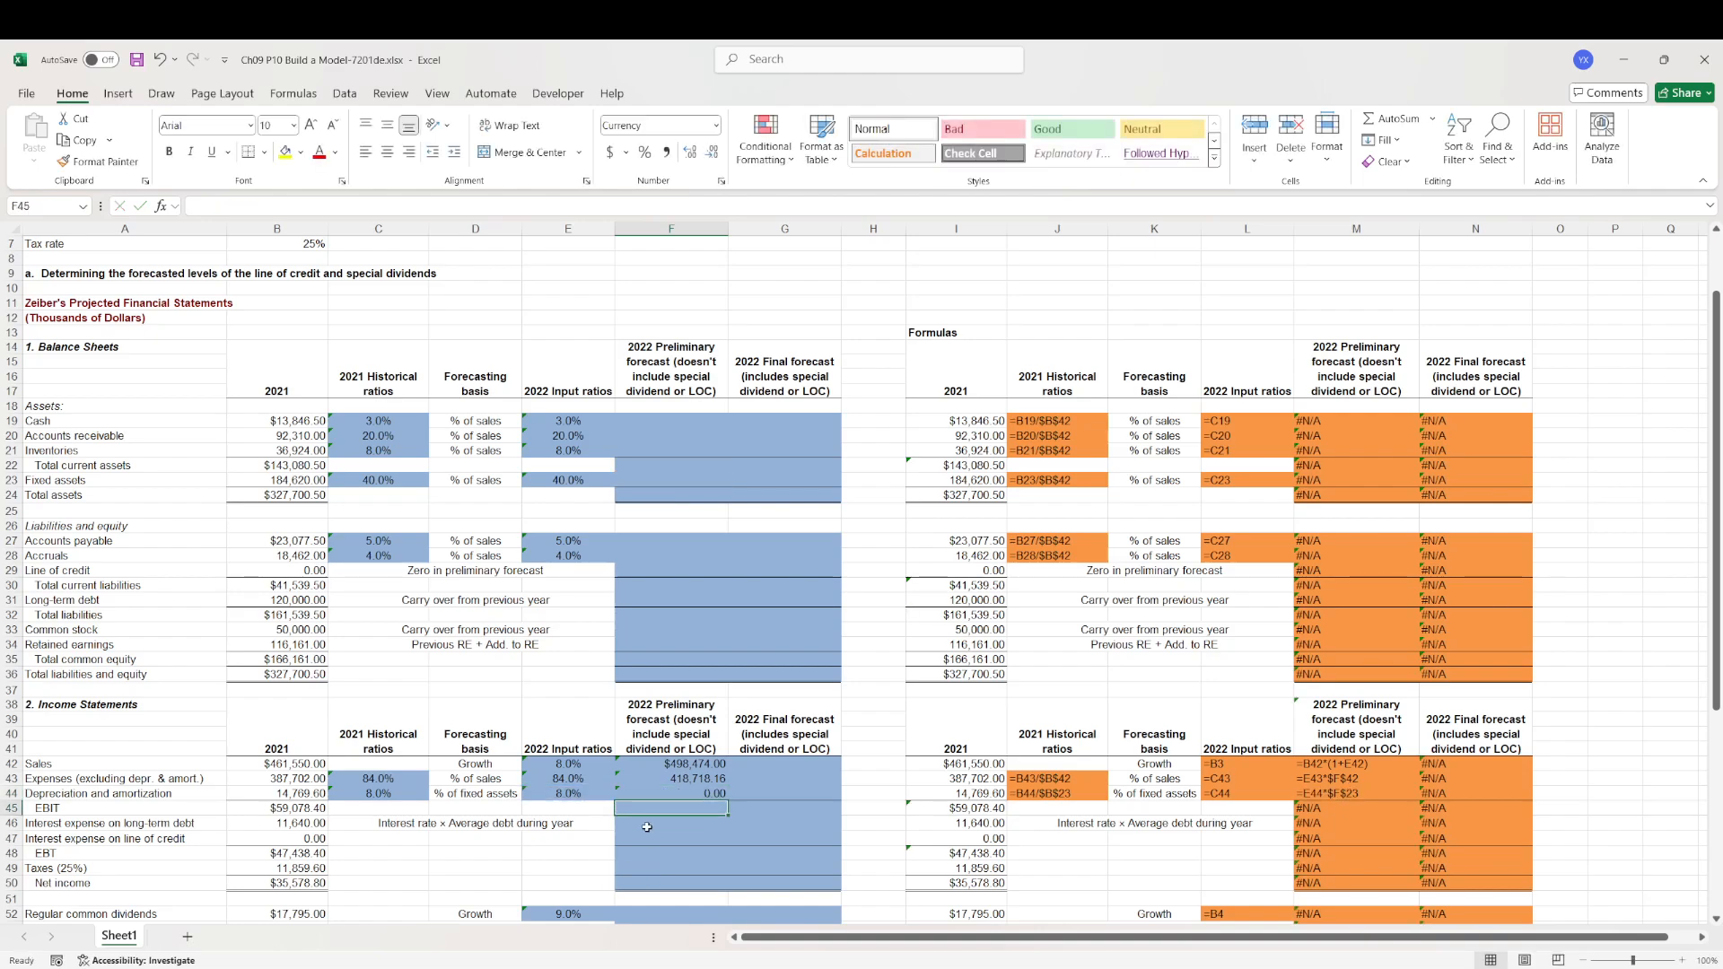
- Calculate the 2022 preliminary EBIT in F45 as sales less expenses and depreciation with =F42-F43-F44
{"action": "type", "text": "="}
{"action": "key", "text": "Up"}
{"action": "key", "text": "Up"}
{"action": "key", "text": "Up"}
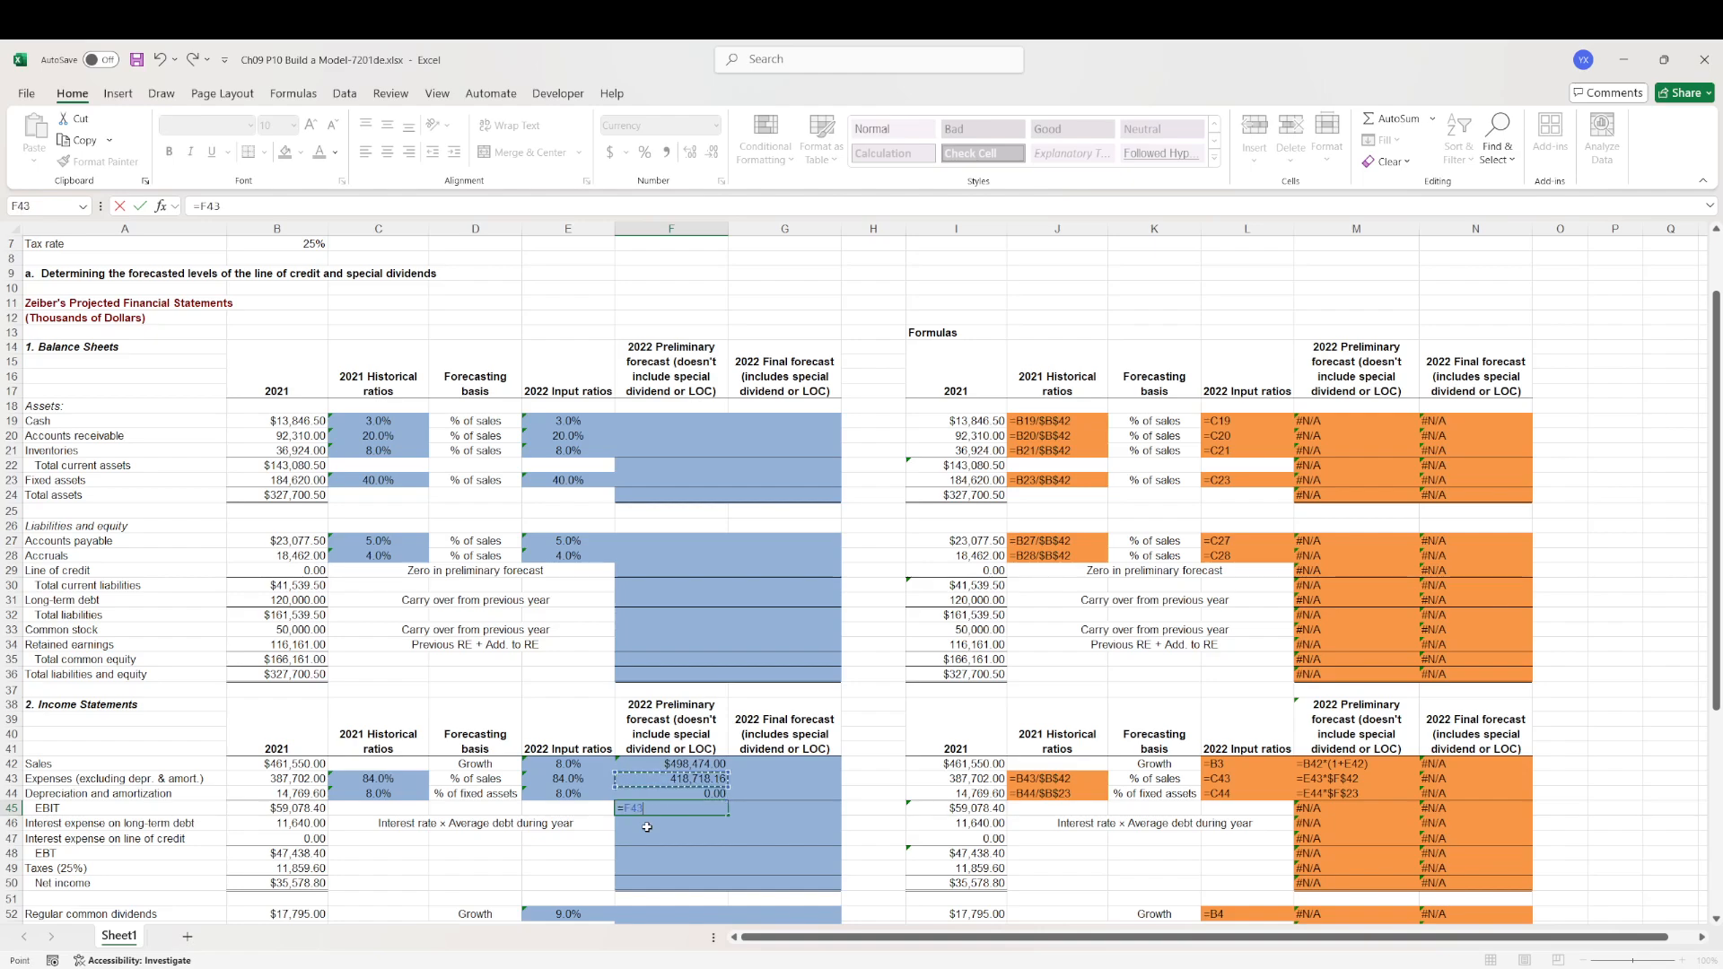
{"action": "type", "text": "-"}
{"action": "key", "text": "Up"}
{"action": "key", "text": "Up"}
{"action": "type", "text": "-"}
{"action": "key", "text": "Up"}
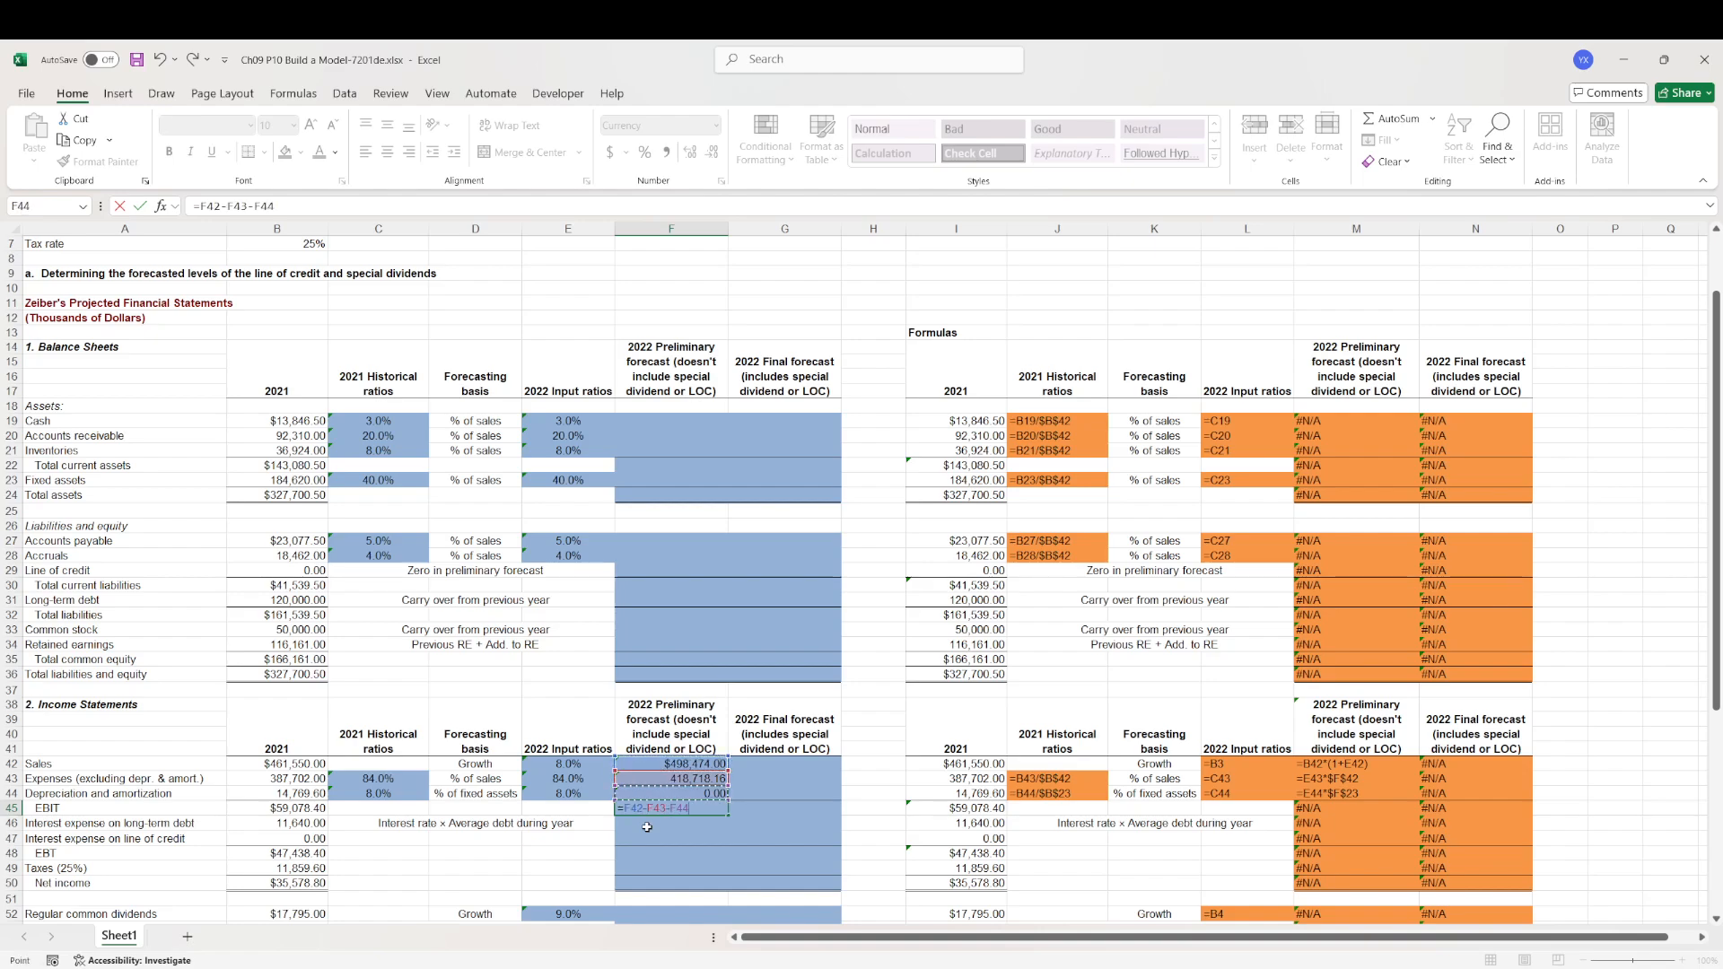
{"action": "key", "text": "Return"}
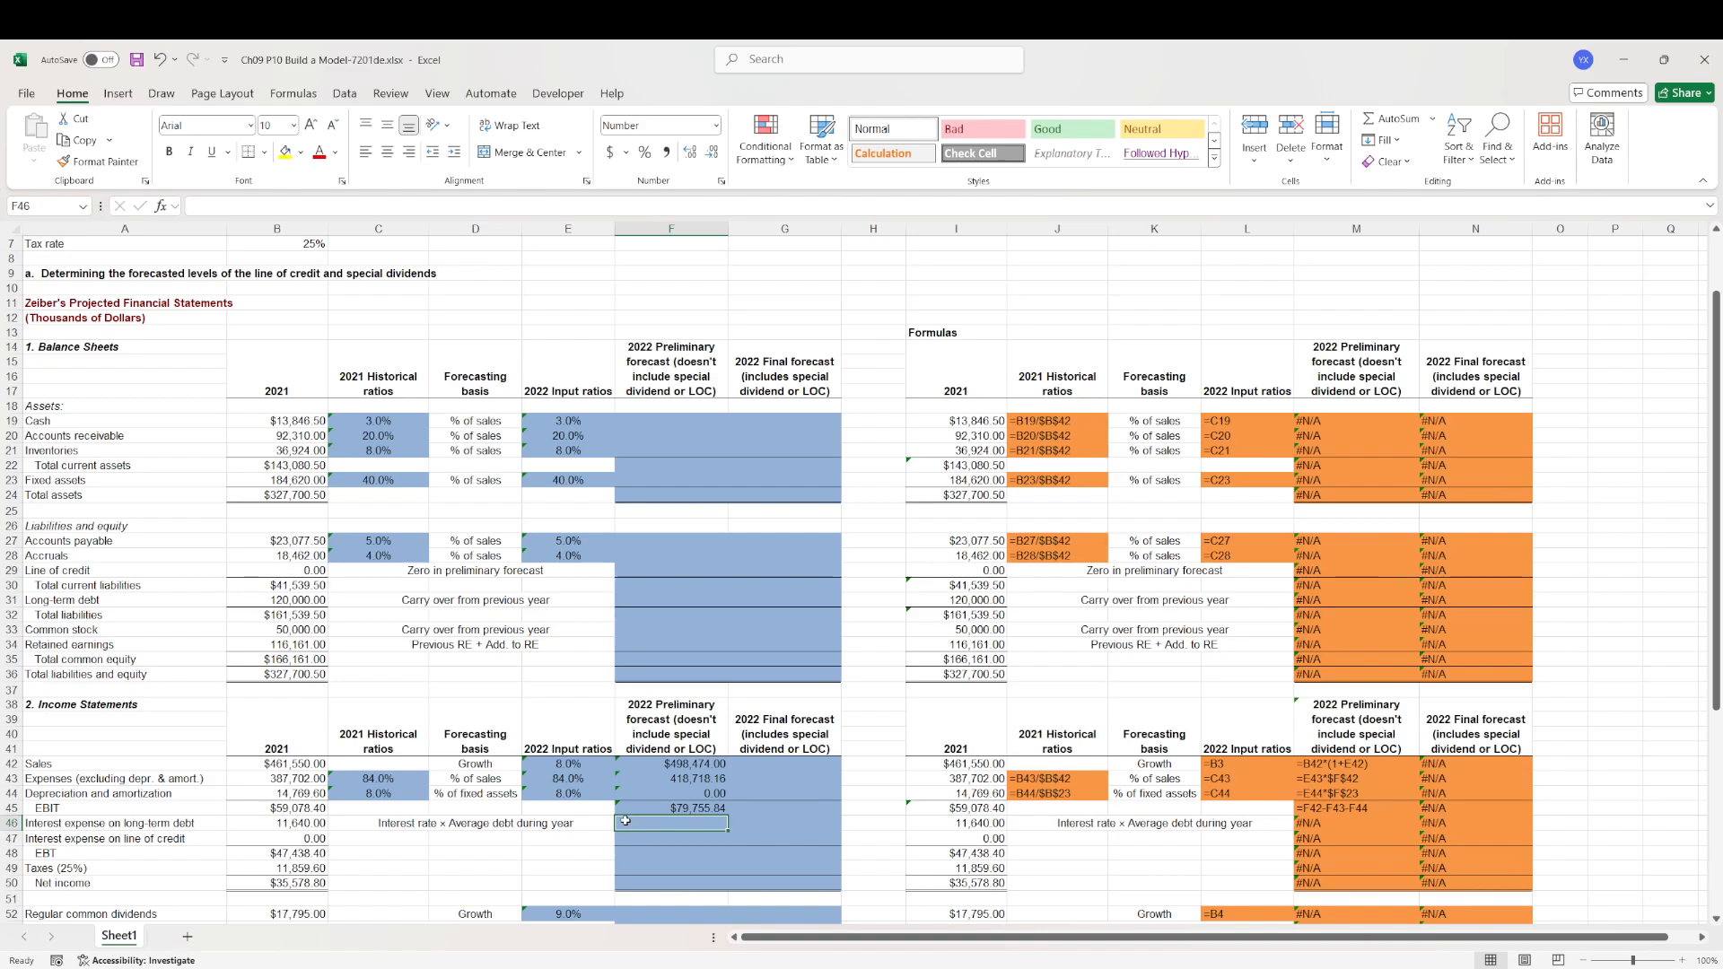
- Calculate preliminary interest expense on long-term debt in F46 from average debt and its interest rate with =AVERAGE(F31,B31)*B5
{"action": "left_click_drag", "start_coordinate": [175, 821], "coordinate": [681, 822]}
{"action": "left_click_drag", "start_coordinate": [356, 819], "coordinate": [422, 830]}
{"action": "scroll", "coordinate": [421, 700], "scroll_direction": "down", "scroll_amount": 3}
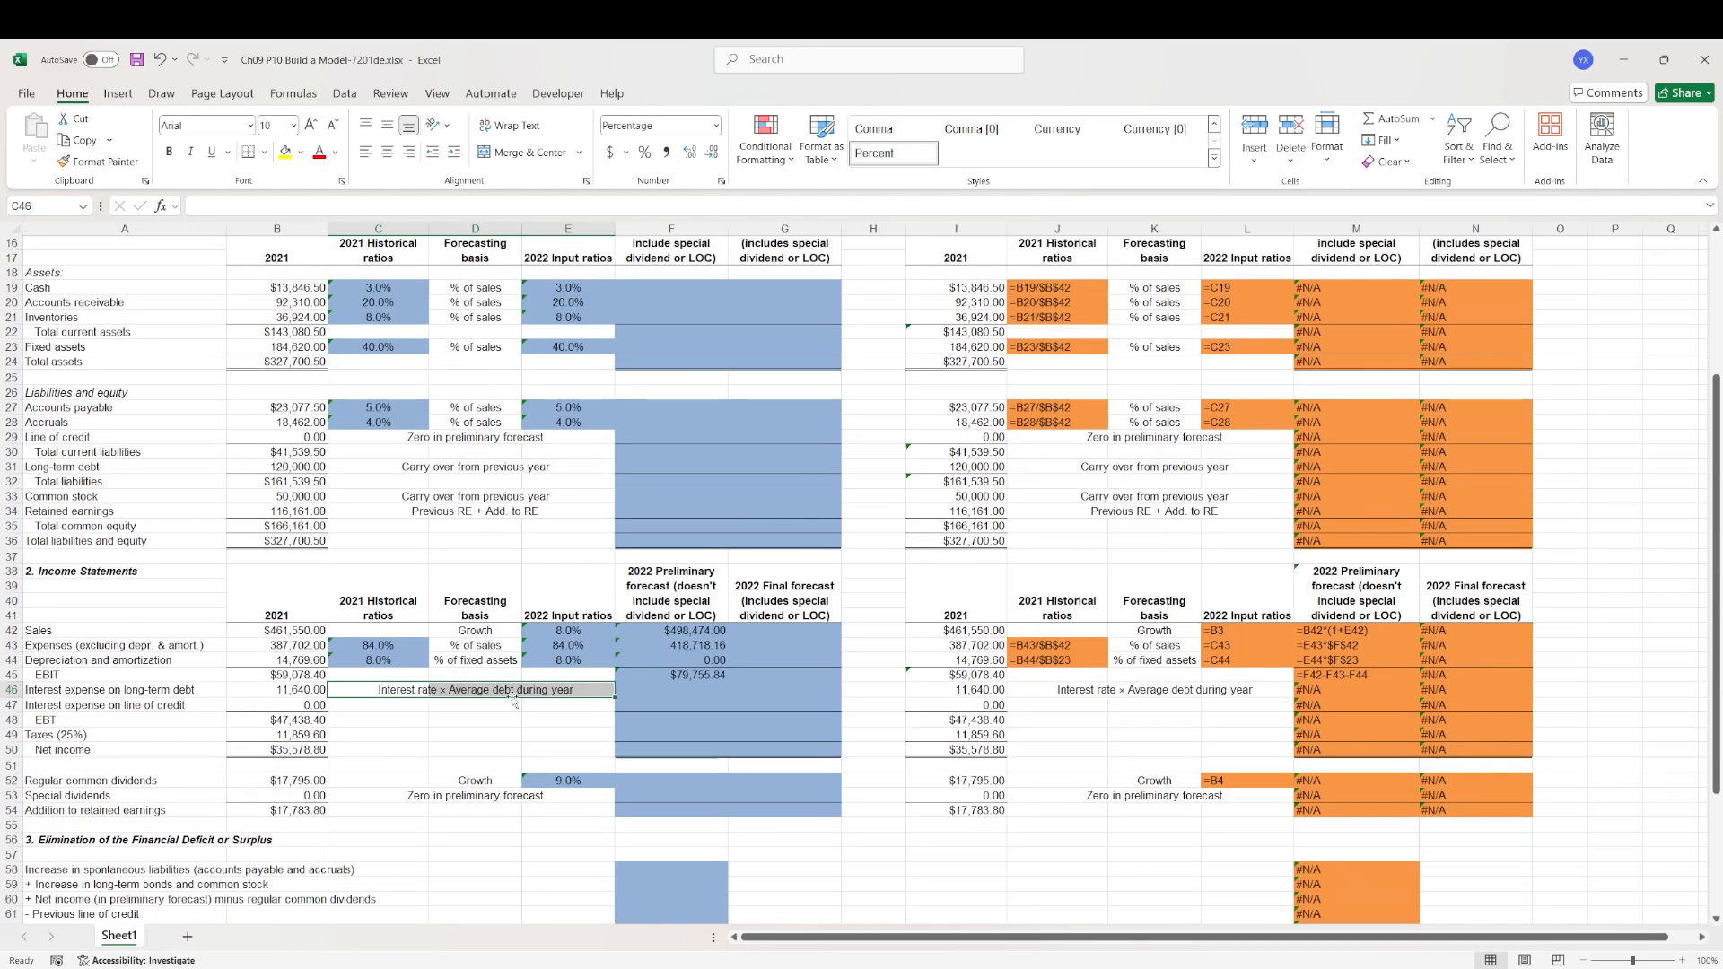
{"action": "left_click", "coordinate": [682, 696]}
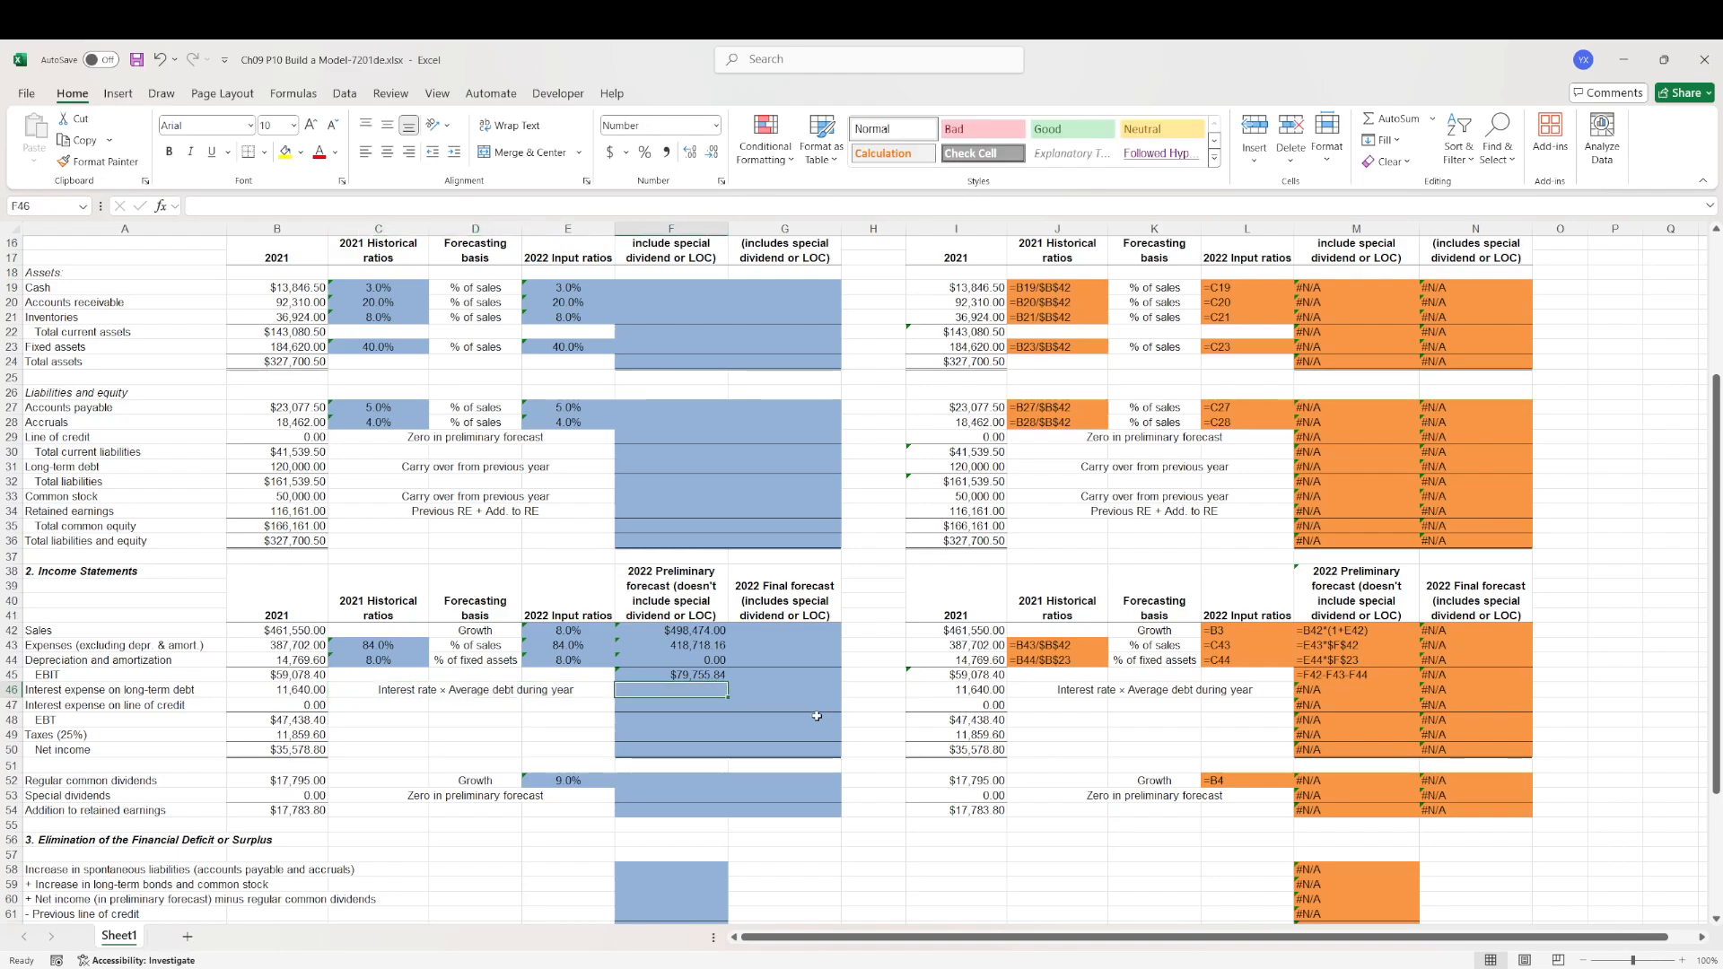
{"action": "type", "text": "=average("}
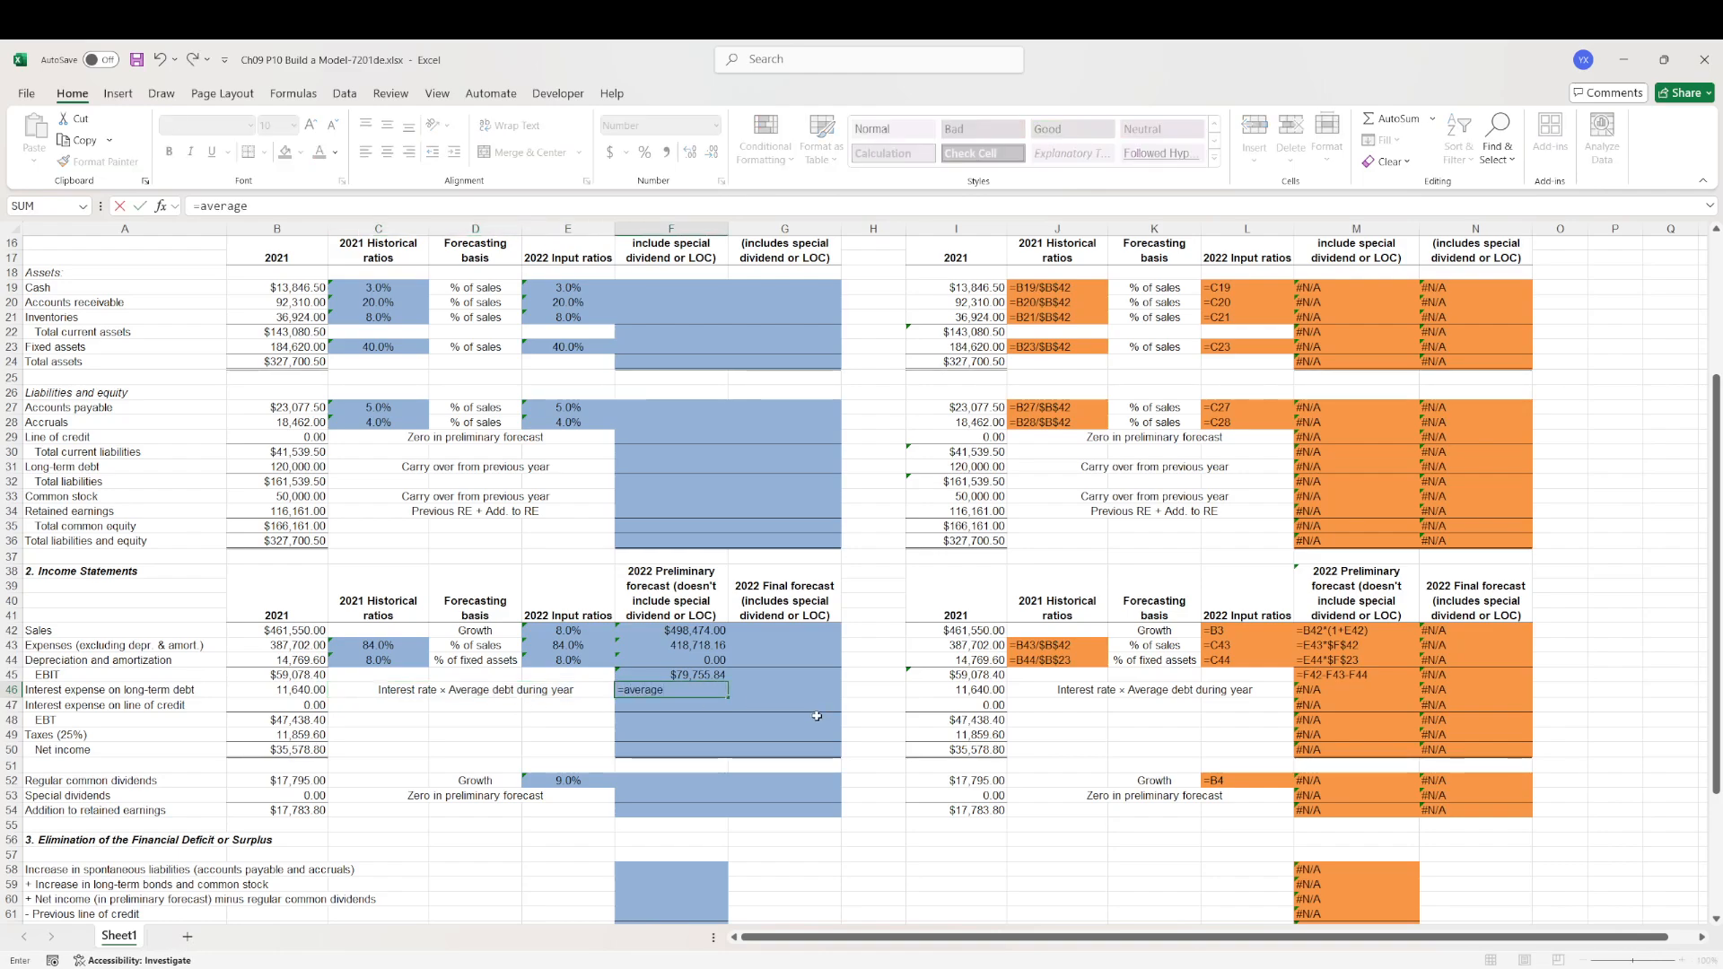
{"action": "key", "text": "Up"}
{"action": "key", "text": "Up"}
{"action": "key", "text": "Up"}
{"action": "key", "text": "Up"}
{"action": "key", "text": "Up"}
{"action": "key", "text": "Up"}
{"action": "key", "text": "Up"}
{"action": "key", "text": "Up"}
{"action": "key", "text": "Up"}
{"action": "key", "text": "Up"}
{"action": "key", "text": "Up"}
{"action": "key", "text": "Up"}
{"action": "key", "text": "Up"}
{"action": "key", "text": "Up"}
{"action": "key", "text": "Up"}
{"action": "type", "text": ","}
{"action": "key", "text": "Left"}
{"action": "key", "text": "Left"}
{"action": "key", "text": "Left"}
{"action": "key", "text": "Left"}
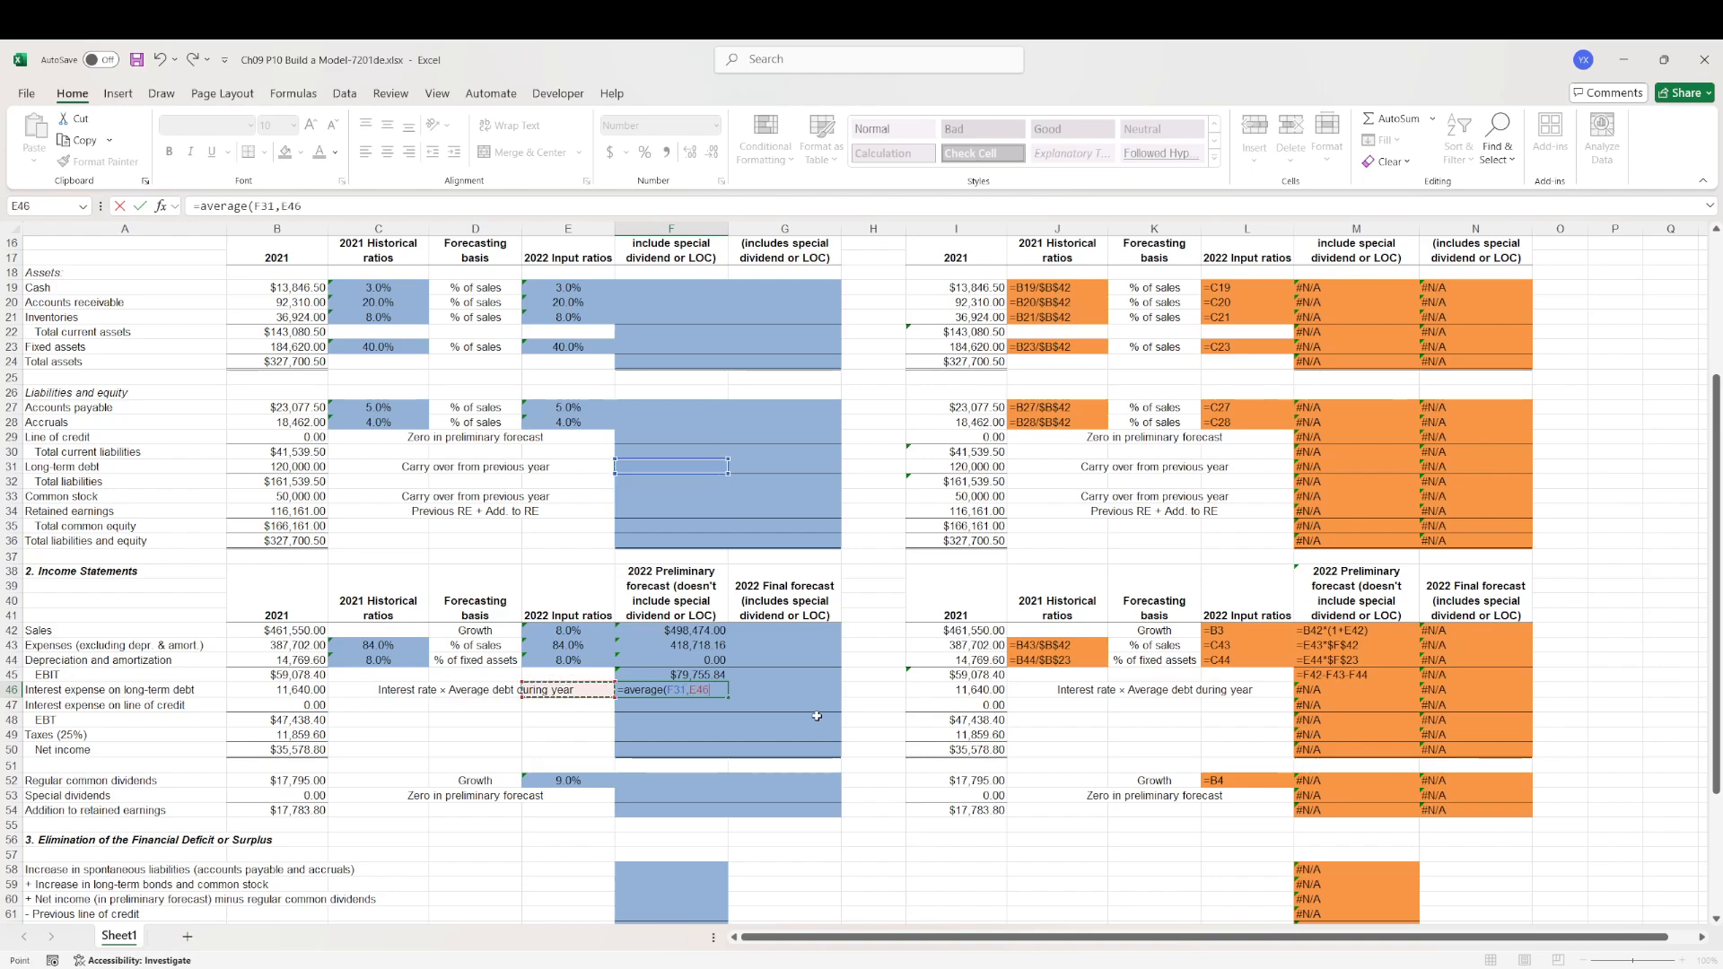
{"action": "key", "text": "Up"}
{"action": "key", "text": "Up"}
{"action": "key", "text": "Up"}
{"action": "key", "text": "Up"}
{"action": "key", "text": "Up"}
{"action": "key", "text": "Up"}
{"action": "key", "text": "Up"}
{"action": "key", "text": "Up"}
{"action": "key", "text": "Up"}
{"action": "key", "text": "Up"}
{"action": "key", "text": "Up"}
{"action": "key", "text": "Up"}
{"action": "key", "text": "Up"}
{"action": "key", "text": "Up"}
{"action": "key", "text": "Up"}
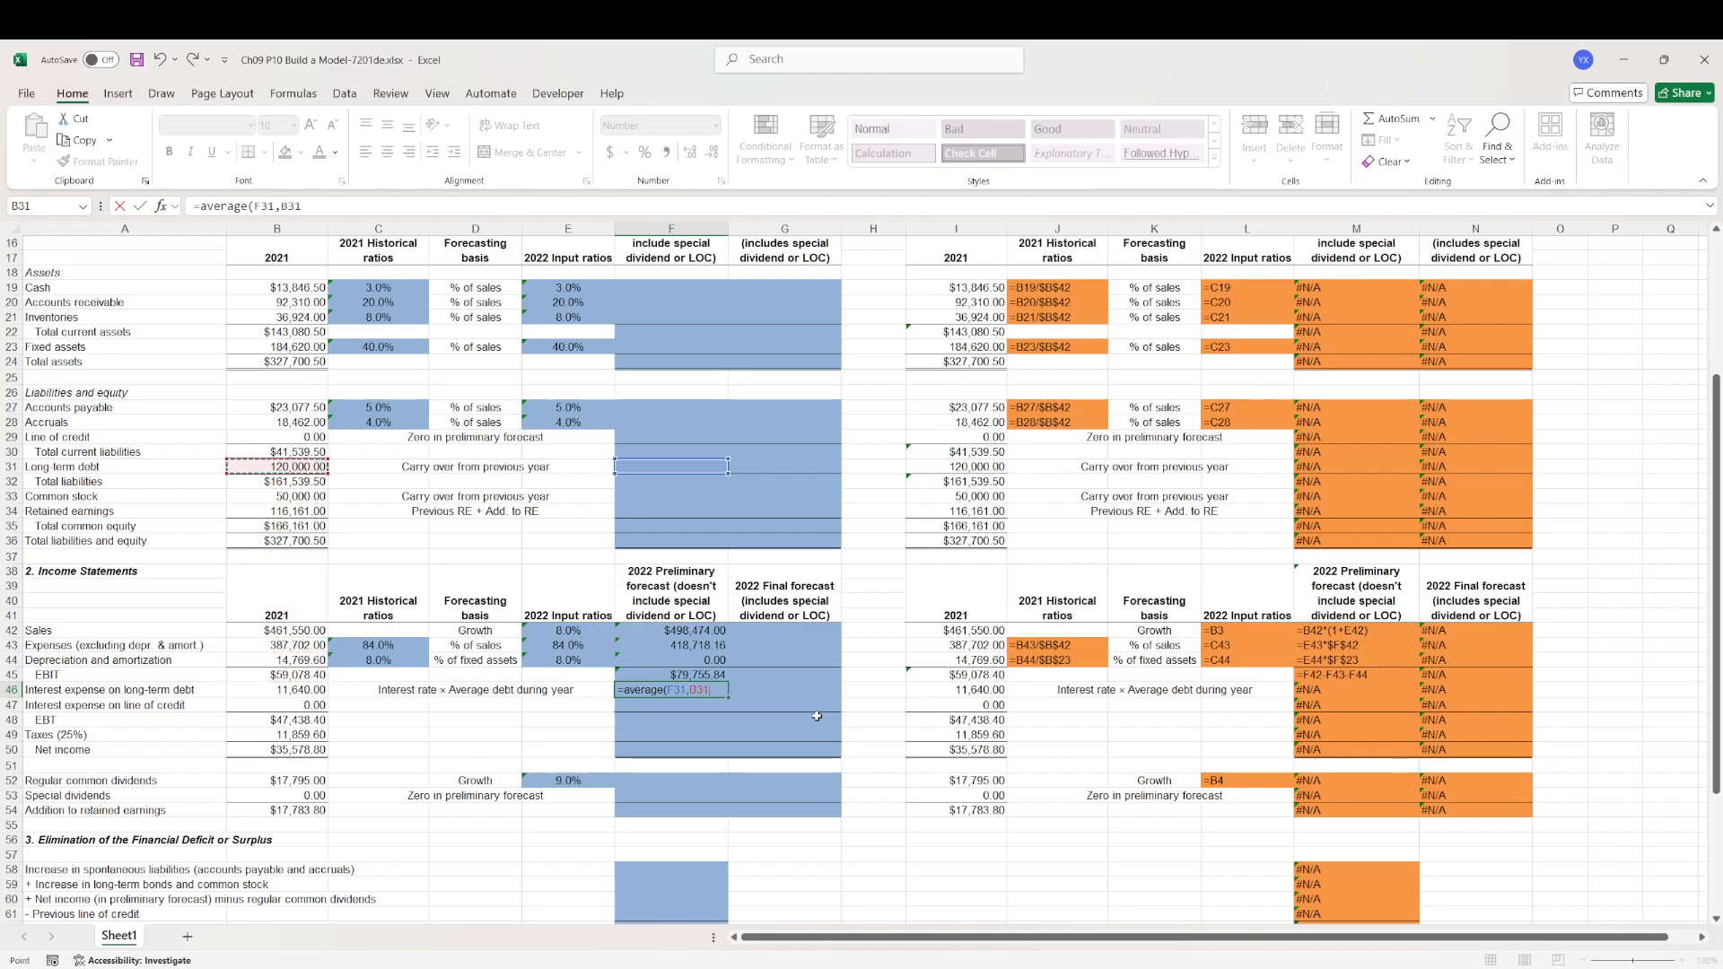
{"action": "type", "text": ")*"}
{"action": "scroll", "coordinate": [709, 683], "scroll_direction": "up", "scroll_amount": 5}
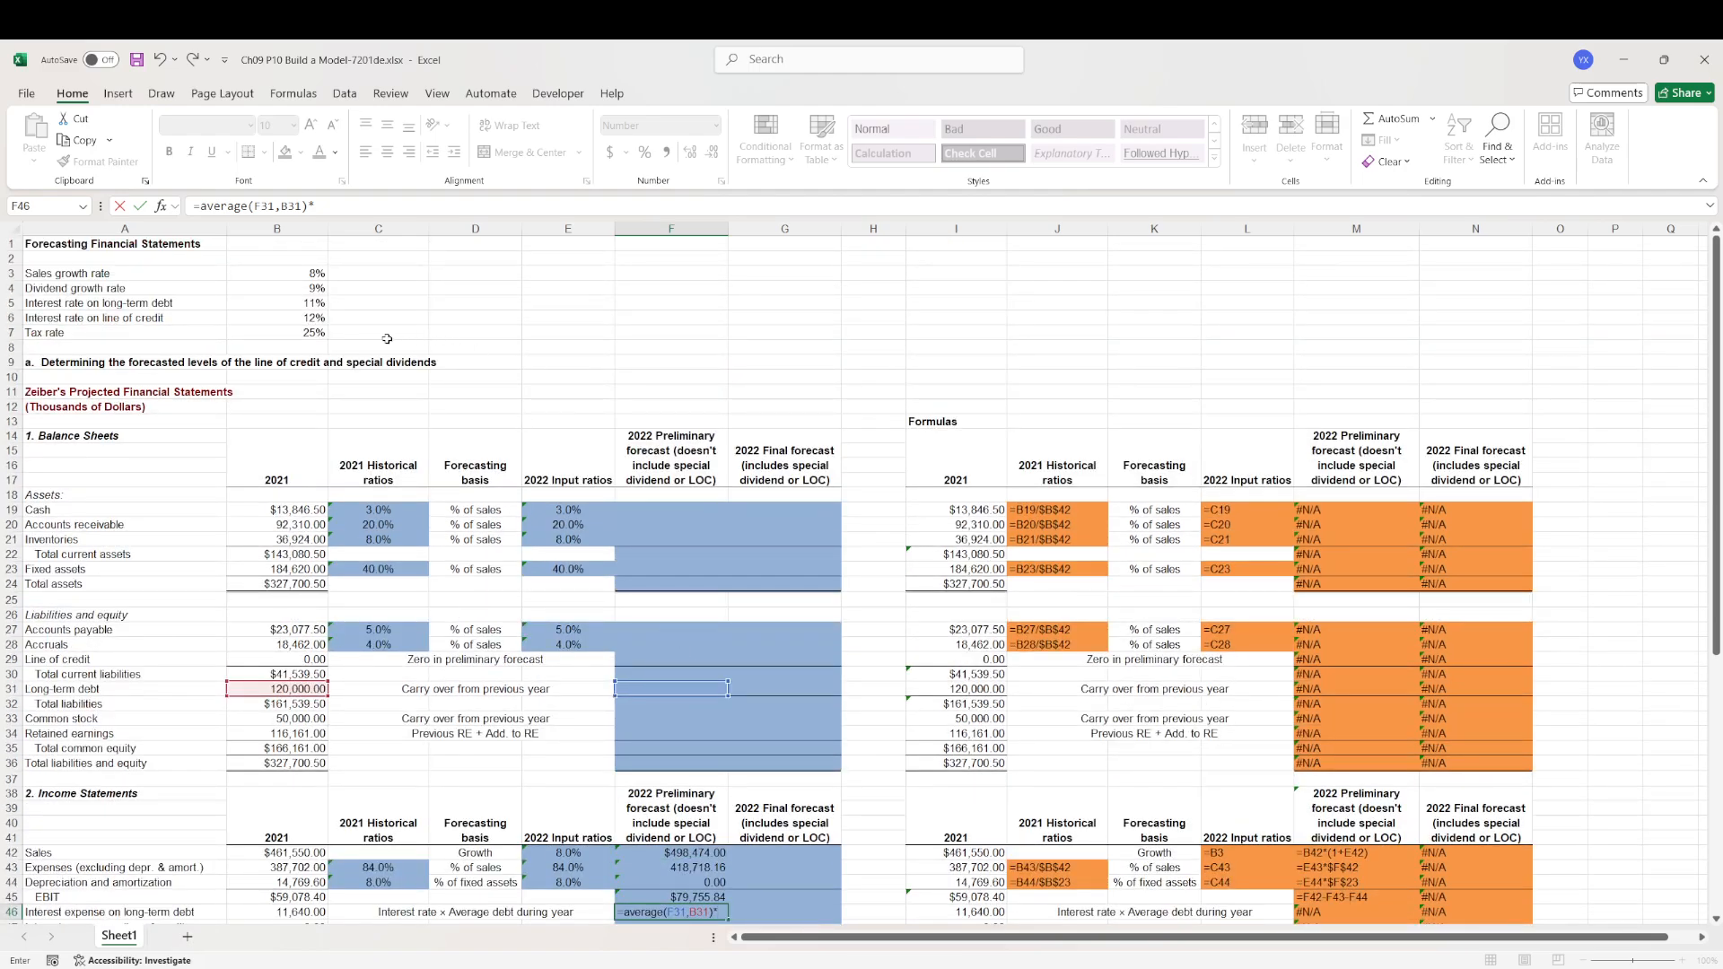
{"action": "left_click", "coordinate": [286, 305]}
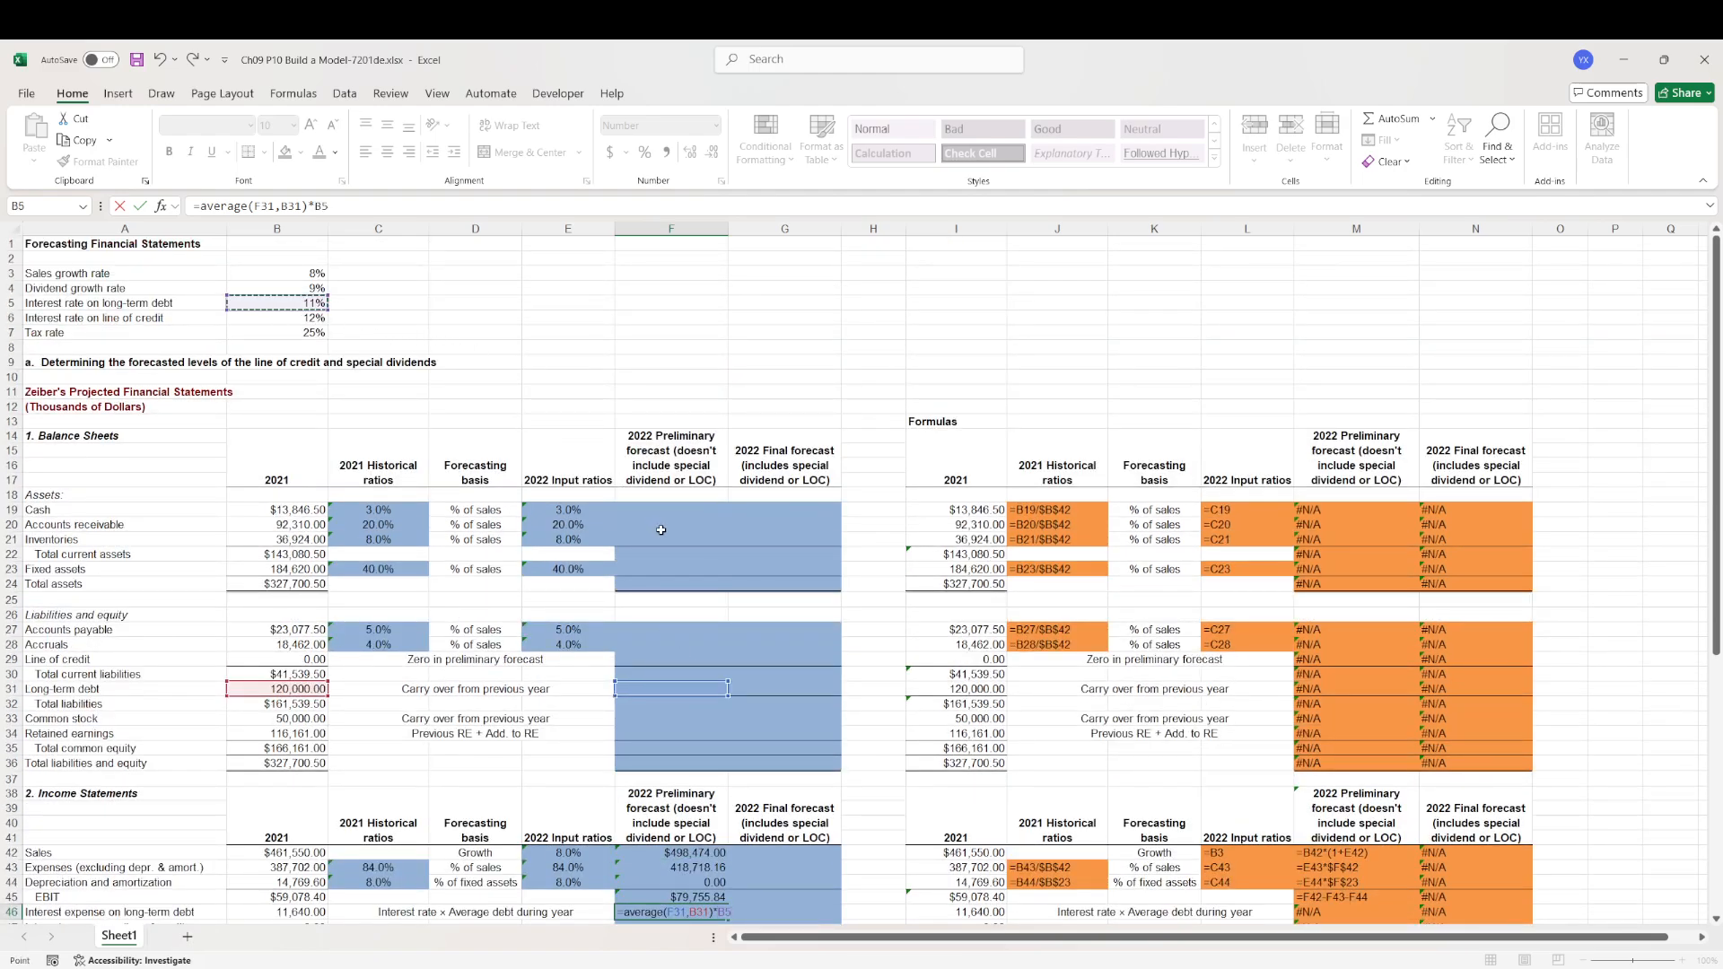
{"action": "scroll", "coordinate": [662, 530], "scroll_direction": "down", "scroll_amount": 5}
{"action": "key", "text": "Return"}
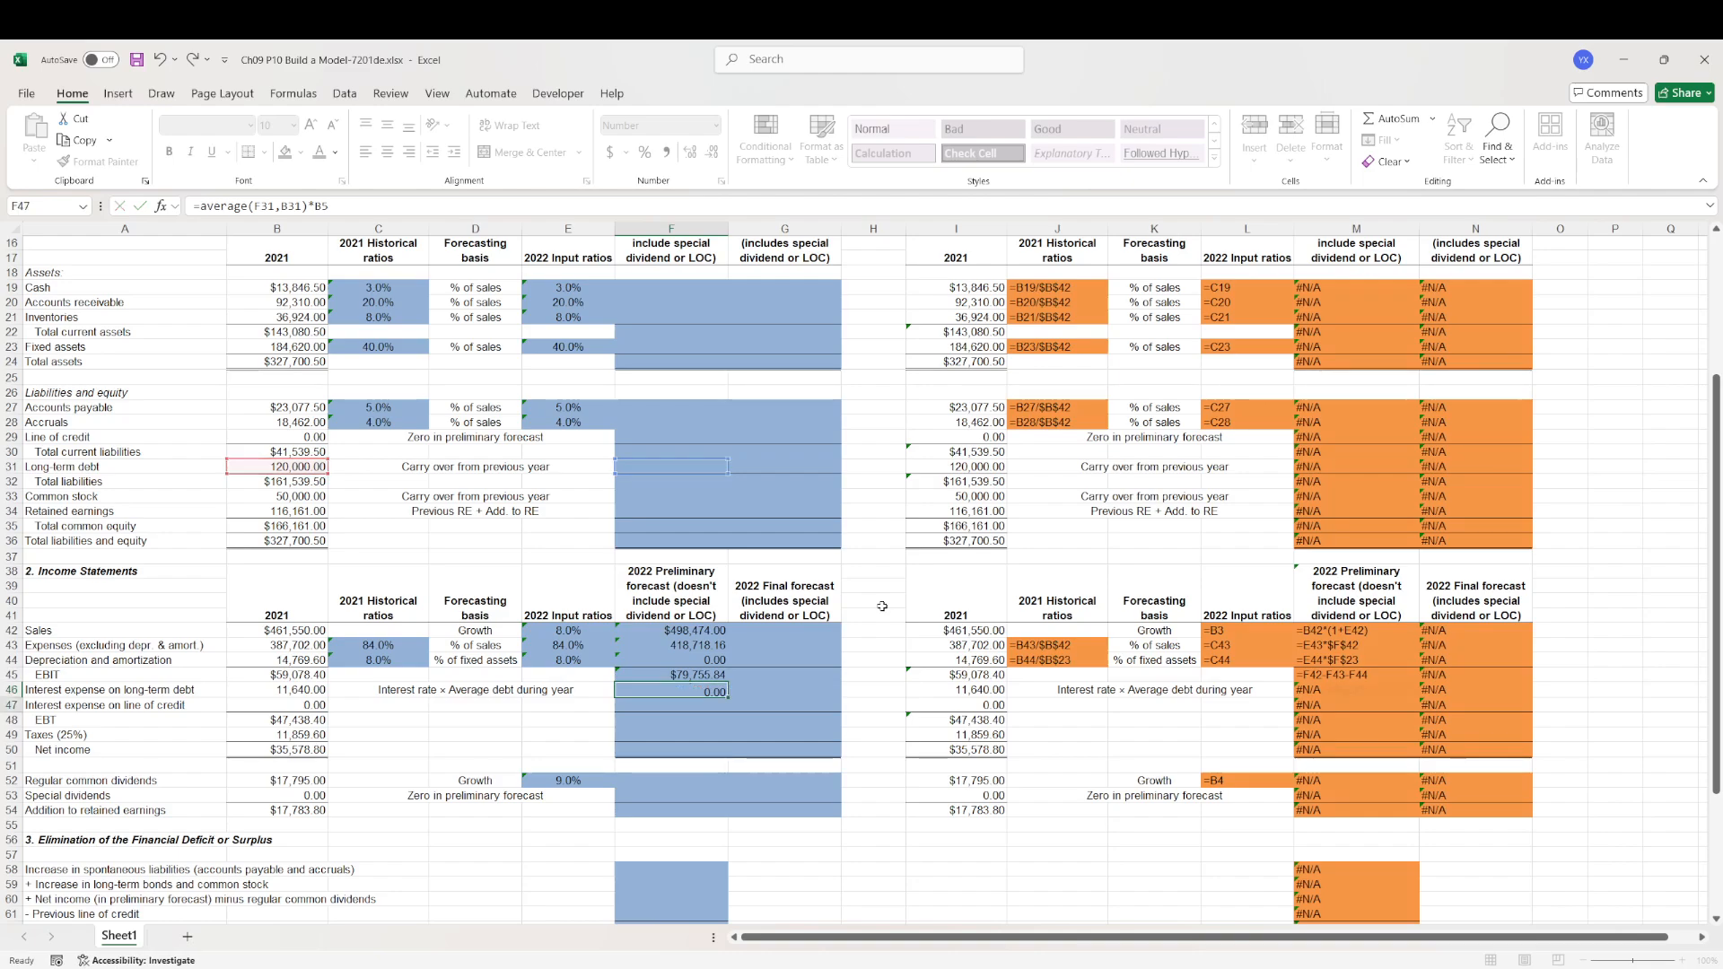
{"action": "type", "text": "=F45-"}
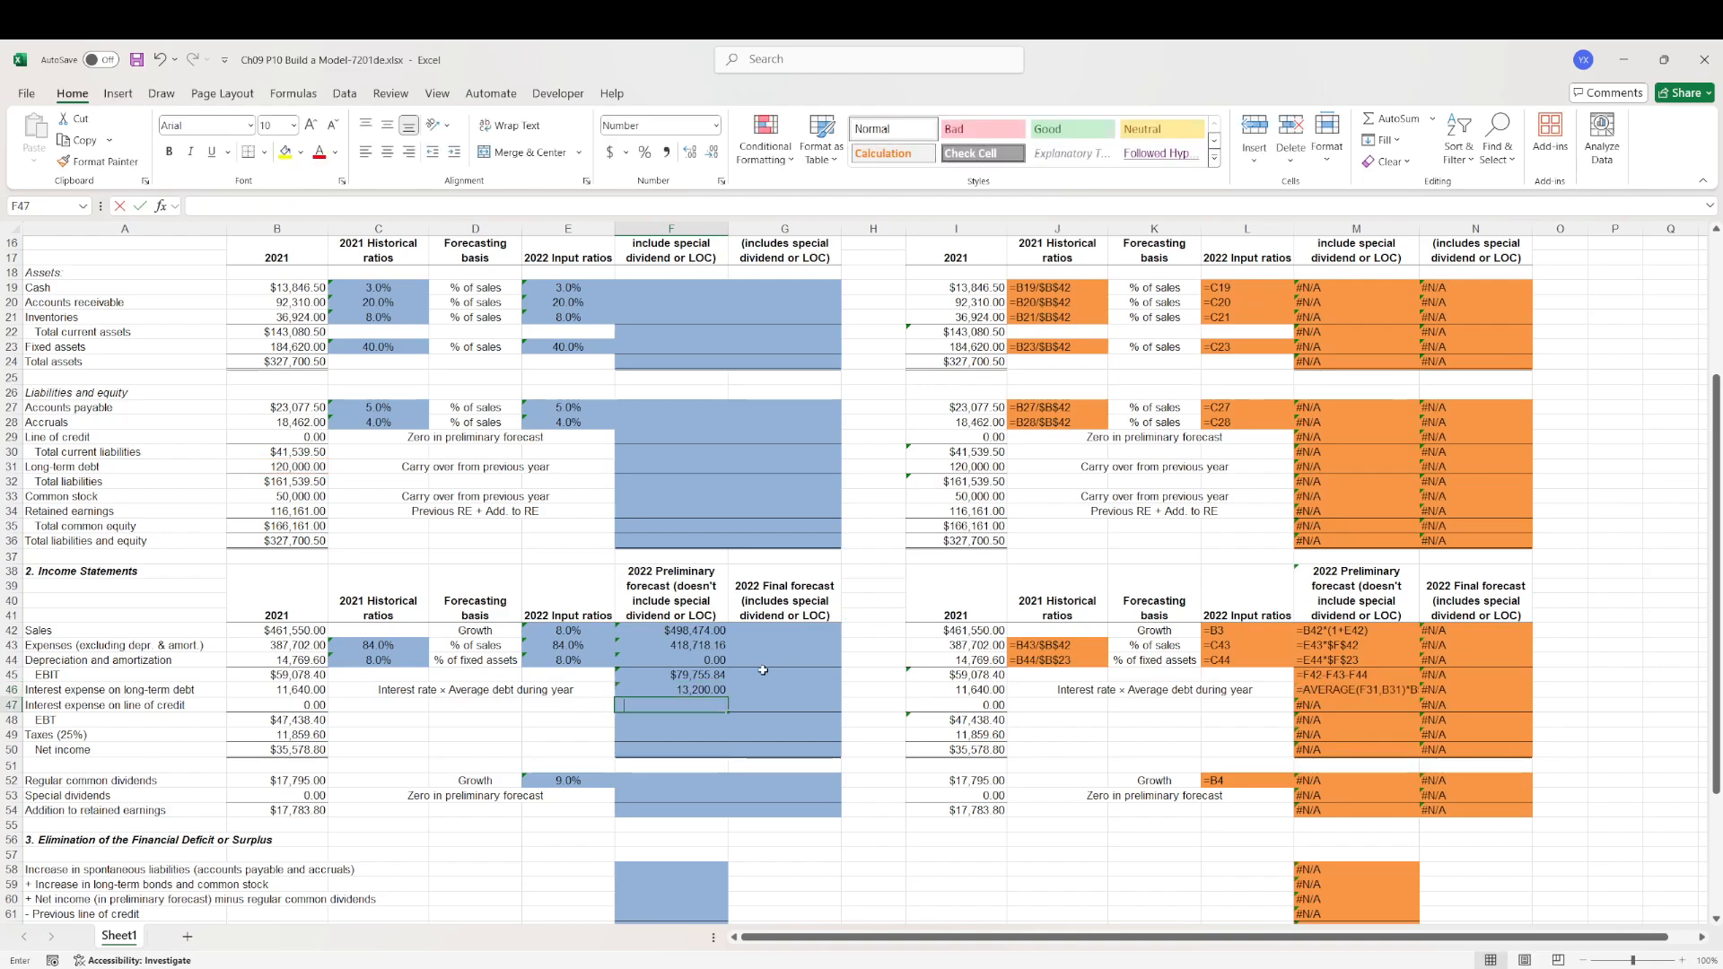
{"action": "key", "text": "Up"}
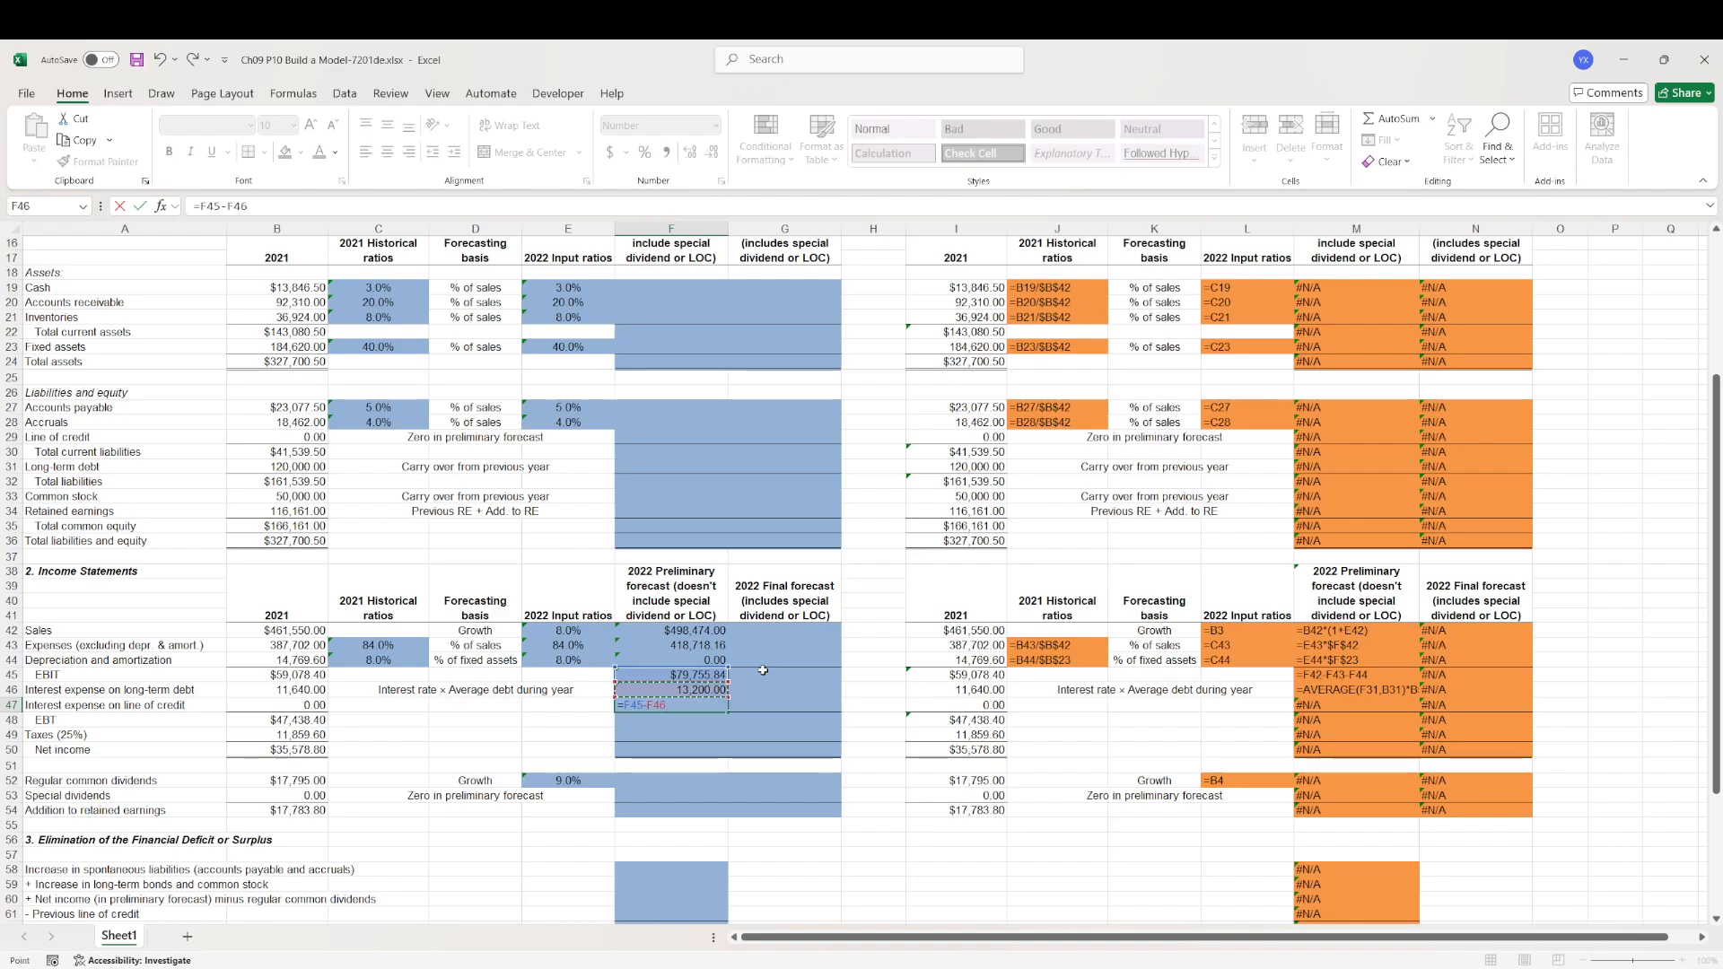
{"action": "key", "text": "Escape"}
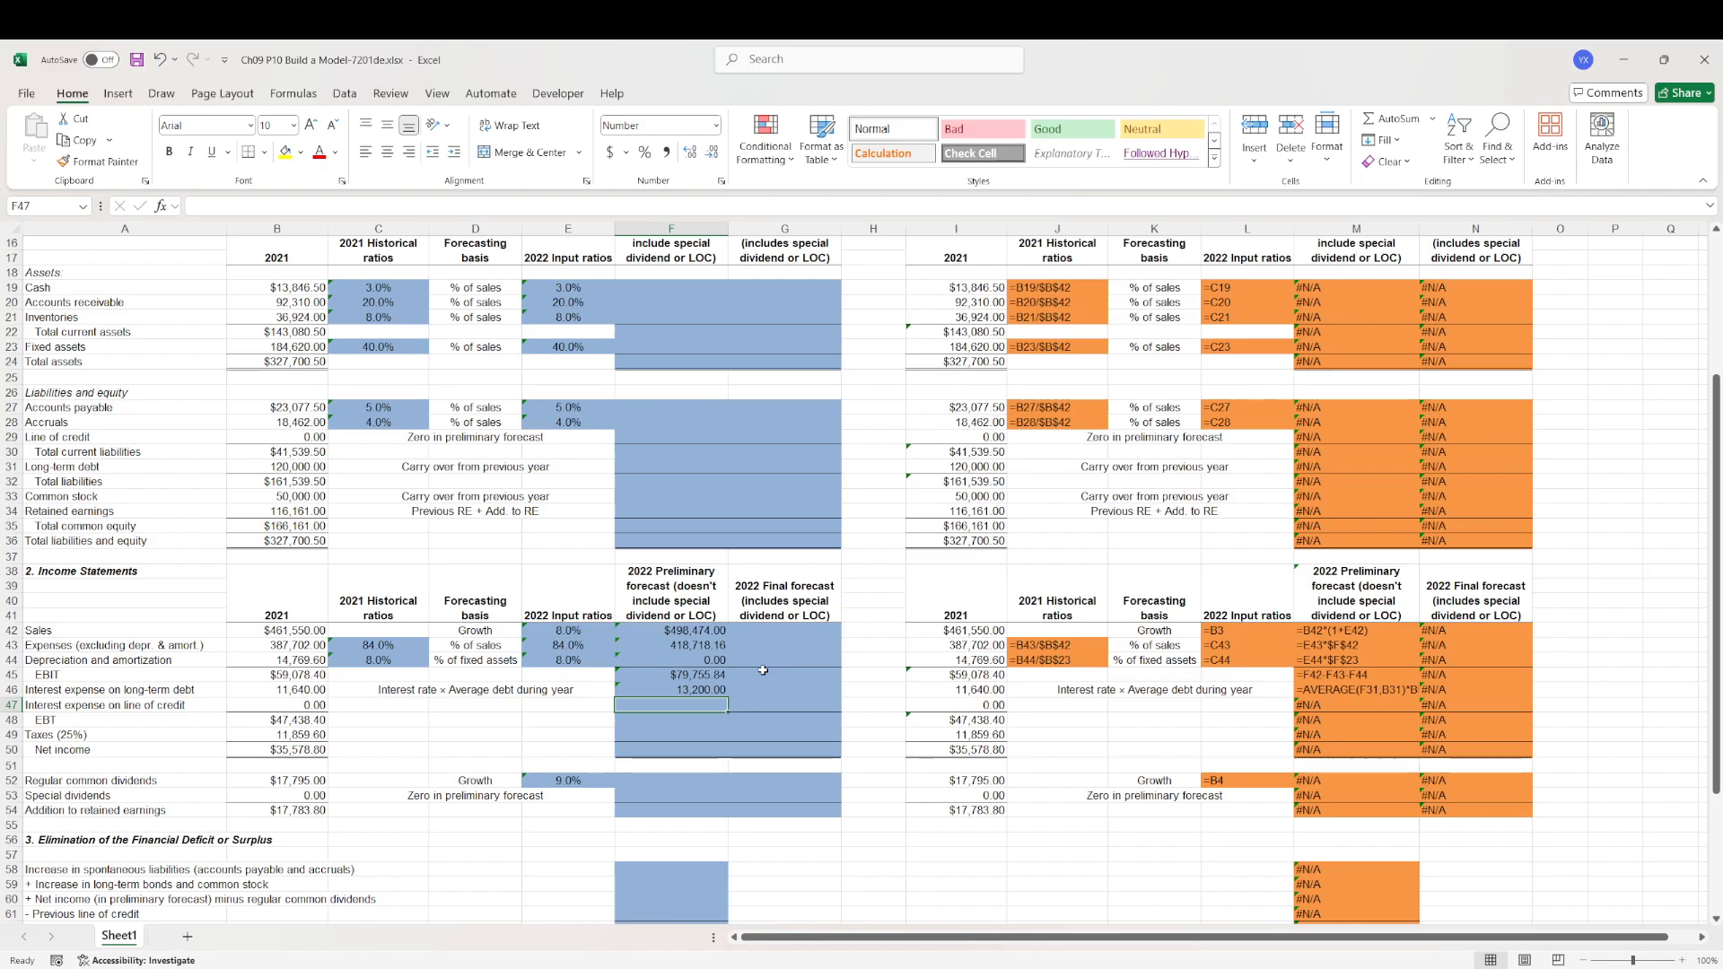
- Calculate preliminary interest expense on the line of credit in F47 from its interest rate and the 2021 balance with =B6*B29
{"action": "type", "text": "="}
{"action": "scroll", "coordinate": [603, 656], "scroll_direction": "up", "scroll_amount": 5}
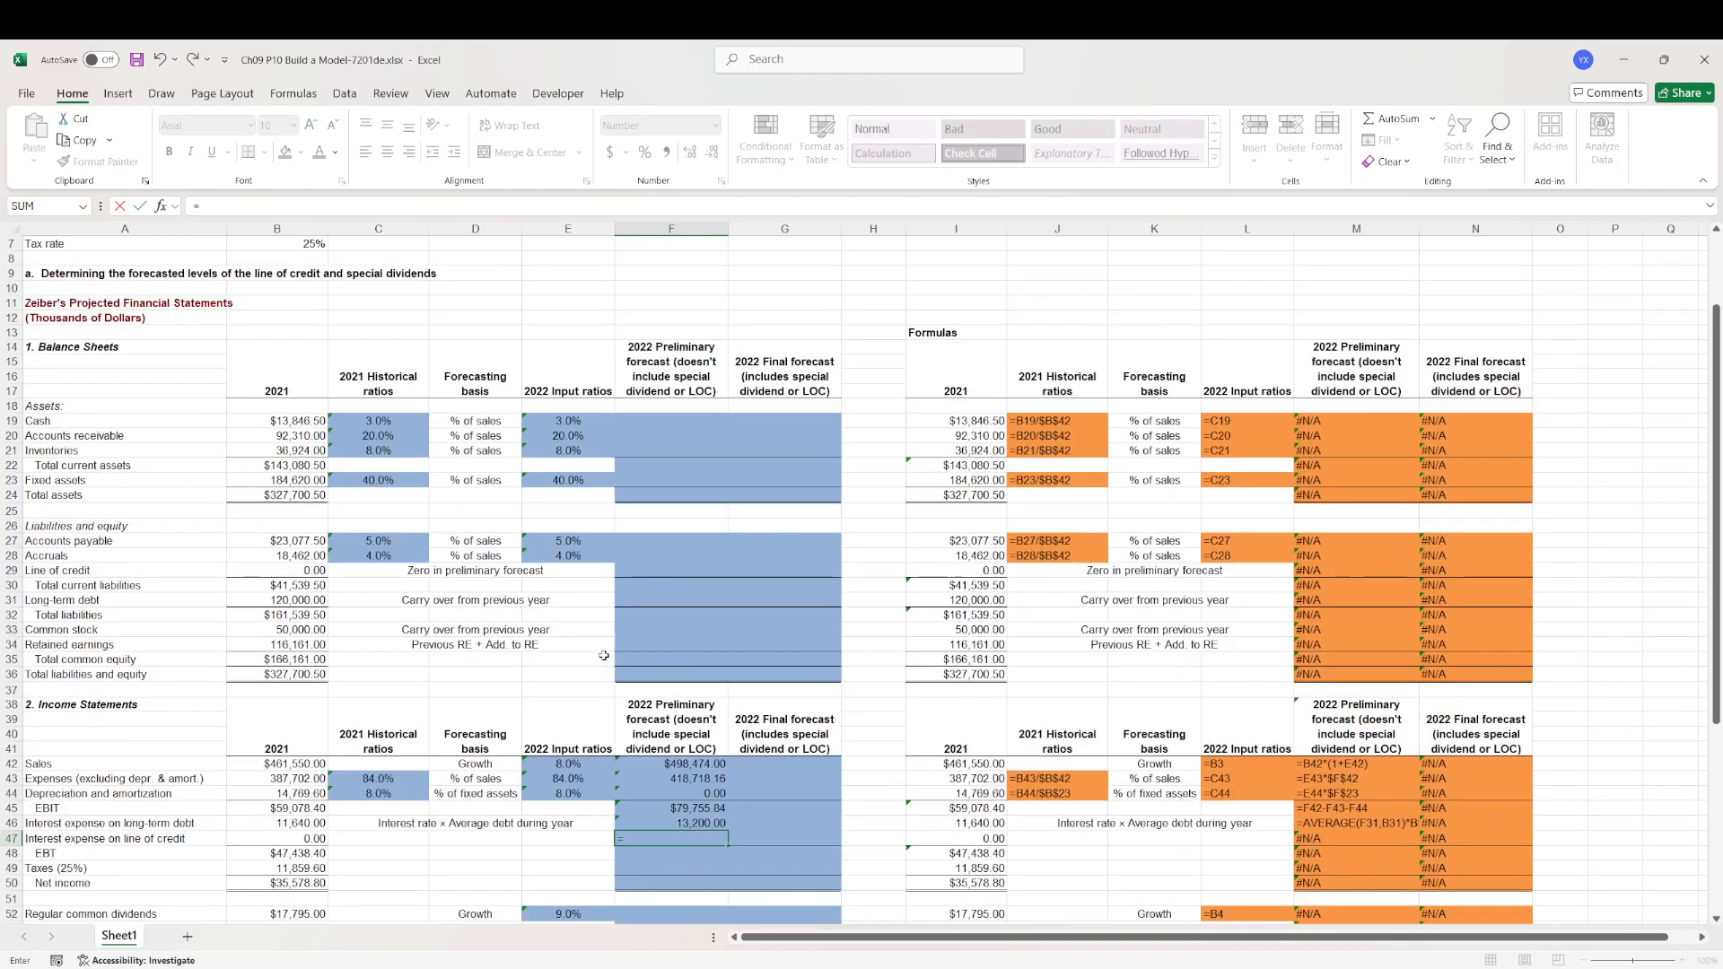
{"action": "left_click", "coordinate": [293, 318]}
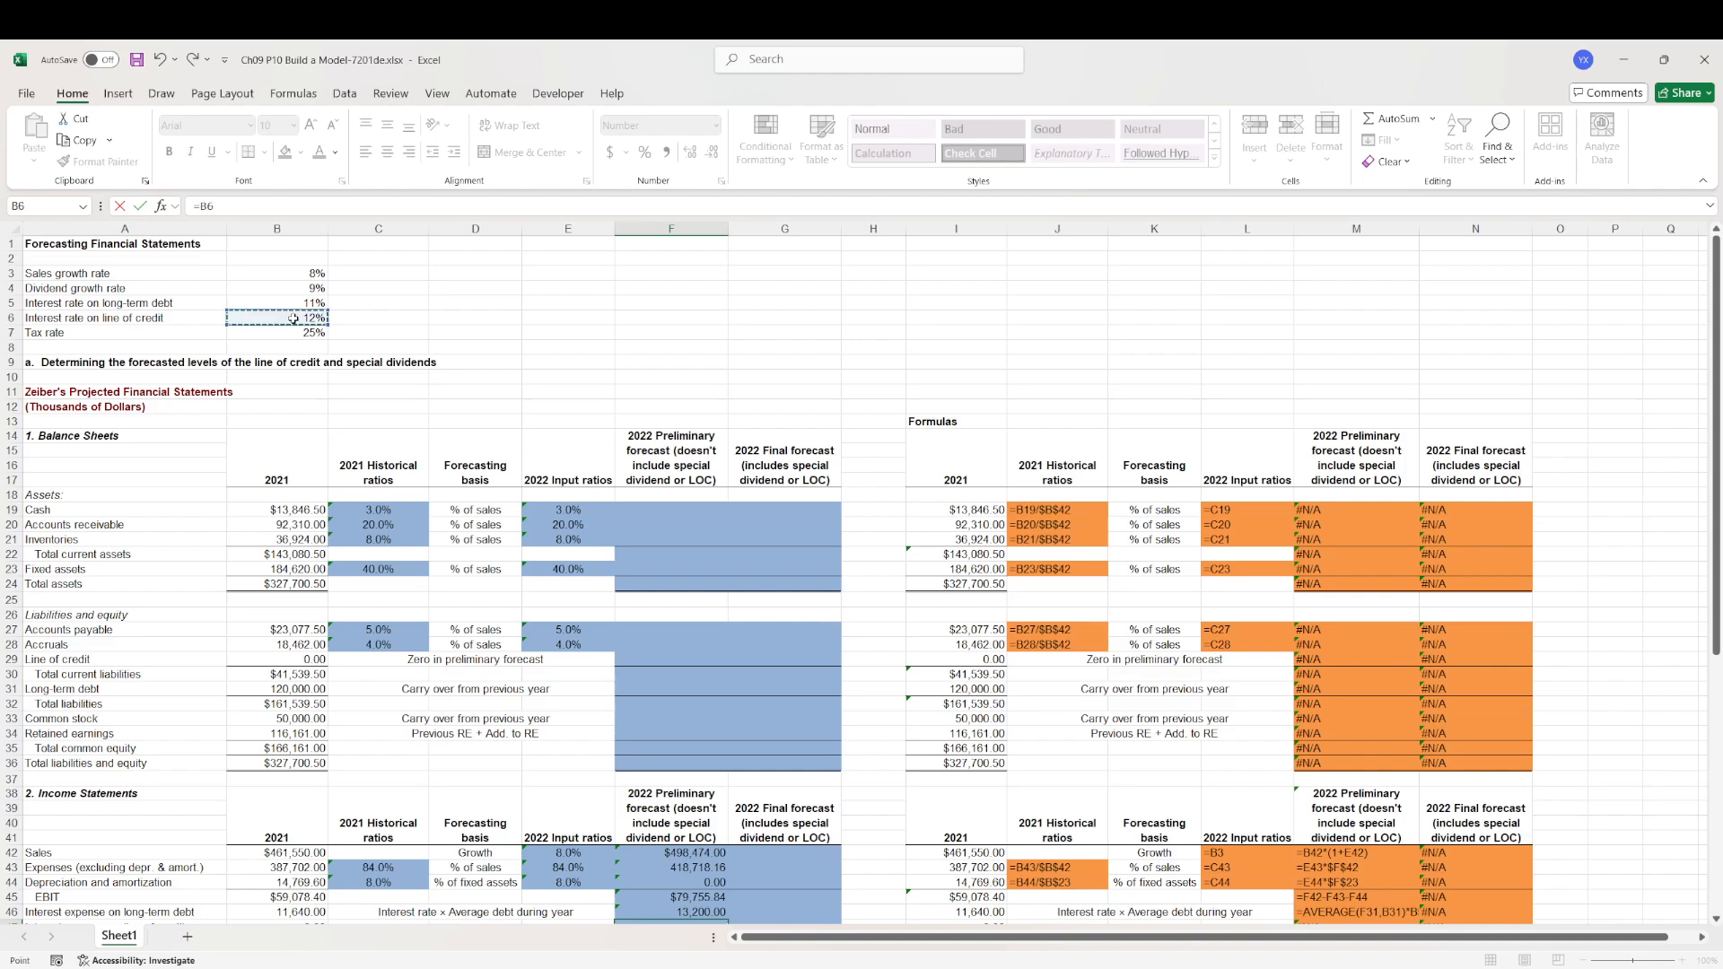
{"action": "scroll", "coordinate": [294, 319], "scroll_direction": "down", "scroll_amount": 2}
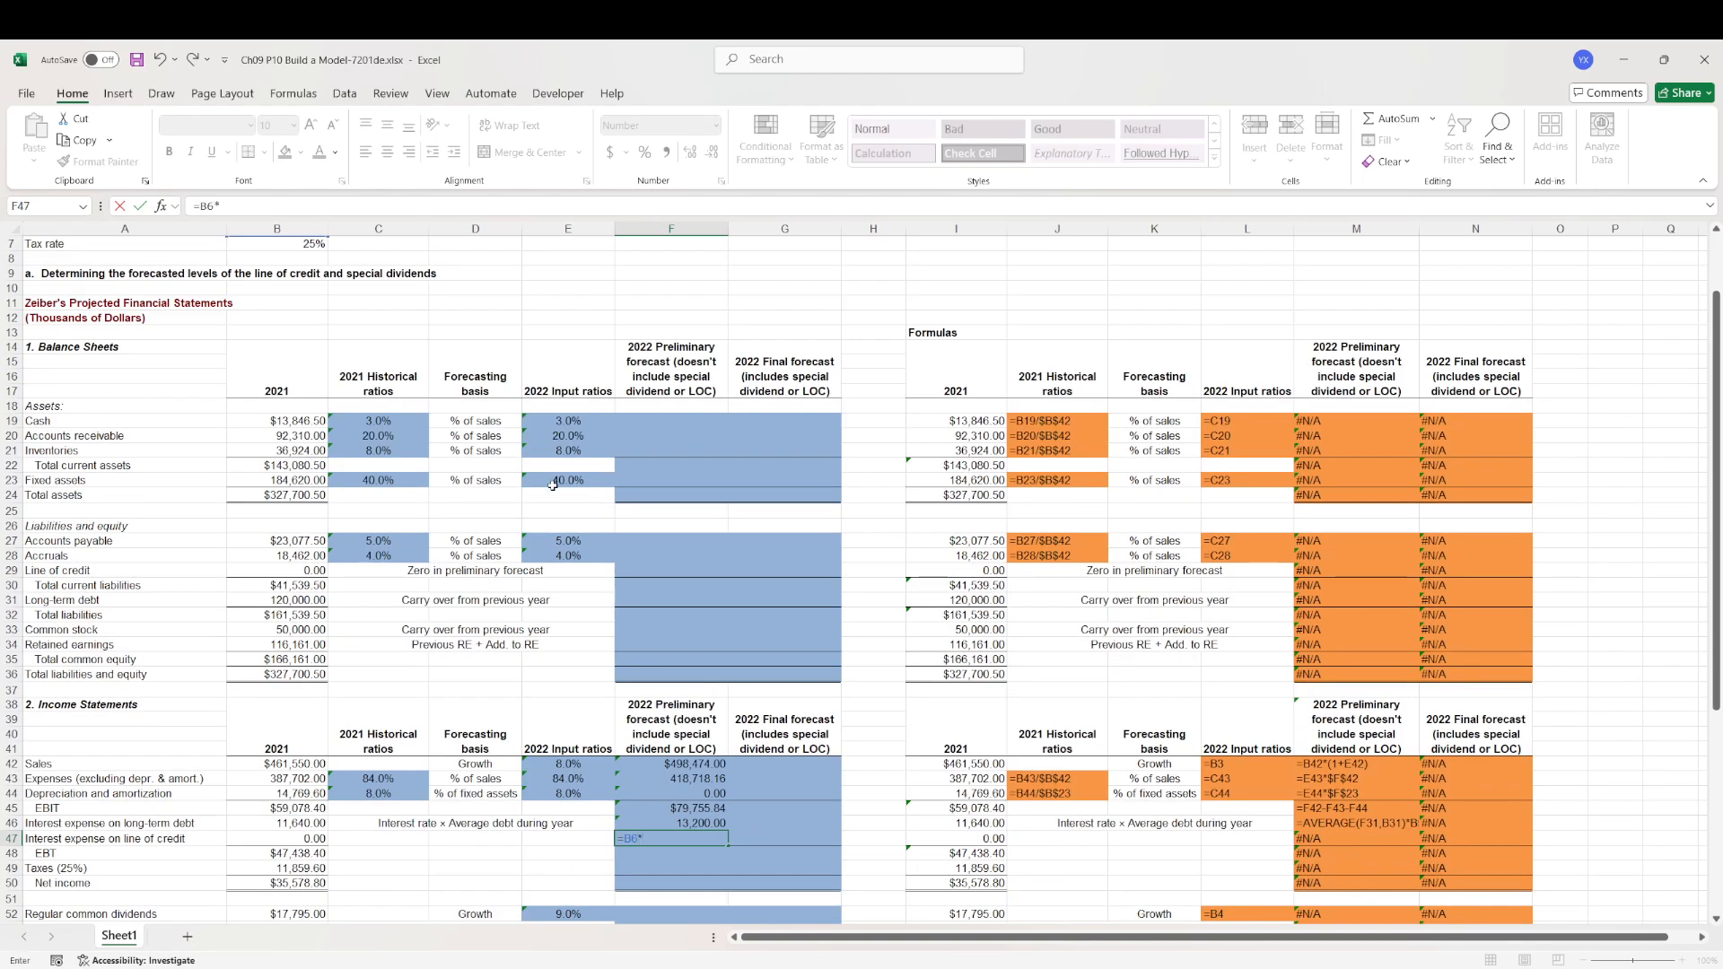
{"action": "type", "text": "*"}
{"action": "left_click", "coordinate": [296, 571]}
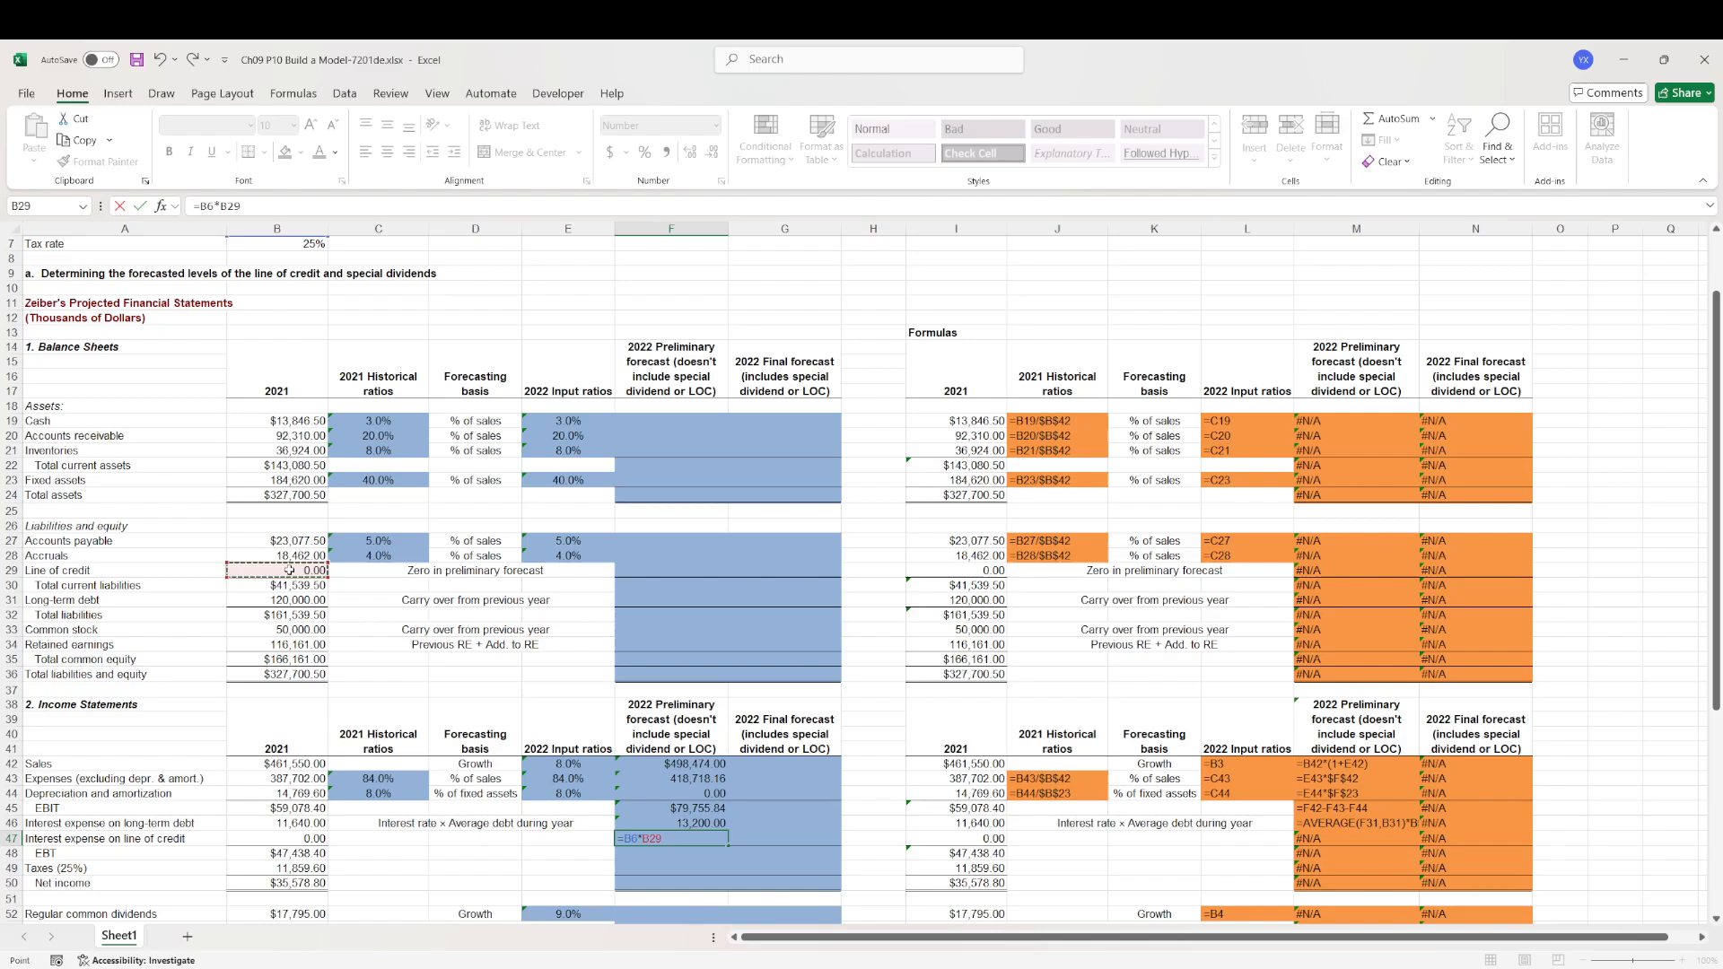
{"action": "scroll", "coordinate": [363, 591], "scroll_direction": "down", "scroll_amount": 1}
{"action": "scroll", "coordinate": [371, 597], "scroll_direction": "down", "scroll_amount": 4}
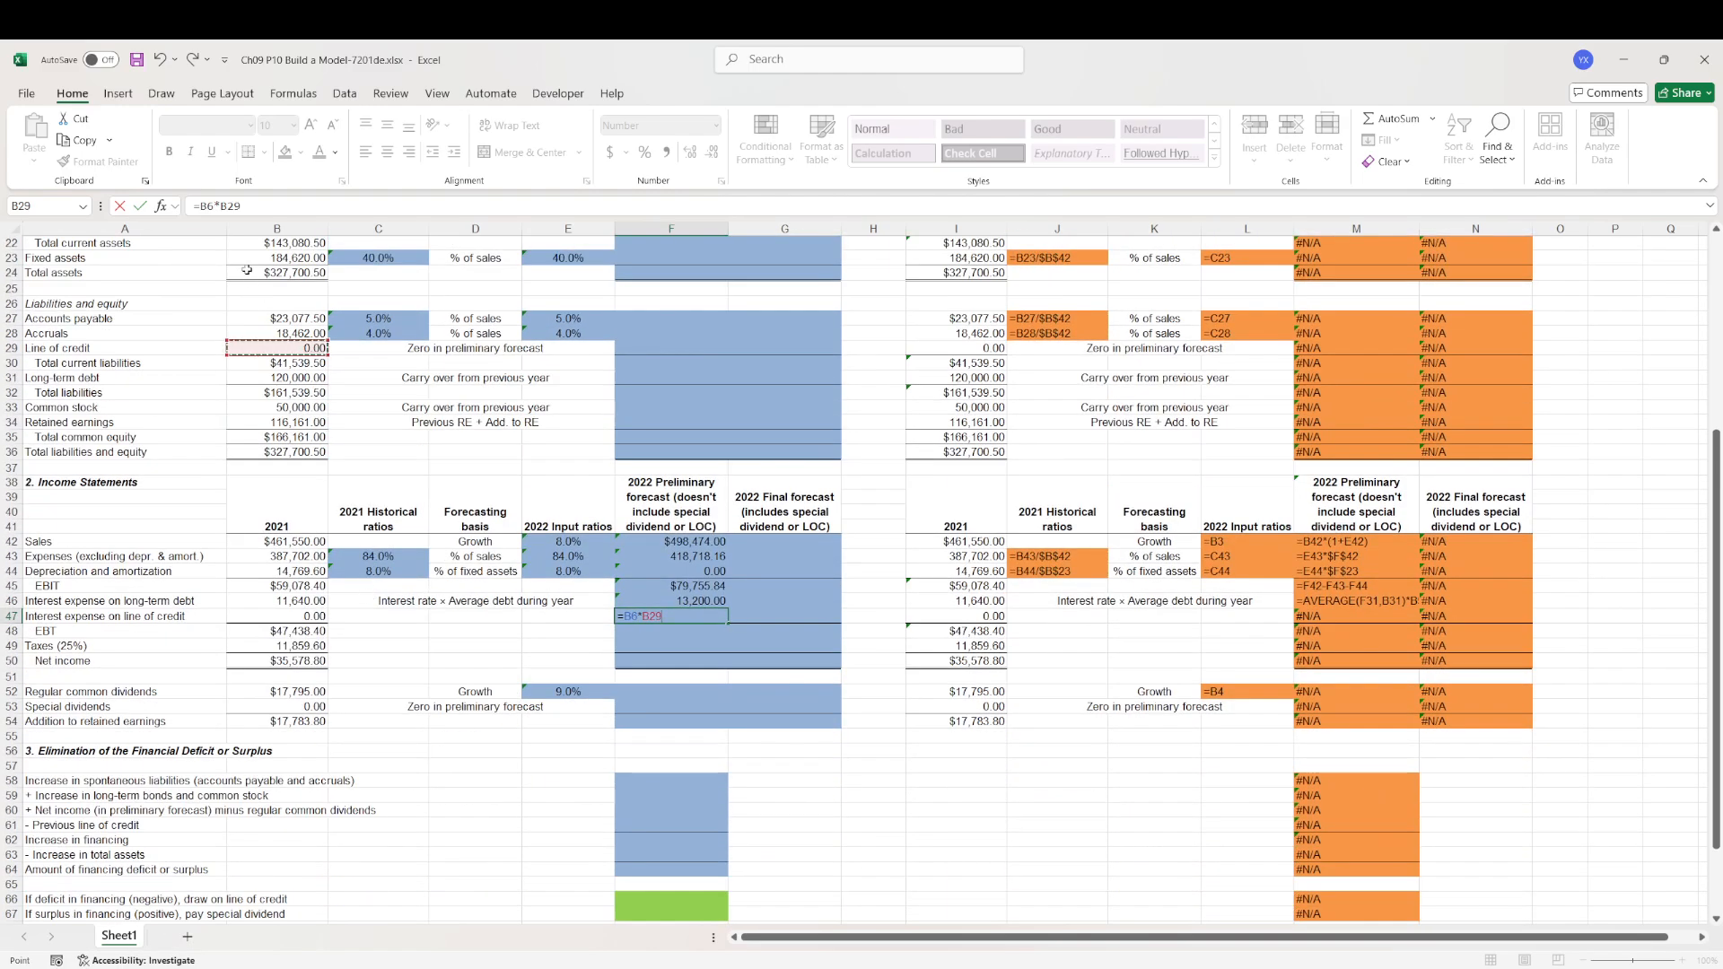
{"action": "key", "text": "Return"}
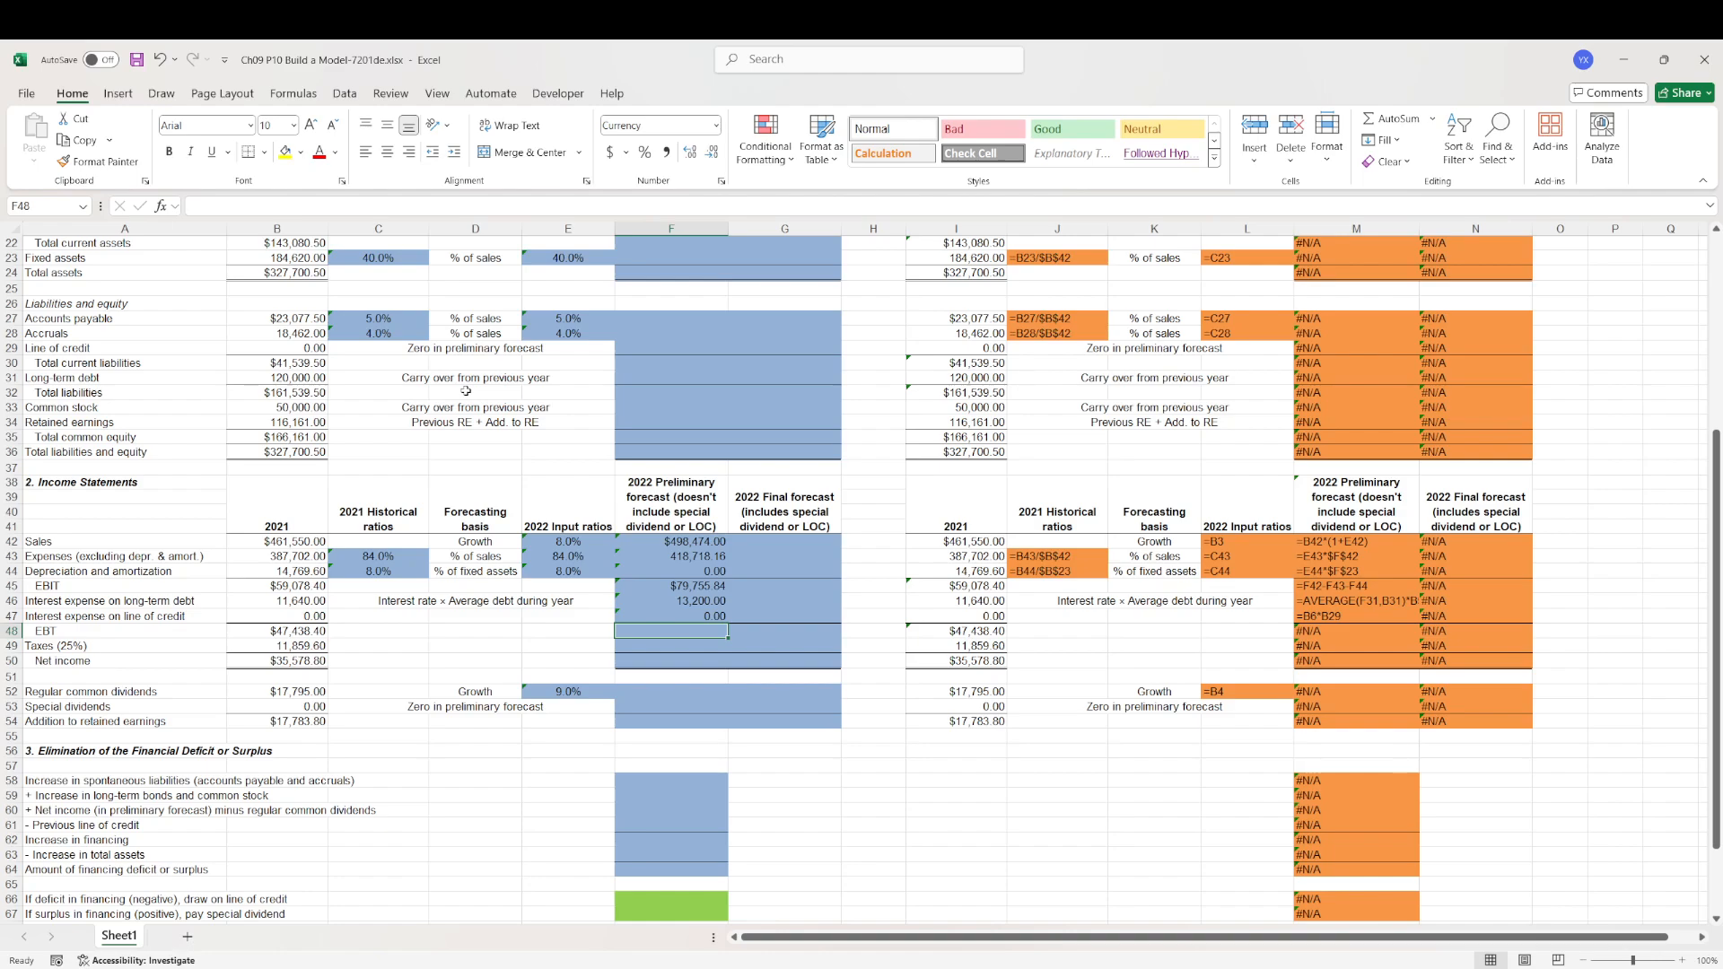
- Calculate the 2022 preliminary EBT in F48 as EBIT less both interest expenses with =F45-F46-F47
{"action": "type", "text": "="}
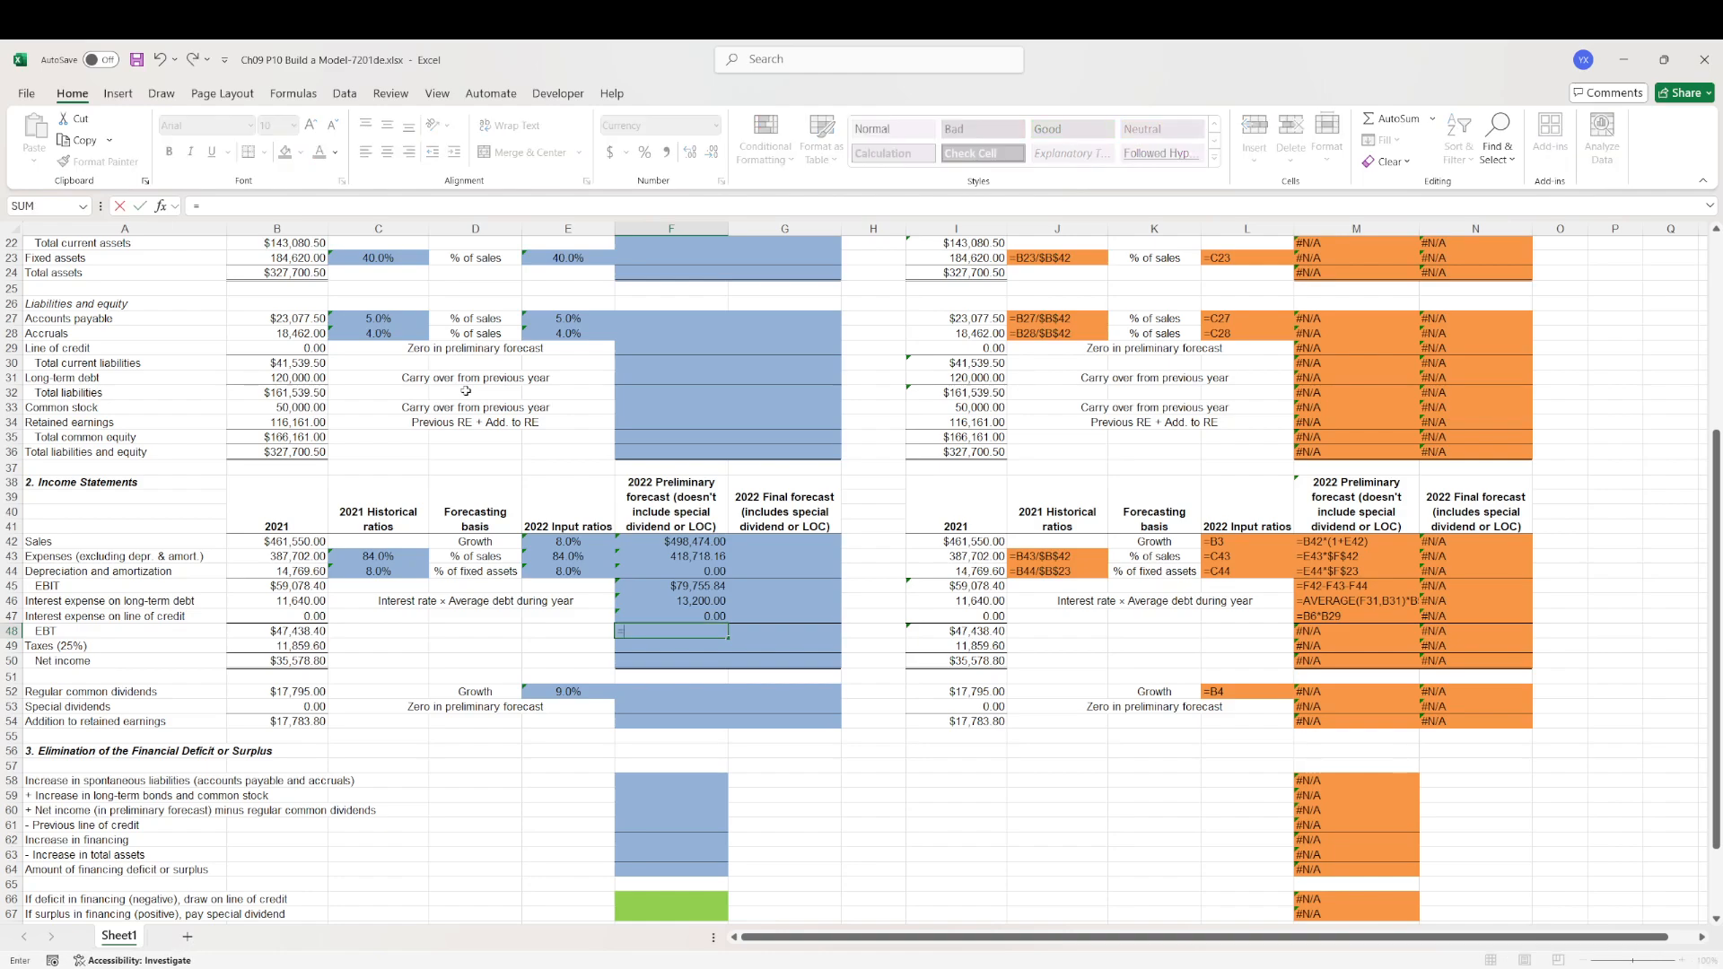
{"action": "key", "text": "Up"}
{"action": "key", "text": "Up"}
{"action": "key", "text": "Up"}
{"action": "type", "text": "-"}
{"action": "key", "text": "Up"}
{"action": "key", "text": "Up"}
{"action": "type", "text": "-"}
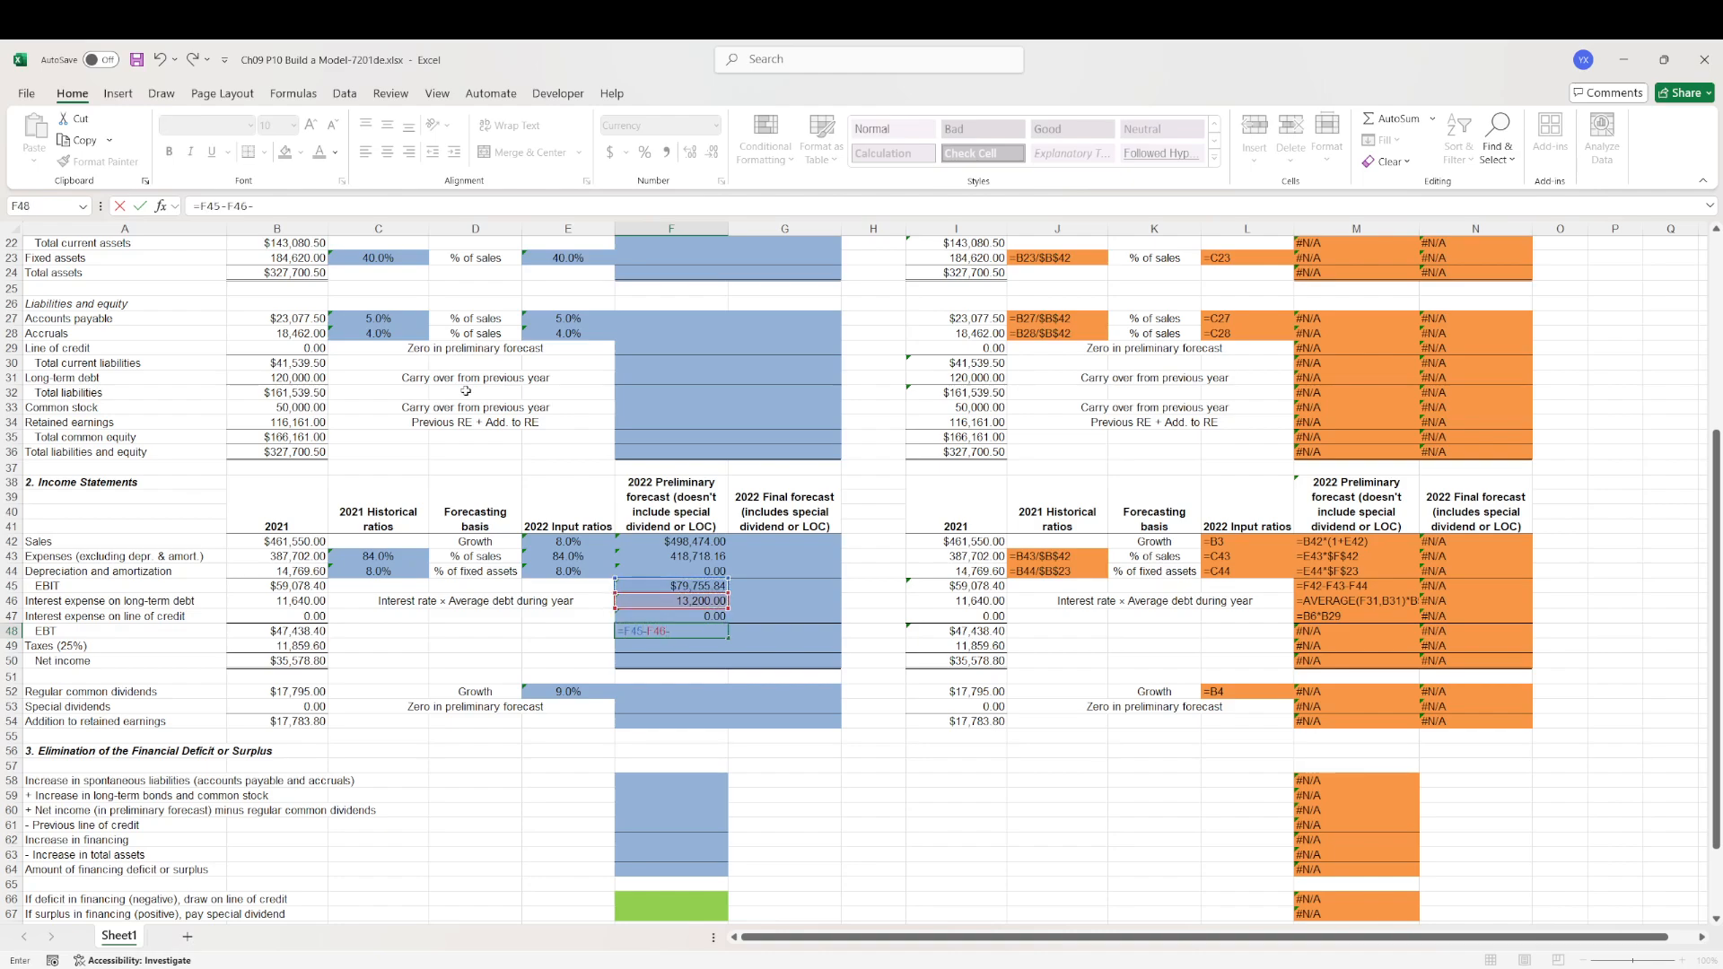
{"action": "key", "text": "Up"}
{"action": "key", "text": "Return"}
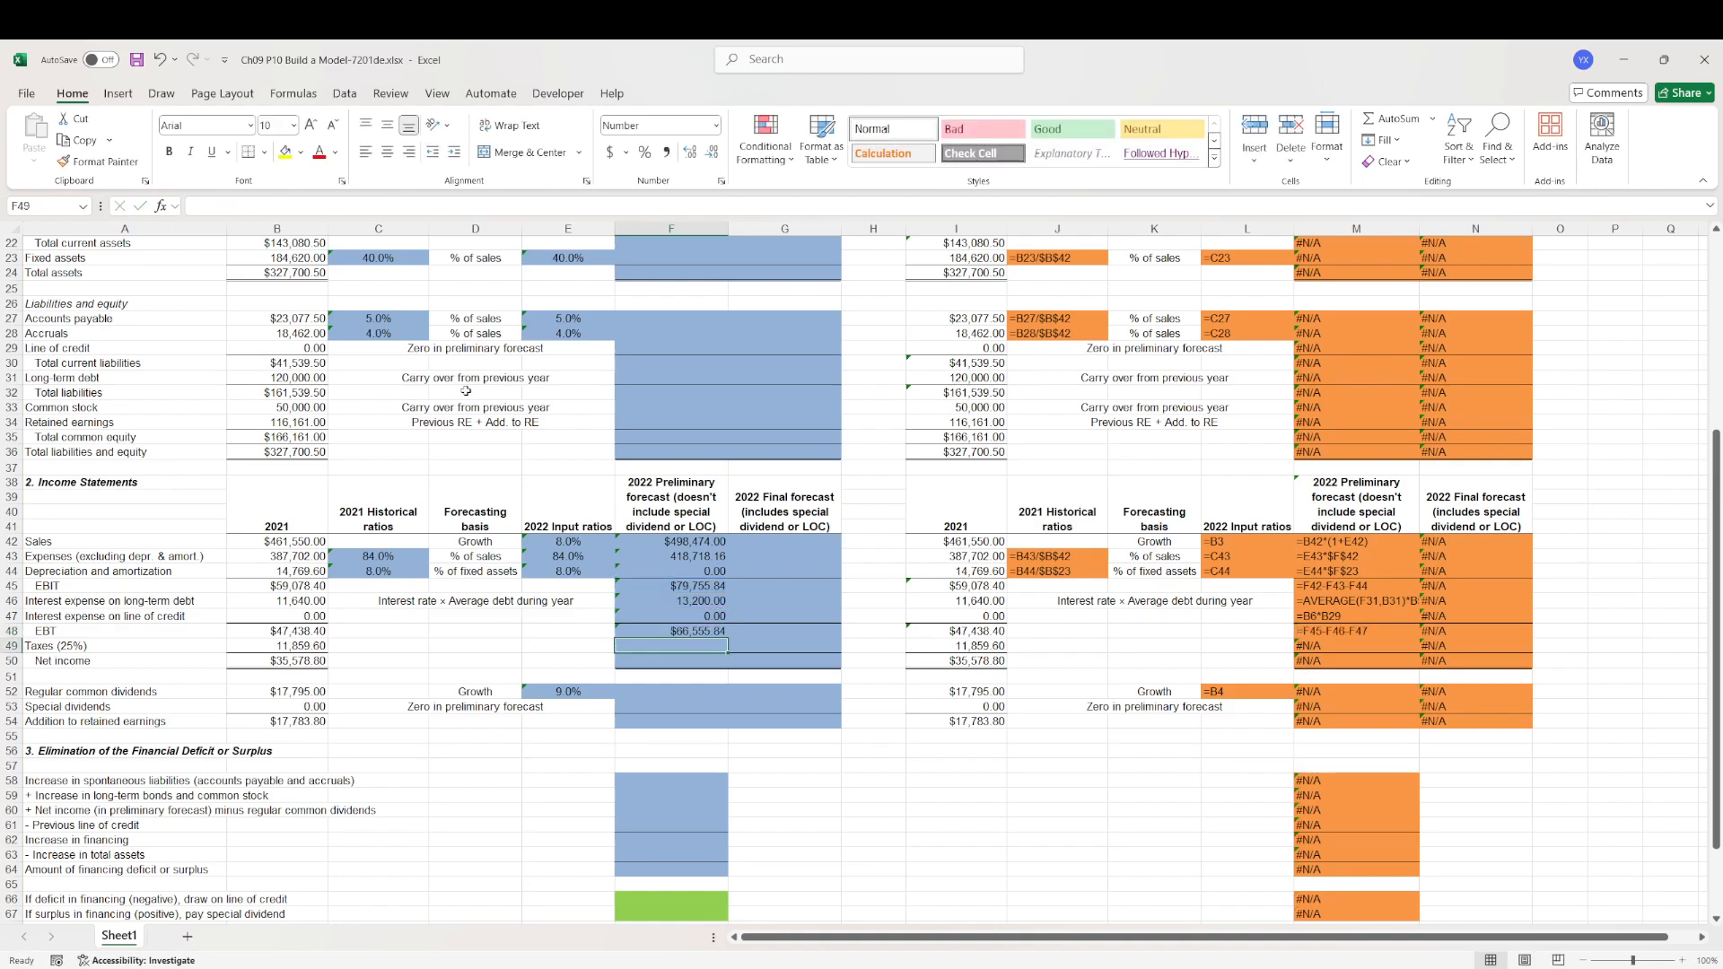
- Calculate the 2022 preliminary taxes in F49 as EBT times the tax rate with =F48*B7
{"action": "type", "text": "="}
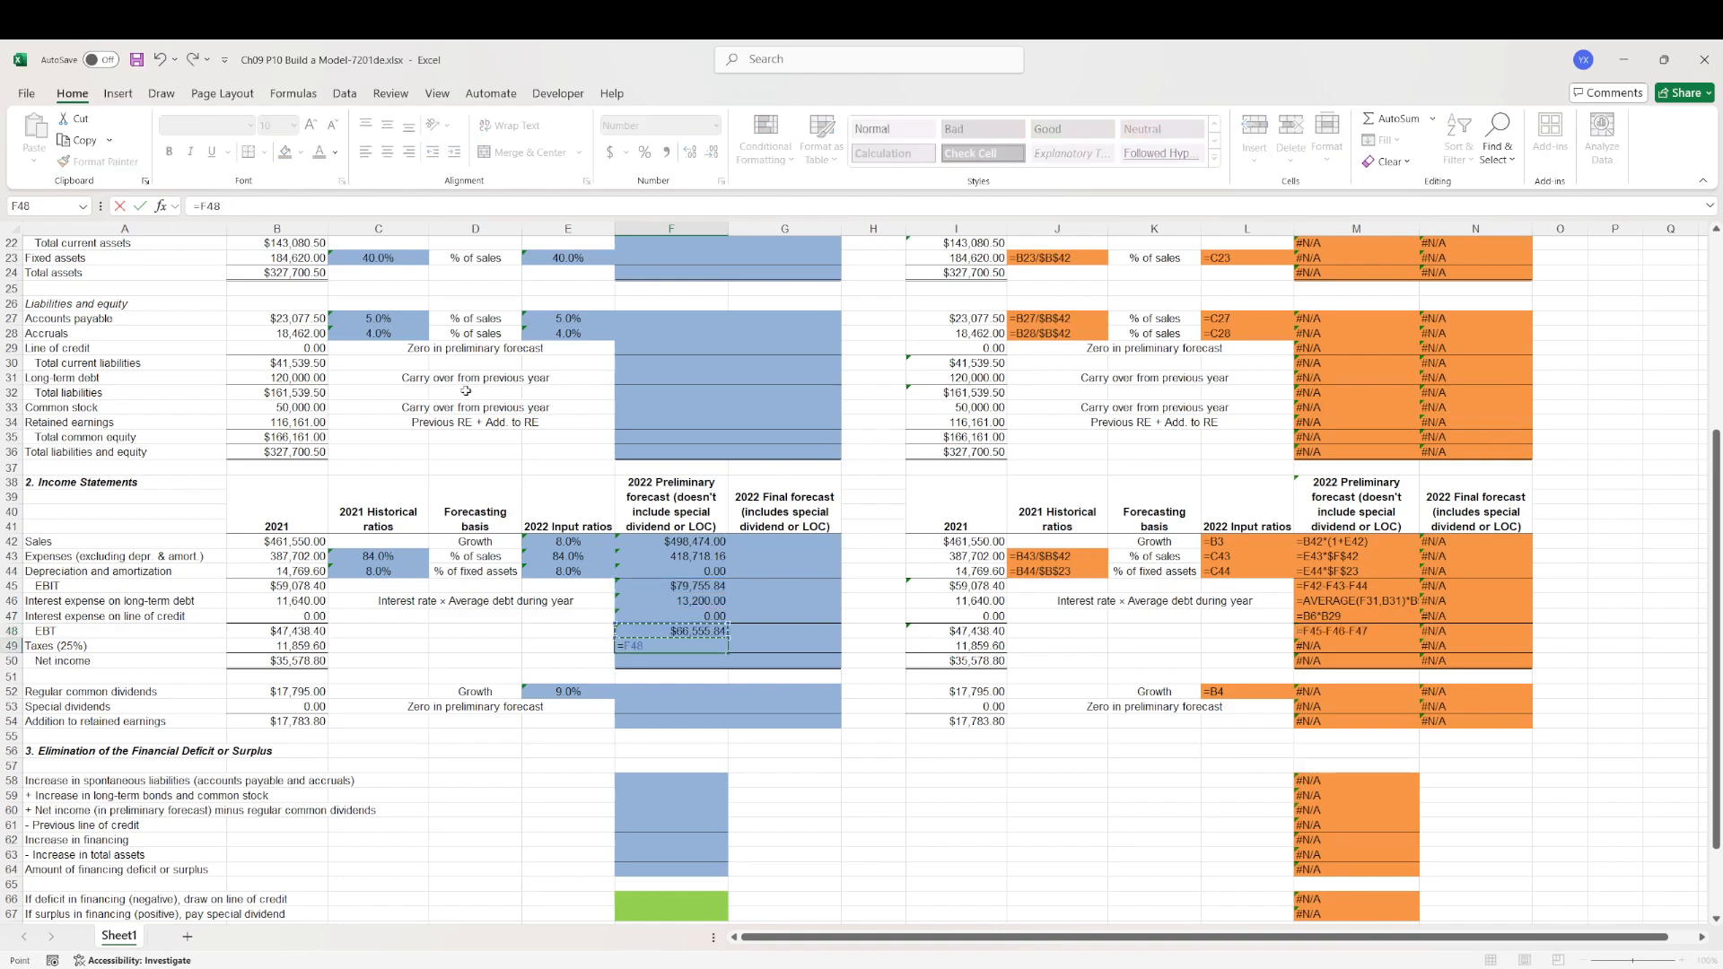
{"action": "key", "text": "Up"}
{"action": "type", "text": "*"}
{"action": "scroll", "coordinate": [466, 391], "scroll_direction": "up", "scroll_amount": 6}
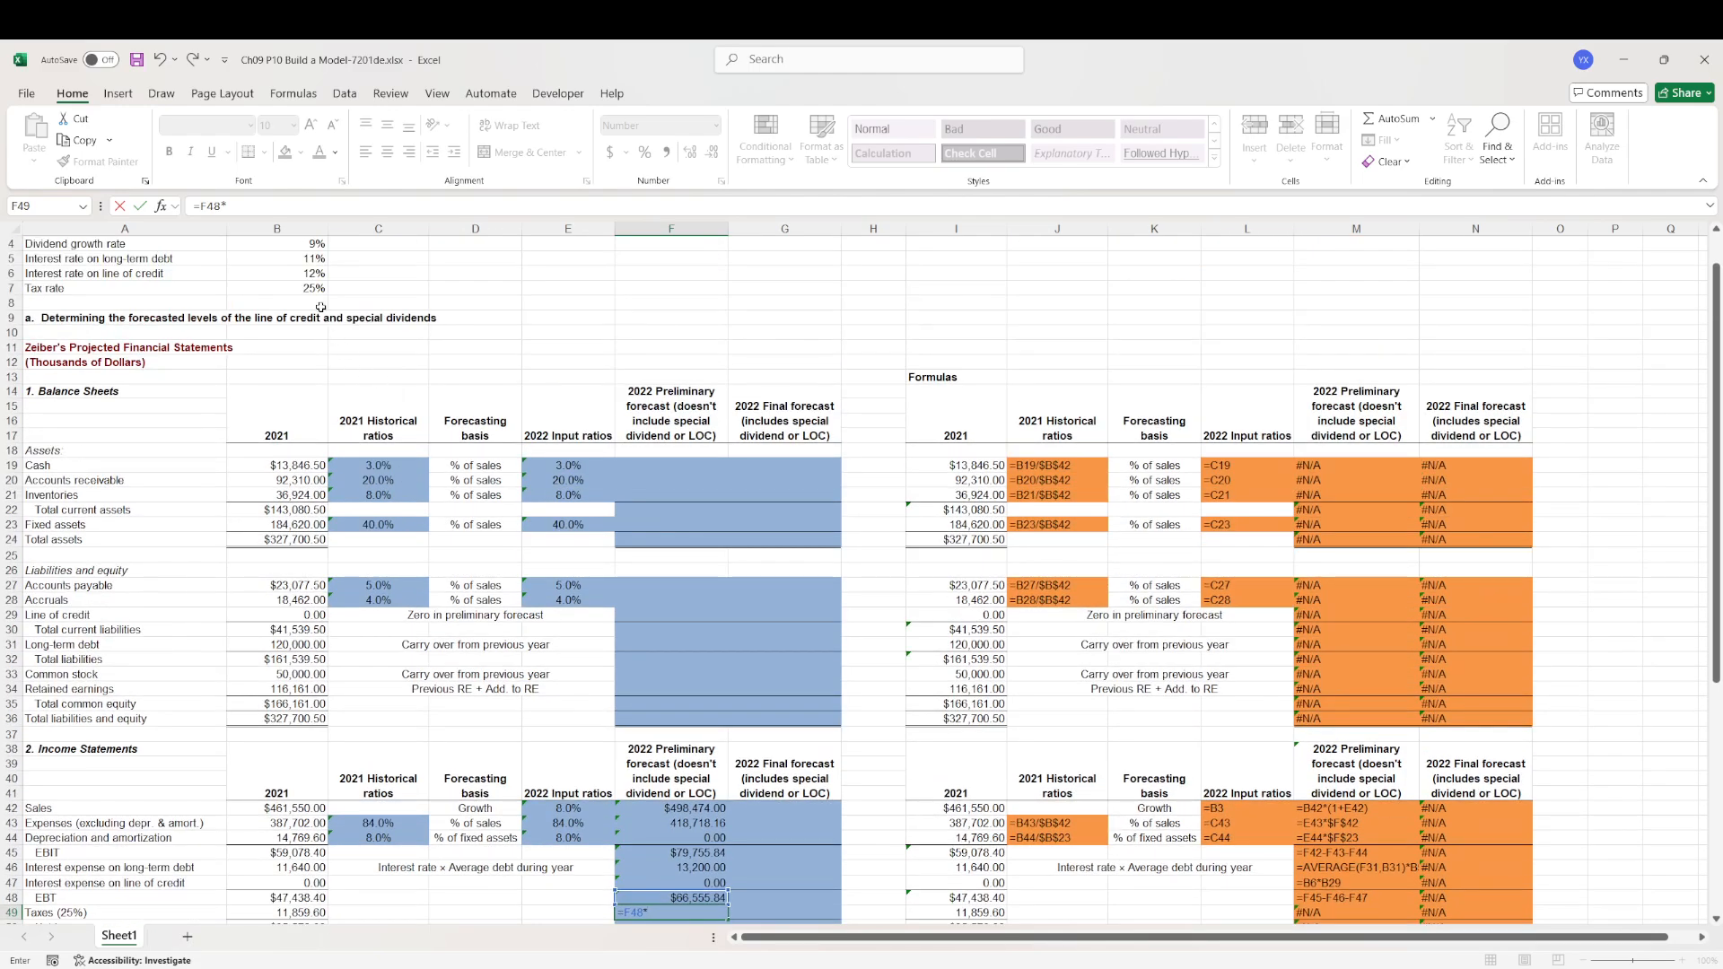
{"action": "left_click", "coordinate": [311, 289]}
{"action": "scroll", "coordinate": [736, 473], "scroll_direction": "down", "scroll_amount": 6}
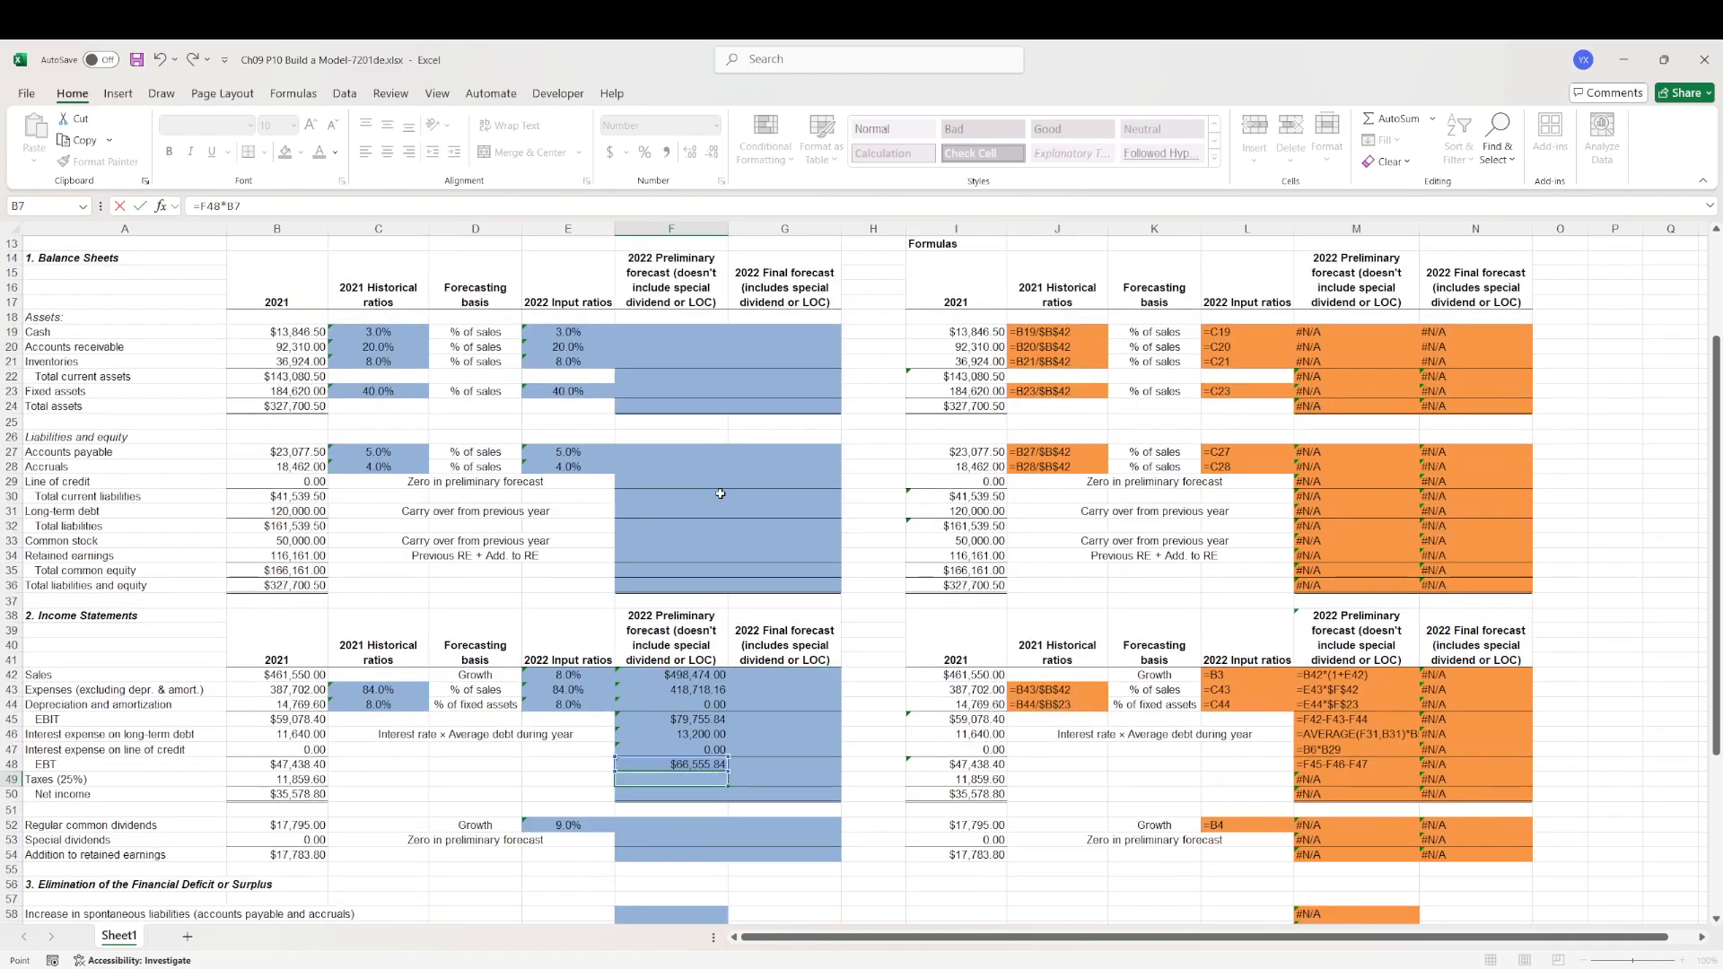
{"action": "key", "text": "Return"}
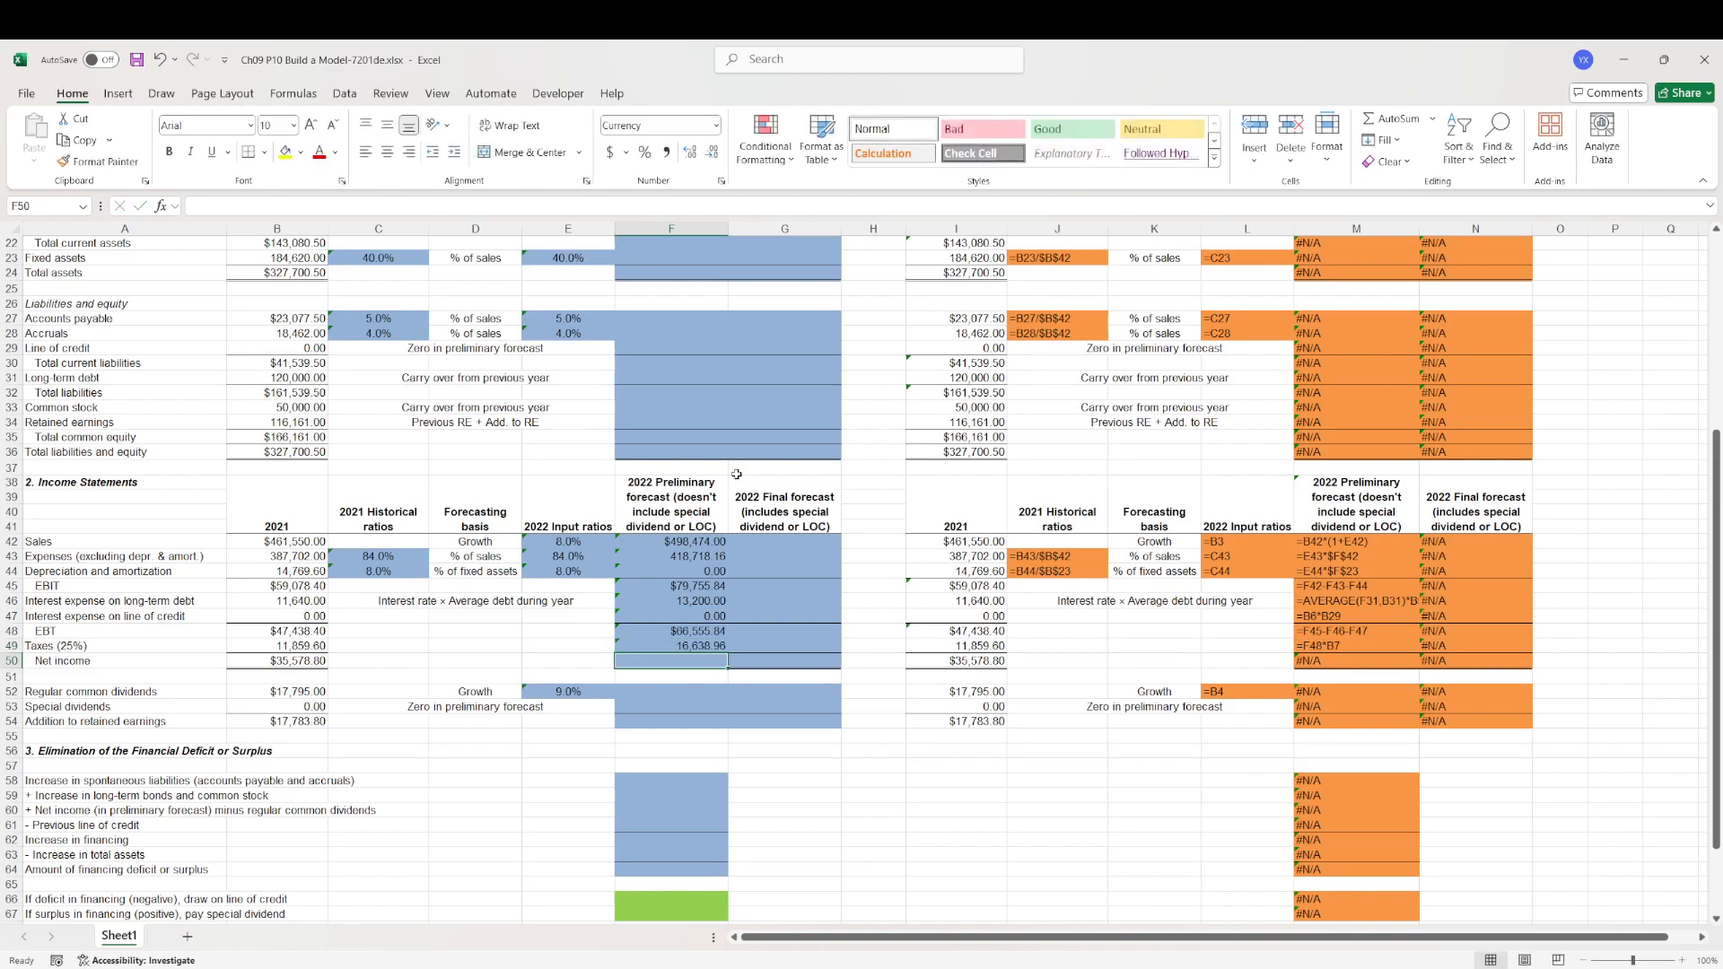
- Calculate the 2022 preliminary net income in F50 as EBT less taxes with =F48-F49
{"action": "type", "text": "="}
{"action": "key", "text": "Up"}
{"action": "key", "text": "Up"}
{"action": "type", "text": "-"}
{"action": "key", "text": "Up"}
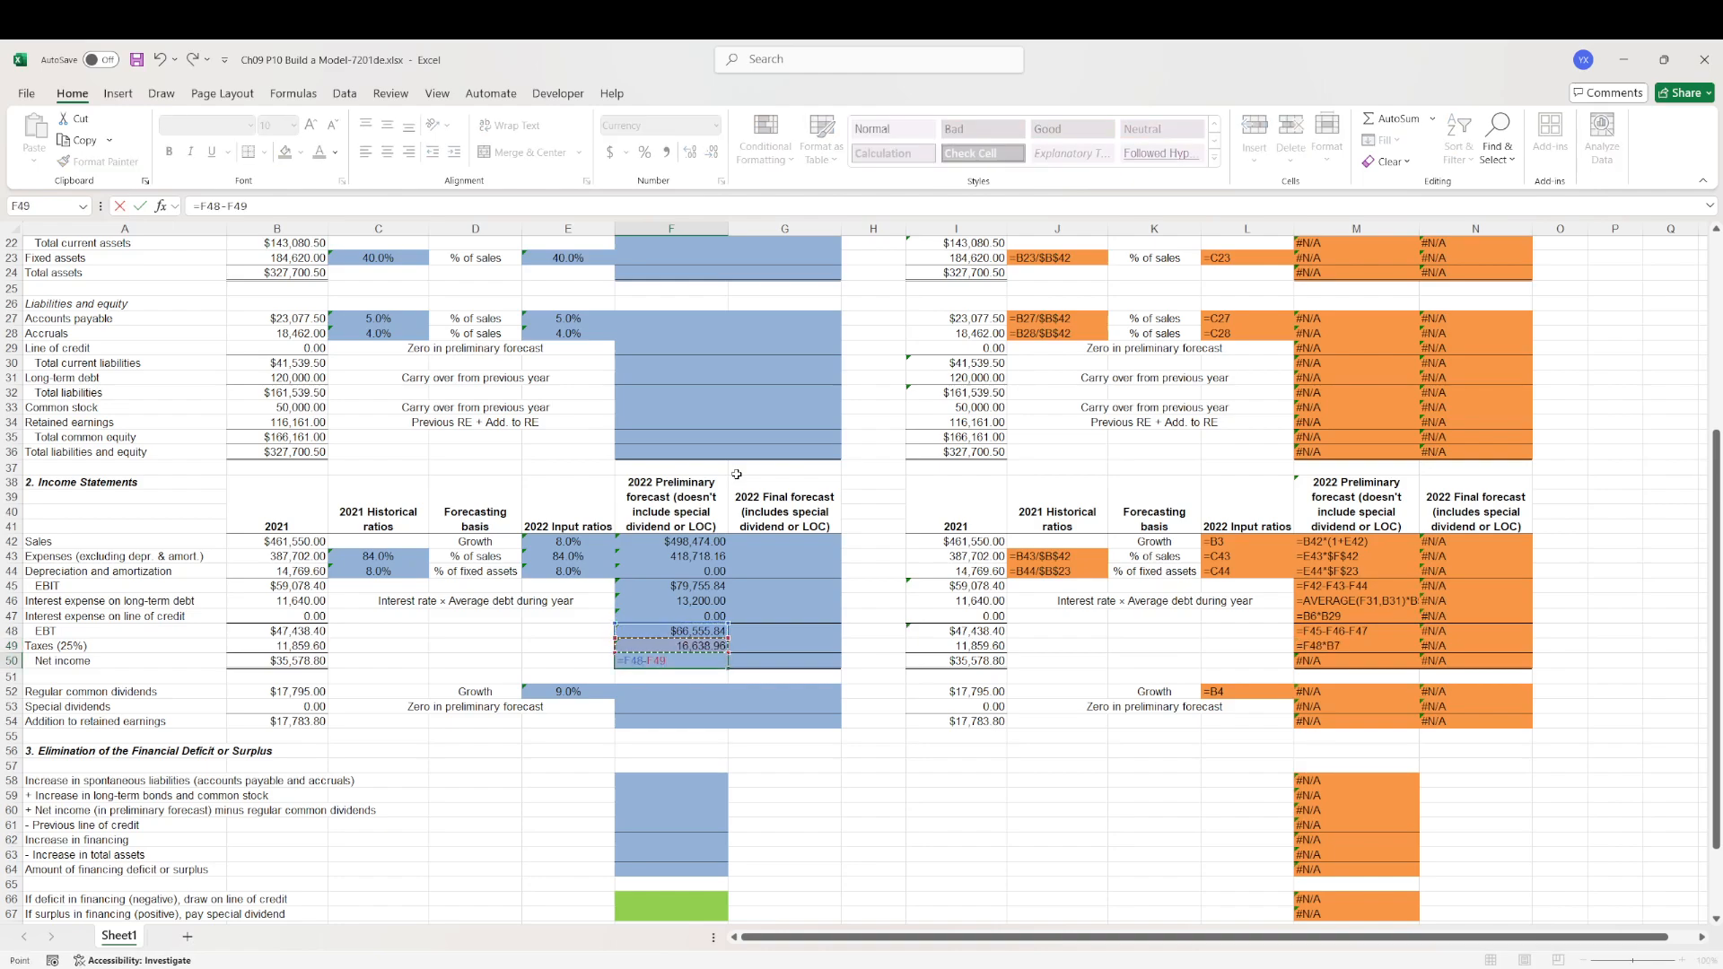
{"action": "key", "text": "Return"}
- Forecast the preliminary regular common dividends in F52 by growing the 2021 dividends with =B52*(1+E52)
{"action": "key", "text": "Down"}
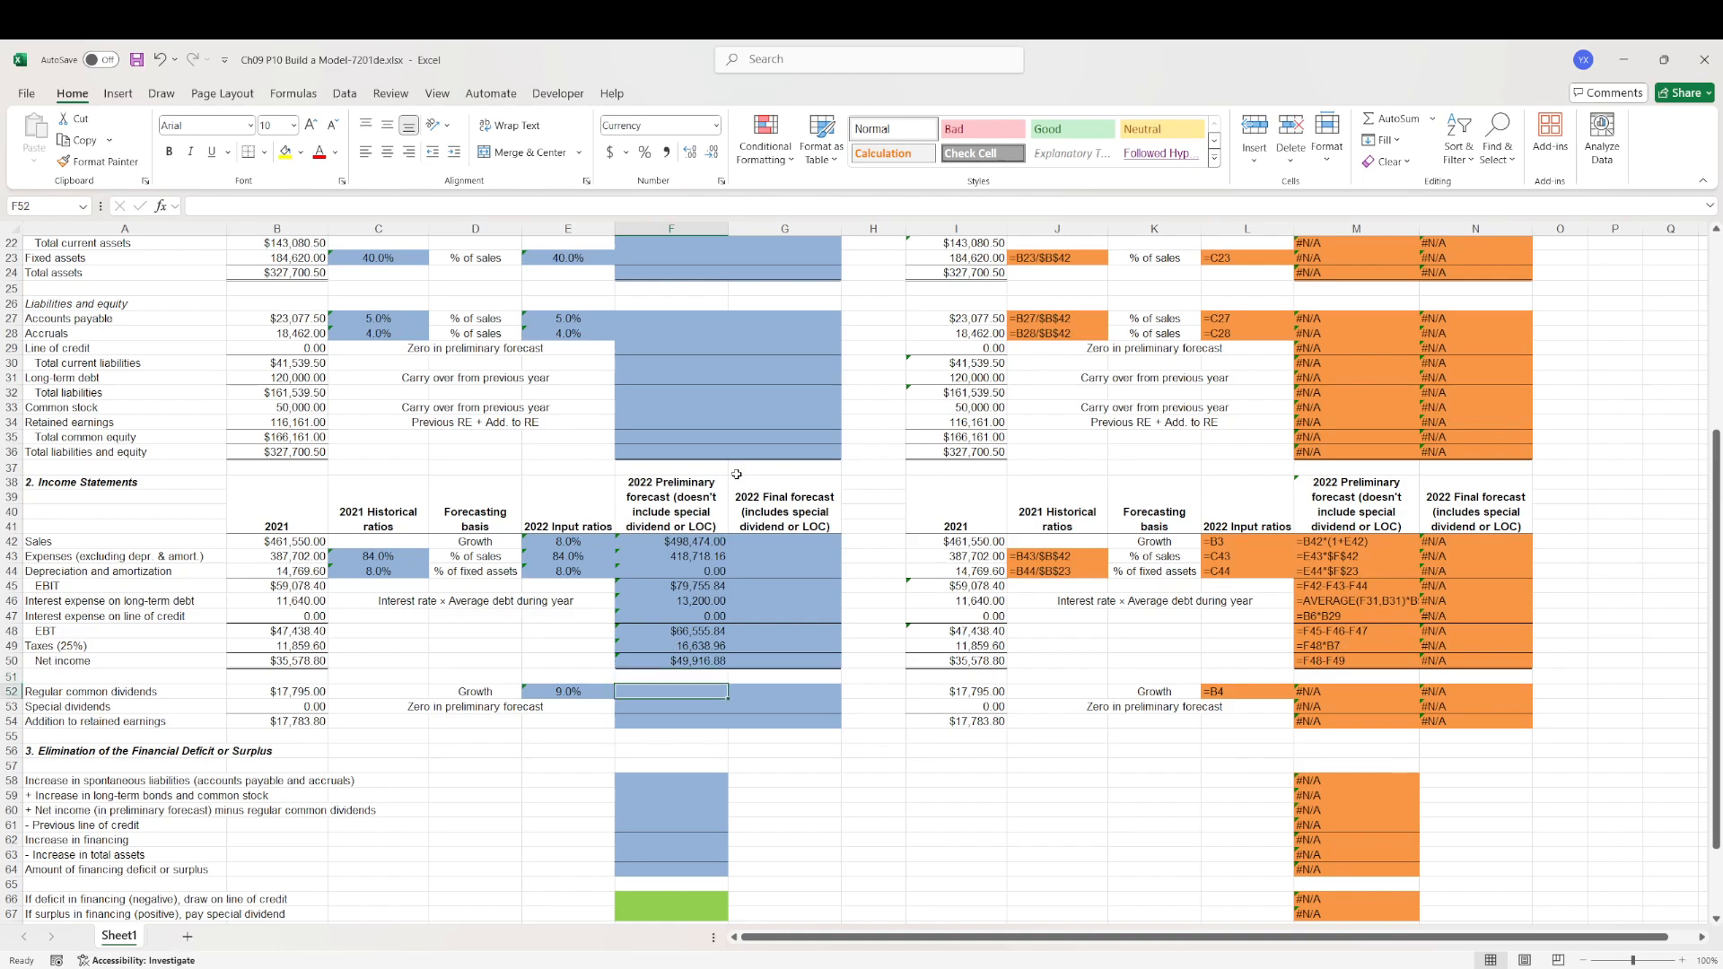
{"action": "type", "text": "="}
{"action": "key", "text": "Left"}
{"action": "key", "text": "Left"}
{"action": "key", "text": "Left"}
{"action": "key", "text": "Left"}
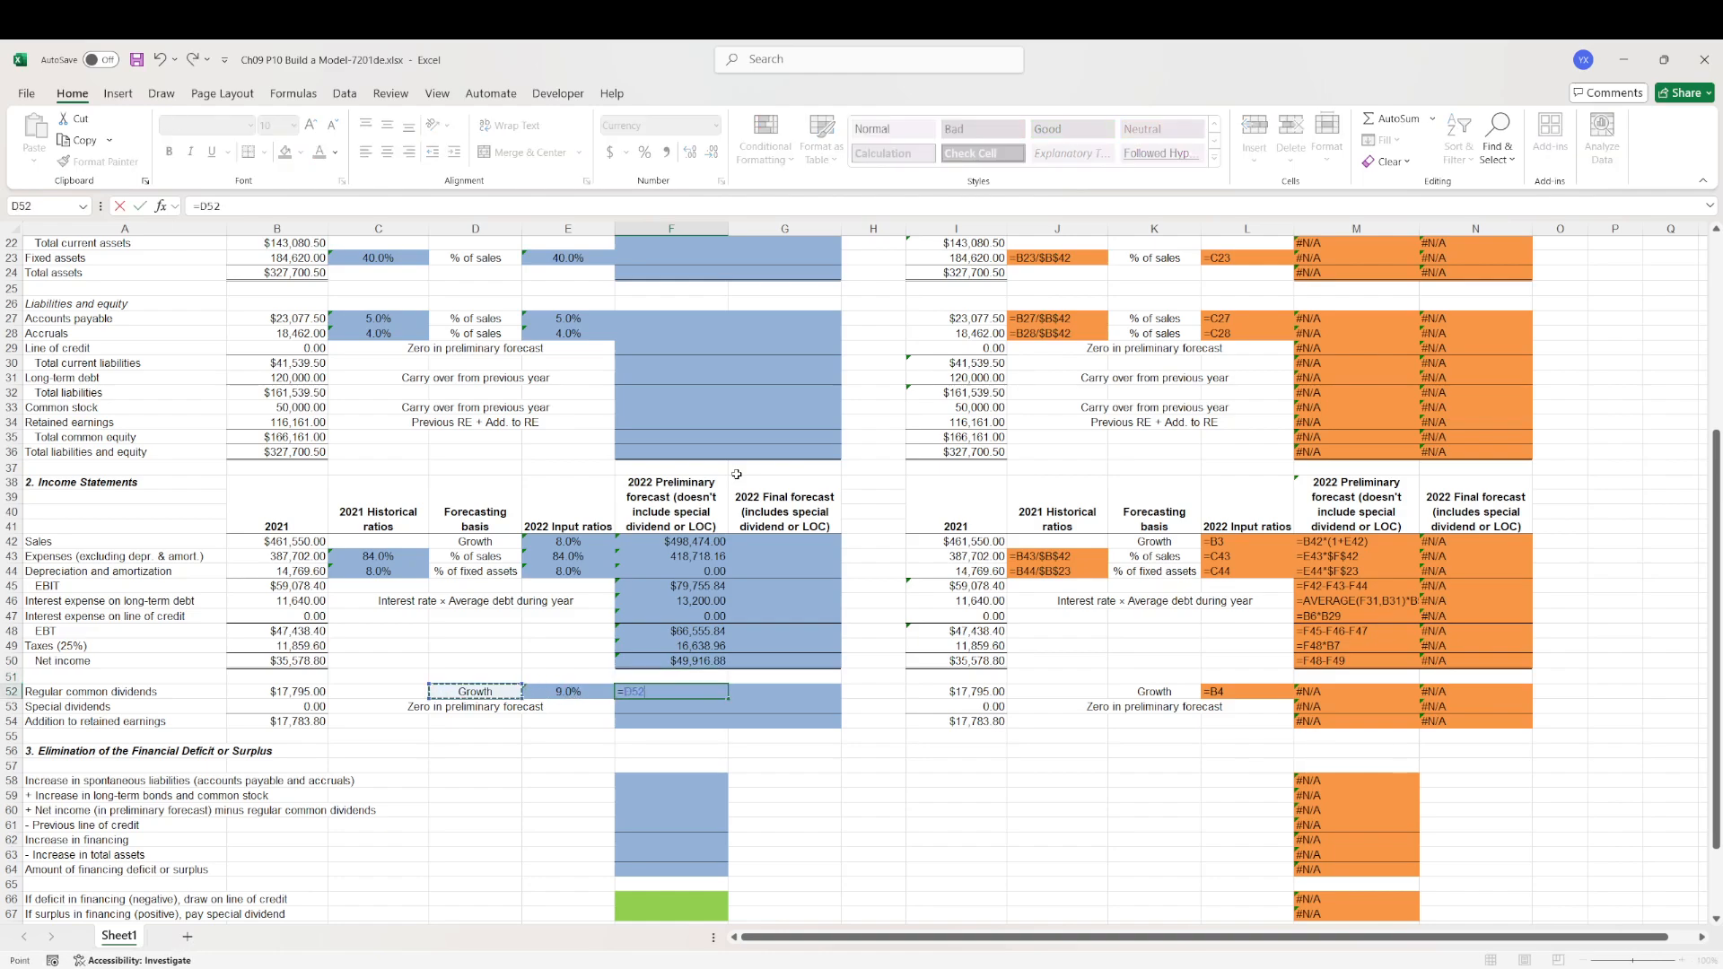
{"action": "type", "text": "*"}
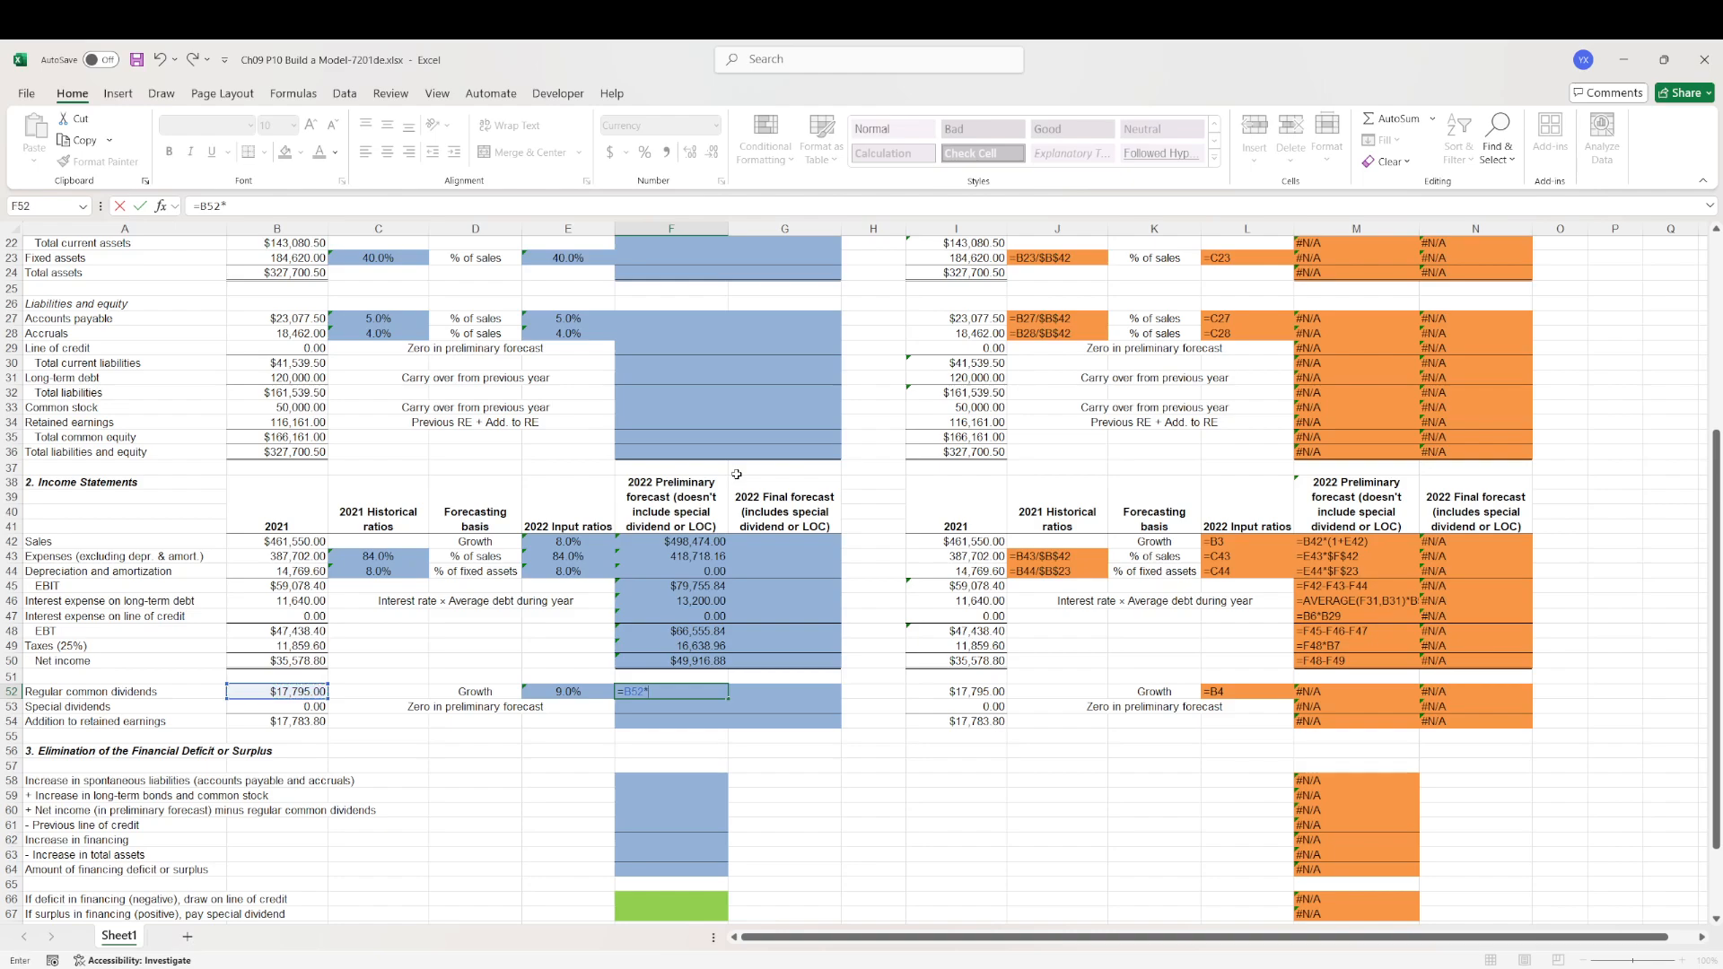
{"action": "type", "text": "(1+"}
{"action": "key", "text": "Left"}
{"action": "type", "text": ")"}
{"action": "key", "text": "Return"}
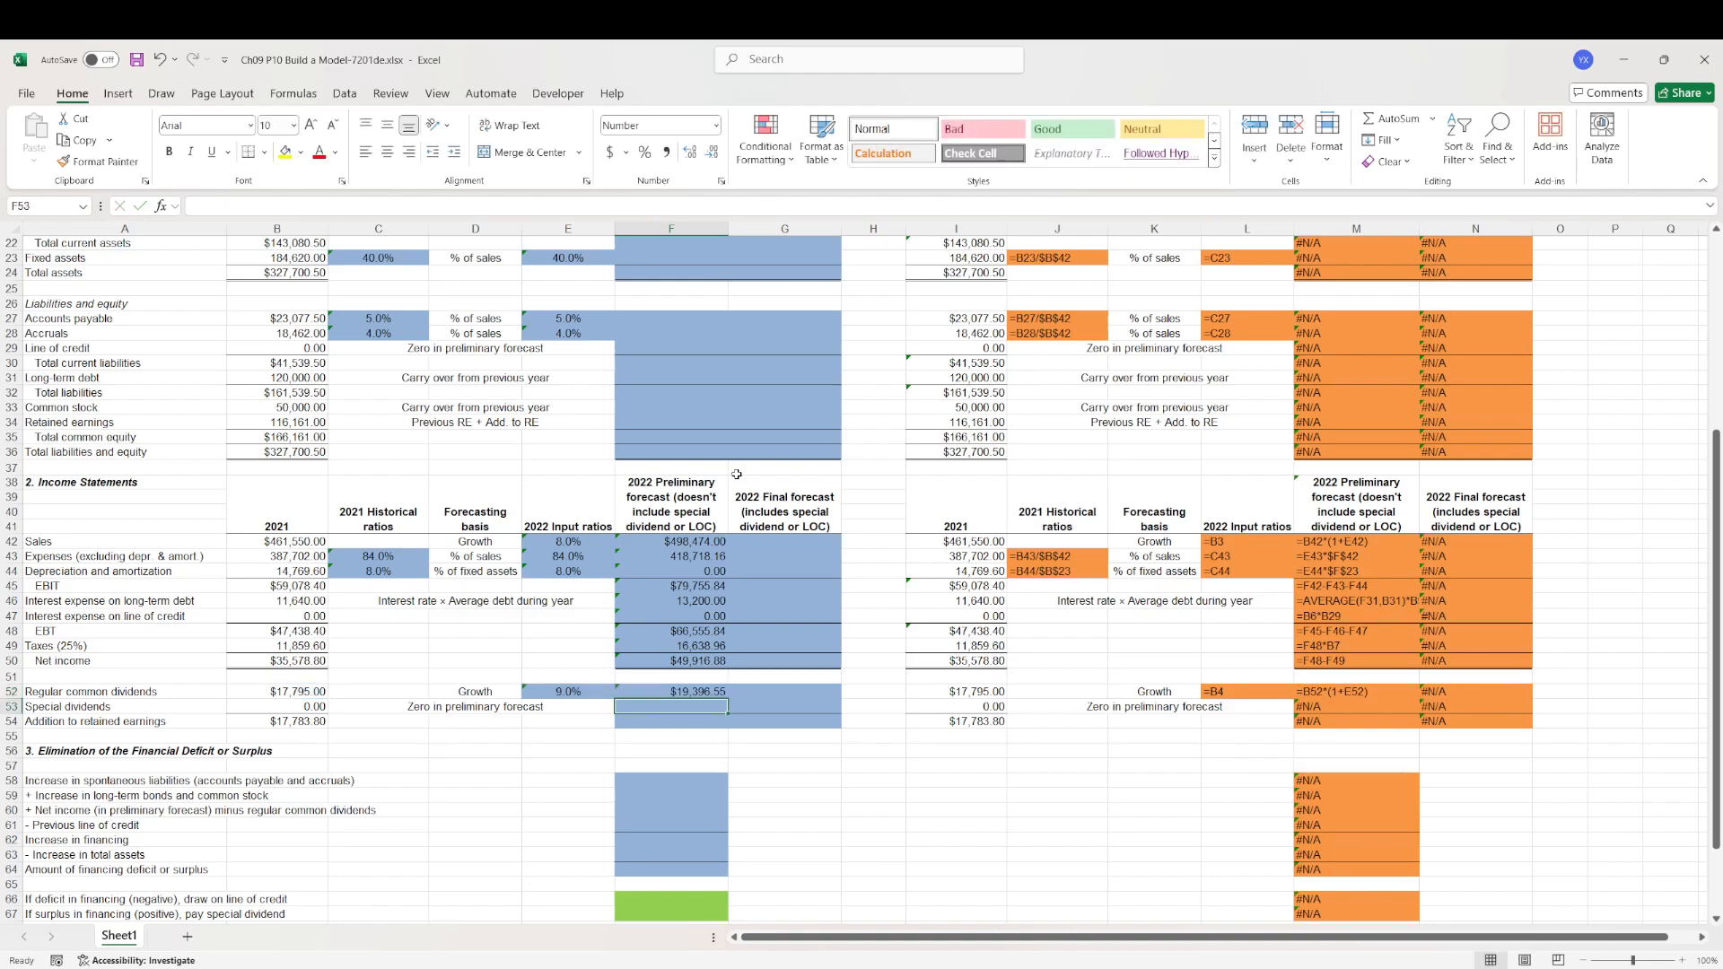
- Set the preliminary special dividends in F53 to 0
{"action": "type", "text": "0"}
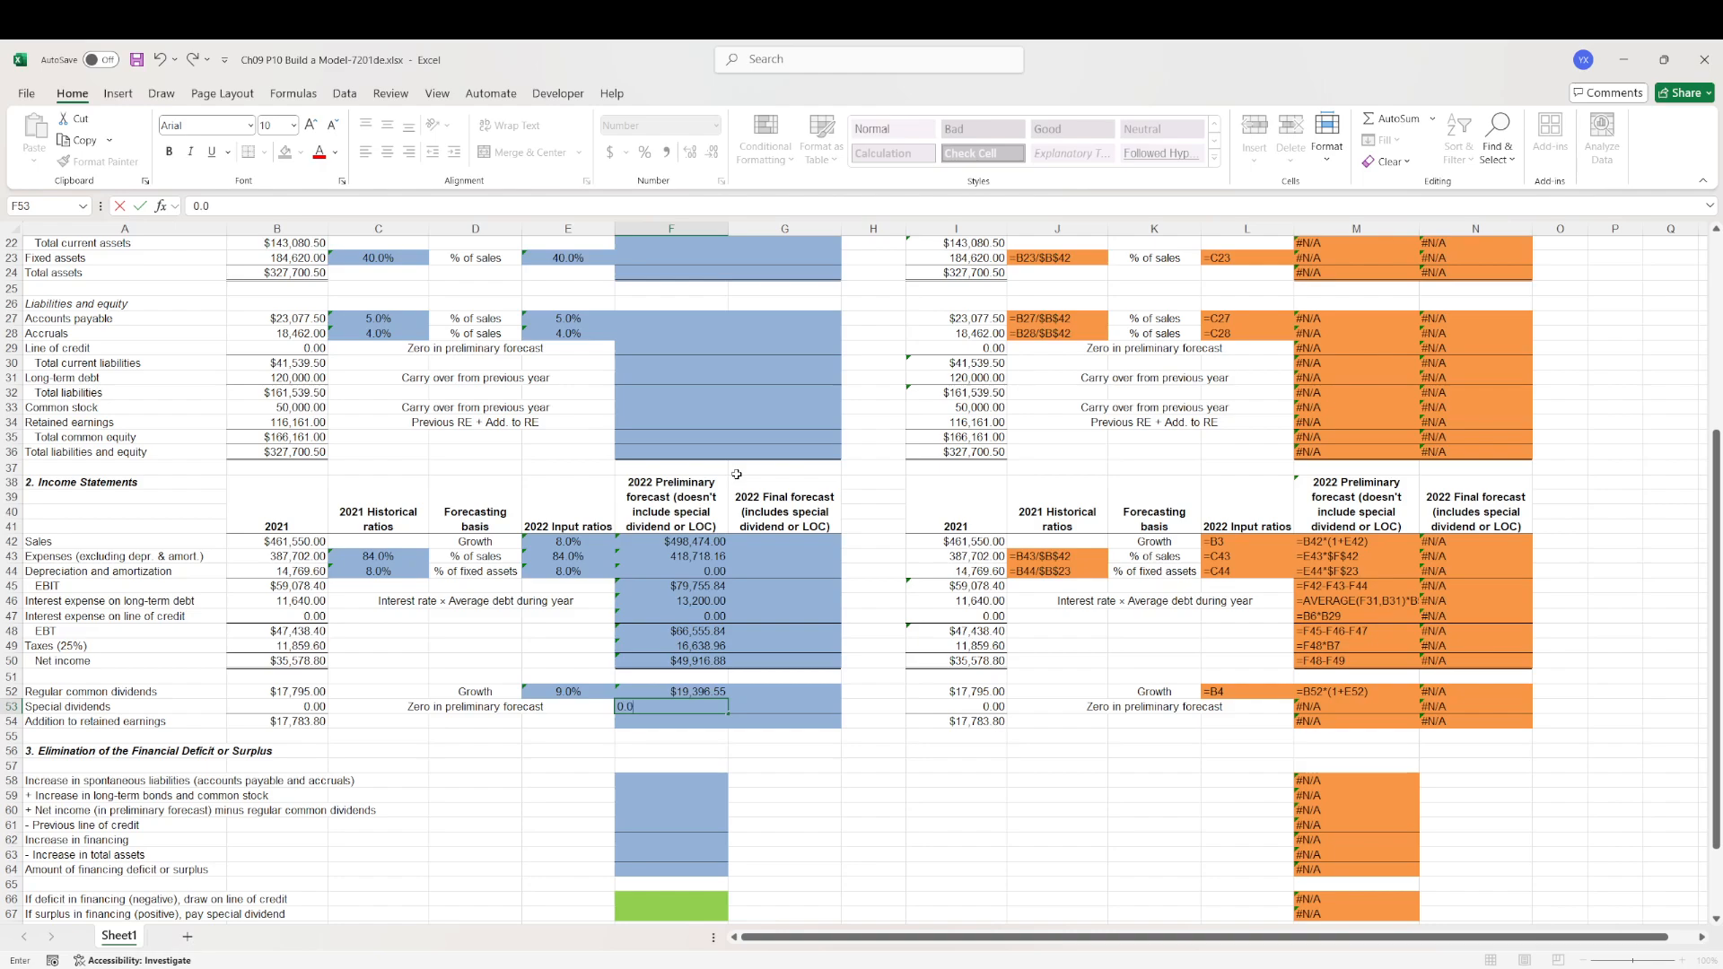
{"action": "key", "text": "Return"}
{"action": "key", "text": "Up"}
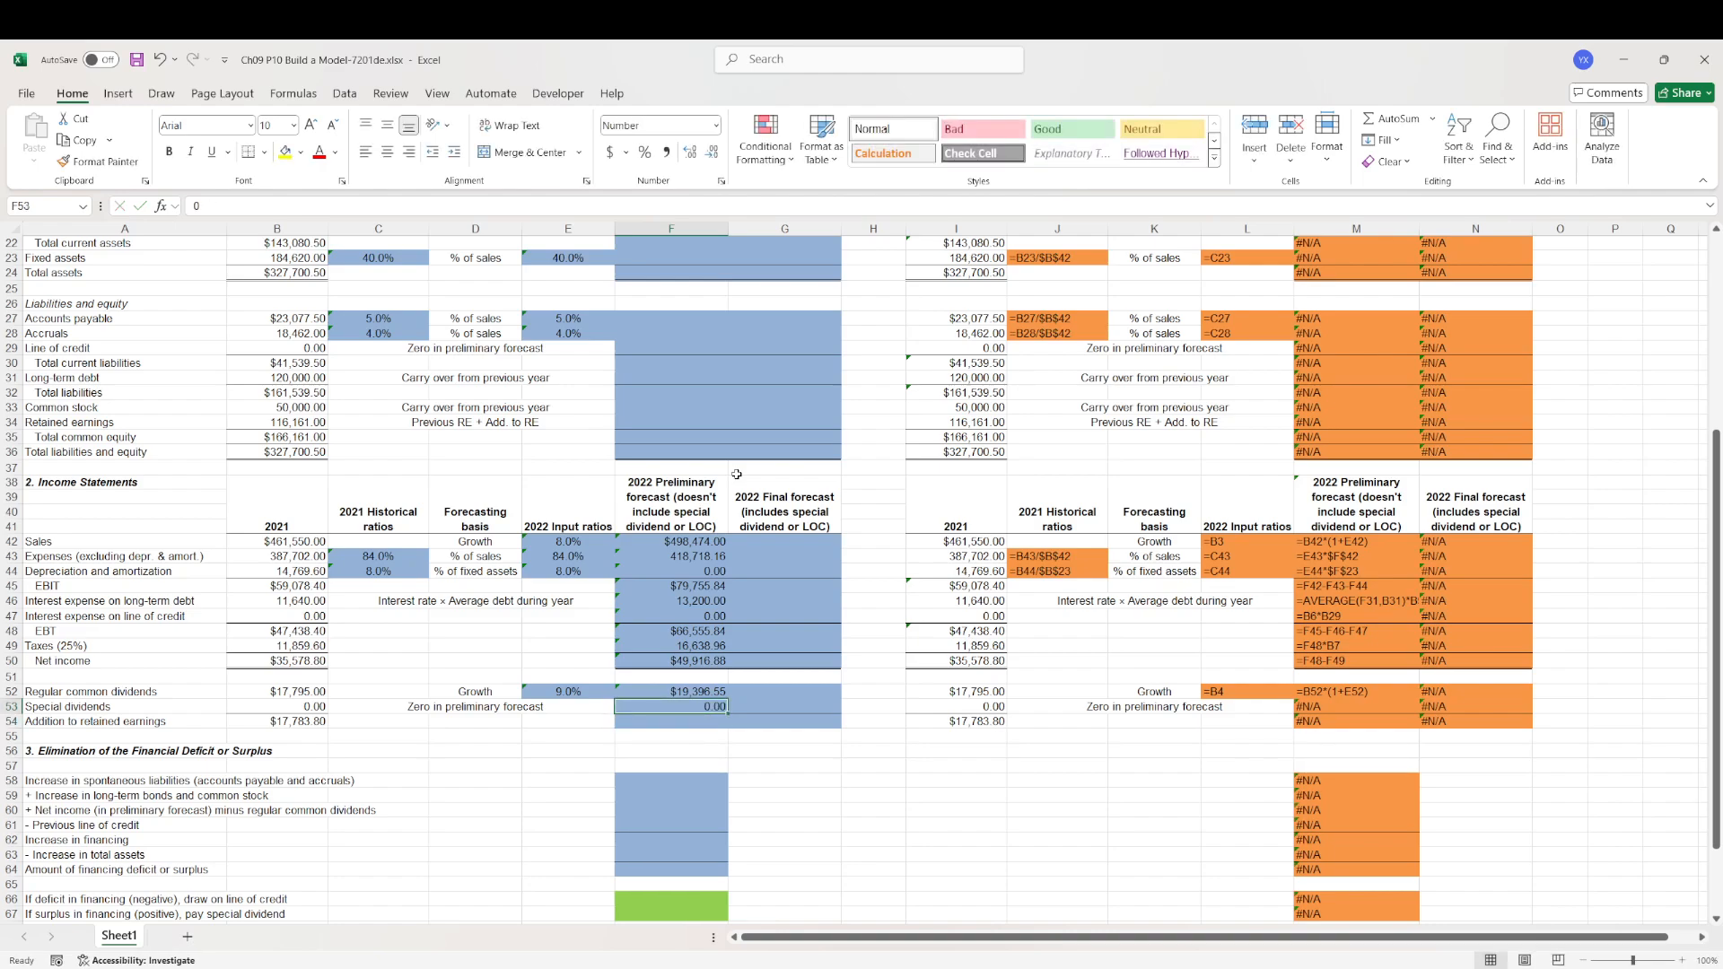
- Calculate the preliminary addition to retained earnings in F54 as net income less both dividends with =F50-F52-F53
{"action": "key", "text": "Down"}
{"action": "type", "text": "="}
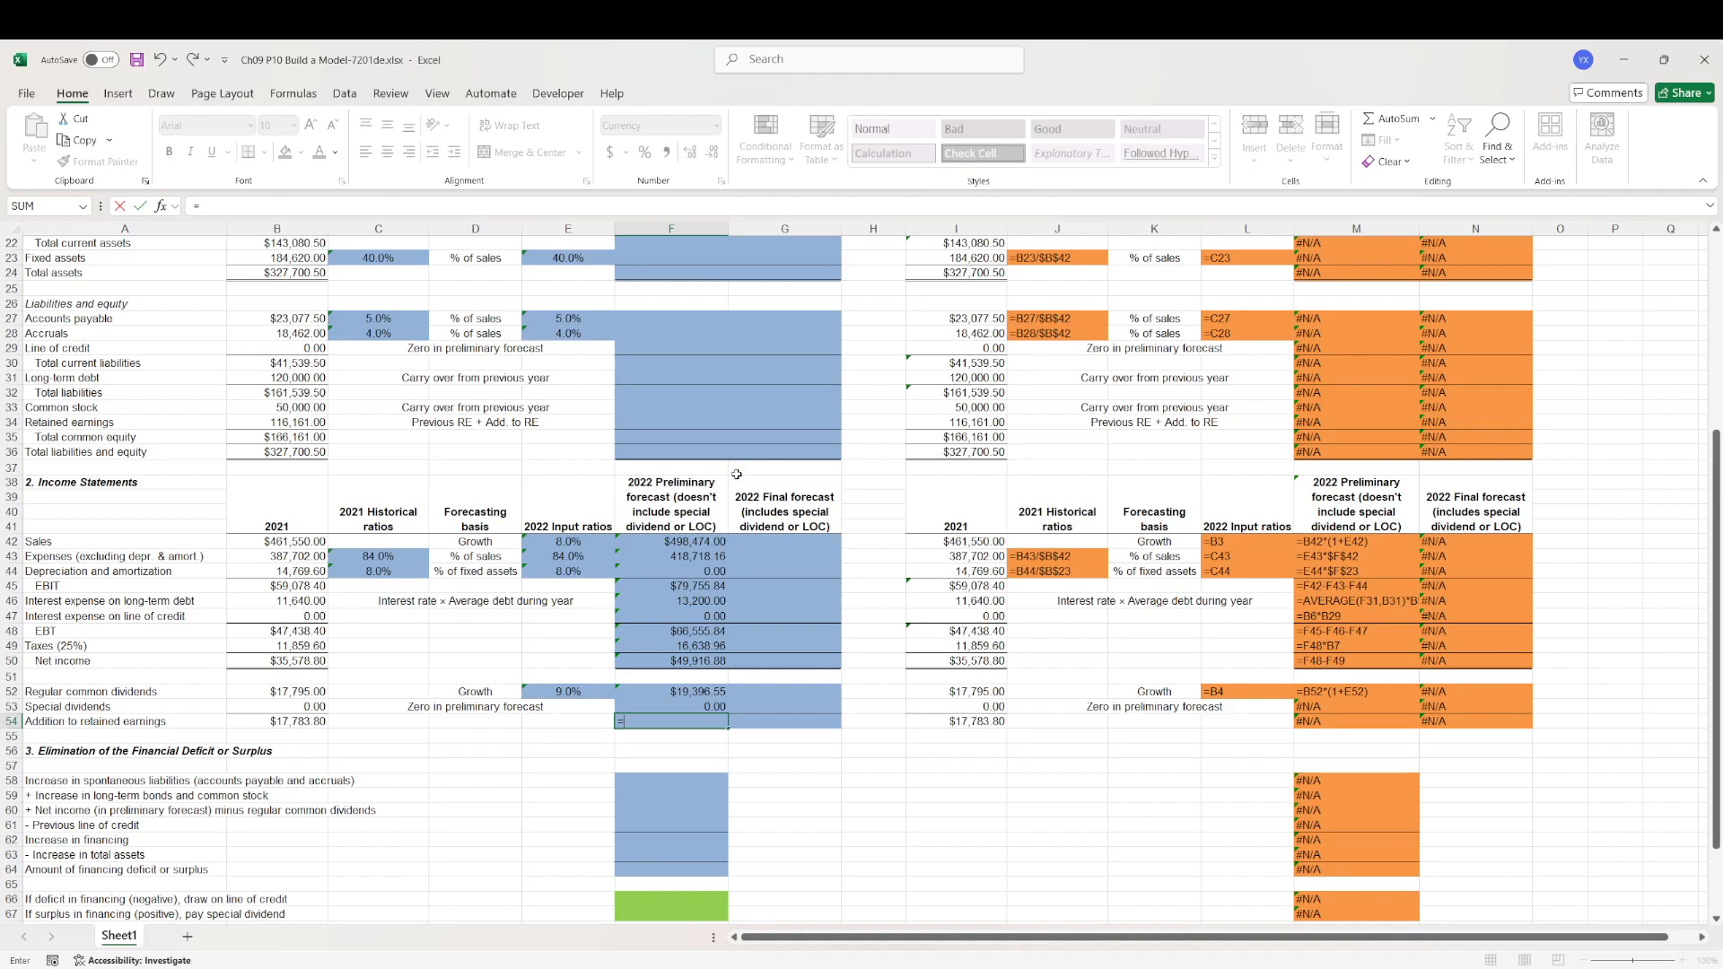
{"action": "key", "text": "Up"}
{"action": "key", "text": "Up"}
{"action": "key", "text": "Up"}
{"action": "key", "text": "Up"}
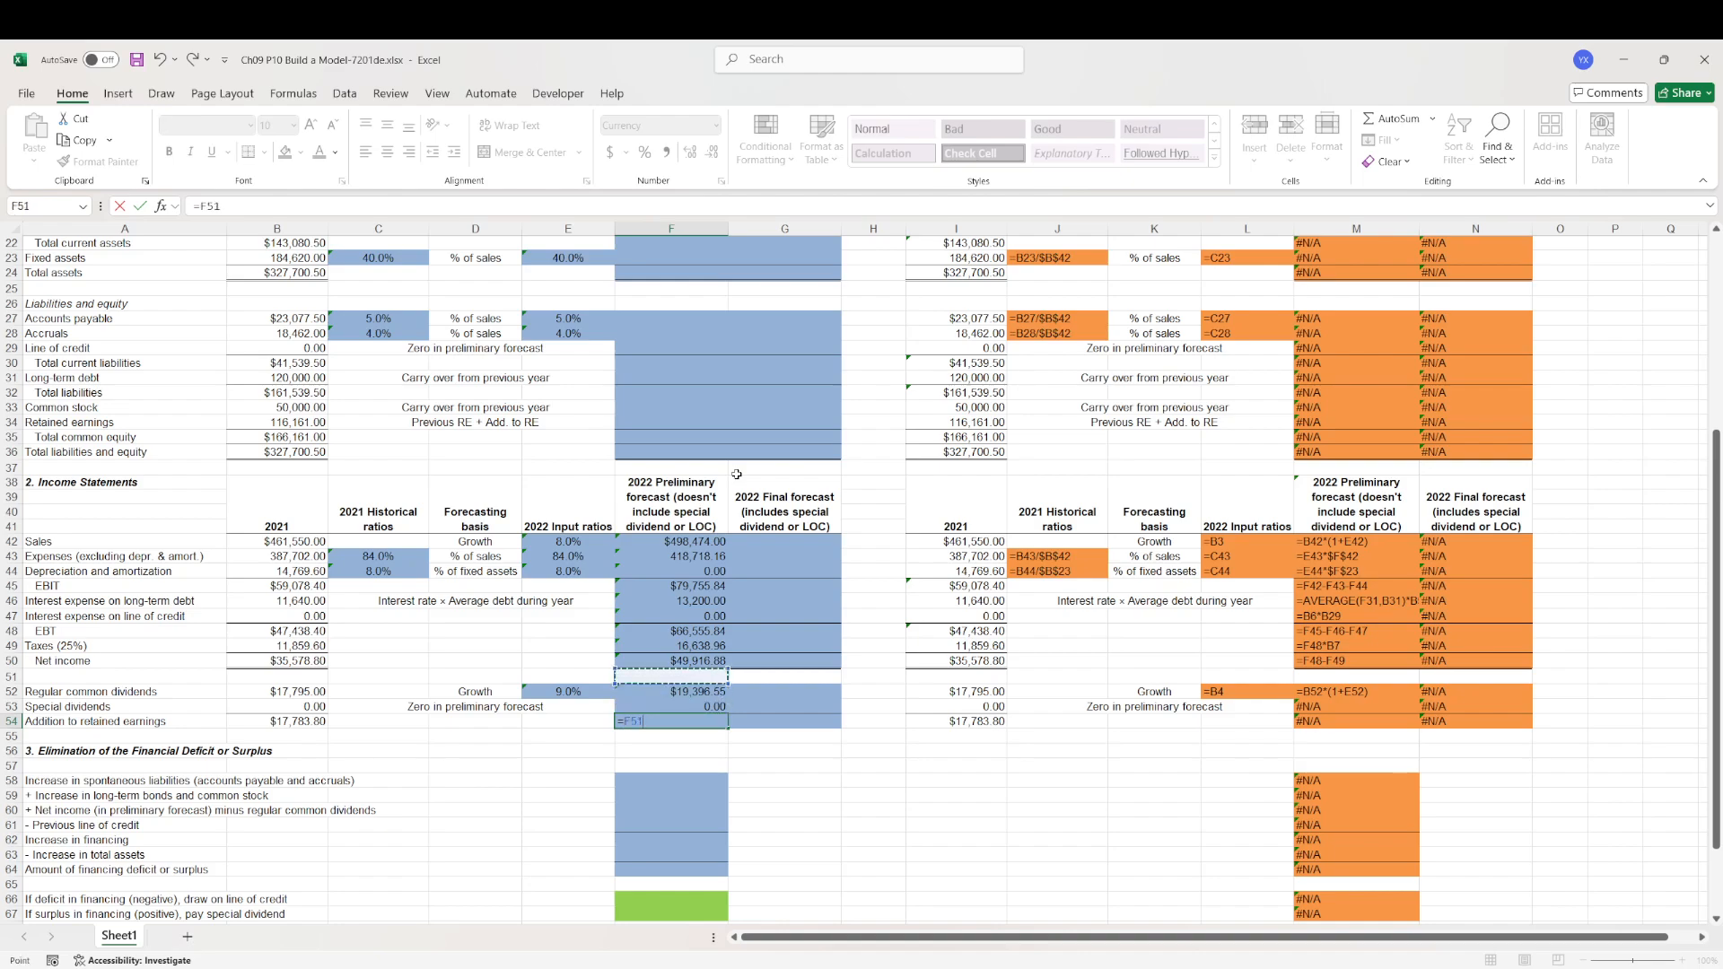
{"action": "type", "text": "-"}
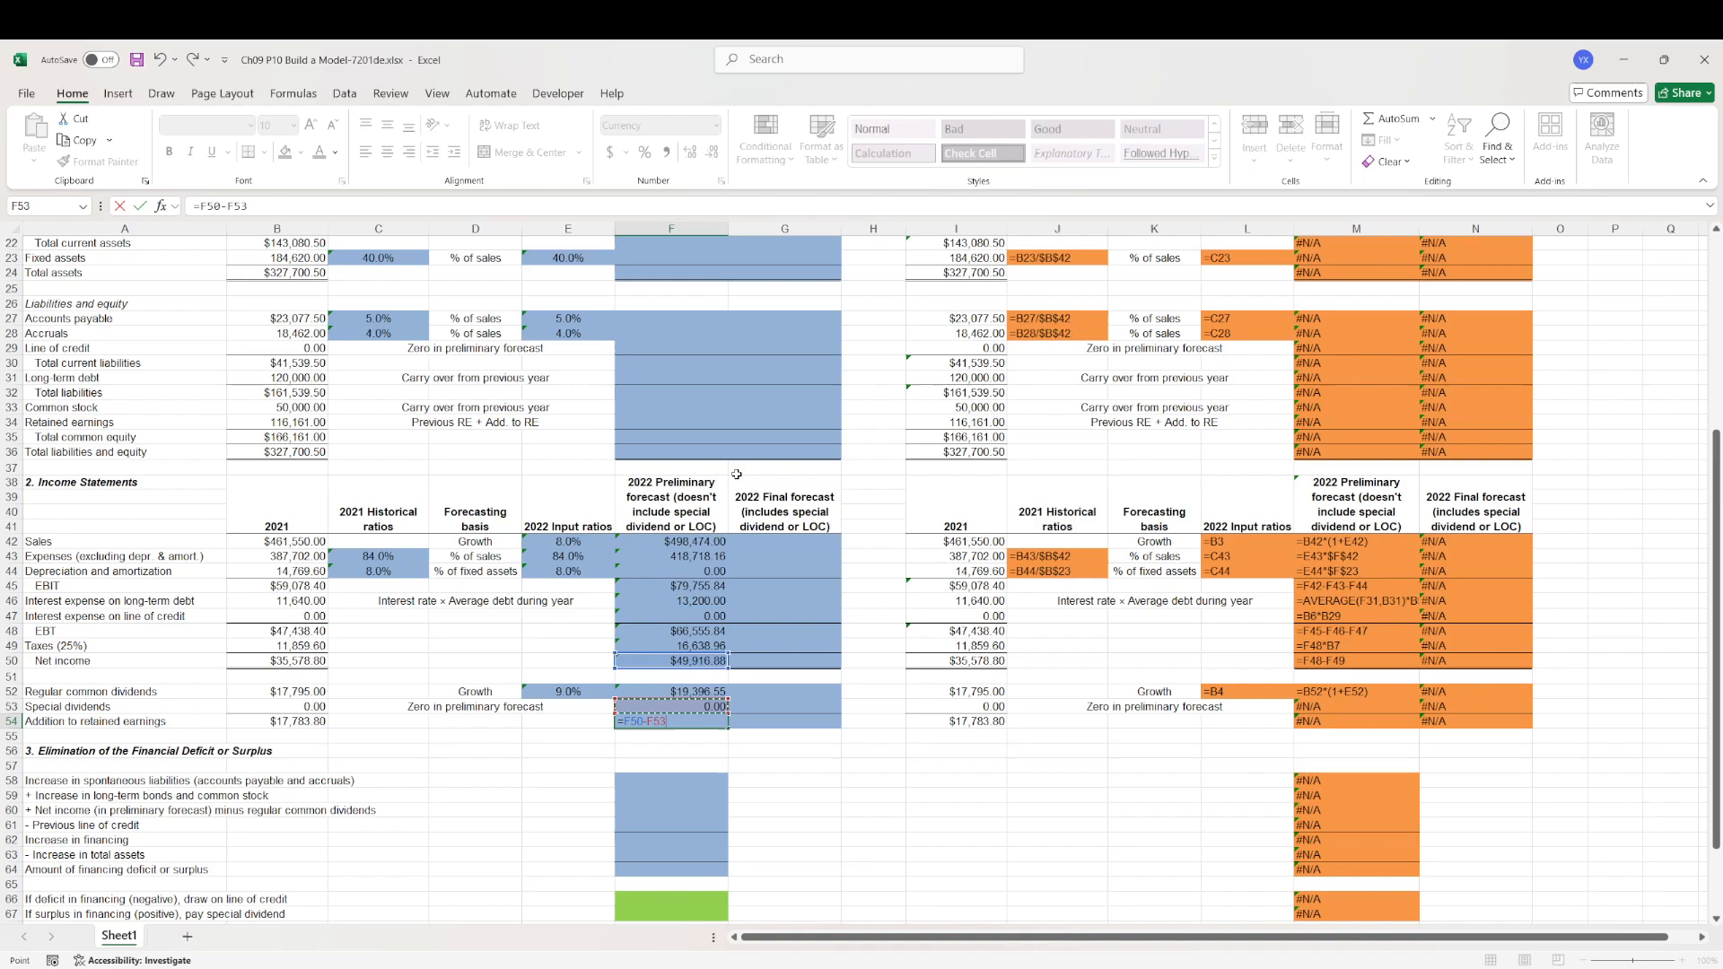
{"action": "key", "text": "Up"}
{"action": "key", "text": "Up"}
{"action": "type", "text": "-"}
{"action": "key", "text": "Up"}
{"action": "key", "text": "Return"}
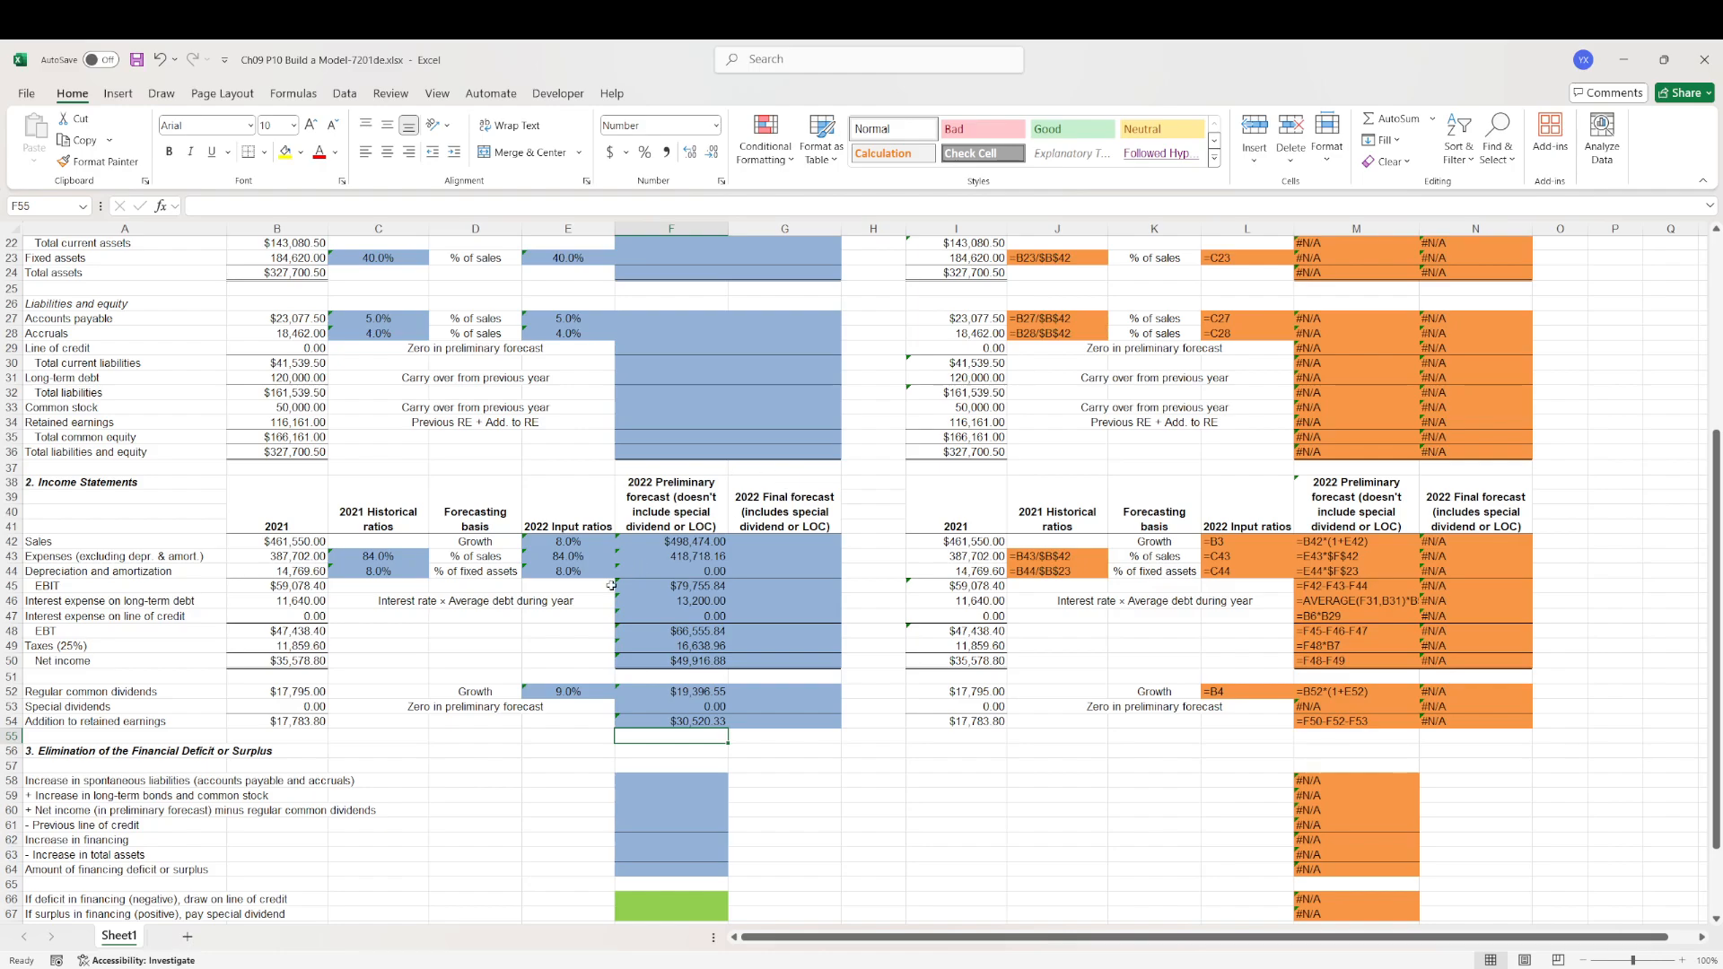
- Copy the preliminary Expenses formula from F43 to Cash in F19, keeping the Cash cell's currency format, and check its references
{"action": "scroll", "coordinate": [619, 586], "scroll_direction": "up", "scroll_amount": 6}
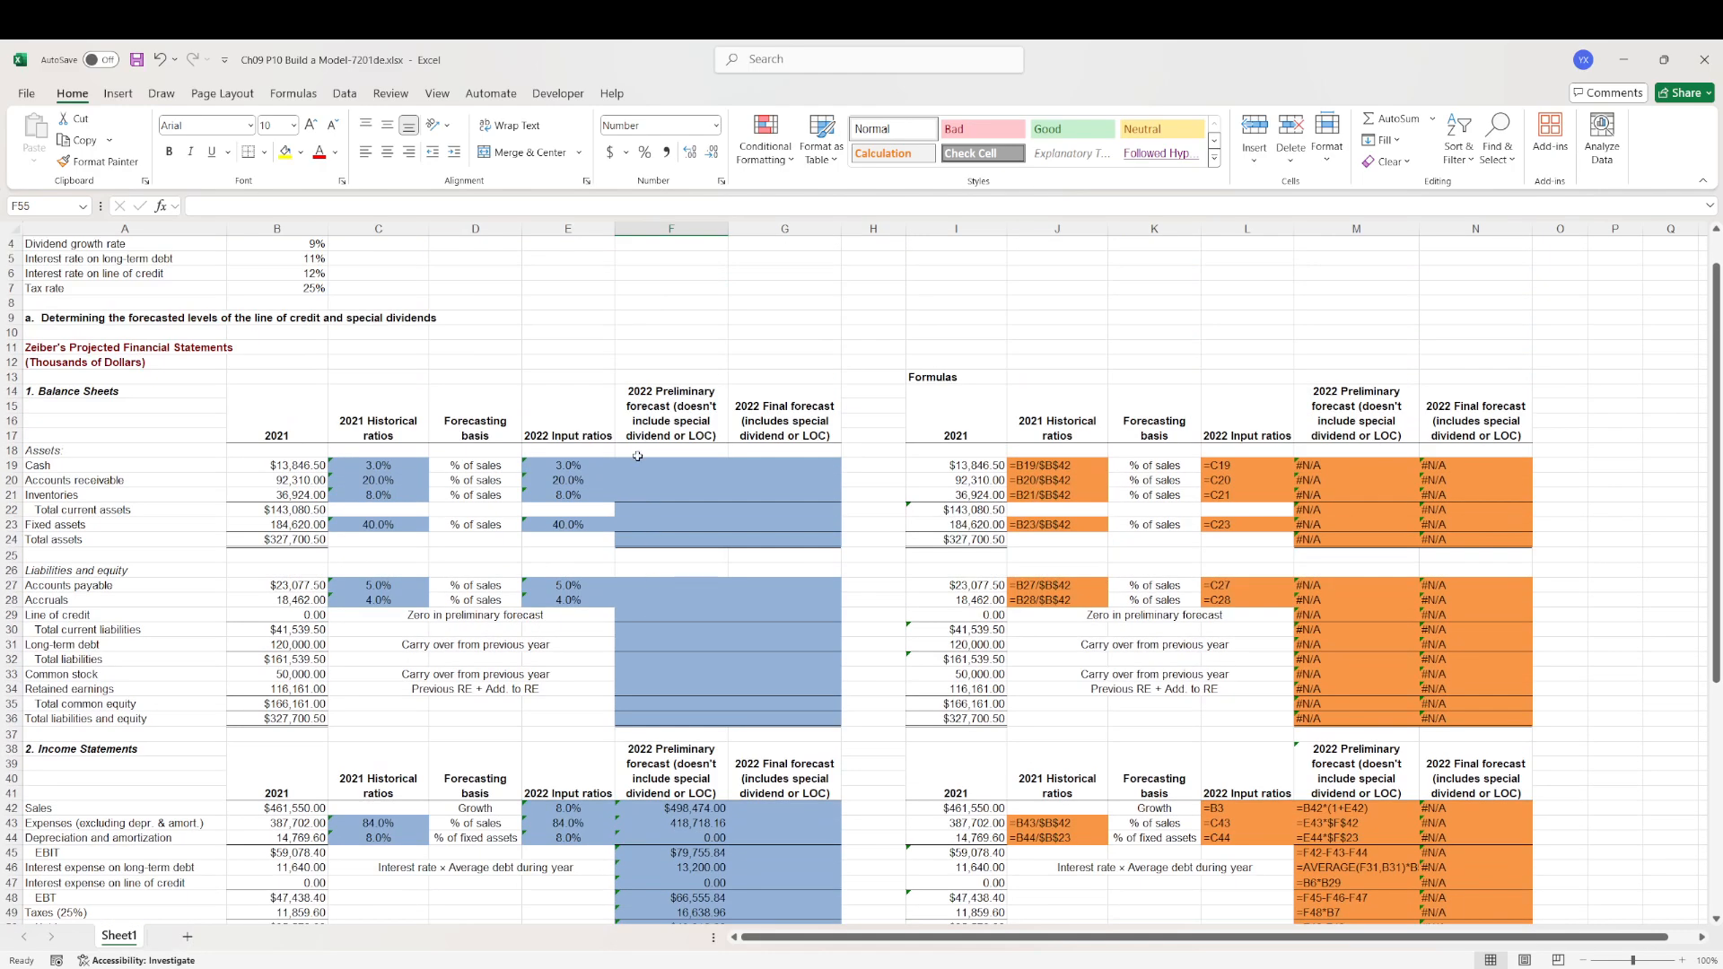
{"action": "left_click", "coordinate": [637, 459]}
{"action": "left_click", "coordinate": [716, 823]}
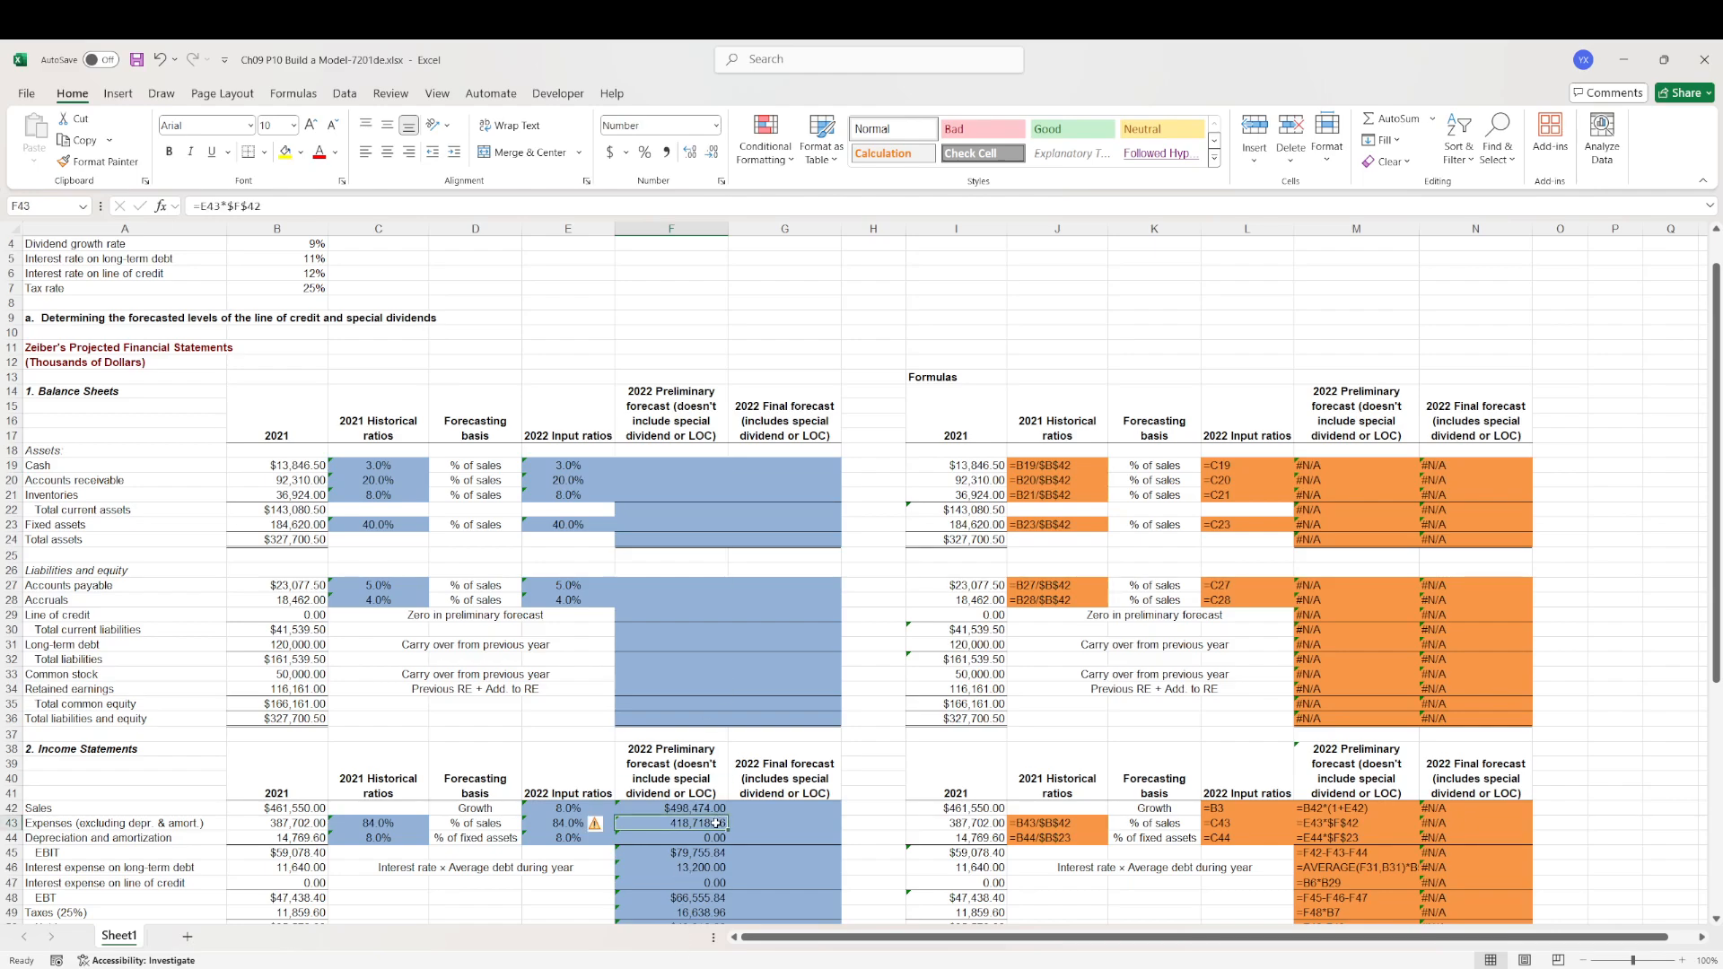
{"action": "scroll", "coordinate": [622, 770], "scroll_direction": "down", "scroll_amount": 2}
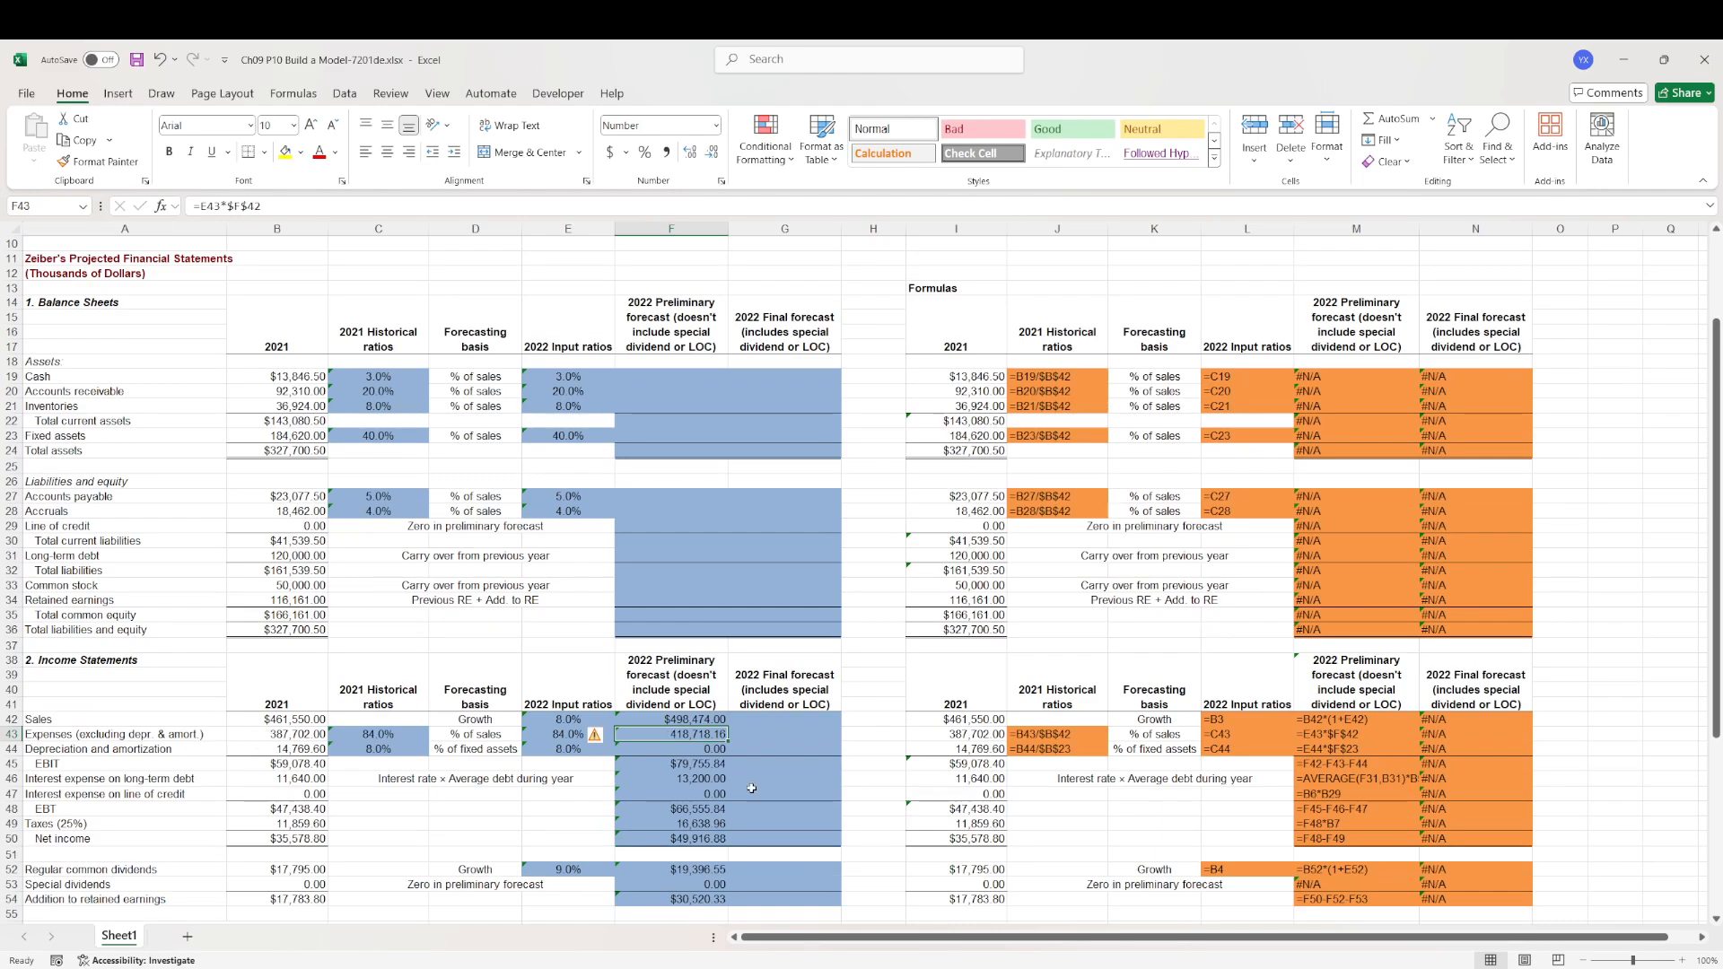
{"action": "key", "text": "ctrl+c"}
{"action": "left_click", "coordinate": [686, 380]}
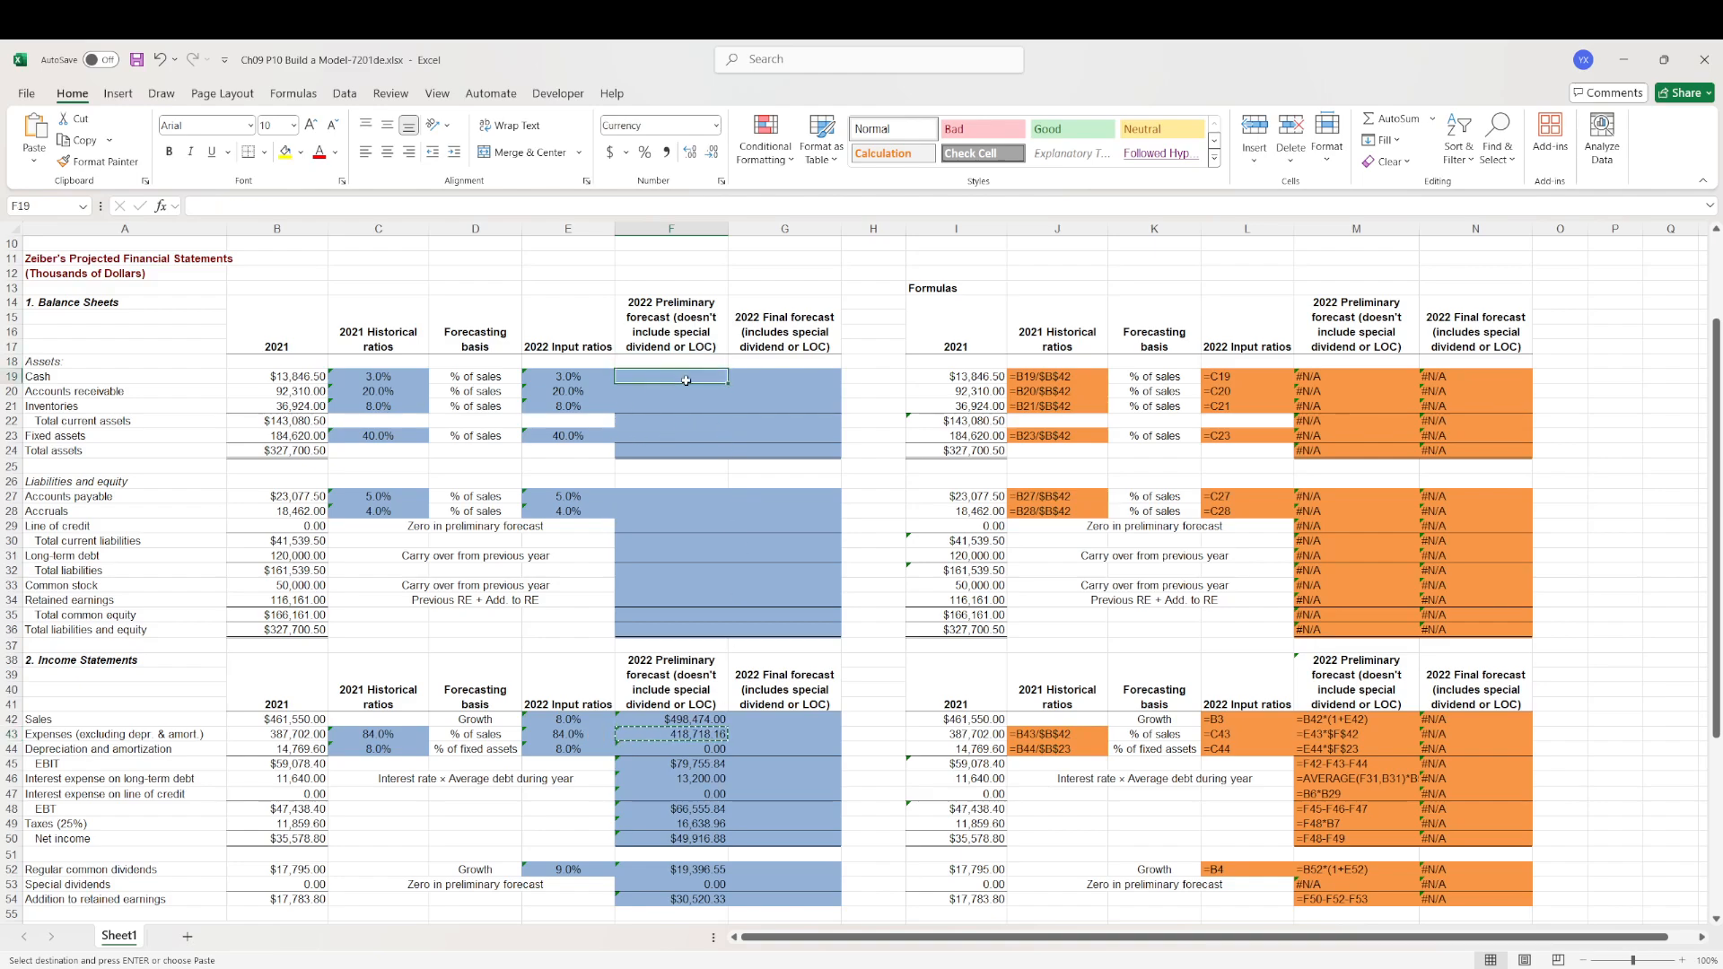
{"action": "key", "text": "ctrl+v"}
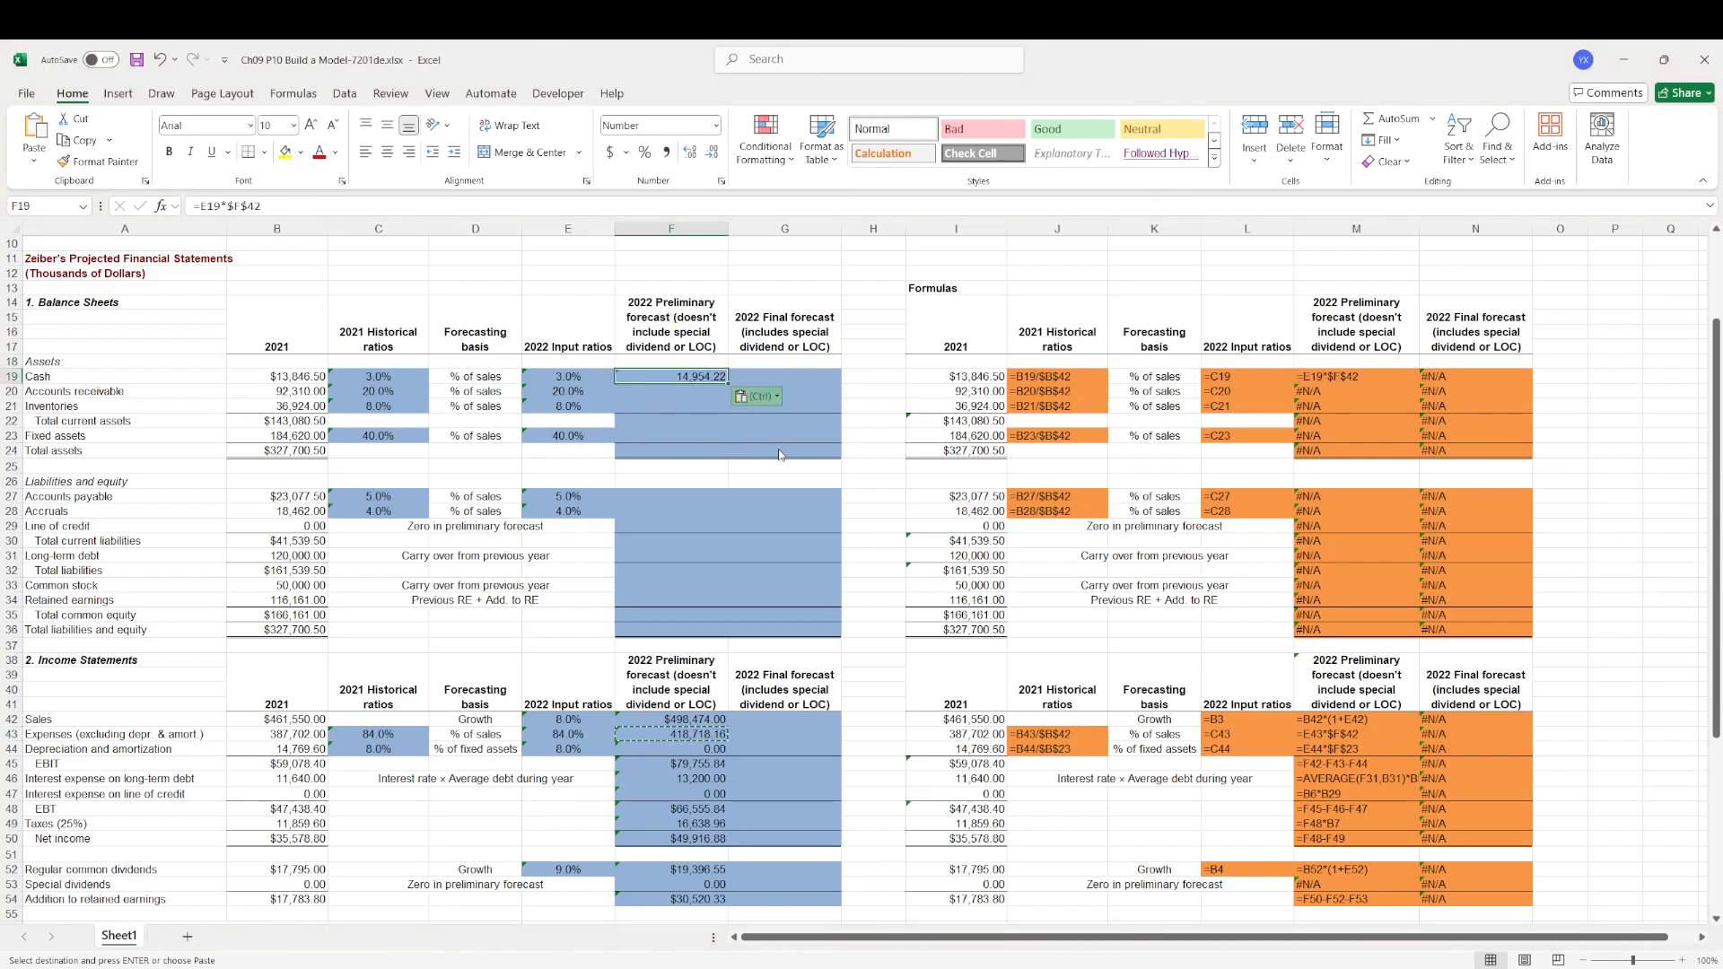
{"action": "scroll", "coordinate": [736, 458], "scroll_direction": "up", "scroll_amount": 2}
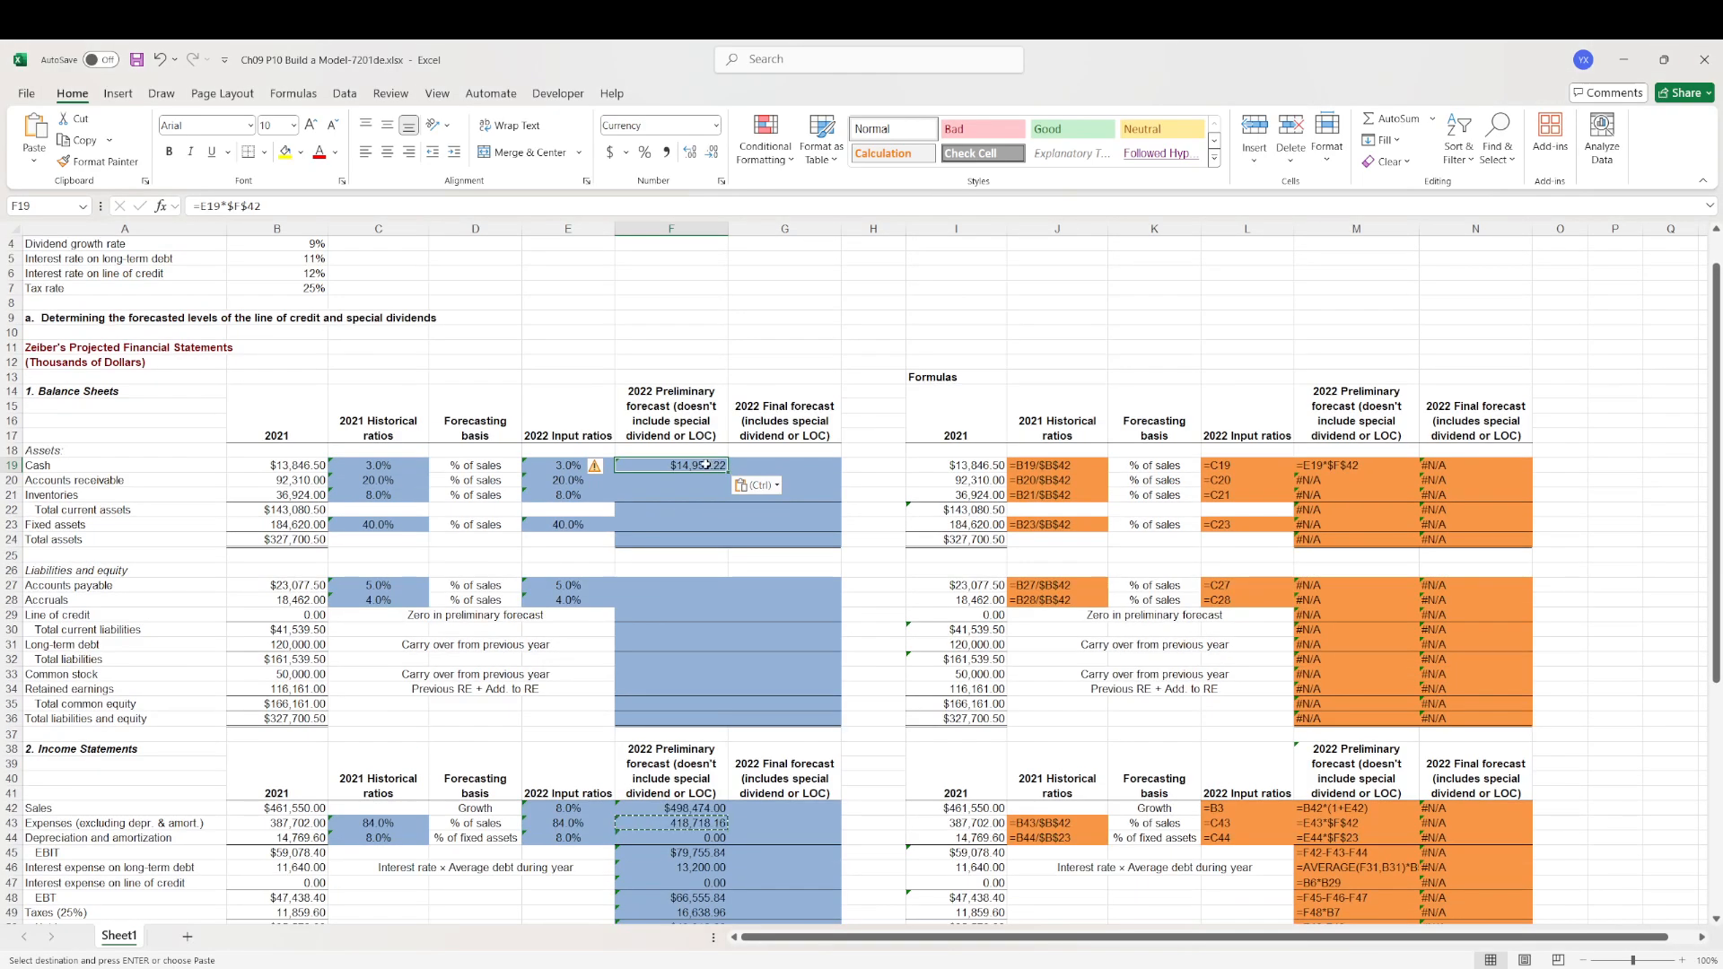
{"action": "double_click", "coordinate": [705, 465]}
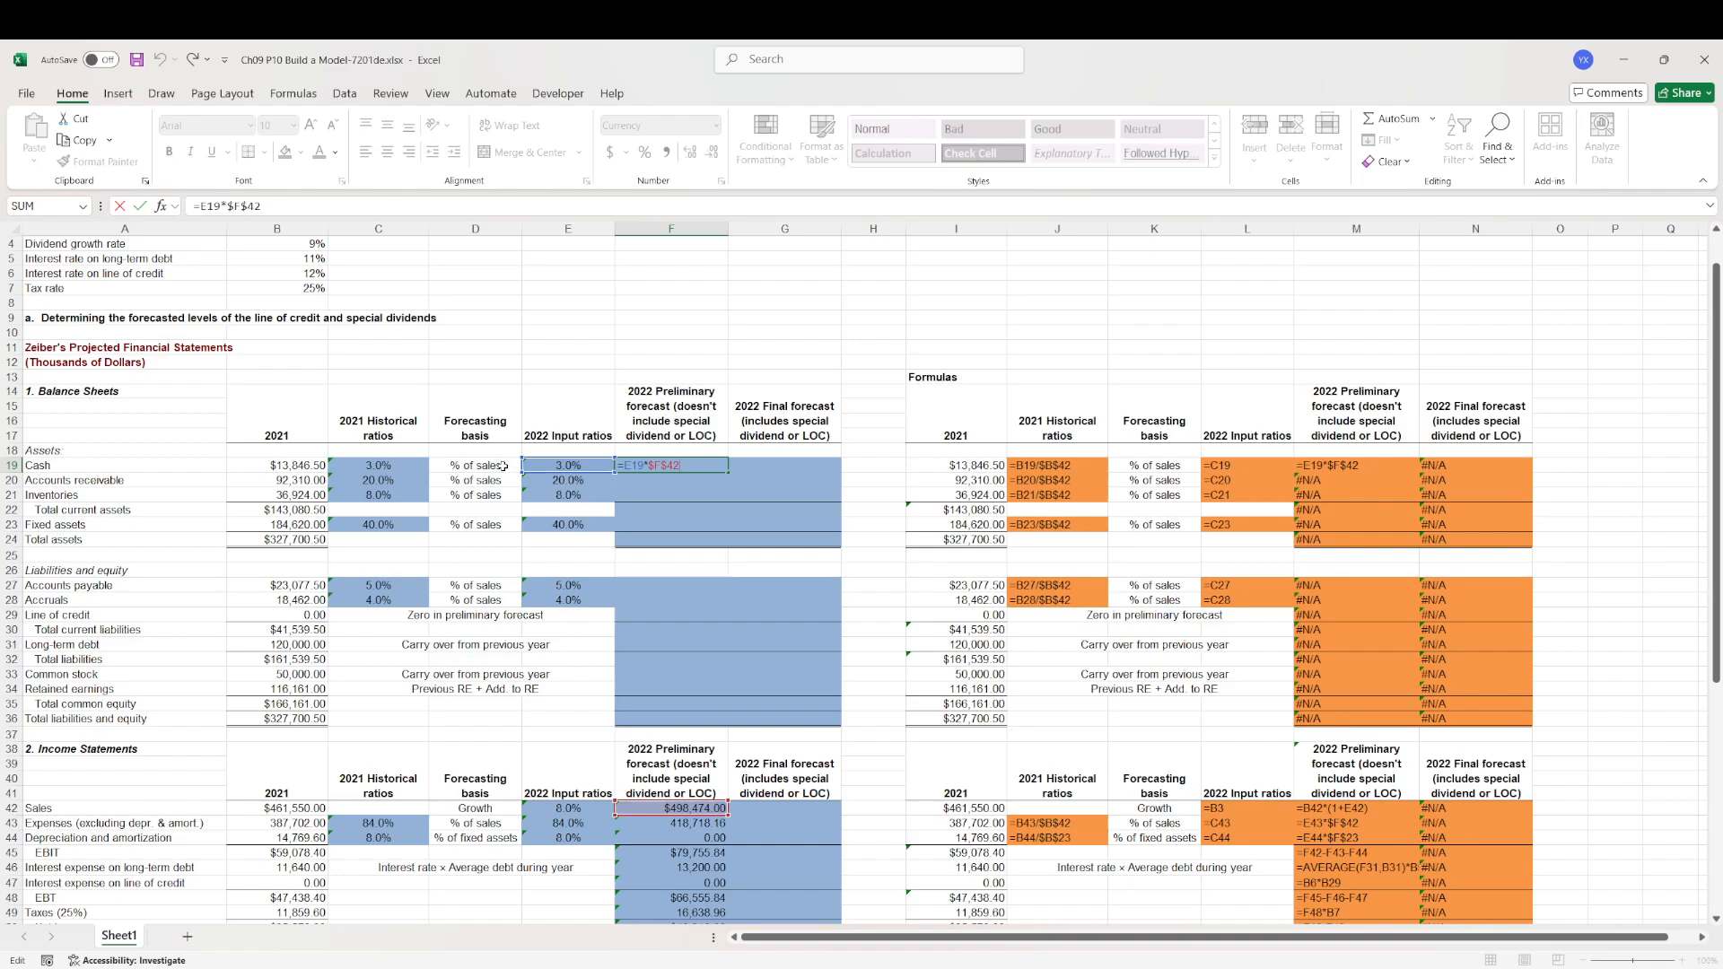
{"action": "key", "text": "Escape"}
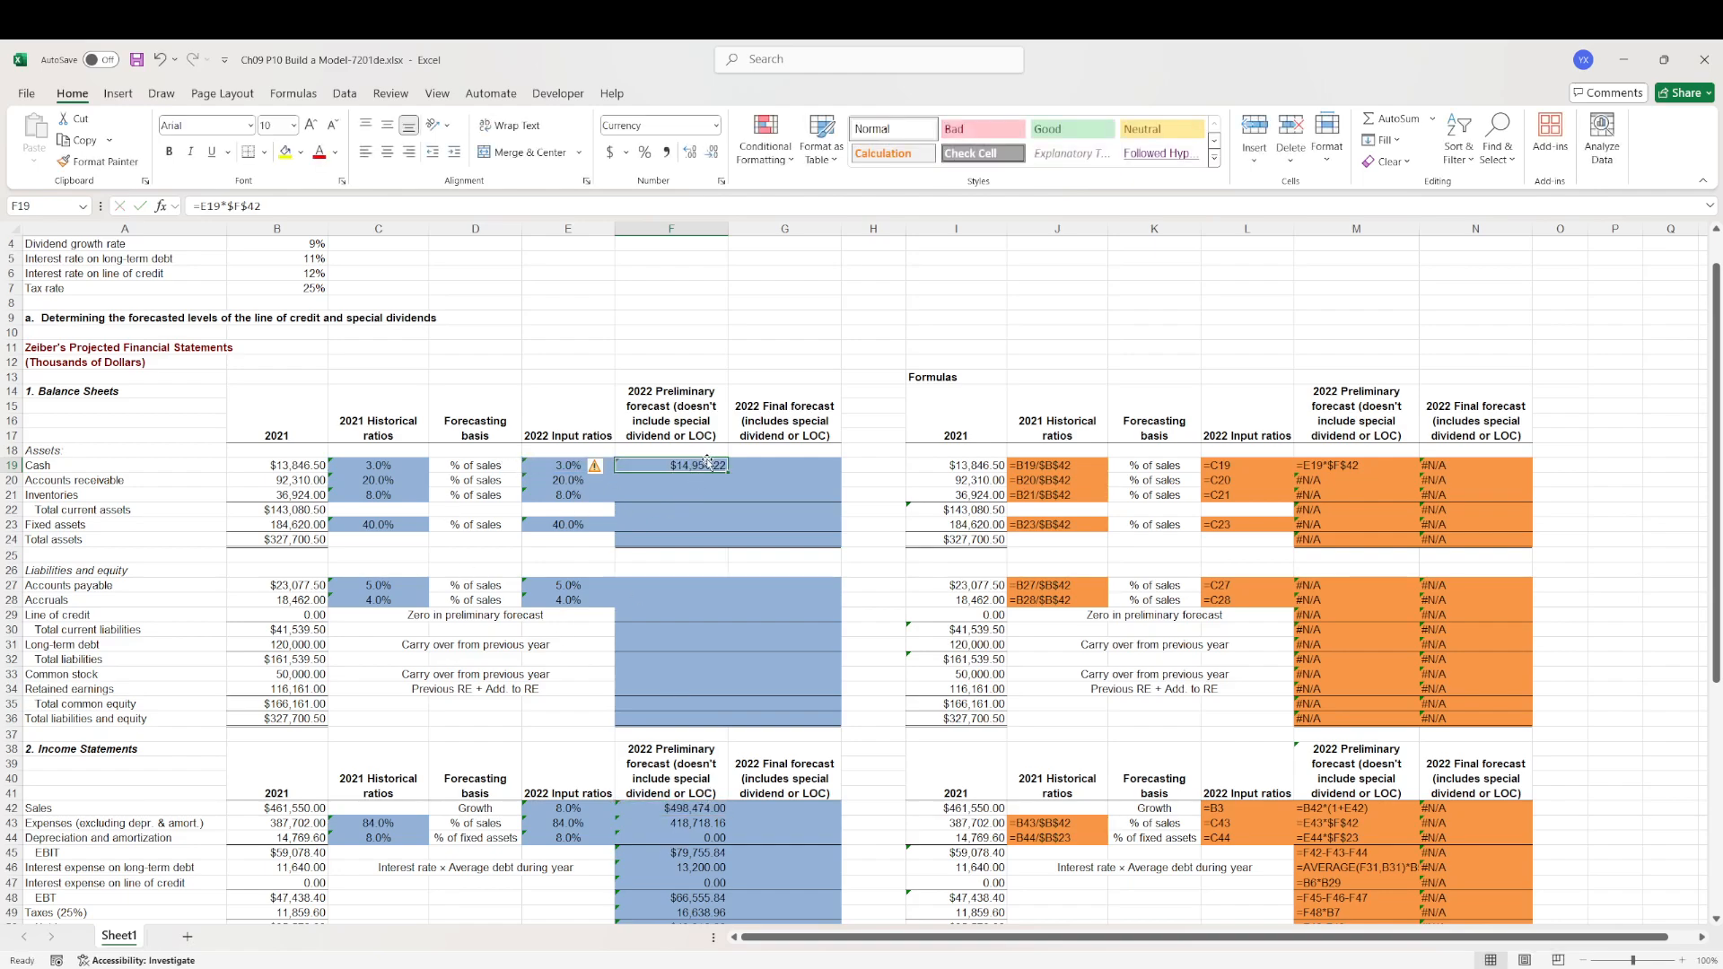
- Copy the Cash formula from F19 to Accounts receivable in F20, pasting only the formula to keep the destination's number format
{"action": "key", "text": "ctrl+c"}
{"action": "left_click", "coordinate": [706, 481]}
{"action": "key", "text": "ctrl+v"}
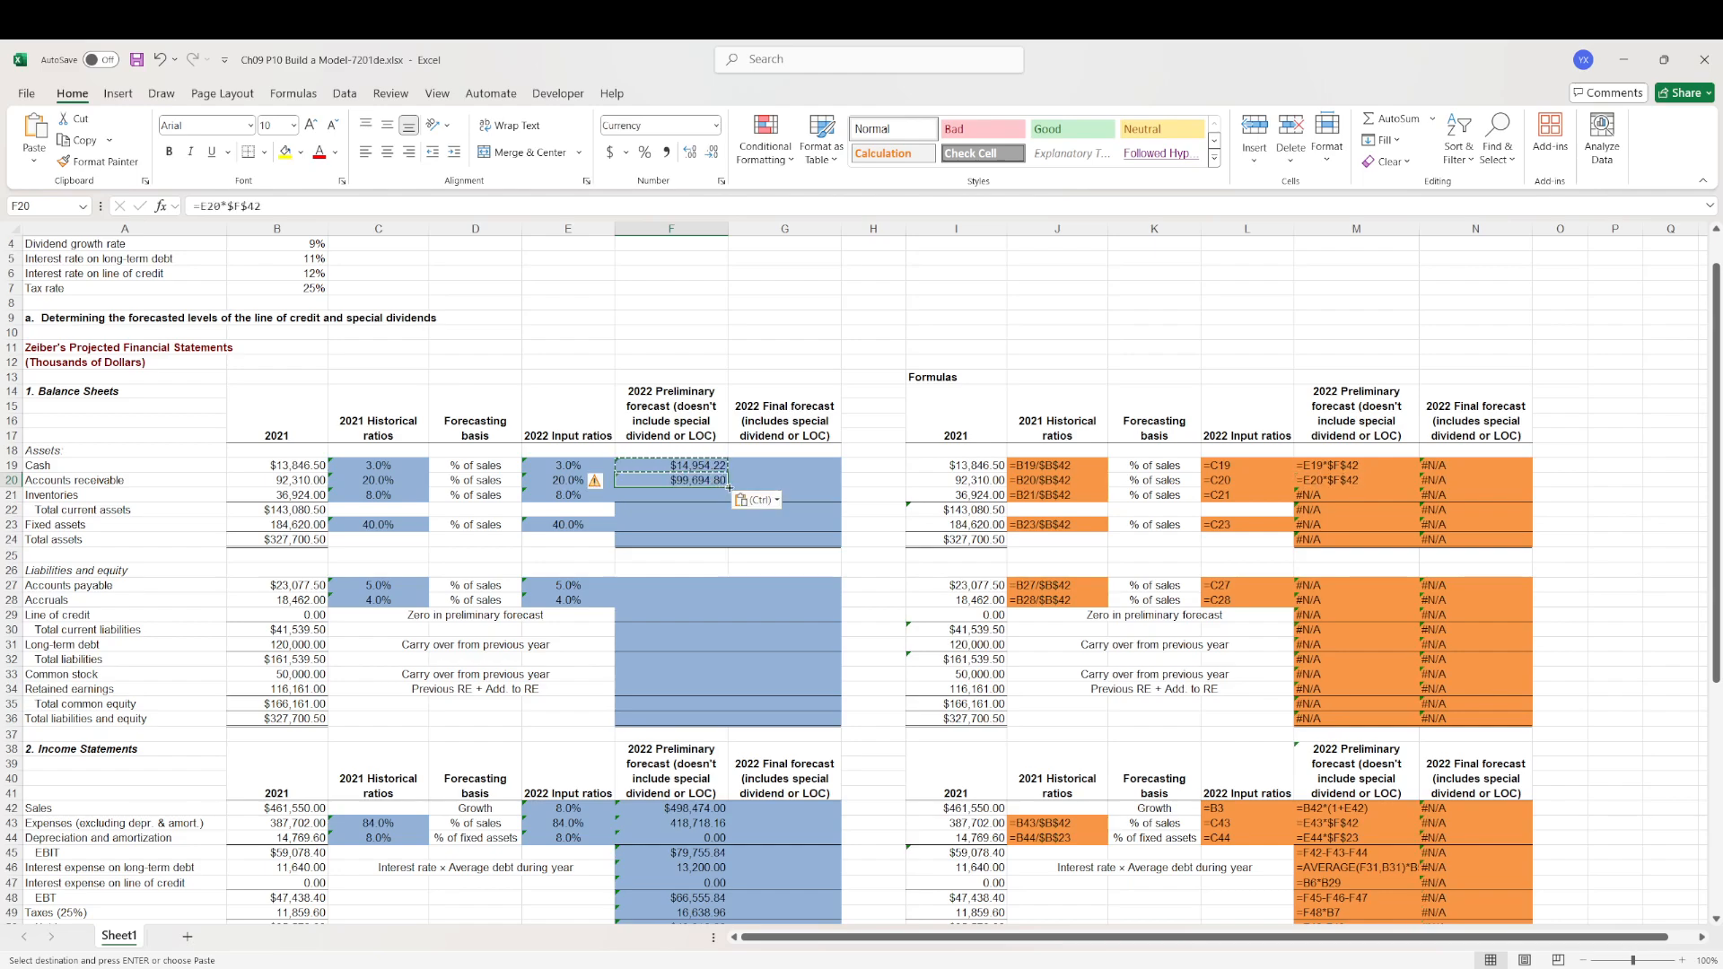
{"action": "left_click", "coordinate": [759, 504]}
{"action": "left_click", "coordinate": [770, 544]}
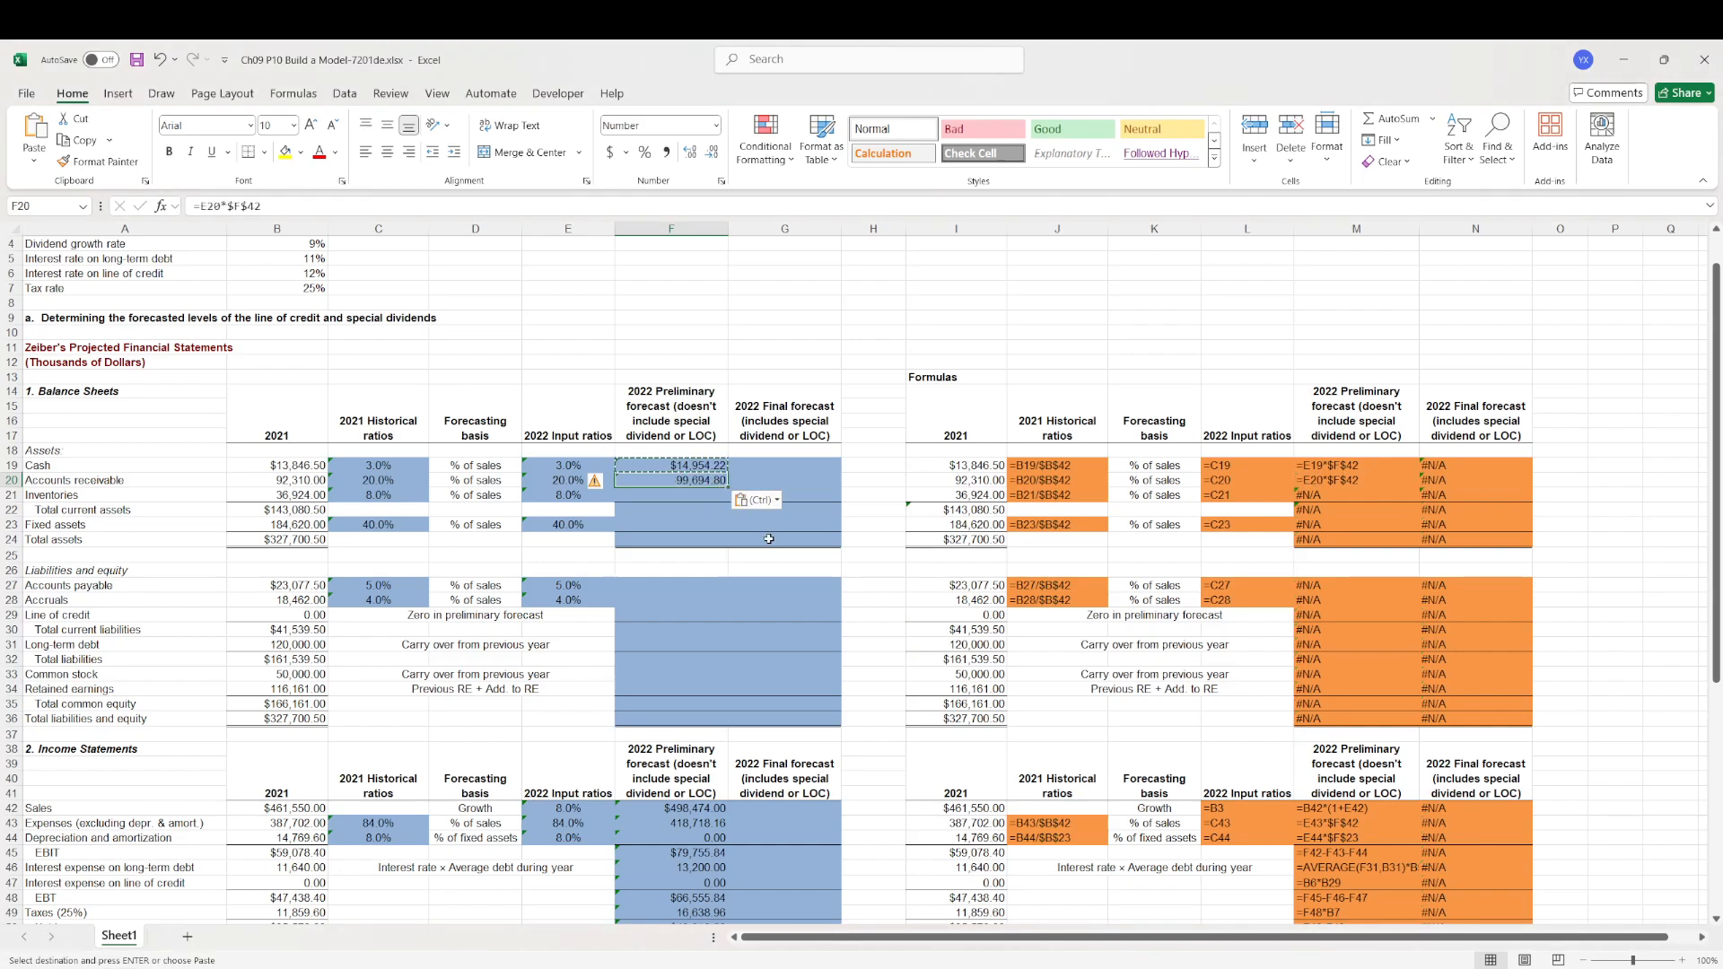
- Copy the preliminary Accounts receivable formula from F20 to Inventories in F21
{"action": "key", "text": "ctrl+c"}
{"action": "left_click", "coordinate": [704, 493]}
{"action": "key", "text": "ctrl+v"}
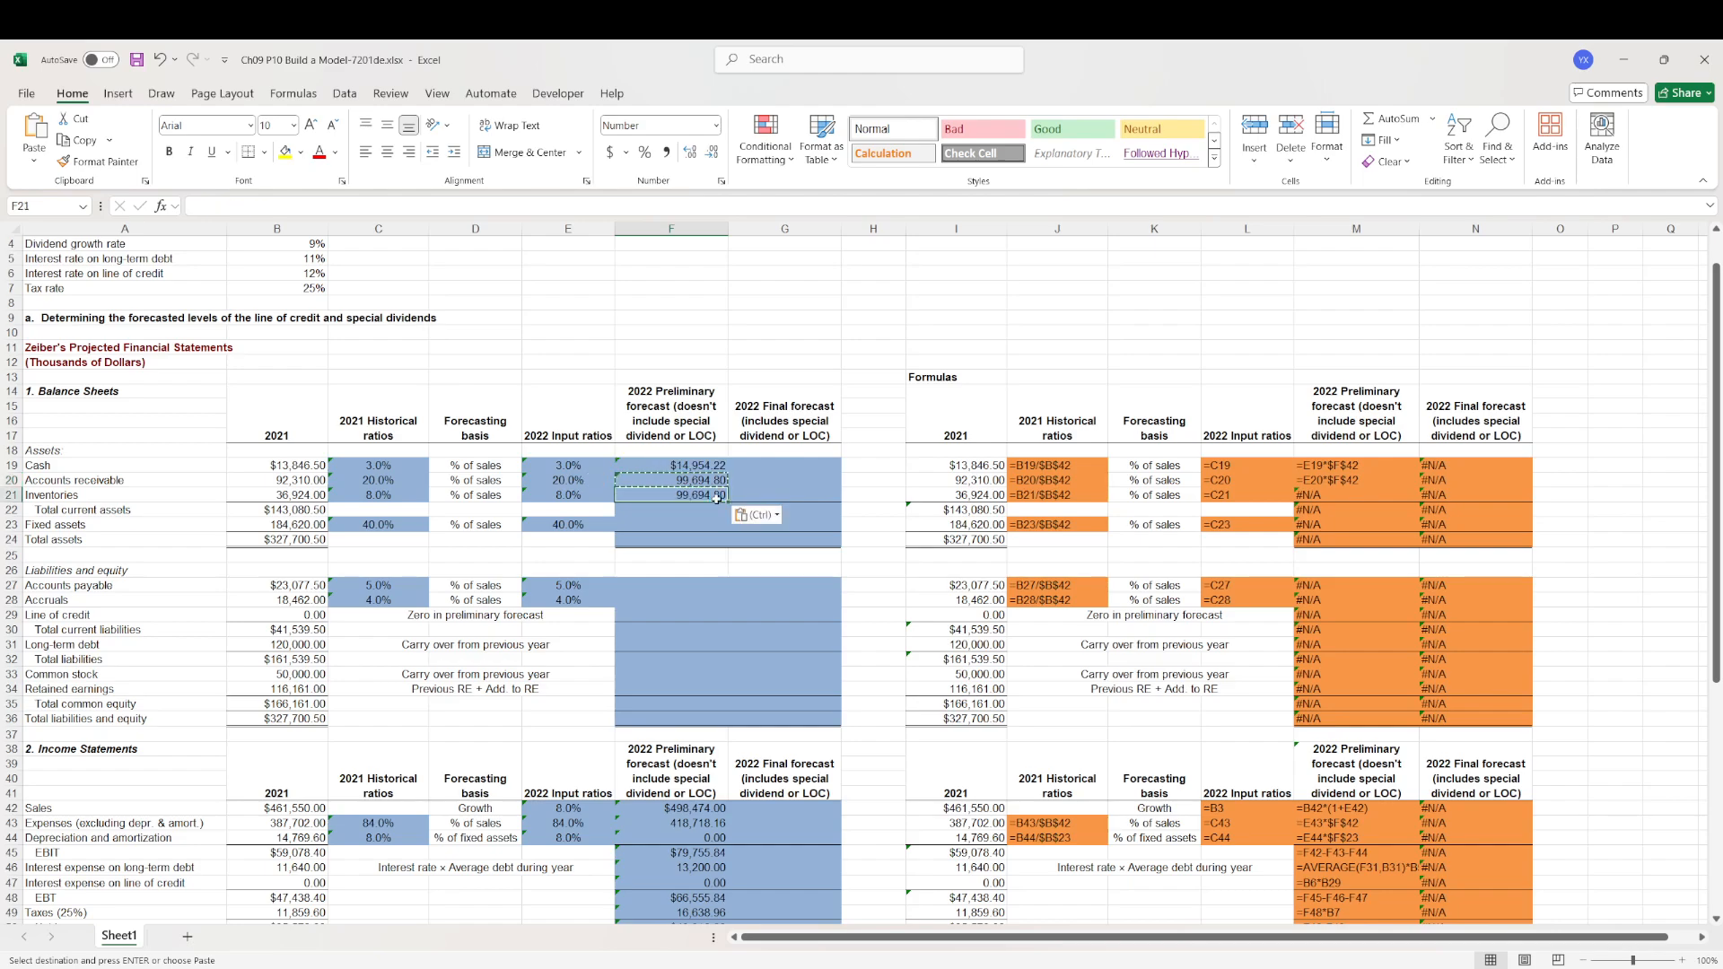
- Check the cell references of the preliminary Inventories formula in F21
{"action": "left_click", "coordinate": [707, 525]}
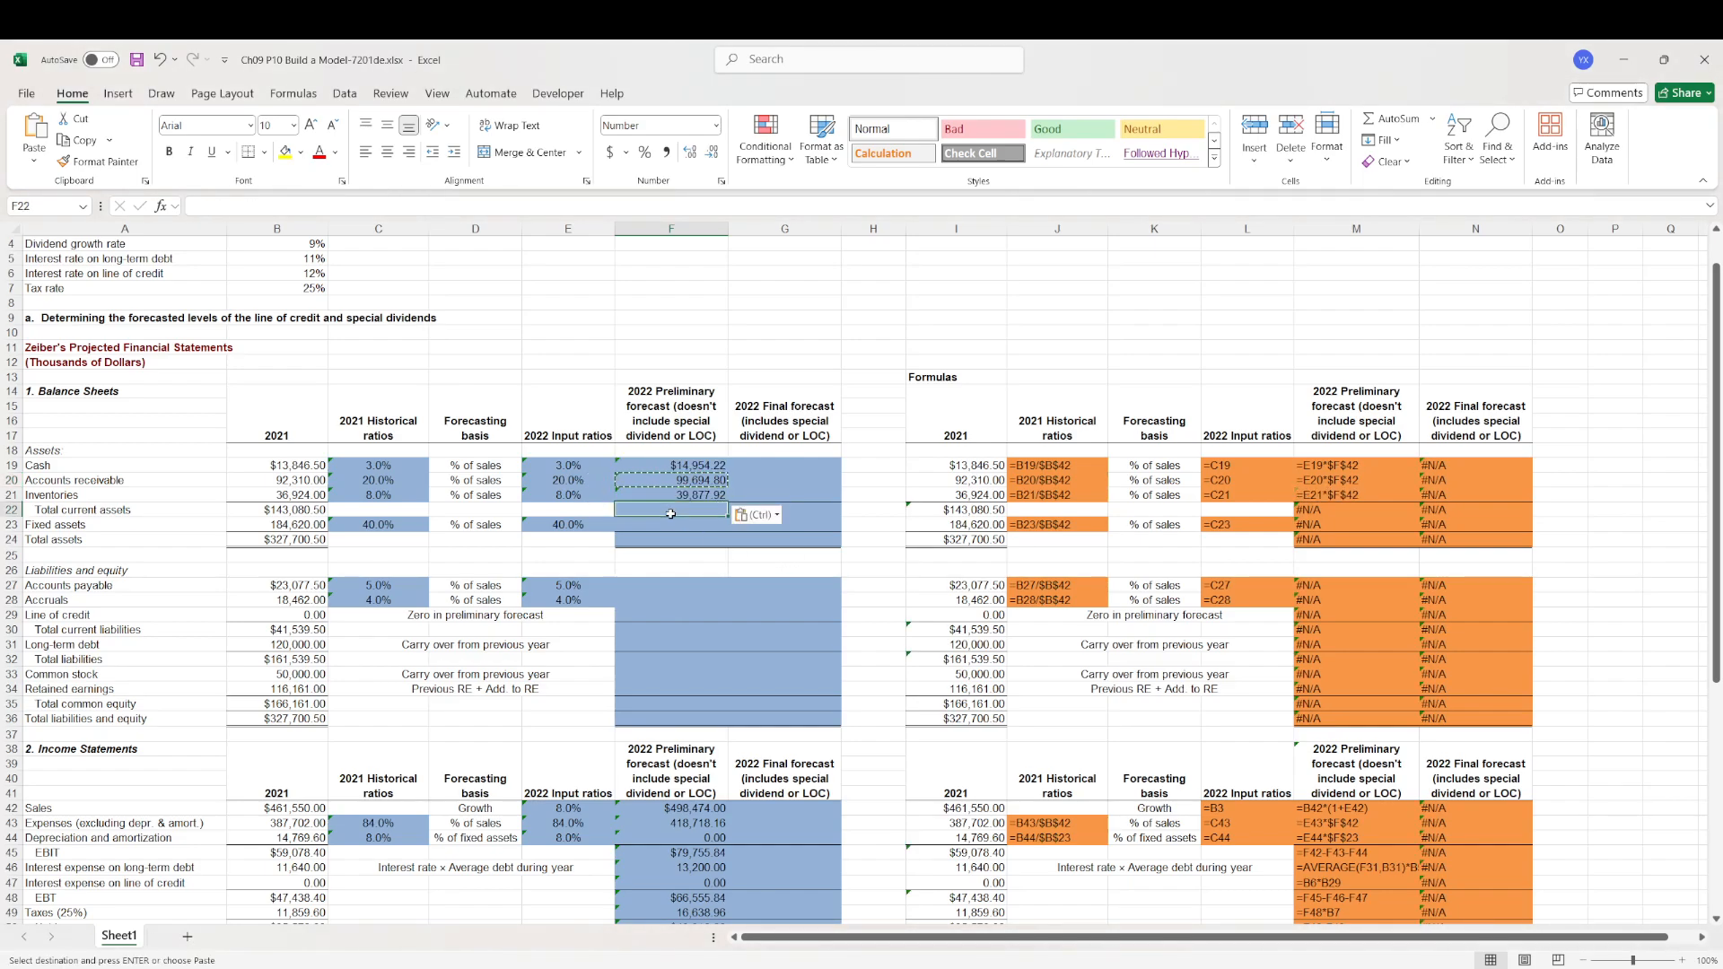
{"action": "left_click", "coordinate": [704, 494]}
{"action": "double_click", "coordinate": [703, 494]}
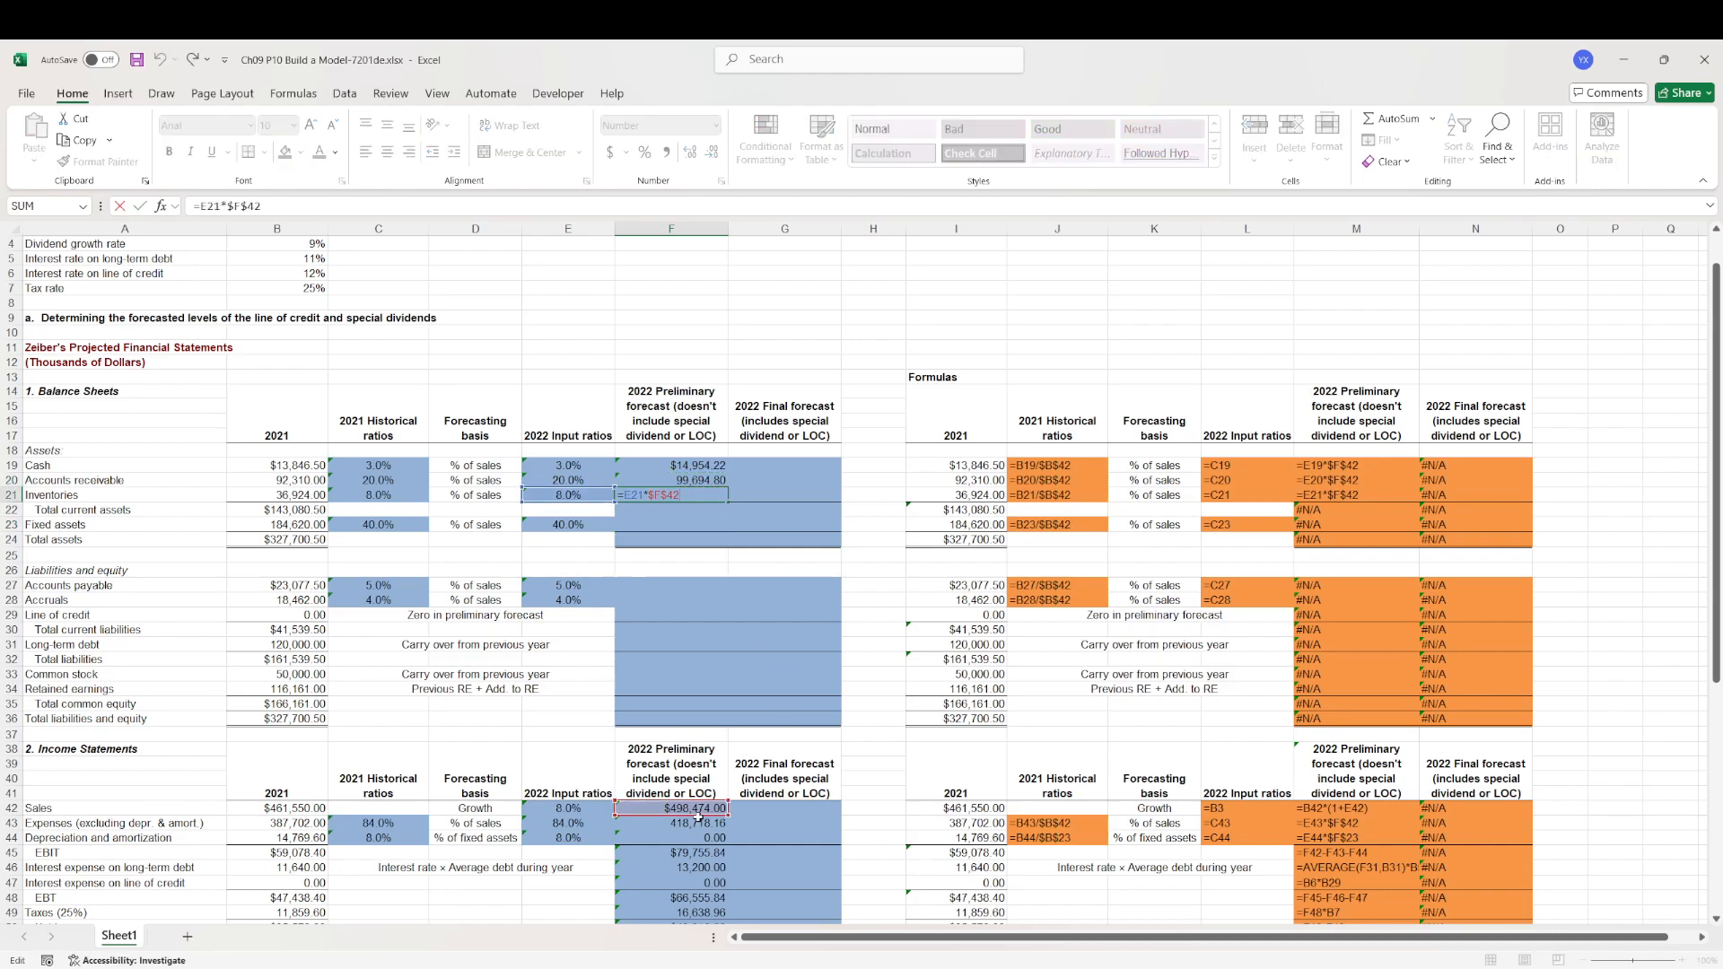
{"action": "key", "text": "Return"}
{"action": "key", "text": "Up"}
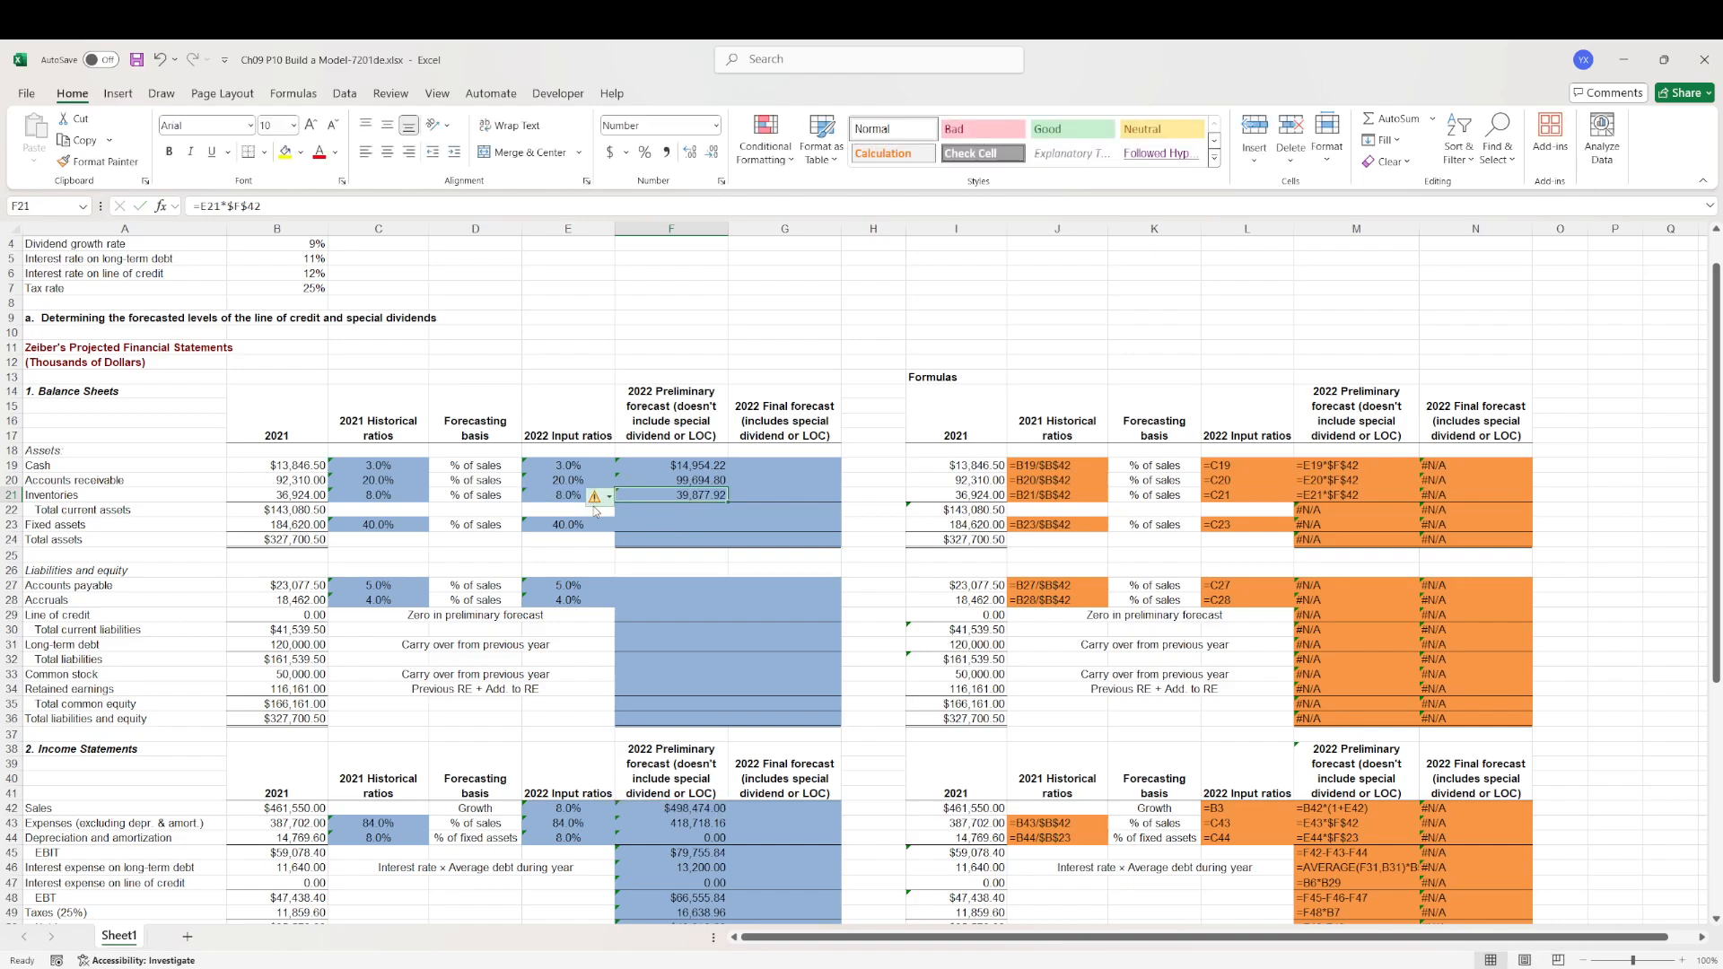
- Copy the preliminary Inventories formula from F21 to Fixed assets in F23 and check its references
{"action": "key", "text": "ctrl+c"}
{"action": "left_click", "coordinate": [699, 523]}
{"action": "key", "text": "ctrl+v"}
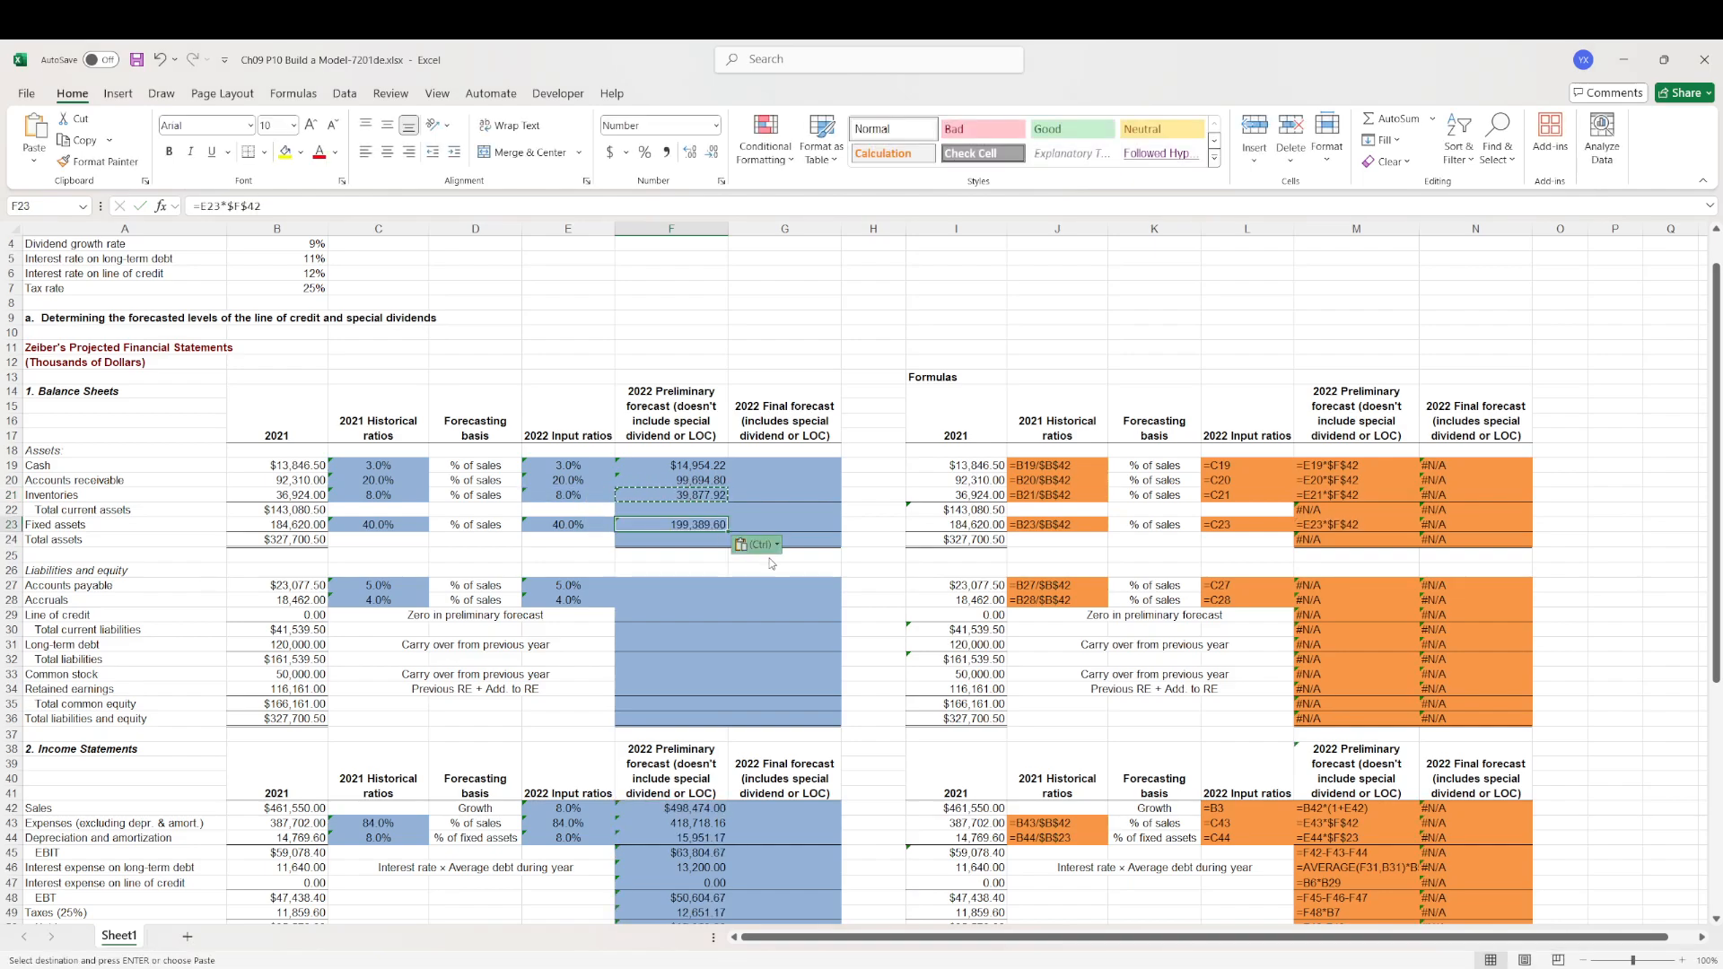
{"action": "double_click", "coordinate": [686, 523]}
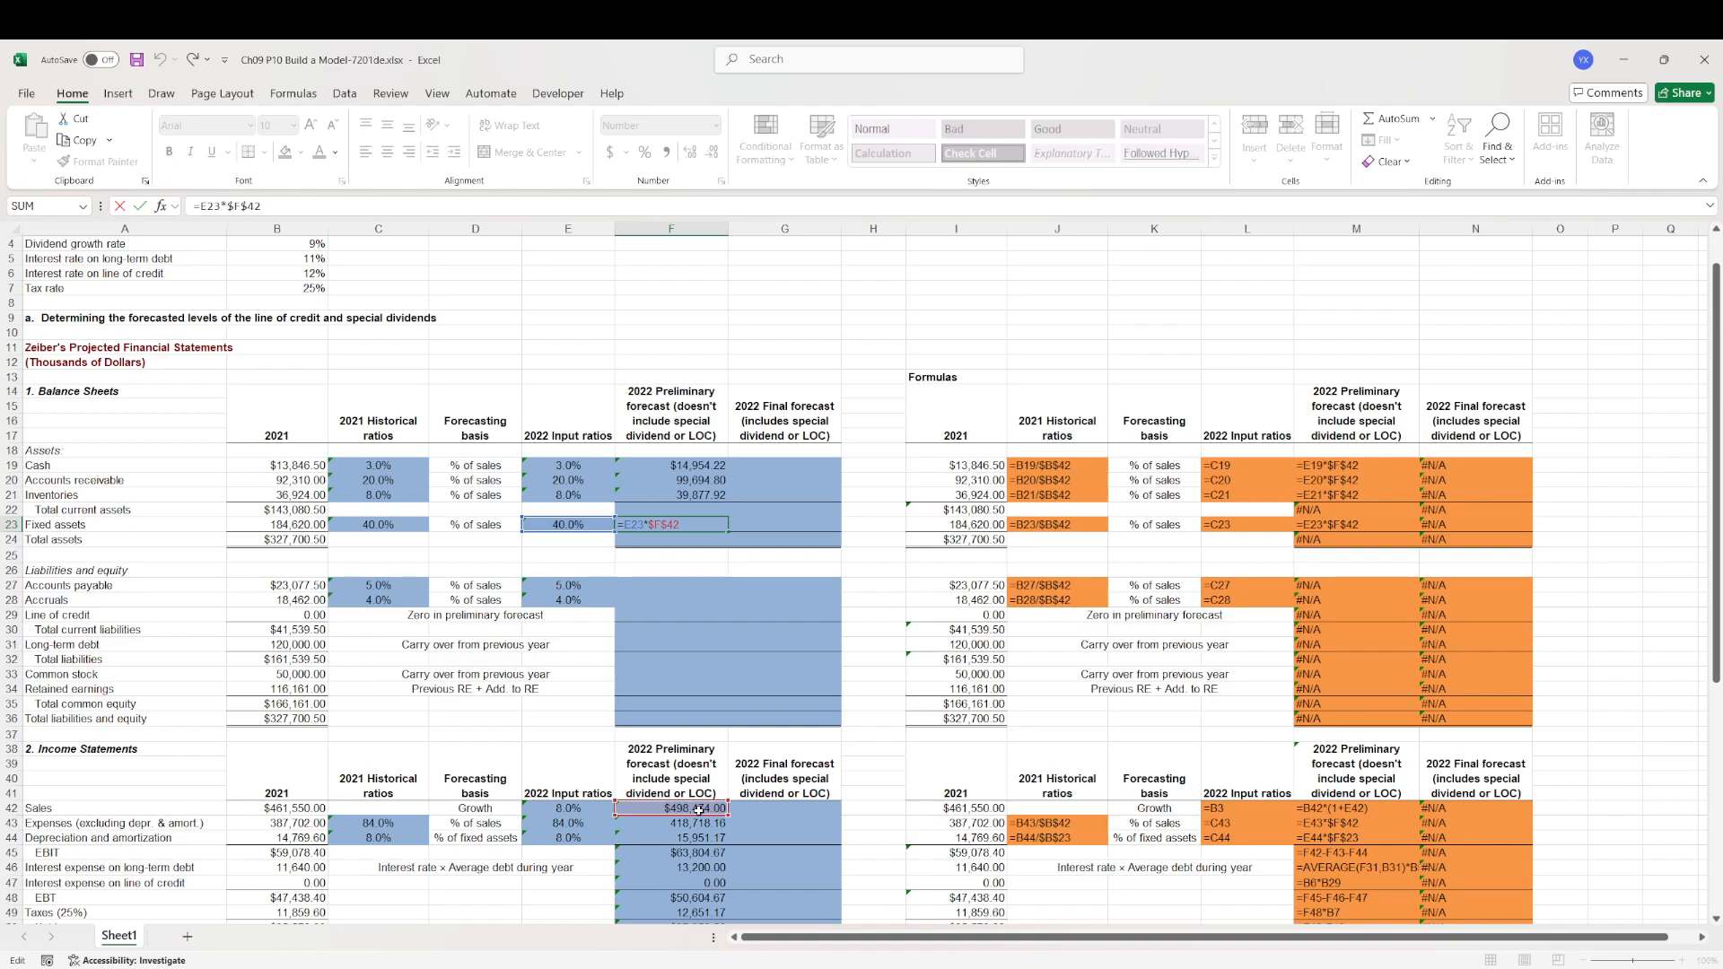
{"action": "key", "text": "Escape"}
- Copy the Fixed assets formula from F23 to Accounts payable in F27, keeping the destination's currency format, and check its references
{"action": "key", "text": "ctrl+c"}
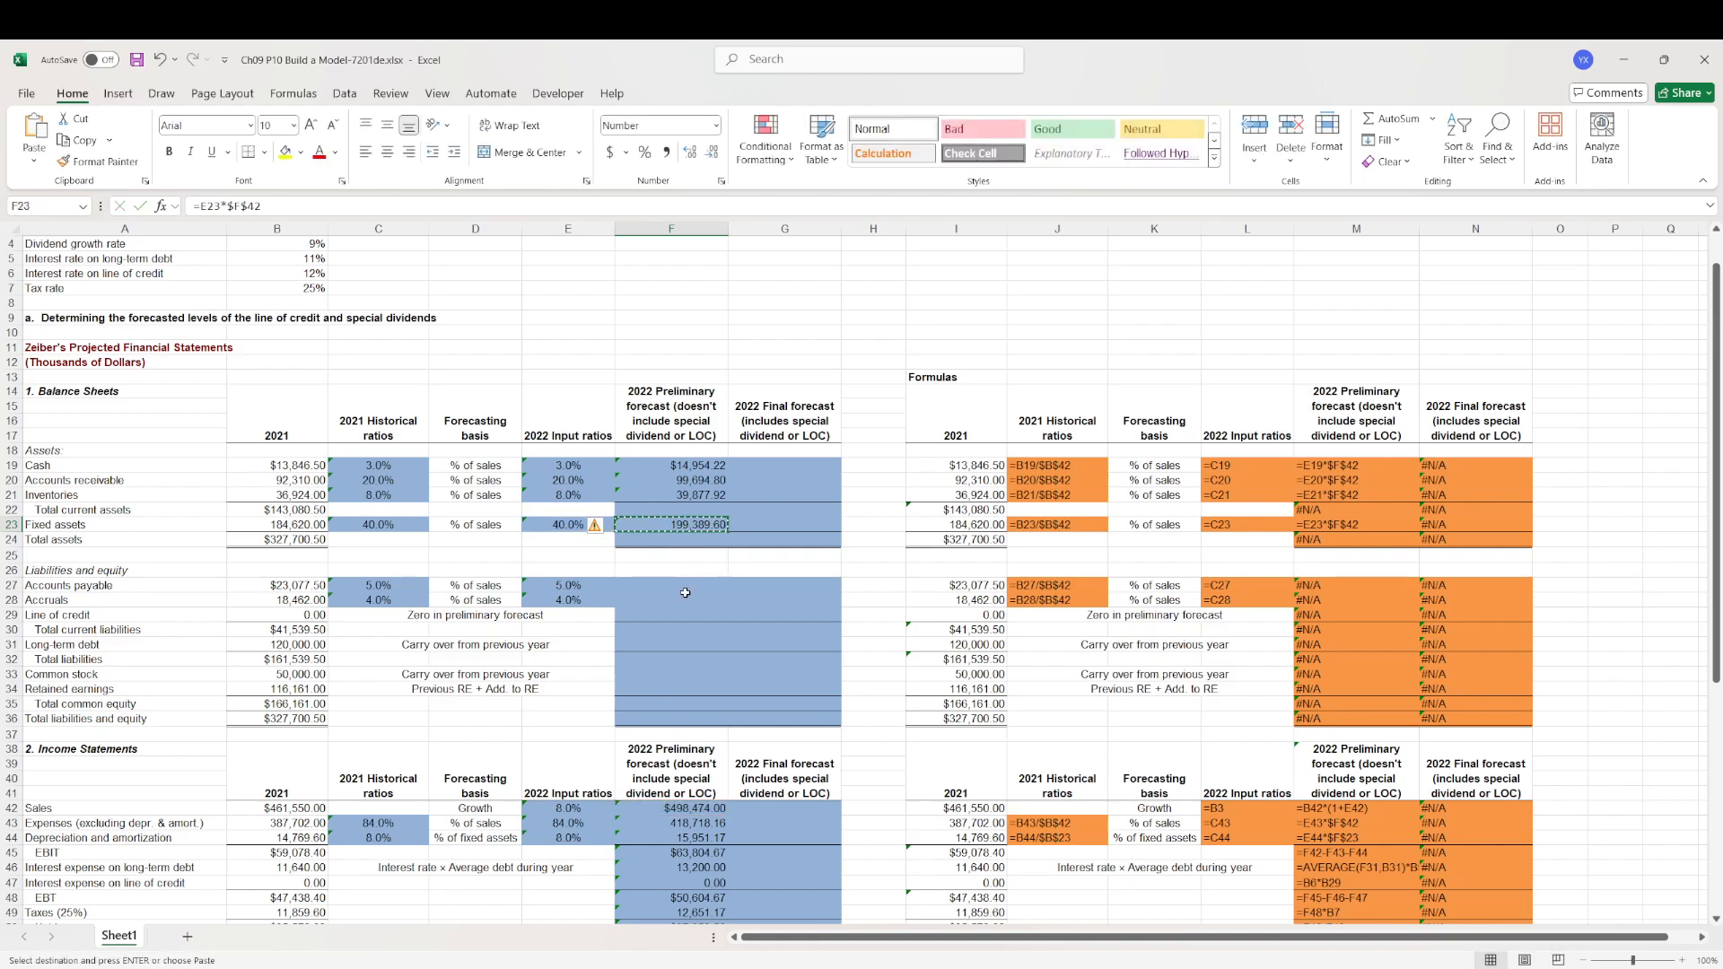
{"action": "left_click", "coordinate": [692, 585]}
{"action": "key", "text": "ctrl+v"}
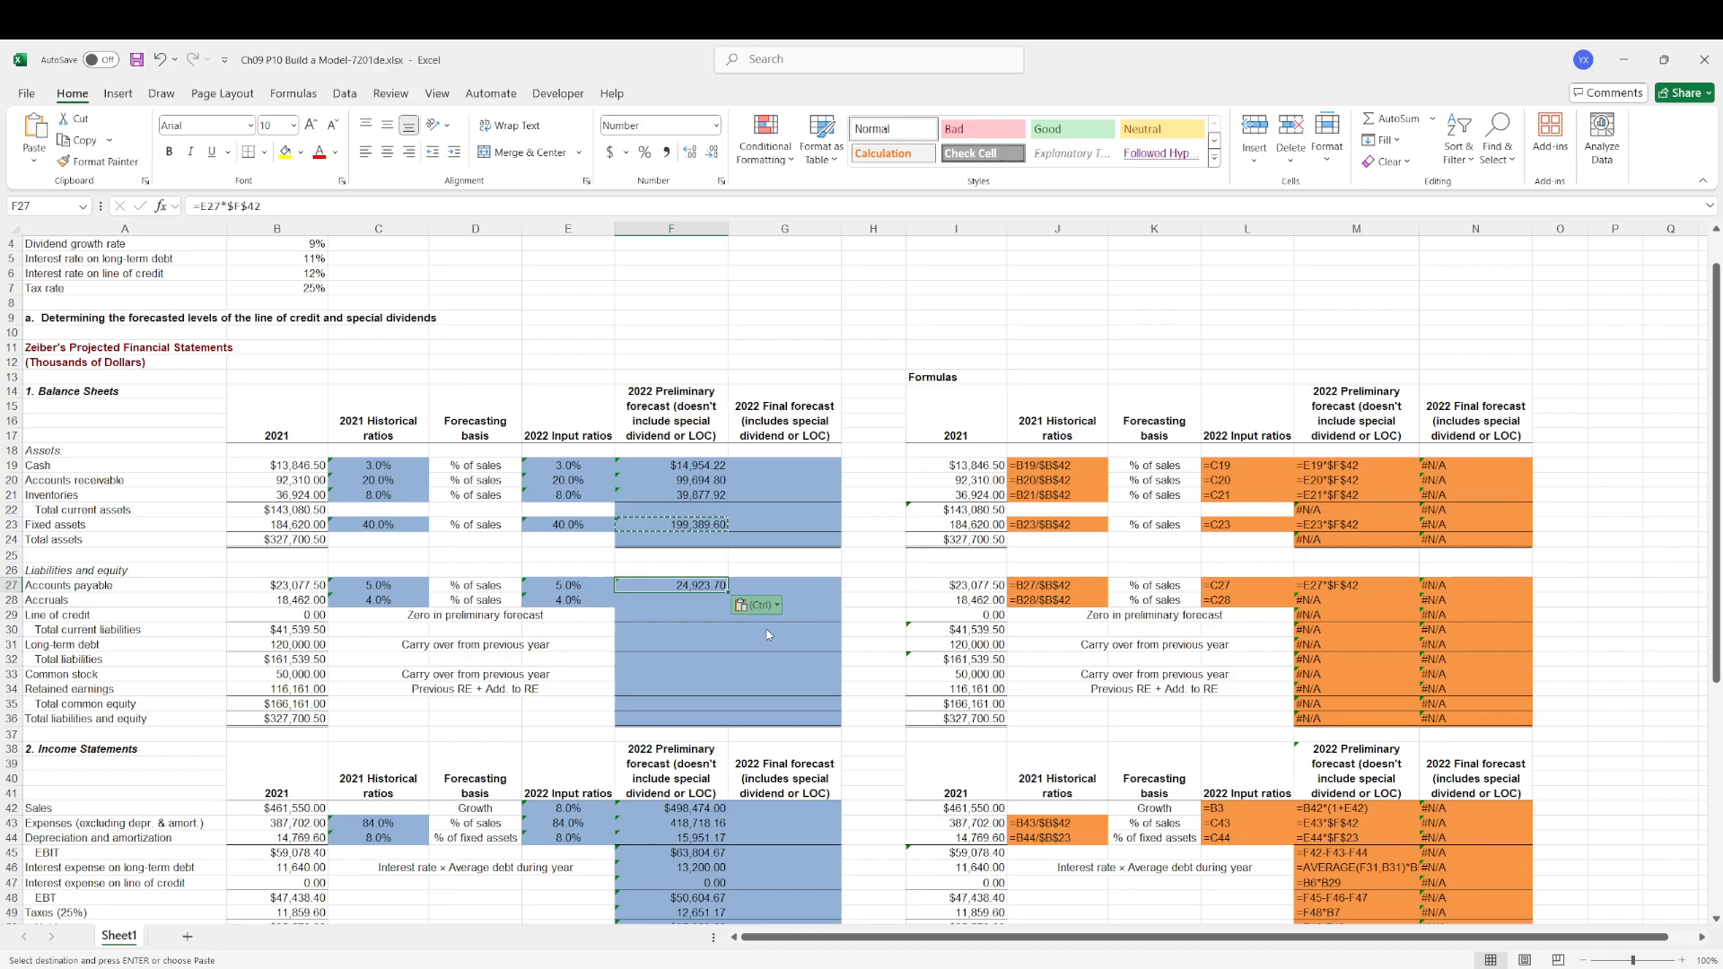
{"action": "double_click", "coordinate": [694, 585]}
{"action": "key", "text": "Escape"}
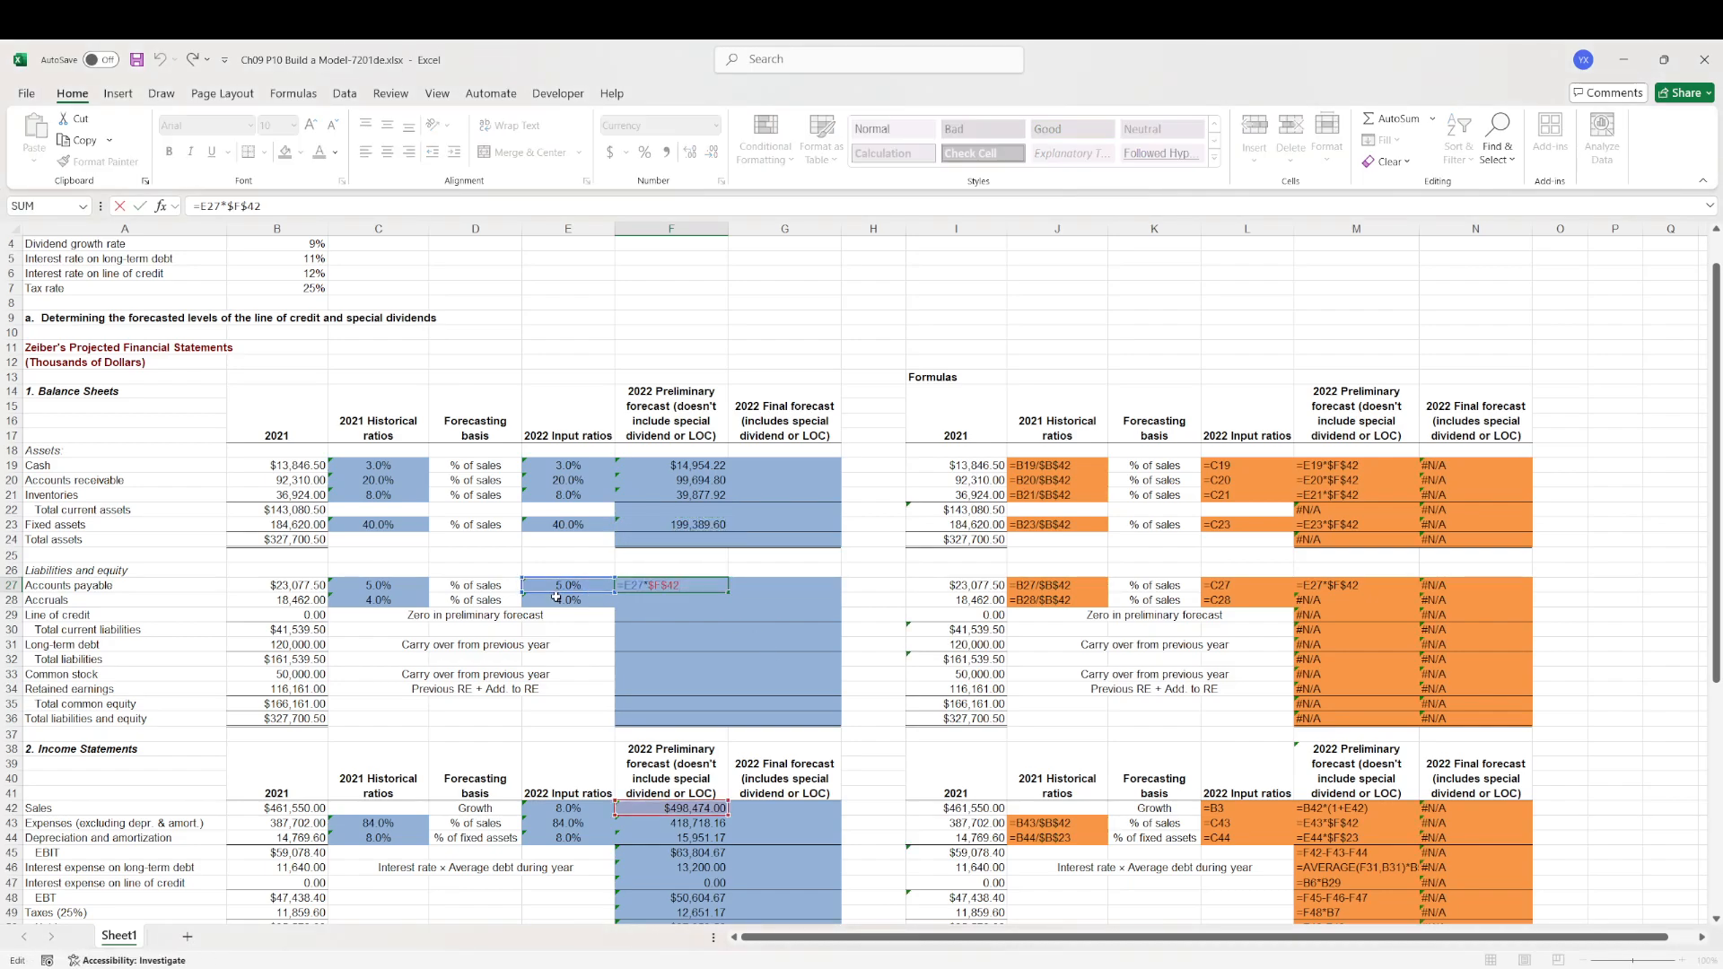
- Copy the Accounts payable formula from F27 to Accruals in F28, keeping the destination's number format, and check its references
{"action": "key", "text": "ctrl+c"}
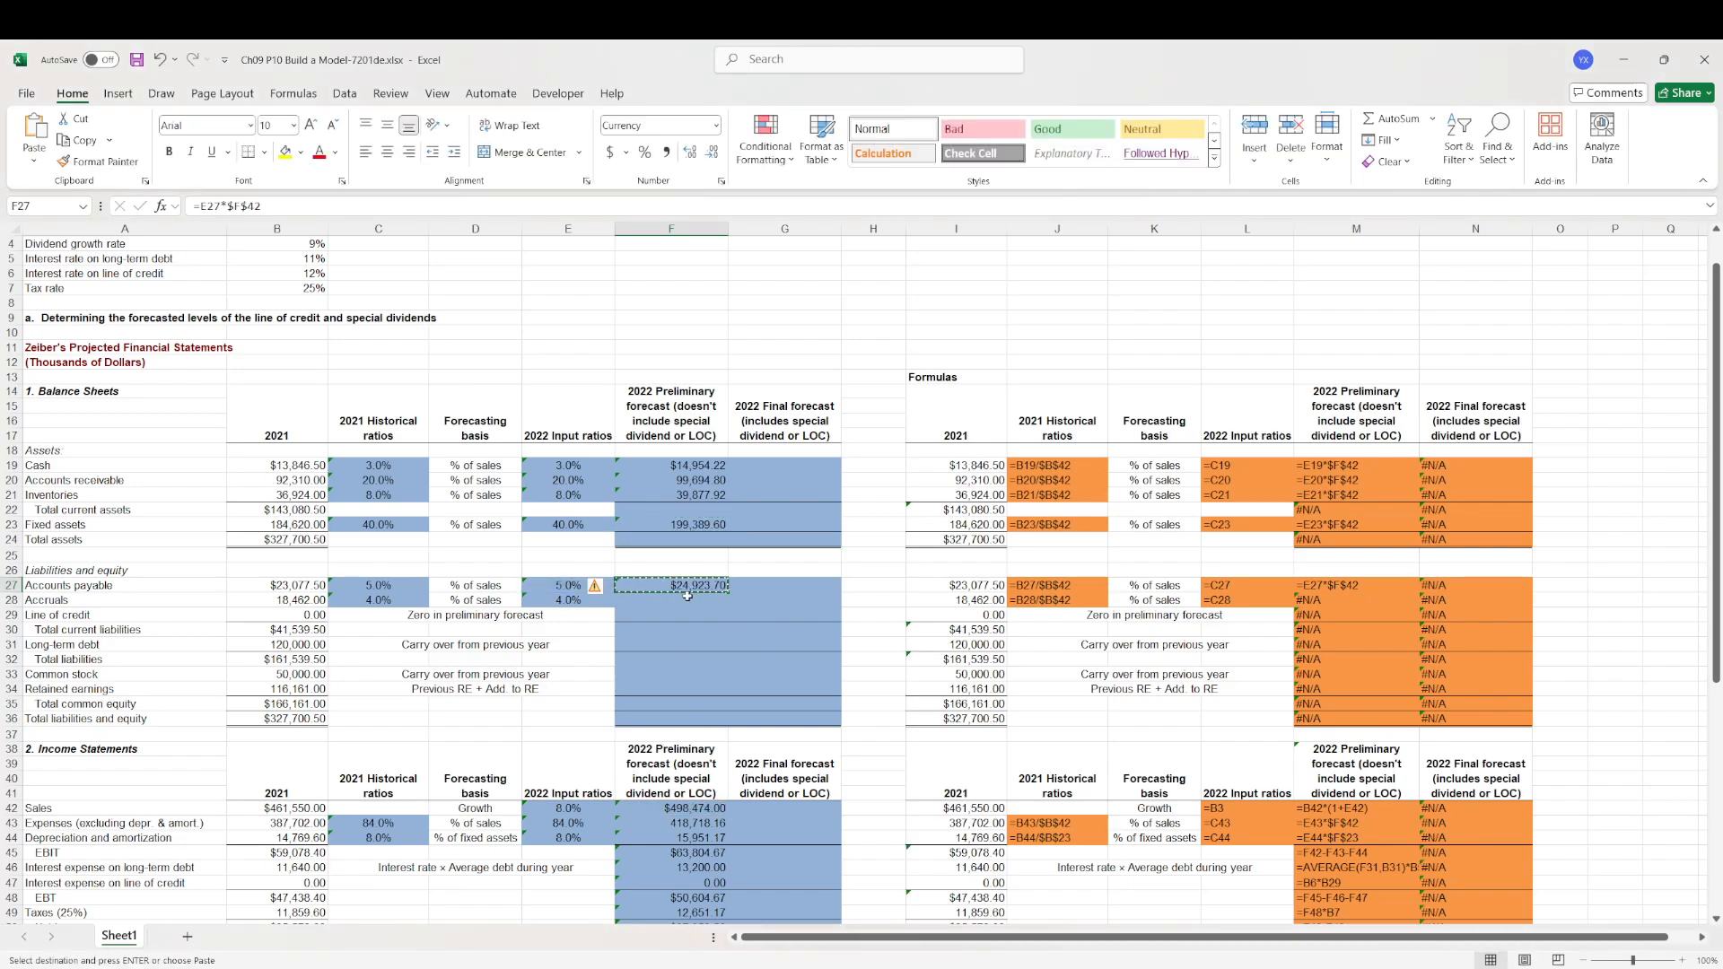
{"action": "left_click", "coordinate": [681, 599]}
{"action": "key", "text": "ctrl+v"}
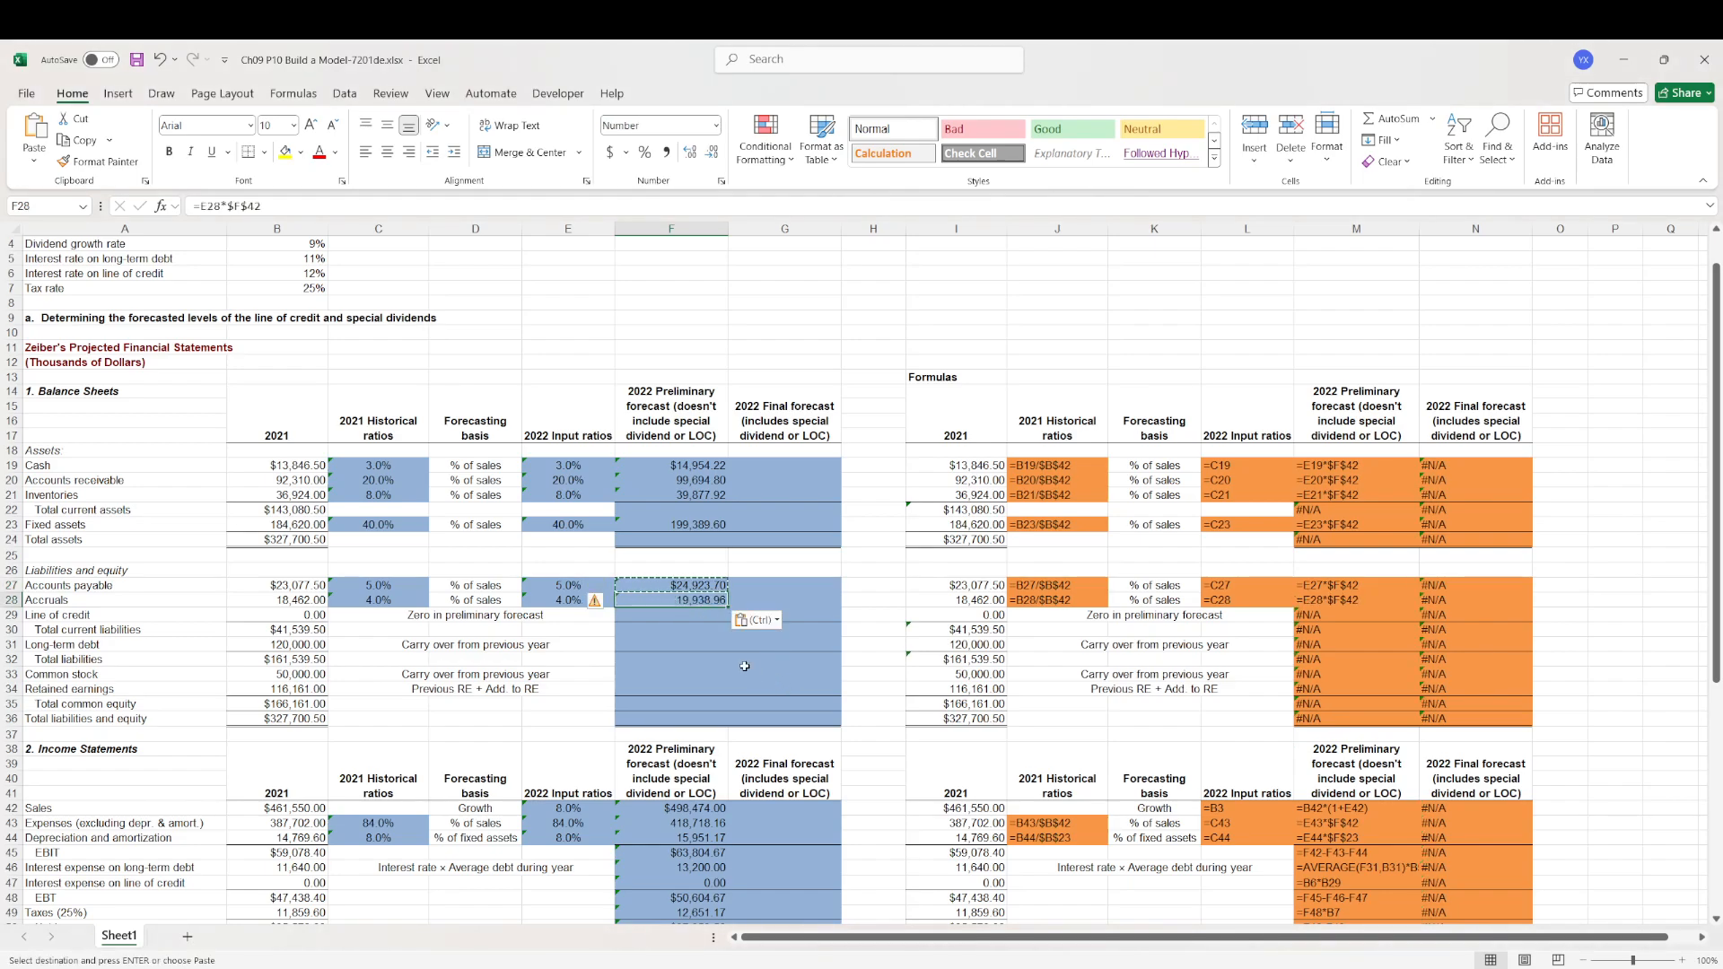
{"action": "double_click", "coordinate": [633, 599]}
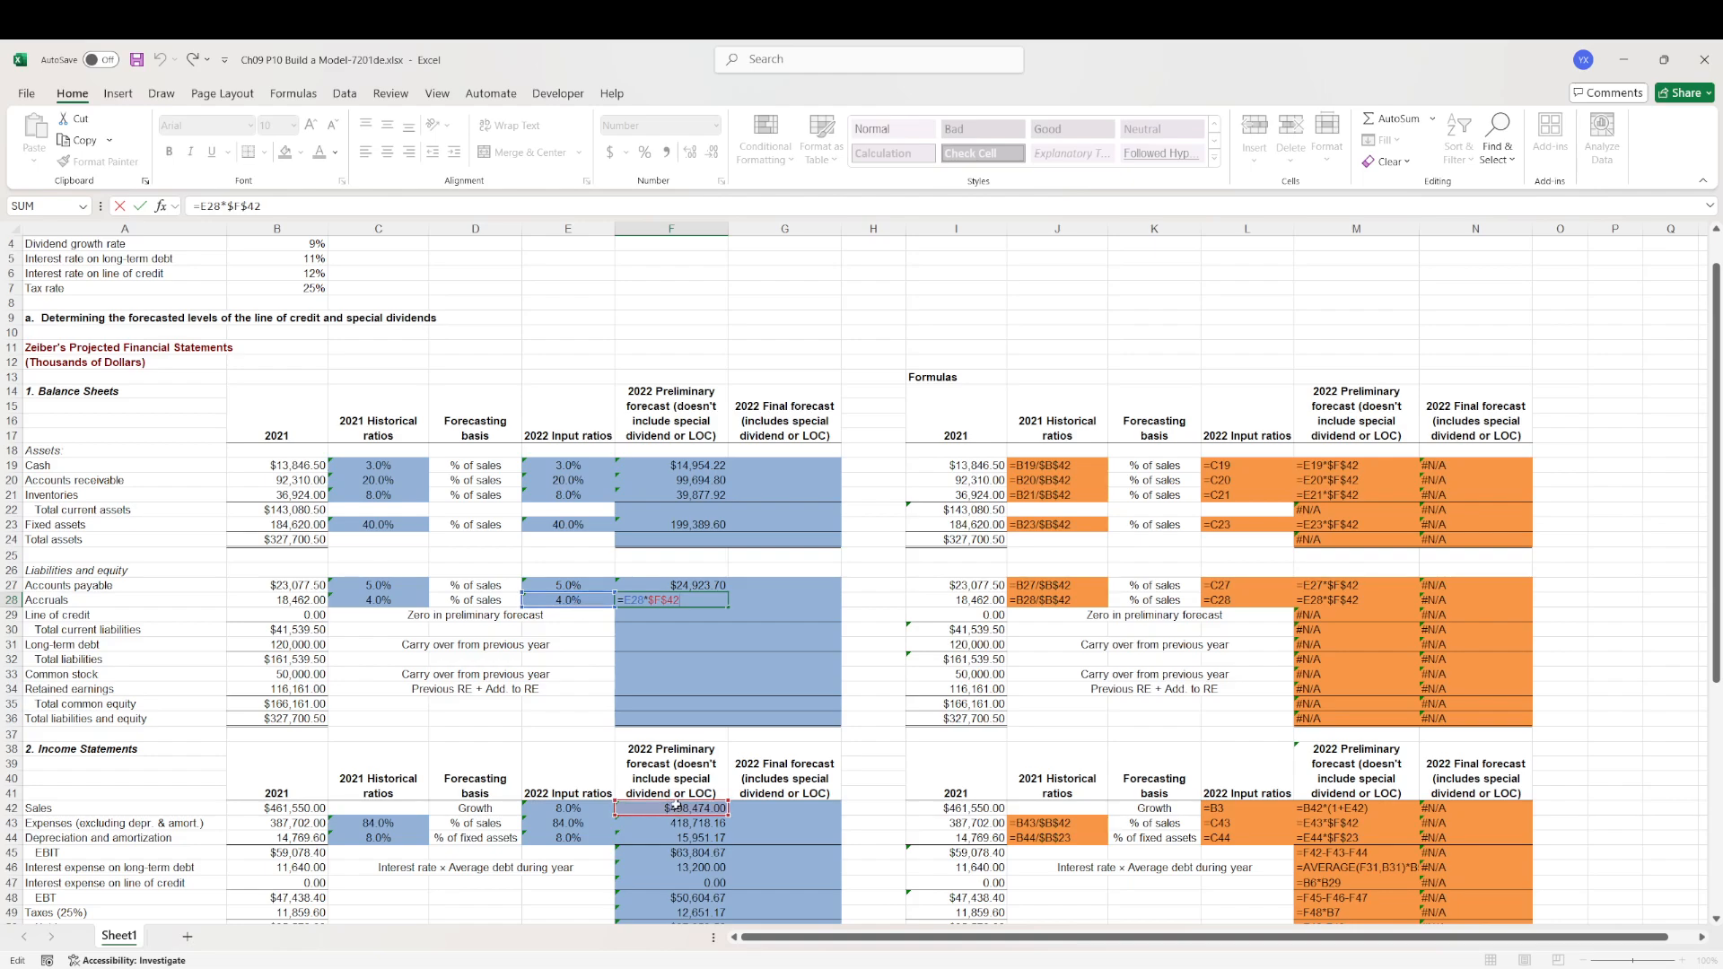
{"action": "key", "text": "ctrl+Return"}
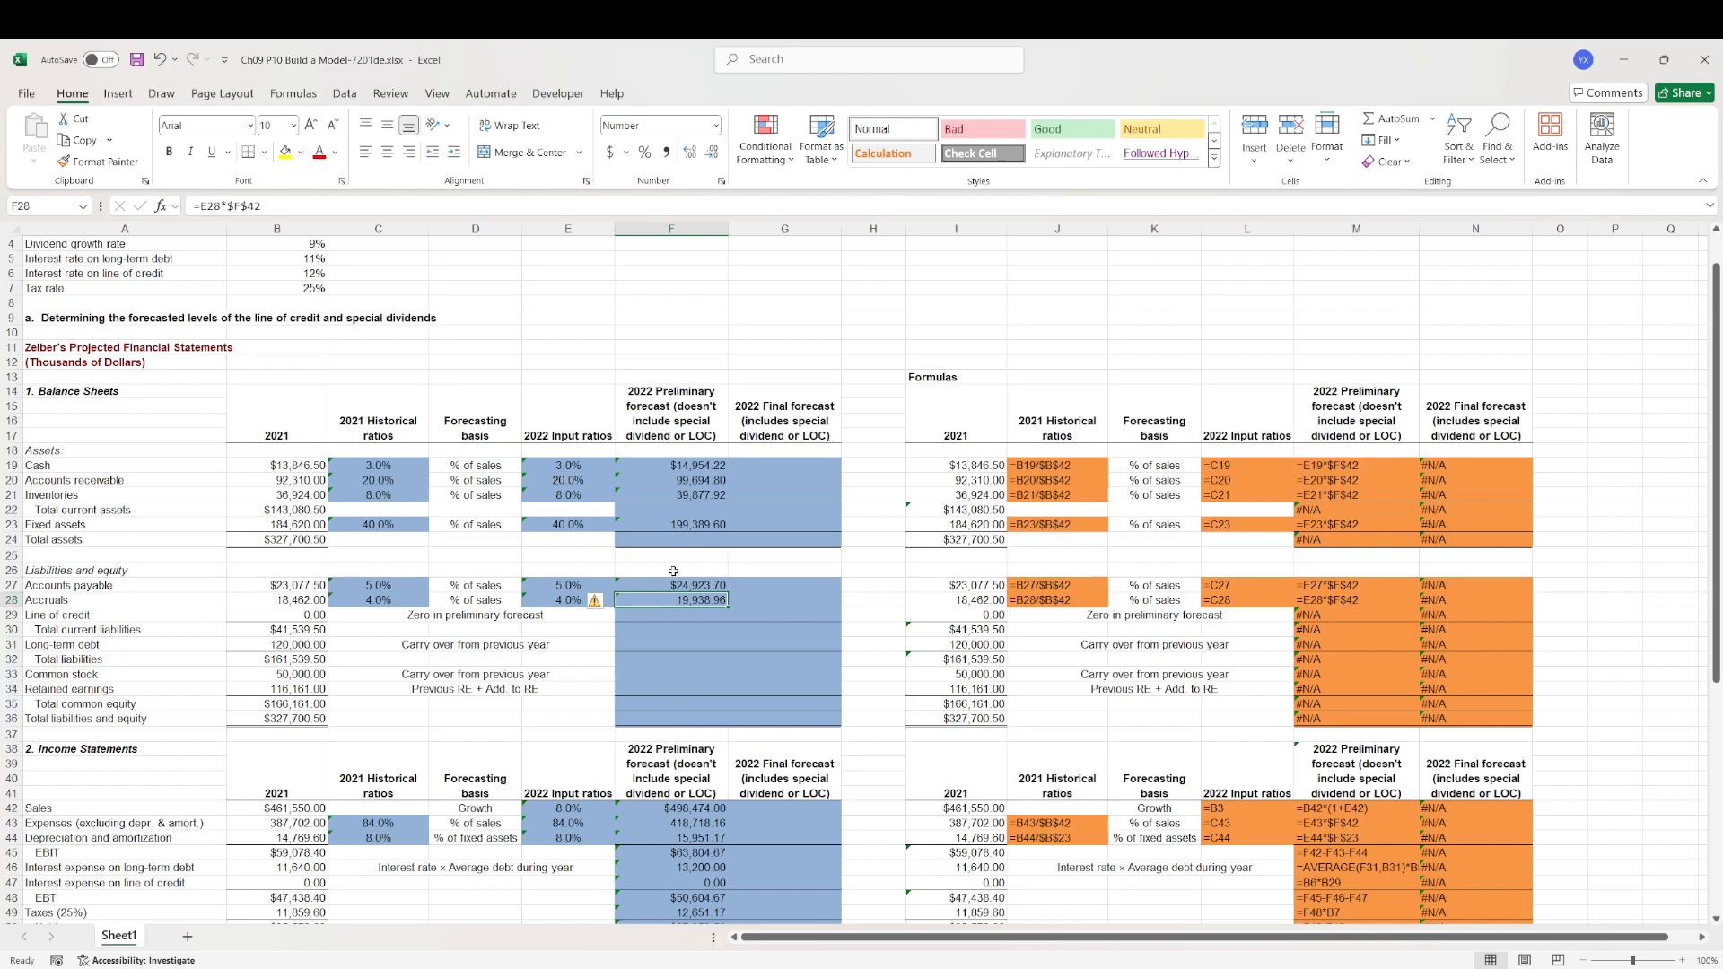
- Calculate preliminary Total current assets in F22 with =SUM(F19:F21)
{"action": "left_click", "coordinate": [693, 510]}
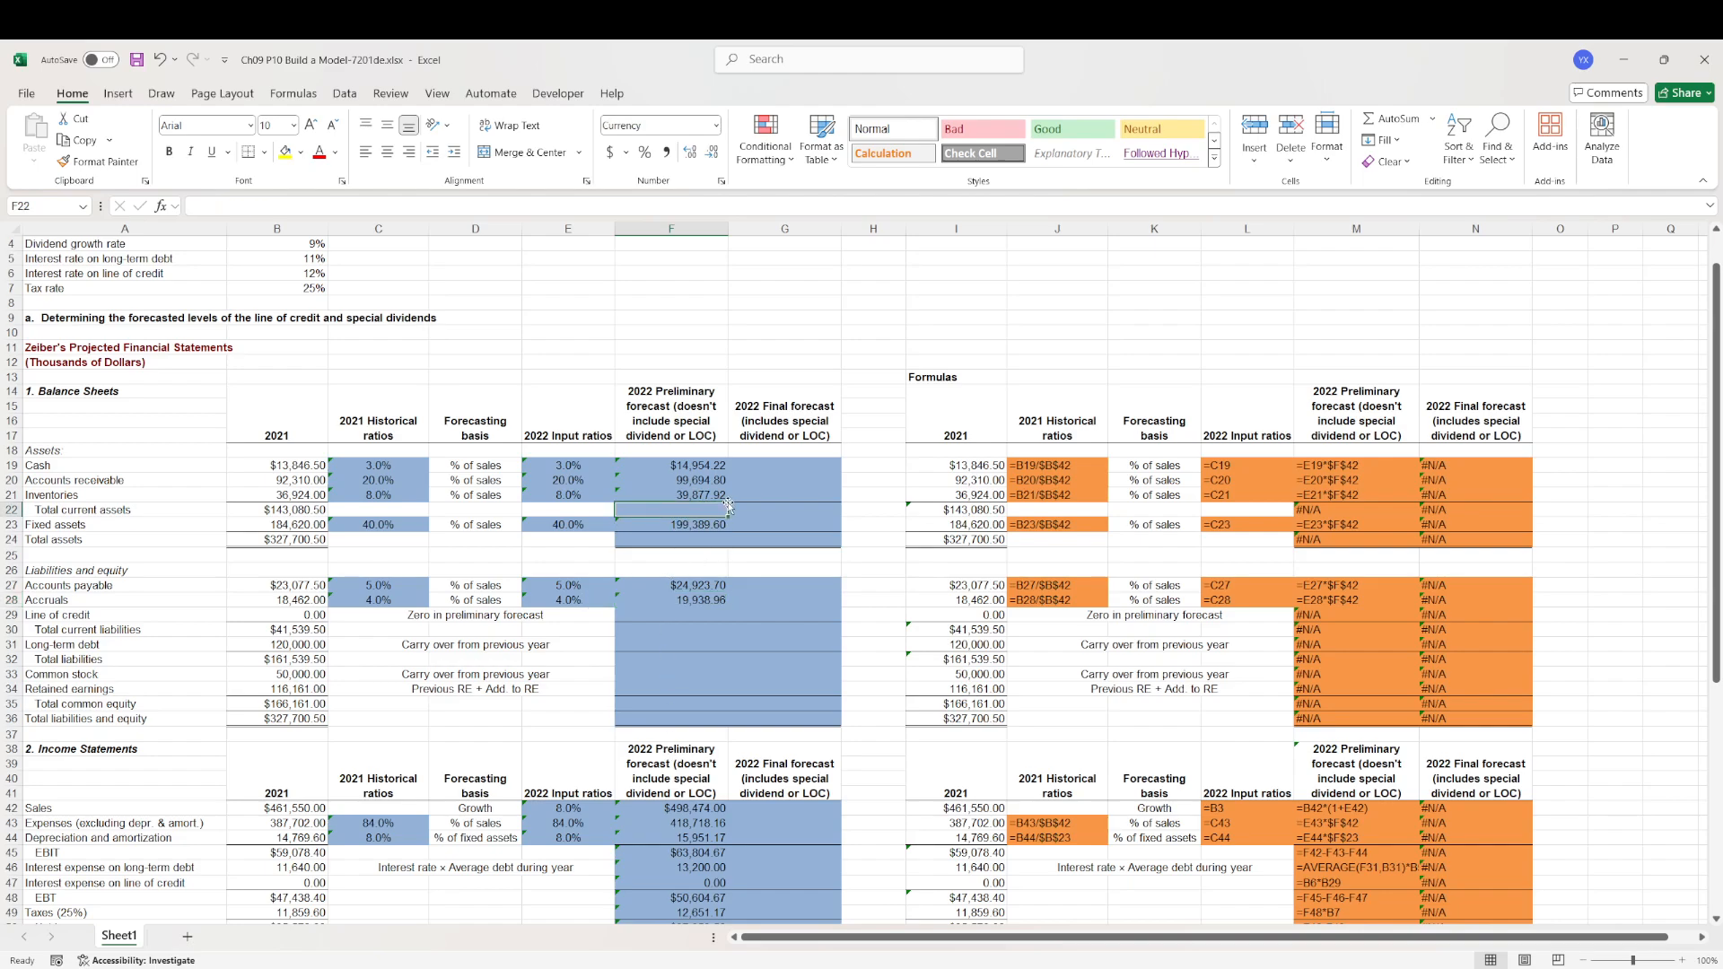
{"action": "type", "text": "=sum"}
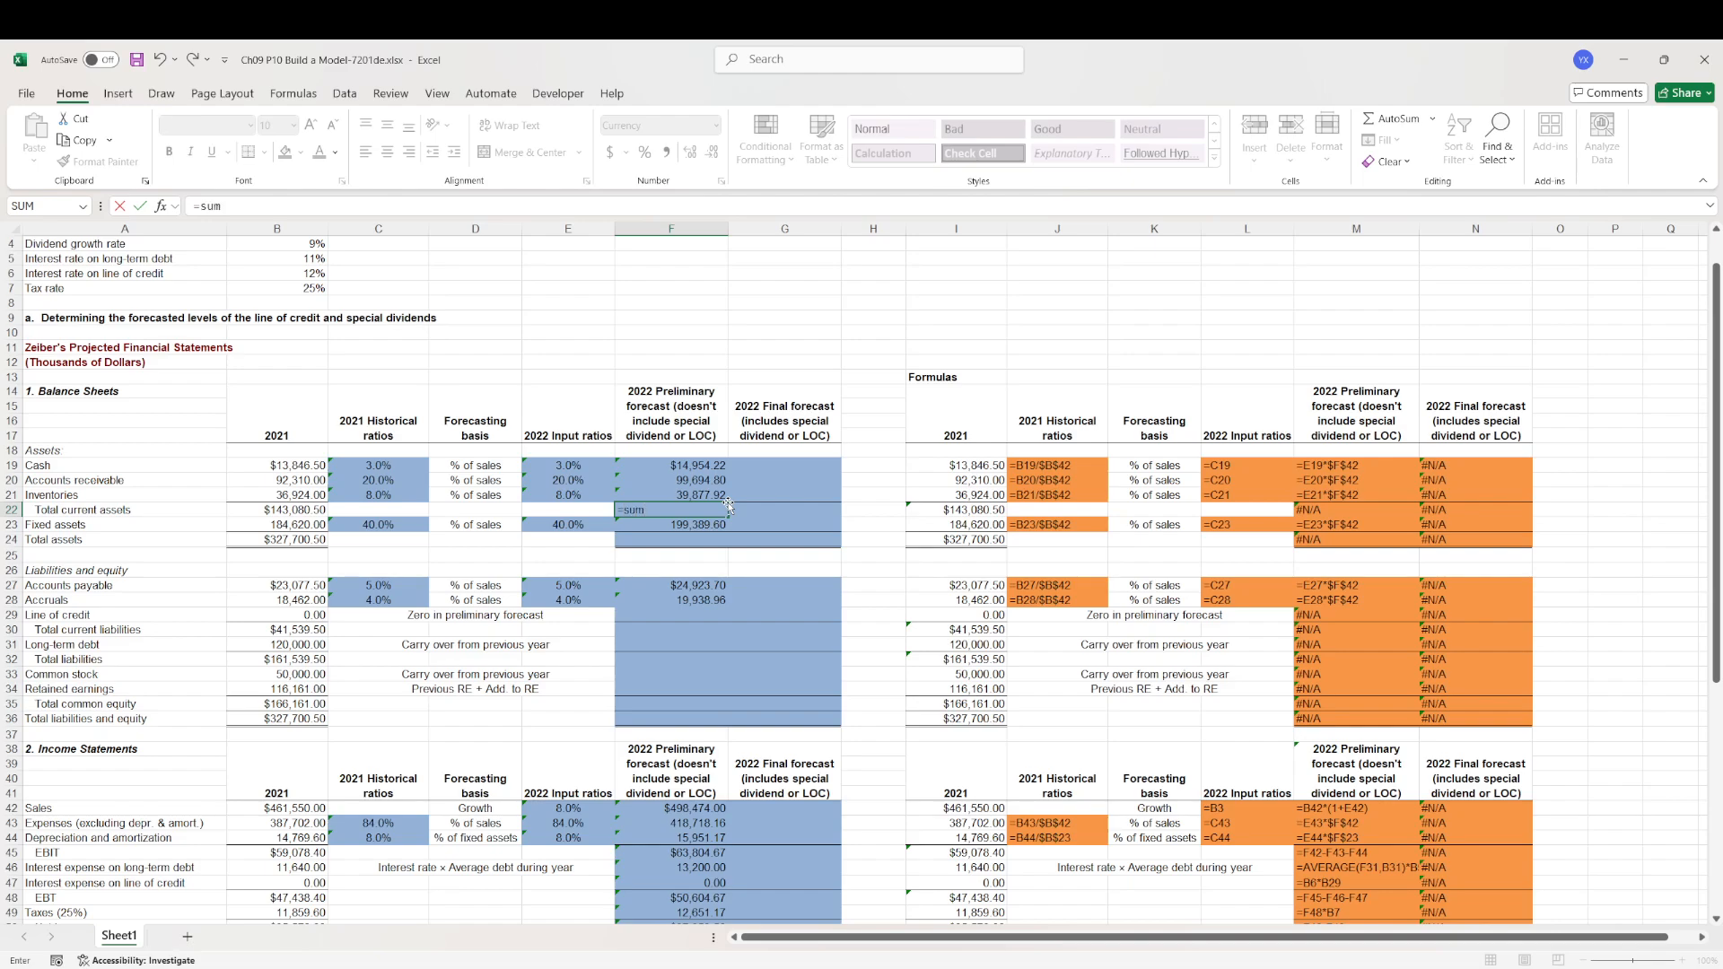
{"action": "type", "text": "("}
{"action": "key", "text": "Up"}
{"action": "key", "text": "shift+Up"}
{"action": "key", "text": "shift+Up"}
{"action": "key", "text": "Return"}
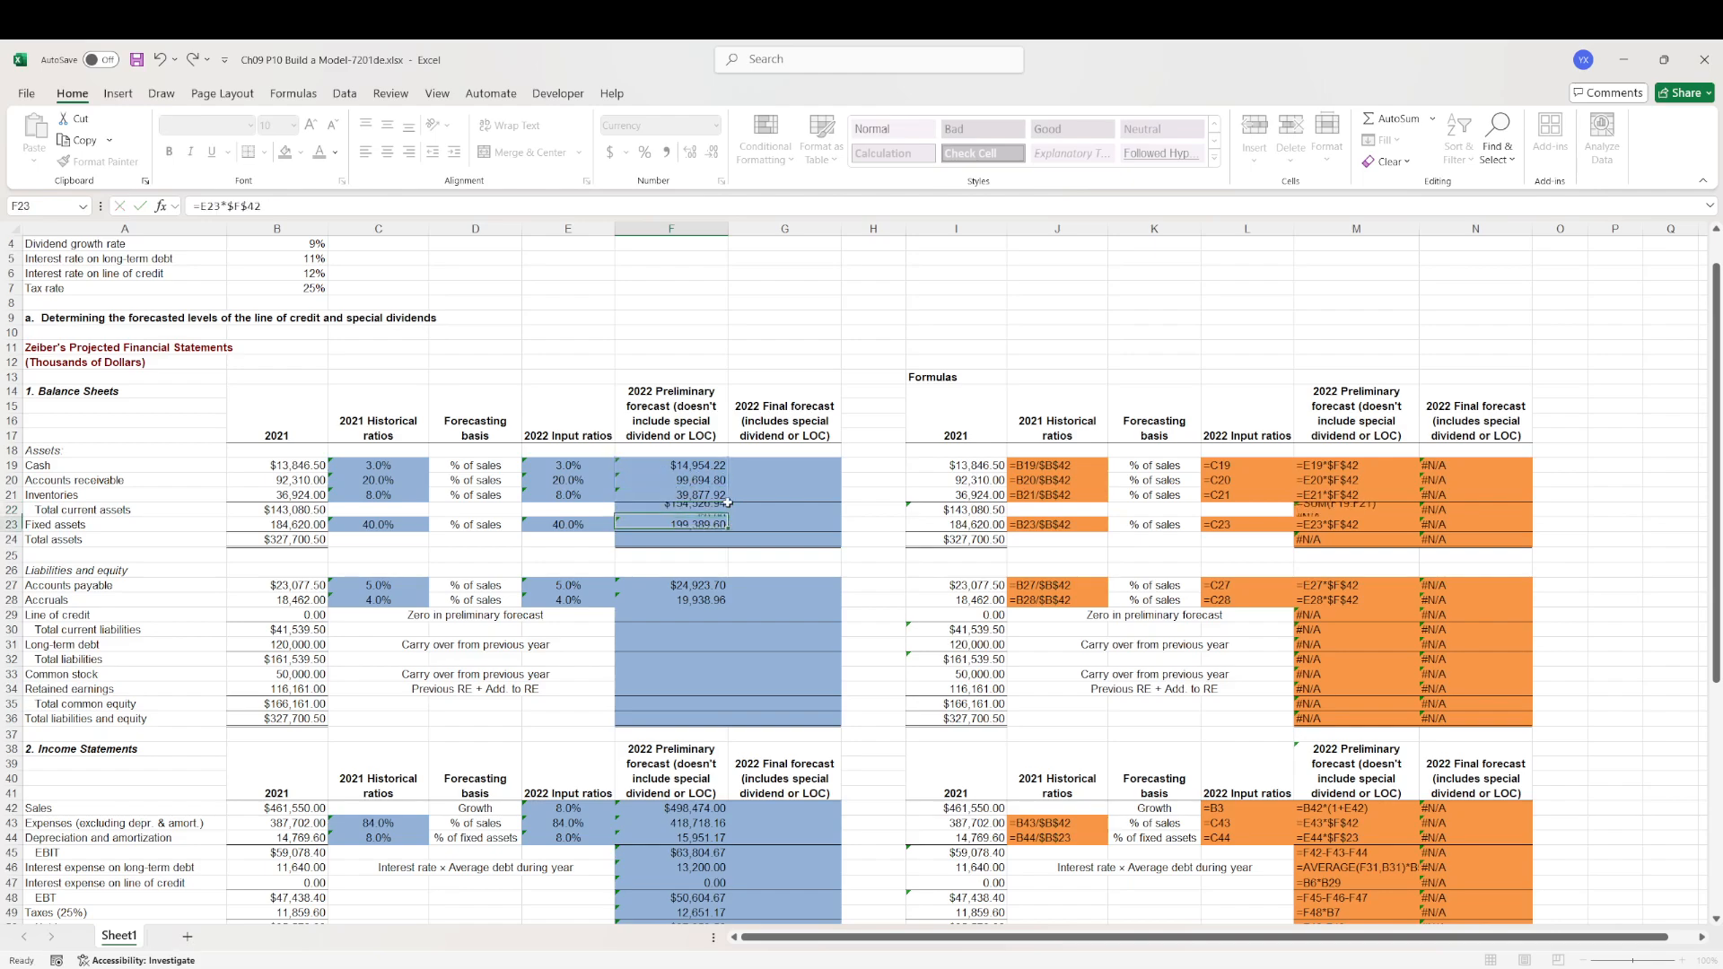
- Calculate preliminary Total assets in F24 as current assets plus fixed assets with =F22+F23
{"action": "key", "text": "Down"}
{"action": "type", "text": "="}
{"action": "key", "text": "Up"}
{"action": "key", "text": "Up"}
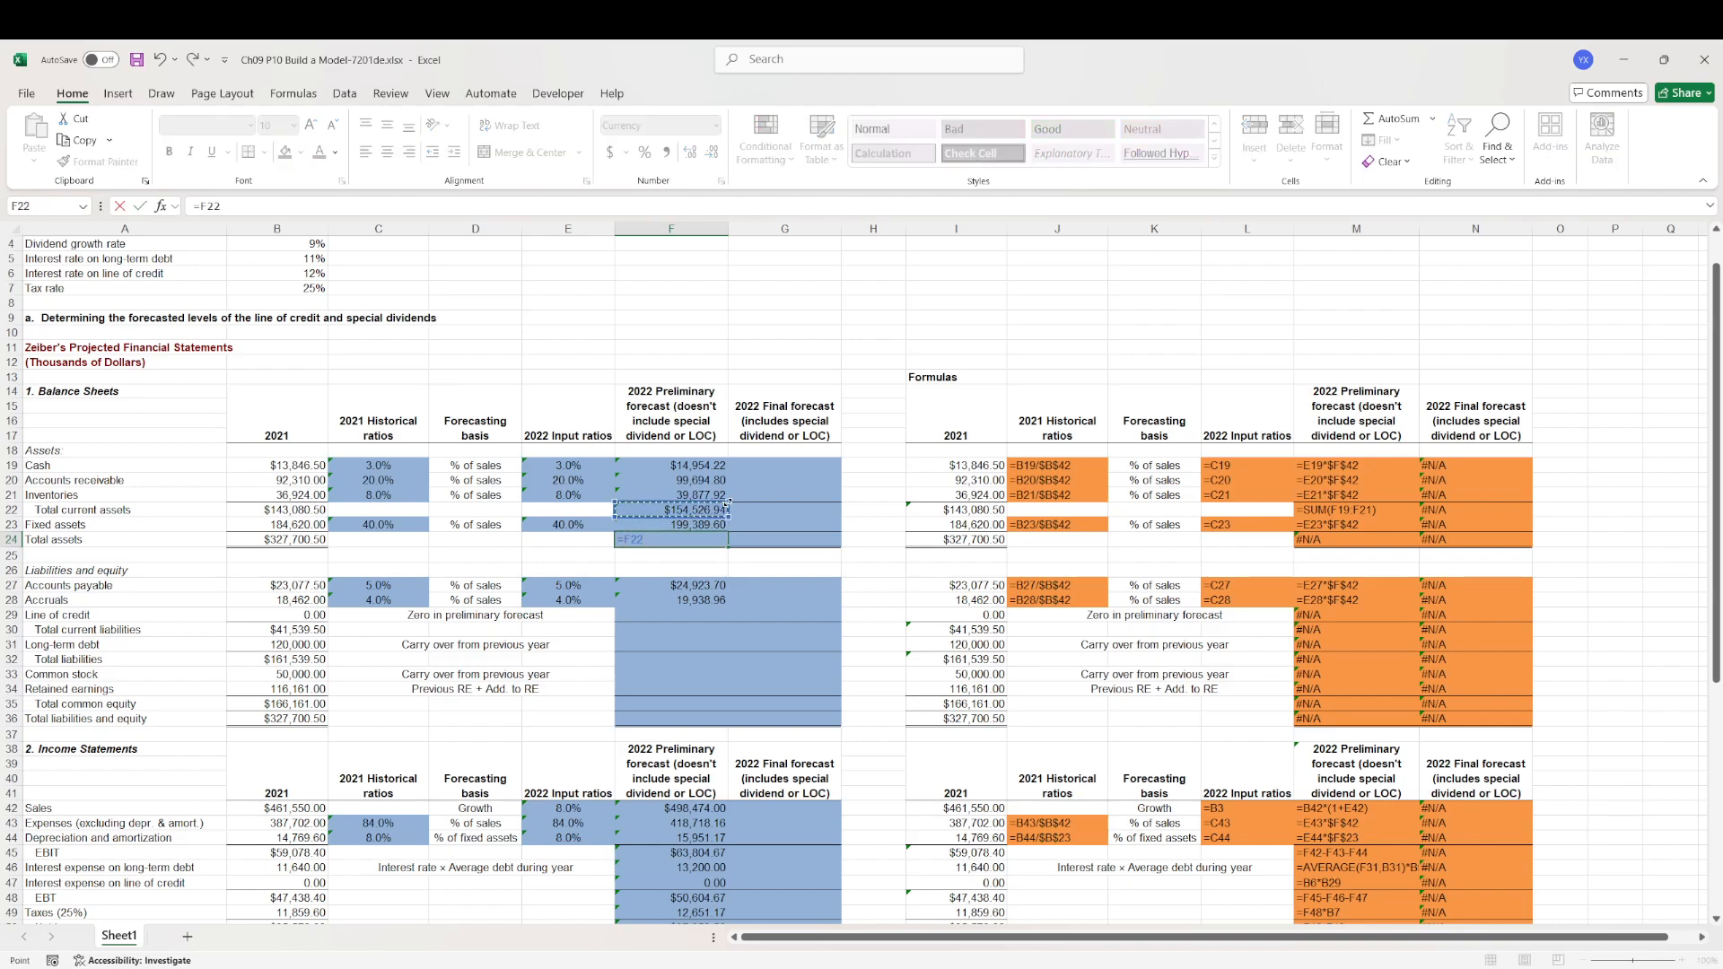
{"action": "type", "text": "+"}
{"action": "key", "text": "Up"}
{"action": "key", "text": "Return"}
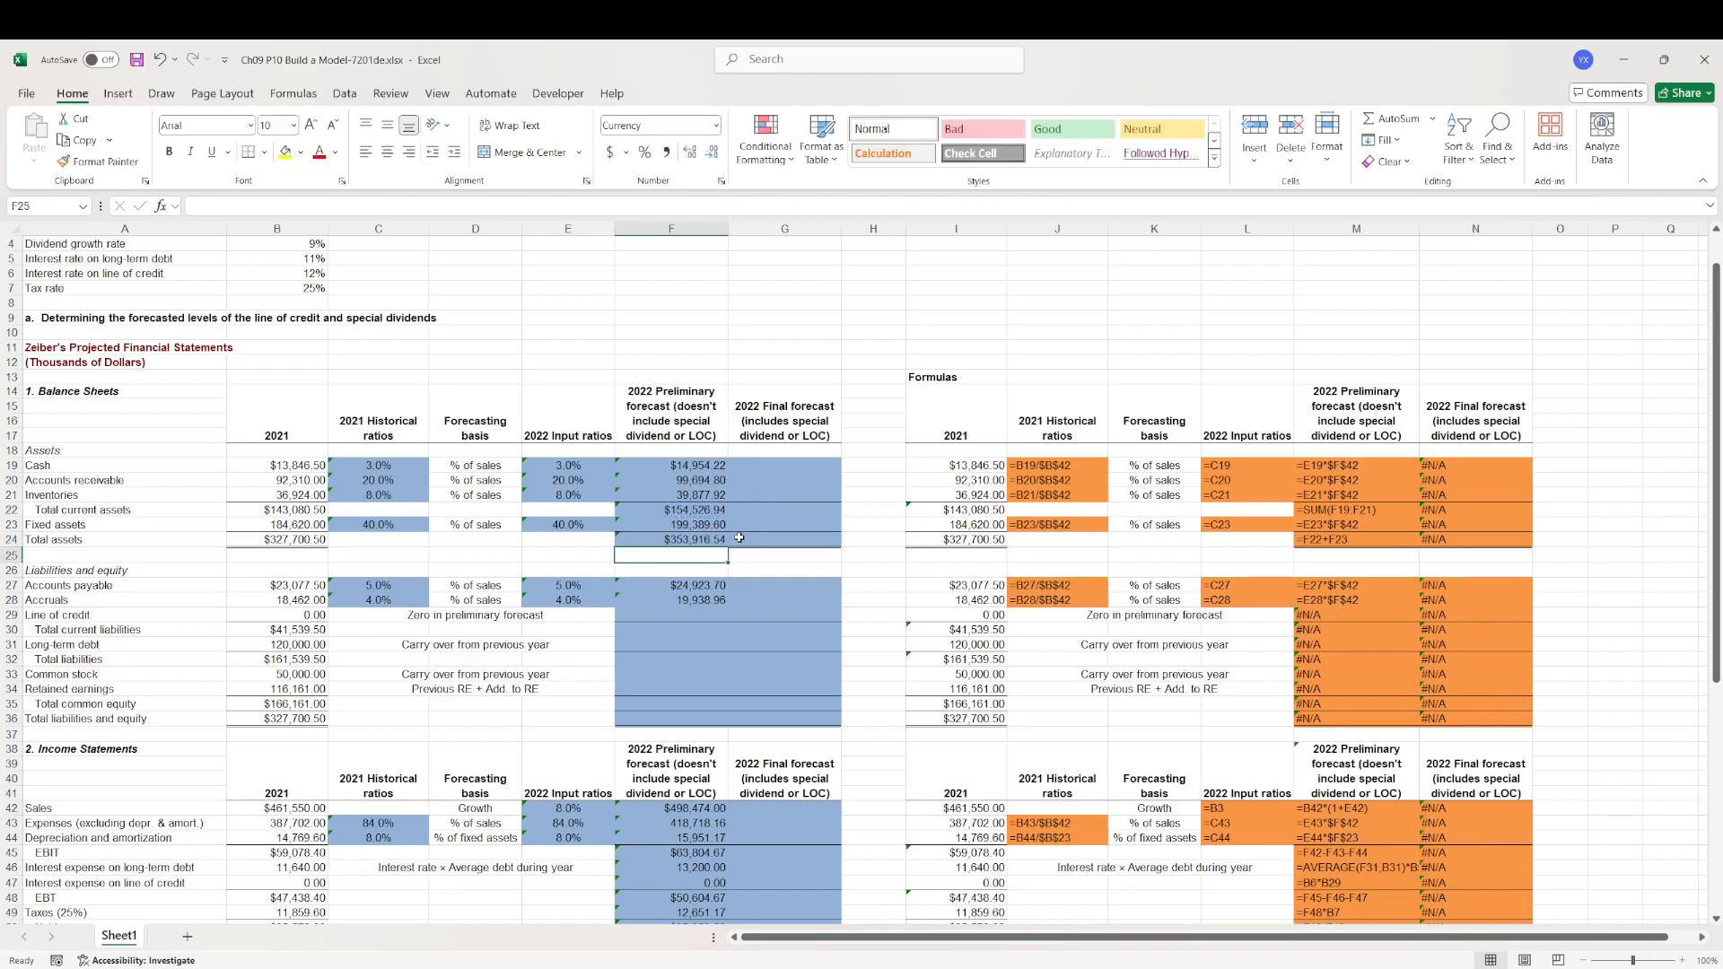
- Set the preliminary Line of credit in F29 to 0.00
{"action": "left_click", "coordinate": [675, 615]}
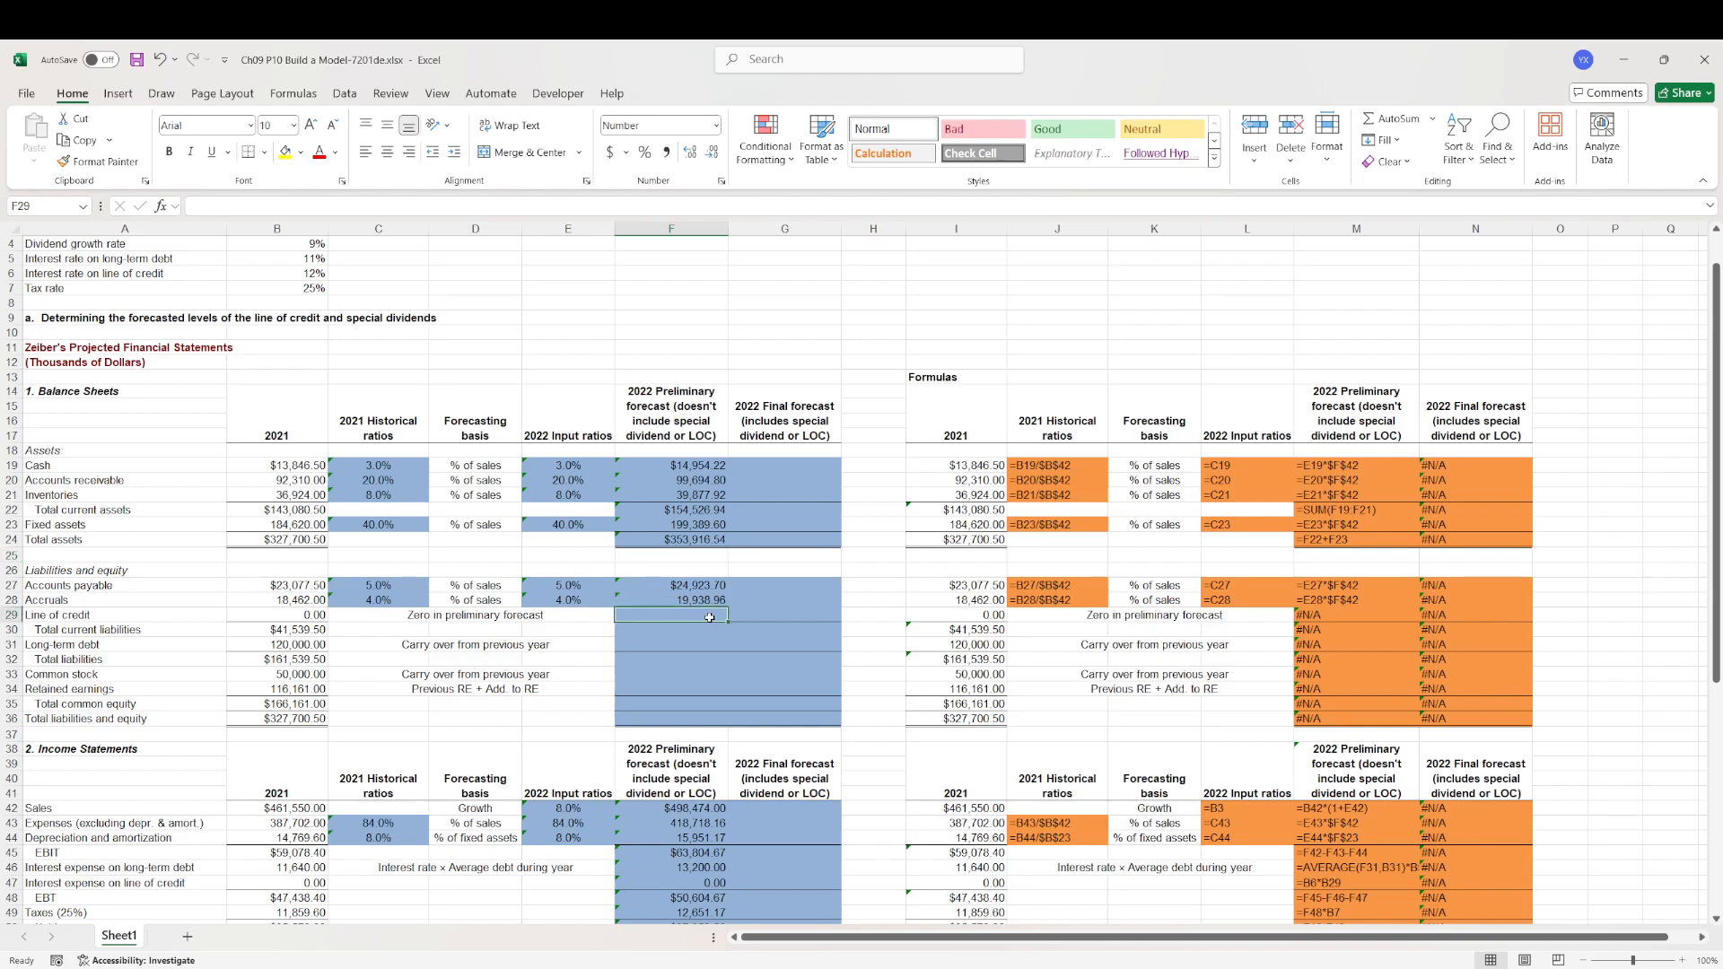
{"action": "type", "text": "0."}
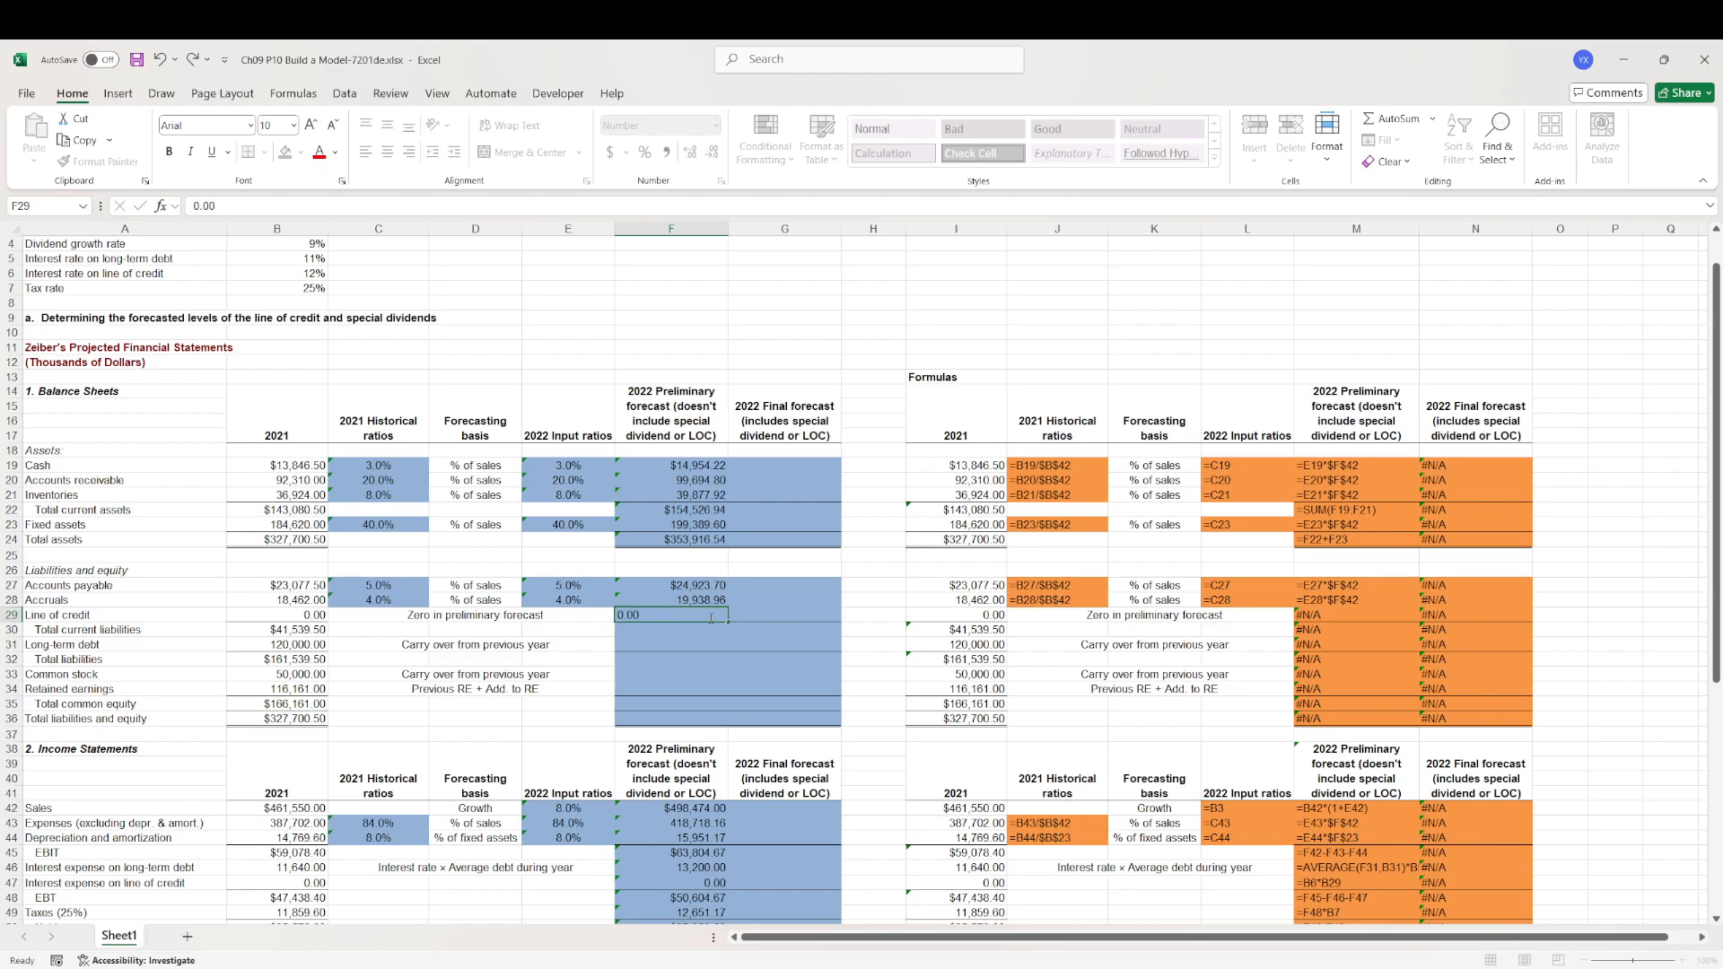
{"action": "key", "text": "Return"}
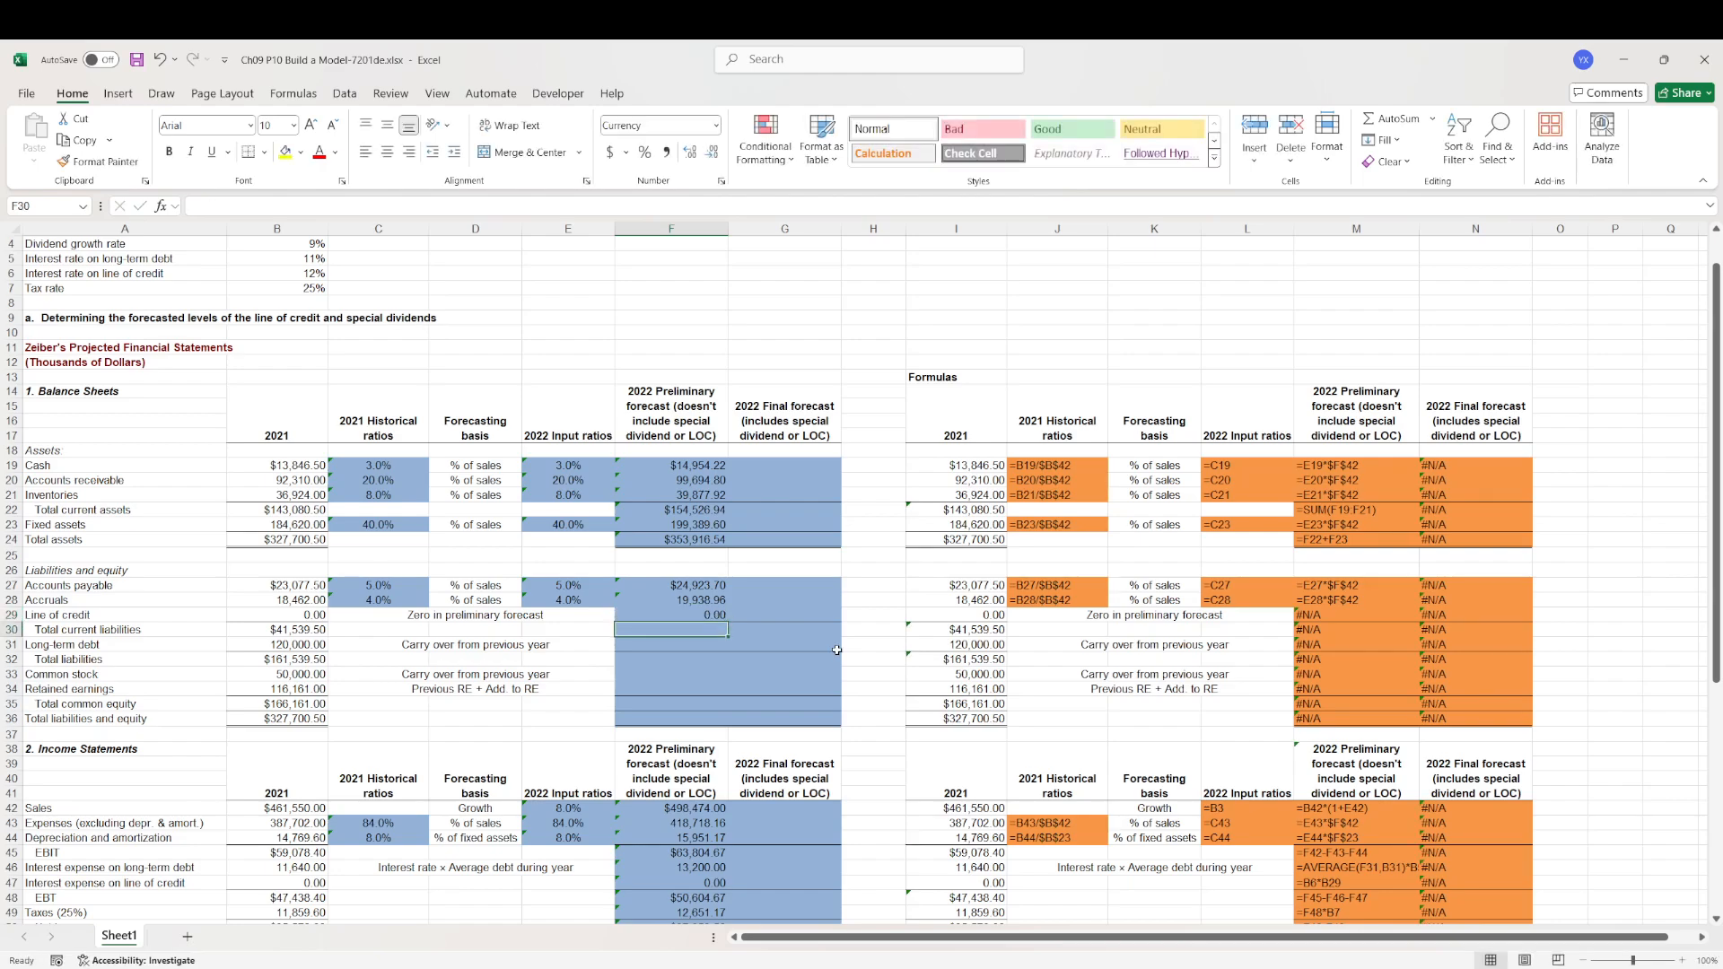
- Calculate preliminary Total current liabilities in F30 with =SUM(F27:F29)
{"action": "type", "text": "=sum("}
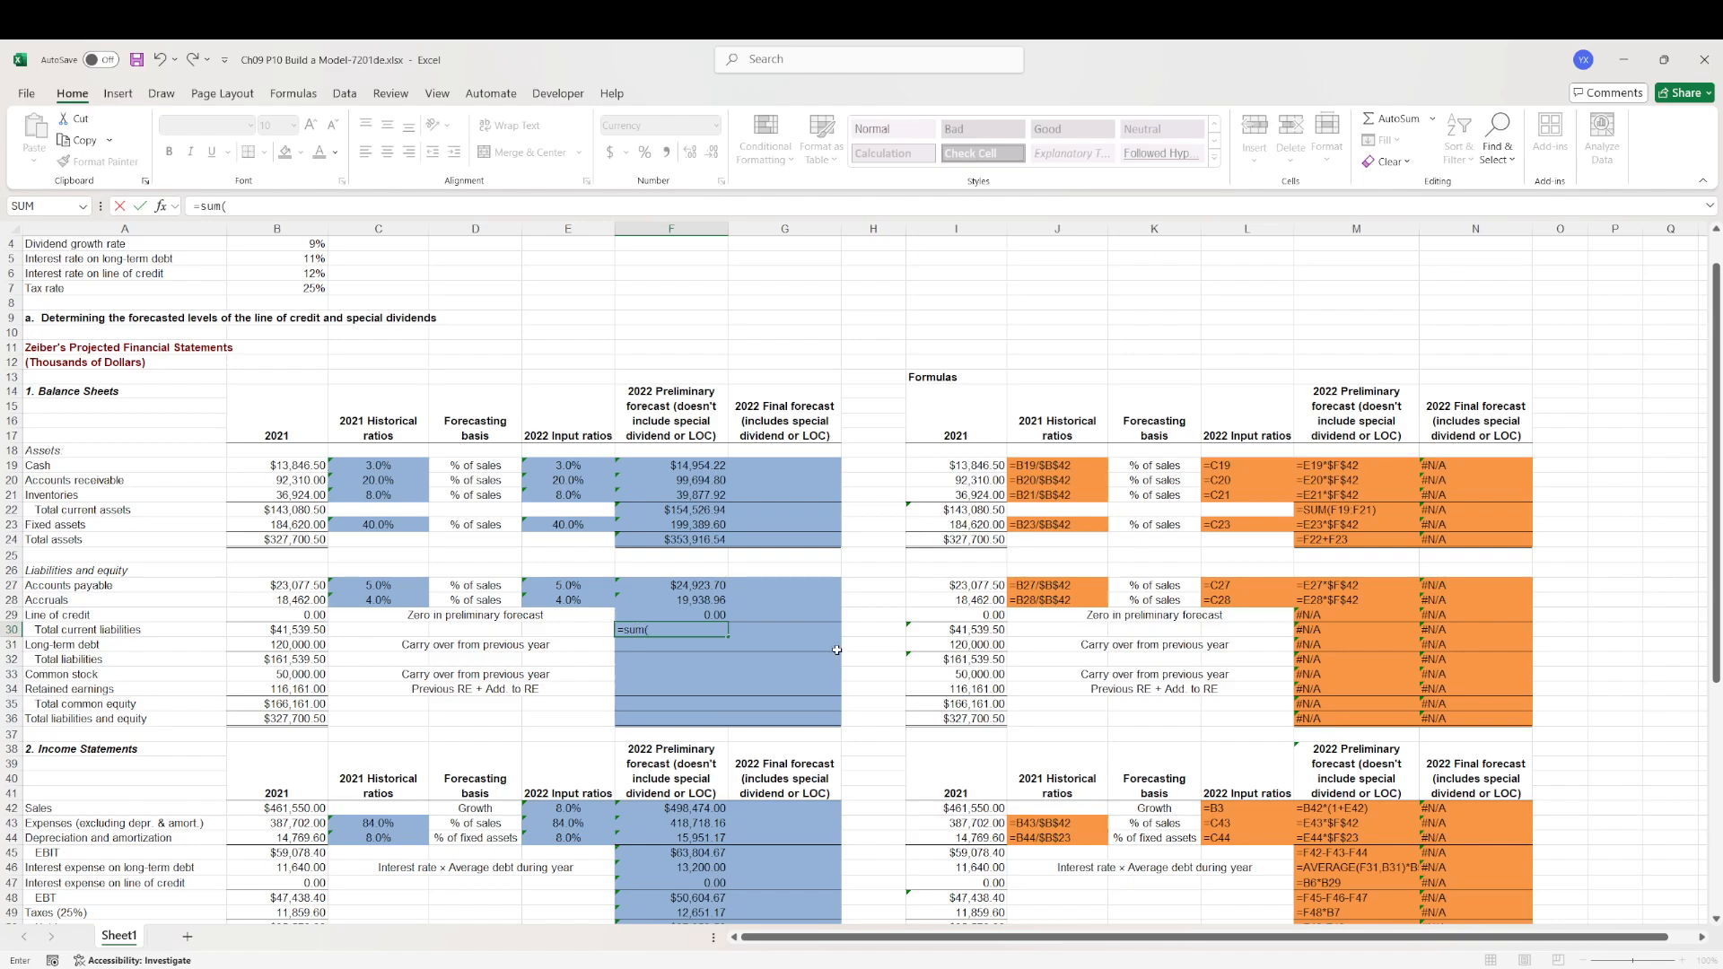
{"action": "key", "text": "Up"}
{"action": "key", "text": "shift+Up"}
{"action": "key", "text": "shift+Up"}
{"action": "type", "text": ")"}
{"action": "key", "text": "Return"}
- Carry over the 2021 Long-term debt to the preliminary forecast in F31 with =B31
{"action": "type", "text": "="}
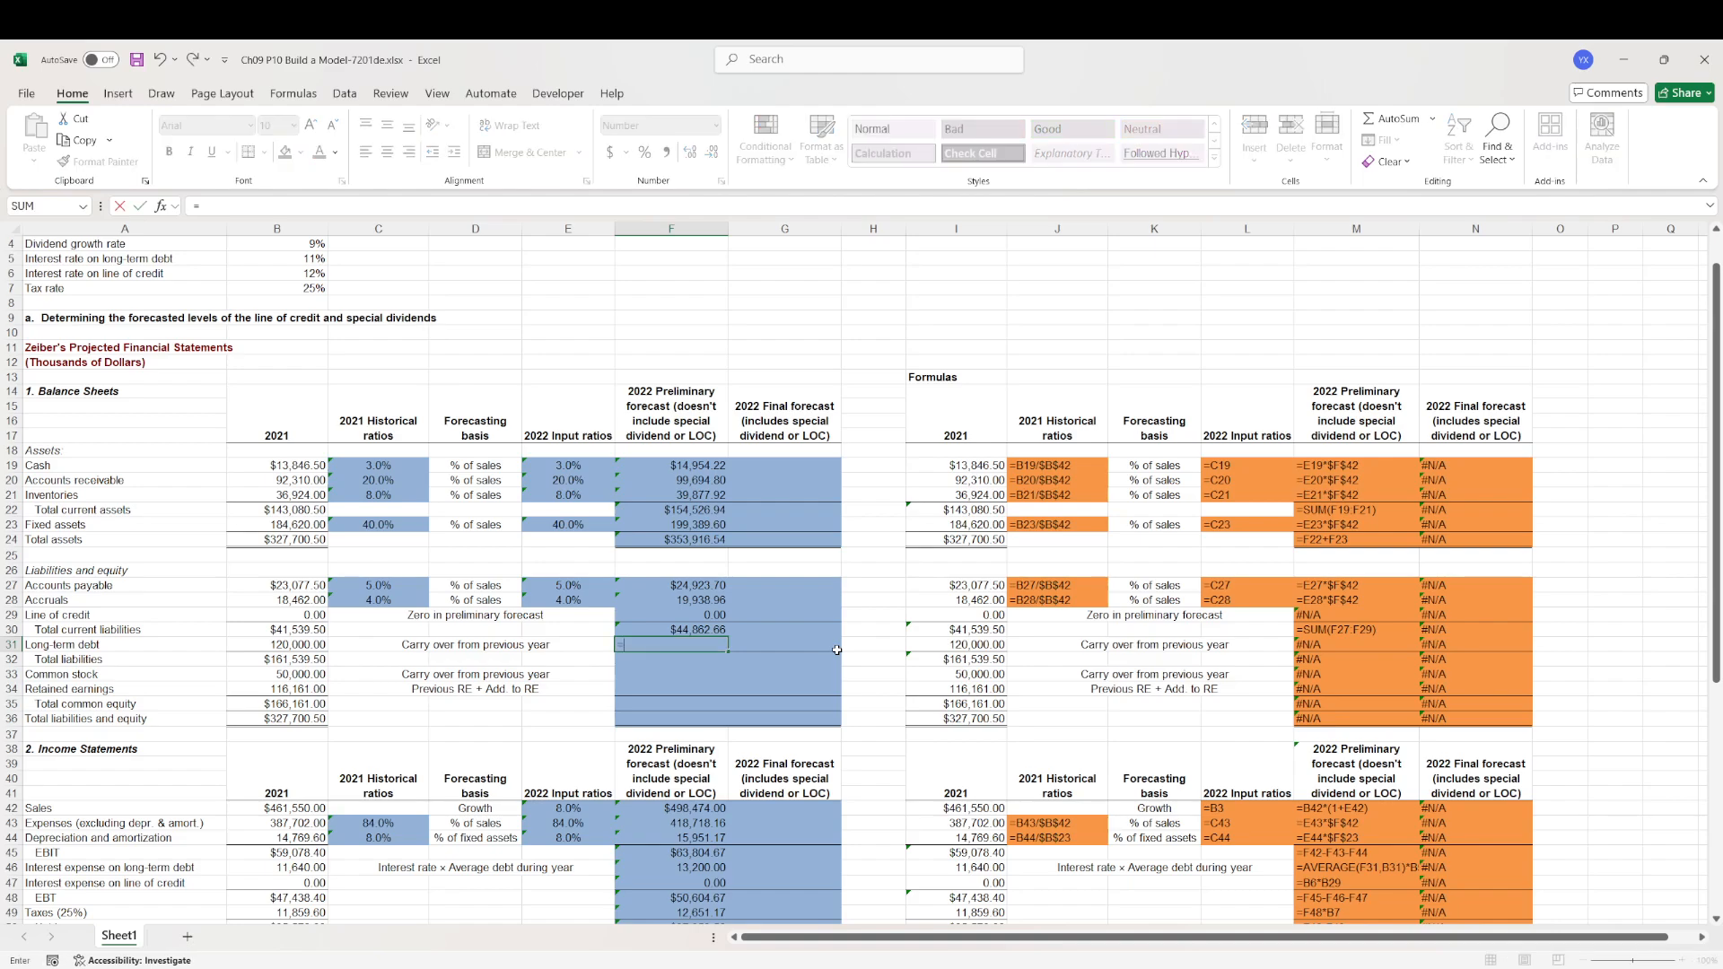
{"action": "key", "text": "Left"}
{"action": "key", "text": "Left"}
{"action": "key", "text": "Left"}
{"action": "key", "text": "Left"}
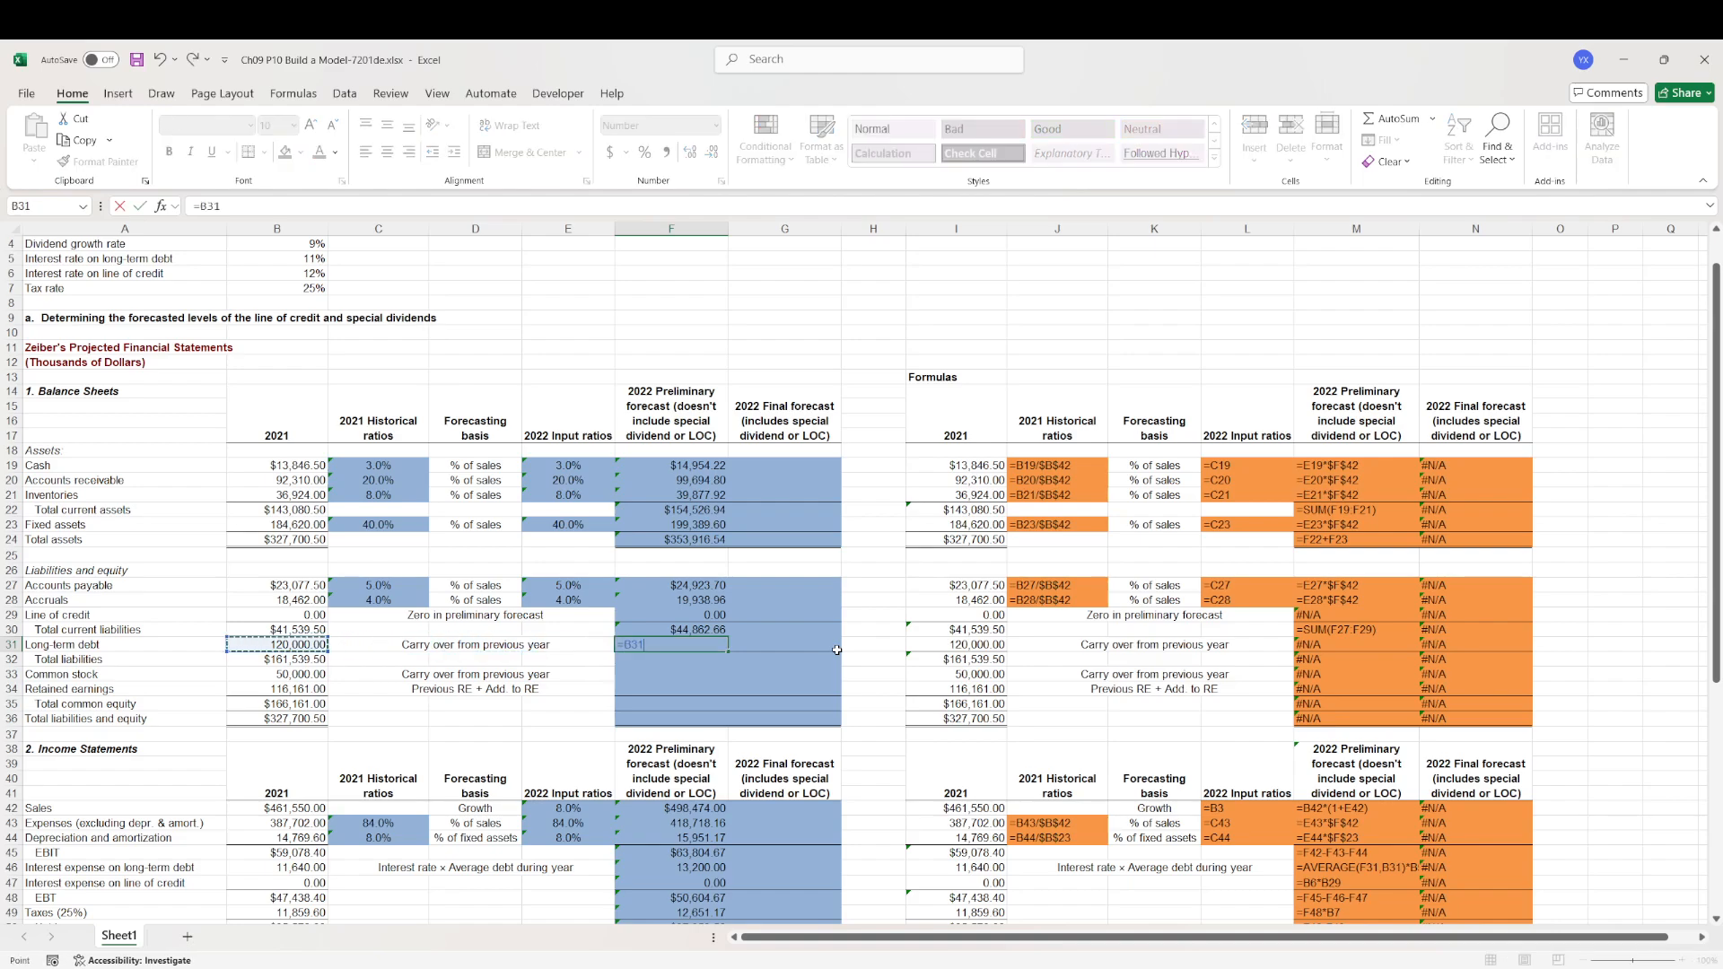
{"action": "key", "text": "Return"}
- Calculate preliminary Total liabilities in F32 as current liabilities plus long-term debt with =F30+F31
{"action": "type", "text": "="}
{"action": "key", "text": "Up"}
{"action": "key", "text": "Up"}
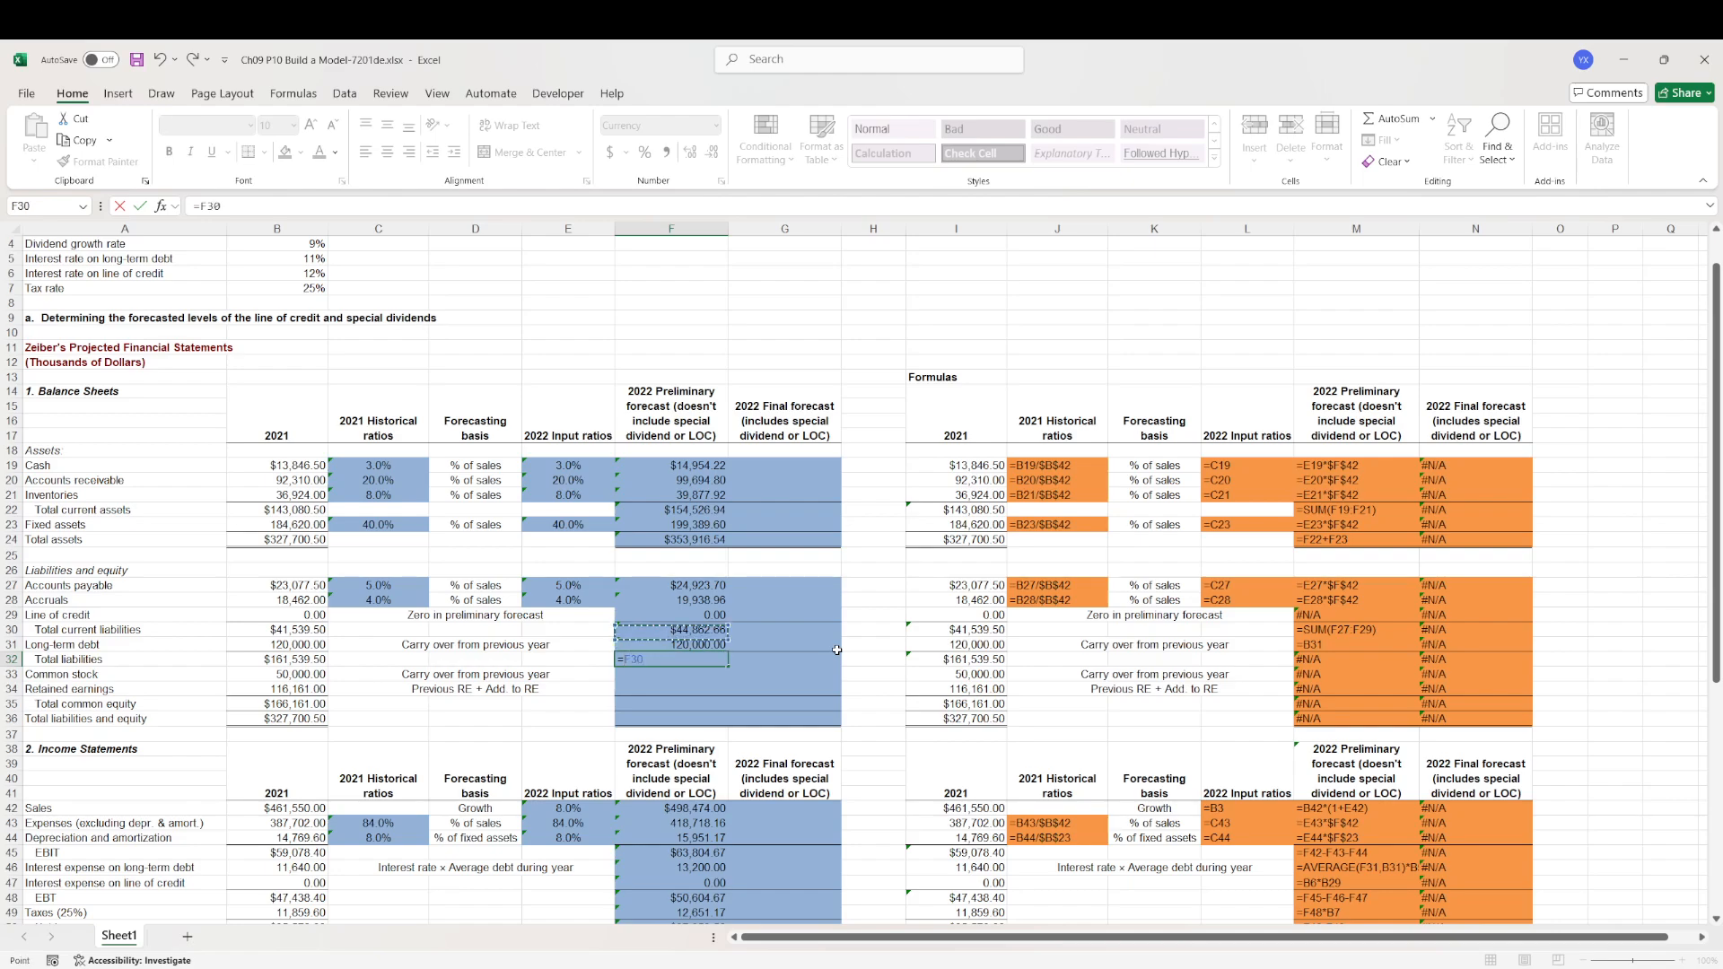
{"action": "type", "text": "+"}
{"action": "key", "text": "Up"}
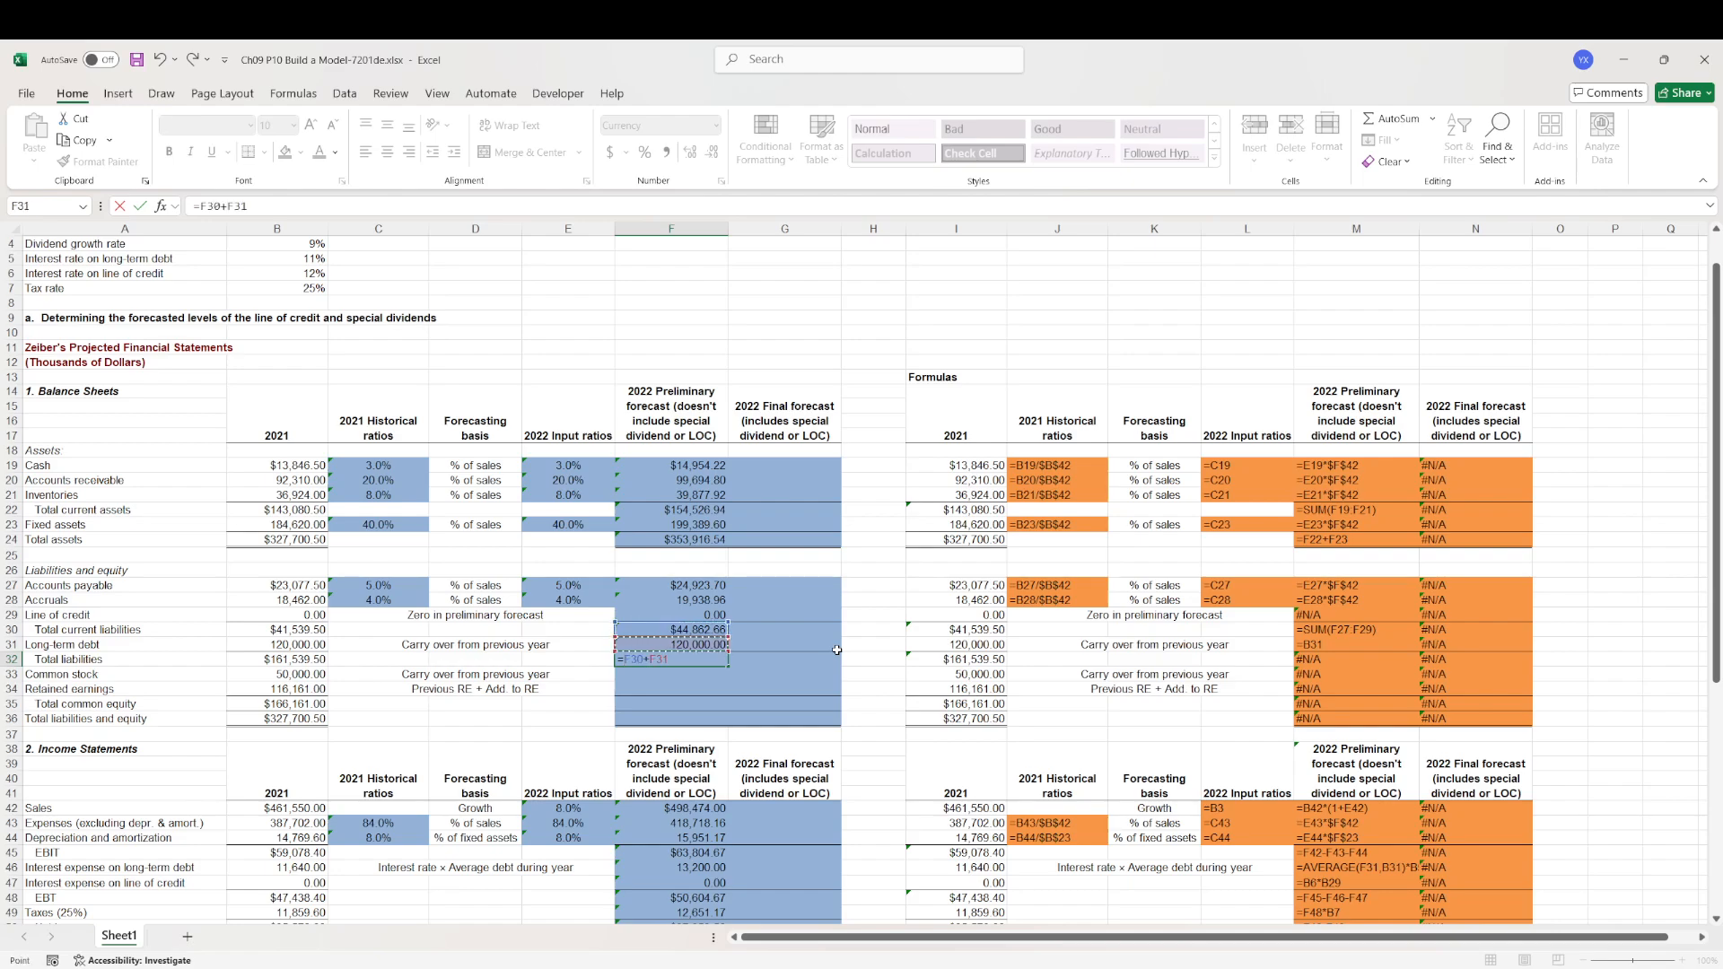
{"action": "key", "text": "Return"}
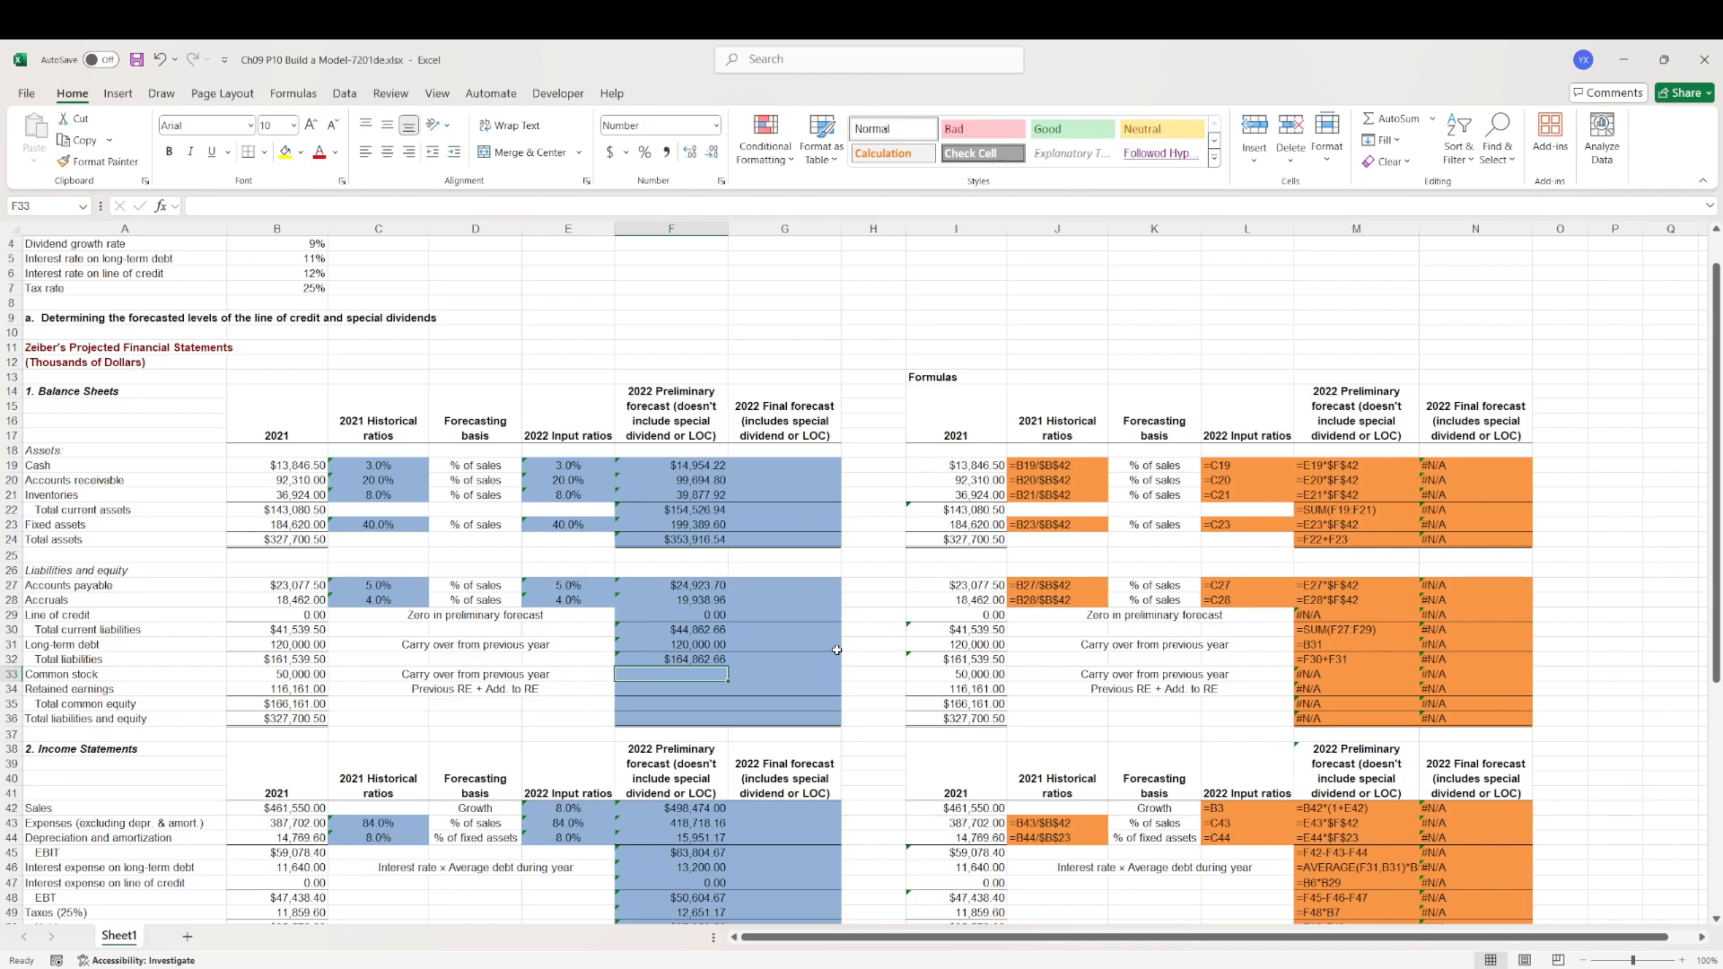
- Carry over the 2021 Common stock to the preliminary forecast in F33 with =B33
{"action": "type", "text": "="}
{"action": "key", "text": "Left"}
{"action": "key", "text": "Left"}
{"action": "key", "text": "Left"}
{"action": "key", "text": "Left"}
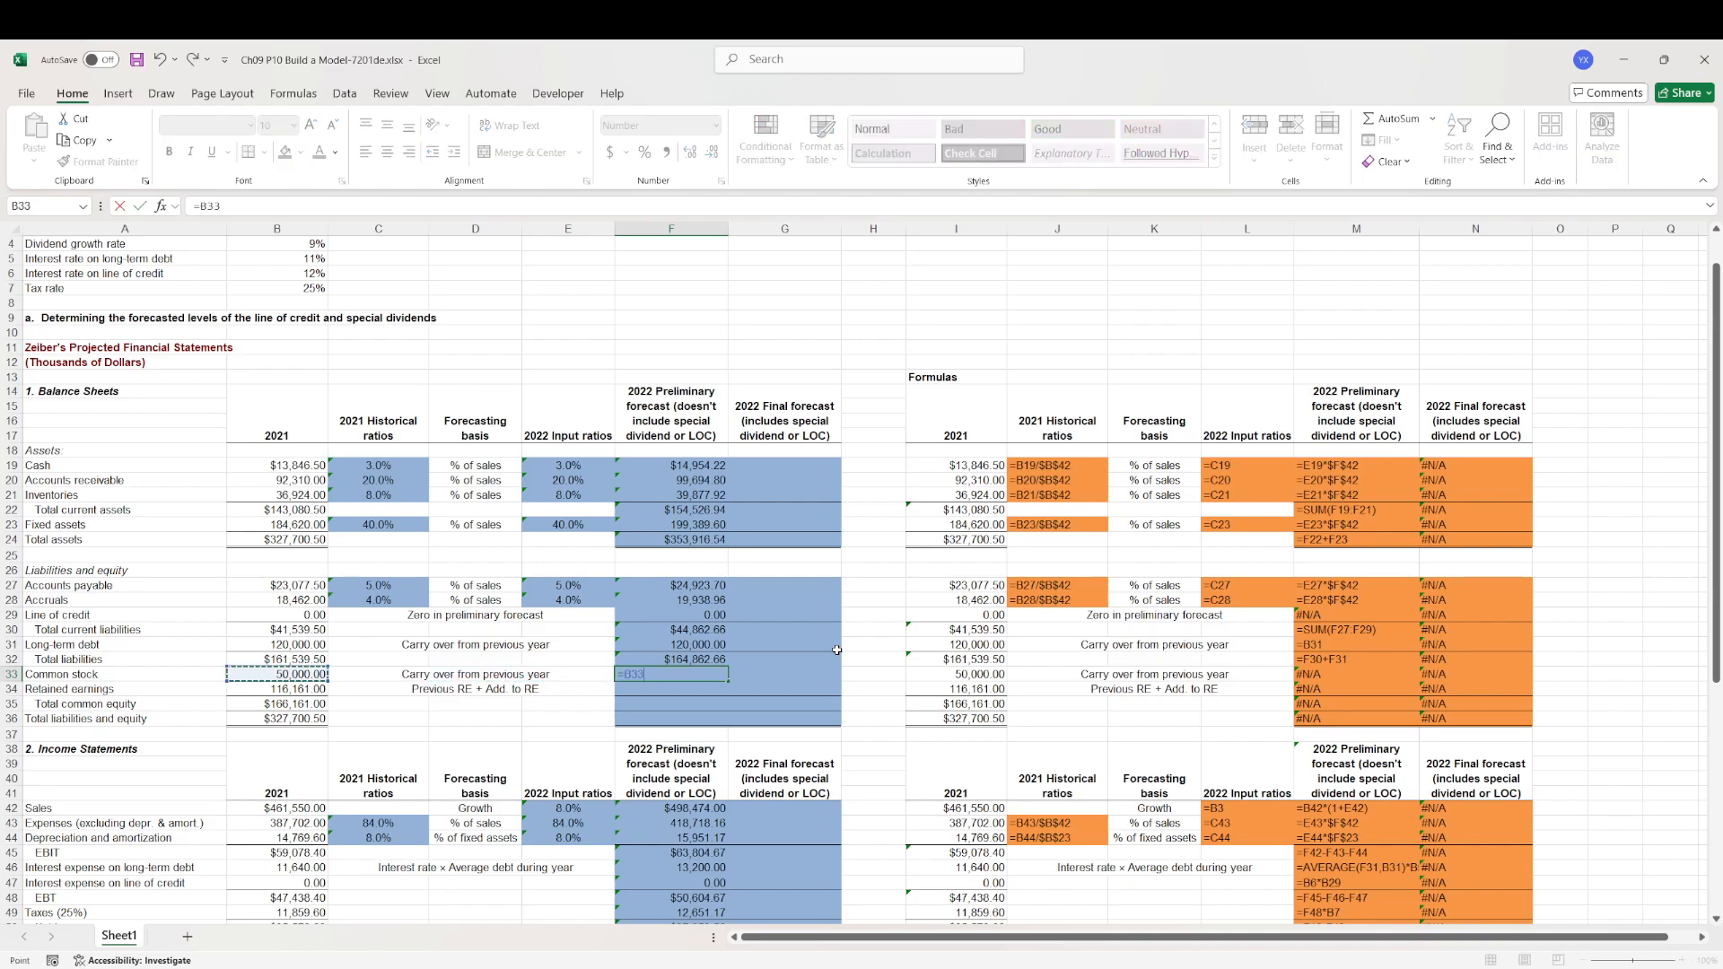
{"action": "key", "text": "Return"}
- Calculate preliminary Retained earnings in F34 as the 2021 balance plus the forecast addition to retained earnings with =B34+F54
{"action": "type", "text": "="}
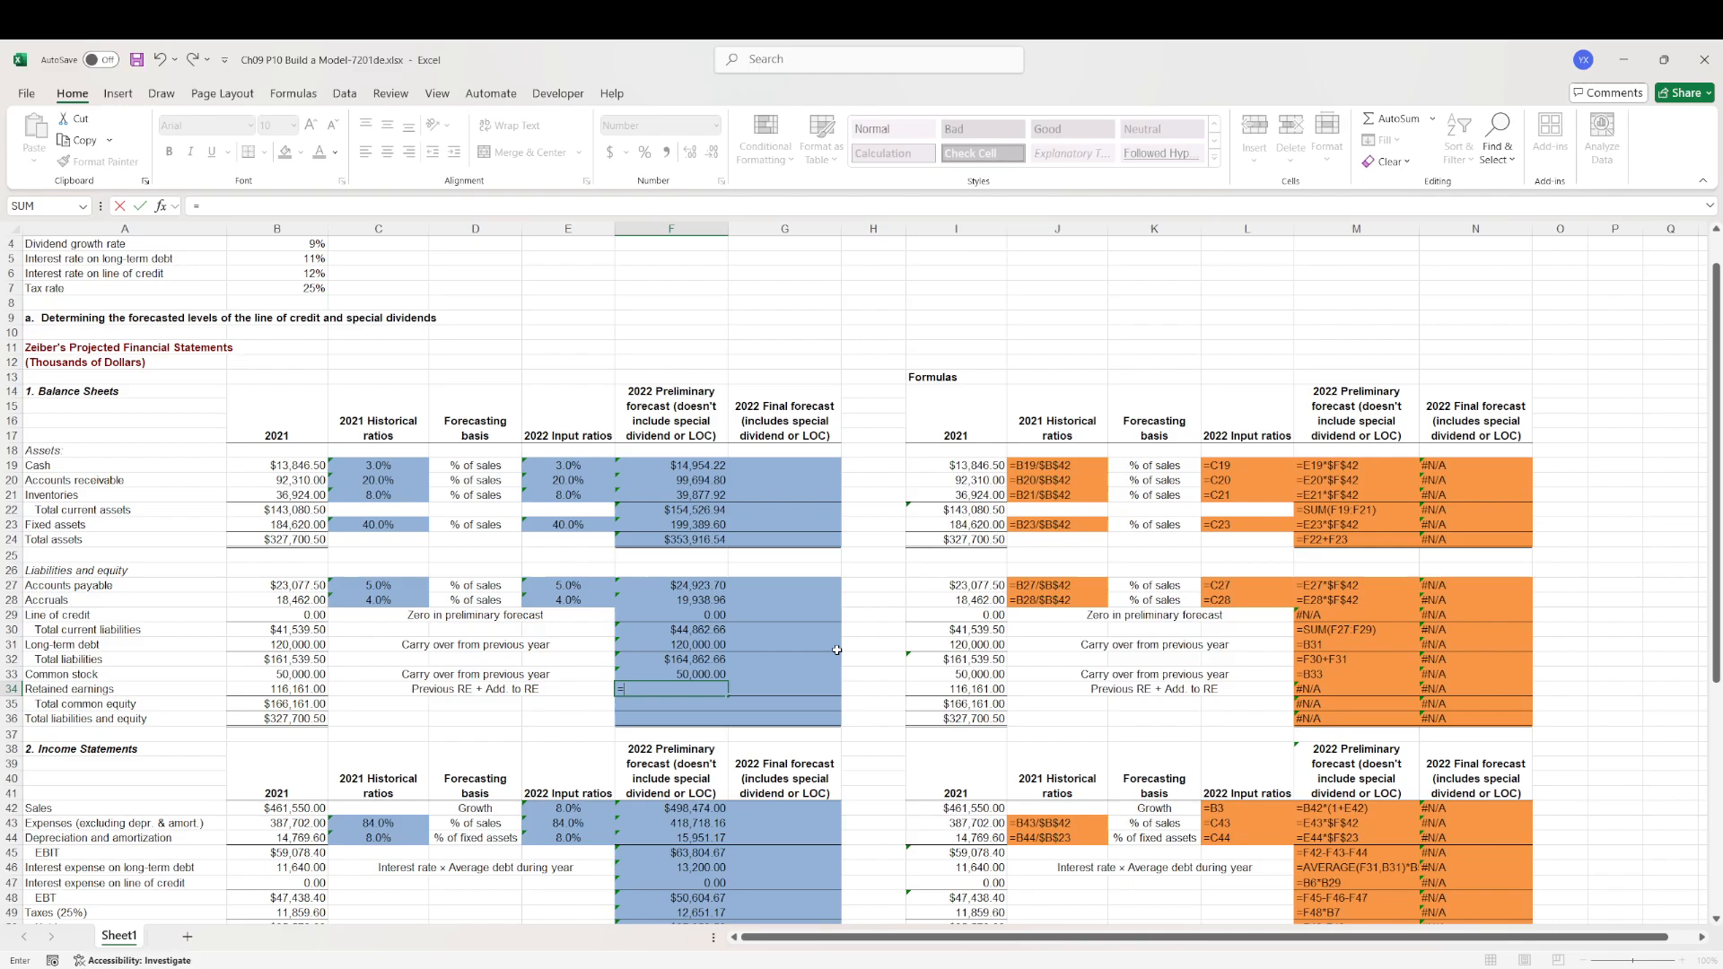
{"action": "key", "text": "Left"}
{"action": "key", "text": "Left"}
{"action": "key", "text": "Left"}
{"action": "key", "text": "Left"}
{"action": "type", "text": "+"}
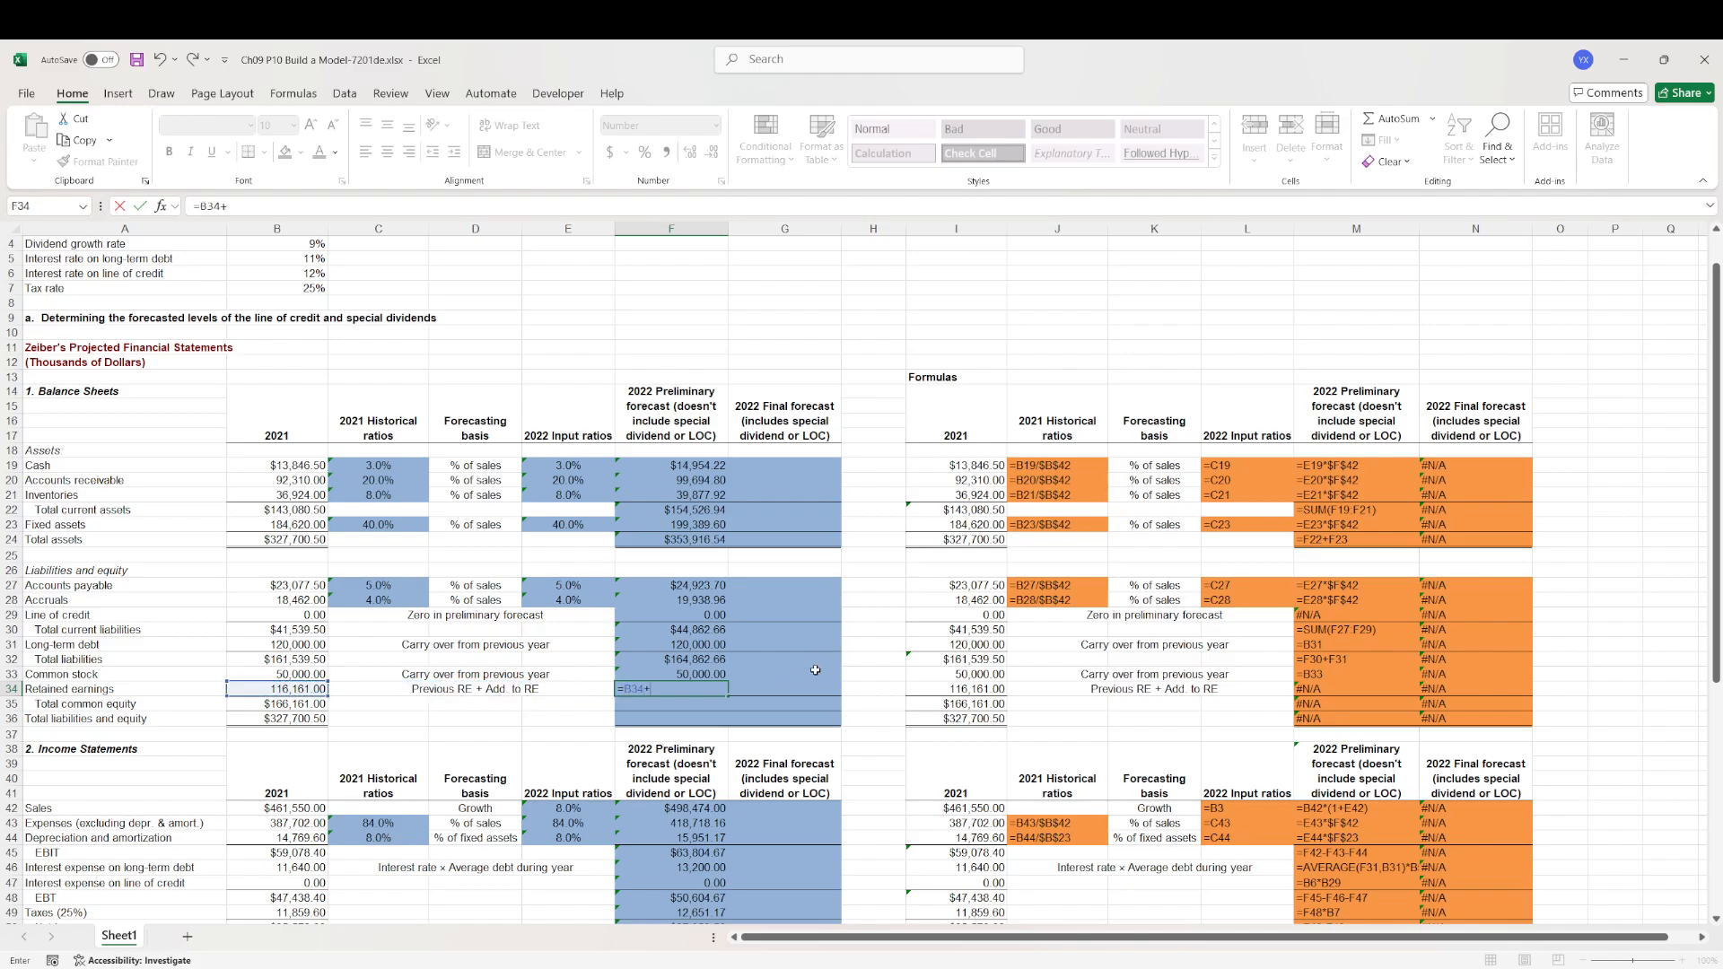
{"action": "scroll", "coordinate": [815, 670], "scroll_direction": "down", "scroll_amount": 5}
{"action": "left_click", "coordinate": [704, 768]}
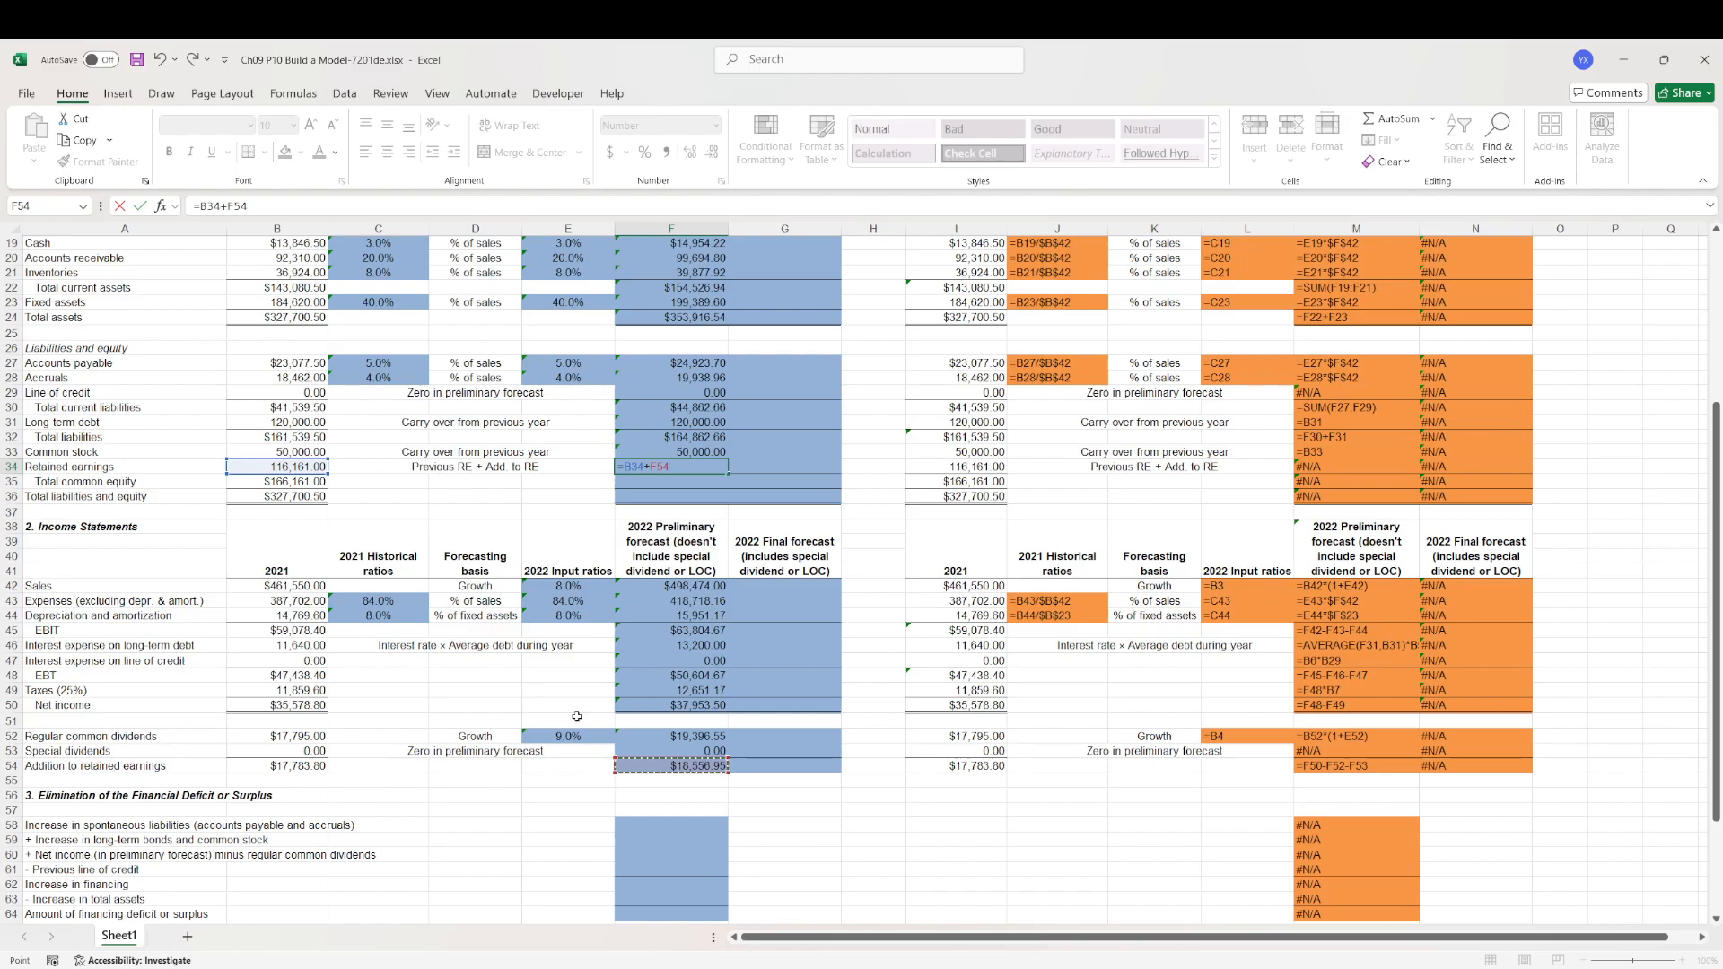
{"action": "key", "text": "Return"}
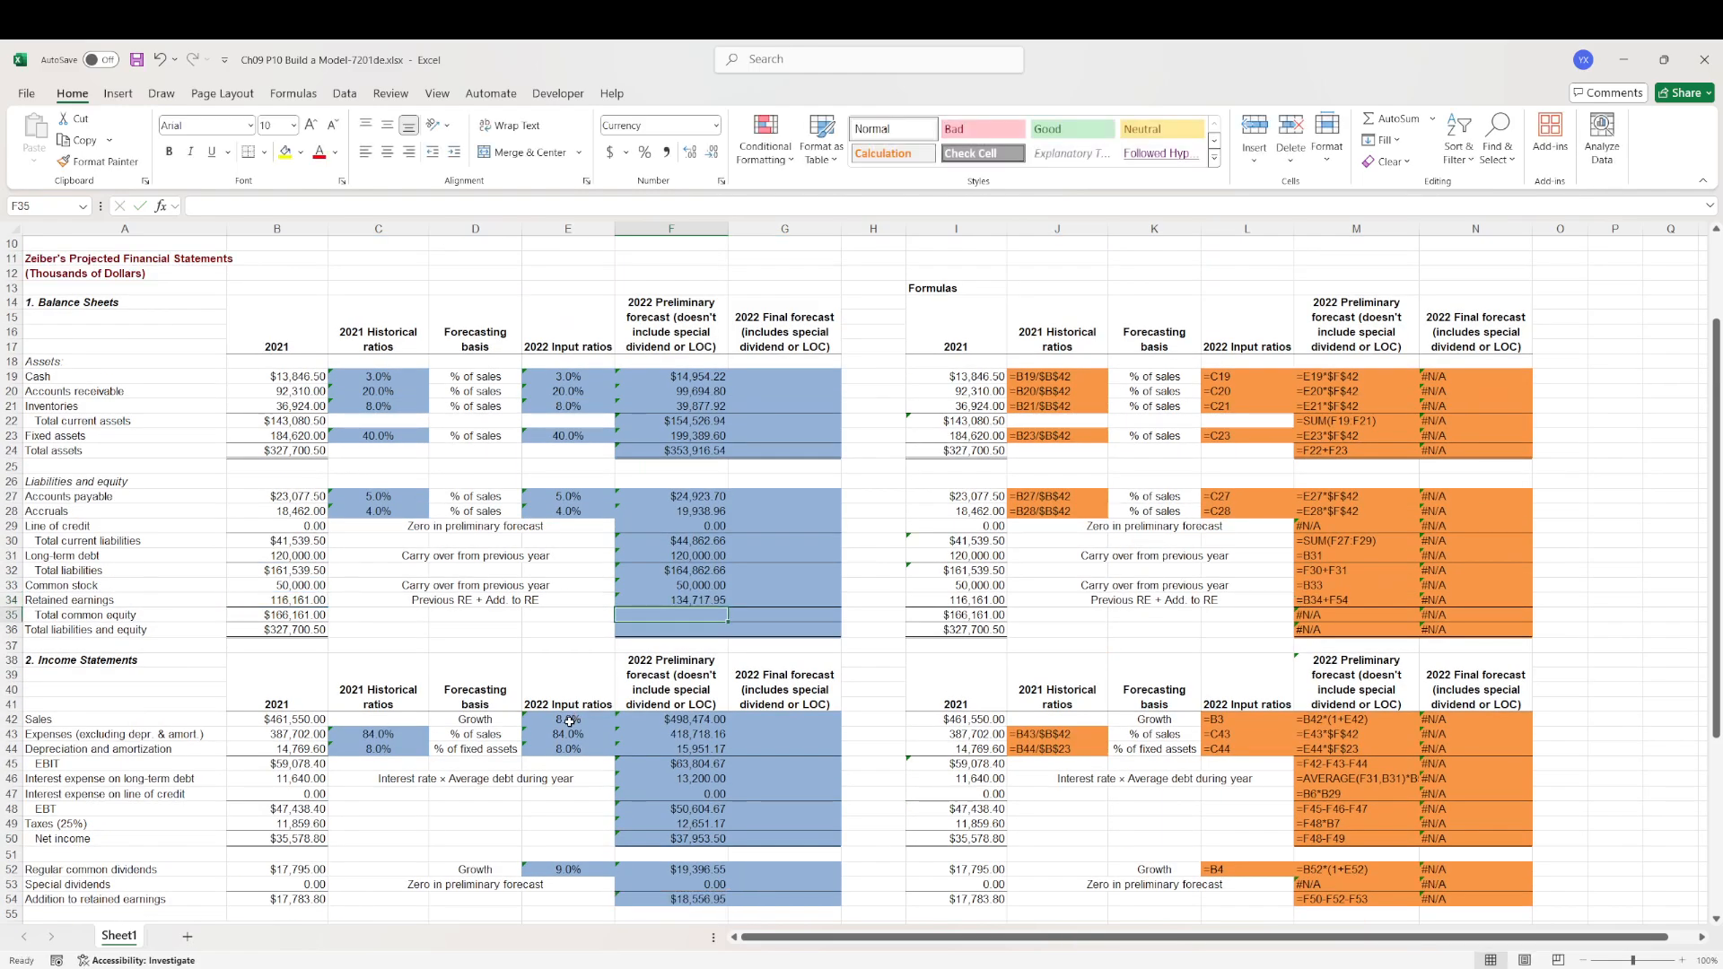
- Calculate preliminary Total common equity in F35 as common stock plus retained earnings with =F33+F34
{"action": "type", "text": "="}
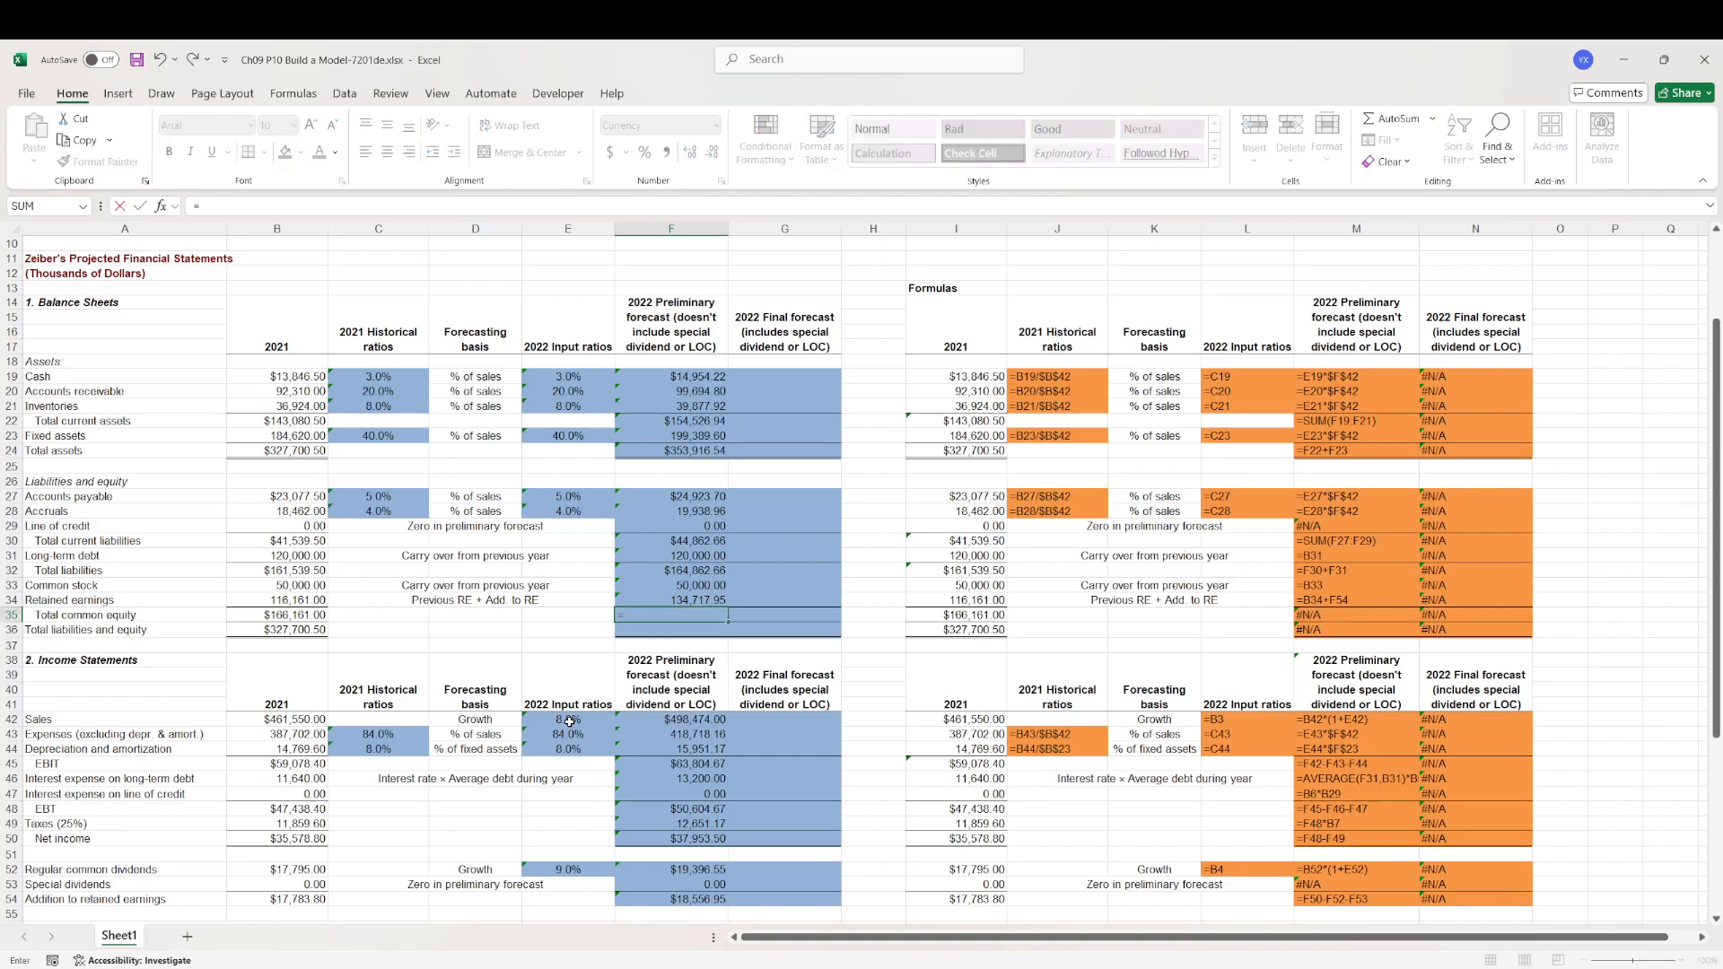
{"action": "key", "text": "Up"}
{"action": "key", "text": "Up"}
{"action": "type", "text": "+"}
{"action": "key", "text": "Up"}
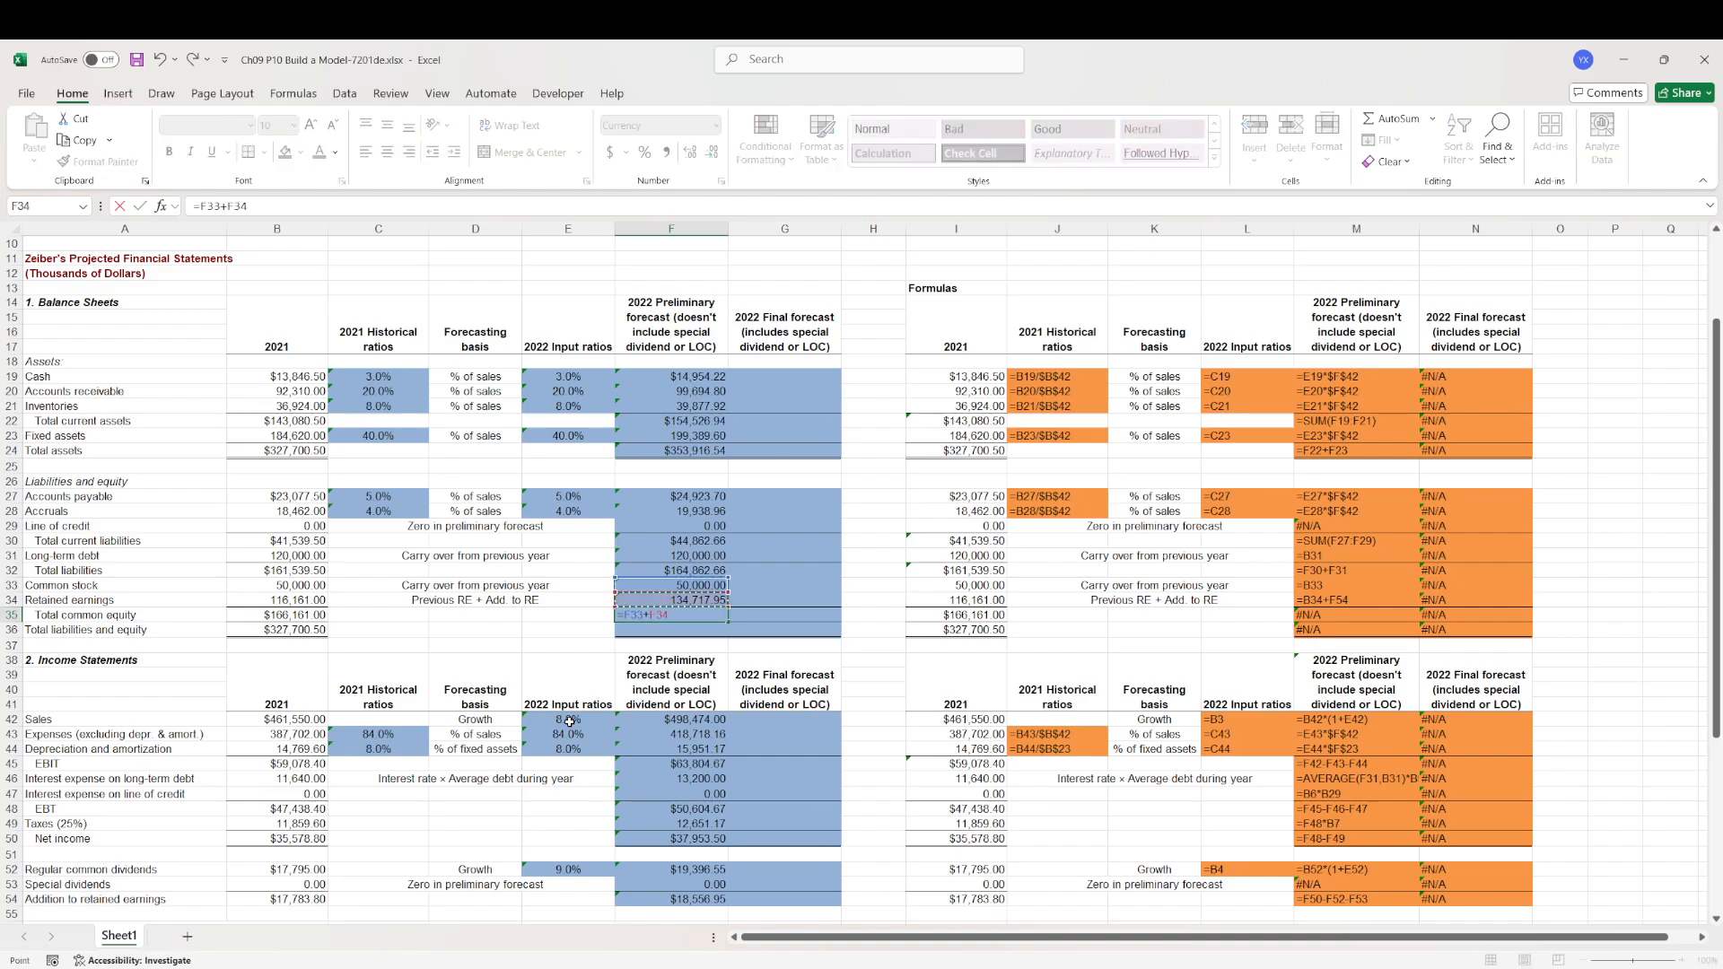
{"action": "key", "text": "Return"}
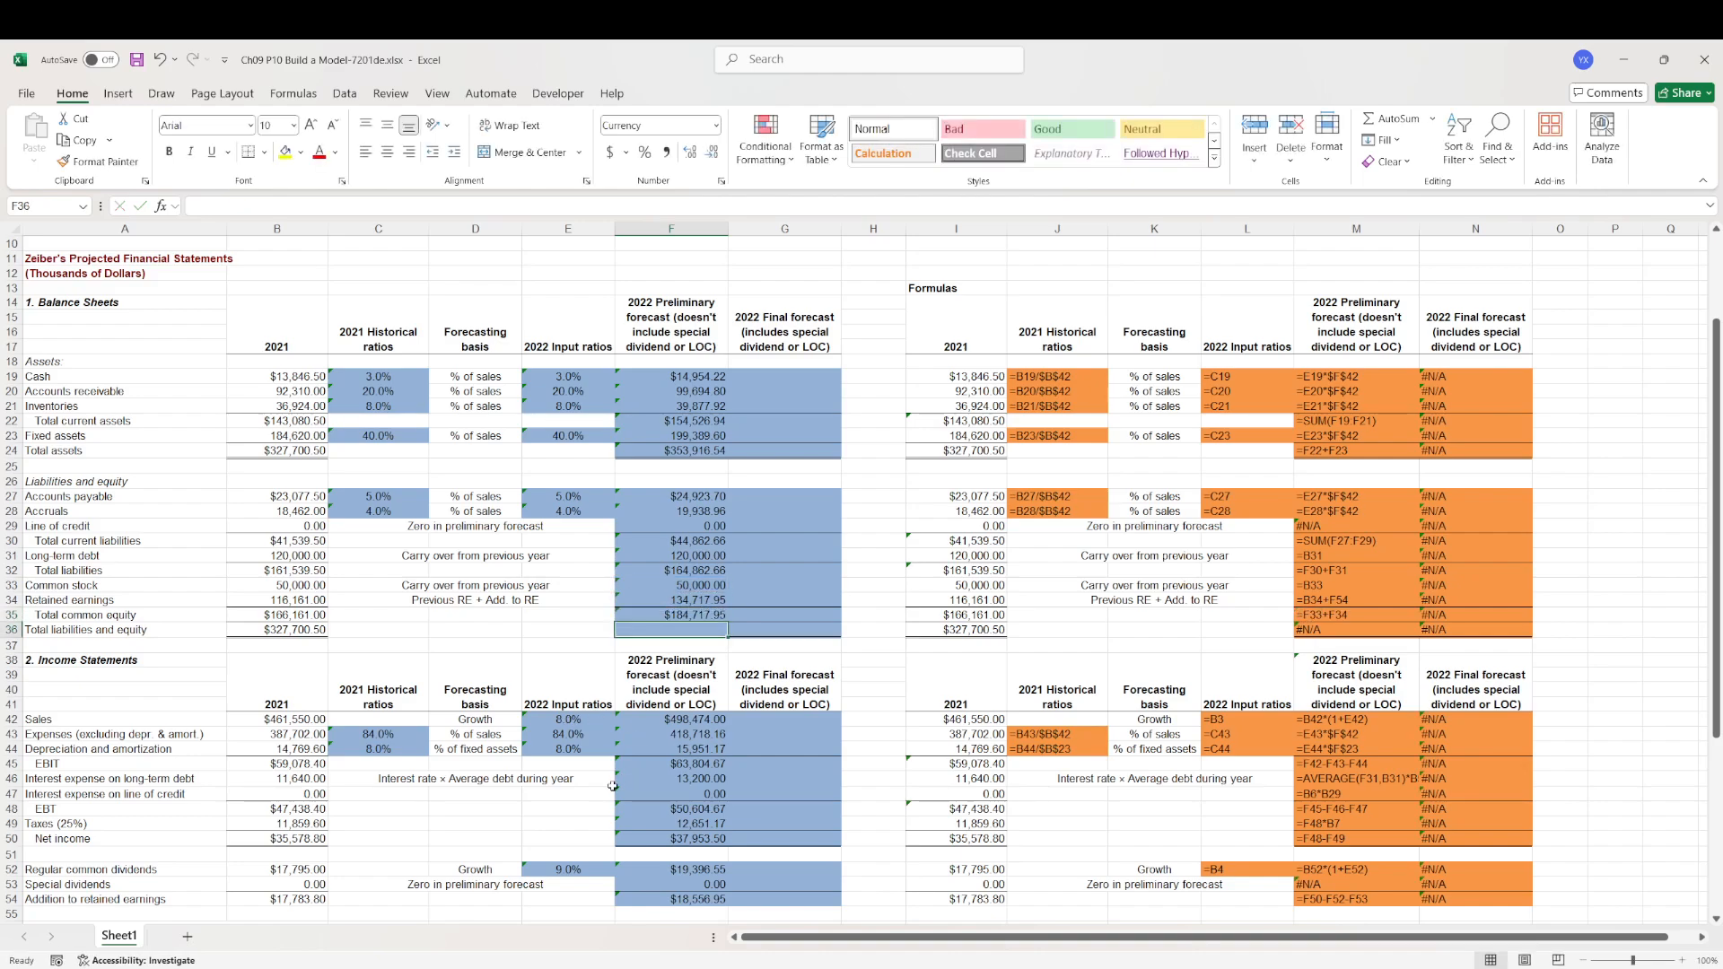
- Calculate preliminary Total liabilities and equity in F36 with =F32+F35 and compare it with Total assets in F24
{"action": "type", "text": "="}
{"action": "key", "text": "Up"}
{"action": "key", "text": "Up"}
{"action": "key", "text": "Up"}
{"action": "key", "text": "Up"}
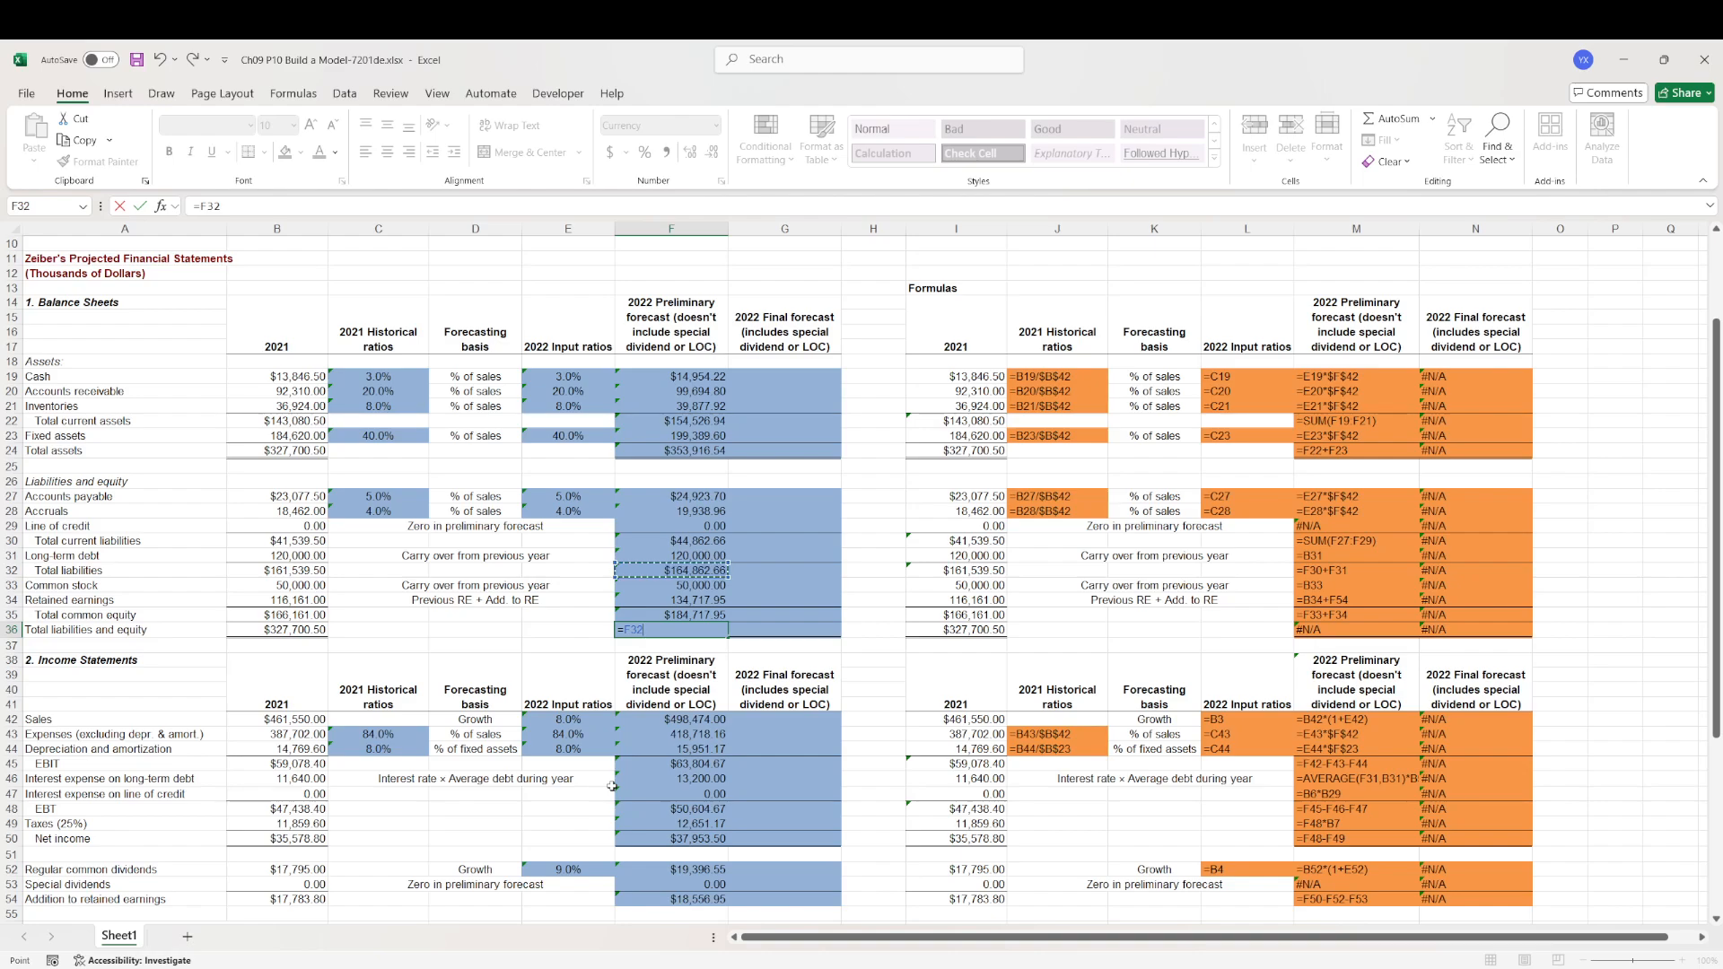
{"action": "type", "text": "+"}
{"action": "key", "text": "Up"}
{"action": "key", "text": "Return"}
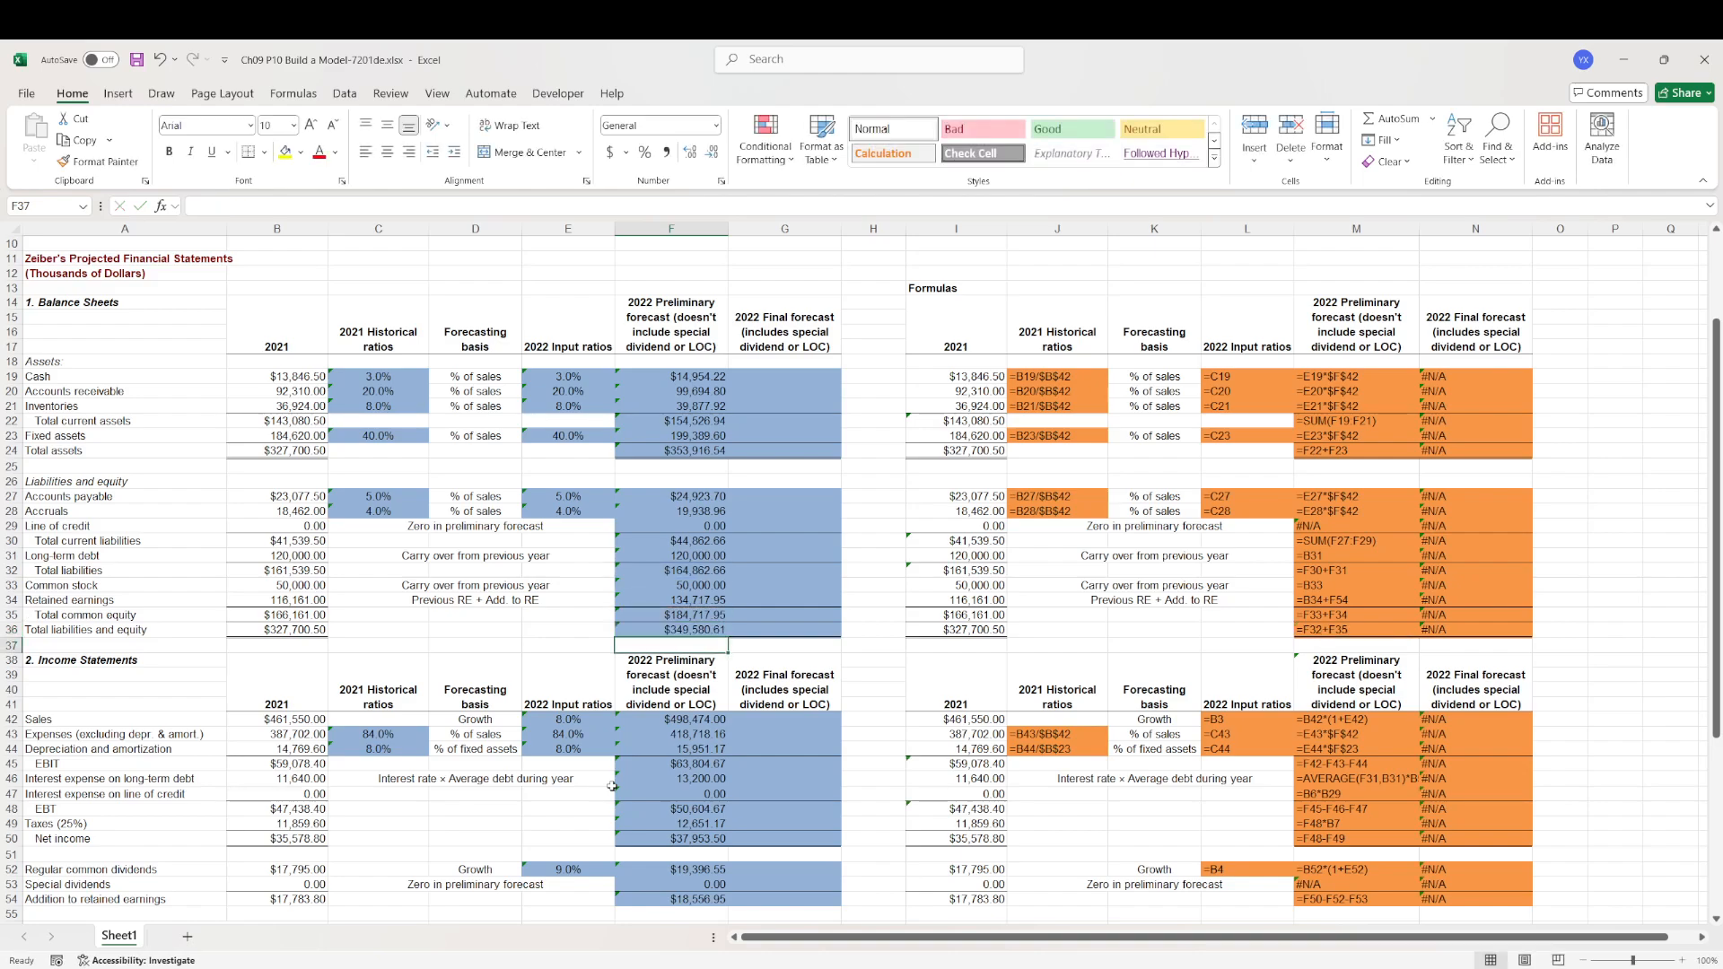
{"action": "left_click", "coordinate": [675, 447]}
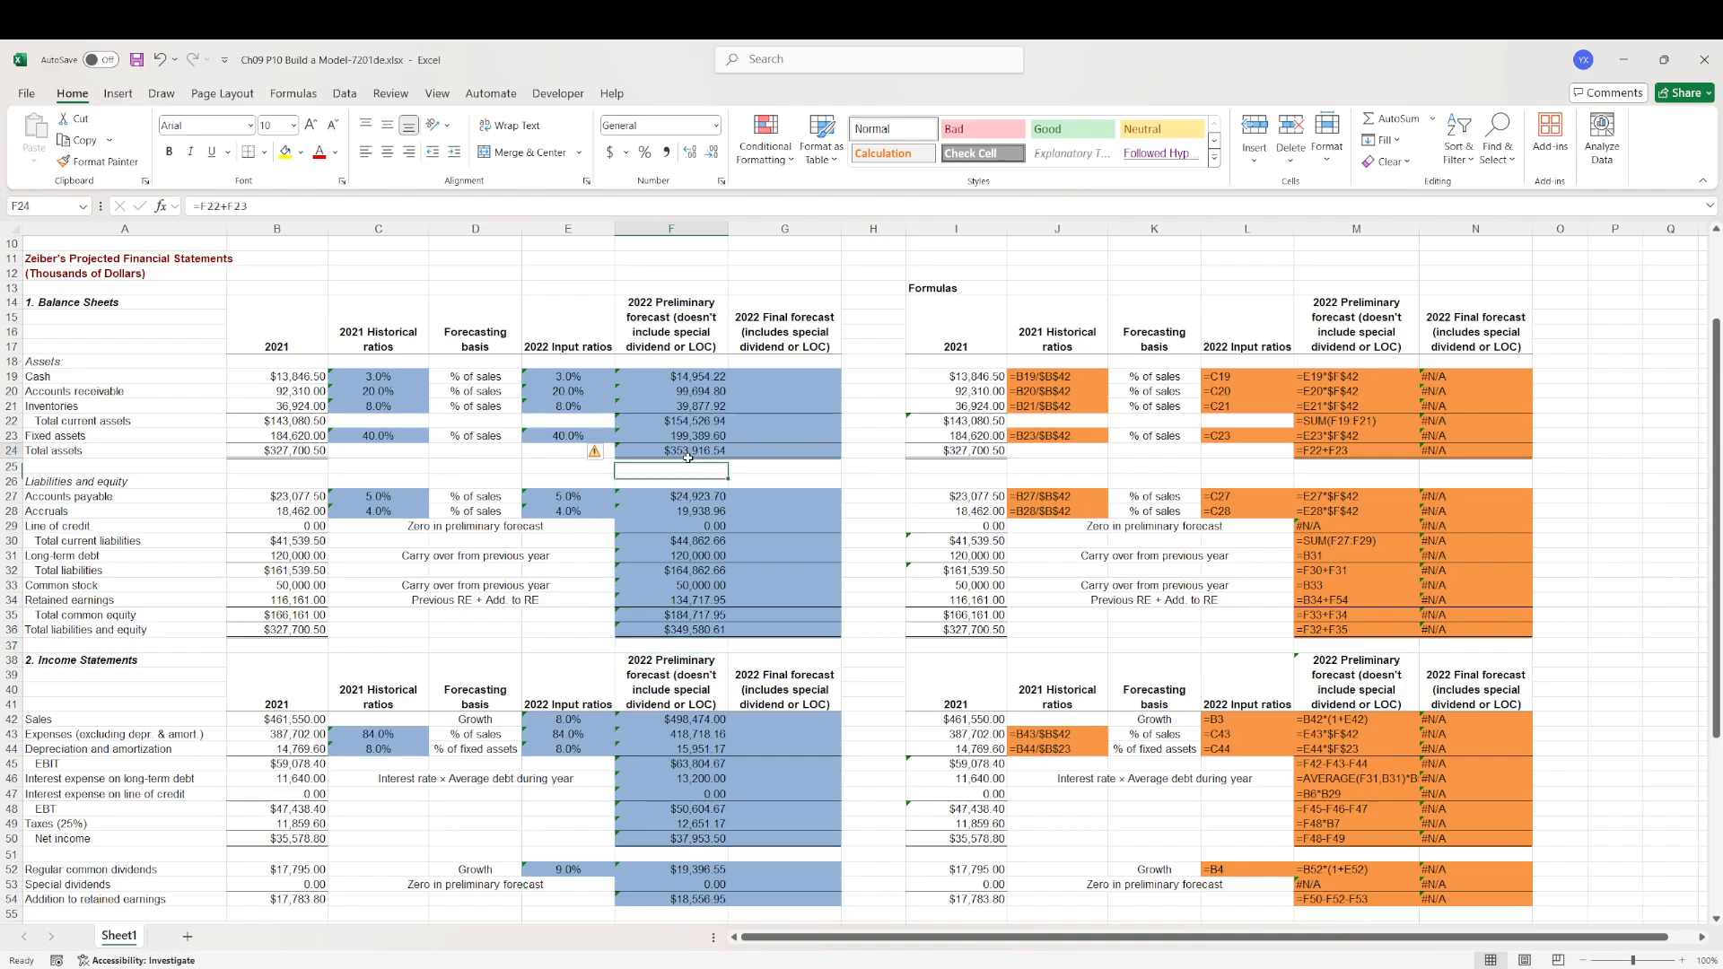
{"action": "left_click", "coordinate": [671, 629]}
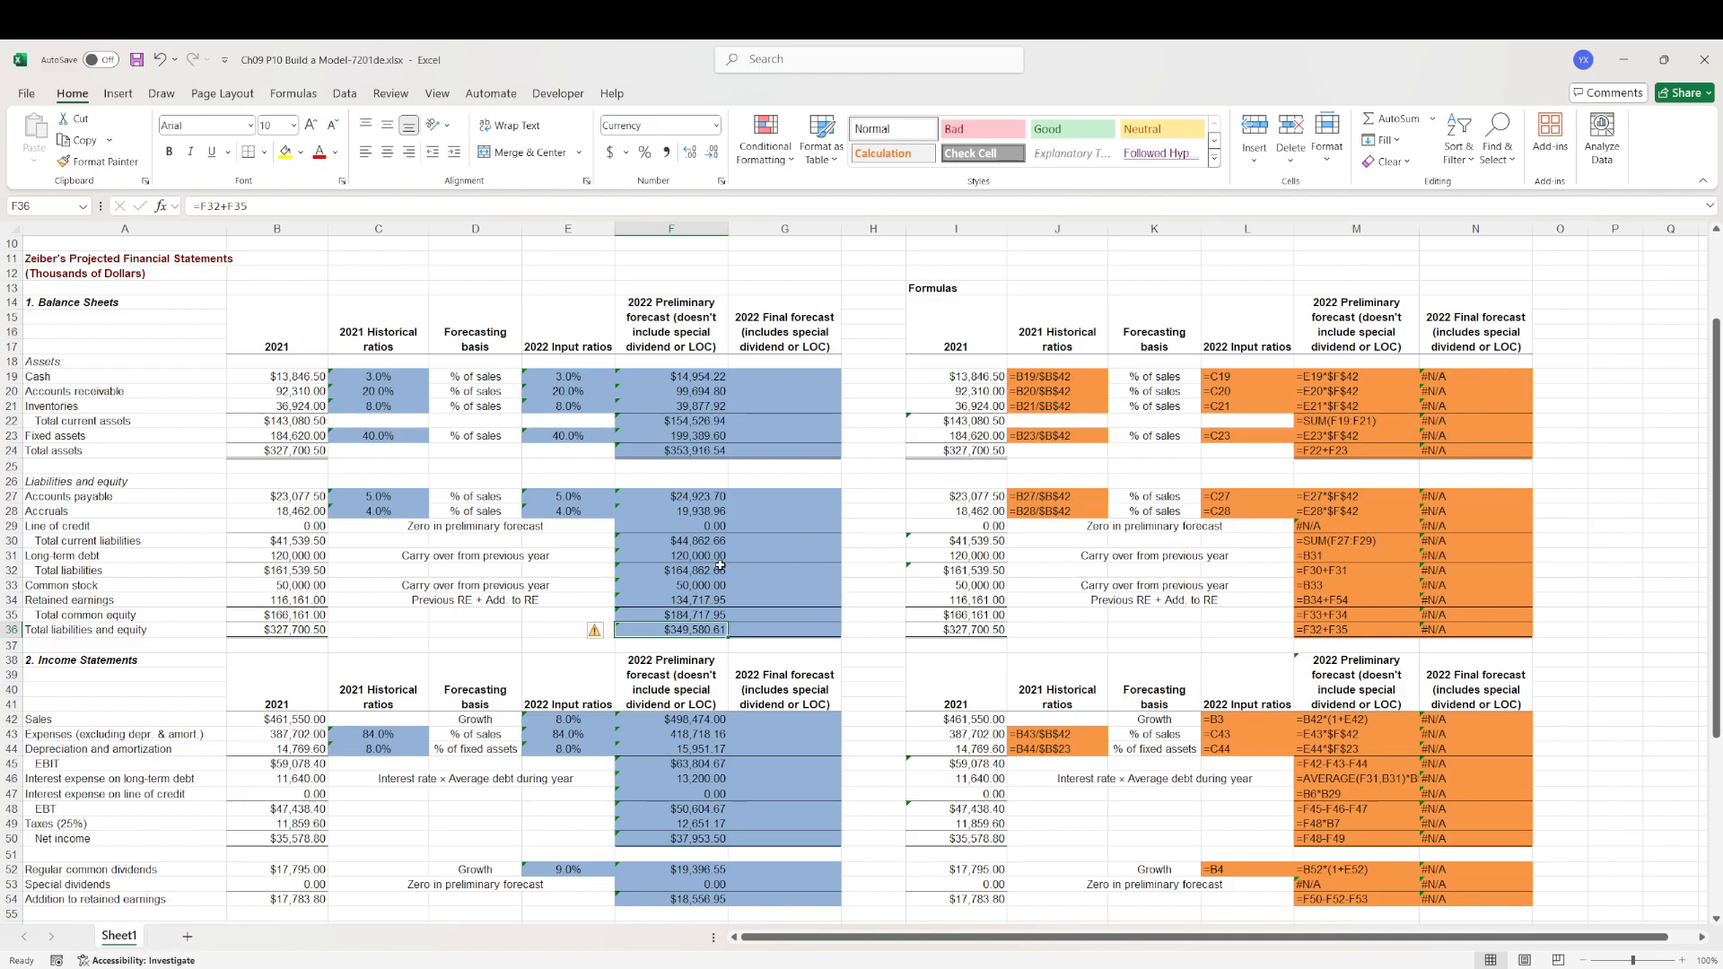
- Calculate the increase in spontaneous liabilities in F58 as the change in accounts payable and accruals with =(F27+F28)-(B27+B28)
{"action": "scroll", "coordinate": [754, 590], "scroll_direction": "down", "scroll_amount": 4}
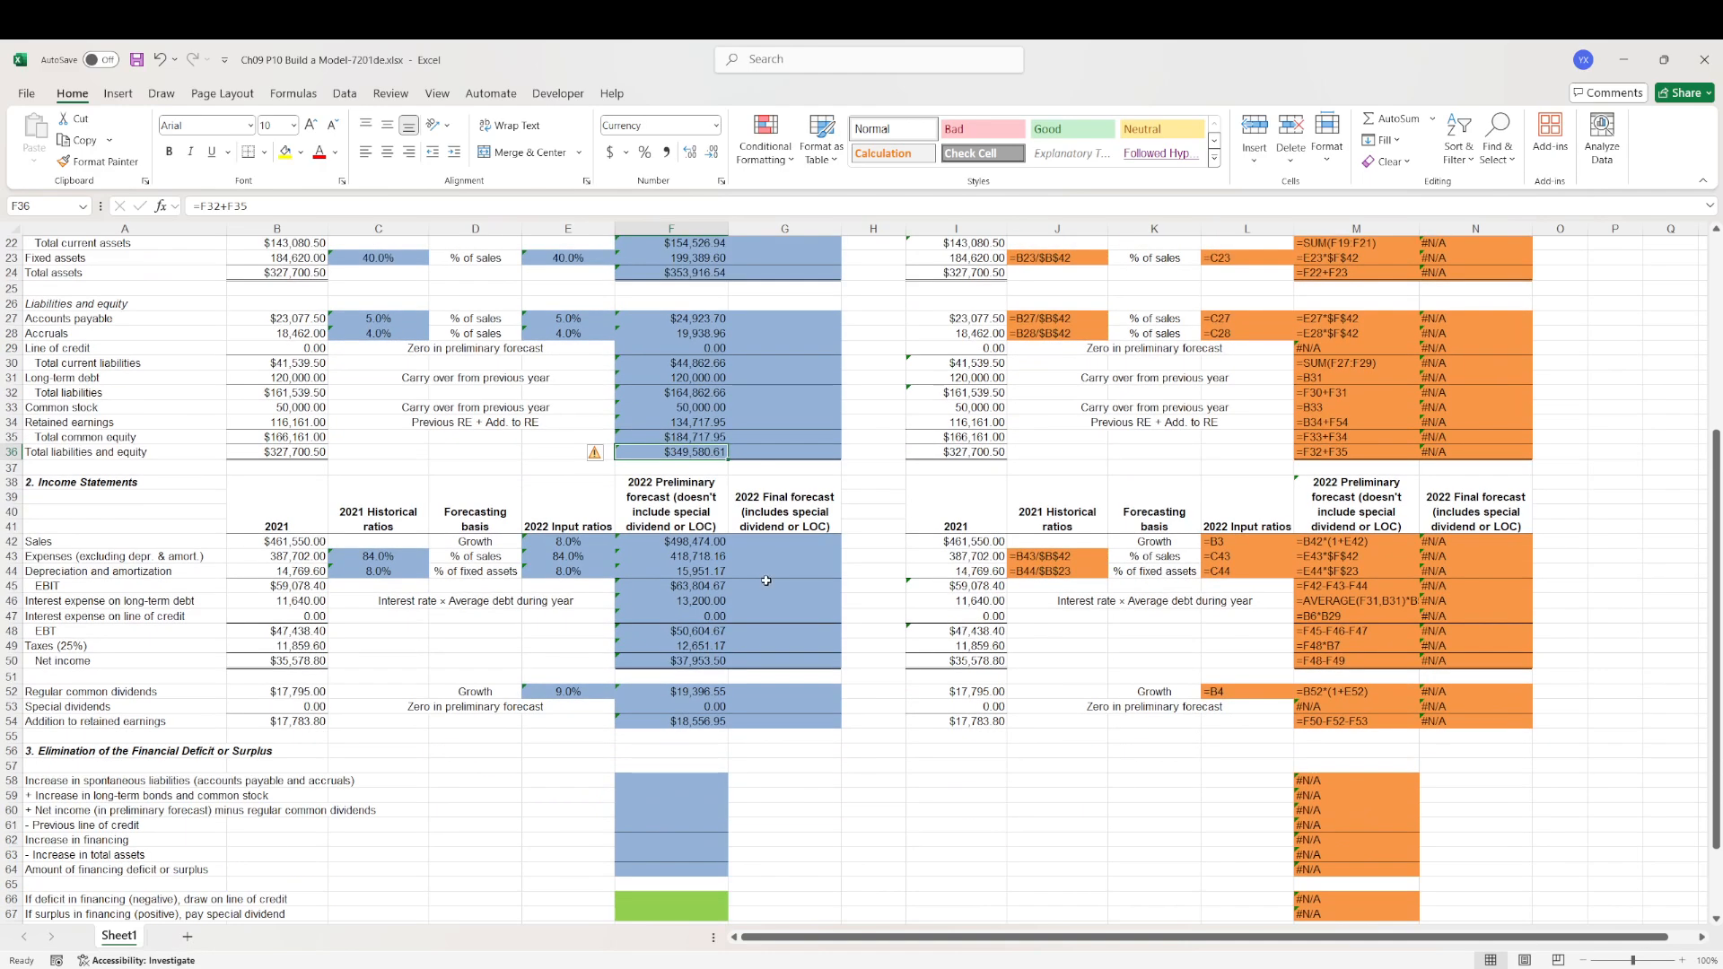
{"action": "scroll", "coordinate": [844, 644], "scroll_direction": "down", "scroll_amount": 2}
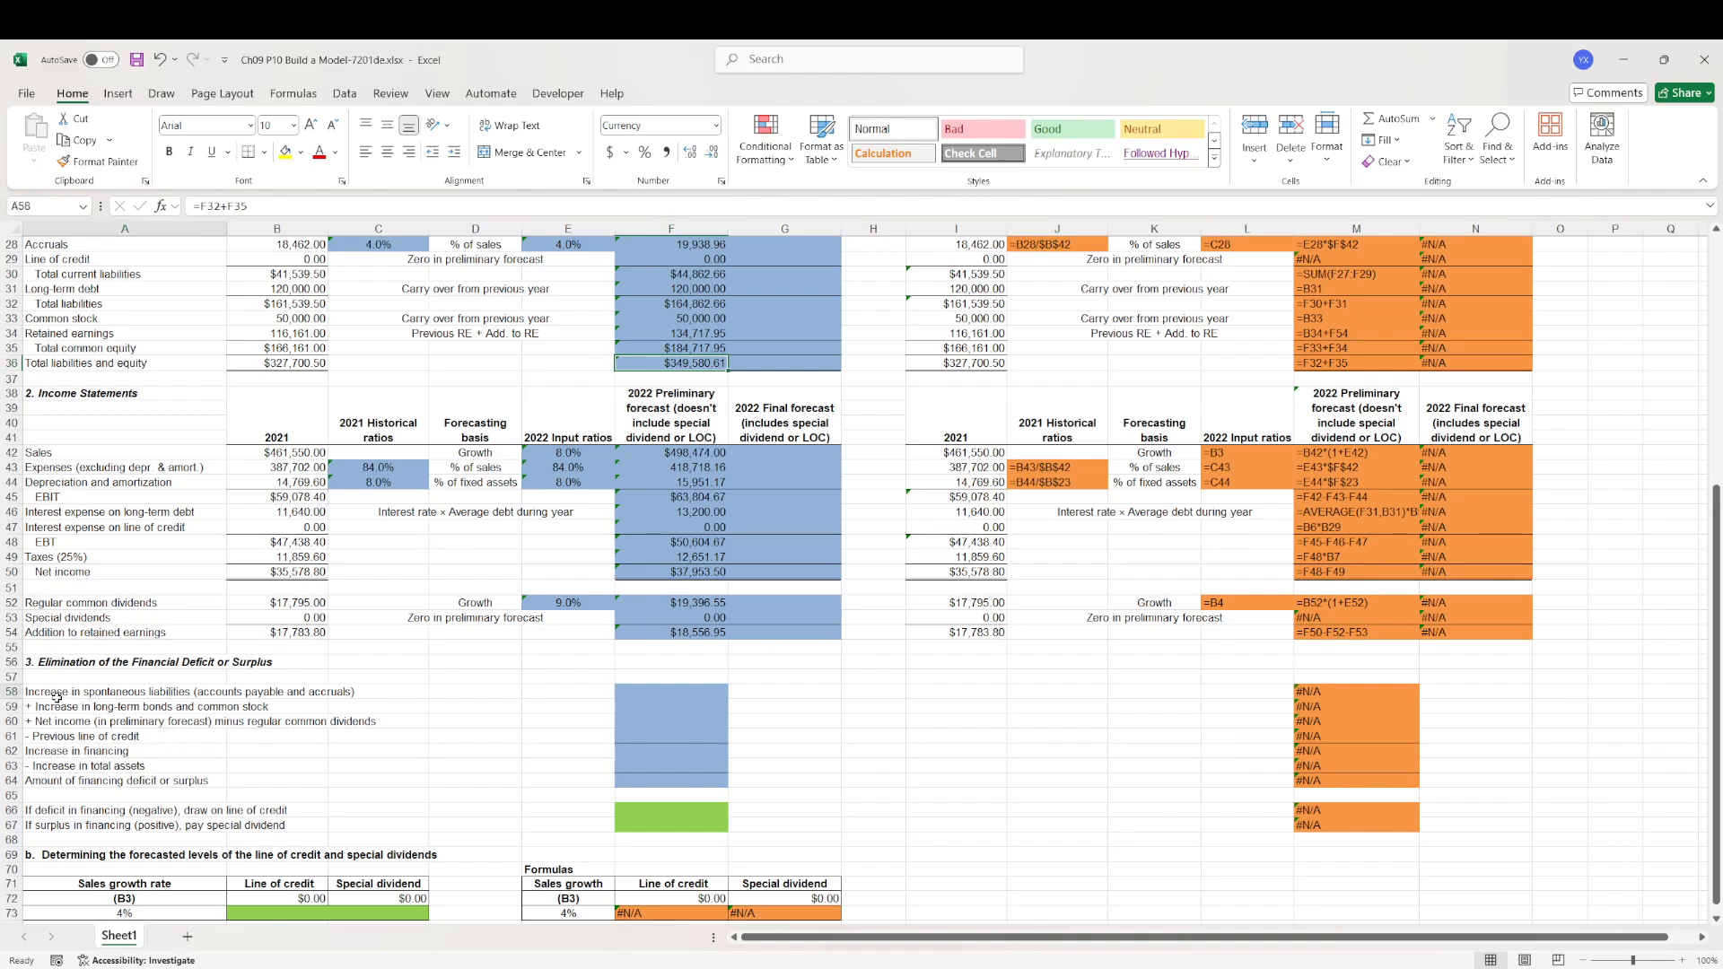
{"action": "left_click_drag", "start_coordinate": [90, 693], "coordinate": [670, 692]}
{"action": "left_click", "coordinate": [669, 692]}
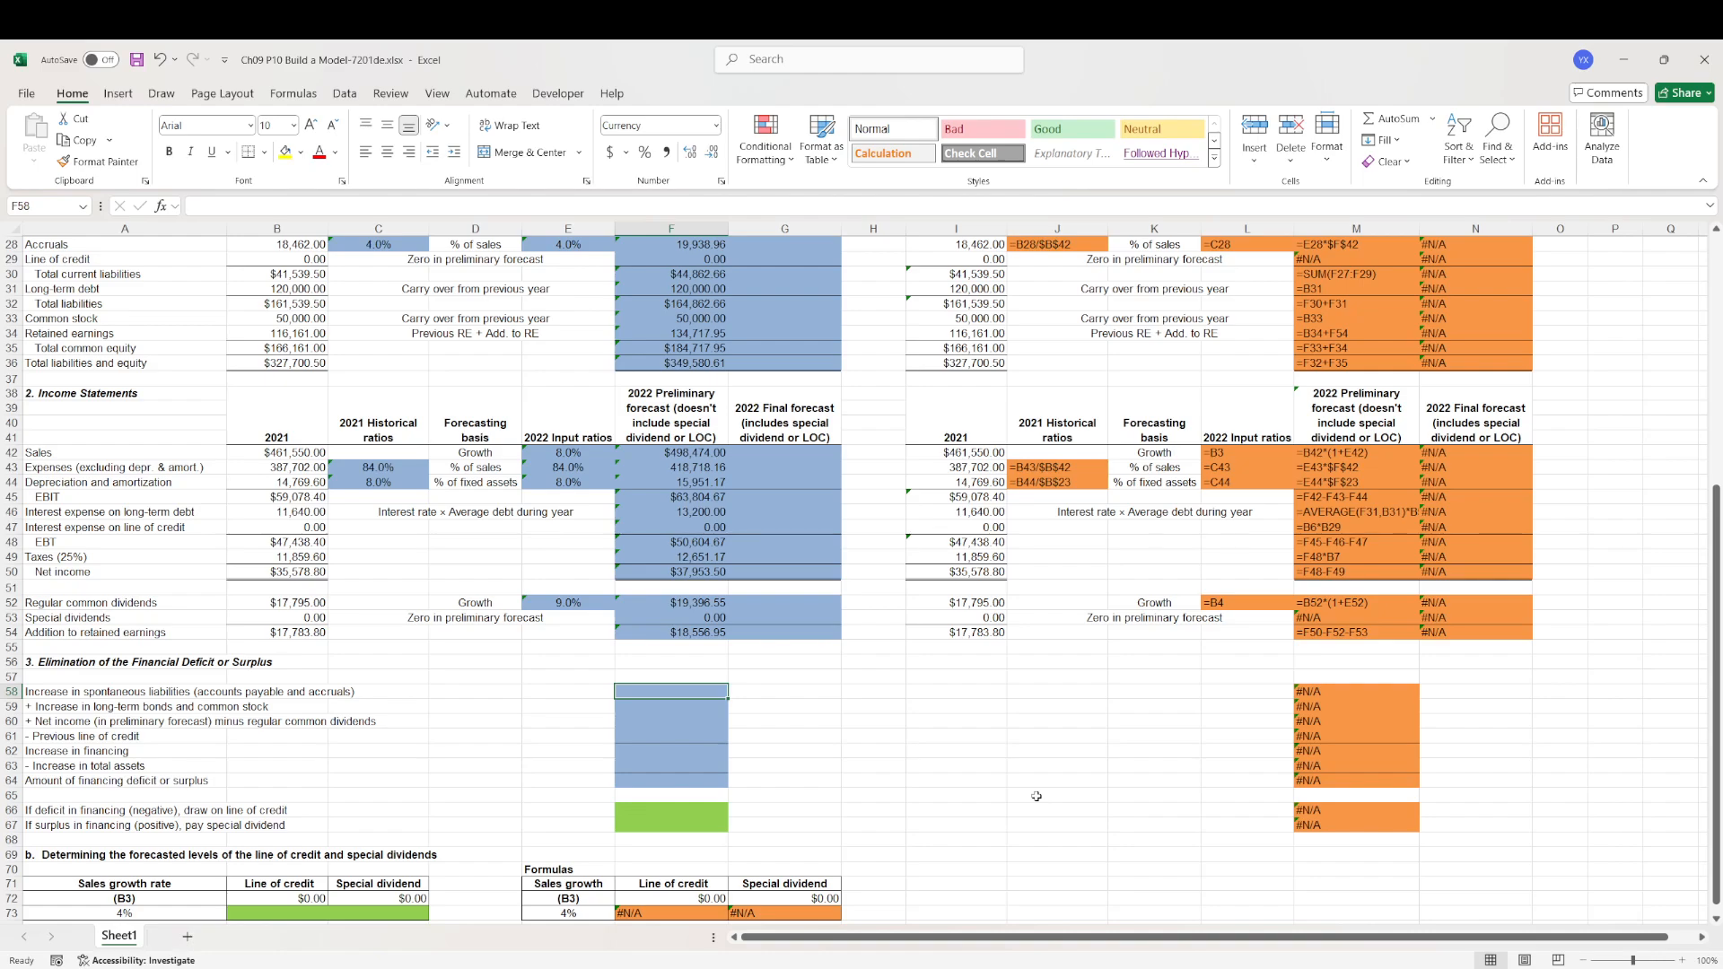
{"action": "type", "text": "="}
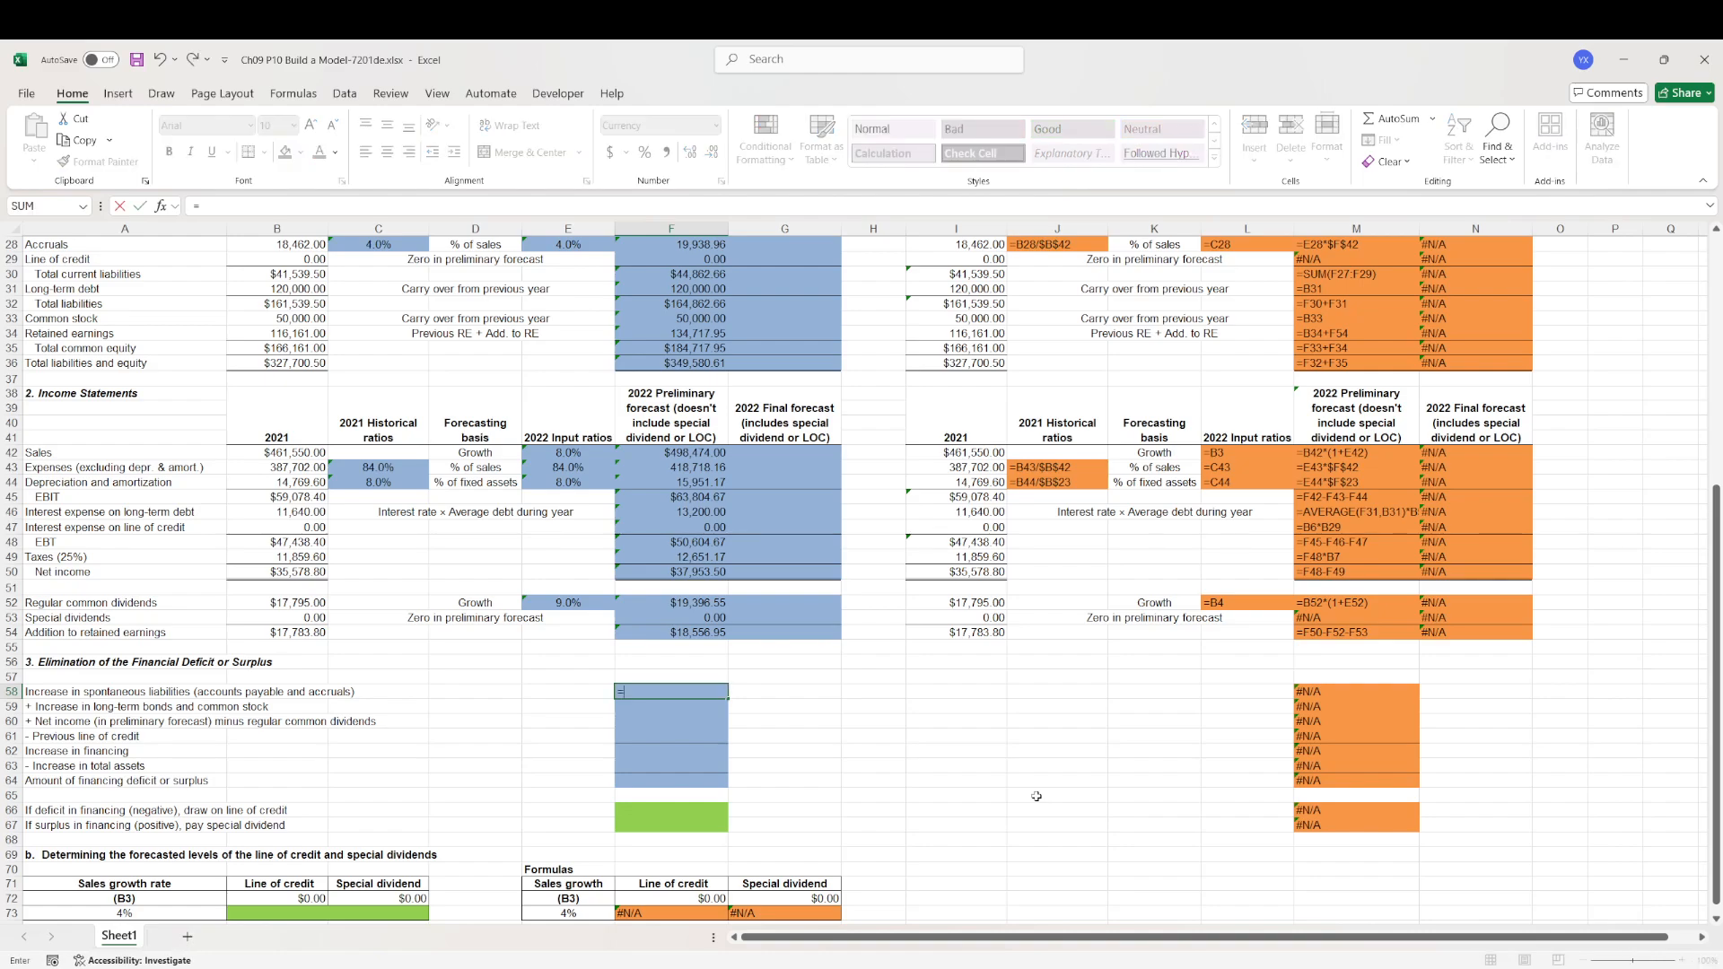
{"action": "type", "text": "("}
{"action": "scroll", "coordinate": [623, 706], "scroll_direction": "up", "scroll_amount": 4}
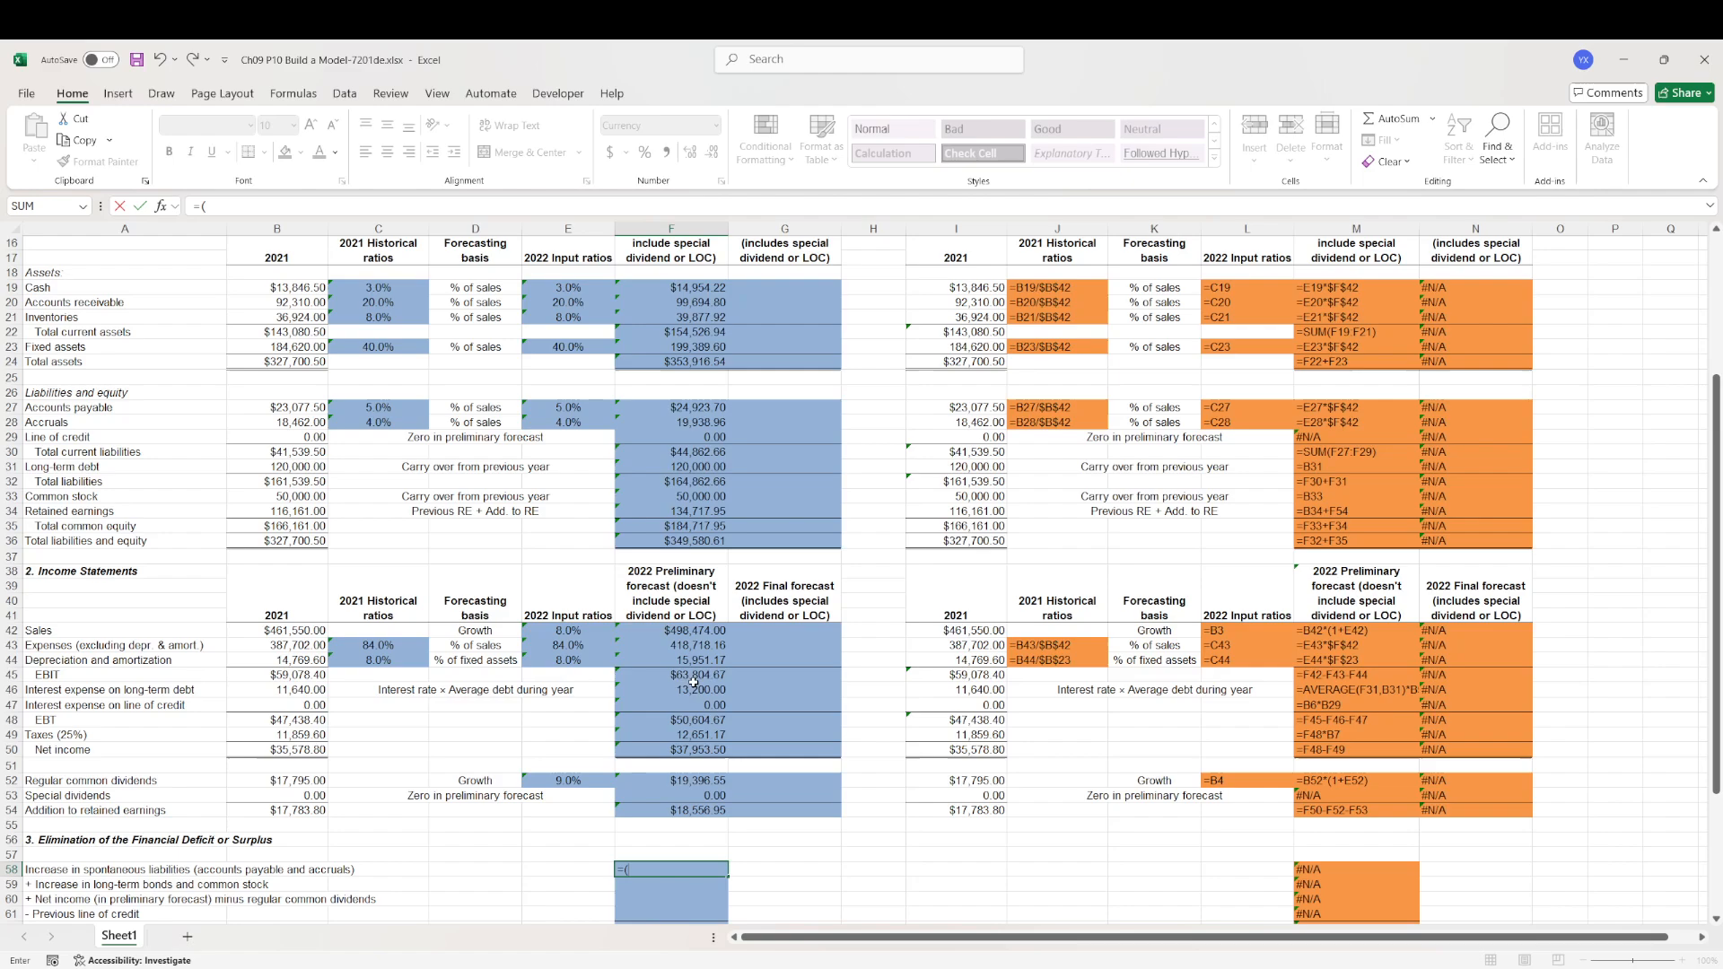
{"action": "left_click", "coordinate": [696, 410]}
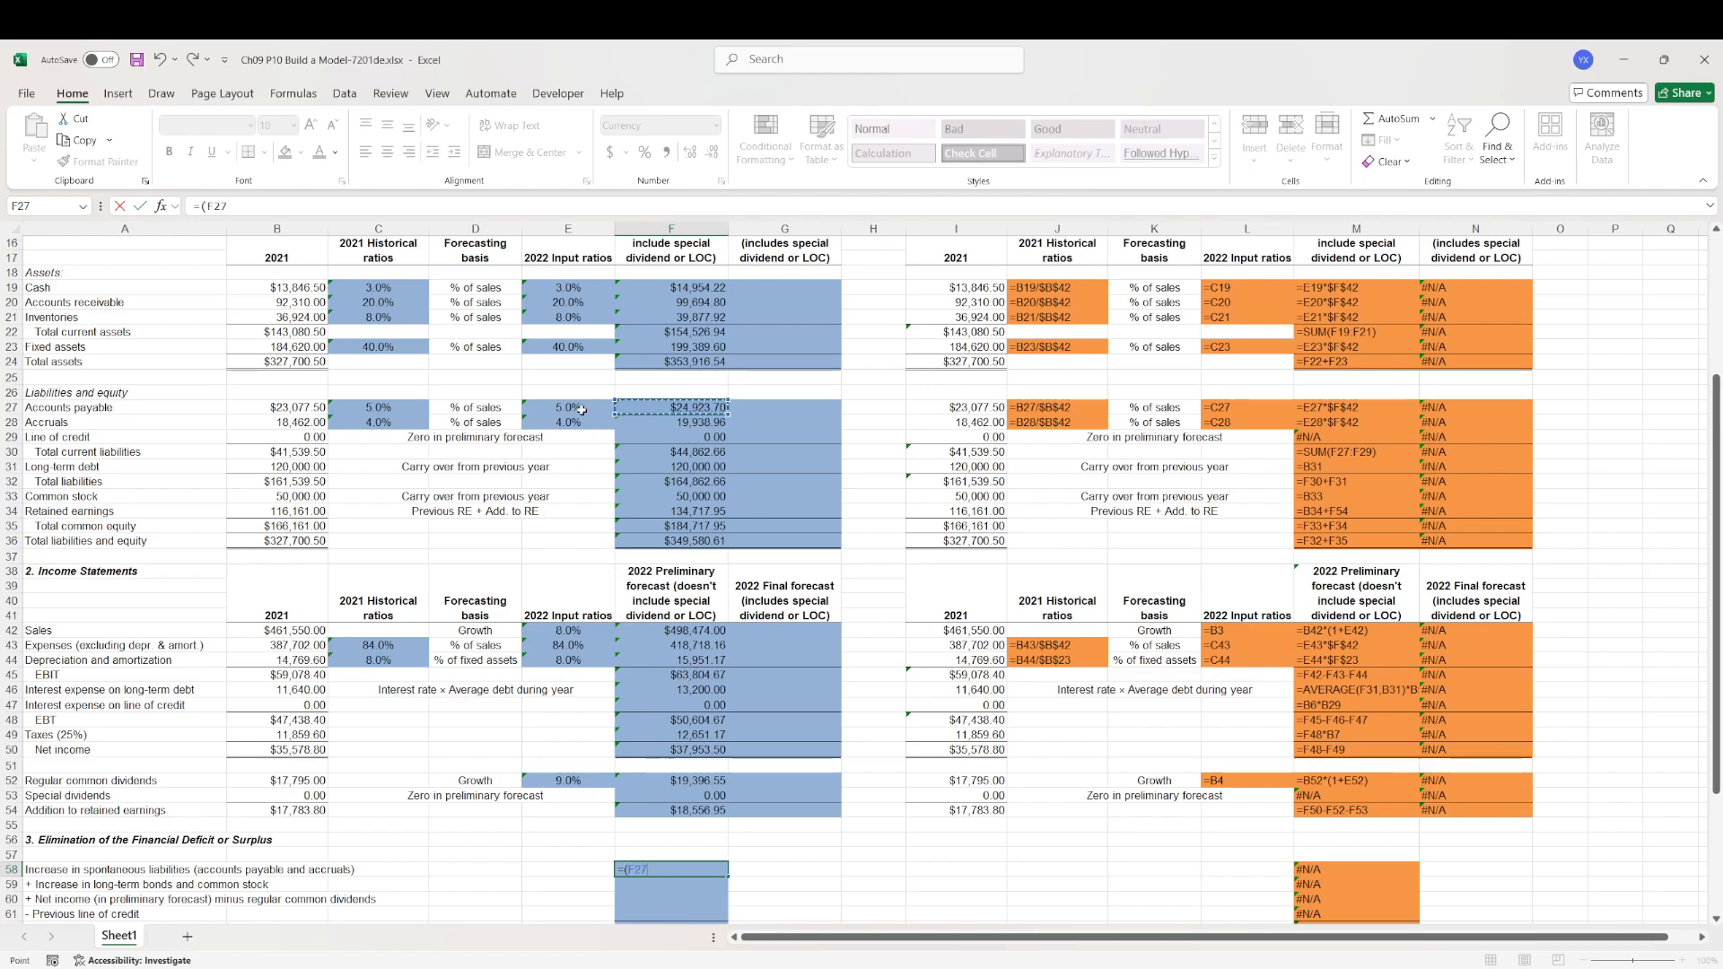
{"action": "type", "text": "+"}
{"action": "left_click", "coordinate": [682, 423]}
{"action": "type", "text": ")-("}
{"action": "left_click", "coordinate": [285, 409]}
{"action": "type", "text": "+"}
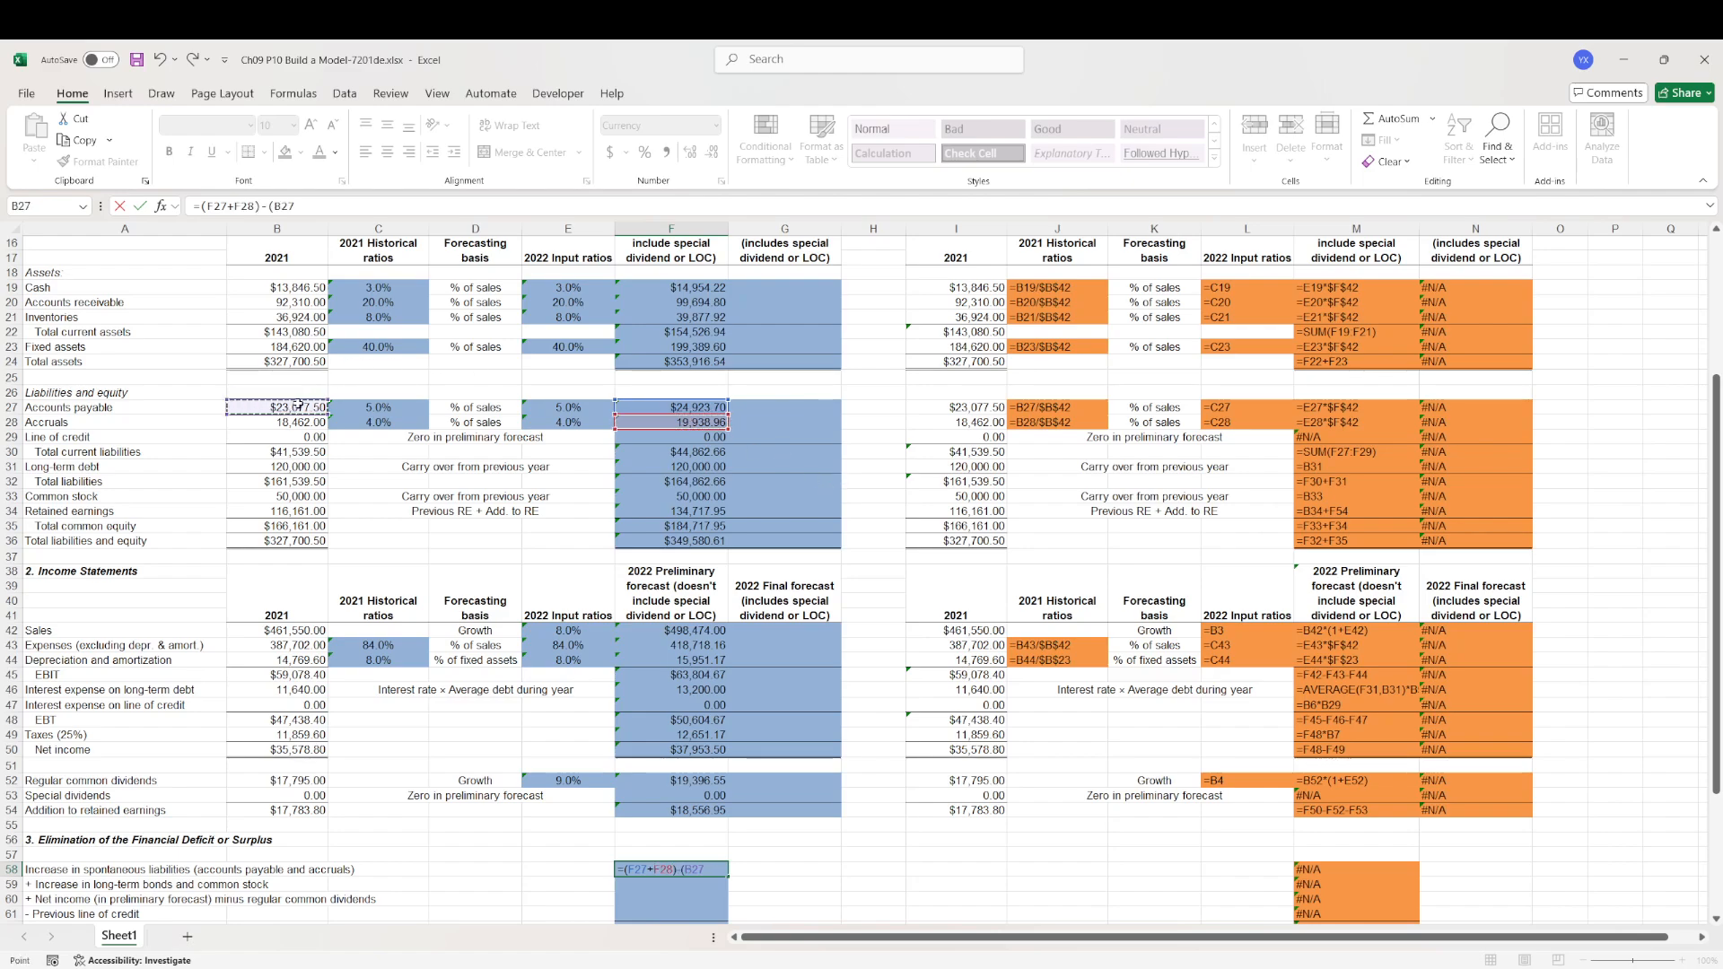
{"action": "left_click", "coordinate": [291, 423]}
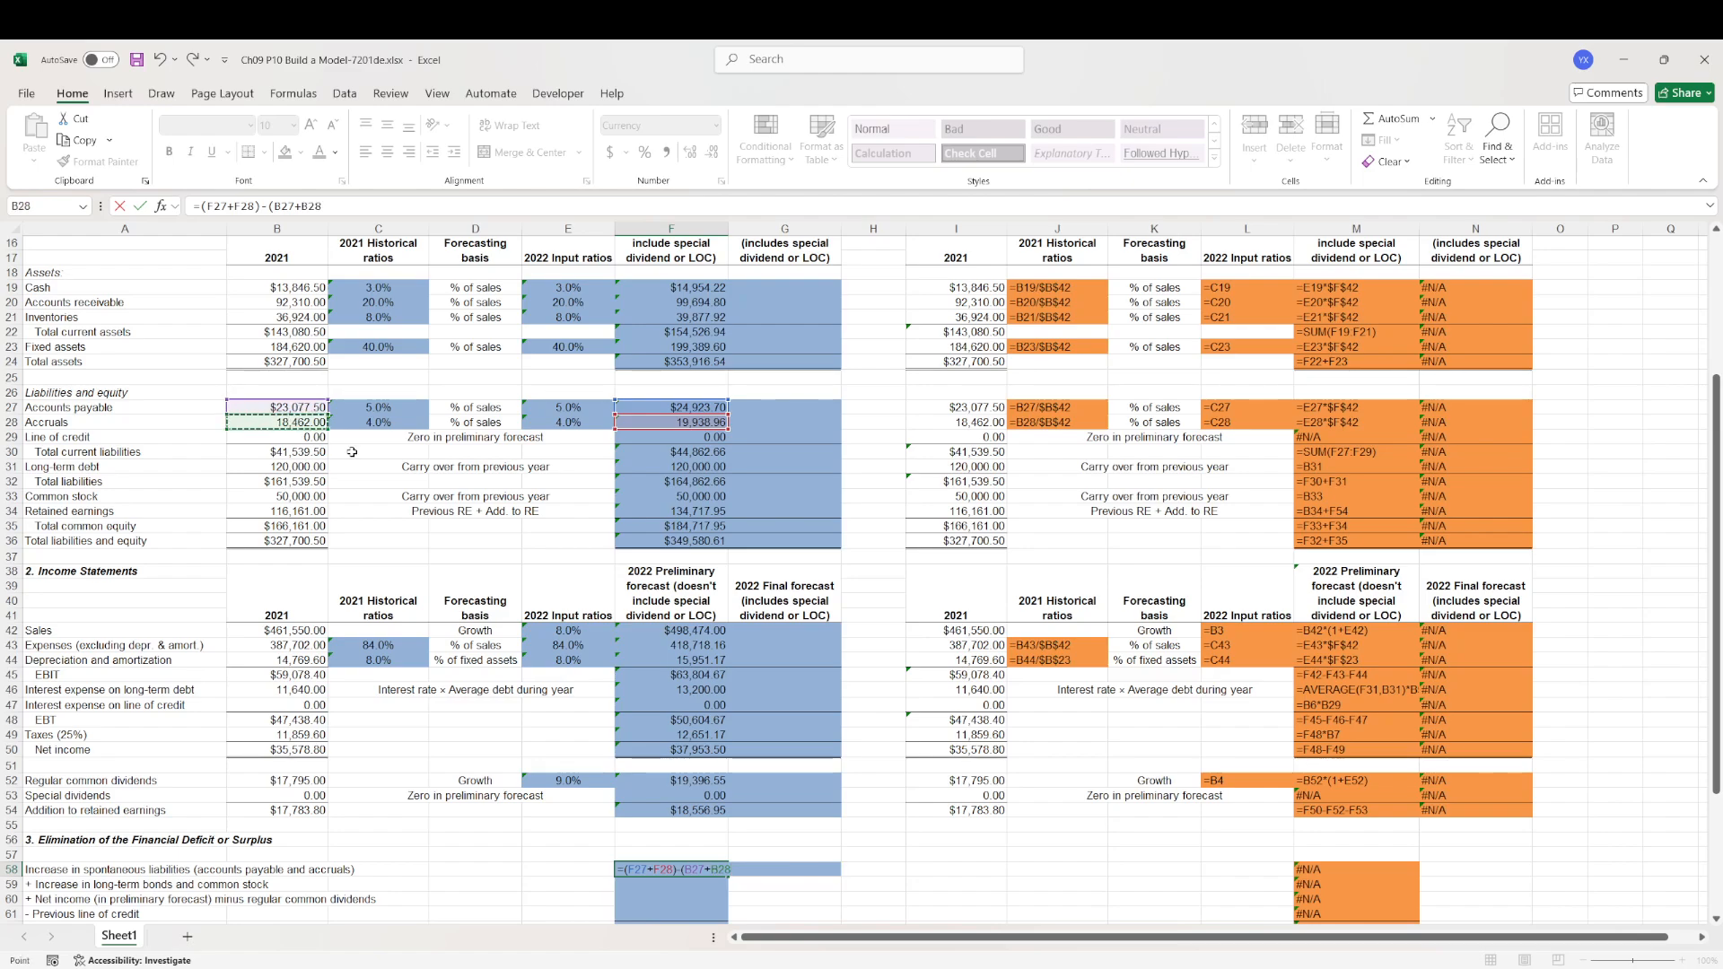
{"action": "type", "text": ")"}
{"action": "key", "text": "F2"}
{"action": "scroll", "coordinate": [689, 747], "scroll_direction": "down", "scroll_amount": 3}
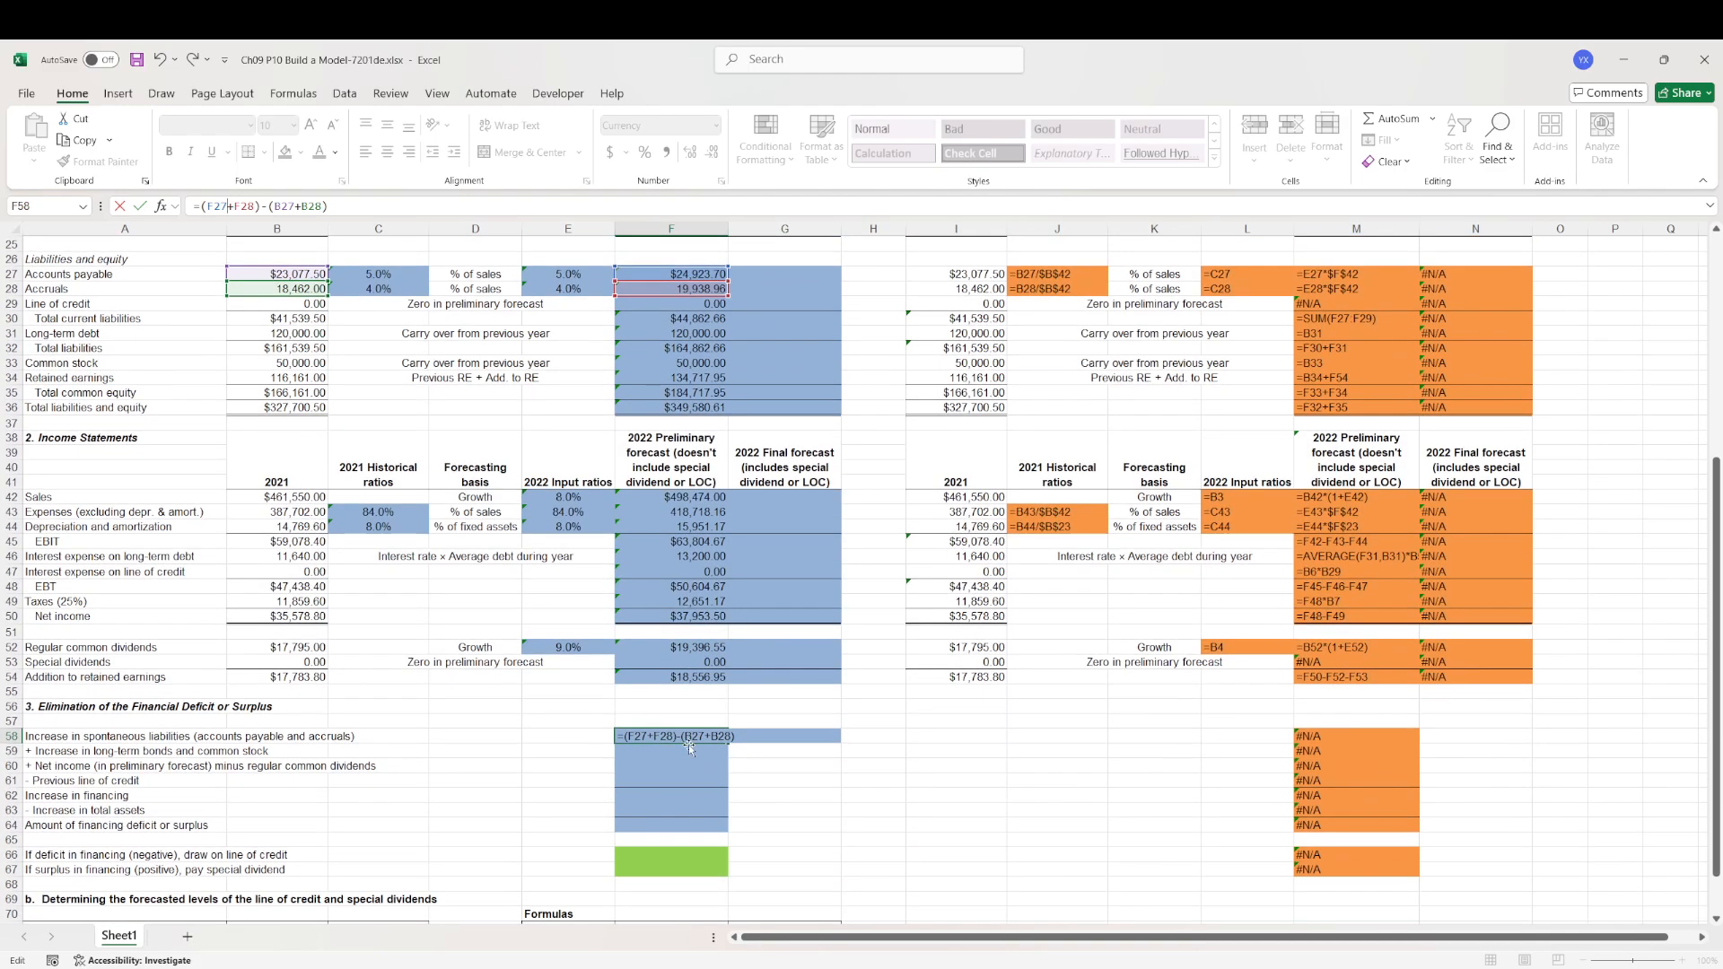
{"action": "key", "text": "Return"}
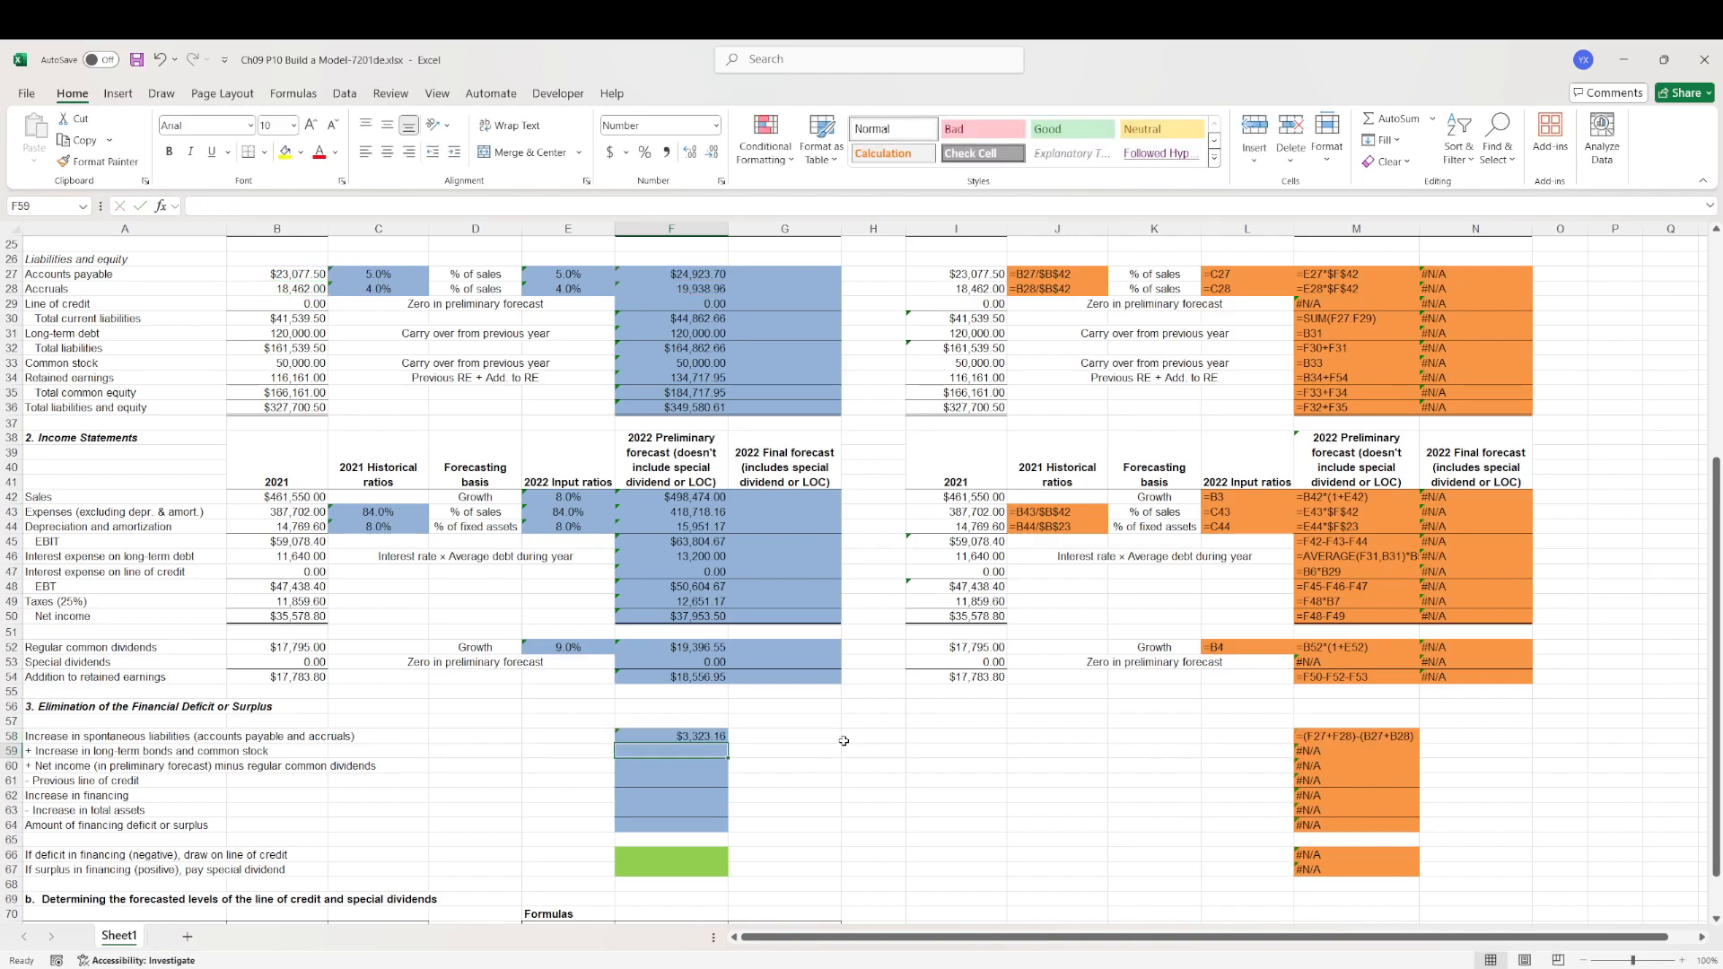
- Calculate the increase in long-term bonds and common stock in F59 with =(F31+F33)-(B31+B33)
{"action": "type", "text": "="}
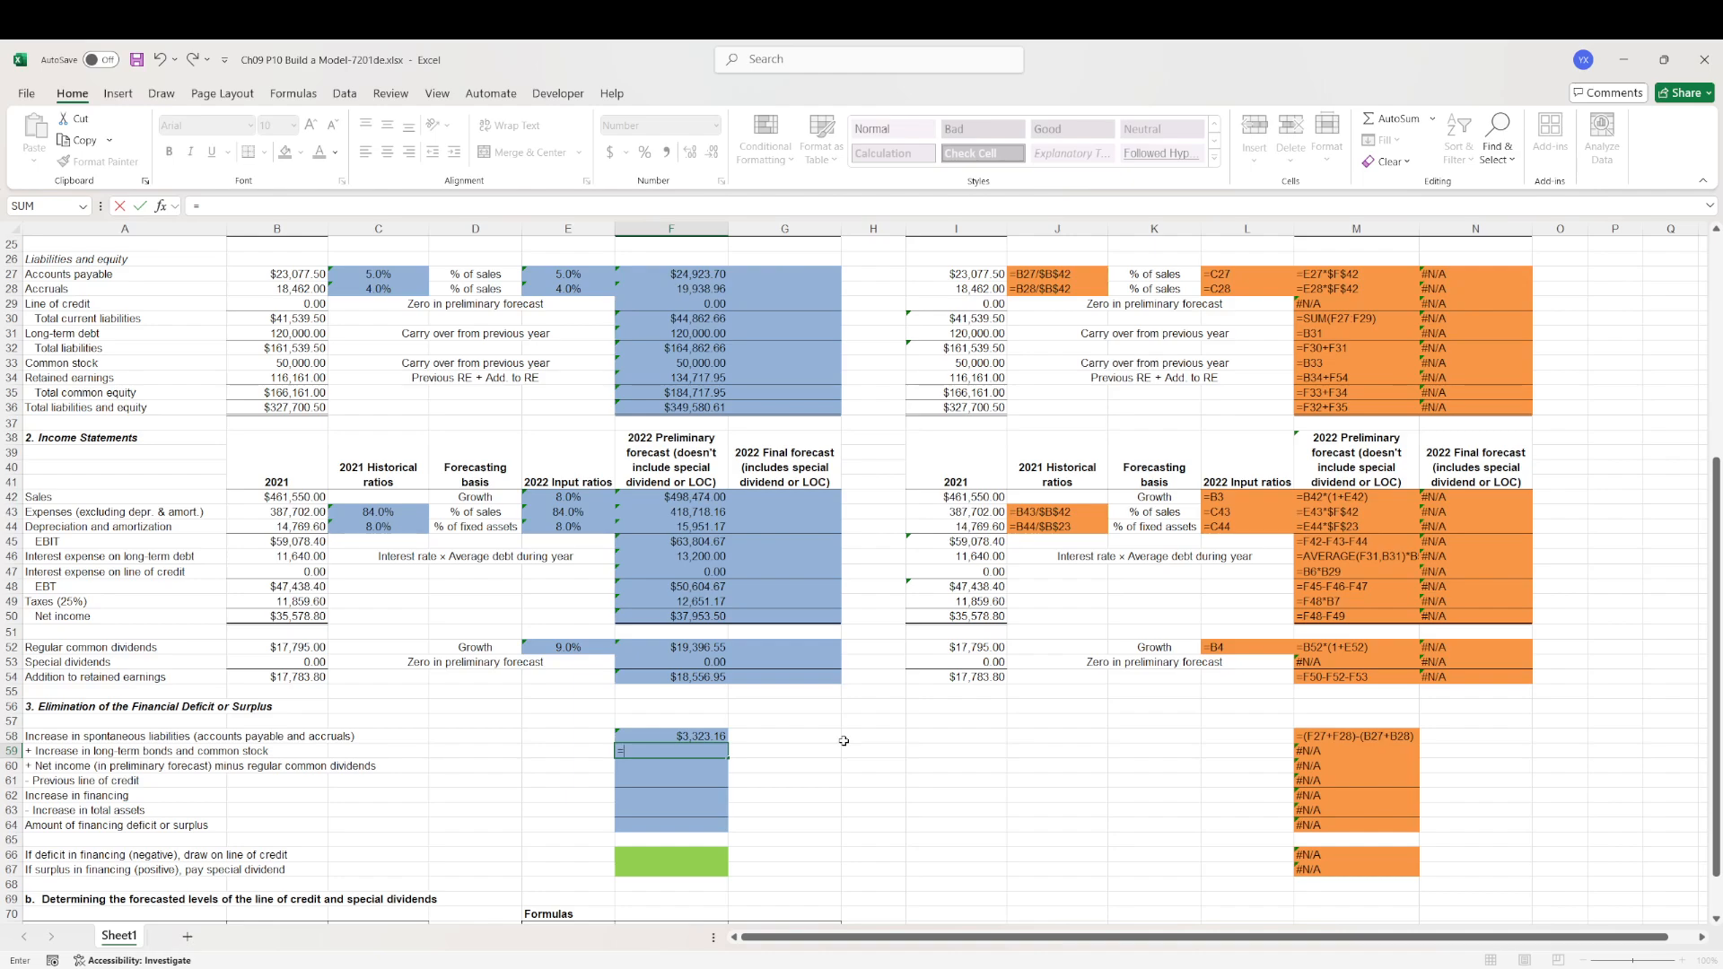
{"action": "type", "text": "("}
{"action": "scroll", "coordinate": [839, 741], "scroll_direction": "up", "scroll_amount": 2}
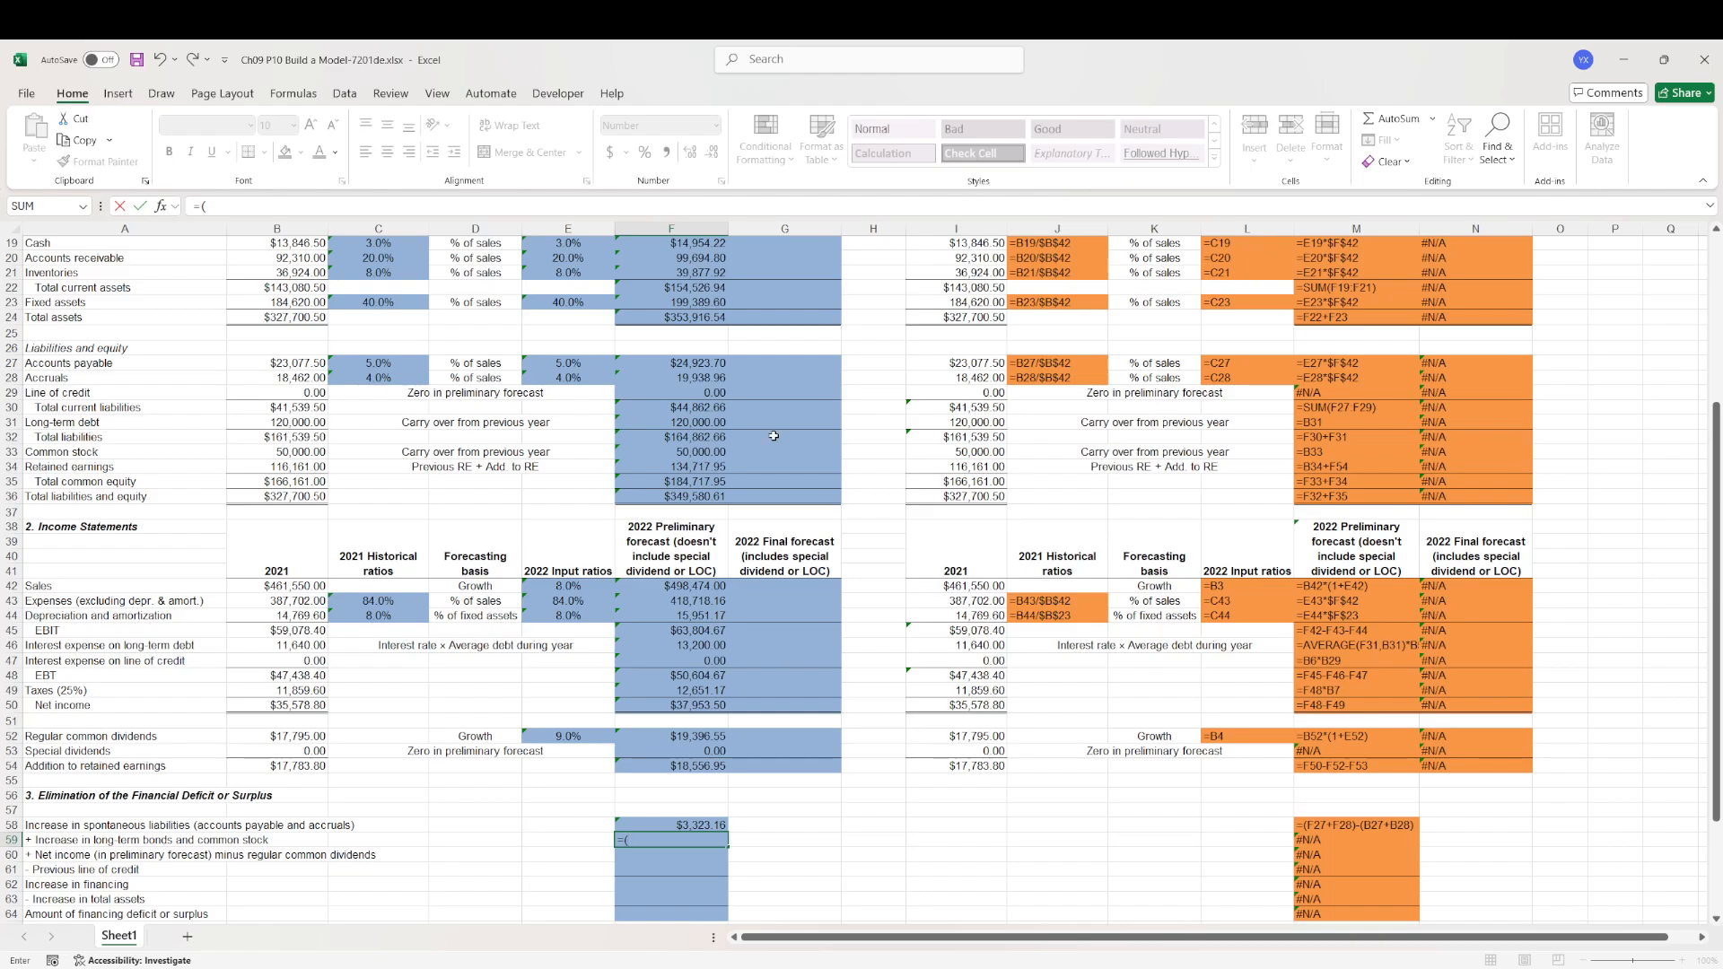
{"action": "left_click", "coordinate": [684, 422]}
{"action": "type", "text": "+"}
{"action": "left_click", "coordinate": [686, 451]}
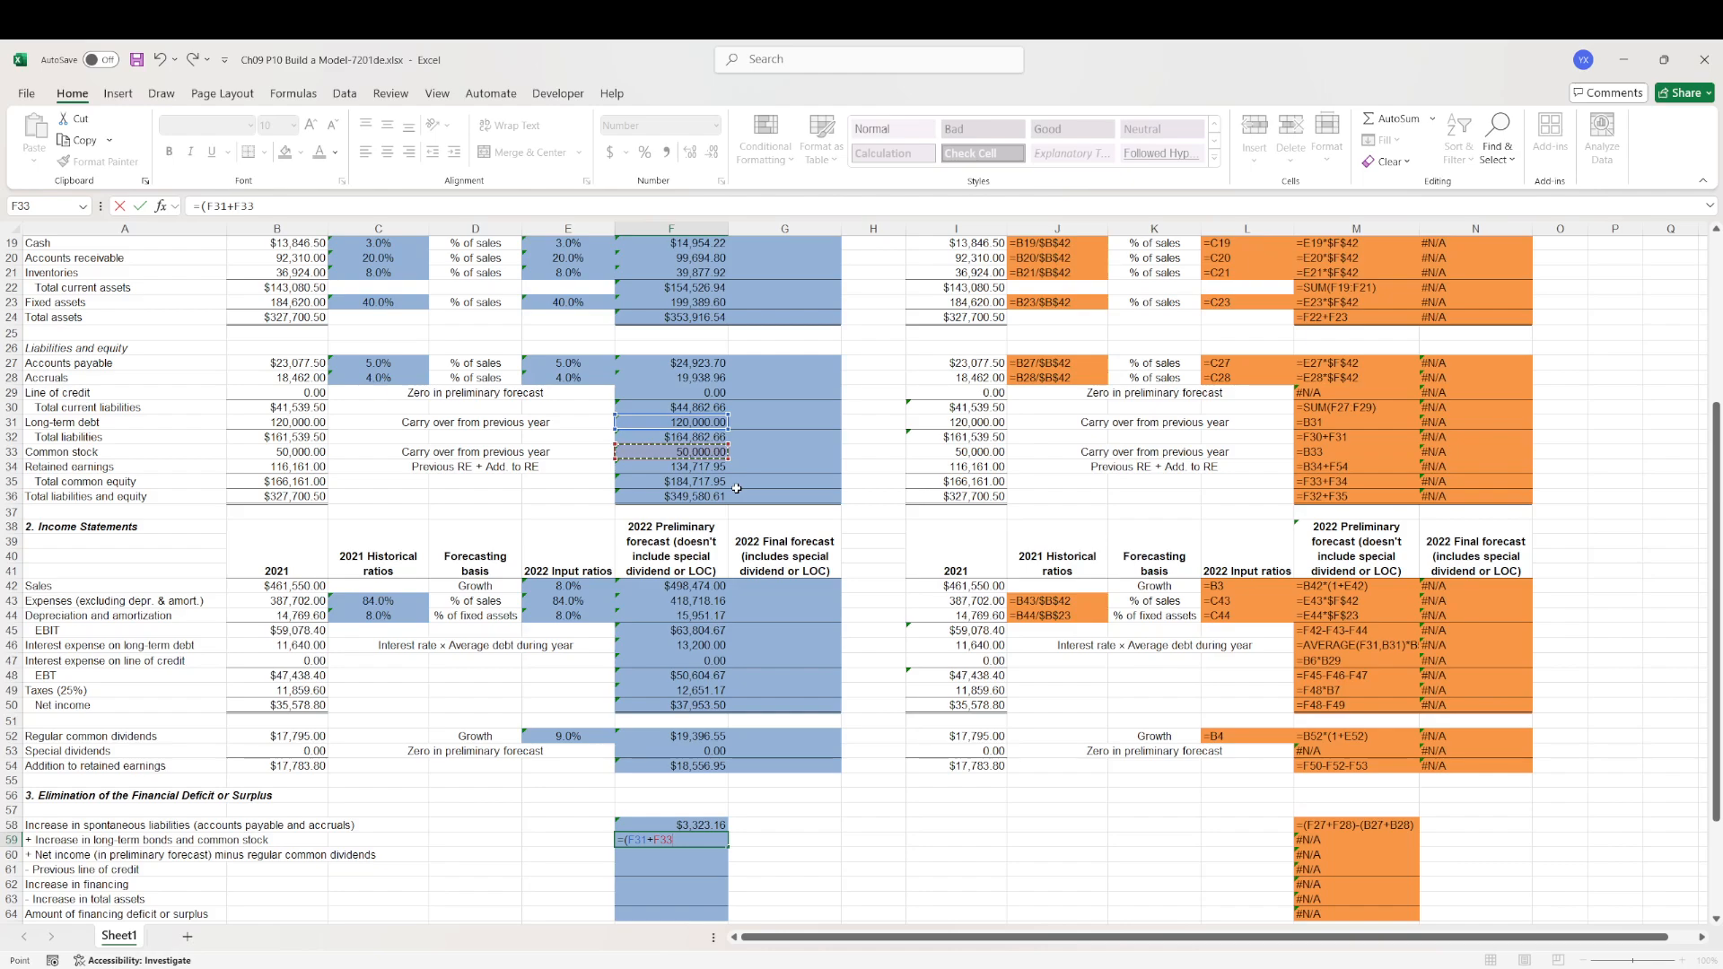
{"action": "type", "text": ")-("}
{"action": "left_click", "coordinate": [296, 421]}
{"action": "type", "text": "+"}
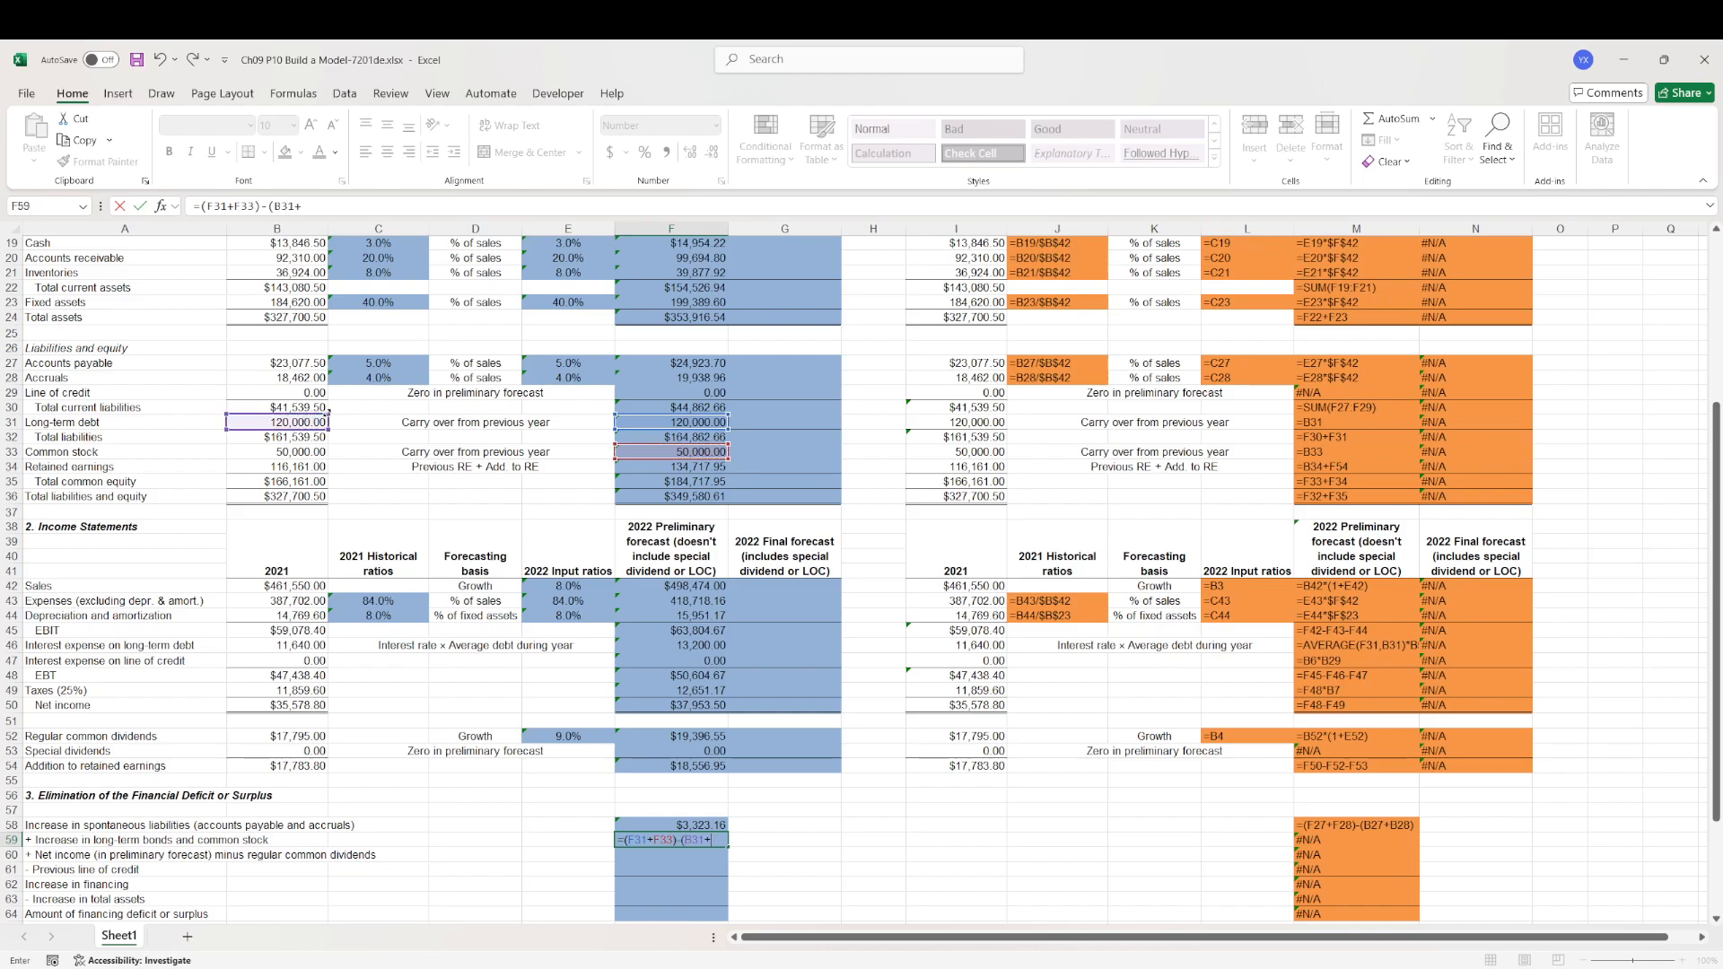
{"action": "left_click", "coordinate": [305, 452]}
{"action": "type", "text": ")"}
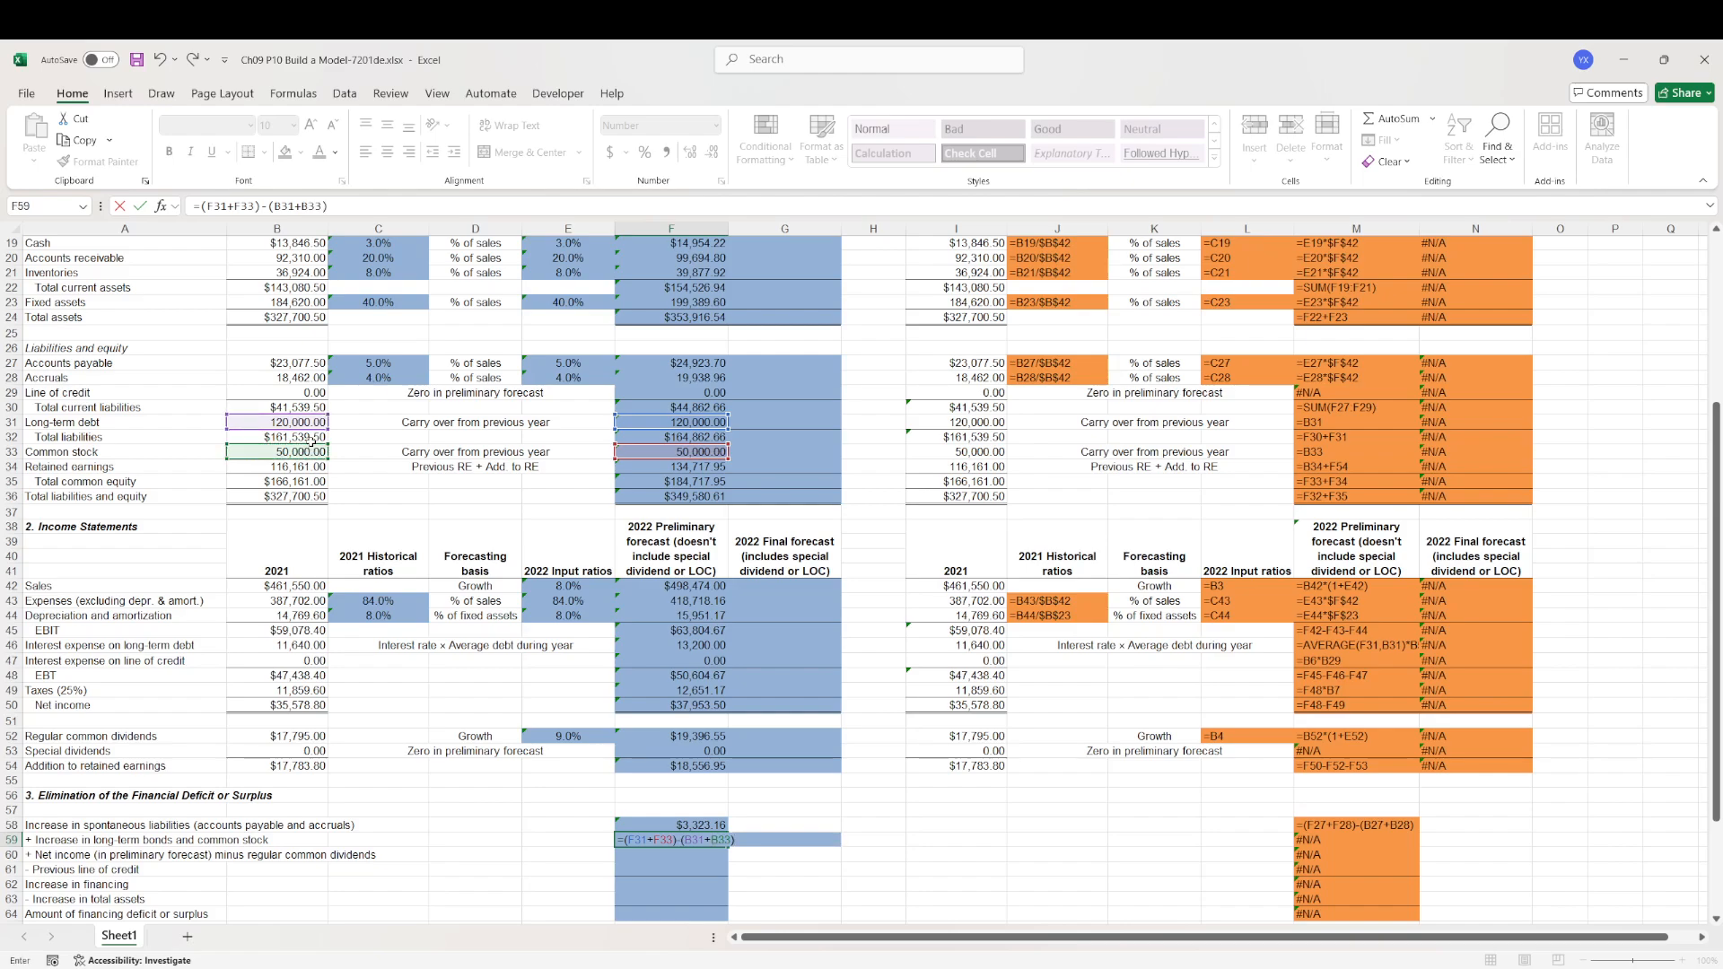
{"action": "key", "text": "Return"}
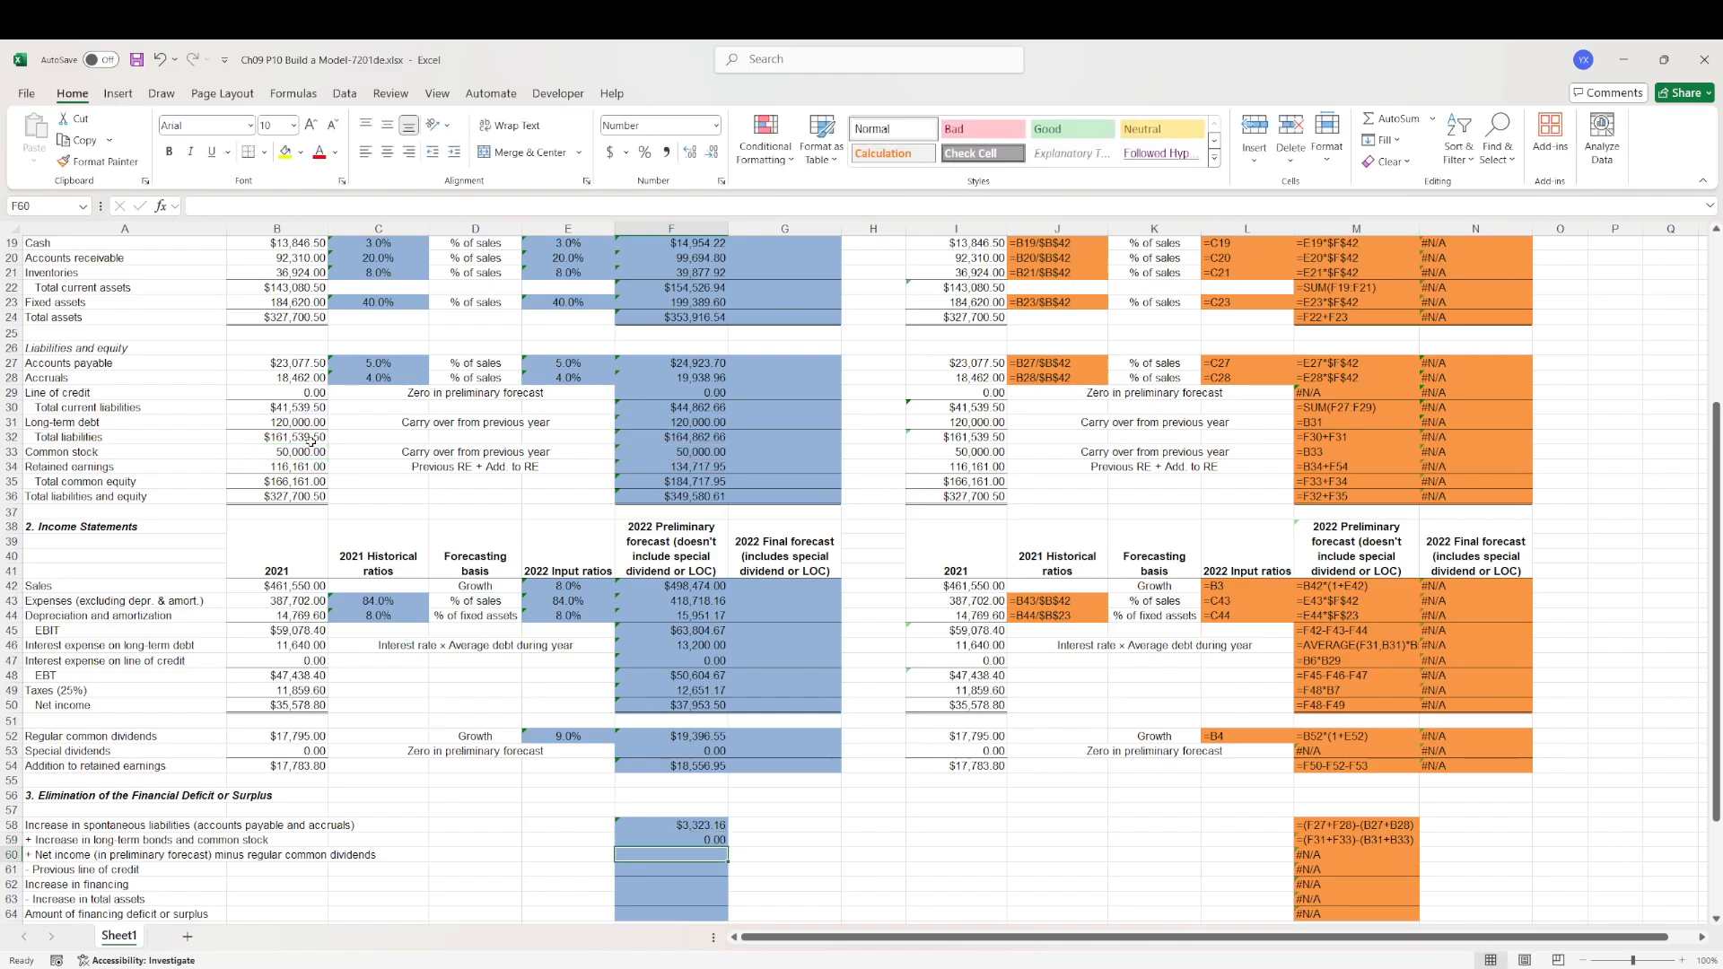
- Calculate preliminary net income minus regular common dividends in F60 with =F50-F52
{"action": "scroll", "coordinate": [391, 445], "scroll_direction": "down", "scroll_amount": 2}
{"action": "type", "text": "="}
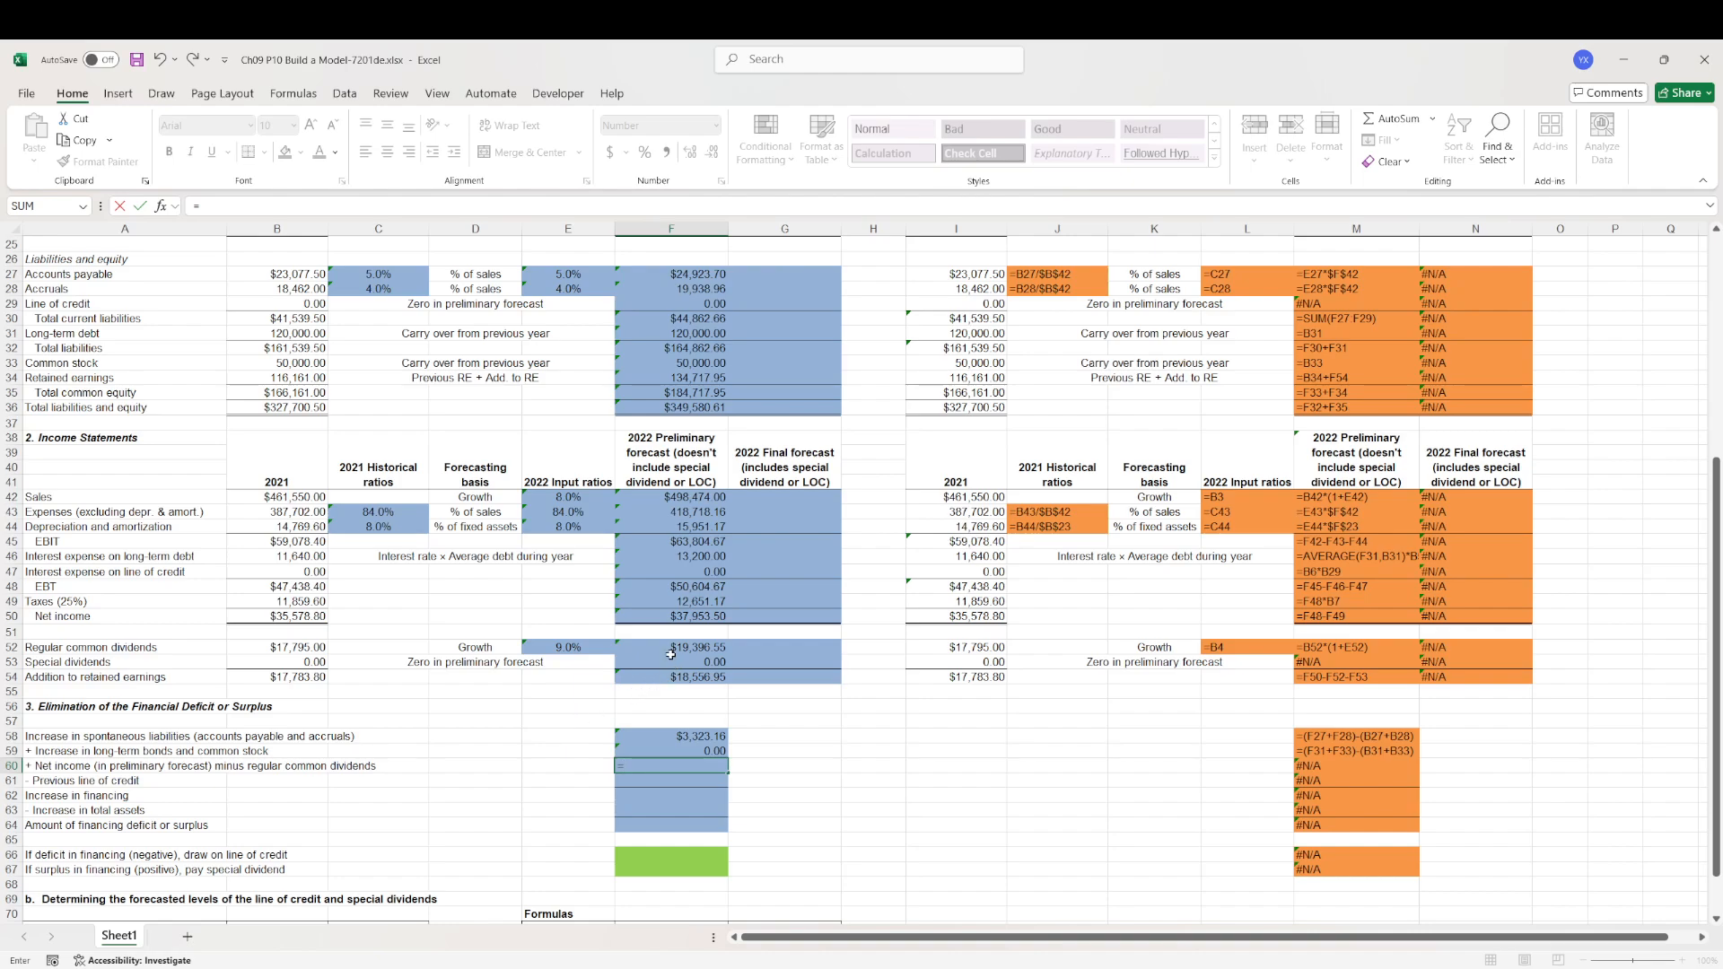
{"action": "left_click", "coordinate": [696, 613]}
{"action": "type", "text": "-"}
{"action": "left_click", "coordinate": [705, 644]}
{"action": "key", "text": "Return"}
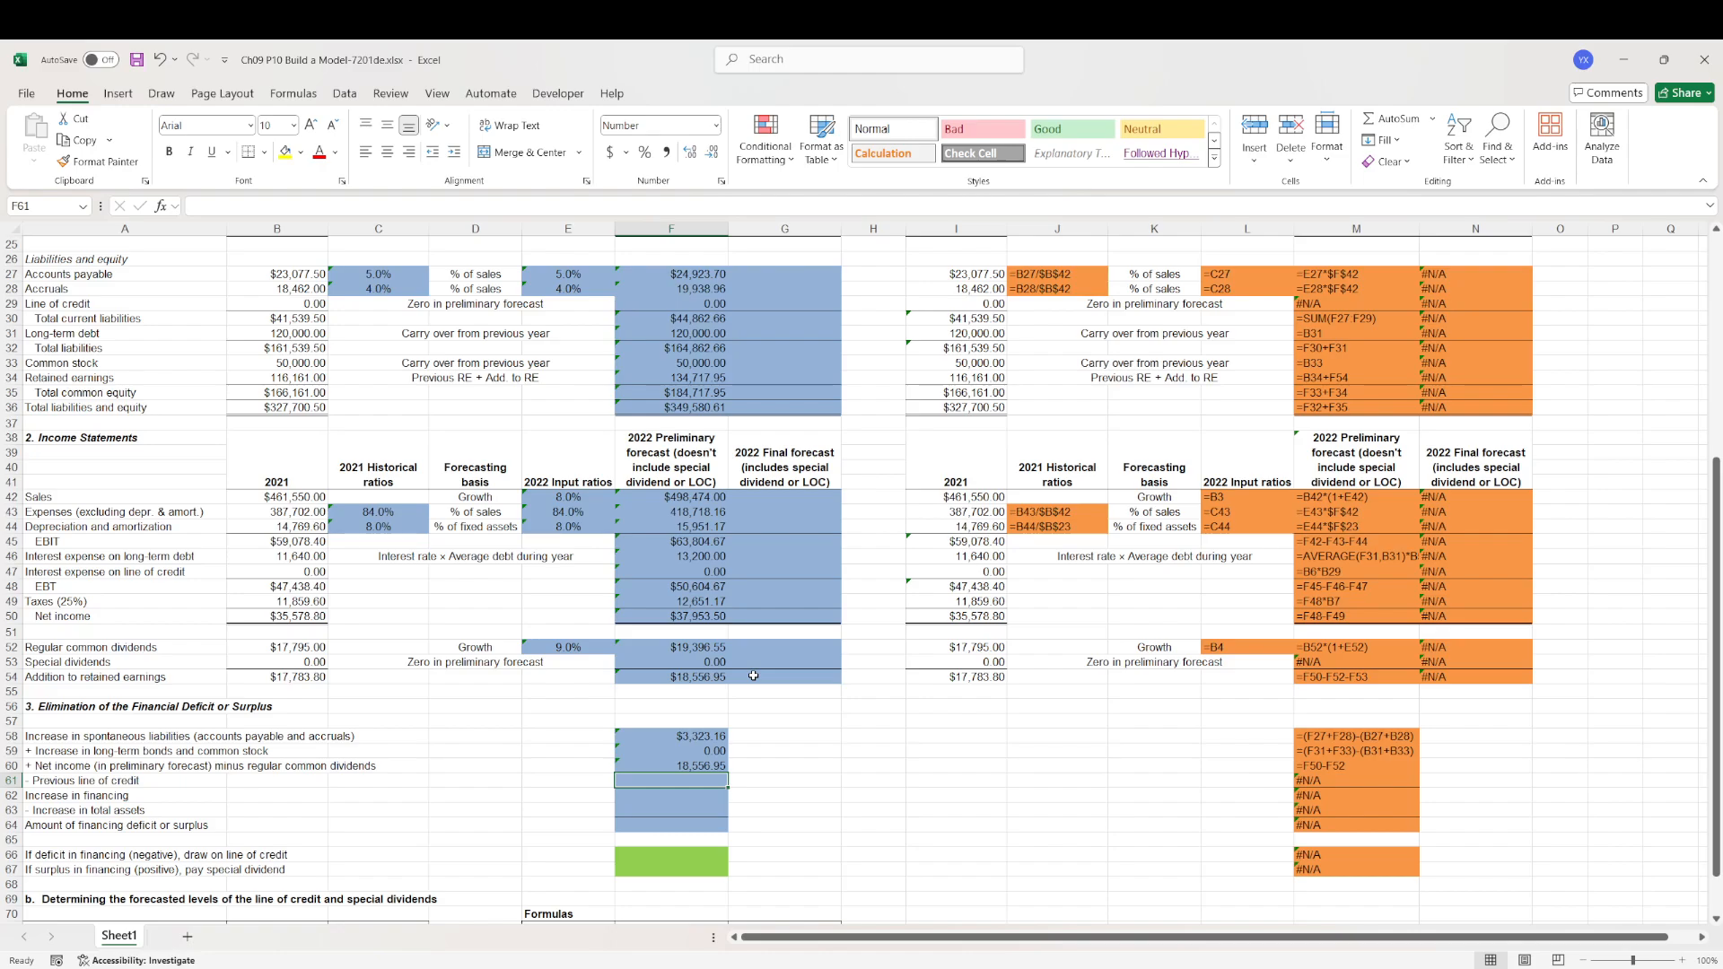
- Link the previous line of credit in F61 to the 2021 balance with =B29
{"action": "type", "text": "="}
{"action": "scroll", "coordinate": [583, 561], "scroll_direction": "up", "scroll_amount": 5}
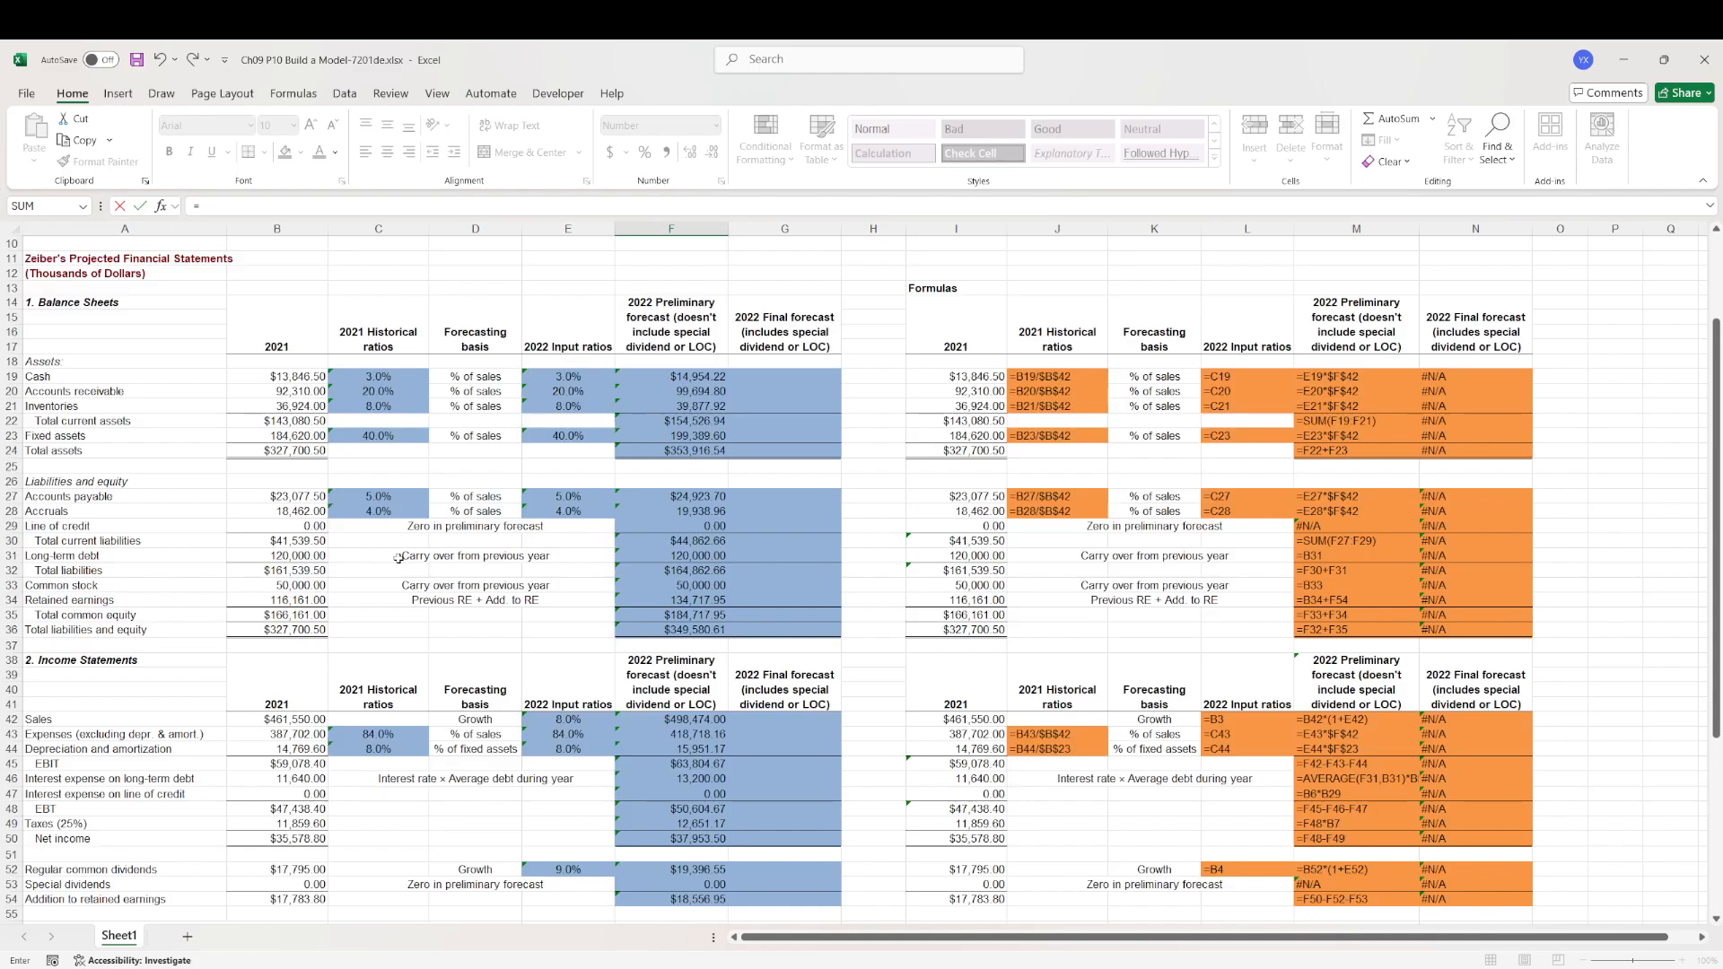
{"action": "left_click", "coordinate": [296, 526]}
{"action": "scroll", "coordinate": [839, 664], "scroll_direction": "down", "scroll_amount": 7}
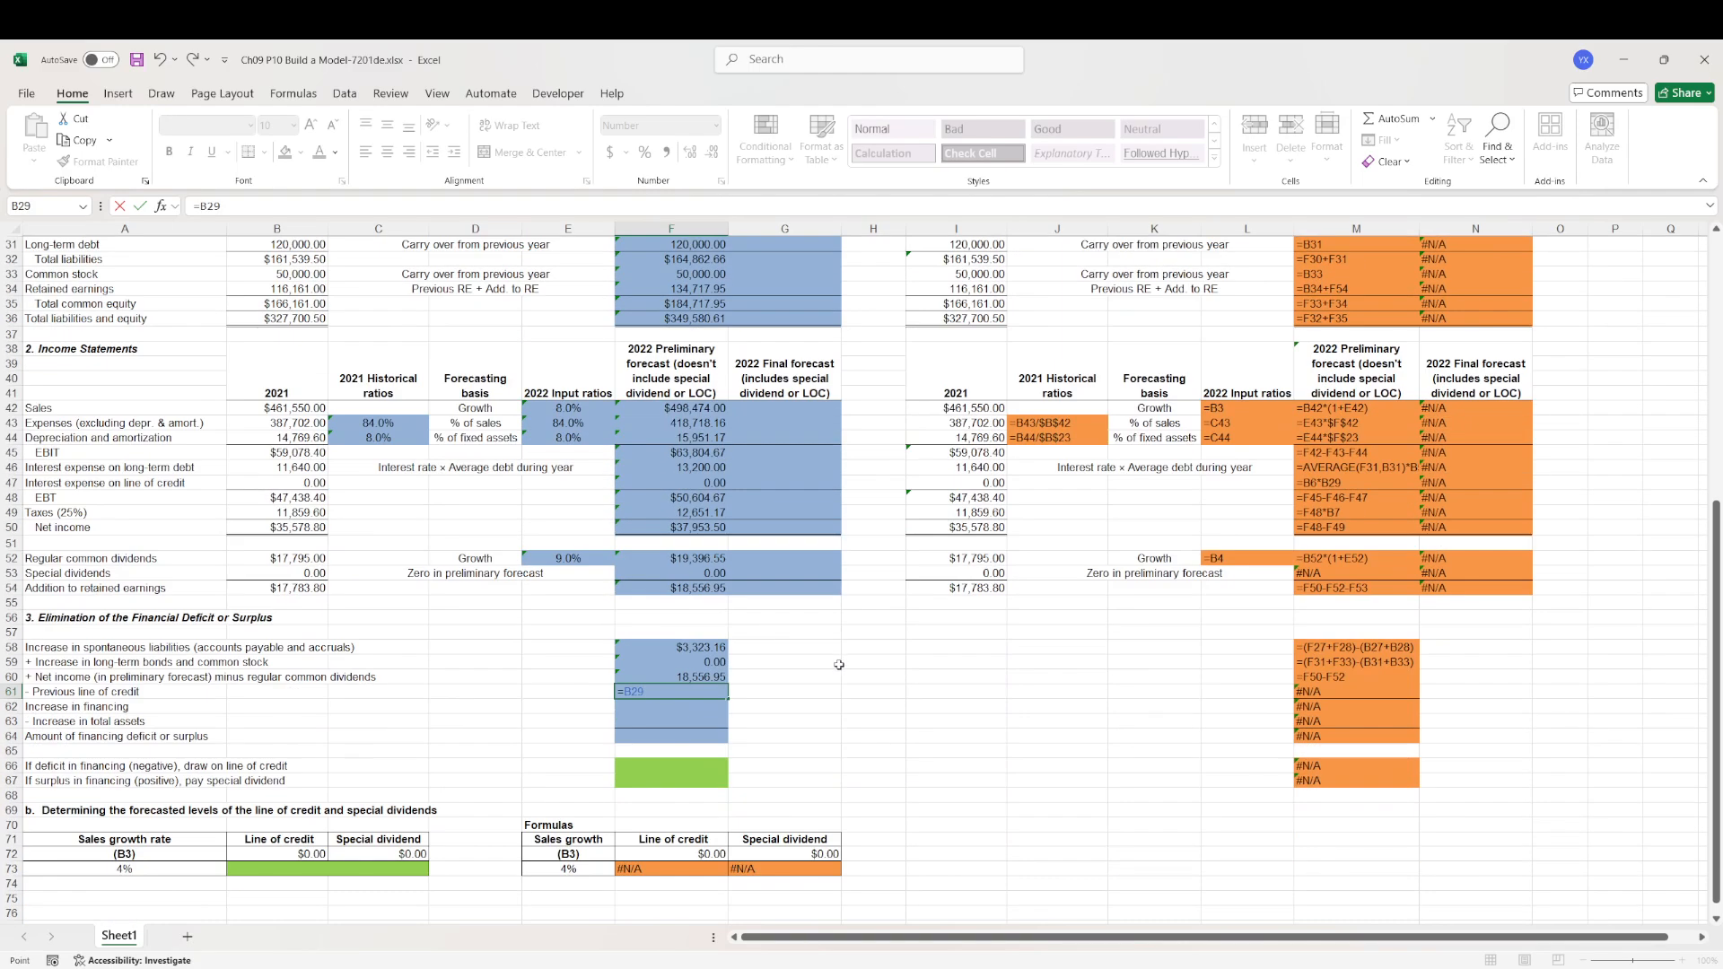
{"action": "key", "text": "Return"}
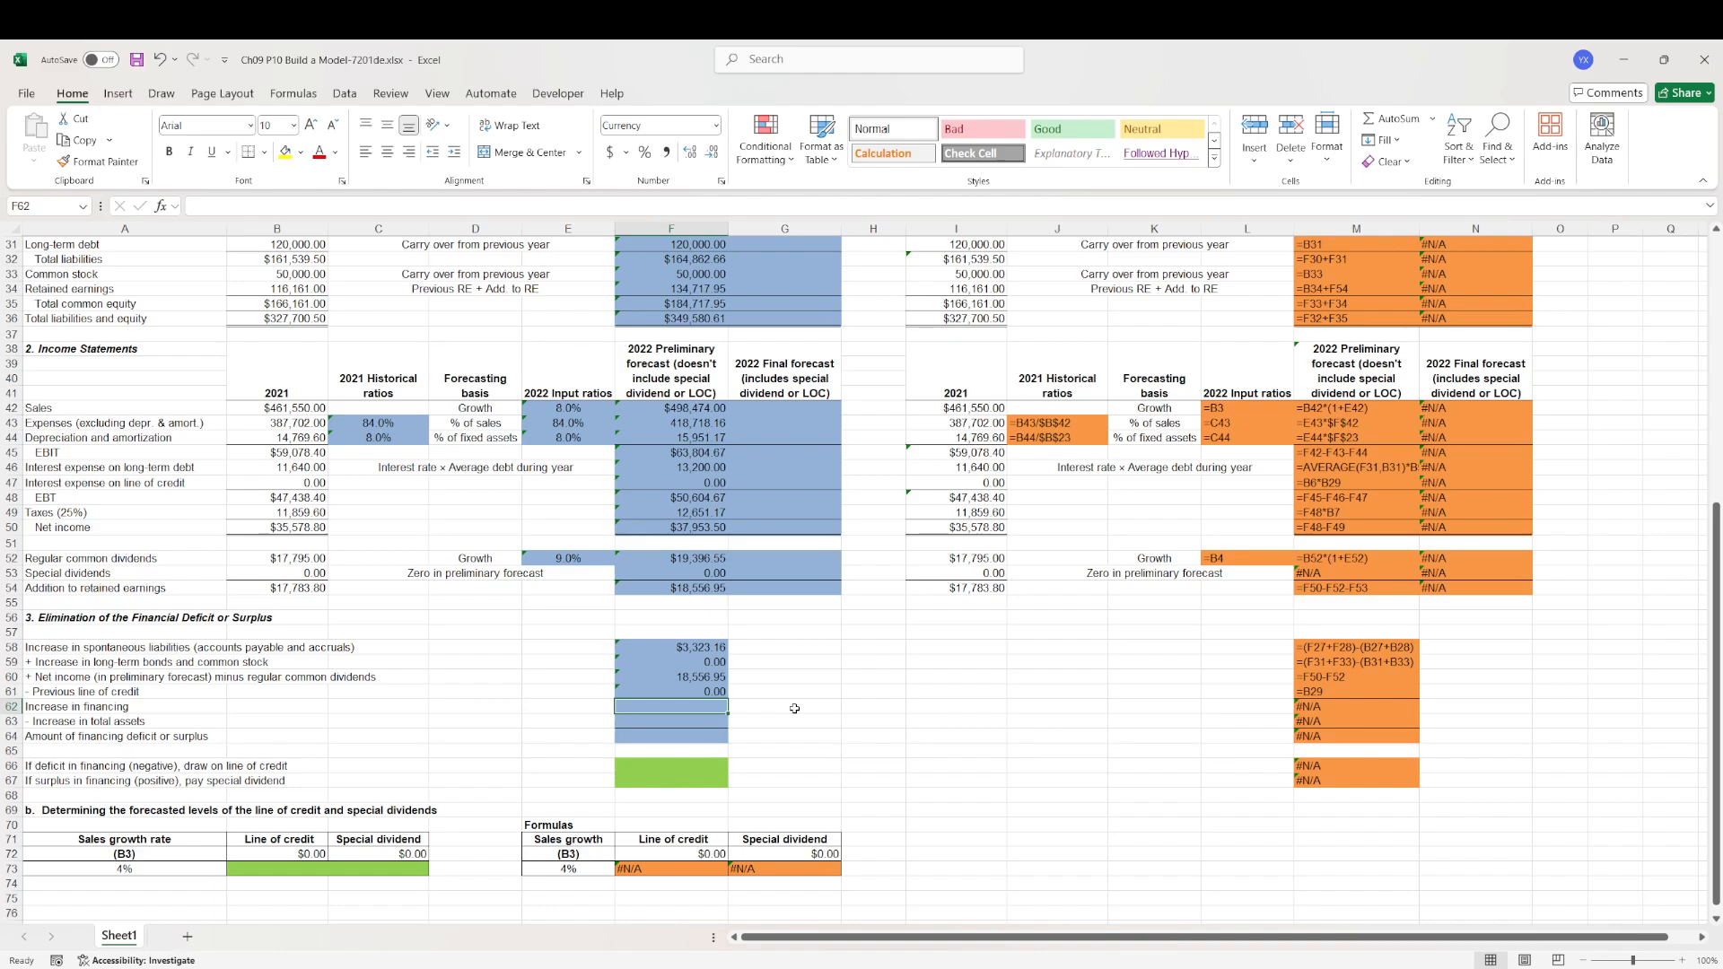
- Calculate the increase in financing in F62 by summing the four items above it with =SUM(F58:F61)
{"action": "type", "text": "="}
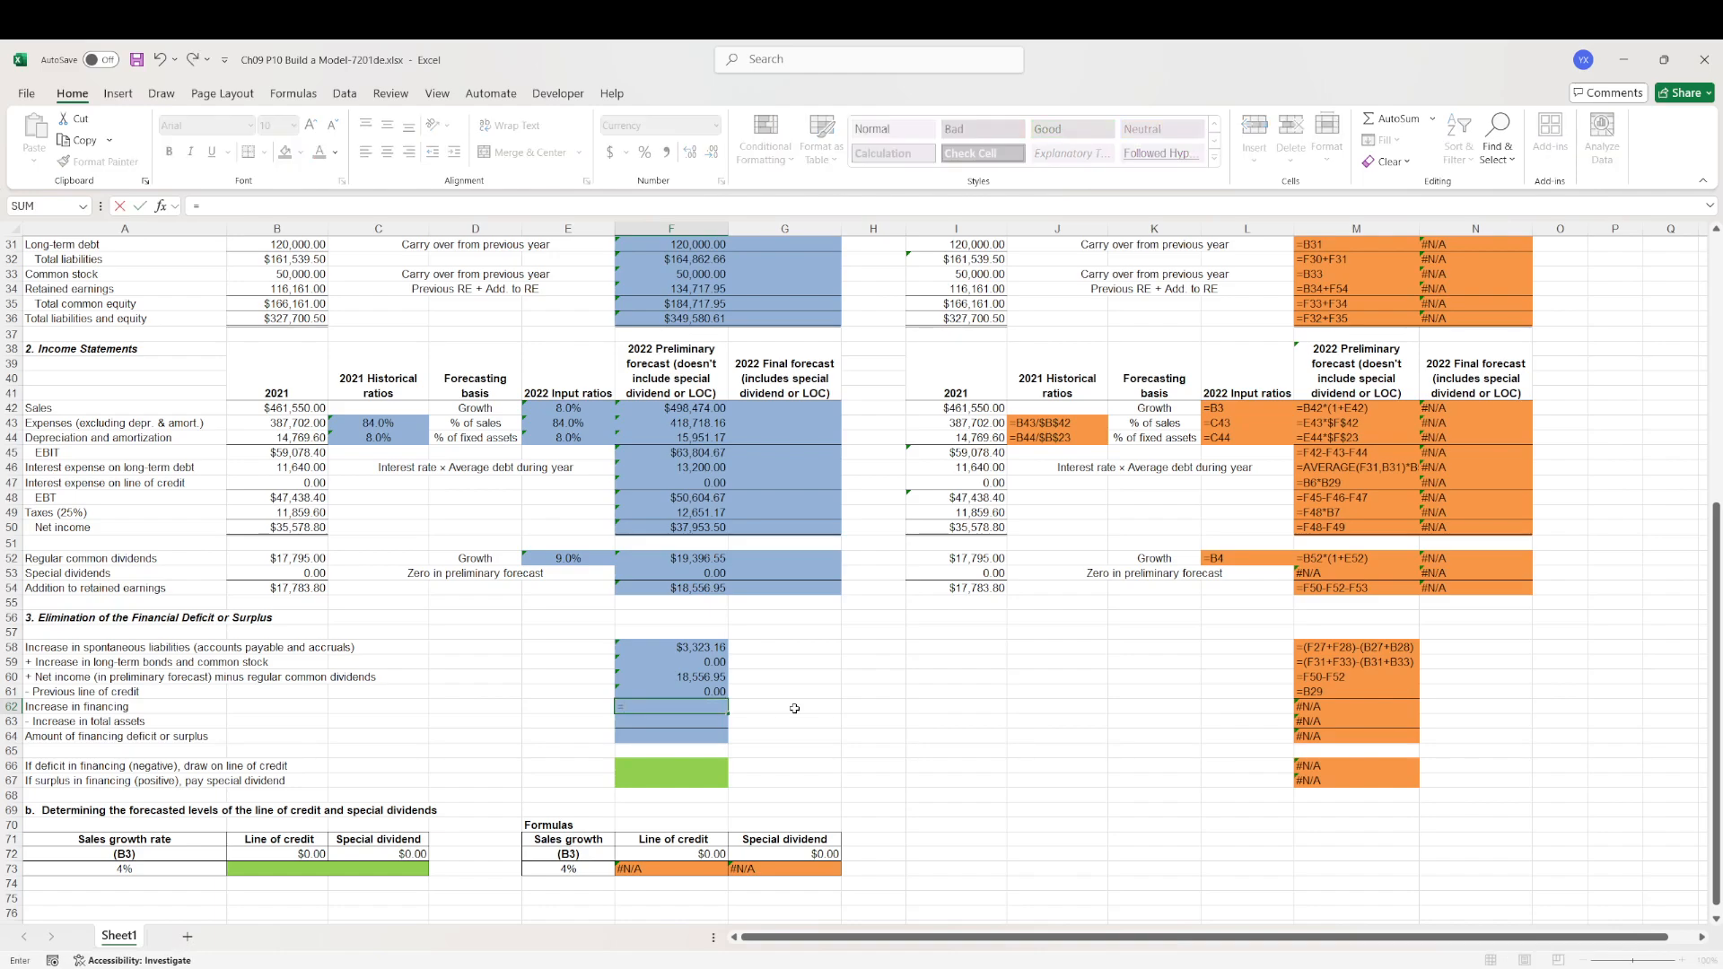
{"action": "type", "text": "sum("}
{"action": "key", "text": "Up"}
{"action": "key", "text": "shift+Up"}
{"action": "key", "text": "shift+Up"}
{"action": "key", "text": "shift+Up"}
{"action": "type", "text": ")"}
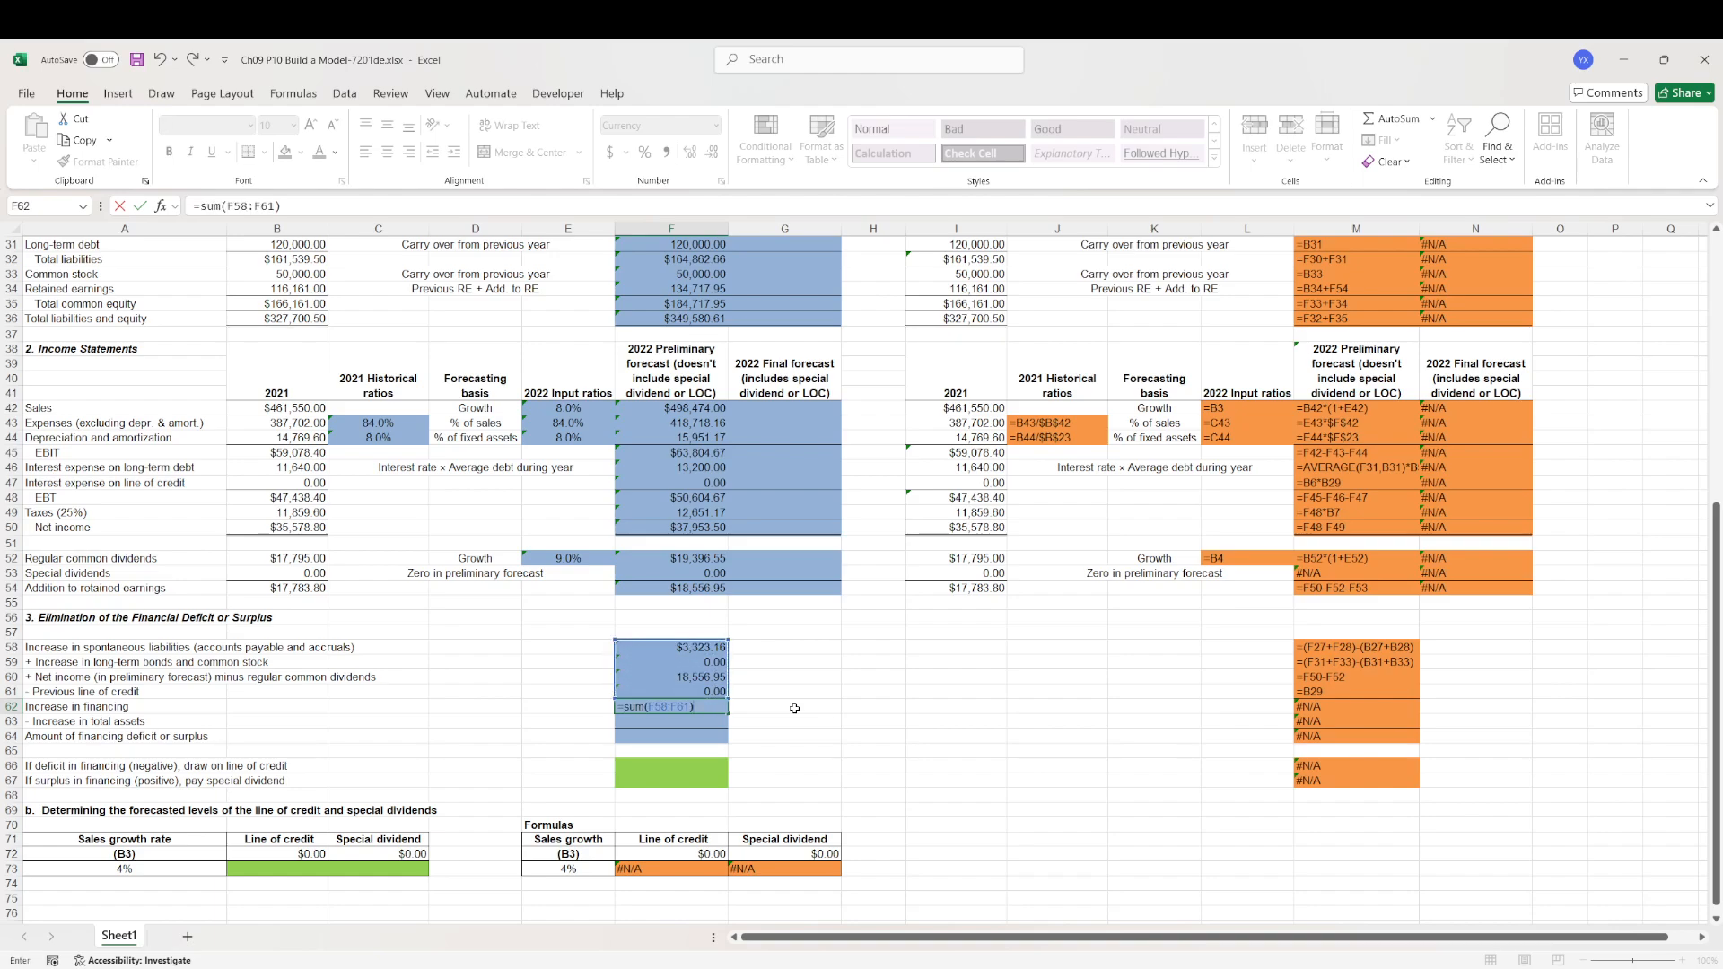
{"action": "key", "text": "Return"}
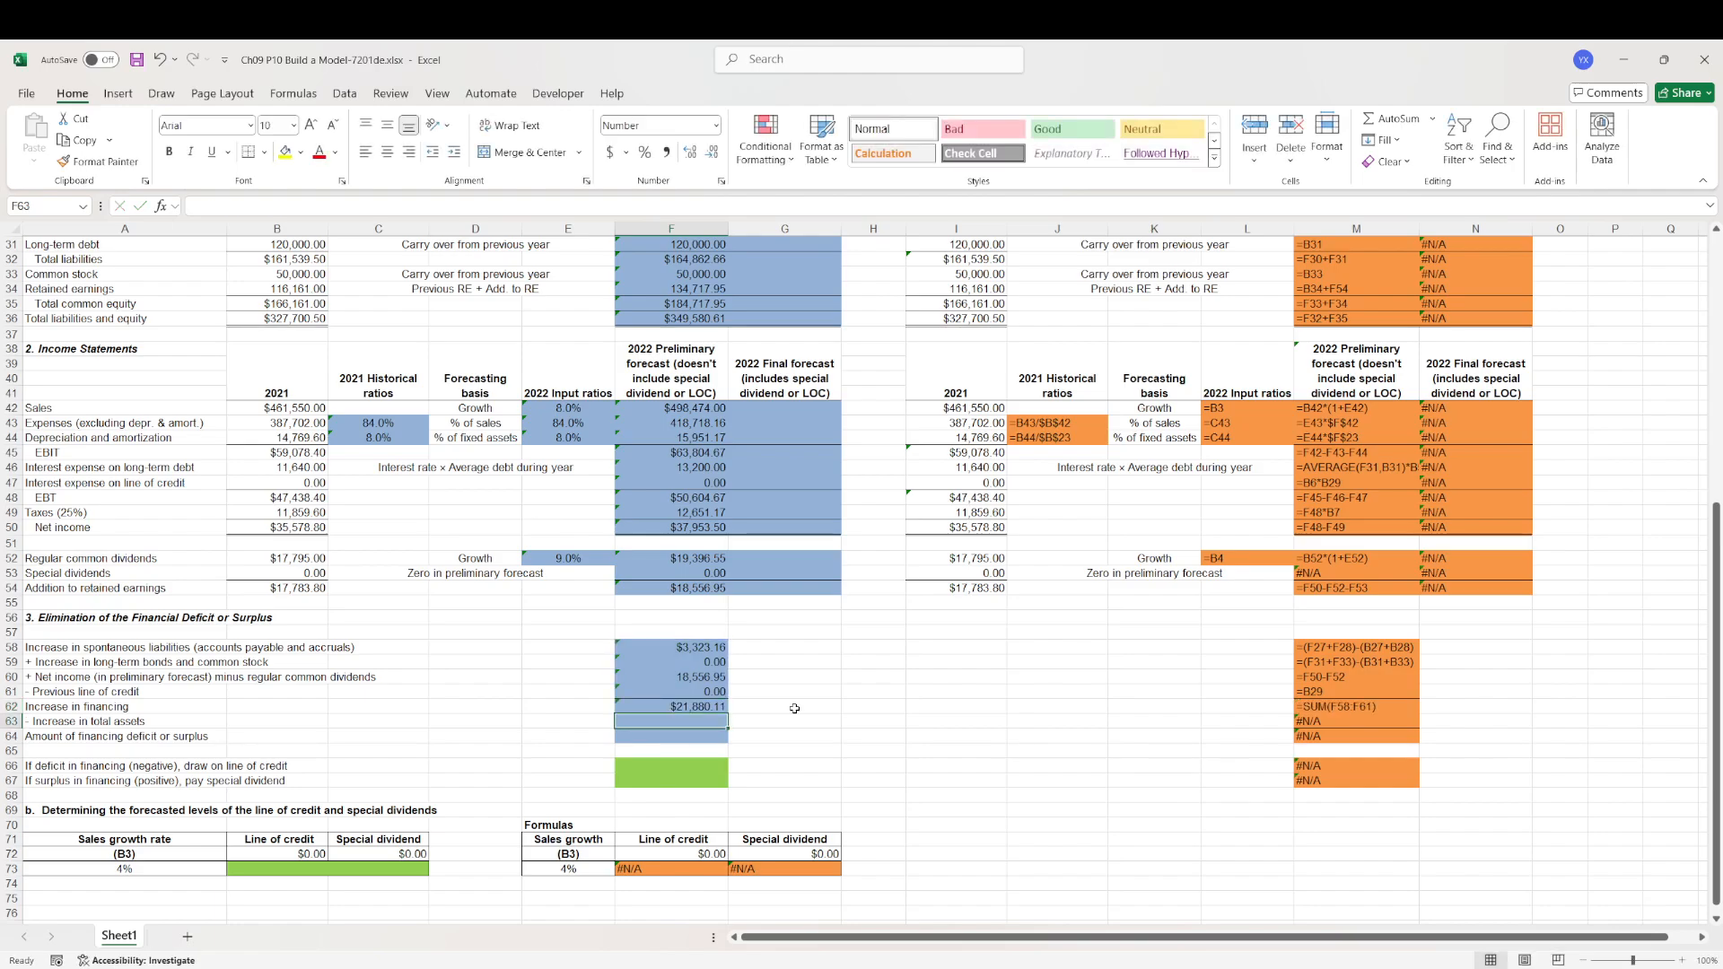
- Calculate the increase in total assets in F63 as preliminary 2022 minus 2021 total assets with =F24-B24
{"action": "type", "text": "="}
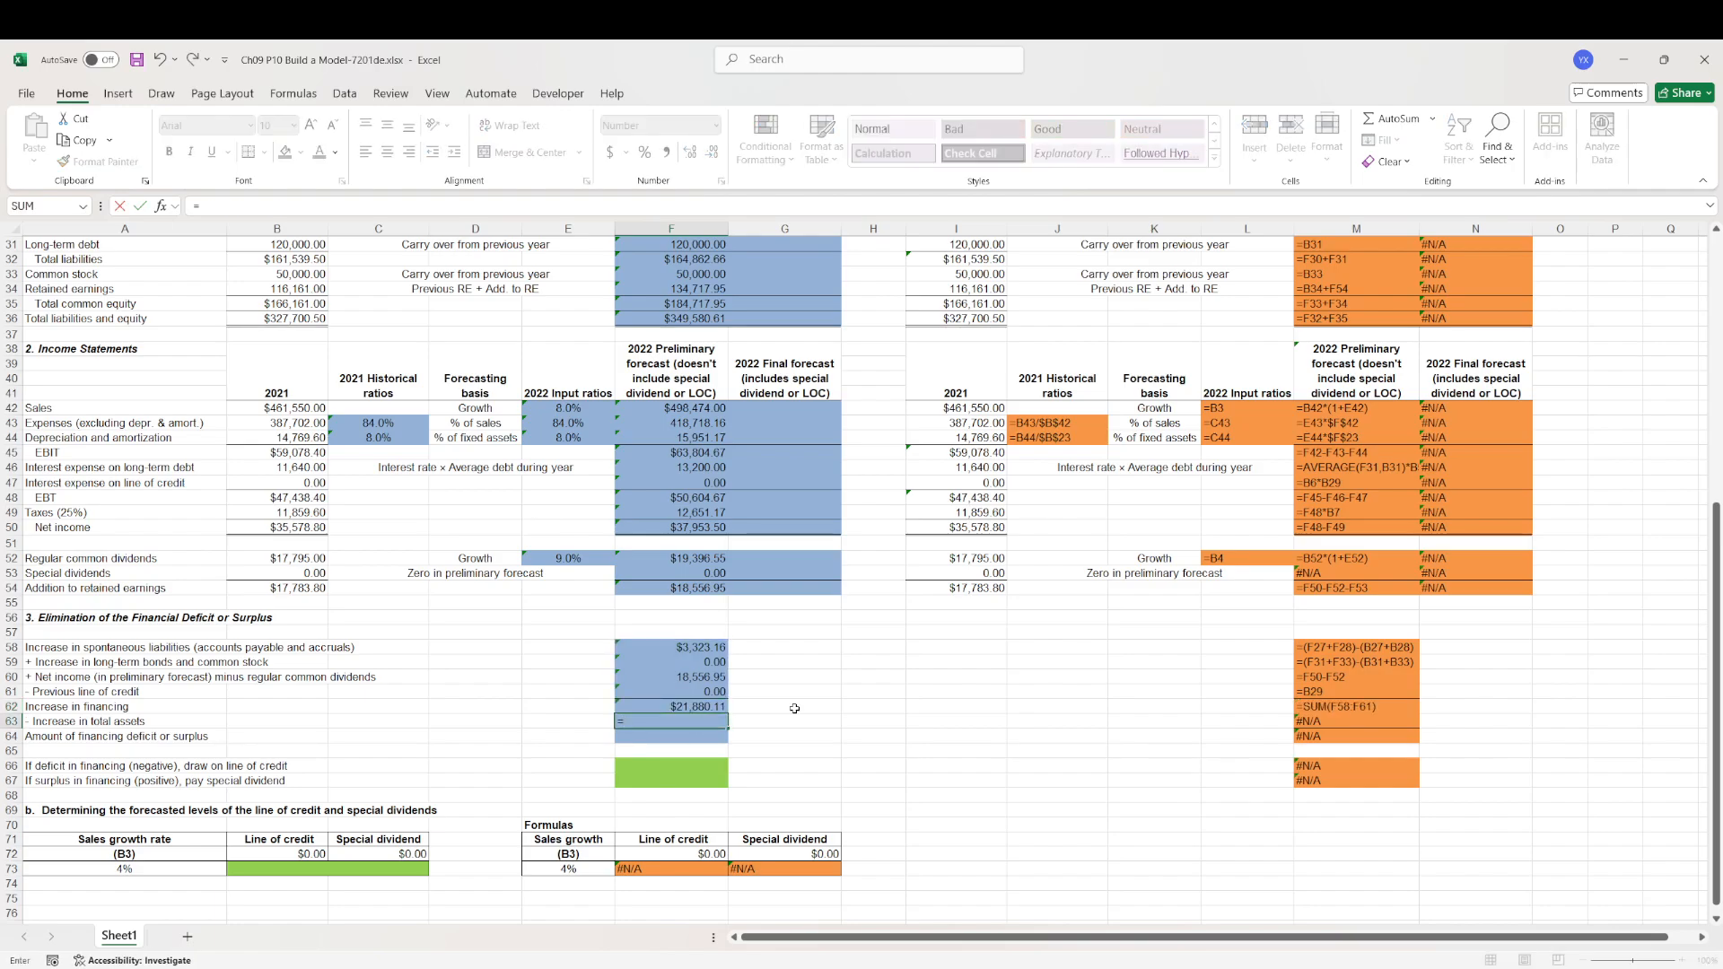
{"action": "scroll", "coordinate": [718, 575], "scroll_direction": "up", "scroll_amount": 4}
{"action": "scroll", "coordinate": [685, 512], "scroll_direction": "up", "scroll_amount": 2}
{"action": "left_click", "coordinate": [693, 406]}
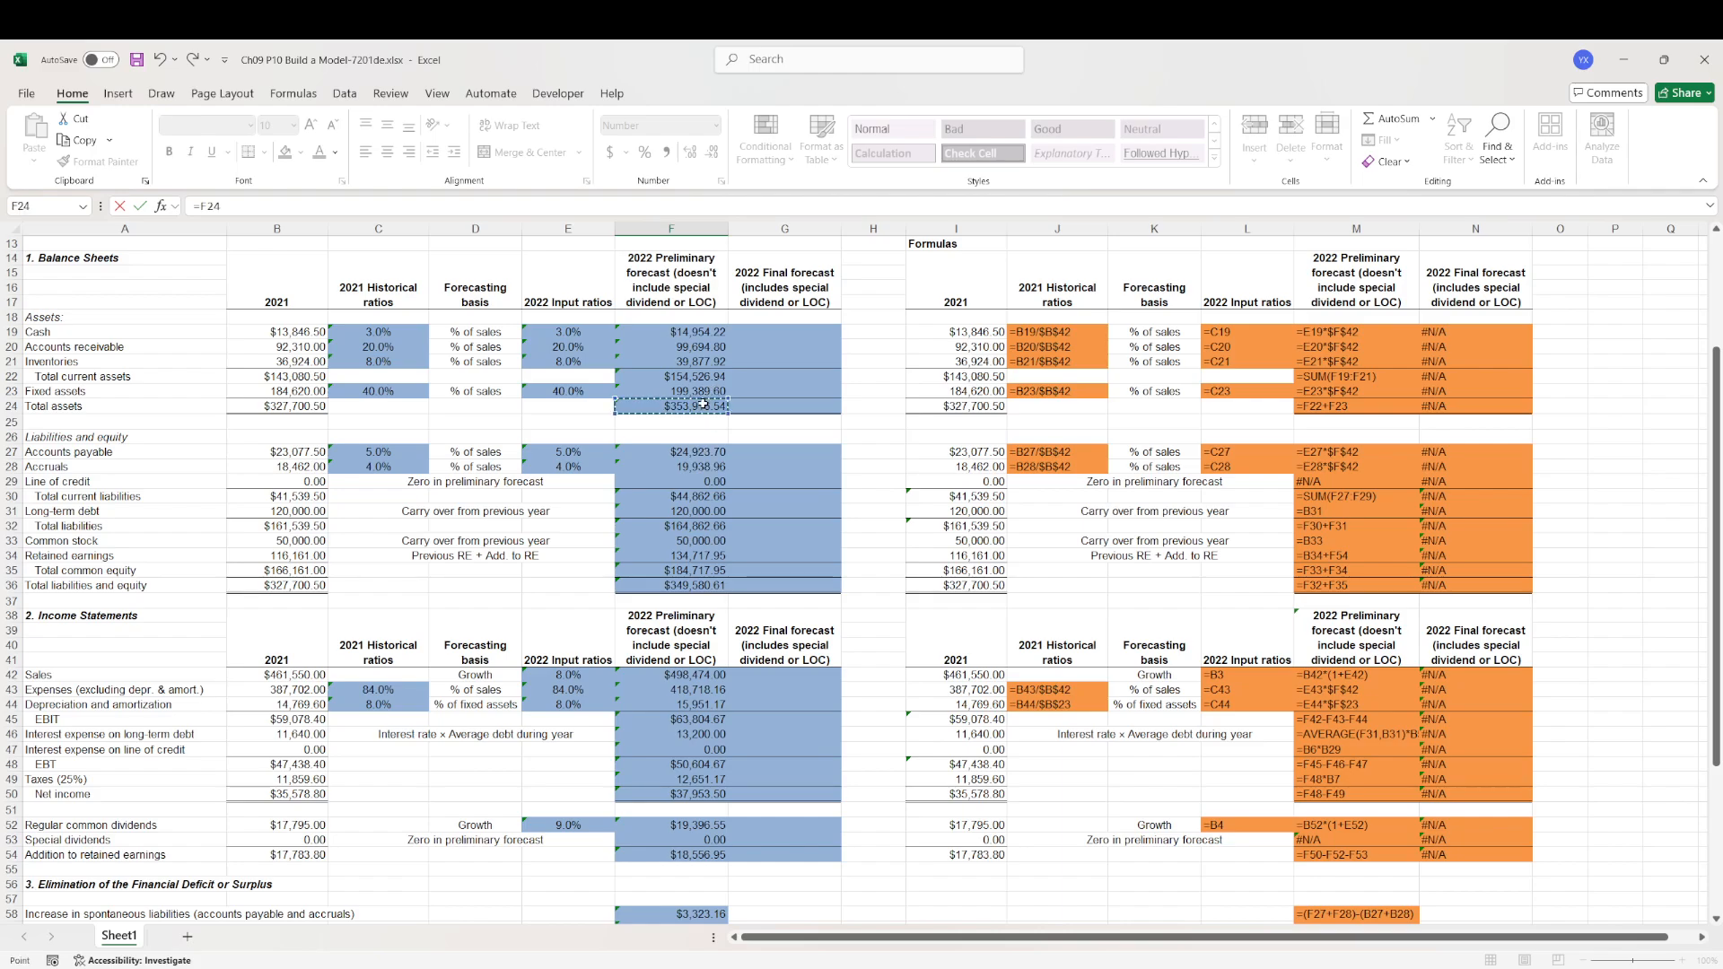
{"action": "type", "text": "-"}
{"action": "left_click", "coordinate": [292, 405]}
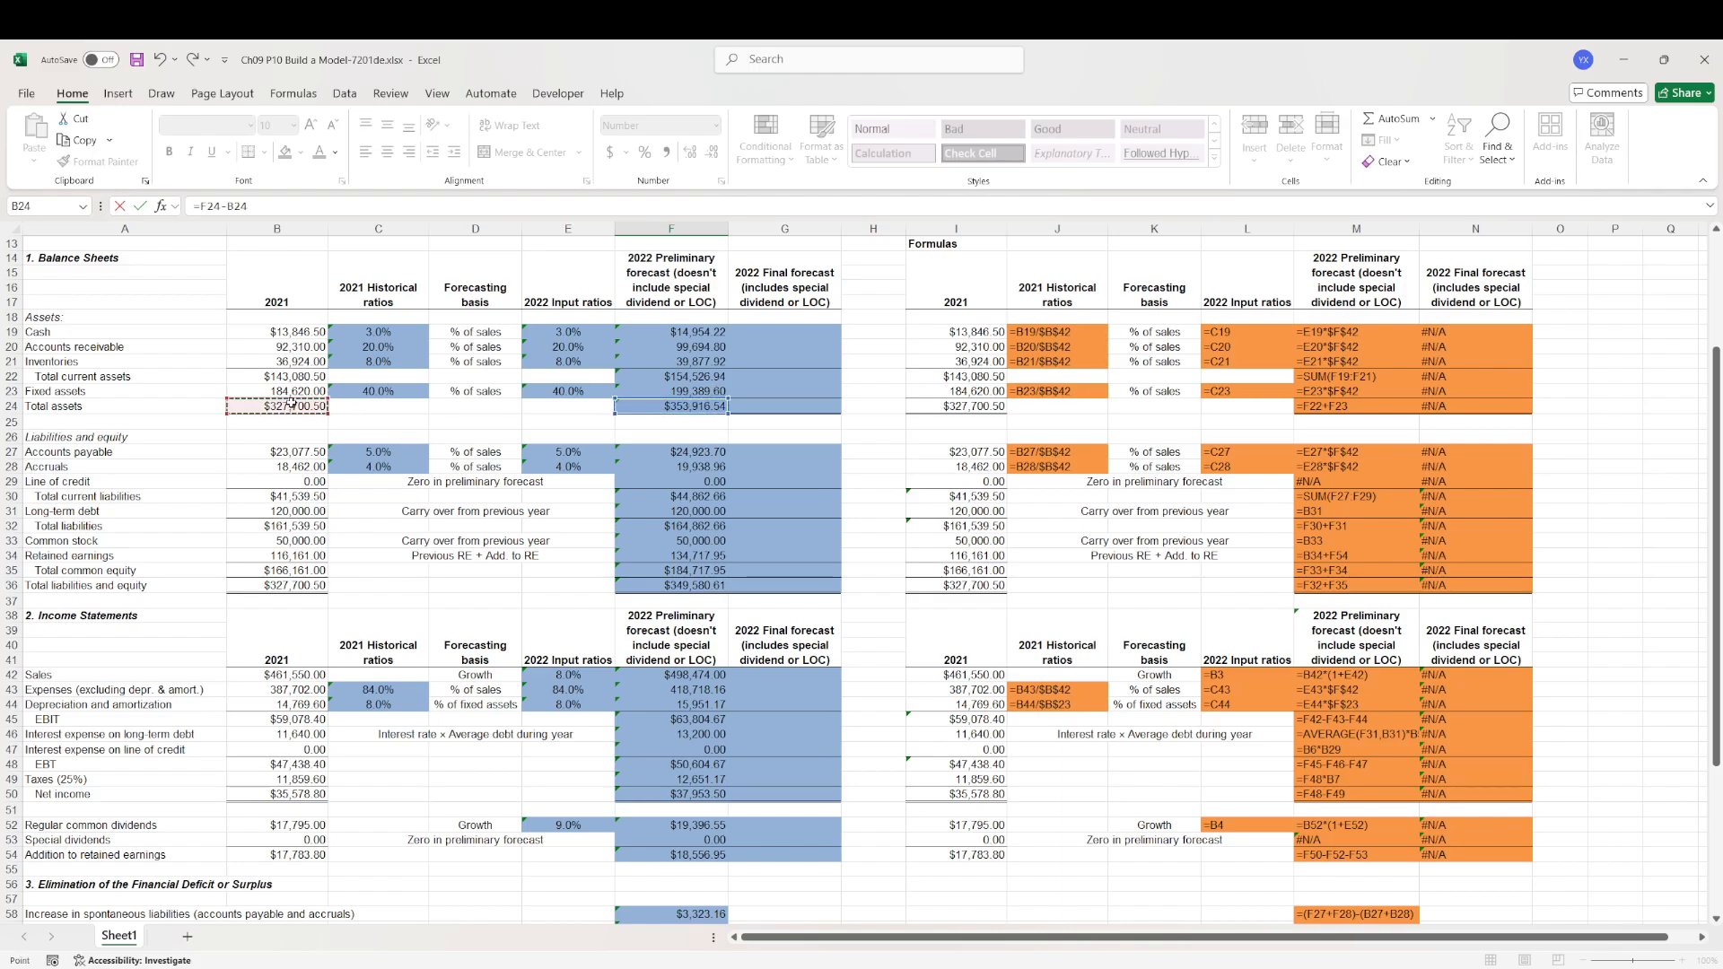
{"action": "scroll", "coordinate": [803, 517], "scroll_direction": "down", "scroll_amount": 7}
{"action": "key", "text": "Return"}
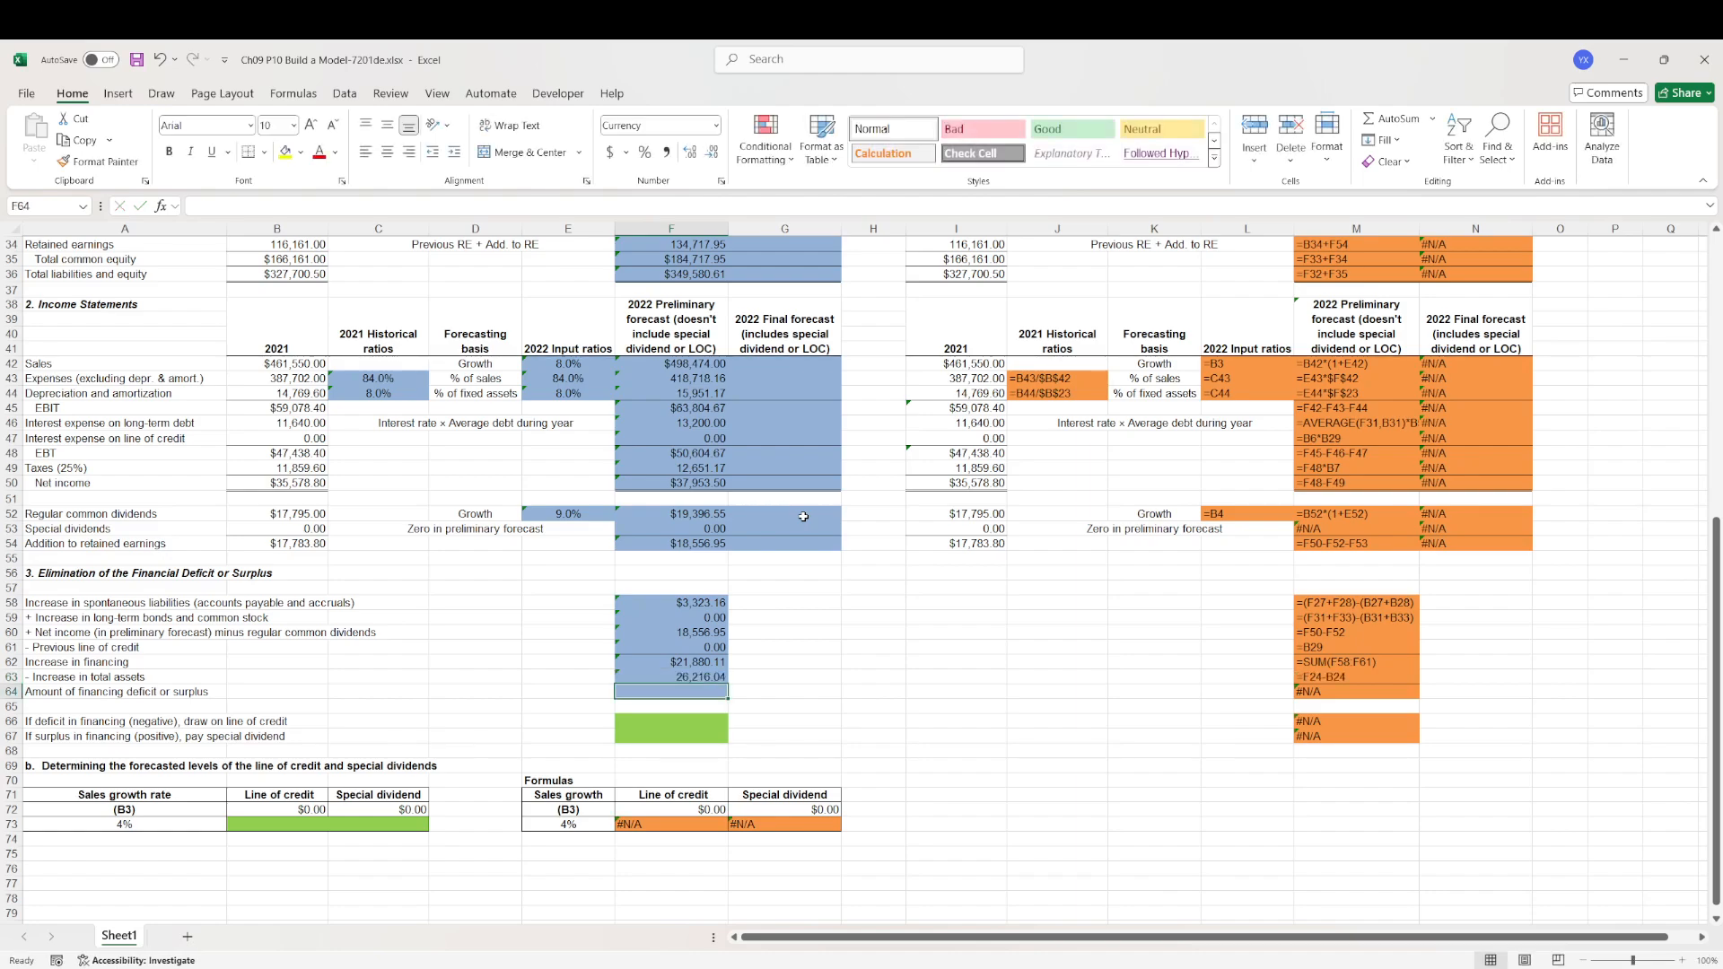
- Calculate the amount of financing deficit or surplus in F64 as increase in financing minus increase in total assets with =F62-F63
{"action": "type", "text": "="}
{"action": "left_click", "coordinate": [696, 662]}
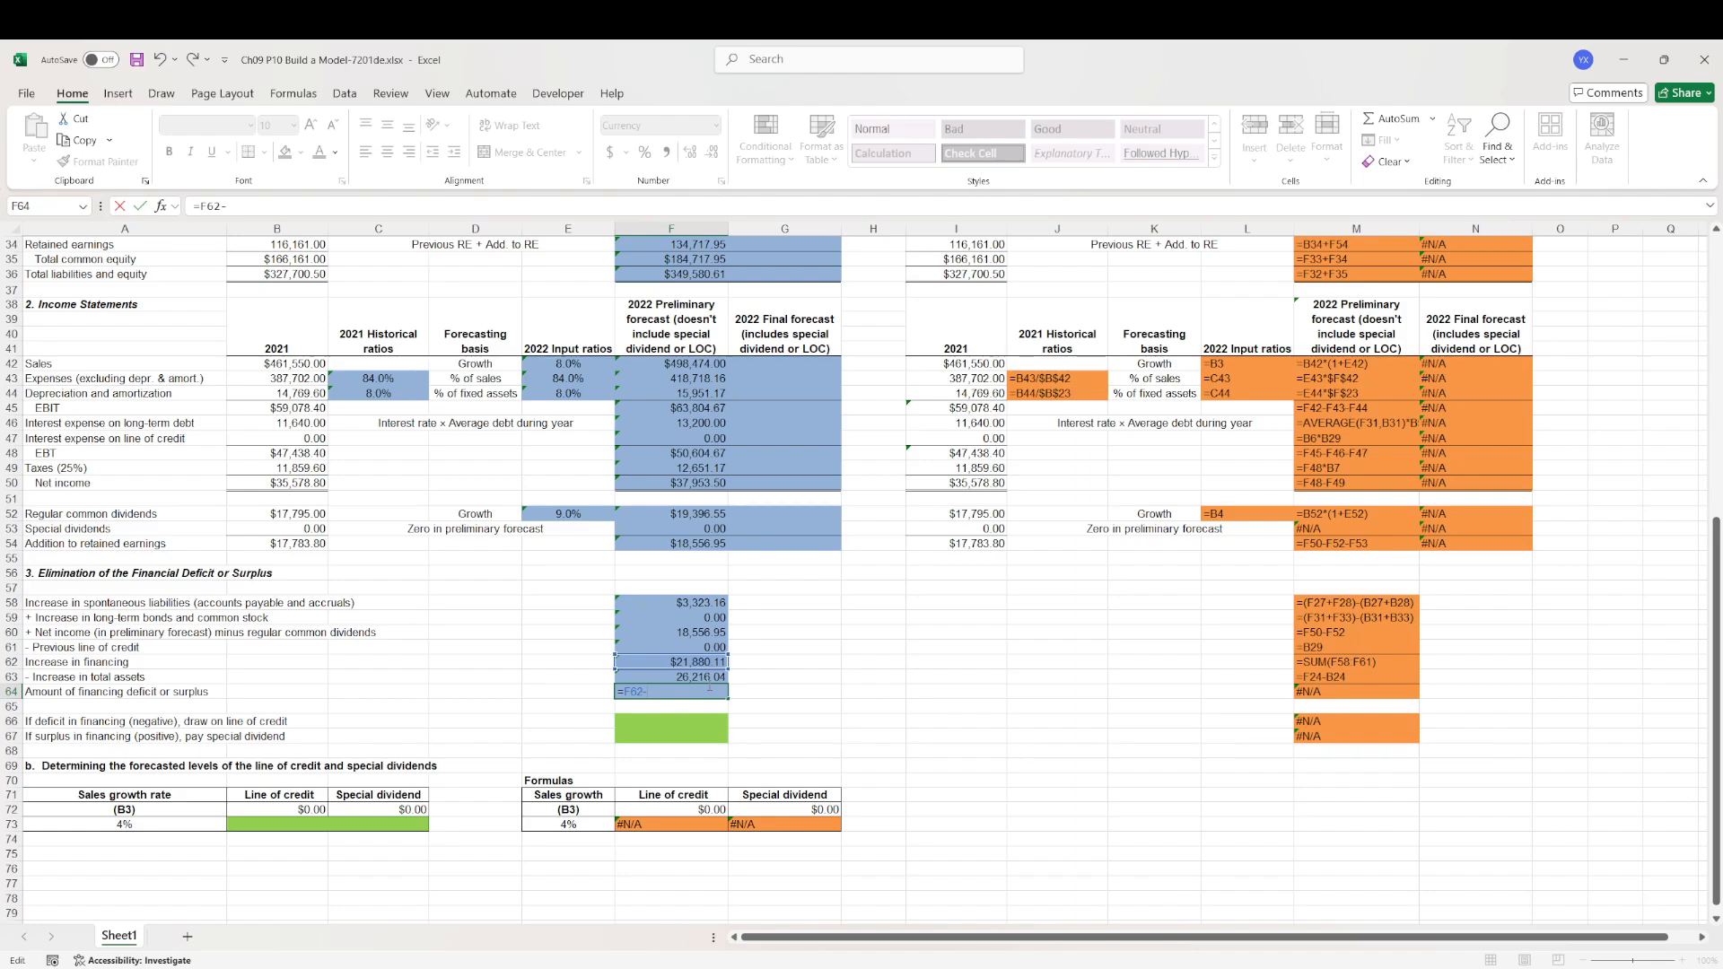
{"action": "left_click", "coordinate": [715, 679]}
{"action": "key", "text": "Return"}
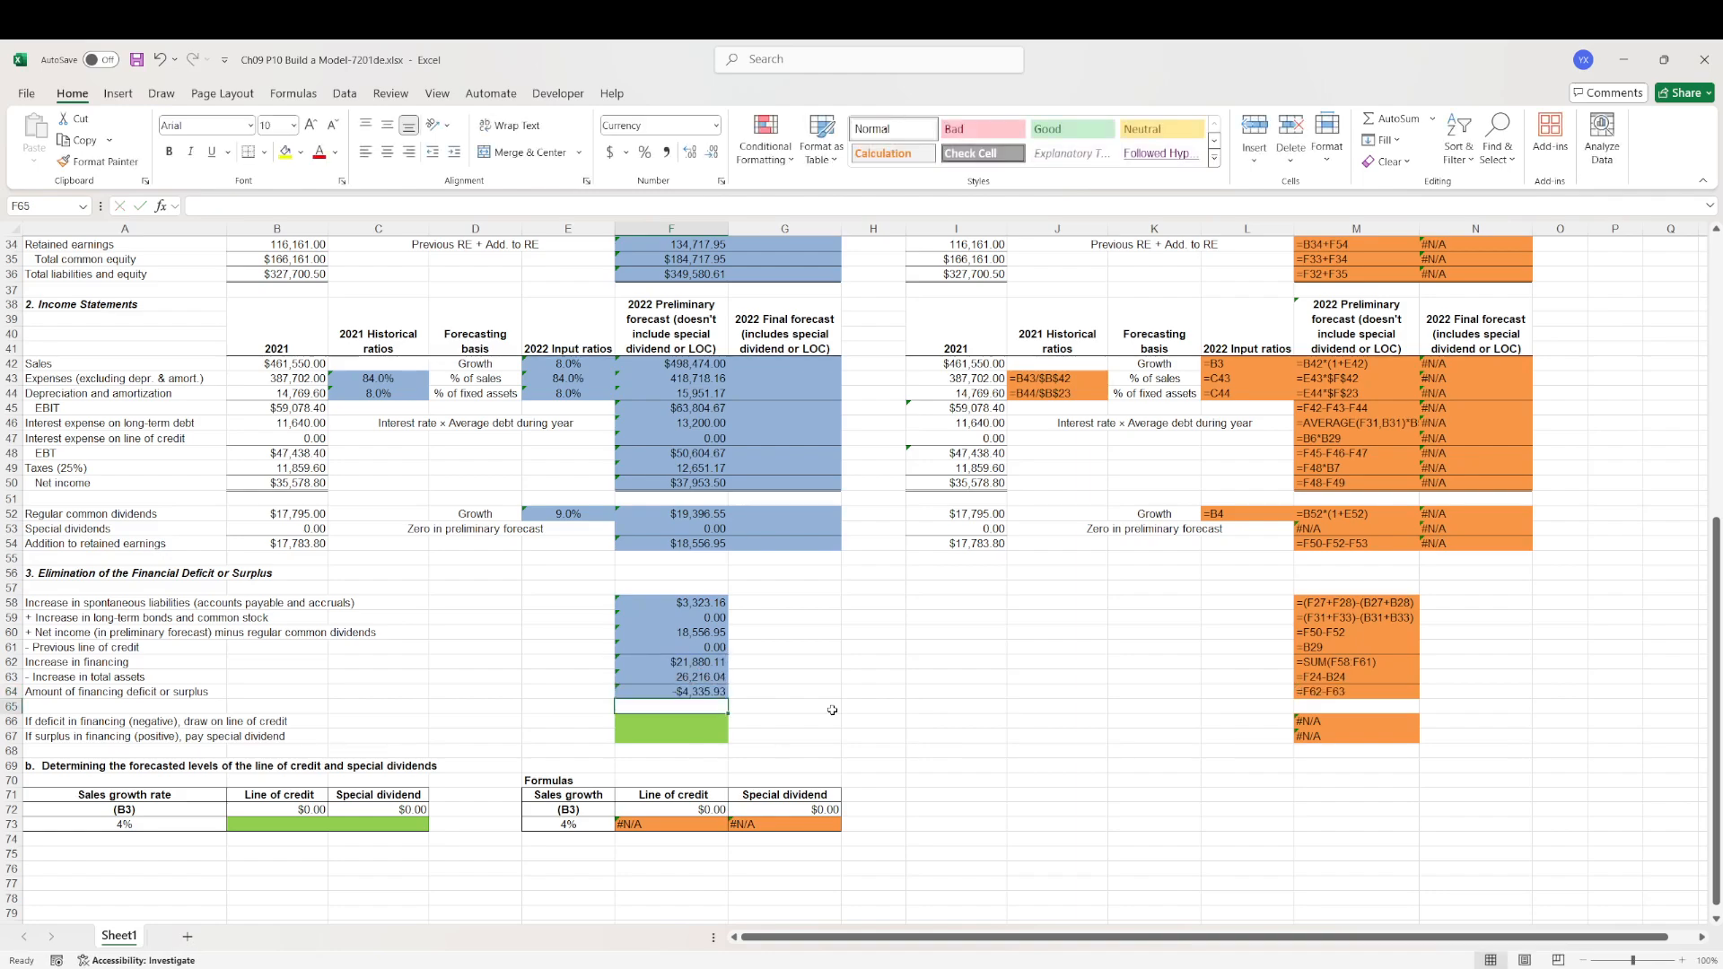
- Calculate the draw on the line of credit for a financing deficit in F66 with =IF(F64<0,-F64,0)
{"action": "key", "text": "Down"}
{"action": "type", "text": "="}
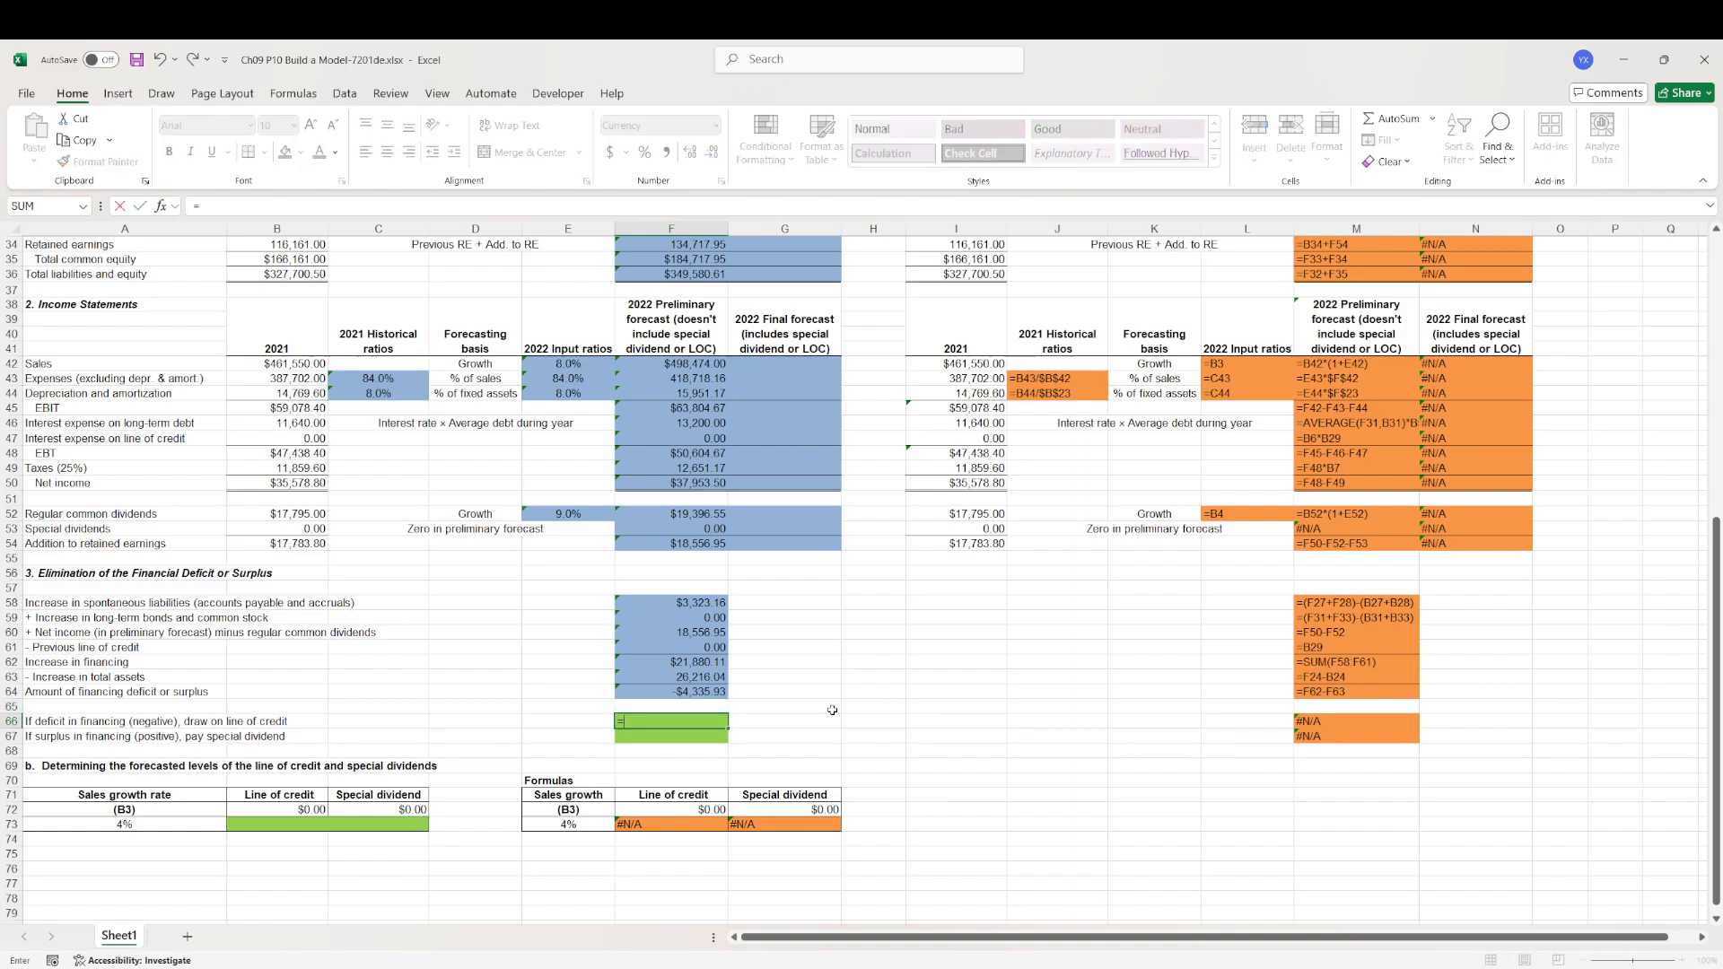
{"action": "type", "text": "if("}
{"action": "key", "text": "Up"}
{"action": "key", "text": "Up"}
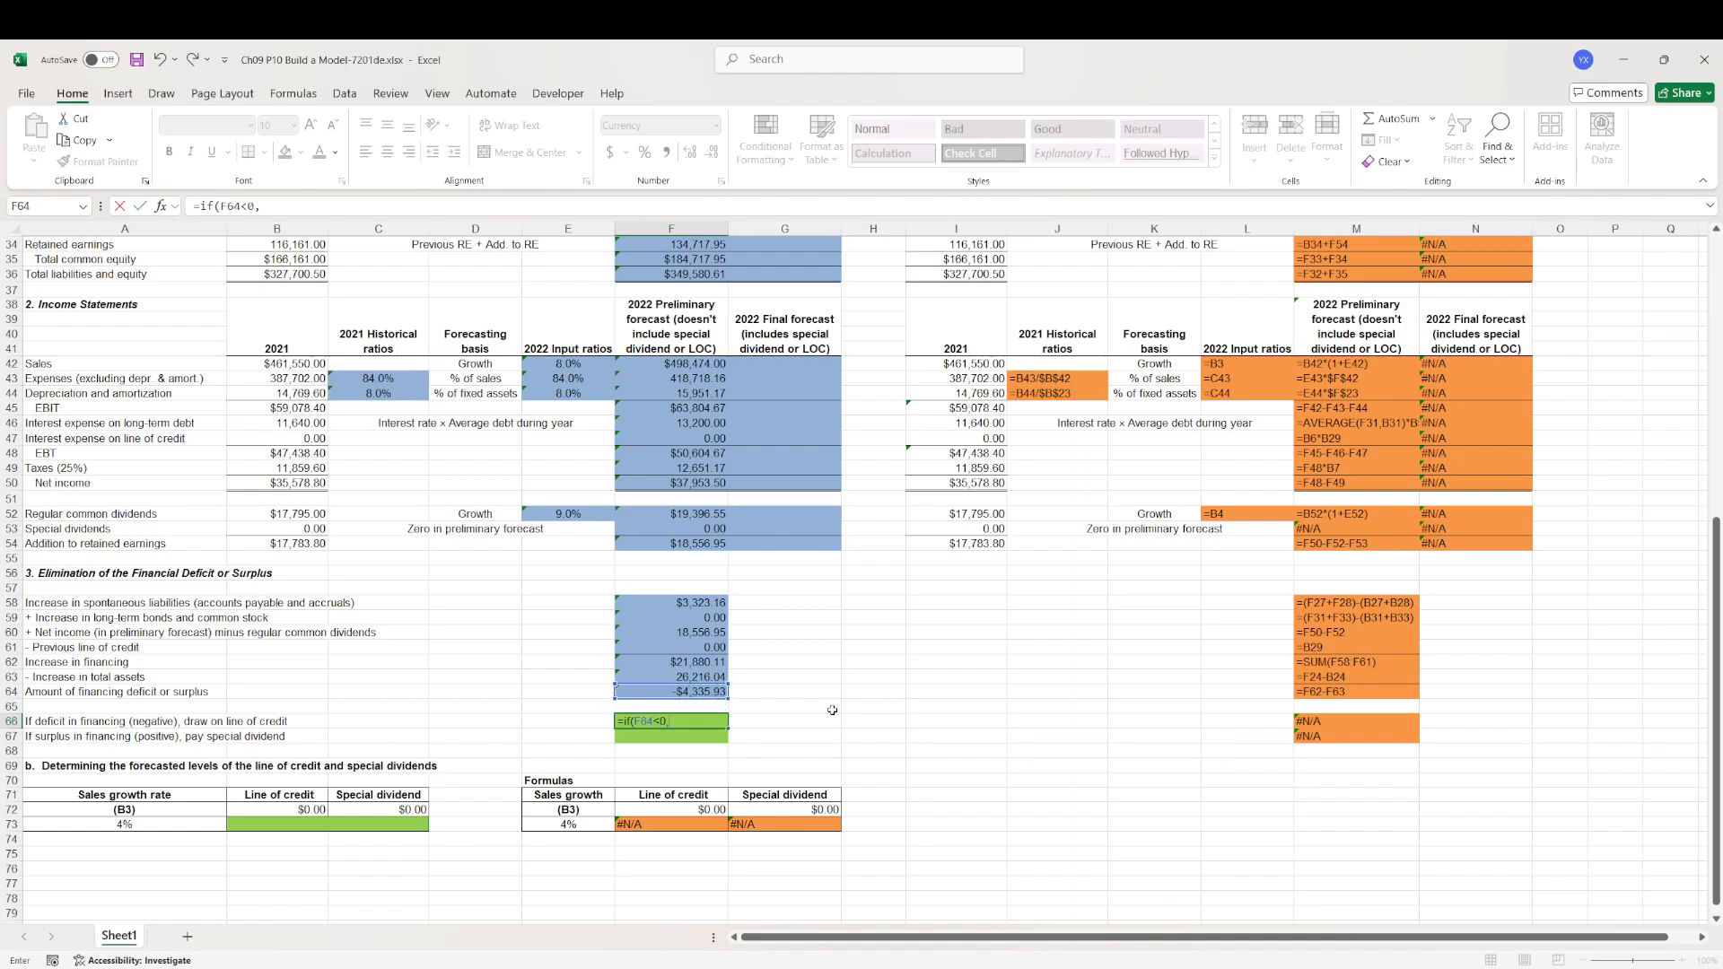
{"action": "type", "text": "<0,-"}
{"action": "key", "text": "Up"}
{"action": "key", "text": "Up"}
{"action": "type", "text": ","}
{"action": "type", "text": "0)"}
{"action": "key", "text": "Return"}
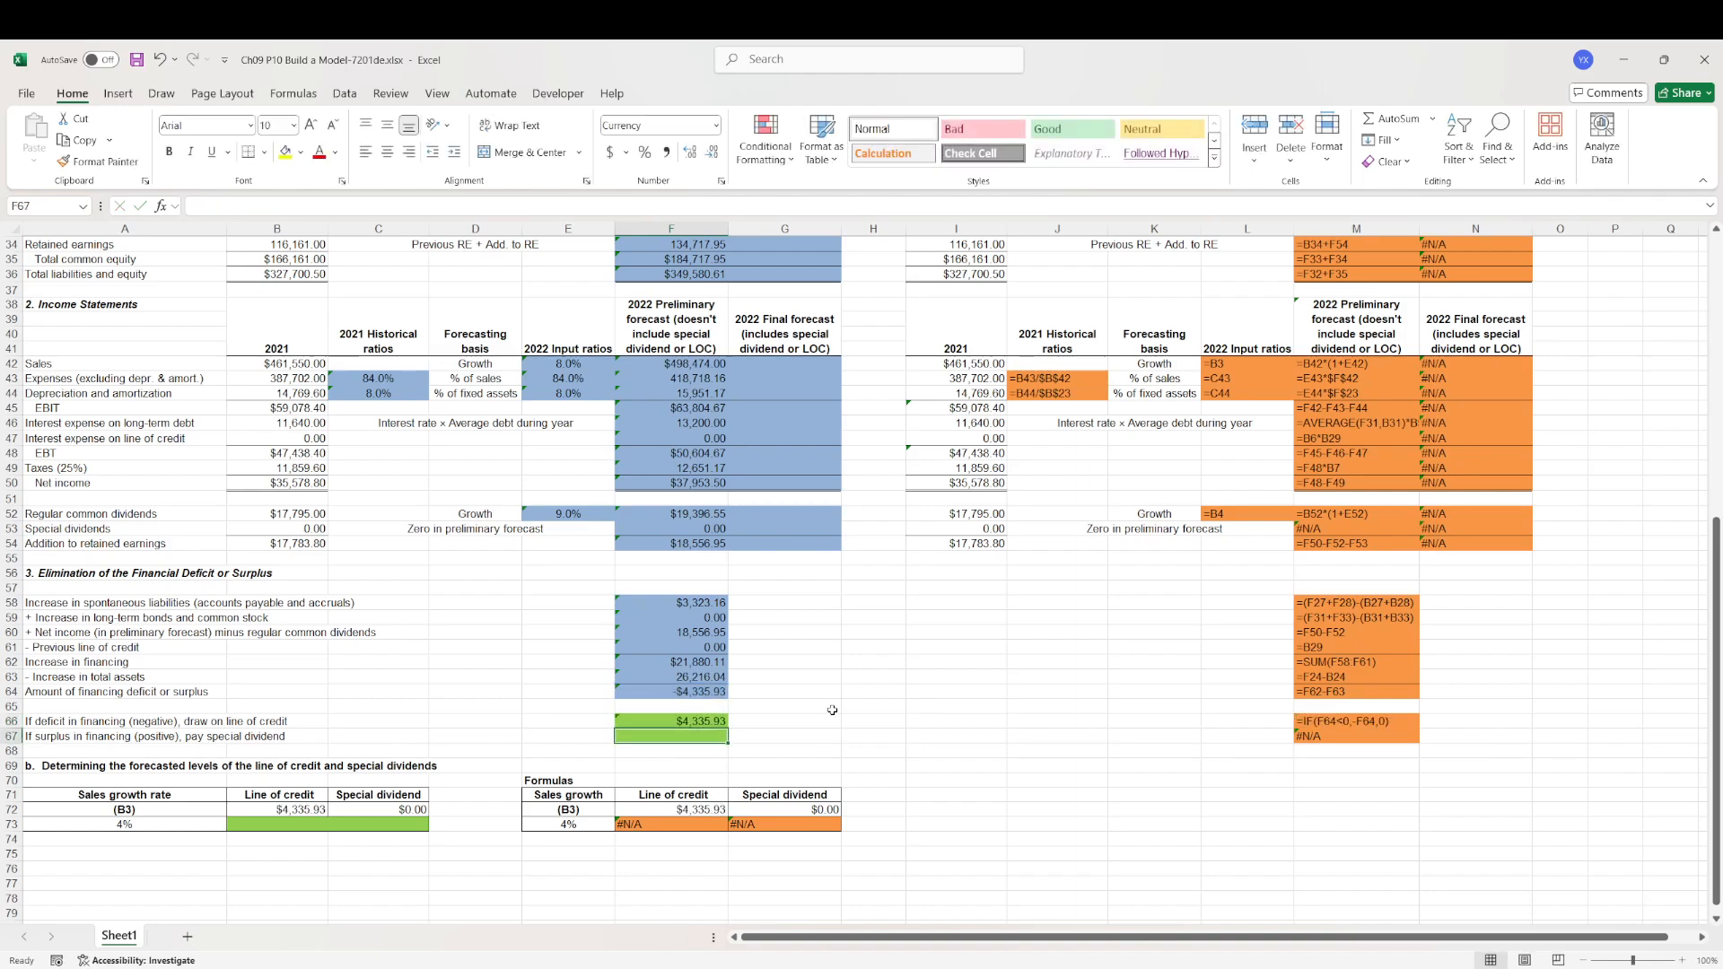
- Calculate the special dividend for a financing surplus in F67 with =IF(F64>0,F64,0)
{"action": "type", "text": "=if("}
{"action": "key", "text": "Up"}
{"action": "key", "text": "Up"}
{"action": "key", "text": "Up"}
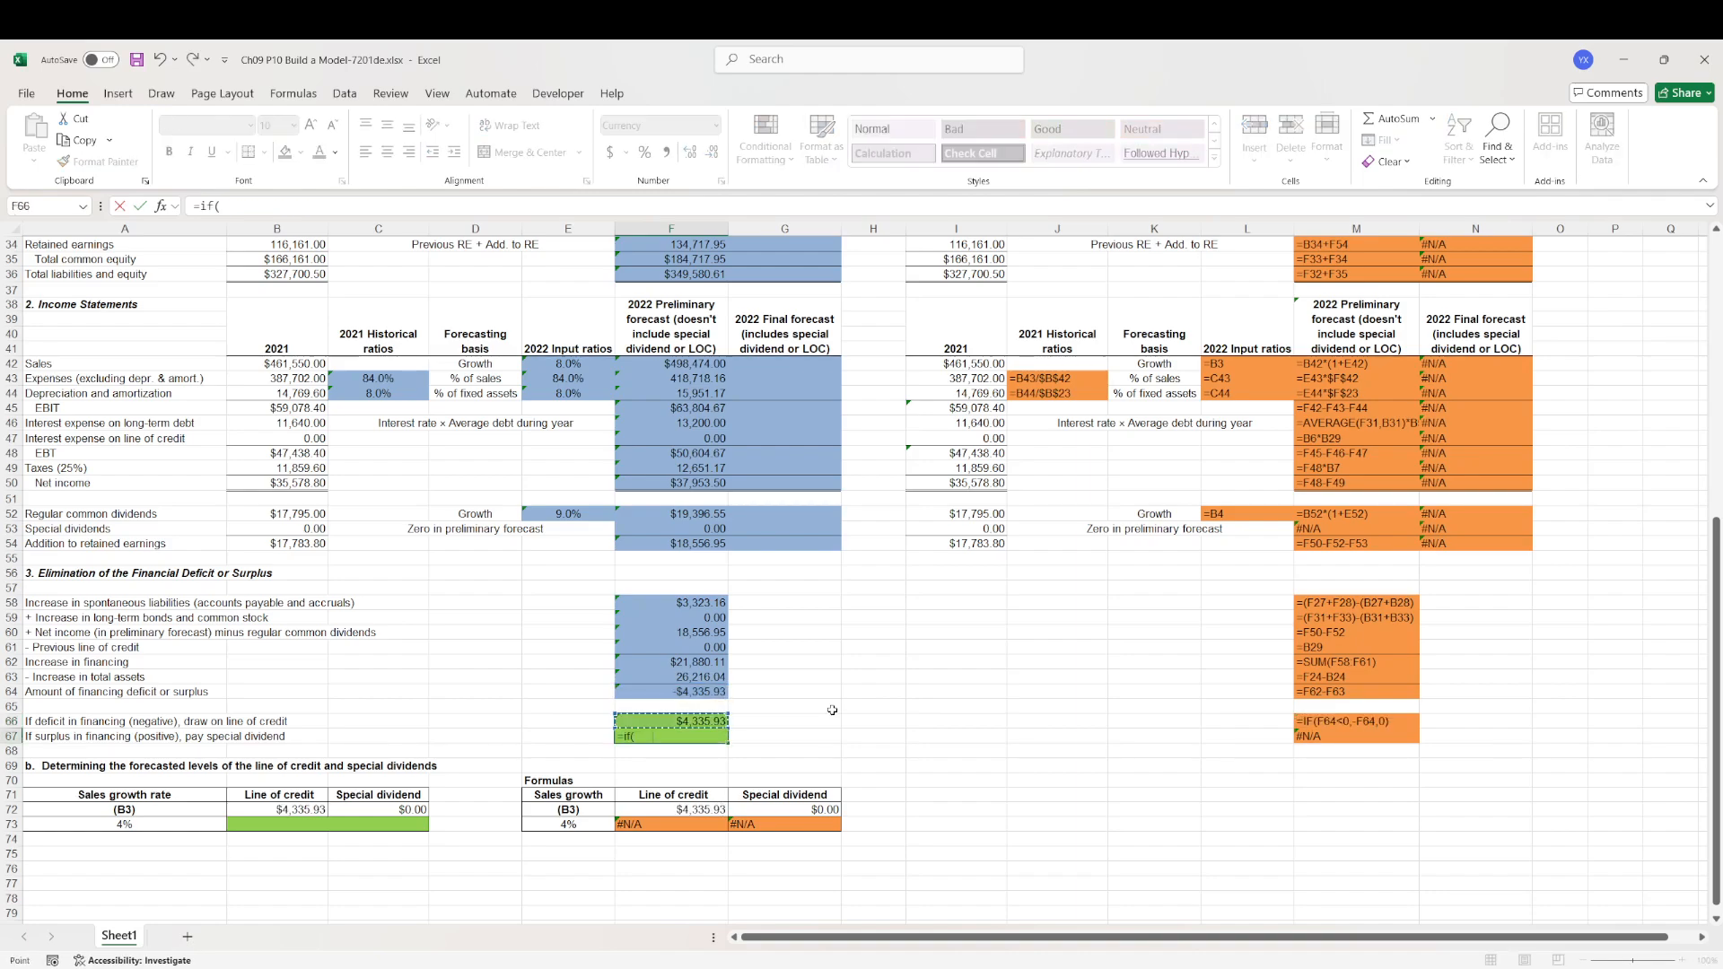
{"action": "type", "text": ">0"}
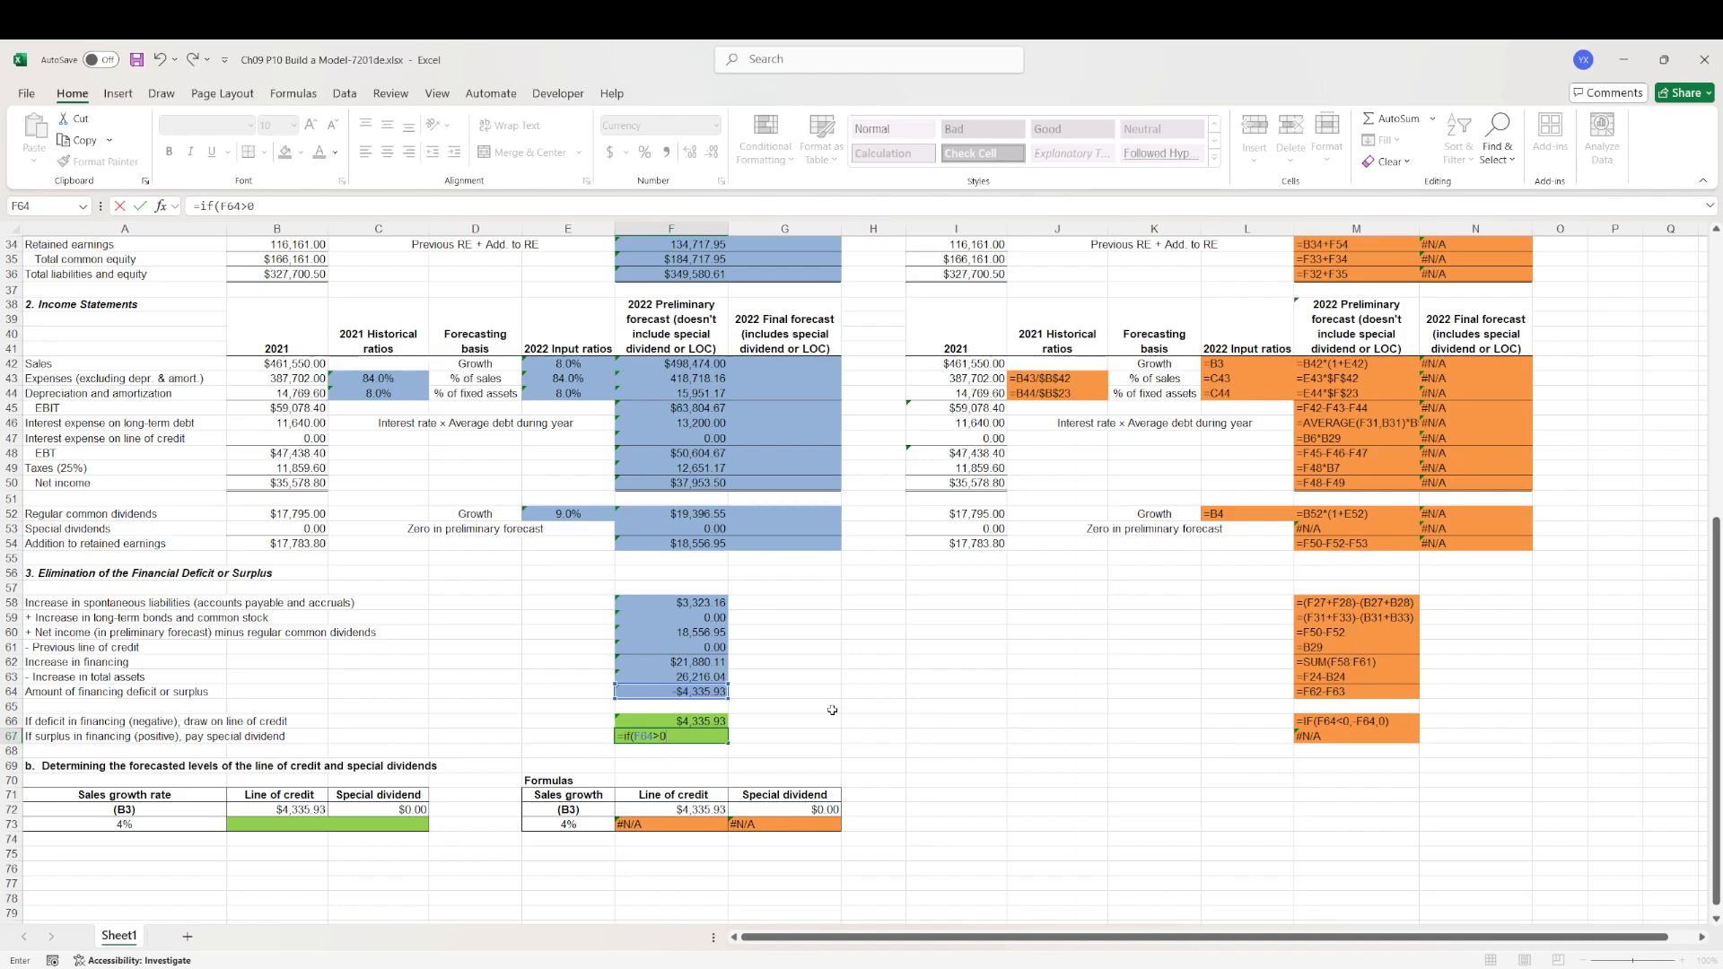
{"action": "type", "text": ",F64,"}
{"action": "type", "text": ")"}
{"action": "key", "text": "Return"}
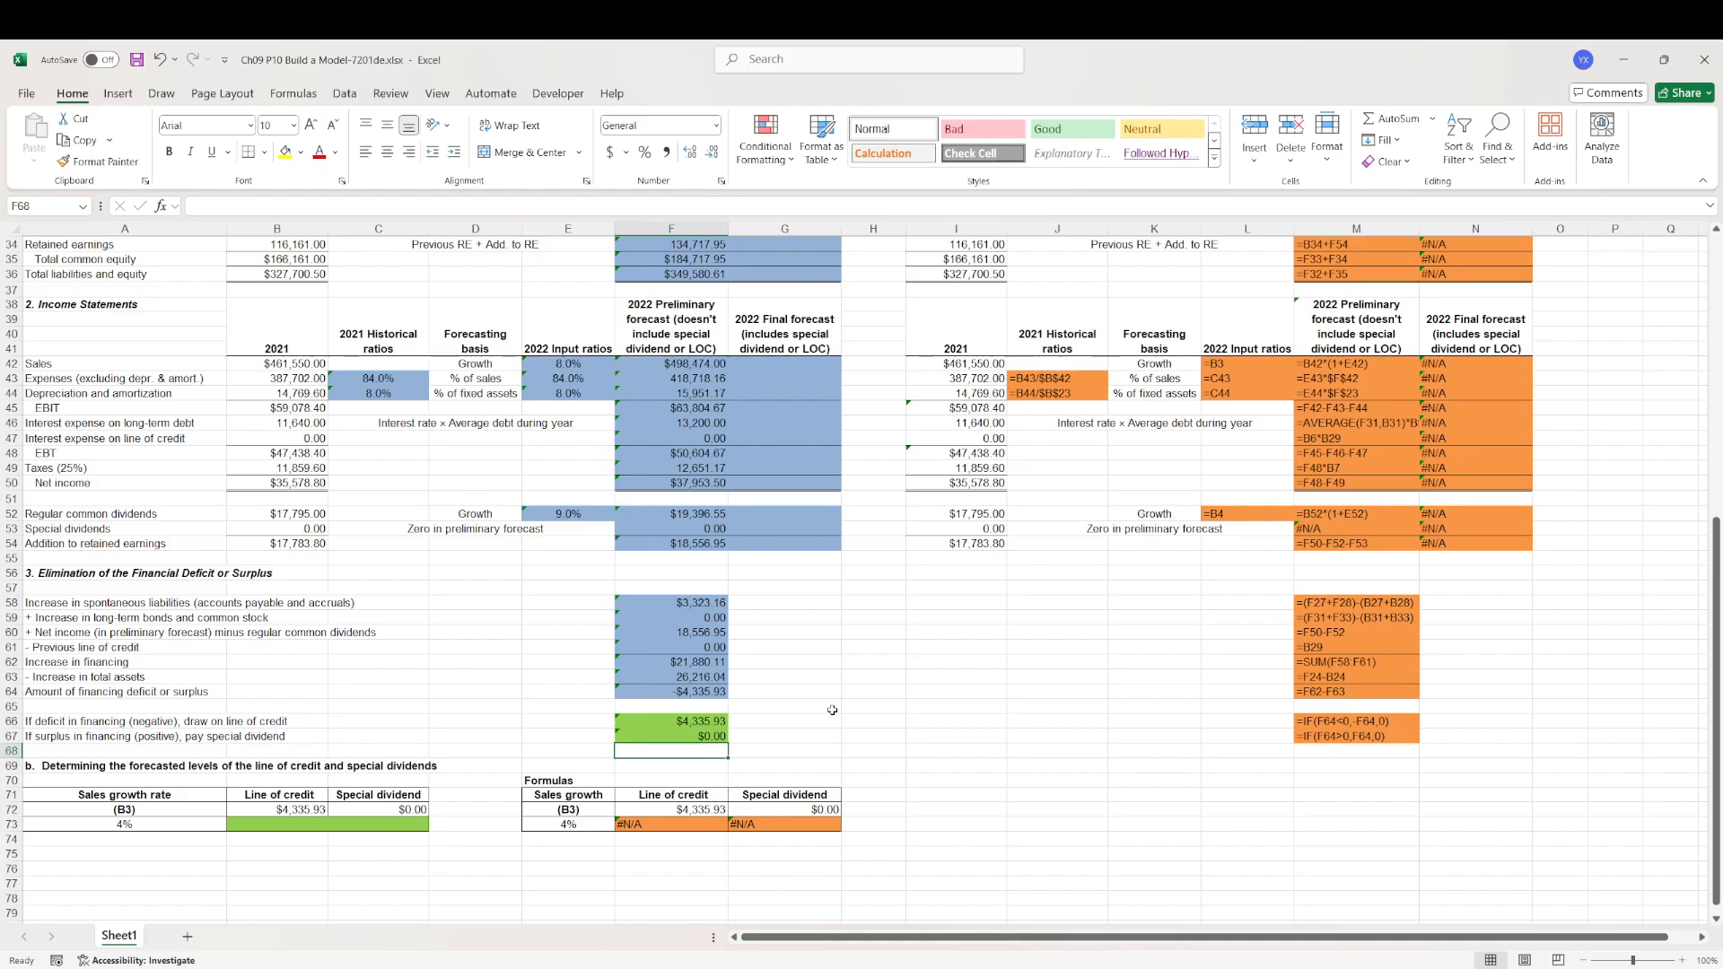
- Copy the preliminary cash formula =E19*$F$42 from F19 into the 2022 final forecast cell G19
{"action": "scroll", "coordinate": [827, 630], "scroll_direction": "up", "scroll_amount": 8}
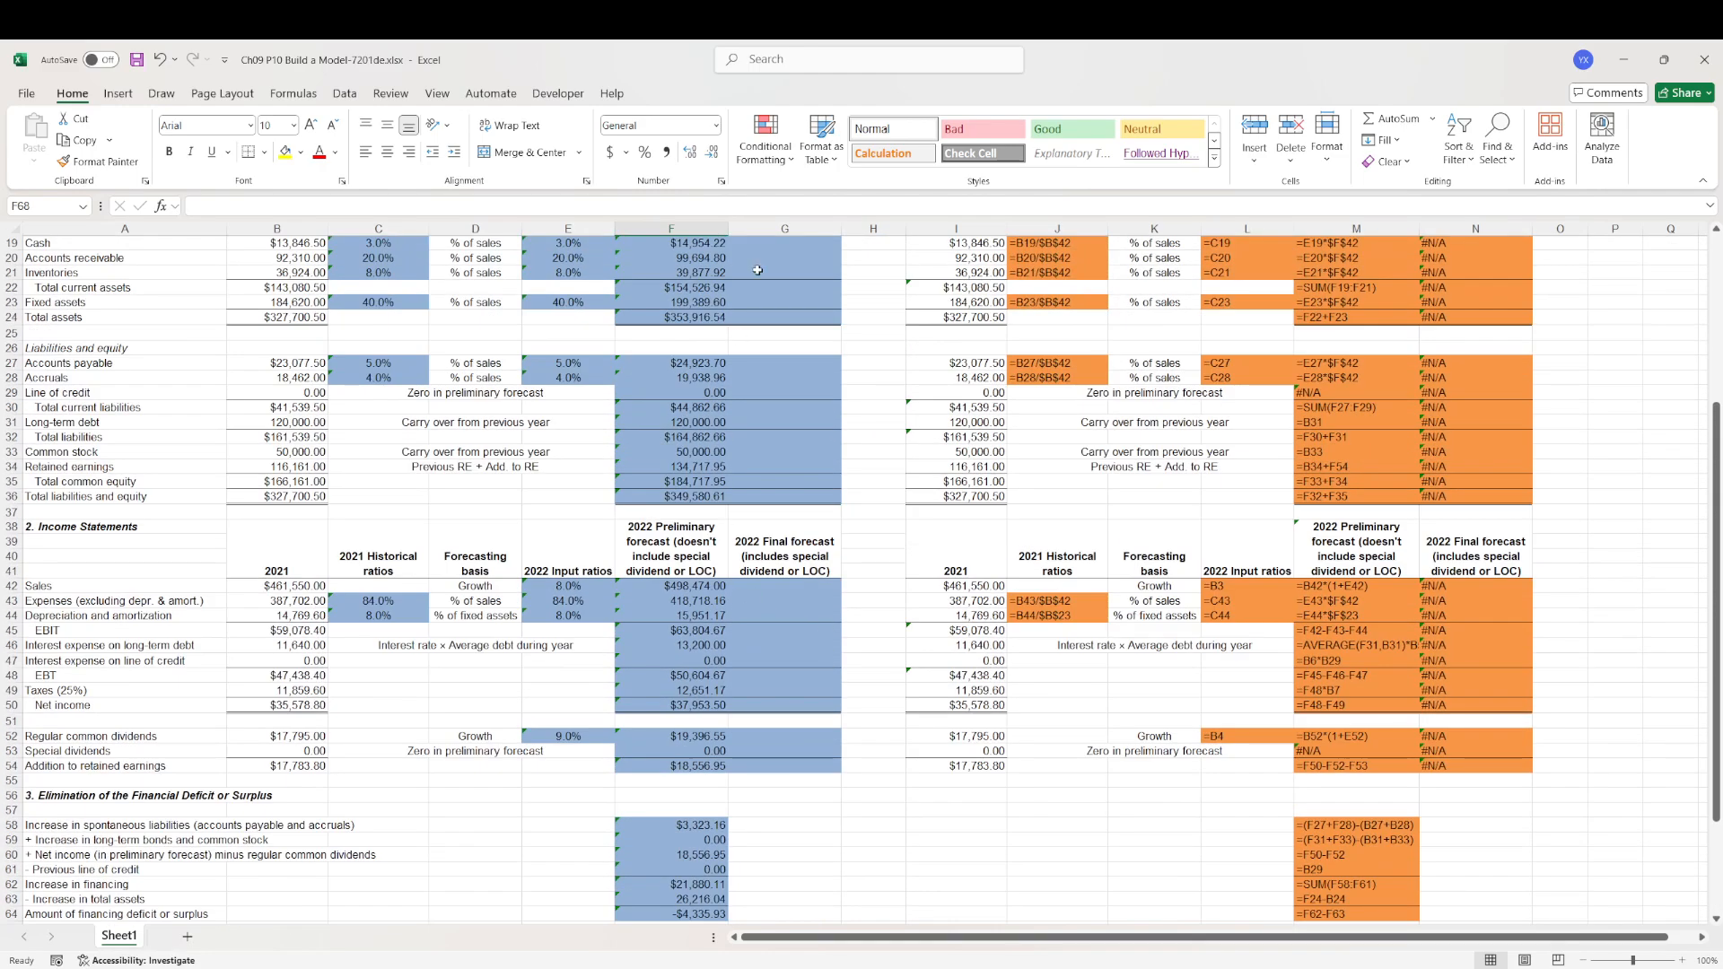
{"action": "double_click", "coordinate": [723, 376]}
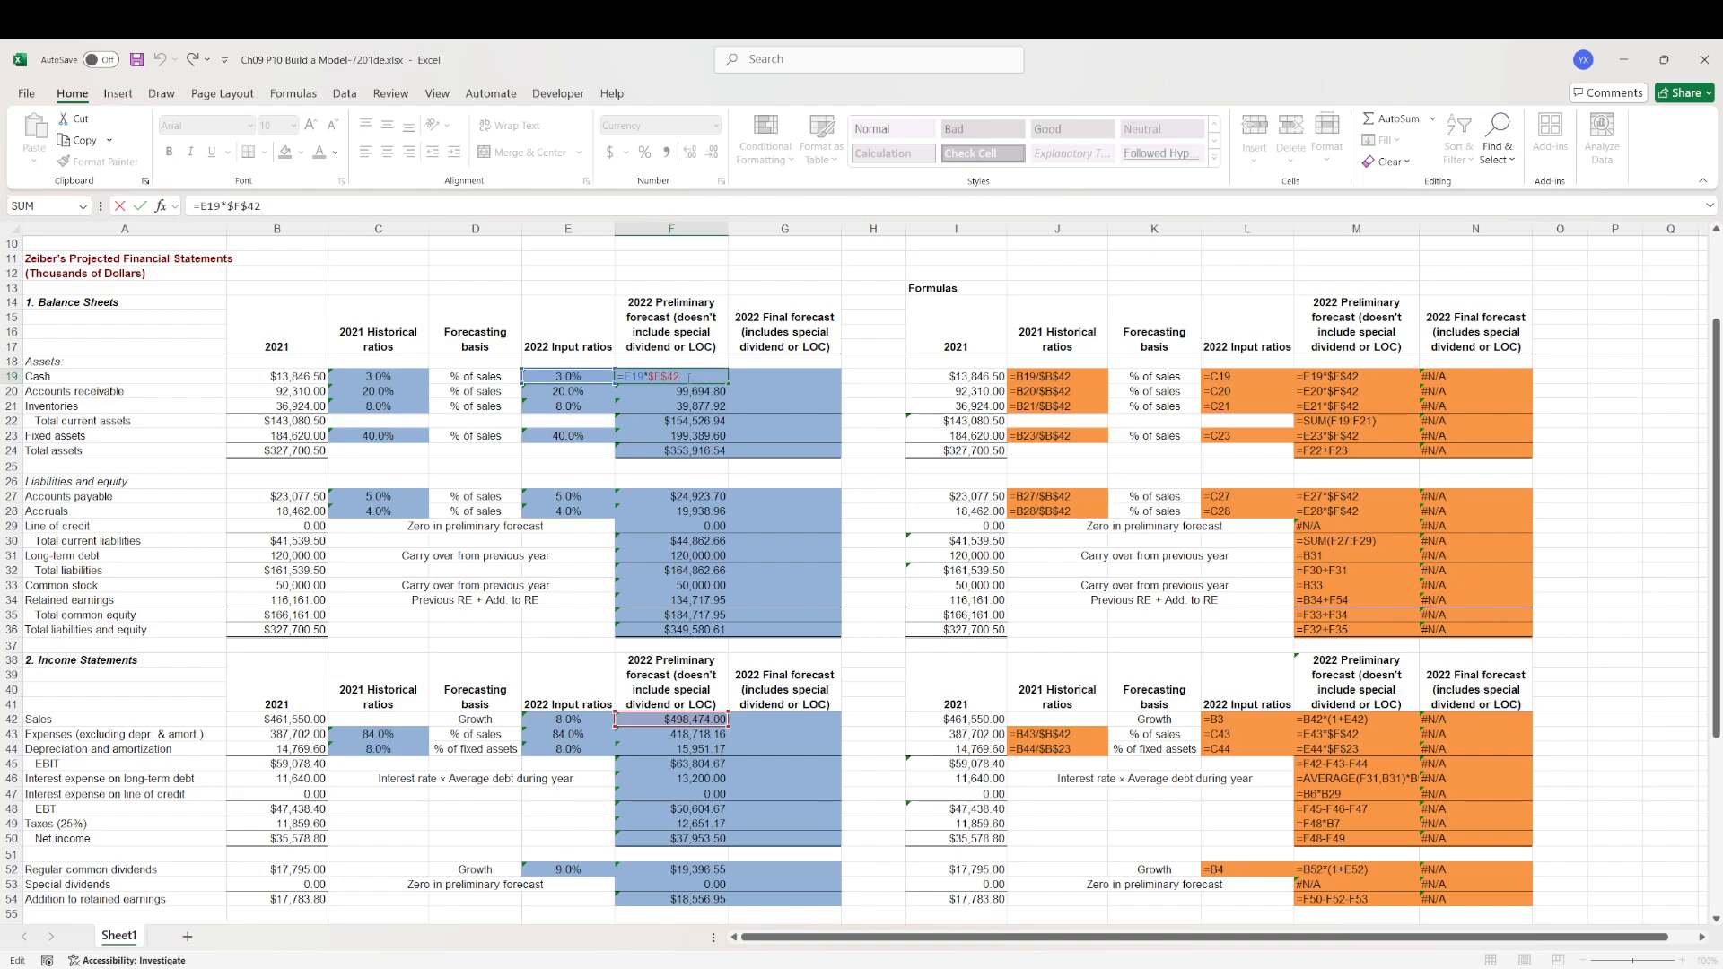
{"action": "left_click", "coordinate": [785, 381]}
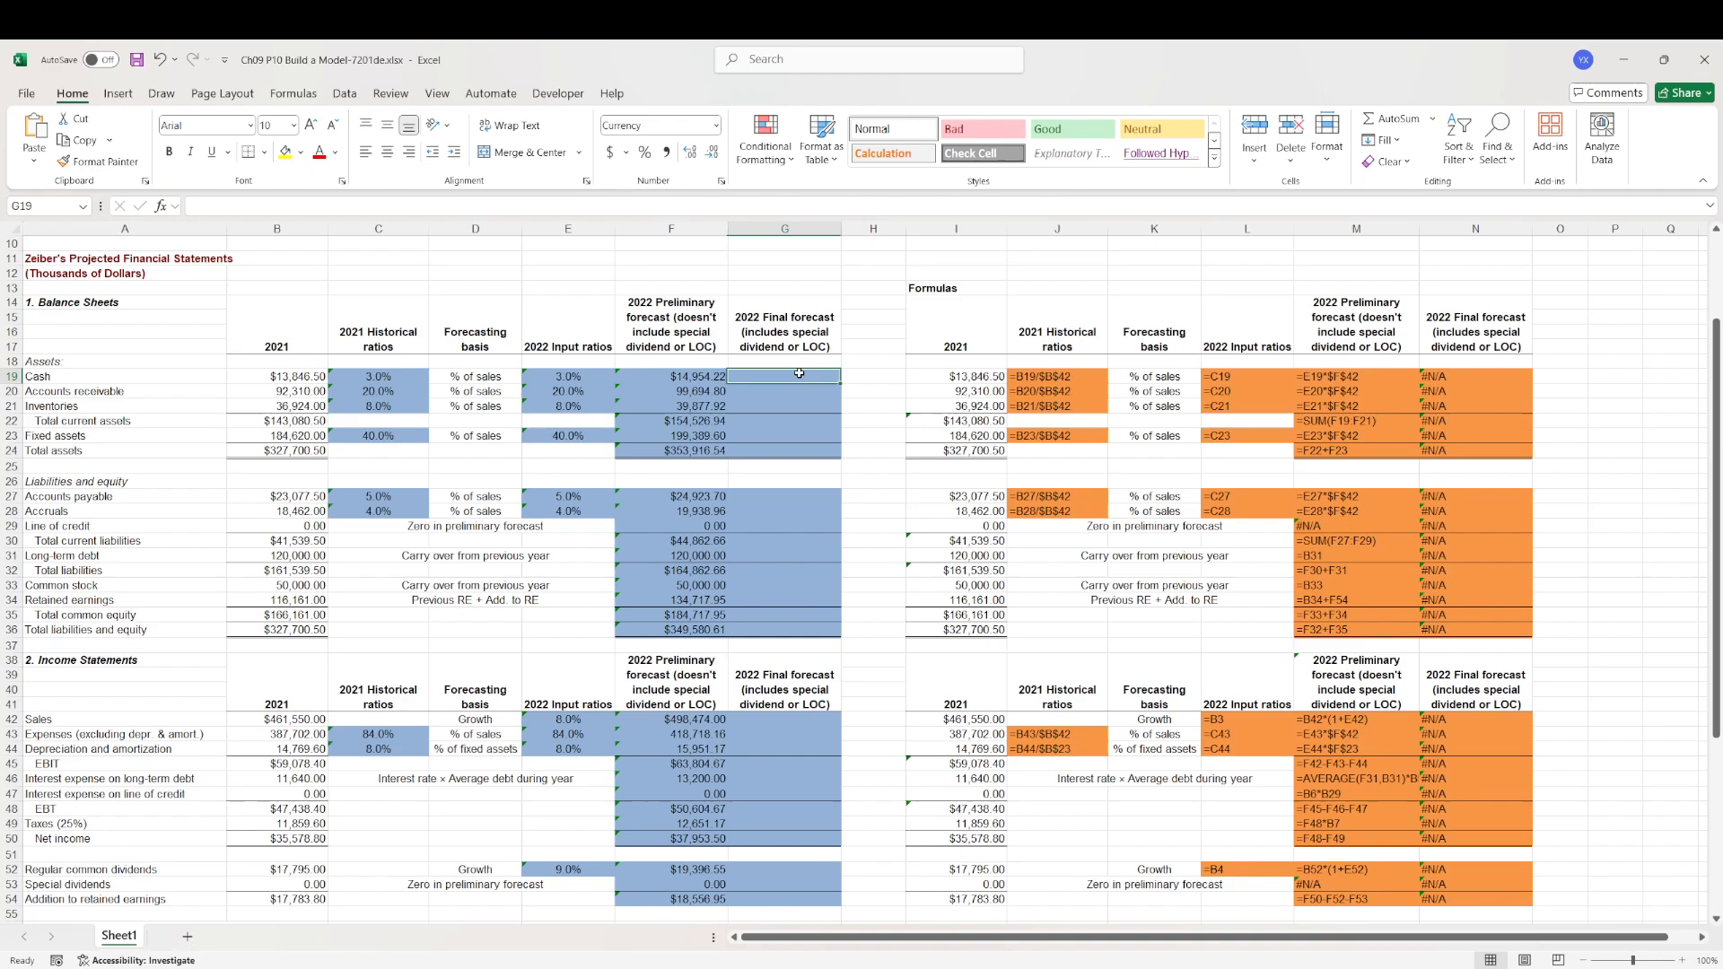
{"action": "key", "text": "ctrl+v"}
{"action": "double_click", "coordinate": [811, 377]}
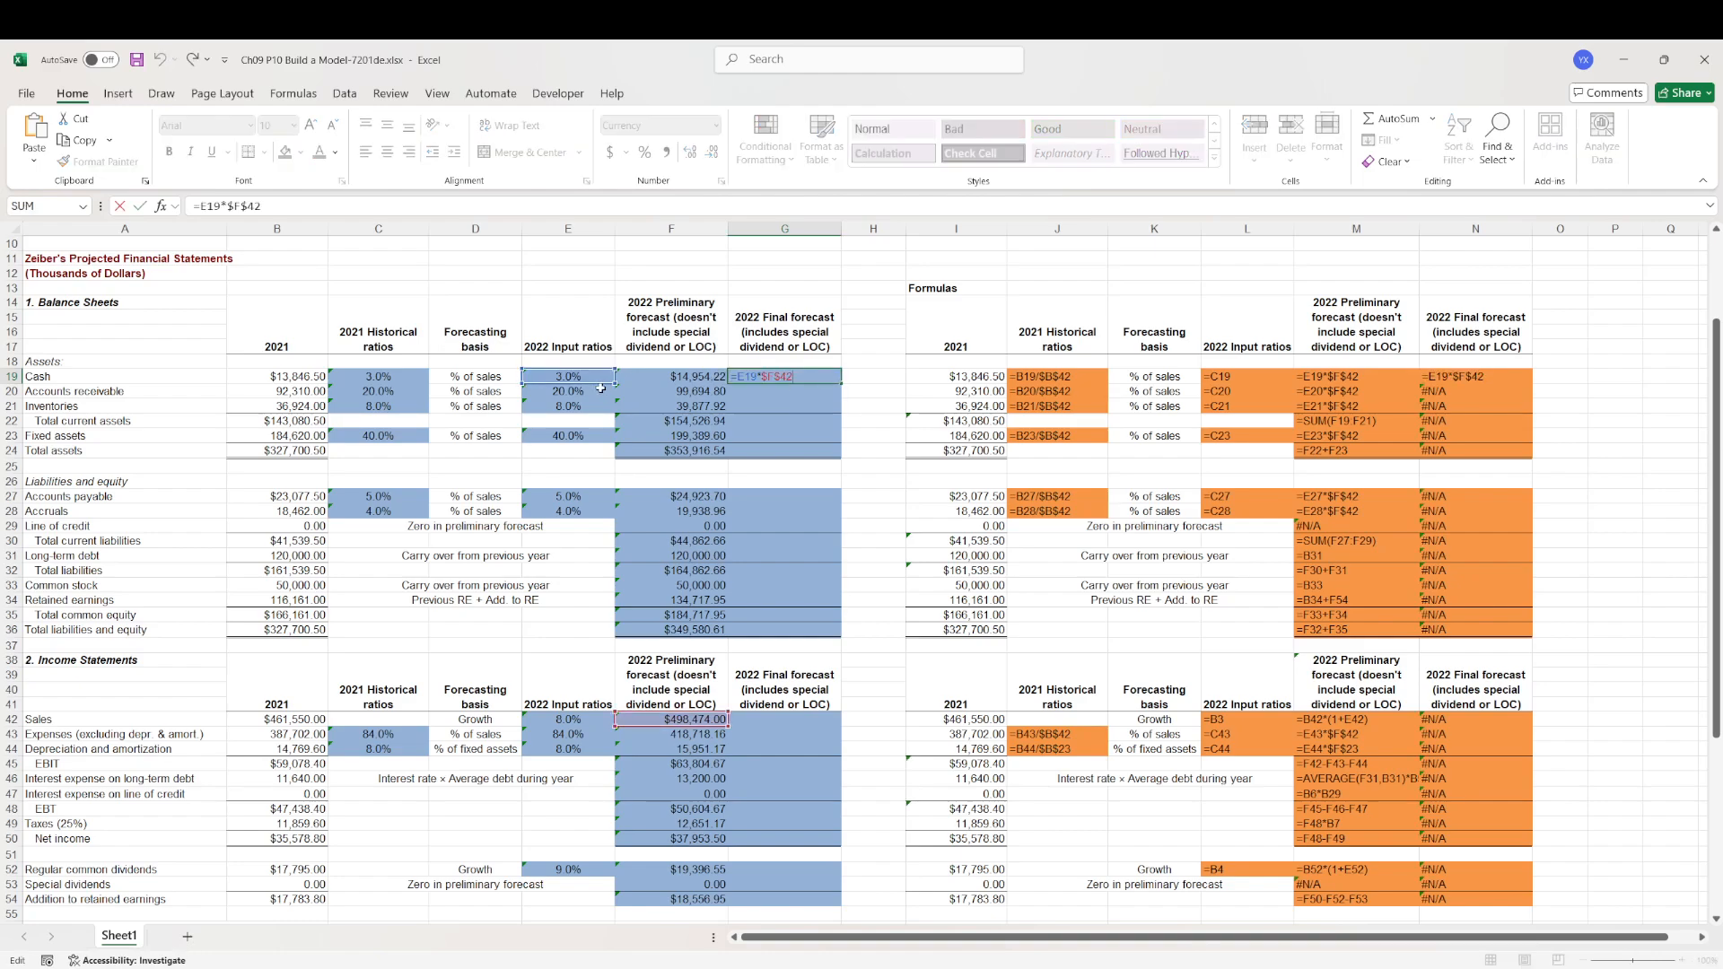
{"action": "key", "text": "Escape"}
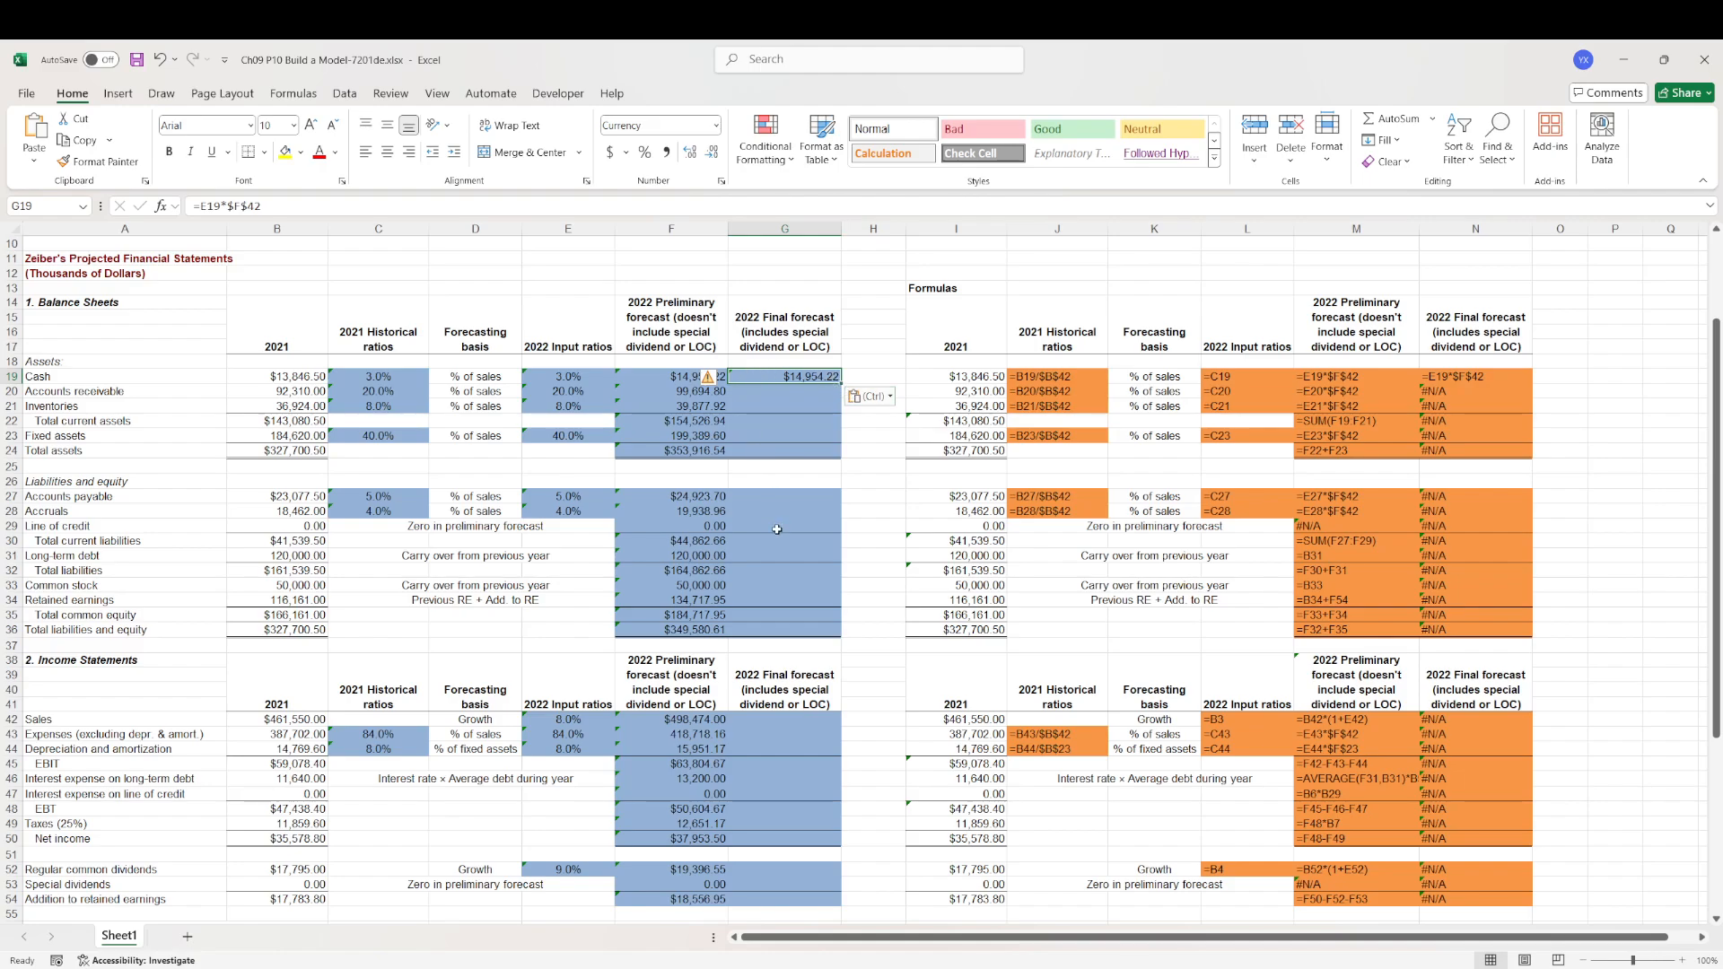
- Fill final accounts receivable G20 with =E20*$F$42 and final inventories G21 with =E21*$F$42, matching the preliminary formulas
{"action": "scroll", "coordinate": [754, 703], "scroll_direction": "down", "scroll_amount": 1}
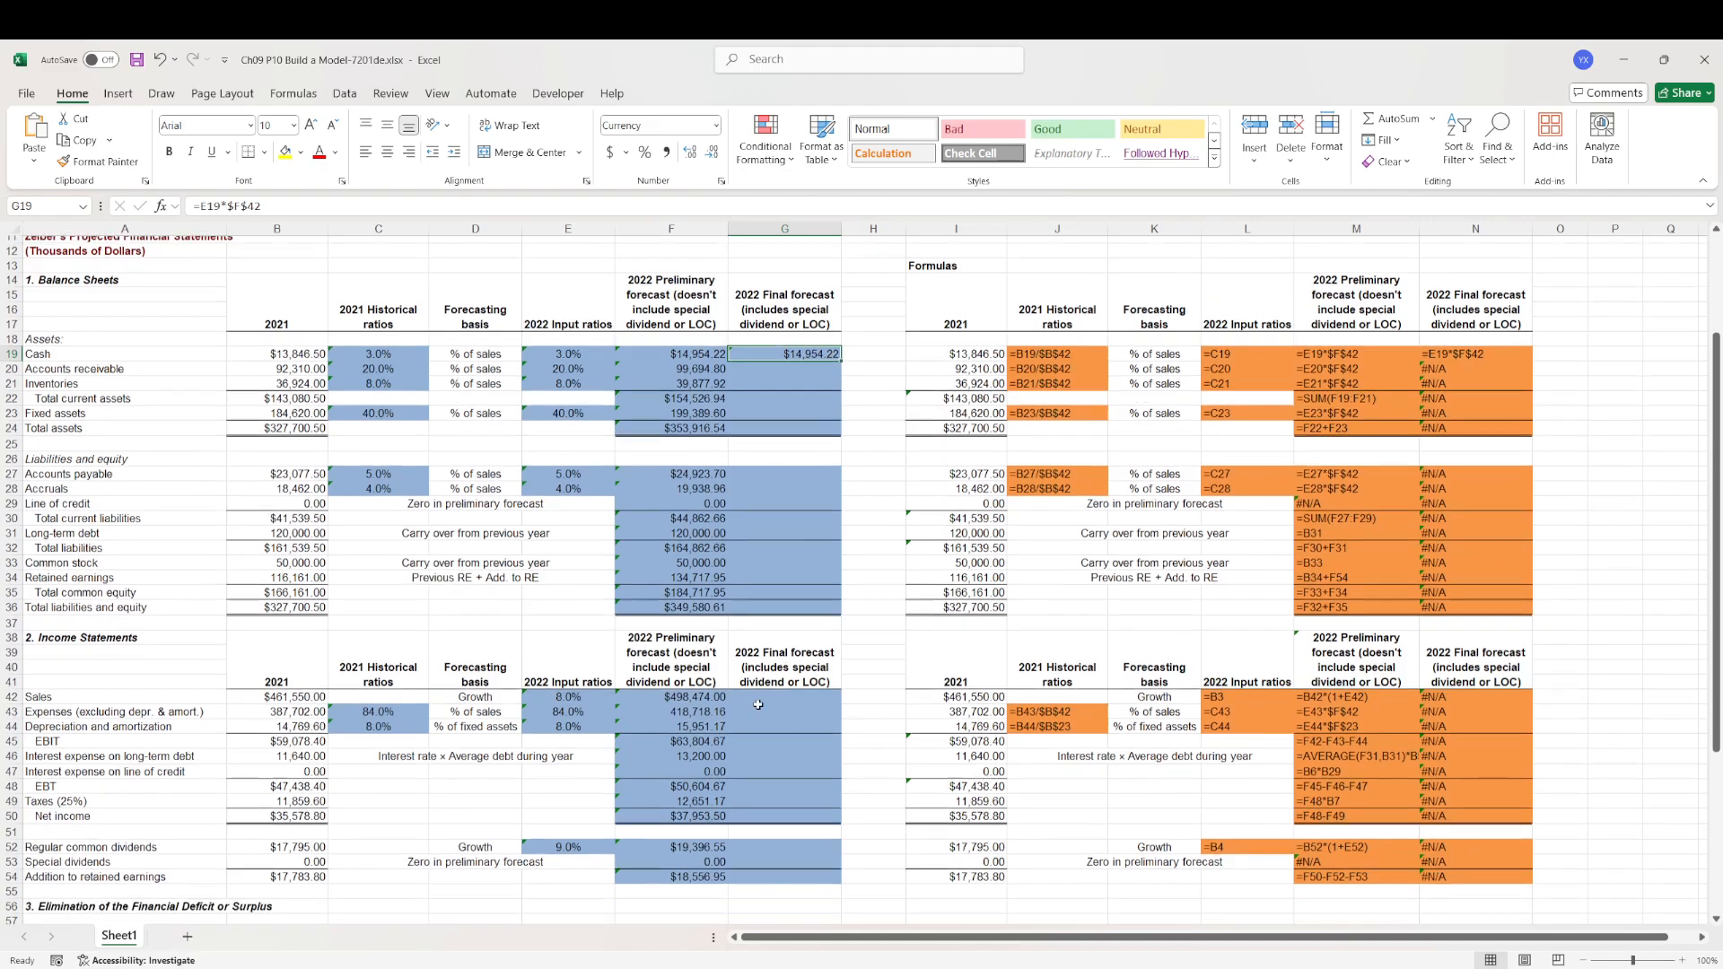
{"action": "left_click", "coordinate": [709, 750]}
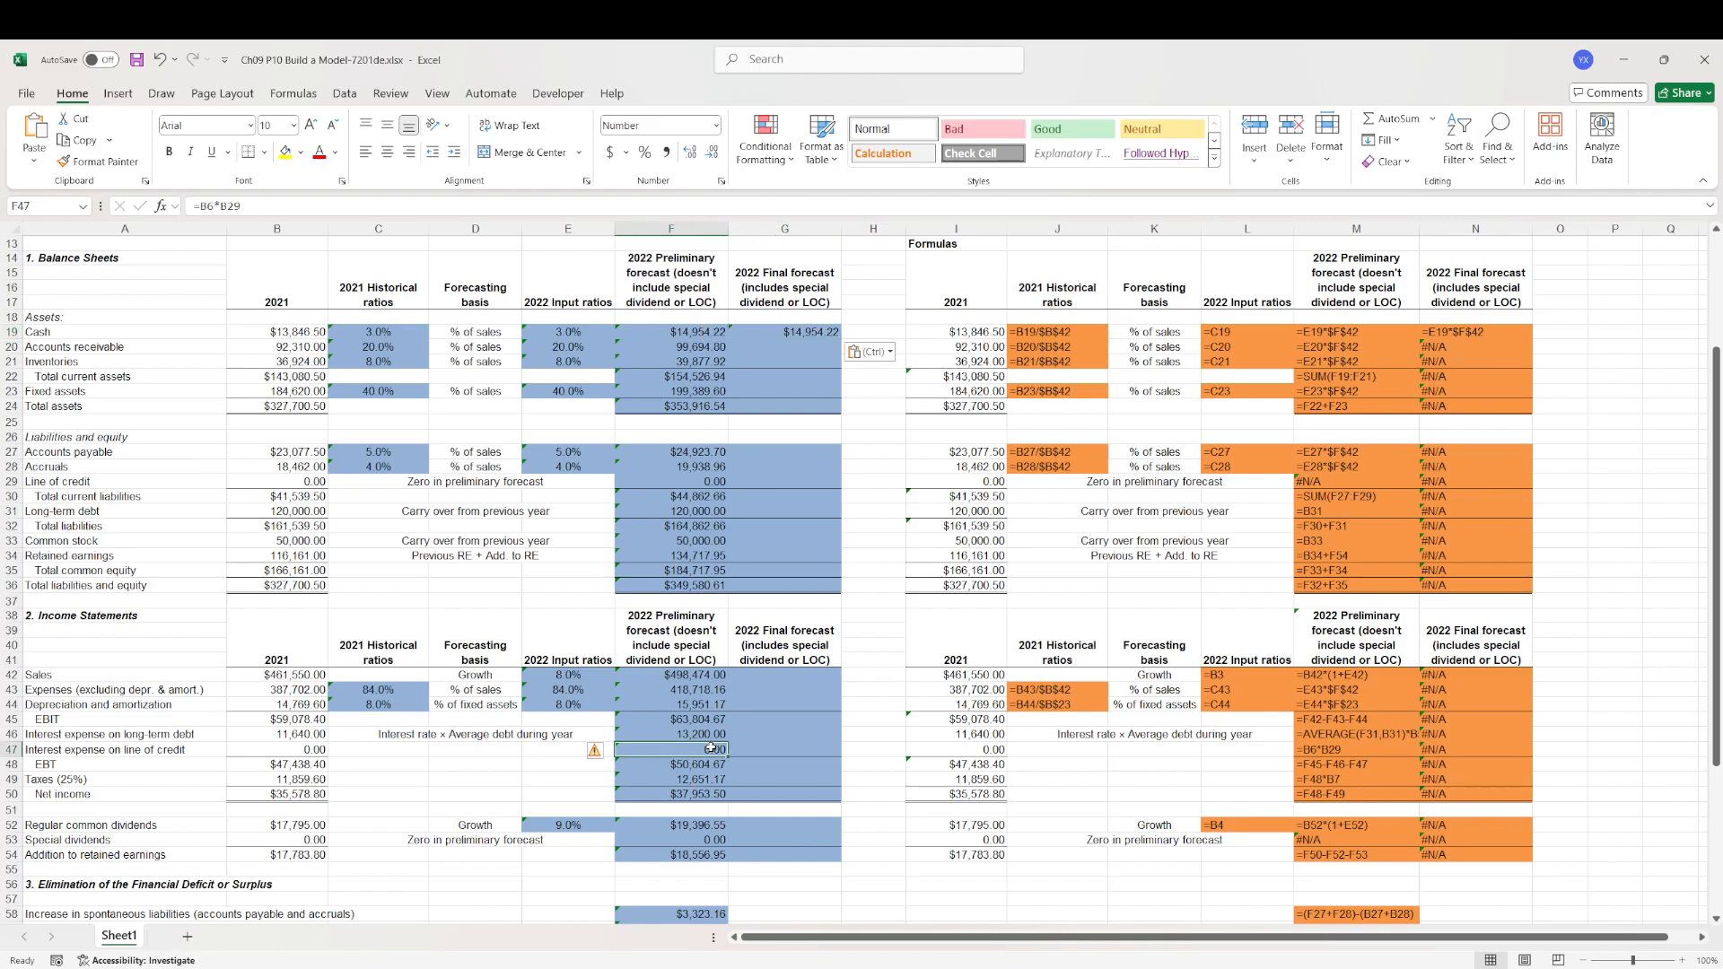
{"action": "scroll", "coordinate": [710, 749], "scroll_direction": "up", "scroll_amount": 2}
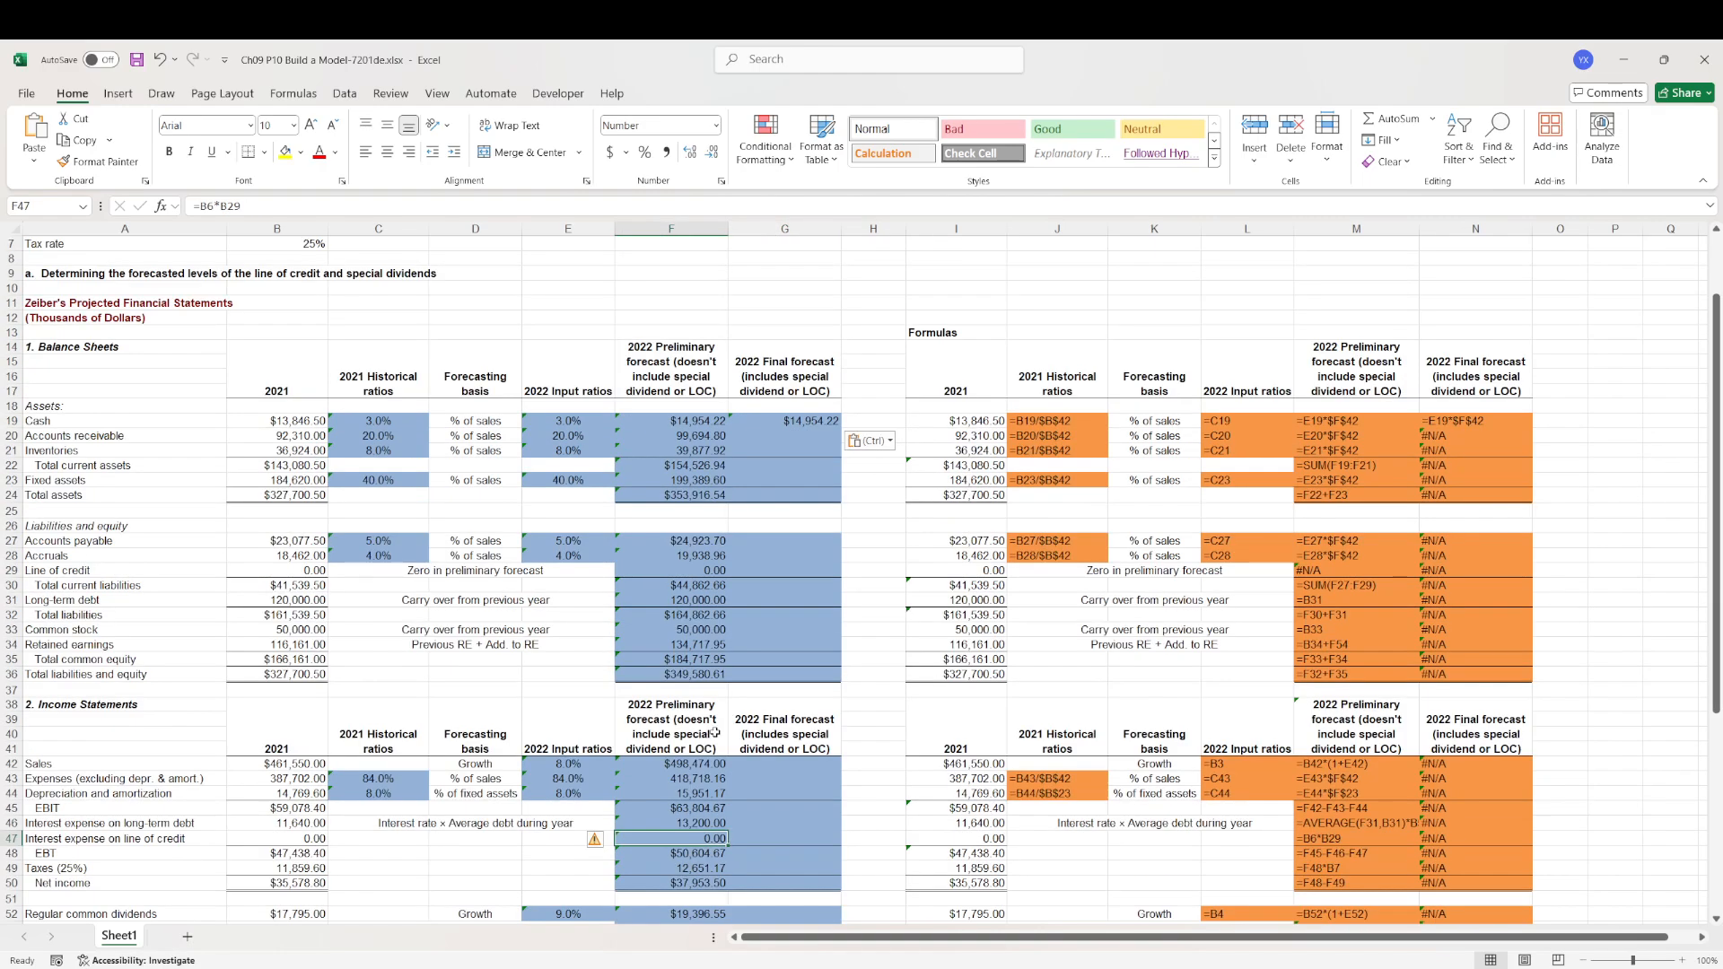
{"action": "double_click", "coordinate": [722, 437]}
{"action": "key", "text": "Escape"}
{"action": "double_click", "coordinate": [815, 436]}
{"action": "key", "text": "ctrl+v"}
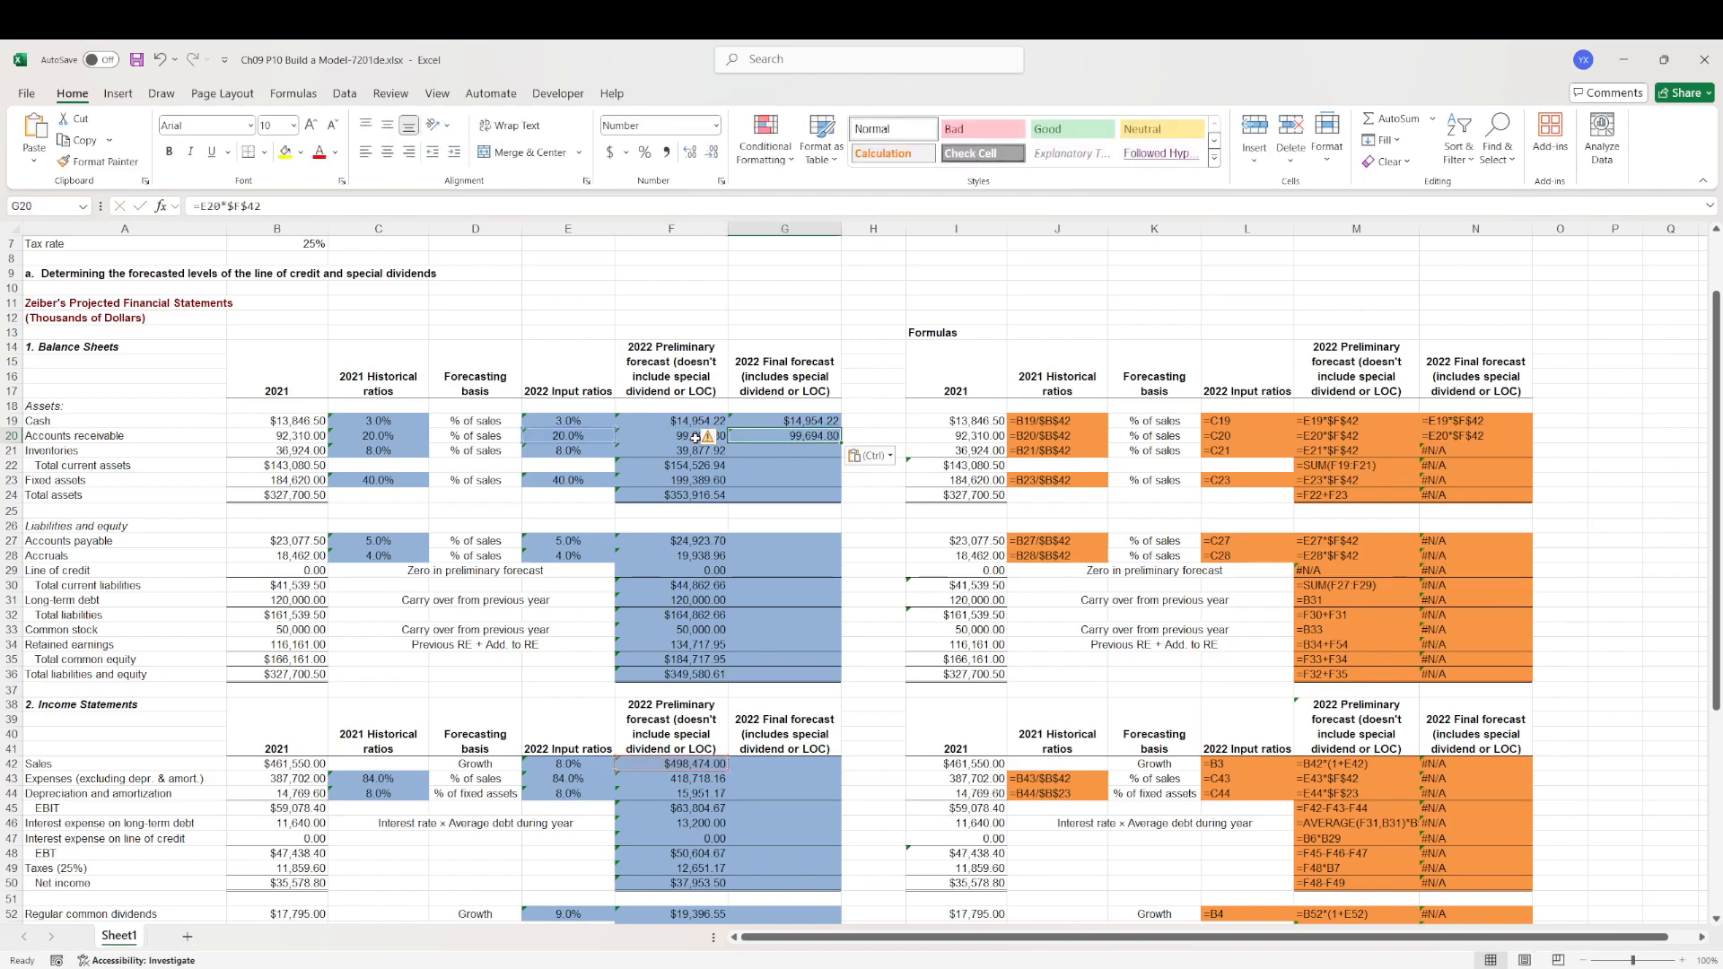
{"action": "key", "text": "Return"}
{"action": "double_click", "coordinate": [815, 453]}
{"action": "key", "text": "ctrl+v"}
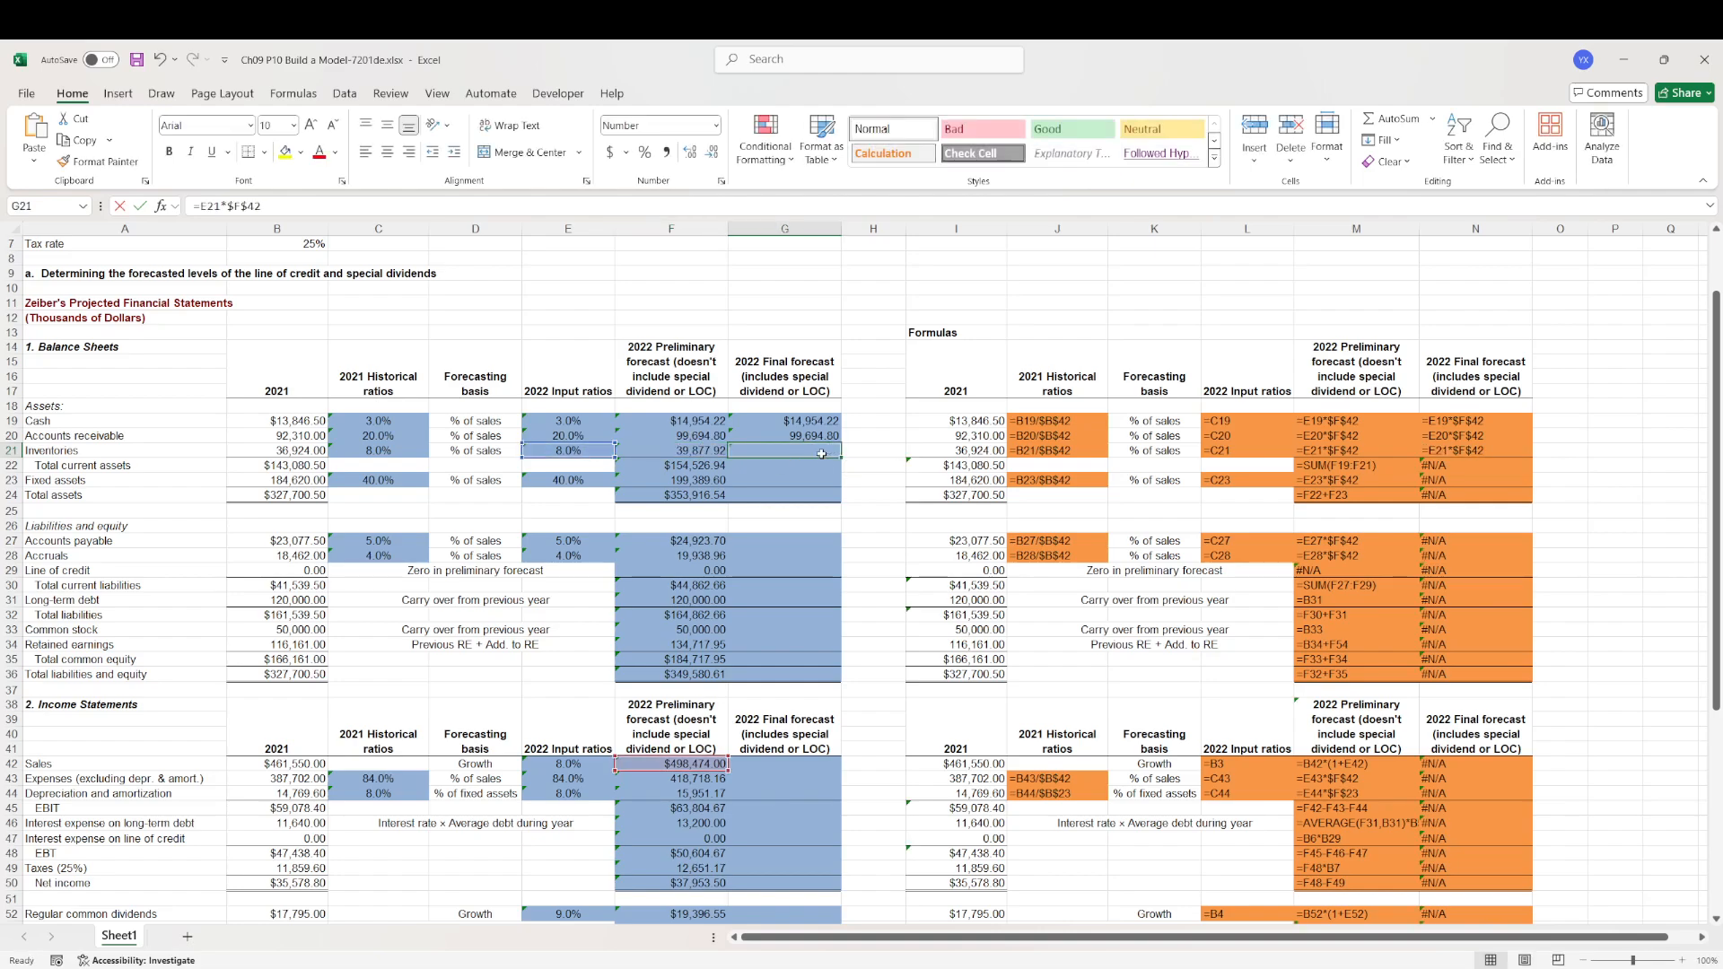
{"action": "key", "text": "ctrl+Return"}
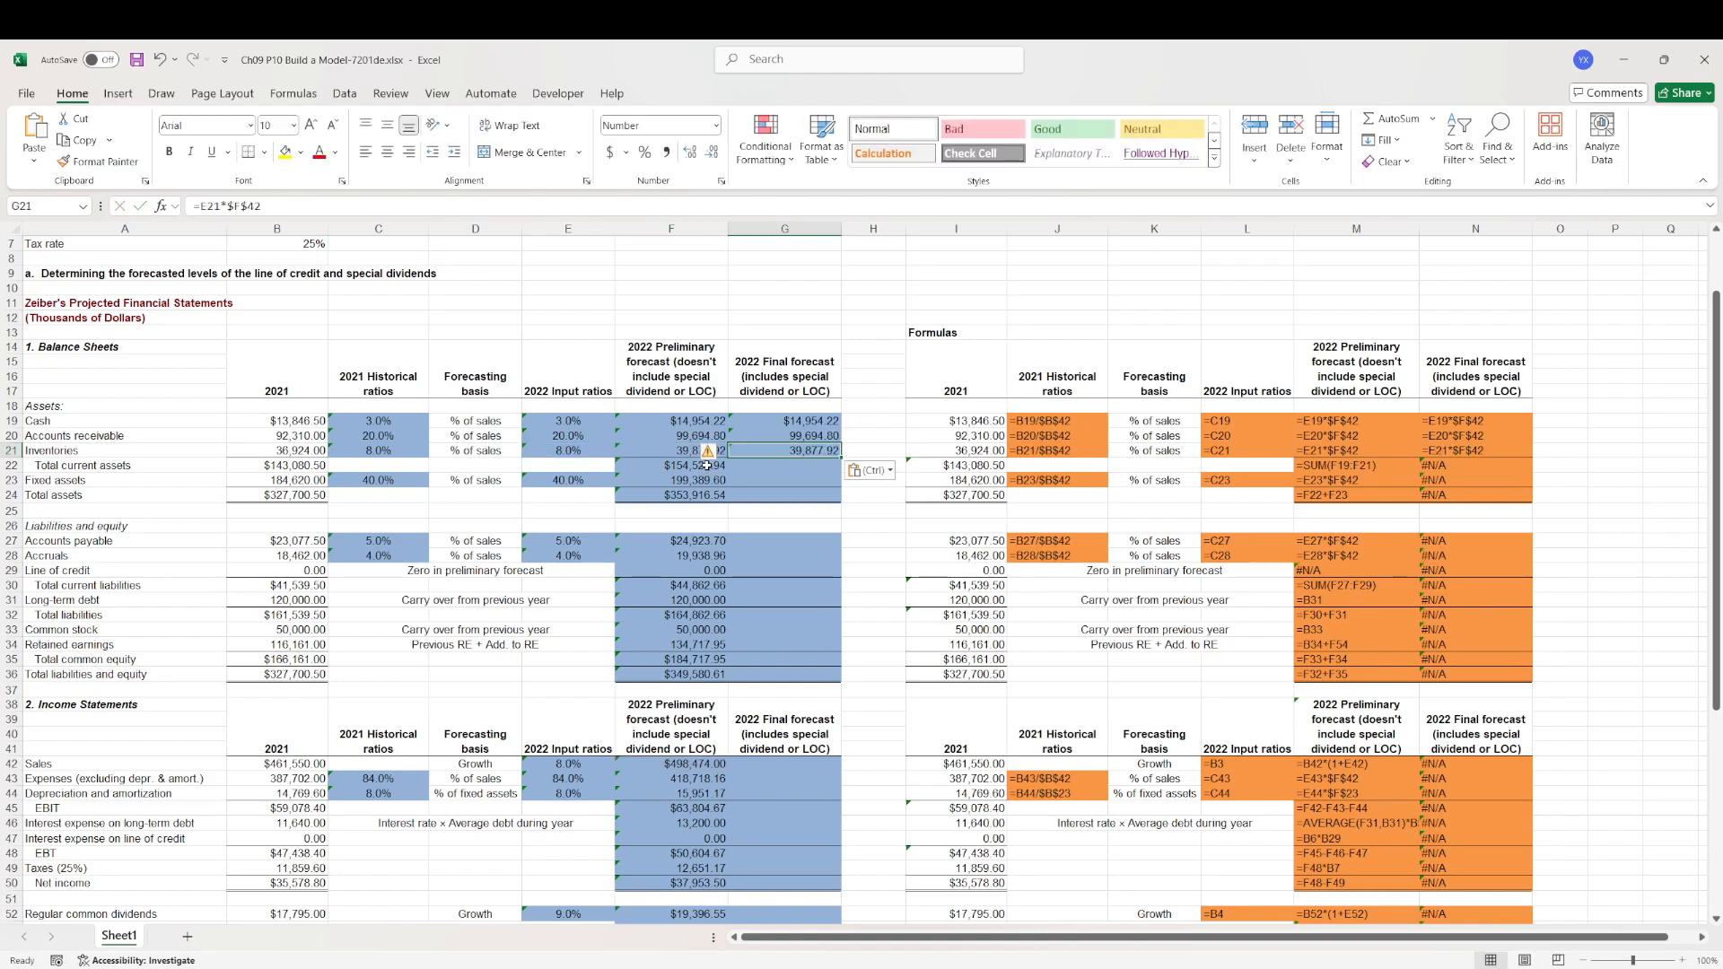
- Point the final cash formula in G19 to final forecast sales so it reads =E19*$G$42
{"action": "left_click", "coordinate": [691, 764]}
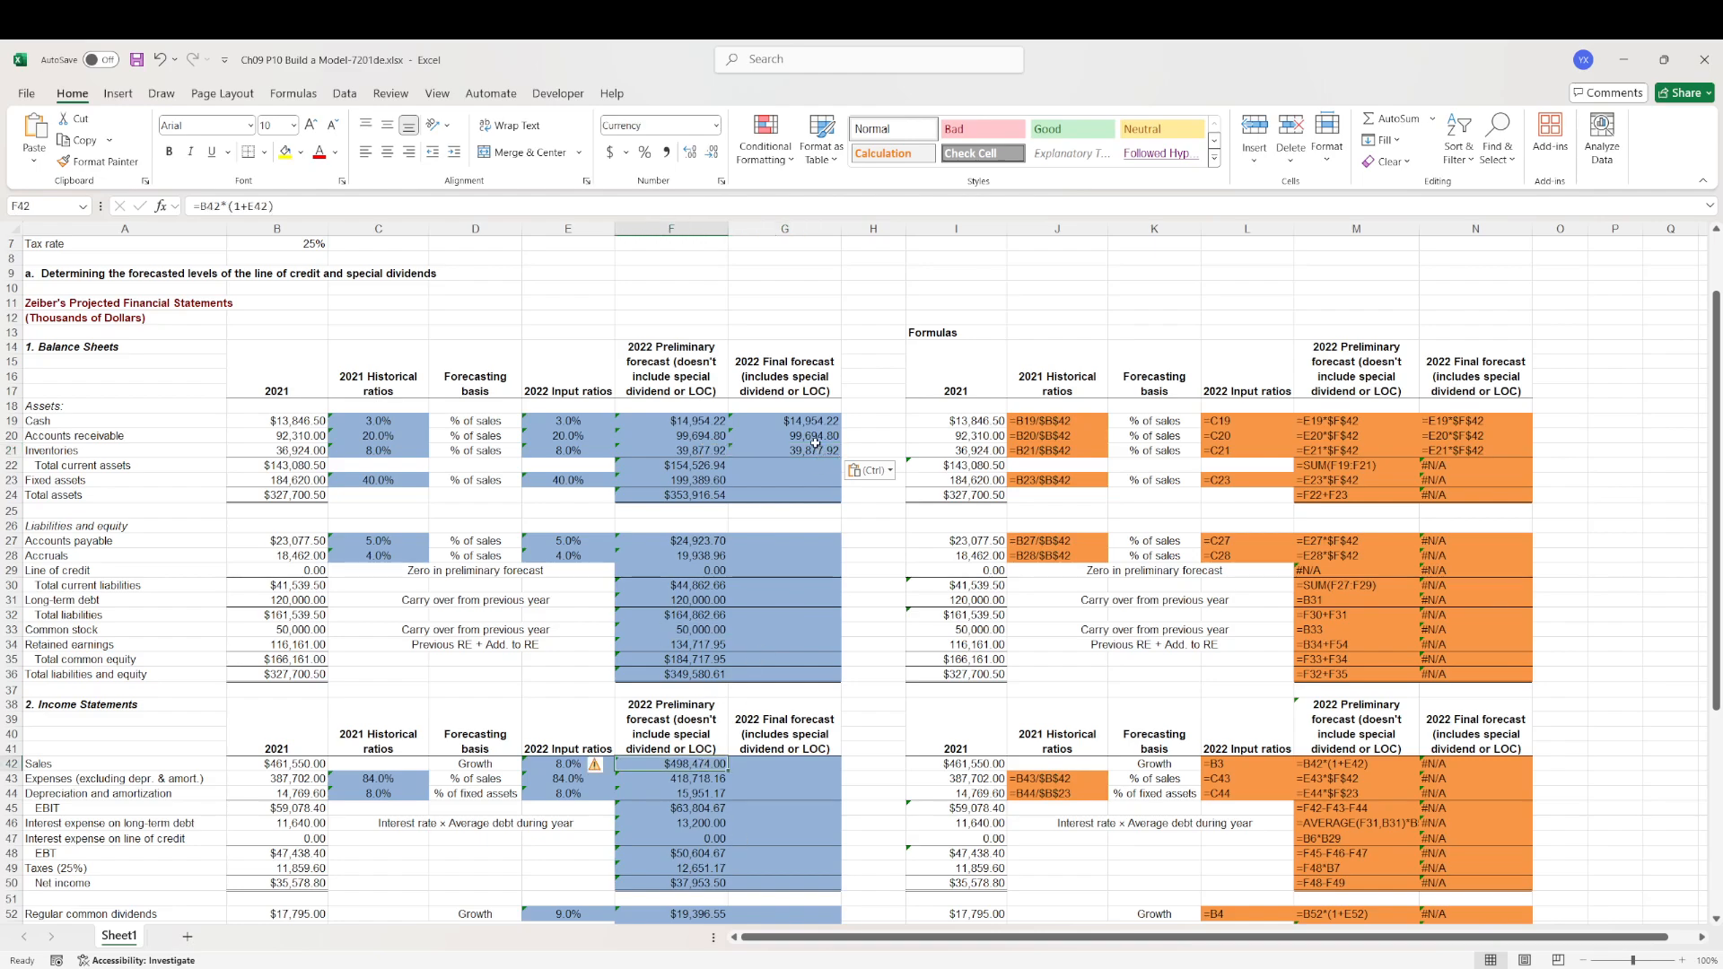
{"action": "double_click", "coordinate": [796, 418]}
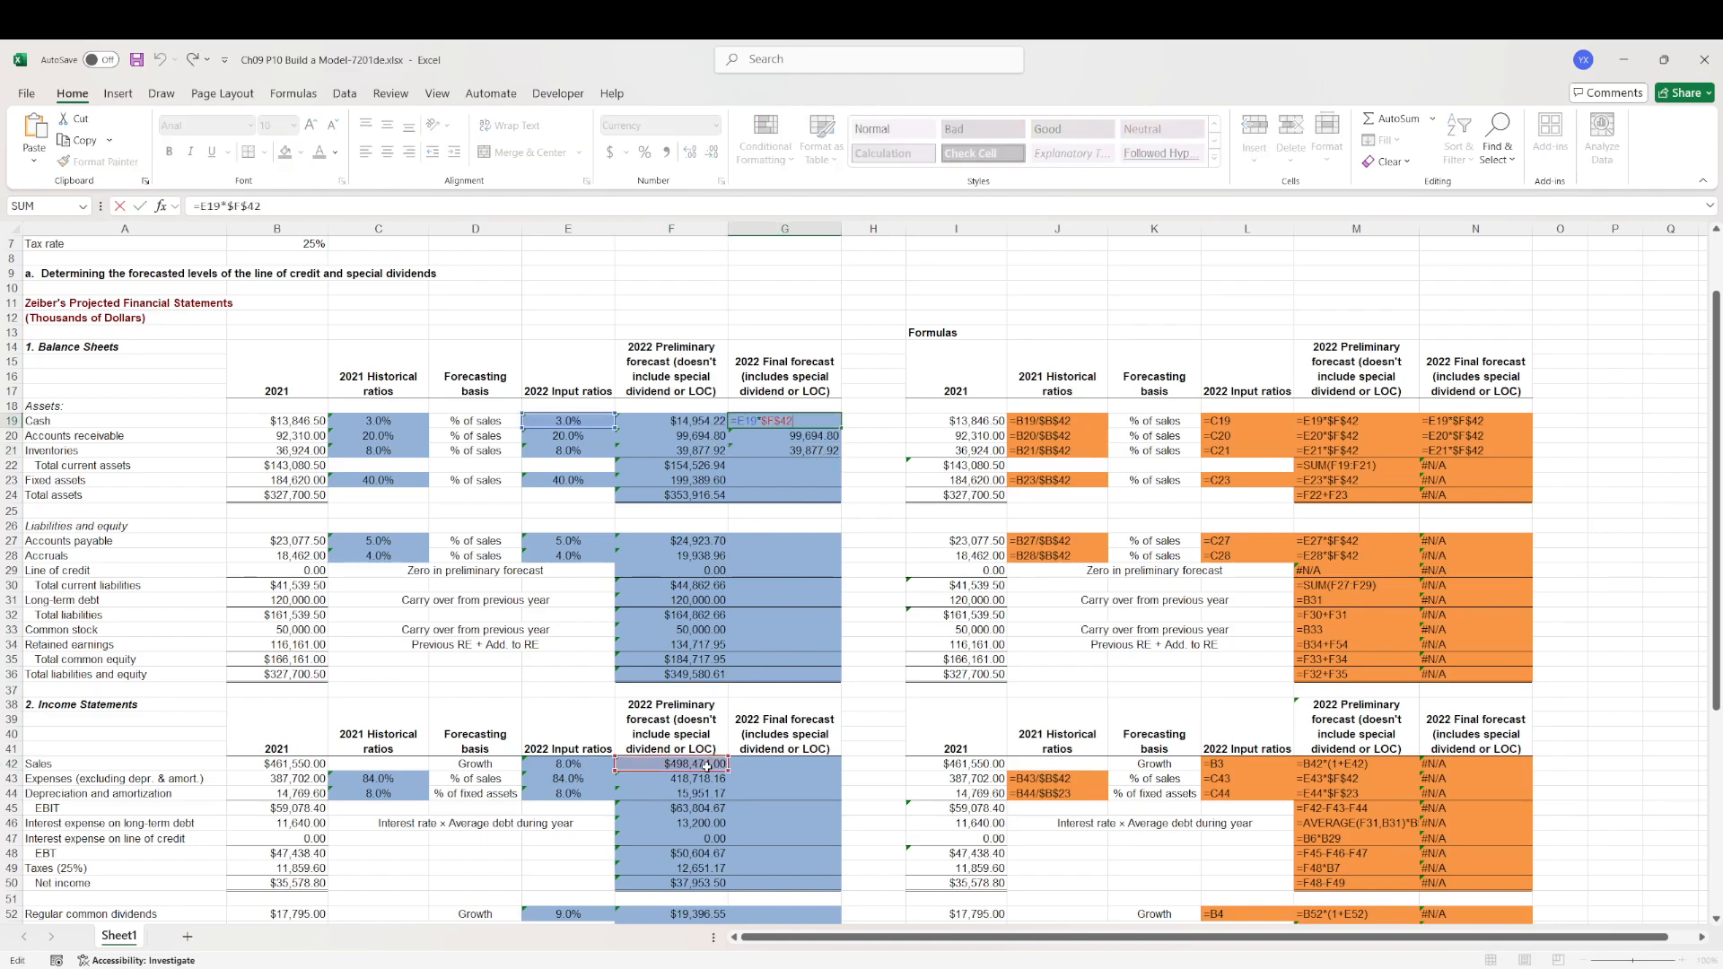
{"action": "left_click_drag", "start_coordinate": [707, 766], "coordinate": [801, 770]}
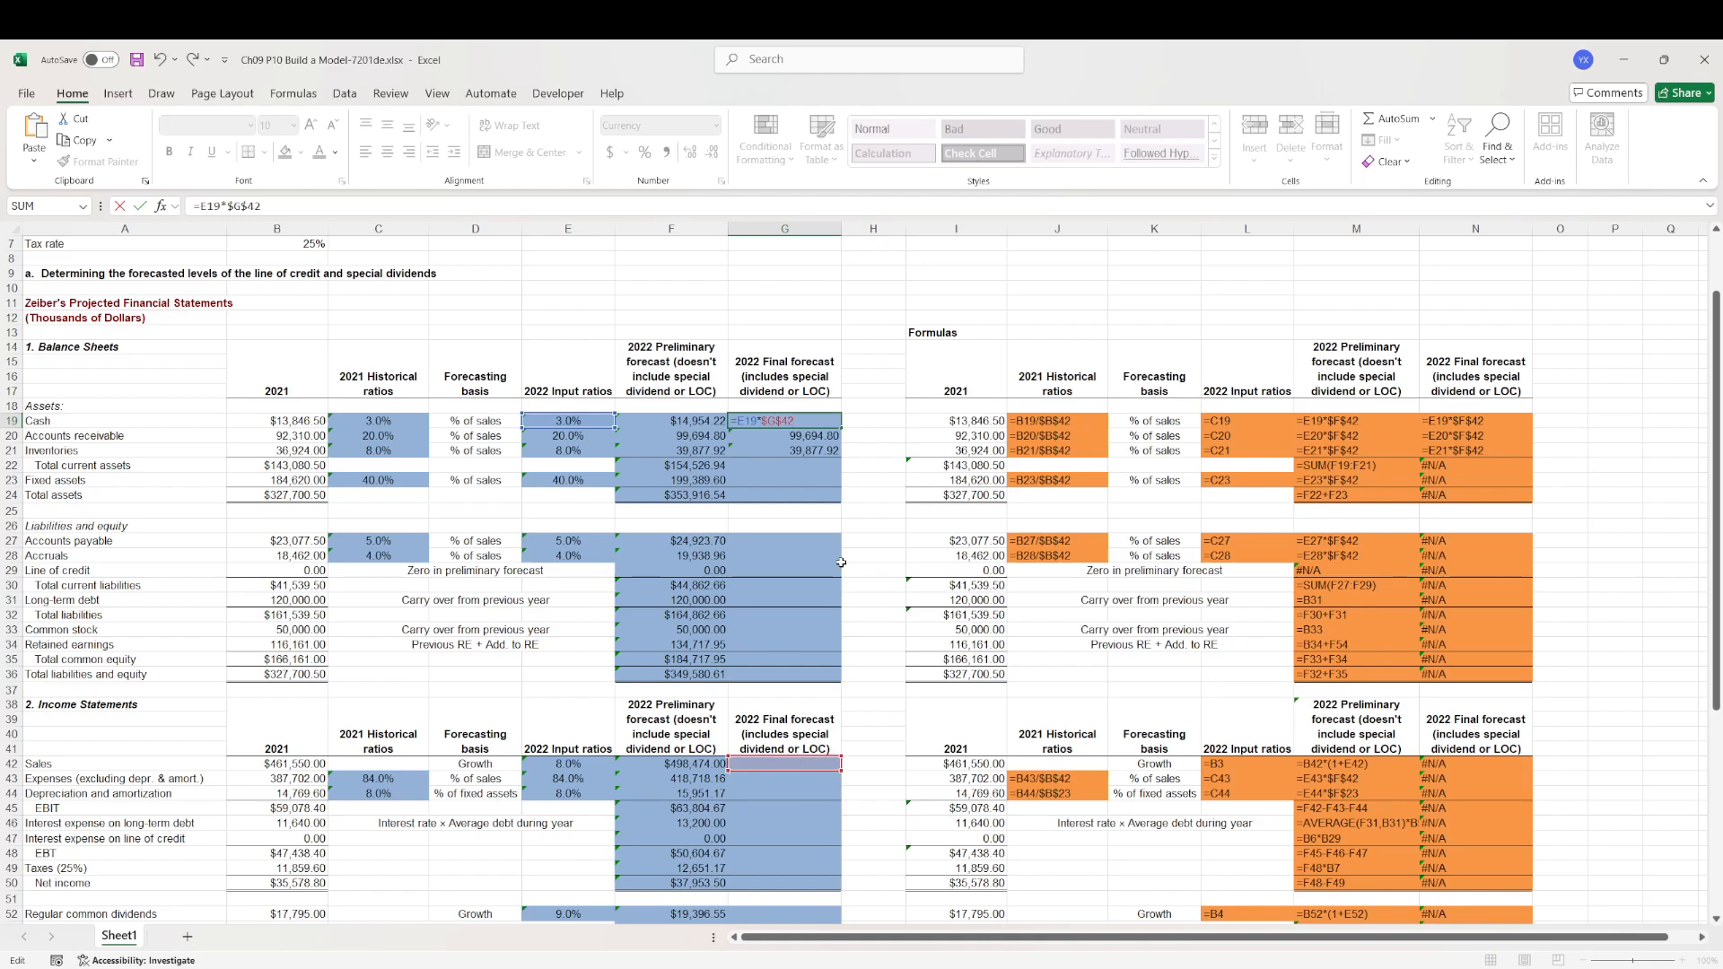
{"action": "key", "text": "Return"}
- Point the final accounts receivable and inventories formulas to final sales, making G20 =E20*$G$42 and G21 =E21*$G$42
{"action": "key", "text": "F2"}
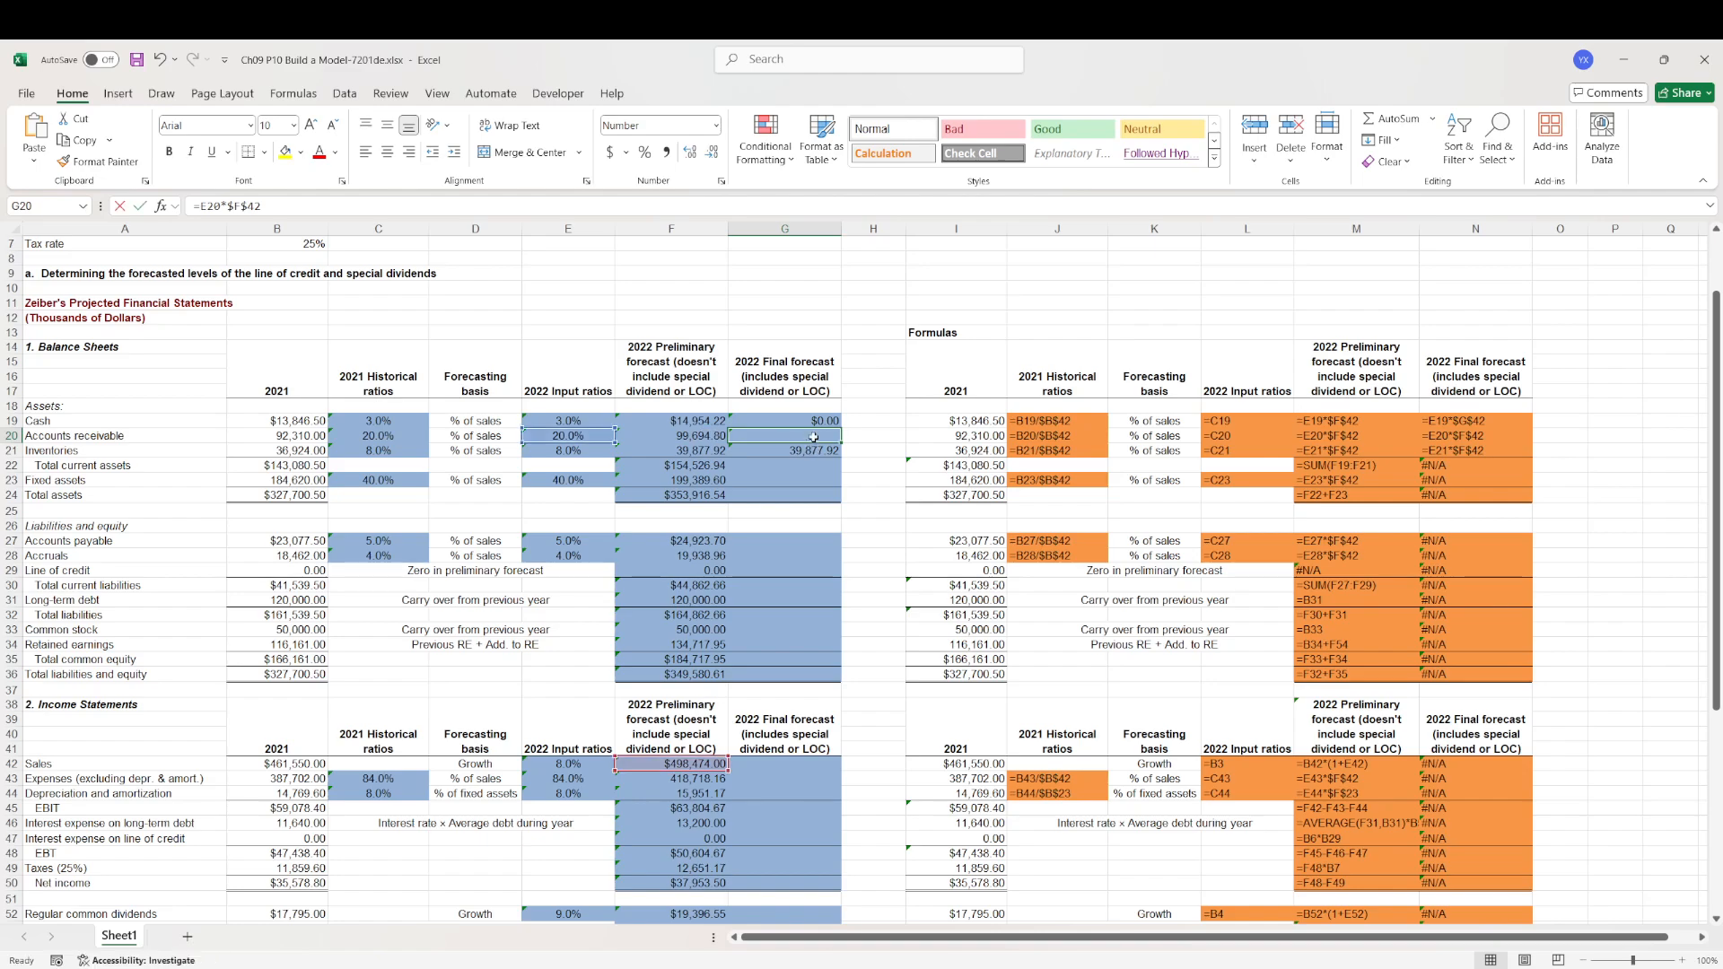
{"action": "left_click", "coordinate": [732, 765]}
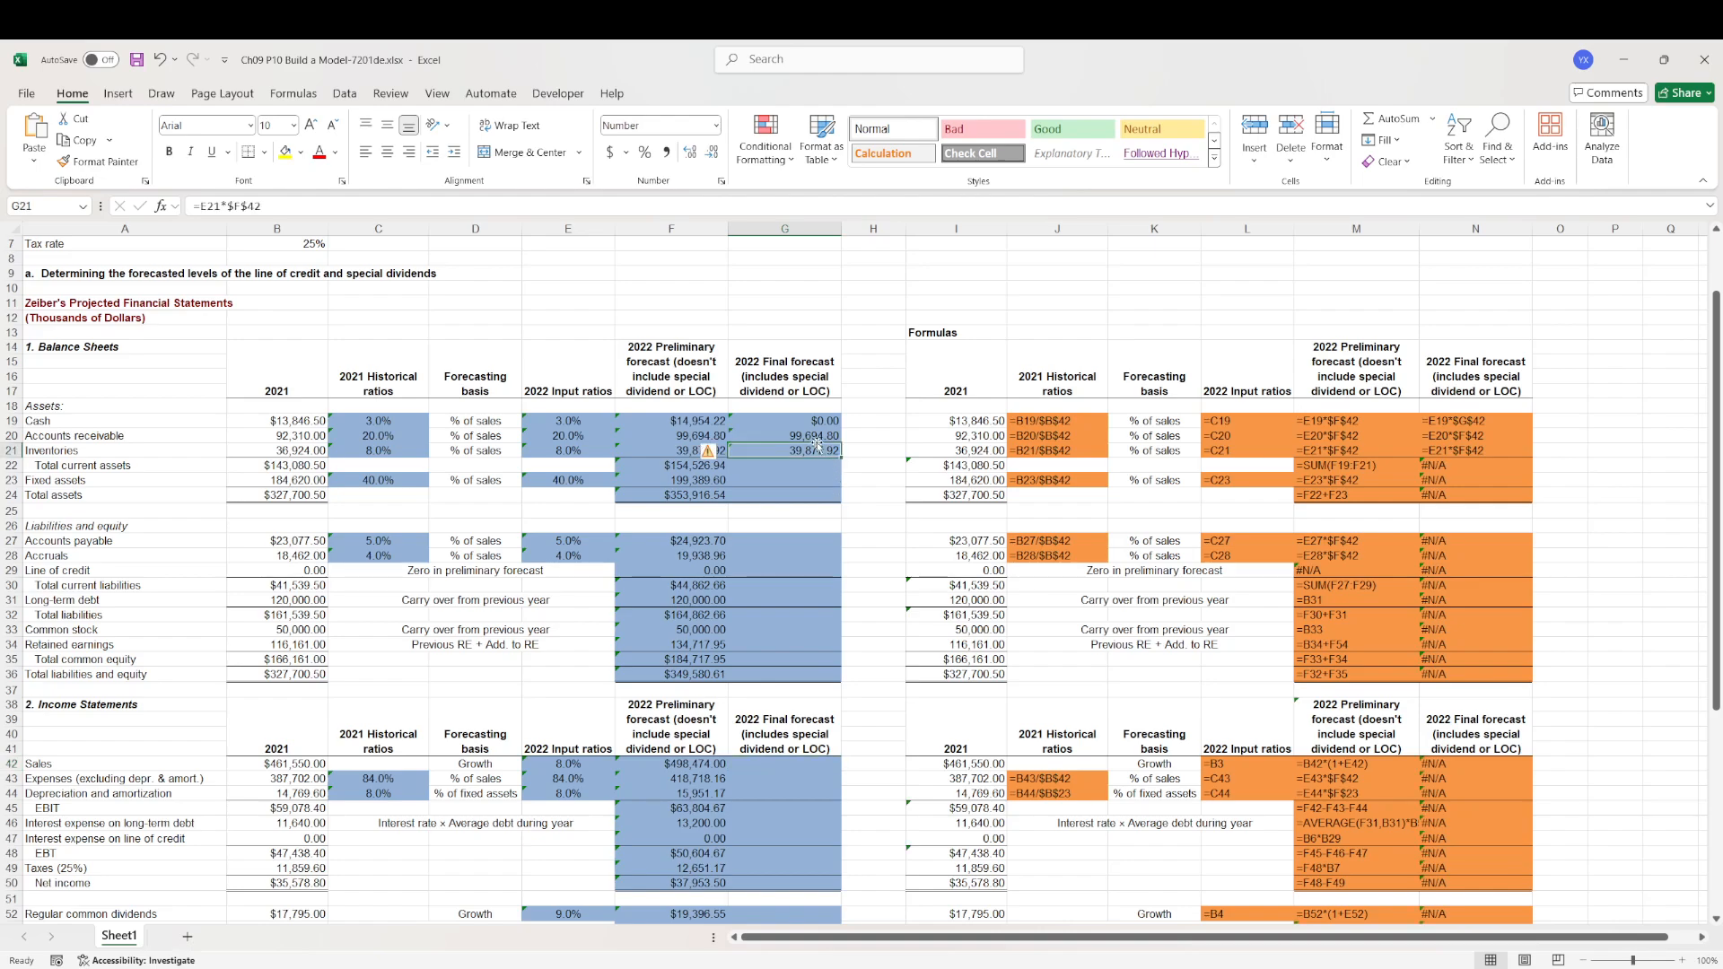
{"action": "double_click", "coordinate": [734, 437]}
{"action": "left_click_drag", "start_coordinate": [715, 770], "coordinate": [785, 770]}
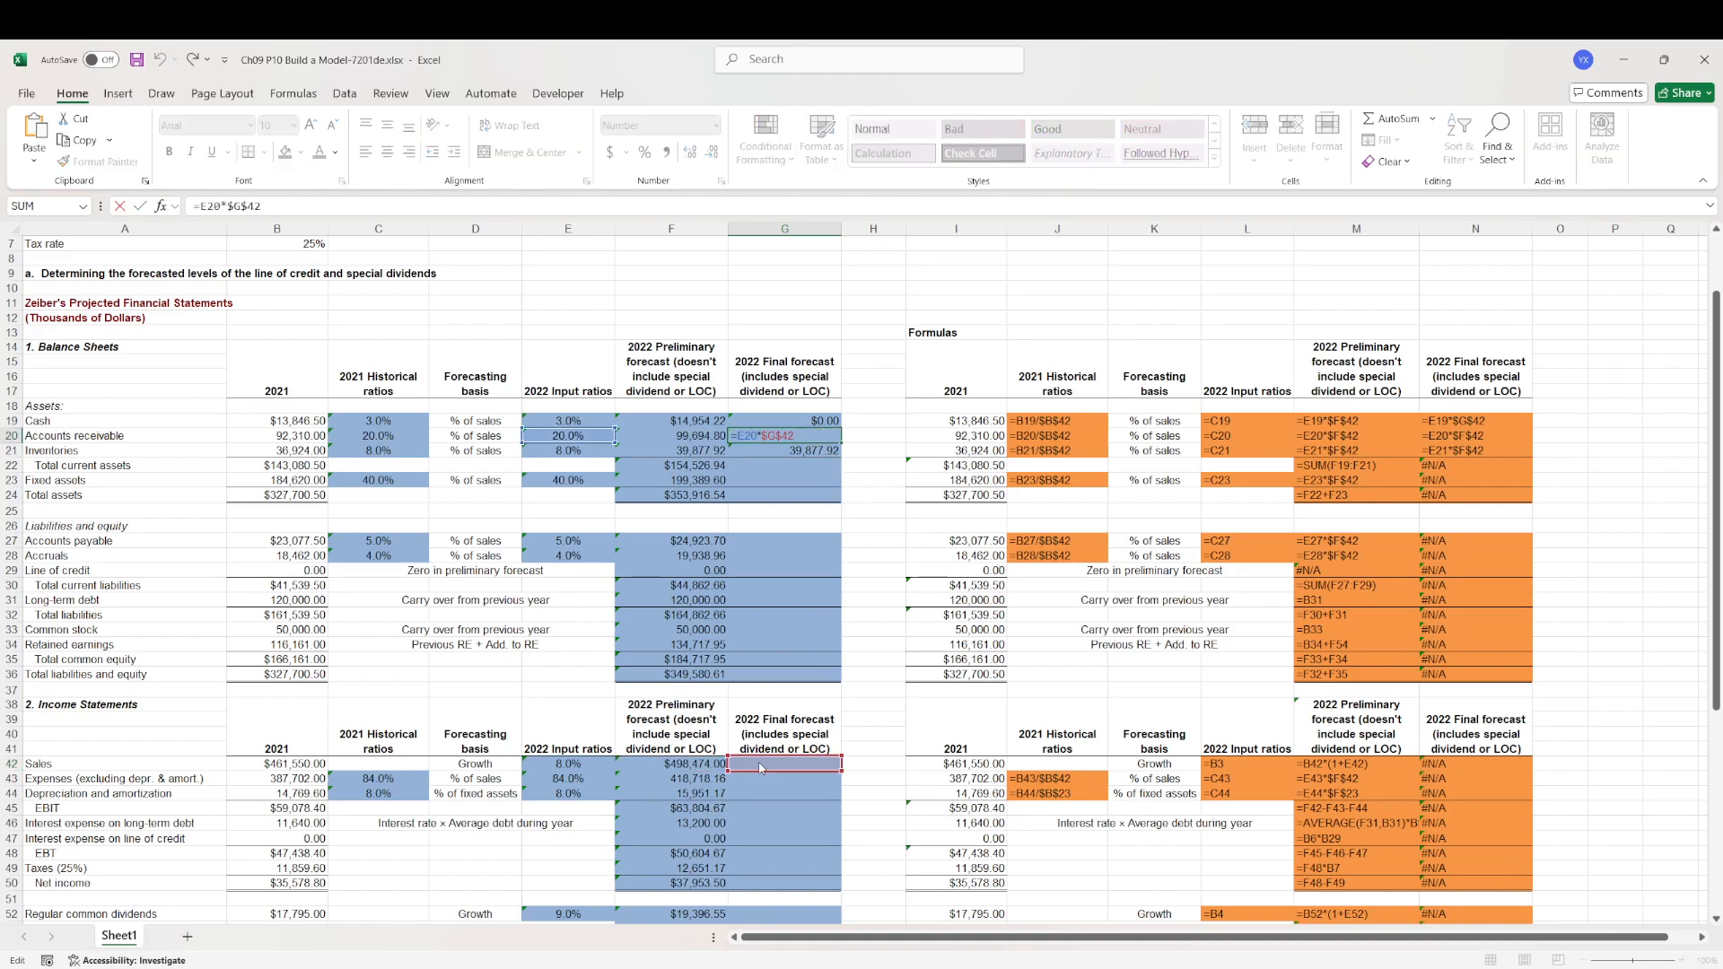
{"action": "key", "text": "Return"}
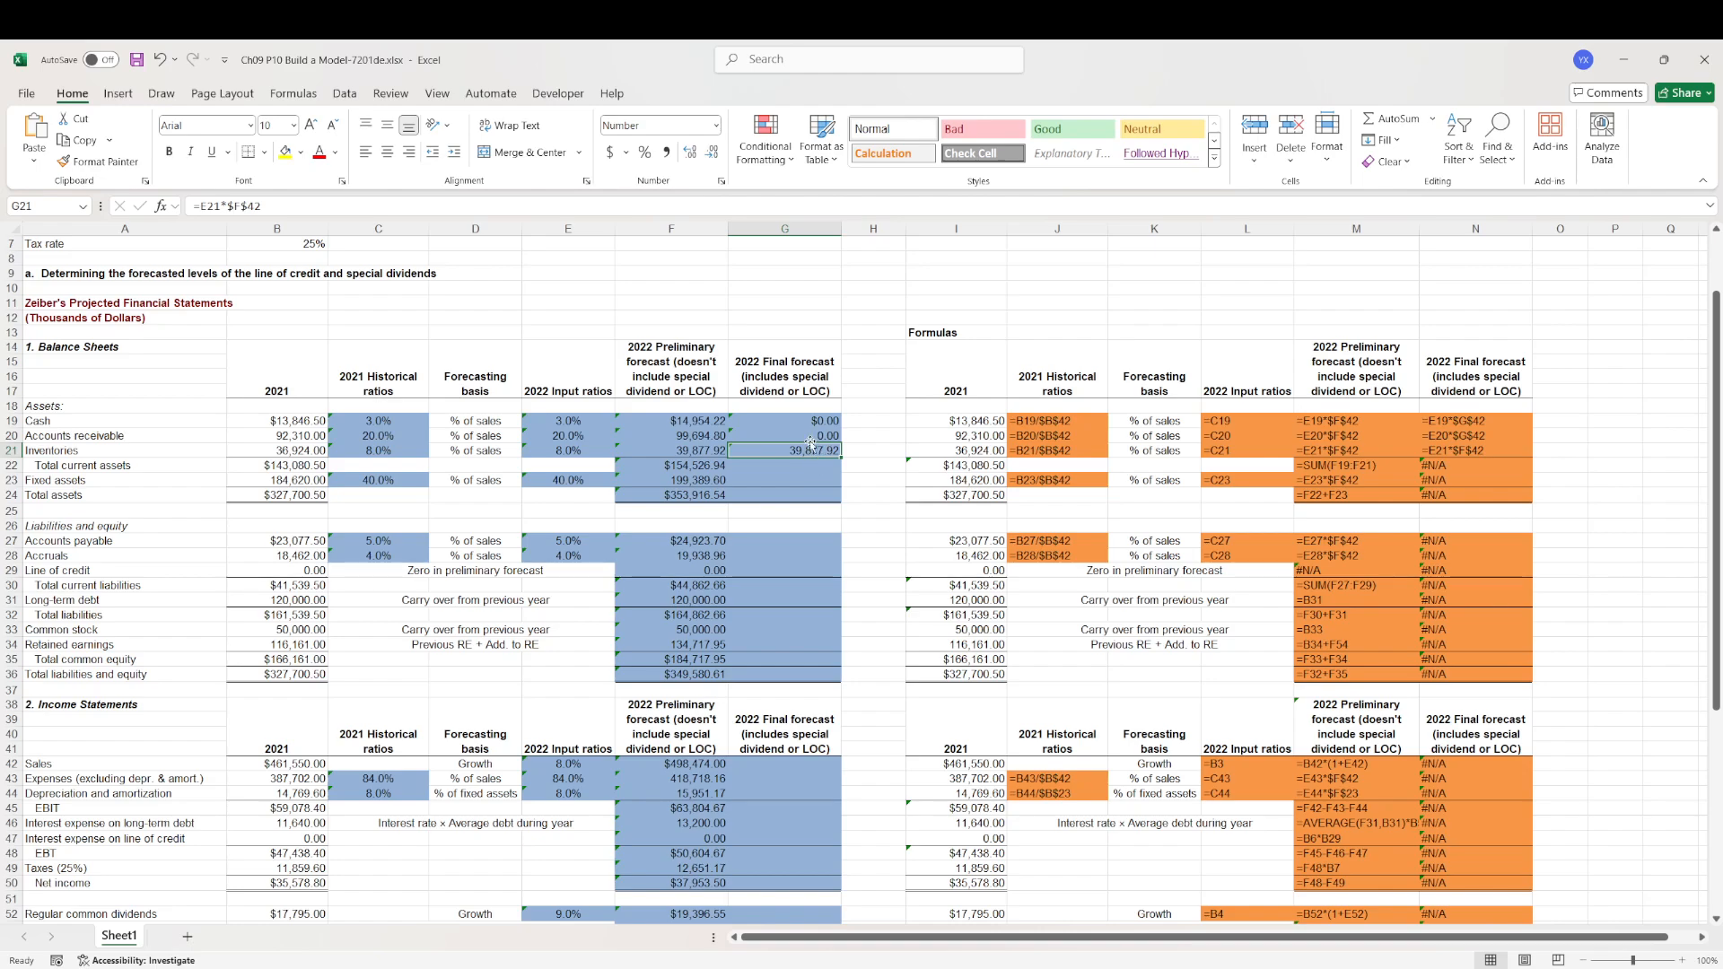
{"action": "double_click", "coordinate": [810, 449]}
{"action": "left_click_drag", "start_coordinate": [715, 777], "coordinate": [785, 774]}
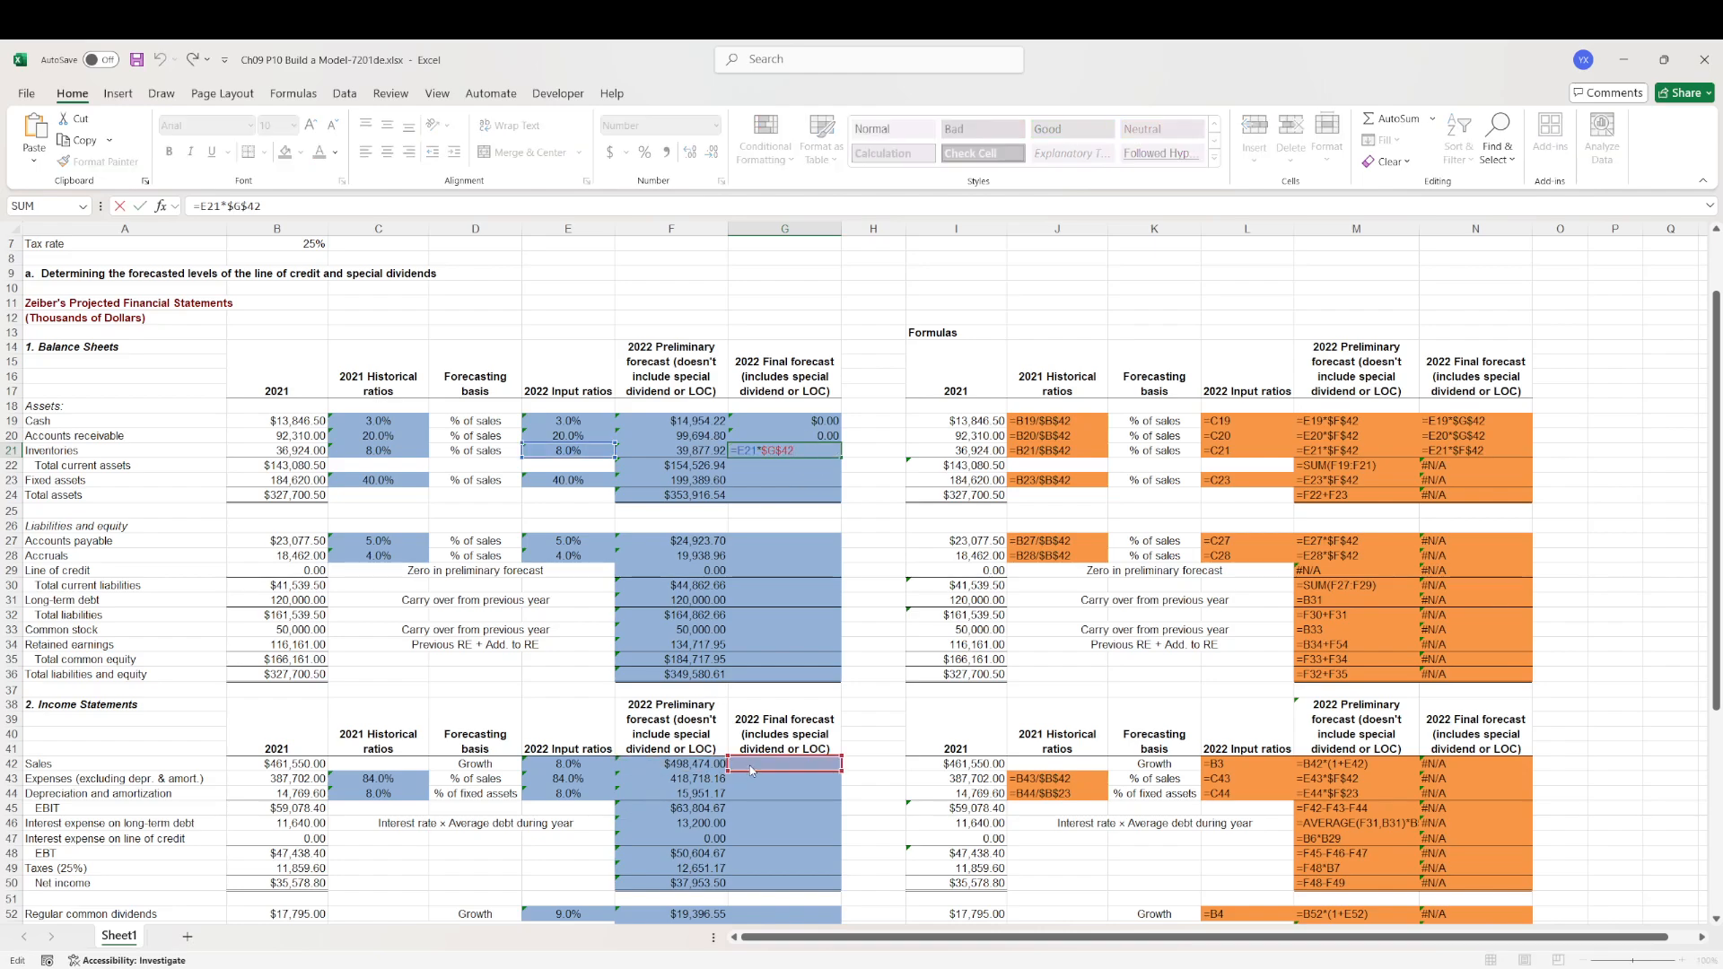
{"action": "key", "text": "Return"}
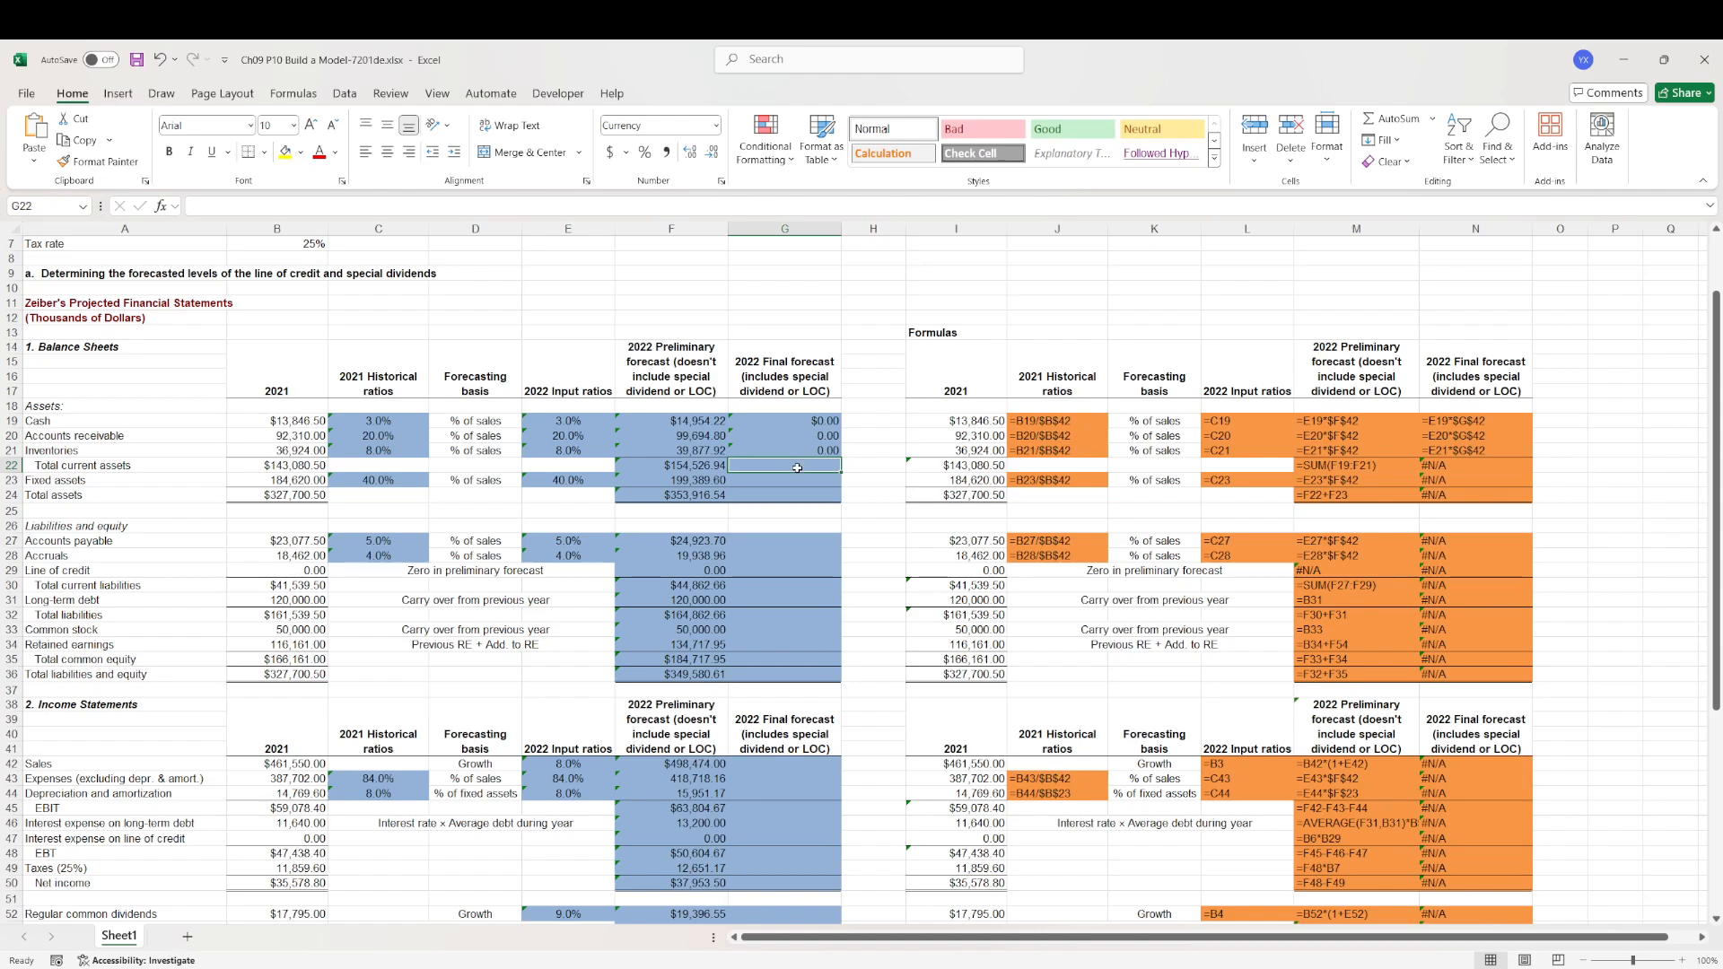
- Copy the preliminary total current assets formula from F22 into G22 as =SUM(G19:G21)
{"action": "key", "text": "Left"}
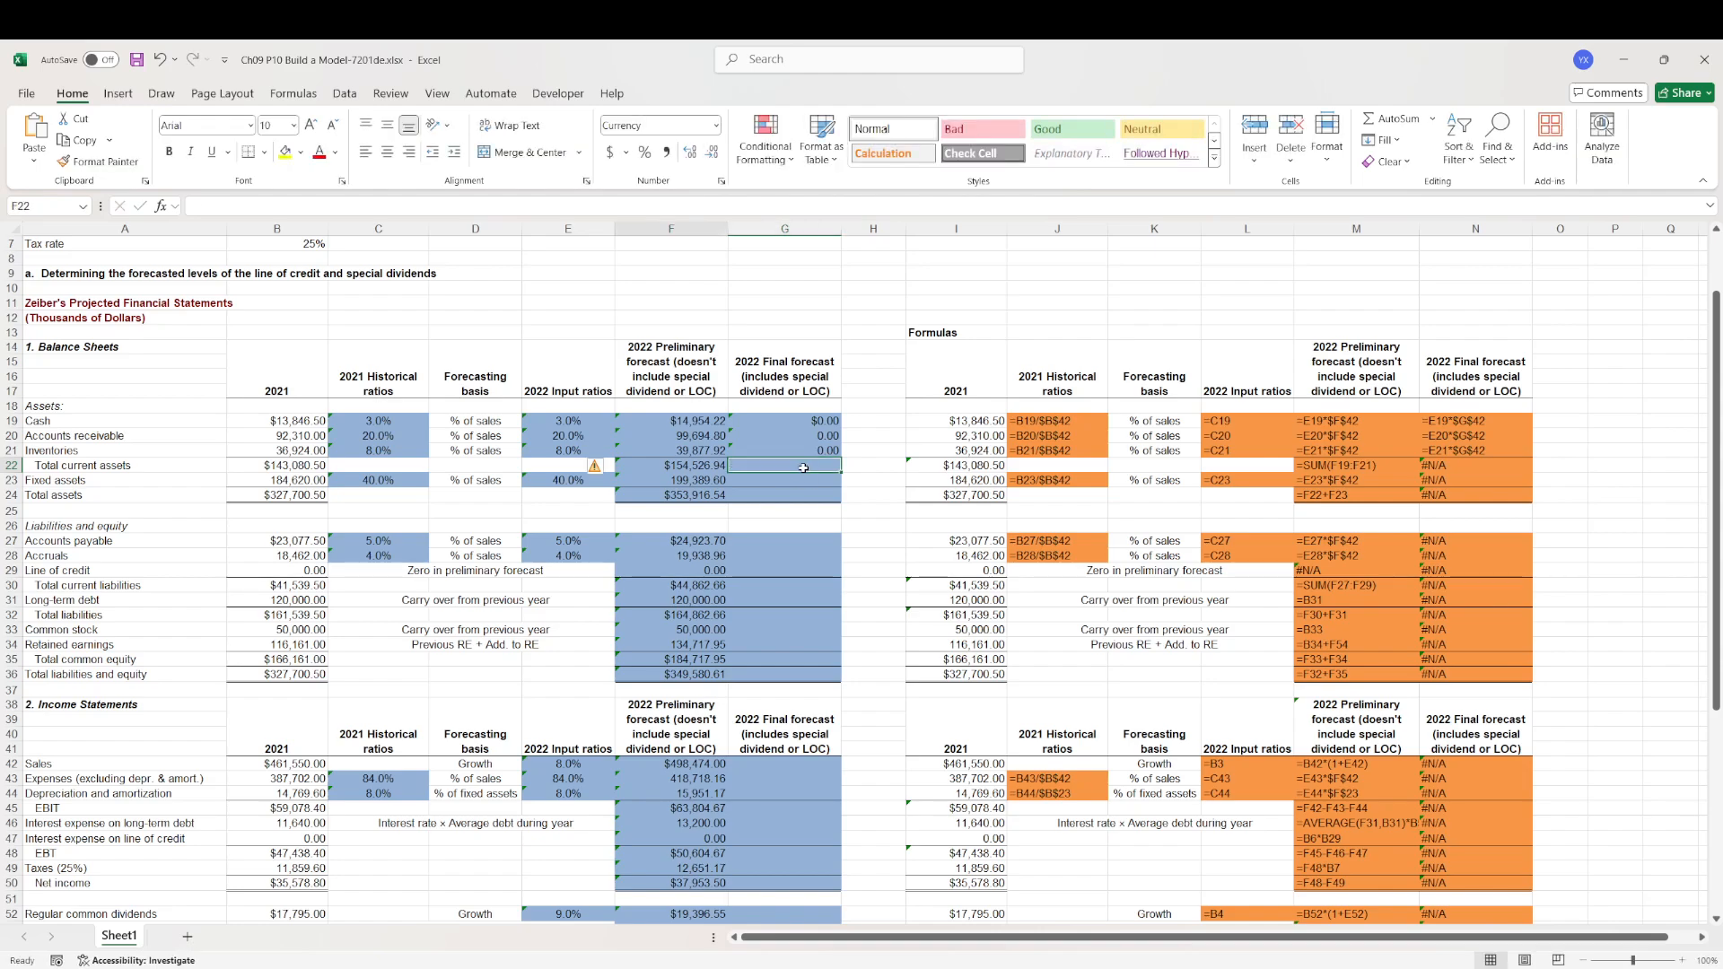
{"action": "key", "text": "ctrl+c"}
{"action": "key", "text": "Right"}
{"action": "key", "text": "ctrl+v"}
{"action": "key", "text": "Escape"}
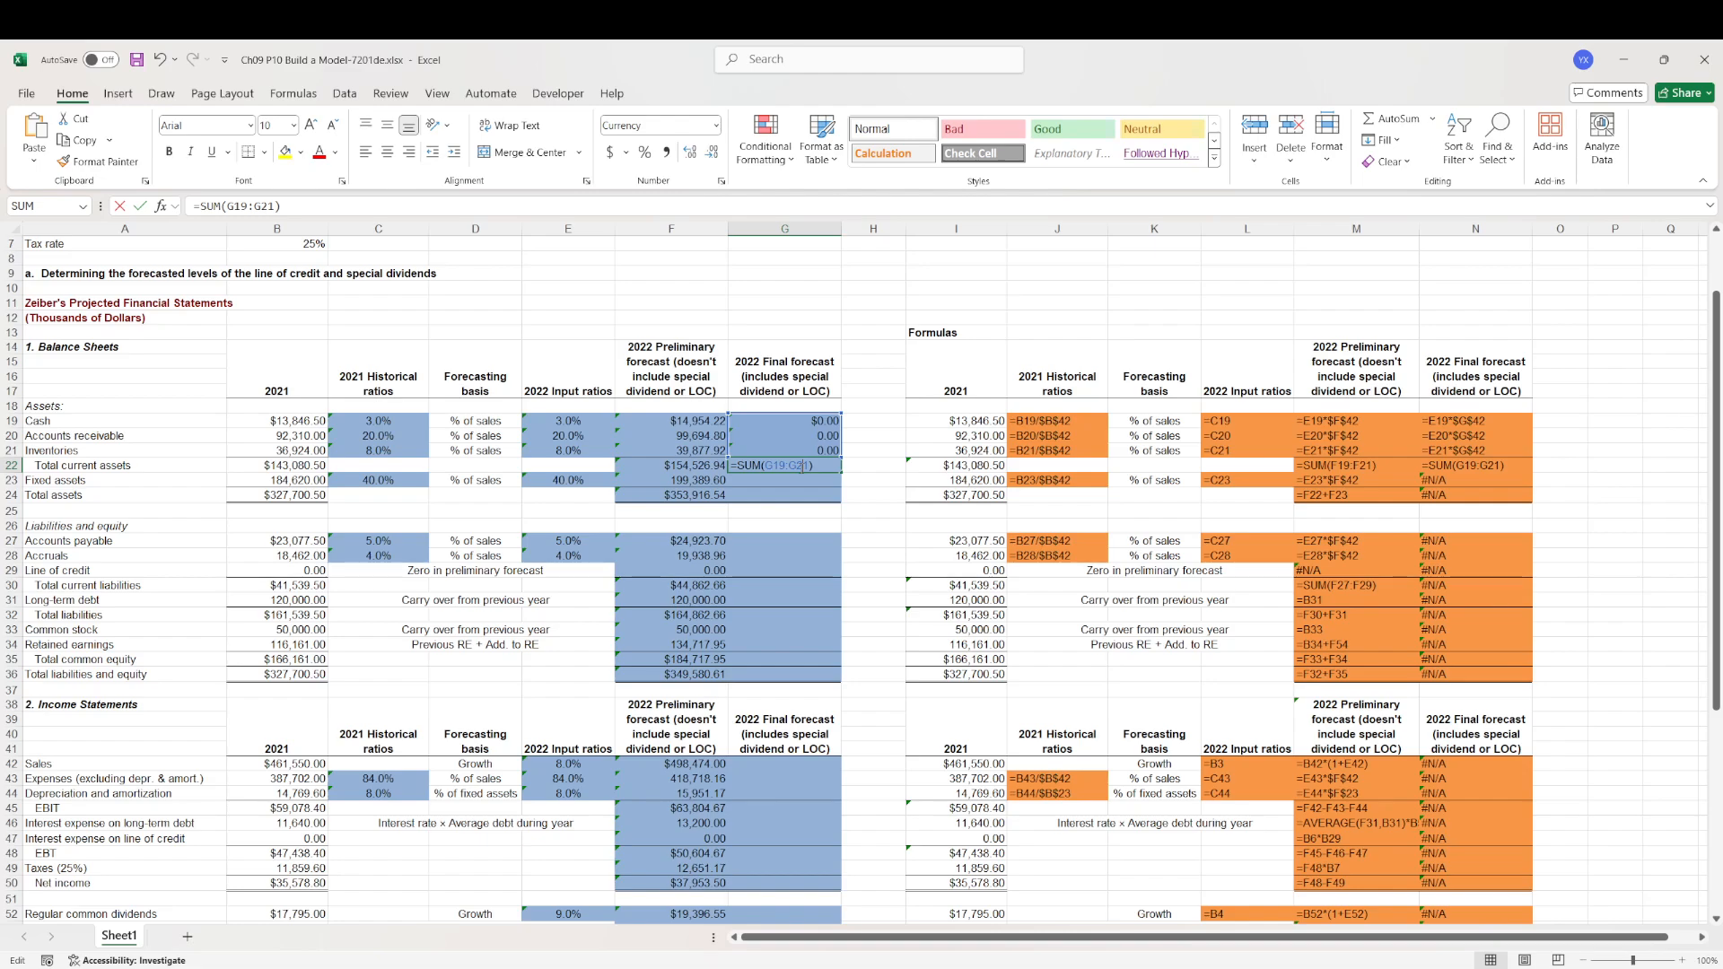
- Copy the preliminary sales formula =B42*(1+E42) from F42 into the final forecast sales cell G42
{"action": "left_click", "coordinate": [655, 760]}
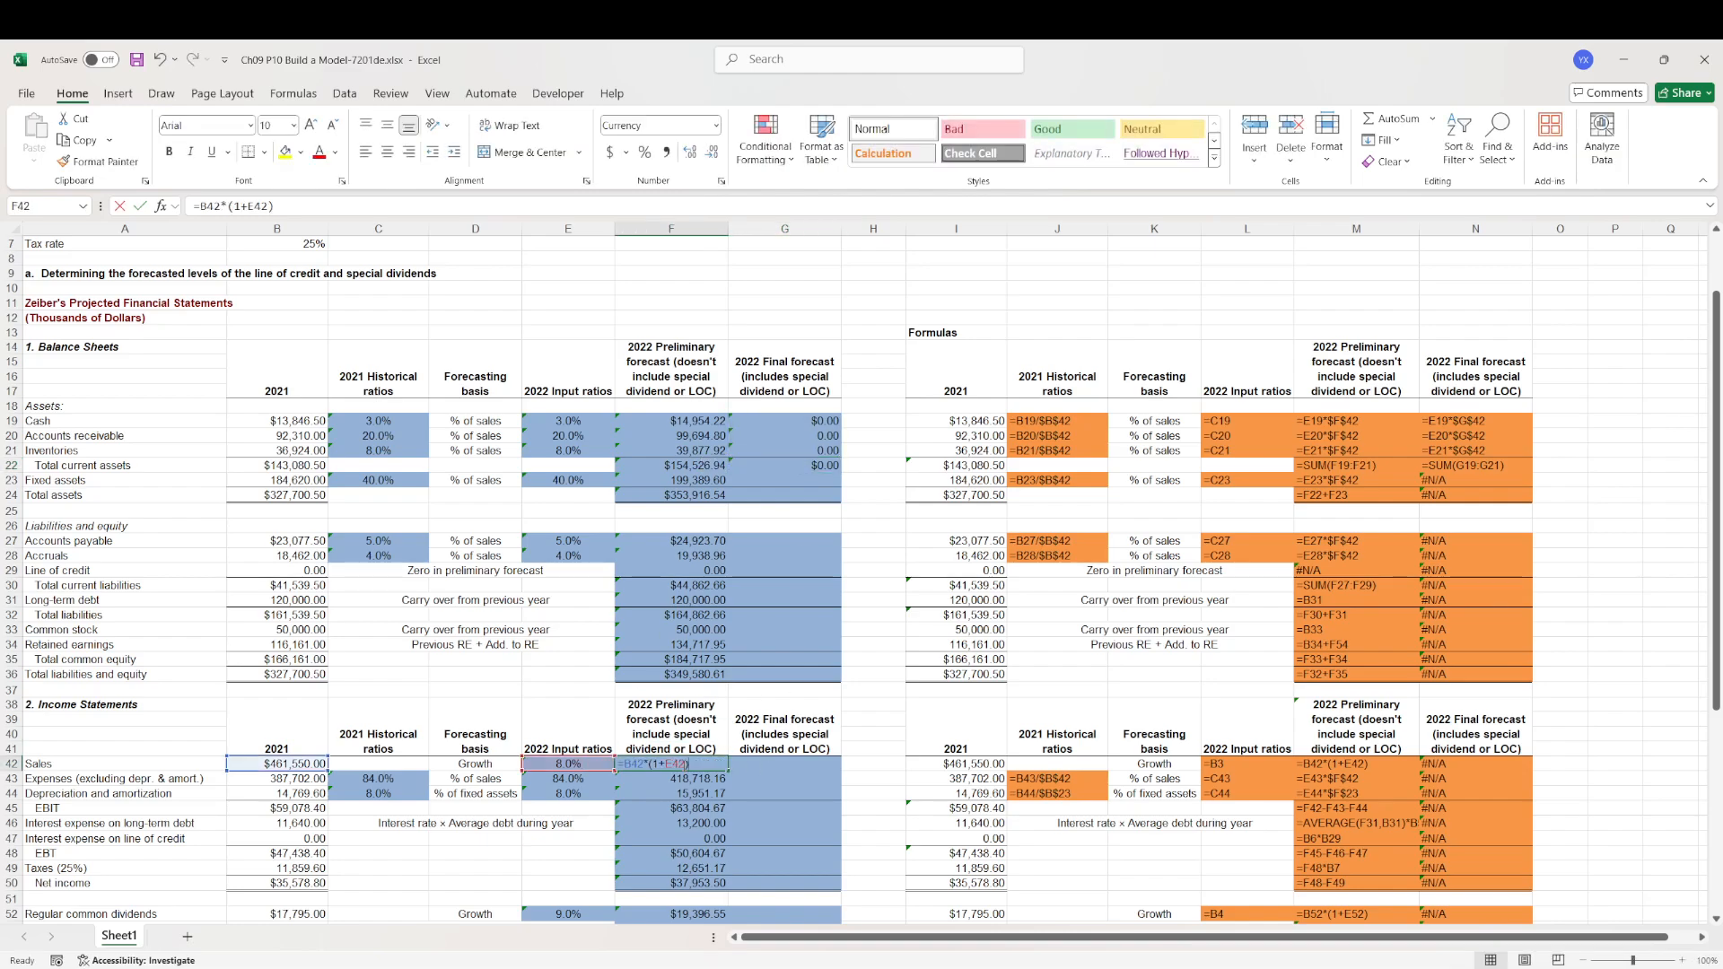
{"action": "key", "text": "ctrl+c"}
{"action": "left_click", "coordinate": [805, 763]}
{"action": "key", "text": "ctrl+v"}
{"action": "double_click", "coordinate": [804, 764]}
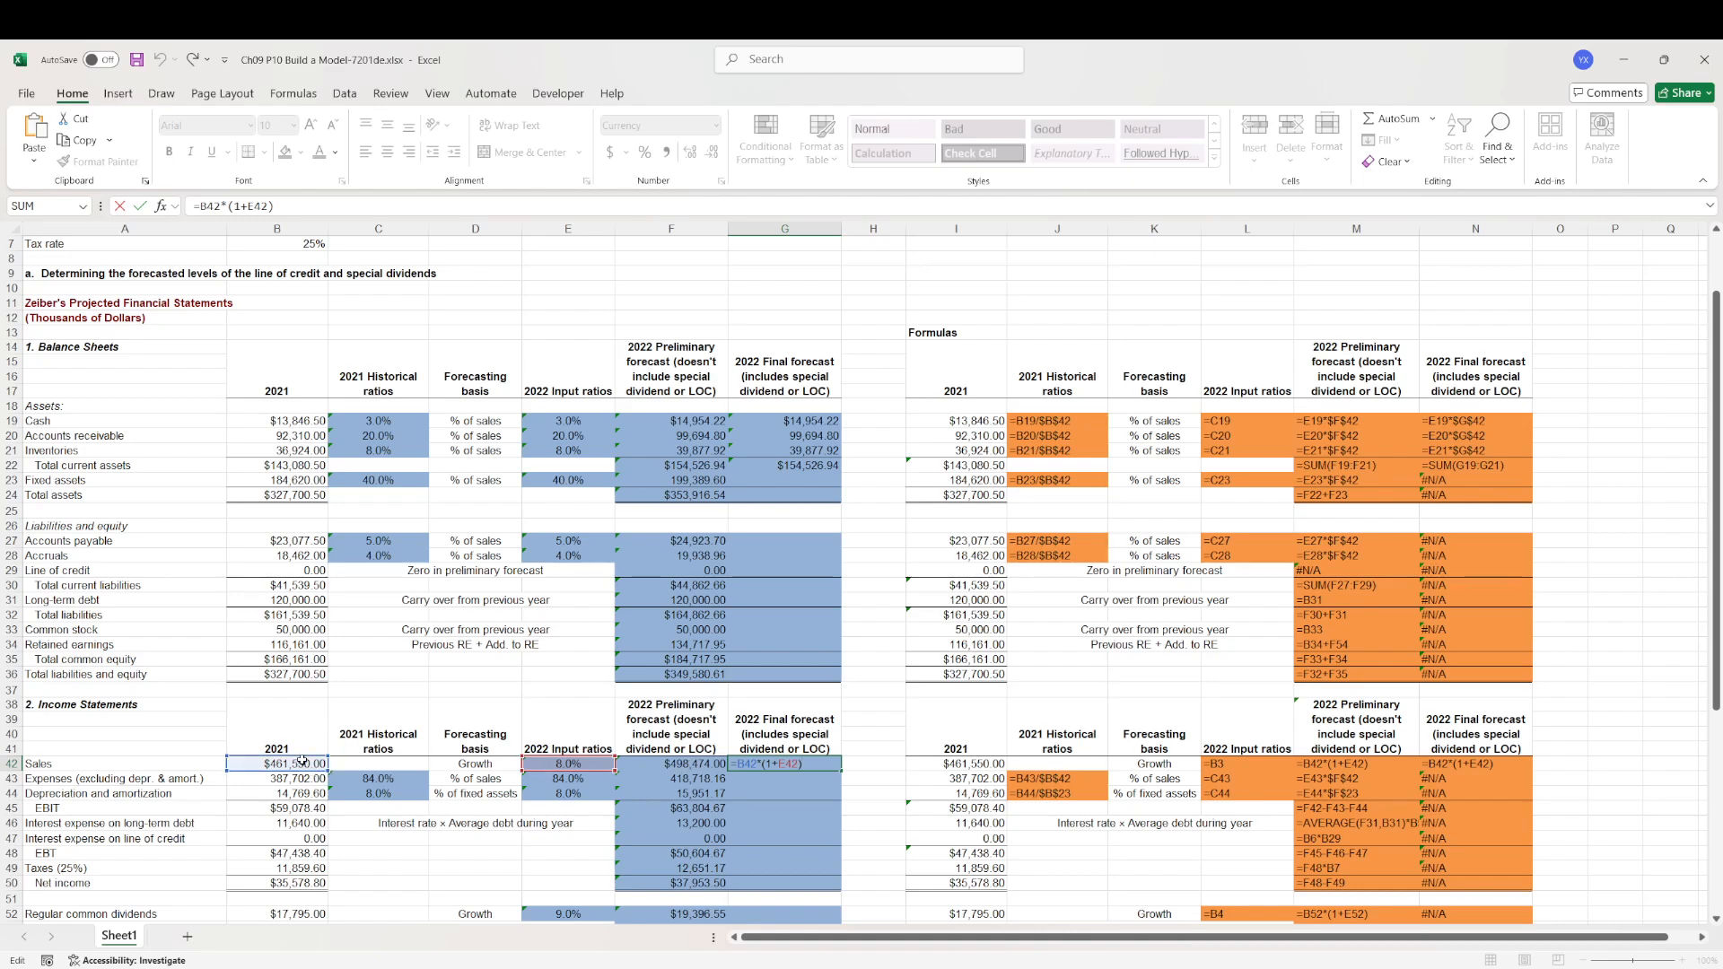
{"action": "key", "text": "Return"}
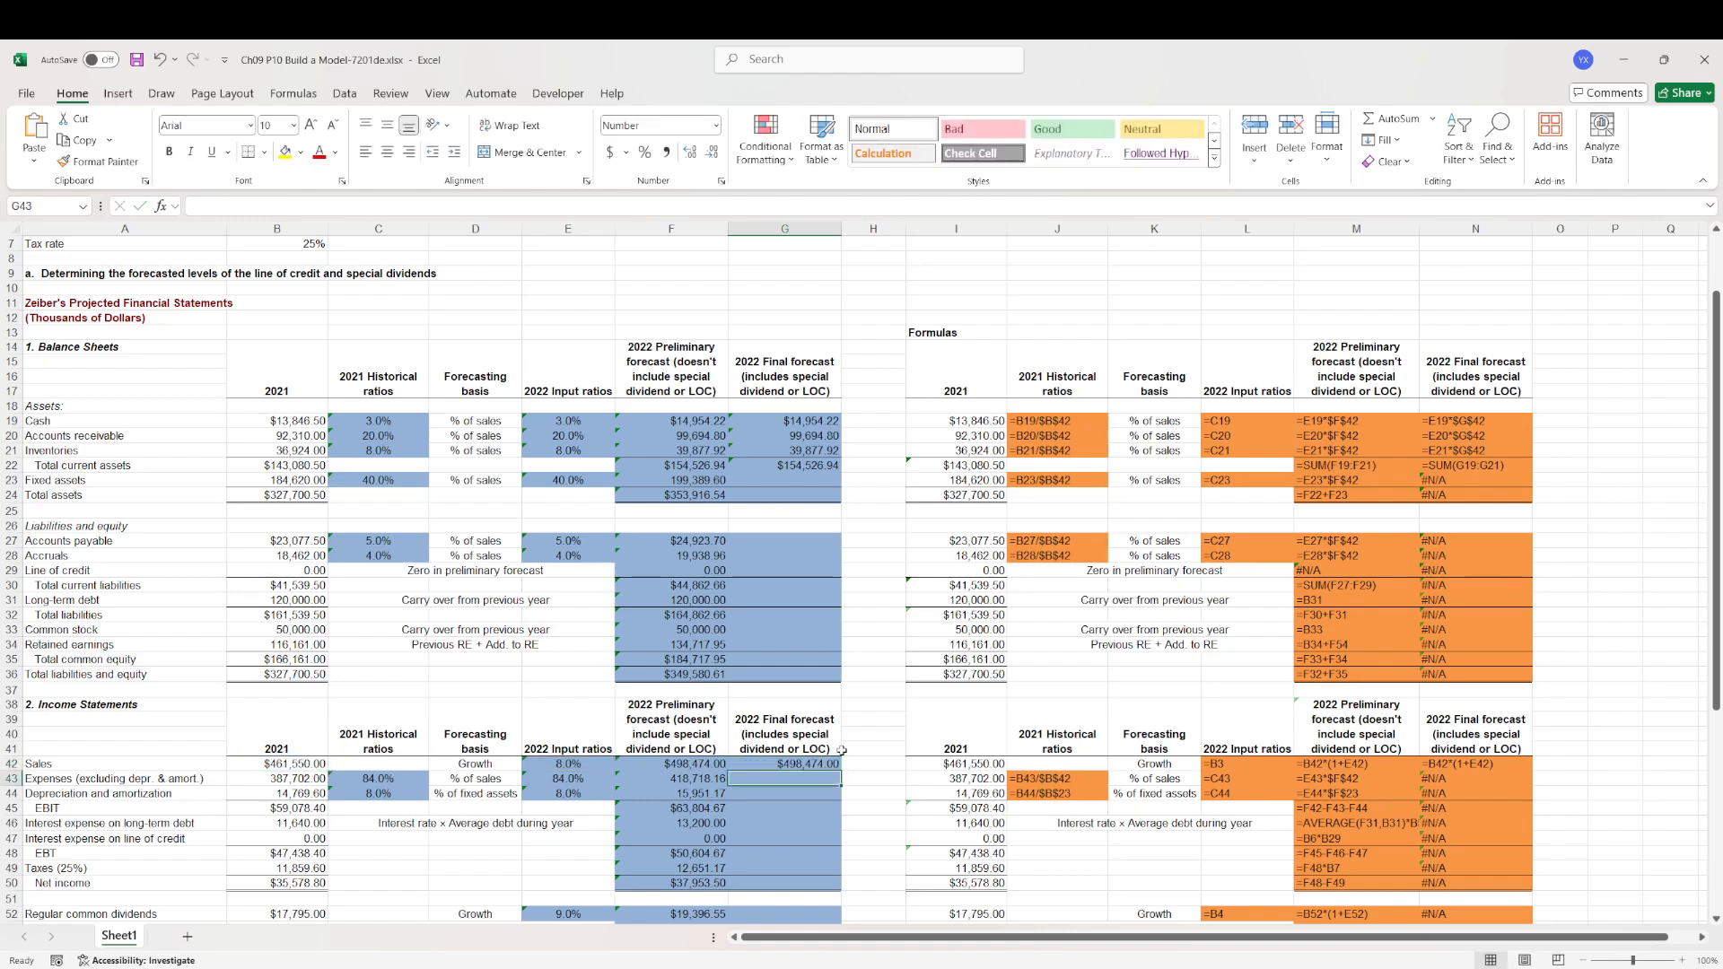
- Copy the final accounts receivable formula from G20 into the final fixed assets cell G23, giving =E23*$G$42
{"action": "left_click", "coordinate": [796, 465]}
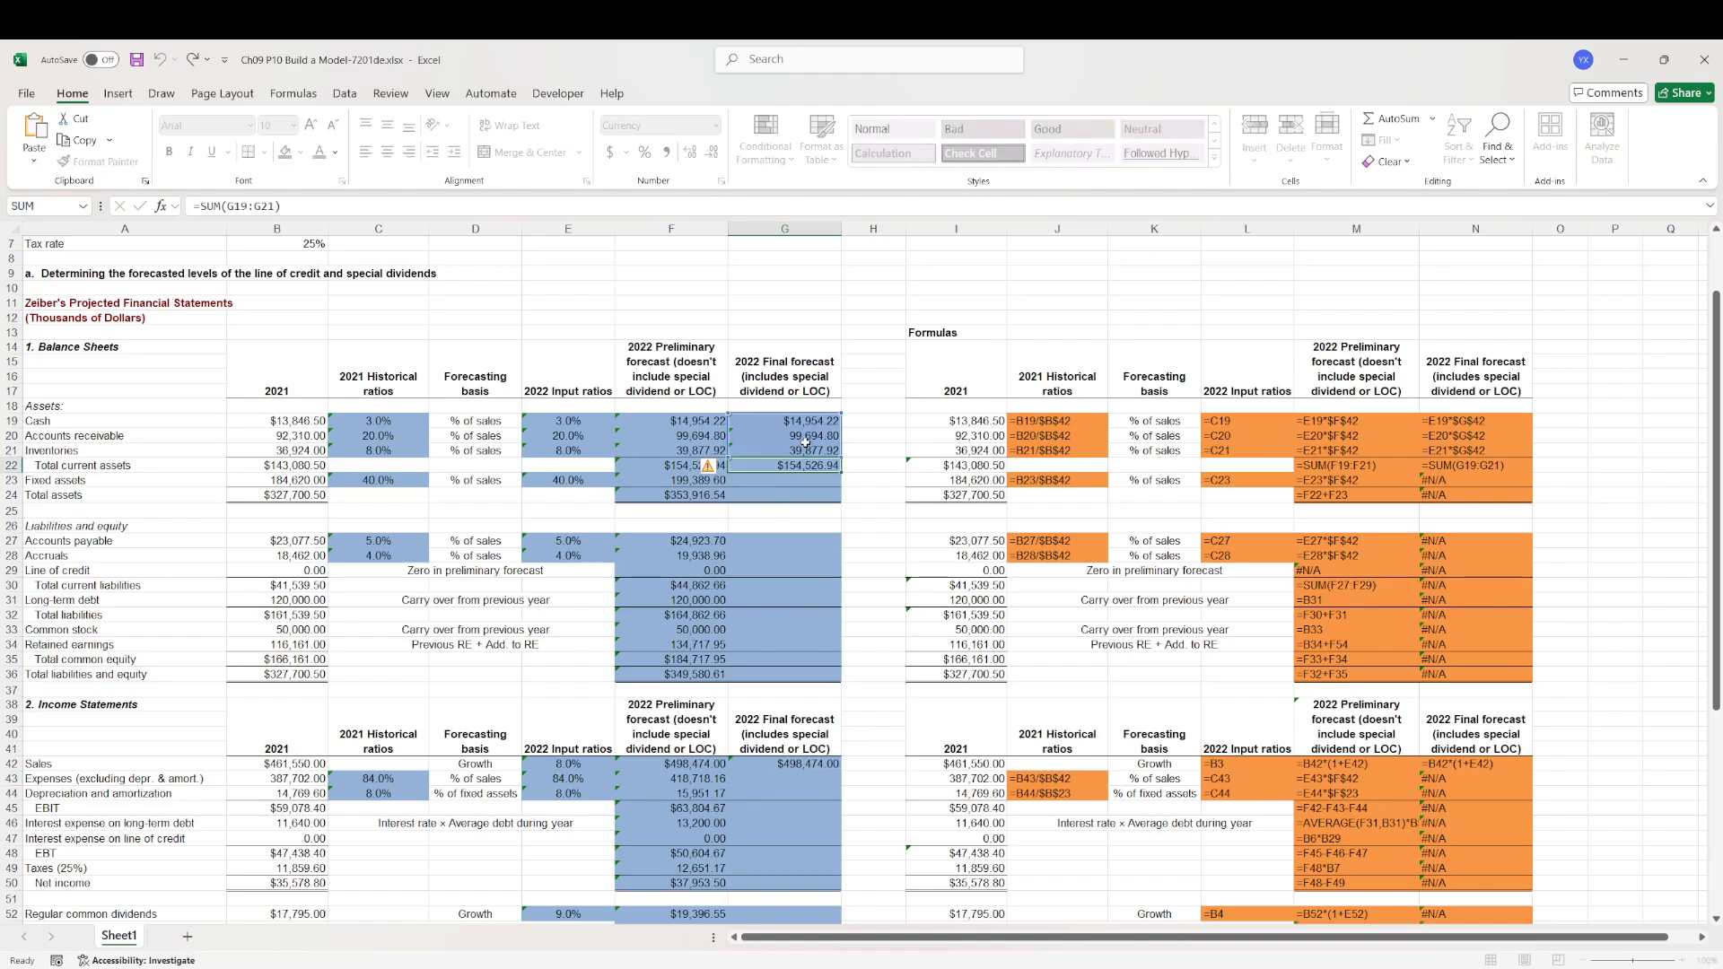
{"action": "left_click_drag", "start_coordinate": [678, 475], "coordinate": [760, 466]}
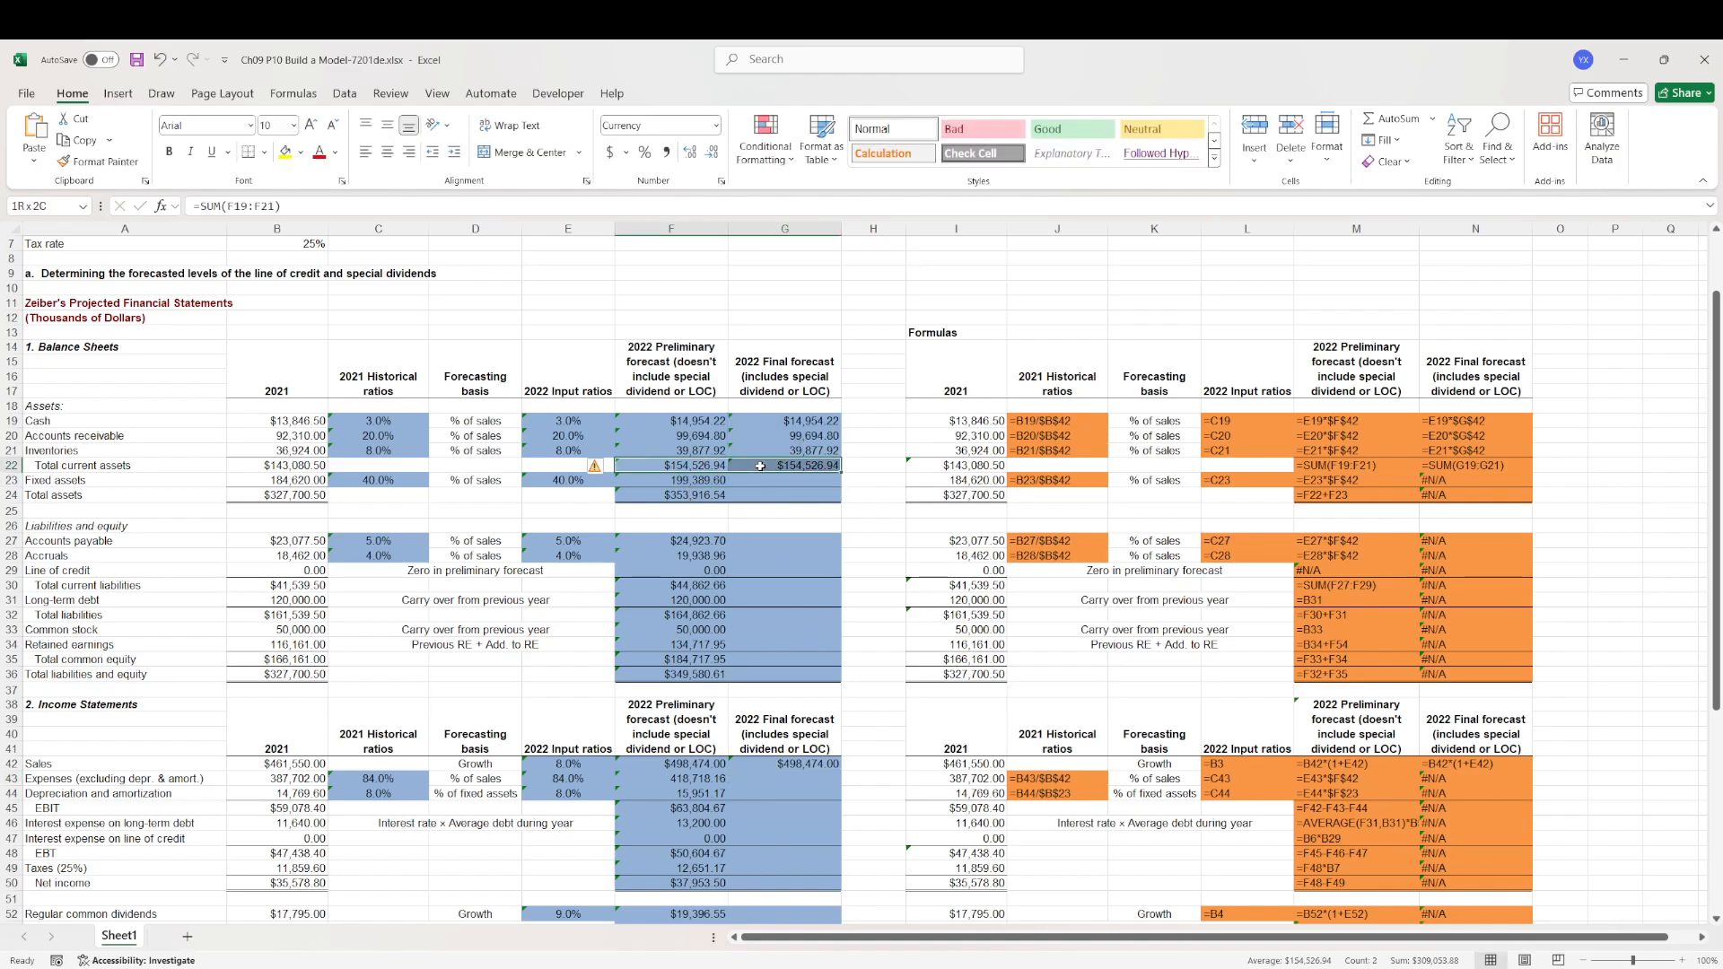
{"action": "double_click", "coordinate": [705, 480]}
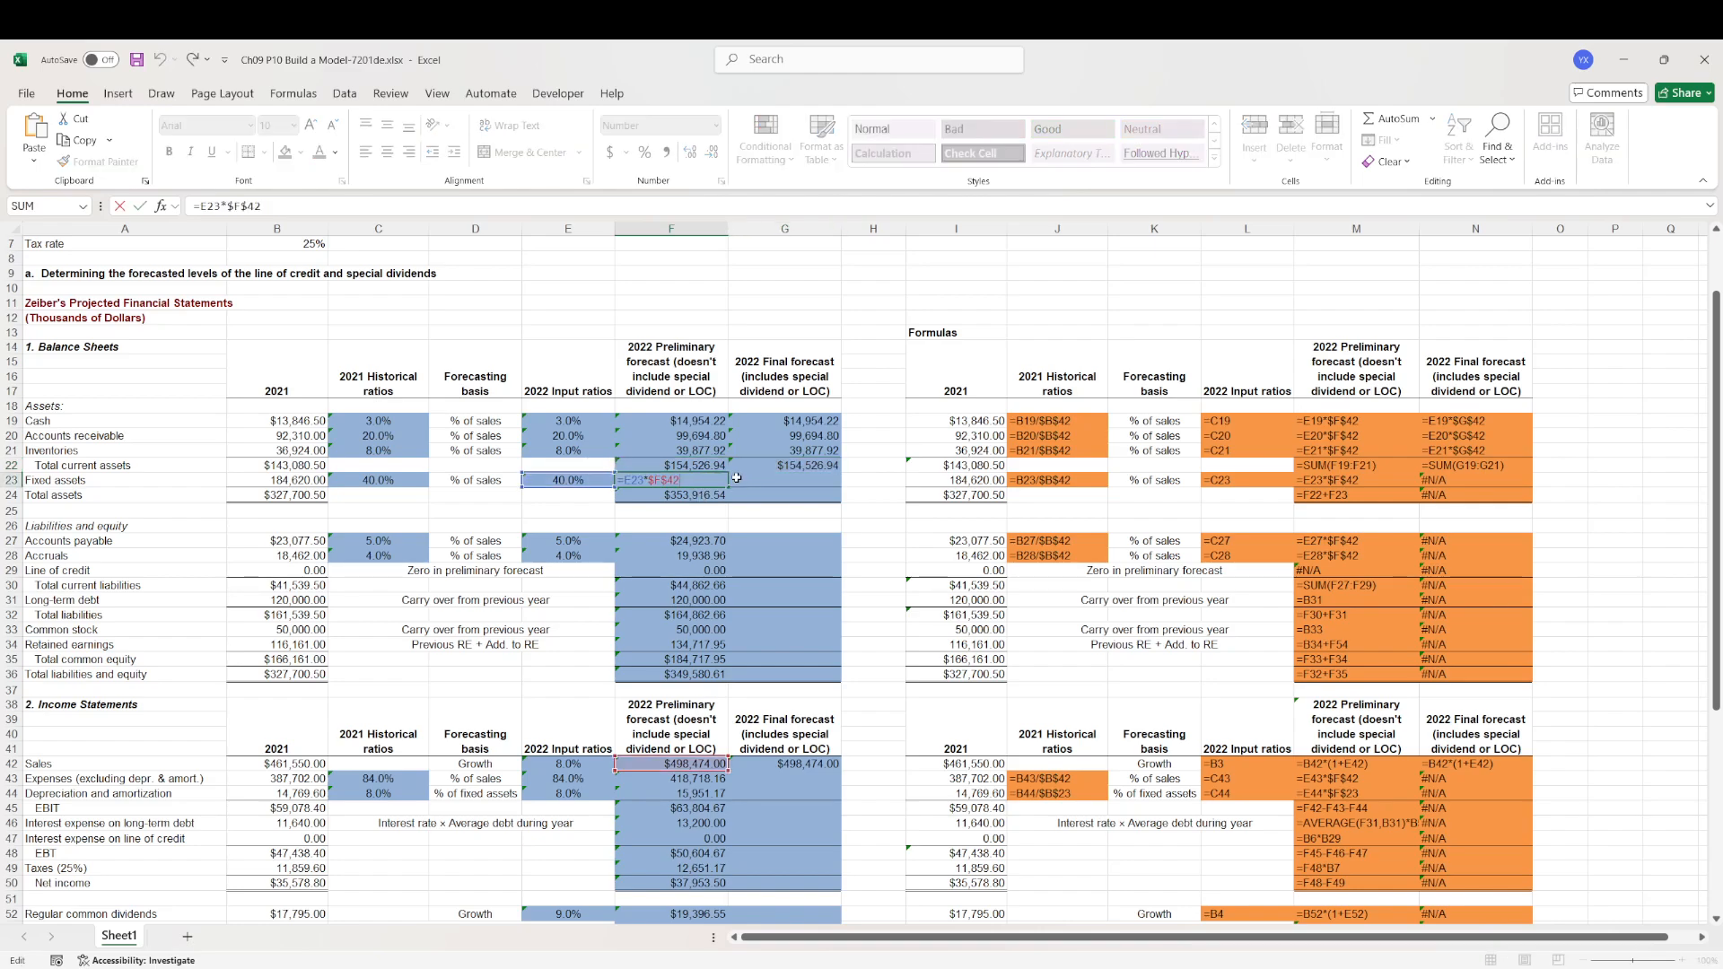
{"action": "left_click", "coordinate": [796, 435]}
{"action": "key", "text": "ctrl+c"}
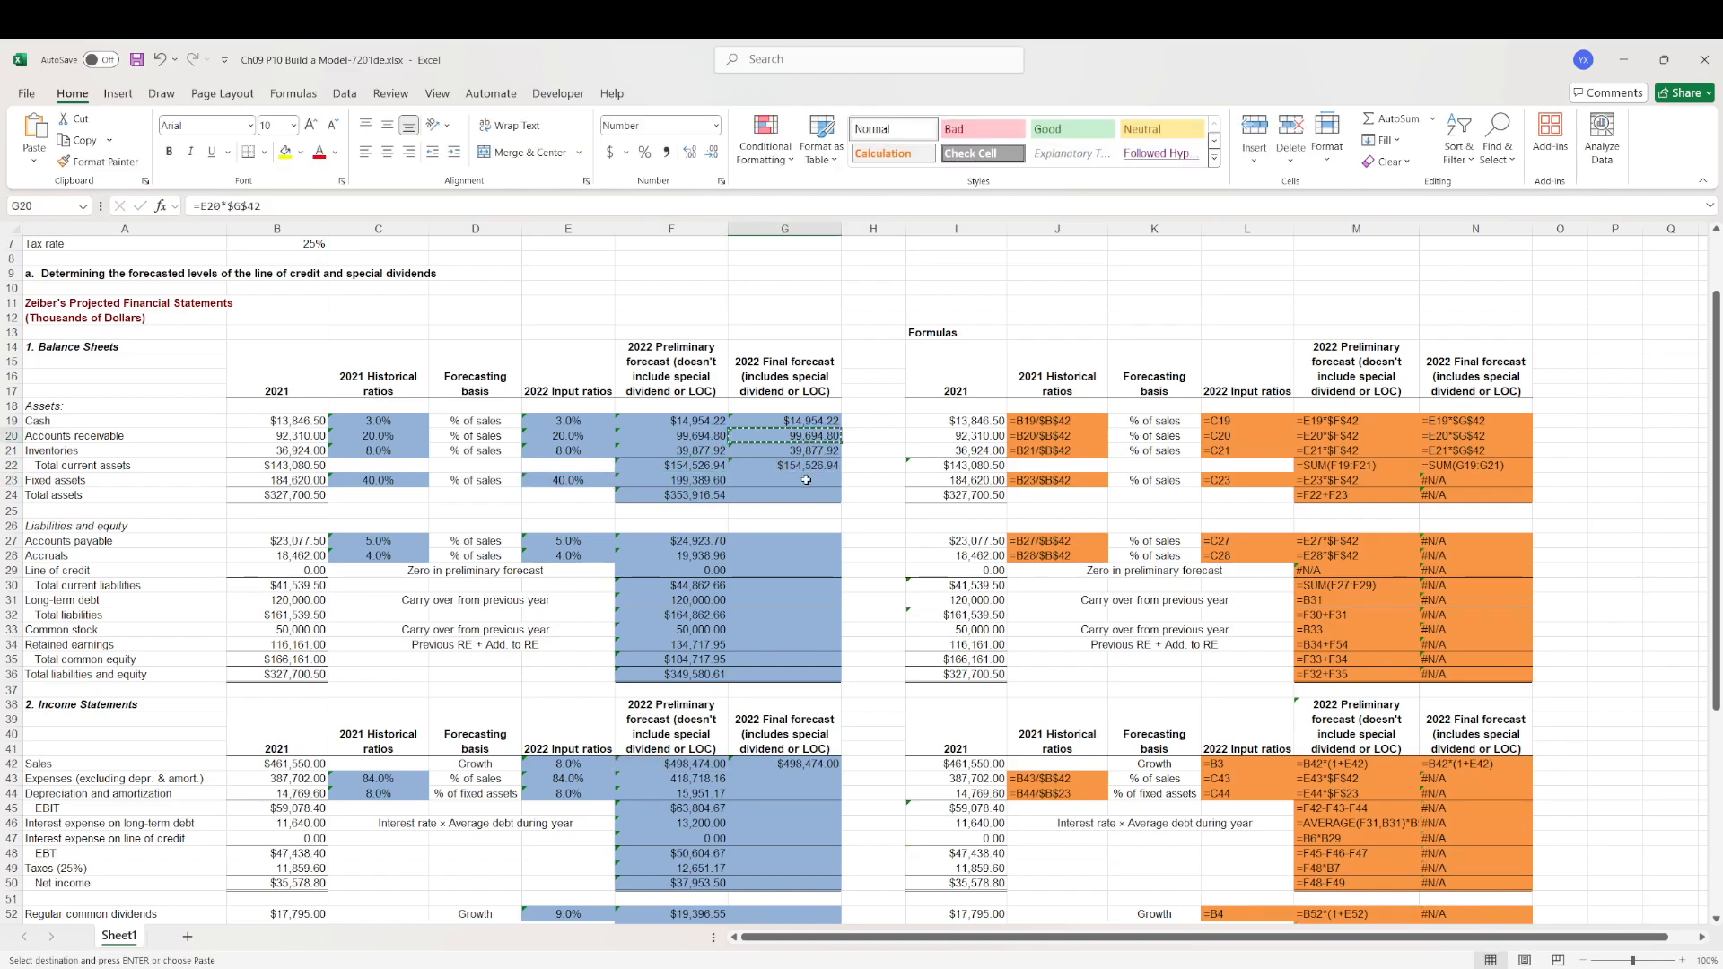
{"action": "left_click", "coordinate": [796, 480]}
{"action": "key", "text": "ctrl+v"}
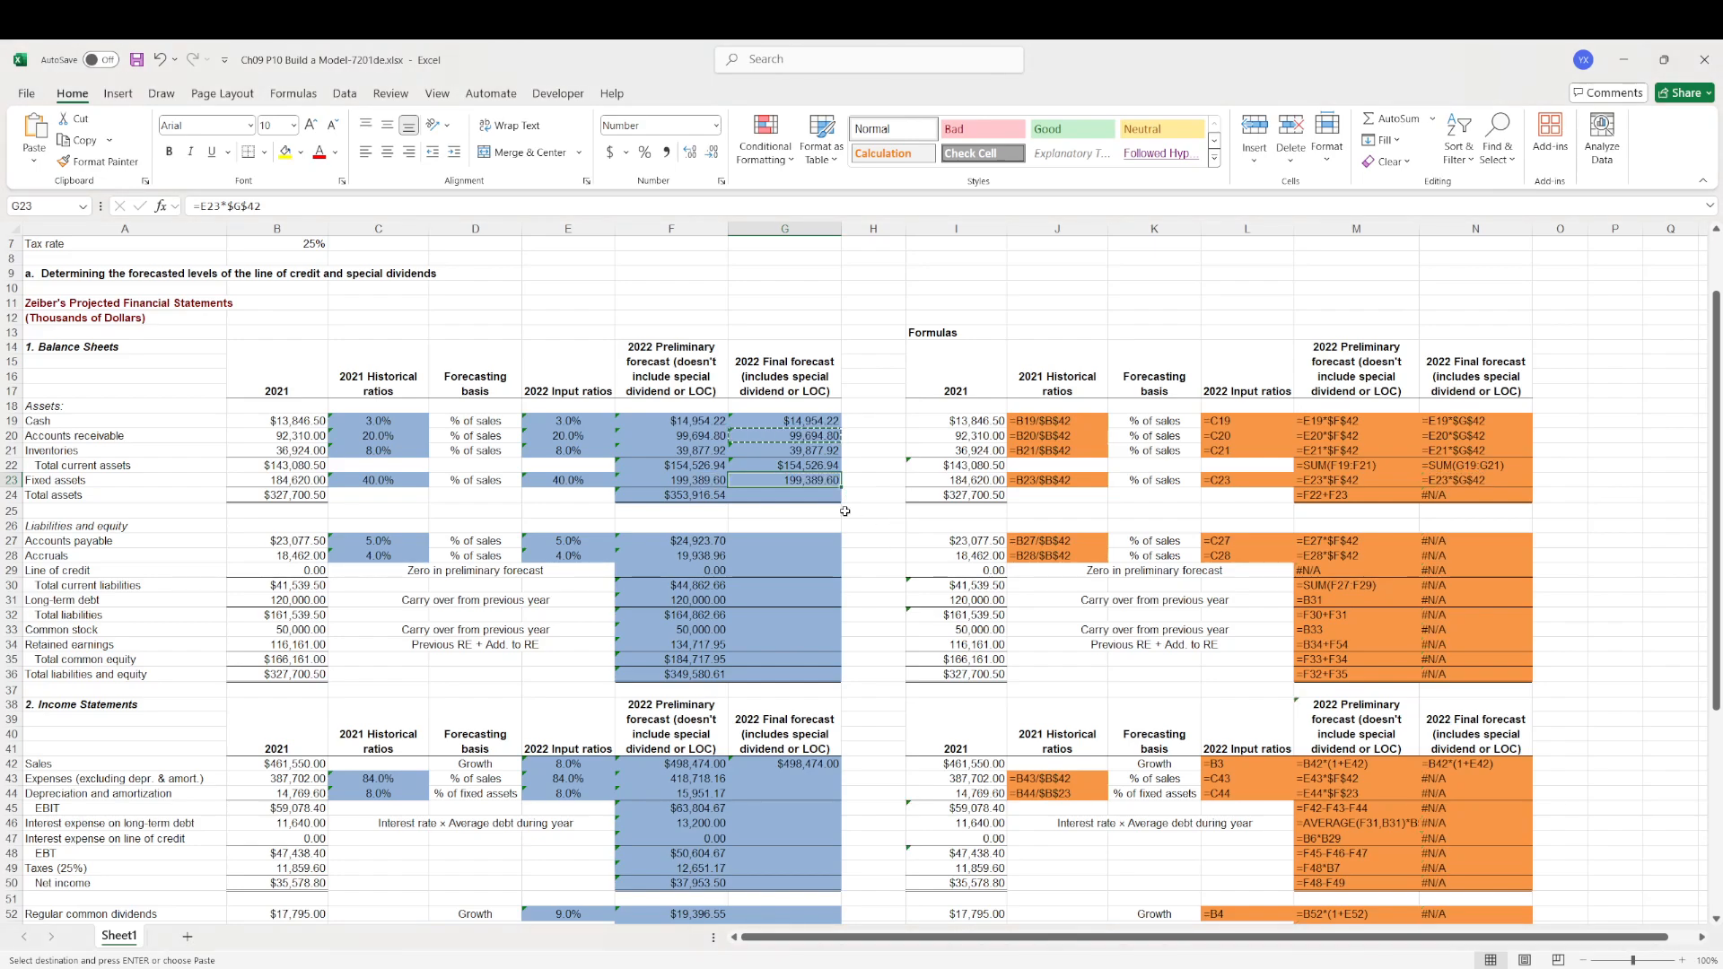
{"action": "double_click", "coordinate": [785, 482]}
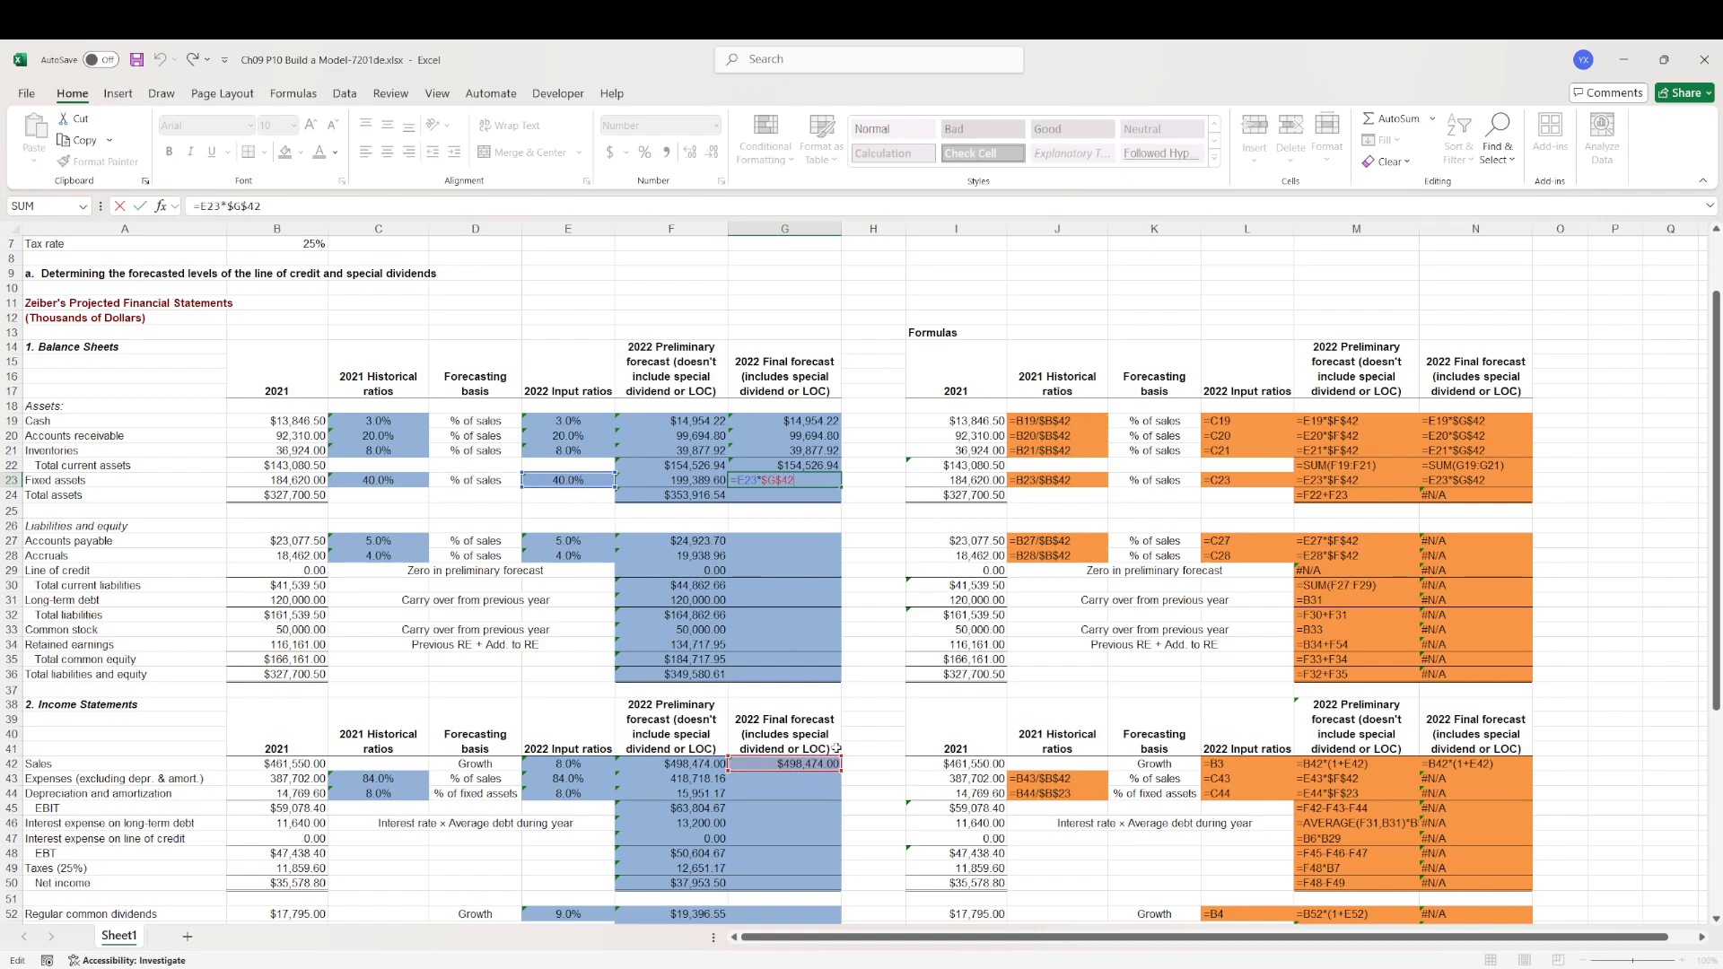
{"action": "key", "text": "ctrl+Return"}
- Fill in final total assets in G24 with =G22+G23
{"action": "double_click", "coordinate": [751, 496]}
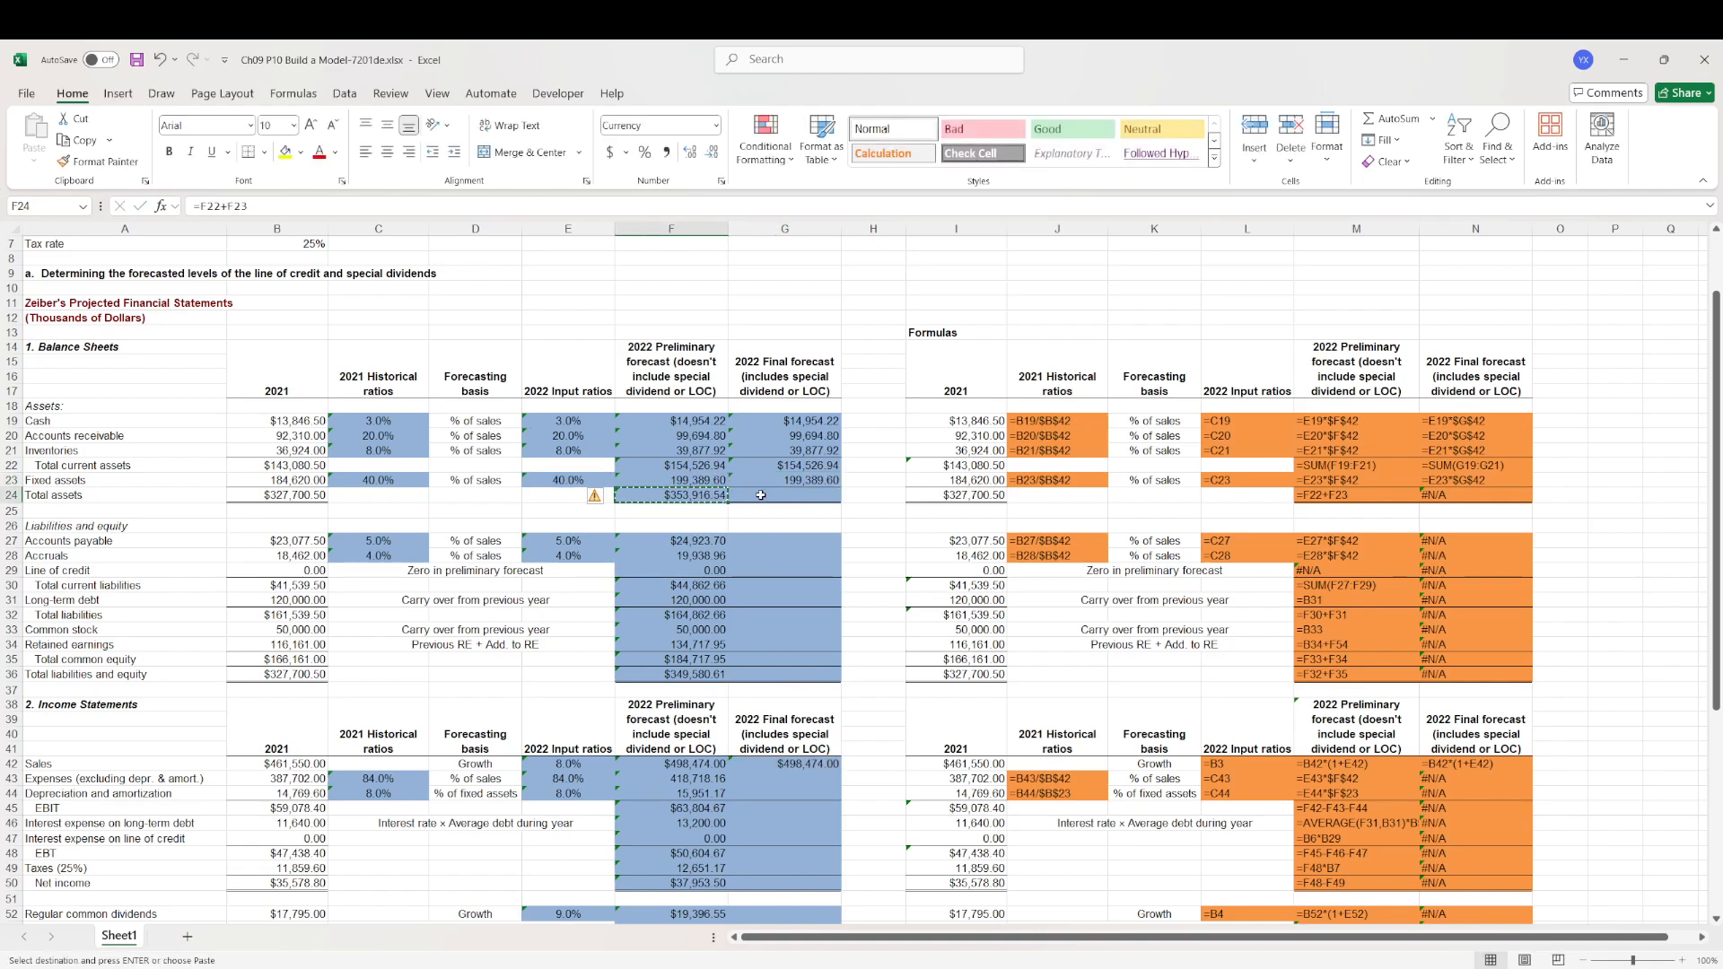
{"action": "type", "text": "=G22+G23"}
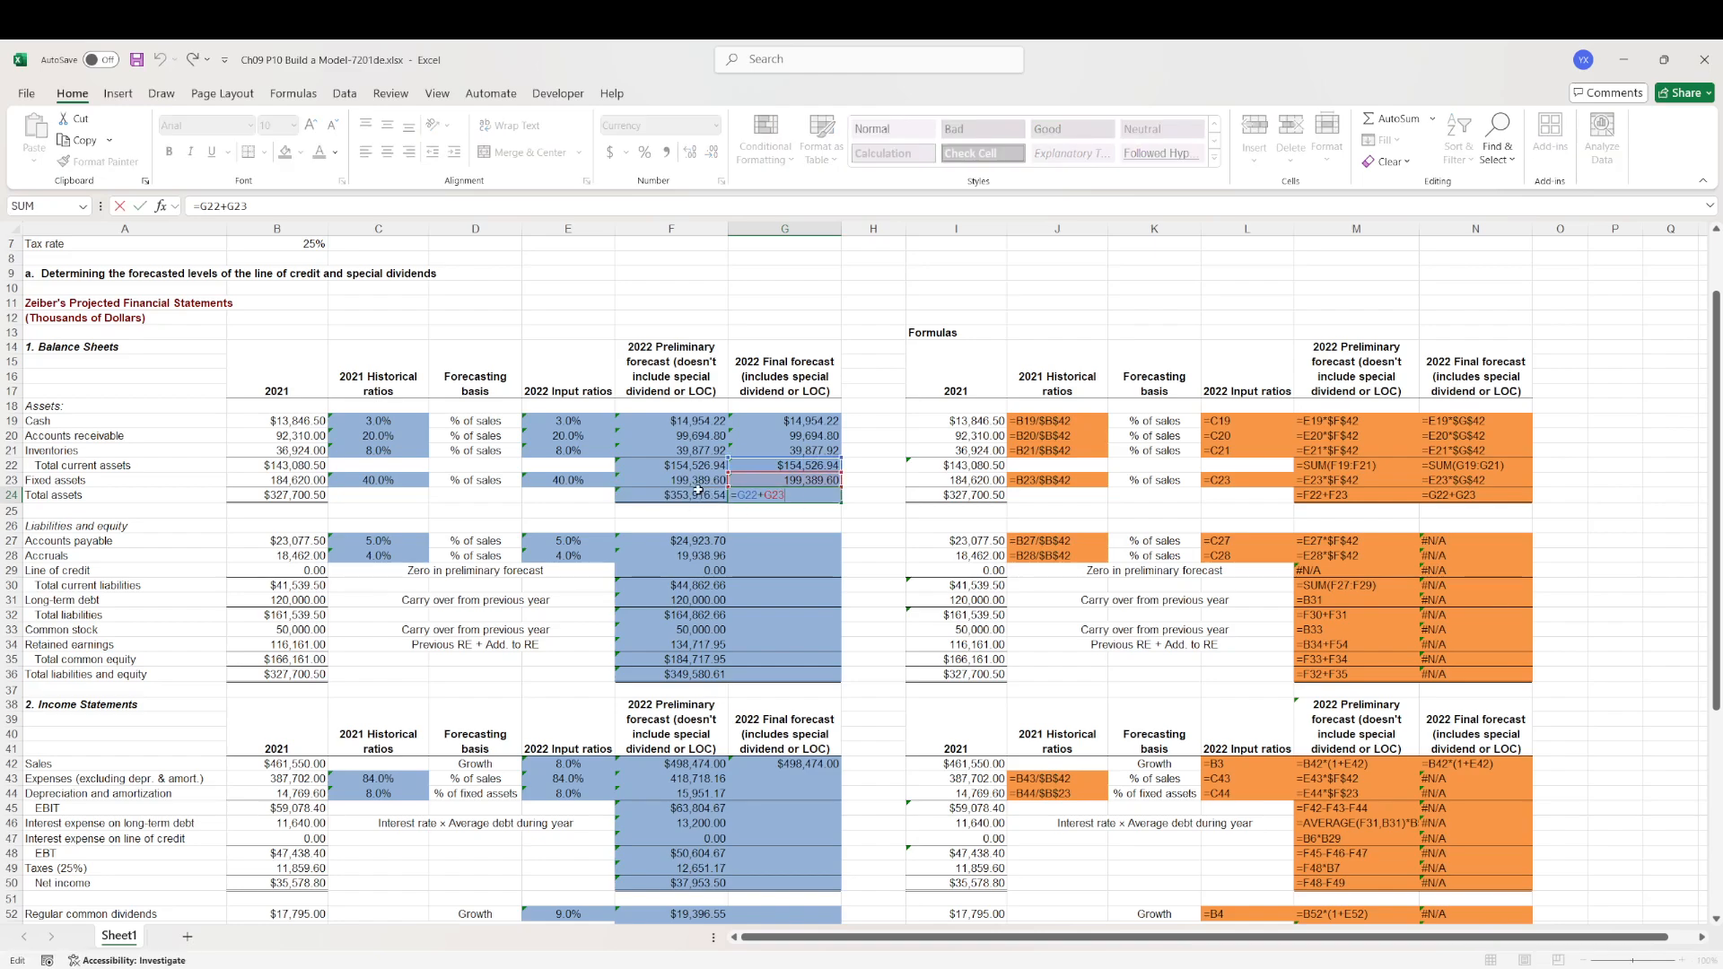
{"action": "key", "text": "ctrl+Return"}
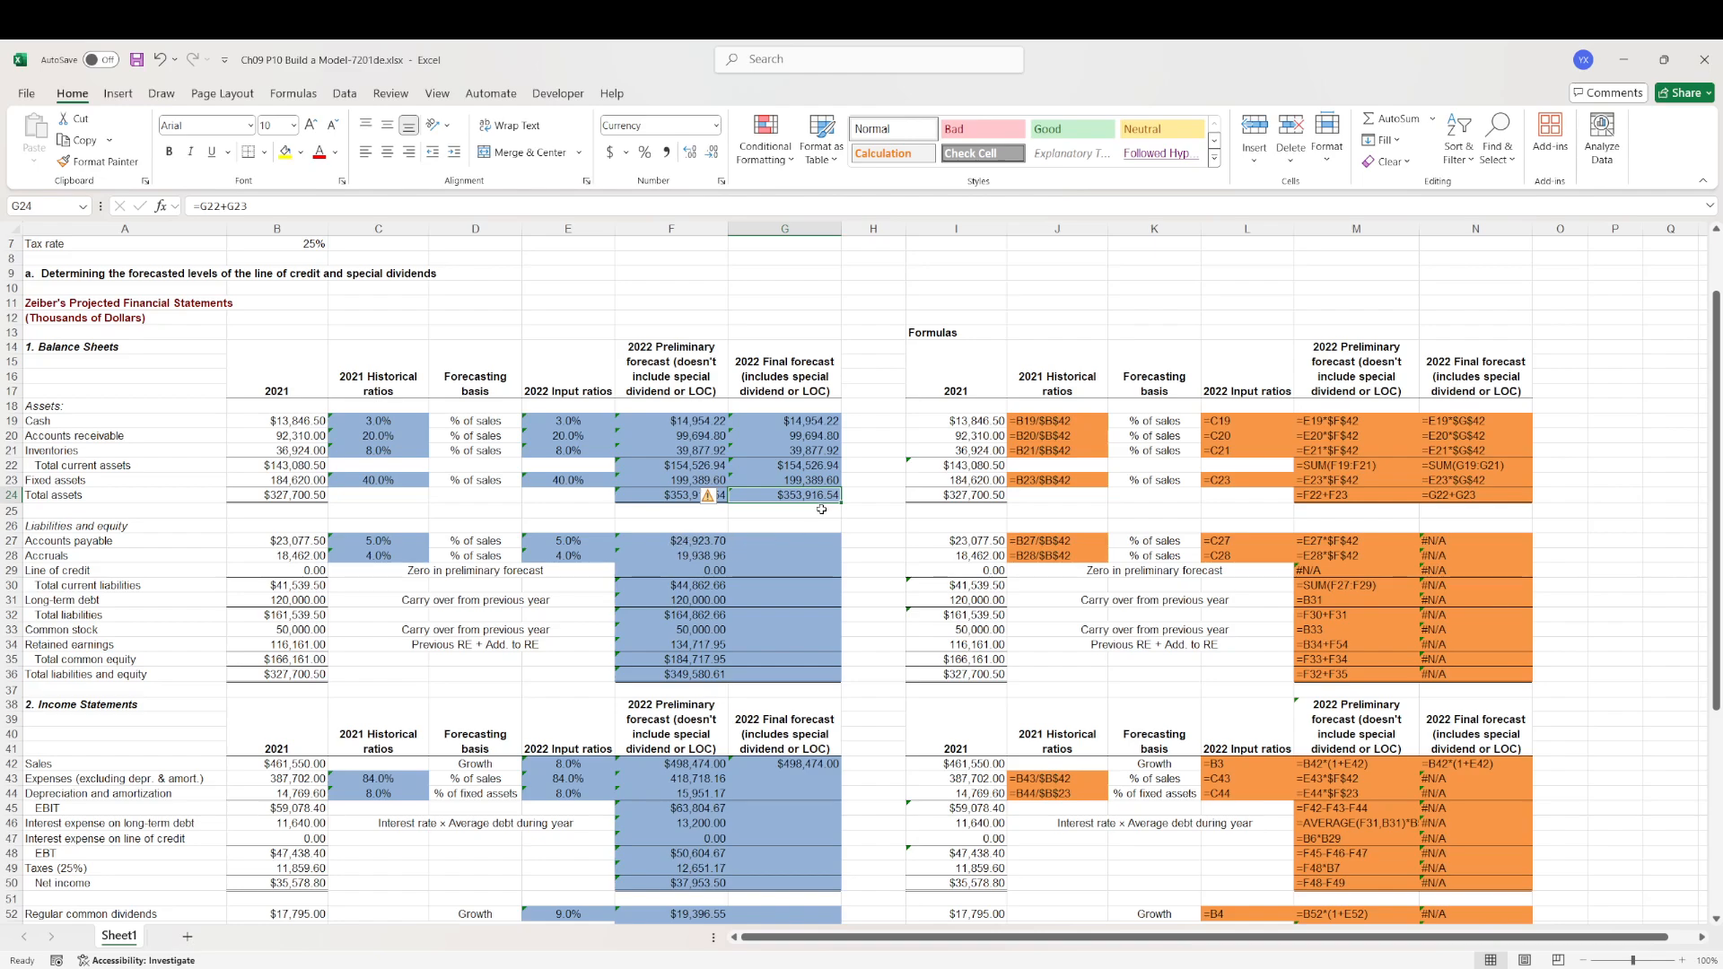
- Copy the formula from G20 into the final accounts payable cell G27 as =E27*$G$42, pasting only the formula
{"action": "left_click", "coordinate": [807, 437]}
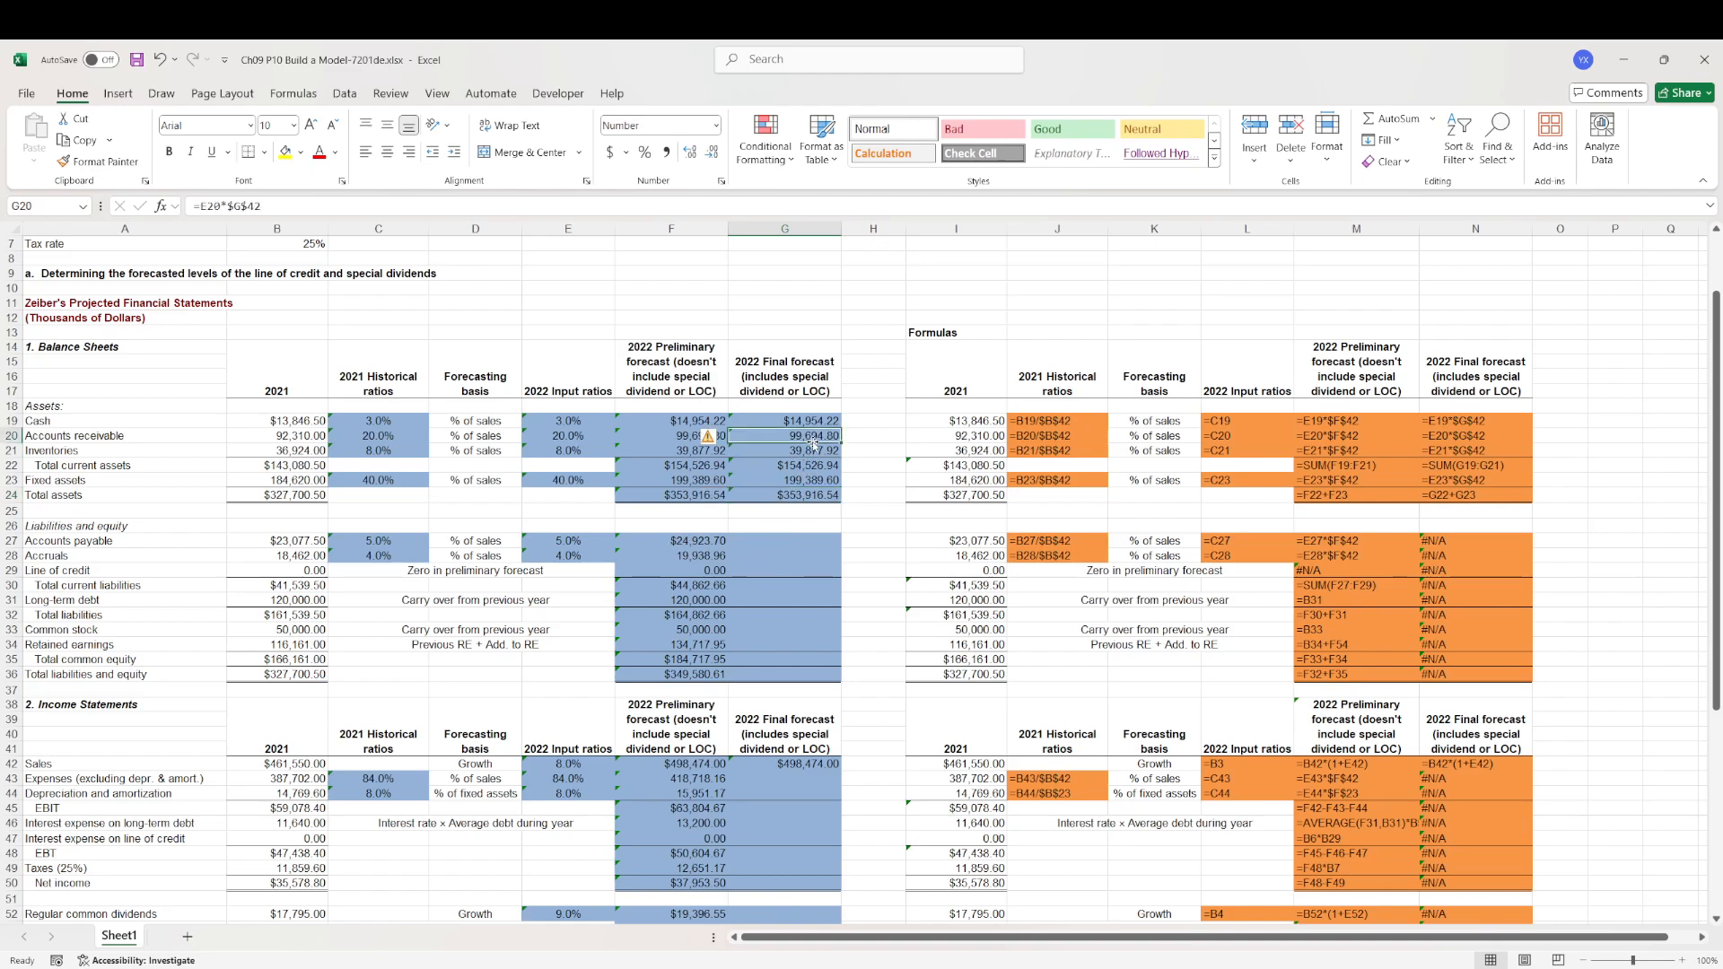
{"action": "key", "text": "ctrl+c"}
{"action": "left_click", "coordinate": [789, 538]}
{"action": "key", "text": "ctrl+v"}
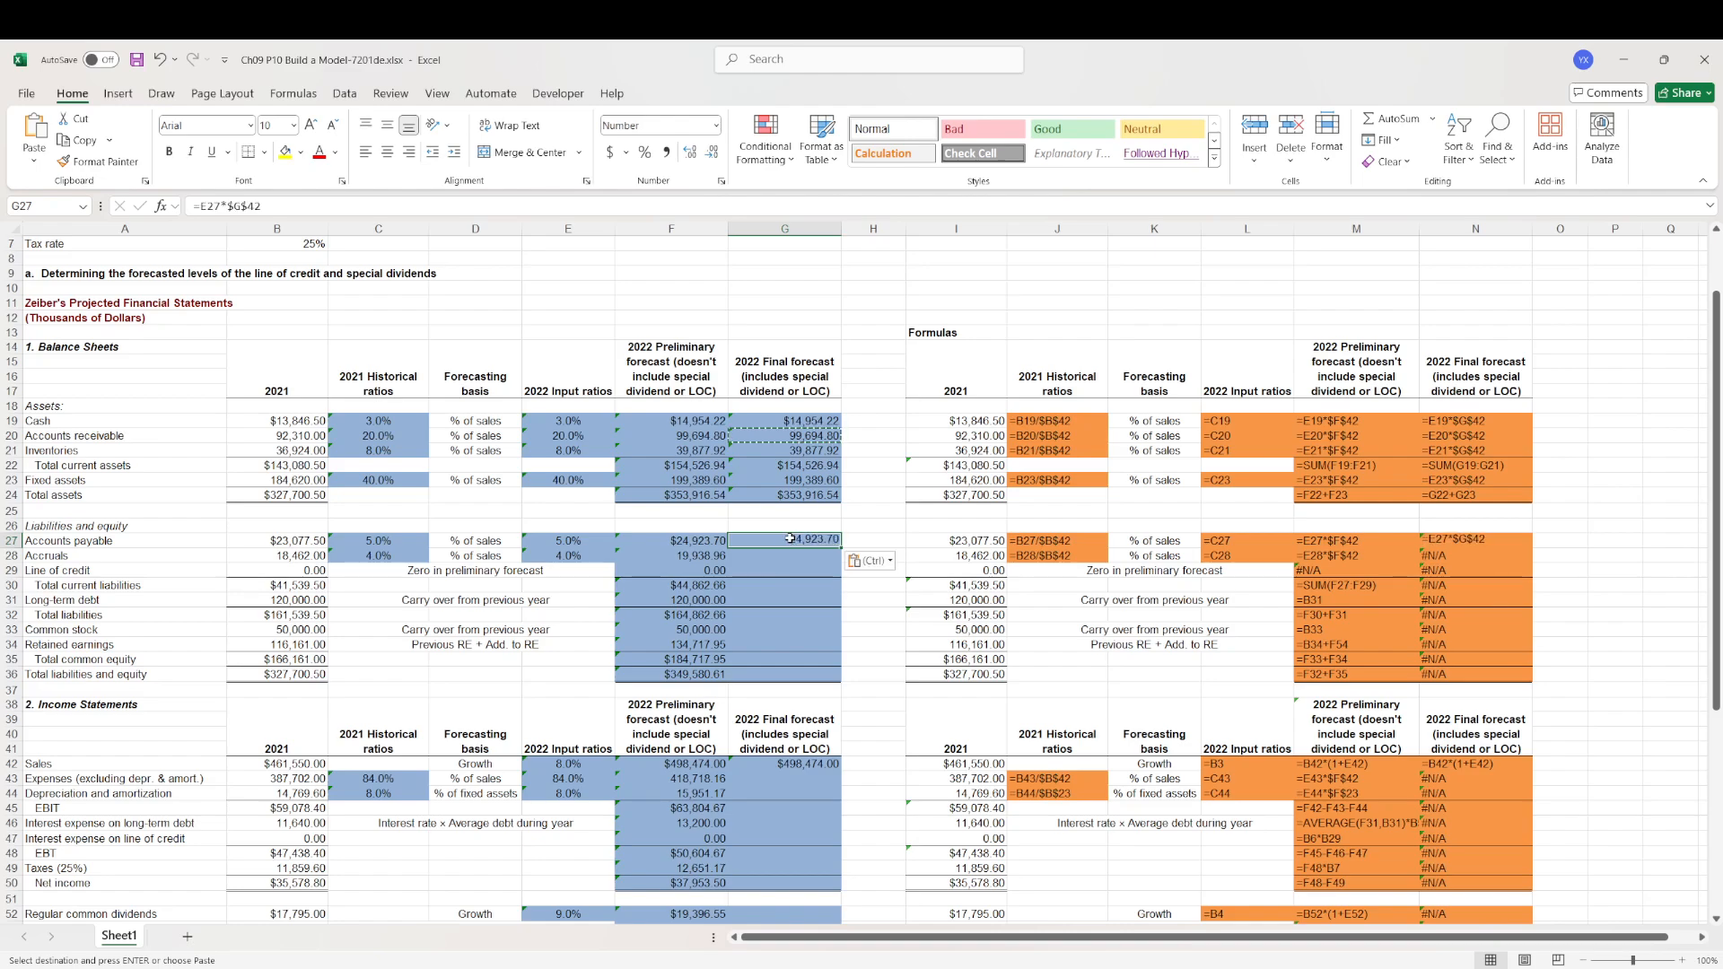
{"action": "key", "text": "ctrl"}
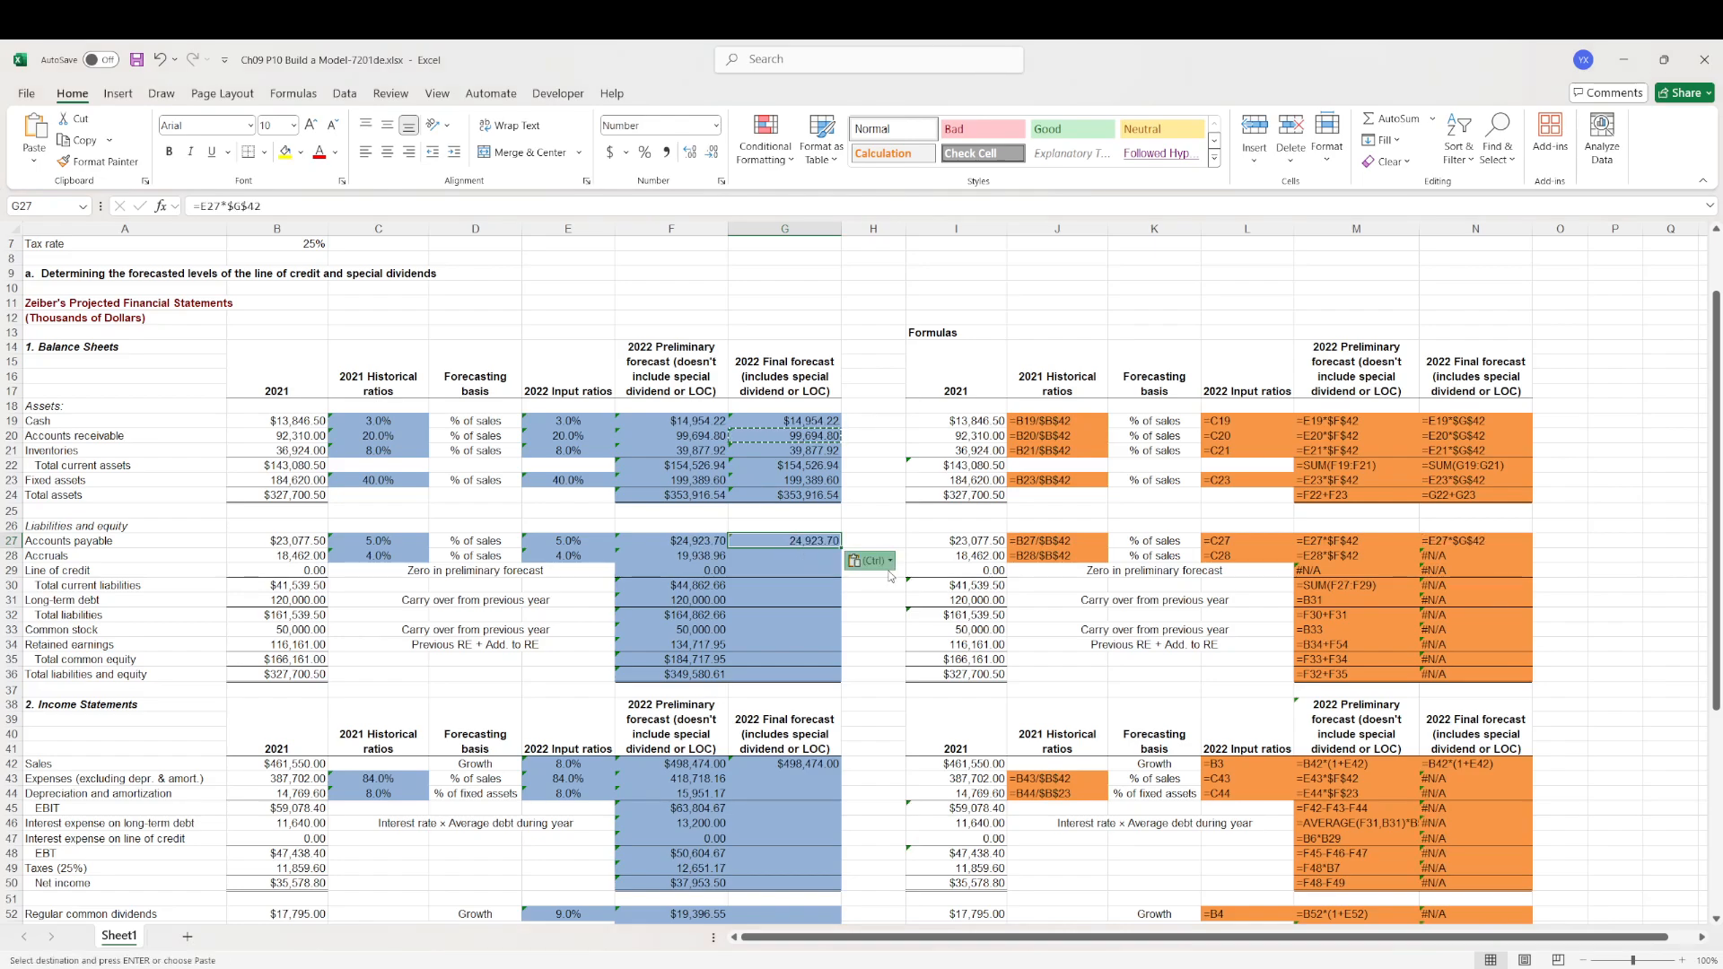
{"action": "key", "text": "f"}
- Copy the final accounts payable formula into accruals G28 as =E28*$G$42 and check the references in both cells
{"action": "key", "text": "ctrl+c"}
{"action": "left_click", "coordinate": [808, 558]}
{"action": "key", "text": "ctrl+v"}
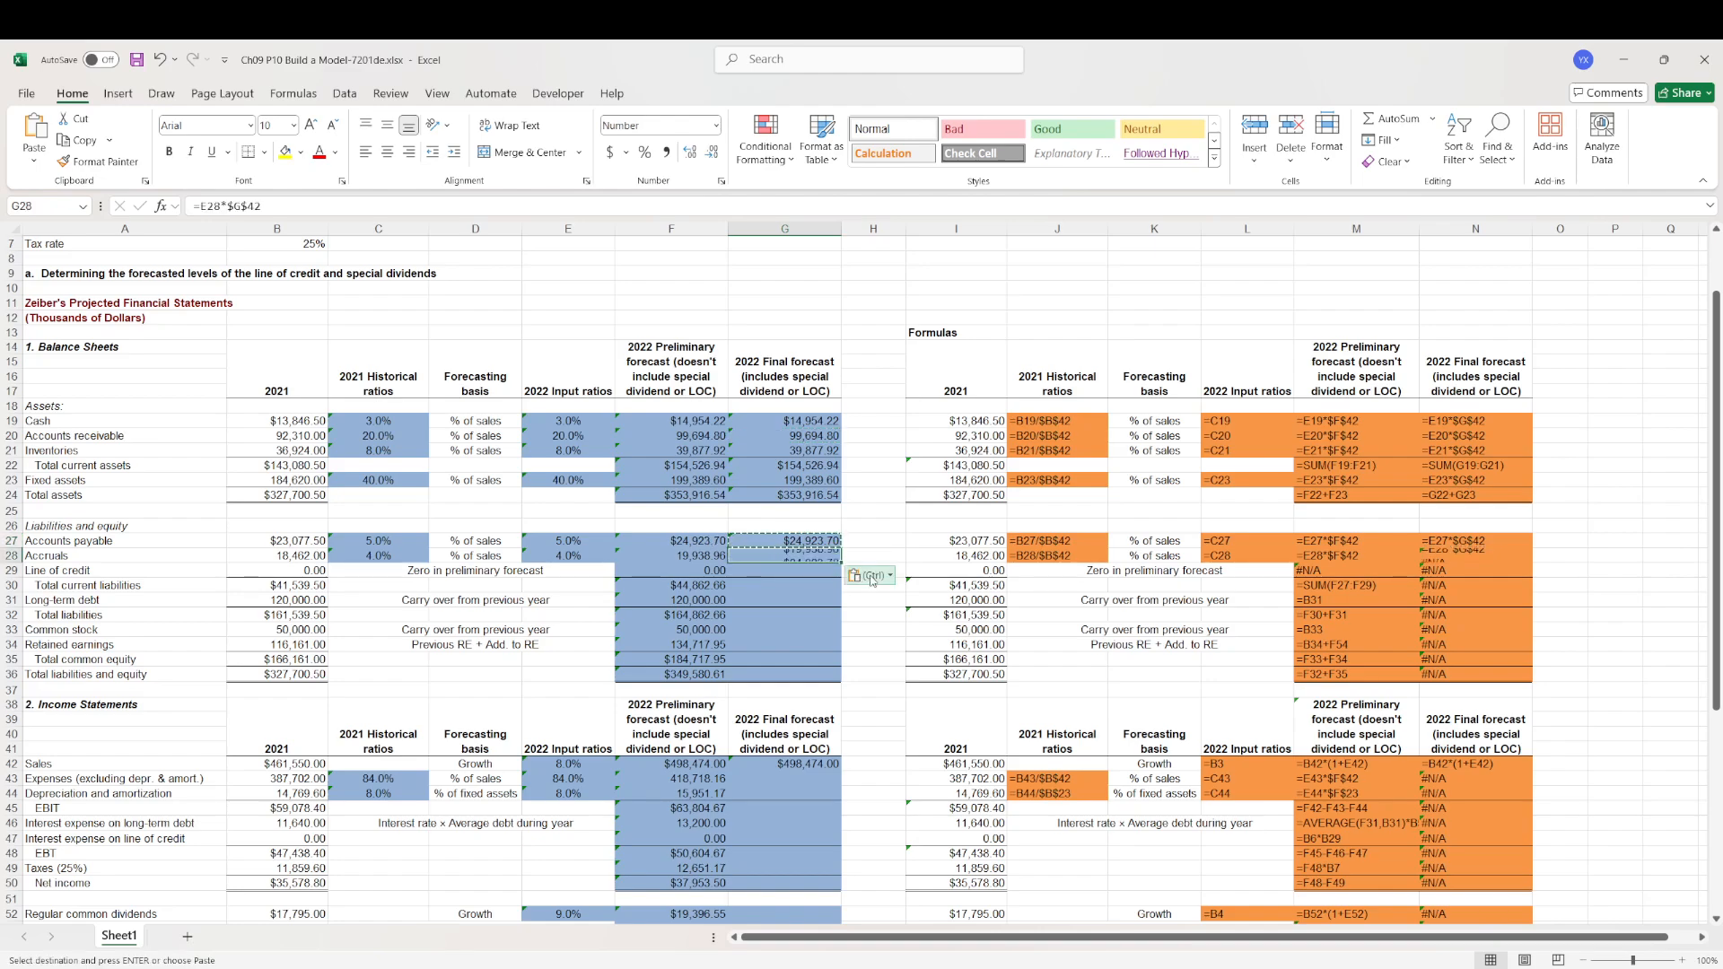
{"action": "double_click", "coordinate": [801, 554]}
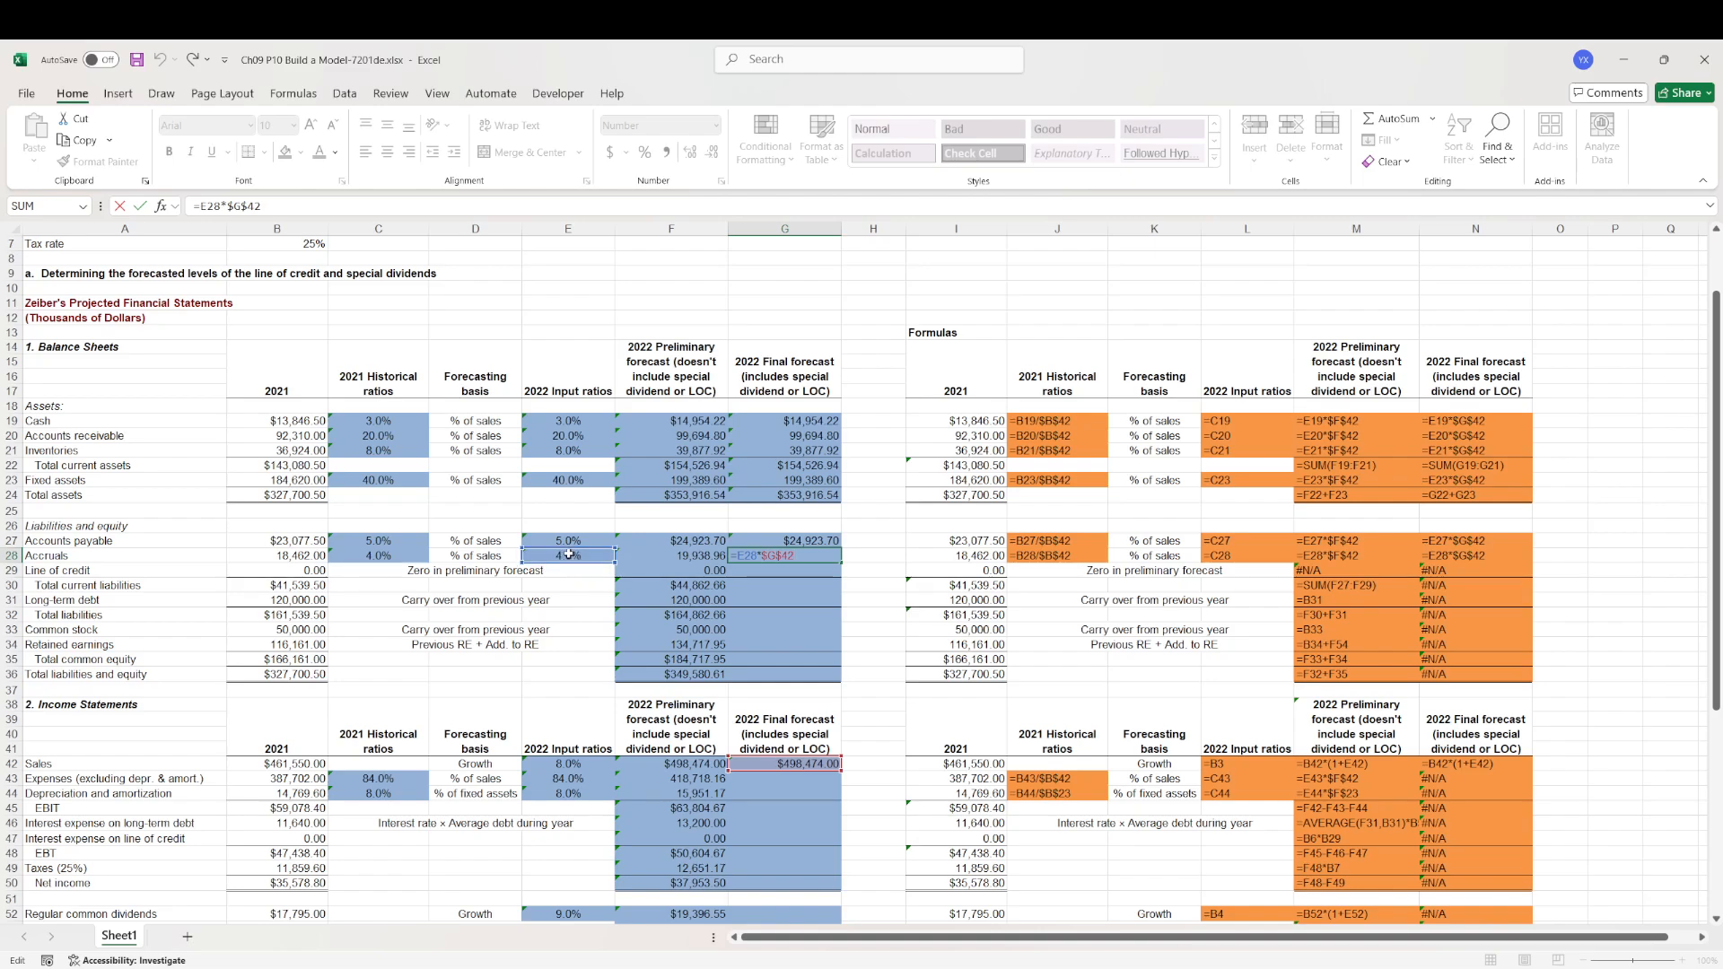
{"action": "left_click", "coordinate": [784, 511]}
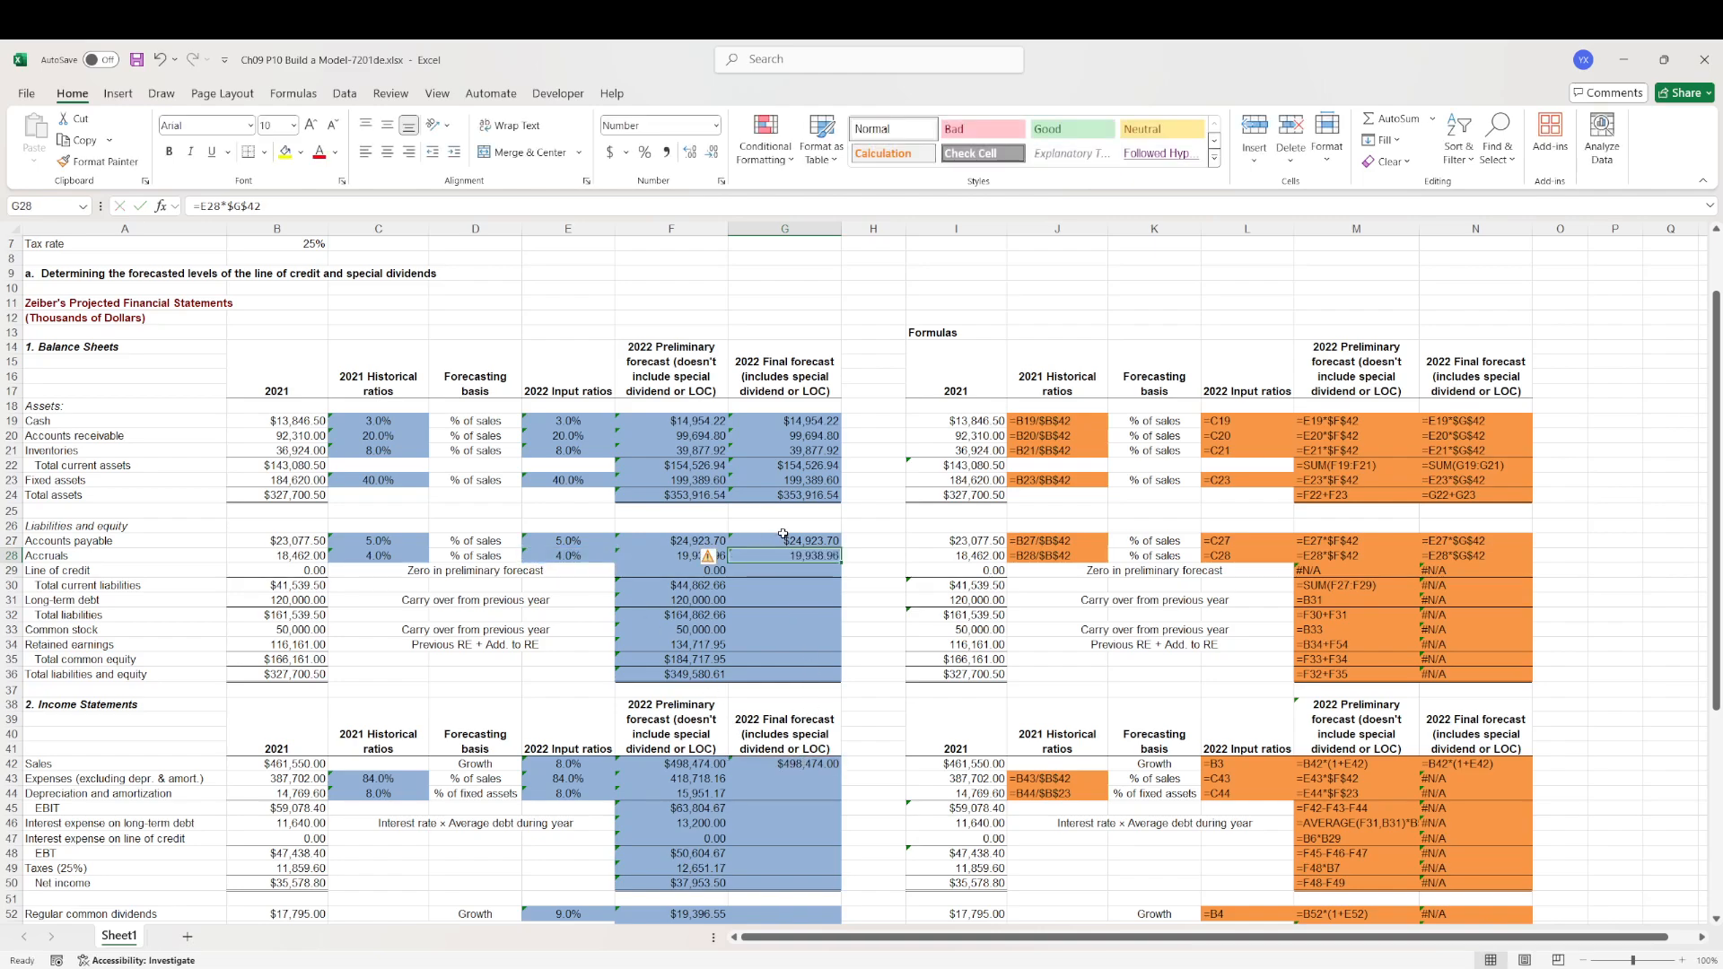
{"action": "double_click", "coordinate": [783, 538]}
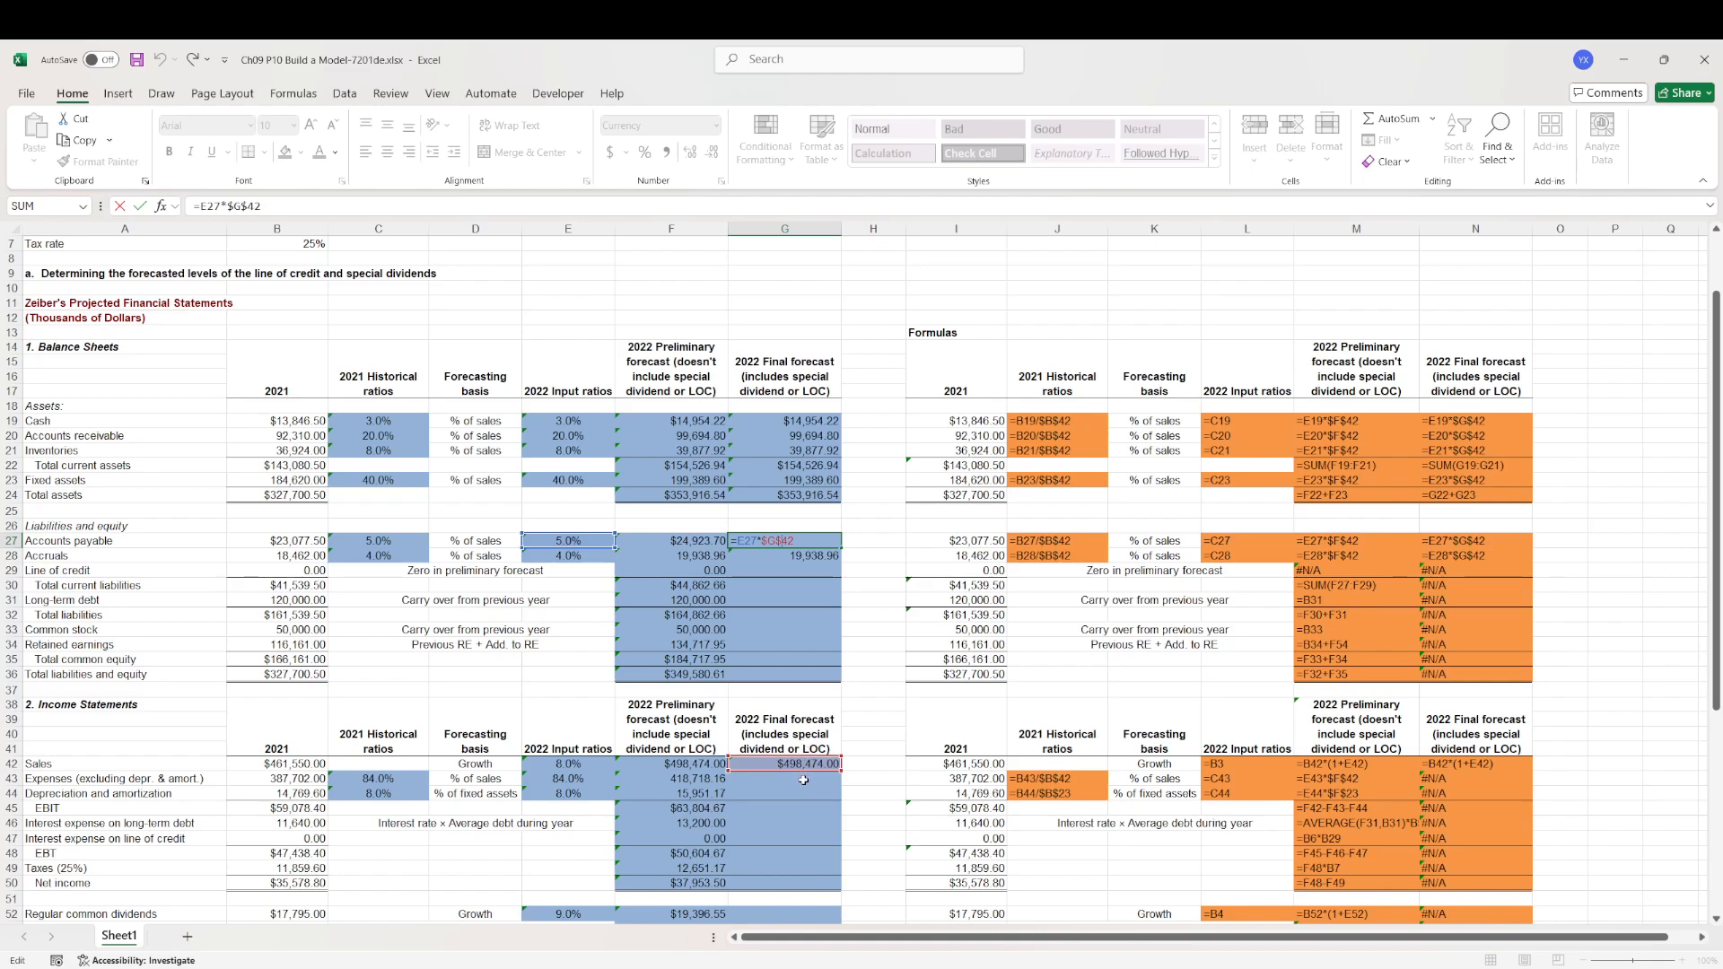
{"action": "key", "text": "ctrl+Return"}
- Link the final line of credit in G29 to the financing deficit draw with =F66
{"action": "left_click", "coordinate": [720, 569]}
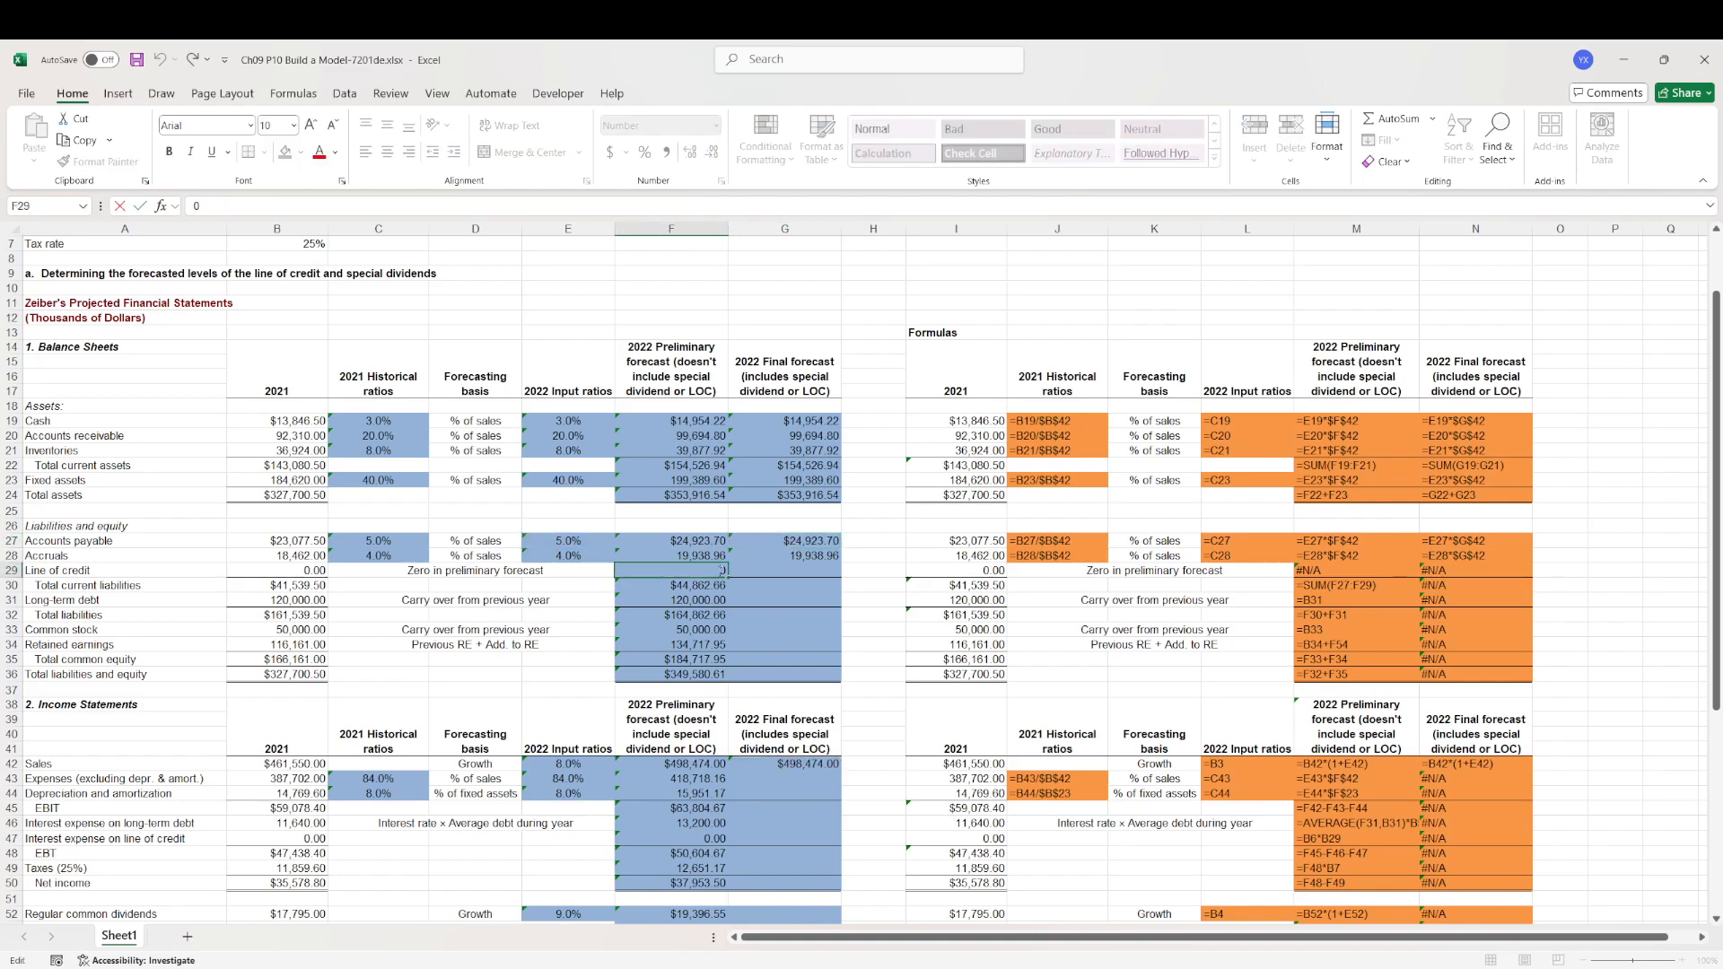
{"action": "left_click", "coordinate": [757, 572]}
{"action": "type", "text": "="}
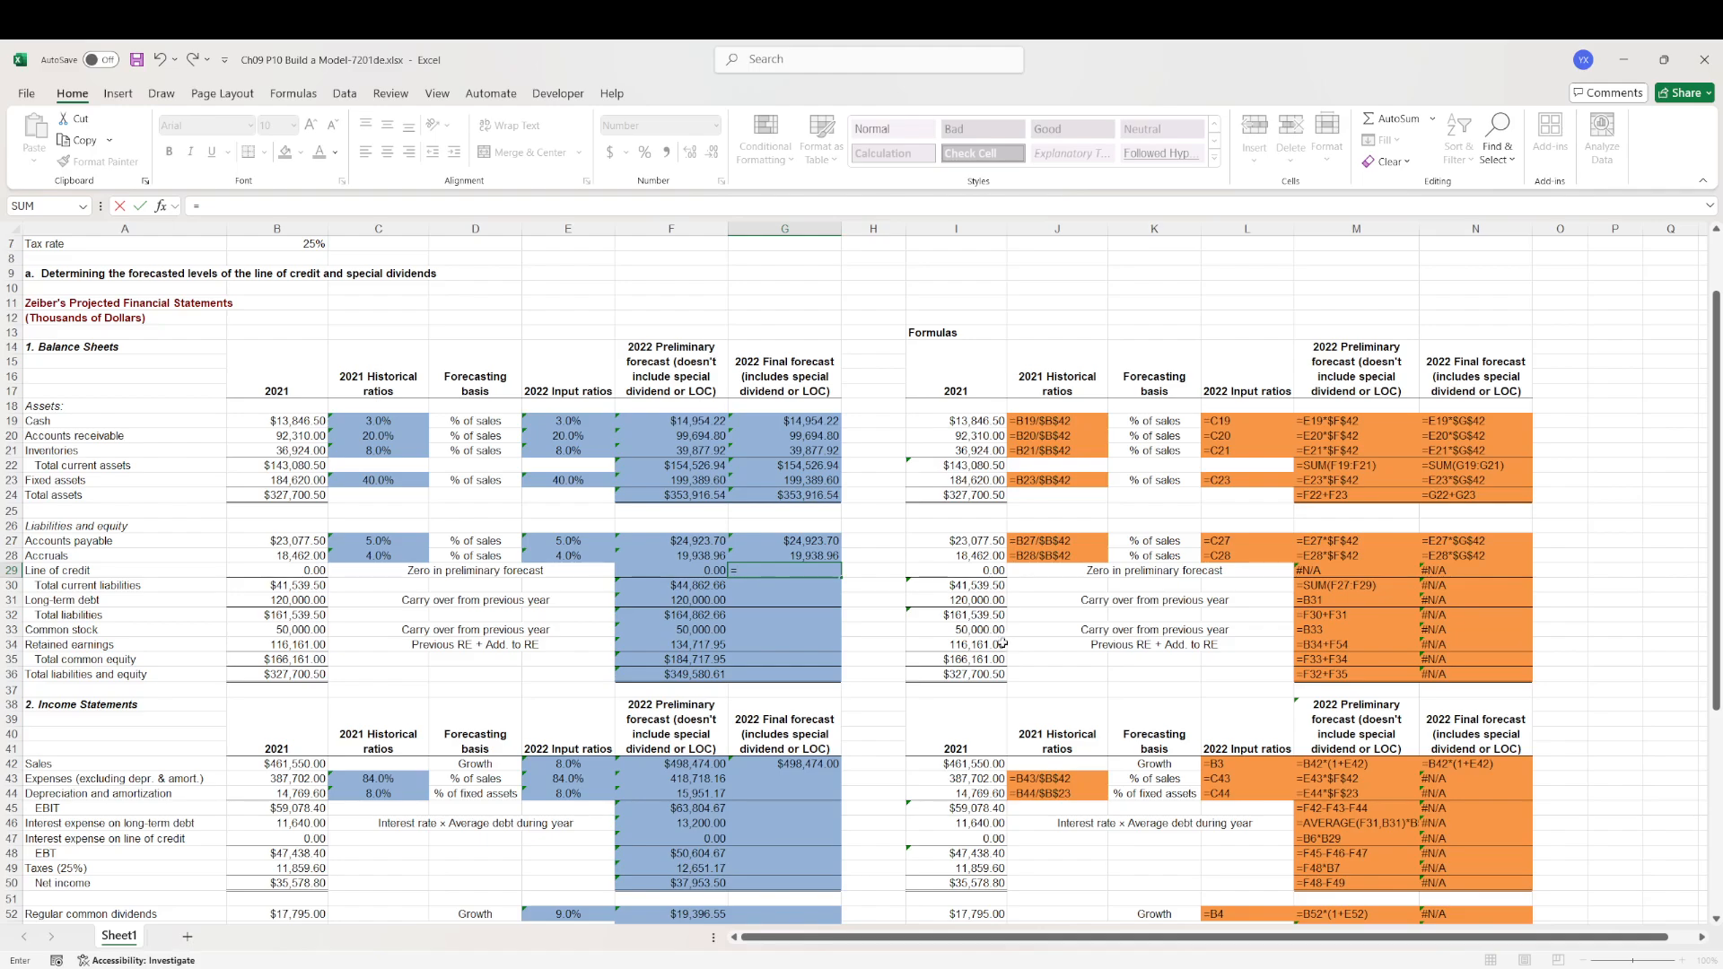
{"action": "scroll", "coordinate": [885, 657], "scroll_direction": "down", "scroll_amount": 7}
{"action": "left_click", "coordinate": [682, 810]}
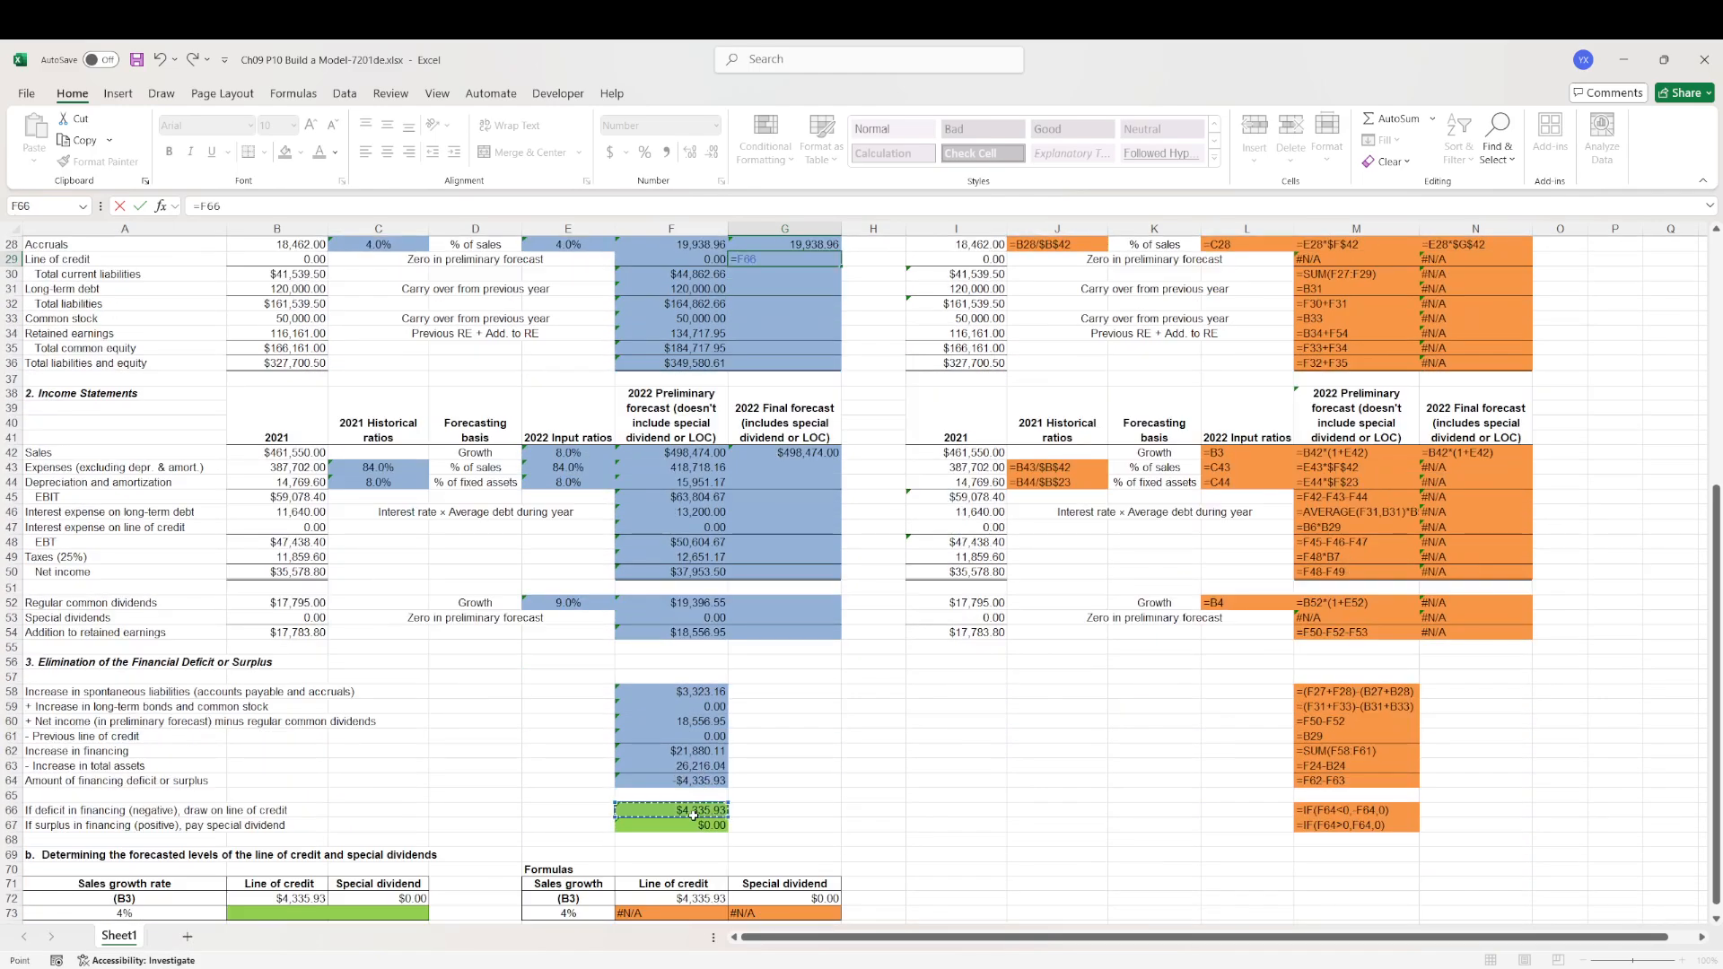
{"action": "scroll", "coordinate": [791, 797], "scroll_direction": "up", "scroll_amount": 4}
{"action": "key", "text": "Return"}
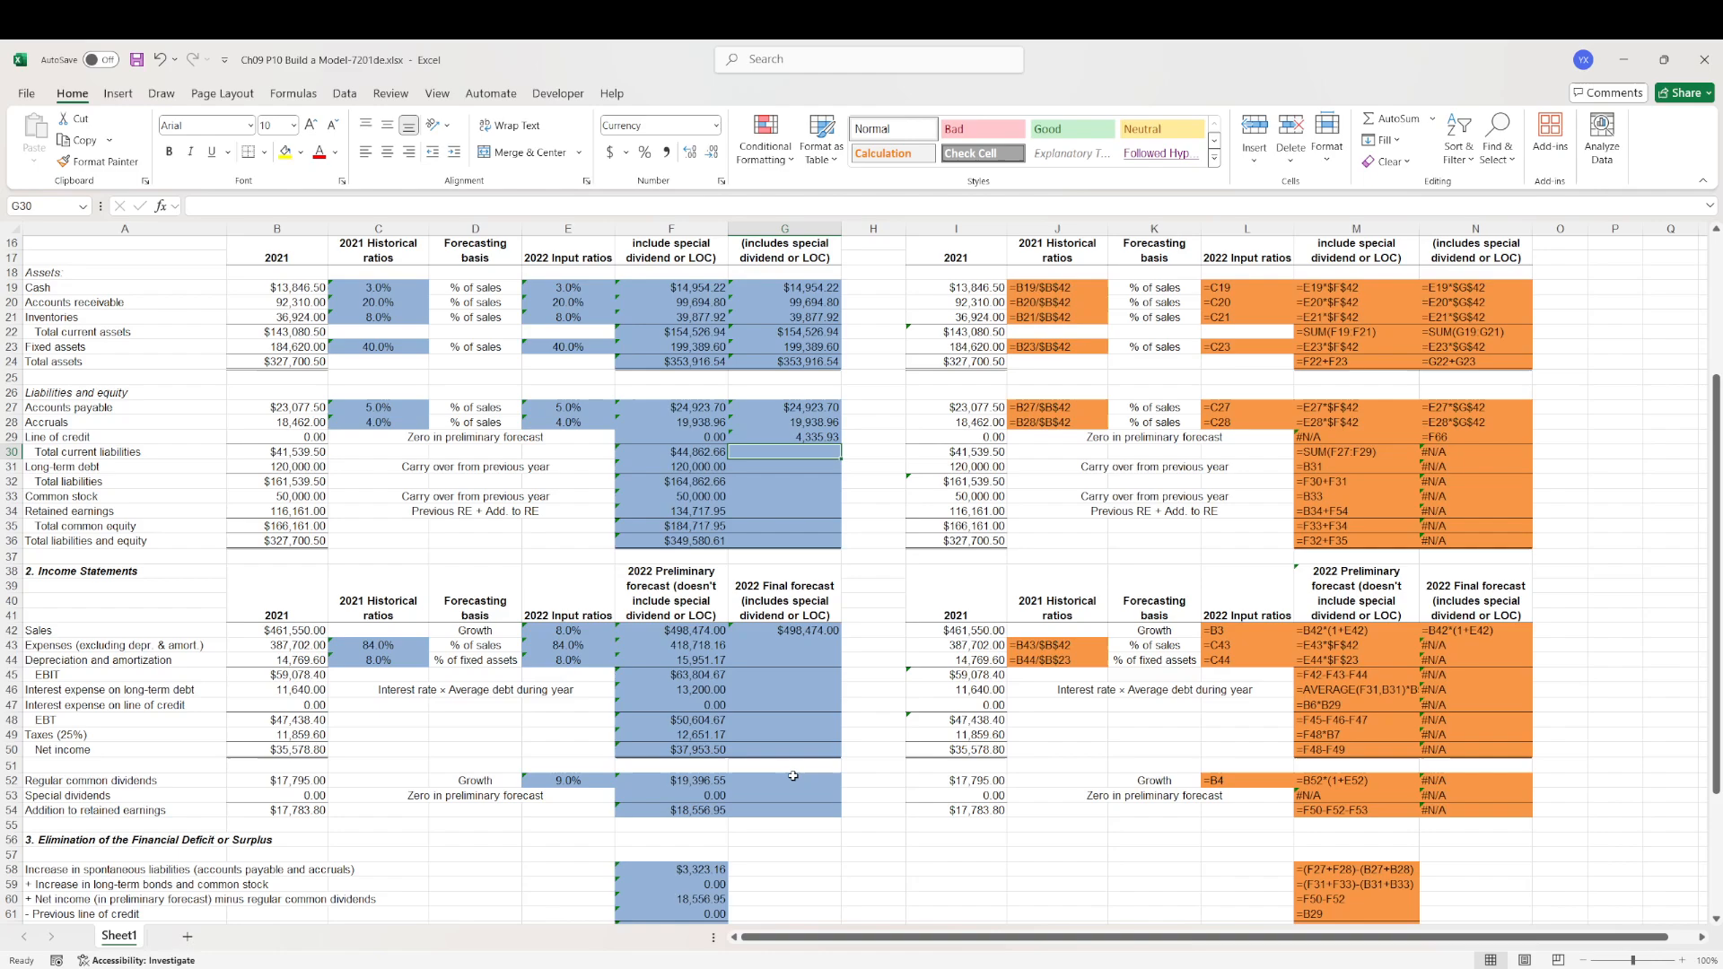
- Total final current liabilities in G30 with =SUM(G27:G29) and carry over 2021 long-term debt into G31 with =B31
{"action": "key", "text": "alt+equal"}
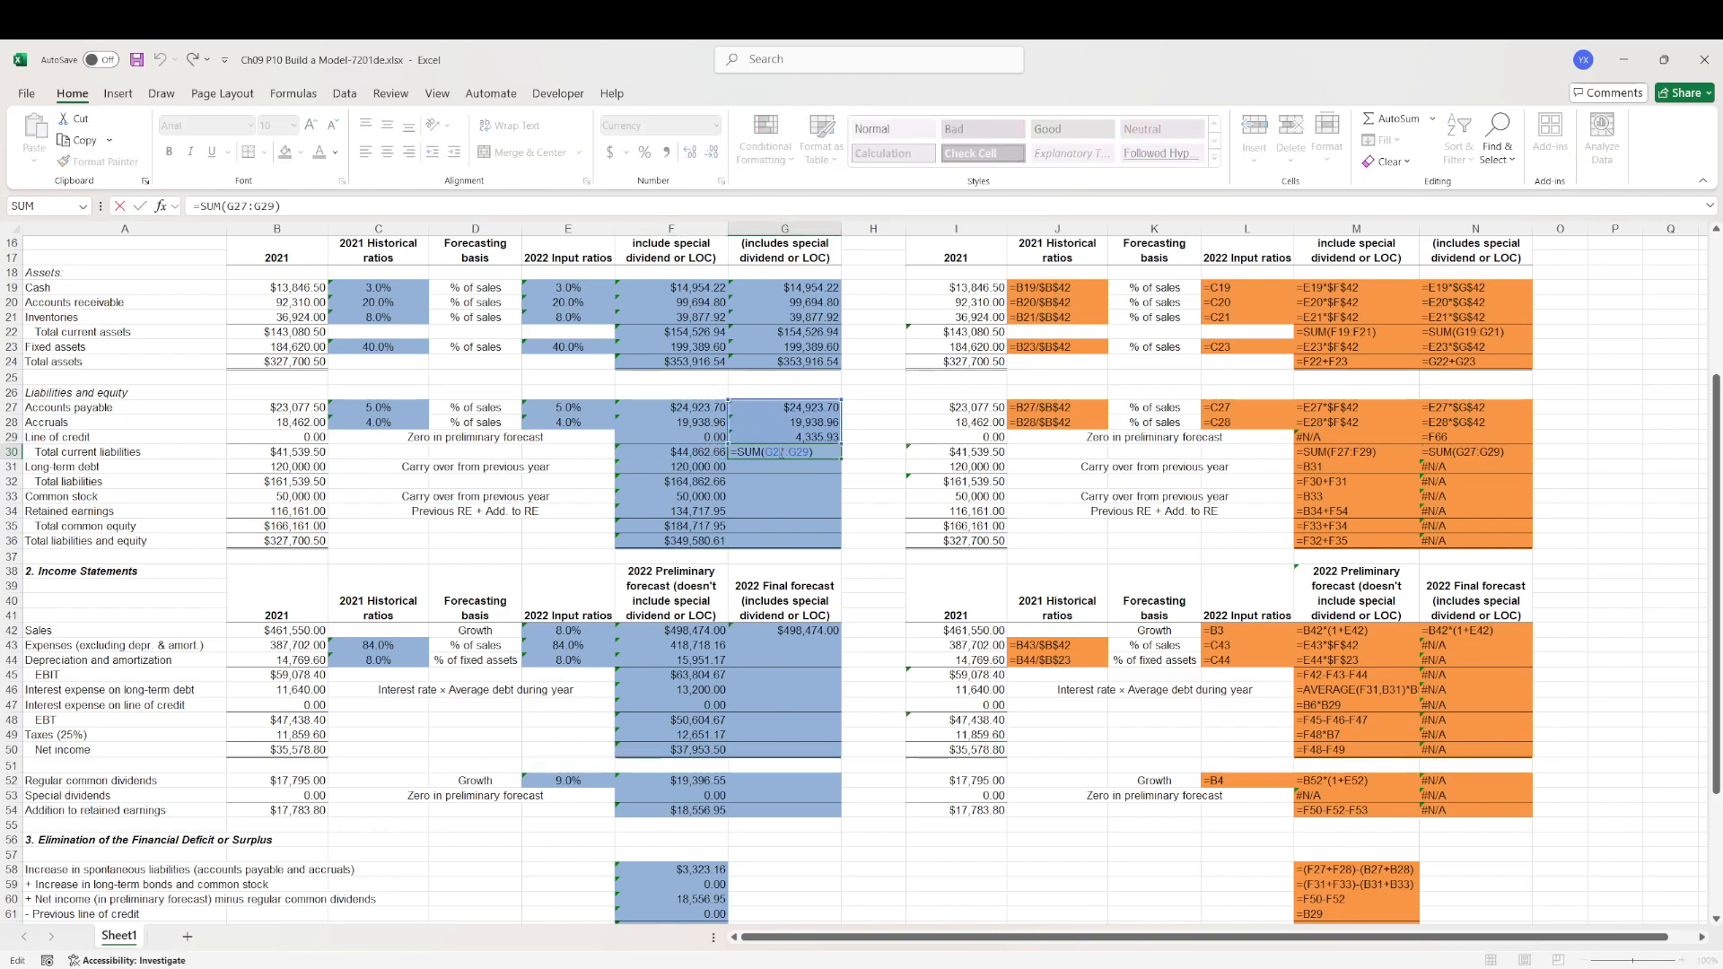
{"action": "key", "text": "Return"}
{"action": "left_click", "coordinate": [700, 467]}
{"action": "type", "text": "=B31"}
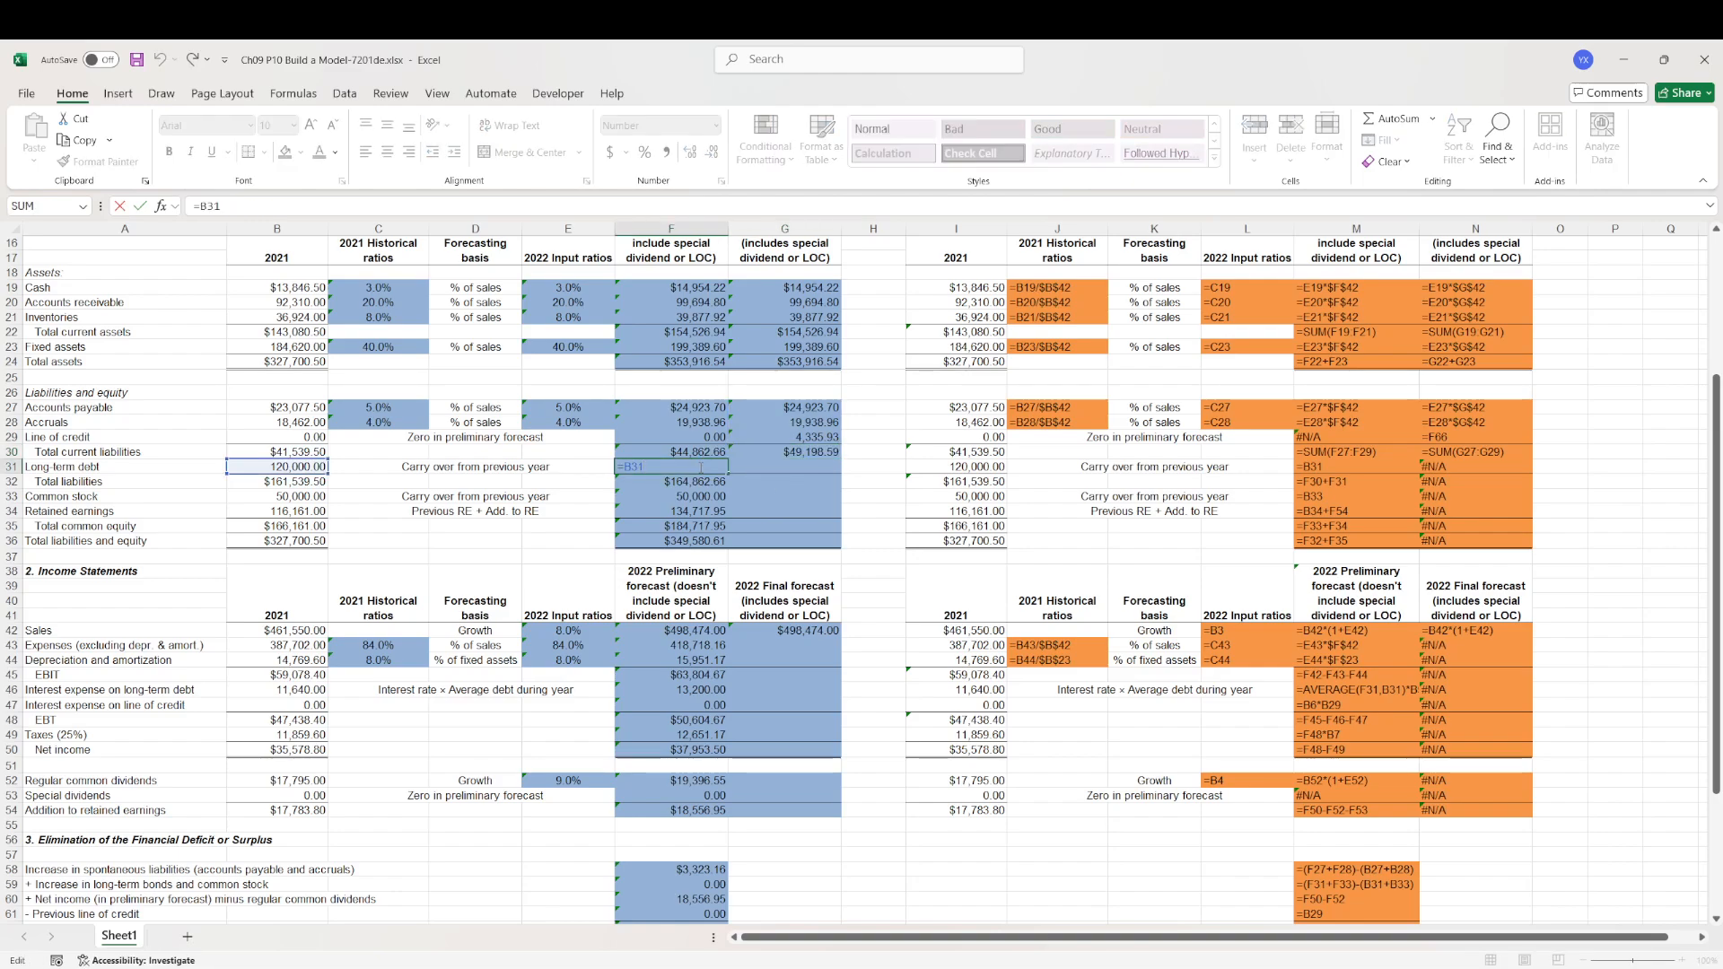
{"action": "key", "text": "Return"}
{"action": "left_click", "coordinate": [805, 465]}
{"action": "type", "text": "=B31"}
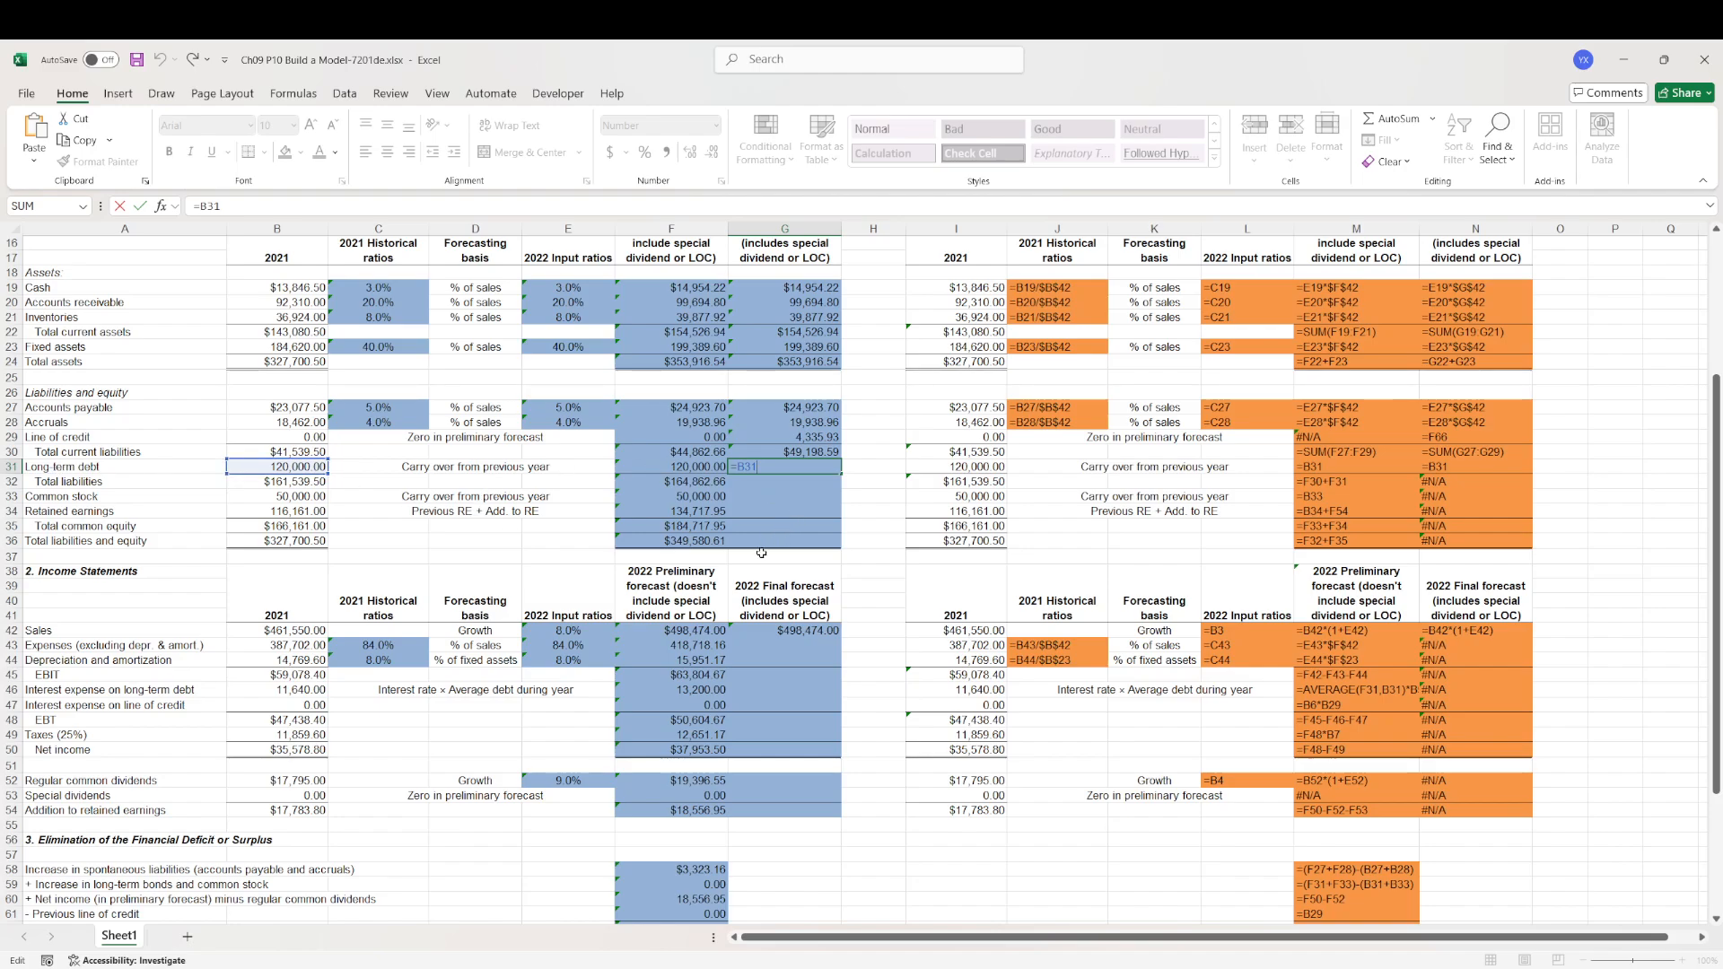
- Copy the preliminary total liabilities formula from F32 into G32 as =G30+G31
{"action": "scroll", "coordinate": [761, 553], "scroll_direction": "up", "scroll_amount": 1}
{"action": "left_click", "coordinate": [700, 532]}
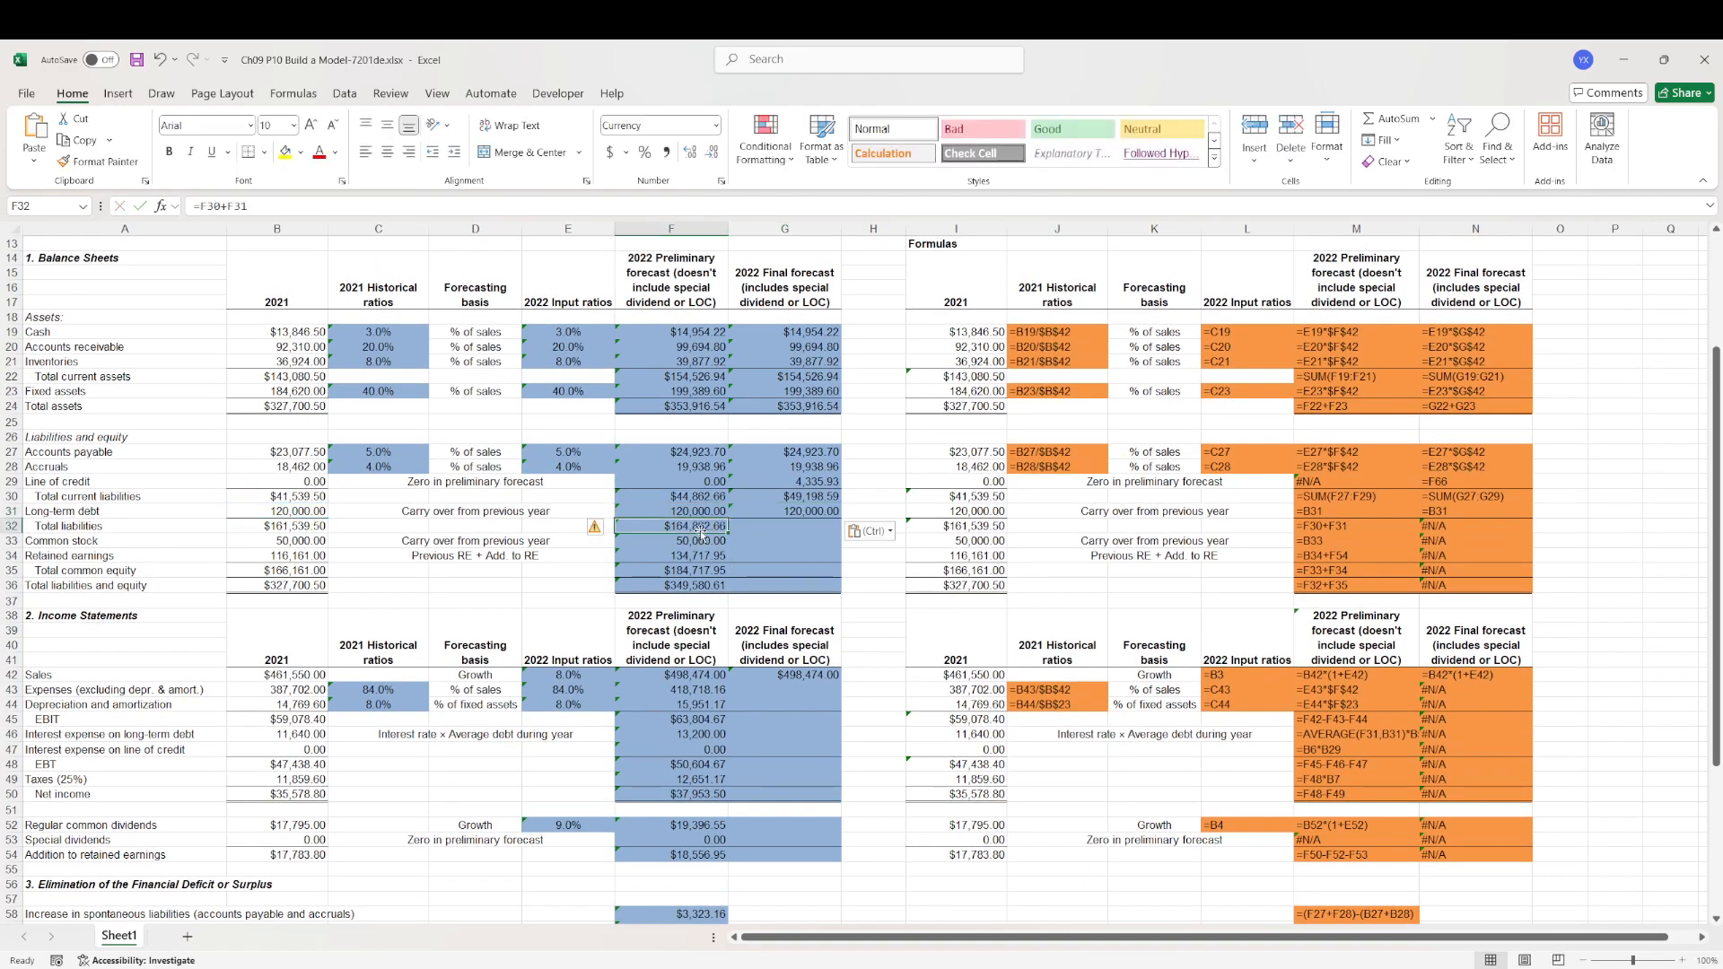
{"action": "key", "text": "ctrl+c"}
{"action": "left_click", "coordinate": [785, 526]}
{"action": "key", "text": "ctrl+v"}
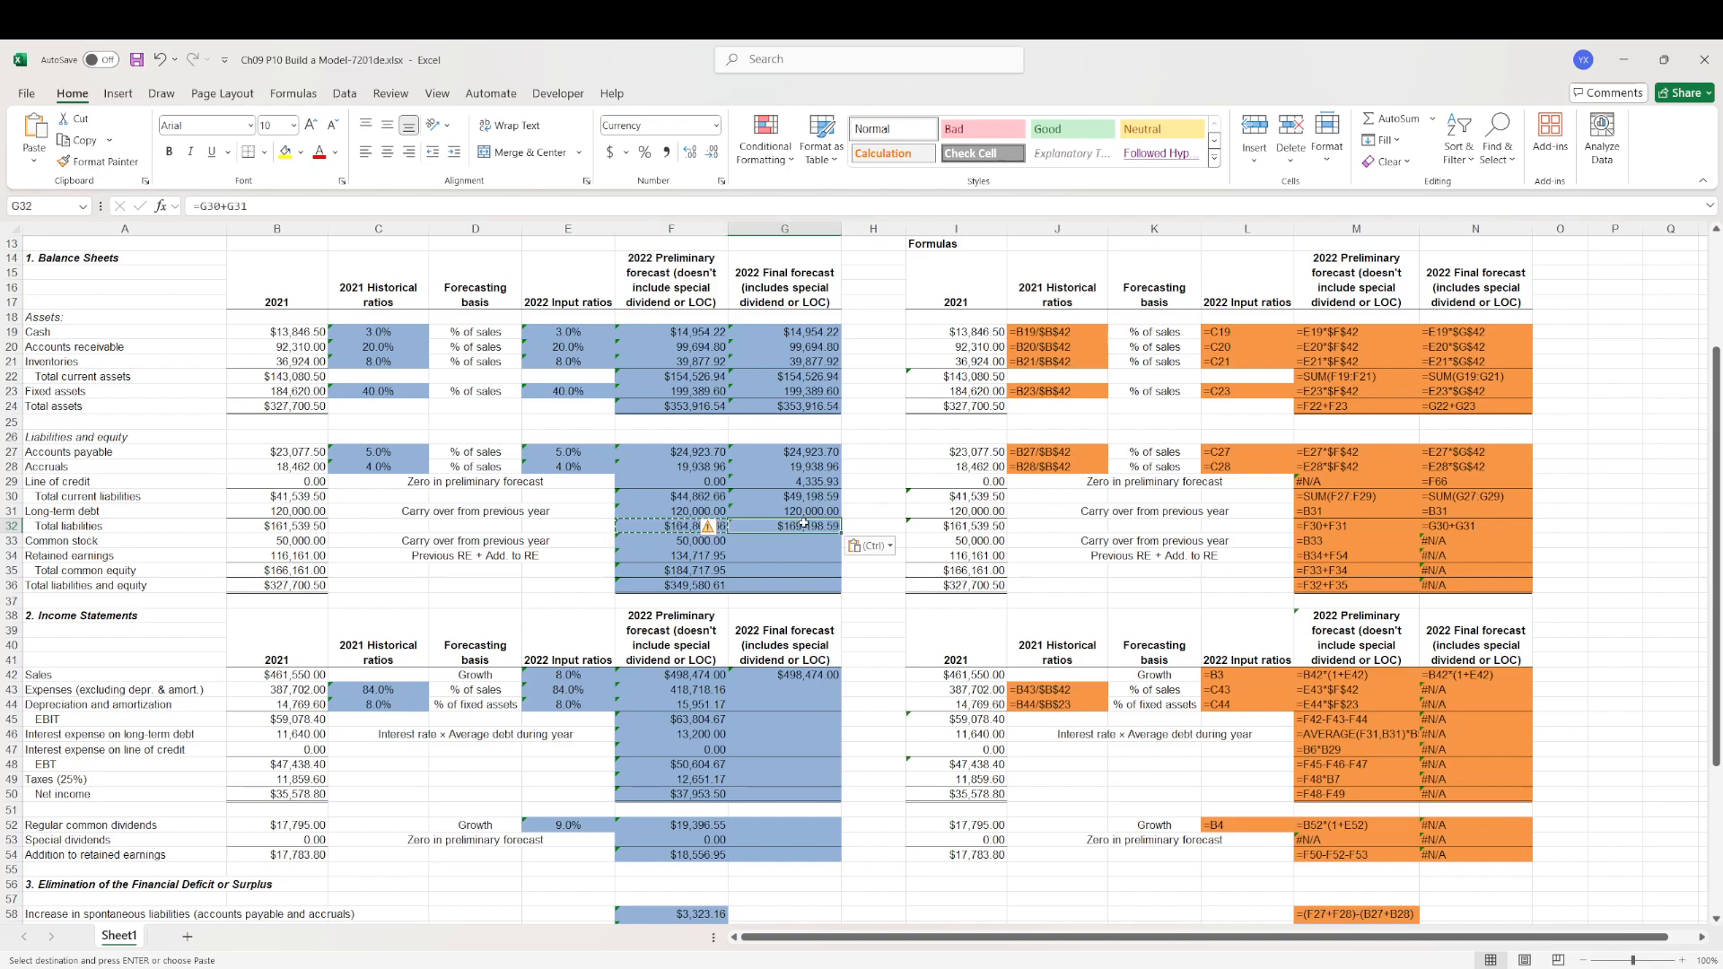
{"action": "double_click", "coordinate": [804, 526]}
- Carry over 2021 common stock into the final forecast cell G33 with =B33
{"action": "left_click", "coordinate": [798, 540]}
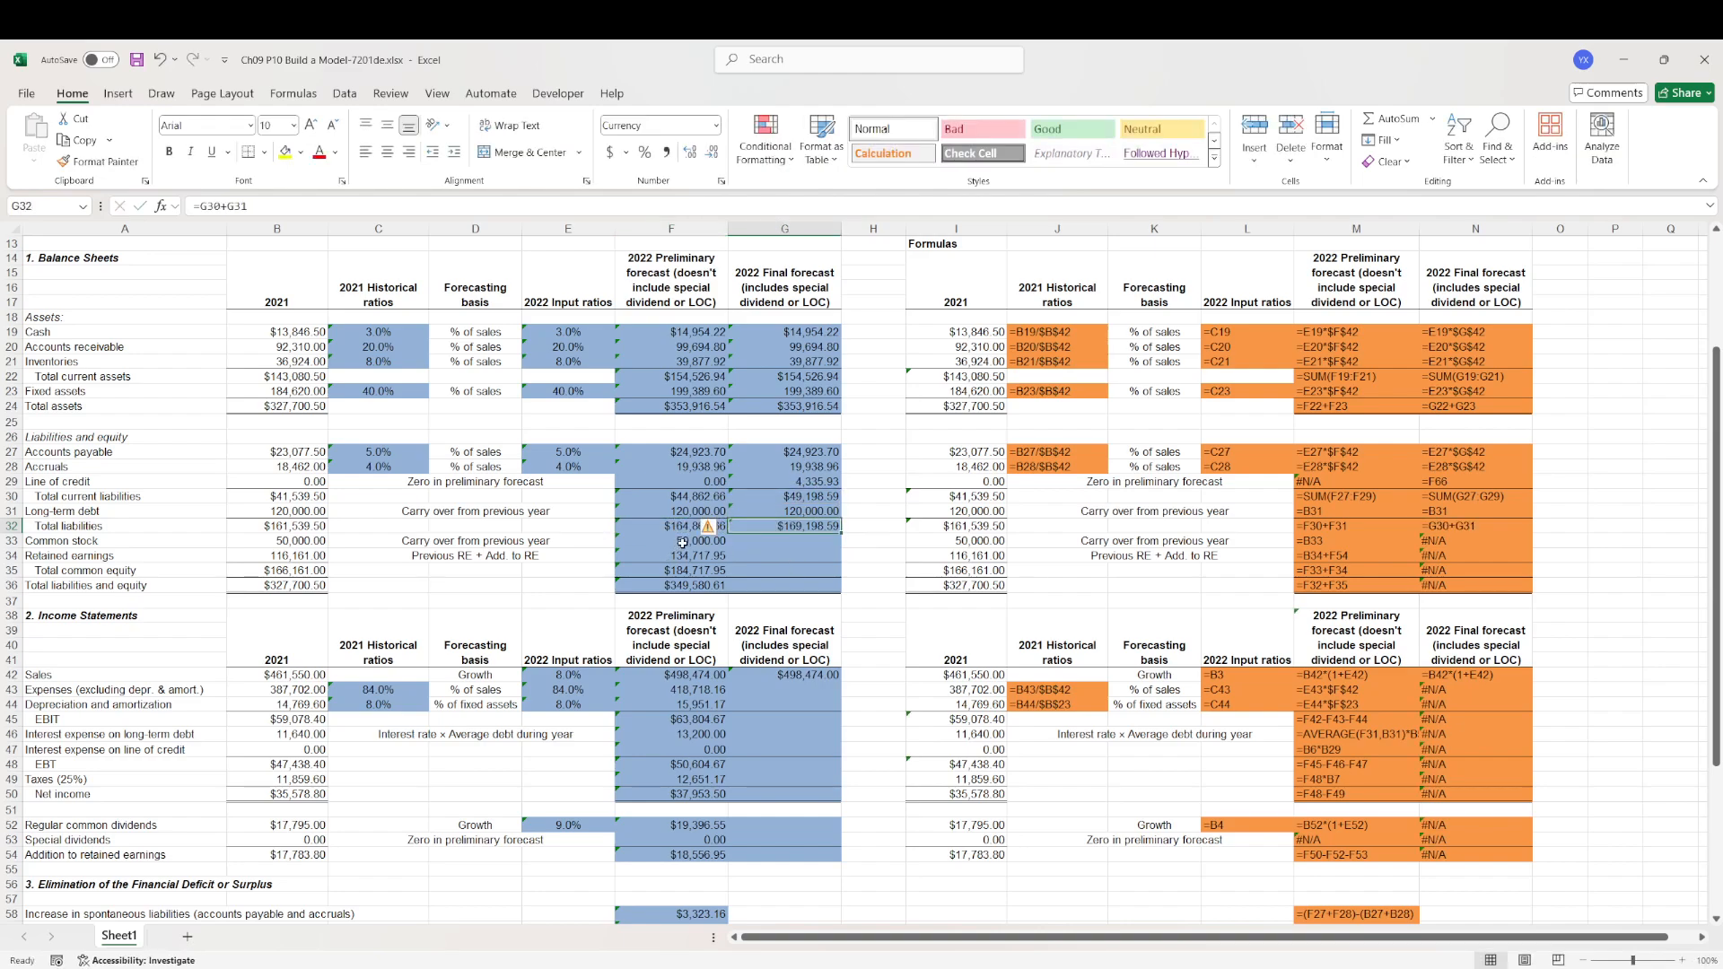
{"action": "type", "text": "="}
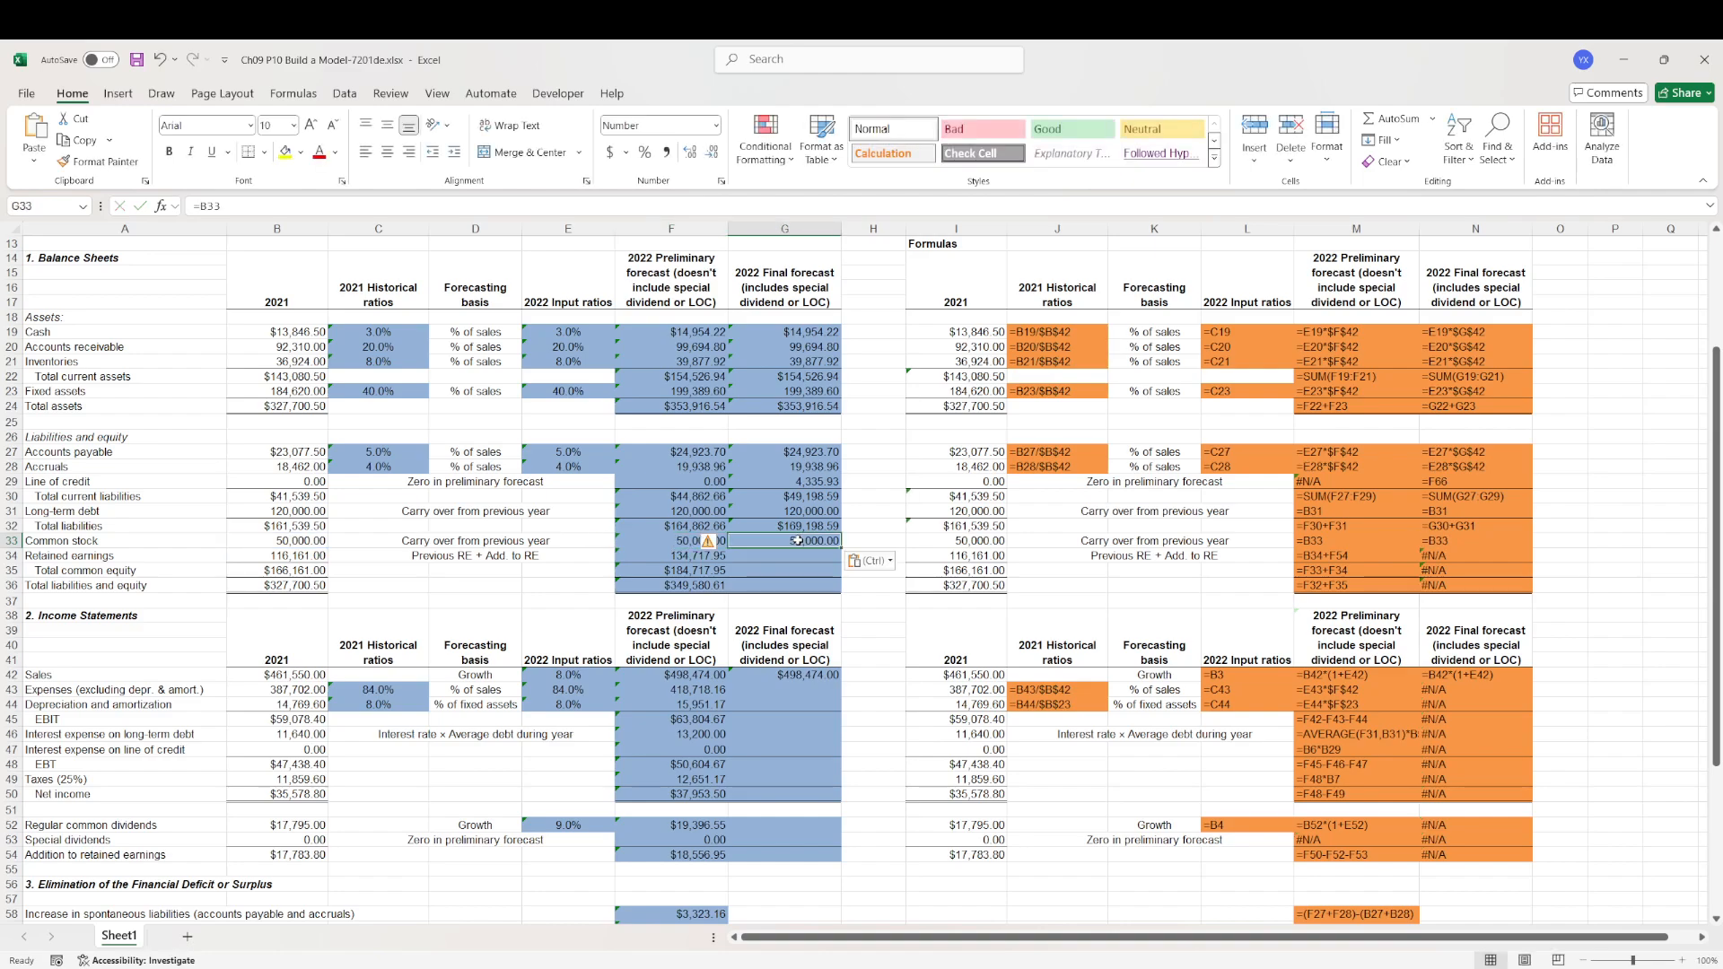
{"action": "left_click", "coordinate": [265, 539]}
{"action": "key", "text": "Return"}
- Calculate final retained earnings in G34 as 2021 retained earnings plus the final addition, using =B34+G54
{"action": "double_click", "coordinate": [694, 554]}
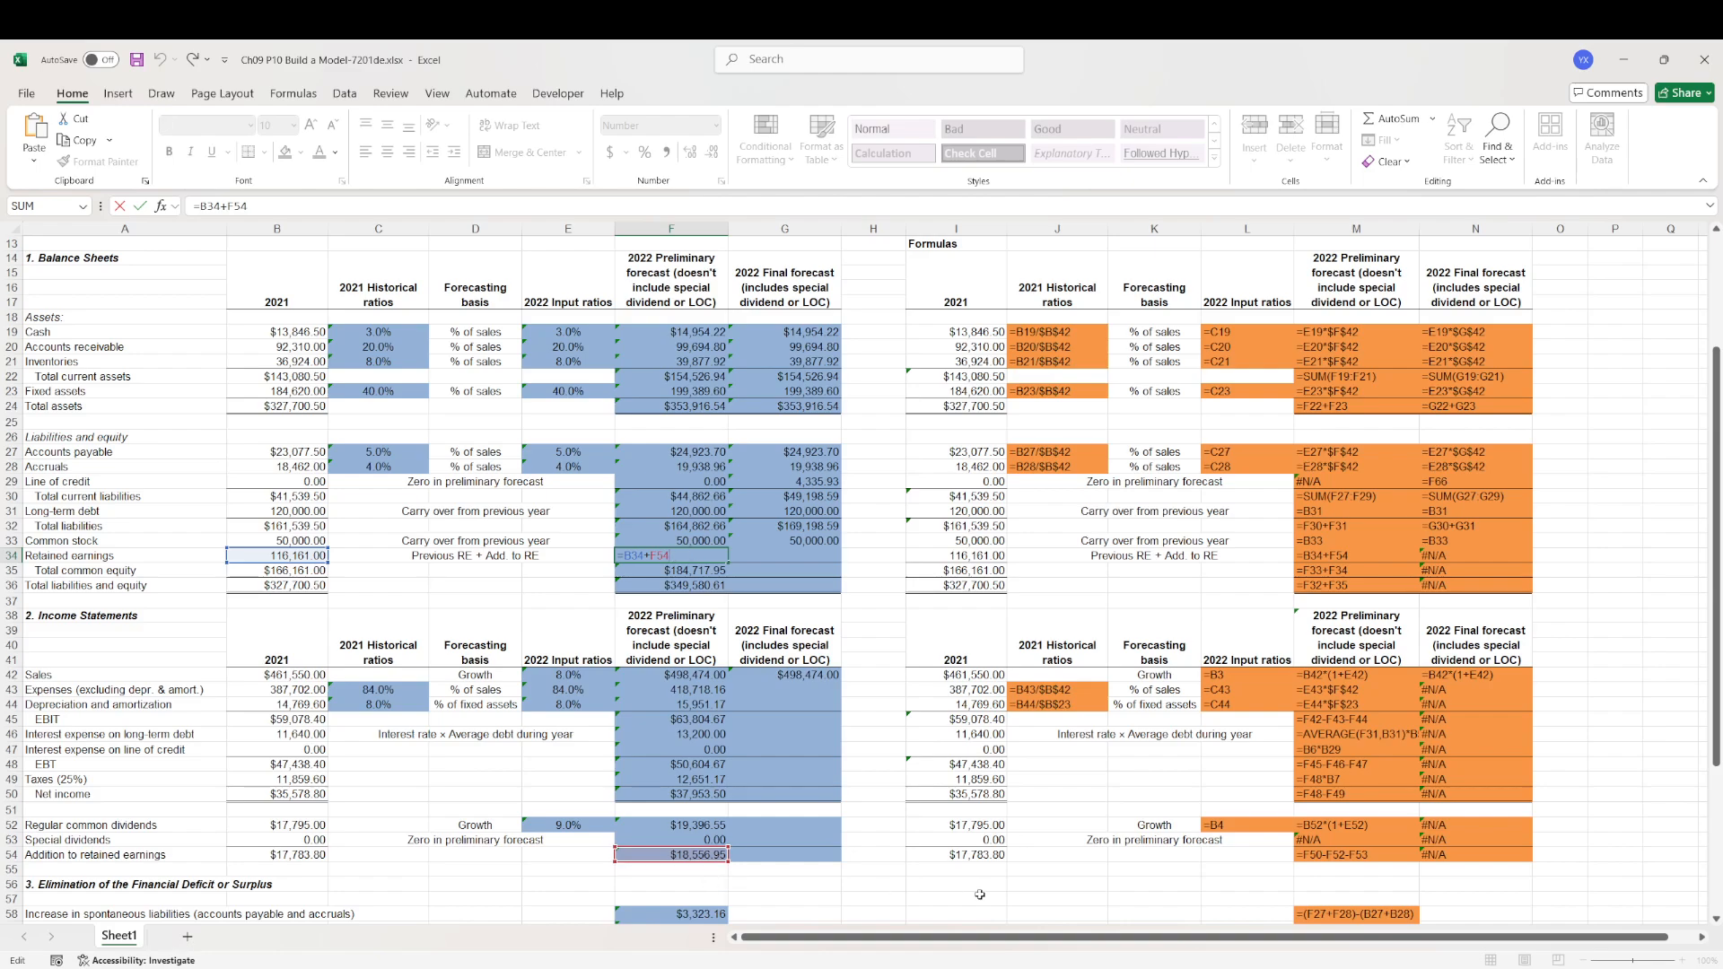
{"action": "key", "text": "ctrl+Return"}
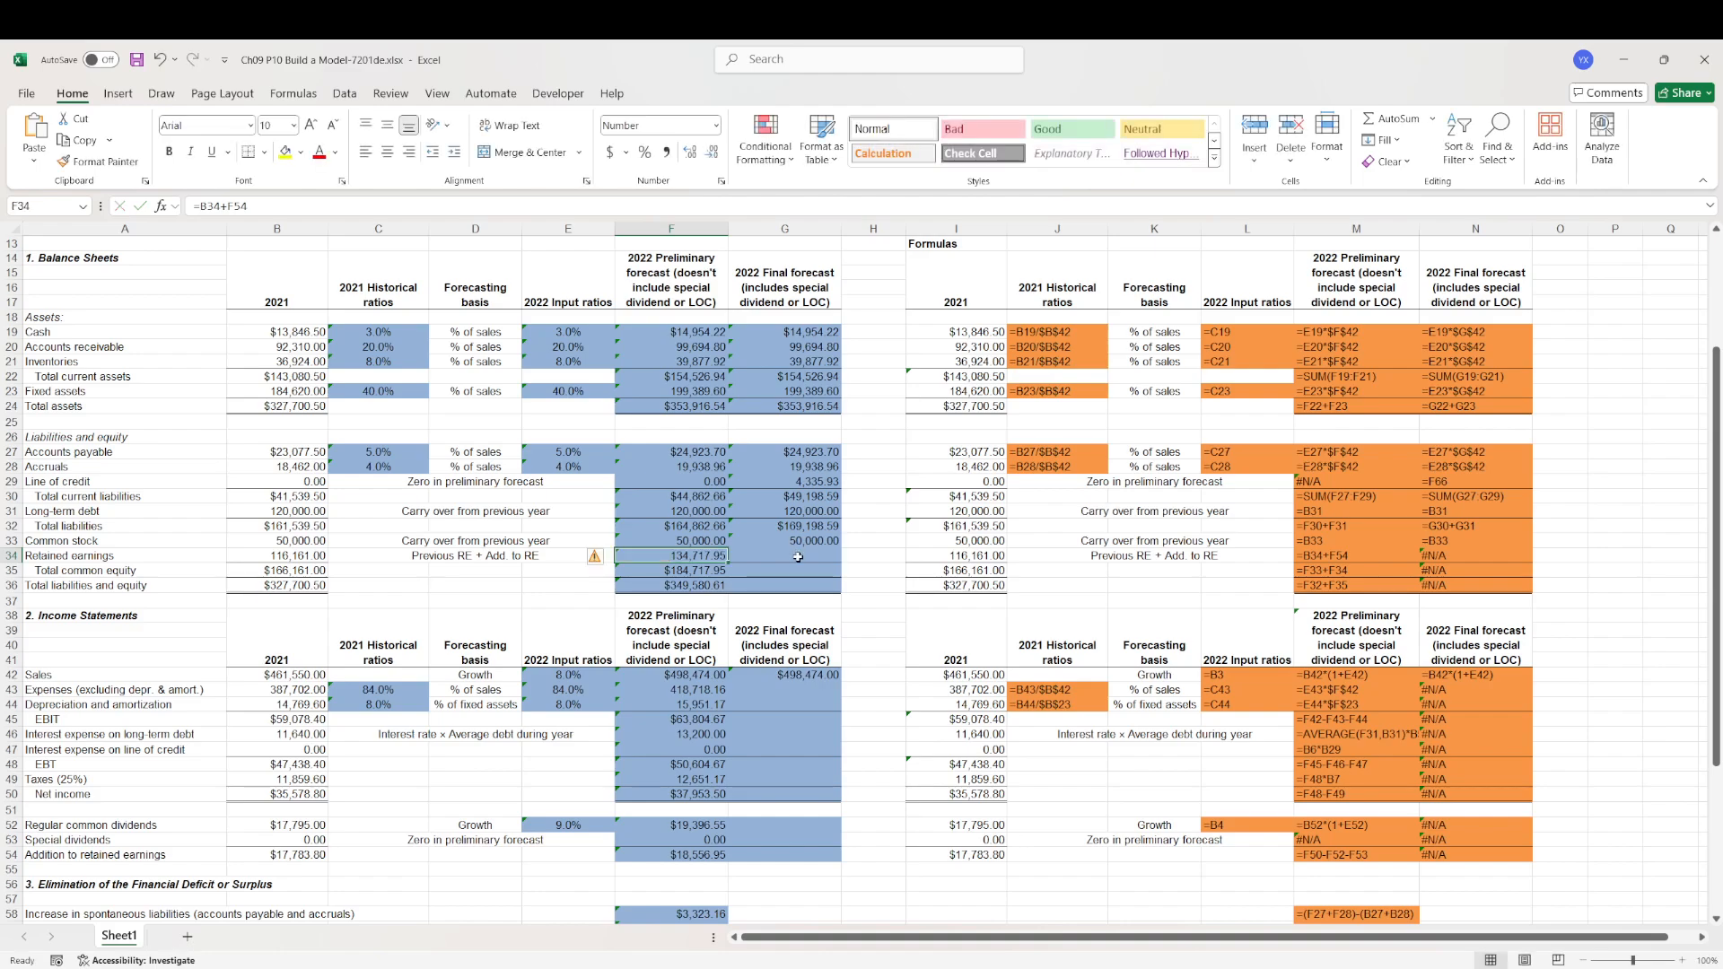
{"action": "left_click", "coordinate": [796, 558]}
{"action": "type", "text": "="}
{"action": "key", "text": "Left"}
{"action": "key", "text": "Left"}
{"action": "key", "text": "Left"}
{"action": "key", "text": "Left"}
{"action": "key", "text": "Left"}
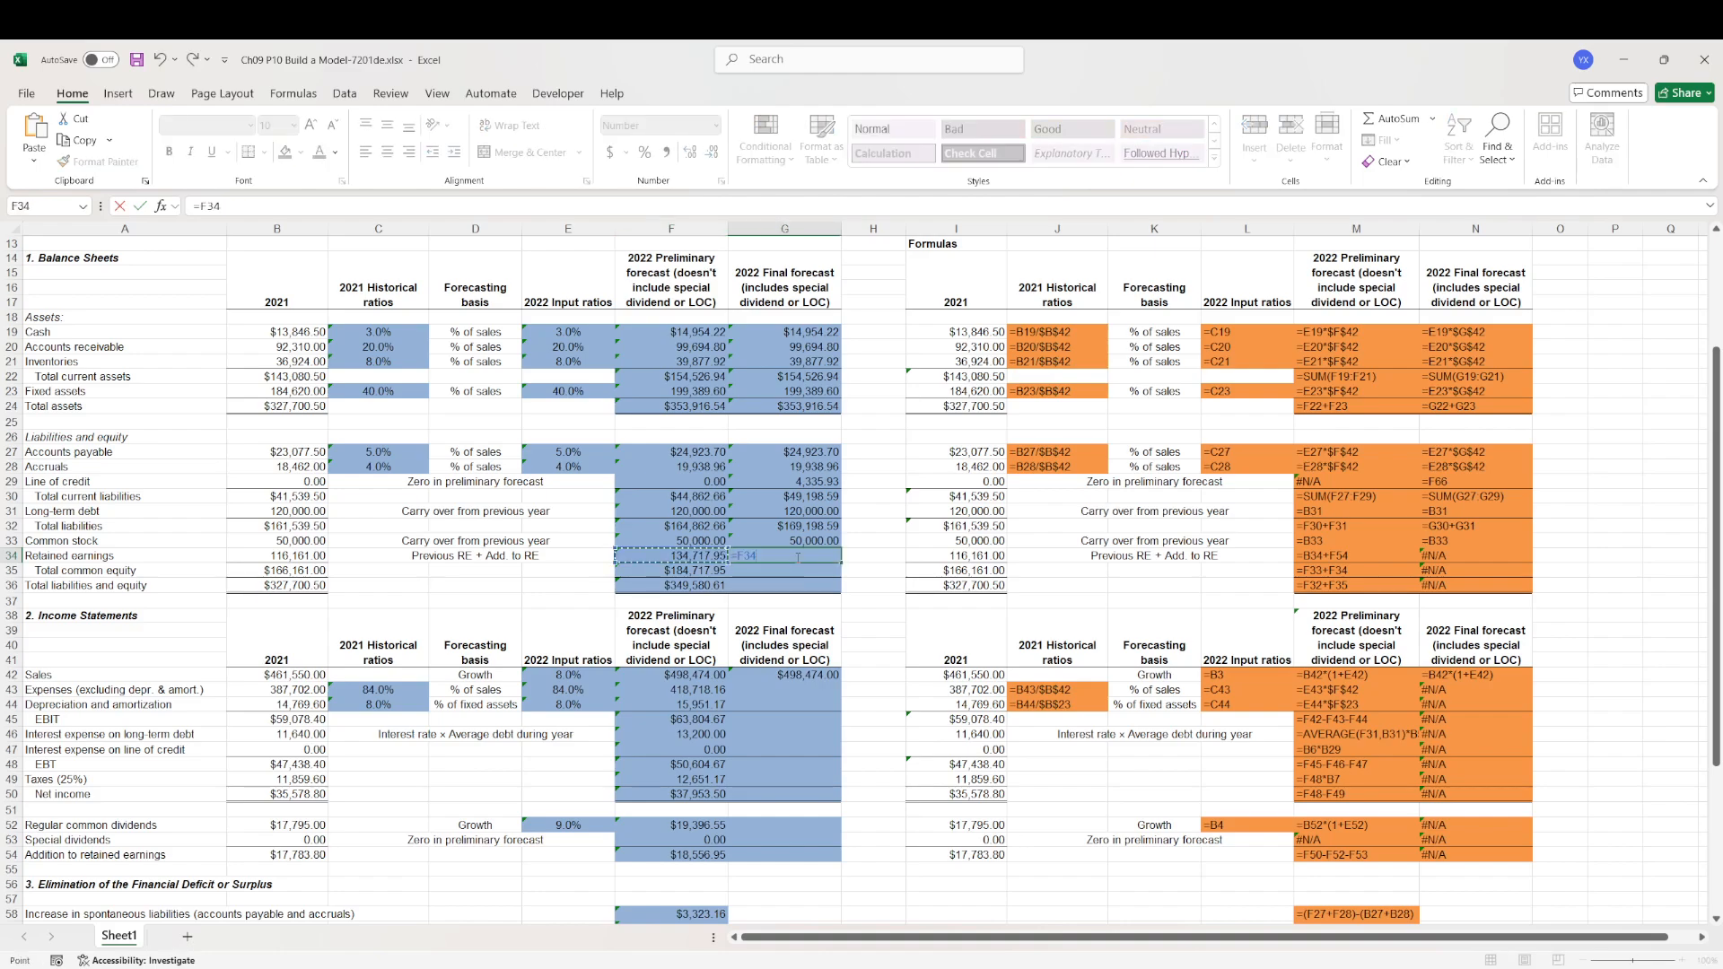
{"action": "type", "text": "+"}
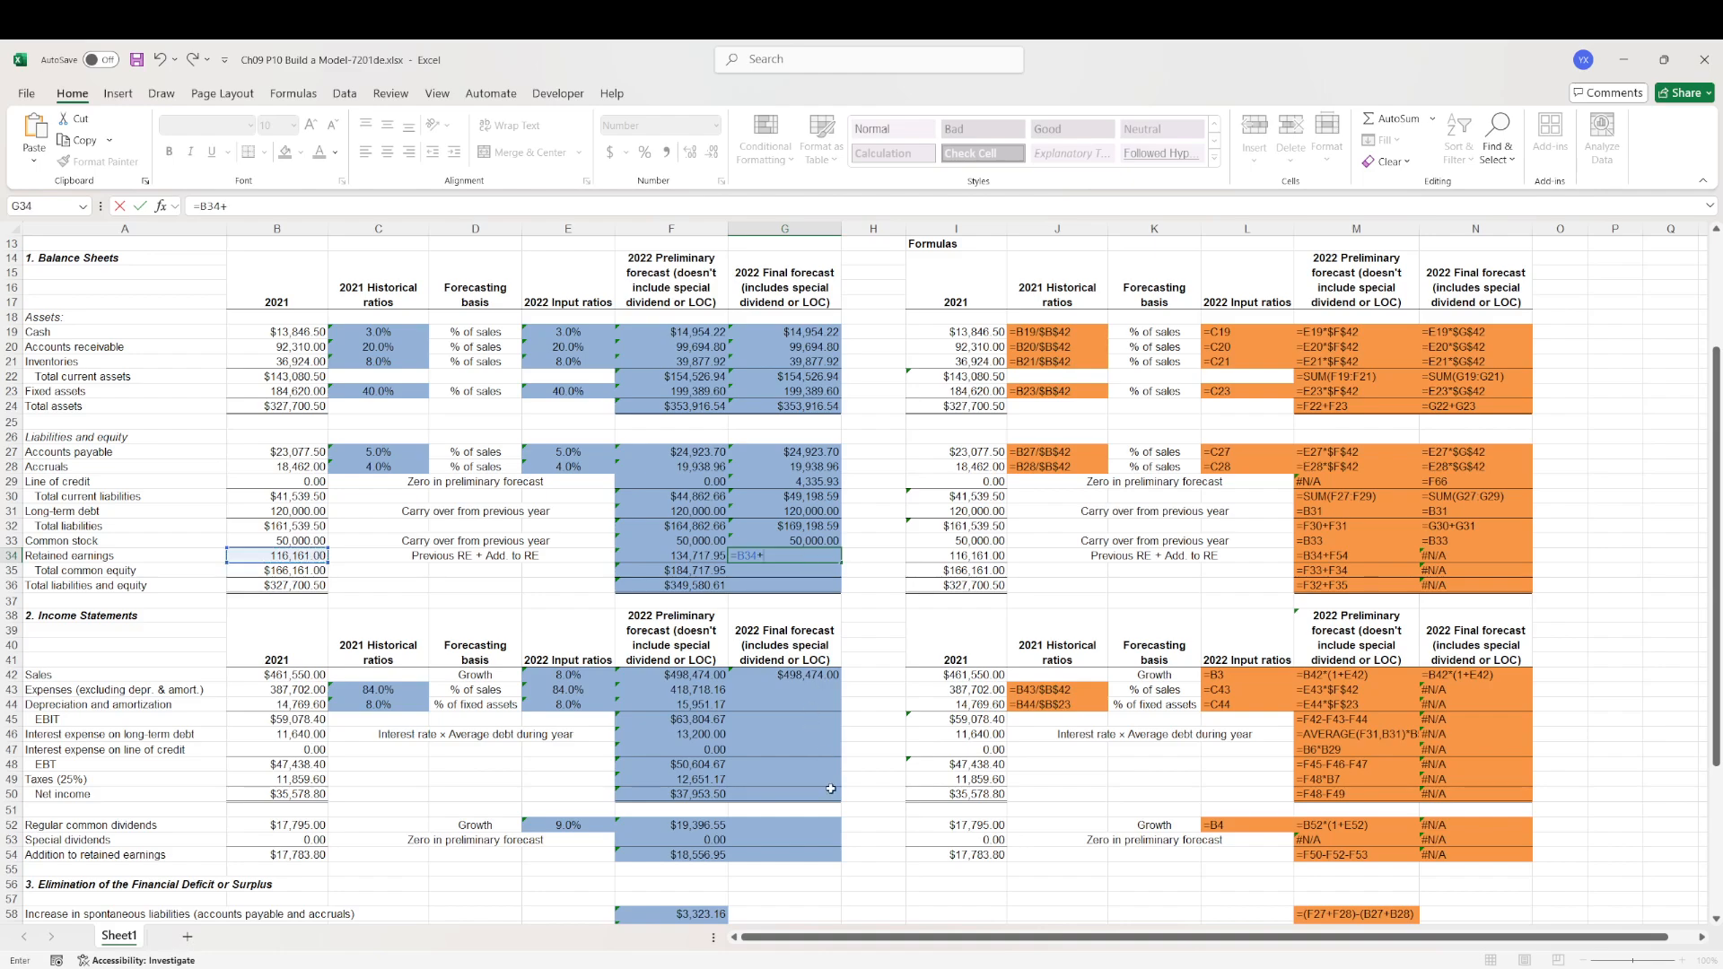
{"action": "left_click", "coordinate": [788, 857]}
{"action": "key", "text": "Return"}
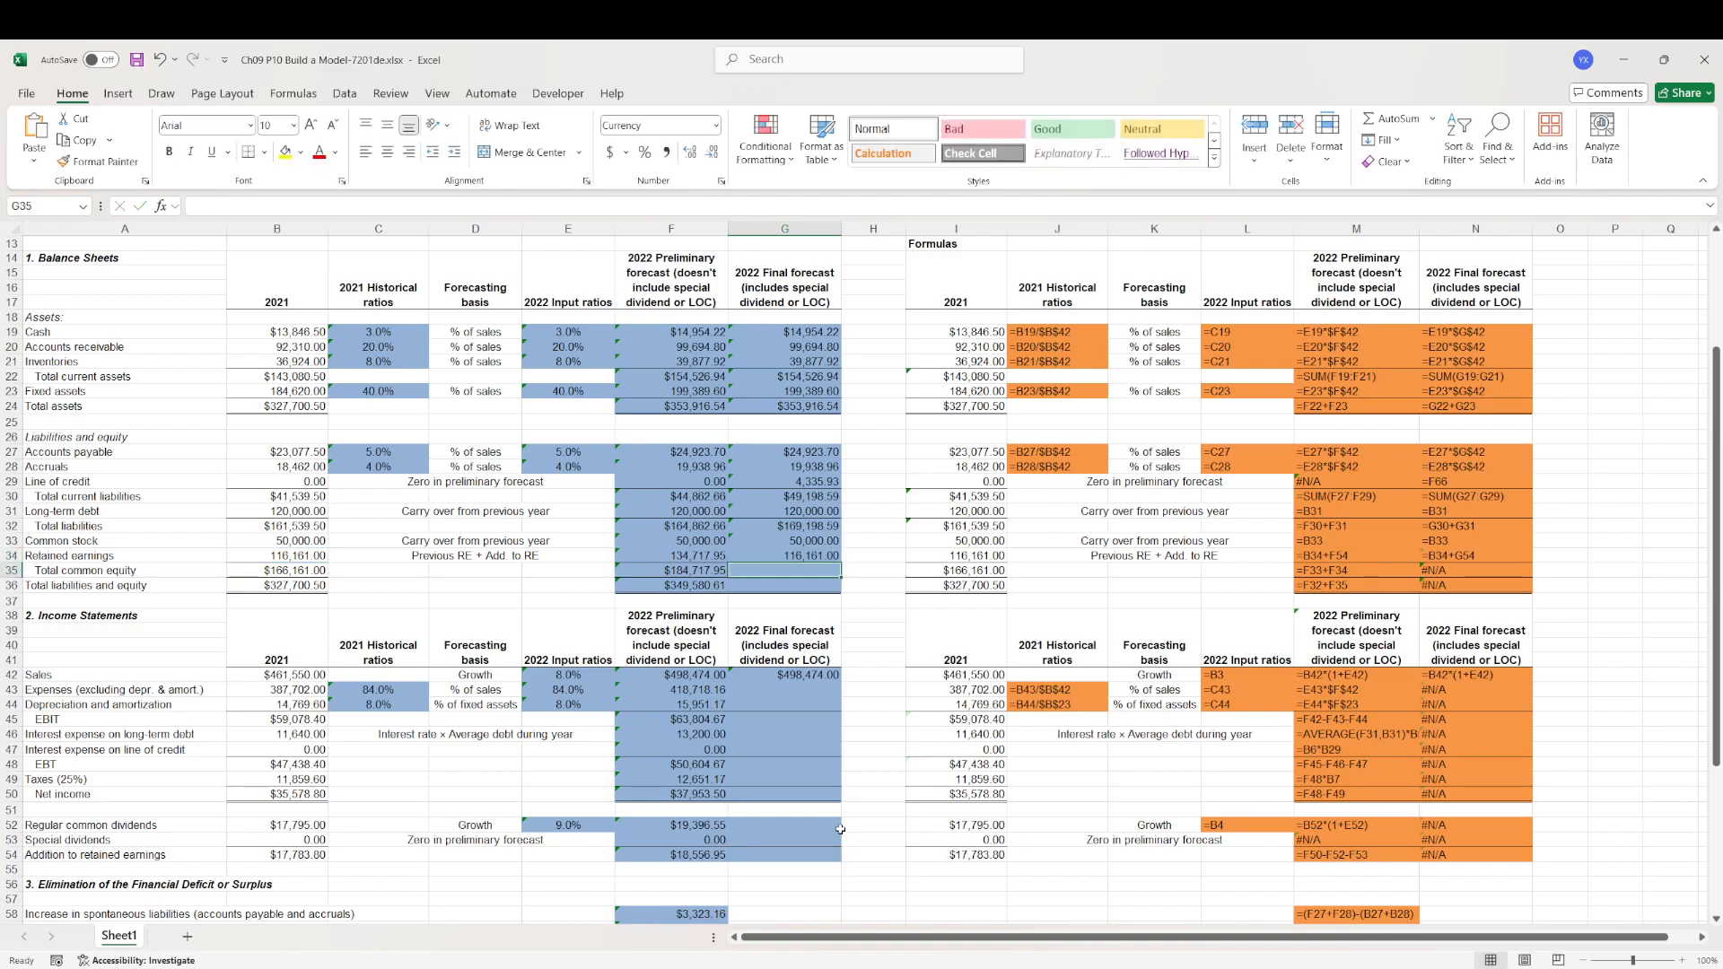
{"action": "double_click", "coordinate": [795, 557]}
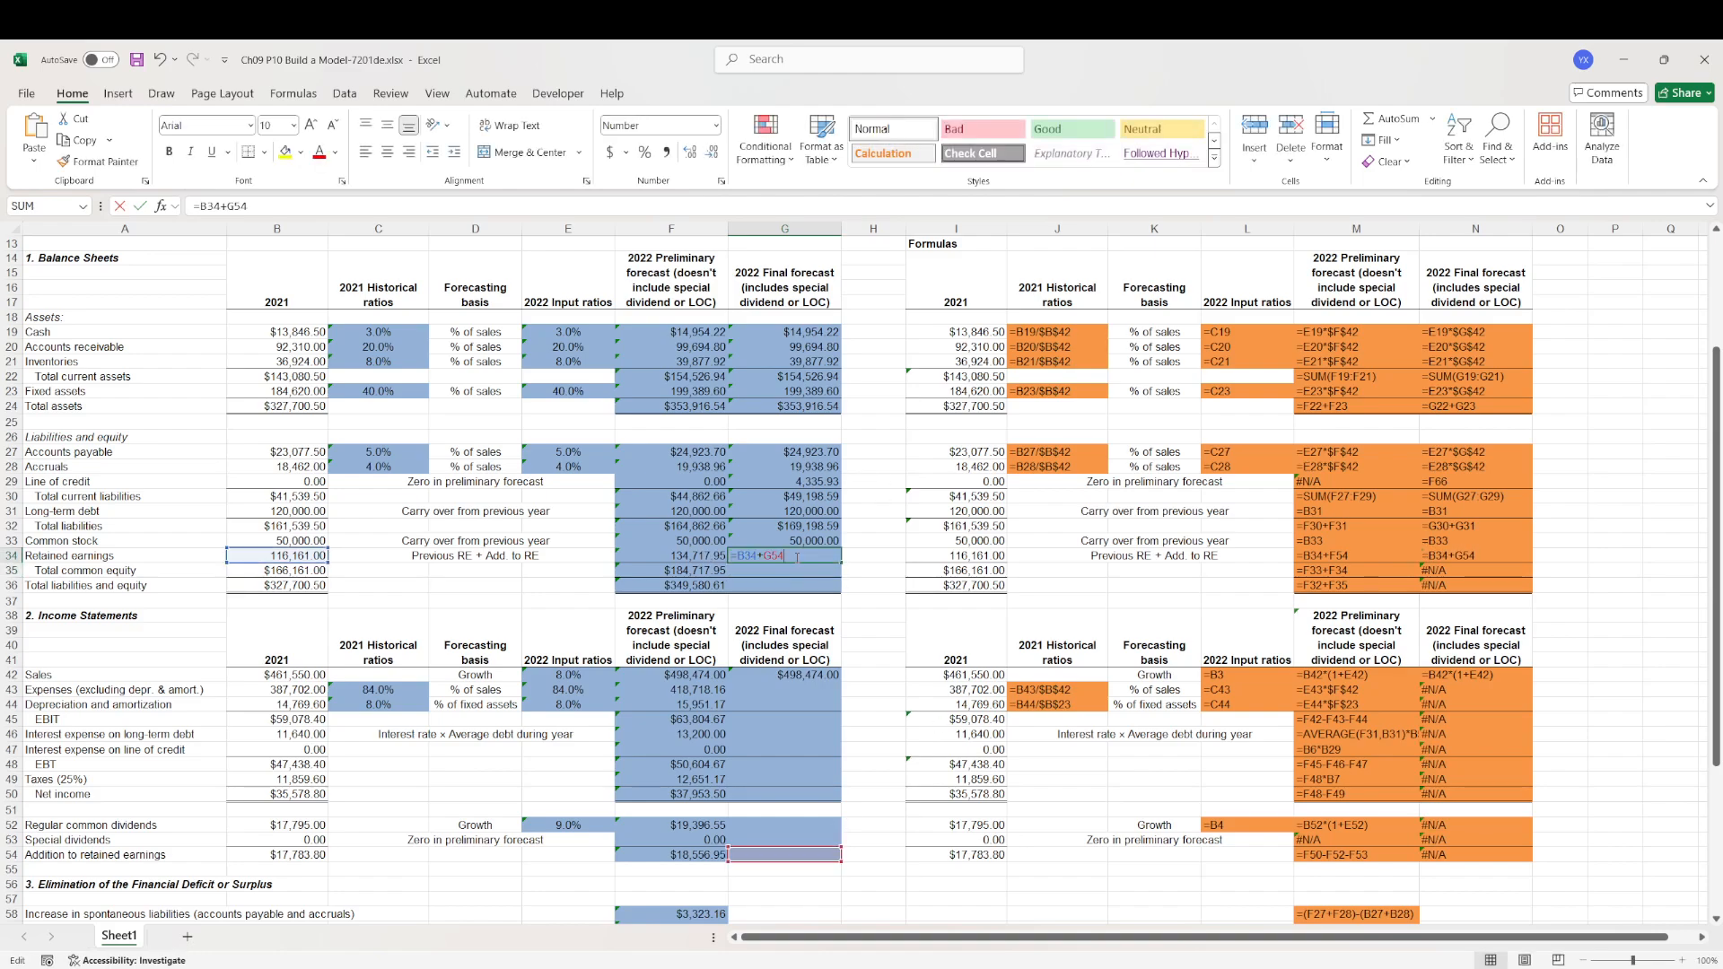
{"action": "key", "text": "Escape"}
- Copy the preliminary total common equity formula from F35 into the final forecast cell G35 as =G33+G34
{"action": "left_click", "coordinate": [676, 557]}
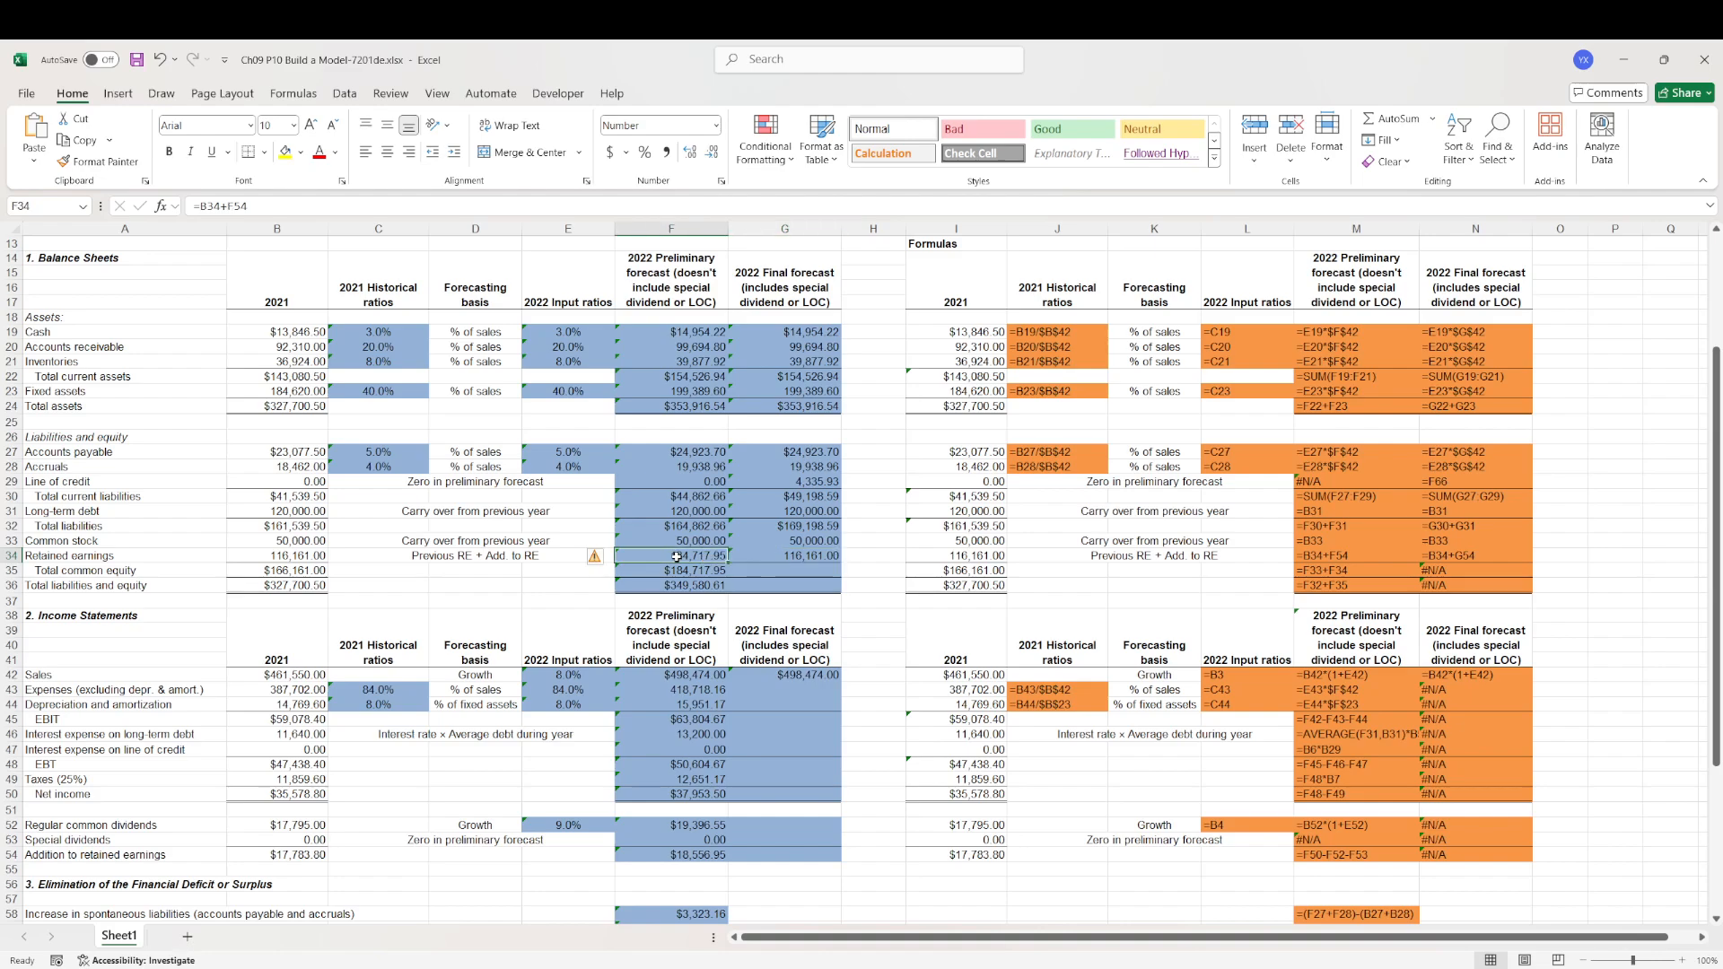
{"action": "left_click", "coordinate": [682, 569]}
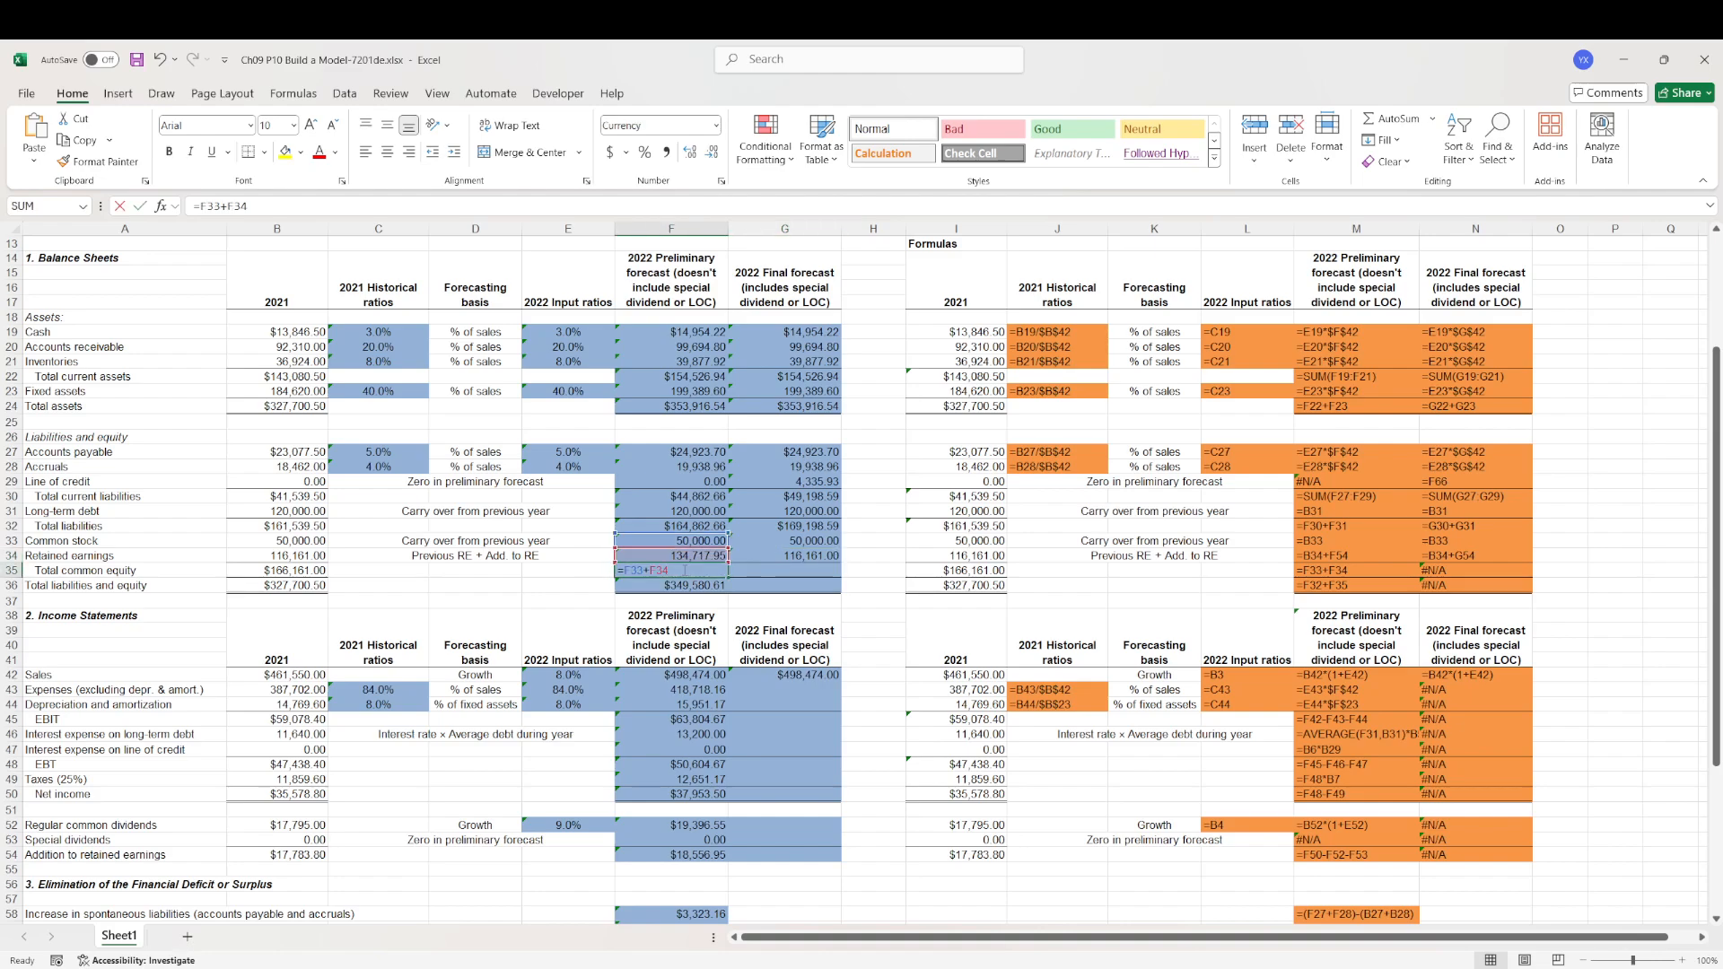
{"action": "key", "text": "ctrl+c"}
{"action": "left_click", "coordinate": [785, 570]}
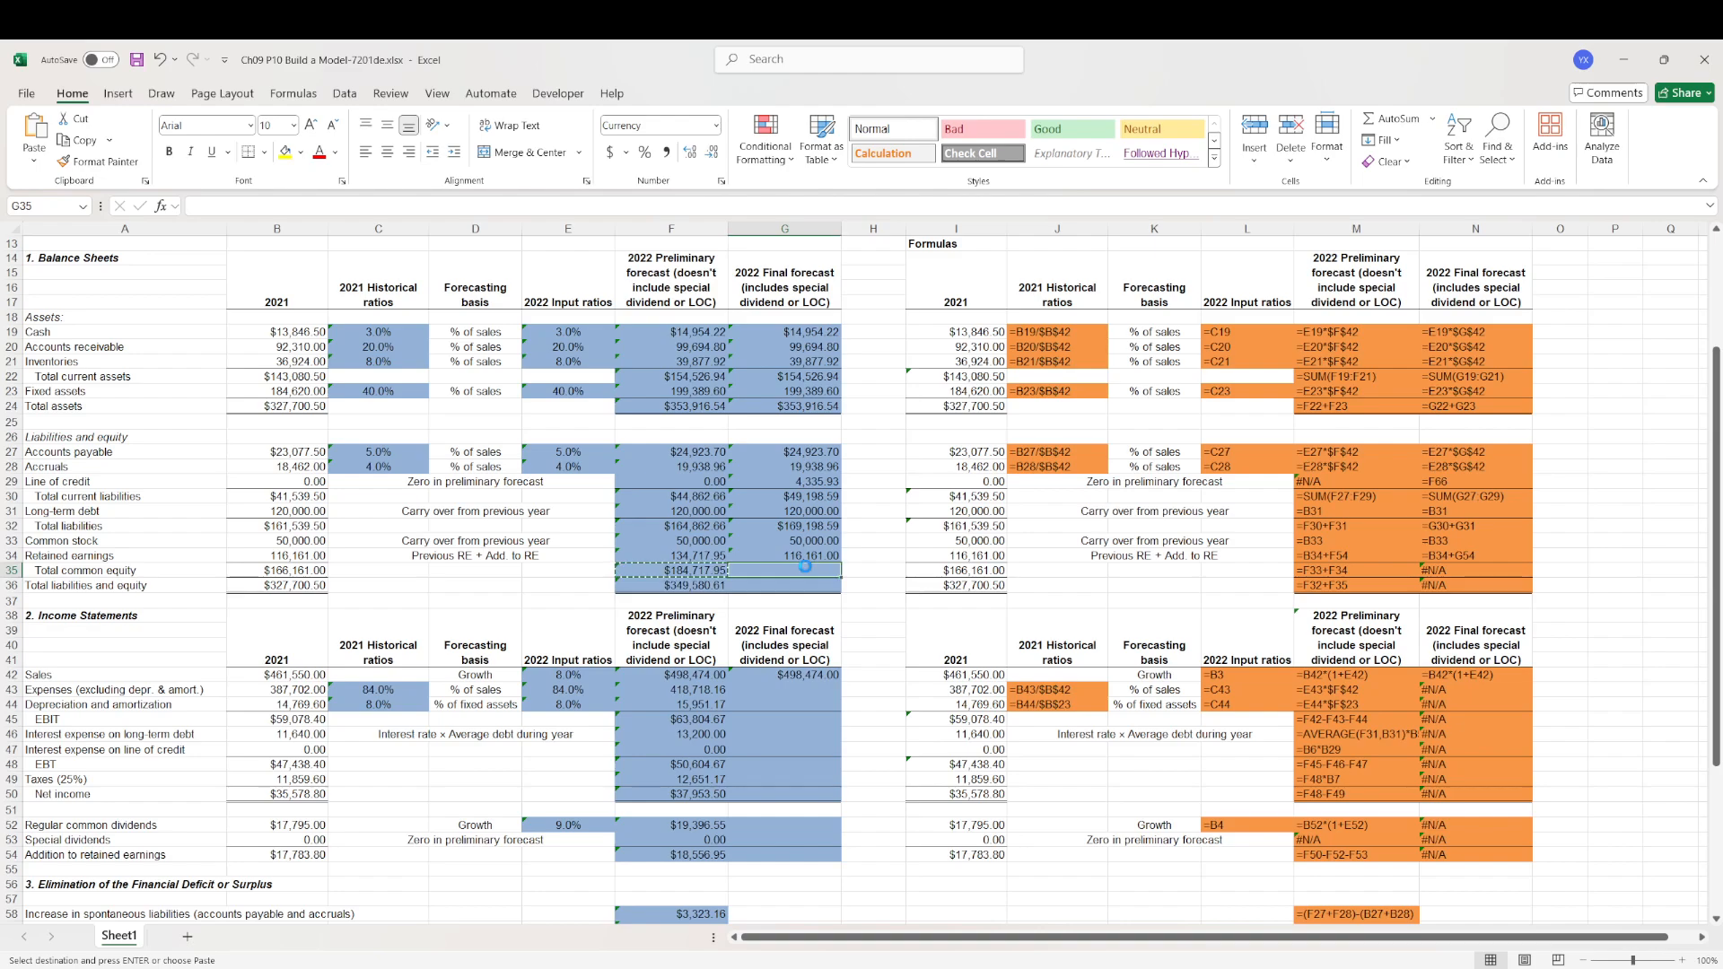
{"action": "key", "text": "ctrl+v"}
{"action": "double_click", "coordinate": [814, 569]}
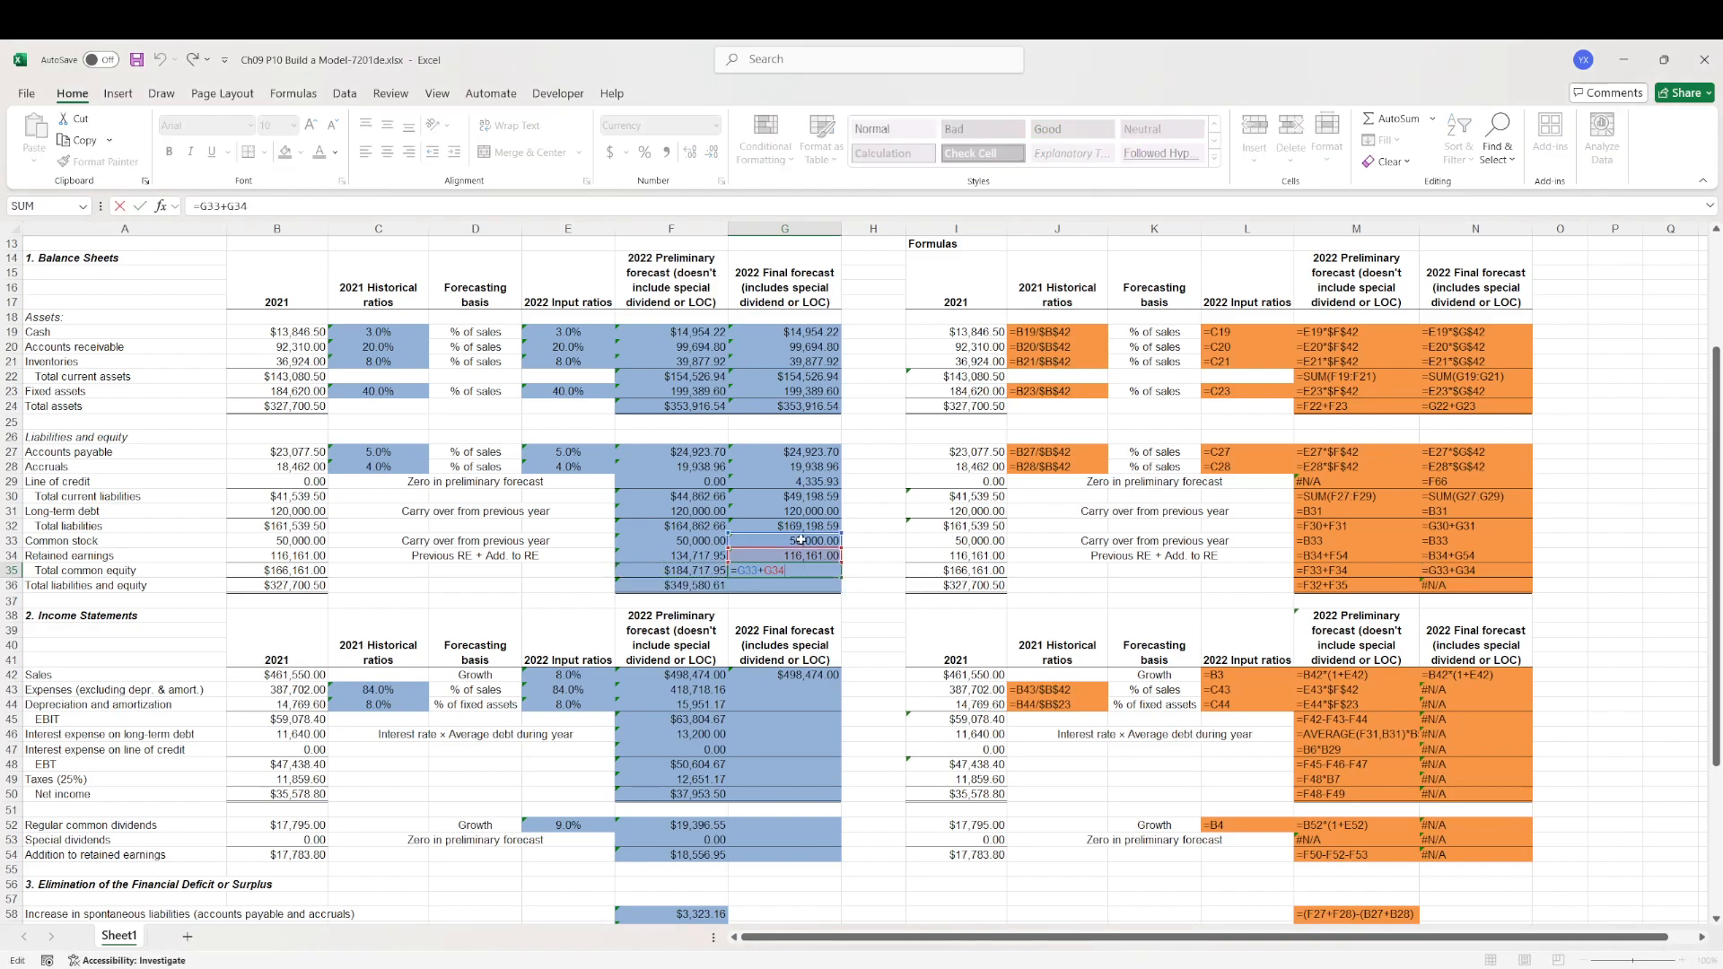
{"action": "key", "text": "Return"}
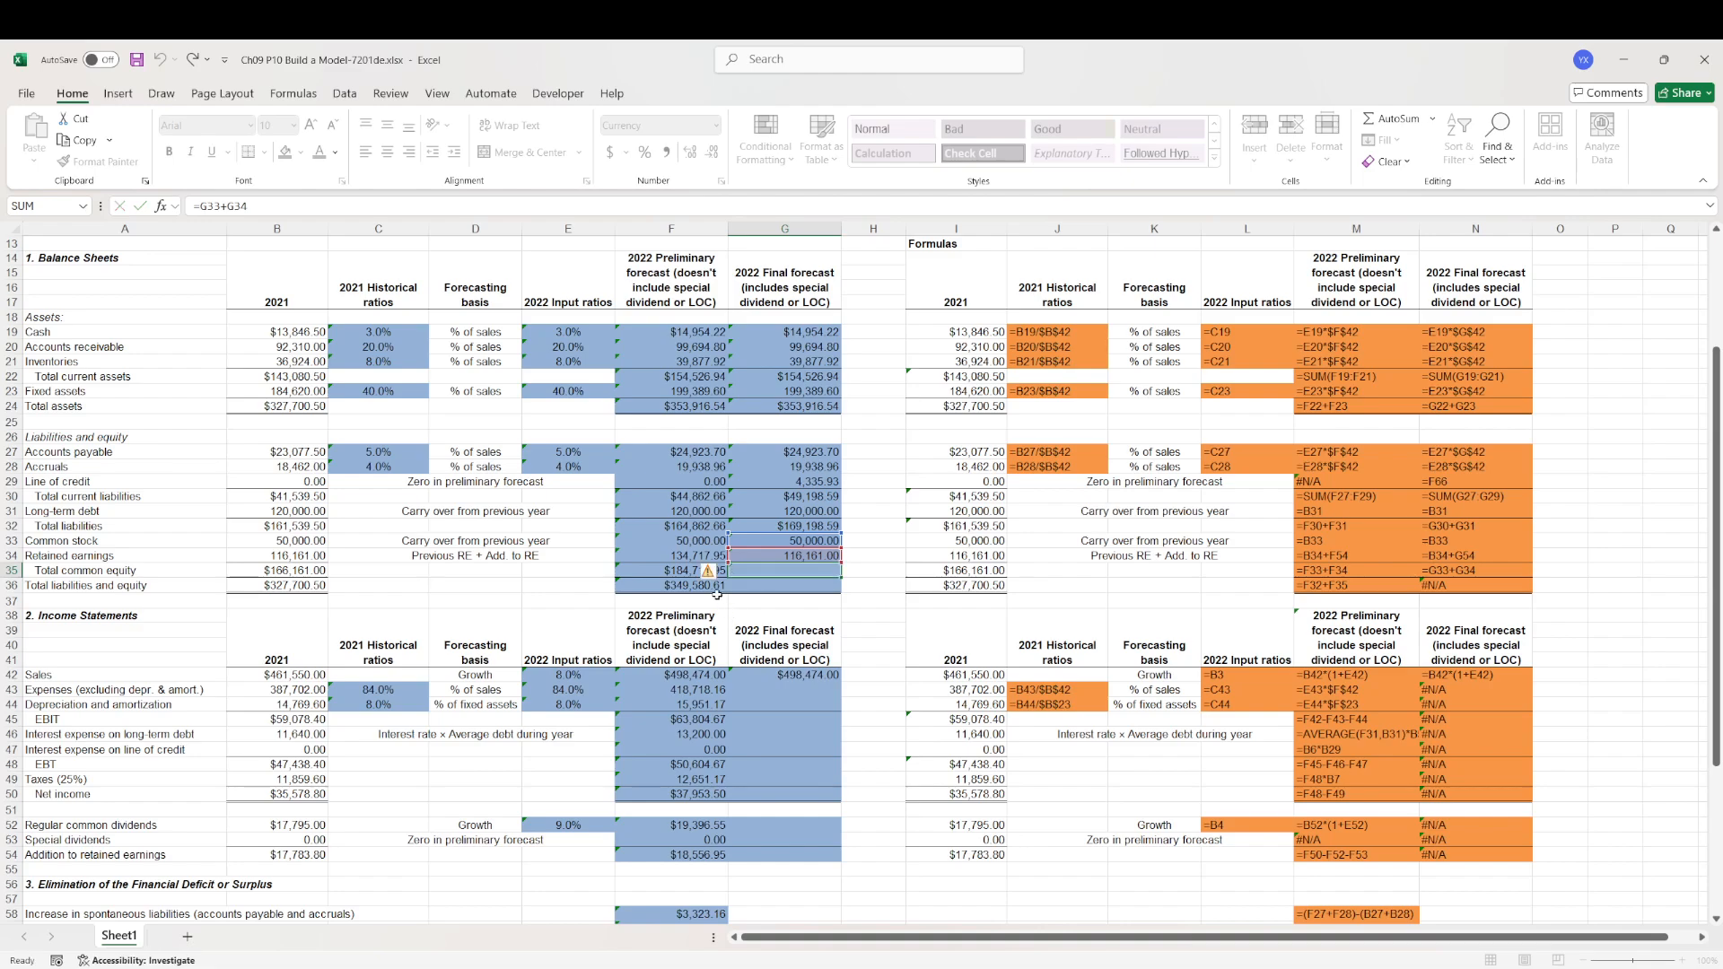
- Copy the preliminary total liabilities and equity formula from F36 into G36 as =G32+G35
{"action": "left_click", "coordinate": [646, 584]}
{"action": "key", "text": "ctrl+c"}
{"action": "left_click", "coordinate": [763, 585]}
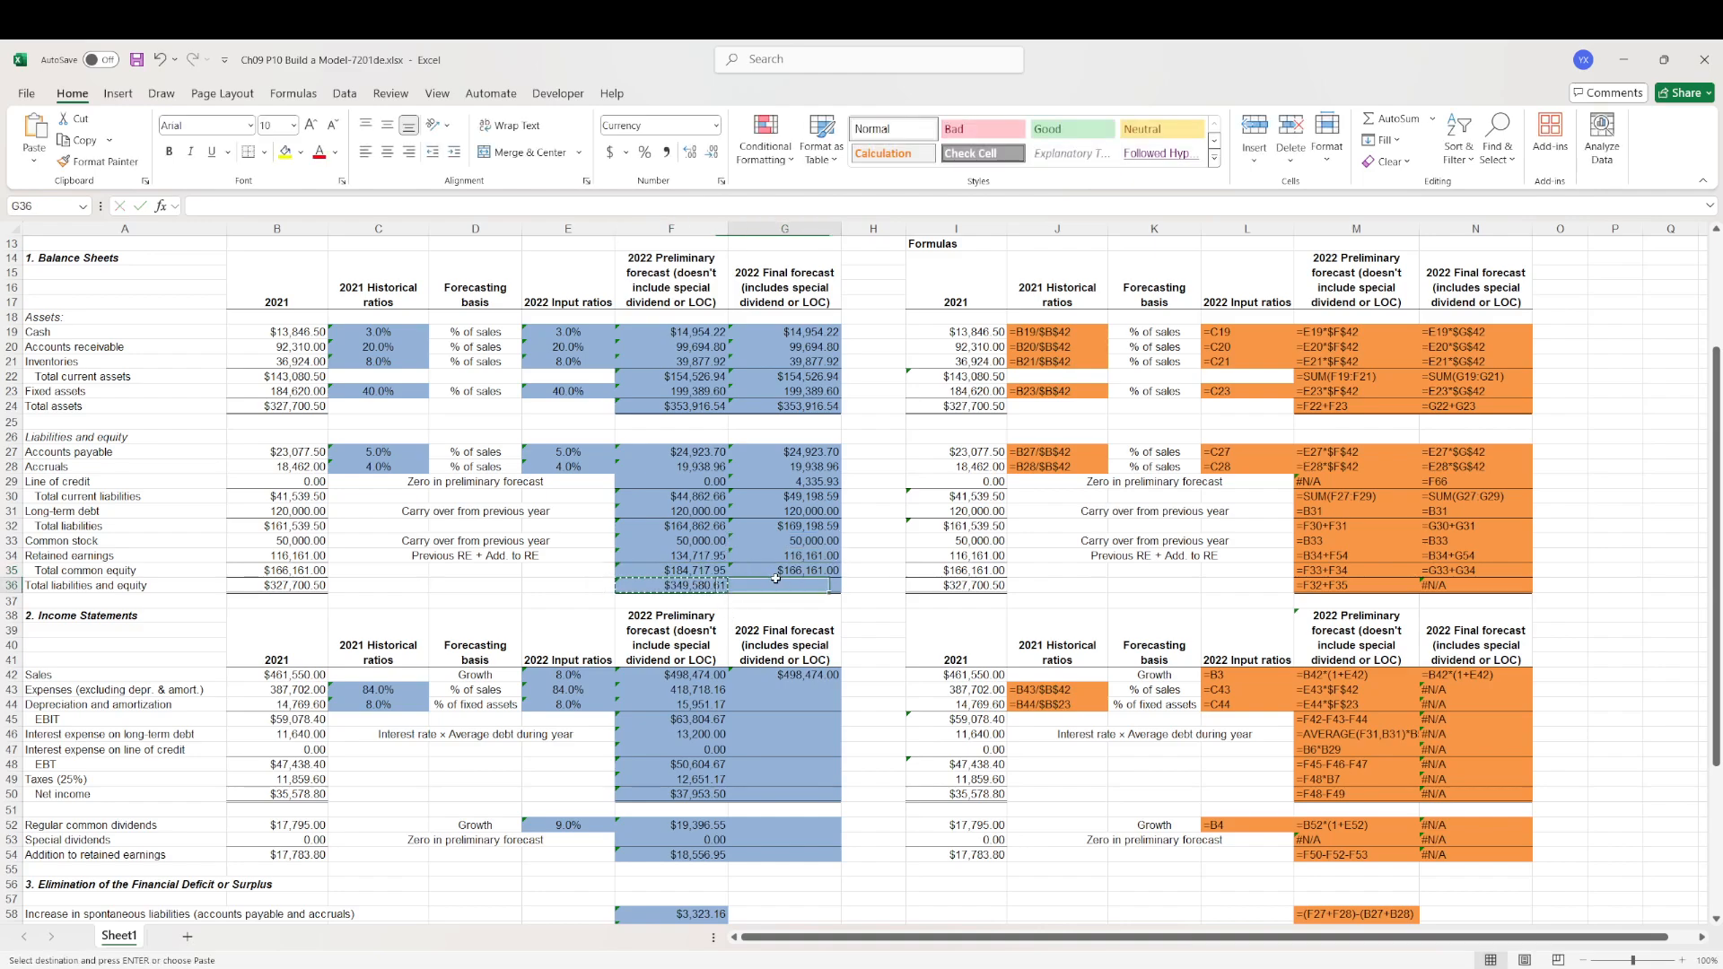
{"action": "key", "text": "ctrl+v"}
{"action": "double_click", "coordinate": [803, 583]}
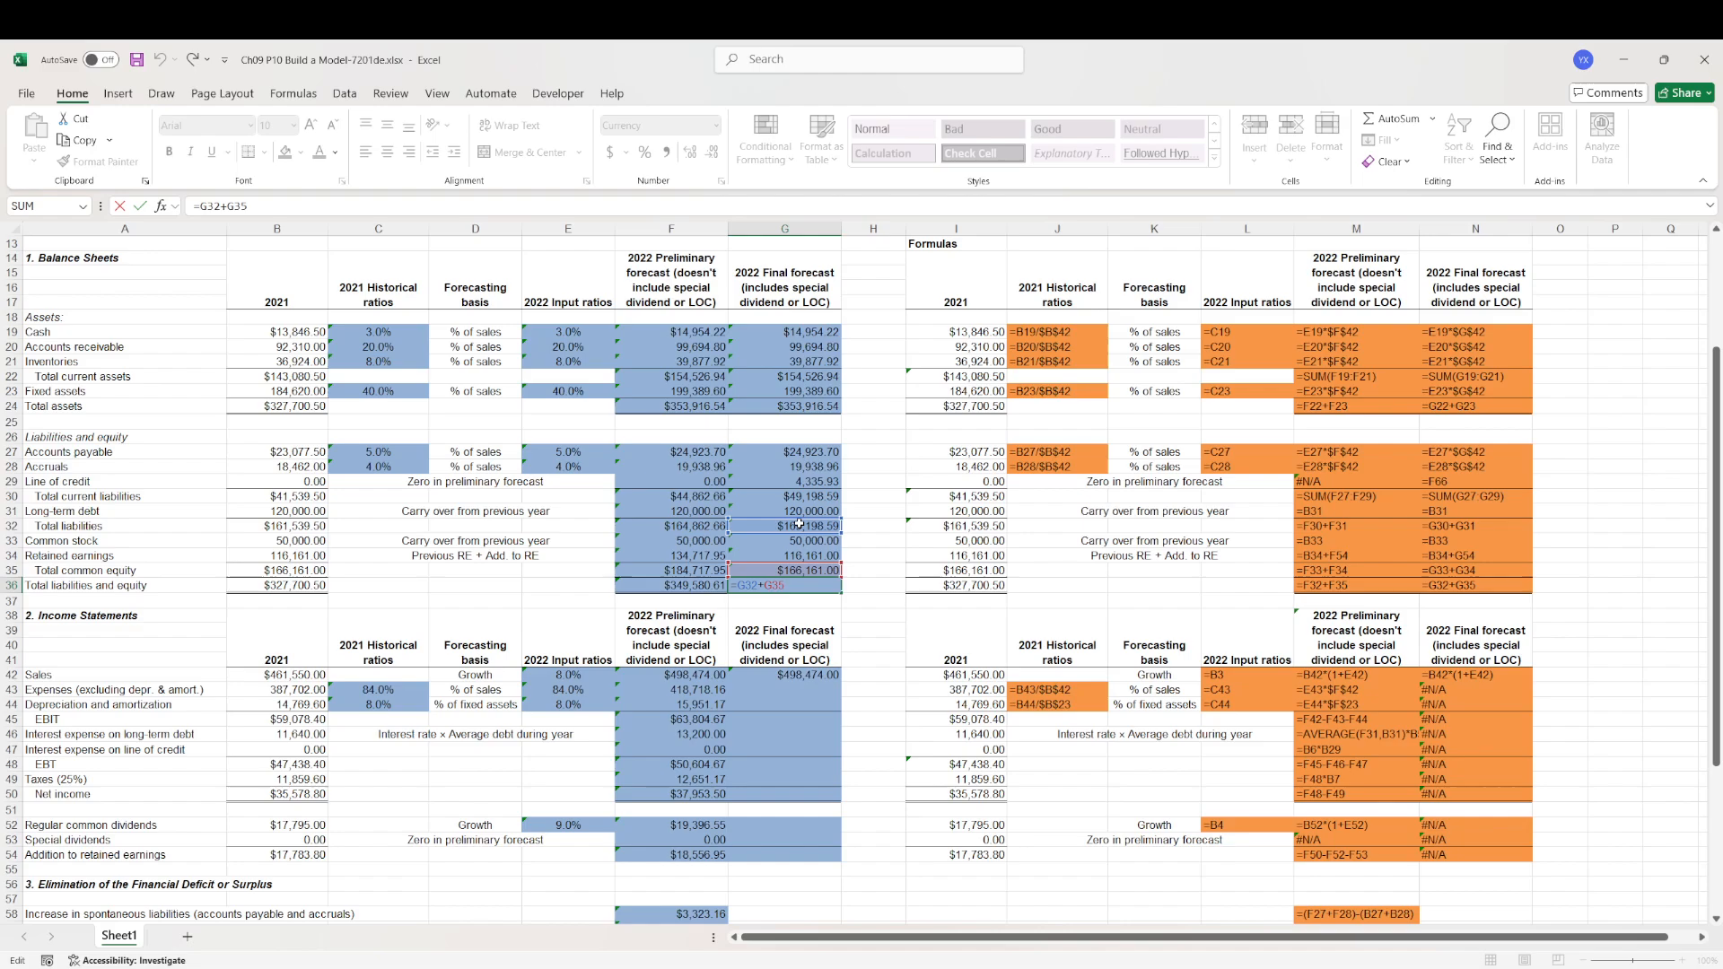
{"action": "scroll", "coordinate": [847, 647], "scroll_direction": "down", "scroll_amount": 1}
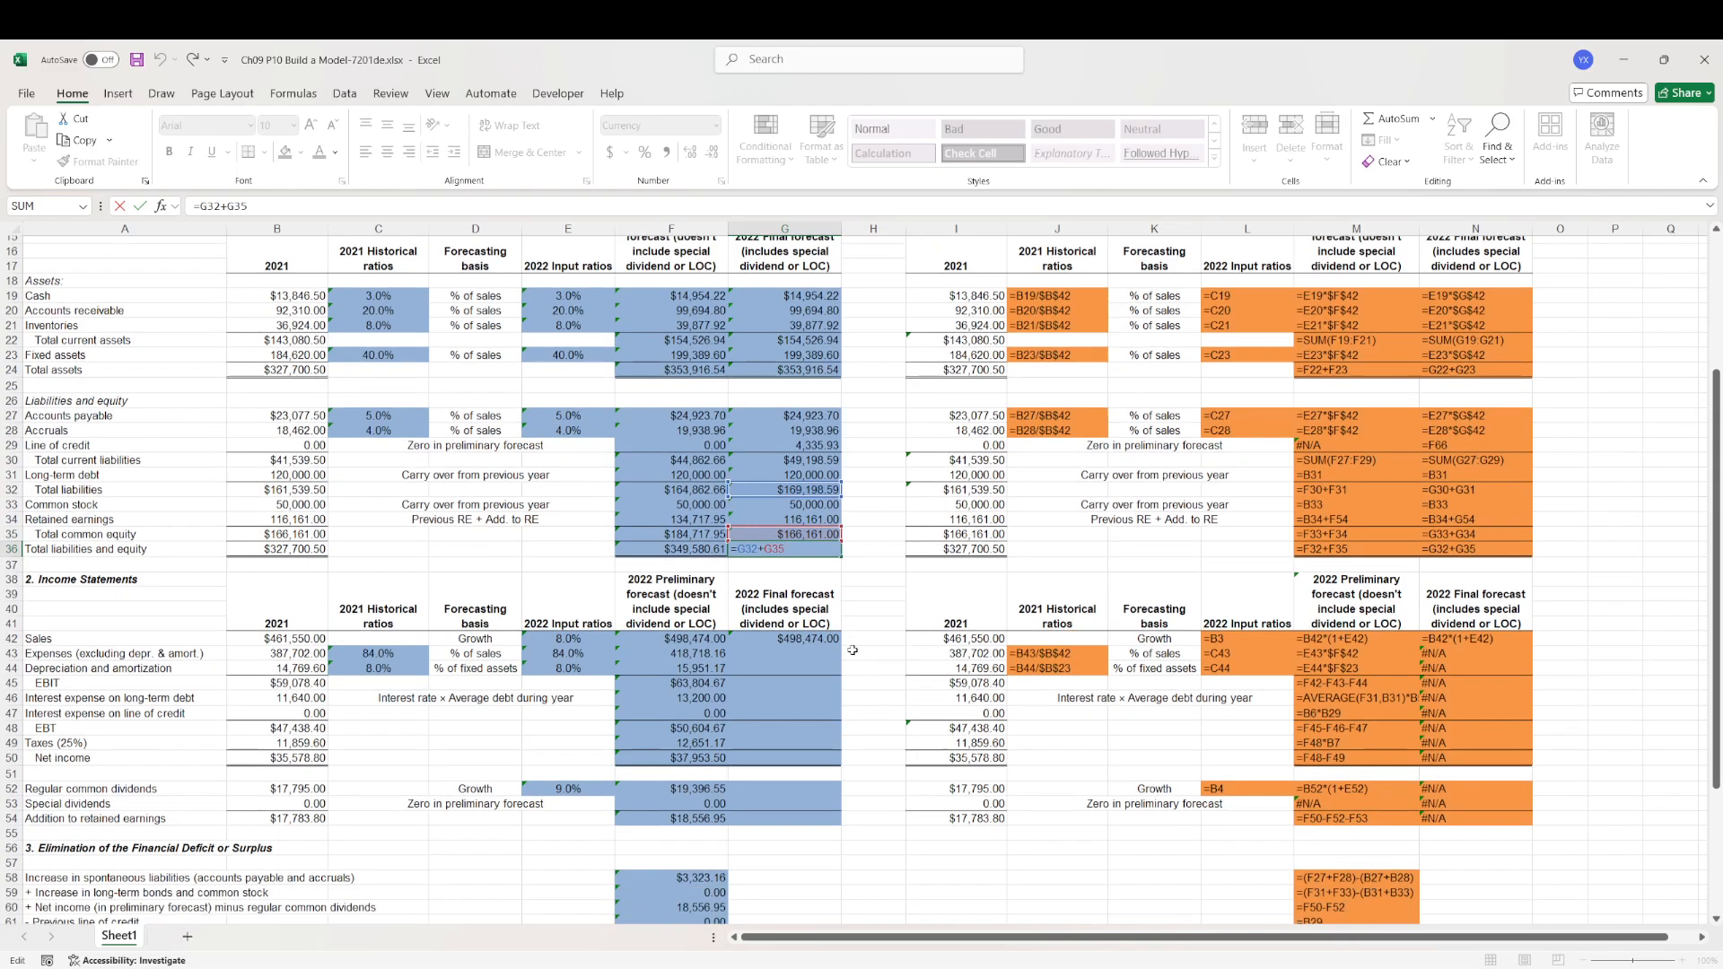
{"action": "key", "text": "Escape"}
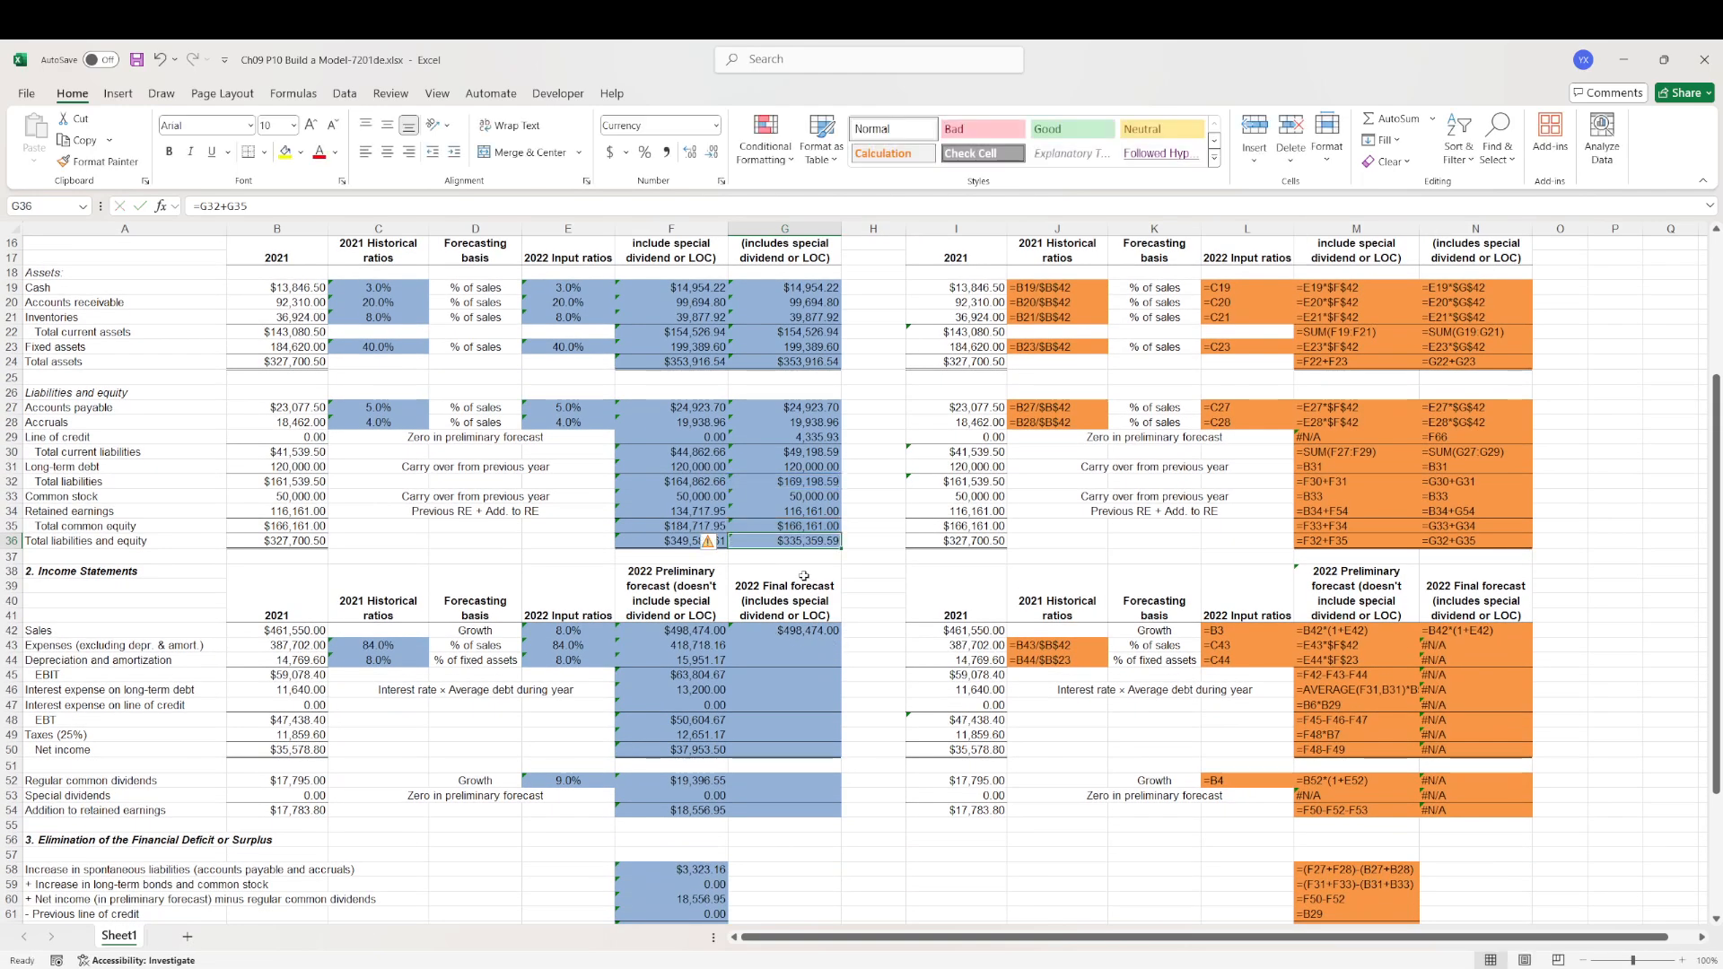
- Copy the final accruals formula from G28 into the expenses cell G43 as =E43*$G$42
{"action": "left_click", "coordinate": [806, 422]}
{"action": "key", "text": "ctrl+c"}
{"action": "left_click", "coordinate": [801, 633]}
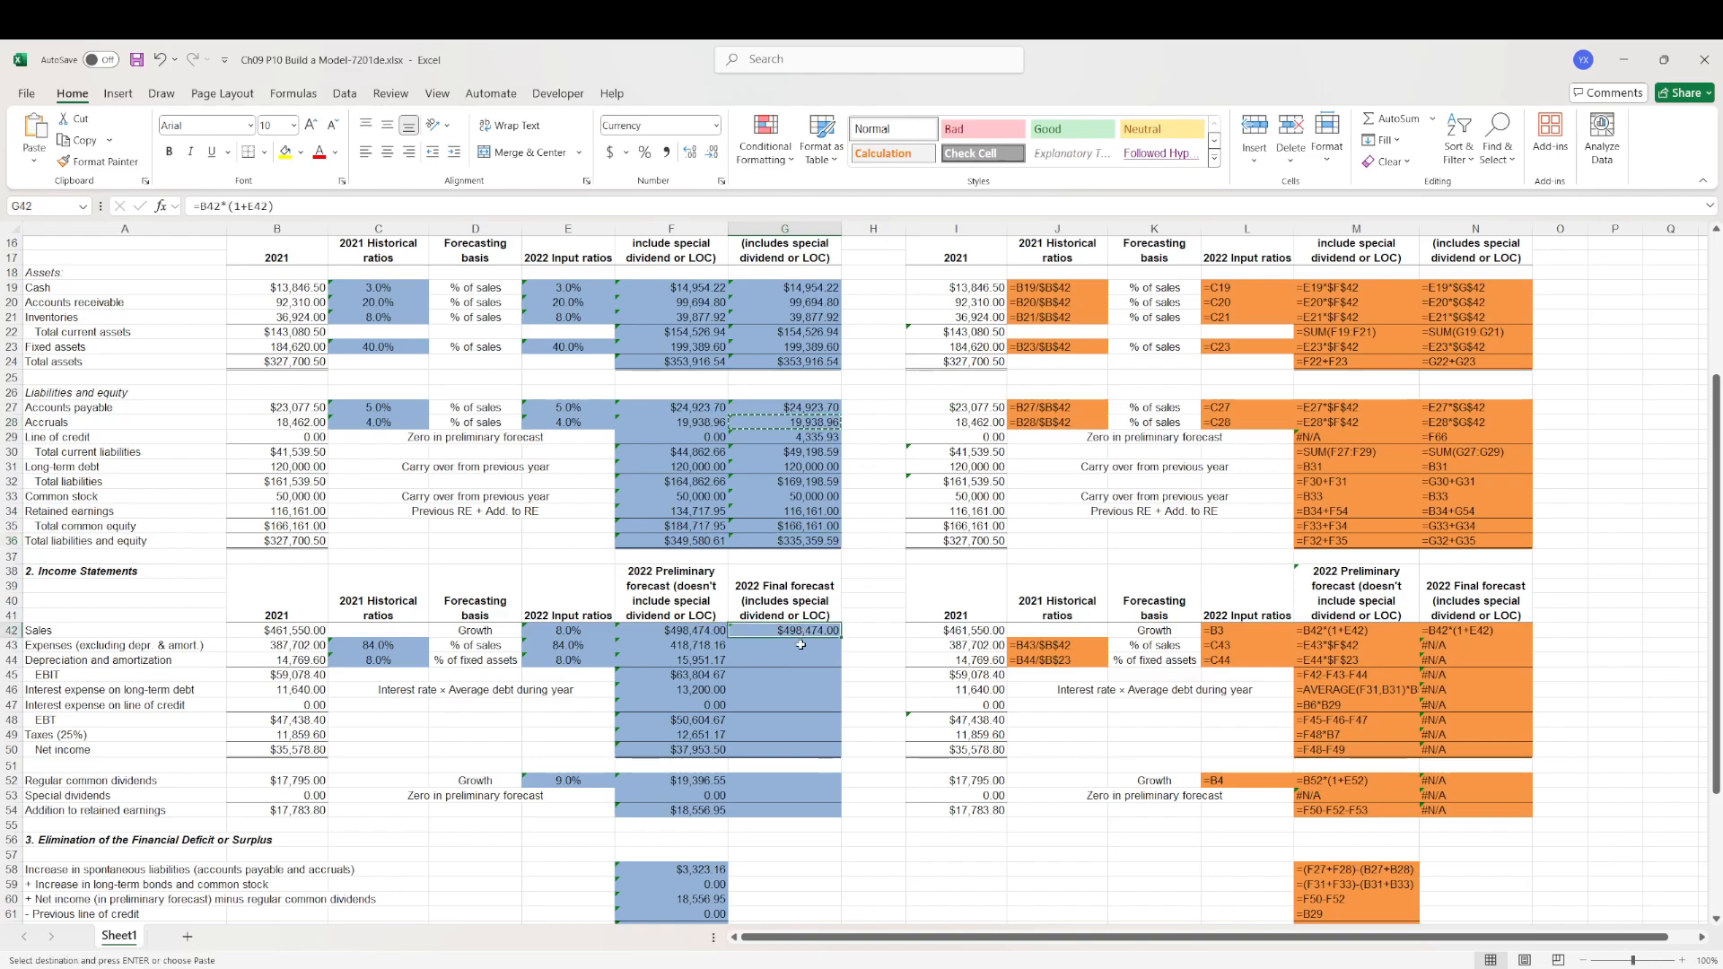
{"action": "left_click", "coordinate": [801, 644]}
{"action": "key", "text": "ctrl+v"}
{"action": "key", "text": "F2"}
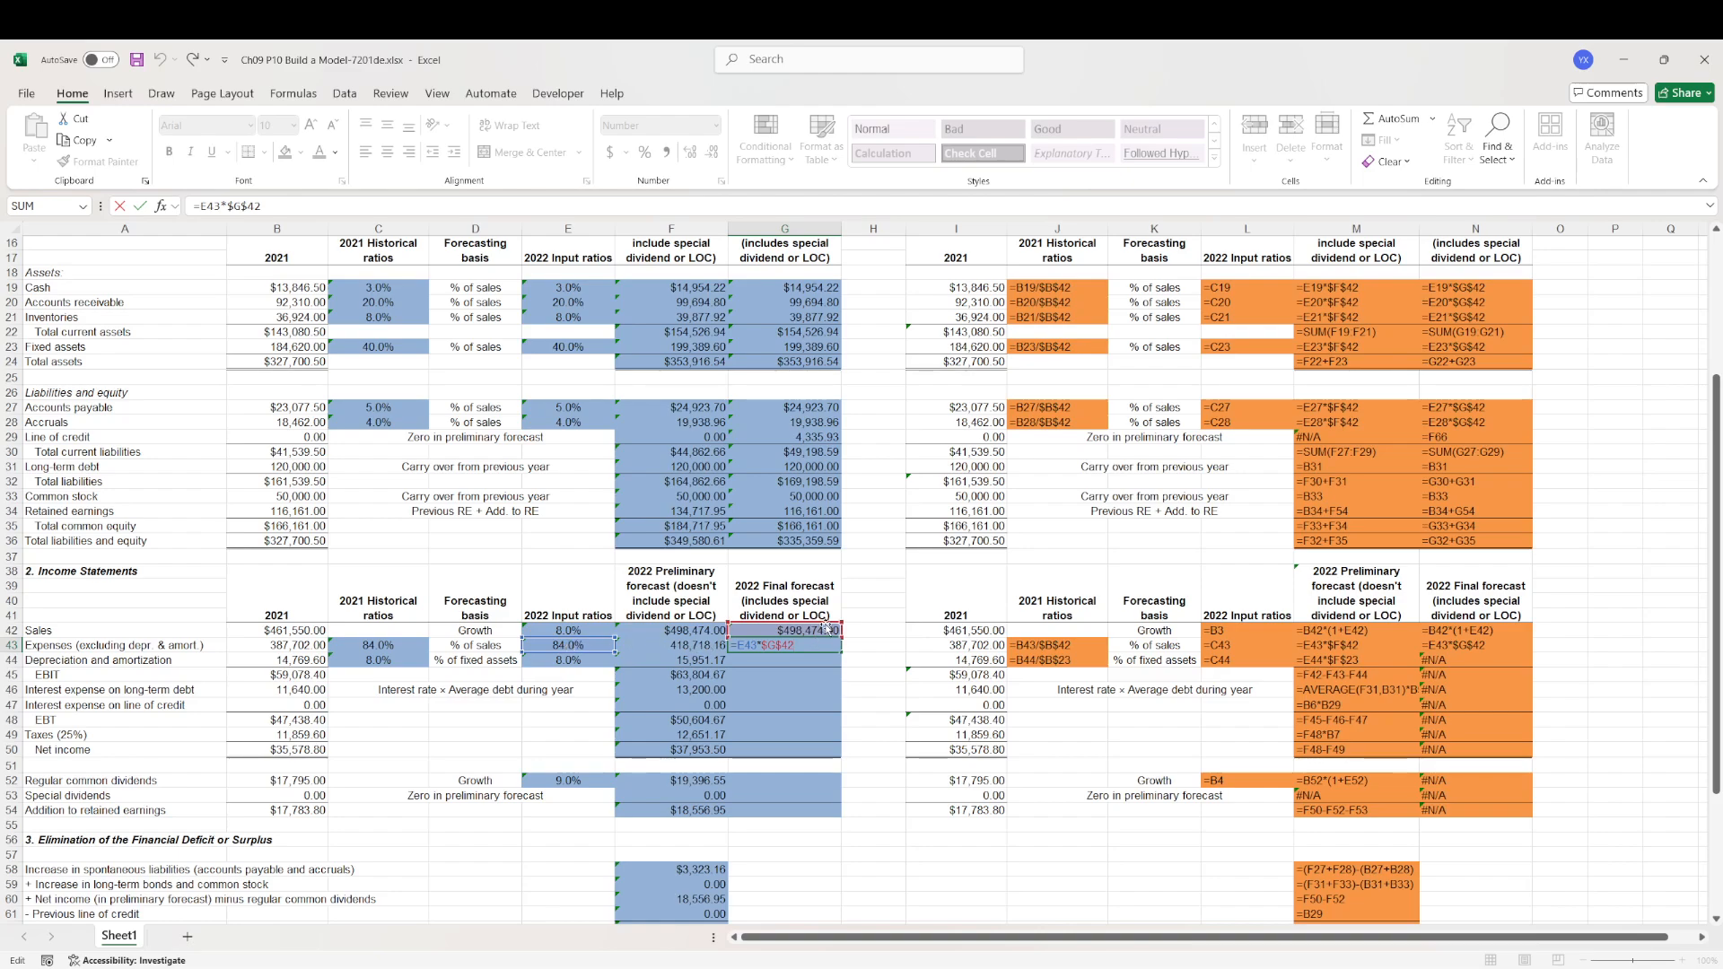
{"action": "key", "text": "Escape"}
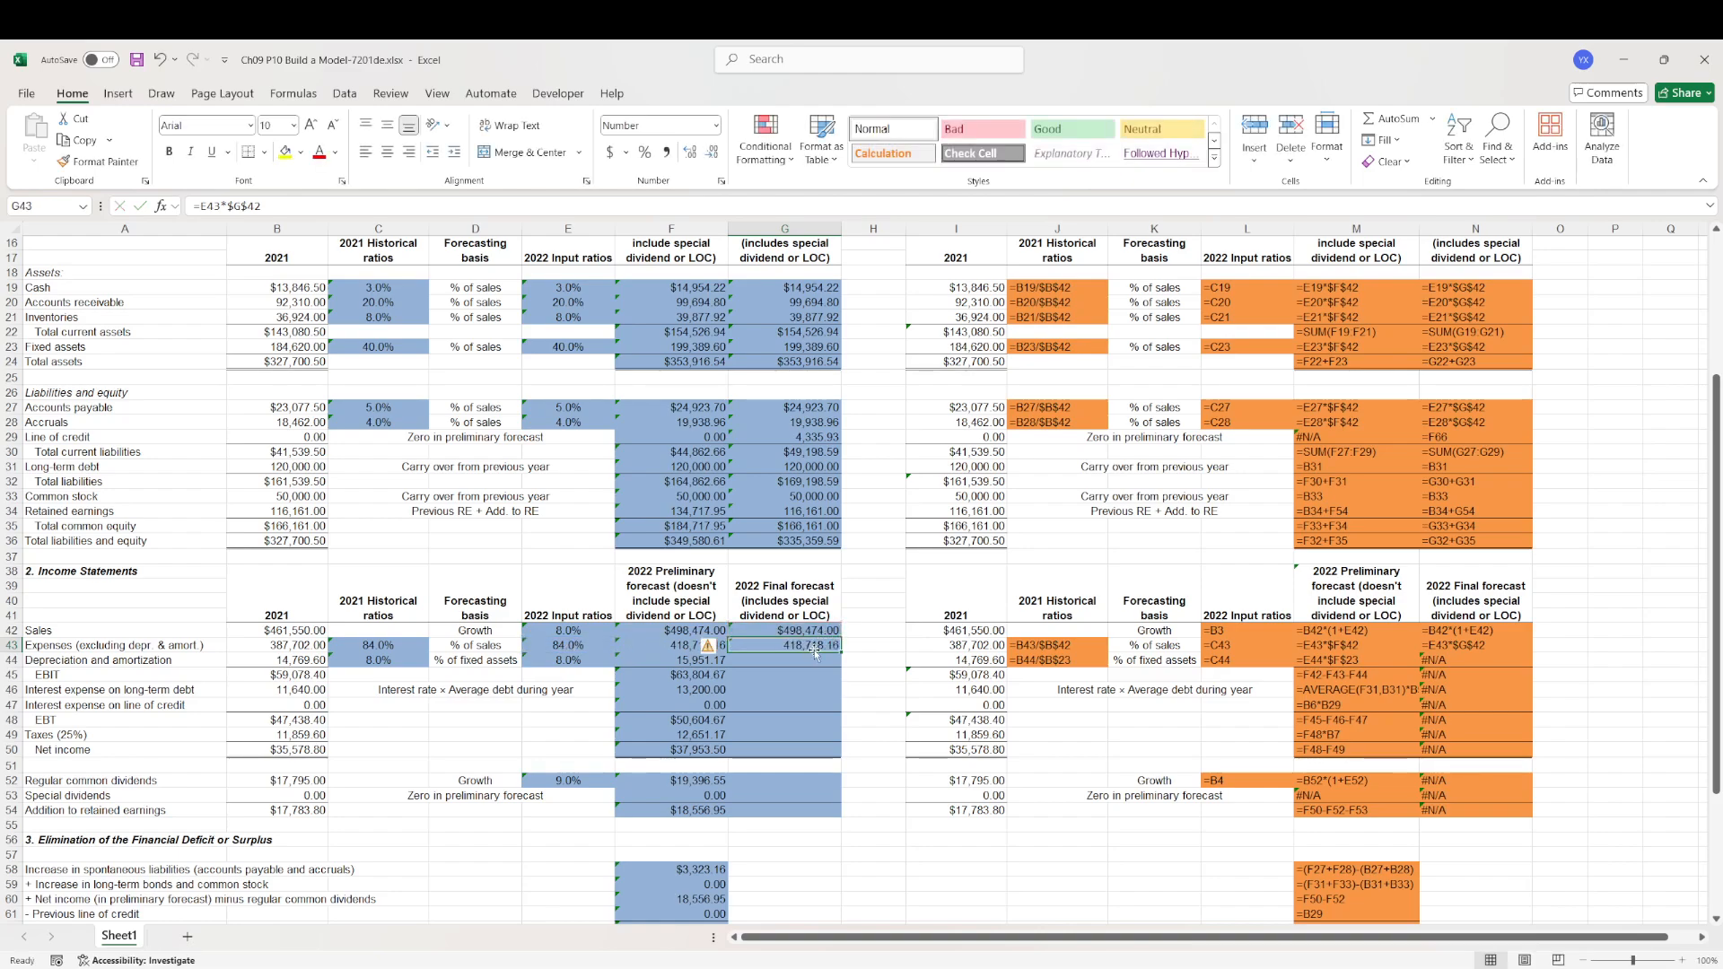
- Copy the final expenses formula from G43 into the depreciation and amortization cell G44 as =E44*$G$42
{"action": "key", "text": "ctrl+c"}
{"action": "left_click", "coordinate": [815, 660]}
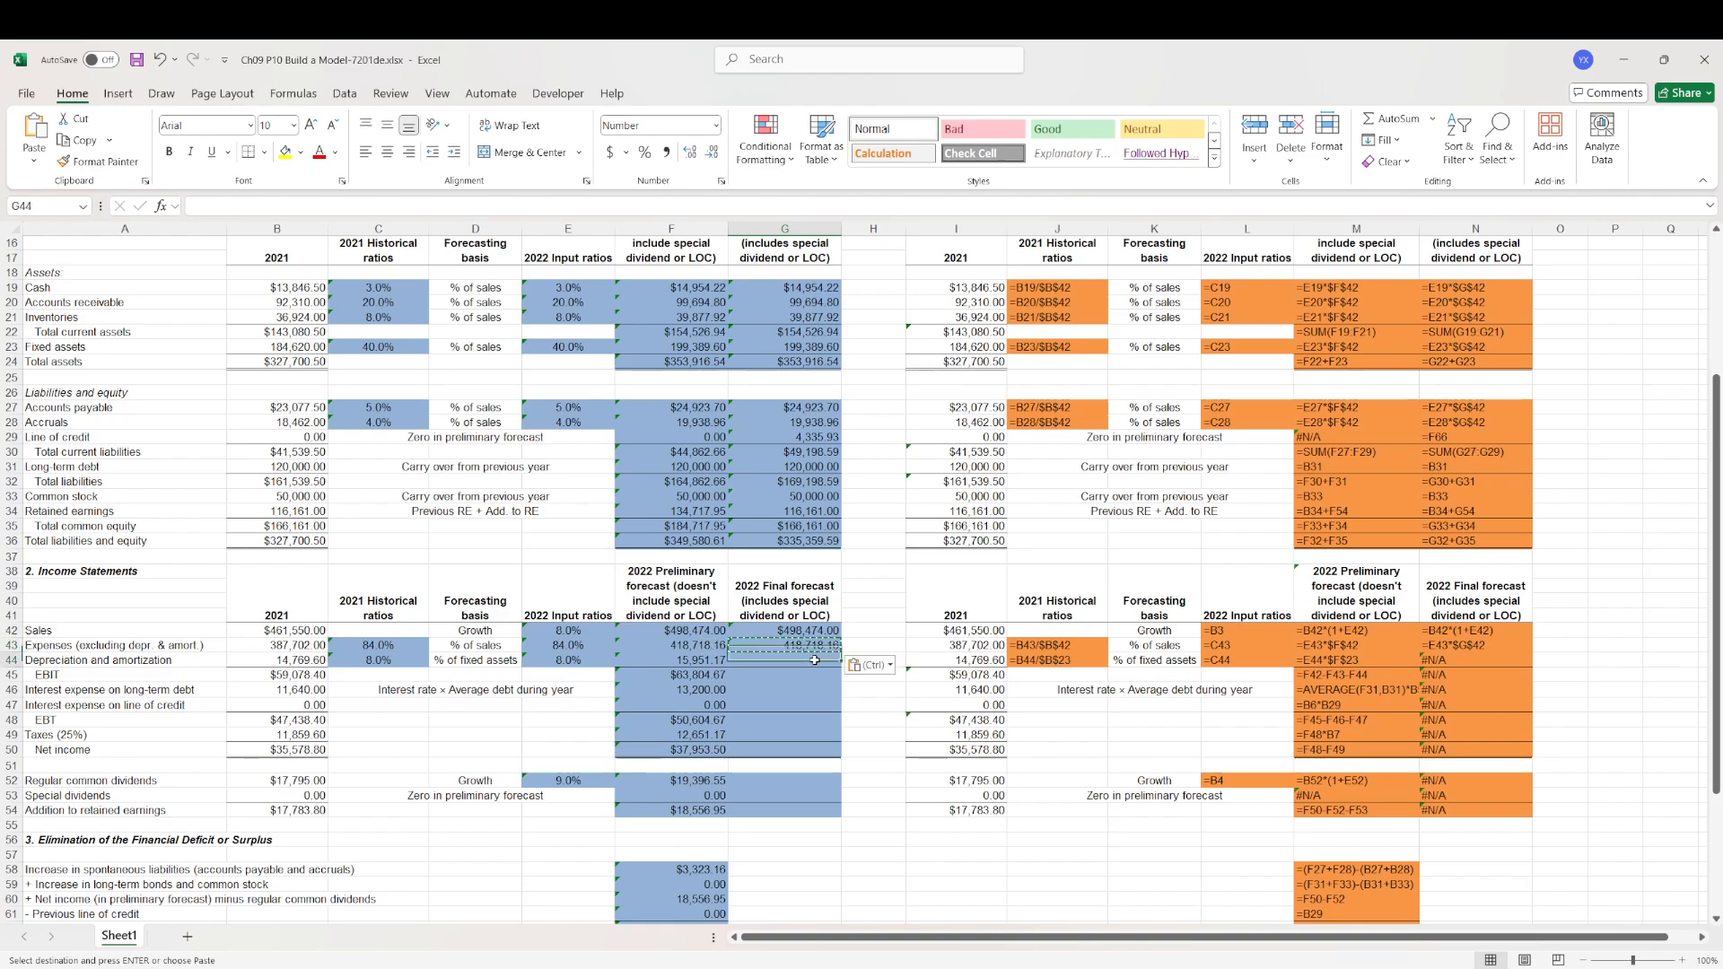
{"action": "key", "text": "ctrl+v"}
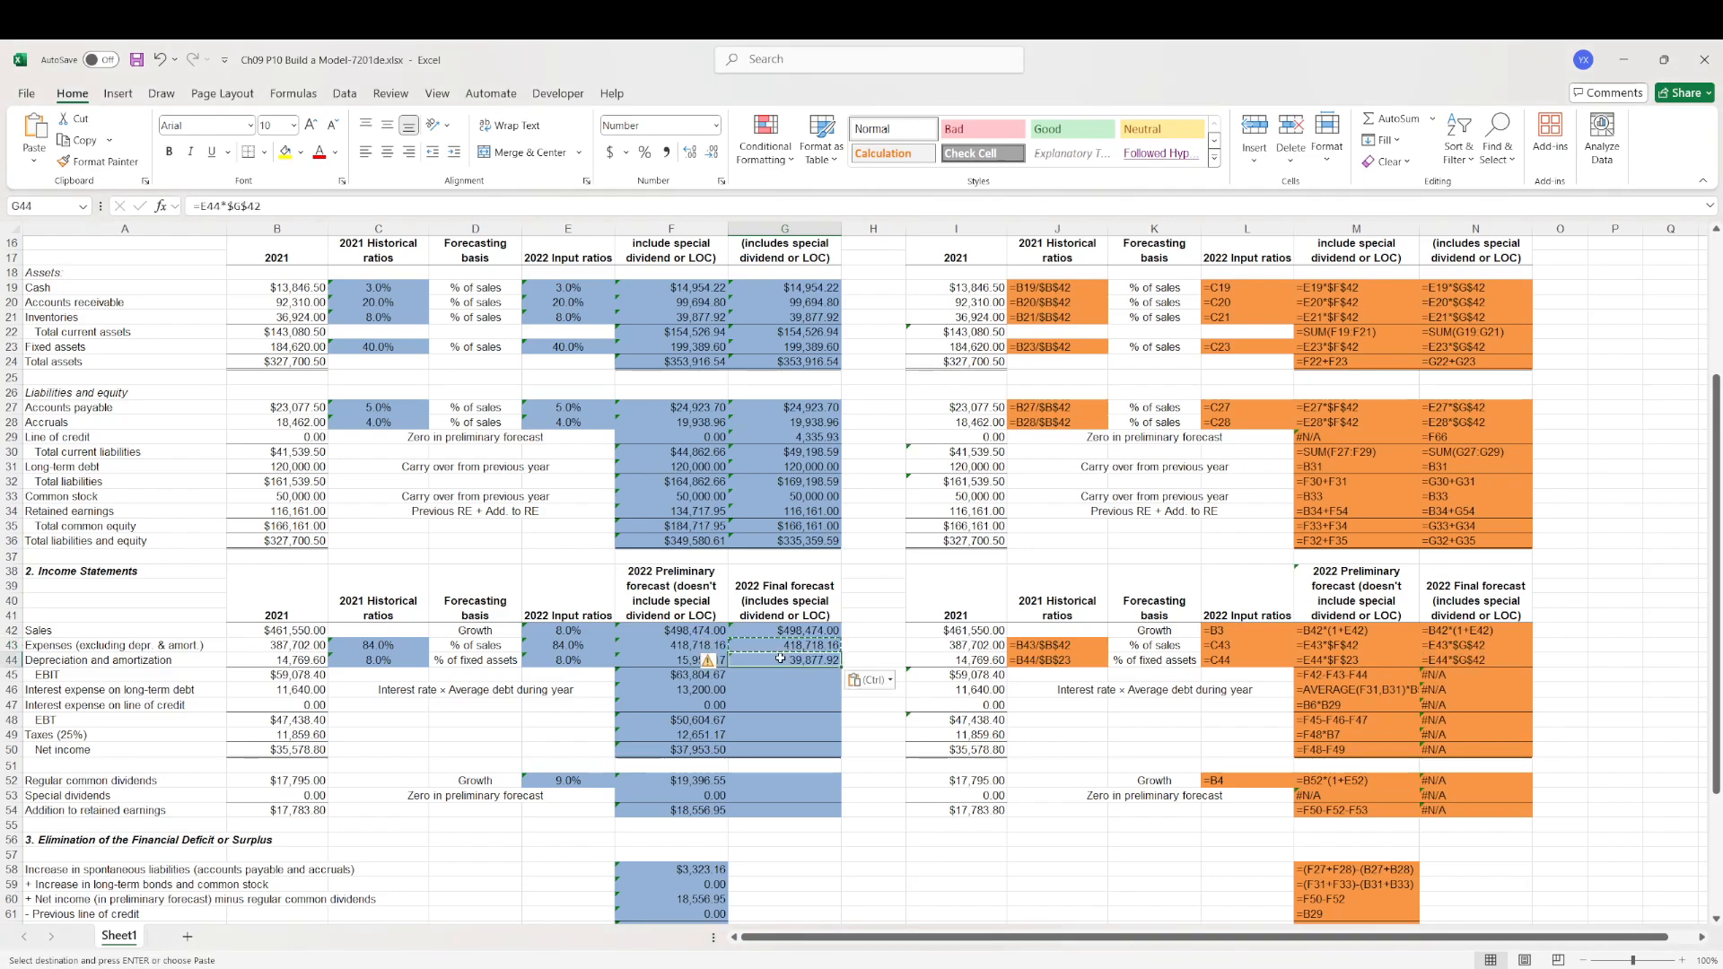
{"action": "double_click", "coordinate": [743, 661]}
{"action": "key", "text": "Escape"}
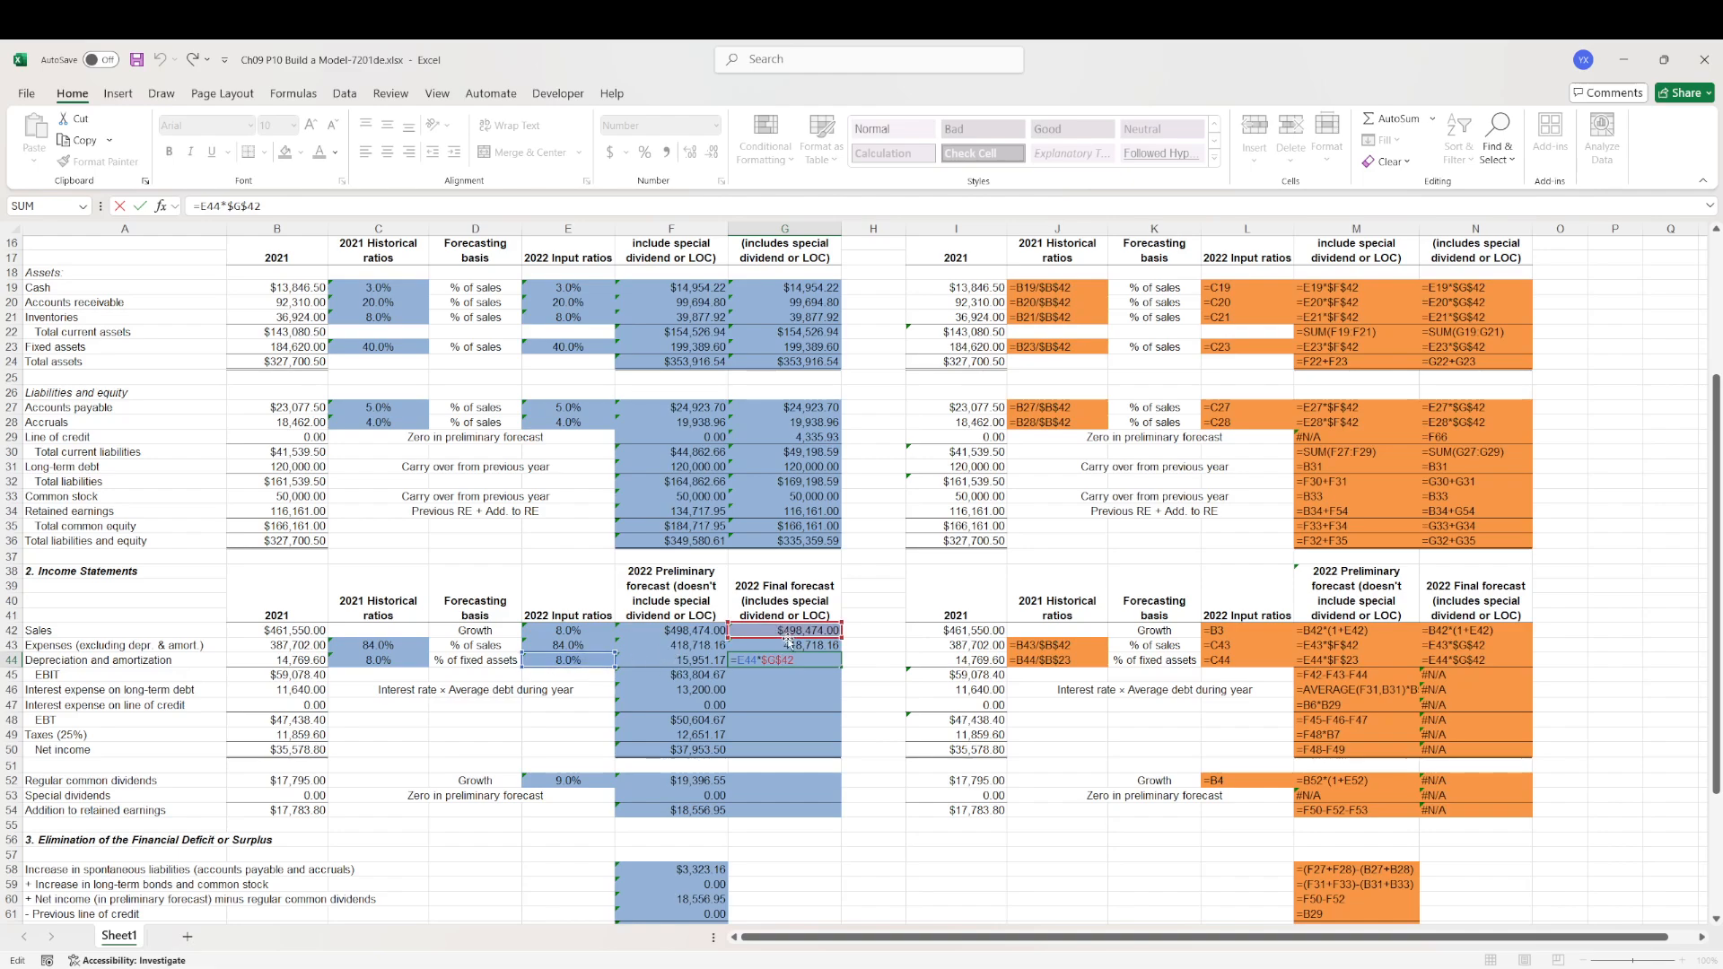
- Copy the preliminary EBIT formula from F45 into the final forecast cell G45 as =G42-G43-G44
{"action": "left_click", "coordinate": [752, 678]}
{"action": "left_click", "coordinate": [679, 675]}
{"action": "key", "text": "ctrl+c"}
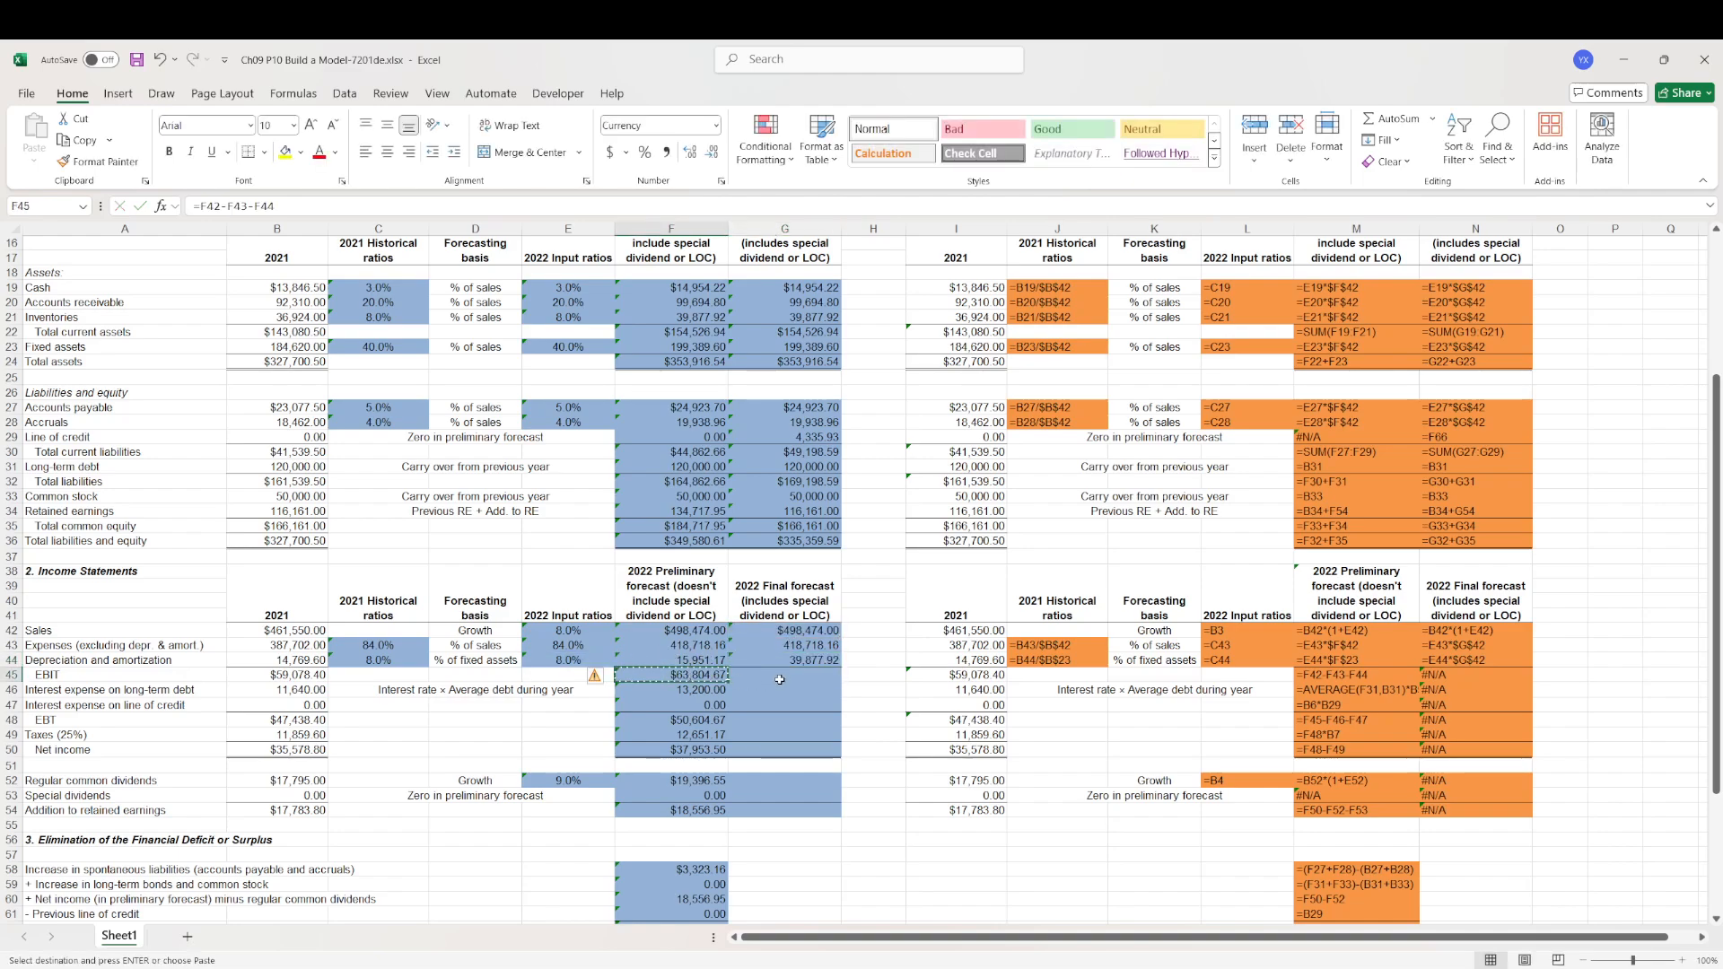
{"action": "left_click", "coordinate": [783, 677]}
{"action": "key", "text": "ctrl+v"}
- Calculate final interest expense on long-term debt in G46 from F46's formula, adapted to =AVERAGE(G31,B31)*B5
{"action": "double_click", "coordinate": [723, 692]}
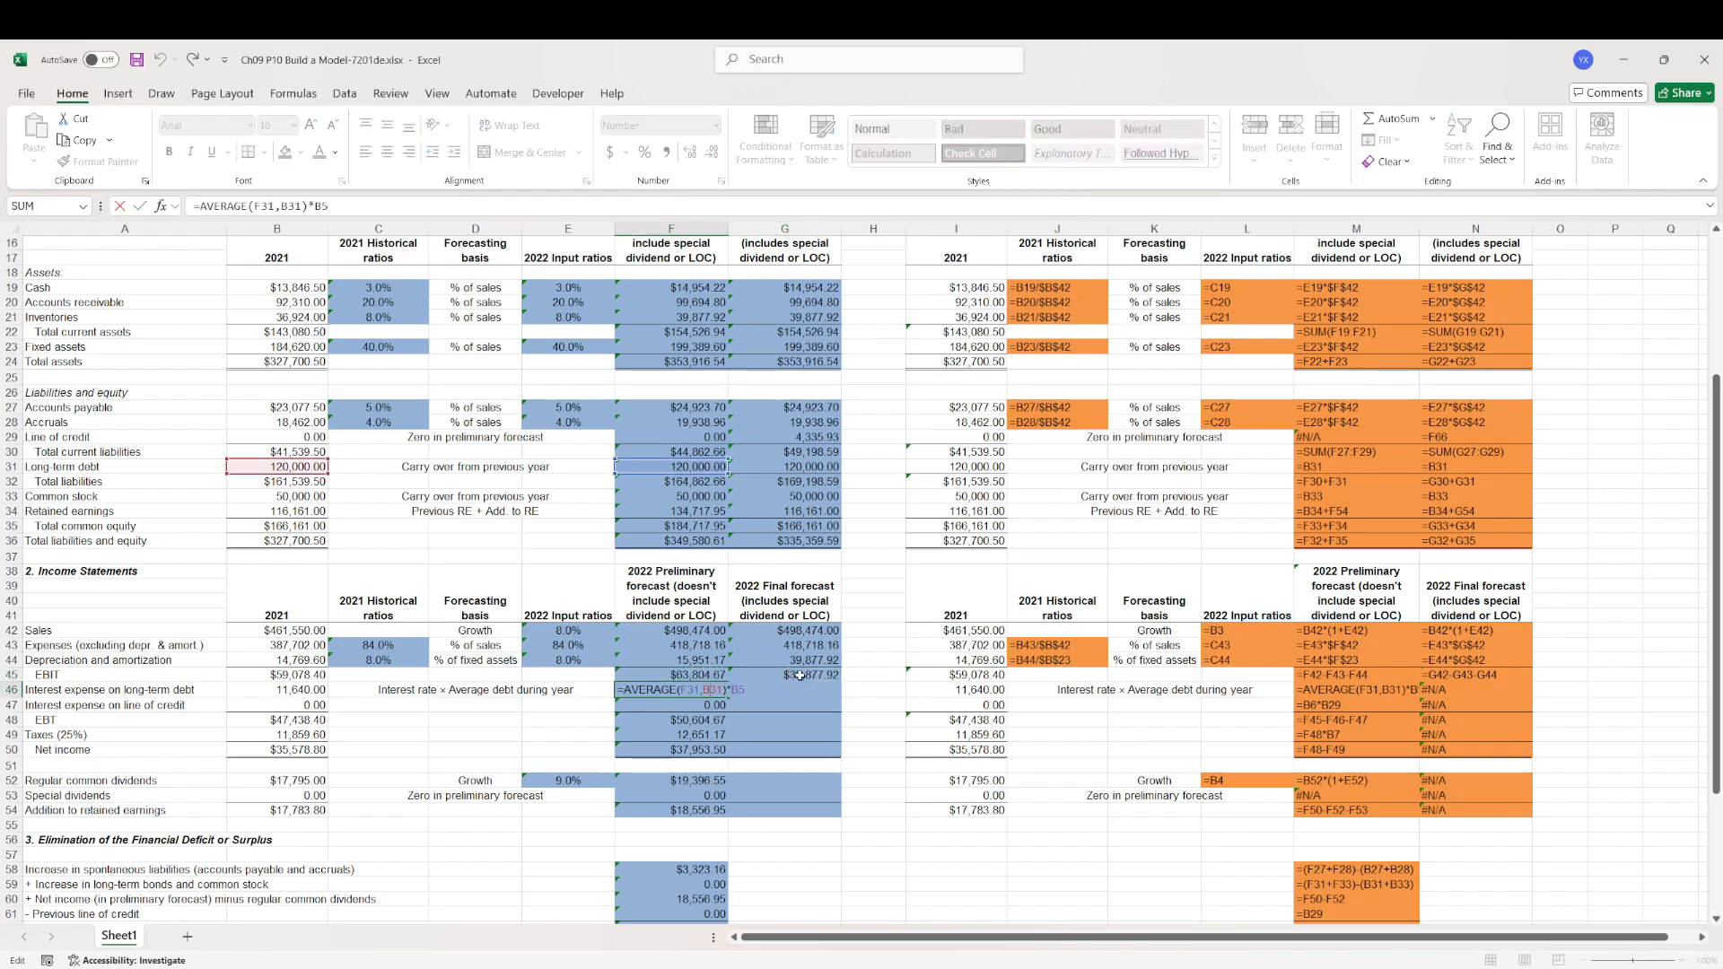
{"action": "key", "text": "shift+Home"}
{"action": "key", "text": "ctrl+c"}
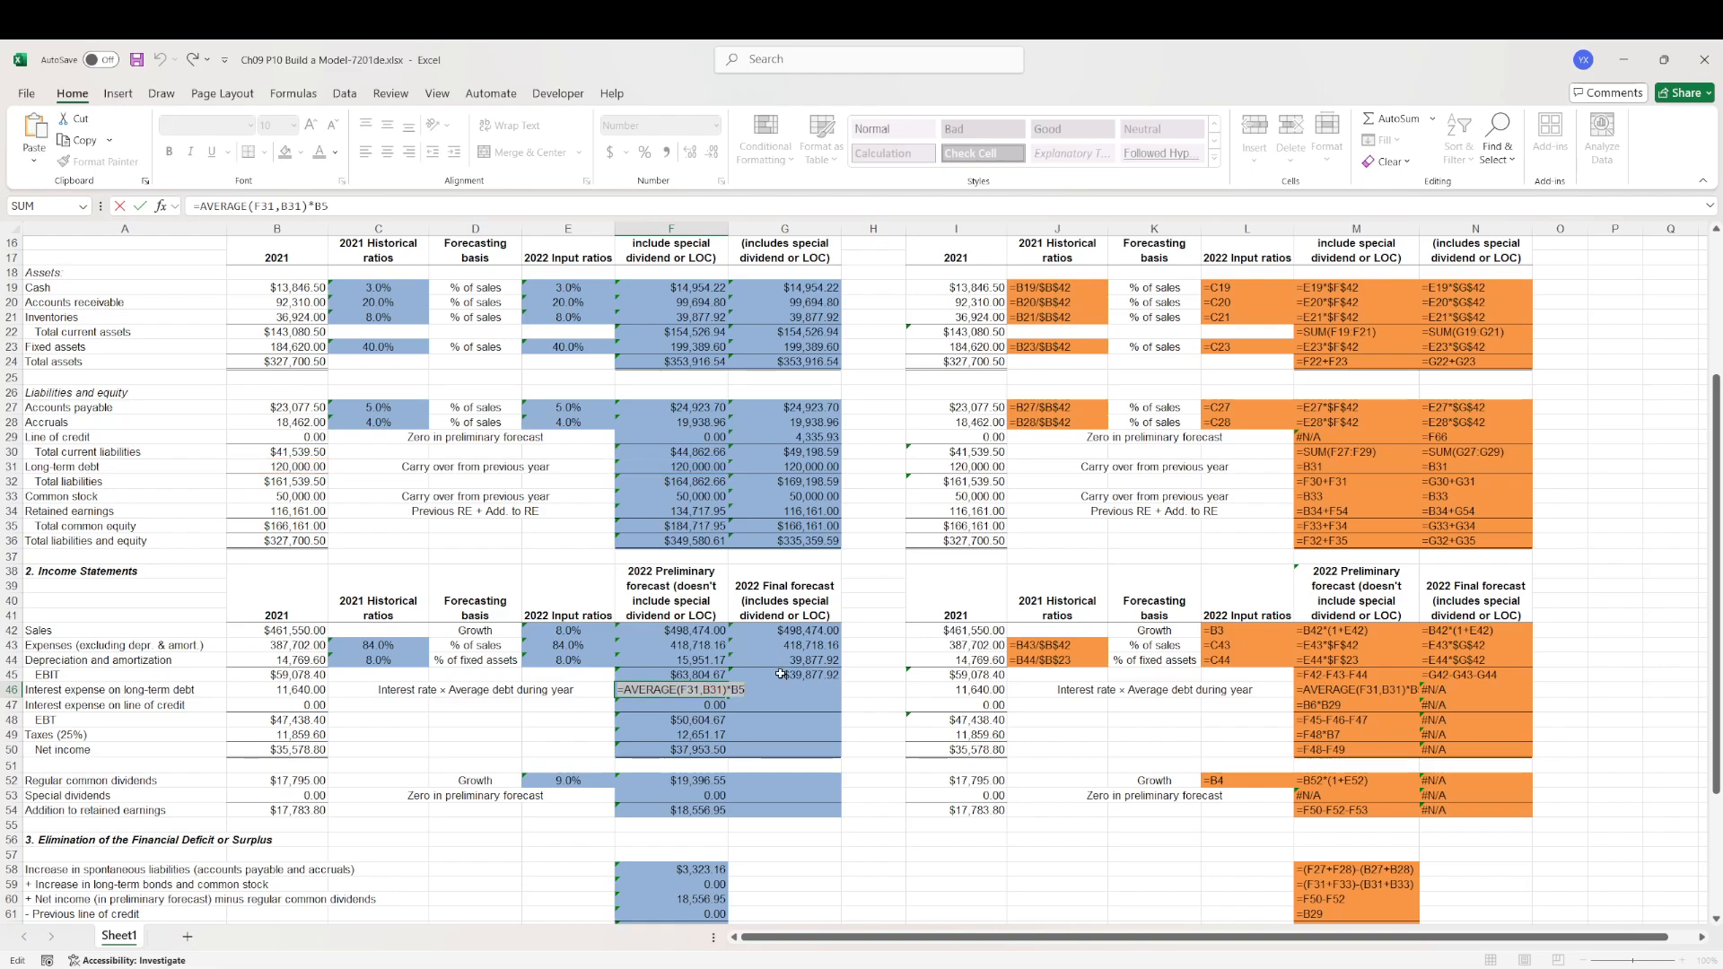
{"action": "left_click", "coordinate": [779, 691]}
{"action": "key", "text": "ctrl+v"}
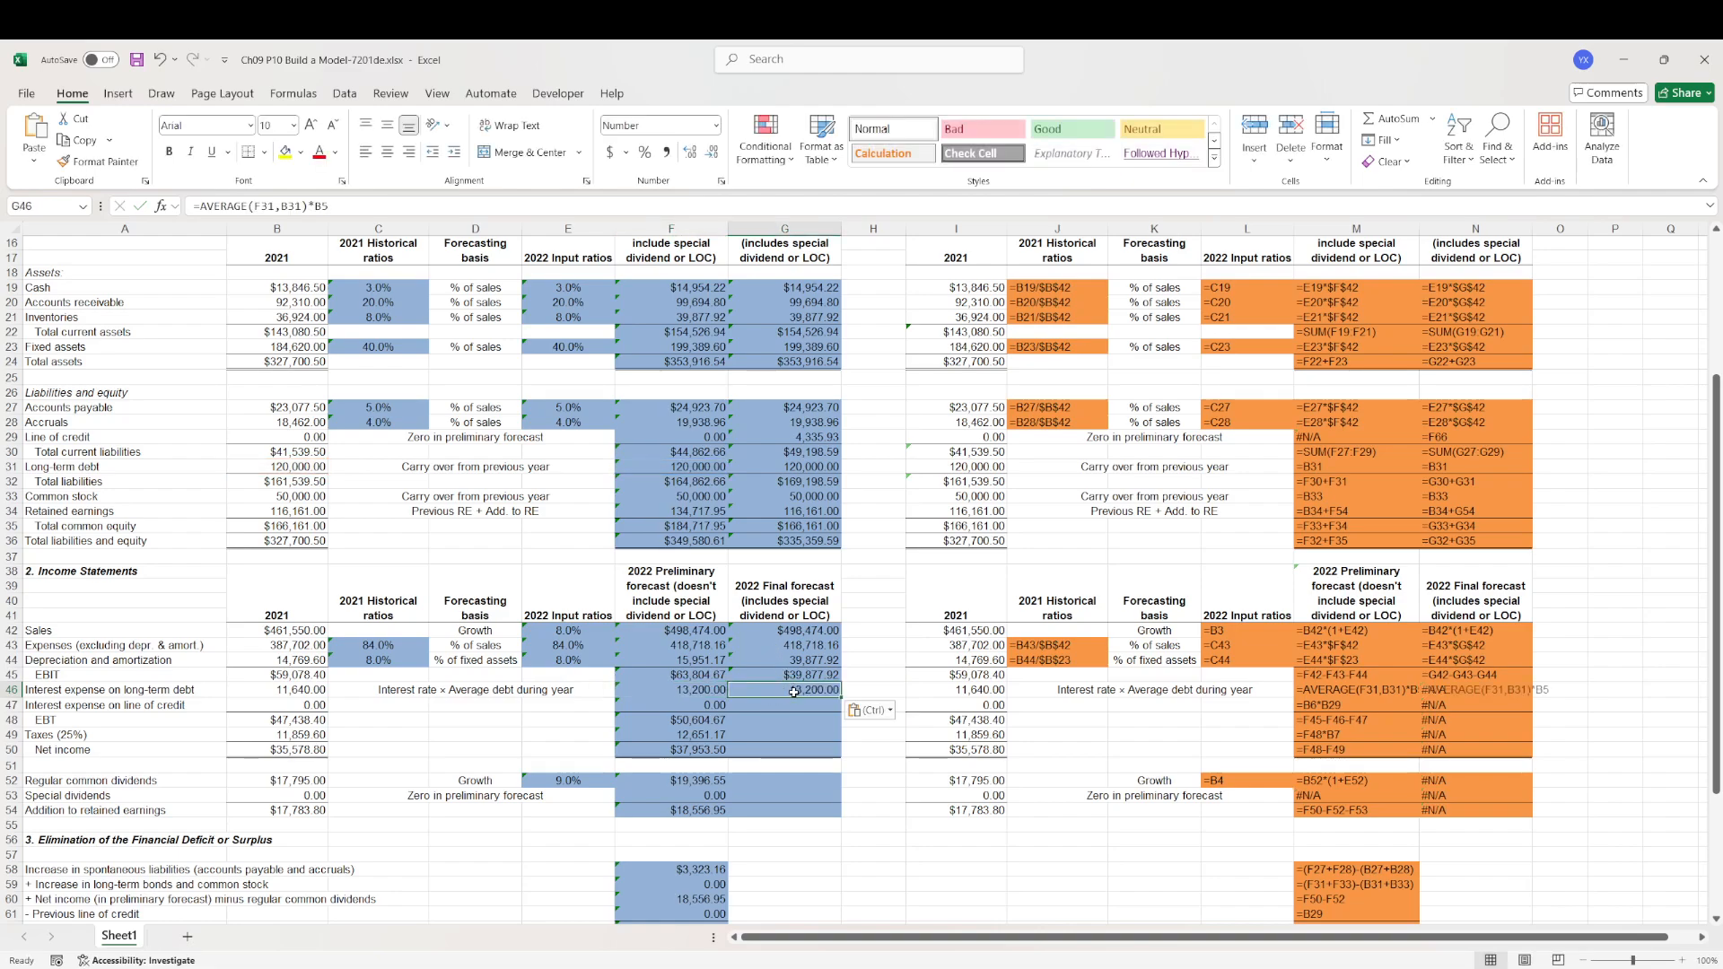
{"action": "key", "text": "F2"}
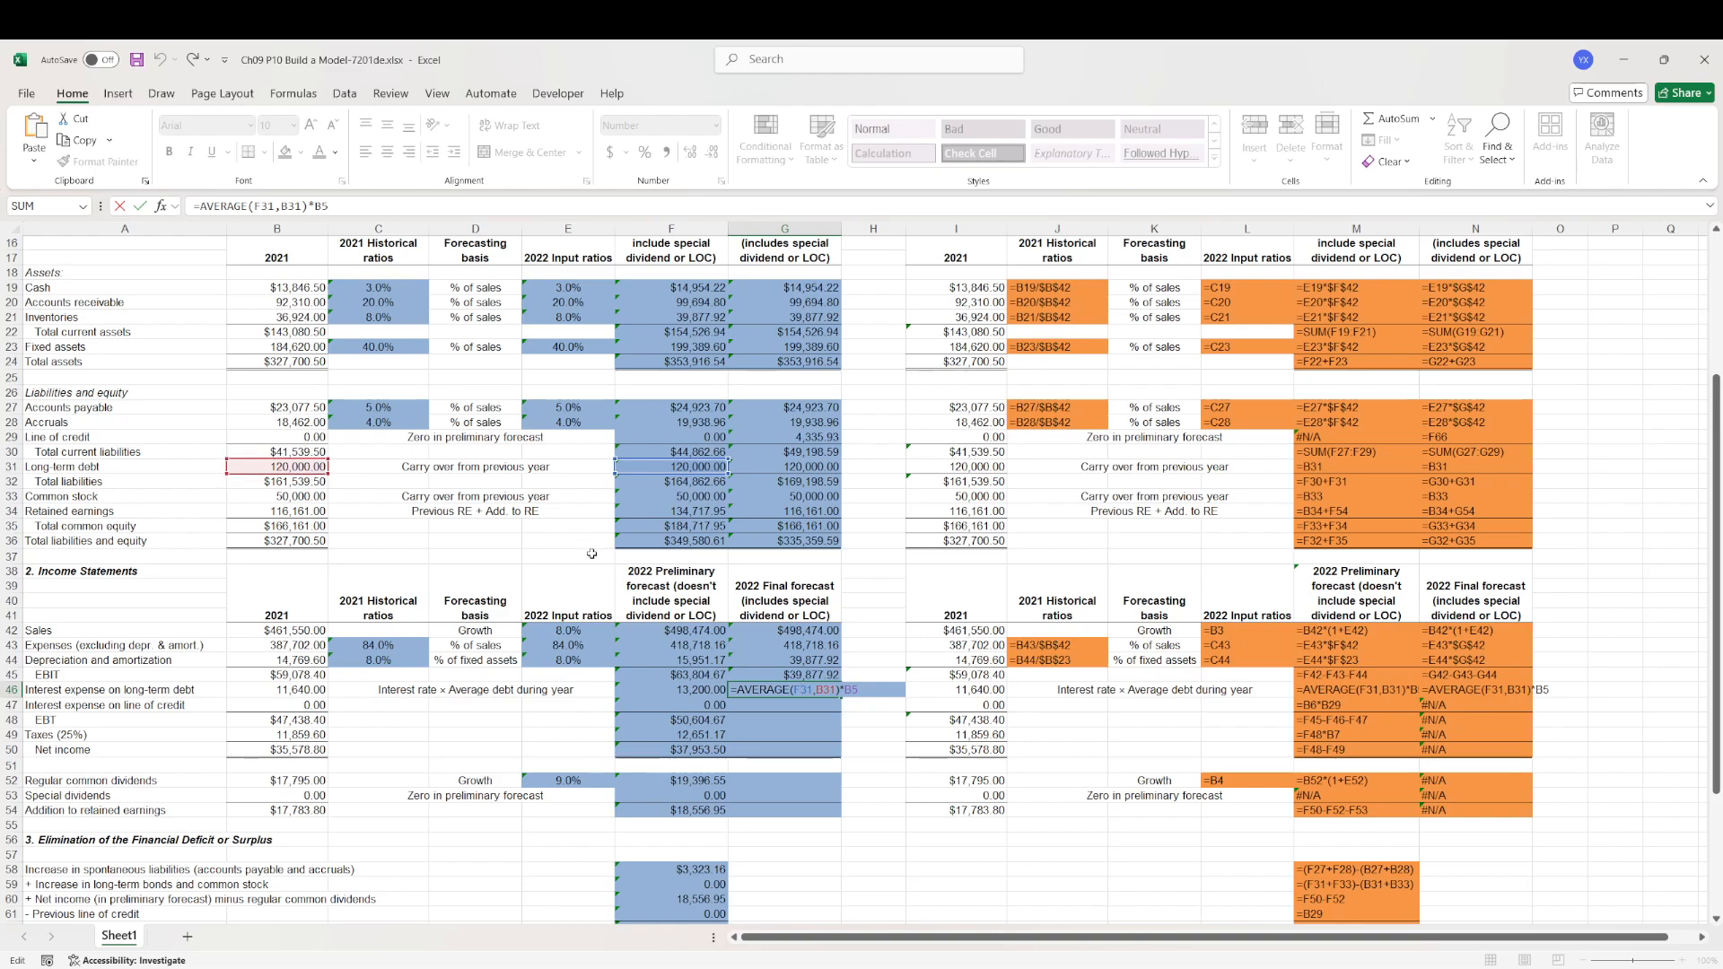
{"action": "left_click_drag", "start_coordinate": [686, 468], "coordinate": [795, 474]}
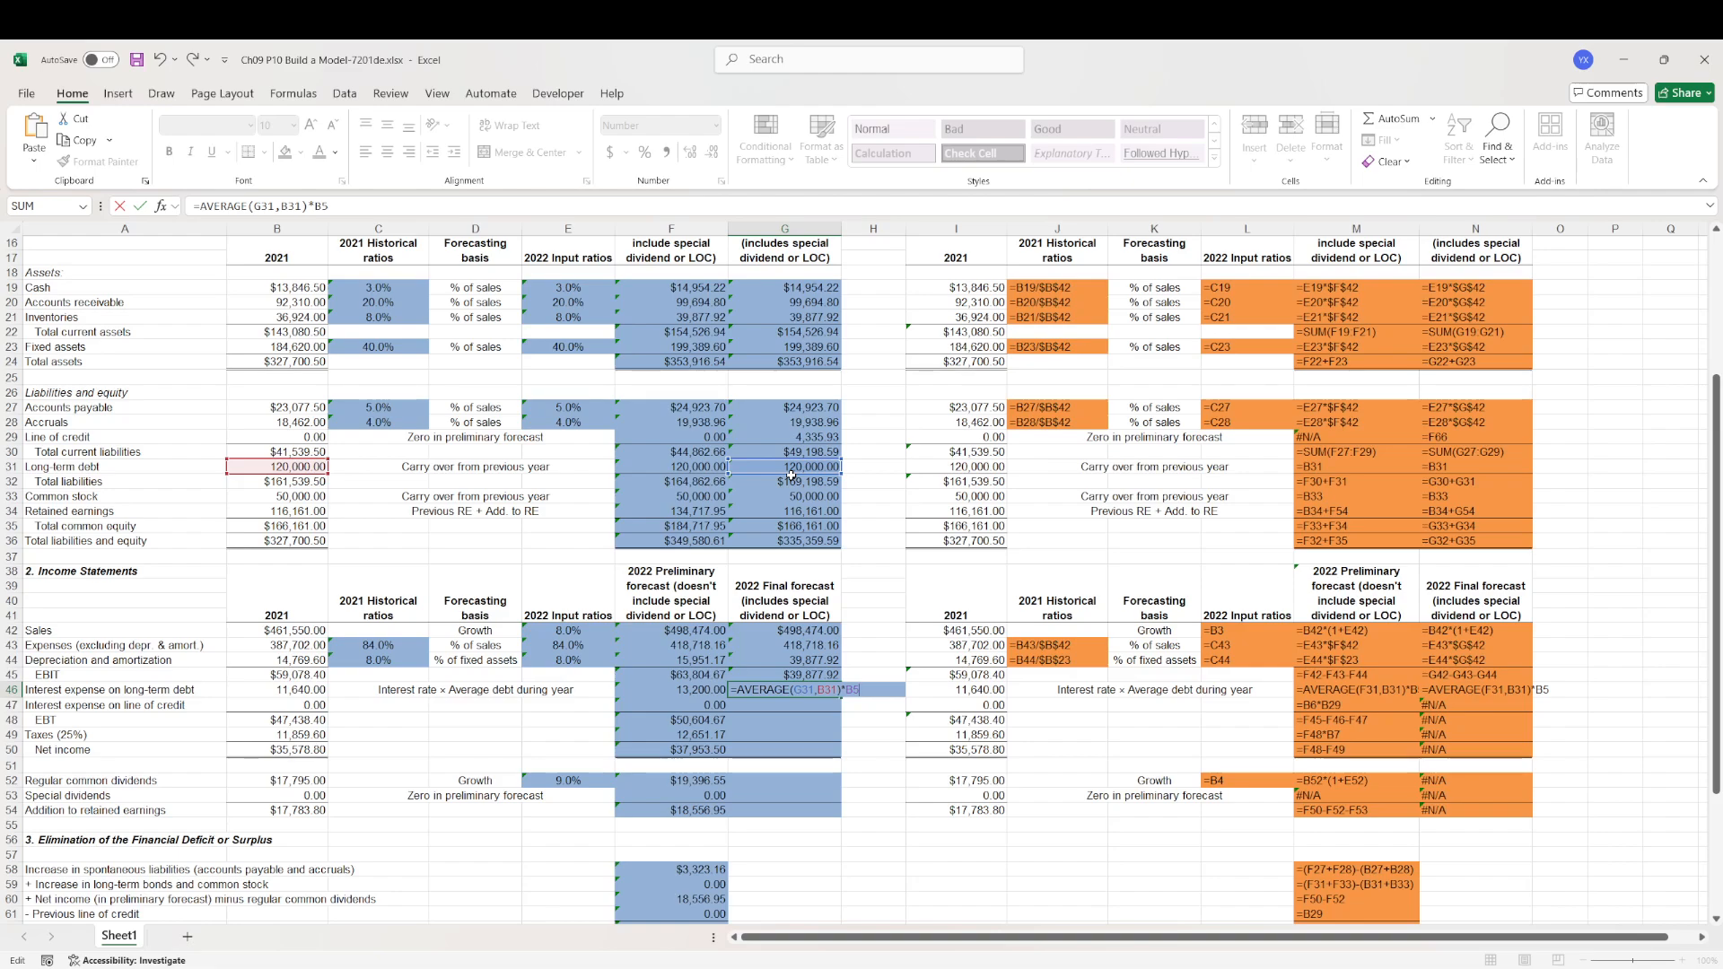
{"action": "key", "text": "Return"}
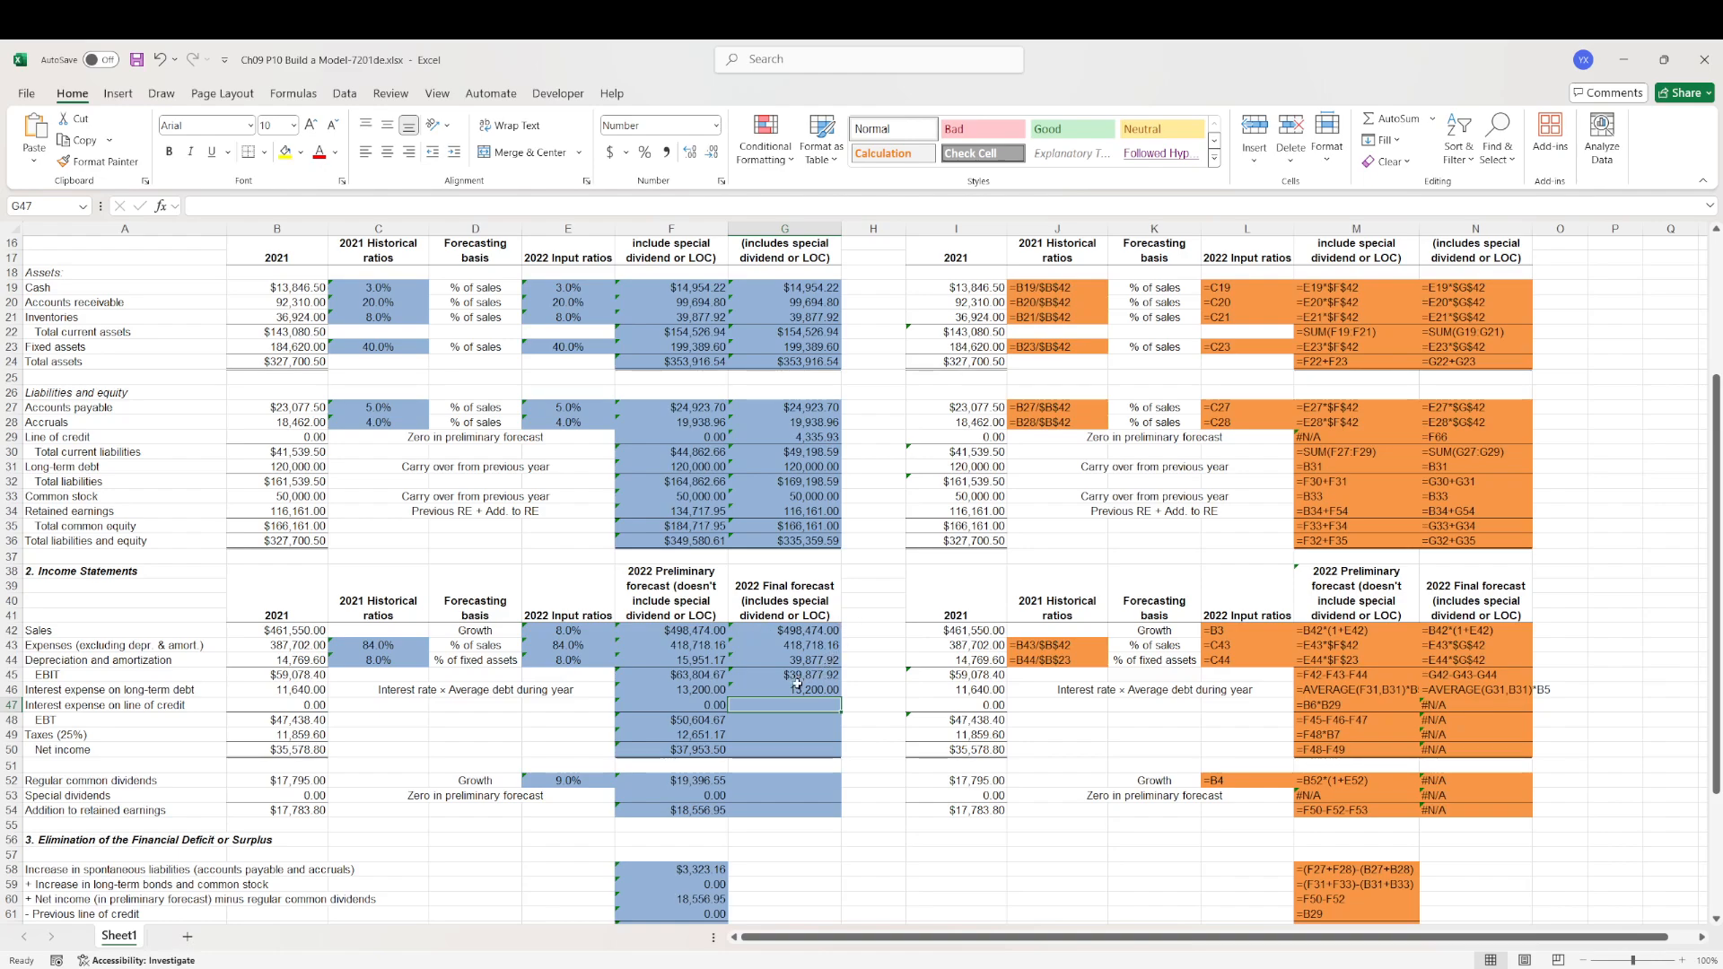
- Calculate final interest expense on the line of credit in G47 with =B6*B29, matching F47's formula
{"action": "double_click", "coordinate": [715, 704]}
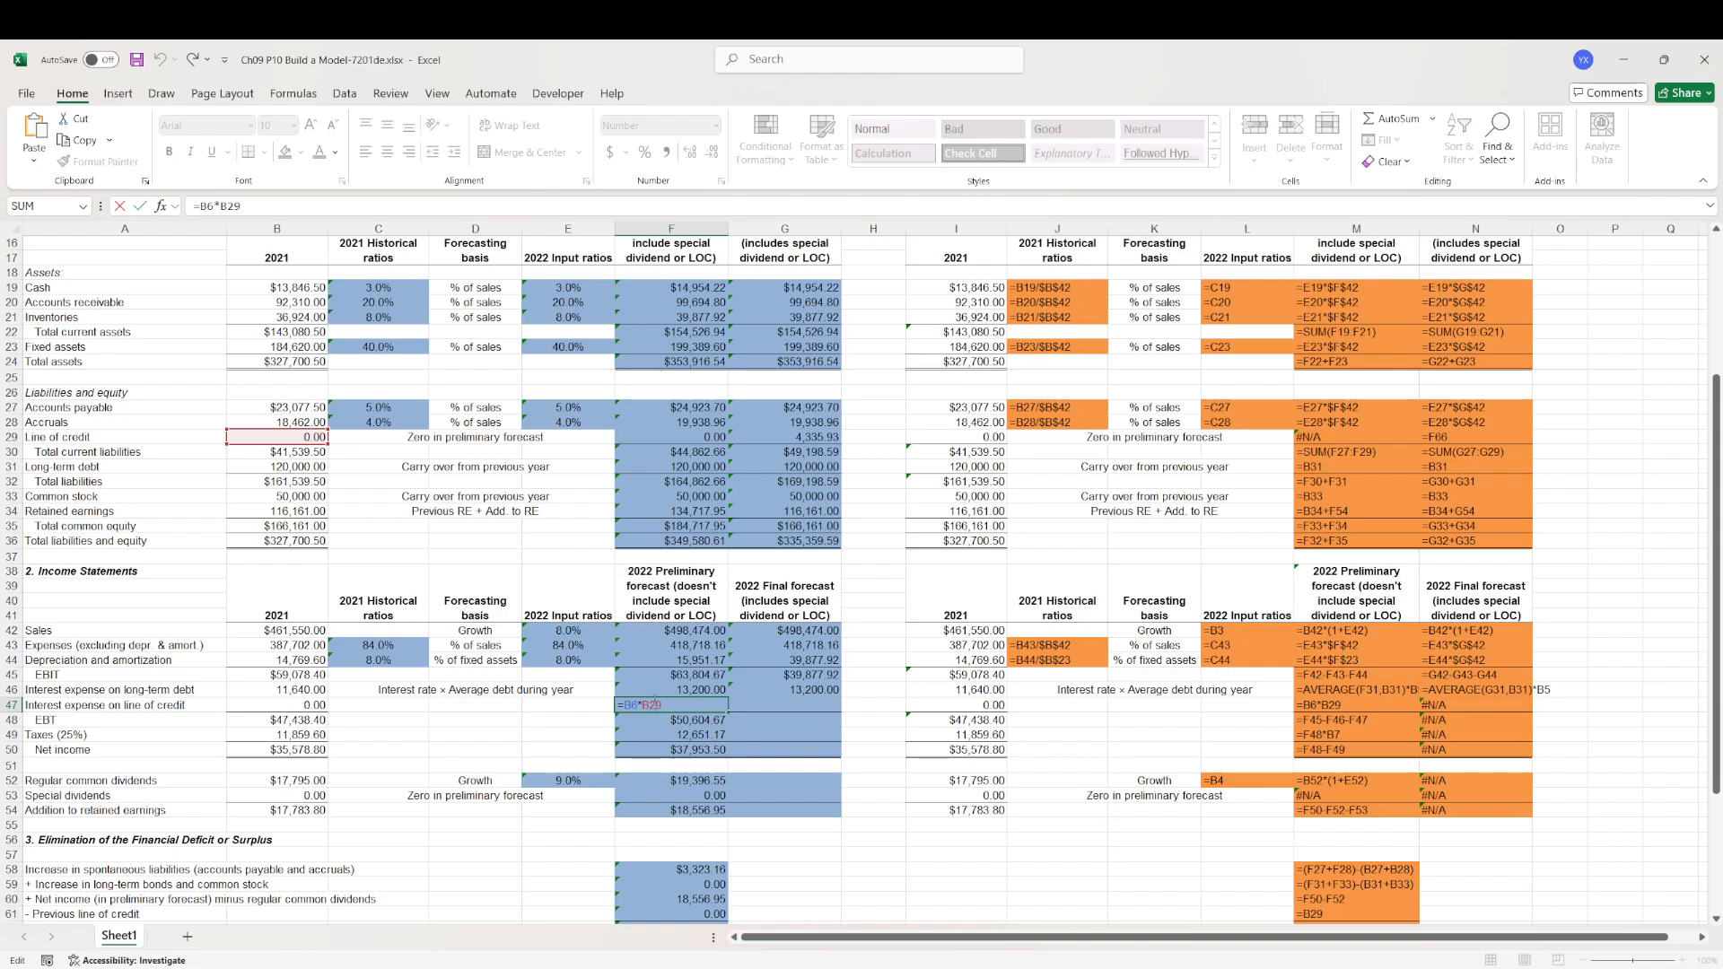
{"action": "left_click", "coordinate": [834, 709]}
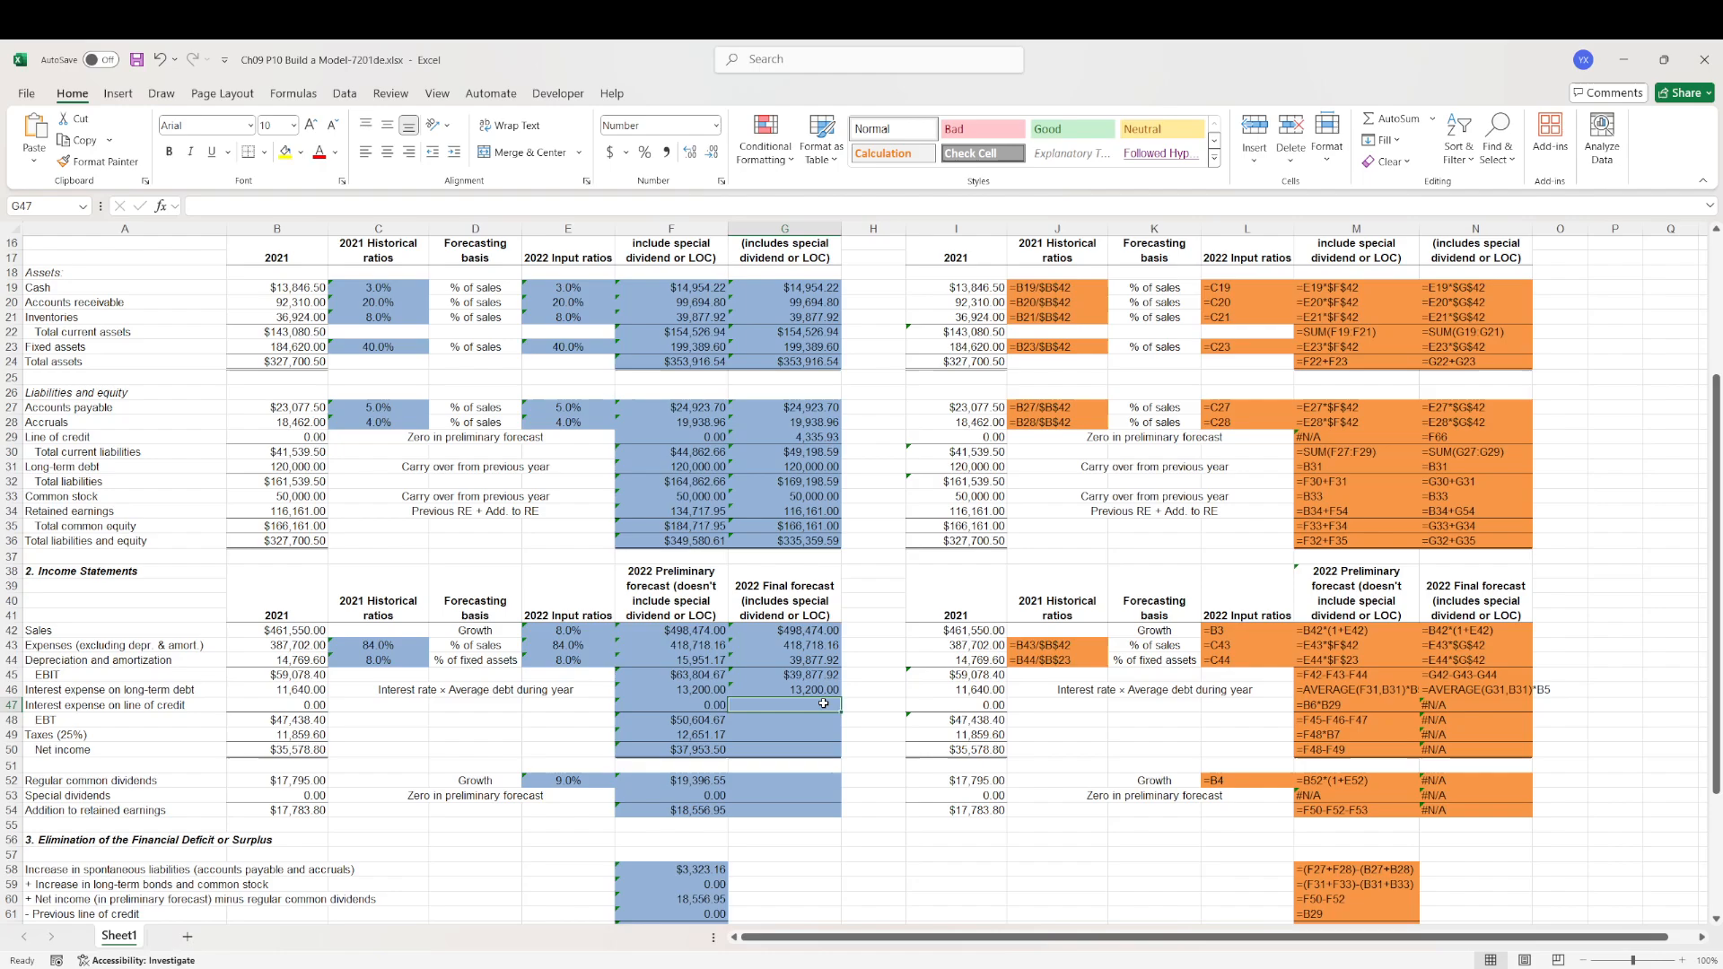
{"action": "type", "text": "=B6*B29"}
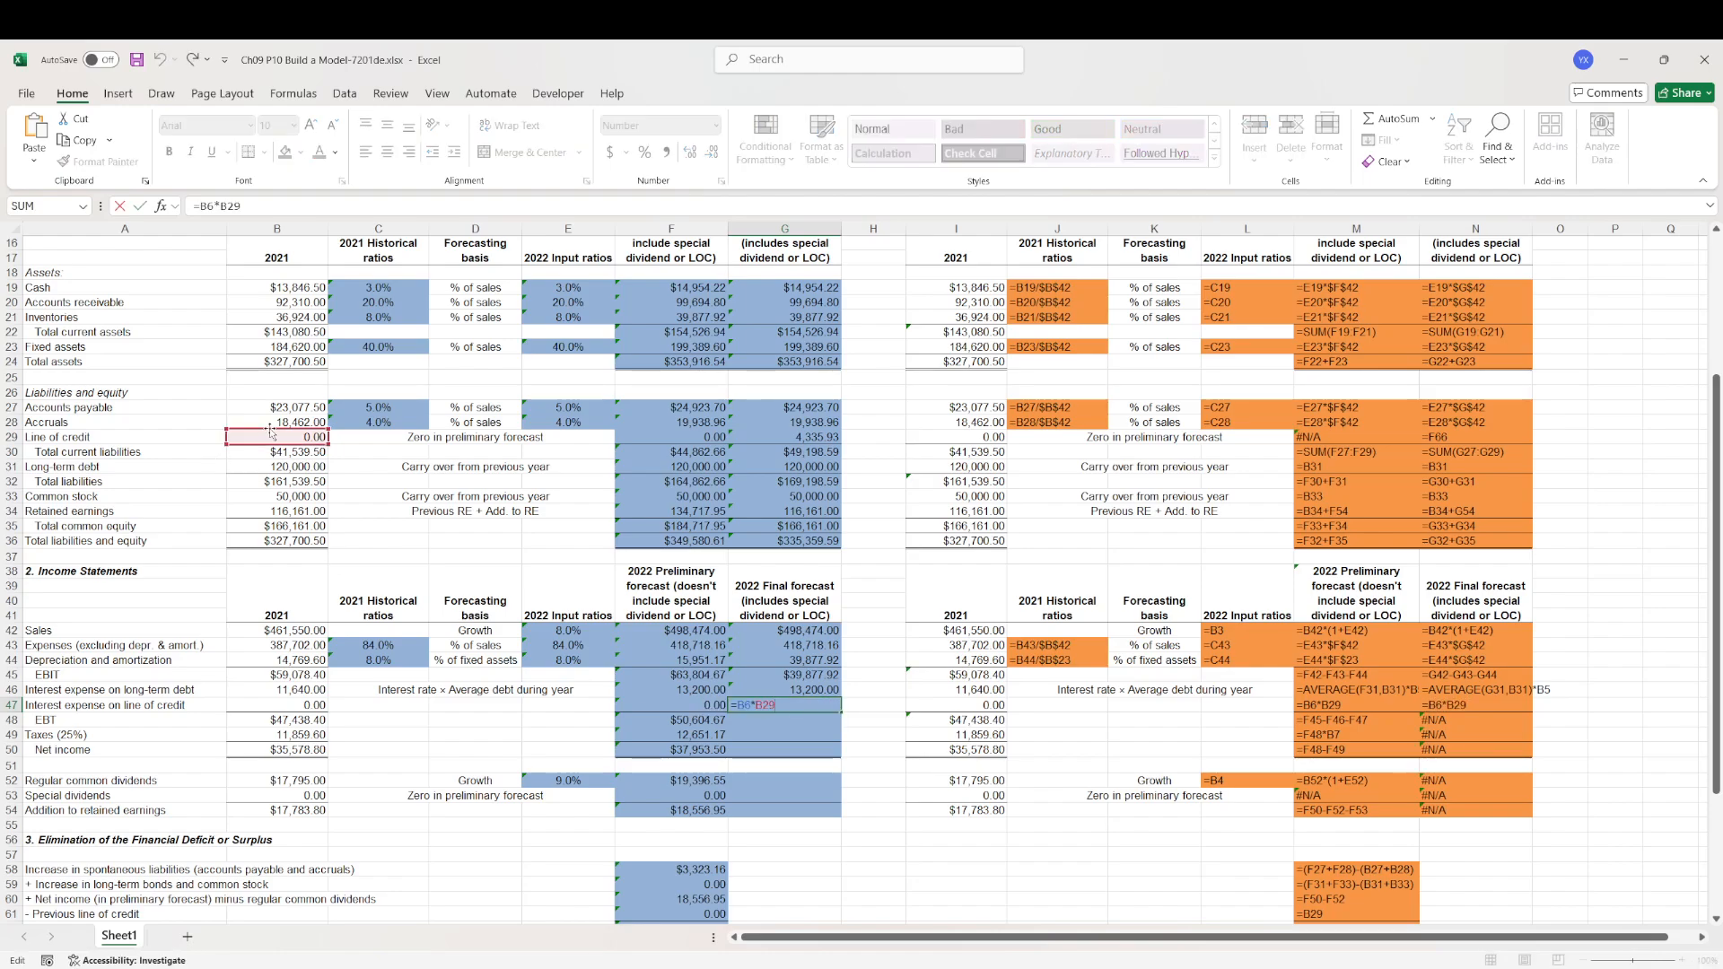
{"action": "scroll", "coordinate": [274, 449], "scroll_direction": "up", "scroll_amount": 5}
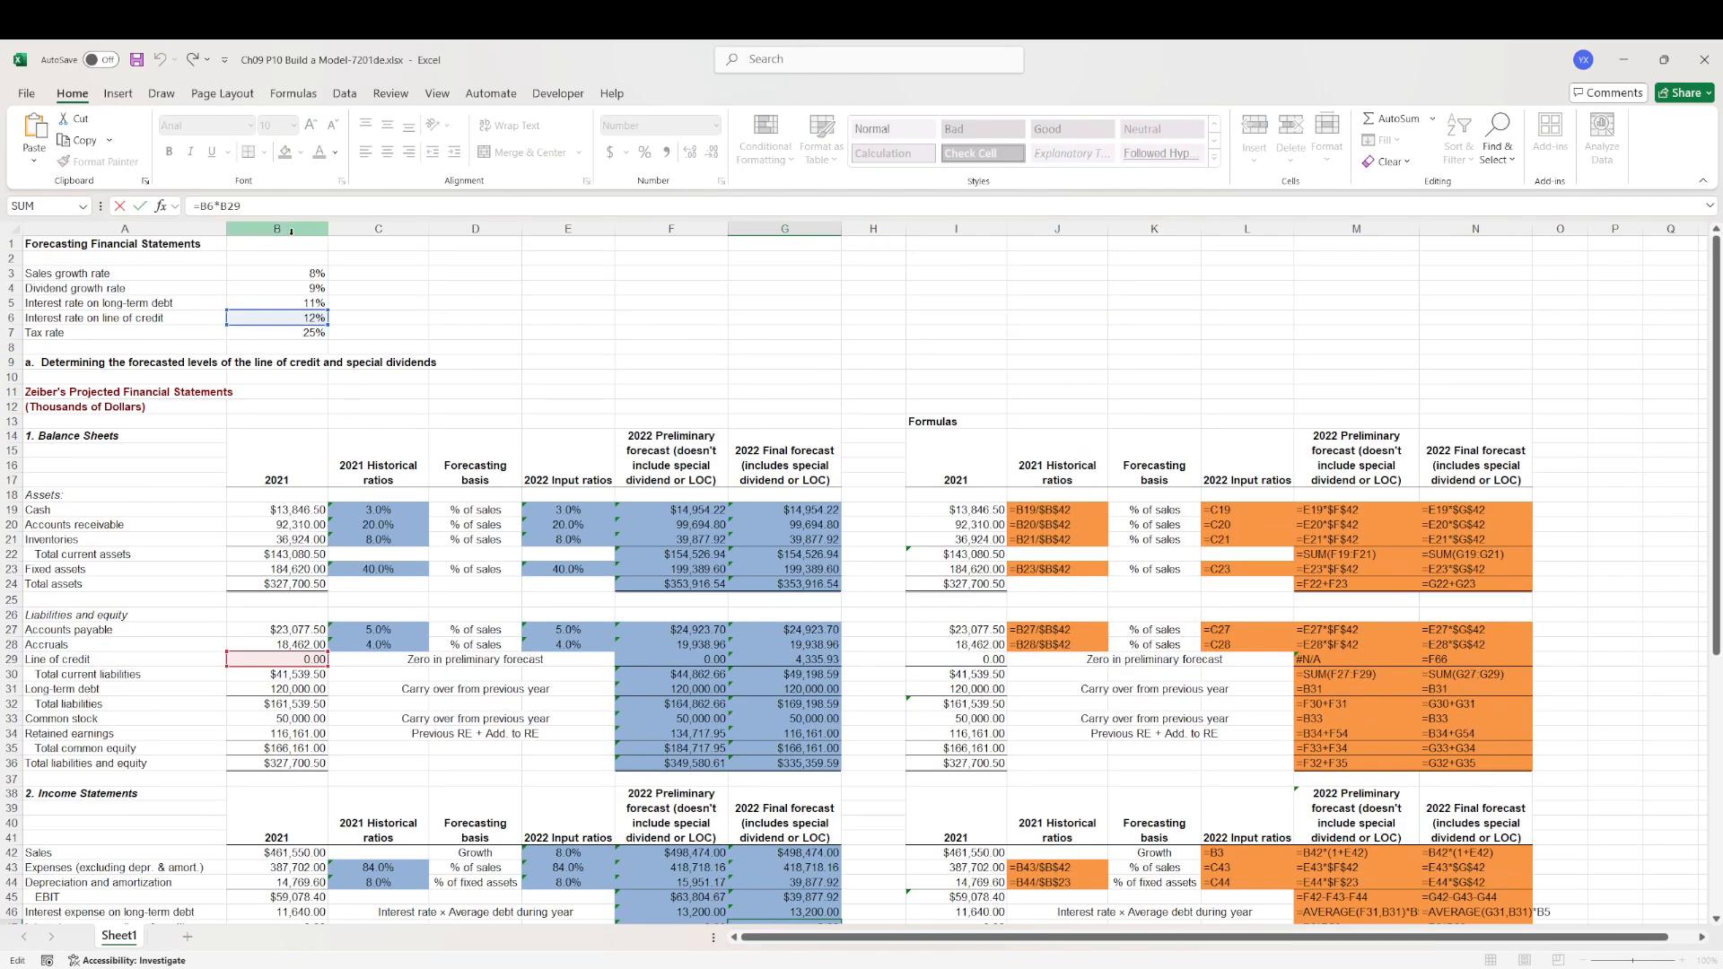
{"action": "key", "text": "ctrl+Return"}
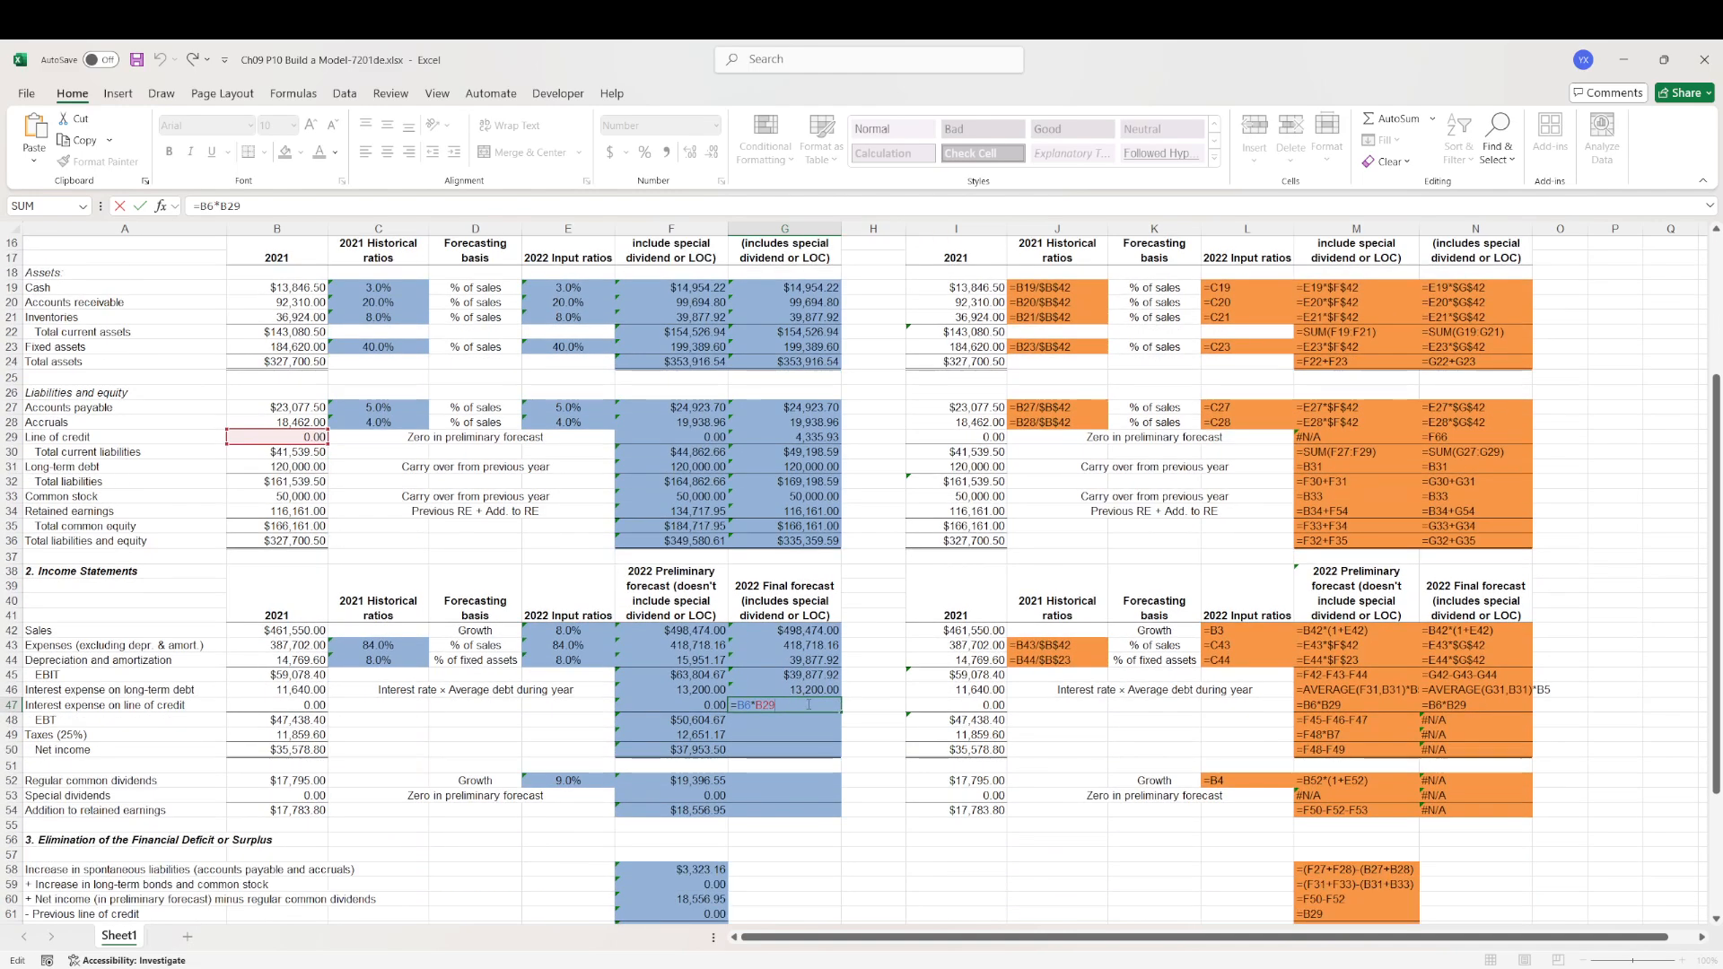
- Copy the preliminary EBT formula from F48 into the final forecast cell G48 as =G45-G46-G47
{"action": "key", "text": "Down"}
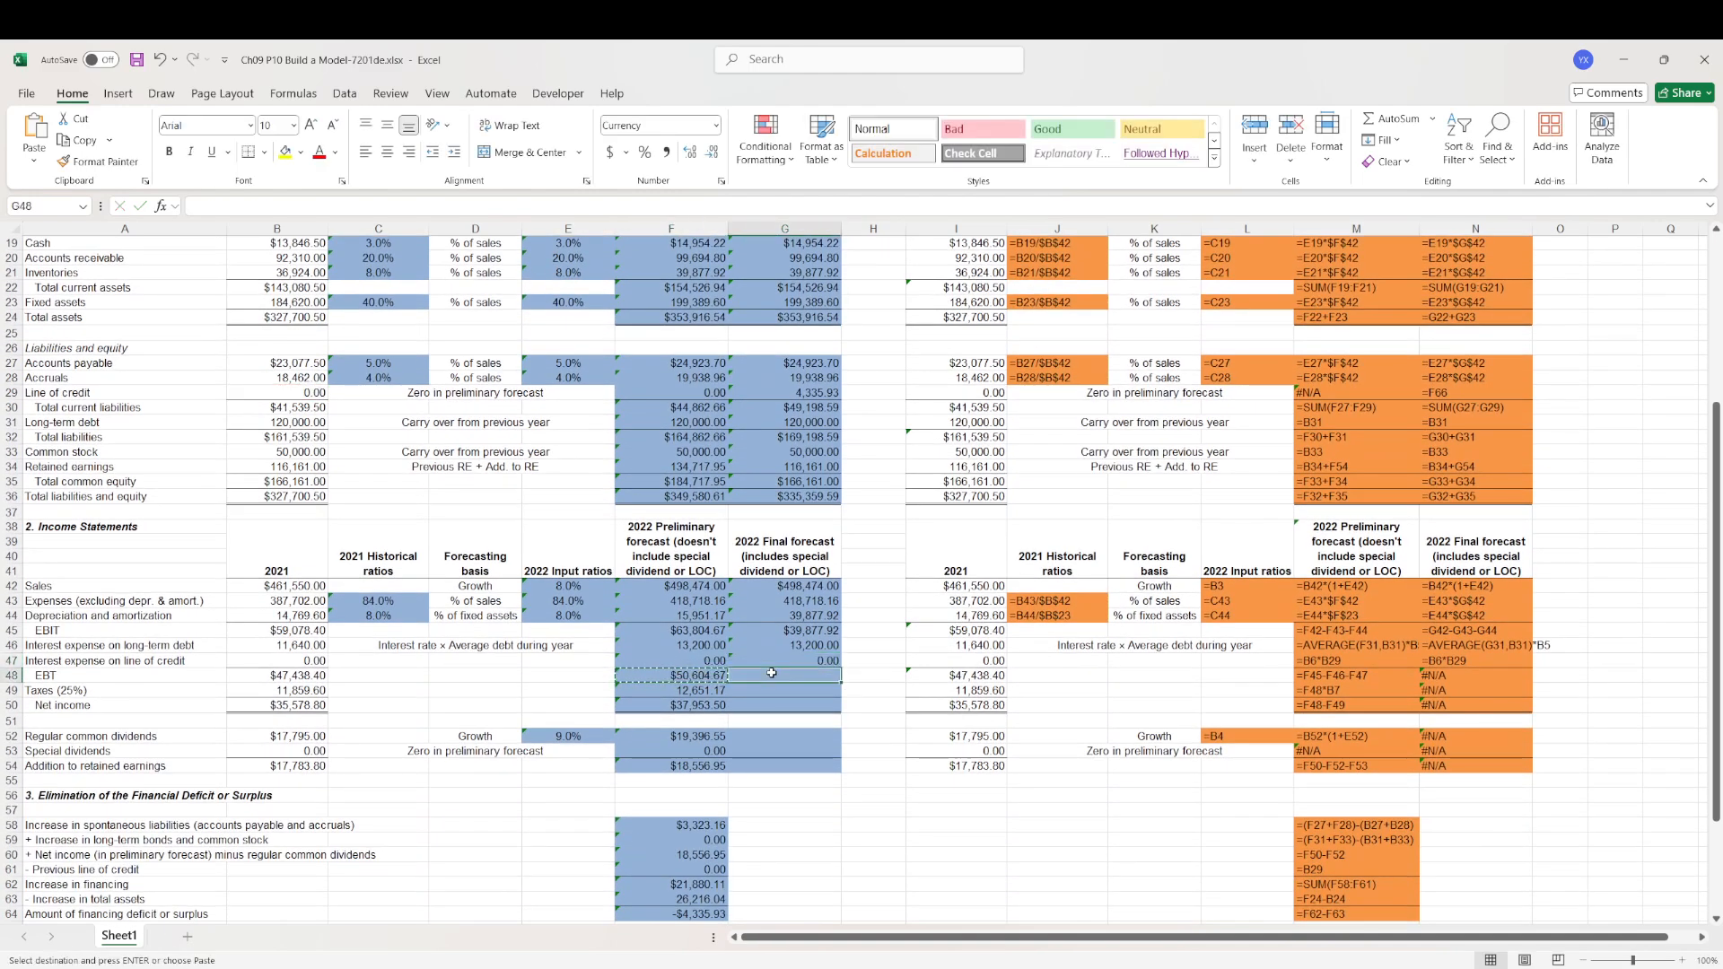
{"action": "key", "text": "ctrl+v"}
{"action": "key", "text": "F2"}
{"action": "key", "text": "Return"}
- Copy the preliminary taxes formula from F49 into the final forecast cell G49 and inspect its references
{"action": "key", "text": "Left"}
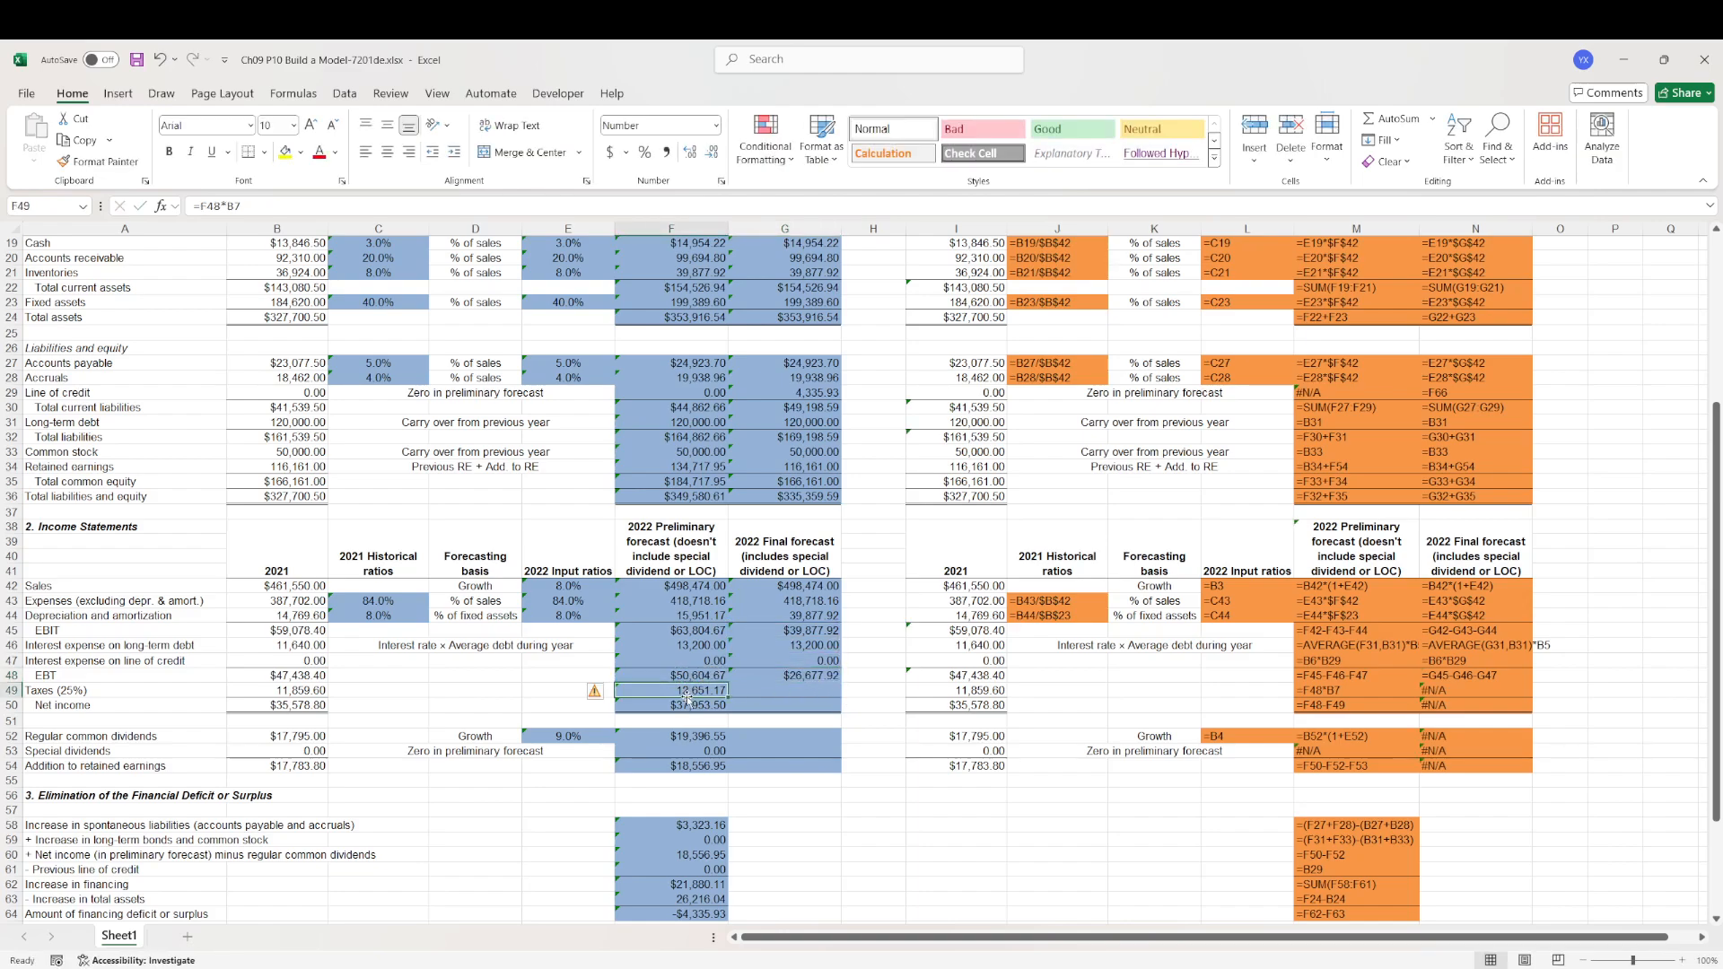
{"action": "key", "text": "ctrl+c"}
{"action": "key", "text": "Right"}
{"action": "key", "text": "ctrl+v"}
{"action": "double_click", "coordinate": [810, 696]}
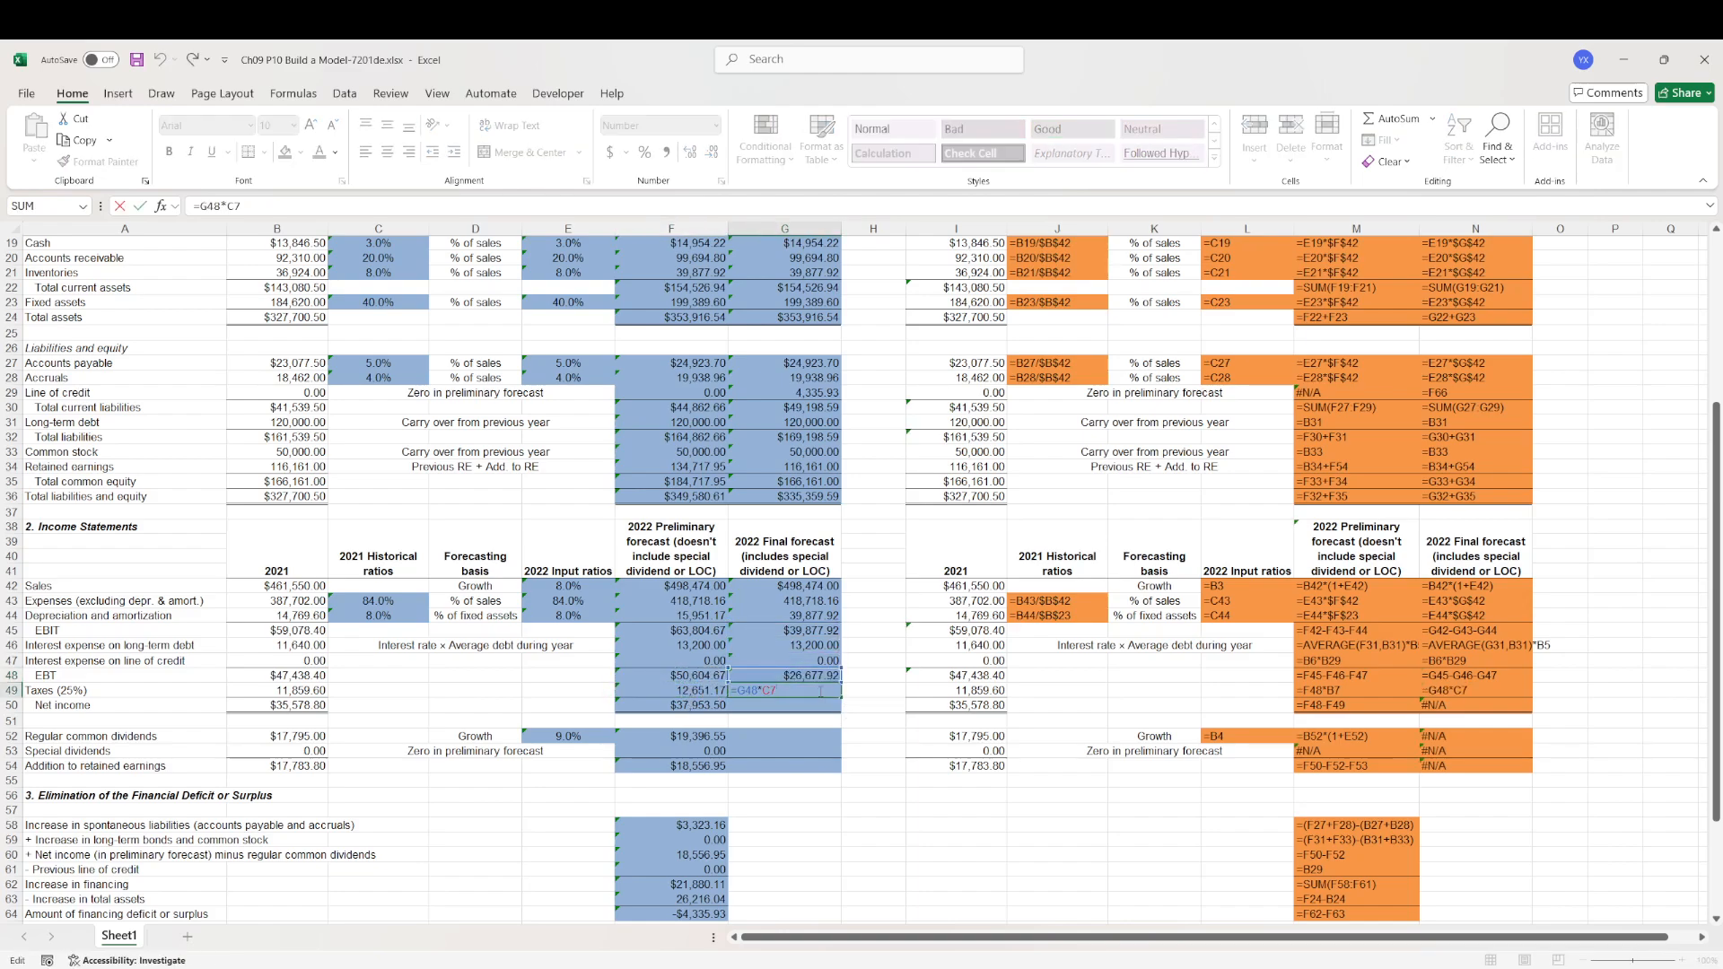
{"action": "key", "text": "Escape"}
- Copy the preliminary net income formula from F50 into the final forecast cell G50 as =G48-G49
{"action": "left_click", "coordinate": [704, 706]}
{"action": "key", "text": "ctrl+c"}
{"action": "left_click", "coordinate": [801, 706]}
{"action": "key", "text": "ctrl+v"}
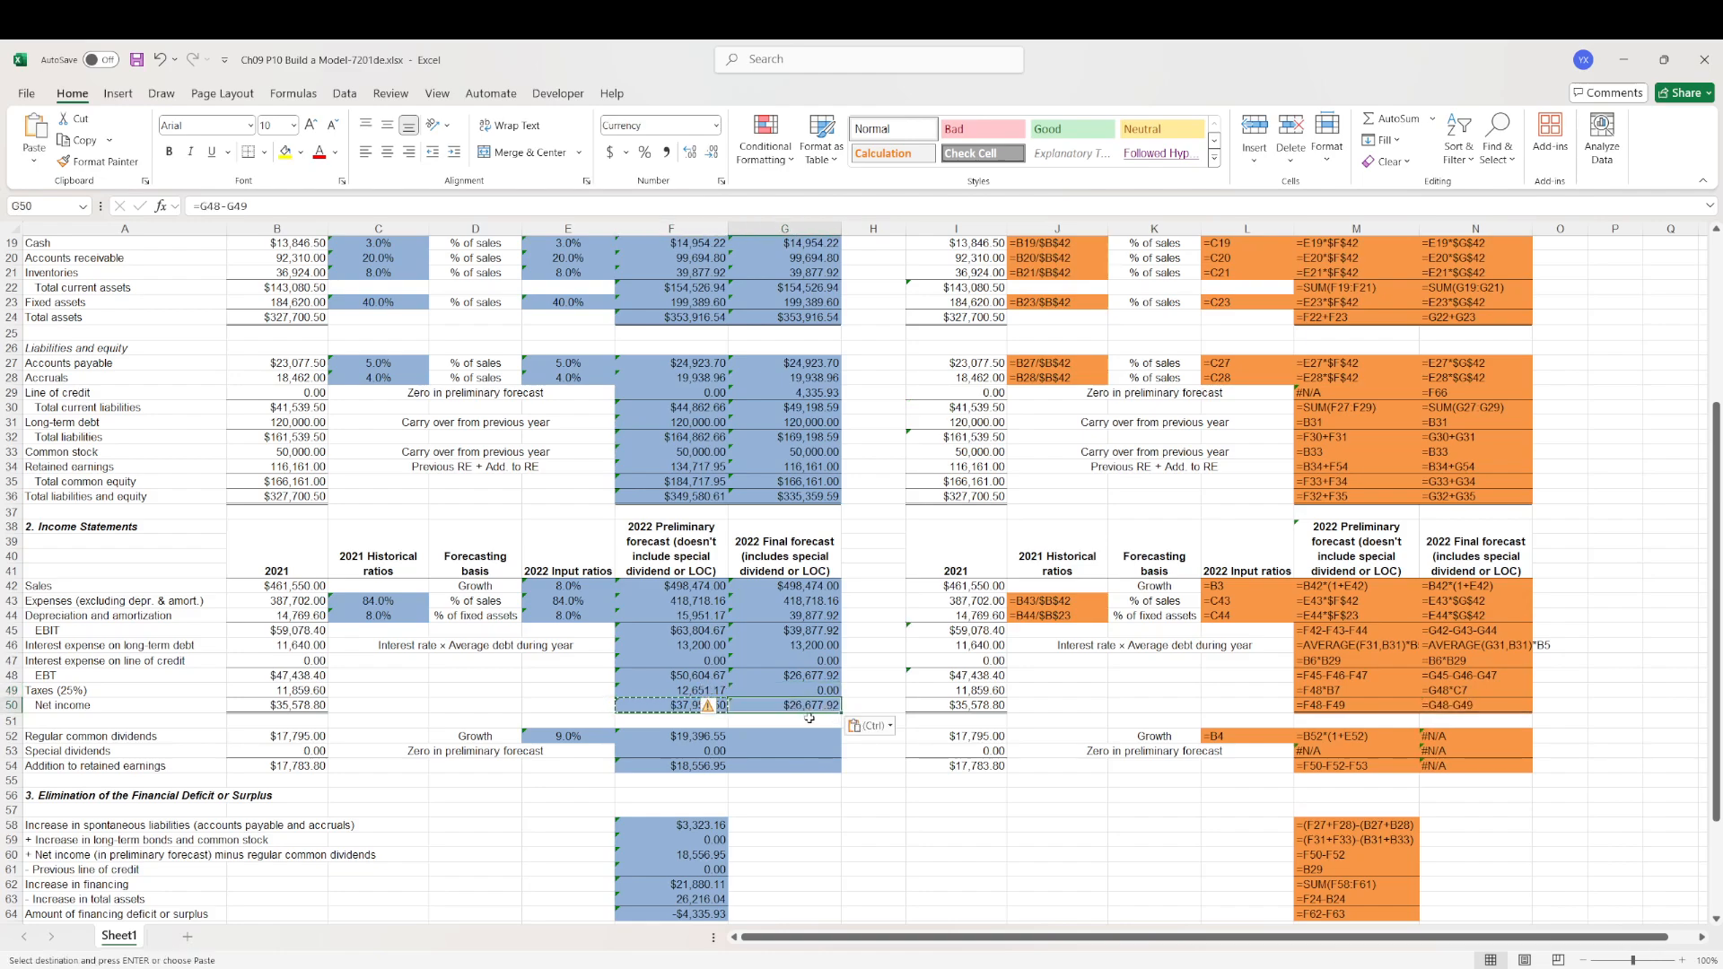
{"action": "key", "text": "Return"}
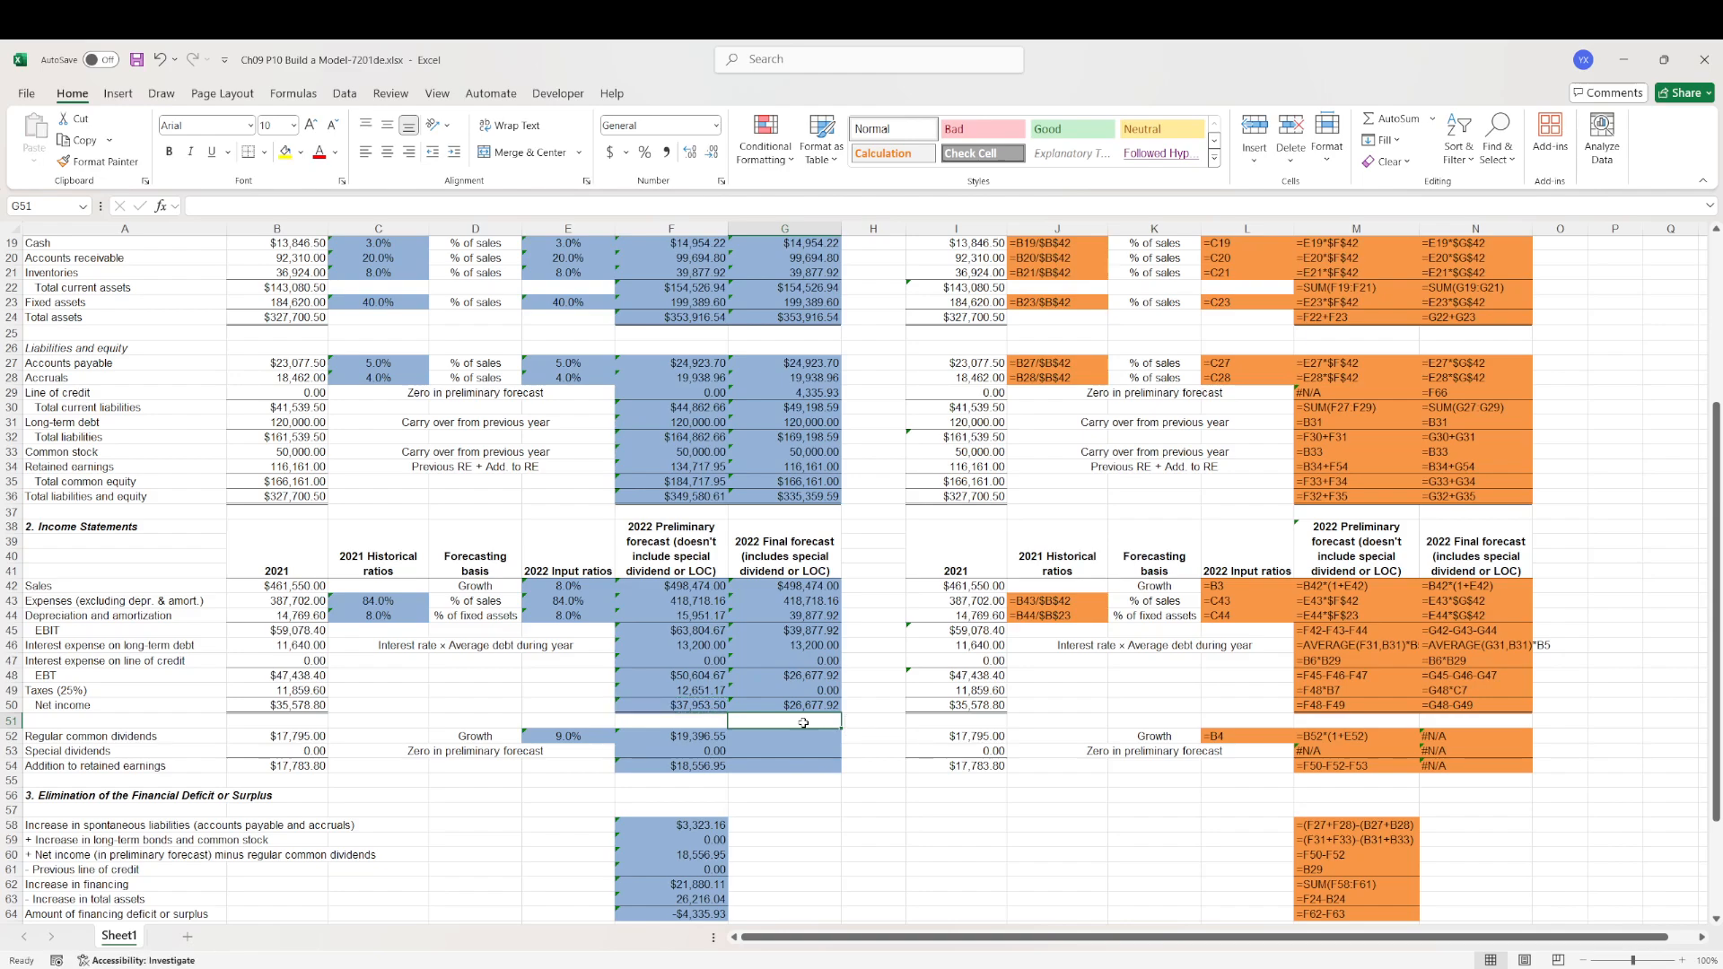
- Correct the tax rate reference in the final taxes cell G49 so the formula is =G48*B7
{"action": "double_click", "coordinate": [738, 690]}
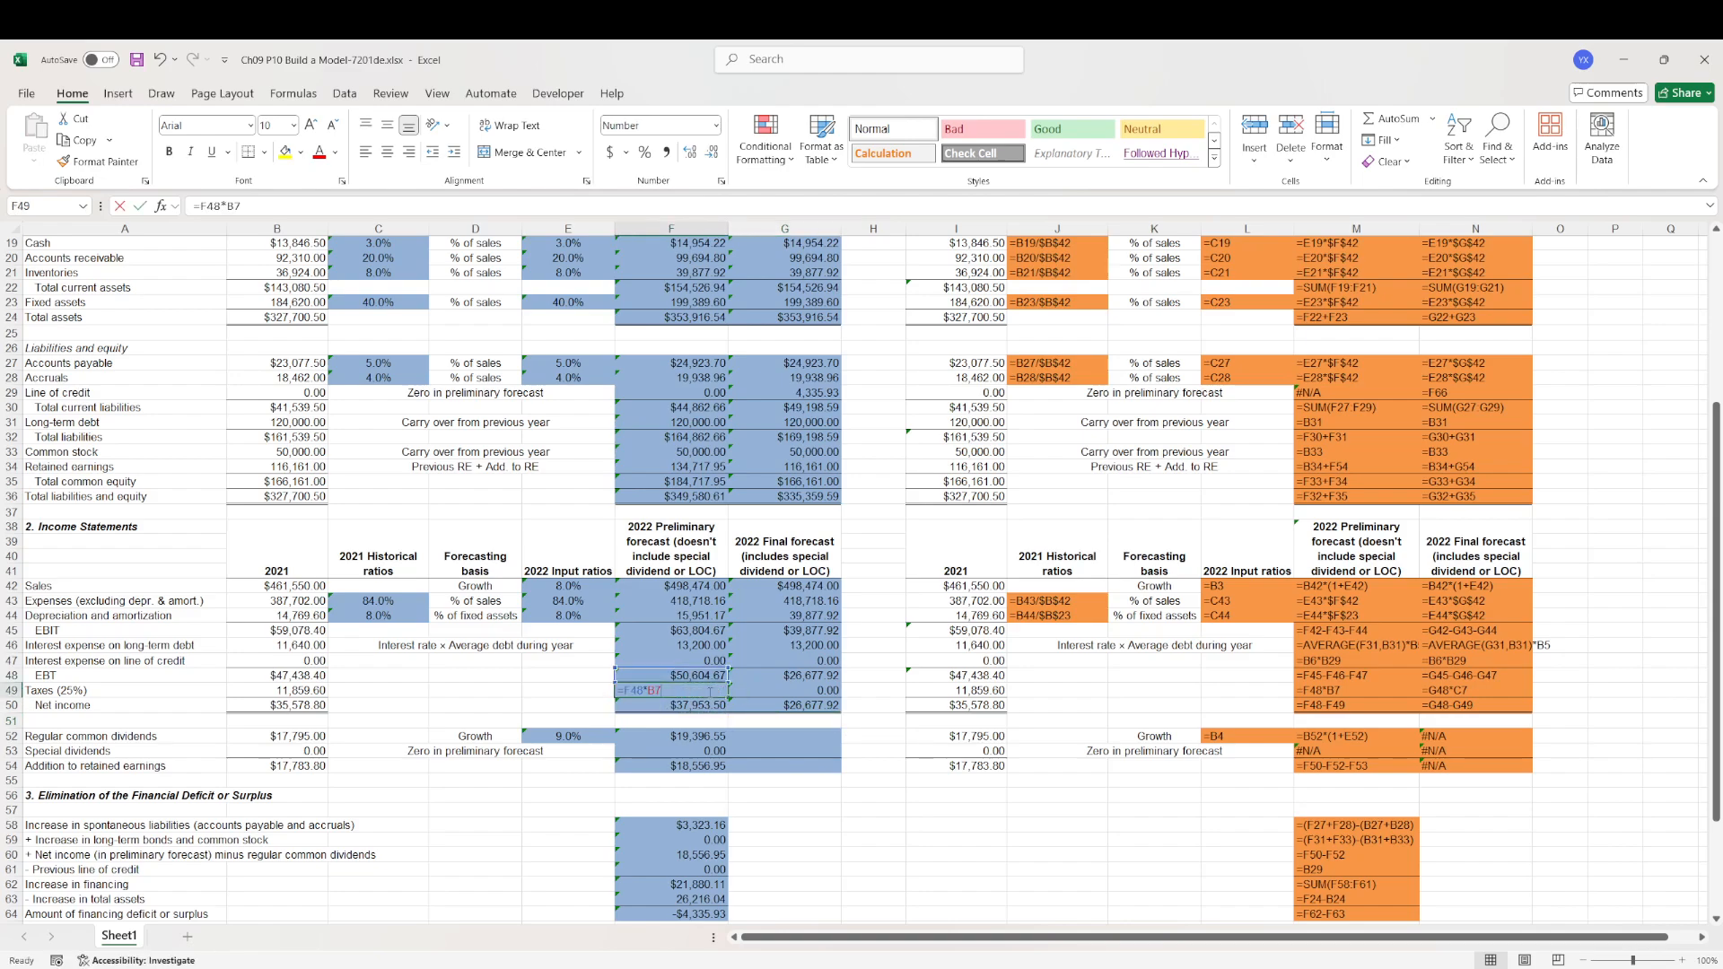
{"action": "scroll", "coordinate": [393, 330], "scroll_direction": "up", "scroll_amount": 6}
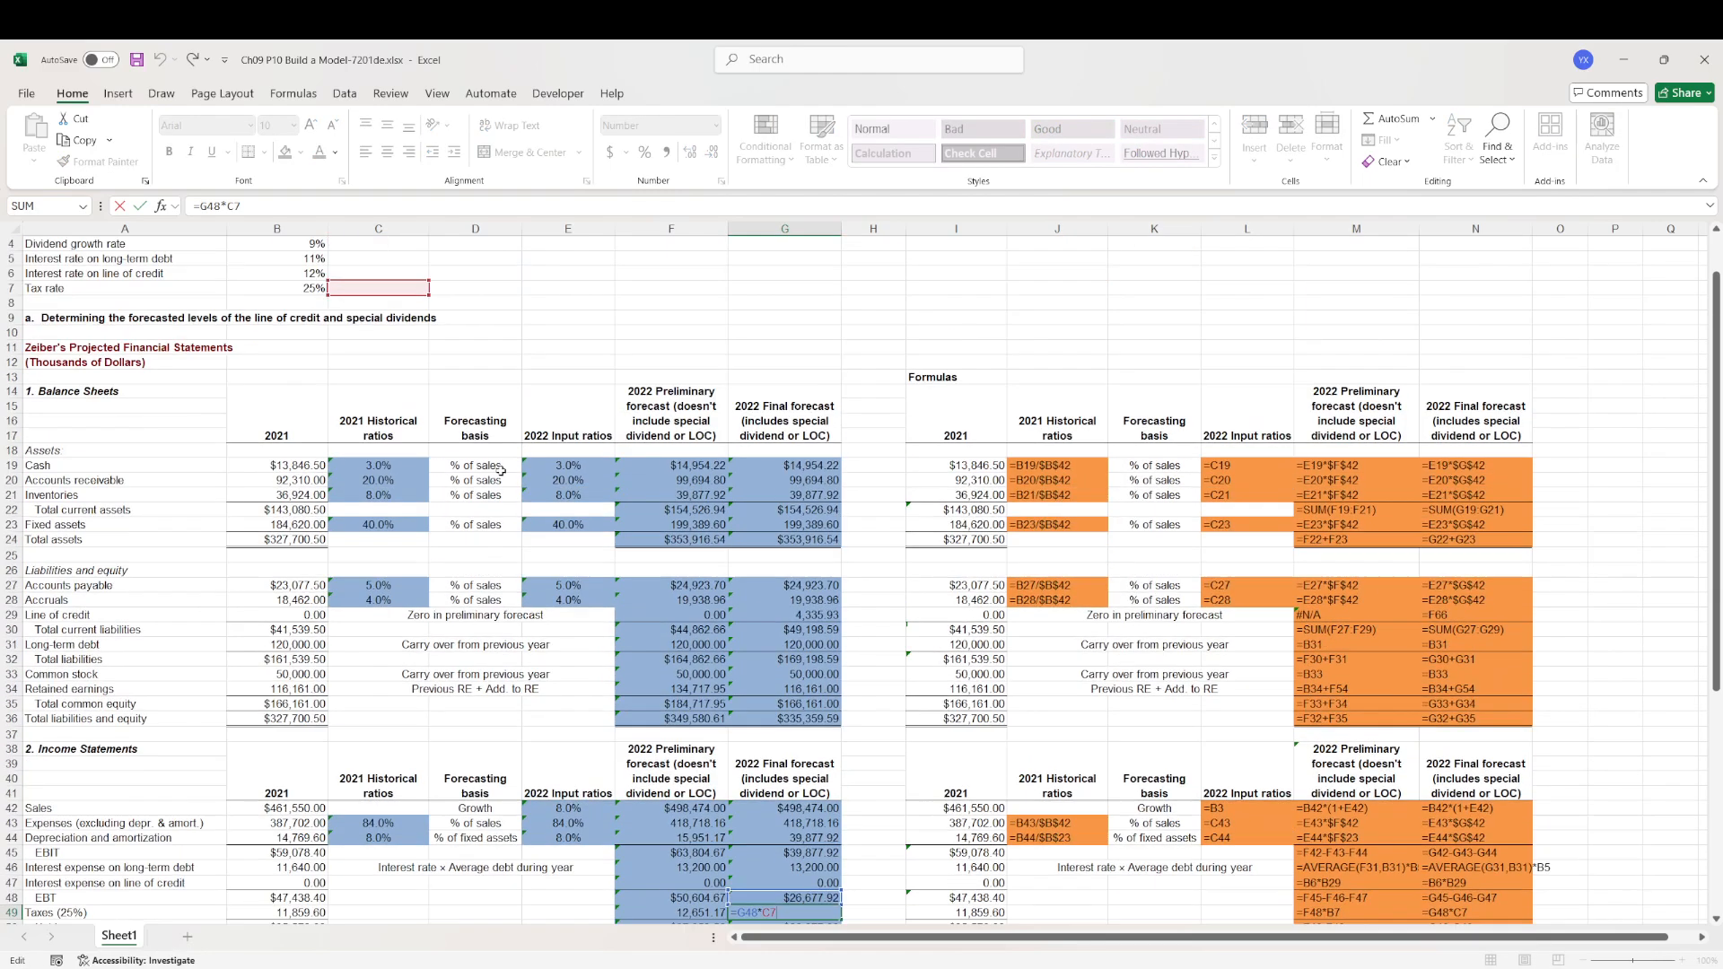
{"action": "left_click_drag", "start_coordinate": [393, 330], "coordinate": [293, 331]}
{"action": "key", "text": "Return"}
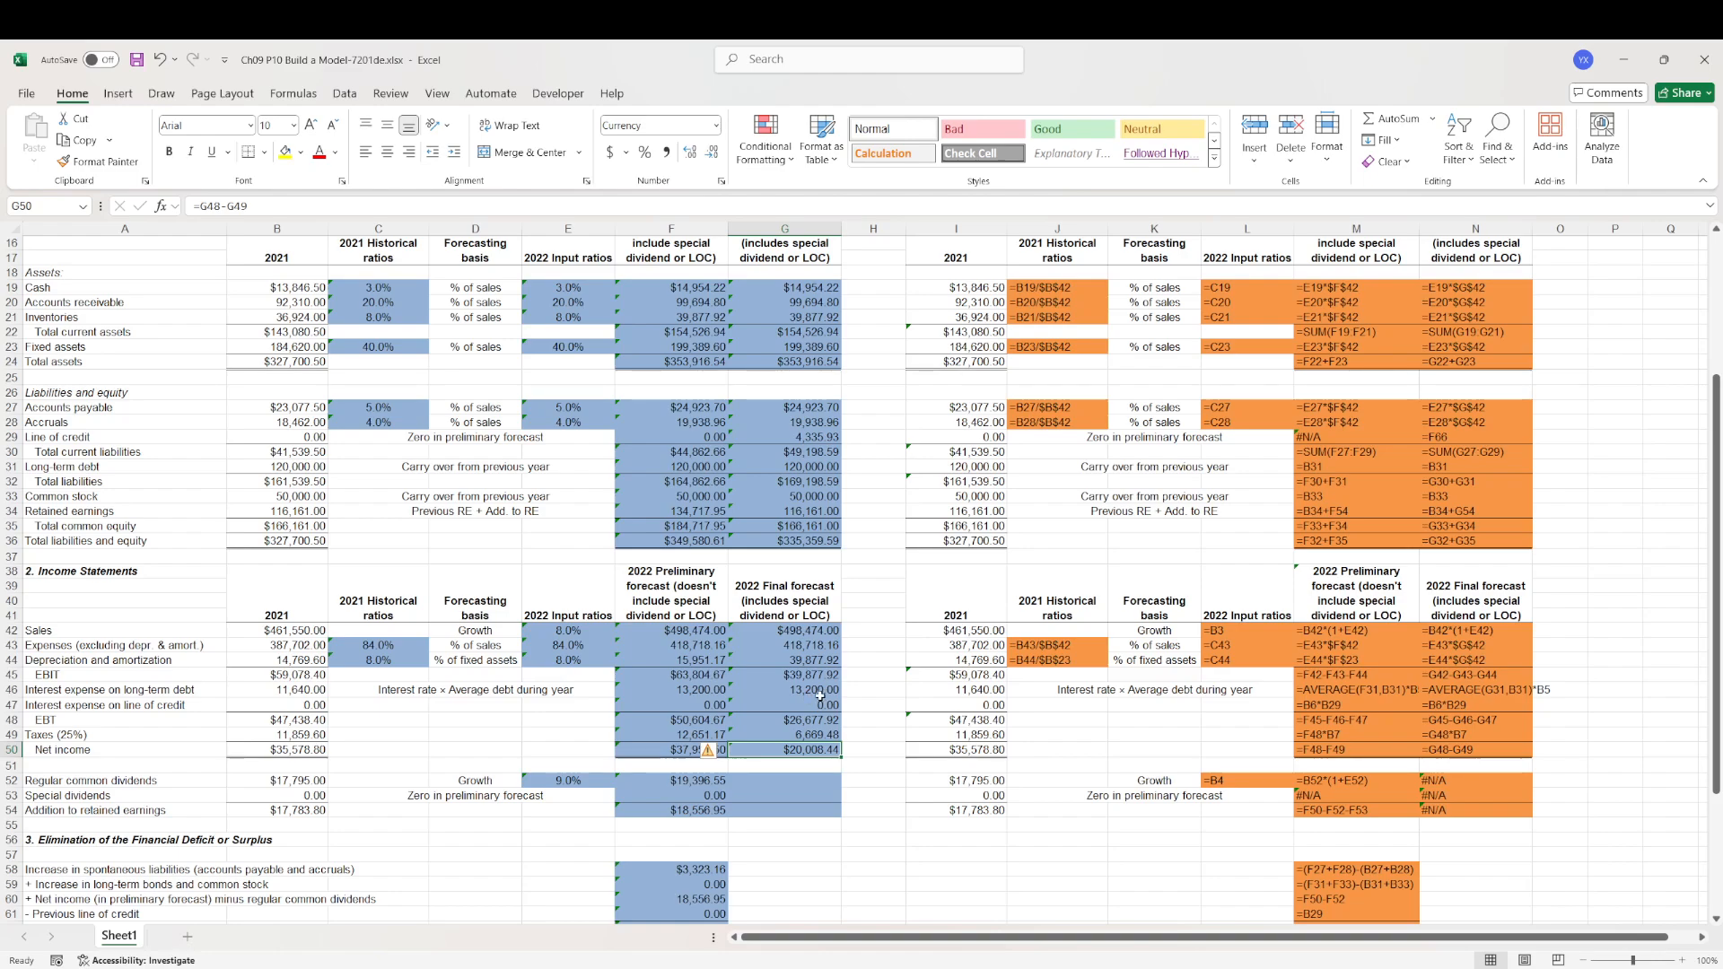
- Correct the final depreciation formula in G44 to reference fixed assets, so it reads =E44*$G$23
{"action": "left_click", "coordinate": [830, 660]}
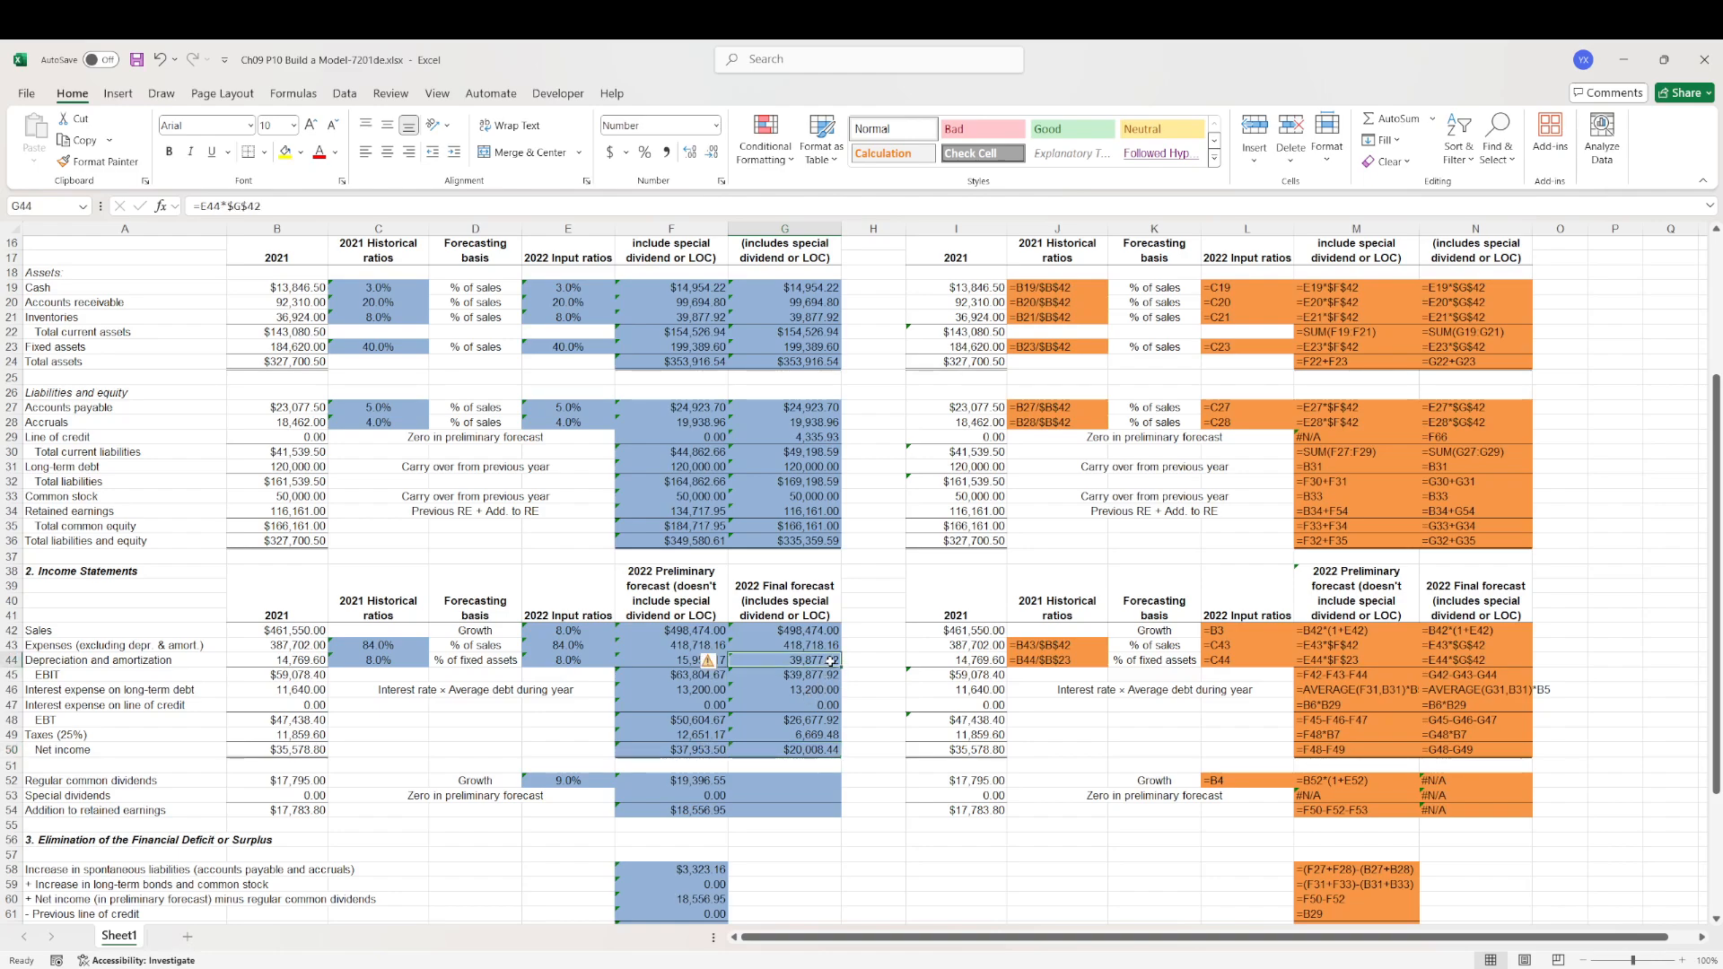
{"action": "double_click", "coordinate": [830, 661]}
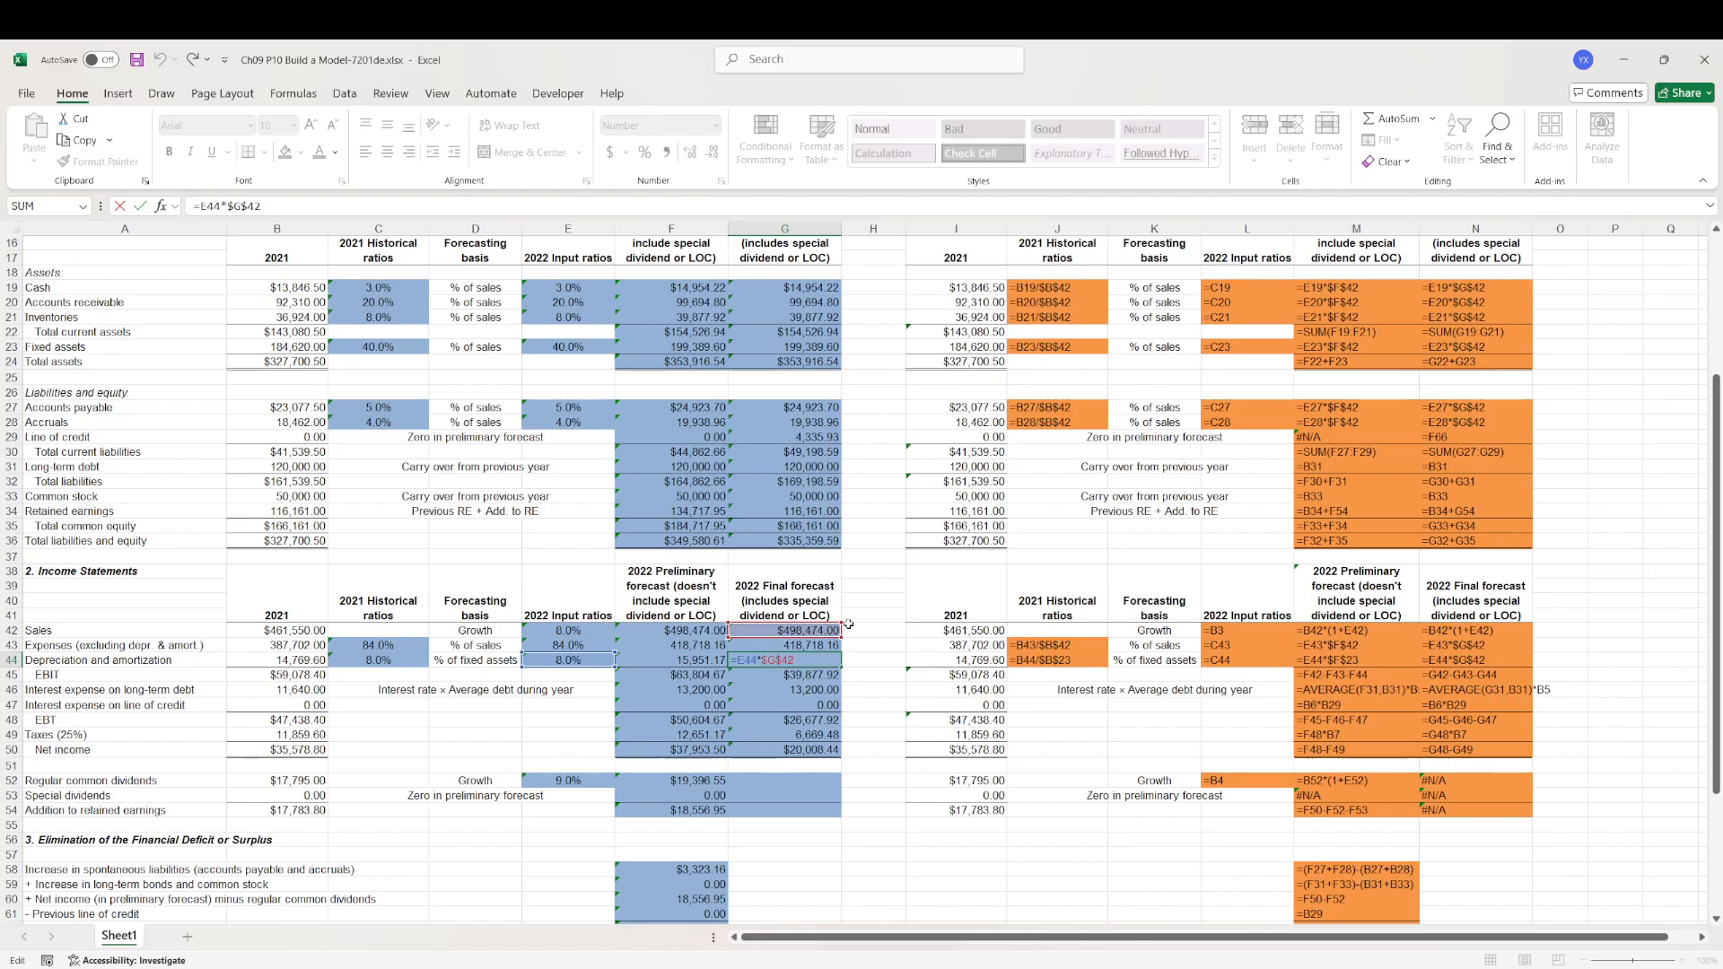
{"action": "scroll", "coordinate": [828, 746], "scroll_direction": "up", "scroll_amount": 2}
{"action": "left_click_drag", "start_coordinate": [805, 718], "coordinate": [802, 439]}
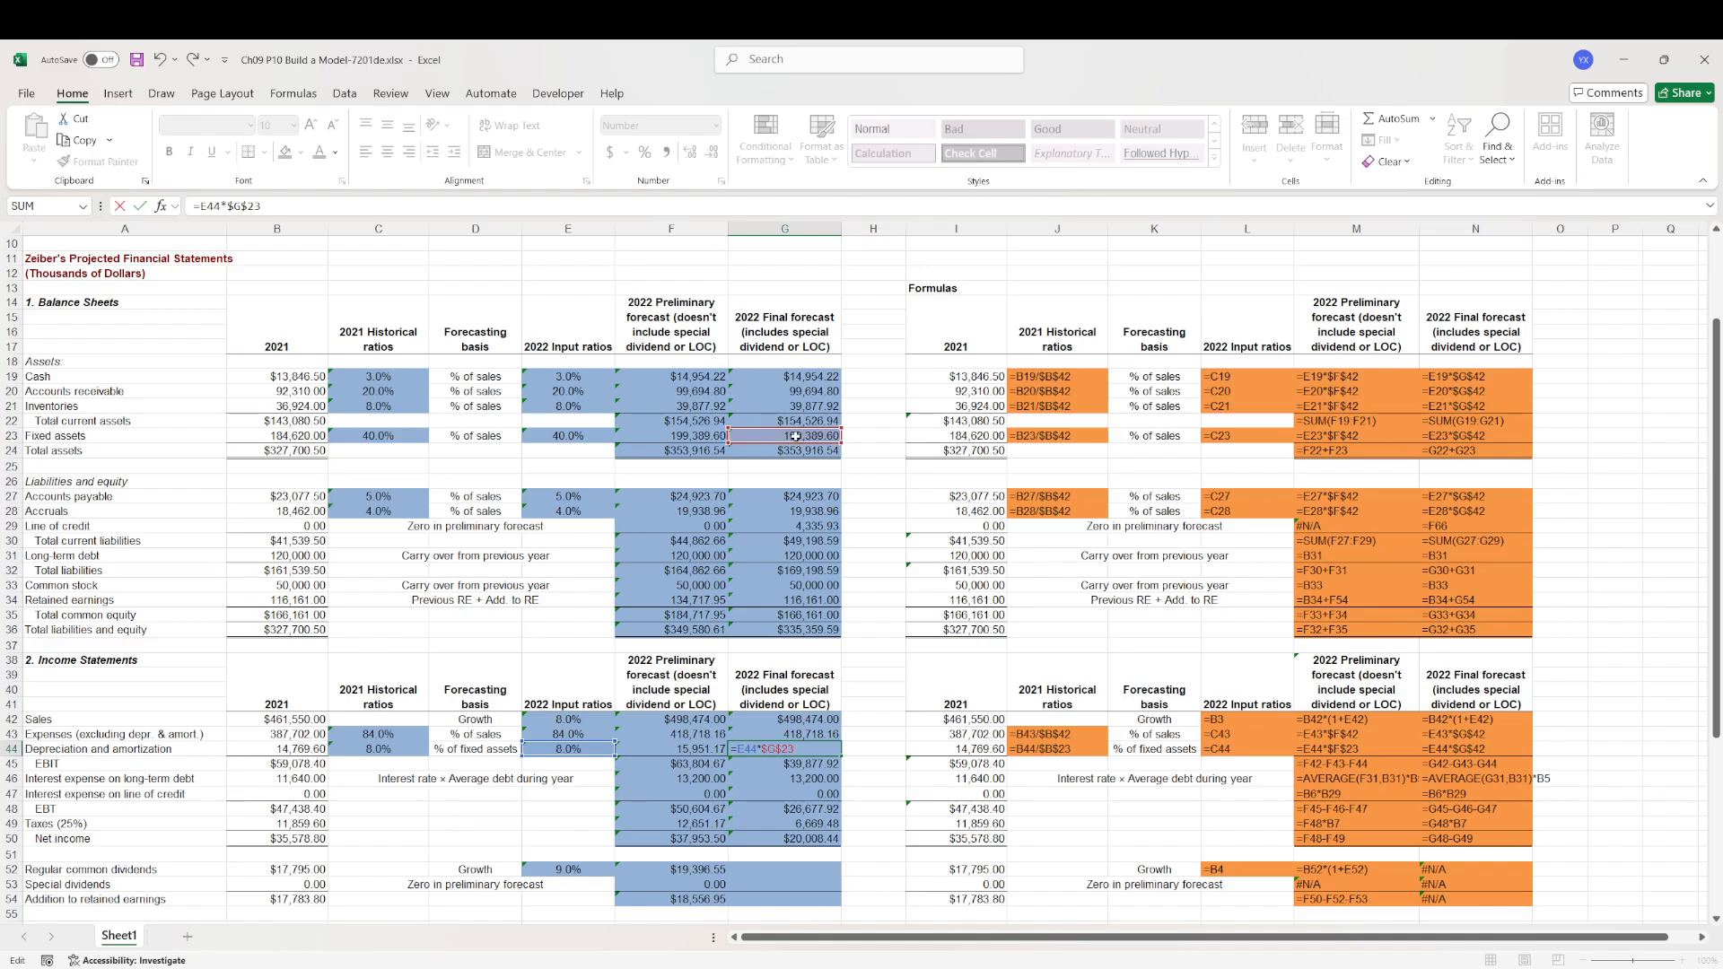
{"action": "key", "text": "Return"}
- Copy the regular common dividends formula from F52 into the final forecast cell G52 as =B52*(1+E52) and inspect its references
{"action": "scroll", "coordinate": [814, 783], "scroll_direction": "down", "scroll_amount": 1}
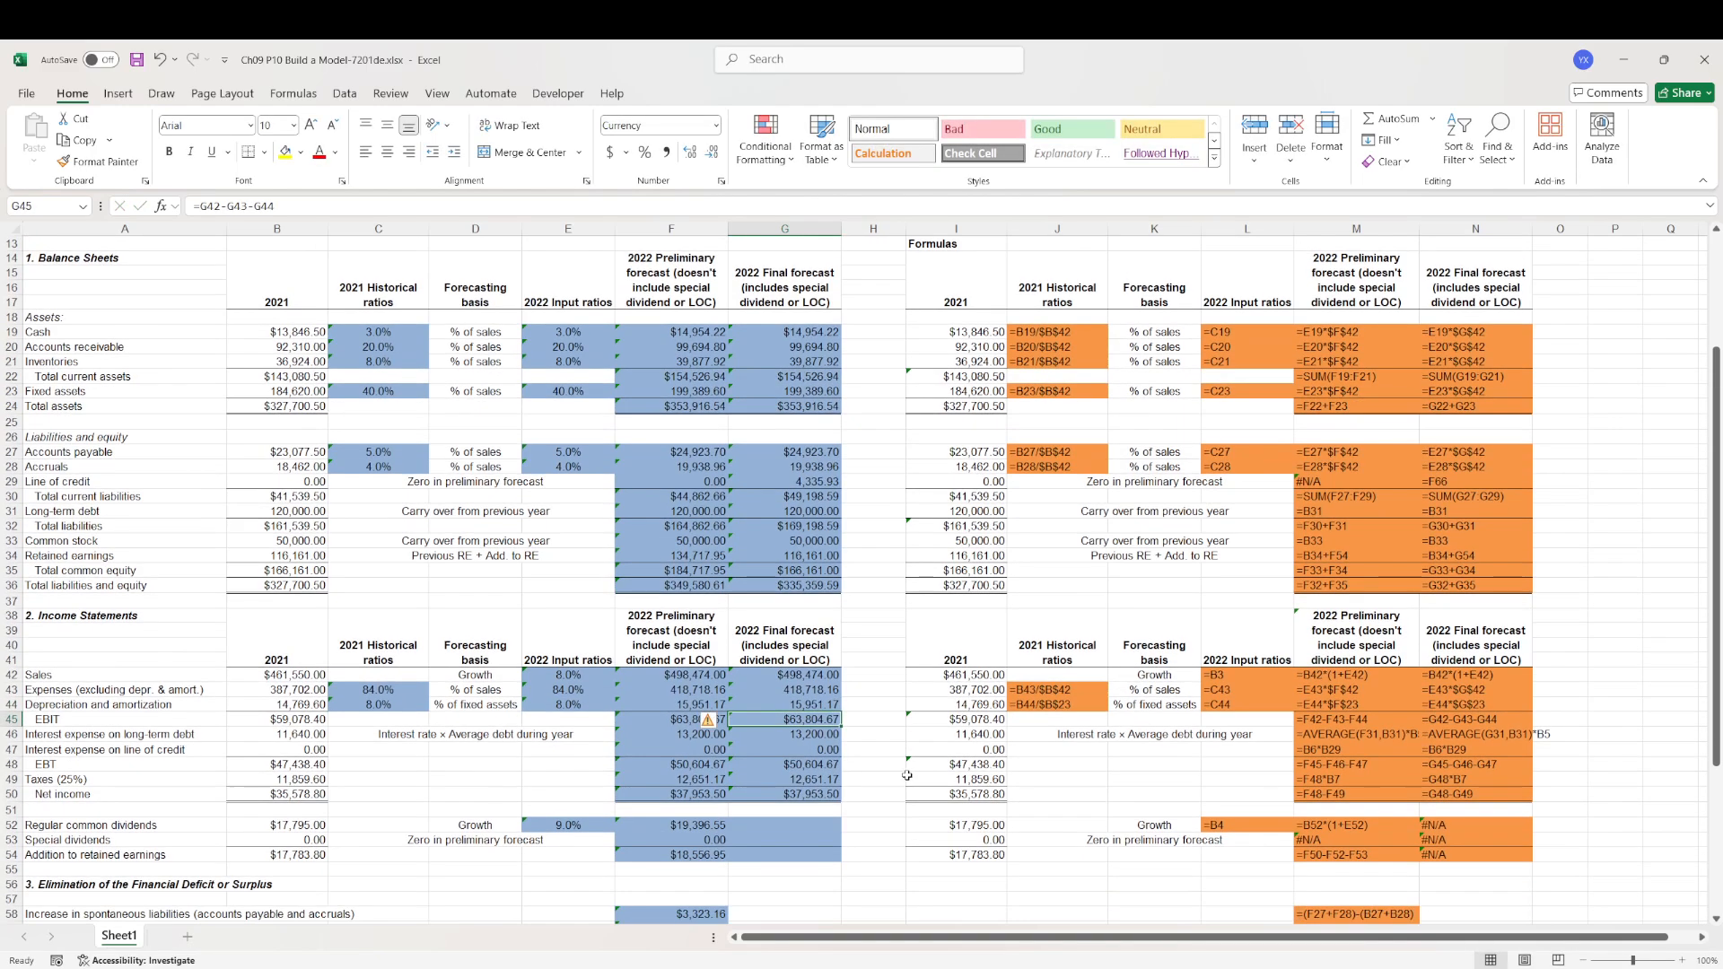
{"action": "scroll", "coordinate": [824, 709], "scroll_direction": "down", "scroll_amount": 2}
{"action": "left_click", "coordinate": [824, 705]}
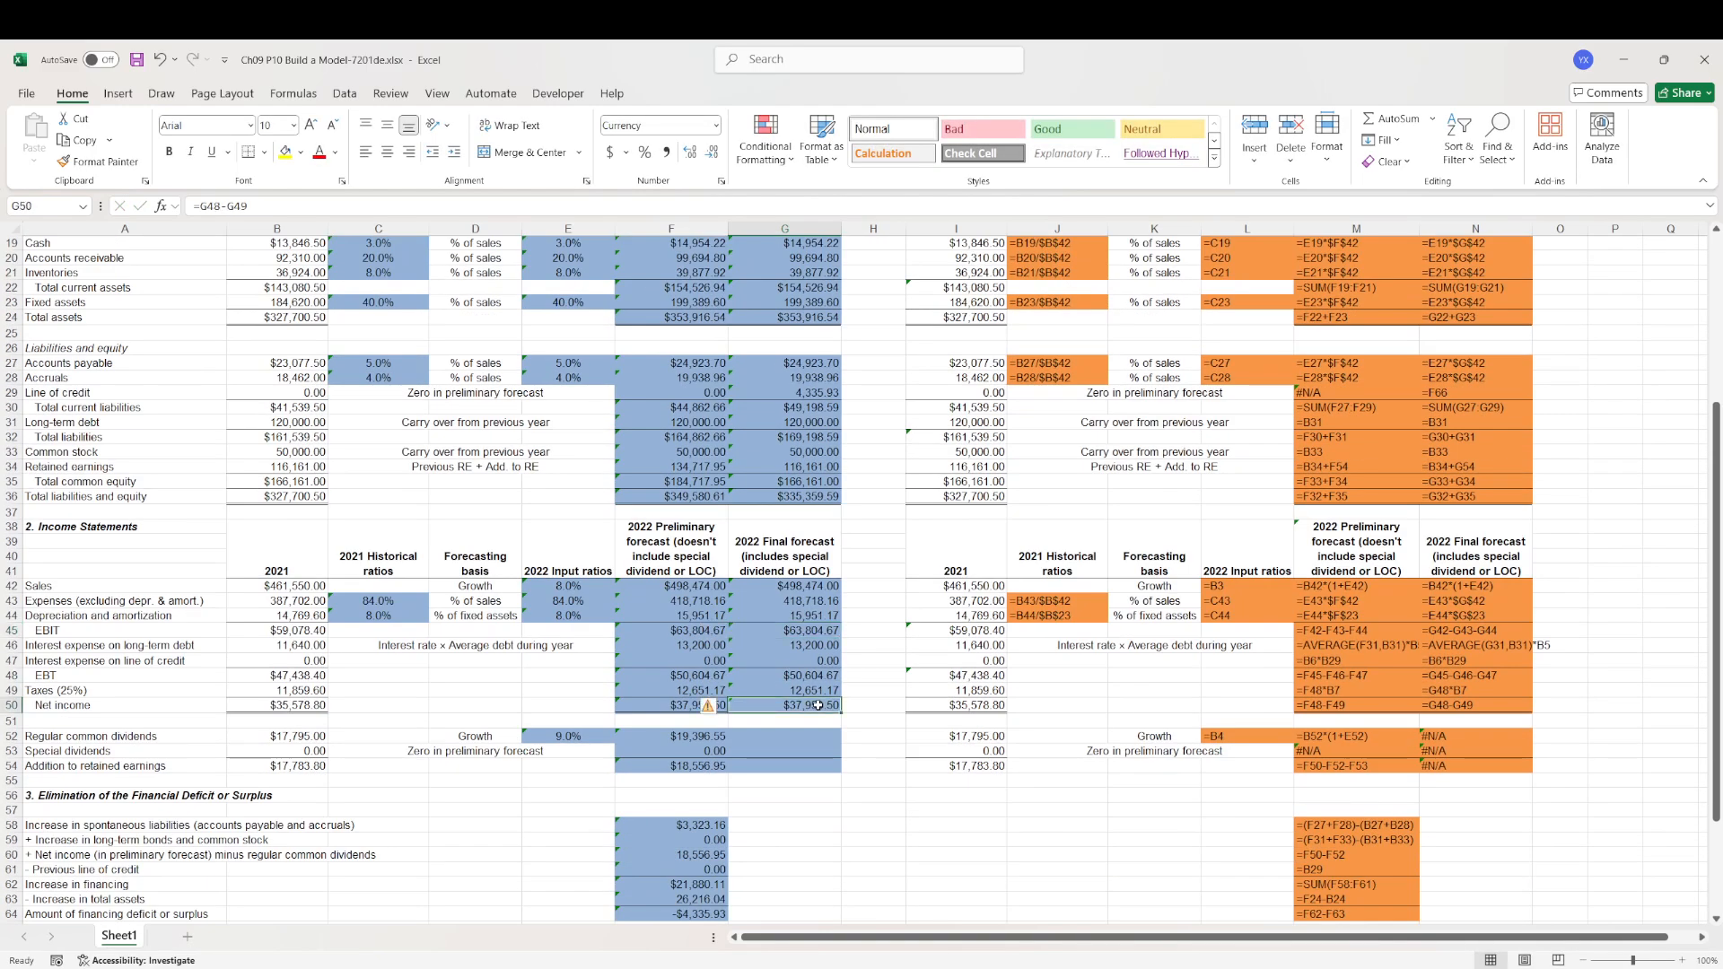
{"action": "double_click", "coordinate": [723, 740]}
{"action": "key", "text": "ctrl+c"}
{"action": "left_click", "coordinate": [805, 736]}
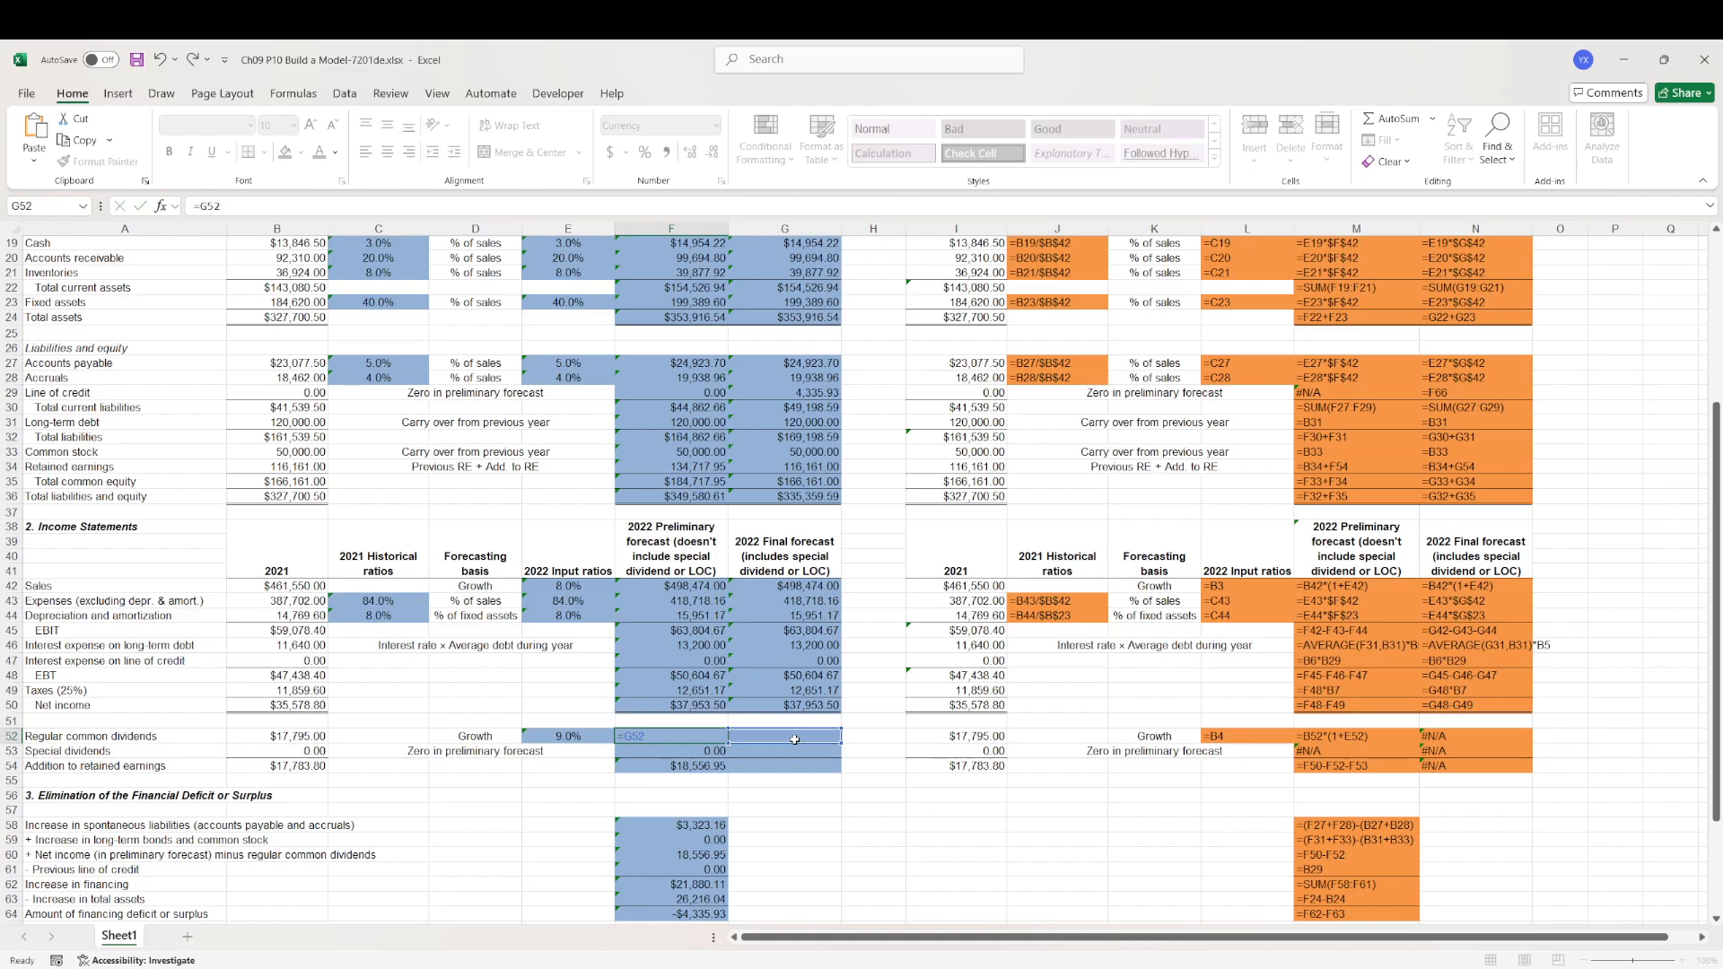
{"action": "key", "text": "ctrl+v"}
{"action": "double_click", "coordinate": [805, 736]}
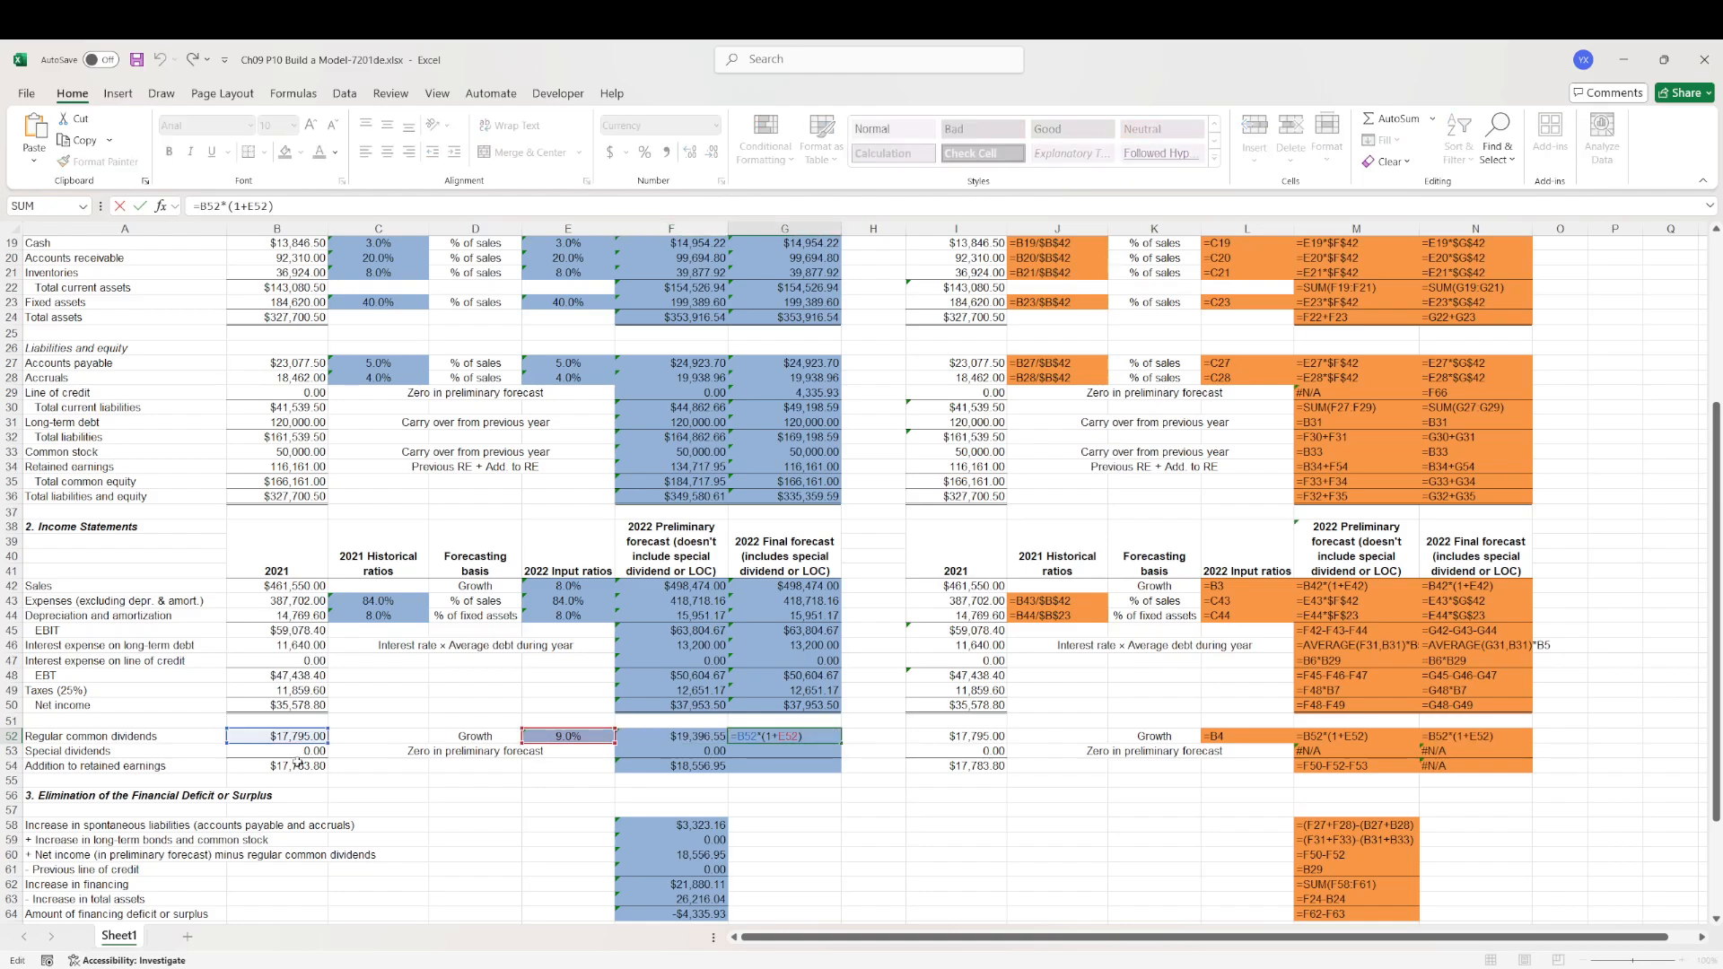
{"action": "key", "text": "Escape"}
- Link the final forecast special dividends cell G53 to the surplus payout in F67
{"action": "left_click", "coordinate": [799, 750]}
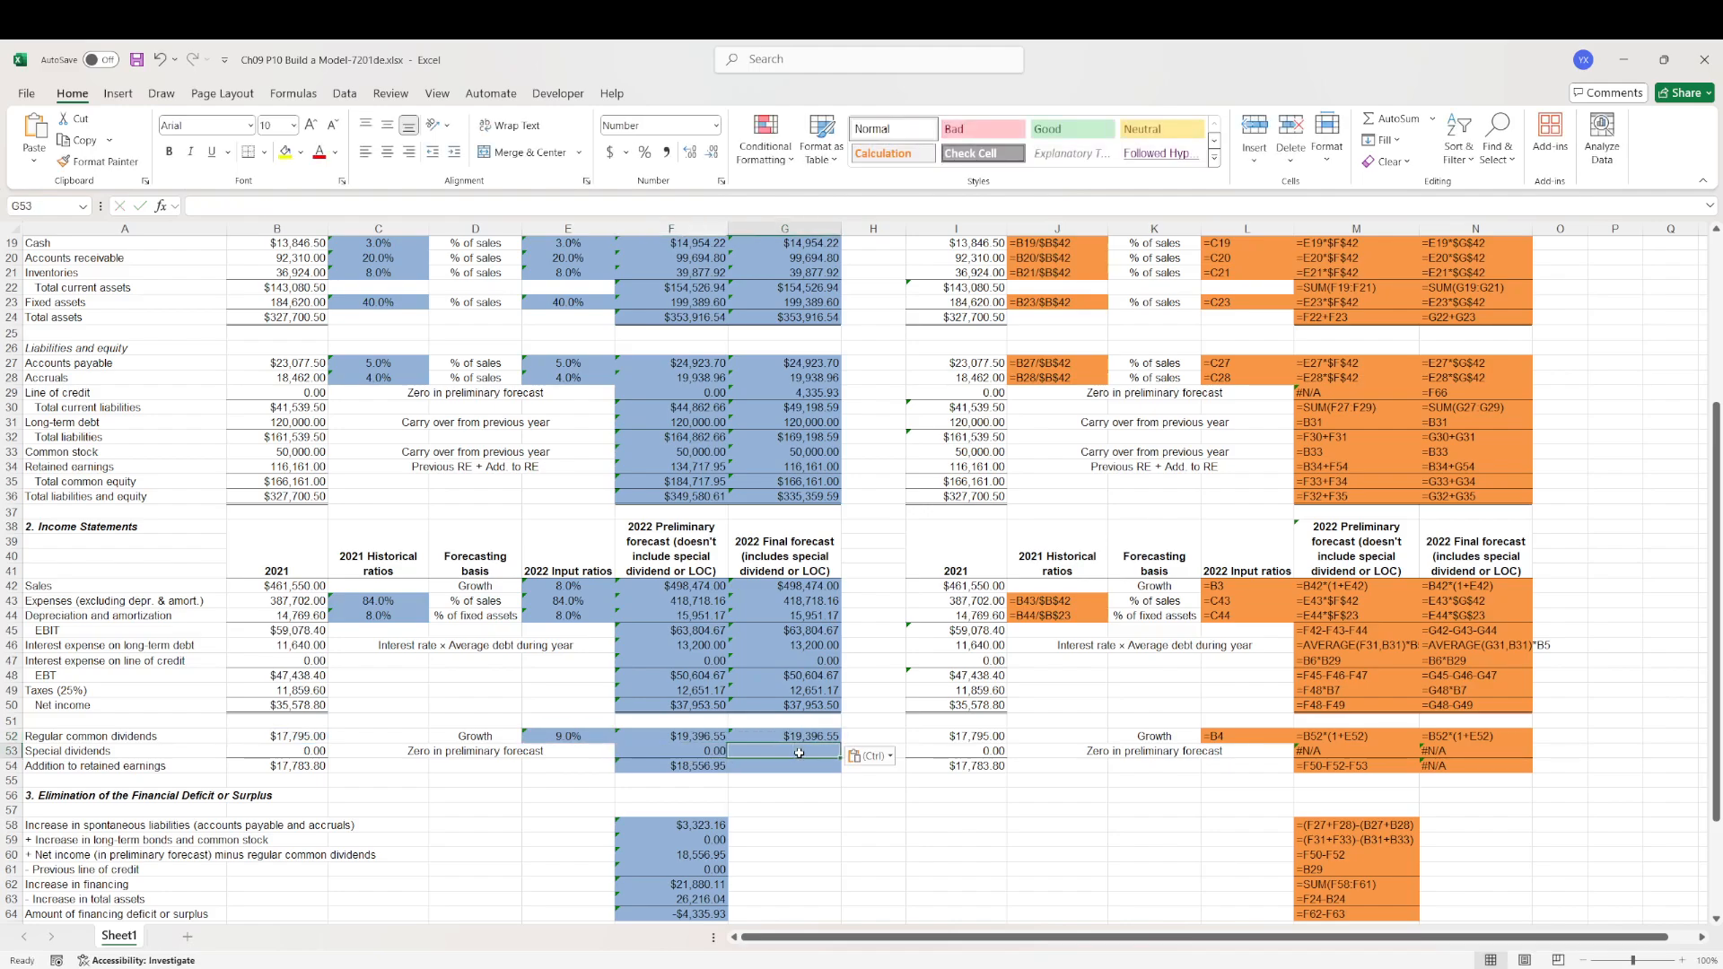
{"action": "type", "text": "="}
{"action": "scroll", "coordinate": [807, 719], "scroll_direction": "down", "scroll_amount": 4}
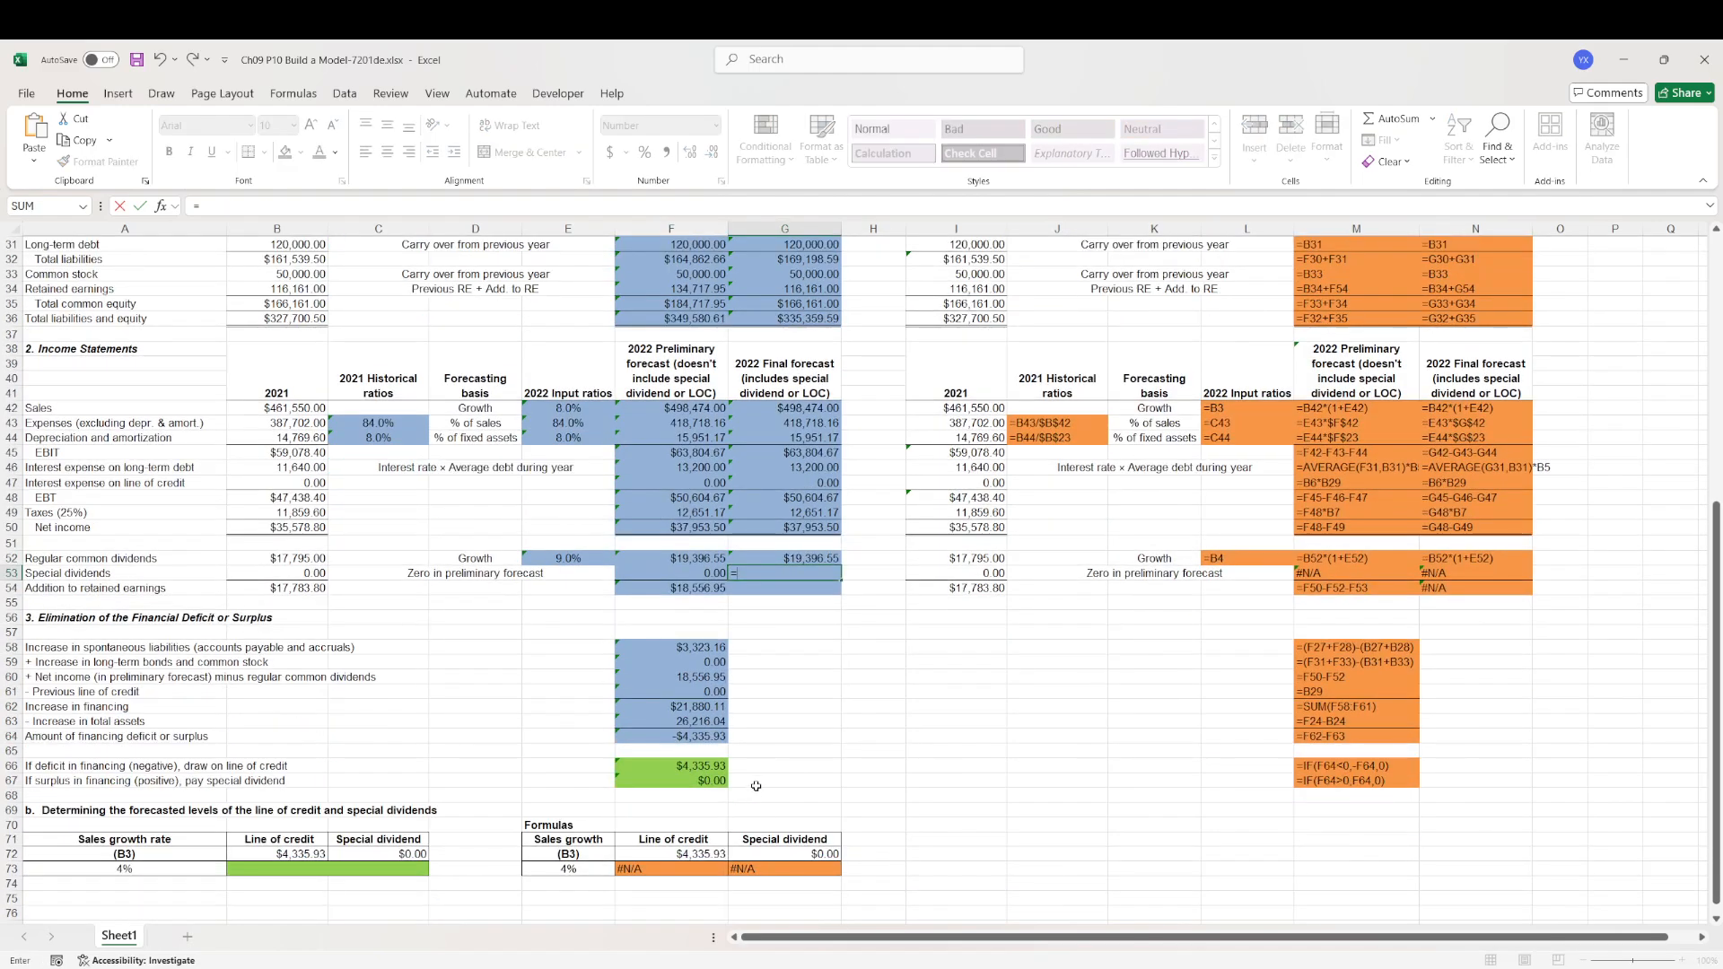
{"action": "left_click", "coordinate": [673, 781]}
{"action": "key", "text": "Return"}
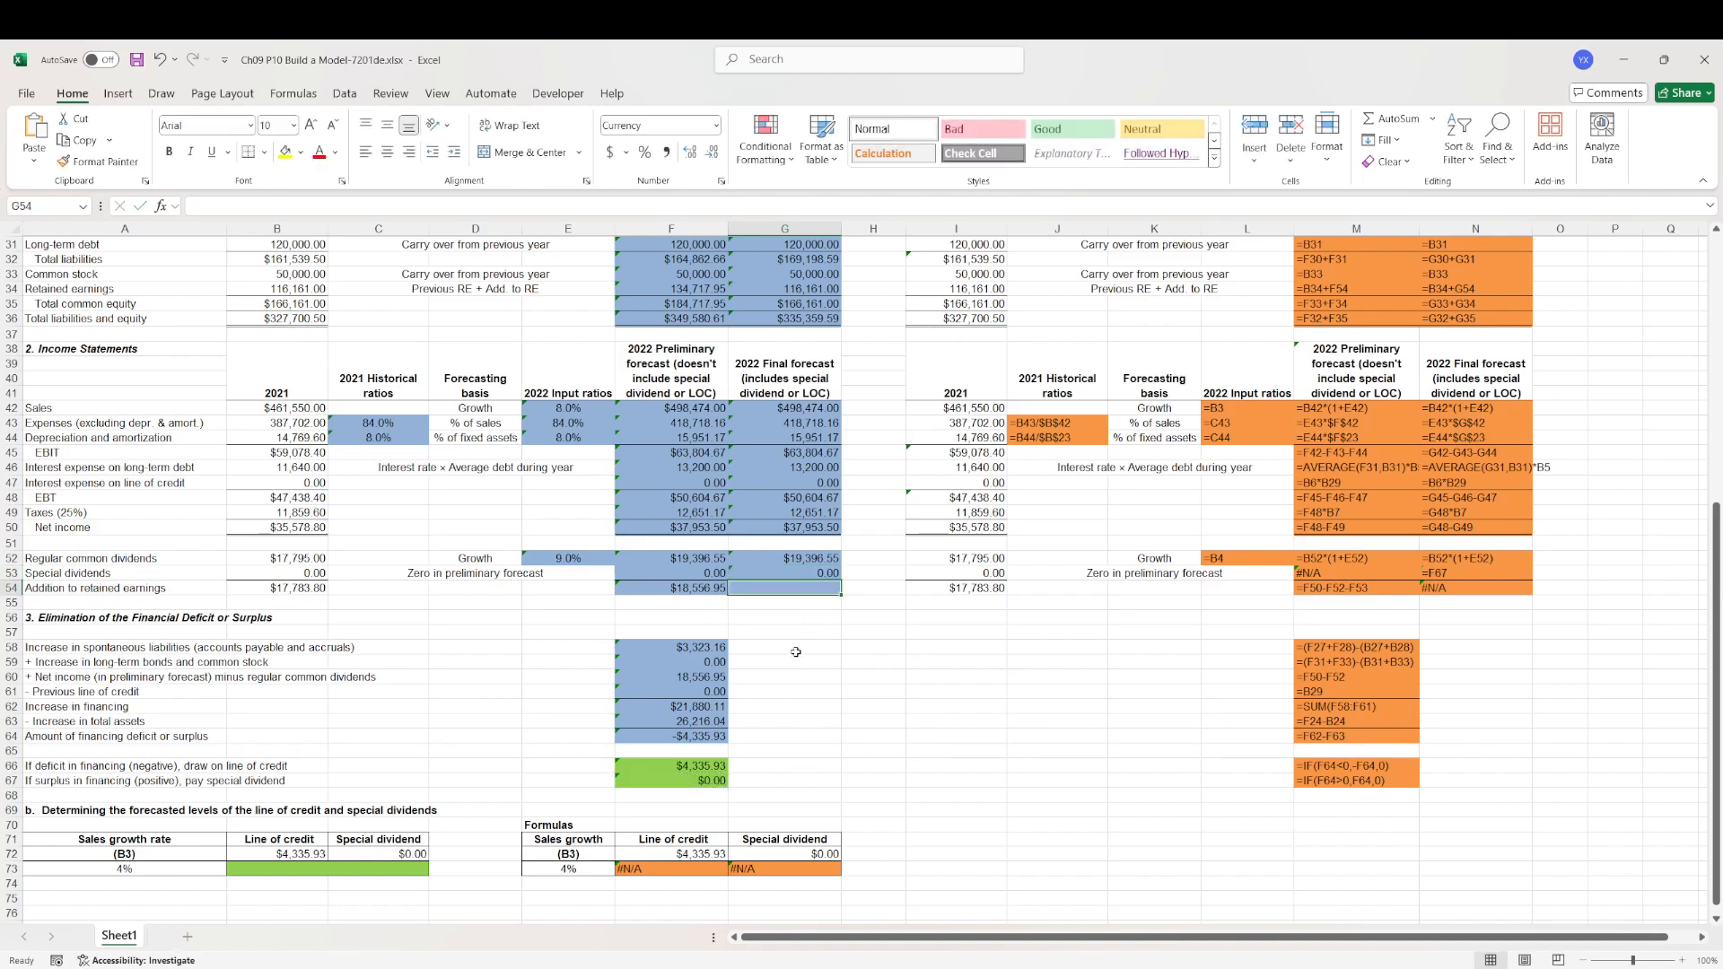
- Copy the addition to retained earnings formula from F54 into G54 as =G50-G52-G53
{"action": "scroll", "coordinate": [794, 726], "scroll_direction": "up", "scroll_amount": 2}
{"action": "left_click", "coordinate": [709, 677]}
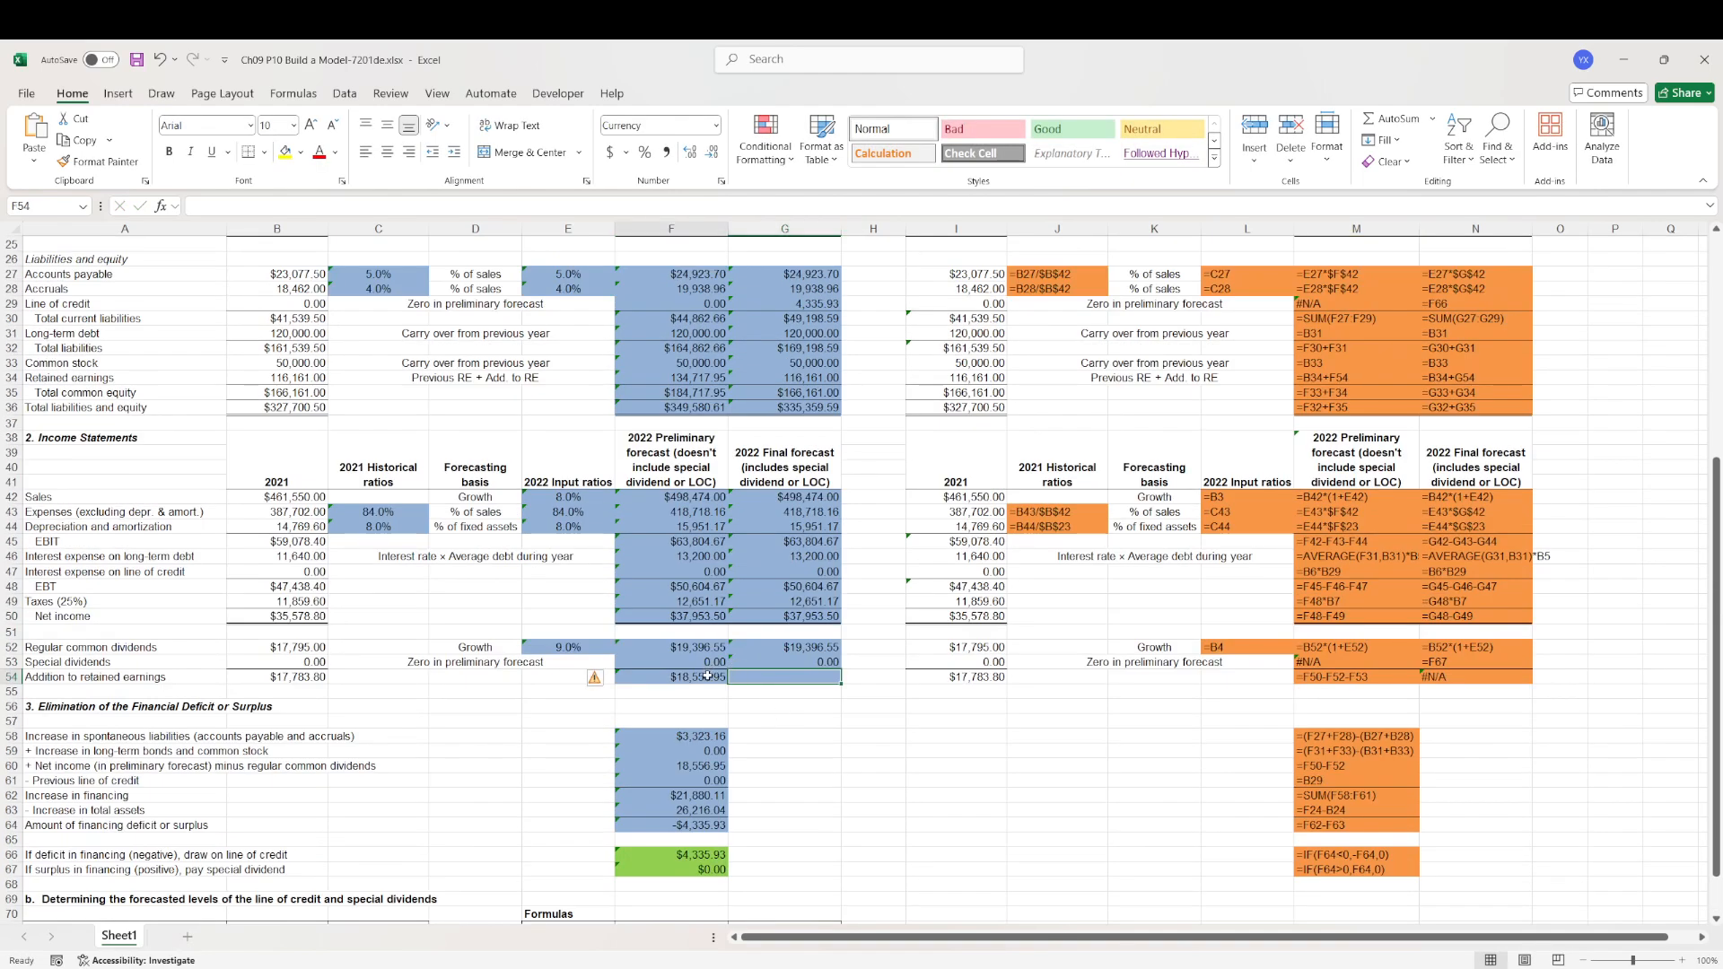
{"action": "key", "text": "ctrl+c"}
{"action": "left_click", "coordinate": [785, 676]}
{"action": "key", "text": "ctrl+v"}
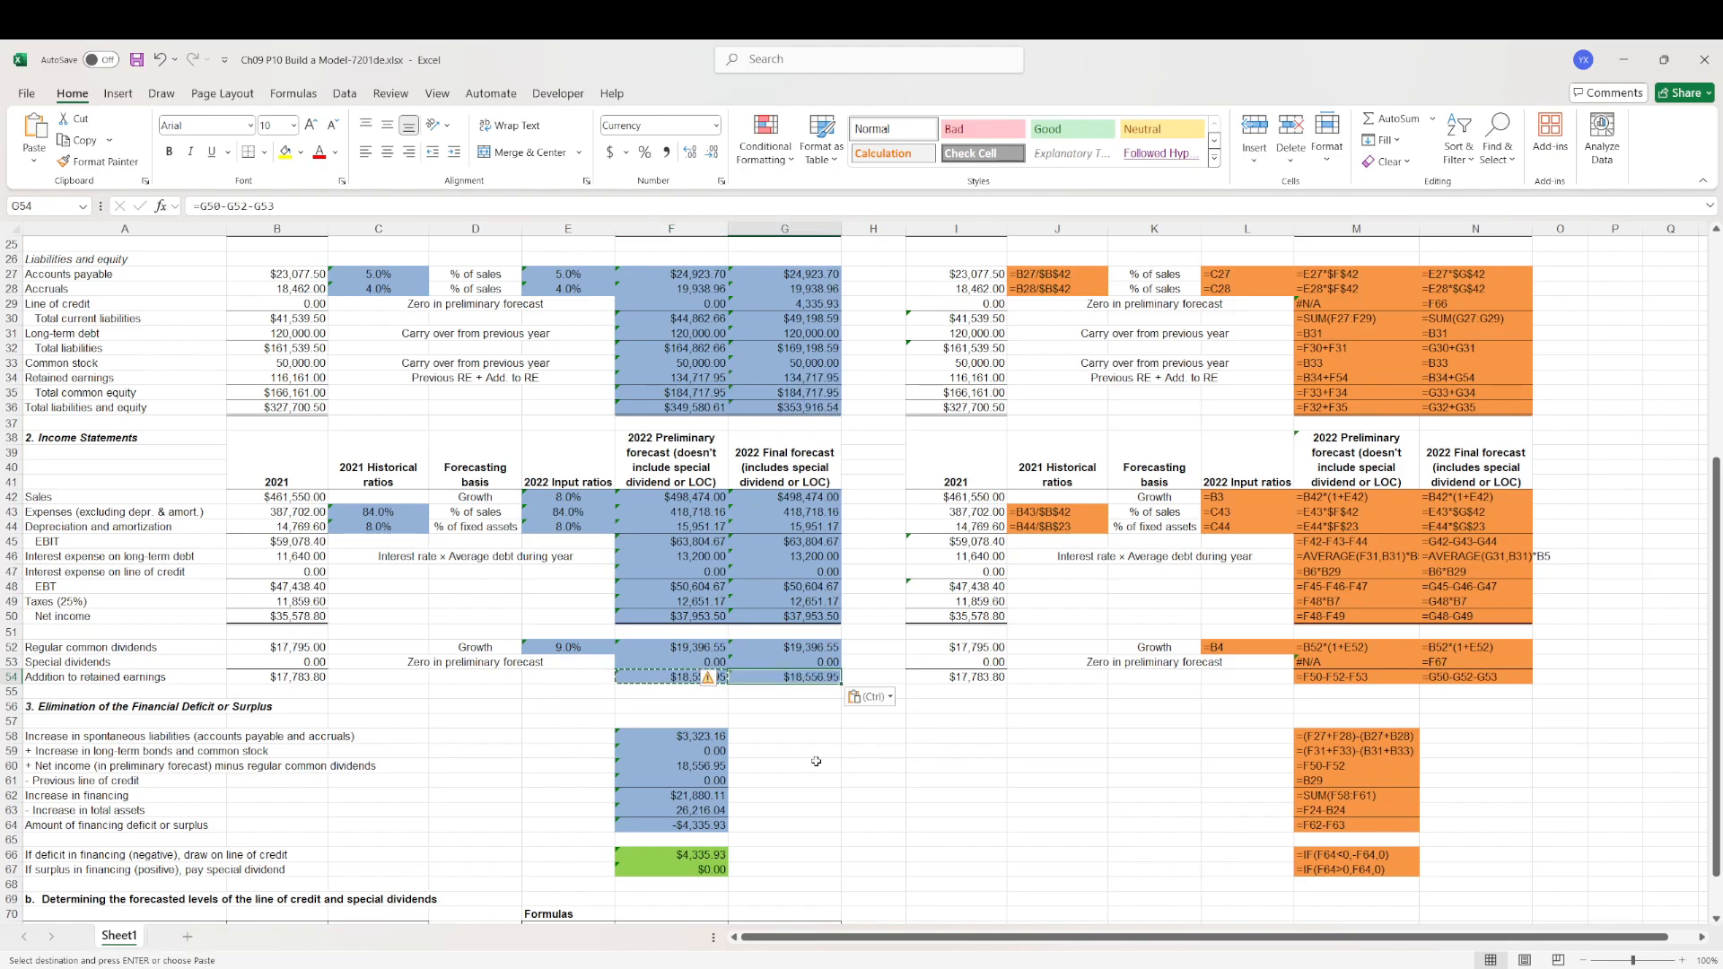
- Compare final total liabilities and equity in G36 with final total assets in G24
{"action": "scroll", "coordinate": [768, 746], "scroll_direction": "up", "scroll_amount": 4}
{"action": "scroll", "coordinate": [767, 747], "scroll_direction": "up", "scroll_amount": 1}
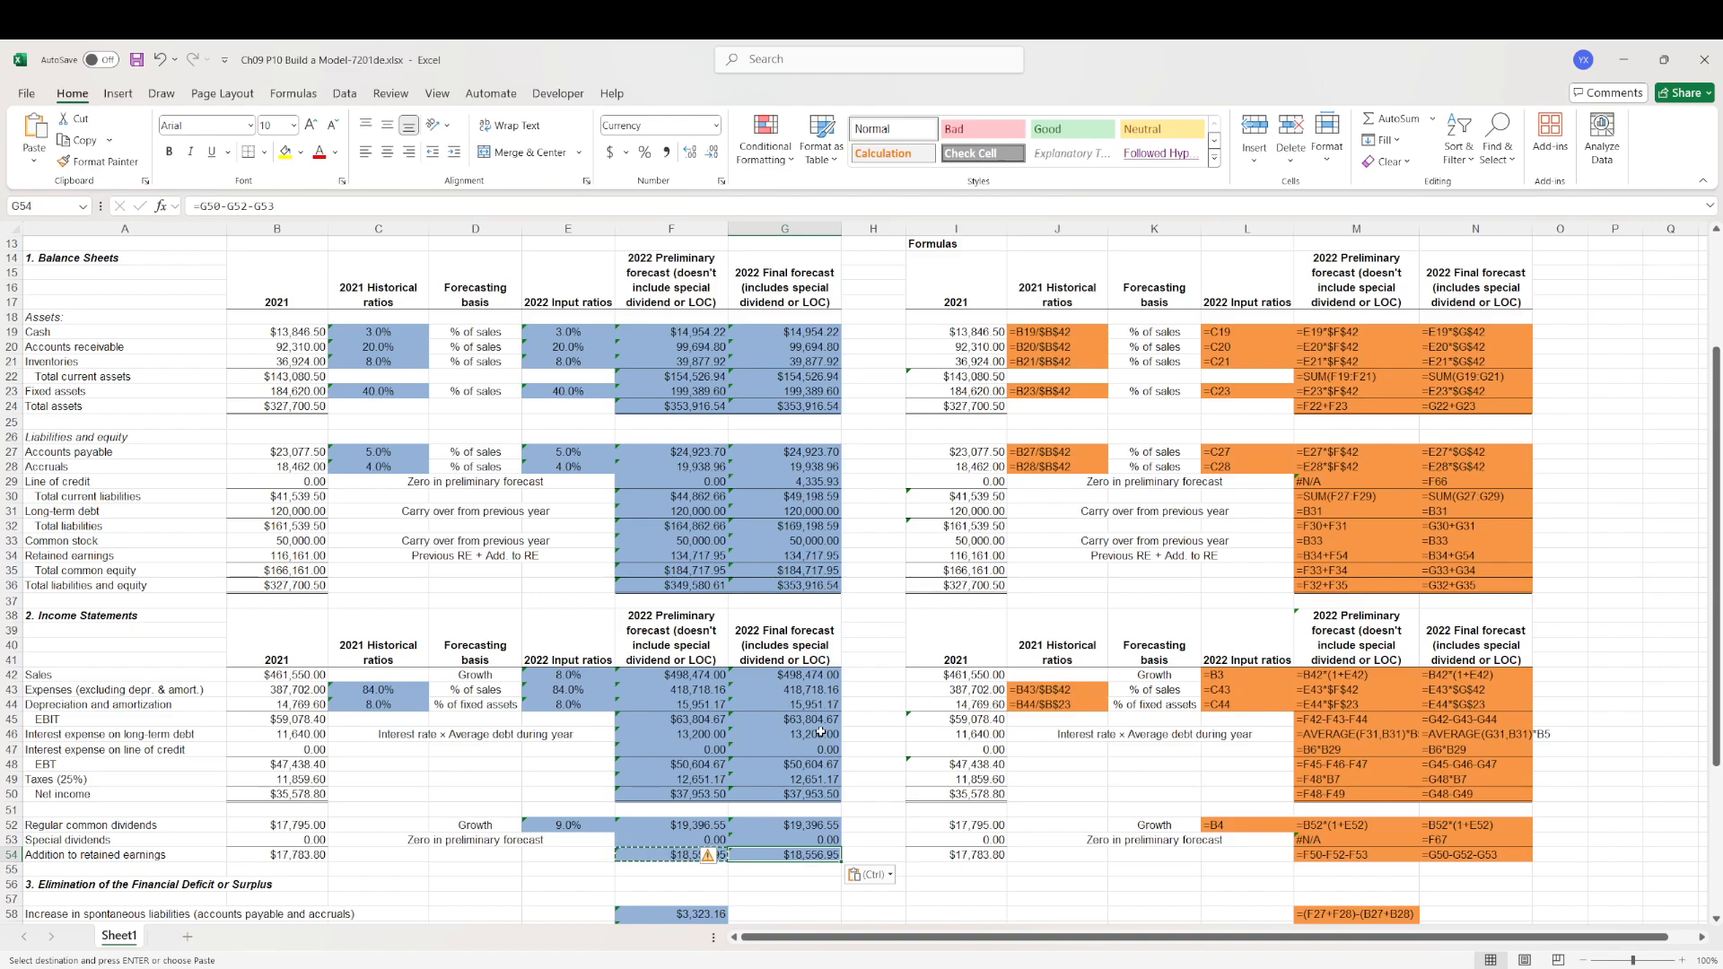
{"action": "left_click", "coordinate": [788, 585]}
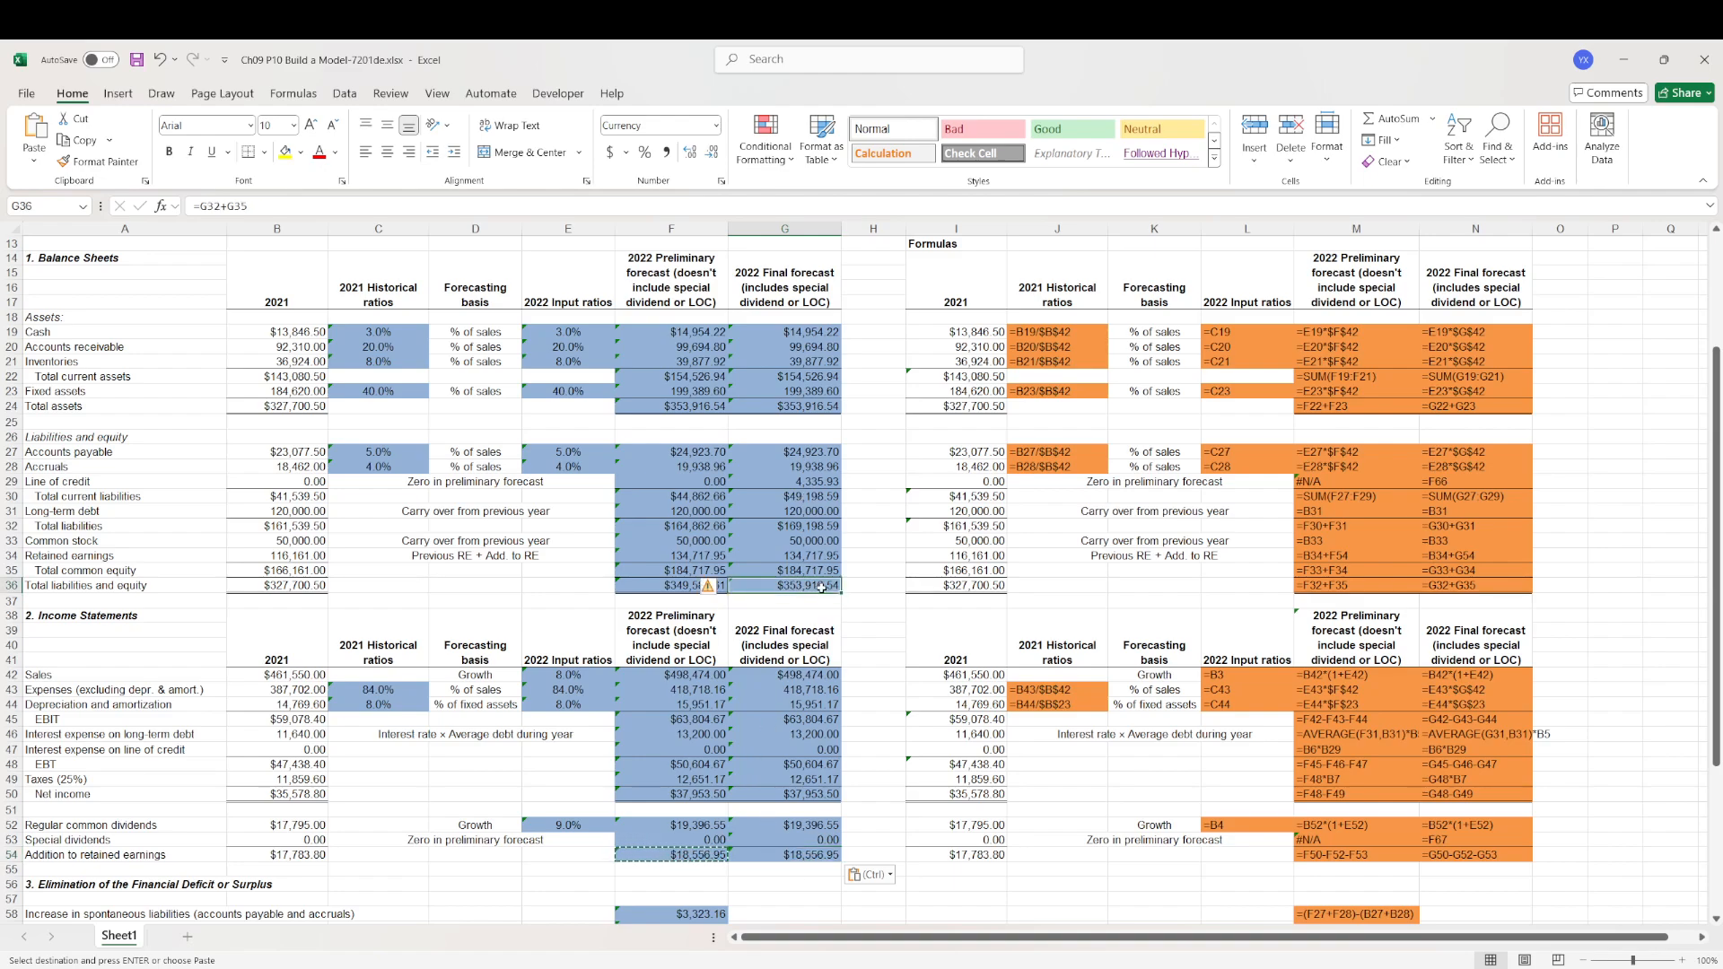
{"action": "left_click", "coordinate": [804, 407]}
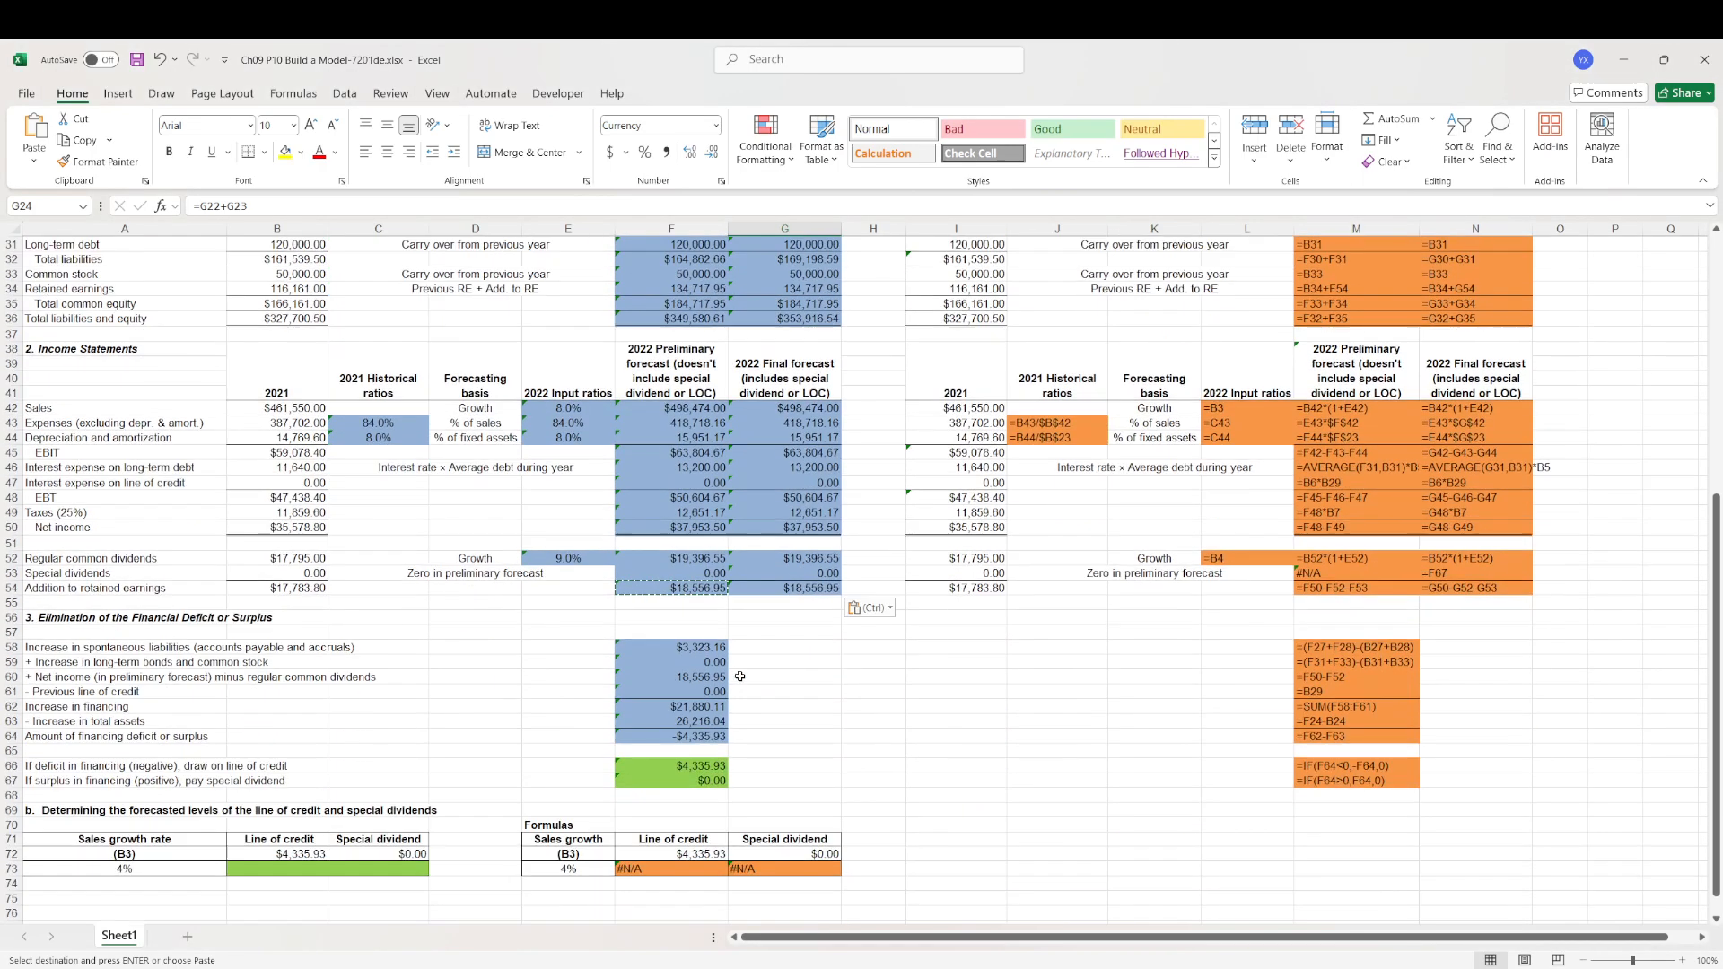
- Copy the line of credit result from F66, switch to the MindTap assignment in Brave, and review both part a answers
{"action": "scroll", "coordinate": [743, 675], "scroll_direction": "down", "scroll_amount": 6}
{"action": "scroll", "coordinate": [743, 676], "scroll_direction": "up", "scroll_amount": 1}
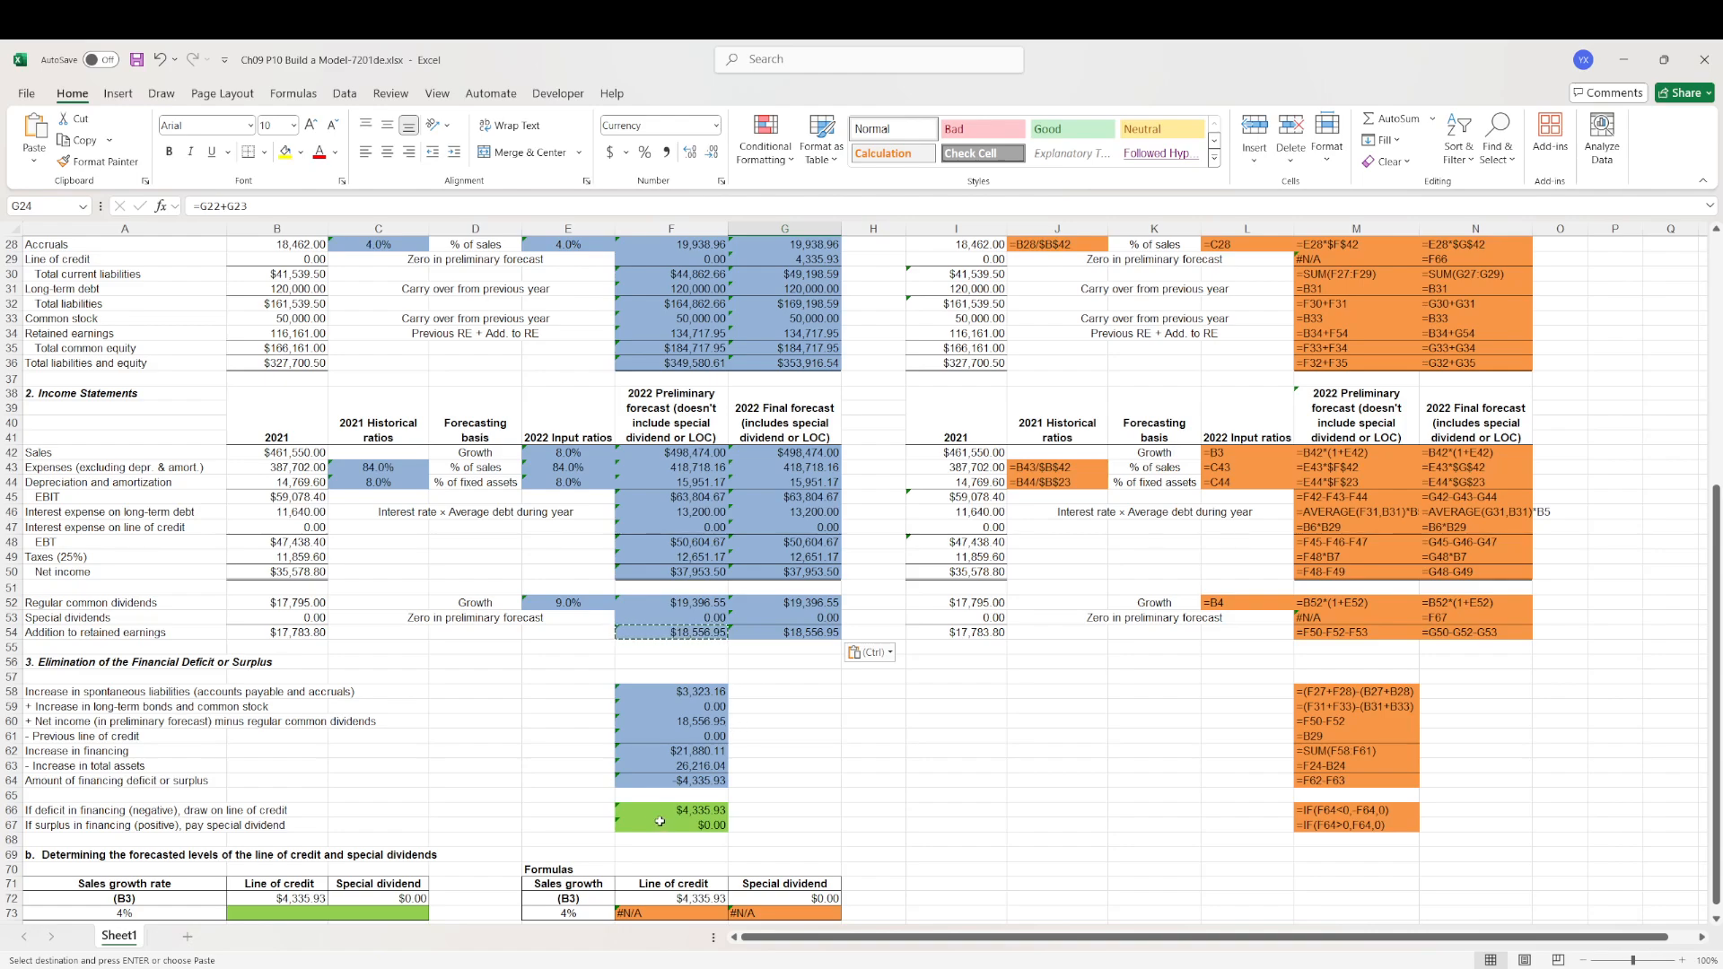
{"action": "left_click", "coordinate": [695, 810]}
{"action": "key", "text": "ctrl+c"}
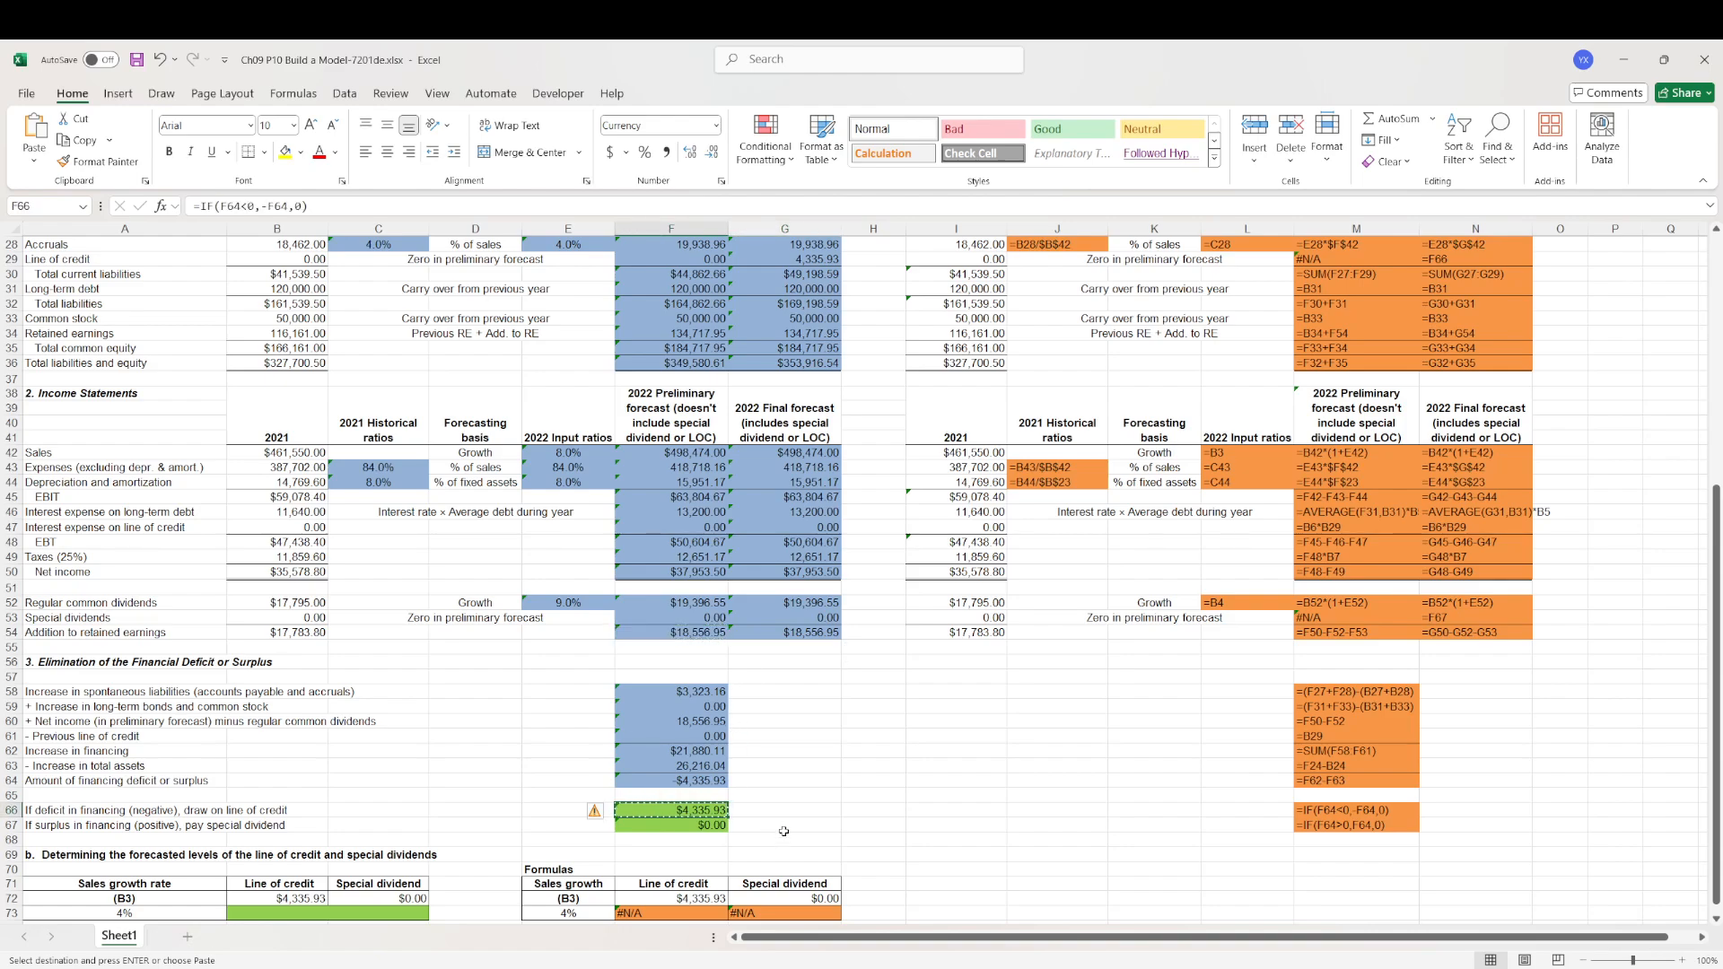
{"action": "key", "text": "alt+Tab"}
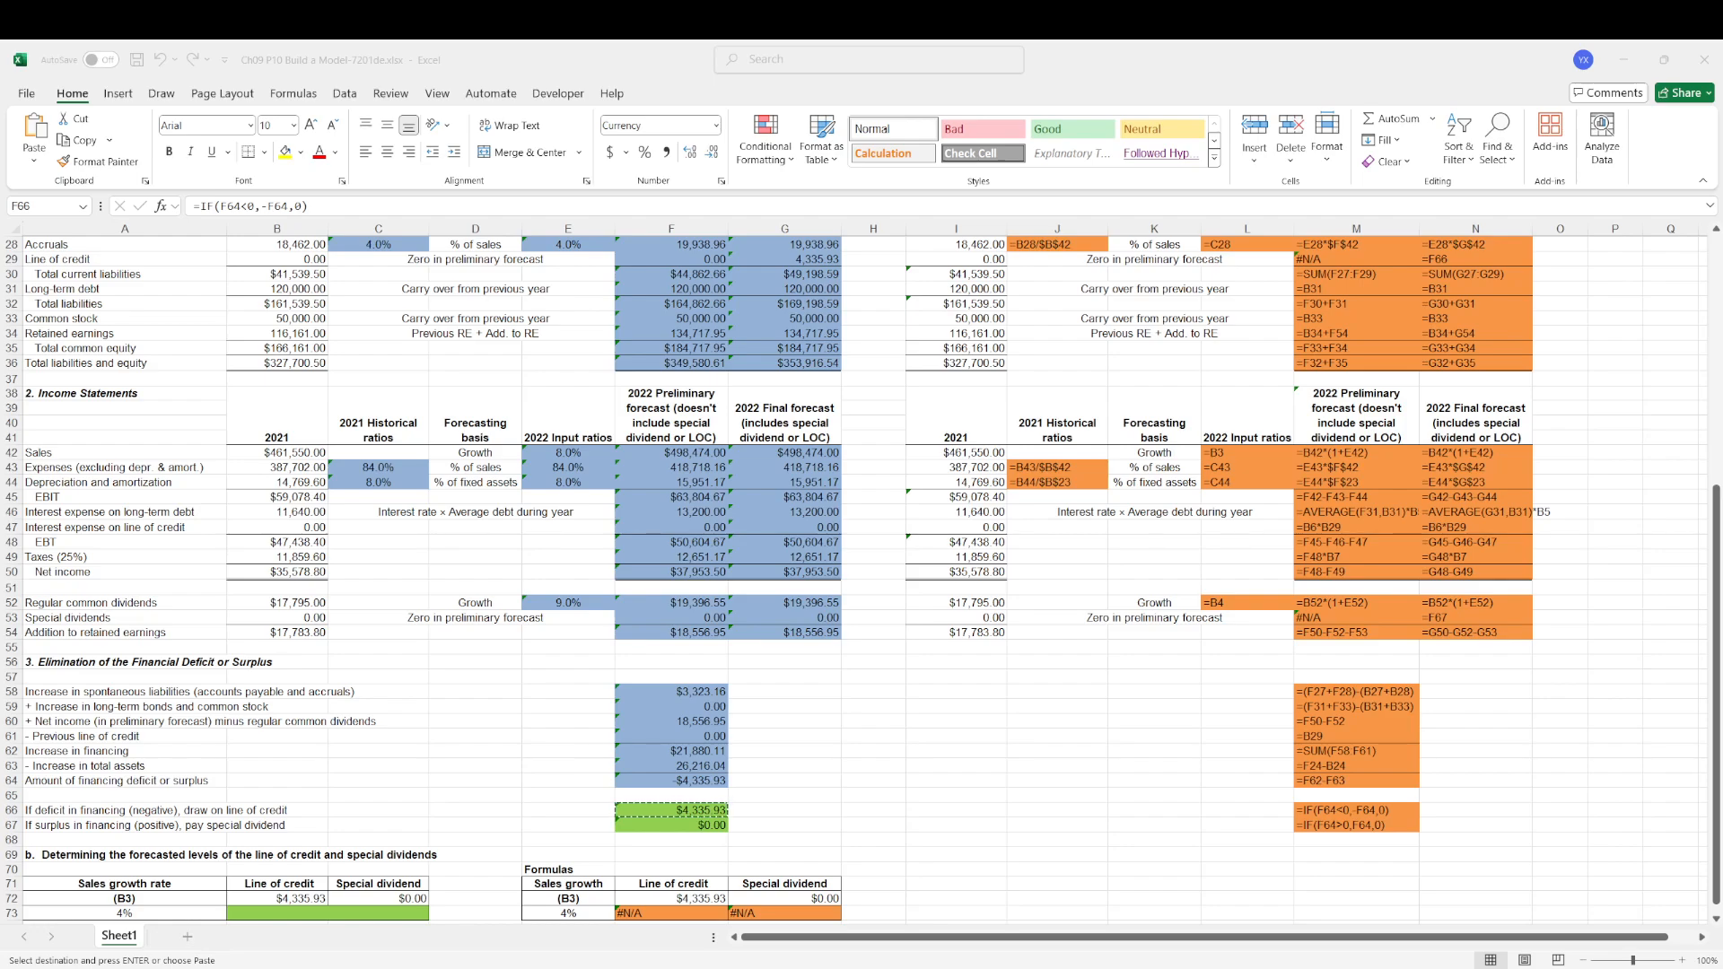
{"action": "key", "text": "alt+Tab"}
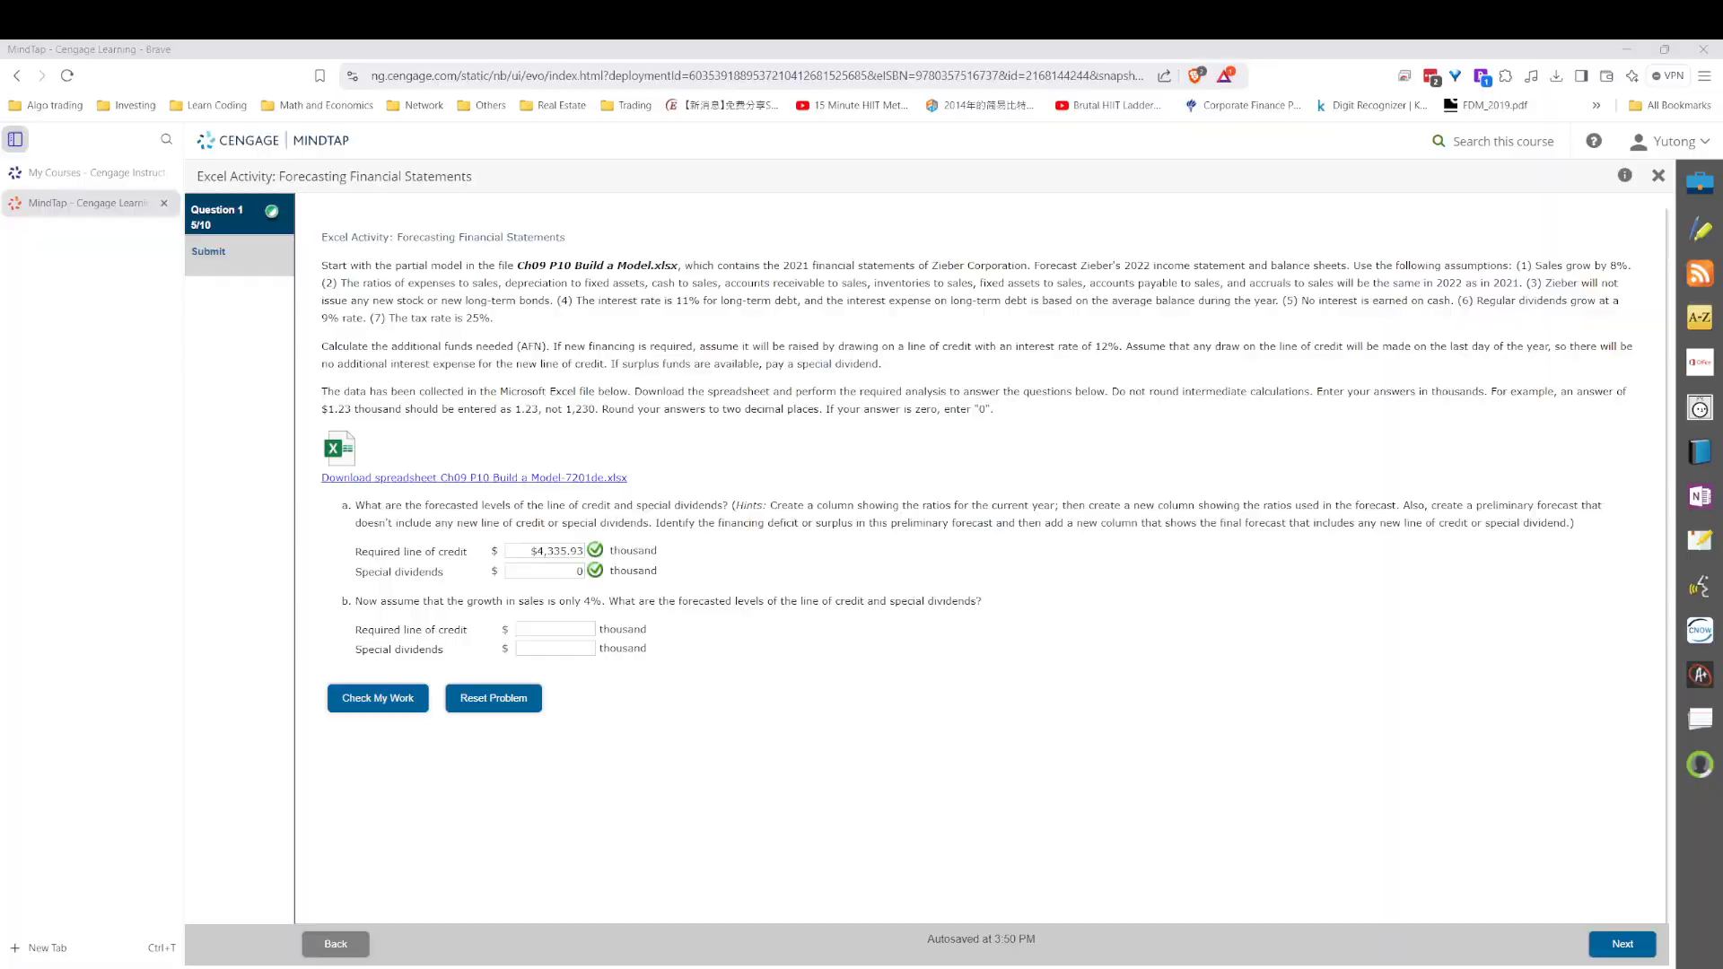
{"action": "left_click_drag", "start_coordinate": [502, 551], "coordinate": [769, 557]}
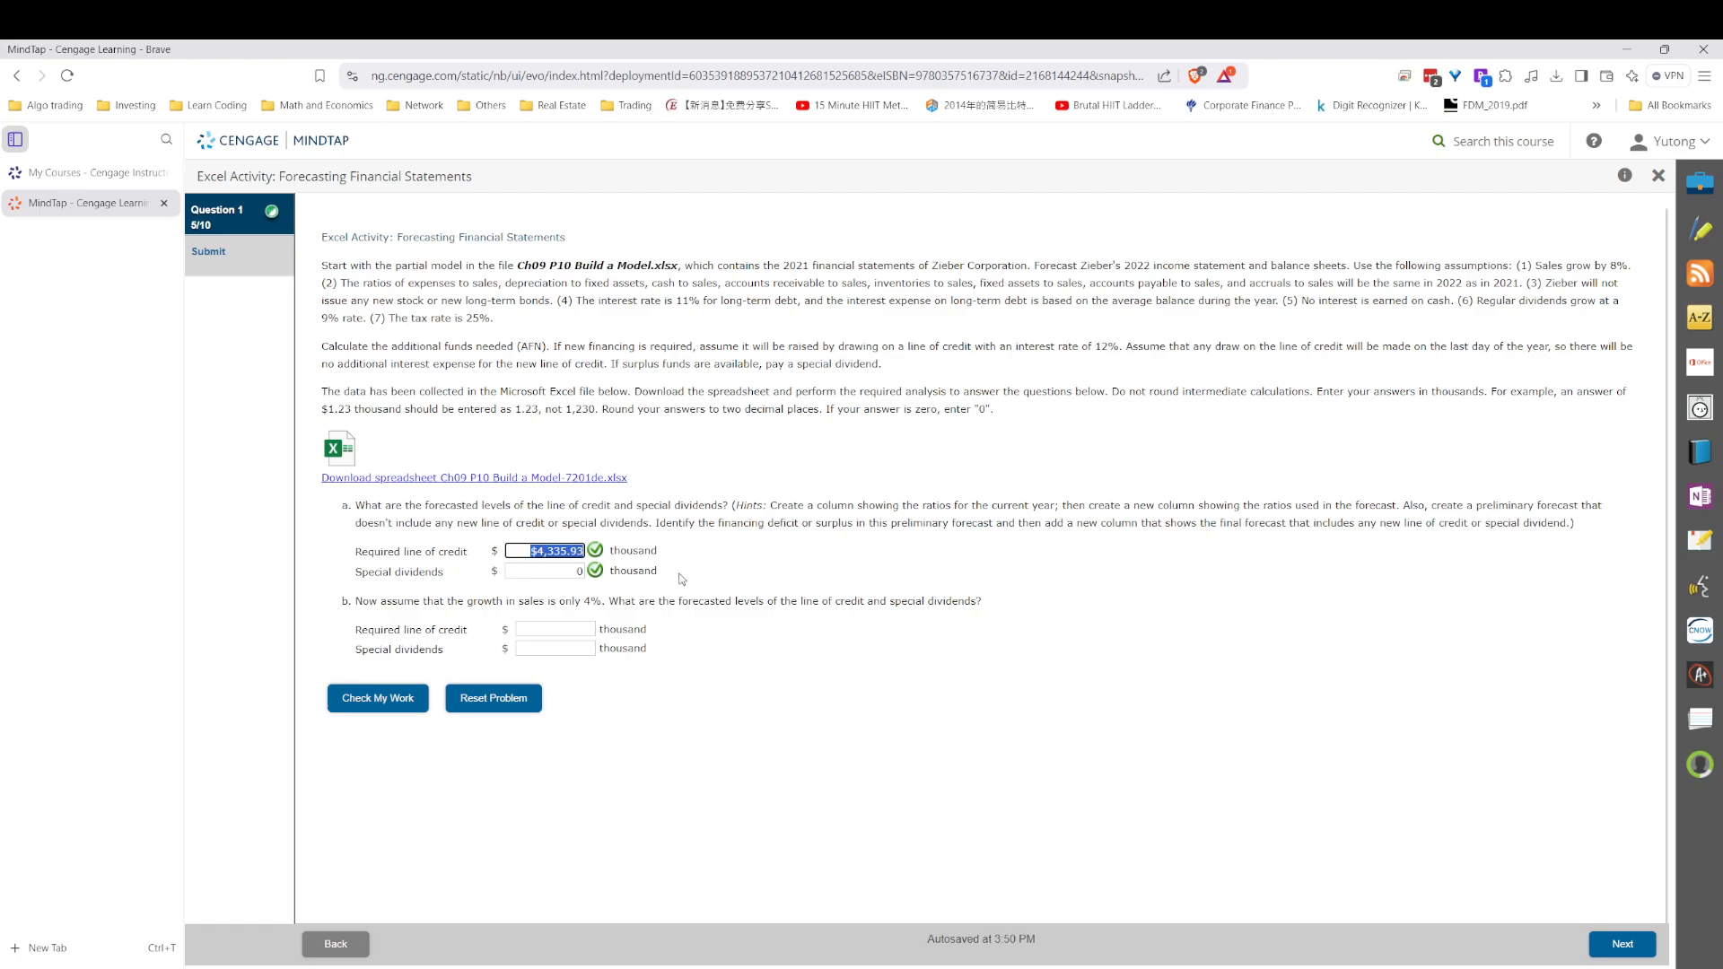
{"action": "key", "text": "Tab"}
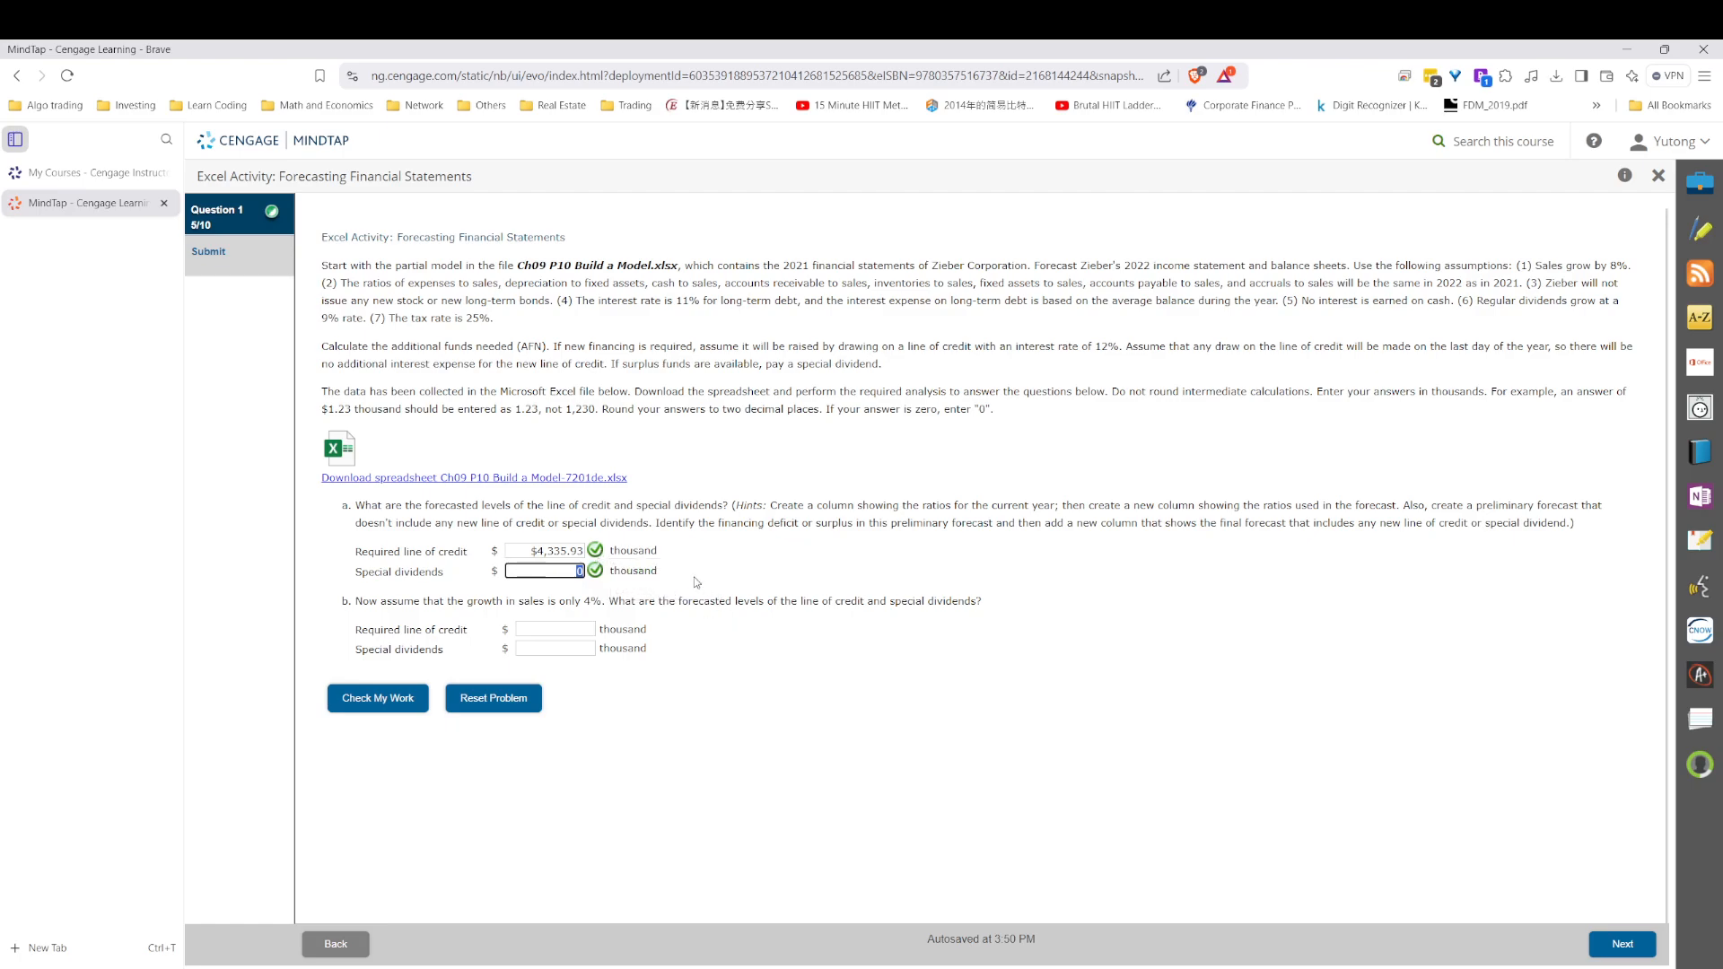
- Highlight the 4% growth assumption in part b, switch back to Excel, and set the sales growth rate in B3 to 4%
{"action": "left_click", "coordinate": [442, 603]}
{"action": "left_click_drag", "start_coordinate": [442, 603], "coordinate": [606, 598]}
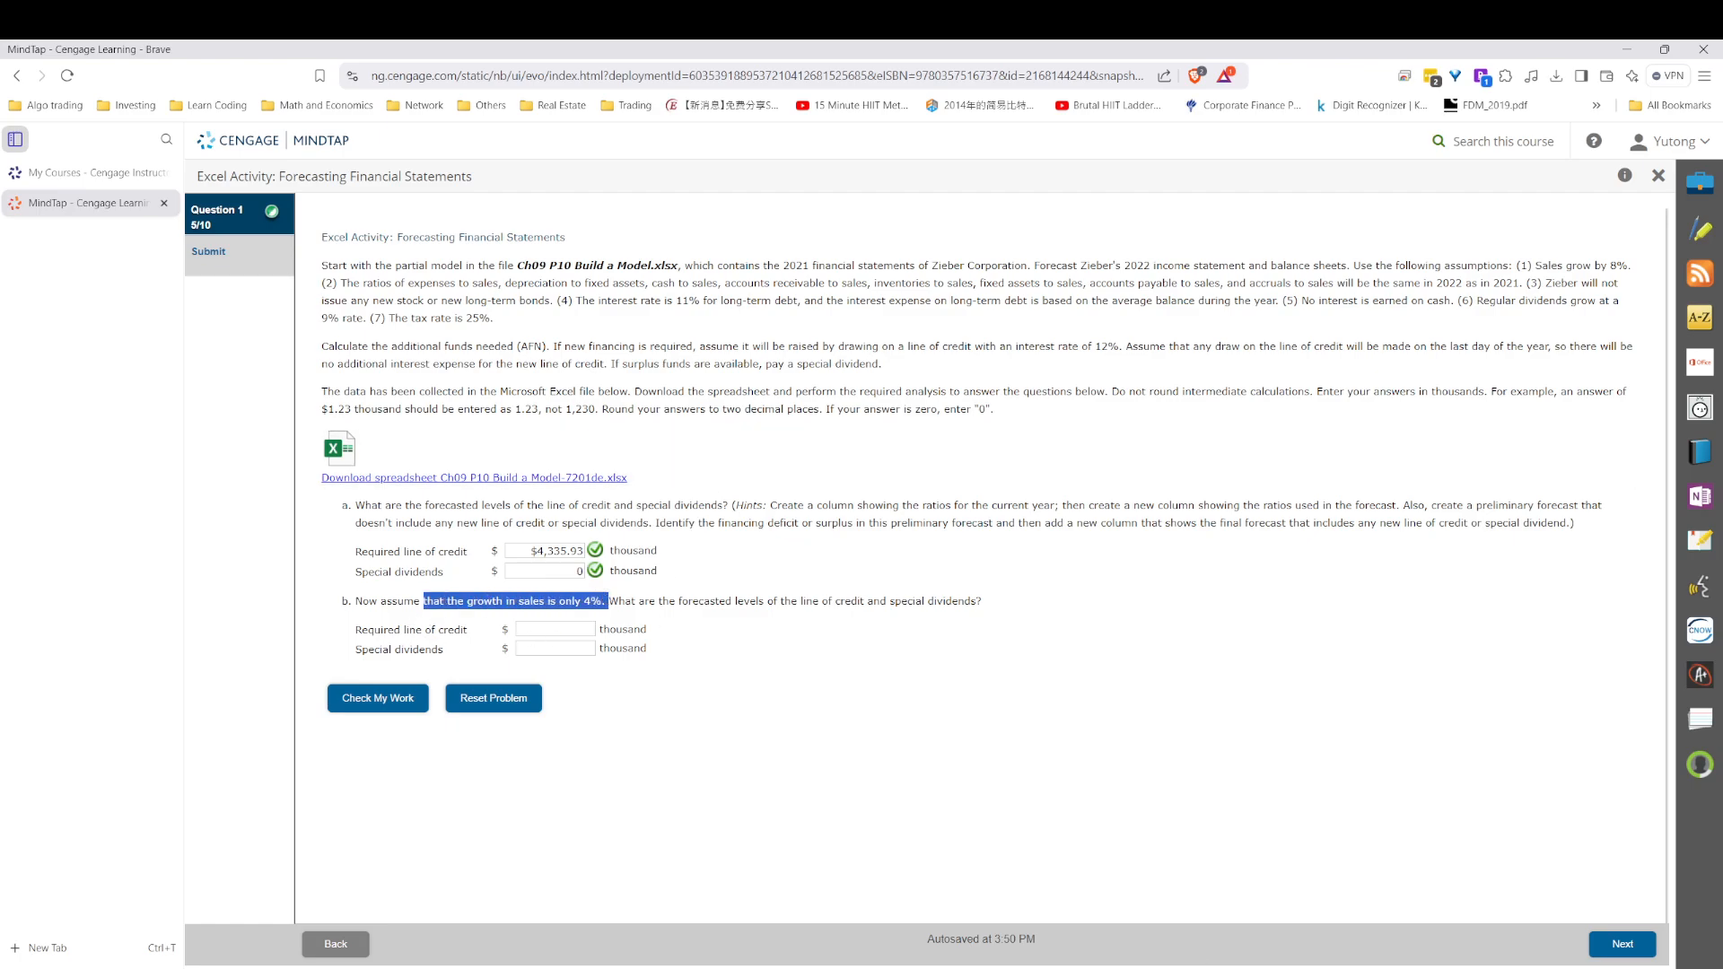
{"action": "key", "text": "alt+Tab"}
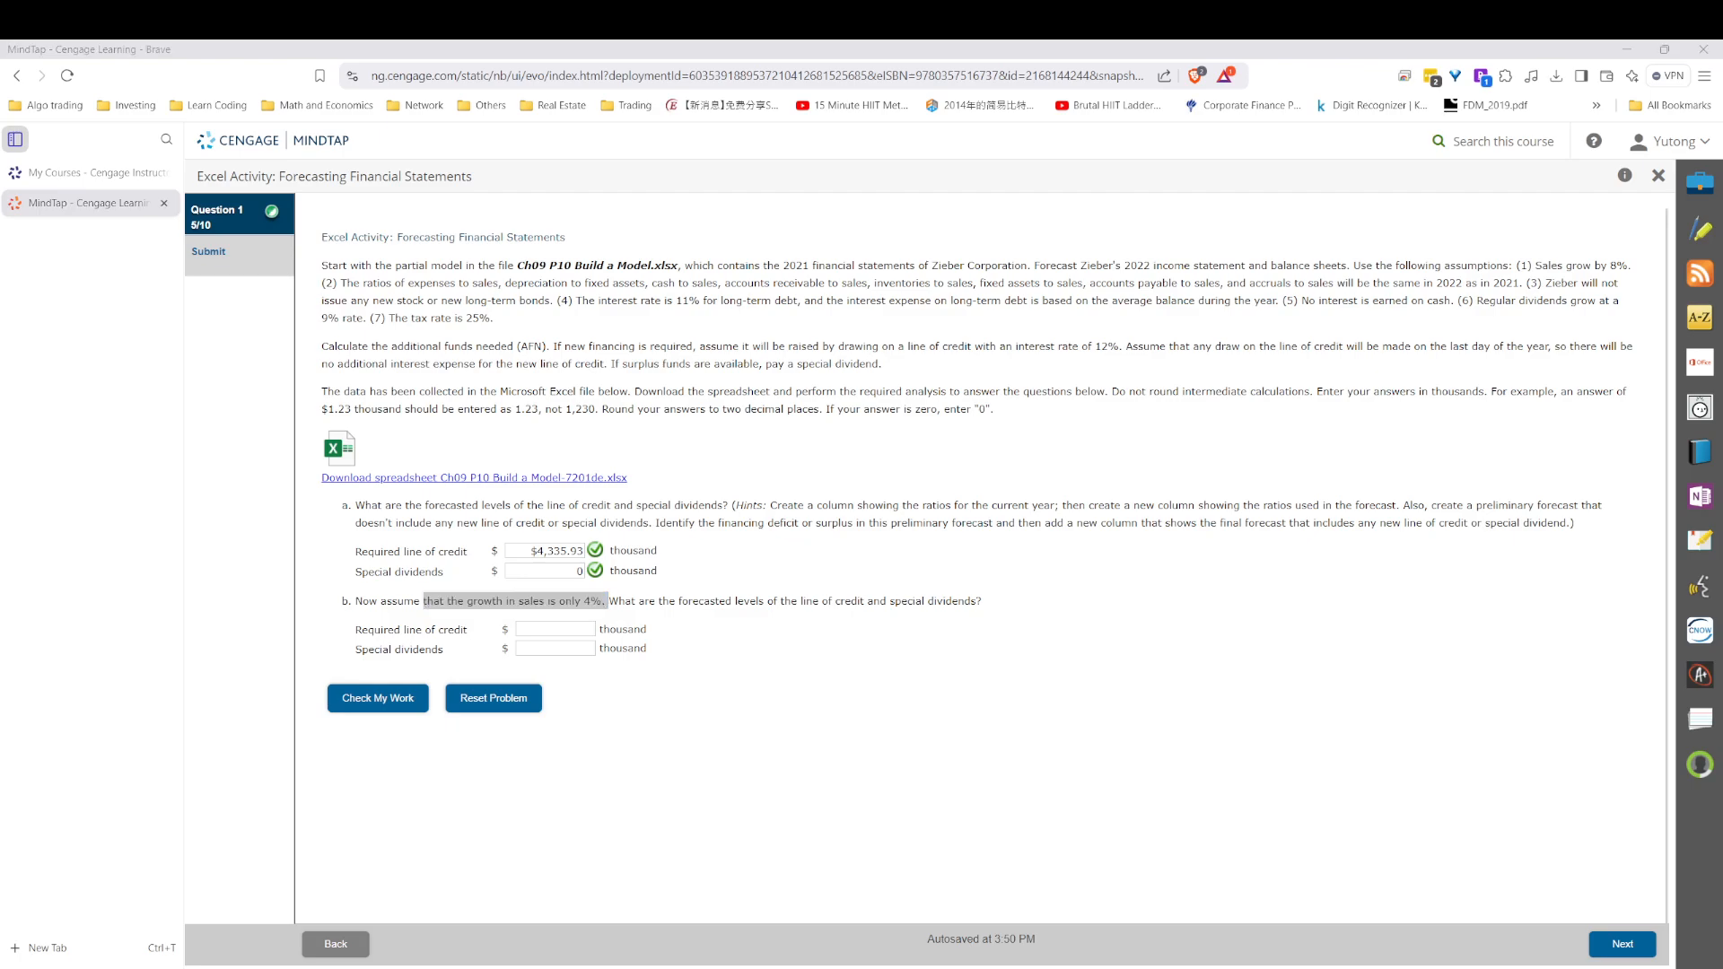
{"action": "key", "text": "alt+Tab"}
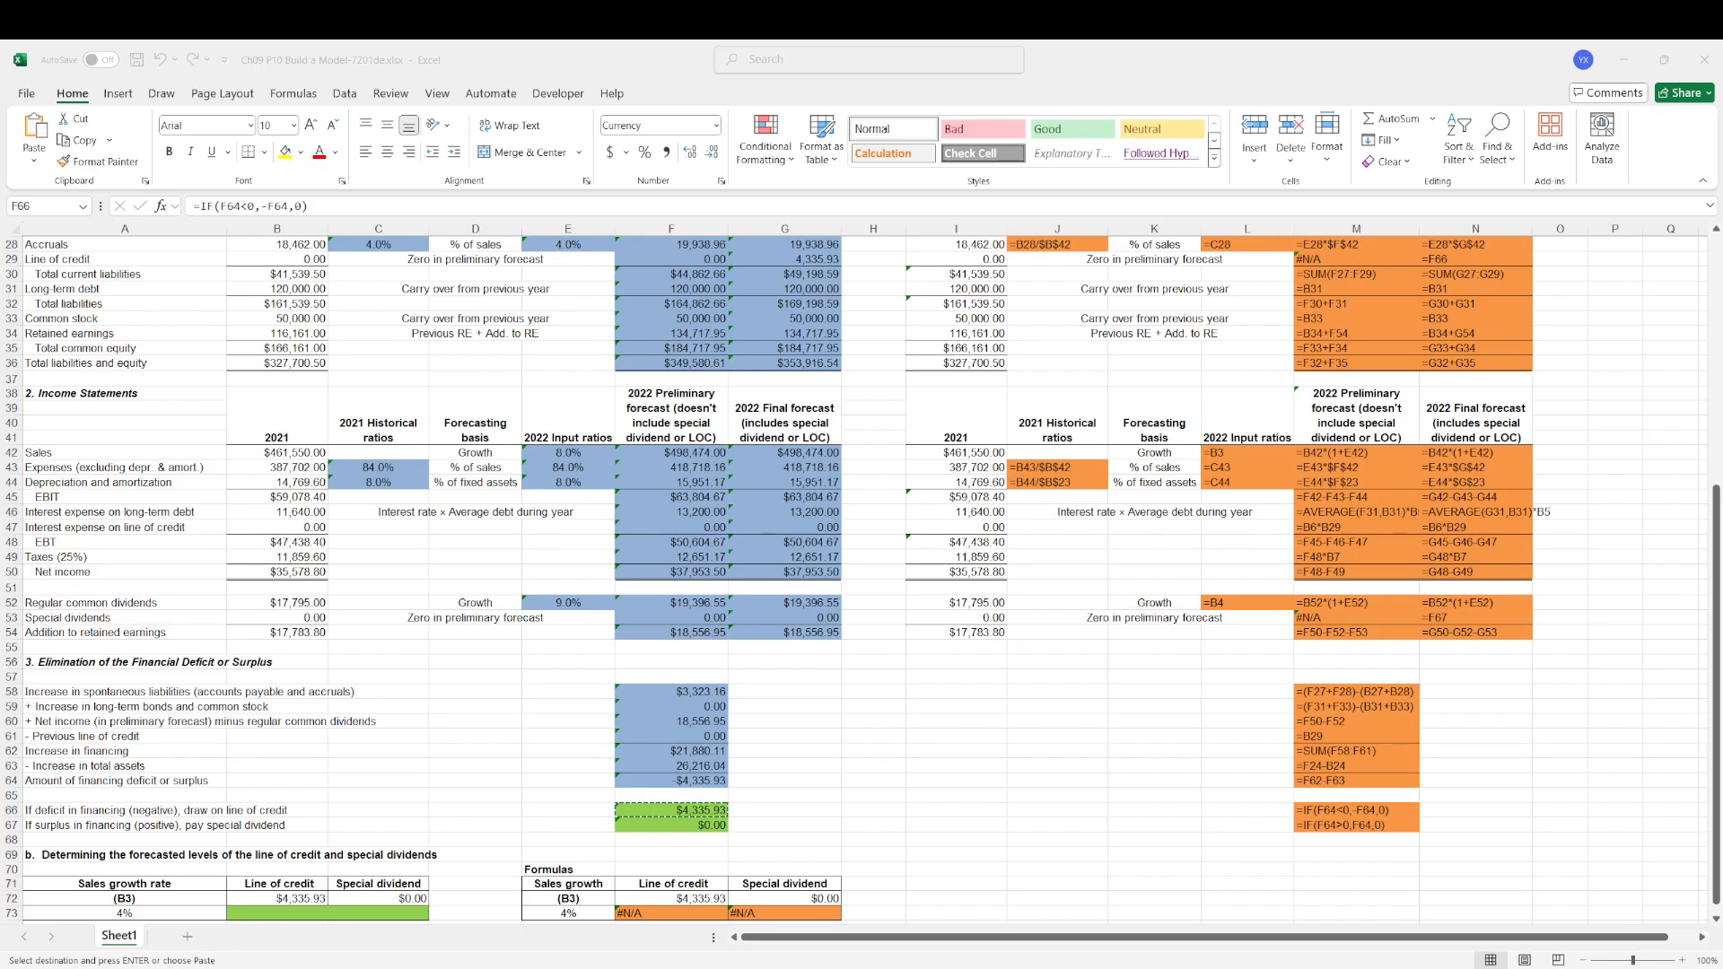
{"action": "scroll", "coordinate": [358, 299], "scroll_direction": "up", "scroll_amount": 9}
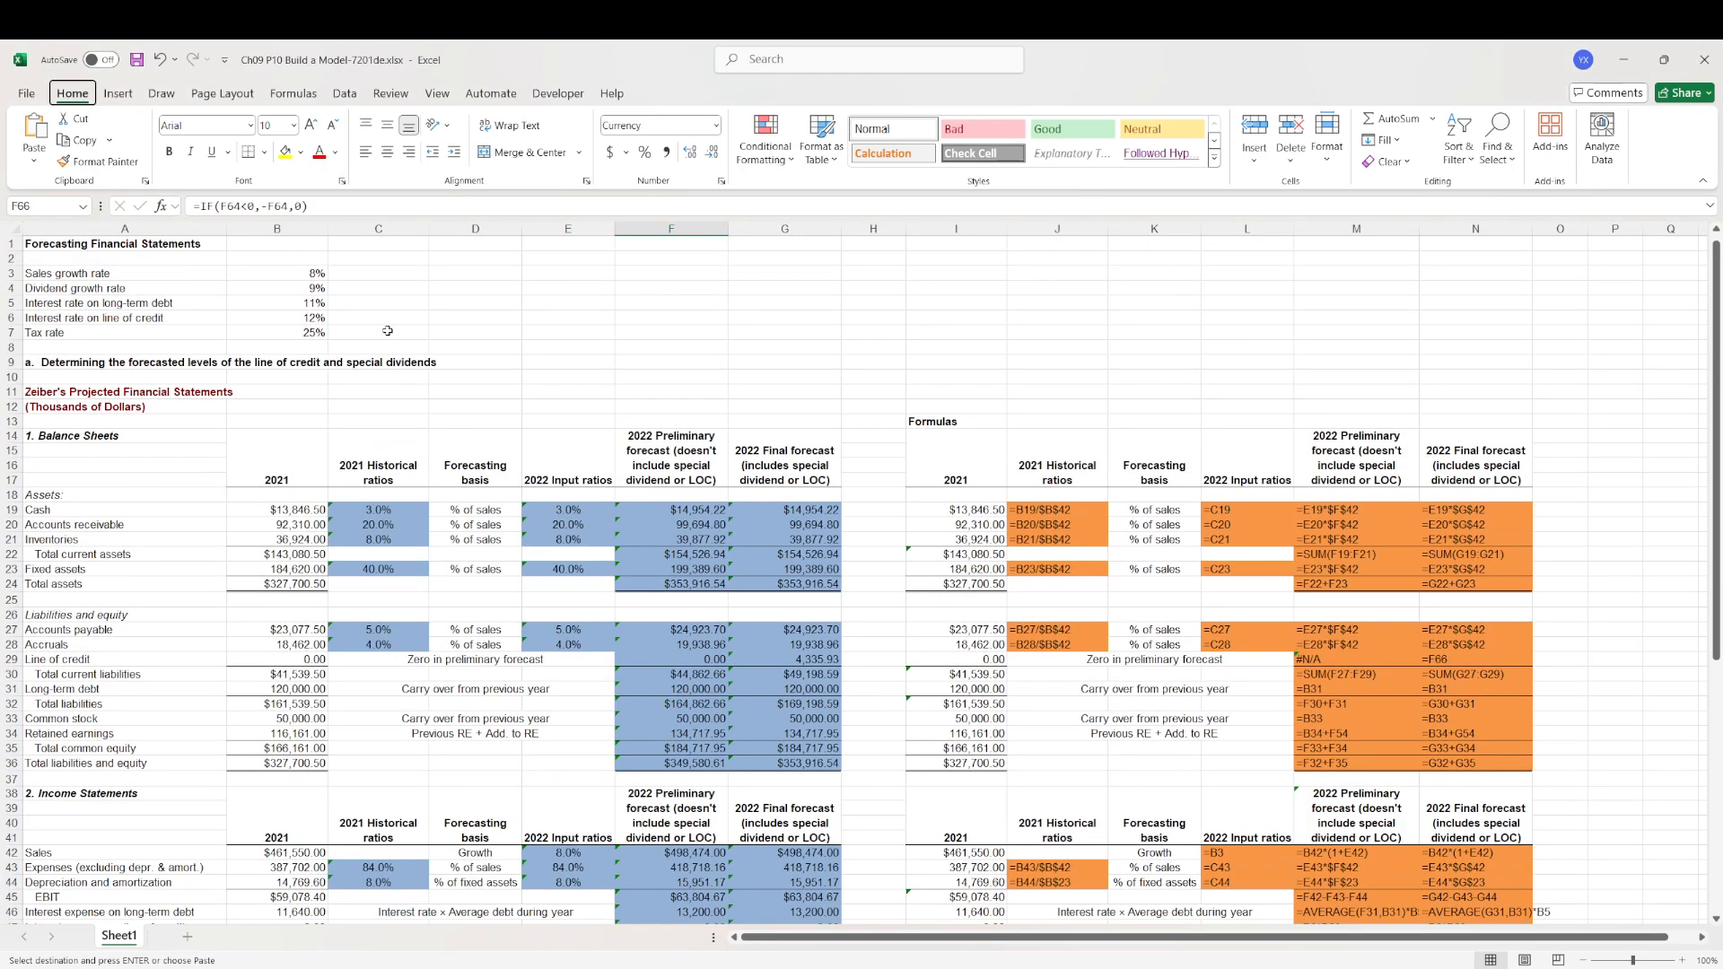
{"action": "left_click", "coordinate": [288, 273]}
{"action": "type", "text": "4"}
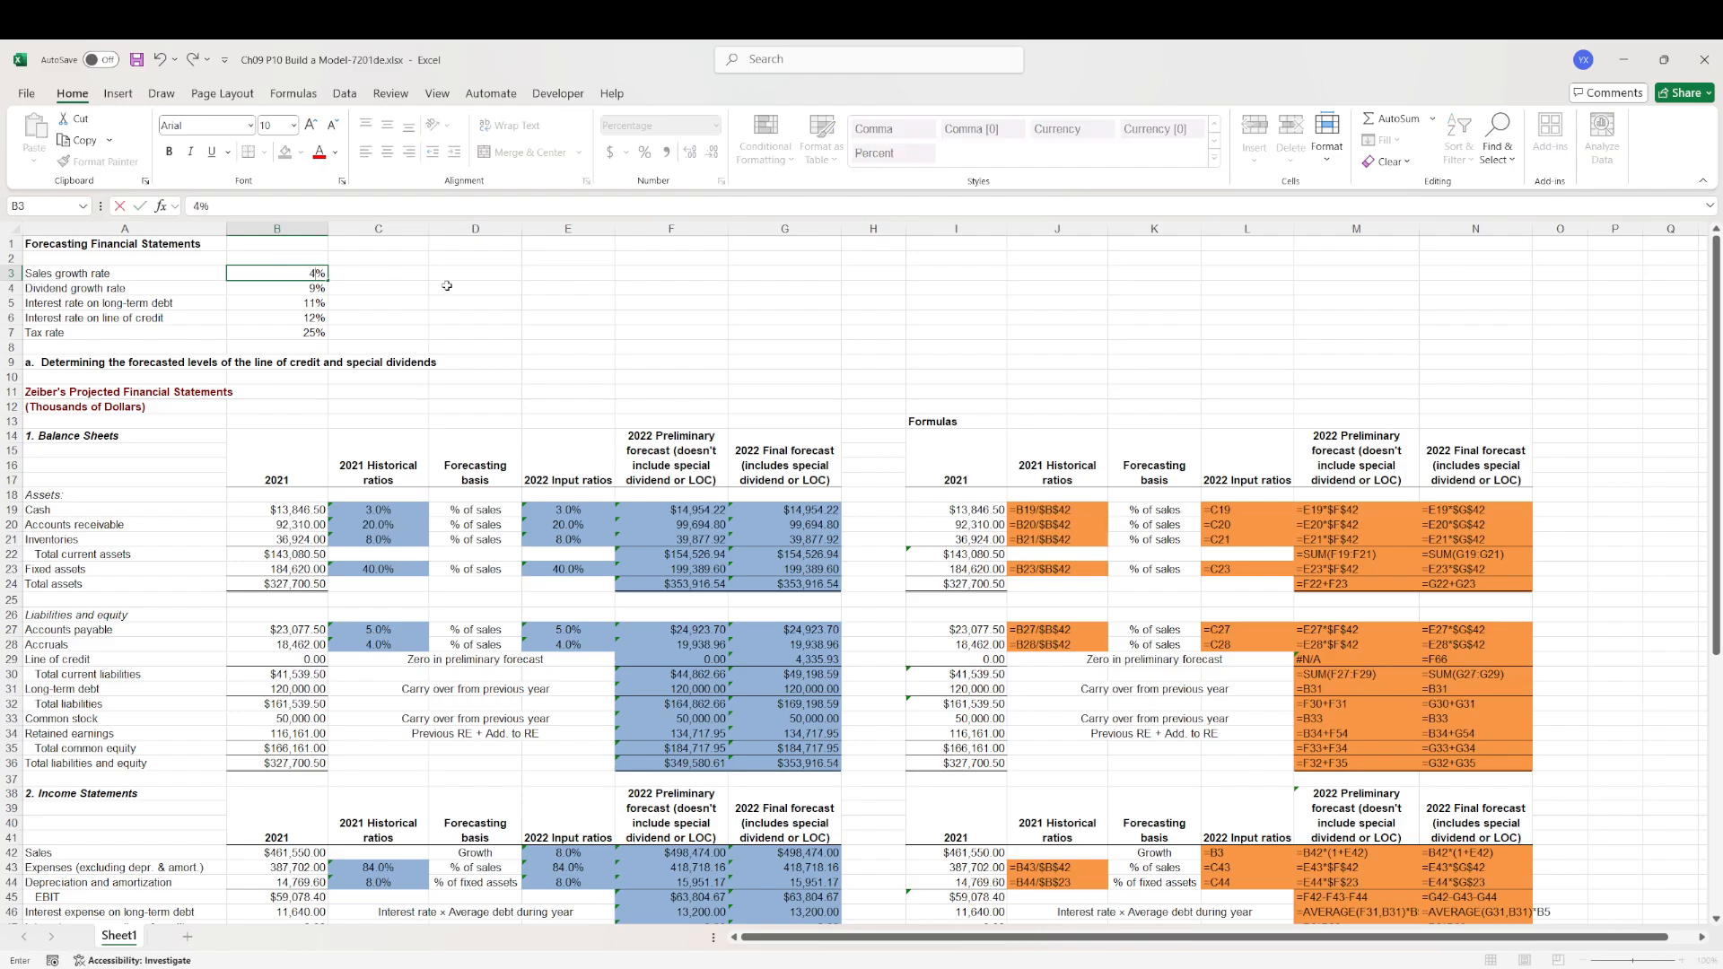
{"action": "key", "text": "Return"}
- Check the line of credit in F66, copy the special dividend from F67, and review the recalculated final balance sheet
{"action": "scroll", "coordinate": [612, 428], "scroll_direction": "down", "scroll_amount": 8}
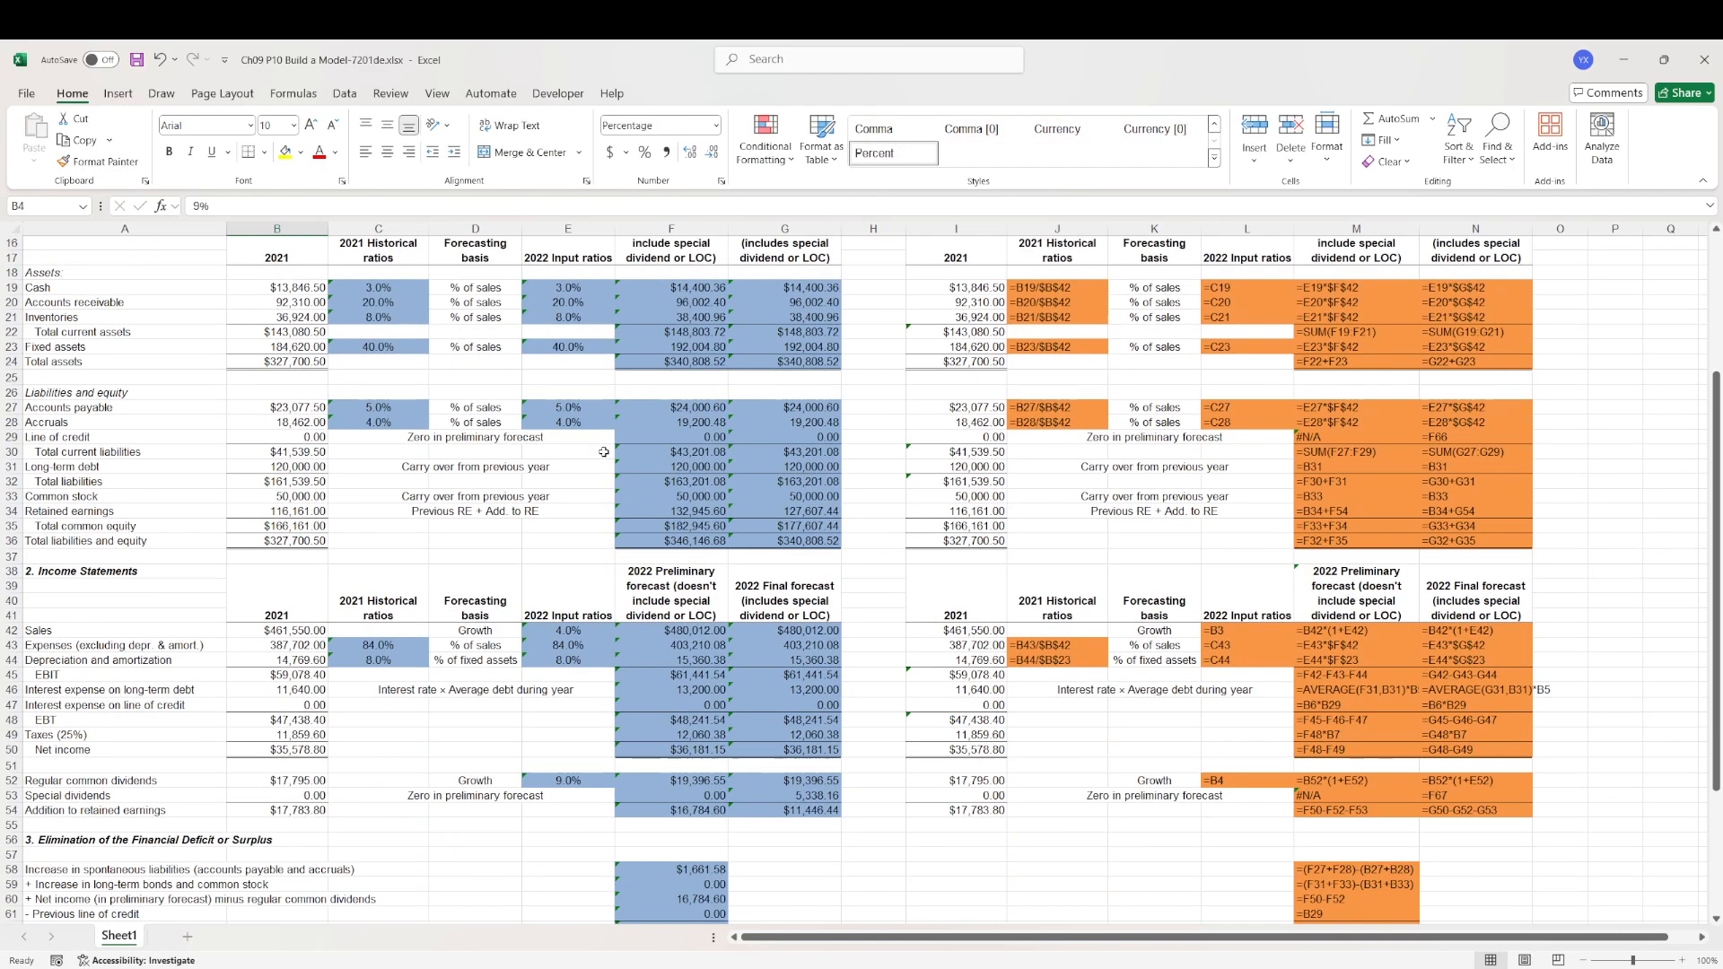
{"action": "scroll", "coordinate": [612, 428], "scroll_direction": "down", "scroll_amount": 3}
{"action": "left_click", "coordinate": [715, 722]}
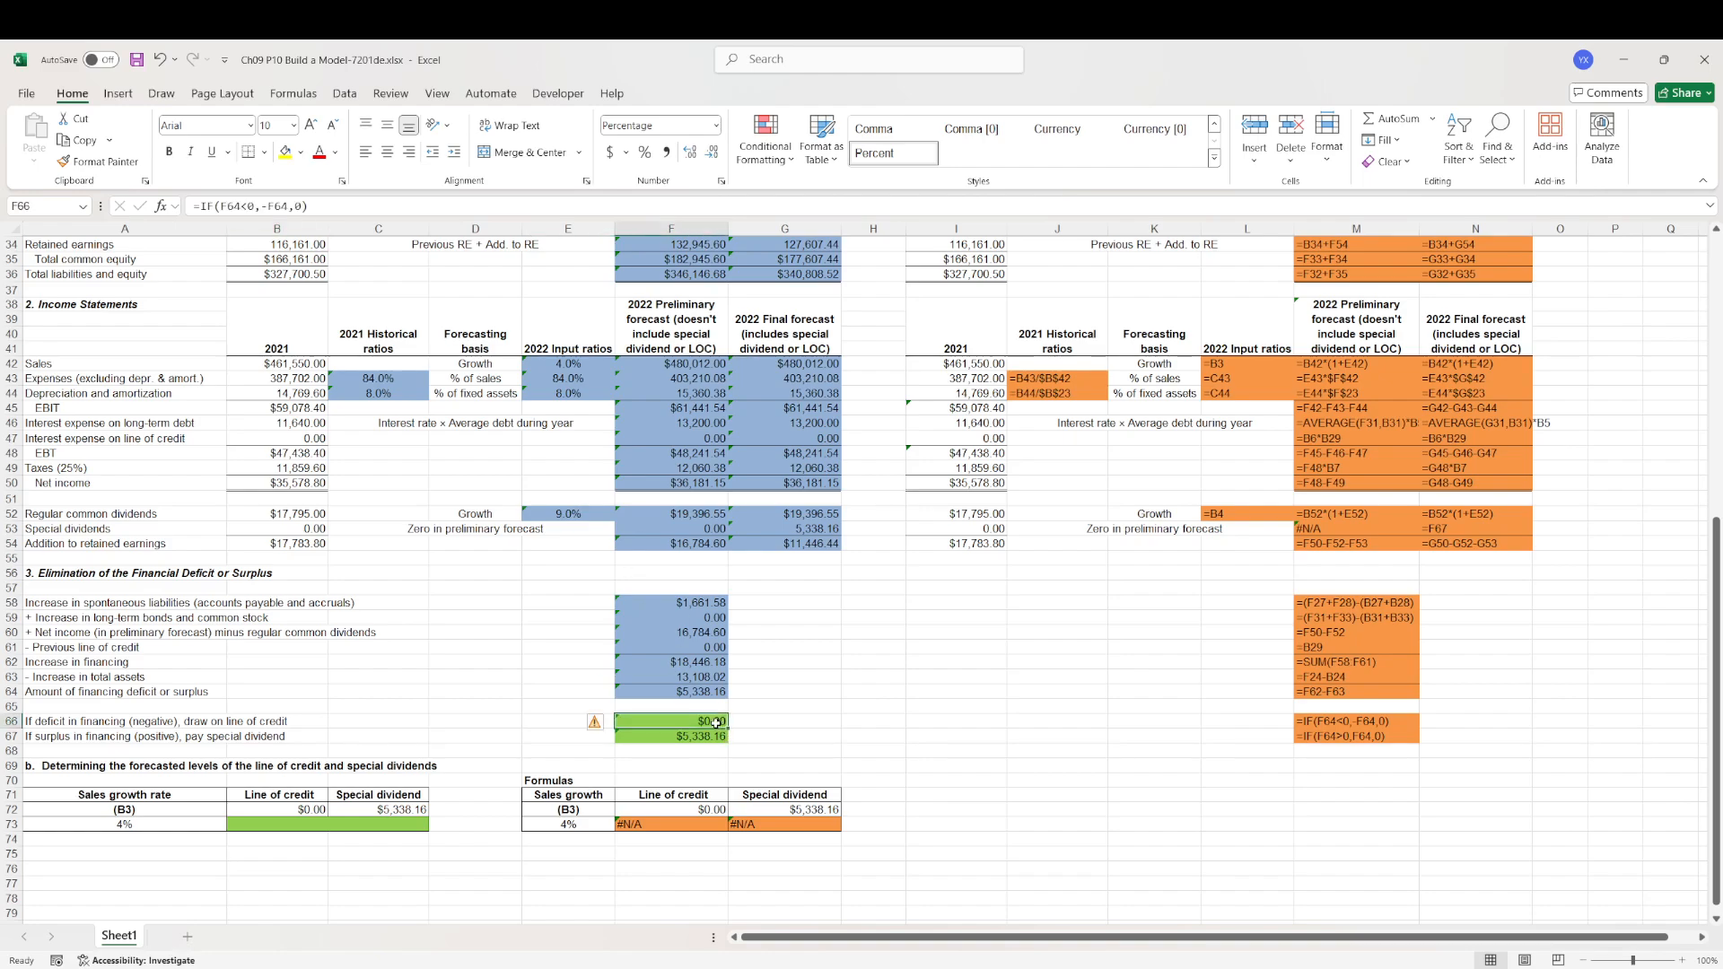
{"action": "left_click", "coordinate": [715, 736]}
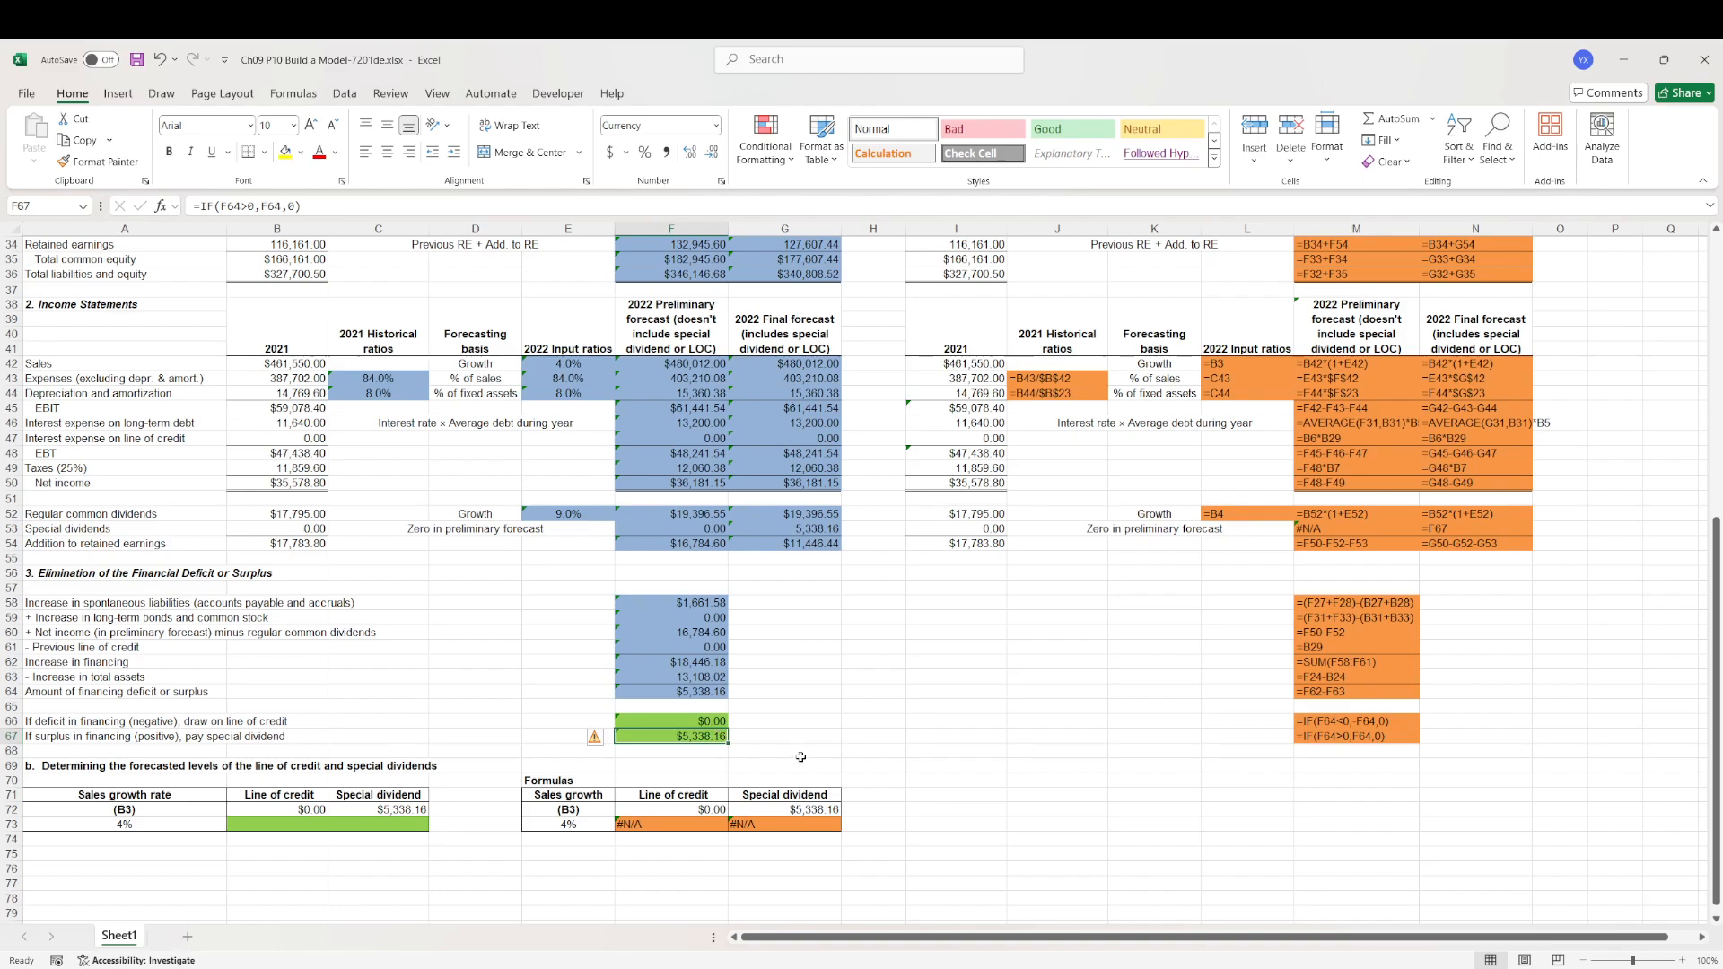
{"action": "key", "text": "ctrl+c"}
{"action": "scroll", "coordinate": [799, 718], "scroll_direction": "up", "scroll_amount": 5}
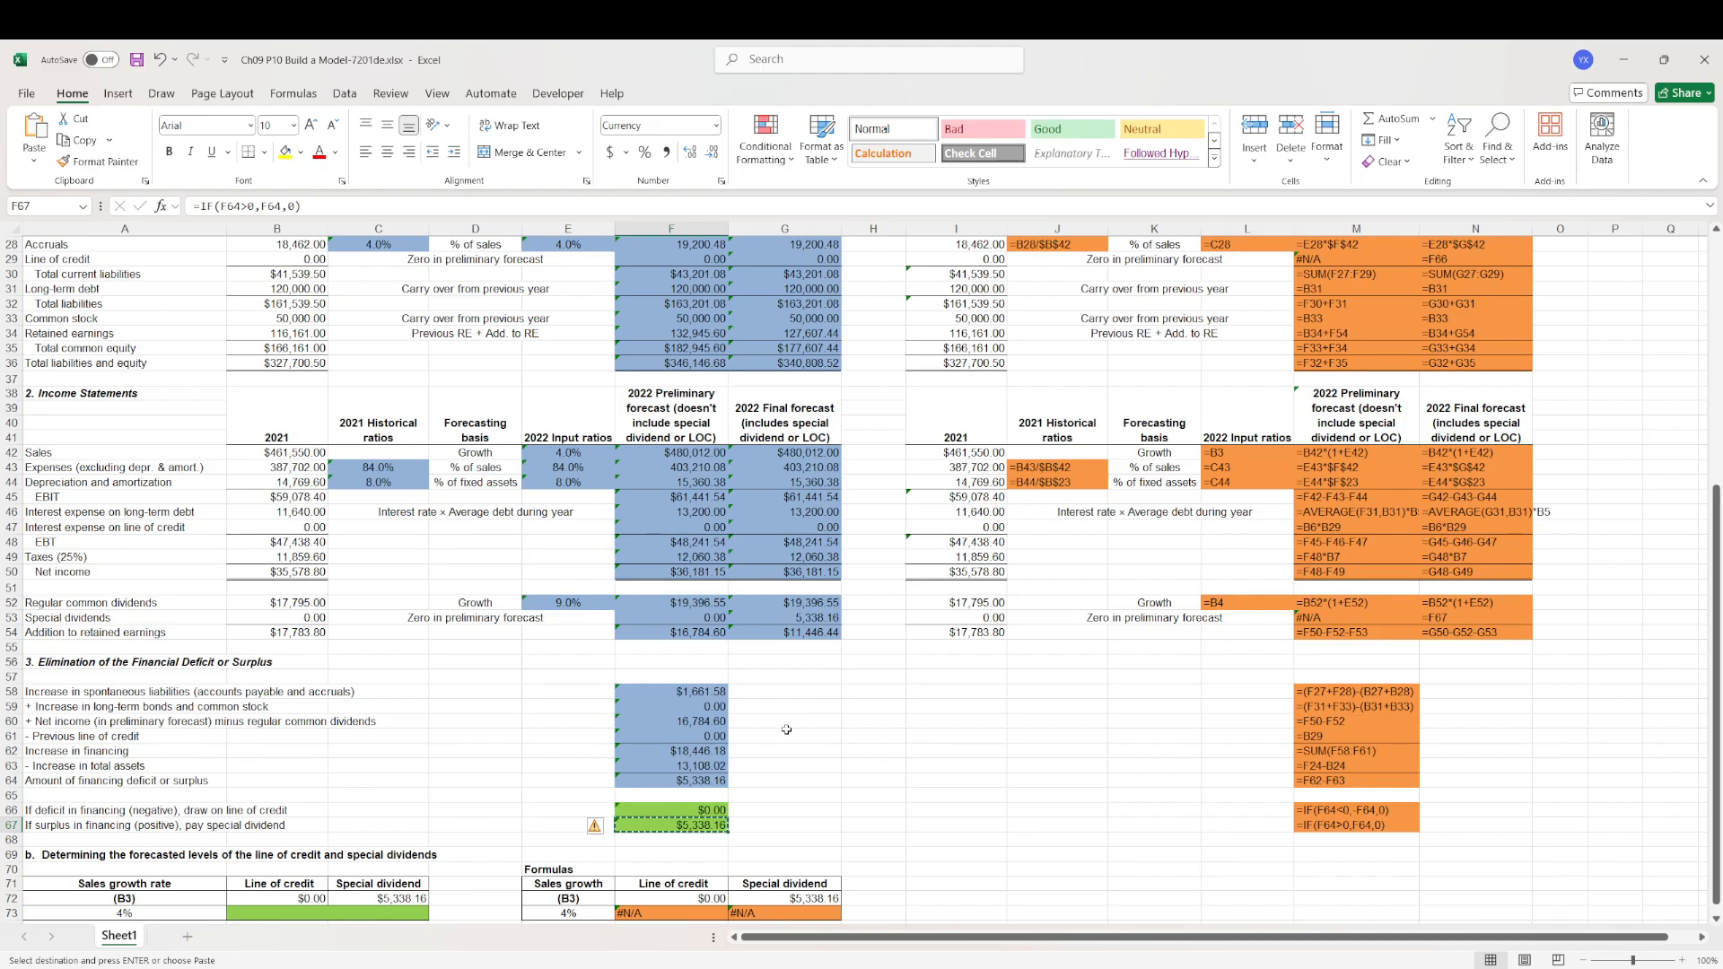
{"action": "scroll", "coordinate": [796, 734], "scroll_direction": "up", "scroll_amount": 3}
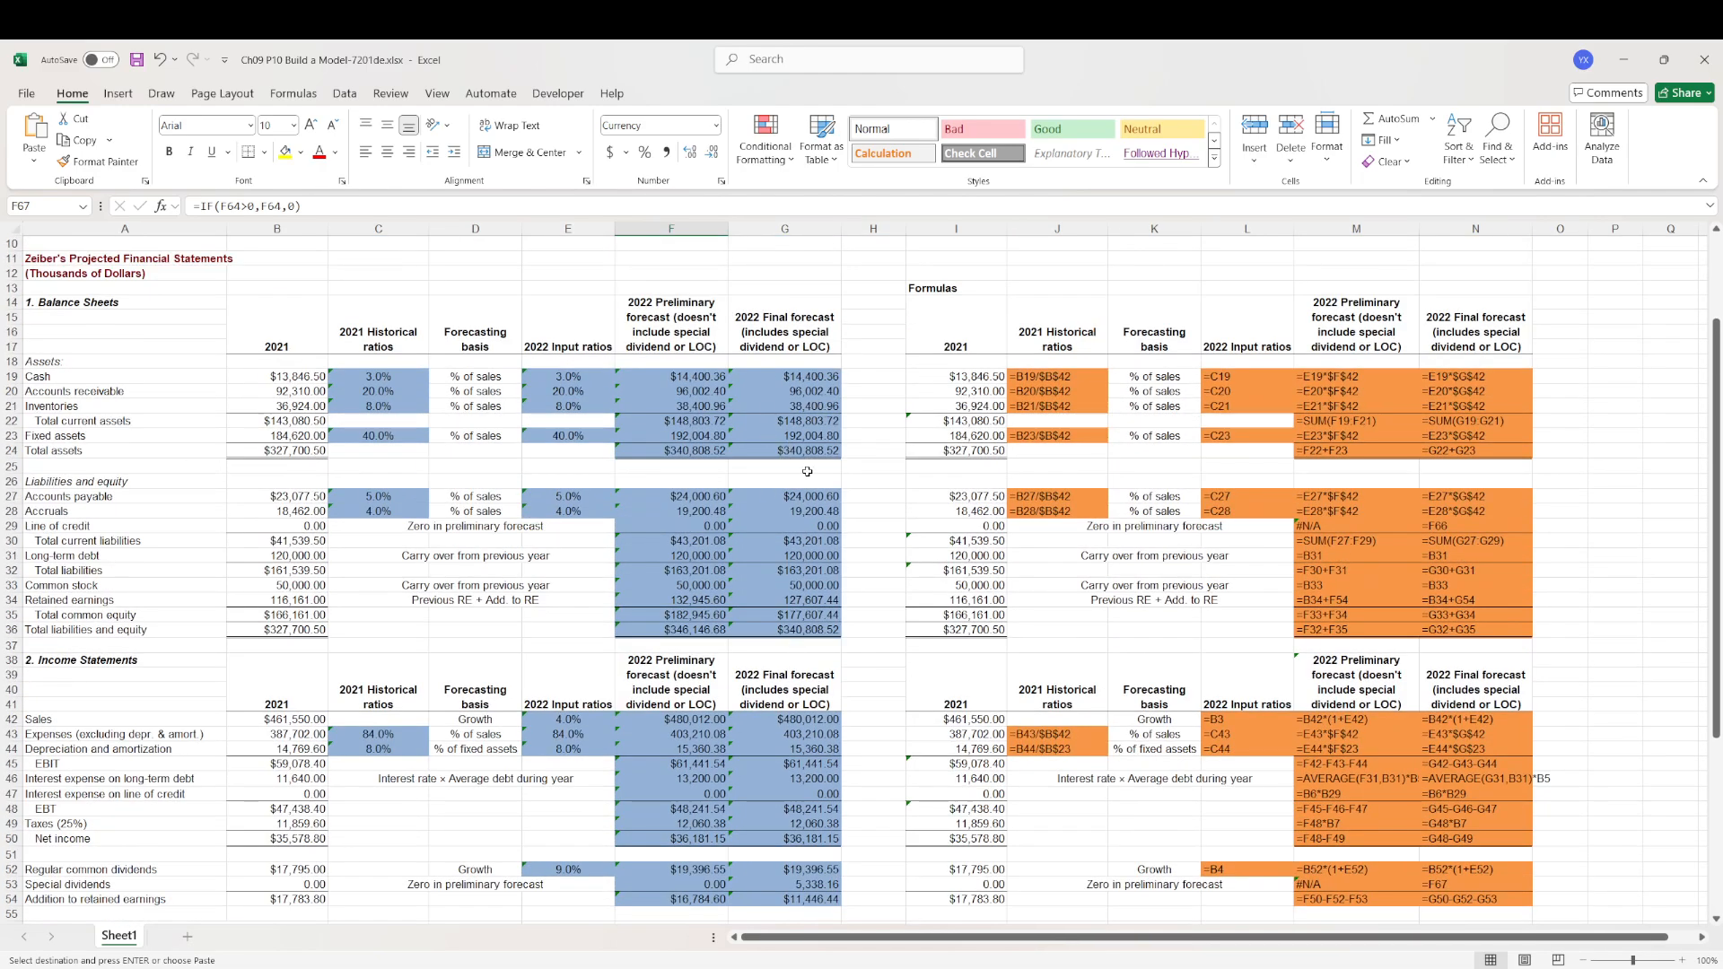
- Switch to the MindTap assignment in Brave and review the part b required line of credit and special dividends answers
{"action": "key", "text": "alt+Tab"}
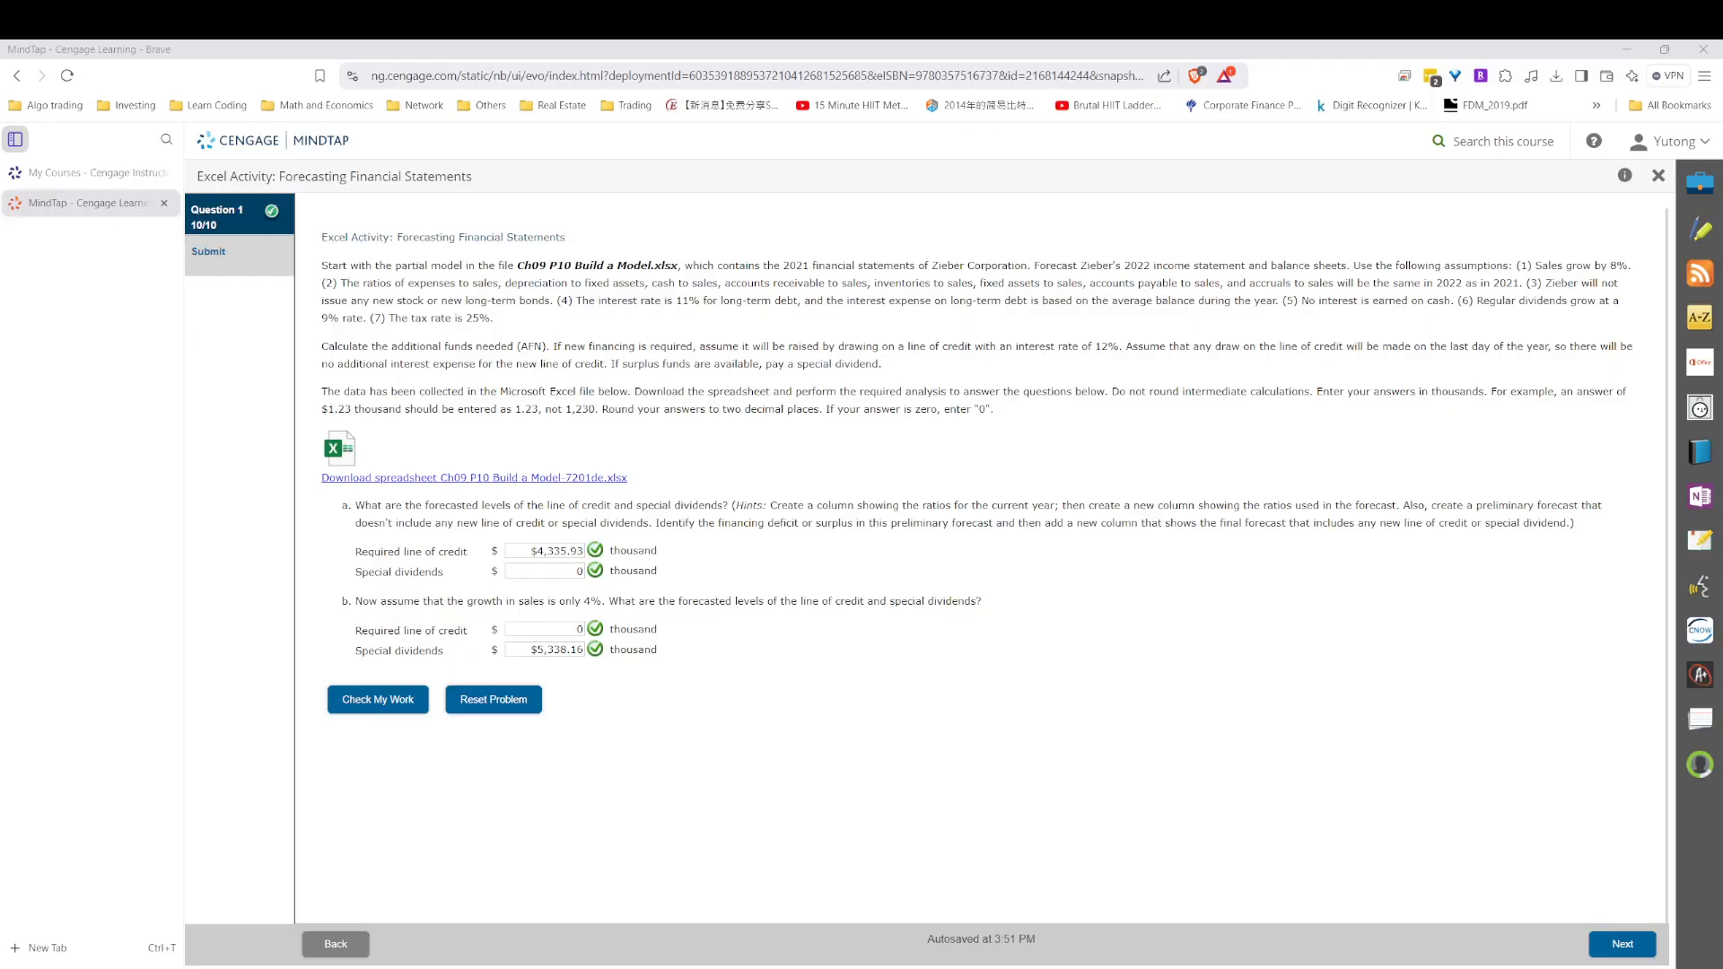
{"action": "left_click", "coordinate": [534, 649]}
{"action": "left_click_drag", "start_coordinate": [534, 649], "coordinate": [667, 634]}
{"action": "left_click", "coordinate": [558, 630]}
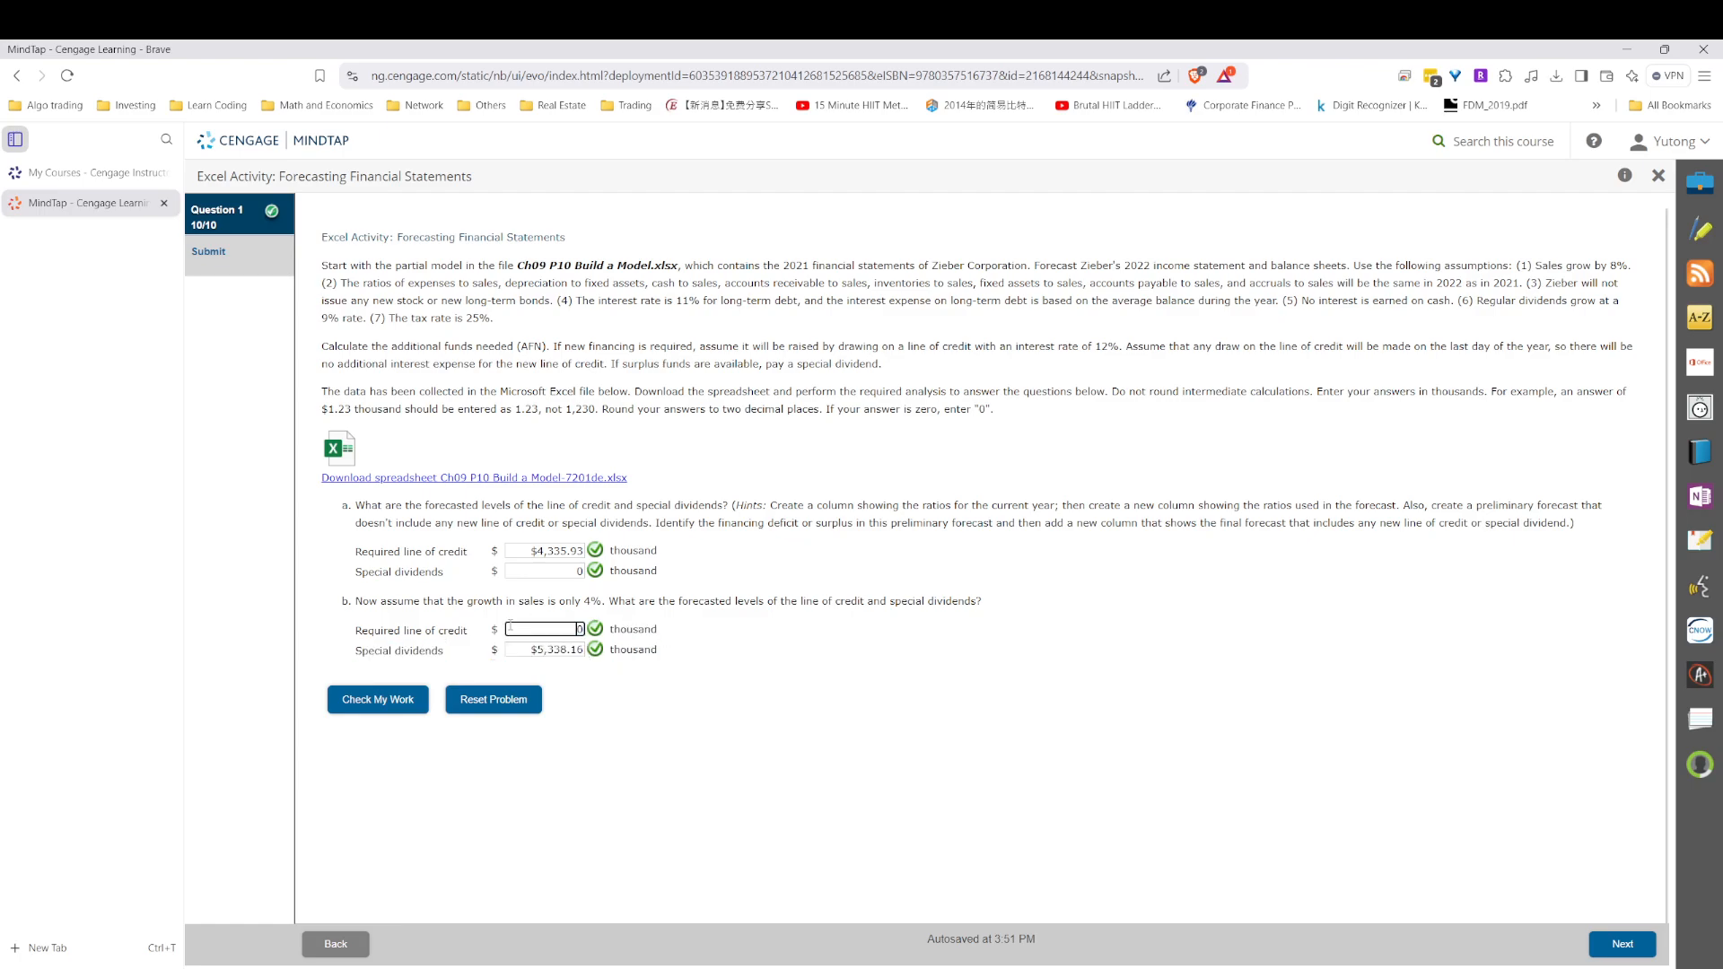
{"action": "left_click", "coordinate": [687, 672]}
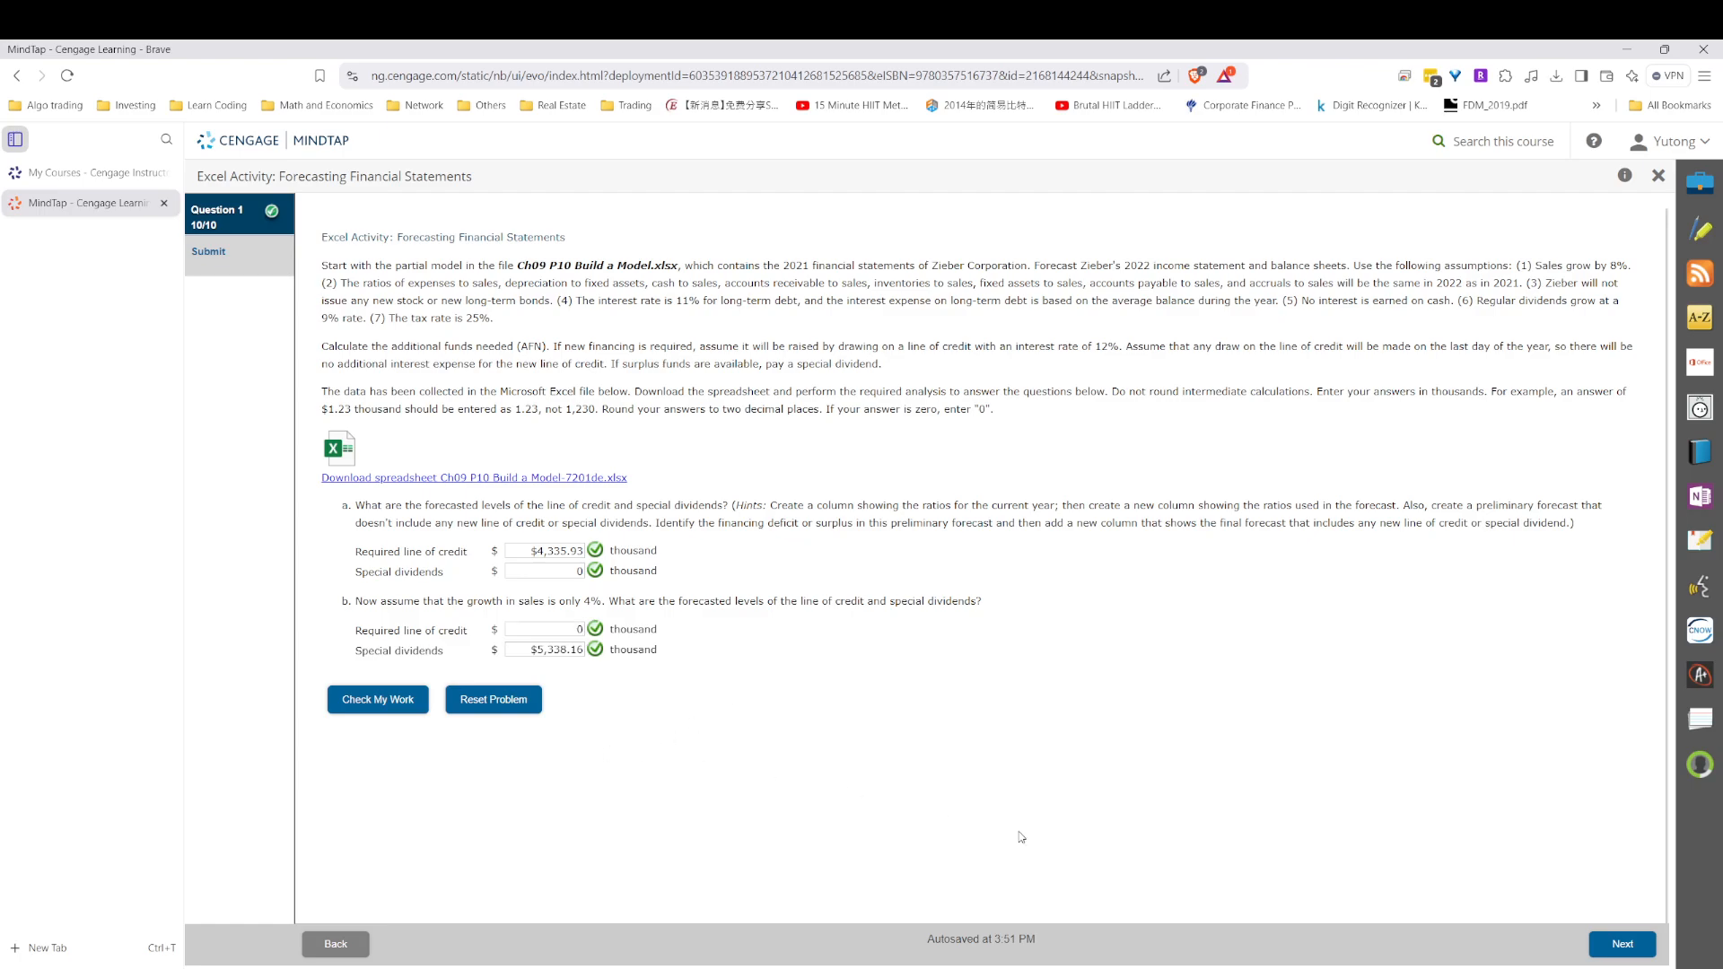